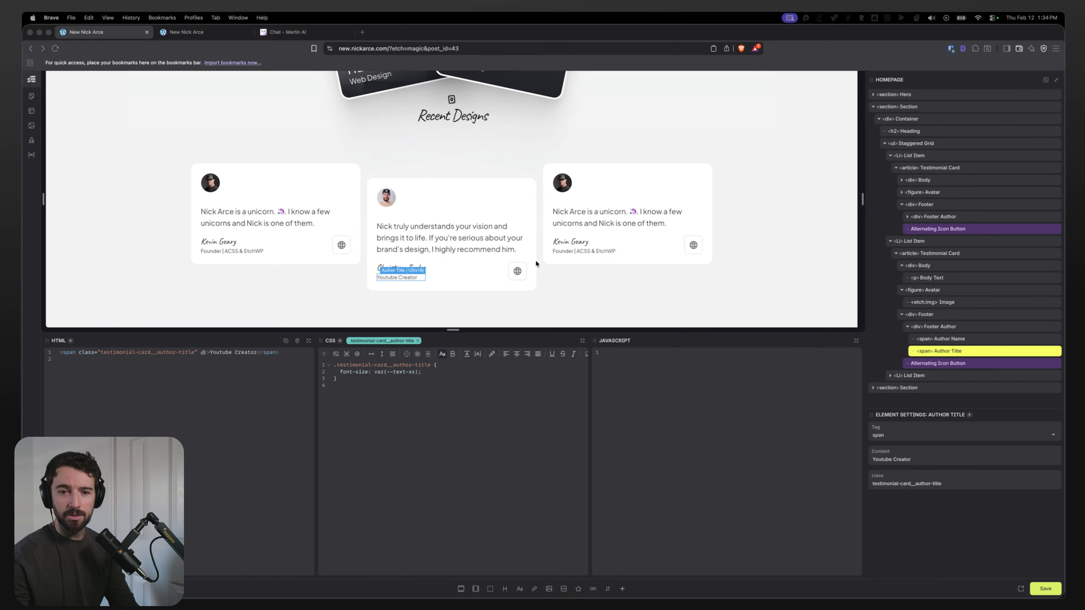
Step: Switch to the live front-end tab and review the homepage's testimonial cards and sections
{"action": "left_click", "coordinate": [287, 32]}
{"action": "left_click", "coordinate": [195, 33]}
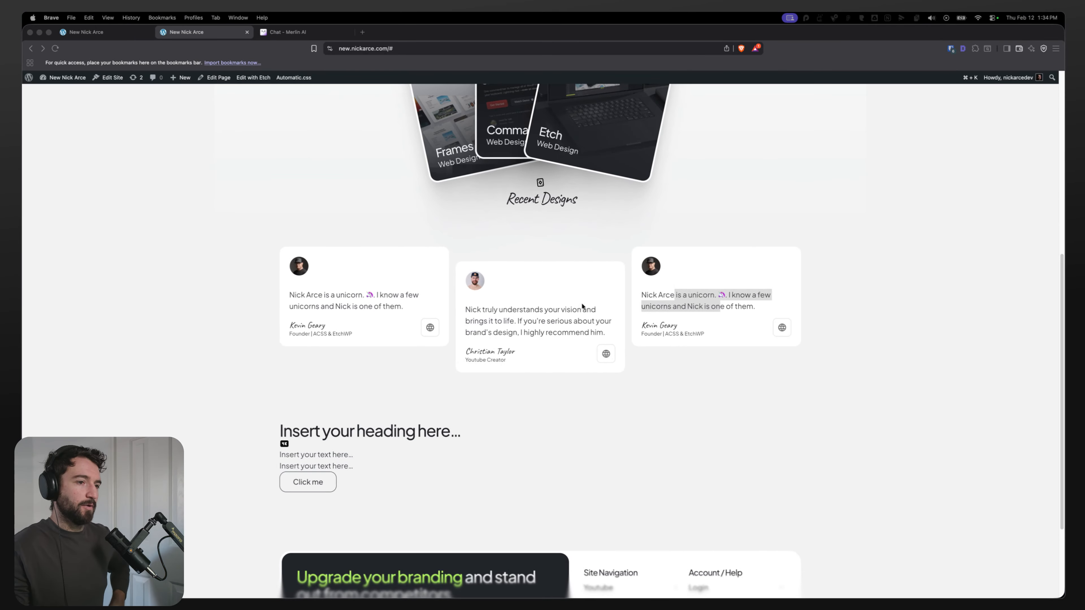
{"action": "left_click", "coordinate": [717, 304]}
{"action": "left_click", "coordinate": [765, 307]}
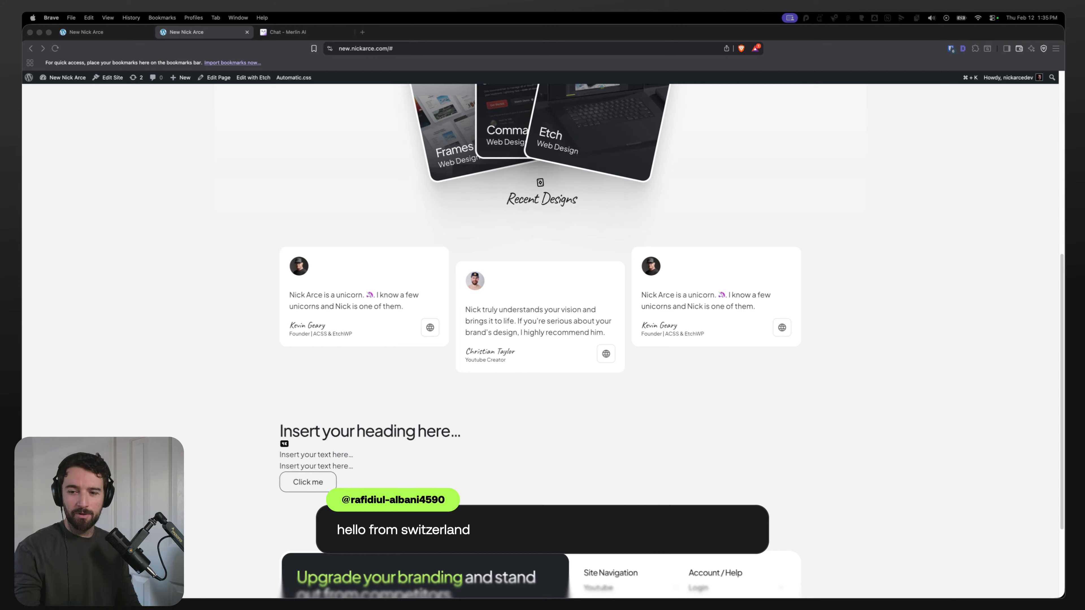
{"action": "left_click", "coordinate": [331, 212]}
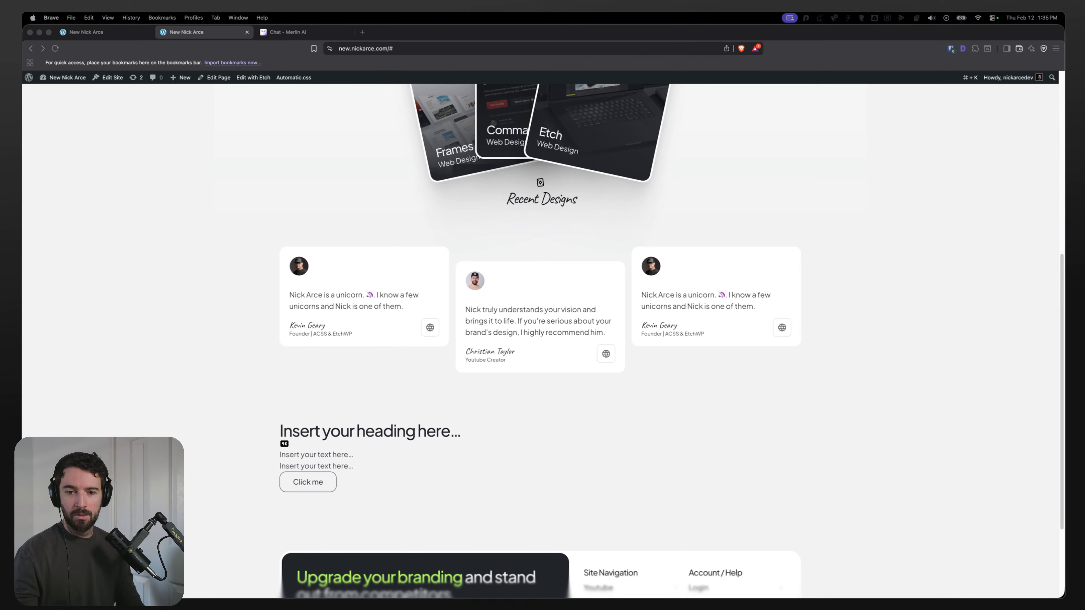
{"action": "left_click", "coordinate": [361, 211]}
{"action": "scroll", "coordinate": [293, 337], "scroll_direction": "up", "scroll_amount": 8}
{"action": "right_click", "coordinate": [226, 355]}
{"action": "left_click", "coordinate": [220, 373]}
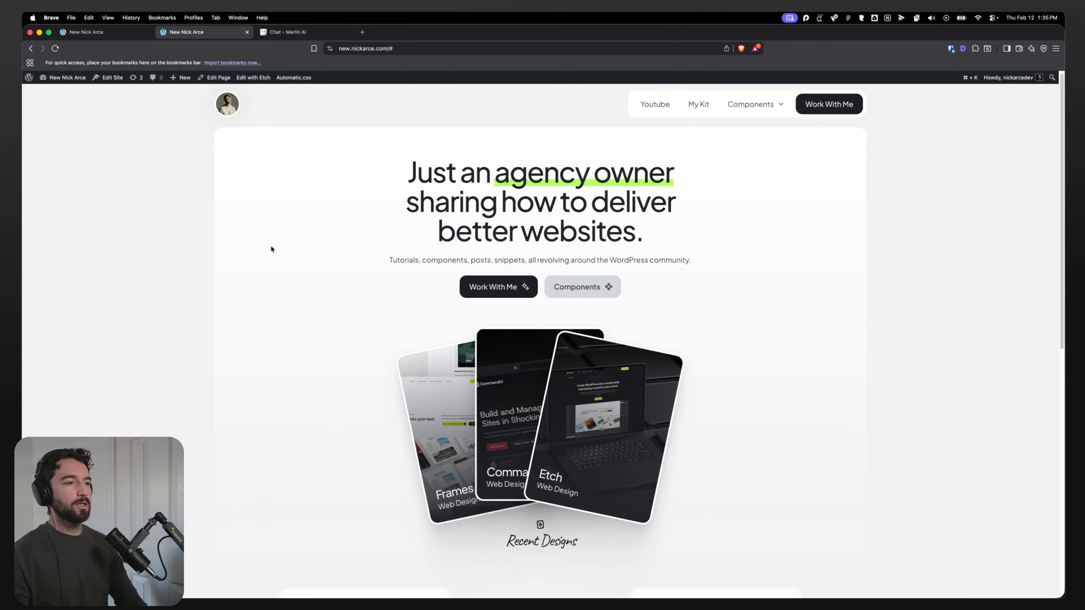
{"action": "scroll", "coordinate": [257, 307], "scroll_direction": "down", "scroll_amount": 10}
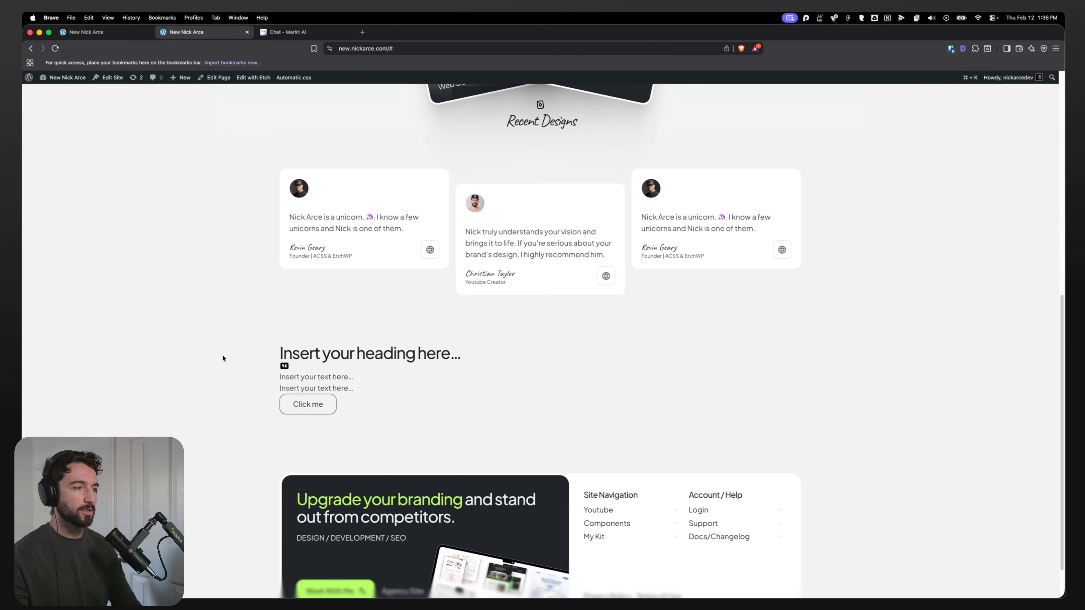
Step: Open the Figma design and inspect the Tool Kit and Videos section frames and their layers
{"action": "mouse_move", "coordinate": [577, 597]}
{"action": "left_click", "coordinate": [501, 585]}
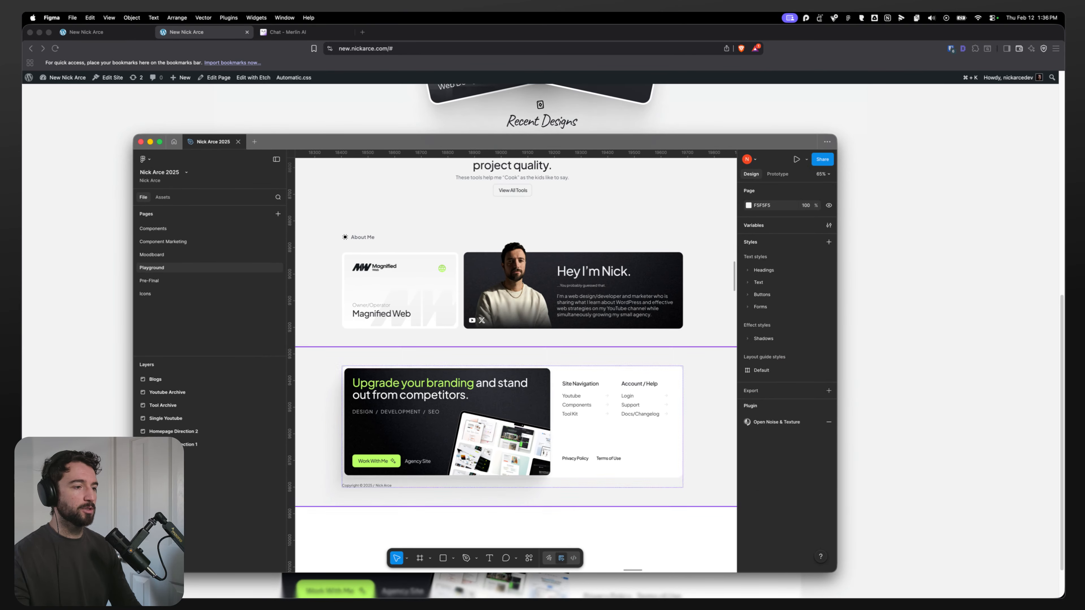
{"action": "left_click", "coordinate": [373, 486]}
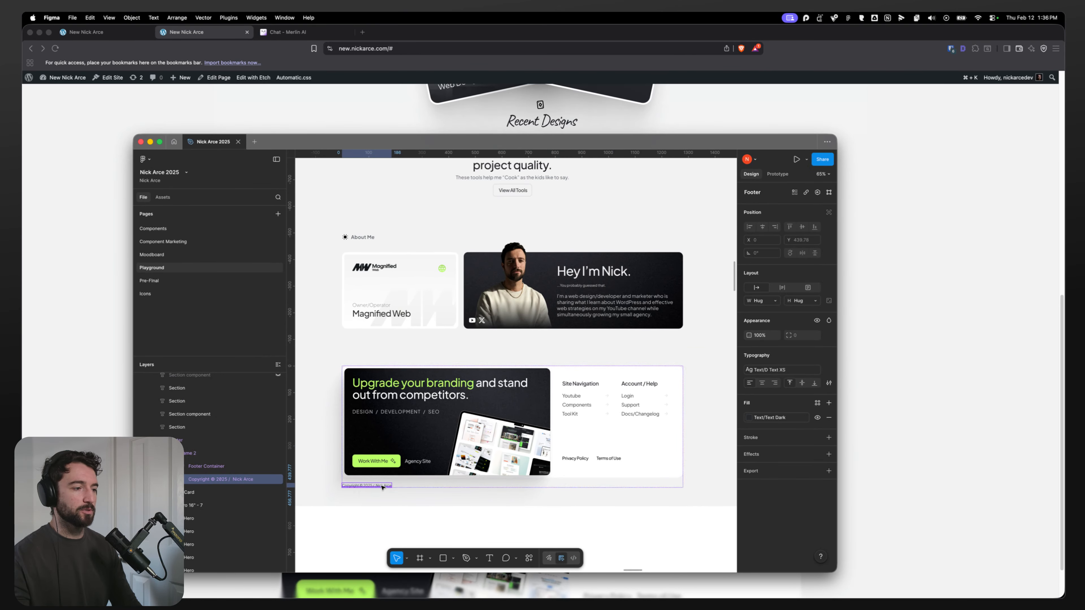
{"action": "scroll", "coordinate": [406, 475], "scroll_direction": "up", "scroll_amount": 2}
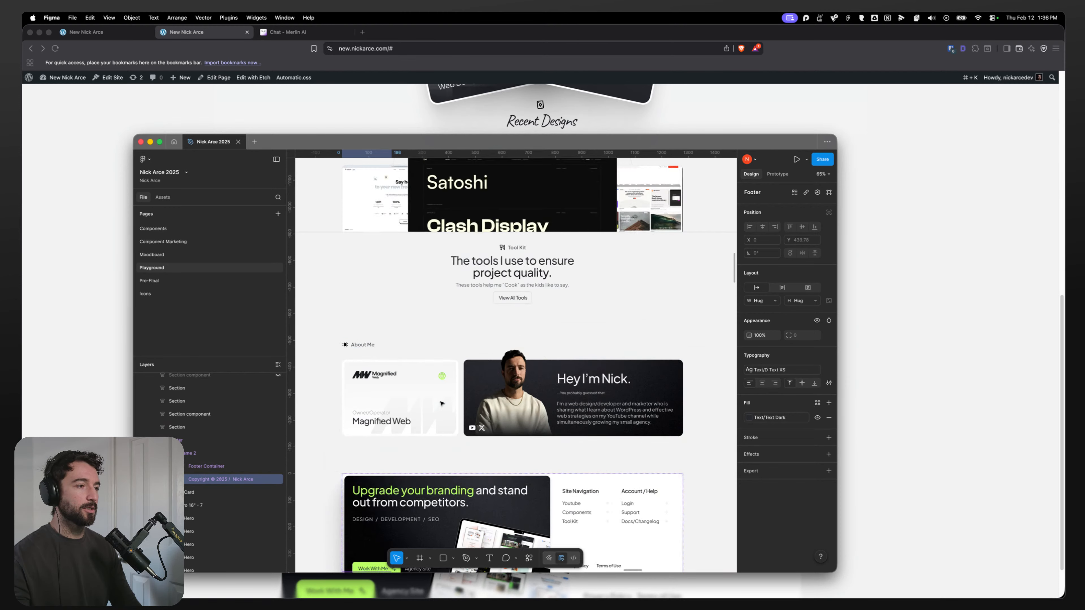
{"action": "scroll", "coordinate": [384, 428], "scroll_direction": "down", "scroll_amount": 5}
{"action": "scroll", "coordinate": [374, 382], "scroll_direction": "up", "scroll_amount": 5}
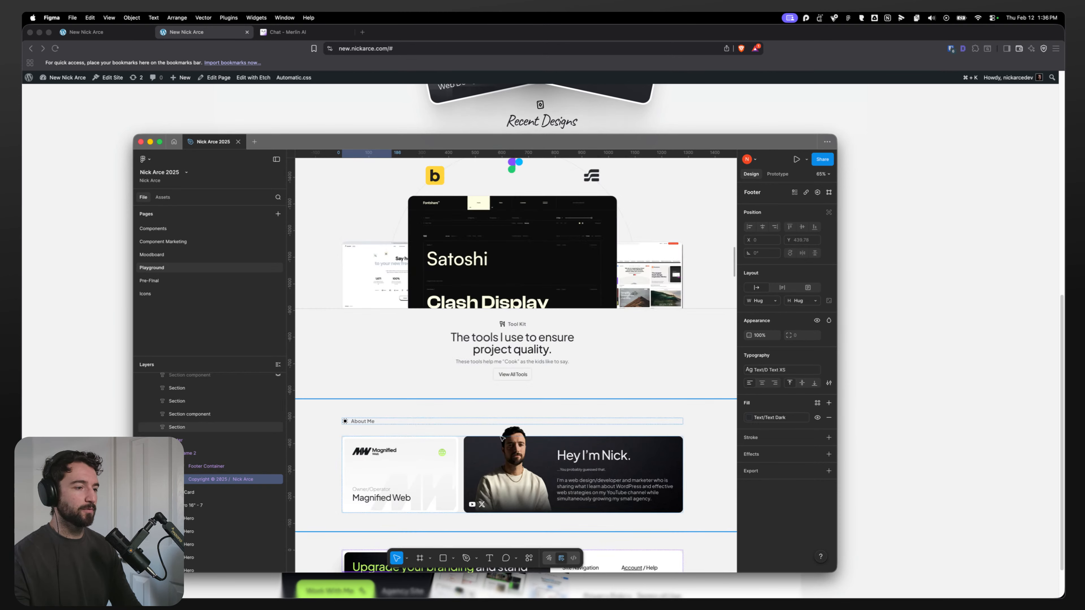
{"action": "double_click", "coordinate": [514, 344]}
{"action": "double_click", "coordinate": [514, 343]}
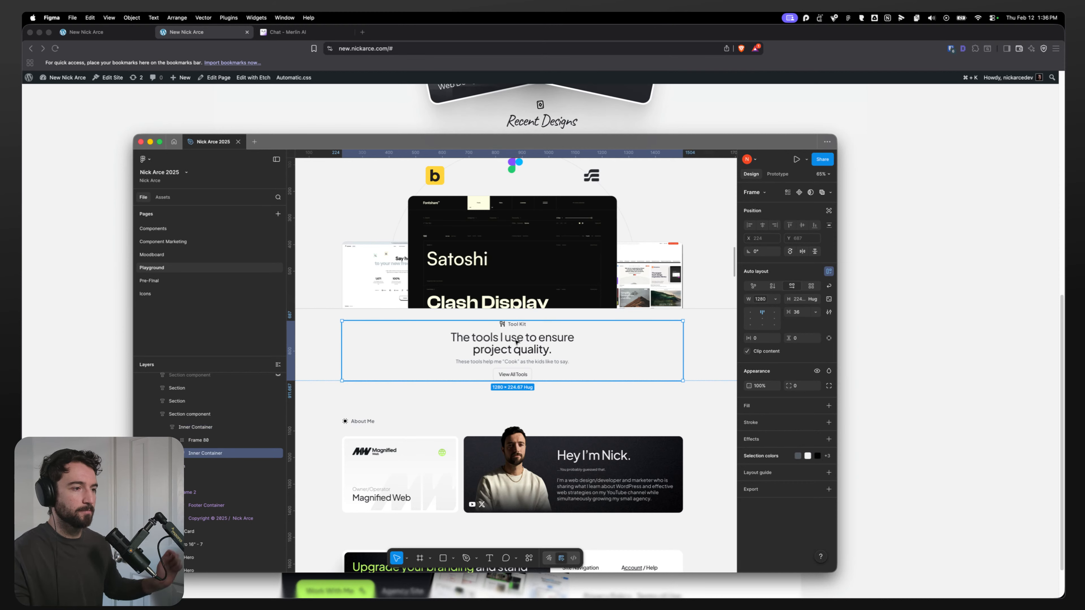
{"action": "double_click", "coordinate": [506, 329]}
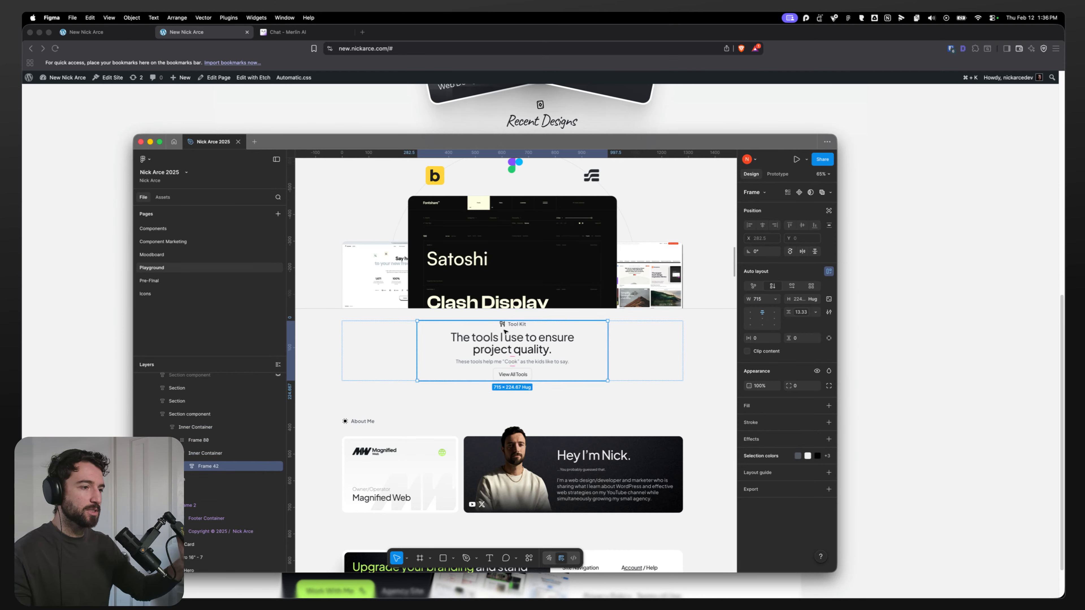
{"action": "double_click", "coordinate": [505, 328]}
{"action": "double_click", "coordinate": [505, 327]}
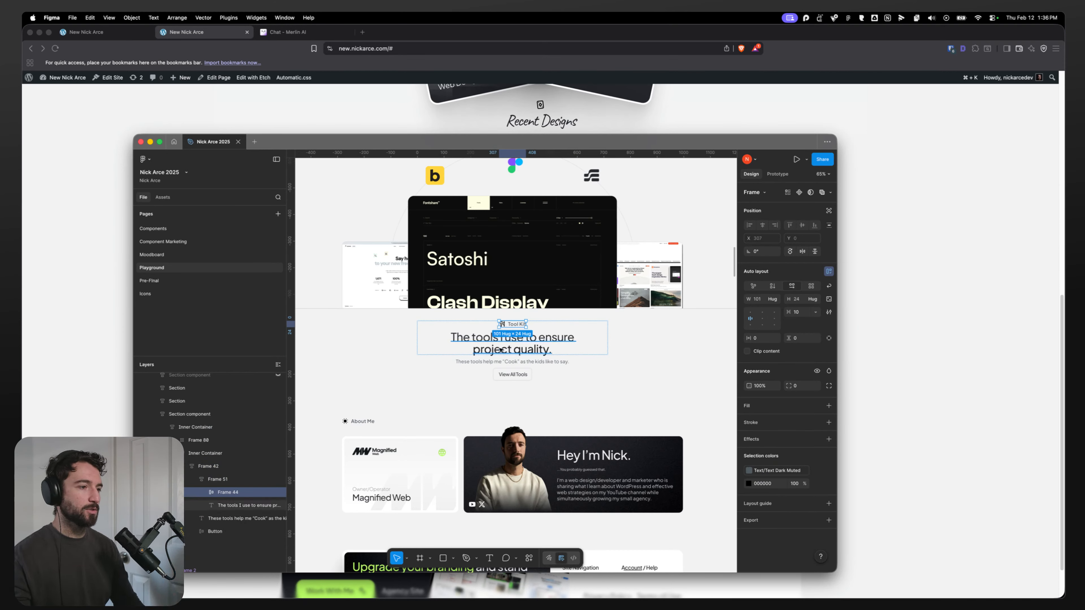
{"action": "left_click", "coordinate": [401, 363]}
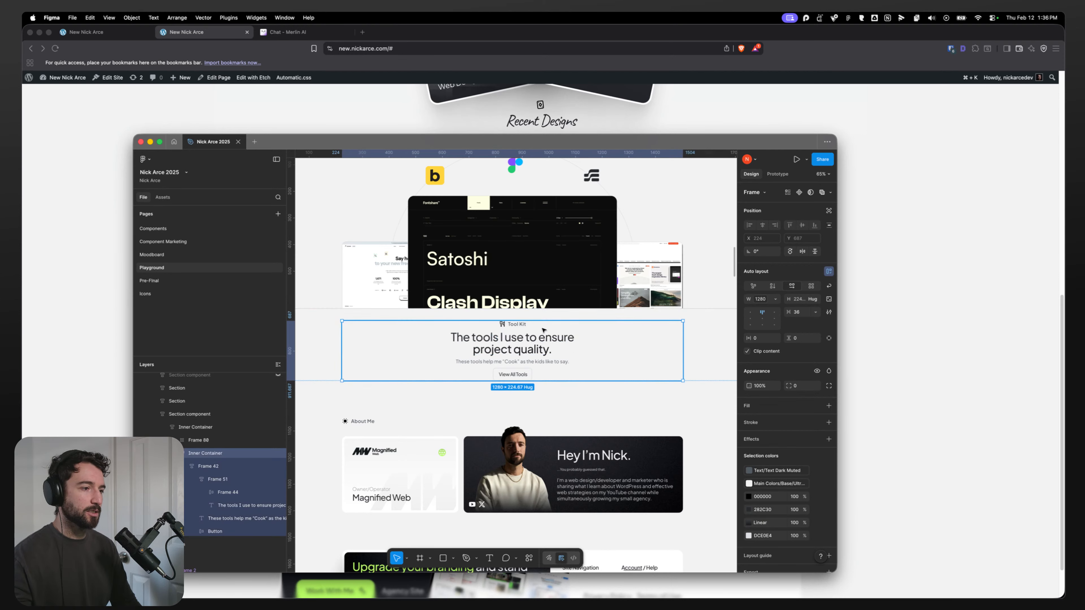
{"action": "scroll", "coordinate": [543, 330], "scroll_direction": "up", "scroll_amount": 8}
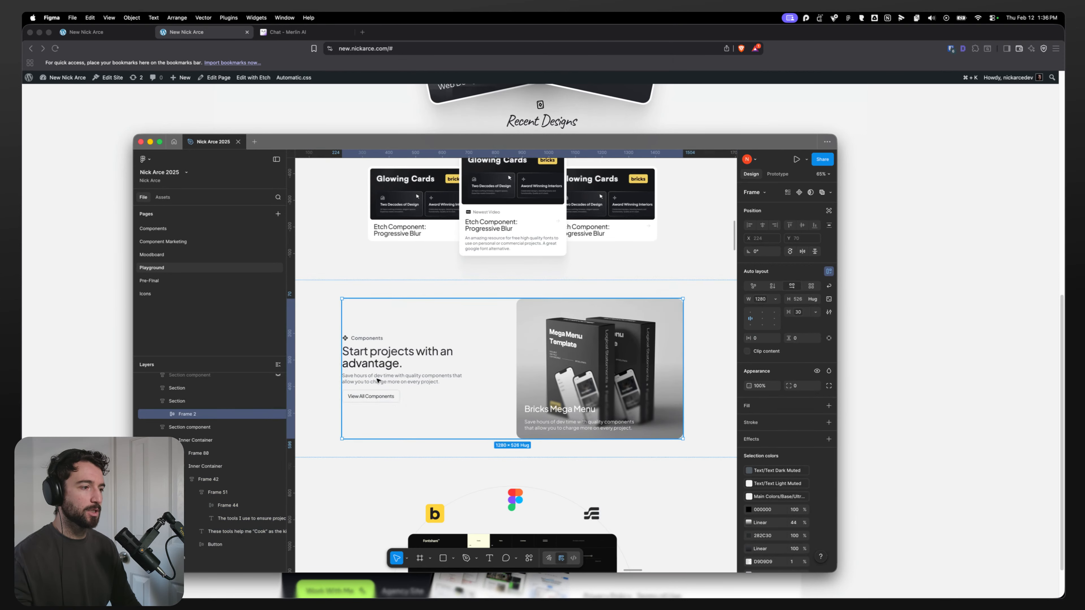
{"action": "scroll", "coordinate": [469, 385], "scroll_direction": "up", "scroll_amount": 7}
{"action": "left_click", "coordinate": [553, 418]}
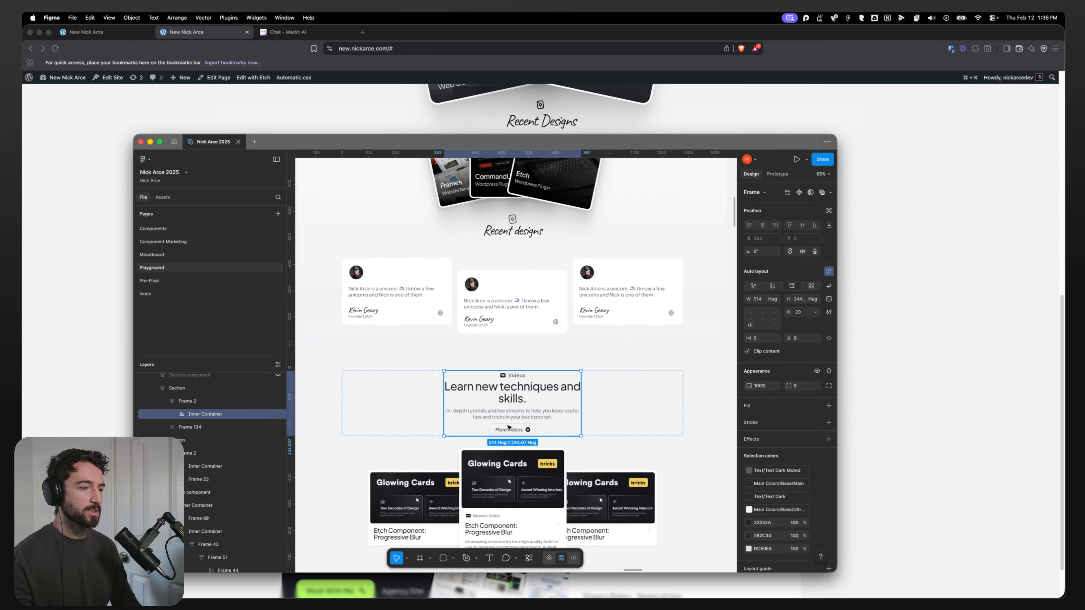
Step: Return to the Etch editor tab and select the hero's Components button to view its properties
{"action": "left_click", "coordinate": [890, 228]}
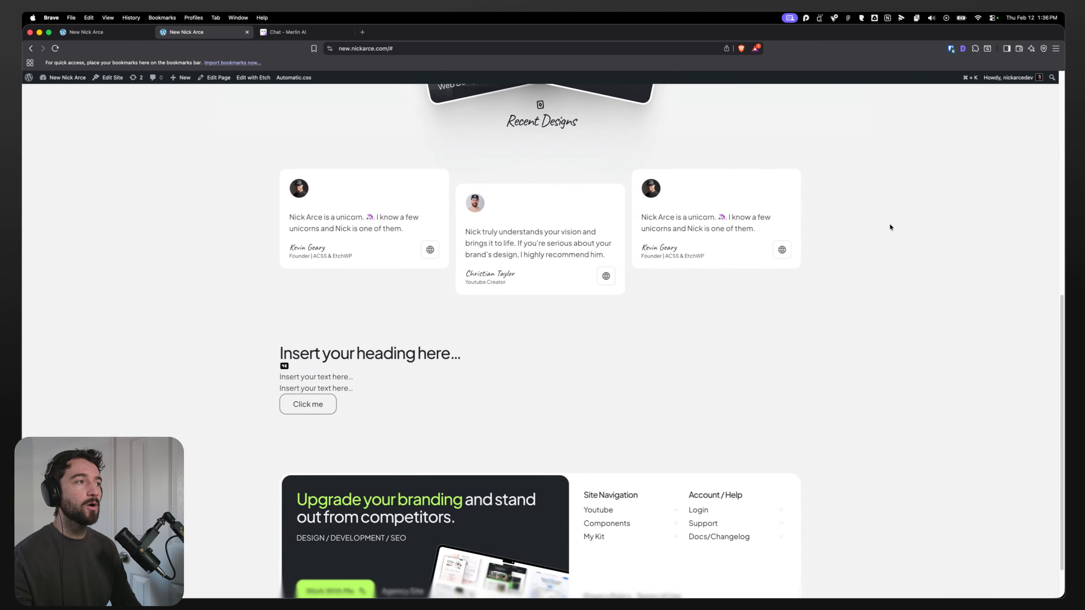
{"action": "key", "text": "super+shift+bracketleft"}
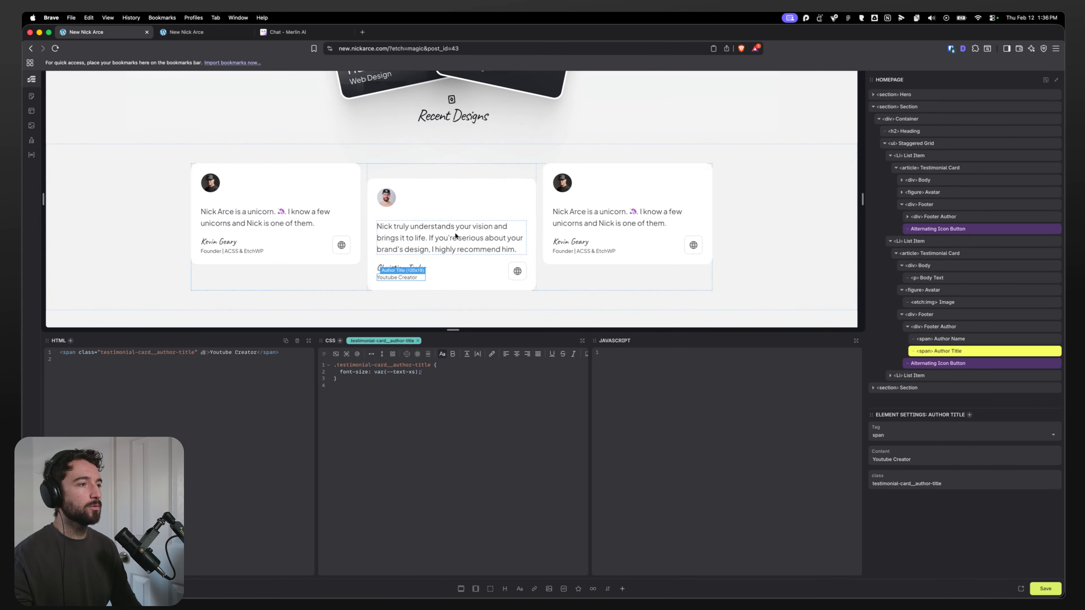
{"action": "scroll", "coordinate": [356, 252], "scroll_direction": "down", "scroll_amount": 5}
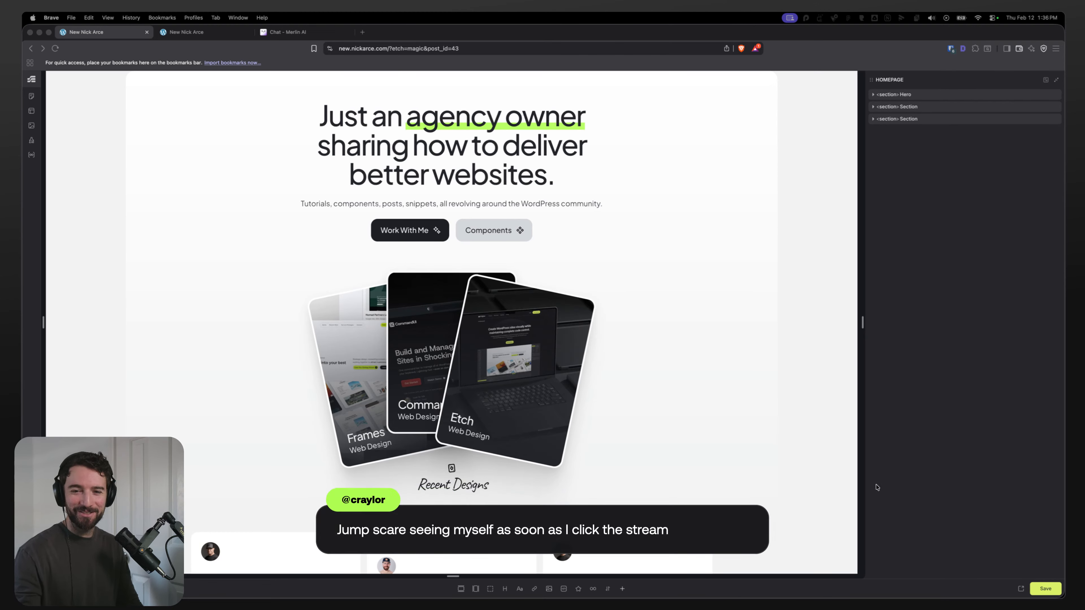
{"action": "scroll", "coordinate": [532, 384], "scroll_direction": "down", "scroll_amount": 3}
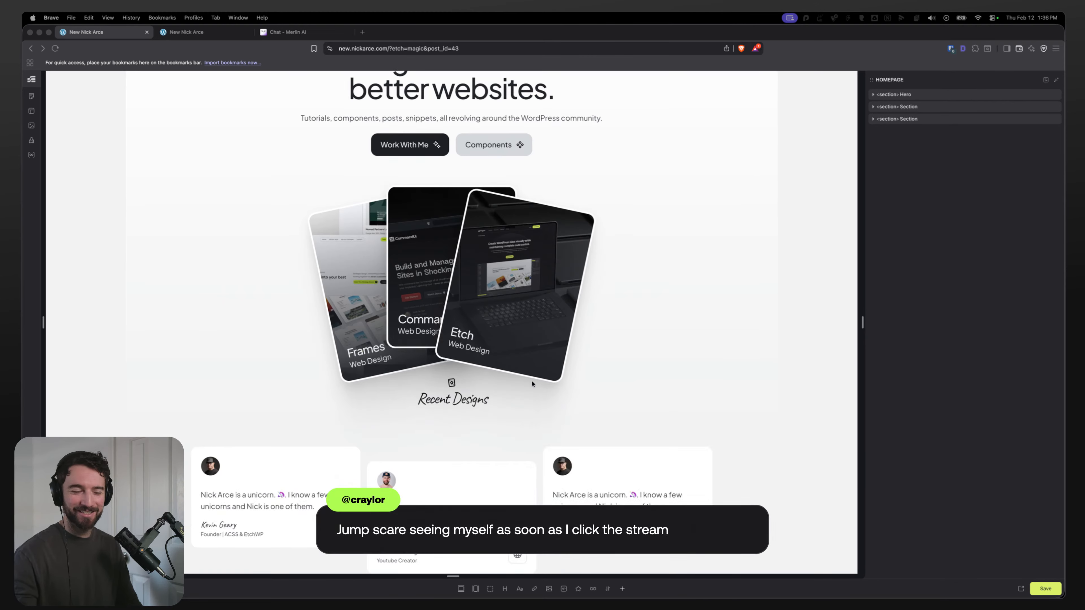
{"action": "left_click", "coordinate": [395, 477]}
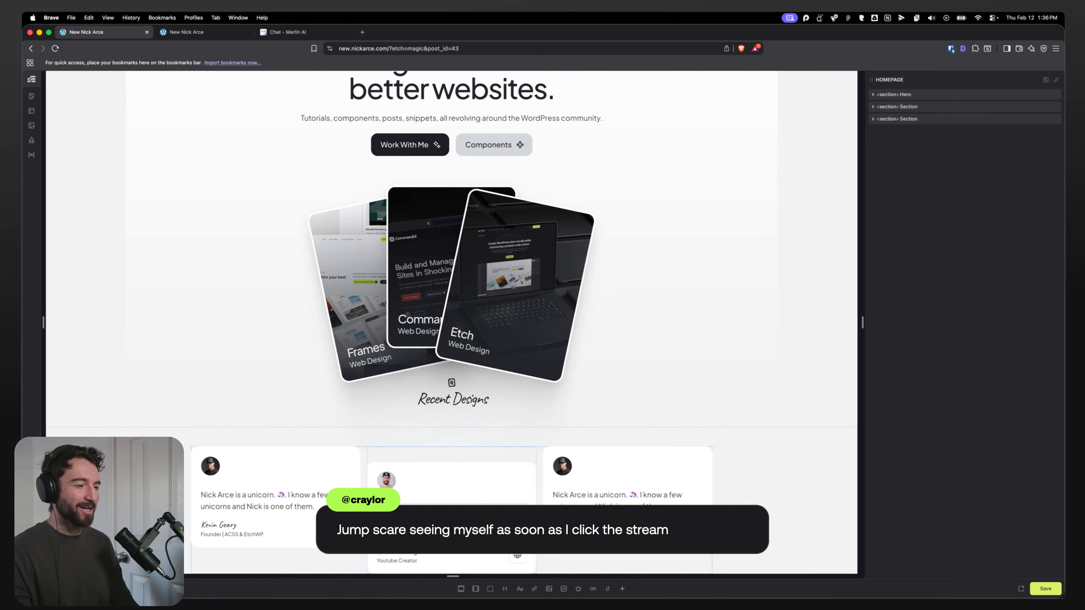
{"action": "scroll", "coordinate": [395, 488], "scroll_direction": "down", "scroll_amount": 2}
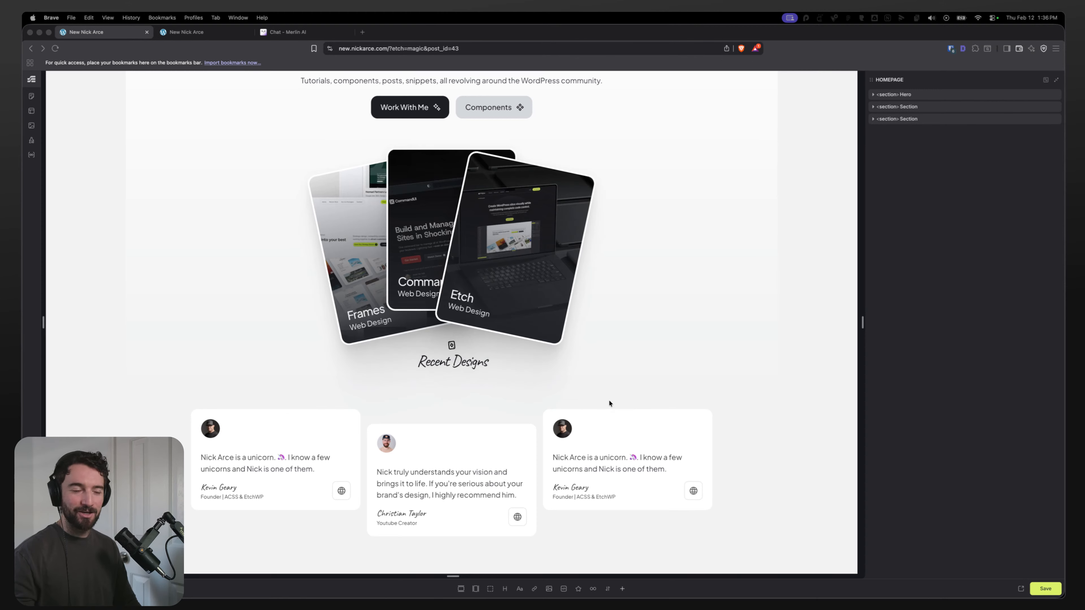
{"action": "scroll", "coordinate": [226, 272], "scroll_direction": "down", "scroll_amount": 5}
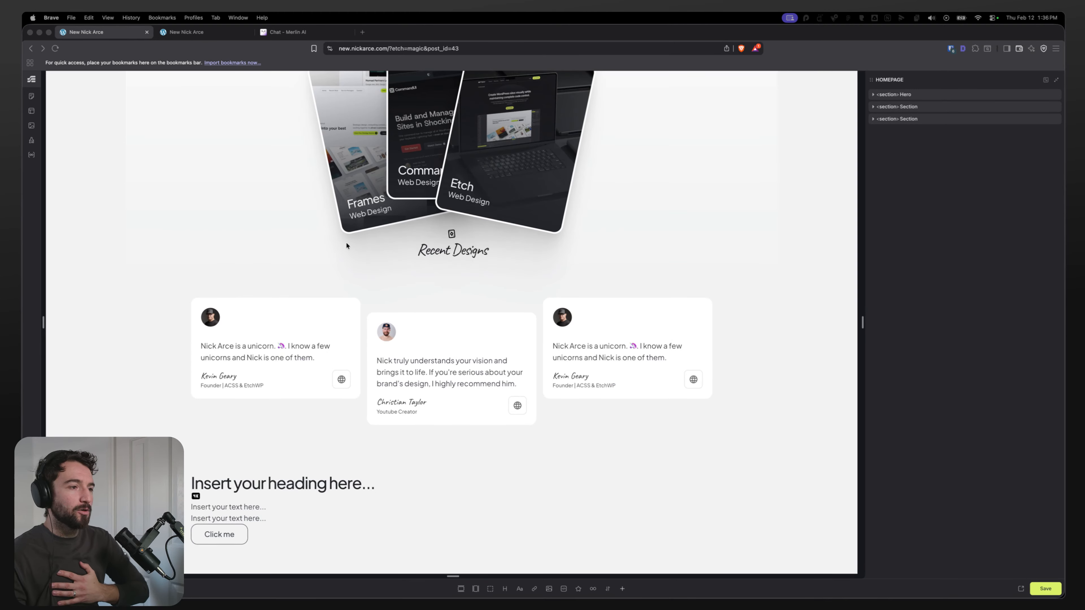
{"action": "scroll", "coordinate": [296, 283], "scroll_direction": "up", "scroll_amount": 10}
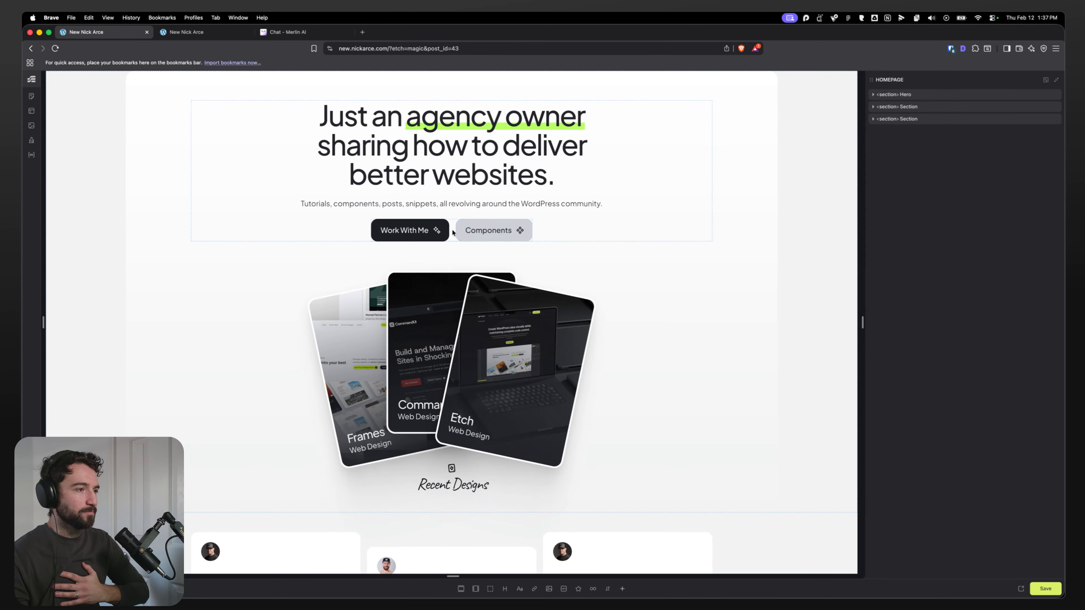
{"action": "left_click", "coordinate": [453, 232]}
{"action": "left_click", "coordinate": [460, 231]}
{"action": "scroll", "coordinate": [448, 240], "scroll_direction": "down", "scroll_amount": 15}
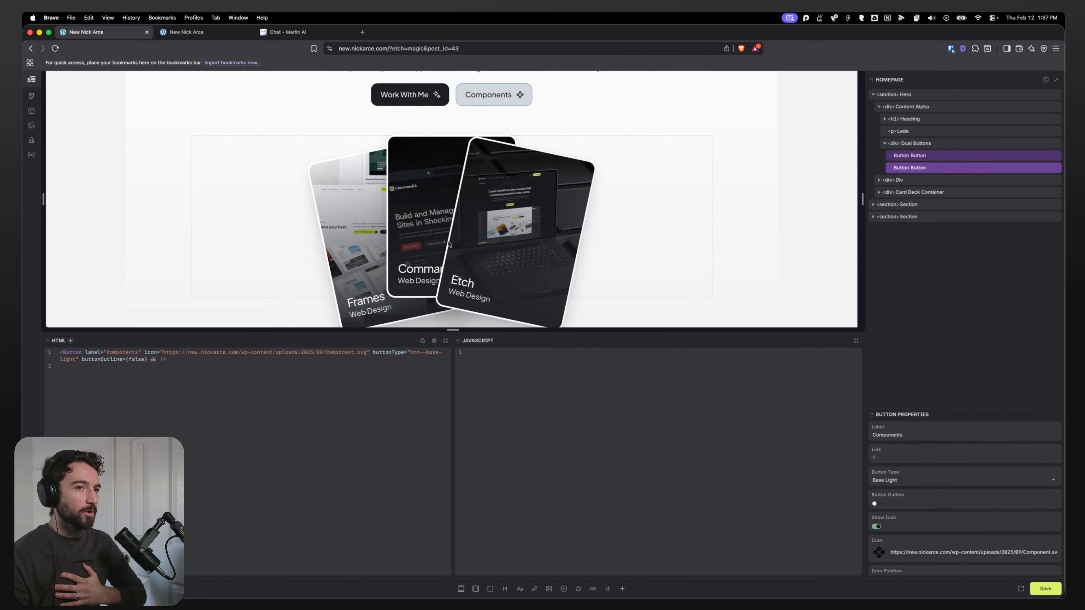
{"action": "scroll", "coordinate": [449, 242], "scroll_direction": "up", "scroll_amount": 4}
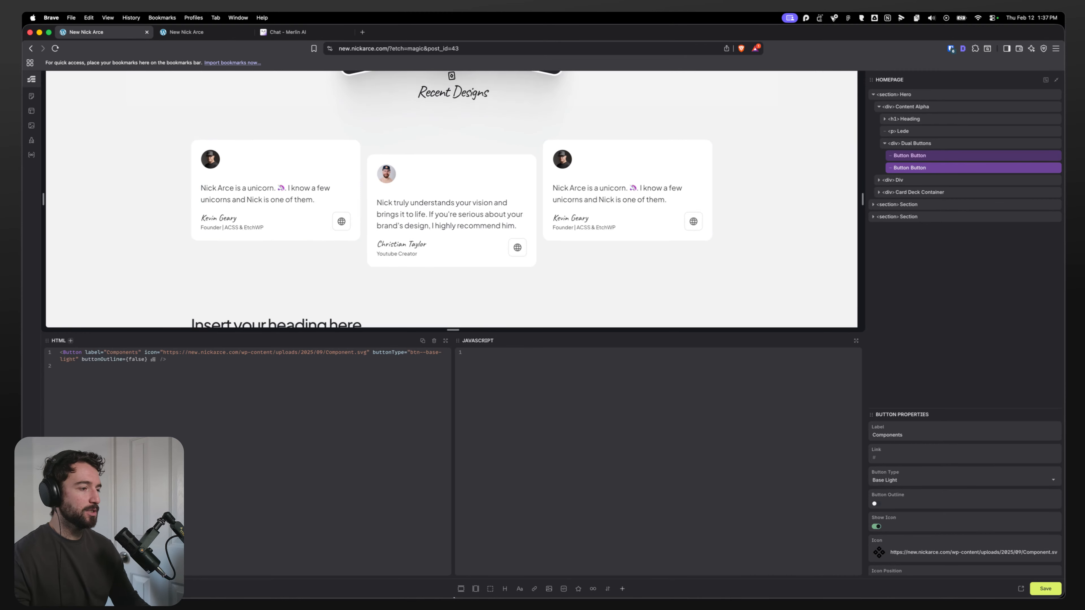
Step: Inspect the Videos heading and More Videos button in Figma, comparing them with the Components button's Button Type options
{"action": "left_click", "coordinate": [501, 584]}
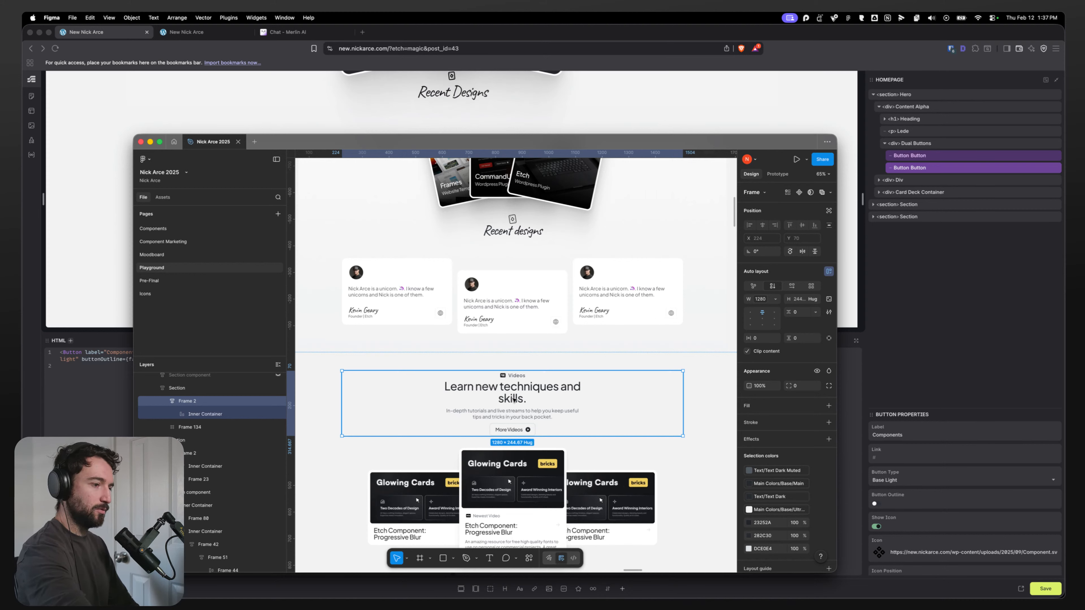
{"action": "double_click", "coordinate": [514, 399]}
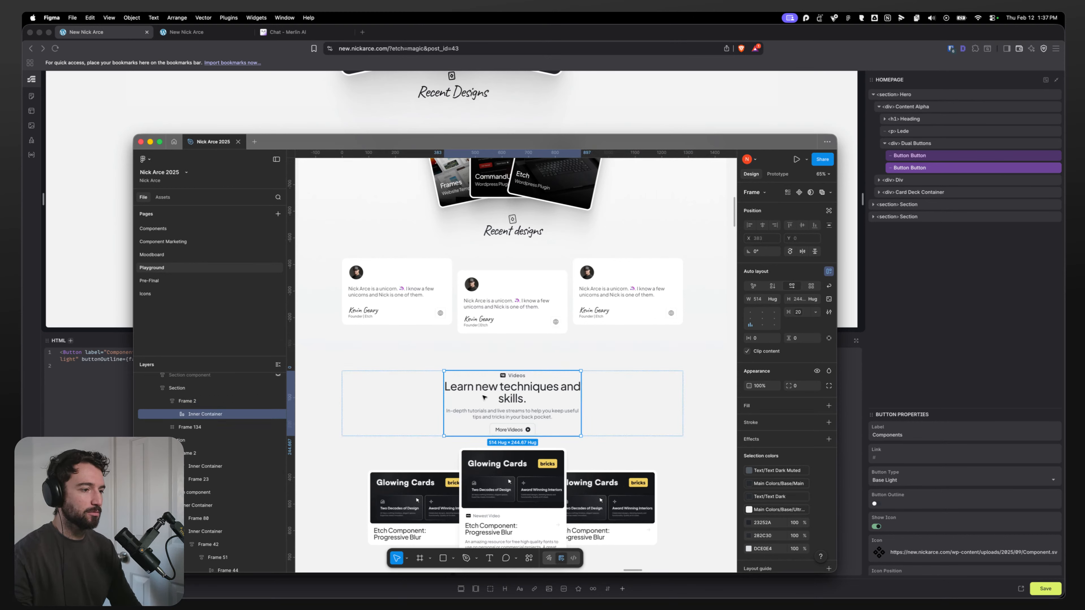
{"action": "scroll", "coordinate": [443, 431], "scroll_direction": "down", "scroll_amount": 5}
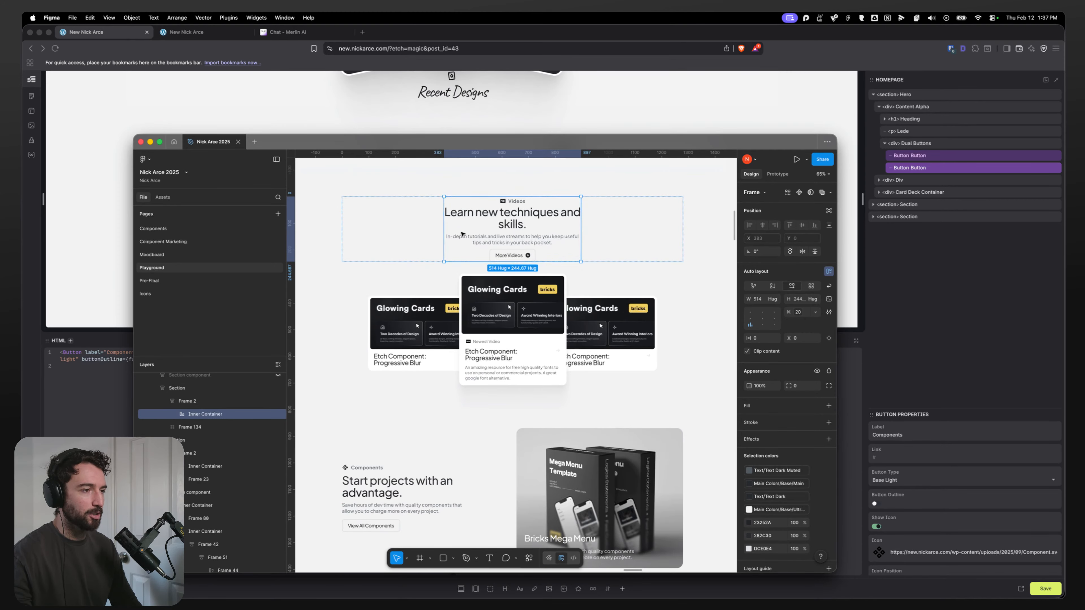
{"action": "double_click", "coordinate": [526, 210]}
{"action": "double_click", "coordinate": [522, 201]}
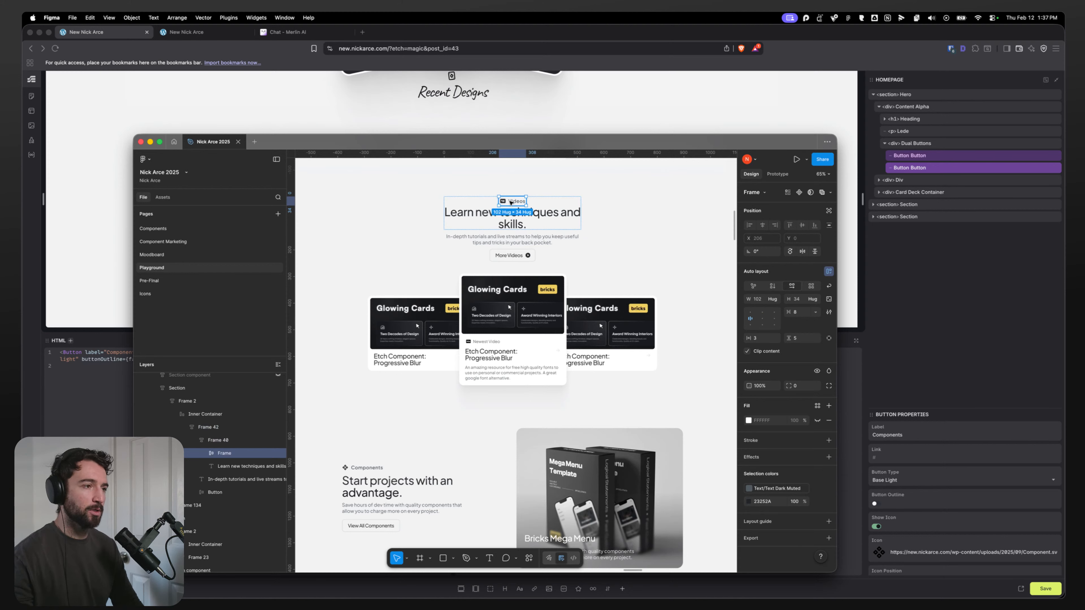
{"action": "left_click", "coordinate": [514, 256]}
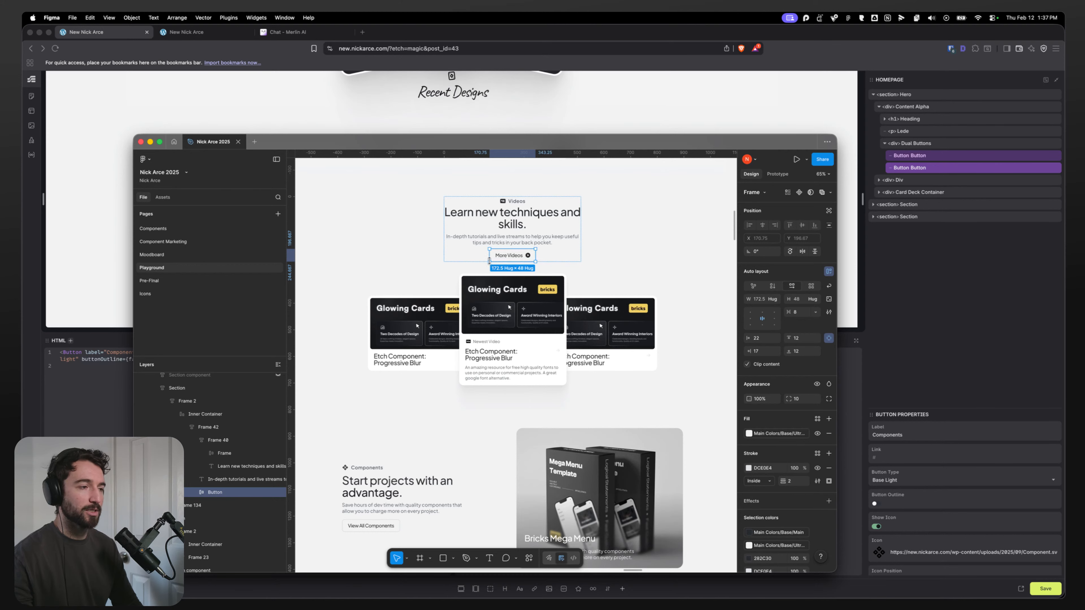
{"action": "left_click", "coordinate": [588, 107]}
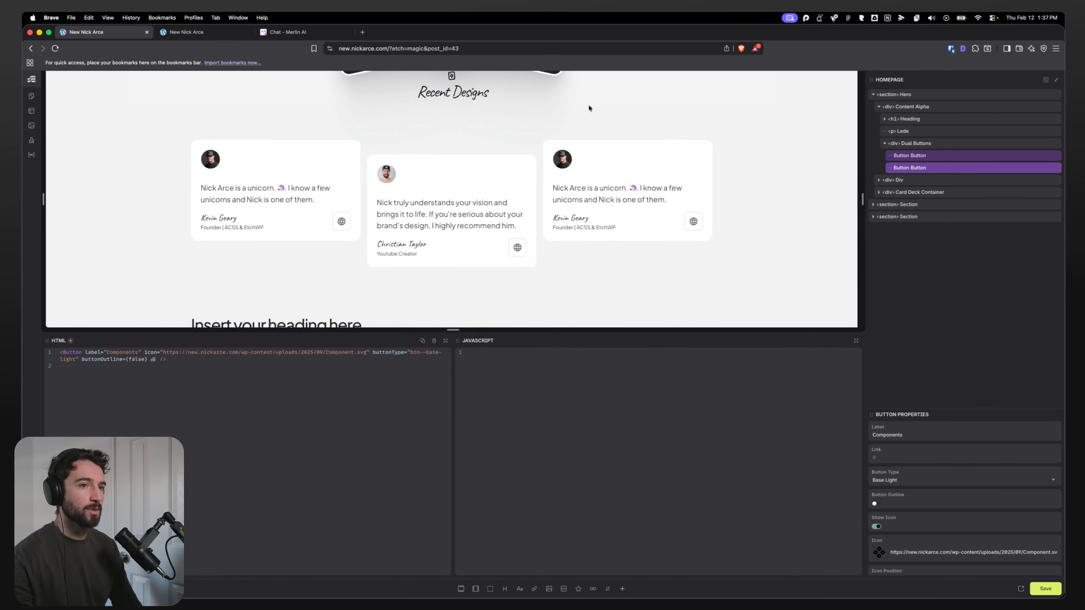
{"action": "left_click", "coordinate": [913, 480]}
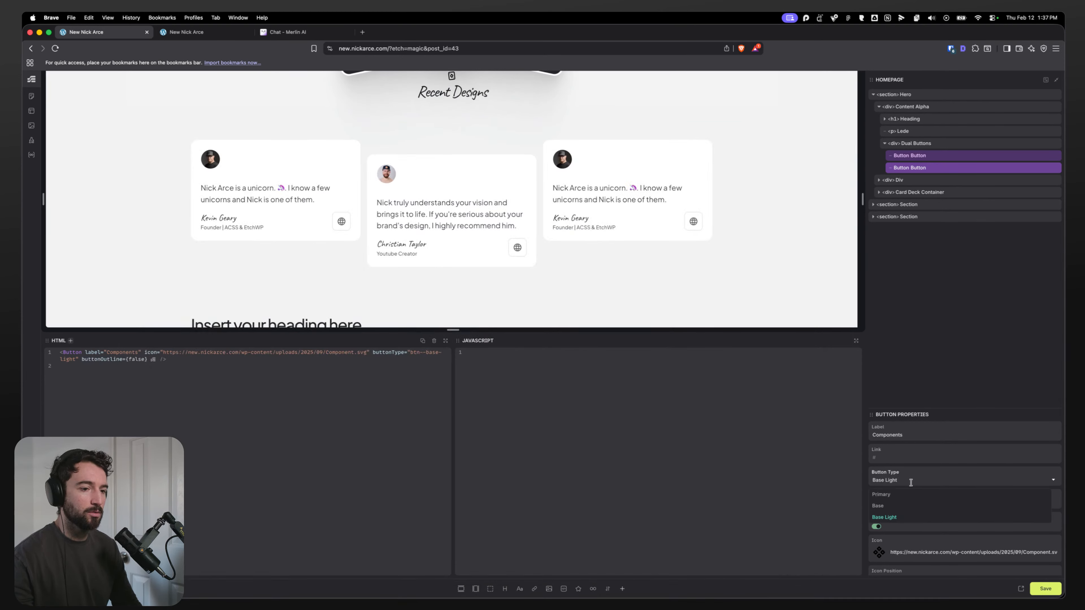
Step: Open etchwp.com in a new browser tab
{"action": "left_click", "coordinate": [364, 33]}
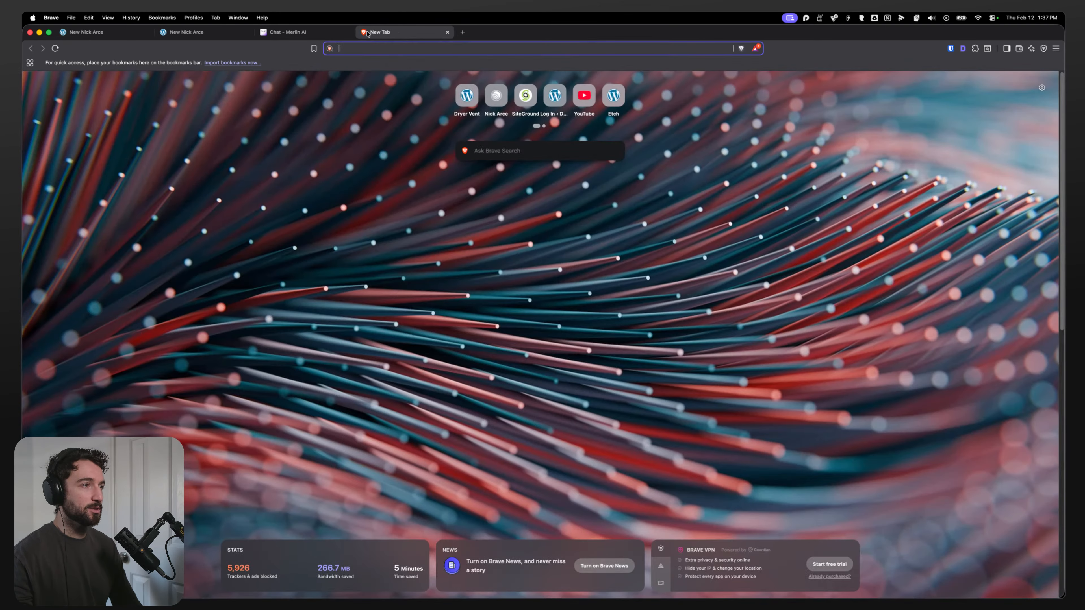
{"action": "type", "text": "etchwp.com"}
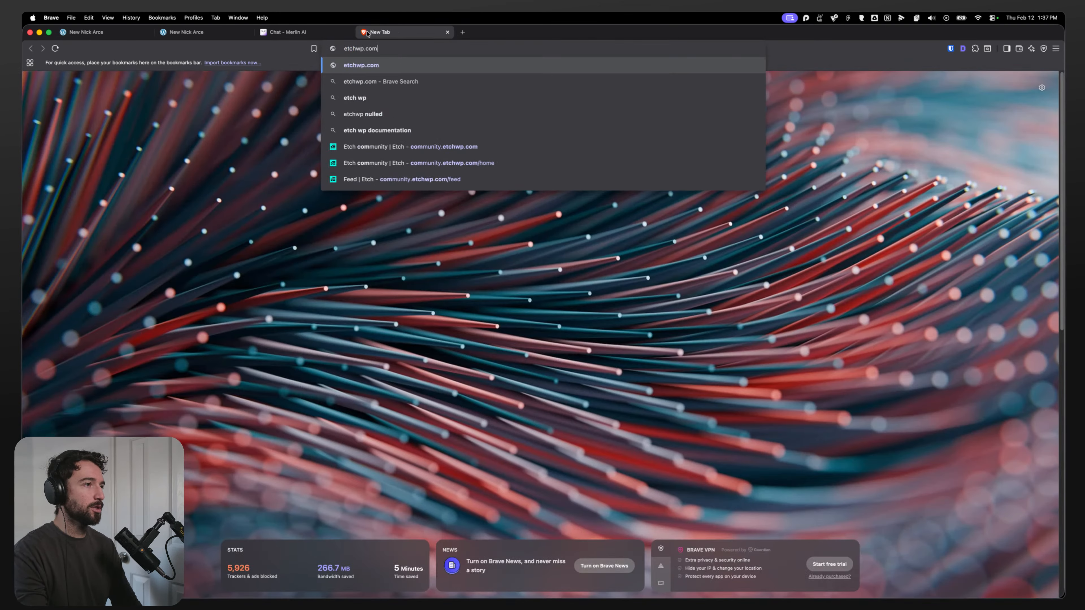
{"action": "key", "text": "Return"}
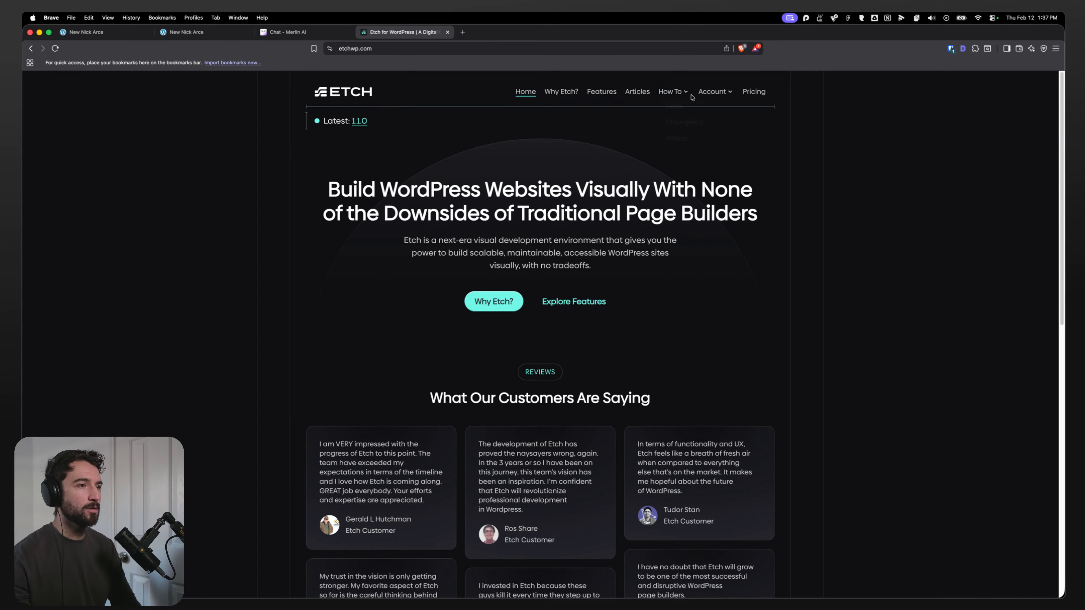
Step: Open the Etch 1.1.0 changelog from the site's Latest link and read through its details
{"action": "mouse_move", "coordinate": [675, 92]}
{"action": "left_click", "coordinate": [677, 122]}
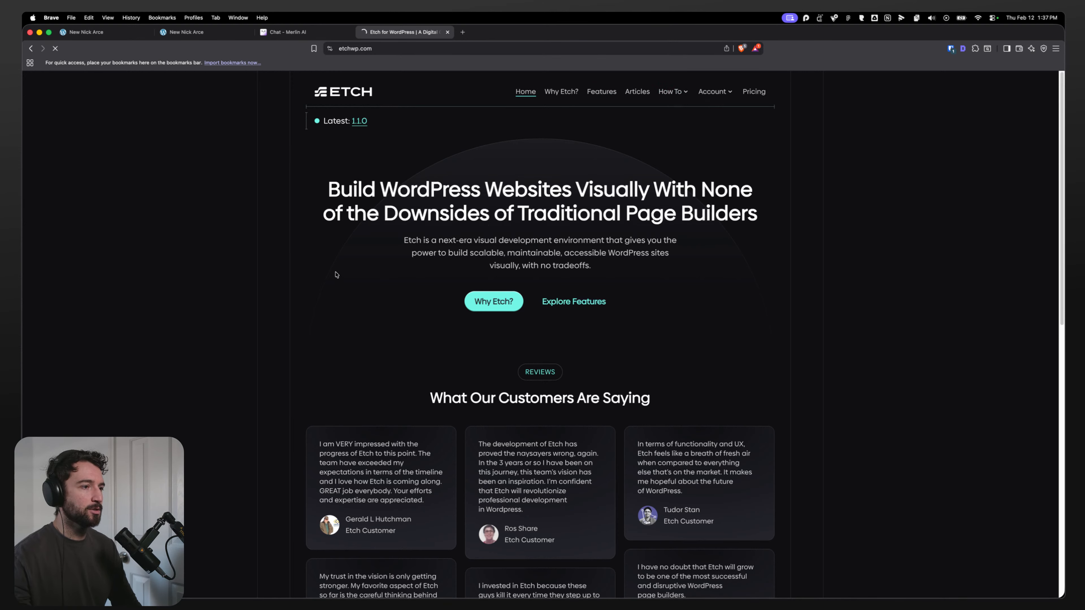
{"action": "left_click", "coordinate": [354, 125]}
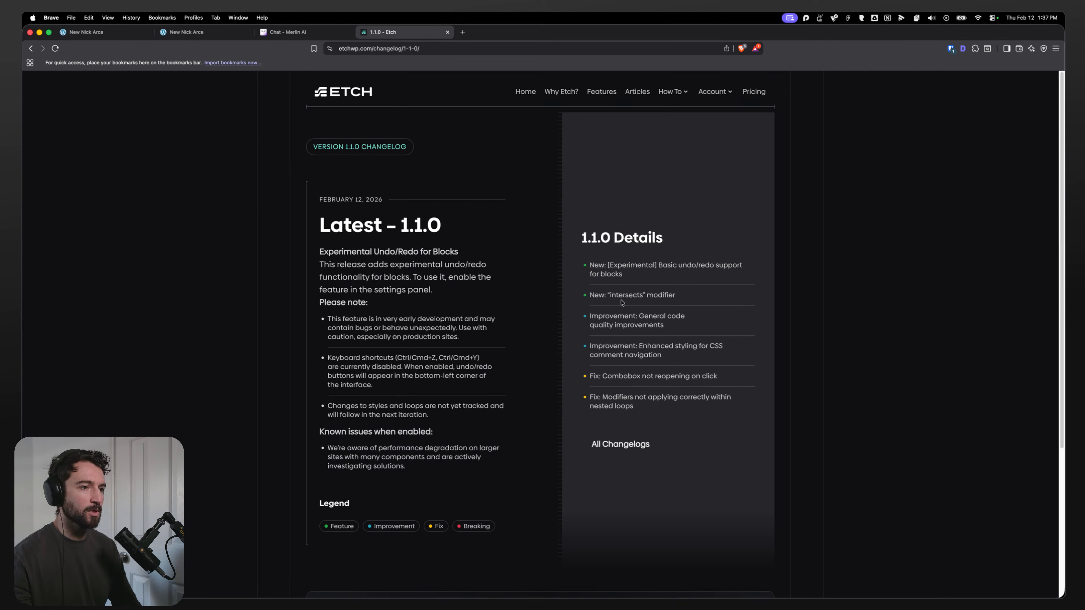
{"action": "left_click_drag", "start_coordinate": [608, 299], "coordinate": [684, 301]}
{"action": "left_click", "coordinate": [692, 301]}
{"action": "left_click", "coordinate": [687, 301]}
{"action": "left_click_drag", "start_coordinate": [590, 316], "coordinate": [671, 329]}
{"action": "left_click", "coordinate": [671, 329]}
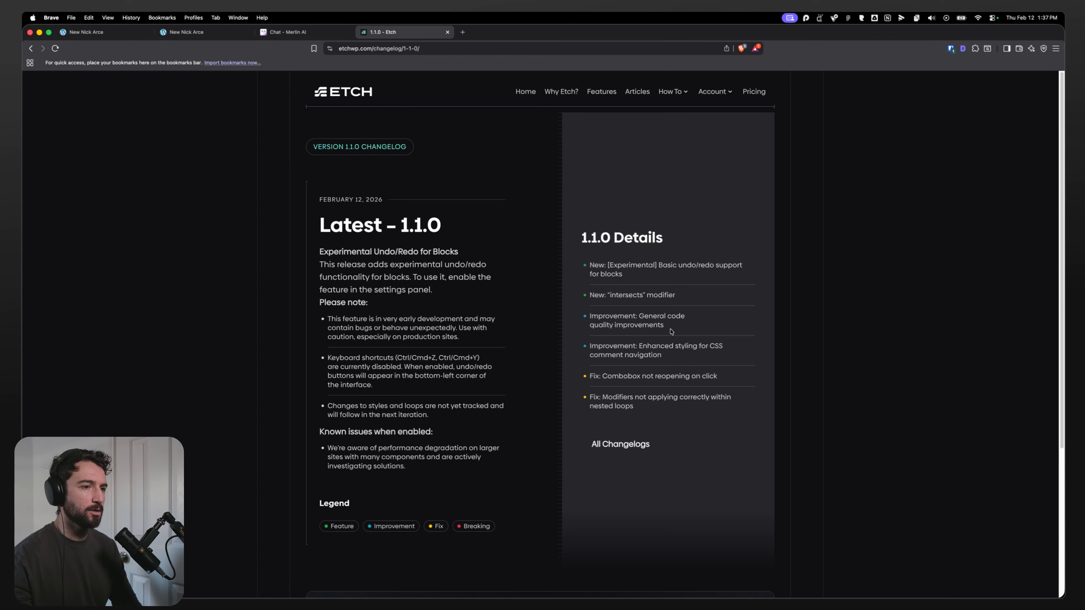
{"action": "left_click_drag", "start_coordinate": [605, 265], "coordinate": [632, 275]}
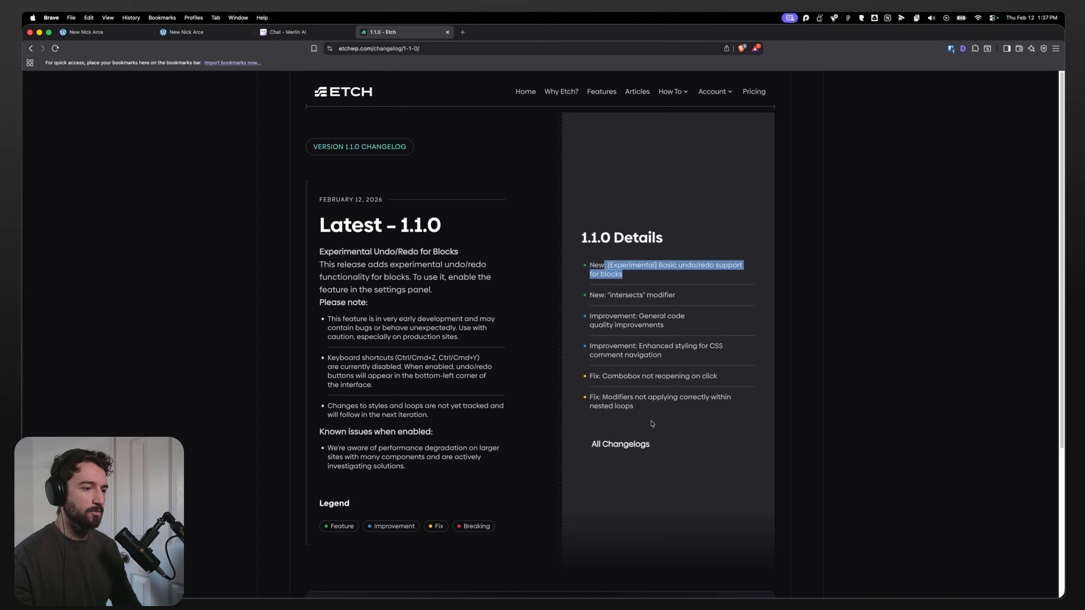
{"action": "scroll", "coordinate": [490, 352], "scroll_direction": "down", "scroll_amount": 5}
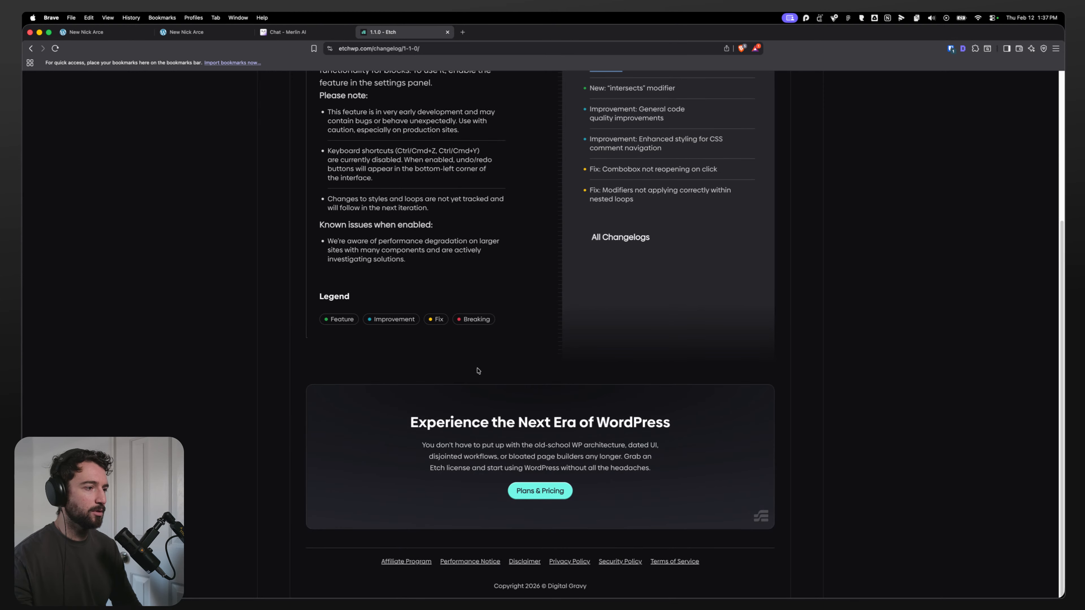
{"action": "scroll", "coordinate": [478, 371], "scroll_direction": "up", "scroll_amount": 4}
Step: Open the full changelog archive and read the recent version entries
{"action": "left_click", "coordinate": [624, 395]}
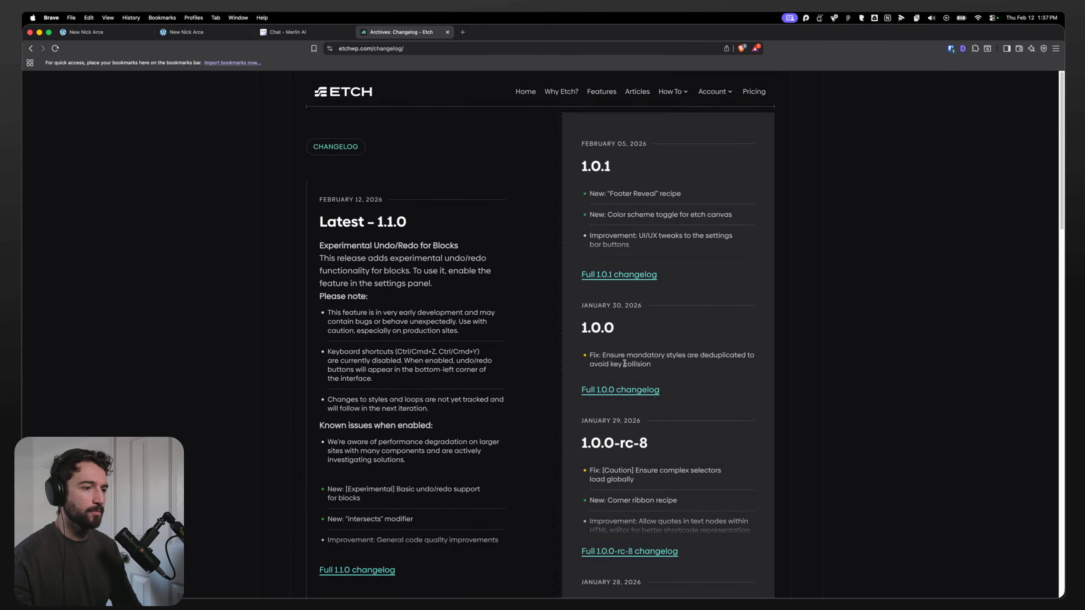
{"action": "scroll", "coordinate": [689, 451], "scroll_direction": "down", "scroll_amount": 1}
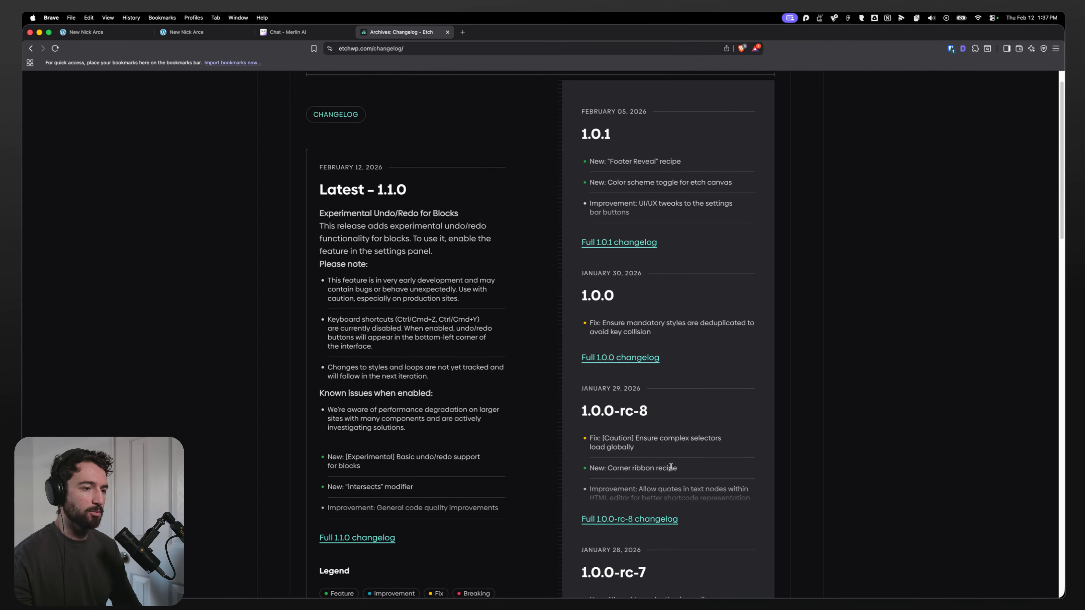
{"action": "scroll", "coordinate": [671, 464], "scroll_direction": "up", "scroll_amount": 2}
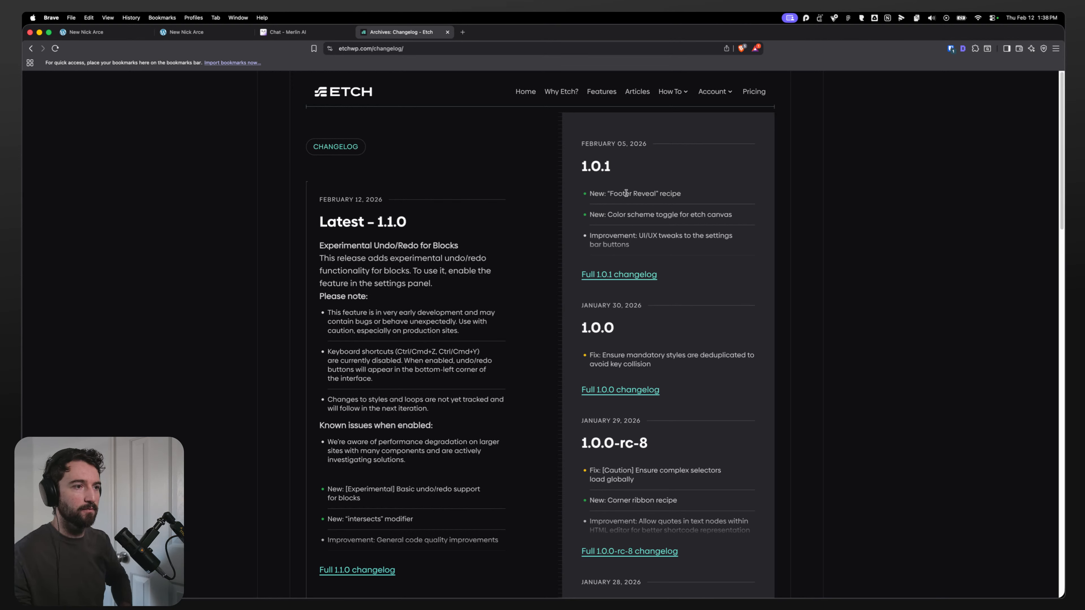
{"action": "left_click_drag", "start_coordinate": [622, 193], "coordinate": [673, 228]}
{"action": "left_click", "coordinate": [630, 222]}
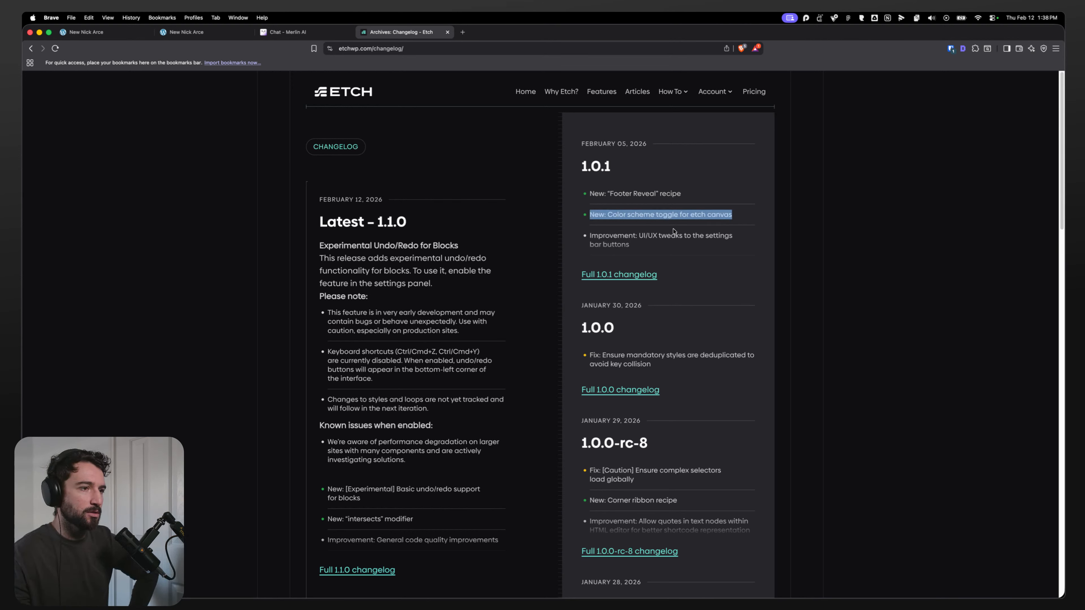
{"action": "left_click", "coordinate": [642, 248]}
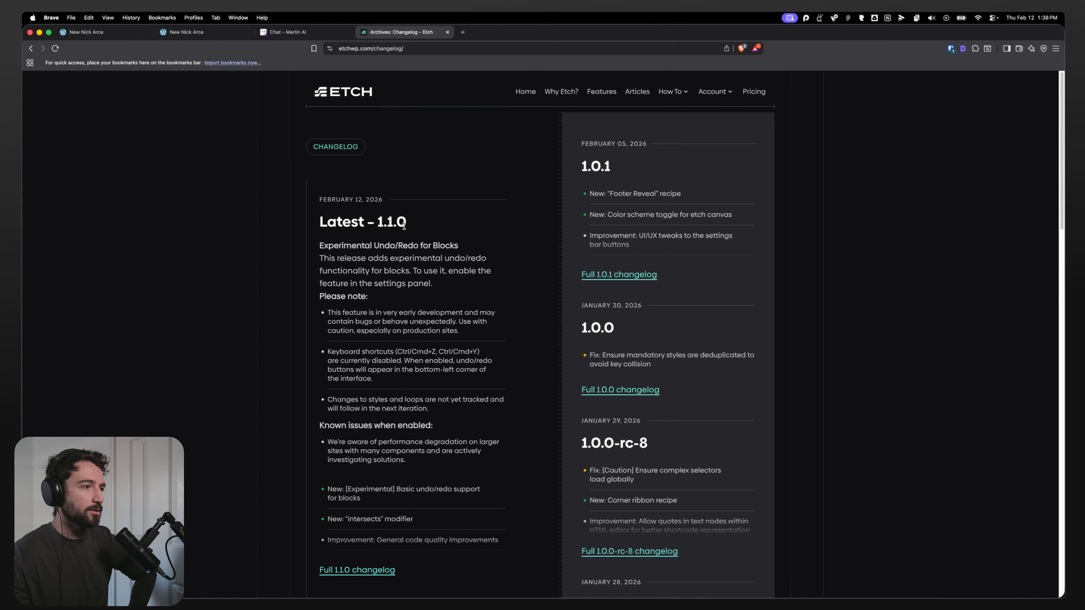
Step: Go to the WordPress dashboard's Updates page and update the Etch and SureCart plugins
{"action": "left_click", "coordinate": [188, 33]}
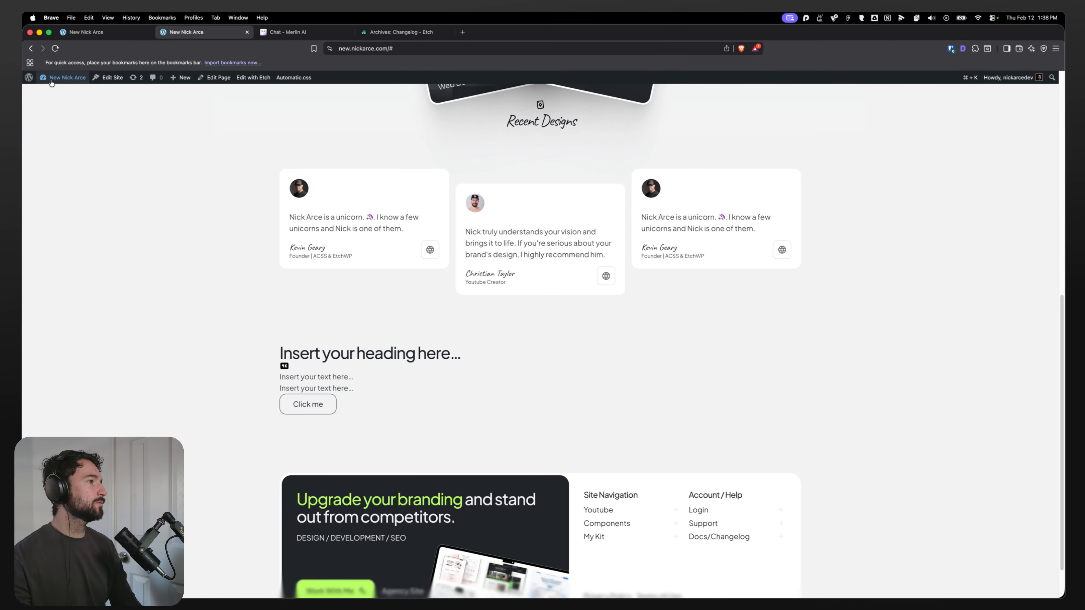
{"action": "mouse_move", "coordinate": [56, 79]}
{"action": "left_click", "coordinate": [52, 99], "text": "super"}
{"action": "left_click", "coordinate": [306, 26]}
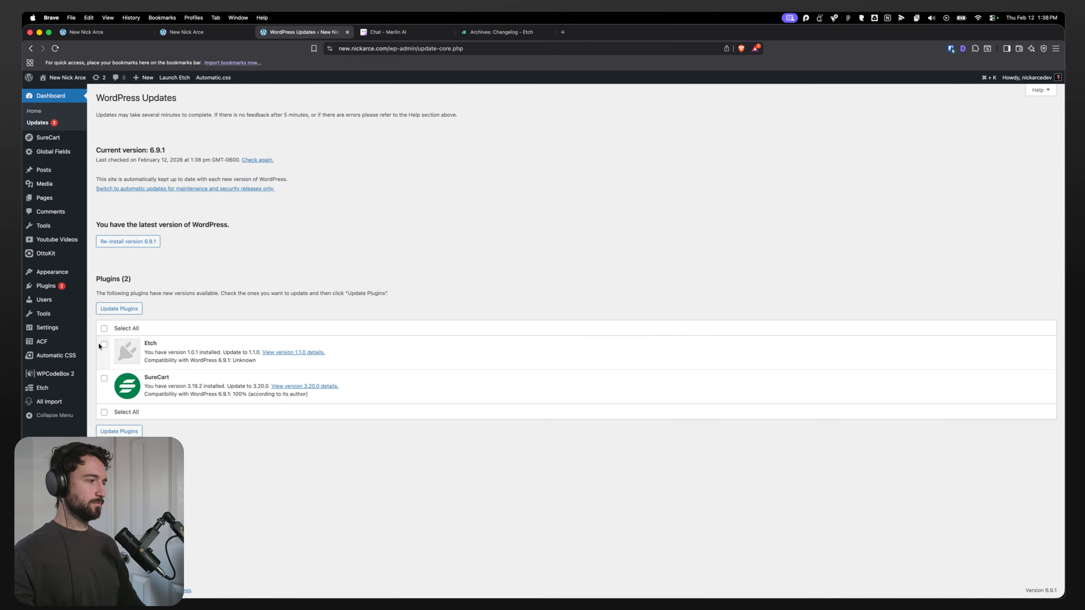
{"action": "left_click", "coordinate": [104, 344]}
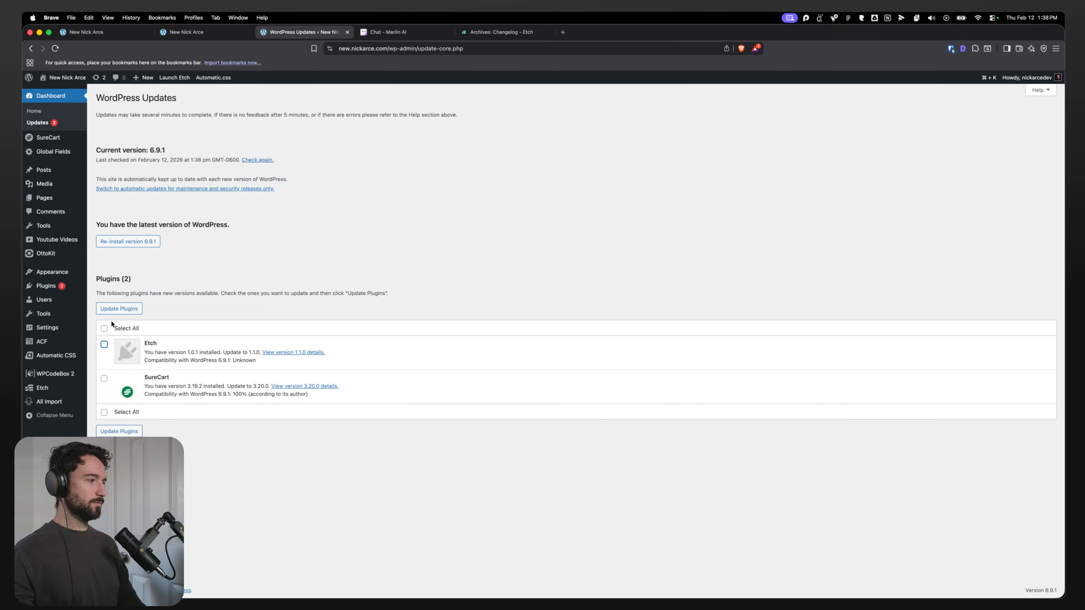
{"action": "left_click", "coordinate": [104, 379]}
{"action": "left_click", "coordinate": [119, 309]}
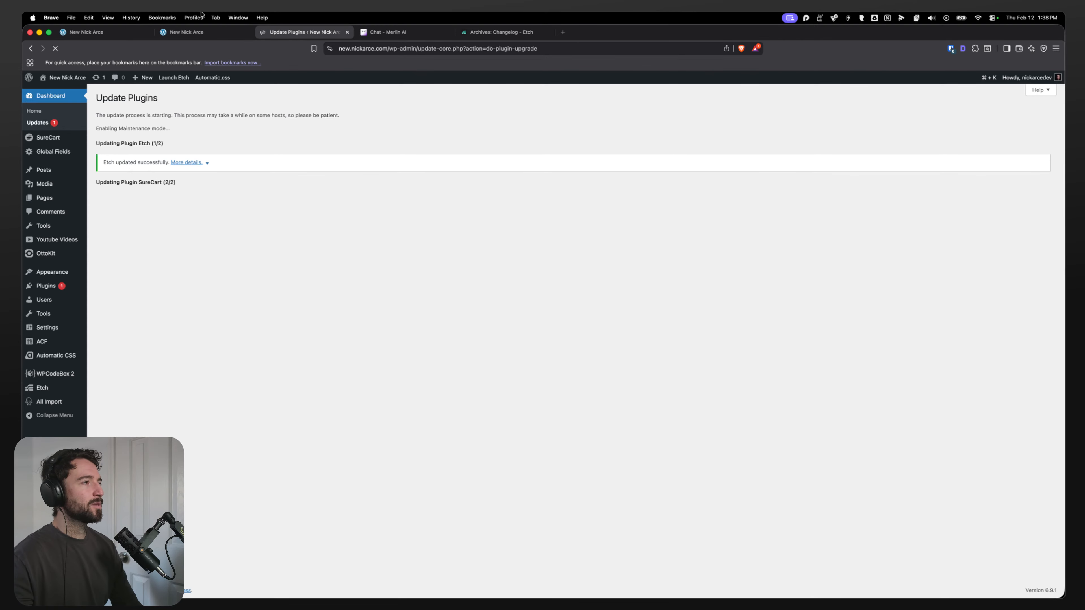
Step: Reload the site's front end and the Etch editor tab to load the updated plugin
{"action": "left_click", "coordinate": [195, 32]}
{"action": "key", "text": "super+r"}
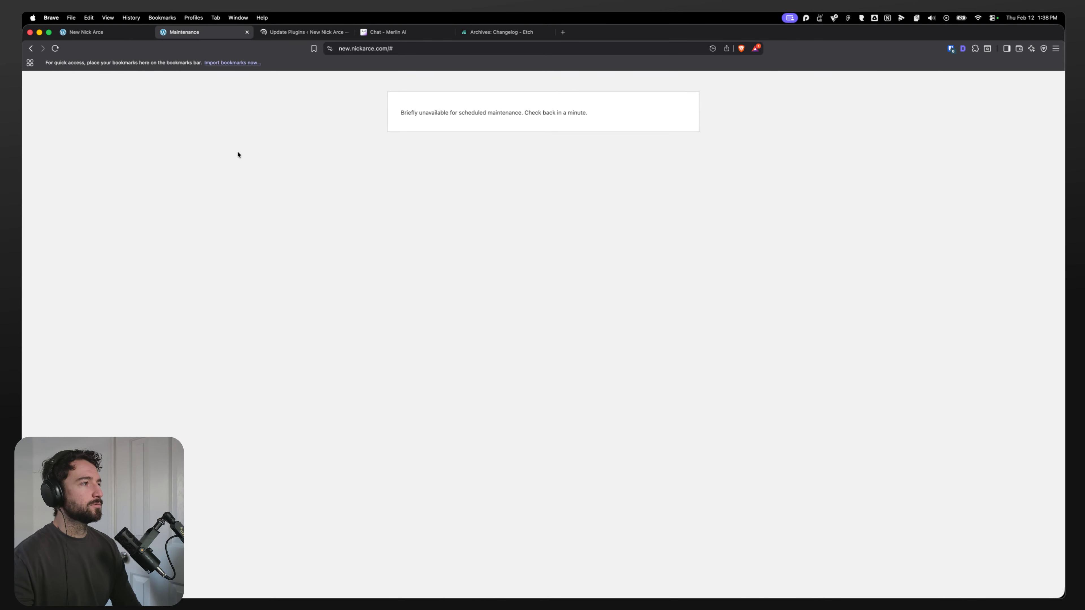
{"action": "key", "text": "super+r"}
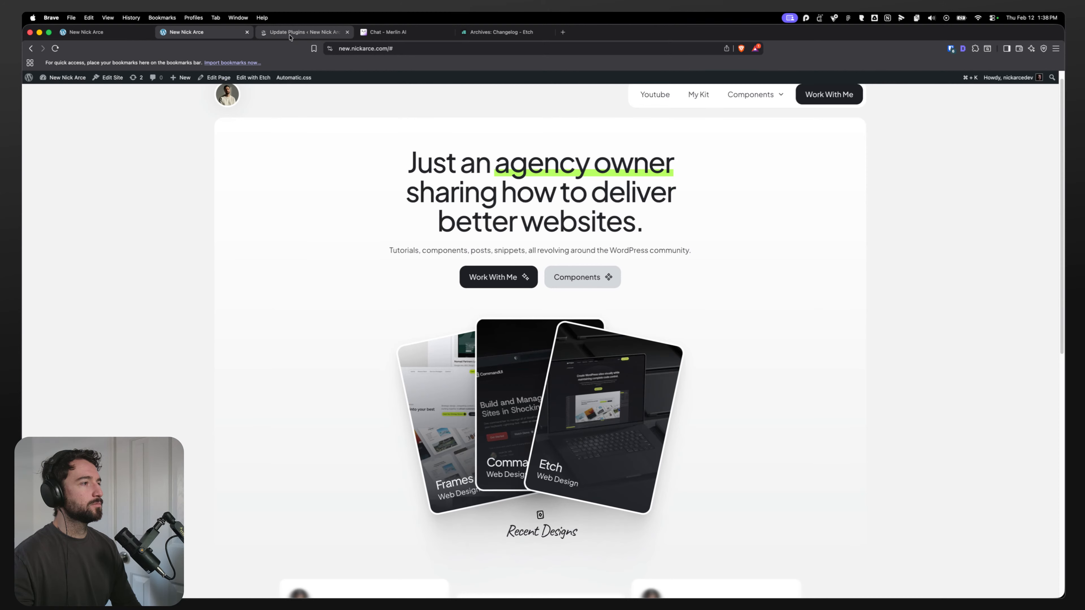
{"action": "left_click", "coordinate": [290, 34]}
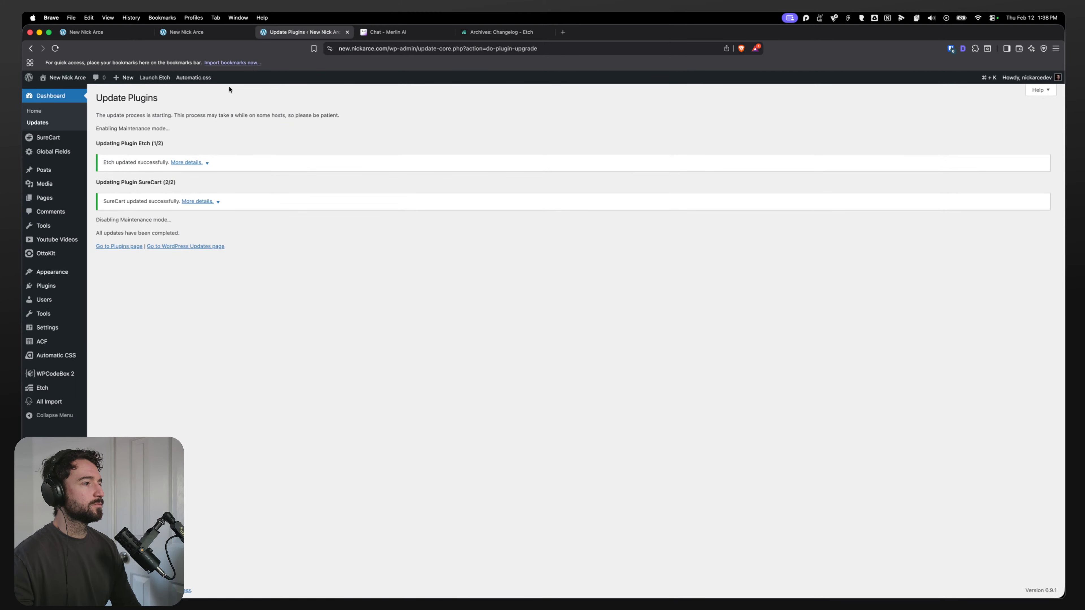
{"action": "key", "text": "ctrl+shift+Tab"}
{"action": "key", "text": "ctrl+shift+Tab"}
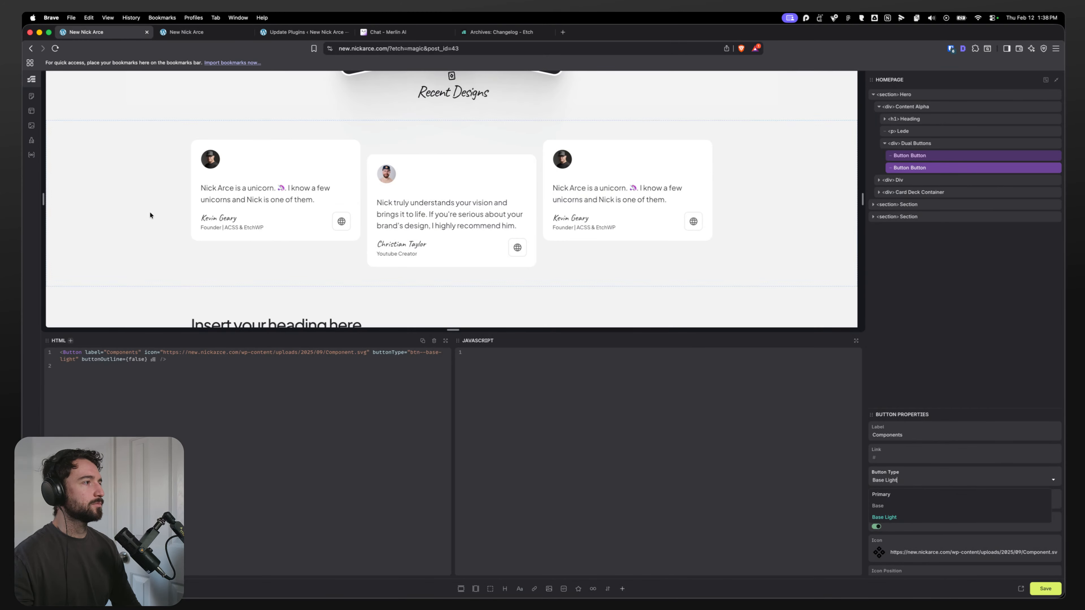
{"action": "key", "text": "super+r"}
{"action": "left_click", "coordinate": [567, 224]}
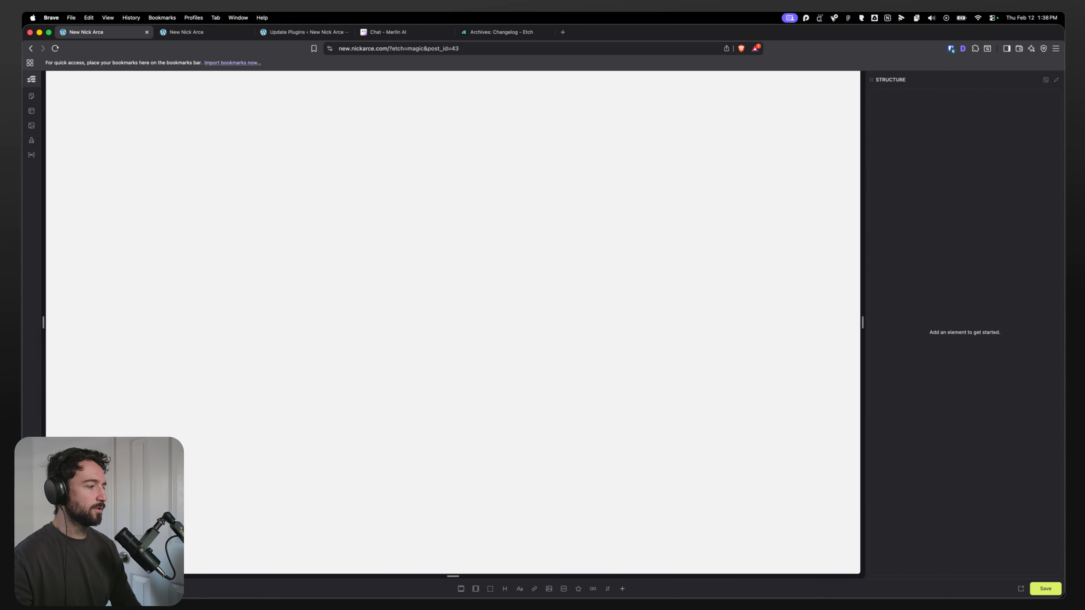
Step: Open Etch Settings, turn on Allow Custom Font Uploads, view the Experimental options, and save
{"action": "key", "text": "super+comma"}
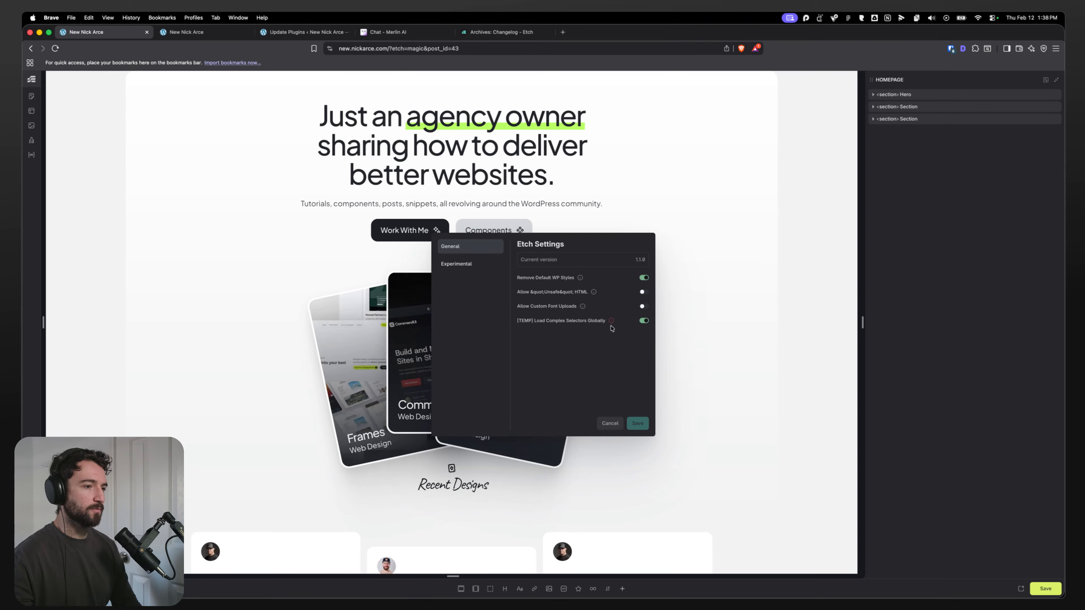
{"action": "left_click", "coordinate": [643, 306]}
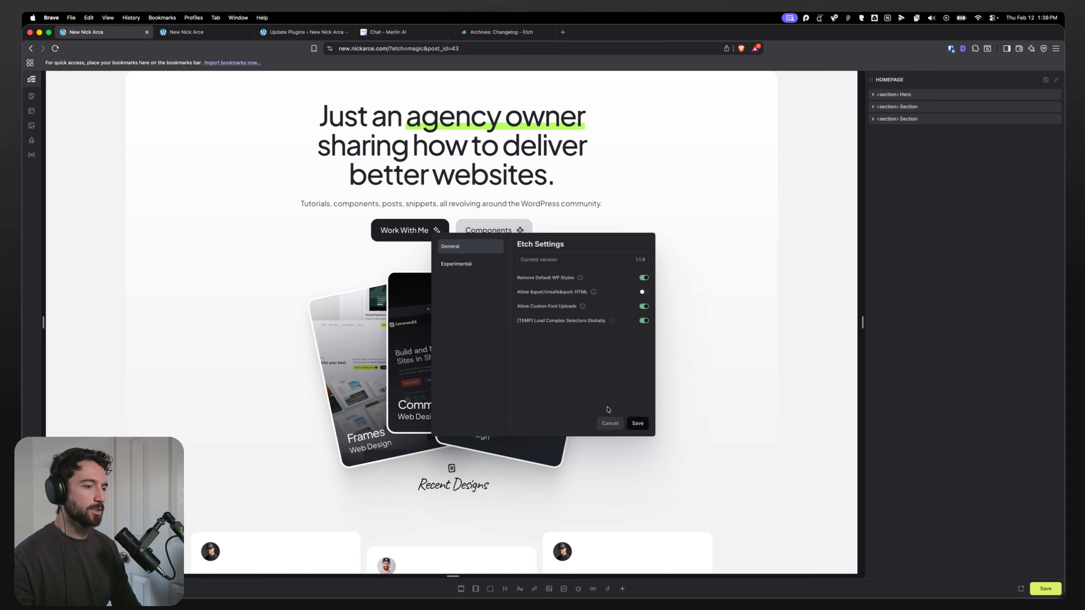
{"action": "left_click", "coordinate": [456, 264]}
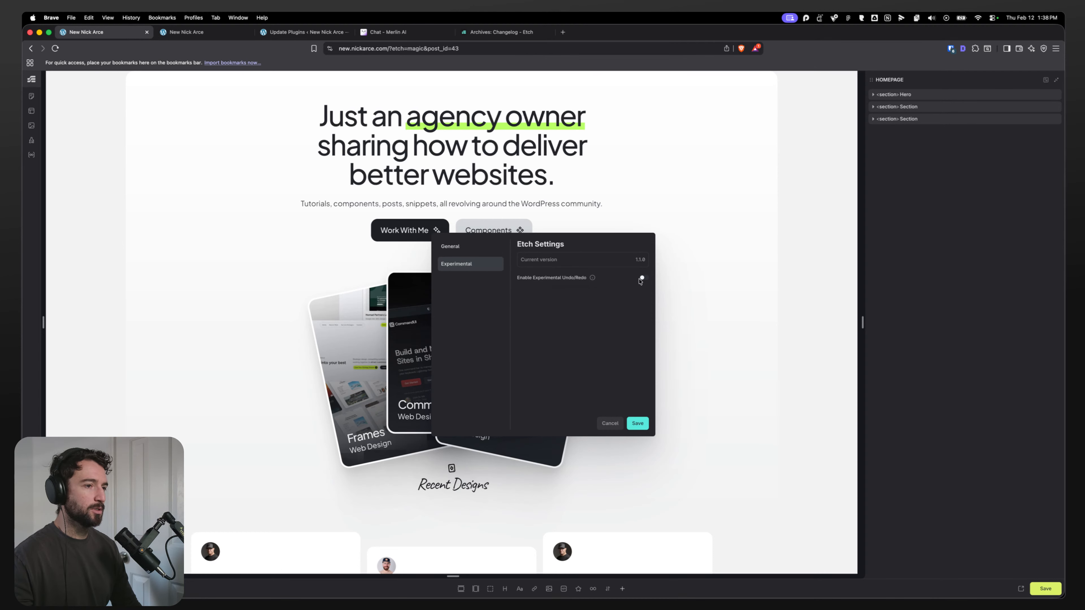
{"action": "mouse_move", "coordinate": [592, 279]}
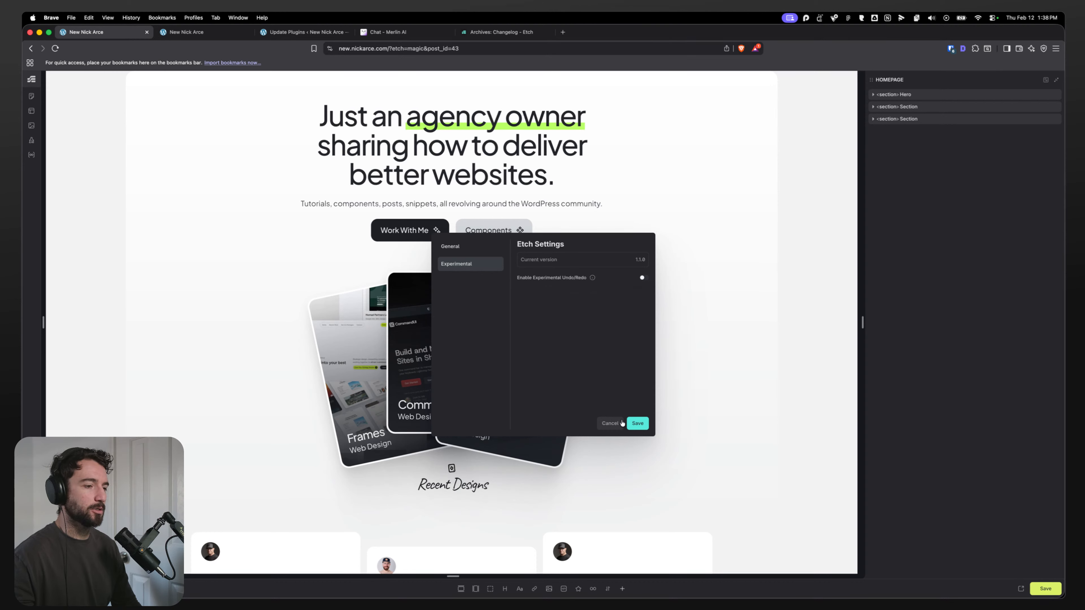
{"action": "left_click", "coordinate": [637, 423]}
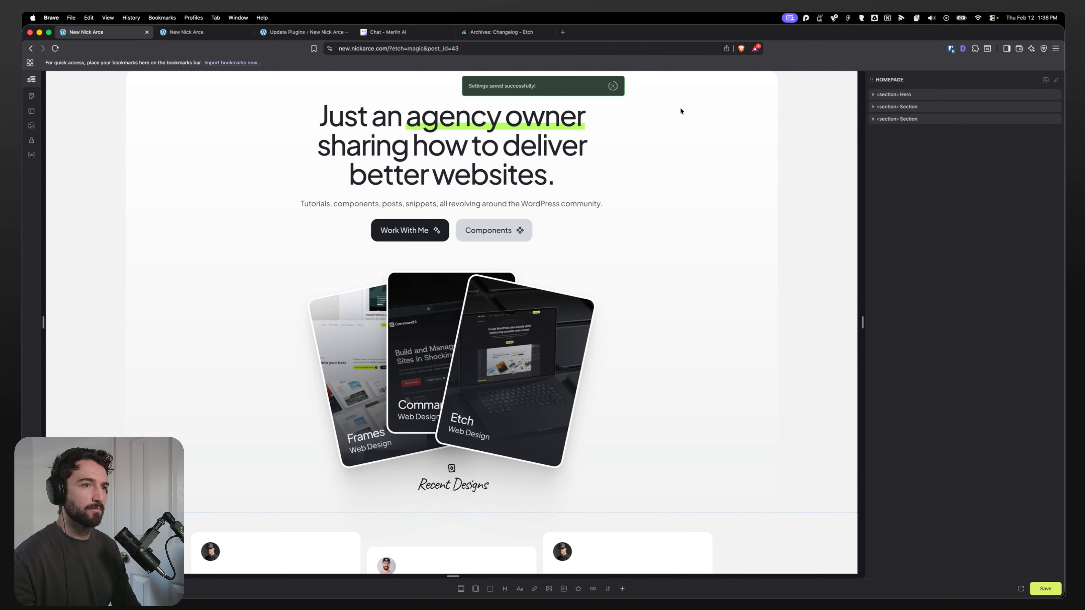
Step: Select the Eyebrow div in the new section's structure and convert it into a component
{"action": "scroll", "coordinate": [461, 316], "scroll_direction": "down", "scroll_amount": 5}
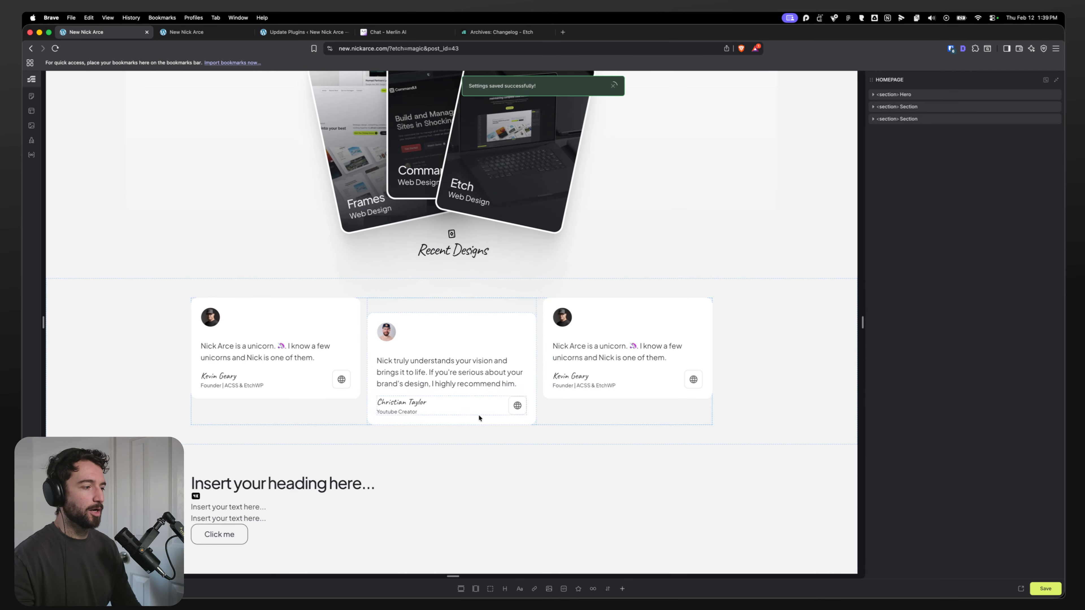
{"action": "left_click", "coordinate": [257, 509]}
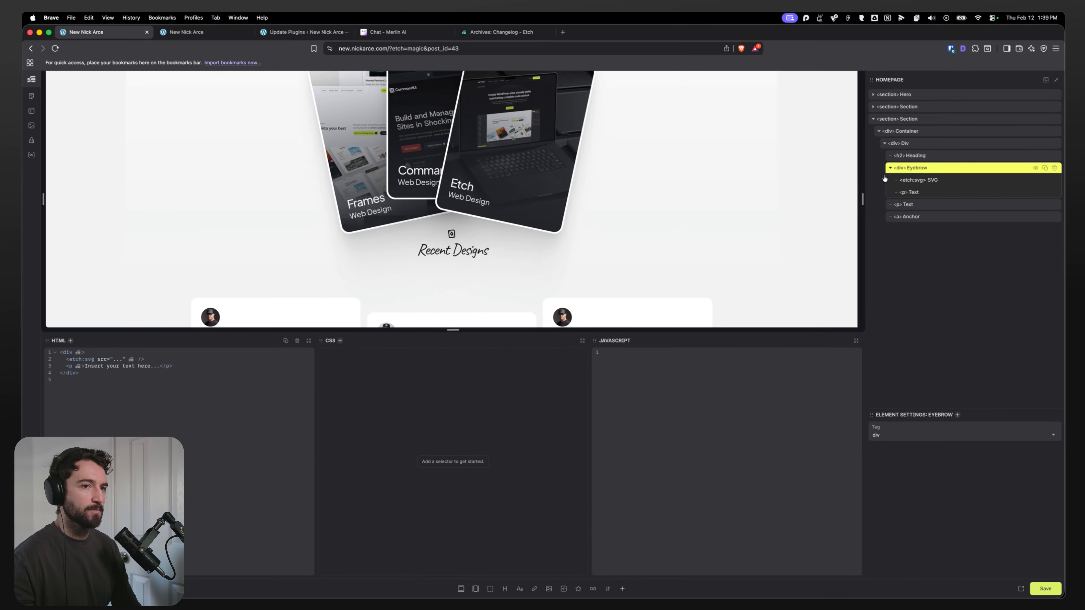
{"action": "left_click", "coordinate": [916, 192]}
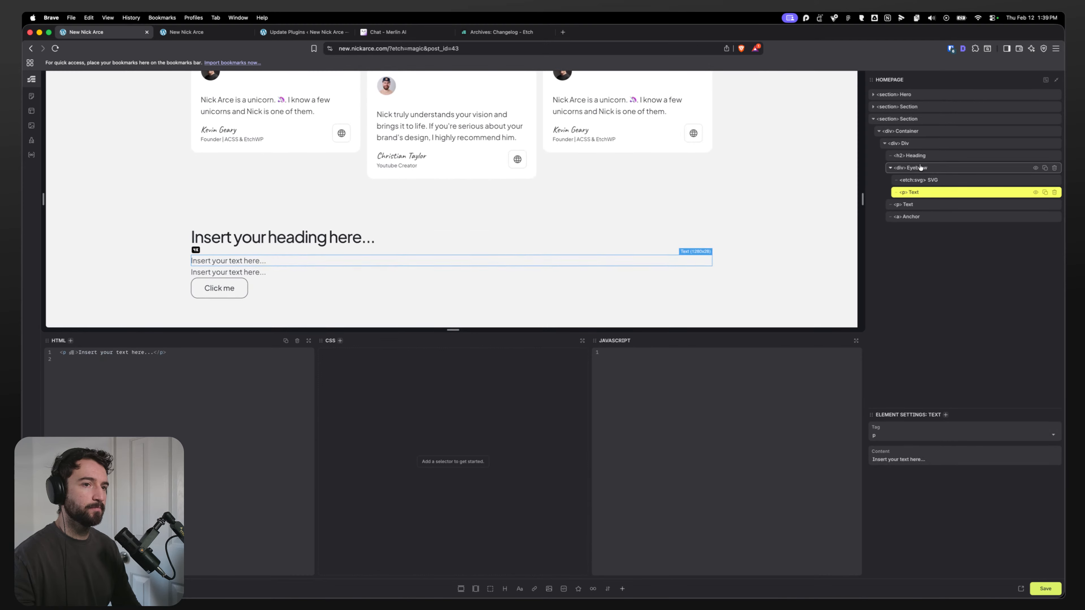
{"action": "left_click", "coordinate": [916, 182]}
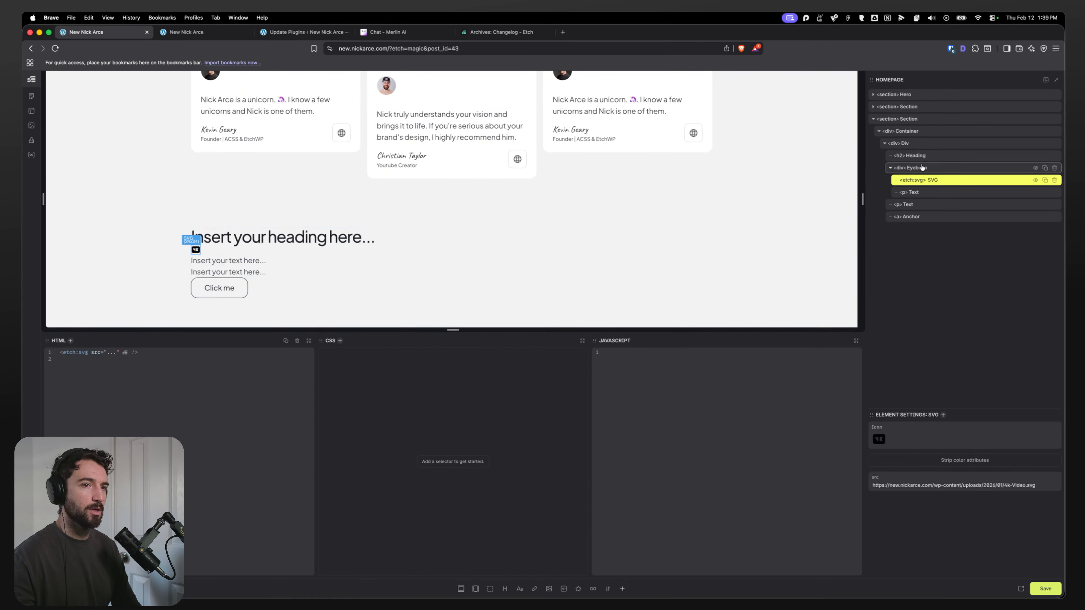
{"action": "left_click", "coordinate": [918, 169]}
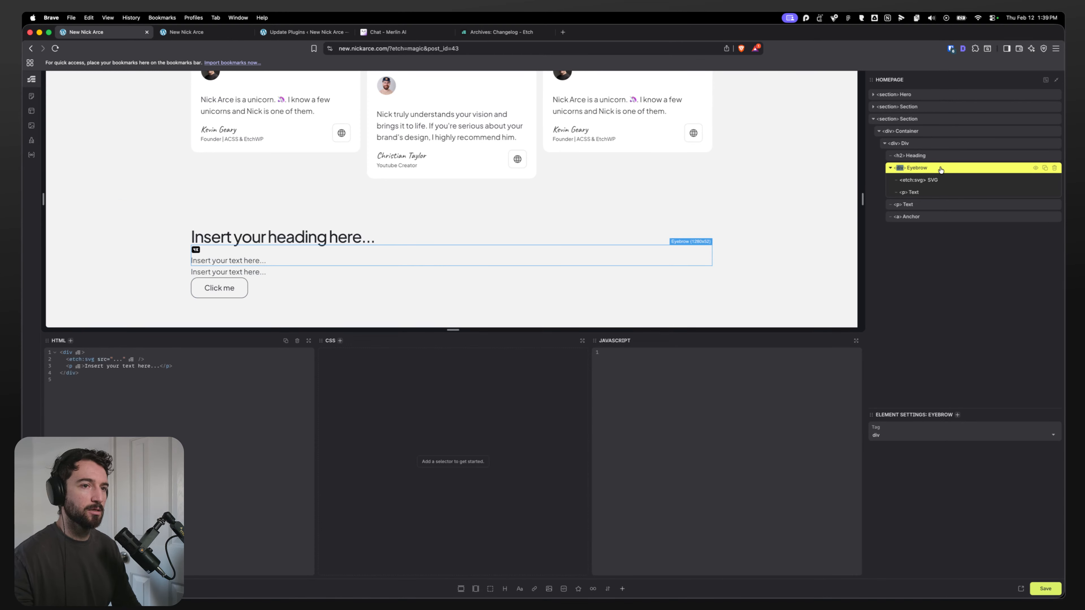
{"action": "left_click", "coordinate": [935, 191]}
{"action": "left_click", "coordinate": [934, 183]}
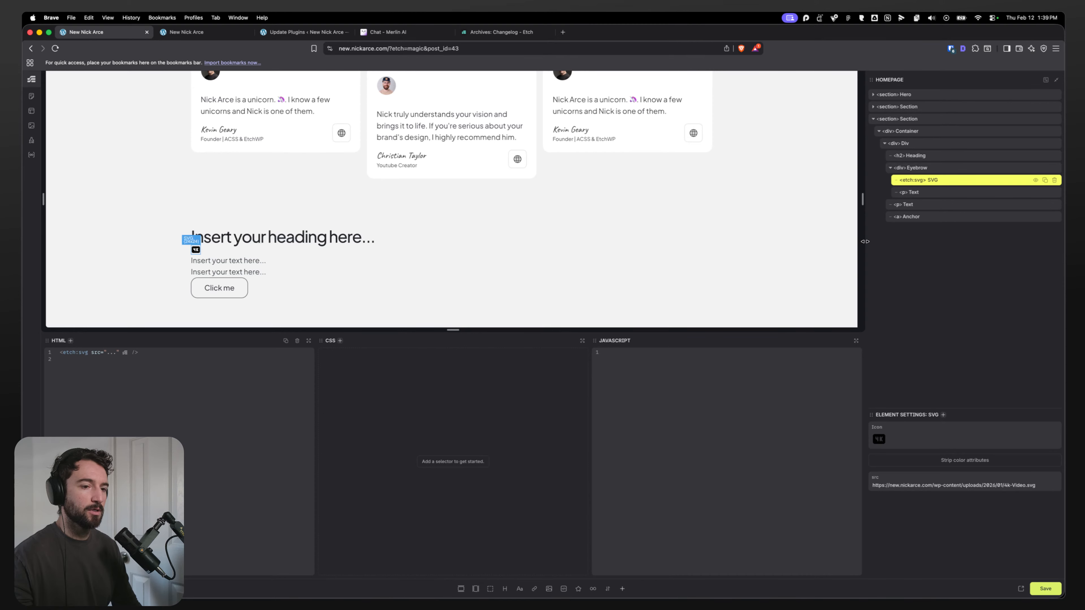
{"action": "key", "text": "super+Return"}
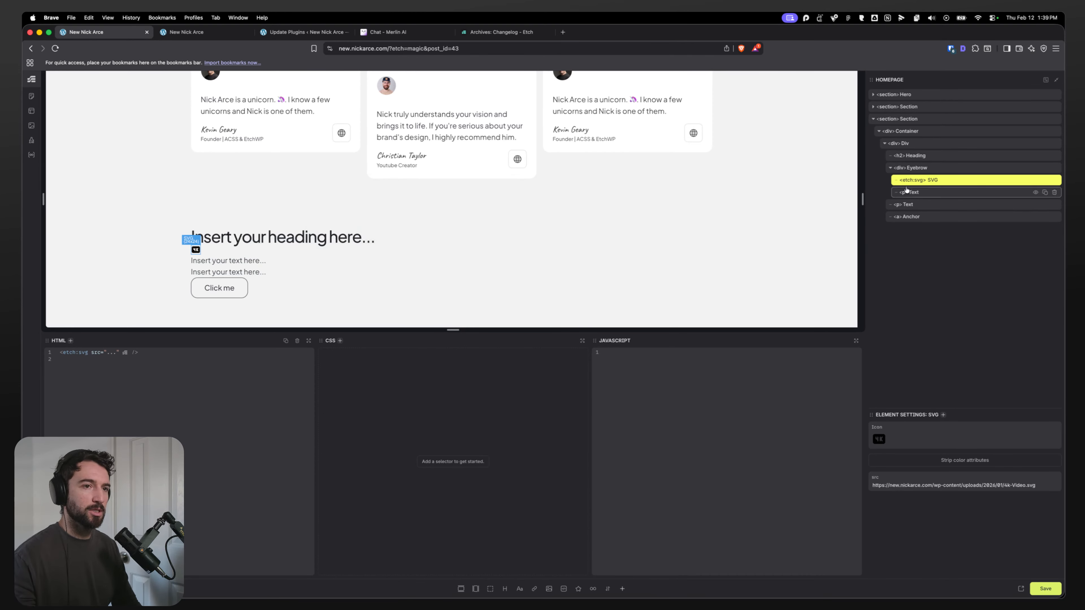
{"action": "right_click", "coordinate": [923, 168]}
{"action": "left_click", "coordinate": [949, 269]}
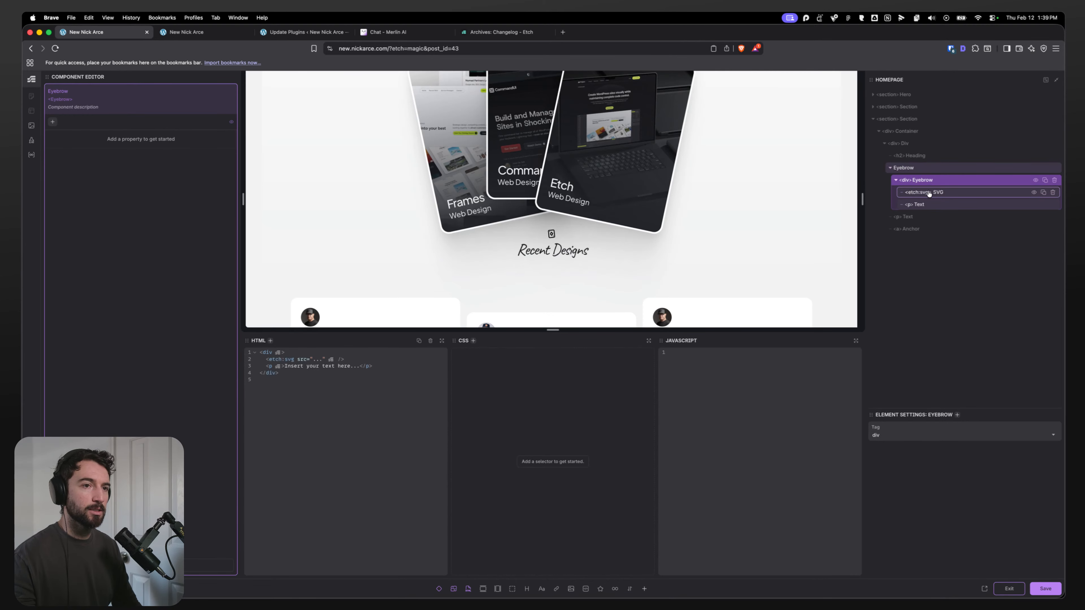
Step: Move the Text element above the SVG inside the Eyebrow component and select it
{"action": "left_click", "coordinate": [928, 195]}
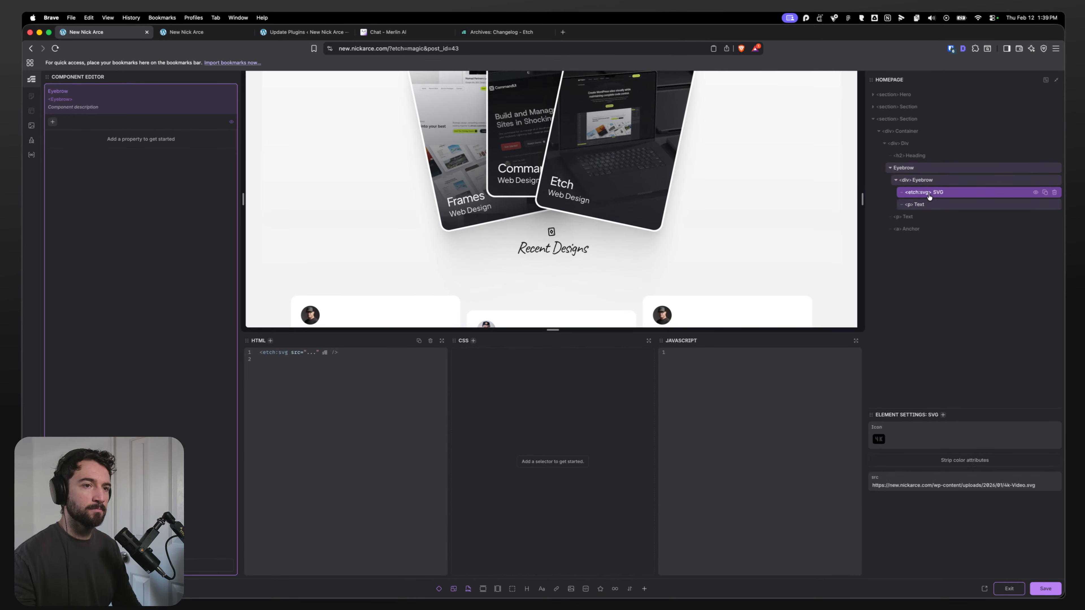
{"action": "left_click_drag", "start_coordinate": [923, 208], "coordinate": [912, 183]}
{"action": "left_click", "coordinate": [906, 182]}
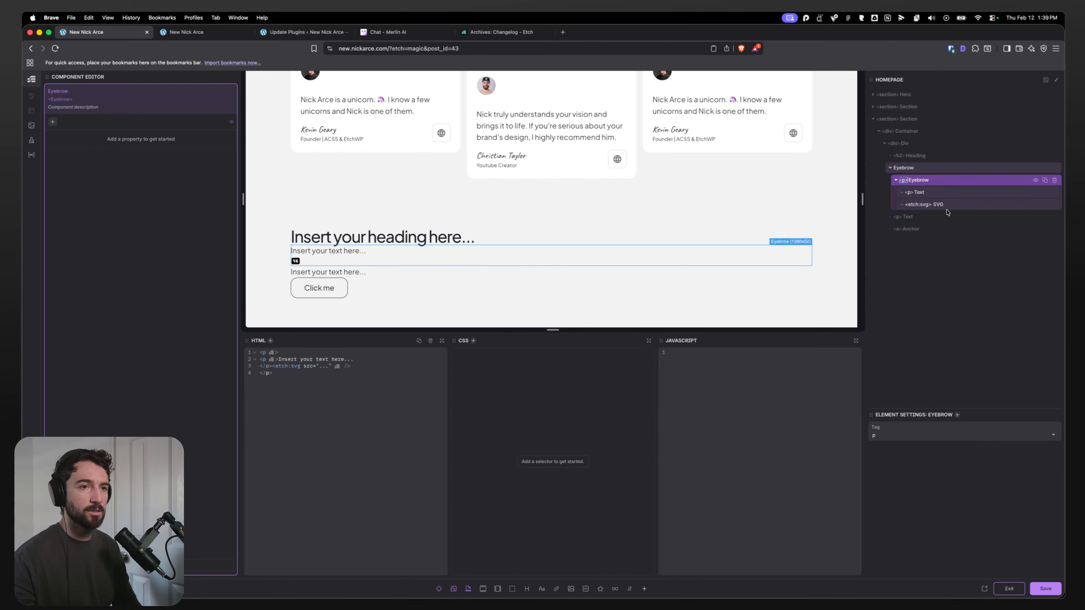
{"action": "left_click", "coordinate": [927, 193]}
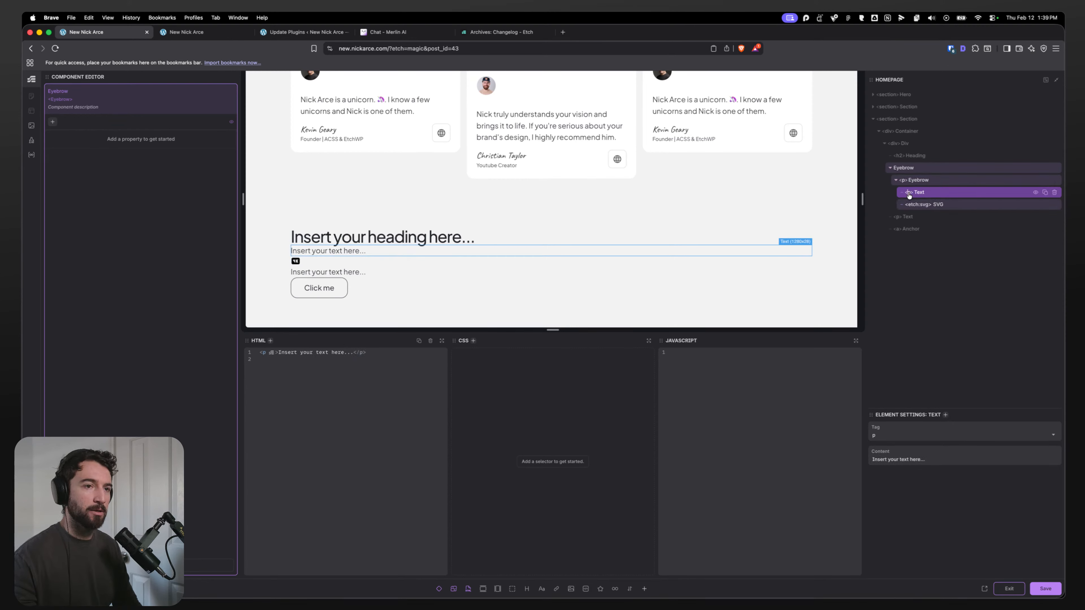
Step: Change the Text element's tag to span and add an aria-hidden attribute set to true on the SVG
{"action": "type", "text": "span"}
{"action": "key", "text": "Return"}
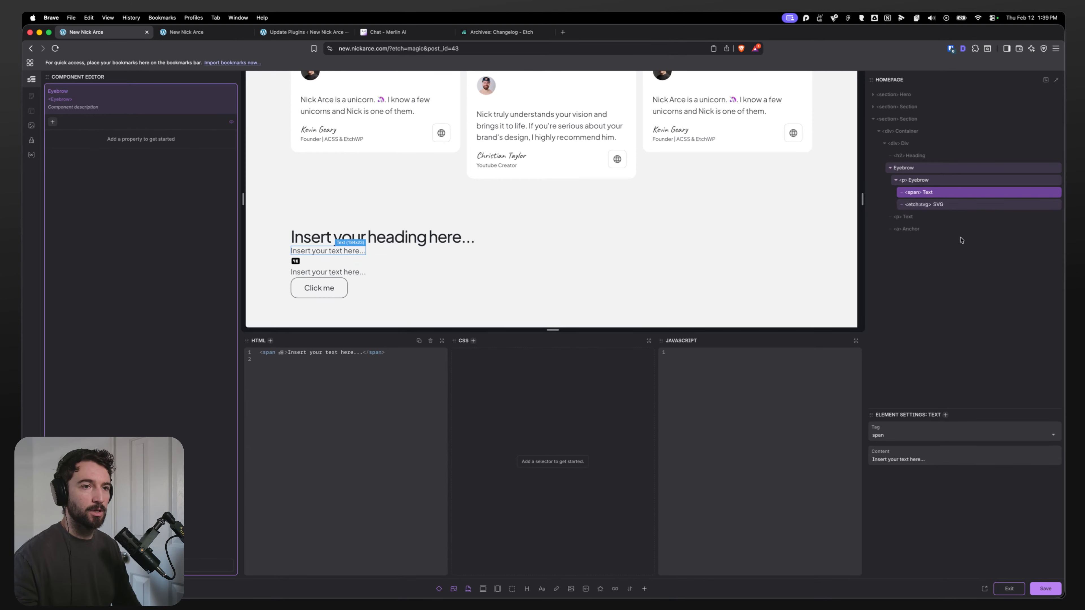
{"action": "left_click", "coordinate": [940, 206]}
{"action": "type", "text": "a"}
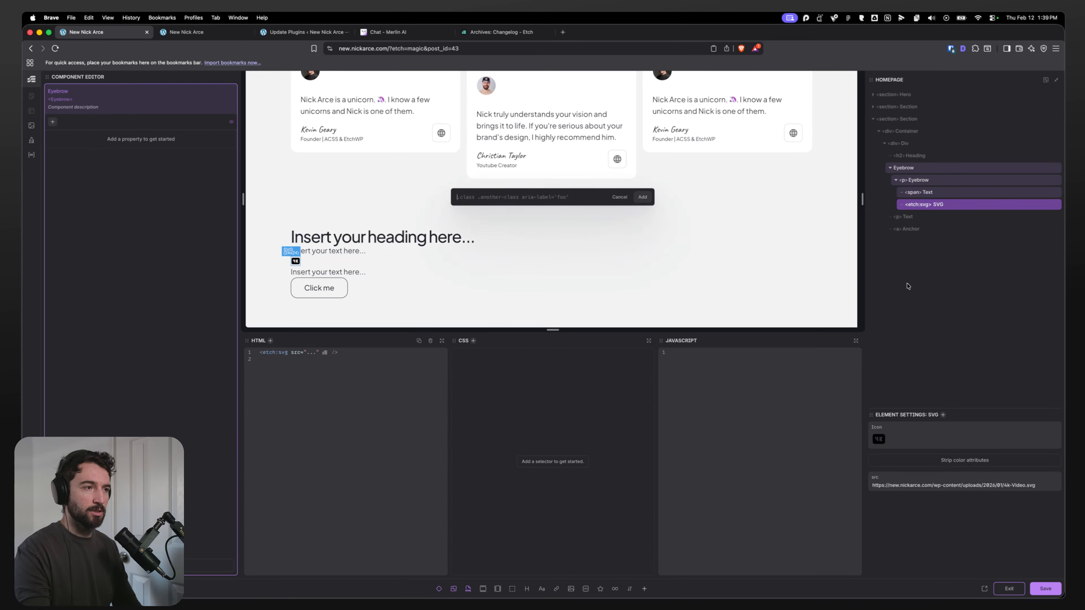
{"action": "type", "text": "aira"}
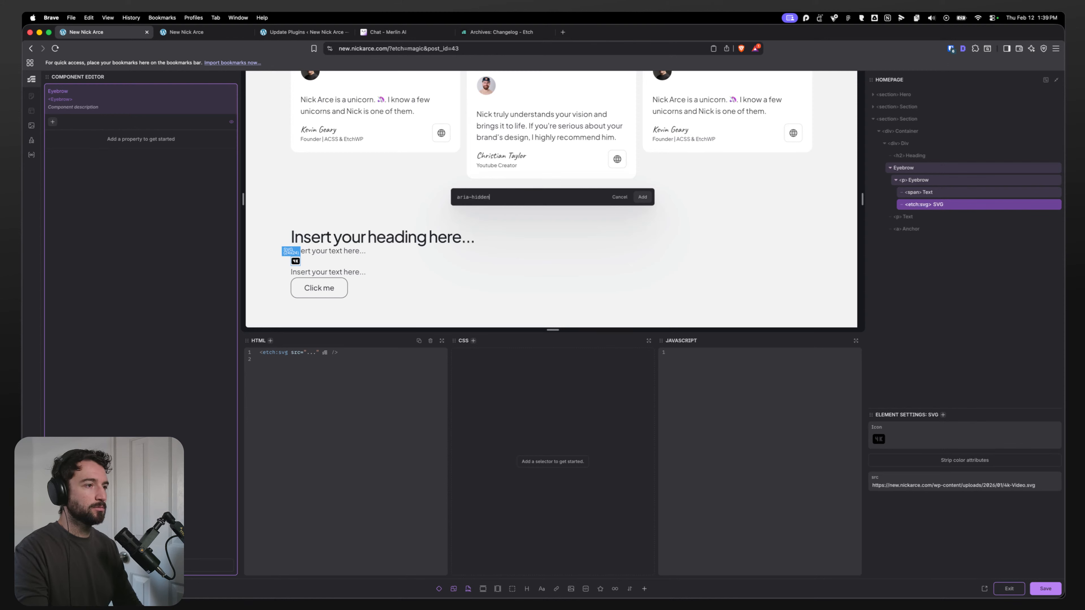
{"action": "key", "text": "Return"}
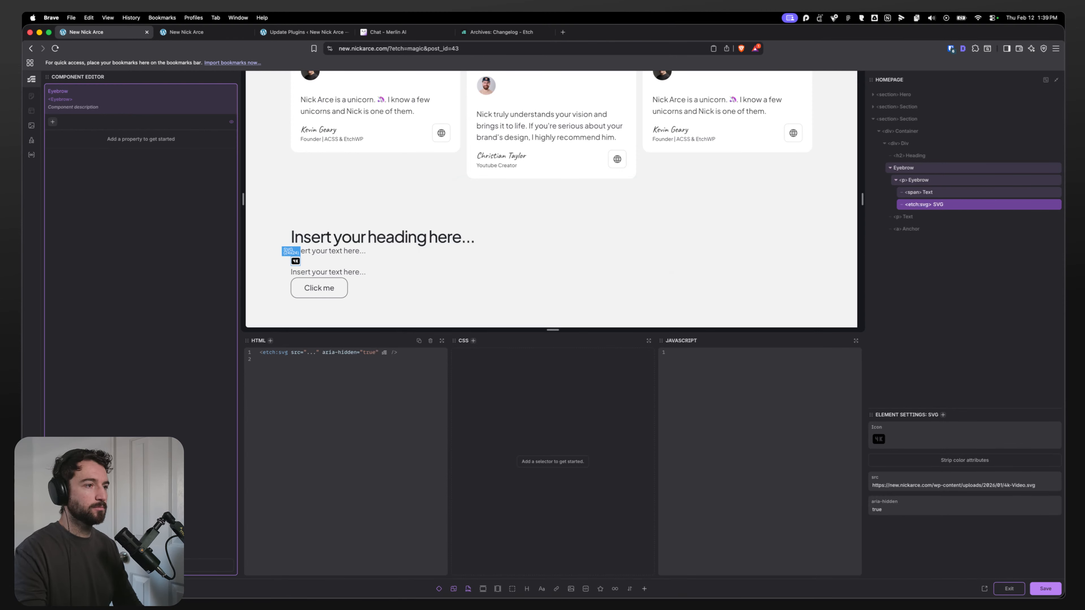
Step: Add the class eyebrow to the Eyebrow paragraph and apply a flex row display to it
{"action": "left_click", "coordinate": [923, 183]}
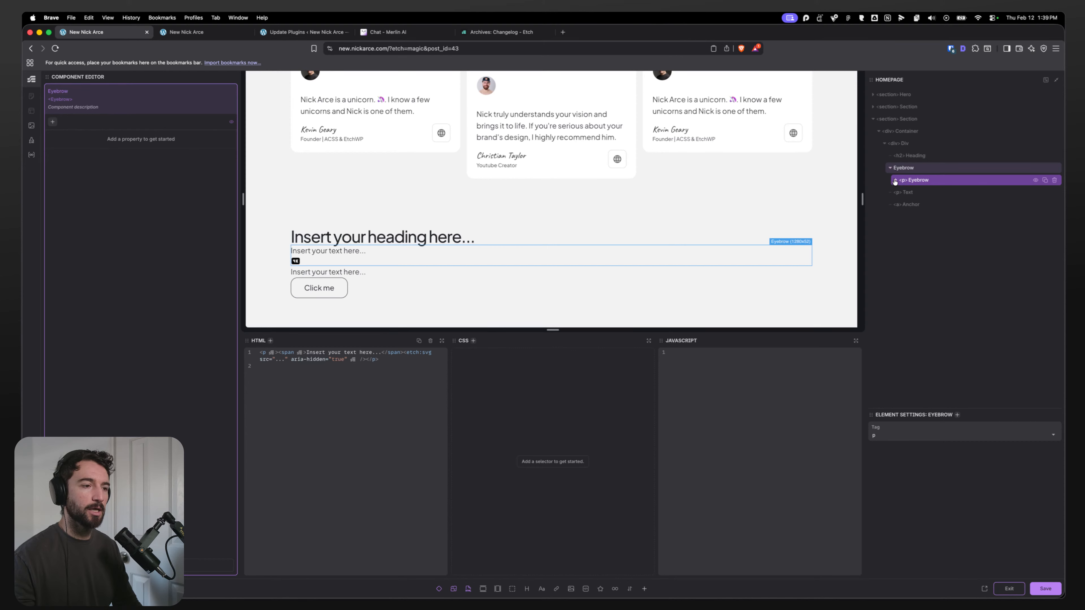
{"action": "left_click", "coordinate": [895, 180]}
{"action": "type", "text": "s"}
{"action": "type", "text": ".ey"}
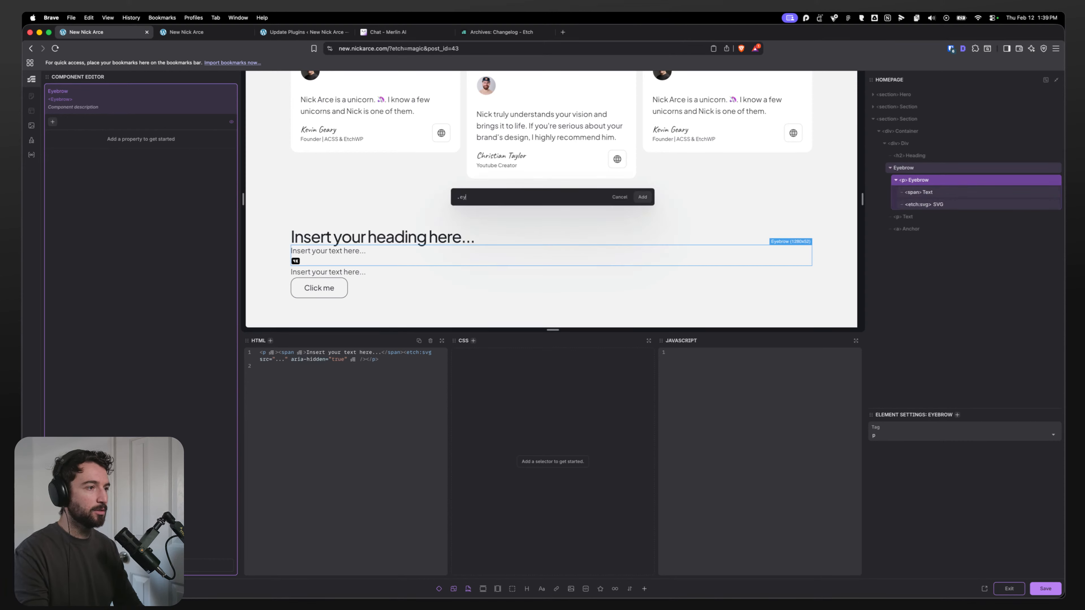
{"action": "type", "text": "ebrow"}
{"action": "key", "text": "Return"}
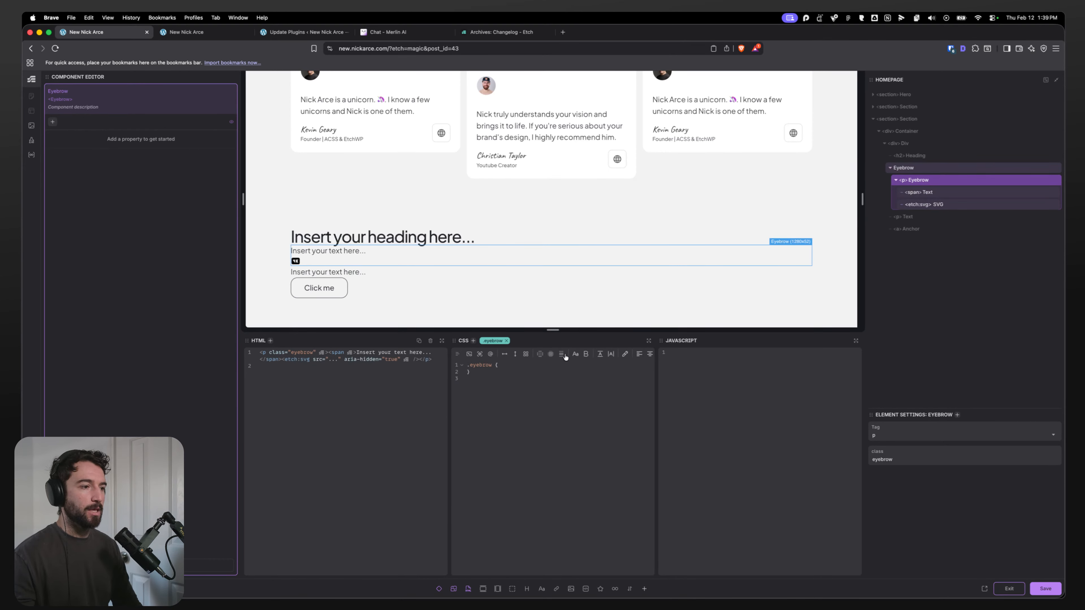
{"action": "left_click", "coordinate": [504, 354]}
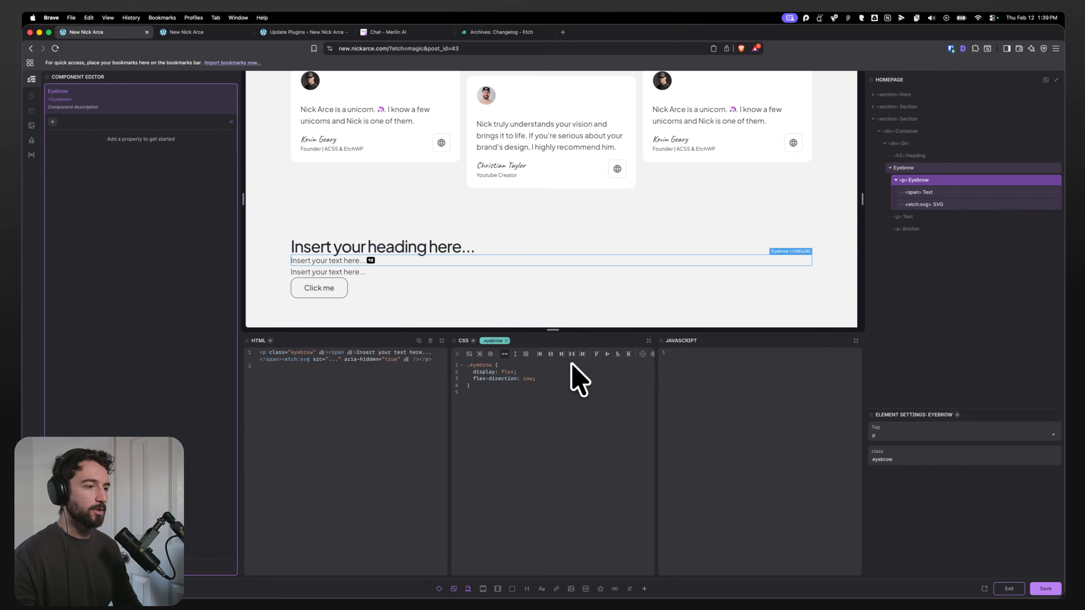
Step: Try to set the eyebrow's flex direction to row-reverse
{"action": "left_click", "coordinate": [550, 380]}
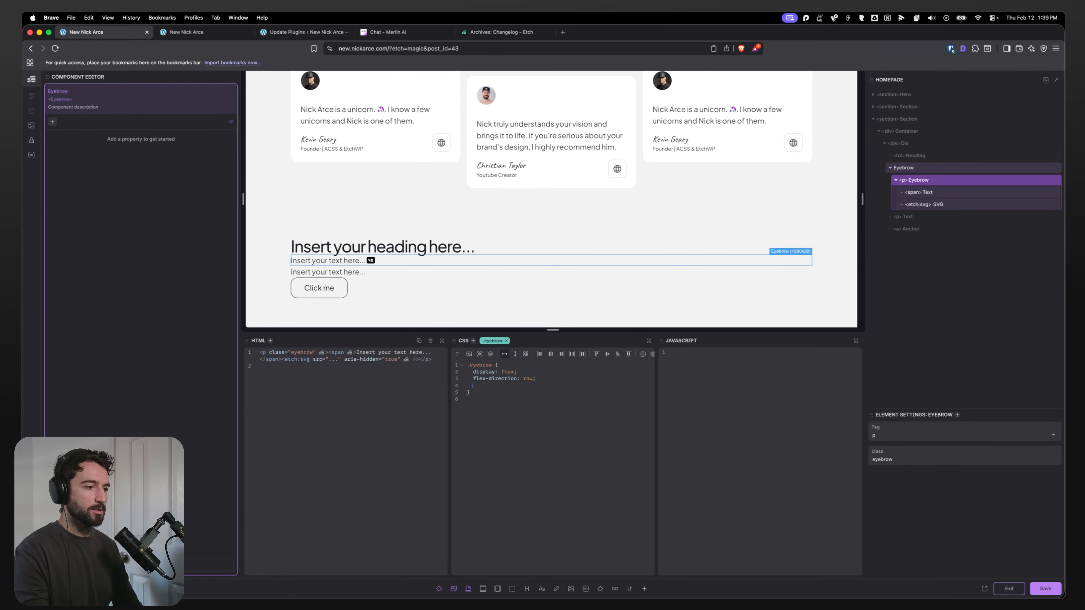
{"action": "key", "text": "Return"}
{"action": "type", "text": "flex-dire"}
{"action": "key", "text": "Return"}
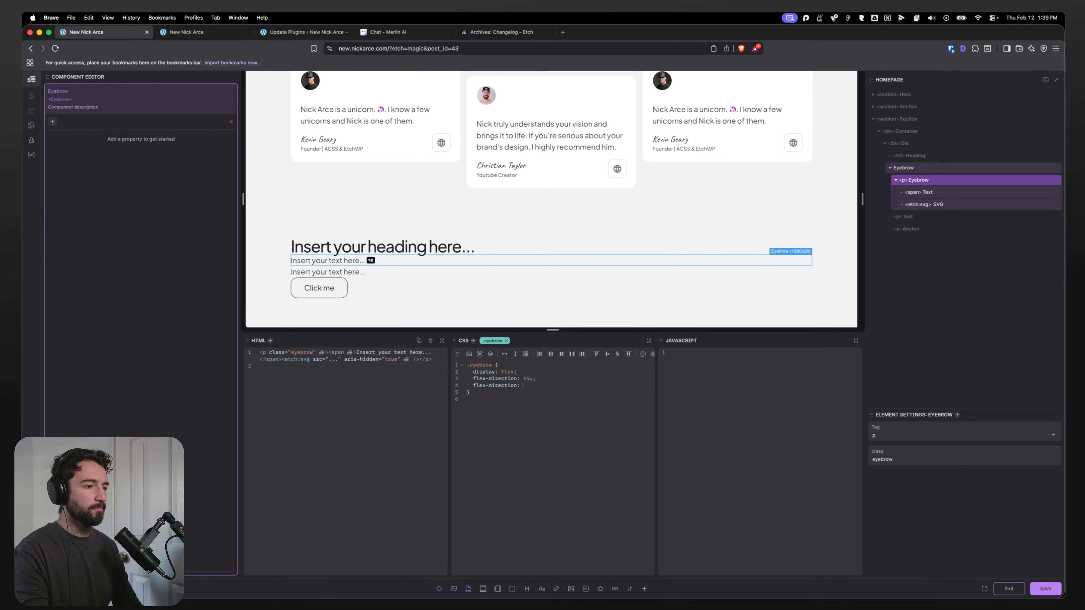
{"action": "type", "text": "reverse;"}
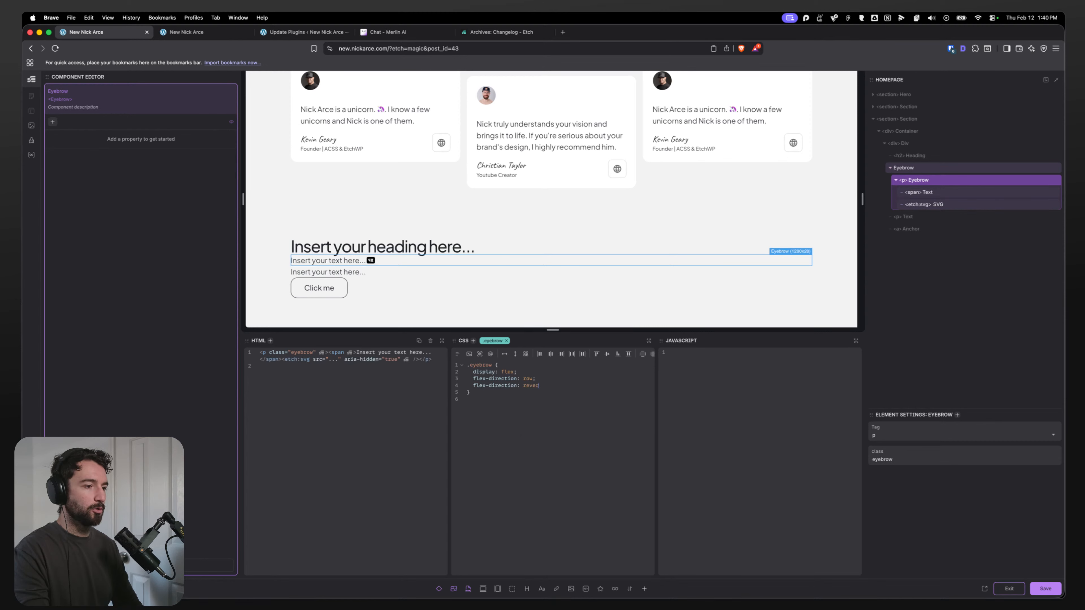
{"action": "key", "text": "super+BackSpace"}
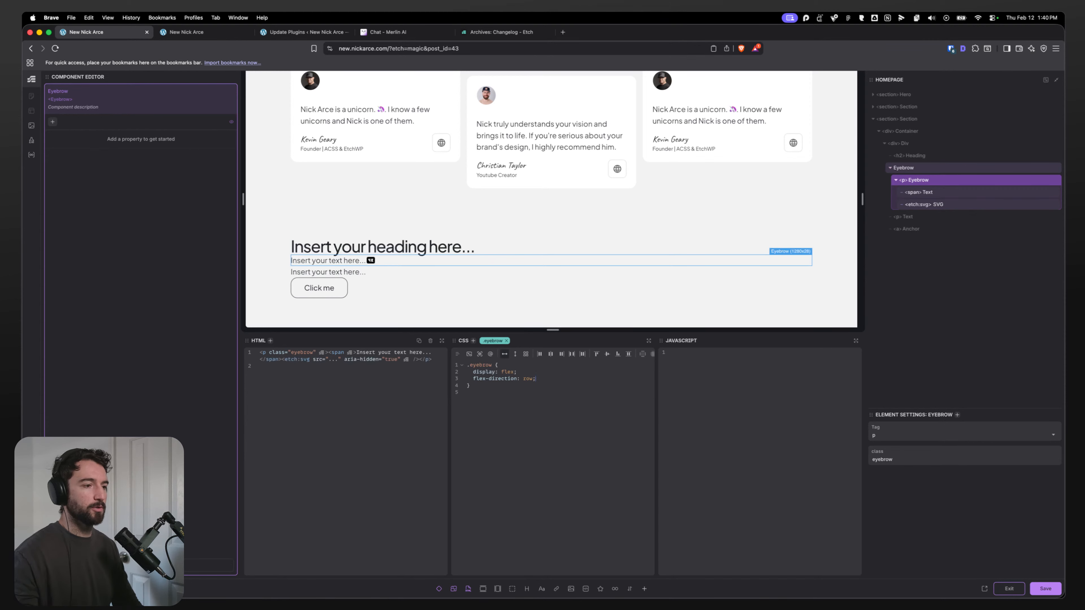
{"action": "type", "text": "reverse"}
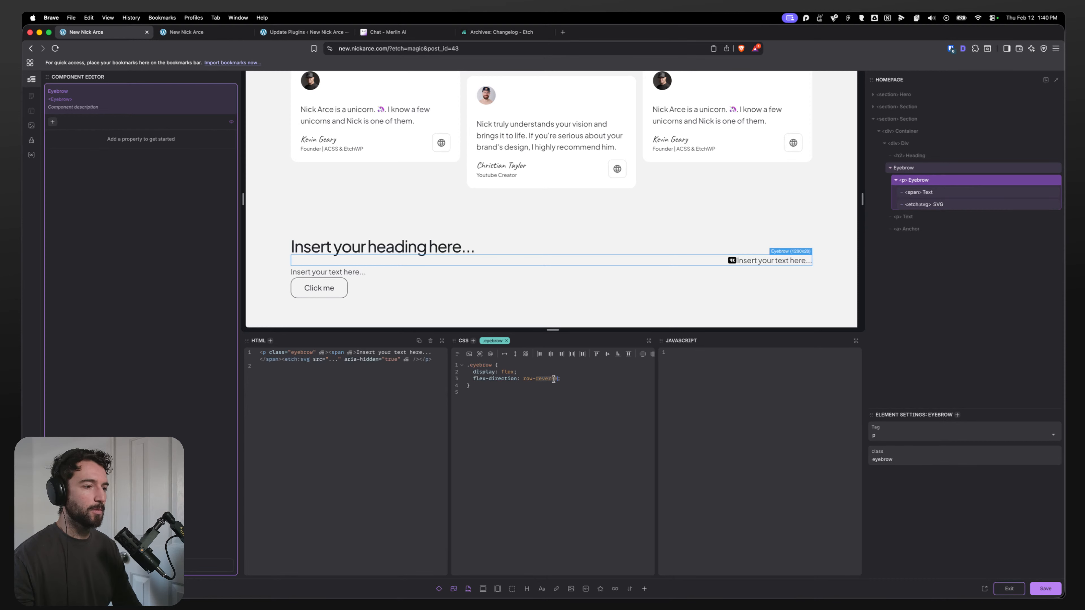
{"action": "key", "text": "BackSpace"}
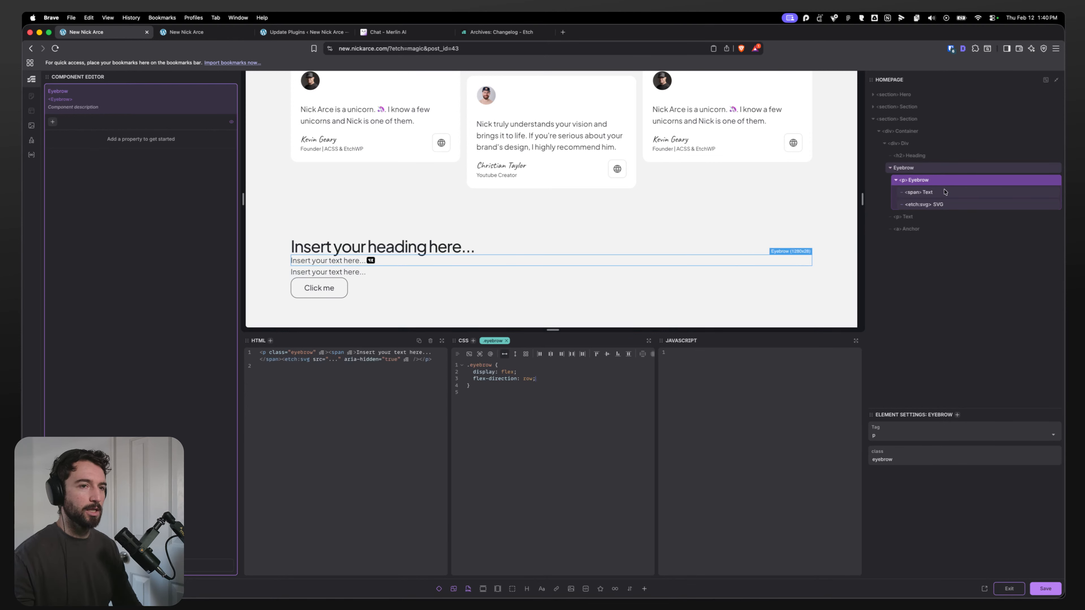
Step: Add a nested svg rule with order -1 to the eyebrow class and center its items
{"action": "key", "text": "Return"}
{"action": "type", "text": "svg {     "}
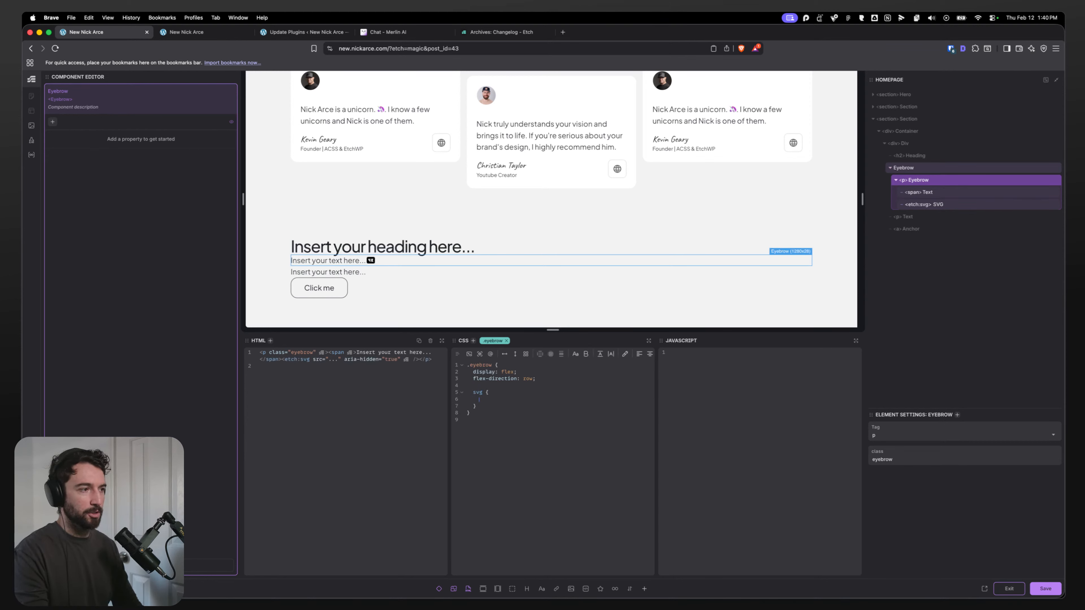
{"action": "type", "text": "order: -1;"}
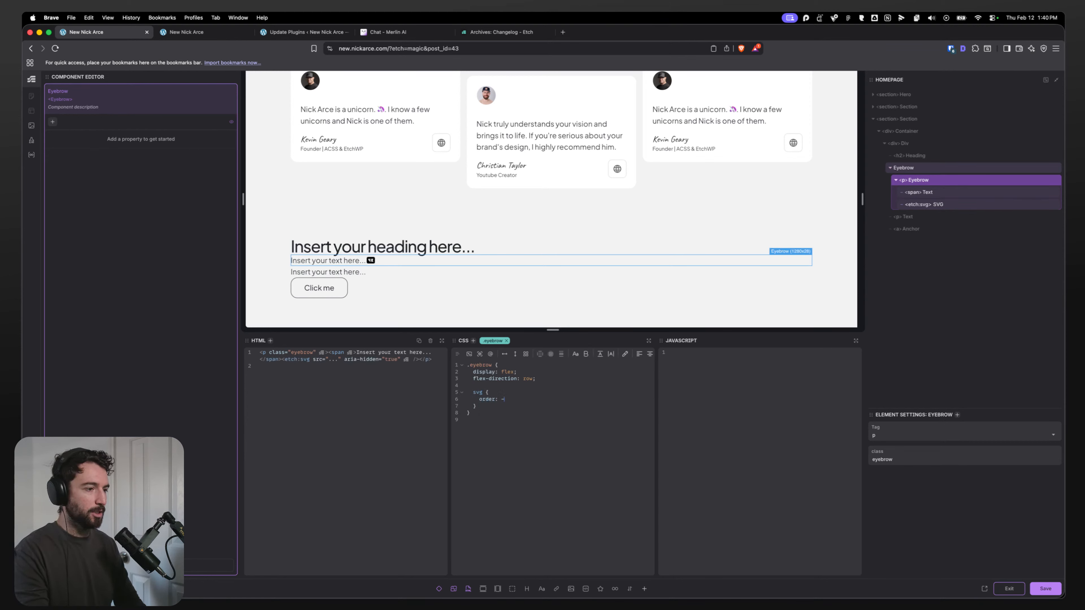
{"action": "left_click", "coordinate": [554, 378]}
{"action": "left_click", "coordinate": [606, 354]}
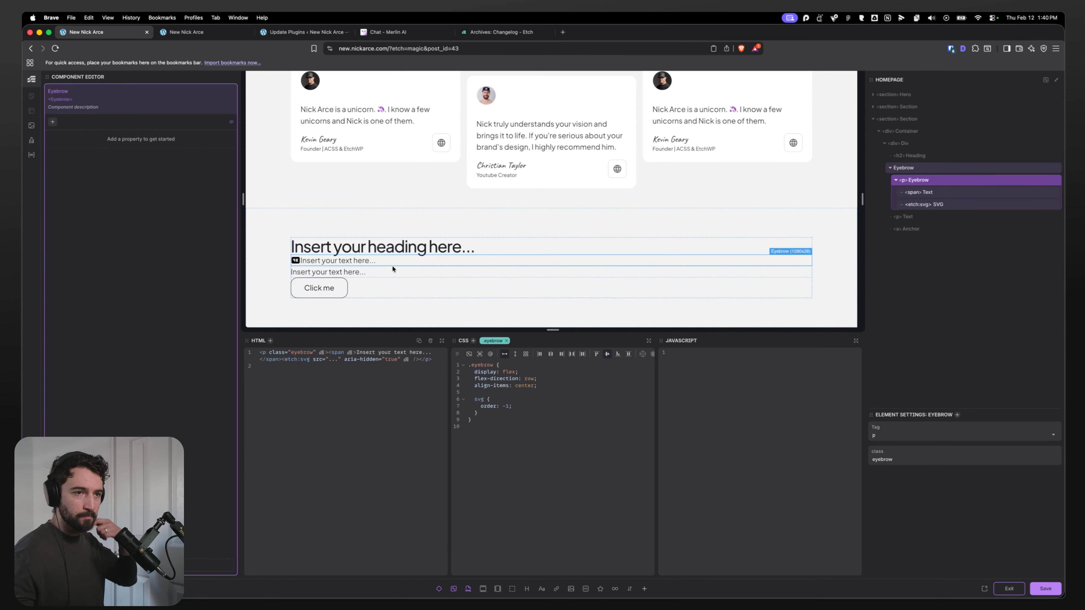
{"action": "left_click", "coordinate": [992, 18]}
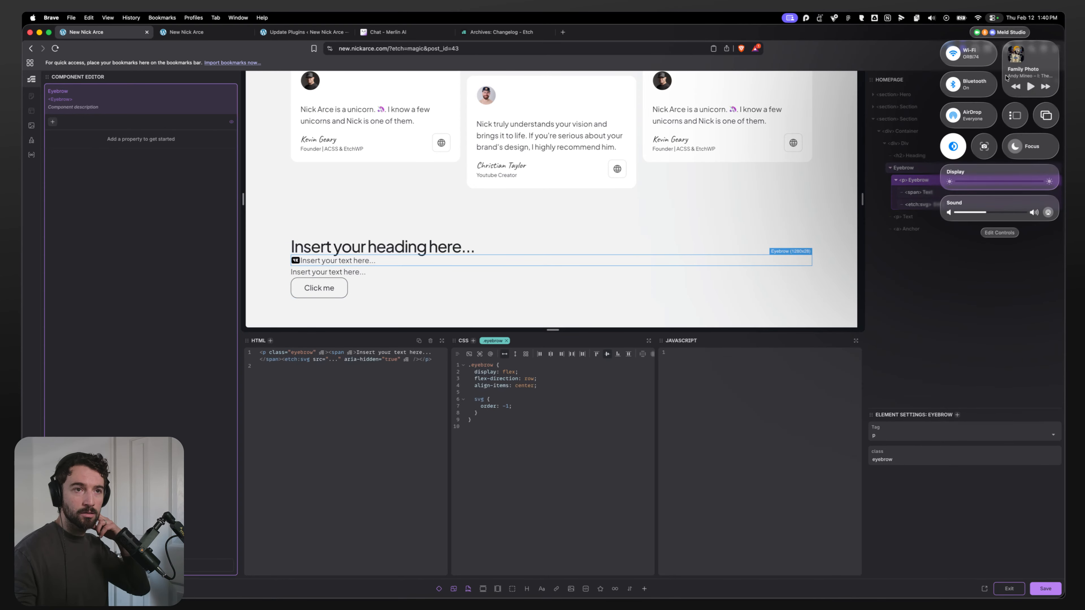
{"action": "left_click", "coordinate": [1015, 146]}
{"action": "left_click", "coordinate": [566, 404]}
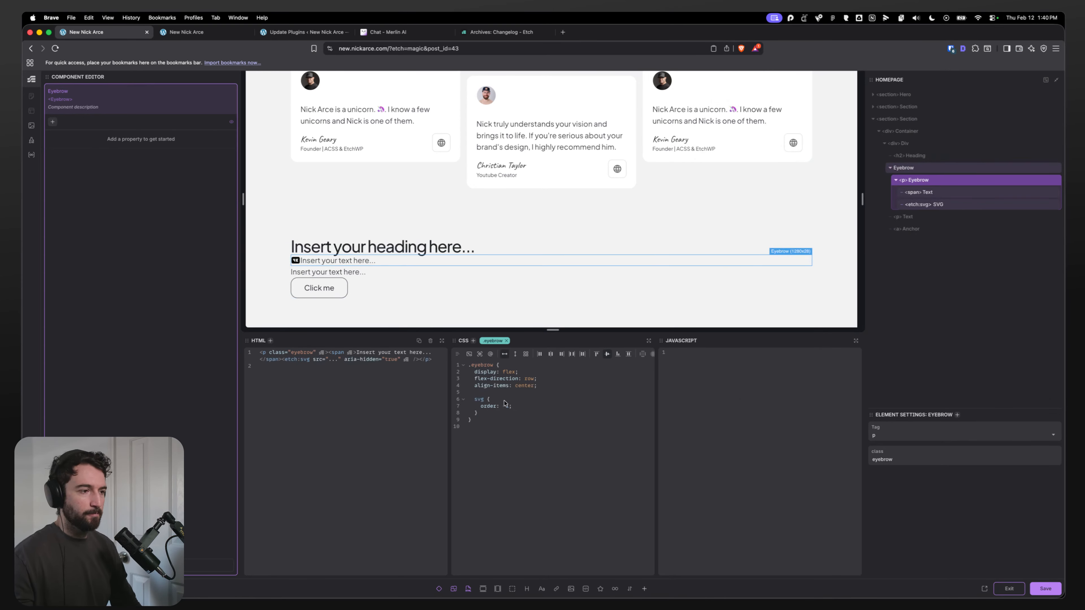
Step: Set the eyebrow text's content to Videos
{"action": "left_click", "coordinate": [334, 262]}
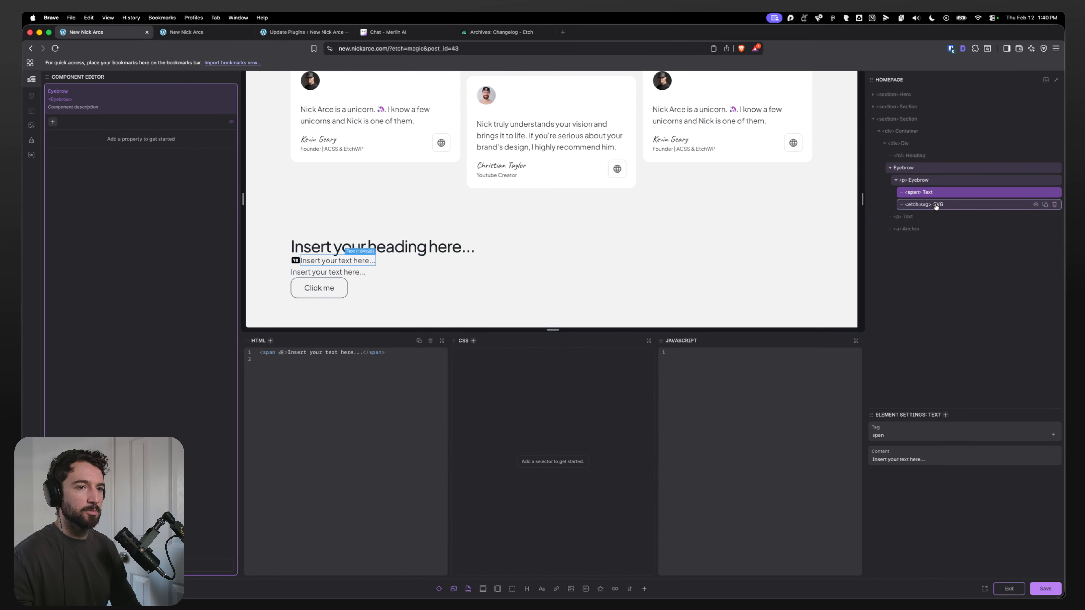
{"action": "triple_click", "coordinate": [902, 460]}
{"action": "key", "text": "super+Tab"}
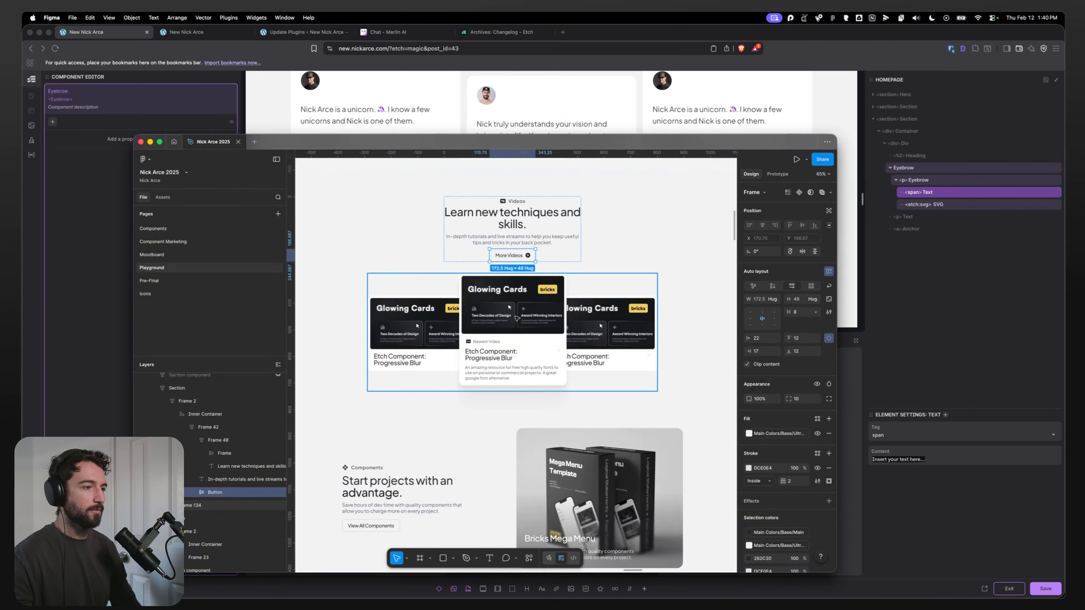
{"action": "key", "text": "super+Tab"}
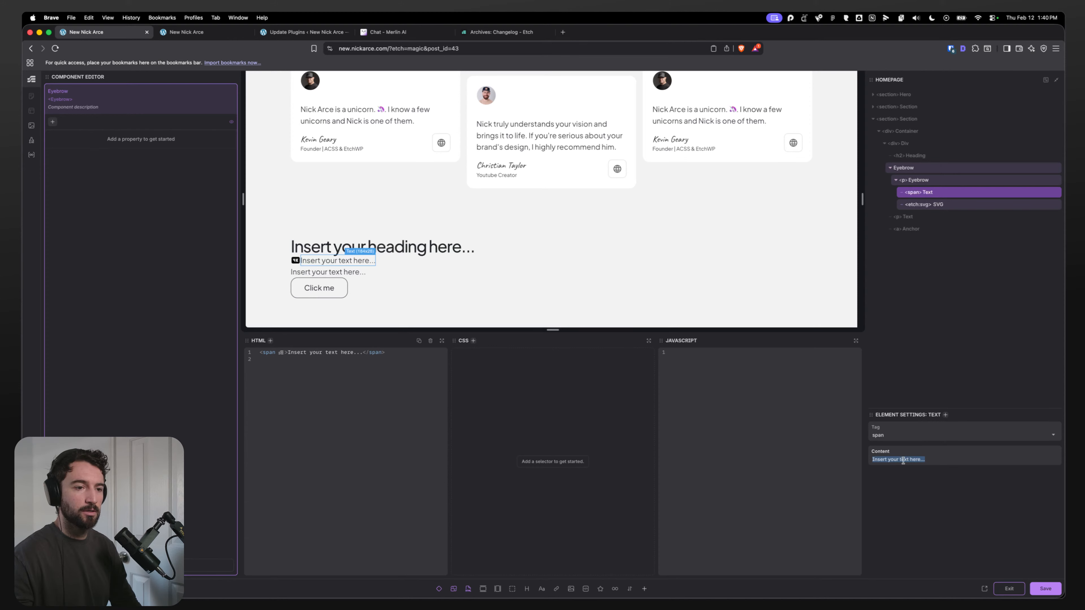
{"action": "type", "text": "Videos"}
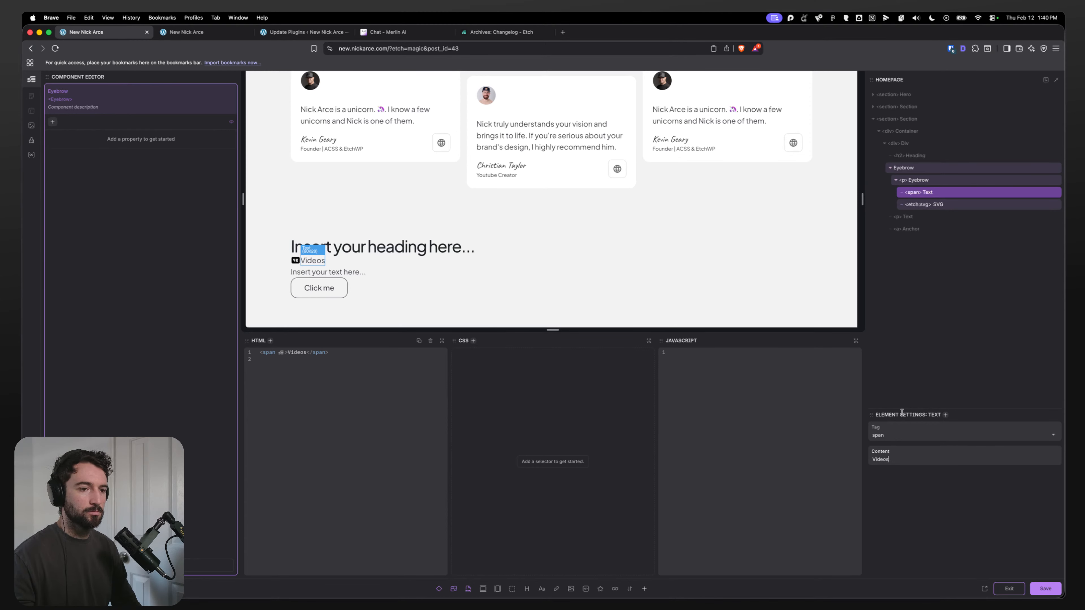
Step: Add a Media property named Icon to the Eyebrow component, type Url, with Globe.svg as default value
{"action": "left_click", "coordinate": [924, 205]}
{"action": "left_click", "coordinate": [916, 180]}
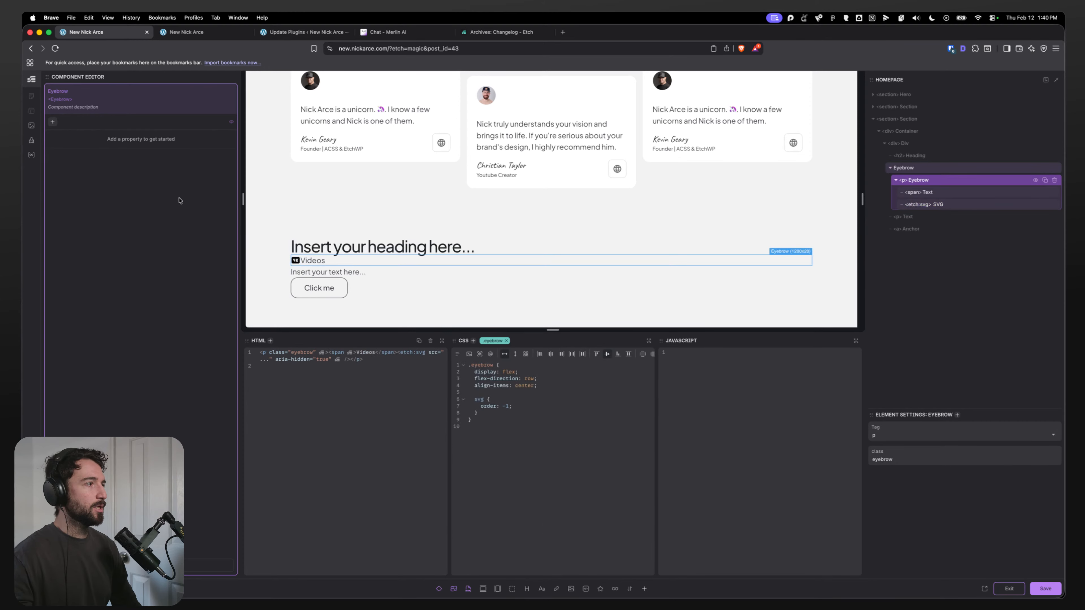
{"action": "left_click", "coordinate": [52, 122]}
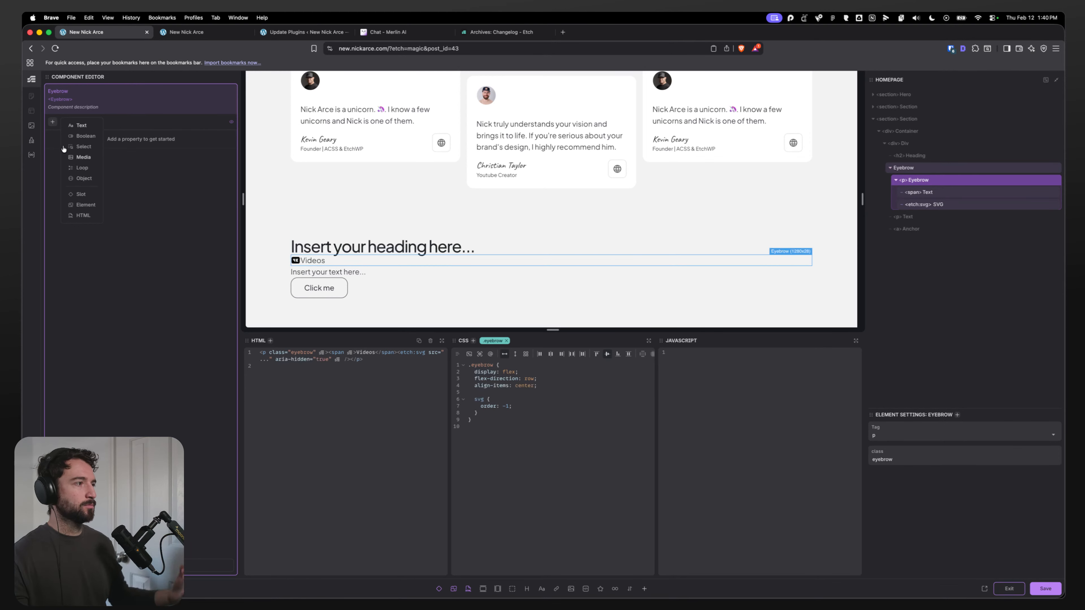
{"action": "left_click", "coordinate": [83, 157]}
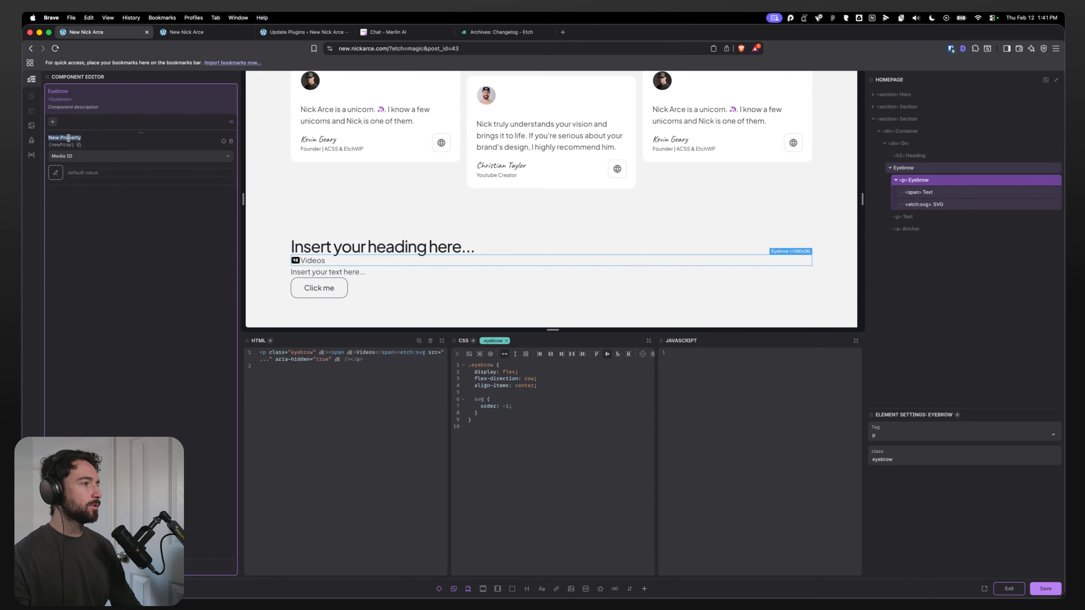
{"action": "type", "text": "Icon"}
{"action": "left_click", "coordinate": [73, 156]}
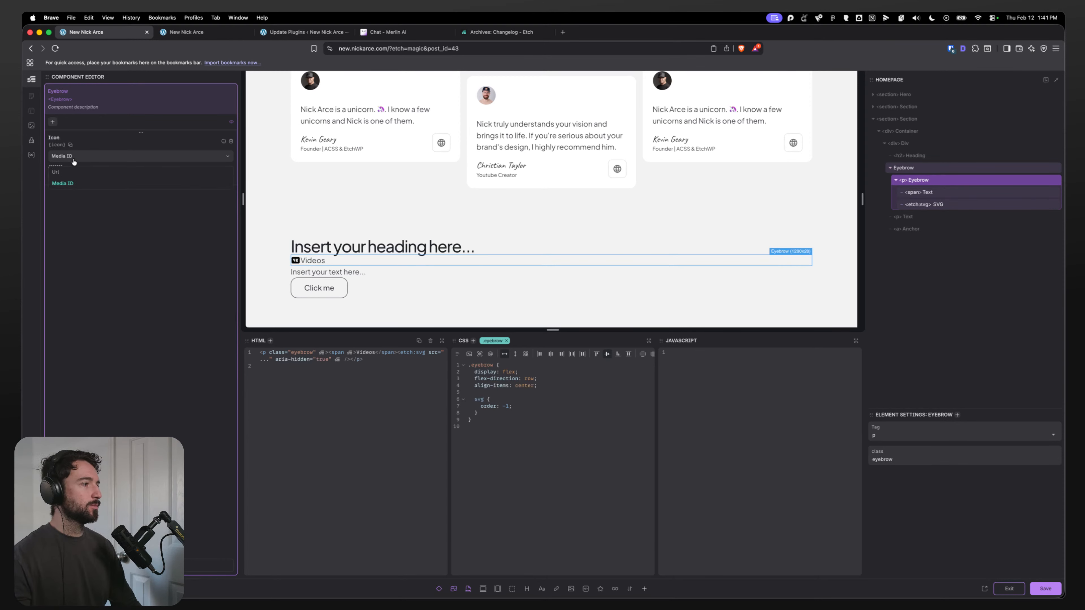
{"action": "left_click", "coordinate": [56, 172]}
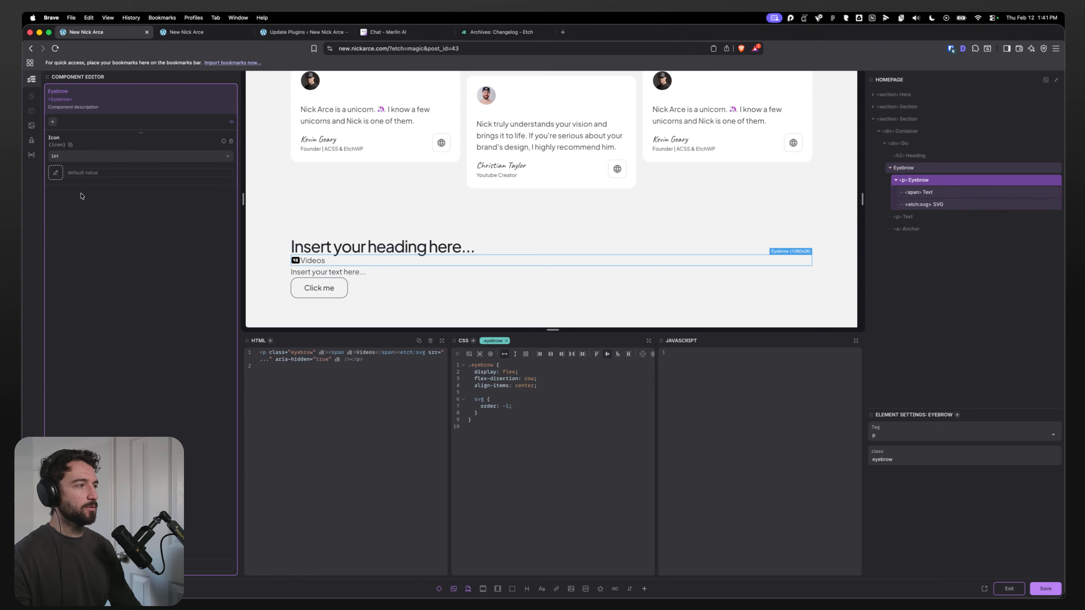
{"action": "left_click", "coordinate": [55, 173]}
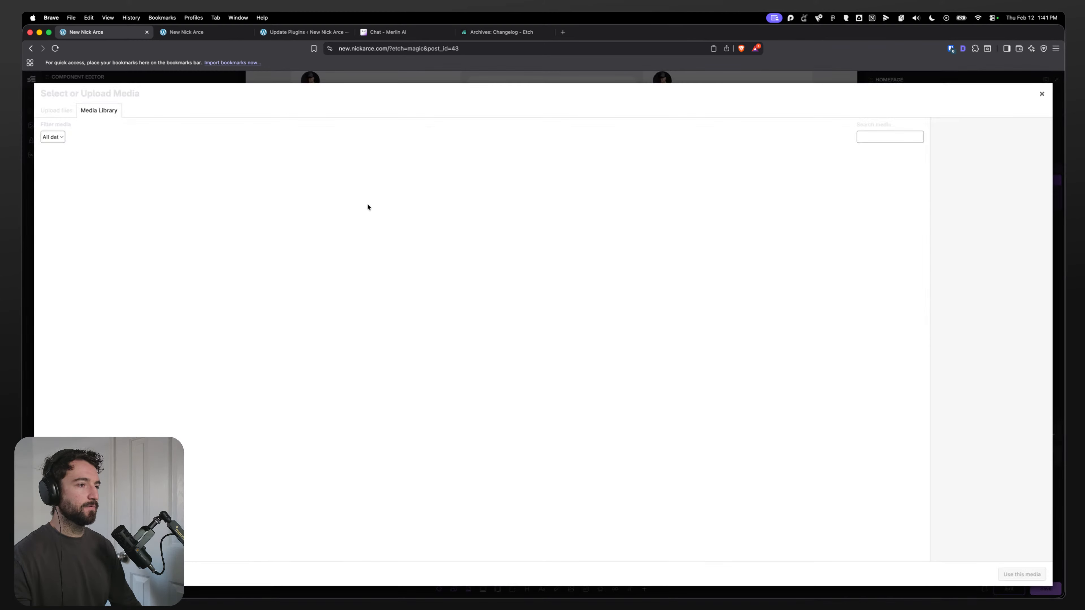
{"action": "left_click", "coordinate": [230, 352]}
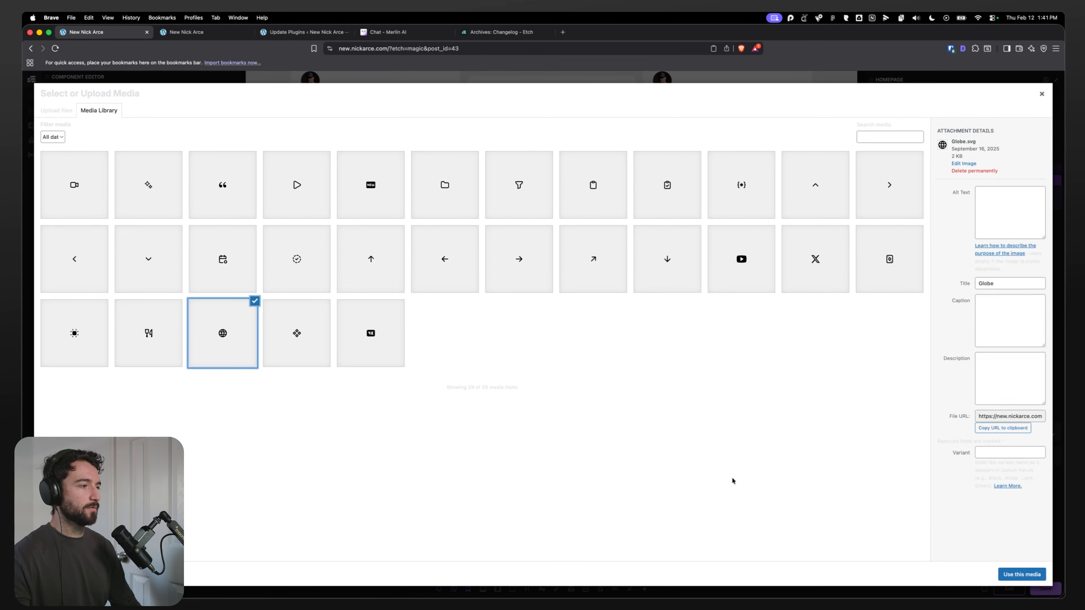
{"action": "left_click", "coordinate": [1022, 574]}
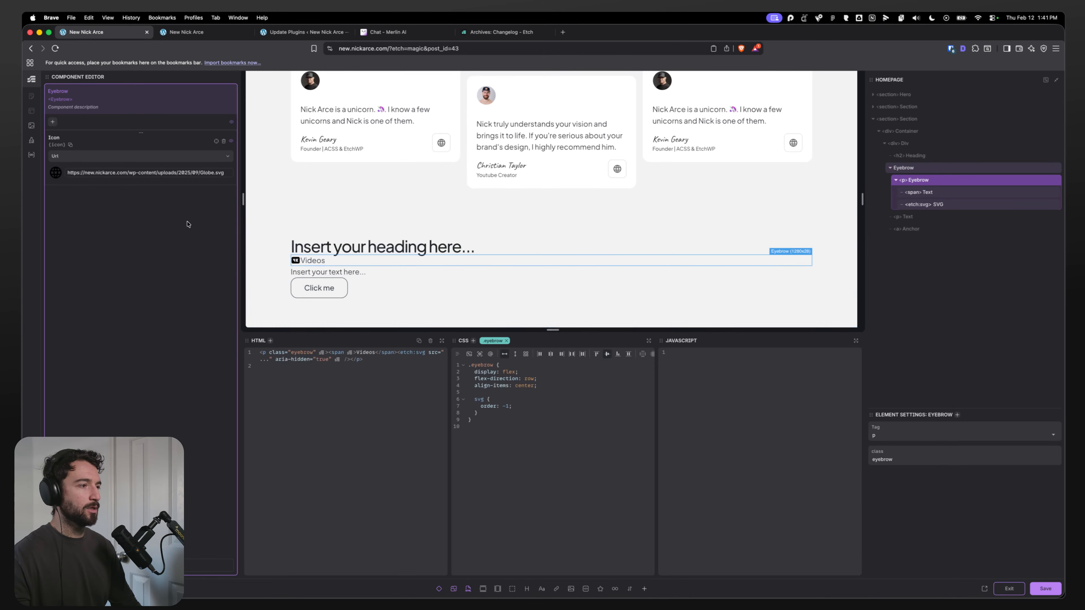
Step: Bind the SVG's src attribute to {props.icon}
{"action": "left_click", "coordinate": [925, 204]}
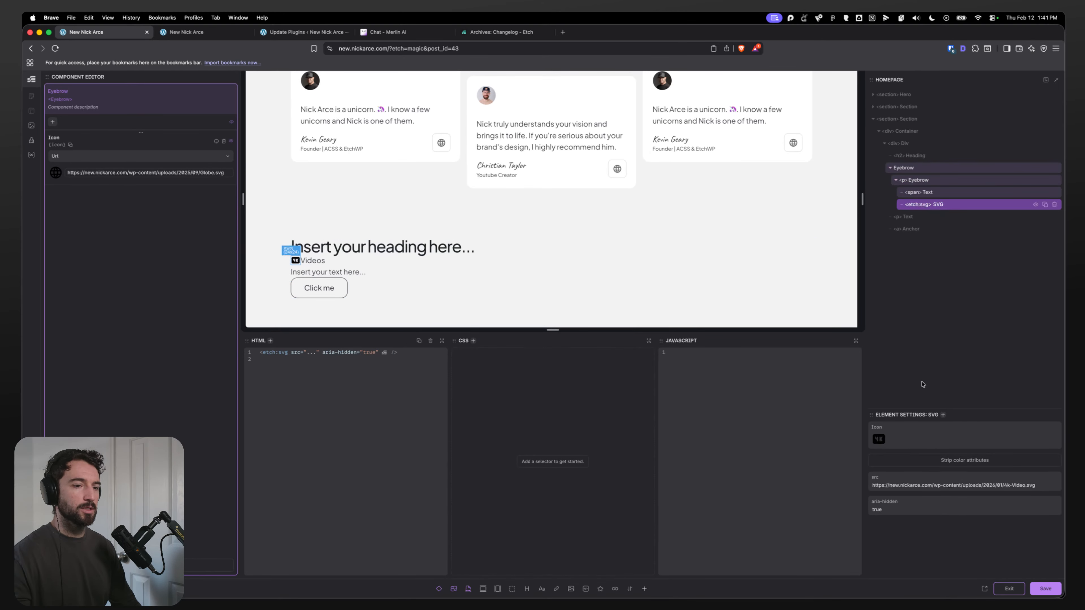
{"action": "triple_click", "coordinate": [904, 486]}
{"action": "left_click", "coordinate": [71, 146]}
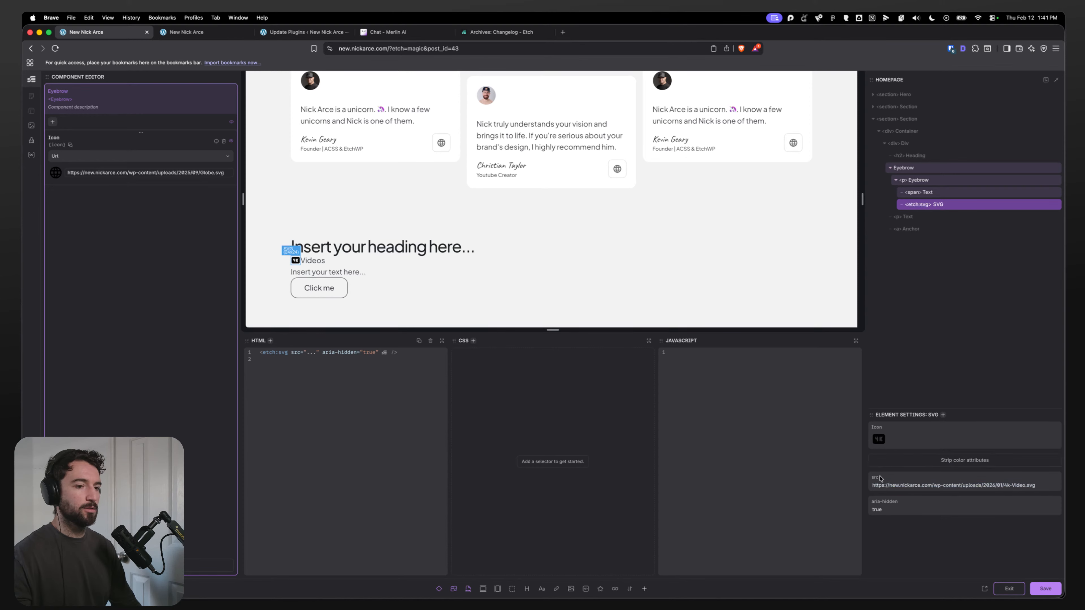
{"action": "triple_click", "coordinate": [895, 485]}
{"action": "type", "text": "{}props.icon"}
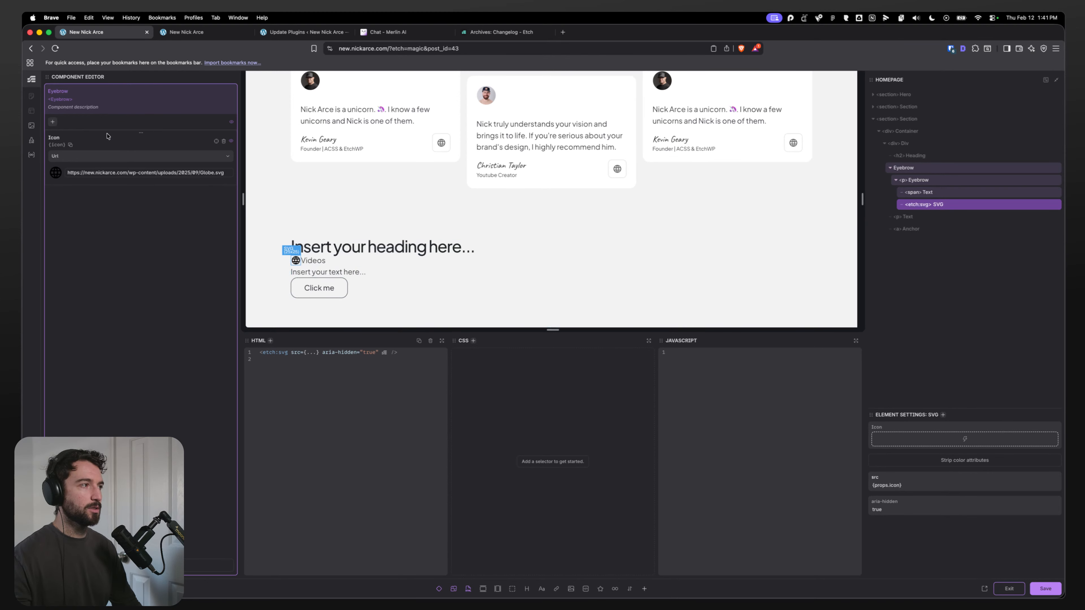
Step: Add a Text property named Label to the Eyebrow component
{"action": "left_click", "coordinate": [52, 122]}
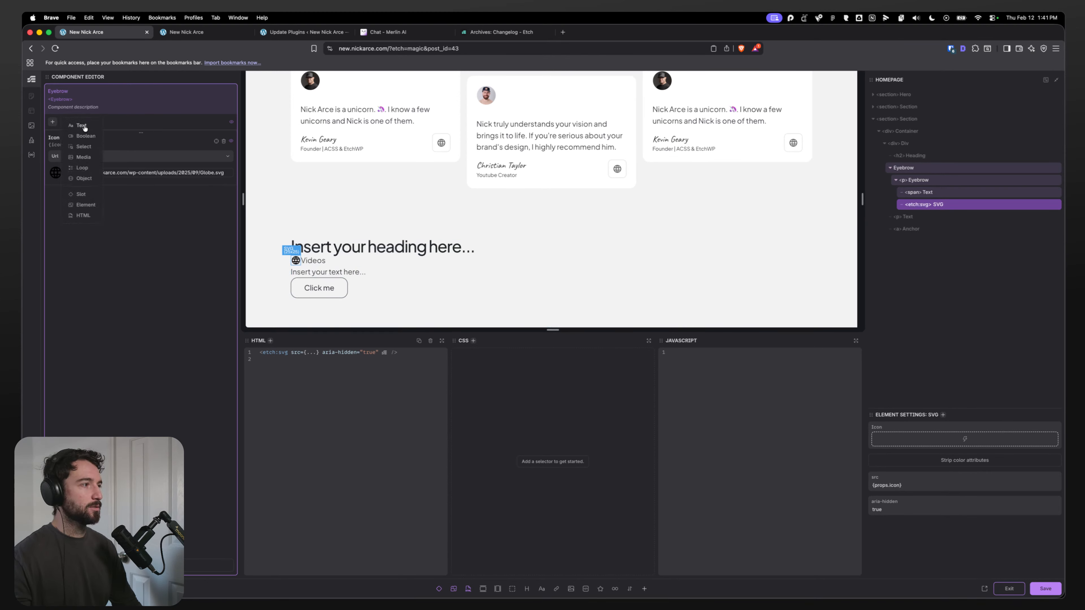
{"action": "left_click", "coordinate": [66, 208]}
{"action": "type", "text": "Label"}
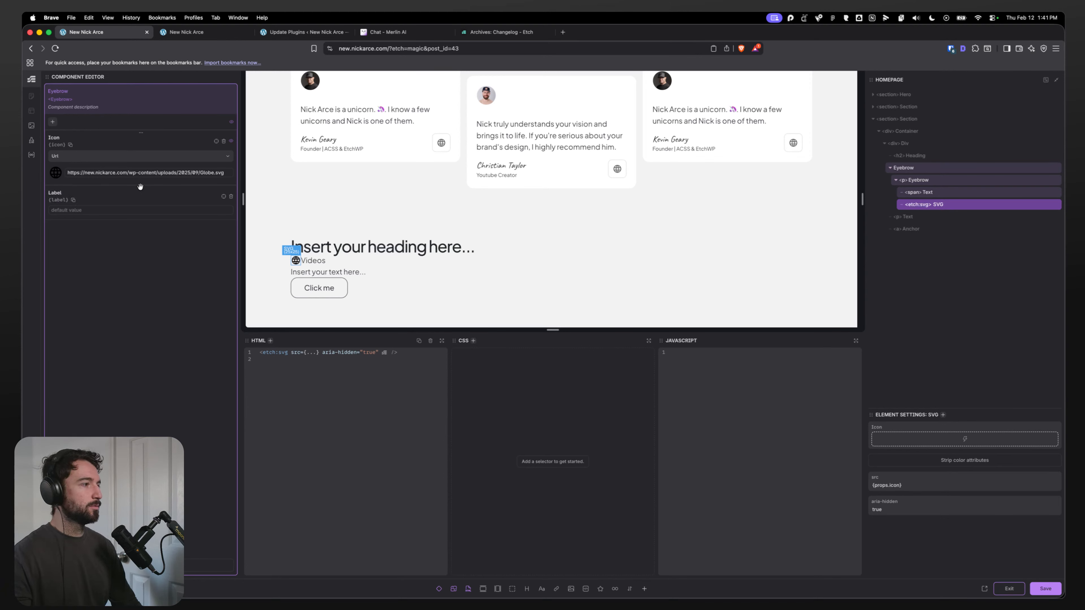
Step: Move the Label property above Icon and set its default value to Eyebrow Label
{"action": "left_click_drag", "start_coordinate": [140, 189], "coordinate": [142, 133]}
{"action": "left_click", "coordinate": [141, 155]}
{"action": "type", "text": "Eyebrow Label"}
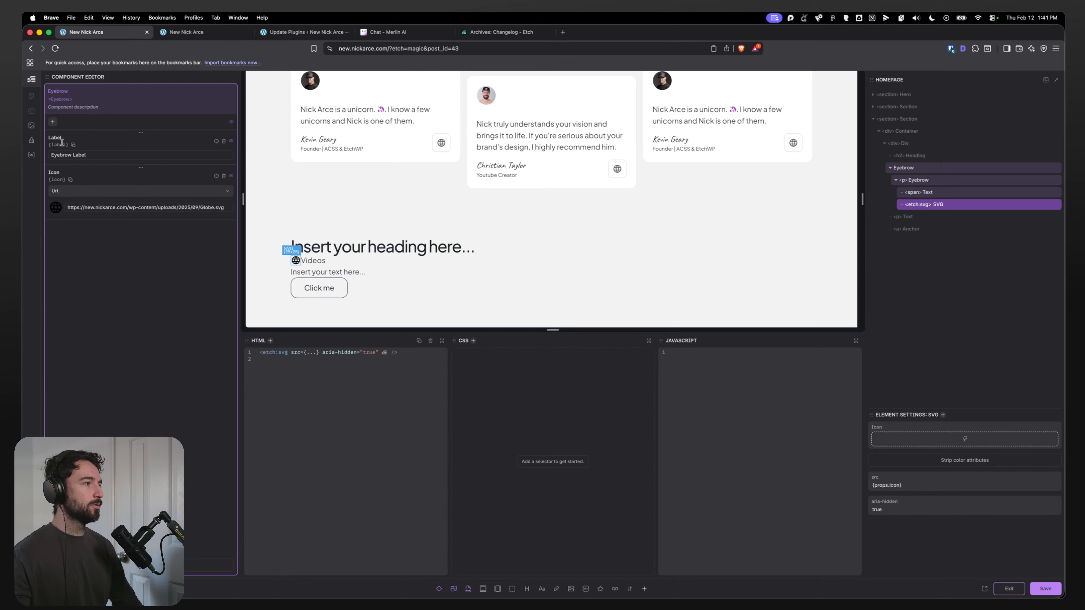
{"action": "left_click", "coordinate": [217, 142]}
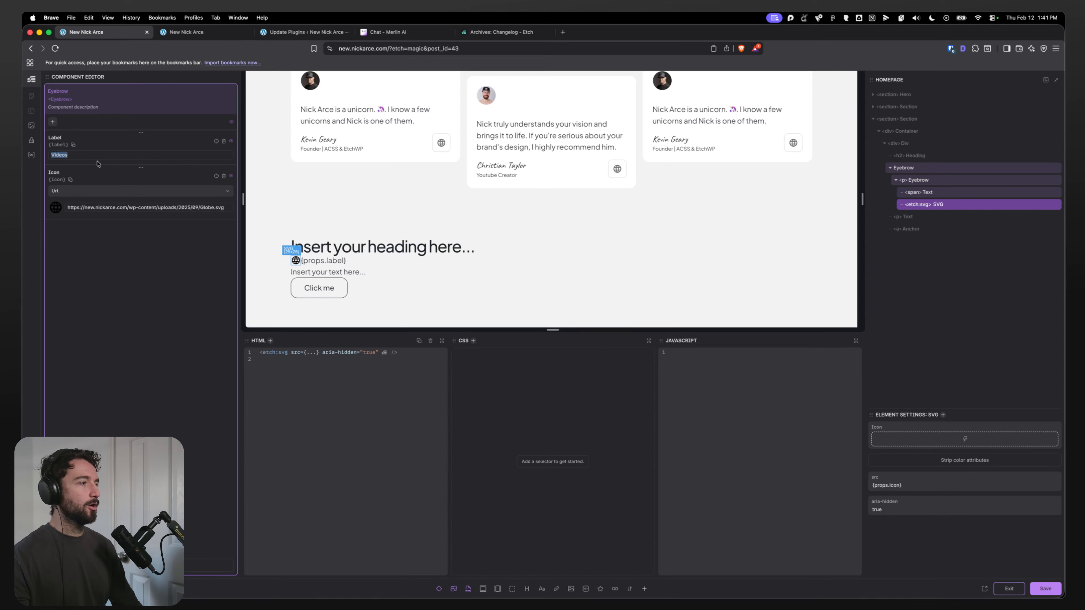
{"action": "double_click", "coordinate": [66, 154]}
{"action": "type", "text": "Ey"}
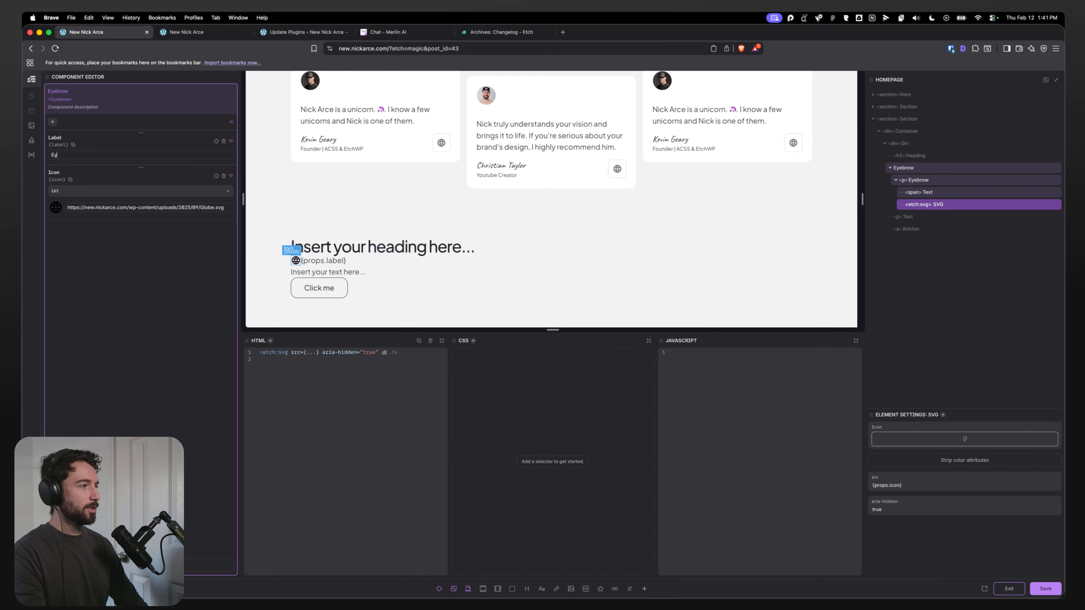
{"action": "type", "text": "ebrow La"}
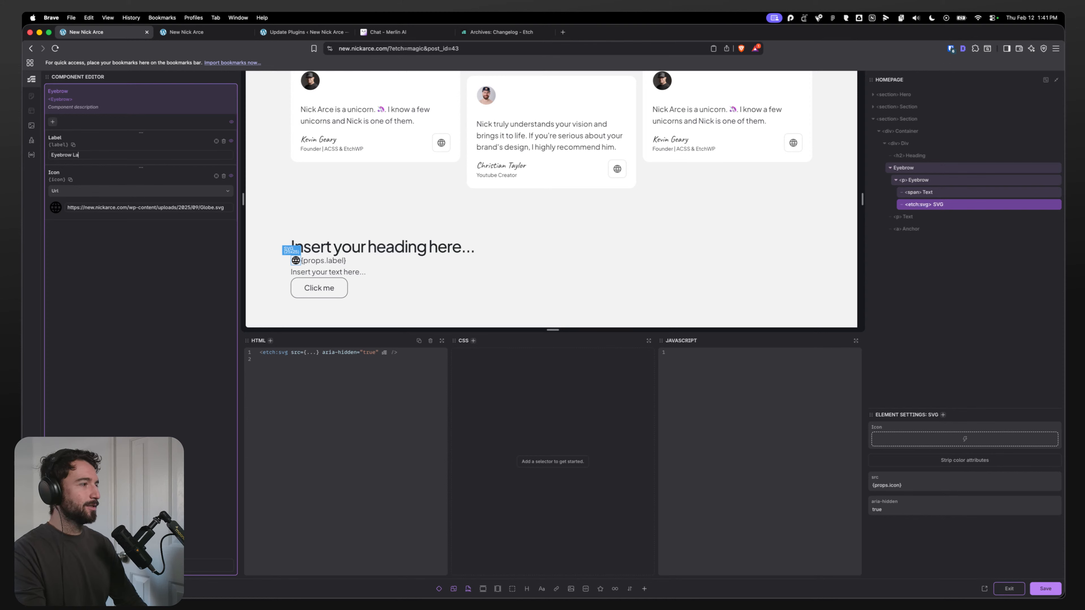
{"action": "type", "text": "bel"}
Step: Add a gap of 1ch to the eyebrow class's CSS
{"action": "left_click", "coordinate": [935, 180]}
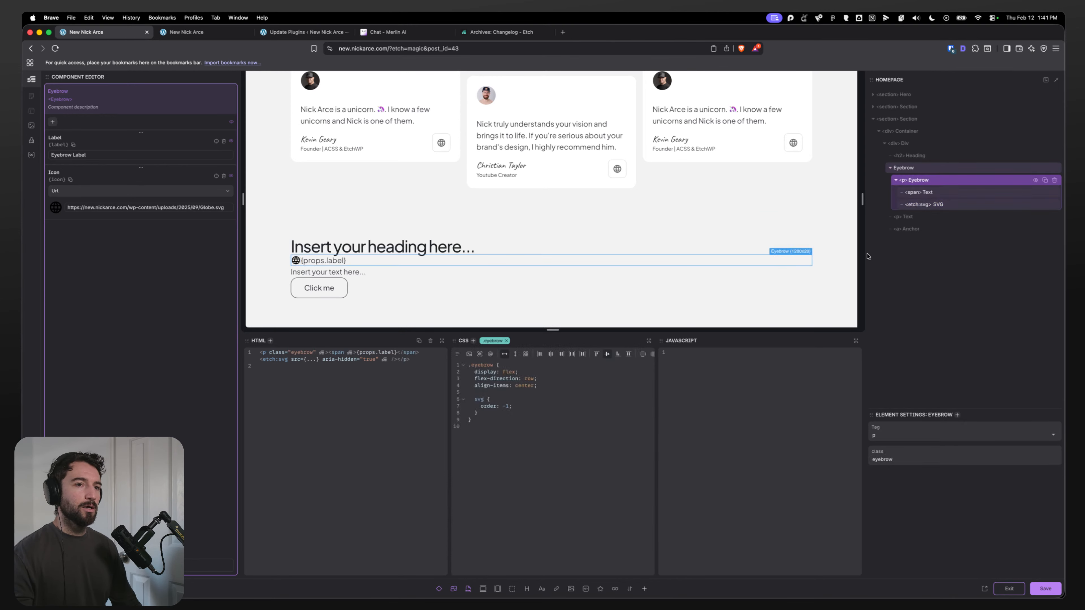
{"action": "left_click", "coordinate": [544, 385]}
{"action": "key", "text": "Return"}
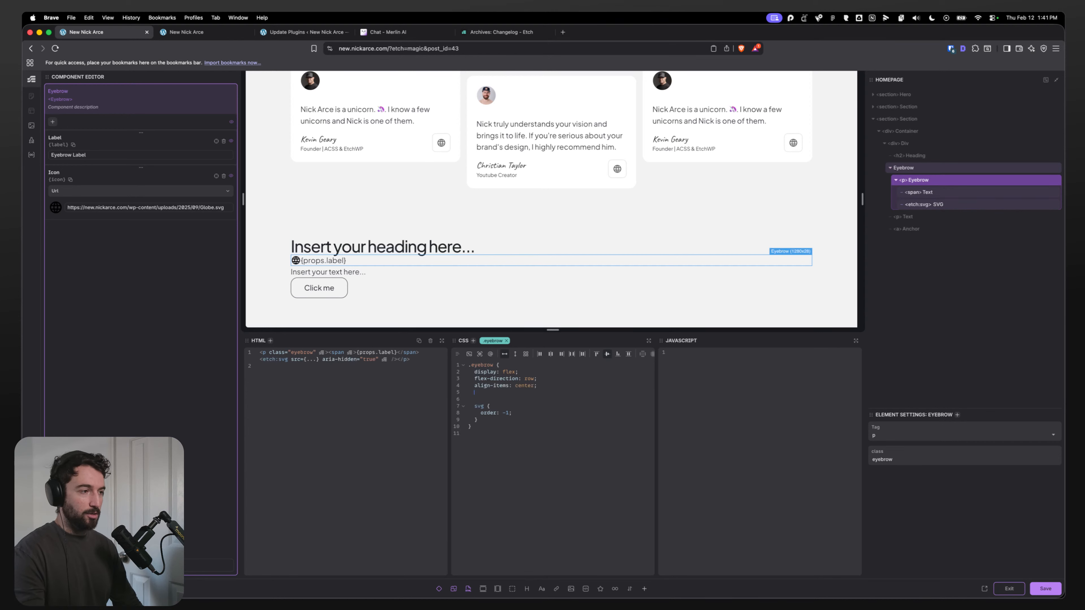
{"action": "type", "text": "gap: 1ch;"}
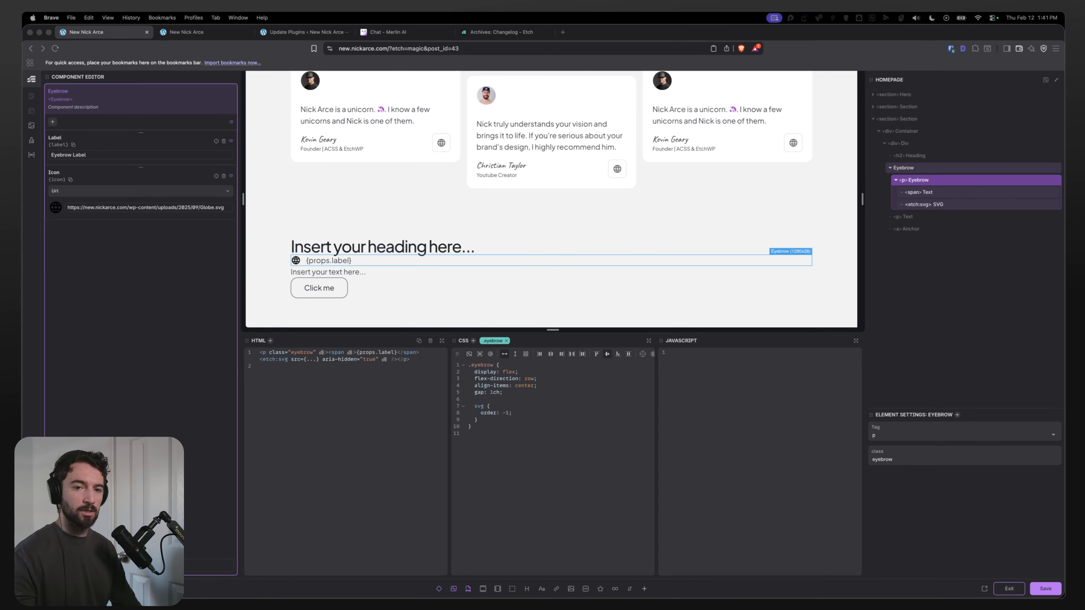
Step: Inspect the eyebrow frame's spacing and text styling in the Figma design
{"action": "key", "text": "super+Tab"}
{"action": "scroll", "coordinate": [508, 210], "scroll_direction": "up", "scroll_amount": 5}
{"action": "double_click", "coordinate": [517, 184]}
{"action": "double_click", "coordinate": [517, 183]}
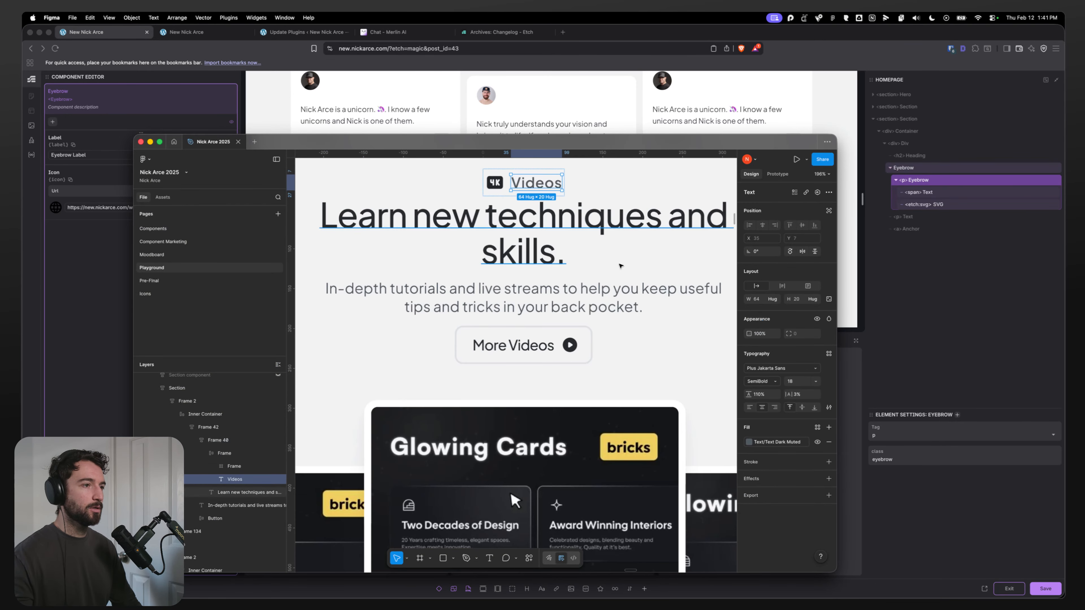
{"action": "key", "text": "Escape"}
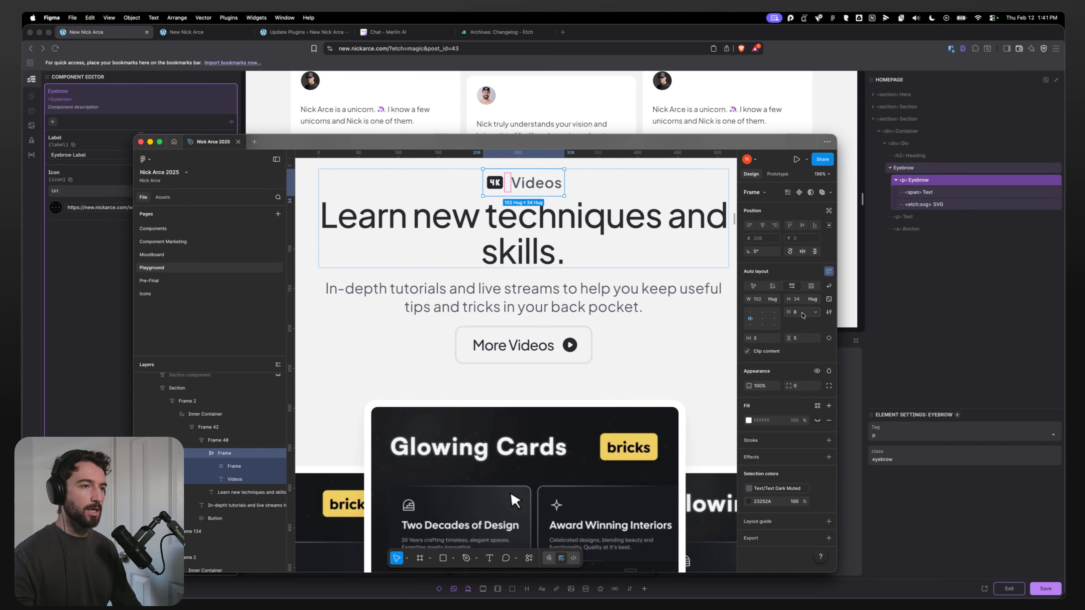
{"action": "key", "text": "super+Tab"}
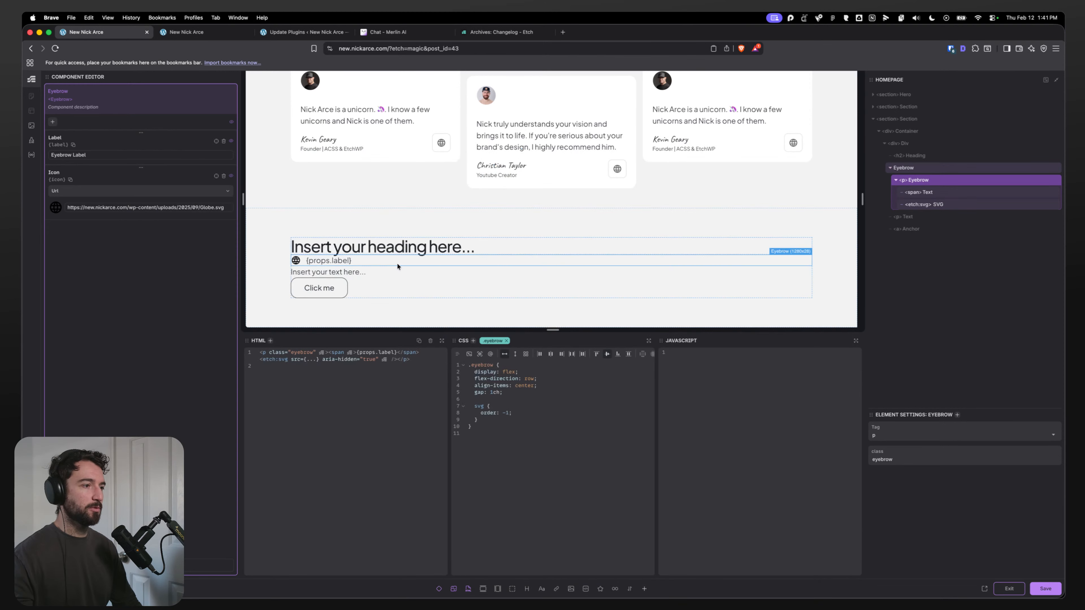
Step: Set the eyebrow class's color to var(--eyebrow-color, inherit)
{"action": "left_click", "coordinate": [343, 261]}
{"action": "left_click", "coordinate": [364, 260]}
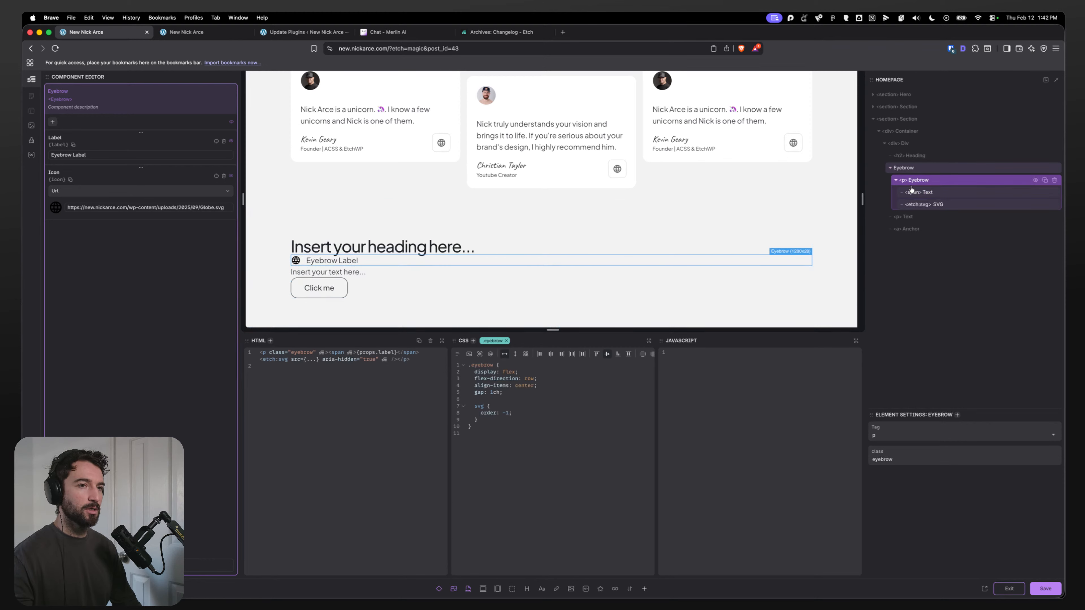
{"action": "left_click", "coordinate": [534, 398]}
{"action": "type", "text": "colo"}
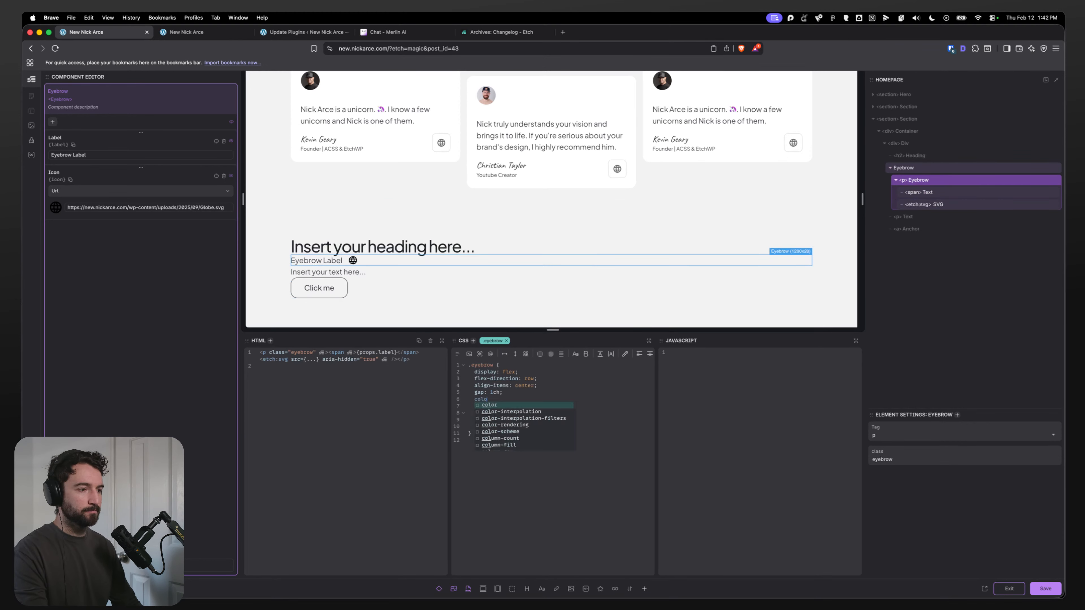
{"action": "key", "text": "Return"}
{"action": "type", "text": "var(--"}
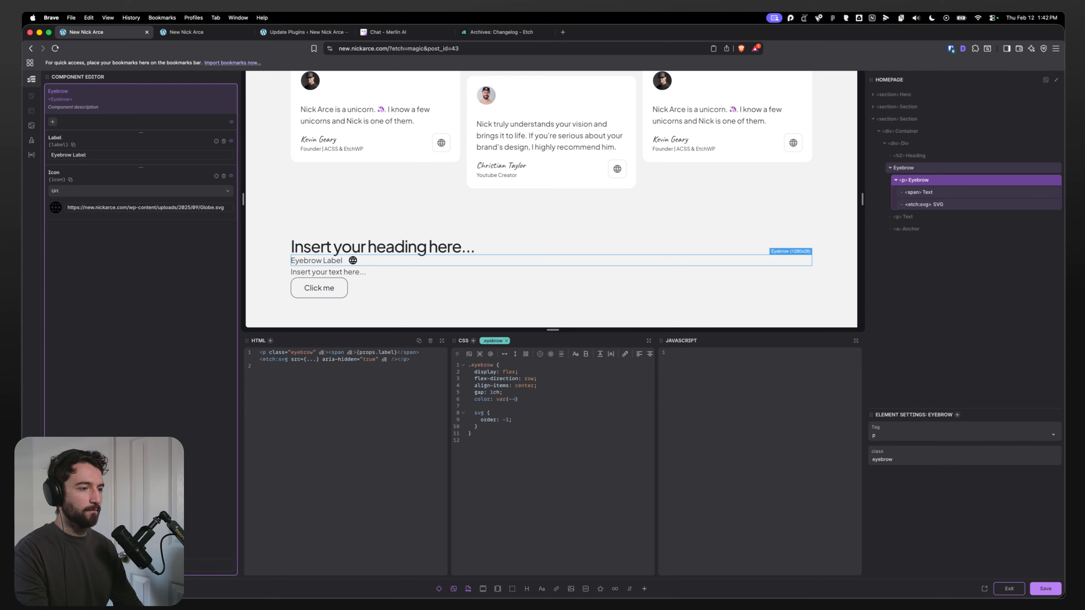
{"action": "type", "text": "eyeb"}
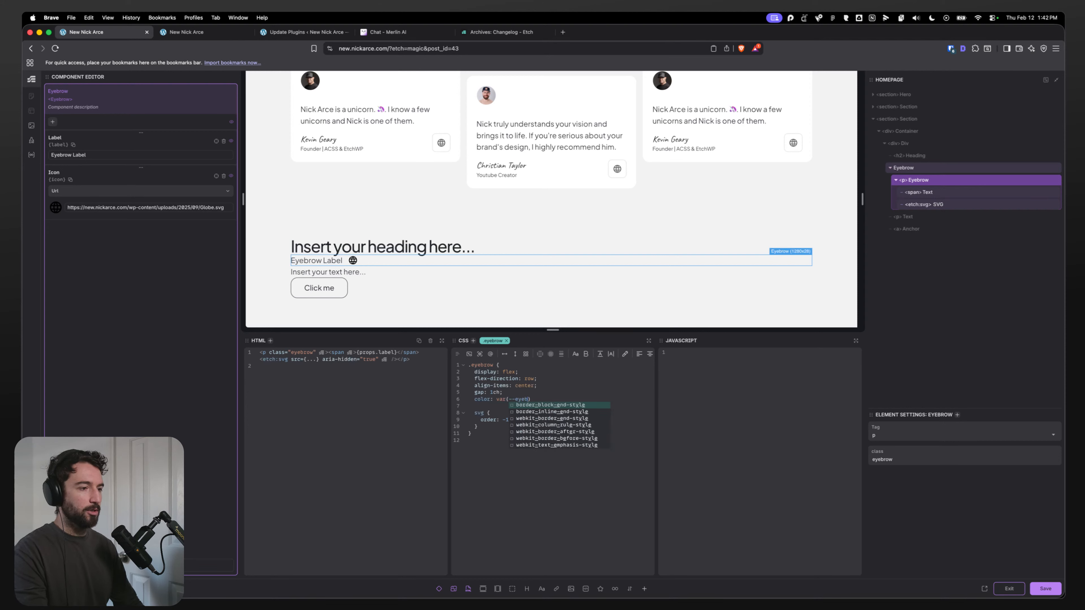
{"action": "type", "text": "row-color"}
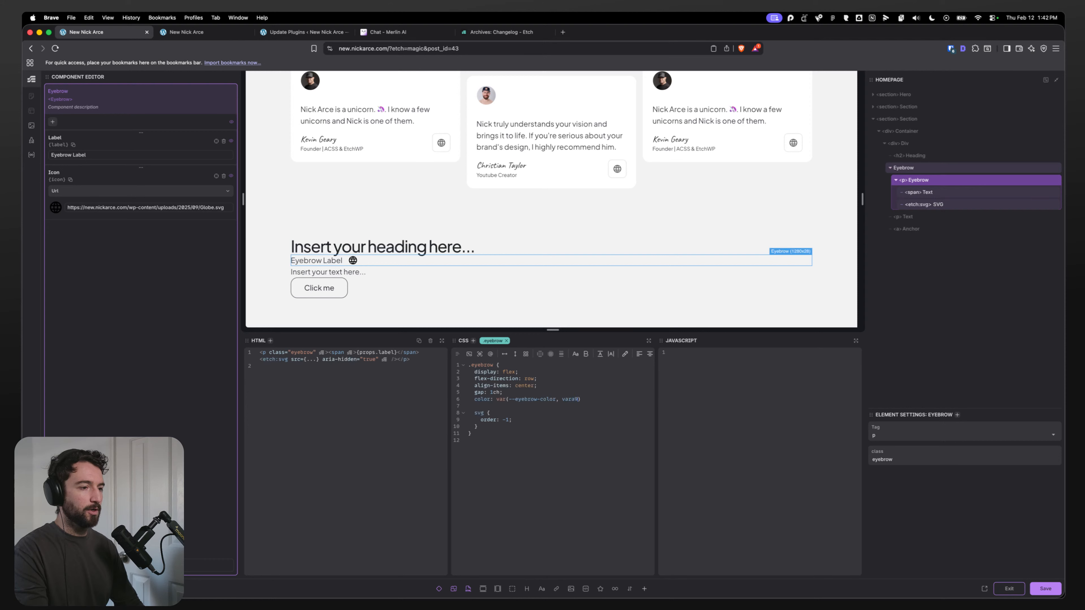
{"action": "type", "text": ", var(--d"}
{"action": "type", "text": "ex"}
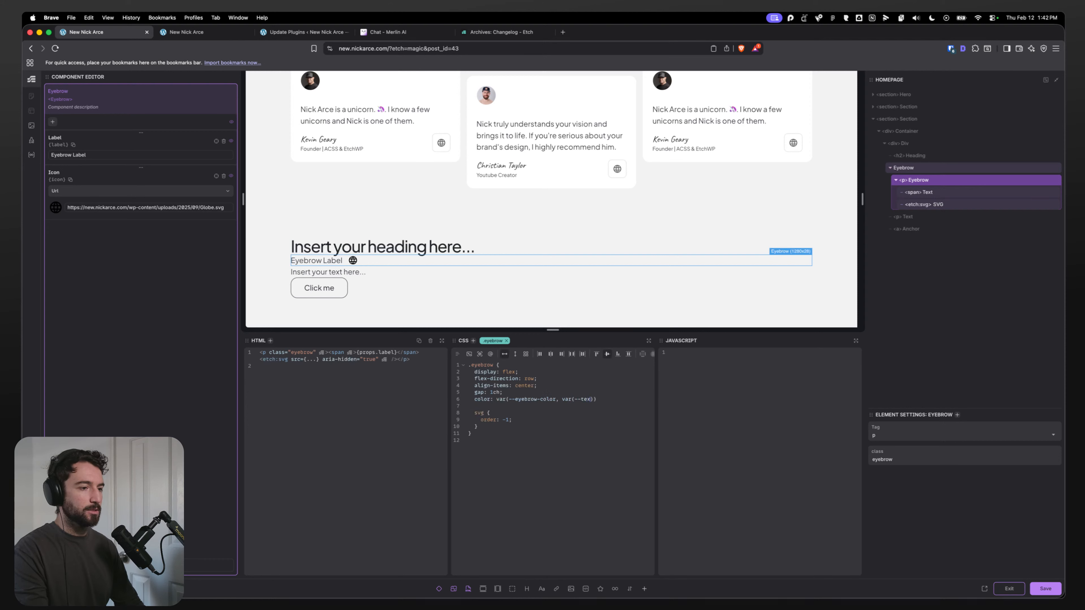
{"action": "type", "text": "t-dark"}
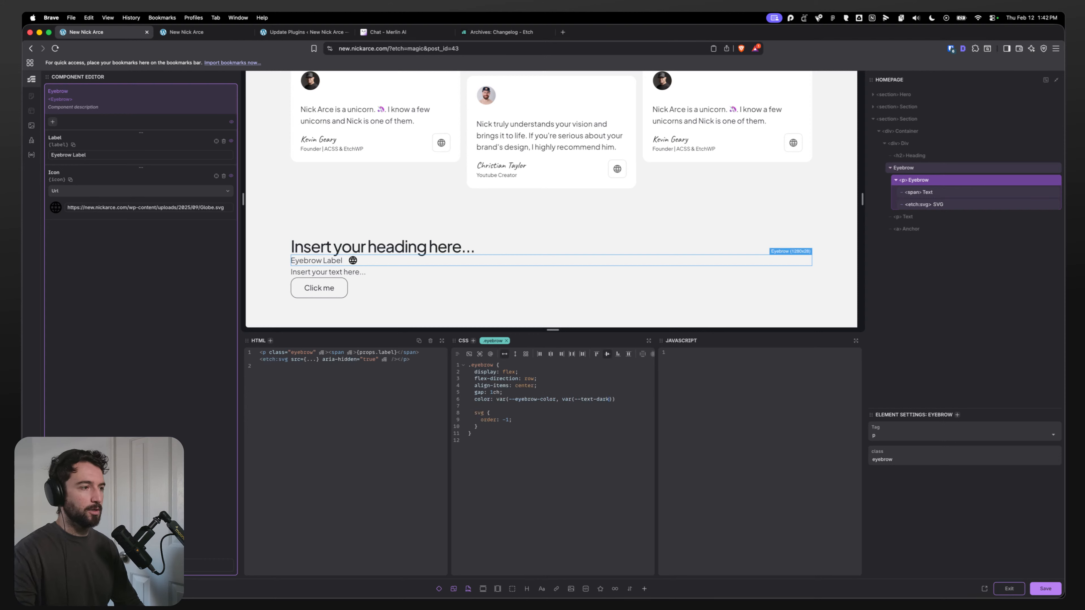
{"action": "key", "text": "BackSpace"}
{"action": "key", "text": "BackSpace"}
{"action": "key", "text": "BackSpace"}
{"action": "key", "text": "BackSpace"}
{"action": "key", "text": "BackSpace"}
{"action": "key", "text": "BackSpace"}
{"action": "key", "text": "BackSpace"}
{"action": "key", "text": "BackSpace"}
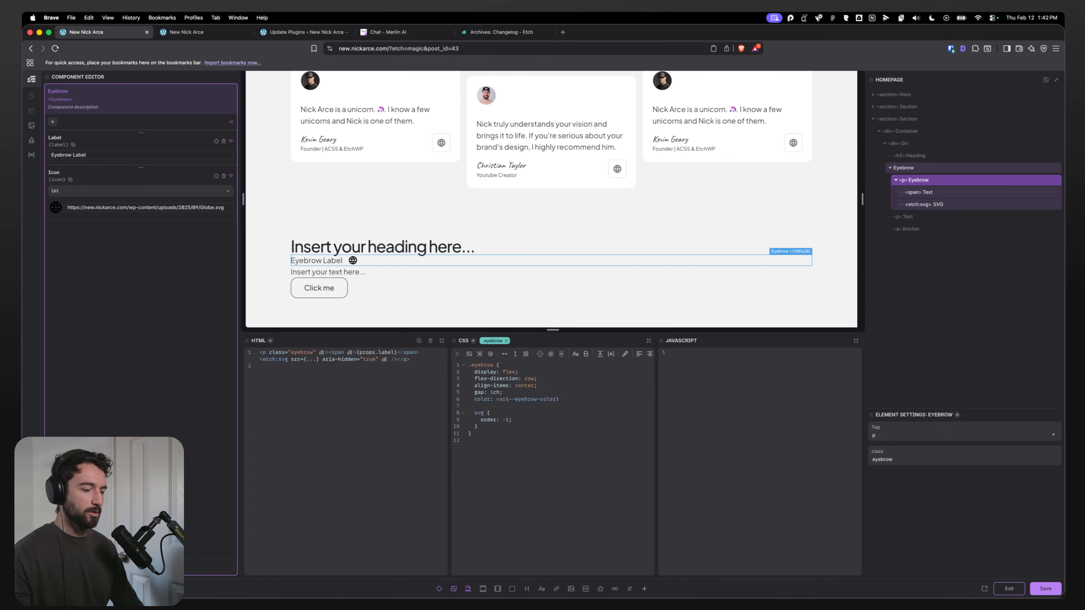
{"action": "type", "text": ");"}
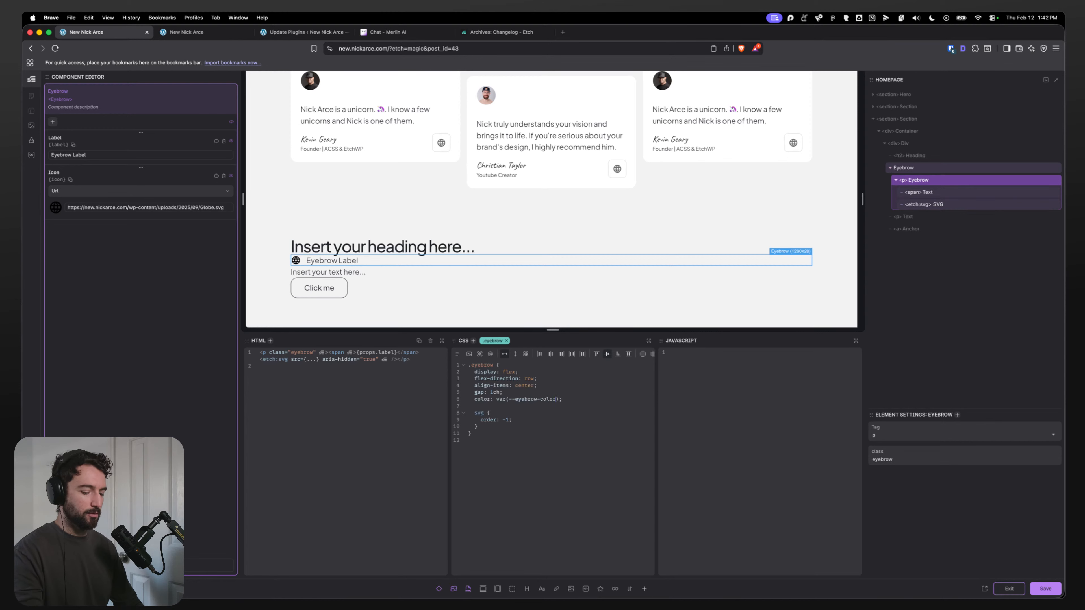
{"action": "type", "text": "inherit"}
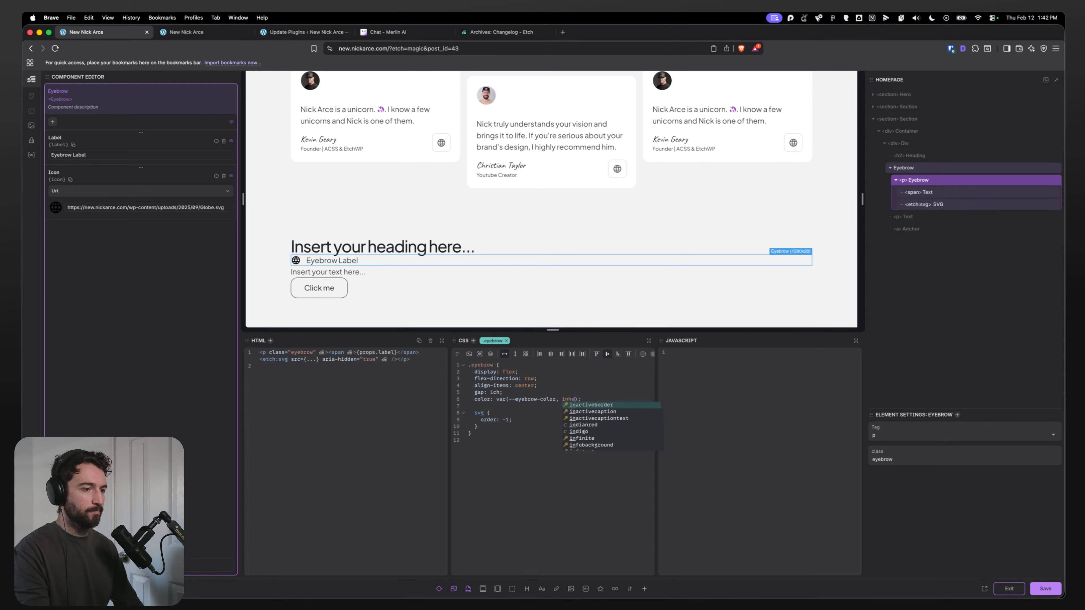
{"action": "left_click", "coordinate": [575, 387]}
{"action": "key", "text": "Down"}
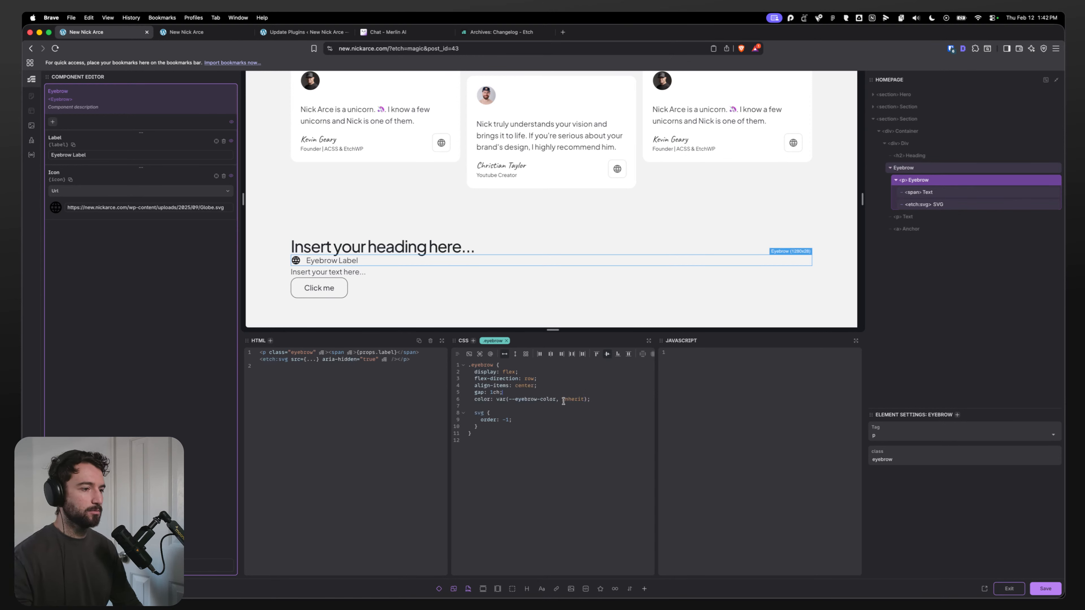
Step: Give the nested svg rule color: inherit and add a nested path rule with fill: currentColor
{"action": "left_click", "coordinate": [511, 423]}
{"action": "key", "text": "Return"}
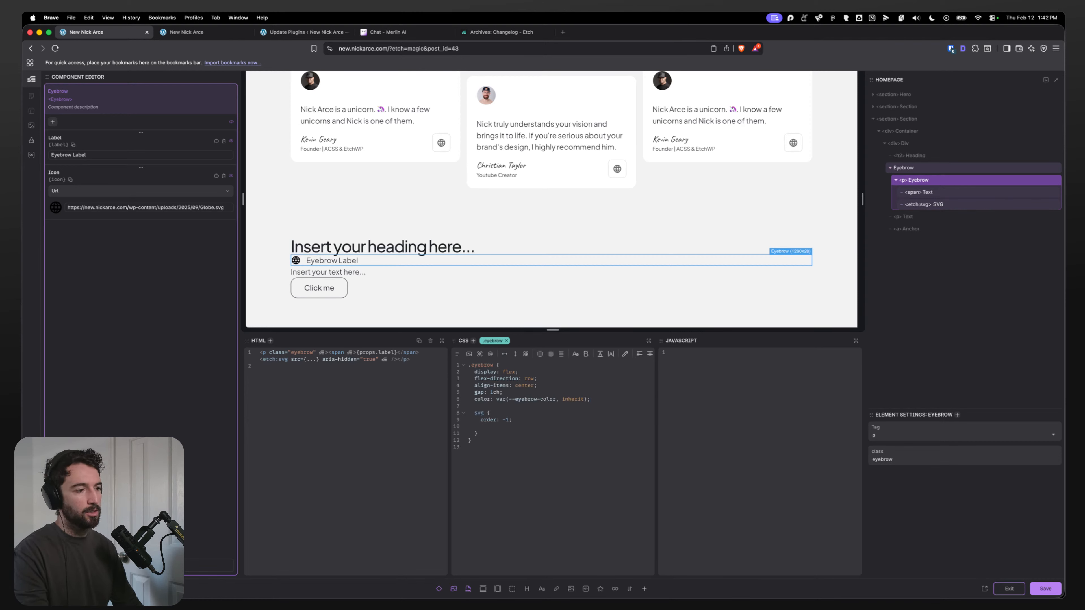
{"action": "type", "text": "color: inherit;     "}
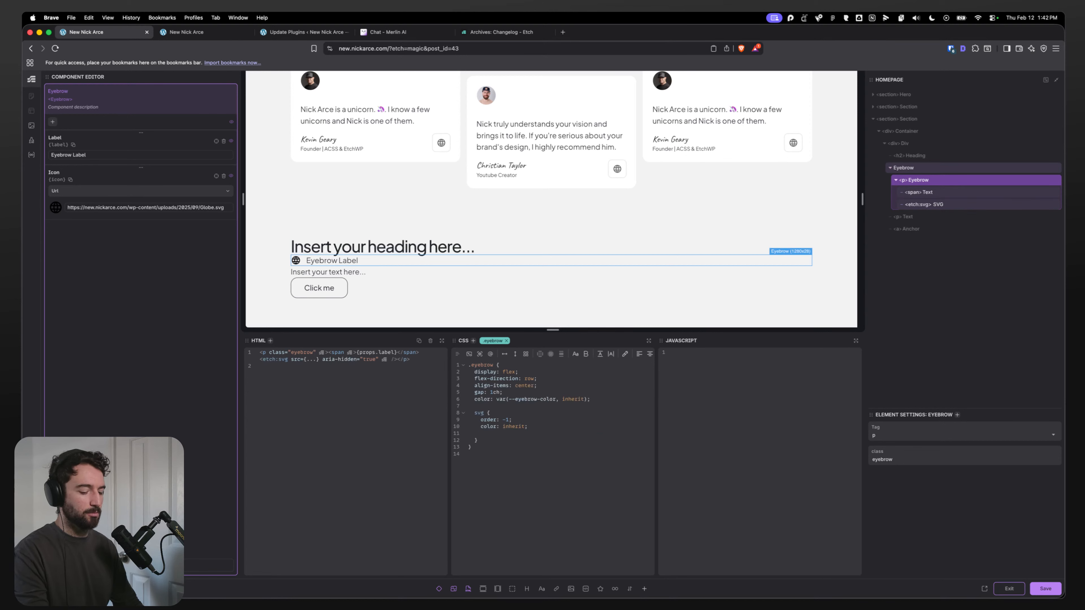
{"action": "type", "text": "path {"}
{"action": "key", "text": "Return"}
{"action": "type", "text": "fi"}
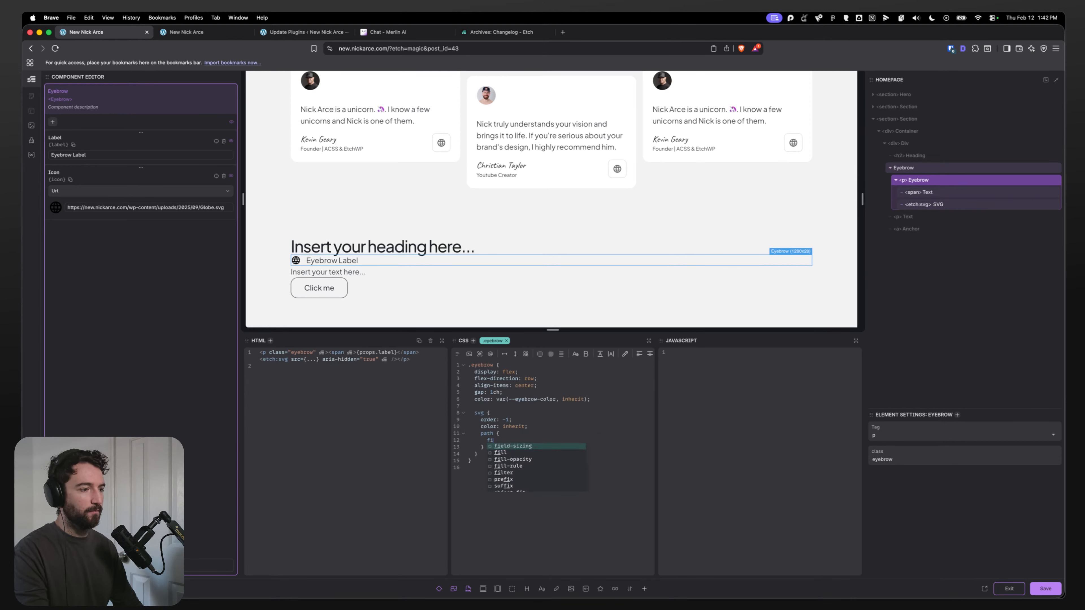
{"action": "type", "text": "ll: currentColor;"}
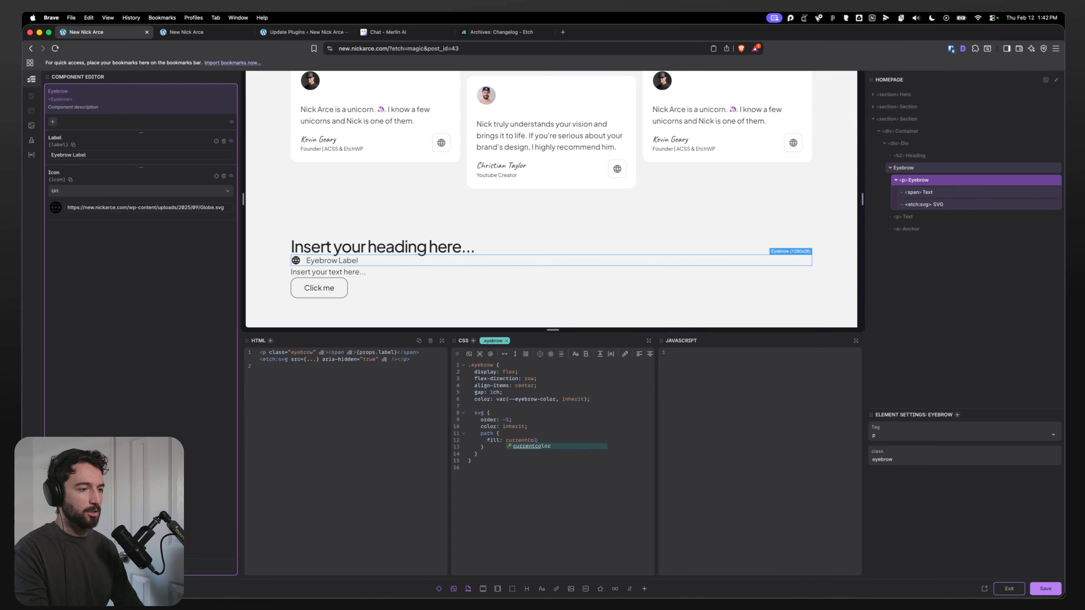
{"action": "left_click", "coordinate": [618, 402]}
{"action": "key", "text": "Return"}
{"action": "type", "text": "color: red;"}
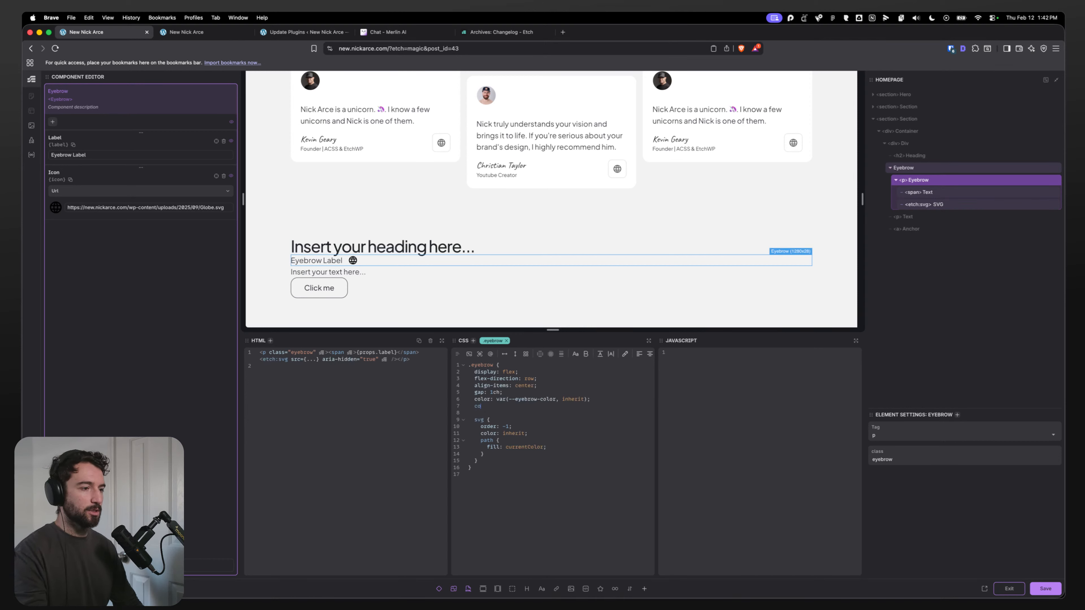
{"action": "key", "text": "super+z"}
{"action": "key", "text": "super+z"}
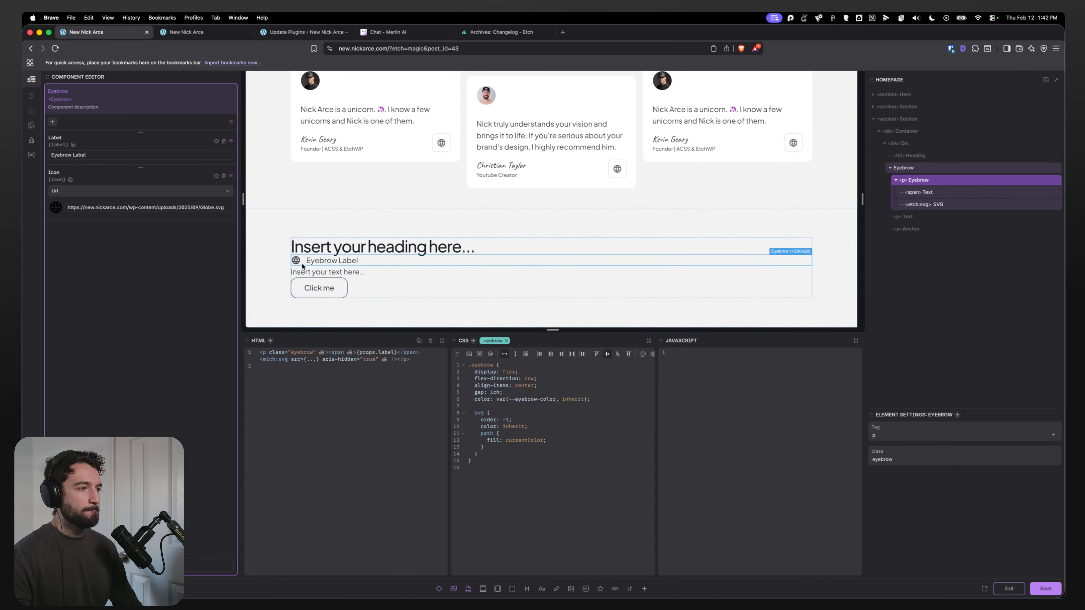
Step: Set the eyebrow class's font-weight to 600 to match the Figma text's SemiBold weight
{"action": "key", "text": "super+Tab"}
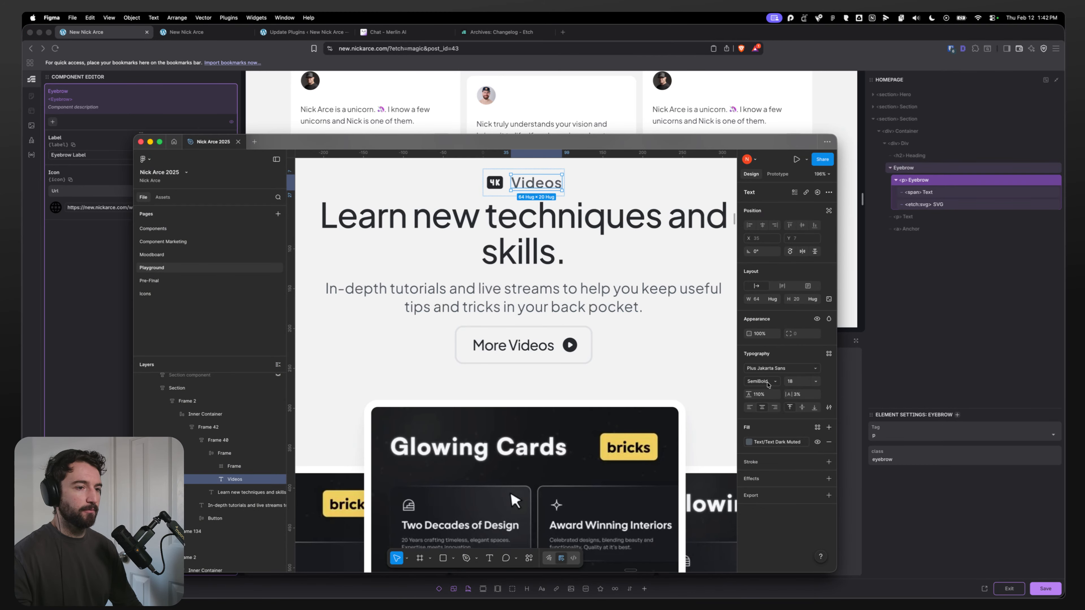
{"action": "key", "text": "super+Tab"}
{"action": "left_click", "coordinate": [605, 399]}
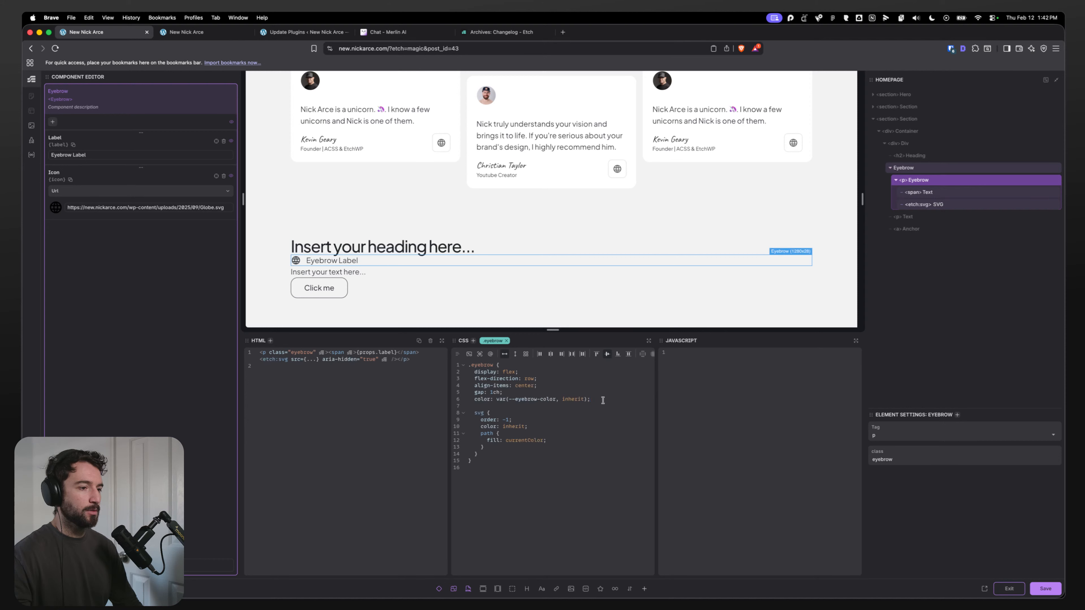
{"action": "key", "text": "Return"}
{"action": "type", "text": "font-weig"}
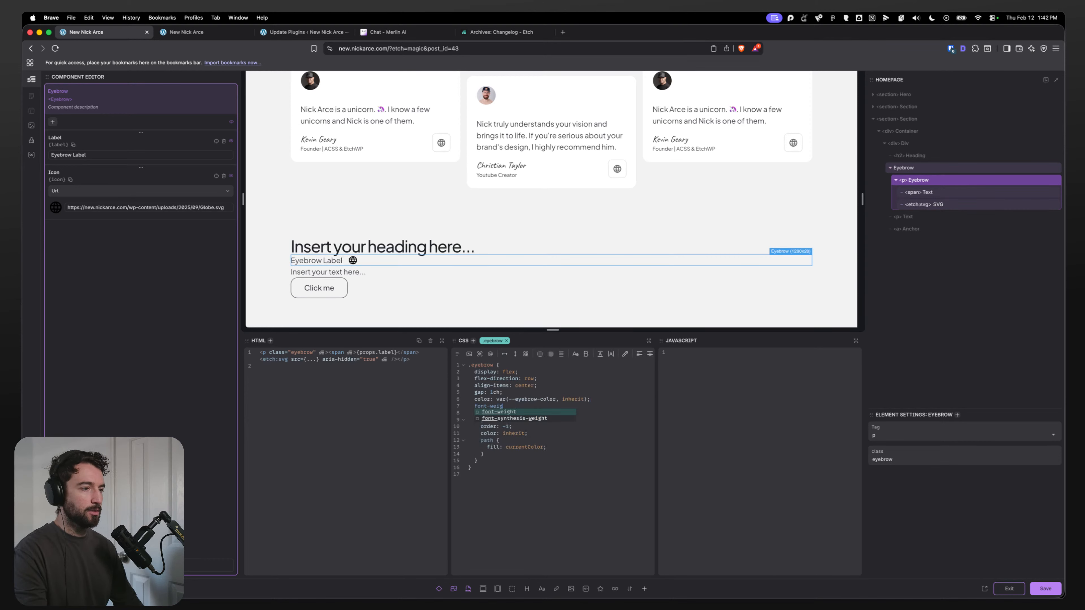
{"action": "type", "text": "ht: 600;"}
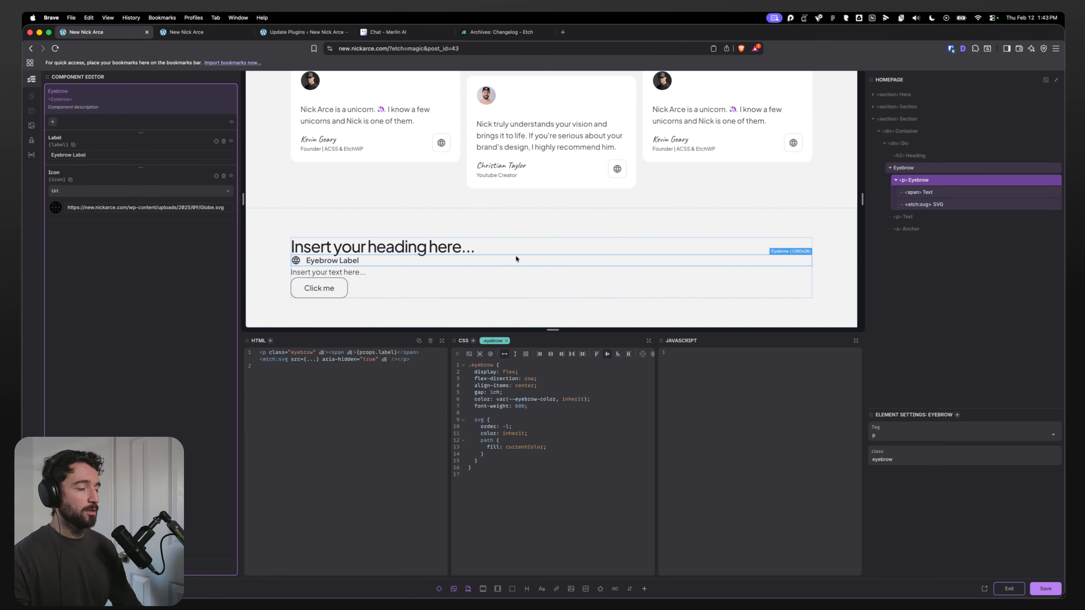
{"action": "key", "text": "super+Tab"}
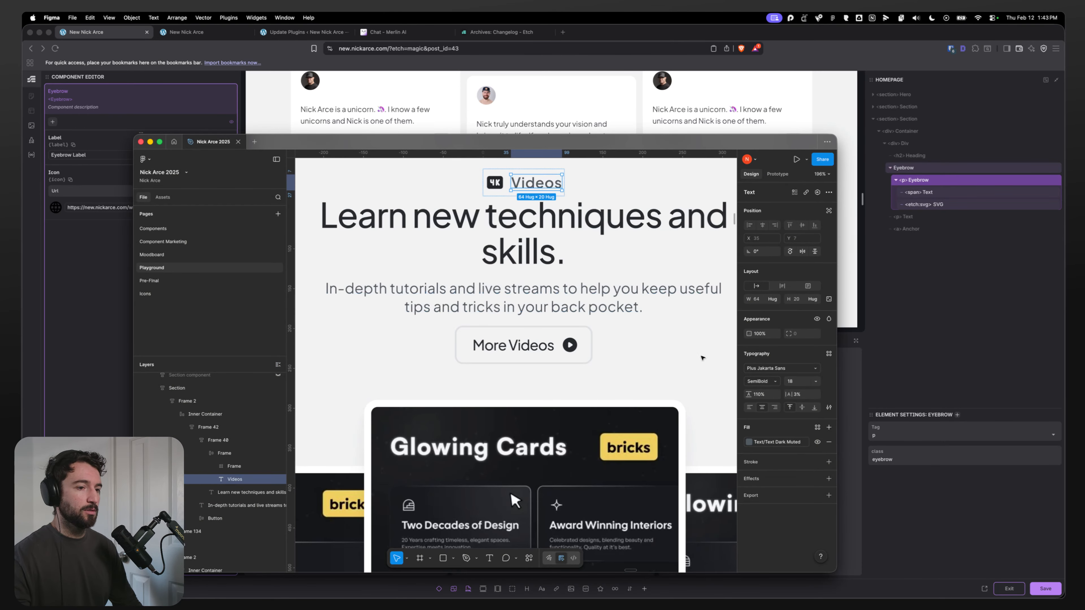
{"action": "key", "text": "super+Tab"}
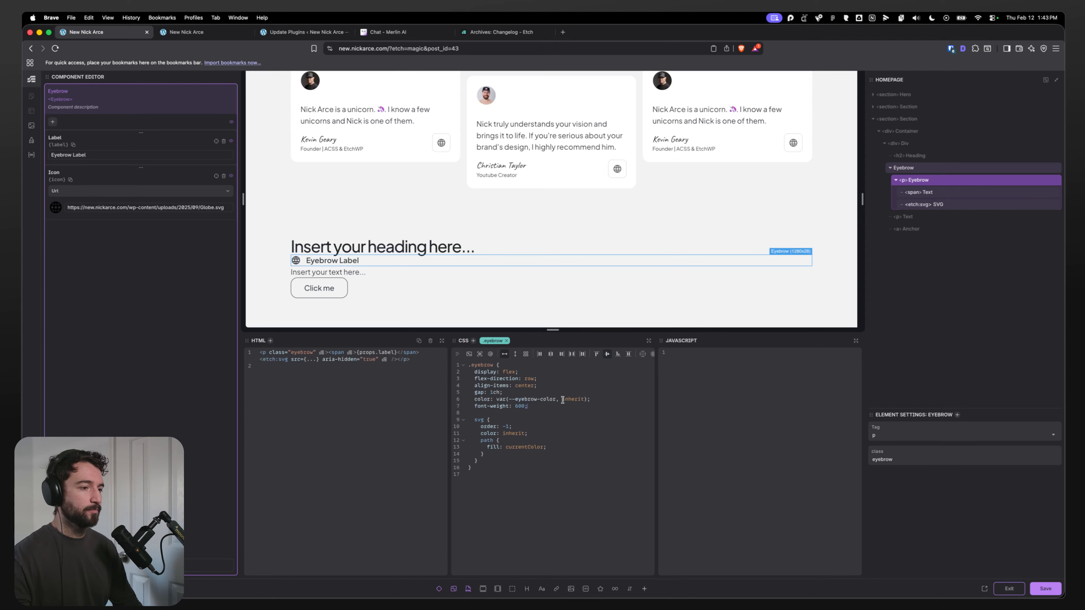
Step: Try var(--text-dark-muted) as the fallback in the eyebrow class's color value
{"action": "double_click", "coordinate": [562, 399]}
{"action": "type", "text": "var(--te"}
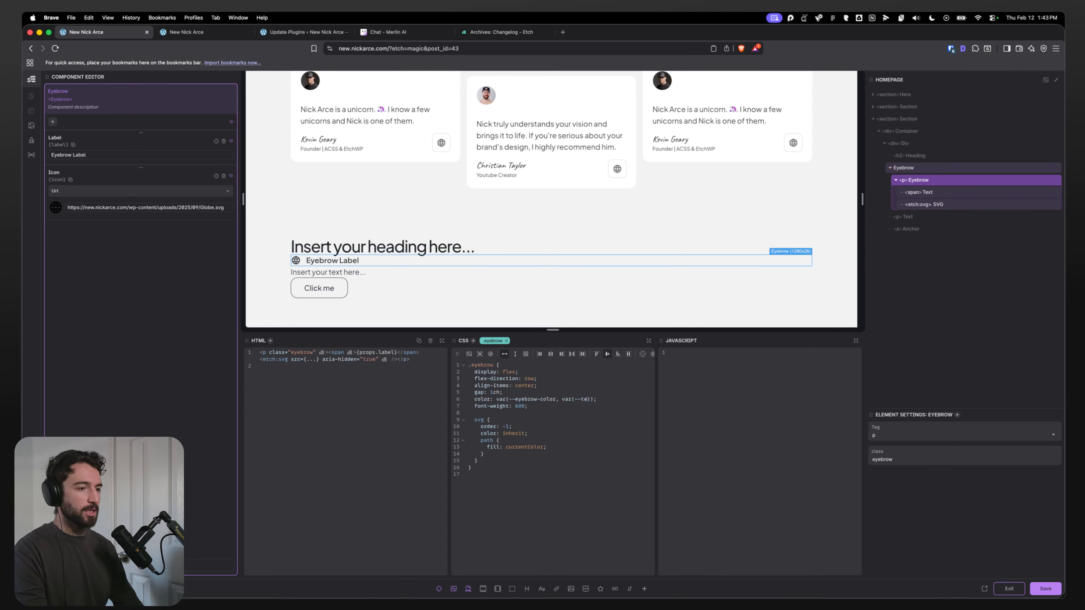
{"action": "type", "text": "xt-dark-muted"}
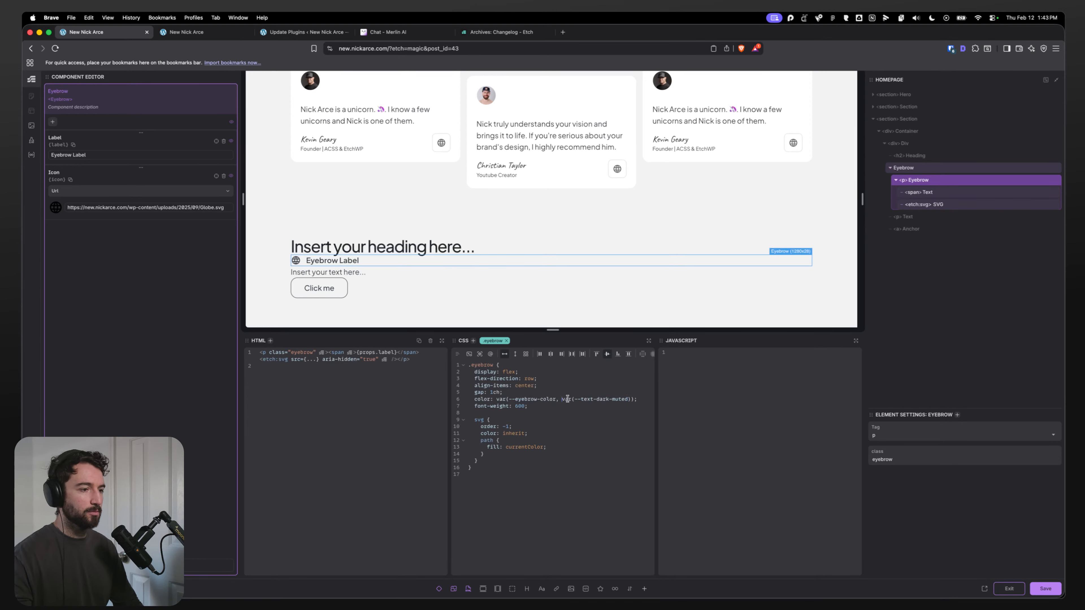
{"action": "left_click_drag", "start_coordinate": [567, 398], "coordinate": [628, 400]}
{"action": "type", "text": "inherit"}
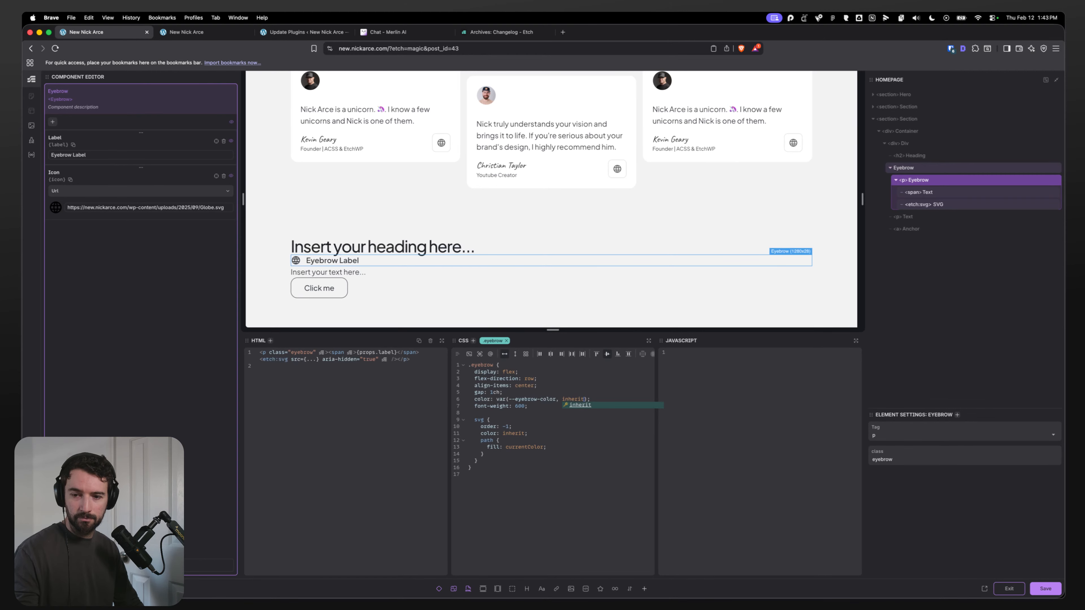
Step: Add inline-size: fit-content; to the eyebrow class
{"action": "key", "text": "super+Tab"}
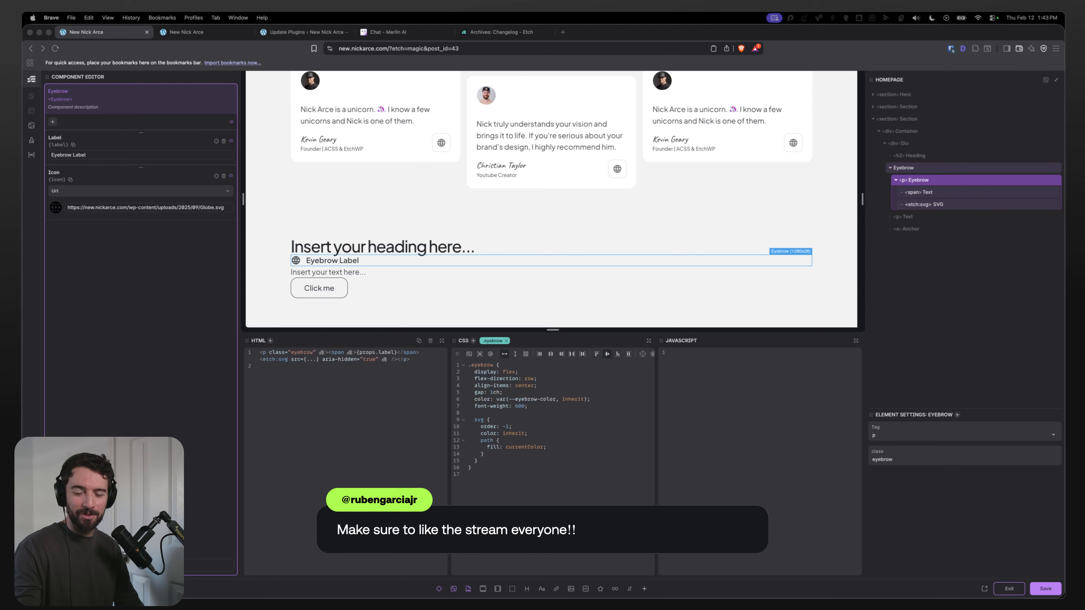
{"action": "left_click", "coordinate": [564, 409]}
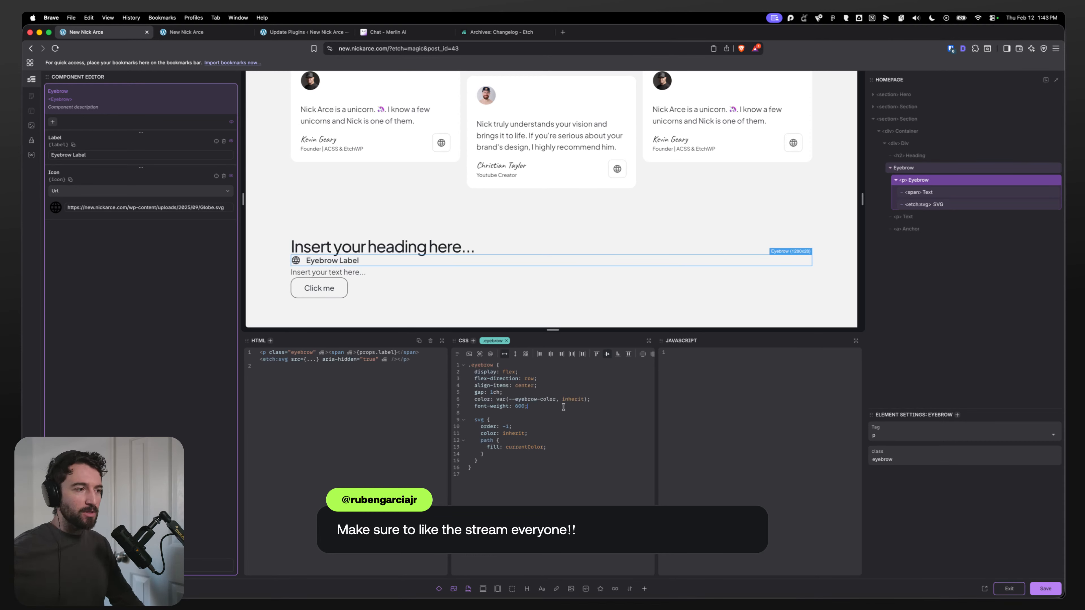
{"action": "type", "text": "\\"}
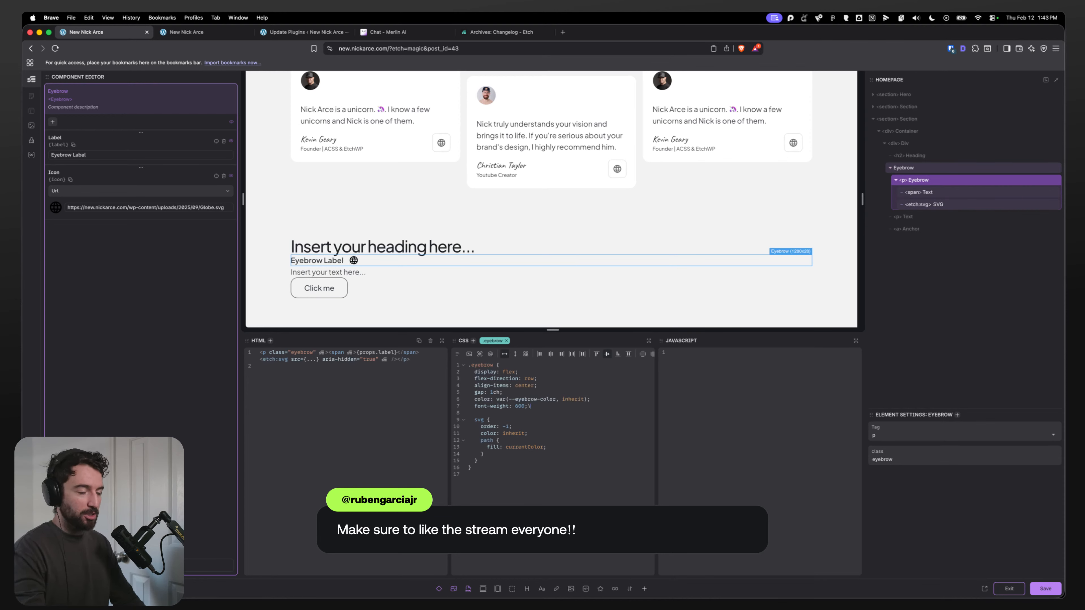
{"action": "key", "text": "Return"}
{"action": "type", "text": "inline"}
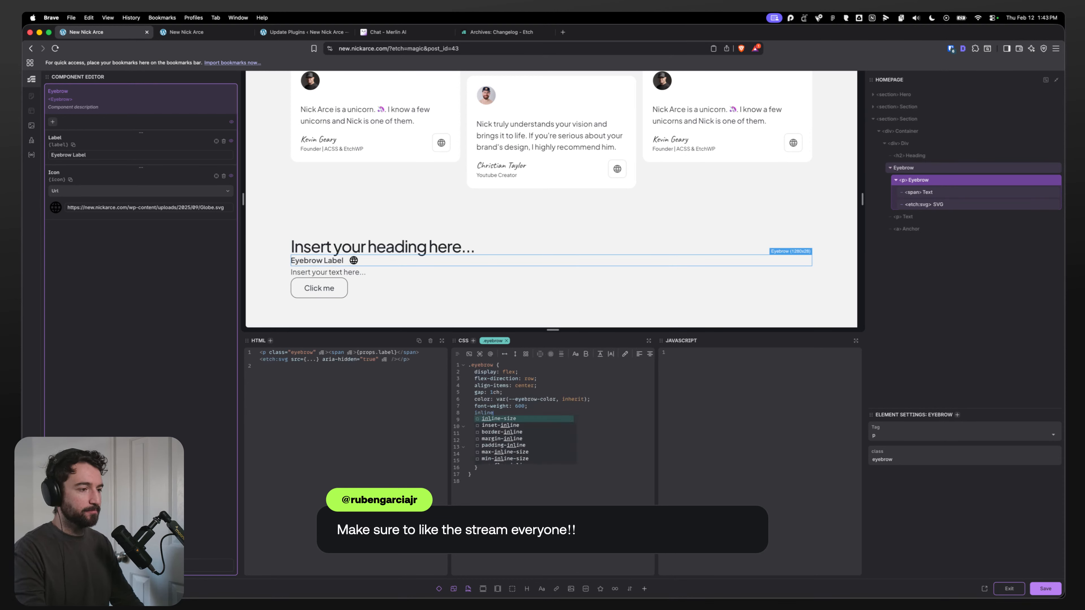
{"action": "type", "text": "-size: fit-content;"}
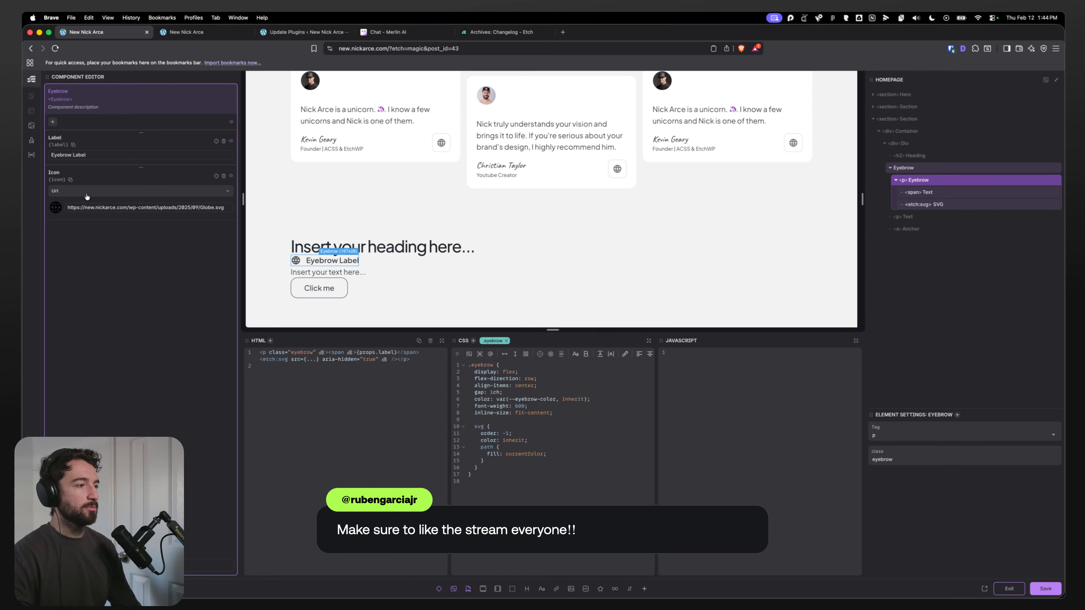
Step: Add a Boolean component property named Show Icon
{"action": "left_click", "coordinate": [53, 123]}
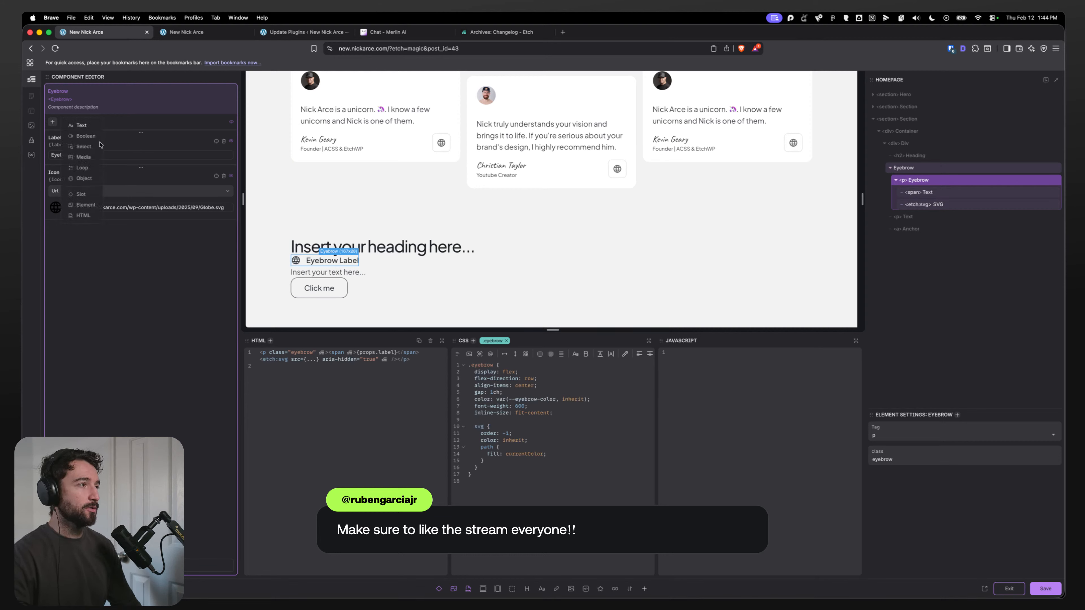
{"action": "left_click", "coordinate": [85, 135]}
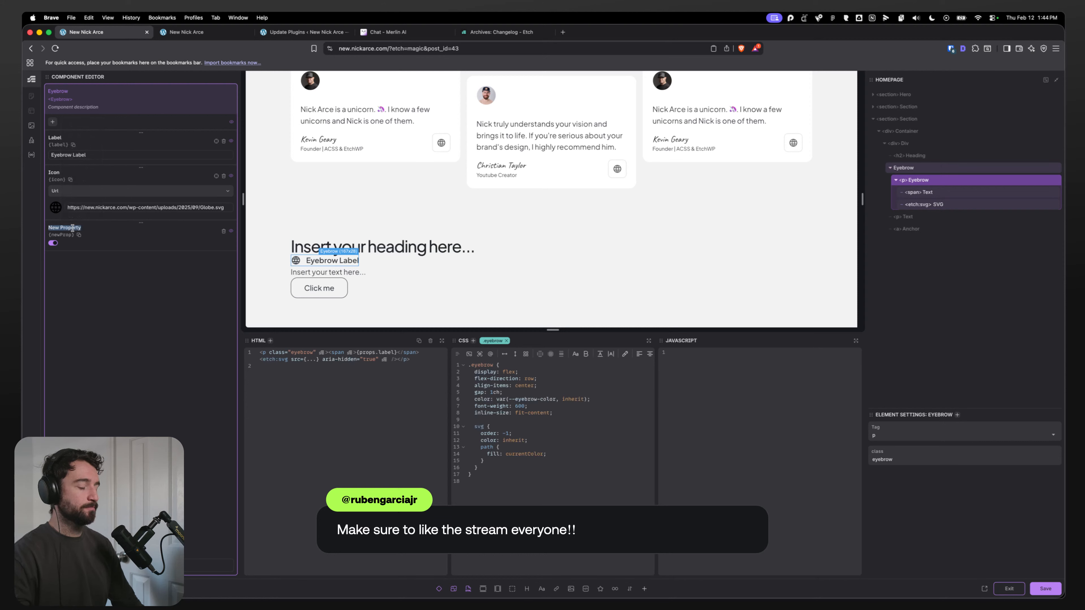
{"action": "type", "text": "With Icon"}
{"action": "key", "text": "super+BackSpace"}
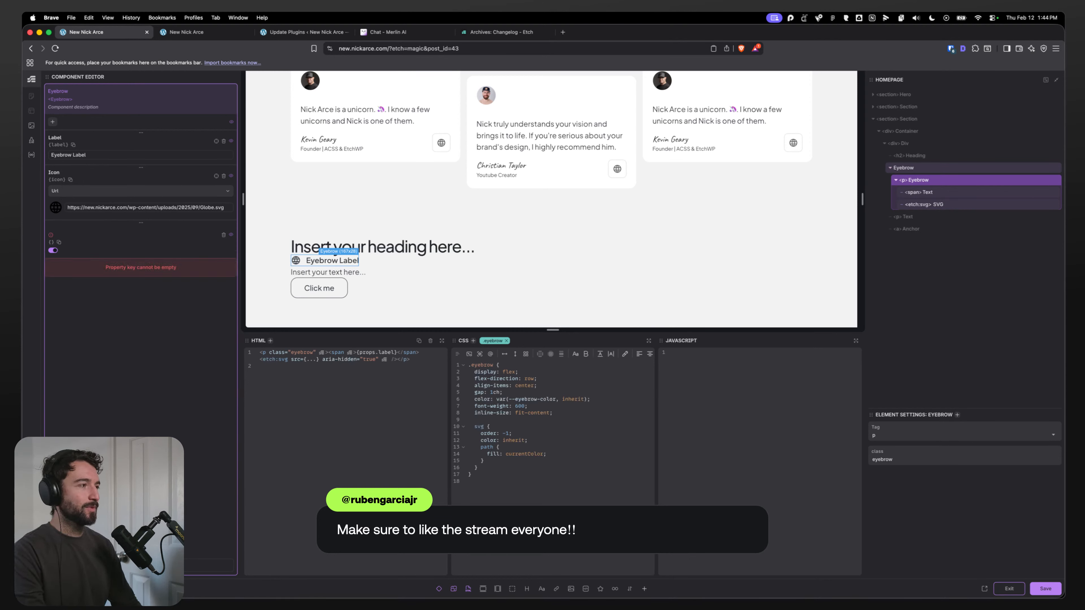
{"action": "type", "text": "Hi"}
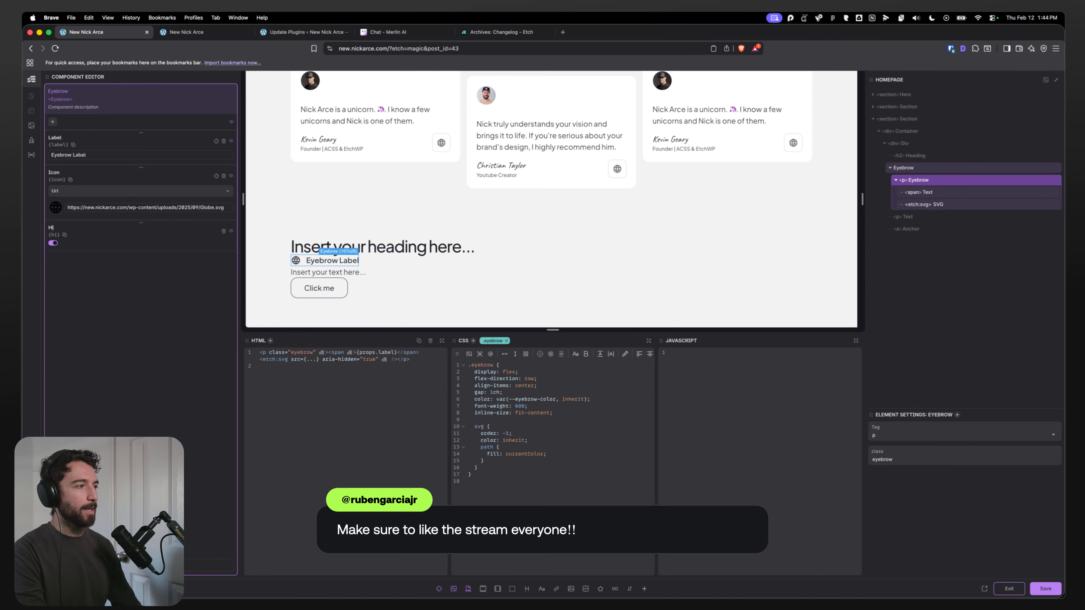
{"action": "type", "text": "de Icon"}
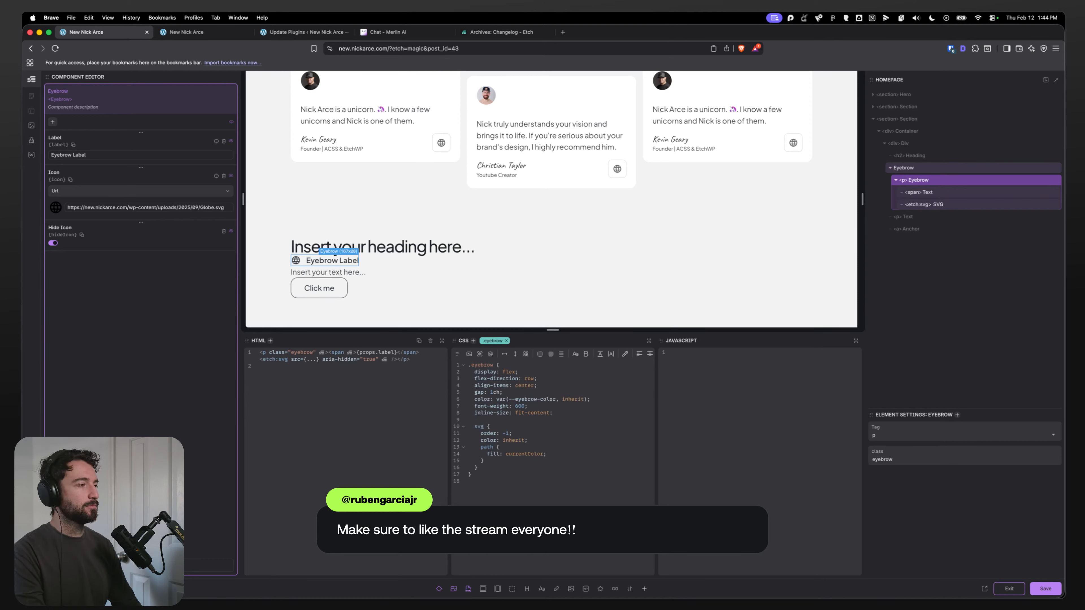
{"action": "key", "text": "super+BackSpace"}
{"action": "type", "text": "Show Icon"}
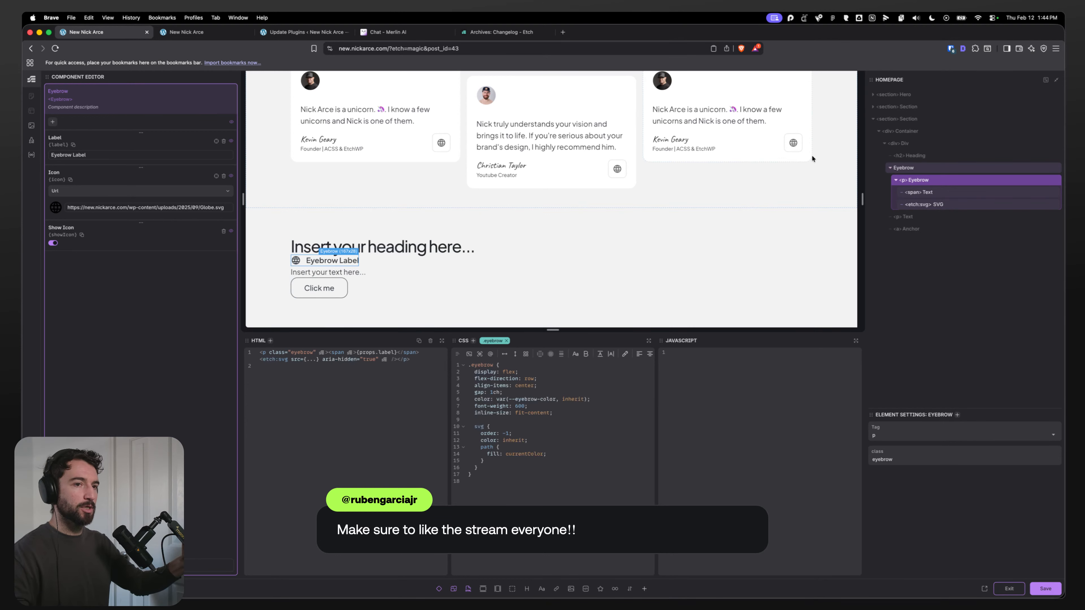
Step: Wrap the icon svg in an If condition on props.showIcon, then save and exit the component editor
{"action": "left_click", "coordinate": [630, 589]}
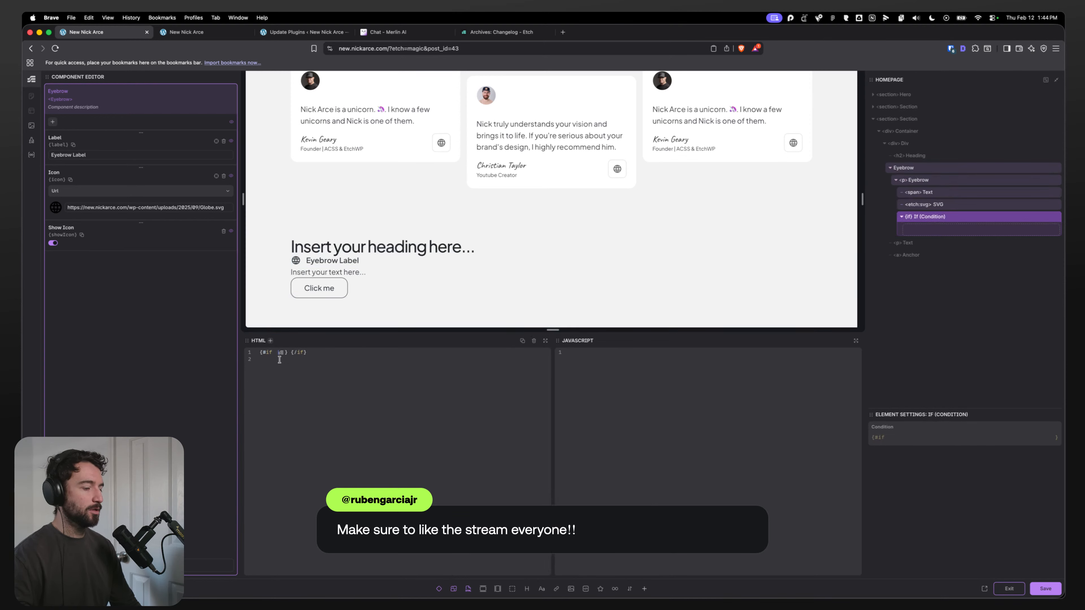
{"action": "type", "text": "props.showIcon"}
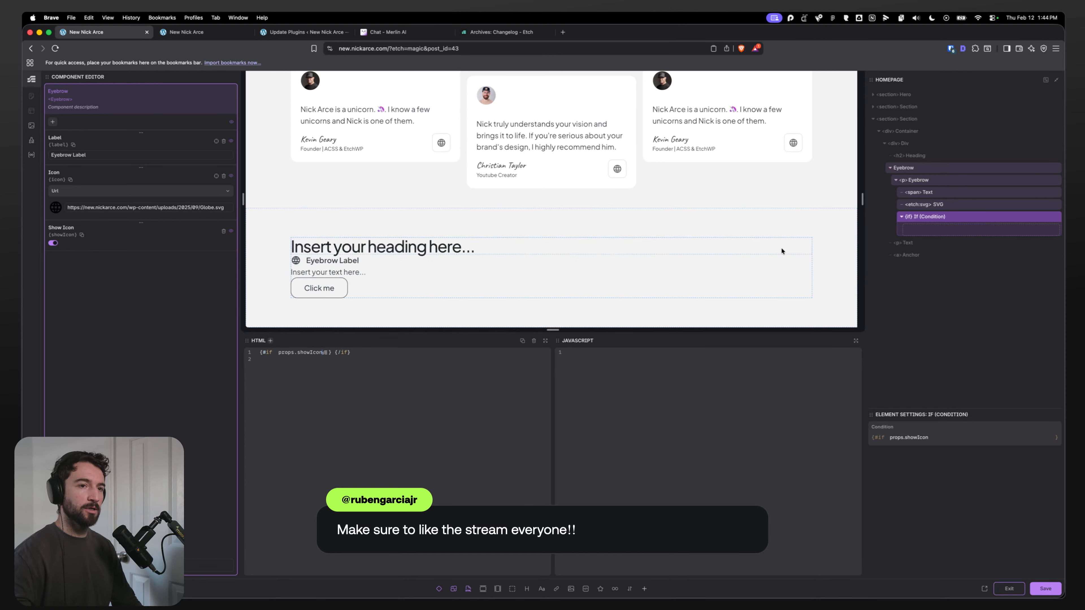
{"action": "mouse_move", "coordinate": [924, 205]}
{"action": "left_mouse_down"}
{"action": "mouse_move", "coordinate": [929, 226]}
{"action": "mouse_move", "coordinate": [934, 217]}
{"action": "left_mouse_up"}
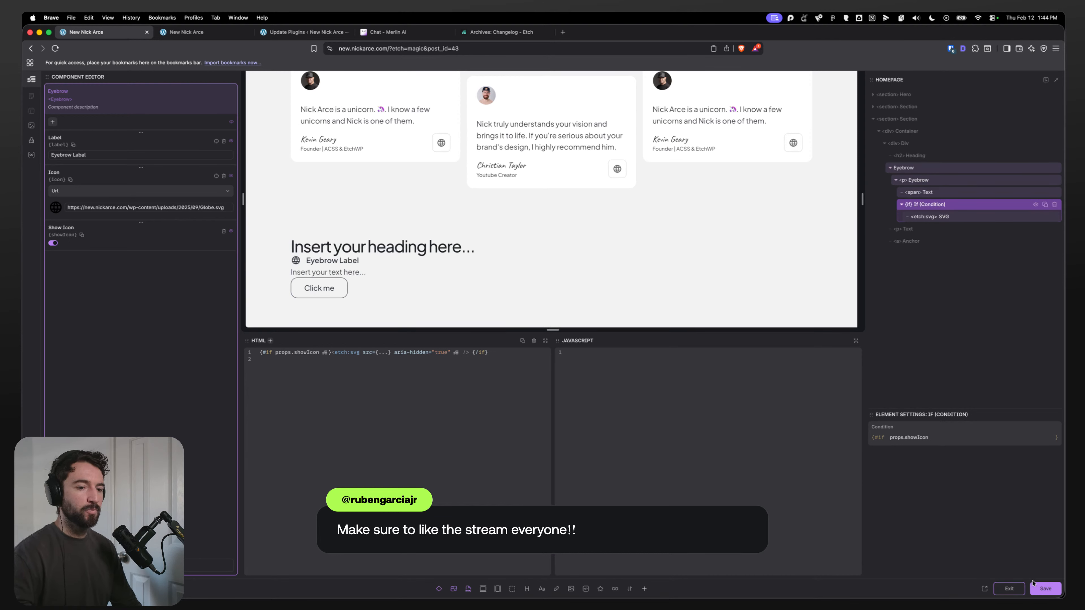
{"action": "key", "text": "super+s"}
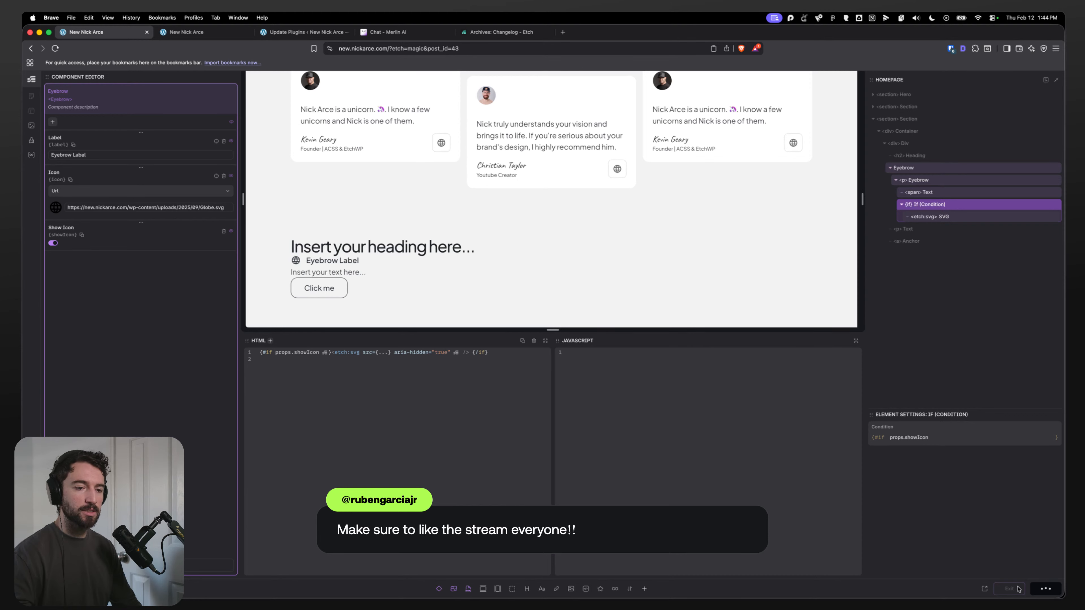
{"action": "left_click", "coordinate": [1008, 589]}
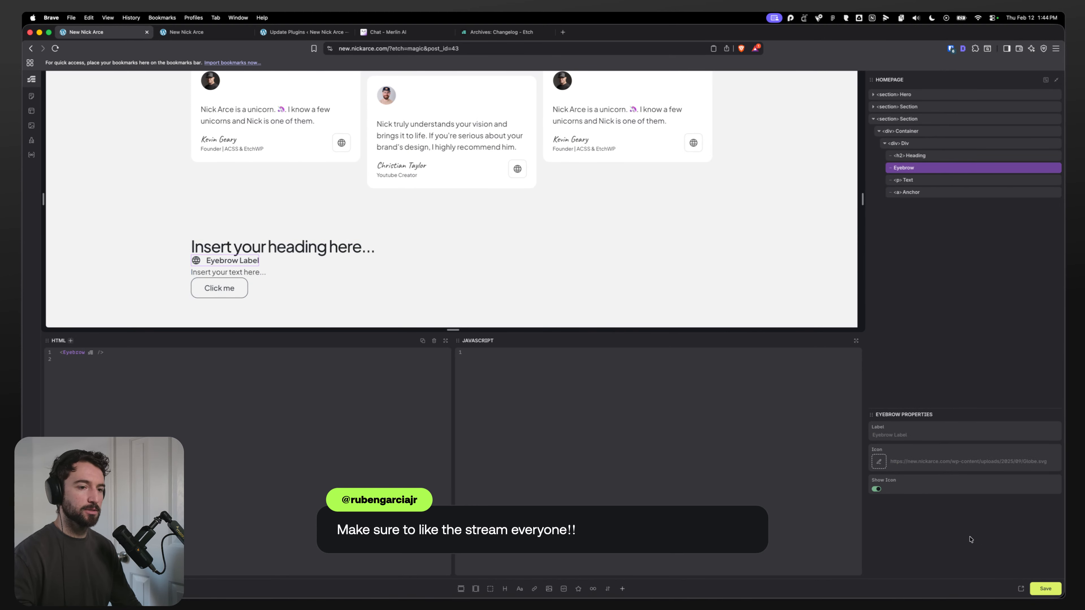
Step: Toggle the eyebrow instance's Show Icon property off and on to test it
{"action": "left_click", "coordinate": [876, 490]}
{"action": "left_click", "coordinate": [877, 490]}
{"action": "left_click", "coordinate": [877, 490]}
{"action": "left_click", "coordinate": [877, 489]}
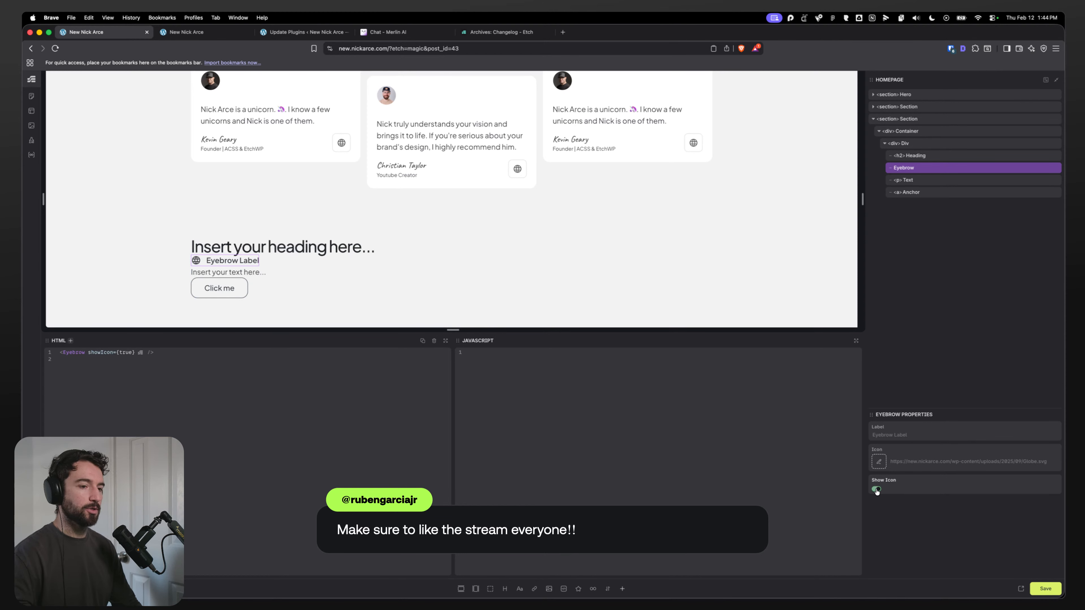
{"action": "left_click", "coordinate": [876, 489]}
{"action": "left_click", "coordinate": [876, 490]}
{"action": "left_click", "coordinate": [877, 489]}
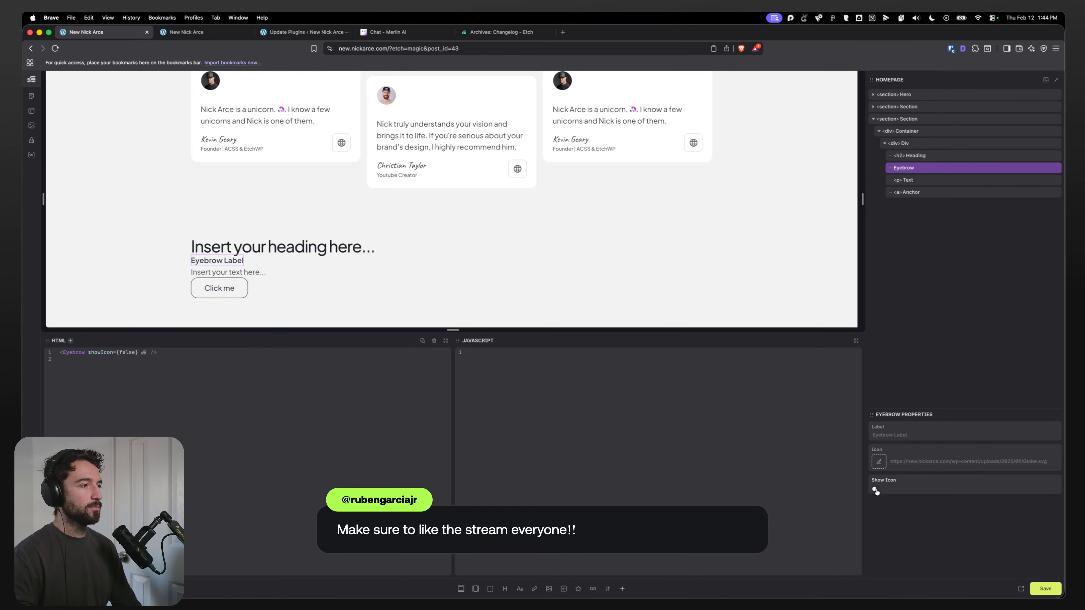
{"action": "left_click", "coordinate": [875, 489]}
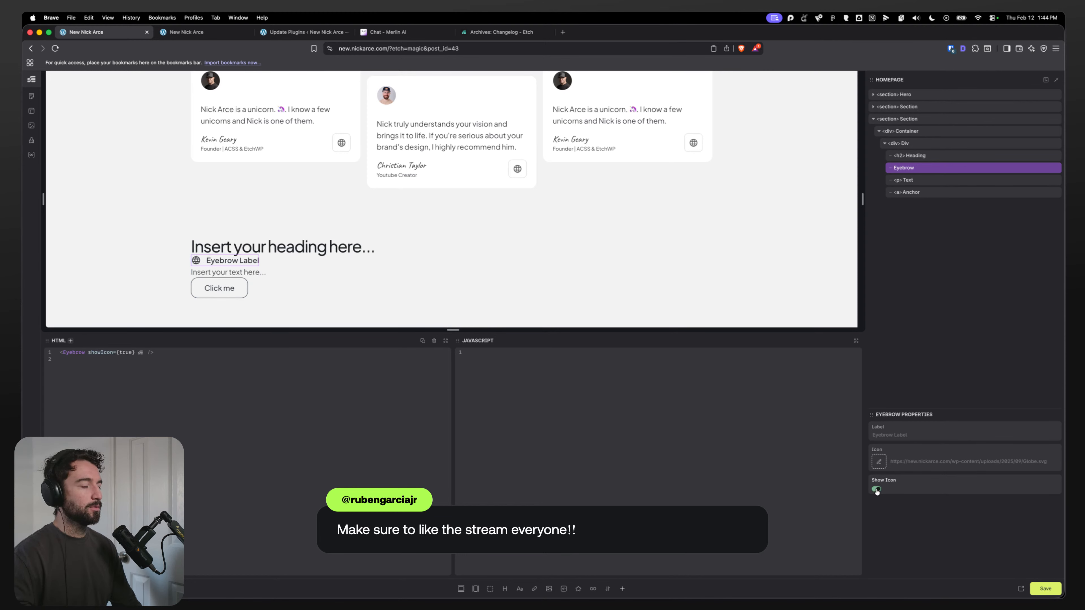
Step: Reopen the Eyebrow component for editing and select its paragraph element
{"action": "right_click", "coordinate": [942, 171]}
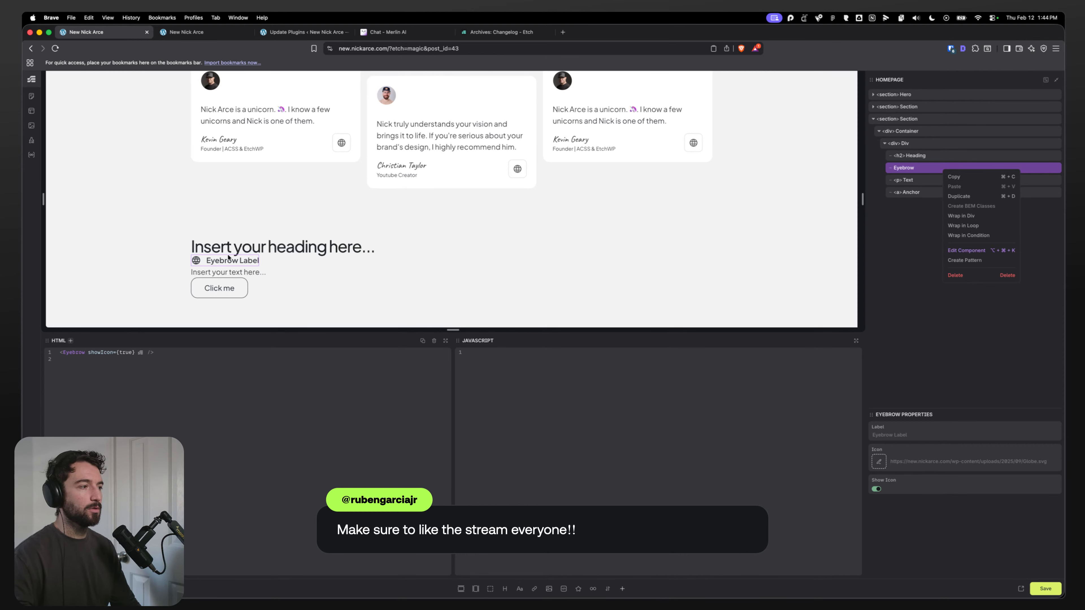
{"action": "left_click", "coordinate": [966, 250]}
{"action": "left_click", "coordinate": [925, 182]}
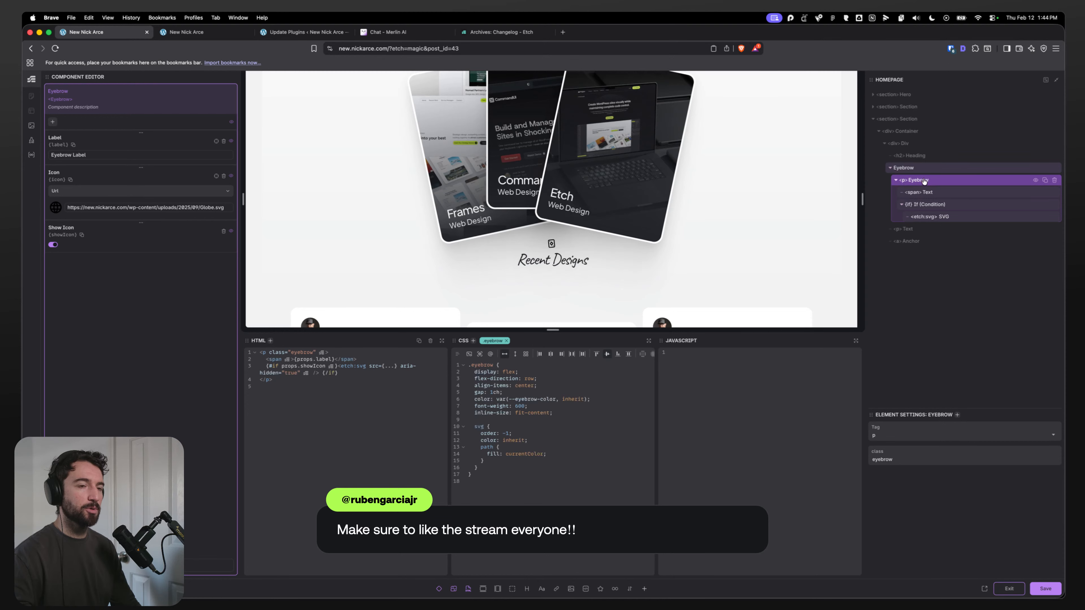
{"action": "scroll", "coordinate": [770, 197], "scroll_direction": "down", "scroll_amount": 5}
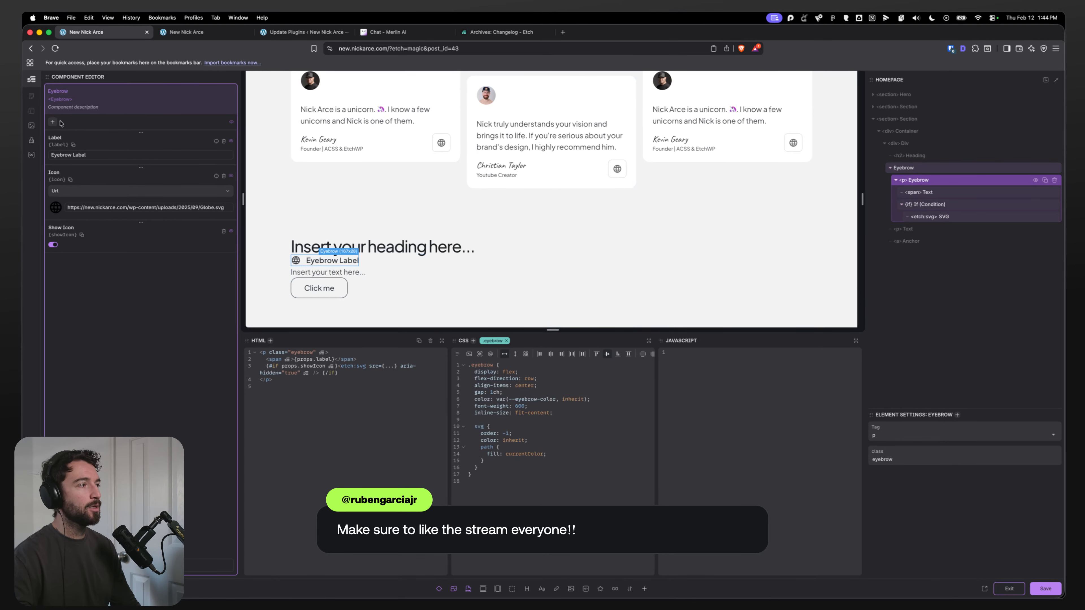
{"action": "left_click", "coordinate": [578, 412]}
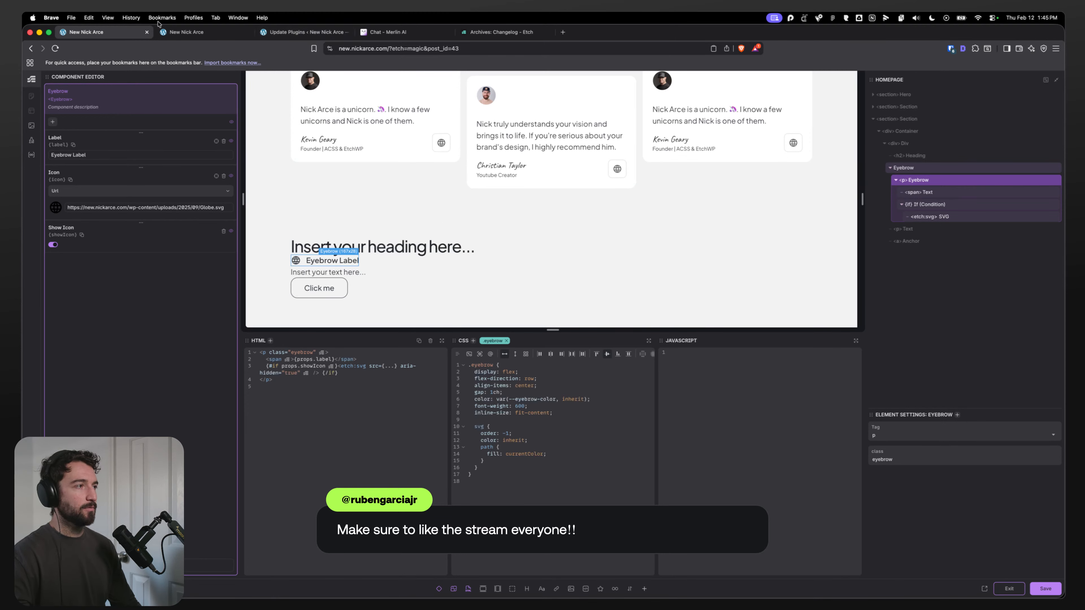
Step: Browse the typography classes in the Automatic.css cheatsheet on the front-end tab
{"action": "left_click", "coordinate": [193, 35]}
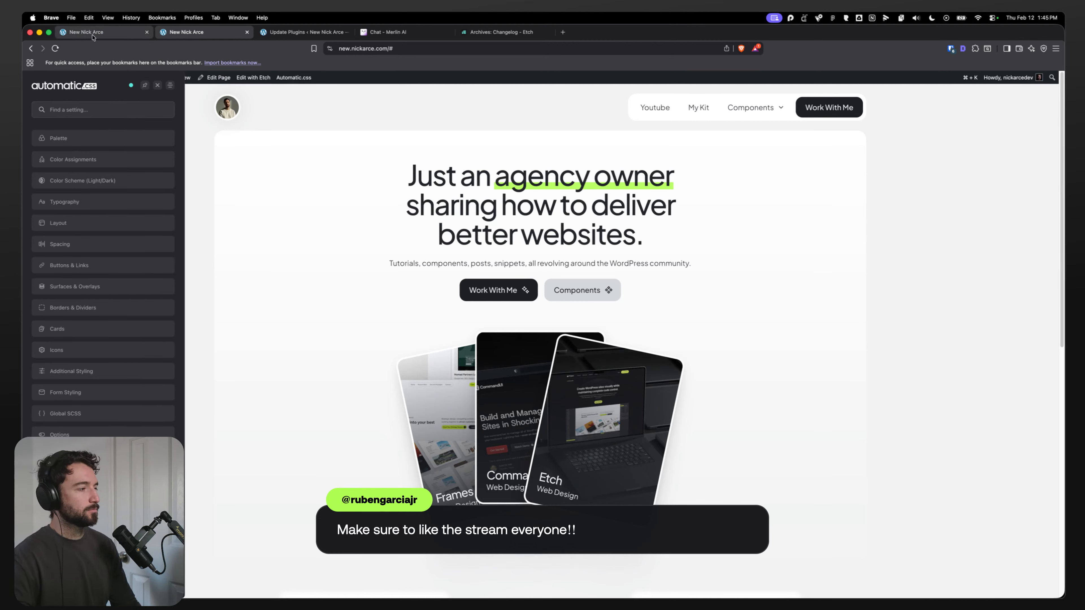
{"action": "left_click", "coordinate": [104, 455]}
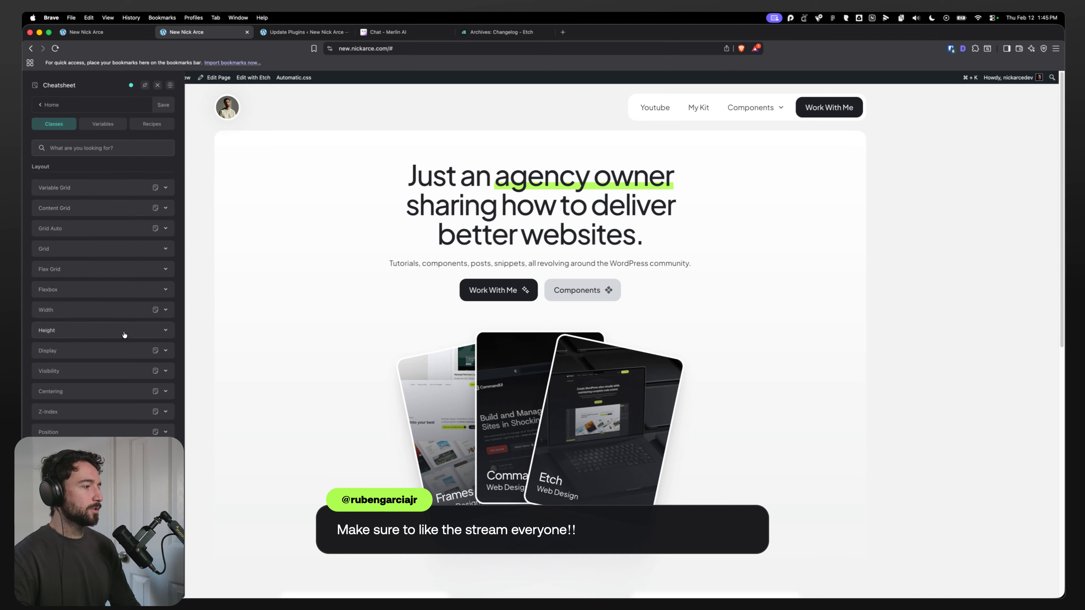
{"action": "scroll", "coordinate": [103, 331], "scroll_direction": "down", "scroll_amount": 5}
{"action": "type", "text": "typ"}
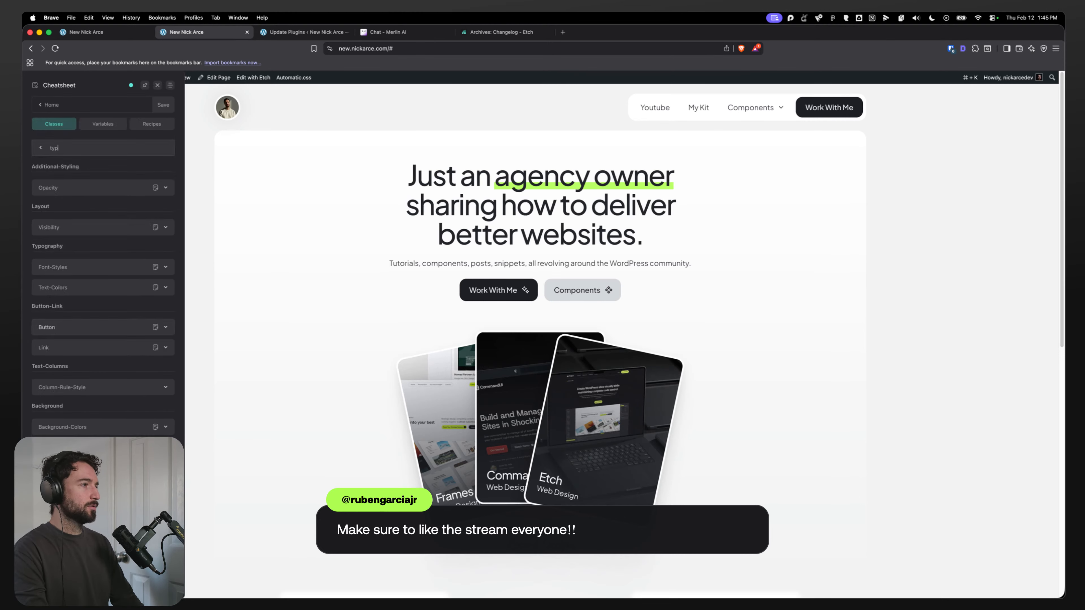
{"action": "key", "text": "BackSpace"}
{"action": "key", "text": "BackSpace"}
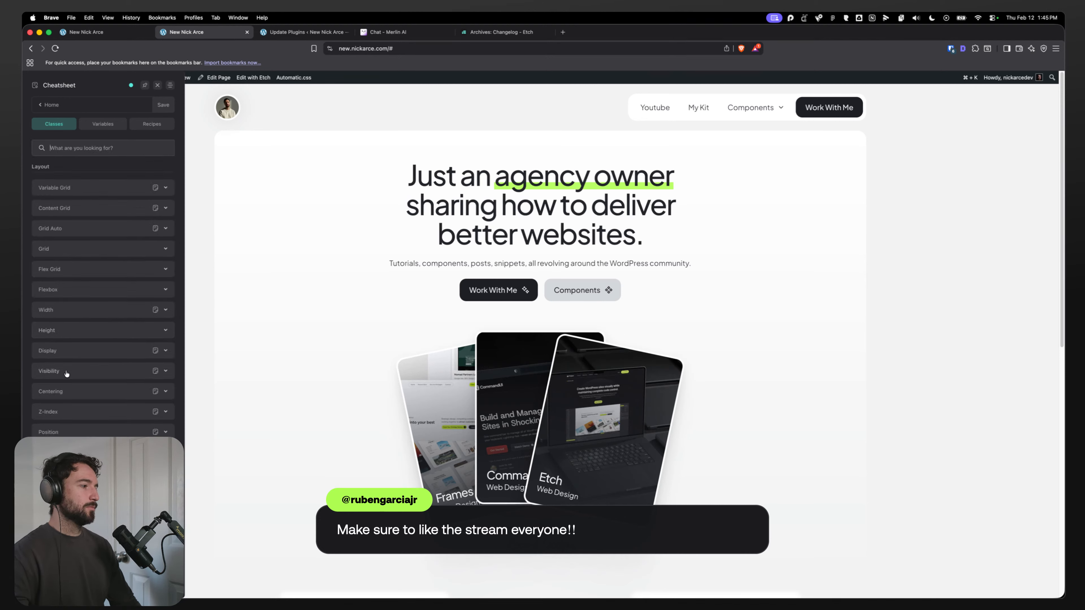
{"action": "scroll", "coordinate": [72, 394], "scroll_direction": "down", "scroll_amount": 5}
{"action": "scroll", "coordinate": [102, 273], "scroll_direction": "down", "scroll_amount": 3}
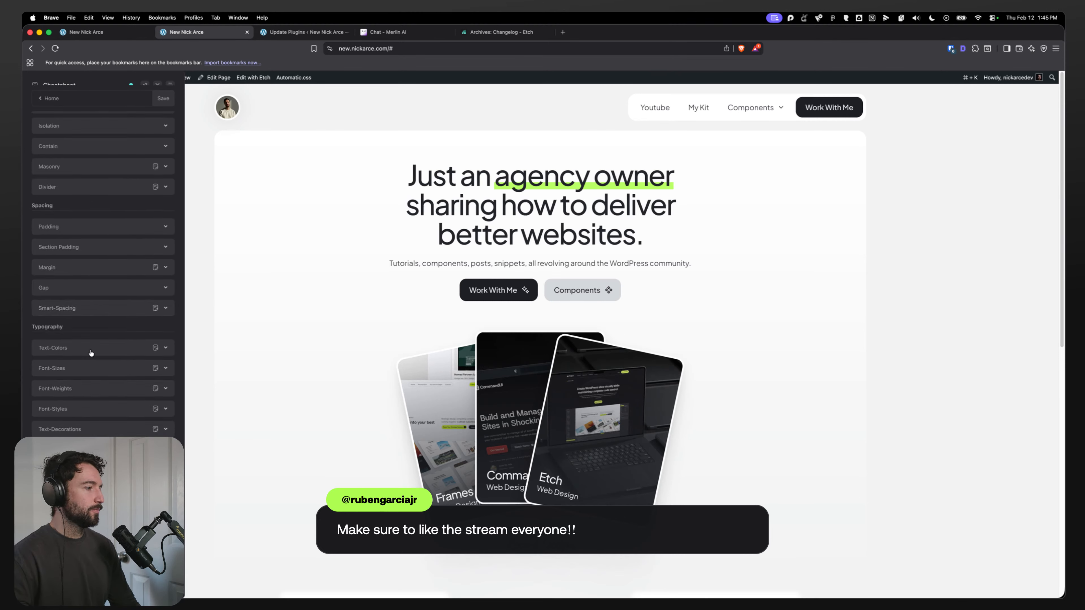
{"action": "left_click", "coordinate": [98, 408]}
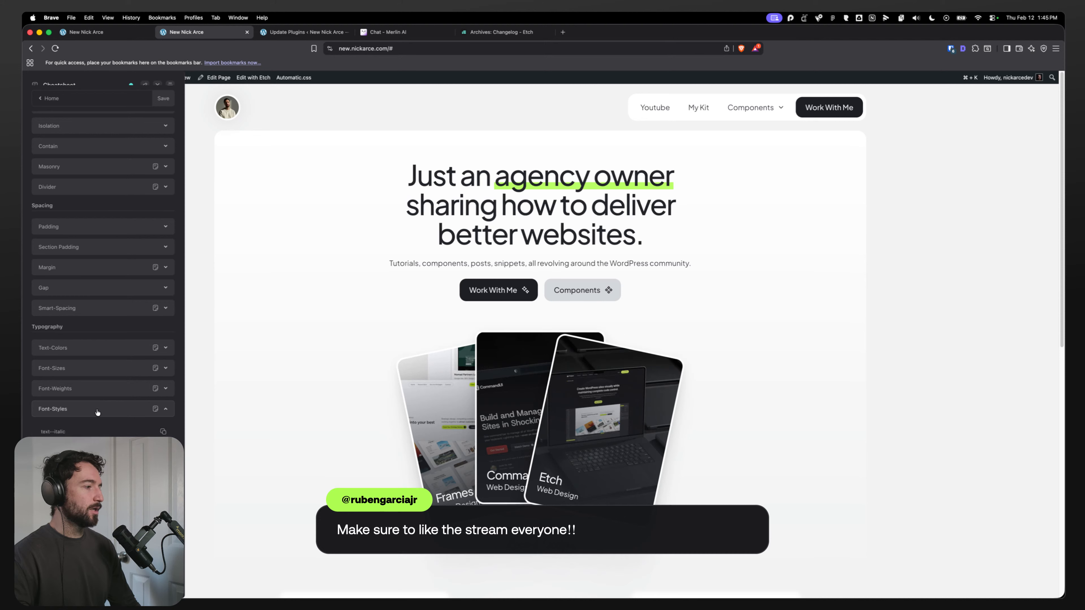
{"action": "left_click", "coordinate": [105, 368]}
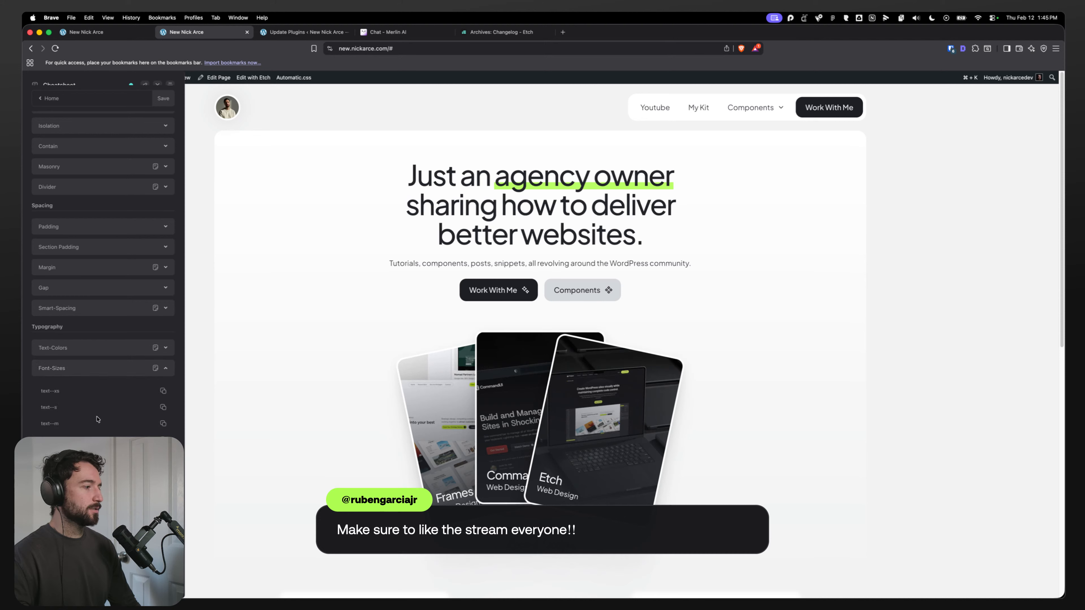
{"action": "left_click", "coordinate": [112, 376]}
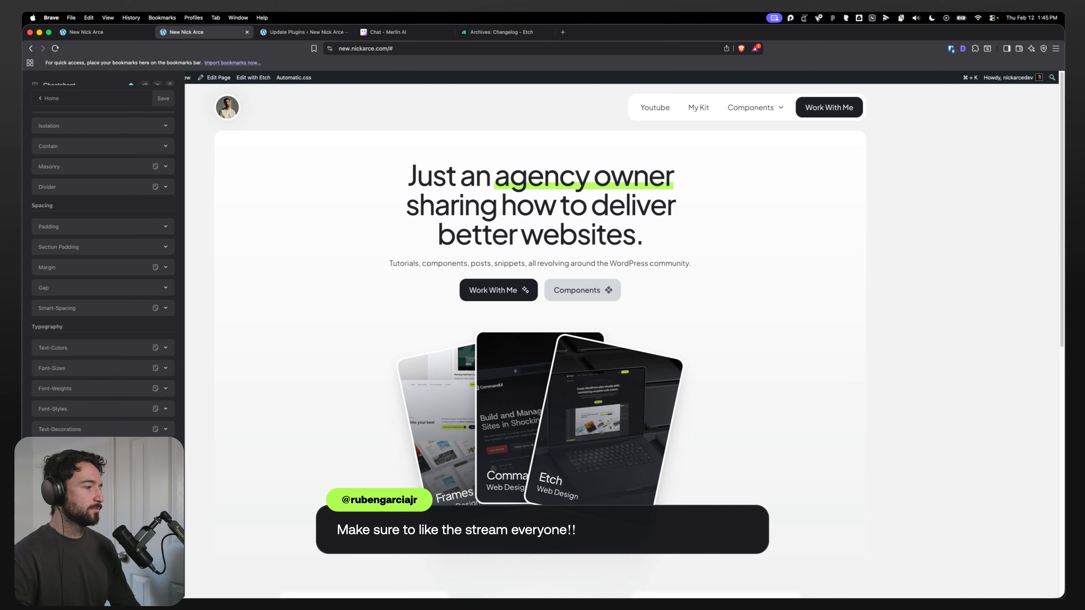
{"action": "left_click", "coordinate": [46, 99]}
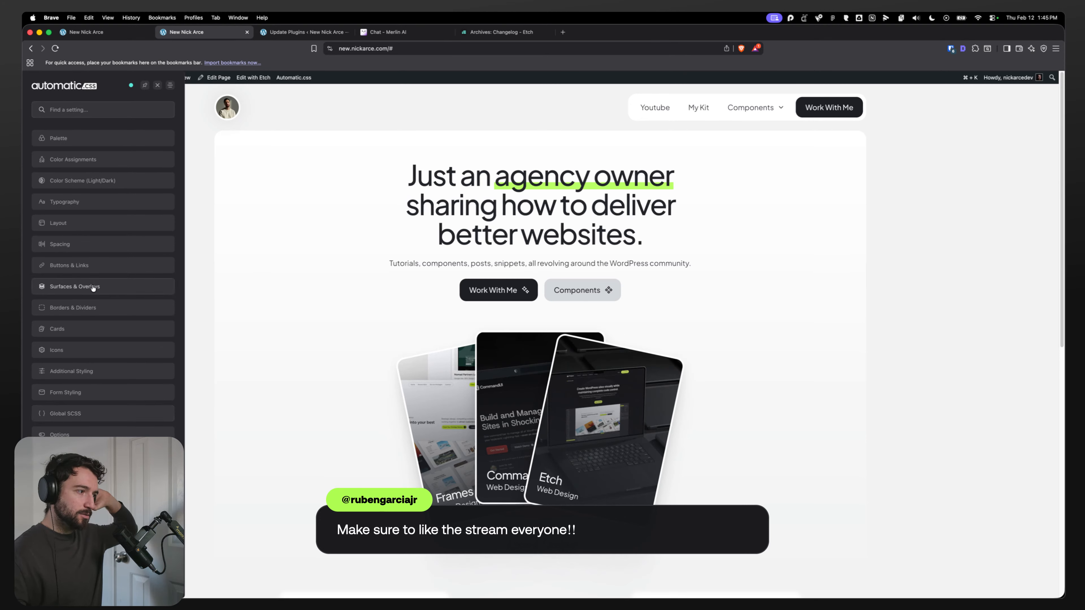
Step: Inspect the hero lede paragraph's inherited font styles in the browser developer tools on the front-end tab
{"action": "left_click", "coordinate": [106, 31]}
{"action": "left_click", "coordinate": [176, 31]}
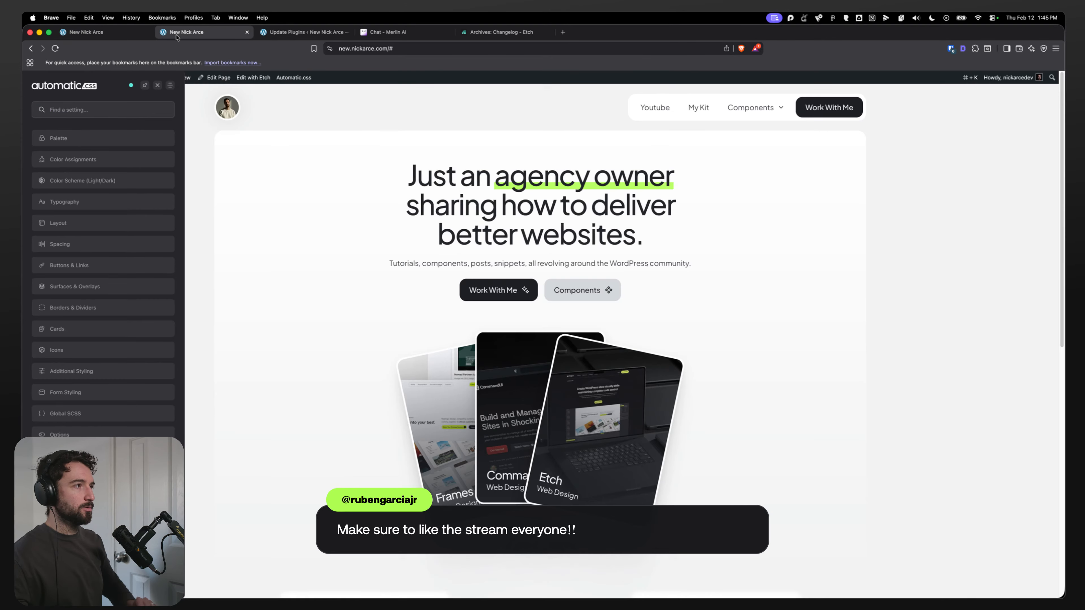
{"action": "key", "text": "super+shift+c"}
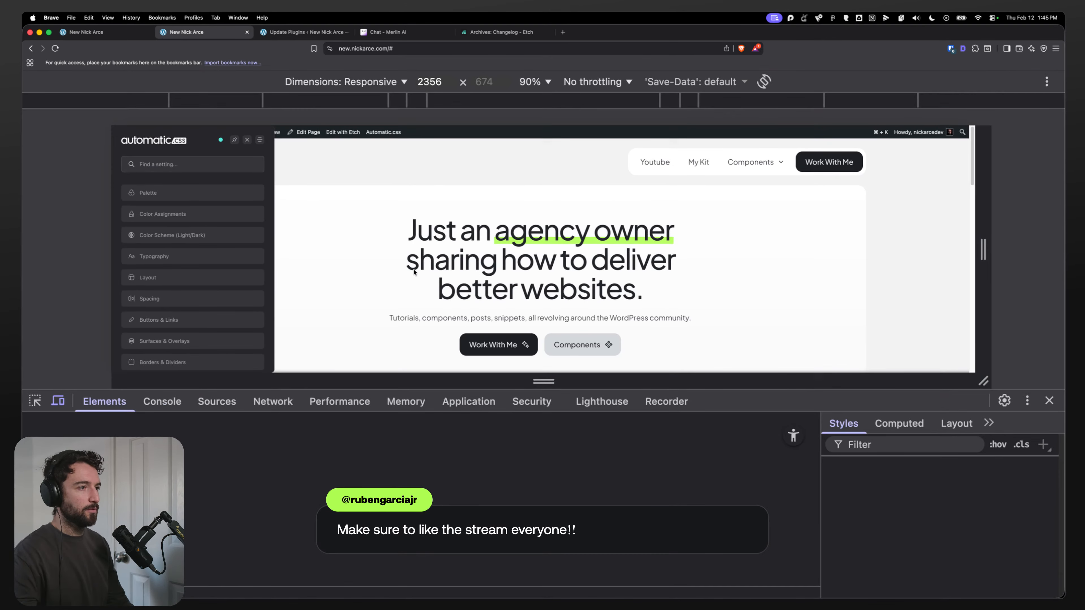
{"action": "left_click", "coordinate": [474, 305]}
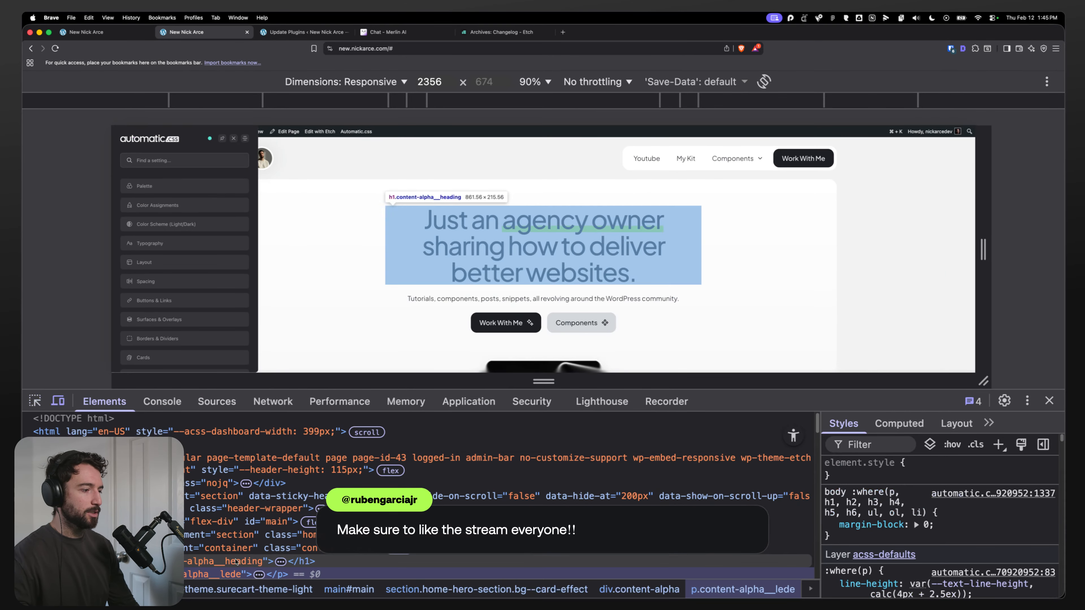
{"action": "scroll", "coordinate": [874, 524], "scroll_direction": "down", "scroll_amount": 3}
{"action": "scroll", "coordinate": [874, 524], "scroll_direction": "down", "scroll_amount": 10}
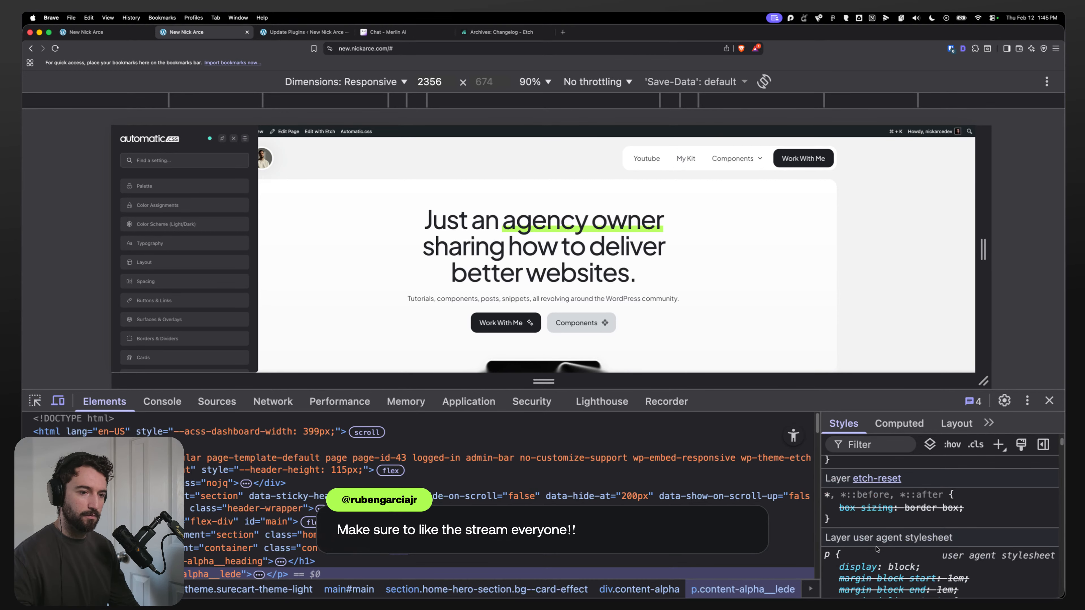
{"action": "scroll", "coordinate": [875, 546], "scroll_direction": "down", "scroll_amount": 10}
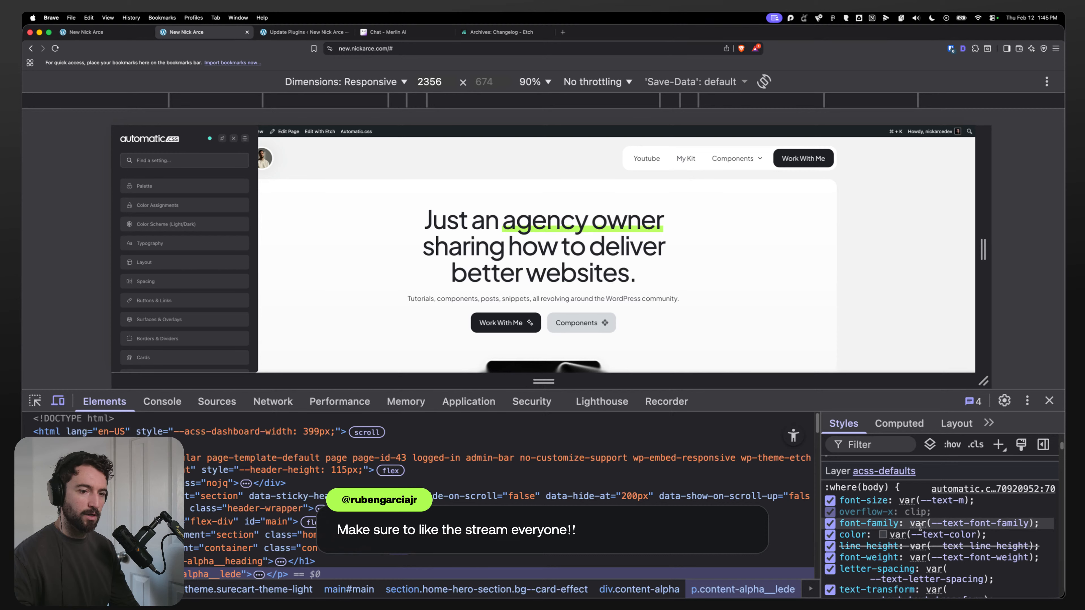
{"action": "left_click", "coordinate": [906, 524]}
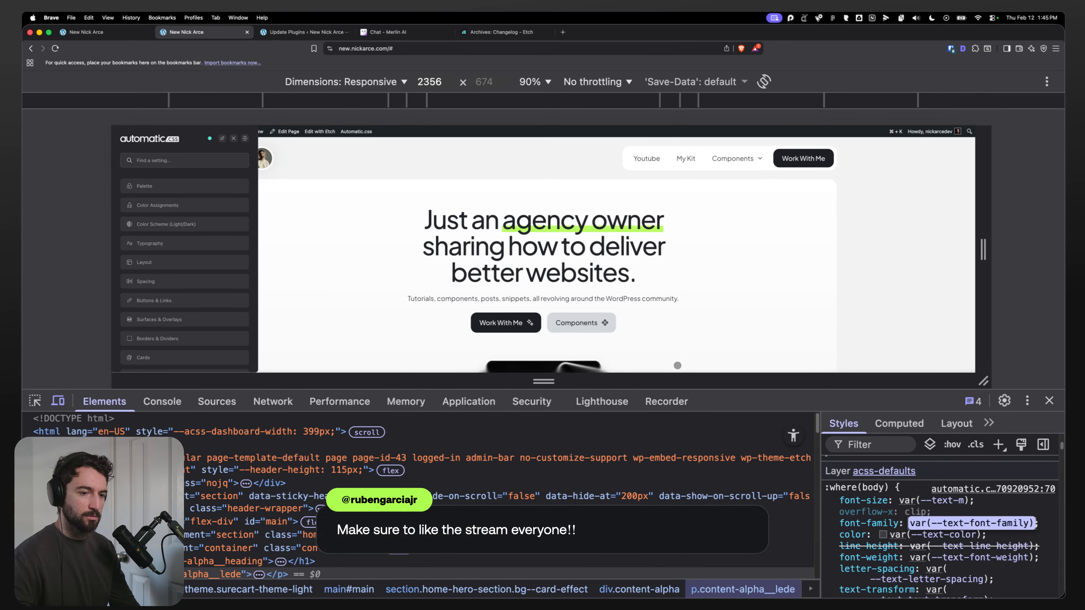
{"action": "scroll", "coordinate": [926, 481], "scroll_direction": "down", "scroll_amount": 2}
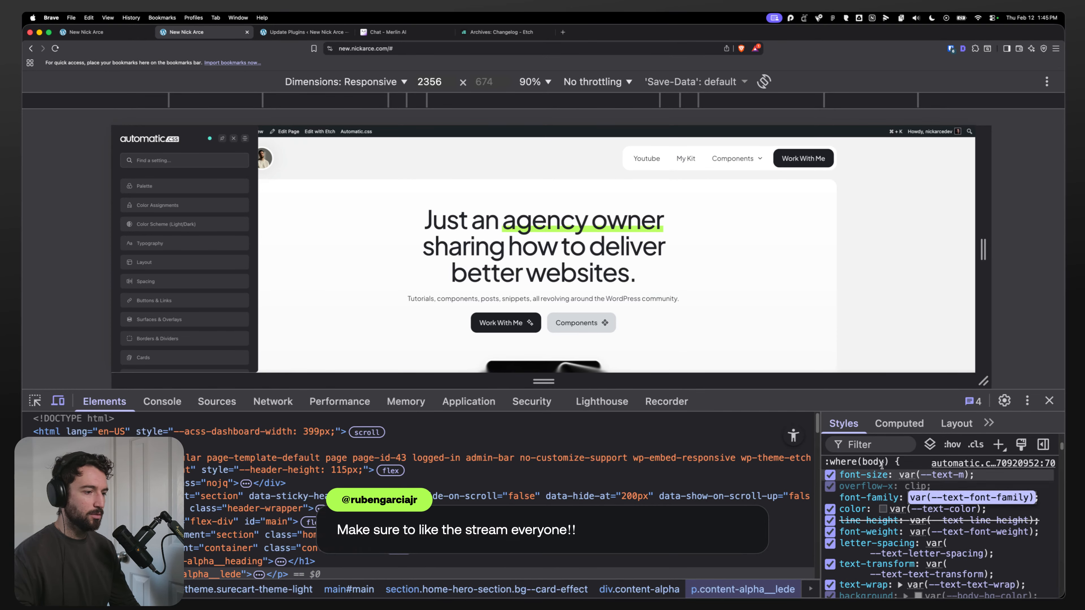
{"action": "left_click", "coordinate": [1051, 402]}
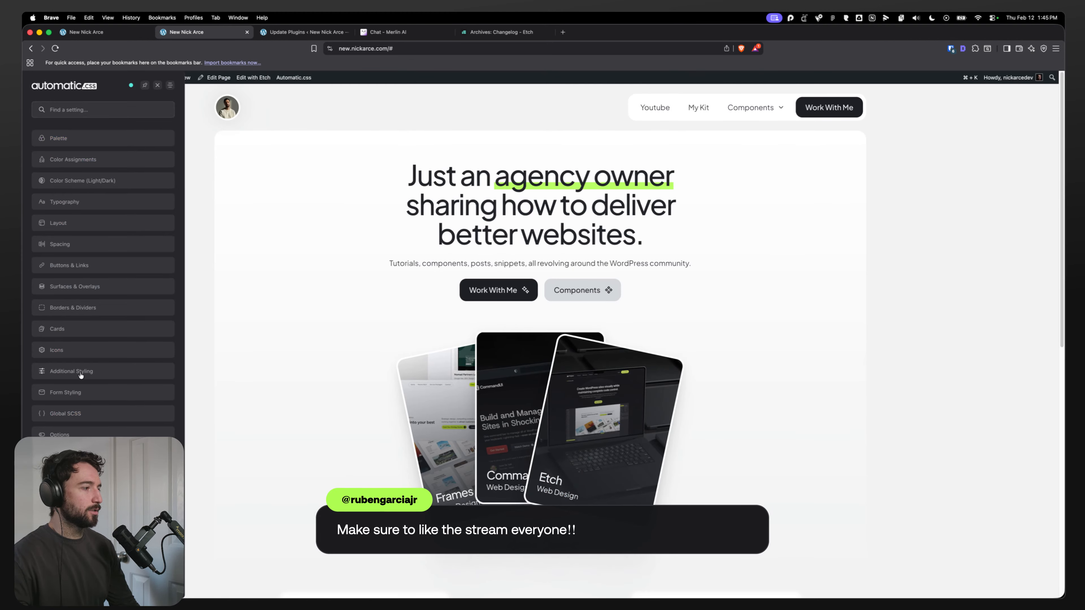
Step: Open the Automatic.css cheatsheet and search its class list for classes
{"action": "left_click", "coordinate": [102, 456]}
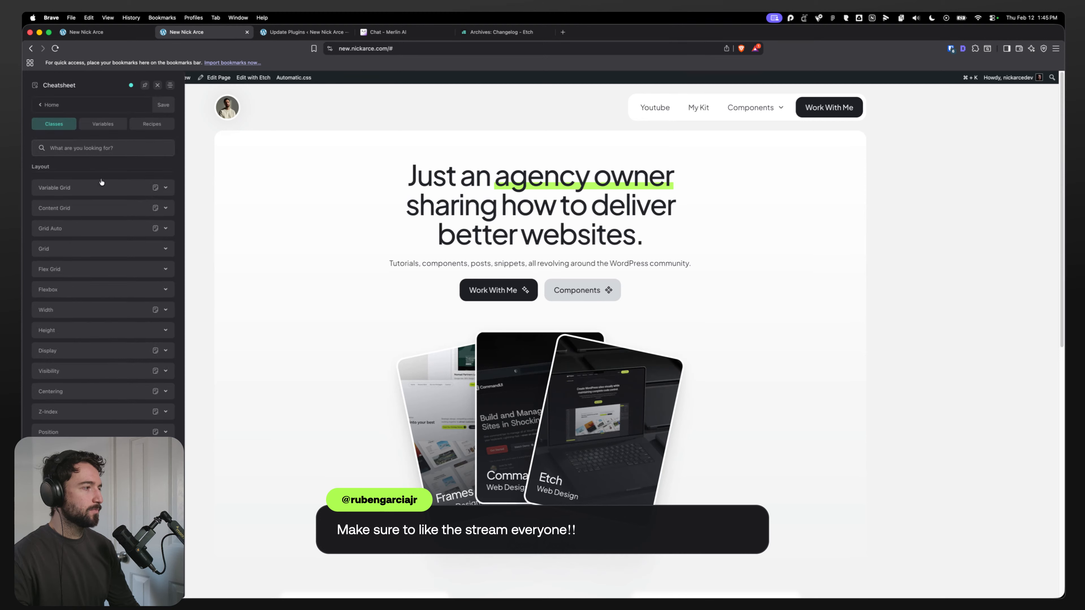
{"action": "type", "text": "classse"}
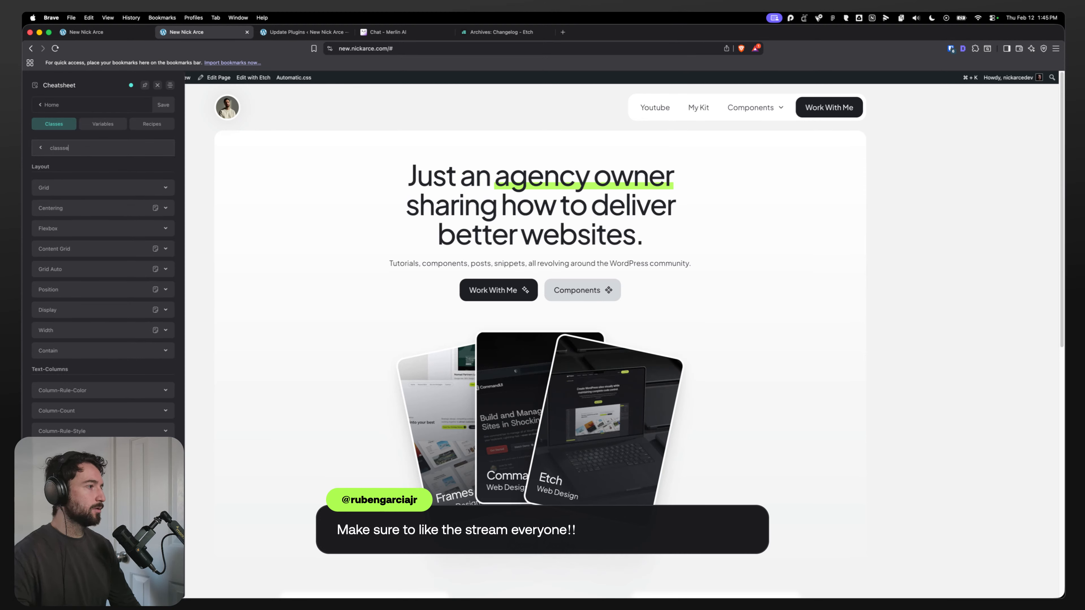
{"action": "key", "text": "BackSpace"}
{"action": "key", "text": "BackSpace"}
{"action": "type", "text": "es"}
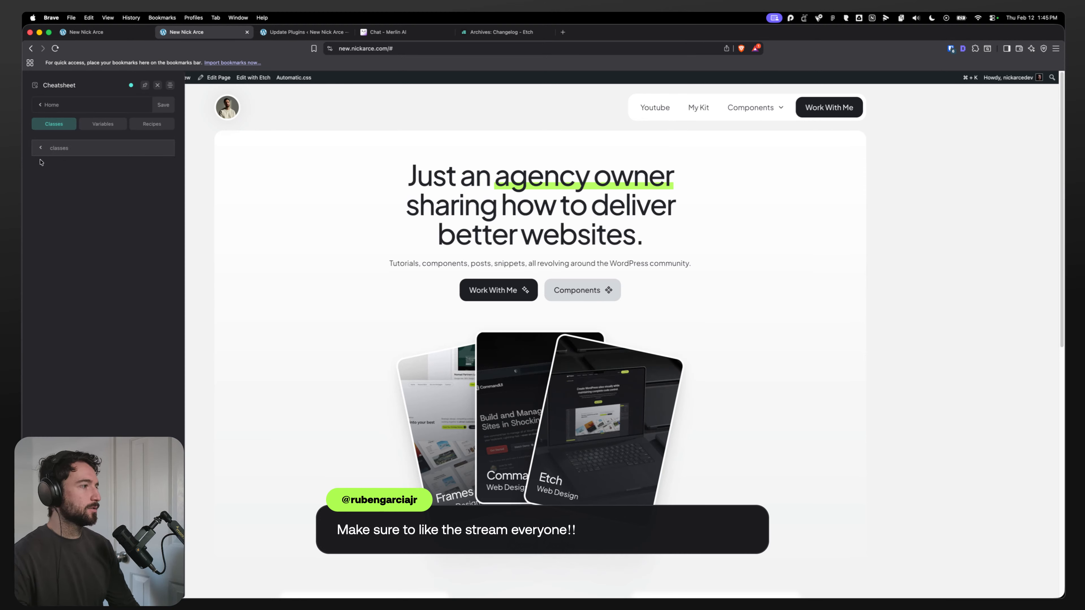
{"action": "left_click", "coordinate": [42, 148]}
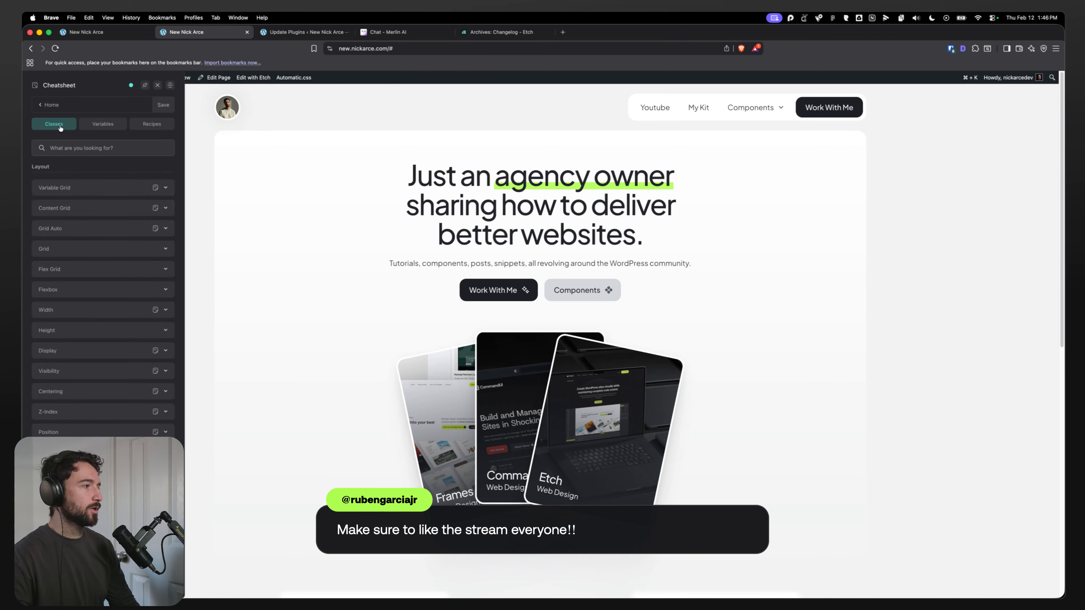
Step: Filter the cheatsheet classes by text and expand the typography groups to examine them
{"action": "type", "text": "typ"}
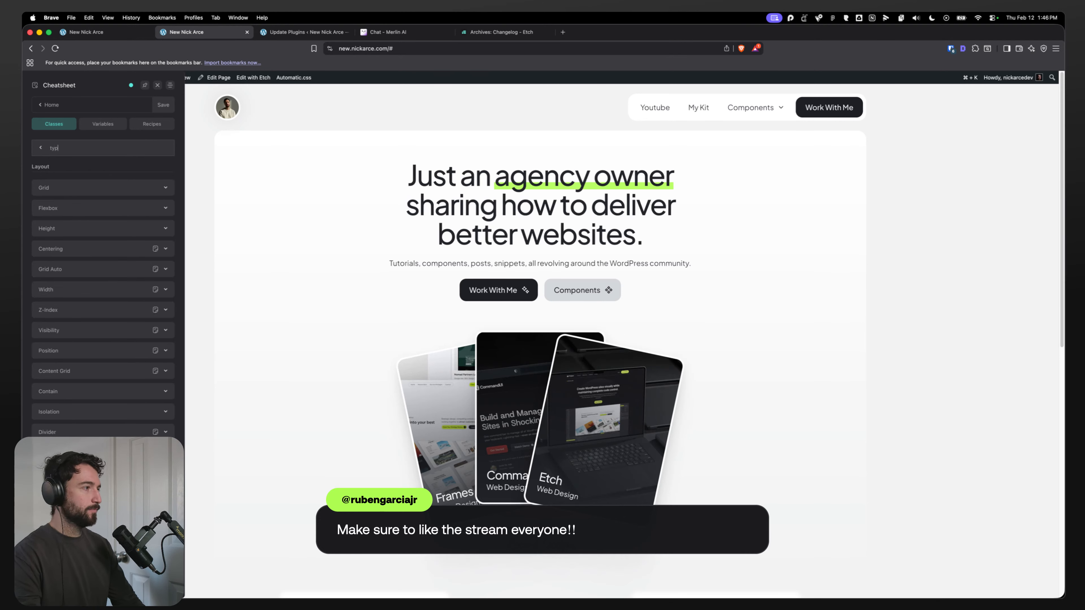
{"action": "key", "text": "BackSpace"}
{"action": "key", "text": "BackSpace"}
{"action": "type", "text": "ext"}
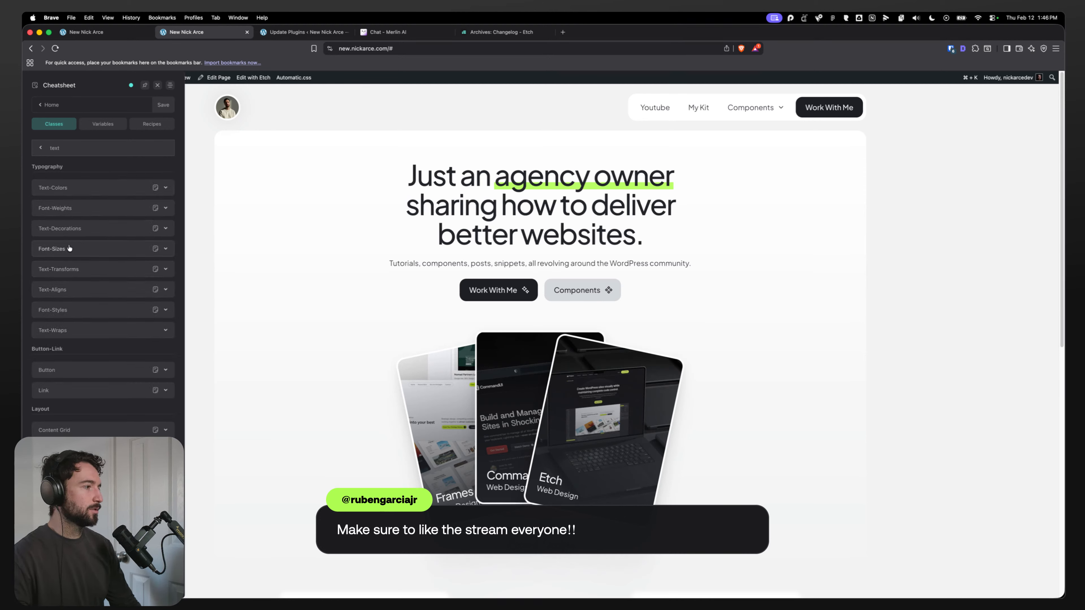
{"action": "scroll", "coordinate": [102, 256], "scroll_direction": "down", "scroll_amount": 1}
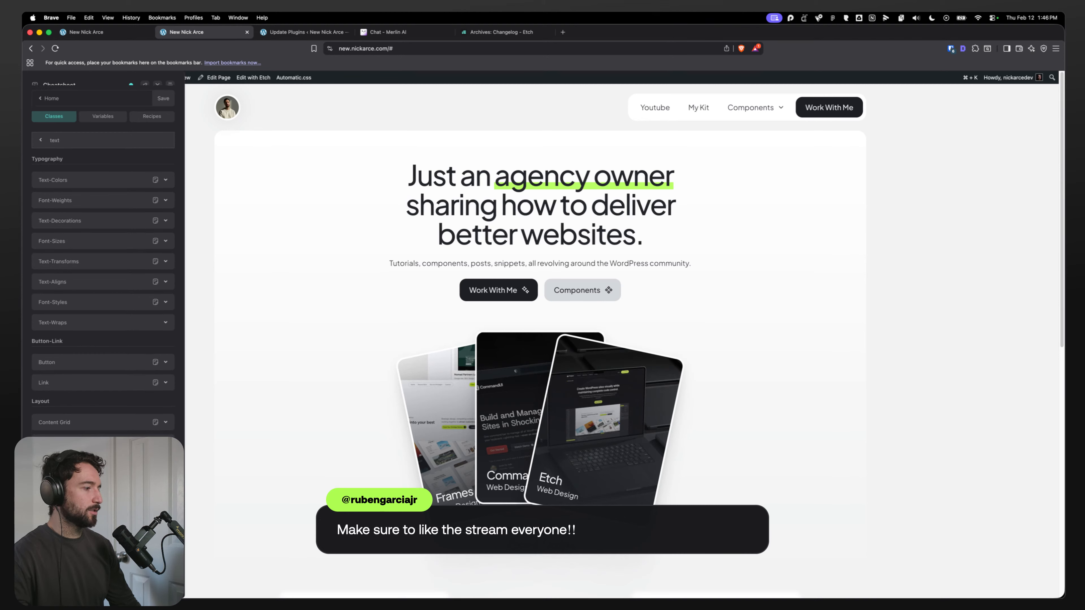
{"action": "scroll", "coordinate": [97, 262], "scroll_direction": "up", "scroll_amount": 1}
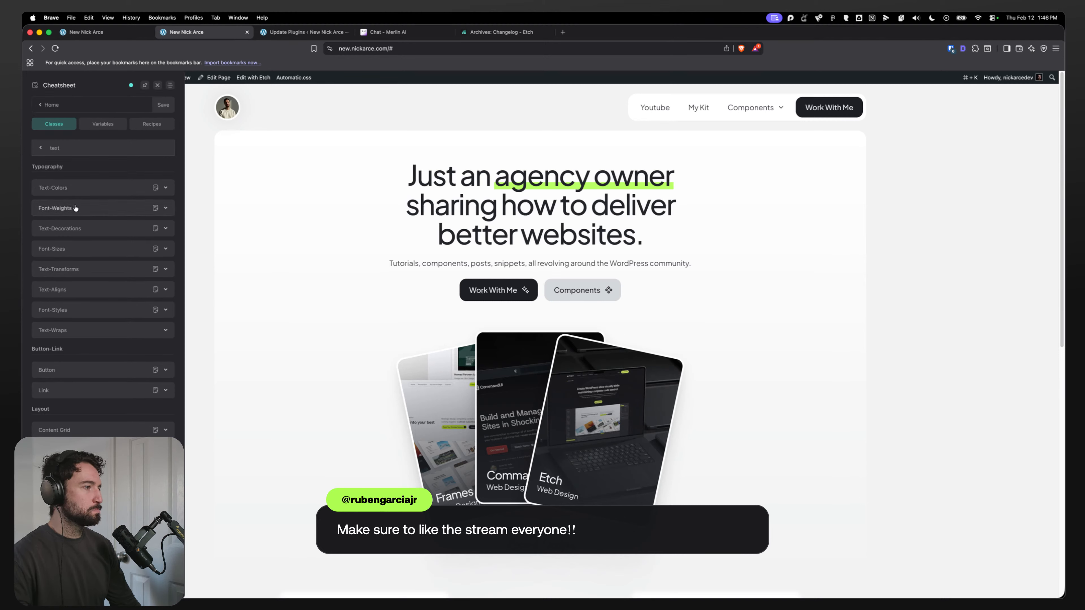
{"action": "left_click", "coordinate": [89, 212]}
{"action": "left_click", "coordinate": [88, 212]}
{"action": "left_click", "coordinate": [100, 231]}
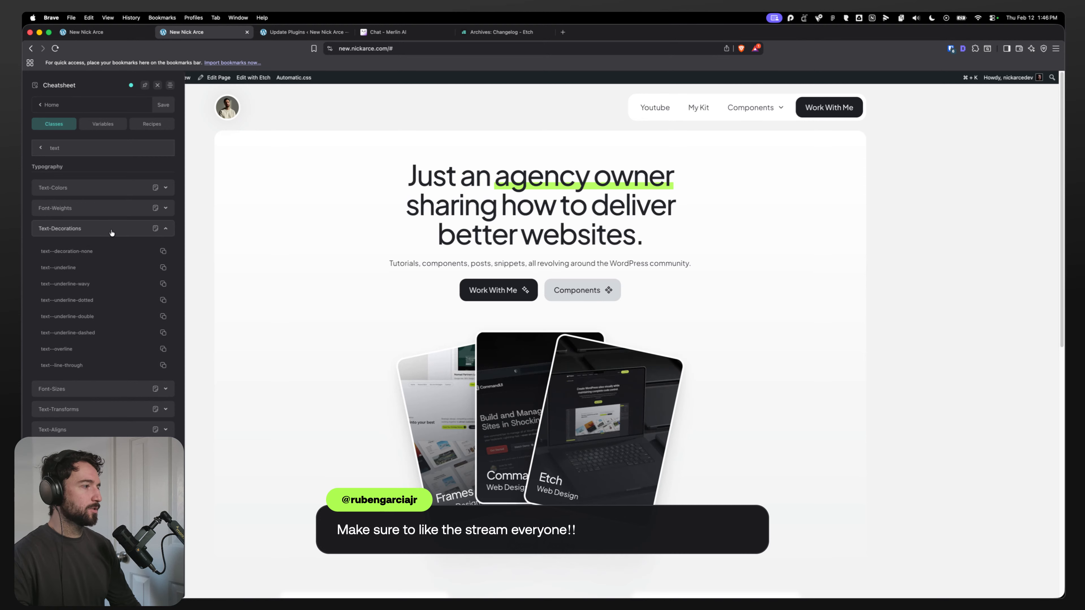
{"action": "left_click", "coordinate": [100, 234]}
{"action": "left_click", "coordinate": [90, 332]}
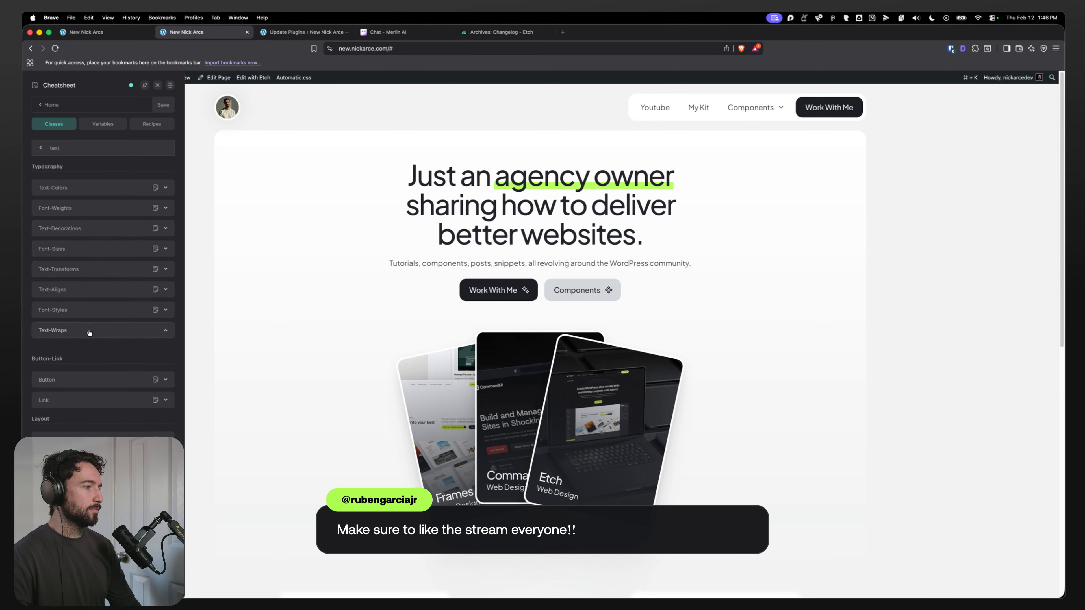
{"action": "left_click", "coordinate": [90, 333]}
{"action": "left_click", "coordinate": [101, 312]}
{"action": "left_click", "coordinate": [102, 312]}
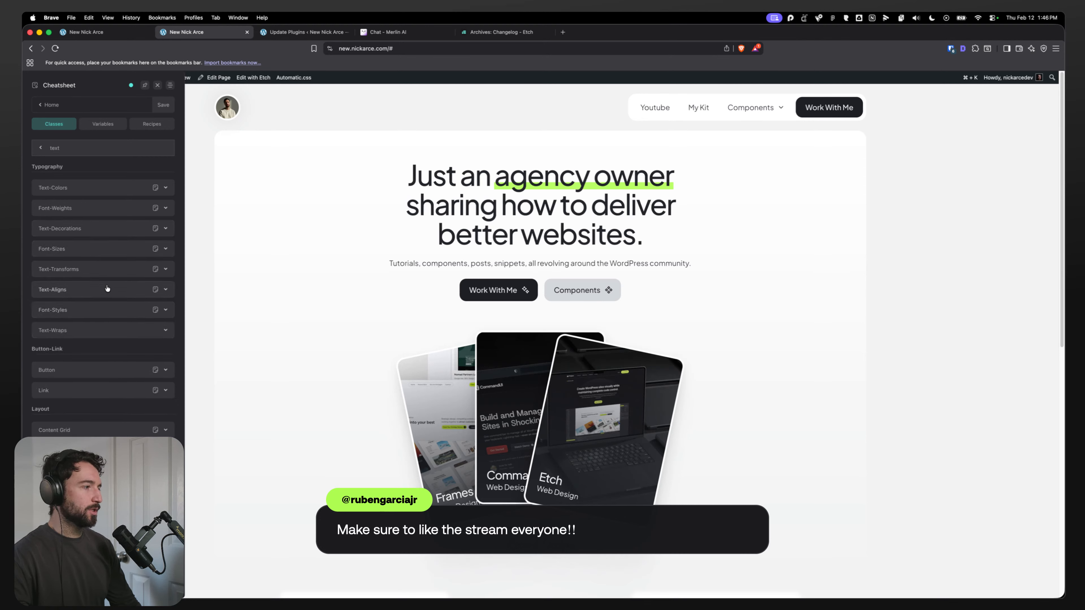
Step: In the Eyebrow component's CSS, add font-size: var(--text-m) to the .eyebrow rule
{"action": "left_click", "coordinate": [108, 33]}
{"action": "key", "text": "Return"}
{"action": "type", "text": "font-size"}
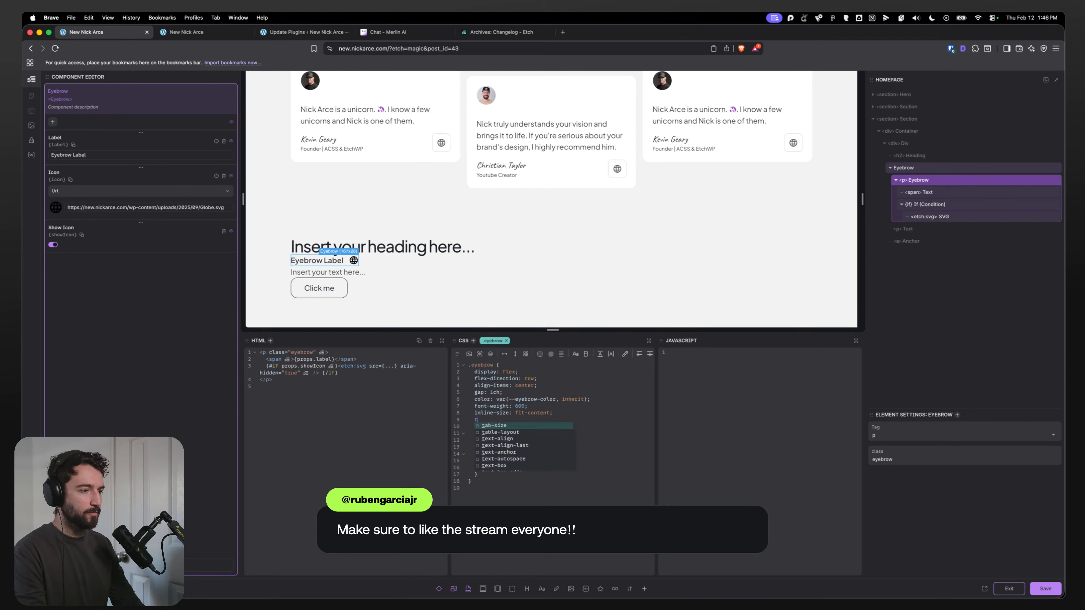
{"action": "type", "text": ": va"}
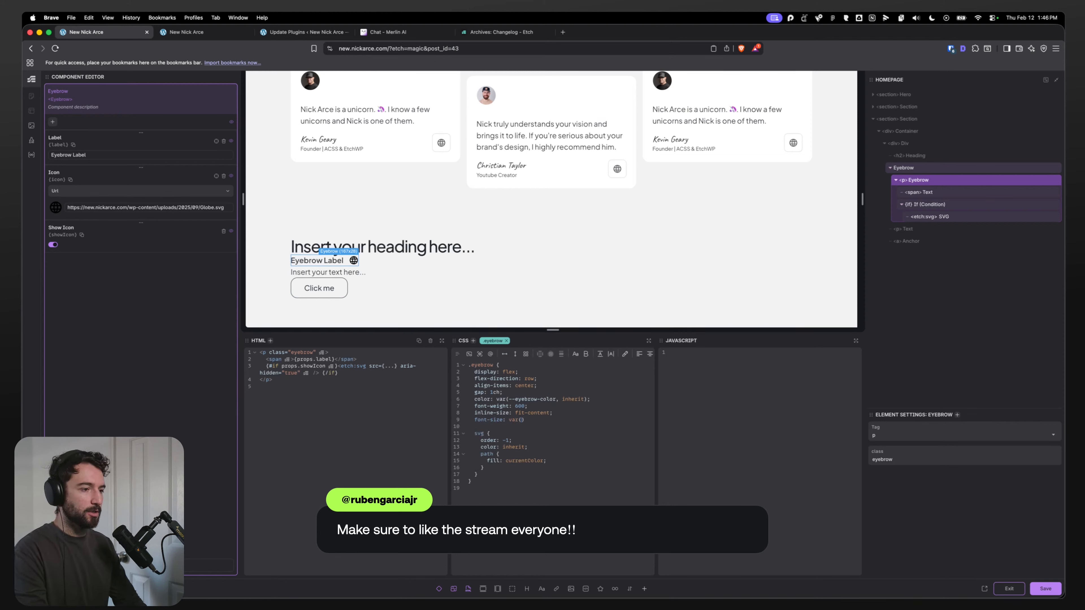
{"action": "type", "text": "r(--text-m);"}
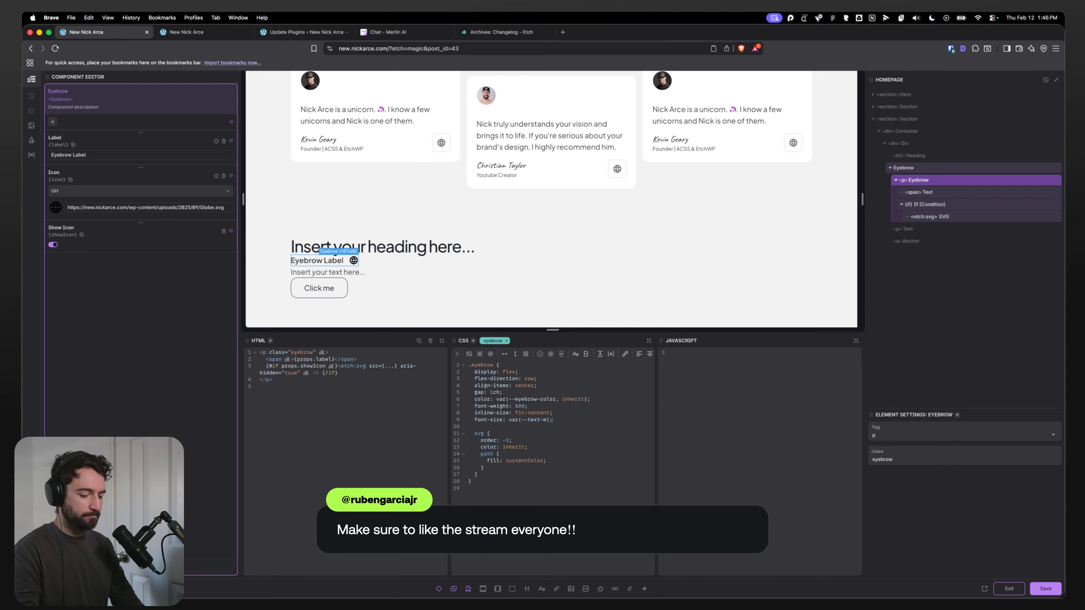
{"action": "key", "text": "Return"}
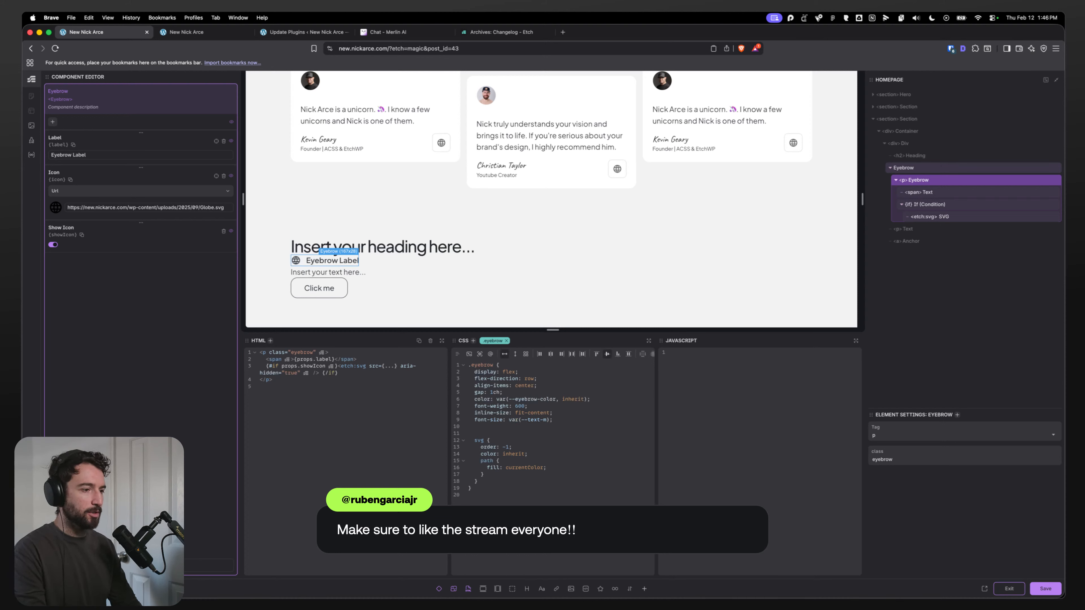
Step: Add font-family: var(--text-font-family) to the .eyebrow rule
{"action": "type", "text": "font-famil"}
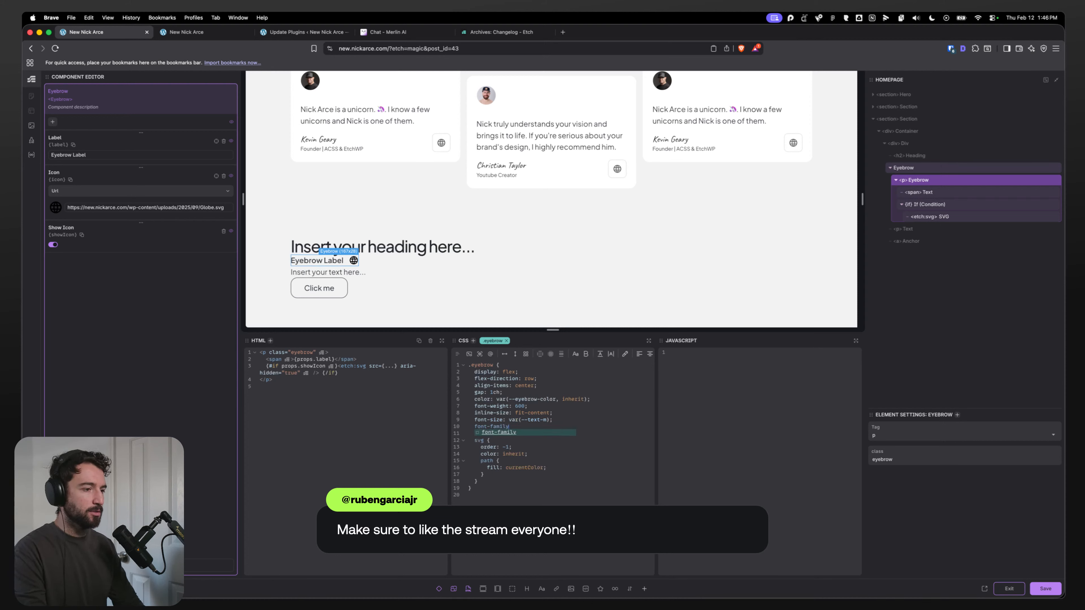
{"action": "type", "text": "y"}
{"action": "key", "text": "Return"}
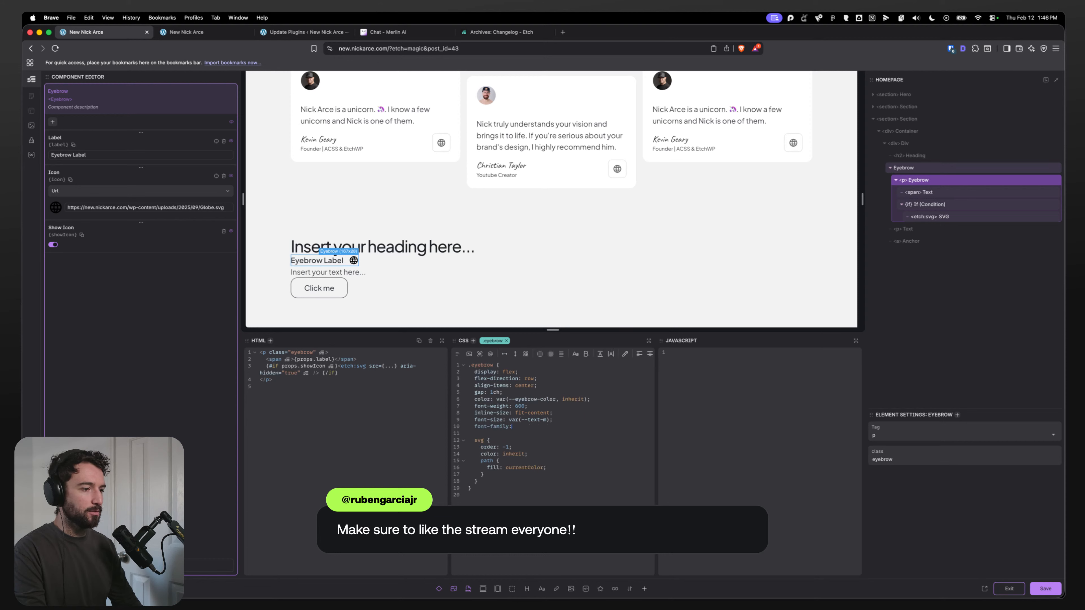
{"action": "type", "text": "var(--text-font-family);"}
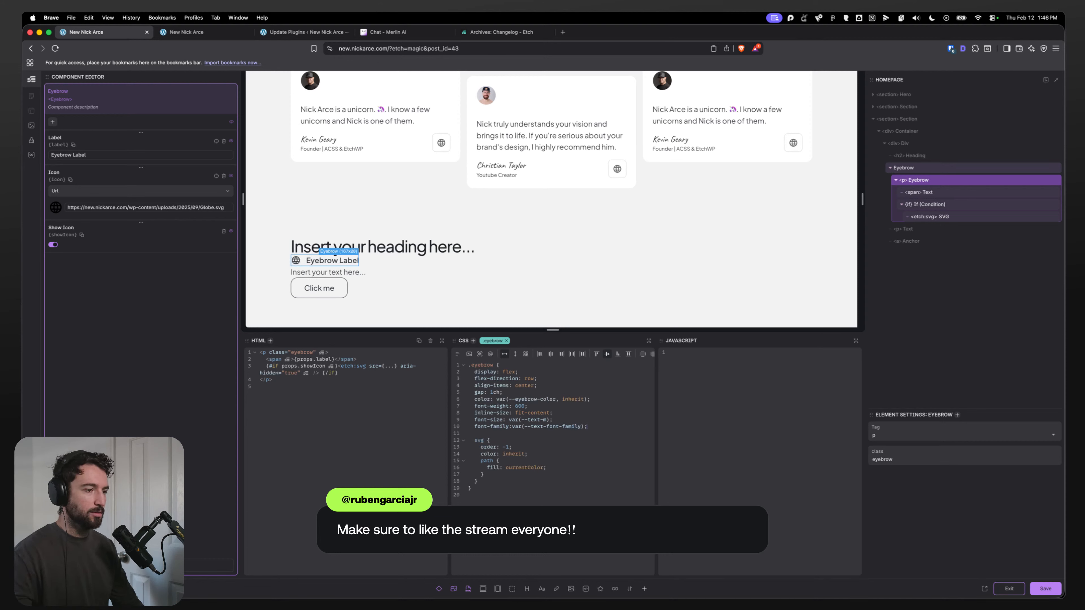
{"action": "left_click", "coordinate": [514, 427]}
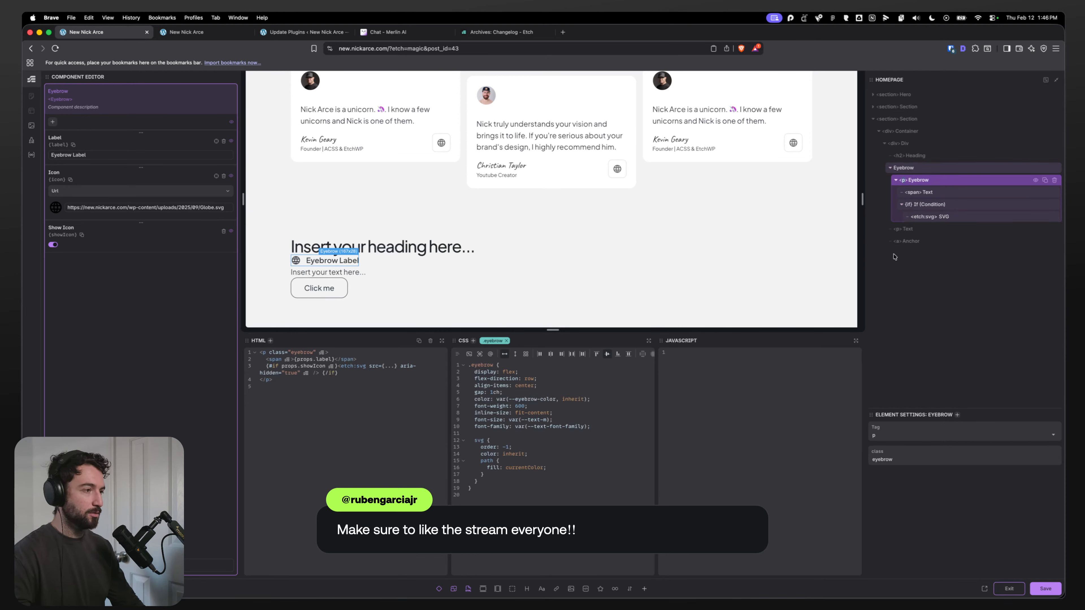
Step: Switch the eyebrow element's tag to h1 and back to p
{"action": "double_click", "coordinate": [903, 180]}
{"action": "type", "text": "h1"}
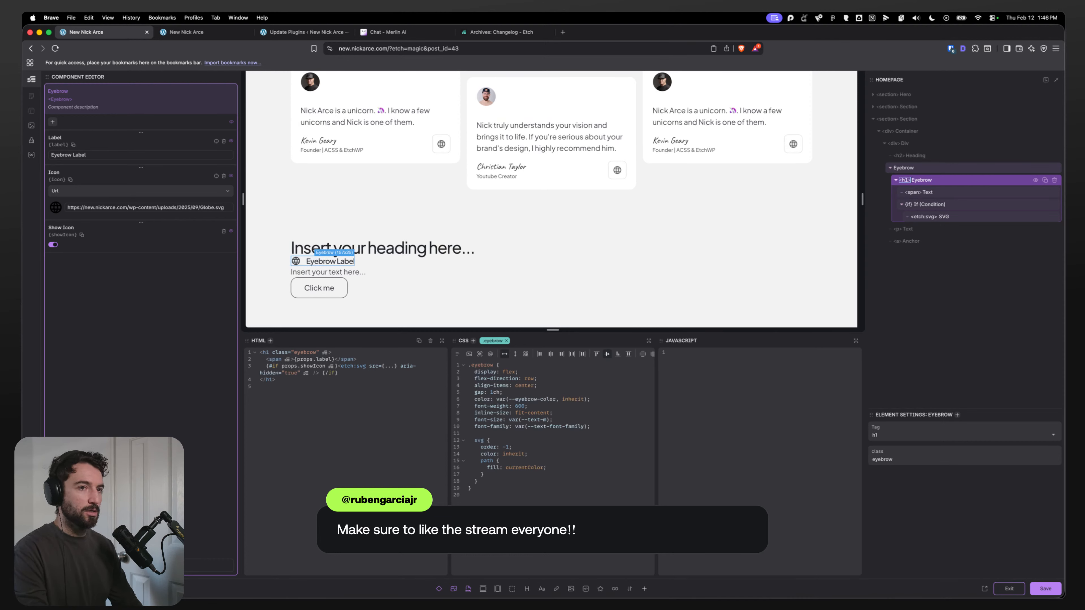
{"action": "key", "text": "BackSpace"}
{"action": "key", "text": "BackSpace"}
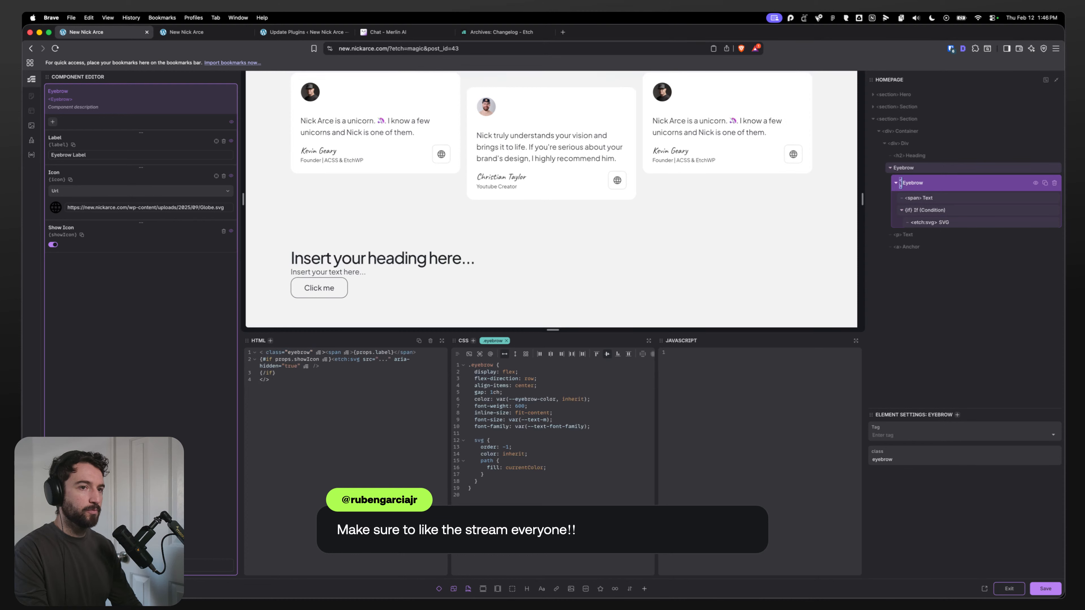
{"action": "type", "text": "p"}
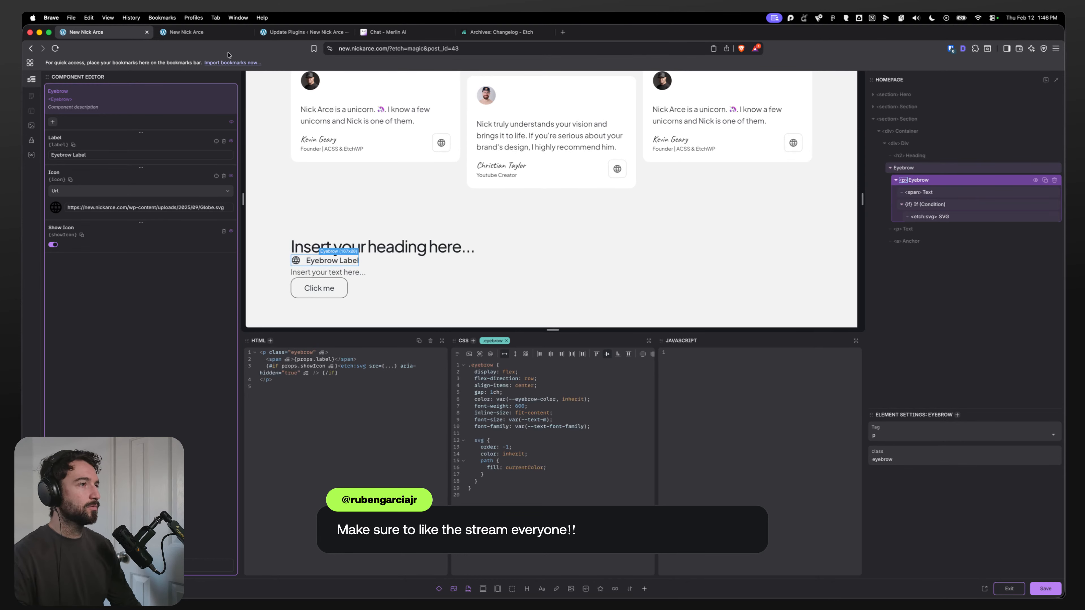
Step: Reinspect the front-end hero lede paragraph's body text styles in developer tools
{"action": "left_click", "coordinate": [213, 33]}
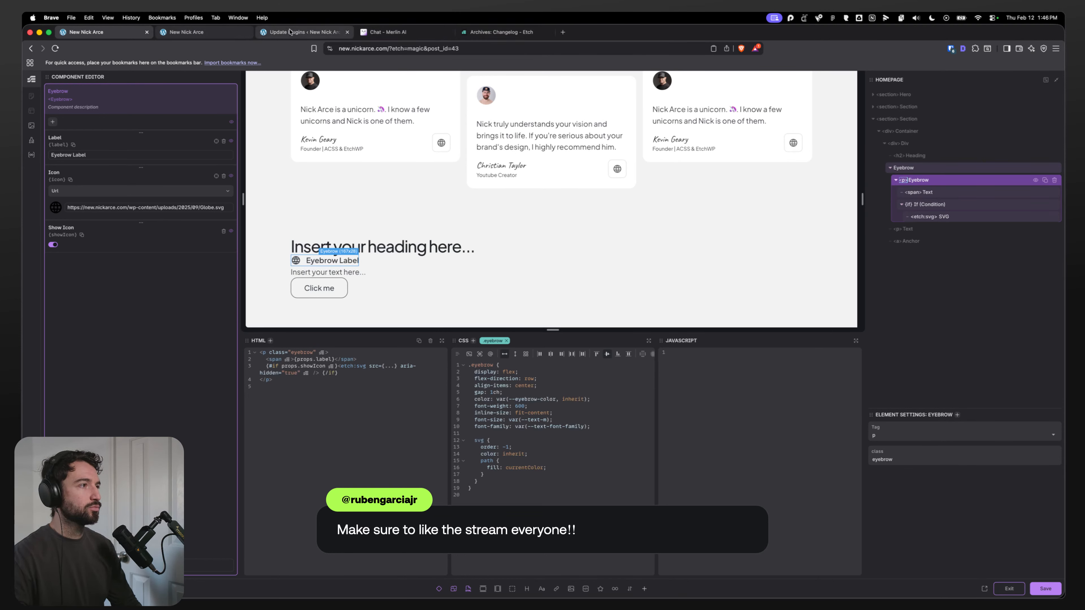
{"action": "key", "text": "super+alt+i"}
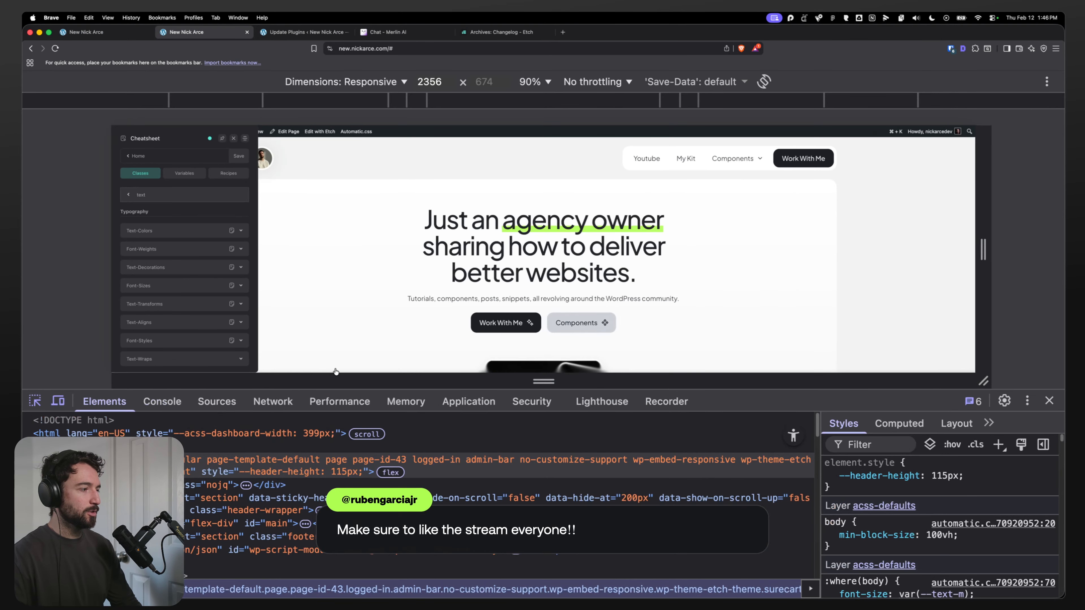
{"action": "left_click", "coordinate": [543, 298]}
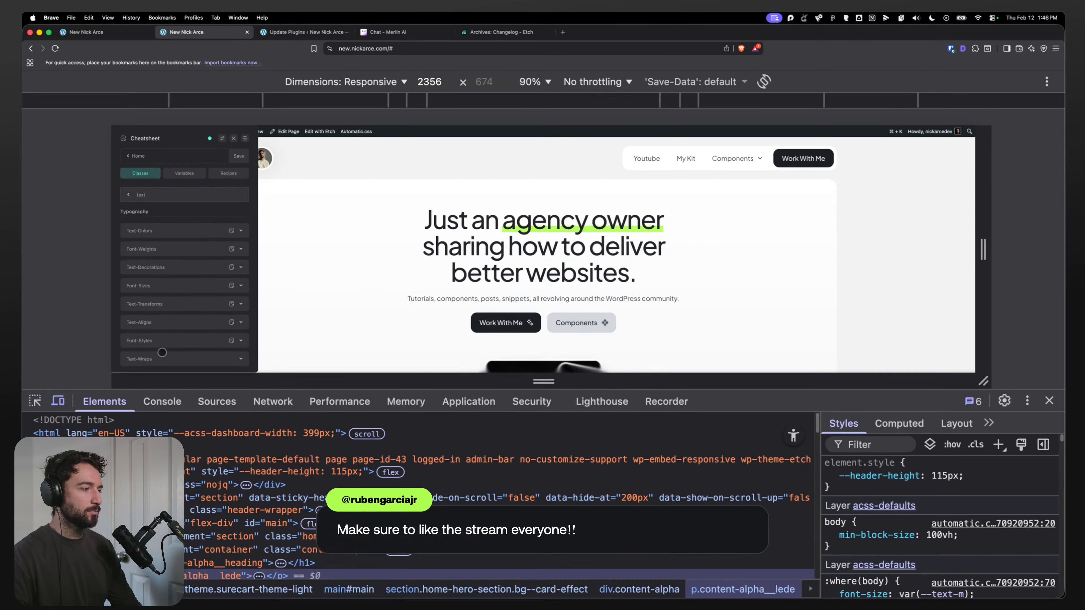
{"action": "left_click", "coordinate": [58, 401]}
{"action": "scroll", "coordinate": [906, 546], "scroll_direction": "down", "scroll_amount": 10}
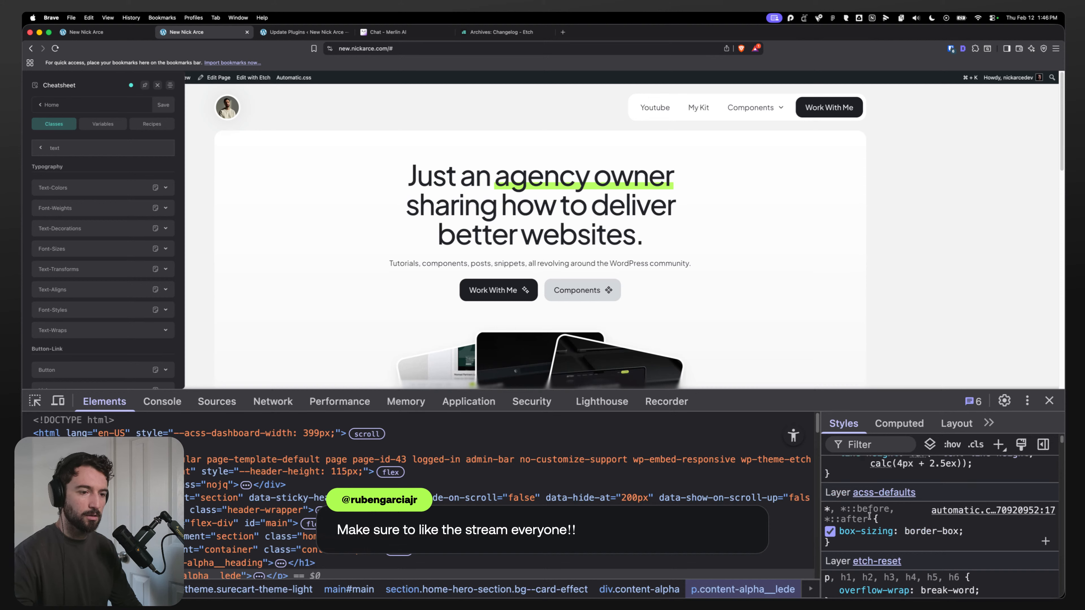
{"action": "scroll", "coordinate": [891, 550], "scroll_direction": "down", "scroll_amount": 10}
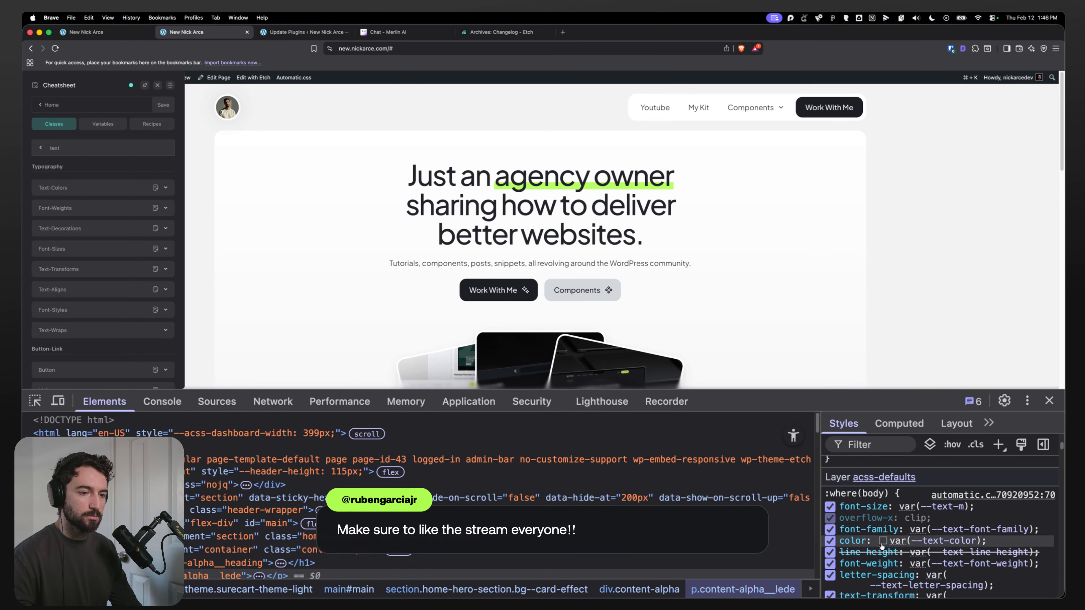
Step: Add line-height: var(--text-line-height) and letter-spacing: var(--text-letter-spacing) to the .eyebrow rule in the component CSS
{"action": "left_click_drag", "start_coordinate": [1042, 524], "coordinate": [839, 521]}
{"action": "key", "text": "super+c"}
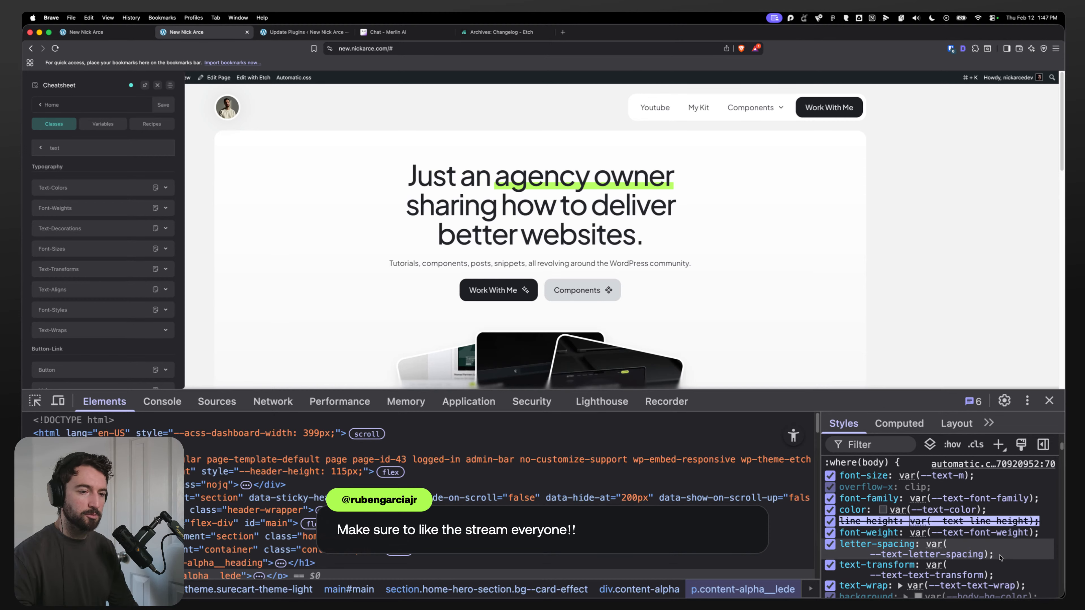
{"action": "key", "text": "ctrl+shift+Tab"}
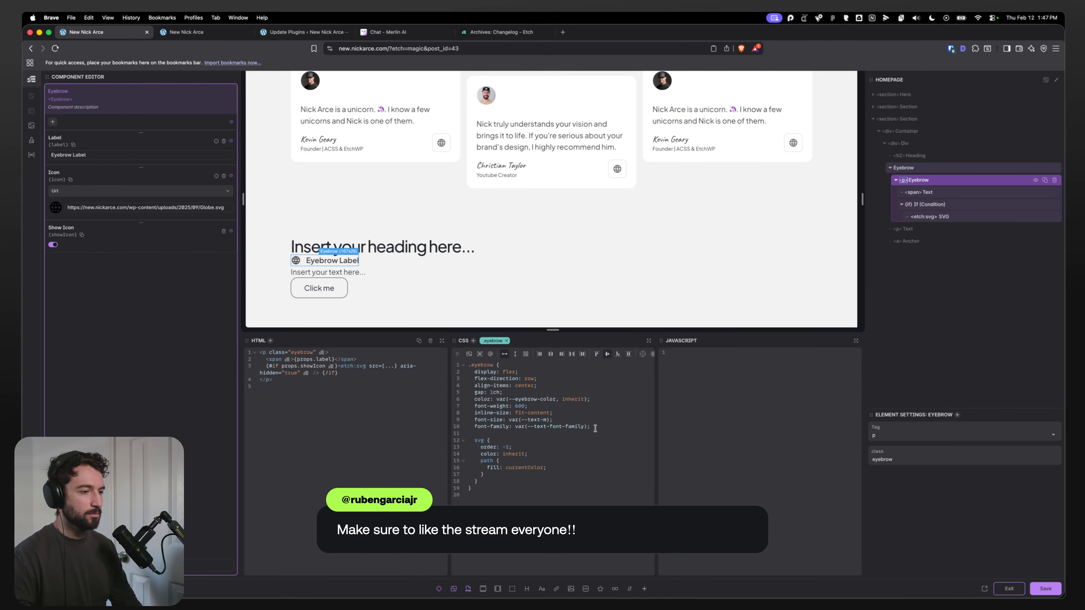
{"action": "left_click", "coordinate": [595, 429]}
{"action": "key", "text": "Return"}
{"action": "key", "text": "super+v"}
{"action": "key", "text": "Return"}
{"action": "type", "text": "le"}
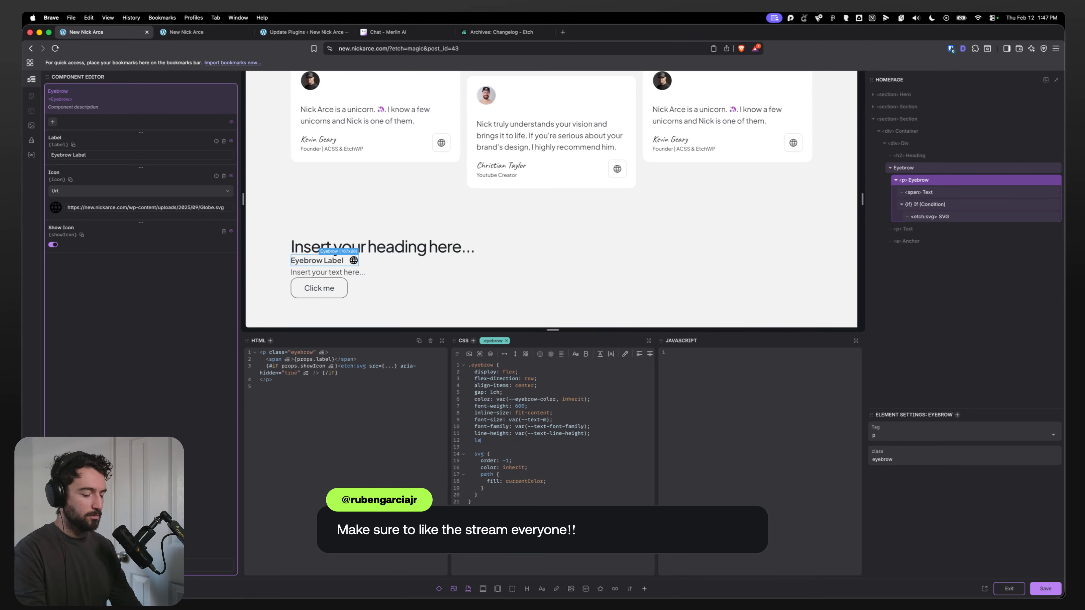
{"action": "type", "text": "tt"}
{"action": "key", "text": "Return"}
{"action": "type", "text": ": "}
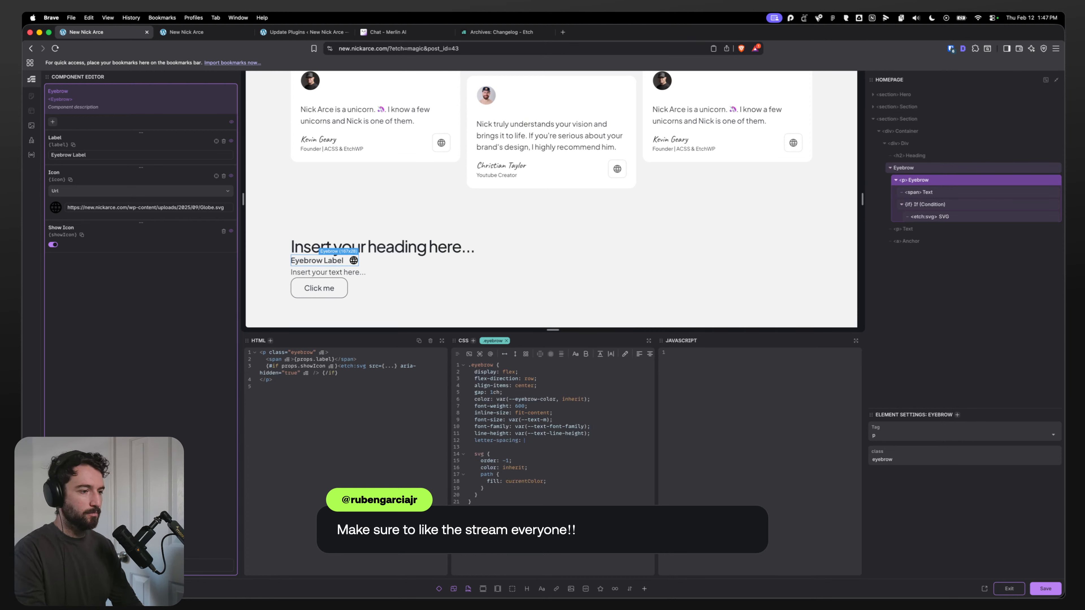
{"action": "type", "text": "var(--text-l"}
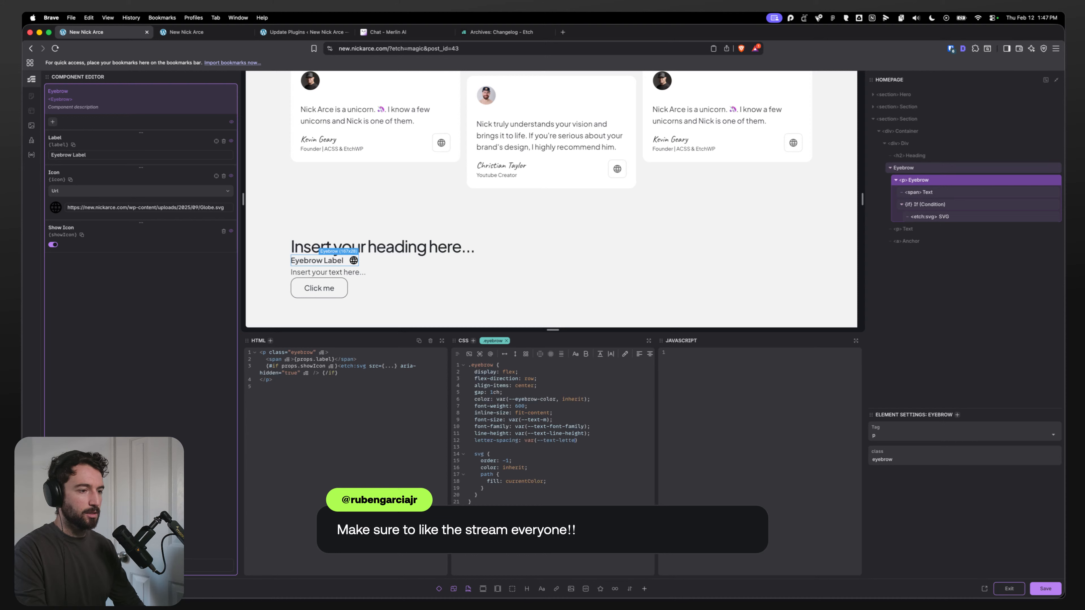
{"action": "type", "text": "etter-spacing);"}
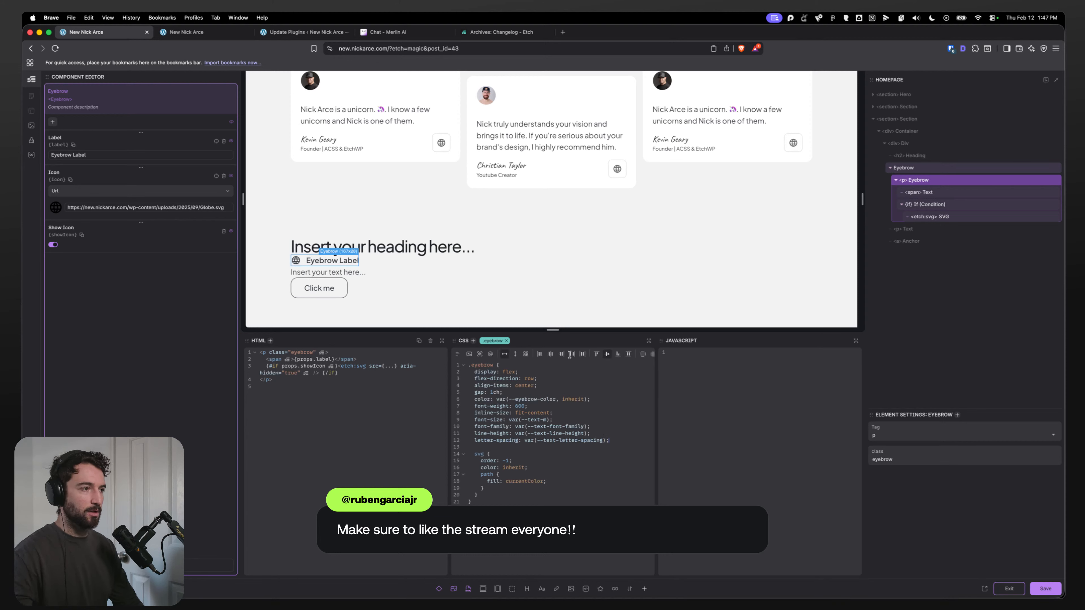
Step: Change the eyebrow element's tag to h1, then revert it to p
{"action": "double_click", "coordinate": [902, 180]}
{"action": "type", "text": "h1"}
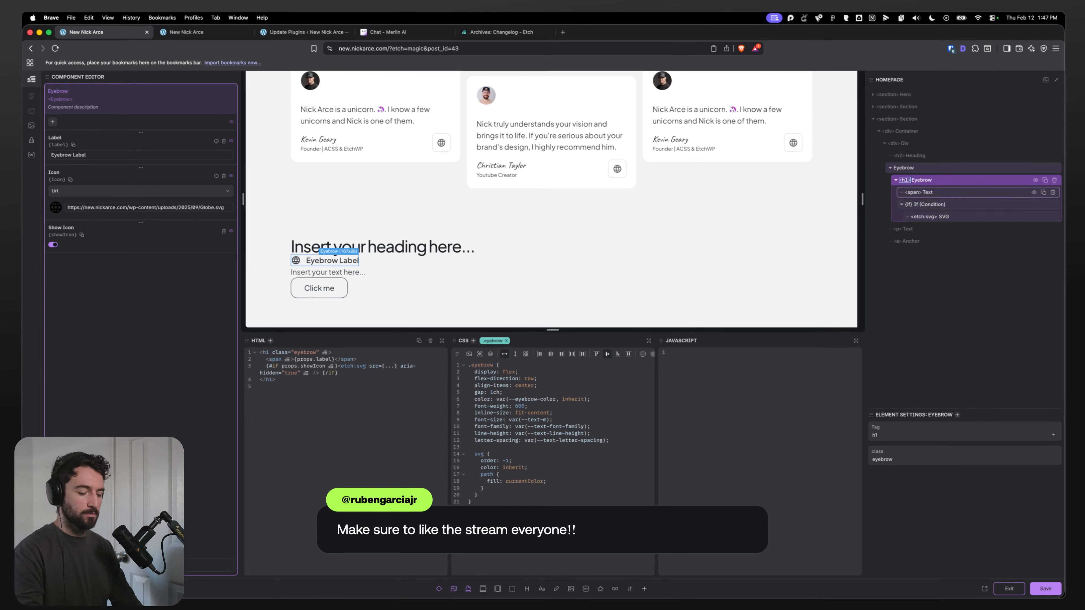
{"action": "key", "text": "BackSpace"}
{"action": "key", "text": "BackSpace"}
{"action": "type", "text": "p"}
{"action": "left_click", "coordinate": [945, 270]}
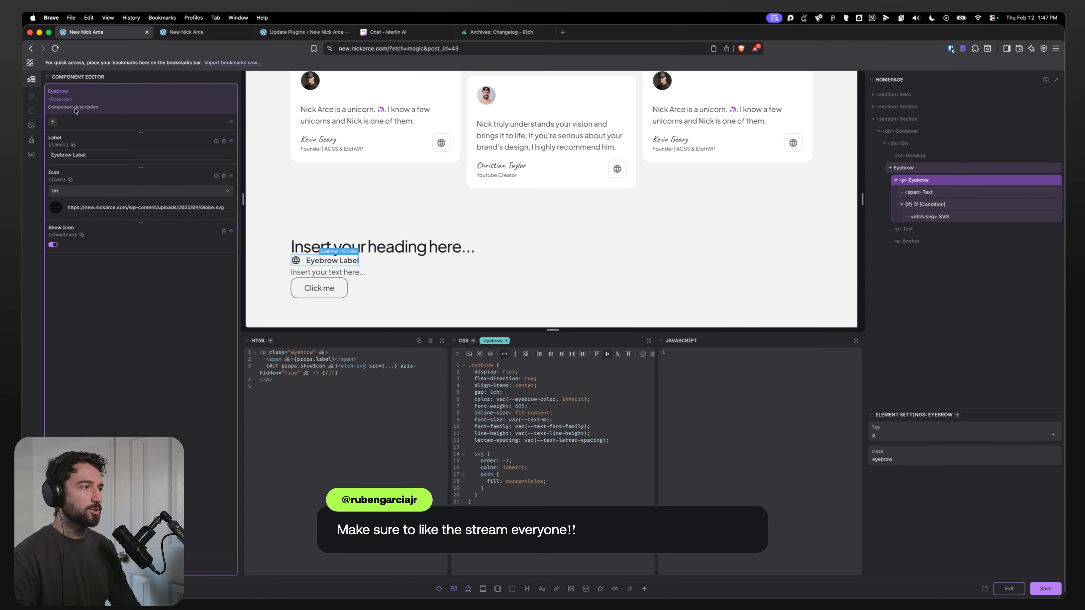
Step: Add a Select property named Eyebrow Tag to the Eyebrow component with options P : p and H1 : h1 through H5 : h5
{"action": "left_click", "coordinate": [52, 122]}
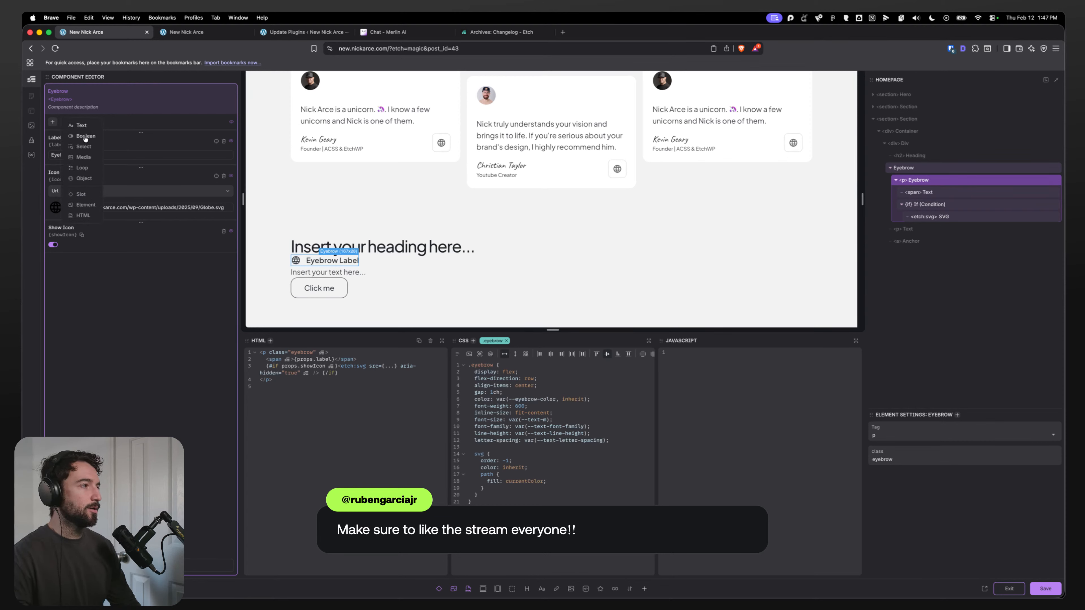
{"action": "left_click", "coordinate": [83, 147]}
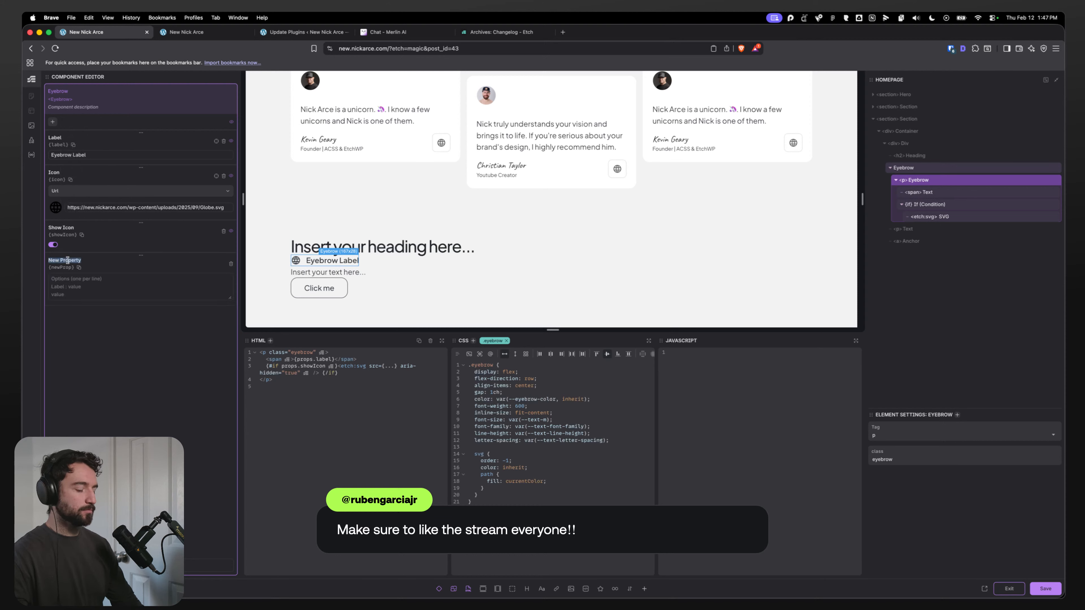
{"action": "type", "text": "Eyebrow"}
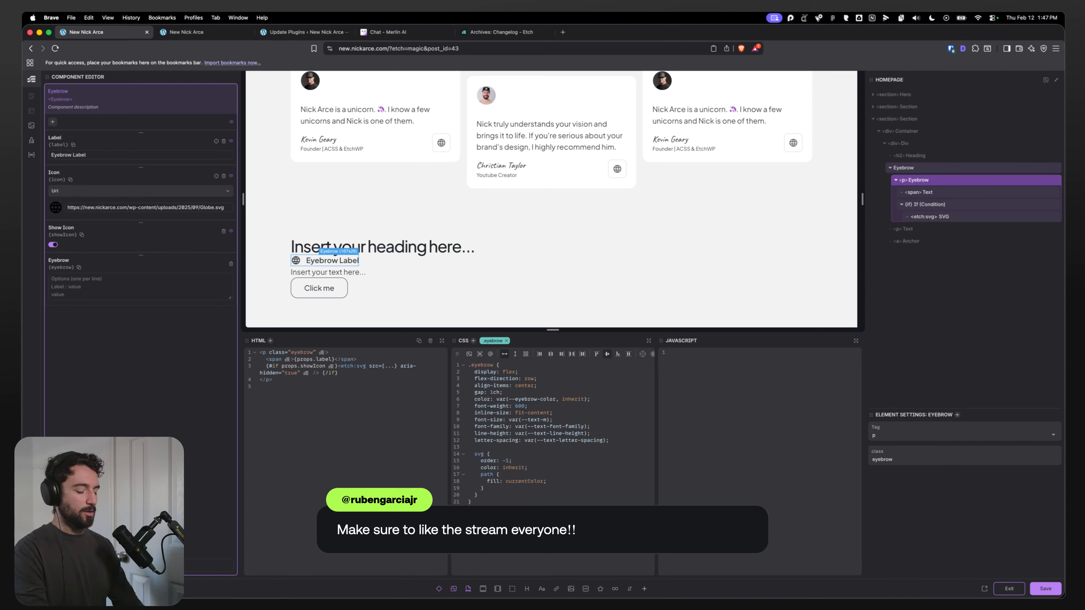
{"action": "type", "text": " Tag"}
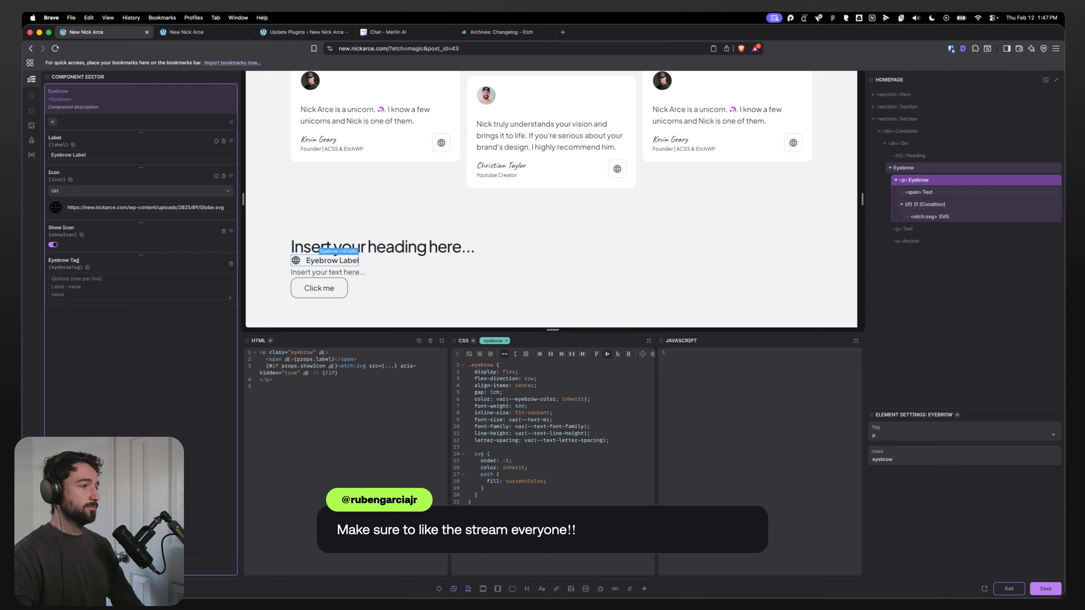
{"action": "type", "text": "H5"}
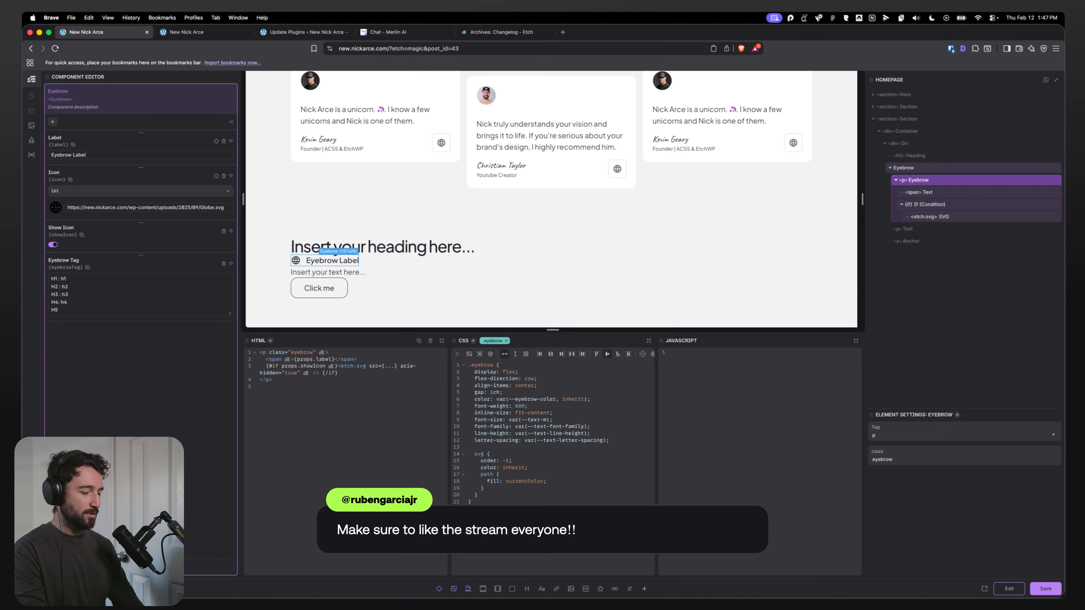
{"action": "type", "text": "h5"}
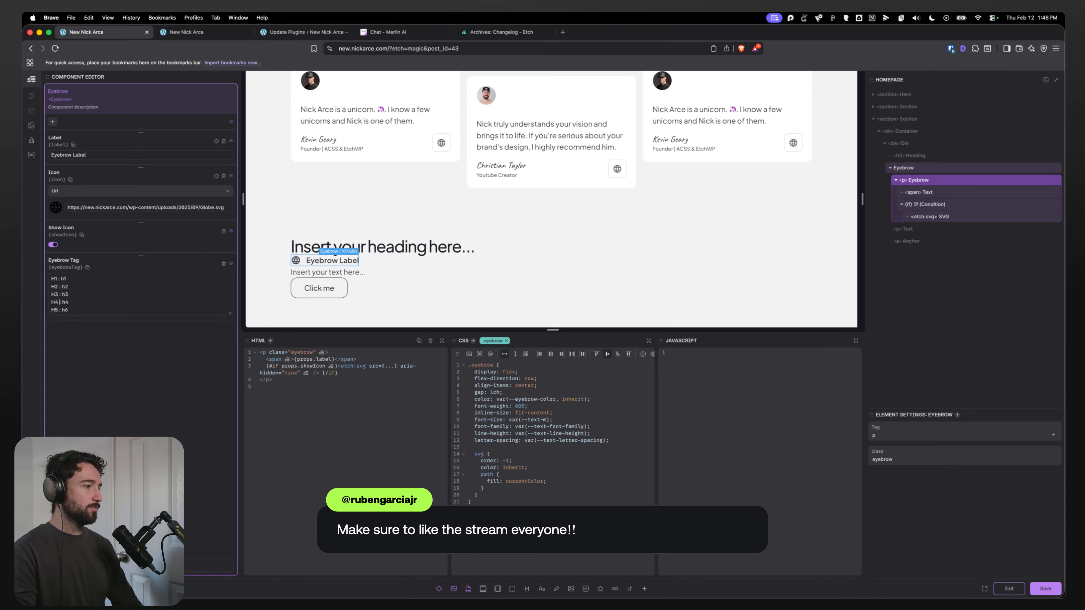
{"action": "key", "text": "Return"}
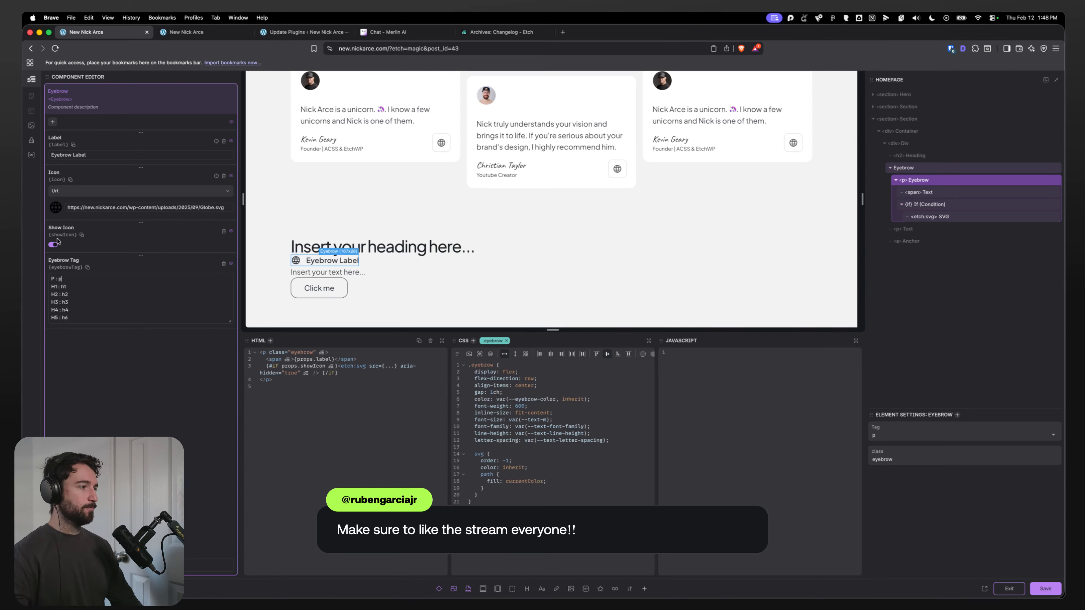
{"action": "mouse_move", "coordinate": [59, 280]}
{"action": "left_mouse_down"}
{"action": "mouse_move", "coordinate": [79, 281]}
{"action": "mouse_move", "coordinate": [58, 279]}
{"action": "left_mouse_up"}
{"action": "left_click", "coordinate": [77, 288]}
{"action": "left_click", "coordinate": [78, 277]}
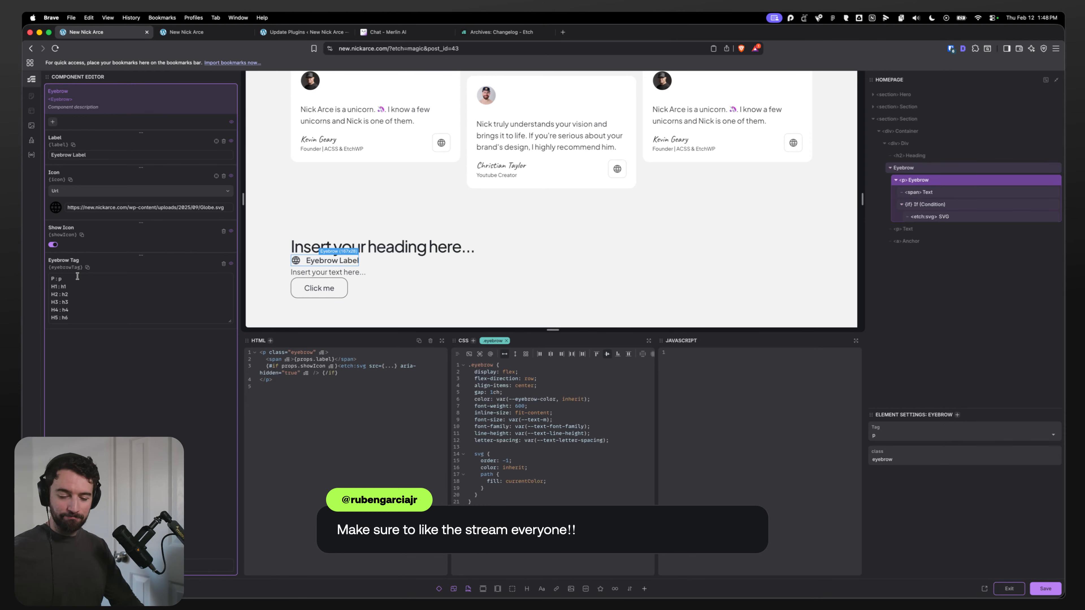
{"action": "left_click", "coordinate": [76, 321]}
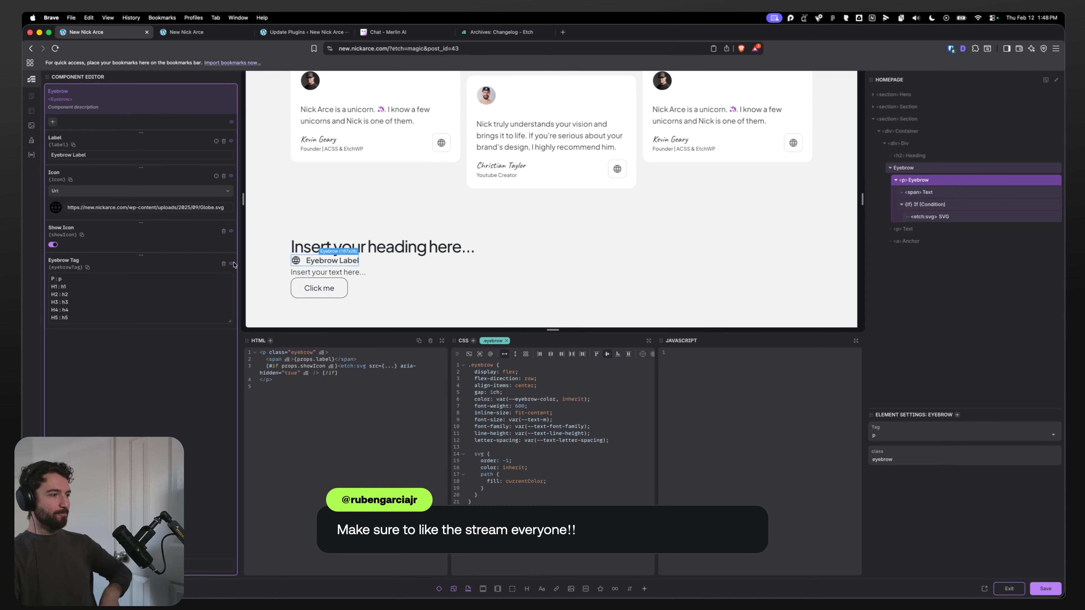
{"action": "left_click", "coordinate": [107, 287]}
{"action": "left_click", "coordinate": [100, 300]}
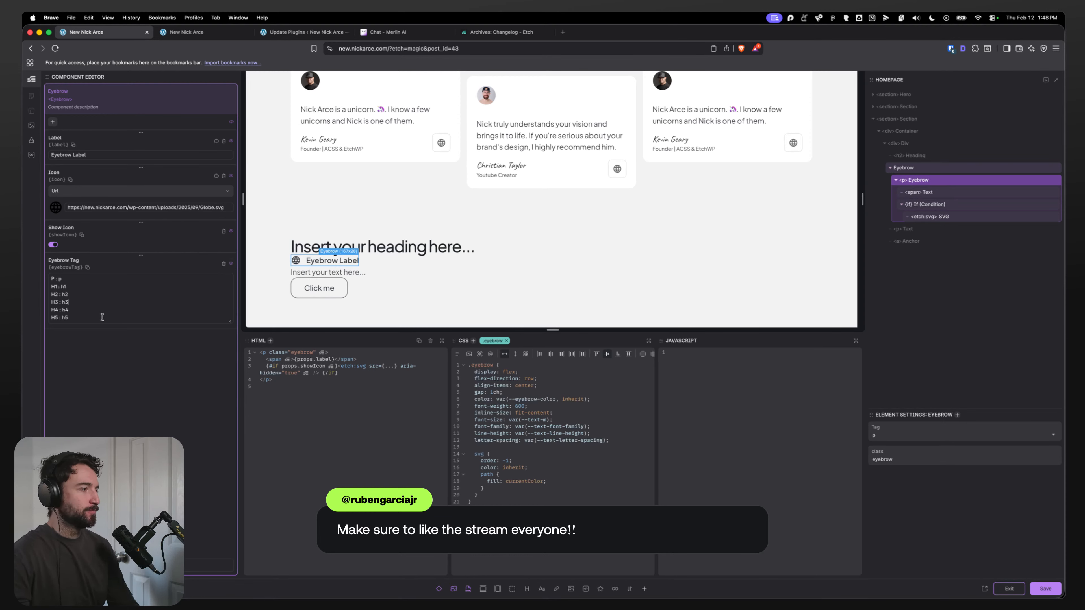
{"action": "left_click", "coordinate": [82, 315]}
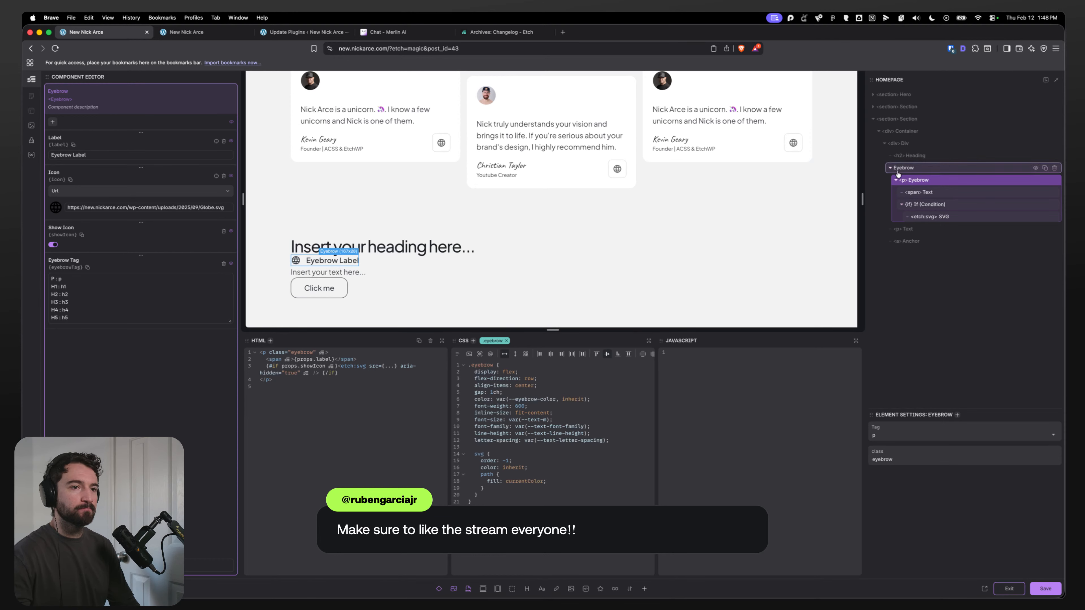
Step: Convert the eyebrow p element into a Dynamic Element
{"action": "right_click", "coordinate": [931, 181]}
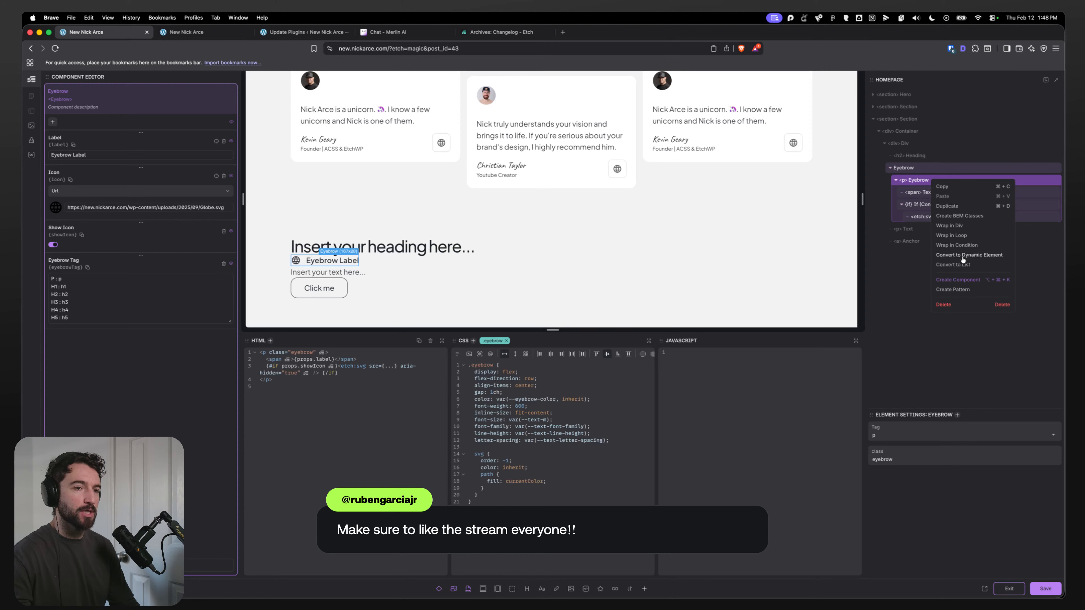
{"action": "left_click", "coordinate": [962, 256]}
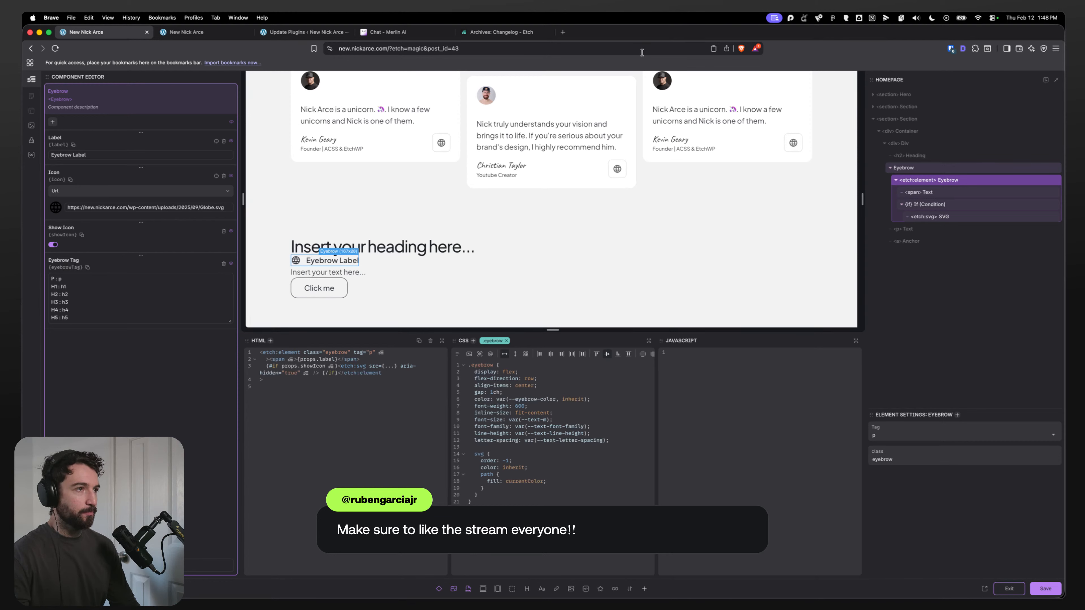
Step: Open the Etch documentation in a new tab and search for the Dynamic Element page
{"action": "left_click", "coordinate": [563, 32]}
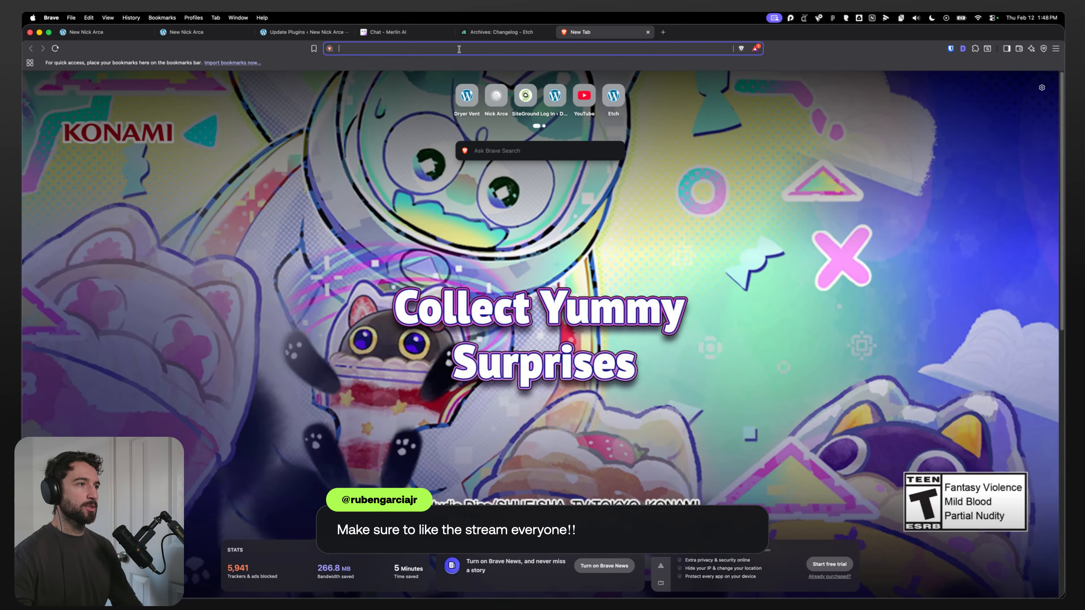
{"action": "left_click", "coordinate": [467, 34]}
{"action": "left_click", "coordinate": [679, 108]}
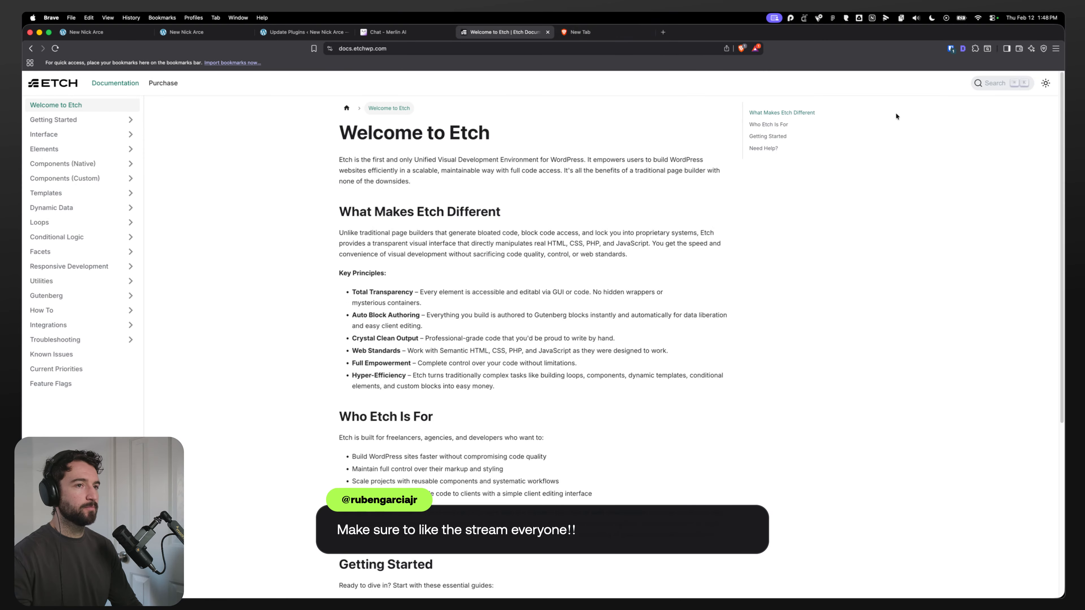
{"action": "key", "text": "super+k"}
{"action": "type", "text": "dynamic element"}
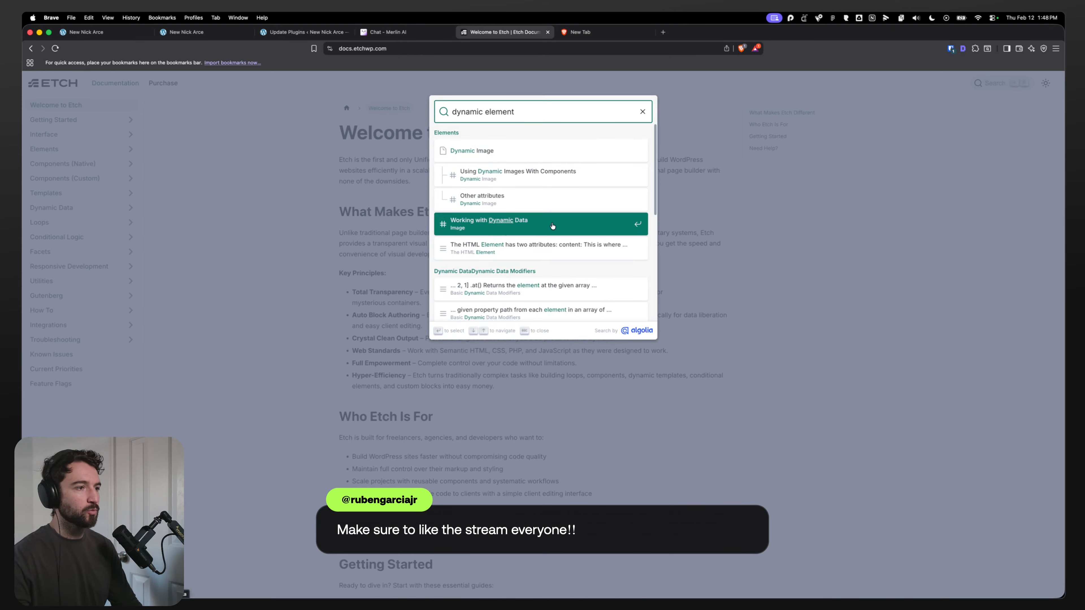
{"action": "scroll", "coordinate": [575, 266], "scroll_direction": "down", "scroll_amount": 5}
{"action": "left_click", "coordinate": [242, 257]}
{"action": "left_click", "coordinate": [91, 150]}
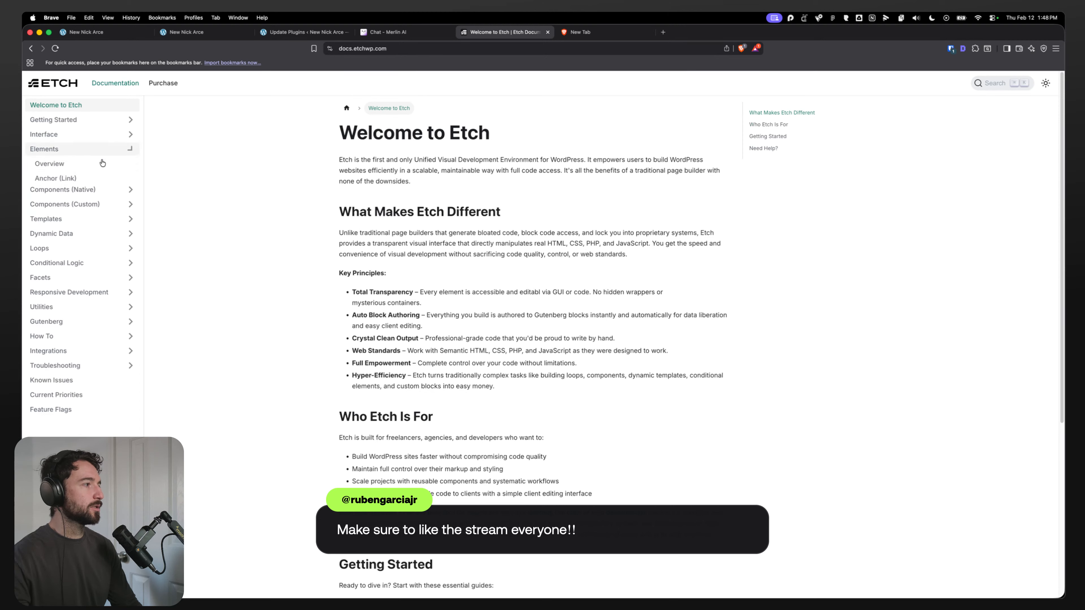
{"action": "left_click", "coordinate": [74, 252]}
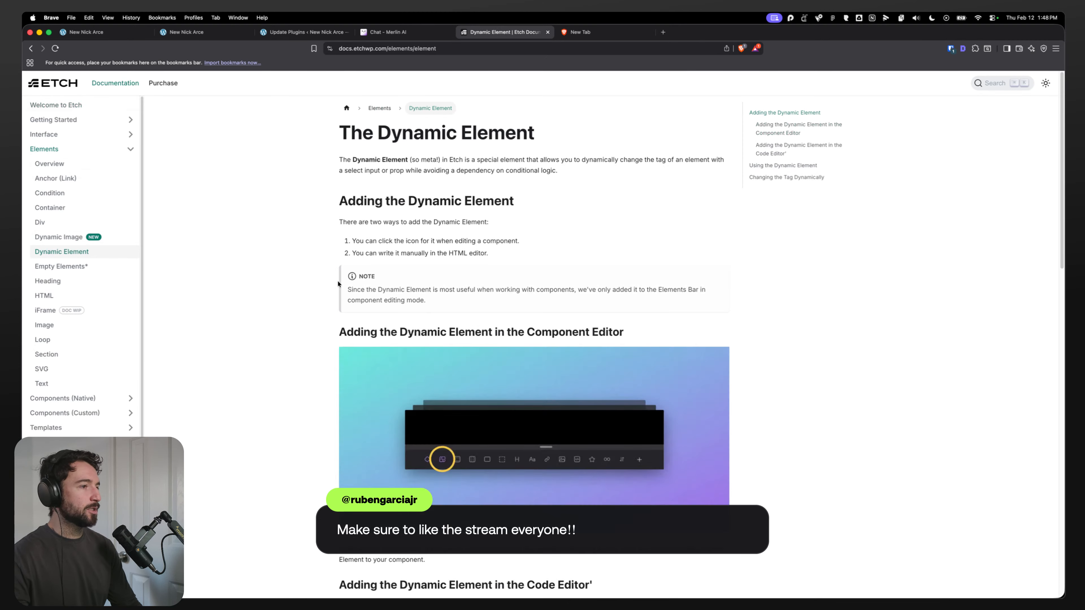
Step: Read the Dynamic Element page's section on changing the tag dynamically and copy its tag example
{"action": "scroll", "coordinate": [333, 278], "scroll_direction": "down", "scroll_amount": 10}
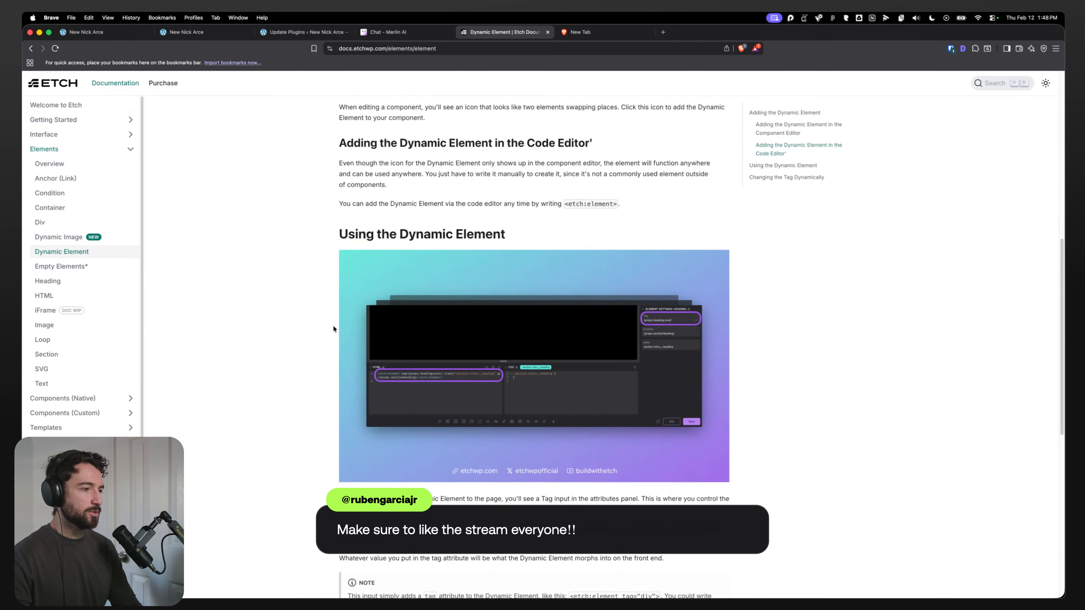
{"action": "scroll", "coordinate": [332, 327], "scroll_direction": "down", "scroll_amount": 8}
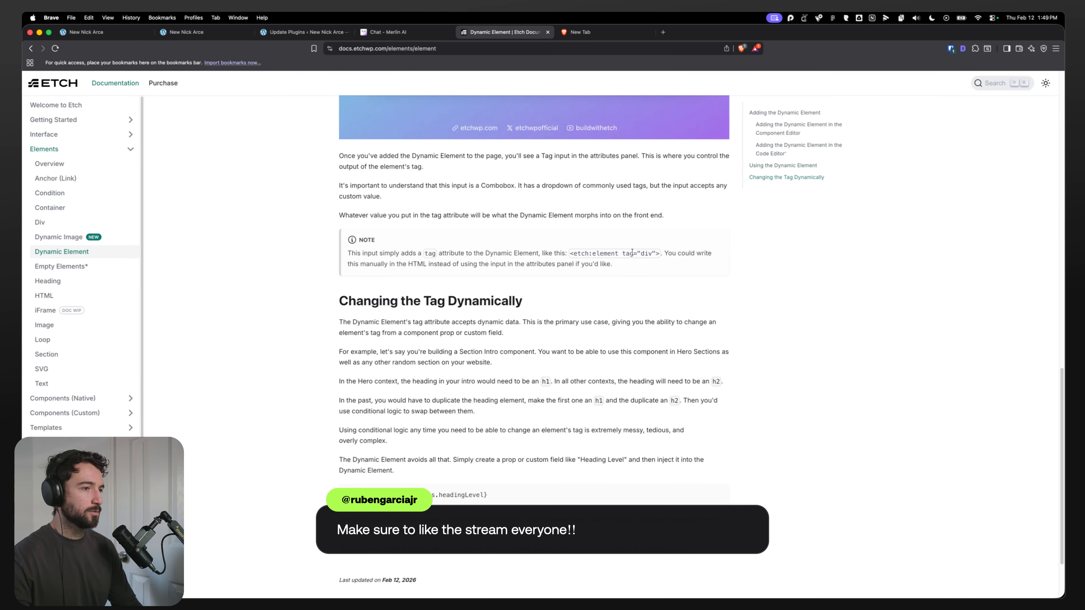
{"action": "scroll", "coordinate": [384, 354], "scroll_direction": "down", "scroll_amount": 1}
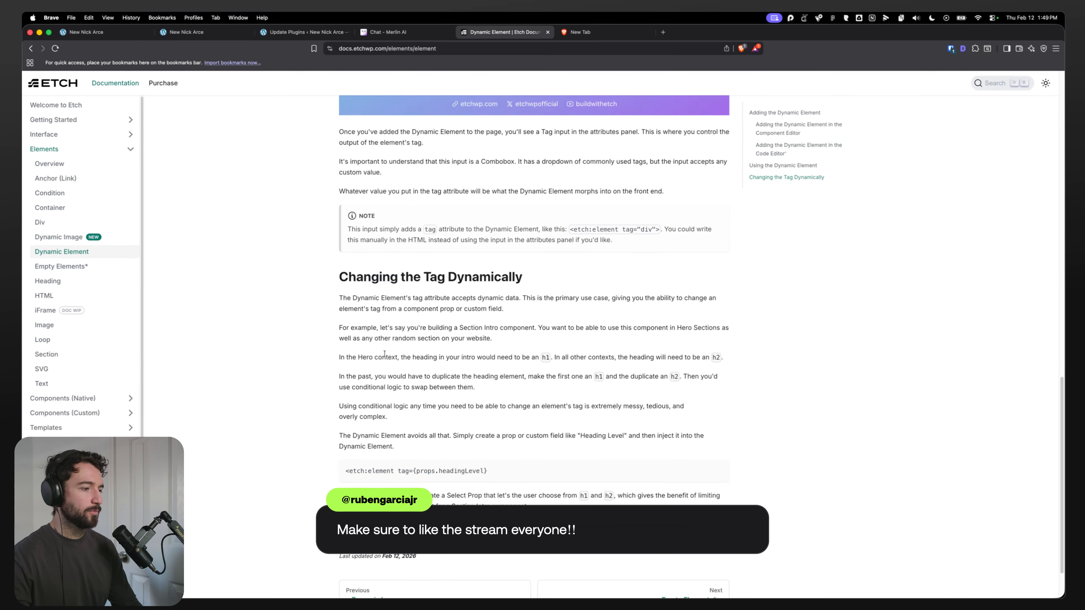
{"action": "left_click_drag", "start_coordinate": [398, 473], "coordinate": [486, 471]}
{"action": "left_click", "coordinate": [719, 470]}
Step: Set the dynamic element's tag attribute to {props.eyebrowTag} in the HTML, then save and exit the component editor
{"action": "left_click", "coordinate": [85, 32]}
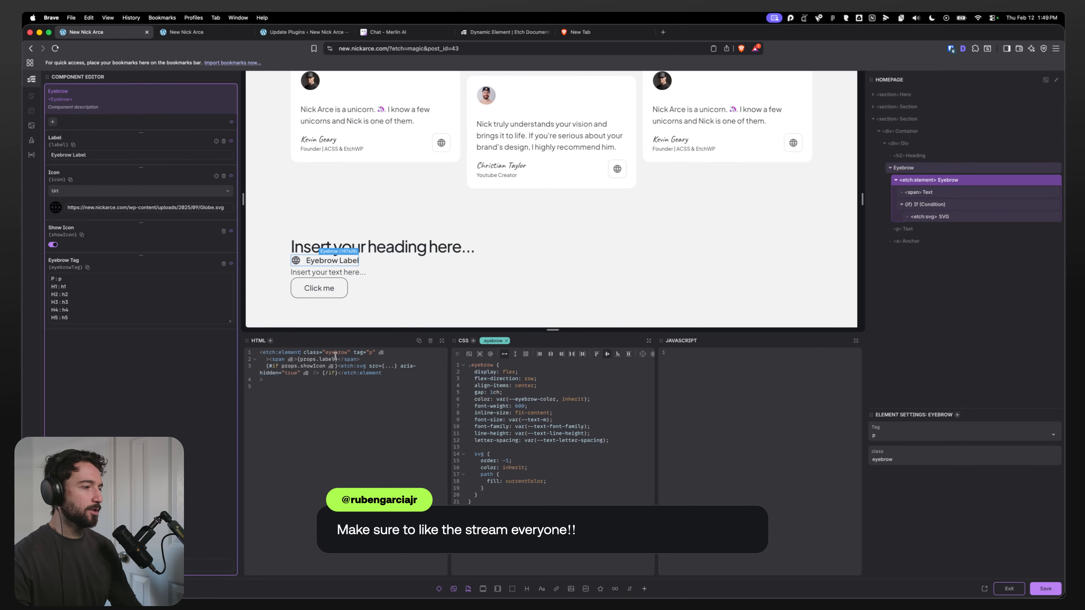
{"action": "type", "text": "tag="}
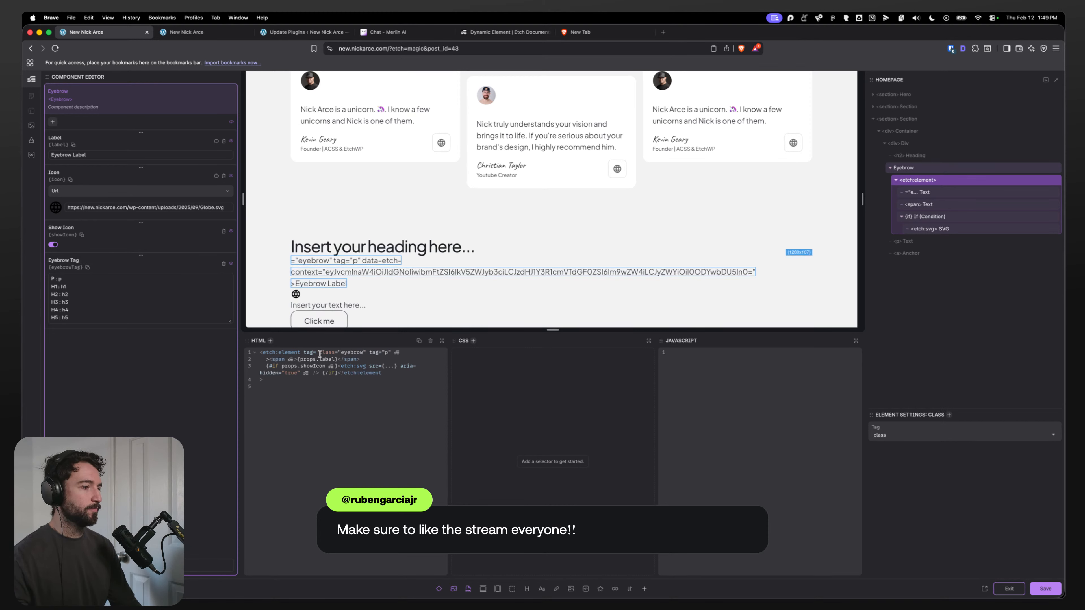
{"action": "key", "text": "super+v"}
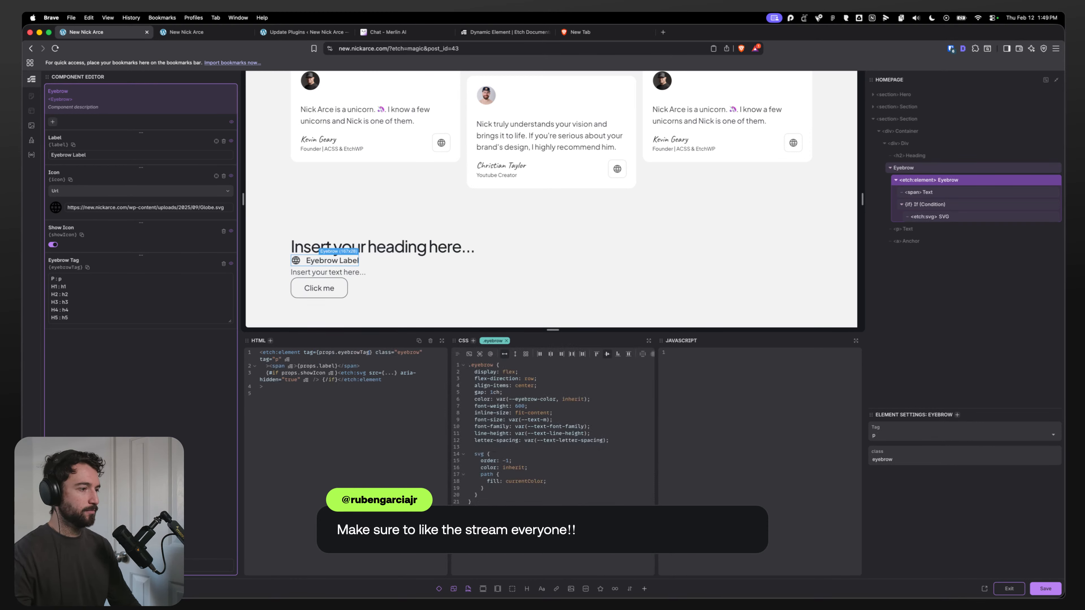
{"action": "left_click", "coordinate": [1040, 584]}
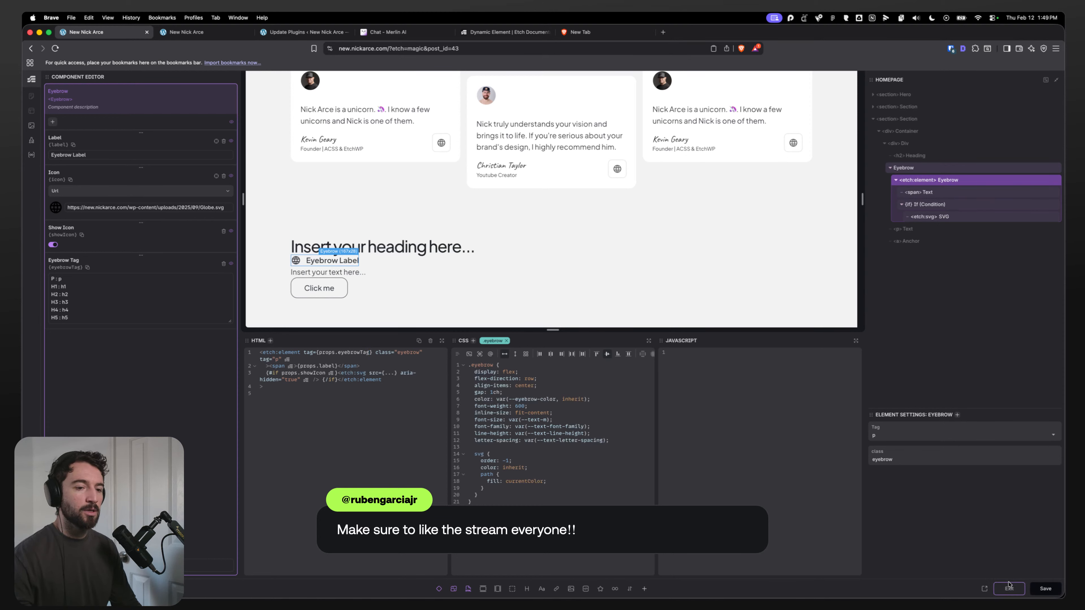
{"action": "left_click", "coordinate": [1009, 588]}
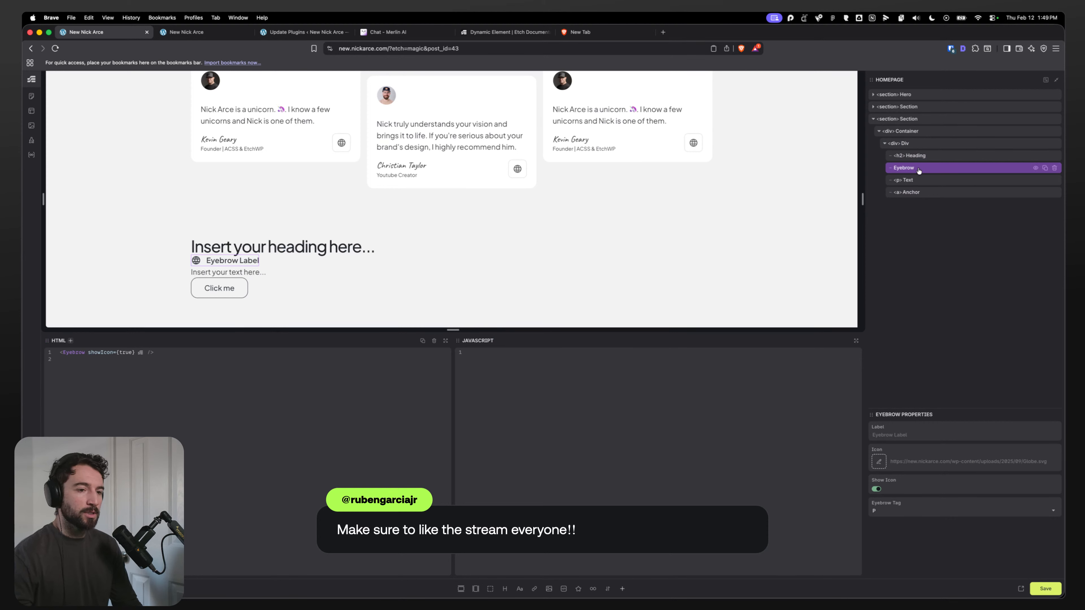
Step: Set the Eyebrow instance's Eyebrow Tag property to H1
{"action": "left_click", "coordinate": [898, 510]}
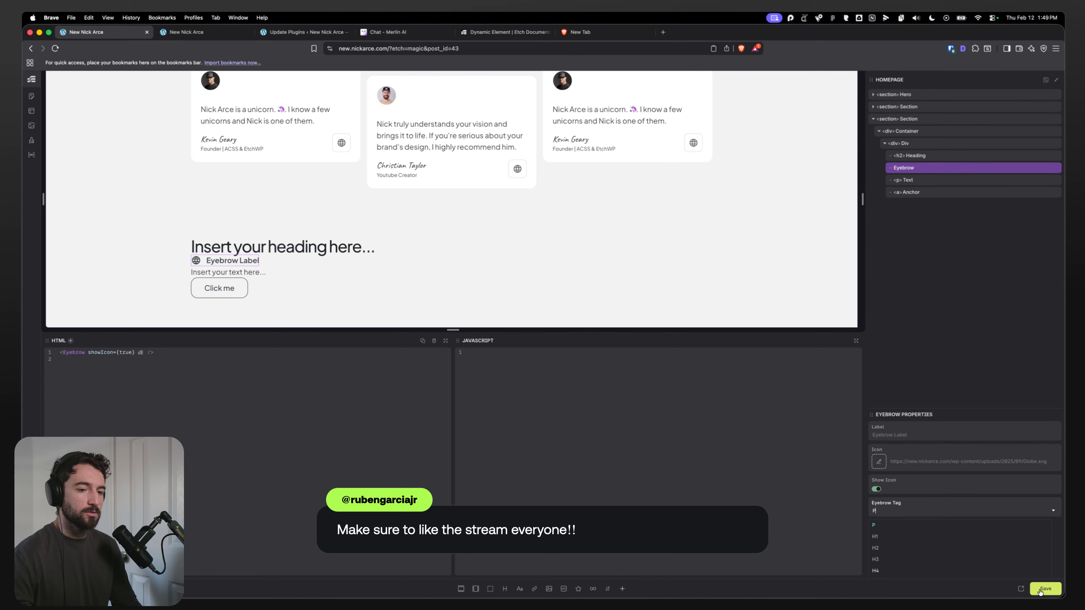
{"action": "left_click", "coordinate": [874, 536]}
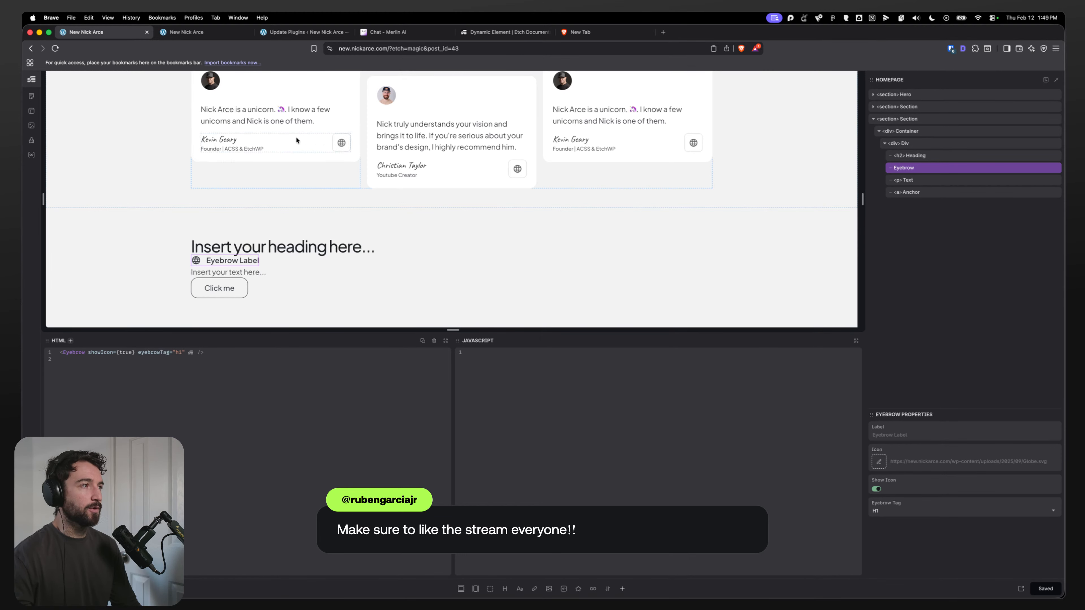
Step: Reload the live homepage in the other tab and inspect the eyebrow element's rendered tag with developer tools
{"action": "left_click", "coordinate": [192, 31]}
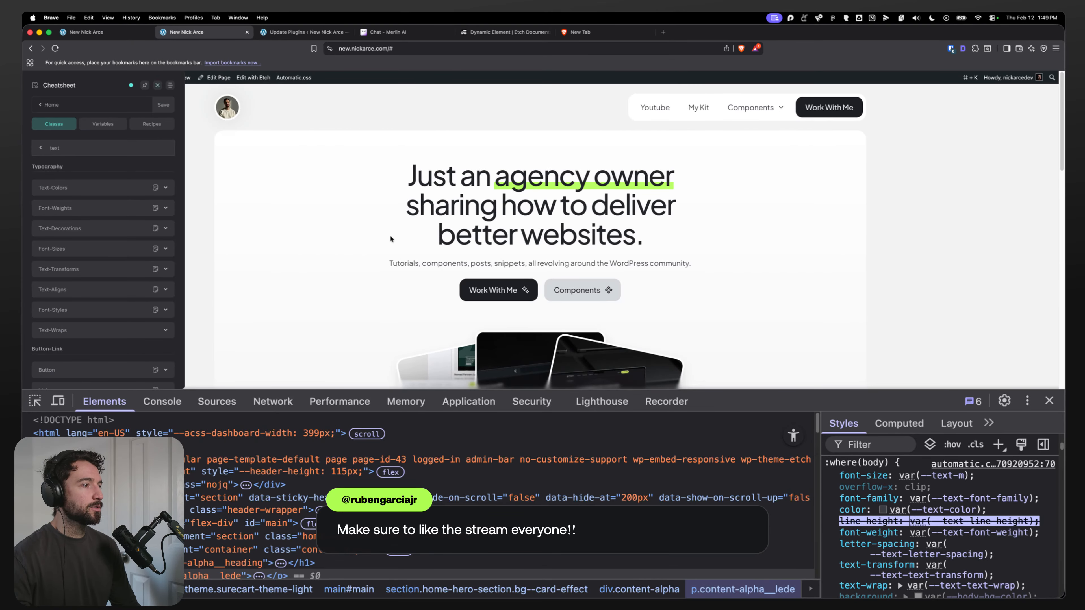
{"action": "left_click", "coordinate": [1049, 401]}
{"action": "key", "text": "super+r"}
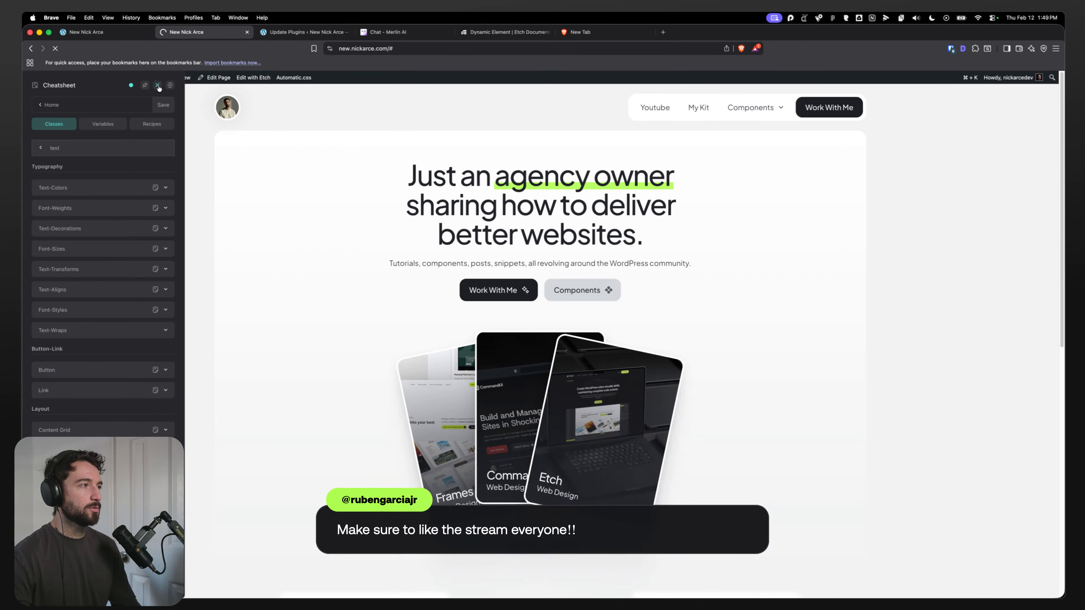
{"action": "left_click", "coordinate": [158, 86]}
{"action": "left_click", "coordinate": [158, 86]}
{"action": "scroll", "coordinate": [343, 352], "scroll_direction": "down", "scroll_amount": 5}
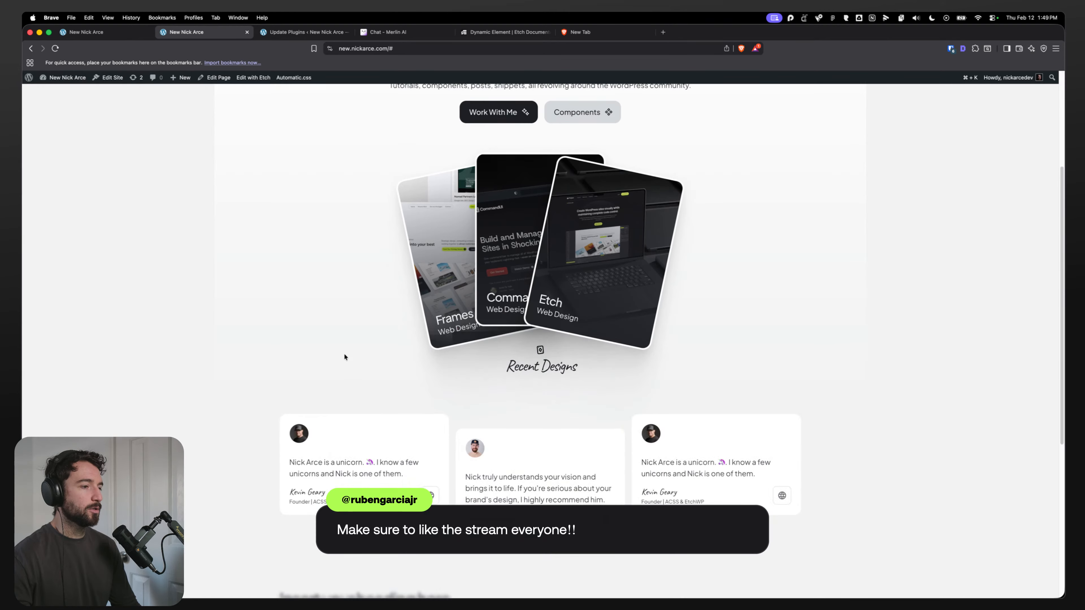
{"action": "key", "text": "super+alt+i"}
{"action": "scroll", "coordinate": [324, 294], "scroll_direction": "down", "scroll_amount": 6}
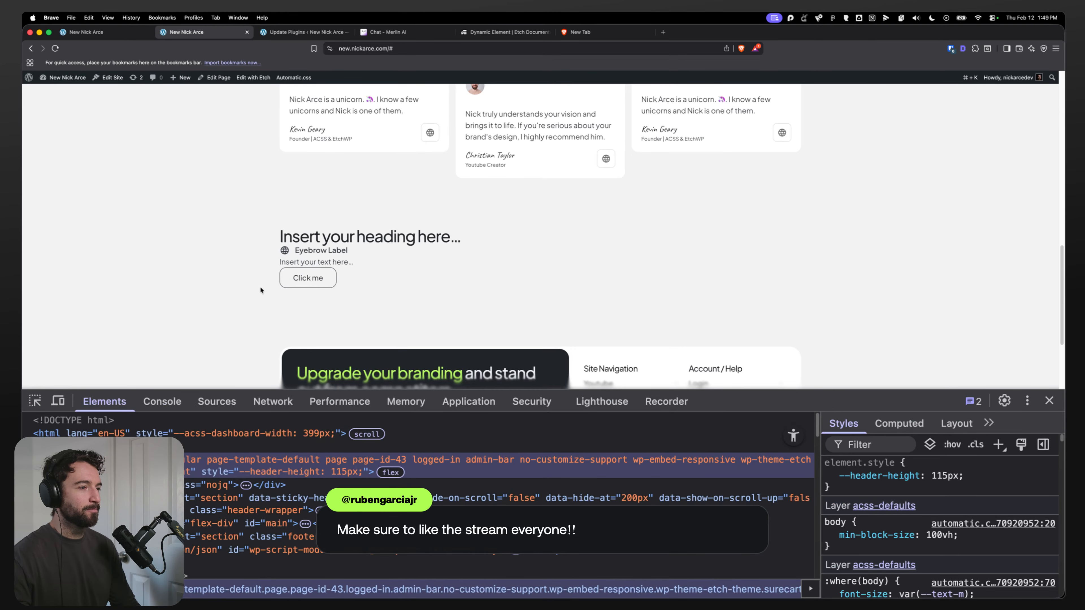
{"action": "left_click", "coordinate": [34, 402]}
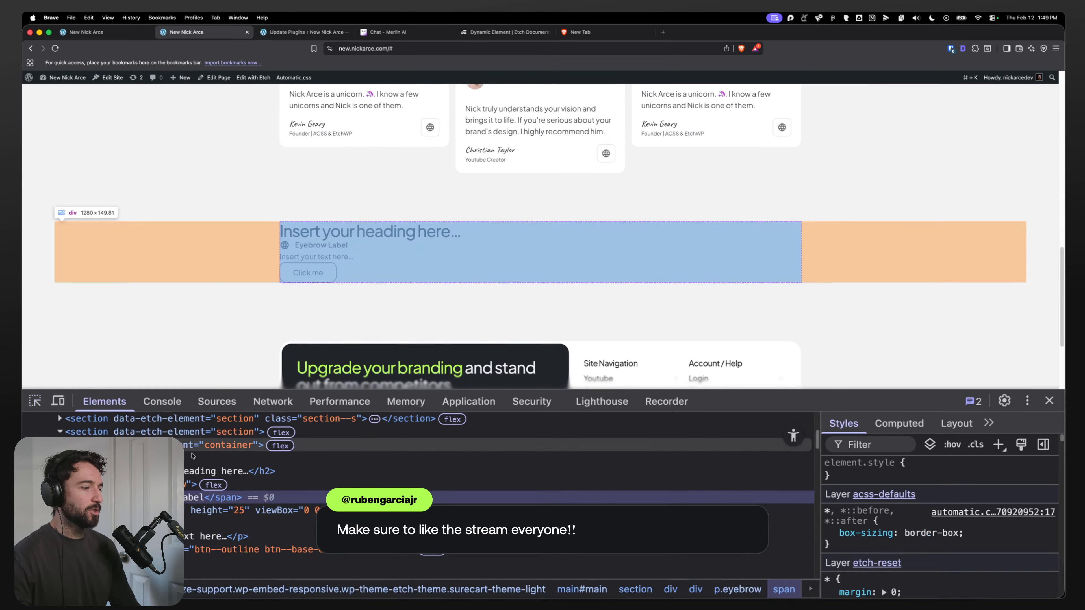
{"action": "left_click", "coordinate": [292, 245]}
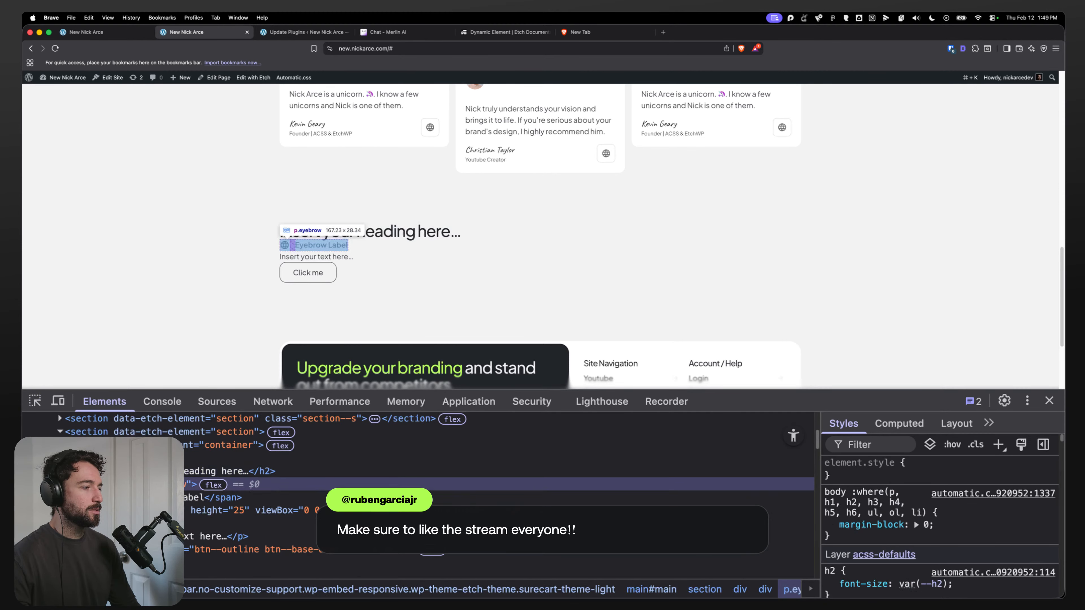
Step: Reopen the Eyebrow component, set its element's tag to {props.eyebrowTag} in the HTML, save, and reload the live page
{"action": "left_click", "coordinate": [100, 33]}
{"action": "right_click", "coordinate": [938, 169]}
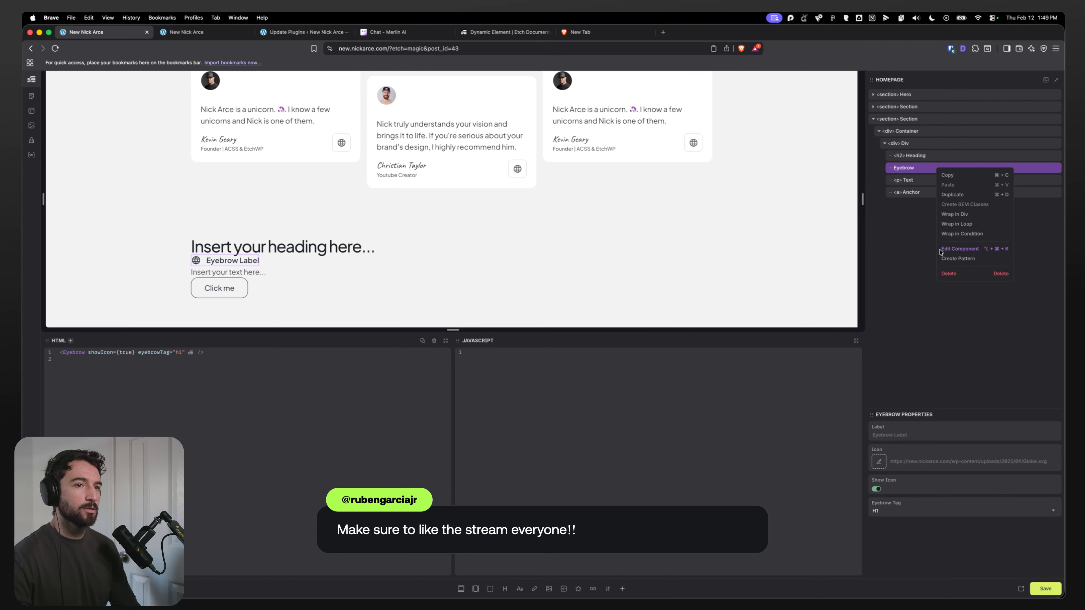
{"action": "left_click", "coordinate": [952, 249]}
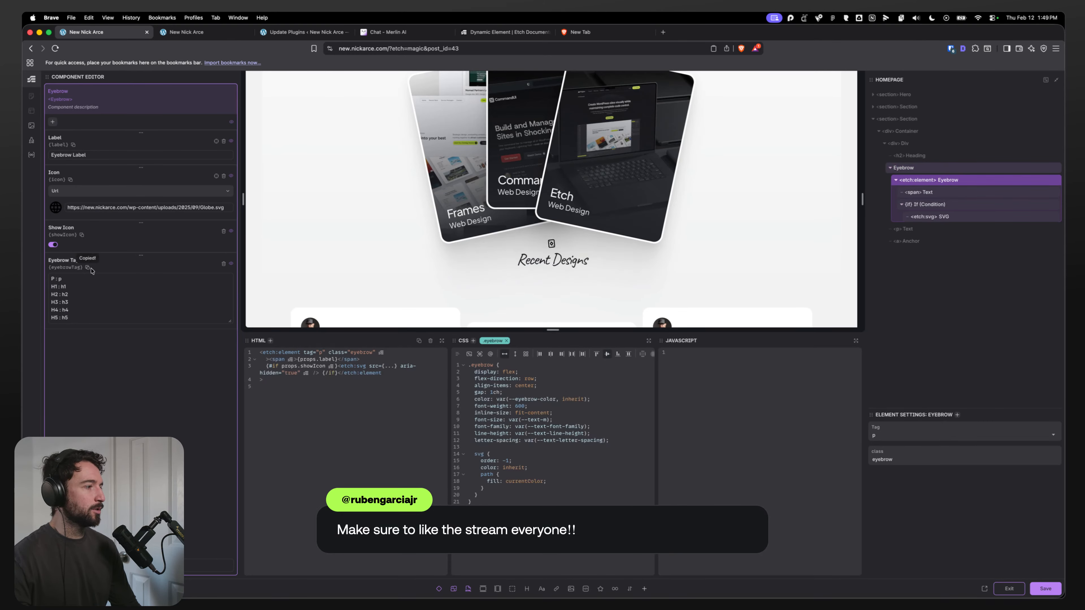
{"action": "left_click", "coordinate": [324, 356]}
{"action": "key", "text": "BackSpace"}
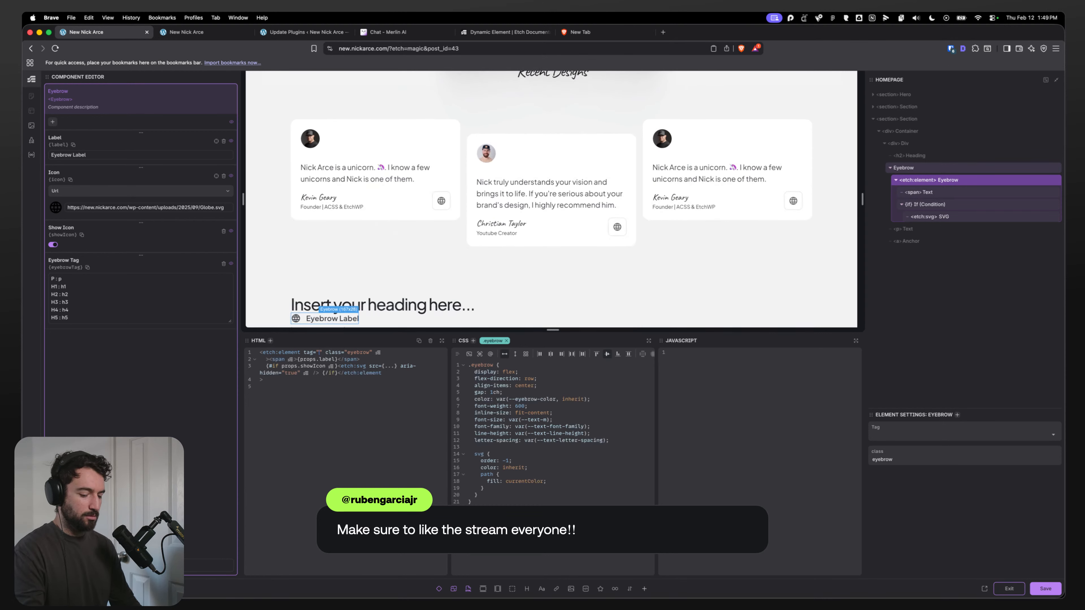
{"action": "type", "text": "{}"}
{"action": "key", "text": "super+v"}
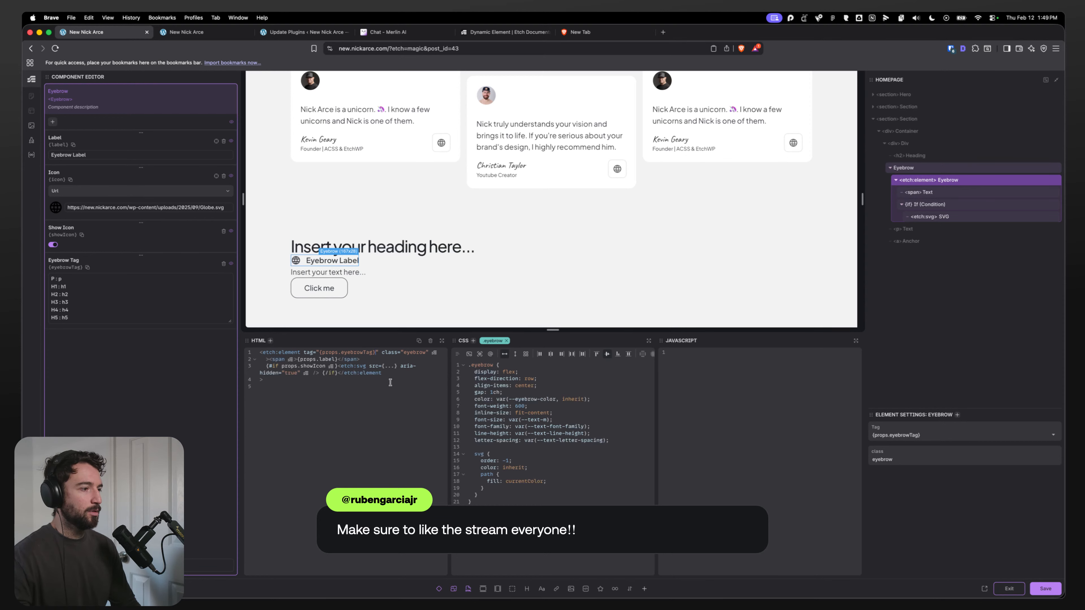
{"action": "left_click", "coordinate": [1044, 588]}
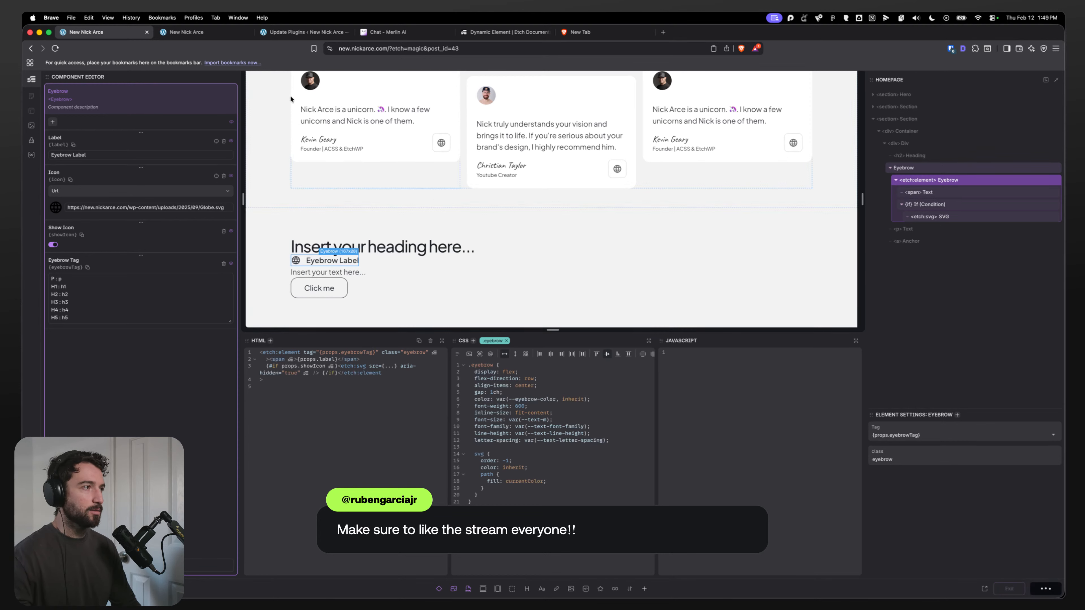
{"action": "left_click", "coordinate": [197, 33]}
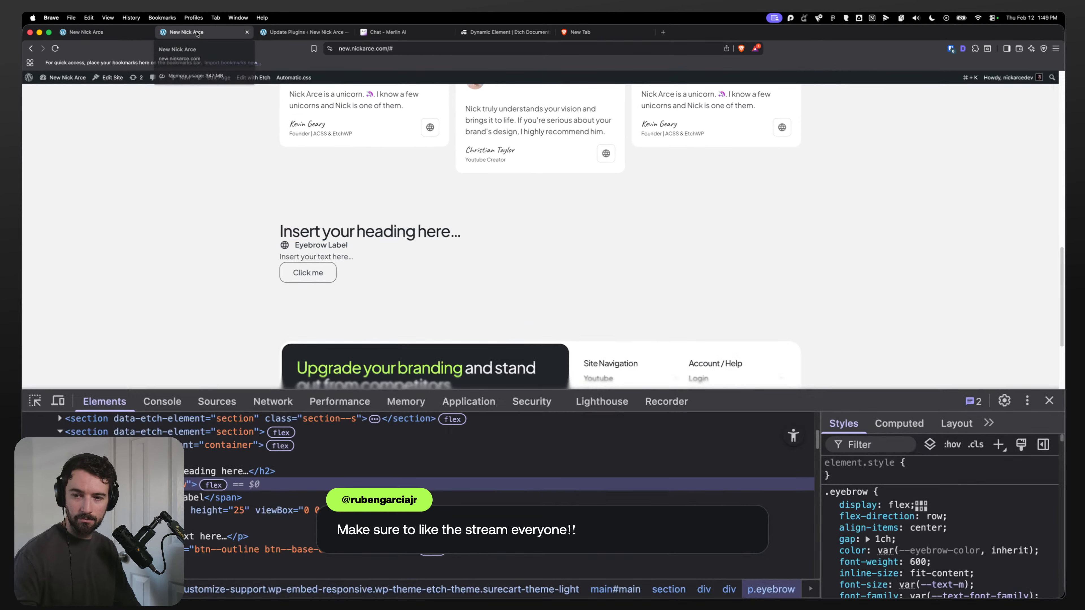
{"action": "key", "text": "super+r"}
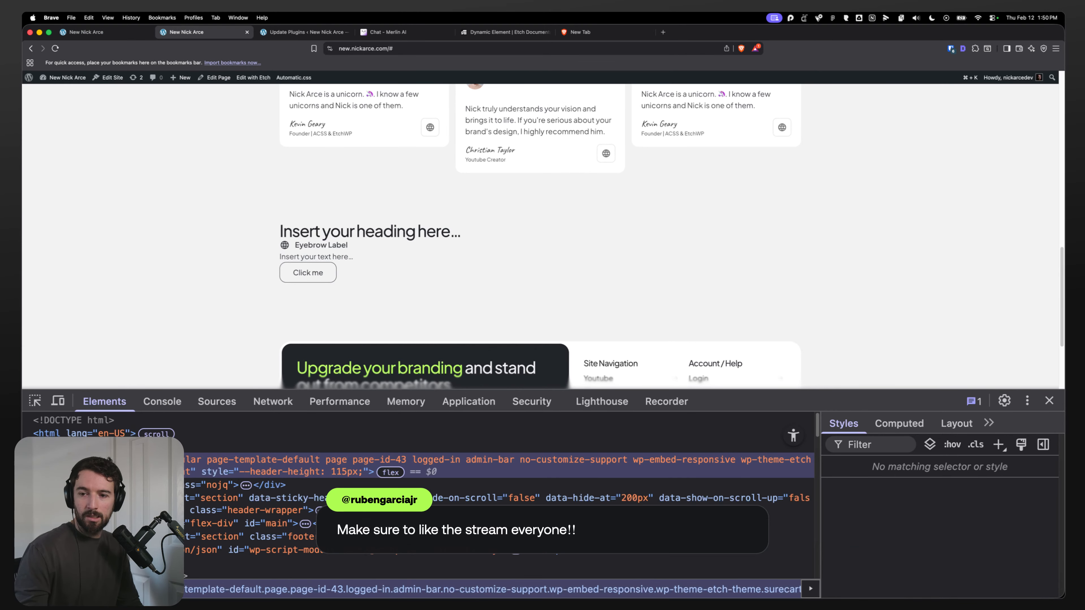
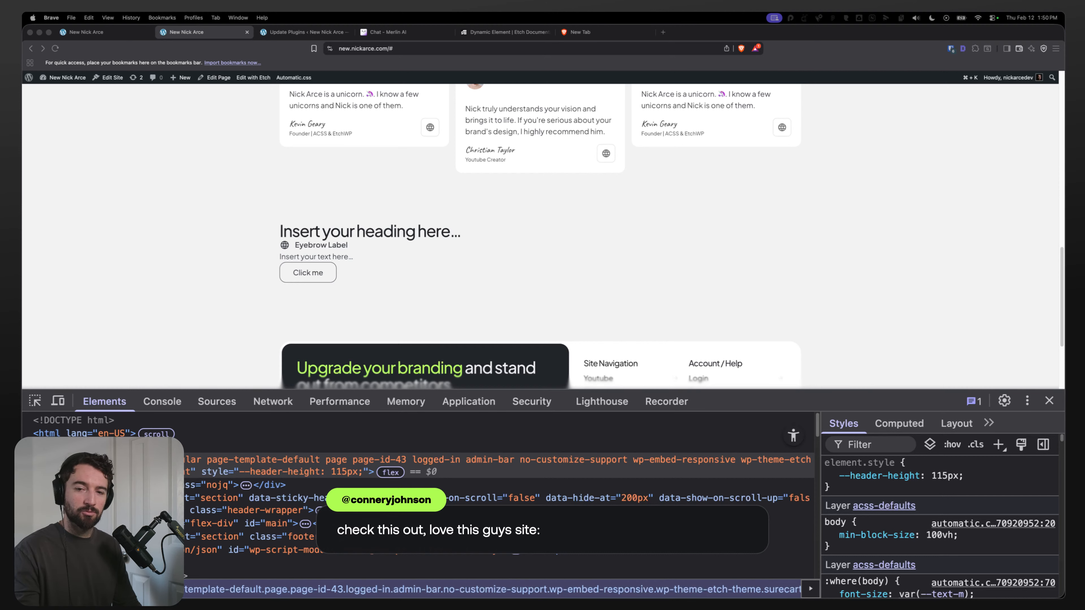
Step: Inspect the eyebrow label on the live homepage with the element picker to check its rendered tag
{"action": "left_click", "coordinate": [102, 32]}
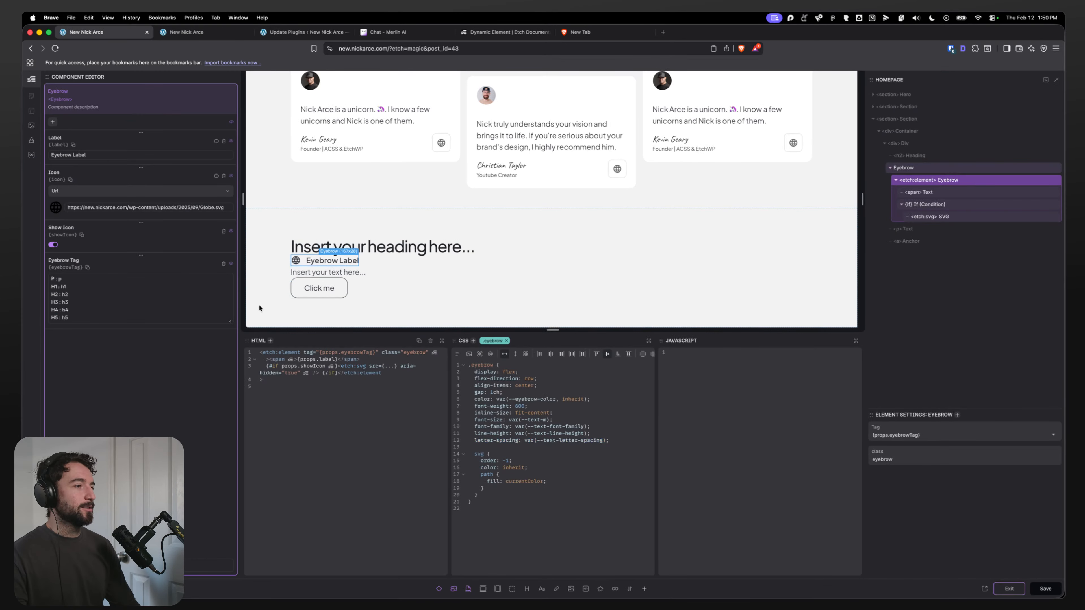
{"action": "left_click", "coordinate": [226, 32]}
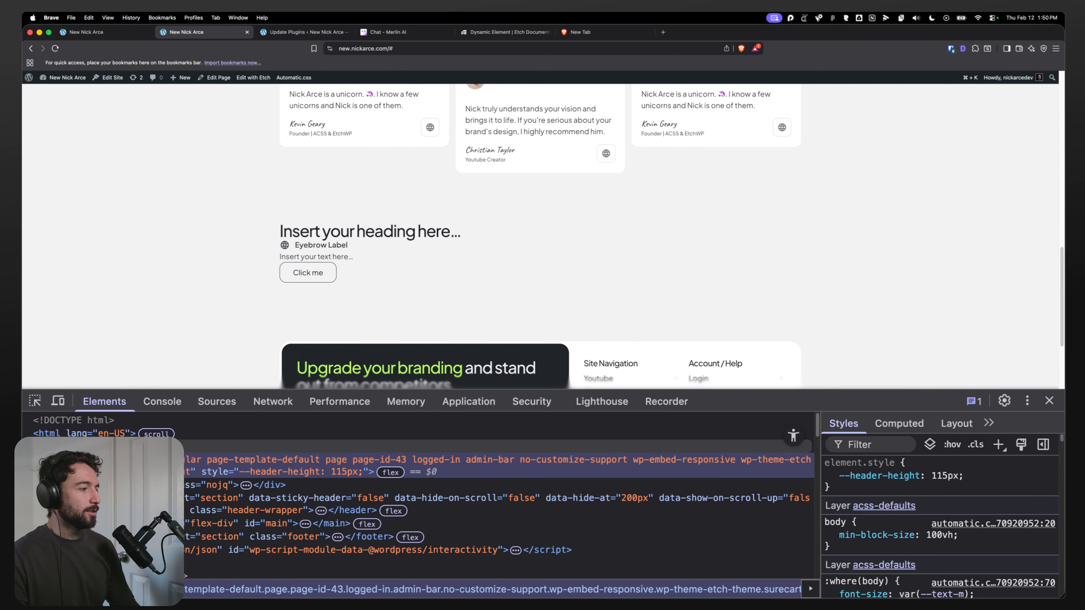
{"action": "left_click", "coordinate": [35, 401]}
{"action": "left_click", "coordinate": [299, 245]}
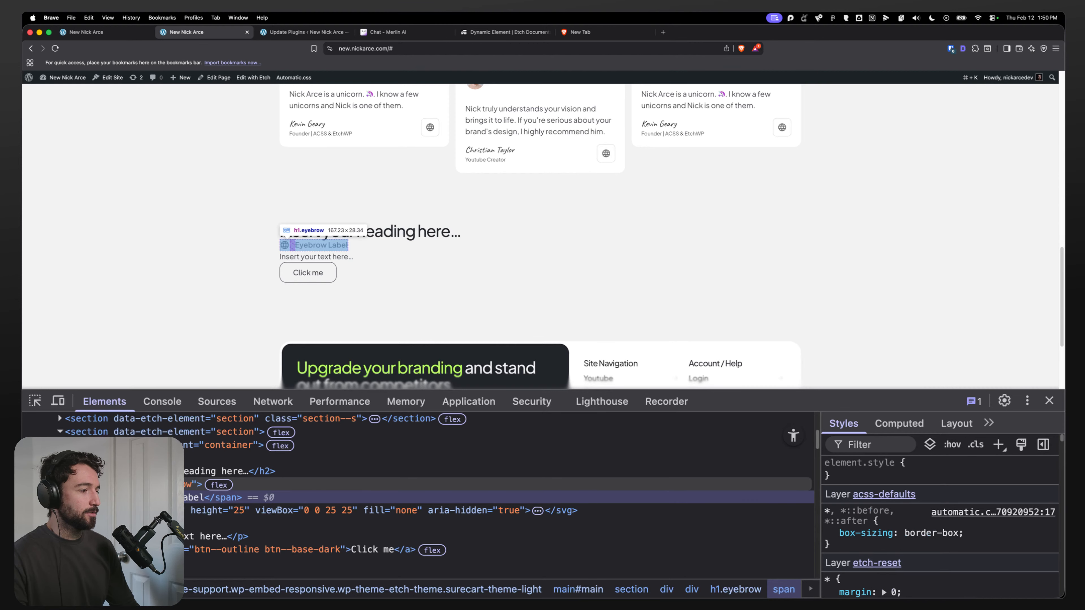
Step: Exit the component editor and select the div wrapping the heading, eyebrow, text and button in the layers
{"action": "left_click", "coordinate": [99, 32]}
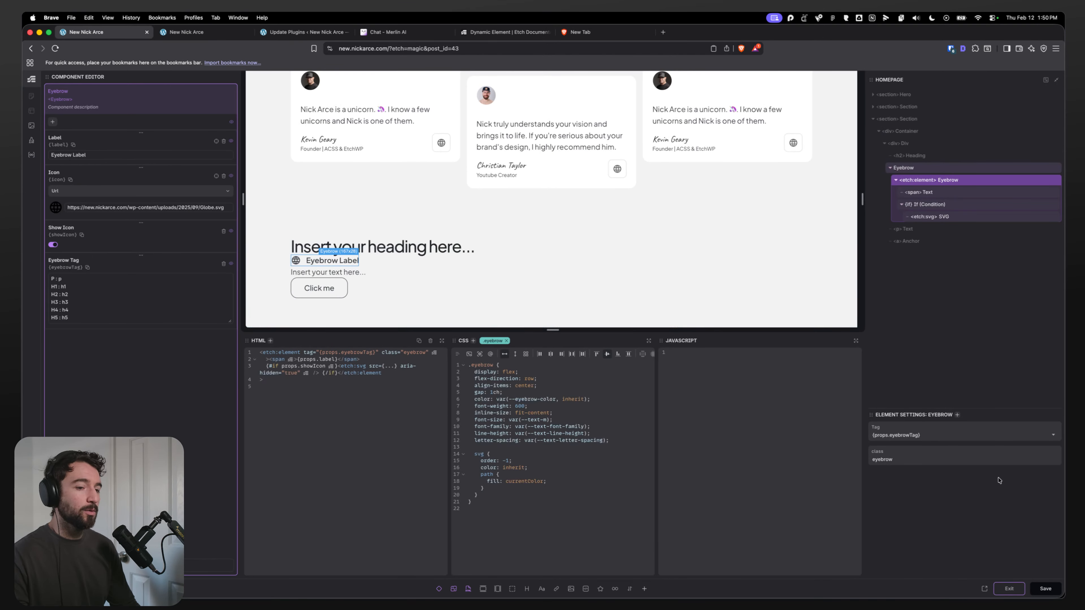
{"action": "left_click", "coordinate": [1010, 589]}
{"action": "left_click", "coordinate": [917, 143]}
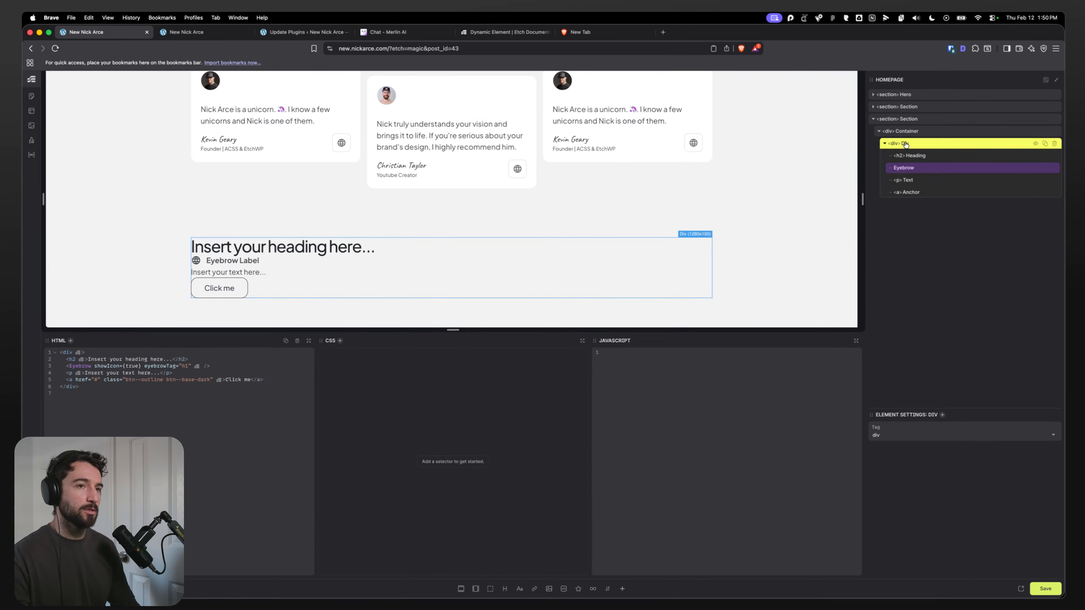
{"action": "left_click", "coordinate": [904, 132]}
{"action": "left_click", "coordinate": [902, 143]}
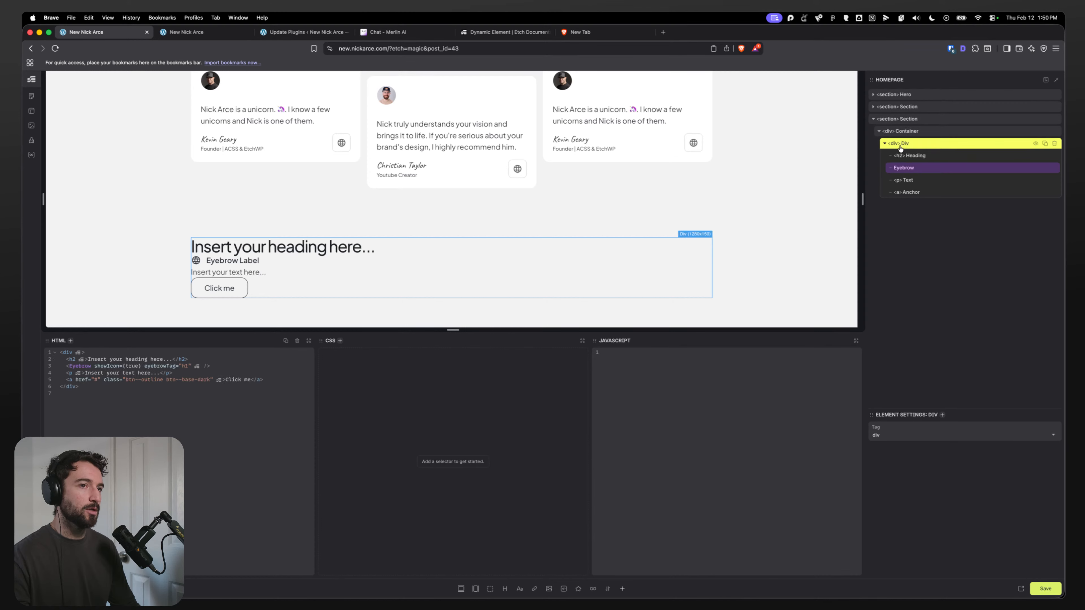
{"action": "left_click", "coordinate": [885, 143]}
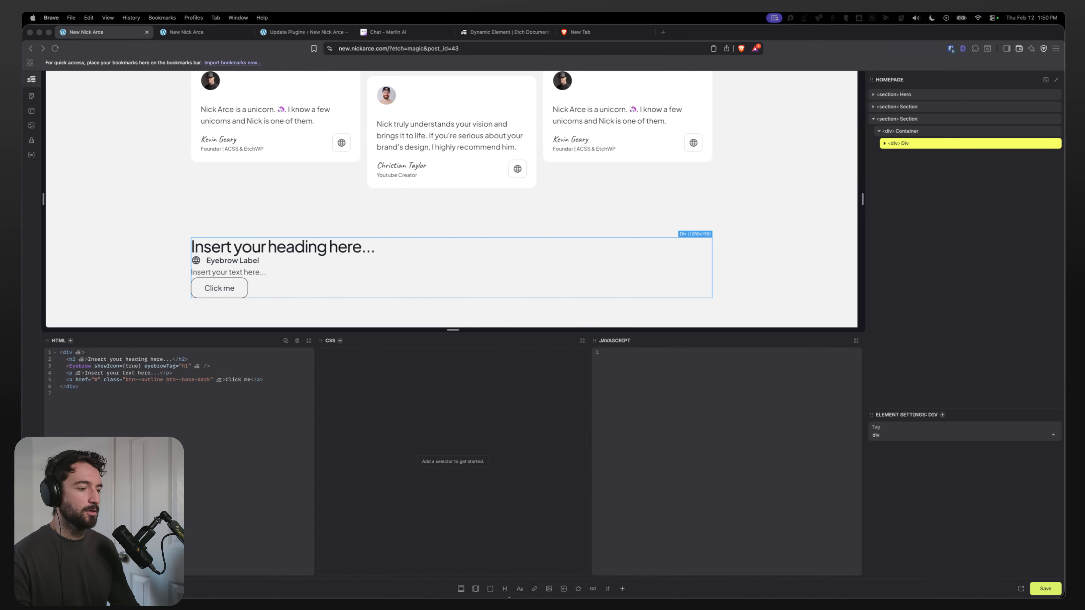
Step: Examine the matching content block in the Figma design
{"action": "left_click", "coordinate": [498, 589]}
{"action": "scroll", "coordinate": [514, 283], "scroll_direction": "down", "scroll_amount": 10}
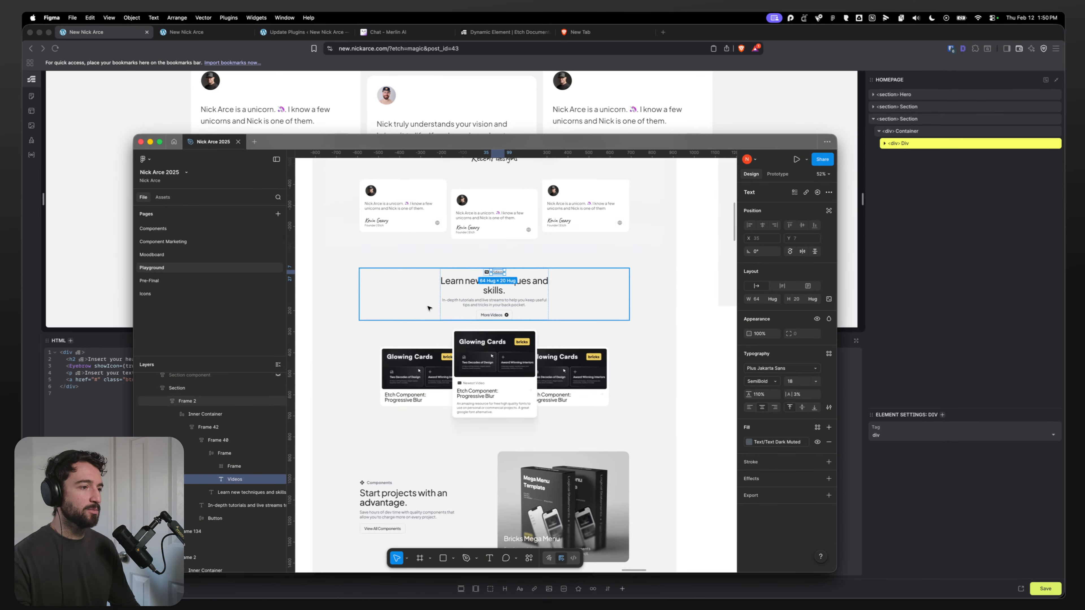
{"action": "left_click", "coordinate": [388, 285]}
{"action": "scroll", "coordinate": [397, 288], "scroll_direction": "down", "scroll_amount": 3}
{"action": "scroll", "coordinate": [407, 293], "scroll_direction": "down", "scroll_amount": 2}
{"action": "left_click", "coordinate": [379, 358]}
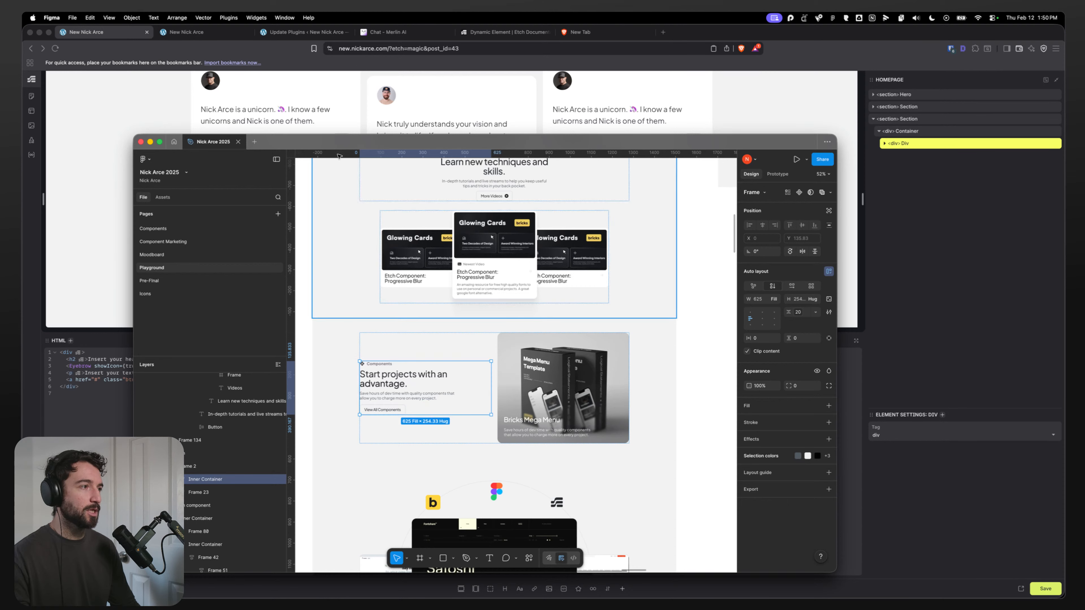
Step: Expand the wrapper div in the layers and open its name for editing
{"action": "left_click", "coordinate": [897, 146]}
{"action": "left_click", "coordinate": [885, 144]}
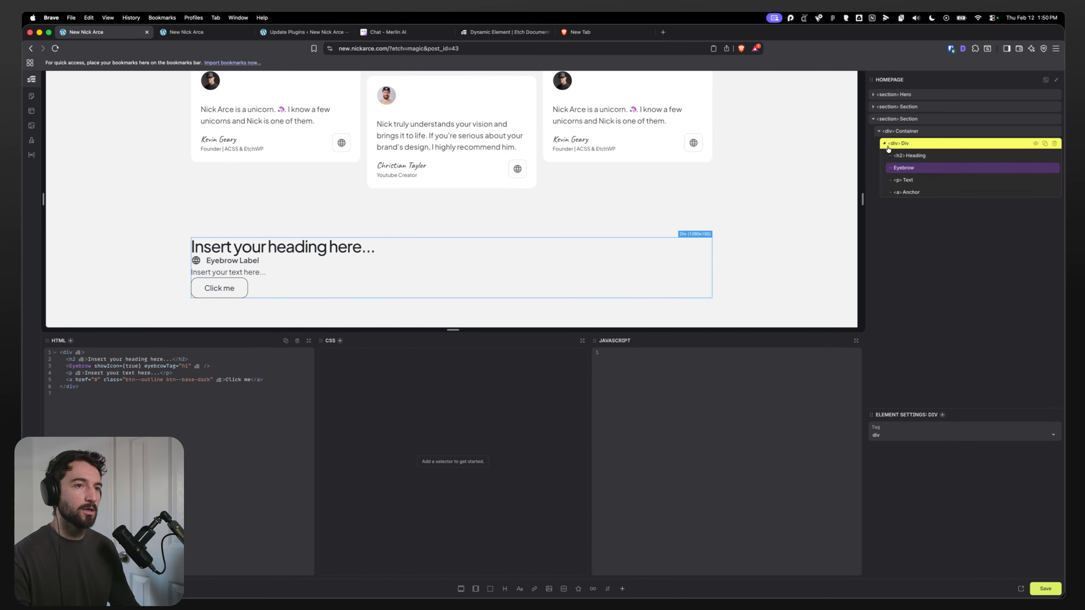
{"action": "double_click", "coordinate": [905, 144]}
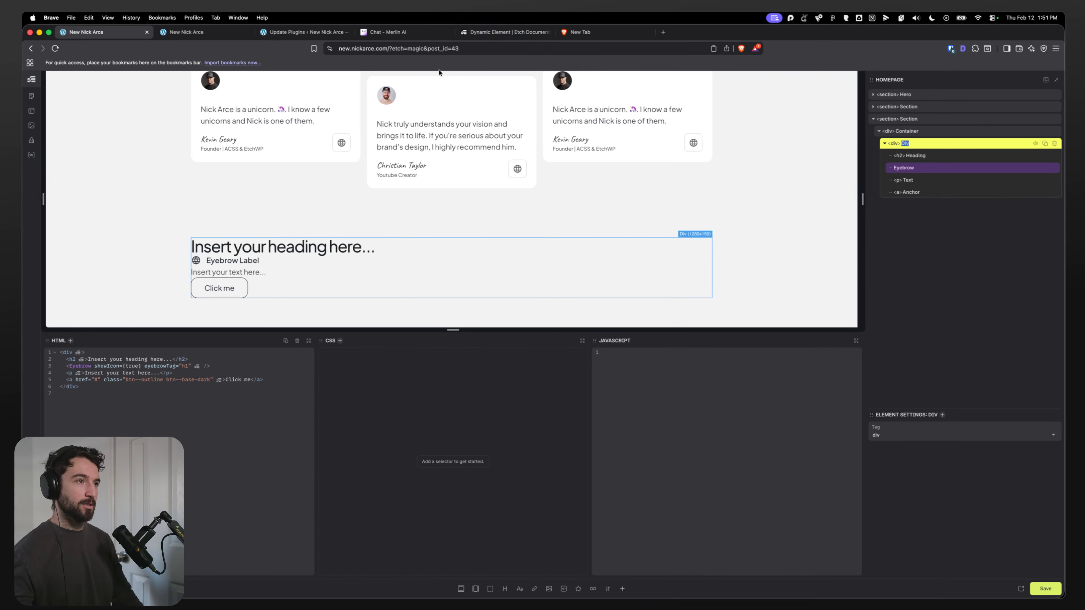
Step: Capture a screenshot of the content block from the Figma design
{"action": "key", "text": "super+Tab"}
{"action": "scroll", "coordinate": [680, 288], "scroll_direction": "up", "scroll_amount": 5}
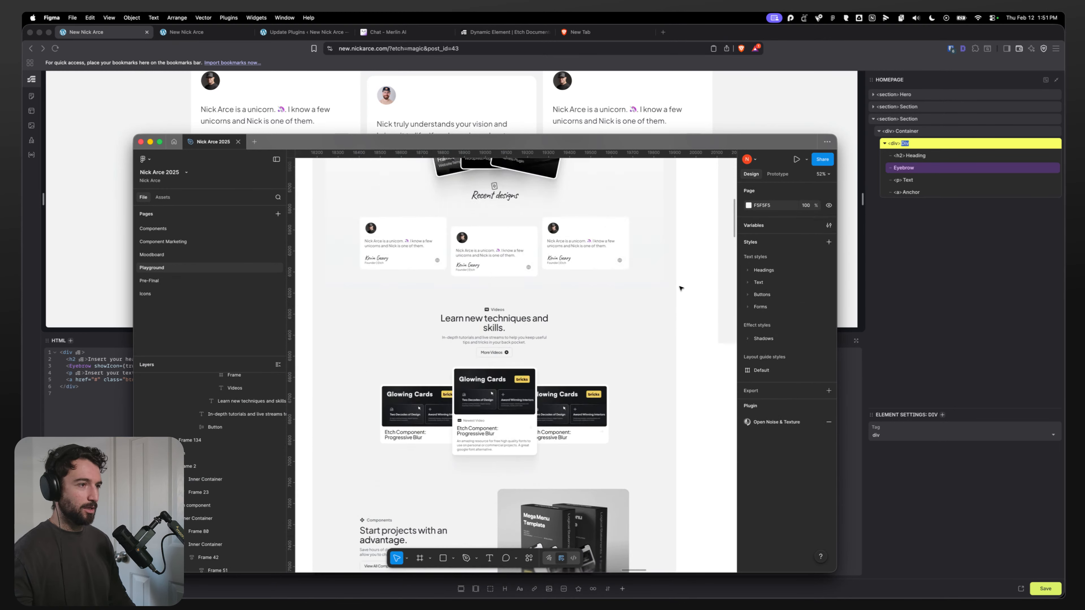
{"action": "key", "text": "r"}
{"action": "left_click_drag", "start_coordinate": [395, 294], "coordinate": [578, 361]}
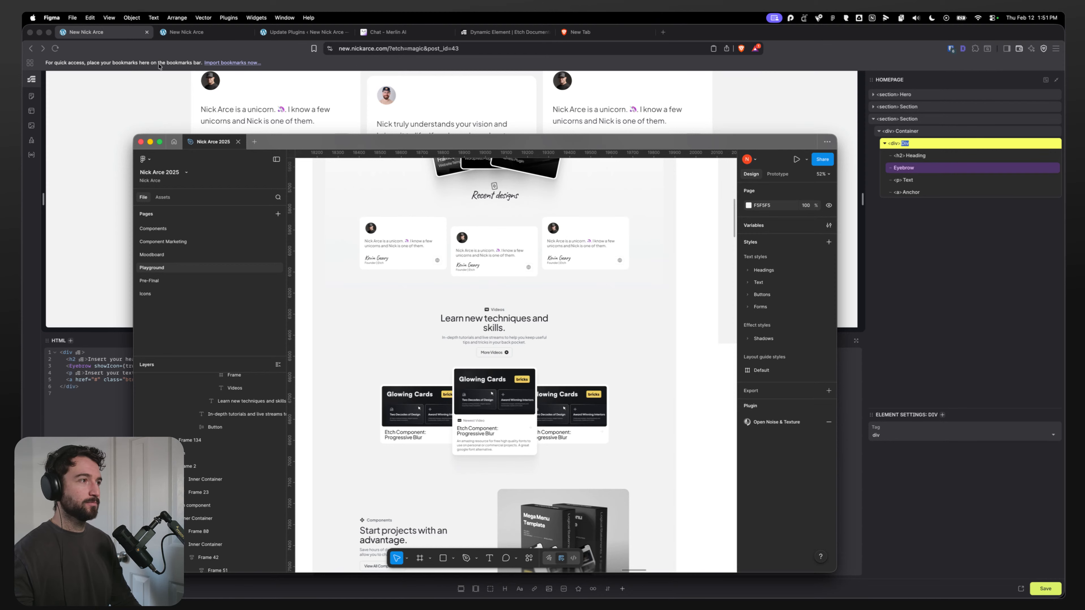
Step: Start a new Merlin AI chat and attach the latest screenshot from the Screenshots folder
{"action": "left_click", "coordinate": [362, 33]}
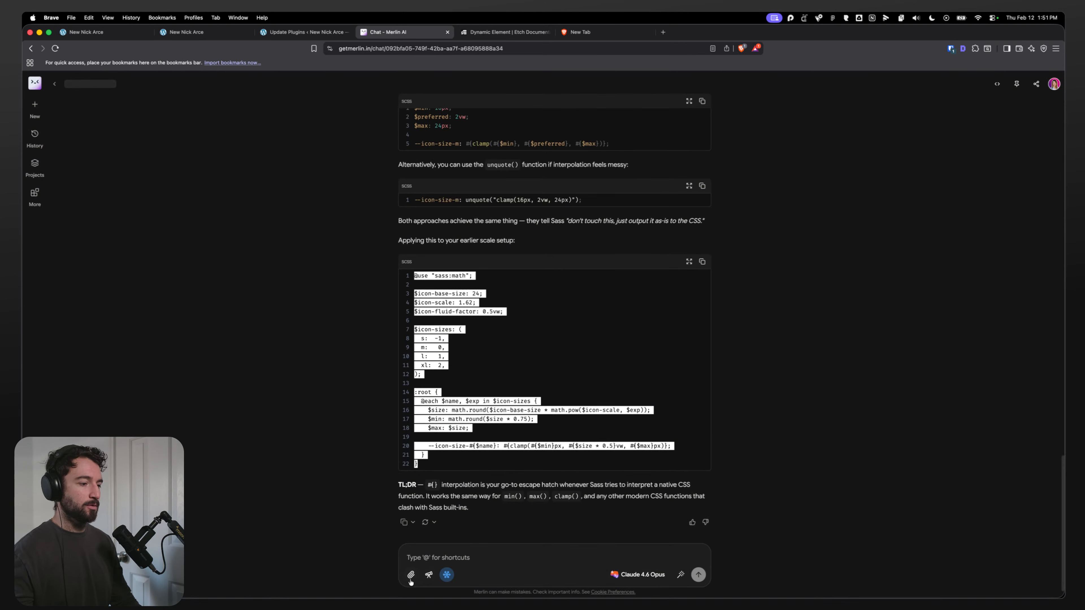
{"action": "left_click", "coordinate": [35, 107]}
{"action": "mouse_move", "coordinate": [462, 583]}
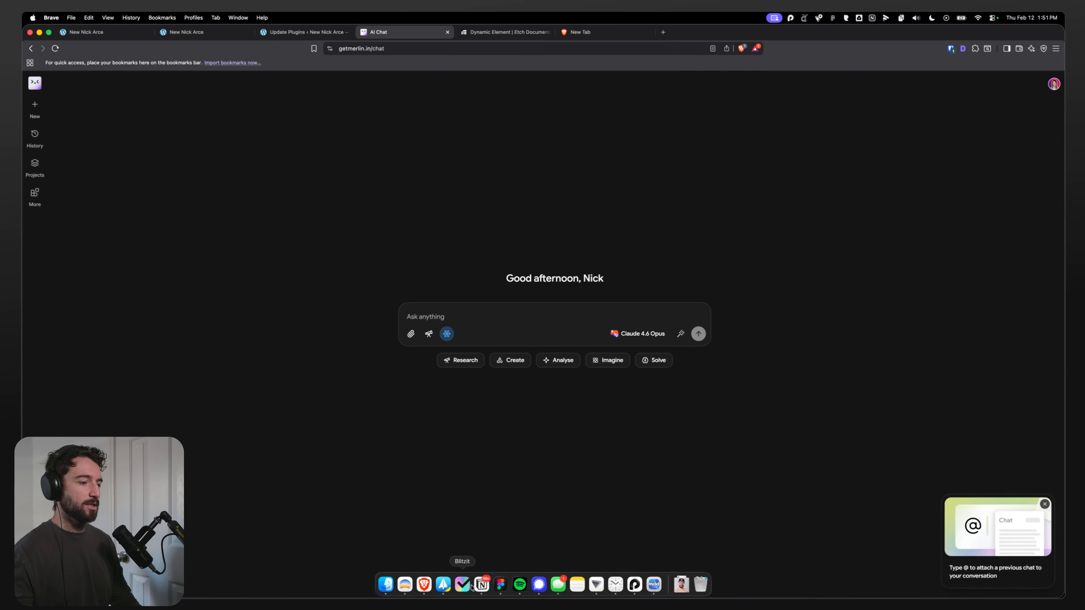
{"action": "left_click", "coordinate": [387, 585]}
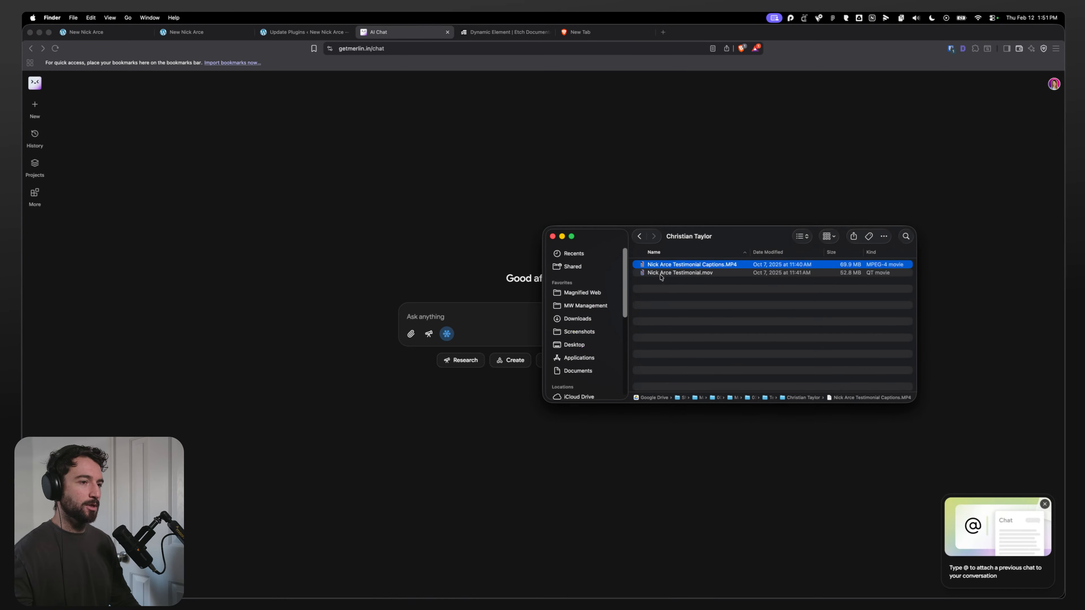
{"action": "left_click", "coordinate": [577, 319]}
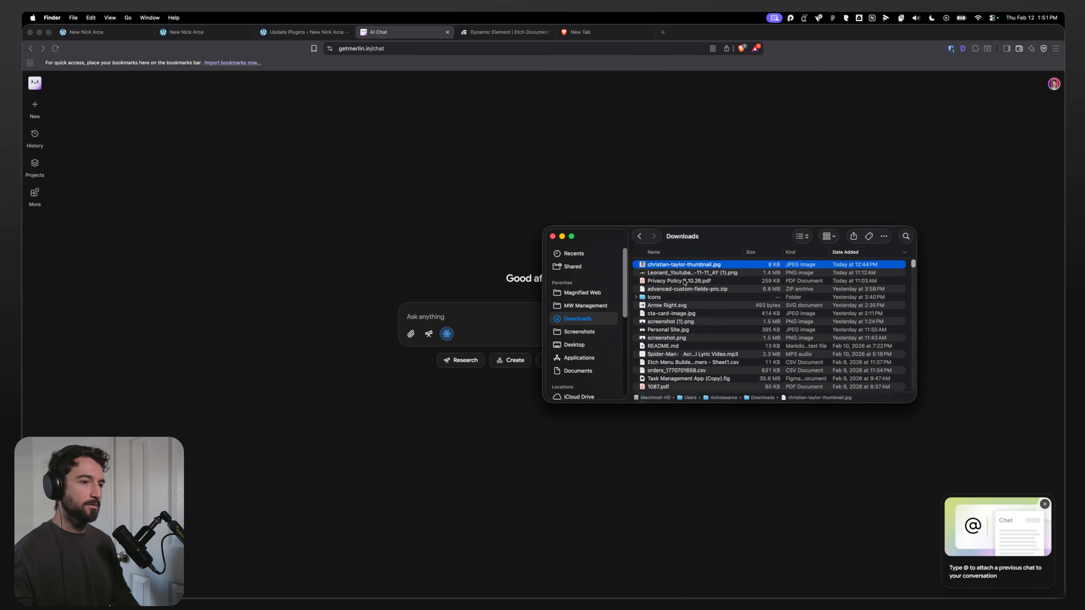
{"action": "left_click", "coordinate": [579, 332]}
{"action": "left_click", "coordinate": [691, 265]}
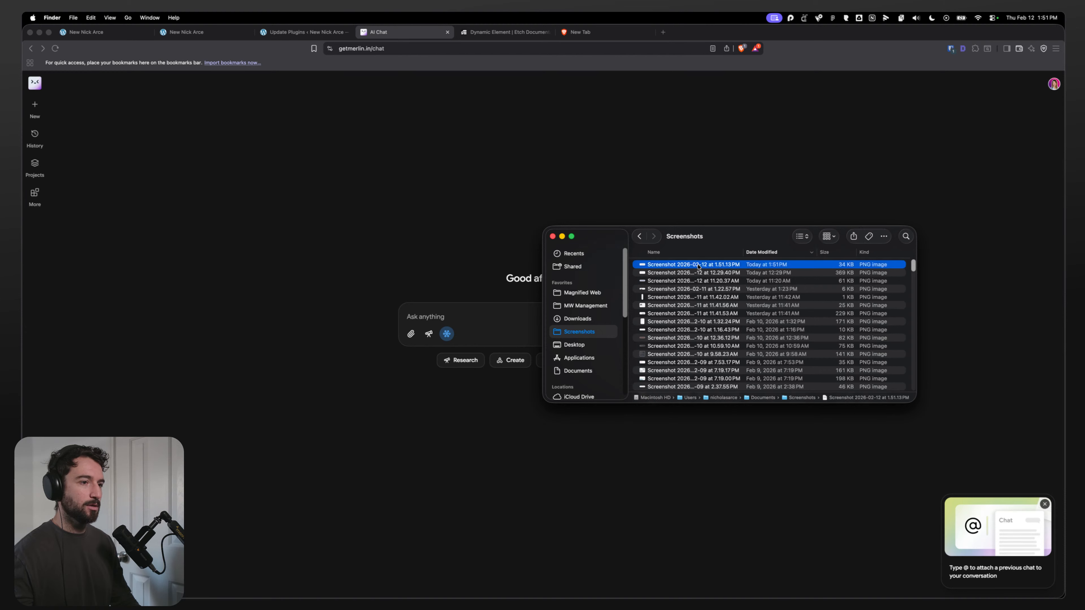
{"action": "key", "text": "space"}
{"action": "key", "text": "space"}
{"action": "left_click_drag", "start_coordinate": [691, 265], "coordinate": [466, 329]}
Step: Ask the AI what would be a good css name for this box of content
{"action": "type", "text": "what would be a good css name for this box"}
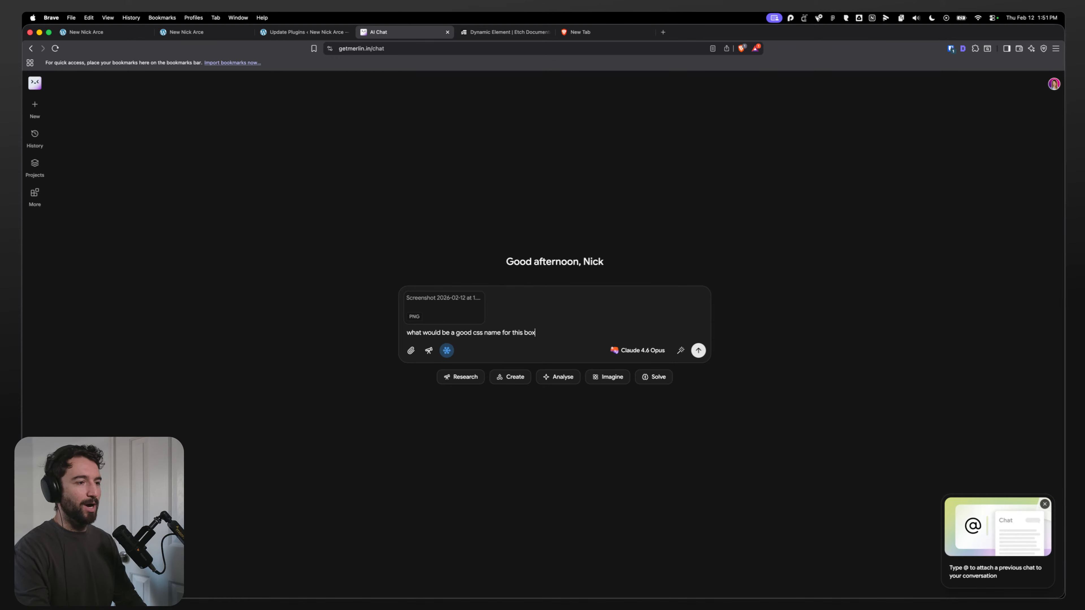
{"action": "type", "text": "ten"}
{"action": "key", "text": "Return"}
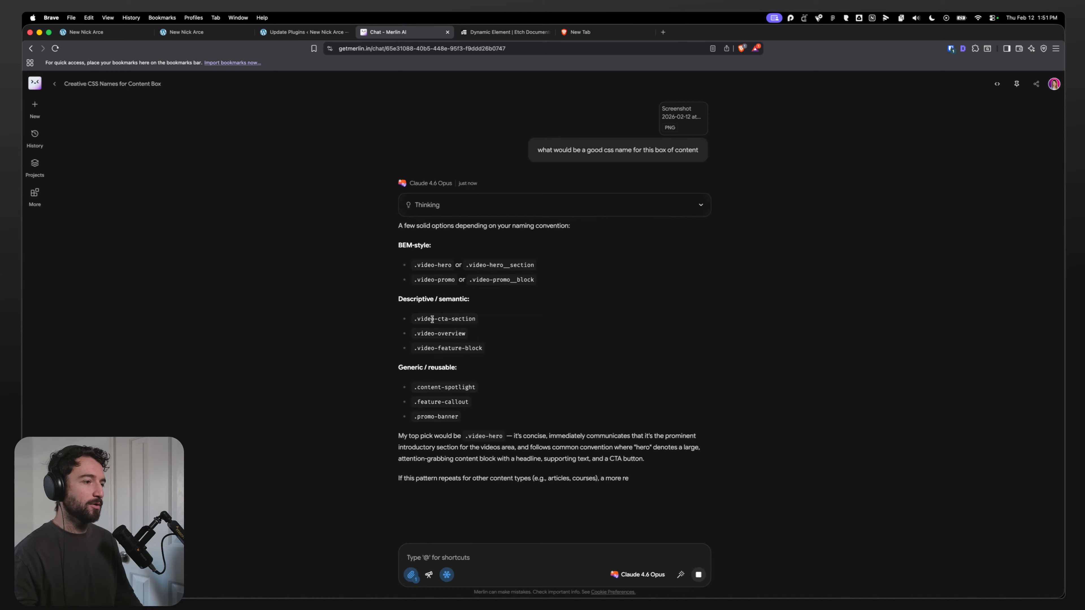
Step: Send a follow-up saying the block isn't video related and its eyebrow and headings can change
{"action": "left_click", "coordinate": [451, 558]}
{"action": "type", "text": "what if"}
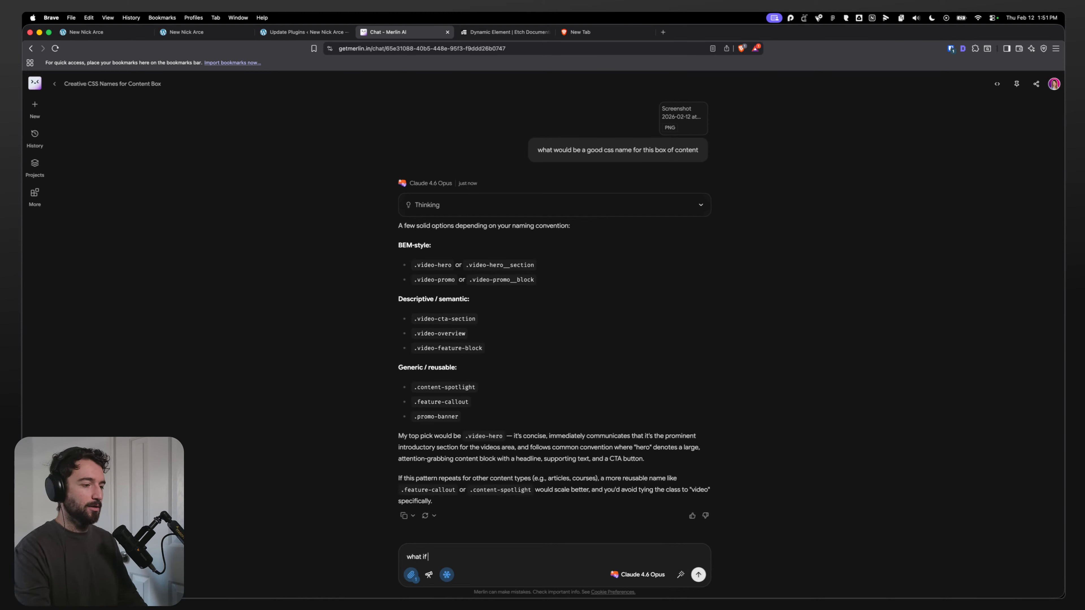
{"action": "key", "text": "BackSpace"}
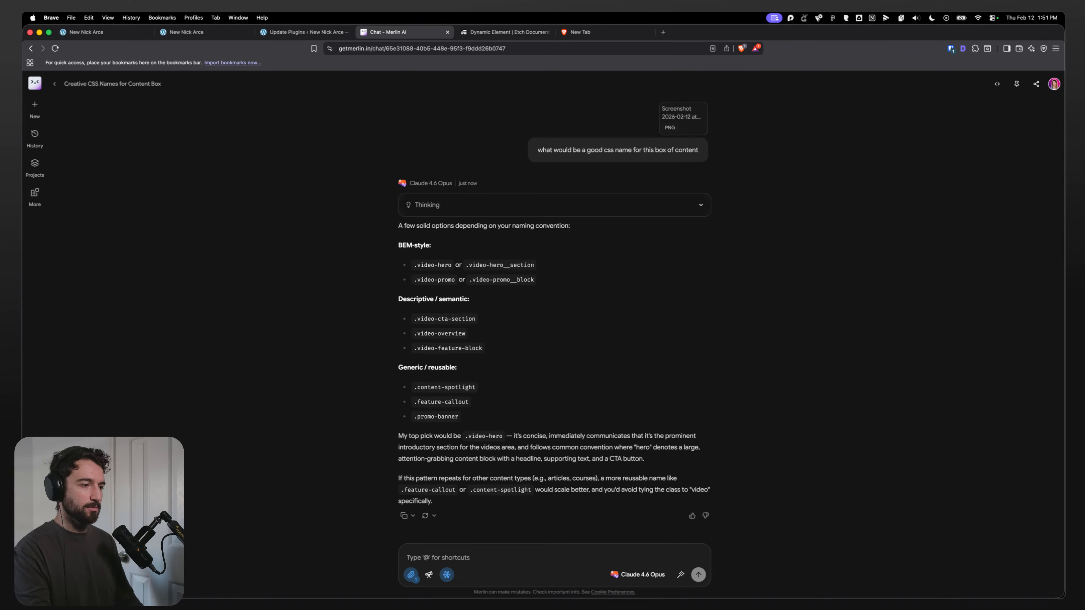
{"action": "type", "text": "It's not going to be video related. What if the eyebrow could change to a completely different value and so can the headings"}
{"action": "key", "text": "Return"}
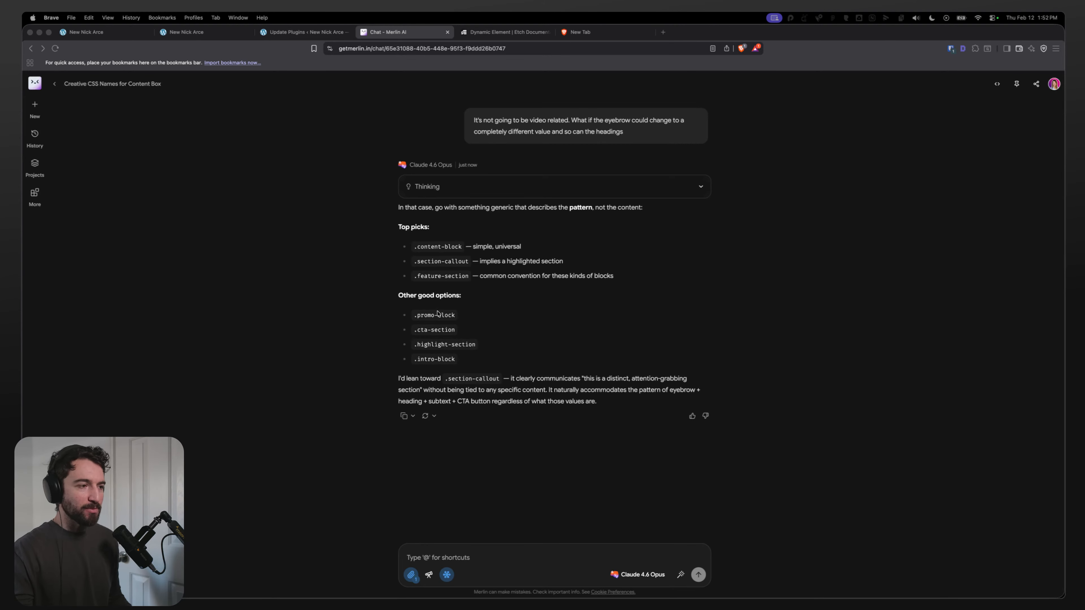
Step: Rename the wrapper div to Intro Block using the suggested .intro-block name
{"action": "left_click_drag", "start_coordinate": [456, 363], "coordinate": [481, 367]}
{"action": "left_click", "coordinate": [138, 32]}
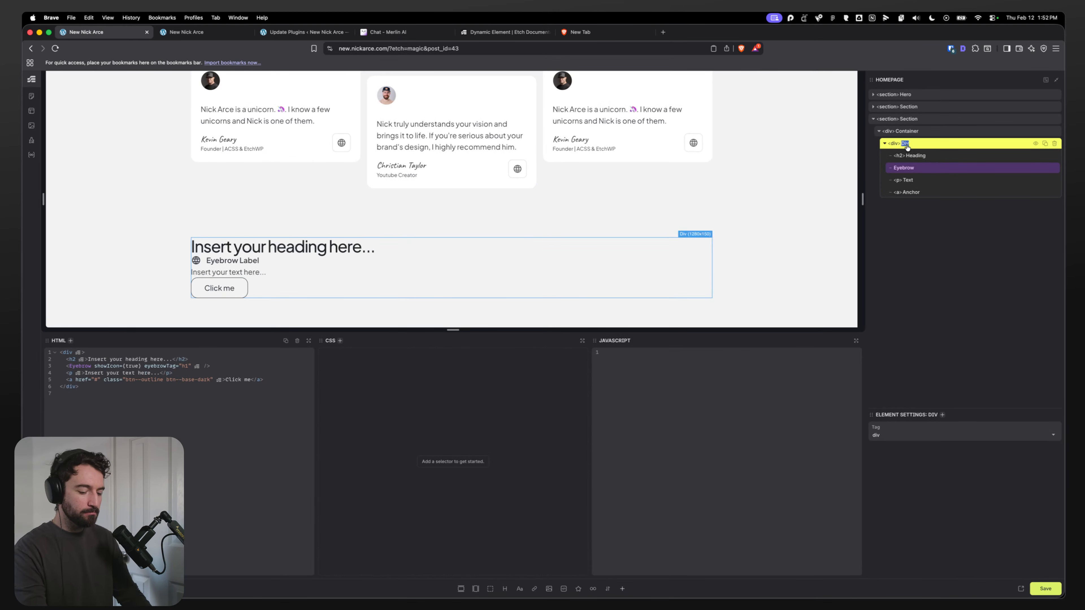
{"action": "type", "text": "int"}
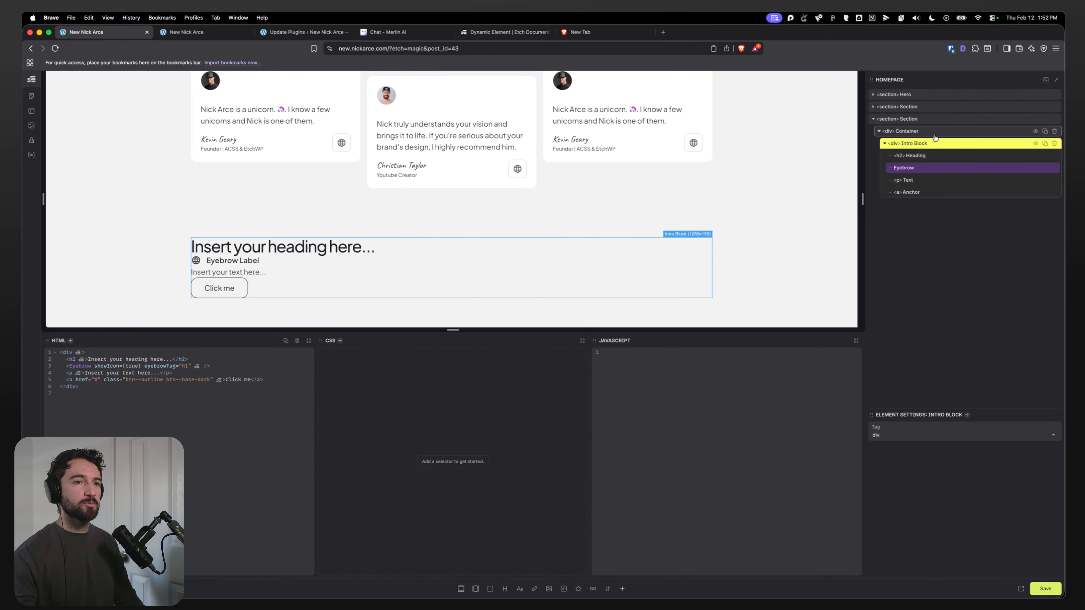
Step: Review the Intro Block's heading, eyebrow and wrapper settings in the layers
{"action": "left_click", "coordinate": [896, 157]}
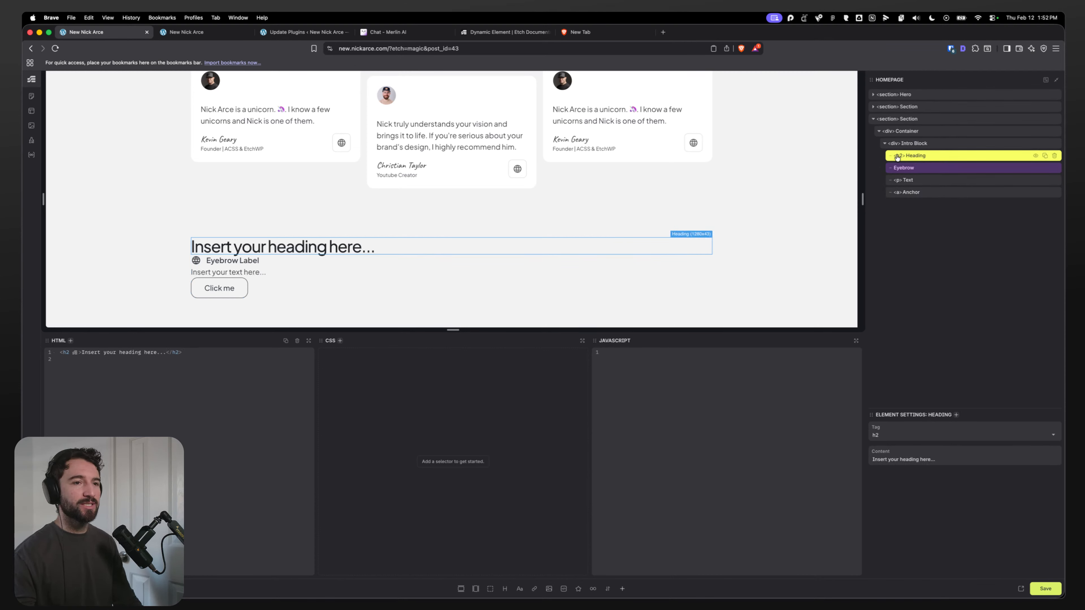
{"action": "left_click", "coordinate": [913, 148]}
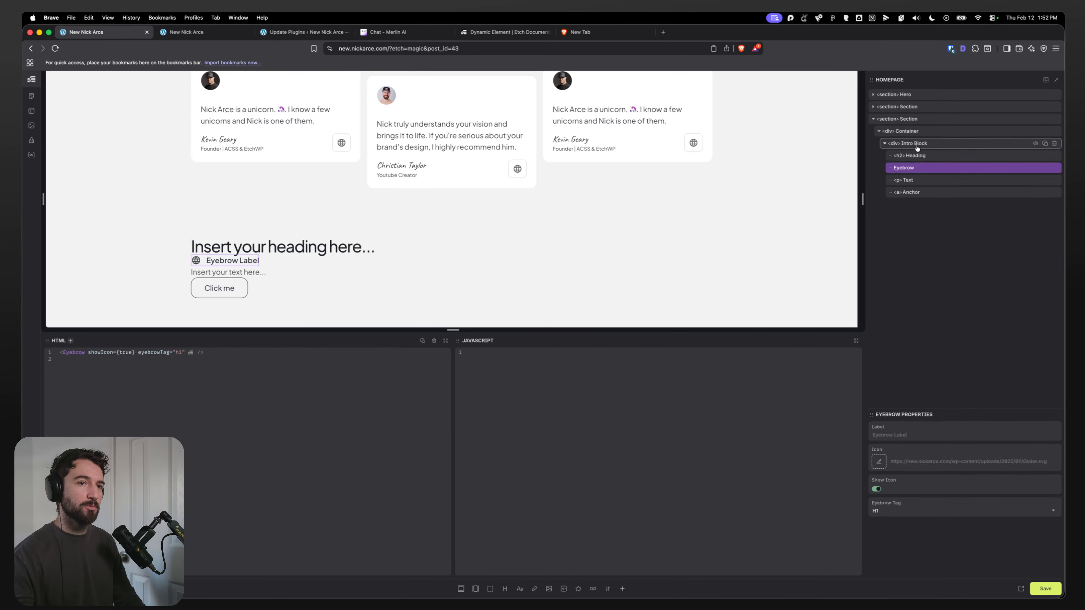
{"action": "left_click", "coordinate": [911, 169]}
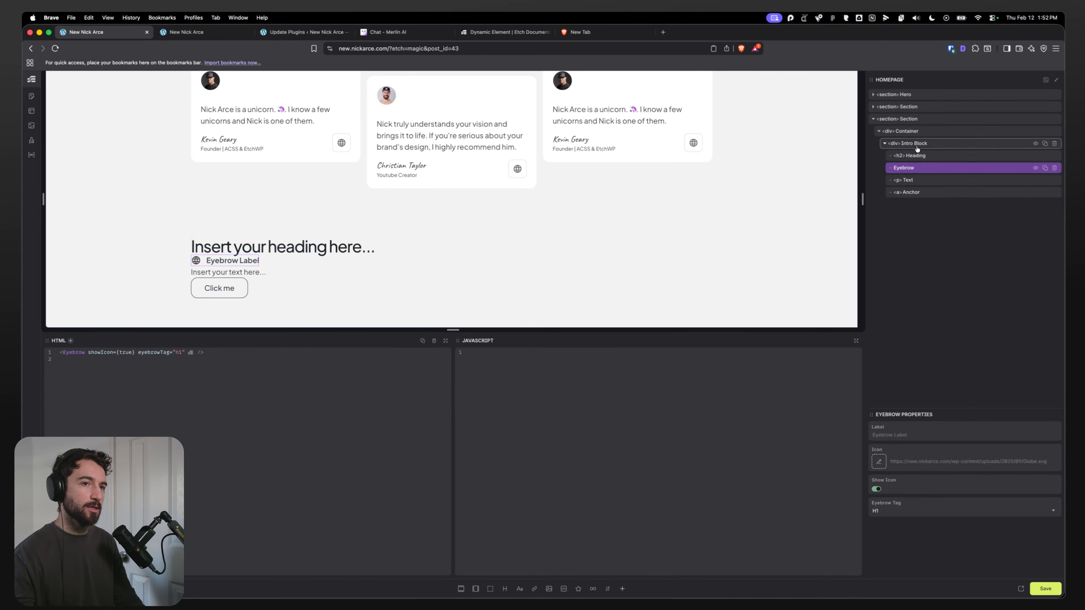
{"action": "left_click", "coordinate": [914, 156]}
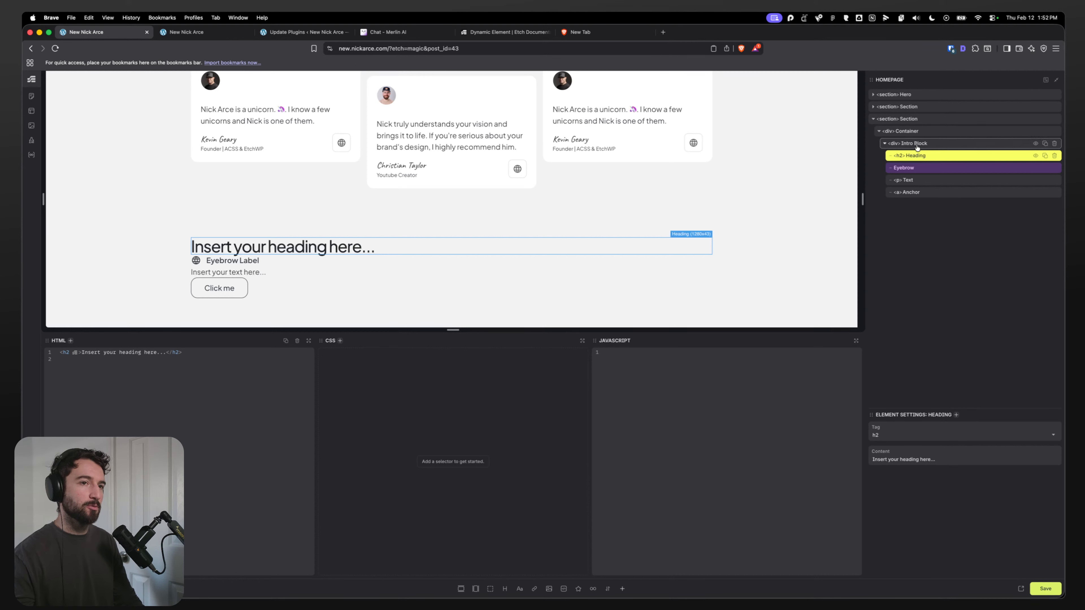
{"action": "left_click", "coordinate": [917, 147]}
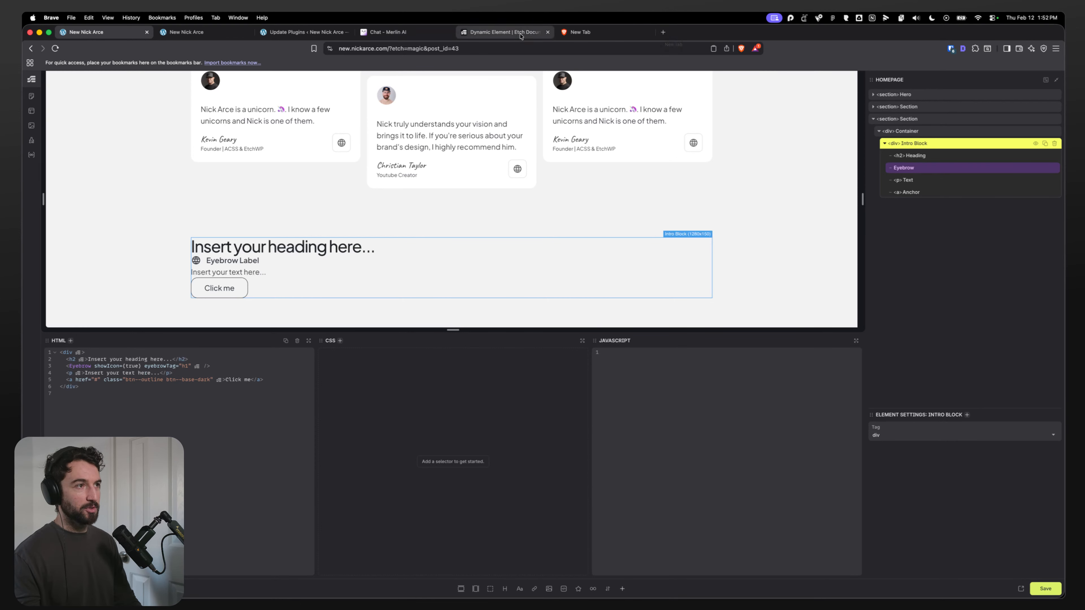
Step: Open Etch Patterns in a new tab and browse the Content pattern category
{"action": "left_click", "coordinate": [663, 33]}
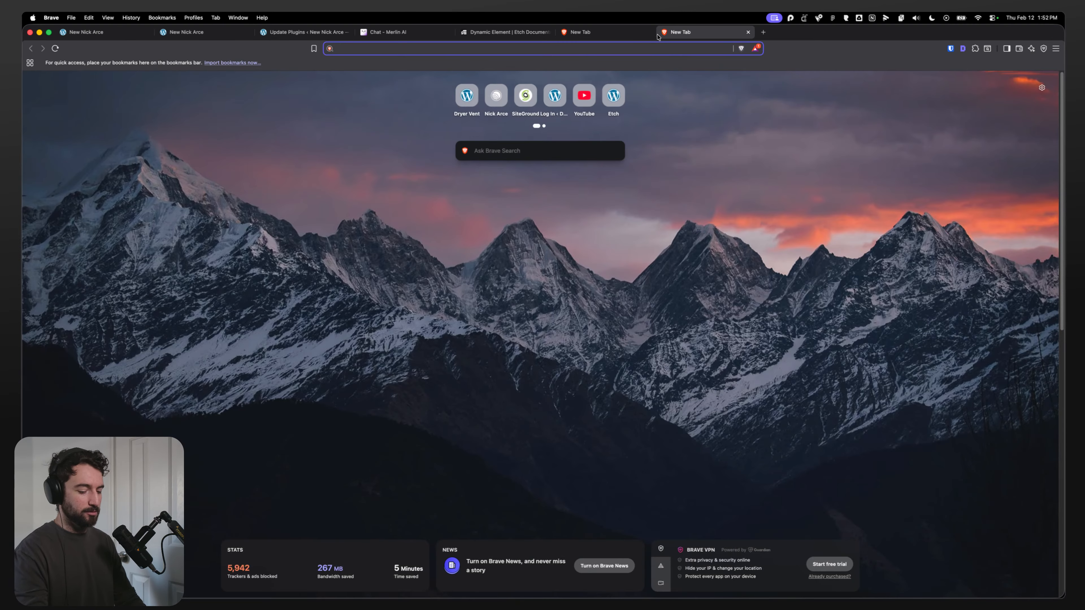
{"action": "type", "text": "pattern"}
{"action": "key", "text": "Return"}
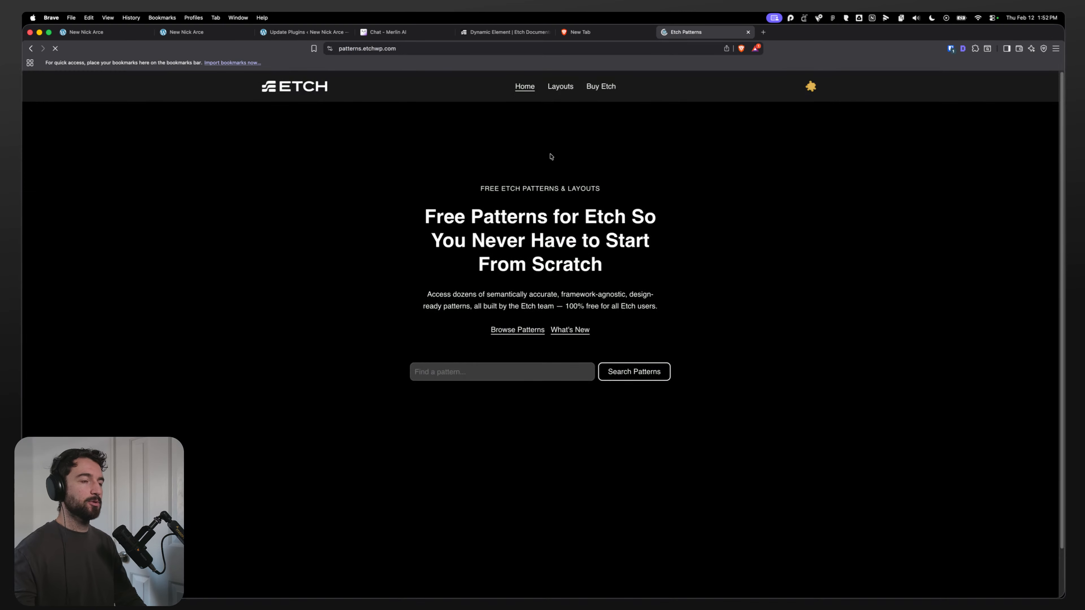
{"action": "left_click", "coordinate": [553, 87]}
{"action": "scroll", "coordinate": [239, 318], "scroll_direction": "down", "scroll_amount": 1}
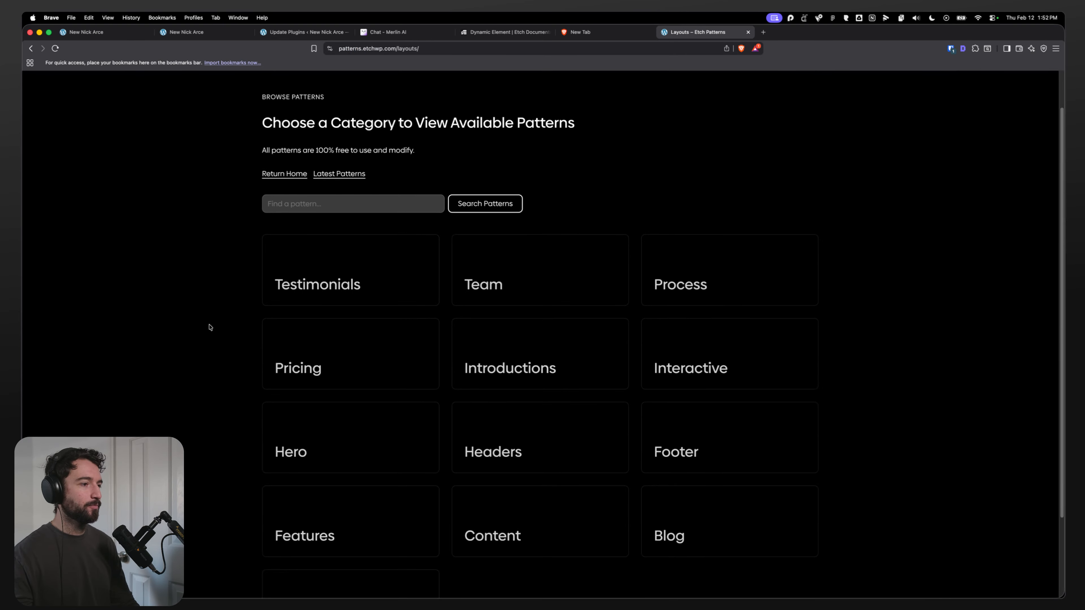
{"action": "scroll", "coordinate": [217, 368], "scroll_direction": "down", "scroll_amount": 2}
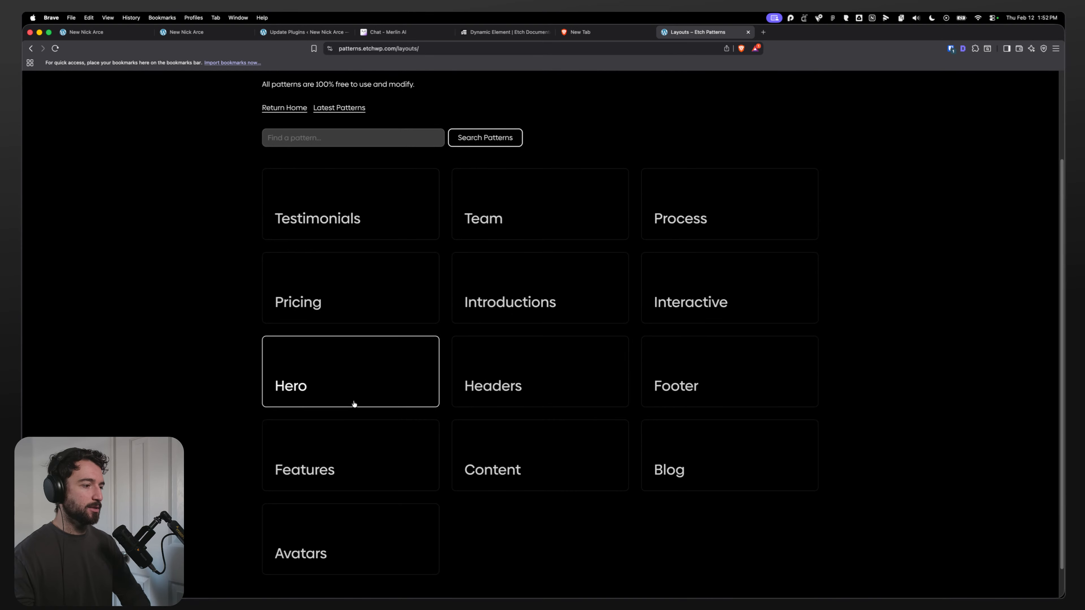
{"action": "left_click", "coordinate": [554, 468]}
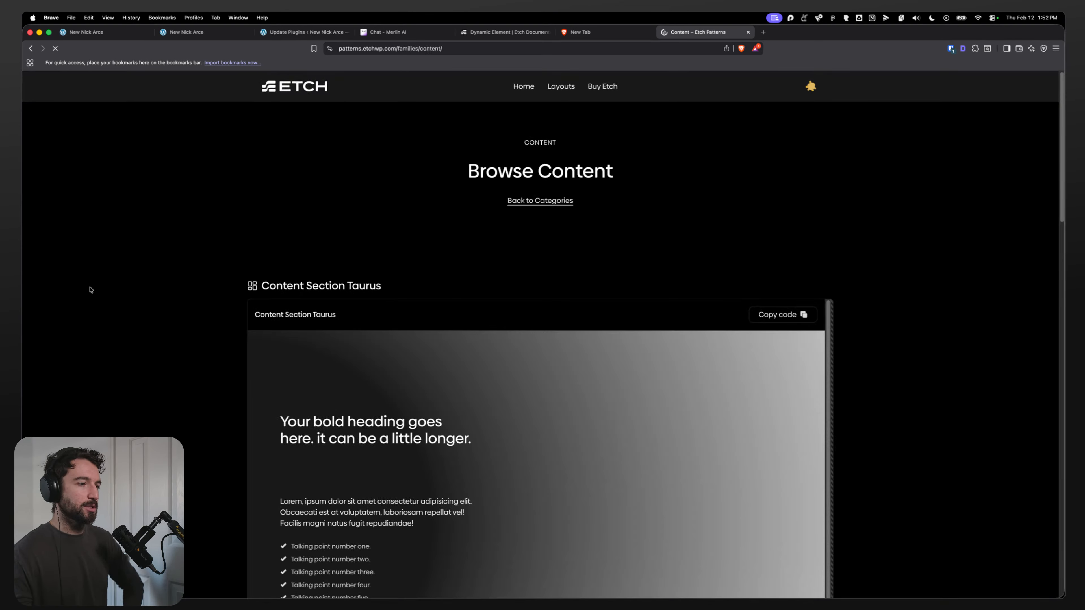
Step: Inspect the Content Section Tango pattern's section heading with the browser's developer tools
{"action": "scroll", "coordinate": [154, 304], "scroll_direction": "down", "scroll_amount": 10}
{"action": "scroll", "coordinate": [164, 310], "scroll_direction": "down", "scroll_amount": 10}
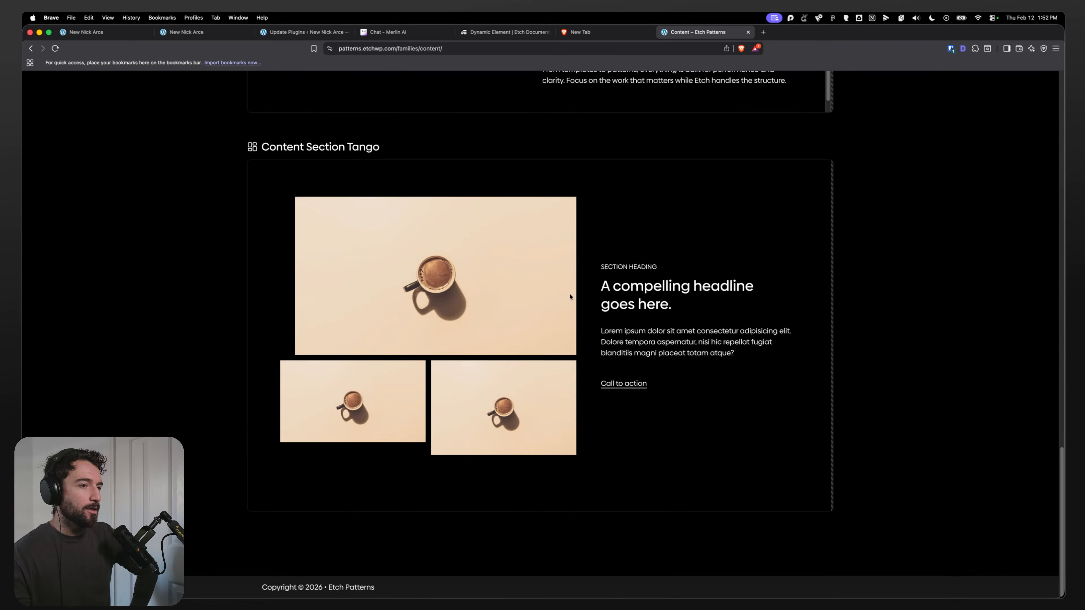
{"action": "key", "text": "super+alt+i"}
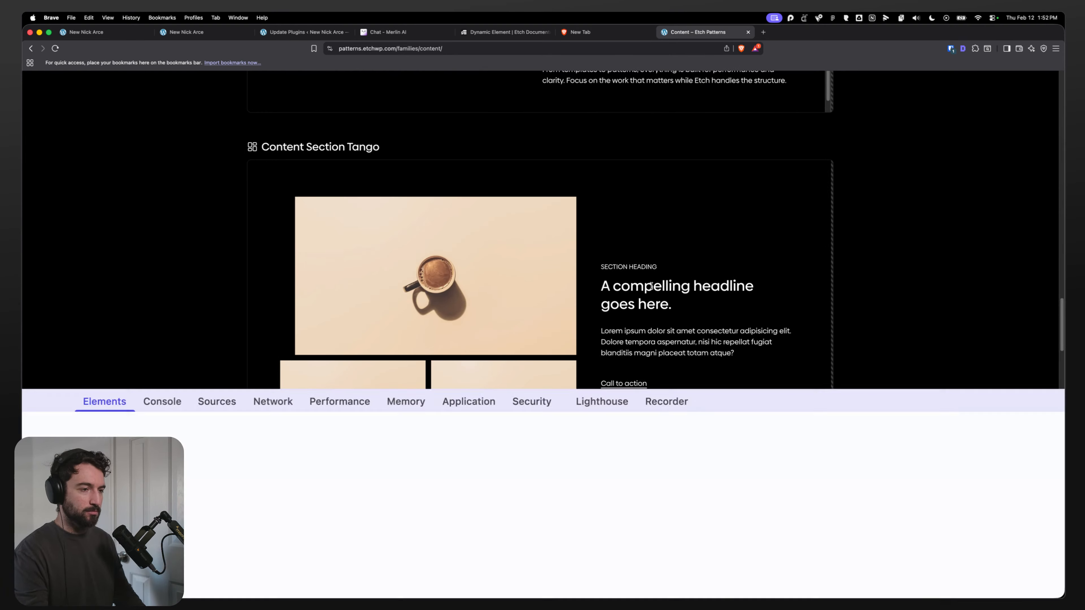
{"action": "left_click", "coordinate": [36, 401]}
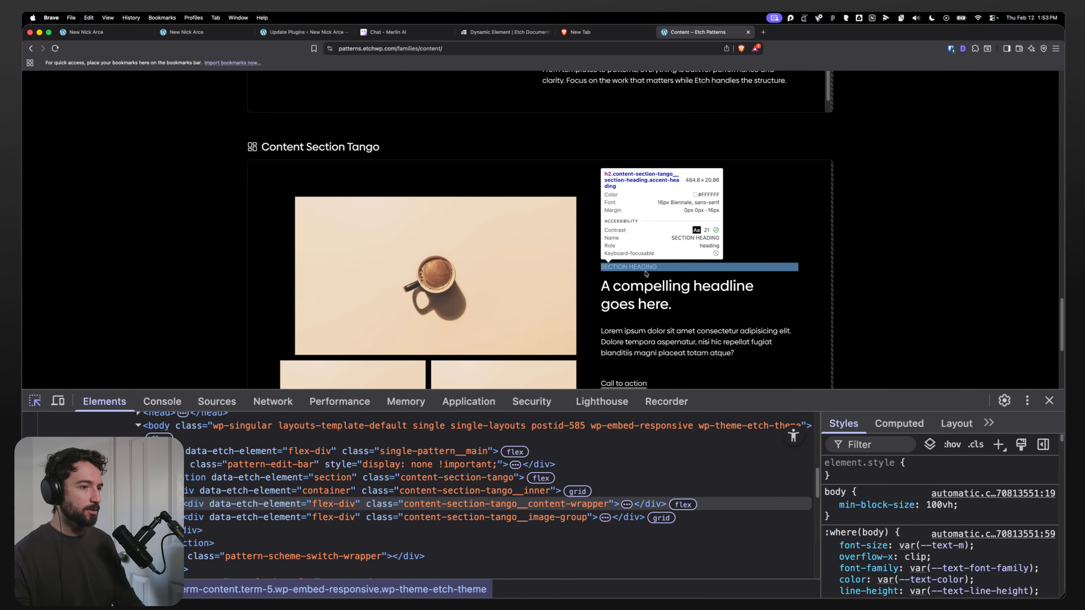
{"action": "left_click", "coordinate": [620, 274]}
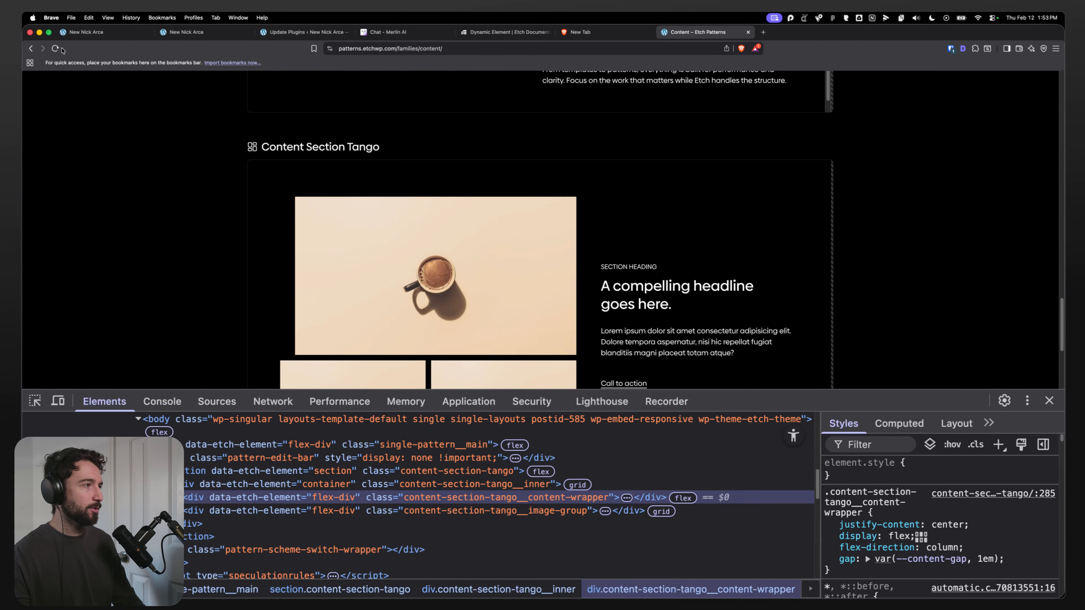
Step: Go back to the pattern categories, preview the Hero category, and open the Introductions category
{"action": "left_click", "coordinate": [32, 48]}
{"action": "scroll", "coordinate": [499, 336], "scroll_direction": "down", "scroll_amount": 4}
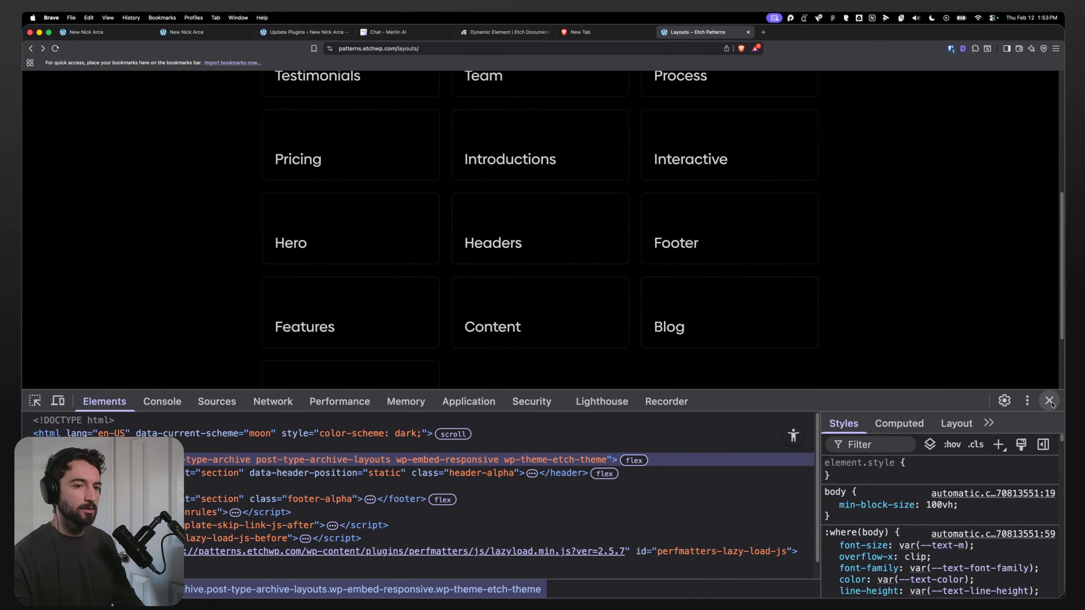
{"action": "key", "text": "super+alt+i"}
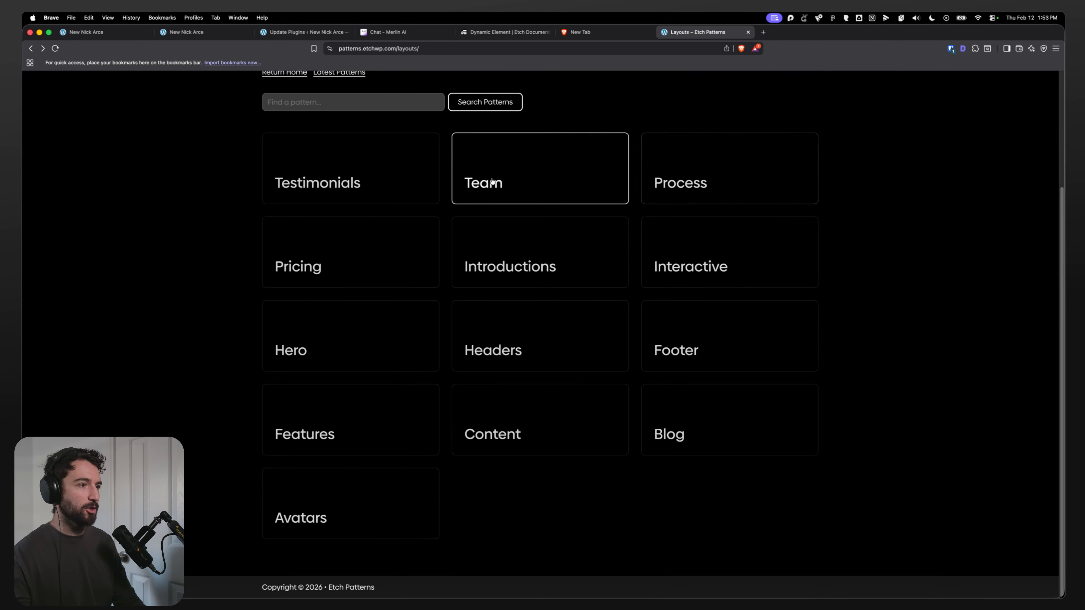
{"action": "left_click", "coordinate": [370, 349]}
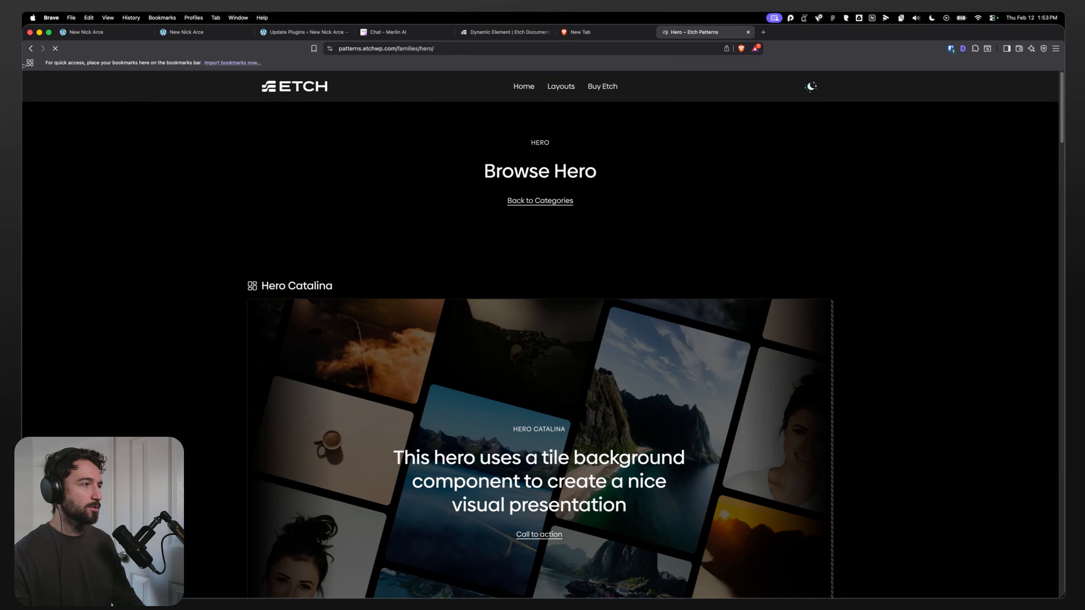
{"action": "key", "text": "super+bracketleft"}
{"action": "left_click", "coordinate": [537, 255]}
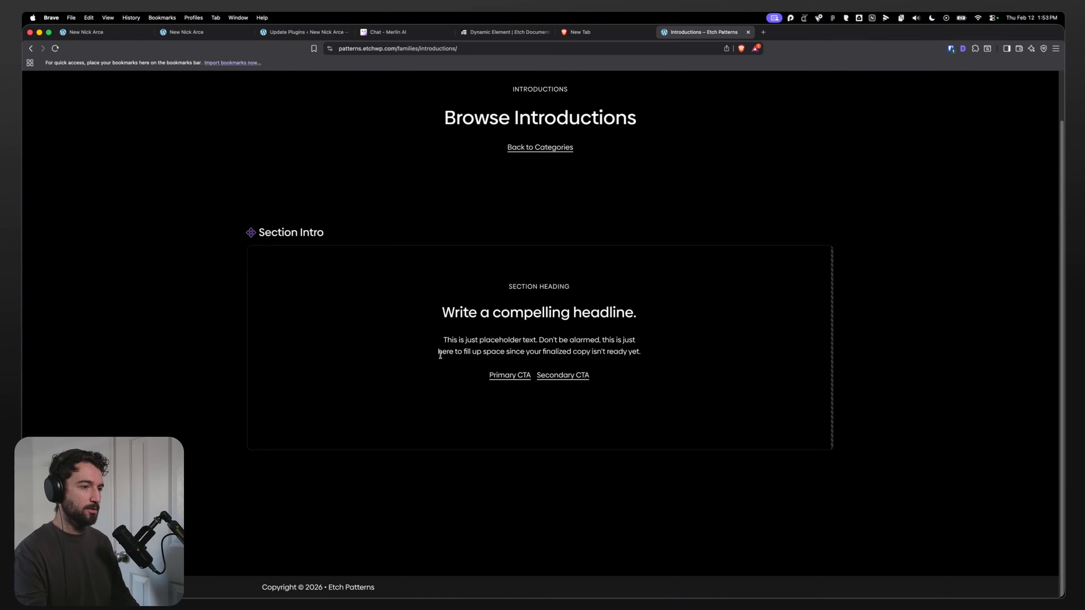
Step: Inspect the Section Intro pattern's content wrapper and section-intro container in developer tools
{"action": "key", "text": "super+shift+c"}
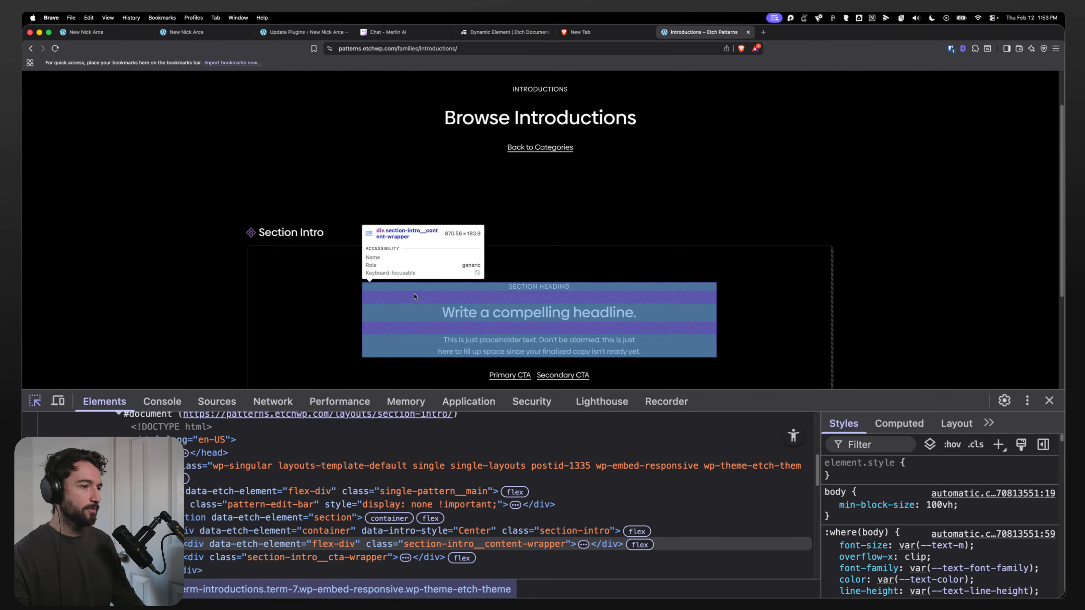
{"action": "left_click", "coordinate": [413, 302]}
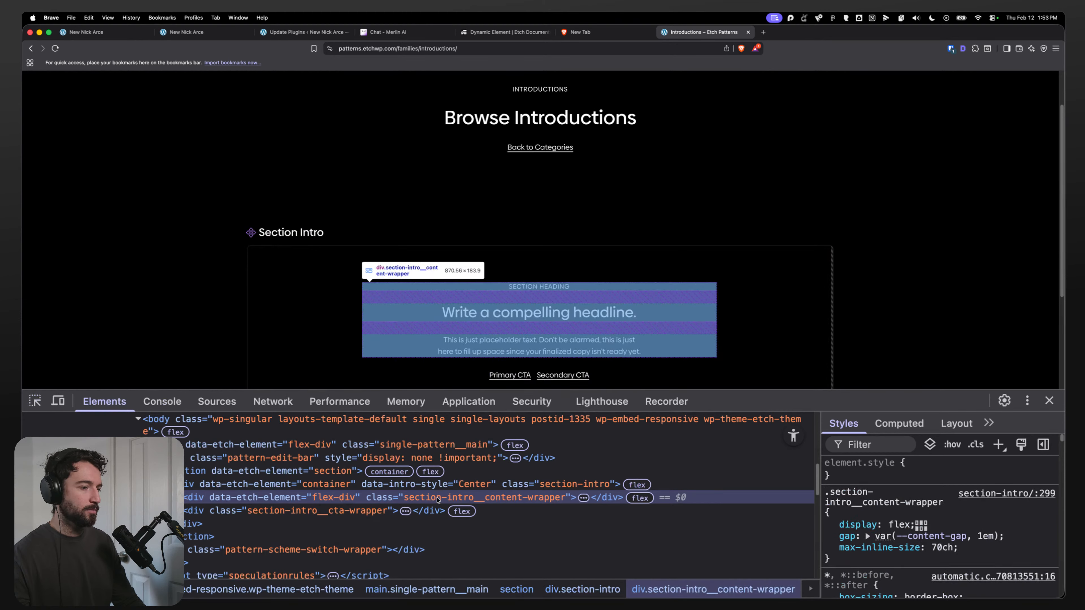
{"action": "left_click", "coordinate": [299, 485]}
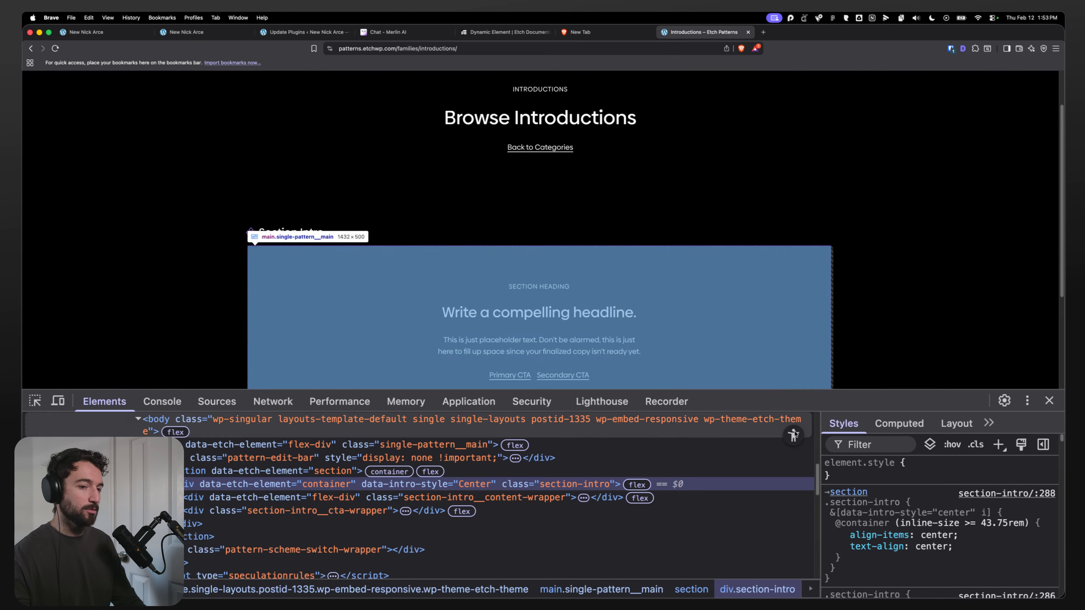
{"action": "left_click", "coordinate": [1049, 400]}
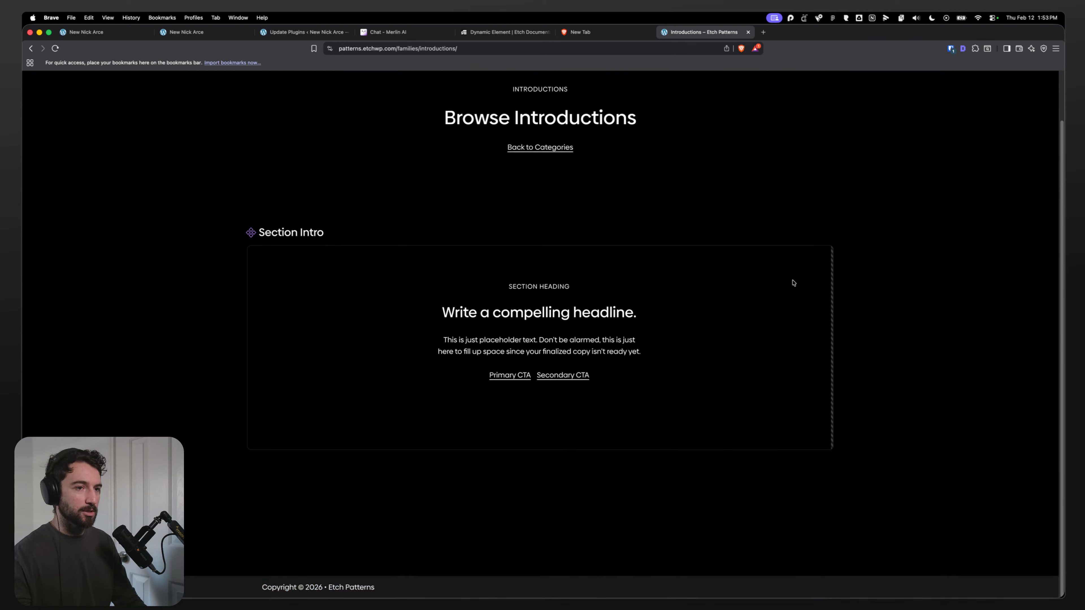
Step: Scroll over the Section Intro pattern and return to the pattern categories
{"action": "scroll", "coordinate": [794, 284], "scroll_direction": "up", "scroll_amount": 1}
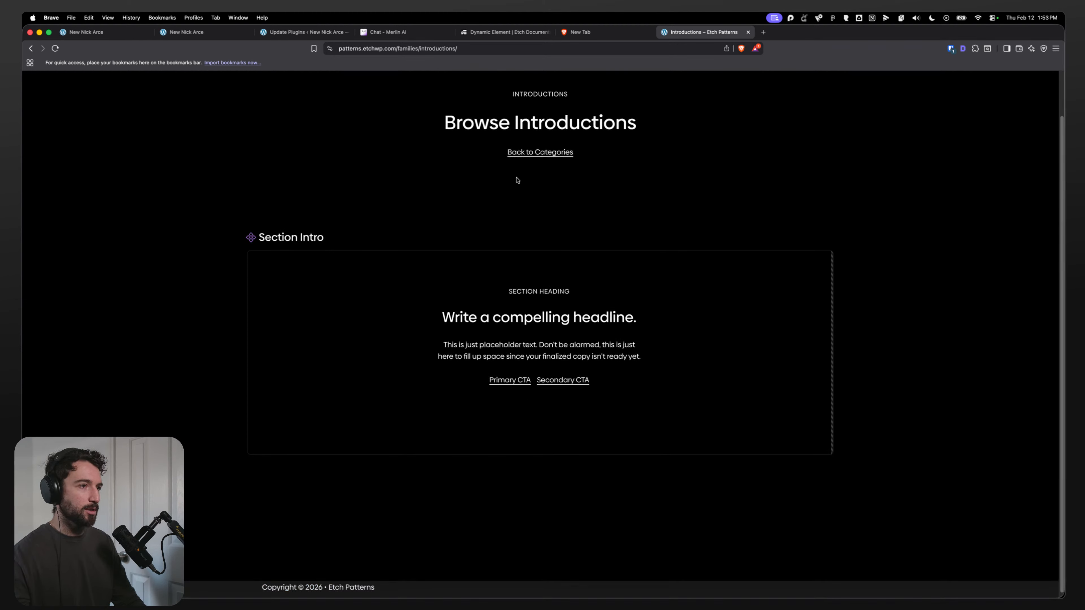
{"action": "scroll", "coordinate": [349, 362], "scroll_direction": "up", "scroll_amount": 3}
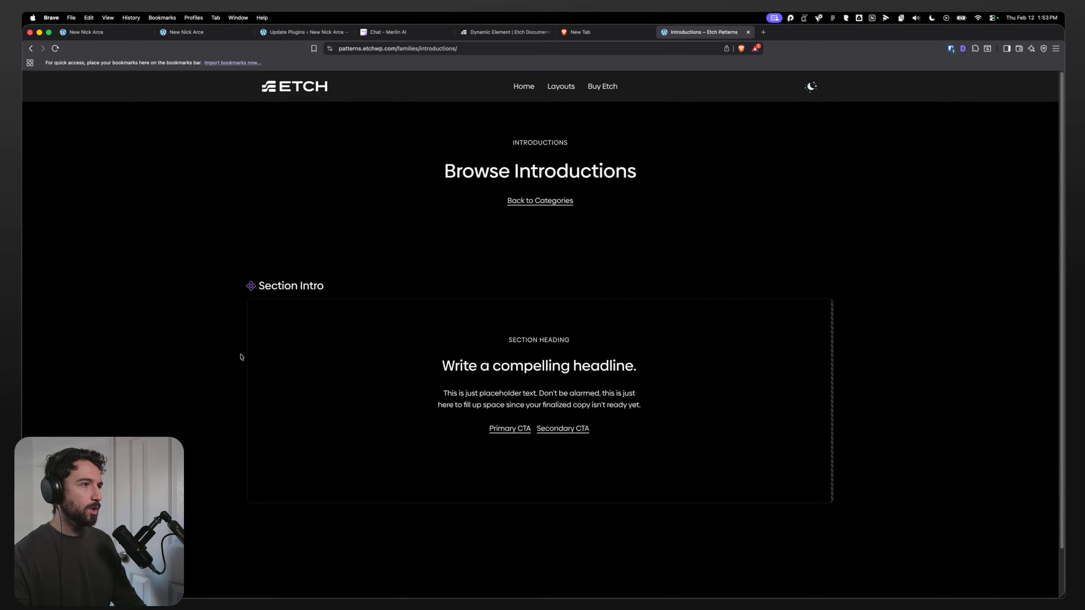
{"action": "scroll", "coordinate": [242, 357], "scroll_direction": "down", "scroll_amount": 3}
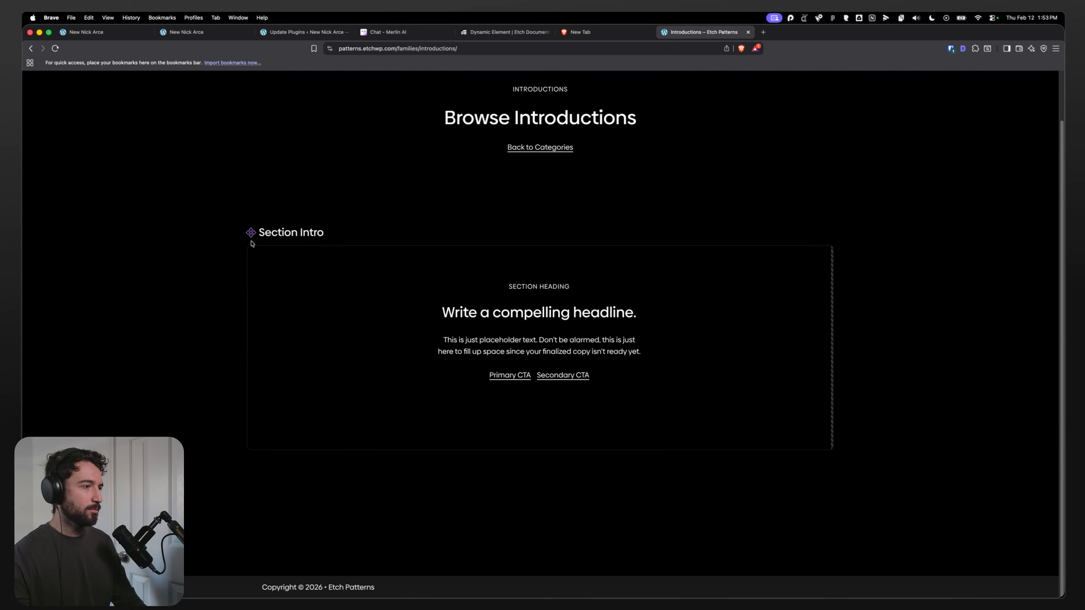
{"action": "left_click_drag", "start_coordinate": [251, 244], "coordinate": [366, 232]}
{"action": "left_click", "coordinate": [544, 267]}
{"action": "double_click", "coordinate": [537, 147]}
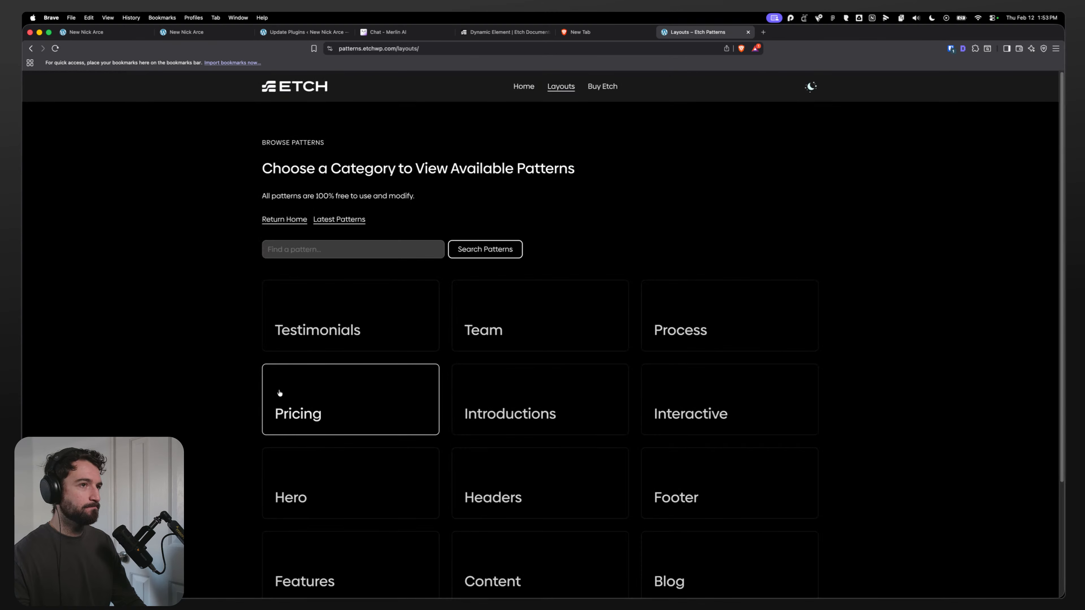
Step: Browse the Testimonials pattern category and go back to the categories
{"action": "left_click", "coordinate": [334, 348]}
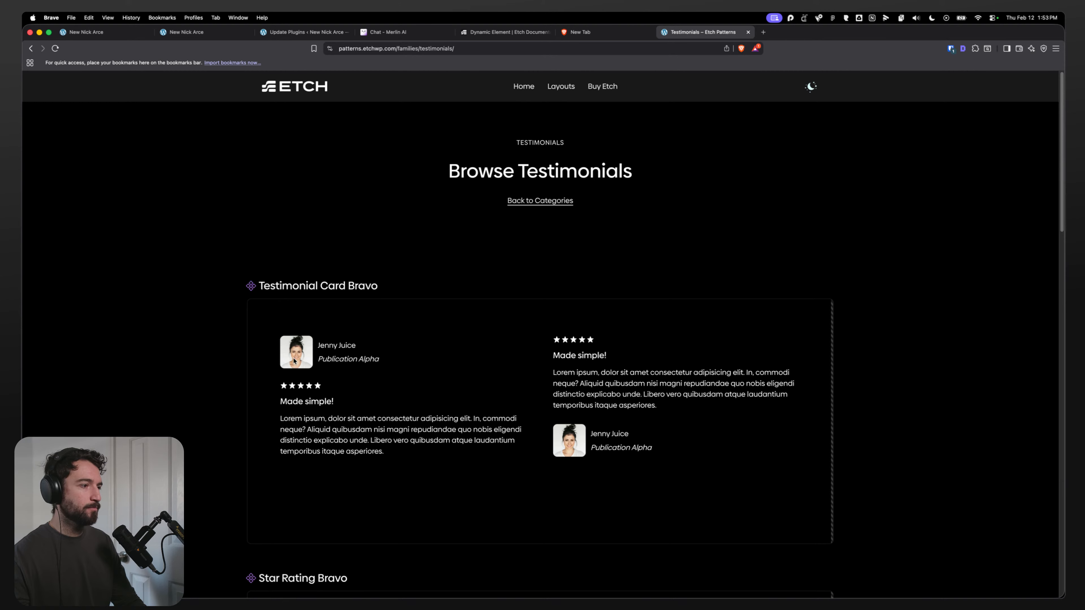
{"action": "scroll", "coordinate": [579, 344], "scroll_direction": "down", "scroll_amount": 4}
{"action": "scroll", "coordinate": [694, 437], "scroll_direction": "down", "scroll_amount": 6}
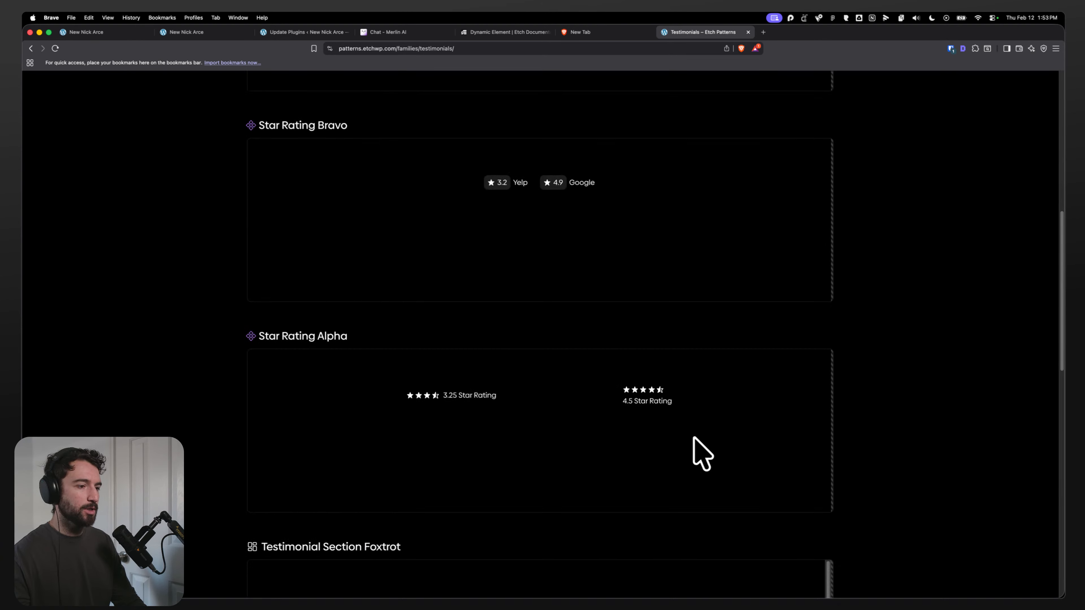
{"action": "scroll", "coordinate": [619, 395], "scroll_direction": "down", "scroll_amount": 4}
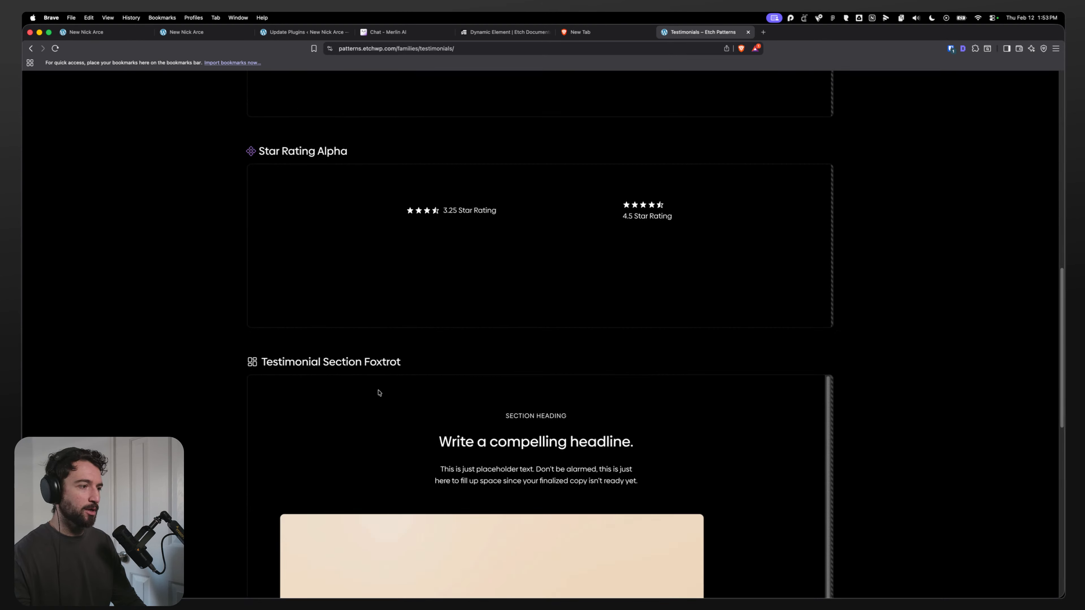
{"action": "left_click", "coordinate": [30, 48]}
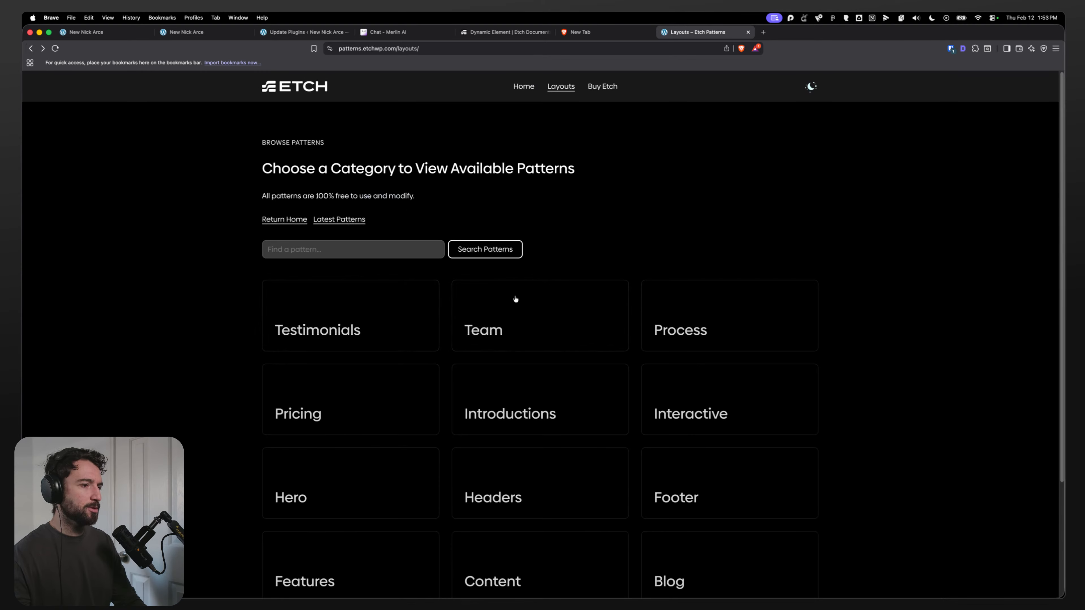
Step: Reopen Introductions and inspect the Section Intro pattern's hidden pattern edit bar in developer tools
{"action": "left_click", "coordinate": [517, 411]}
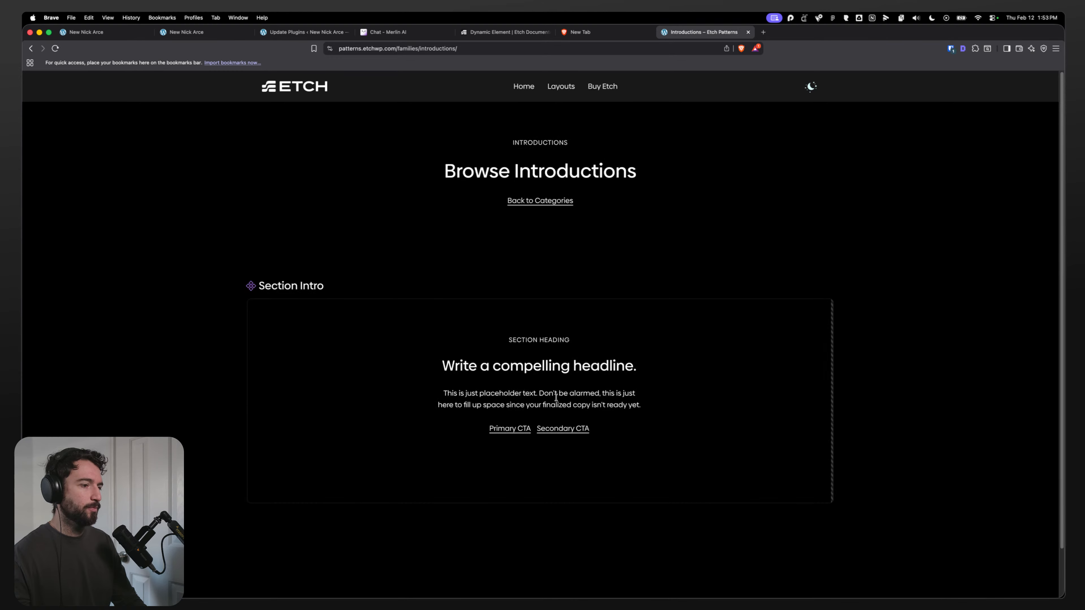
{"action": "key", "text": "super+alt+i"}
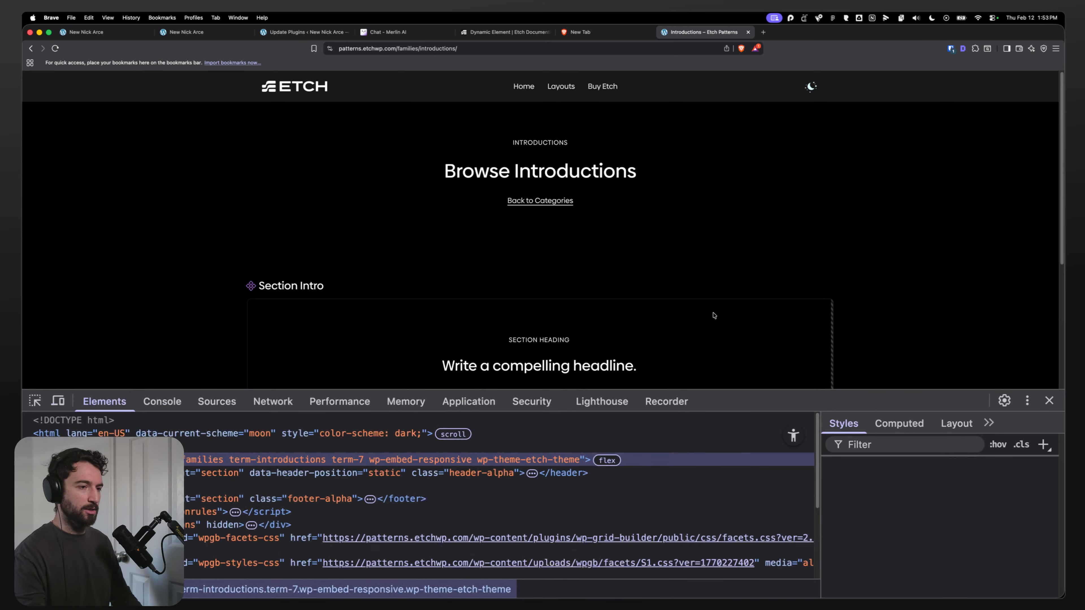
{"action": "left_click", "coordinate": [35, 401]}
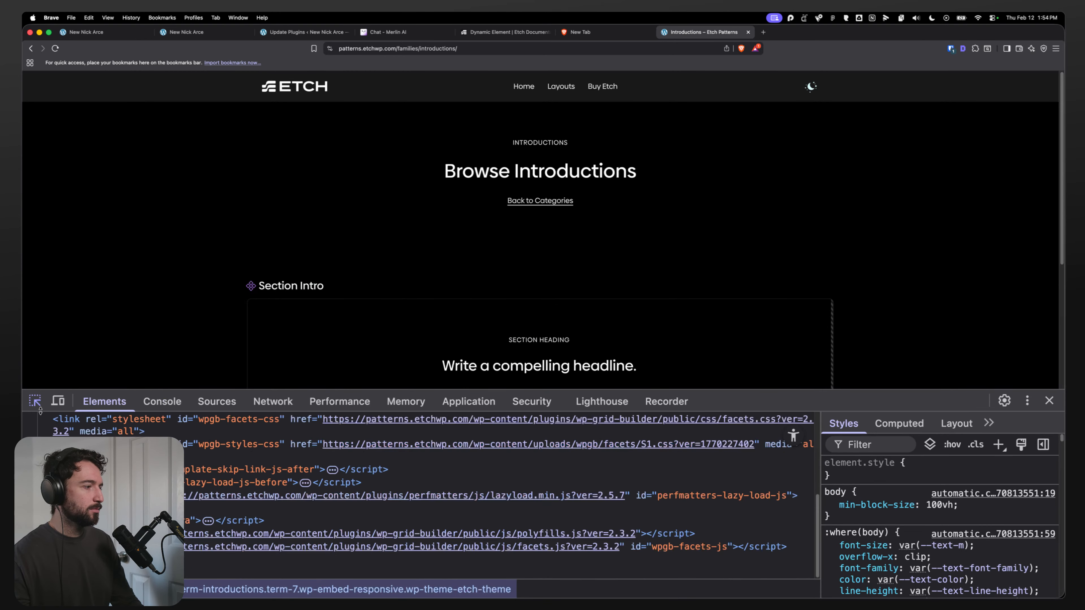
{"action": "left_click", "coordinate": [308, 307]}
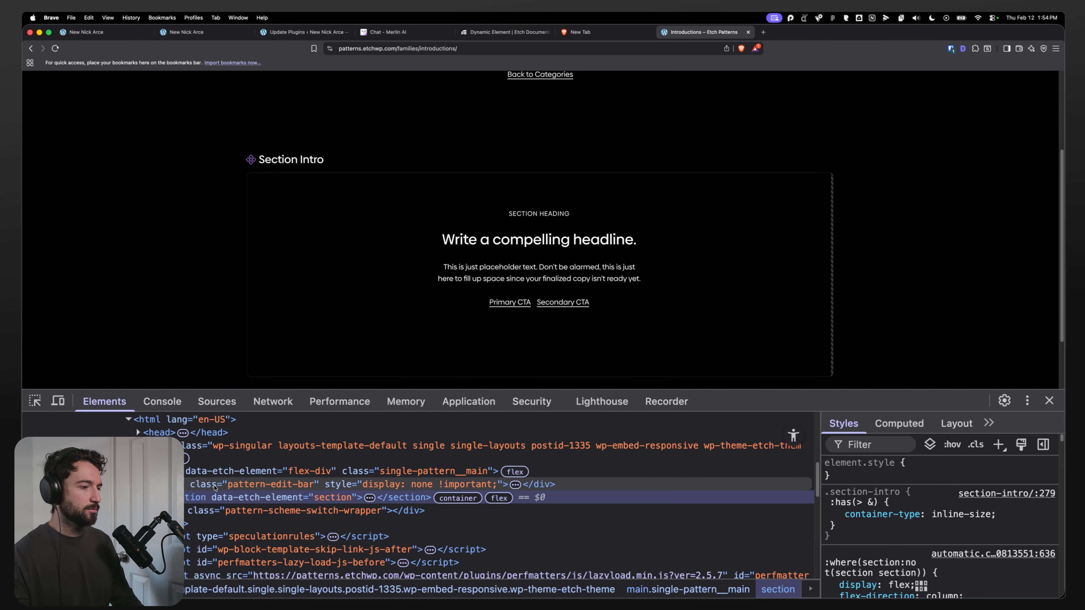
{"action": "double_click", "coordinate": [157, 484]}
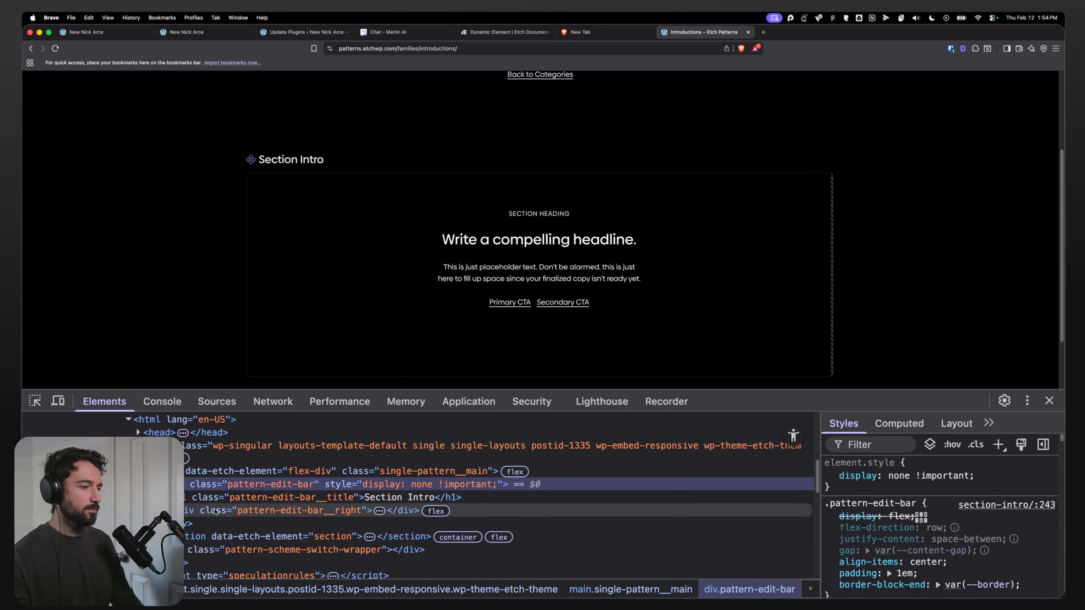
{"action": "double_click", "coordinate": [190, 512]}
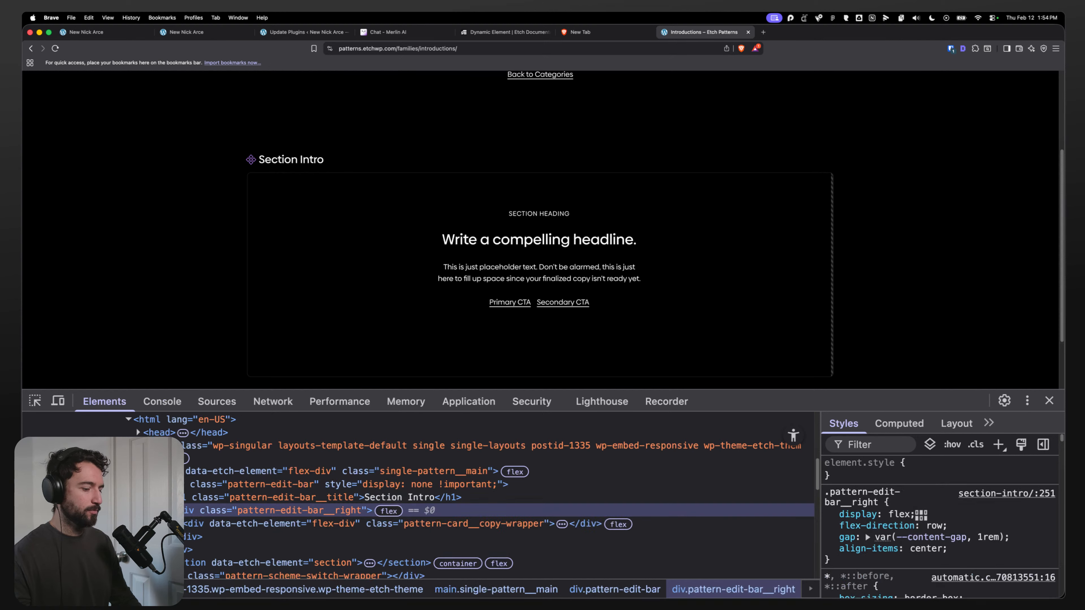
Step: Search the page's elements for "copy" and step through the matches to the pattern copy wrapper
{"action": "key", "text": "super+f"}
{"action": "type", "text": "copy"}
{"action": "key", "text": "Return"}
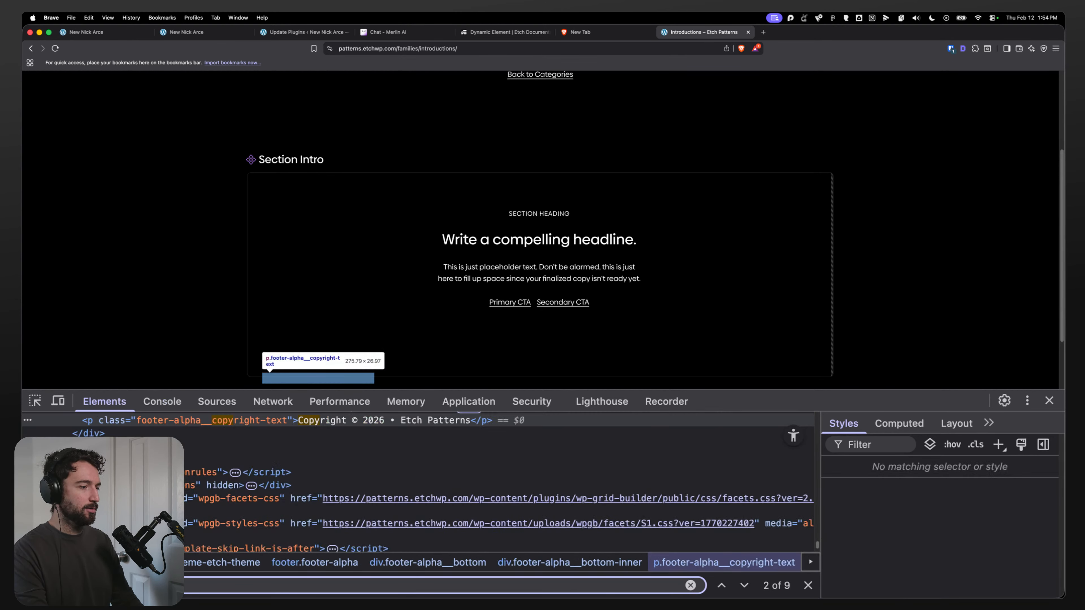
{"action": "scroll", "coordinate": [387, 249], "scroll_direction": "down", "scroll_amount": 1}
{"action": "scroll", "coordinate": [188, 500], "scroll_direction": "down", "scroll_amount": 3}
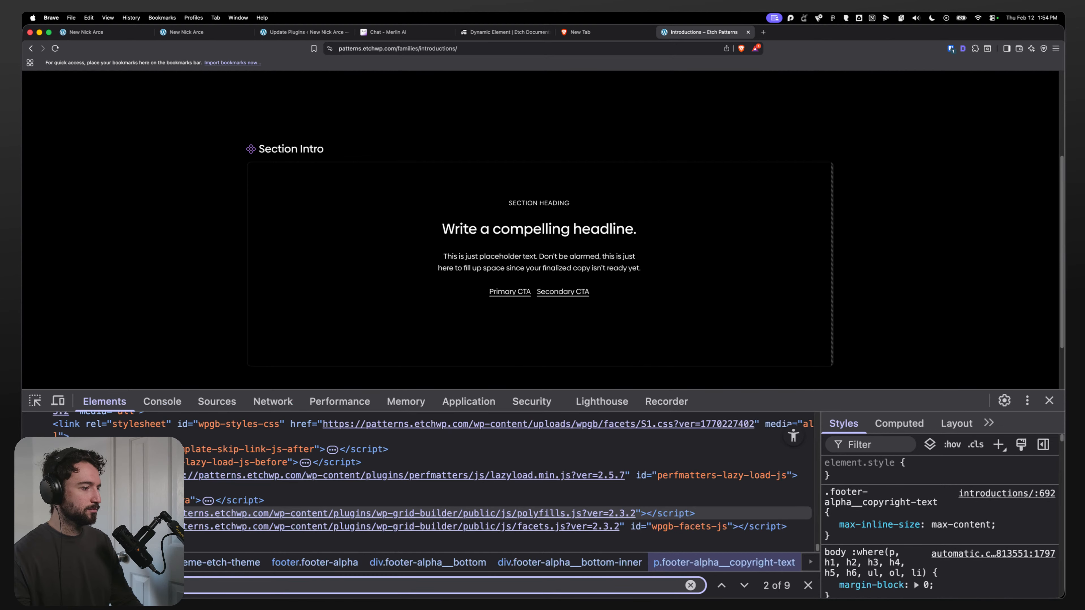
{"action": "scroll", "coordinate": [188, 508], "scroll_direction": "up", "scroll_amount": 4}
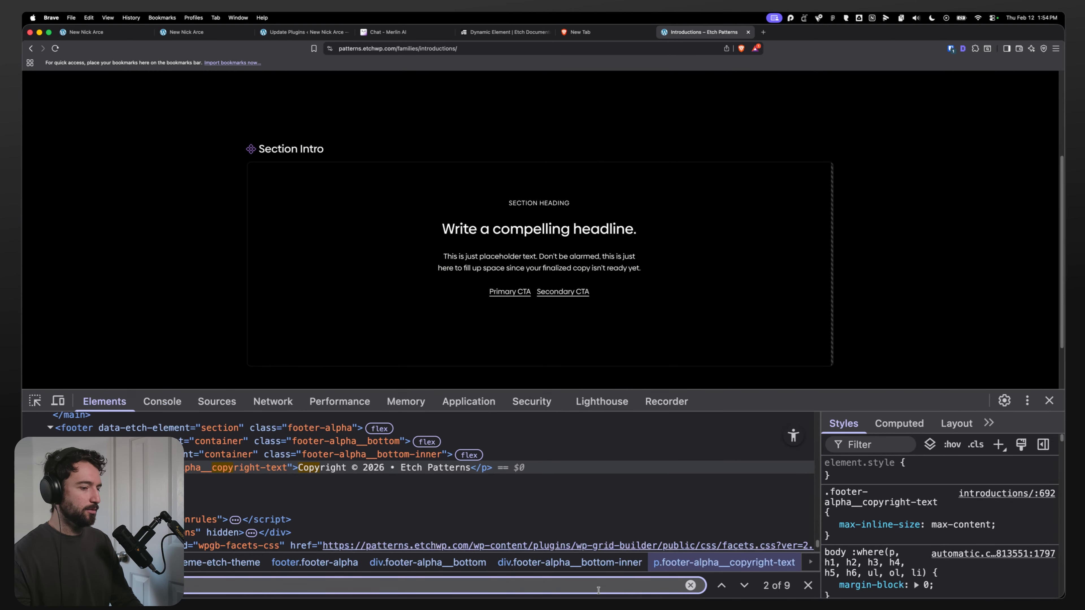
{"action": "left_click", "coordinate": [744, 586]}
{"action": "left_click", "coordinate": [744, 586]}
{"action": "left_click", "coordinate": [743, 586]}
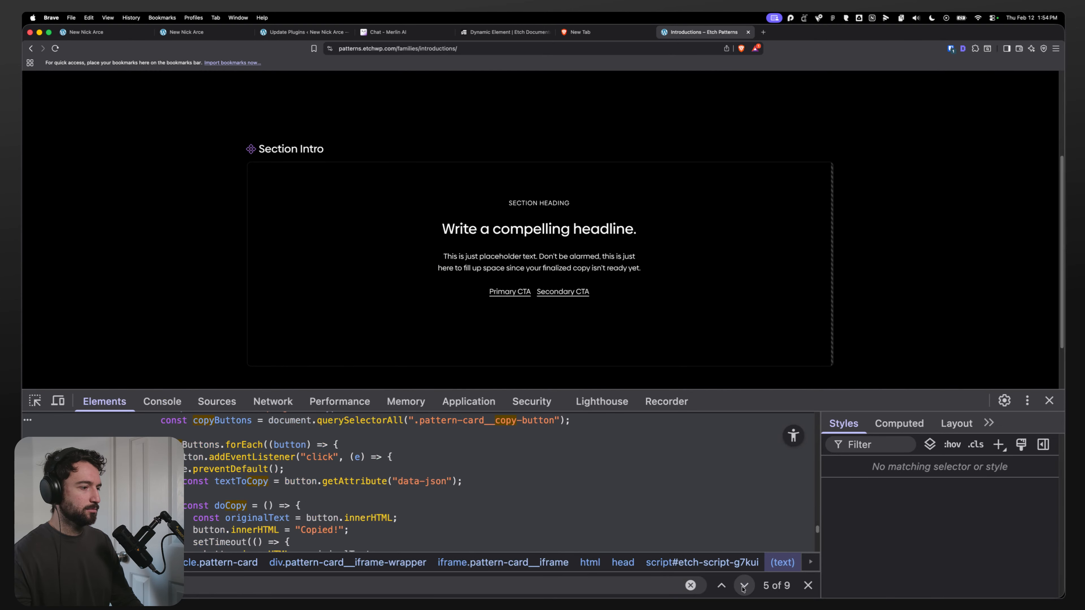
{"action": "left_click", "coordinate": [743, 586]}
{"action": "left_click", "coordinate": [744, 586]}
{"action": "left_click", "coordinate": [721, 586]}
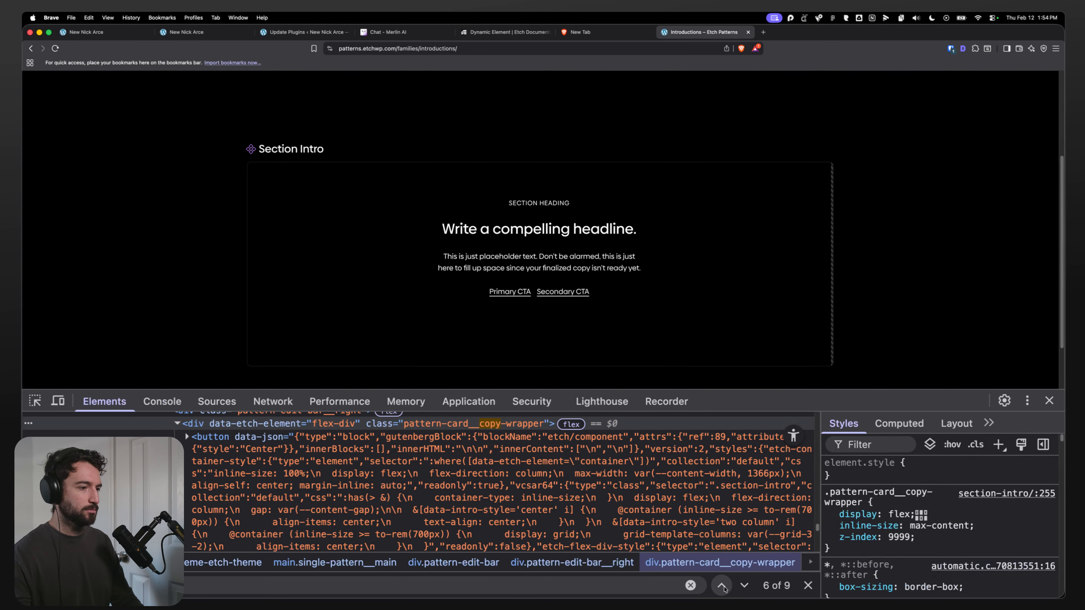
Step: Examine the copy button's data-json and the surrounding pattern edit bar elements in the DOM tree
{"action": "left_click", "coordinate": [263, 493]}
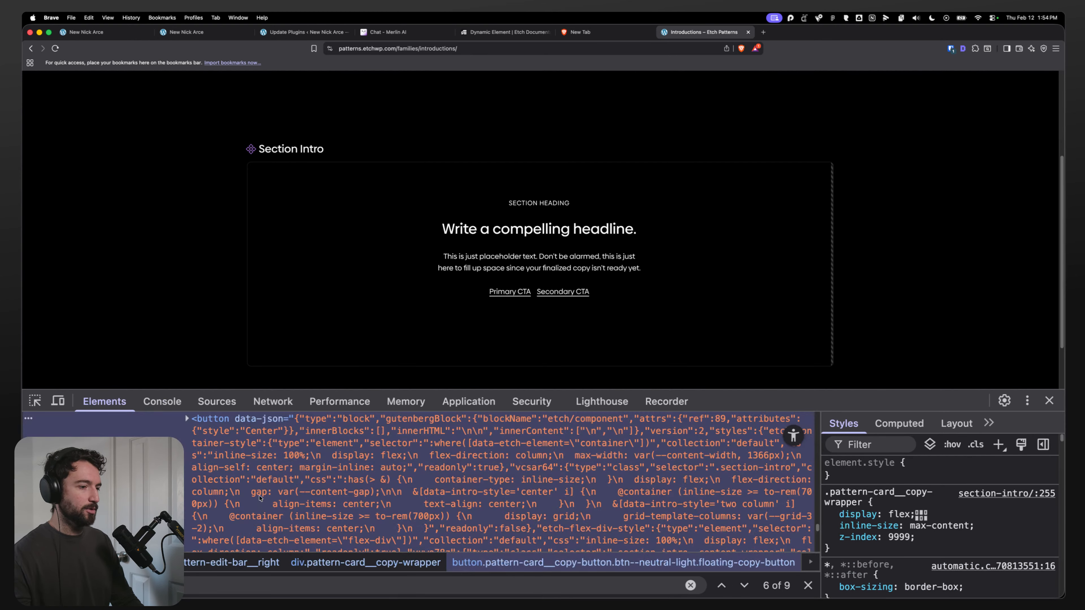
{"action": "scroll", "coordinate": [268, 500], "scroll_direction": "down", "scroll_amount": 1}
{"action": "scroll", "coordinate": [237, 487], "scroll_direction": "up", "scroll_amount": 4}
{"action": "left_click", "coordinate": [230, 524]}
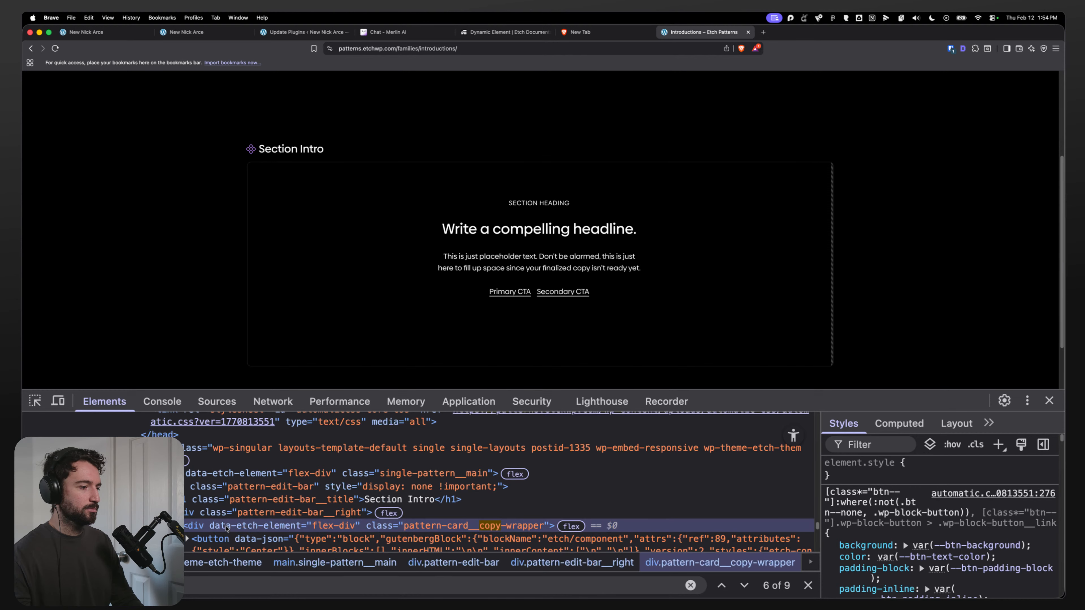
{"action": "left_click", "coordinate": [233, 513]}
{"action": "left_click", "coordinate": [240, 499]}
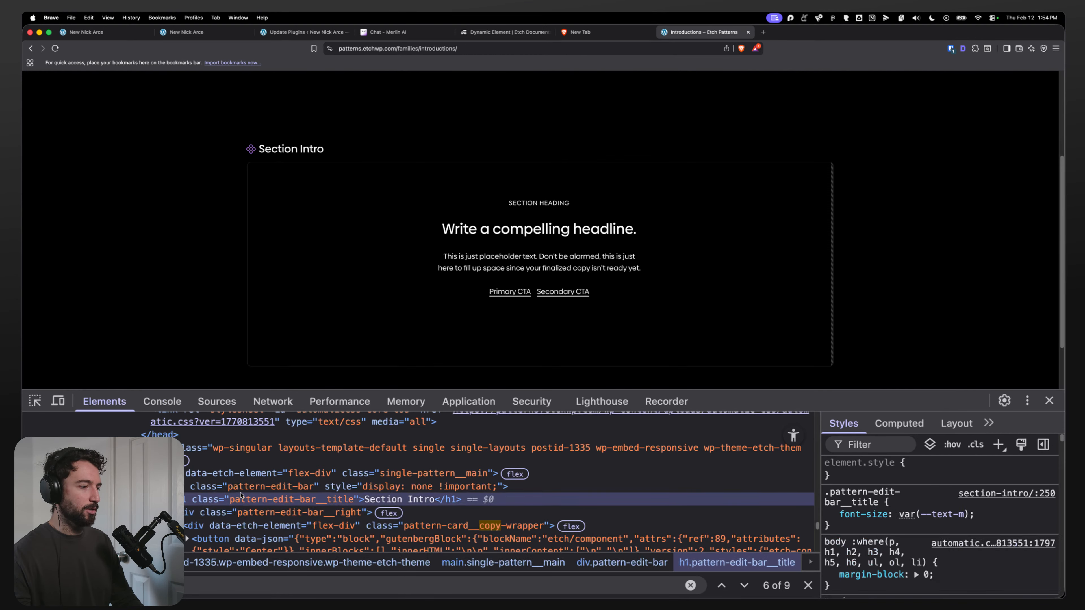
{"action": "left_click", "coordinate": [248, 488]}
{"action": "left_click", "coordinate": [247, 474]}
{"action": "left_click", "coordinate": [246, 487]}
{"action": "left_click", "coordinate": [241, 500]}
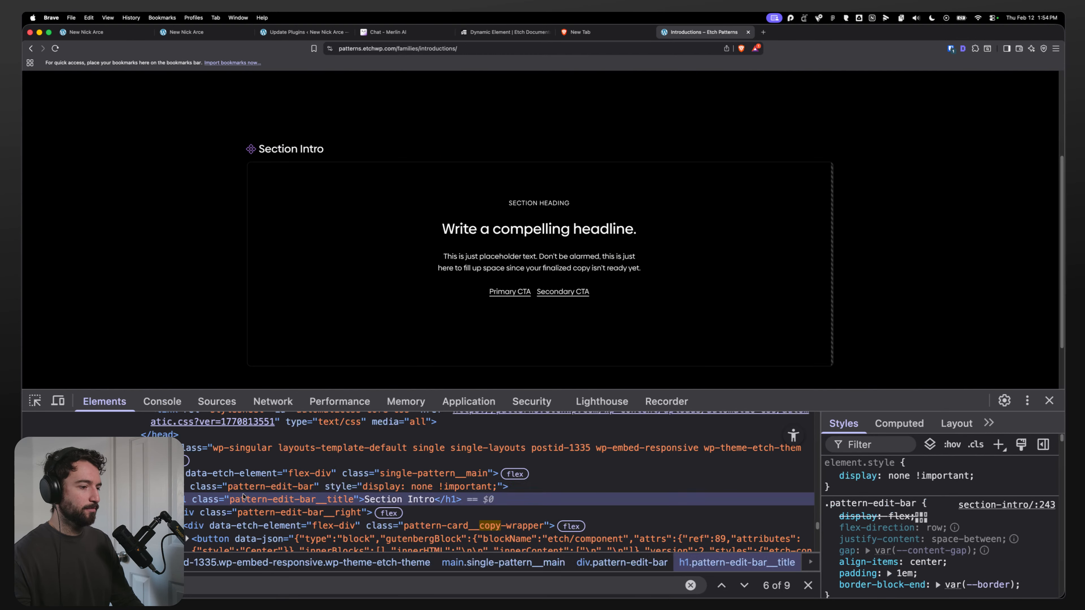
Step: Disable the pattern edit bar's display: none style in developer tools to reveal the Section Intro edit bar
{"action": "left_click", "coordinate": [241, 488]}
{"action": "left_click", "coordinate": [240, 500]}
{"action": "left_click", "coordinate": [224, 512]}
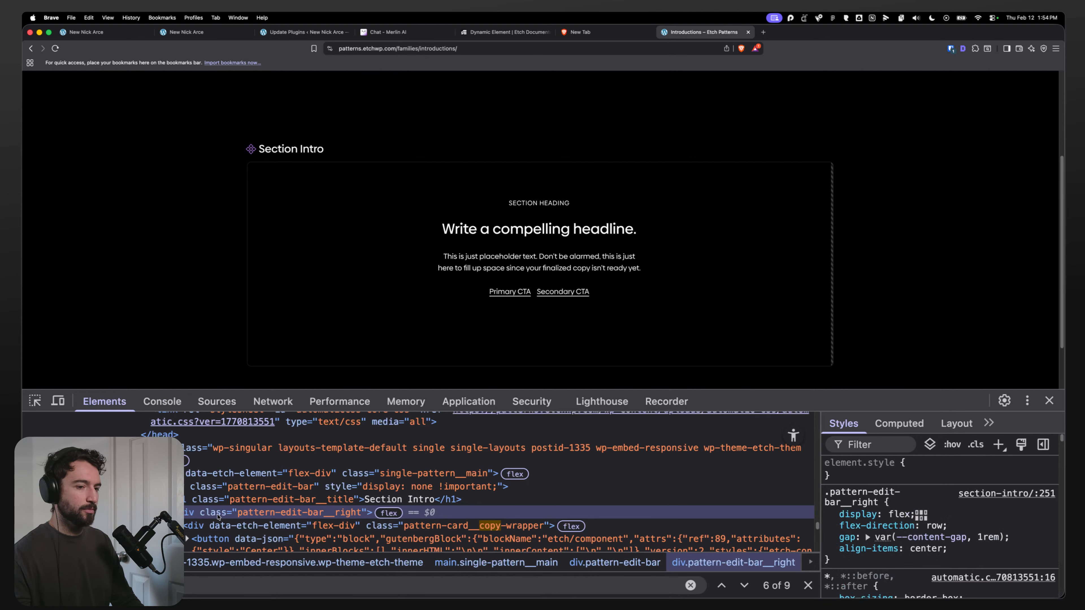
{"action": "left_click", "coordinate": [239, 499]}
{"action": "left_click", "coordinate": [241, 487]}
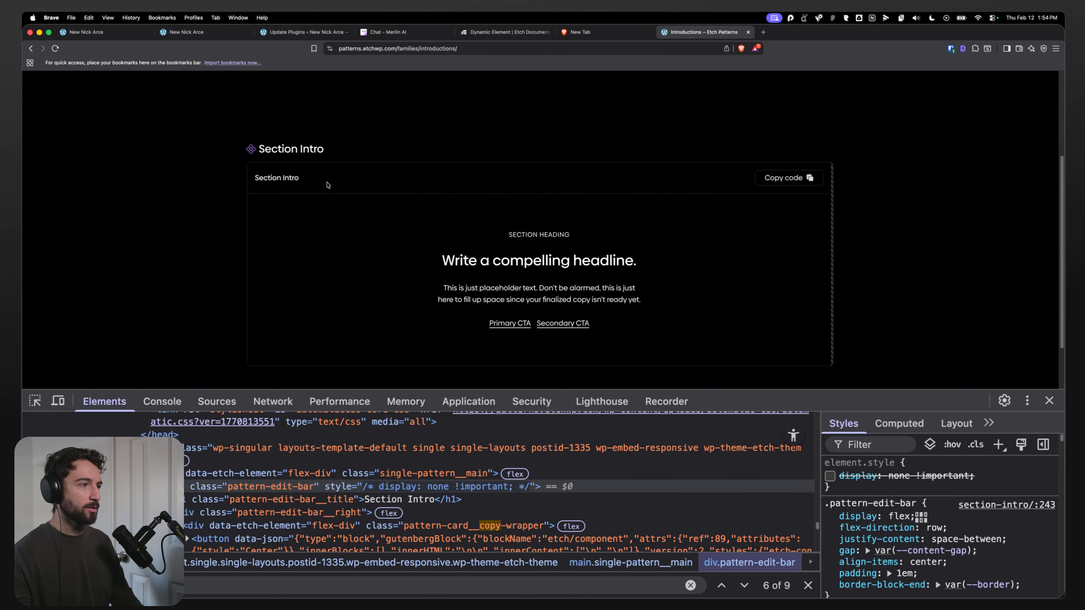
{"action": "left_click", "coordinate": [801, 179]}
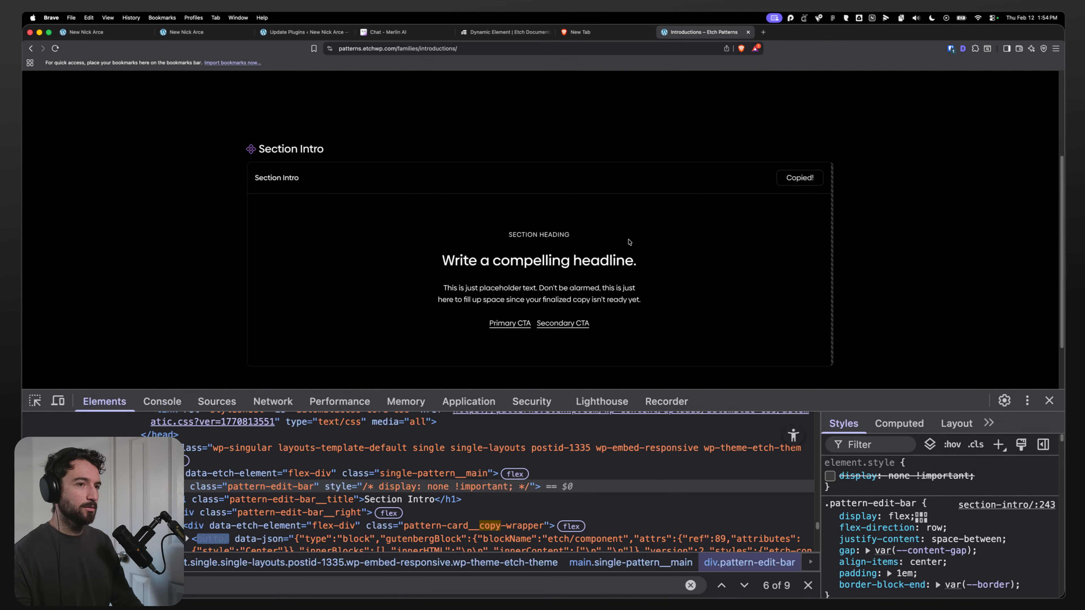
{"action": "left_click", "coordinate": [830, 476]}
{"action": "left_click", "coordinate": [830, 476]}
{"action": "left_click", "coordinate": [829, 476]}
{"action": "left_click", "coordinate": [829, 476]}
{"action": "left_click", "coordinate": [830, 476]}
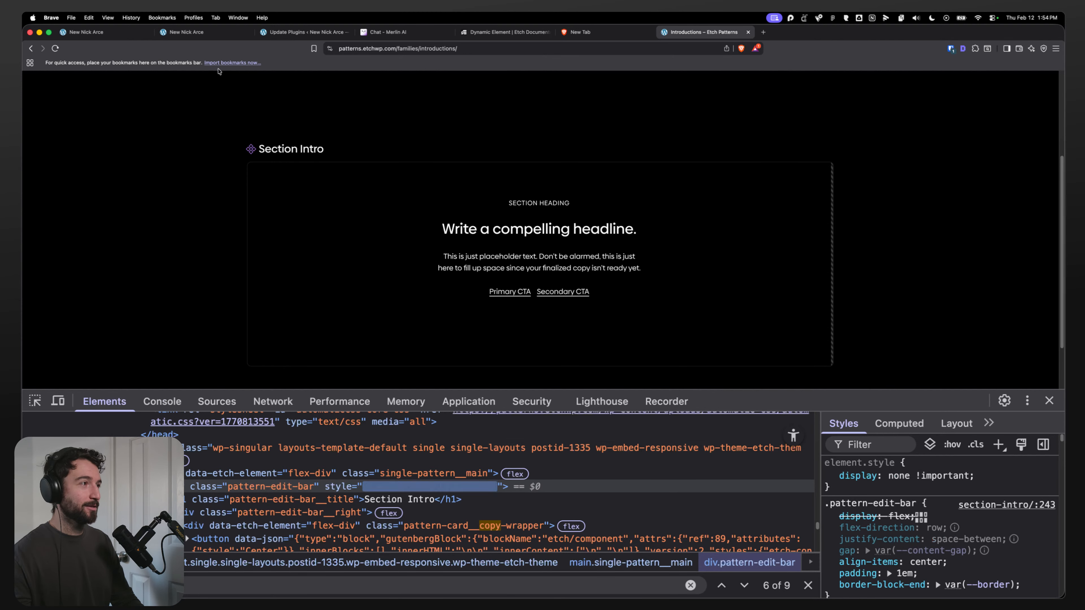
{"action": "left_click", "coordinate": [829, 476]}
Step: Copy the Section Intro pattern's code and paste it into the homepage Container below the Intro Block
{"action": "left_click", "coordinate": [790, 176]}
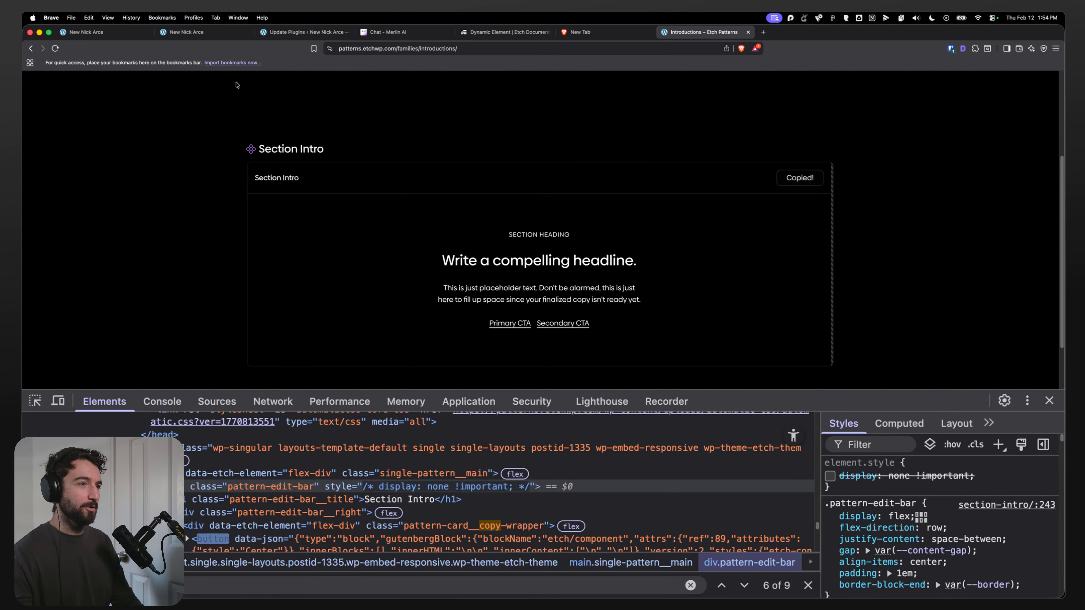
{"action": "key", "text": "super+1"}
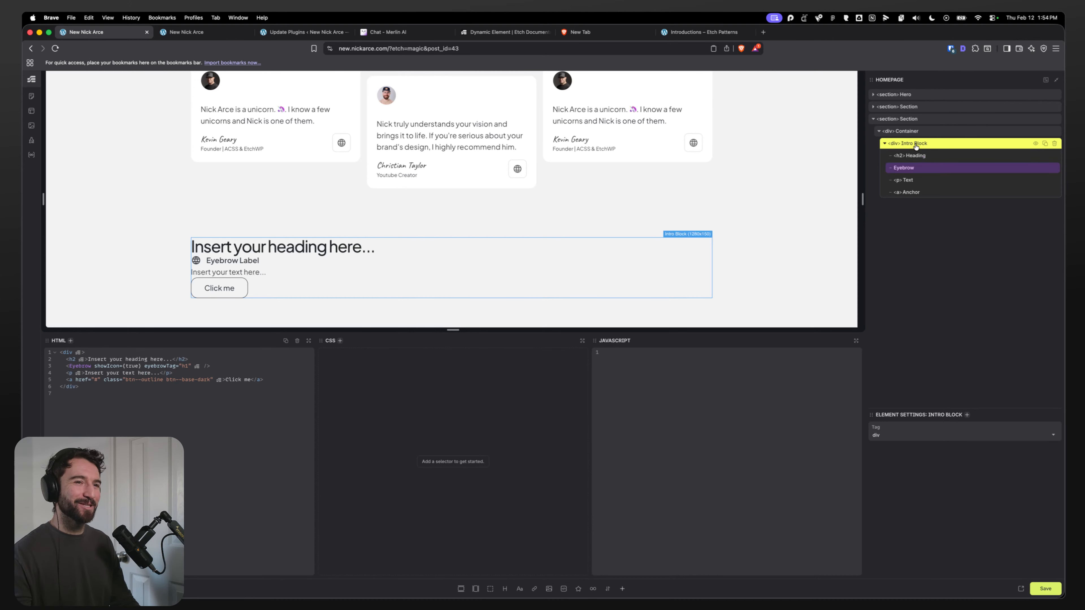
{"action": "right_click", "coordinate": [917, 132]}
{"action": "left_click", "coordinate": [929, 149]}
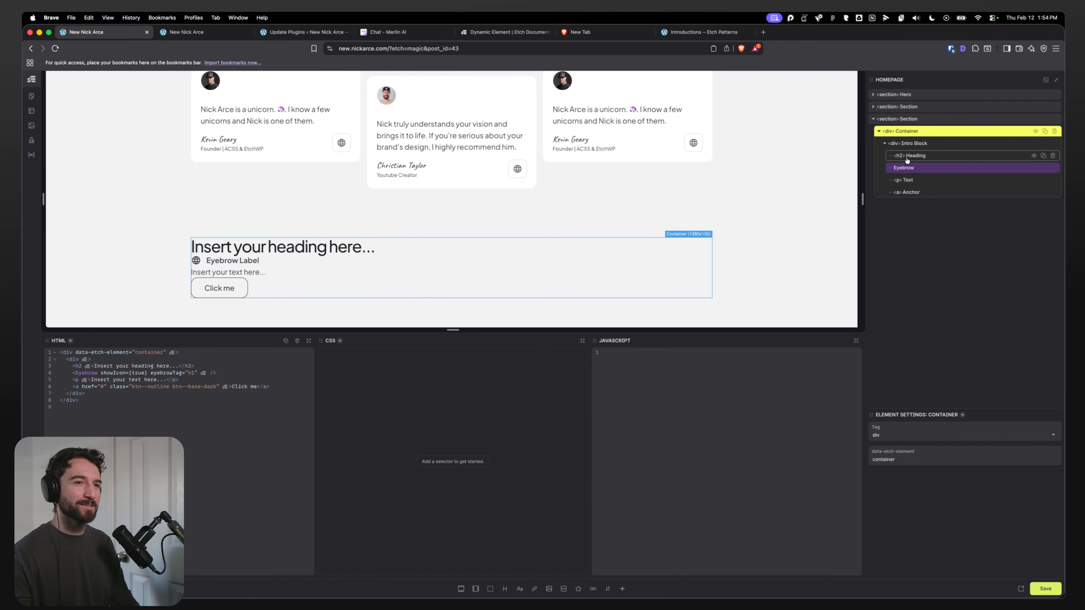
{"action": "left_click", "coordinate": [916, 203]}
{"action": "scroll", "coordinate": [412, 242], "scroll_direction": "down", "scroll_amount": 3}
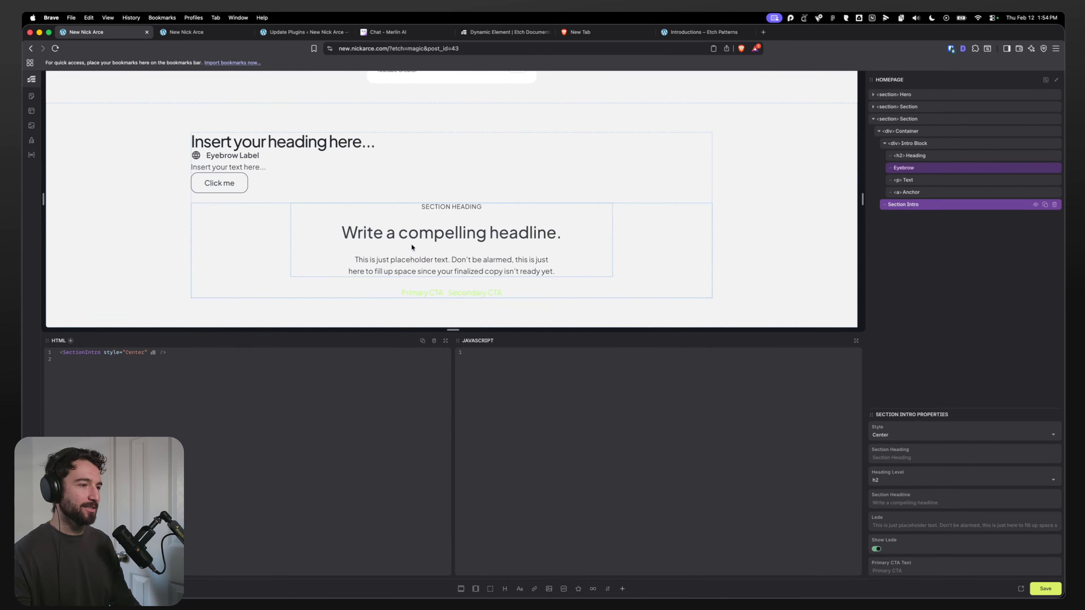
Step: Open the pasted Section Intro component in the component editor
{"action": "right_click", "coordinate": [913, 205]}
{"action": "left_click", "coordinate": [922, 217]}
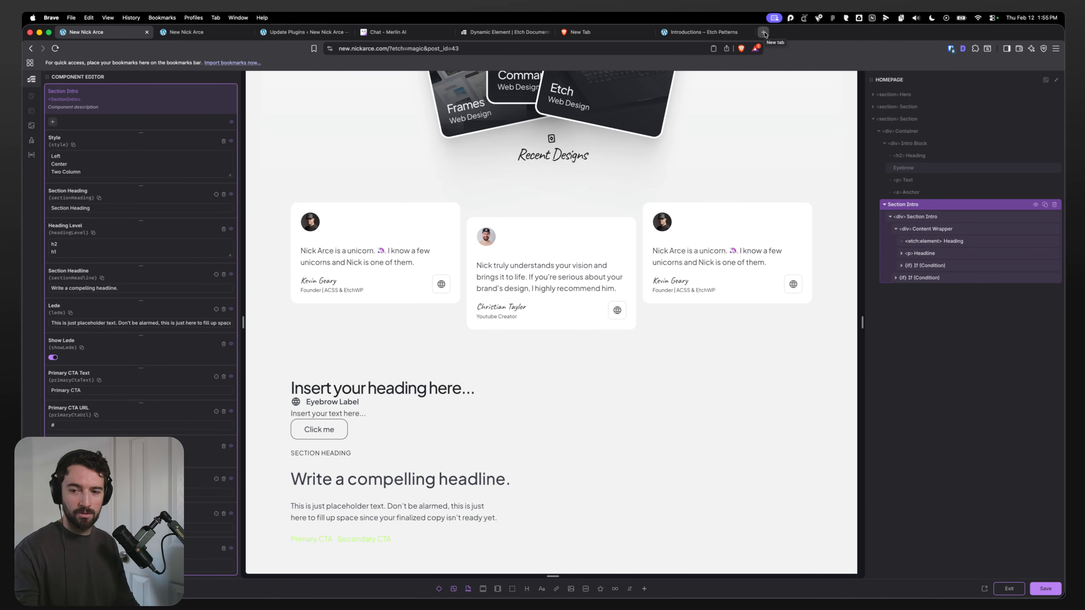
Step: Return to the Introductions patterns page, reload it and close developer tools
{"action": "left_click", "coordinate": [703, 32]}
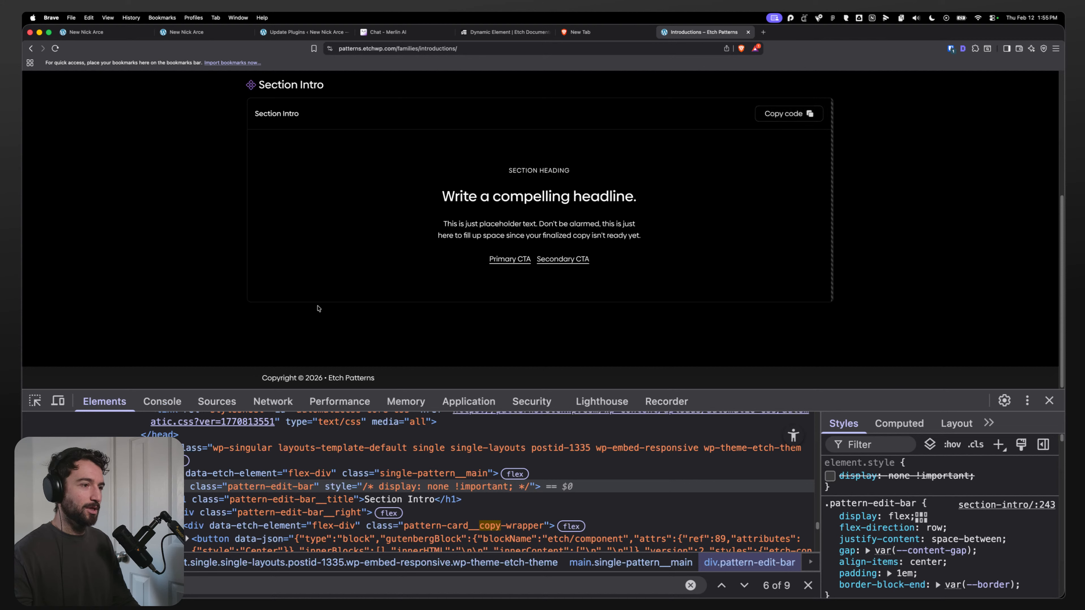
{"action": "left_click", "coordinate": [830, 475]}
{"action": "left_click", "coordinate": [829, 476]}
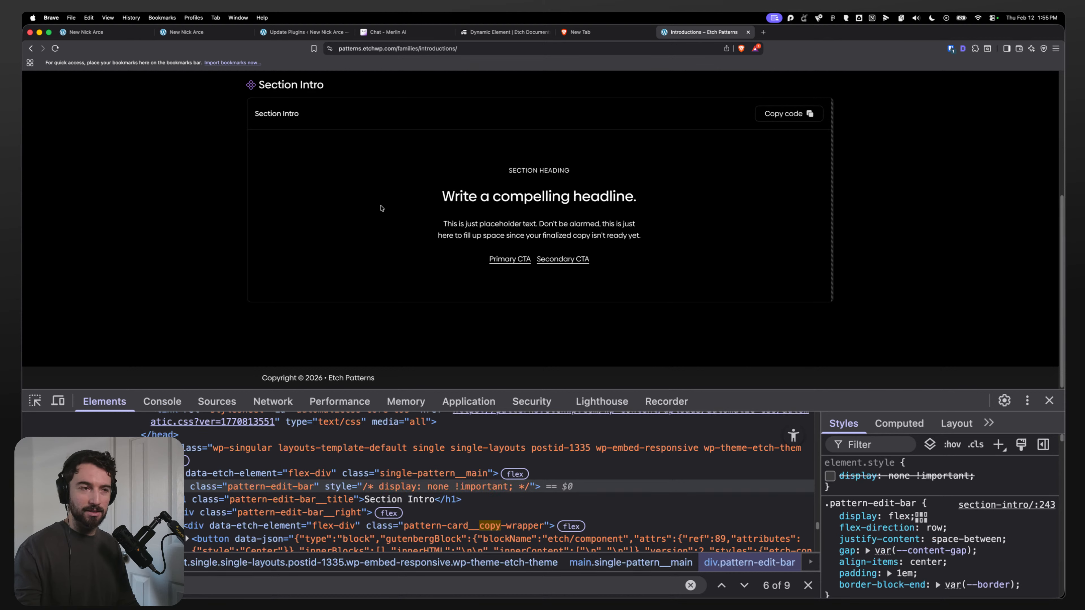
{"action": "key", "text": "super+r"}
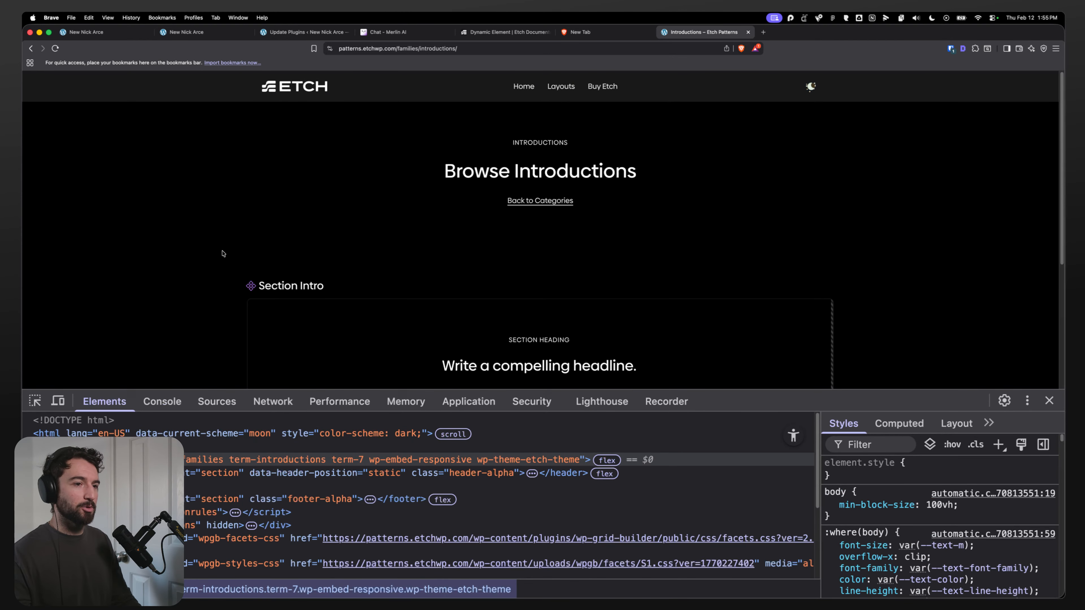
{"action": "left_click", "coordinate": [1049, 401]}
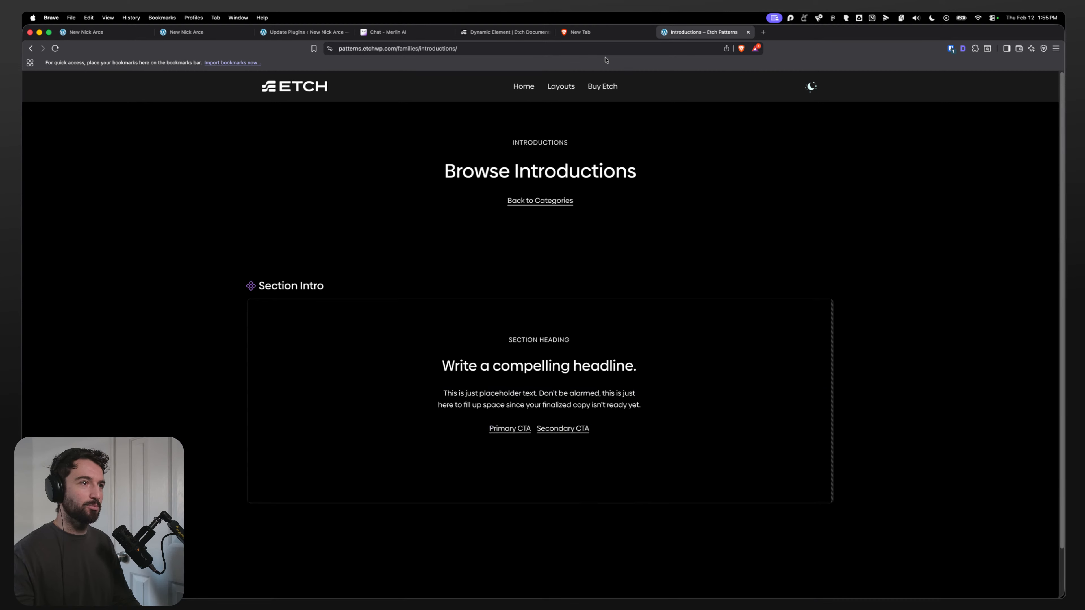
Step: Open the ACSS 4 Variables and Classes reference page and scroll through its ACSS for Etch table
{"action": "left_click", "coordinate": [647, 32]}
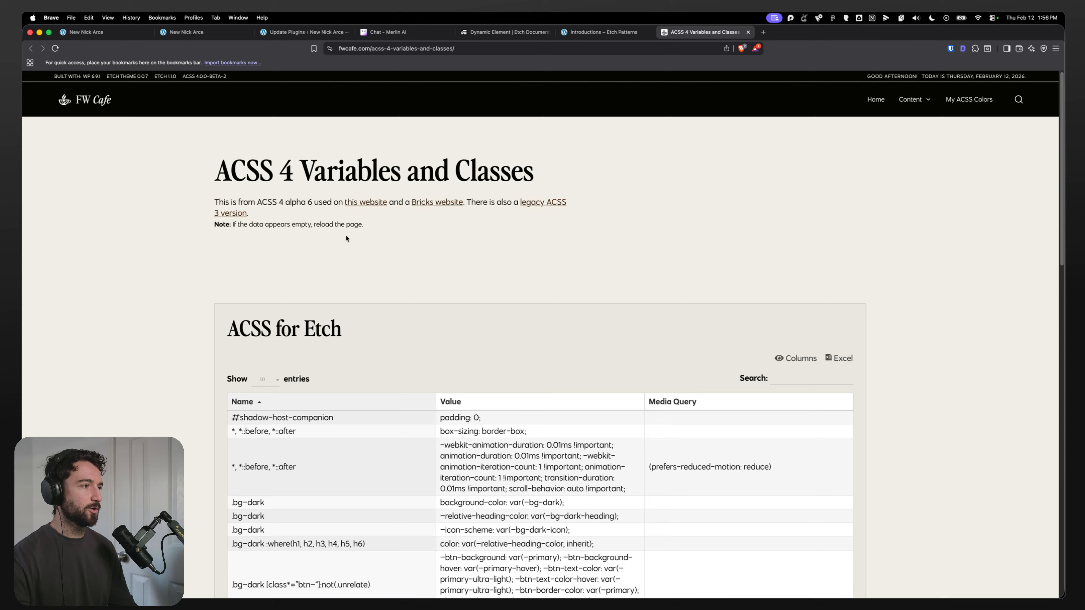
{"action": "scroll", "coordinate": [345, 235], "scroll_direction": "down", "scroll_amount": 2}
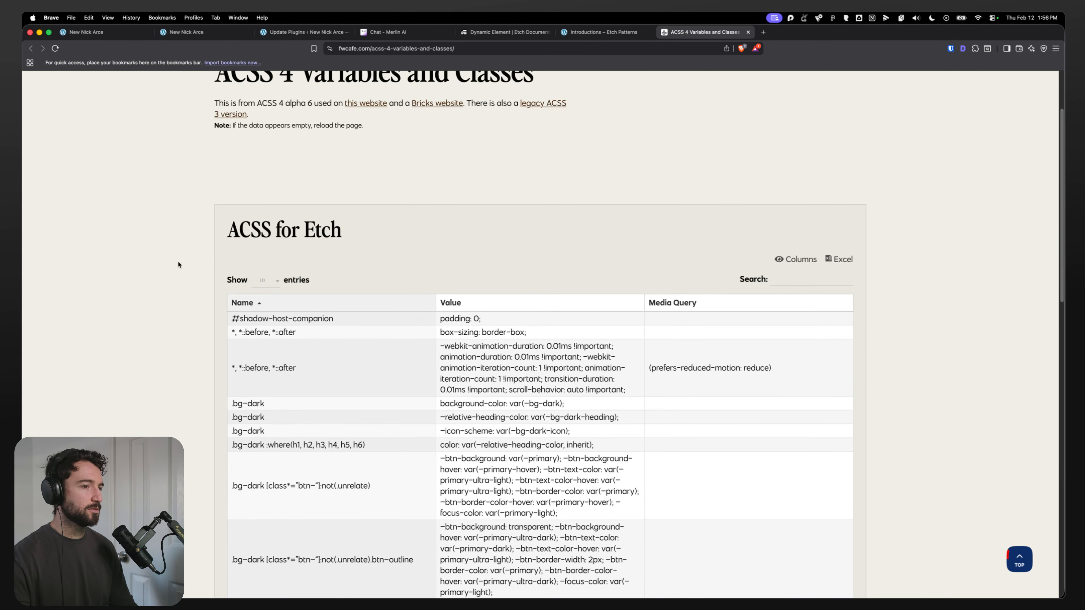
{"action": "scroll", "coordinate": [190, 267], "scroll_direction": "down", "scroll_amount": 10}
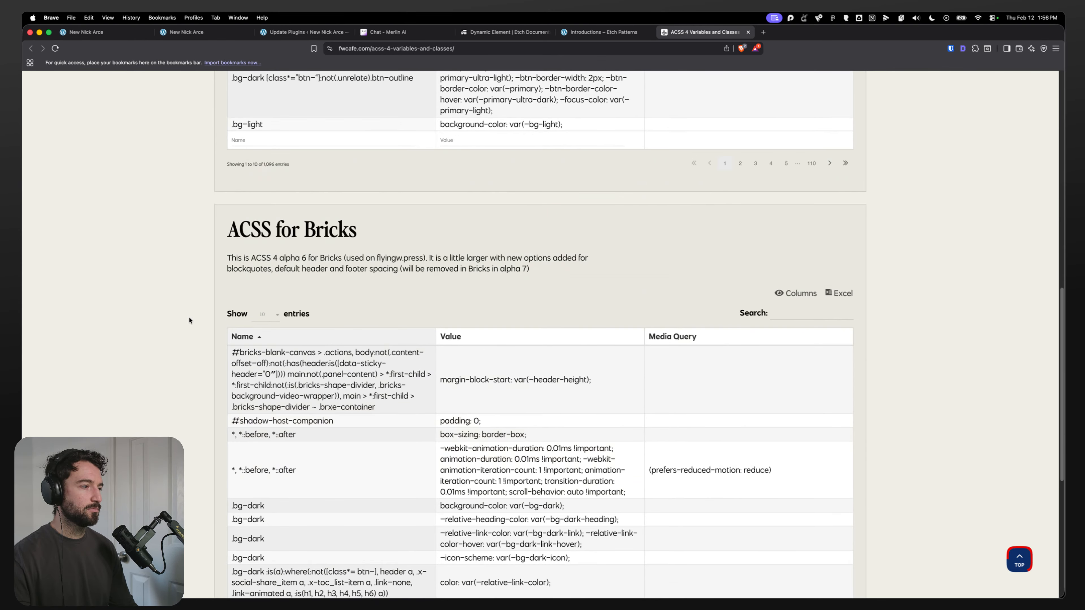
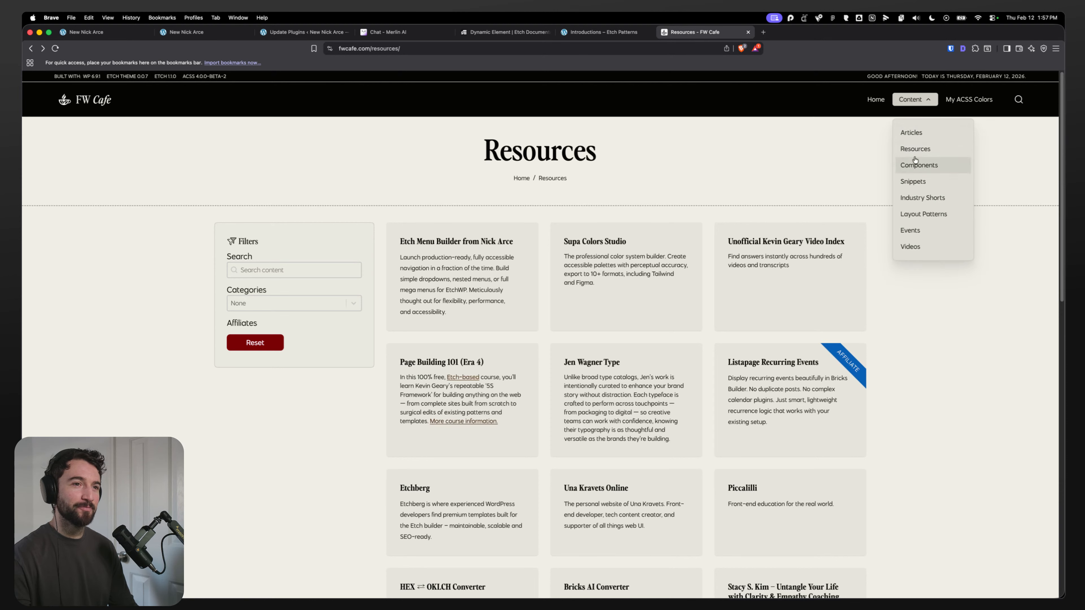
Step: Browse the FW Cafe Components listing and the Print Button component page, then close that tab
{"action": "left_click", "coordinate": [918, 165]}
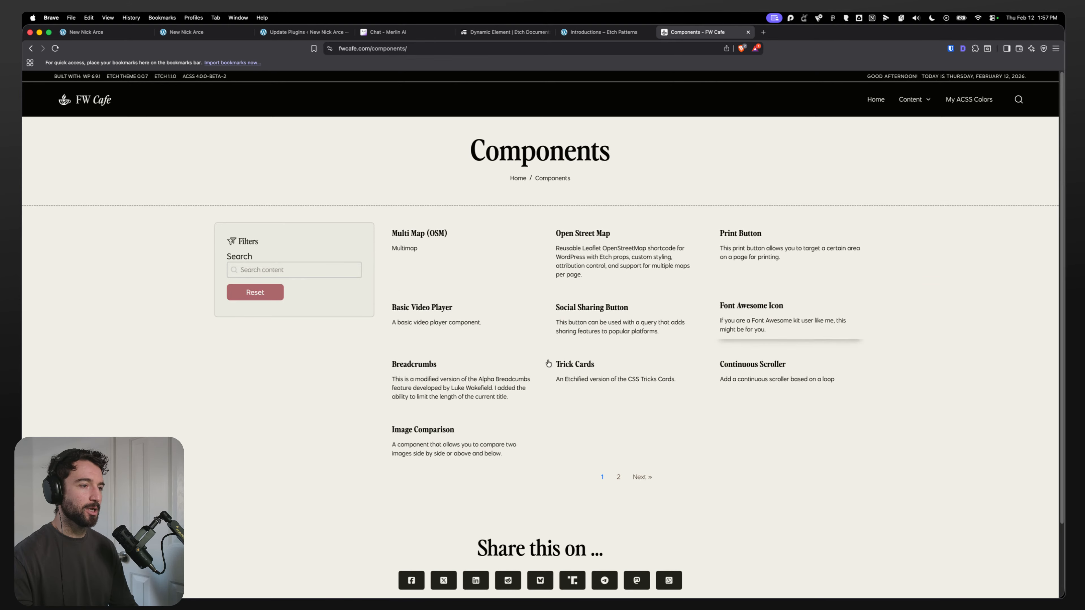
{"action": "left_click", "coordinate": [652, 312]}
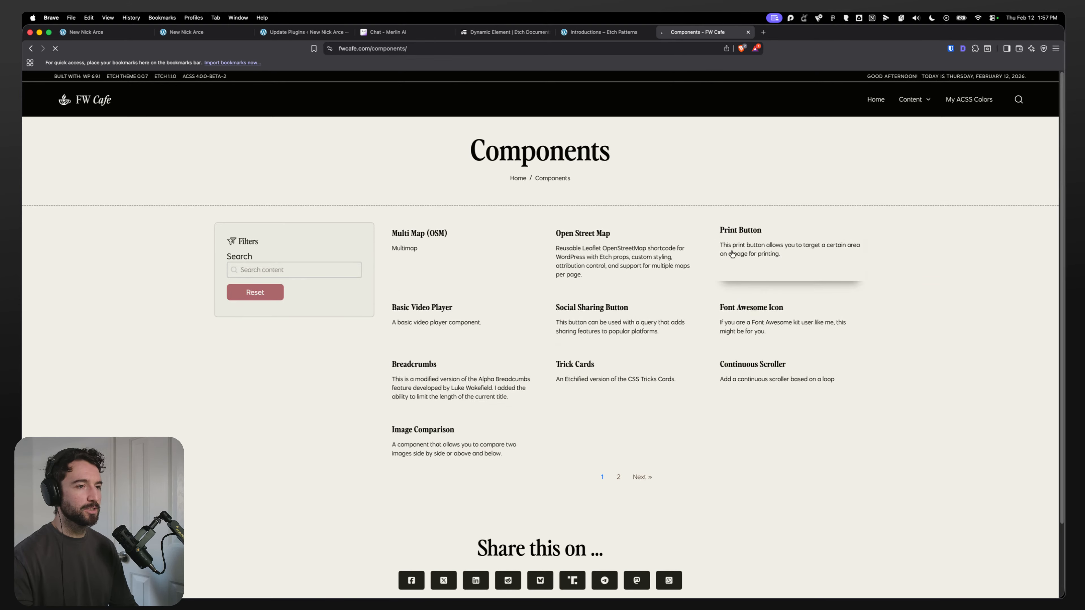
{"action": "left_click", "coordinate": [762, 252]}
{"action": "scroll", "coordinate": [513, 267], "scroll_direction": "down", "scroll_amount": 10}
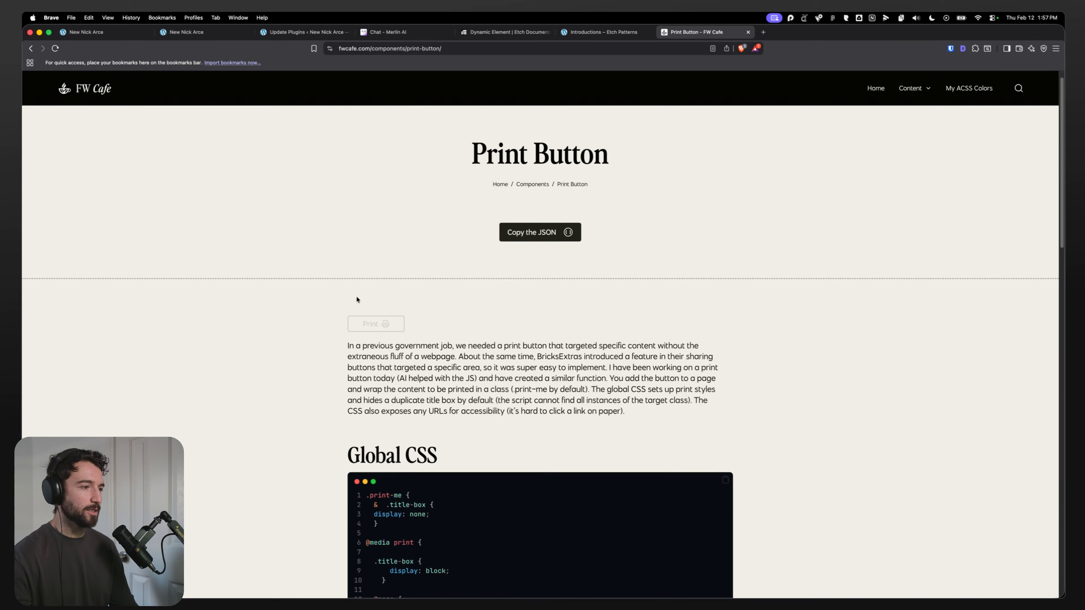
{"action": "scroll", "coordinate": [365, 270], "scroll_direction": "down", "scroll_amount": 11}
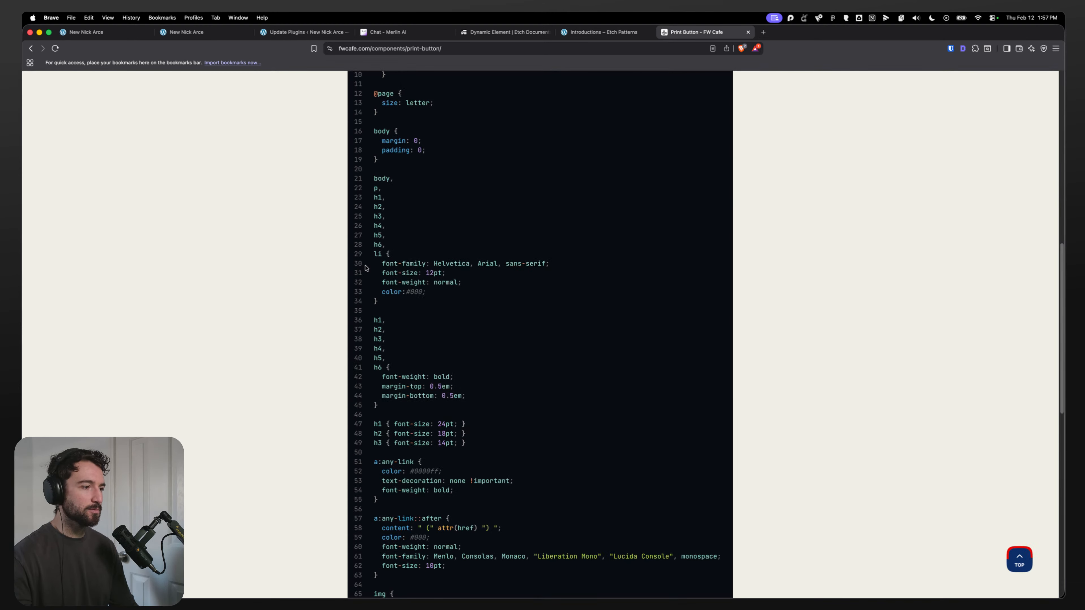
{"action": "scroll", "coordinate": [427, 387], "scroll_direction": "up", "scroll_amount": 20}
{"action": "scroll", "coordinate": [426, 387], "scroll_direction": "down", "scroll_amount": 1}
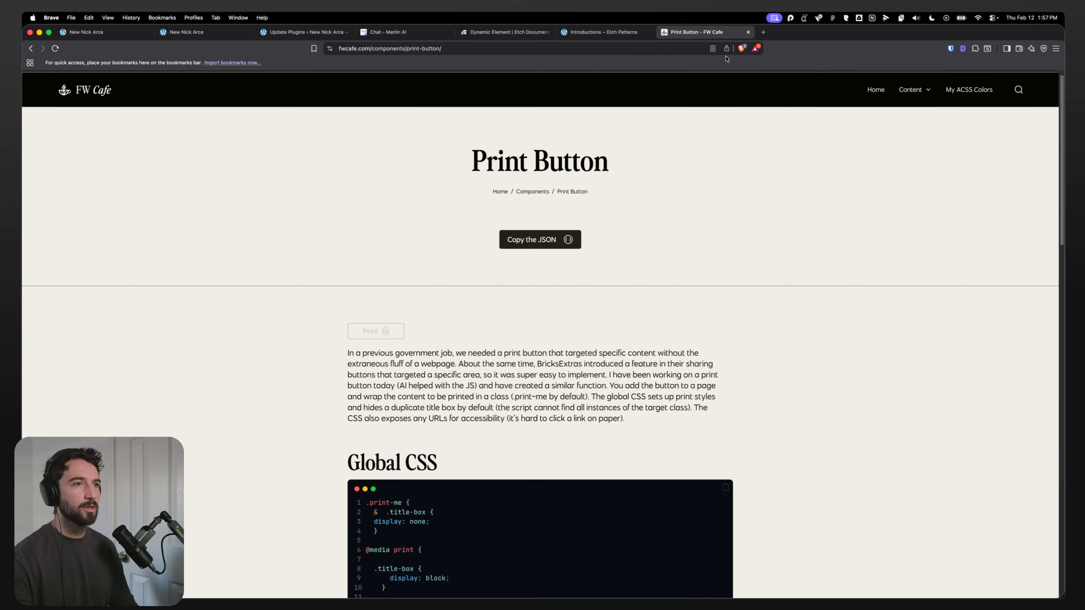
{"action": "left_click", "coordinate": [749, 32]}
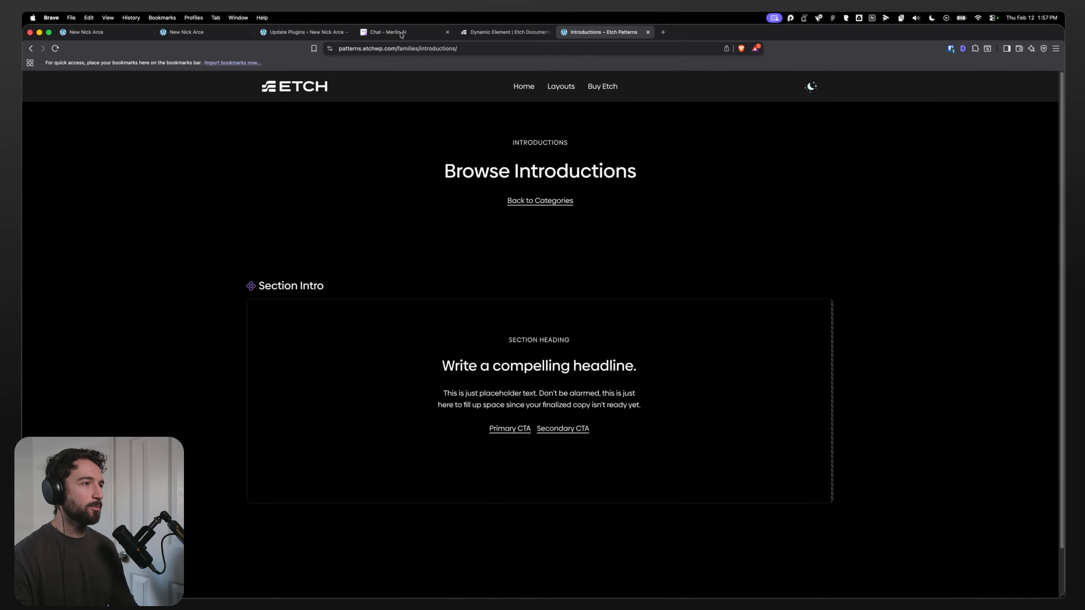
Step: Exit the component editor on the homepage builder and enlarge the Section Intro properties panel
{"action": "left_click", "coordinate": [107, 31]}
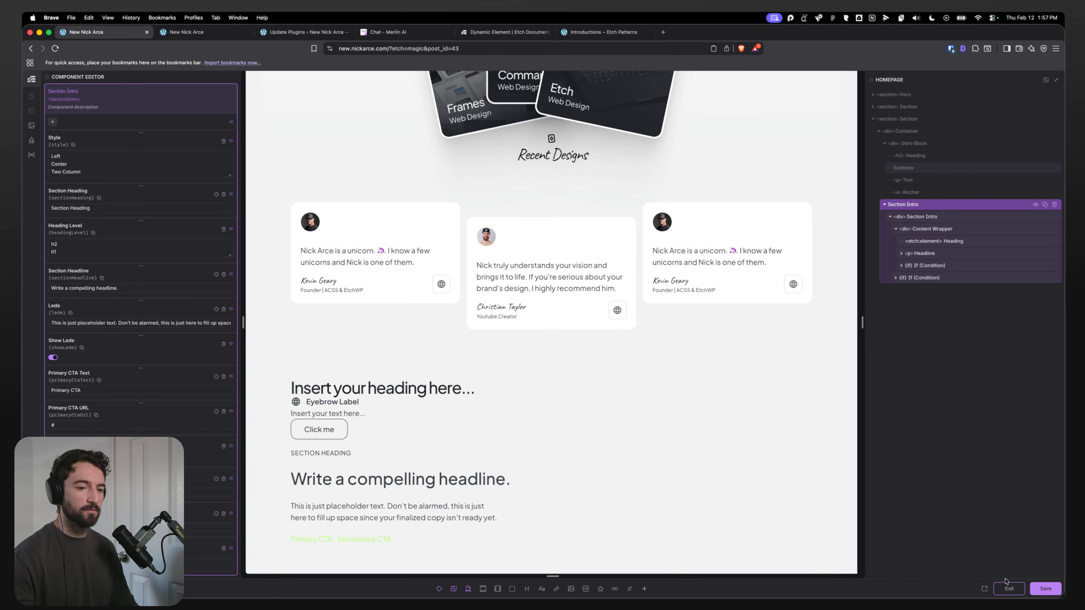
{"action": "left_click", "coordinate": [1009, 589]}
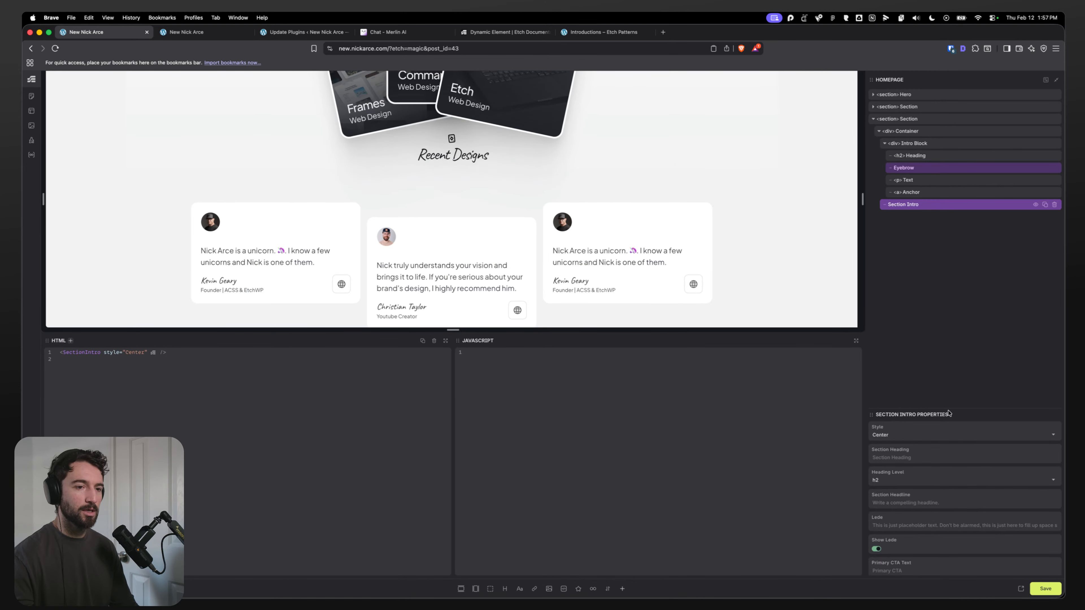
{"action": "left_click_drag", "start_coordinate": [949, 409], "coordinate": [943, 299]}
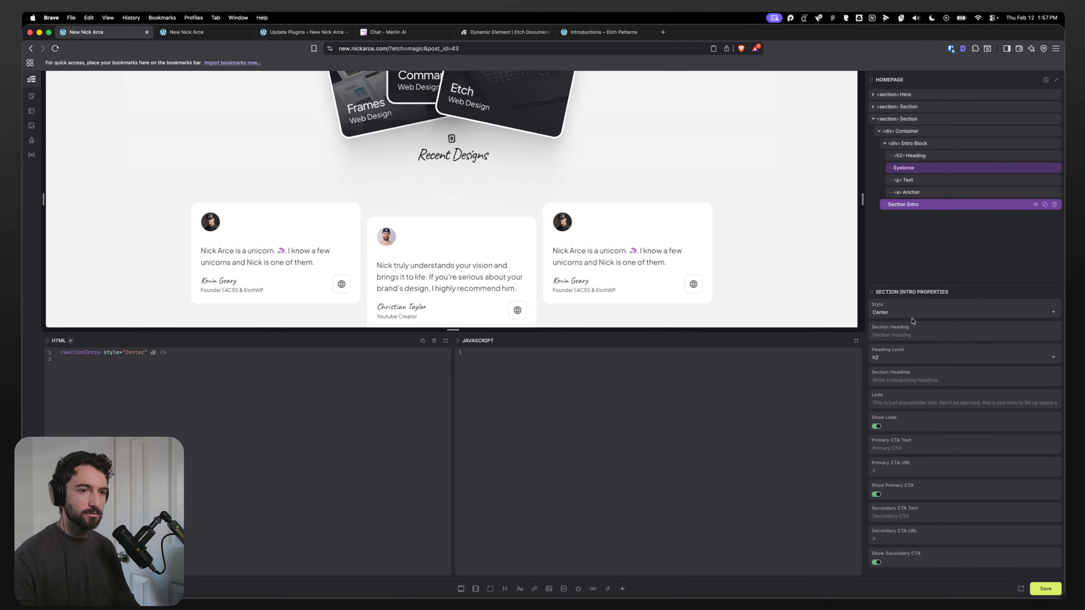
{"action": "scroll", "coordinate": [683, 244], "scroll_direction": "down", "scroll_amount": 5}
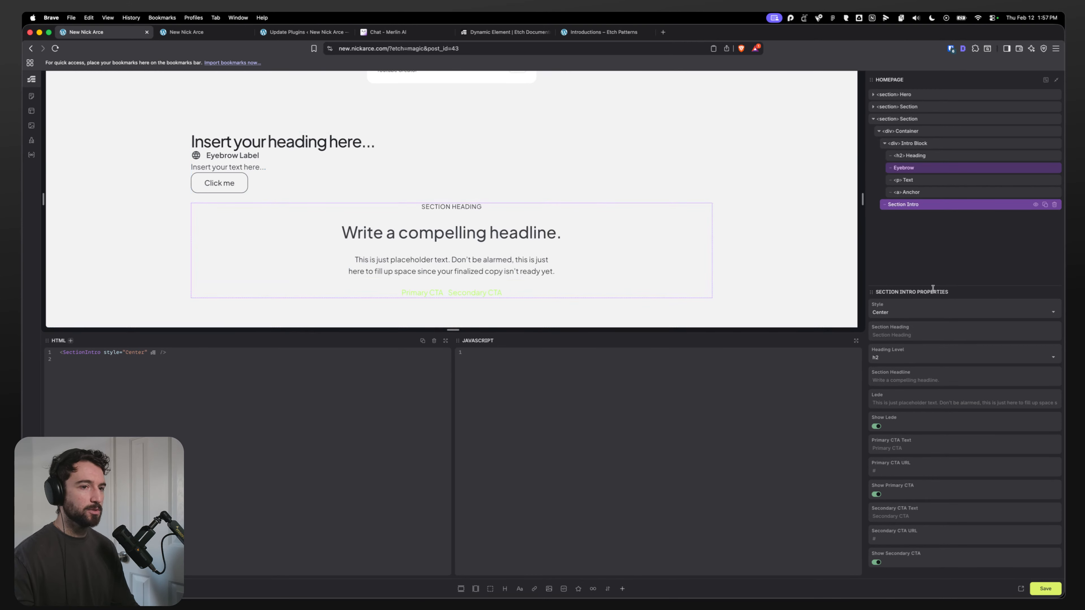
Step: Try the Section Intro Style options Left, Two Column and Center, ending on Left
{"action": "left_click", "coordinate": [910, 315]}
{"action": "left_click", "coordinate": [891, 327]}
{"action": "left_click", "coordinate": [895, 316]}
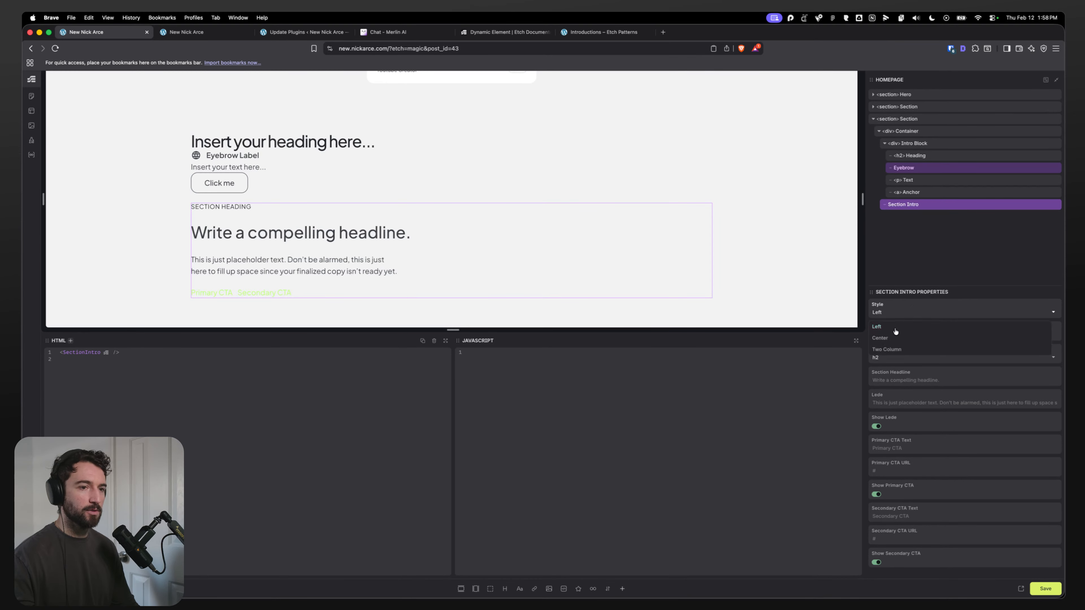
{"action": "left_click", "coordinate": [888, 349]}
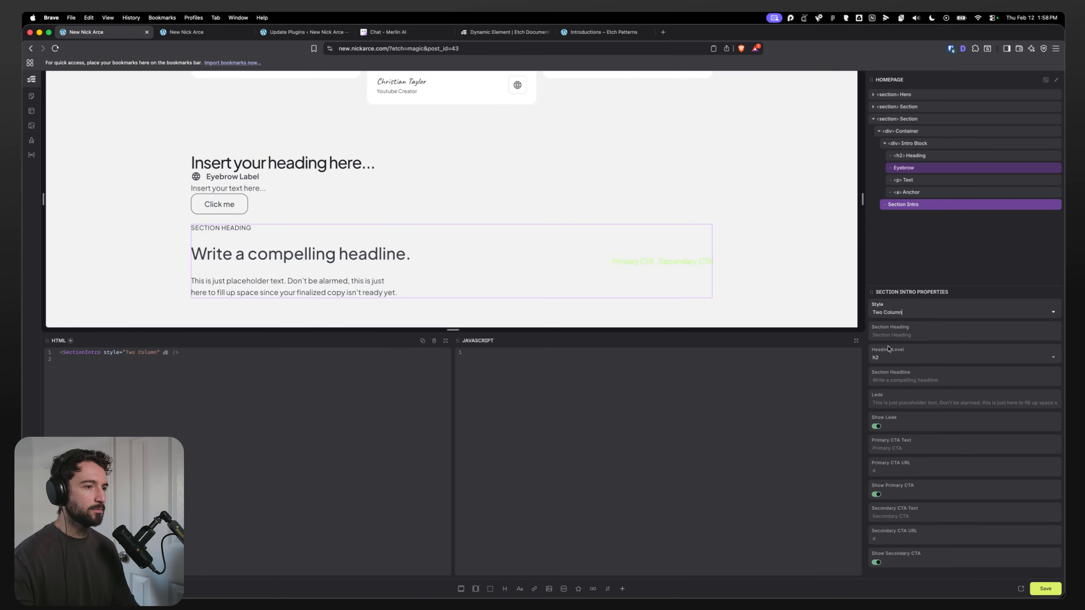
{"action": "left_click", "coordinate": [897, 314]}
{"action": "left_click", "coordinate": [891, 337]}
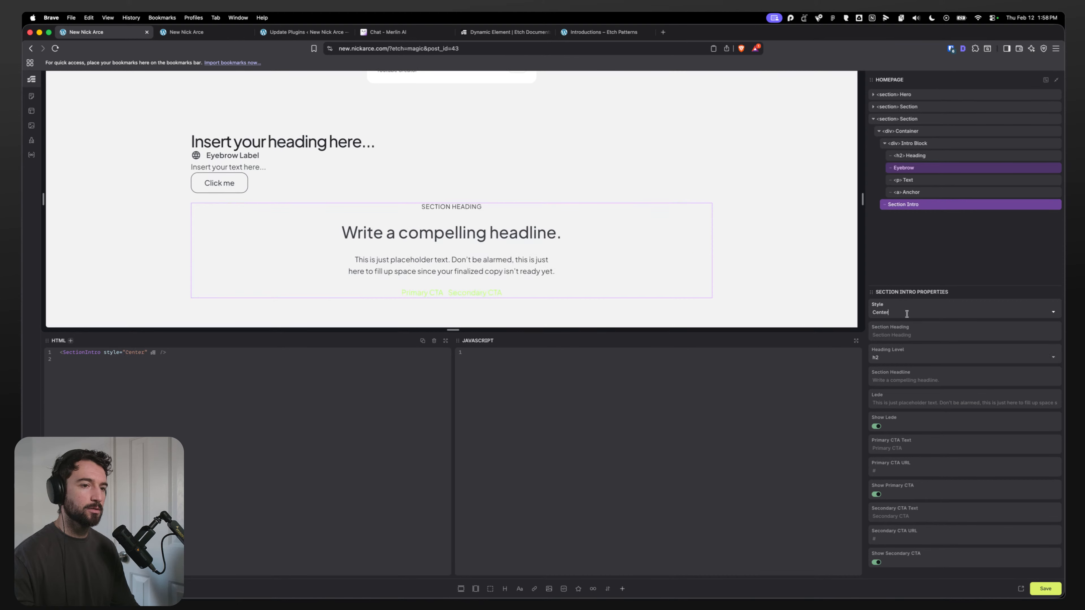
{"action": "left_click", "coordinate": [911, 310]}
{"action": "left_click", "coordinate": [918, 327]}
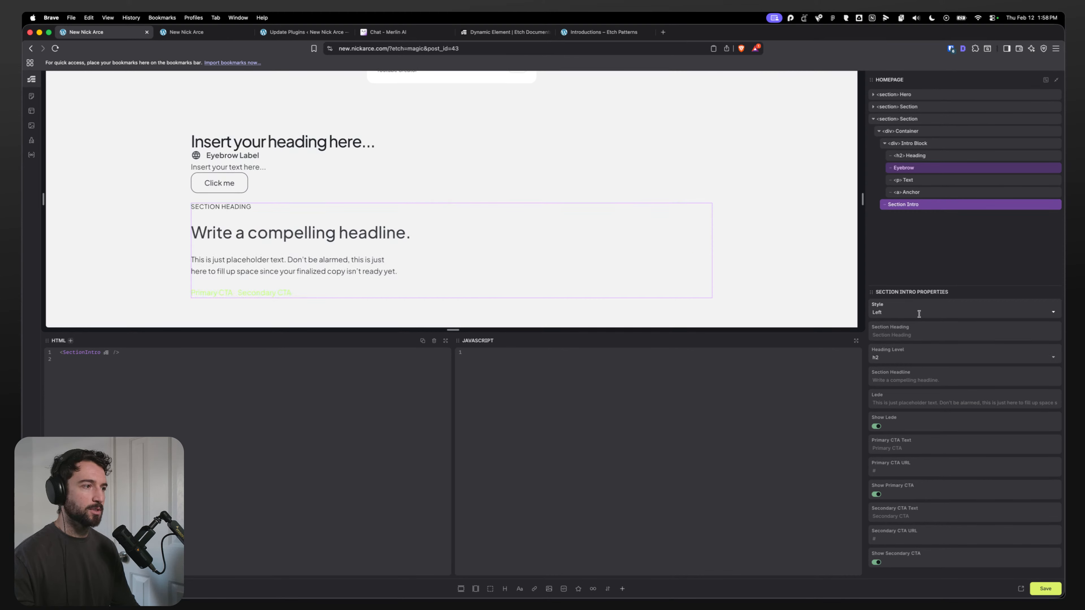
{"action": "left_click", "coordinate": [933, 336]}
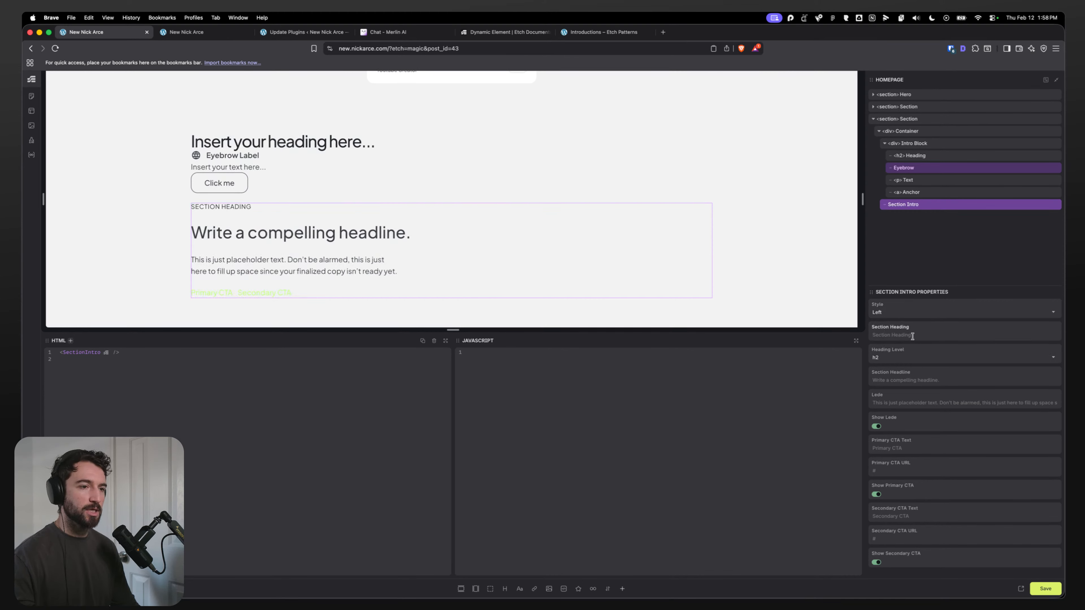
Step: Check the Heading Level options and toggle the Show Lede and Show Primary CTA switches on
{"action": "left_click", "coordinate": [906, 359]}
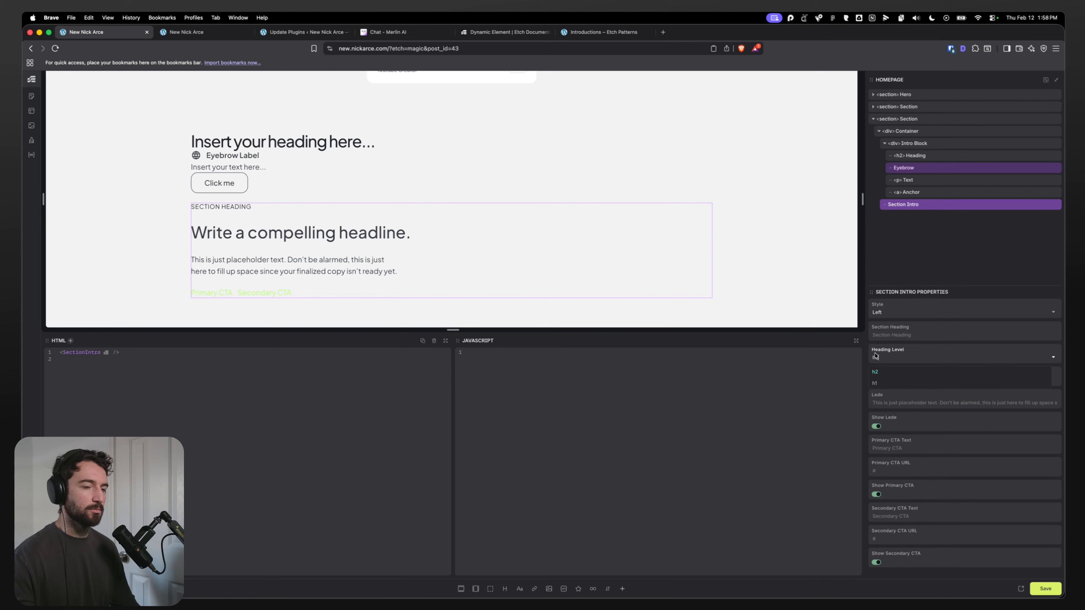
{"action": "left_click", "coordinate": [928, 345]}
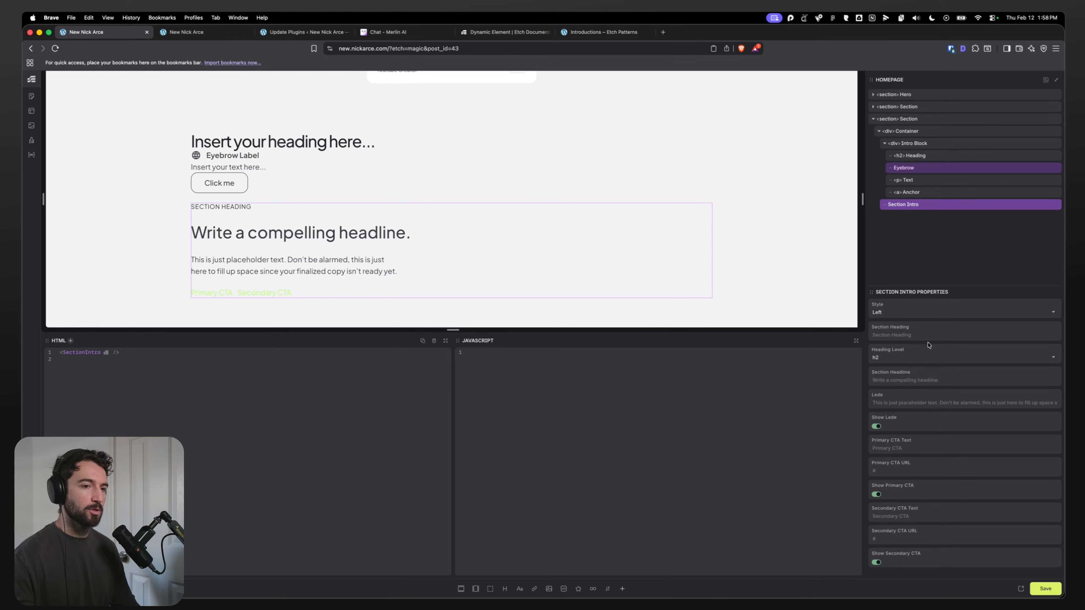
{"action": "left_click", "coordinate": [903, 380]}
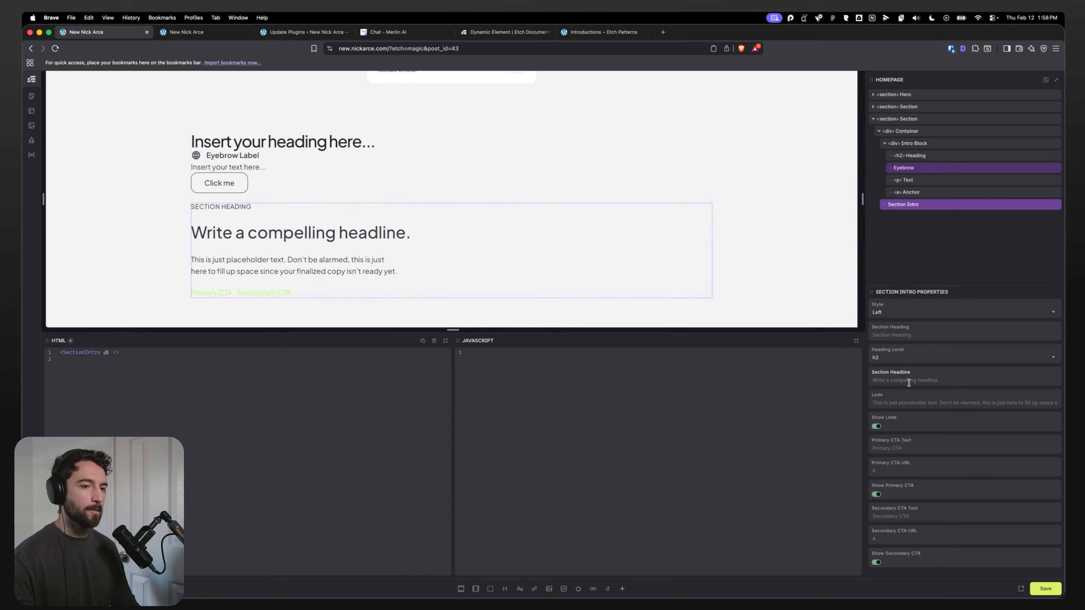
{"action": "left_click", "coordinate": [920, 402]}
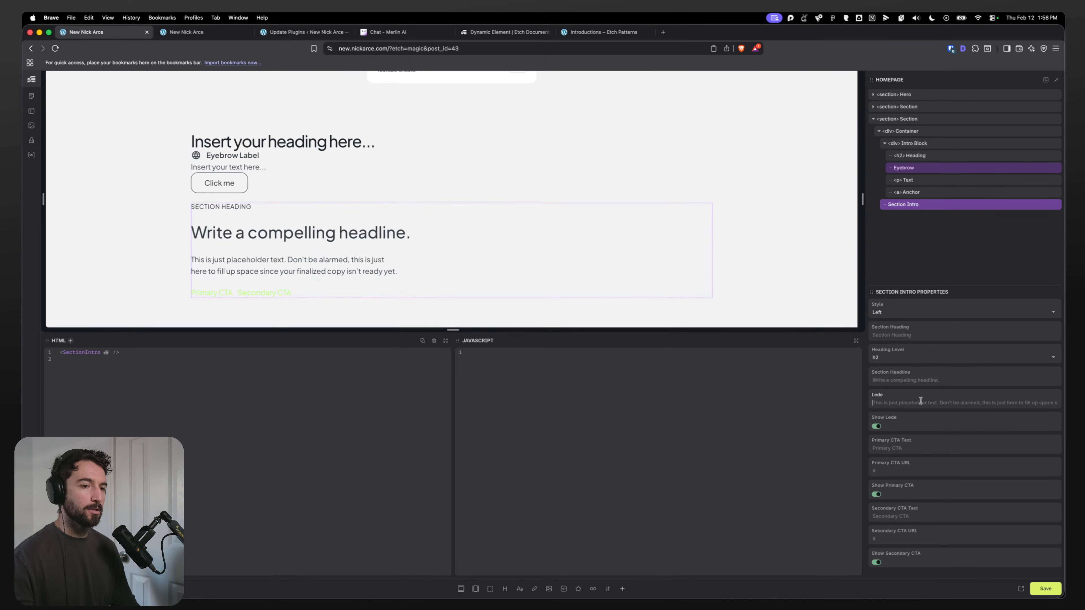
{"action": "left_click", "coordinate": [877, 427]}
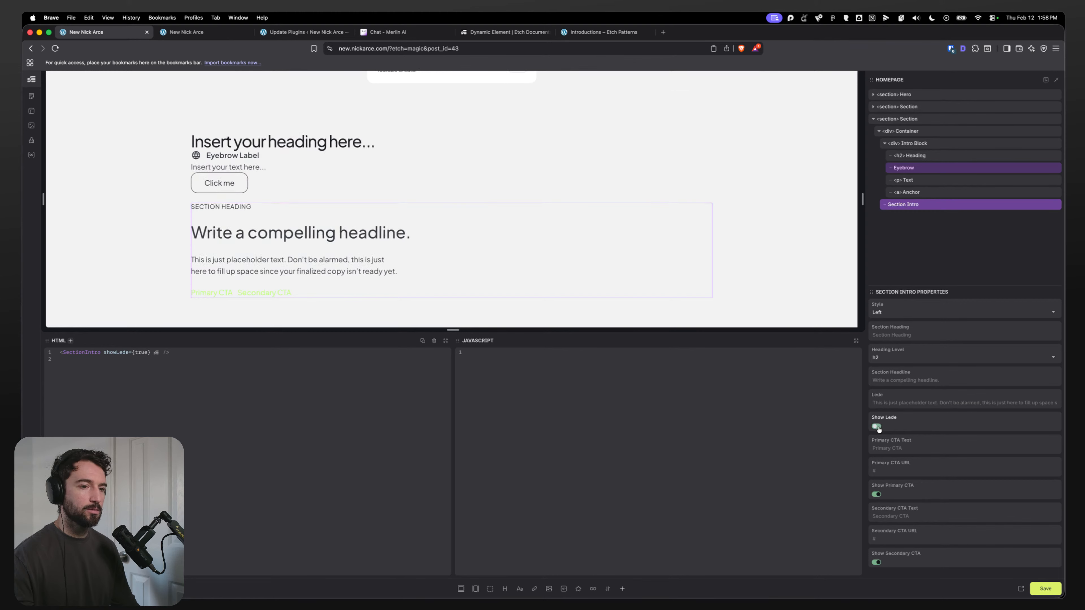
{"action": "left_click", "coordinate": [876, 449]}
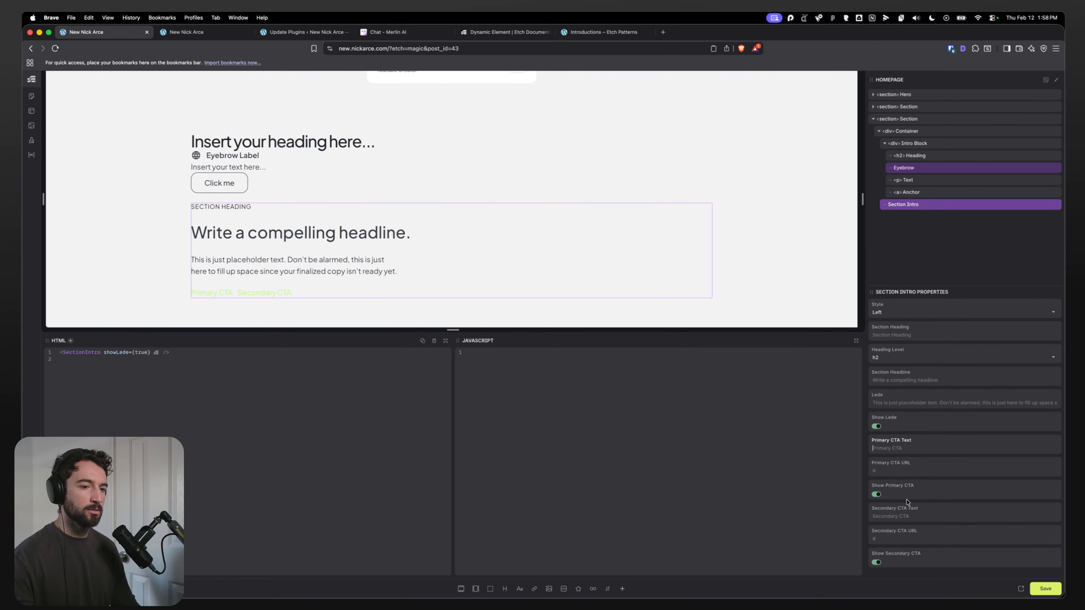
{"action": "left_click", "coordinate": [876, 495]}
{"action": "left_click", "coordinate": [876, 495]}
{"action": "left_click", "coordinate": [877, 495]}
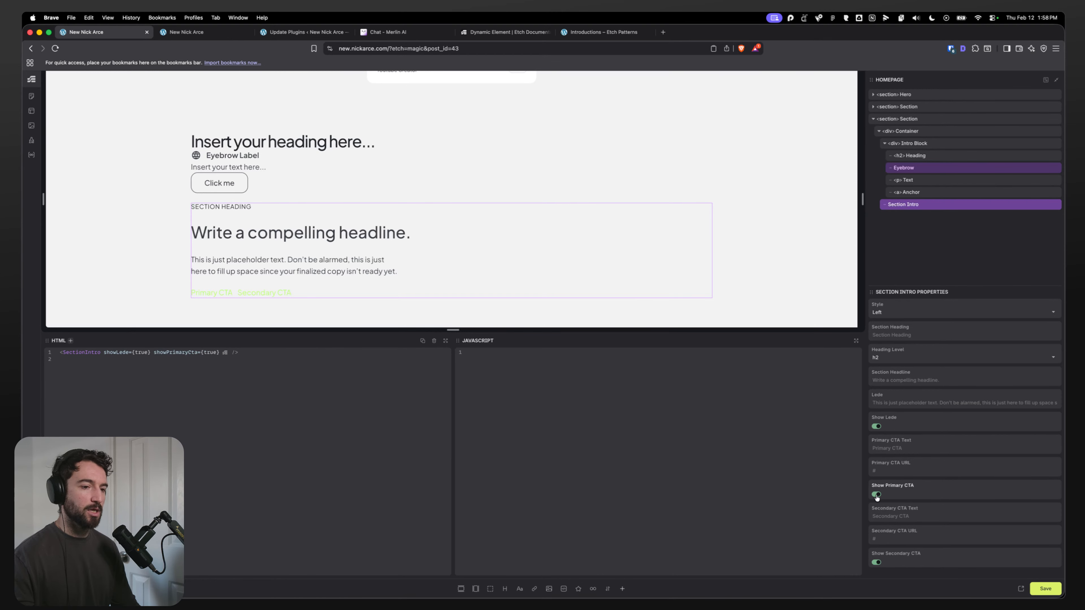
{"action": "left_click", "coordinate": [876, 495]}
{"action": "left_click", "coordinate": [877, 495]}
{"action": "left_click", "coordinate": [876, 495]}
{"action": "left_click", "coordinate": [876, 495]}
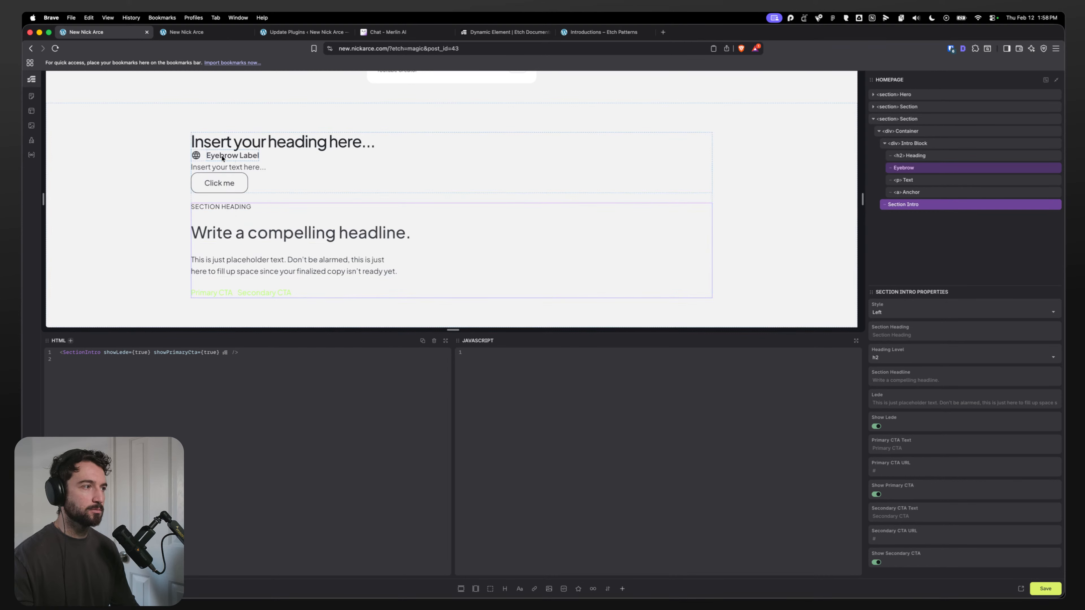
Step: Open the Section Intro component in the component editor and select its Content Wrapper
{"action": "left_click", "coordinate": [204, 156]}
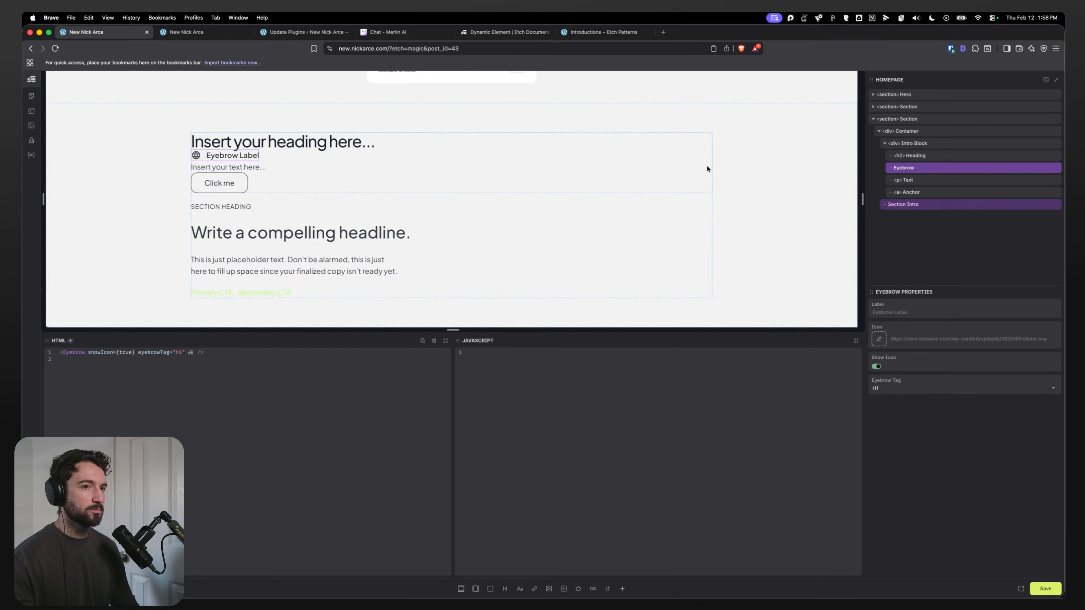
{"action": "left_click", "coordinate": [323, 211]}
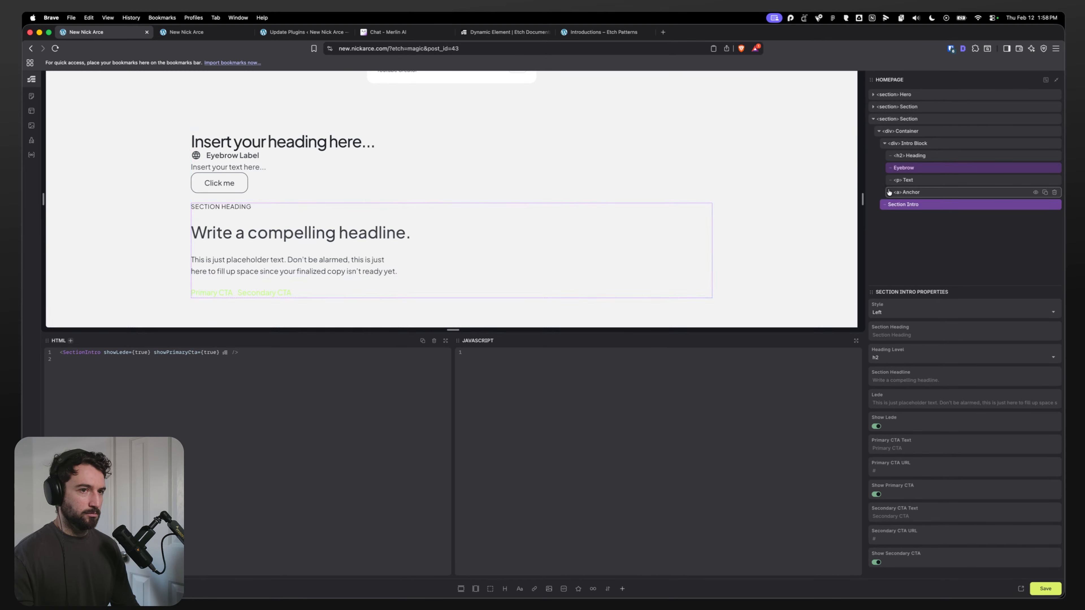
{"action": "right_click", "coordinate": [914, 205]}
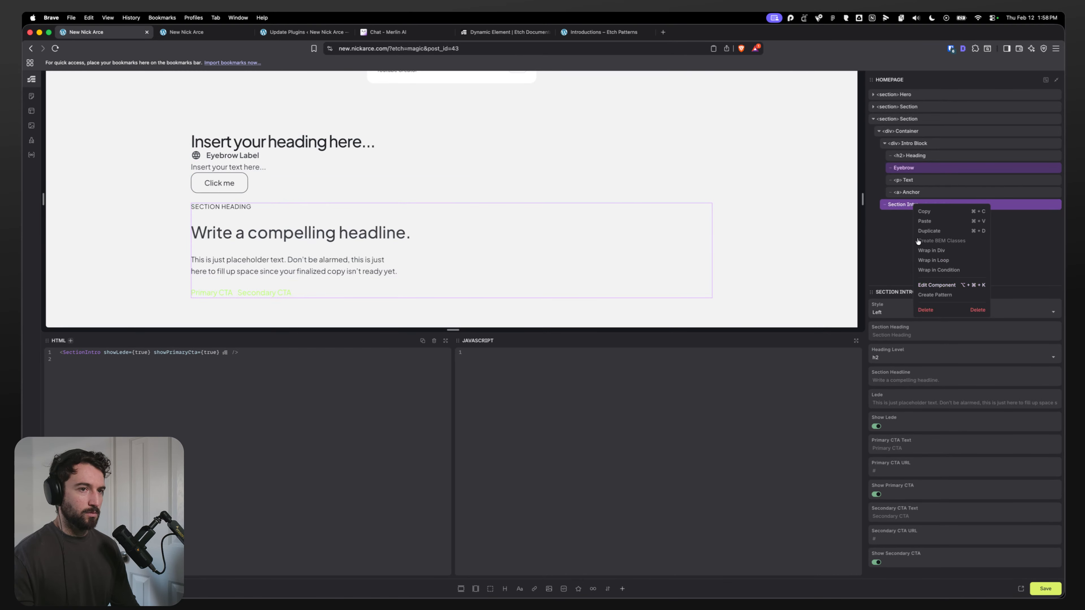
{"action": "left_click", "coordinate": [937, 285]}
{"action": "left_click", "coordinate": [912, 229]}
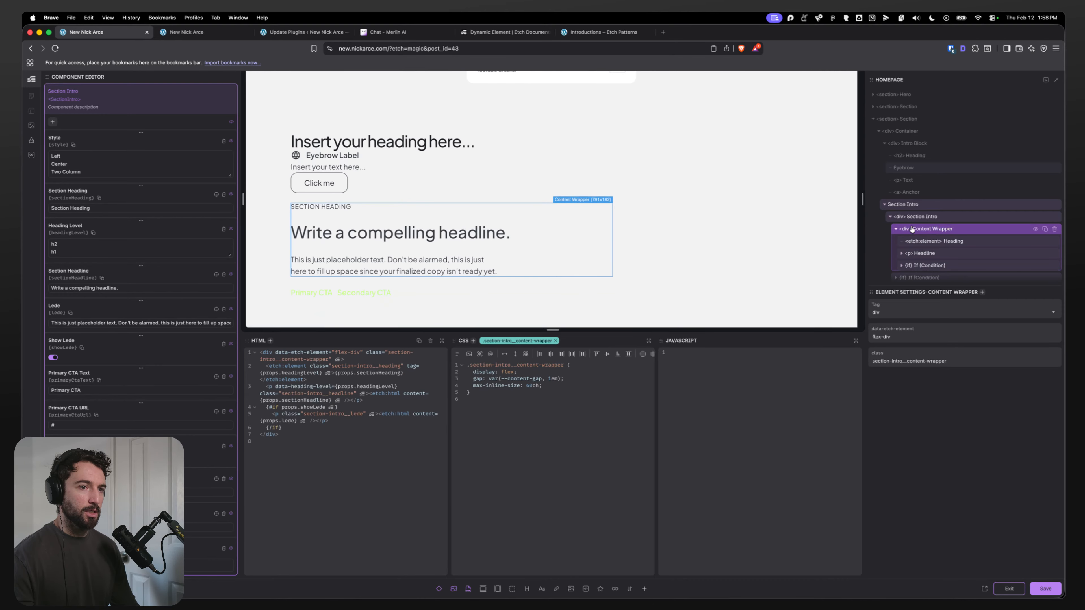
Step: Expand the Section Intro's nested If conditions and select the Primary CTA condition inside the CTA Wrapper
{"action": "left_click", "coordinate": [901, 265]}
{"action": "scroll", "coordinate": [914, 261], "scroll_direction": "down", "scroll_amount": 2}
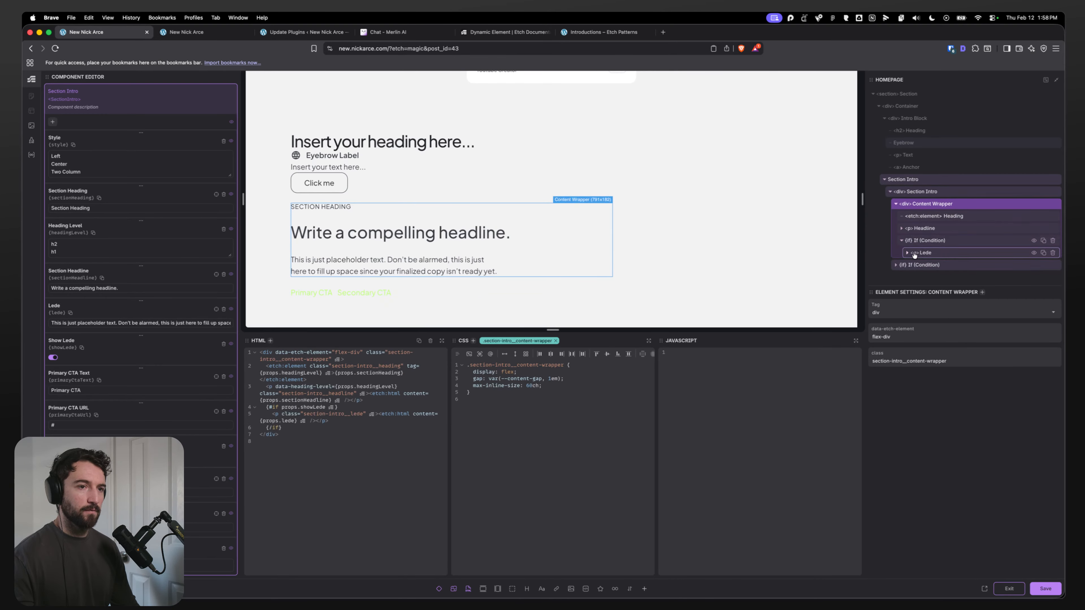
{"action": "left_click", "coordinate": [896, 264]}
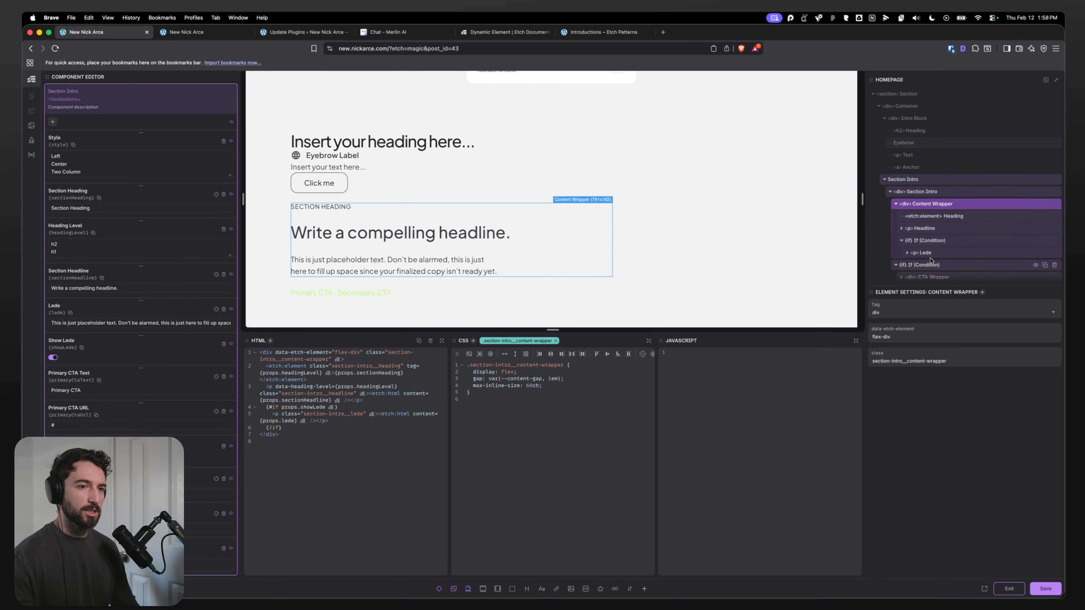
{"action": "scroll", "coordinate": [924, 266], "scroll_direction": "down", "scroll_amount": 1}
{"action": "left_click", "coordinate": [902, 265]}
{"action": "scroll", "coordinate": [902, 267], "scroll_direction": "down", "scroll_amount": 2}
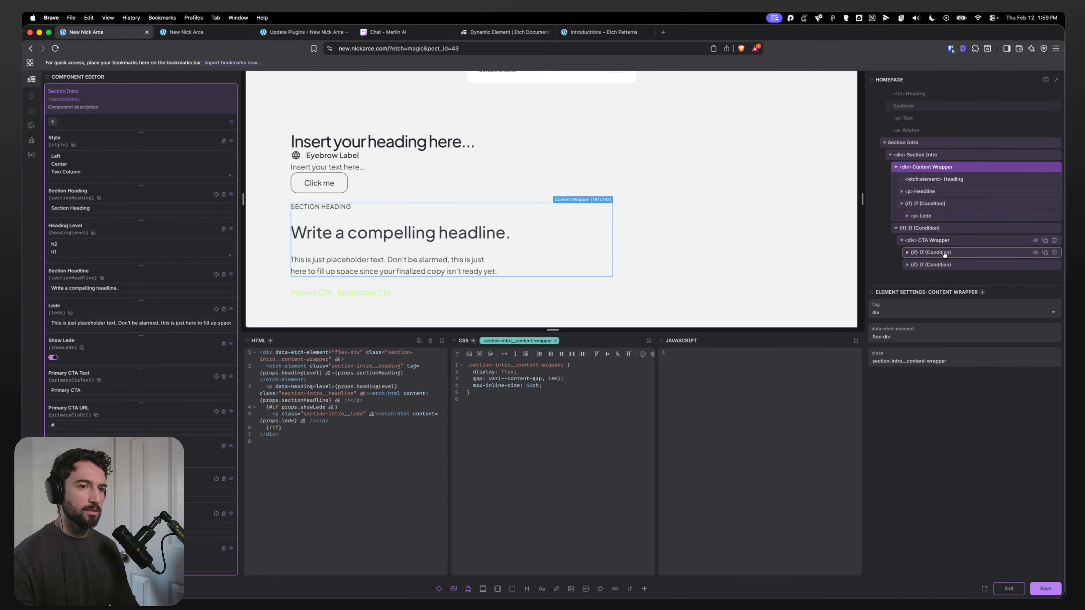
{"action": "left_click", "coordinate": [907, 252]}
{"action": "scroll", "coordinate": [936, 256], "scroll_direction": "down", "scroll_amount": 1}
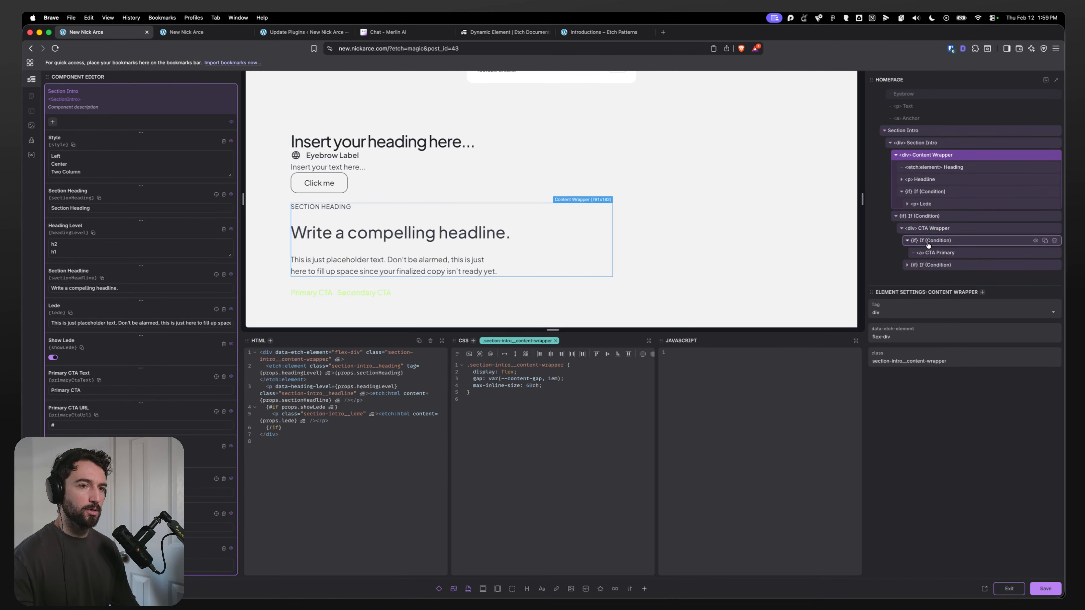
{"action": "left_click", "coordinate": [942, 242]}
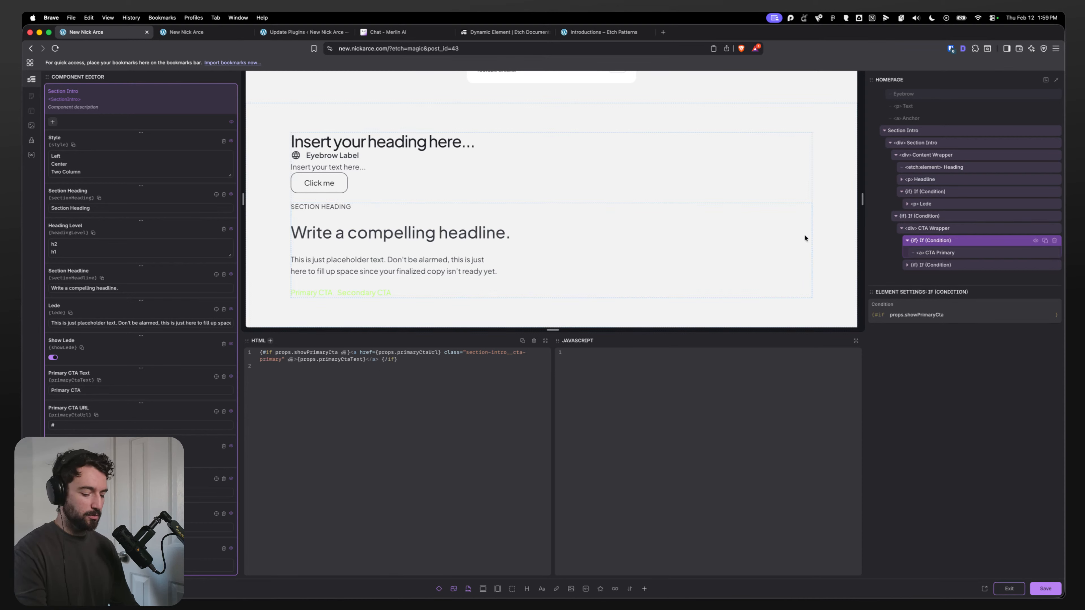
Step: Insert the Button component inside the Primary CTA condition
{"action": "key", "text": "super+i"}
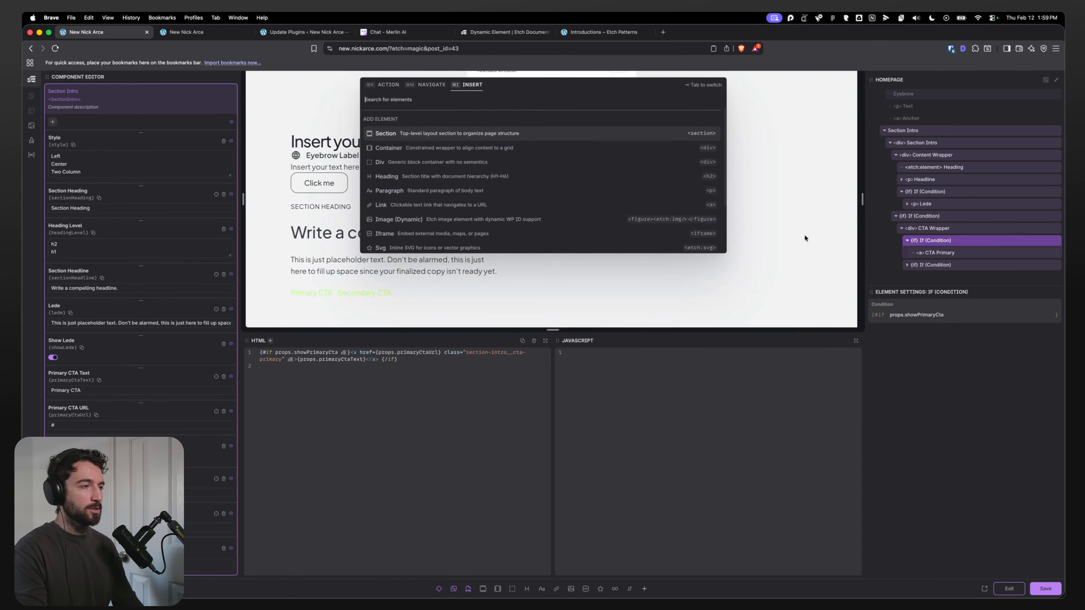
{"action": "type", "text": "com"}
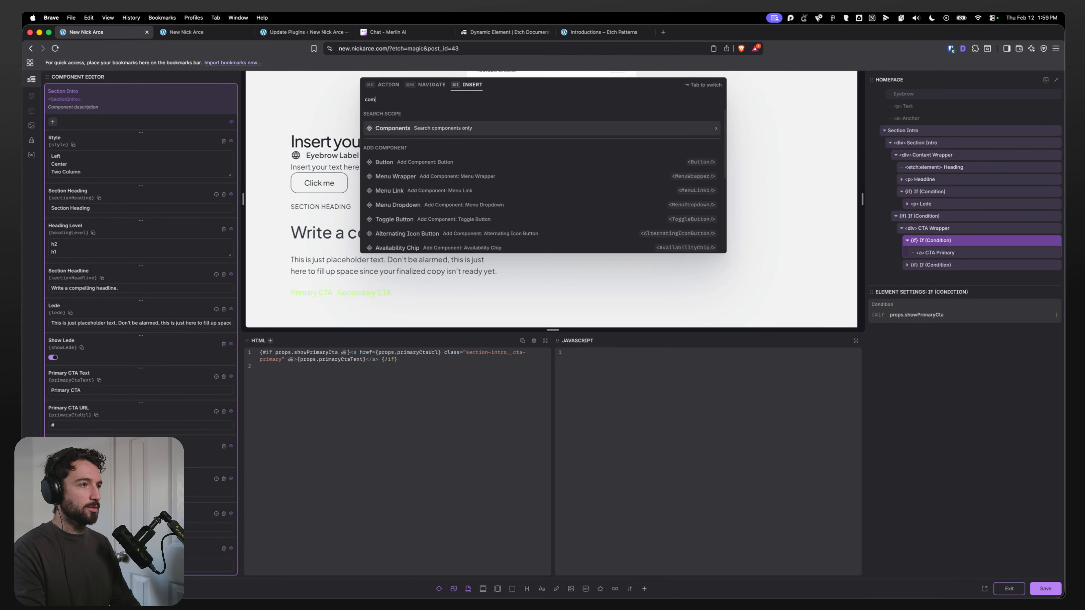
{"action": "key", "text": "Return"}
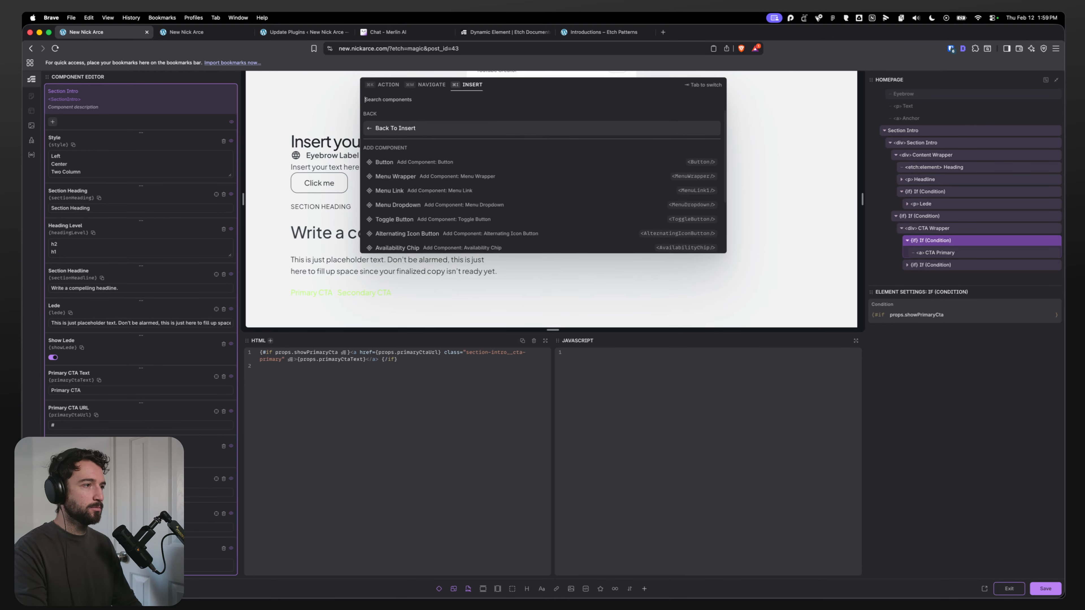
{"action": "type", "text": "button"}
{"action": "key", "text": "Return"}
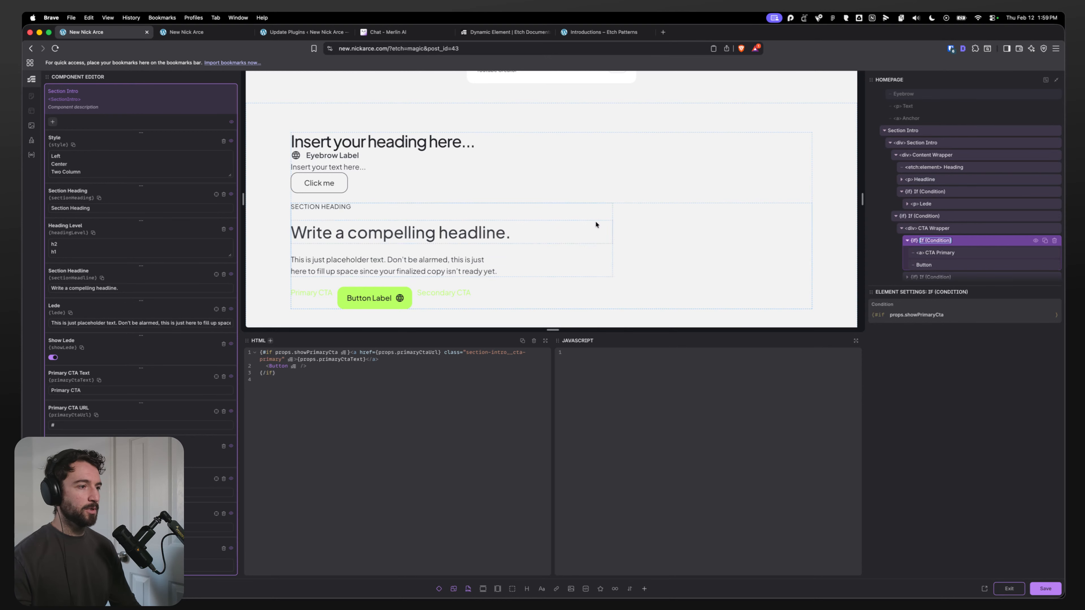
{"action": "key", "text": "super+Tab"}
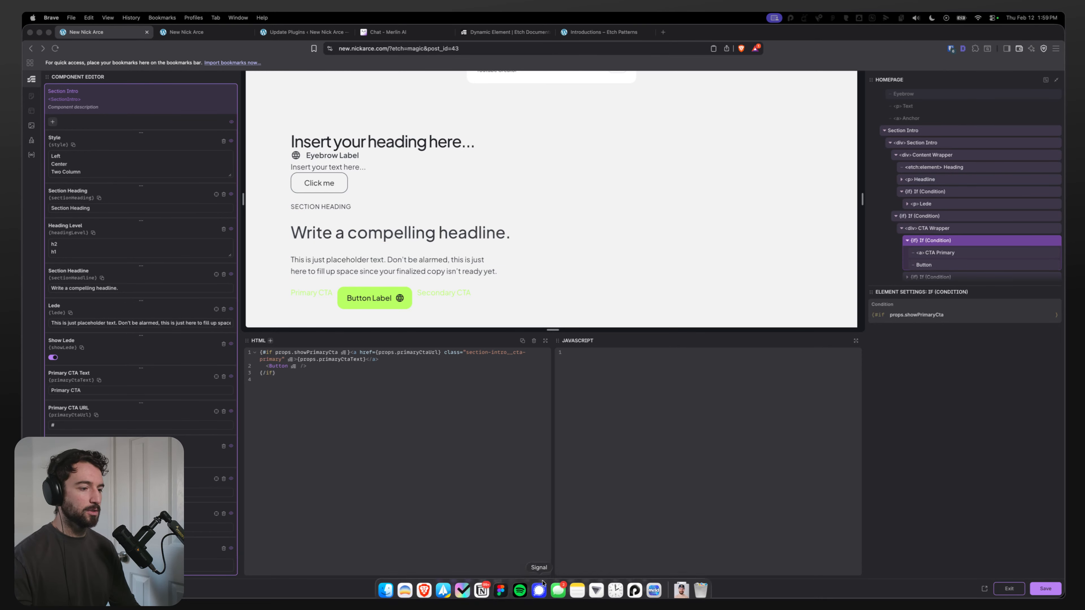
Step: Switch to Figma and examine the homepage design's buttons in the hero and Components sections
{"action": "left_click", "coordinate": [500, 586]}
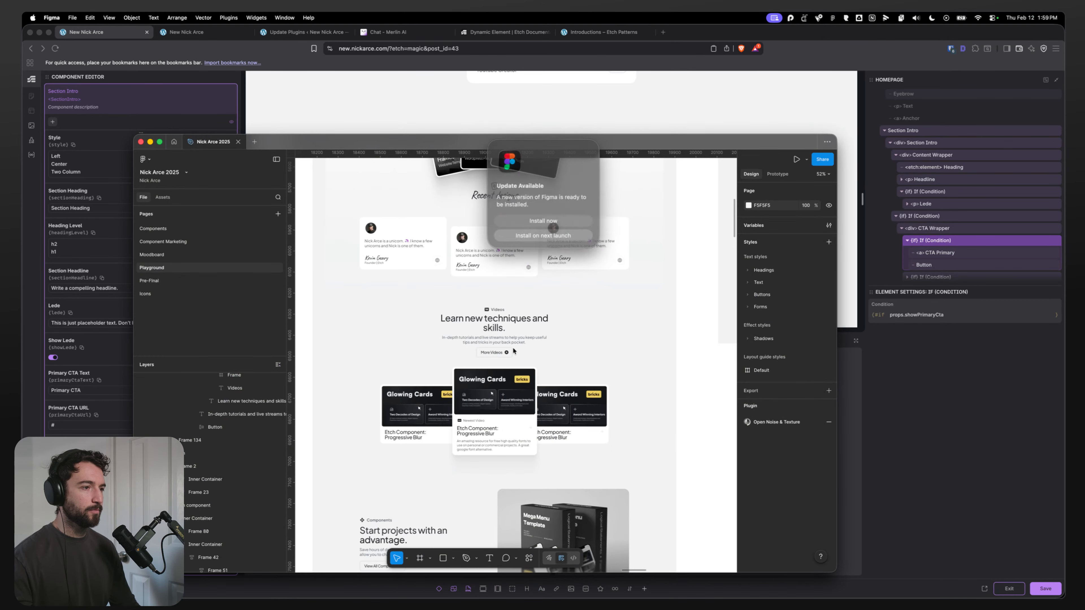
{"action": "left_click", "coordinate": [540, 236]}
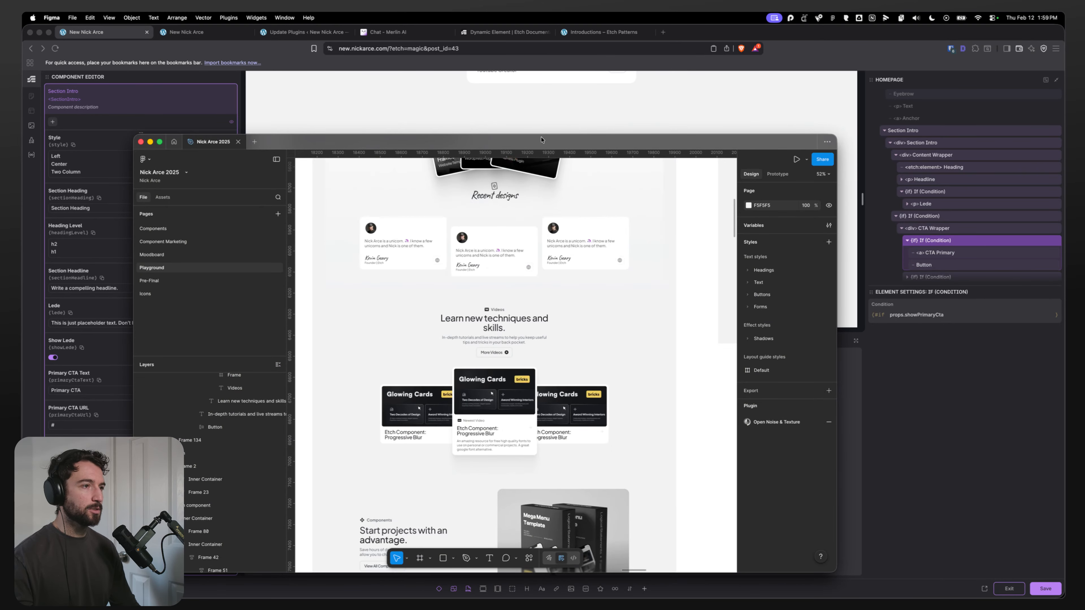
{"action": "double_click", "coordinate": [483, 141]}
{"action": "scroll", "coordinate": [406, 310], "scroll_direction": "up", "scroll_amount": 4}
{"action": "scroll", "coordinate": [406, 309], "scroll_direction": "up", "scroll_amount": 3}
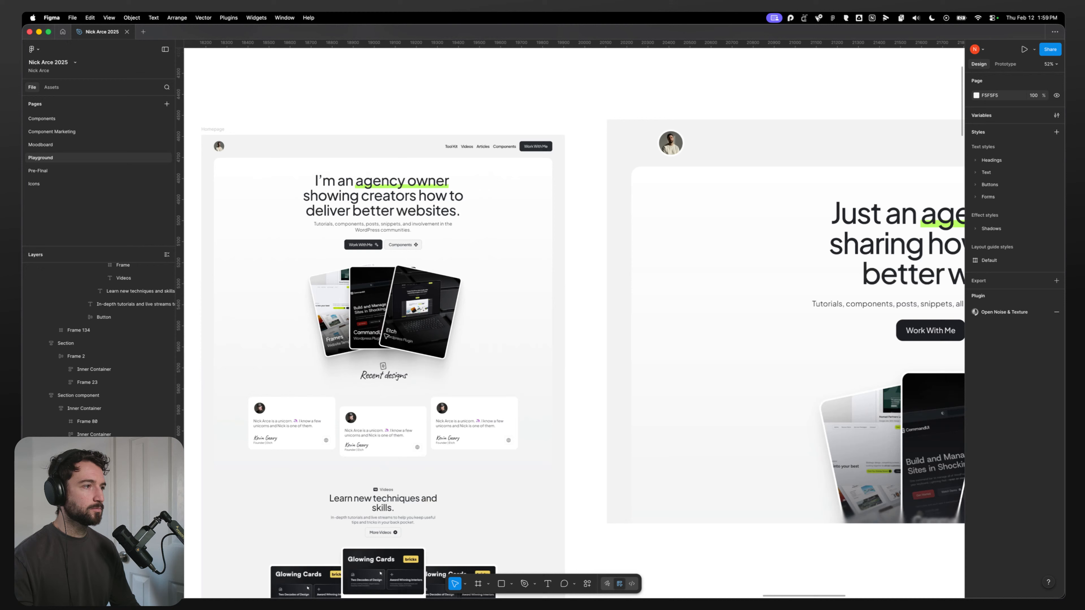
{"action": "double_click", "coordinate": [402, 245]}
{"action": "scroll", "coordinate": [402, 256], "scroll_direction": "down", "scroll_amount": 5}
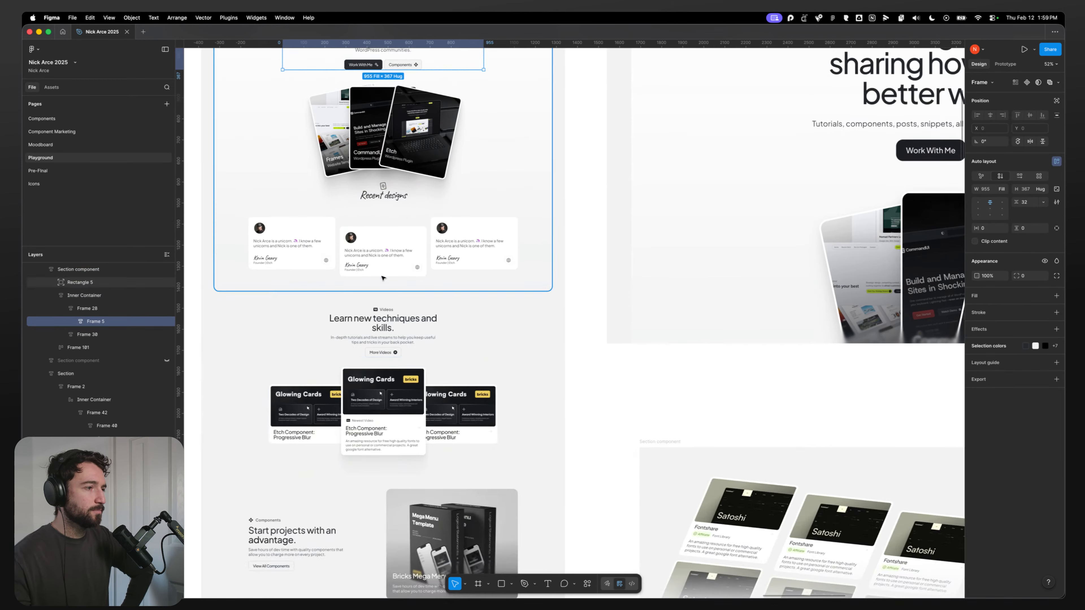
{"action": "left_click", "coordinate": [315, 356]}
{"action": "scroll", "coordinate": [315, 363], "scroll_direction": "down", "scroll_amount": 8}
{"action": "left_click", "coordinate": [301, 294]}
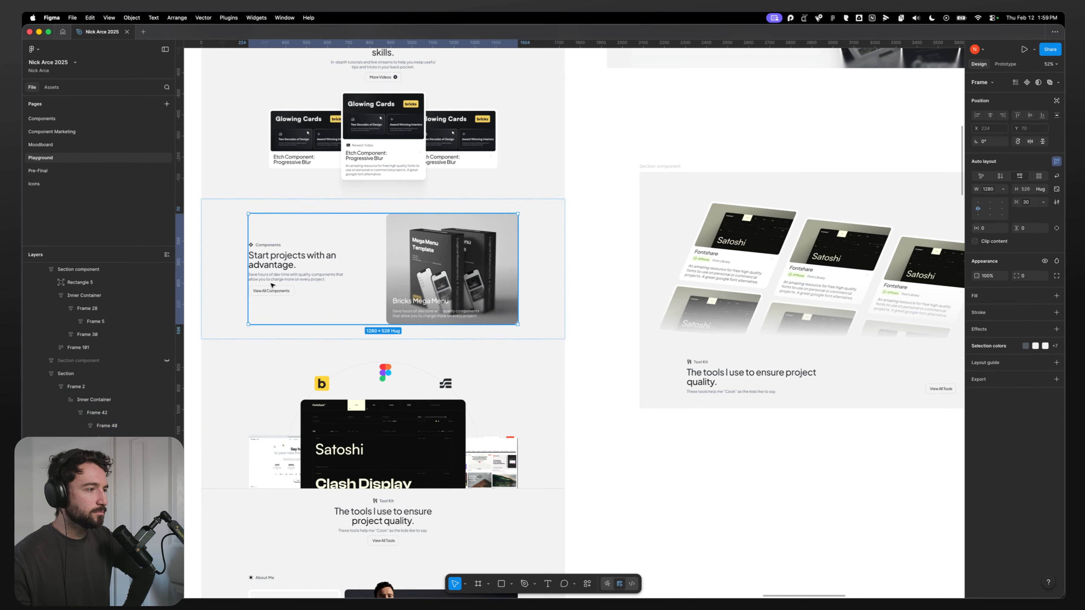
{"action": "double_click", "coordinate": [302, 294]}
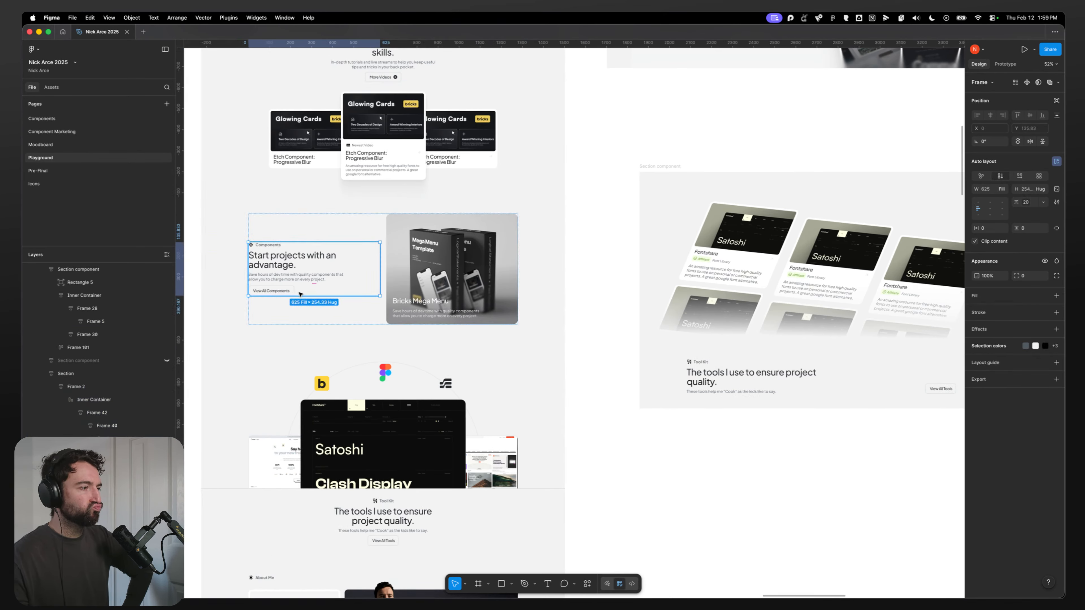
{"action": "scroll", "coordinate": [306, 326], "scroll_direction": "down", "scroll_amount": 4}
{"action": "scroll", "coordinate": [307, 326], "scroll_direction": "down", "scroll_amount": 2}
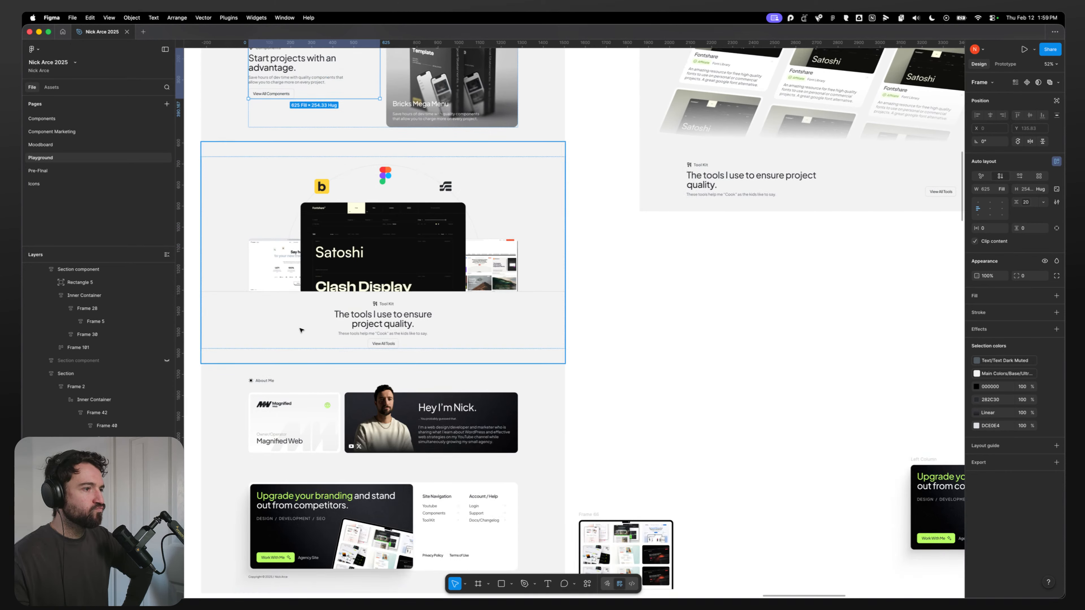
Step: Inspect the Tool Kit and Videos sections' button frames in the Figma design, then return to the builder
{"action": "left_click", "coordinate": [365, 342]}
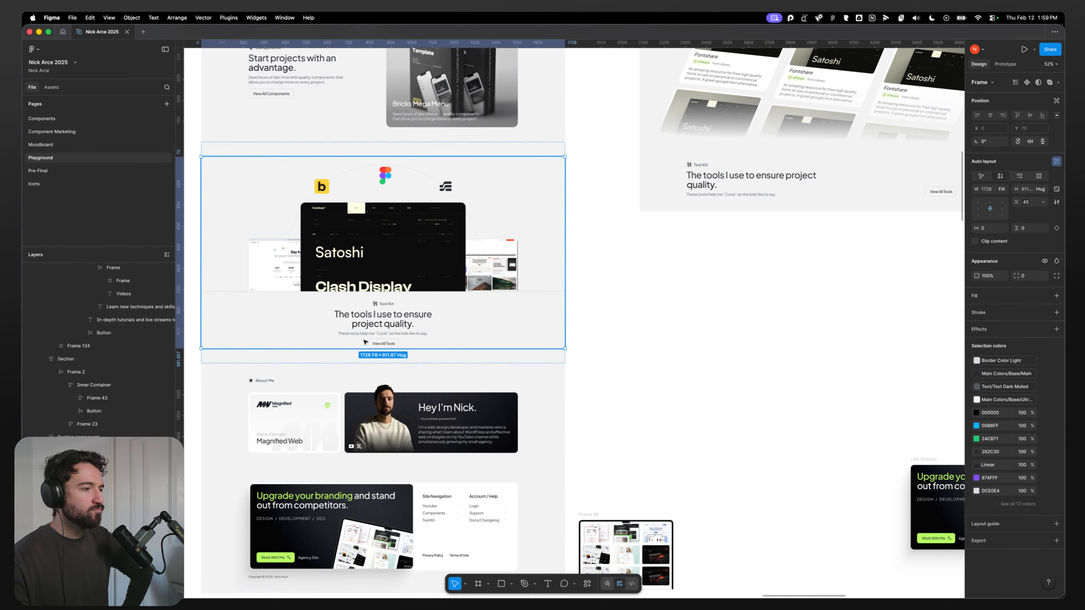
{"action": "scroll", "coordinate": [303, 247], "scroll_direction": "up", "scroll_amount": 7}
{"action": "left_click", "coordinate": [307, 309]}
{"action": "double_click", "coordinate": [307, 308]}
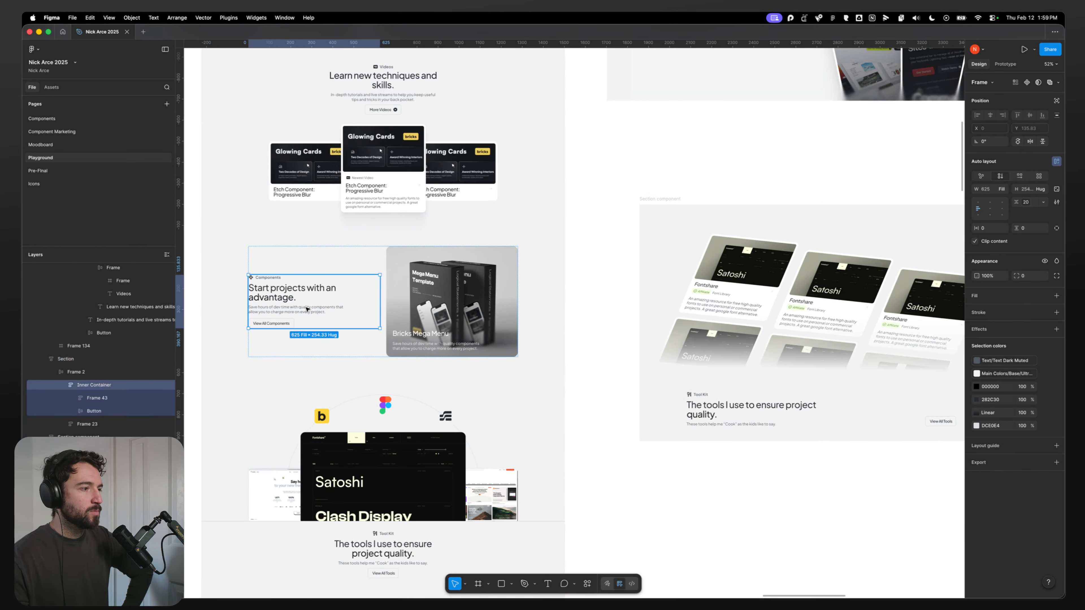
{"action": "double_click", "coordinate": [288, 322]}
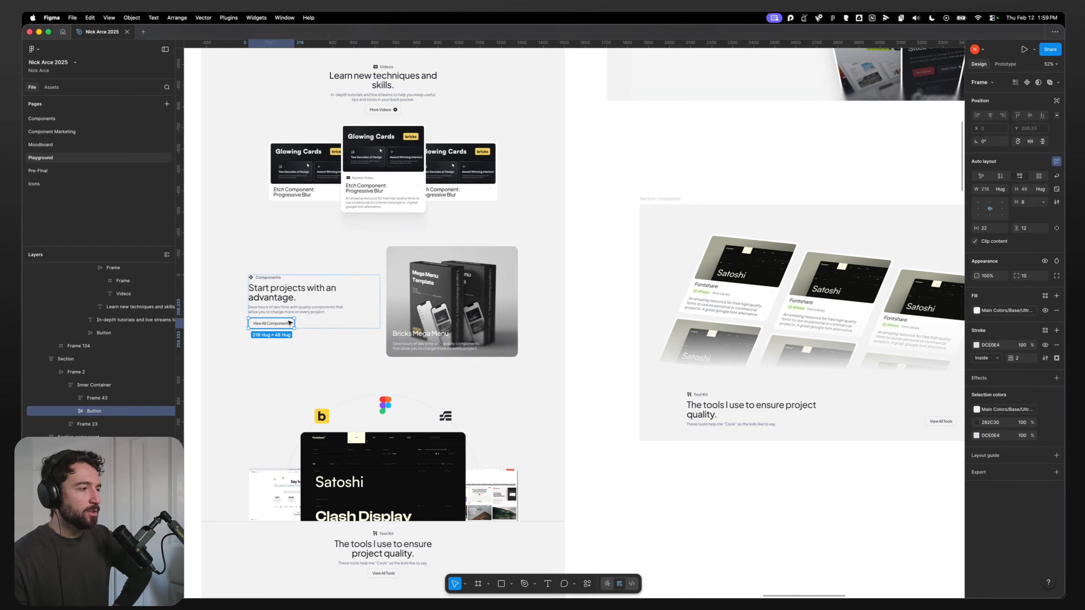
{"action": "left_click", "coordinate": [312, 322]}
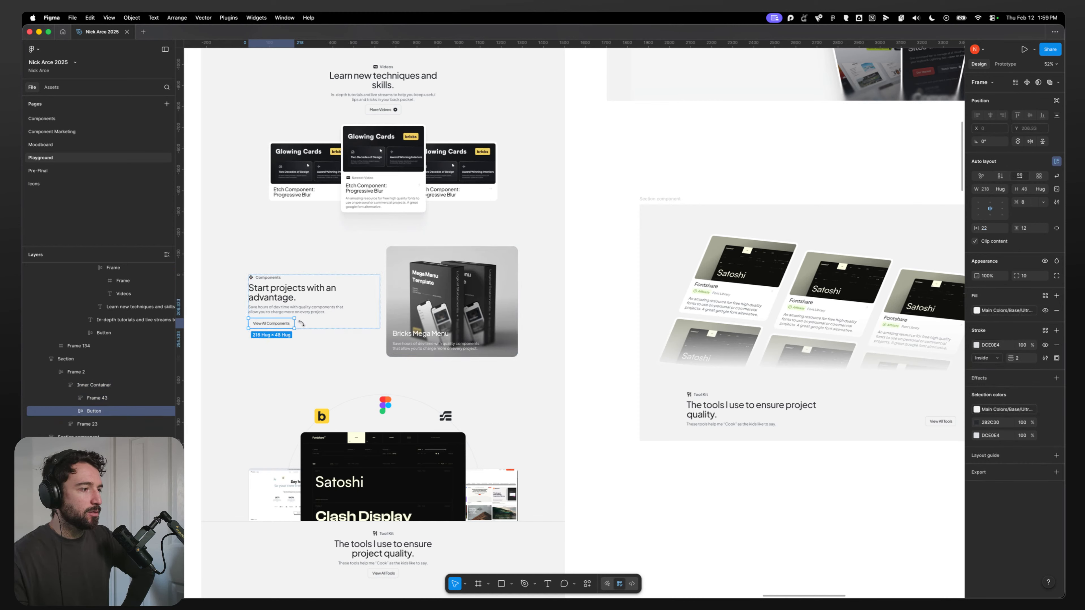
{"action": "left_click", "coordinate": [397, 110]}
{"action": "double_click", "coordinate": [410, 110]}
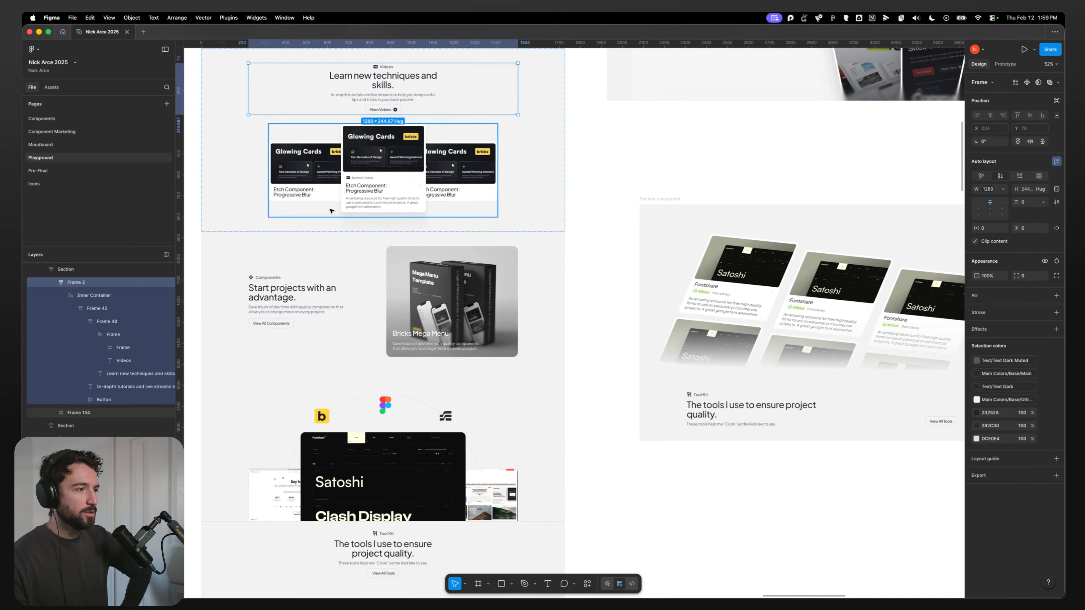
{"action": "scroll", "coordinate": [310, 307], "scroll_direction": "up", "scroll_amount": 5}
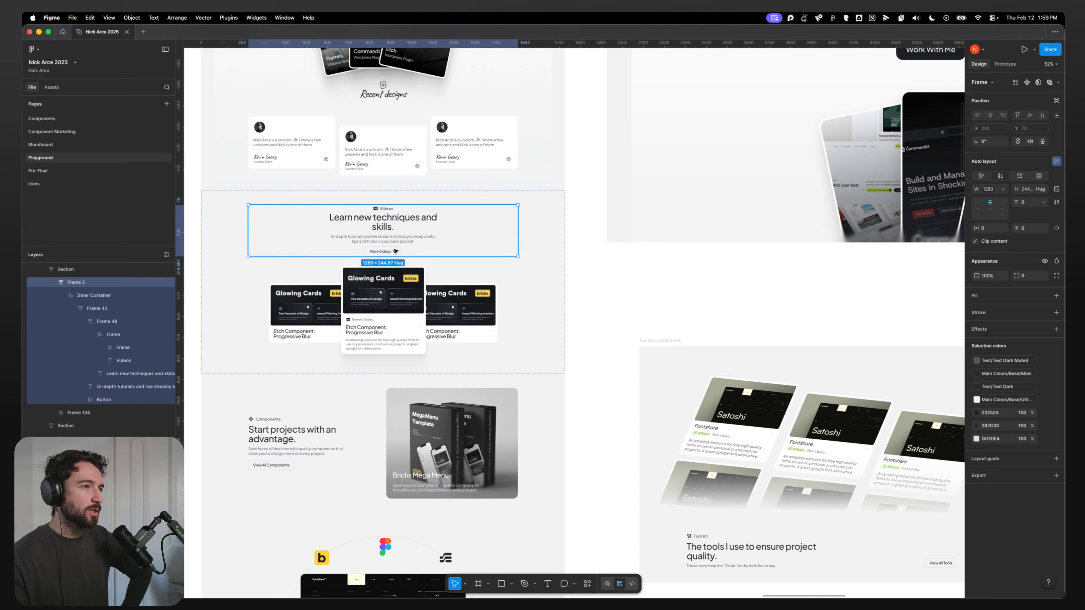
{"action": "left_click", "coordinate": [417, 250]}
{"action": "double_click", "coordinate": [416, 252]}
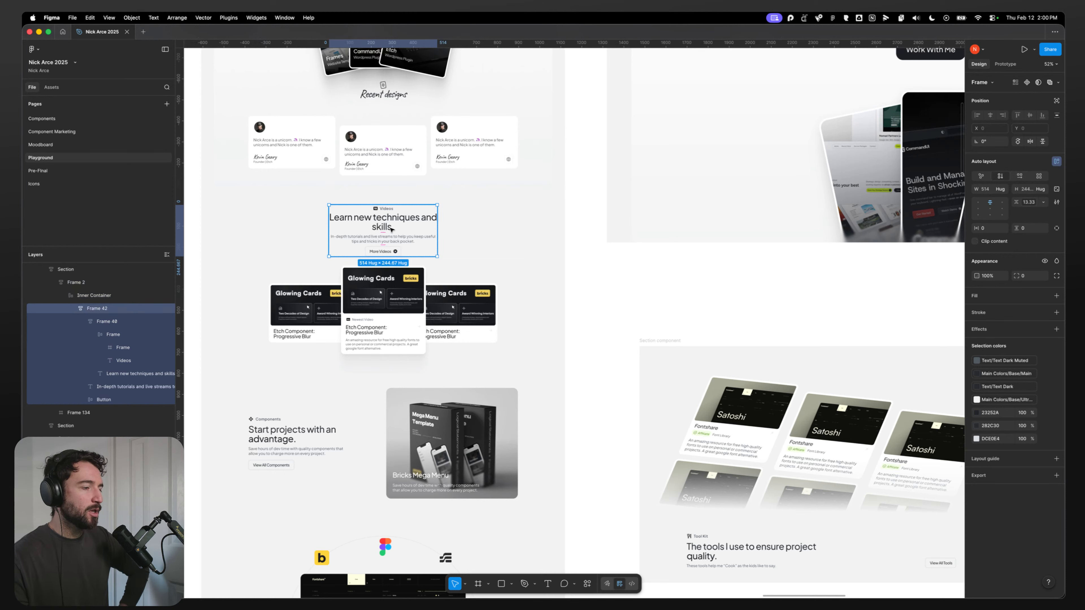
{"action": "key", "text": "super+Tab"}
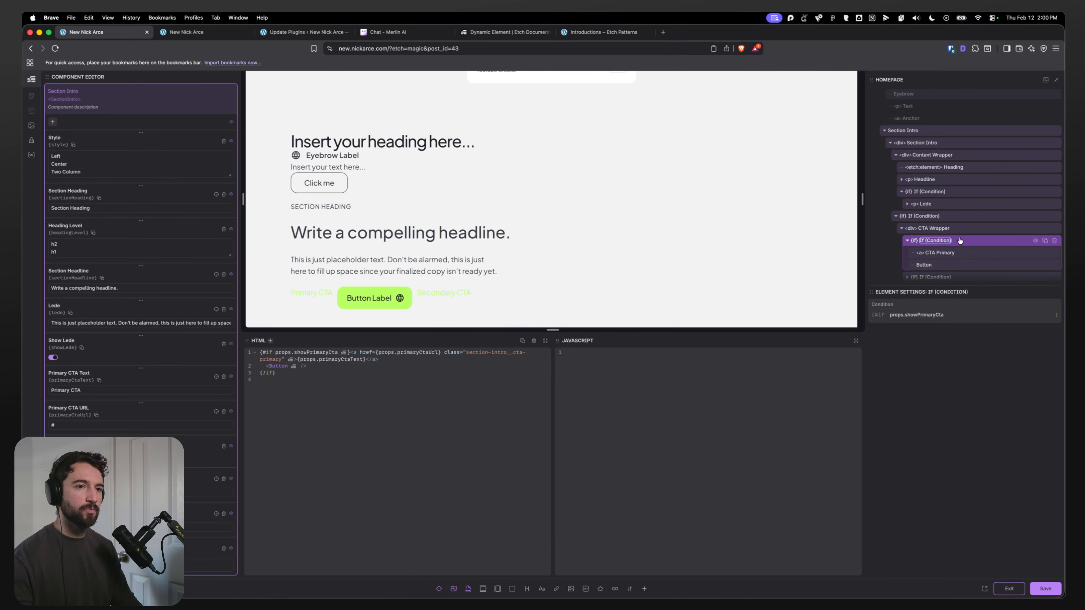
Step: Delete the CTA Primary link from the Primary CTA condition, keeping the Button component
{"action": "left_click", "coordinate": [958, 252]}
{"action": "left_click", "coordinate": [939, 266]}
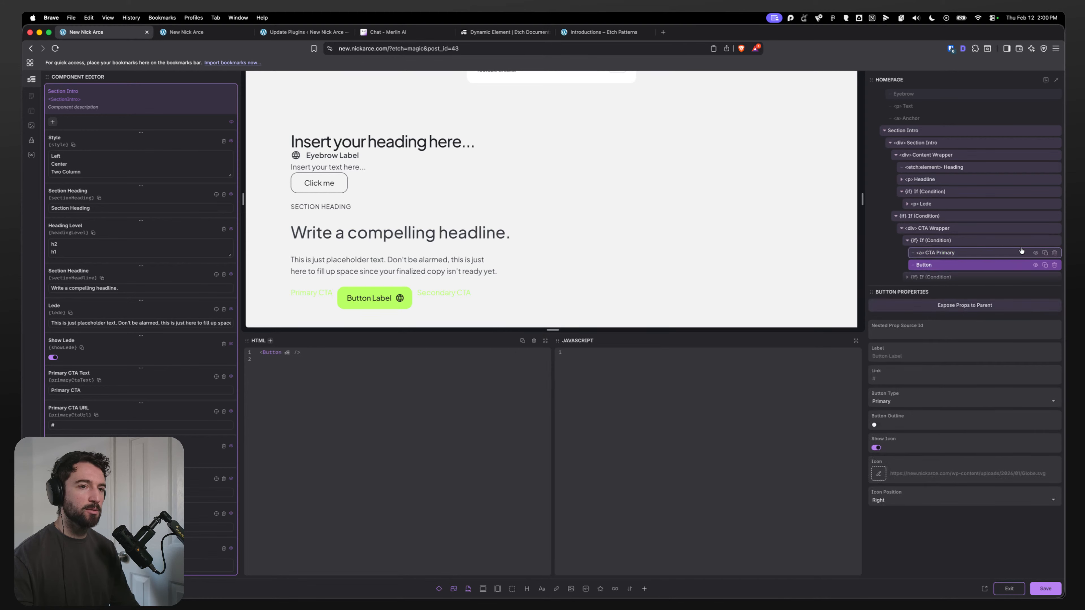
{"action": "left_click", "coordinate": [1054, 253]}
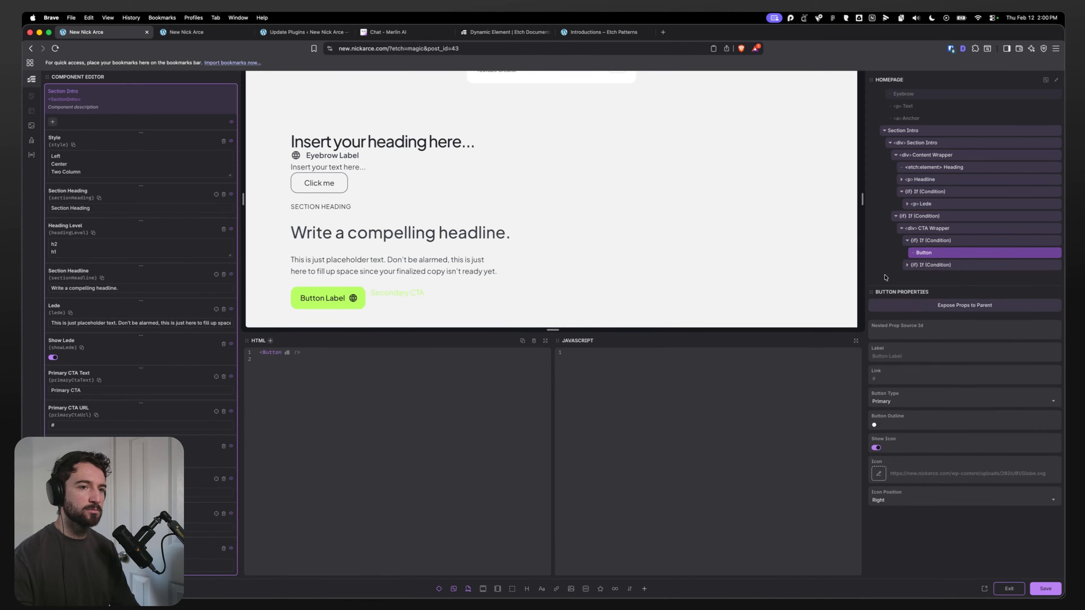
Step: Search the Etch documentation for "nested prop source" and read the Object Prop page, then return to the builder
{"action": "left_click", "coordinate": [892, 334]}
{"action": "left_click_drag", "start_coordinate": [924, 327], "coordinate": [910, 327]}
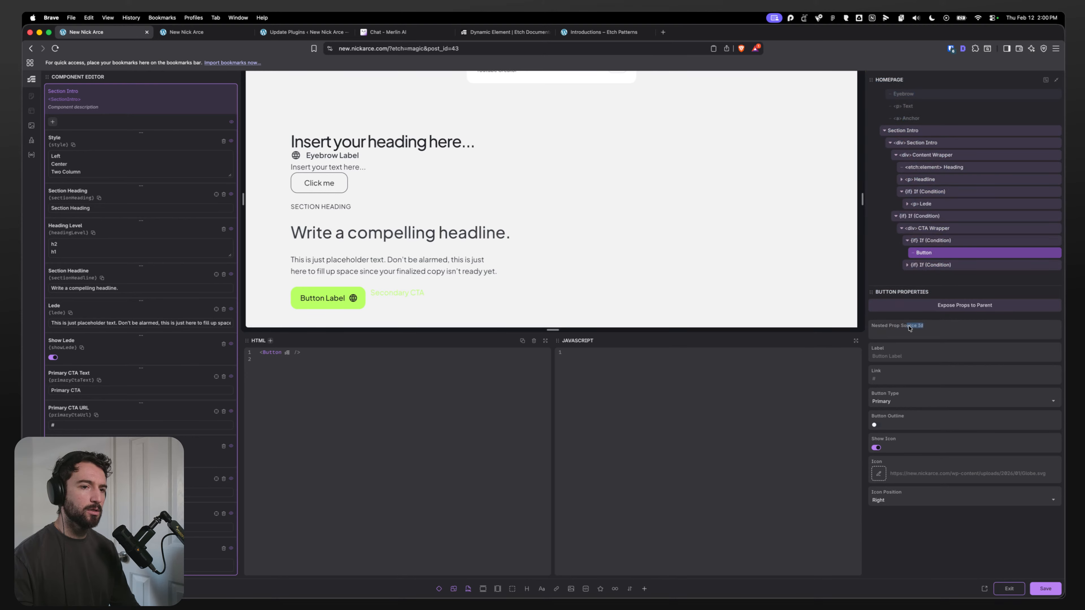
{"action": "left_click", "coordinate": [600, 33]}
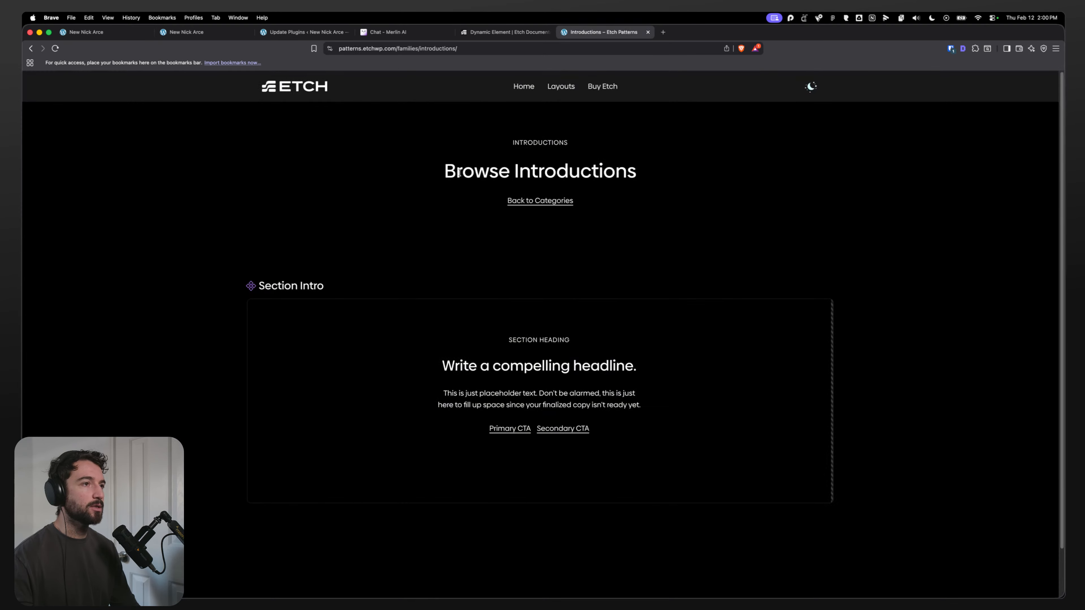
{"action": "left_click", "coordinate": [512, 33]}
{"action": "left_click", "coordinate": [995, 83]}
{"action": "type", "text": "nest"}
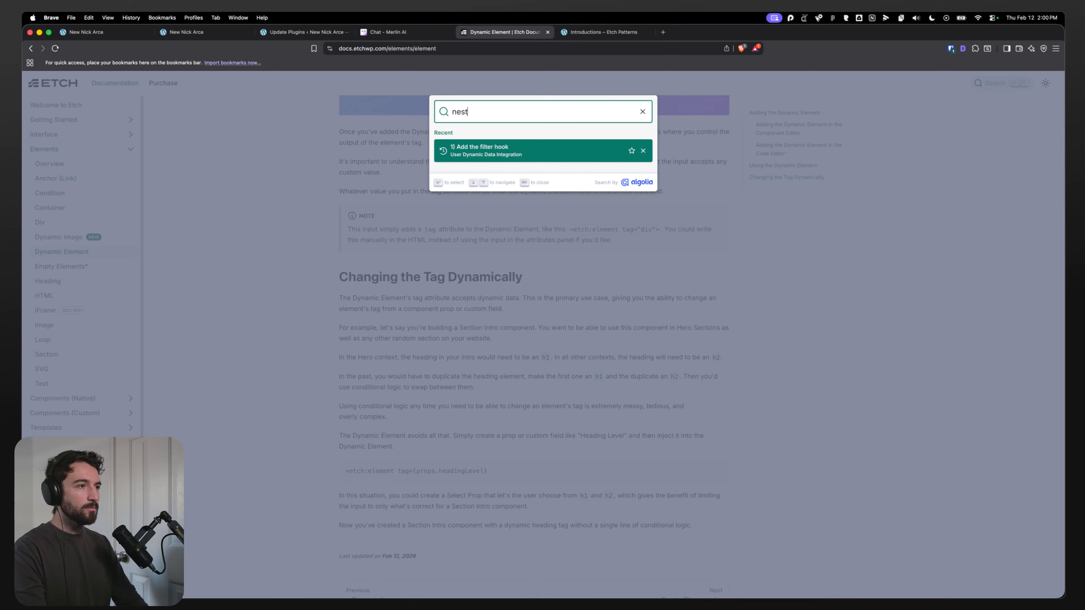
{"action": "type", "text": "ed prop sou"}
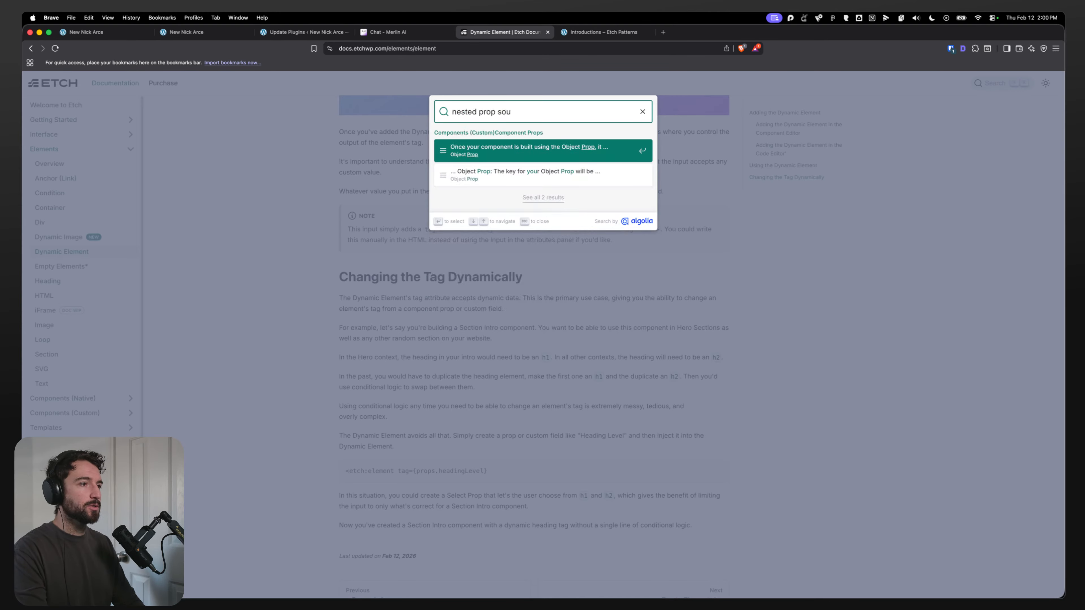
{"action": "type", "text": "rce id"}
{"action": "key", "text": "Return"}
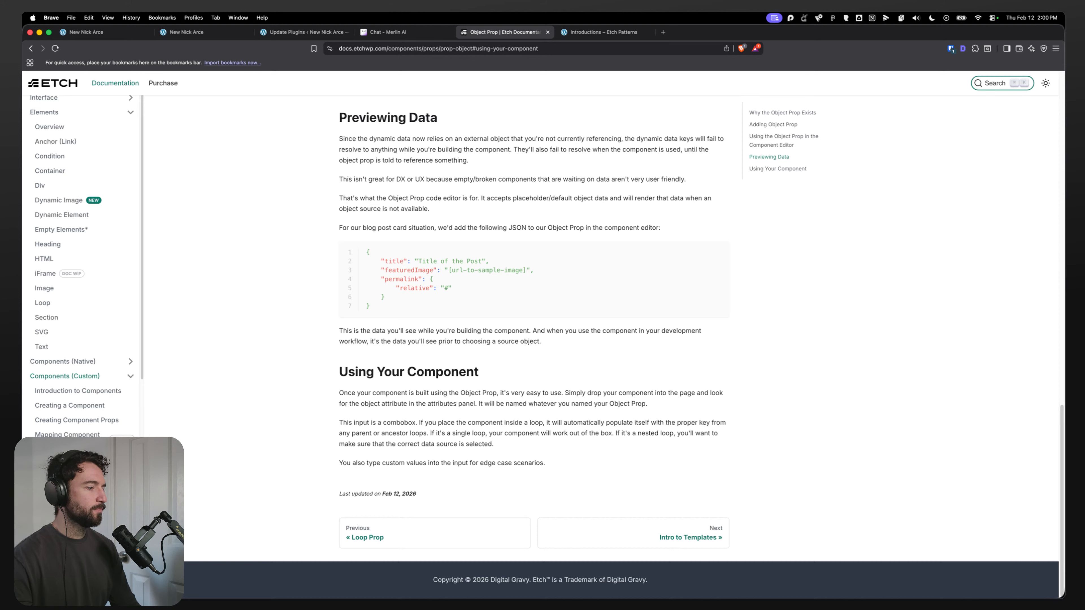
{"action": "scroll", "coordinate": [74, 430], "scroll_direction": "down", "scroll_amount": 5}
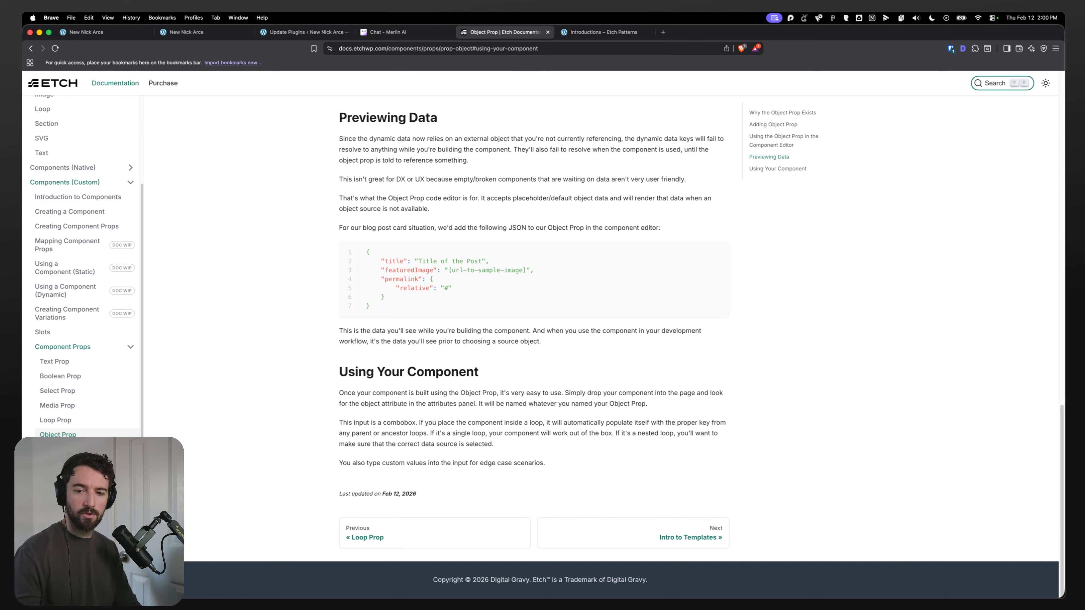
{"action": "key", "text": "super+Tab"}
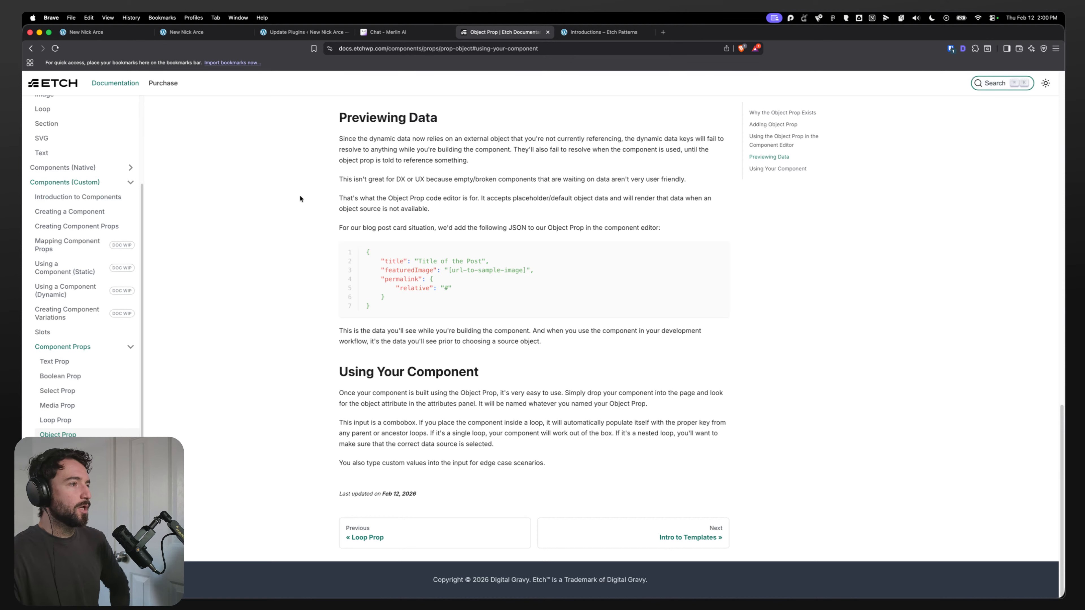
{"action": "left_click", "coordinate": [209, 38]}
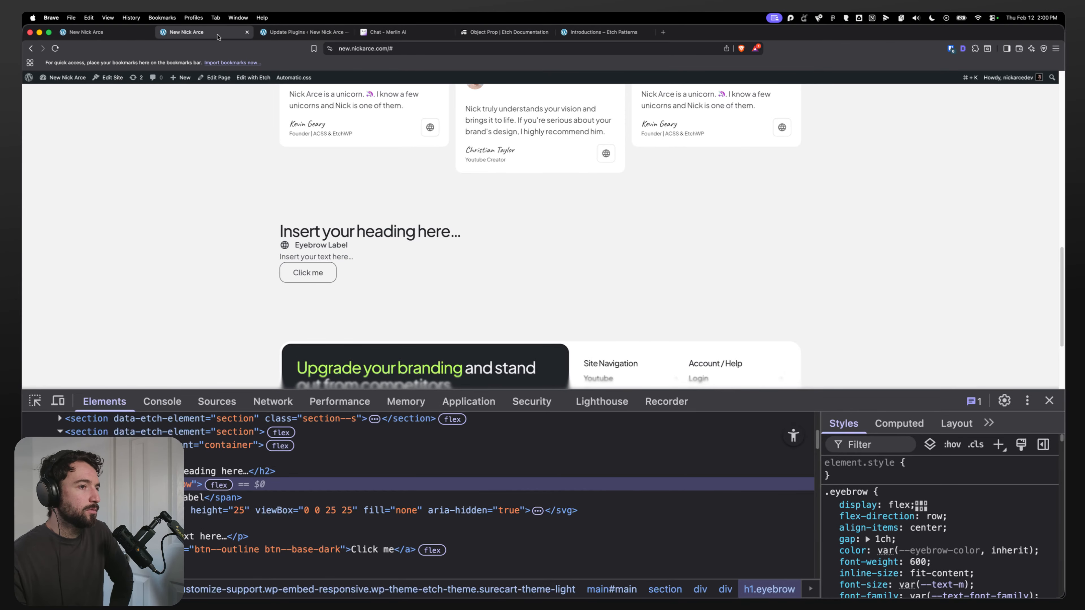
{"action": "left_click", "coordinate": [258, 38]}
{"action": "left_click", "coordinate": [504, 31]}
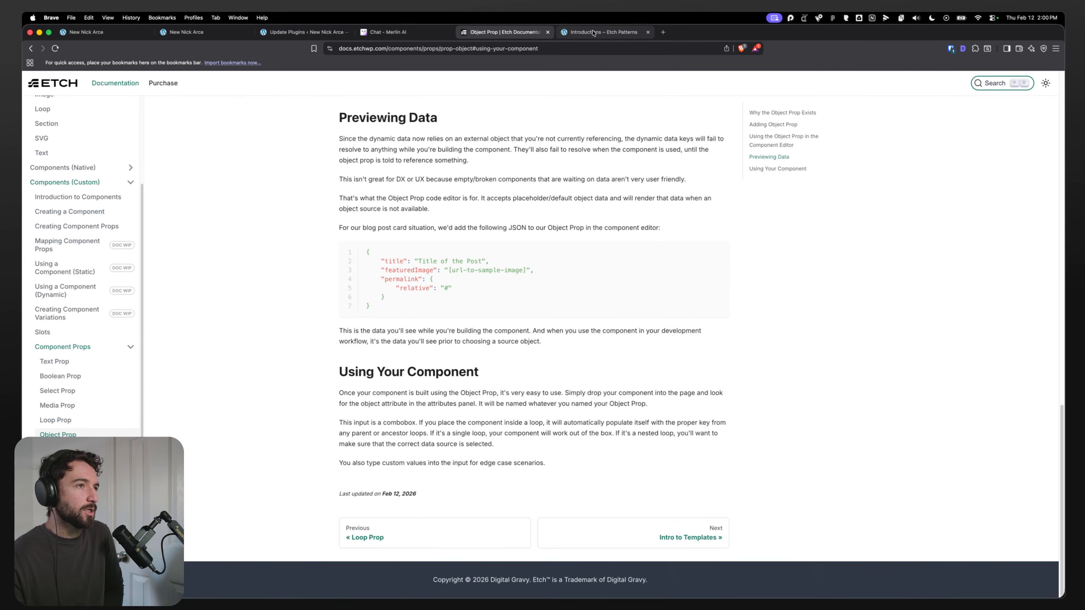
{"action": "left_click", "coordinate": [603, 32]}
{"action": "left_click", "coordinate": [504, 31]}
{"action": "left_click", "coordinate": [135, 34]}
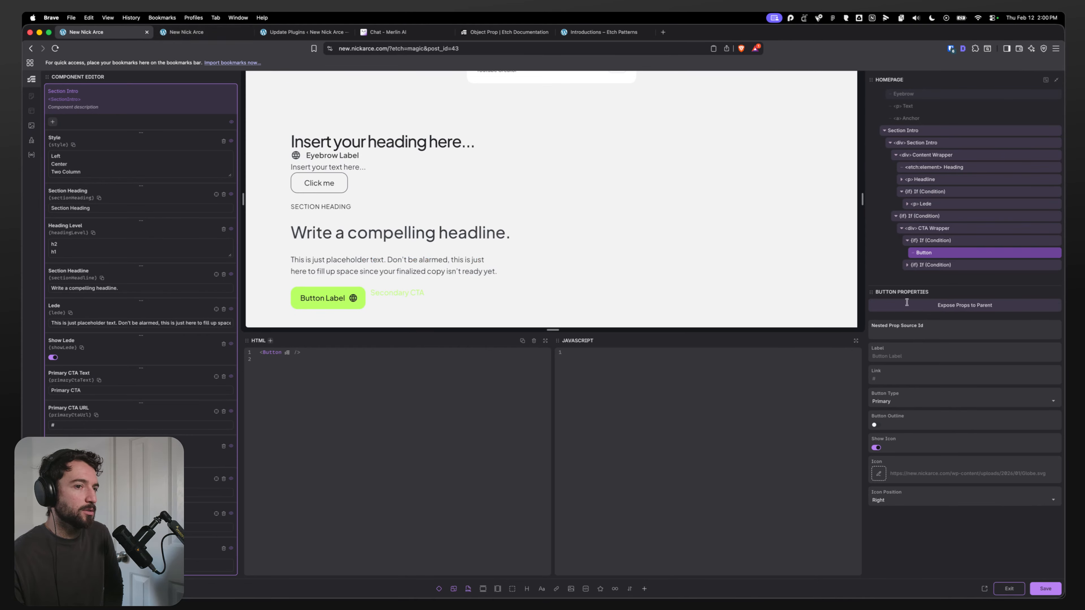
Step: Set the Button's Label to {props.primaryCtaText} using the copied Primary CTA Text key
{"action": "left_click", "coordinate": [905, 338]}
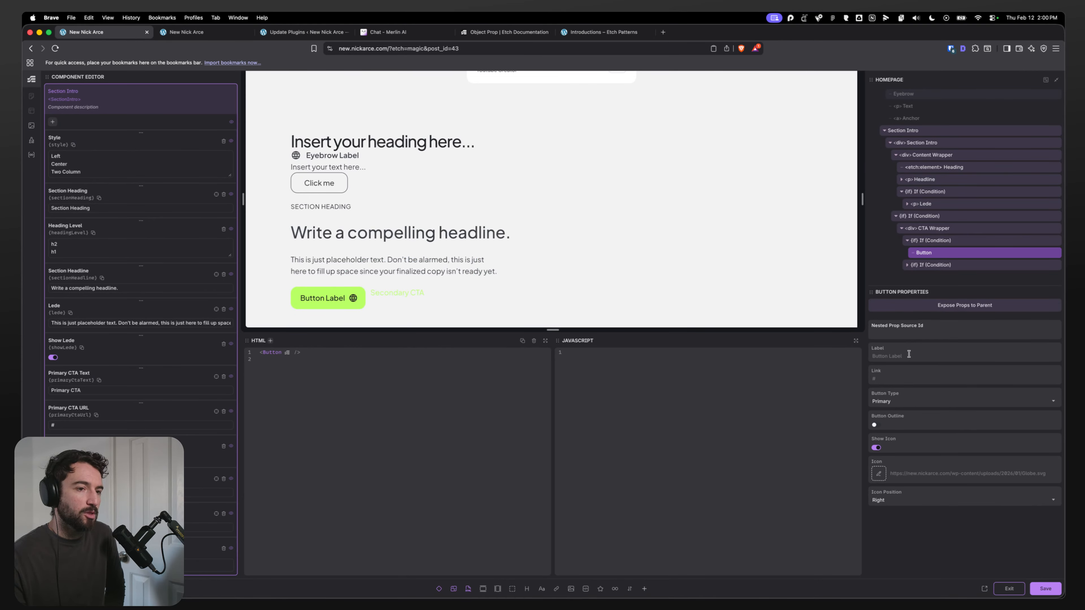
{"action": "left_click", "coordinate": [909, 353]}
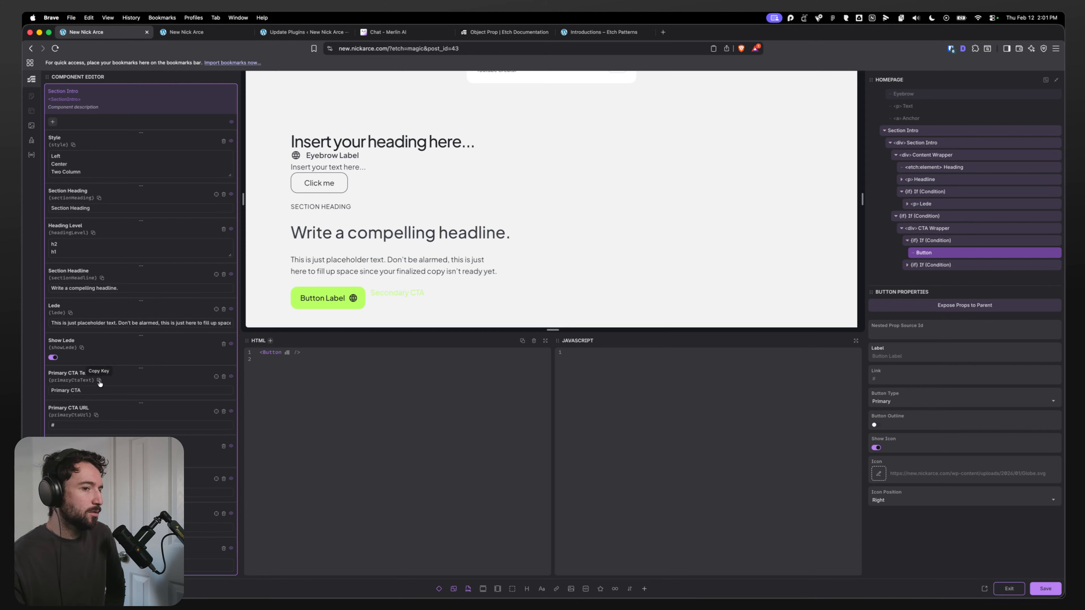
{"action": "type", "text": "{}"}
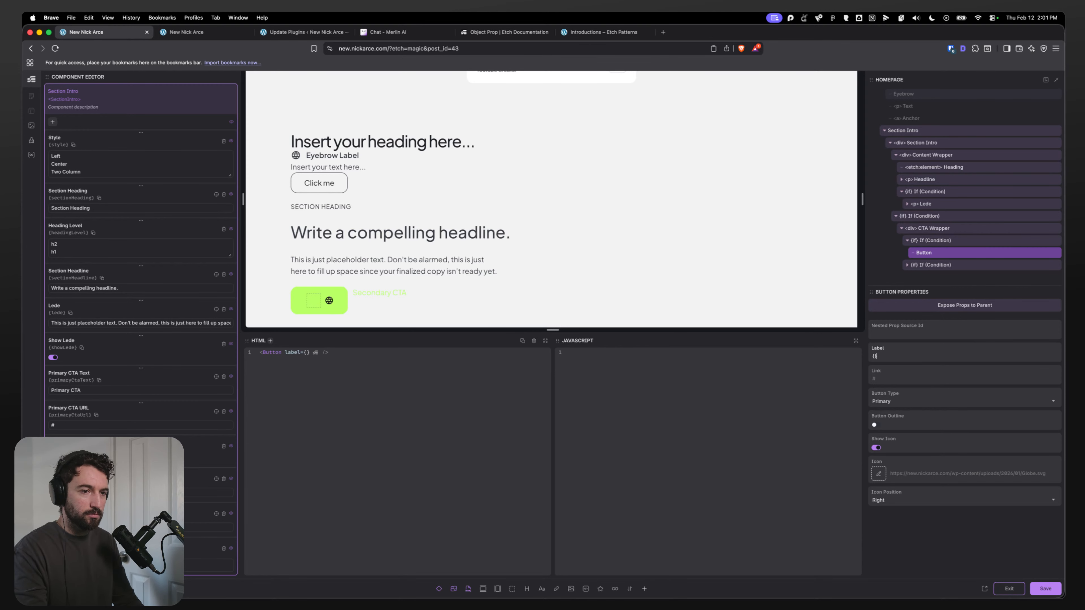
{"action": "type", "text": "props.primaryCtaText"}
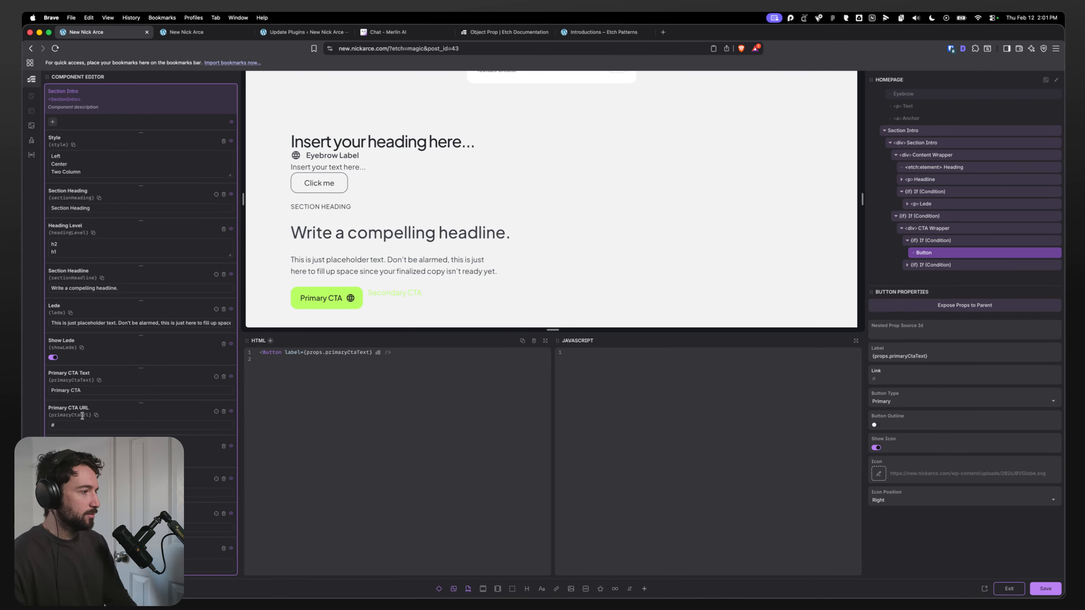
Step: Copy the Primary CTA URL key and set the Button's Link to {props.primaryCtaUrl}
{"action": "left_click", "coordinate": [96, 415]}
{"action": "left_click", "coordinate": [906, 378]}
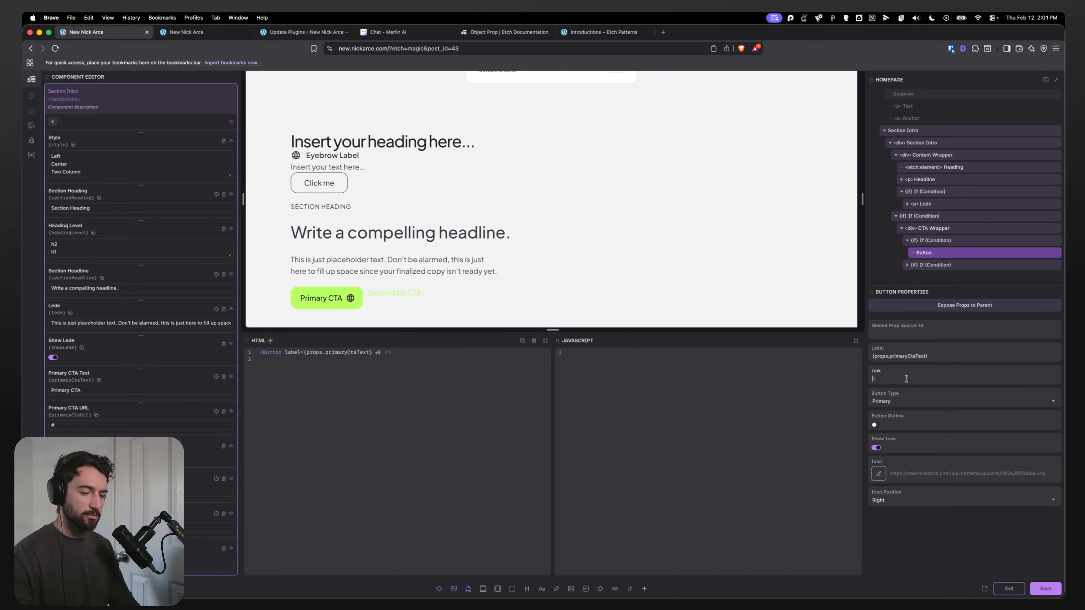
{"action": "type", "text": "{props.primaryCtaUrl}"}
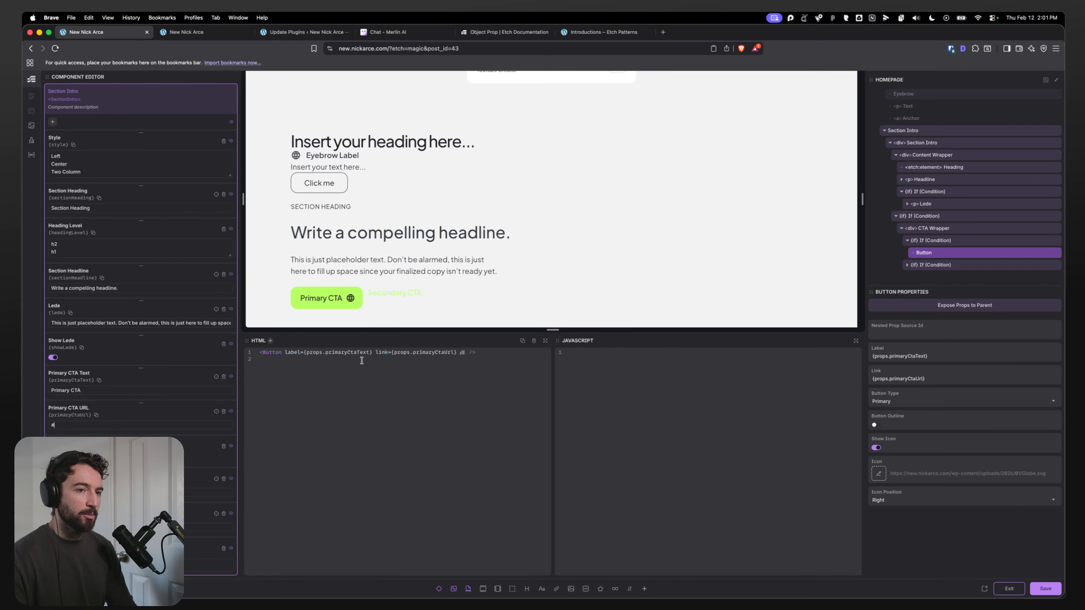
{"action": "left_click", "coordinate": [950, 242]}
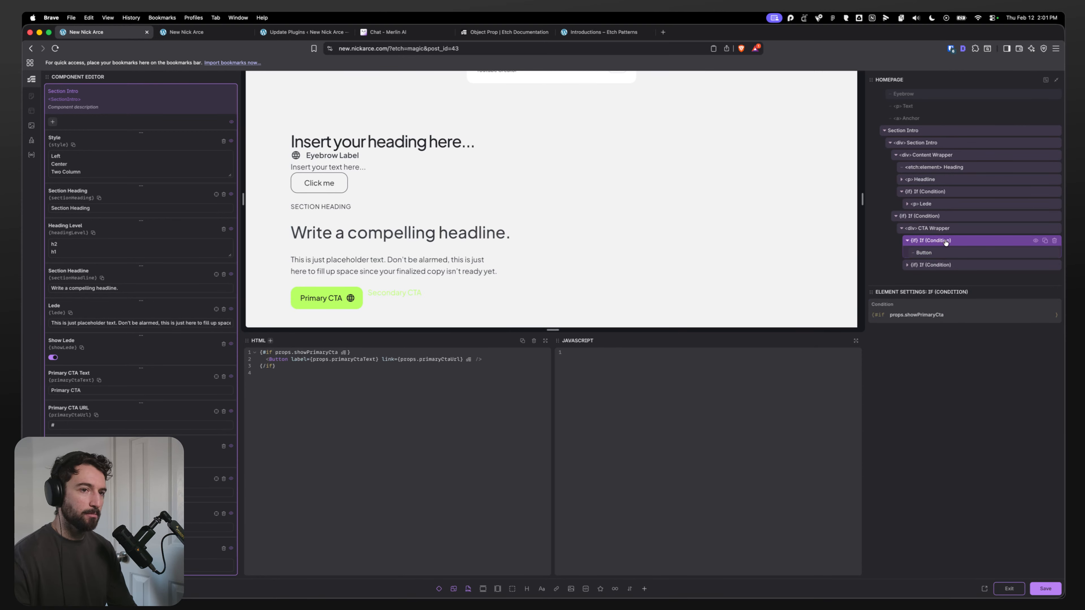
Step: Turn on Show Icon for the Primary CTA Button
{"action": "left_click", "coordinate": [946, 253]}
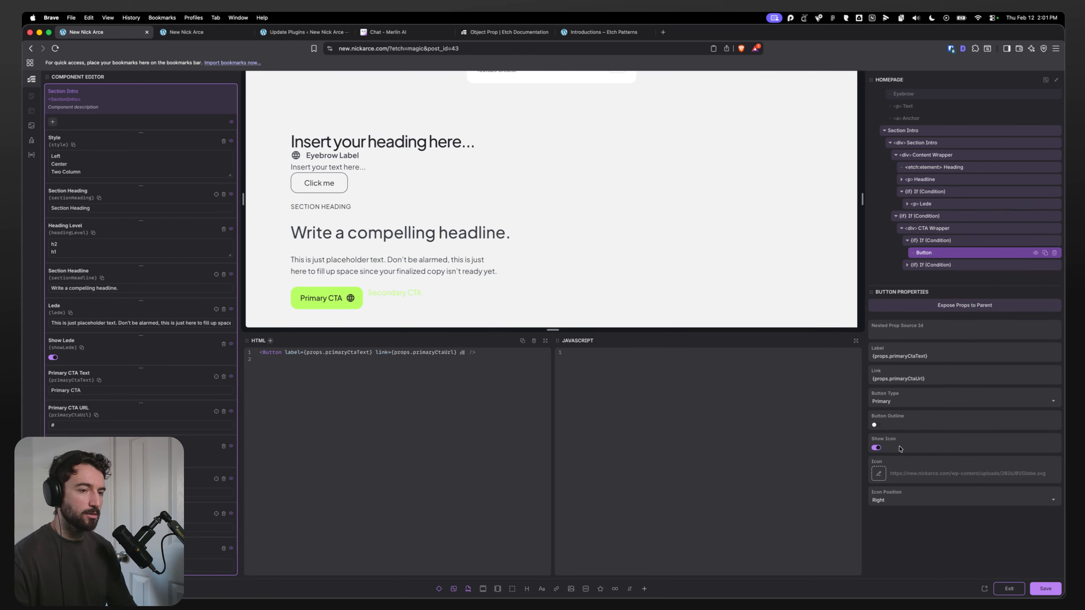
{"action": "left_click", "coordinate": [876, 449]}
{"action": "left_click", "coordinate": [876, 449]}
{"action": "left_click", "coordinate": [876, 449]}
{"action": "left_click", "coordinate": [877, 449]}
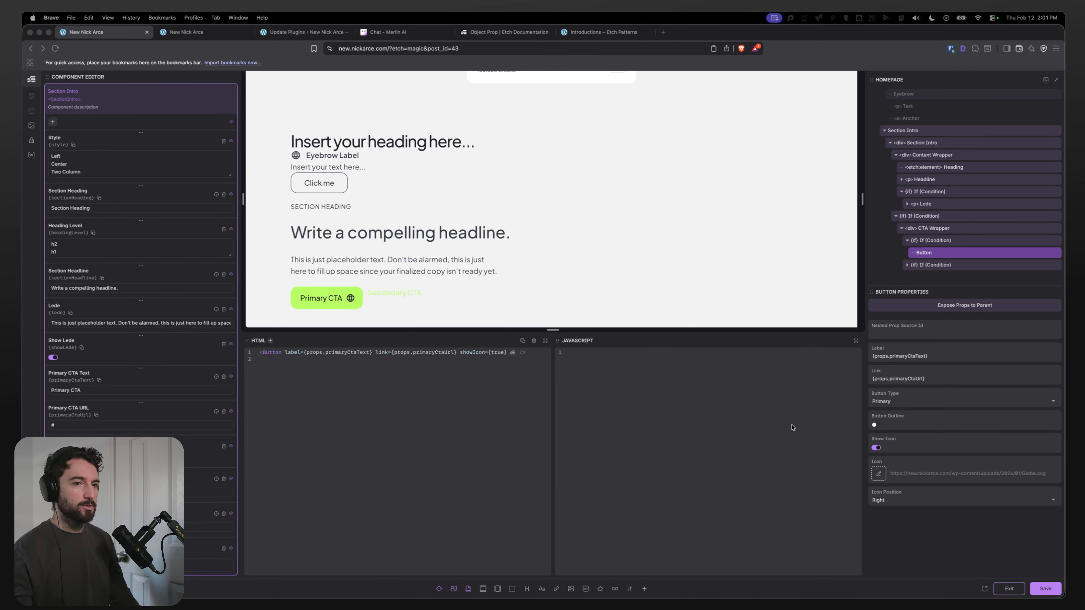
Step: Turn off Show Icon on the Primary CTA Button inside its condition
{"action": "left_click", "coordinate": [934, 254]}
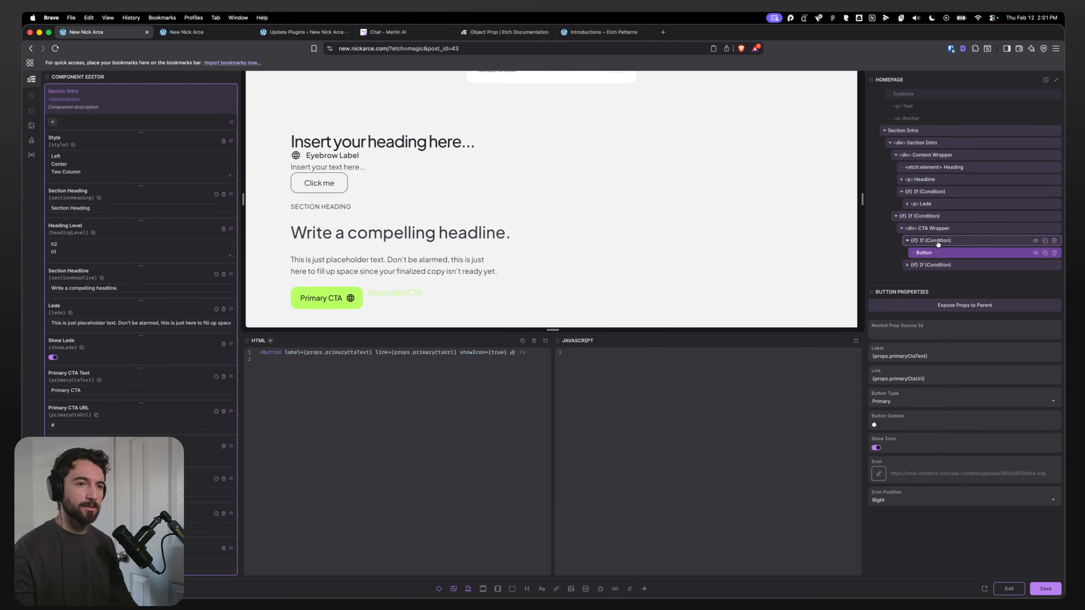
{"action": "left_click", "coordinate": [938, 243]}
{"action": "left_click", "coordinate": [937, 253]}
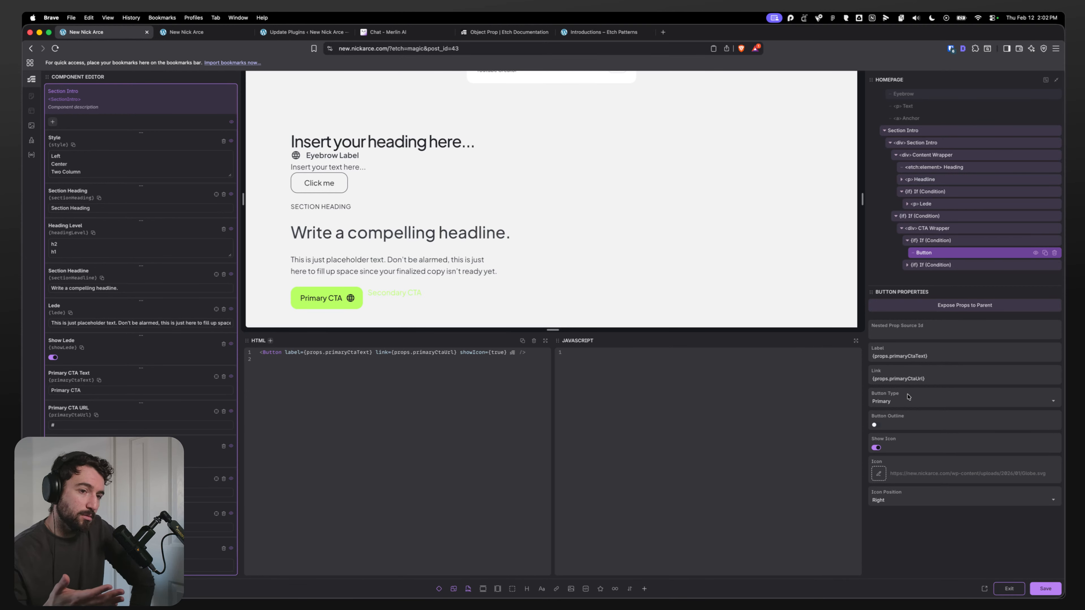
{"action": "left_click", "coordinate": [914, 401]}
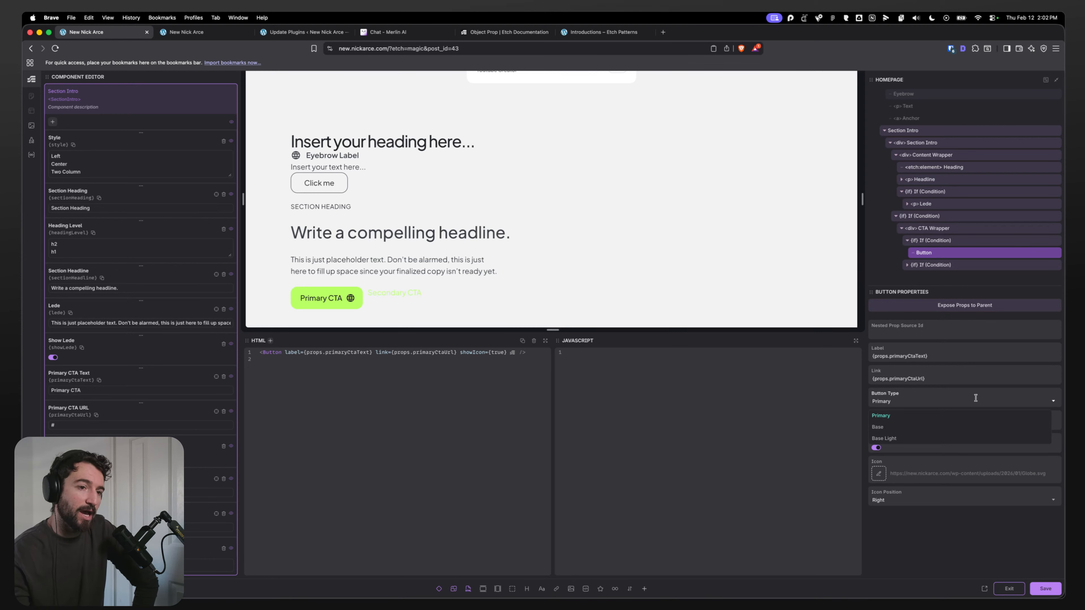
{"action": "left_click", "coordinate": [881, 335]}
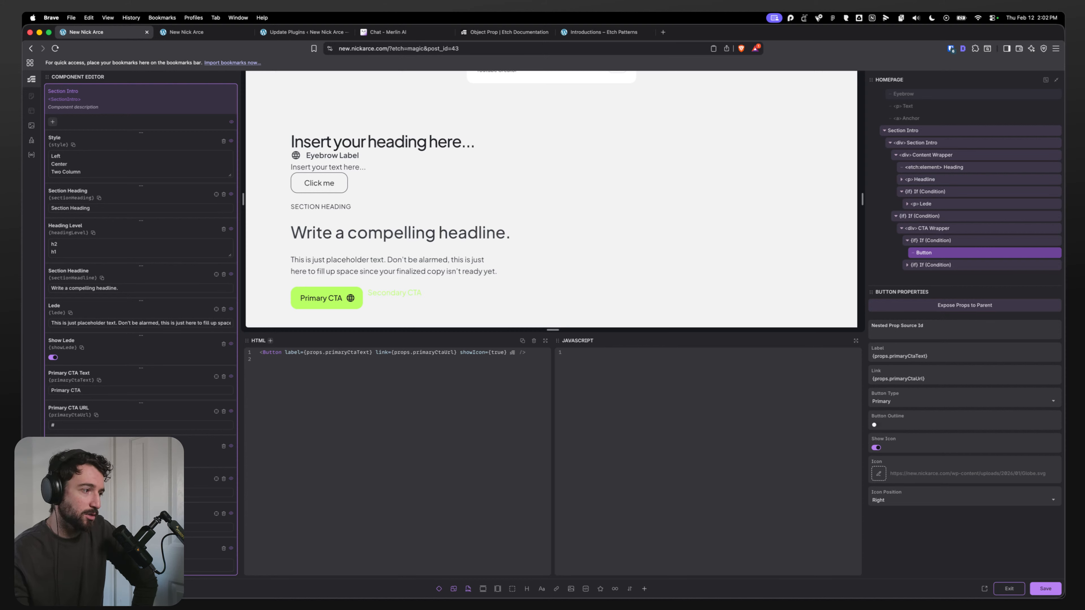
{"action": "left_click", "coordinate": [53, 123]}
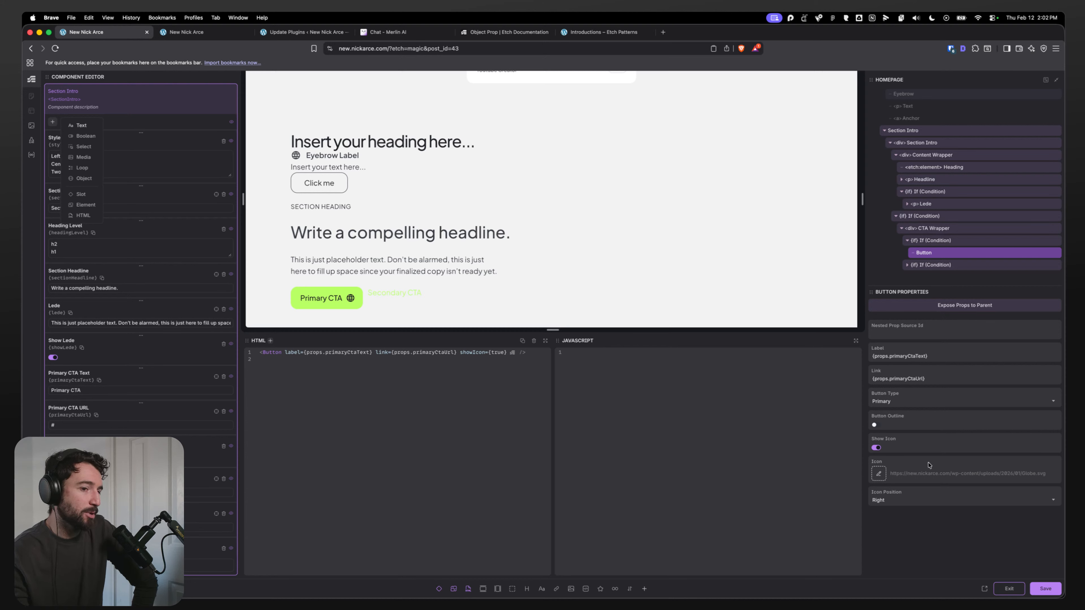
{"action": "left_click", "coordinate": [902, 451]}
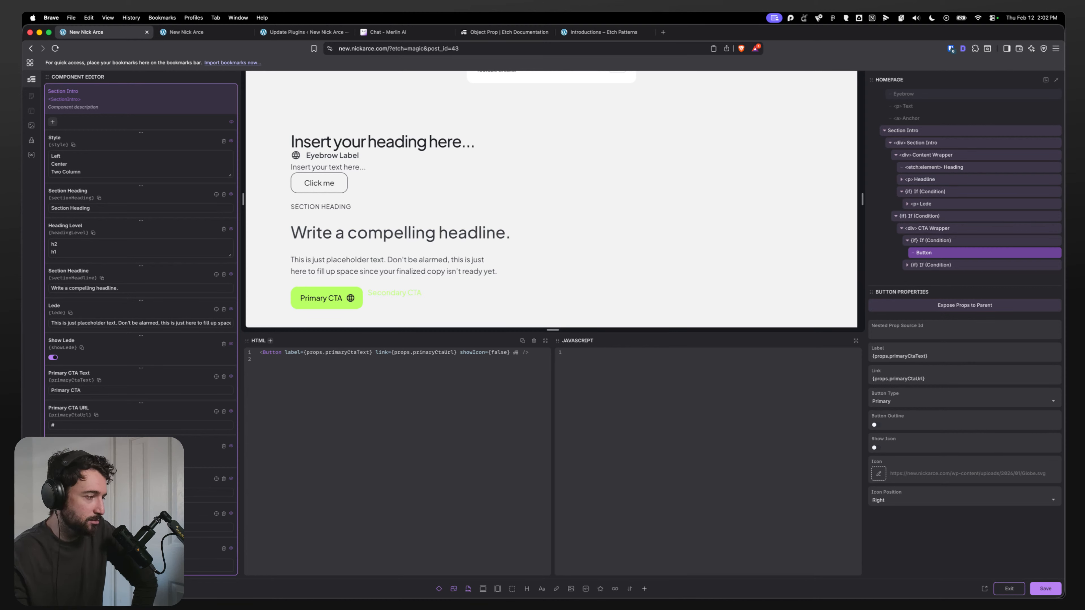
Step: Delete the CTA Secondary link from the secondary CTA condition
{"action": "left_click", "coordinate": [908, 264]}
{"action": "scroll", "coordinate": [945, 254], "scroll_direction": "down", "scroll_amount": 1}
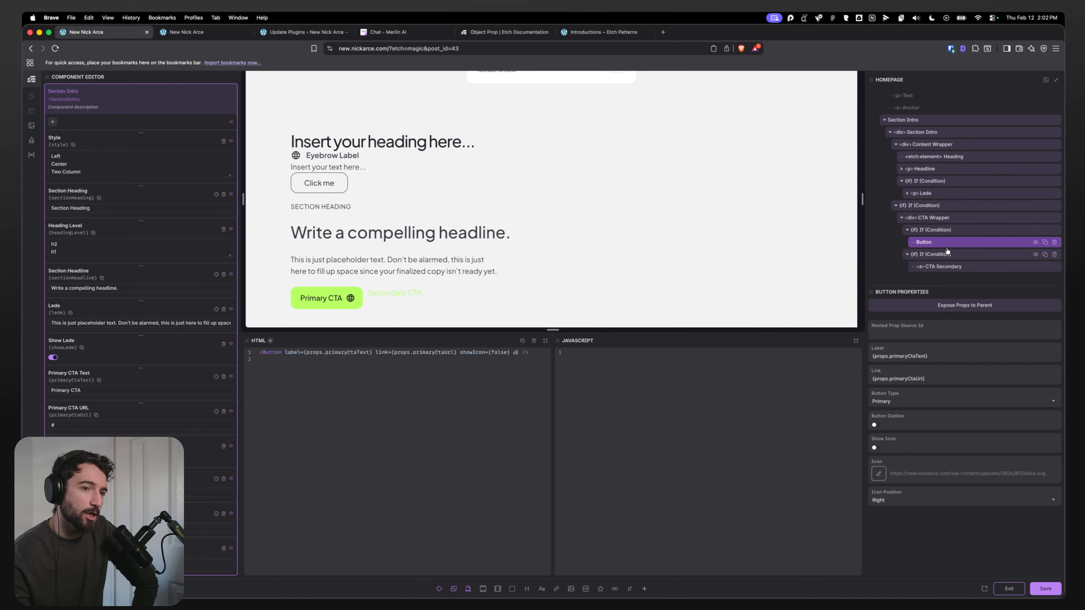
{"action": "left_click", "coordinate": [1054, 265]}
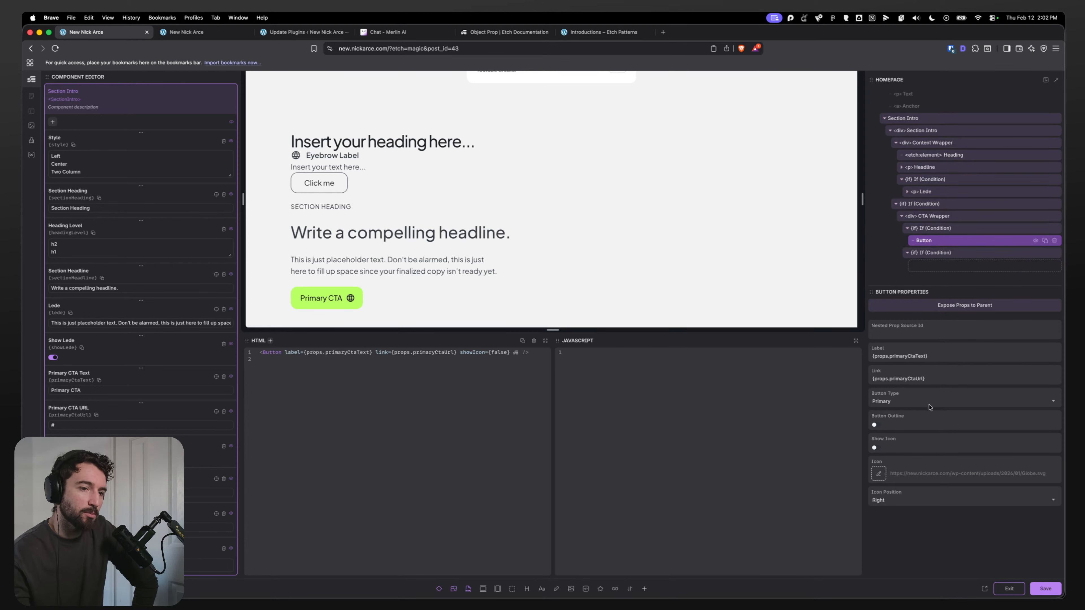
Step: Set the Primary CTA Button's type to Base and copy the Button into the secondary CTA condition
{"action": "left_click", "coordinate": [905, 401]}
{"action": "left_click", "coordinate": [896, 440]}
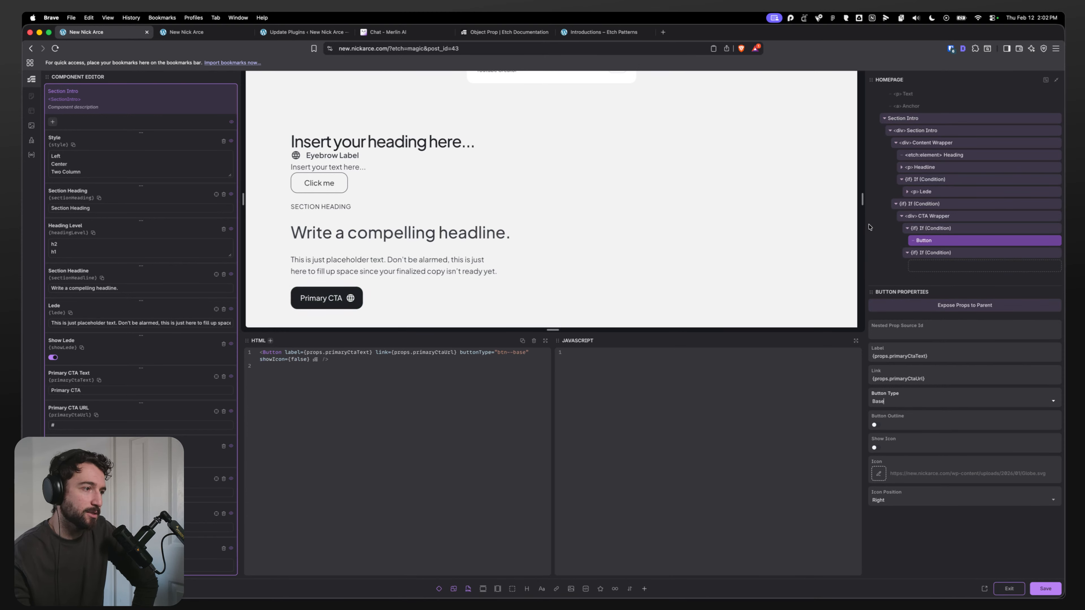
{"action": "right_click", "coordinate": [938, 238]}
{"action": "left_click", "coordinate": [944, 246]}
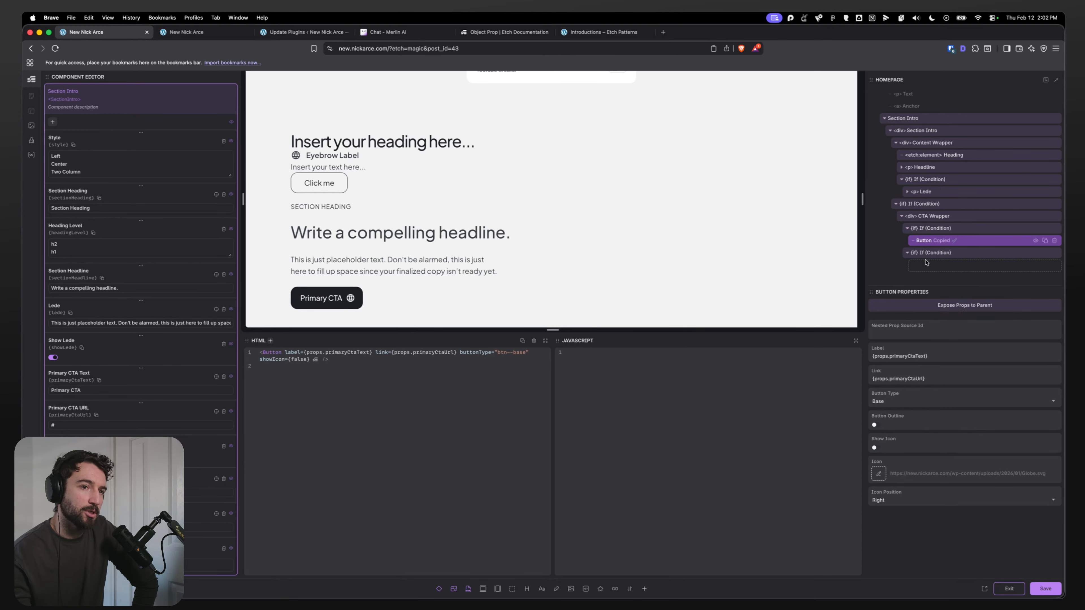
{"action": "right_click", "coordinate": [953, 252]}
{"action": "left_click", "coordinate": [956, 268]}
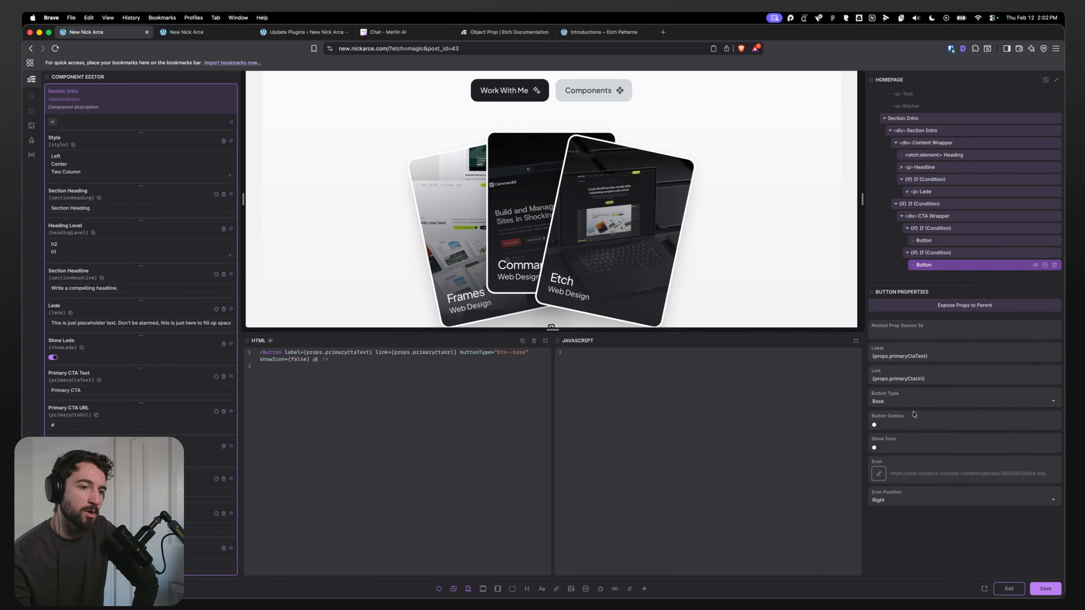
Step: Set the pasted Button's type to Base Light and its Label to {props.secondaryCtaText}
{"action": "left_click", "coordinate": [897, 402]}
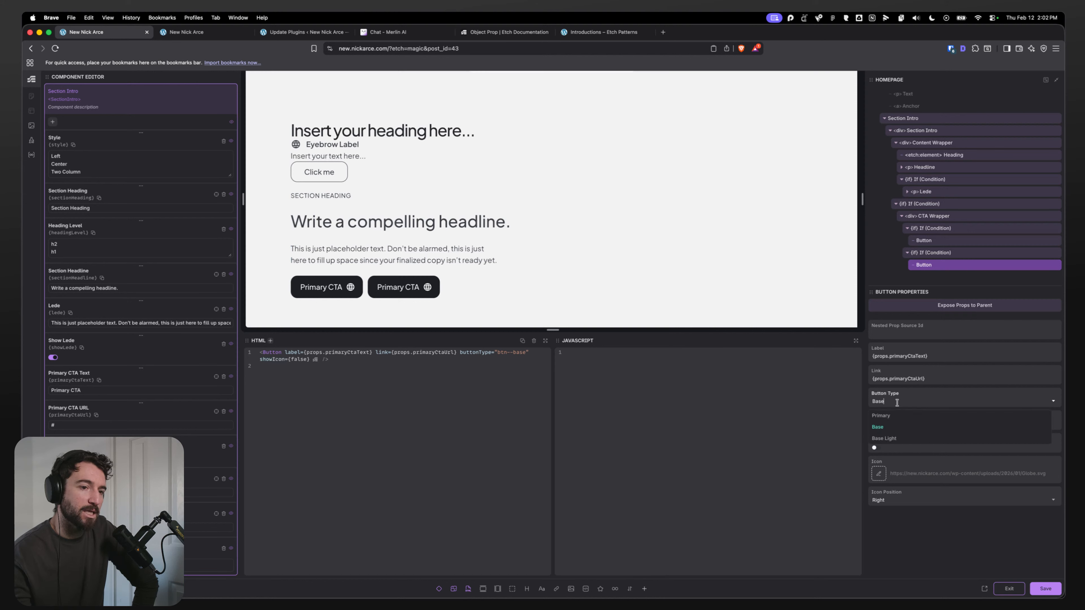
{"action": "left_click", "coordinate": [895, 437]}
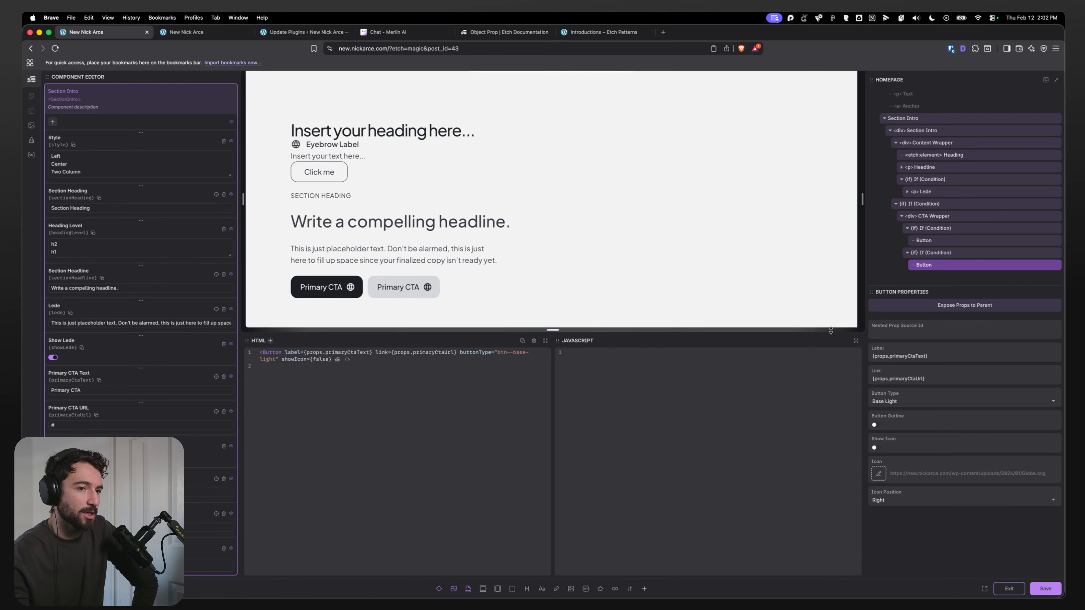
{"action": "triple_click", "coordinate": [909, 358]}
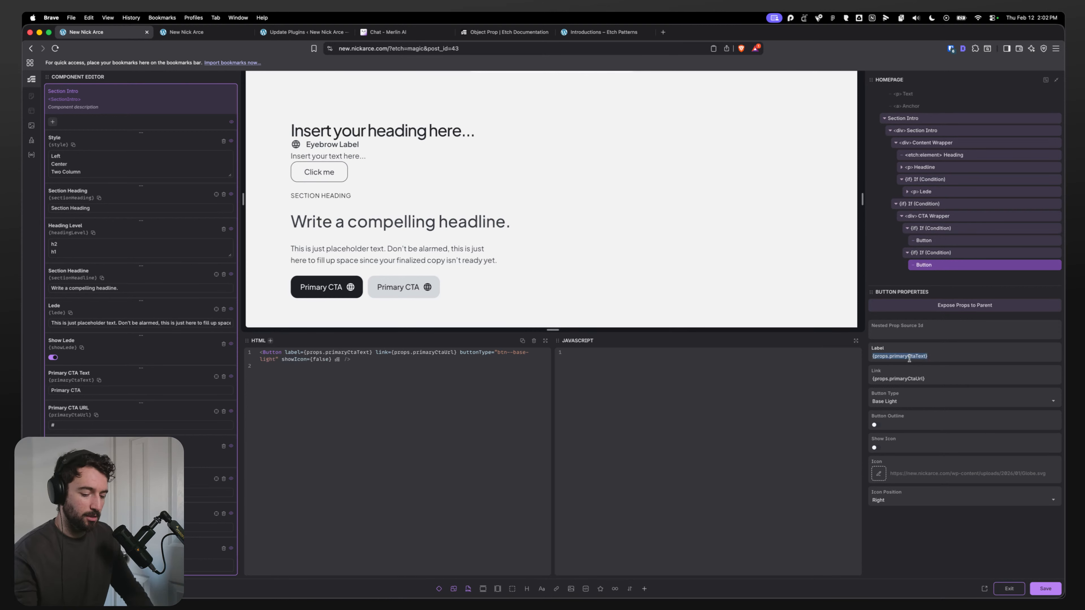
{"action": "key", "text": "BackSpace"}
{"action": "key", "text": "super+v"}
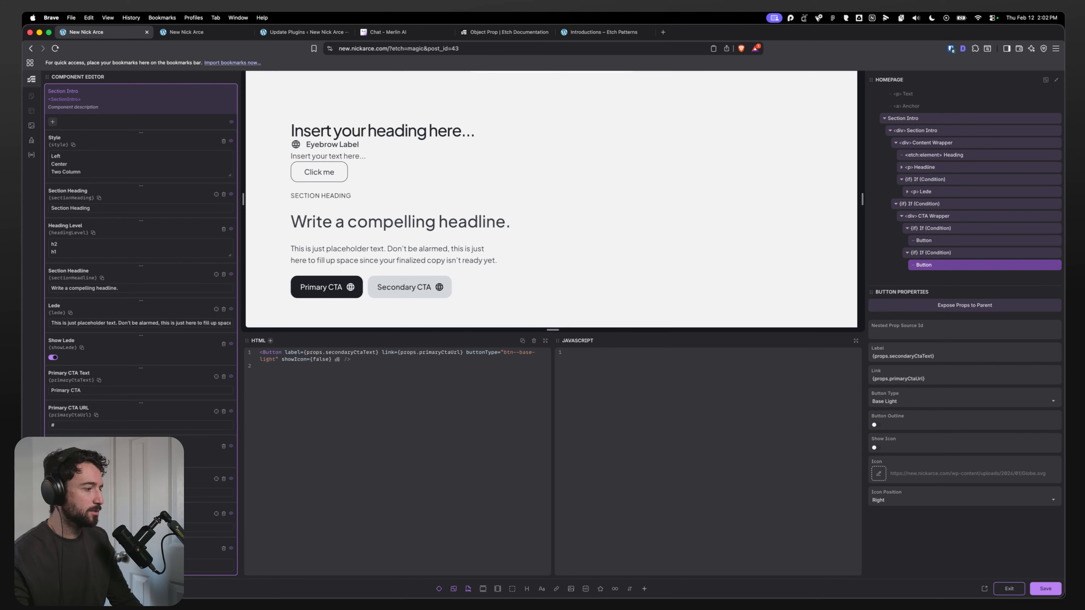
Step: Set the secondary Button's Link to {props.secondaryCtaUrl}
{"action": "triple_click", "coordinate": [932, 379]}
{"action": "key", "text": "super+v"}
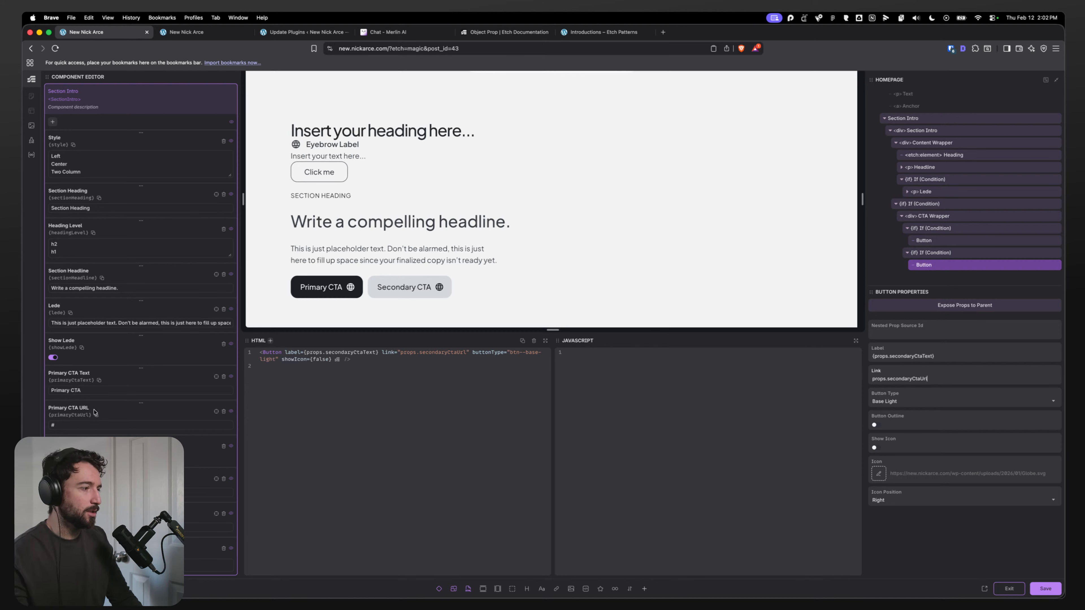
{"action": "triple_click", "coordinate": [929, 356]}
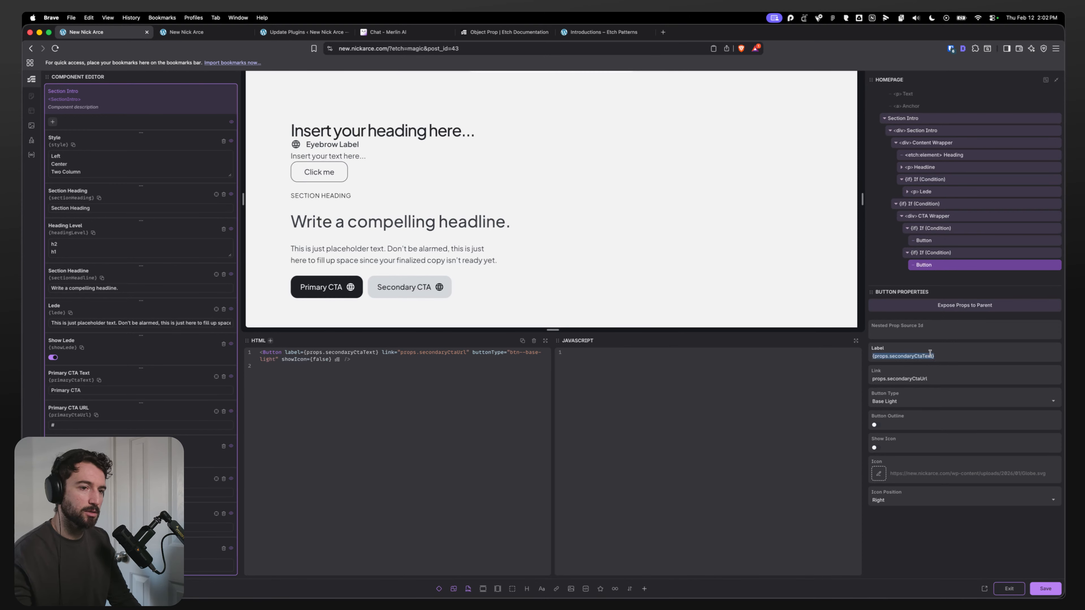
{"action": "type", "text": "props.showPrimaryCta"}
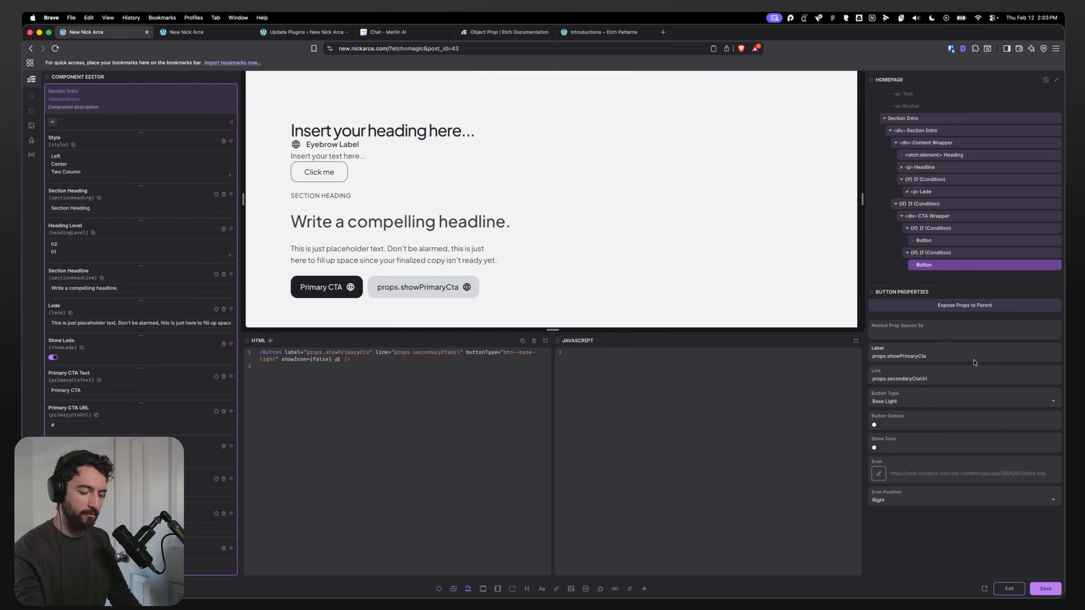
{"action": "key", "text": "super+z"}
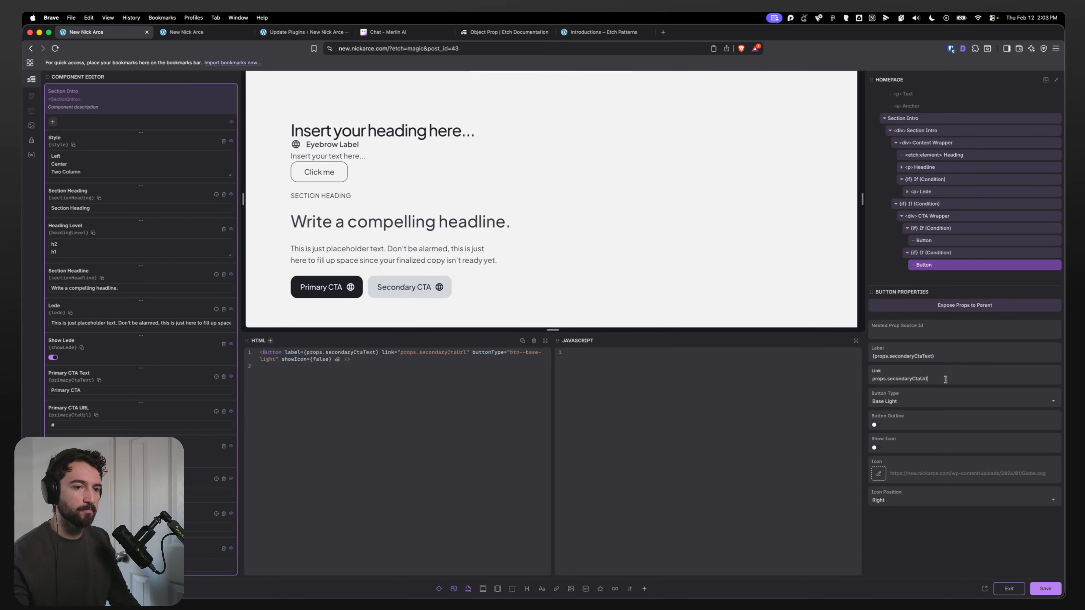
{"action": "triple_click", "coordinate": [945, 380]}
{"action": "key", "text": "super+c"}
{"action": "key", "text": "Escape"}
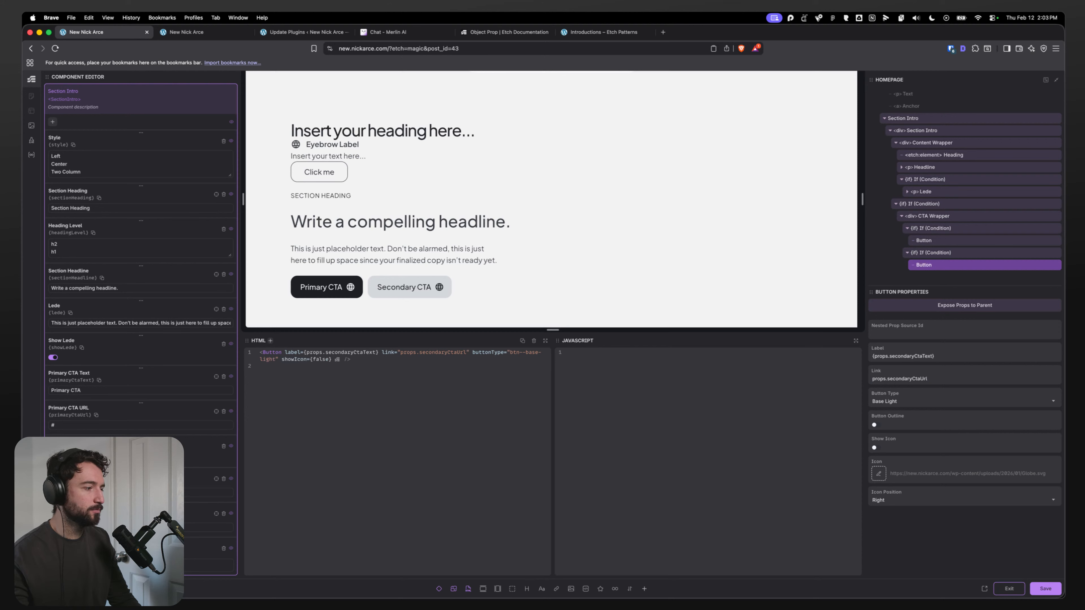
{"action": "triple_click", "coordinate": [930, 380]}
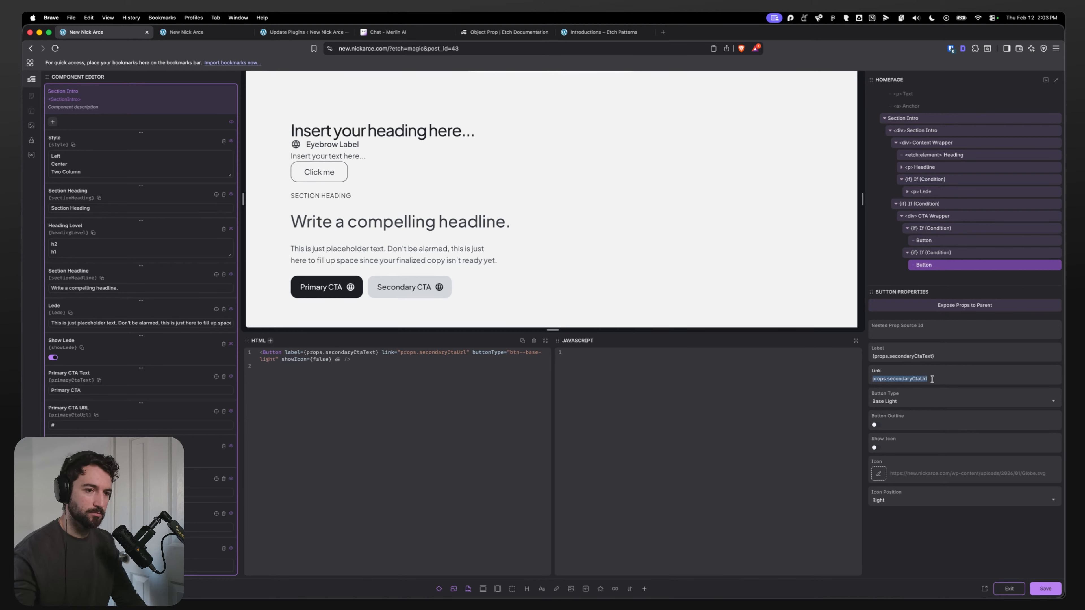
{"action": "type", "text": "{}"}
{"action": "key", "text": "super+v"}
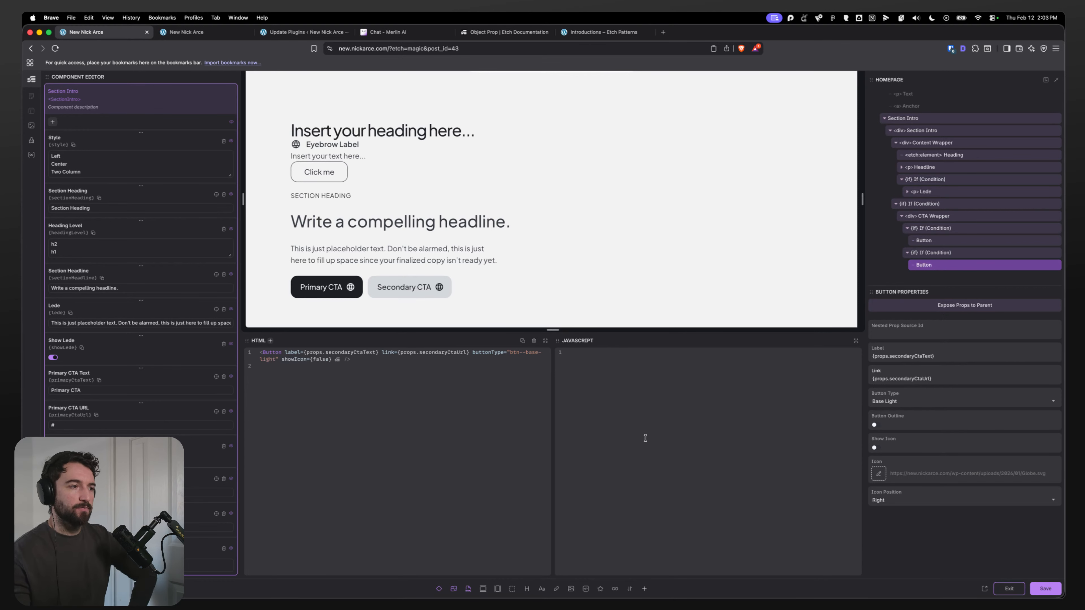
Step: Turn off Button Outline on the secondary Button and save the component
{"action": "left_click", "coordinate": [875, 426]}
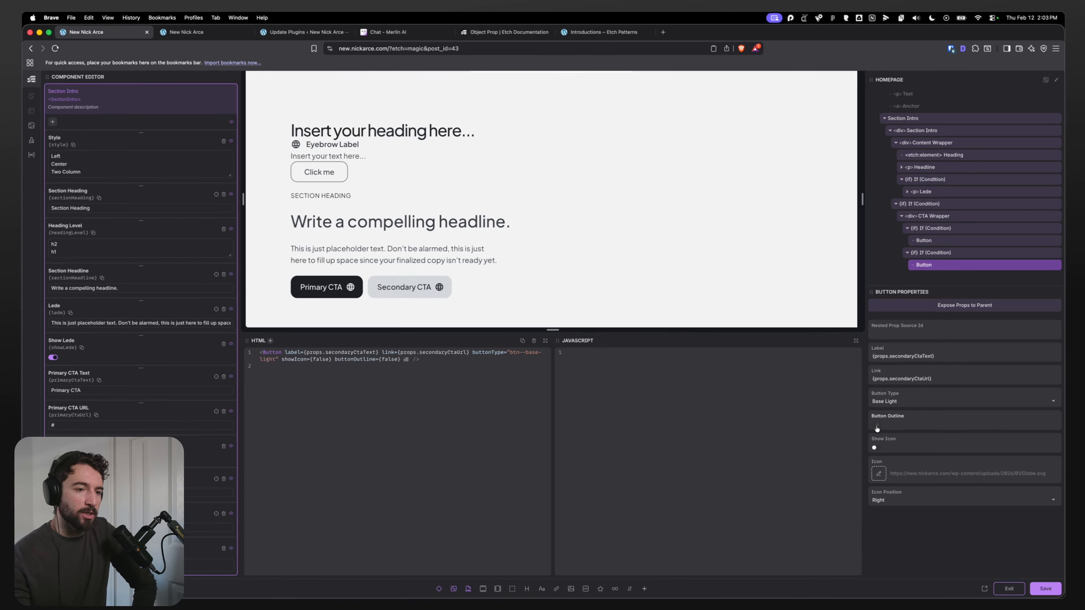
{"action": "left_click", "coordinate": [944, 242]}
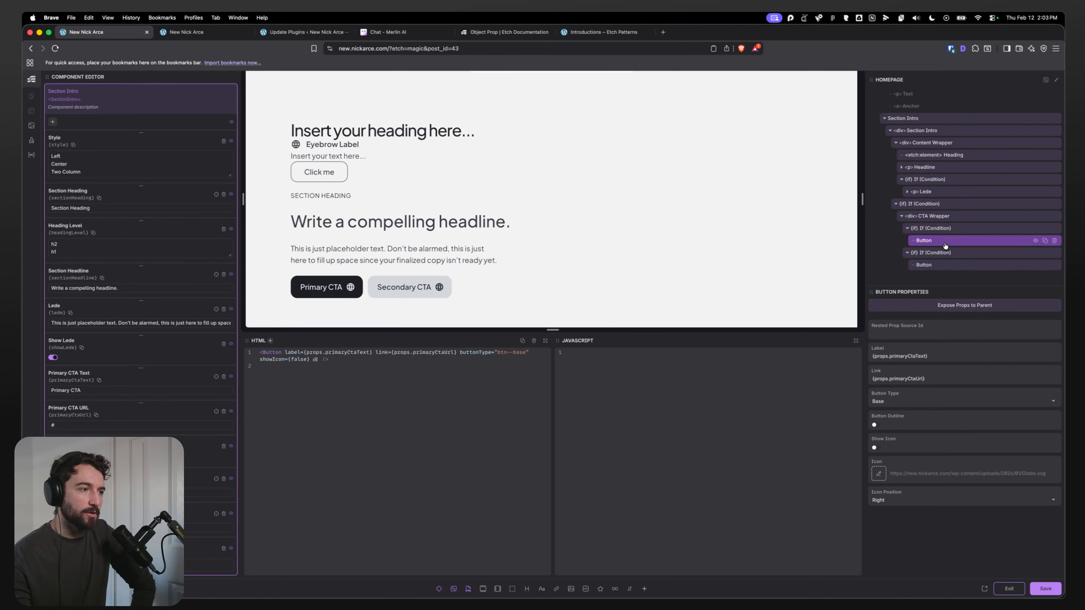
{"action": "left_click", "coordinate": [936, 230]}
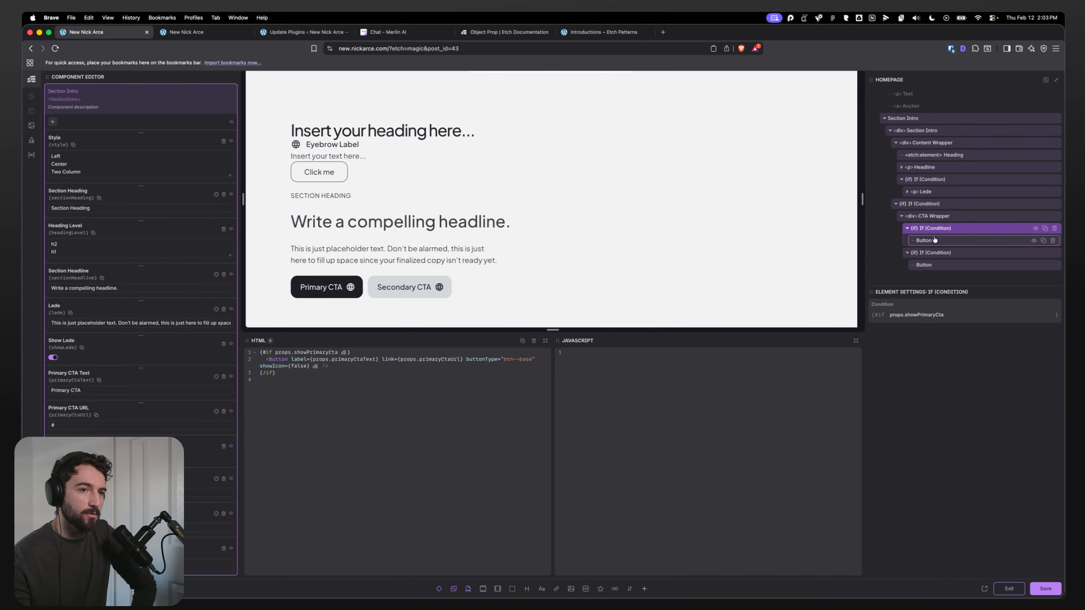
{"action": "left_click", "coordinate": [934, 240]}
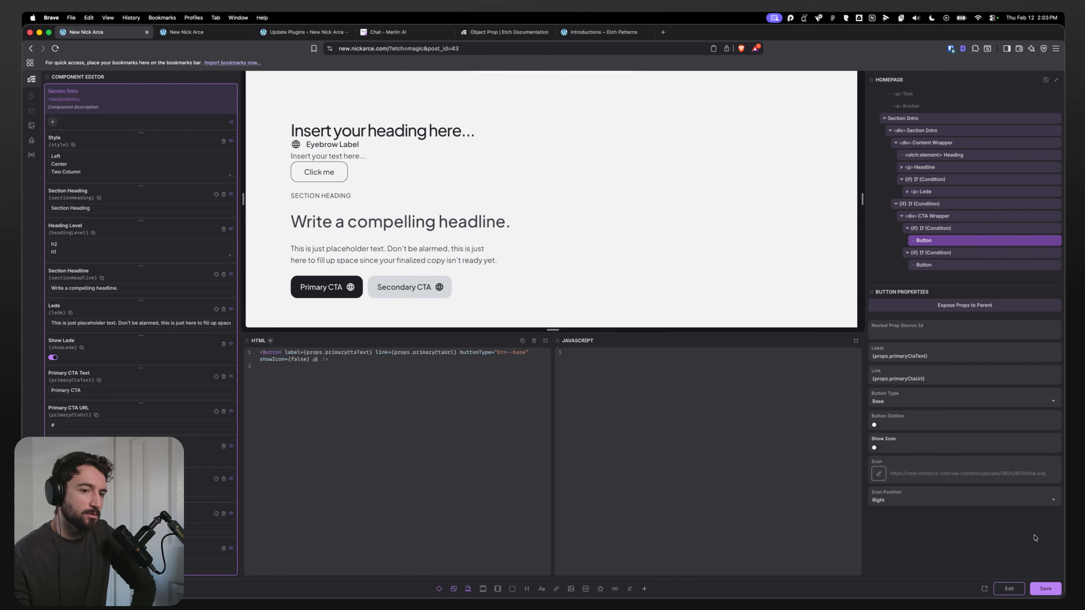
{"action": "left_click", "coordinate": [1045, 588]}
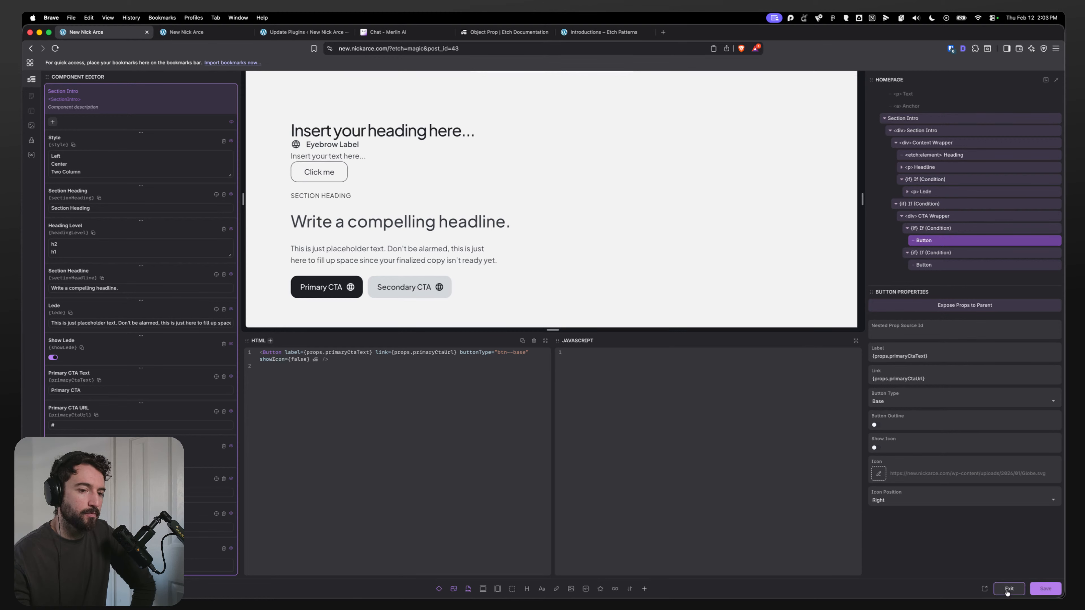
Step: Exit the component editor and set the Section Intro instance's Style to Center
{"action": "left_click", "coordinate": [1009, 590]}
{"action": "scroll", "coordinate": [416, 295], "scroll_direction": "down", "scroll_amount": 3}
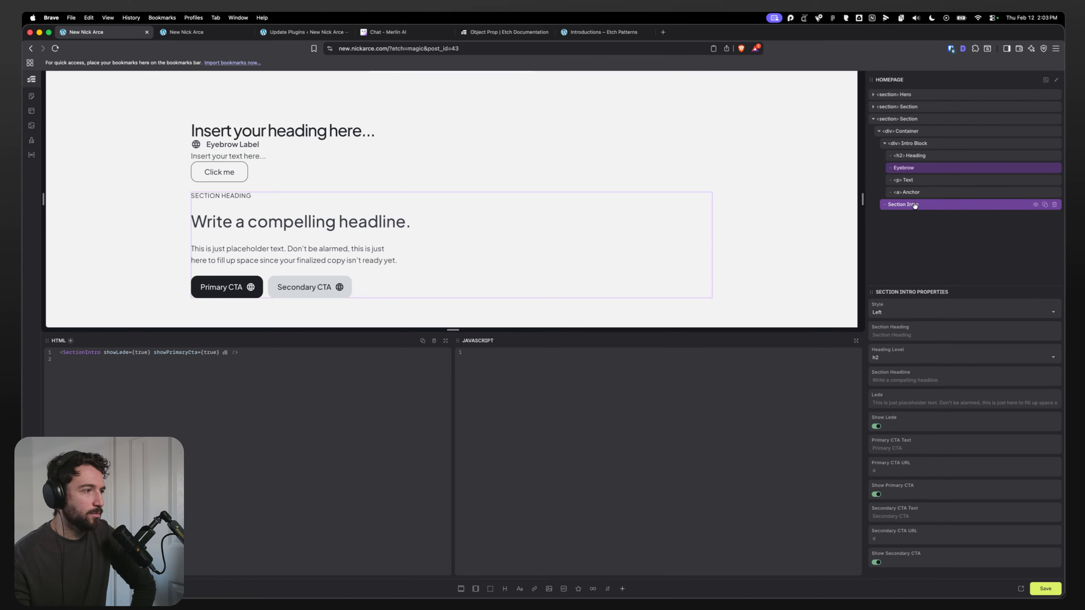
{"action": "left_click", "coordinate": [902, 308]}
{"action": "left_click", "coordinate": [885, 338]}
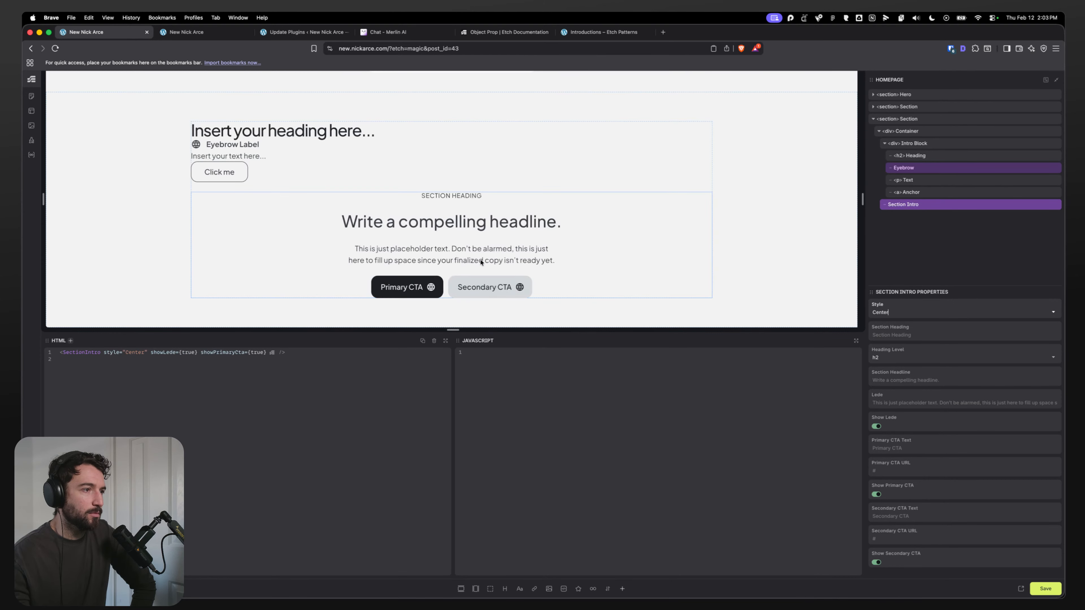
Step: Copy the Eyebrow element, reopen the Section Intro component, and select the Headline's inner HTML element
{"action": "right_click", "coordinate": [928, 168]}
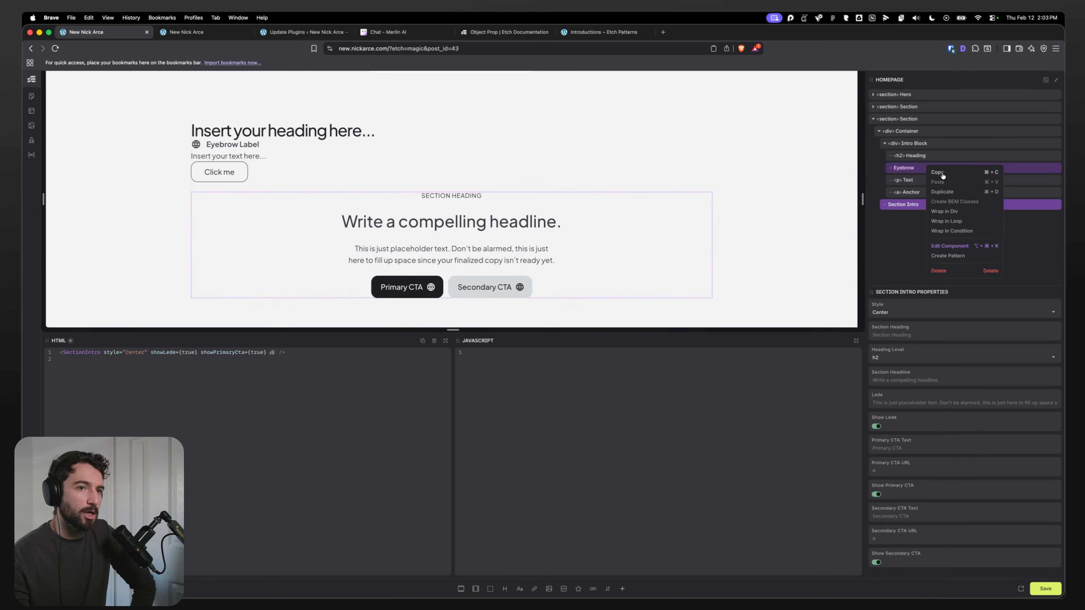
{"action": "left_click", "coordinate": [942, 174]}
{"action": "right_click", "coordinate": [914, 208]}
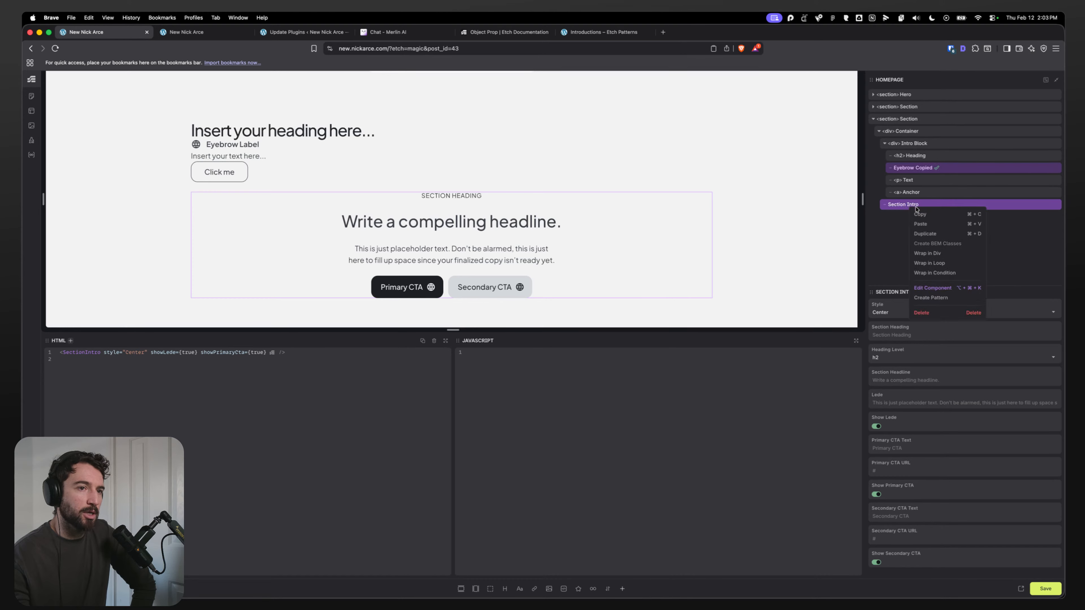
{"action": "left_click", "coordinate": [930, 287]}
{"action": "left_click", "coordinate": [900, 253]}
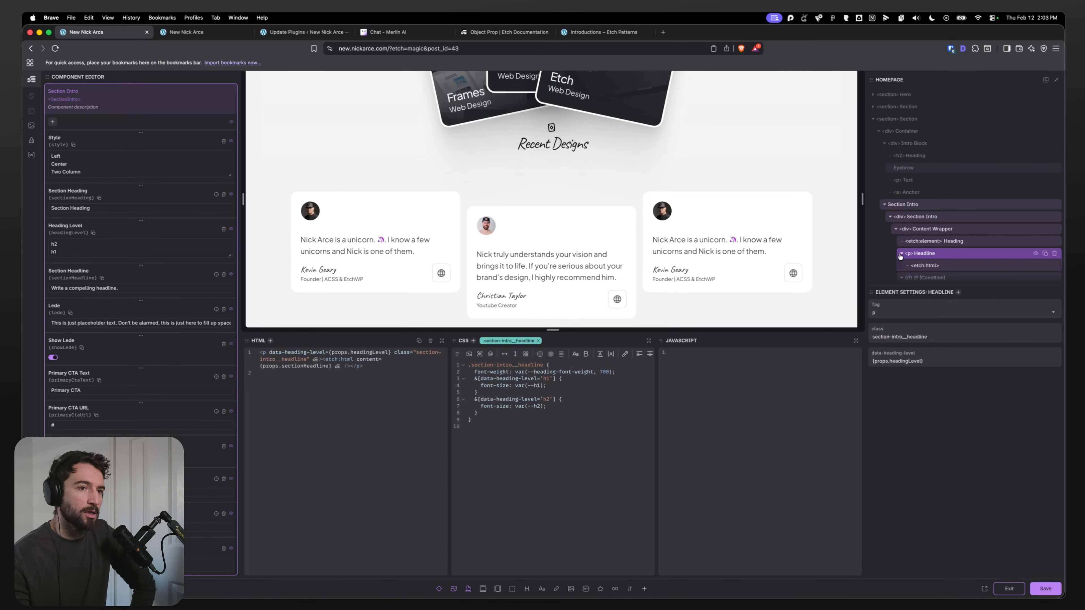
{"action": "left_click", "coordinate": [931, 266]}
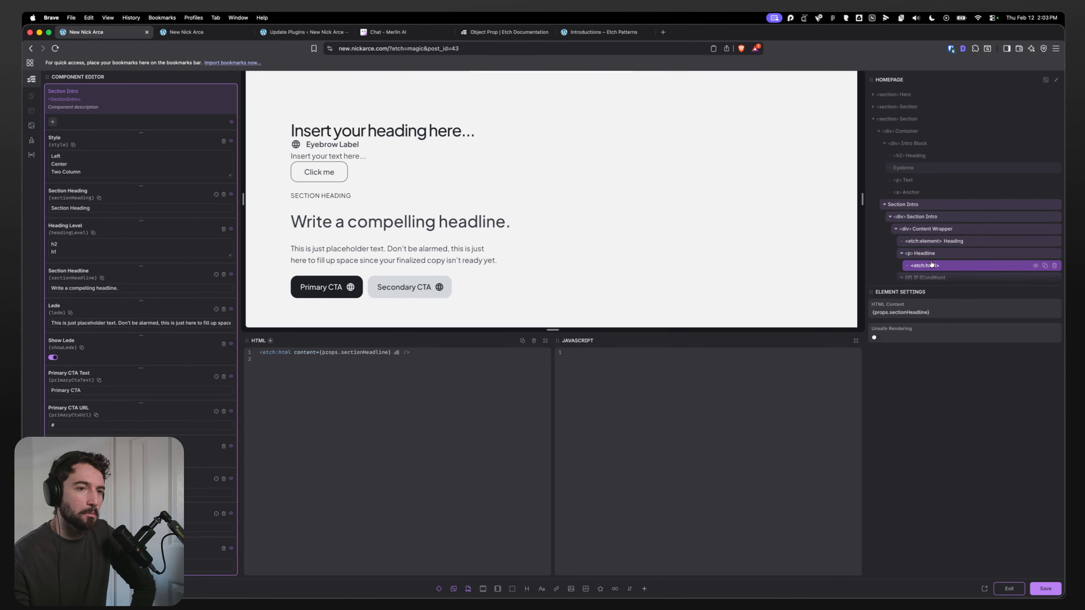
Step: Paste the copied Eyebrow into the Content Wrapper and move it above the Headline
{"action": "left_click", "coordinate": [930, 230]}
{"action": "right_click", "coordinate": [931, 231]}
{"action": "left_click", "coordinate": [974, 248]}
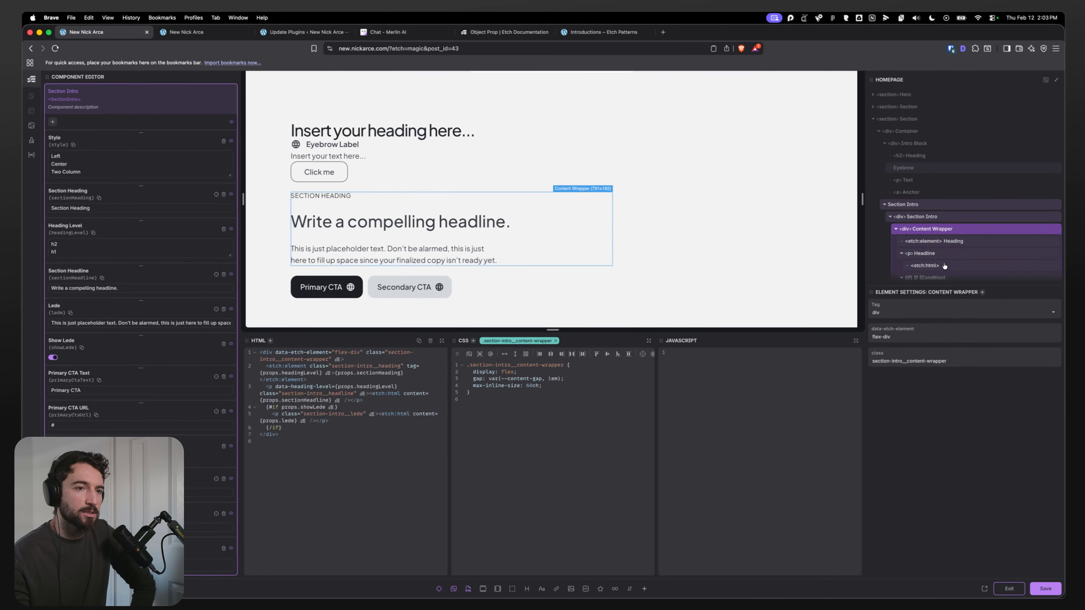
{"action": "left_click_drag", "start_coordinate": [934, 265], "coordinate": [922, 209]}
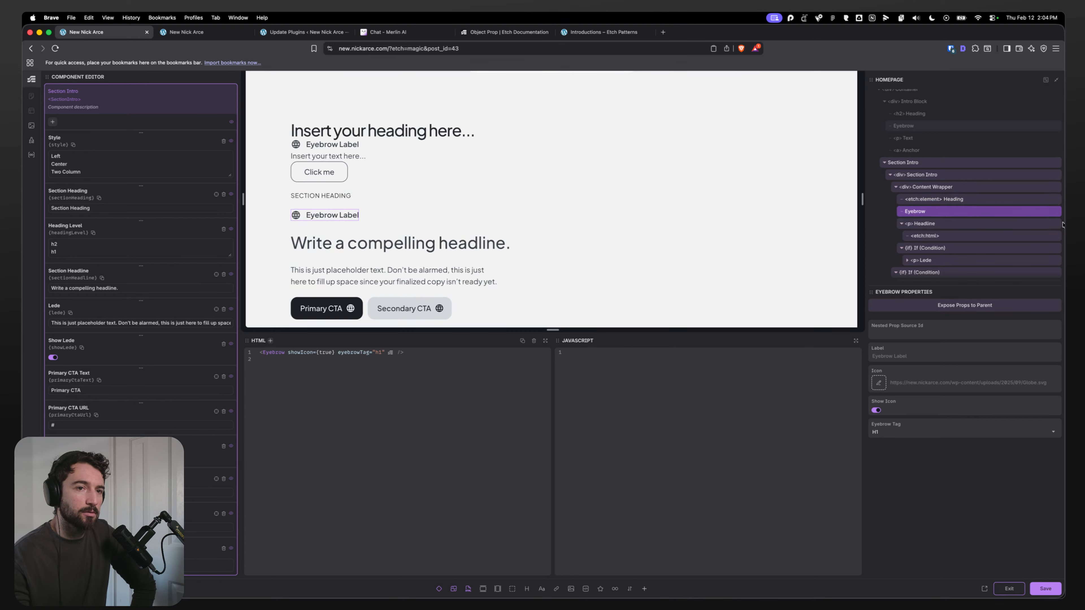
Step: Delete the Headline paragraph and reload the page to discard the unsaved component changes
{"action": "left_click", "coordinate": [994, 227]}
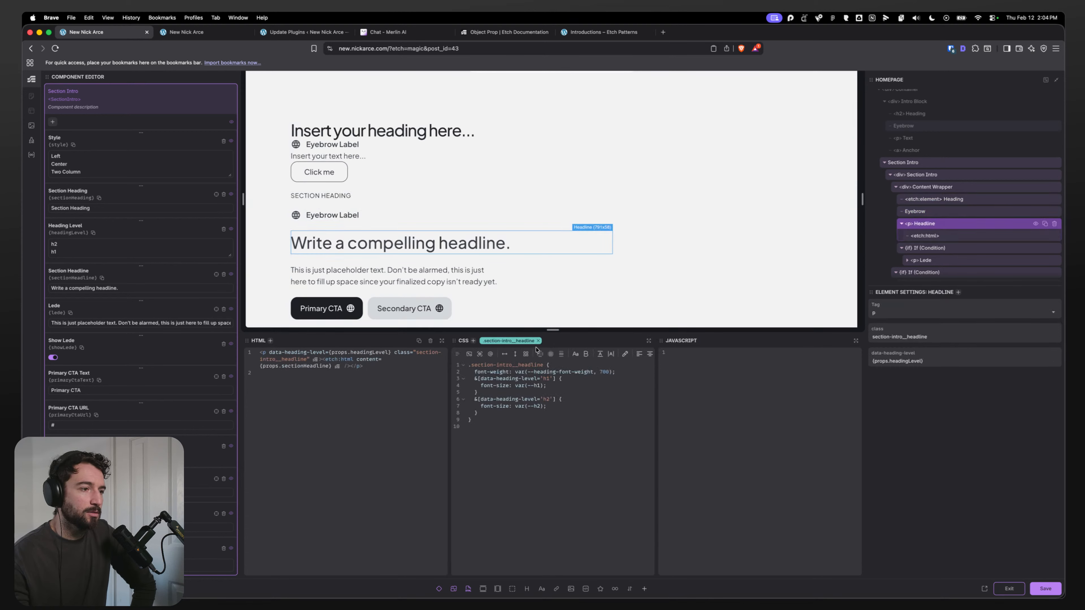
{"action": "left_click", "coordinate": [1054, 225]}
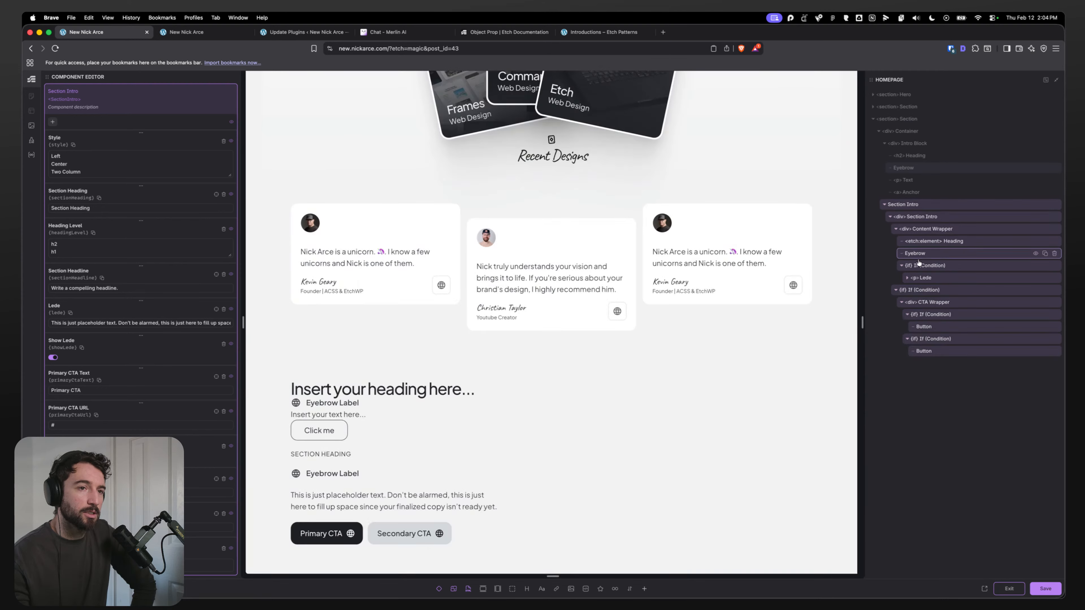
{"action": "left_click", "coordinate": [918, 255]}
{"action": "scroll", "coordinate": [470, 239], "scroll_direction": "down", "scroll_amount": 3}
{"action": "scroll", "coordinate": [438, 270], "scroll_direction": "down", "scroll_amount": 2}
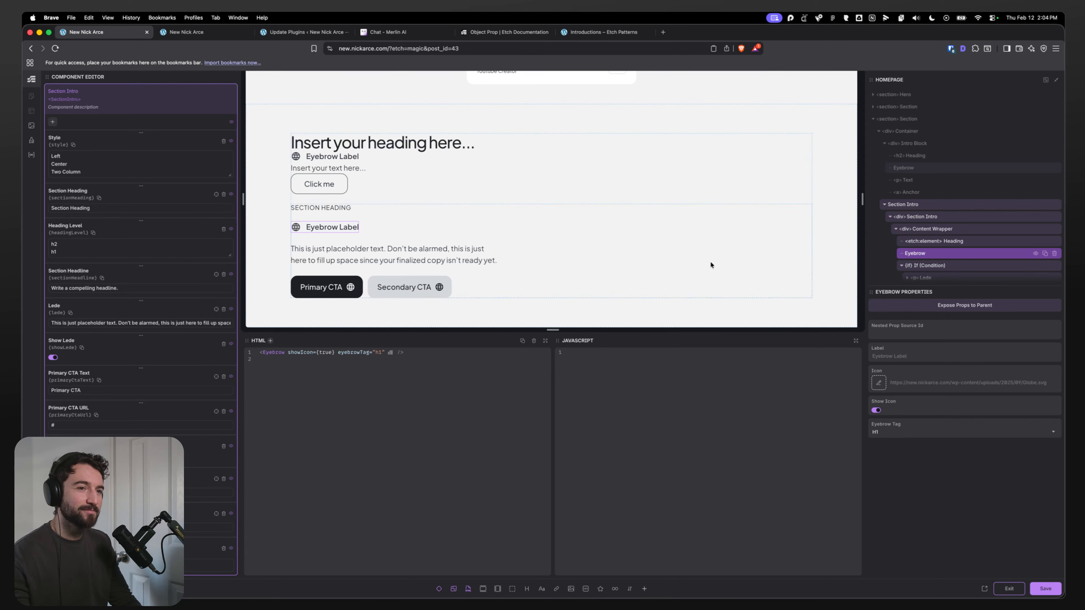
{"action": "key", "text": "super+r"}
{"action": "key", "text": "Return"}
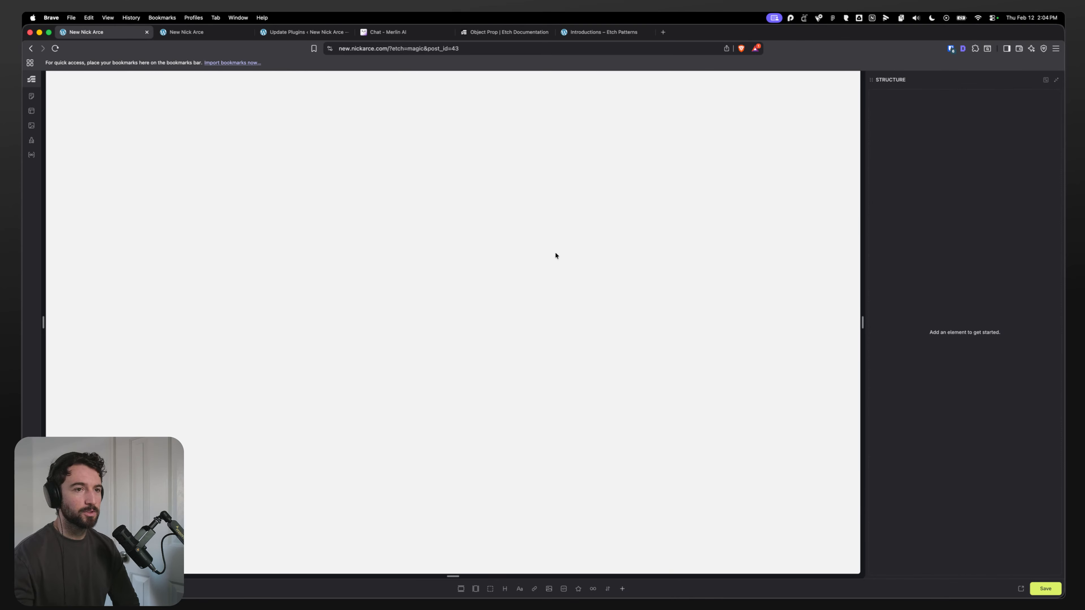
Step: Reopen the Section Intro component for editing from the homepage structure
{"action": "scroll", "coordinate": [522, 302], "scroll_direction": "down", "scroll_amount": 8}
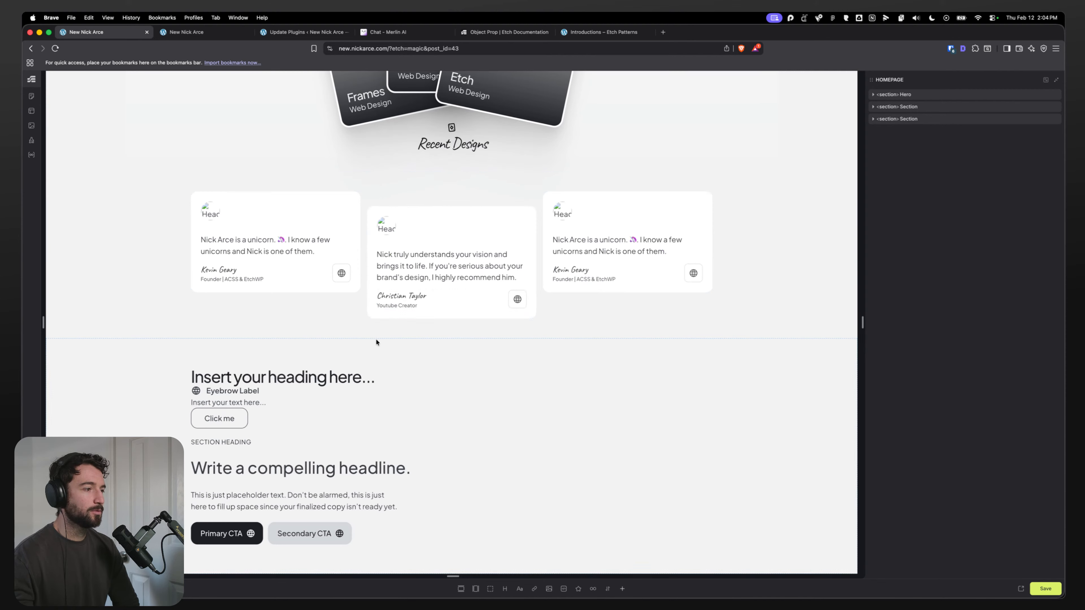
{"action": "left_click", "coordinate": [441, 487]}
{"action": "scroll", "coordinate": [524, 176], "scroll_direction": "down", "scroll_amount": 6}
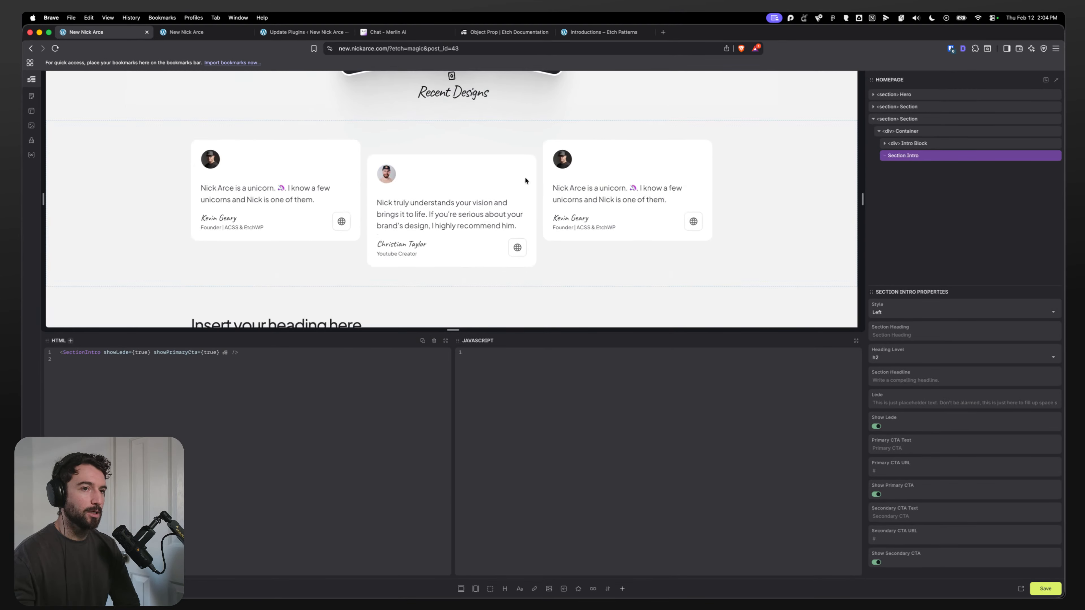
{"action": "right_click", "coordinate": [925, 156]}
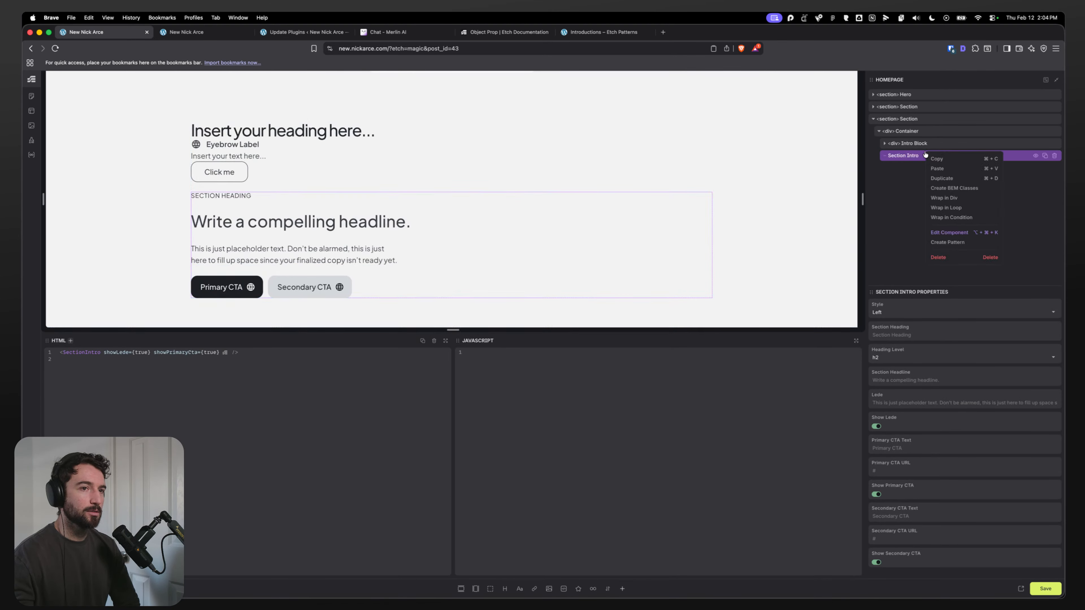
{"action": "left_click", "coordinate": [943, 233]}
{"action": "left_click", "coordinate": [935, 168]}
{"action": "left_click", "coordinate": [896, 192]}
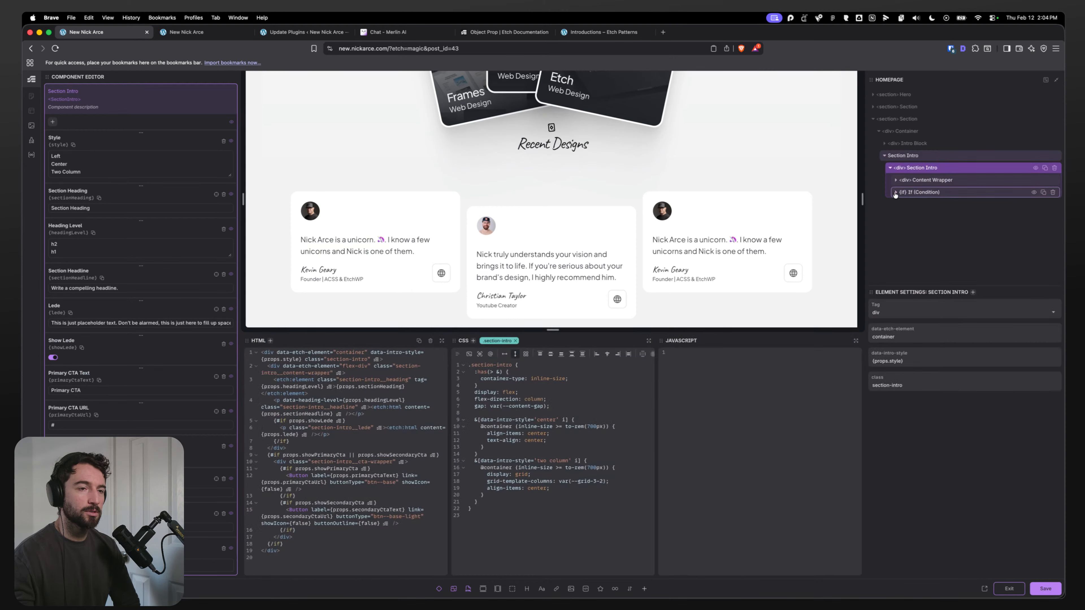
Step: Paste the copied Eyebrow into the component's Content Wrapper
{"action": "left_click", "coordinate": [927, 204]}
{"action": "left_click", "coordinate": [927, 221]}
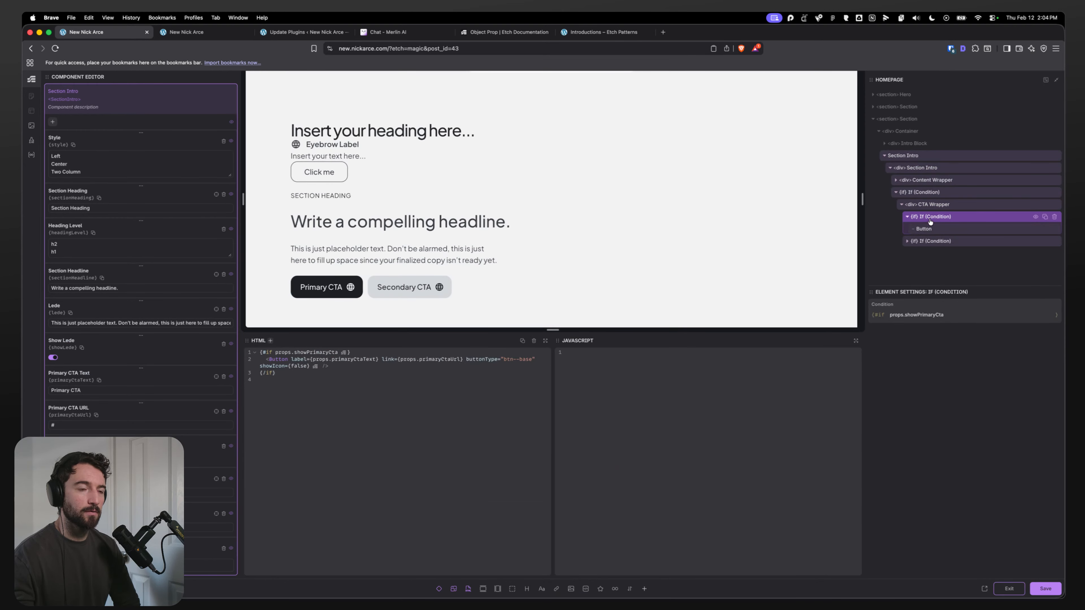
{"action": "left_click", "coordinate": [928, 226]}
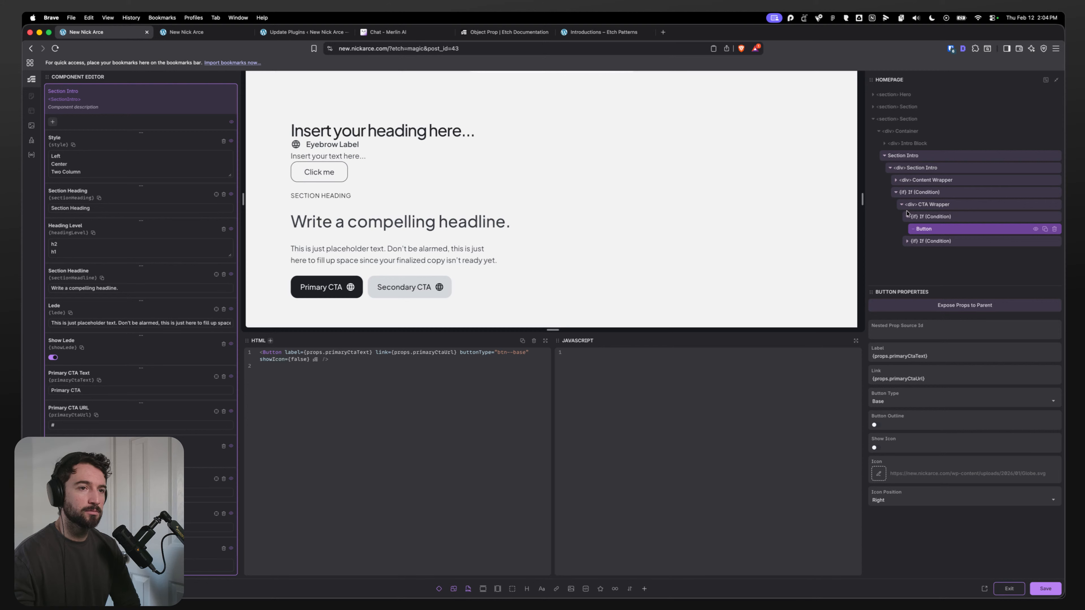
{"action": "left_click", "coordinate": [896, 180]}
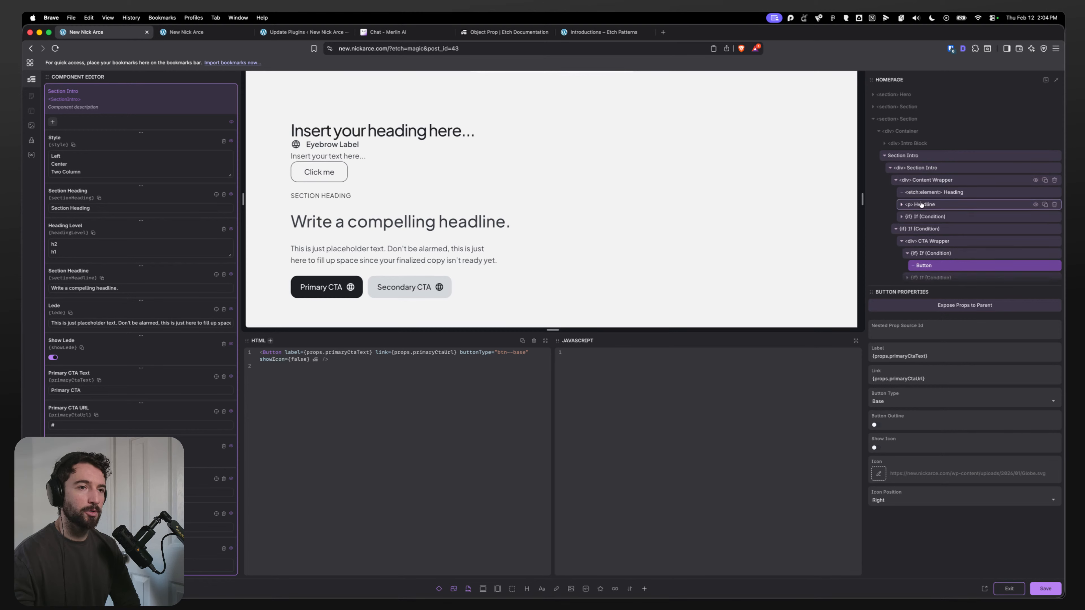
{"action": "left_click", "coordinate": [901, 217]}
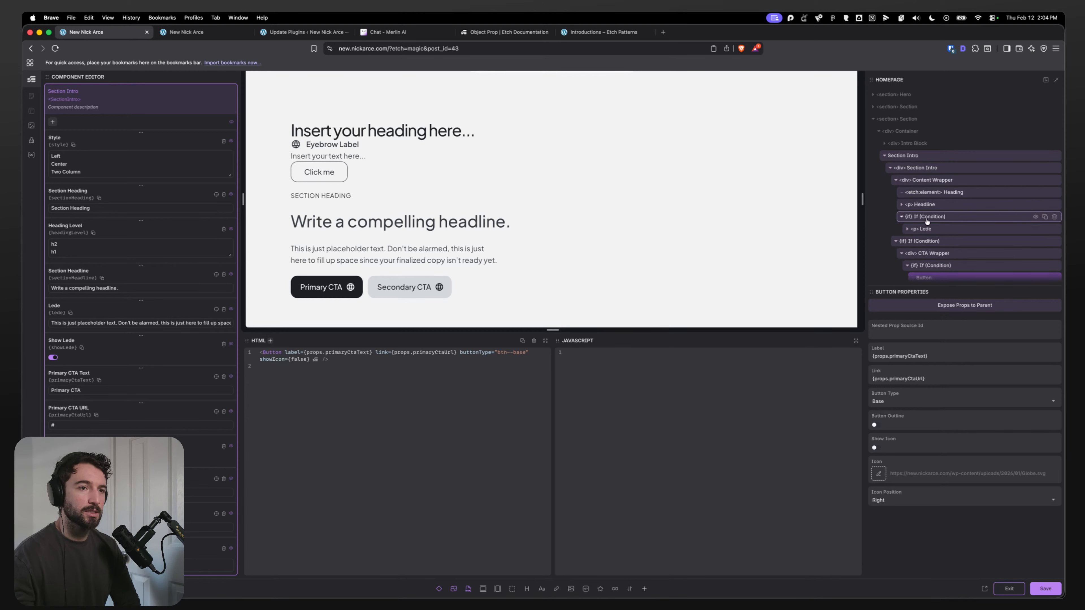
{"action": "left_click", "coordinate": [933, 193]}
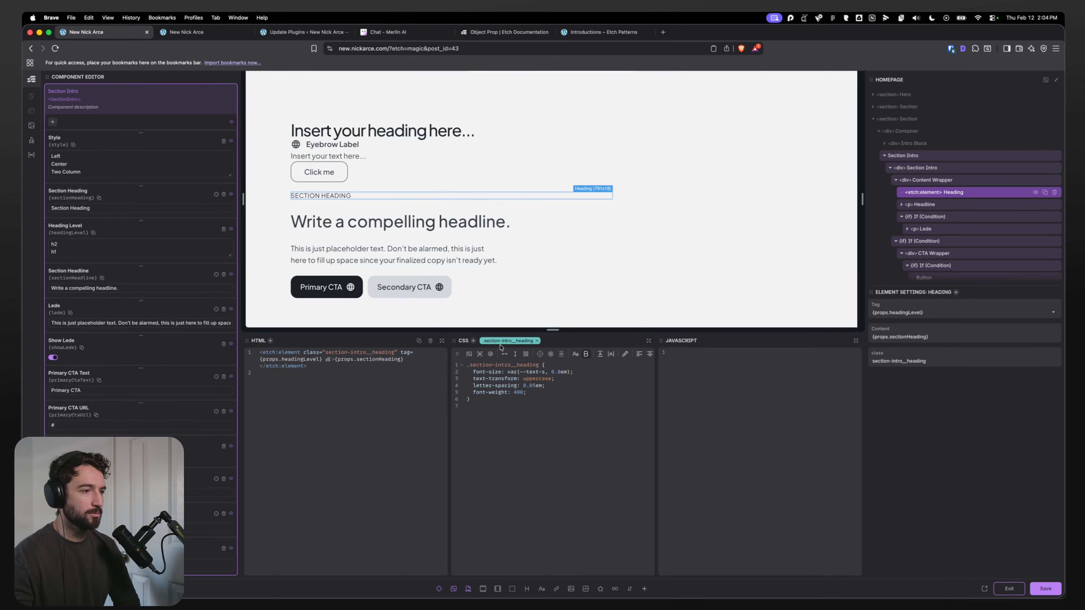
{"action": "left_click", "coordinate": [942, 181]}
{"action": "right_click", "coordinate": [935, 183]}
{"action": "left_click", "coordinate": [945, 198]}
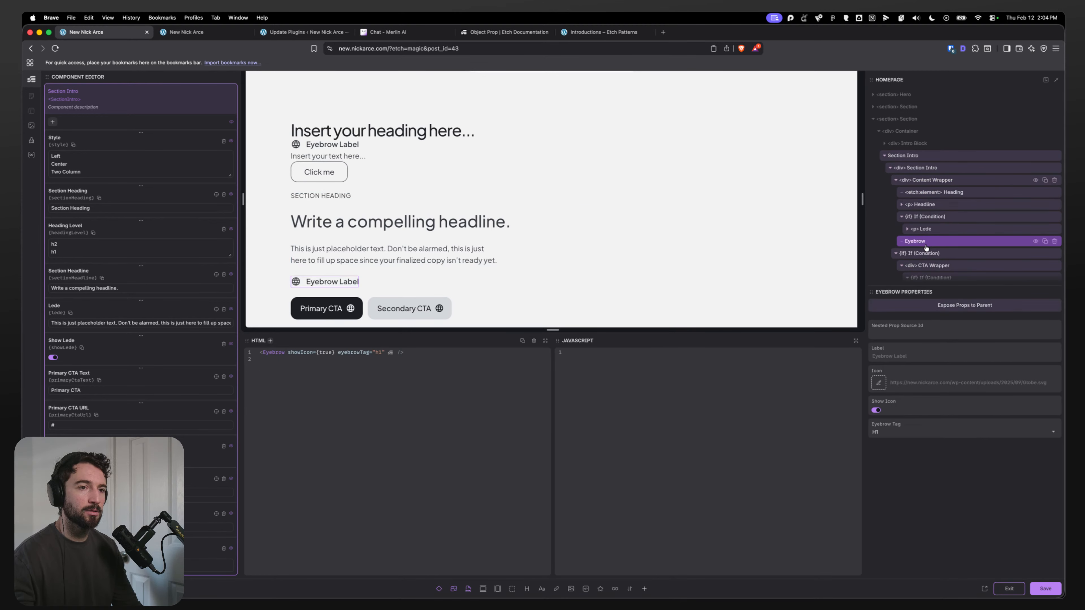
Step: Move the Eyebrow to the top of the Content Wrapper and delete the section Heading element
{"action": "left_click_drag", "start_coordinate": [927, 242], "coordinate": [927, 193]}
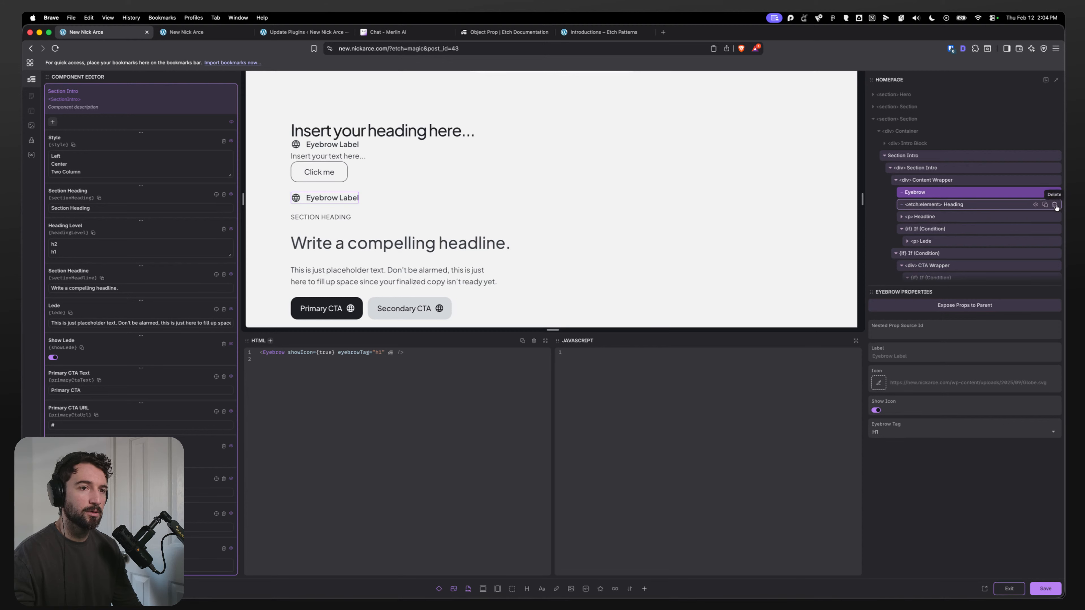
{"action": "left_click", "coordinate": [1055, 205]}
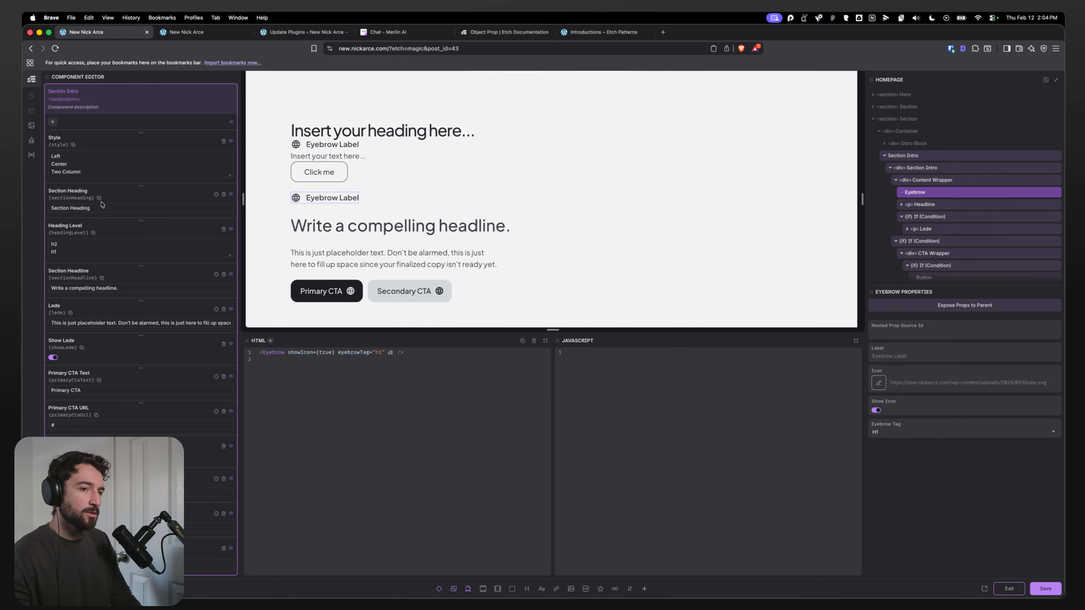
Step: Expose the Eyebrow's props to the parent Section Intro component
{"action": "left_click", "coordinate": [912, 431]}
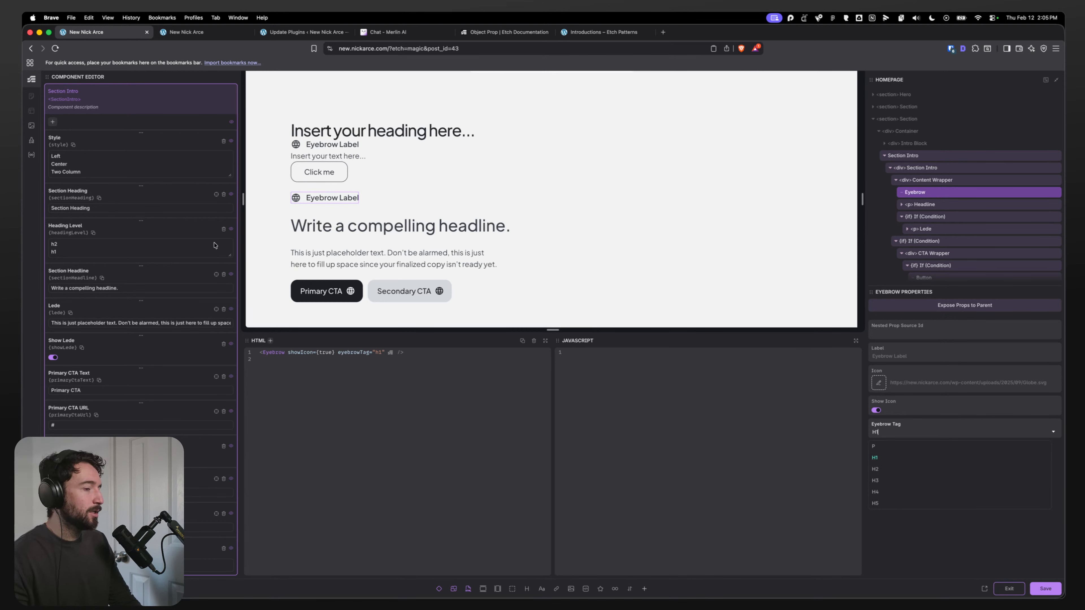
{"action": "left_click", "coordinate": [887, 529]}
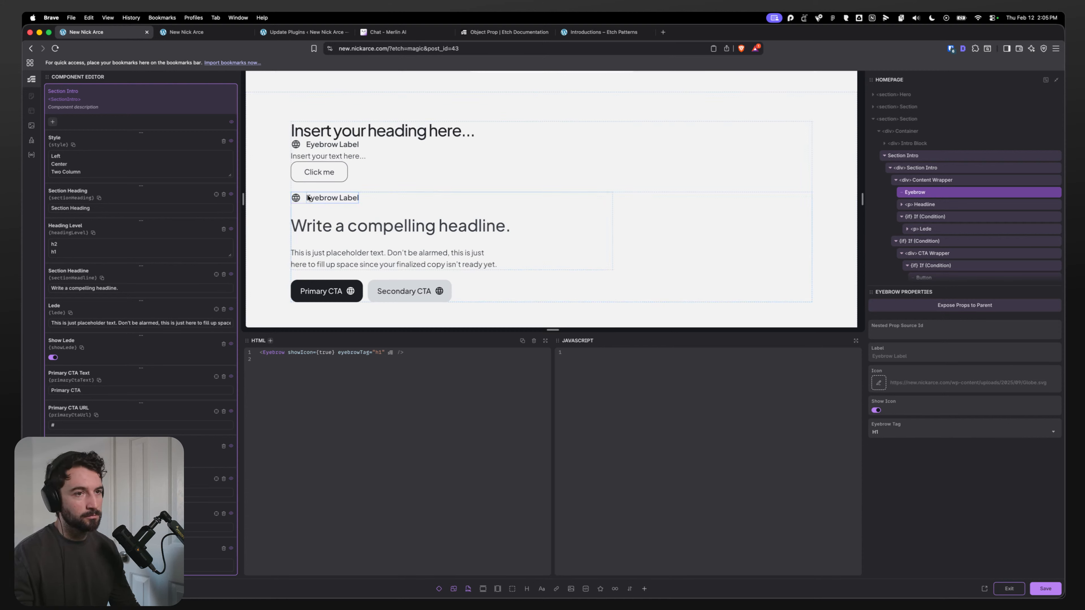
{"action": "left_click", "coordinate": [953, 306]}
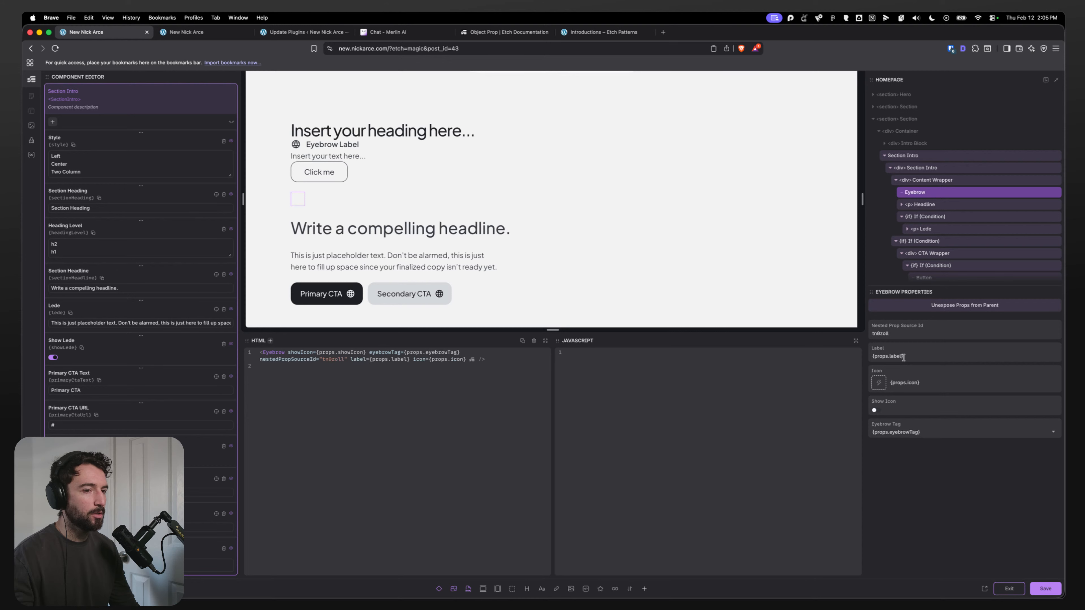
Step: Save the Section Intro component and exit the component editor
{"action": "scroll", "coordinate": [61, 176], "scroll_direction": "down", "scroll_amount": 5}
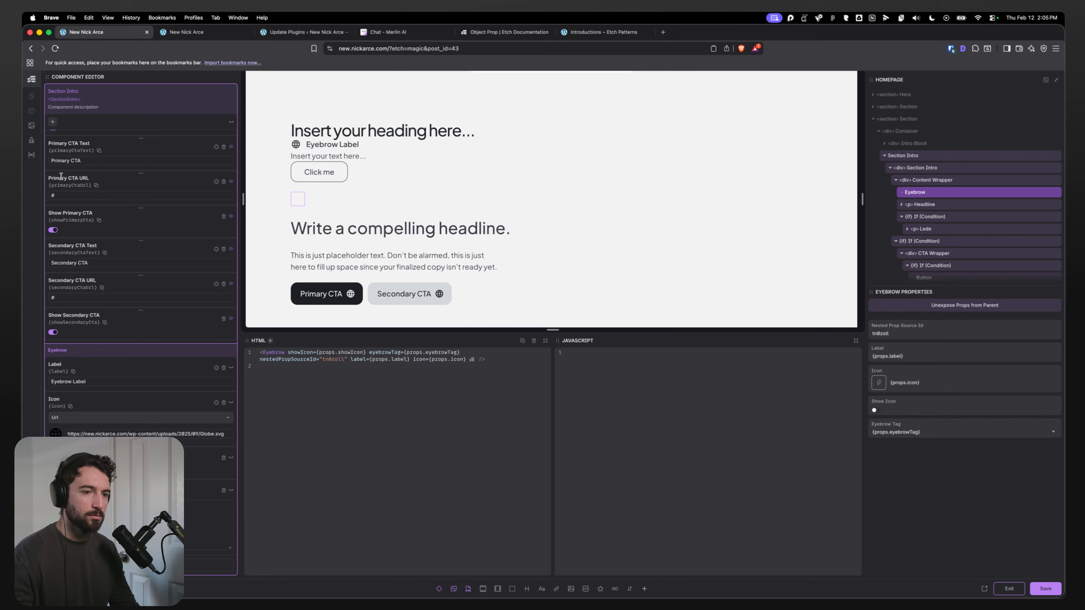
{"action": "left_click", "coordinate": [1044, 591]}
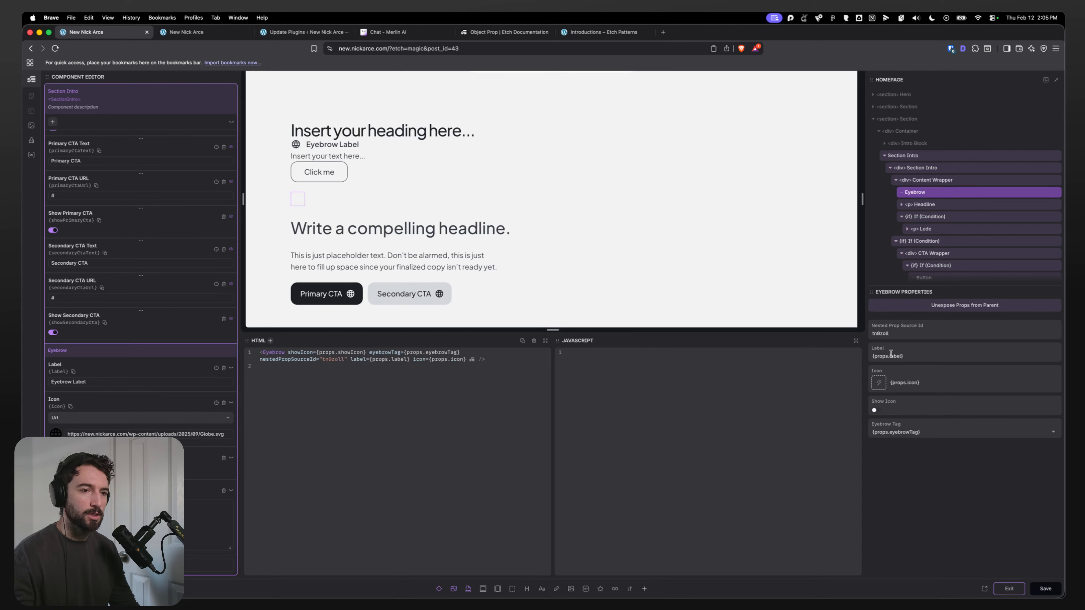
{"action": "left_click", "coordinate": [1009, 588]}
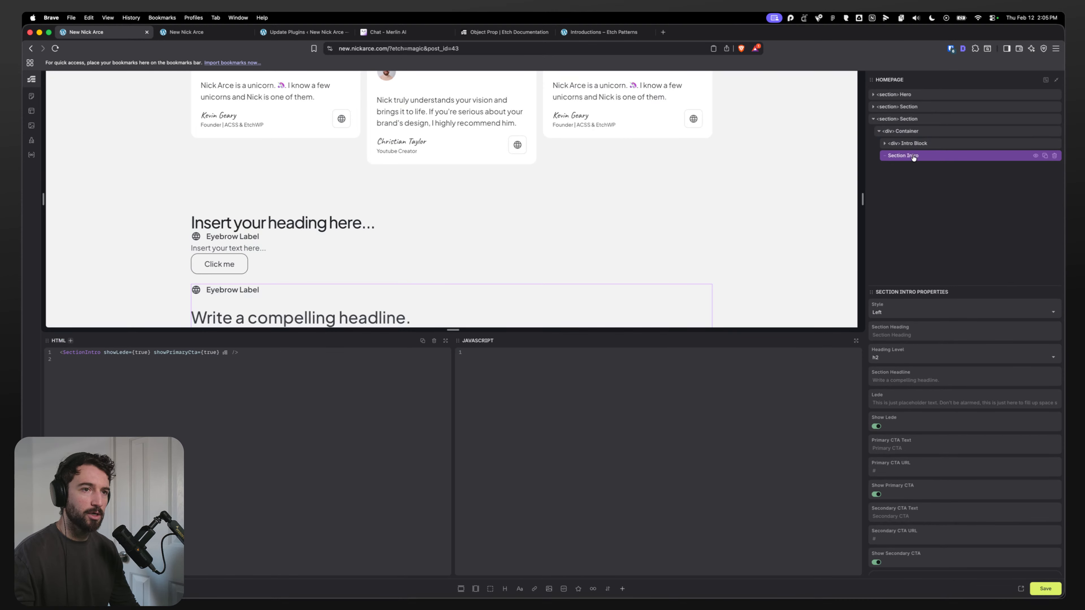
Step: Review the Eyebrow Props now available on the Section Intro instance, including the Eyebrow Tag options
{"action": "scroll", "coordinate": [886, 398], "scroll_direction": "down", "scroll_amount": 5}
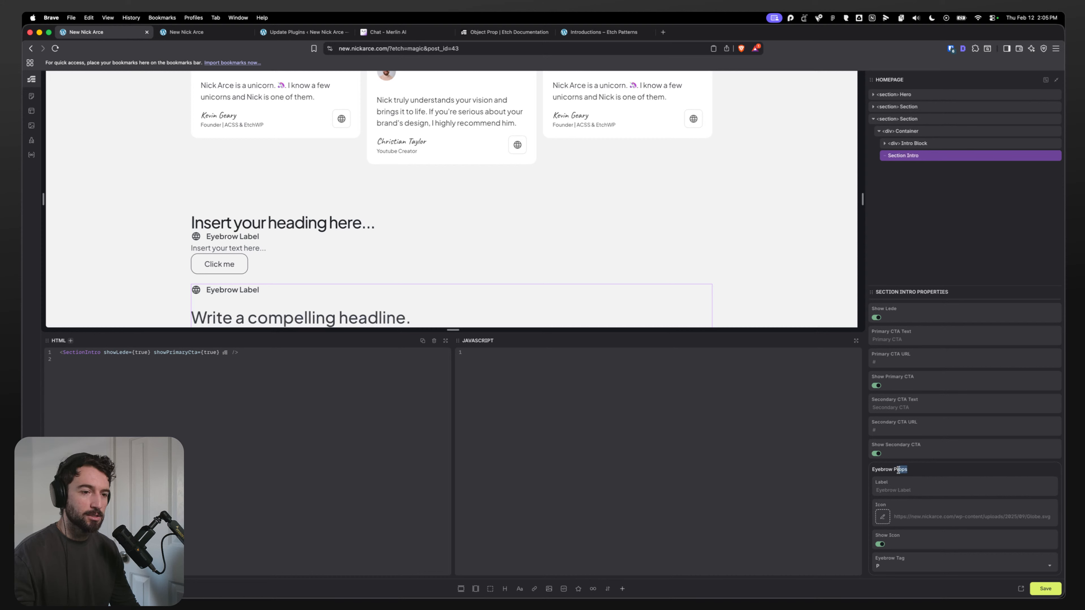
{"action": "left_click", "coordinate": [924, 565]}
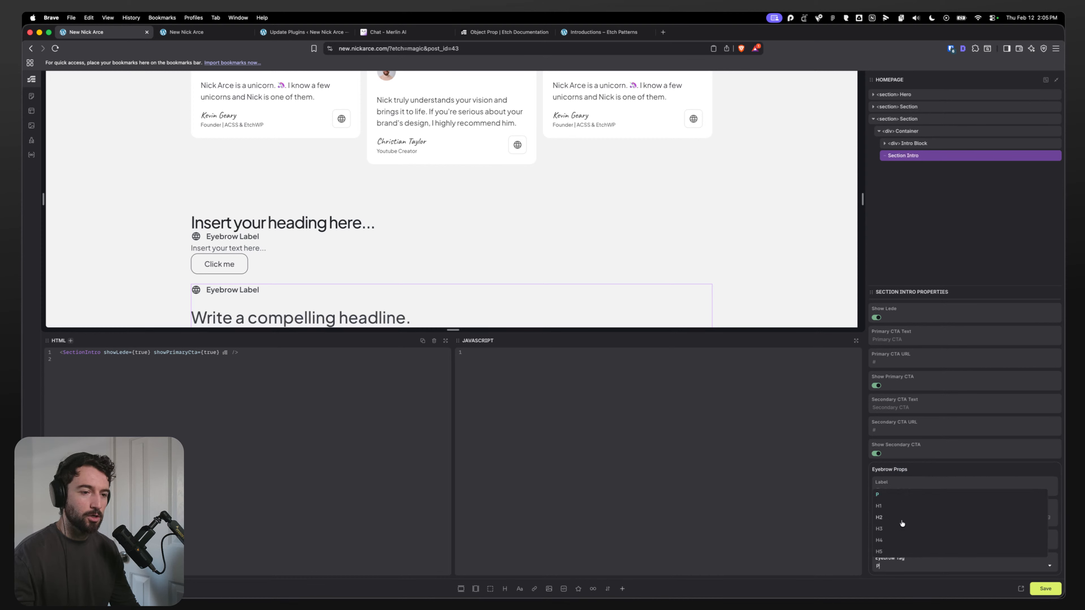
{"action": "left_click", "coordinate": [928, 471]}
Step: Reopen the Section Intro component and select its Content Wrapper
{"action": "scroll", "coordinate": [908, 356], "scroll_direction": "up", "scroll_amount": 3}
{"action": "right_click", "coordinate": [916, 158]}
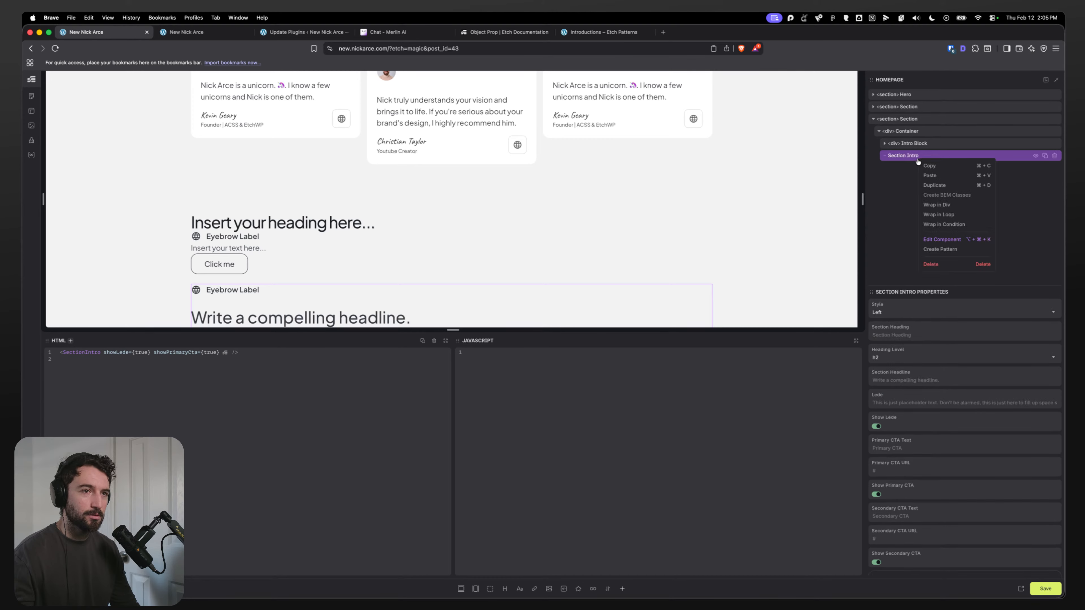
{"action": "left_click", "coordinate": [935, 242]}
{"action": "left_click", "coordinate": [913, 179]}
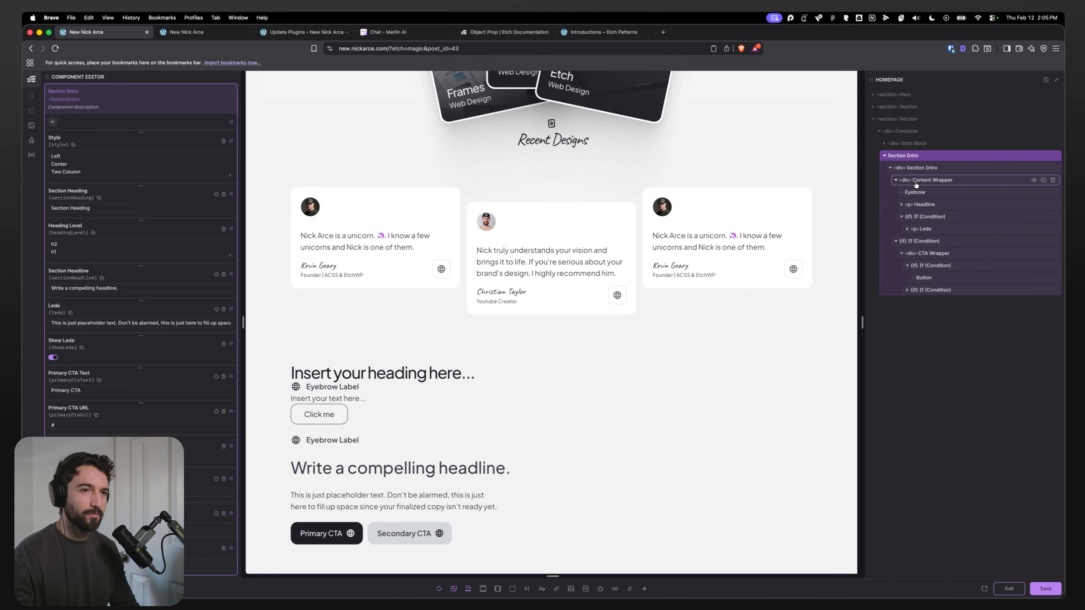
Step: Switch to the documentation tab, open the Etch changelog on etchwp.com, and read the 1.0.1 release details
{"action": "left_click", "coordinate": [500, 32]}
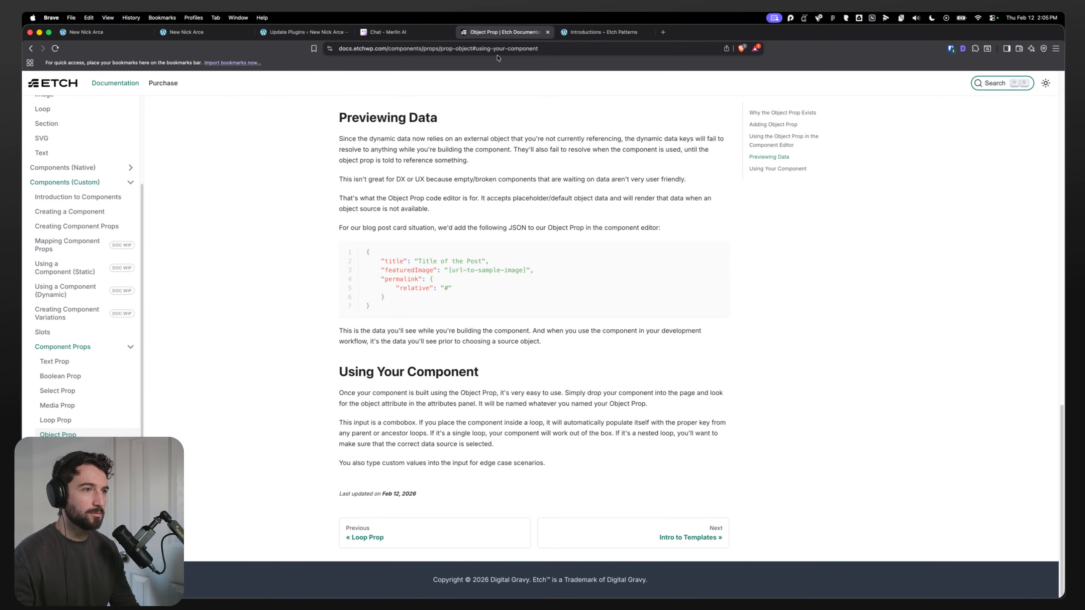
{"action": "left_click", "coordinate": [424, 49]}
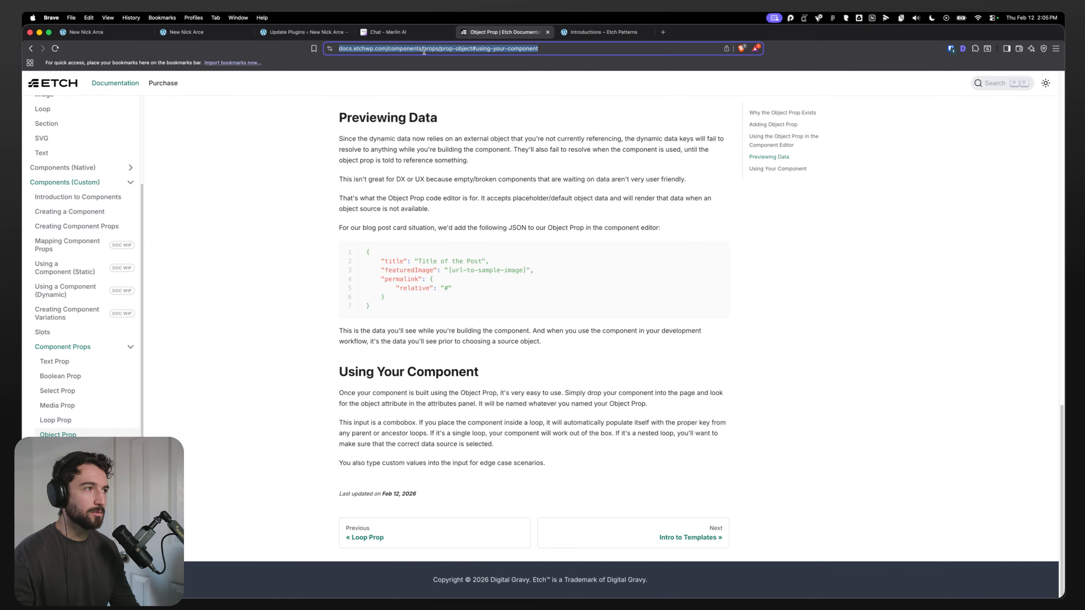
{"action": "type", "text": "etchwp.com"}
{"action": "key", "text": "Return"}
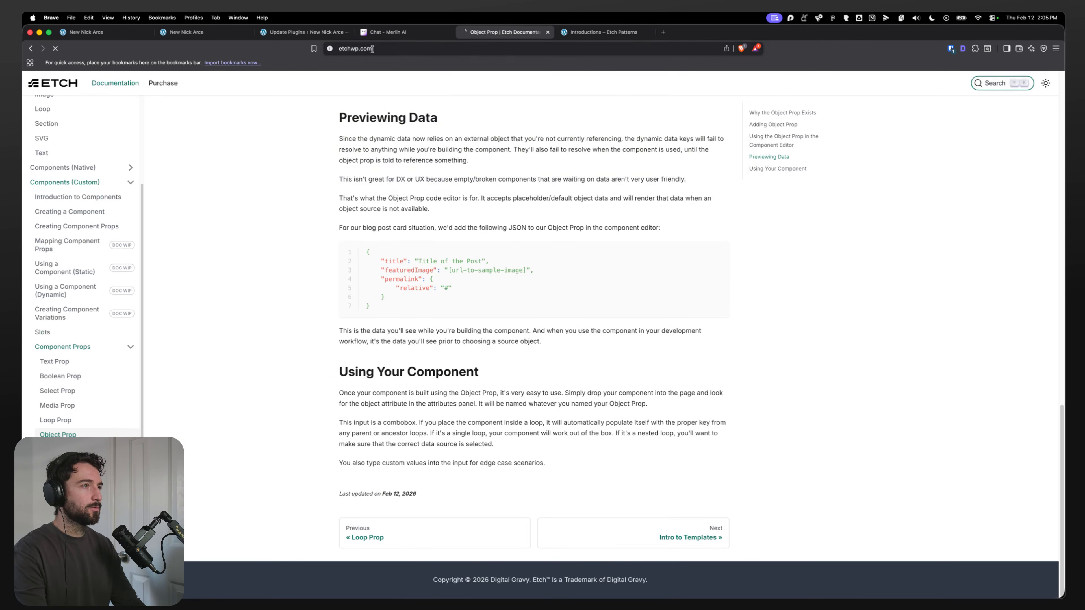
{"action": "mouse_move", "coordinate": [672, 92]}
{"action": "left_click", "coordinate": [683, 122]}
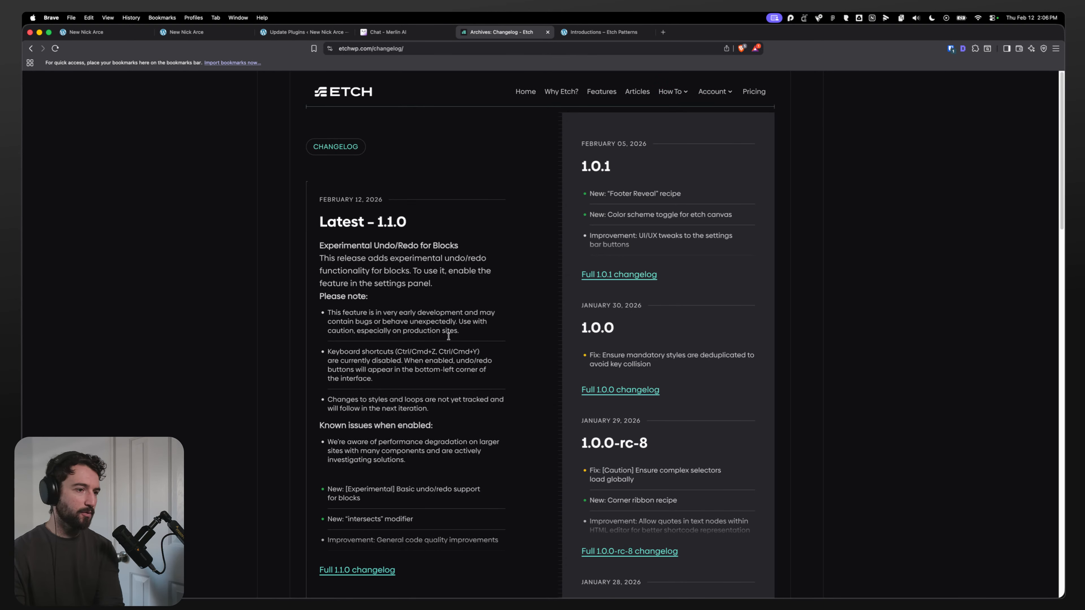
{"action": "scroll", "coordinate": [624, 384], "scroll_direction": "down", "scroll_amount": 3}
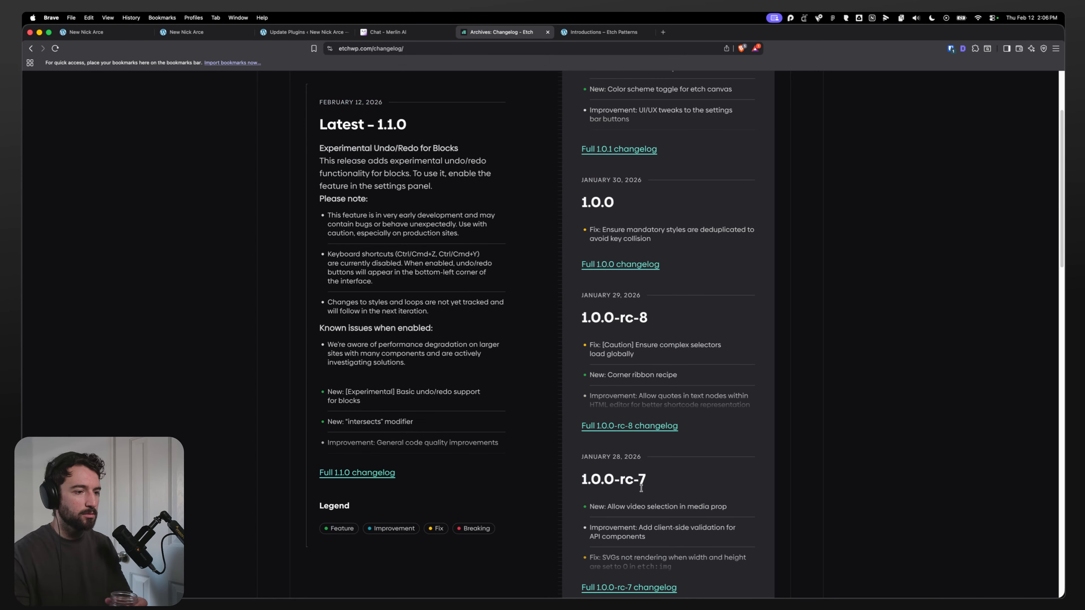
{"action": "scroll", "coordinate": [624, 383], "scroll_direction": "up", "scroll_amount": 2}
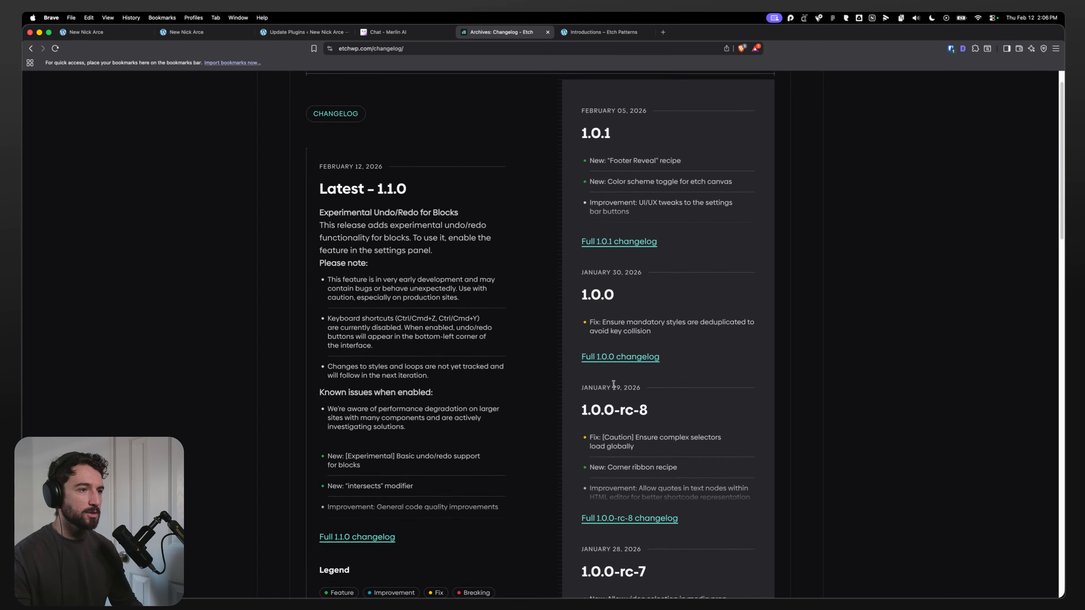
{"action": "left_click", "coordinate": [625, 241]}
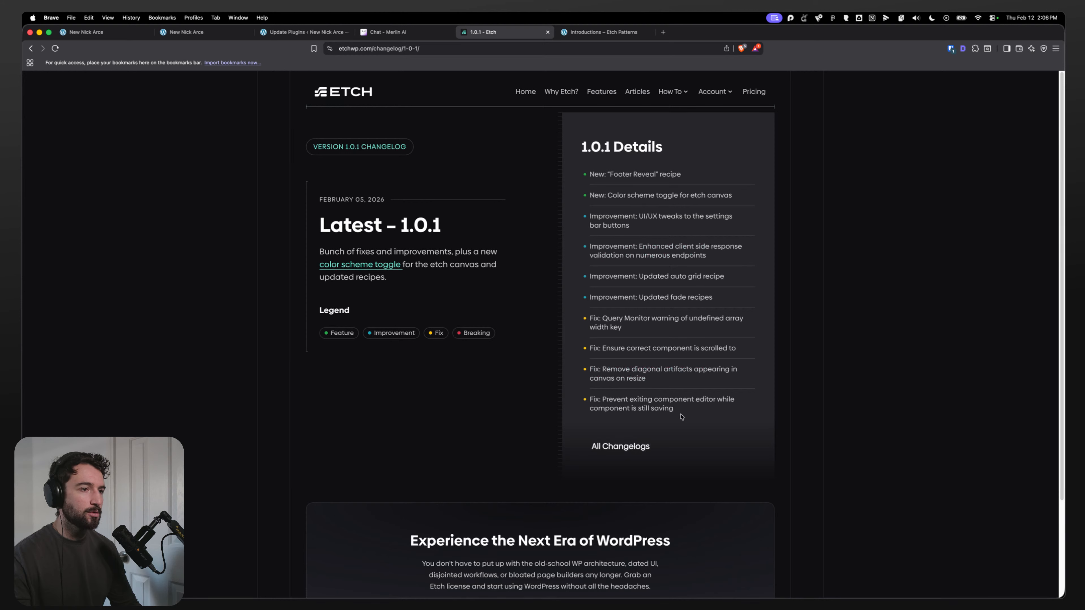
Step: Return to the Section Intro component editor and move the Eyebrow below the Headline inside the Content Wrapper
{"action": "left_click", "coordinate": [186, 32]}
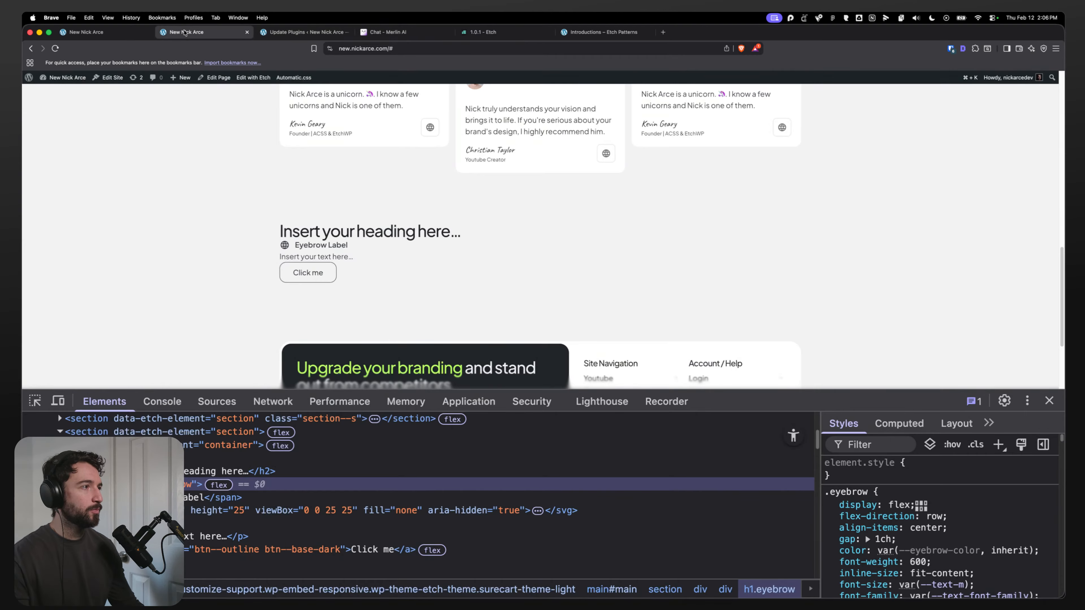
{"action": "left_click", "coordinate": [85, 31]}
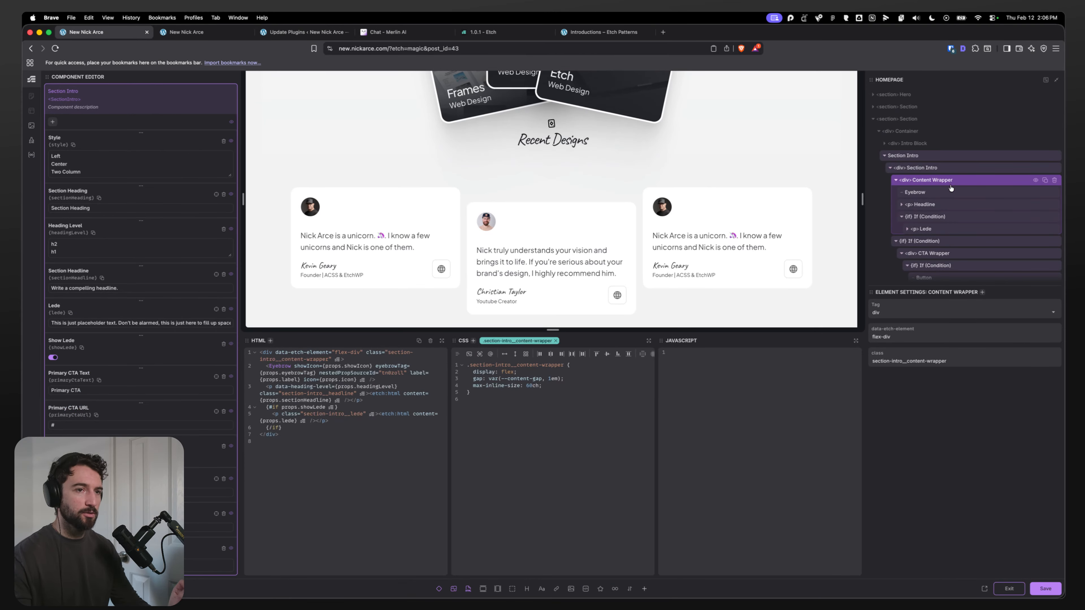
{"action": "left_click", "coordinate": [915, 192]}
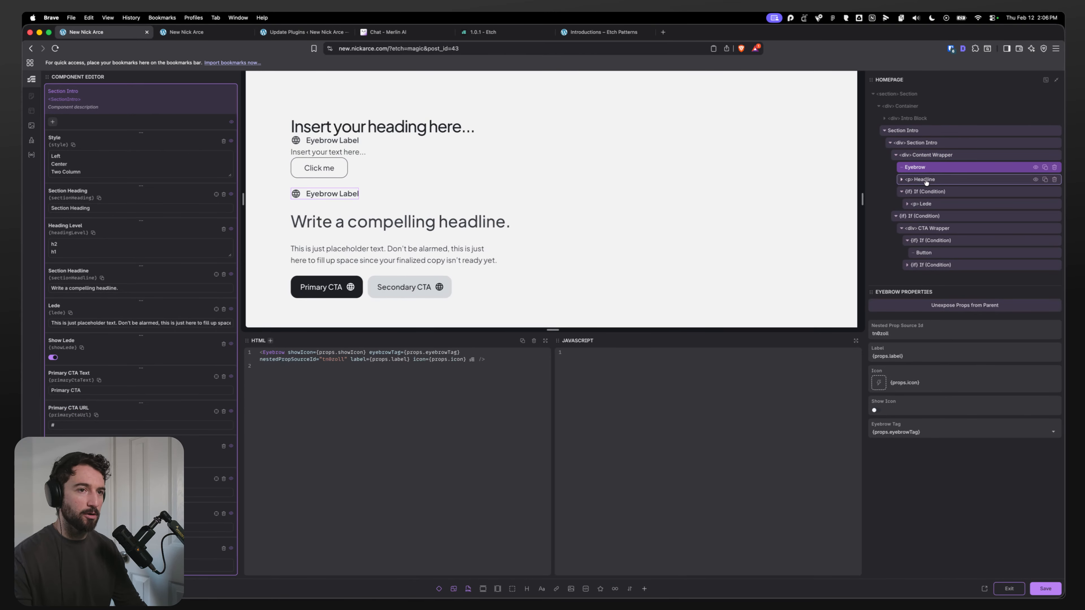
{"action": "left_click", "coordinate": [929, 178]}
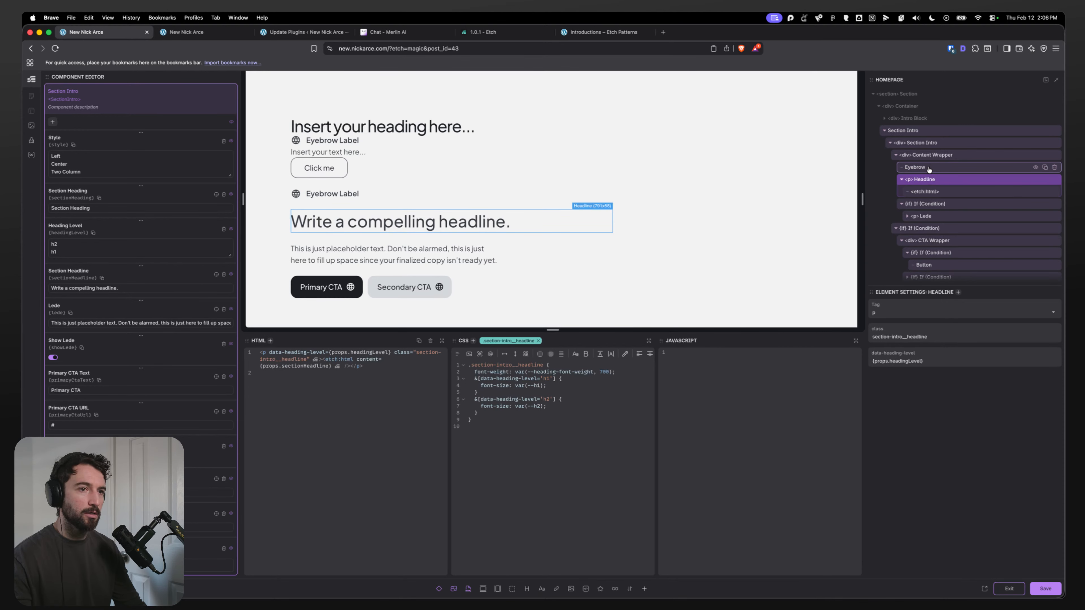
{"action": "left_click", "coordinate": [930, 168]}
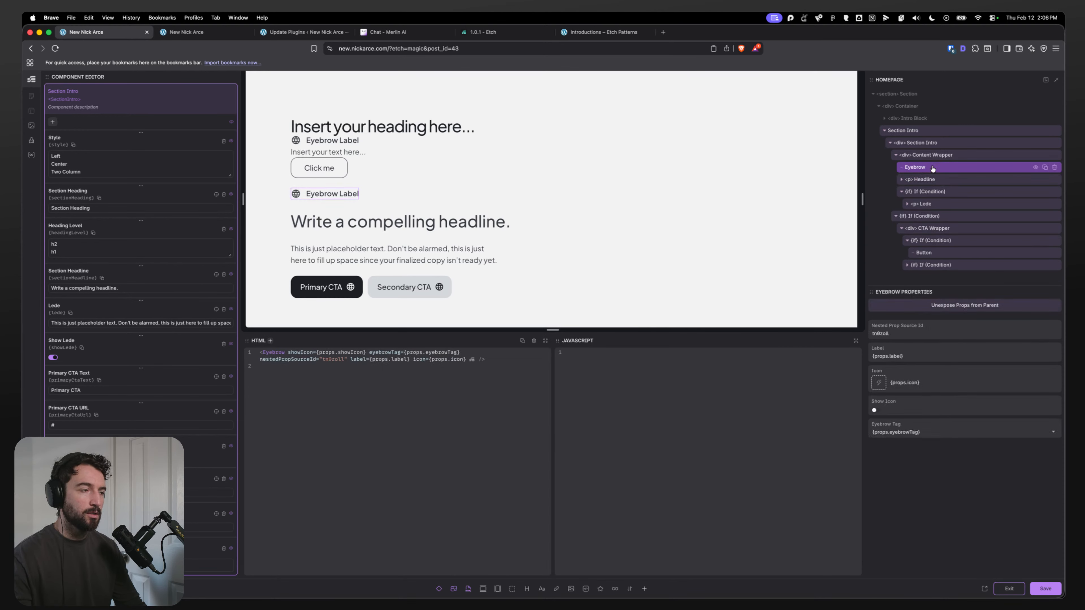
{"action": "left_click_drag", "start_coordinate": [923, 168], "coordinate": [925, 180]}
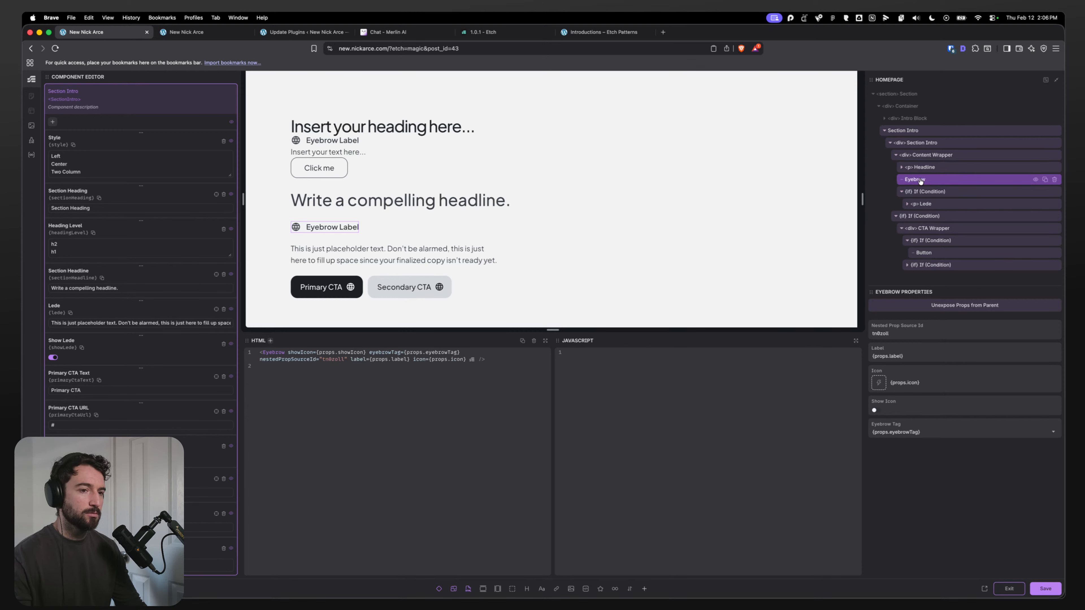
{"action": "left_click", "coordinate": [921, 169]}
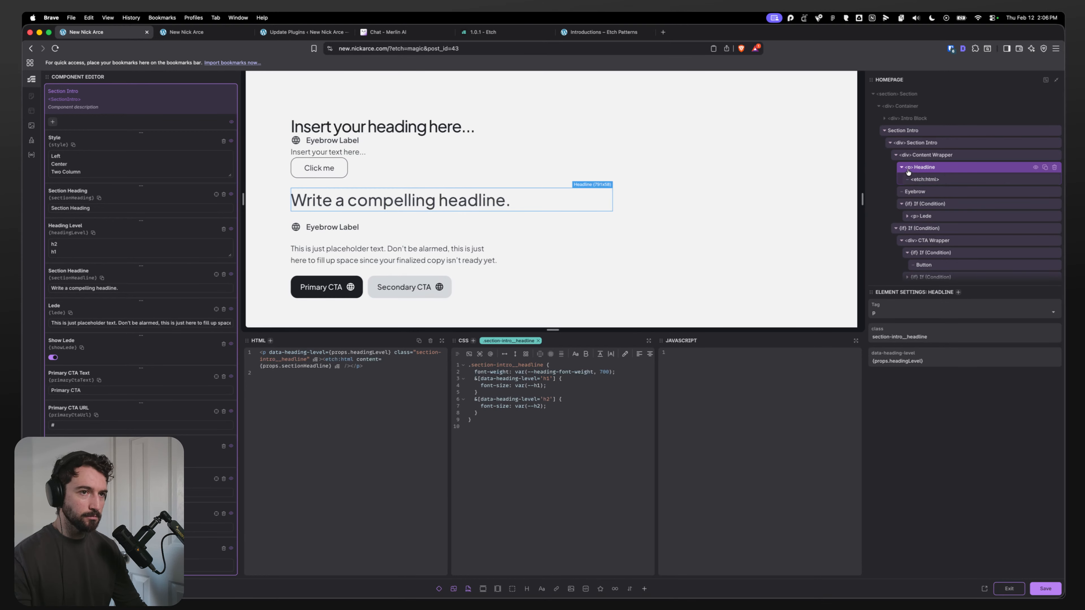
{"action": "left_click", "coordinate": [923, 180]}
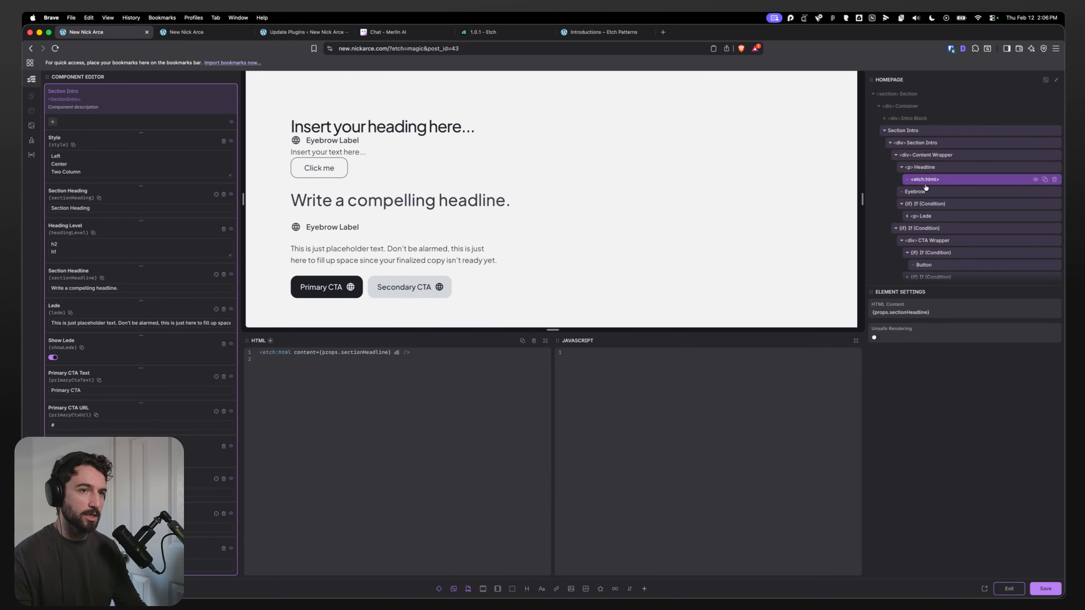
{"action": "left_click", "coordinate": [902, 168]}
{"action": "left_click", "coordinate": [917, 179]}
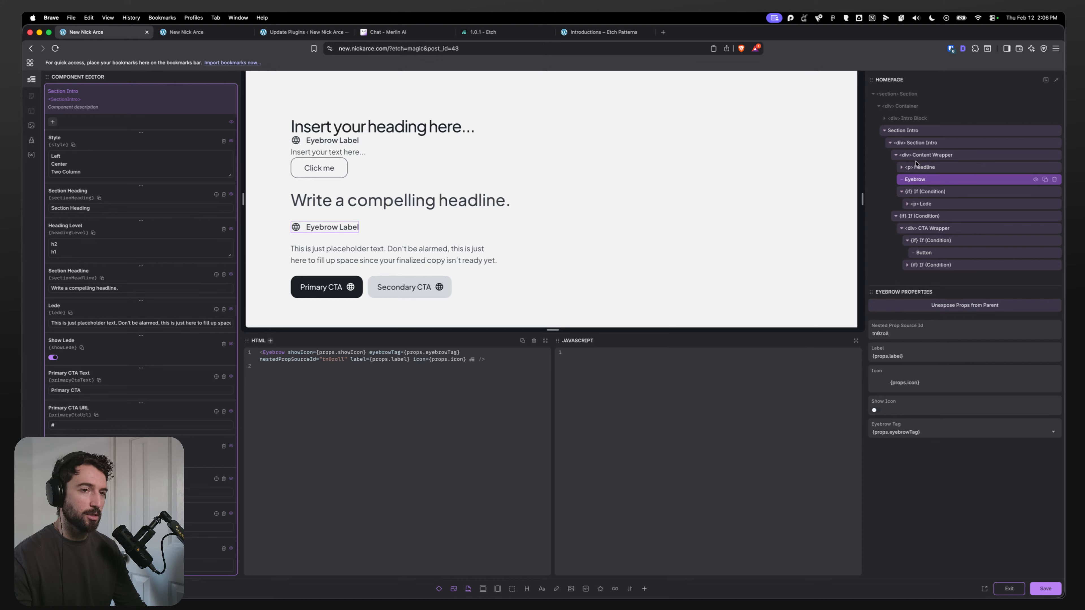
Step: Clear the primary CTA button's label and link bindings and expose its props to the parent
{"action": "left_click", "coordinate": [926, 252]}
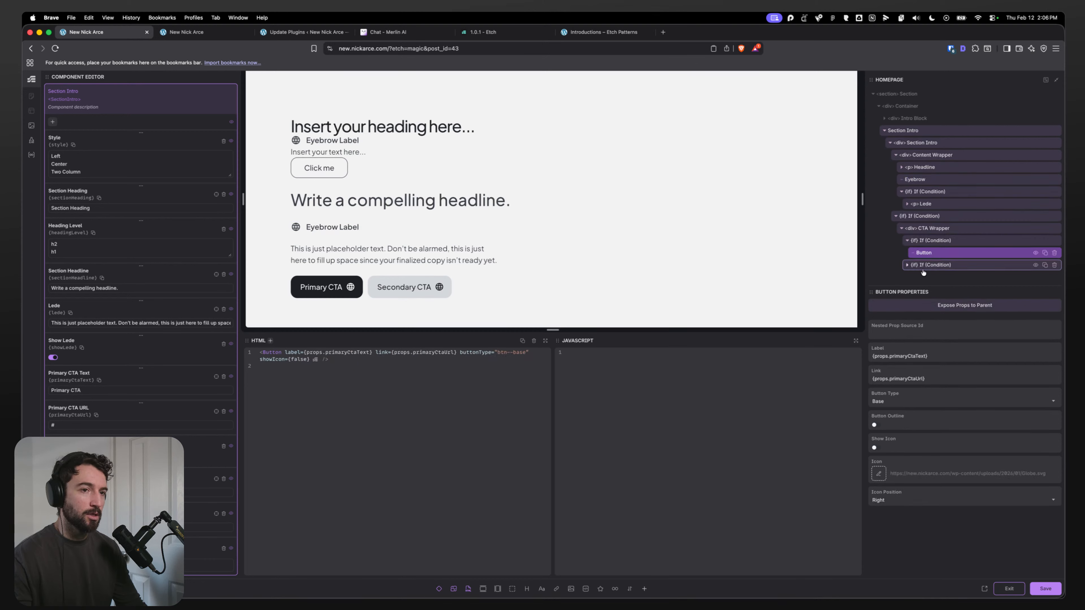
{"action": "left_click", "coordinate": [908, 265]}
{"action": "scroll", "coordinate": [938, 254], "scroll_direction": "down", "scroll_amount": 1}
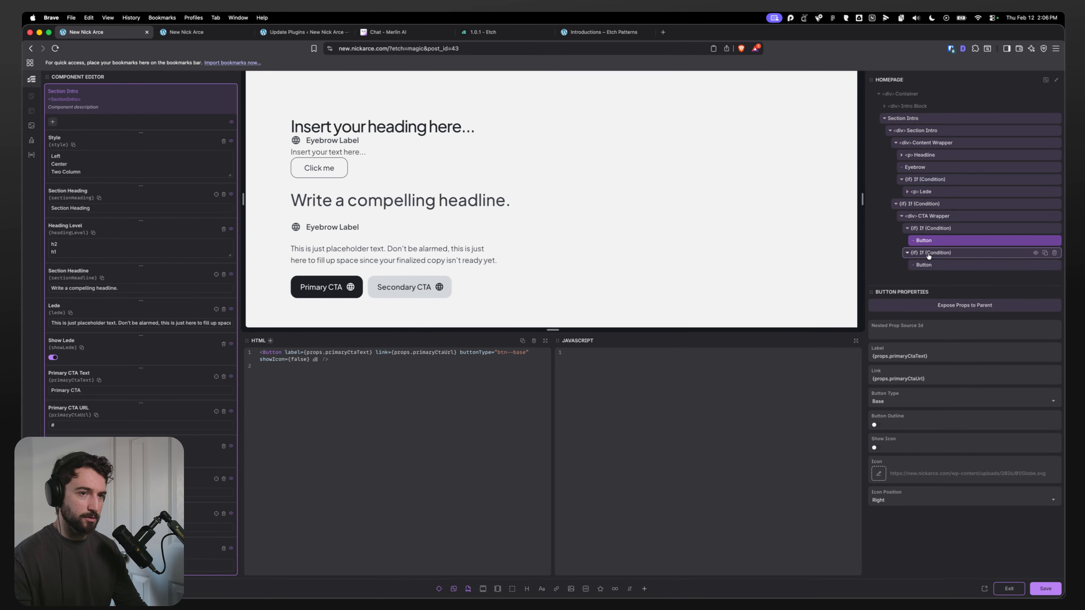
{"action": "triple_click", "coordinate": [930, 357]}
{"action": "key", "text": "BackSpace"}
{"action": "triple_click", "coordinate": [927, 377]}
{"action": "key", "text": "BackSpace"}
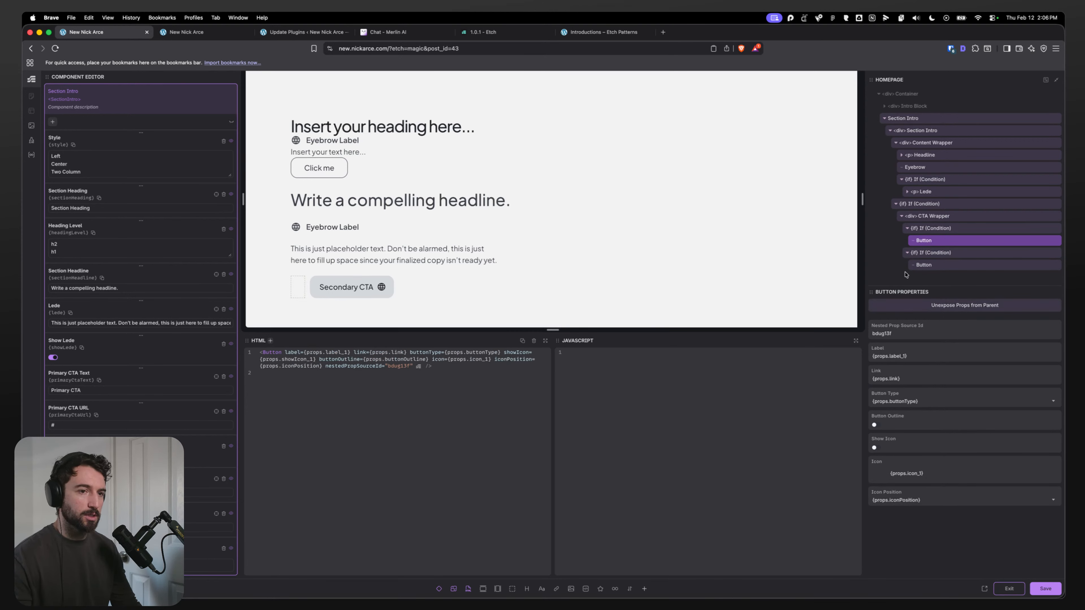
Step: Expose the secondary CTA button's props to the parent, then save the component and exit the editor
{"action": "left_click", "coordinate": [927, 265]}
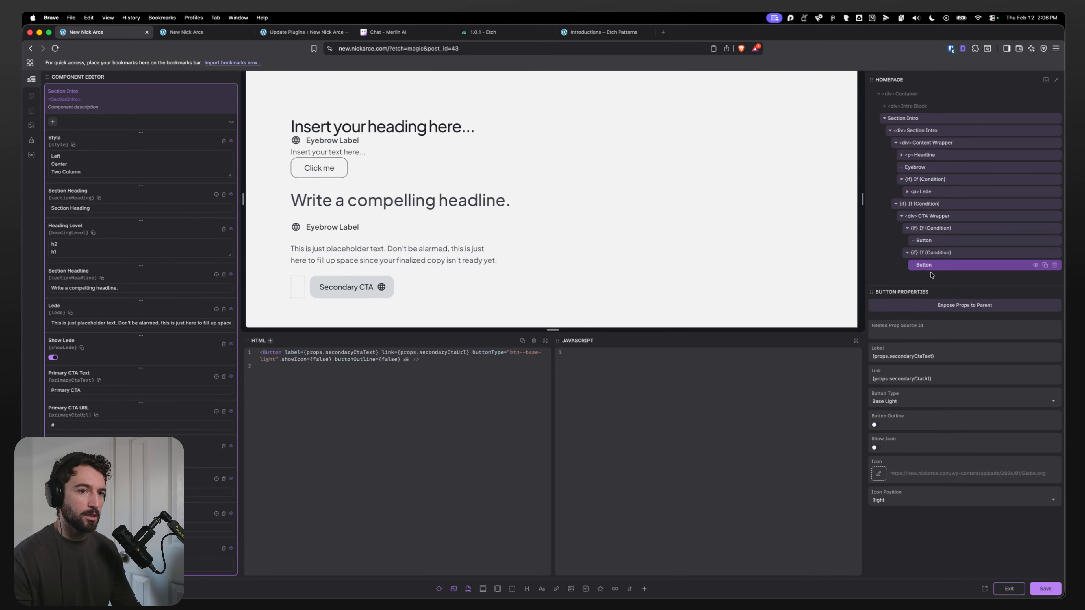
{"action": "left_click", "coordinate": [946, 306]}
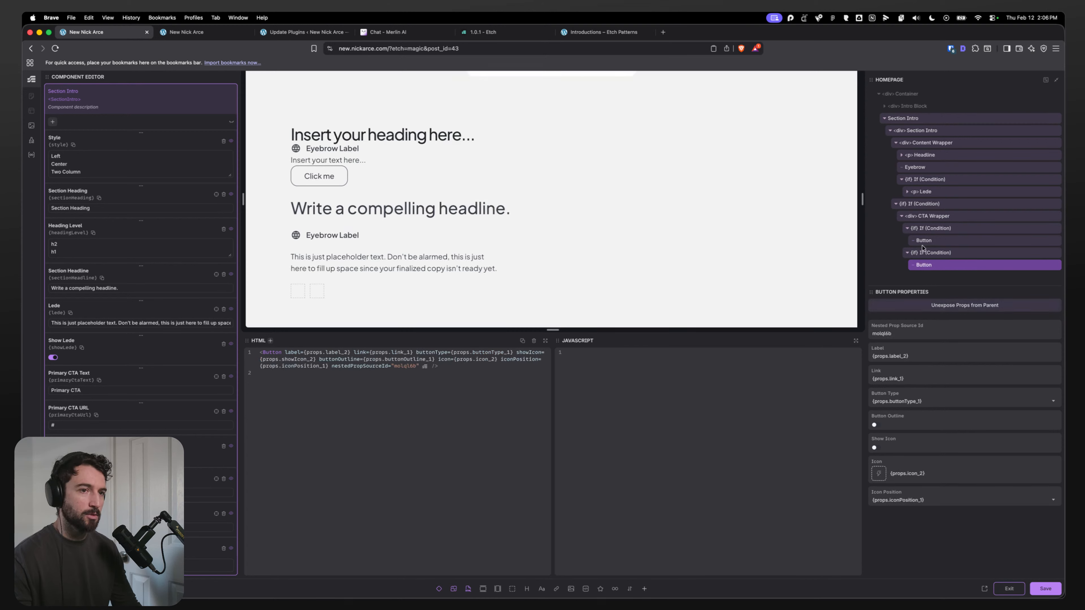
{"action": "left_click", "coordinate": [1048, 587]}
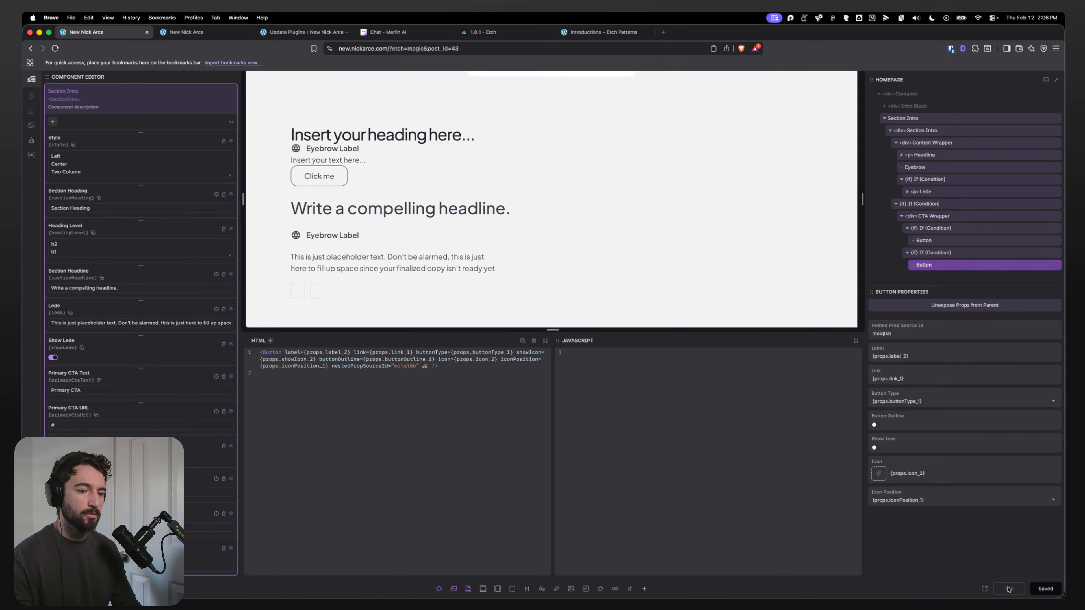
{"action": "left_click", "coordinate": [1009, 592]}
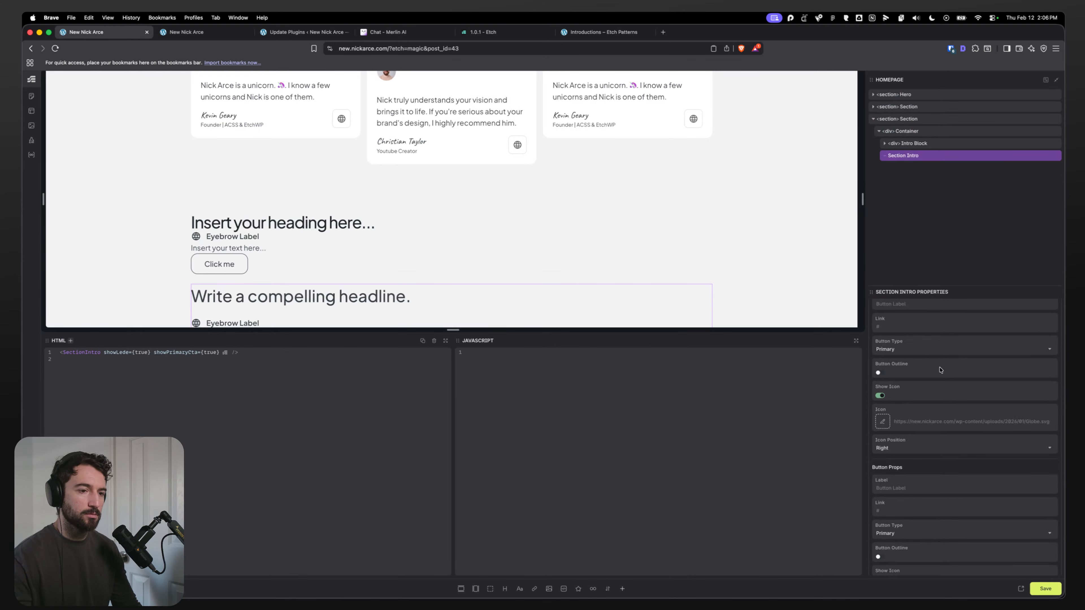
Step: Review the Button Props on the Section Intro instance and reopen the component for editing
{"action": "scroll", "coordinate": [933, 376], "scroll_direction": "down", "scroll_amount": 2}
{"action": "left_click_drag", "start_coordinate": [884, 401], "coordinate": [937, 404]}
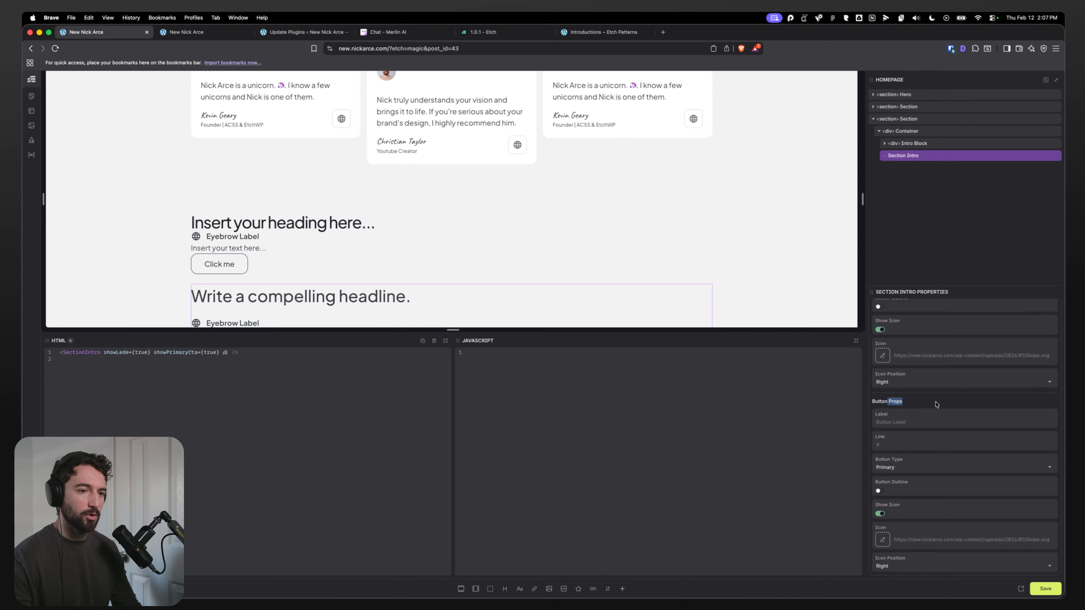
{"action": "scroll", "coordinate": [937, 404], "scroll_direction": "up", "scroll_amount": 2}
{"action": "left_click", "coordinate": [926, 451]}
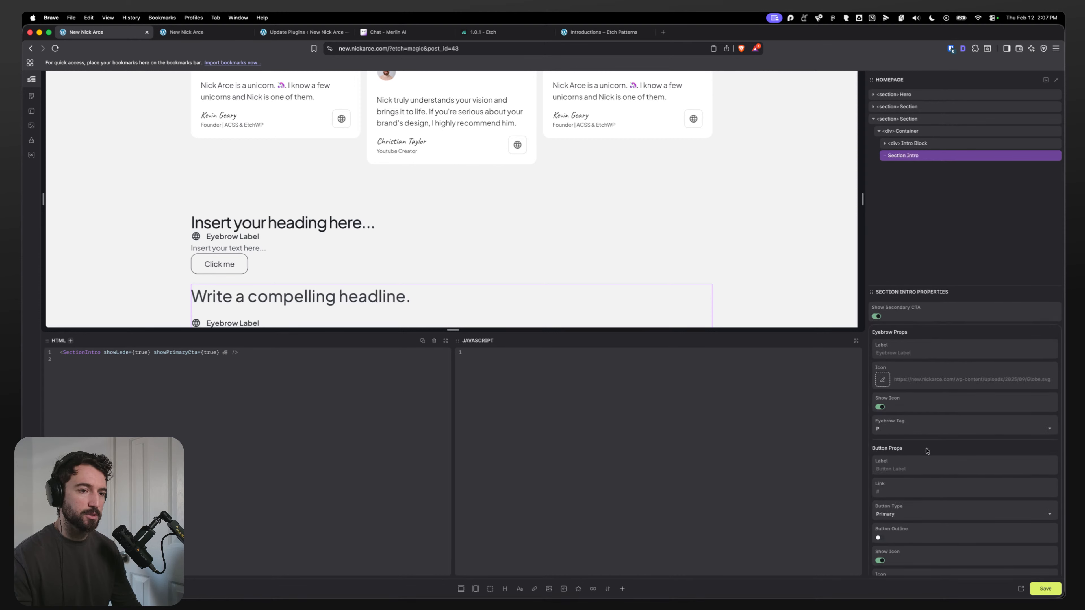
{"action": "double_click", "coordinate": [908, 156]}
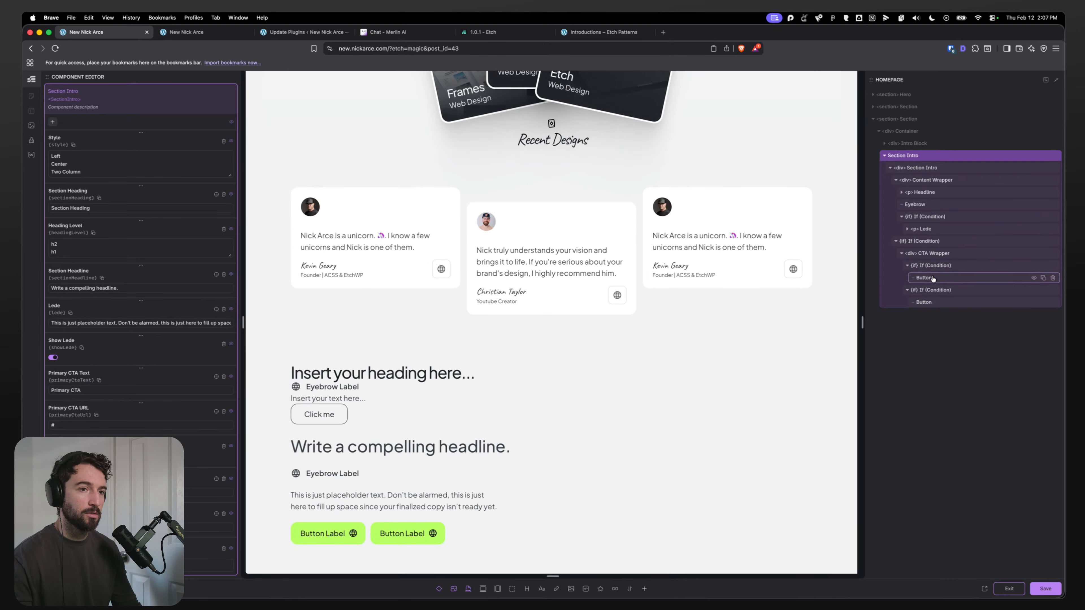
{"action": "left_click", "coordinate": [933, 279]}
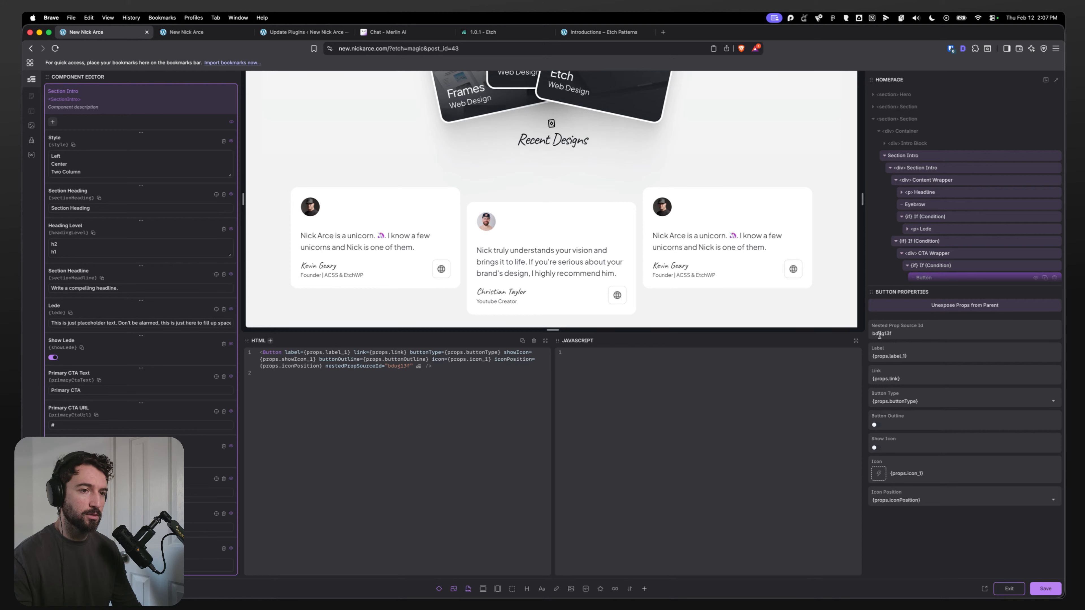
Step: Rename the two CTA button layers to Button 1 and Button 2
{"action": "scroll", "coordinate": [930, 256], "scroll_direction": "down", "scroll_amount": 2}
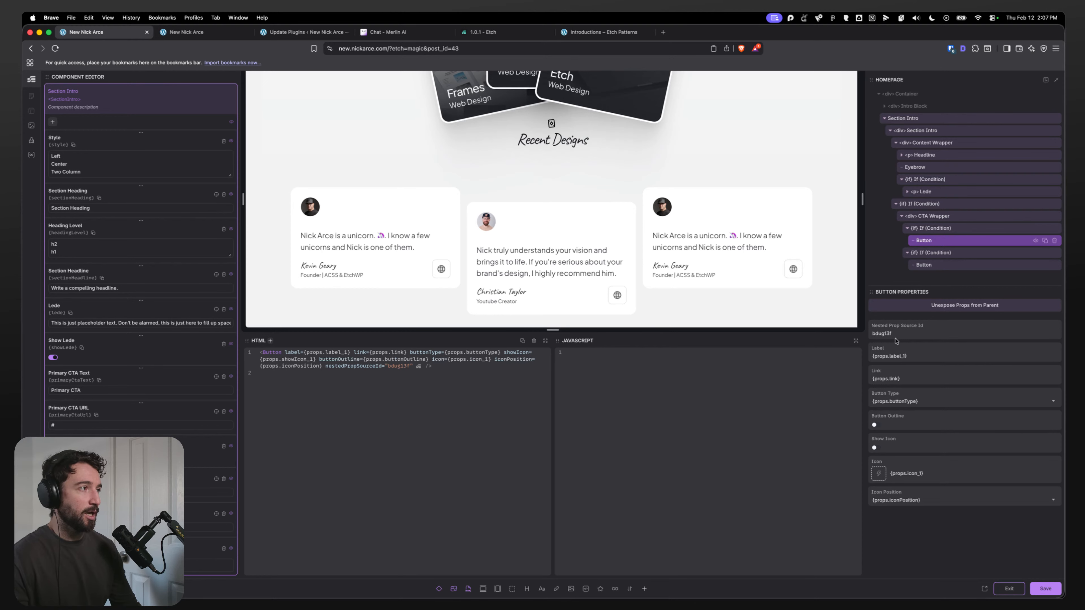
{"action": "left_click", "coordinate": [939, 265]}
{"action": "left_click", "coordinate": [930, 244]}
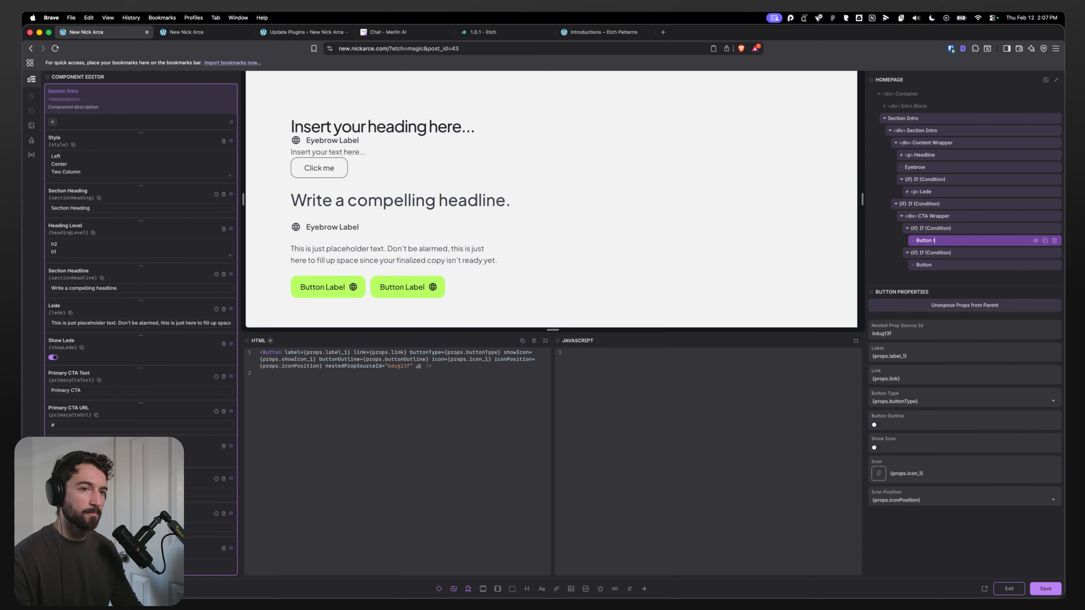
{"action": "type", "text": "test 1"}
{"action": "double_click", "coordinate": [940, 265]}
{"action": "type", "text": "te"}
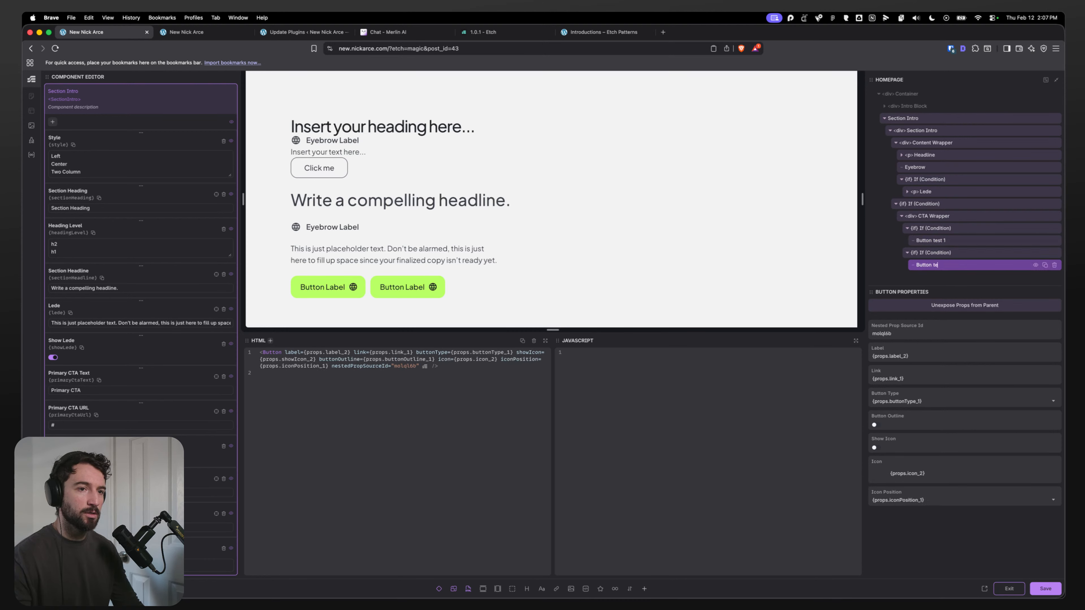
{"action": "type", "text": "st"}
{"action": "type", "text": "Button"}
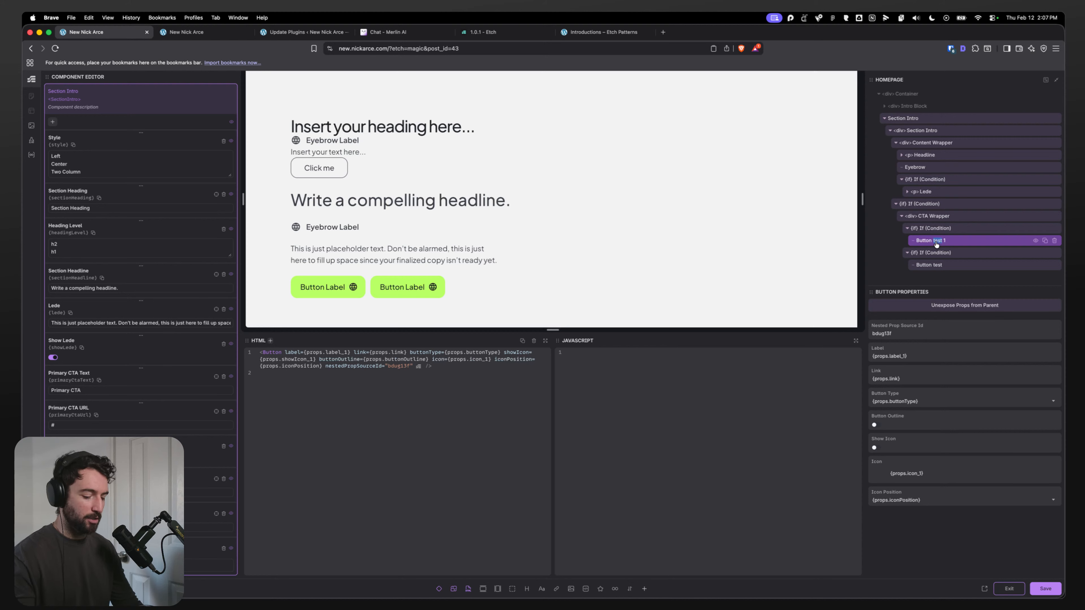
{"action": "double_click", "coordinate": [936, 265]}
{"action": "type", "text": "B utton"}
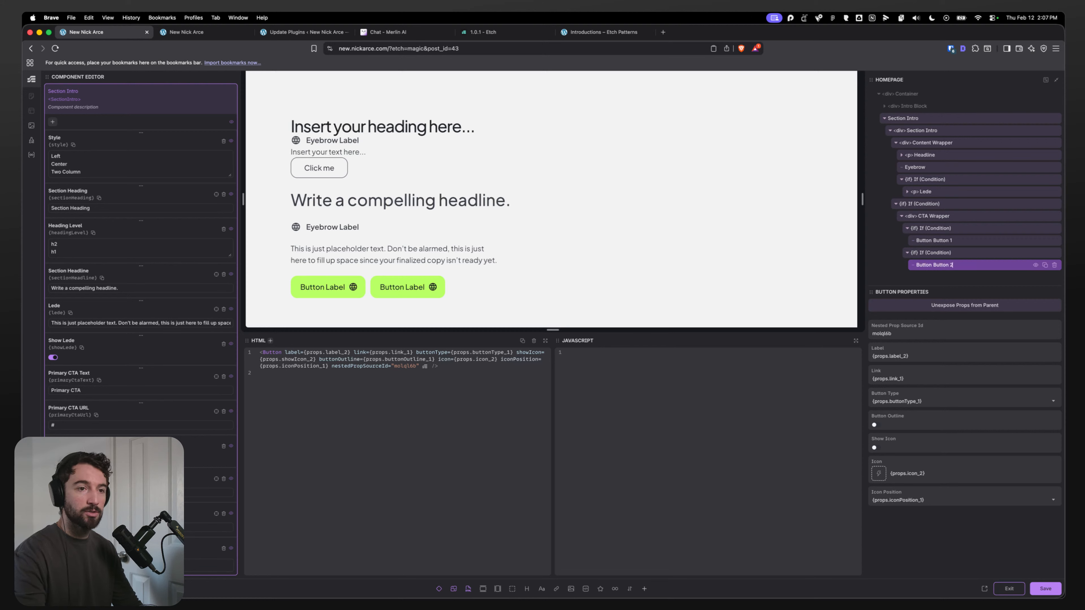
Step: Save the component, exit the editor, and review the renamed button prop groups on the instance
{"action": "left_click", "coordinate": [1041, 589]}
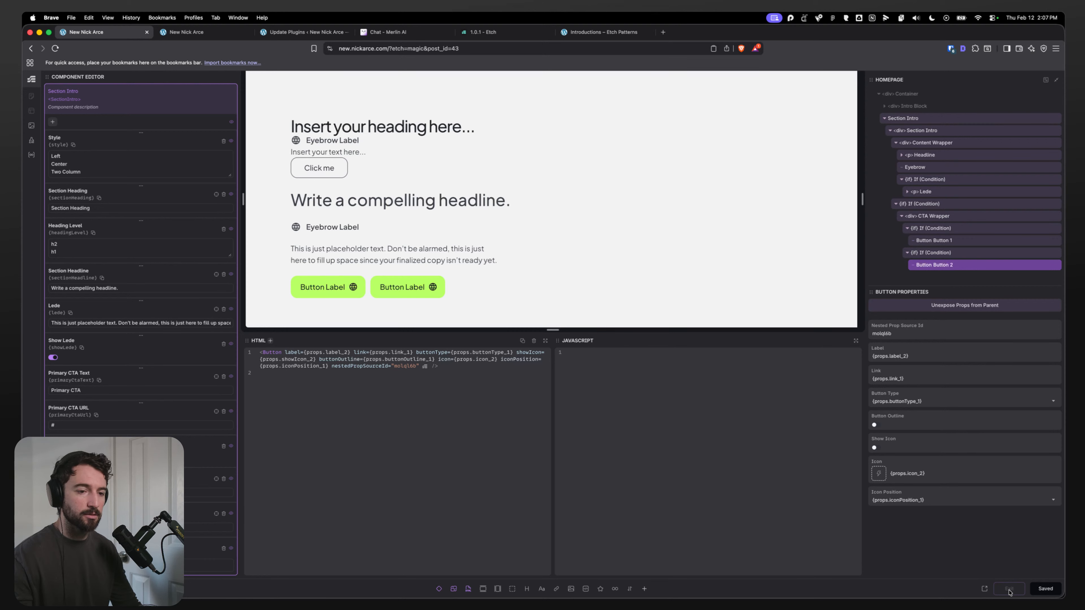
{"action": "left_click", "coordinate": [1010, 588]}
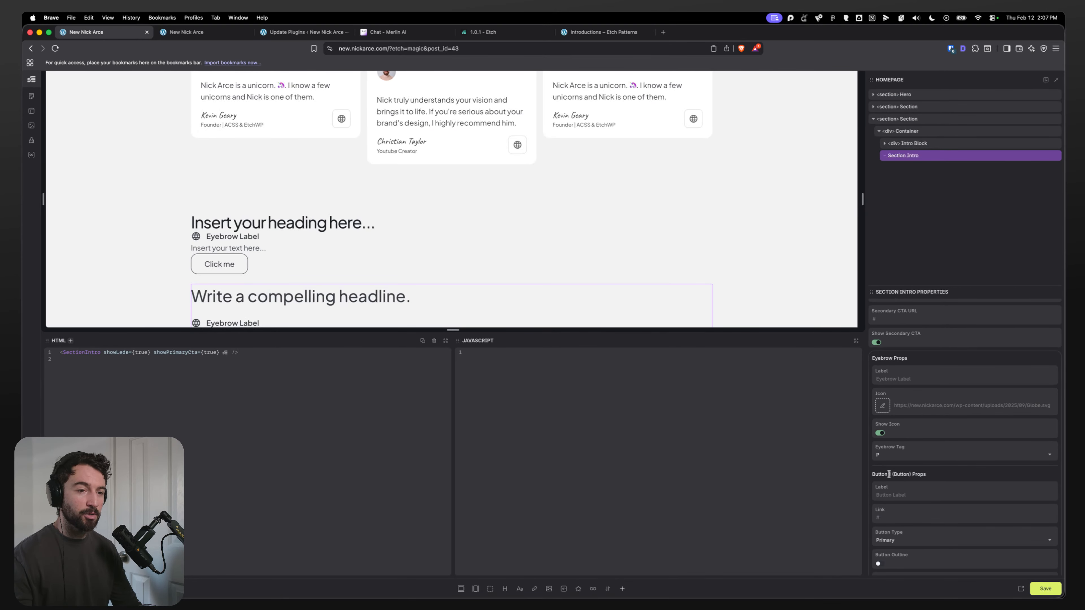
{"action": "scroll", "coordinate": [891, 474], "scroll_direction": "down", "scroll_amount": 5}
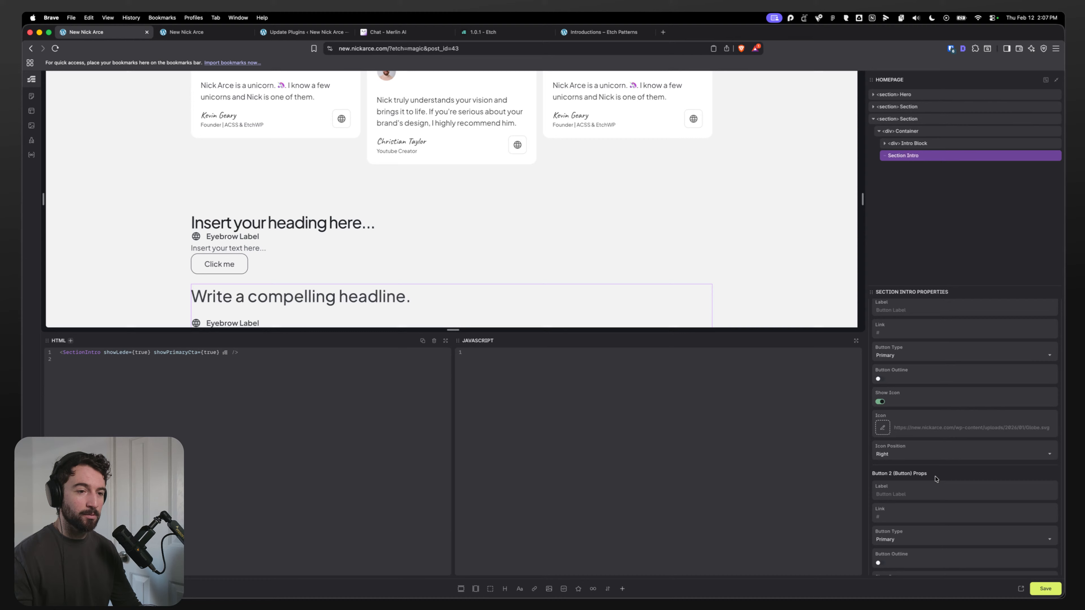
Step: Reopen the Section Intro component and delete the Primary and Secondary CTA Text and URL properties
{"action": "right_click", "coordinate": [904, 152]}
{"action": "left_click", "coordinate": [923, 235]}
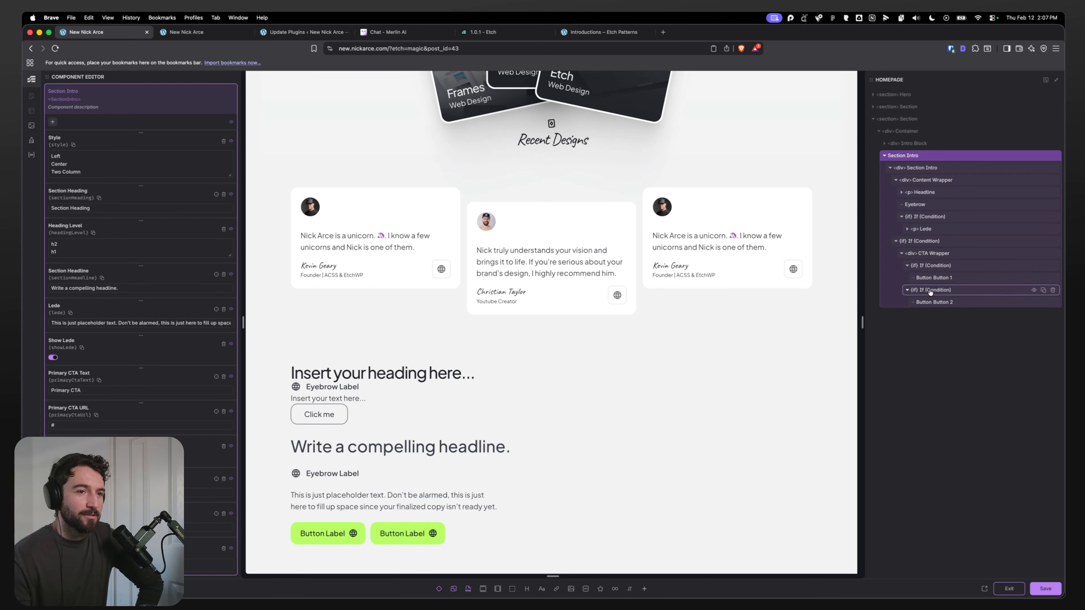
{"action": "left_click", "coordinate": [929, 253]}
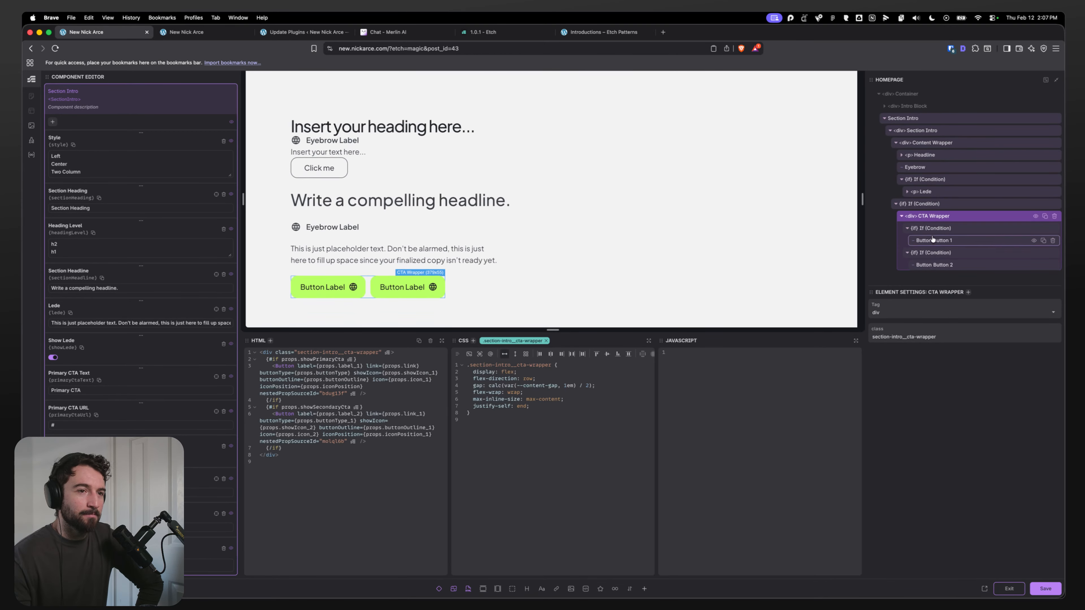
{"action": "left_click", "coordinate": [936, 230]}
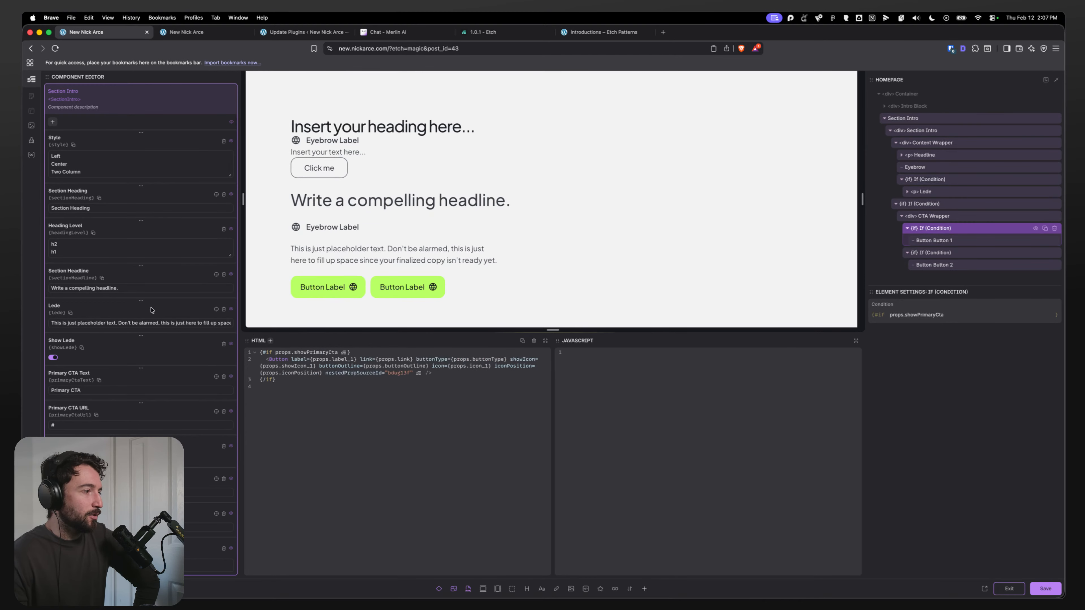
{"action": "left_click", "coordinate": [223, 412]}
{"action": "left_click", "coordinate": [224, 377]}
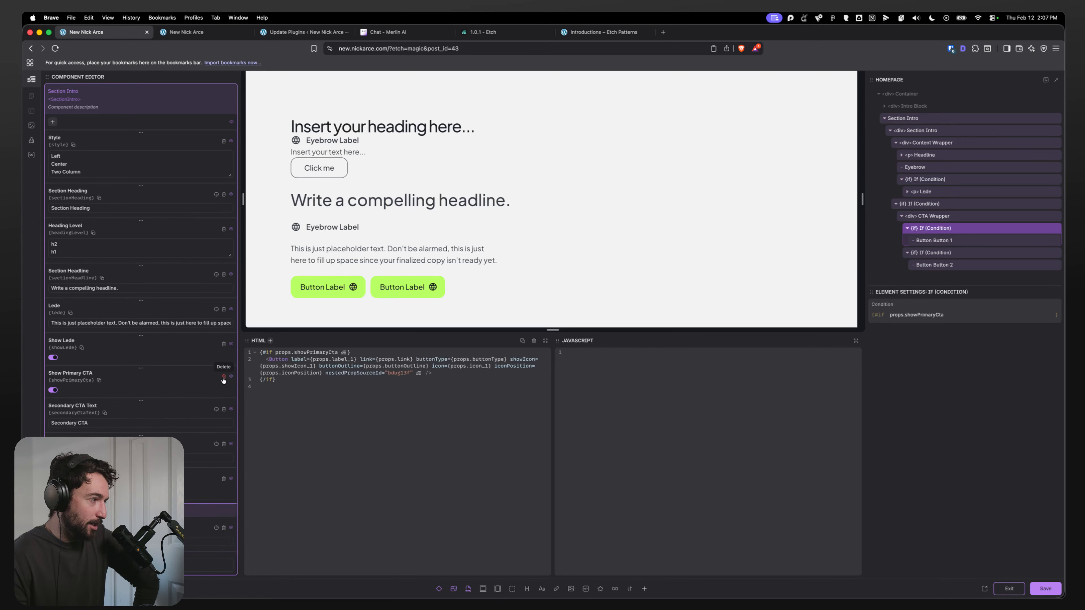
{"action": "left_click", "coordinate": [223, 410]}
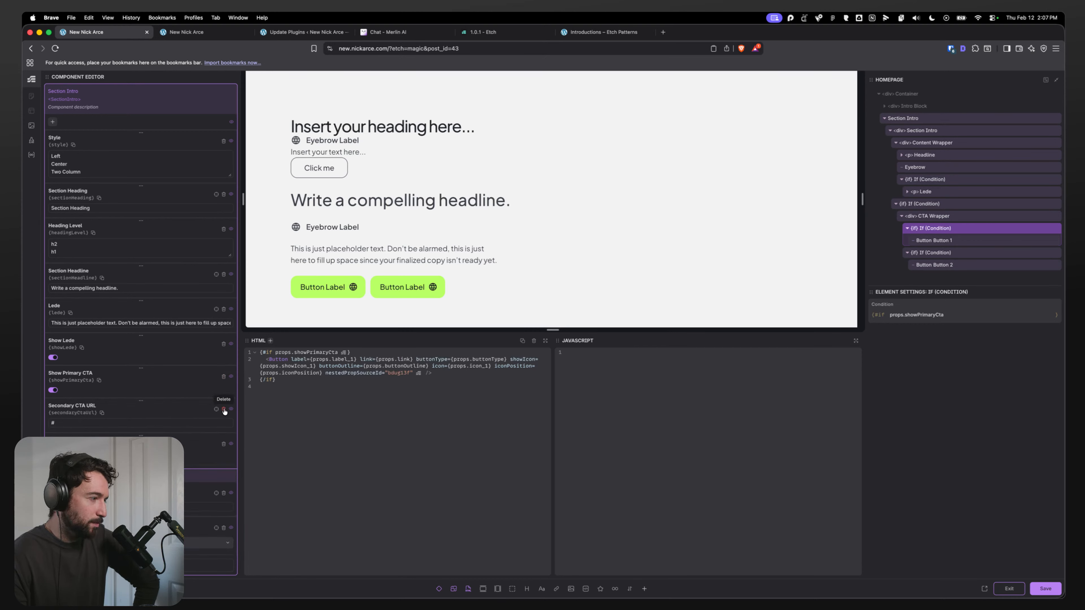
{"action": "left_click", "coordinate": [223, 410]}
{"action": "scroll", "coordinate": [128, 397], "scroll_direction": "down", "scroll_amount": 5}
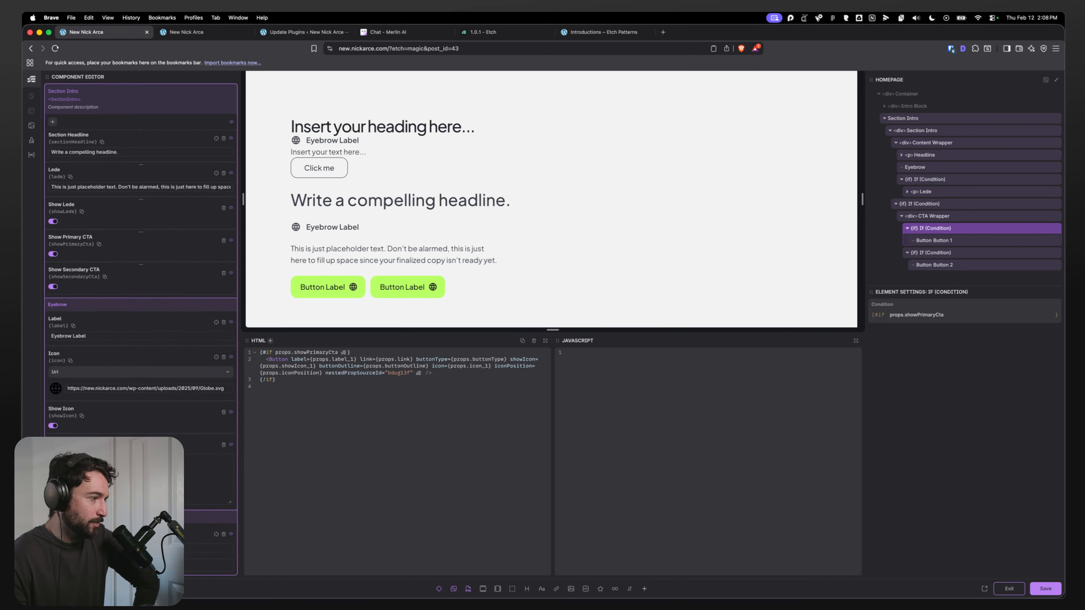
{"action": "scroll", "coordinate": [137, 419], "scroll_direction": "up", "scroll_amount": 5}
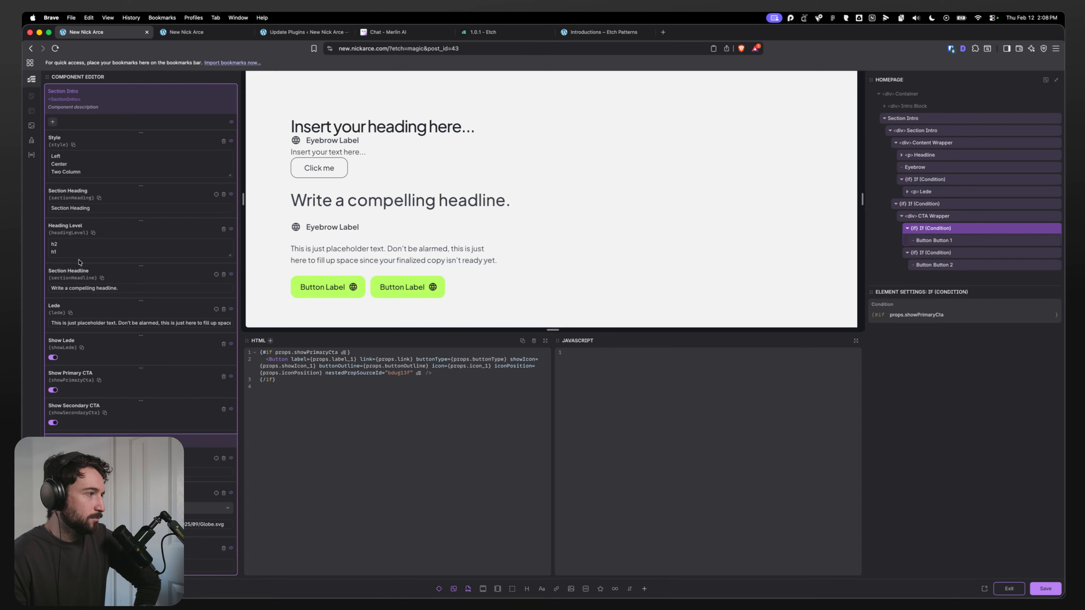
{"action": "key", "text": "Return"}
{"action": "key", "text": "Up"}
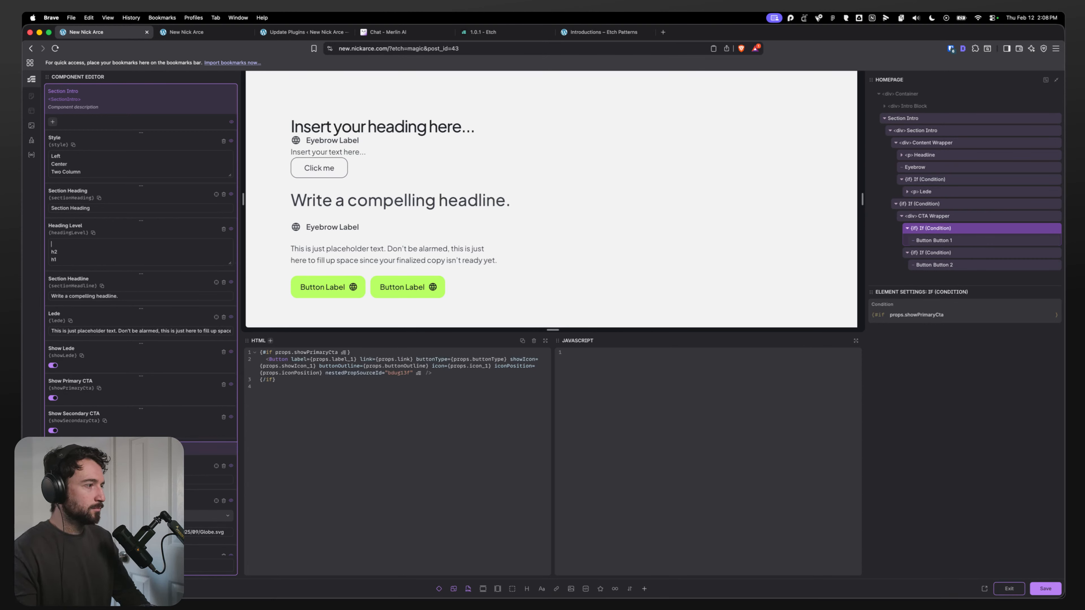
{"action": "type", "text": "p"}
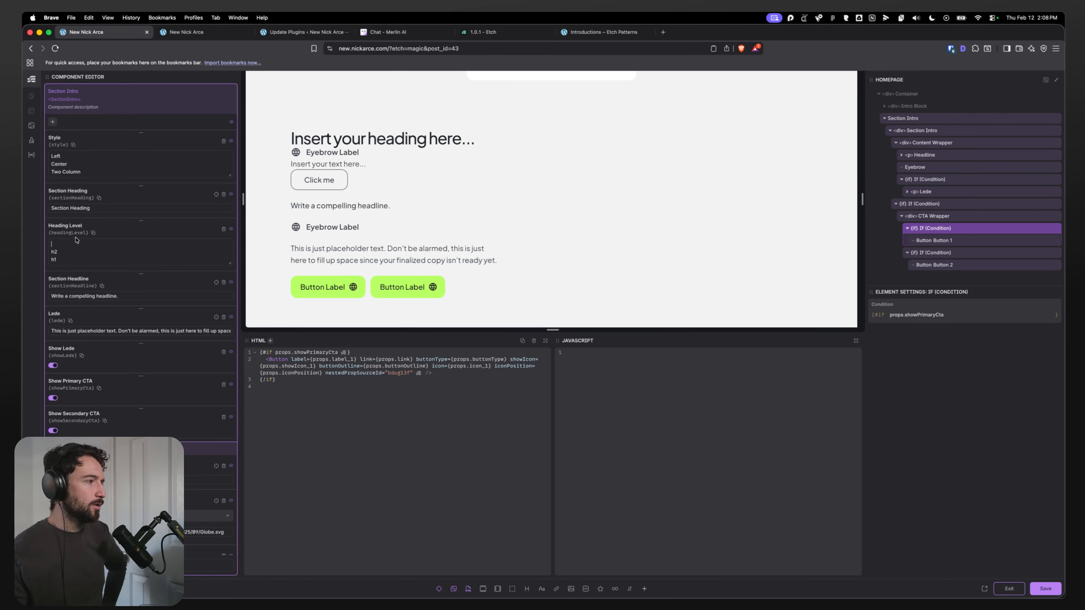
{"action": "key", "text": "BackSpace"}
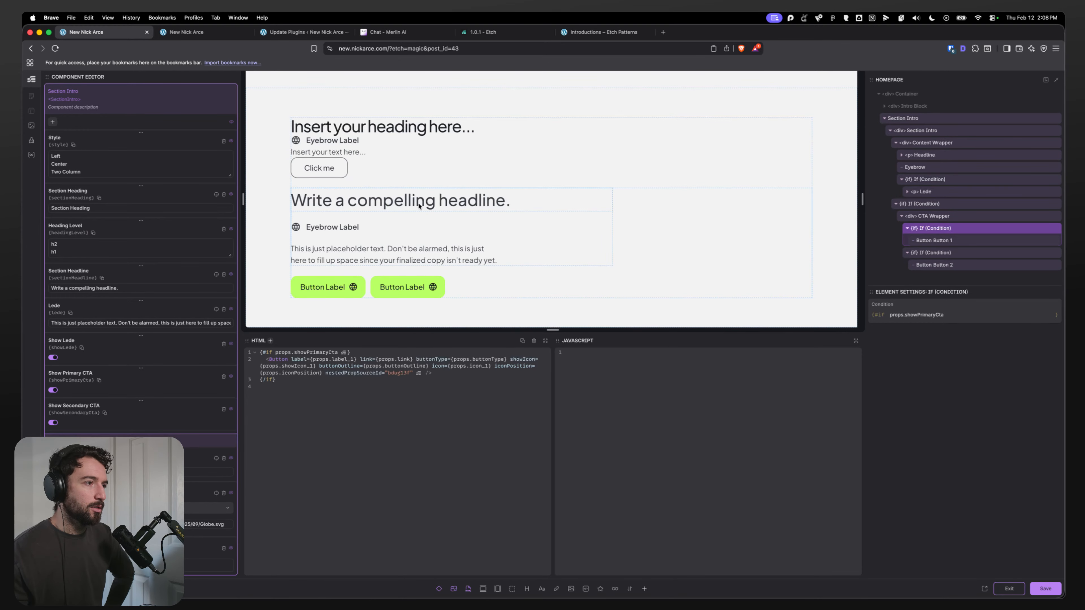
Step: Inspect the Headline and Lede layers and the Heading Level and Section Headline property defaults in the component
{"action": "left_click", "coordinate": [914, 155]}
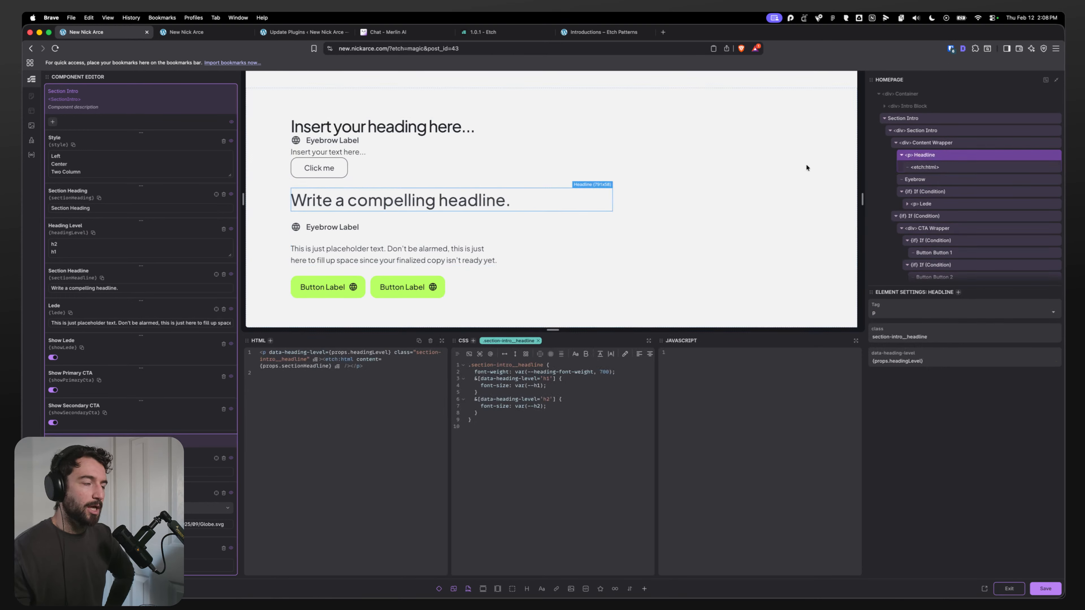
{"action": "left_click", "coordinate": [906, 204]}
{"action": "left_click", "coordinate": [930, 216]}
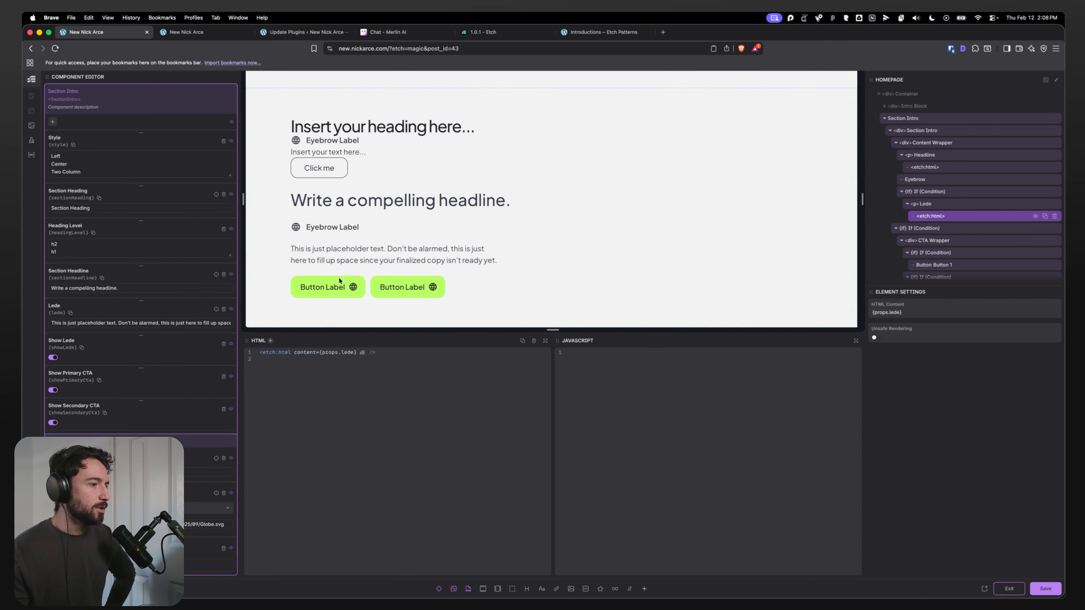
{"action": "scroll", "coordinate": [925, 233], "scroll_direction": "down", "scroll_amount": 1}
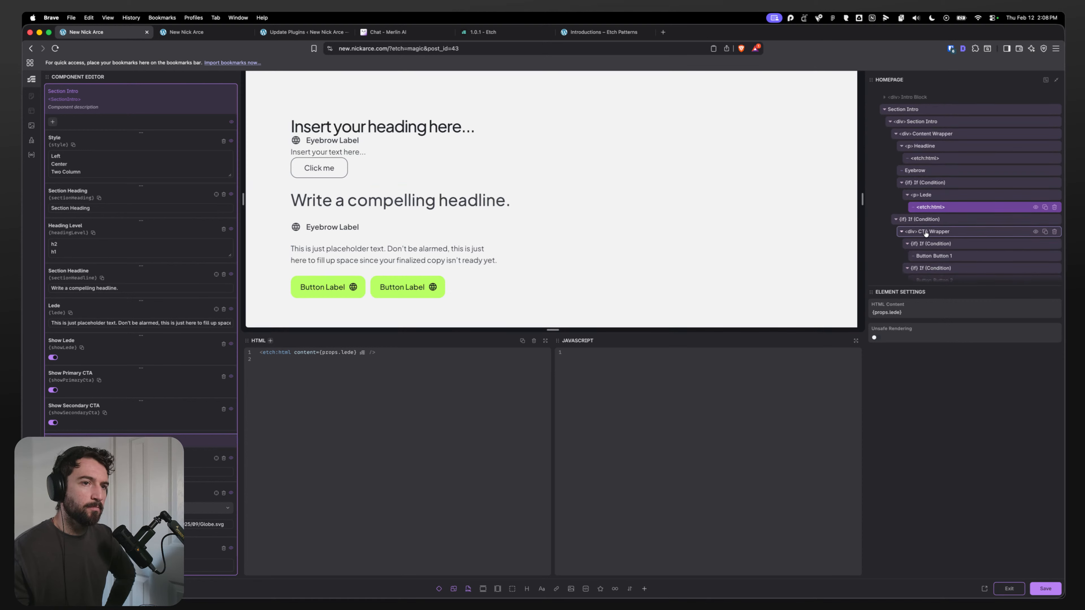
{"action": "left_click", "coordinate": [925, 158]}
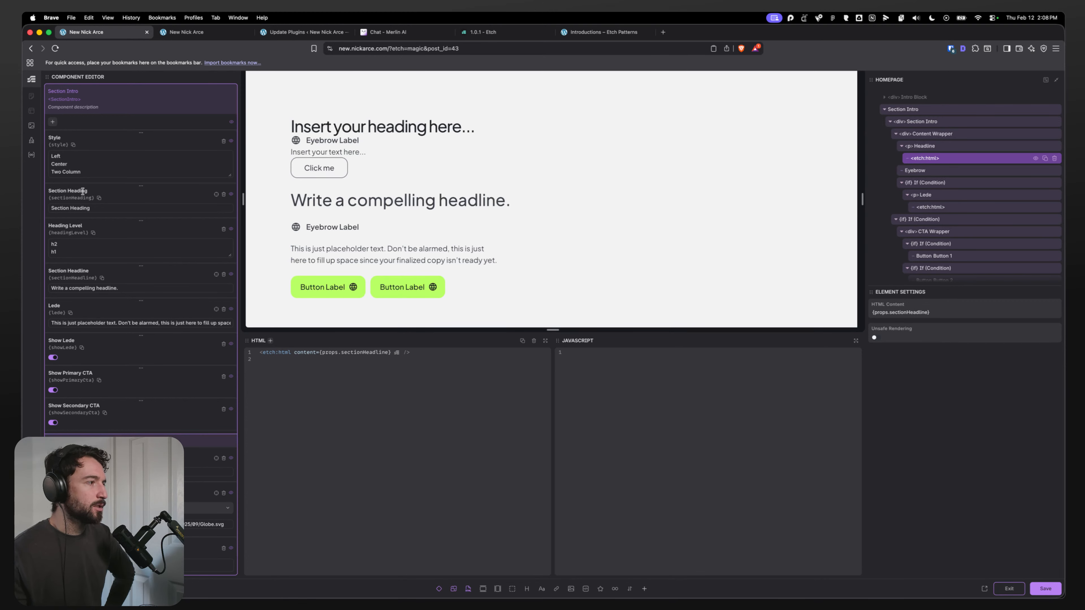
{"action": "left_click_drag", "start_coordinate": [69, 288], "coordinate": [175, 287]}
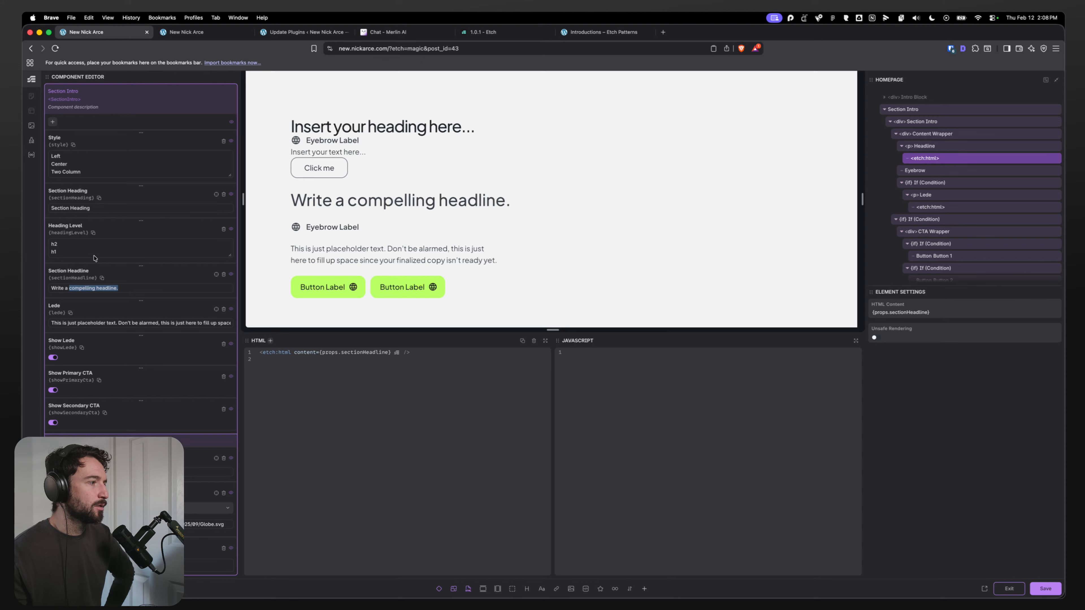
{"action": "left_click", "coordinate": [89, 247]}
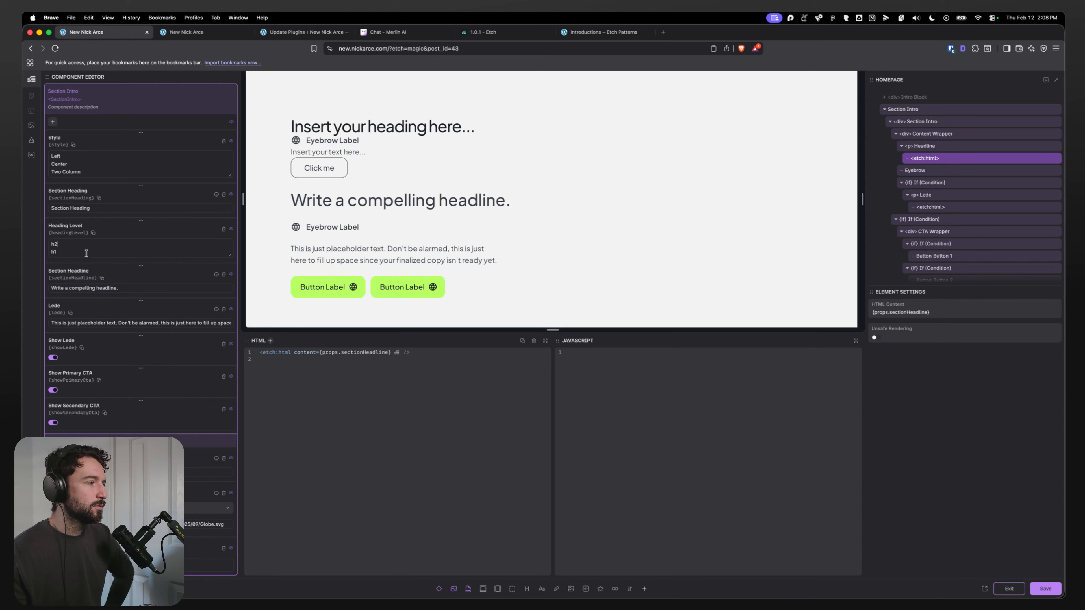
{"action": "left_click", "coordinate": [72, 246]}
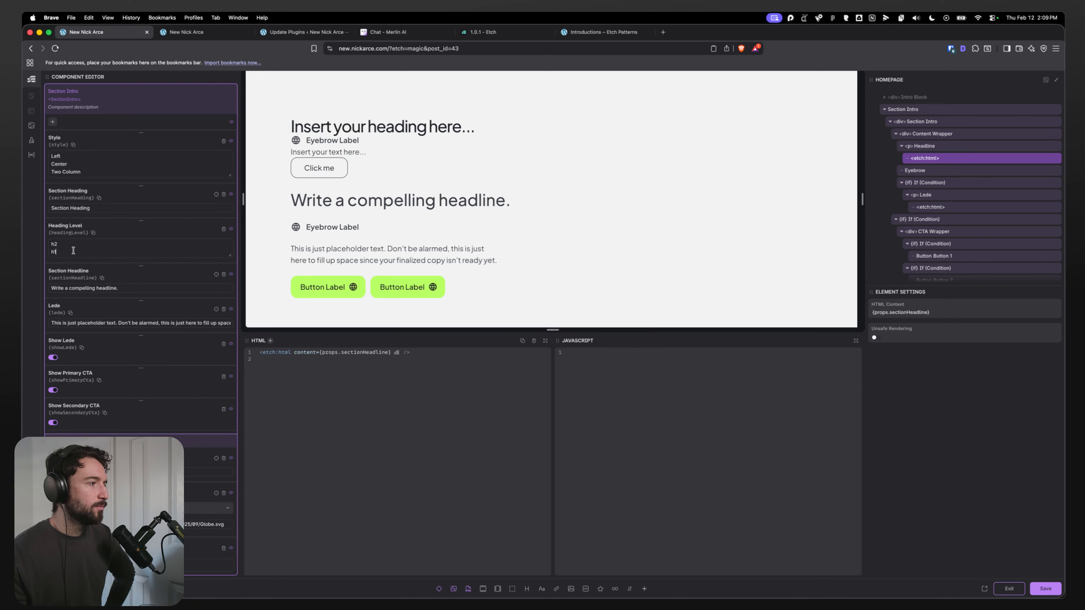
{"action": "left_click", "coordinate": [71, 244]}
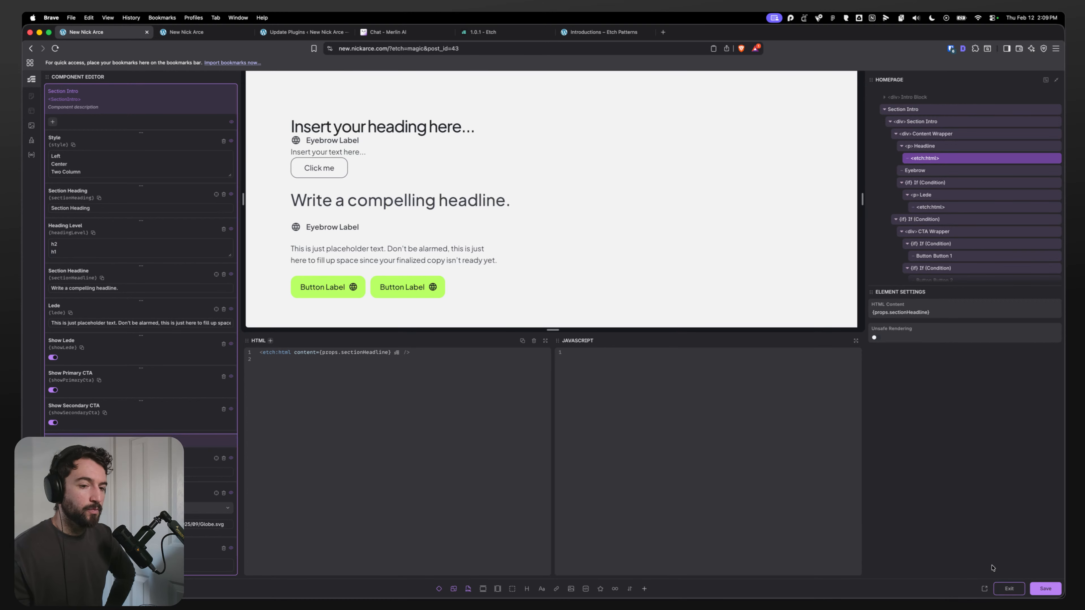
Step: Save and exit the component editor, then set the Section Intro instance's Style to Center
{"action": "left_click", "coordinate": [1037, 592]}
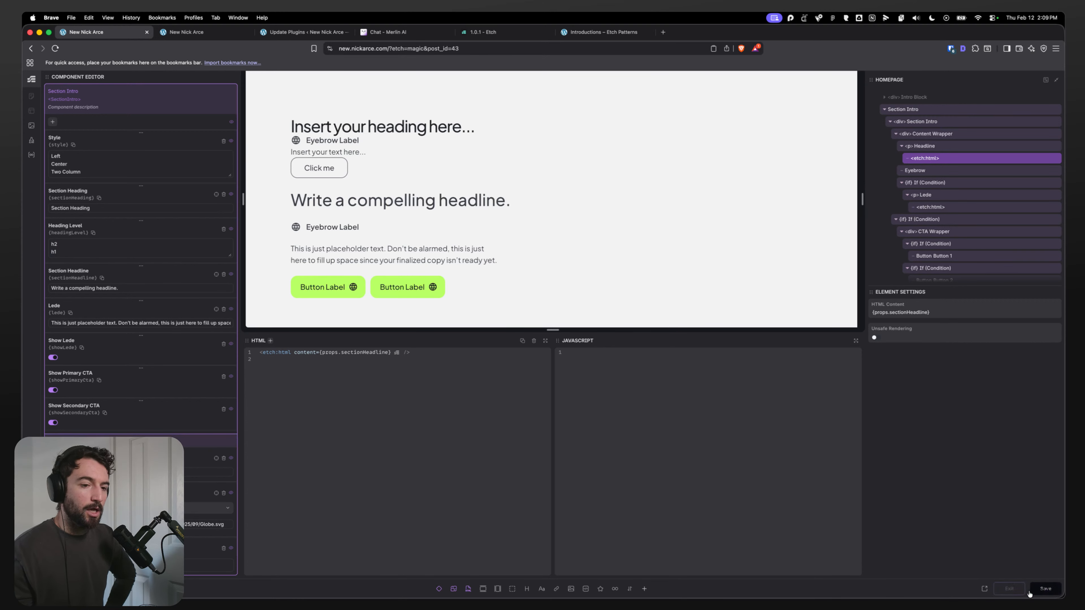
{"action": "left_click", "coordinate": [1005, 590]}
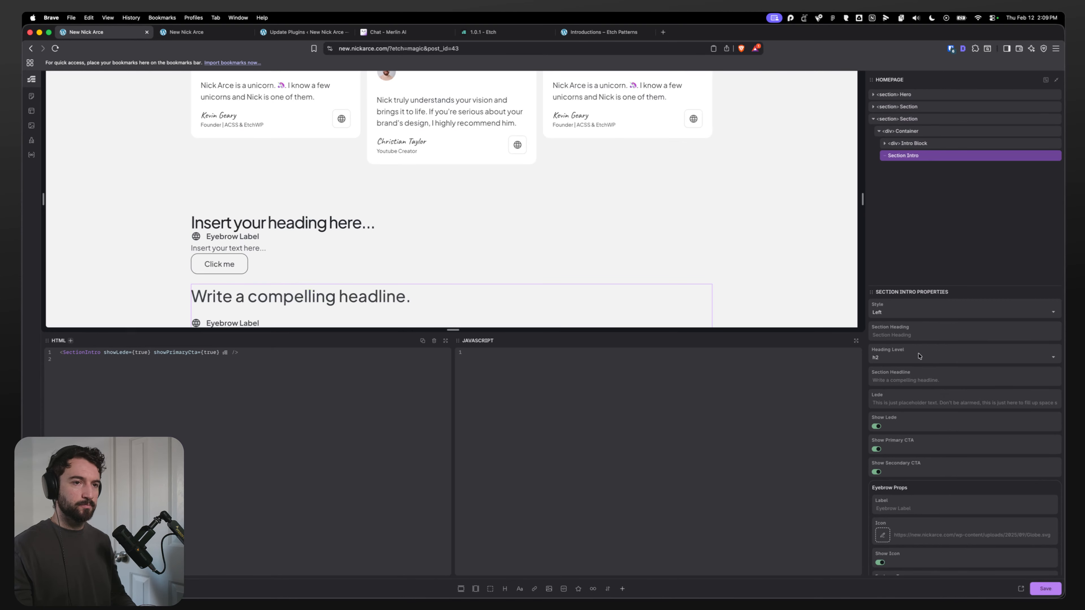
{"action": "scroll", "coordinate": [523, 256], "scroll_direction": "down", "scroll_amount": 5}
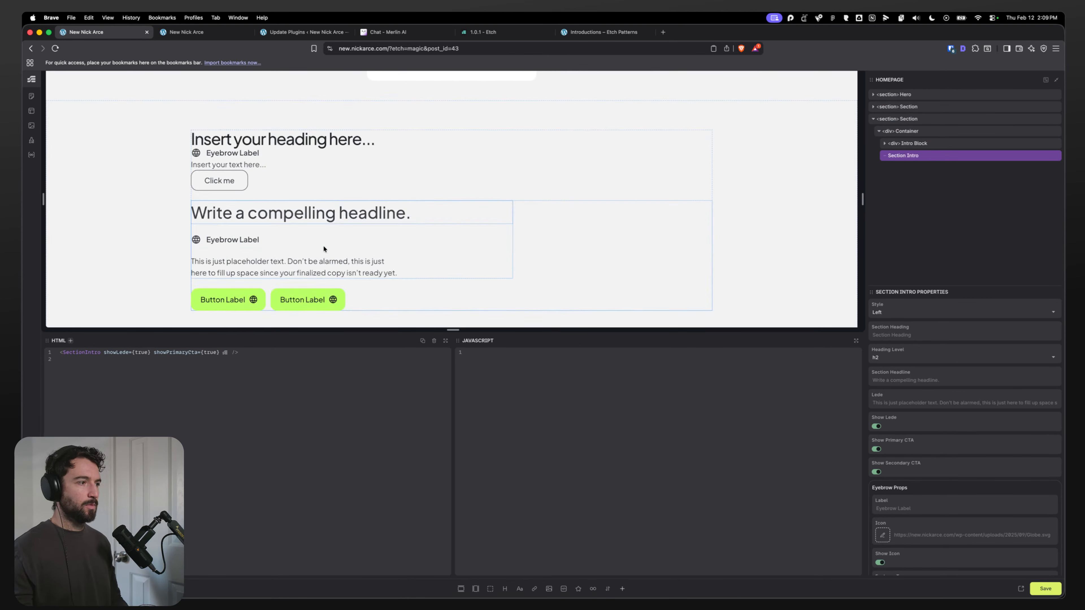
{"action": "left_click", "coordinate": [896, 311]}
{"action": "left_click", "coordinate": [897, 340]}
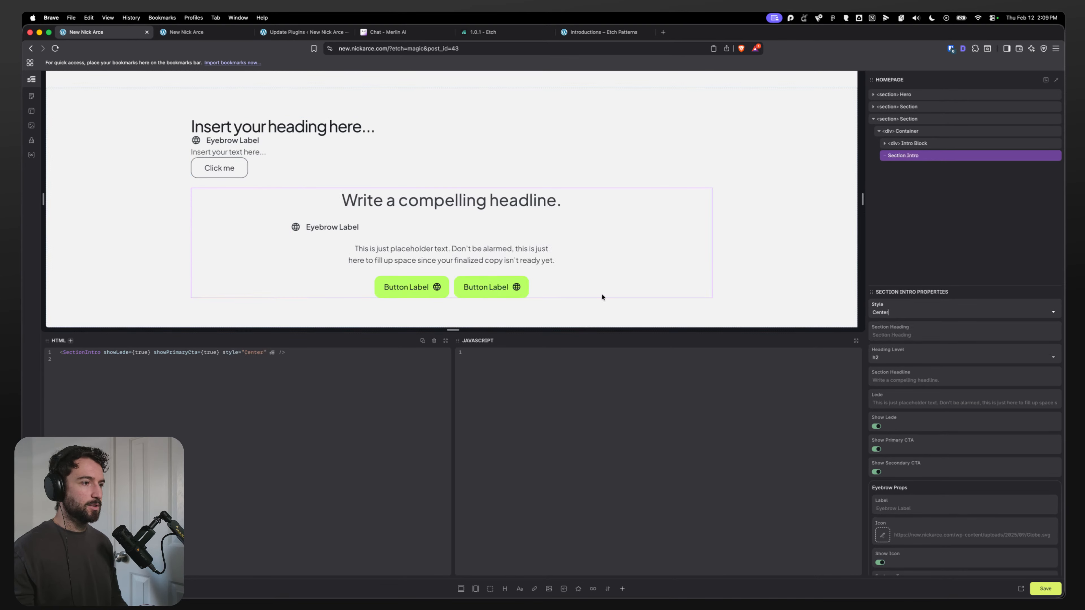
Step: Set Button 1's type to Base and Button 2's type to Base Light on the Section Intro instance
{"action": "scroll", "coordinate": [883, 414], "scroll_direction": "down", "scroll_amount": 10}
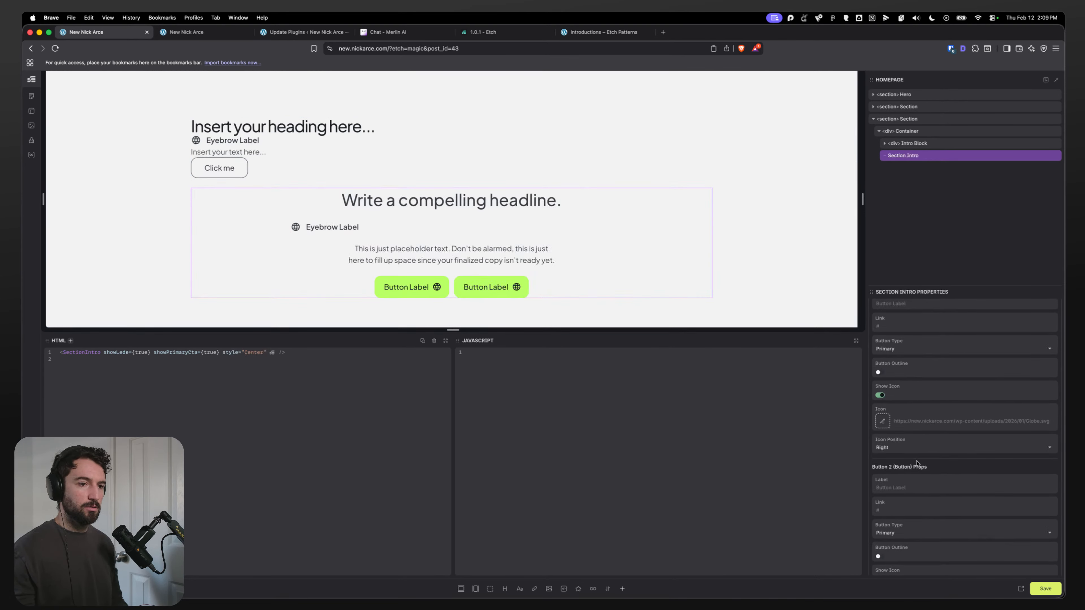
{"action": "scroll", "coordinate": [917, 464], "scroll_direction": "up", "scroll_amount": 5}
{"action": "left_click", "coordinate": [900, 478]}
{"action": "left_click", "coordinate": [889, 505]}
{"action": "scroll", "coordinate": [930, 471], "scroll_direction": "down", "scroll_amount": 7}
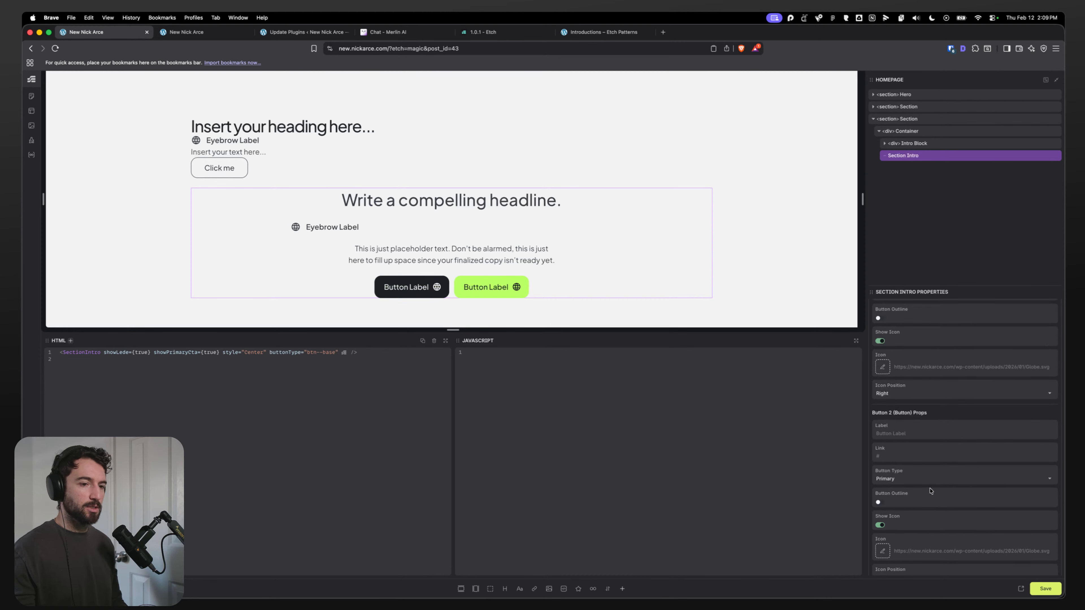
{"action": "left_click", "coordinate": [899, 478]}
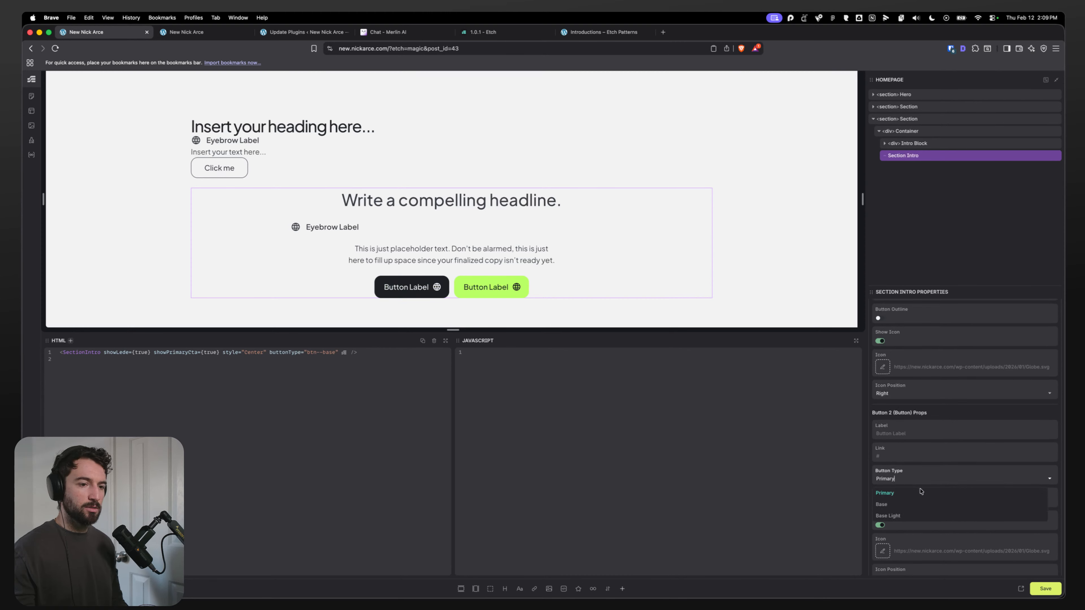
{"action": "left_click", "coordinate": [915, 516]}
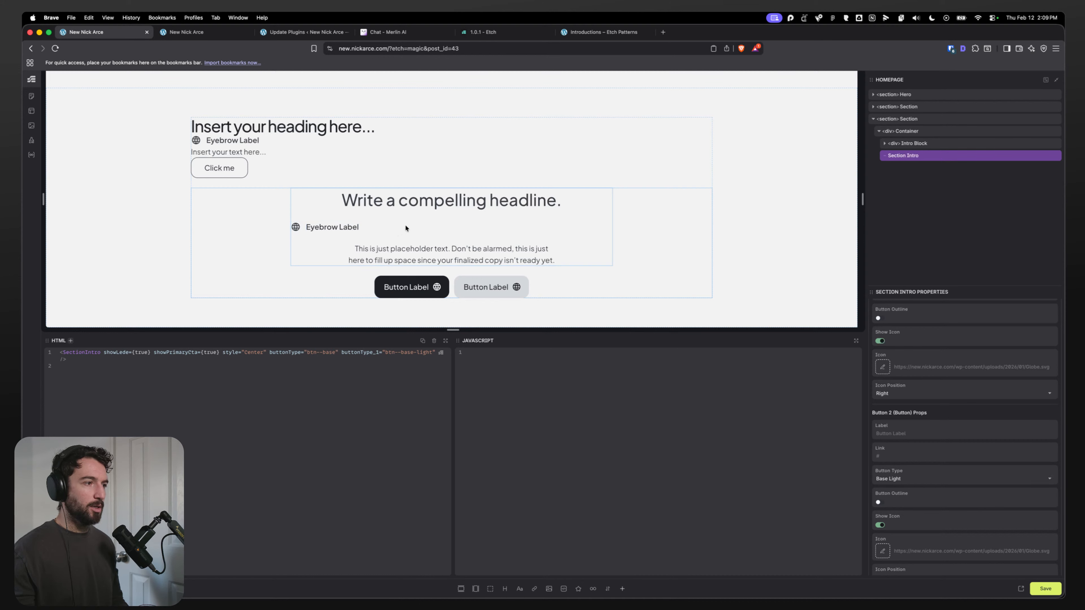
Step: Reopen the Section Intro component and examine the CSS of the Section Intro and Content Wrapper layers
{"action": "right_click", "coordinate": [914, 161]}
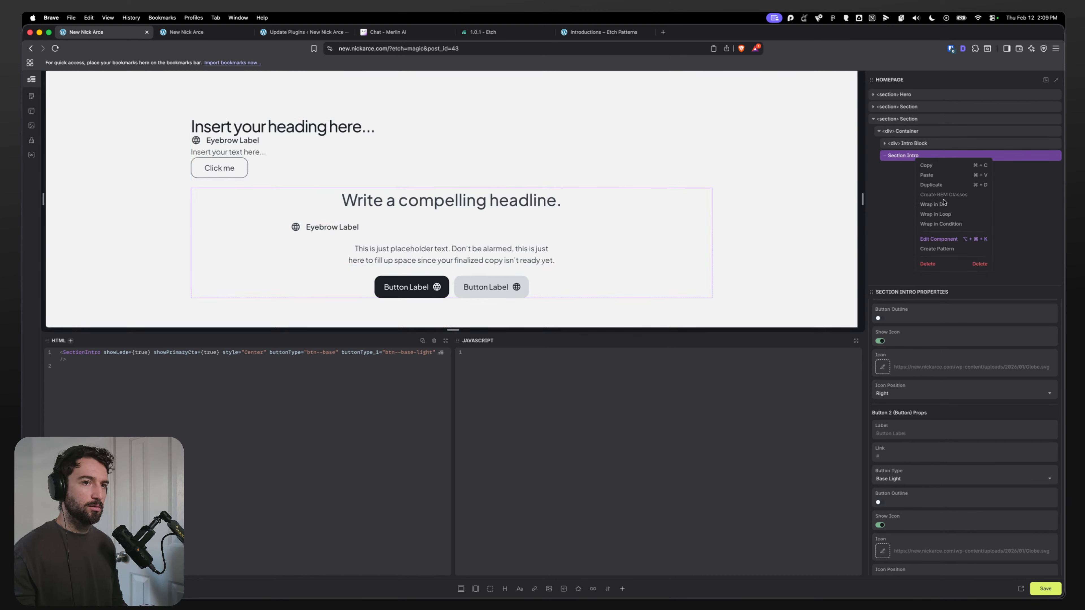
{"action": "left_click", "coordinate": [937, 240]}
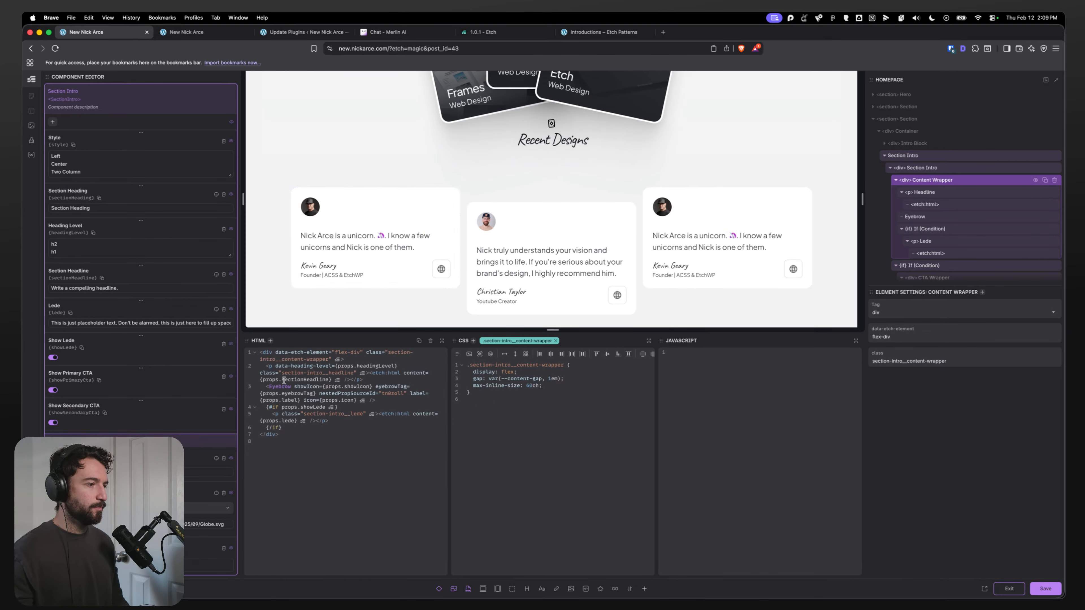
{"action": "left_click", "coordinate": [924, 167]}
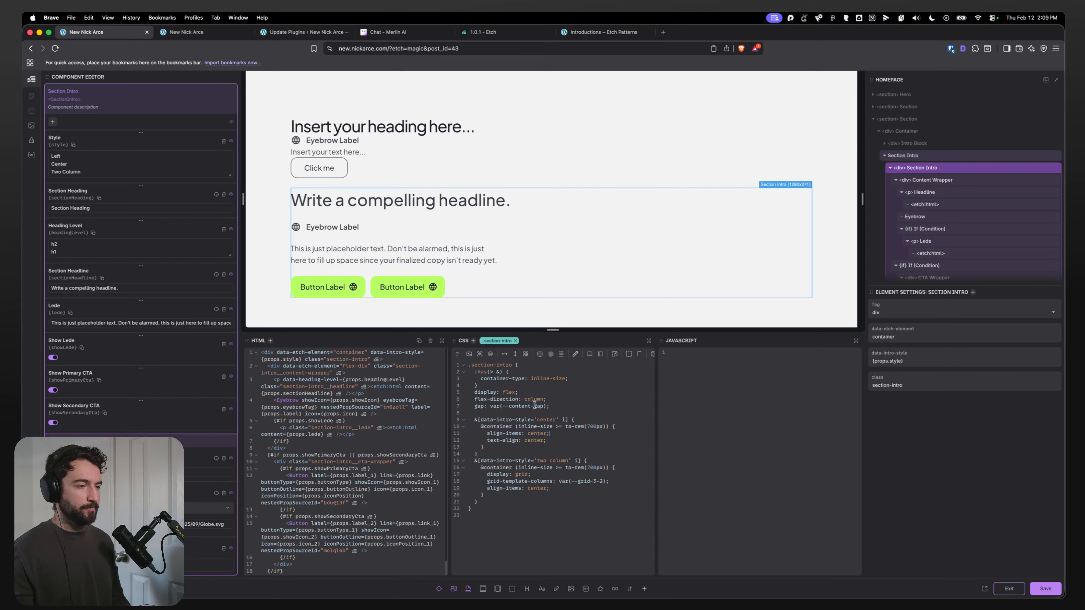
{"action": "left_click", "coordinate": [551, 433]}
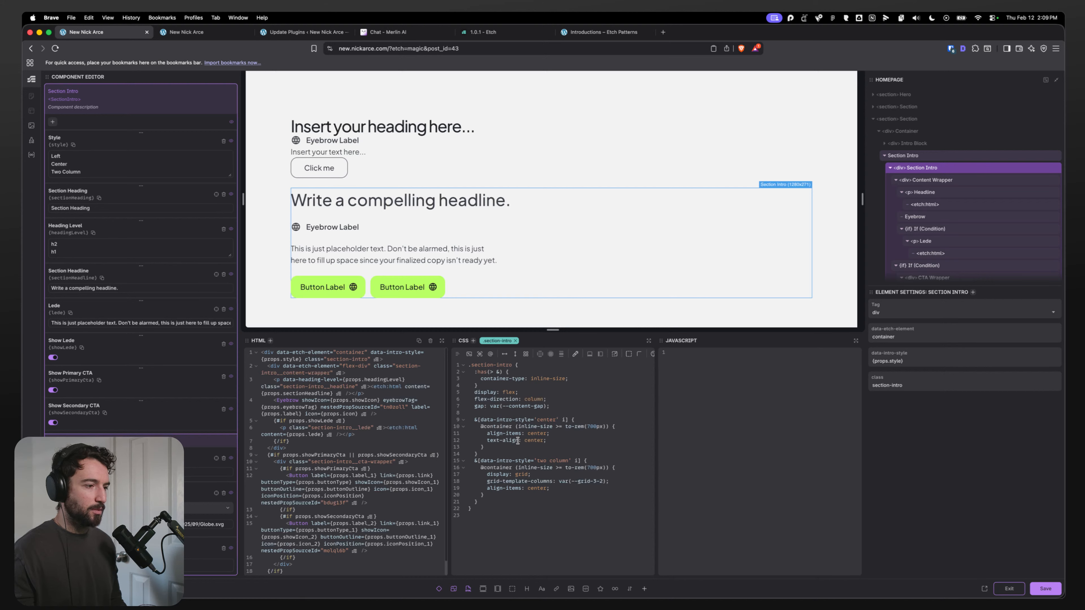
{"action": "left_click_drag", "start_coordinate": [485, 426], "coordinate": [549, 443]}
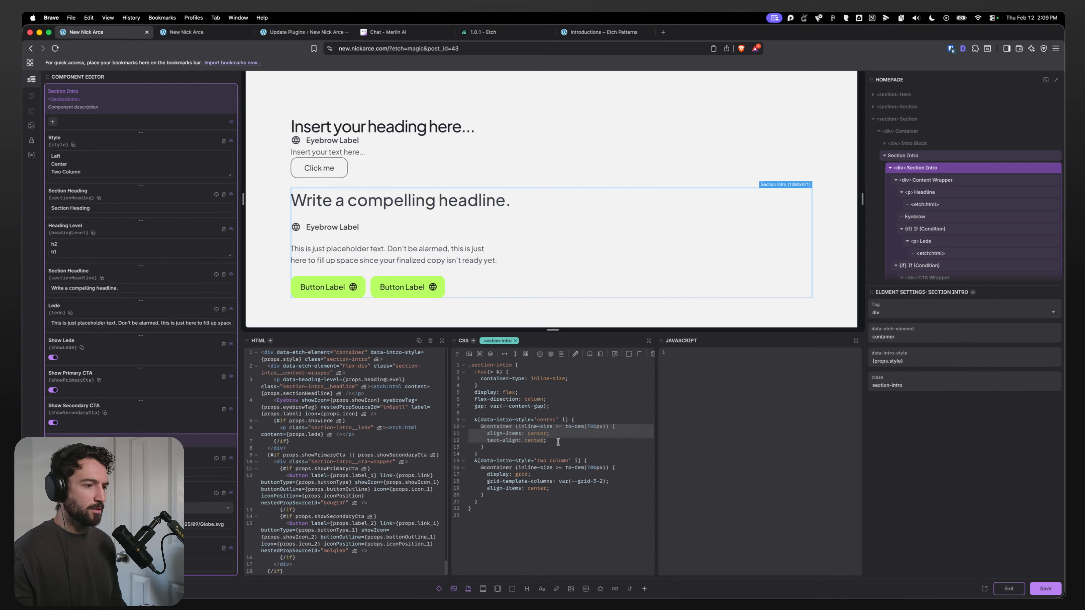
{"action": "left_click", "coordinate": [557, 442]}
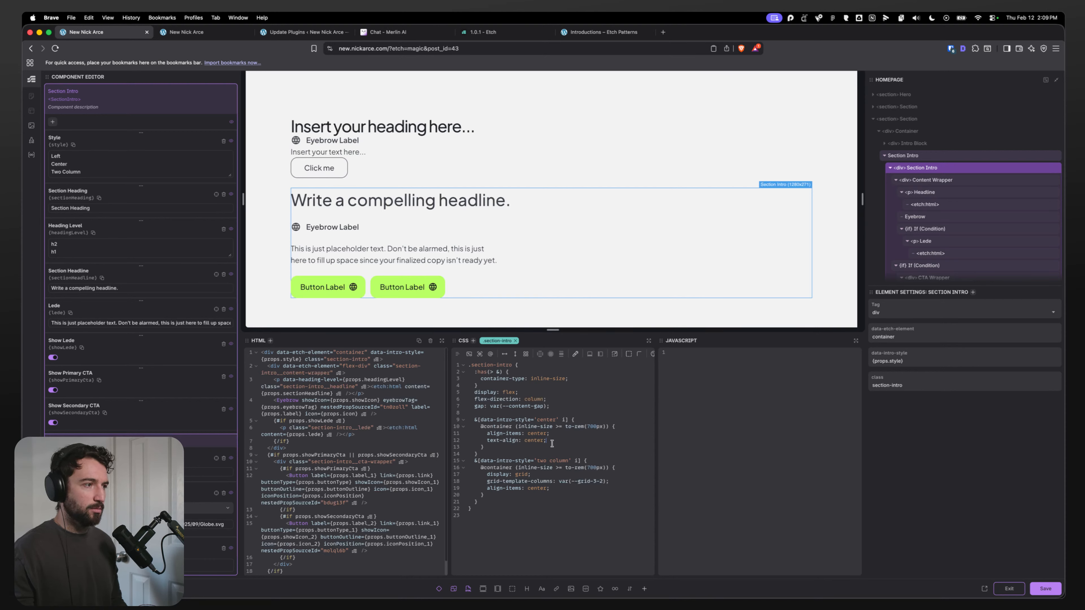
{"action": "left_click", "coordinate": [933, 182]}
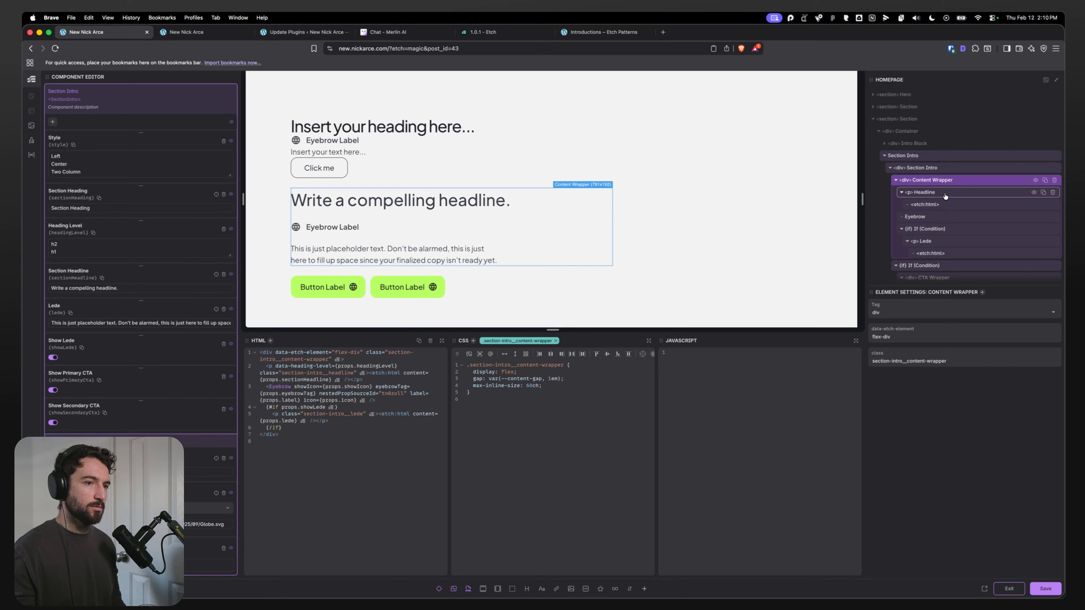
{"action": "left_click", "coordinate": [932, 170]}
{"action": "left_click", "coordinate": [546, 440]}
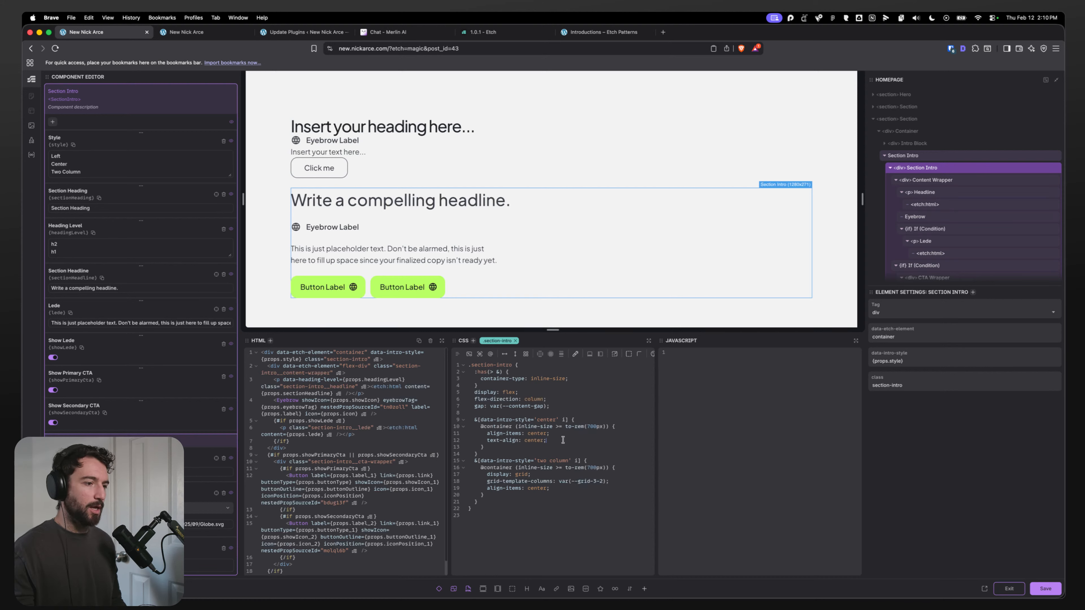
{"action": "left_click", "coordinate": [938, 180]}
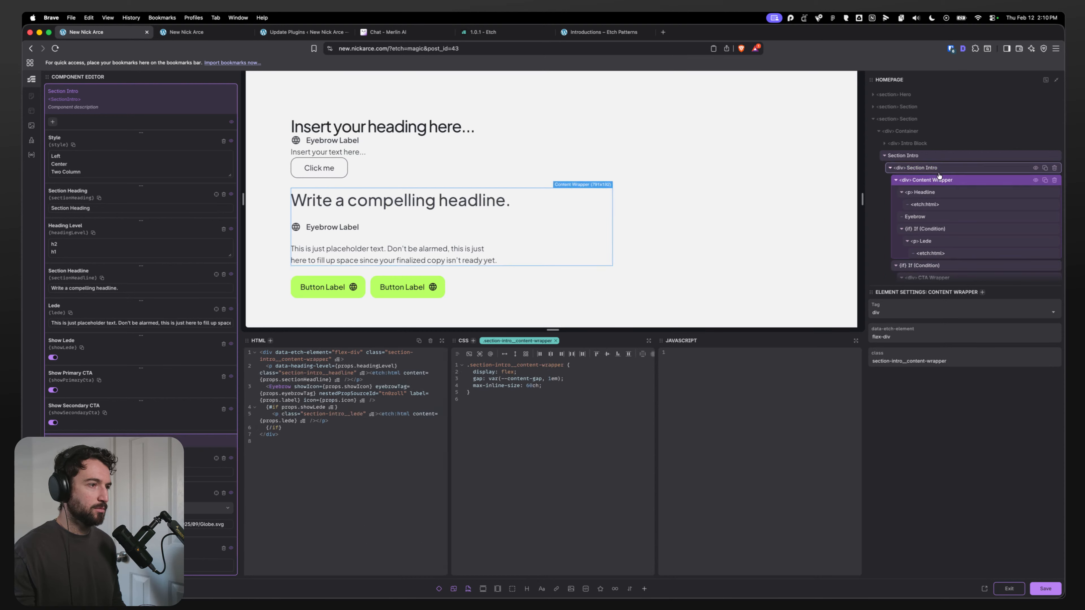
{"action": "left_click", "coordinate": [938, 171]}
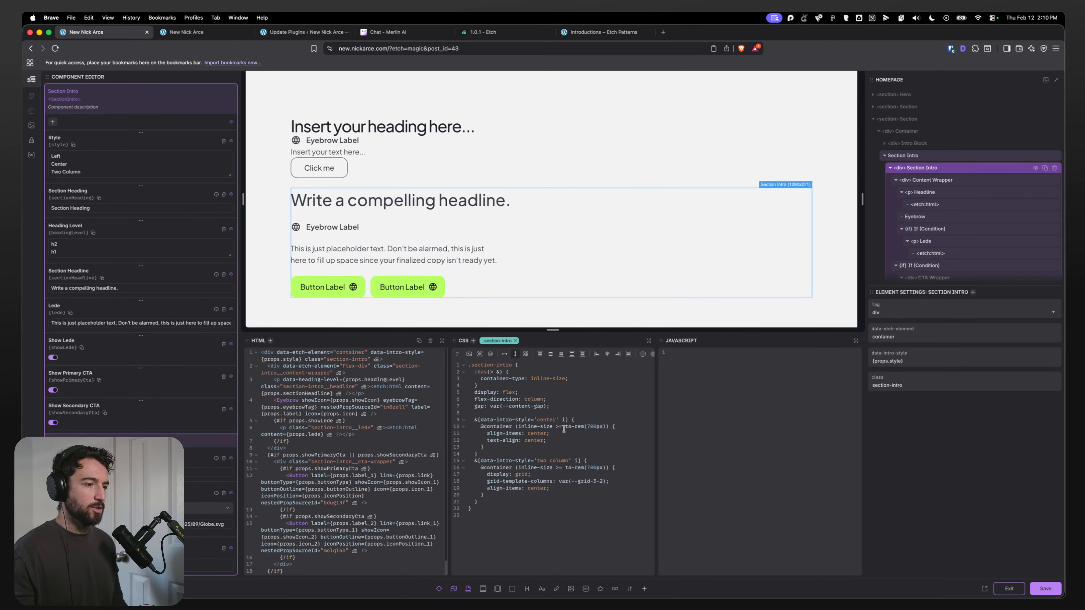
{"action": "left_click", "coordinate": [938, 180]}
{"action": "left_click", "coordinate": [896, 180]}
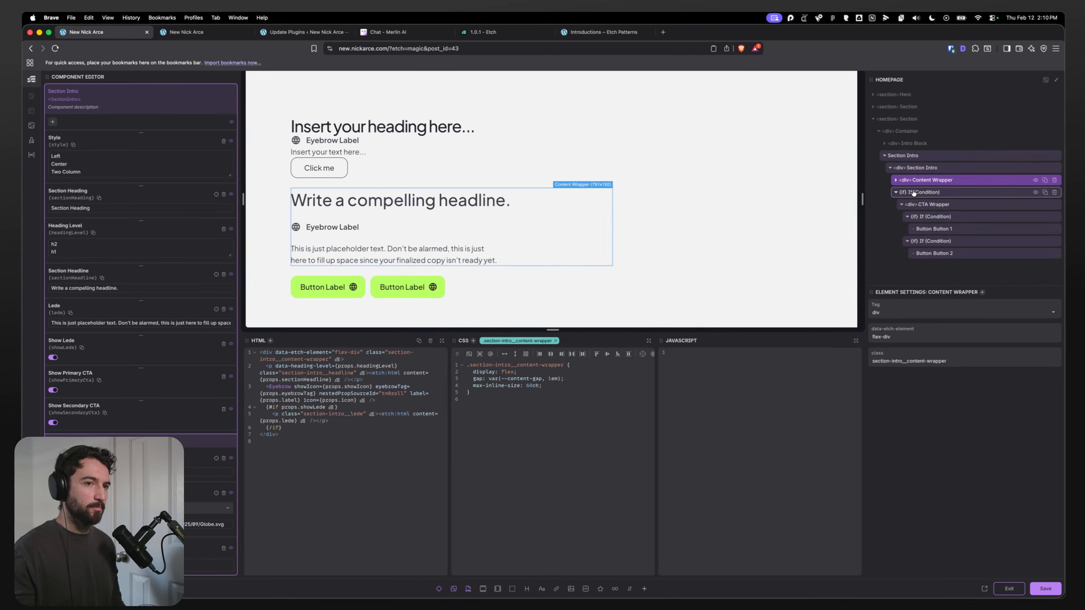
{"action": "left_click", "coordinate": [896, 181]}
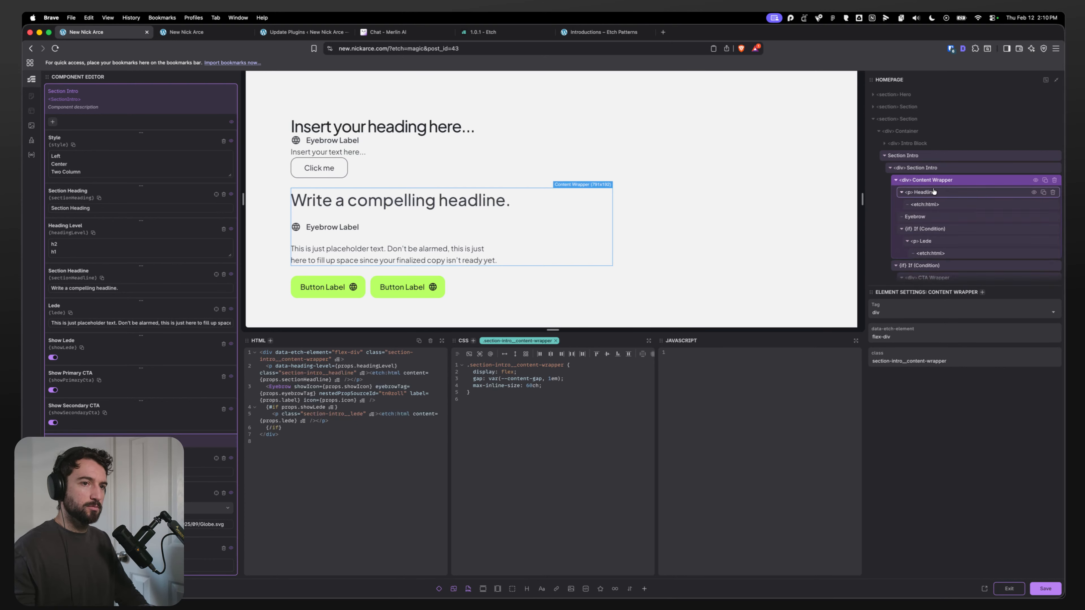
{"action": "left_click", "coordinate": [941, 169]}
Step: Add a nested .section-intro__content-wrapper rule with align-items: center and text-align: center inside the Center style query, then save
{"action": "left_click", "coordinate": [553, 438]}
{"action": "key", "text": "Return"}
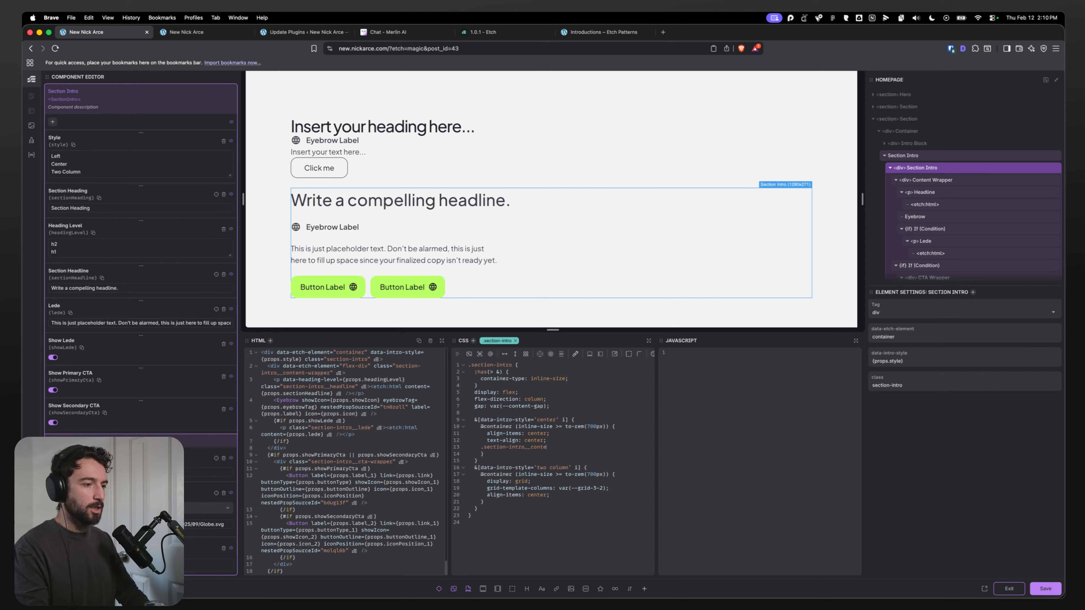
{"action": "type", "text": "{"}
{"action": "key", "text": "Return"}
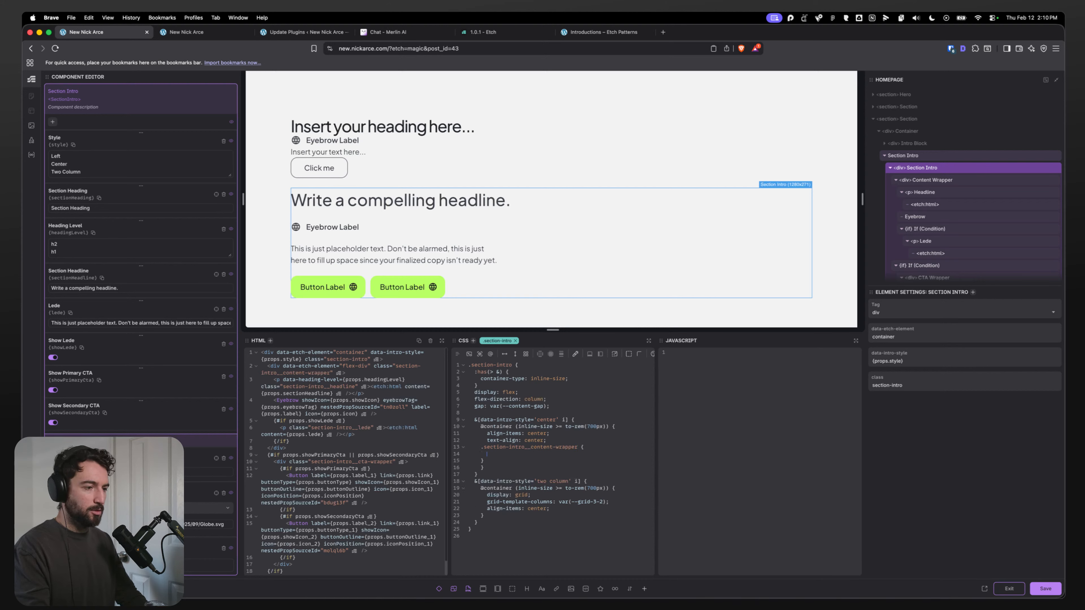
{"action": "left_click_drag", "start_coordinate": [512, 436], "coordinate": [488, 433]}
{"action": "key", "text": "super+c"}
{"action": "left_click", "coordinate": [495, 455]}
{"action": "key", "text": "super+v"}
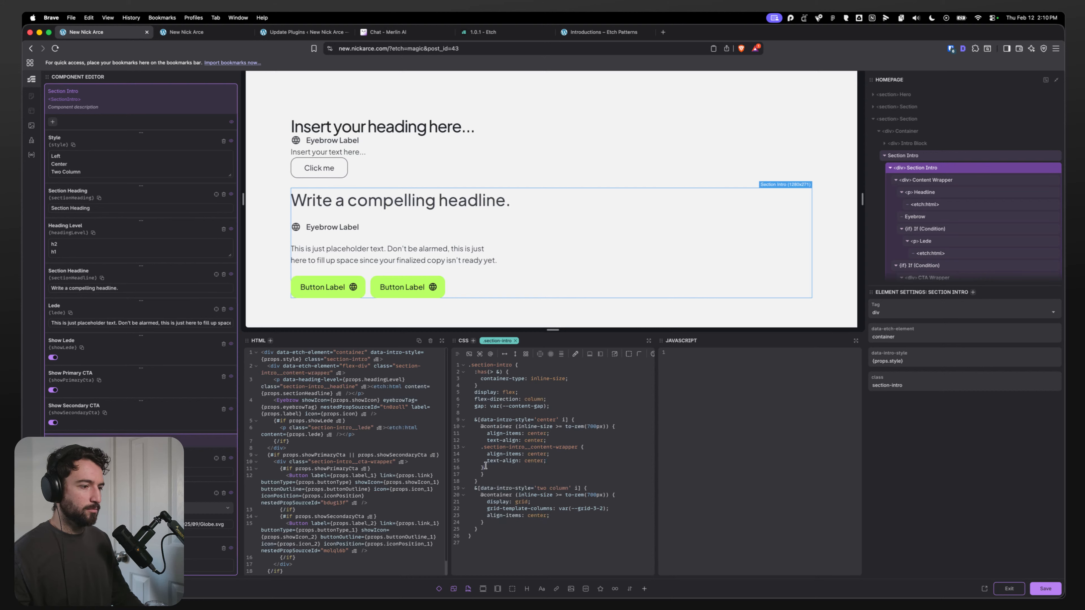
{"action": "left_click_drag", "start_coordinate": [486, 470], "coordinate": [481, 449]}
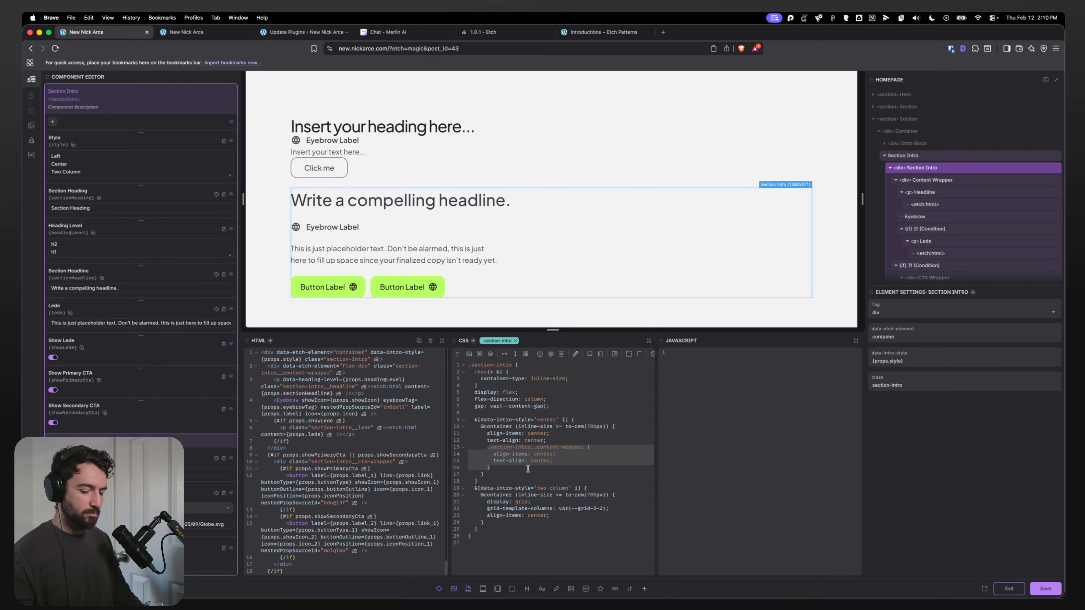
{"action": "key", "text": "BackSpace"}
{"action": "key", "text": "super+z"}
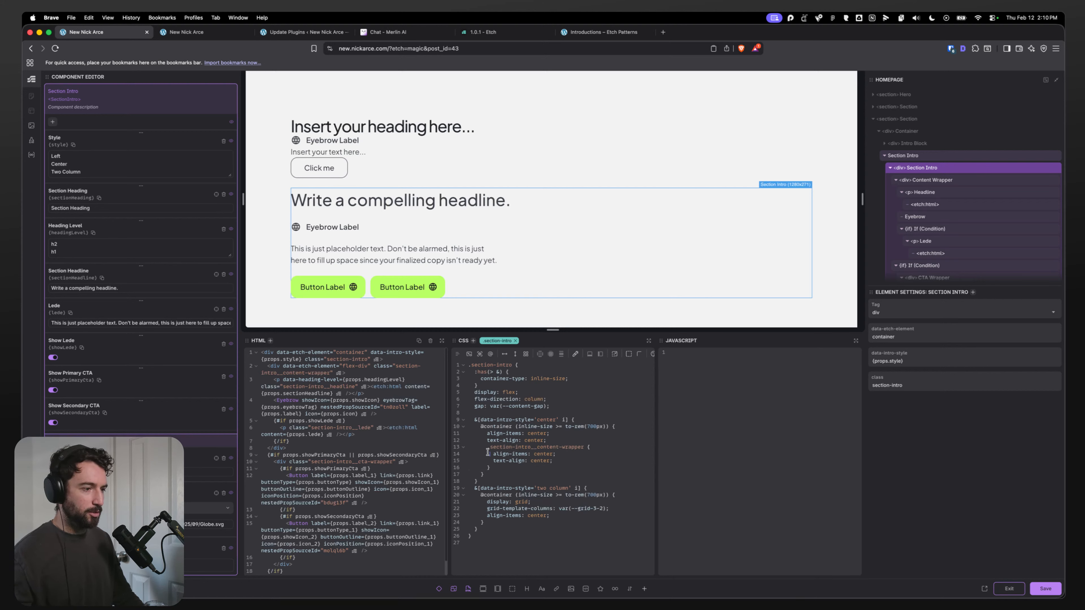
{"action": "key", "text": "Return"}
{"action": "key", "text": "super+s"}
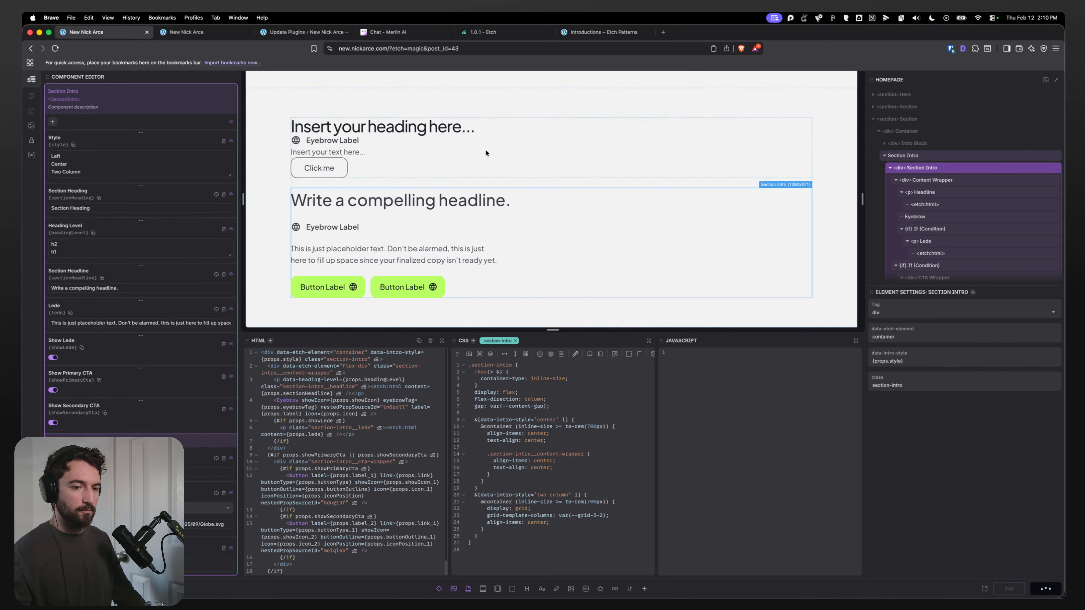
Step: Check the centred Section Intro on the live homepage
{"action": "left_click", "coordinate": [193, 36]}
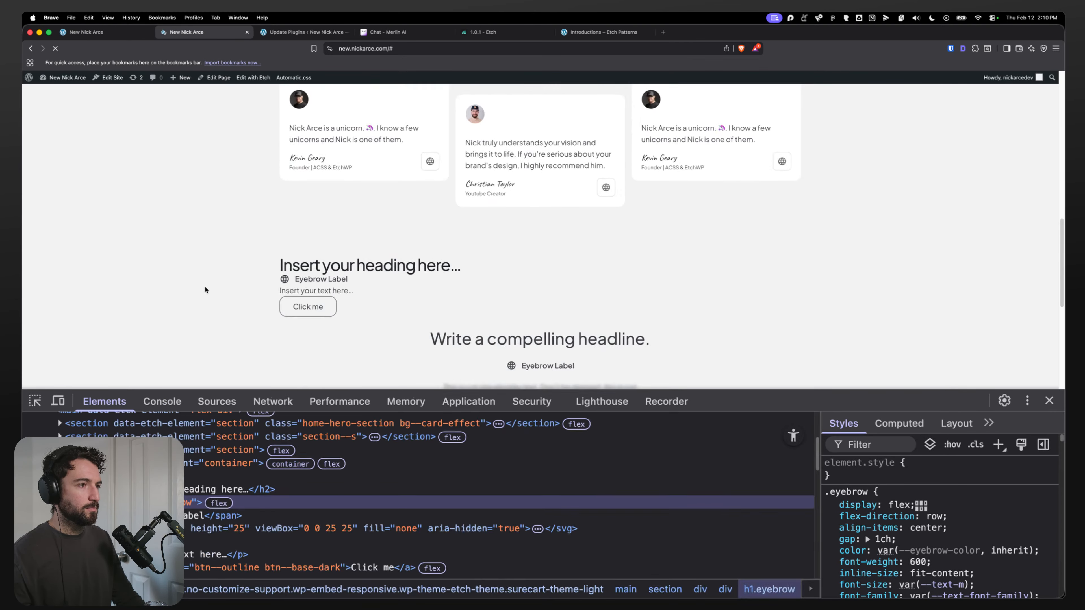
{"action": "scroll", "coordinate": [204, 291], "scroll_direction": "down", "scroll_amount": 3}
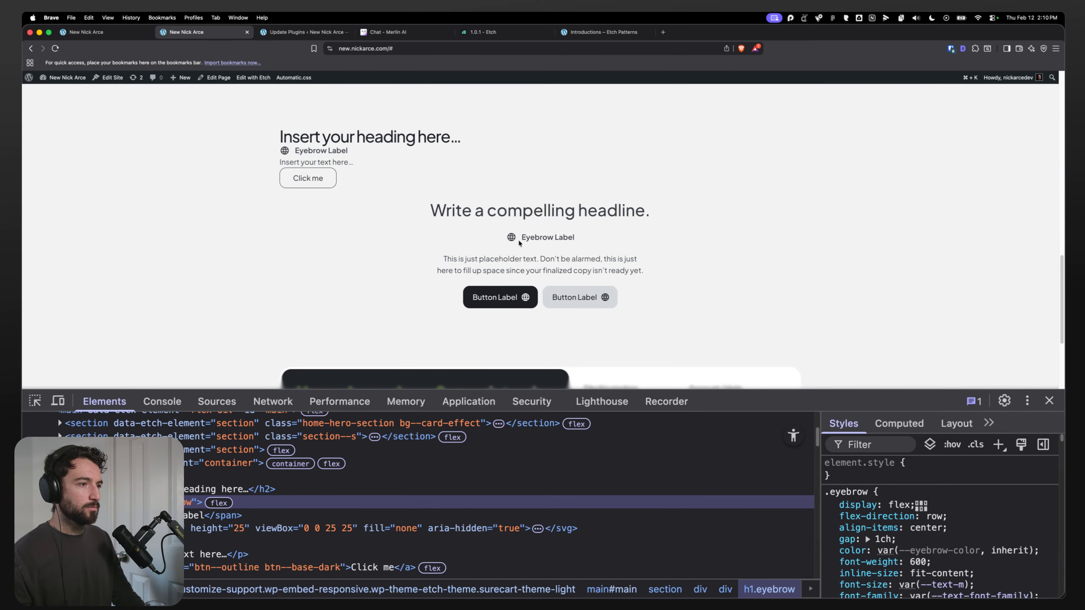
{"action": "left_click", "coordinate": [88, 34]}
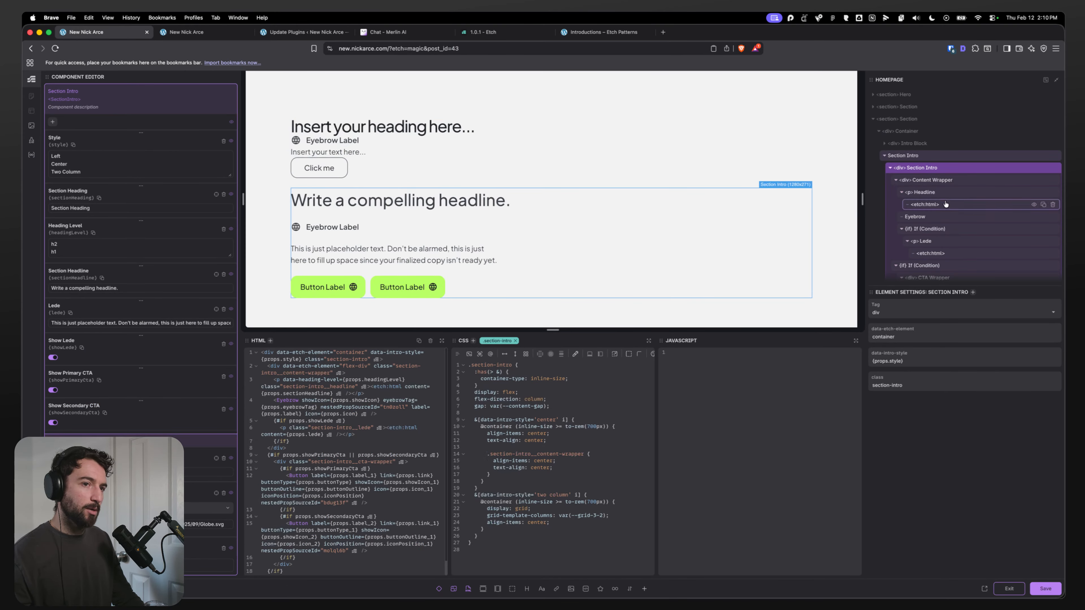
Step: Add an .eyebrow rule with order: -1 to the Section Intro CSS and save
{"action": "left_click", "coordinate": [936, 219]}
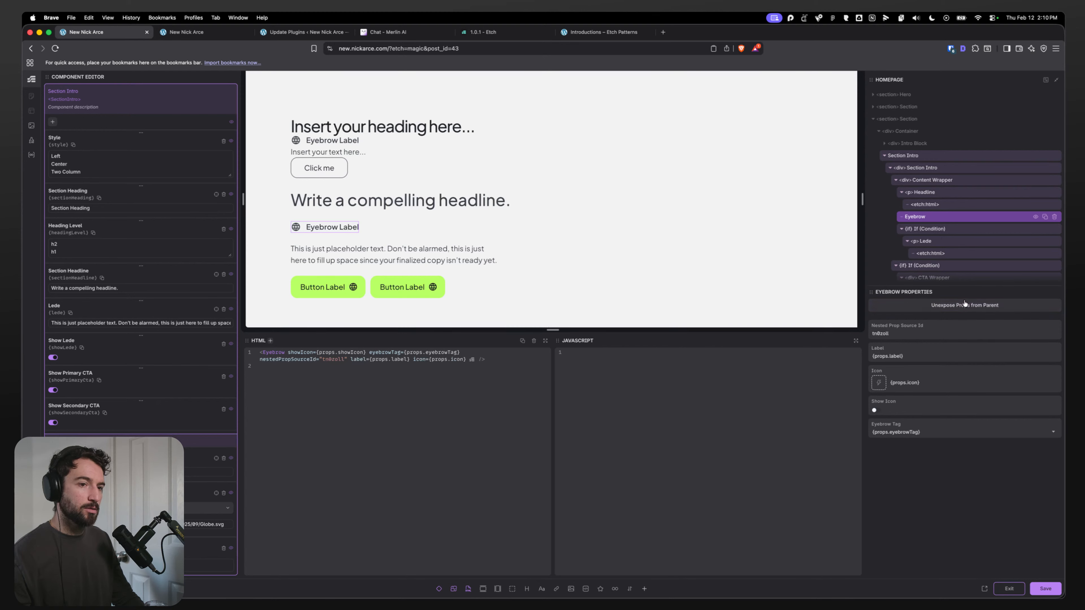
{"action": "left_click", "coordinate": [922, 168]}
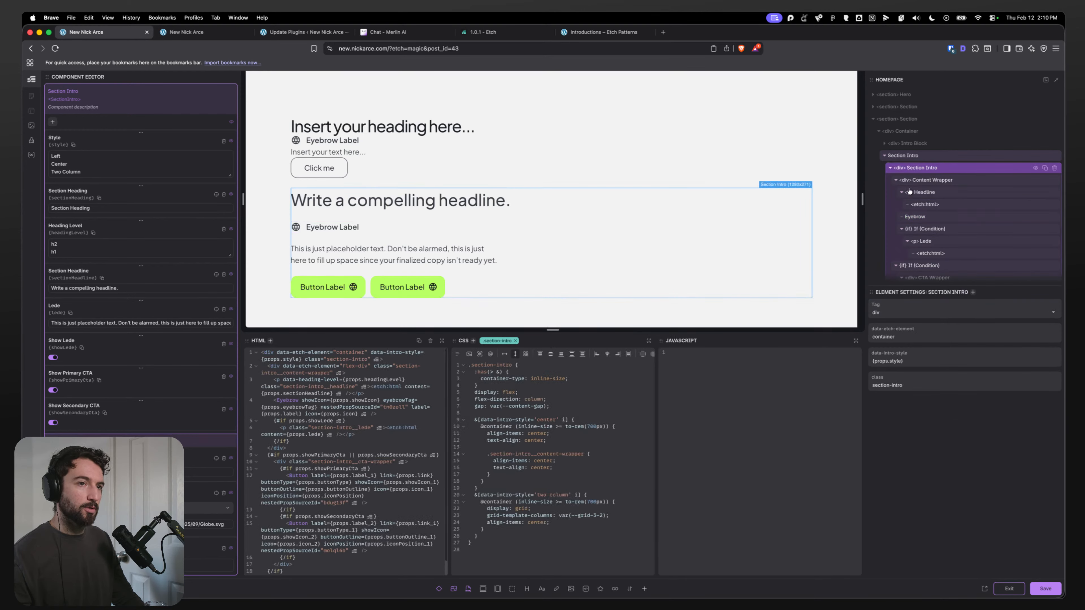
{"action": "left_click", "coordinate": [477, 537]}
{"action": "key", "text": "Return"}
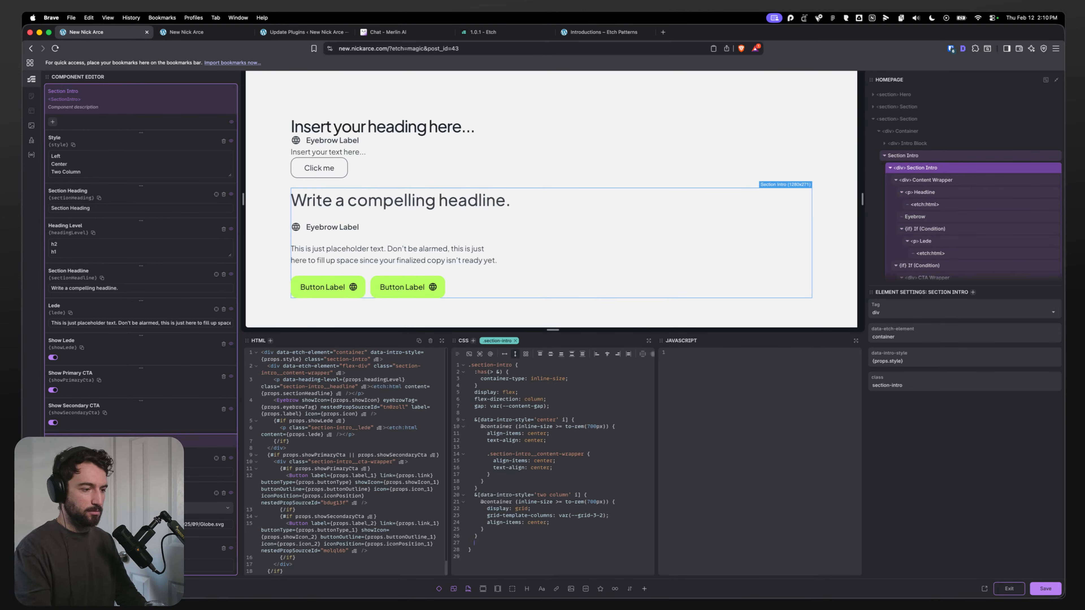
{"action": "type", "text": ".eye"}
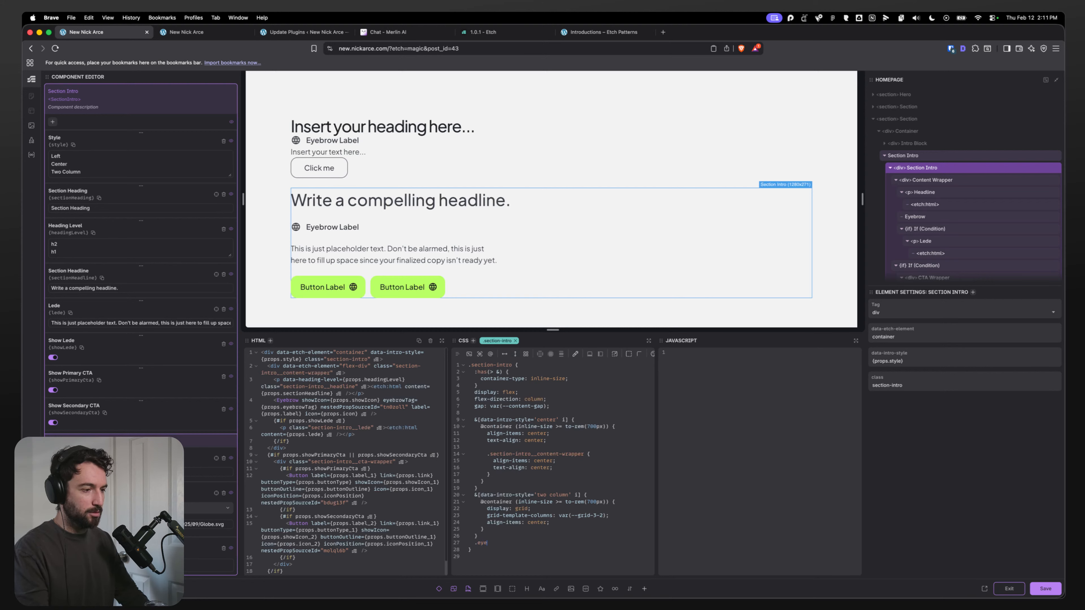
{"action": "type", "text": "brow:"}
{"action": "key", "text": "BackSpace"}
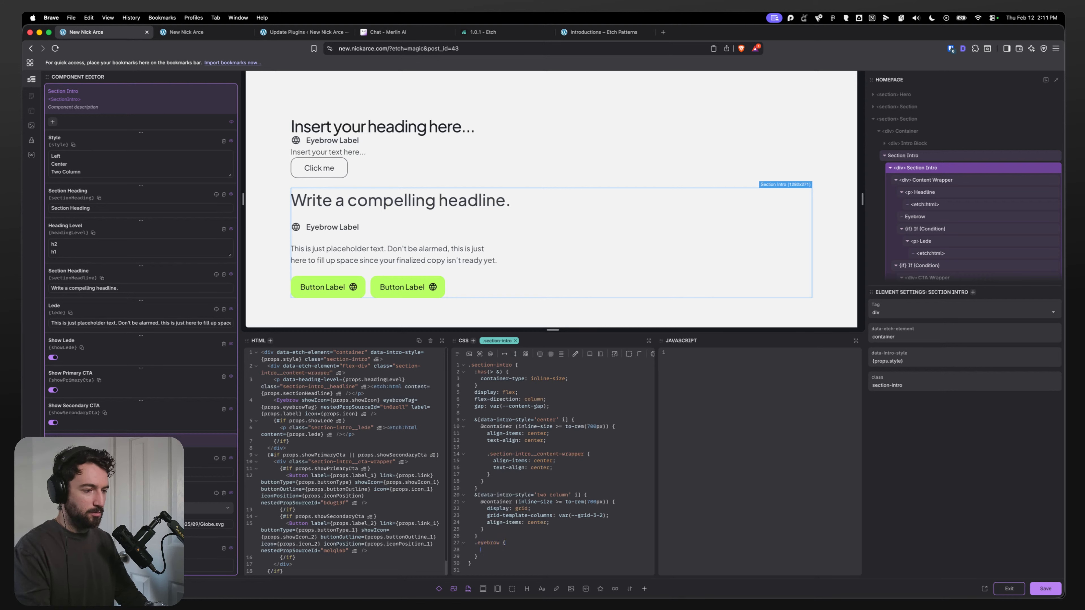
{"action": "type", "text": "{"}
{"action": "key", "text": "Return"}
{"action": "type", "text": "order: -1;"}
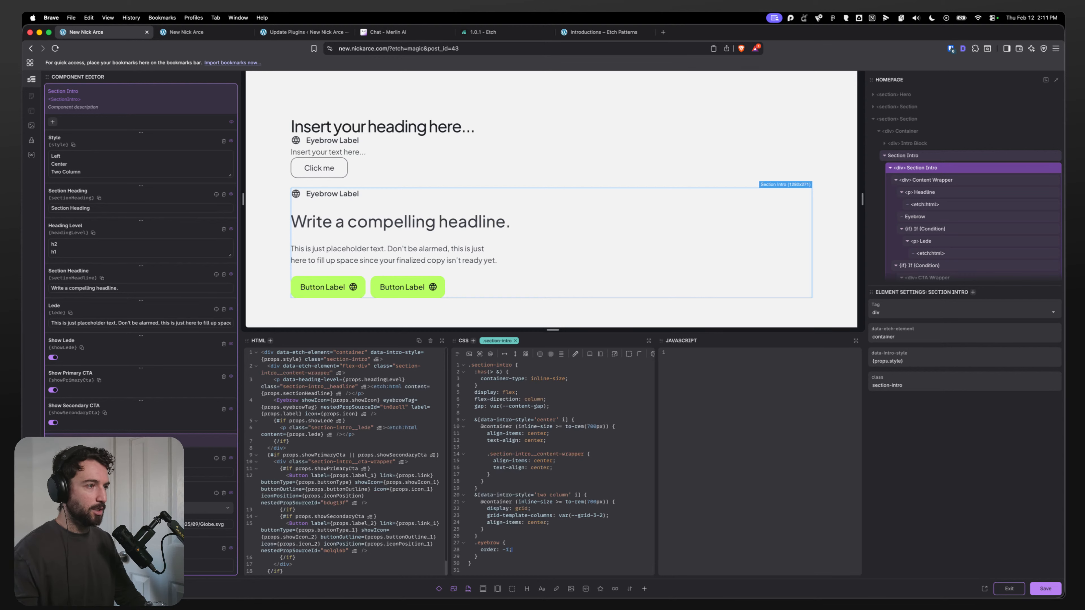
{"action": "left_click", "coordinate": [1041, 587]}
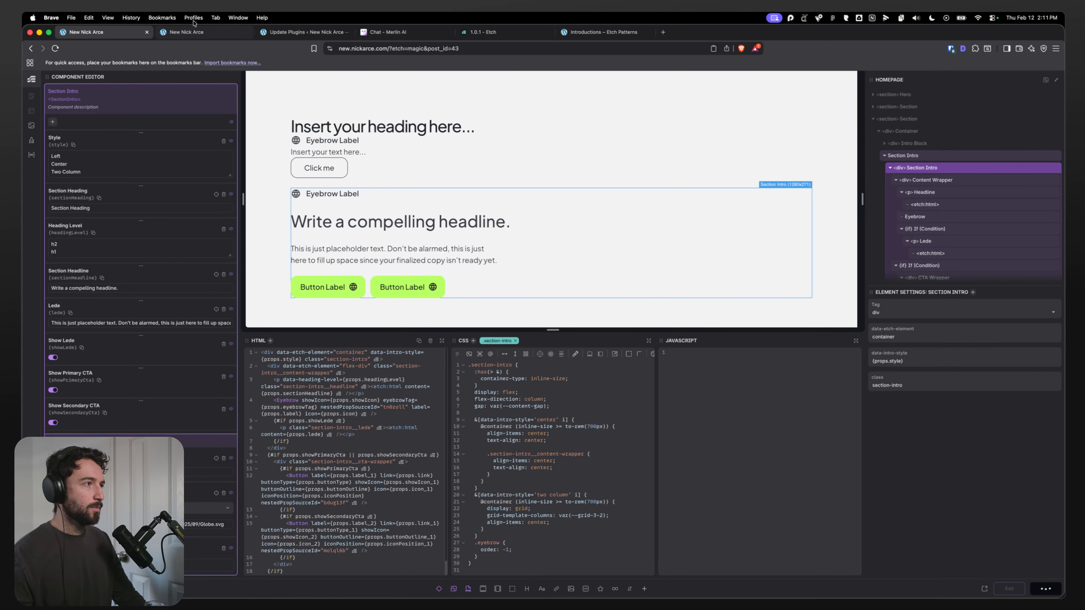
Step: Reload the live homepage and check the eyebrow's position in the Section Intro
{"action": "left_click", "coordinate": [193, 31]}
{"action": "key", "text": "super+r"}
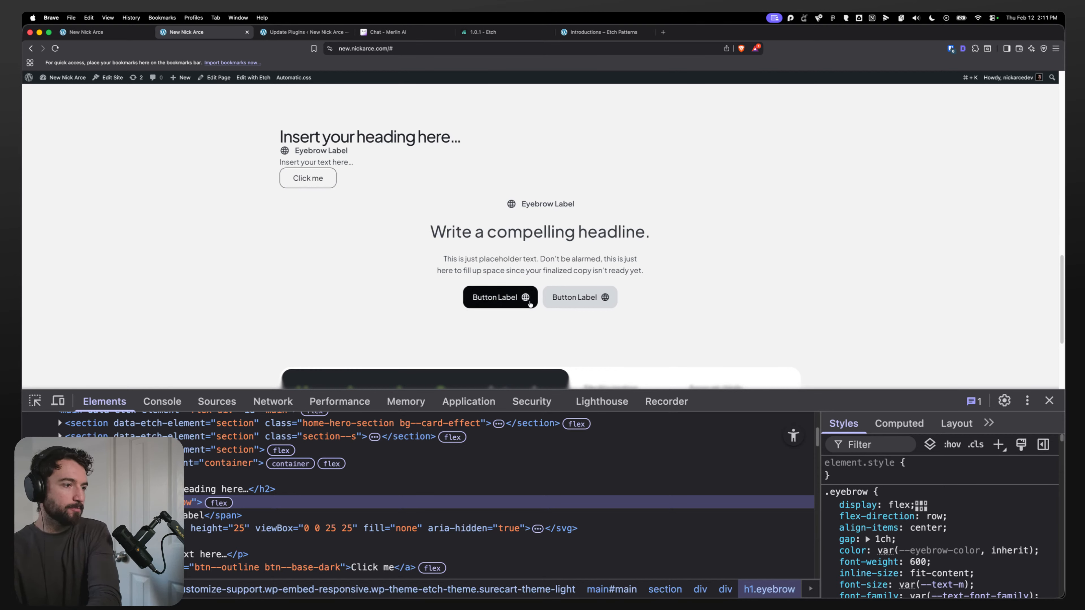
{"action": "left_click", "coordinate": [441, 267]}
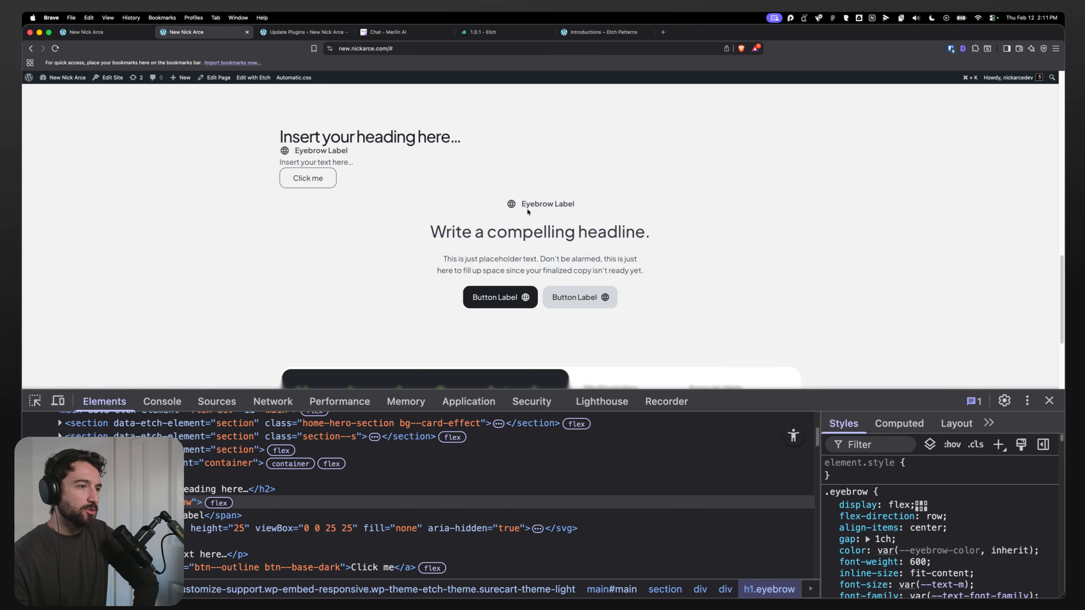
{"action": "left_click_drag", "start_coordinate": [430, 222], "coordinate": [645, 276]}
{"action": "left_click", "coordinate": [649, 278]}
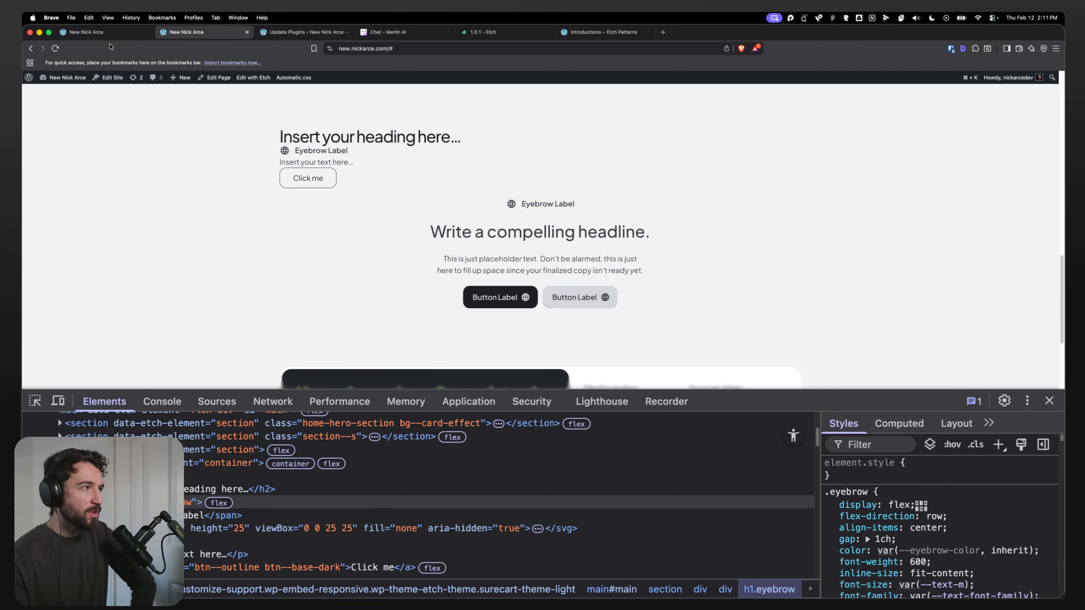
{"action": "left_click", "coordinate": [96, 33]}
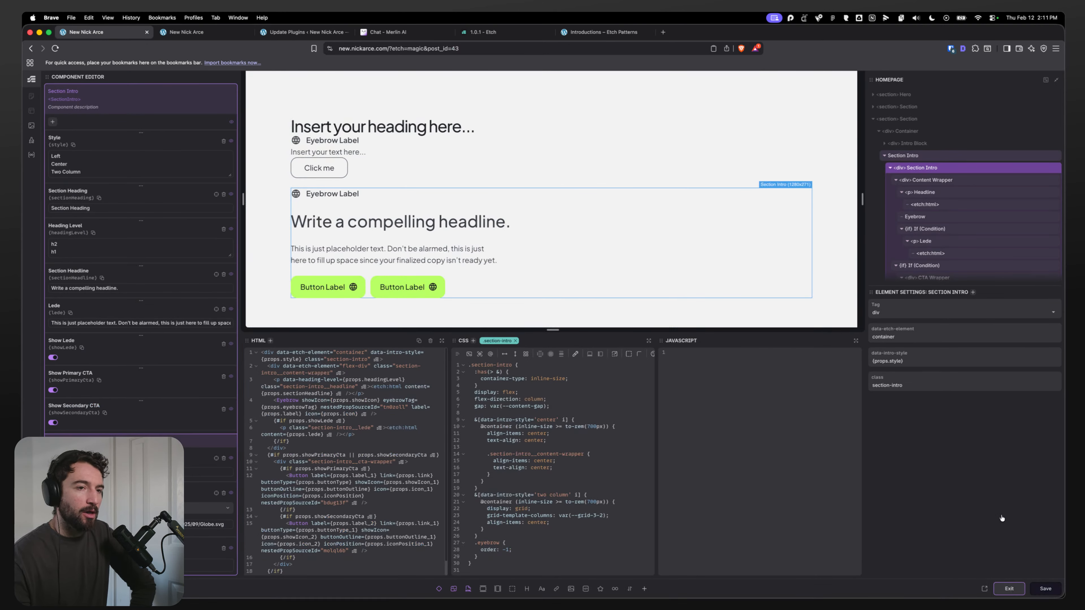
Step: Exit the component editor and review the Section Intro instance's Style setting
{"action": "left_click", "coordinate": [1009, 588]}
{"action": "scroll", "coordinate": [900, 320], "scroll_direction": "down", "scroll_amount": 1}
{"action": "scroll", "coordinate": [423, 245], "scroll_direction": "down", "scroll_amount": 4}
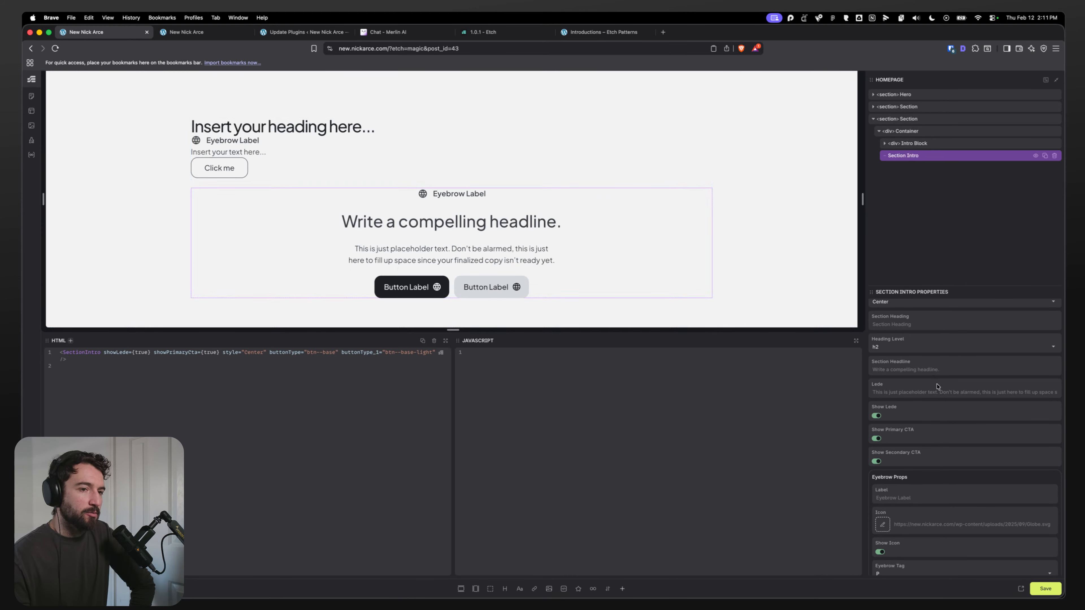
{"action": "scroll", "coordinate": [900, 327], "scroll_direction": "up", "scroll_amount": 1}
{"action": "left_click", "coordinate": [897, 313]}
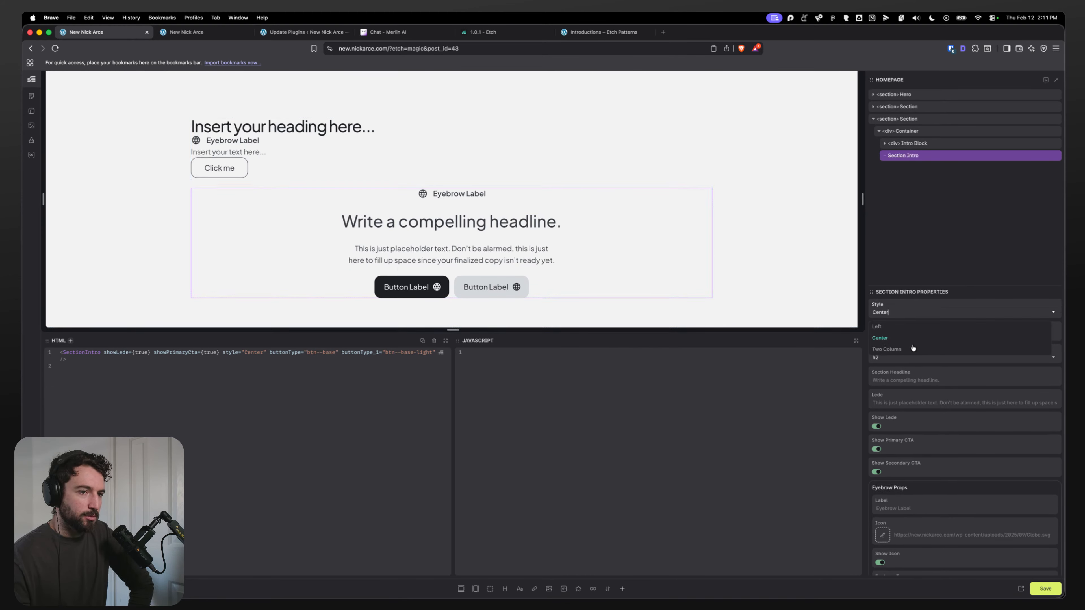
{"action": "left_click", "coordinate": [919, 282]}
{"action": "left_click", "coordinate": [909, 334]}
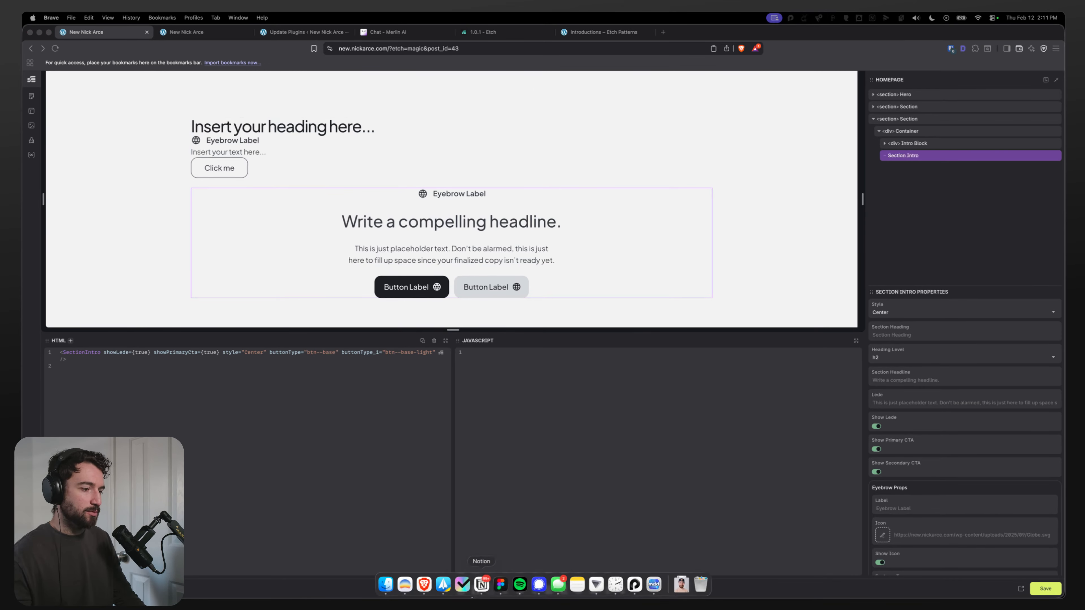
Step: Copy the "Learn new techniques and skills." heading text from the Figma design
{"action": "left_click", "coordinate": [505, 591]}
{"action": "double_click", "coordinate": [394, 224]}
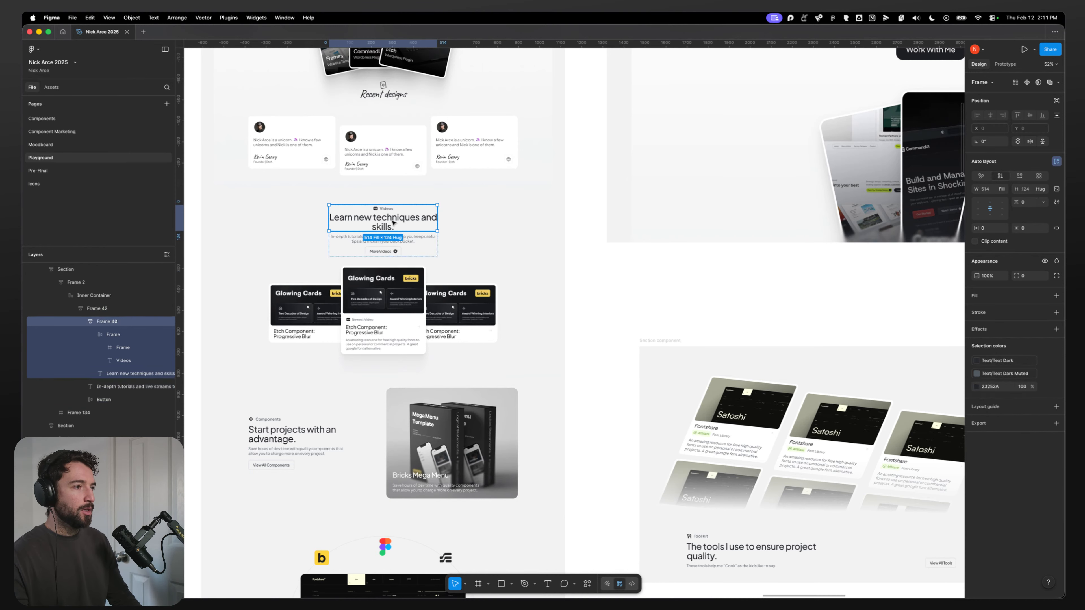
{"action": "double_click", "coordinate": [392, 225]}
{"action": "key", "text": "super+c"}
{"action": "key", "text": "super+Tab"}
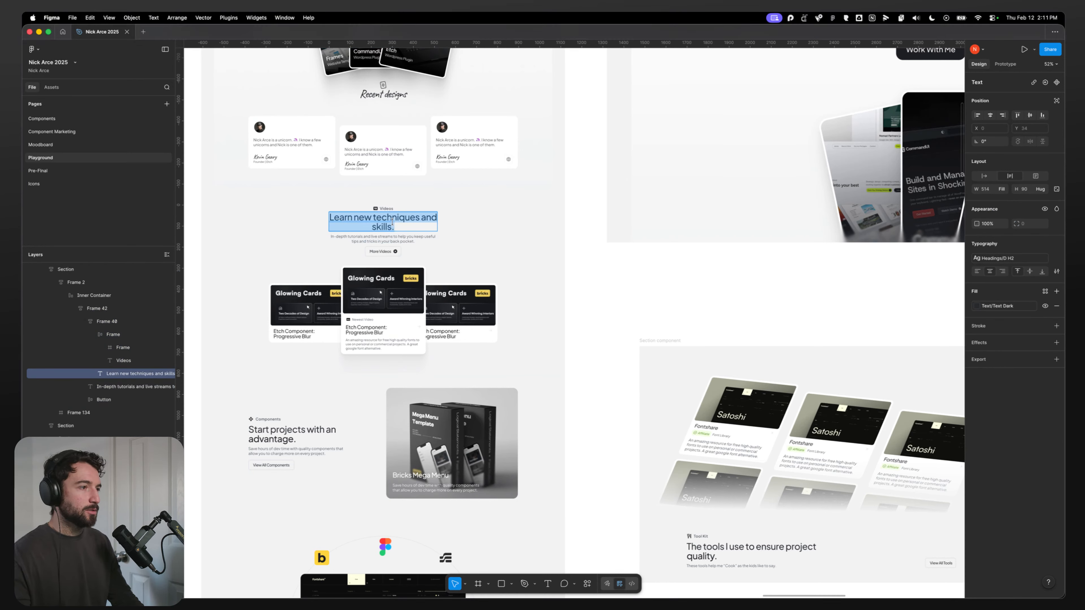
{"action": "mouse_move", "coordinate": [423, 596]}
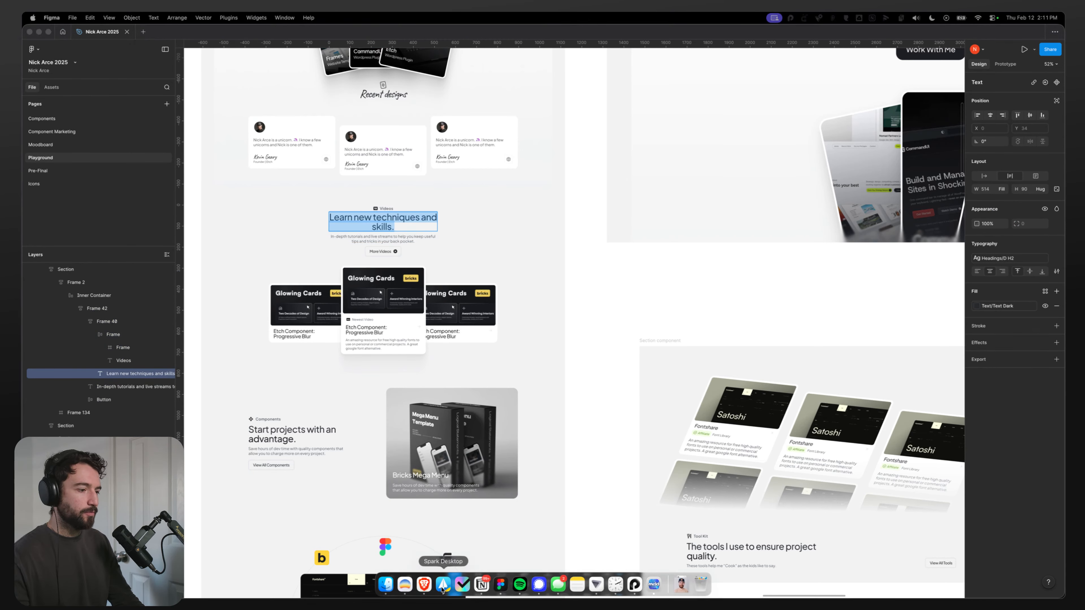
{"action": "left_click", "coordinate": [446, 589]}
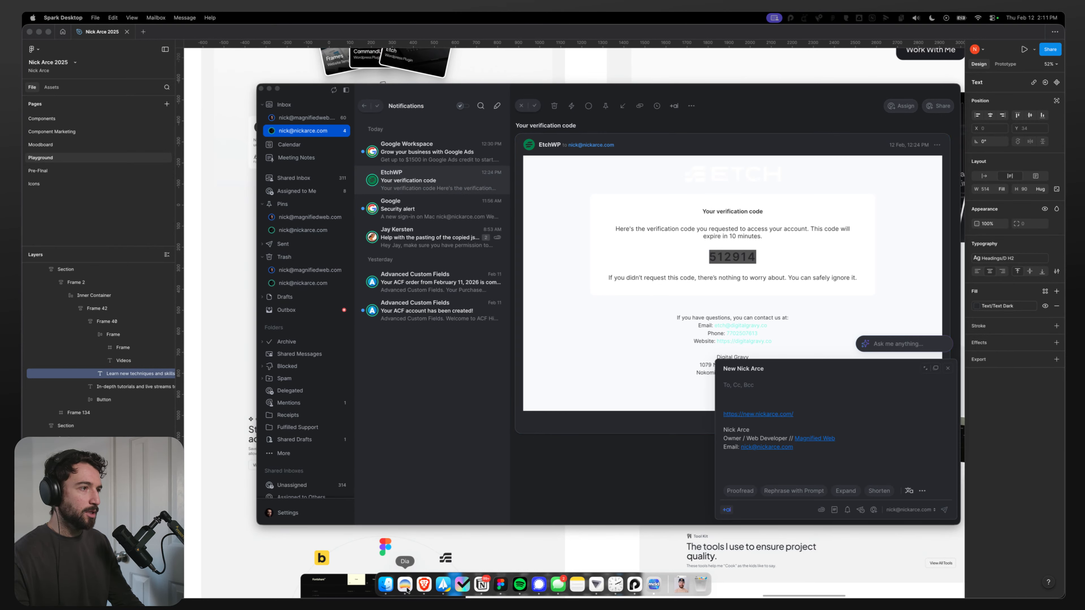
{"action": "key", "text": "super+Tab"}
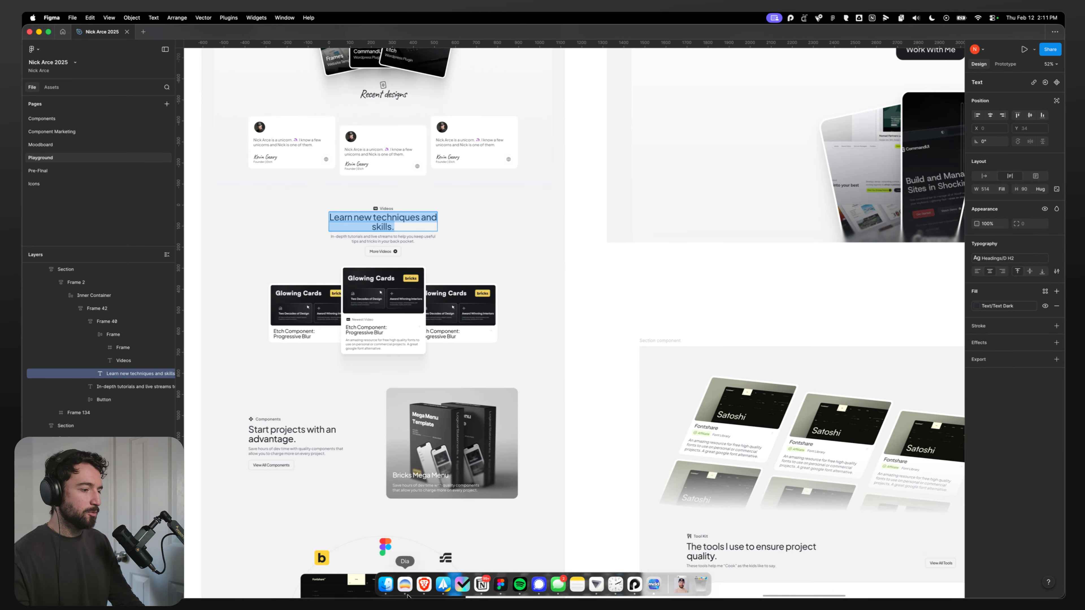
{"action": "left_click", "coordinate": [408, 590]}
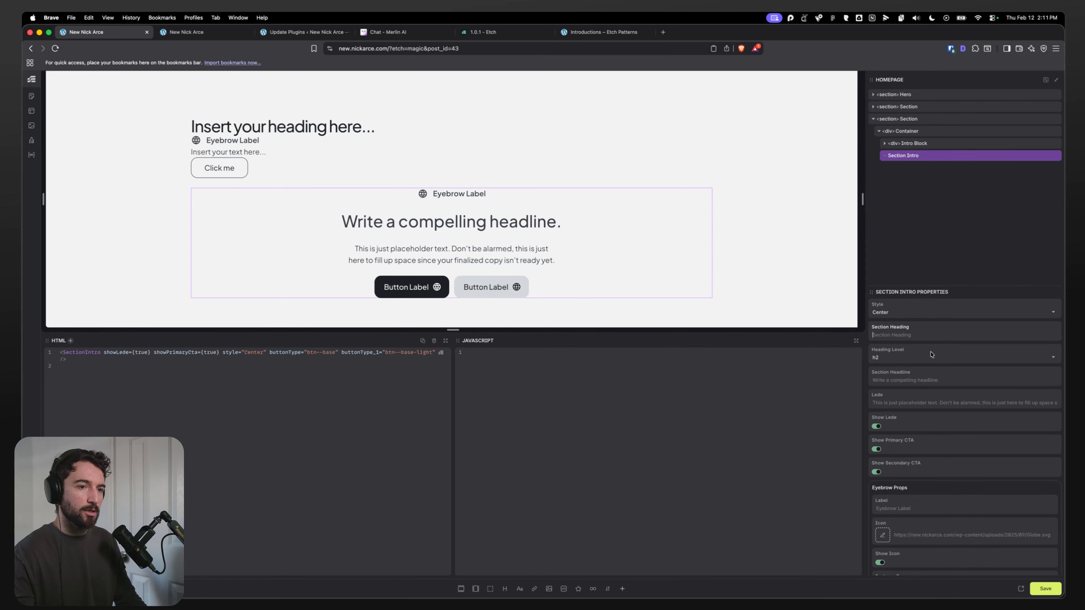
Step: Paste the heading text into the Section Heading and Section Headline properties, saving in between
{"action": "key", "text": "super+v"}
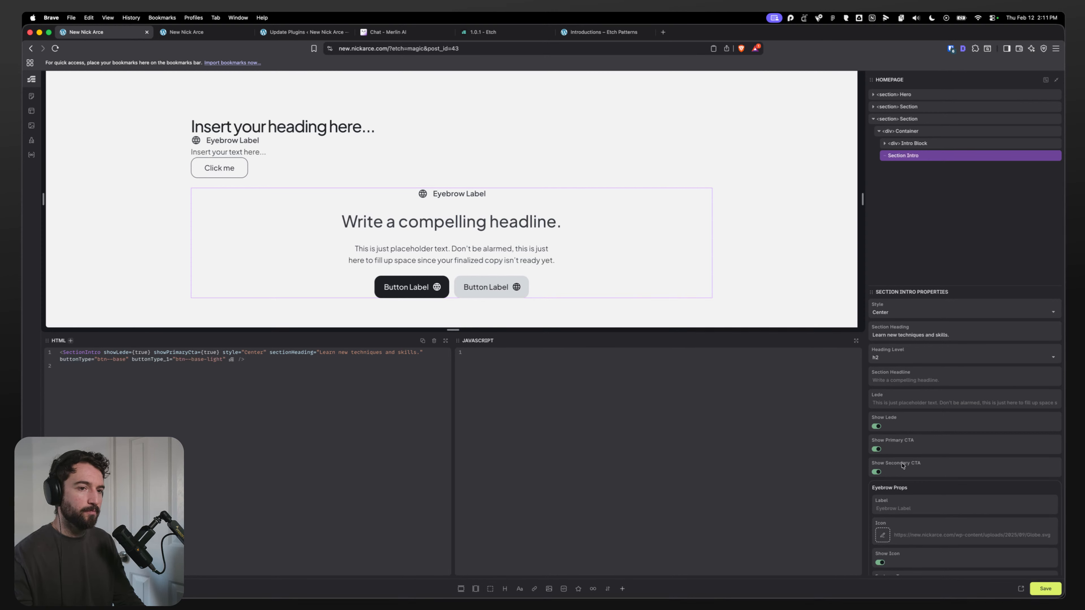
{"action": "left_click", "coordinate": [1050, 589]}
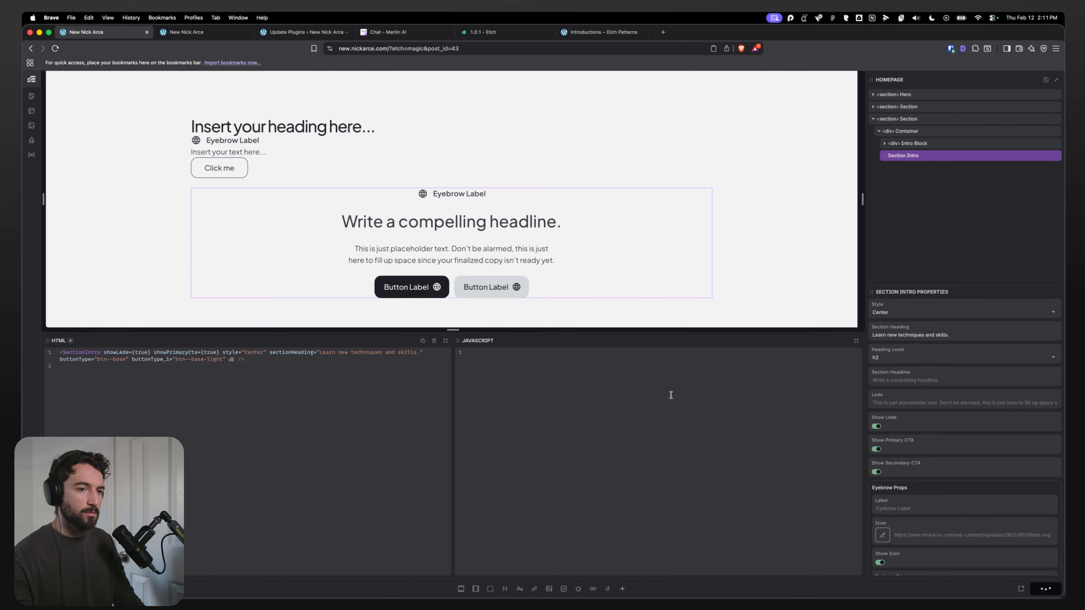
{"action": "left_click", "coordinate": [887, 379]}
{"action": "type", "text": "Learn new techniques and skills."}
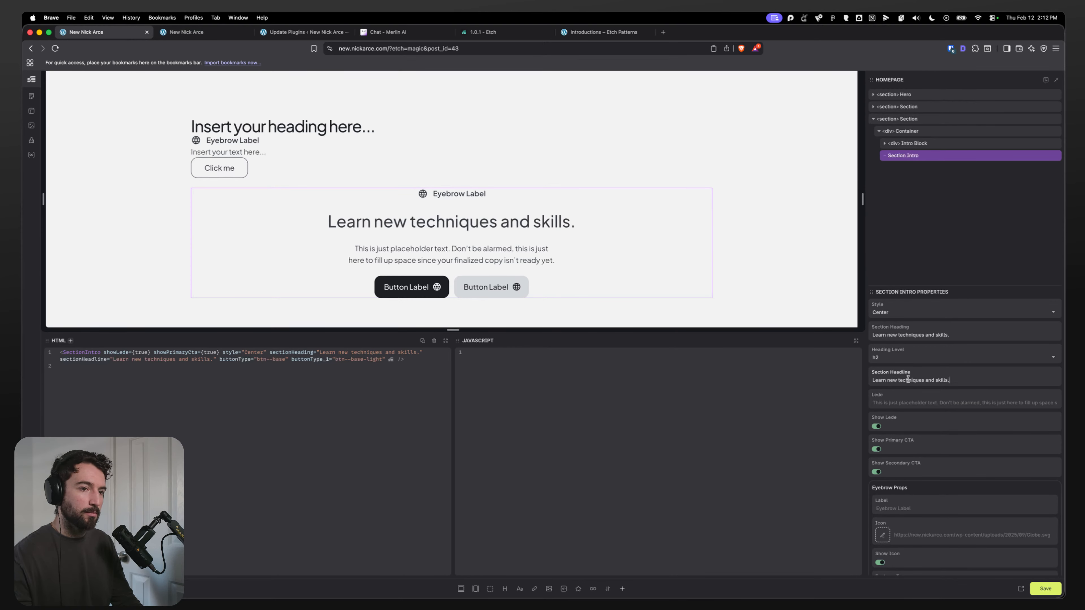
Step: Open the Section Intro component for editing and delete its Section Heading property
{"action": "right_click", "coordinate": [914, 156]}
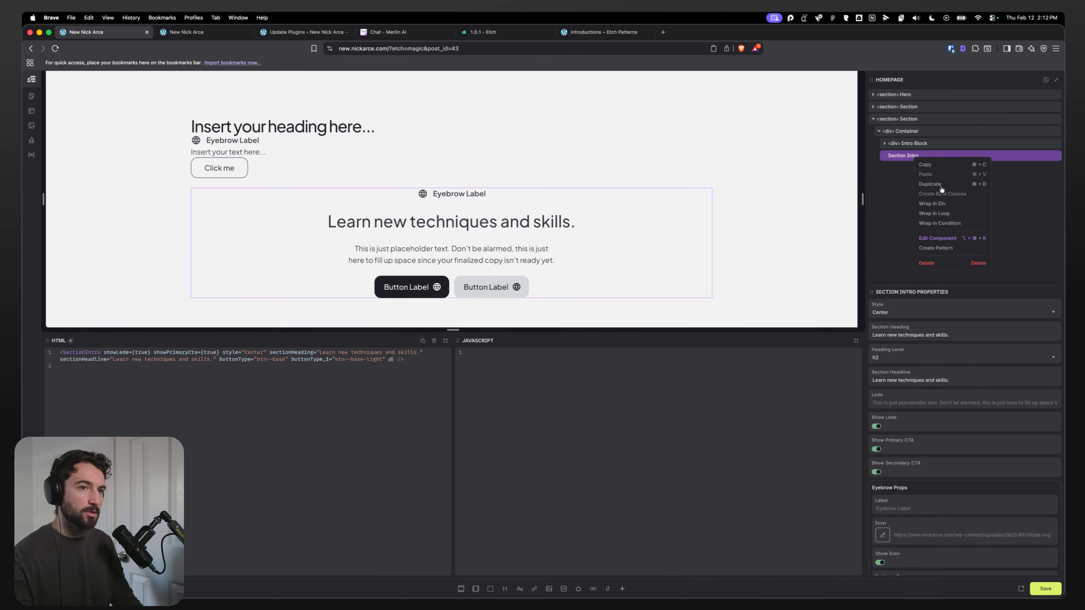
{"action": "left_click", "coordinate": [930, 240]}
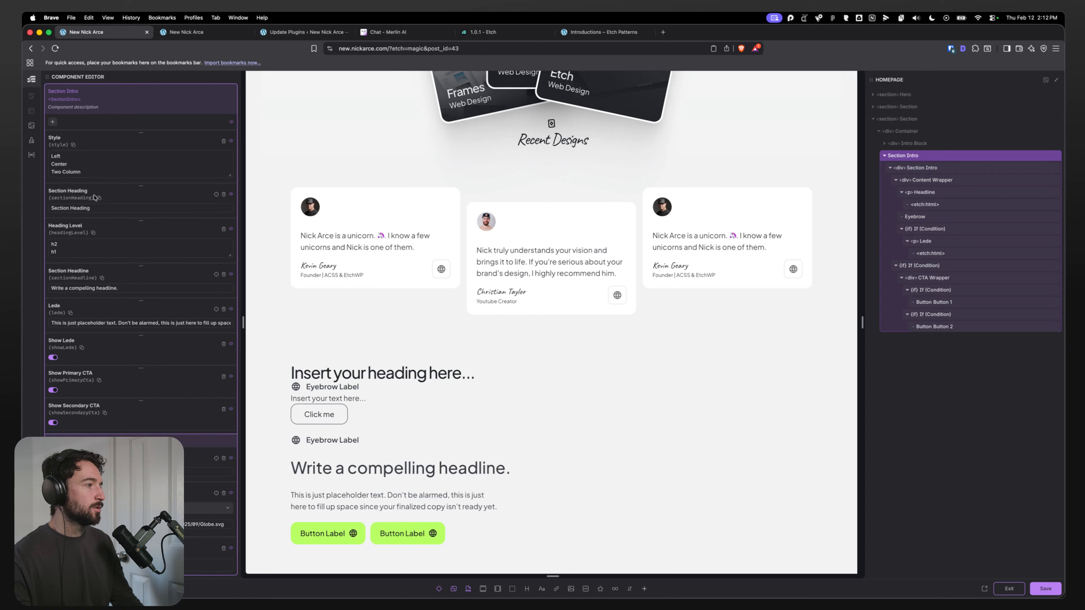
{"action": "left_click", "coordinate": [223, 195]}
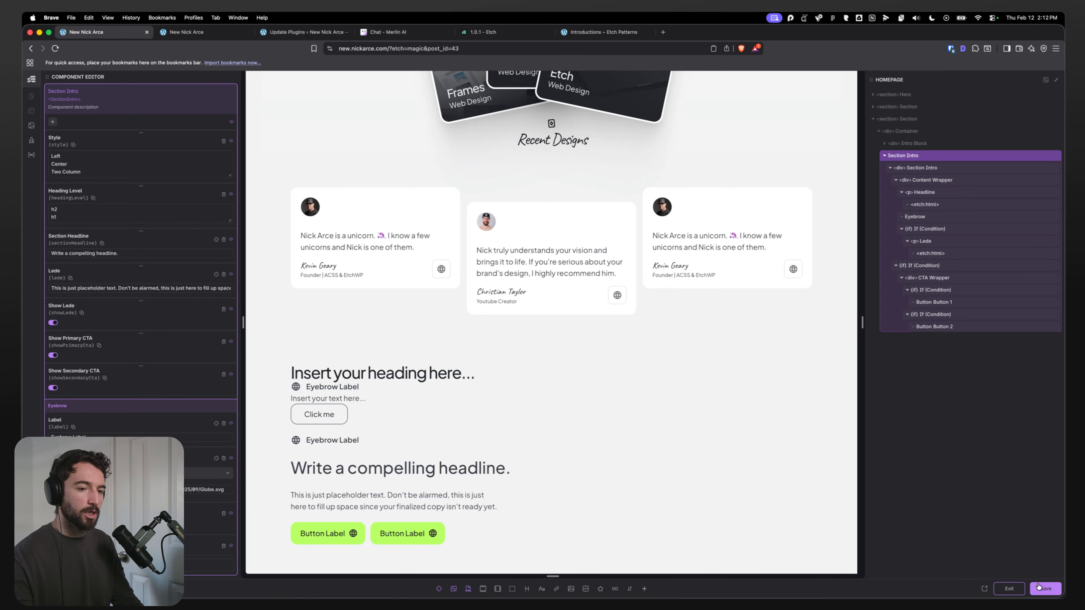
Step: Save the component changes and exit the component editor
{"action": "left_click", "coordinate": [1044, 589]}
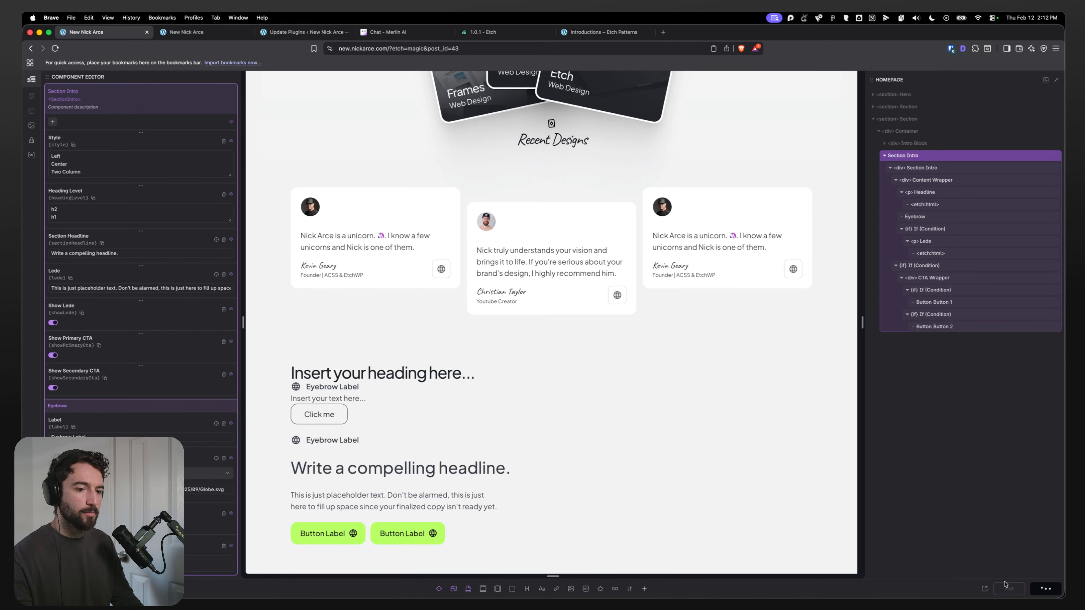
{"action": "left_click", "coordinate": [1007, 590]}
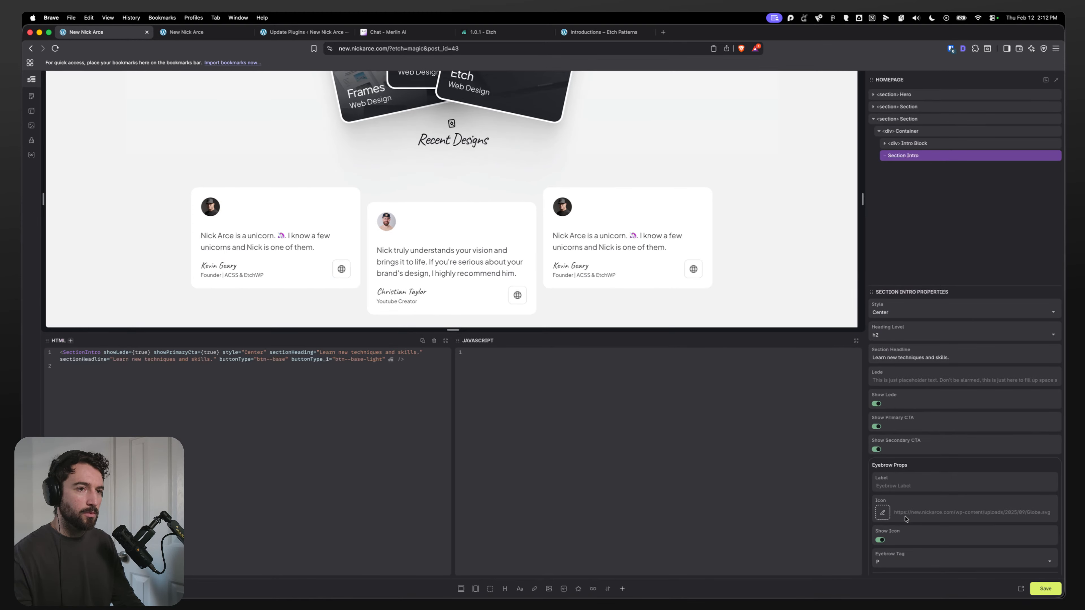
{"action": "scroll", "coordinate": [578, 278], "scroll_direction": "down", "scroll_amount": 3}
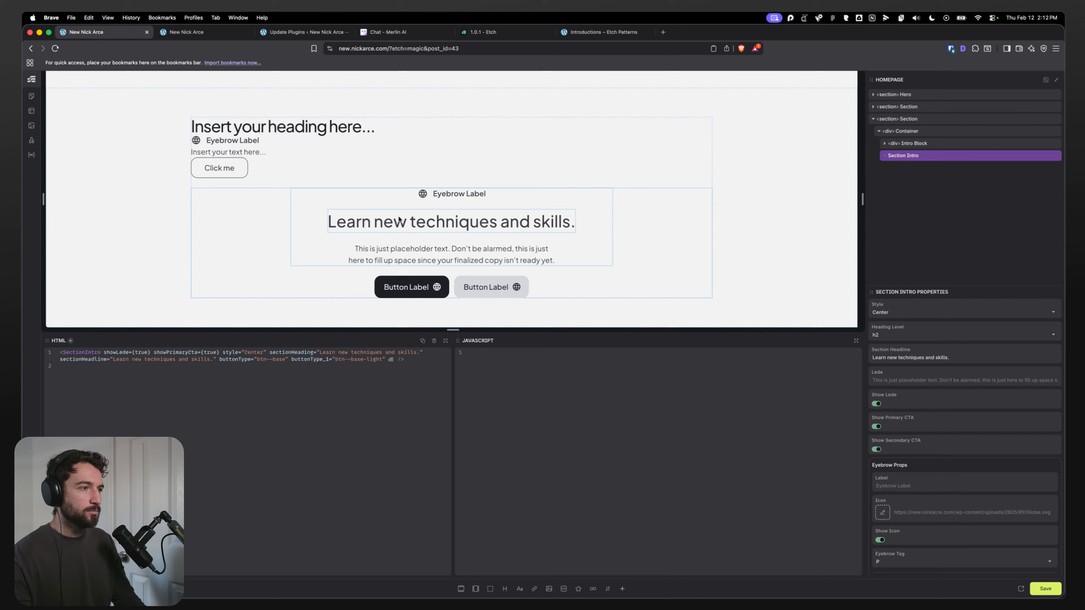
{"action": "left_click", "coordinate": [144, 224]}
Step: Reload the live homepage and review the centred Section Intro on the front end
{"action": "key", "text": "super+r"}
{"action": "key", "text": "ctrl+Tab"}
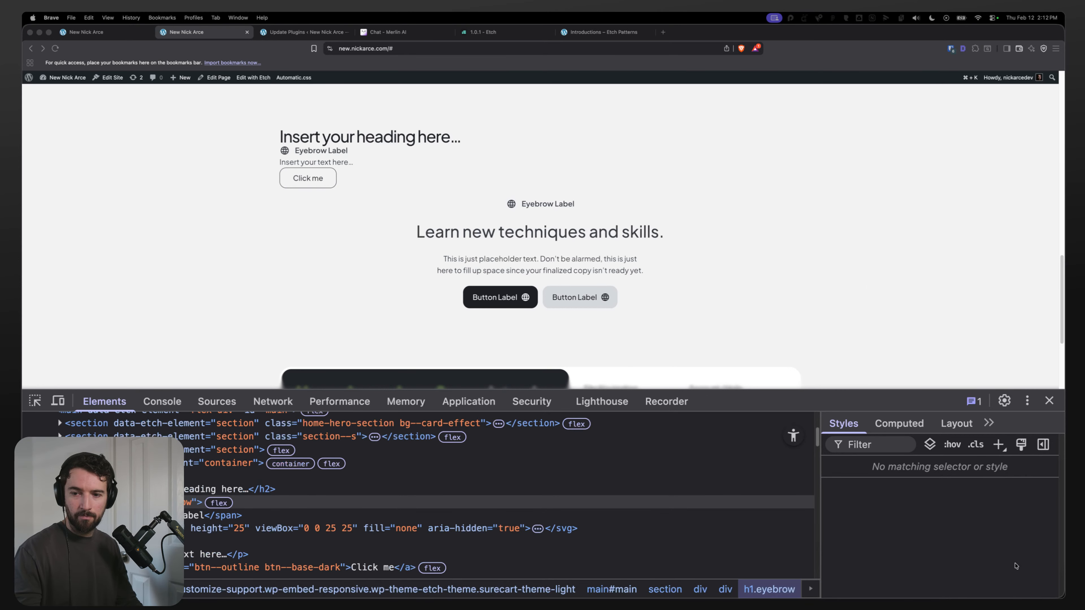
{"action": "scroll", "coordinate": [443, 274], "scroll_direction": "down", "scroll_amount": 3}
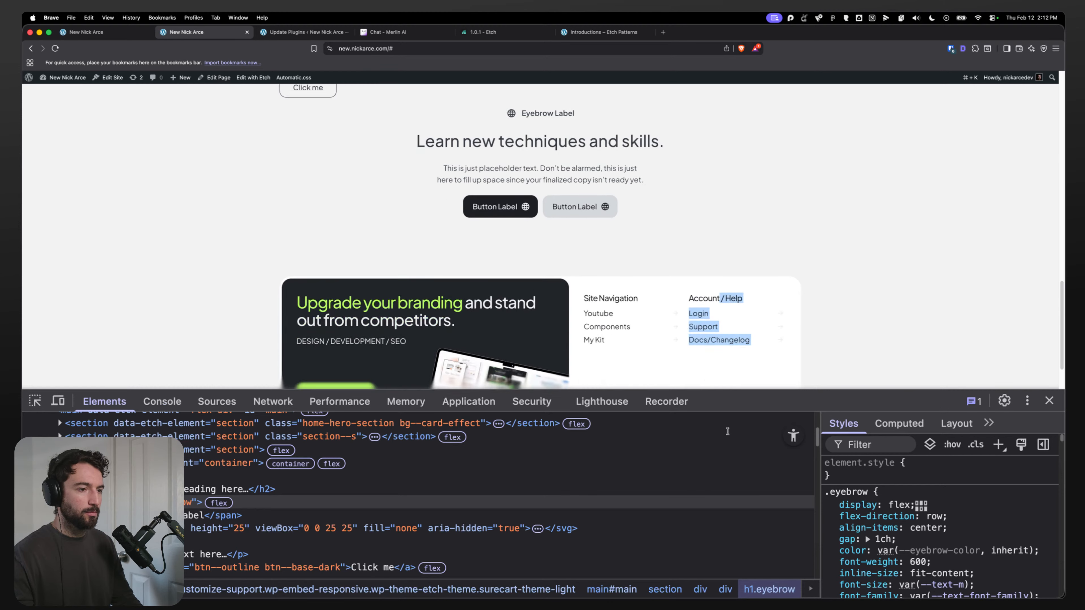
{"action": "left_click", "coordinate": [443, 274]}
{"action": "scroll", "coordinate": [398, 257], "scroll_direction": "up", "scroll_amount": 2}
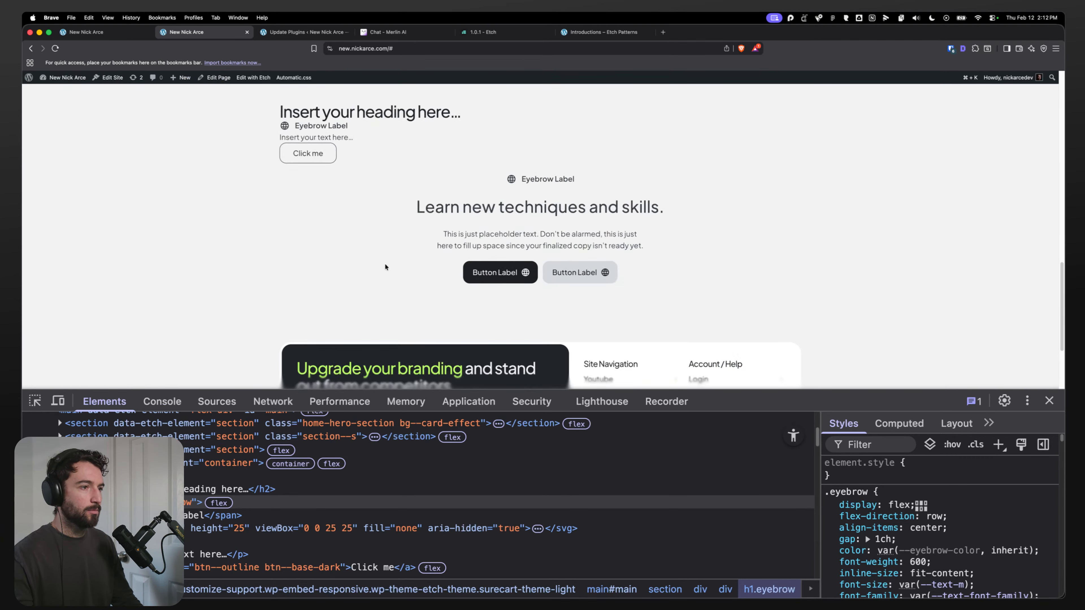
{"action": "left_click_drag", "start_coordinate": [387, 269], "coordinate": [501, 186]}
{"action": "left_click", "coordinate": [585, 243]}
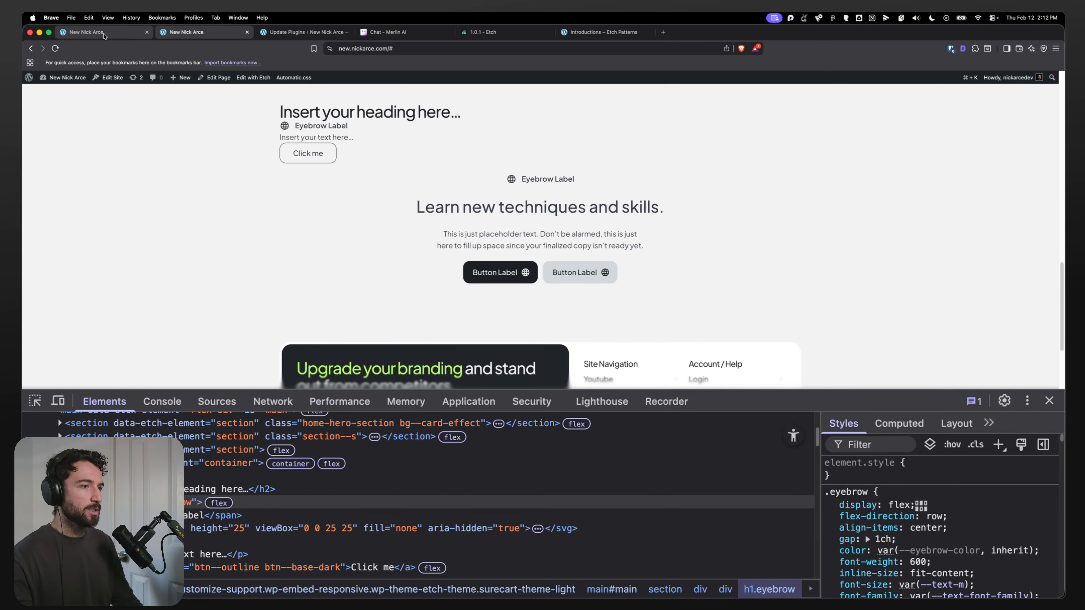
Step: Select the Section Intro instance and set its eyebrow label to Videos
{"action": "left_click", "coordinate": [98, 32]}
{"action": "scroll", "coordinate": [447, 401], "scroll_direction": "down", "scroll_amount": 10}
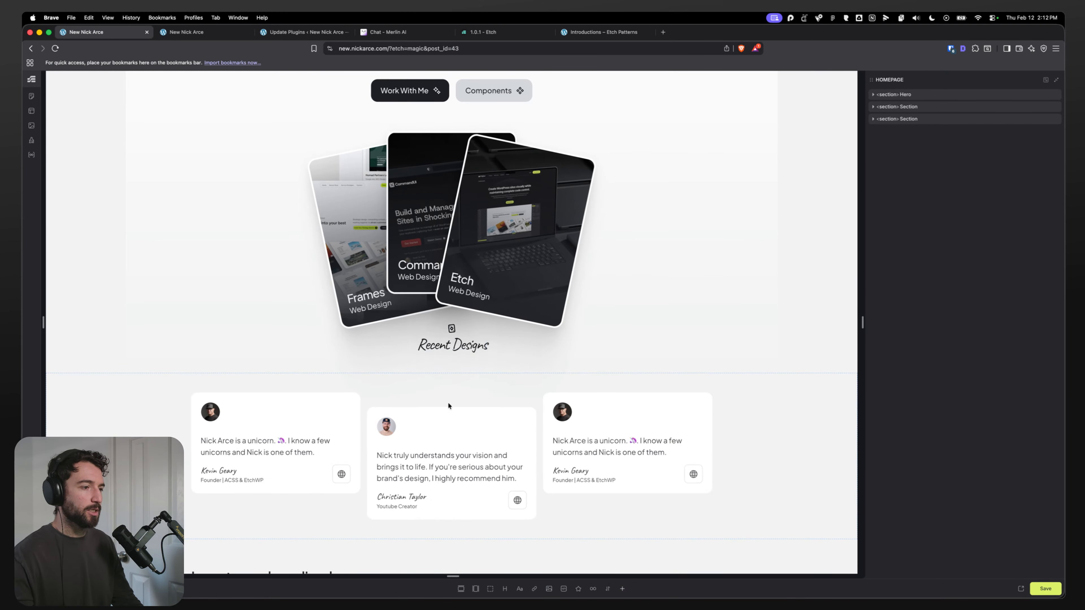
{"action": "left_click", "coordinate": [437, 432]}
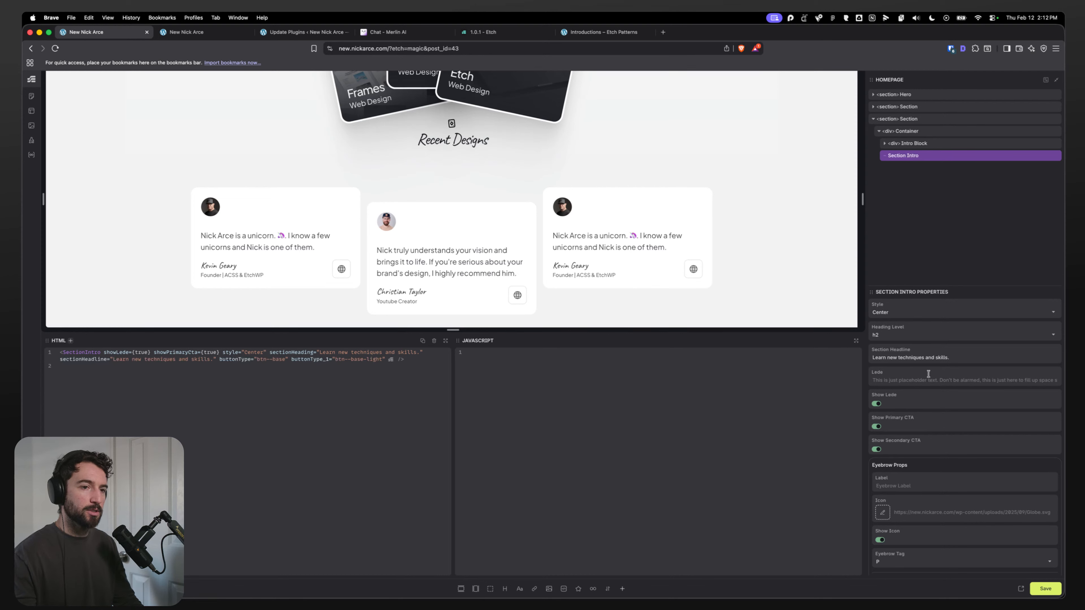
{"action": "scroll", "coordinate": [907, 496], "scroll_direction": "down", "scroll_amount": 8}
{"action": "scroll", "coordinate": [897, 381], "scroll_direction": "up", "scroll_amount": 1}
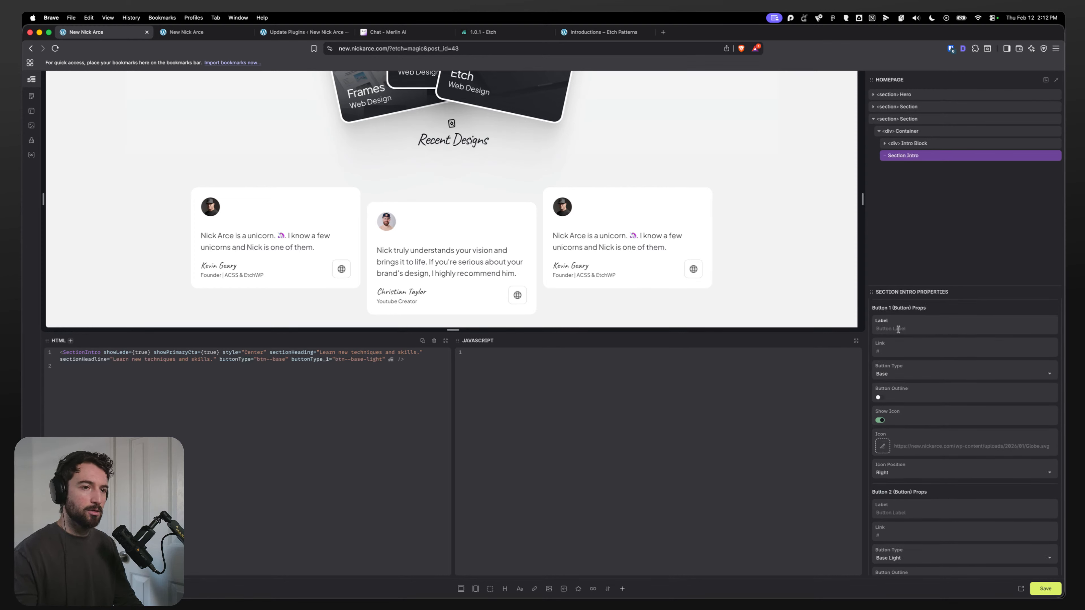
{"action": "scroll", "coordinate": [914, 415], "scroll_direction": "up", "scroll_amount": 5}
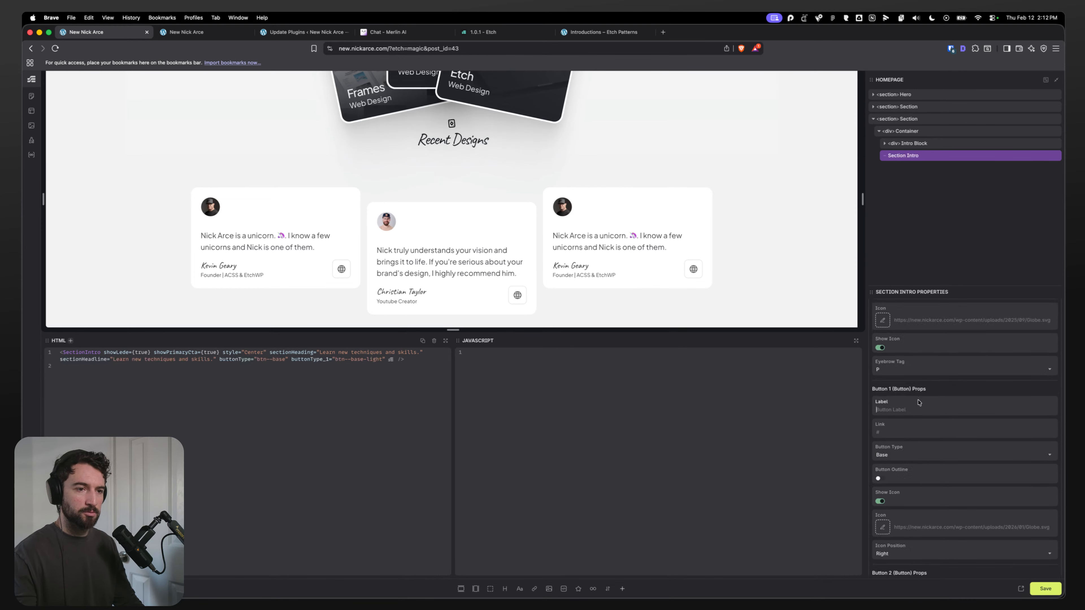
{"action": "scroll", "coordinate": [912, 411], "scroll_direction": "up", "scroll_amount": 1}
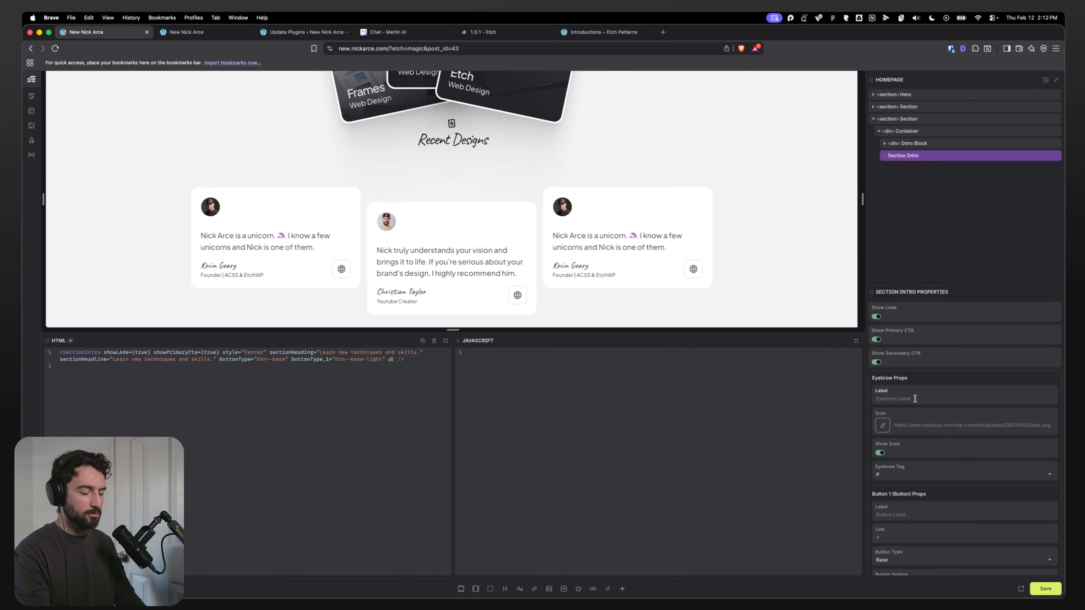
{"action": "type", "text": "Videos"}
Step: Choose the video icon from the media library as the eyebrow icon and save the page
{"action": "left_click", "coordinate": [882, 425]}
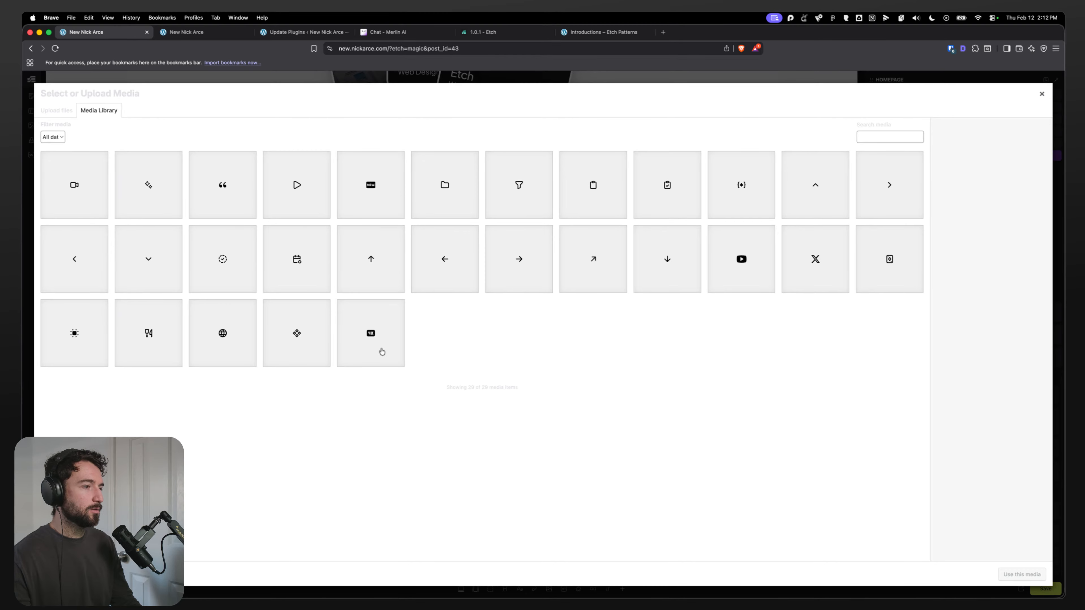
{"action": "left_click", "coordinate": [381, 348]}
{"action": "key", "text": "Return"}
{"action": "scroll", "coordinate": [572, 312], "scroll_direction": "down", "scroll_amount": 6}
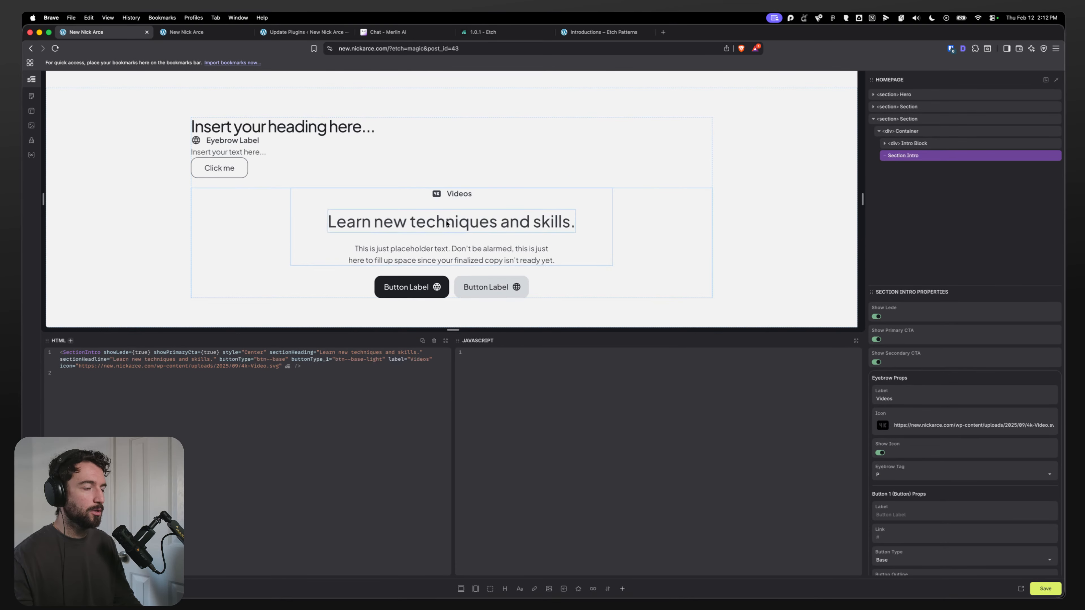
{"action": "left_click", "coordinate": [1039, 594]}
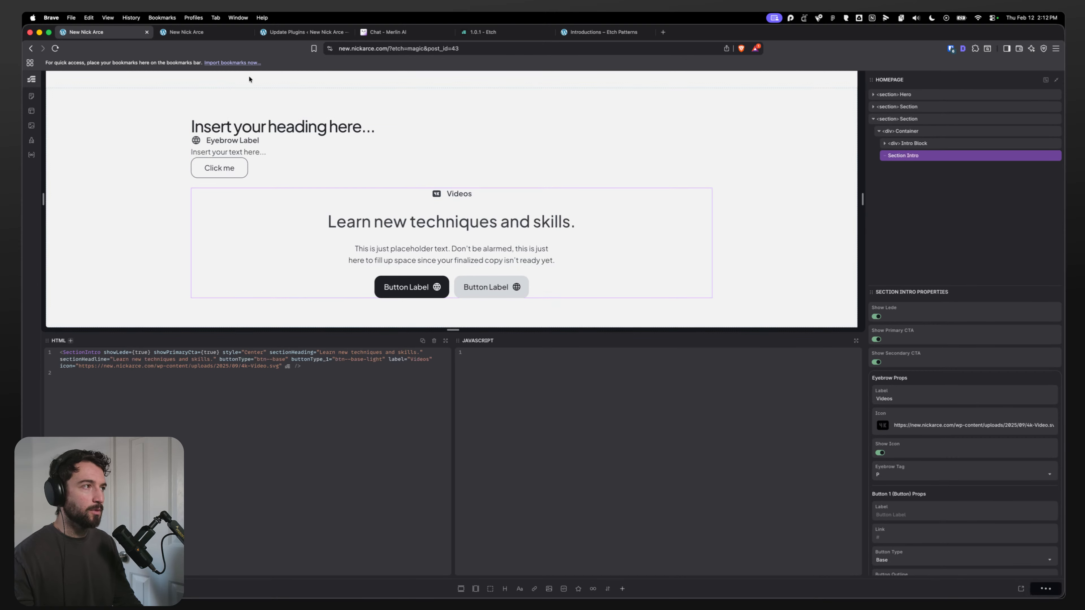
Step: Reload the live page and inspect the eyebrow and headline elements in developer tools
{"action": "left_click", "coordinate": [201, 32]}
{"action": "key", "text": "super+r"}
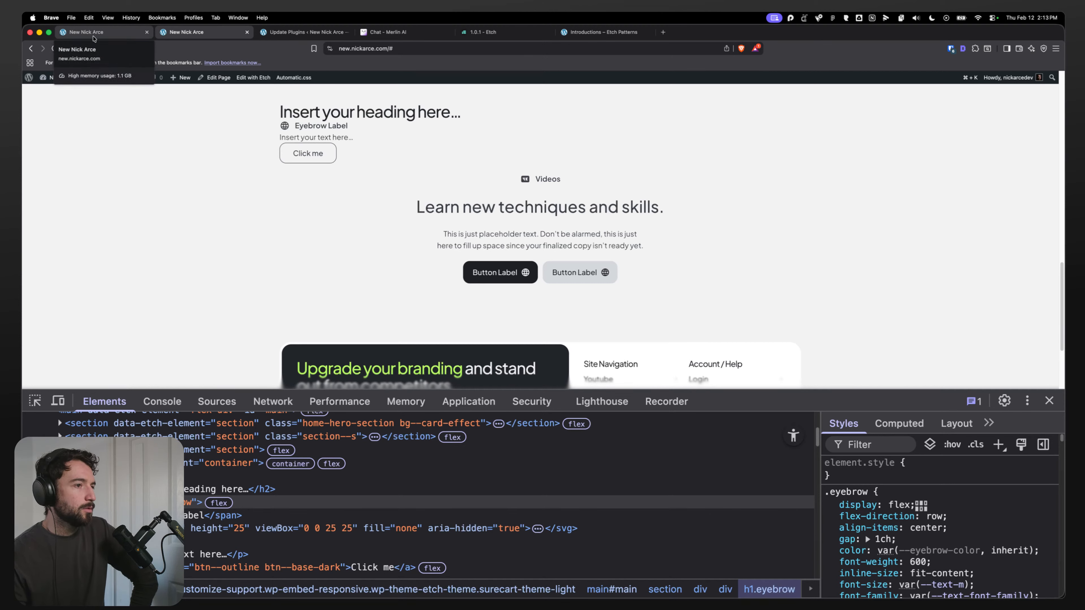
{"action": "left_click_drag", "start_coordinate": [579, 184], "coordinate": [558, 180]}
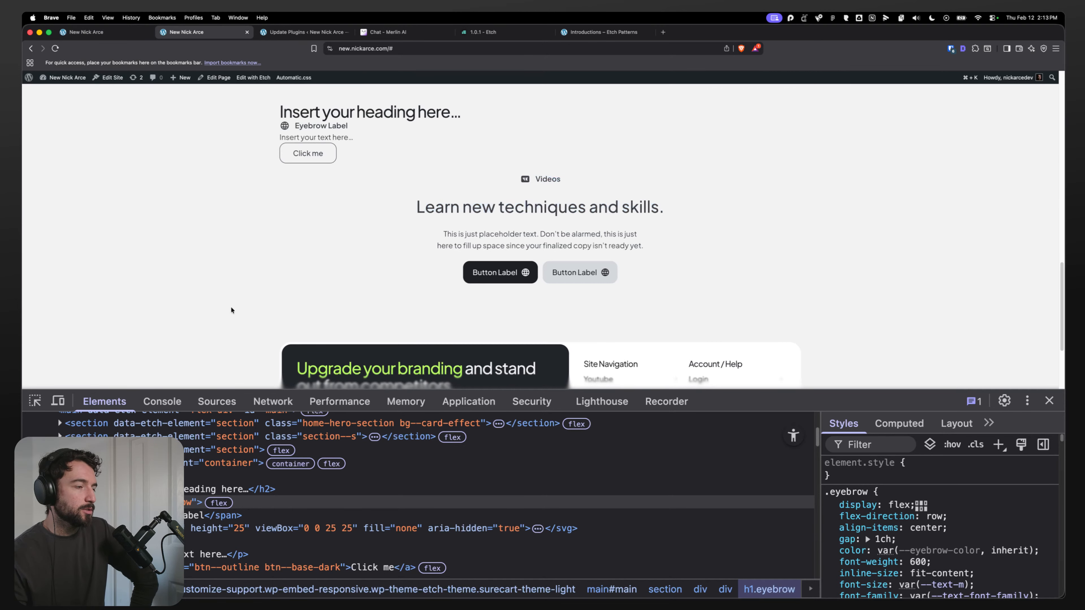
{"action": "left_click", "coordinate": [34, 400]}
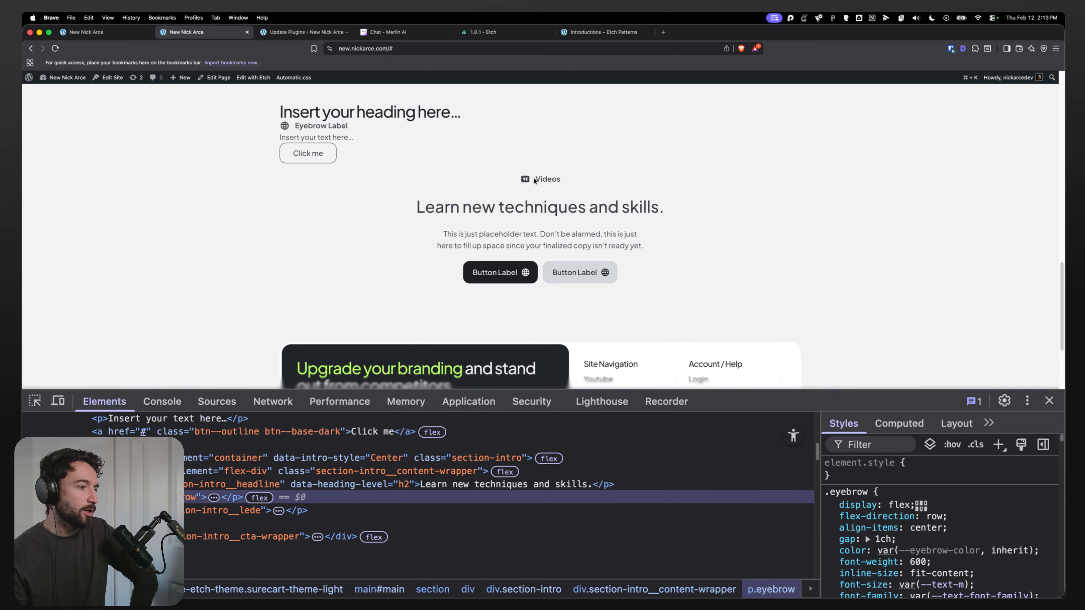
{"action": "left_click", "coordinate": [518, 215]}
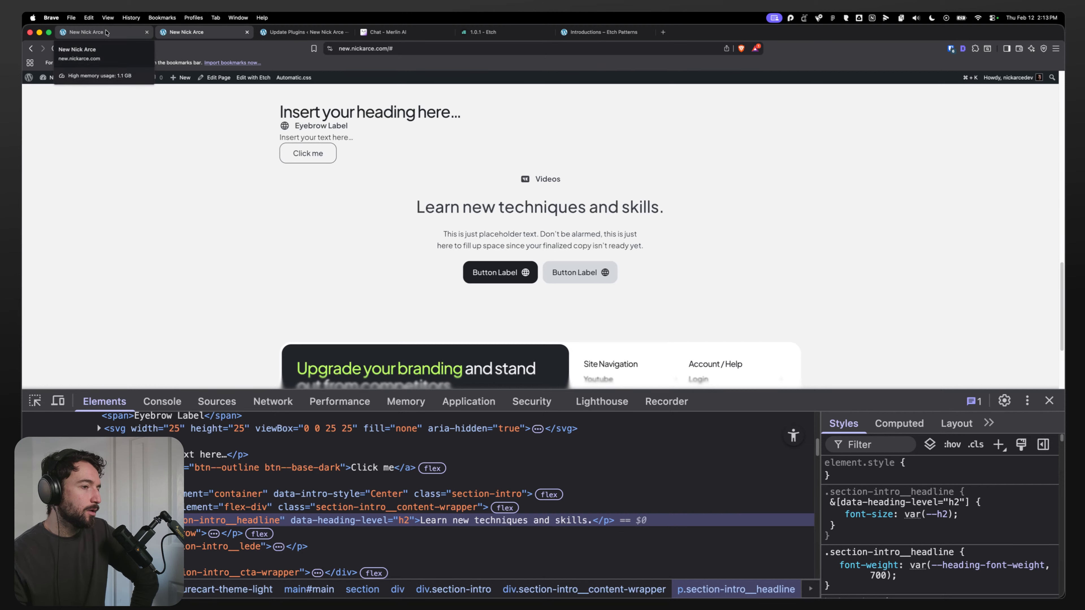
Step: Set the Section Intro instance's eyebrow tag to H2
{"action": "left_click", "coordinate": [107, 33]}
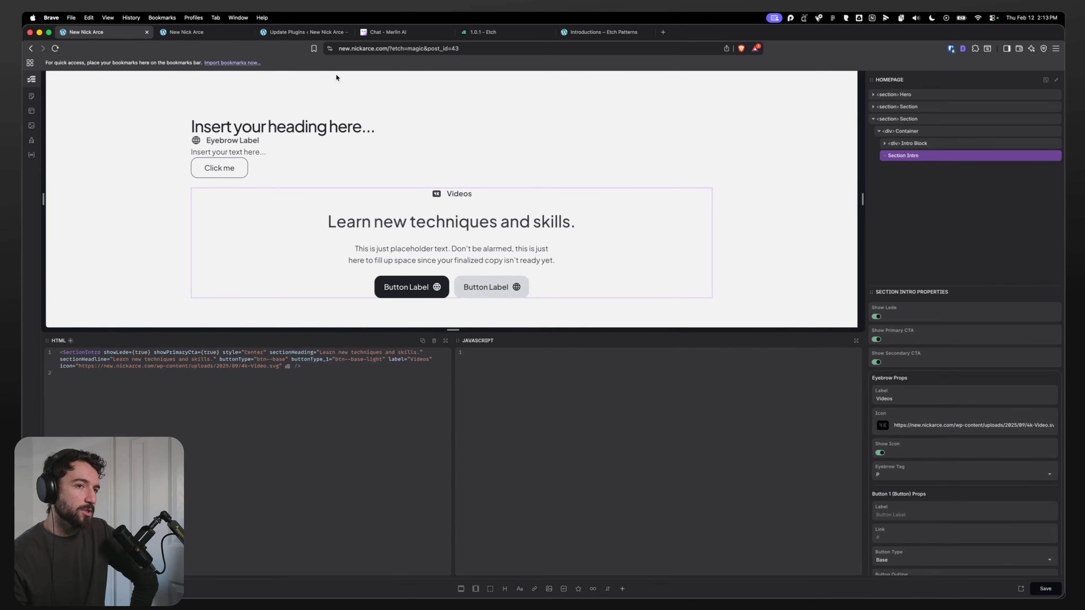
{"action": "left_click", "coordinate": [904, 473]}
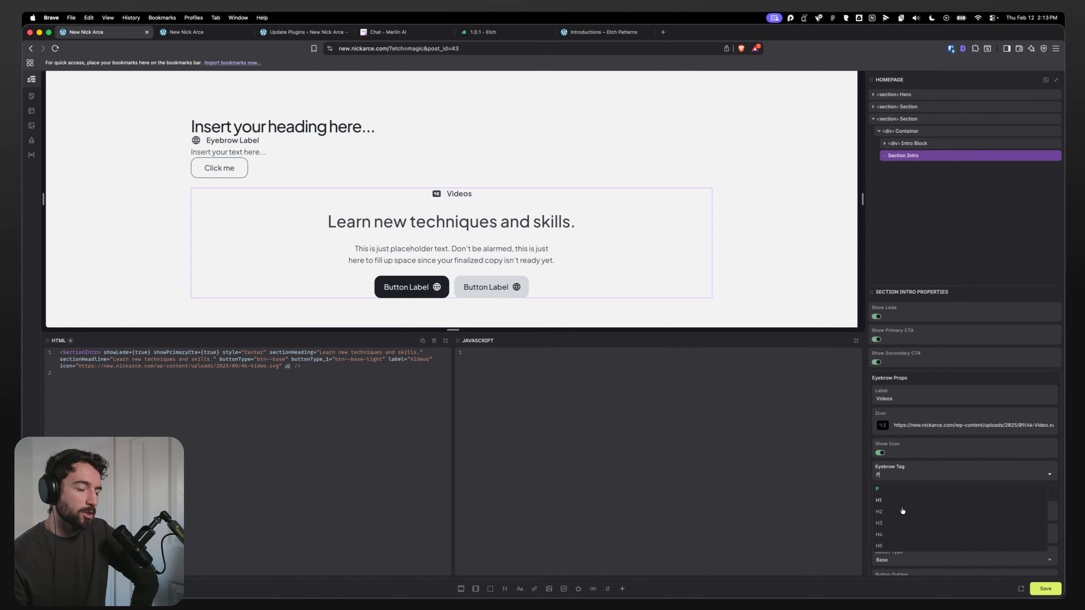
{"action": "left_click", "coordinate": [891, 513]}
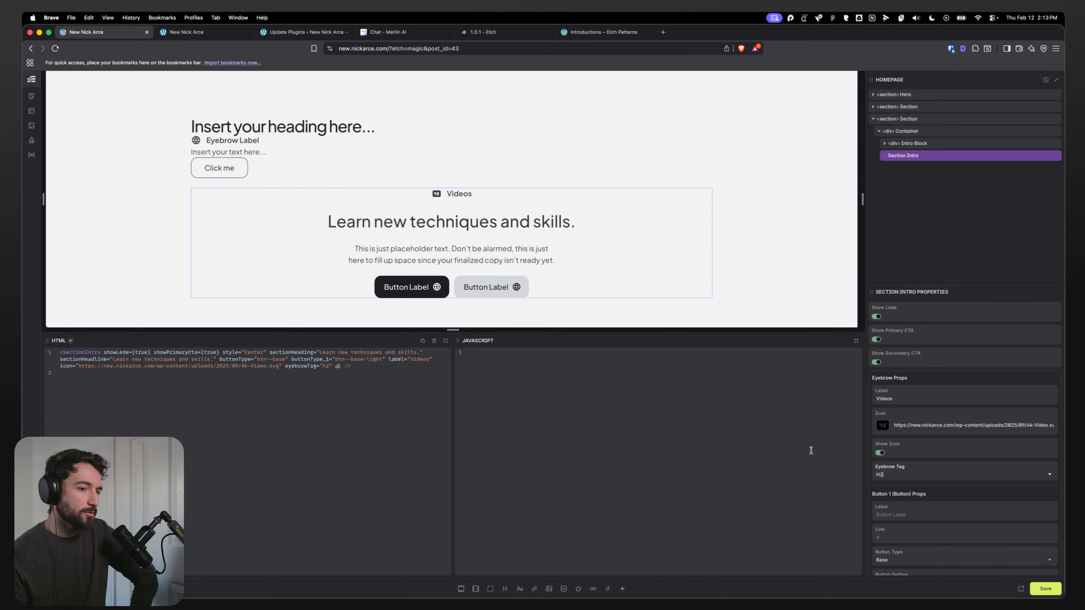
{"action": "left_click", "coordinate": [888, 474]}
{"action": "left_click", "coordinate": [887, 509]}
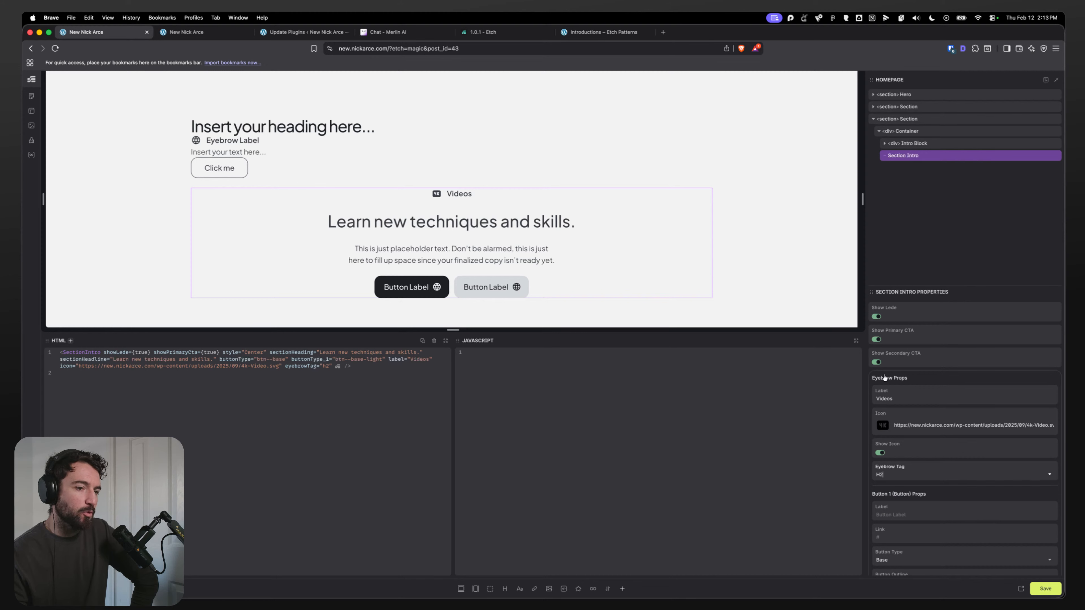
{"action": "left_click", "coordinate": [902, 477]}
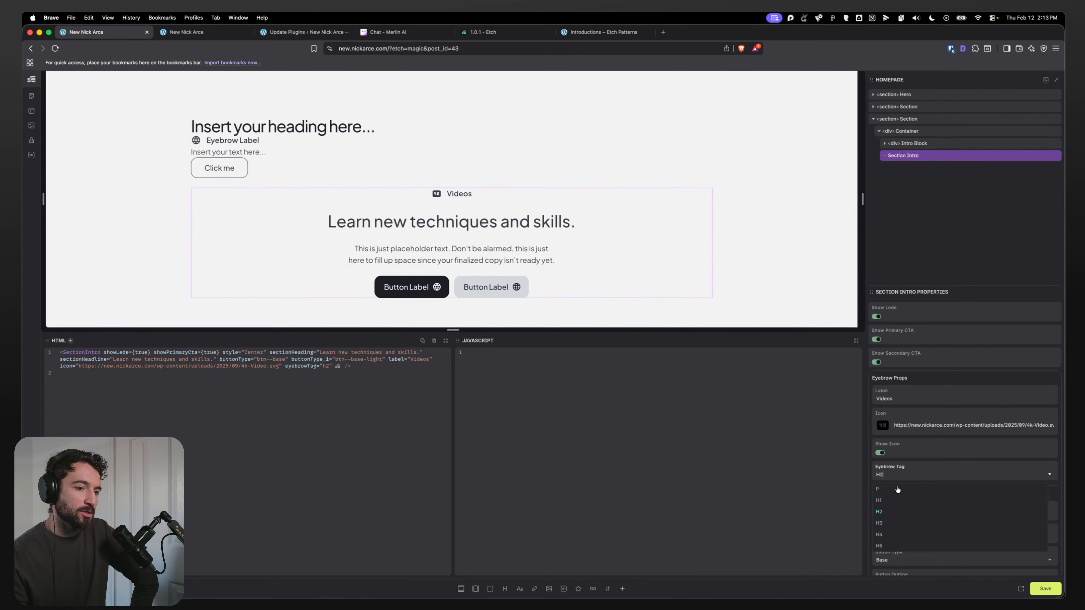
{"action": "left_click", "coordinate": [972, 177]}
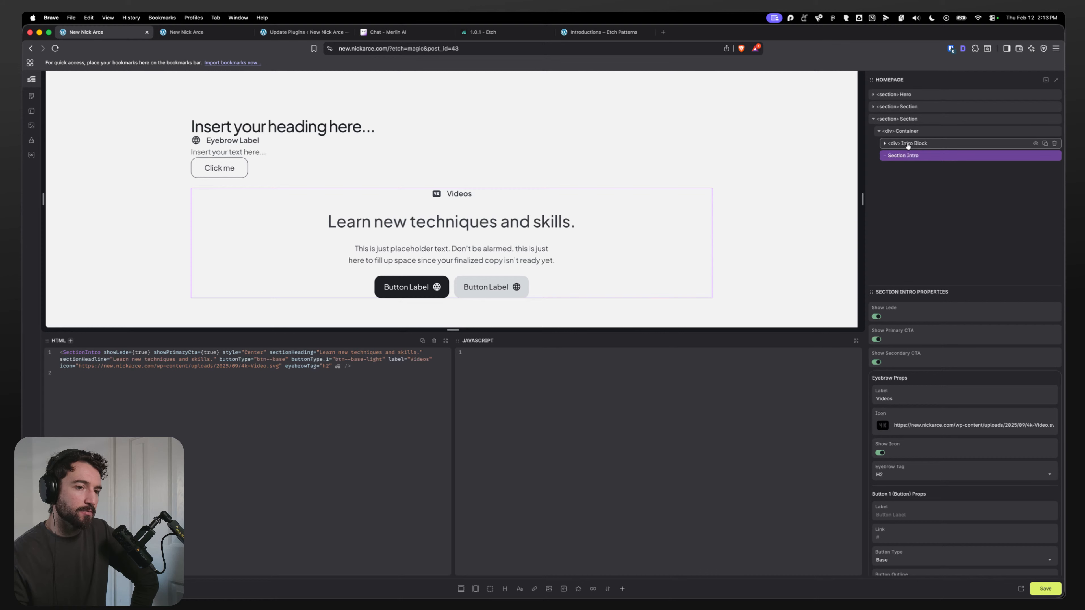
Step: Open the Section Intro component for editing, renaming its Heading Level property to Heading Tag and adding a p option
{"action": "scroll", "coordinate": [918, 400], "scroll_direction": "up", "scroll_amount": 3}
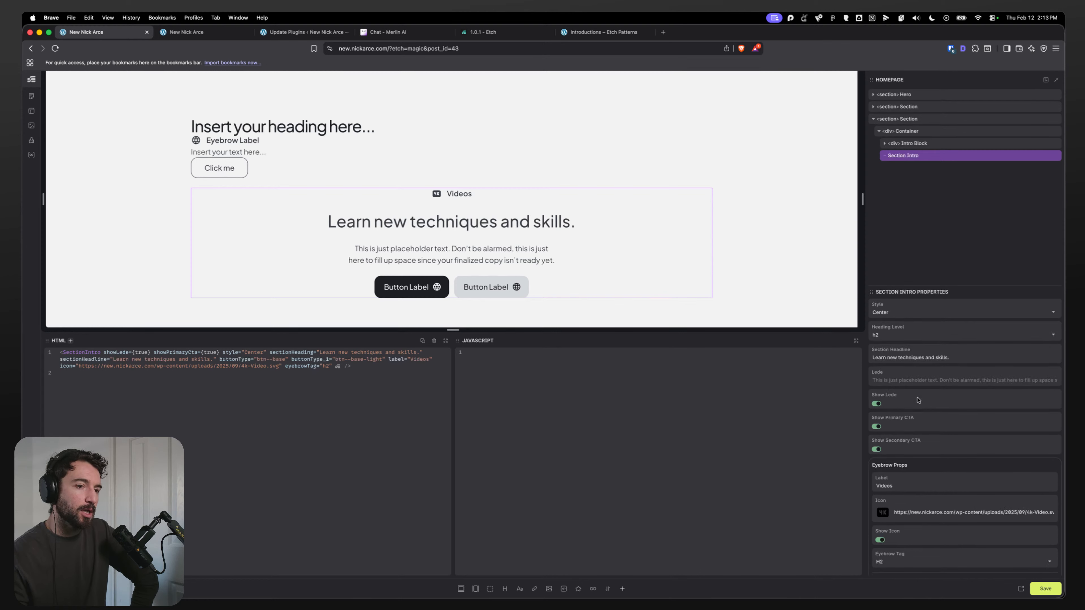
{"action": "left_click", "coordinate": [894, 336]}
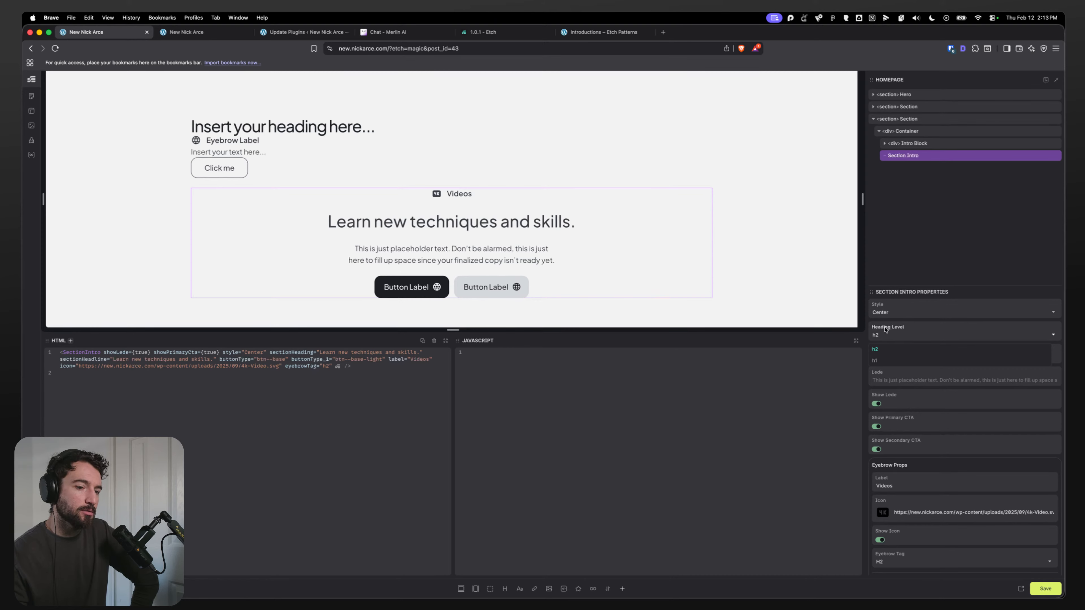
{"action": "right_click", "coordinate": [919, 156]}
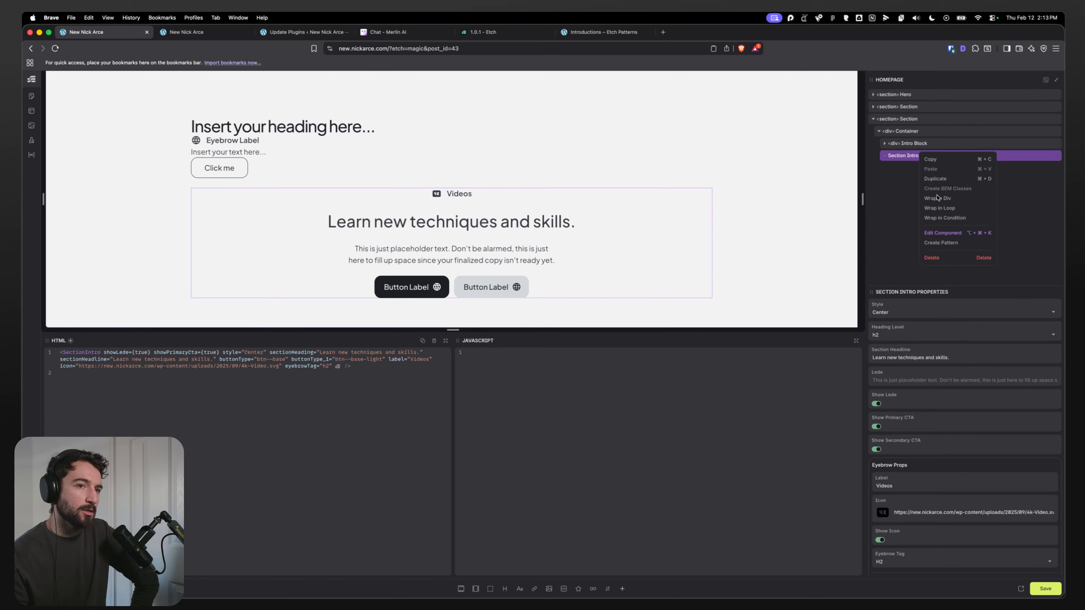
{"action": "left_click", "coordinate": [932, 234]}
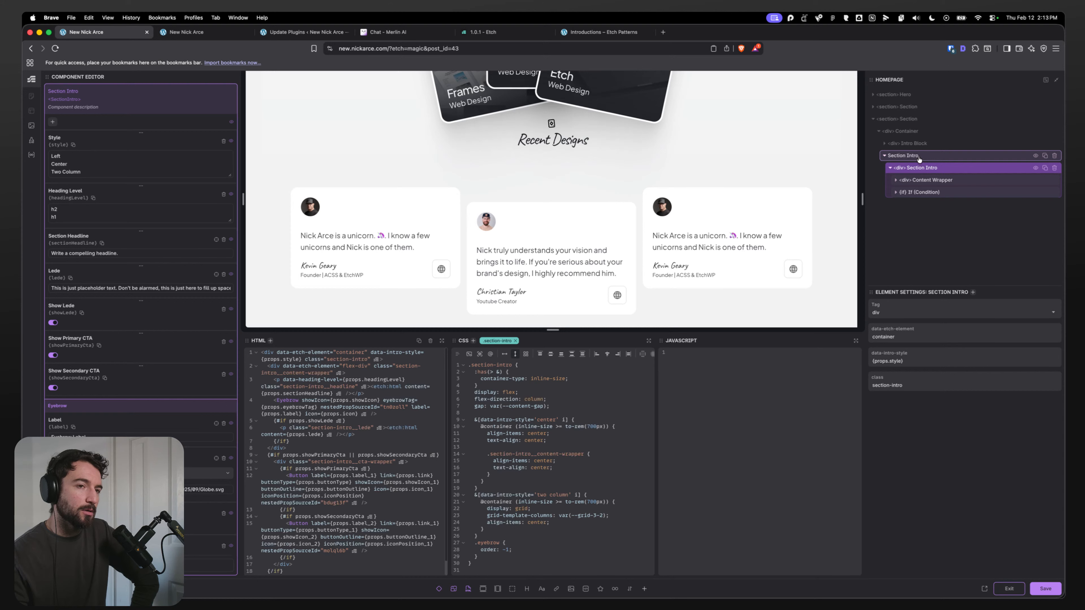
{"action": "double_click", "coordinate": [72, 190]}
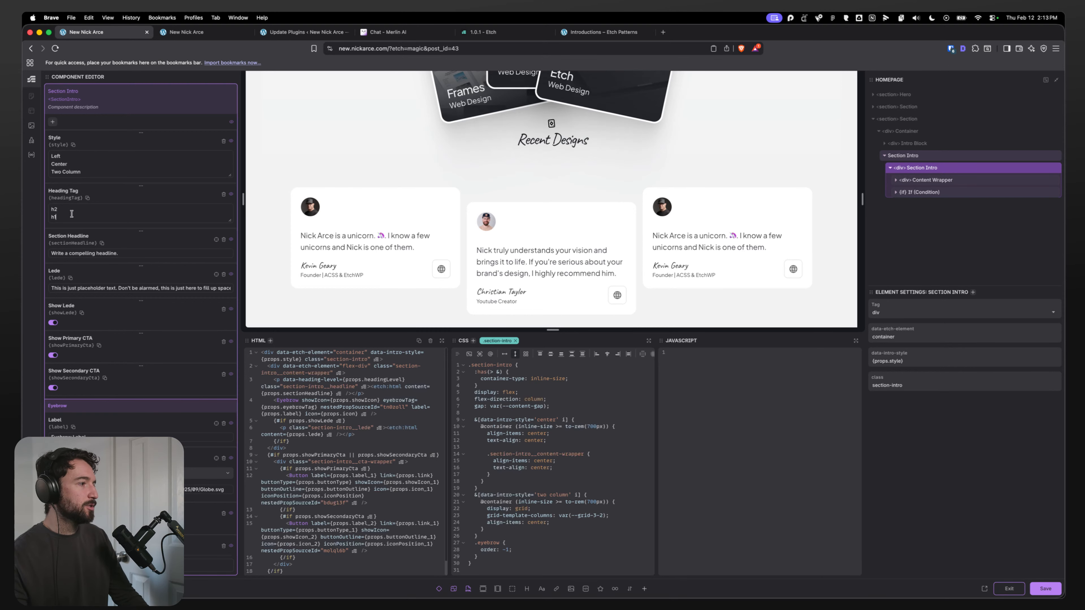
{"action": "key", "text": "Return"}
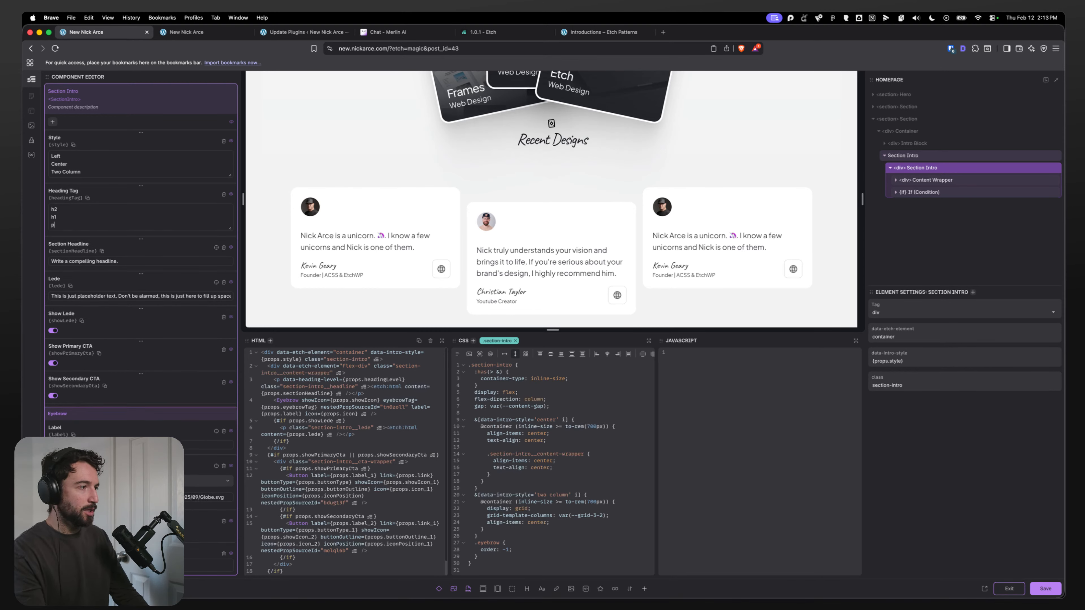
Step: Review the headline's HTML content element in the structure tree, save the component, and switch to the live page
{"action": "scroll", "coordinate": [483, 274], "scroll_direction": "down", "scroll_amount": 5}
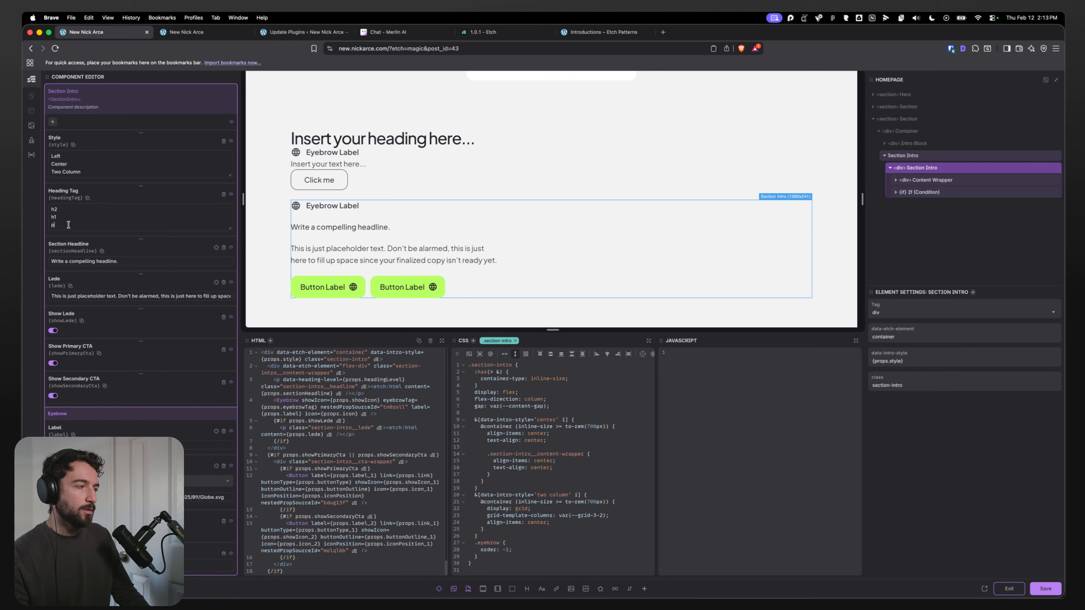
{"action": "left_click", "coordinate": [895, 180]}
{"action": "left_click", "coordinate": [901, 192]}
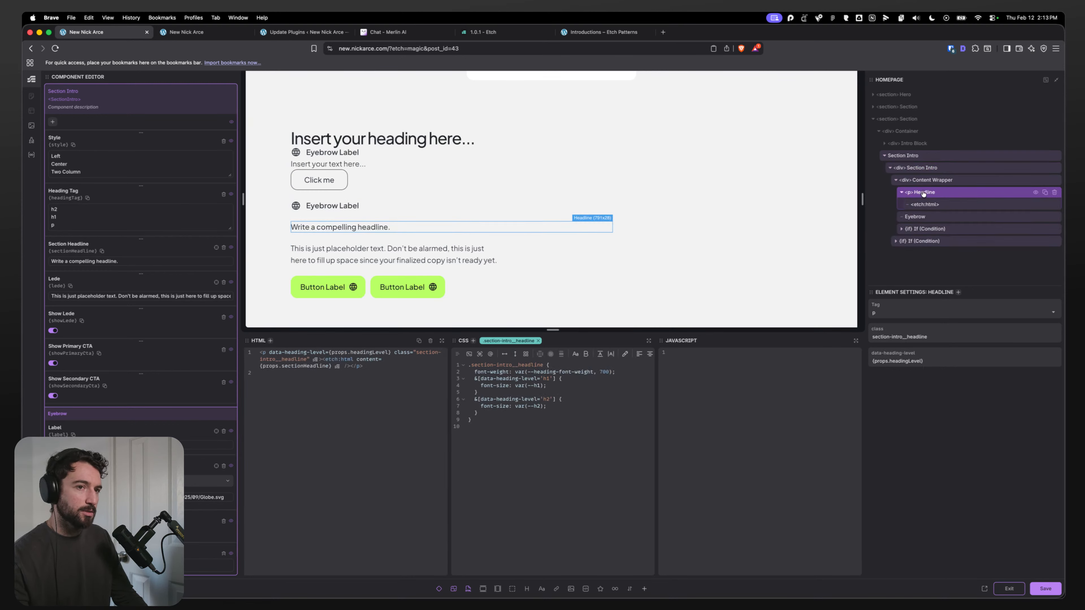
{"action": "left_click", "coordinate": [925, 206]}
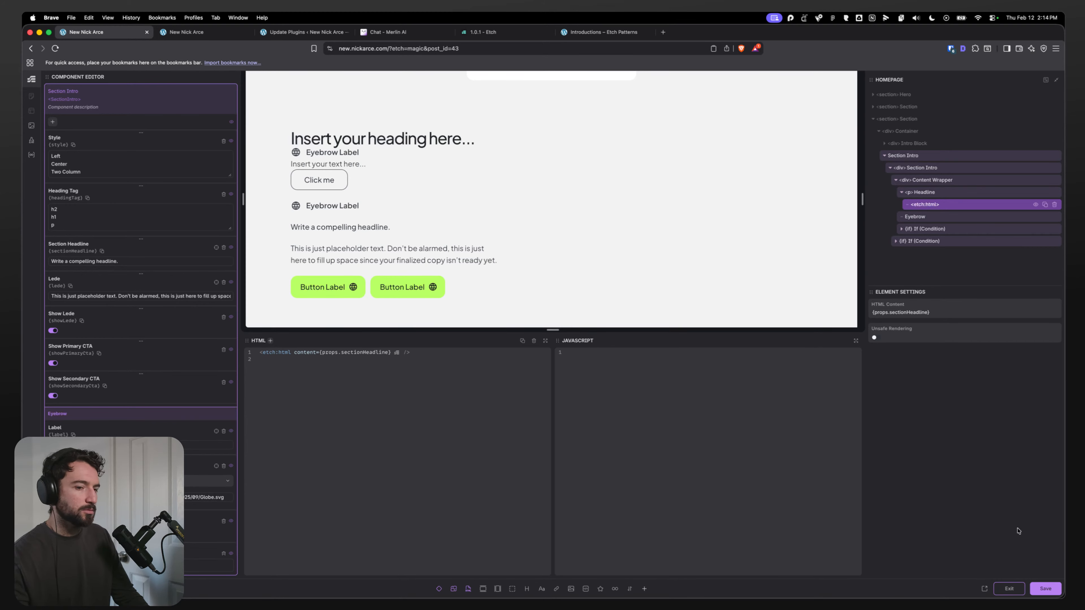
{"action": "left_click", "coordinate": [1044, 589]}
{"action": "left_click", "coordinate": [206, 34]}
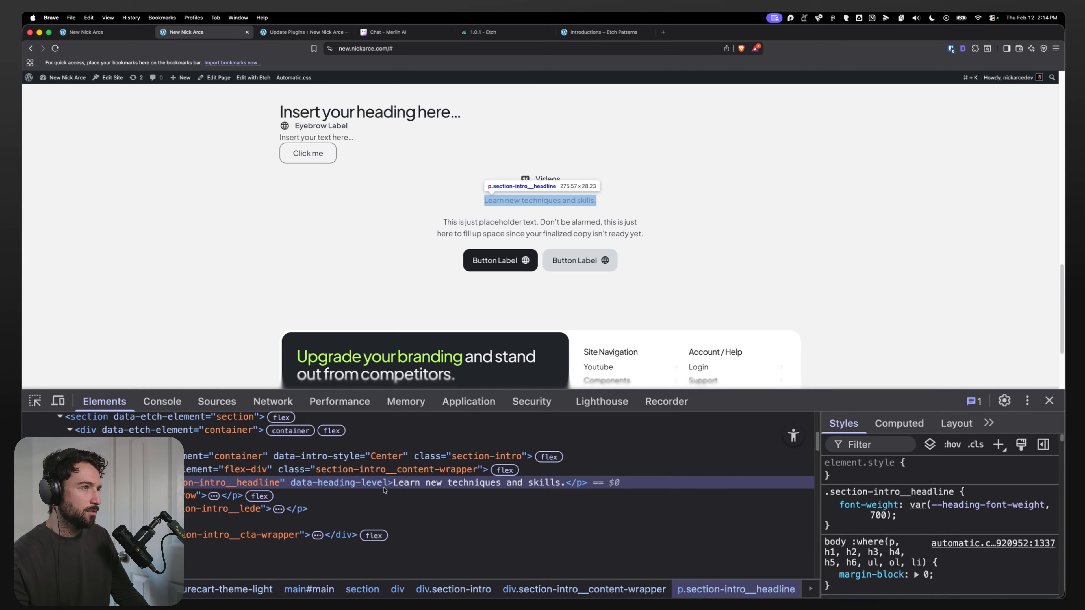
Step: Return to the editor, select the section intro's Headline paragraph in the structure tree and convert it to a dynamic element
{"action": "left_click", "coordinate": [85, 32]}
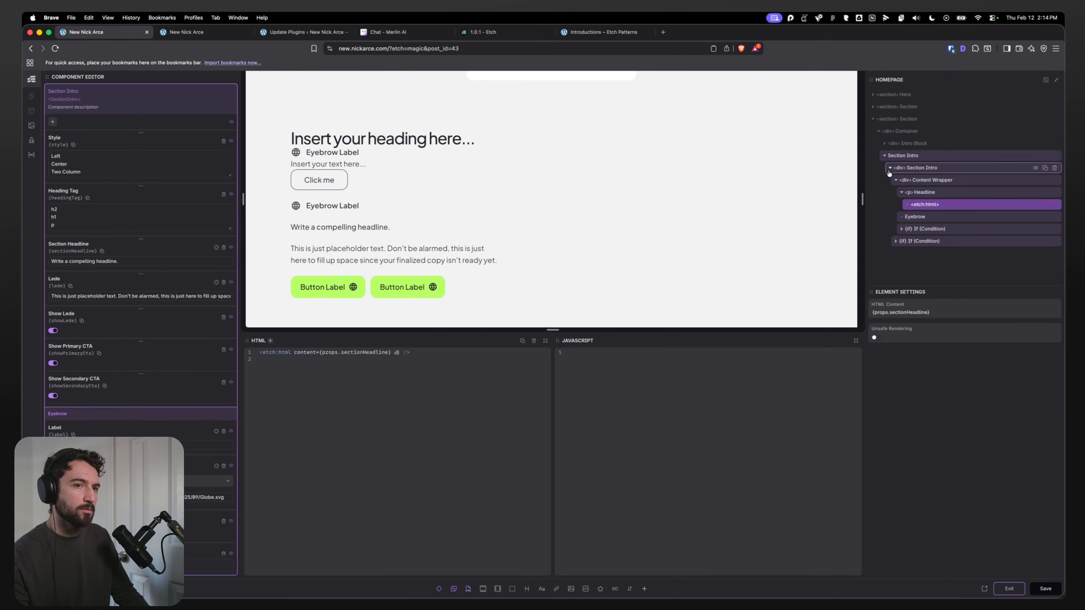
{"action": "left_click", "coordinate": [932, 195]}
{"action": "left_click", "coordinate": [937, 205]}
{"action": "left_click", "coordinate": [931, 194]}
{"action": "left_click", "coordinate": [931, 203]}
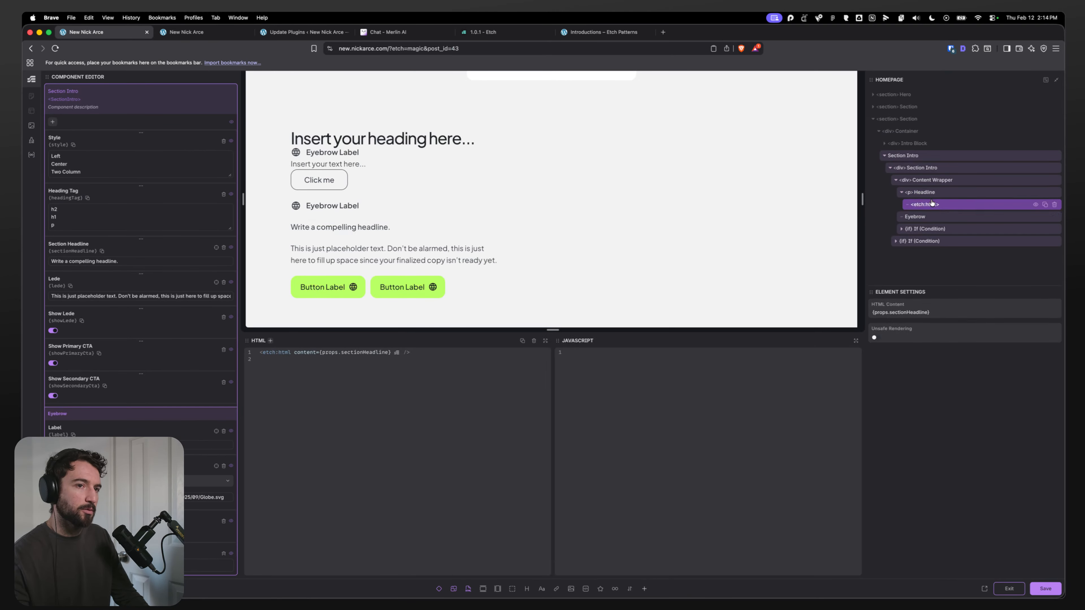
{"action": "left_click", "coordinate": [932, 195]}
{"action": "left_click", "coordinate": [932, 204]}
{"action": "left_click", "coordinate": [932, 193]}
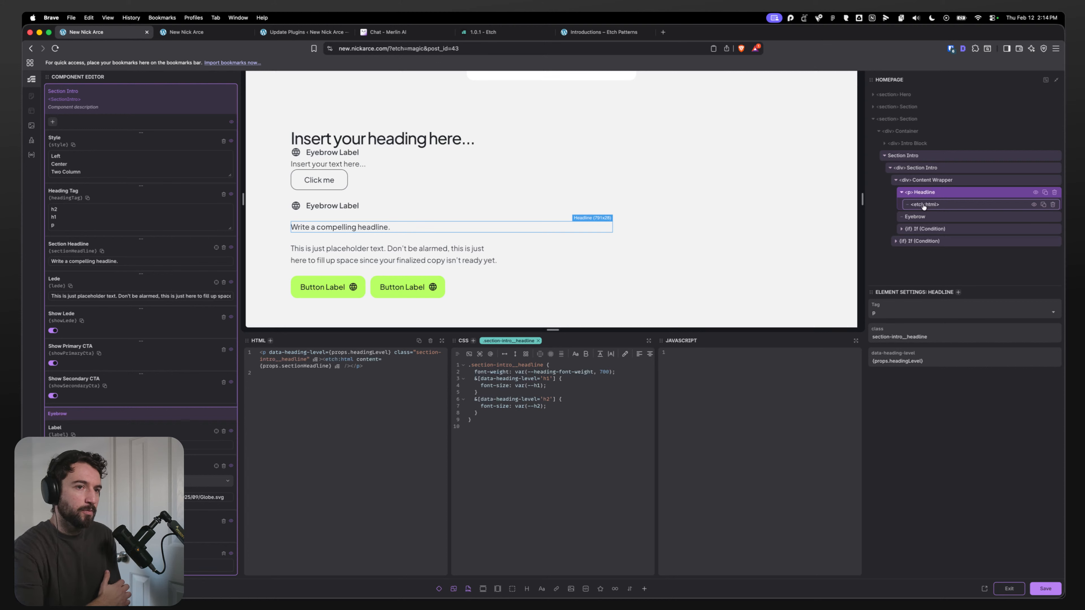
{"action": "right_click", "coordinate": [922, 191]}
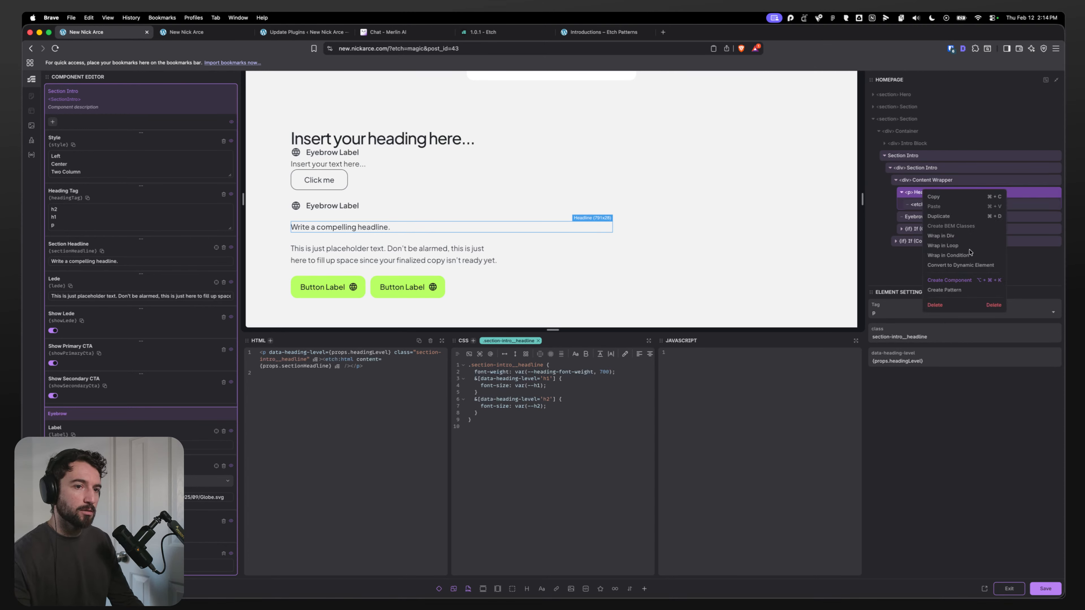
{"action": "left_click", "coordinate": [947, 266]}
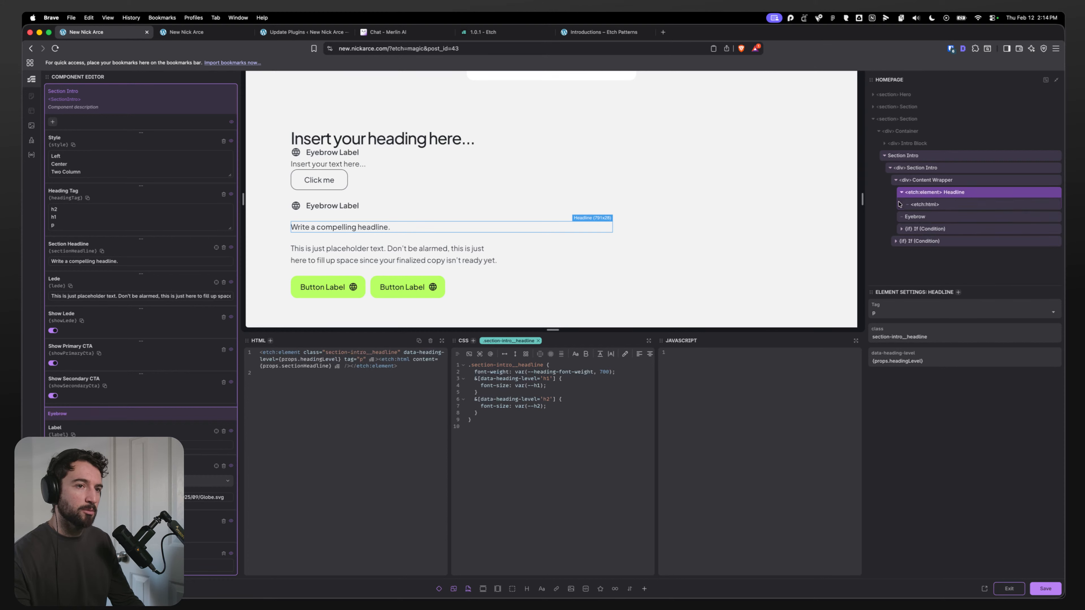
Step: Add a tag attribute bound to props.headingTag on the Headline dynamic element, then save the component
{"action": "left_click", "coordinate": [304, 353]}
{"action": "type", "text": "tag="}
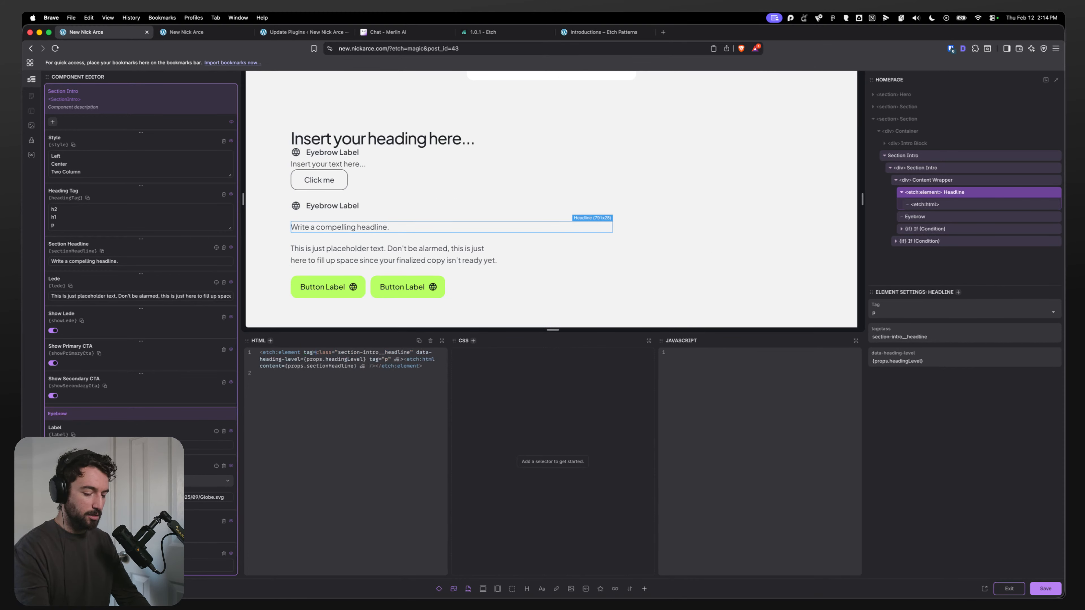
{"action": "type", "text": "\"\""}
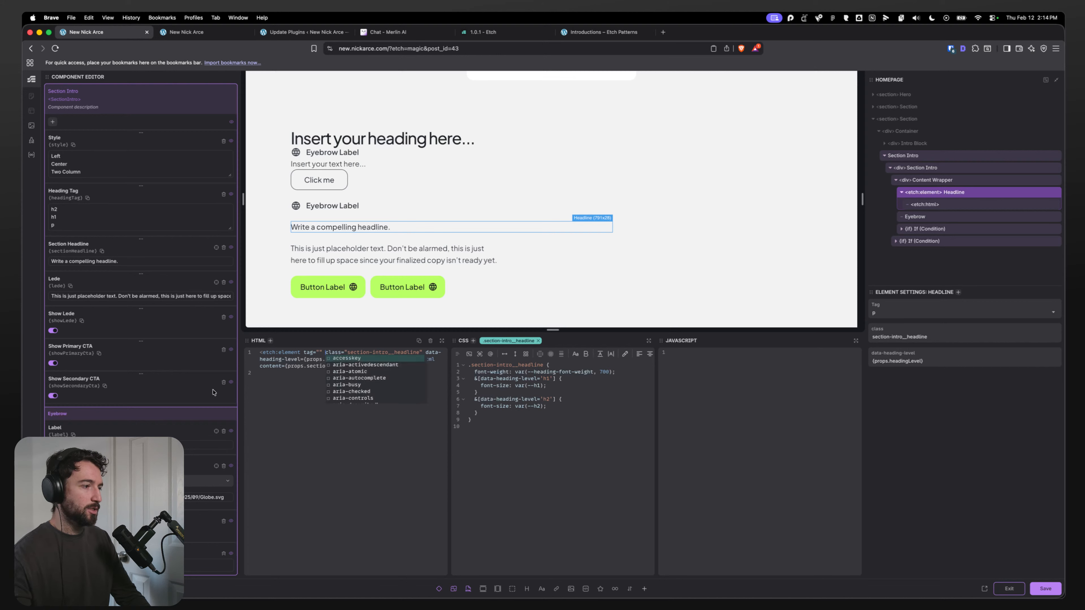
{"action": "left_click", "coordinate": [319, 352]}
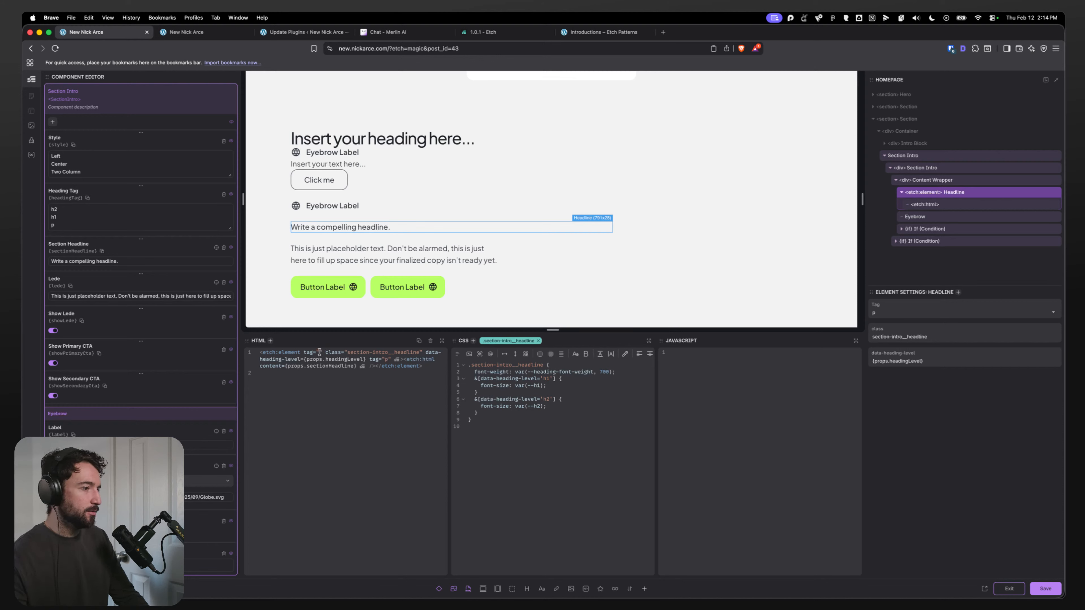
{"action": "type", "text": "props.headingTag"}
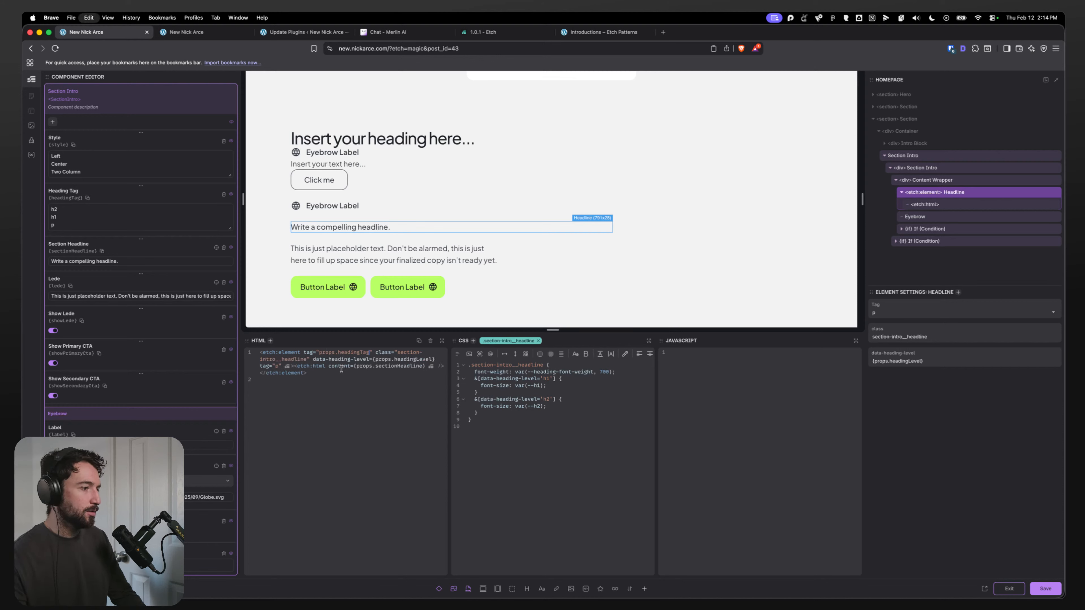
{"action": "left_click", "coordinate": [1046, 595]}
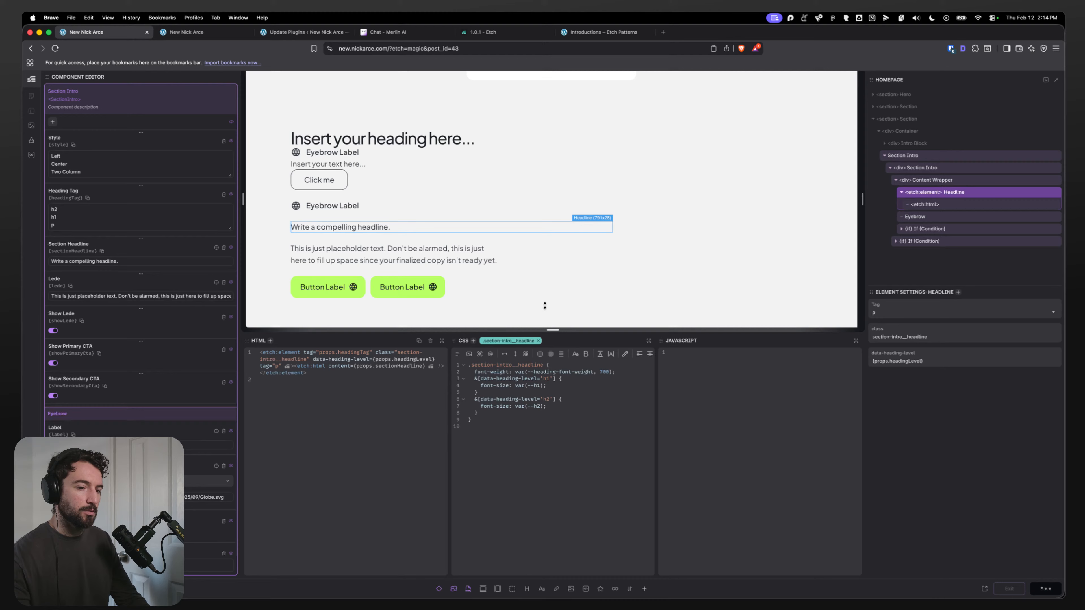
Step: Switch to the live page and inspect the eyebrow and headline elements in developer tools
{"action": "left_click", "coordinate": [189, 33]}
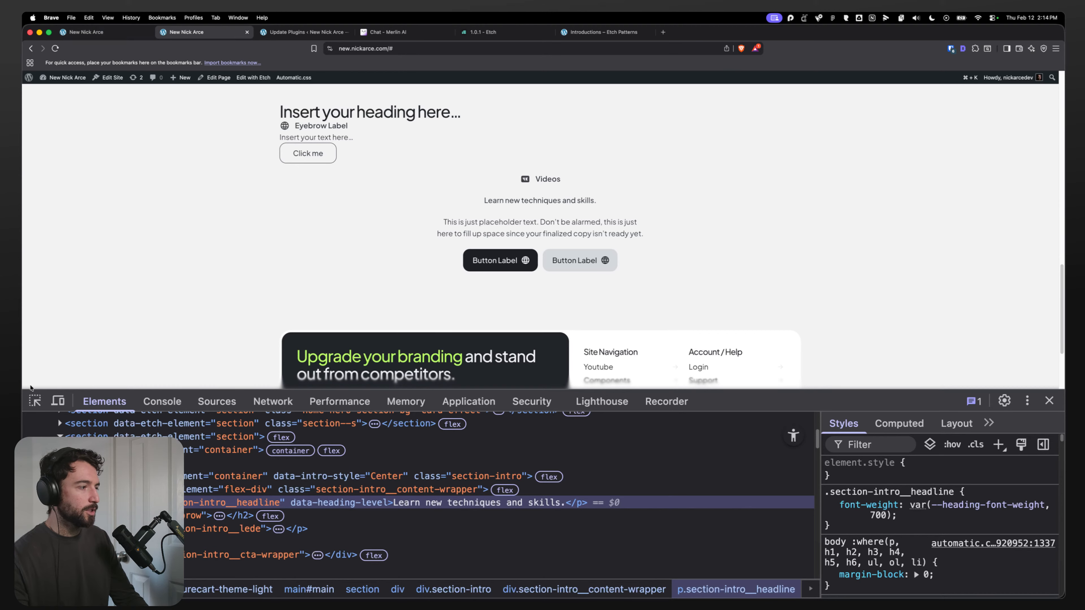
{"action": "left_click", "coordinate": [208, 538]}
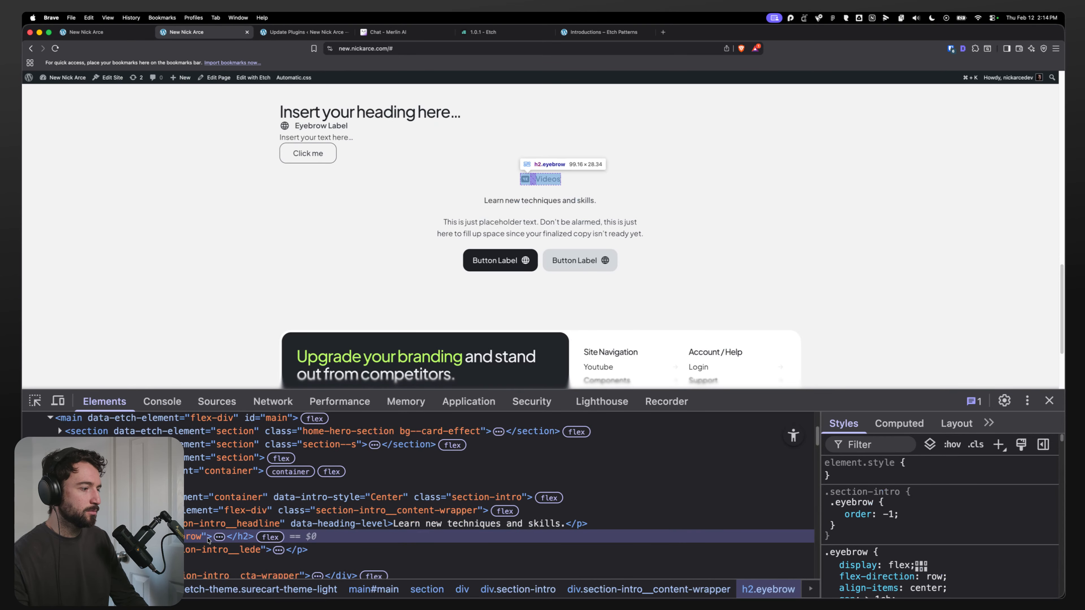
{"action": "key", "text": "super+shift+c"}
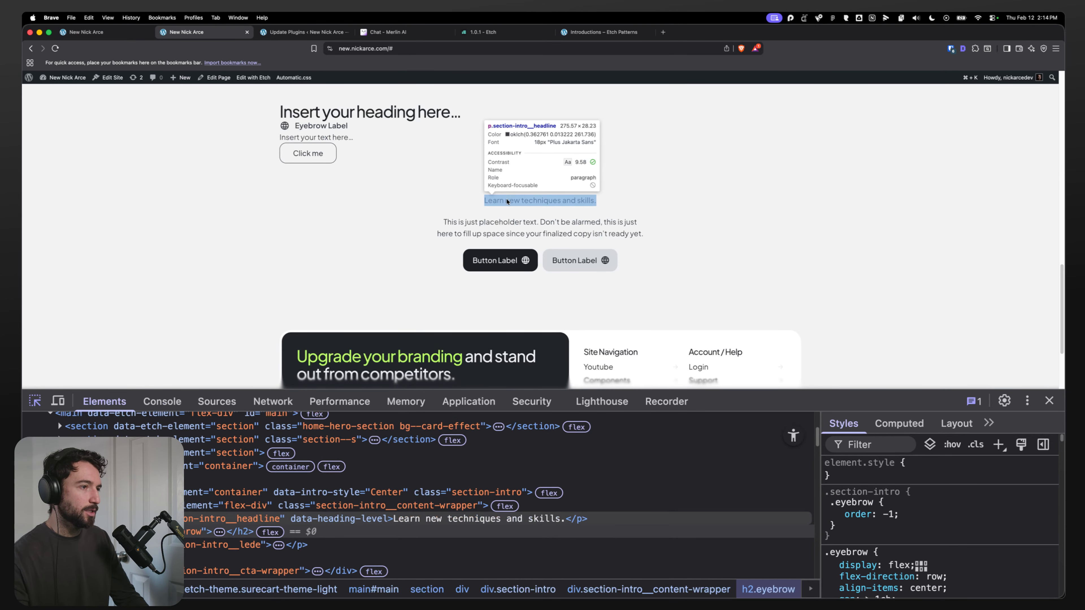
{"action": "left_click", "coordinate": [507, 201]}
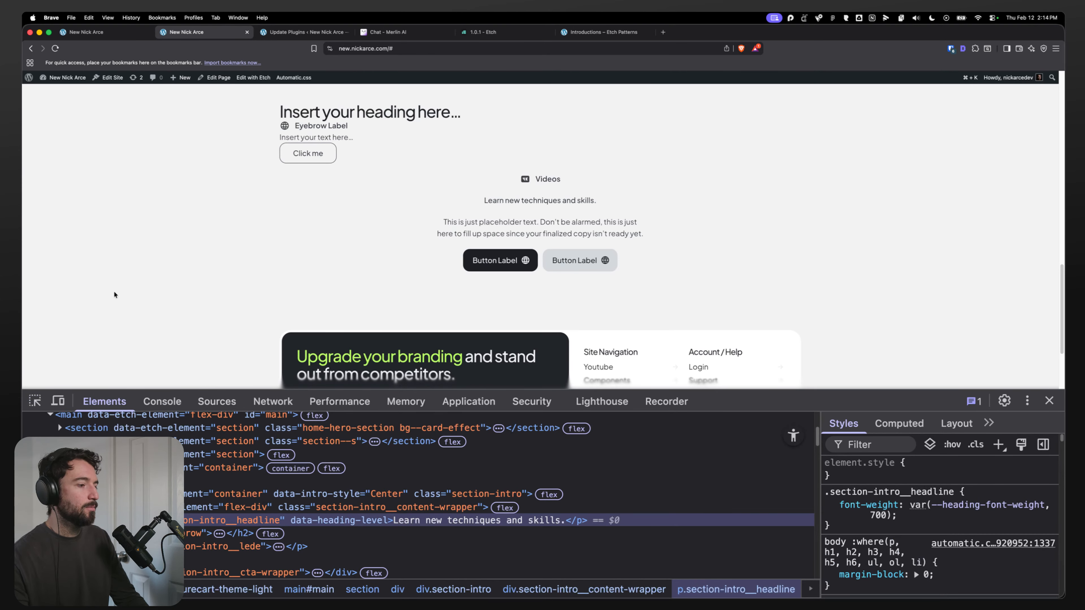
Step: Return to the component editor and open the Heading Tag property's option list for editing
{"action": "left_click", "coordinate": [85, 32]}
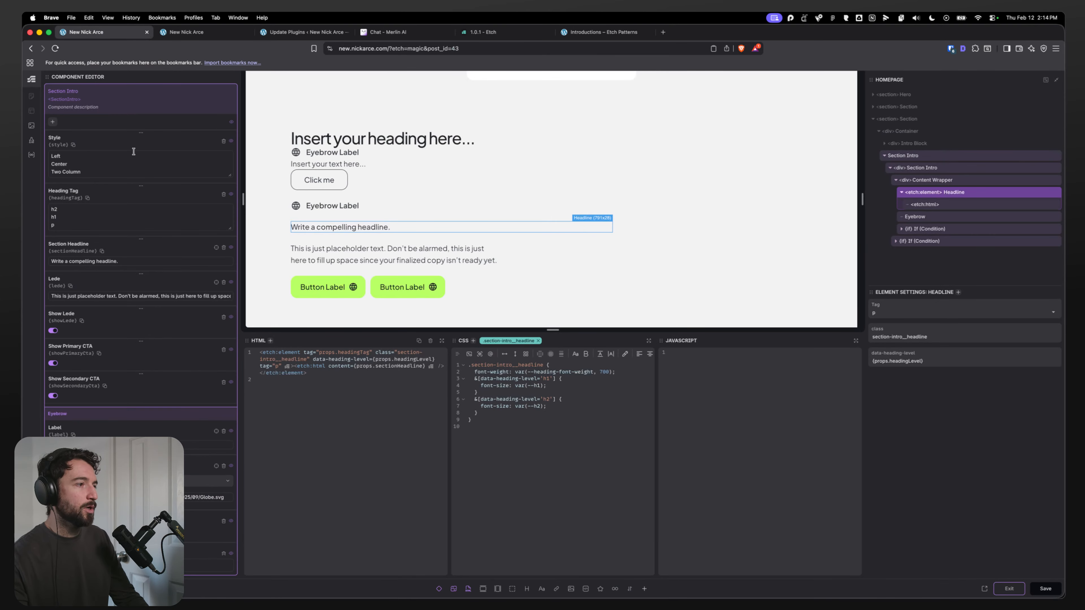
{"action": "left_click", "coordinate": [87, 219]}
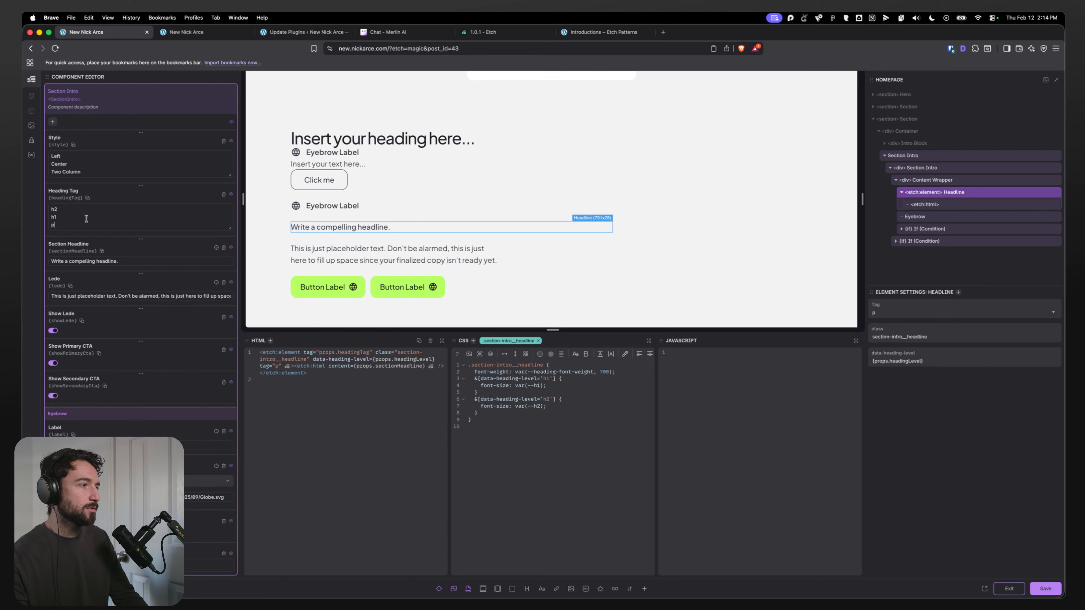
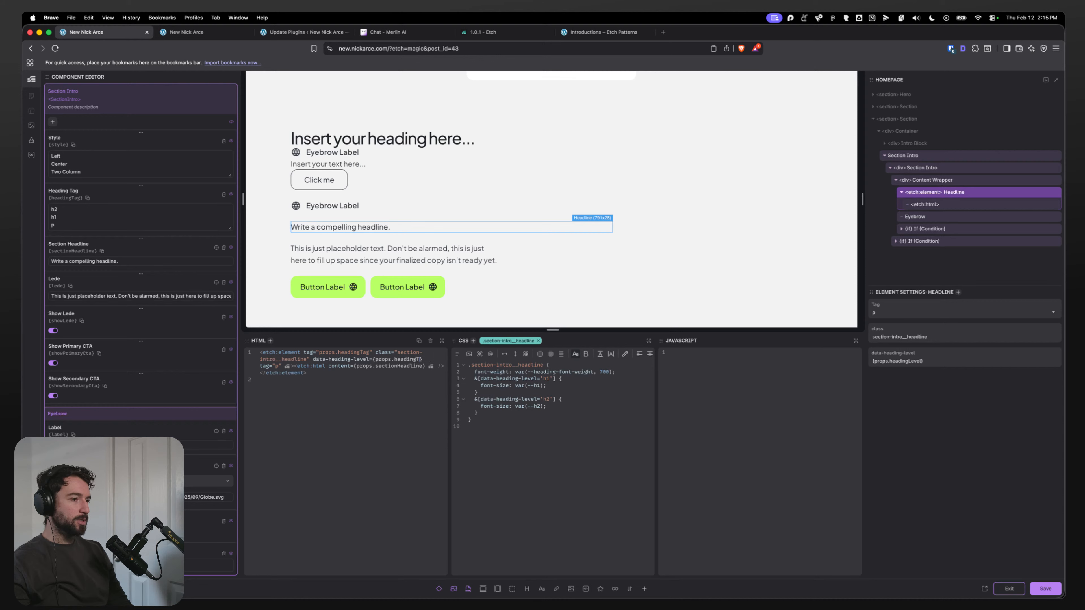
Step: Bind the Headline's data-heading-level attribute to props.headingTag
{"action": "type", "text": "ag"}
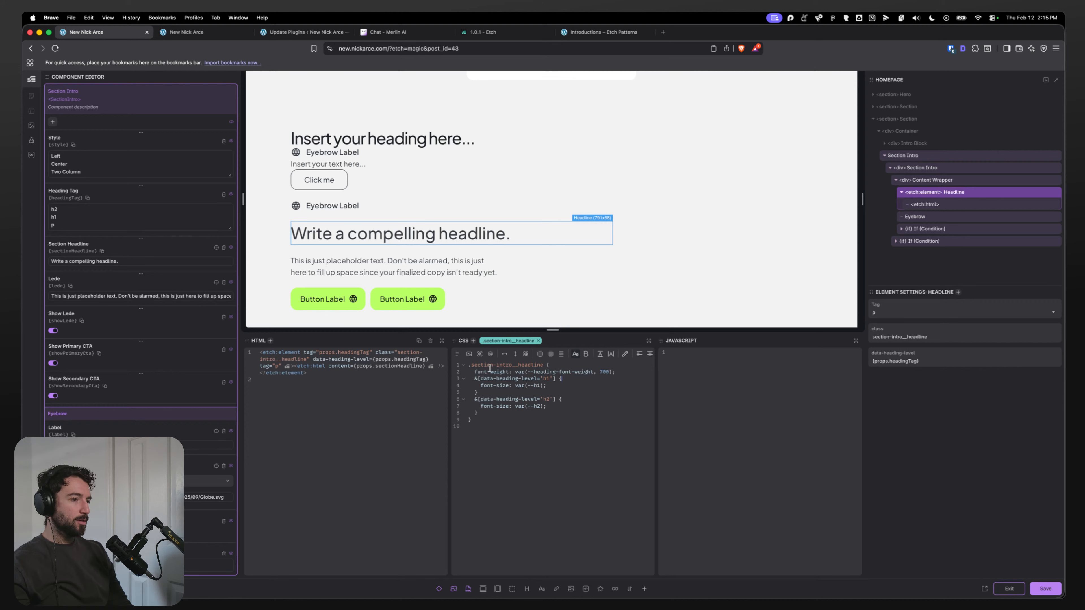
{"action": "key", "text": "Return"}
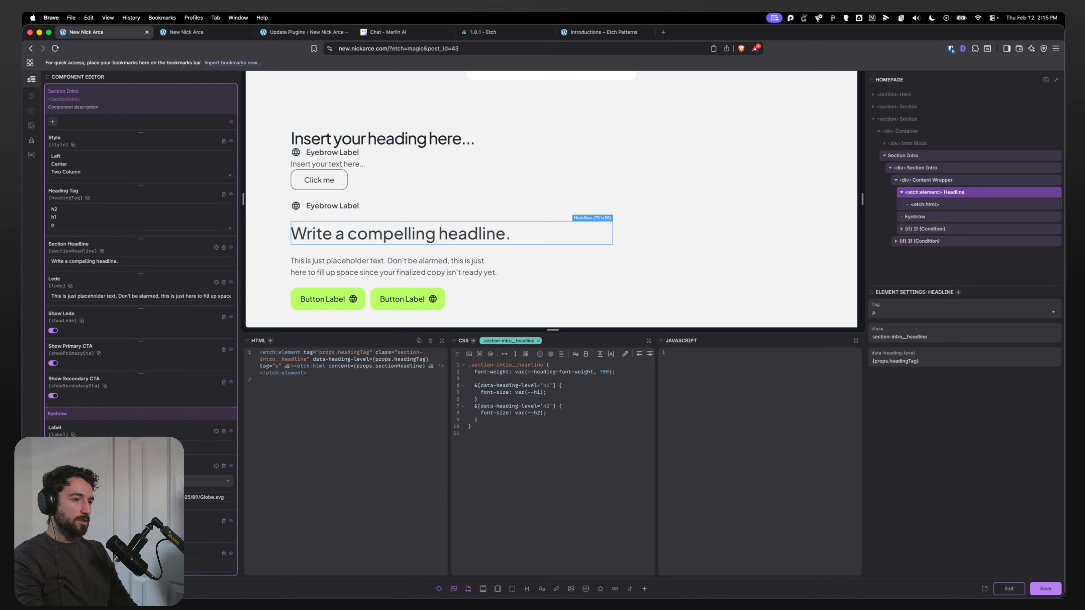
{"action": "type", "text": "le"}
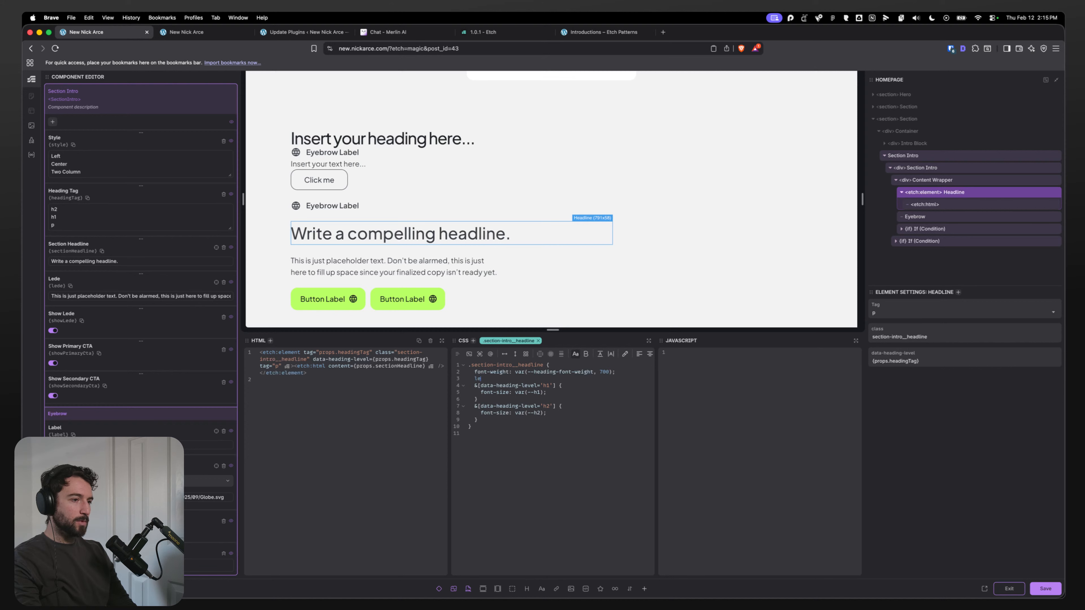
{"action": "type", "text": "tter-s"}
{"action": "type", "text": "pacing: "}
{"action": "type", "text": "var(--h23"}
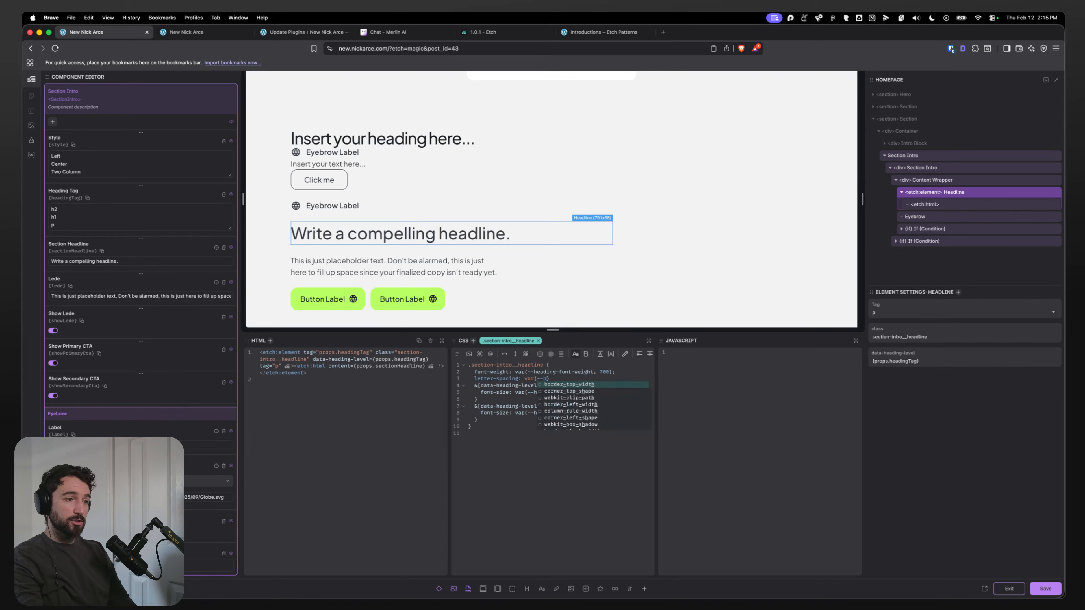
{"action": "key", "text": "super+BackSpace"}
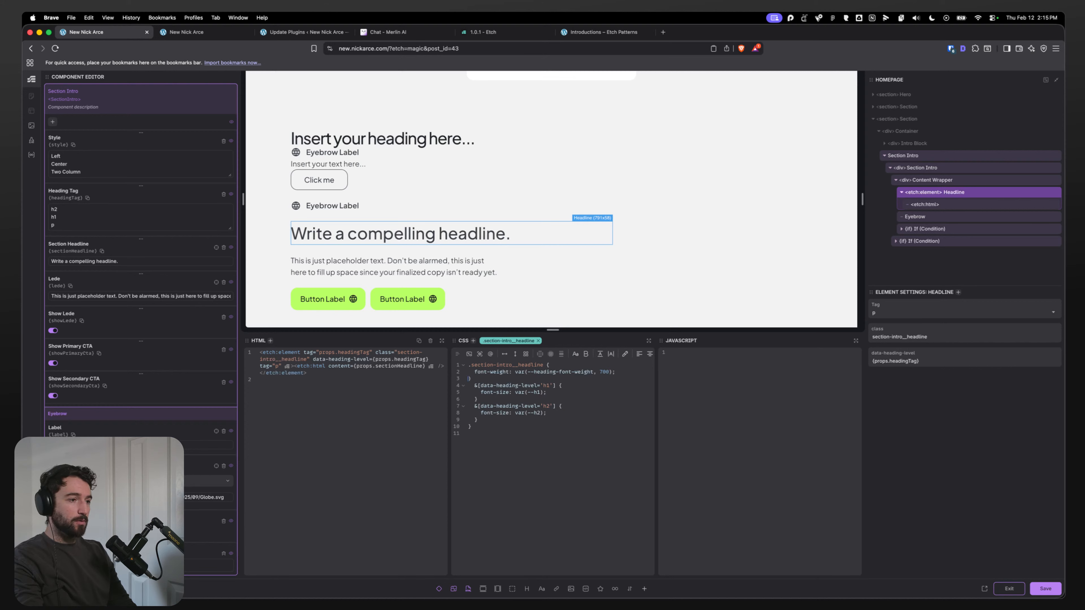
{"action": "key", "text": "Delete"}
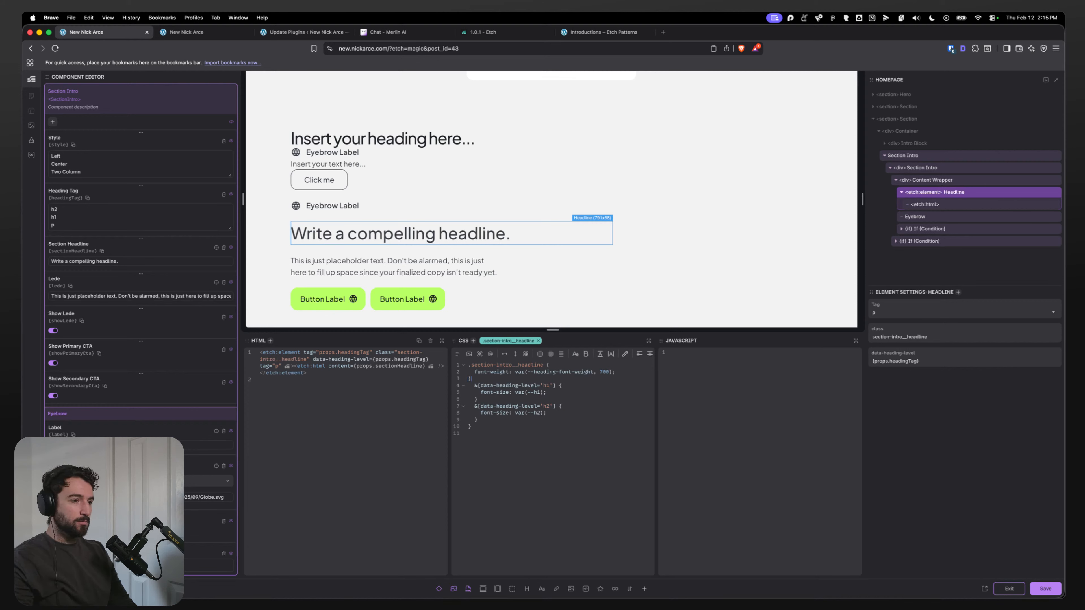
{"action": "key", "text": "BackSpace"}
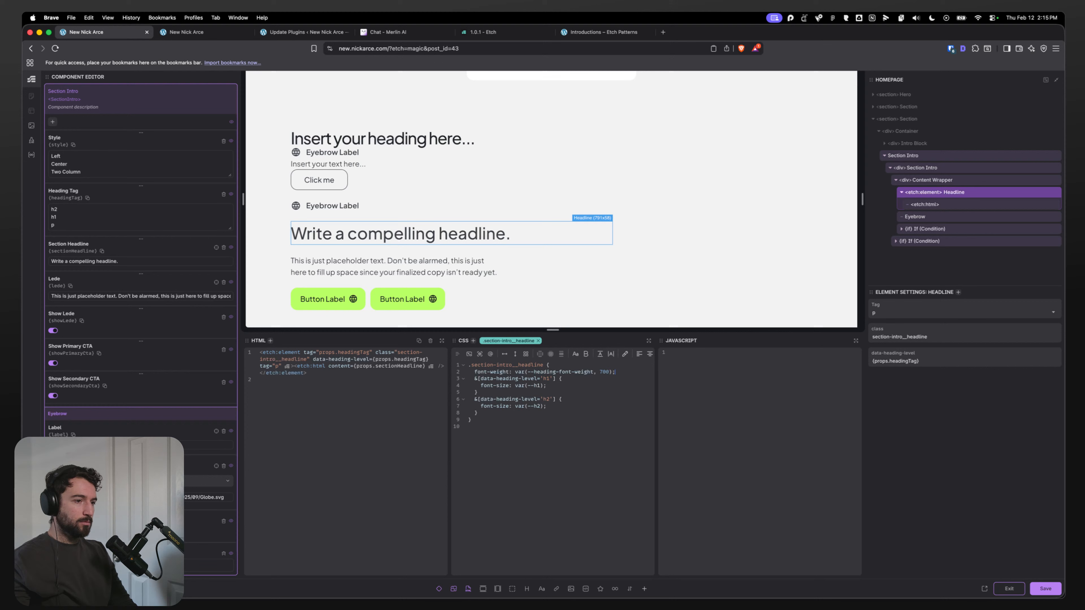
Step: Add letter-spacing: var(--h1-letter-spacing) to the headline's h1 heading-level CSS rule
{"action": "left_click", "coordinate": [579, 387]}
{"action": "key", "text": "Return"}
{"action": "type", "text": "letter-spa"}
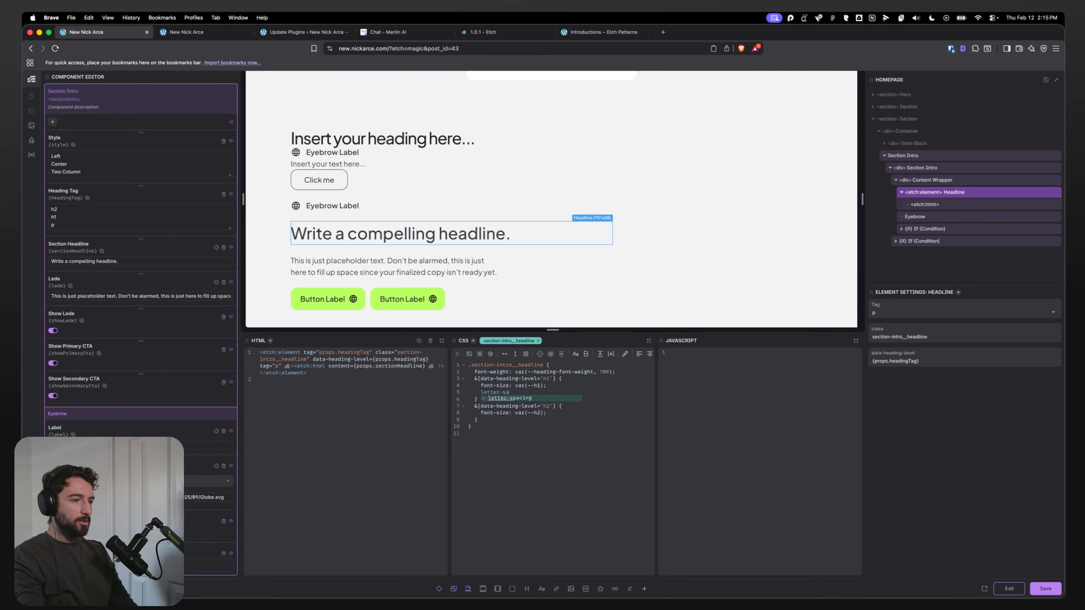
{"action": "type", "text": "cing: var(--h2-letter-spacing)"}
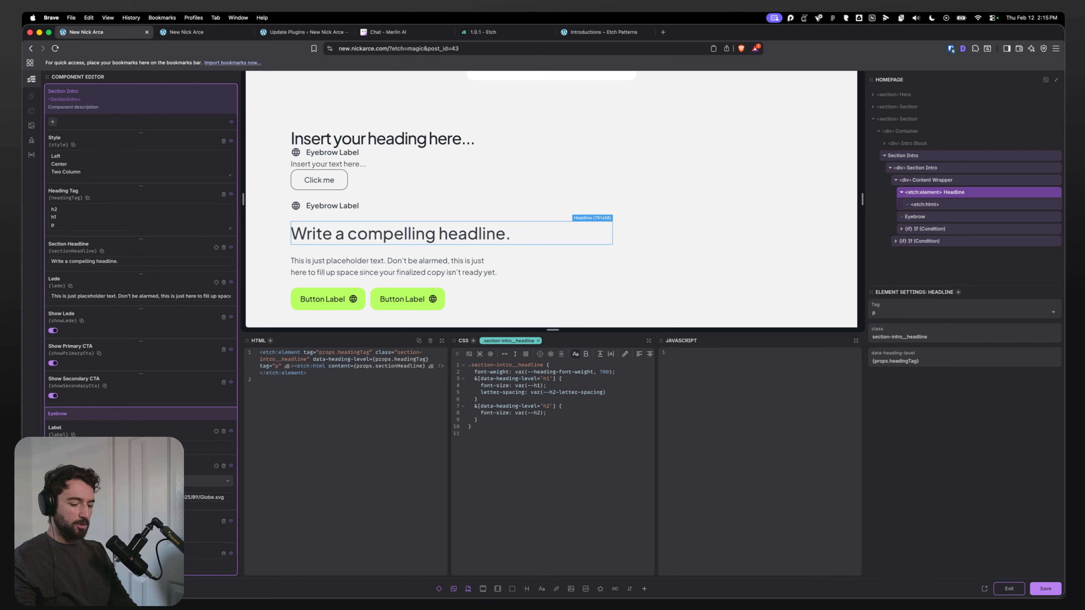
{"action": "type", "text": ";"}
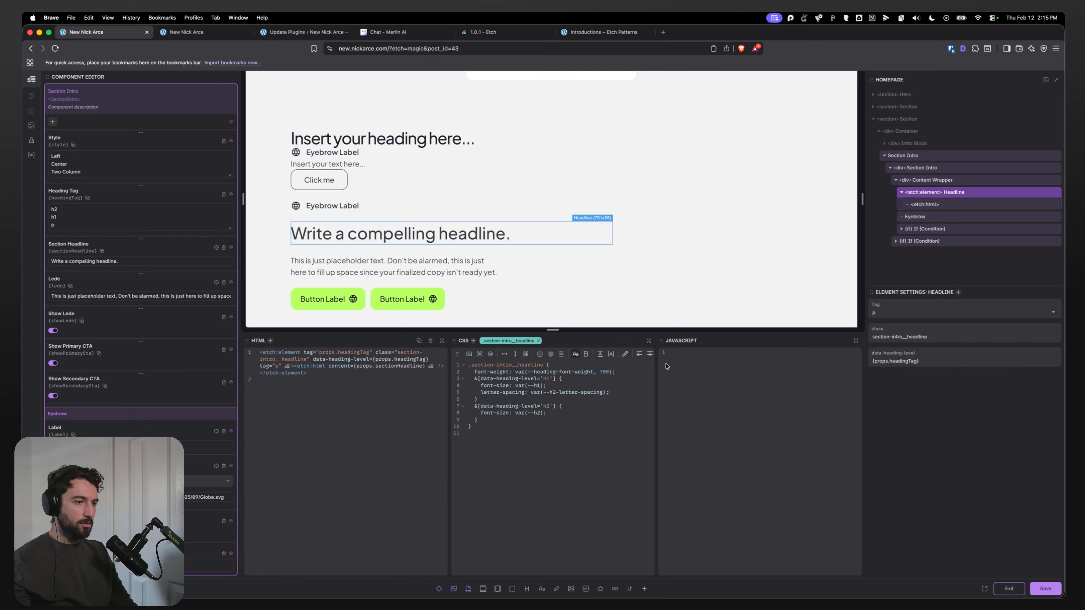
{"action": "left_click", "coordinate": [556, 392]}
{"action": "key", "text": "BackSpace"}
{"action": "type", "text": "1"}
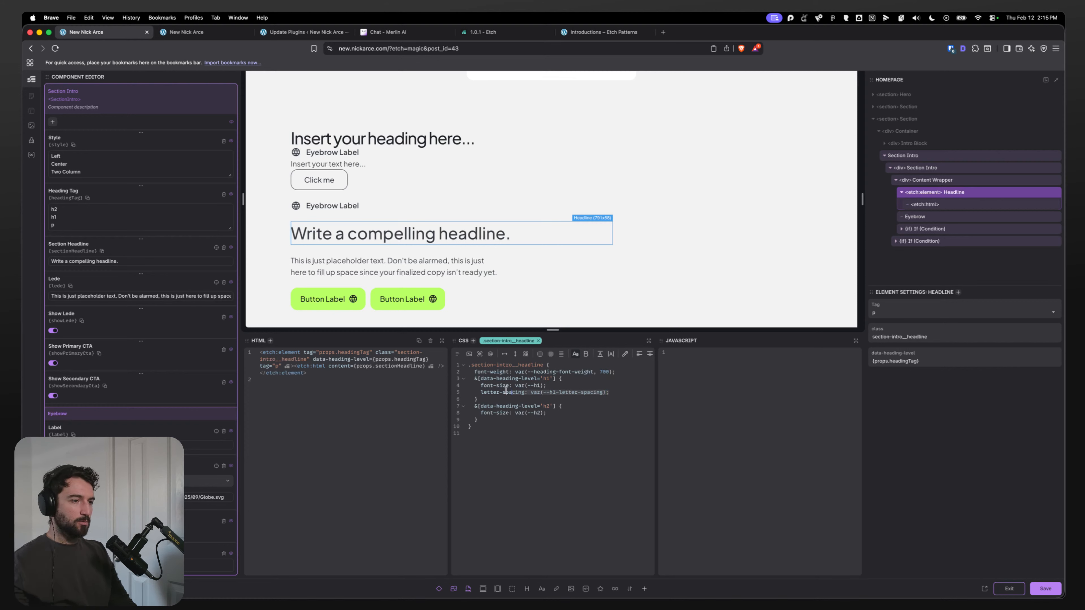
Step: Add letter-spacing: var(--h2-letter-spacing) to the headline's h2 heading-level CSS rule
{"action": "key", "text": "Return"}
{"action": "type", "text": "letter-spacing: var(--h1-letter-spacing);"}
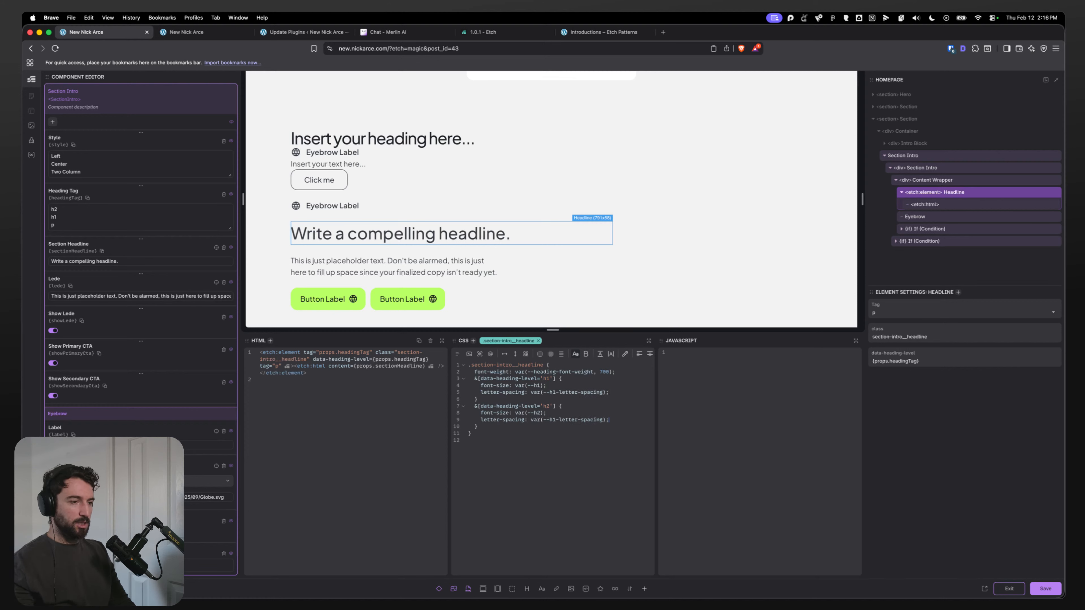
{"action": "left_click", "coordinate": [556, 420]}
{"action": "key", "text": "BackSpace"}
{"action": "type", "text": "2"}
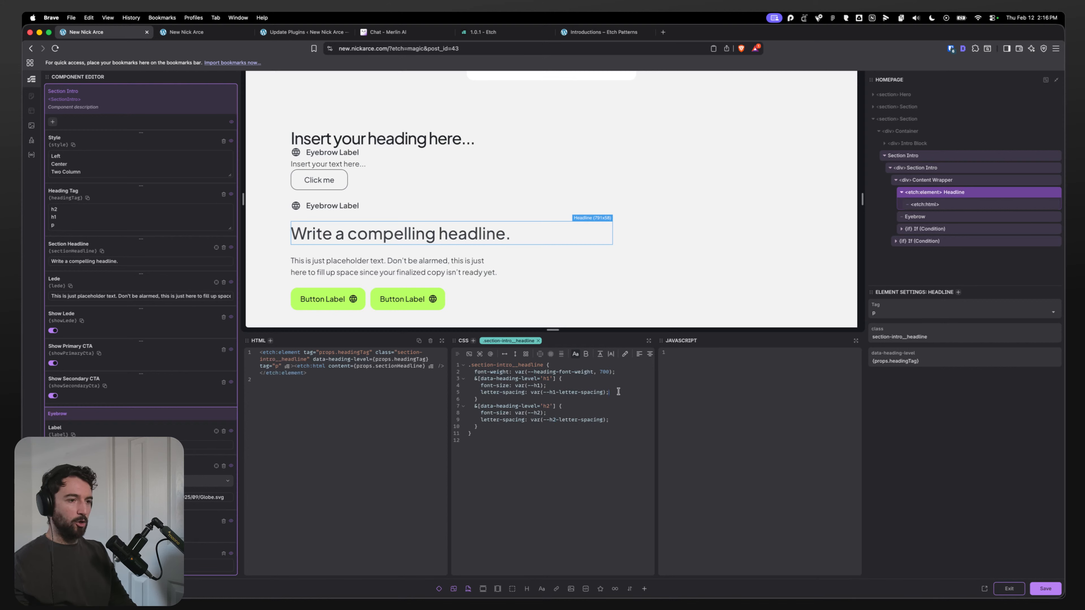
Step: Add line-height: var(--h1-line-height) to the h1 heading-level rule
{"action": "left_click", "coordinate": [612, 392]}
{"action": "key", "text": "Return"}
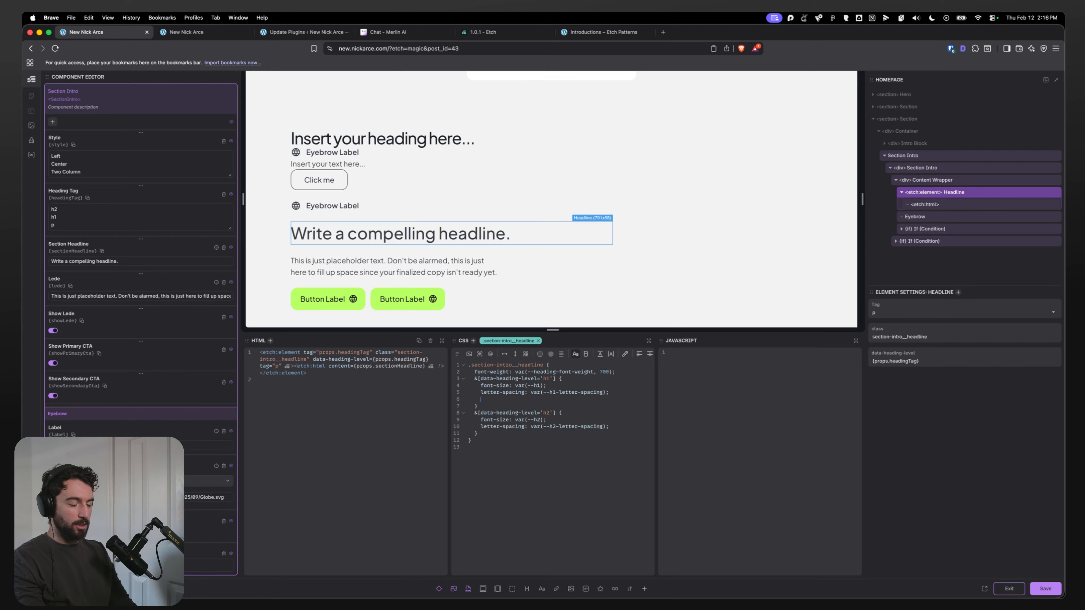
{"action": "type", "text": "line-height: "}
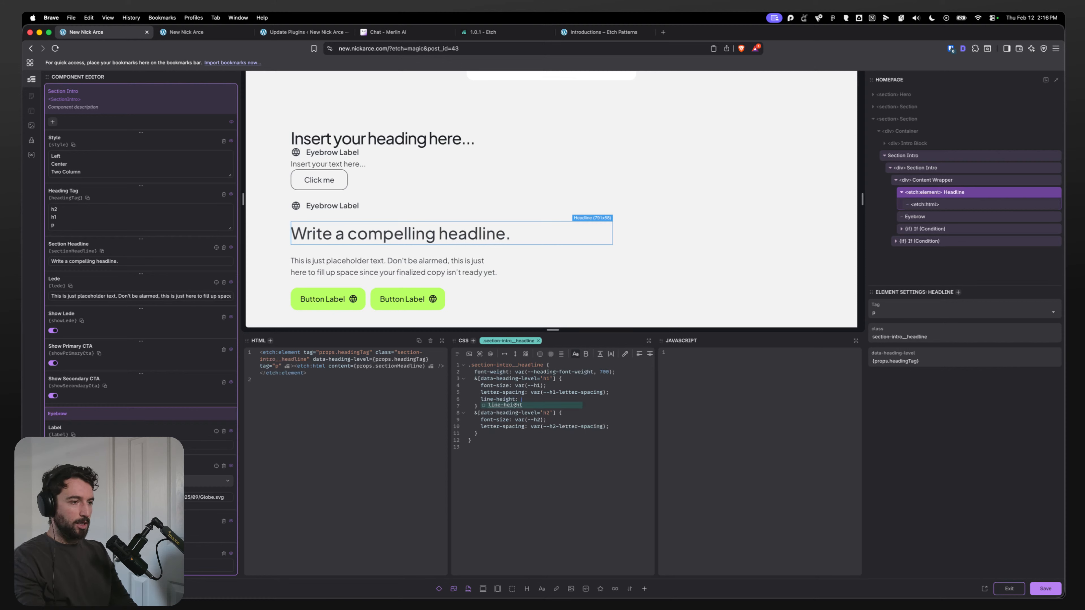
{"action": "type", "text": "var(--h1-line-height);"}
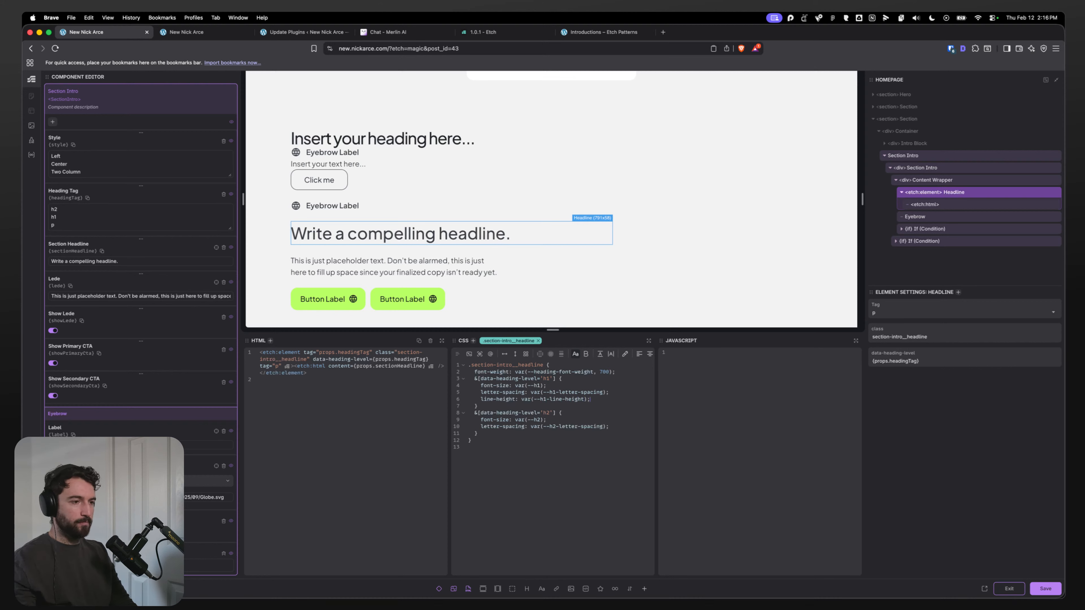
Step: Copy the line-height declaration into the h2 rule as var(--h2-line-height) and save the component
{"action": "left_click_drag", "start_coordinate": [596, 398], "coordinate": [500, 399]}
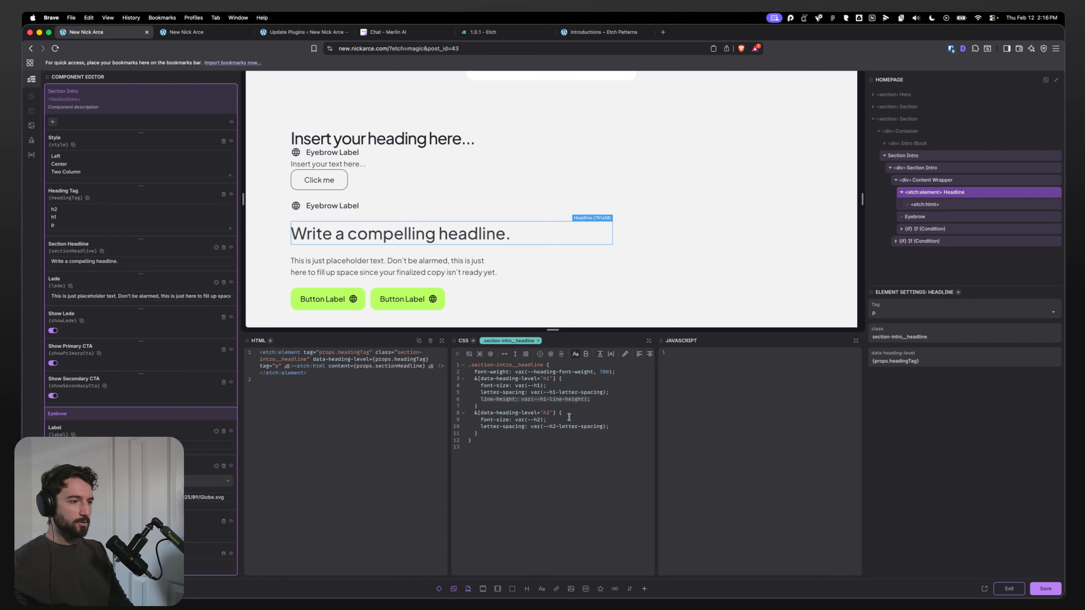
{"action": "key", "text": "super+c"}
{"action": "left_click", "coordinate": [617, 428]}
{"action": "key", "text": "Return"}
{"action": "key", "text": "super+v"}
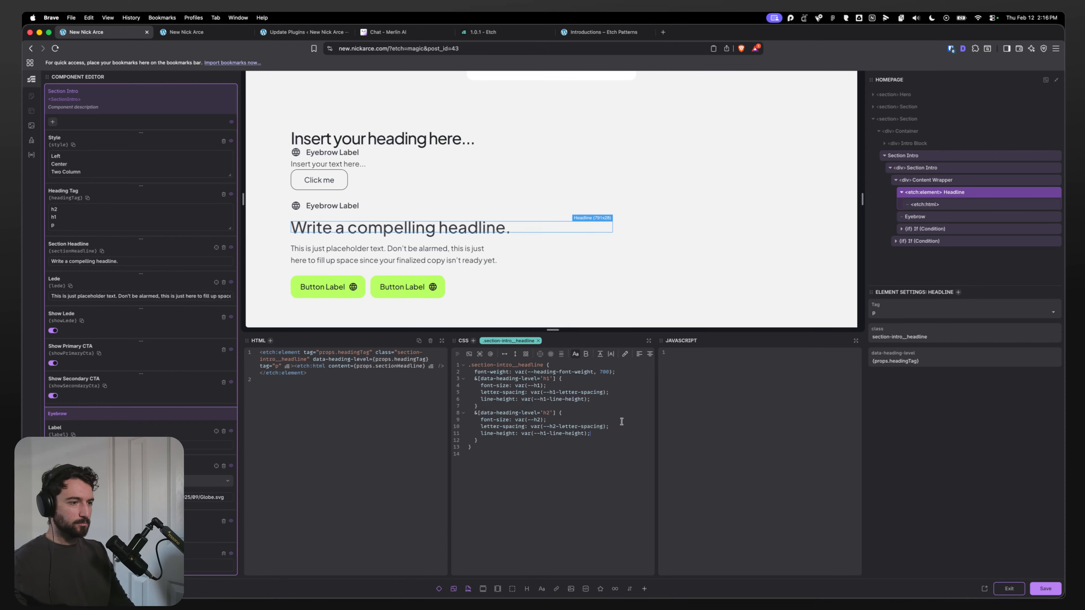
{"action": "left_click", "coordinate": [547, 433]}
{"action": "key", "text": "BackSpace"}
{"action": "type", "text": "2"}
{"action": "left_click", "coordinate": [589, 388]}
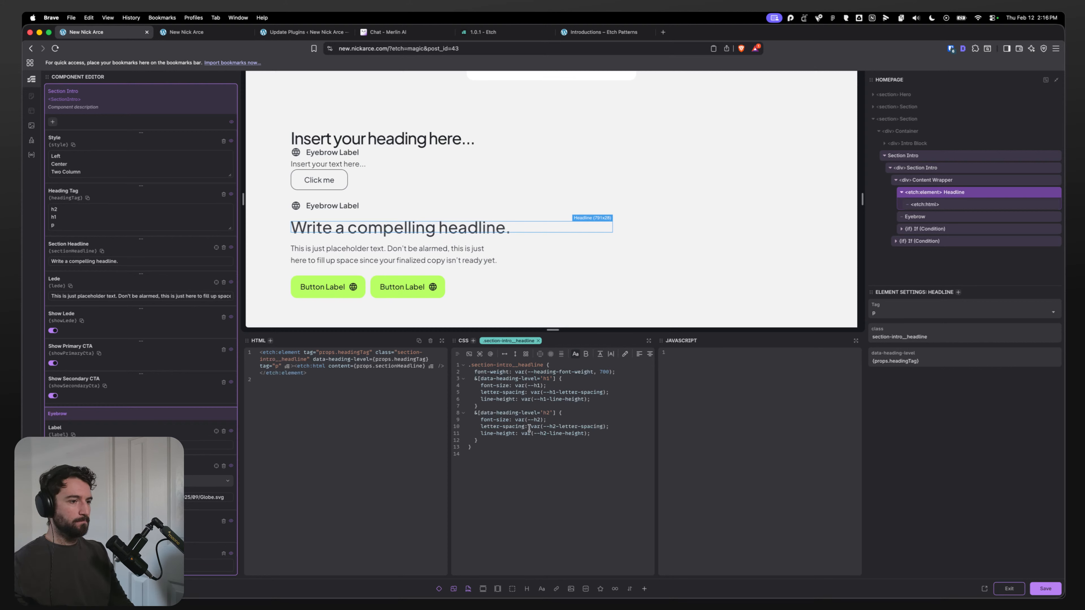
{"action": "key", "text": "super+s"}
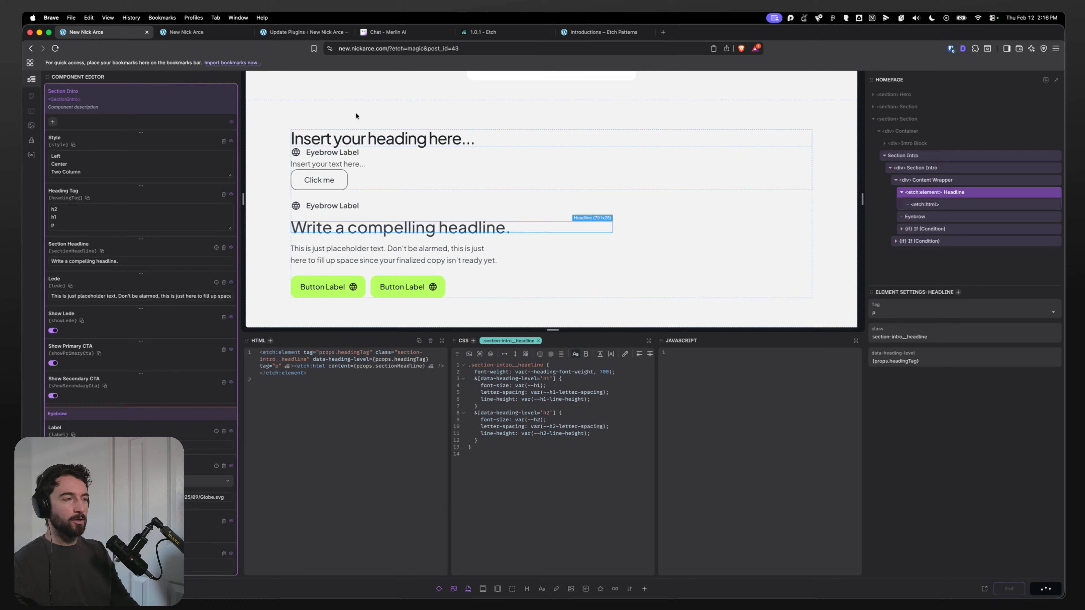
Step: Switch to the live page and inspect the headline's applied styles in developer tools
{"action": "left_click", "coordinate": [206, 37]}
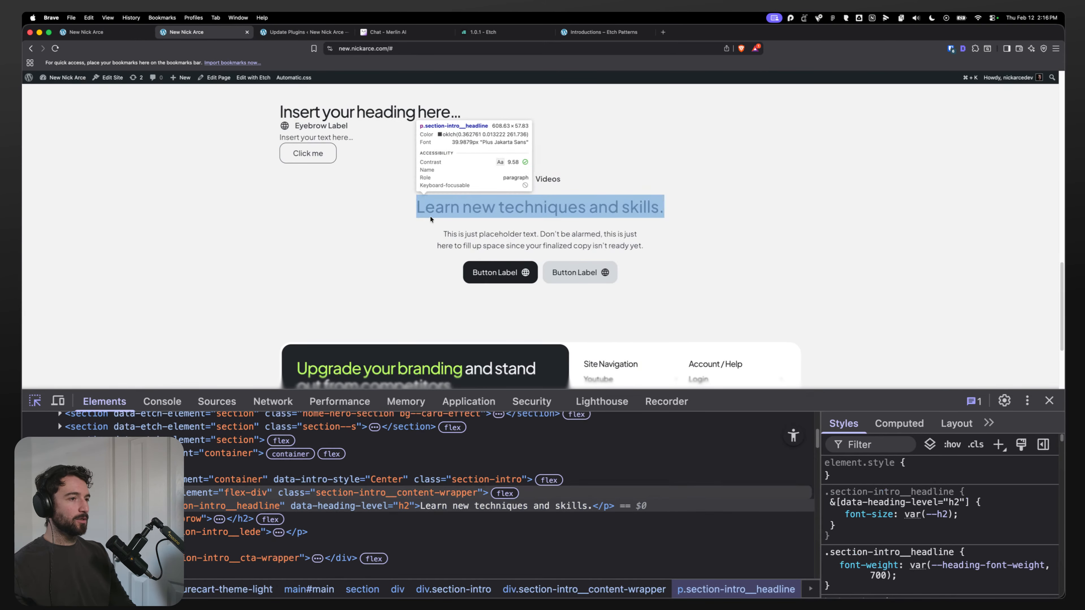
{"action": "left_click", "coordinate": [431, 217]}
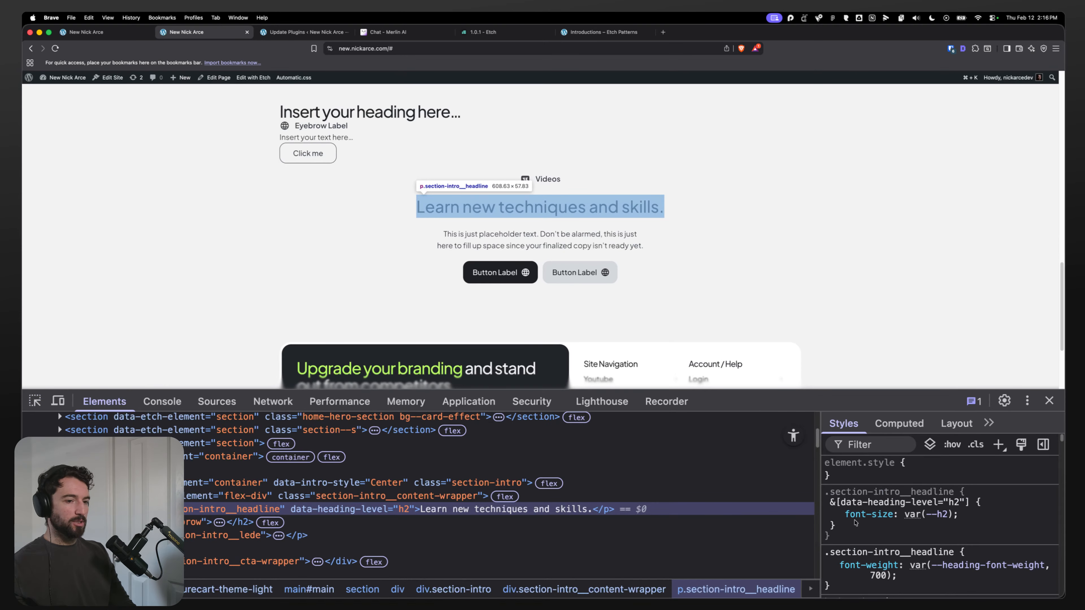
{"action": "scroll", "coordinate": [858, 520], "scroll_direction": "down", "scroll_amount": 1}
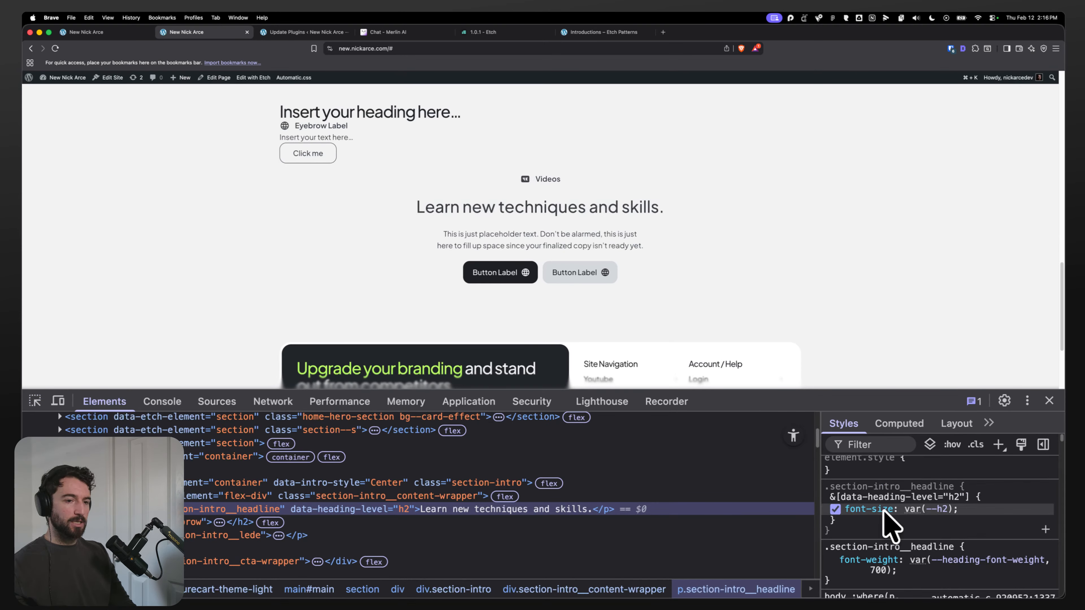
Step: Return to the component editor and save the component again
{"action": "left_click", "coordinate": [106, 33]}
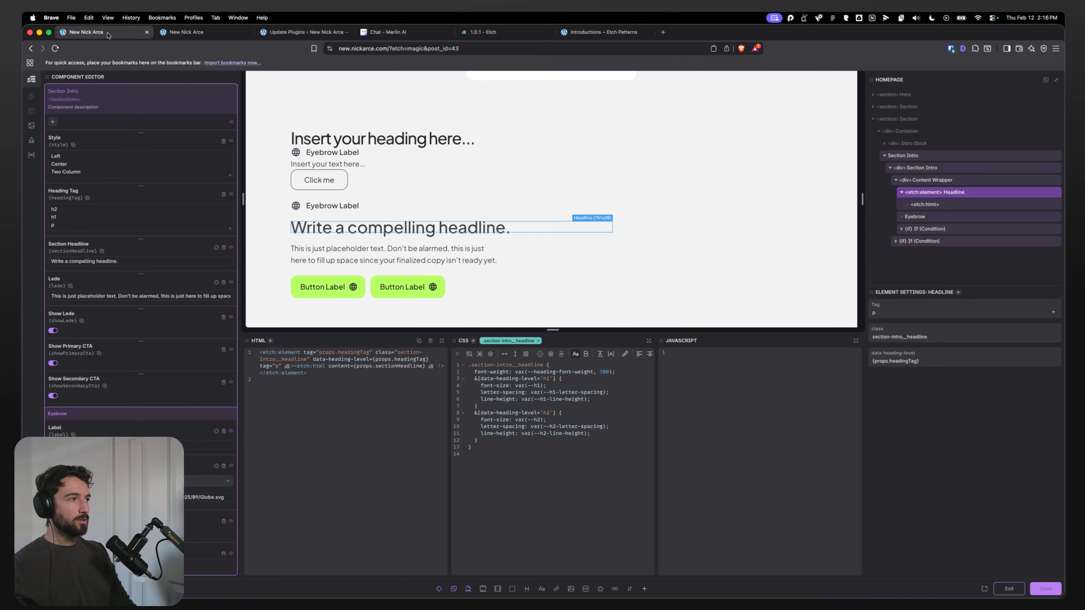
{"action": "left_click", "coordinate": [567, 421]}
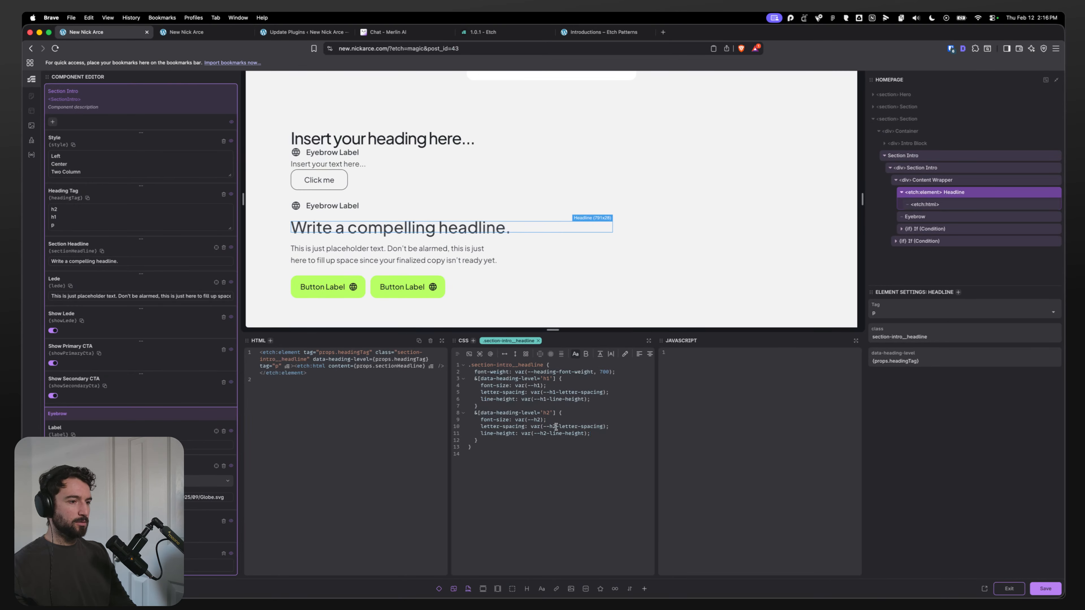
{"action": "left_click", "coordinate": [187, 32]}
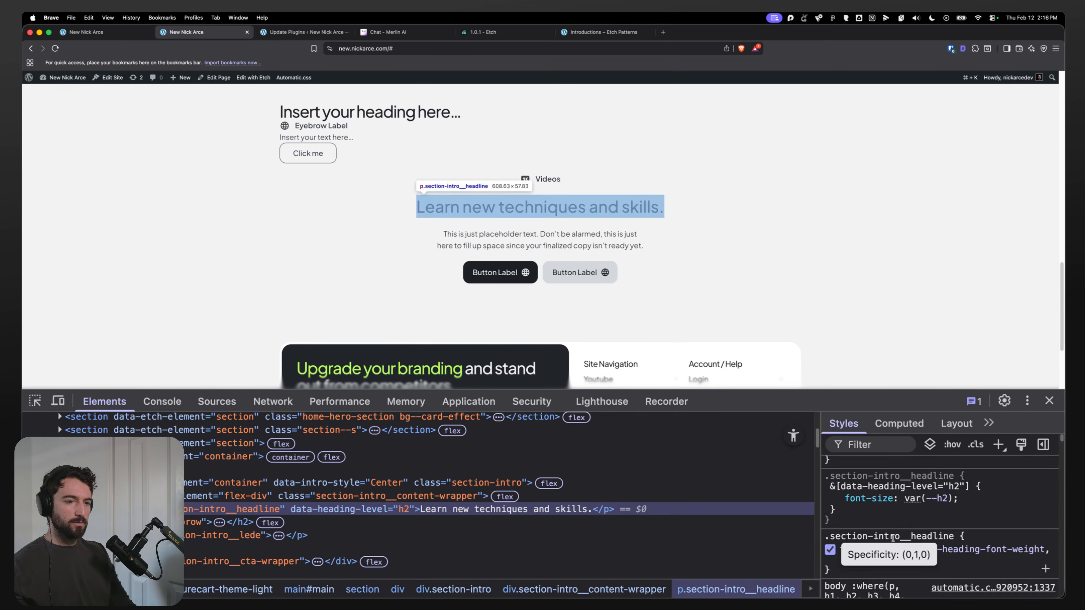
{"action": "left_click", "coordinate": [85, 32]}
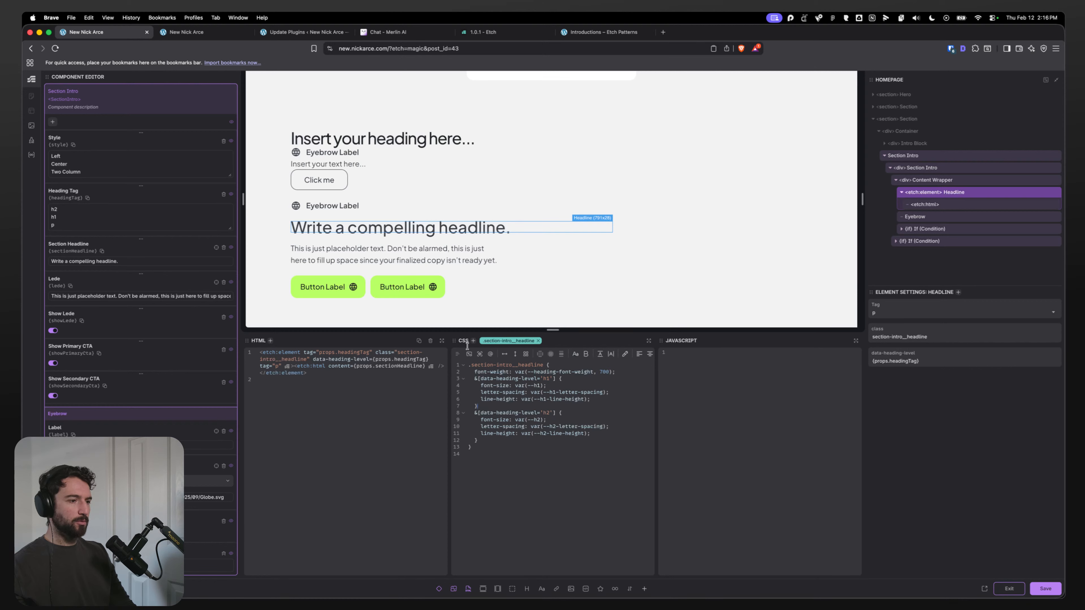
{"action": "key", "text": "super+s"}
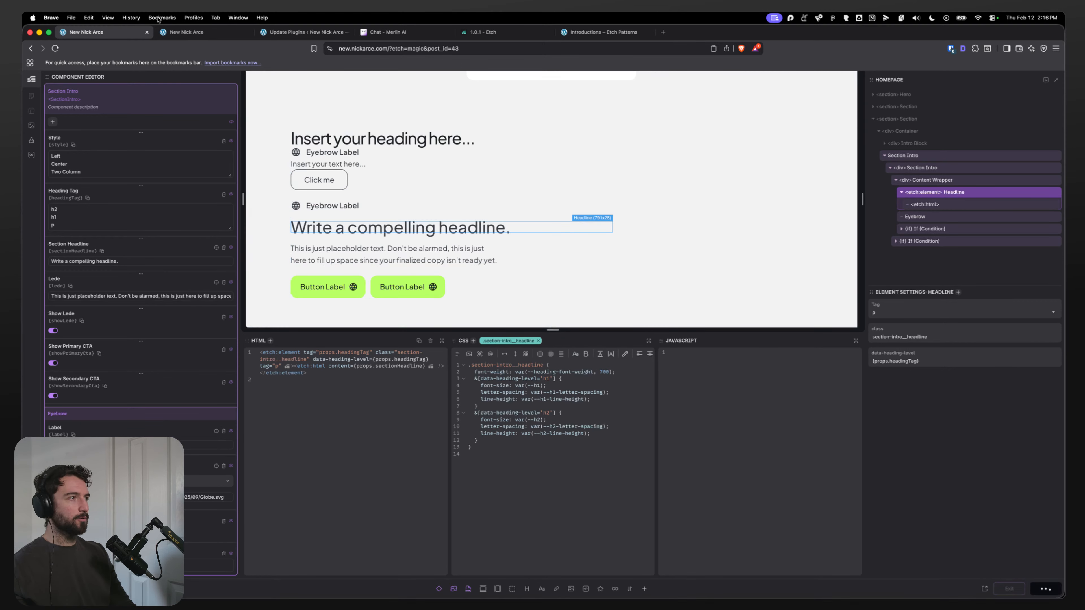
Step: Switch to the live page and filter the headline's styles for --h2 variables to review them
{"action": "left_click", "coordinate": [182, 34]}
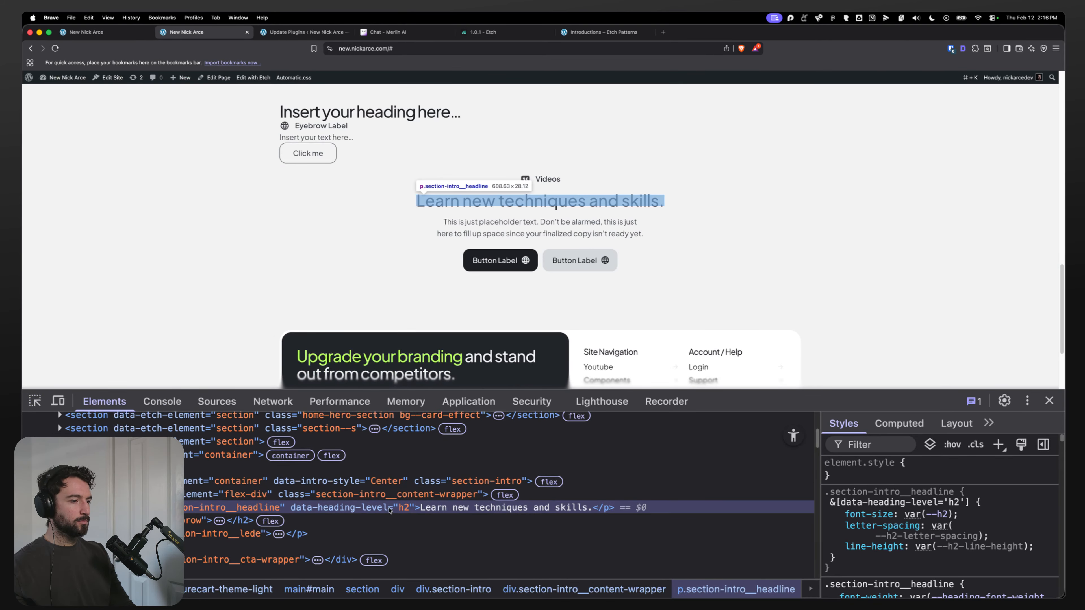
{"action": "mouse_move", "coordinate": [964, 551]}
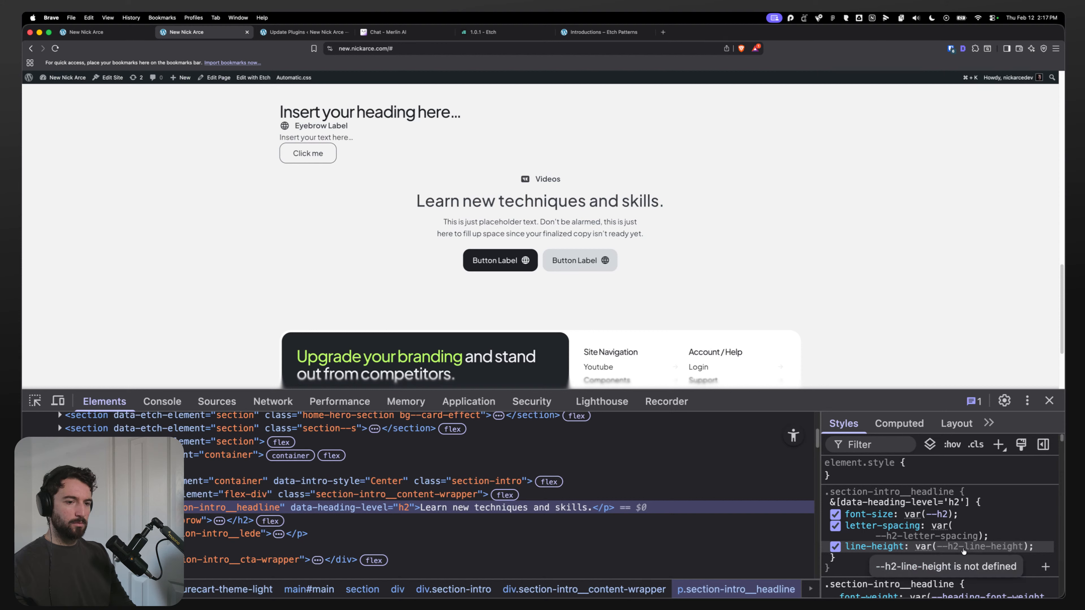
{"action": "left_click", "coordinate": [871, 444]}
{"action": "type", "text": "="}
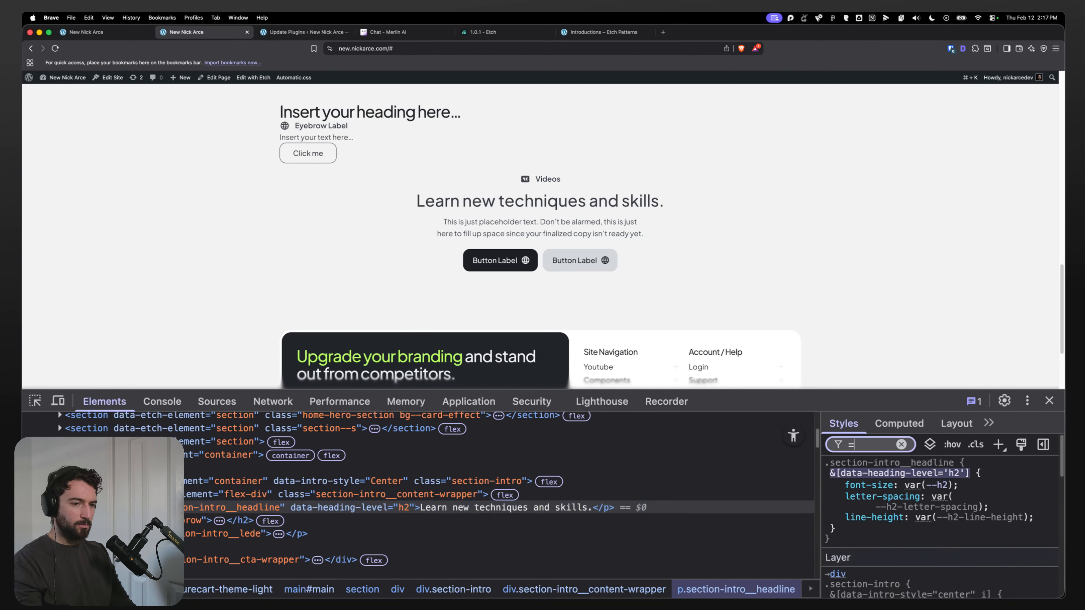
{"action": "key", "text": "BackSpace"}
{"action": "type", "text": "--h"}
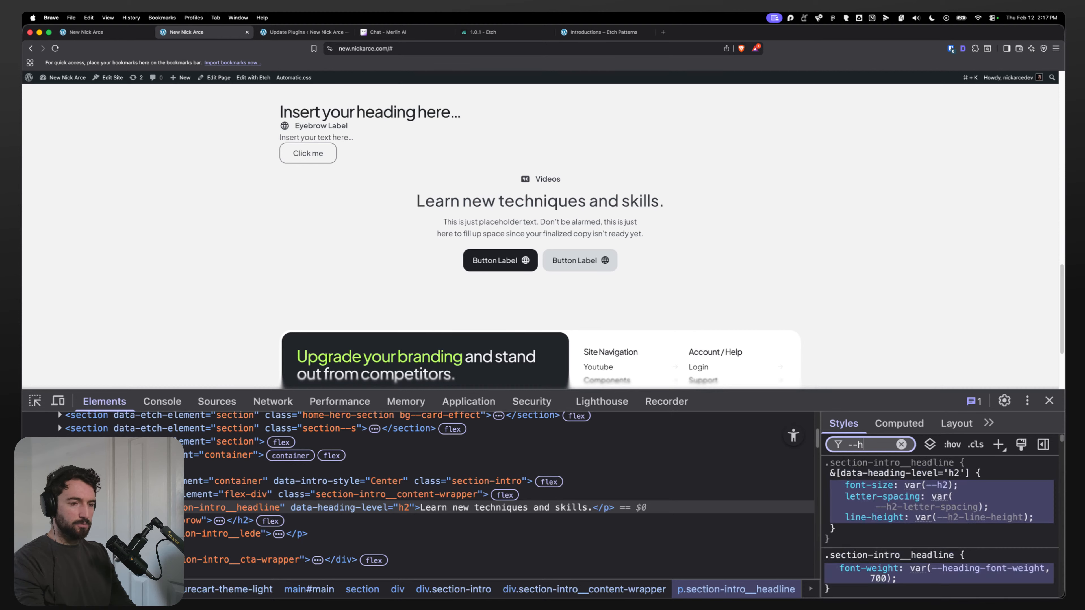
{"action": "type", "text": "2"}
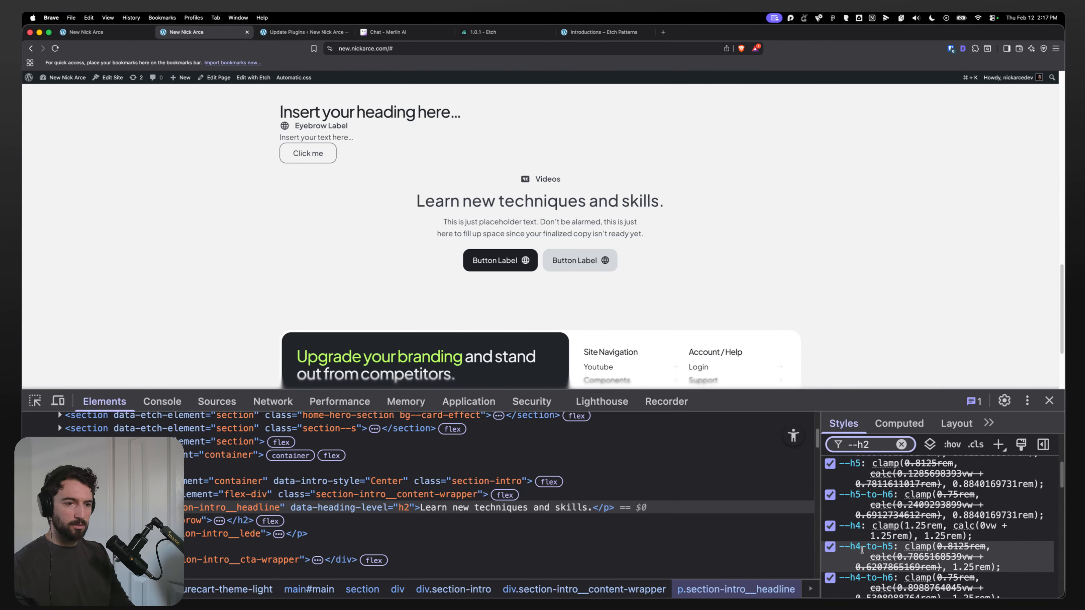
{"action": "scroll", "coordinate": [862, 550], "scroll_direction": "down", "scroll_amount": 10}
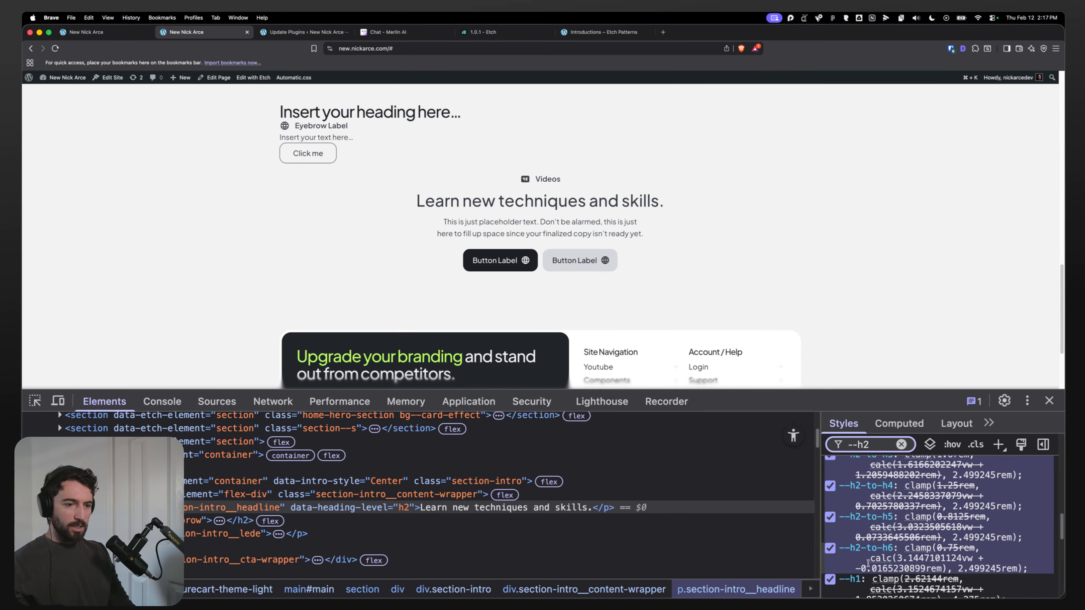
{"action": "scroll", "coordinate": [868, 564], "scroll_direction": "down", "scroll_amount": 10}
{"action": "scroll", "coordinate": [857, 558], "scroll_direction": "up", "scroll_amount": 8}
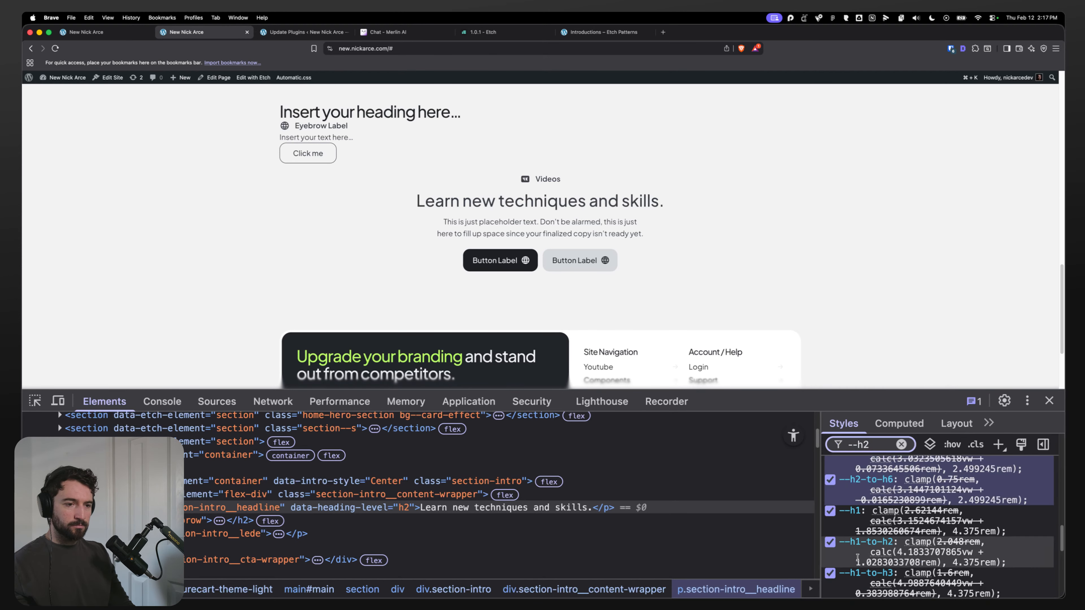
Step: Set the H2 heading line height to 150% in the Automatic.css typography settings and save them
{"action": "scroll", "coordinate": [857, 558], "scroll_direction": "up", "scroll_amount": 10}
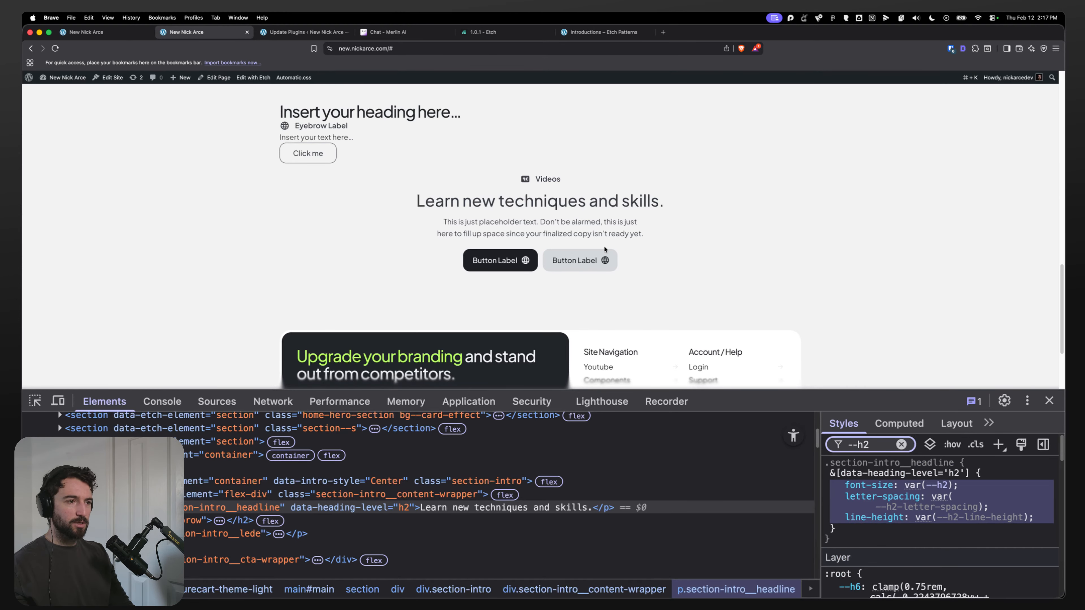
{"action": "left_click", "coordinate": [1049, 400]}
{"action": "key", "text": "alt+a"}
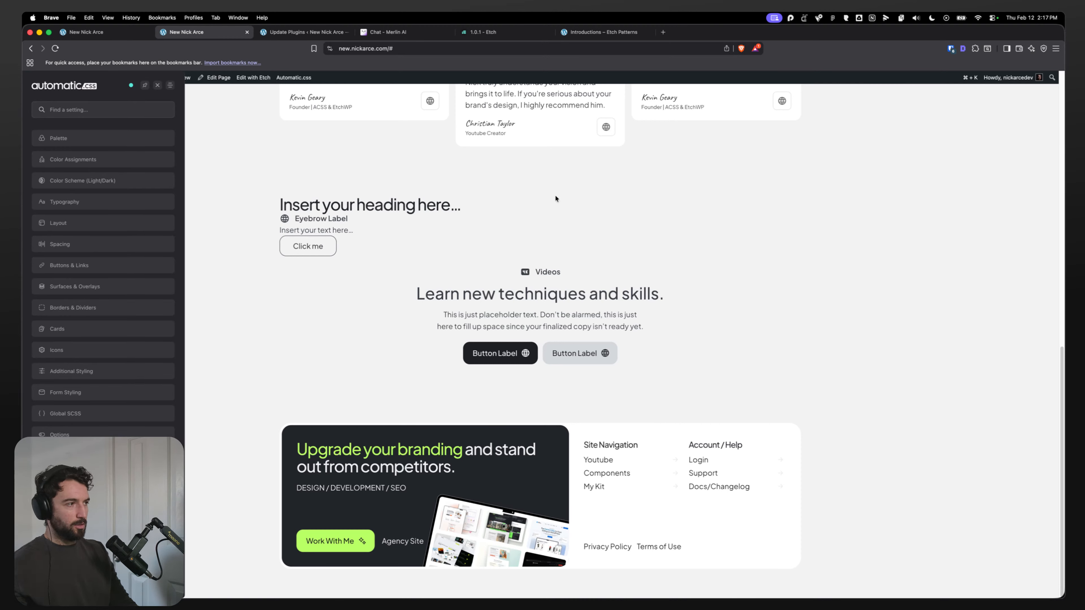
{"action": "left_click", "coordinate": [76, 202]}
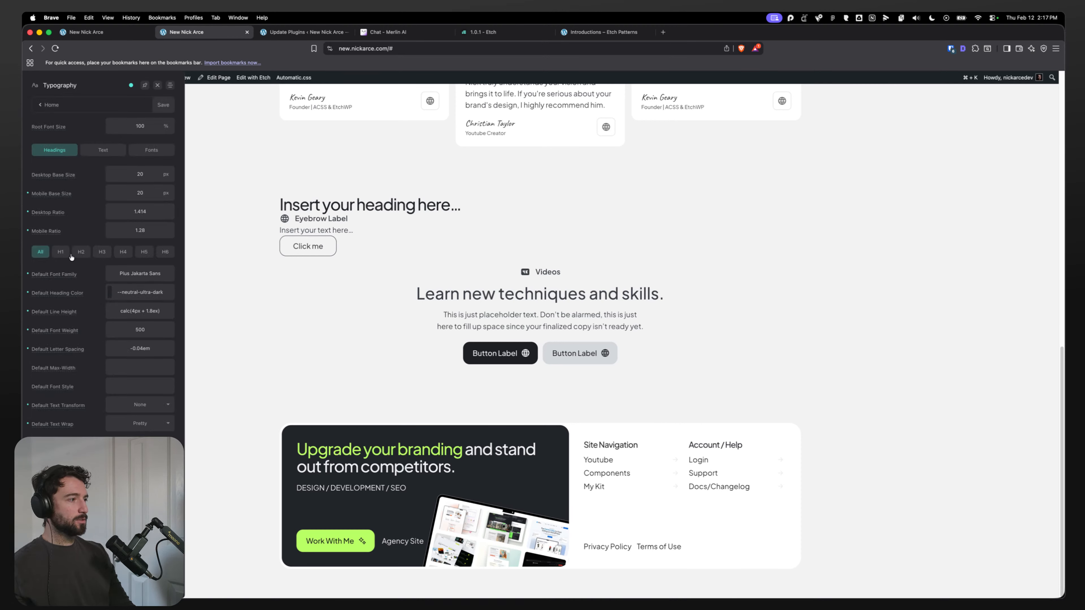
{"action": "left_click", "coordinate": [83, 254]}
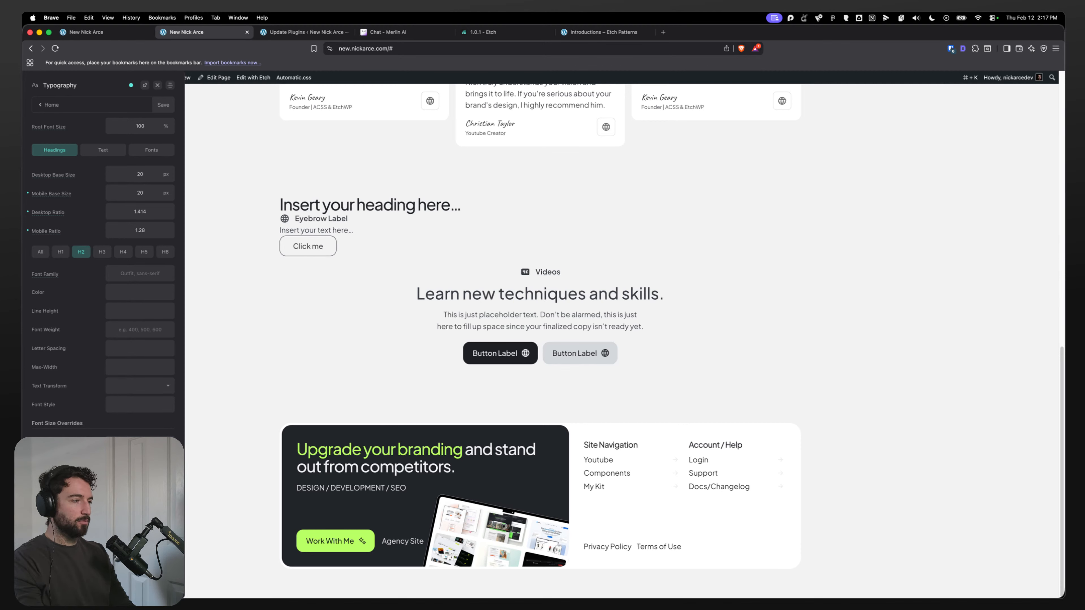
{"action": "type", "text": "150%"}
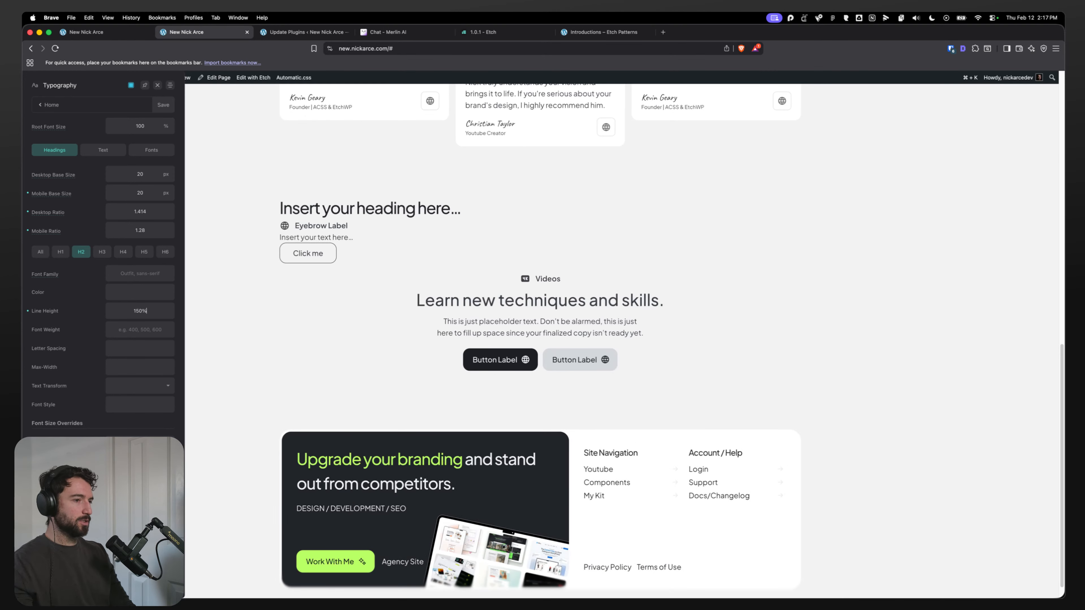
{"action": "left_click", "coordinate": [163, 106]}
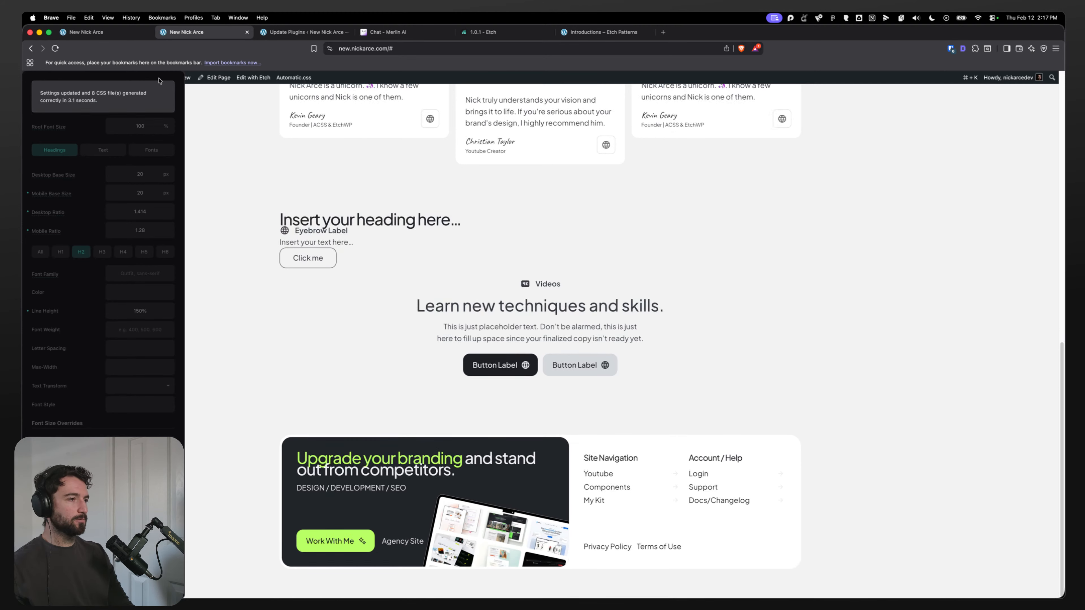
{"action": "left_click", "coordinate": [159, 86]}
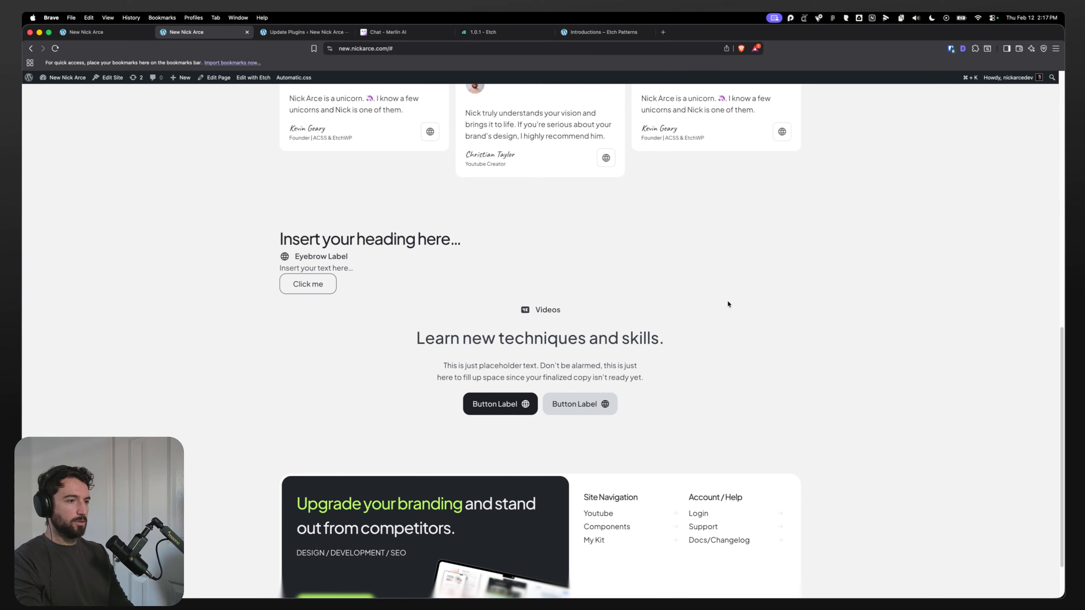
Step: Inspect the live page's root variables filtered for --h2-line to check the H2 line height
{"action": "key", "text": "super+Tab"}
{"action": "left_click", "coordinate": [148, 264]}
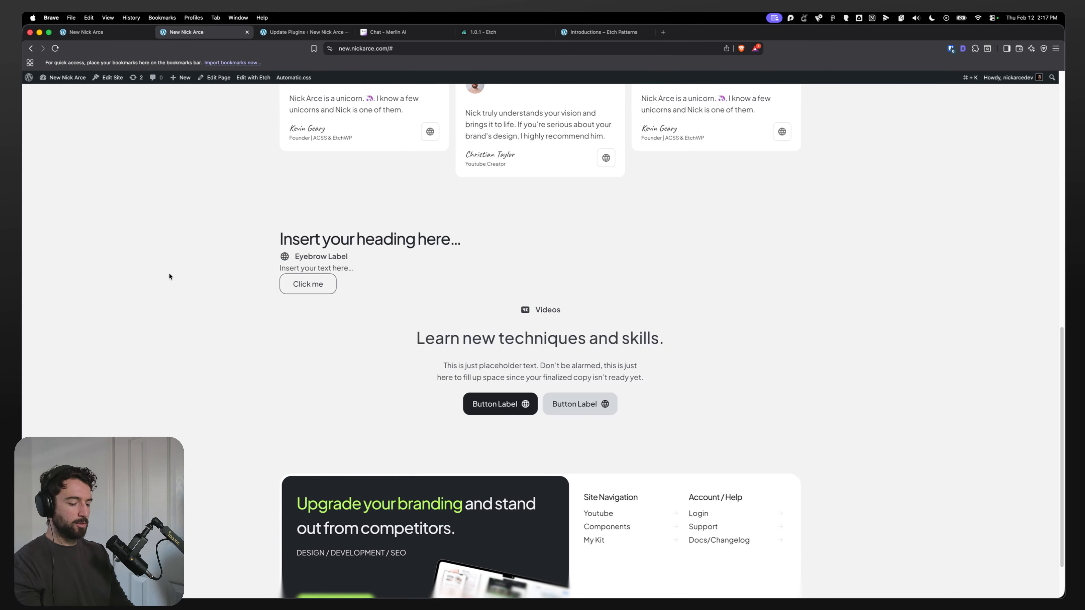
{"action": "key", "text": "super+alt+i"}
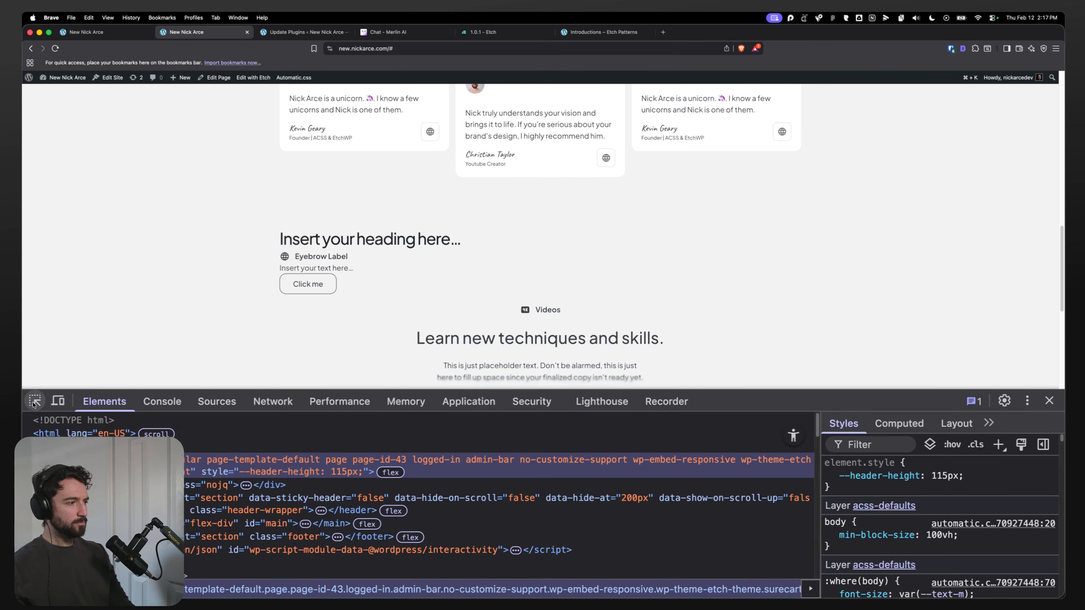
{"action": "left_click", "coordinate": [862, 445]}
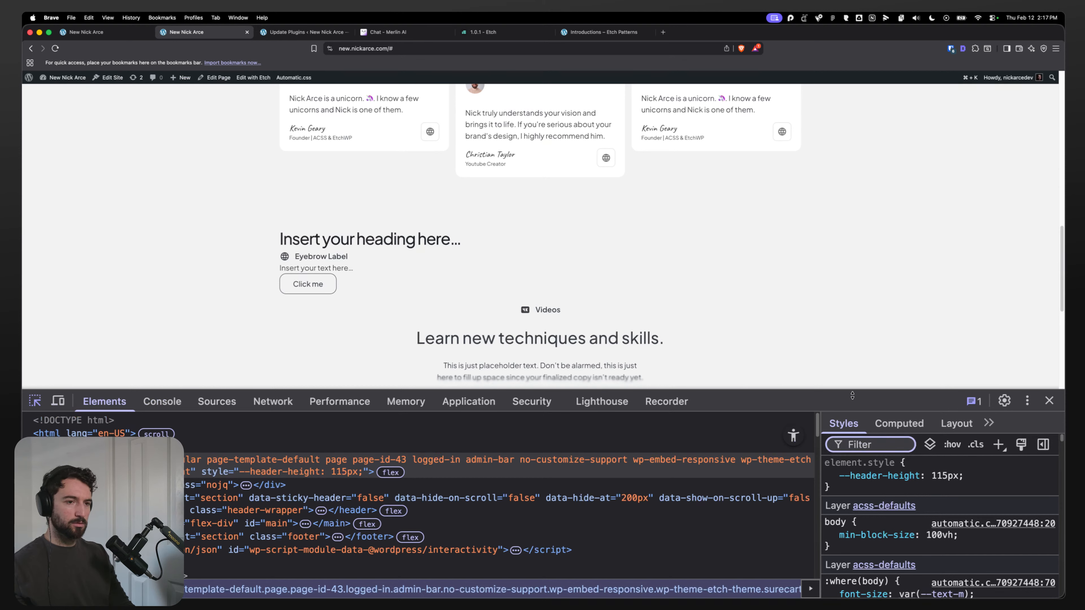
{"action": "left_click_drag", "start_coordinate": [851, 389], "coordinate": [852, 329]}
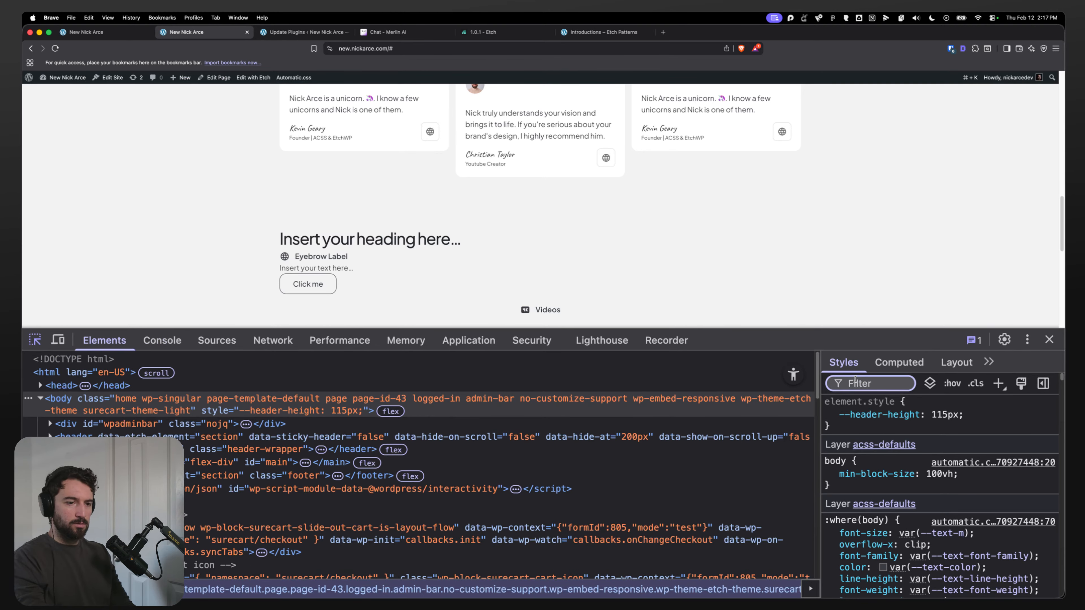
{"action": "type", "text": "--h2-"}
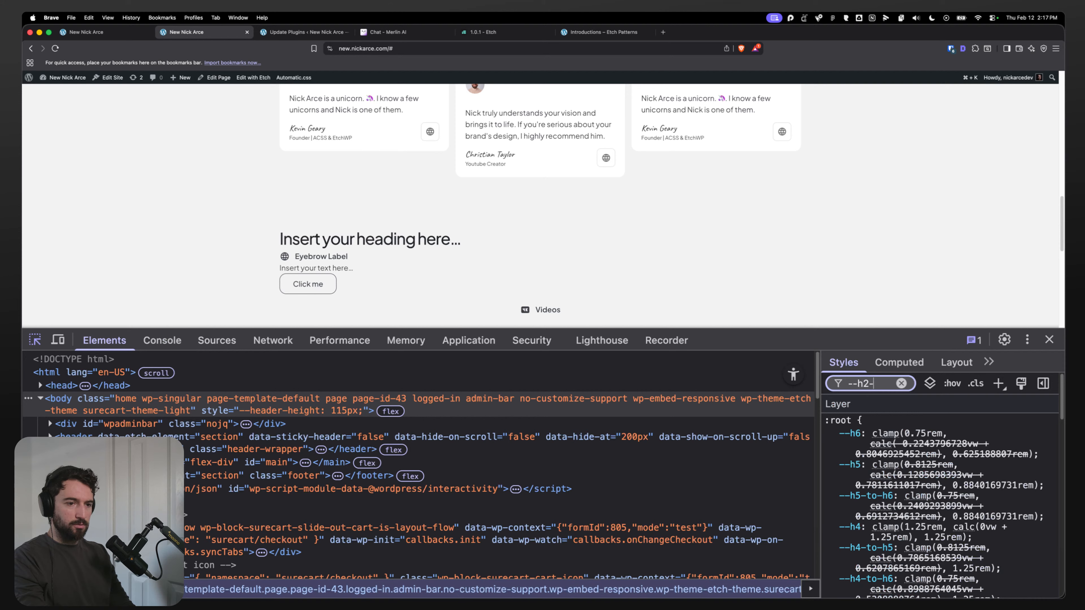
{"action": "type", "text": "line"}
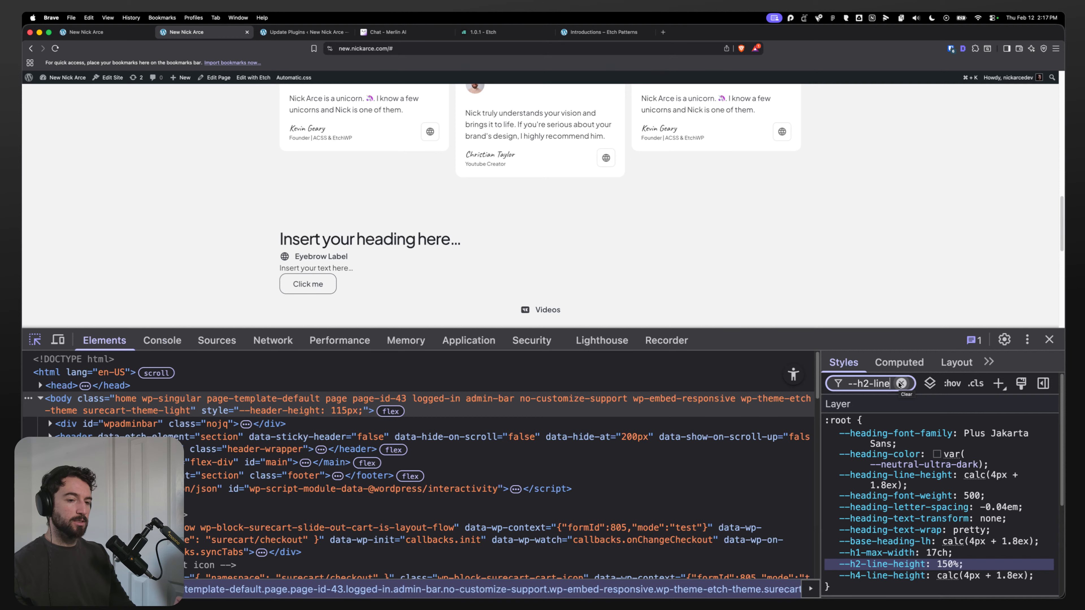
{"action": "left_click", "coordinate": [900, 383]}
{"action": "left_click", "coordinate": [1049, 339]}
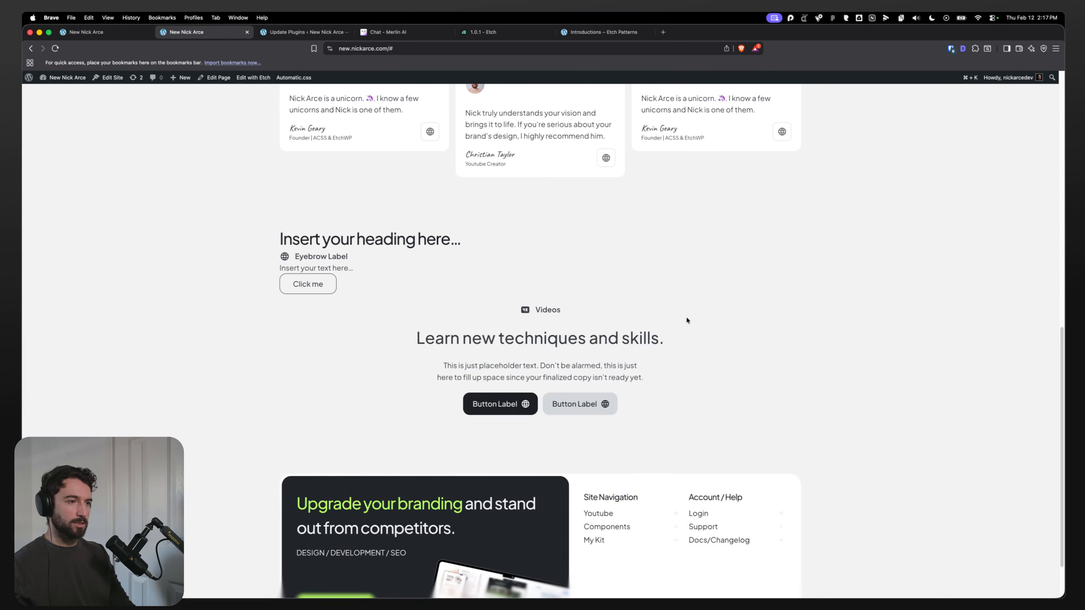
Step: Clear the H2 line height override in the Automatic.css typography settings and save them
{"action": "key", "text": "super+j"}
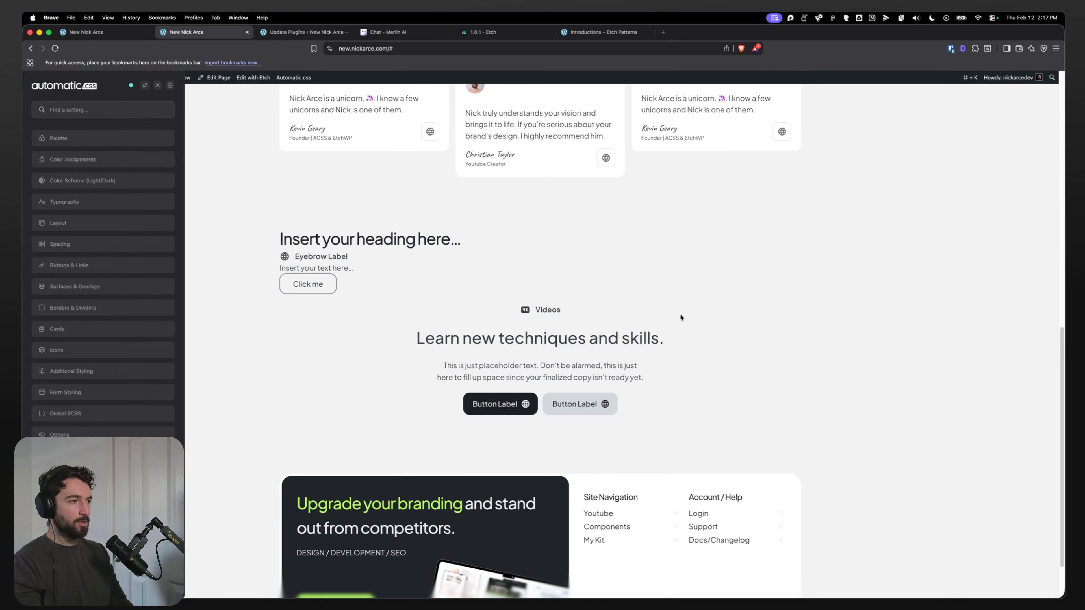
{"action": "left_click", "coordinate": [79, 203]}
{"action": "left_click", "coordinate": [87, 257]}
{"action": "left_click_drag", "start_coordinate": [149, 312], "coordinate": [100, 312]}
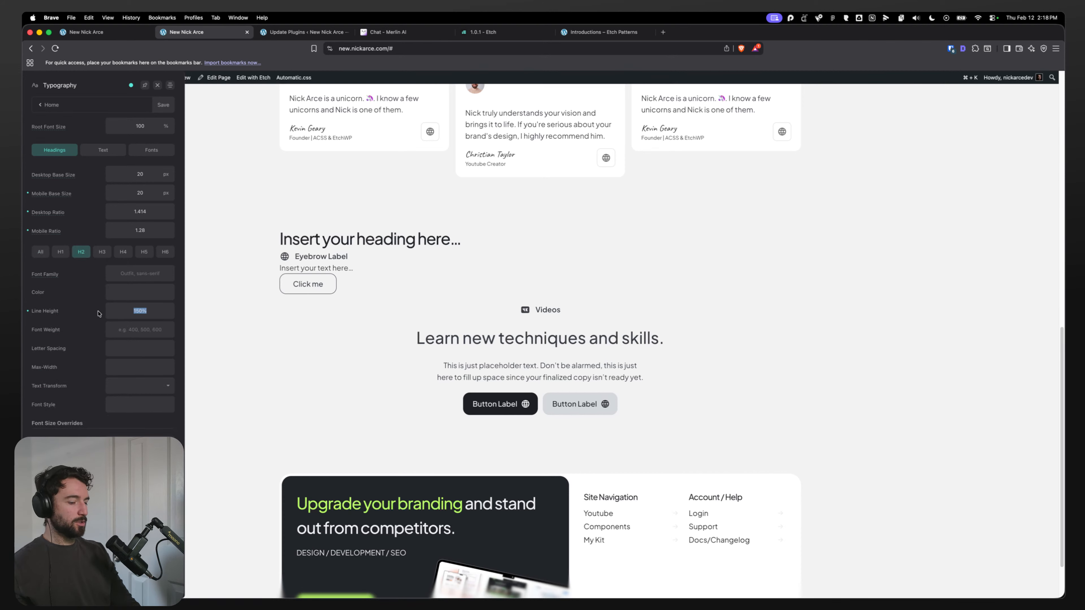
{"action": "key", "text": "BackSpace"}
{"action": "left_click", "coordinate": [163, 106]}
Step: In the component CSS, add var(--heading-letter-spacing) as a fallback to the h1 rule's letter-spacing
{"action": "left_click", "coordinate": [130, 33]}
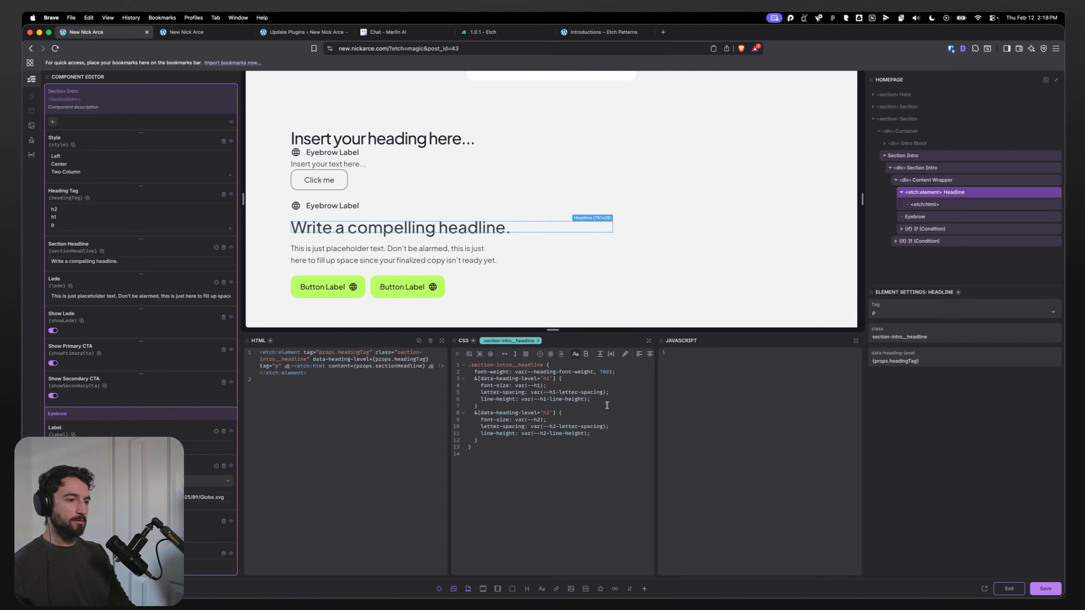
{"action": "left_click", "coordinate": [604, 391]}
{"action": "type", "text": ", var(-"}
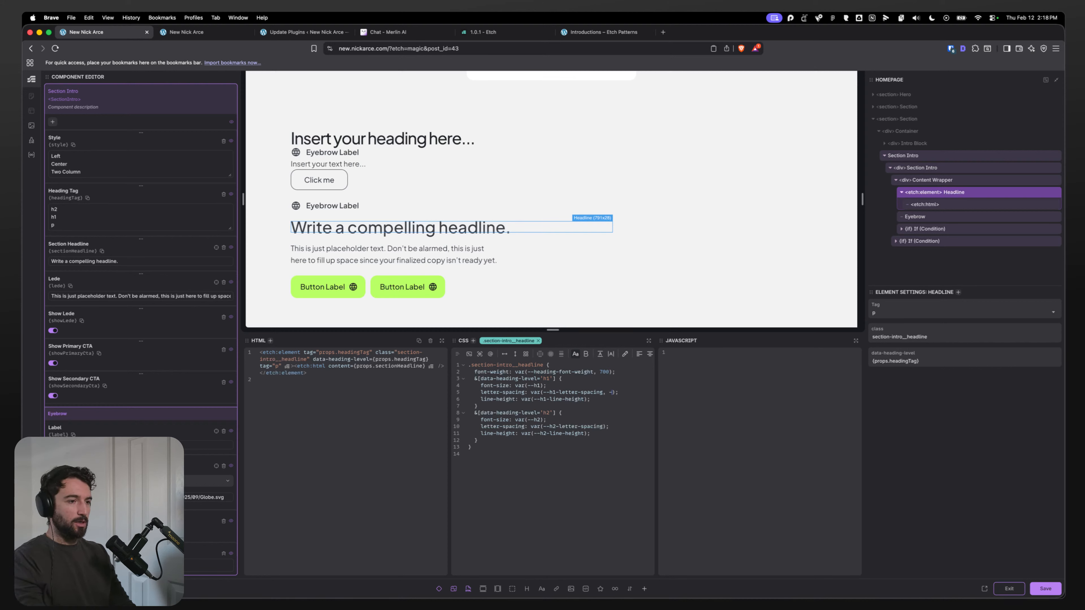
{"action": "type", "text": "-"}
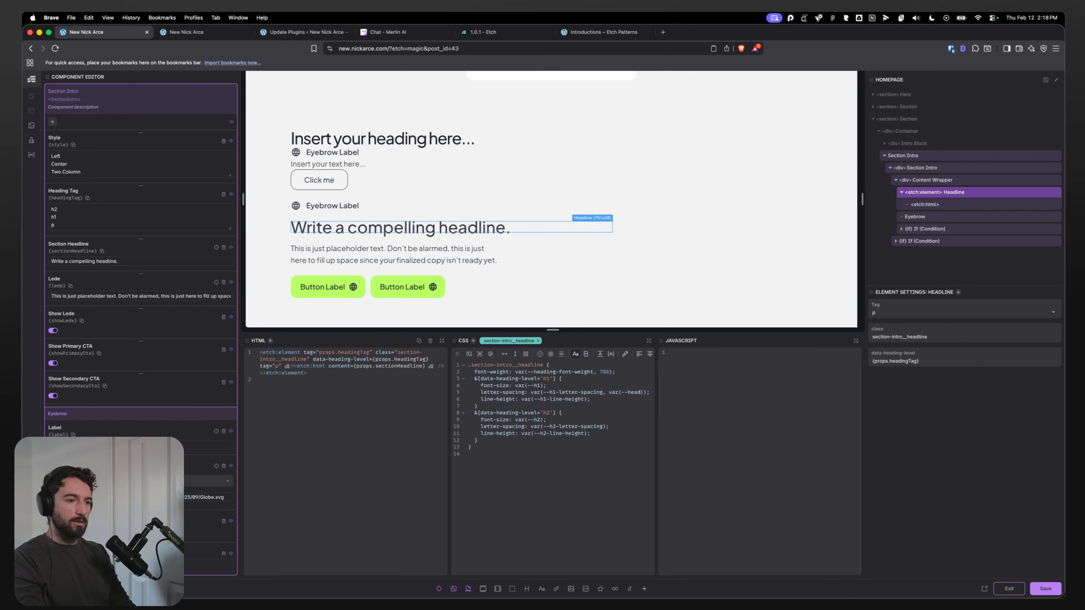
{"action": "type", "text": "heading"}
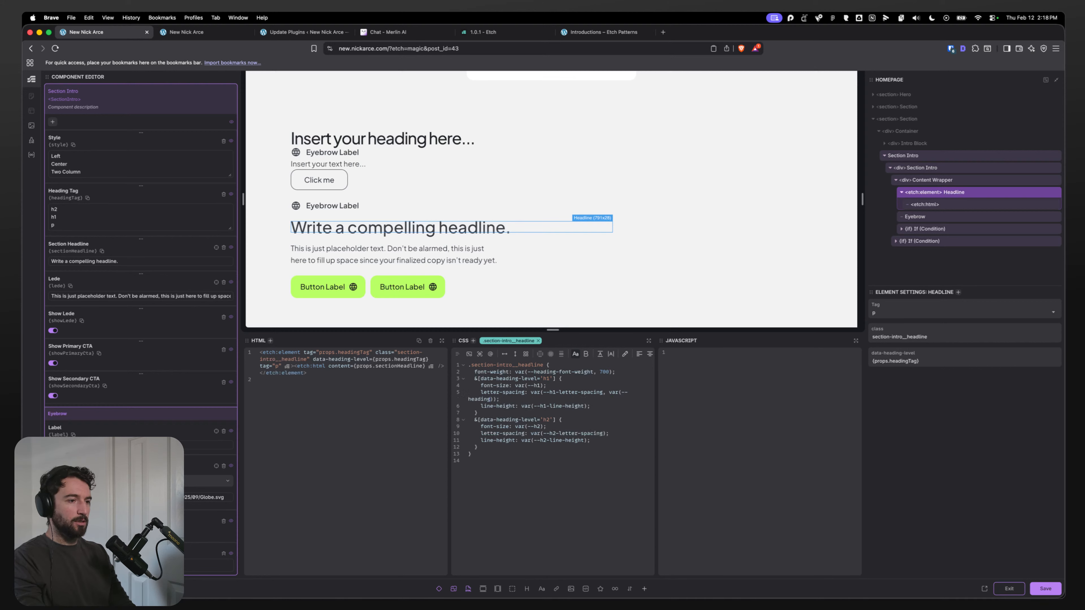
{"action": "type", "text": "-letter-a"}
{"action": "left_click_drag", "start_coordinate": [609, 392], "coordinate": [514, 397]}
{"action": "key", "text": "super+c"}
Step: Add var(--heading-line-height) as a fallback to the h1 rule's line-height variable
{"action": "left_click", "coordinate": [584, 406]}
{"action": "type", "text": ","}
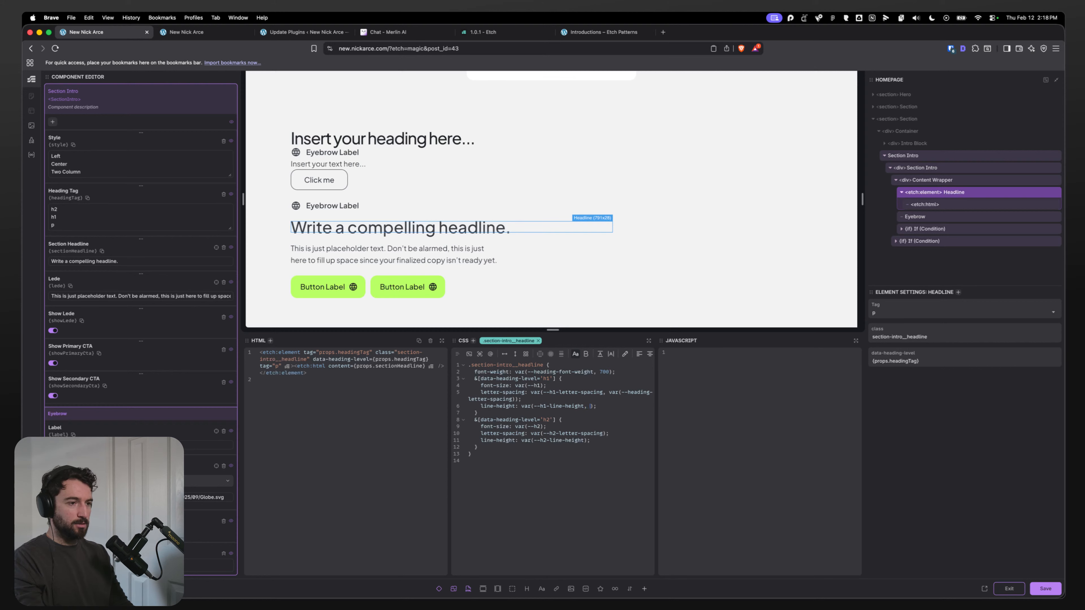
{"action": "key", "text": "super+v"}
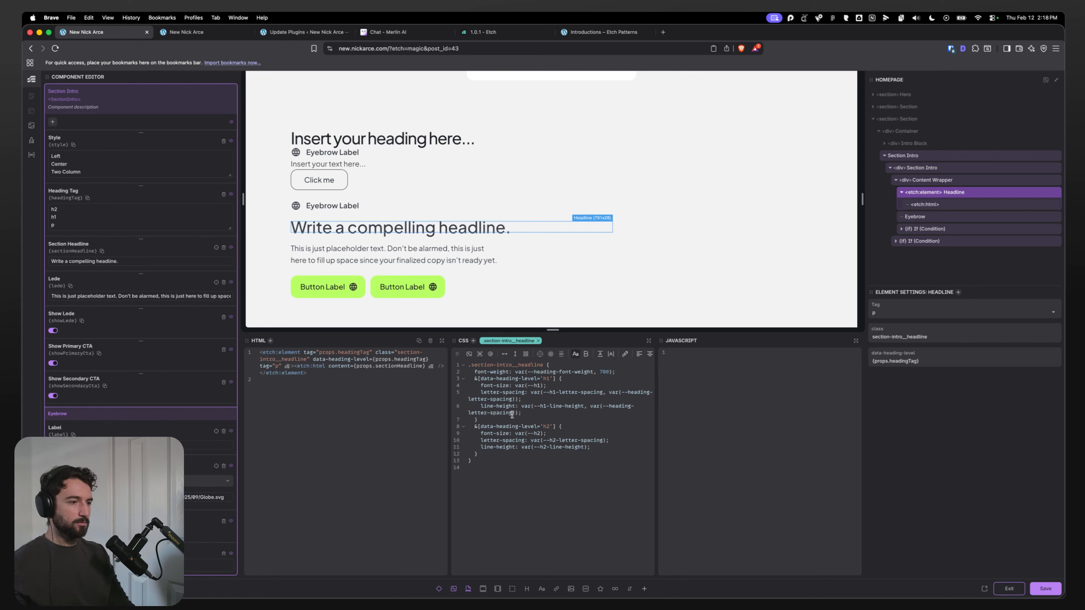
{"action": "left_click_drag", "start_coordinate": [510, 412], "coordinate": [468, 411]}
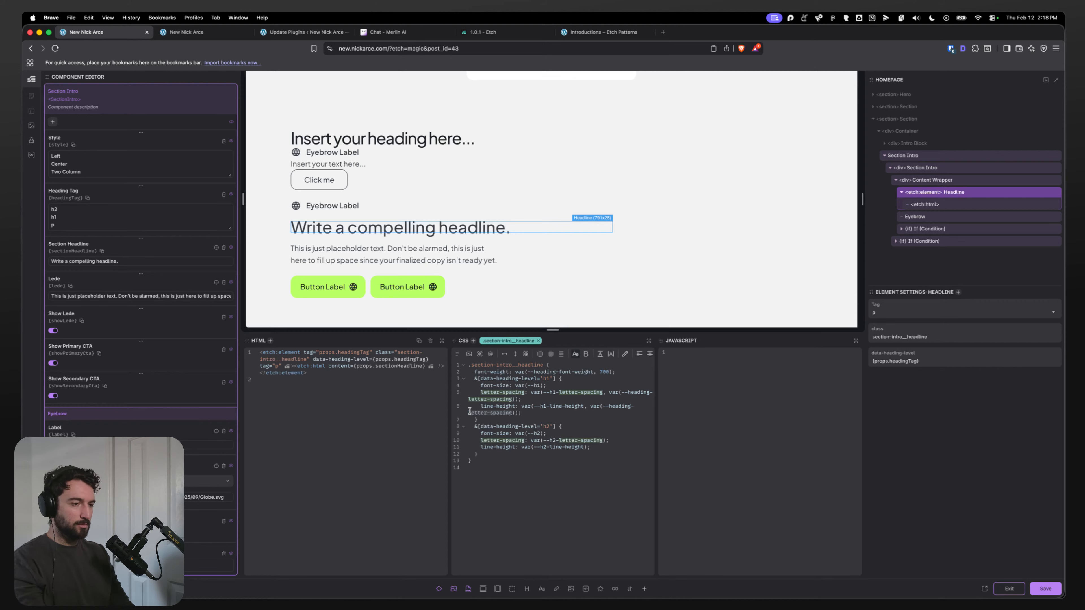
{"action": "type", "text": "line-height"}
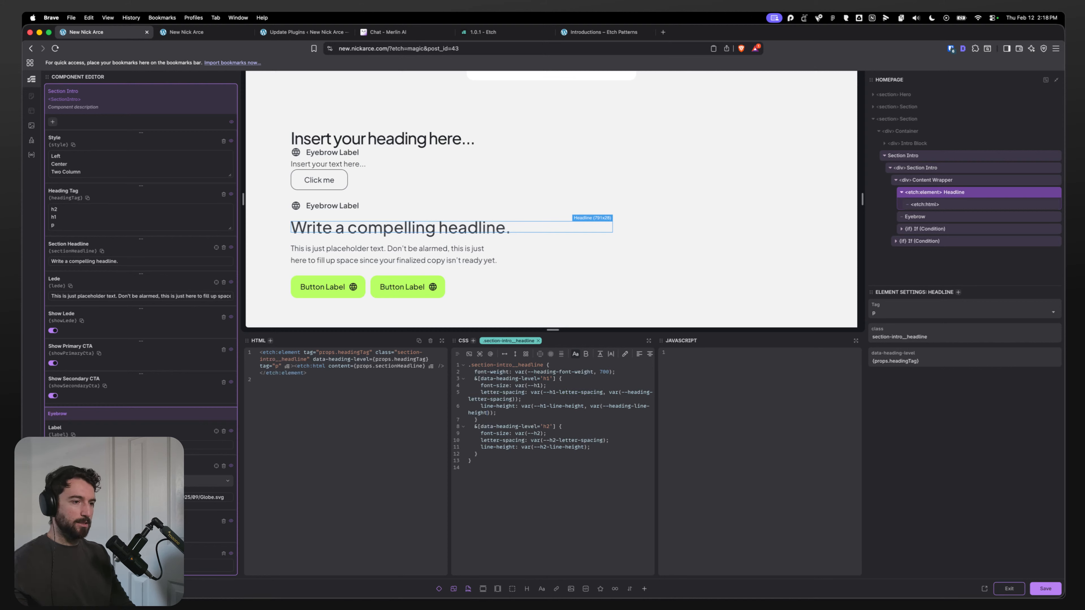
Step: Copy both fallback declarations into the h2 rule, switch their variables to h2, and save the component
{"action": "left_click_drag", "start_coordinate": [501, 413], "coordinate": [481, 395]}
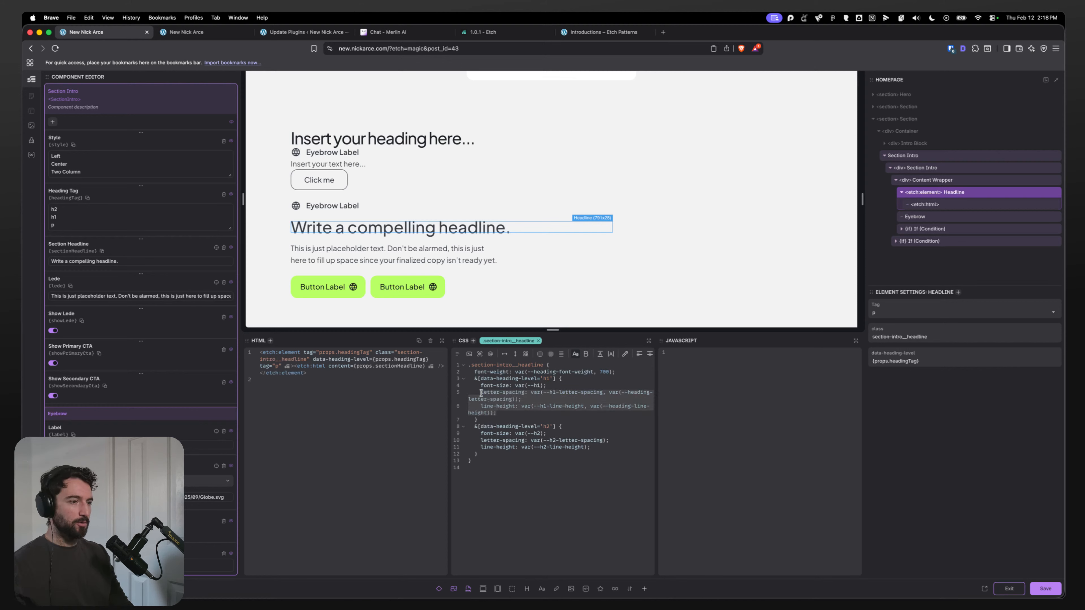
{"action": "key", "text": "cmd+c"}
{"action": "left_click_drag", "start_coordinate": [603, 448], "coordinate": [480, 440]}
{"action": "key", "text": "cmd+v"}
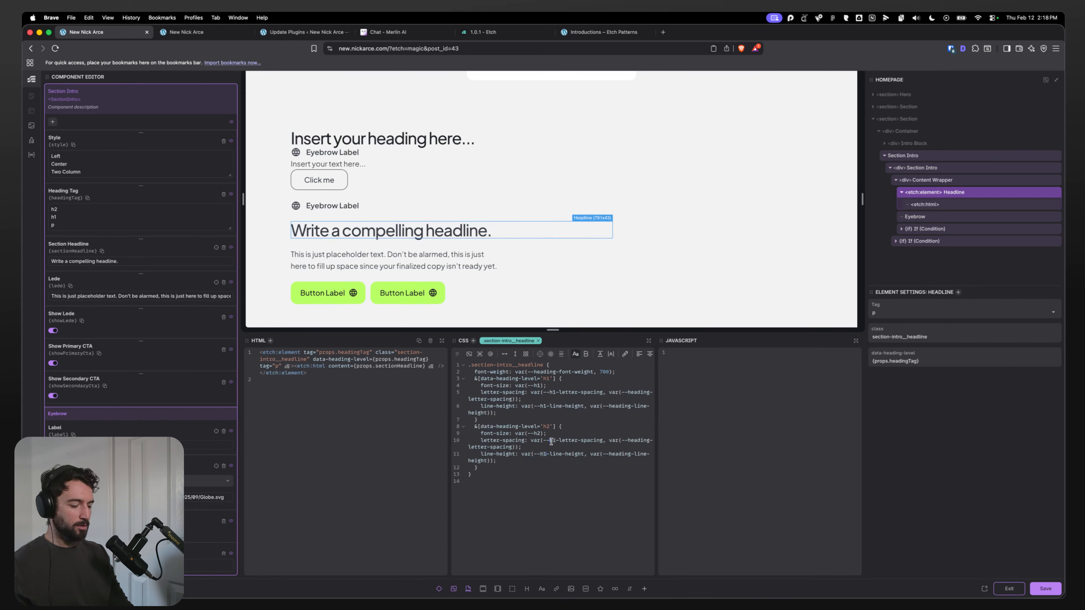
{"action": "type", "text": "h2"}
{"action": "key", "text": "cmd+s"}
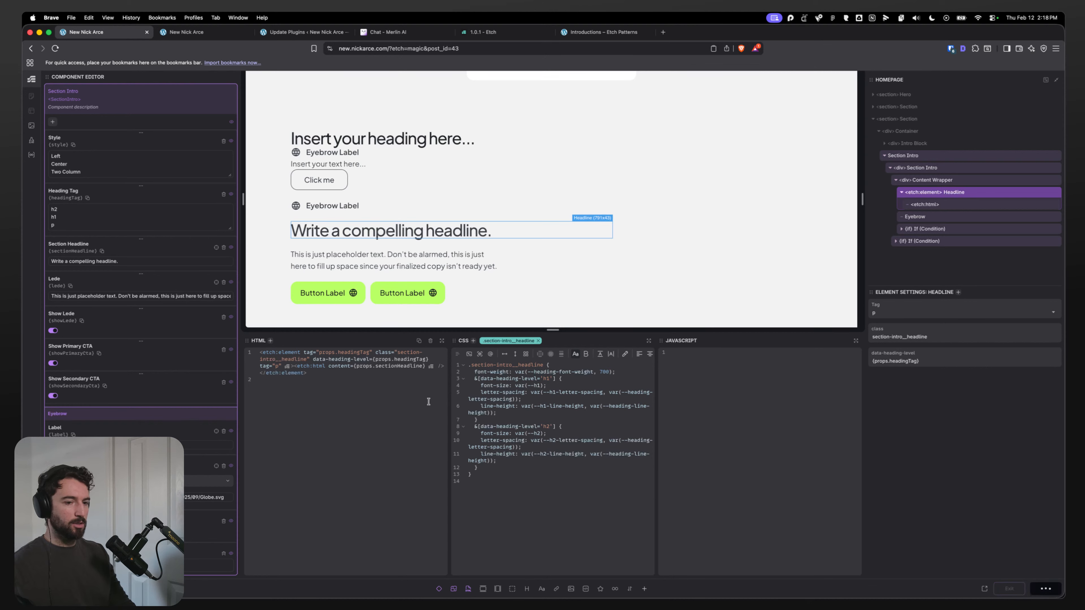
Step: Reload the live page and inspect the headline's h2 letter-spacing and line-height fallback styles
{"action": "left_click", "coordinate": [192, 34]}
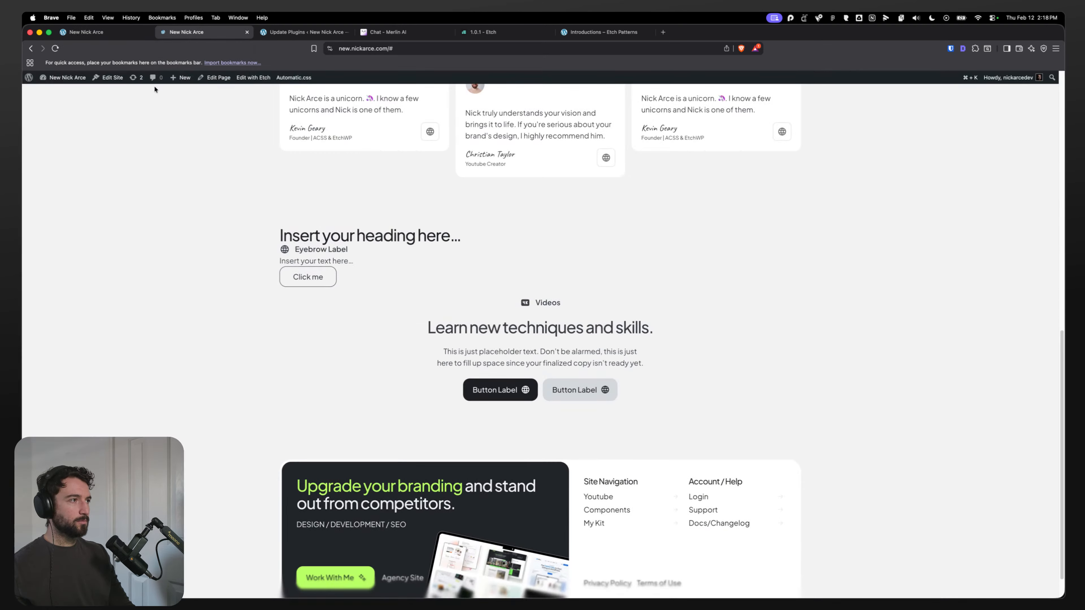
{"action": "left_click", "coordinate": [158, 85]}
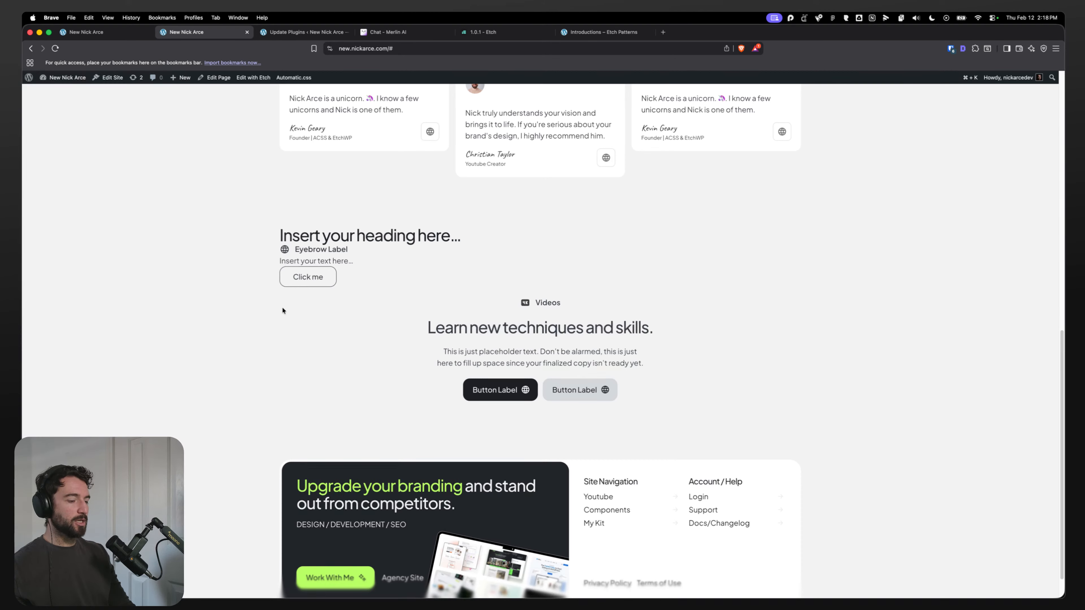
{"action": "key", "text": "super+alt+i"}
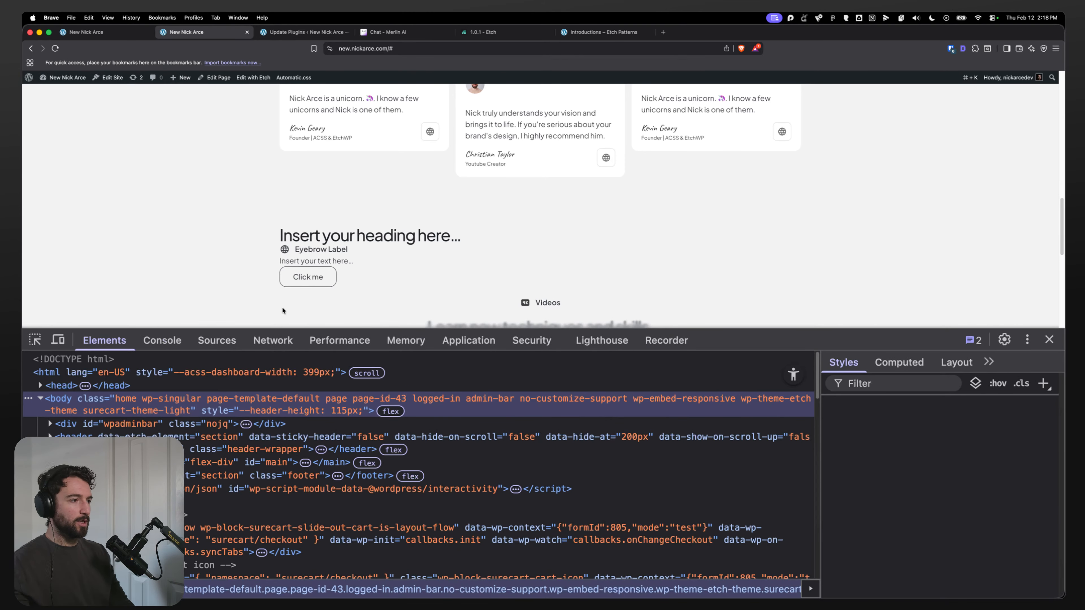
{"action": "scroll", "coordinate": [281, 306], "scroll_direction": "down", "scroll_amount": 4}
{"action": "key", "text": "super+shift+c"}
{"action": "left_click", "coordinate": [498, 170]}
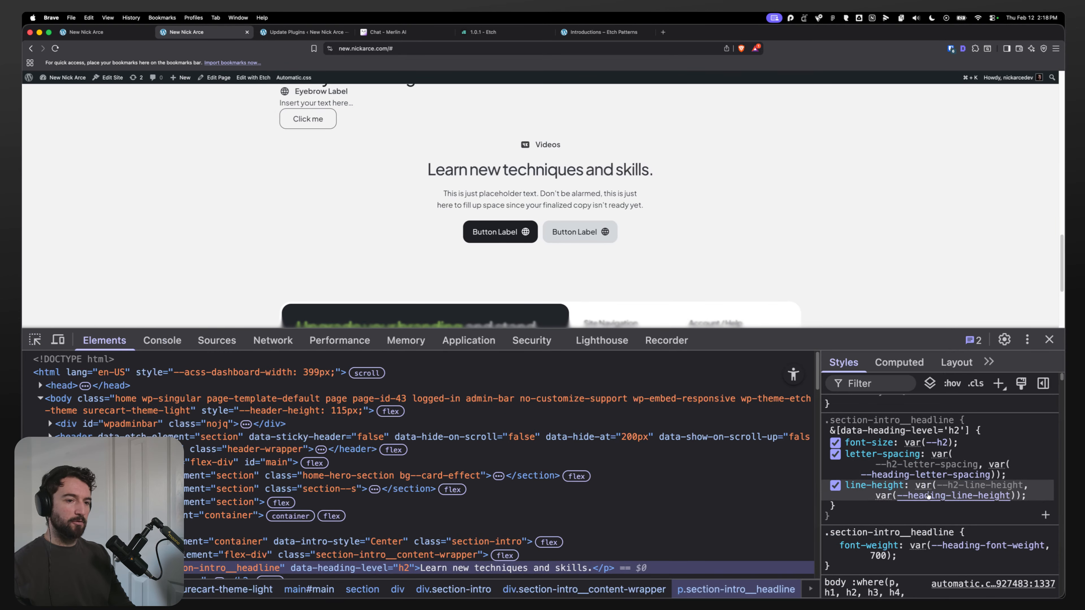
{"action": "mouse_move", "coordinate": [924, 476]}
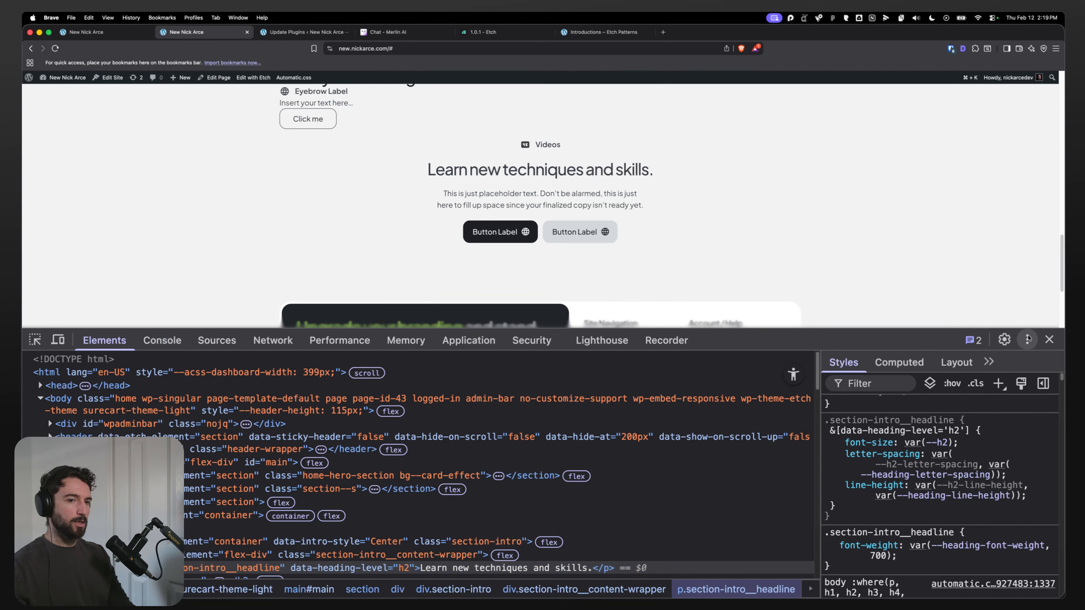
{"action": "left_click", "coordinate": [1049, 340]}
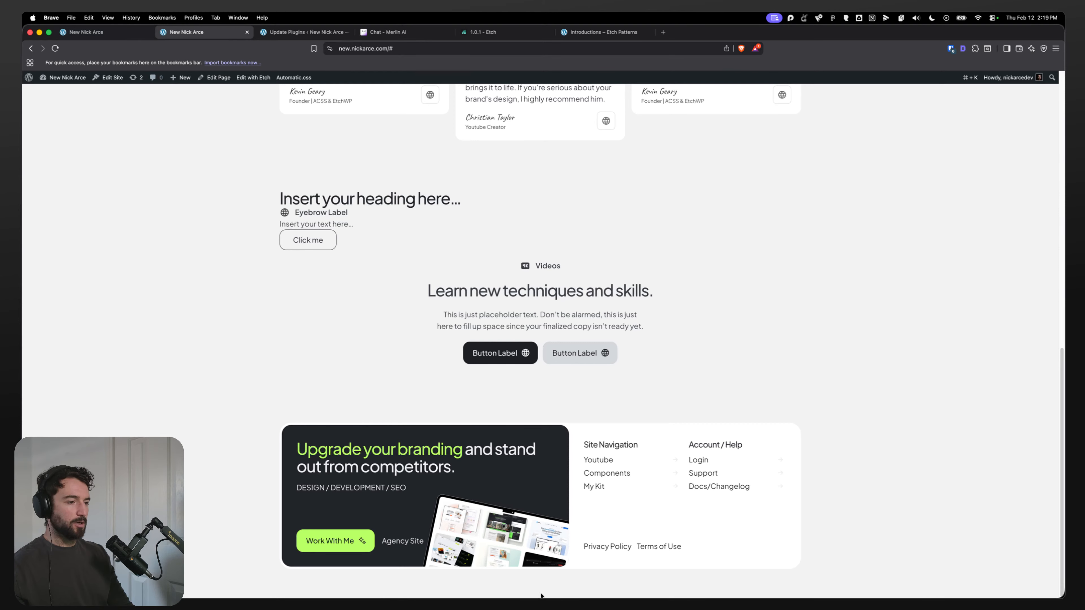
Step: Switch to Figma and select the Videos section intro heading to compare its design
{"action": "left_click", "coordinate": [501, 585]}
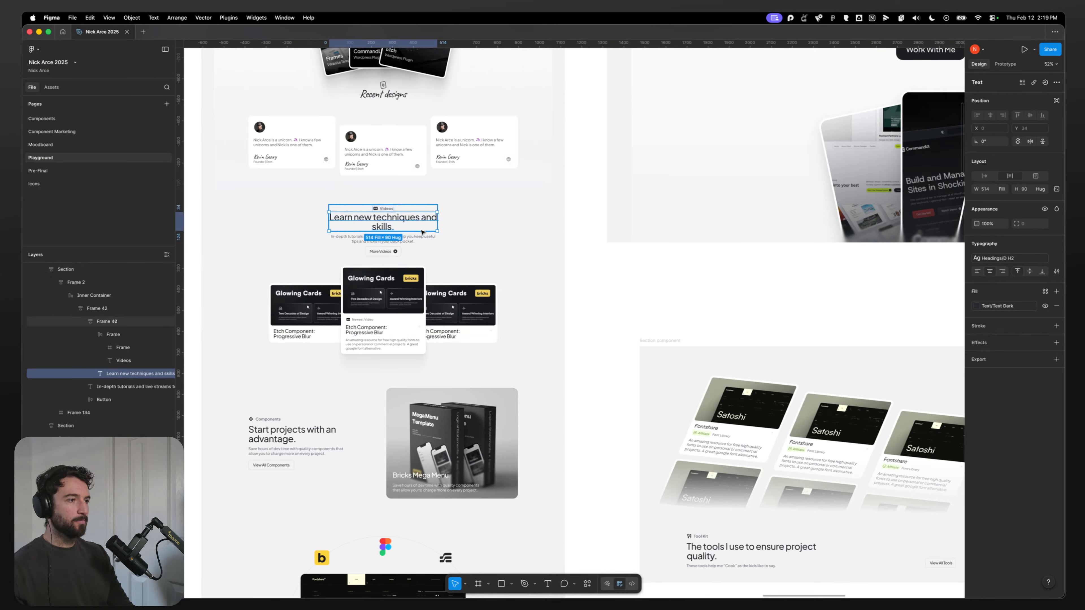
{"action": "left_click", "coordinate": [425, 210]}
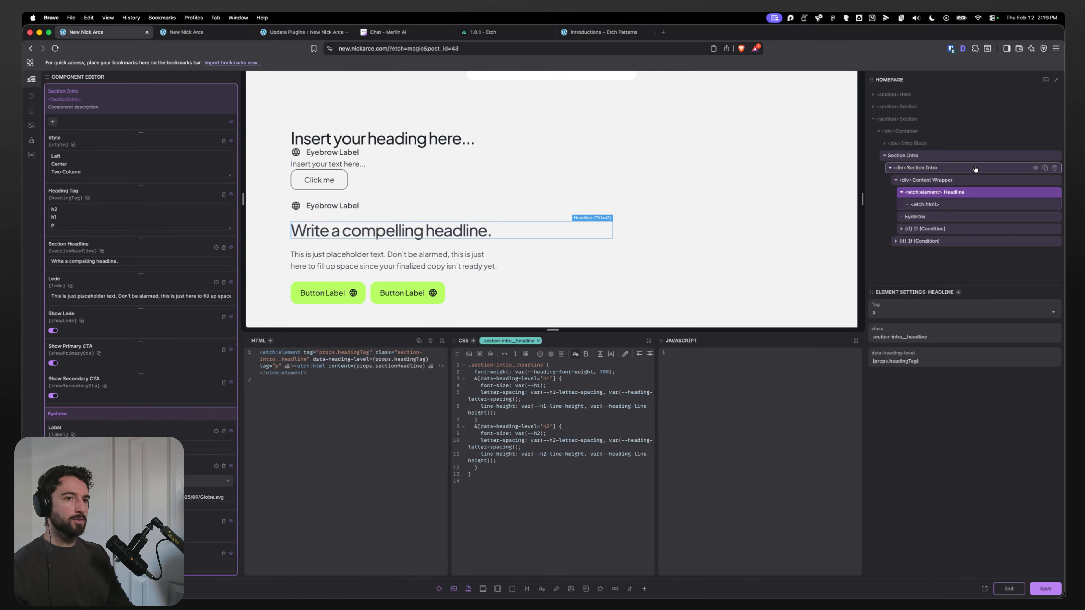
Step: Set the Content Wrapper's gap to 0 in its CSS rule
{"action": "left_click", "coordinate": [955, 183]}
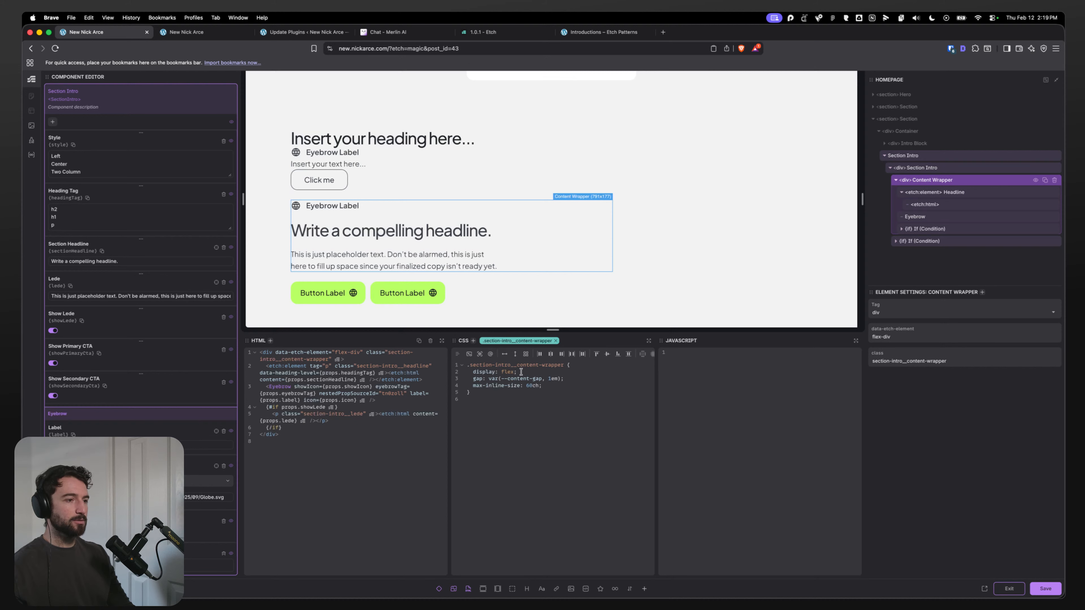
{"action": "left_click_drag", "start_coordinate": [589, 378], "coordinate": [435, 372]}
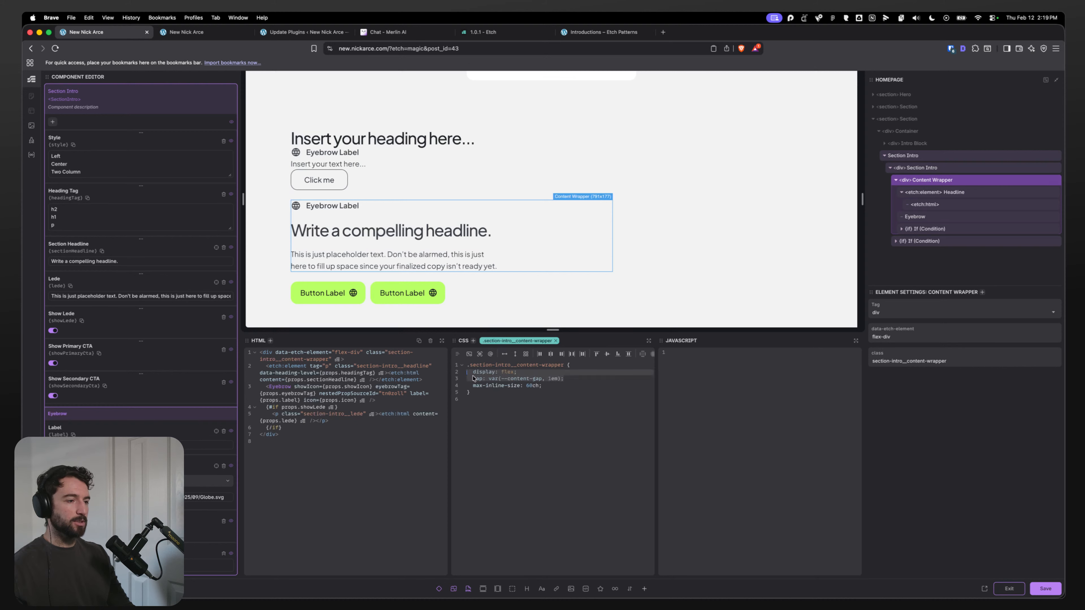
{"action": "left_click_drag", "start_coordinate": [589, 381], "coordinate": [449, 378]}
{"action": "key", "text": "BackSpace"}
{"action": "key", "text": "BackSpace"}
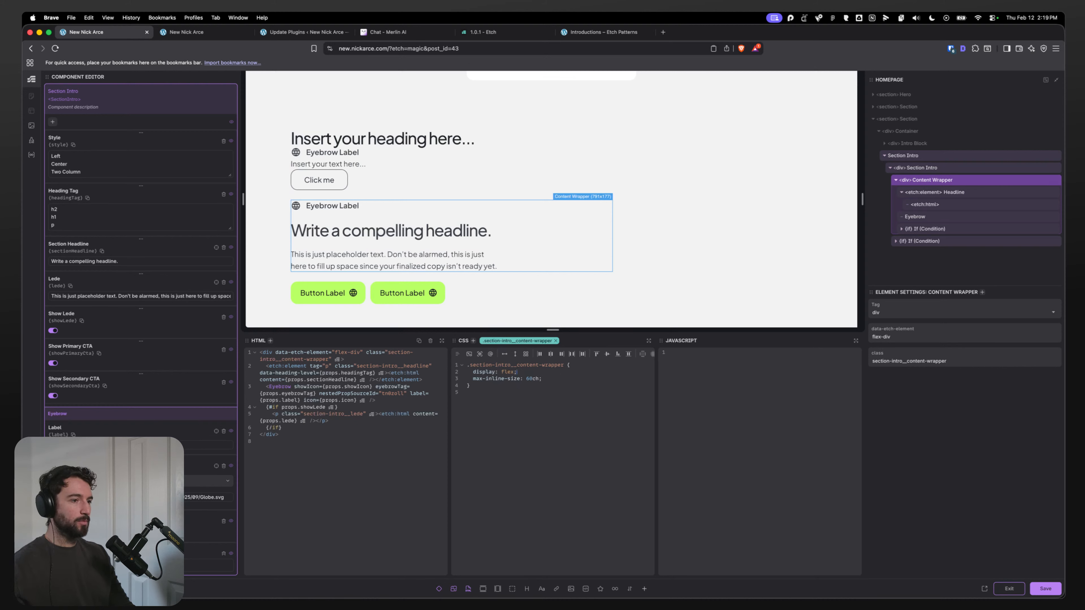
{"action": "key", "text": "Return"}
{"action": "type", "text": "gap: 0;"}
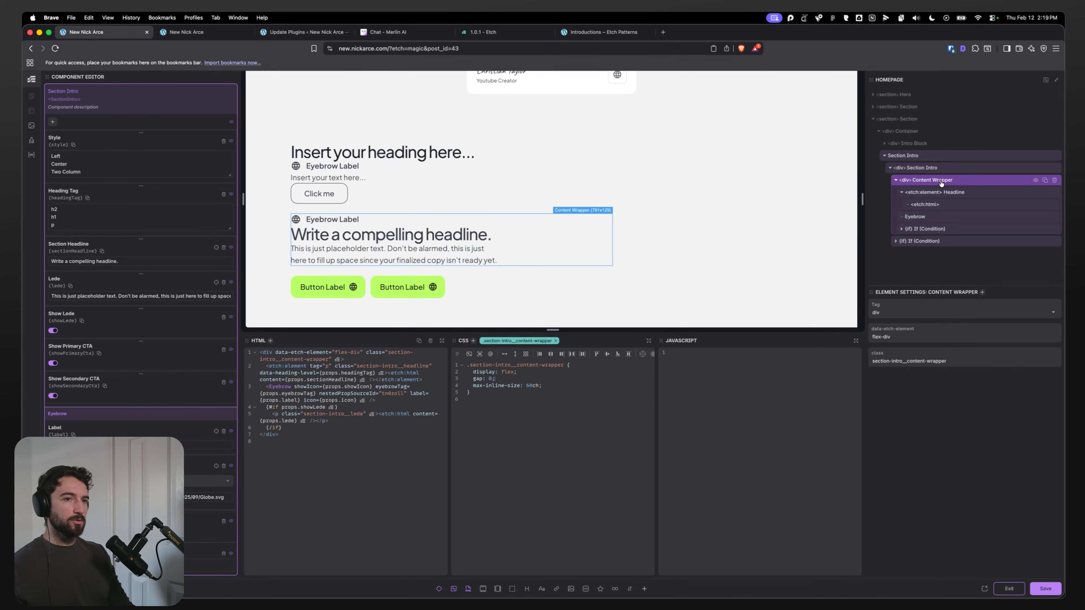
{"action": "left_click", "coordinate": [605, 389]}
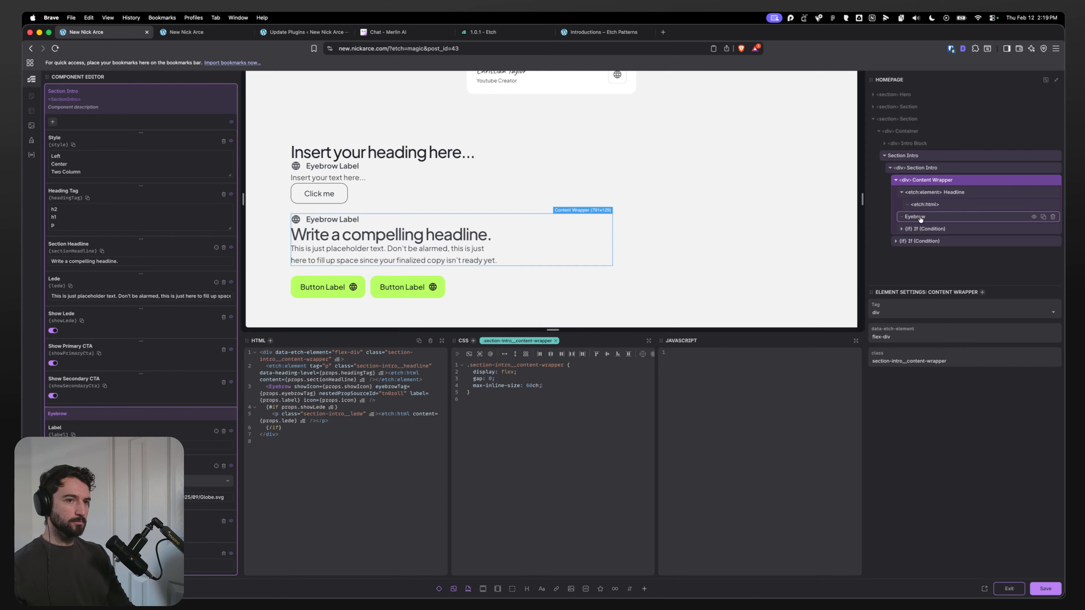
Step: Add margin-block-end: var(--paragraph-spacing) to the eyebrow rule in the Section Intro CSS
{"action": "left_click", "coordinate": [937, 171]}
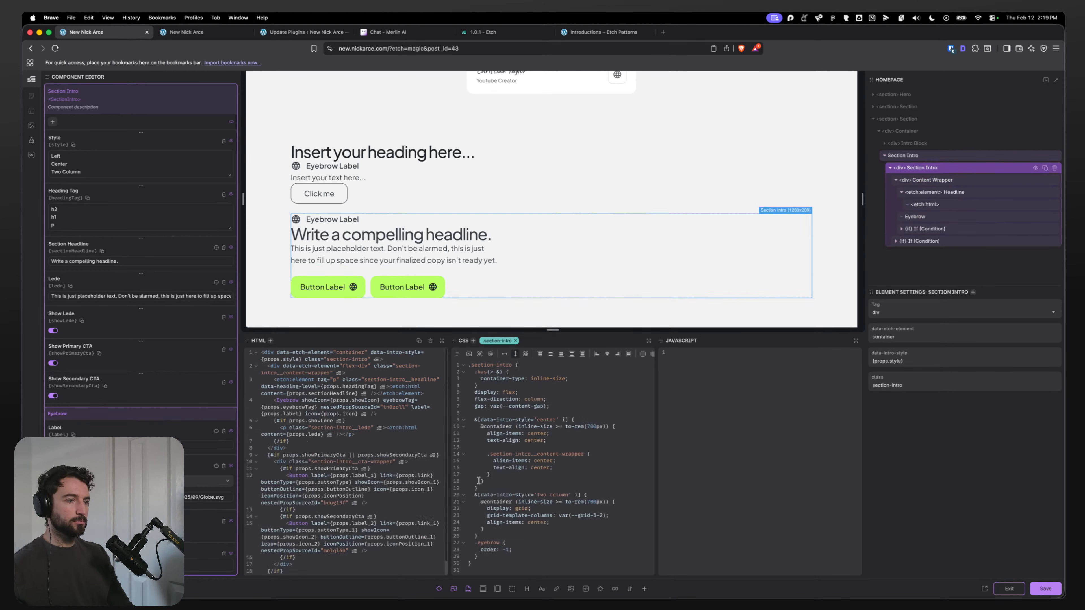
{"action": "left_click", "coordinate": [527, 547]}
{"action": "key", "text": "Return"}
{"action": "type", "text": "ma"}
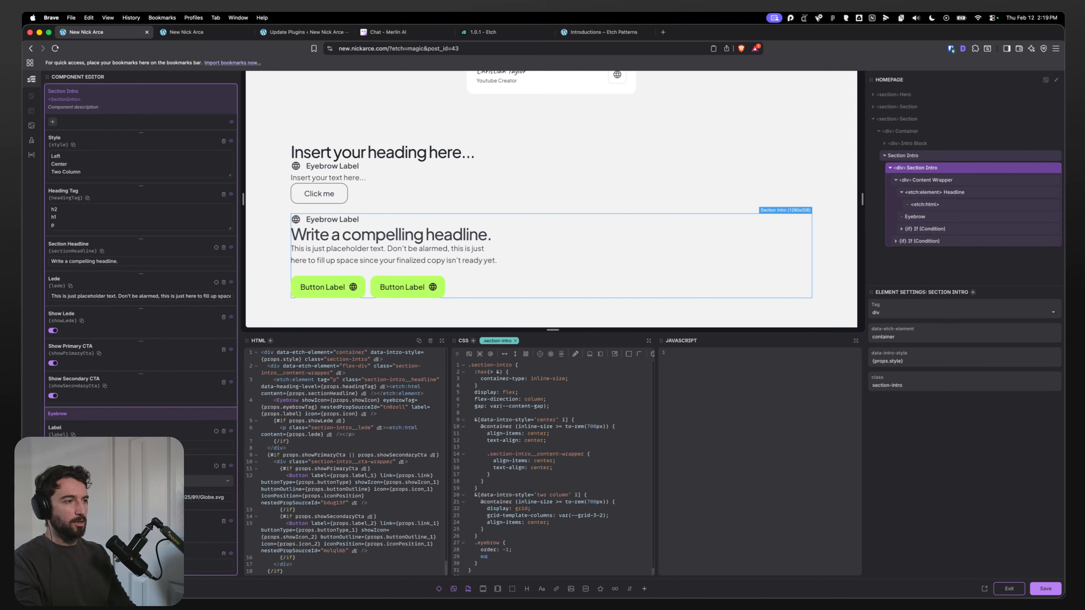
{"action": "type", "text": "rgin-block-end"}
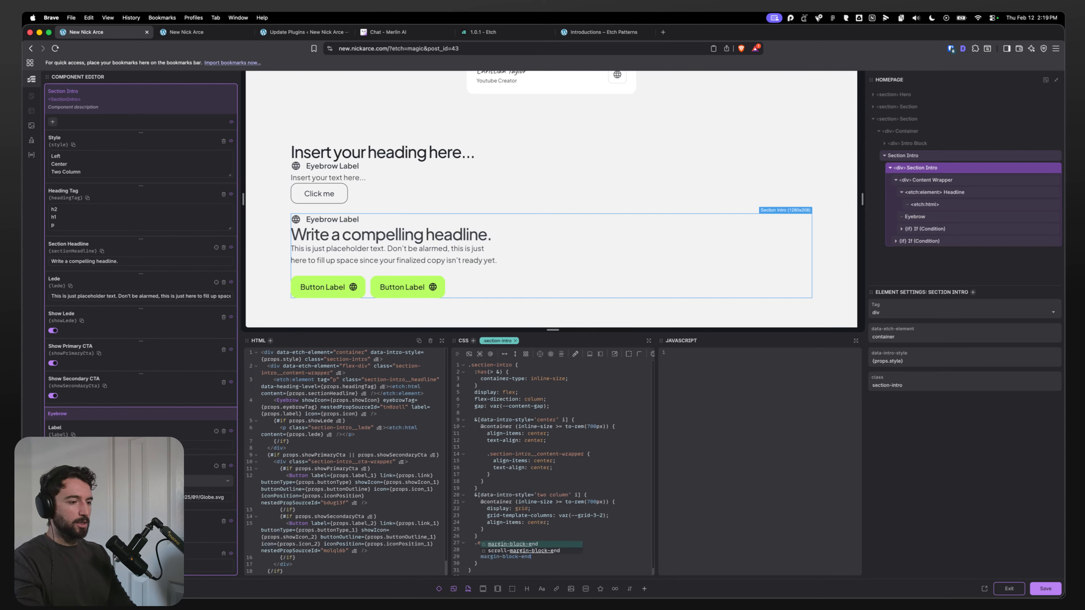
{"action": "key", "text": "Return"}
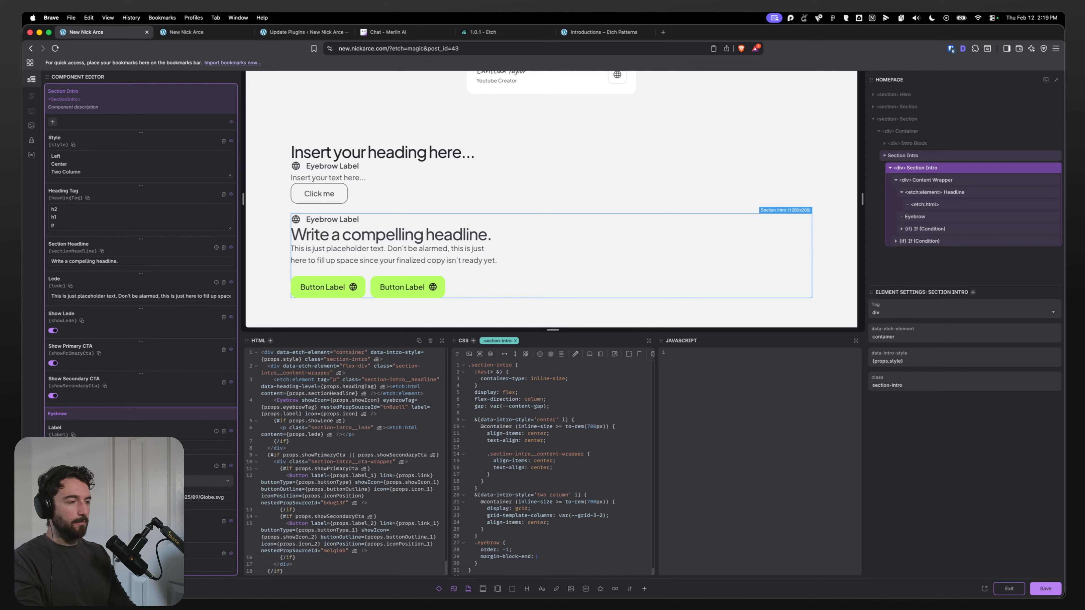
{"action": "type", "text": "vara"}
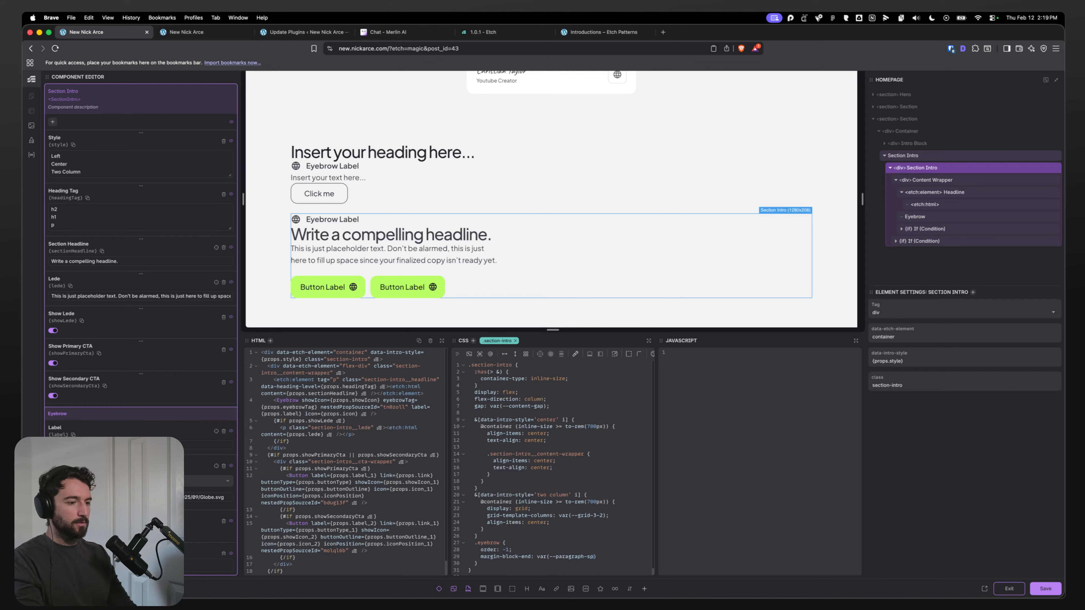
{"action": "type", "text": "acing);"}
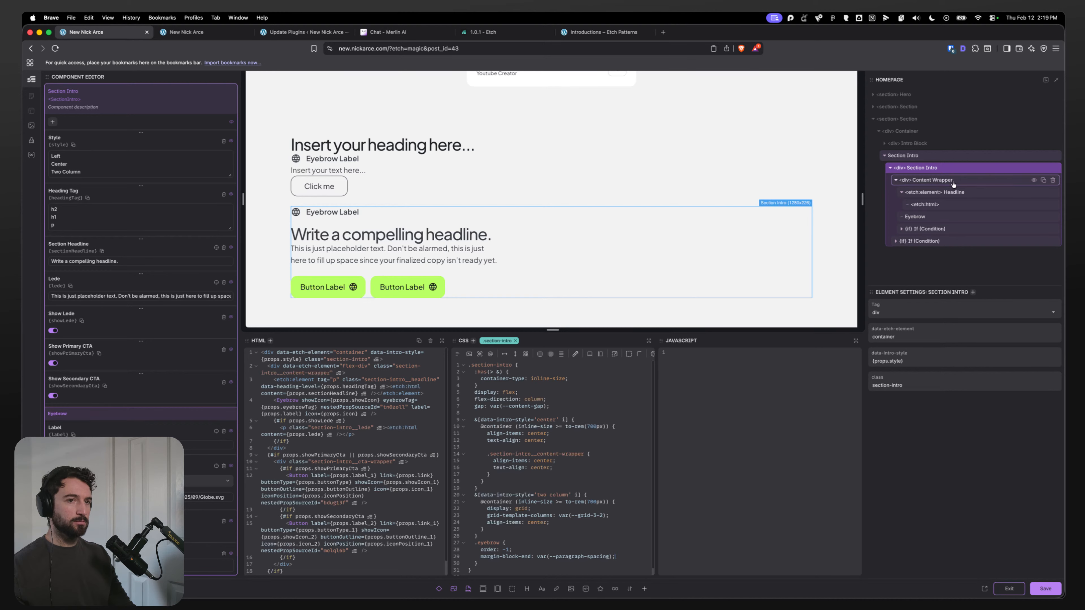
Step: Add margin-block-end: var(--heading-spacing) to the headline rule, save the component, and preview the live page
{"action": "left_click", "coordinate": [942, 193]}
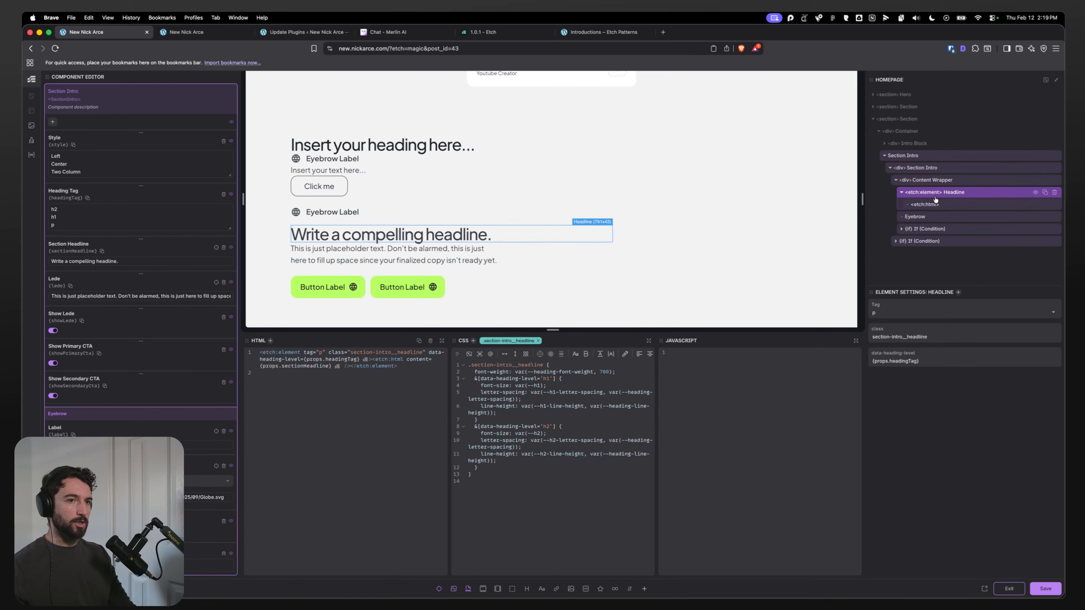
{"action": "left_click", "coordinate": [500, 471]}
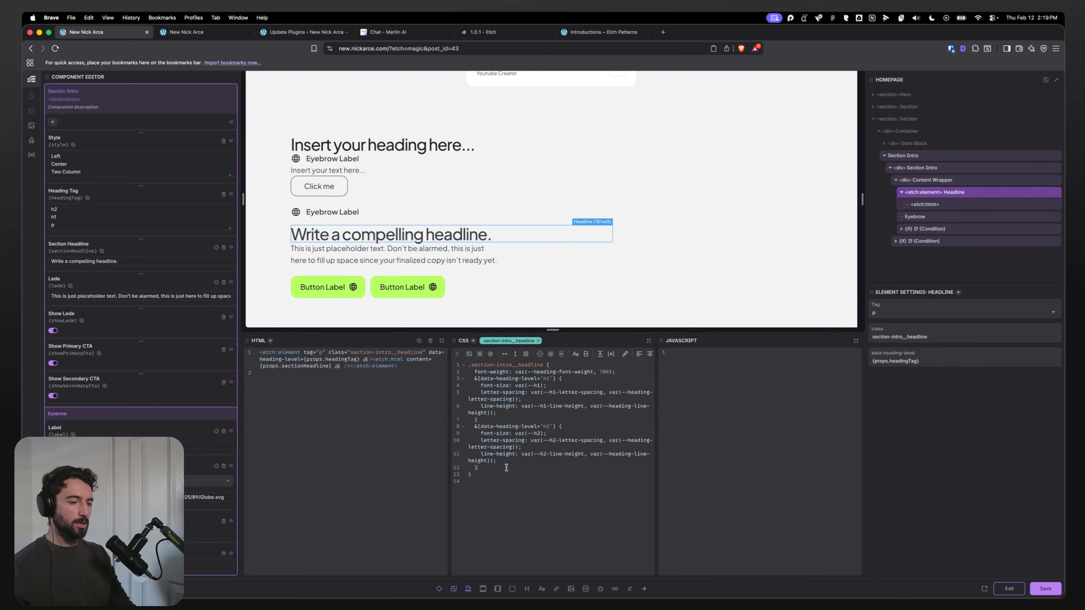
{"action": "key", "text": "Return"}
{"action": "key", "text": "Return"}
{"action": "type", "text": "margin-bv"}
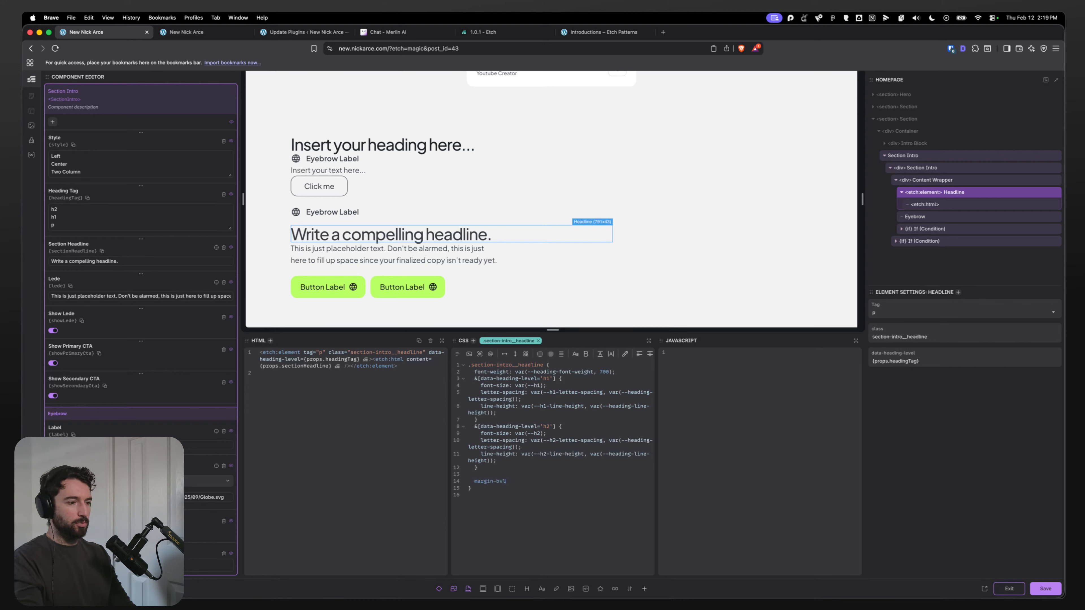
{"action": "key", "text": "BackSpace"}
{"action": "type", "text": "lock-end: var(--heading-spacing)l;"}
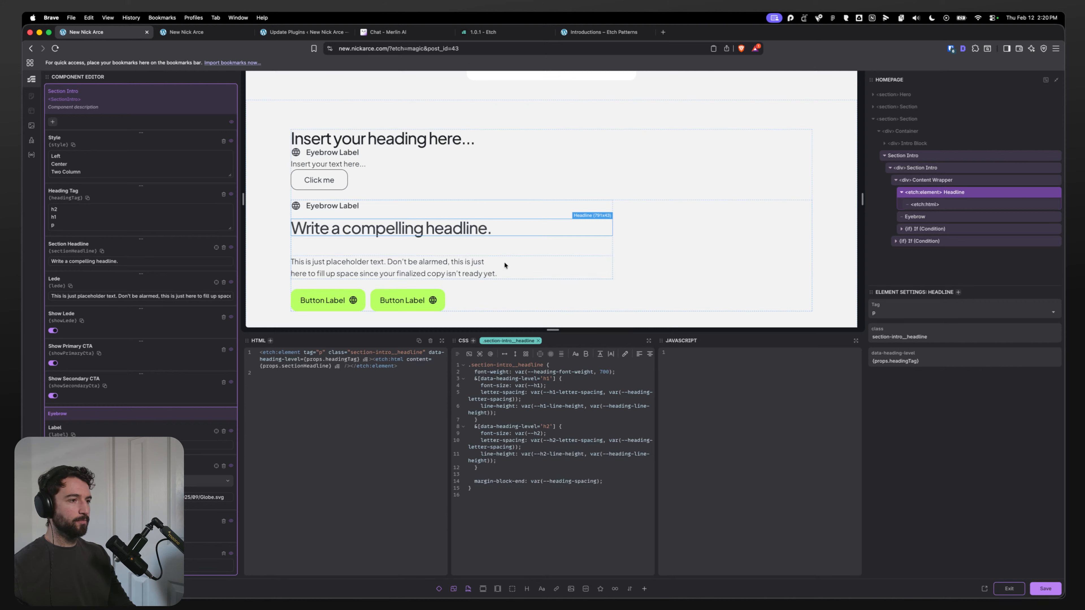
{"action": "key", "text": "super+s"}
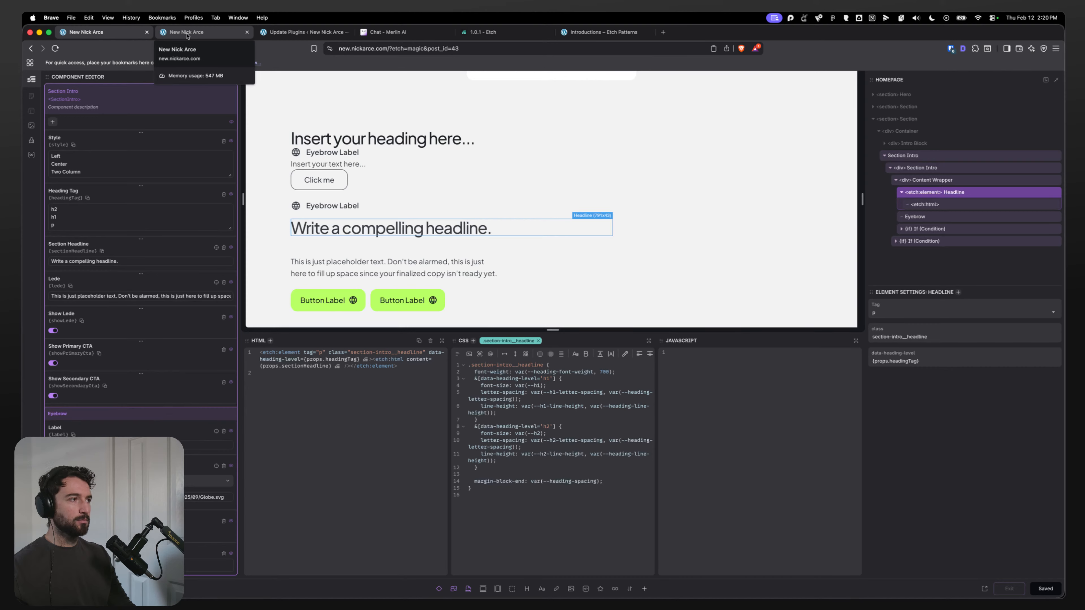
{"action": "left_click", "coordinate": [187, 33]}
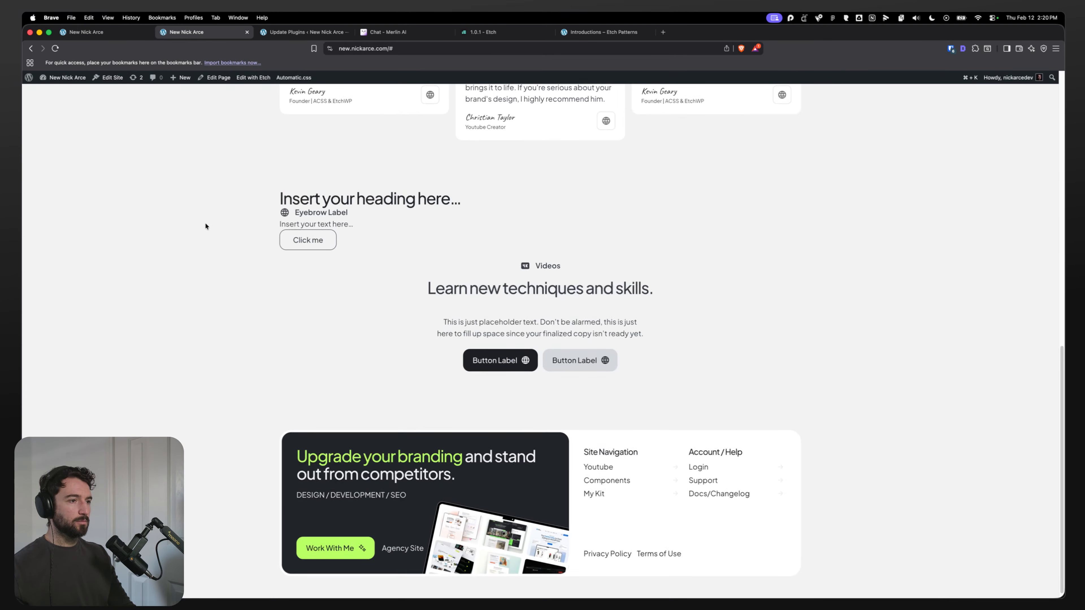
{"action": "key", "text": "ctrl+shift+Tab"}
Step: Delete the margin-block-end declaration from the headline rule
{"action": "left_click", "coordinate": [617, 484]}
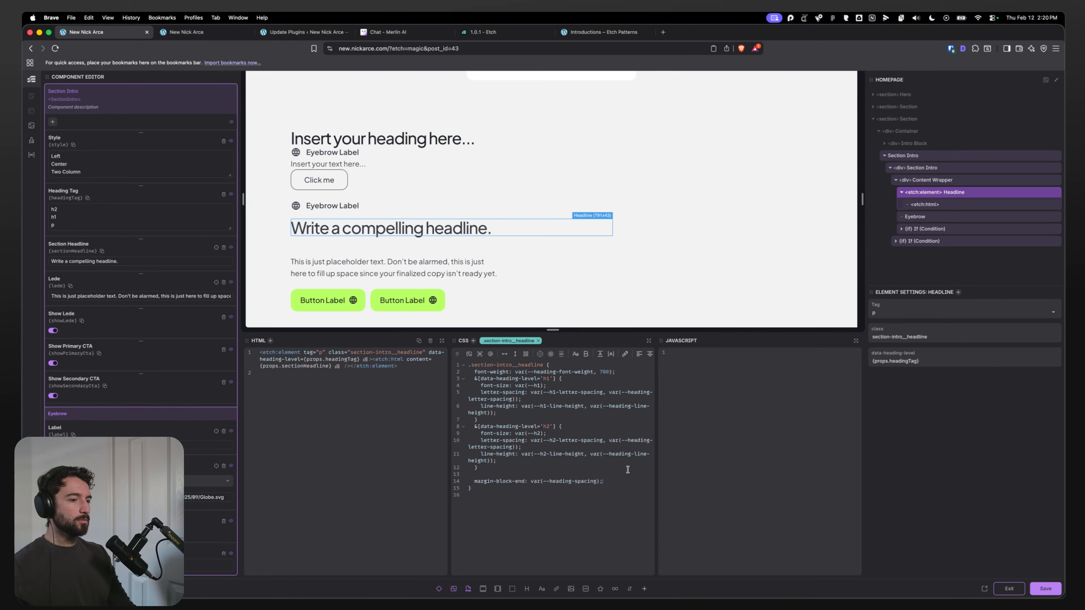
{"action": "left_click_drag", "start_coordinate": [623, 484], "coordinate": [438, 481]}
{"action": "key", "text": "BackSpace"}
{"action": "key", "text": "BackSpace"}
{"action": "key", "text": "BackSpace"}
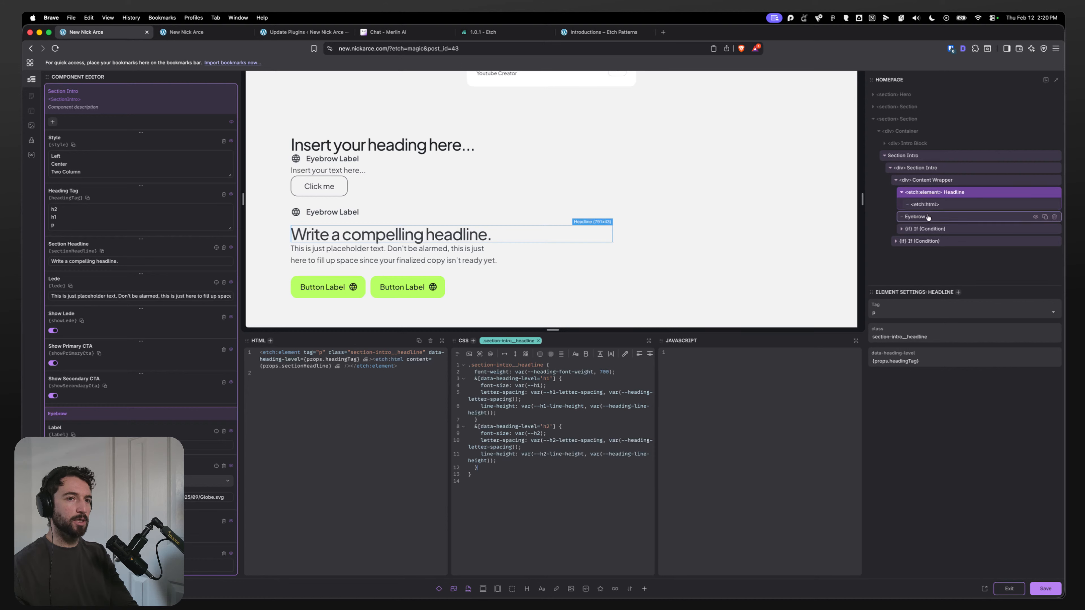
Step: Delete the margin-block-end declaration from the eyebrow rule in the Section Intro CSS
{"action": "left_click", "coordinate": [932, 167]}
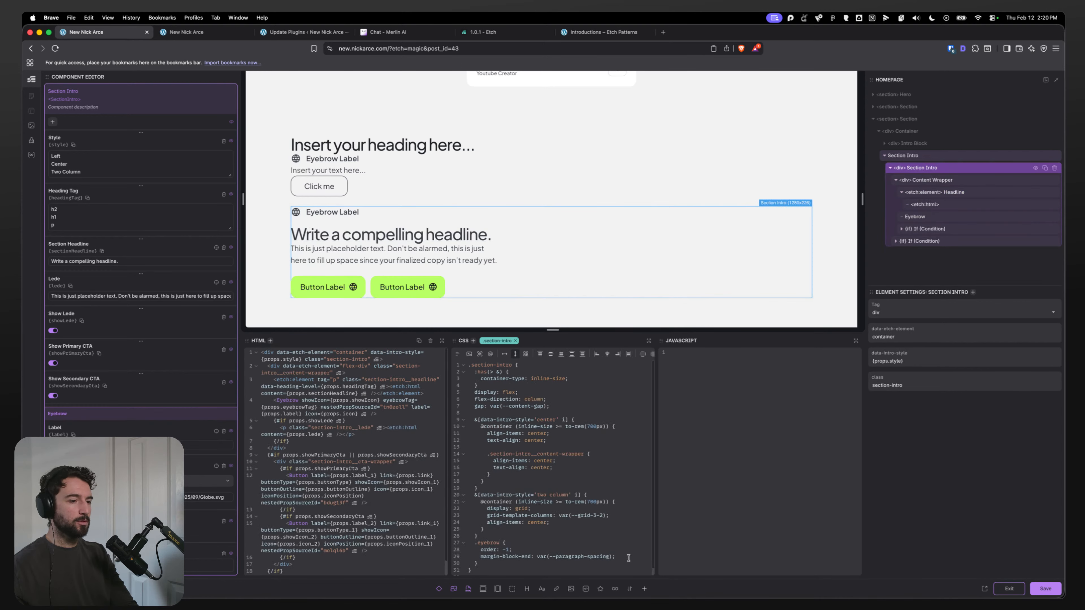
{"action": "left_click_drag", "start_coordinate": [628, 558], "coordinate": [470, 556]}
{"action": "key", "text": "BackSpace"}
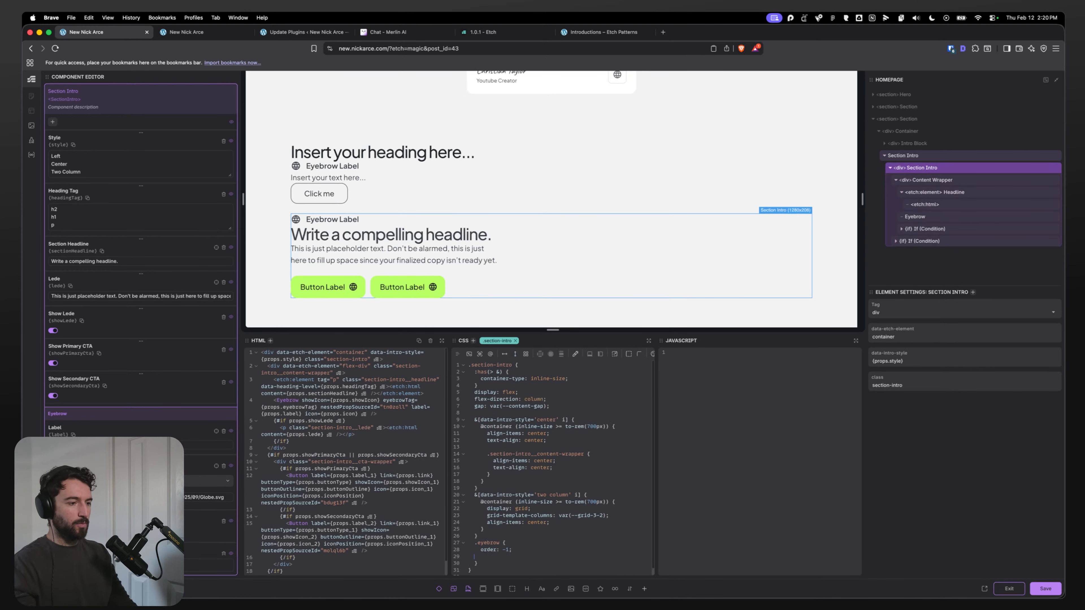
{"action": "key", "text": "super+period"}
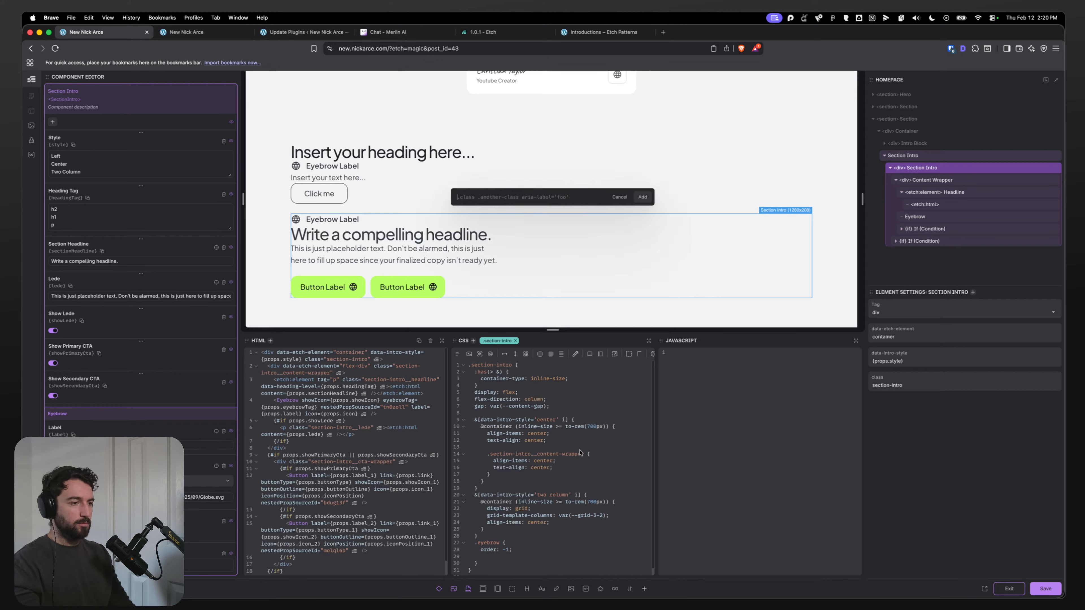
{"action": "type", "text": "s"}
{"action": "key", "text": "BackSpace"}
{"action": "type", "text": "."}
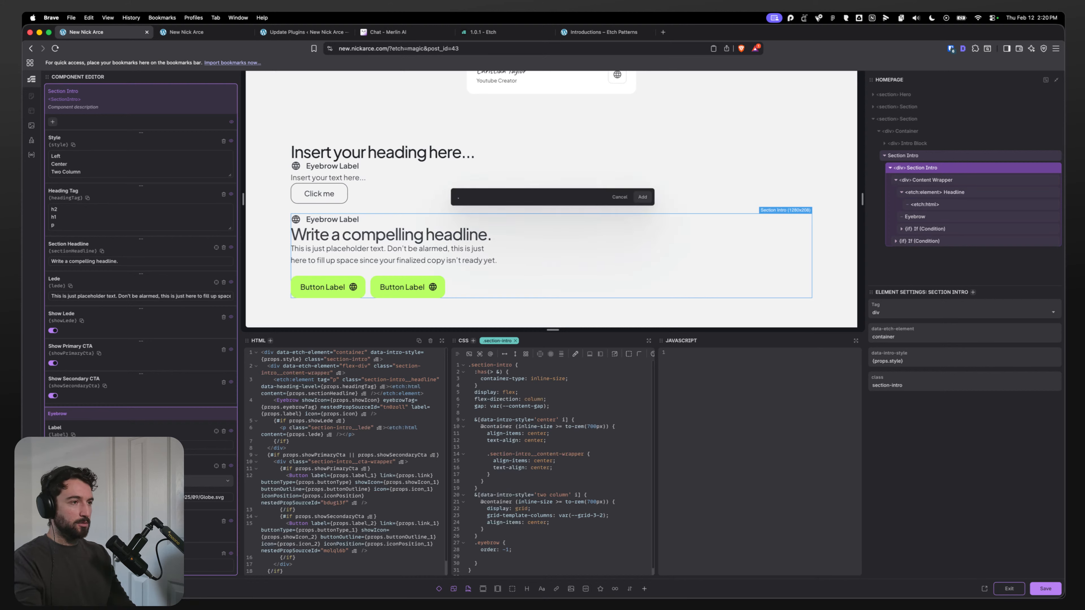
{"action": "type", "text": "smart-spacing"}
{"action": "key", "text": "Return"}
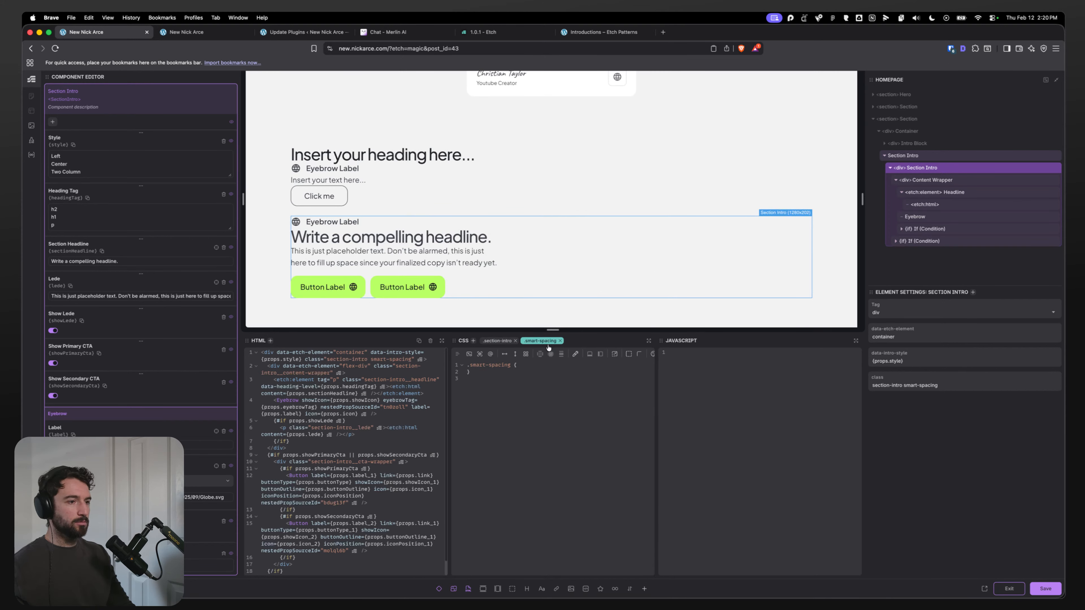
{"action": "left_click", "coordinate": [560, 341]}
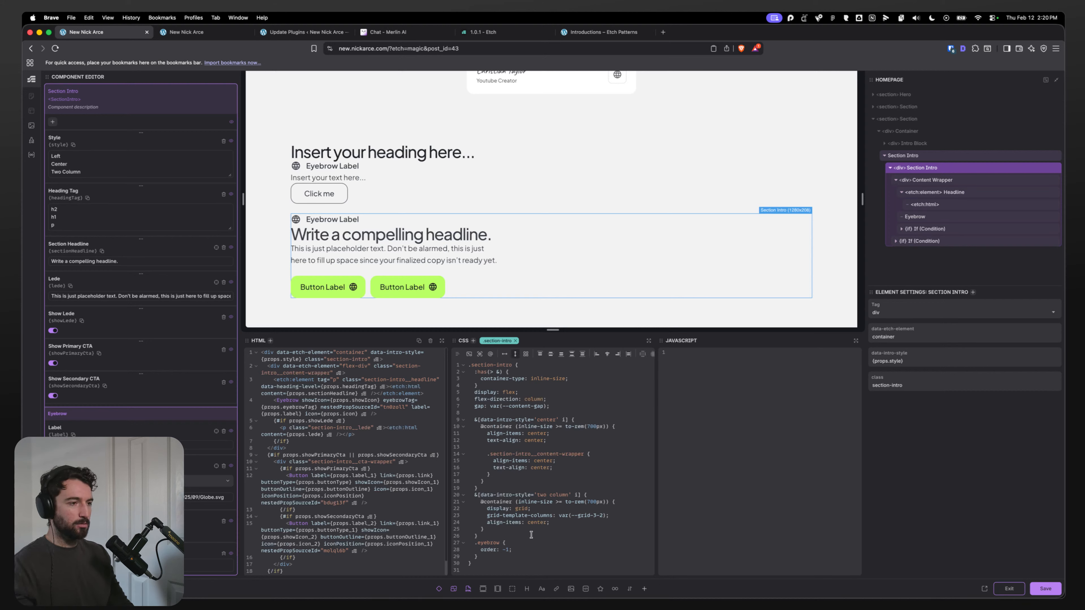
Step: Give the eyebrow rule a bottom margin of var(--paragraph-spacing) in the Section Intro CSS
{"action": "left_click", "coordinate": [526, 549]}
{"action": "key", "text": "Return"}
{"action": "type", "text": "margin-"}
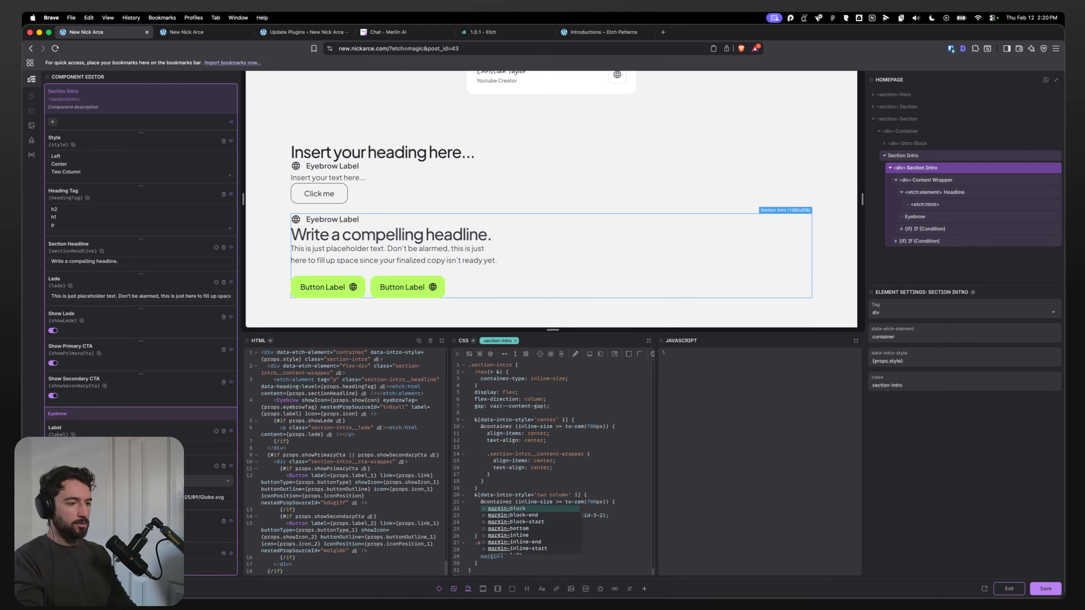
{"action": "type", "text": "block-end: var("}
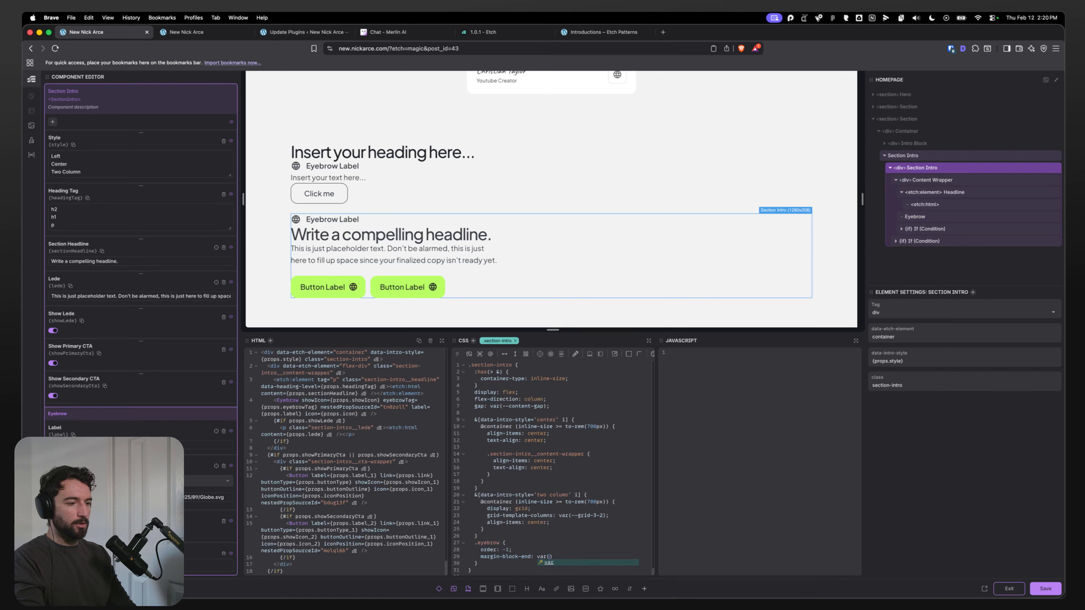
{"action": "type", "text": "--paragraph-spac"}
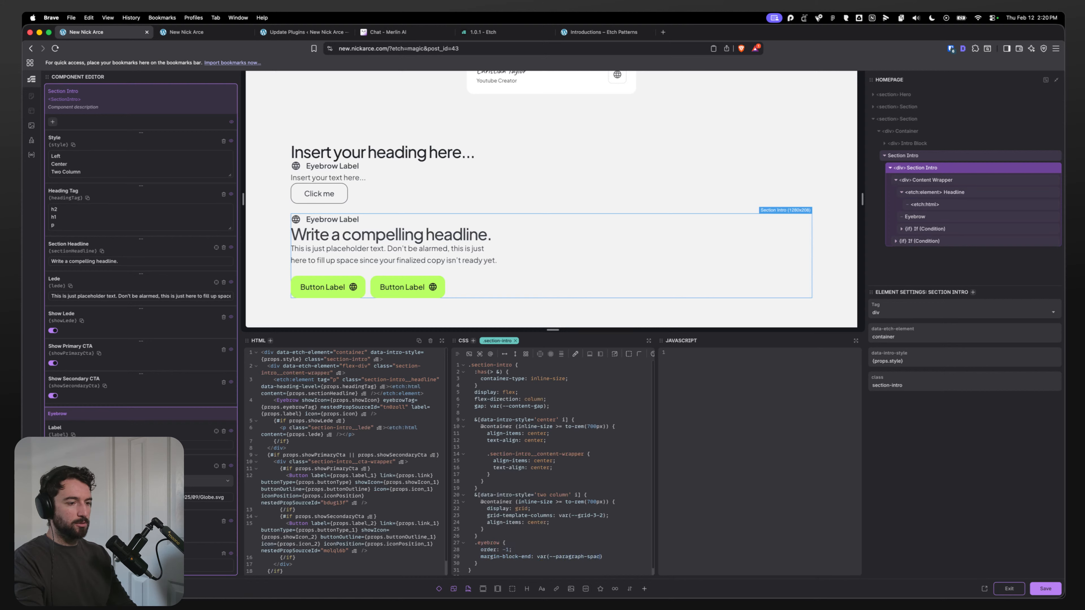
{"action": "type", "text": "ing"}
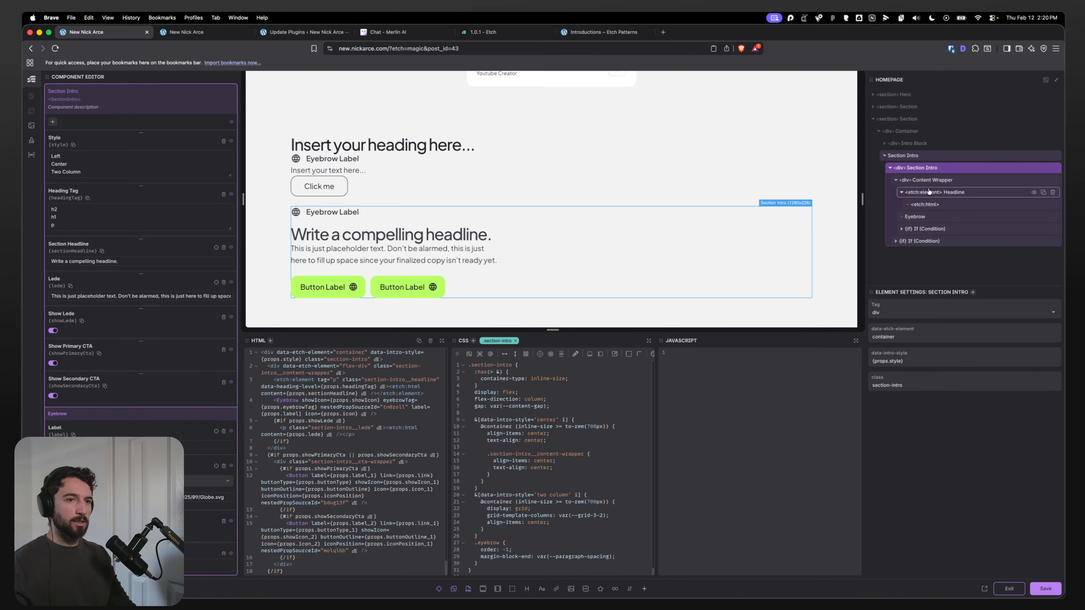
Step: Add margin-block-end: 0.5ex to the headline rule
{"action": "left_click", "coordinate": [937, 192]}
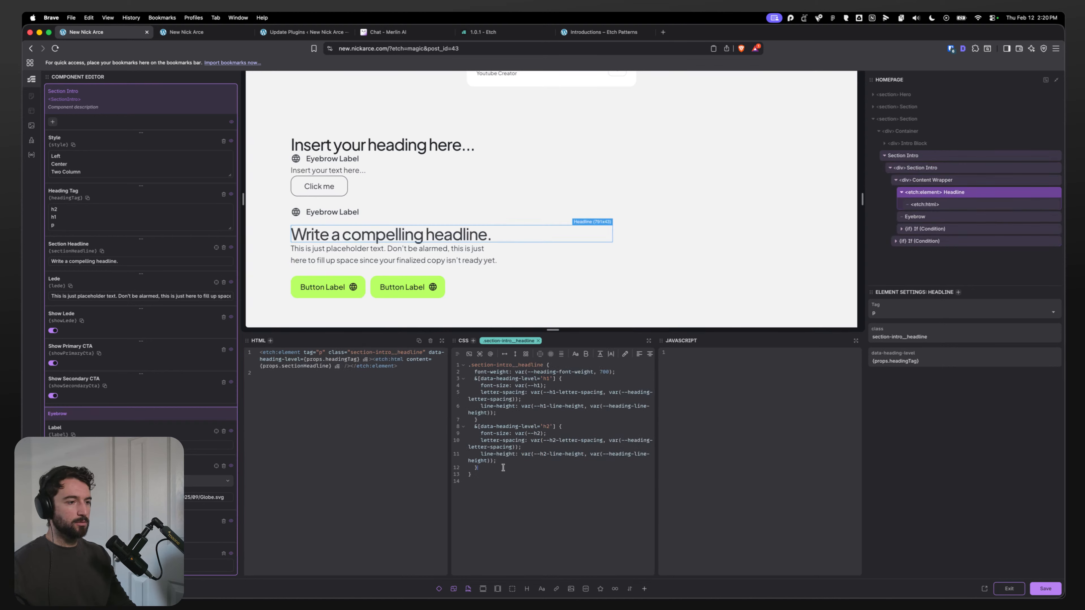
{"action": "key", "text": "Return"}
{"action": "type", "text": "mag"}
{"action": "key", "text": "BackSpace"}
{"action": "type", "text": "rgin-block"}
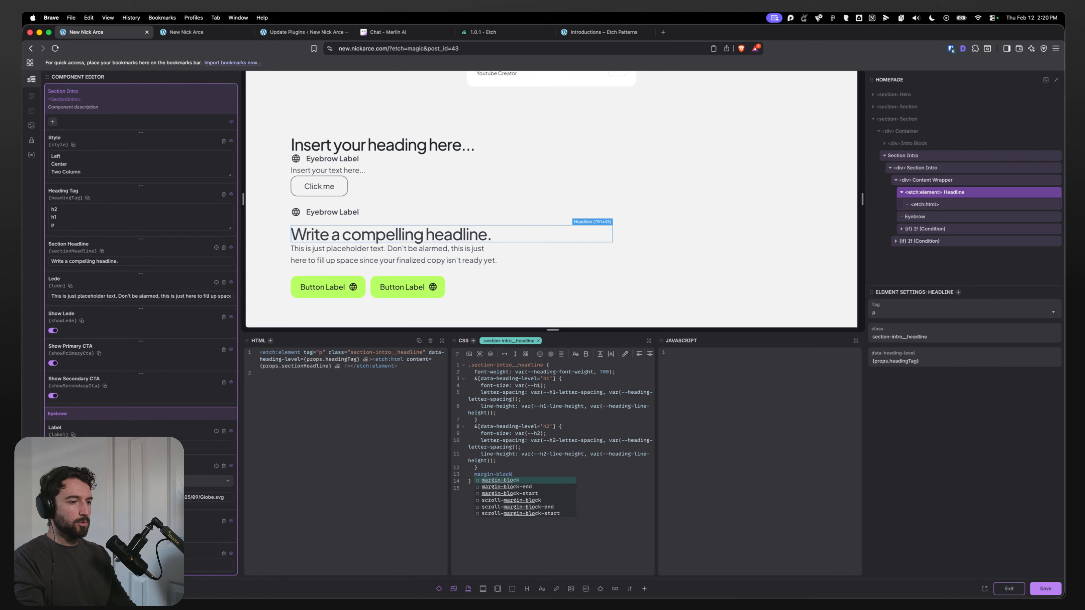
{"action": "key", "text": "Down"}
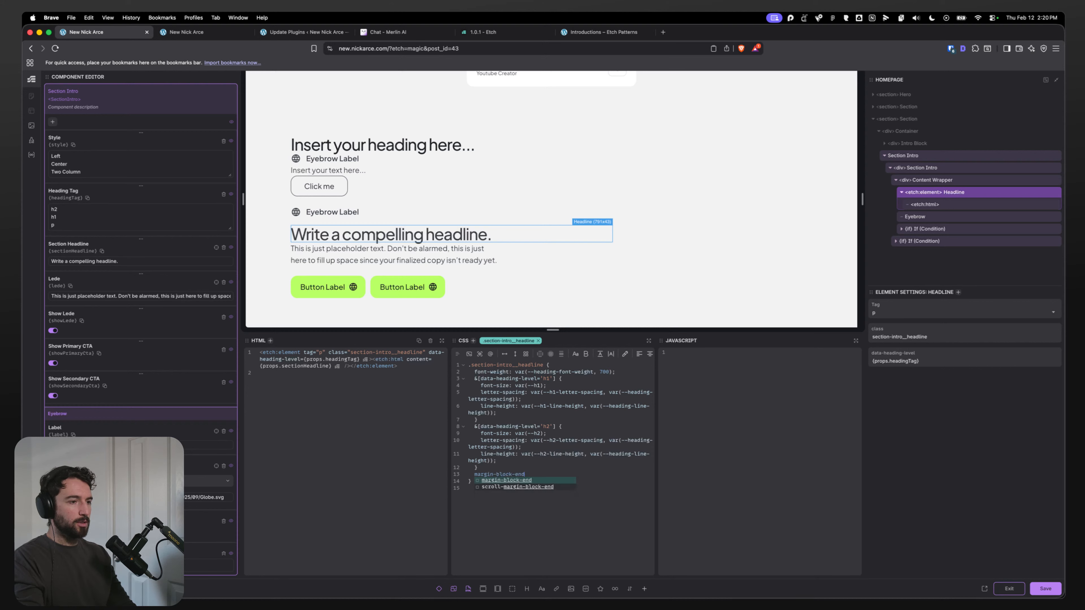
{"action": "key", "text": "Return"}
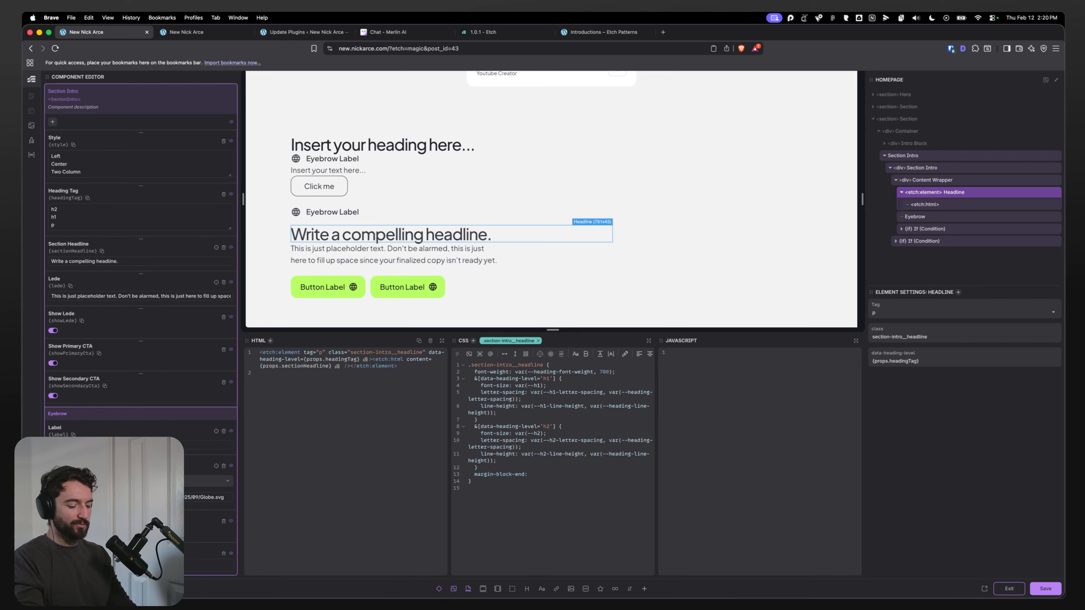
{"action": "type", "text": "1em;"}
{"action": "key", "text": "BackSpace"}
{"action": "key", "text": "BackSpace"}
{"action": "key", "text": "BackSpace"}
{"action": "key", "text": "BackSpace"}
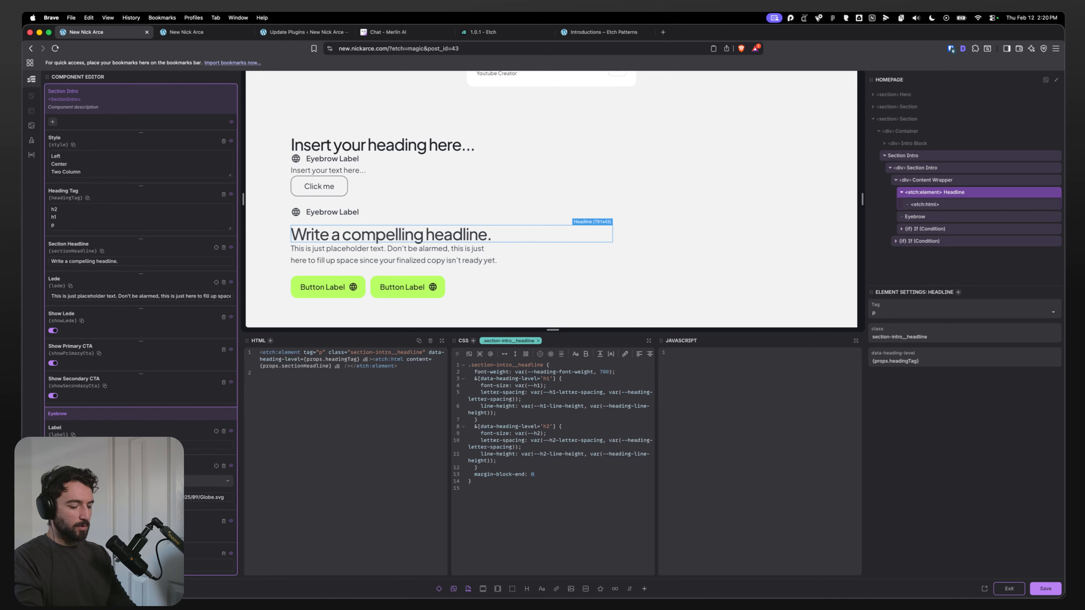
{"action": "type", "text": "0.5em;"}
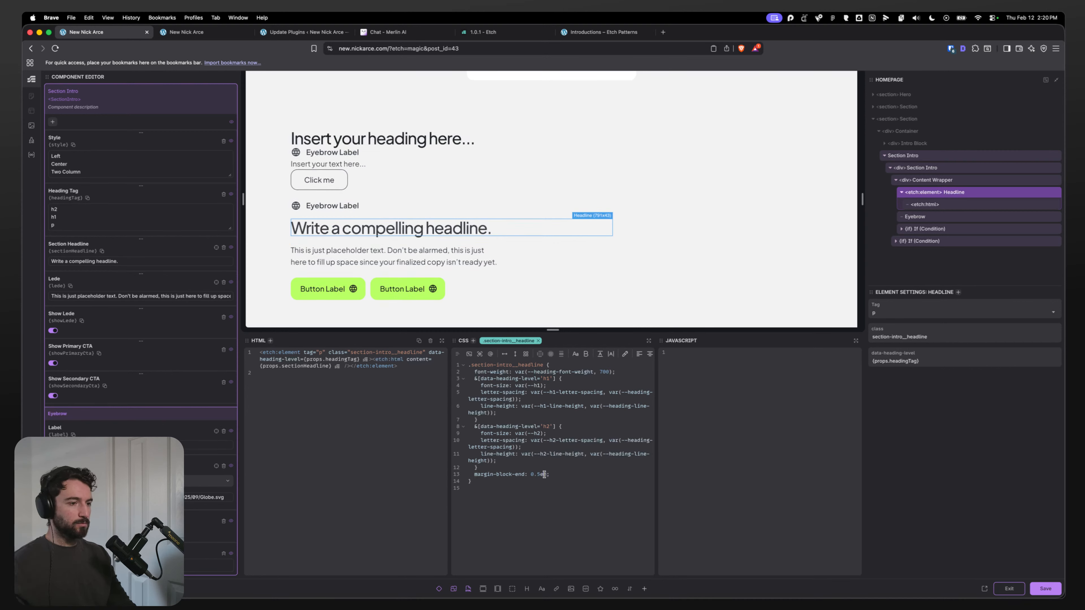
{"action": "key", "text": "BackSpace"}
{"action": "type", "text": "x"}
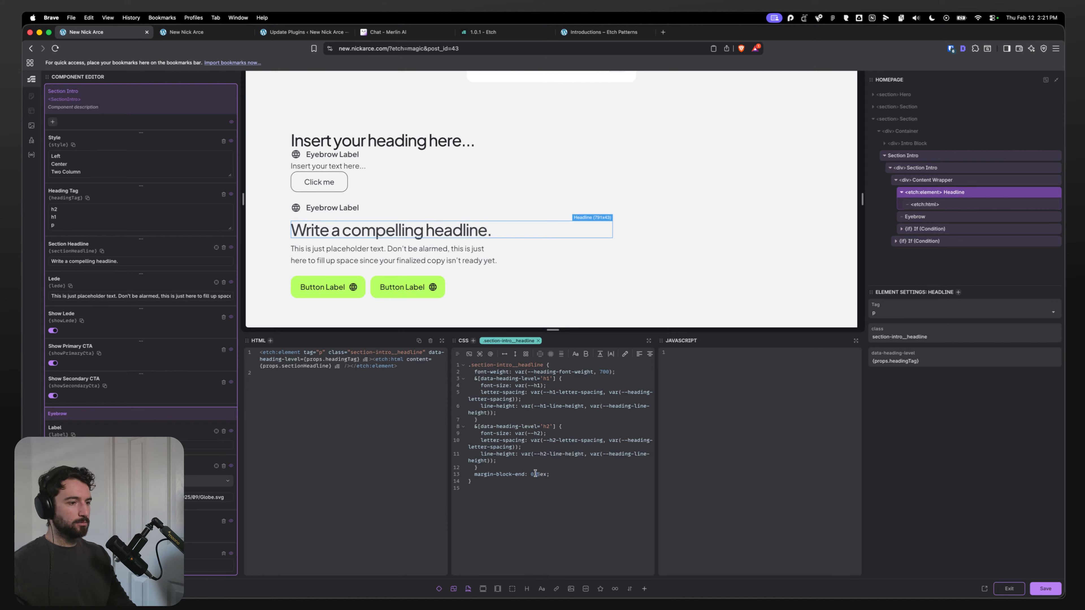
{"action": "type", "text": "1"}
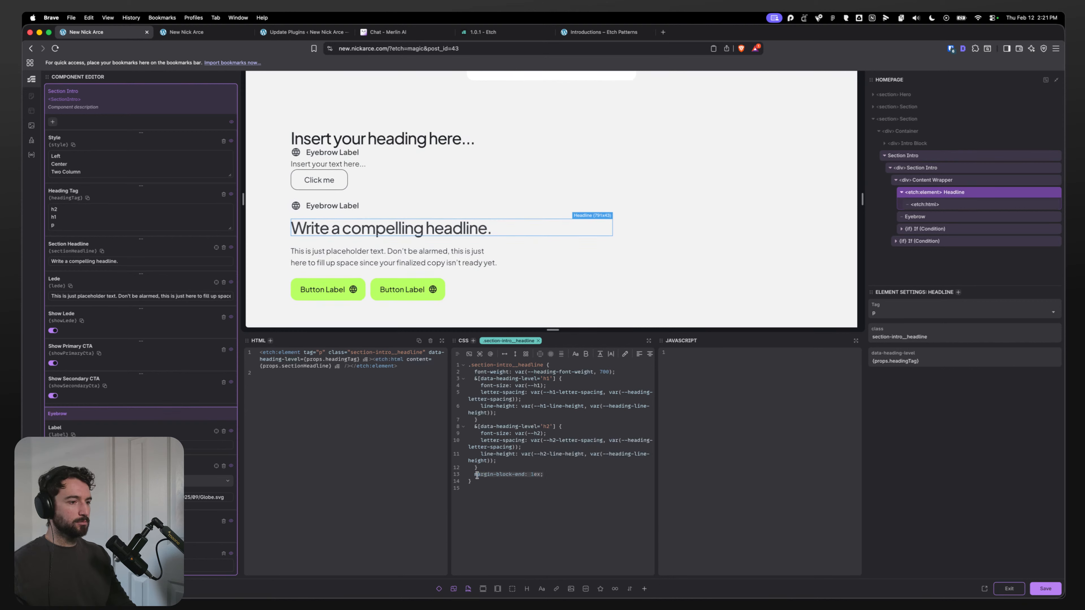
Step: Set the headline's margin-block-end to 1ex and move it directly below the font-weight declaration
{"action": "key", "text": "BackSpace"}
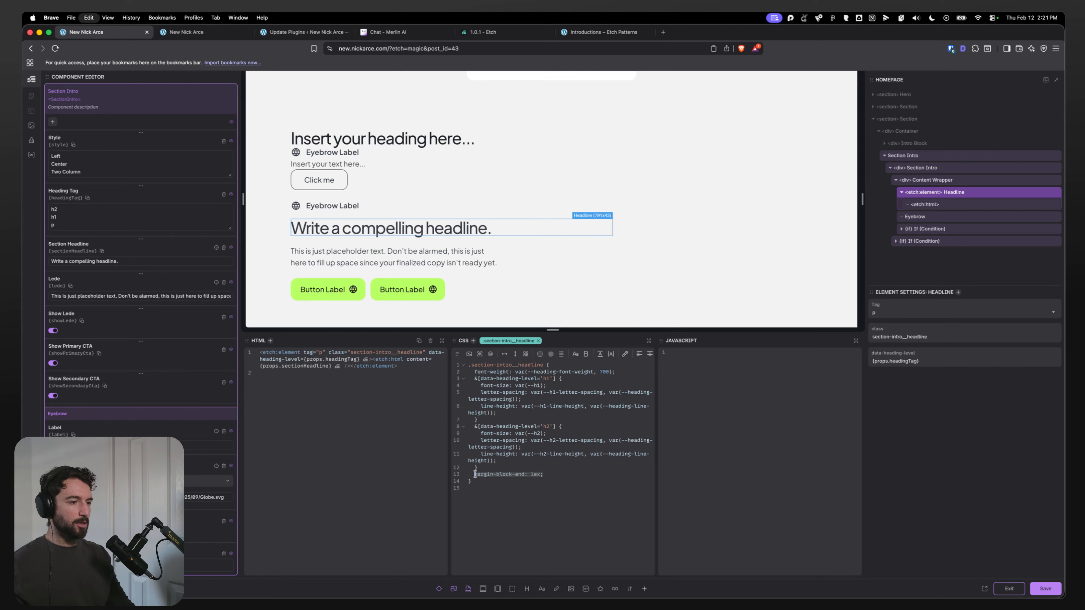
{"action": "left_click", "coordinate": [617, 372]}
{"action": "key", "text": "Return"}
{"action": "type", "text": "margin-block-end: 1ex;"}
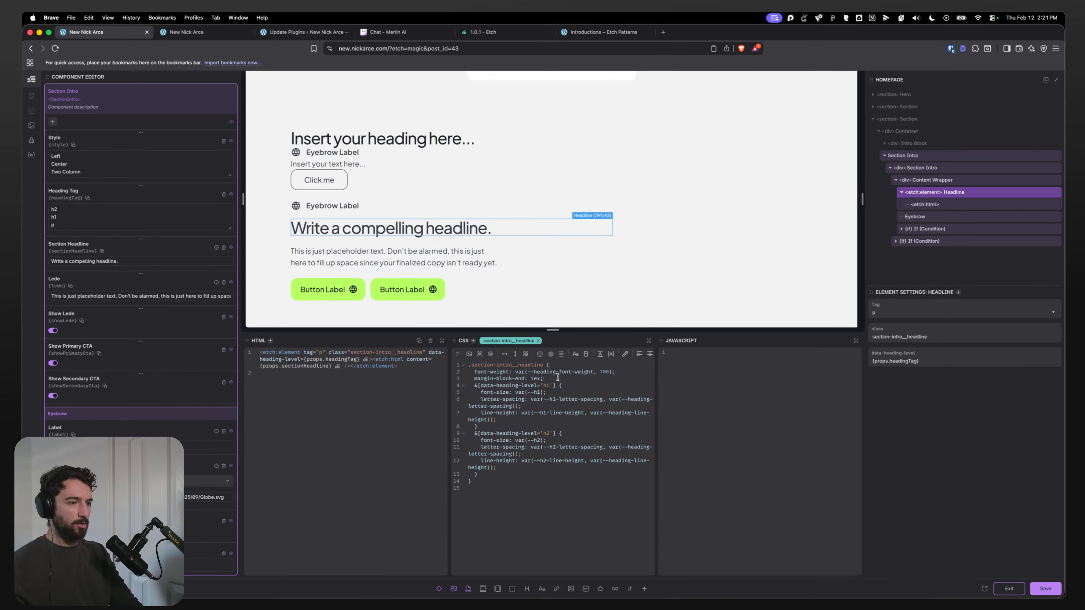
Step: Add blank lines separating the nested heading-level rules in the headline CSS
{"action": "key", "text": "Return"}
{"action": "left_click", "coordinate": [496, 432]}
{"action": "key", "text": "Return"}
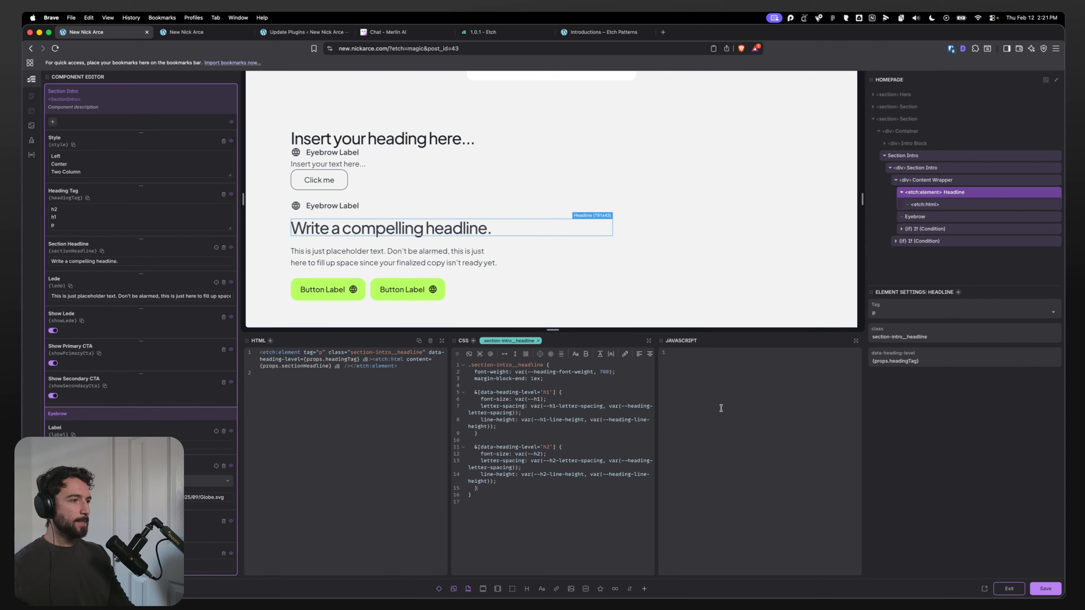
Step: Save the Section Intro component changes, compare with the frontend tab, and exit the component editor
{"action": "left_click", "coordinate": [1052, 584]}
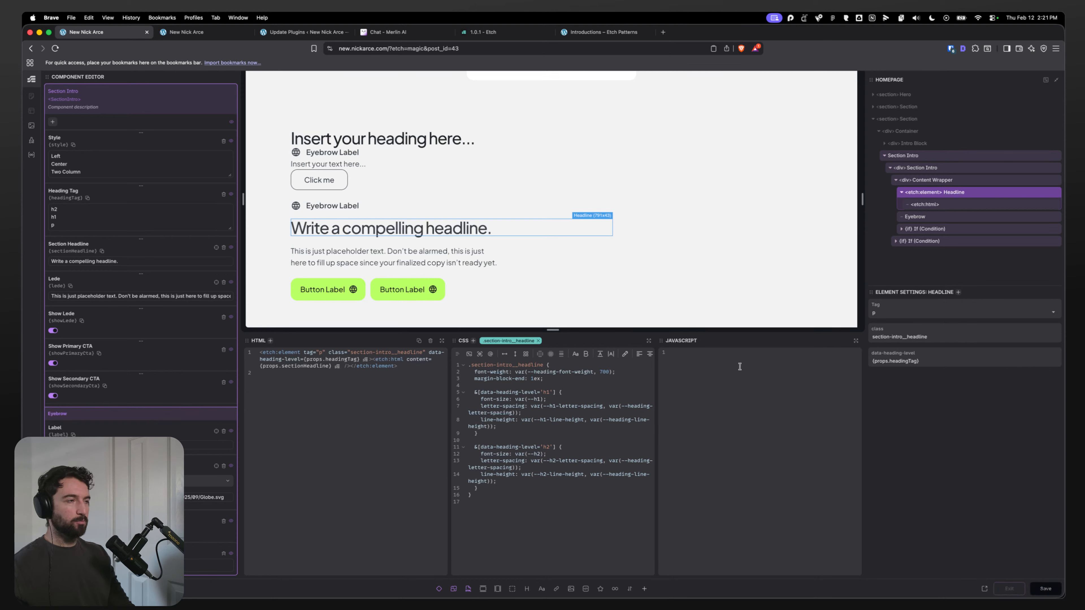
{"action": "left_click", "coordinate": [200, 33]}
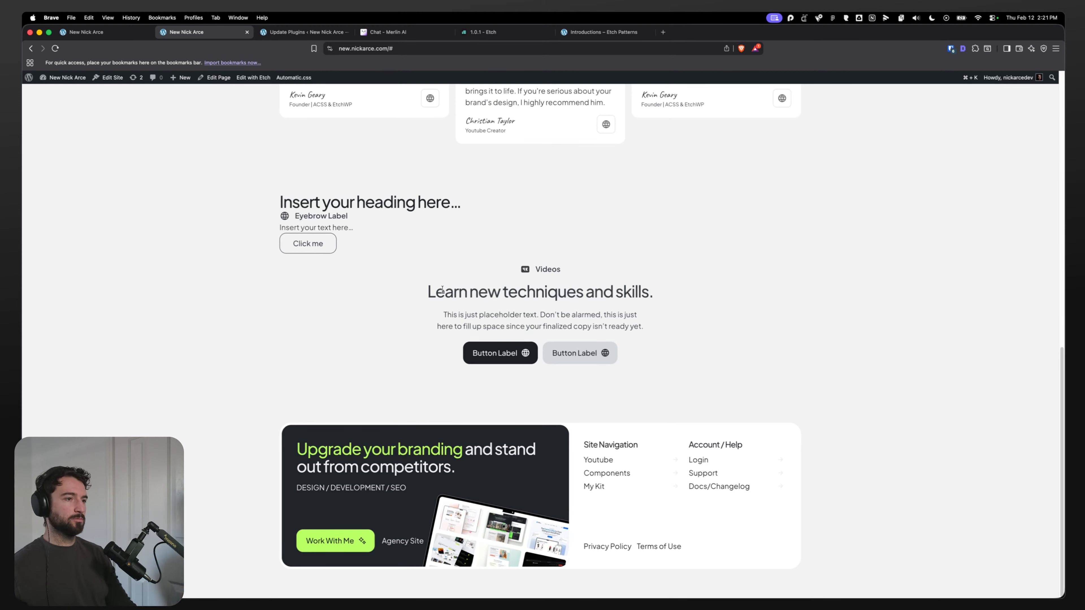
{"action": "left_click", "coordinate": [77, 32]}
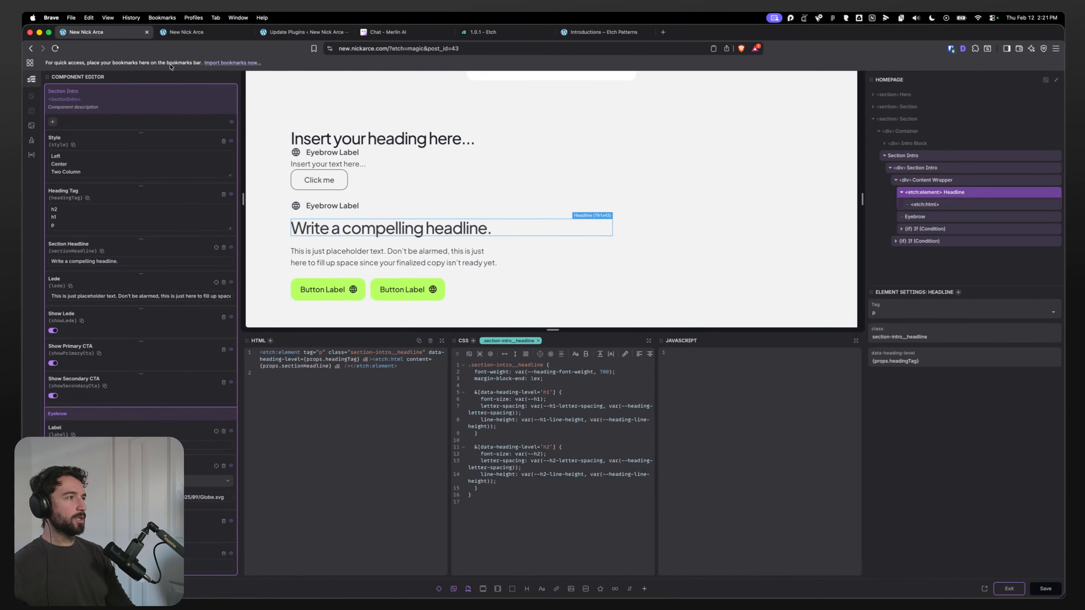
{"action": "left_click", "coordinate": [1009, 589]}
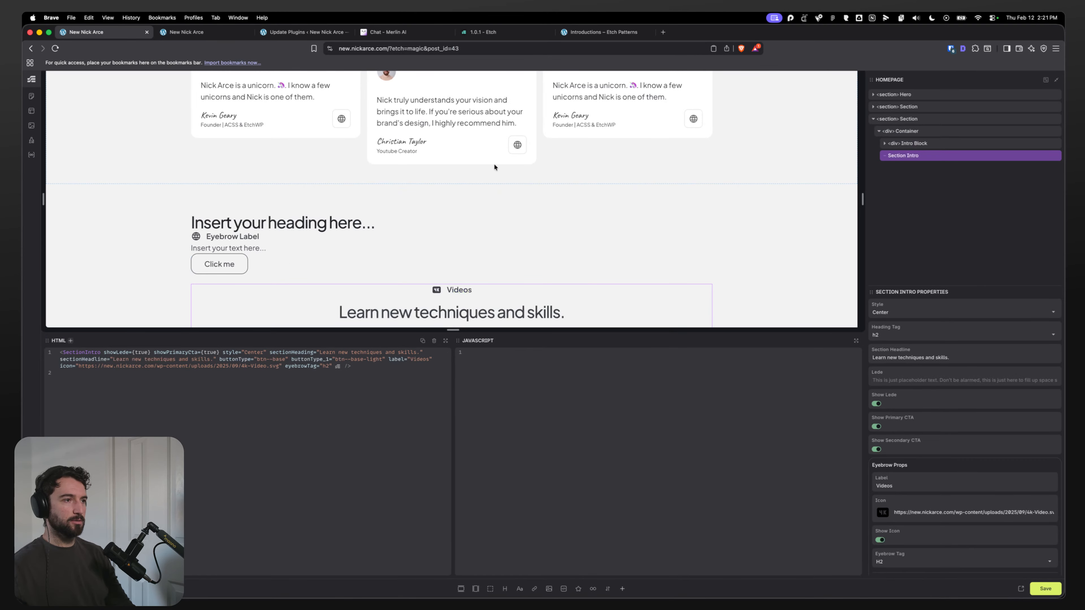
Step: Move the Section Intro above the placeholder Intro Block in the container, delete the Intro Block, and save
{"action": "left_click", "coordinate": [445, 247]}
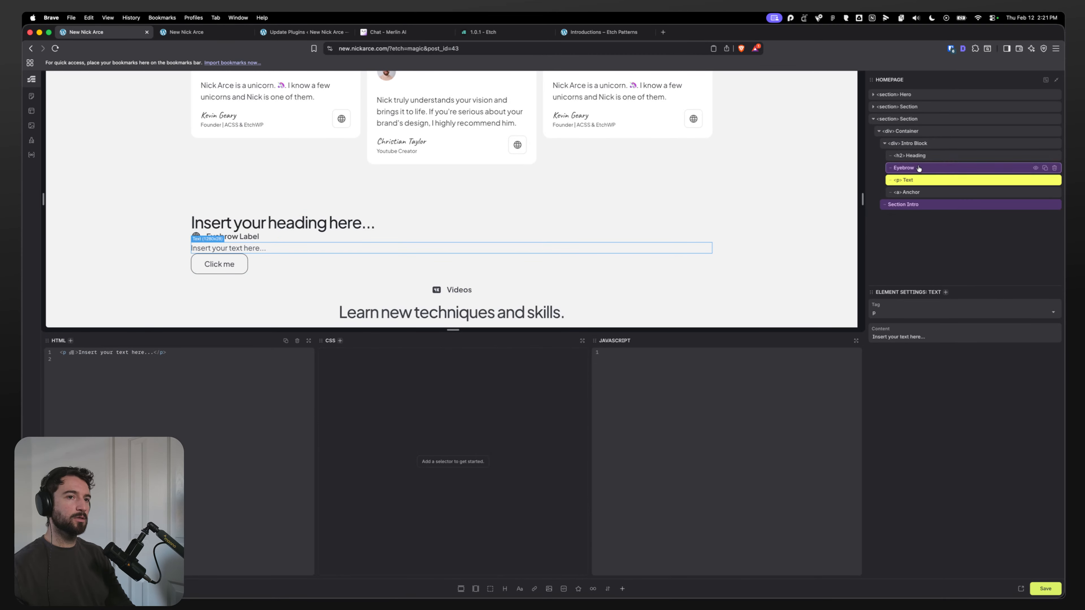
{"action": "left_click_drag", "start_coordinate": [913, 204], "coordinate": [918, 140]}
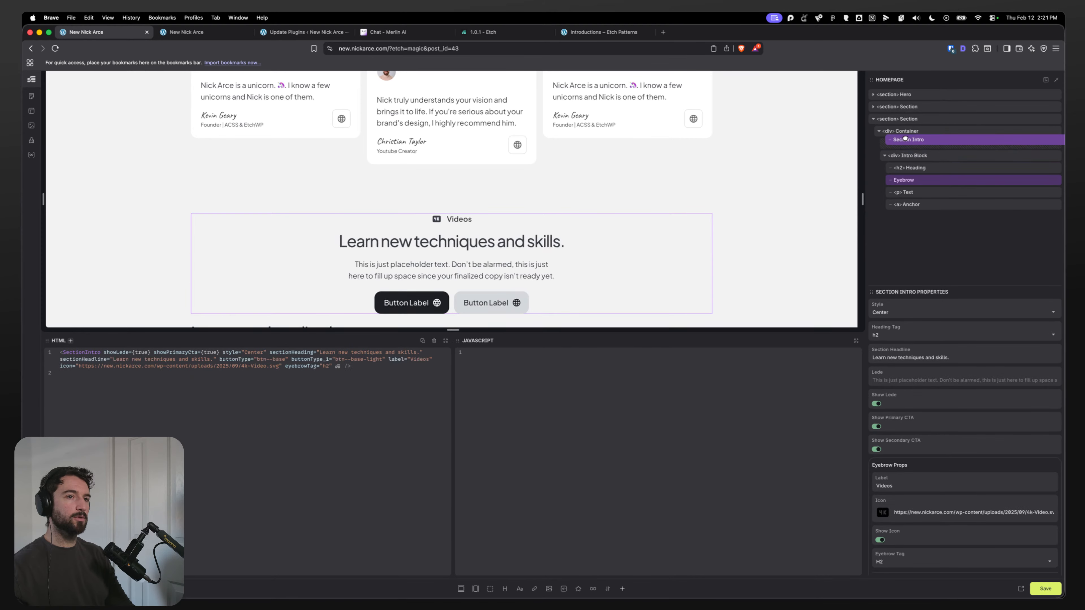
{"action": "left_click", "coordinate": [1057, 156]}
{"action": "left_click", "coordinate": [1051, 588]}
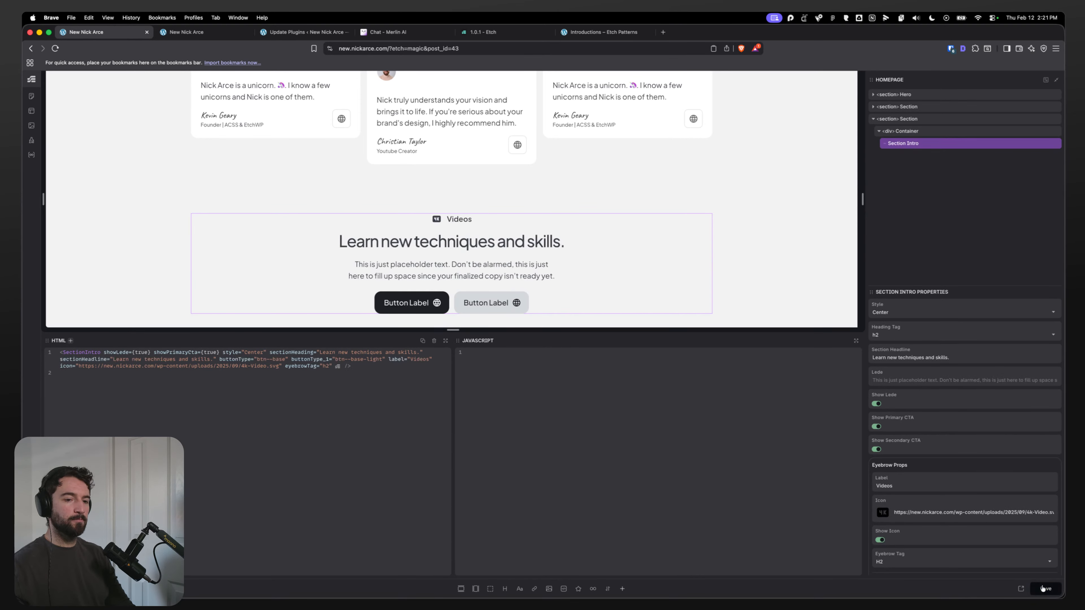
Step: Open the Section Intro component editor to review its markup and styles, then exit
{"action": "right_click", "coordinate": [916, 145]}
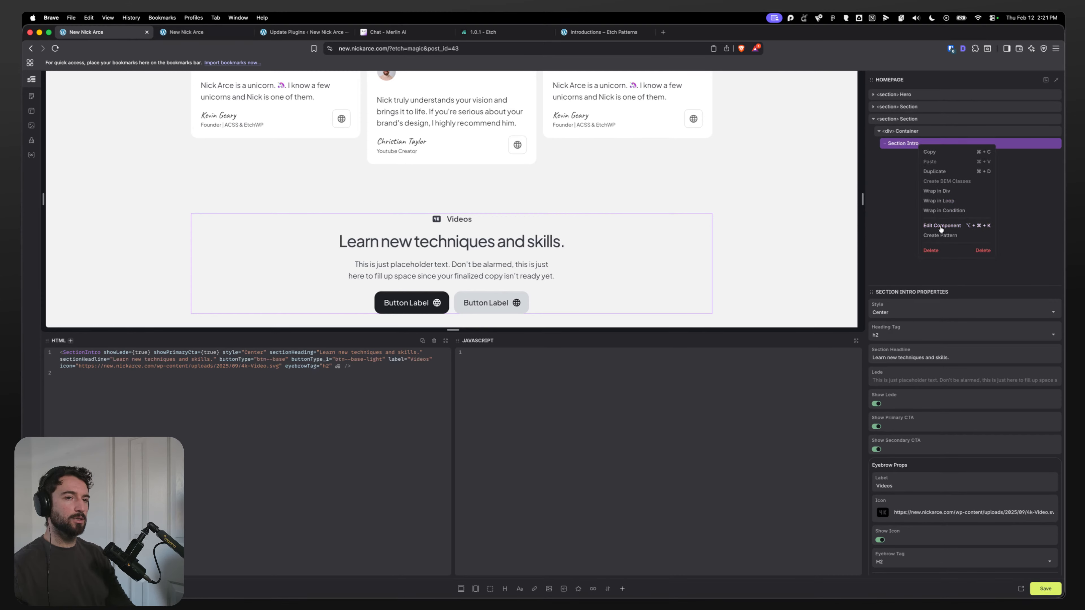
{"action": "left_click", "coordinate": [941, 227]}
{"action": "left_click", "coordinate": [910, 156]}
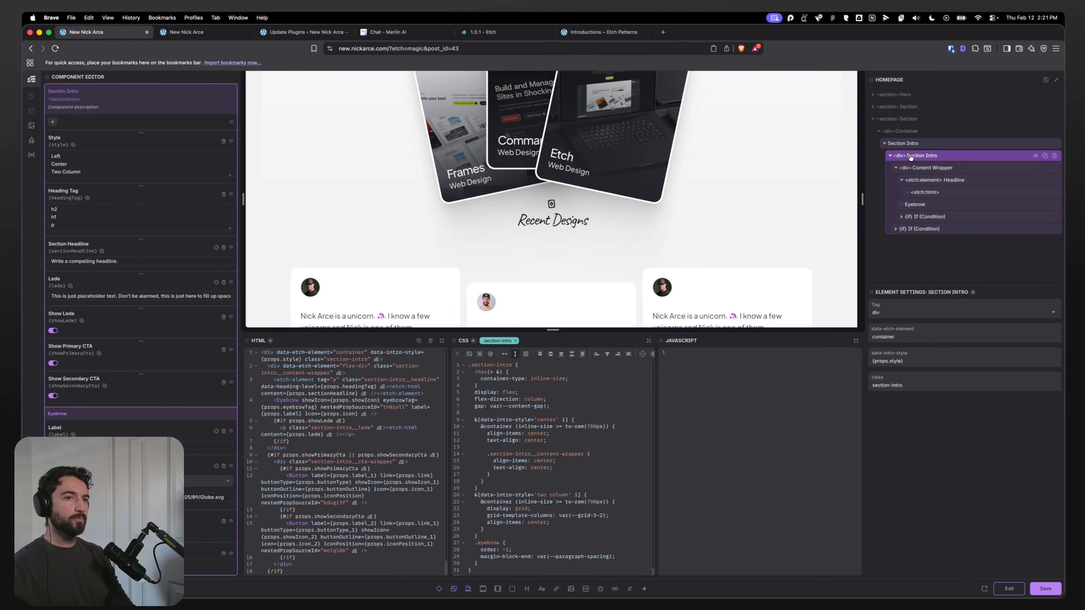
{"action": "left_click", "coordinate": [1009, 589]}
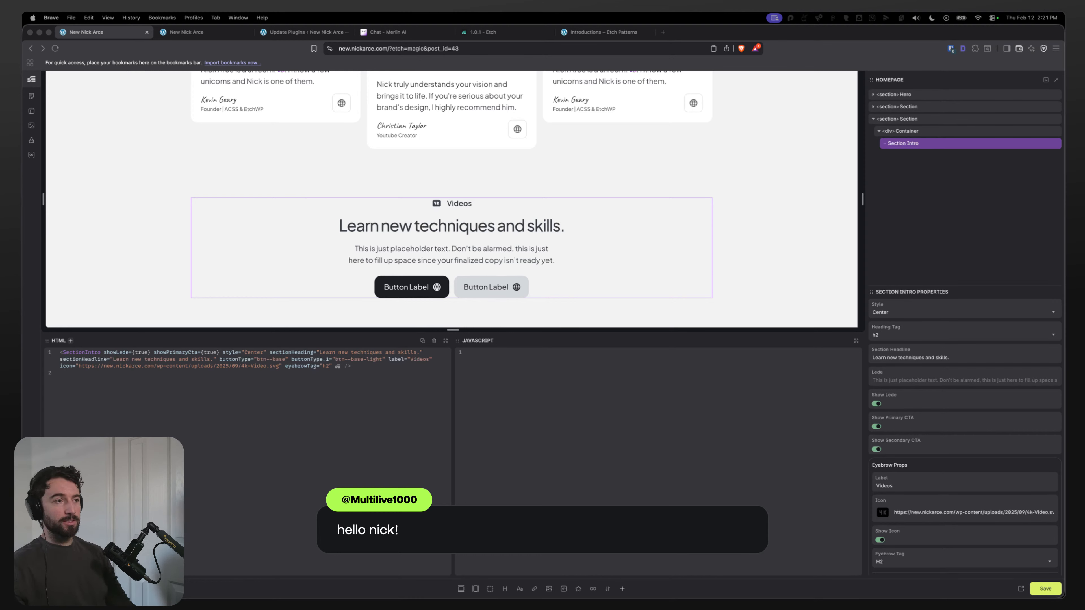
Step: Save the page and preview the Videos section on the frontend at narrow and wide responsive widths
{"action": "left_click", "coordinate": [1039, 588]}
{"action": "key", "text": "ctrl+Tab"}
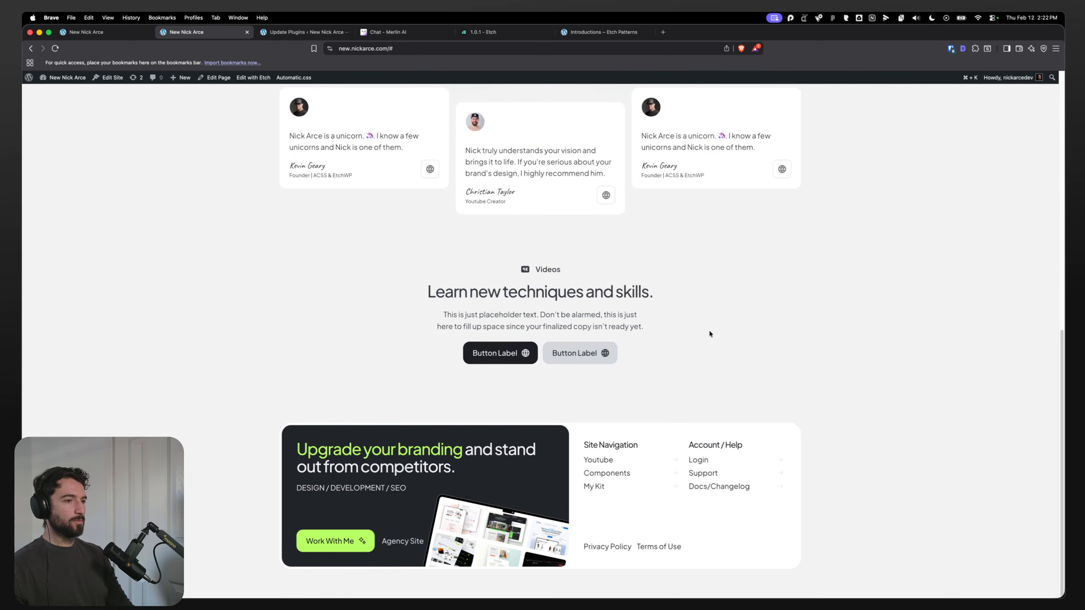
{"action": "key", "text": "super+alt+i"}
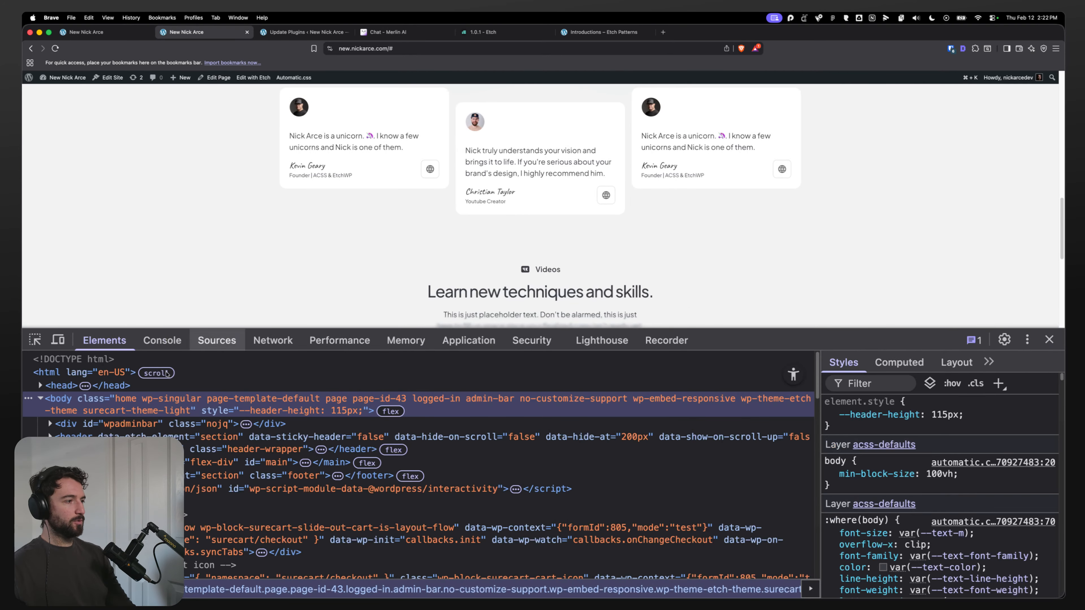
{"action": "scroll", "coordinate": [261, 247], "scroll_direction": "down", "scroll_amount": 2}
{"action": "scroll", "coordinate": [262, 248], "scroll_direction": "down", "scroll_amount": 1}
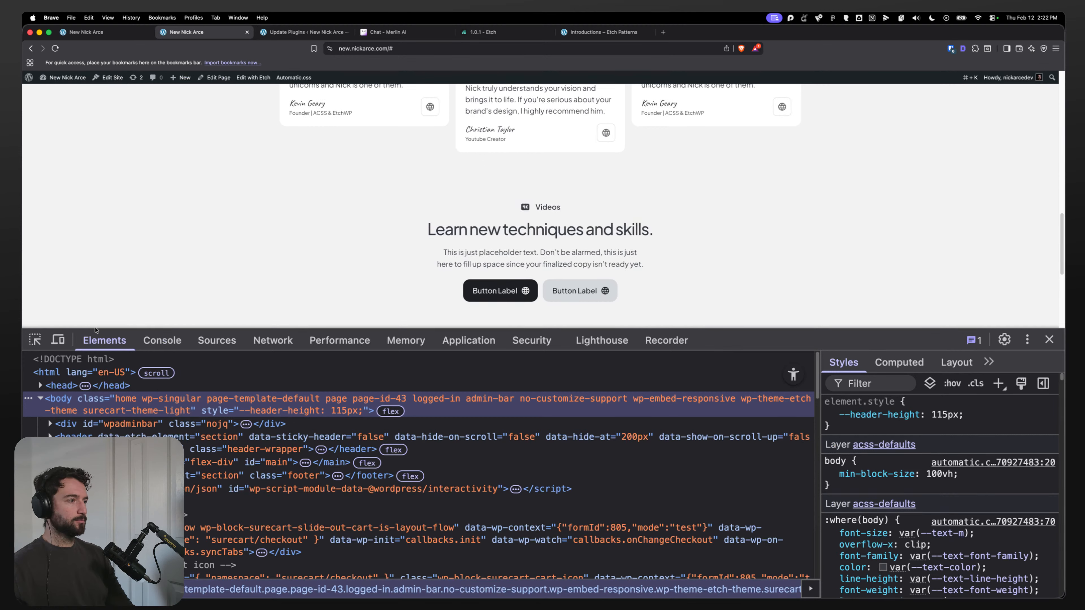
{"action": "key", "text": "super+shift+m"}
{"action": "scroll", "coordinate": [711, 221], "scroll_direction": "down", "scroll_amount": 2}
{"action": "left_click_drag", "start_coordinate": [747, 330], "coordinate": [738, 464]}
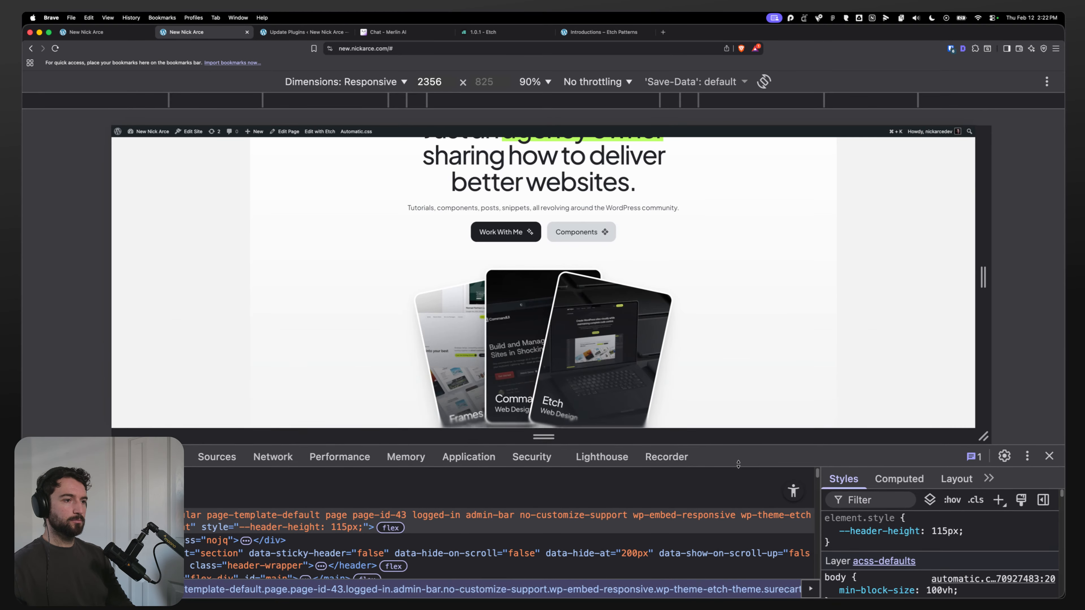
{"action": "left_click_drag", "start_coordinate": [982, 274], "coordinate": [622, 276]}
{"action": "scroll", "coordinate": [576, 278], "scroll_direction": "down", "scroll_amount": 10}
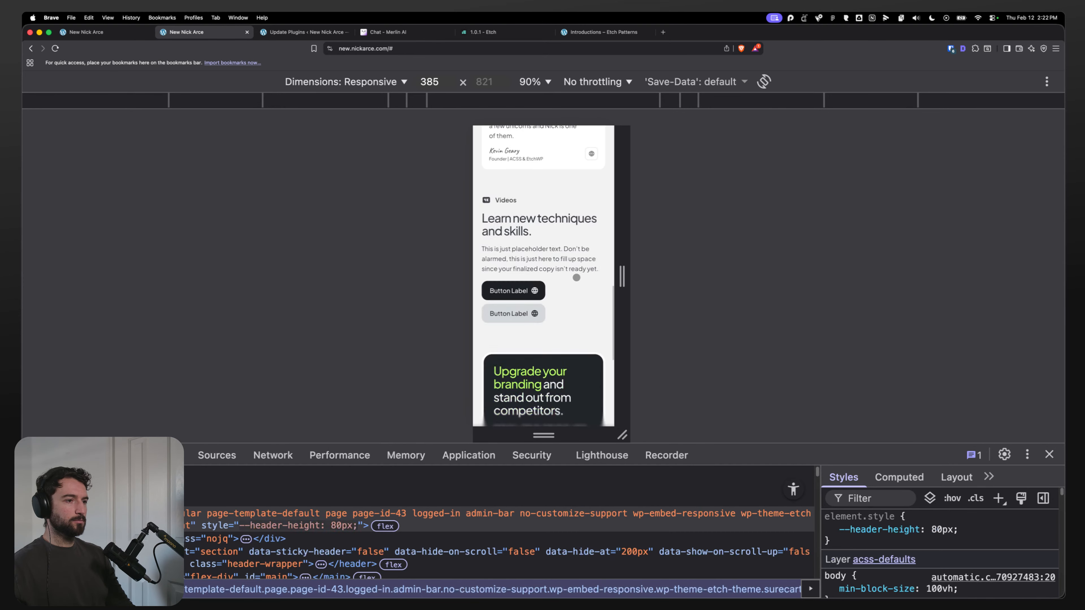
{"action": "left_click_drag", "start_coordinate": [621, 276], "coordinate": [920, 277]}
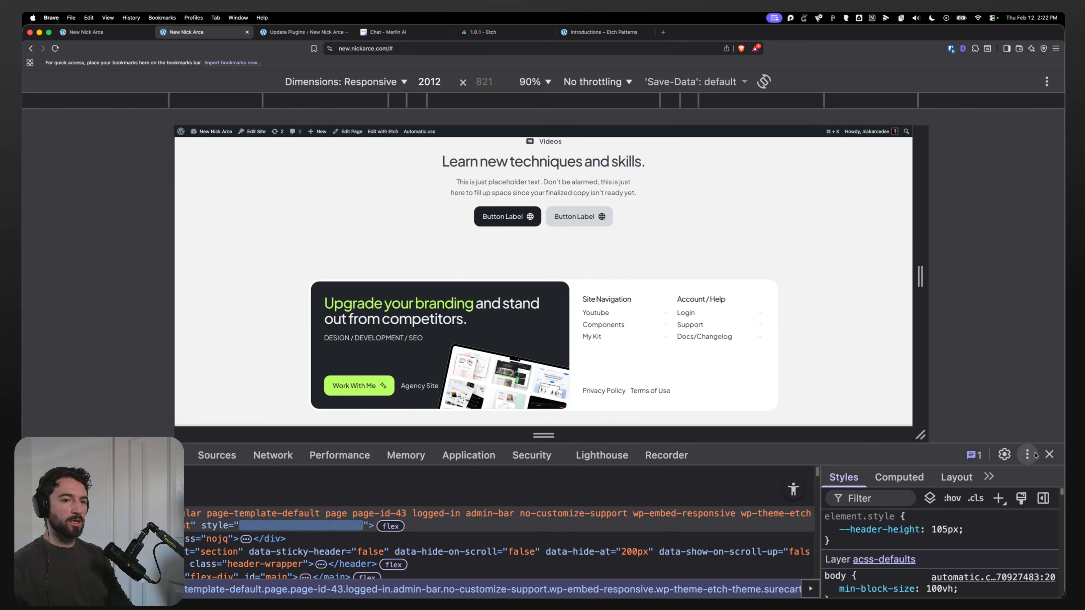
{"action": "left_click", "coordinate": [1049, 454]}
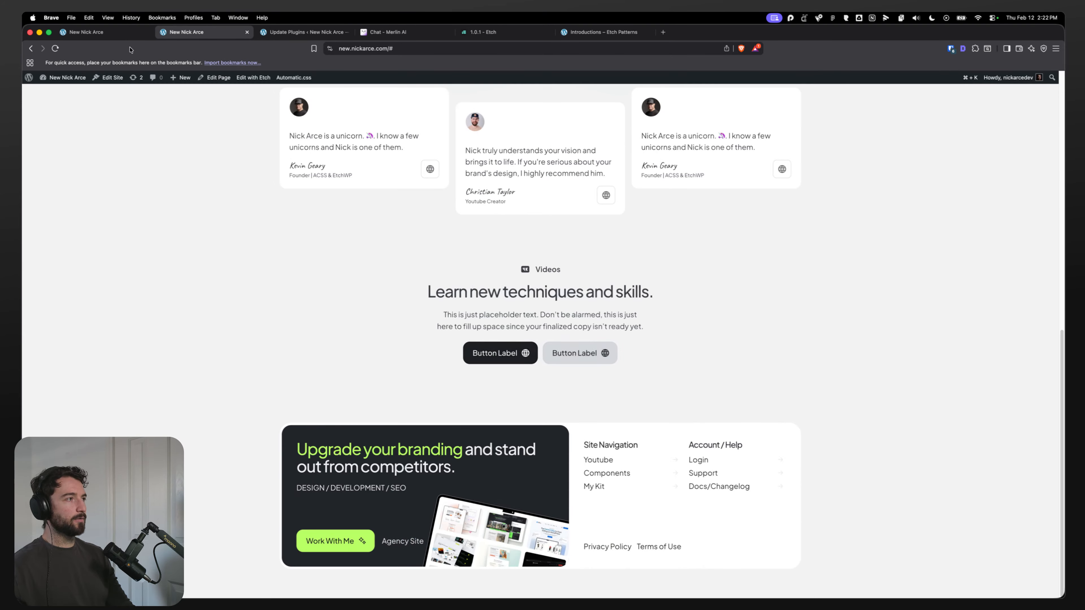
Step: Inspect the Videos section and the following frames in the Figma design
{"action": "left_click", "coordinate": [114, 34]}
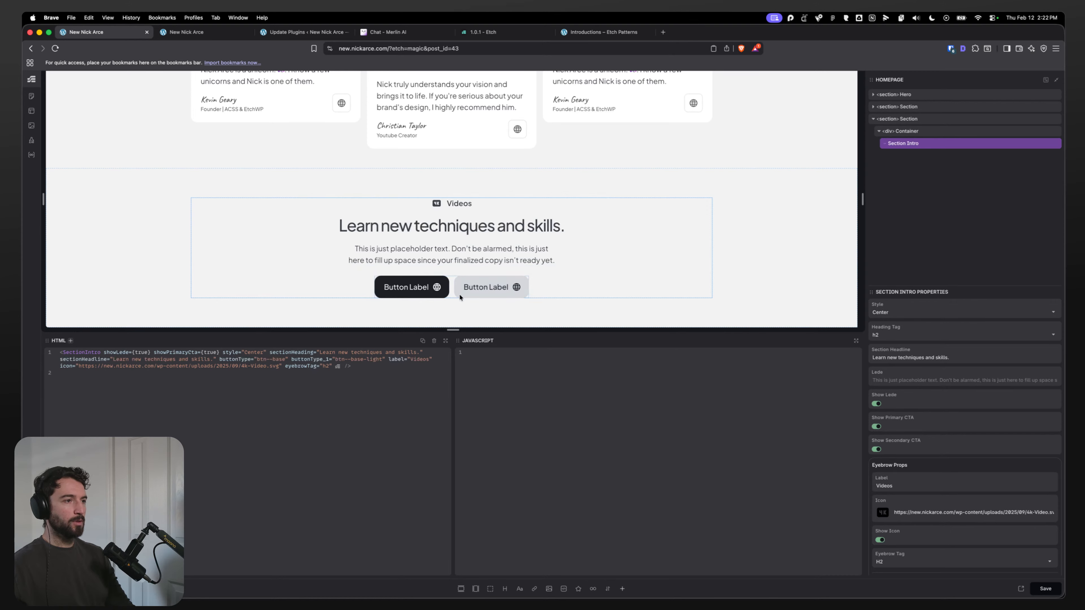
{"action": "mouse_move", "coordinate": [615, 584]}
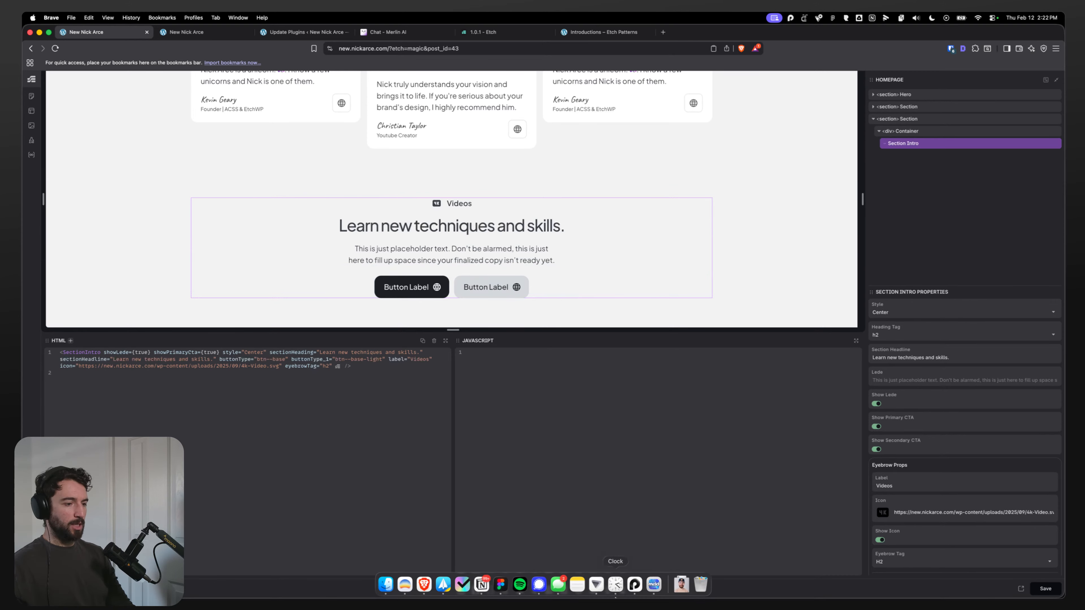
{"action": "left_click", "coordinate": [500, 584]}
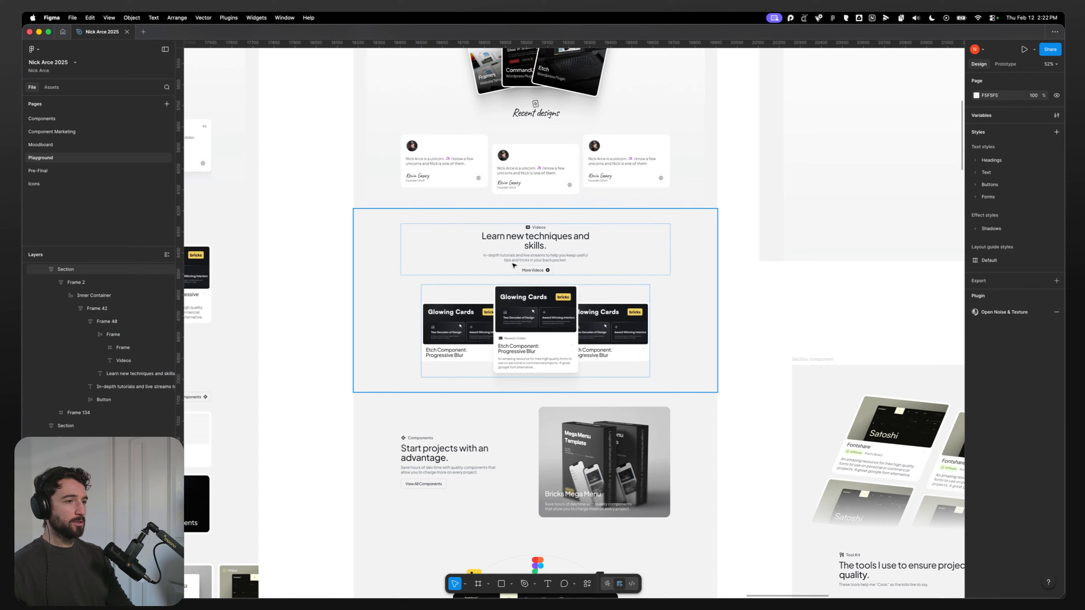
{"action": "left_click", "coordinate": [428, 333]}
{"action": "scroll", "coordinate": [453, 359], "scroll_direction": "down", "scroll_amount": 3}
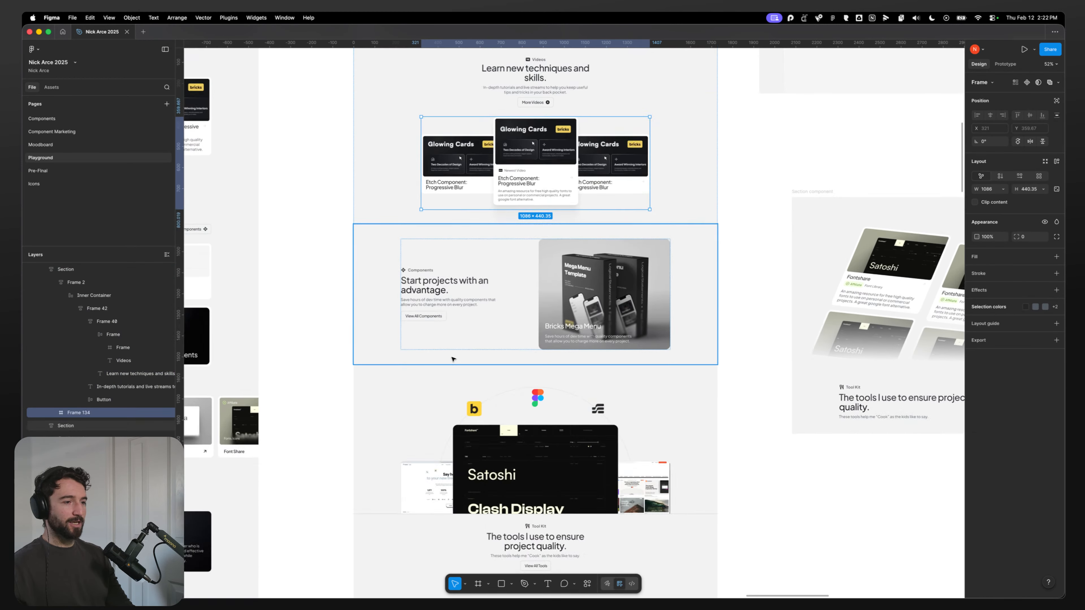
{"action": "left_click", "coordinate": [389, 418]}
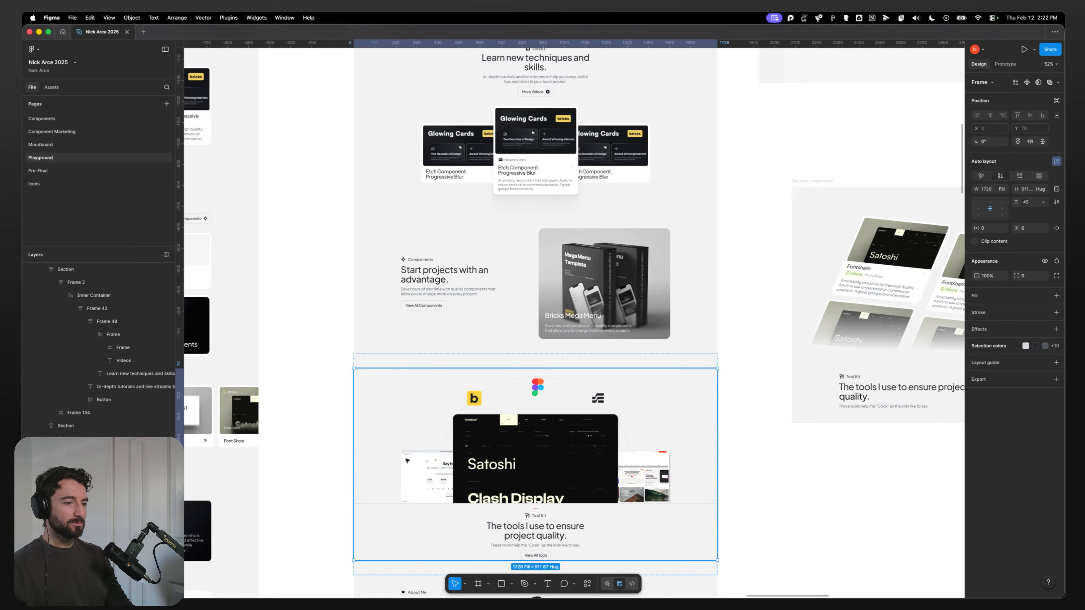
Step: Examine the section, container and Section Intro elements of the Videos section in the Etch structure
{"action": "key", "text": "super+Tab"}
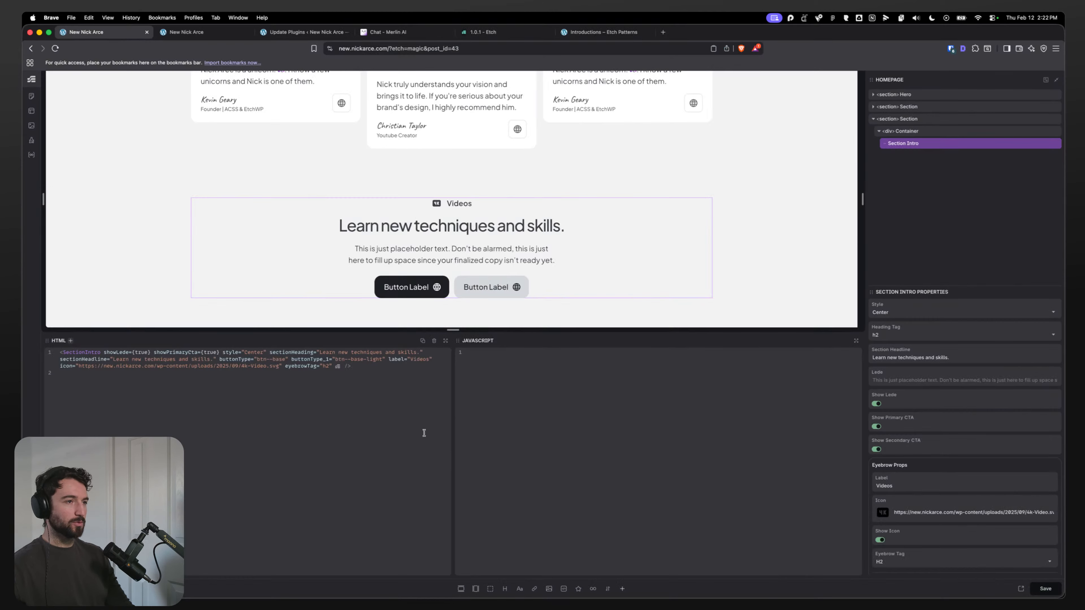
{"action": "left_click", "coordinate": [879, 120]}
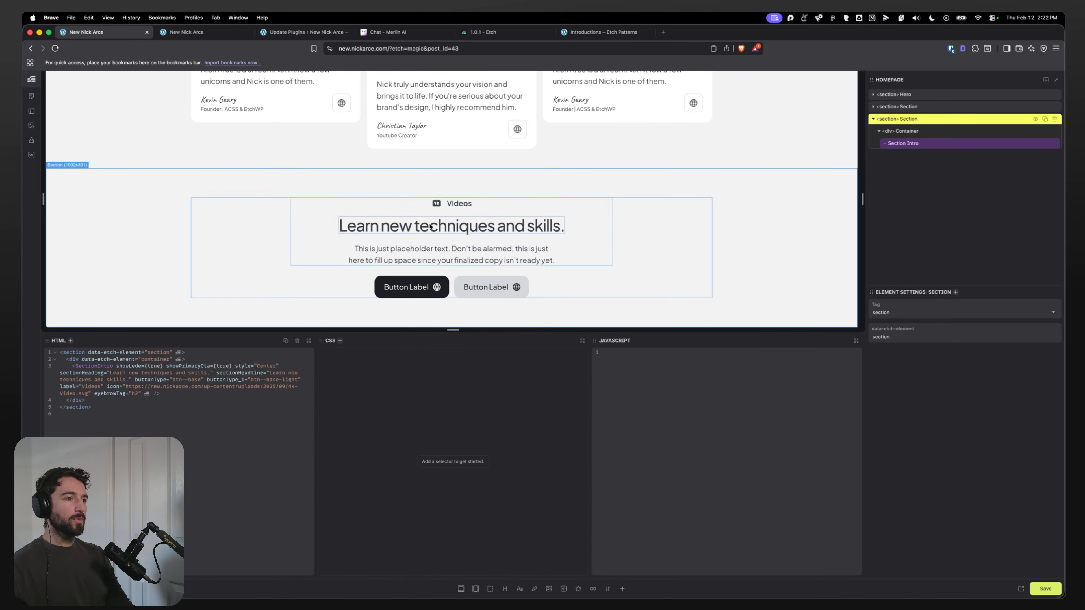
{"action": "left_click", "coordinate": [563, 218]}
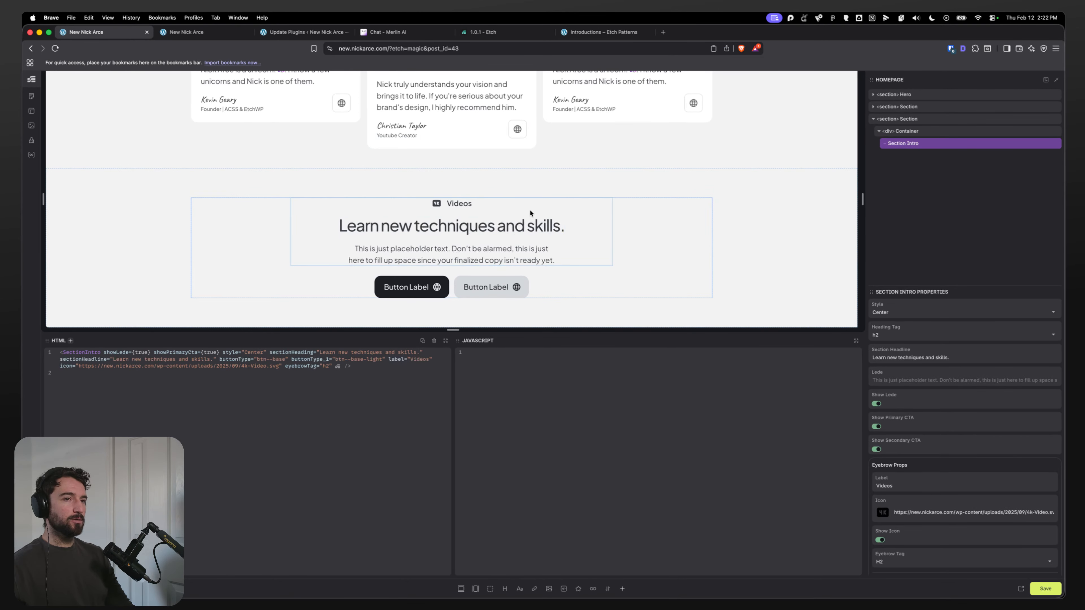
{"action": "left_click", "coordinate": [897, 119]}
{"action": "left_click", "coordinate": [897, 144]}
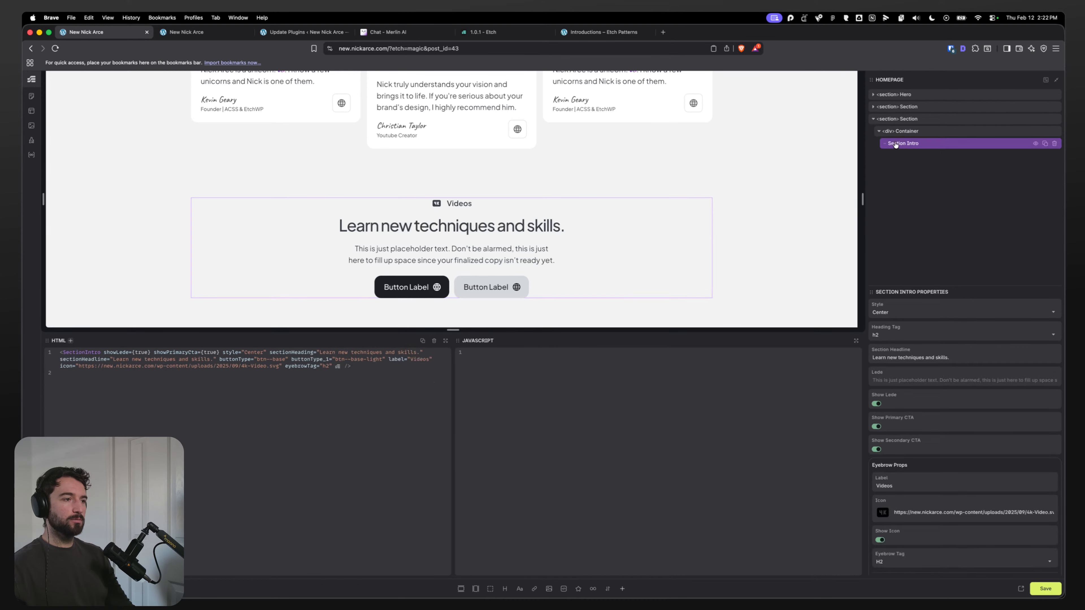
{"action": "left_click", "coordinate": [908, 132]}
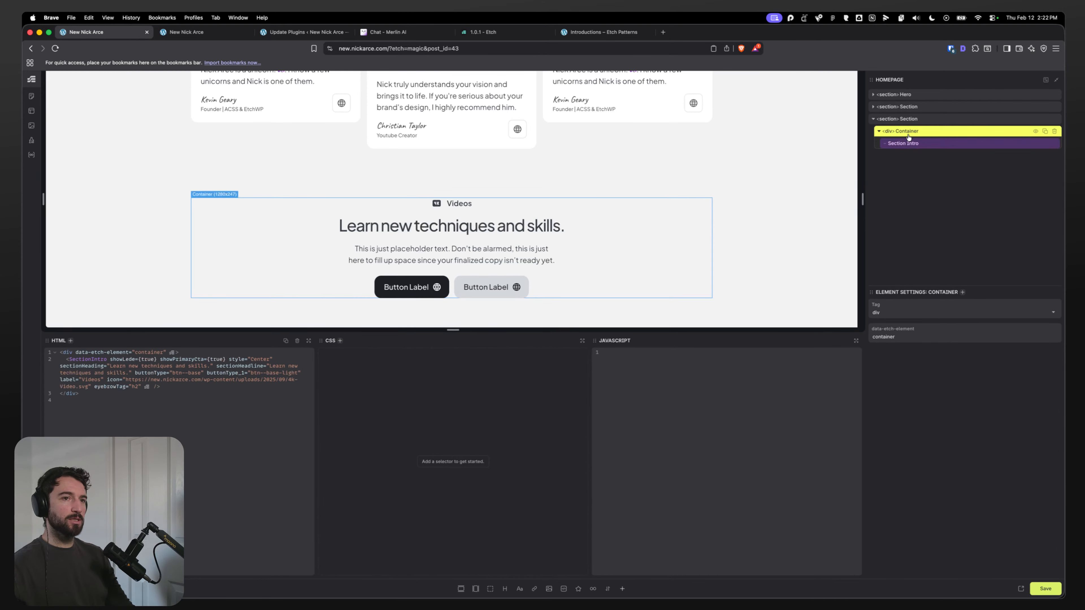
{"action": "left_click", "coordinate": [899, 120]}
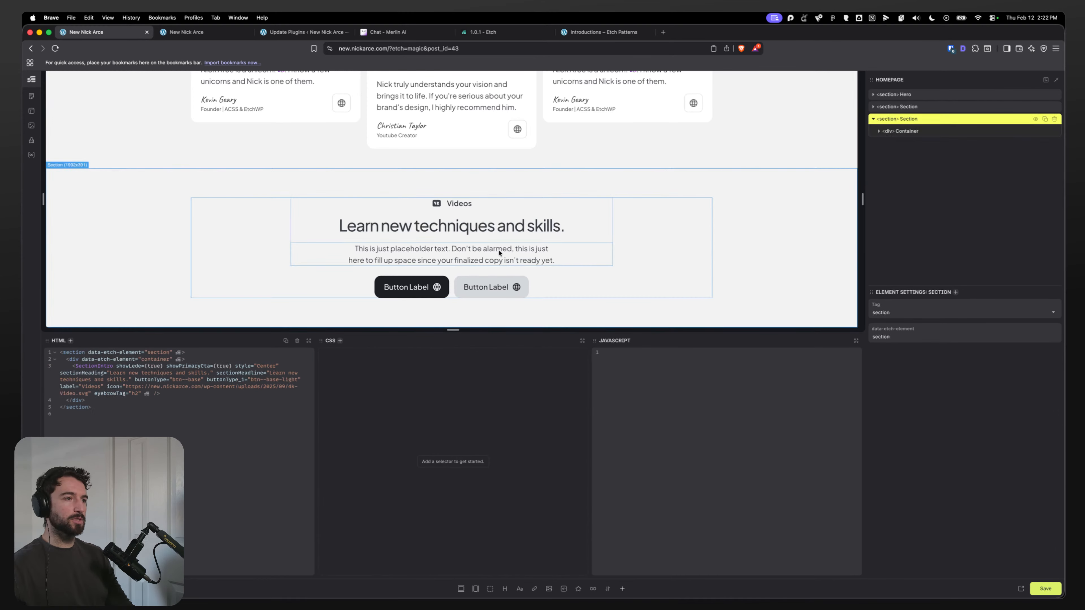
{"action": "key", "text": "super+Tab"}
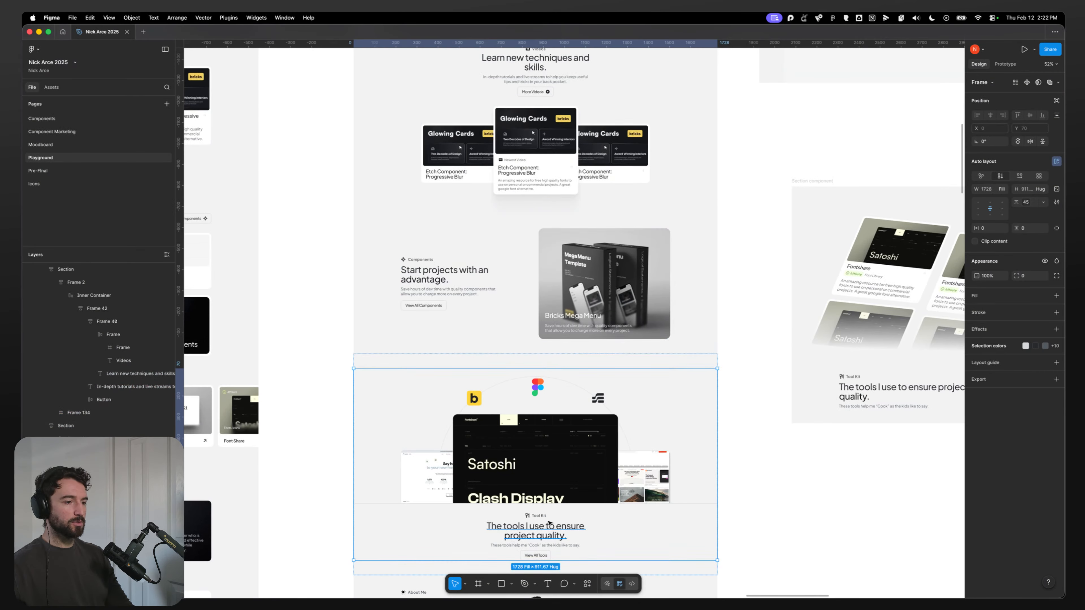
{"action": "key", "text": "super+Tab"}
{"action": "left_click", "coordinate": [507, 216]}
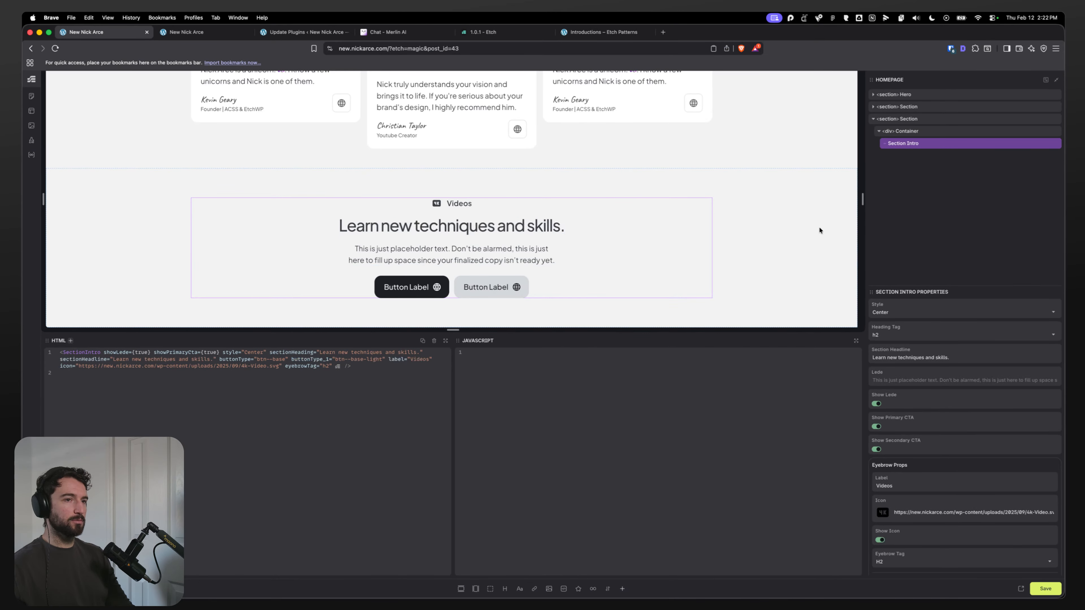
{"action": "right_click", "coordinate": [887, 366]}
{"action": "left_click", "coordinate": [884, 330]}
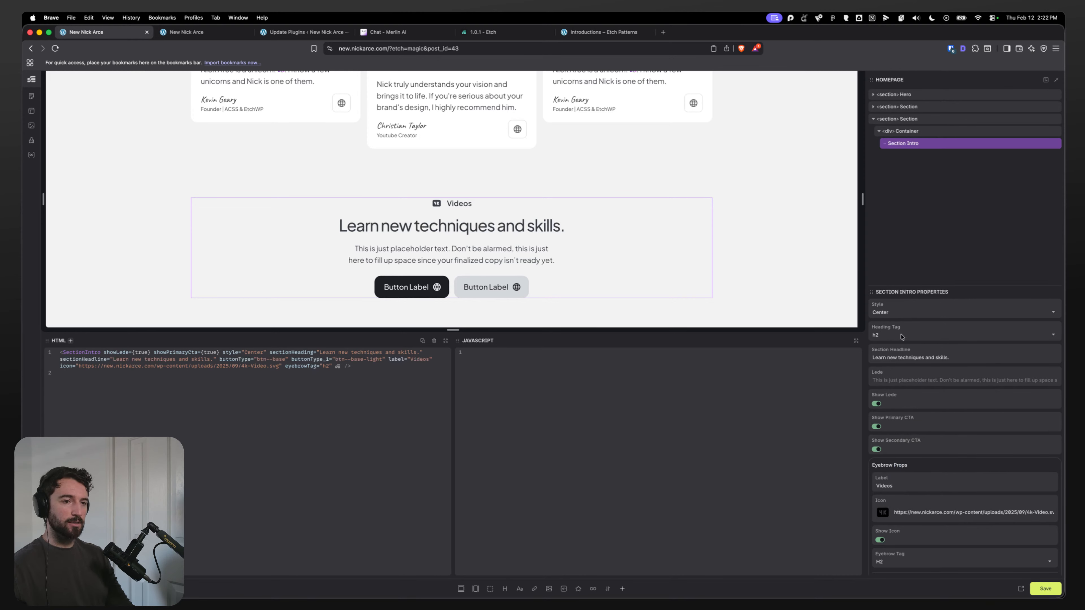
Step: Copy the Toolkit heading from the Figma design and paste it as the Section Intro's headline
{"action": "triple_click", "coordinate": [908, 358]}
{"action": "key", "text": "super+Tab"}
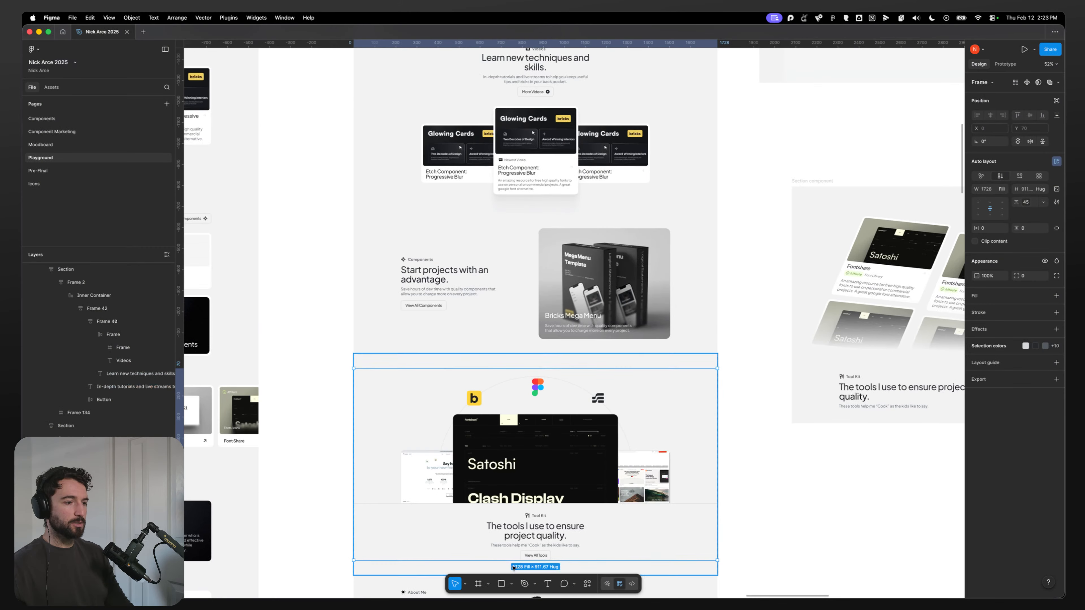
{"action": "double_click", "coordinate": [544, 535]}
{"action": "double_click", "coordinate": [542, 534]}
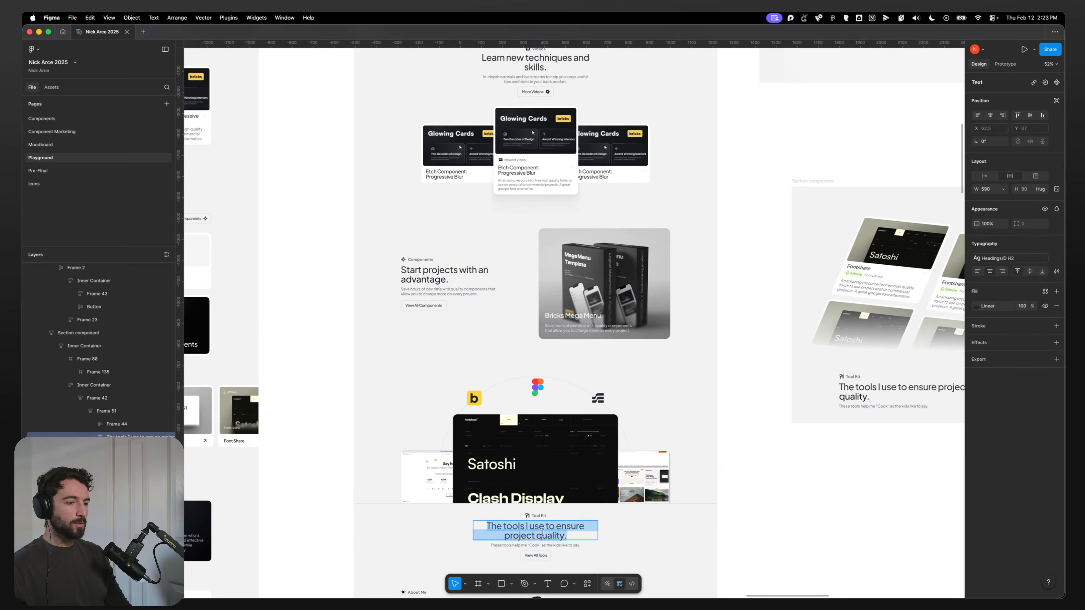
{"action": "key", "text": "super+c"}
{"action": "key", "text": "super+Tab"}
{"action": "key", "text": "super+v"}
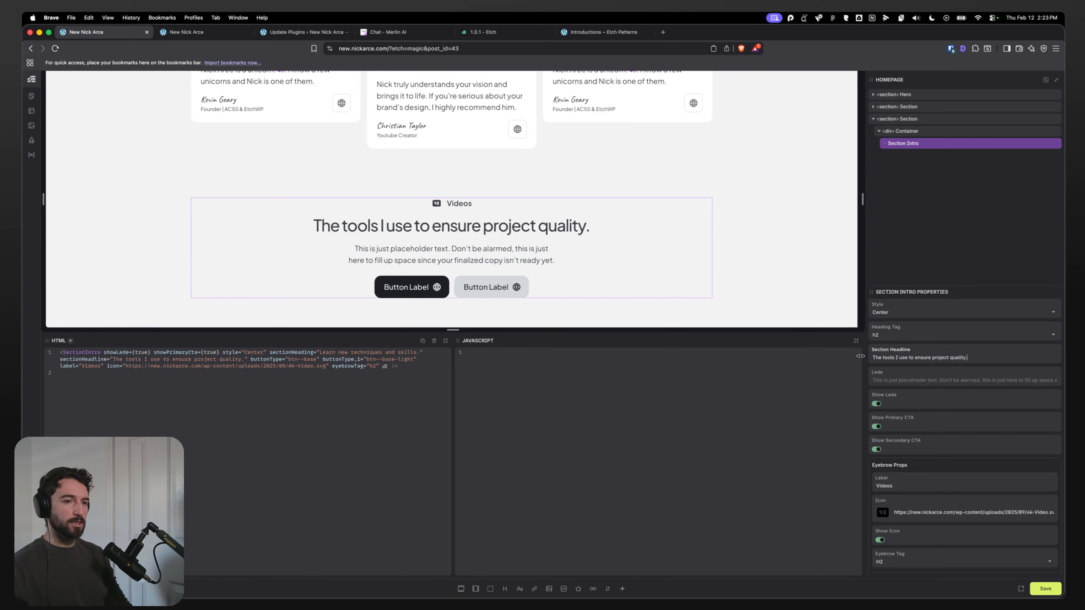
Step: Copy the Toolkit subtext from the Figma design and paste it as the Section Intro's lede
{"action": "key", "text": "super+Tab"}
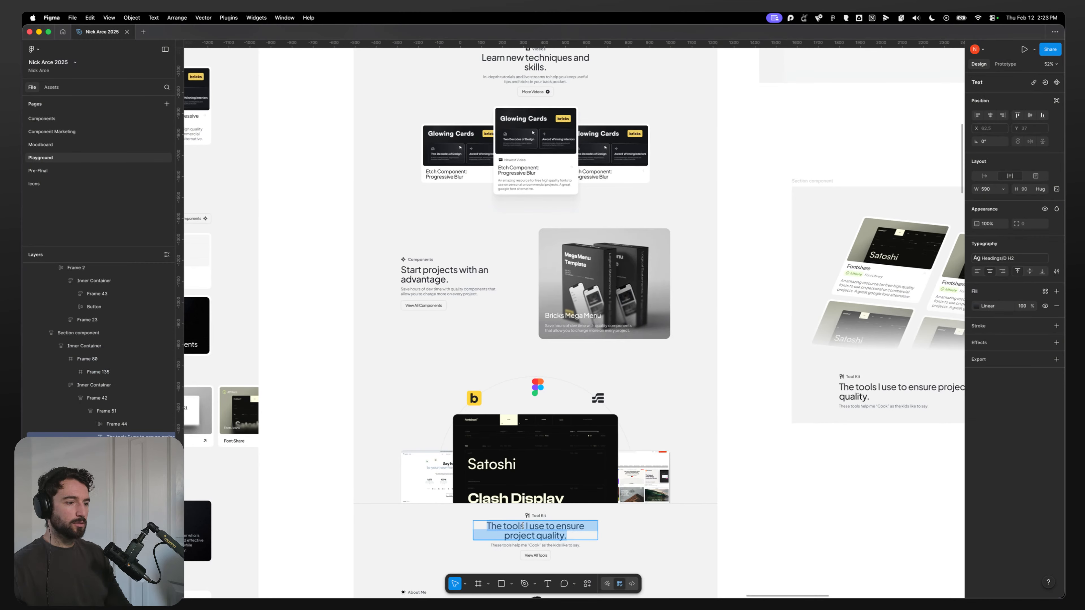
{"action": "double_click", "coordinate": [533, 546]}
{"action": "key", "text": "super+c"}
{"action": "key", "text": "super+Tab"}
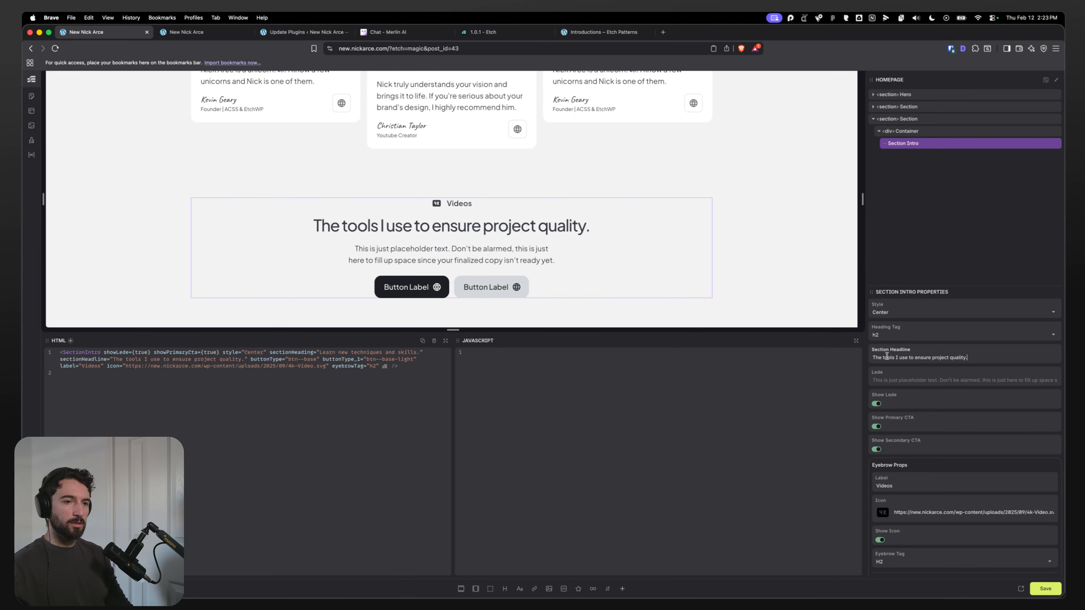
{"action": "left_click", "coordinate": [899, 378]}
{"action": "key", "text": "super+v"}
Step: Turn off the secondary call-to-action button in the Section Intro properties
{"action": "key", "text": "super+Tab"}
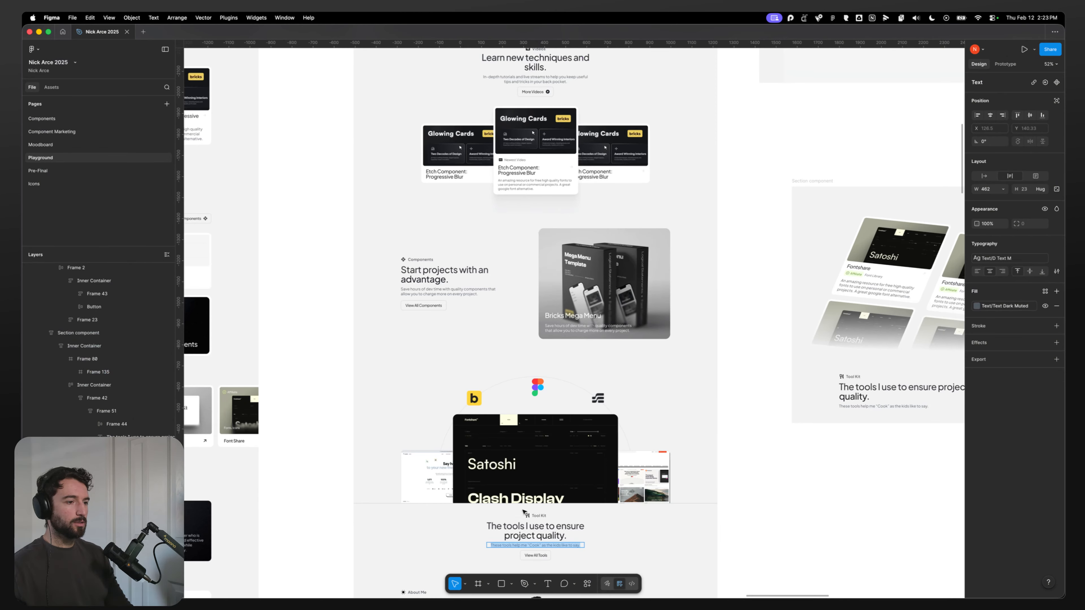
{"action": "key", "text": "super+Tab"}
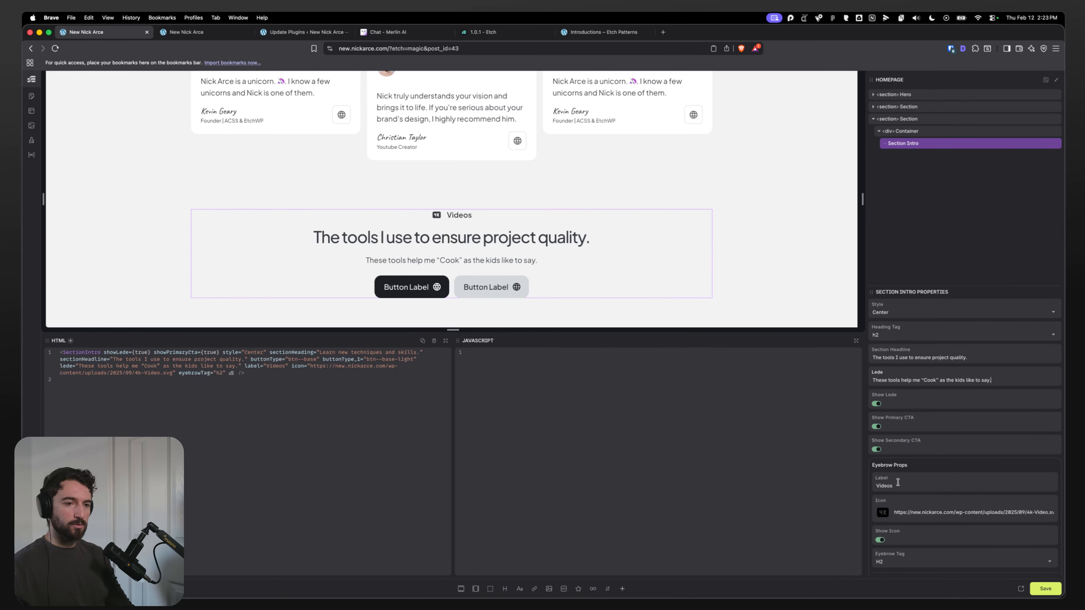
{"action": "left_click", "coordinate": [876, 444]}
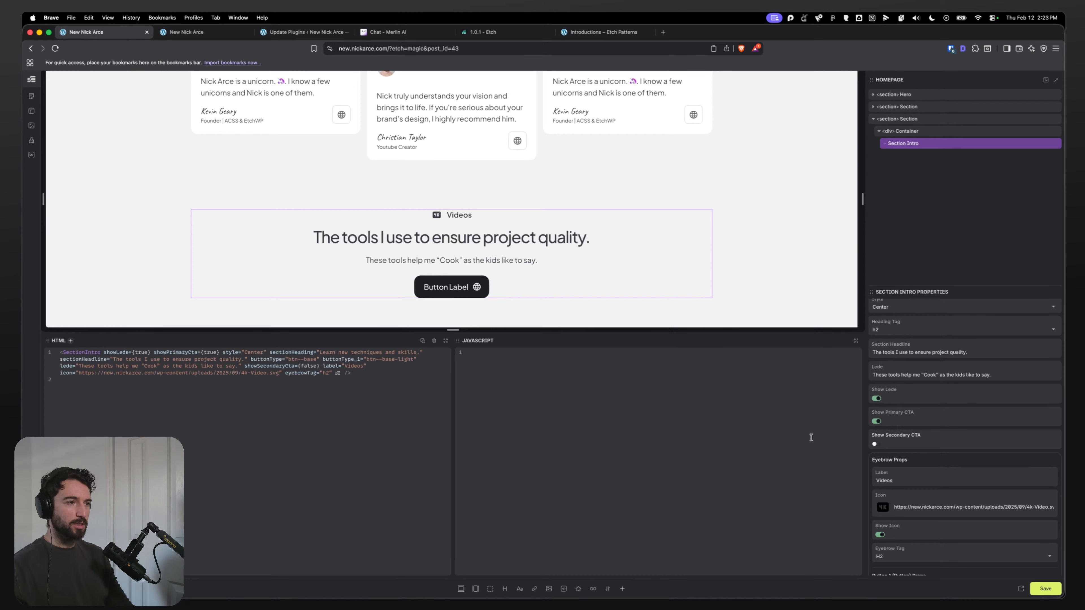
Step: Set the primary button's type to Base Light and enable its outline
{"action": "scroll", "coordinate": [932, 509], "scroll_direction": "down", "scroll_amount": 3}
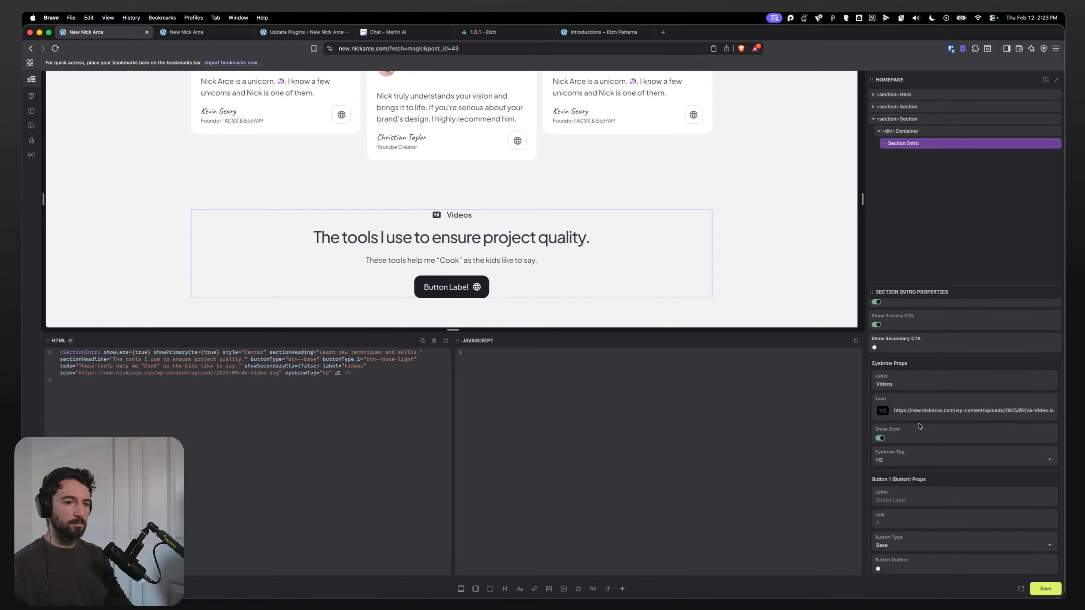
{"action": "scroll", "coordinate": [912, 470], "scroll_direction": "down", "scroll_amount": 1}
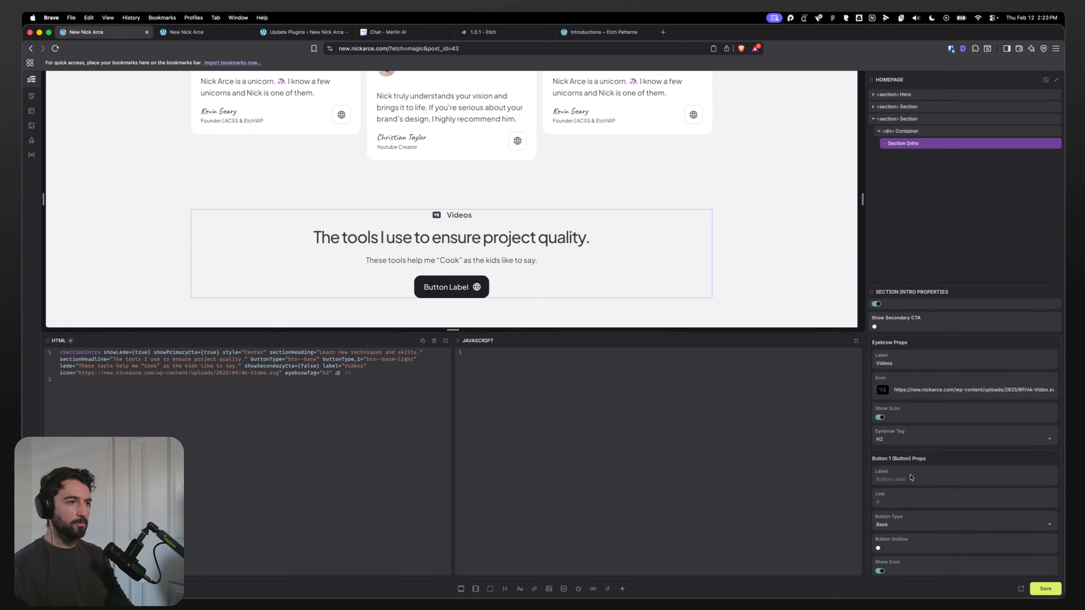
{"action": "scroll", "coordinate": [915, 484], "scroll_direction": "down", "scroll_amount": 3}
{"action": "left_click", "coordinate": [915, 467]}
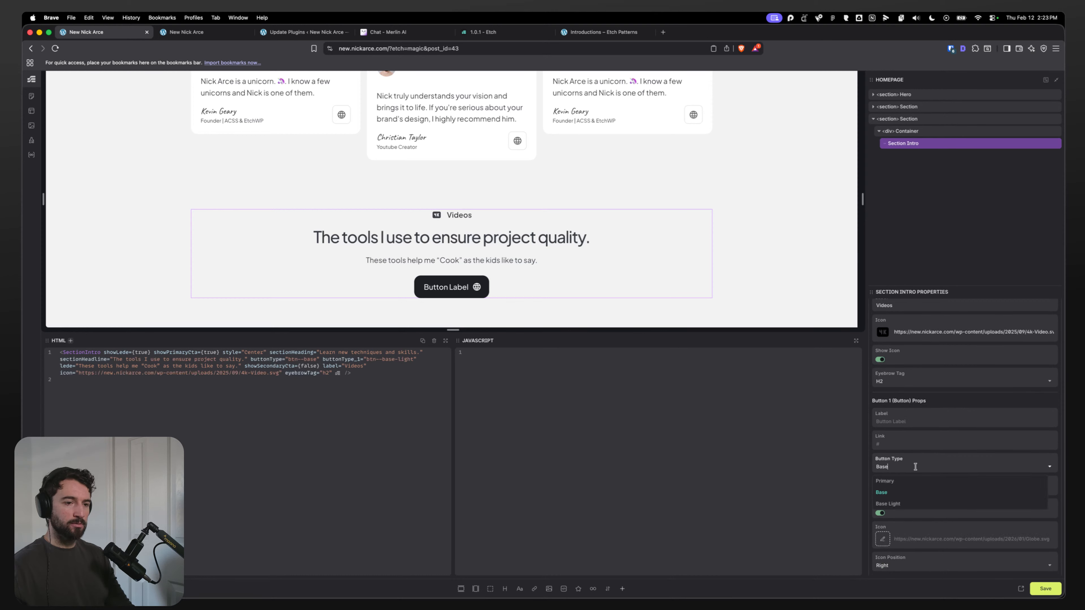
{"action": "left_click", "coordinate": [892, 503]}
{"action": "left_click", "coordinate": [879, 490]}
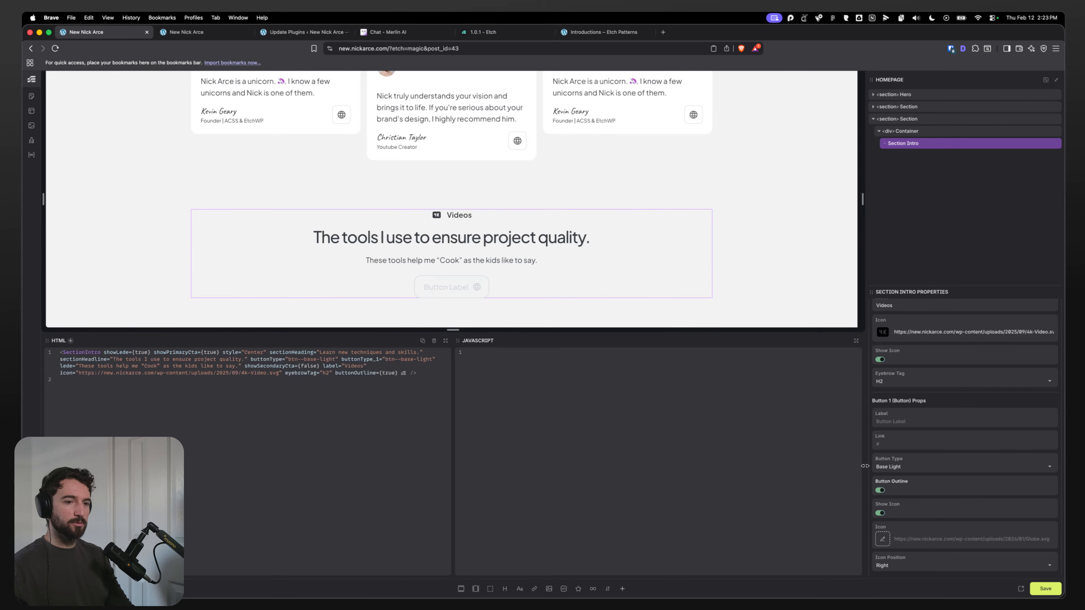
Step: Turn off the primary button's icon
{"action": "scroll", "coordinate": [894, 526], "scroll_direction": "down", "scroll_amount": 1}
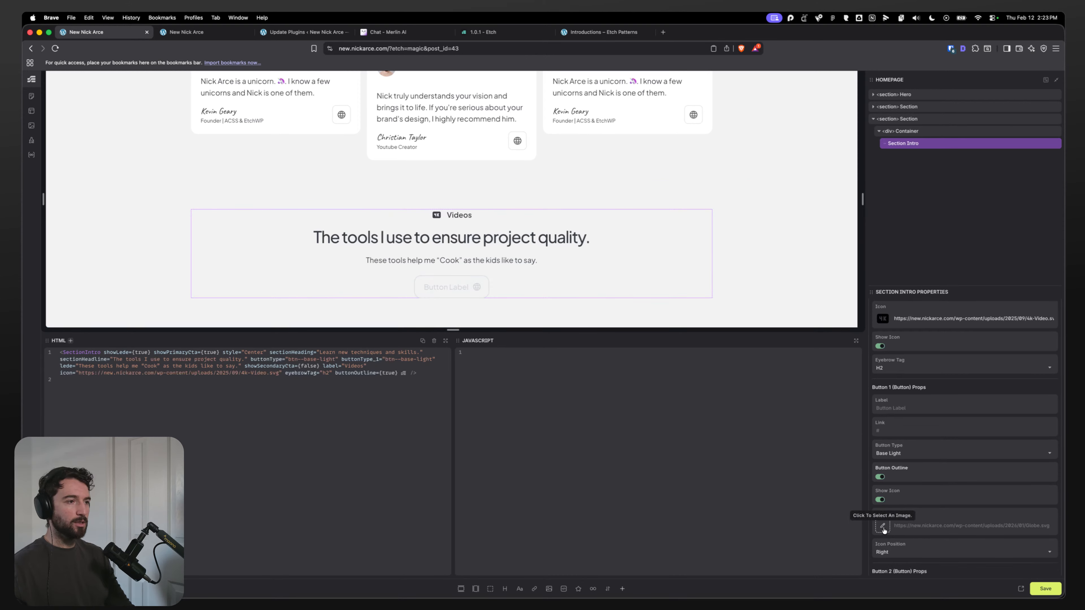
{"action": "key", "text": "super+Tab"}
{"action": "key", "text": "super+Tab"}
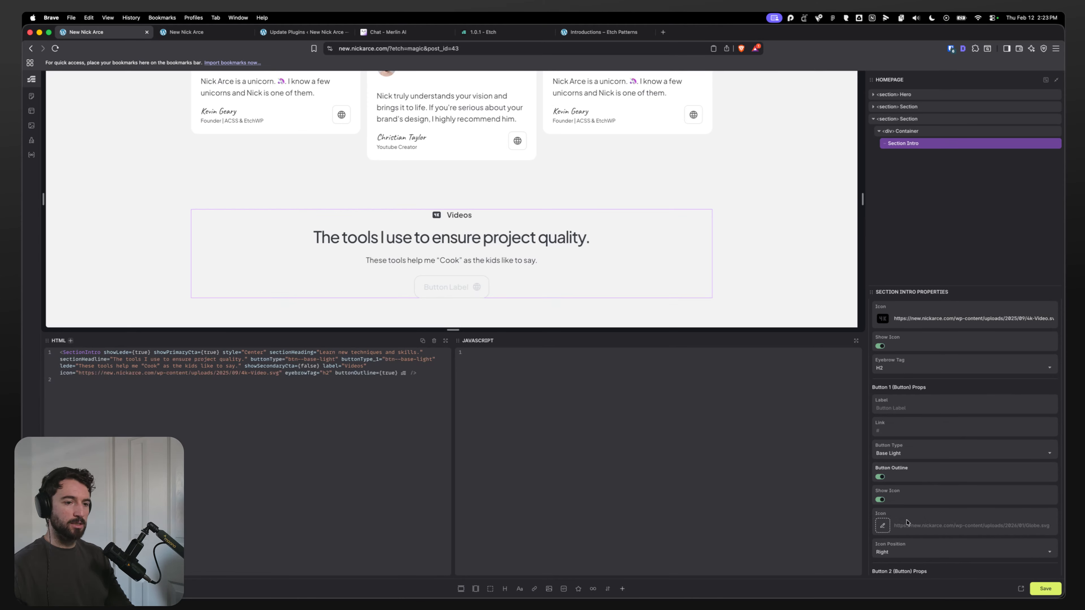
{"action": "left_click", "coordinate": [881, 500]}
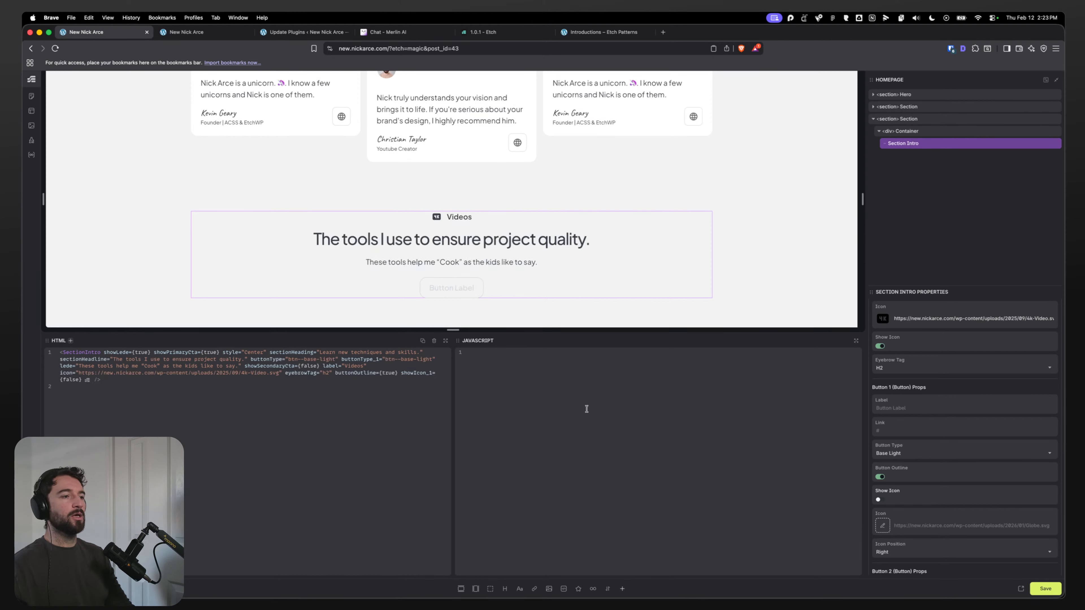
{"action": "scroll", "coordinate": [915, 510], "scroll_direction": "down", "scroll_amount": 2}
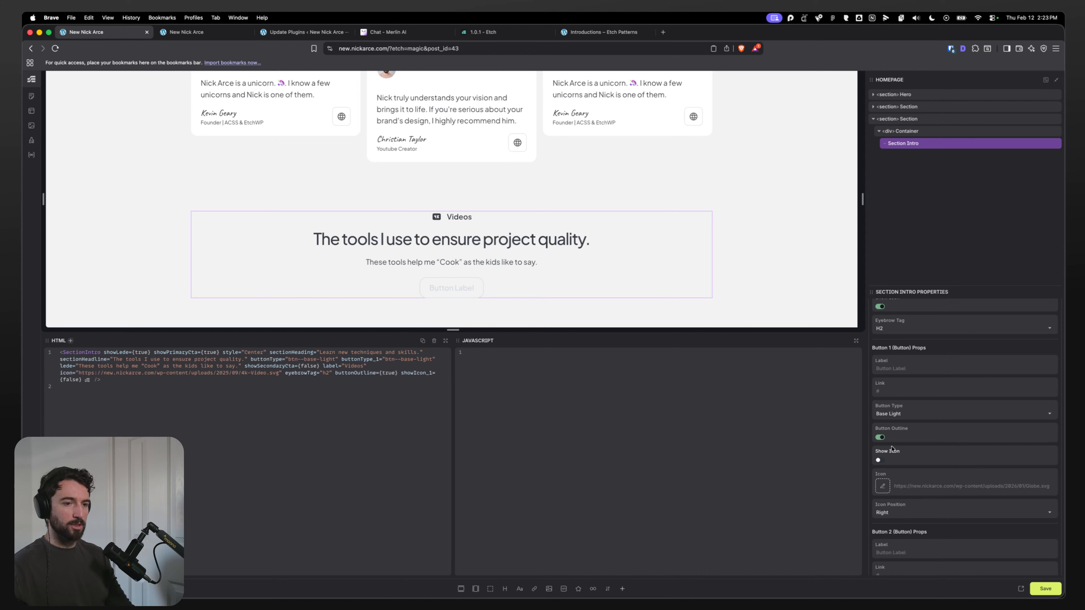
{"action": "scroll", "coordinate": [893, 447], "scroll_direction": "up", "scroll_amount": 2}
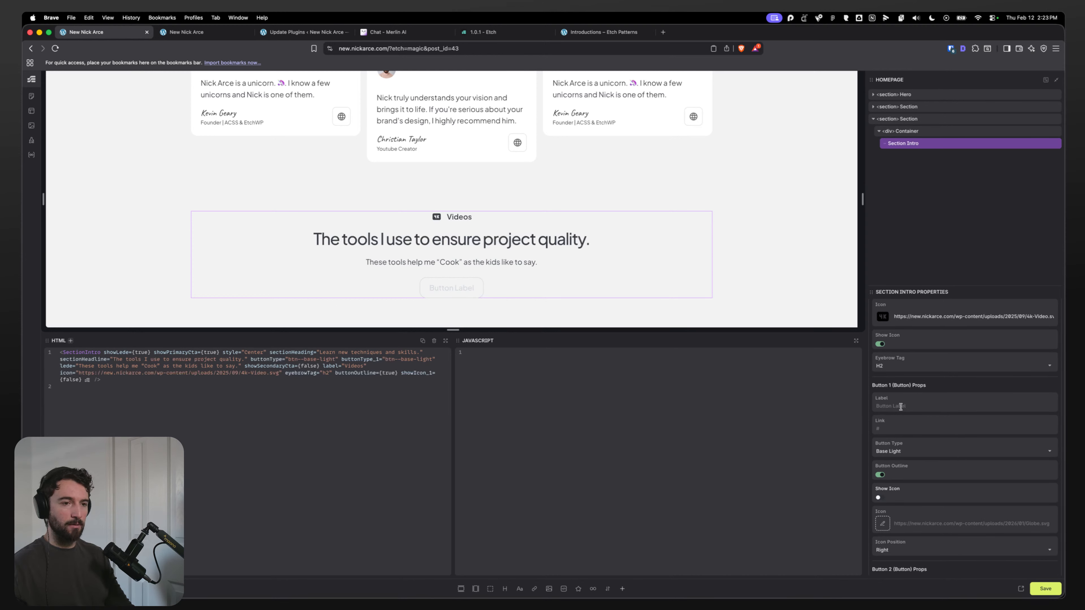
{"action": "left_click", "coordinate": [882, 499]}
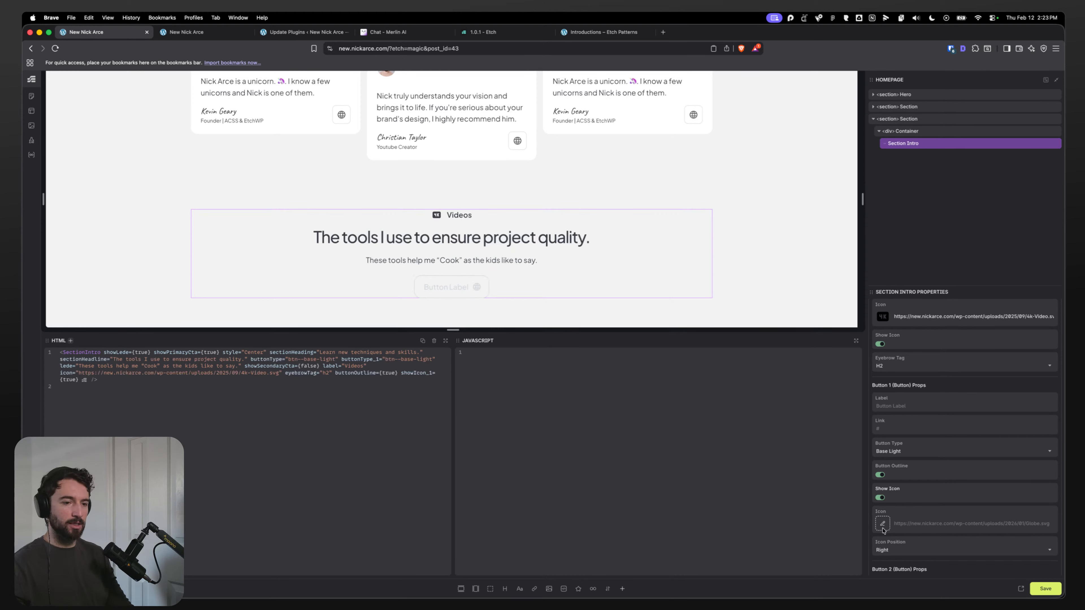
{"action": "left_click", "coordinate": [881, 498]}
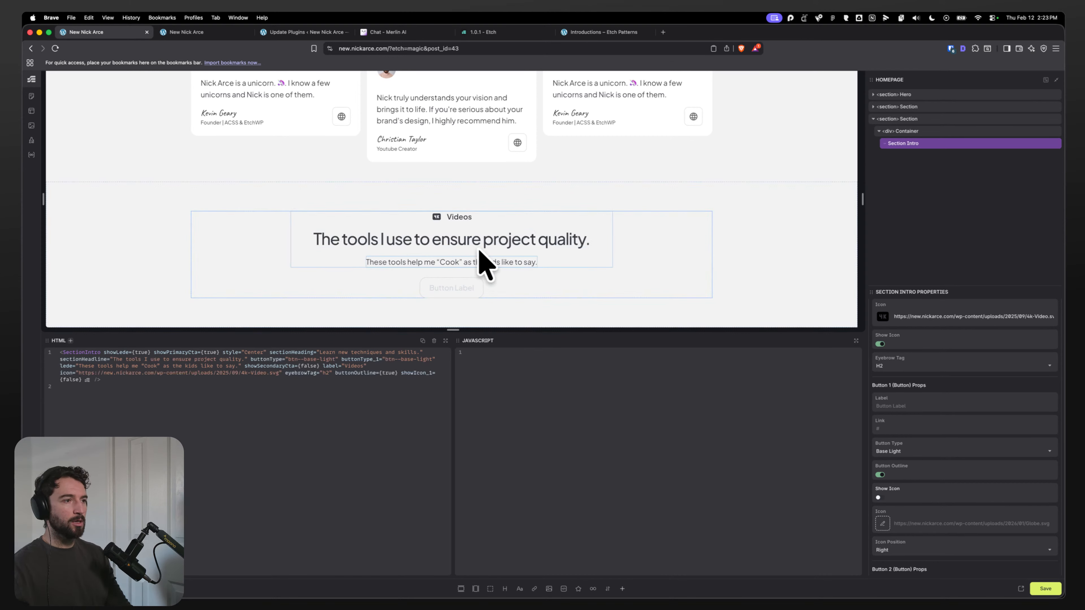
Step: Set the eyebrow label to Toolkit and replace its icon with the kitchen-tools image from the media library
{"action": "scroll", "coordinate": [1000, 445], "scroll_direction": "up", "scroll_amount": 3}
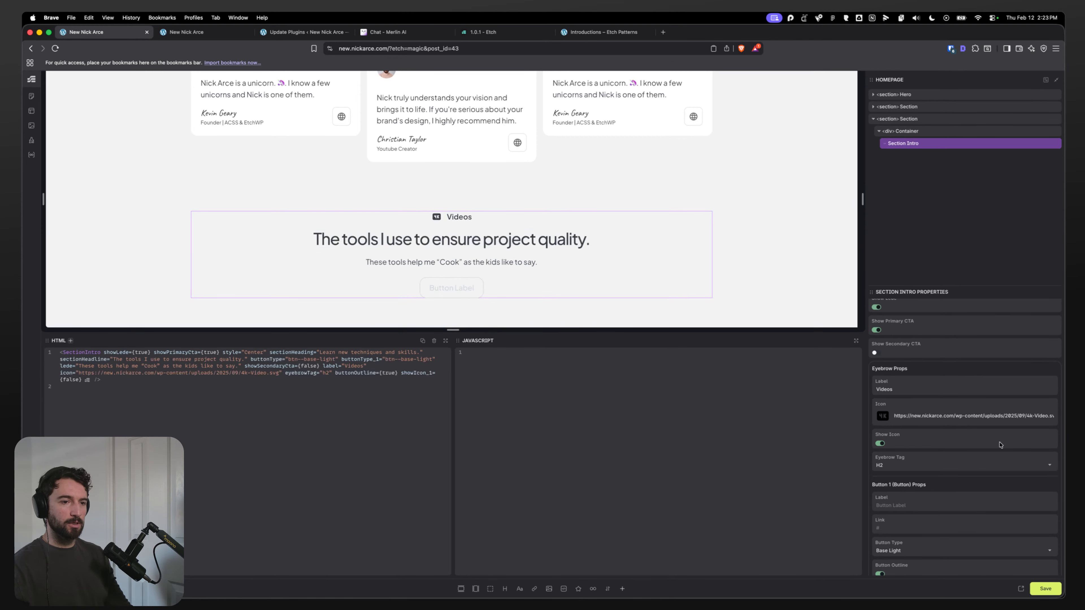
{"action": "double_click", "coordinate": [909, 387]}
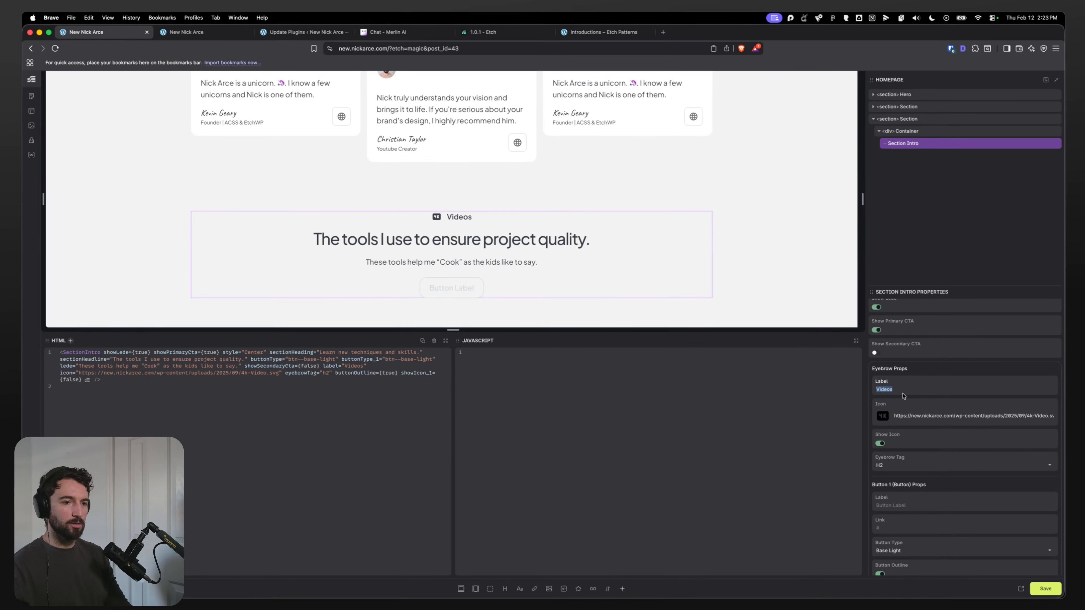
{"action": "type", "text": "Toolkit"}
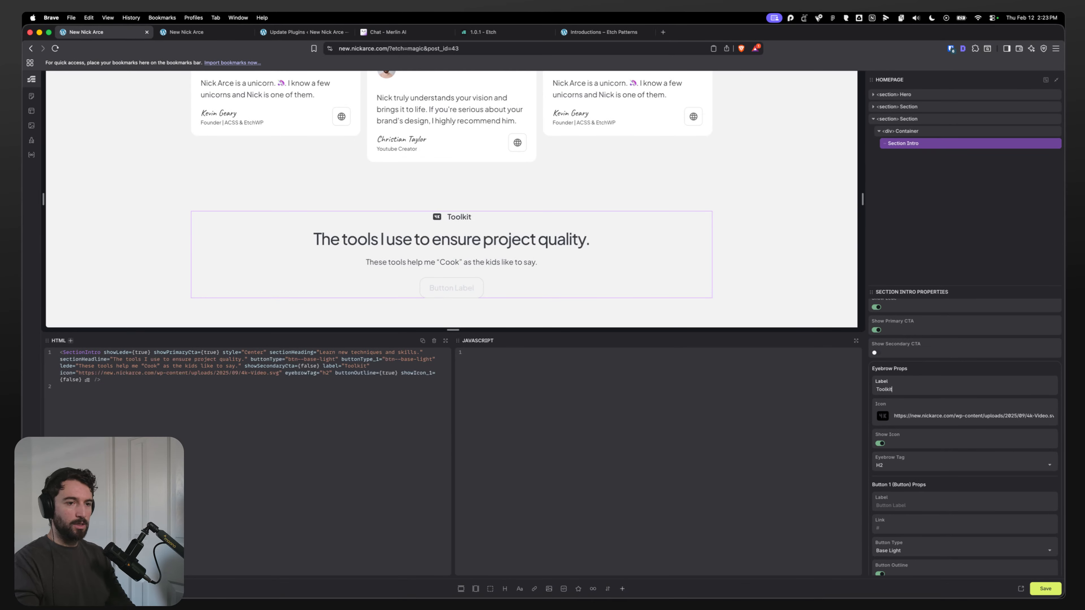
{"action": "left_click", "coordinate": [882, 416]}
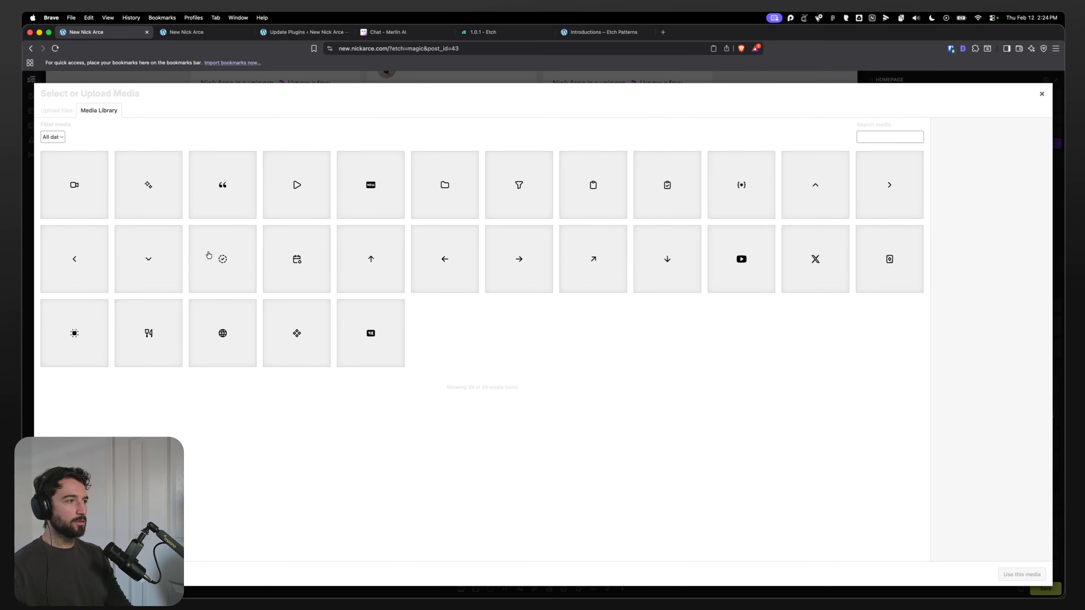
{"action": "left_click", "coordinate": [173, 353]}
{"action": "left_click", "coordinate": [1022, 573]}
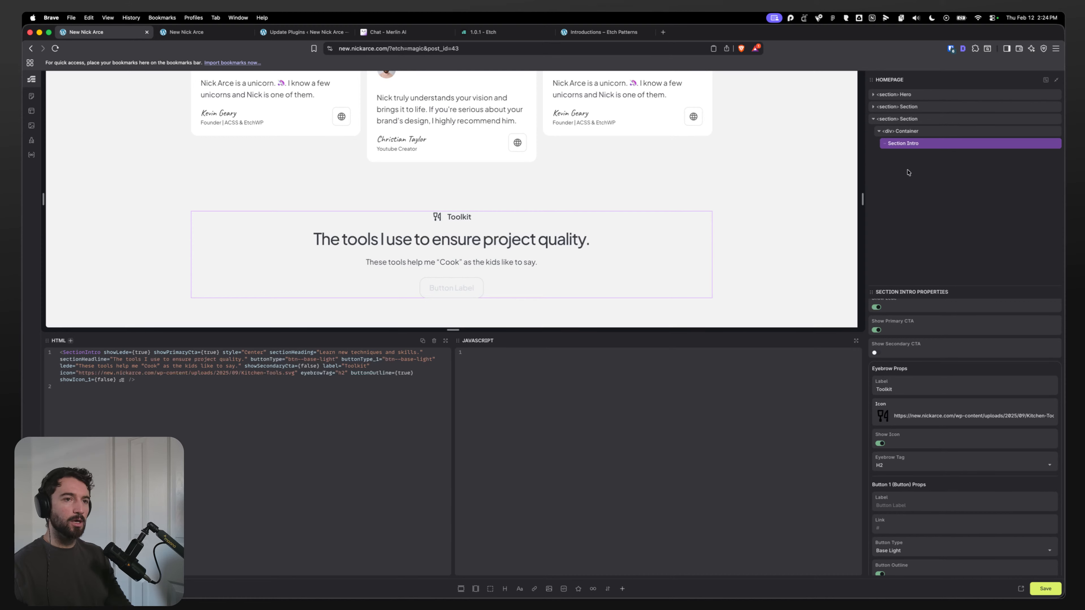
Step: Set the primary button's label to View All Tools
{"action": "key", "text": "super+Tab"}
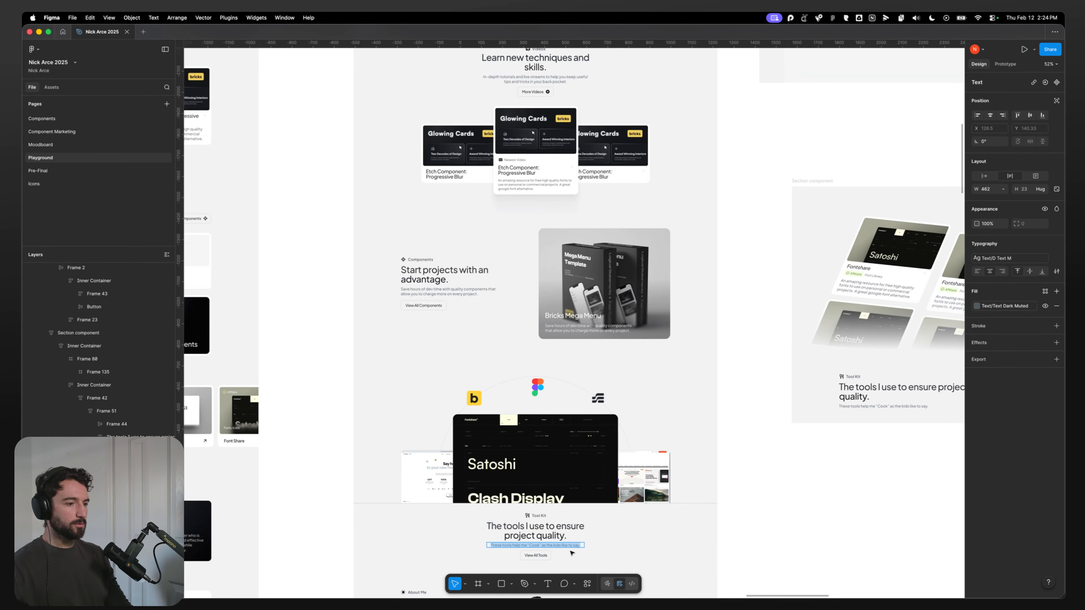
{"action": "key", "text": "super+Tab"}
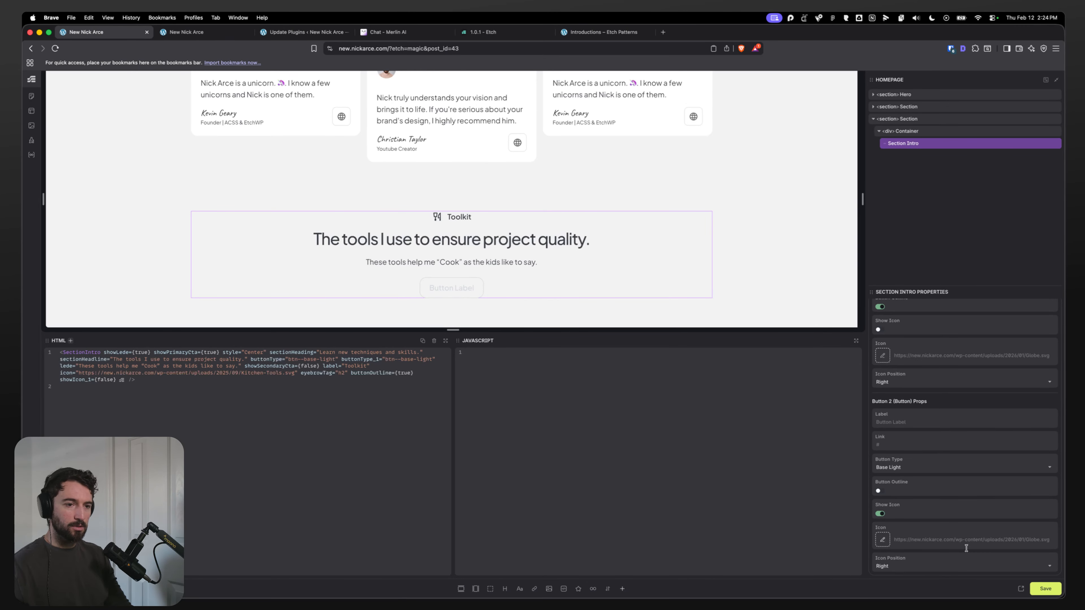
{"action": "scroll", "coordinate": [908, 399], "scroll_direction": "up", "scroll_amount": 3}
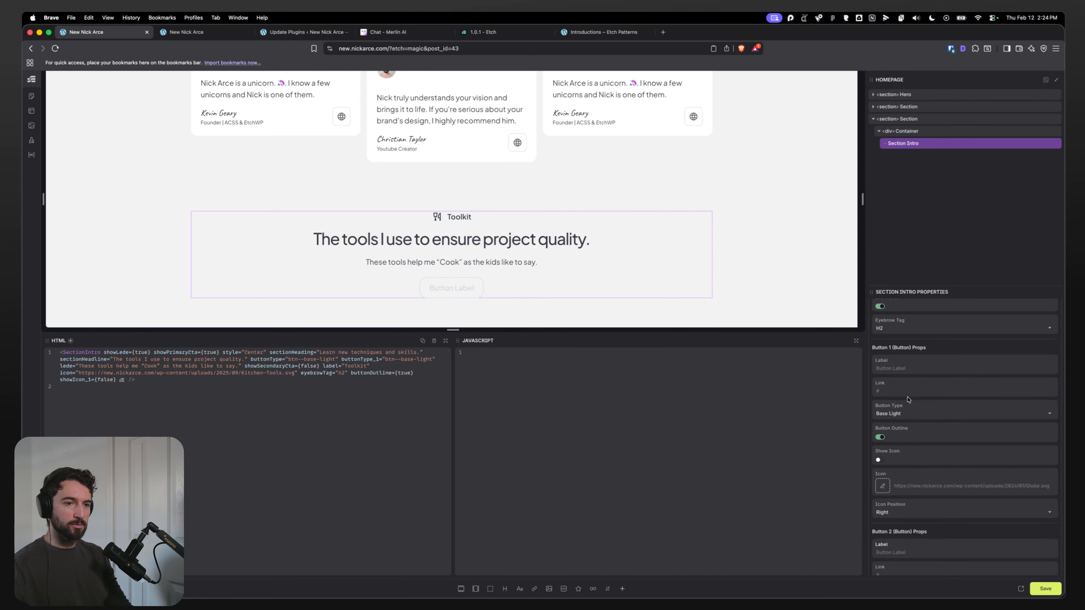
{"action": "left_click", "coordinate": [918, 369]}
{"action": "type", "text": "View "}
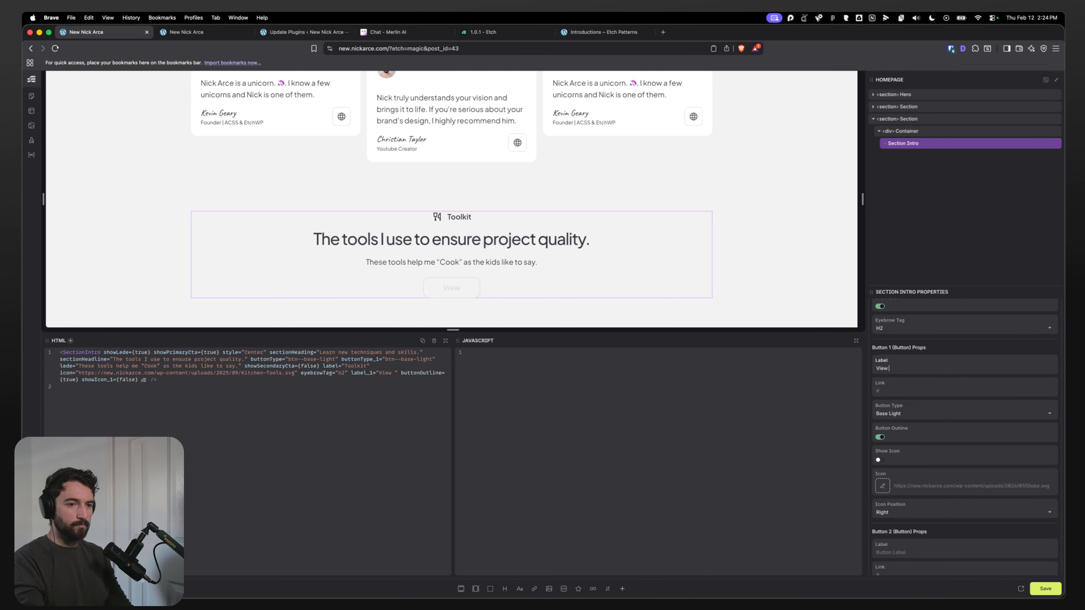
{"action": "type", "text": "All"}
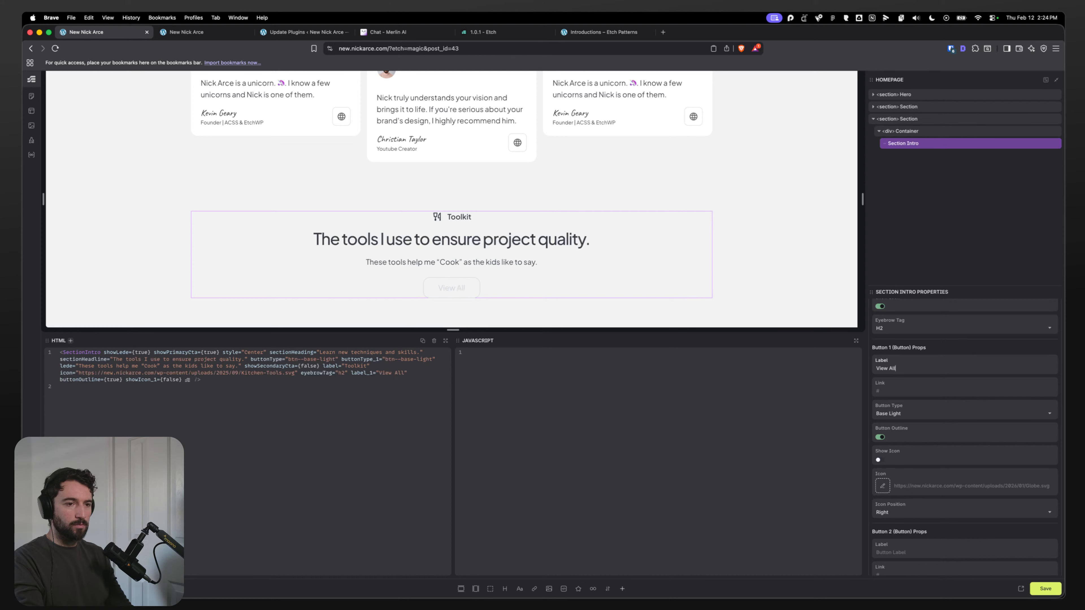
{"action": "type", "text": " Tools"}
{"action": "key", "text": "Tab"}
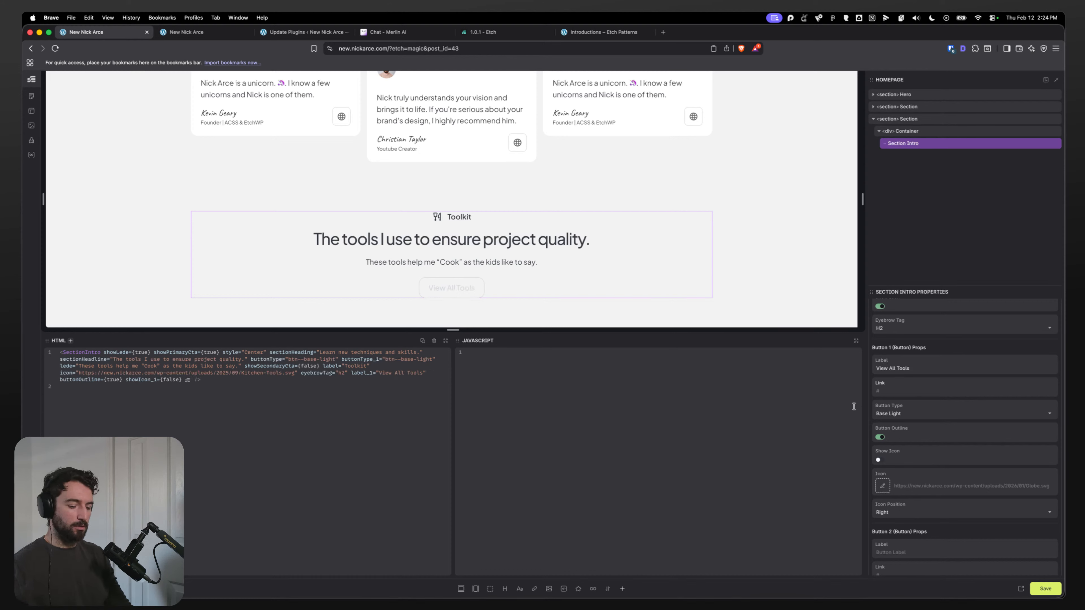
Step: Set the primary button's link to #
{"action": "type", "text": "/tools"}
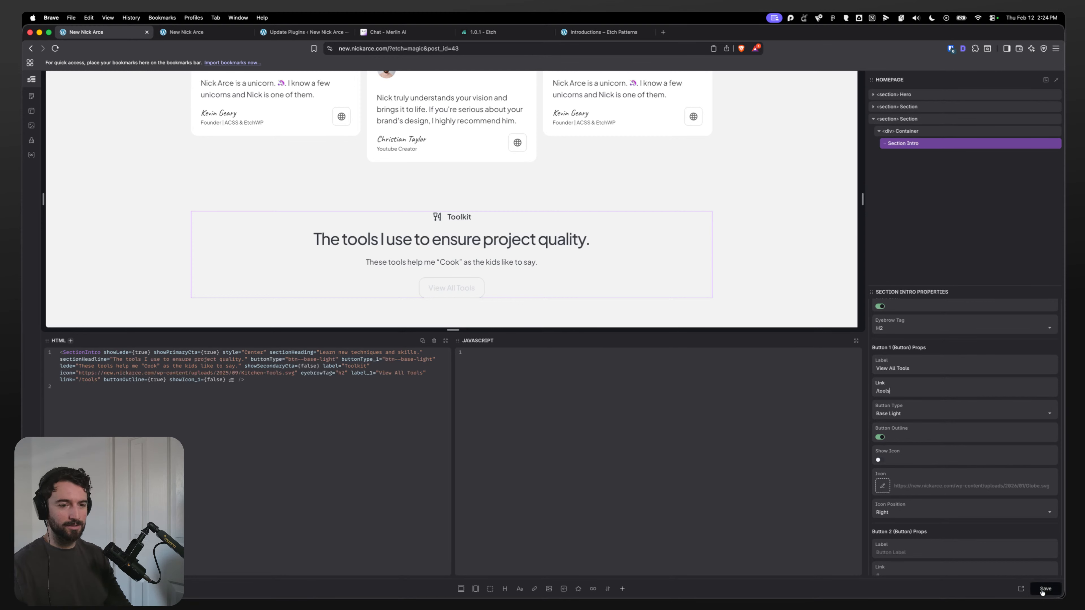
{"action": "left_click", "coordinate": [1045, 589]}
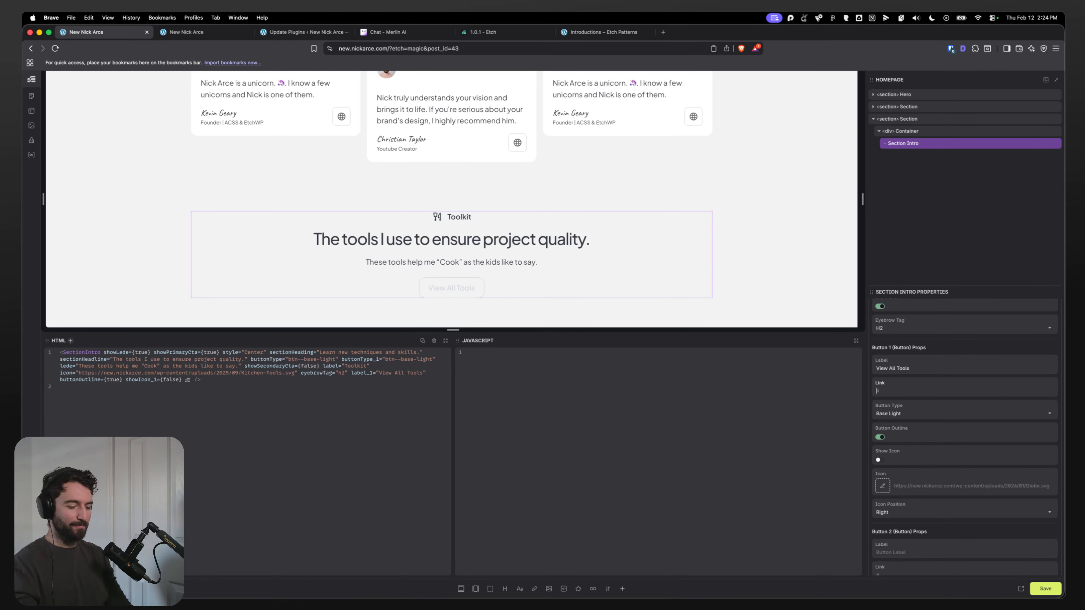
{"action": "type", "text": "$"}
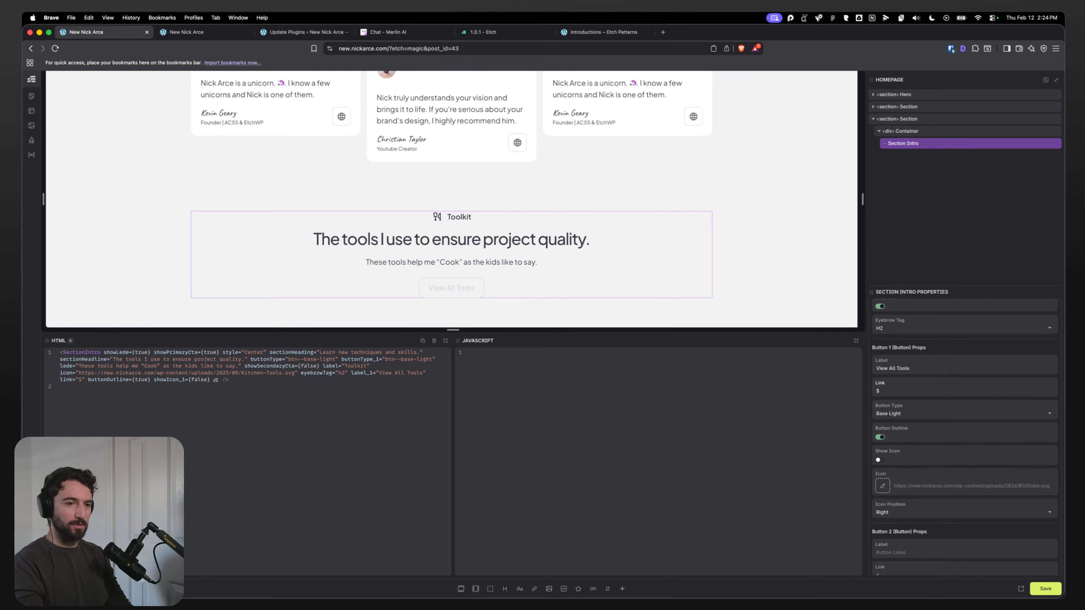
Step: Save the page and reload the frontend preview tab
{"action": "key", "text": "super+s"}
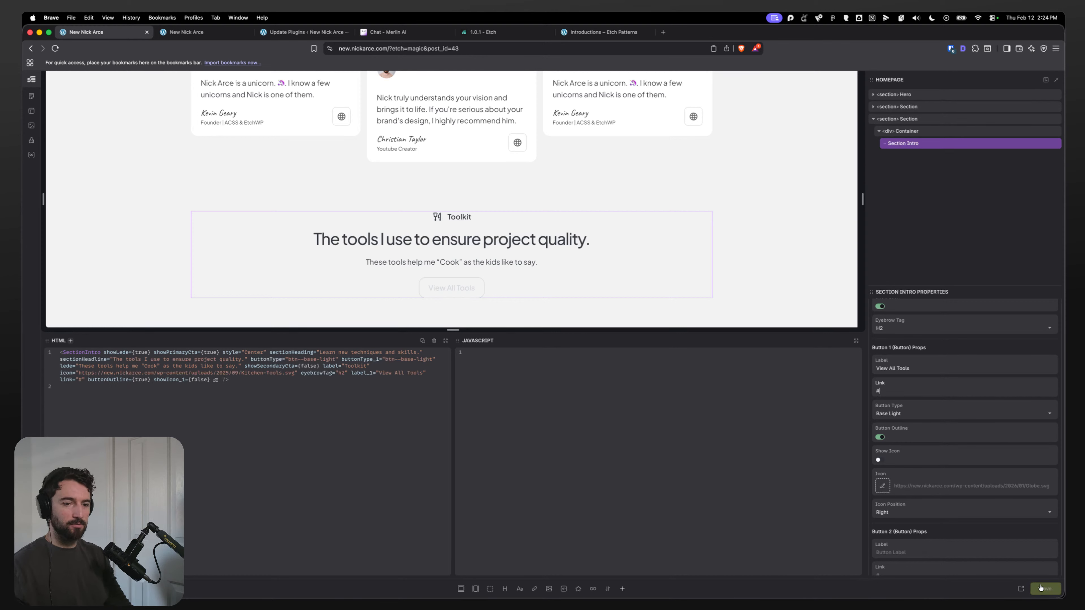
{"action": "left_click", "coordinate": [193, 34]}
{"action": "key", "text": "super+r"}
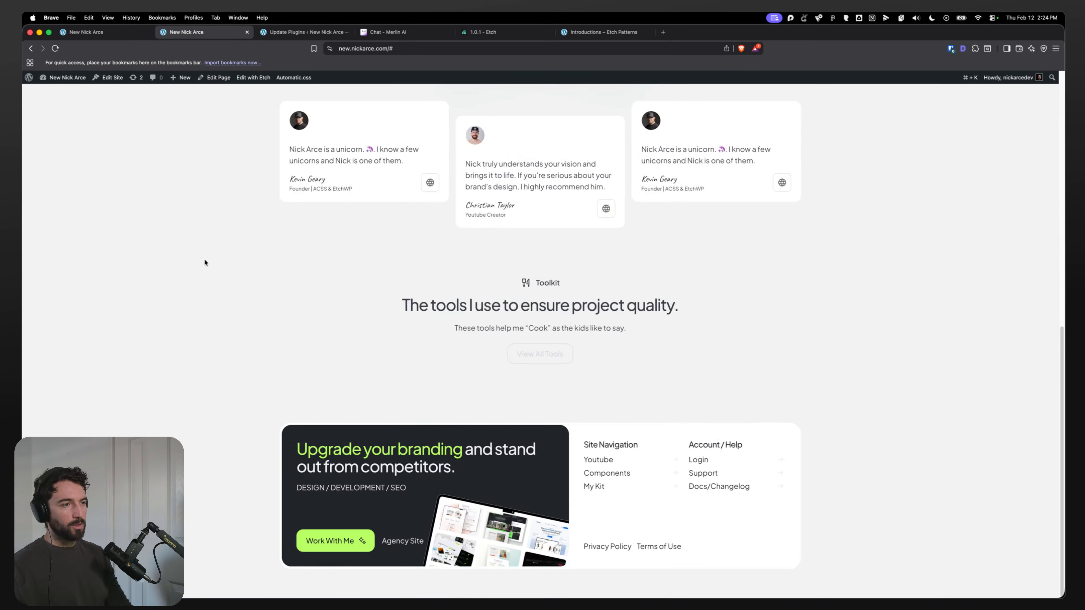
Step: Switch between the Etch editor and the Figma design to compare the Toolkit section
{"action": "left_click", "coordinate": [112, 35]}
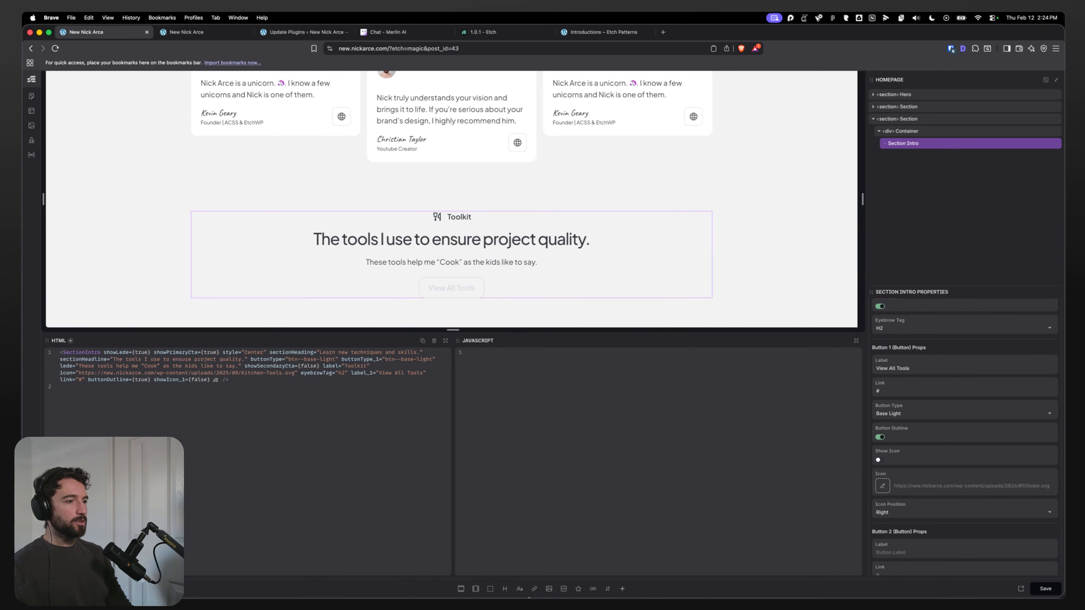
{"action": "left_click", "coordinate": [500, 585]}
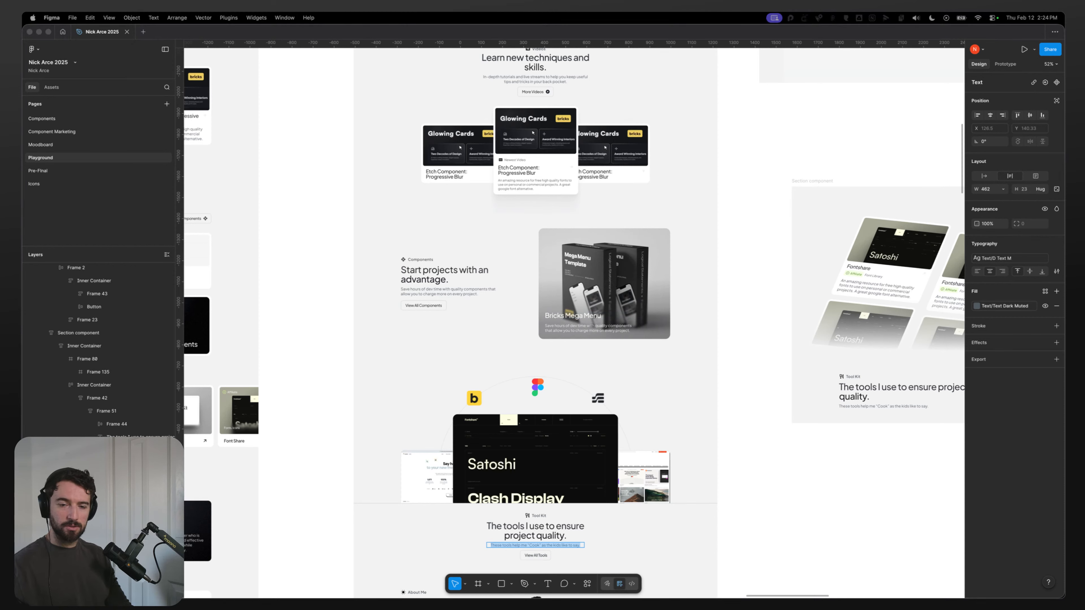
{"action": "key", "text": "super+Tab"}
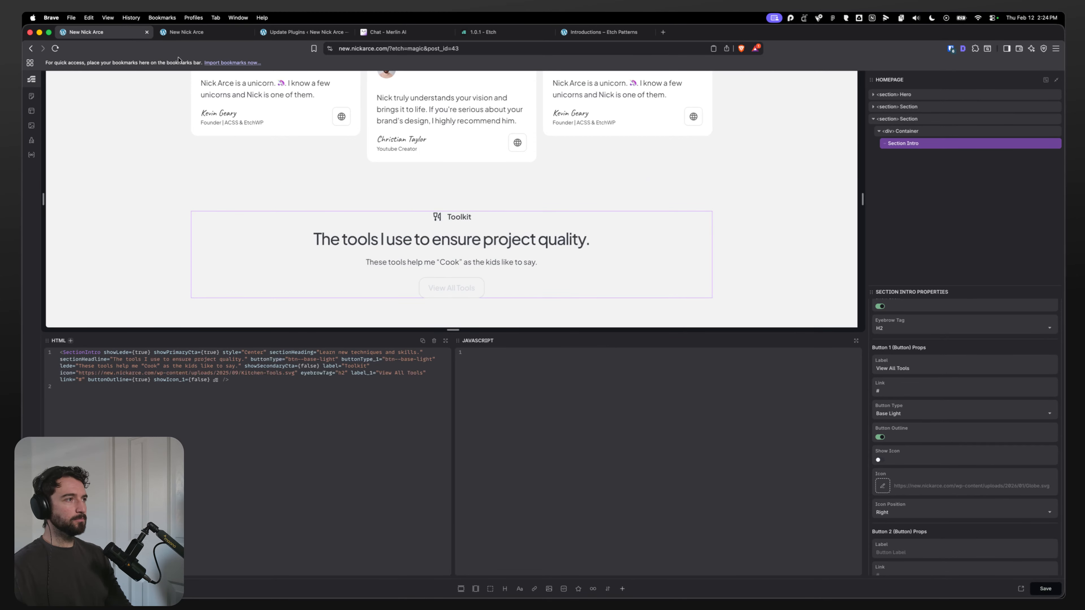
{"action": "left_click", "coordinate": [508, 582]}
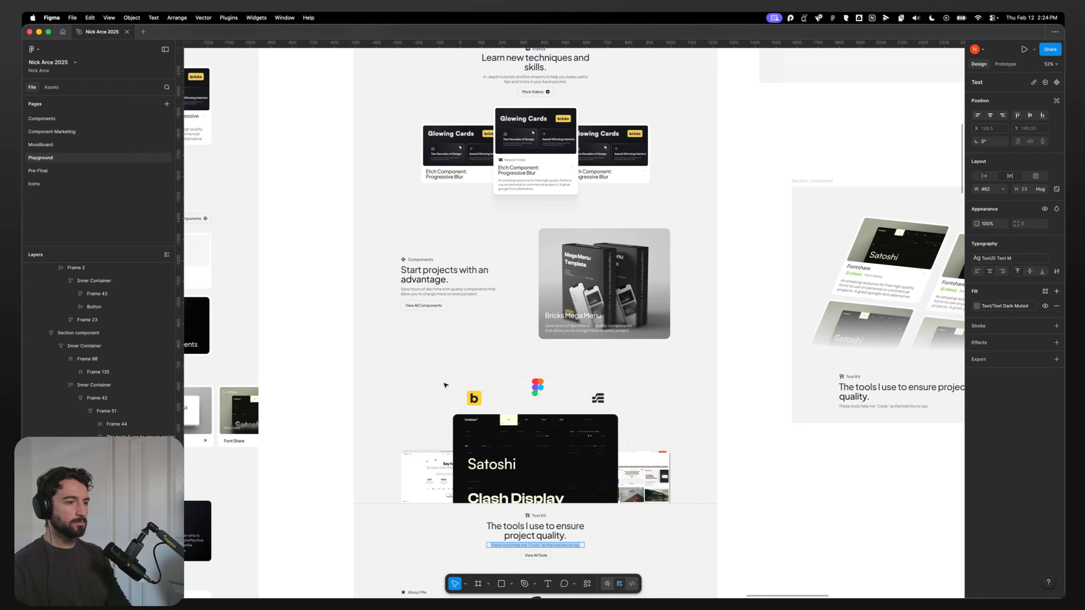
Step: Inspect the Toolkit section's image collage frame in Figma, selecting its layers and individual screenshot images
{"action": "scroll", "coordinate": [444, 385], "scroll_direction": "down", "scroll_amount": 2}
{"action": "left_click", "coordinate": [388, 389]}
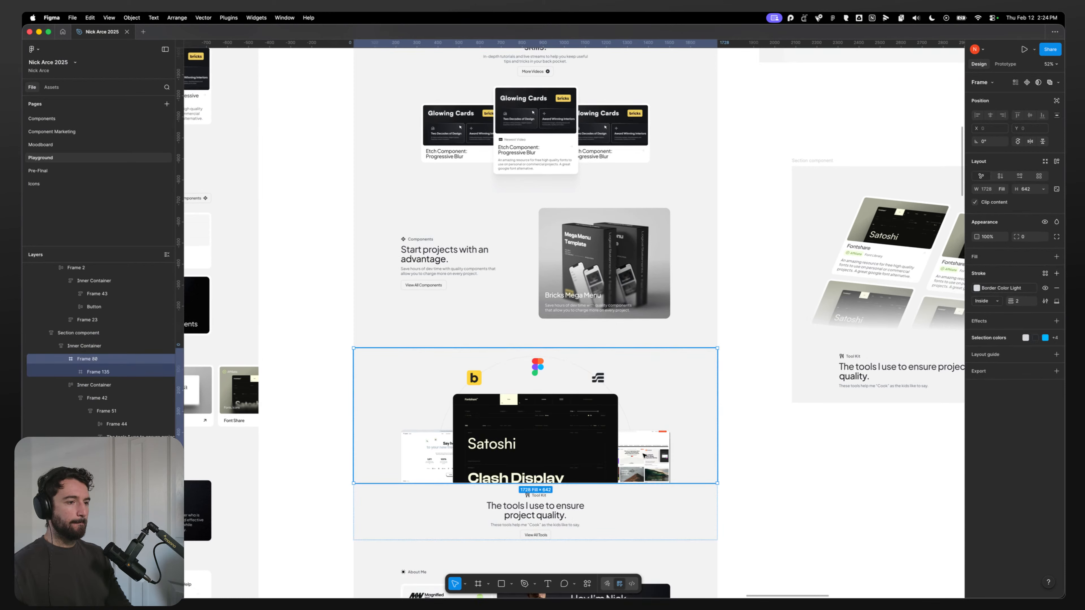
{"action": "left_click", "coordinate": [644, 456], "text": "super"}
{"action": "left_click", "coordinate": [511, 433]}
{"action": "left_click", "coordinate": [429, 452]}
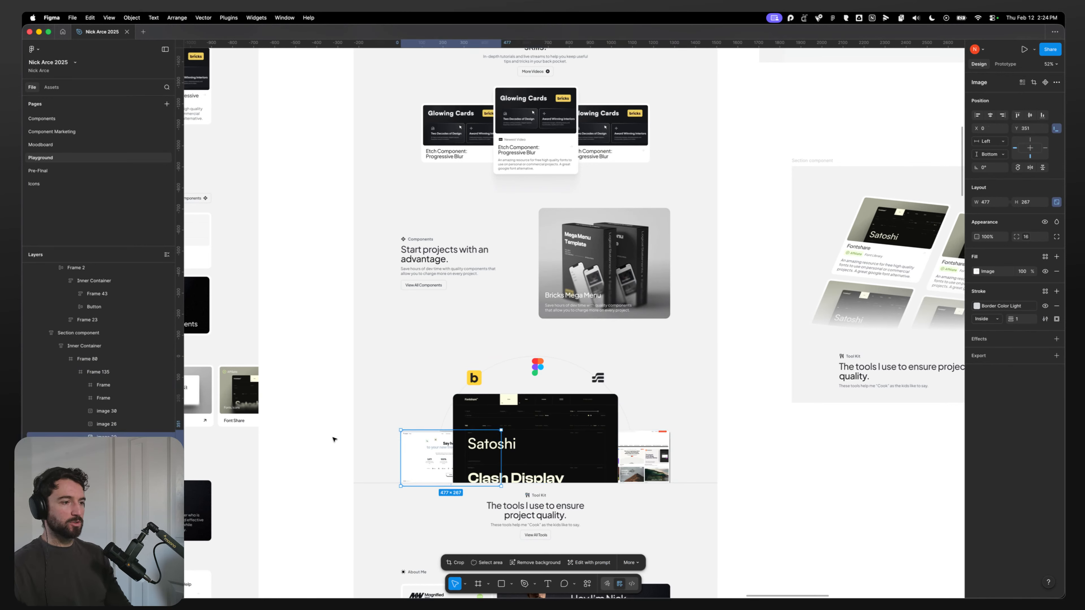
{"action": "left_click", "coordinate": [332, 413]}
{"action": "scroll", "coordinate": [378, 409], "scroll_direction": "down", "scroll_amount": 3}
{"action": "left_click", "coordinate": [438, 390]}
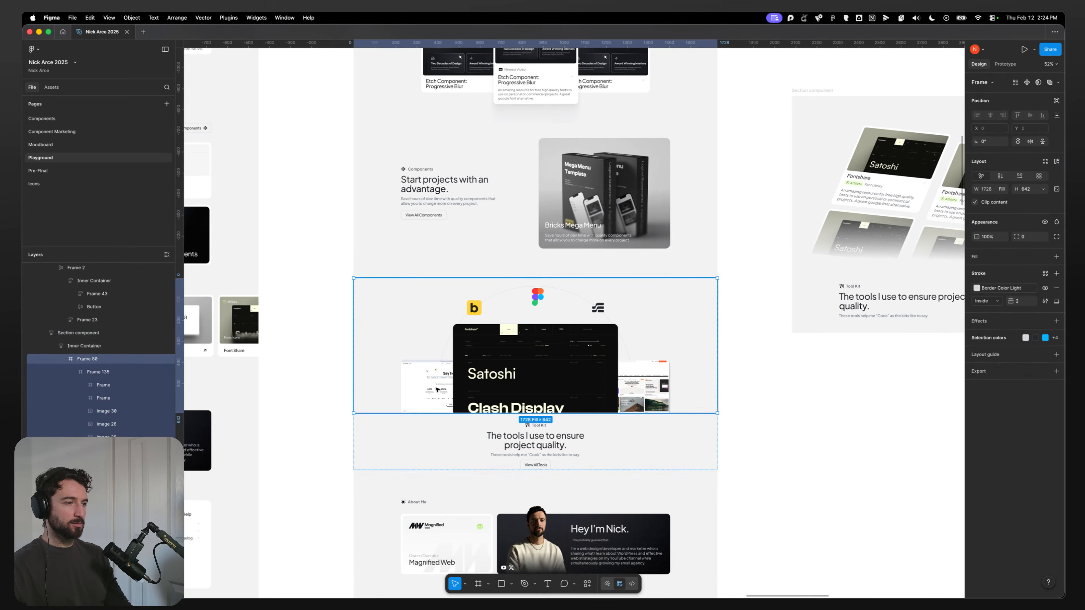
{"action": "left_click", "coordinate": [437, 389]}
{"action": "left_click", "coordinate": [438, 389]}
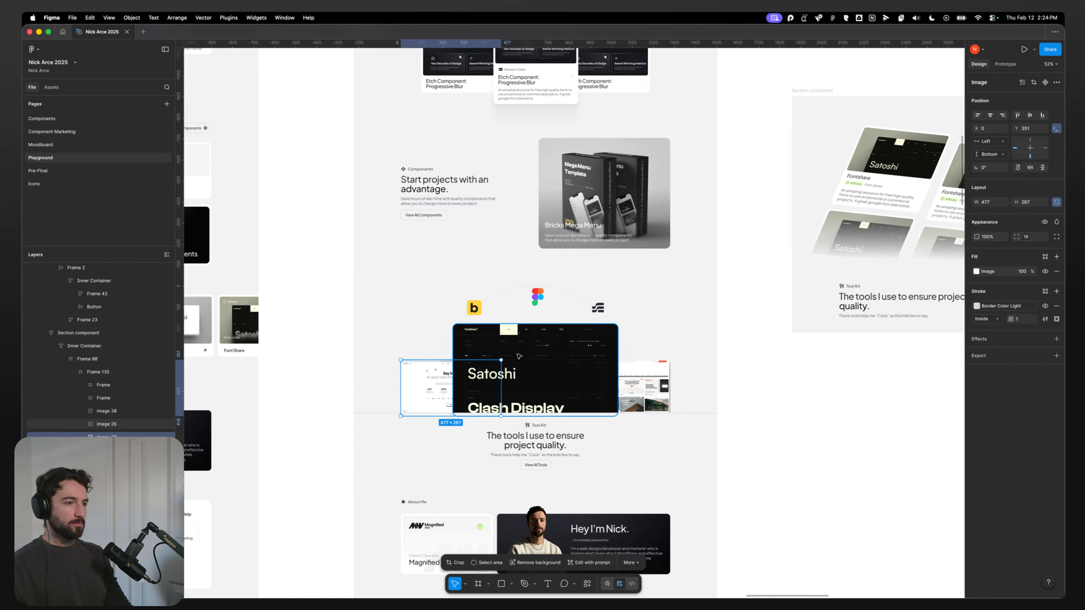
{"action": "left_click", "coordinate": [469, 357]}
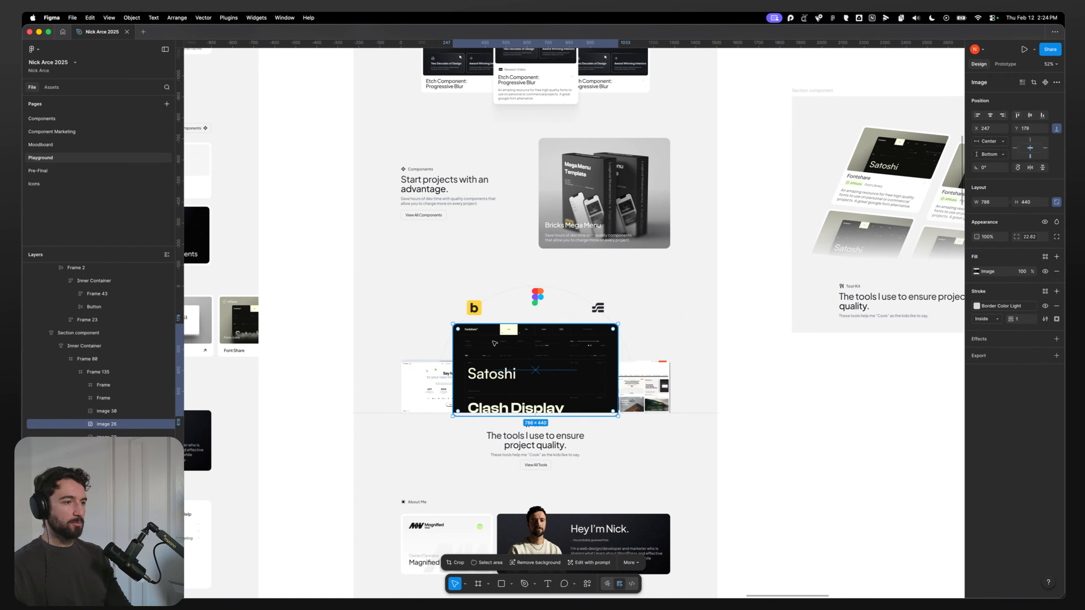
{"action": "scroll", "coordinate": [434, 359], "scroll_direction": "up", "scroll_amount": 5}
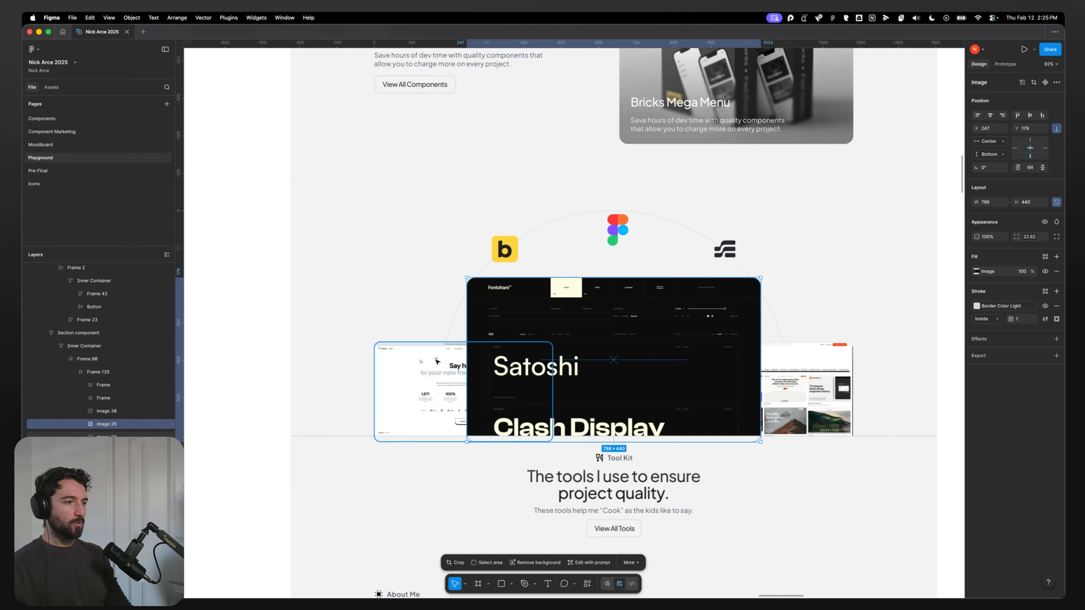
Step: Examine the side images and centre image of the collage, then select all three images together
{"action": "left_click", "coordinate": [794, 355]}
{"action": "left_click", "coordinate": [608, 355]}
{"action": "left_click", "coordinate": [435, 372]}
{"action": "left_click", "coordinate": [598, 376]}
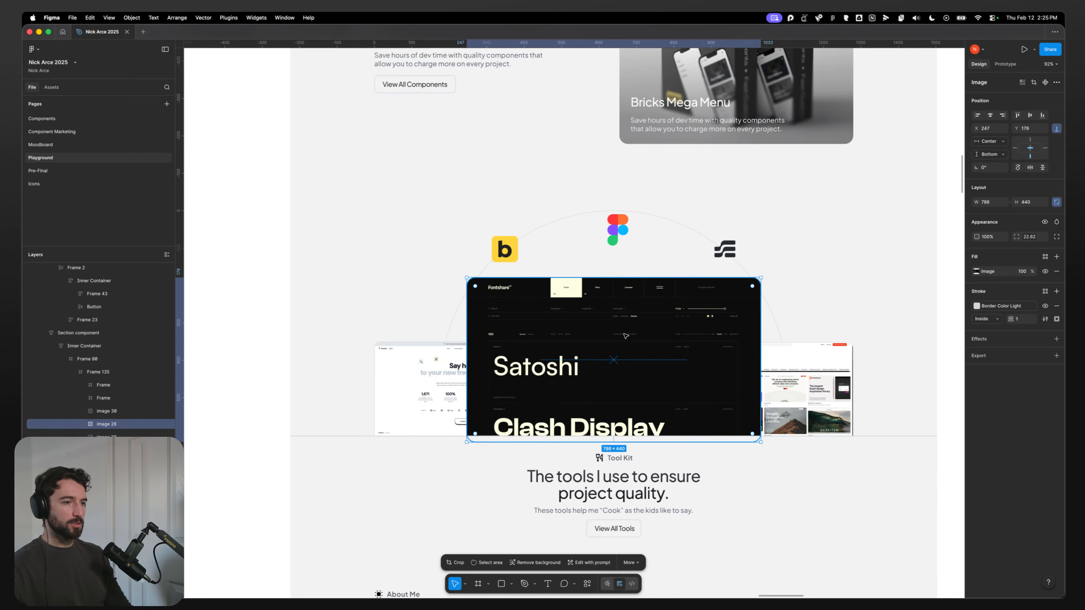
{"action": "left_click", "coordinate": [798, 391]}
{"action": "left_click", "coordinate": [437, 381]}
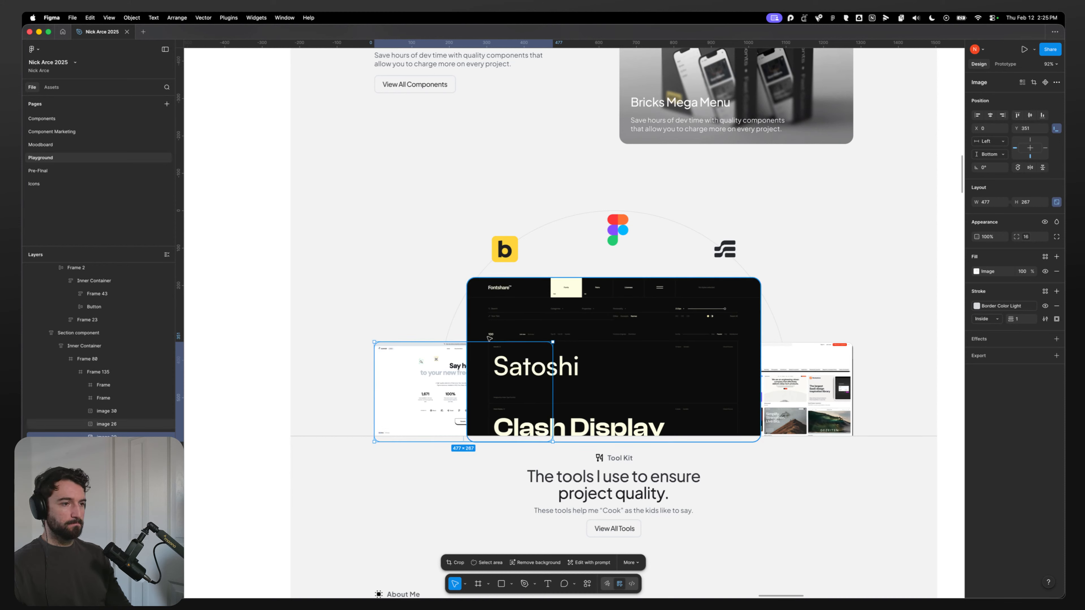
{"action": "left_click", "coordinate": [766, 373], "text": "shift"}
{"action": "left_click", "coordinate": [523, 363], "text": "shift"}
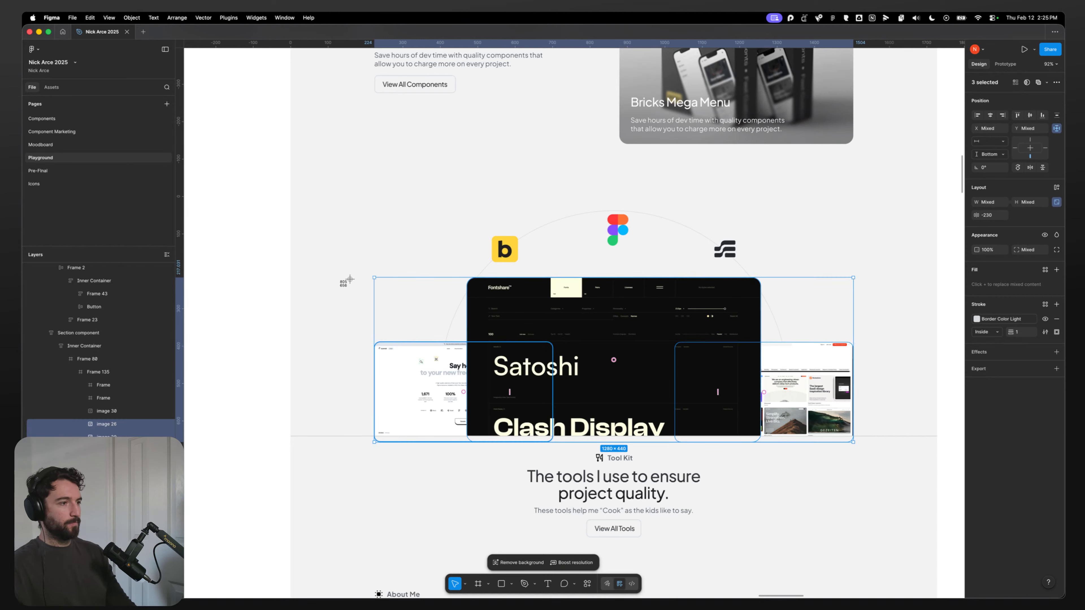
{"action": "left_click_drag", "start_coordinate": [356, 272], "coordinate": [682, 464]}
{"action": "scroll", "coordinate": [737, 459], "scroll_direction": "down", "scroll_amount": 5}
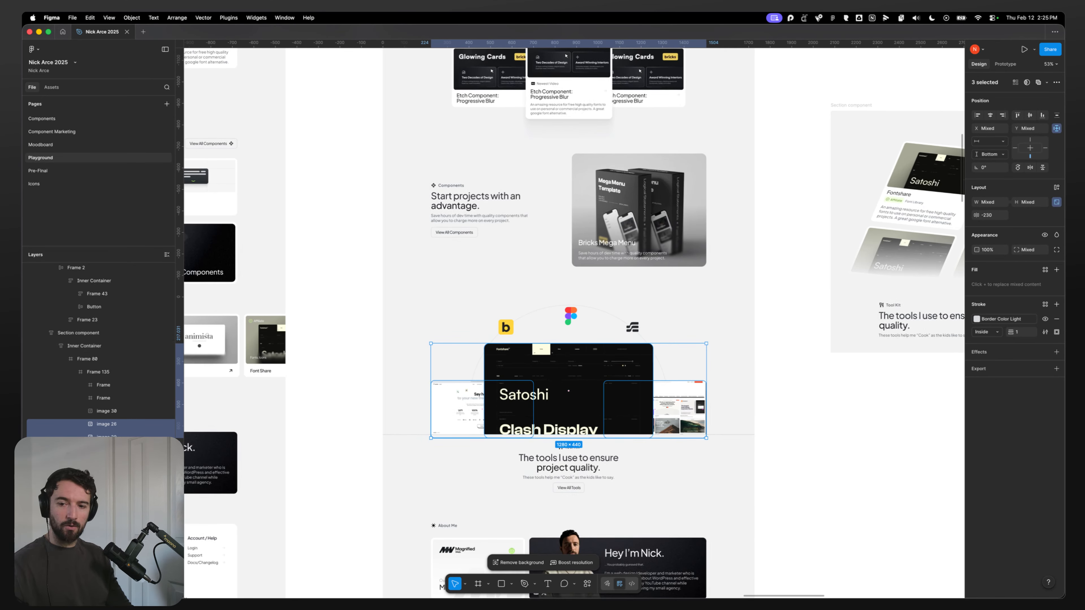
Step: Import the screenshot of the Toolkit image collage and place it beside the design on the canvas
{"action": "left_click", "coordinate": [782, 425]}
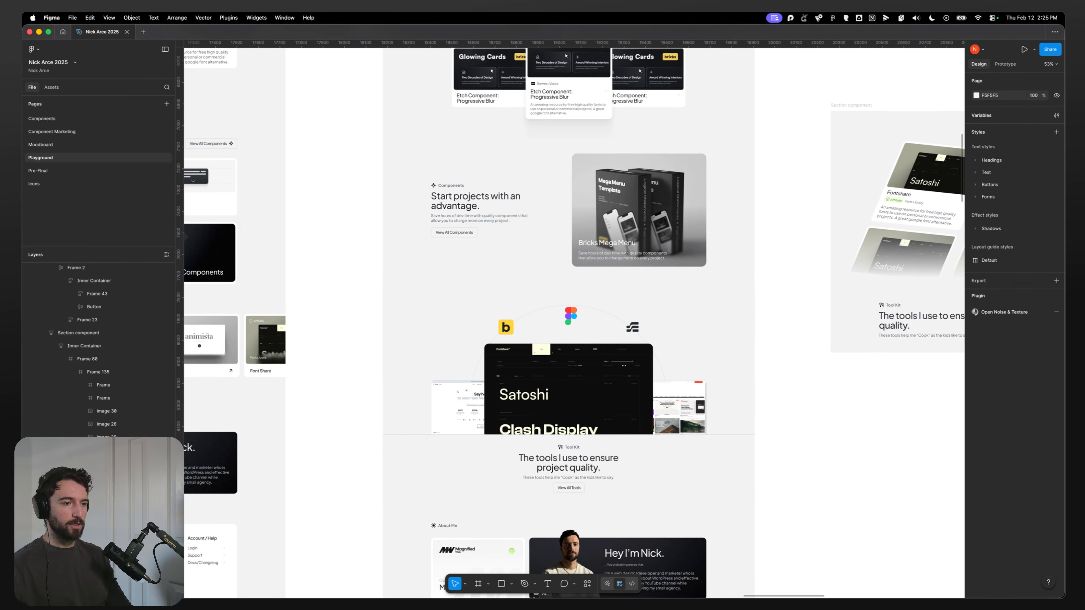
{"action": "left_click", "coordinate": [386, 592]}
{"action": "left_click", "coordinate": [692, 264]}
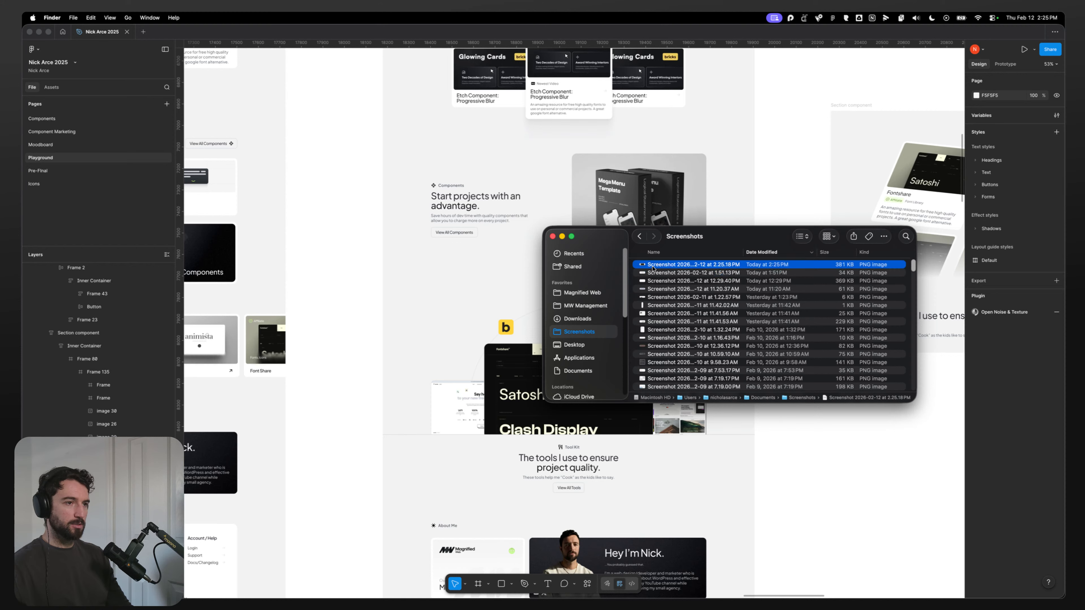
{"action": "left_click_drag", "start_coordinate": [692, 264], "coordinate": [812, 421]}
{"action": "key", "text": "space"}
{"action": "left_click", "coordinate": [853, 494]}
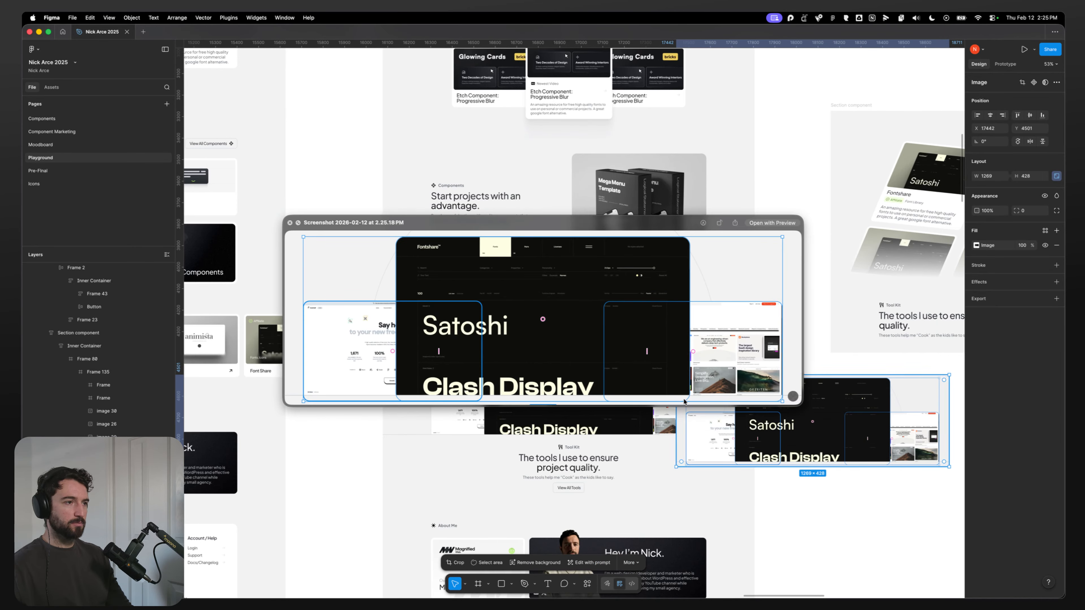
{"action": "left_click", "coordinate": [290, 224]}
{"action": "left_click", "coordinate": [874, 532]}
{"action": "left_click_drag", "start_coordinate": [807, 440], "coordinate": [890, 440]}
{"action": "left_click", "coordinate": [880, 502]}
{"action": "scroll", "coordinate": [879, 502], "scroll_direction": "right", "scroll_amount": 5}
{"action": "scroll", "coordinate": [879, 502], "scroll_direction": "down", "scroll_amount": 1}
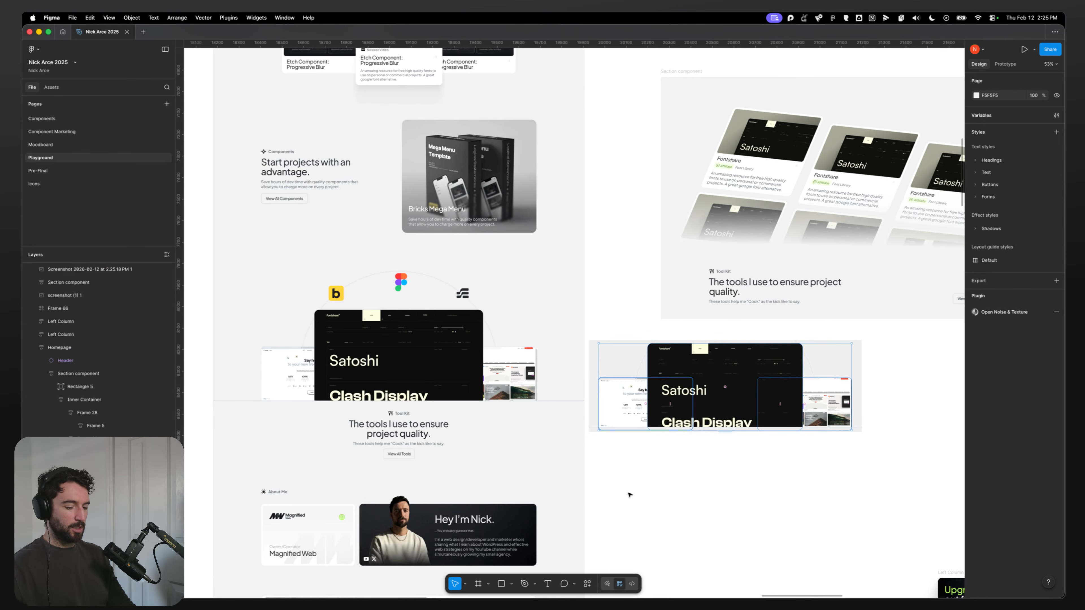
Step: Draw red vertical guide lines over the pasted screenshot at each image's edges
{"action": "key", "text": "l"}
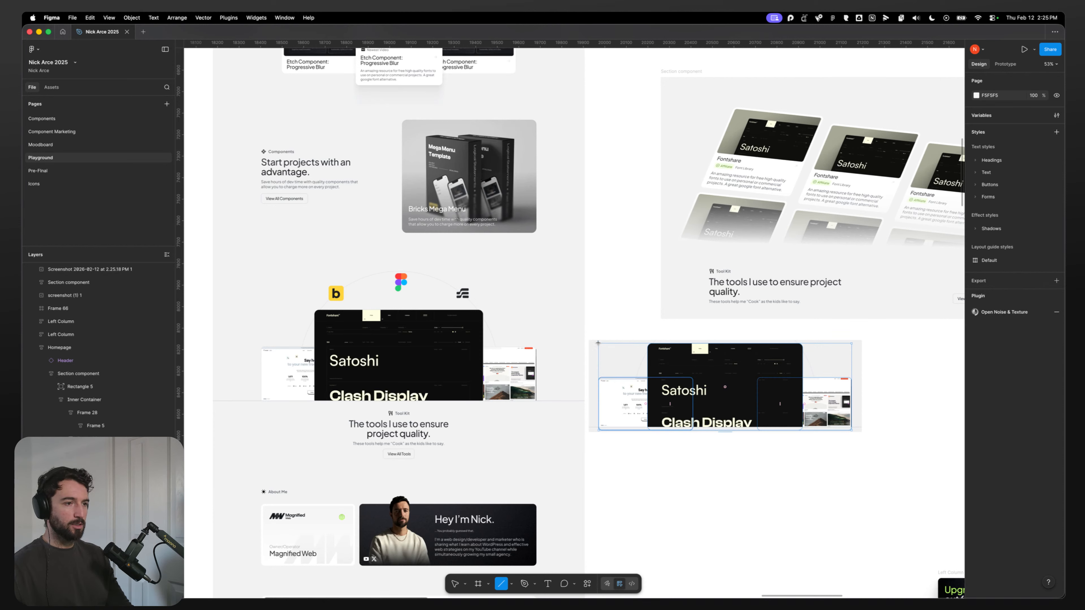
{"action": "left_click_drag", "start_coordinate": [598, 343], "coordinate": [598, 470]}
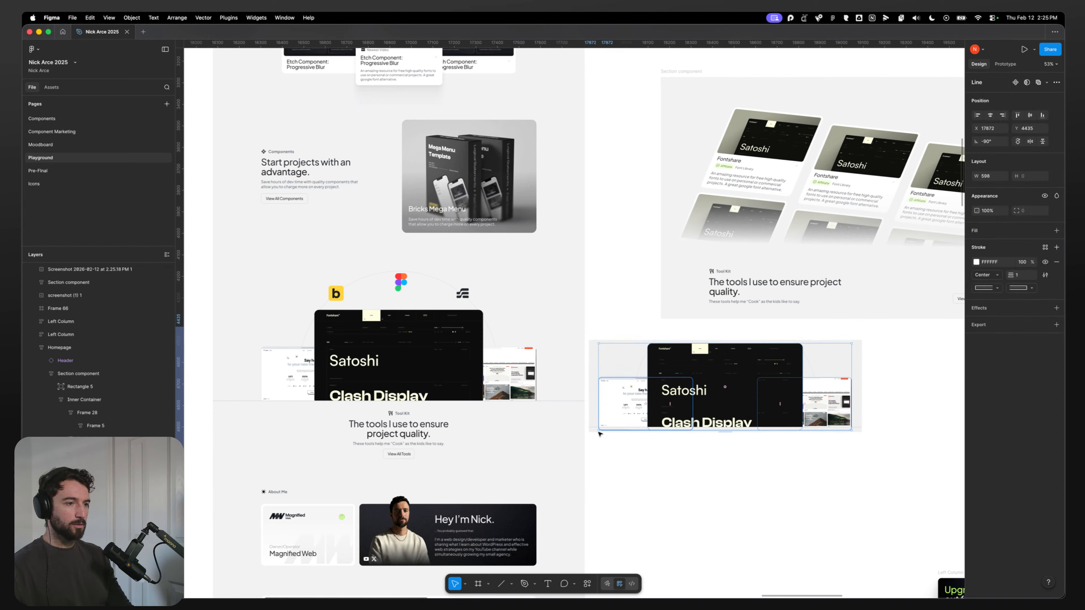
{"action": "left_click_drag", "start_coordinate": [598, 432], "coordinate": [599, 425]}
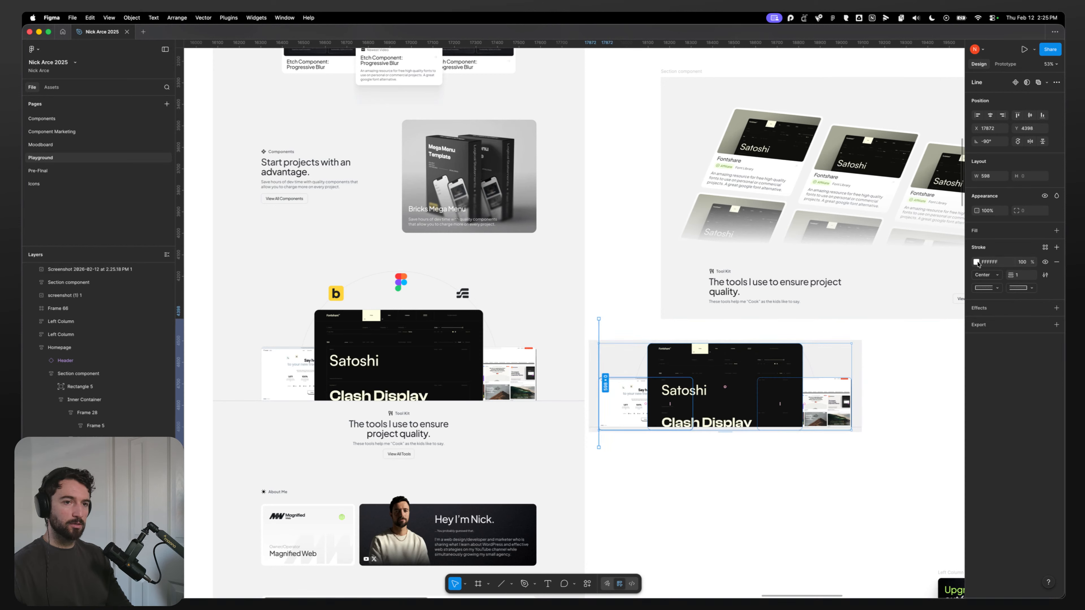
{"action": "left_click", "coordinate": [976, 262]}
{"action": "left_click", "coordinate": [957, 308]}
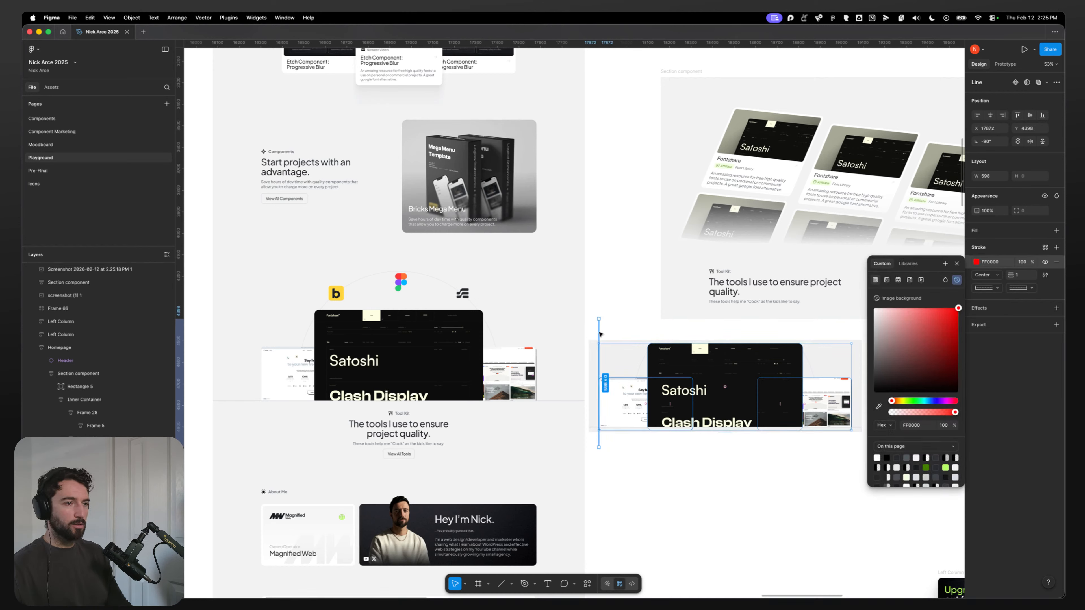
{"action": "left_click_drag", "start_coordinate": [600, 333], "coordinate": [852, 341]}
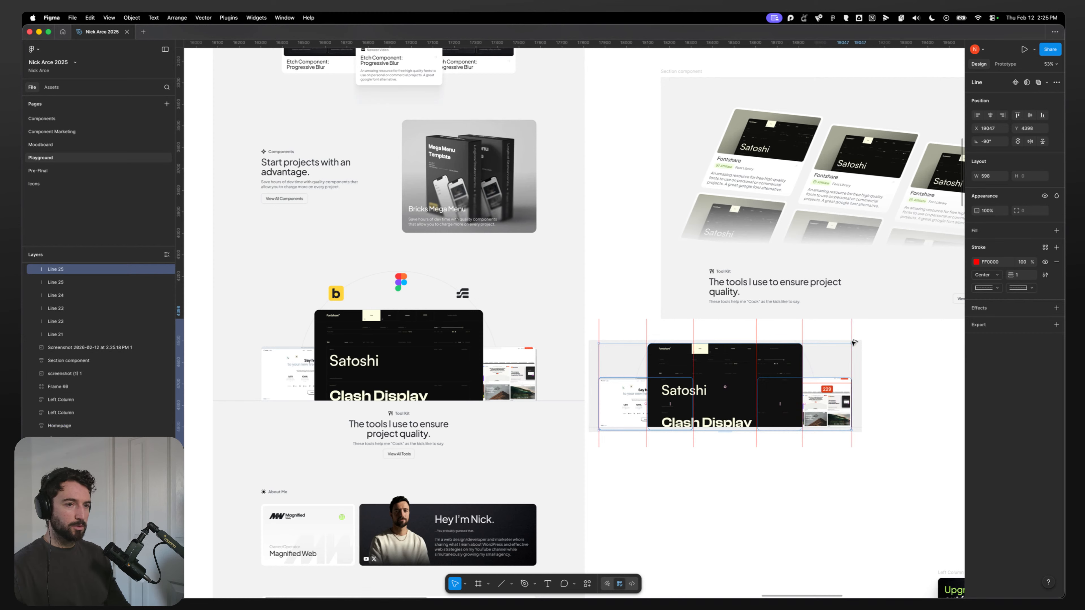
Step: Add red horizontal guide lines across the screenshot at the images' top, middle and bottom edges
{"action": "left_click_drag", "start_coordinate": [599, 329], "coordinate": [771, 342]}
{"action": "left_click_drag", "start_coordinate": [609, 342], "coordinate": [571, 340]}
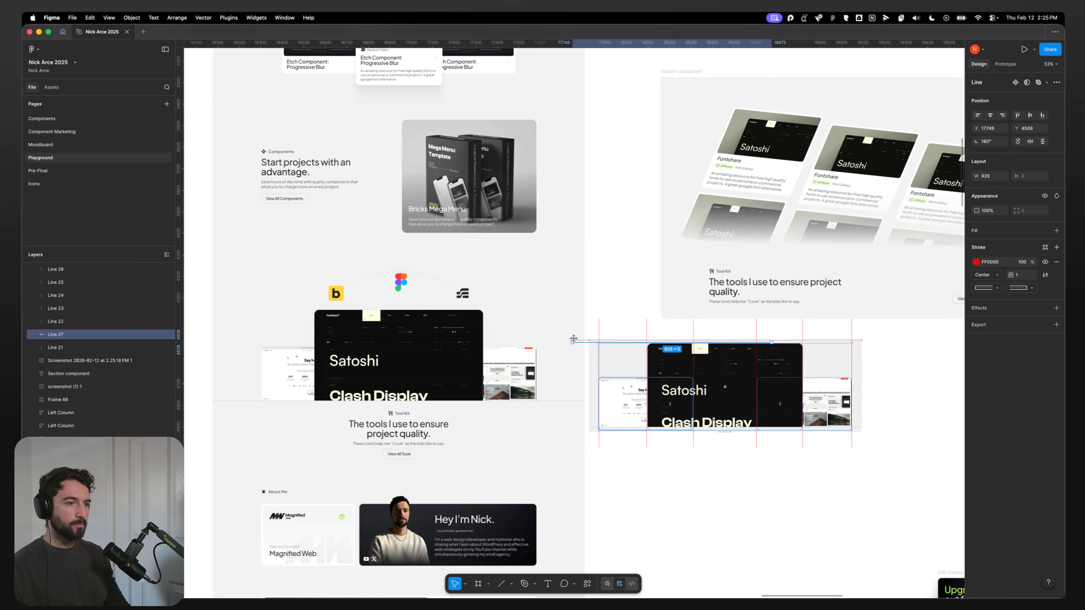
{"action": "left_click_drag", "start_coordinate": [772, 343], "coordinate": [891, 342]}
{"action": "key", "text": "super+d"}
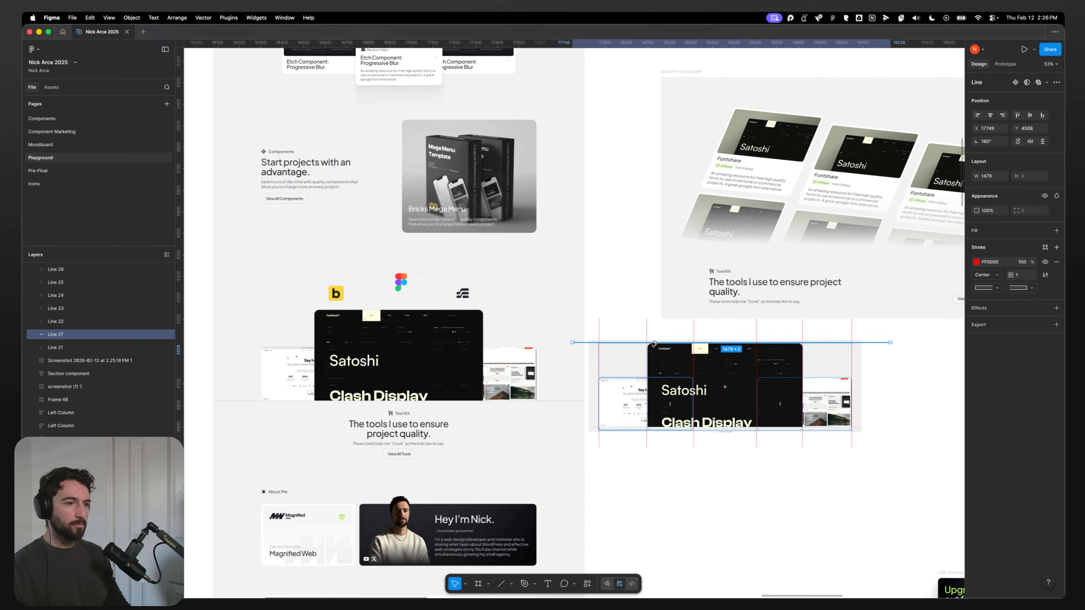
{"action": "left_click_drag", "start_coordinate": [650, 343], "coordinate": [659, 432]}
{"action": "key", "text": "super+d"}
{"action": "key", "text": "Escape"}
Step: Navigate back to the original Toolkit section and select its centre screenshot image
{"action": "scroll", "coordinate": [603, 403], "scroll_direction": "up", "scroll_amount": 5}
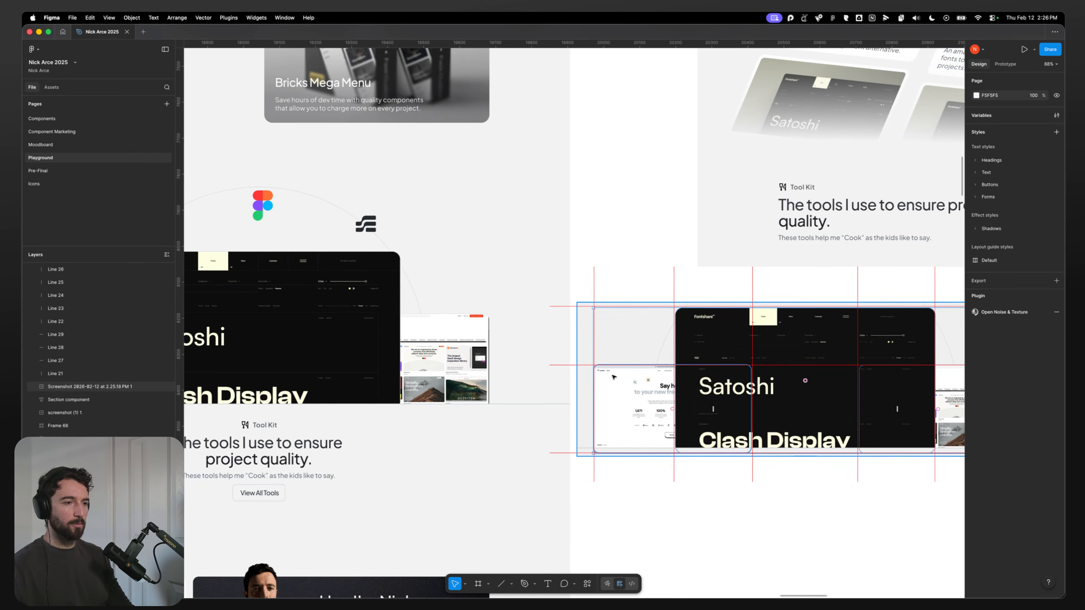
{"action": "scroll", "coordinate": [848, 528], "scroll_direction": "down", "scroll_amount": 2}
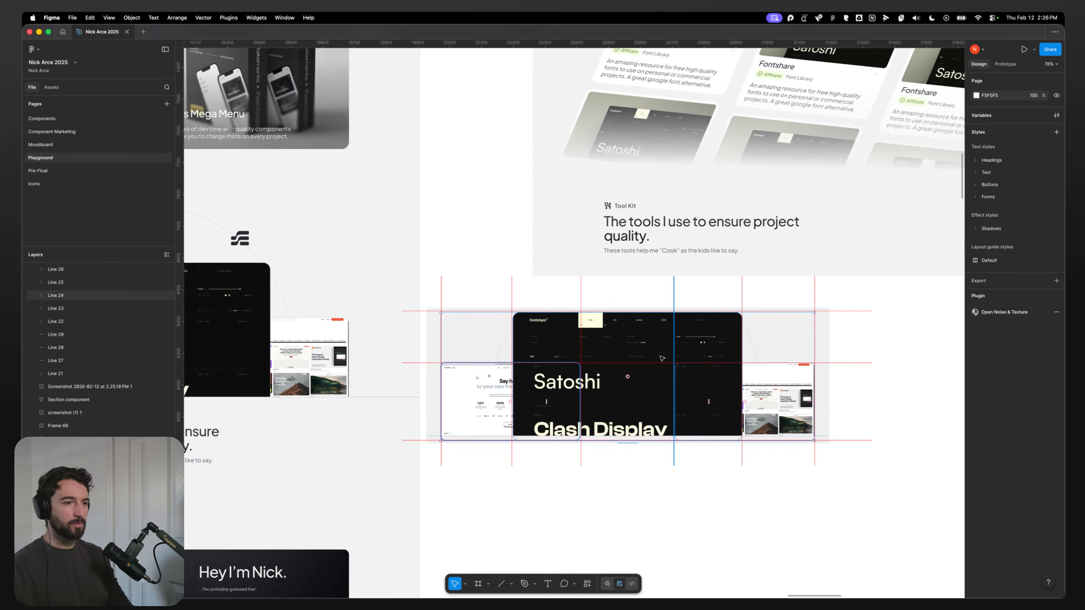
{"action": "scroll", "coordinate": [673, 477], "scroll_direction": "left", "scroll_amount": 10}
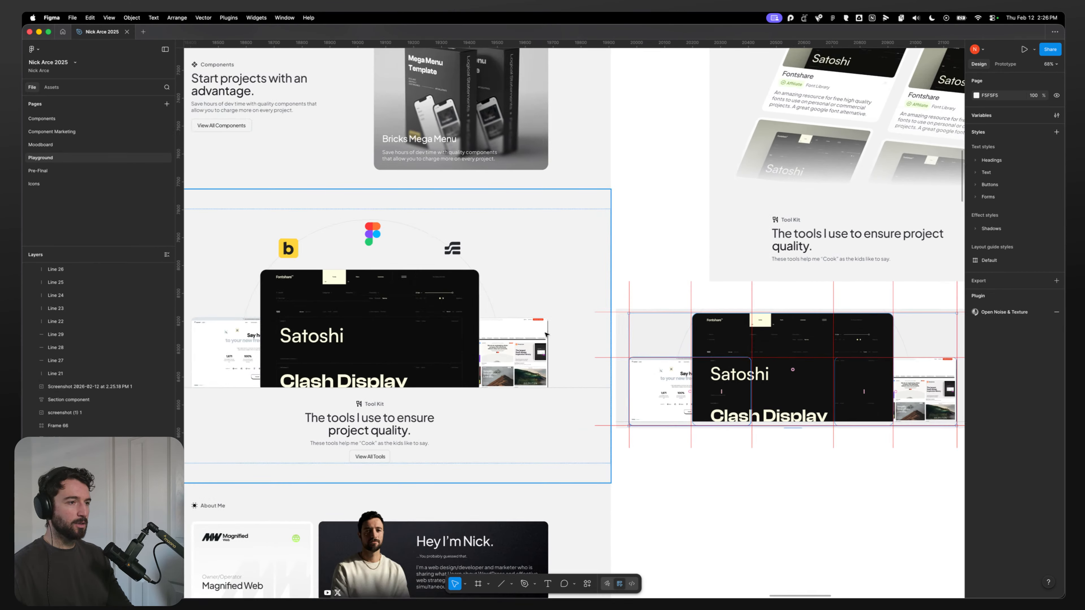
{"action": "scroll", "coordinate": [759, 490], "scroll_direction": "down", "scroll_amount": 2}
{"action": "scroll", "coordinate": [760, 490], "scroll_direction": "left", "scroll_amount": 3}
{"action": "scroll", "coordinate": [759, 490], "scroll_direction": "up", "scroll_amount": 1}
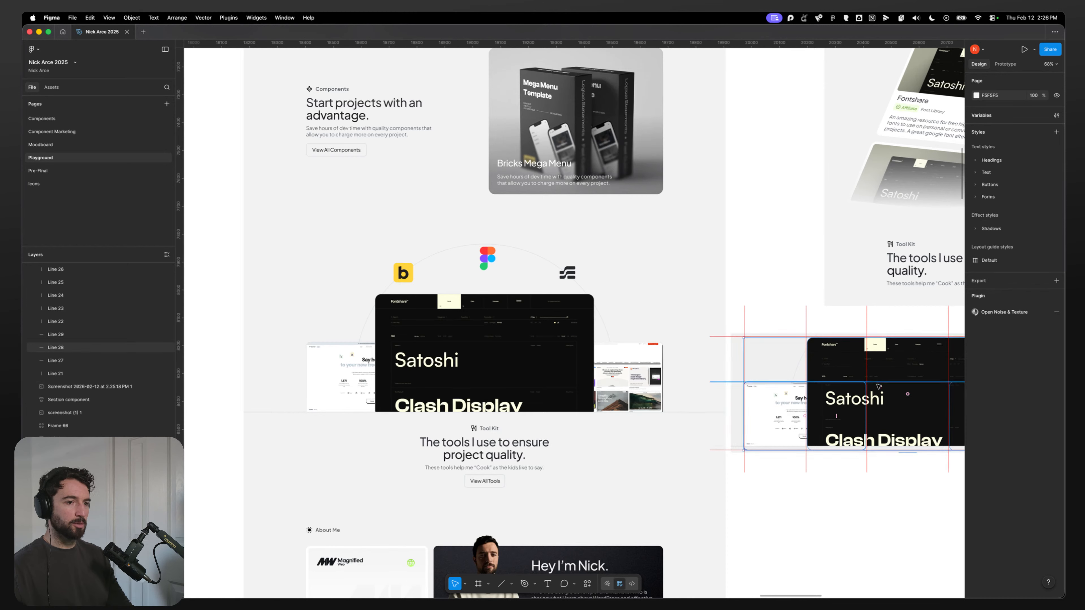
{"action": "double_click", "coordinate": [407, 279]}
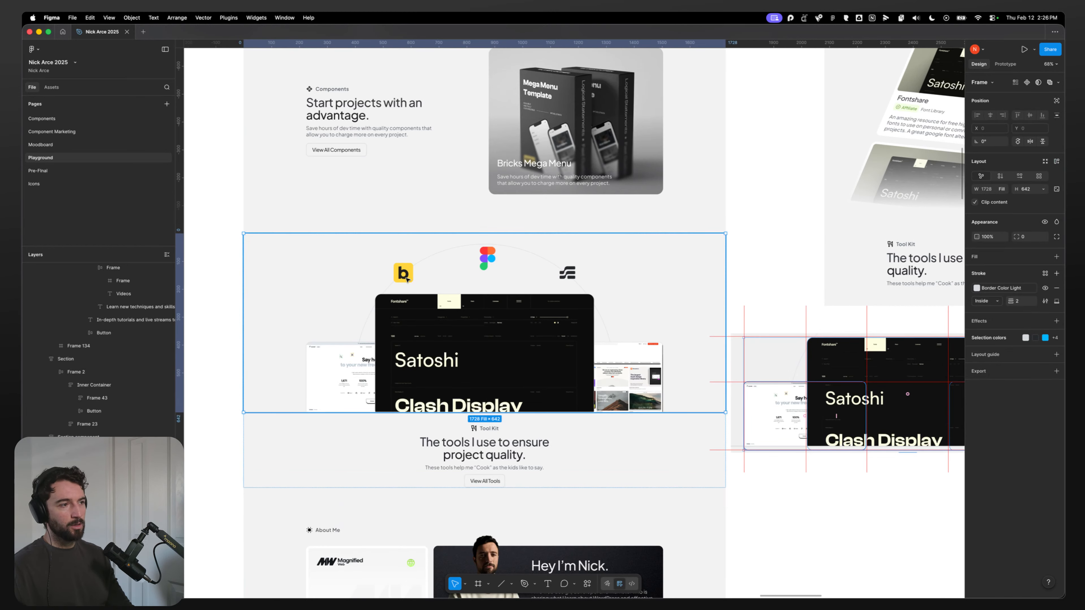
{"action": "double_click", "coordinate": [406, 280]}
{"action": "double_click", "coordinate": [434, 333]}
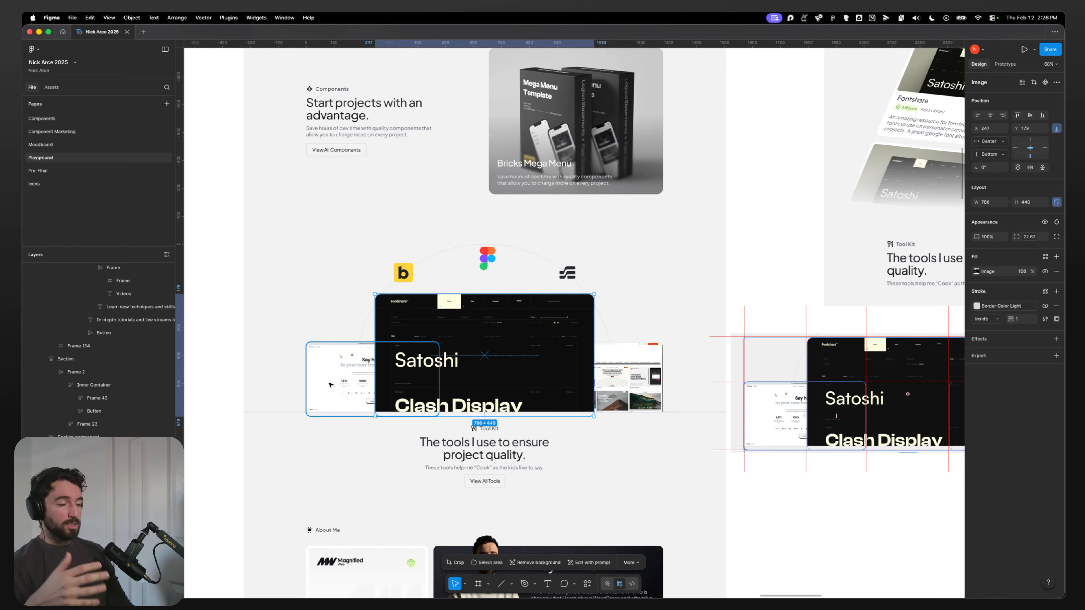
{"action": "left_click", "coordinate": [681, 467]}
Step: Compare the collage's left, right and centre images by selecting each one in turn
{"action": "double_click", "coordinate": [628, 378]}
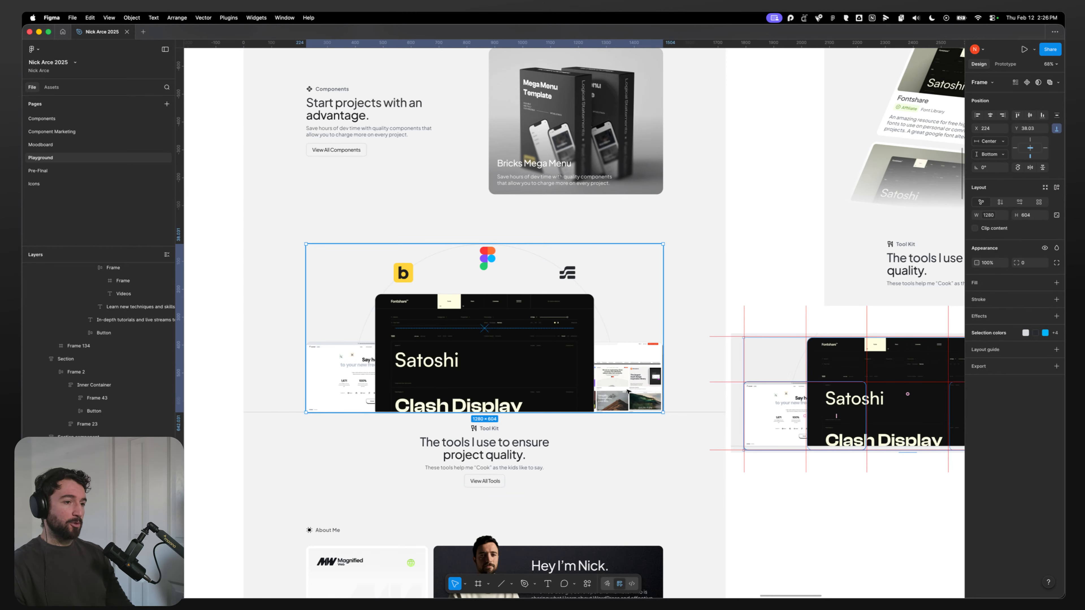
{"action": "double_click", "coordinate": [628, 378]}
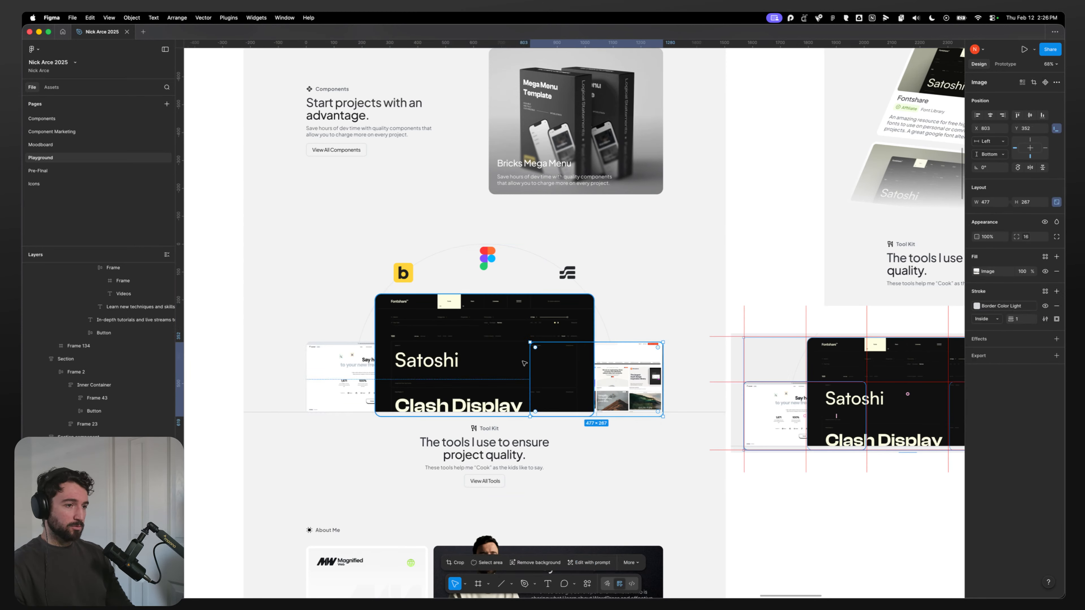
{"action": "left_click", "coordinate": [482, 357]}
{"action": "left_click", "coordinate": [347, 366]}
{"action": "left_click", "coordinate": [449, 355]}
{"action": "left_click", "coordinate": [341, 368]}
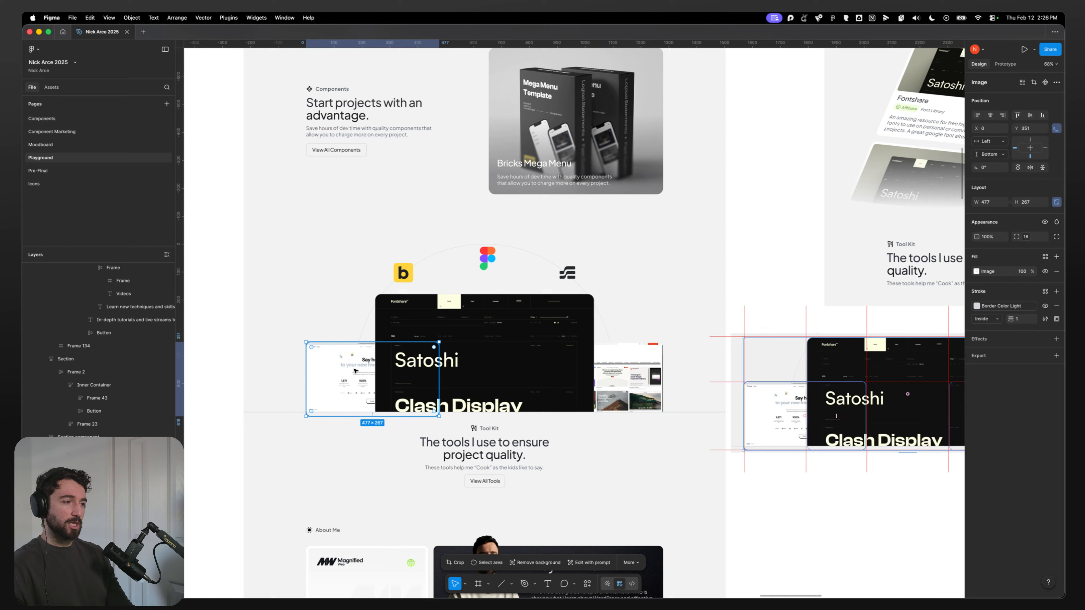
{"action": "left_click", "coordinate": [462, 351]}
{"action": "left_click", "coordinate": [342, 368]}
{"action": "left_click", "coordinate": [453, 355]}
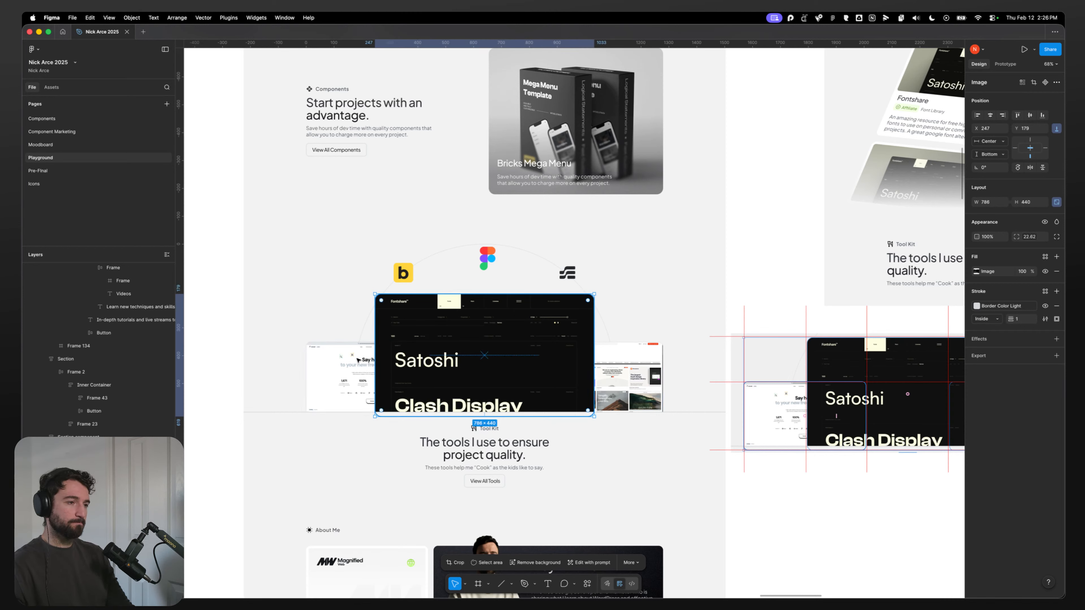
Step: Reselect the collage's centre, left and right images in the Figma design to compare their dimensions again
{"action": "left_click", "coordinate": [615, 369]}
{"action": "left_click", "coordinate": [344, 376]}
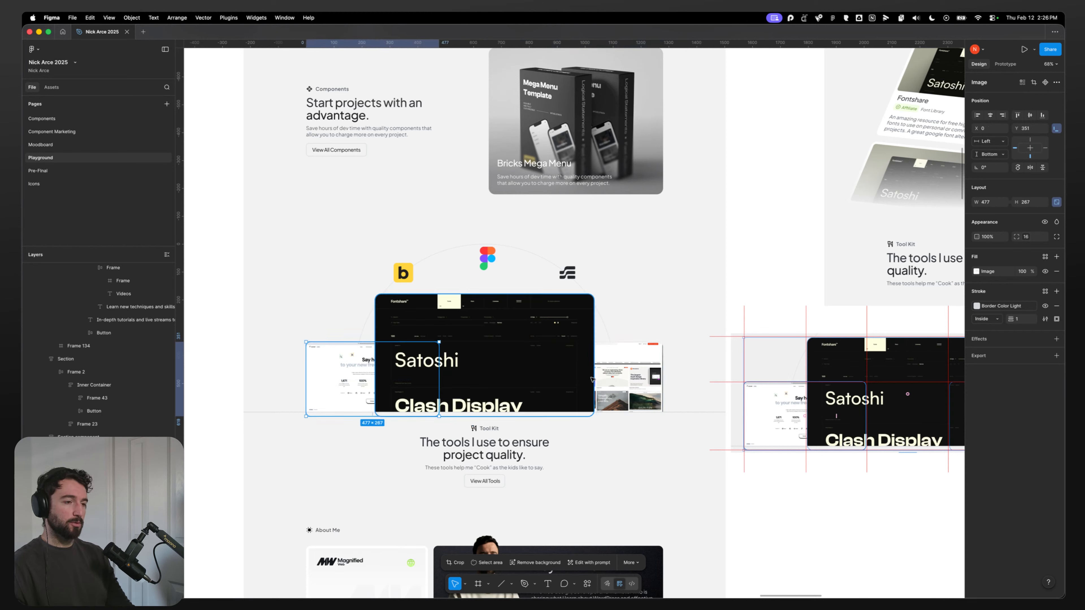
{"action": "left_click", "coordinate": [621, 379]}
{"action": "left_click", "coordinate": [480, 367]}
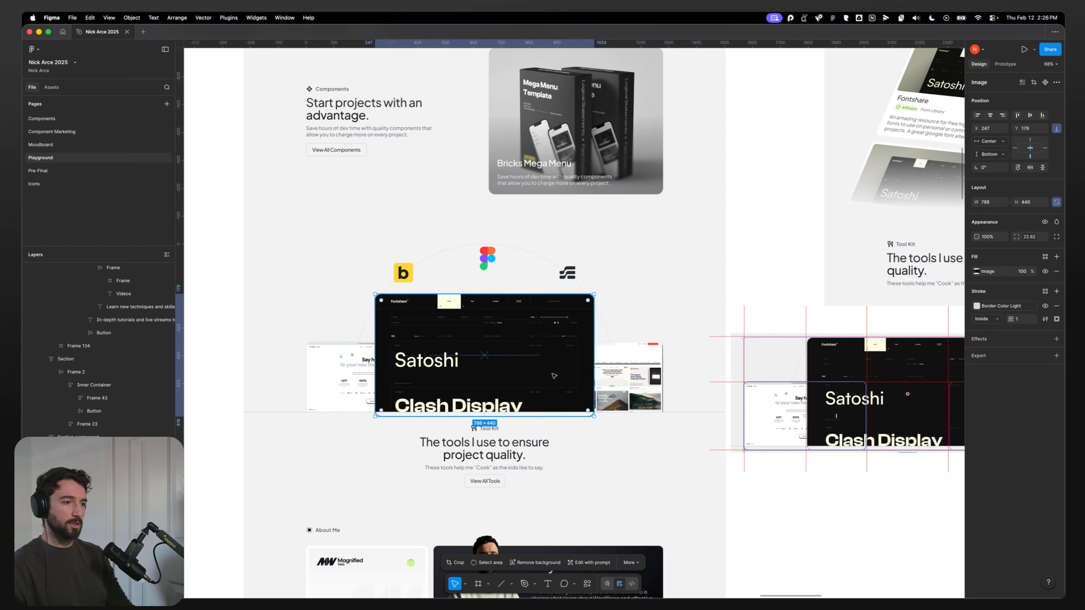
{"action": "left_click", "coordinate": [604, 378]}
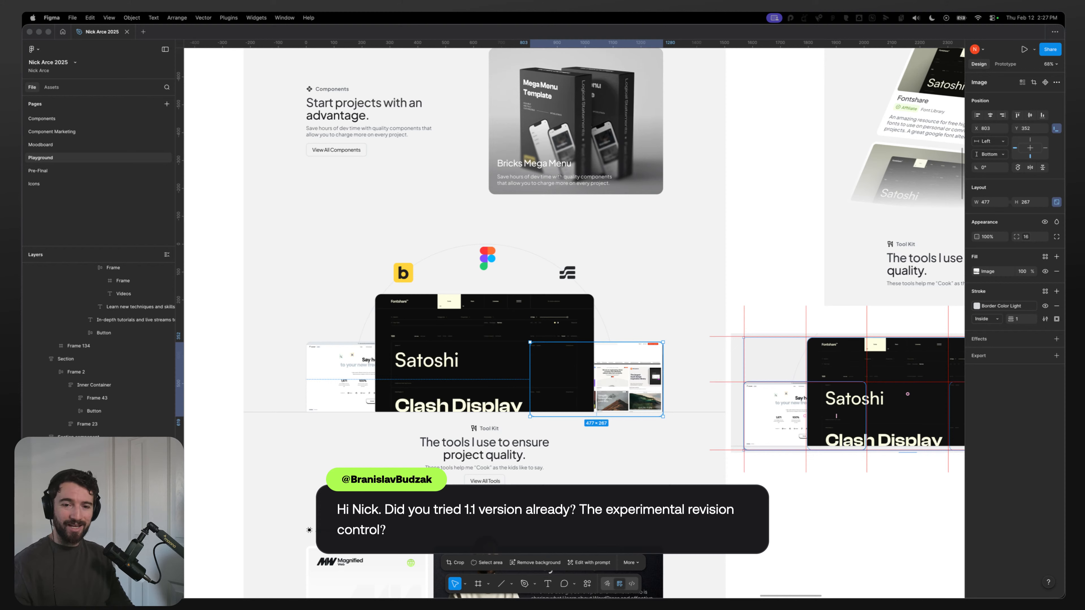
Step: Switch to the browser and save the homepage in the Etch builder
{"action": "mouse_move", "coordinate": [405, 589]}
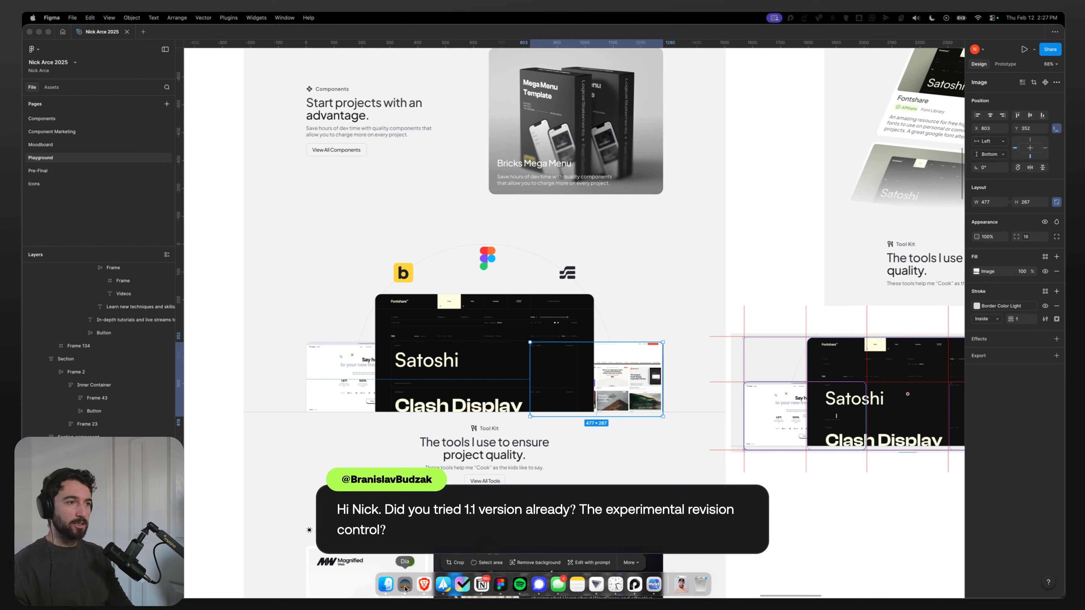
{"action": "left_click", "coordinate": [425, 585]}
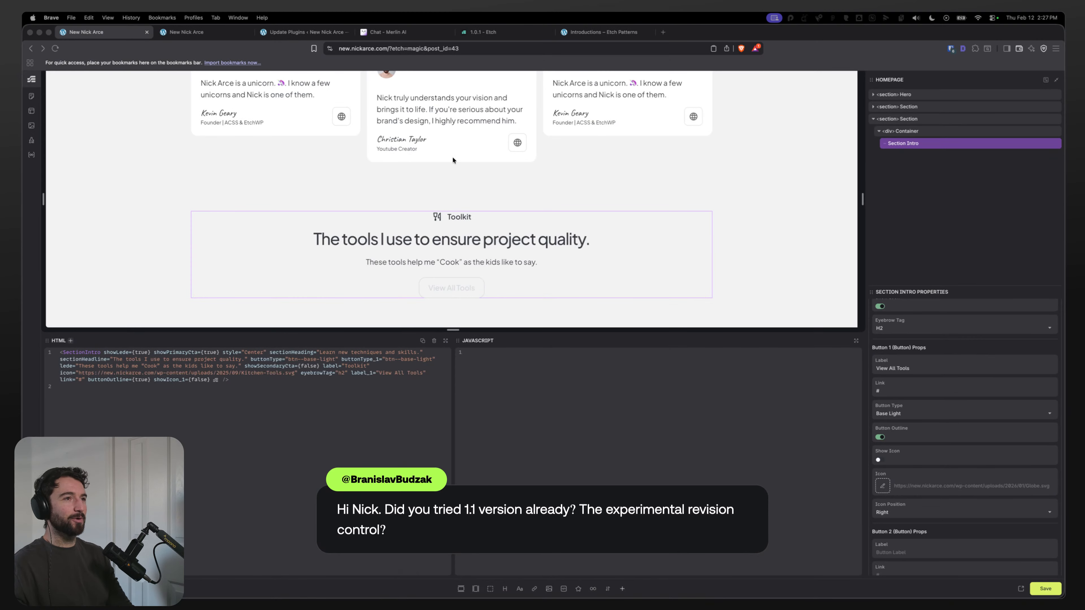
{"action": "key", "text": "super+s"}
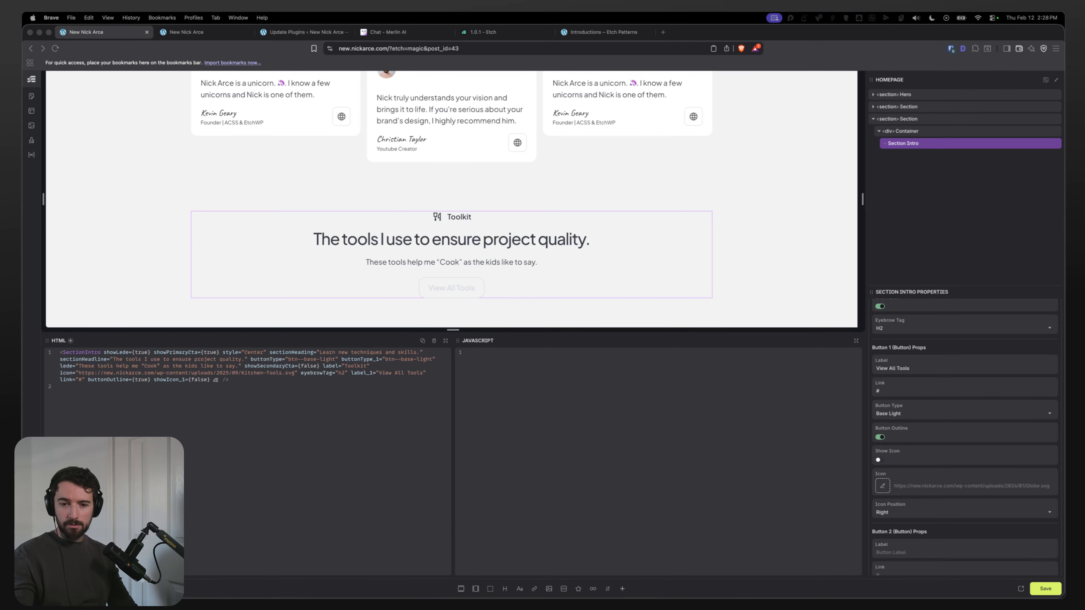
{"action": "key", "text": "ctrl+Up"}
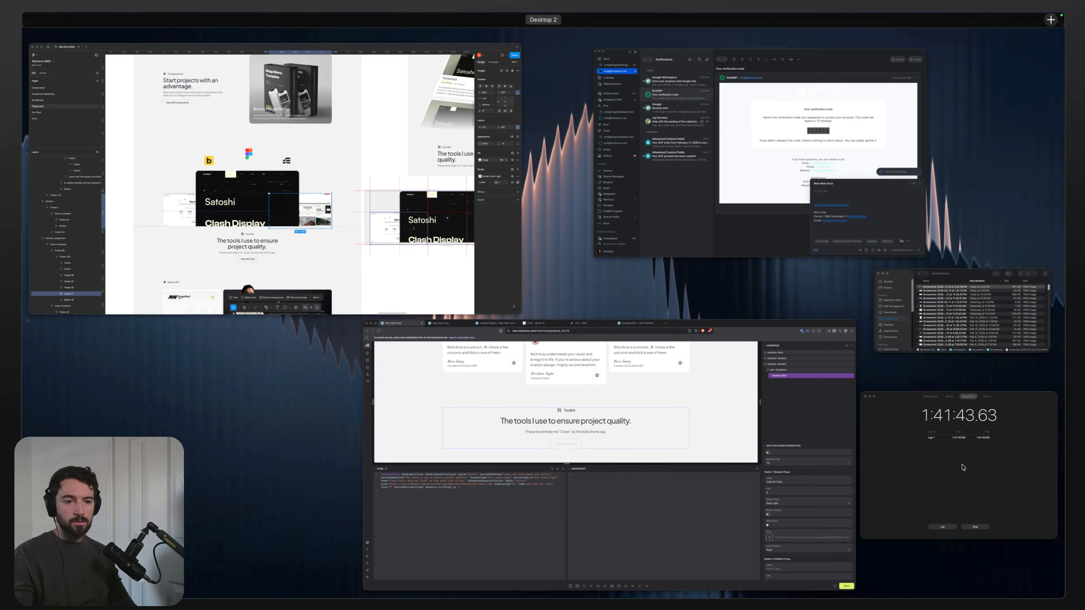
{"action": "left_click", "coordinate": [883, 469]}
{"action": "left_click", "coordinate": [884, 465]}
{"action": "left_click", "coordinate": [831, 462]}
{"action": "key", "text": "super+h"}
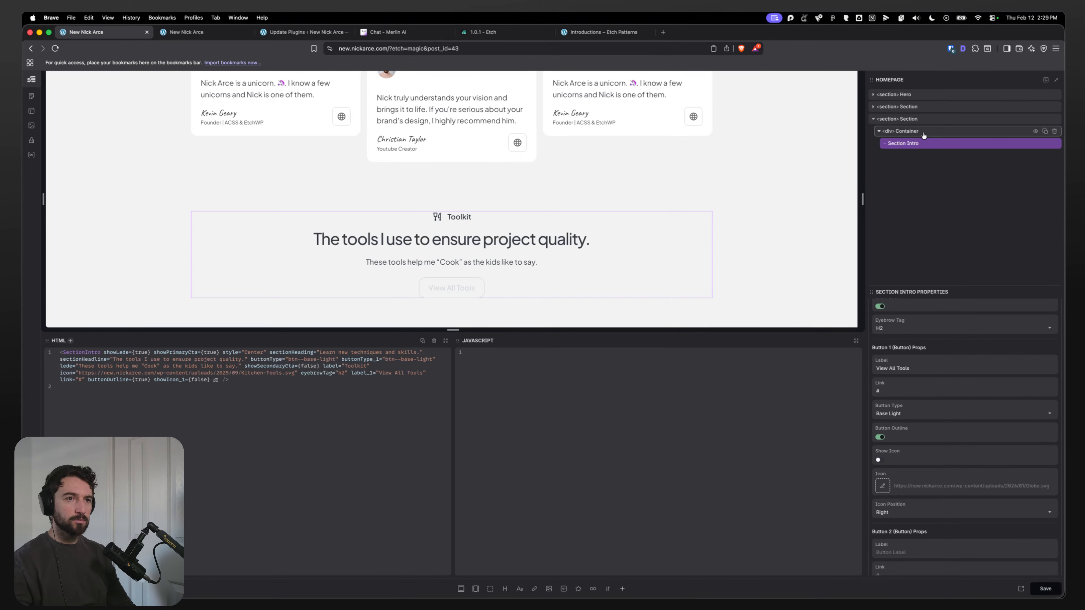
Step: Open Etch Settings and view its Experimental options
{"action": "left_click", "coordinate": [922, 144]}
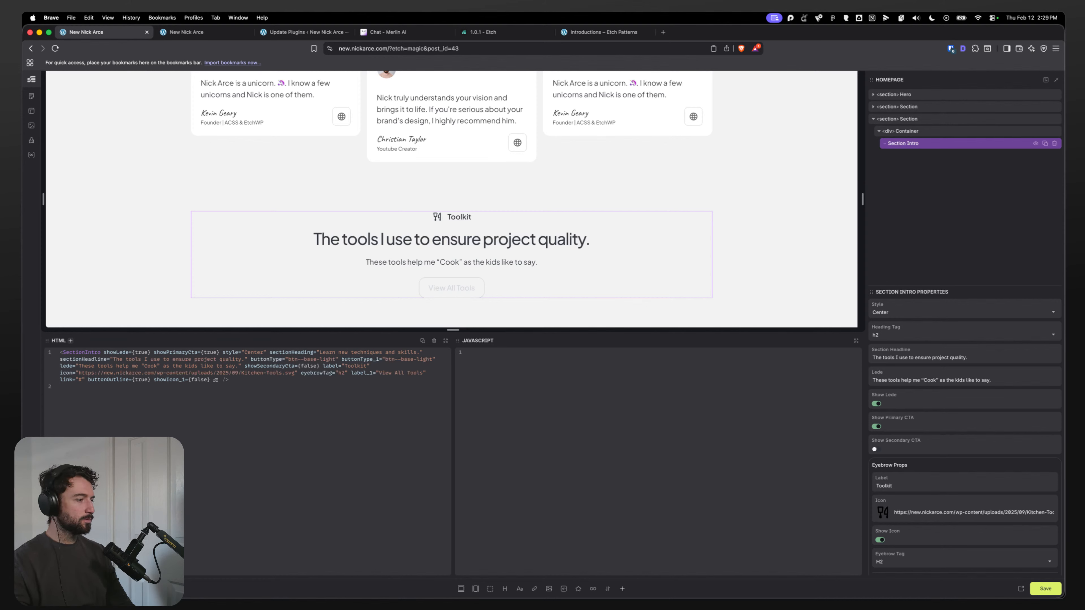
{"action": "key", "text": "super+comma"}
{"action": "left_click", "coordinate": [481, 265]}
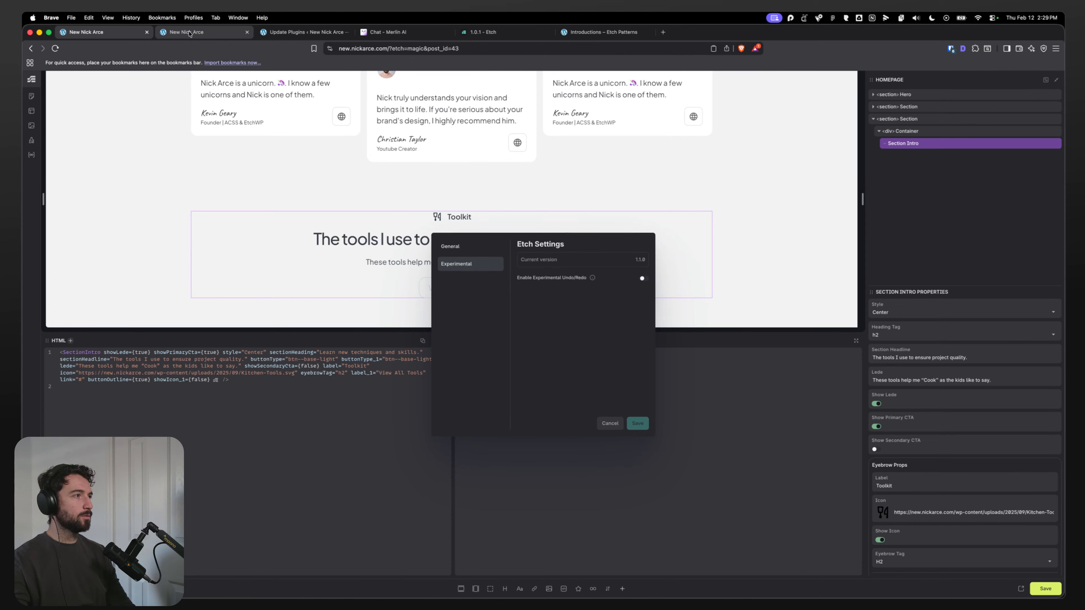
Step: Close the builder tab and reopen the homepage in Etch from the front-end page
{"action": "left_click", "coordinate": [144, 36]}
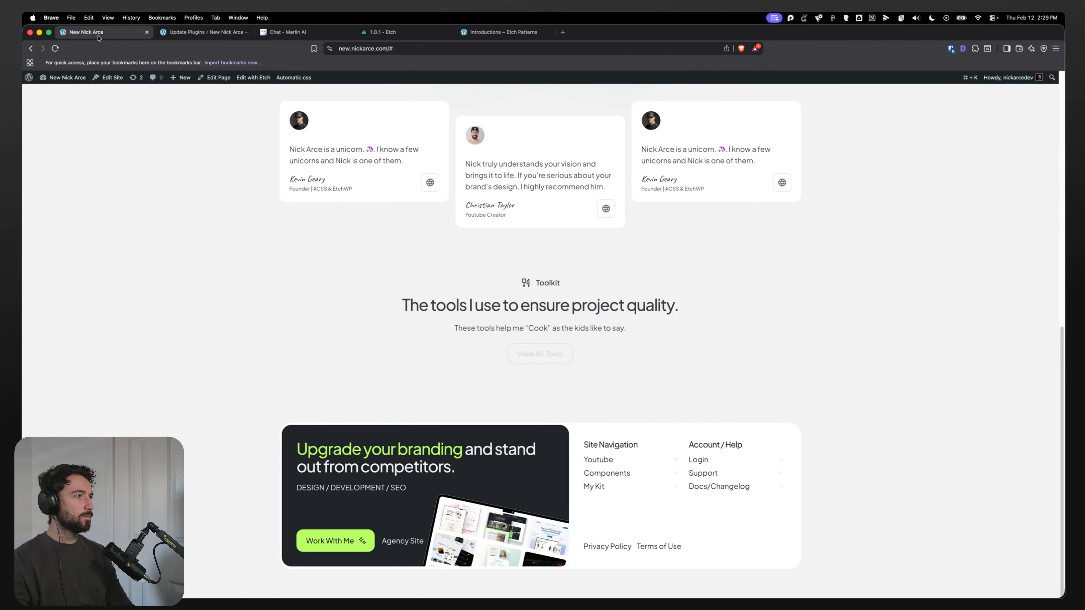
{"action": "left_click", "coordinate": [255, 78]}
{"action": "left_click_drag", "start_coordinate": [200, 32], "coordinate": [119, 35]}
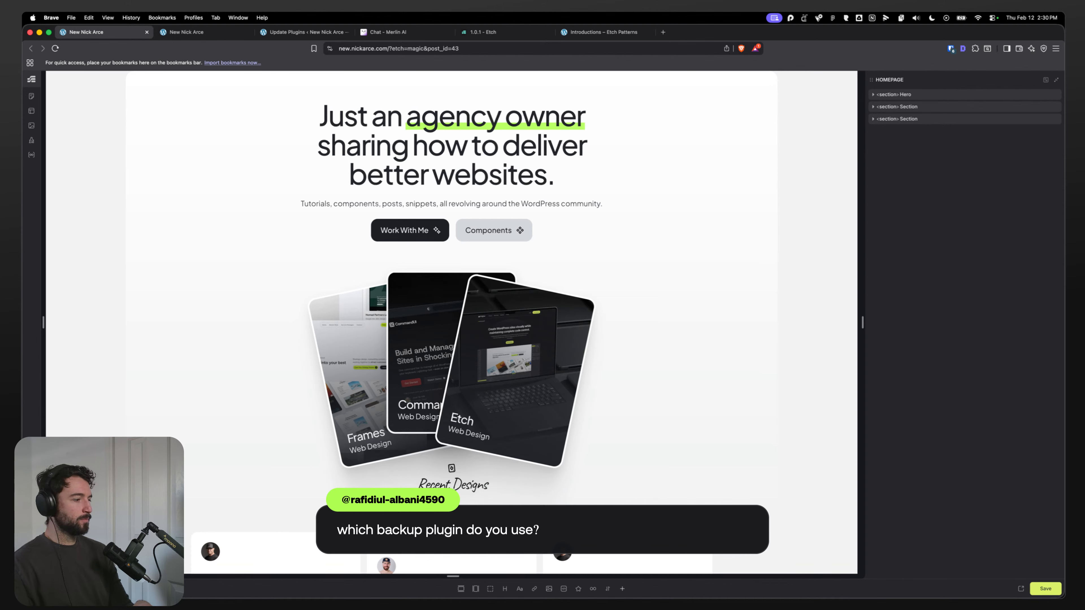
Step: Open Etch Settings again and dismiss the dialog
{"action": "left_click", "coordinate": [31, 588]}
{"action": "left_click", "coordinate": [487, 268]}
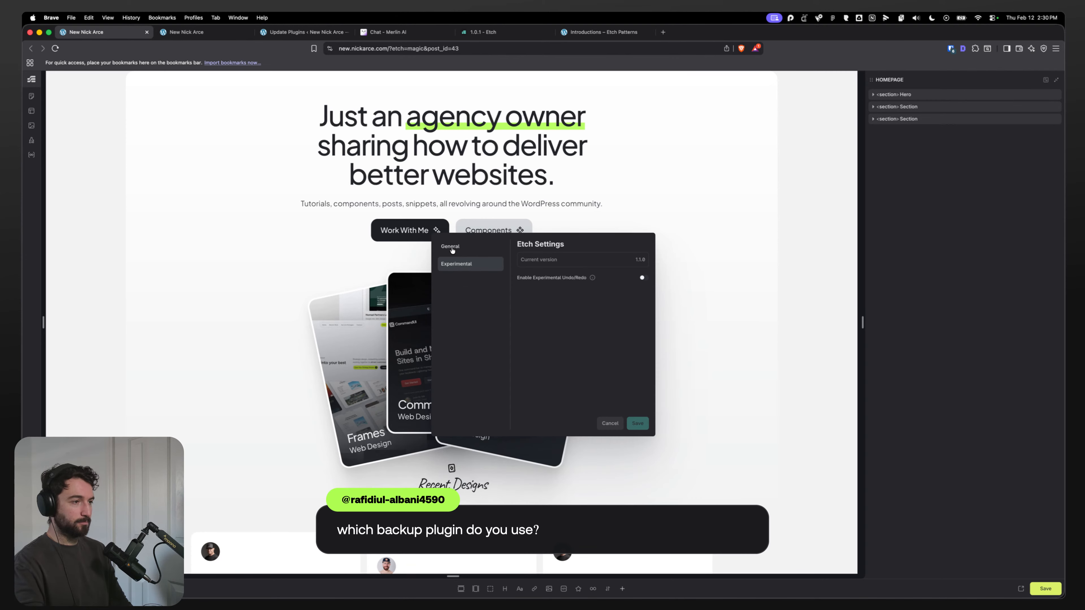
{"action": "key", "text": "Escape"}
Step: Inspect the builder's memory and performance in the browser developer tools, then close them
{"action": "key", "text": "super+alt+i"}
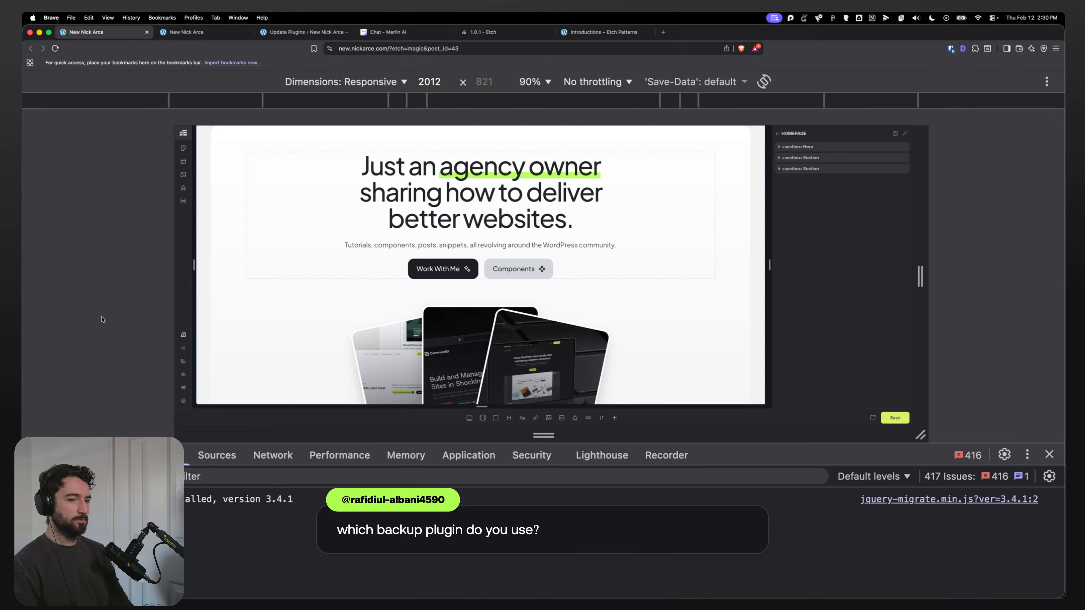
{"action": "left_click", "coordinate": [385, 455]}
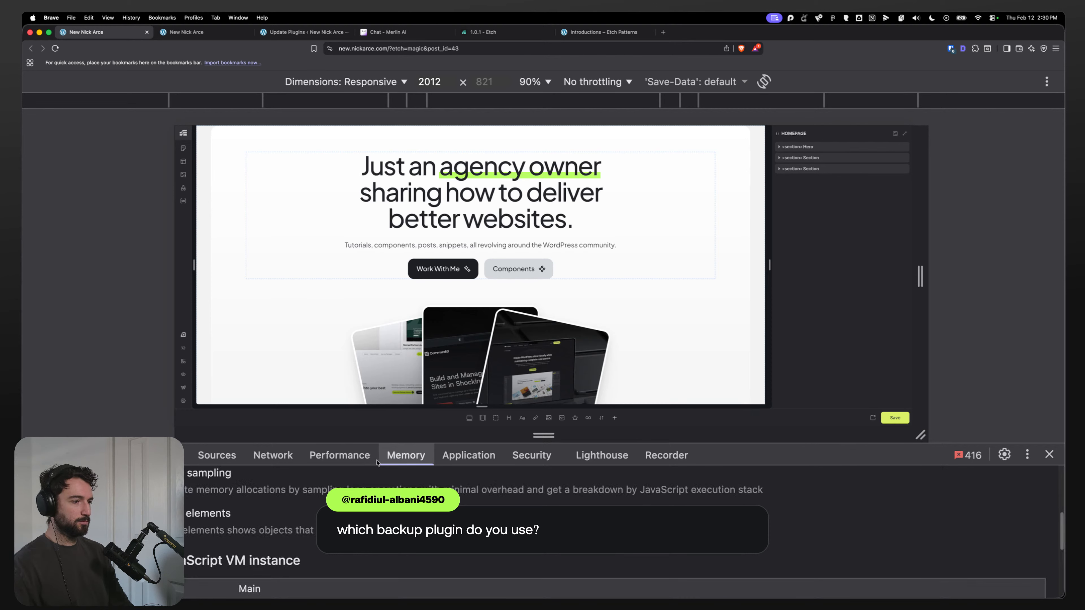
{"action": "left_click", "coordinate": [337, 455]}
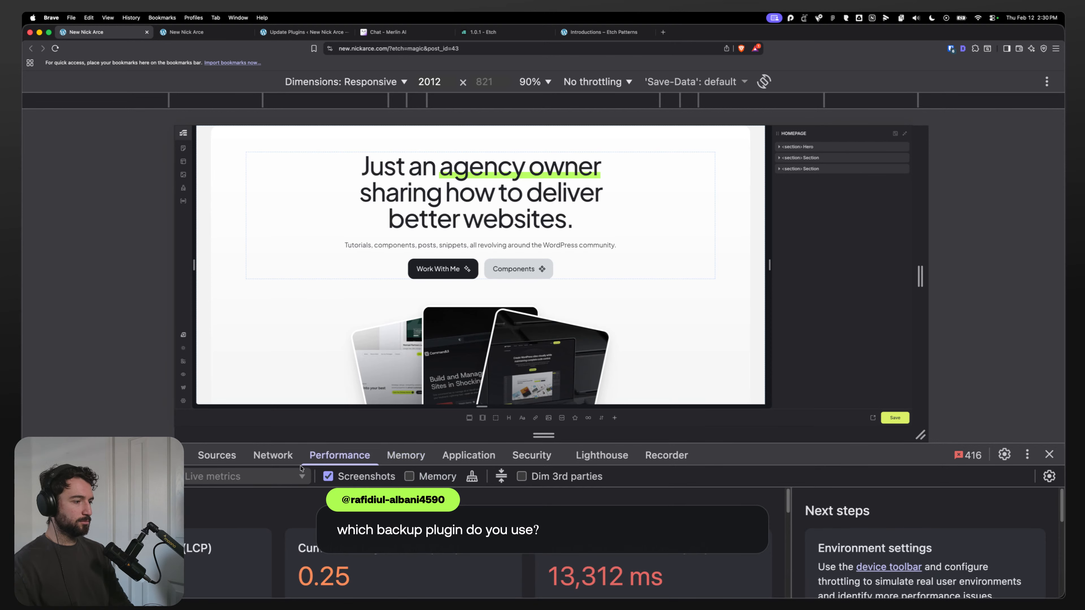
{"action": "left_click", "coordinate": [405, 455]}
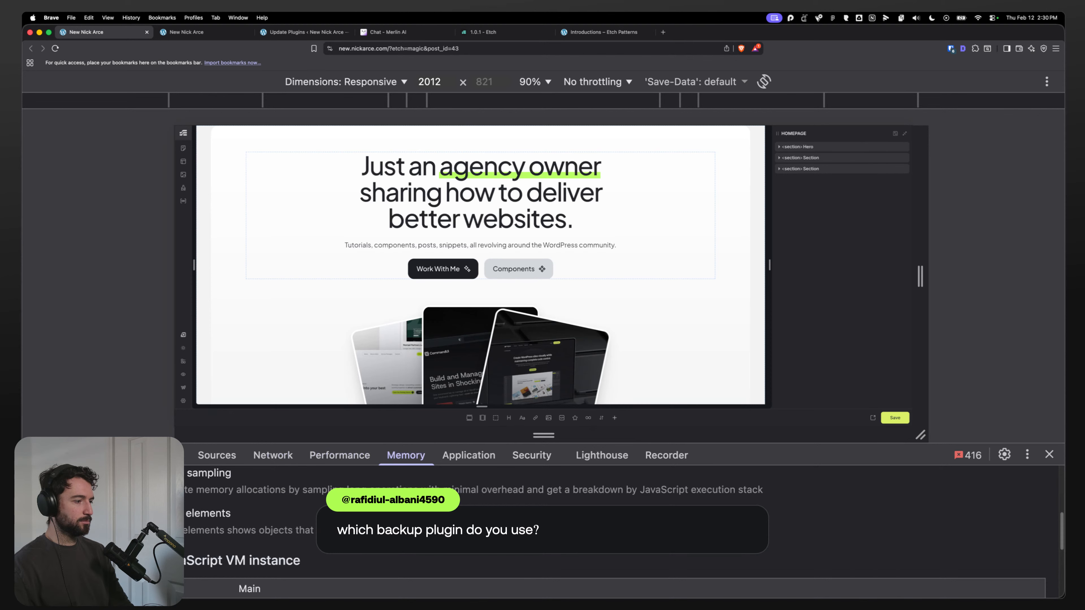
{"action": "left_click_drag", "start_coordinate": [260, 445], "coordinate": [260, 303]}
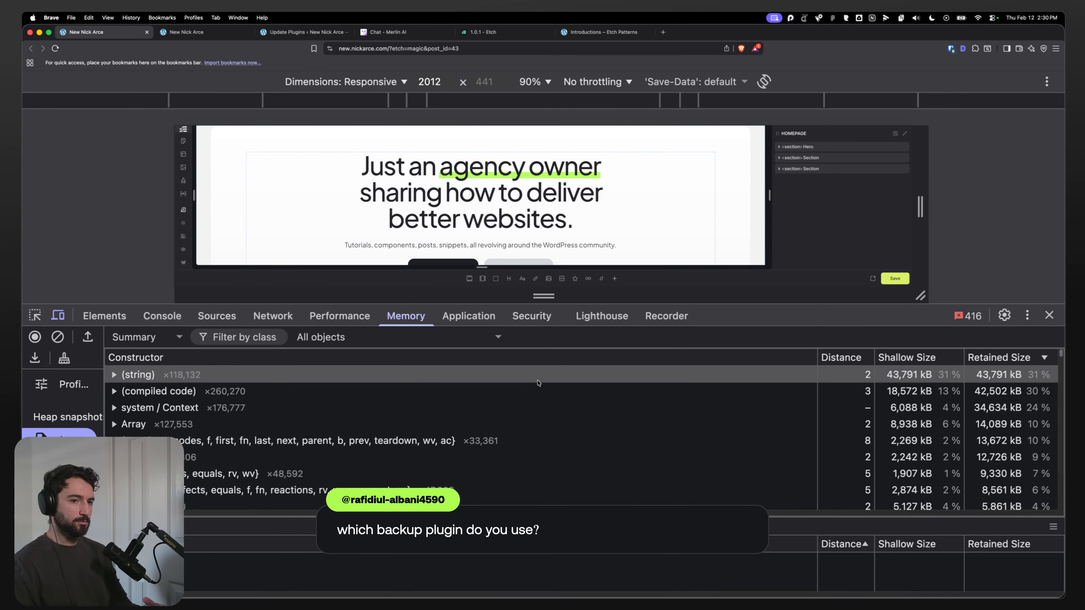
{"action": "left_click", "coordinate": [1049, 315]}
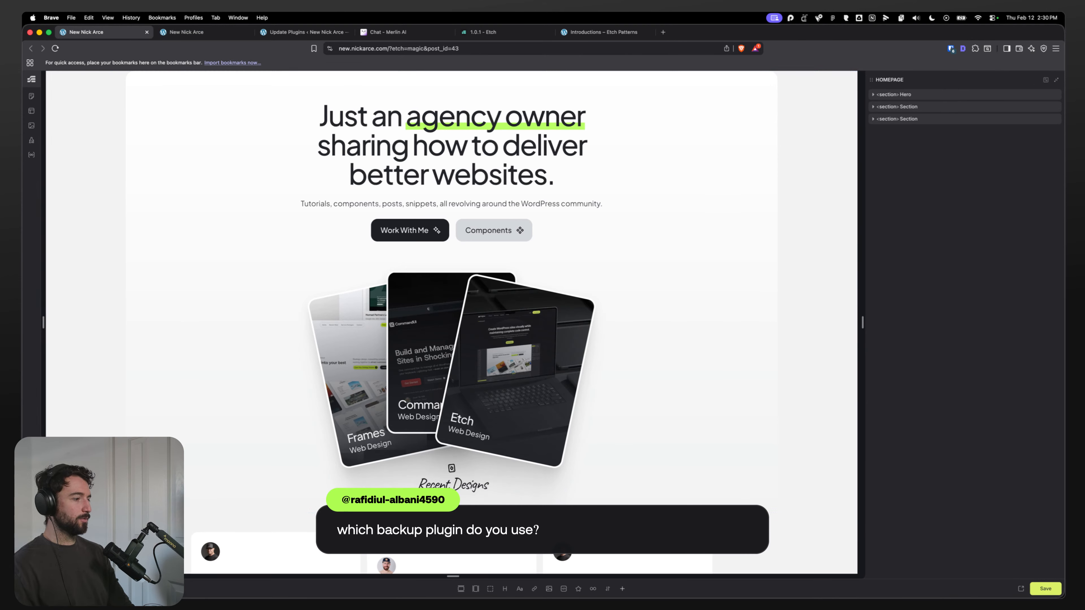
Step: Reopen Etch Settings and visit community.etchwp.com in a new browser tab
{"action": "left_click", "coordinate": [31, 588]}
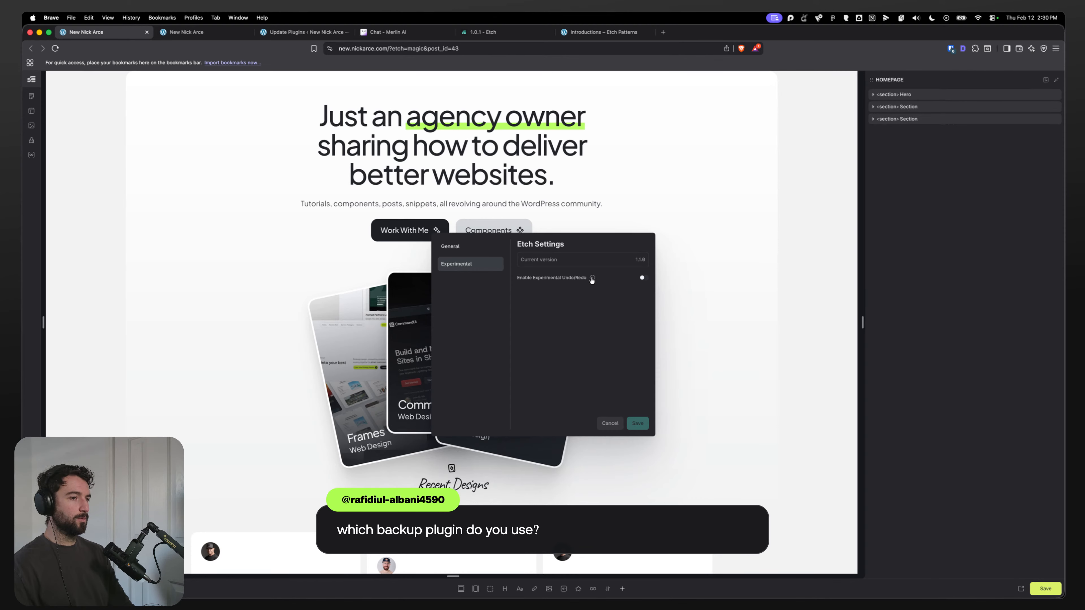
{"action": "left_click", "coordinate": [663, 33]}
{"action": "type", "text": "community.etchwp.com"}
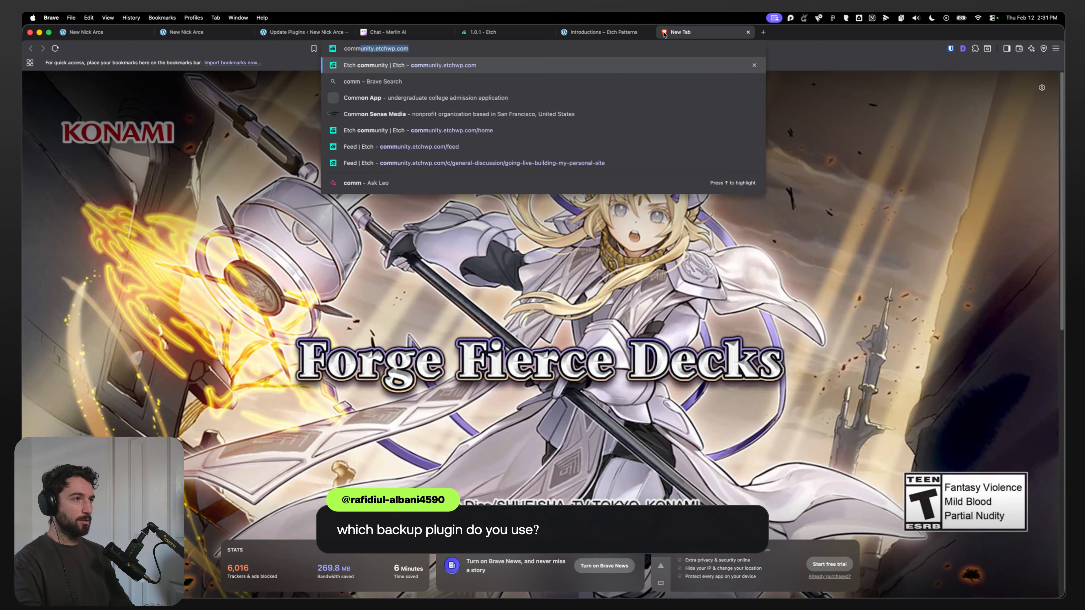
{"action": "key", "text": "Return"}
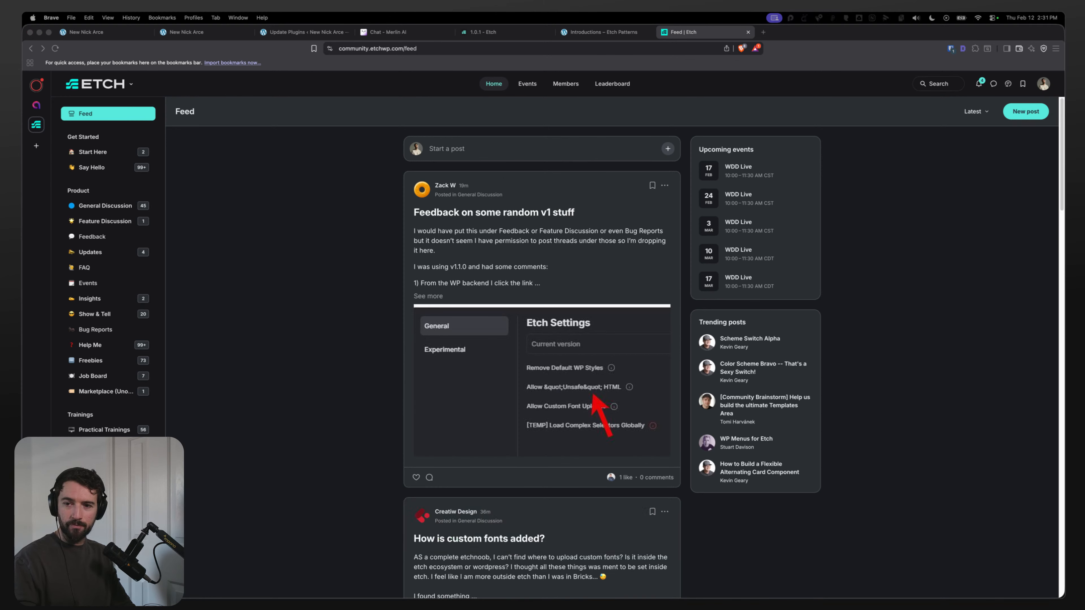
Step: Read the Etch 1.1.0 release post and its comments about experimental undo/redo in the community feed
{"action": "left_click", "coordinate": [342, 327]}
{"action": "scroll", "coordinate": [342, 326], "scroll_direction": "down", "scroll_amount": 10}
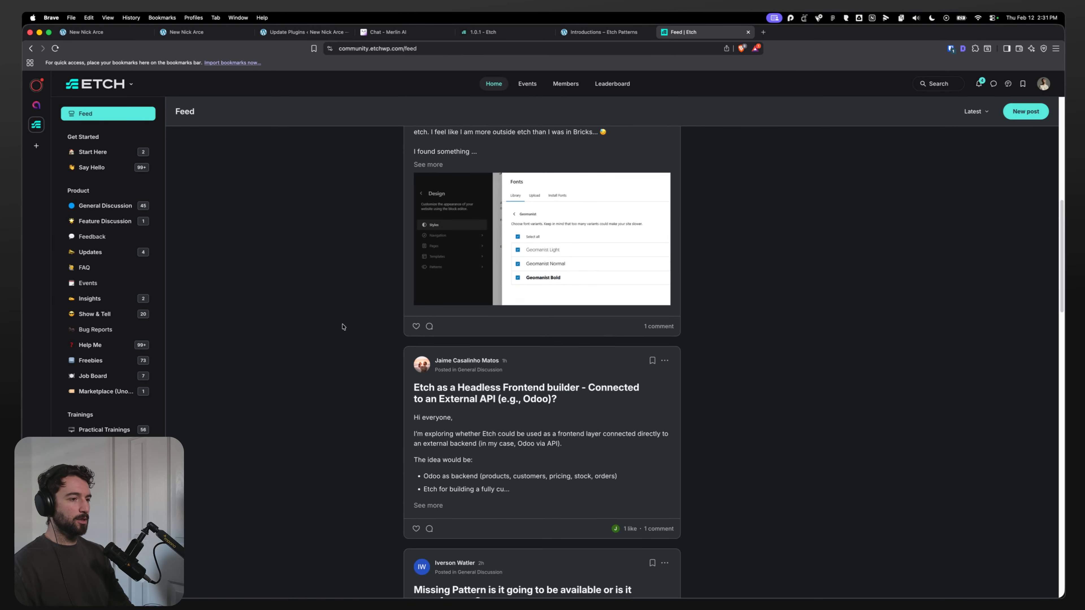
{"action": "key", "text": "super+r"}
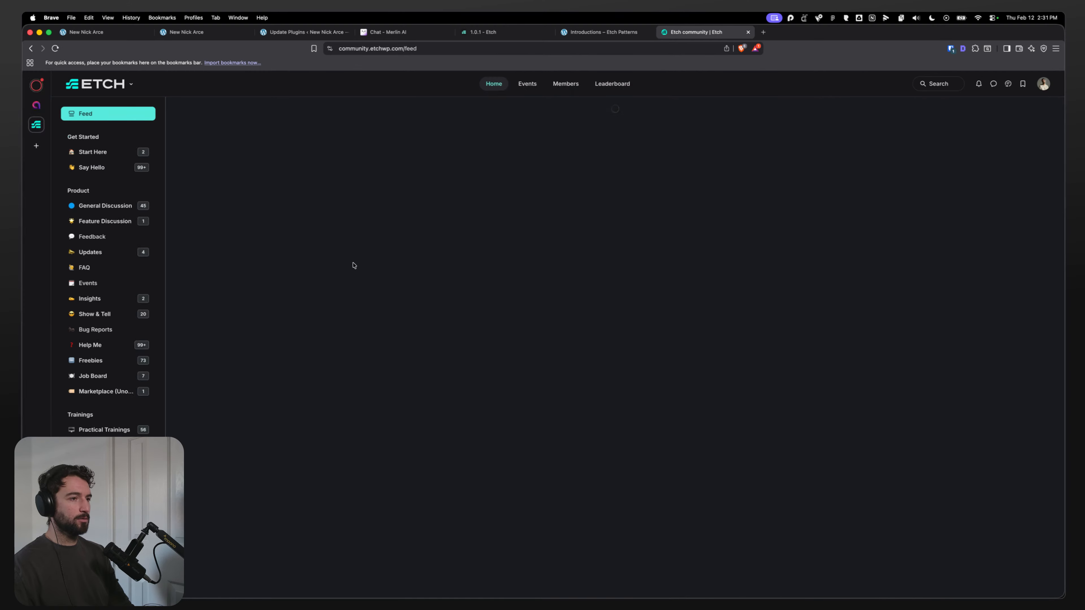
{"action": "scroll", "coordinate": [376, 259], "scroll_direction": "down", "scroll_amount": 10}
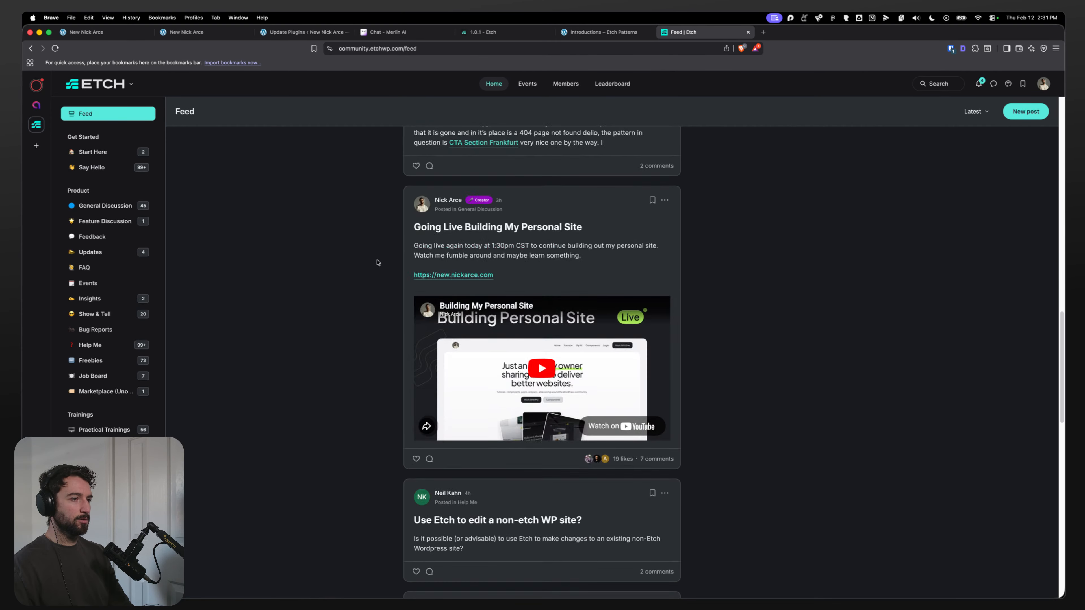
{"action": "scroll", "coordinate": [378, 262], "scroll_direction": "down", "scroll_amount": 7}
{"action": "scroll", "coordinate": [375, 262], "scroll_direction": "down", "scroll_amount": 15}
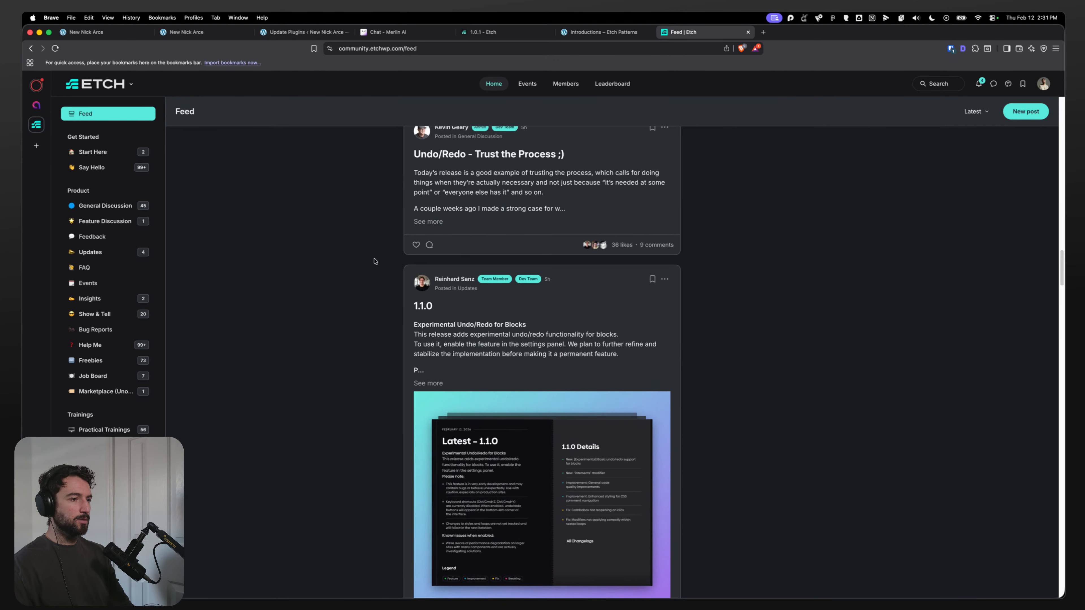
{"action": "scroll", "coordinate": [374, 261], "scroll_direction": "down", "scroll_amount": 4}
{"action": "left_click", "coordinate": [657, 470]}
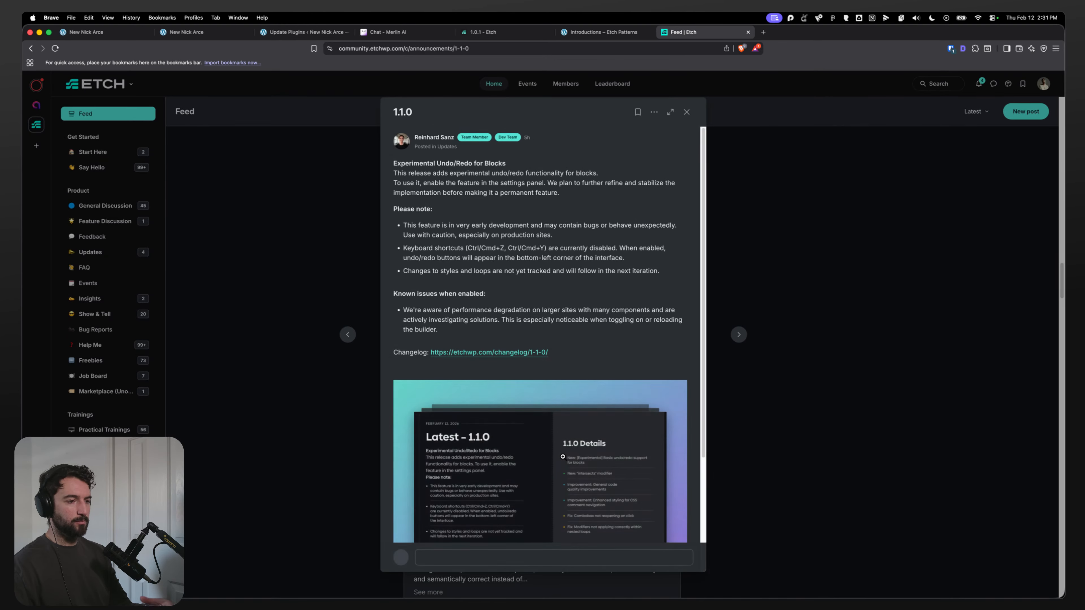
{"action": "scroll", "coordinate": [563, 456], "scroll_direction": "down", "scroll_amount": 10}
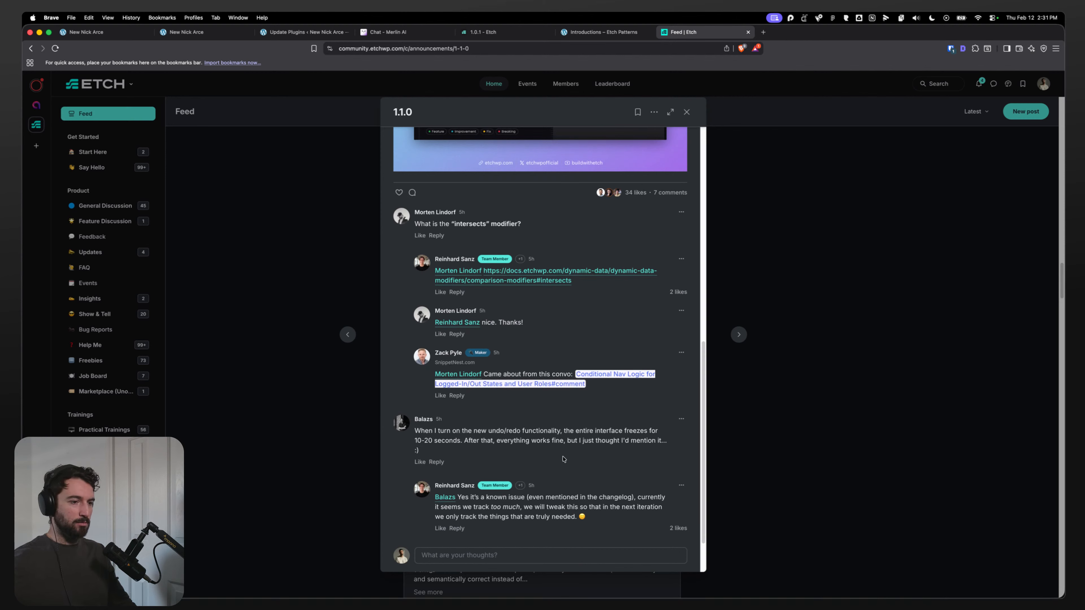
{"action": "mouse_move", "coordinate": [512, 506]}
{"action": "left_mouse_down"}
{"action": "mouse_move", "coordinate": [549, 510]}
{"action": "mouse_move", "coordinate": [518, 507]}
{"action": "left_mouse_up"}
{"action": "left_click", "coordinate": [543, 510]}
{"action": "left_click_drag", "start_coordinate": [443, 507], "coordinate": [578, 516]}
{"action": "left_click", "coordinate": [573, 518]}
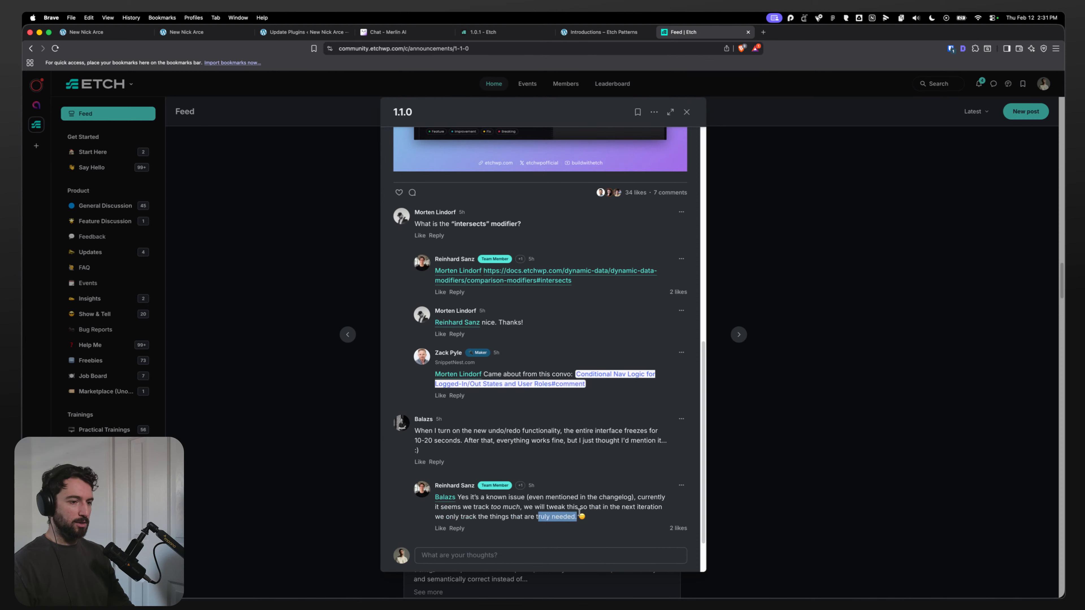
{"action": "left_click", "coordinate": [580, 513]}
Step: Save Etch Settings with Experimental Undo/Redo enabled and reload the builder
{"action": "left_click", "coordinate": [747, 32]}
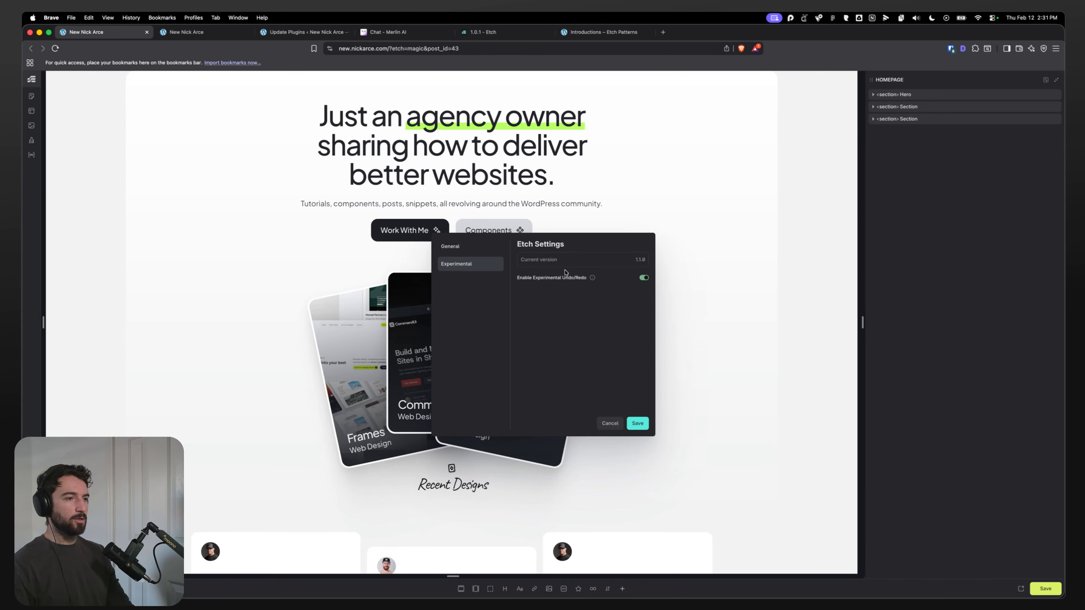
{"action": "left_click", "coordinate": [637, 423]}
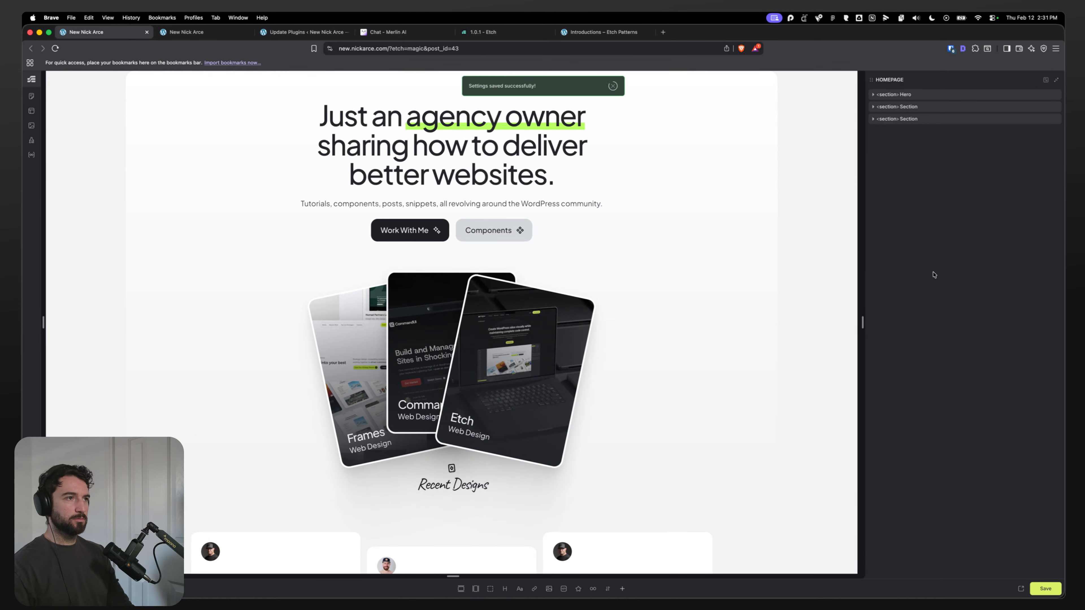
{"action": "key", "text": "super+r"}
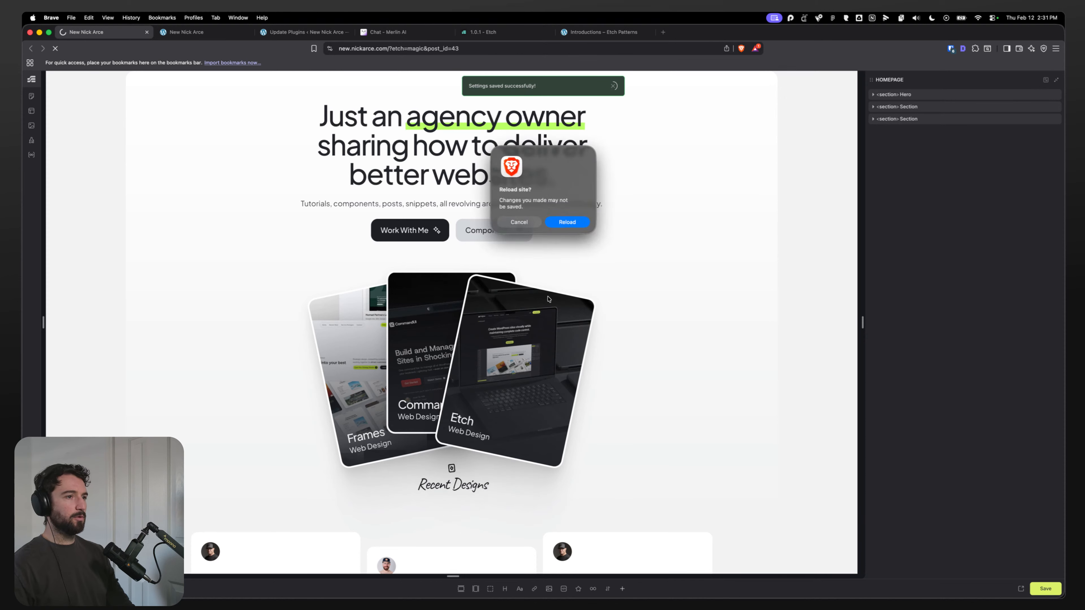
{"action": "left_click", "coordinate": [565, 222]}
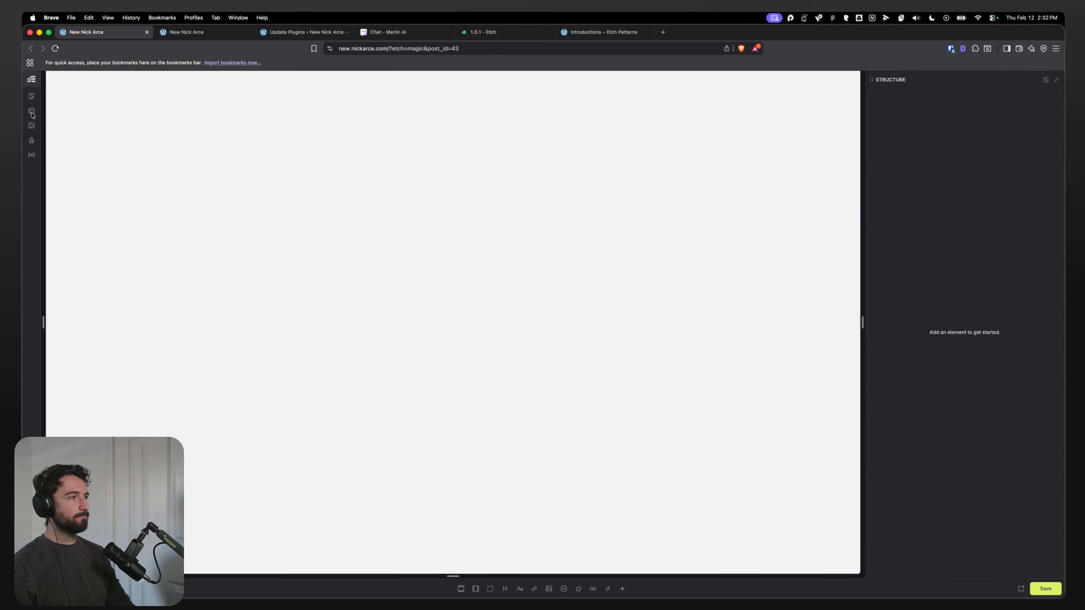
Step: Close the blank builder tab to return to the front-end homepage
{"action": "left_click", "coordinate": [222, 32]}
{"action": "left_click", "coordinate": [119, 32]}
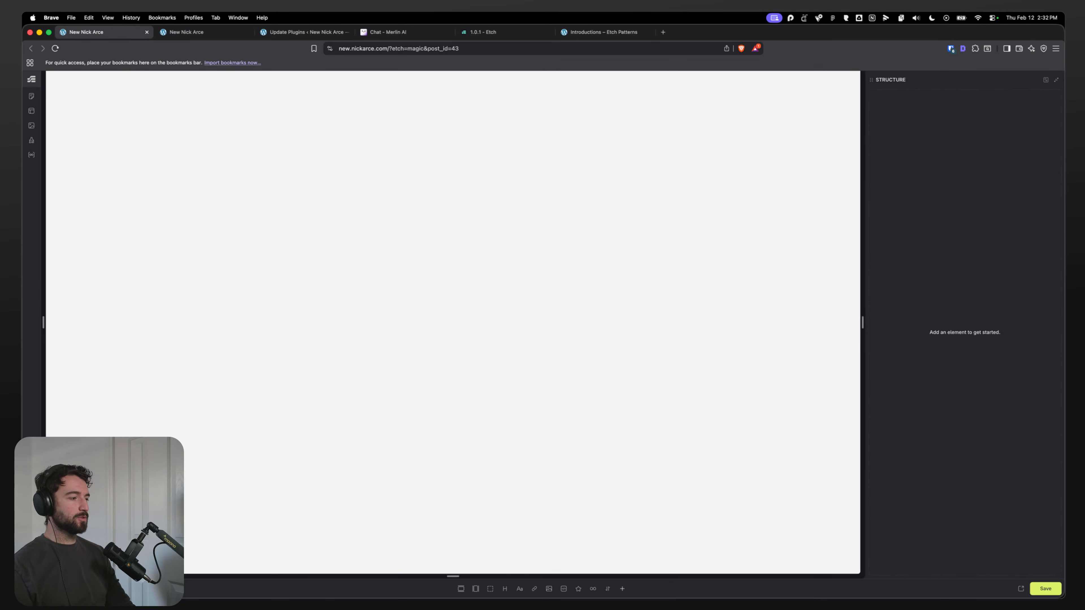
{"action": "left_click", "coordinate": [146, 33]}
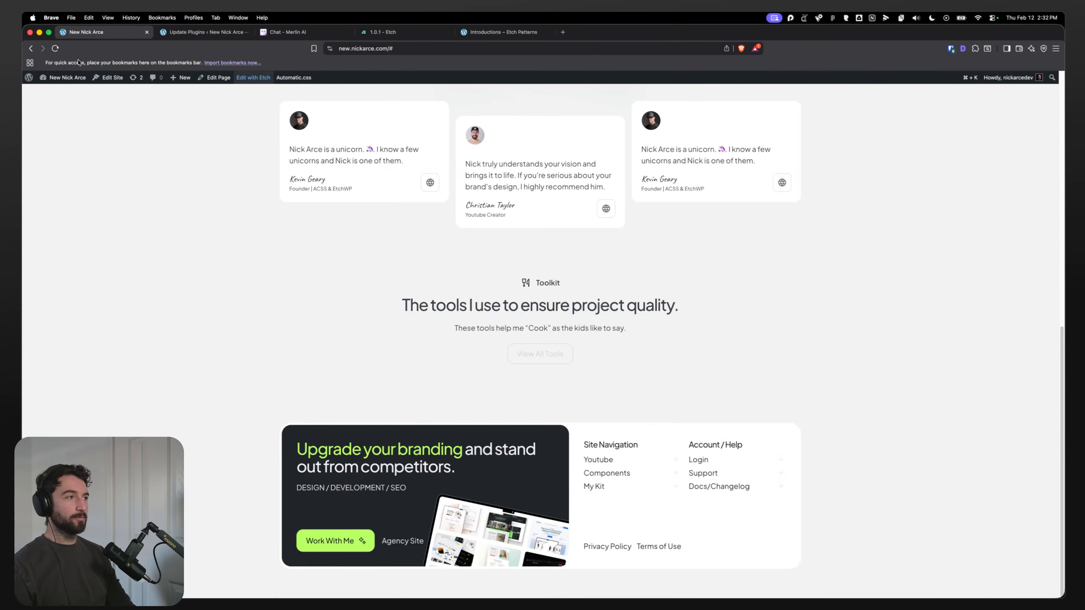
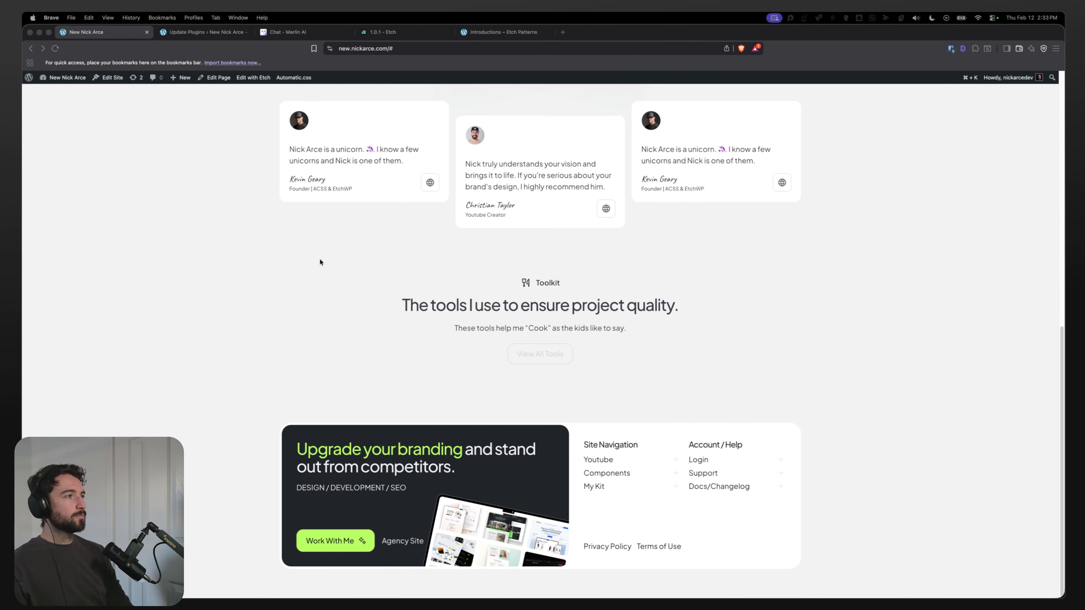
{"action": "left_click", "coordinate": [254, 78]}
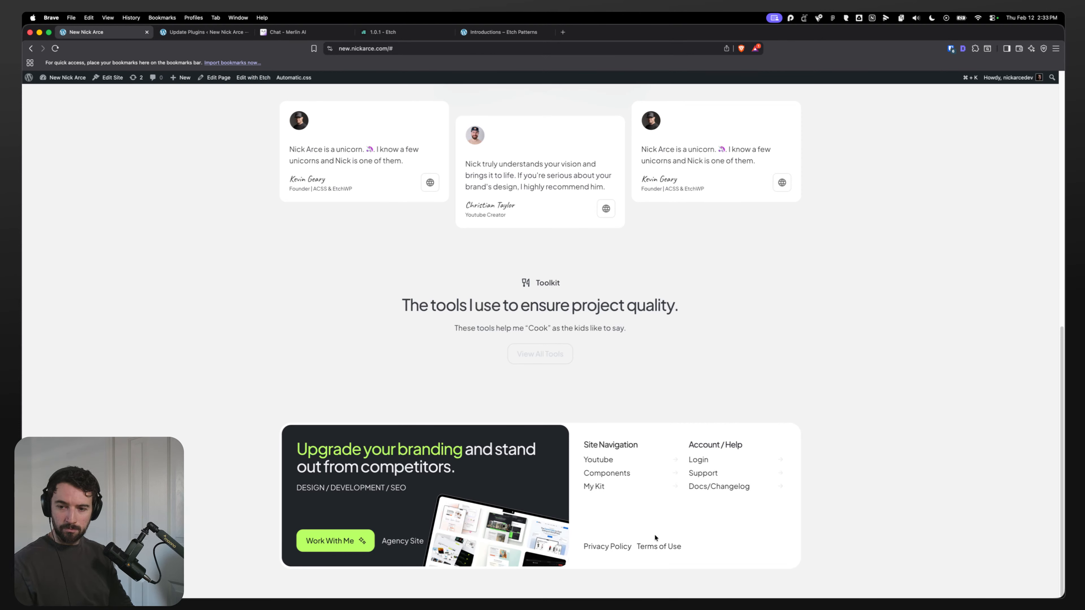
{"action": "scroll", "coordinate": [280, 238], "scroll_direction": "up", "scroll_amount": 3}
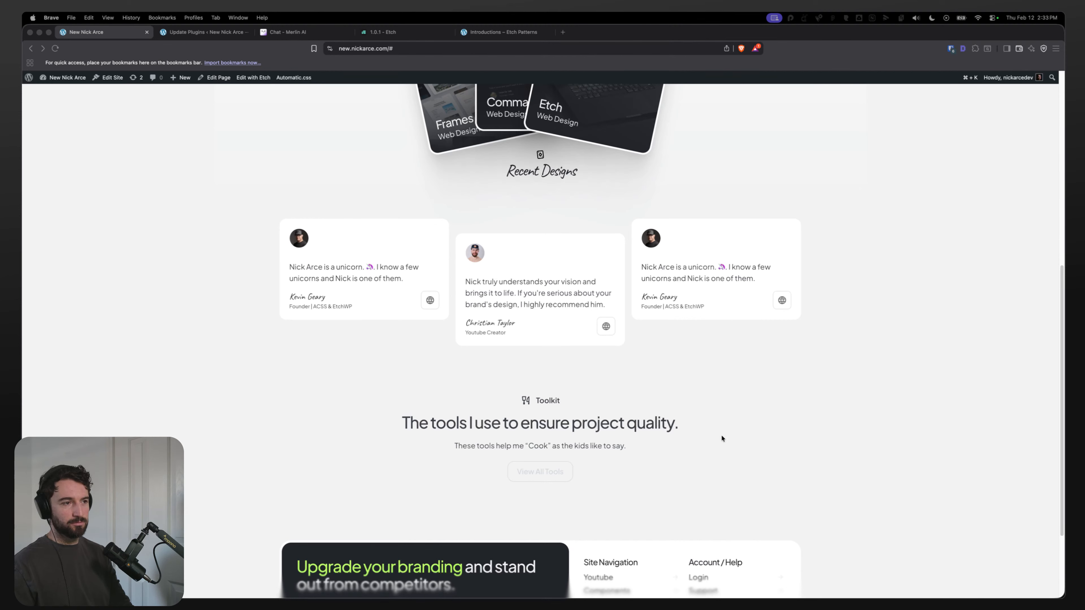
{"action": "left_click", "coordinate": [755, 383]}
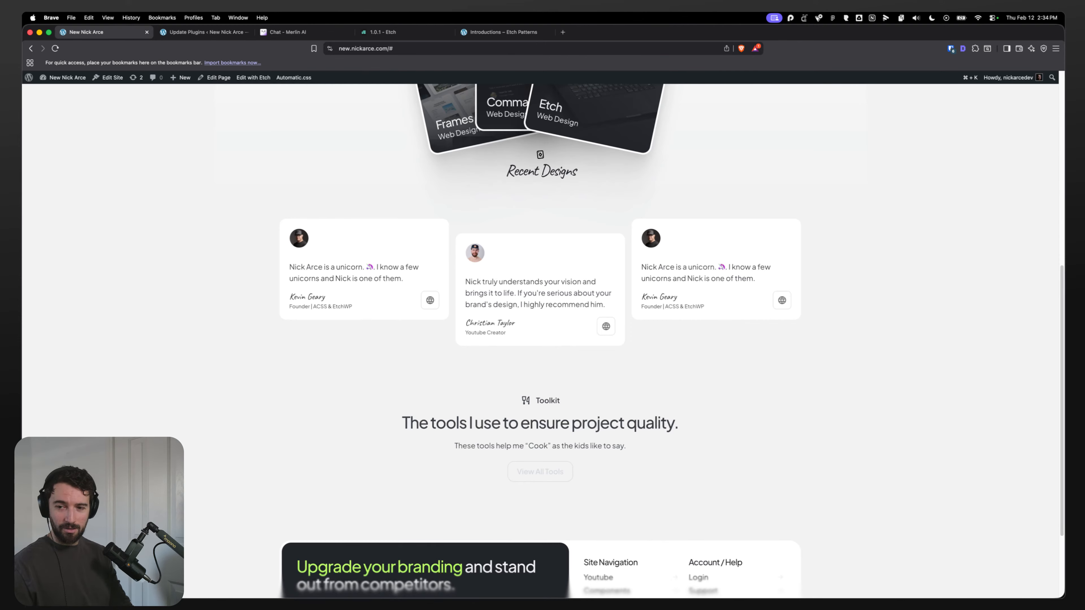
Step: Switch to the mail app to read the verification code email, then return to the browser
{"action": "key", "text": "ctrl+Up"}
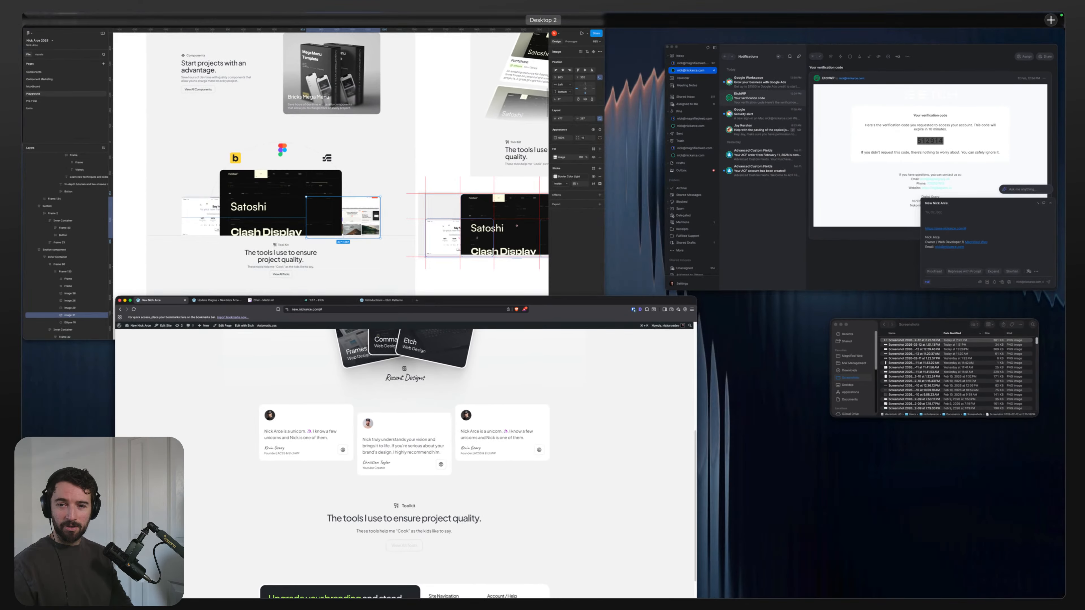
{"action": "left_click", "coordinate": [988, 164]}
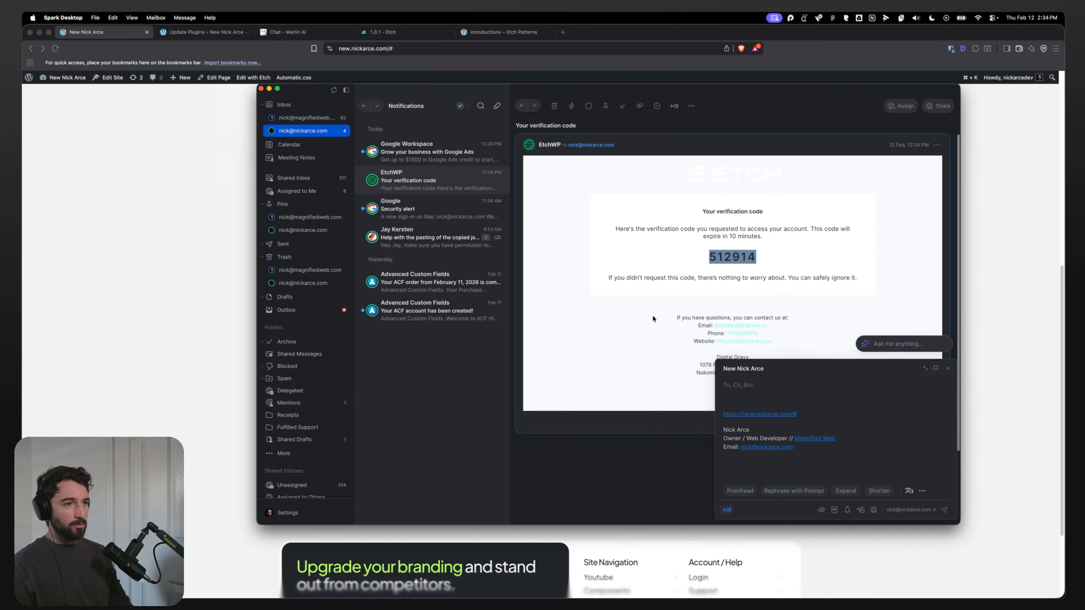
{"action": "key", "text": "super+Tab"}
{"action": "key", "text": "ctrl+Up"}
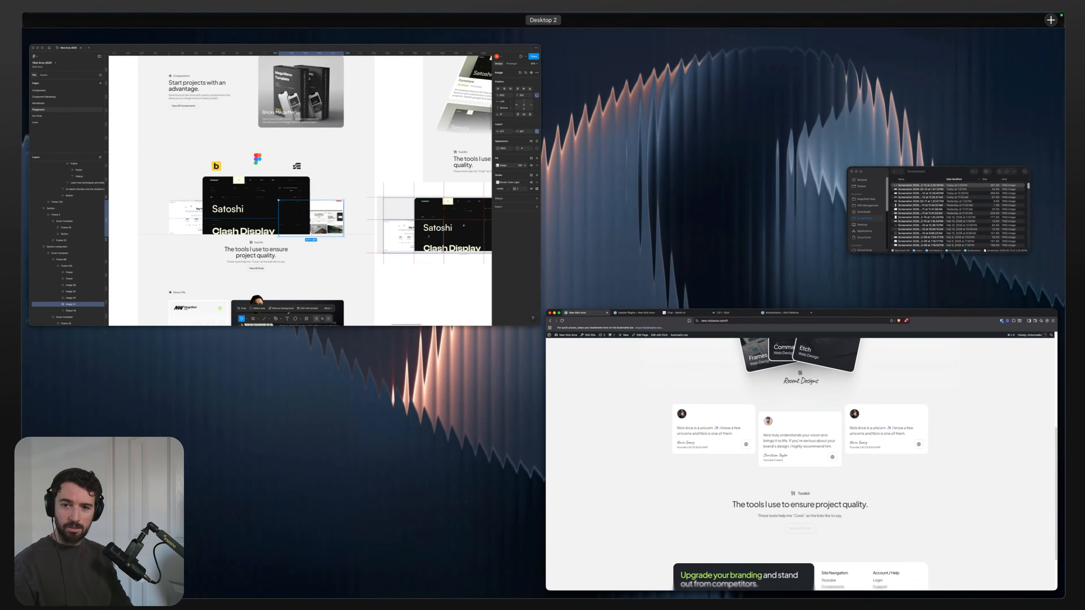
{"action": "key", "text": "ctrl+Up"}
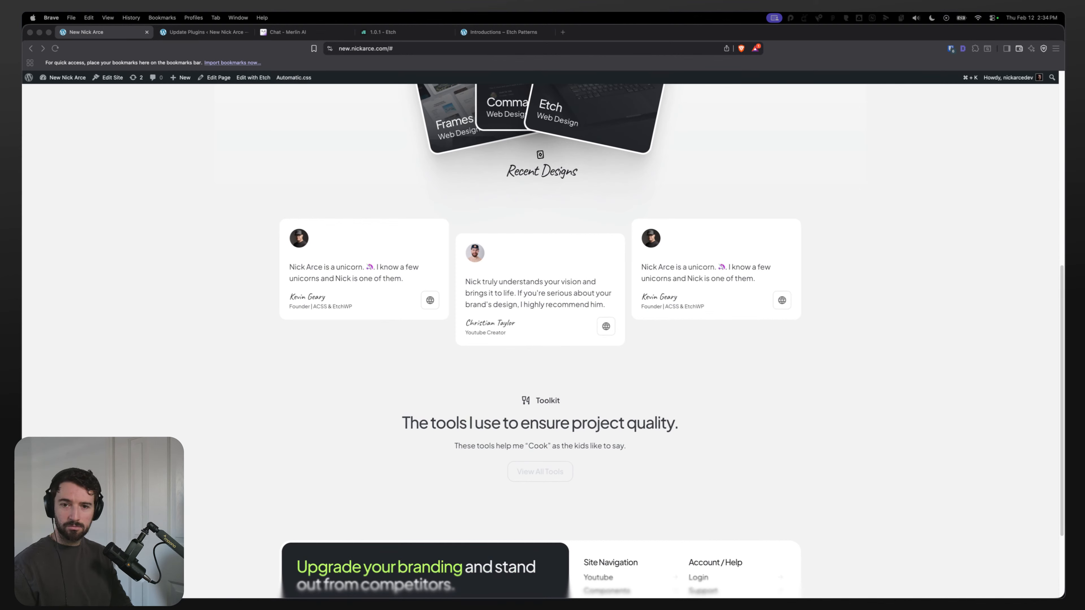
Step: Reload the site and go to its wp-admin address
{"action": "left_click", "coordinate": [228, 176]}
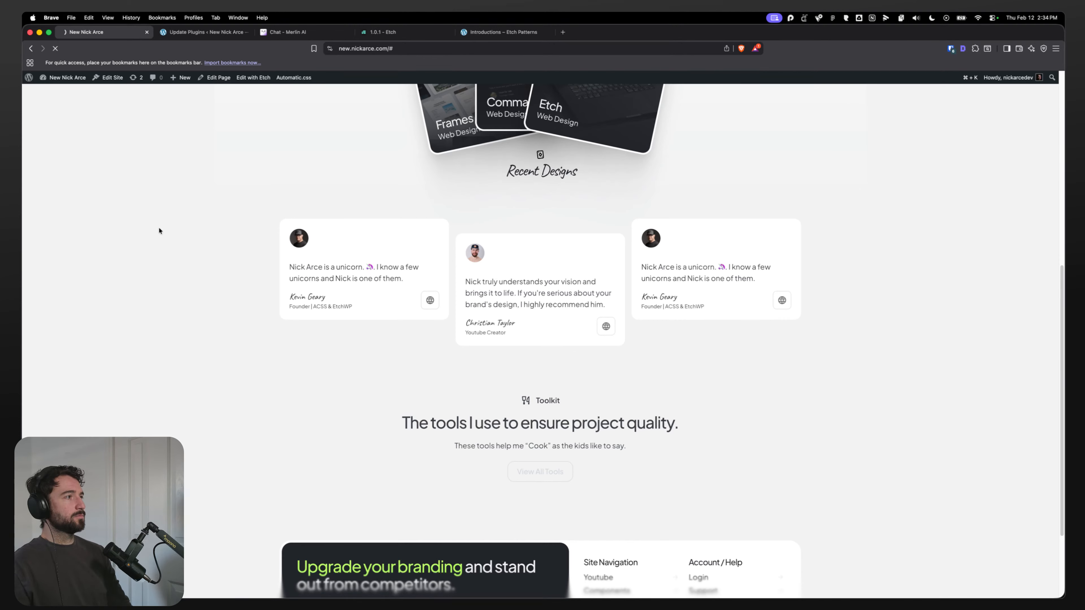
{"action": "key", "text": "alt+shift+a"}
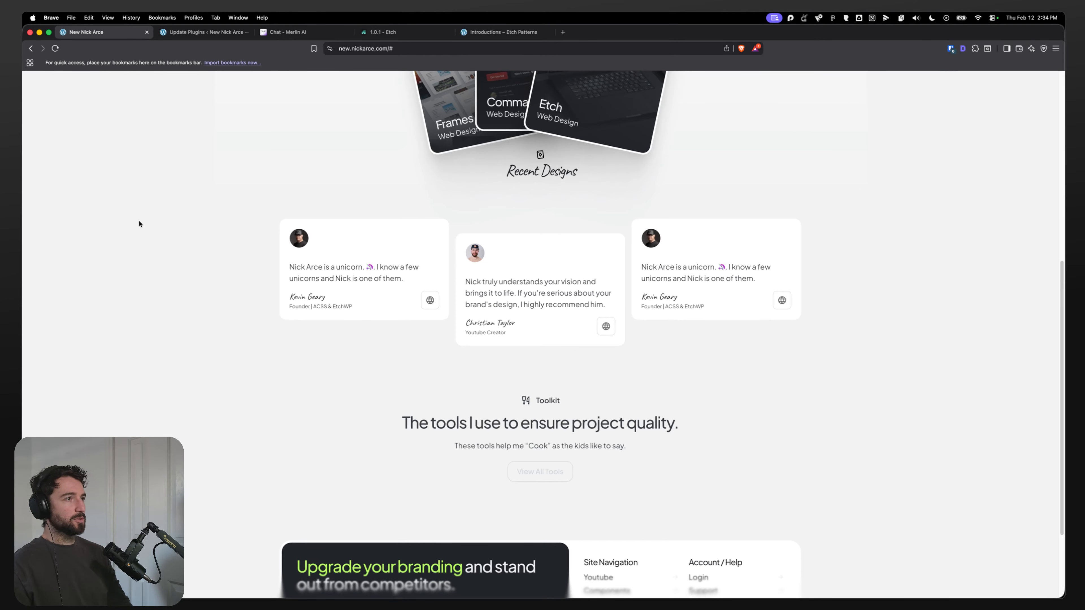
{"action": "scroll", "coordinate": [137, 219], "scroll_direction": "up", "scroll_amount": 10}
{"action": "left_click", "coordinate": [408, 48]}
{"action": "key", "text": "Right"}
{"action": "key", "text": "BackSpace"}
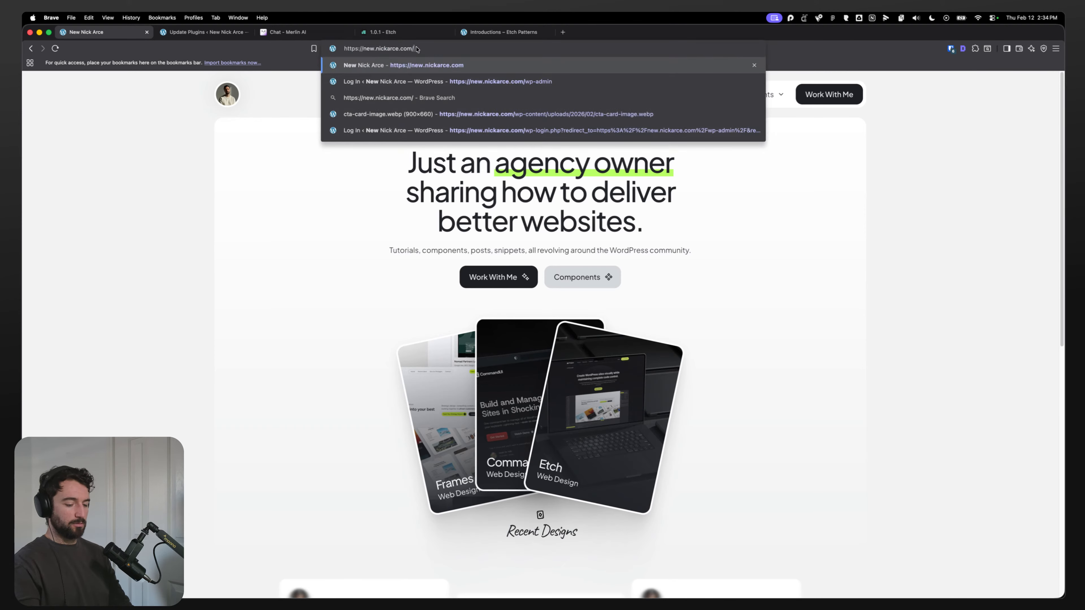
{"action": "type", "text": "wp-admin"}
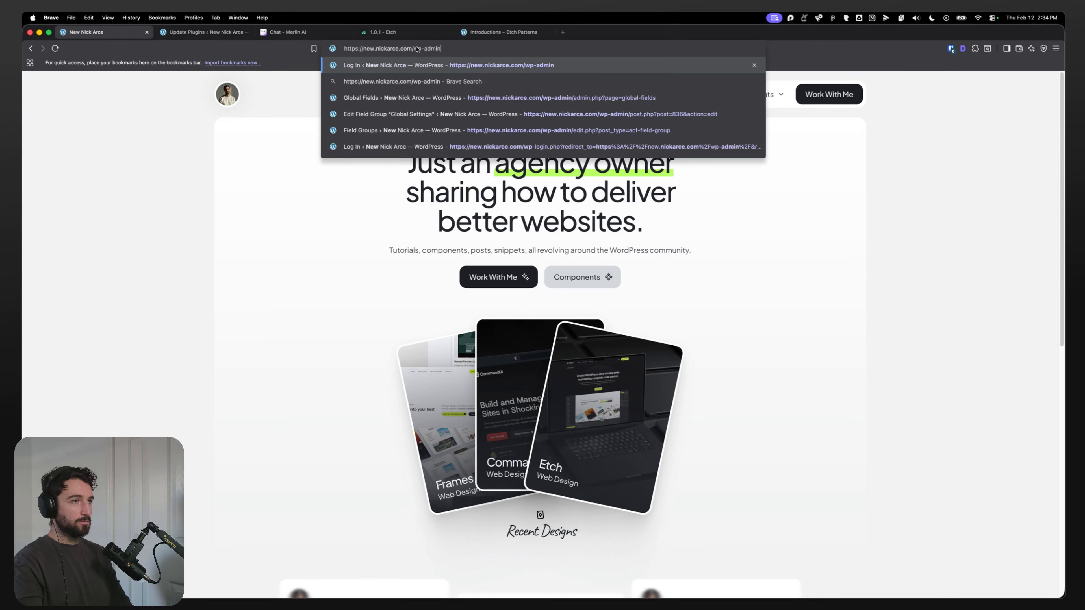
{"action": "key", "text": "Return"}
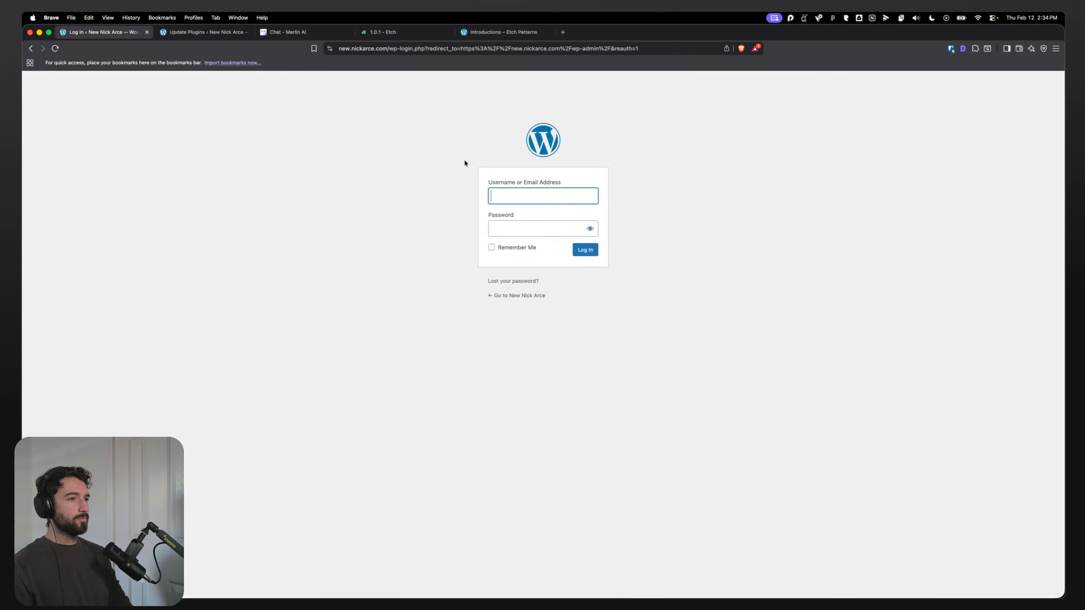
Step: Log in to WordPress with the saved username and password, and dismiss the save-password prompt
{"action": "left_click", "coordinate": [499, 195]}
{"action": "left_click", "coordinate": [511, 219]}
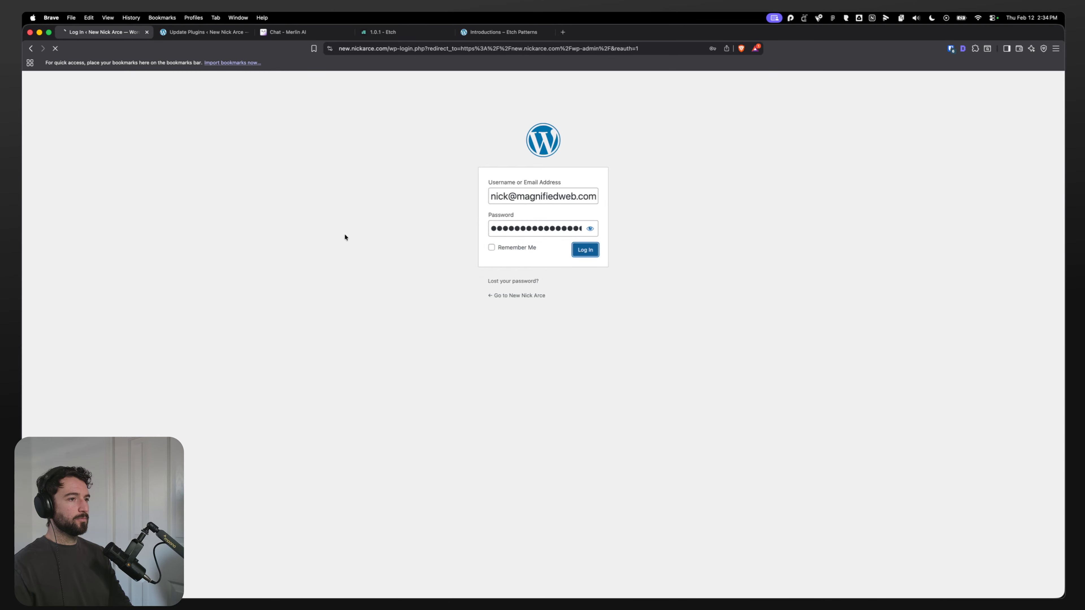
{"action": "key", "text": "Return"}
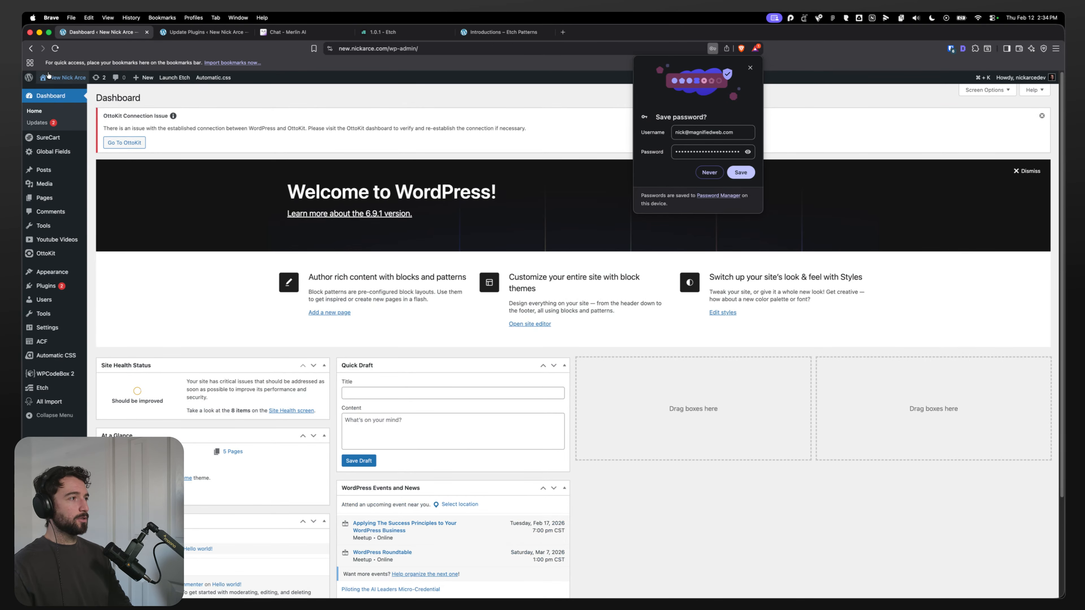
{"action": "left_click", "coordinate": [749, 68]}
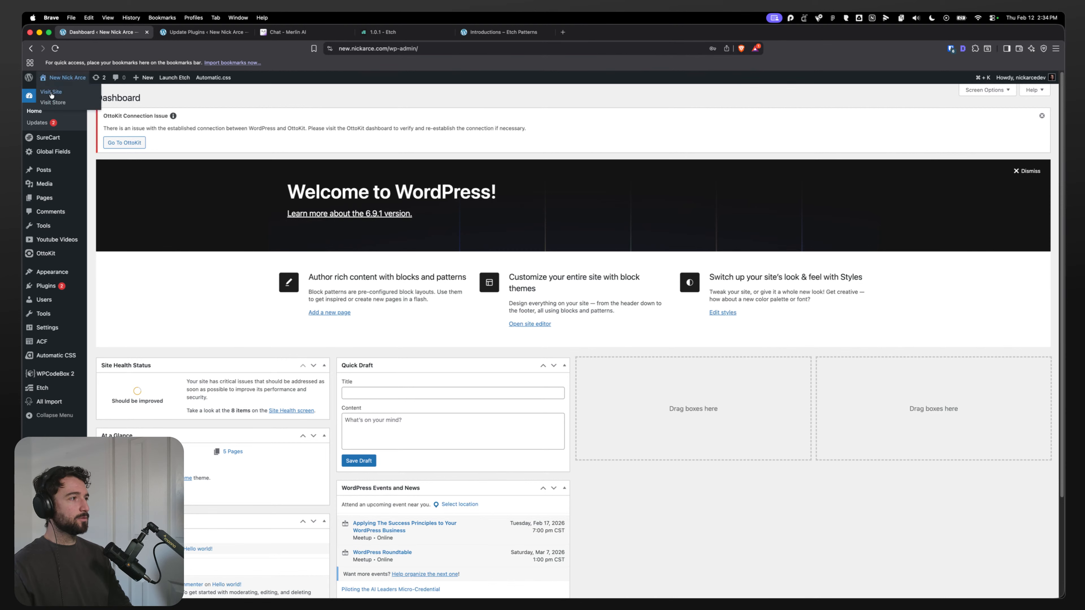
Step: Visit the front-end site from the admin bar and scroll down to the toolkit section
{"action": "left_click", "coordinate": [51, 92]}
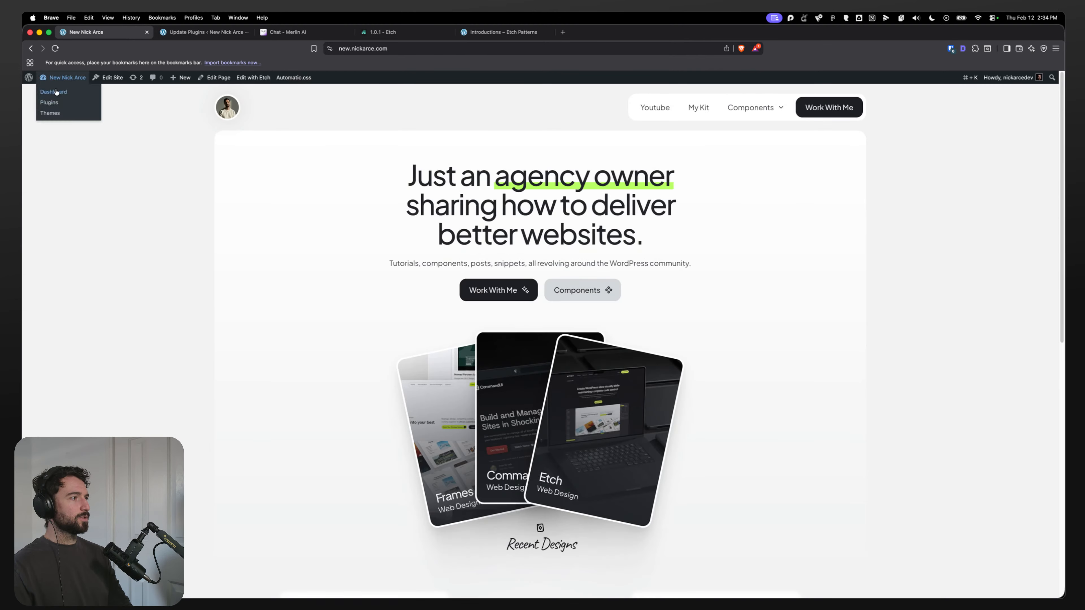
{"action": "left_click", "coordinate": [53, 94]}
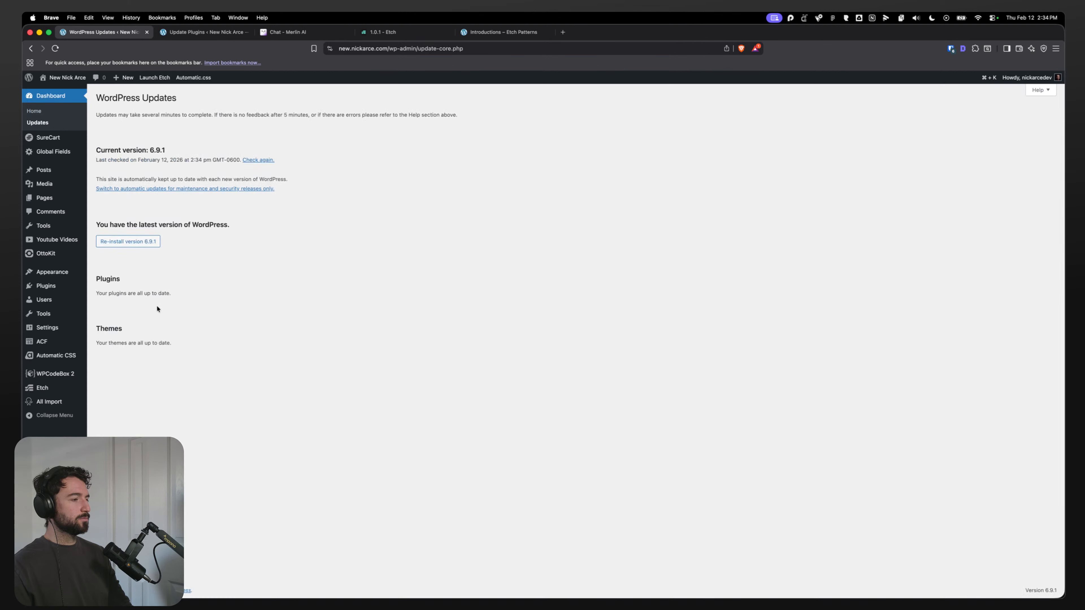
{"action": "left_click", "coordinate": [53, 91]}
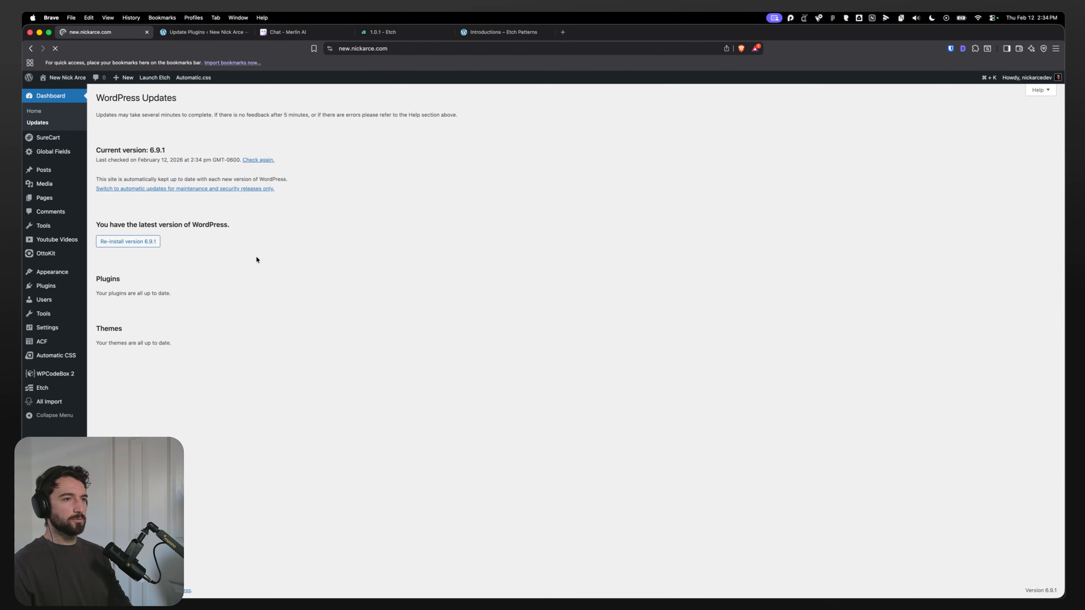
{"action": "scroll", "coordinate": [325, 289], "scroll_direction": "down", "scroll_amount": 9}
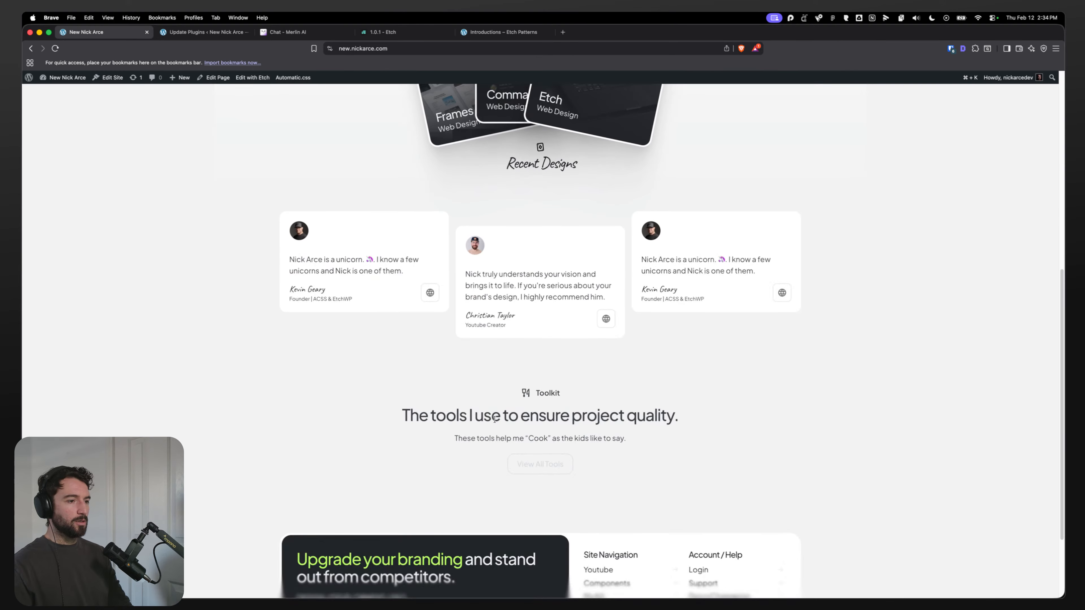
Step: Open the homepage in Edit with Etch and close the Update Plugins tab
{"action": "left_click", "coordinate": [253, 77]}
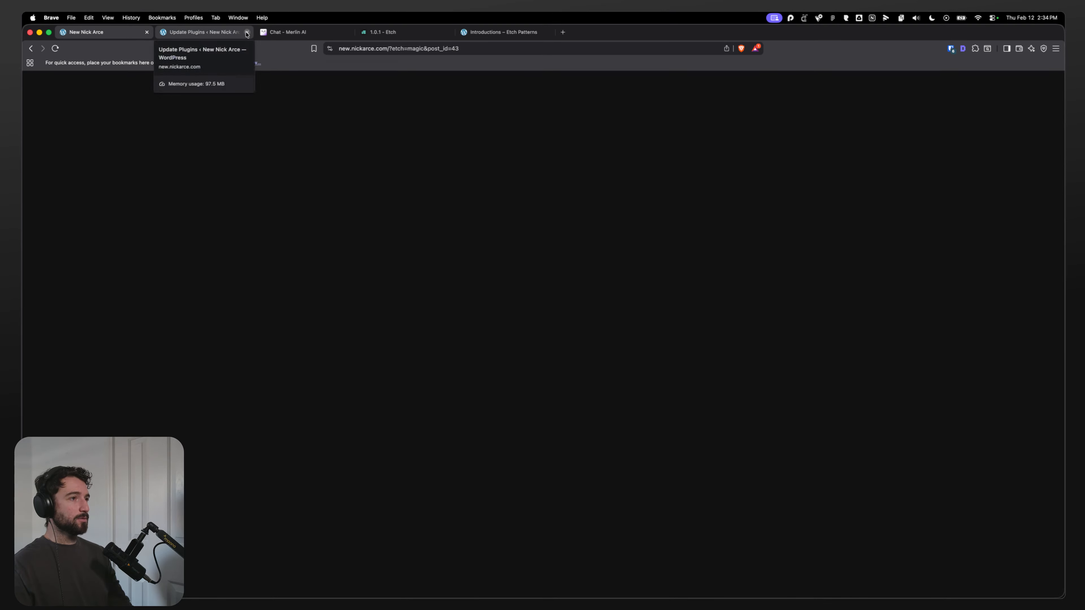
{"action": "left_click", "coordinate": [246, 33]}
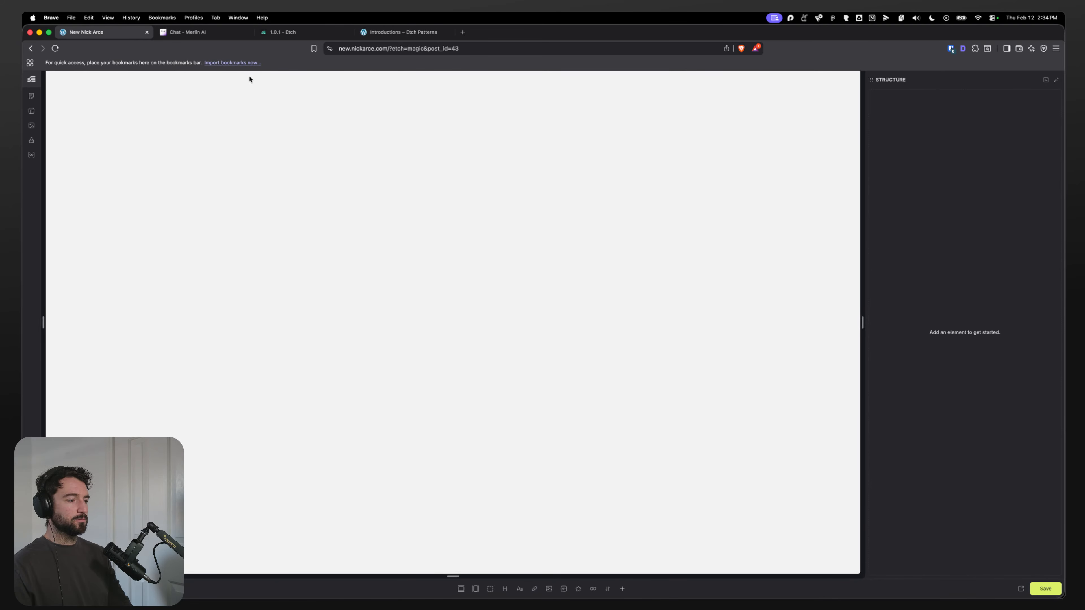
Step: Select the toolkit section's Container in the Etch structure panel
{"action": "scroll", "coordinate": [296, 241], "scroll_direction": "down", "scroll_amount": 5}
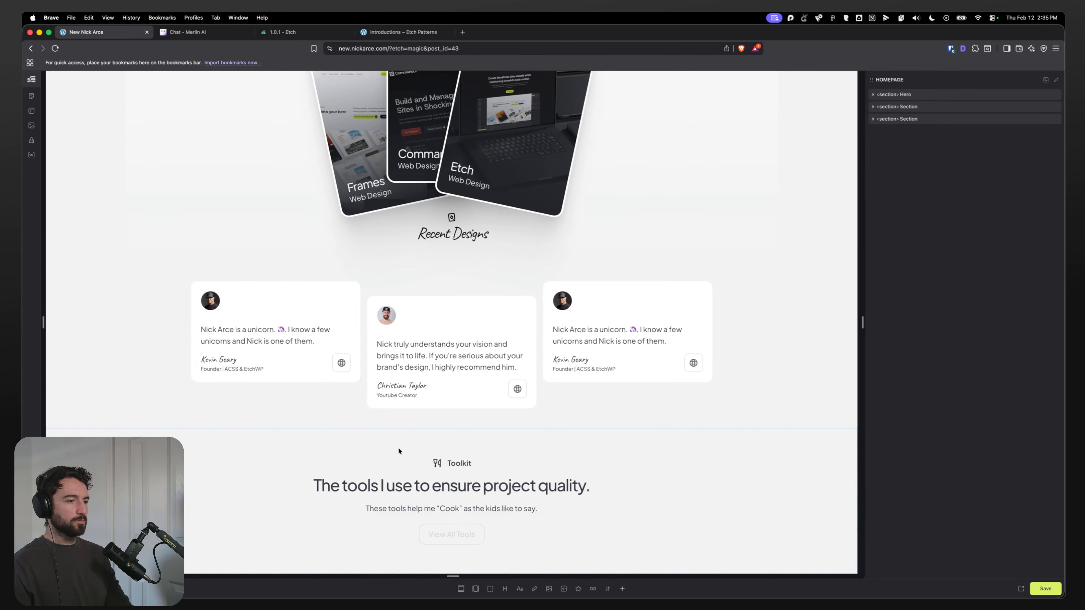
{"action": "left_click", "coordinate": [279, 484]}
{"action": "scroll", "coordinate": [806, 163], "scroll_direction": "down", "scroll_amount": 3}
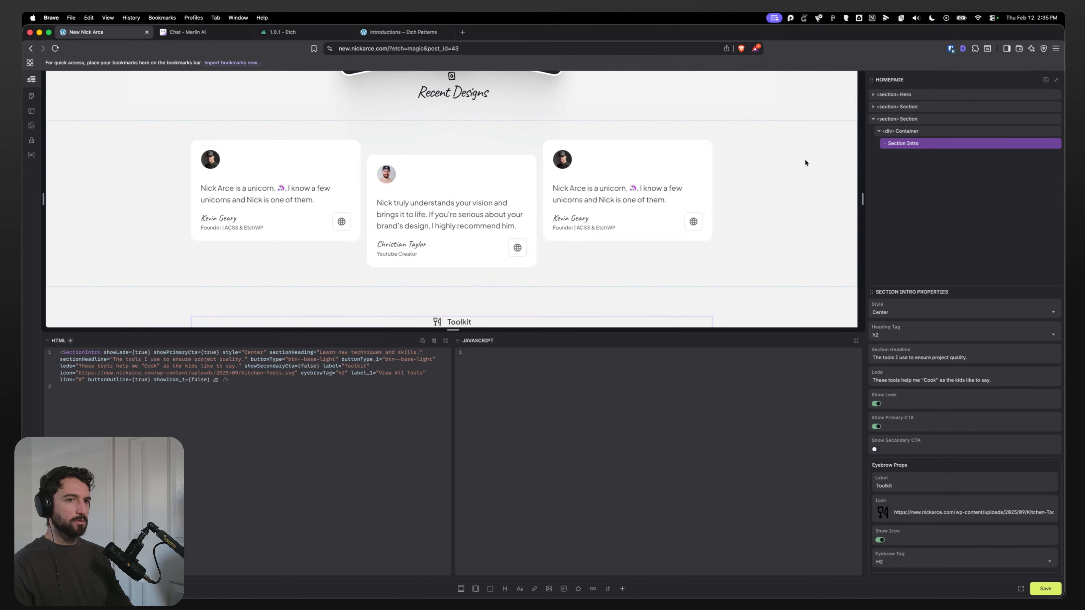
{"action": "left_click", "coordinate": [908, 132]}
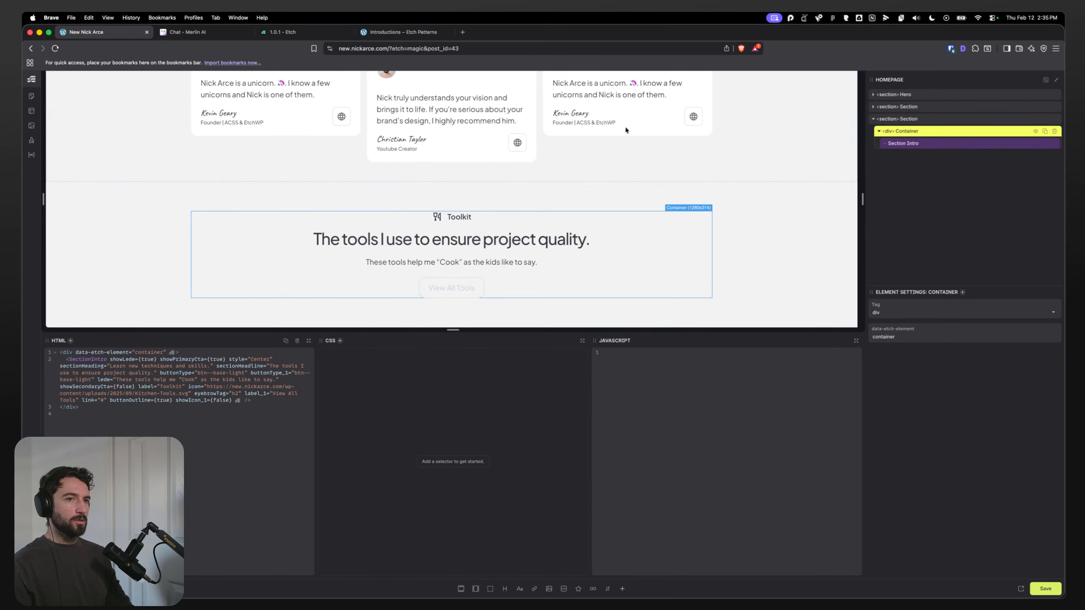
Step: Switch to Figma and select the toolkit section frame in the homepage design
{"action": "left_click", "coordinate": [510, 585]}
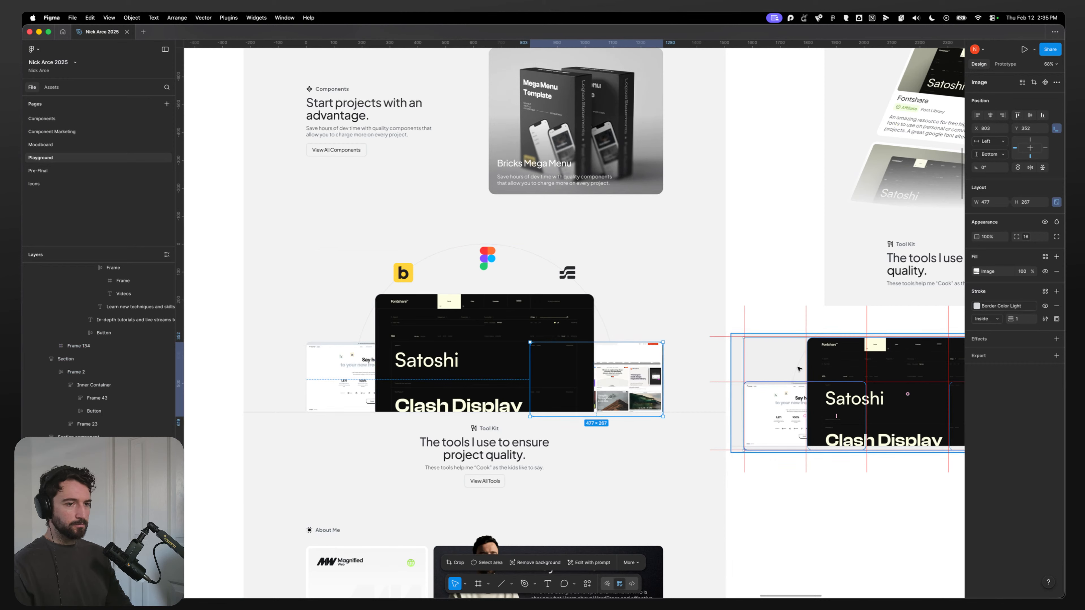
{"action": "left_click", "coordinate": [727, 479]}
{"action": "left_click", "coordinate": [400, 270]}
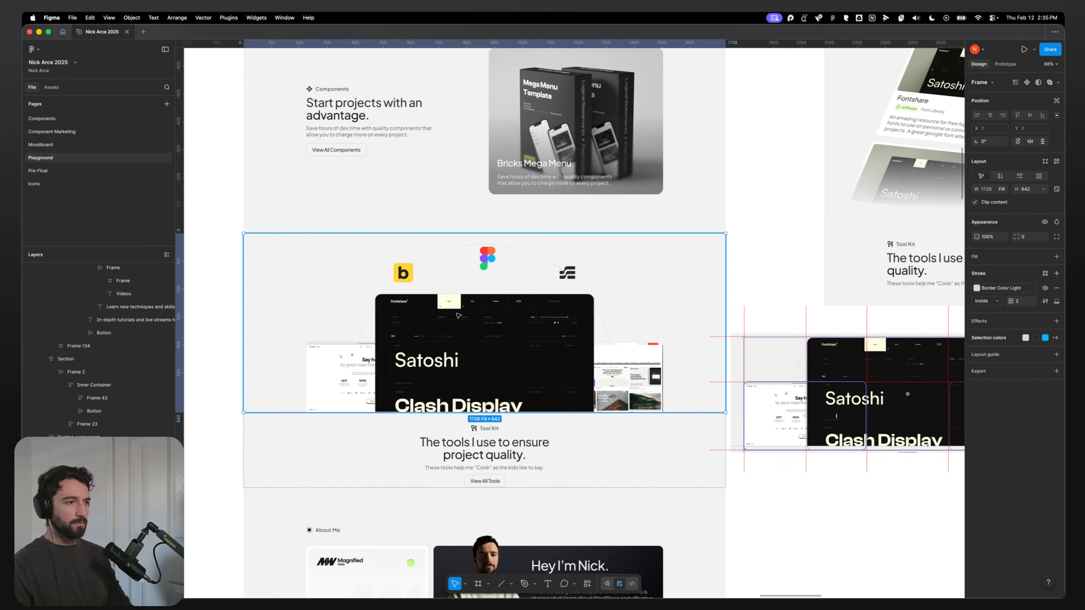
{"action": "left_click", "coordinate": [222, 426]}
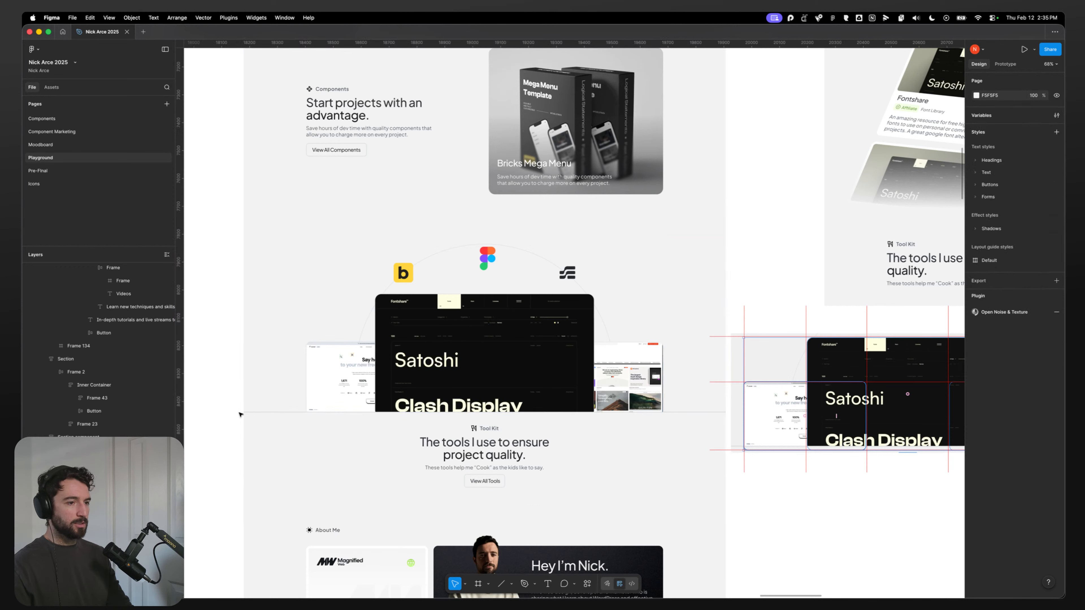
{"action": "left_click", "coordinate": [287, 359]}
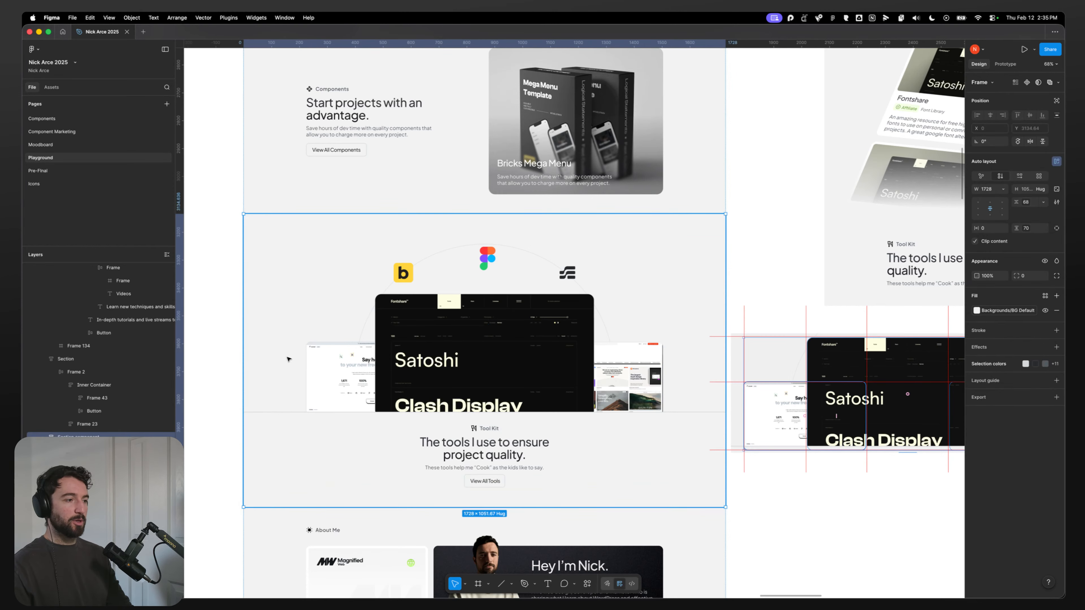
{"action": "key", "text": "Return"}
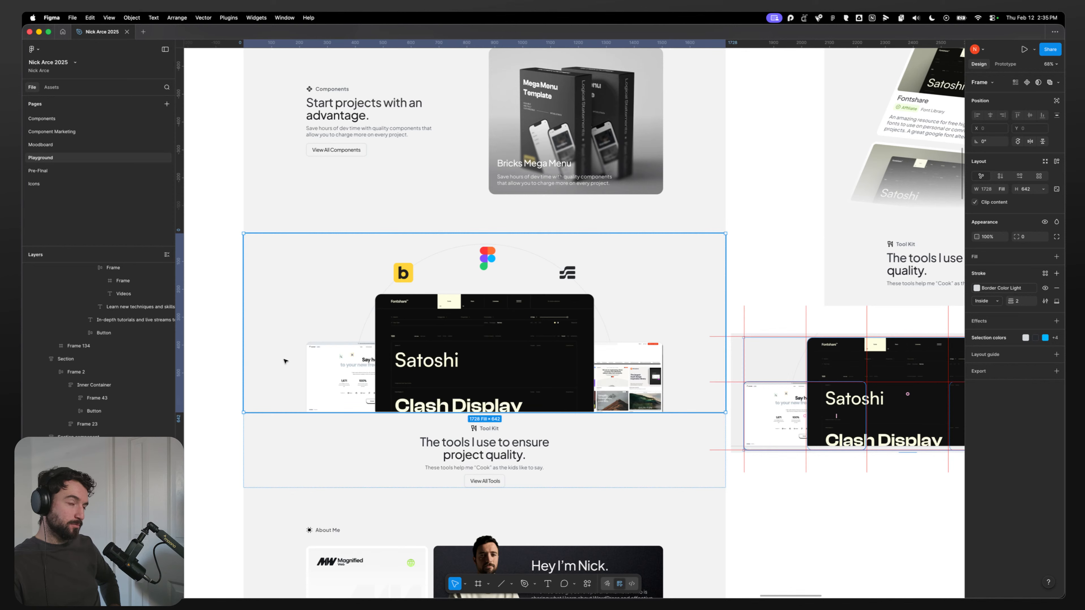
Step: Try adding auto layout to the selected frame, undoing and redoing to compare
{"action": "key", "text": "shift+a"}
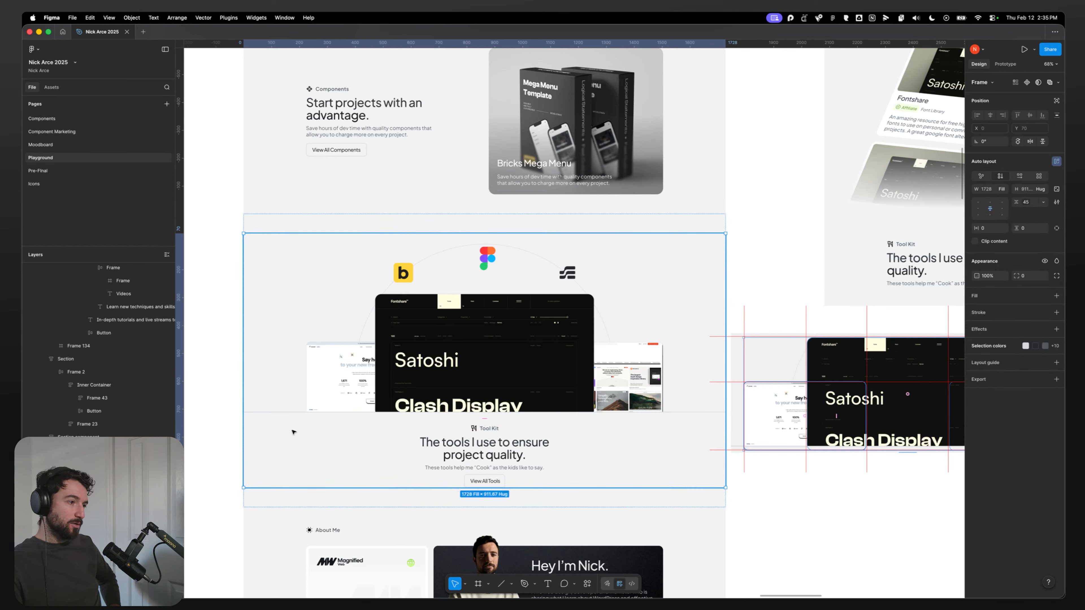
{"action": "key", "text": "super+z"}
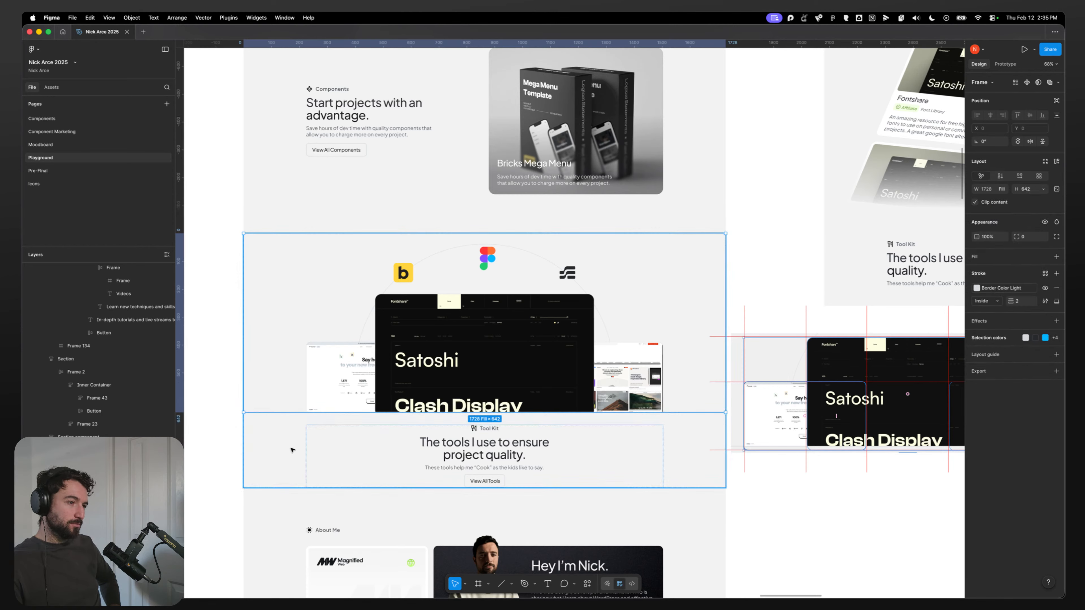
{"action": "key", "text": "super+shift+z"}
{"action": "key", "text": "super+z"}
{"action": "key", "text": "super+shift+z"}
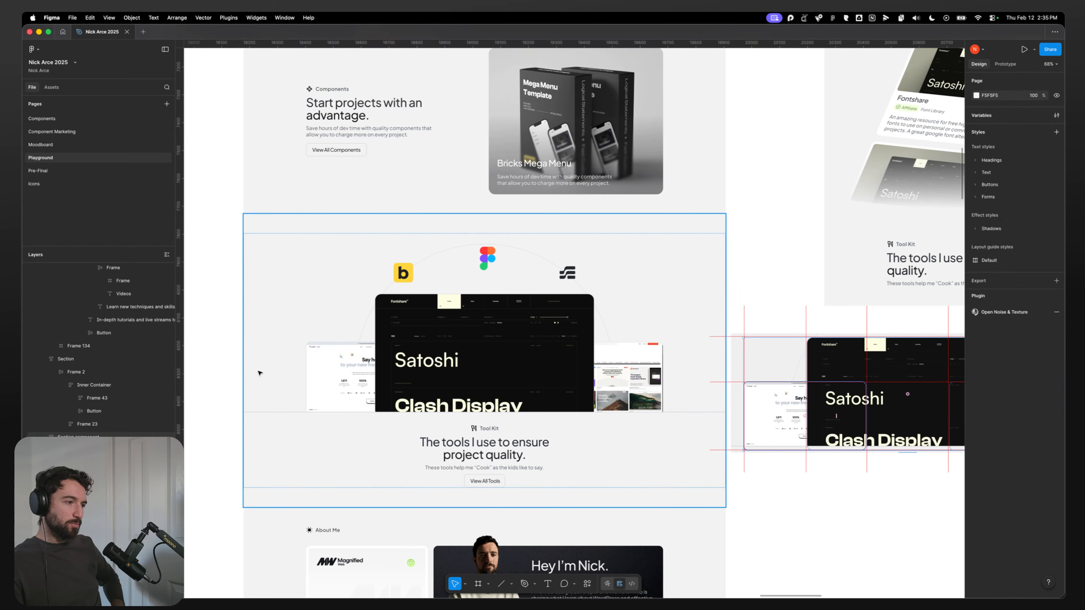
{"action": "key", "text": "super+z"}
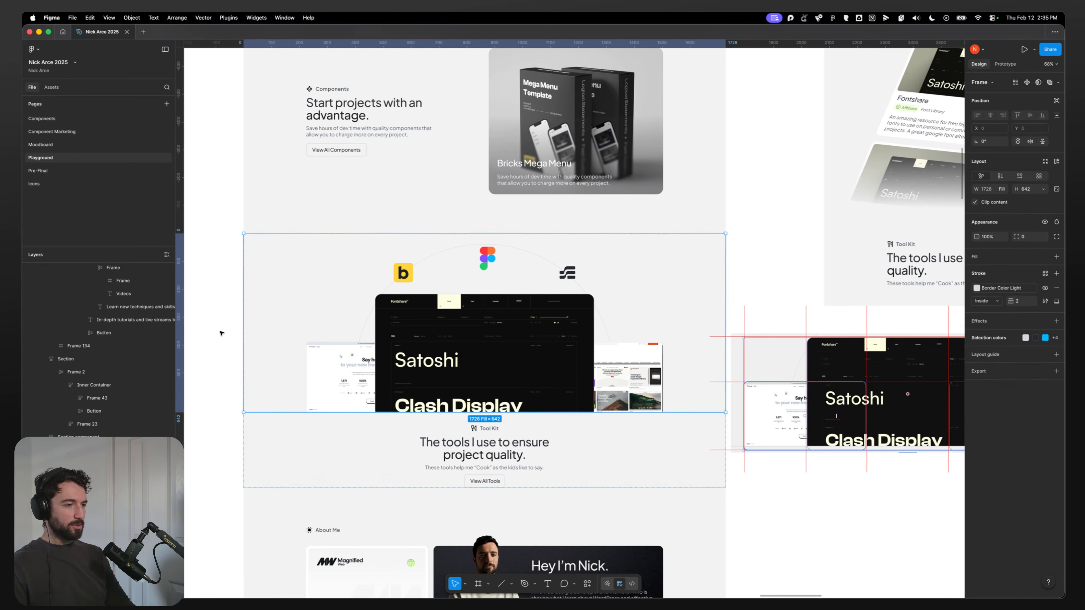
{"action": "key", "text": "super+shift+z"}
{"action": "double_click", "coordinate": [272, 337]}
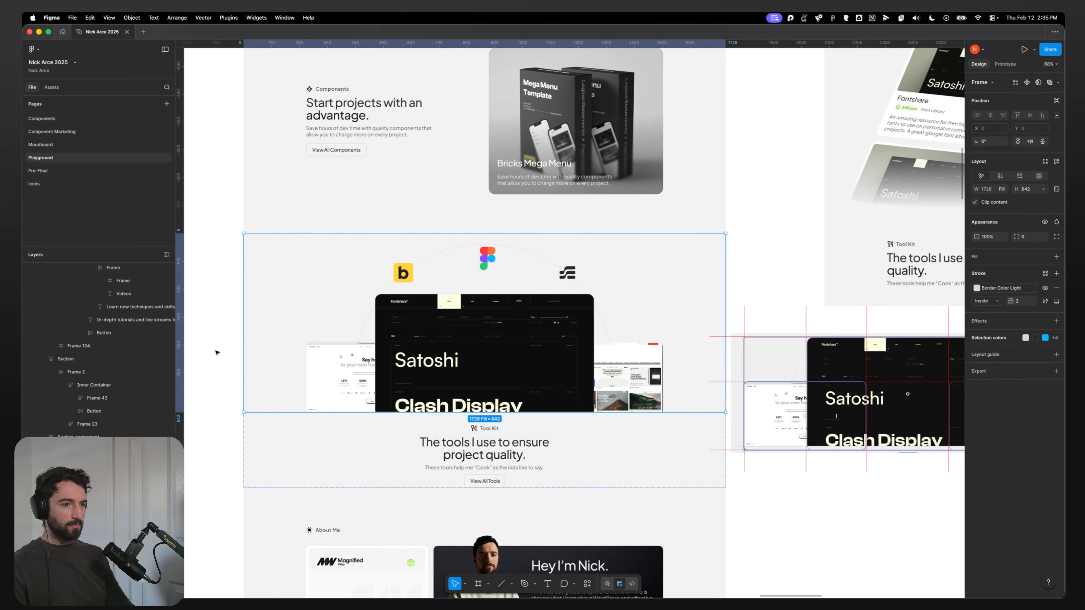
{"action": "left_click", "coordinate": [216, 352]}
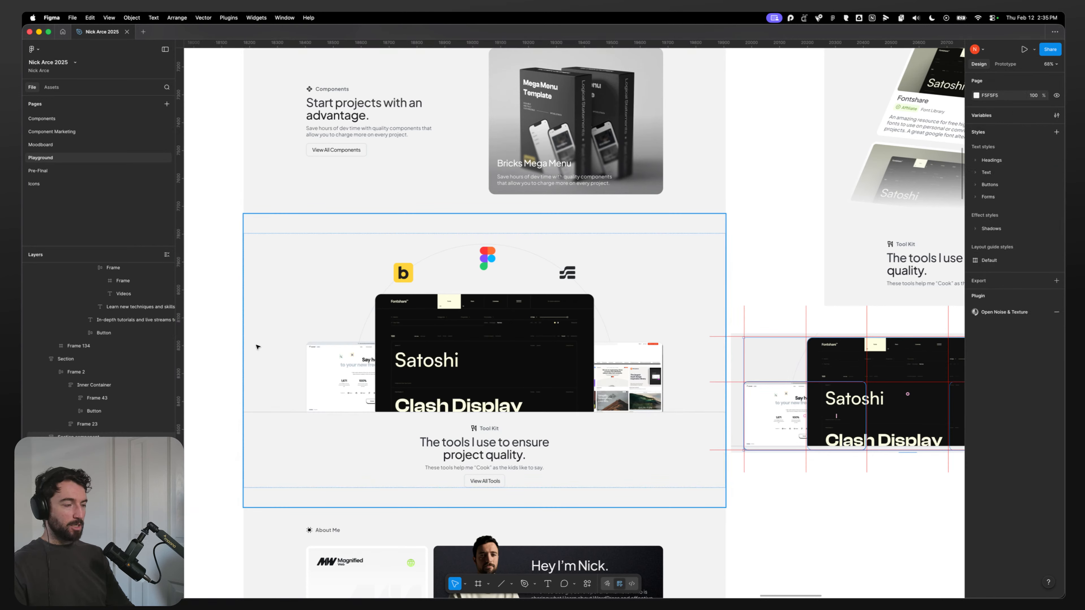
Step: Inspect the toolkit section's nested frames, tool icons and background circle in the Figma design
{"action": "mouse_move", "coordinate": [434, 595]}
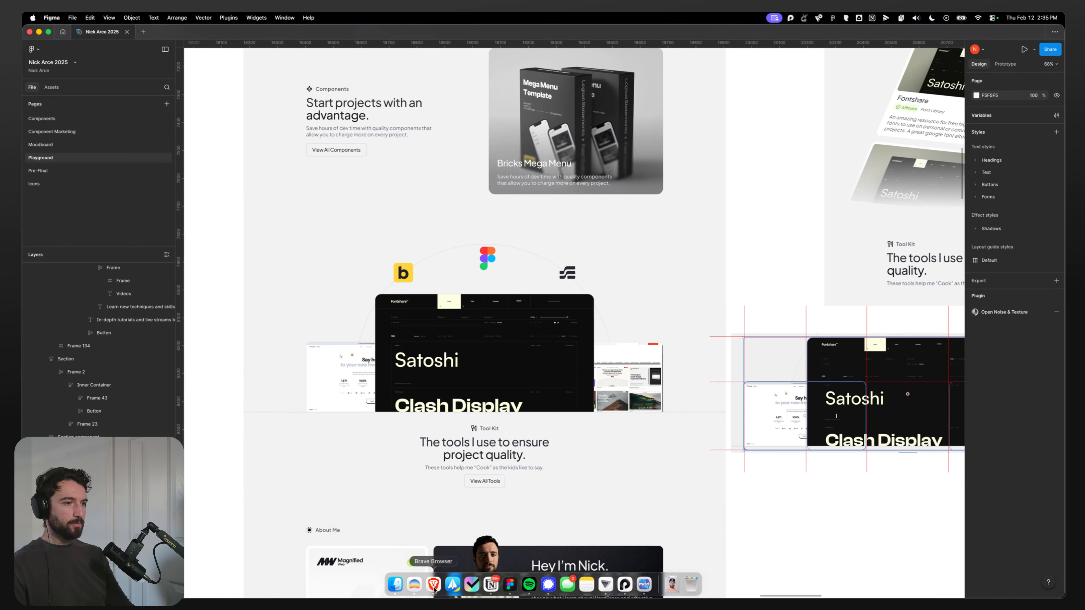
{"action": "double_click", "coordinate": [278, 340]}
{"action": "double_click", "coordinate": [279, 340]}
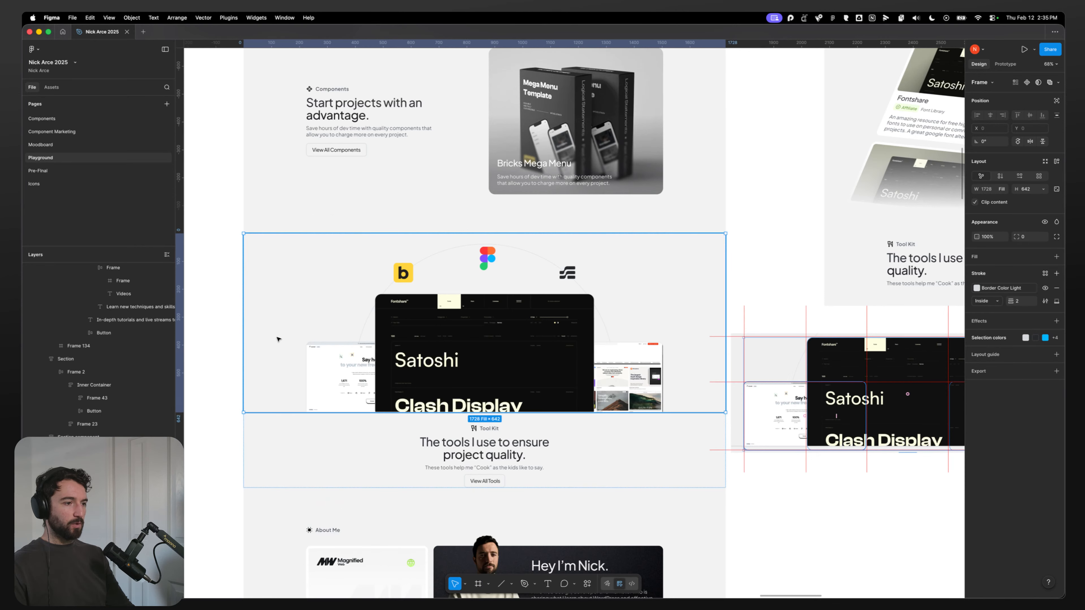
{"action": "left_click", "coordinate": [288, 451]}
{"action": "double_click", "coordinate": [399, 450]}
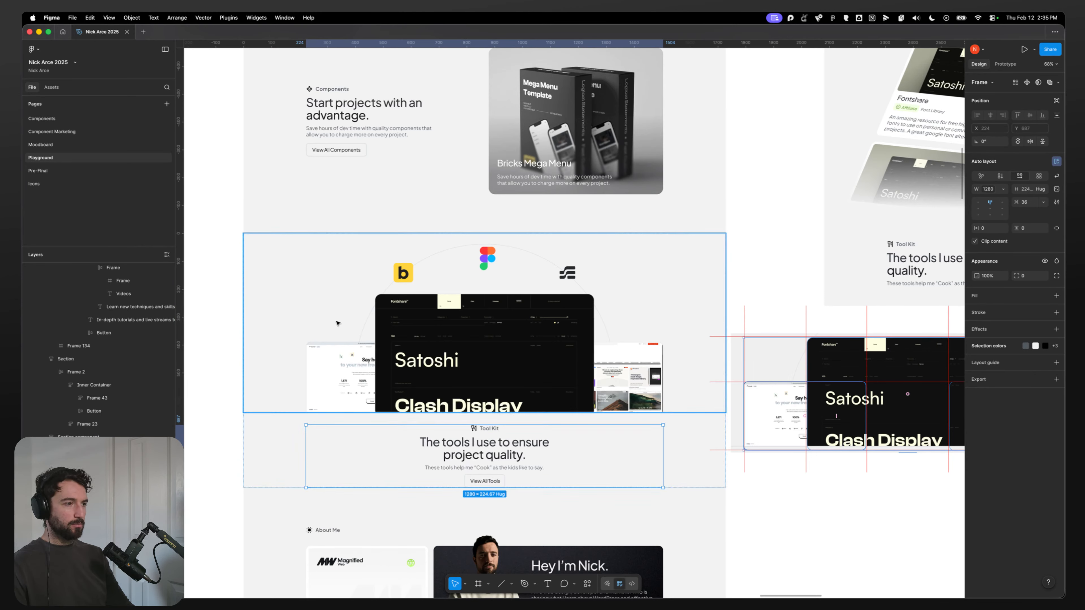
{"action": "left_click", "coordinate": [292, 453]}
{"action": "left_click", "coordinate": [302, 356]}
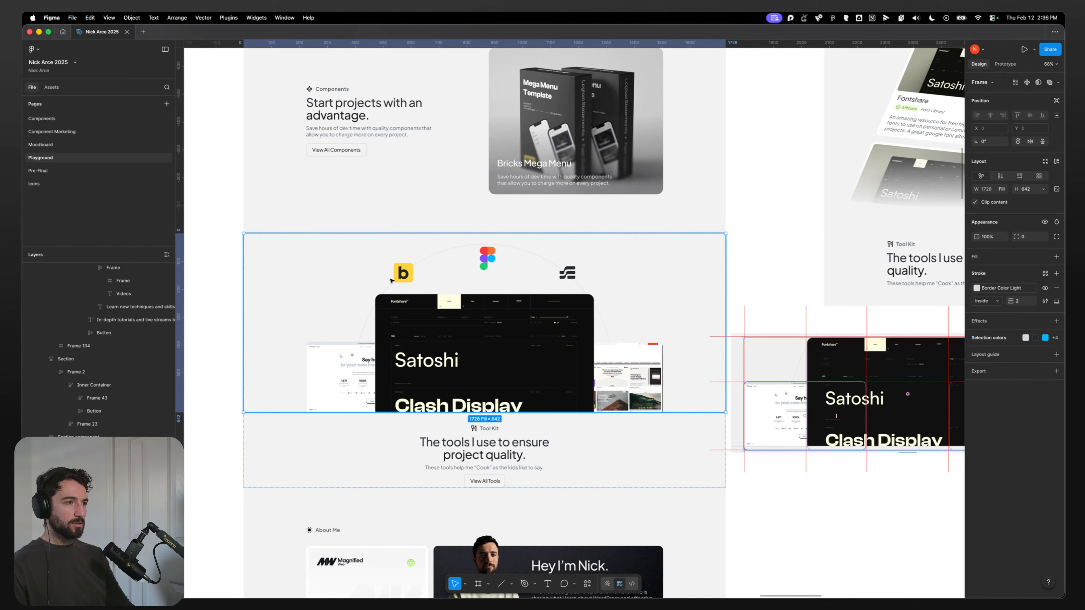
{"action": "left_click", "coordinate": [405, 280], "text": "super"}
{"action": "left_click", "coordinate": [485, 258]}
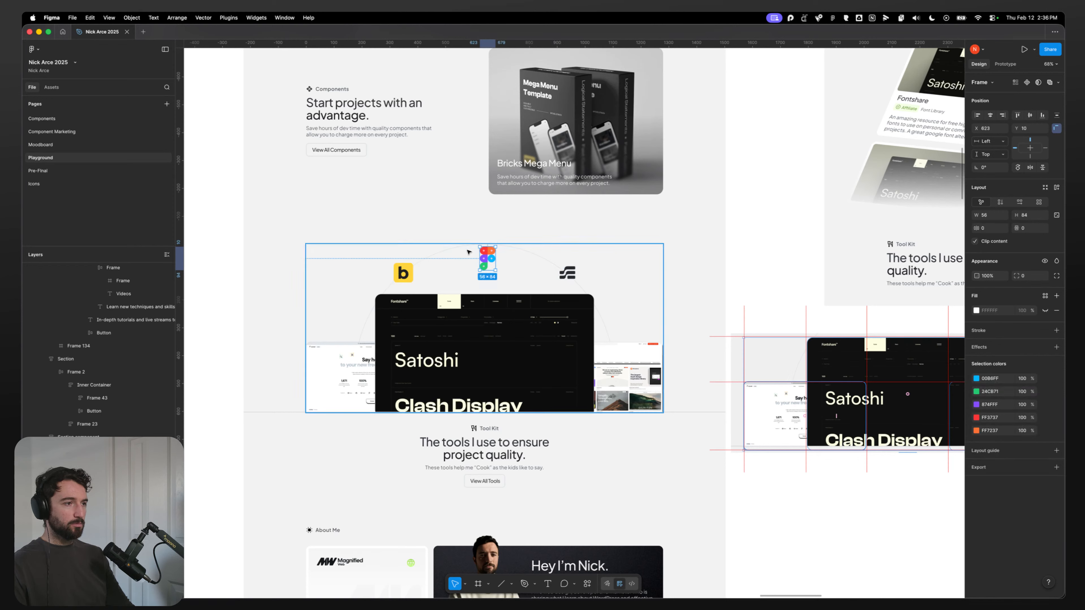
{"action": "left_click", "coordinate": [560, 268]}
{"action": "left_click", "coordinate": [560, 268]}
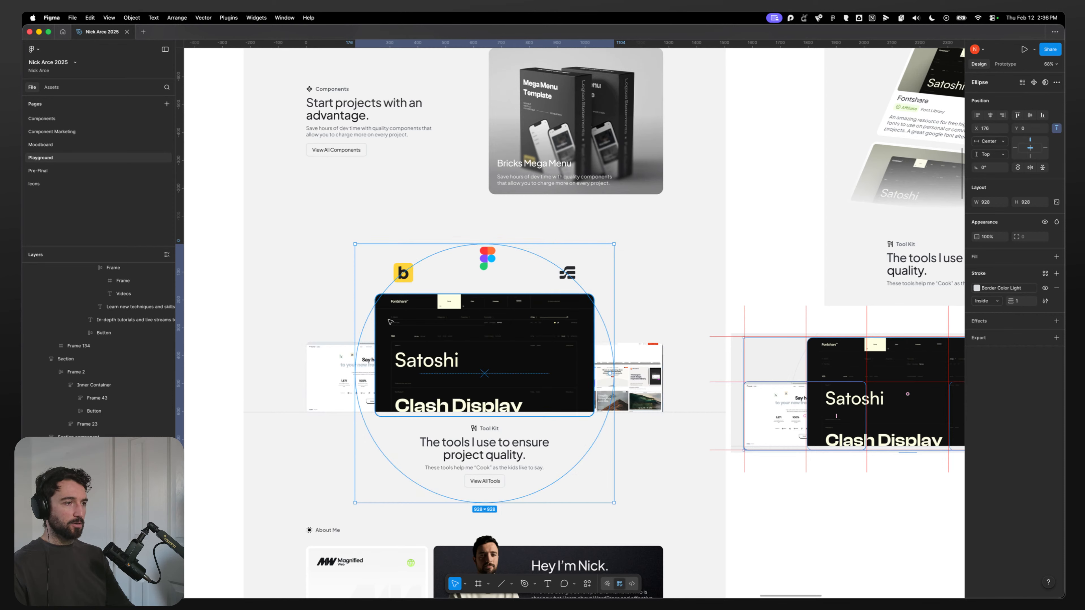
{"action": "left_click", "coordinate": [733, 253]}
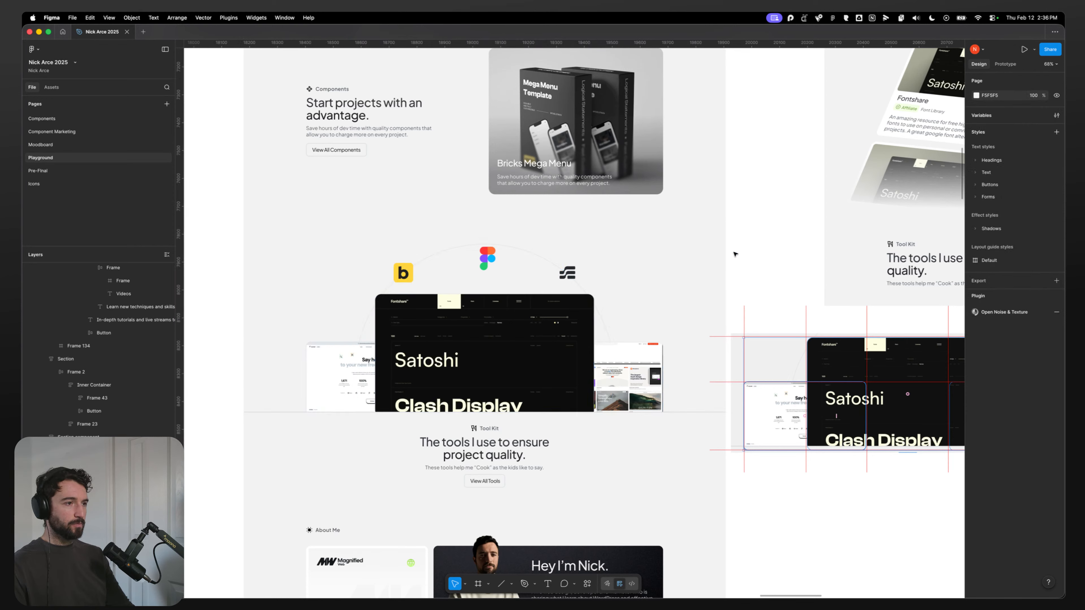
Step: Switch to the browser, select the toolkit Section and add a new empty Container inside it
{"action": "mouse_move", "coordinate": [407, 589]}
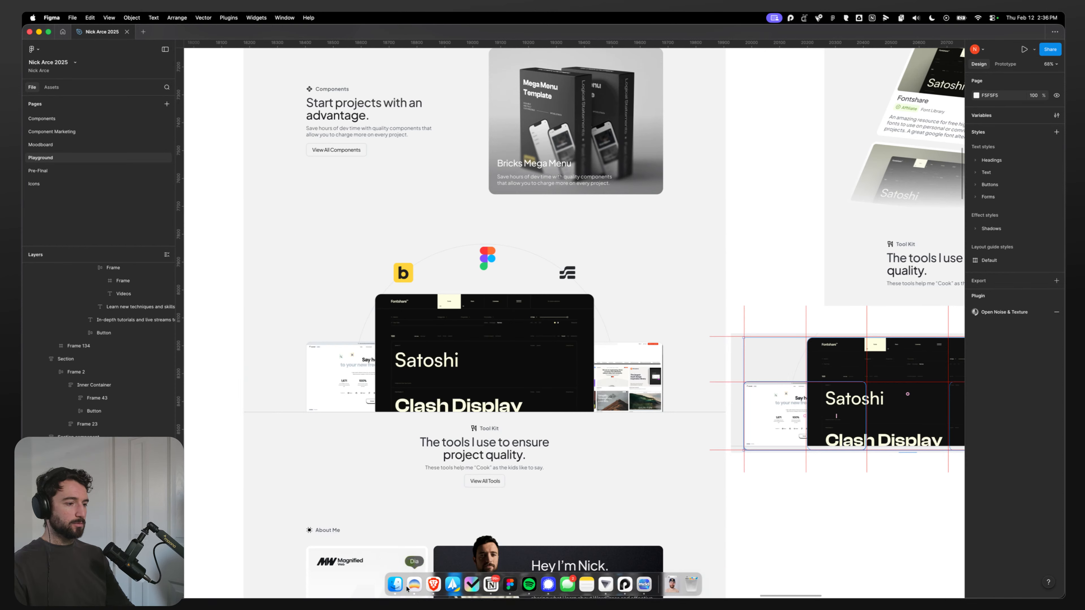
{"action": "left_click", "coordinate": [433, 584]}
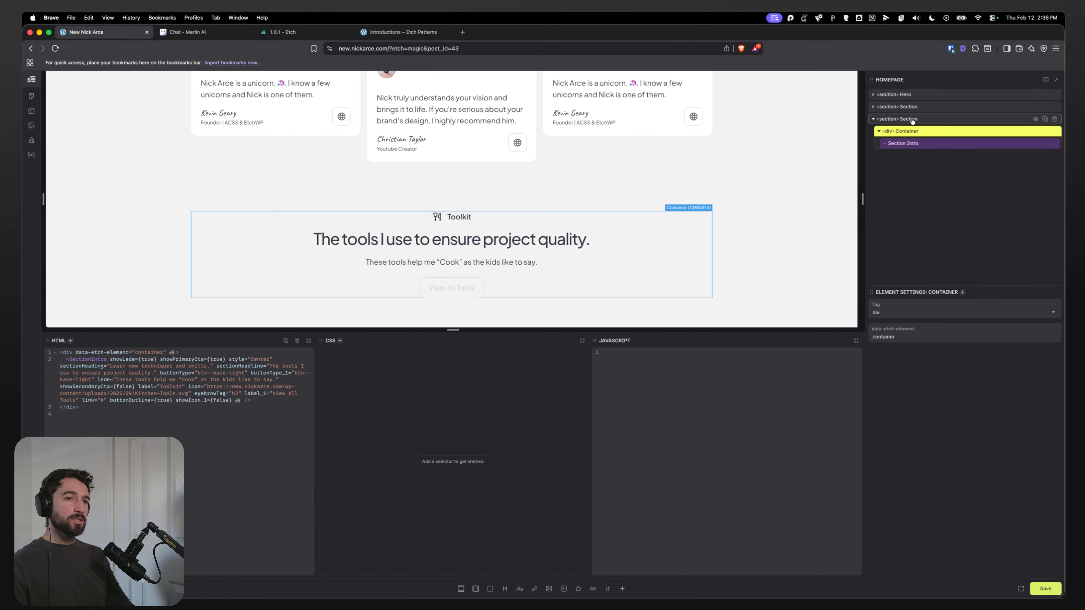
{"action": "left_click", "coordinate": [934, 121]}
{"action": "left_click", "coordinate": [475, 589]}
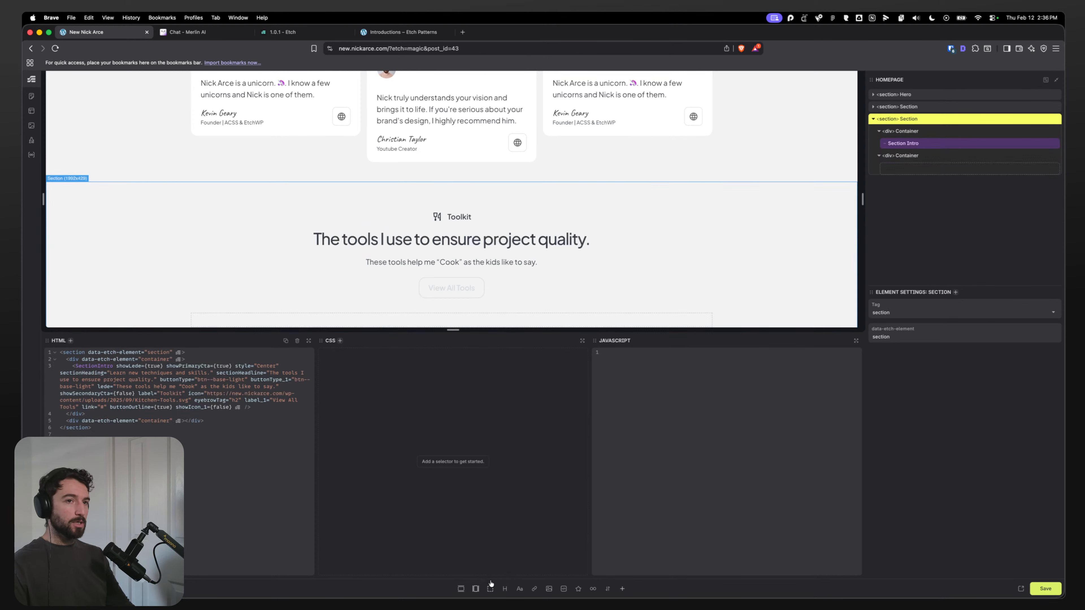
Step: Add the content-grid class to the toolkit Section, looking up the Content Grid classes in the Automatic.css cheatsheet
{"action": "type", "text": "s"}
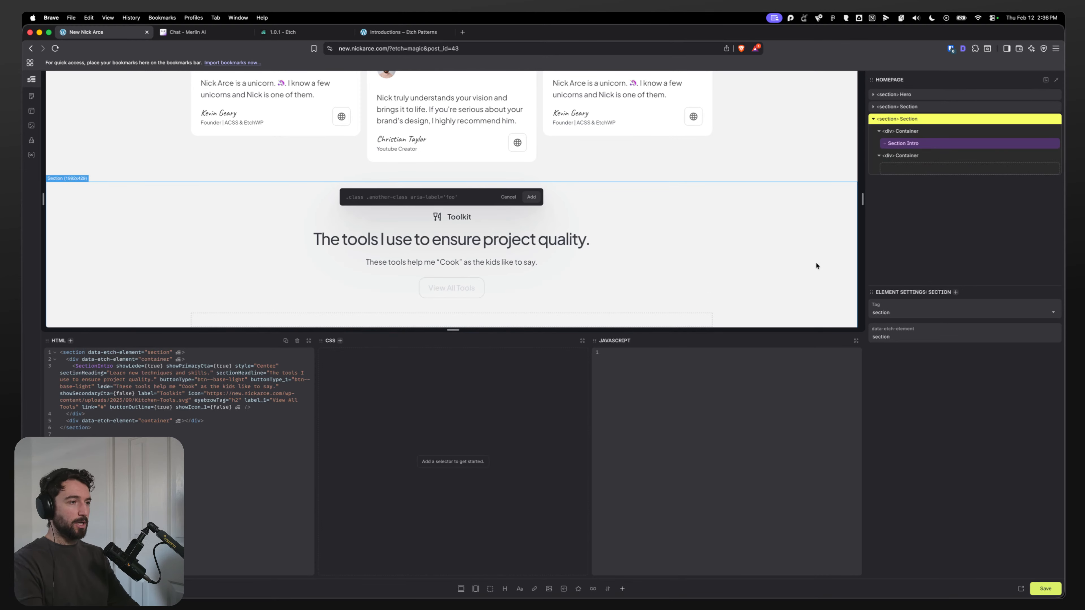
{"action": "type", "text": ".content-gr"}
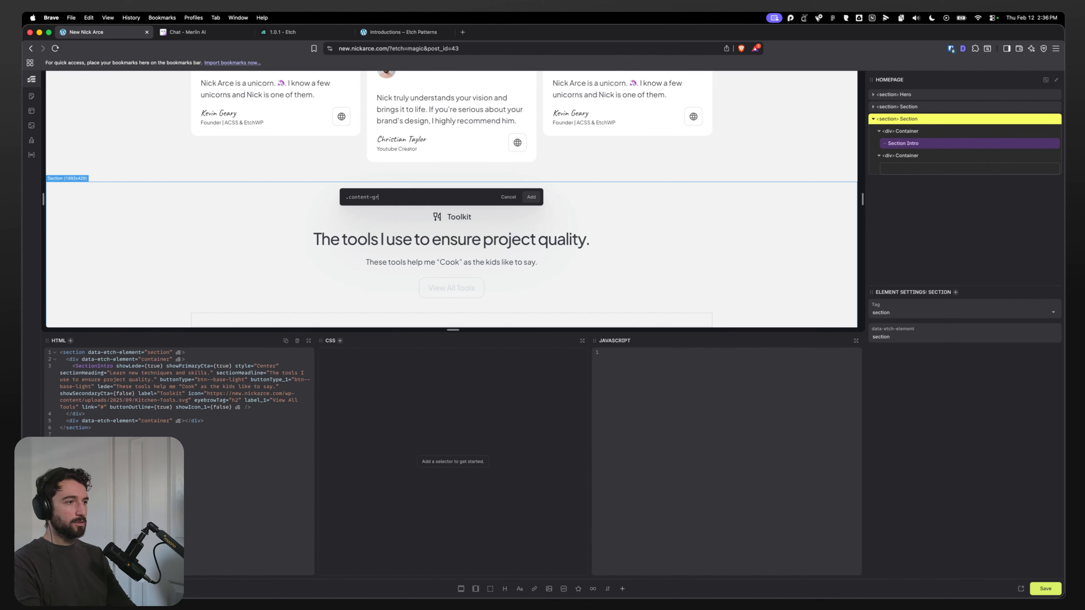
{"action": "type", "text": "id"}
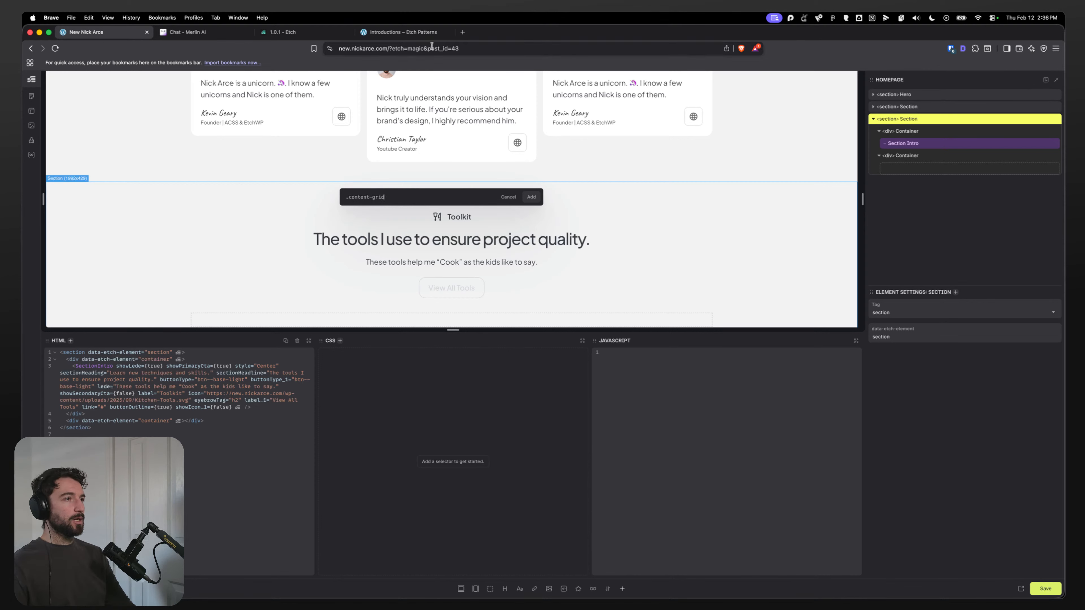
{"action": "key", "text": "super+u"}
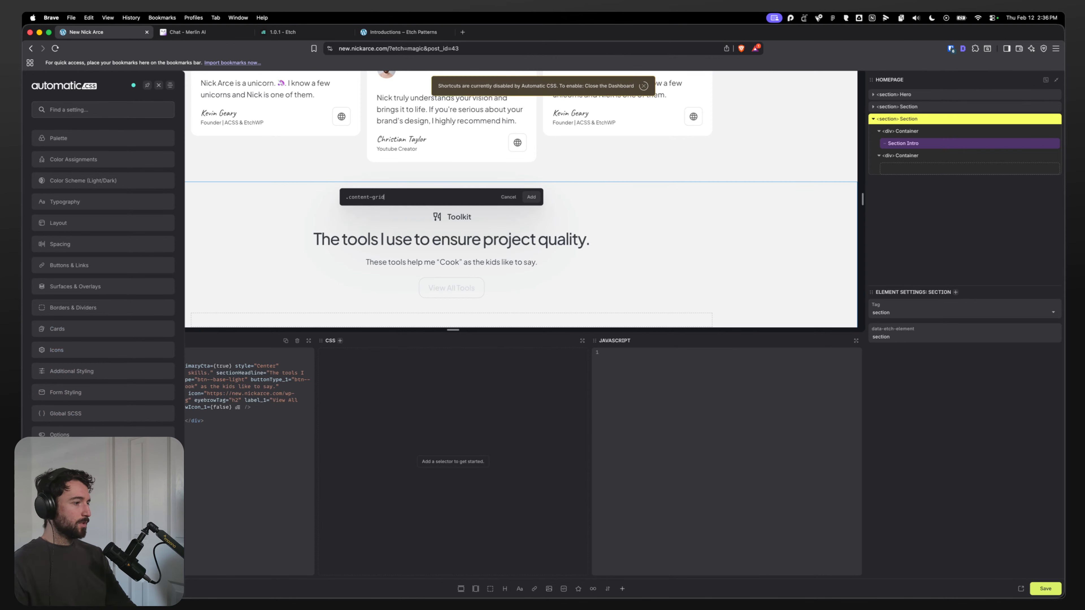
{"action": "left_click", "coordinate": [103, 521]}
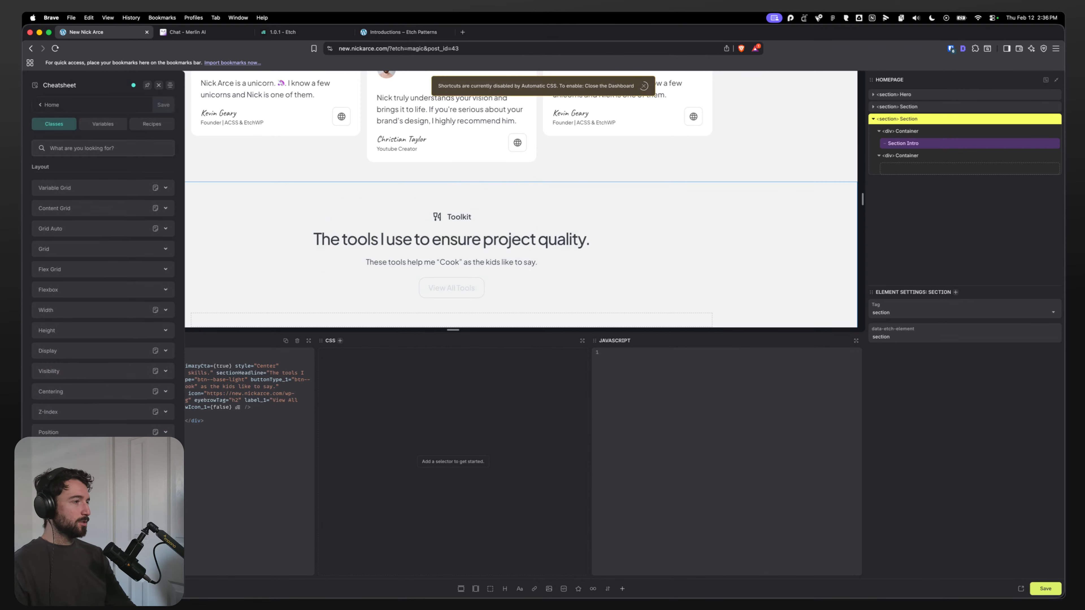
{"action": "left_click", "coordinate": [102, 146]}
{"action": "type", "text": "content"}
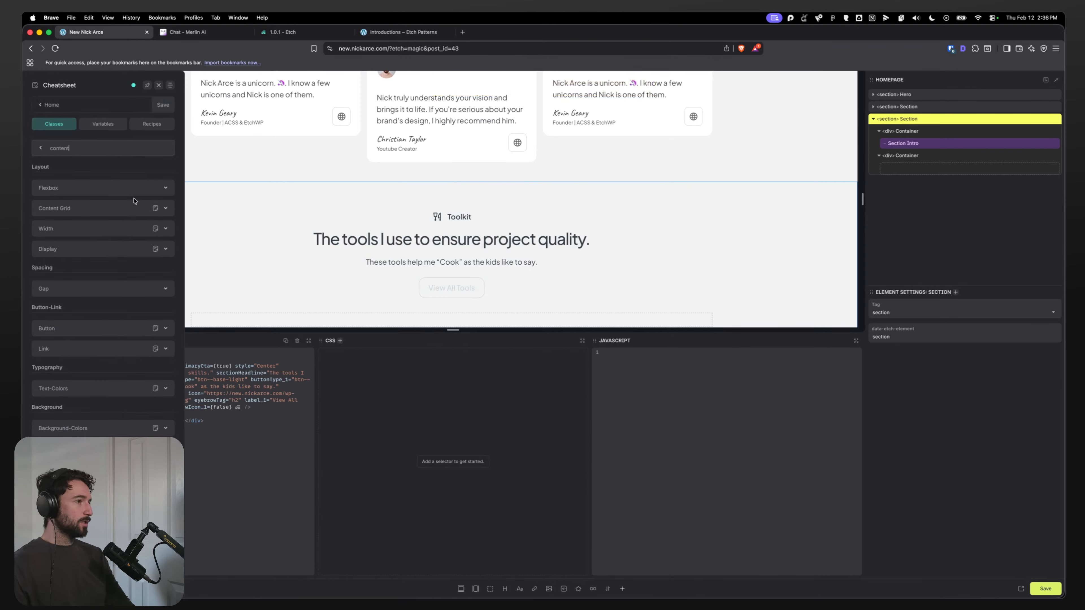
{"action": "left_click", "coordinate": [133, 208]}
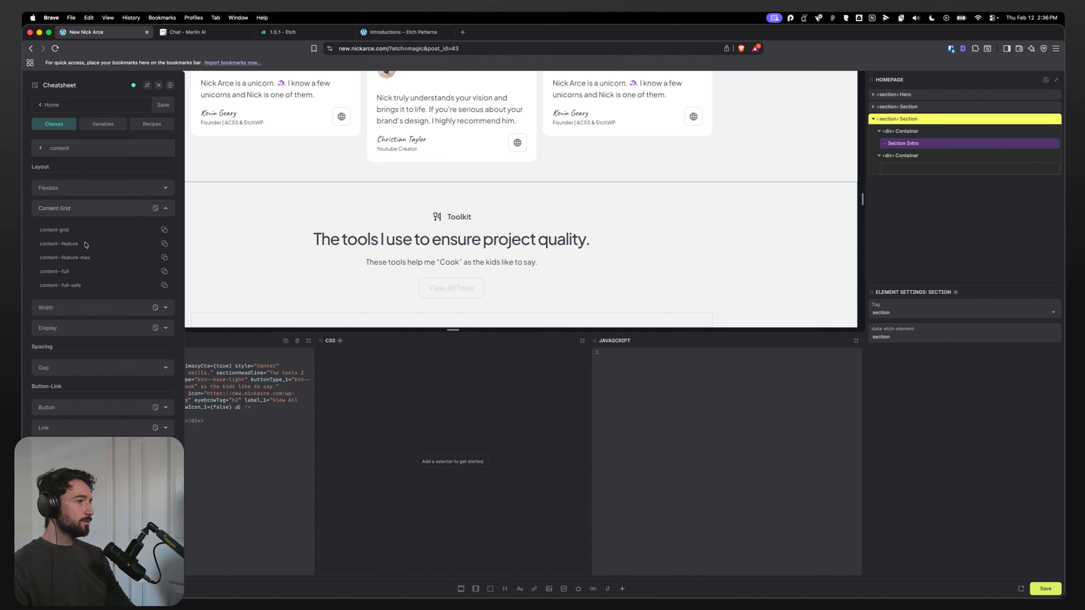
{"action": "left_click", "coordinate": [158, 86]}
{"action": "type", "text": "s."}
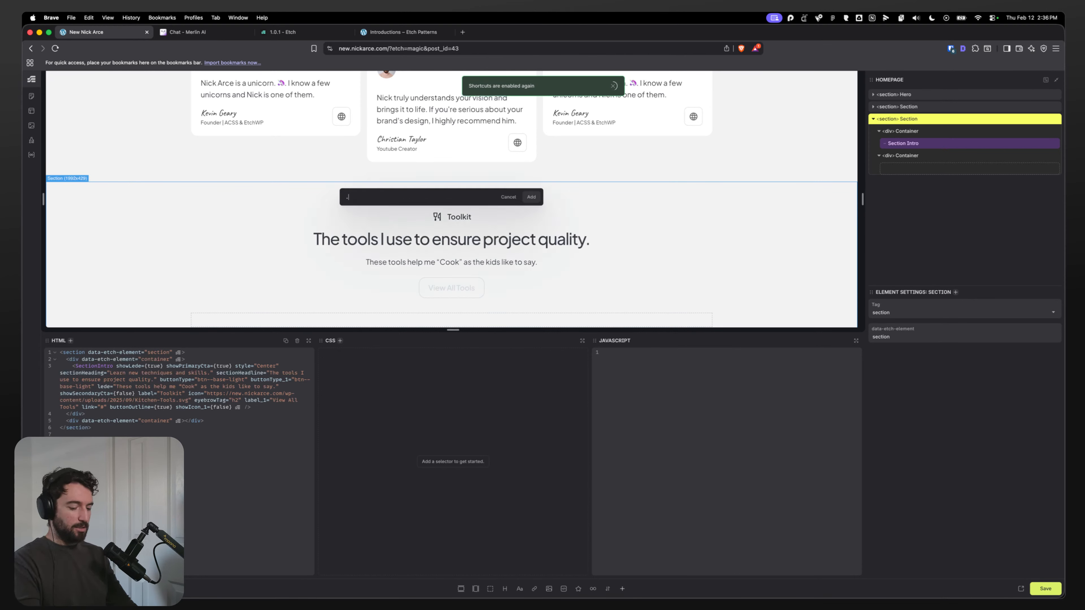
{"action": "type", "text": "content-grid"}
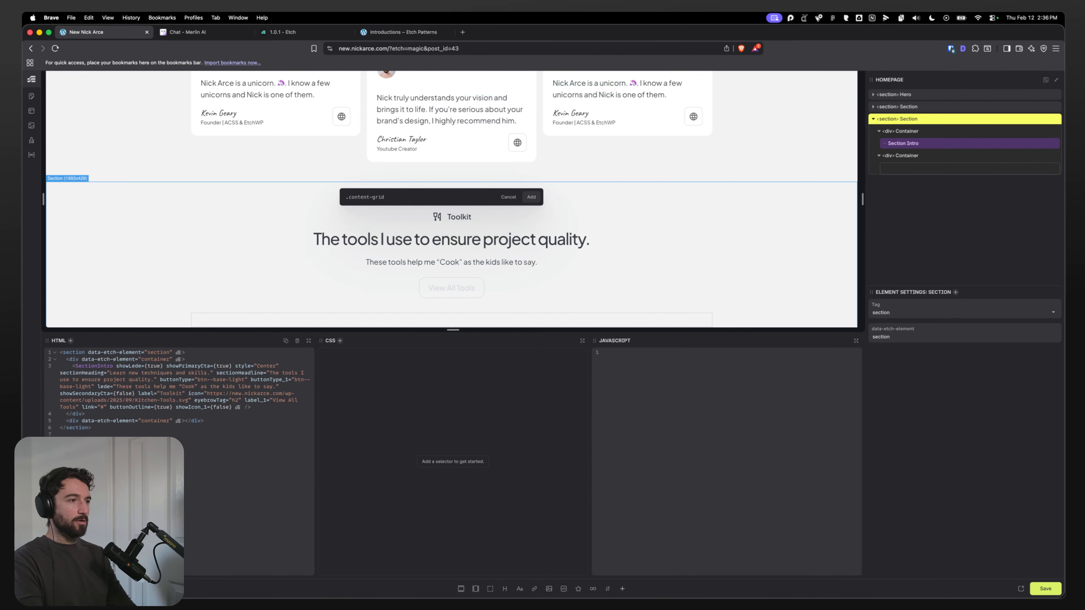
{"action": "key", "text": "Return"}
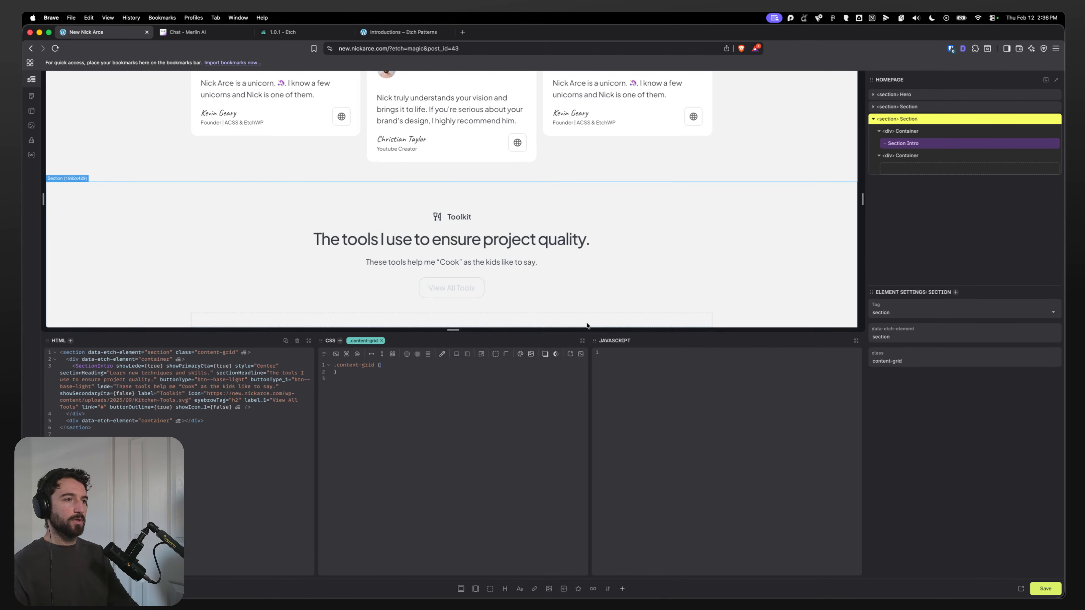
Step: Review the Section's two containers in the structure panel and compare them with the Figma frame
{"action": "left_click", "coordinate": [904, 130]}
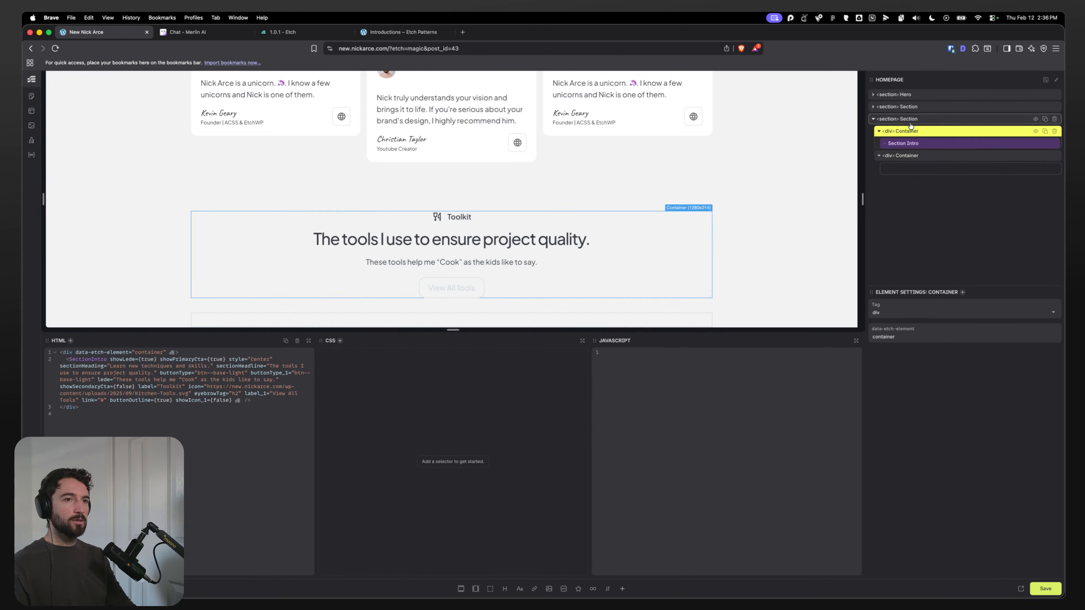
{"action": "mouse_move", "coordinate": [901, 158]}
{"action": "left_mouse_down"}
{"action": "mouse_move", "coordinate": [903, 127]}
{"action": "mouse_move", "coordinate": [904, 156]}
{"action": "left_mouse_up"}
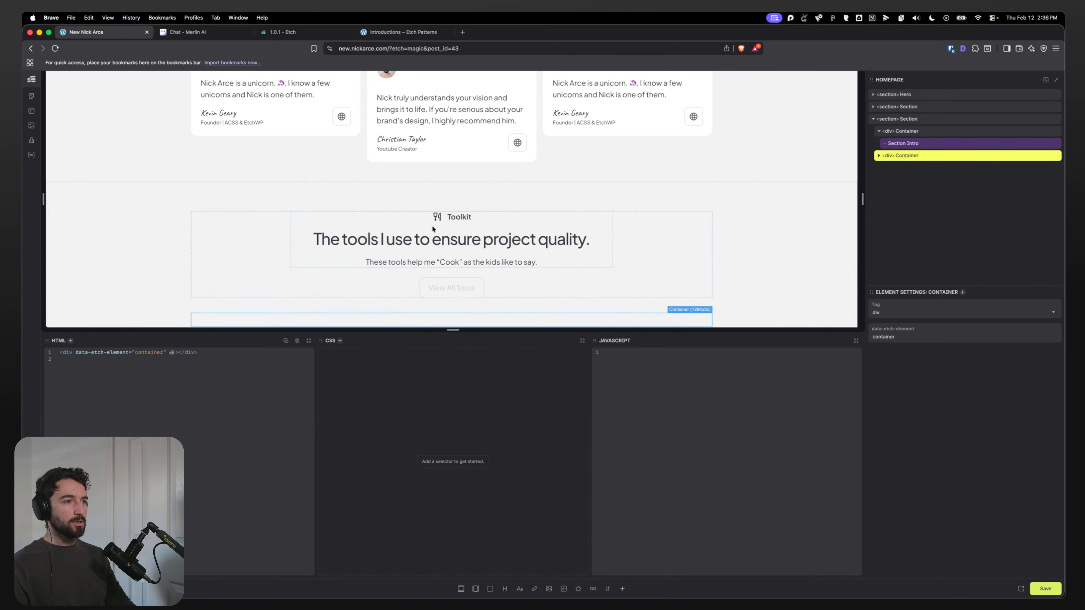
{"action": "scroll", "coordinate": [435, 218], "scroll_direction": "down", "scroll_amount": 1}
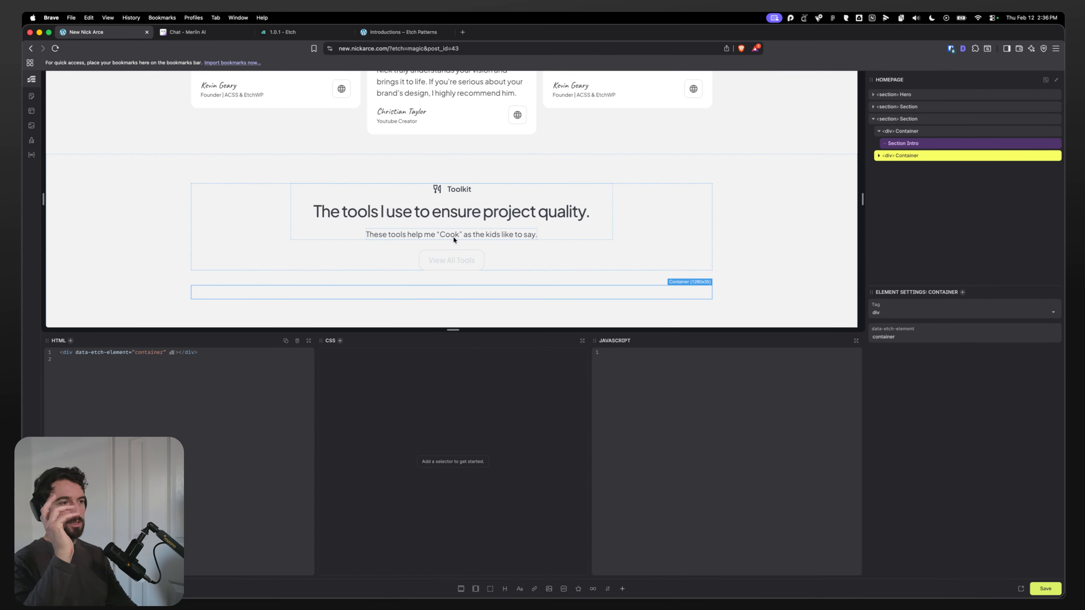
{"action": "left_click", "coordinate": [878, 155]}
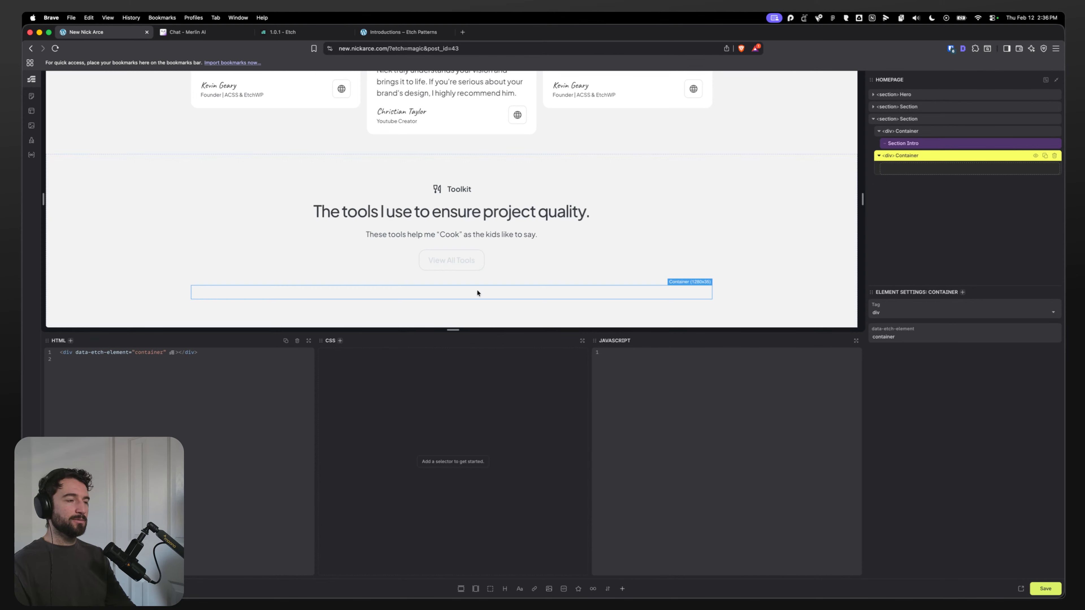
{"action": "mouse_move", "coordinate": [476, 598]}
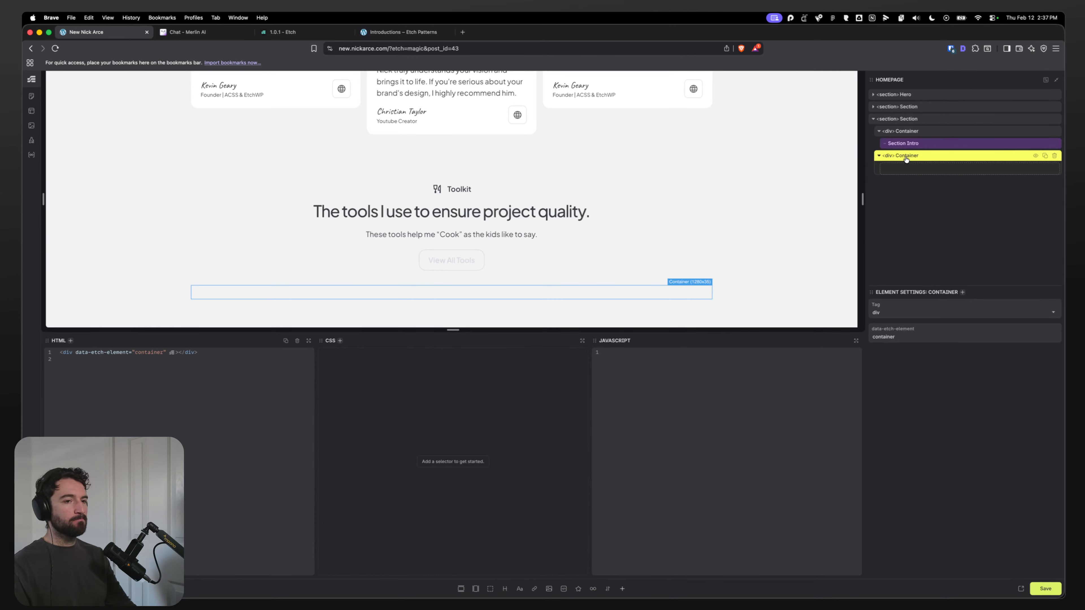
{"action": "left_click", "coordinate": [925, 122]}
{"action": "left_click", "coordinate": [918, 132]}
{"action": "left_click", "coordinate": [912, 155]}
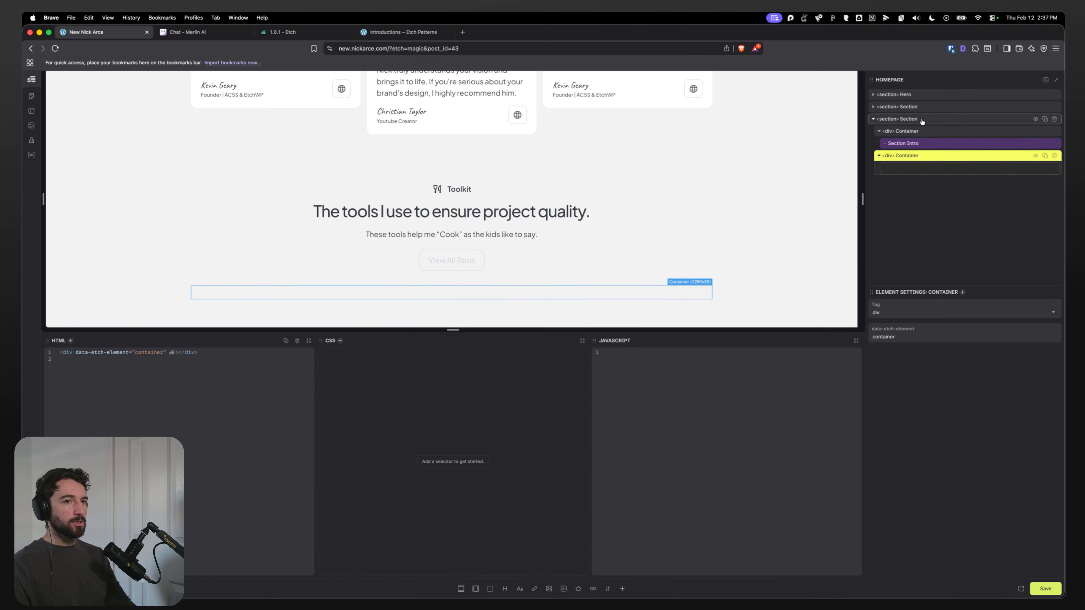
{"action": "left_click", "coordinate": [916, 121]}
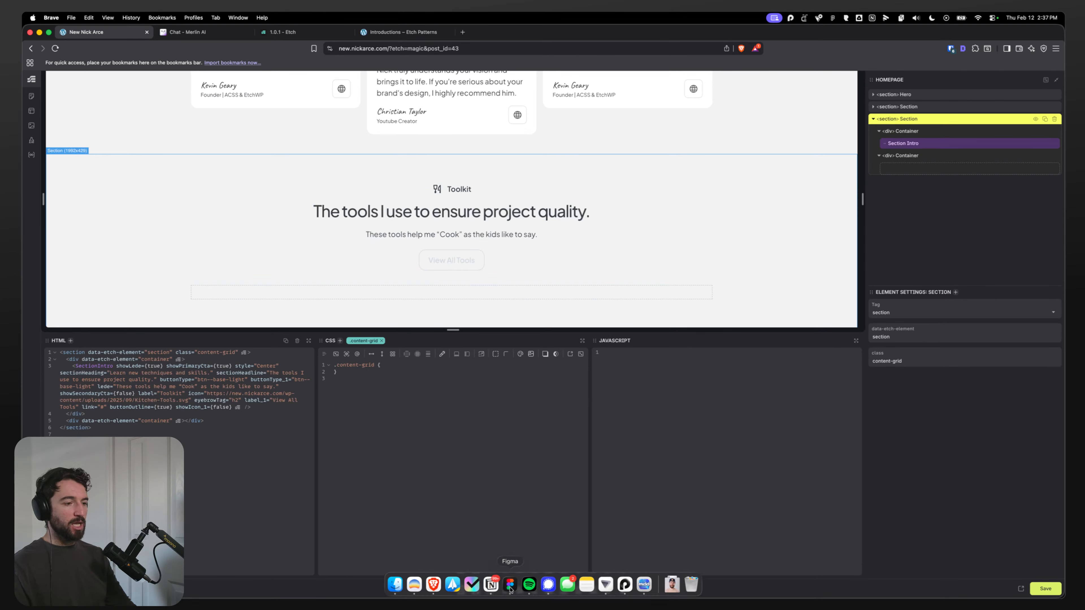
{"action": "left_click", "coordinate": [510, 584]}
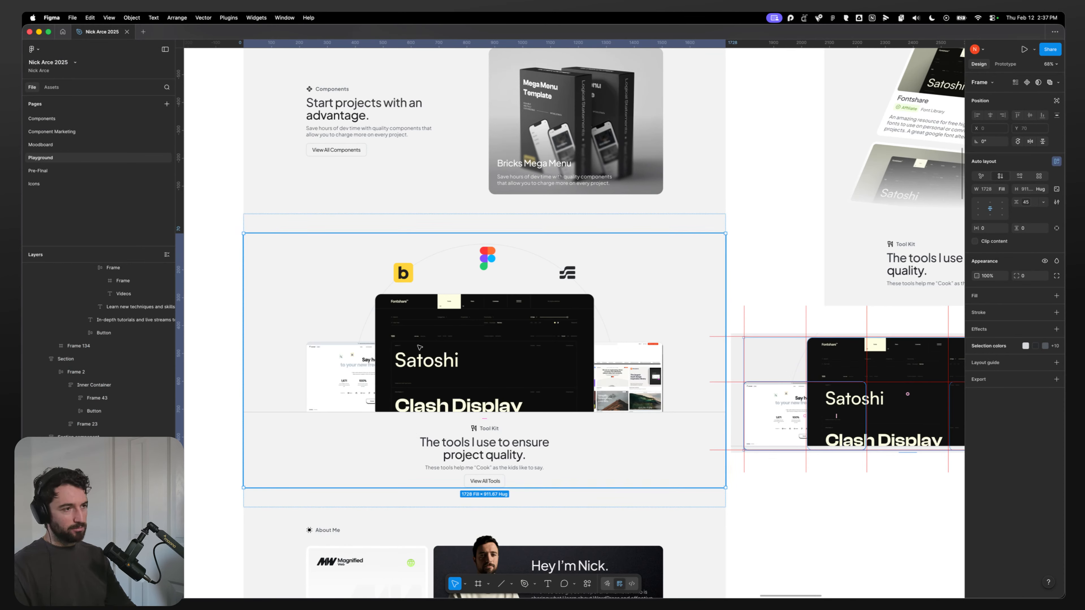
{"action": "key", "text": "super+Tab"}
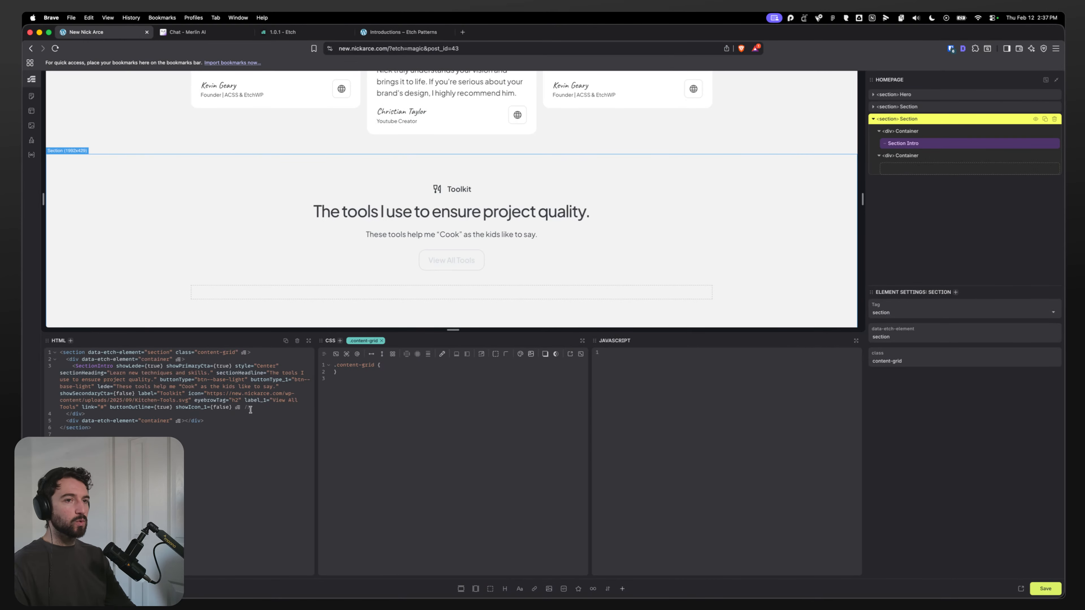
Step: Rename the toolkit Section to Tool Highlight Section
{"action": "double_click", "coordinate": [901, 120]}
{"action": "type", "text": "Tool Highl"}
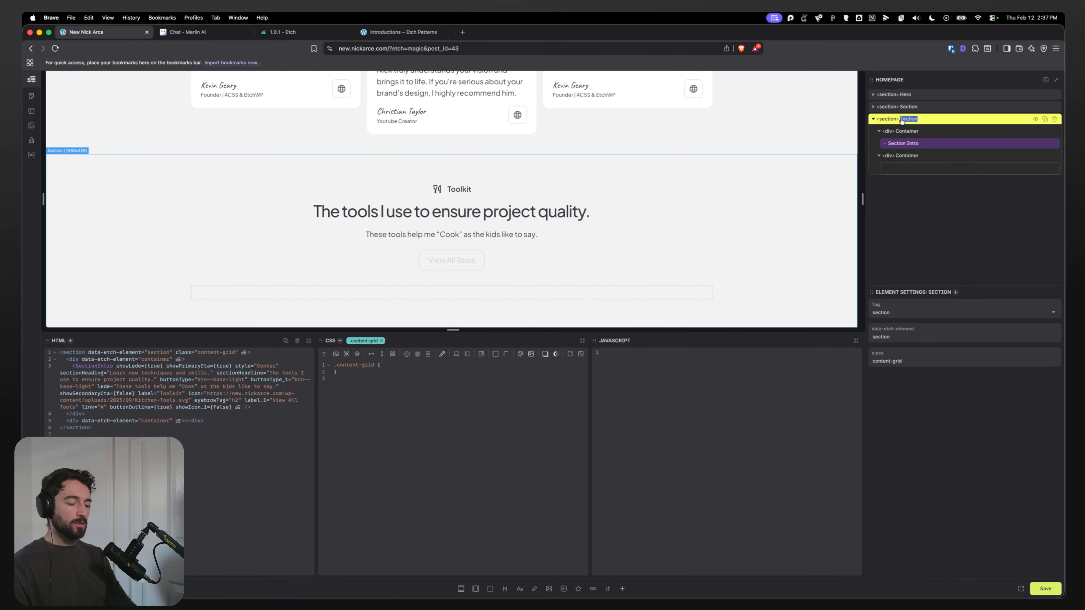
{"action": "type", "text": "ight Section"}
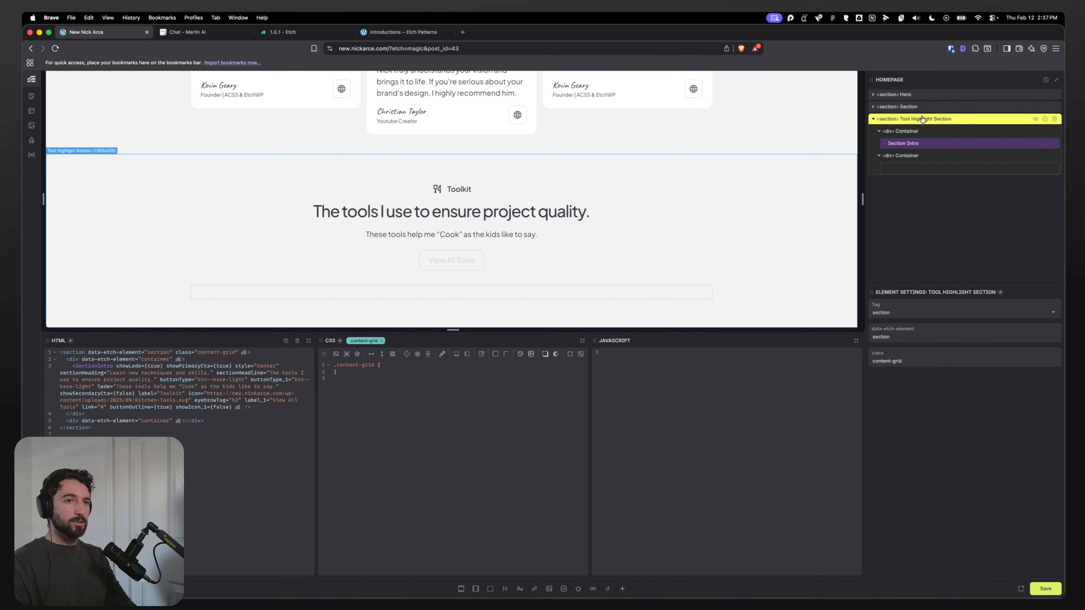
{"action": "double_click", "coordinate": [905, 119]}
{"action": "double_click", "coordinate": [920, 120]}
{"action": "left_click", "coordinate": [949, 120]}
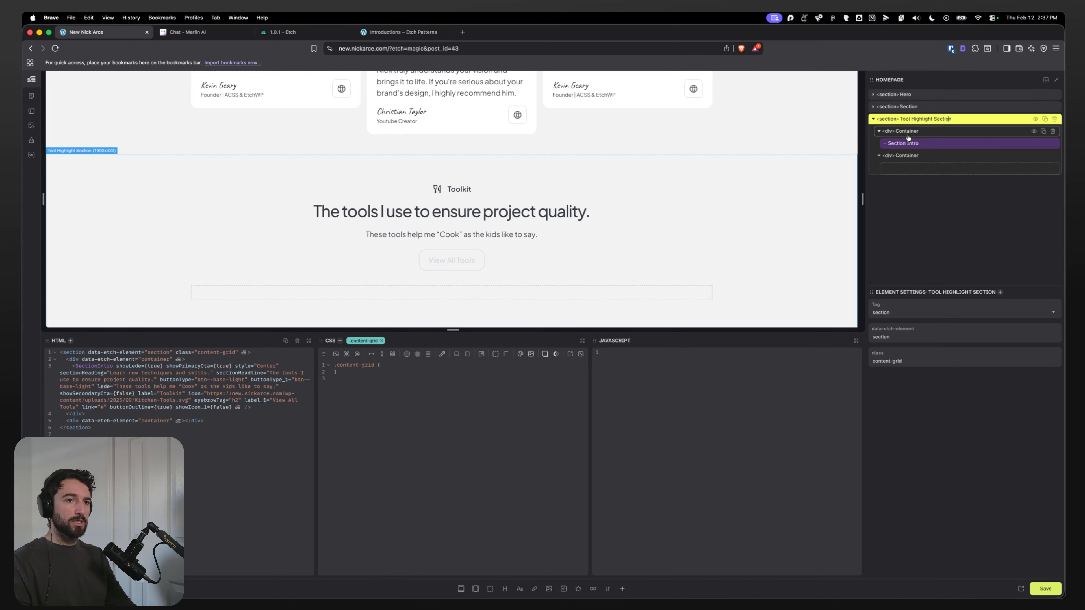
Step: Inspect the Tool Highlight Section's containers and Section Intro in the structure panel
{"action": "left_click", "coordinate": [918, 131]}
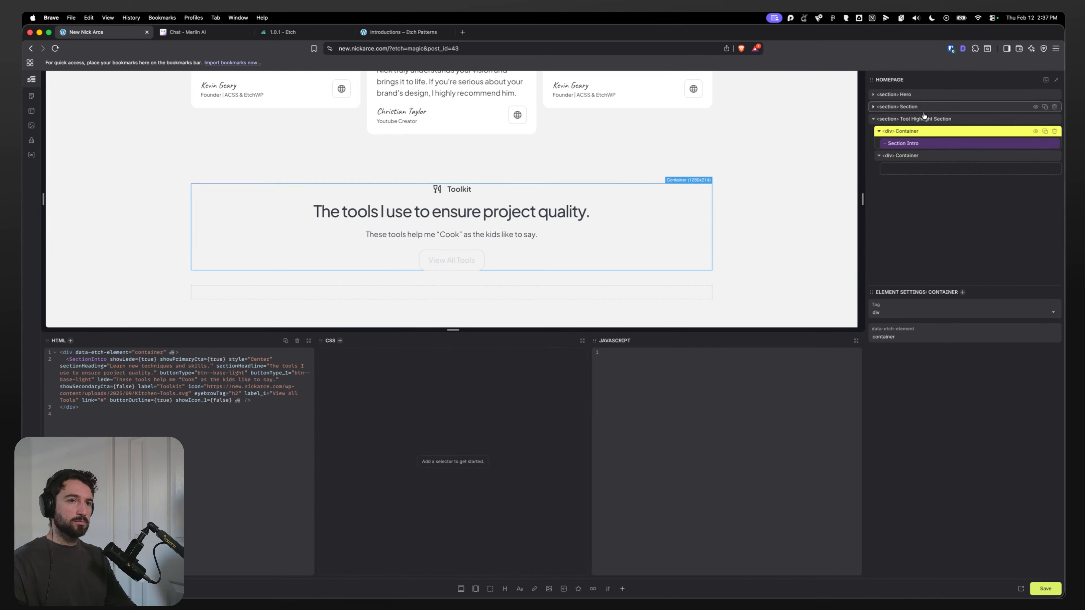
{"action": "left_click", "coordinate": [911, 144]}
{"action": "left_click", "coordinate": [913, 134]}
{"action": "left_click", "coordinate": [910, 157]}
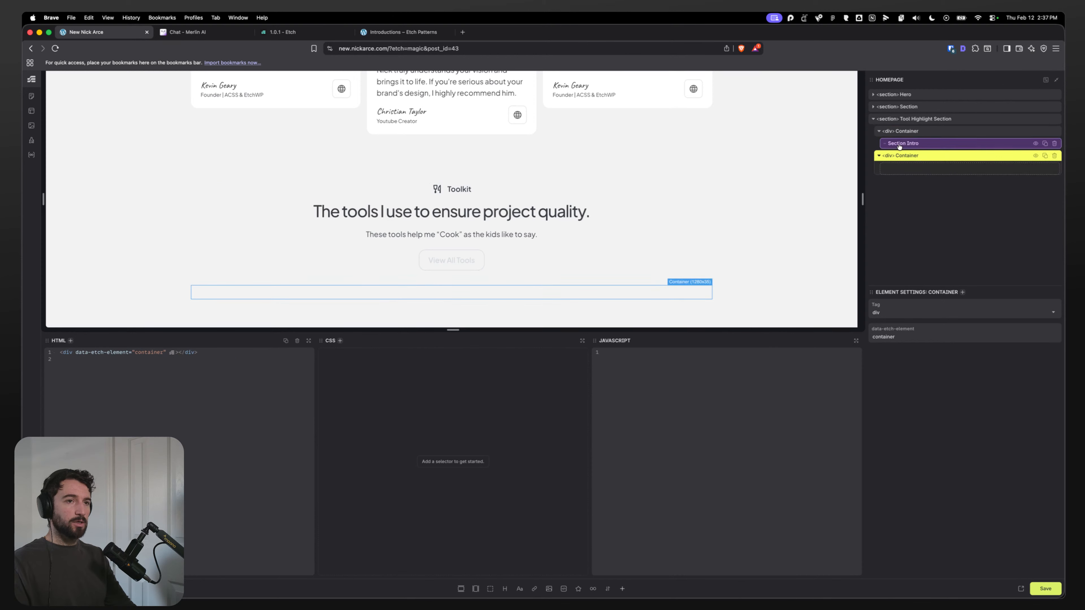
{"action": "left_click", "coordinate": [906, 131]}
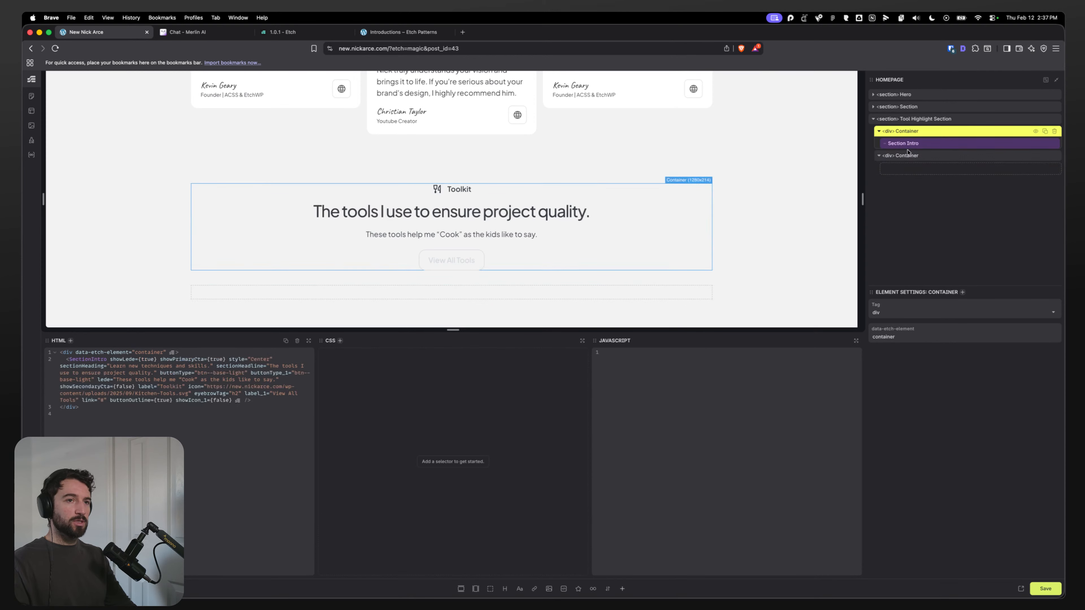
Step: Add a div inside the second Container of the Tool Highlight Section and name it Image Grid
{"action": "left_click", "coordinate": [902, 155]}
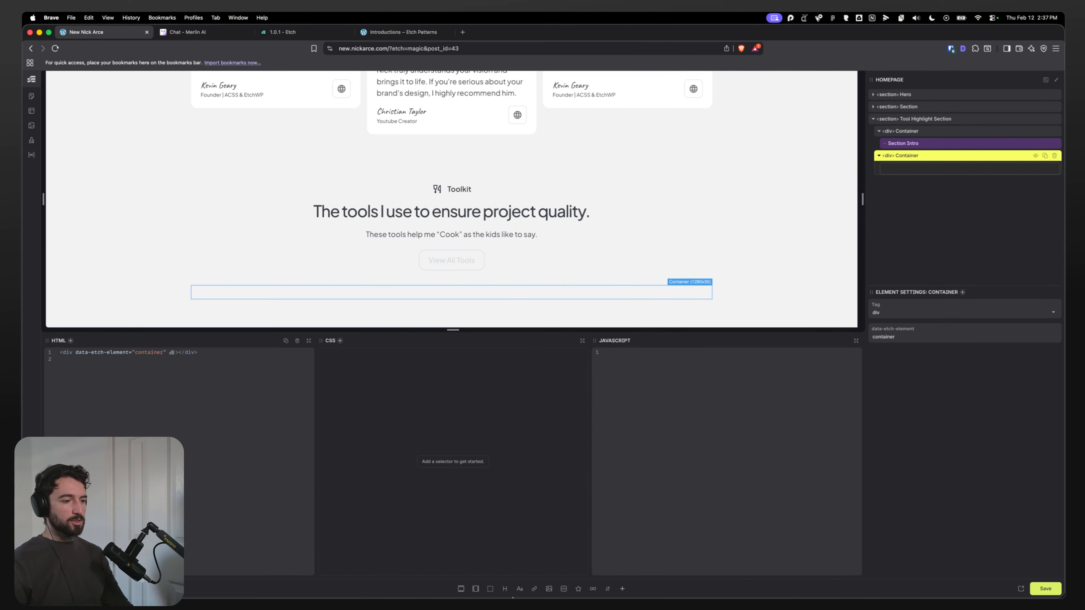
{"action": "left_click", "coordinate": [490, 588]}
{"action": "left_click", "coordinate": [906, 168]}
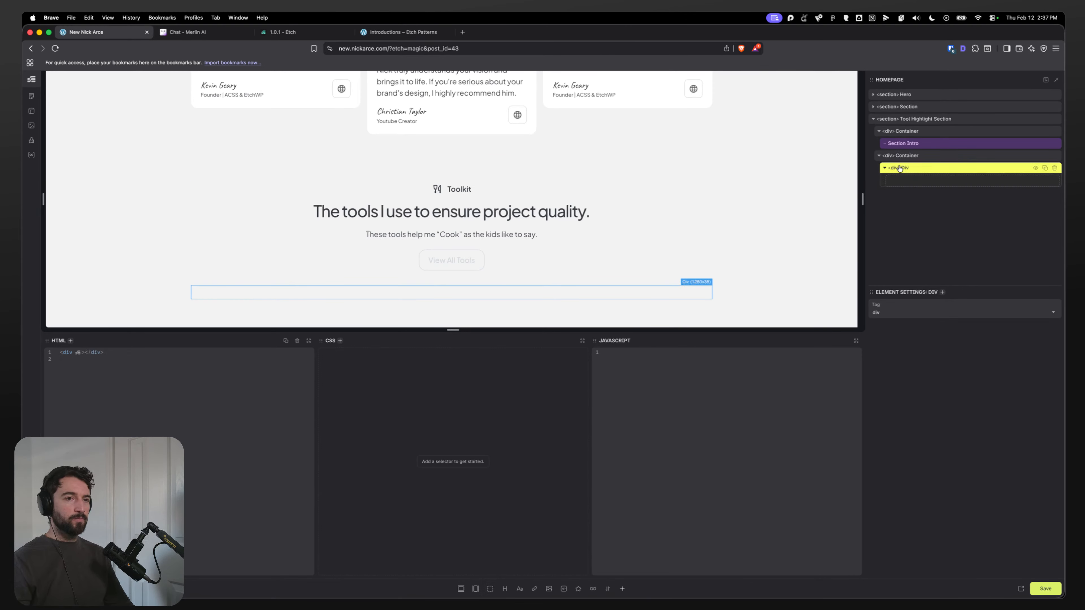
{"action": "double_click", "coordinate": [904, 169]}
{"action": "key", "text": "super+Tab"}
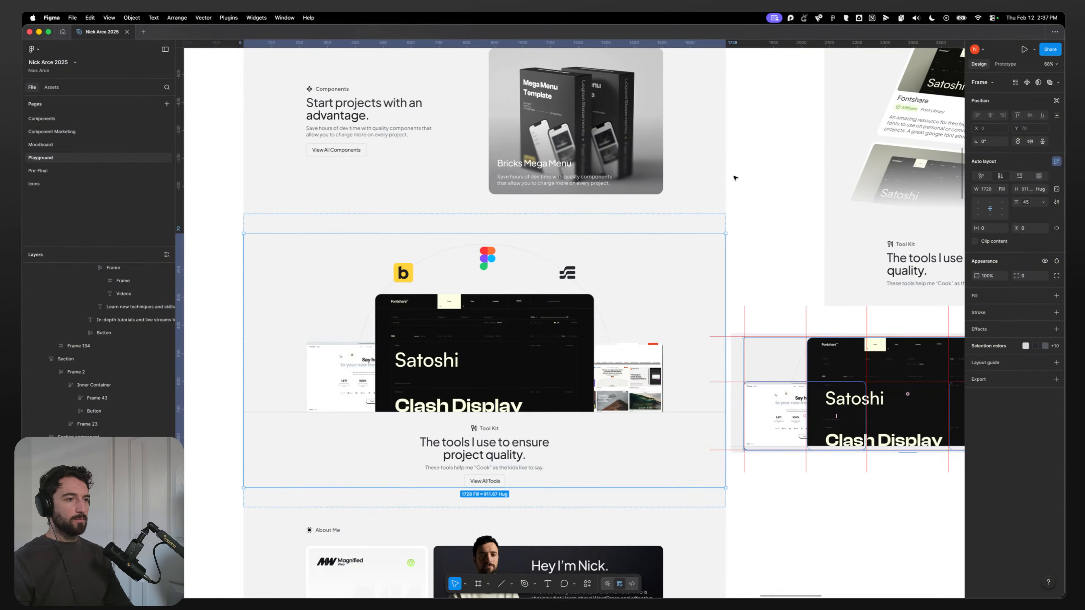
{"action": "scroll", "coordinate": [876, 411], "scroll_direction": "right", "scroll_amount": 3}
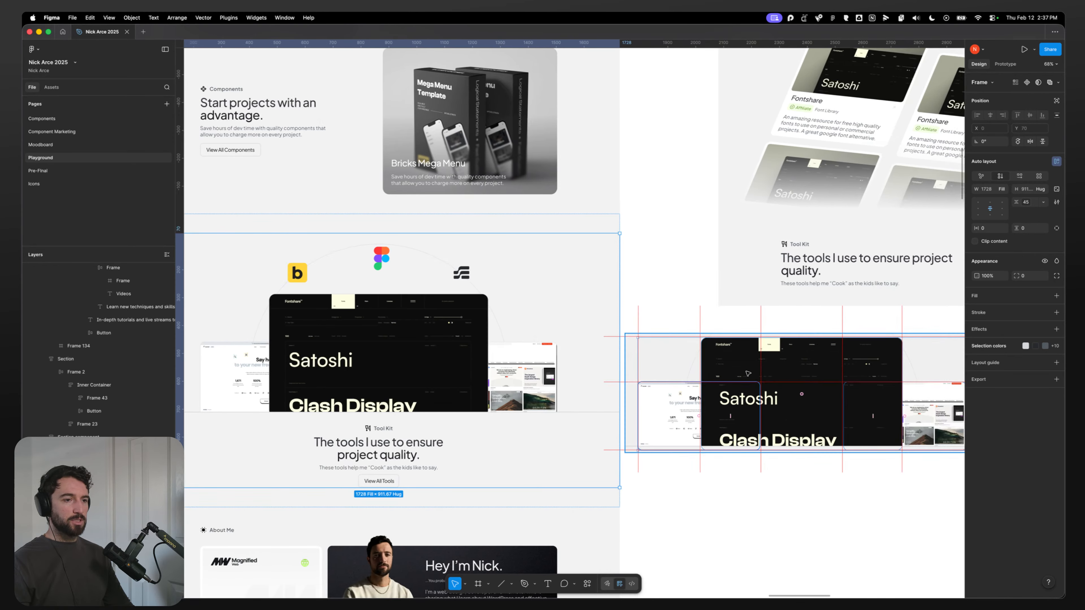
{"action": "key", "text": "super+Tab"}
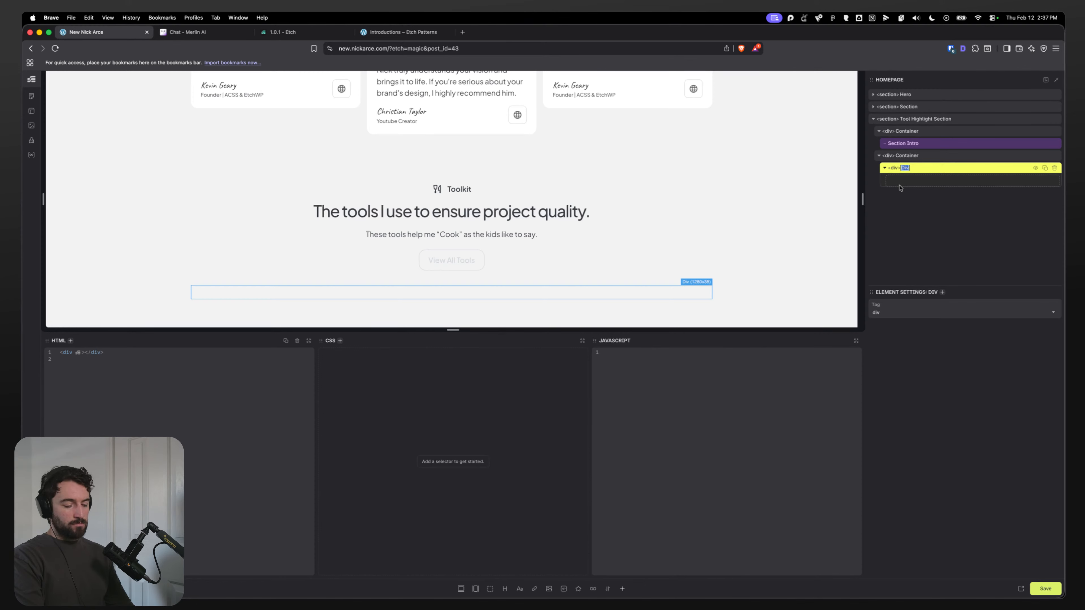
{"action": "key", "text": "super+r"}
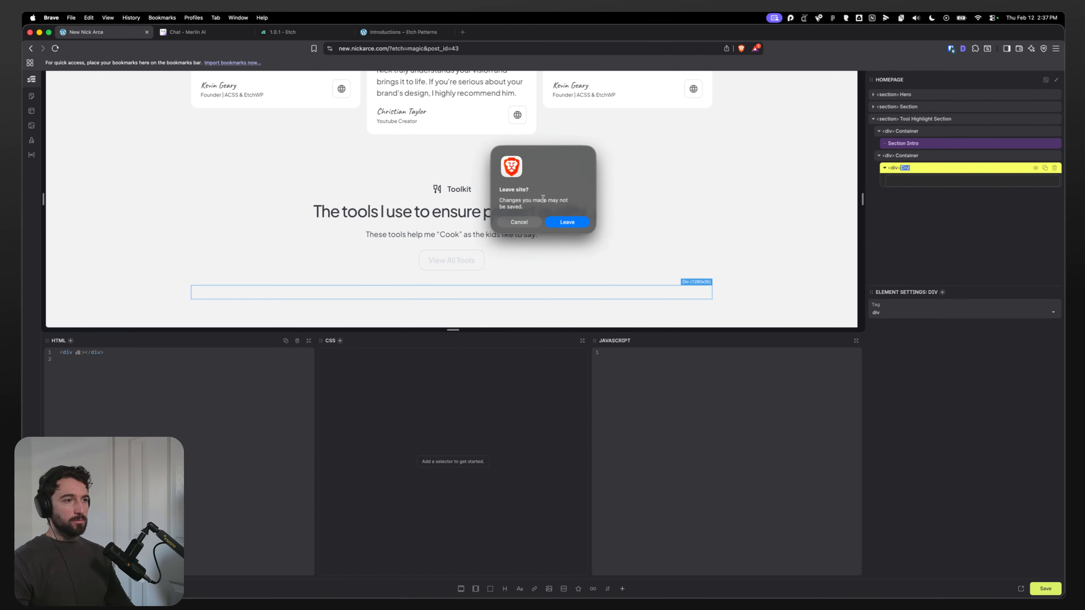
{"action": "left_click", "coordinate": [519, 222]}
{"action": "left_click", "coordinate": [906, 169]}
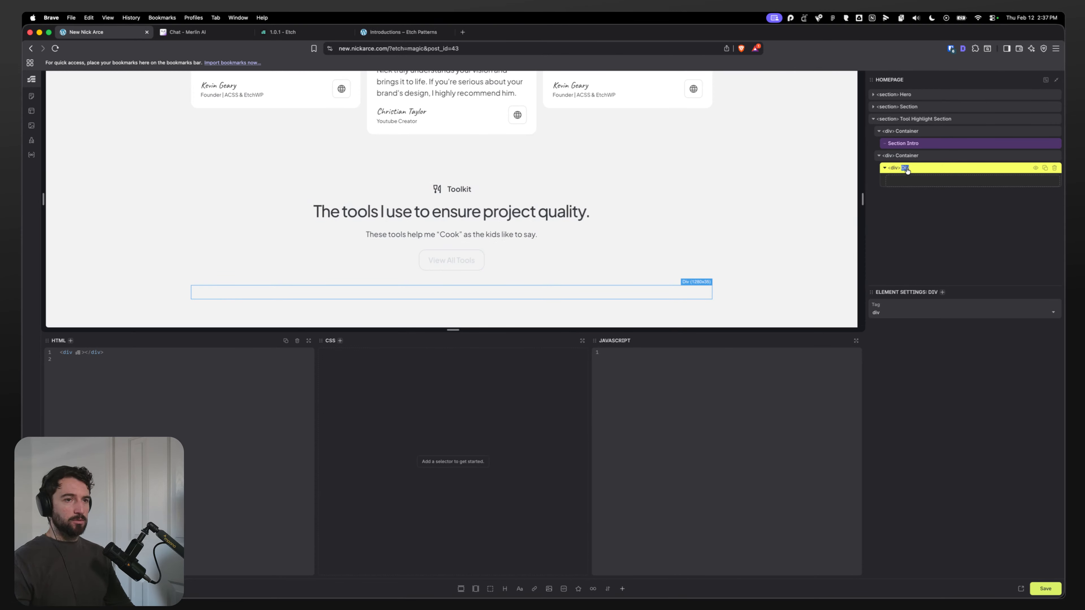
{"action": "type", "text": "Image Grid"}
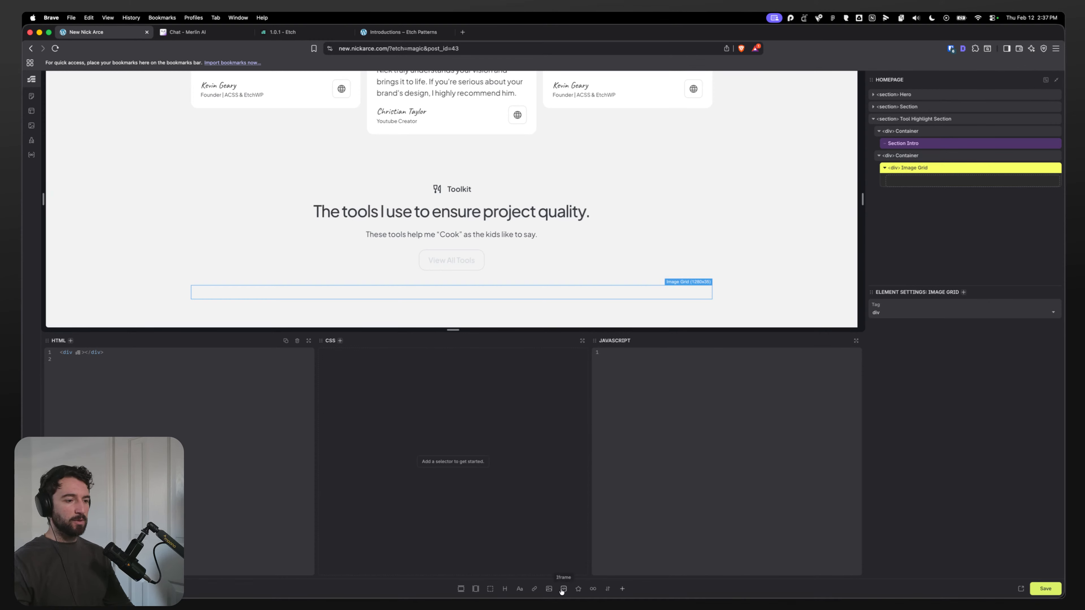
Step: Add three figure elements with images inside the Image Grid
{"action": "left_click", "coordinate": [548, 589]}
{"action": "left_click", "coordinate": [549, 588]}
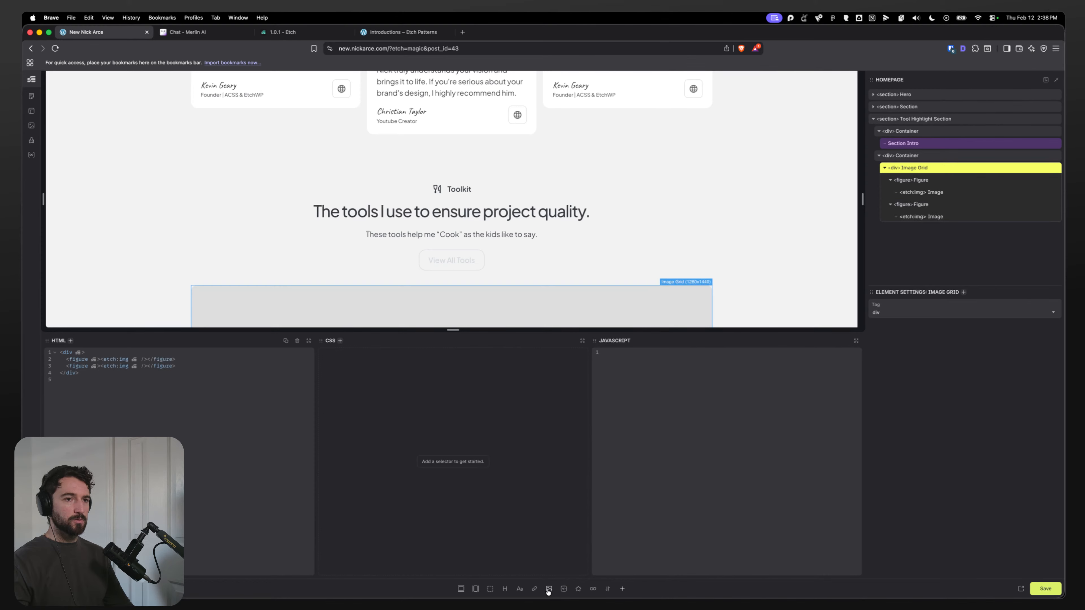
{"action": "left_click", "coordinate": [549, 588]}
Step: Browse the media library from the first and second images' media settings without choosing an image
{"action": "left_click", "coordinate": [923, 192]}
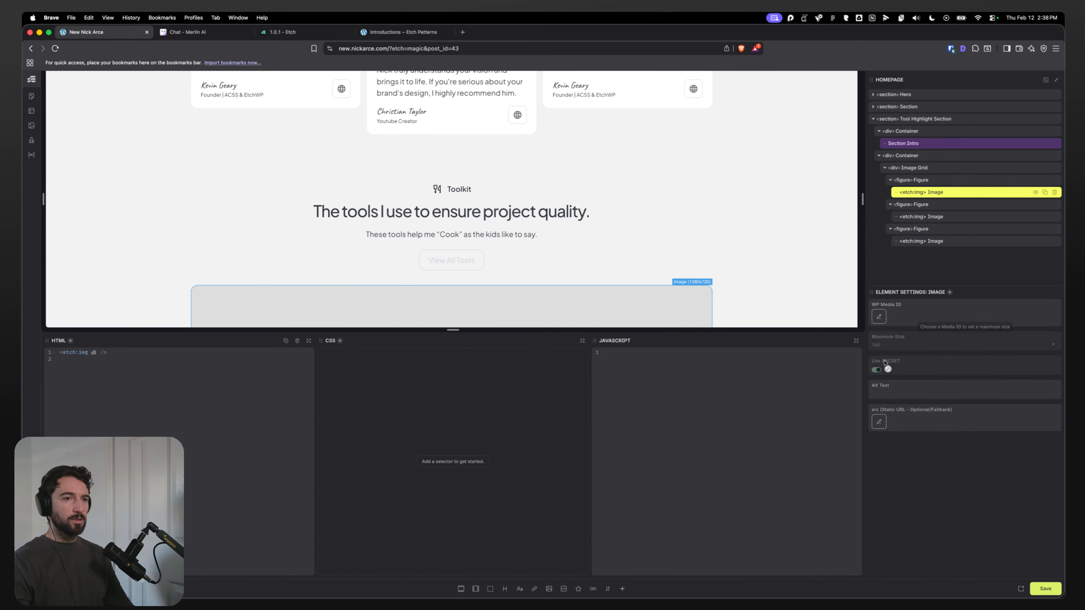
{"action": "left_click", "coordinate": [878, 316]}
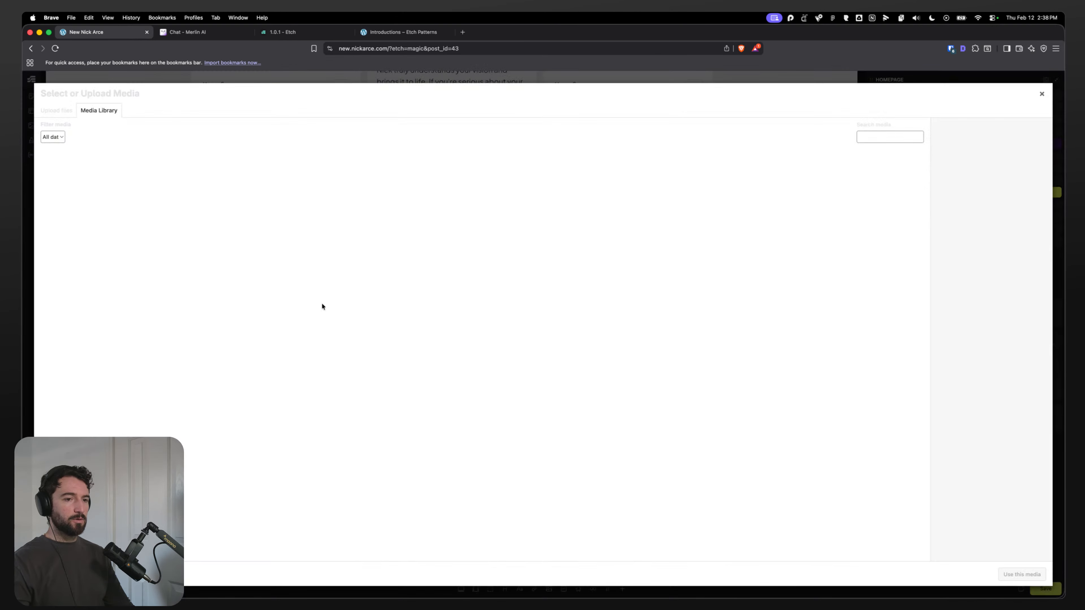
{"action": "left_click", "coordinate": [56, 111]}
{"action": "left_click", "coordinate": [97, 112]}
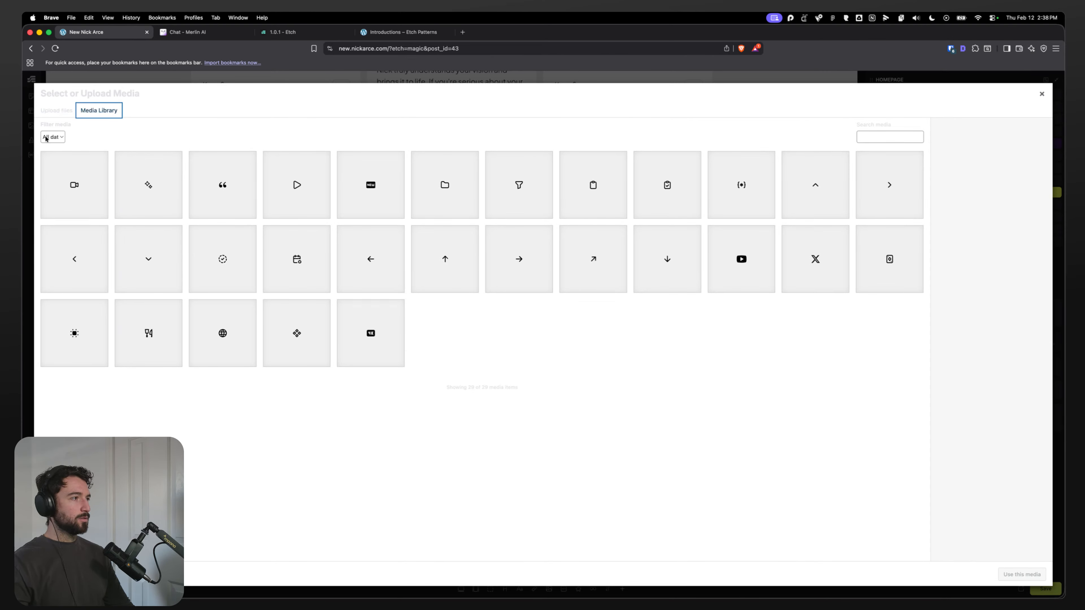
{"action": "left_click", "coordinate": [52, 137]}
{"action": "left_click", "coordinate": [73, 145]}
{"action": "left_click", "coordinate": [60, 138]}
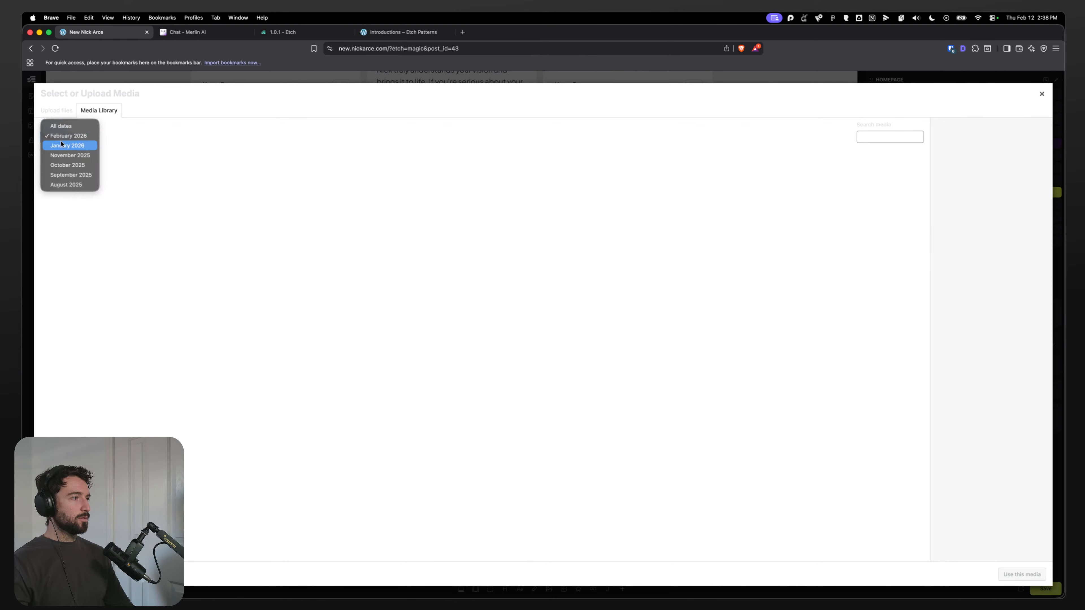
{"action": "left_click", "coordinate": [60, 127]}
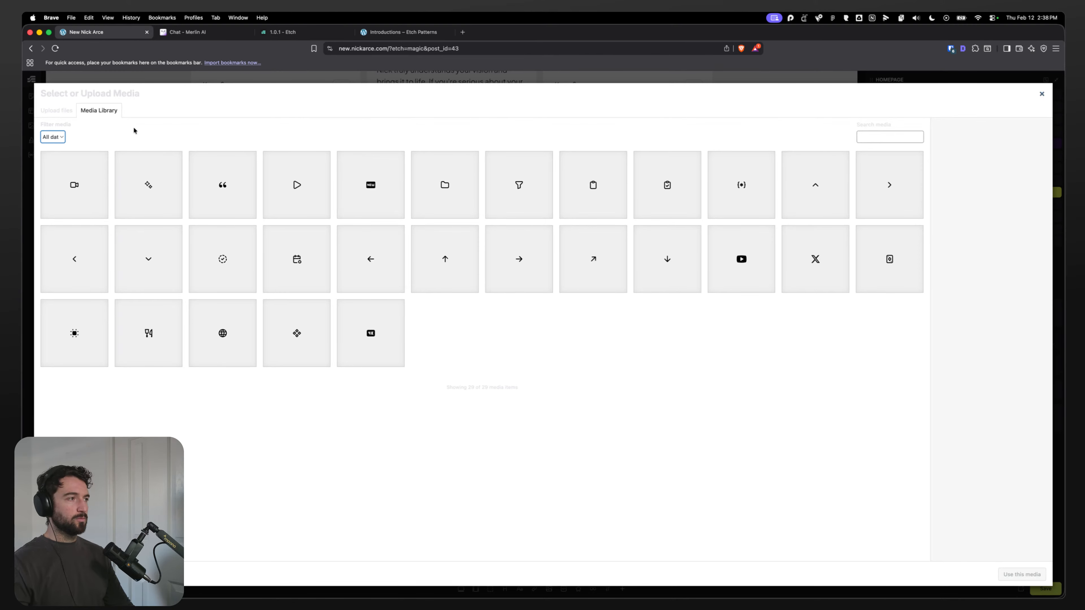
{"action": "left_click", "coordinate": [1041, 94]}
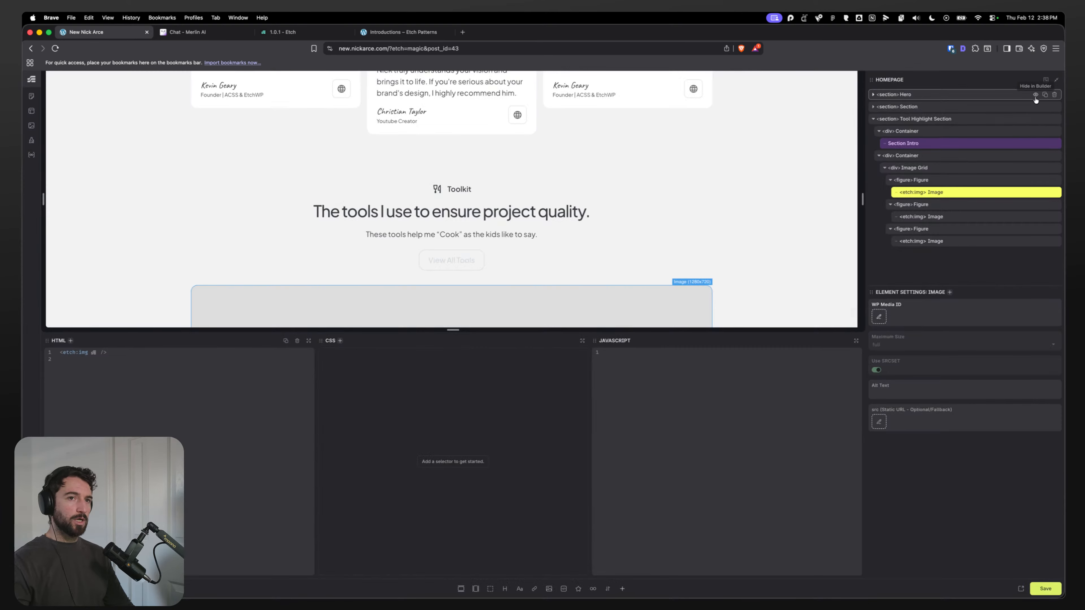
{"action": "left_click", "coordinate": [928, 217]}
{"action": "left_click", "coordinate": [877, 318]}
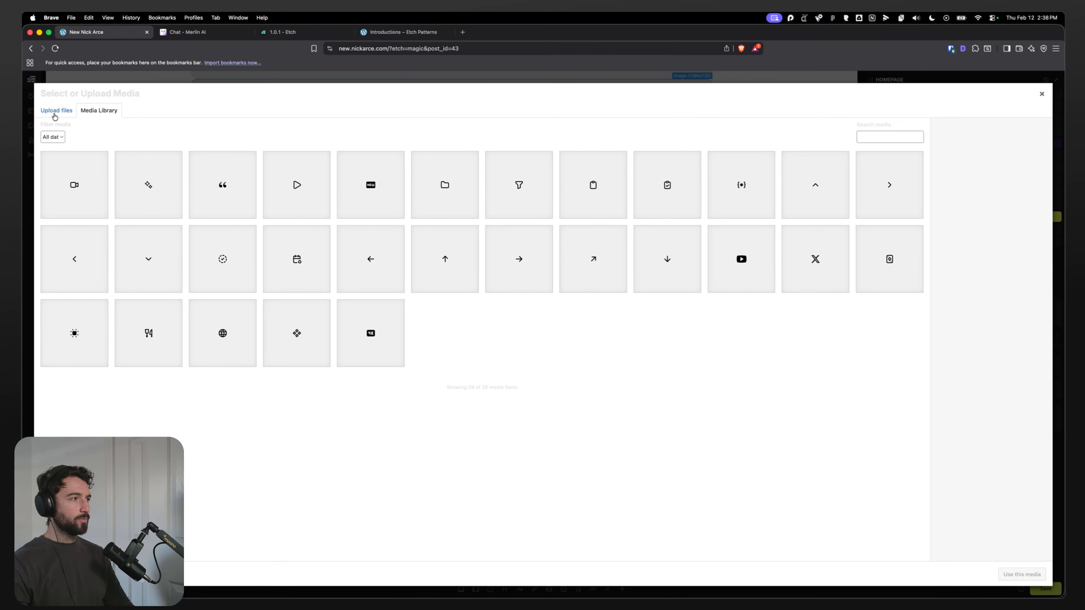
{"action": "left_click", "coordinate": [71, 114]}
{"action": "left_click", "coordinate": [95, 110]}
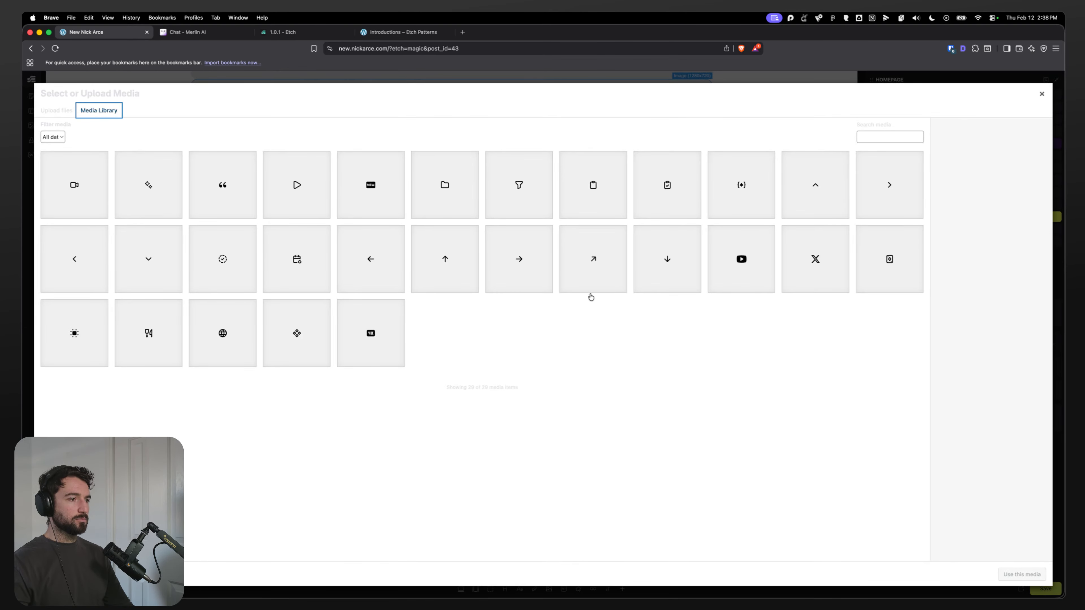
{"action": "left_click", "coordinate": [1041, 94]}
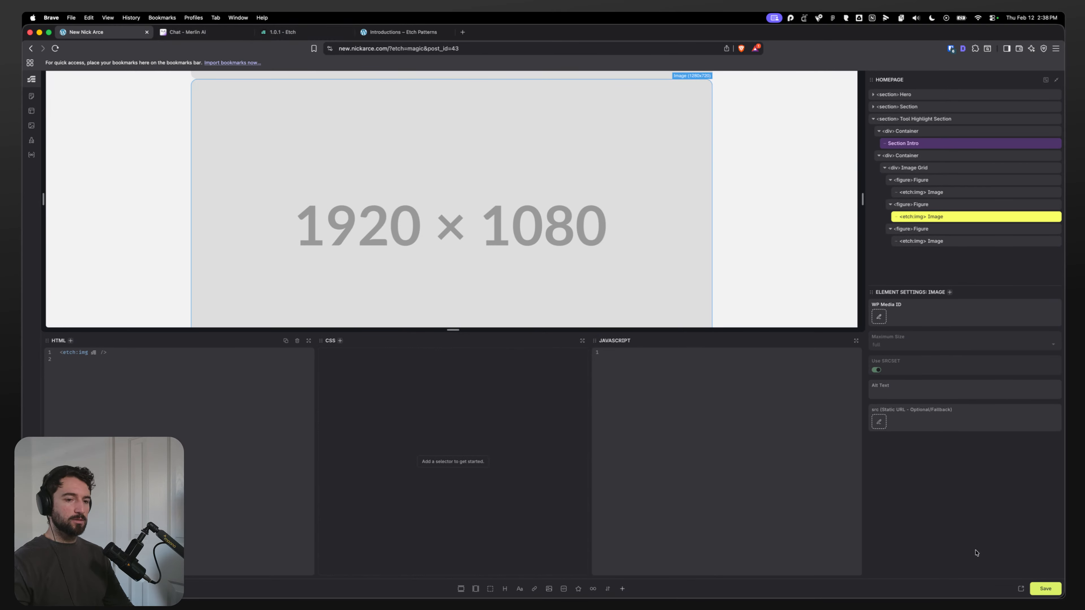
Step: Open the site's WordPress Media Library in a new tab and show all files
{"action": "left_click", "coordinate": [1021, 588]}
{"action": "left_click", "coordinate": [190, 34]}
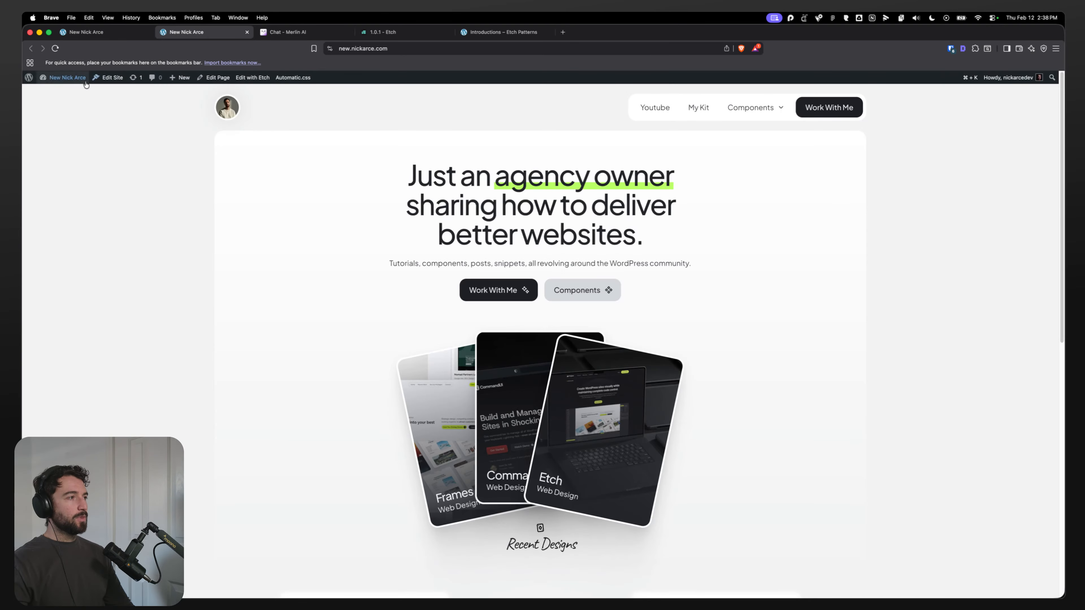
{"action": "left_click", "coordinate": [47, 89]}
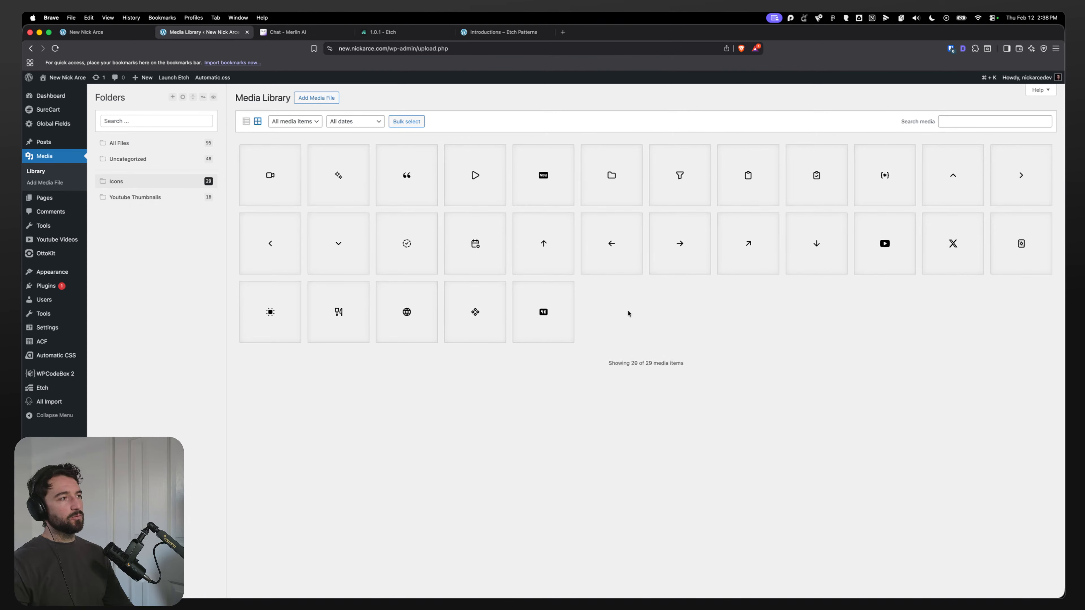
{"action": "left_click", "coordinate": [130, 144]}
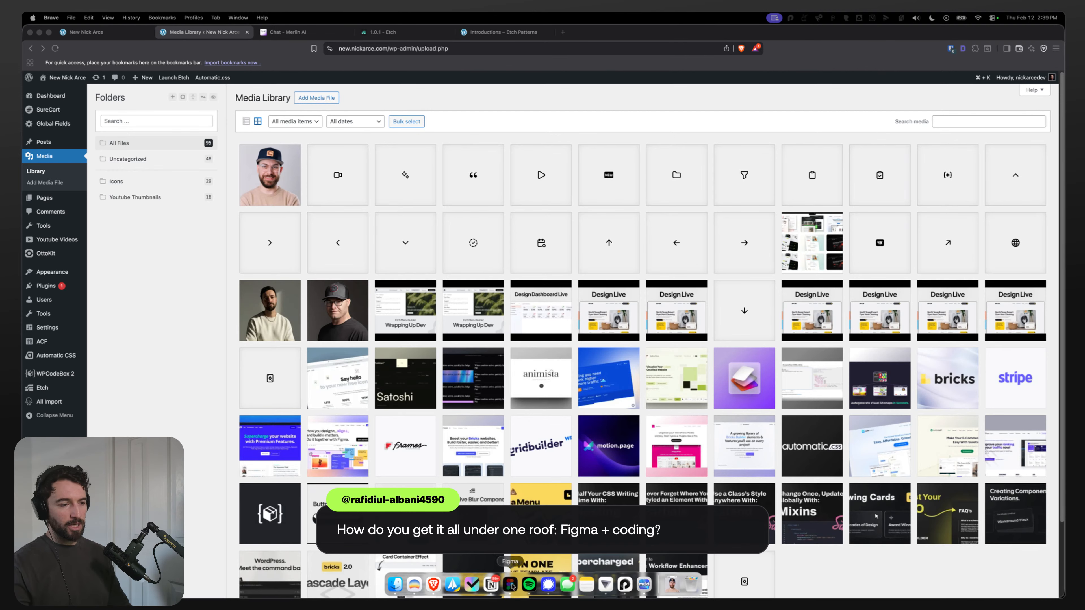
Step: Inspect the central and left screenshot images in the Figma toolkit frame
{"action": "left_click", "coordinate": [532, 587]}
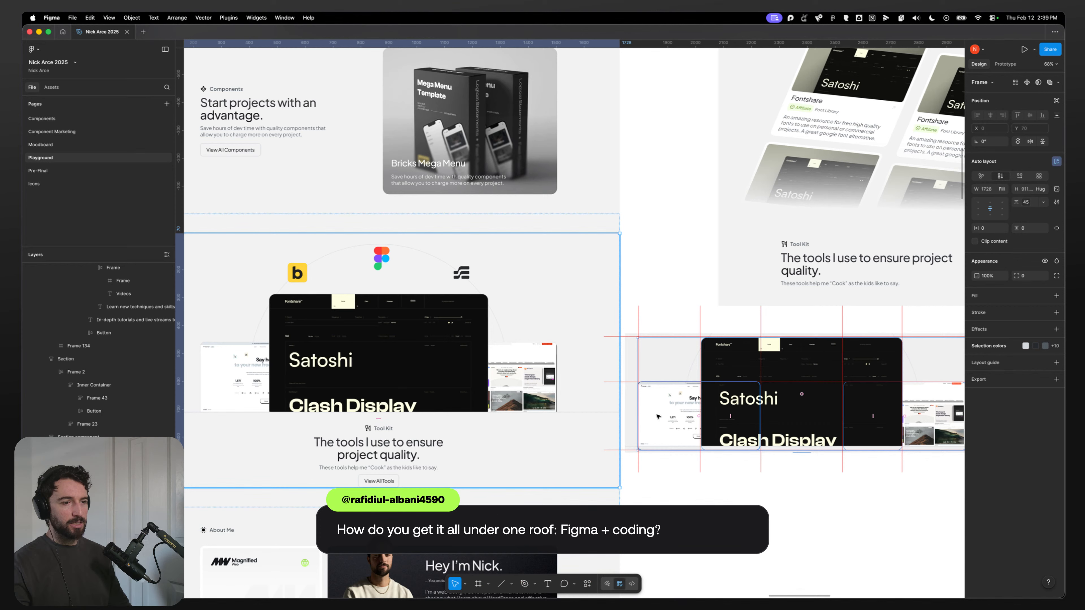
{"action": "left_click", "coordinate": [382, 365]}
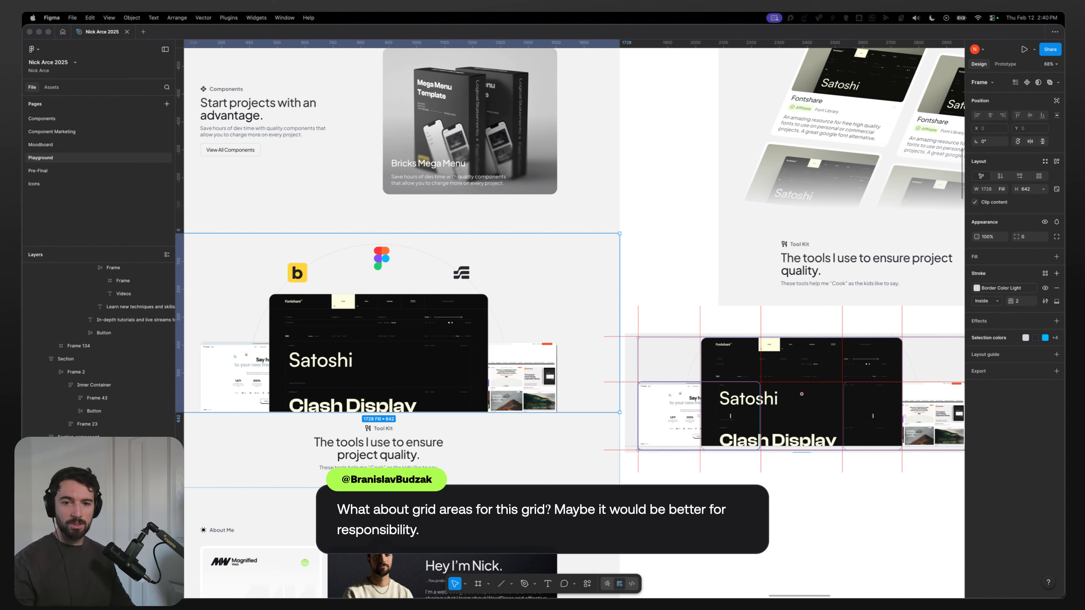
{"action": "left_click_drag", "start_coordinate": [374, 351], "coordinate": [380, 351]}
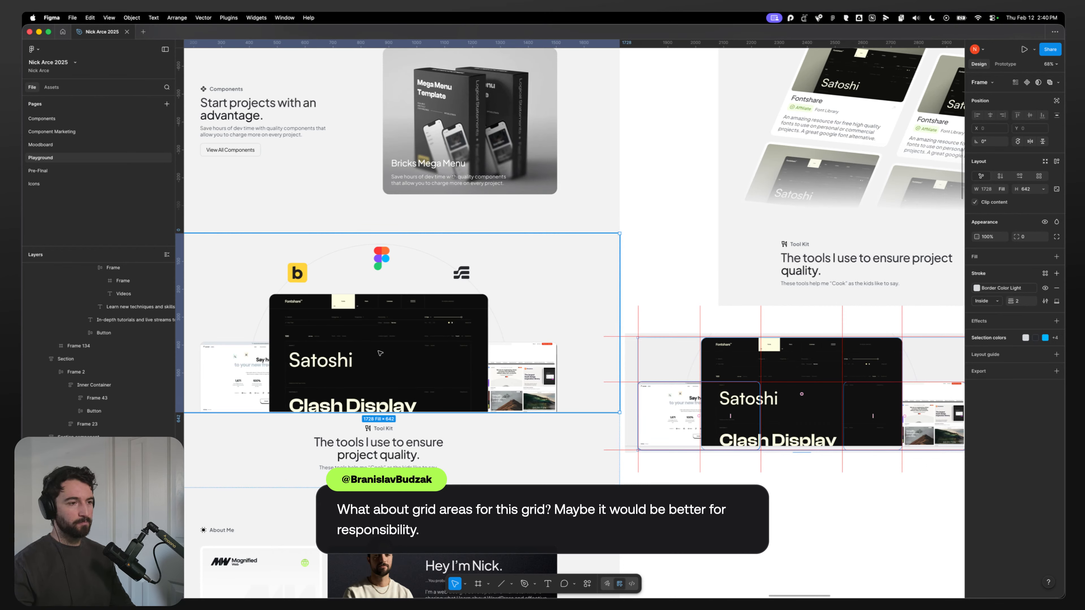
{"action": "left_click", "coordinate": [520, 378]}
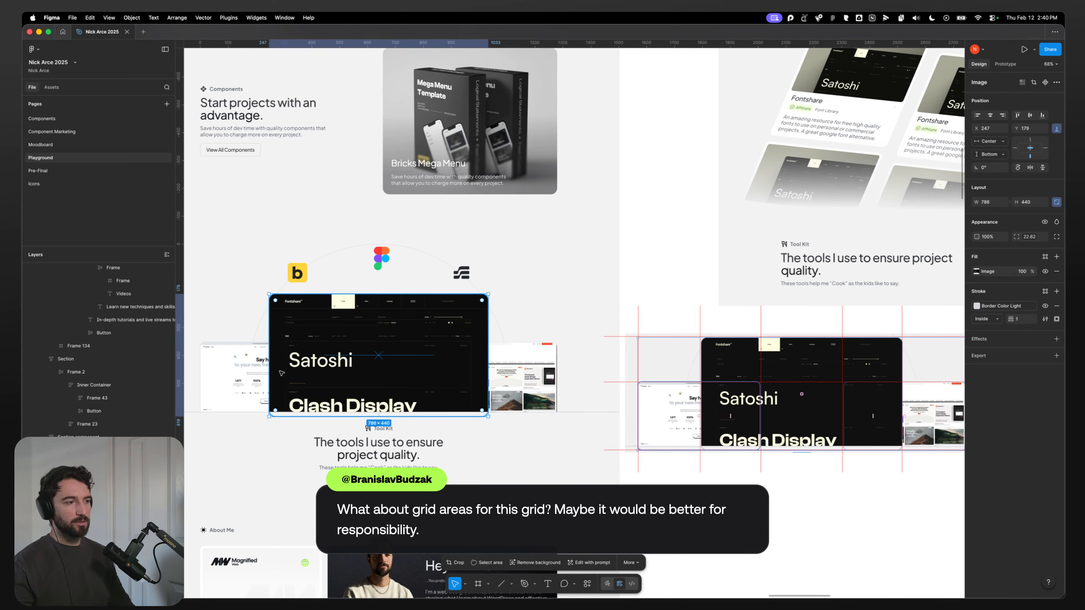
{"action": "double_click", "coordinate": [236, 367]}
{"action": "key", "text": "Escape"}
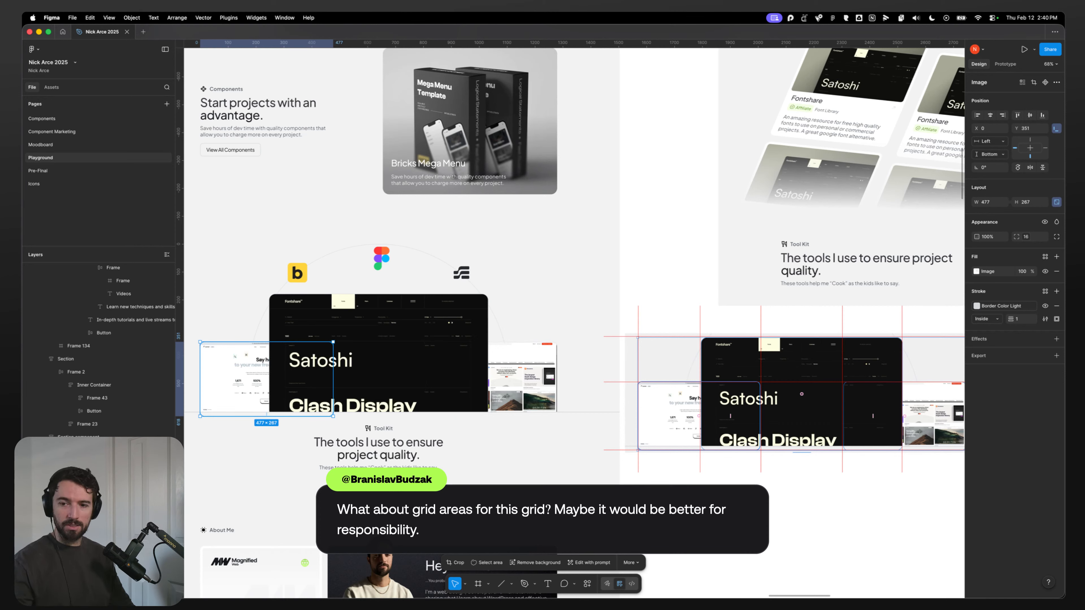
Step: Scroll through the WordPress Media Library looking for the toolkit screenshots
{"action": "mouse_move", "coordinate": [399, 593]}
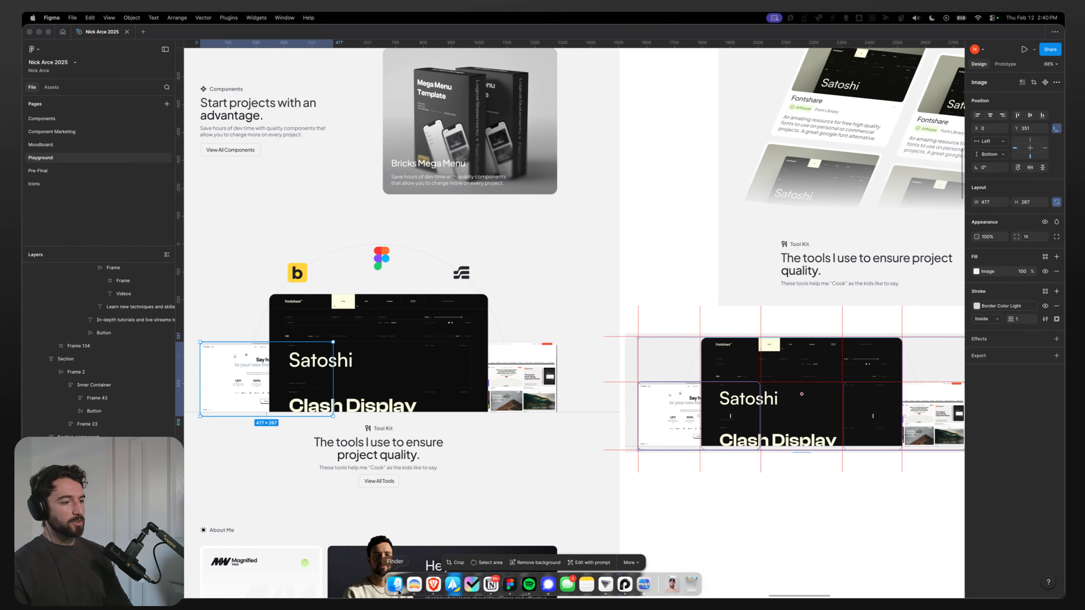
{"action": "left_click", "coordinate": [433, 585]}
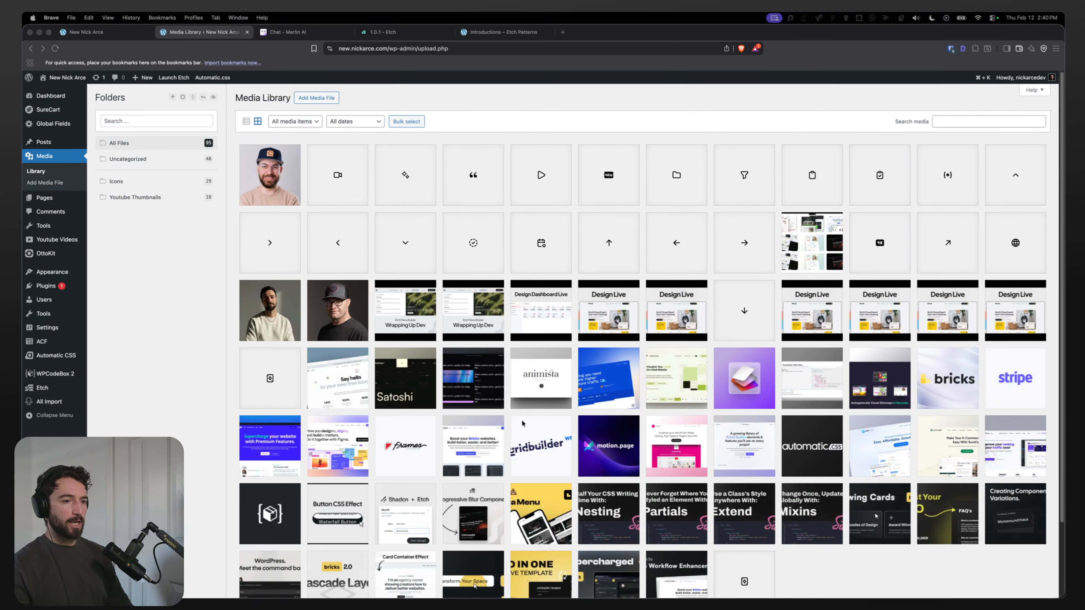
{"action": "scroll", "coordinate": [522, 423], "scroll_direction": "down", "scroll_amount": 1}
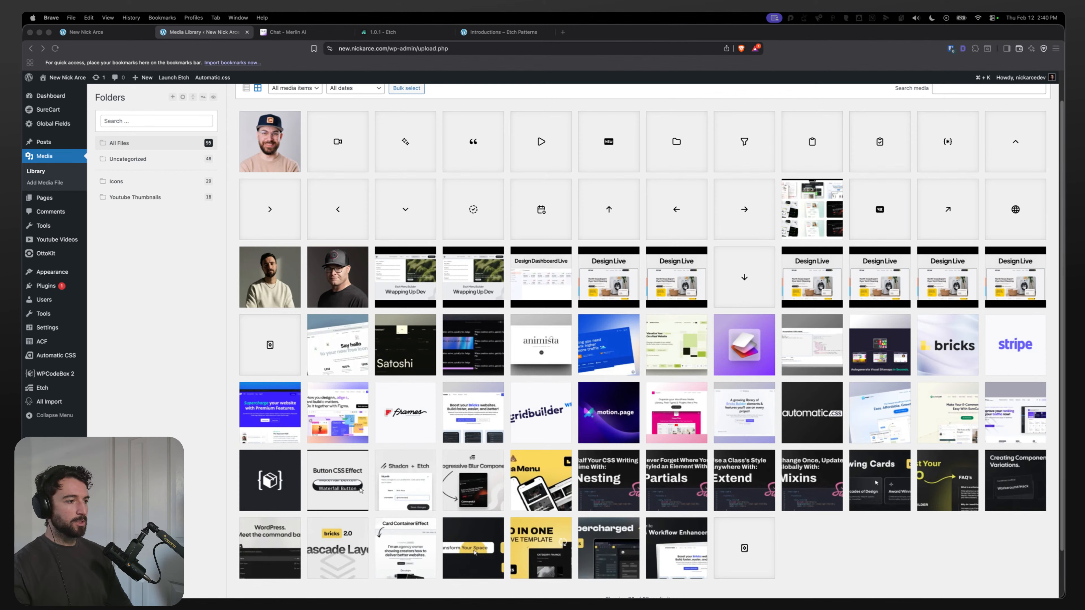
Step: Inspect the screenshot image and its fill in the alternative Figma toolkit layout
{"action": "left_click", "coordinate": [510, 583]}
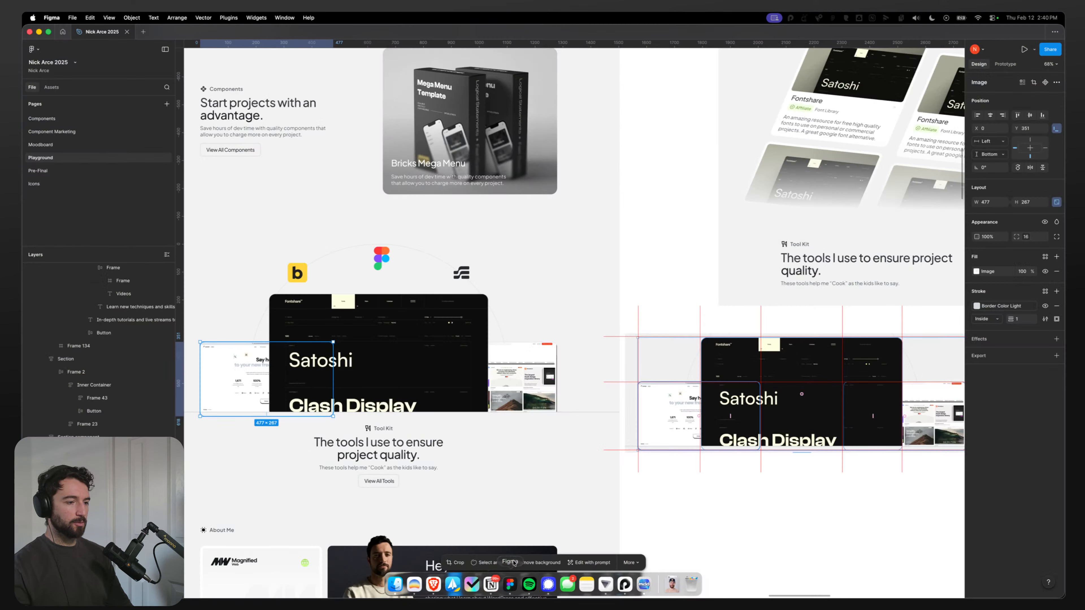
{"action": "double_click", "coordinate": [758, 410]}
{"action": "left_click", "coordinate": [777, 500]}
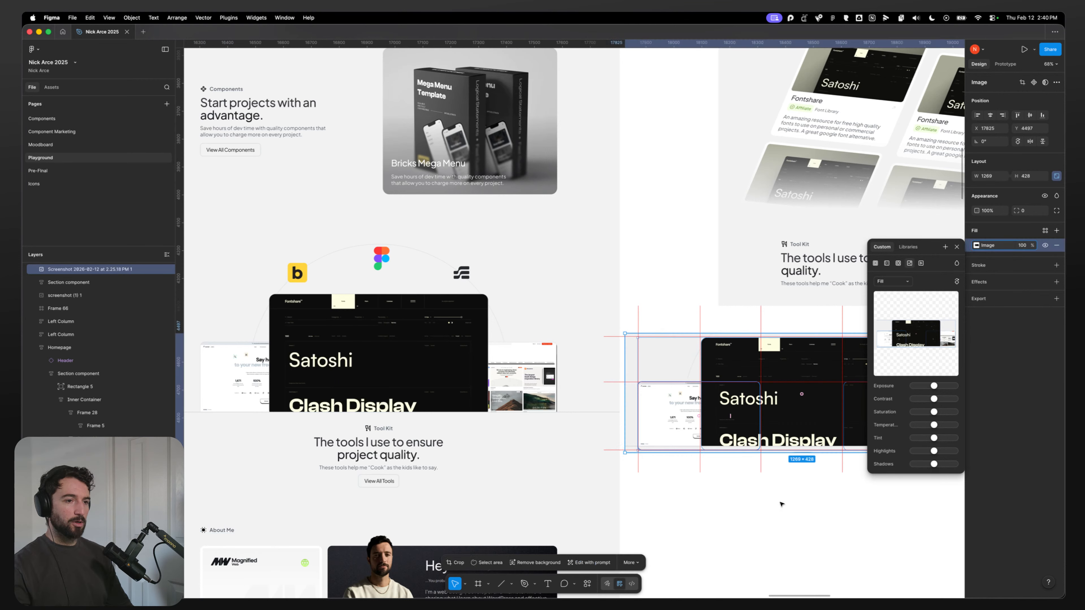
{"action": "left_click", "coordinate": [779, 503]}
{"action": "double_click", "coordinate": [792, 417]}
{"action": "left_click", "coordinate": [784, 555]}
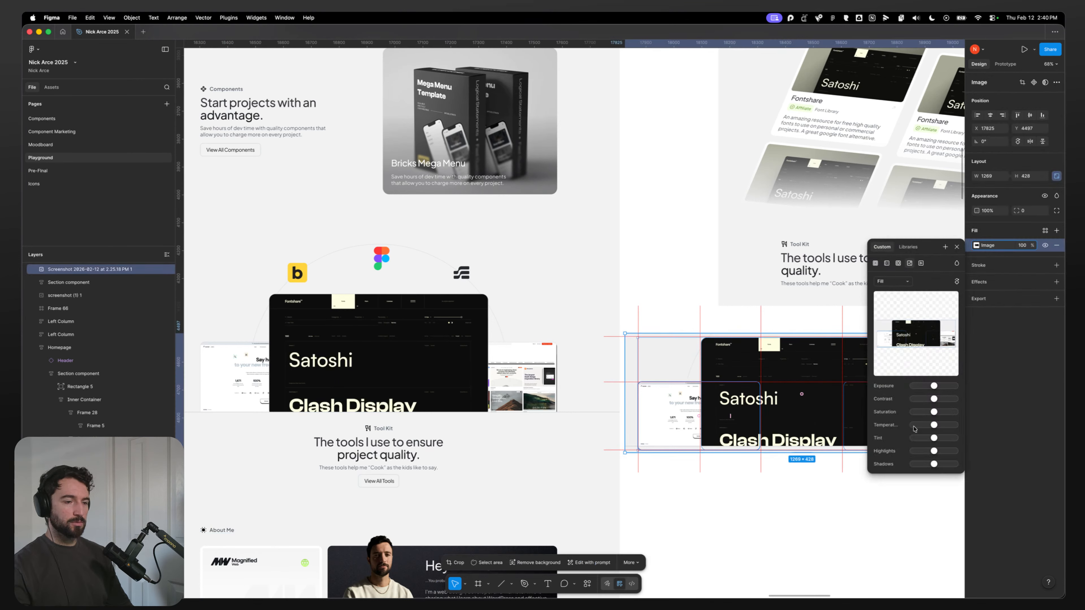
{"action": "left_click", "coordinate": [835, 525]}
{"action": "double_click", "coordinate": [786, 405]}
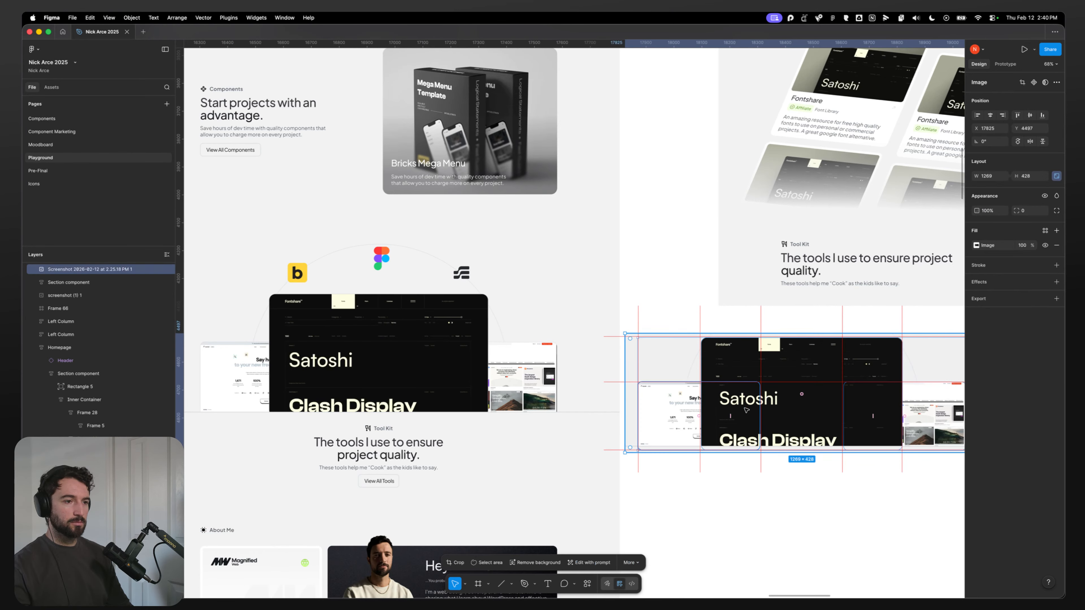
{"action": "left_click", "coordinate": [699, 488]}
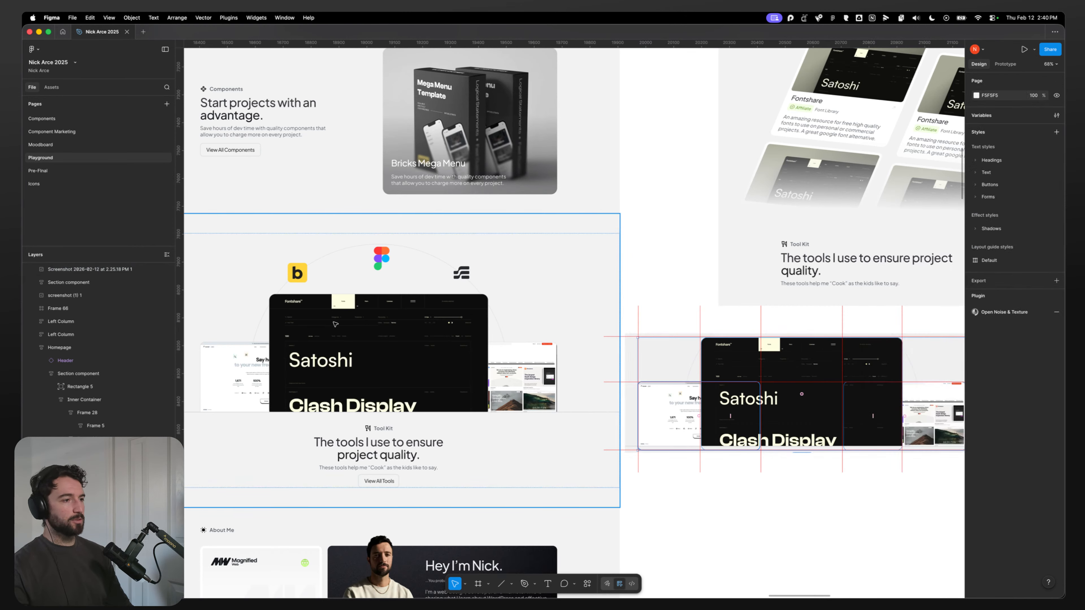
Step: Duplicate the three toolkit screenshot images and place the copy beneath the alternative toolkit layout
{"action": "left_click", "coordinate": [331, 334], "text": "super"}
{"action": "left_click", "coordinate": [255, 370], "text": "shift+super"}
{"action": "left_click", "coordinate": [541, 385], "text": "shift+super"}
{"action": "scroll", "coordinate": [724, 501], "scroll_direction": "down", "scroll_amount": 4}
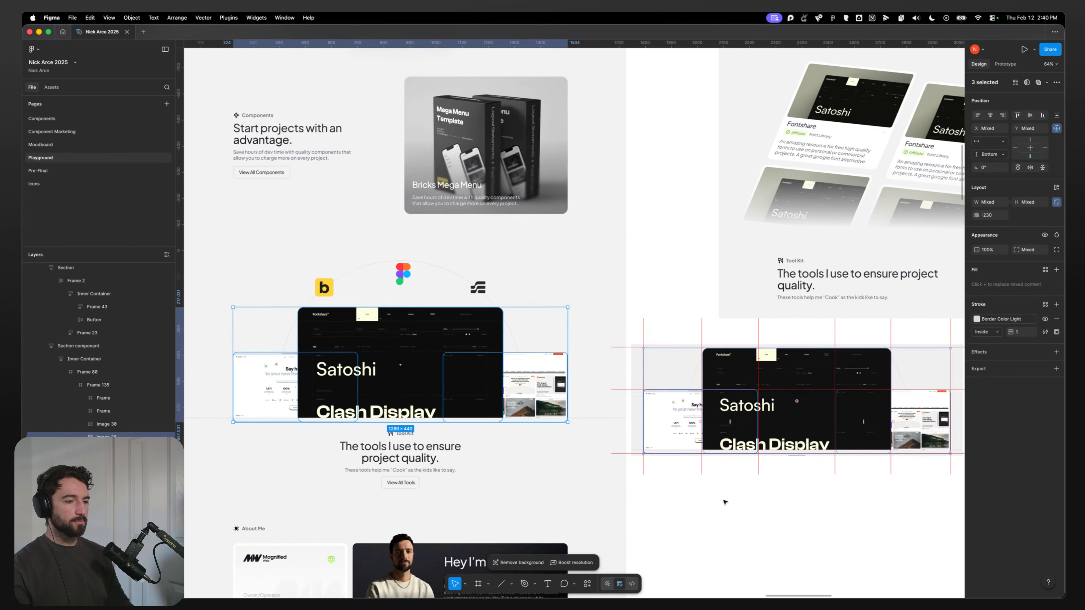
{"action": "left_click_drag", "start_coordinate": [497, 380], "coordinate": [805, 505]}
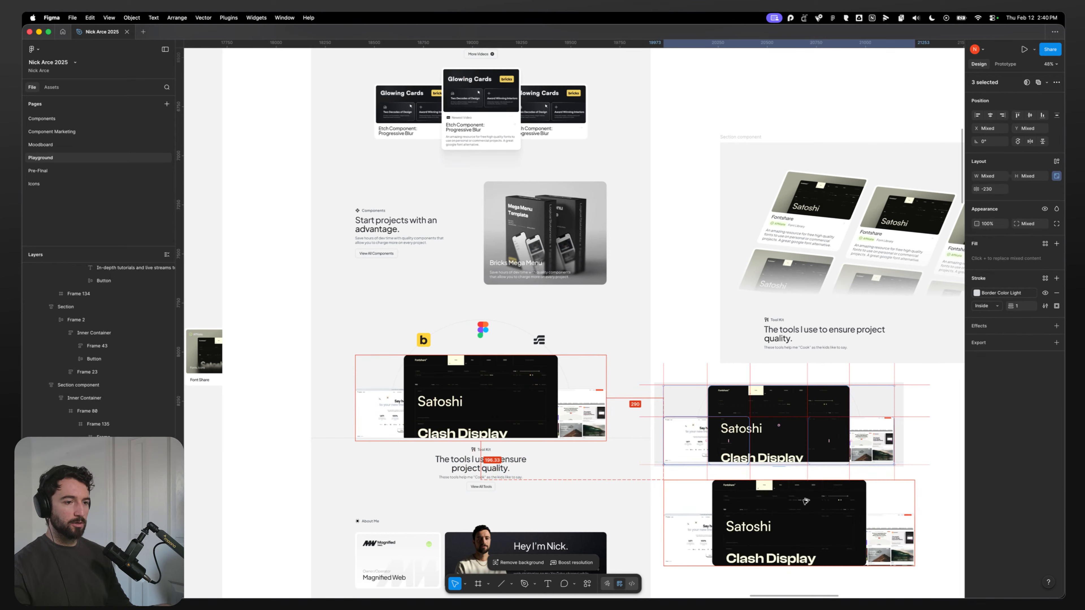
{"action": "left_click_drag", "start_coordinate": [884, 577], "coordinate": [668, 422]}
{"action": "left_click", "coordinate": [637, 453]}
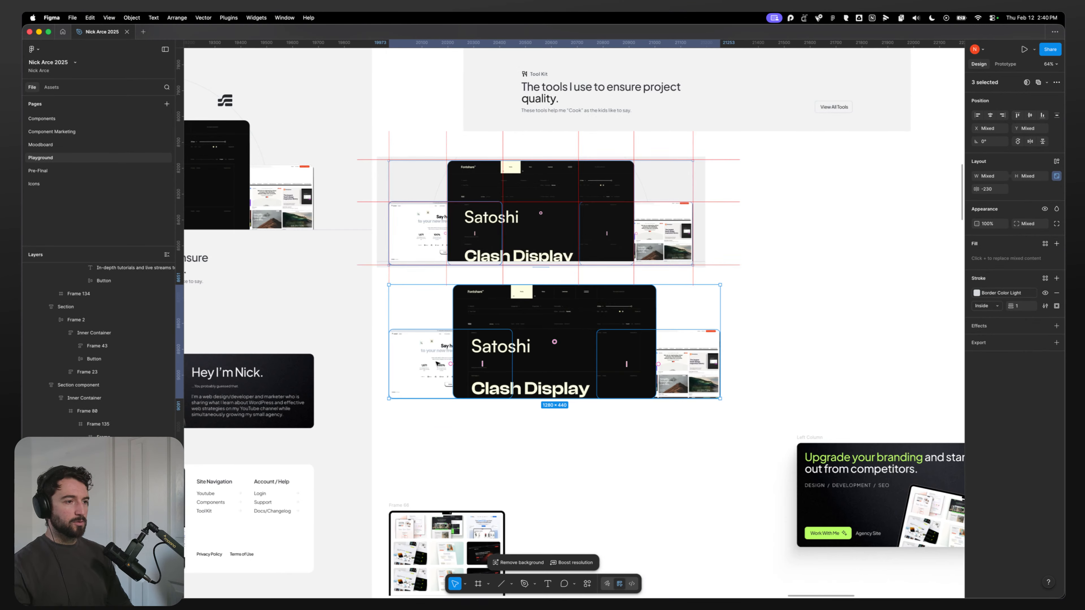
Step: Set the copied images' corner radius to 0
{"action": "left_click", "coordinate": [1029, 224]}
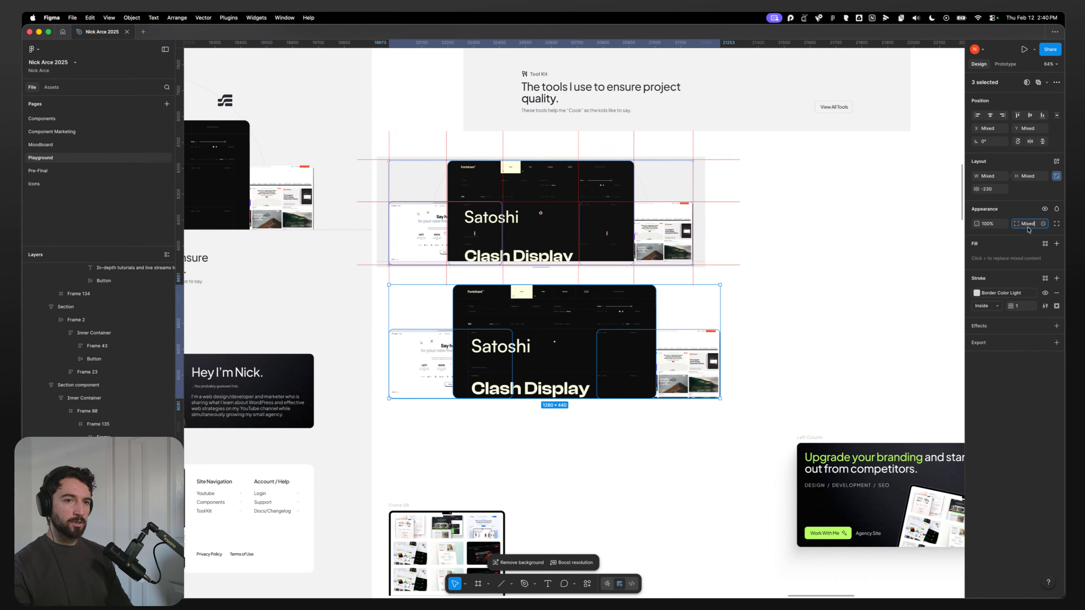
{"action": "type", "text": "0"}
{"action": "key", "text": "Return"}
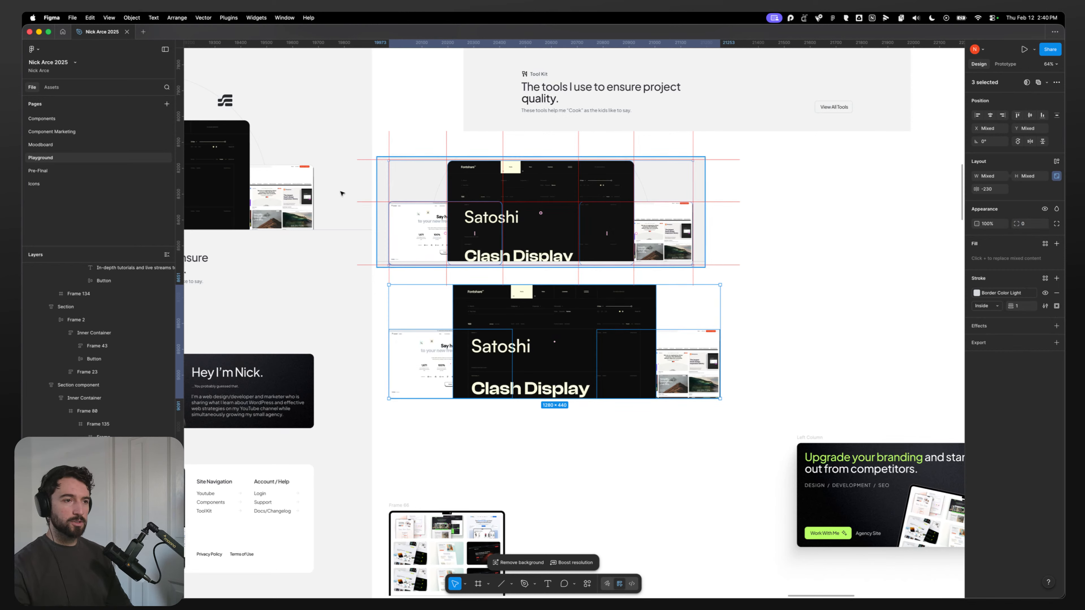
Step: Zoom in to examine the edges and overlaps of the copied screenshot images
{"action": "scroll", "coordinate": [188, 133], "scroll_direction": "up", "scroll_amount": 6}
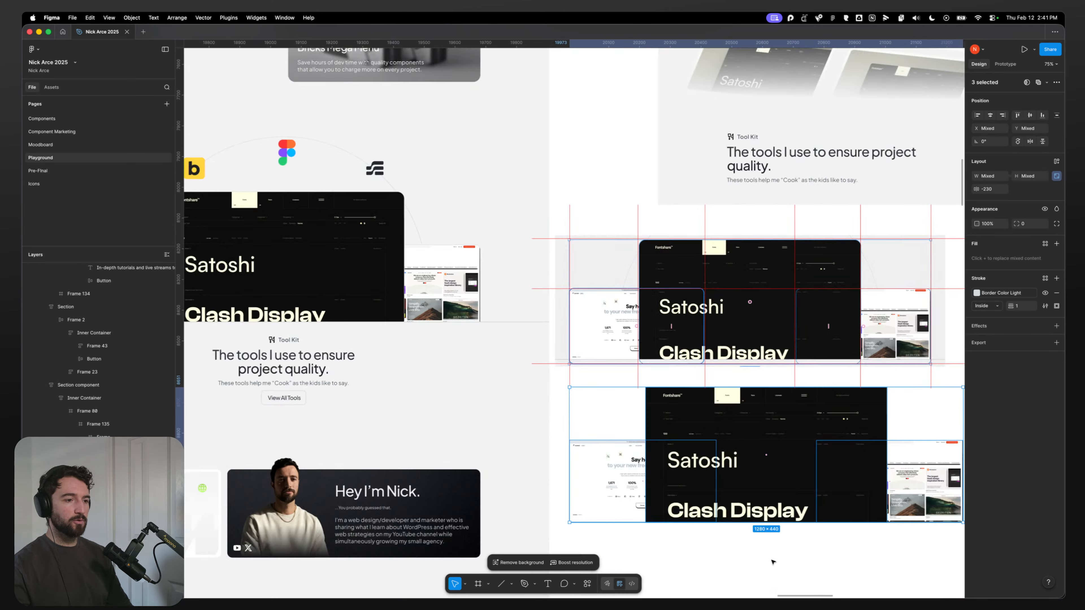
{"action": "left_click", "coordinate": [502, 339]}
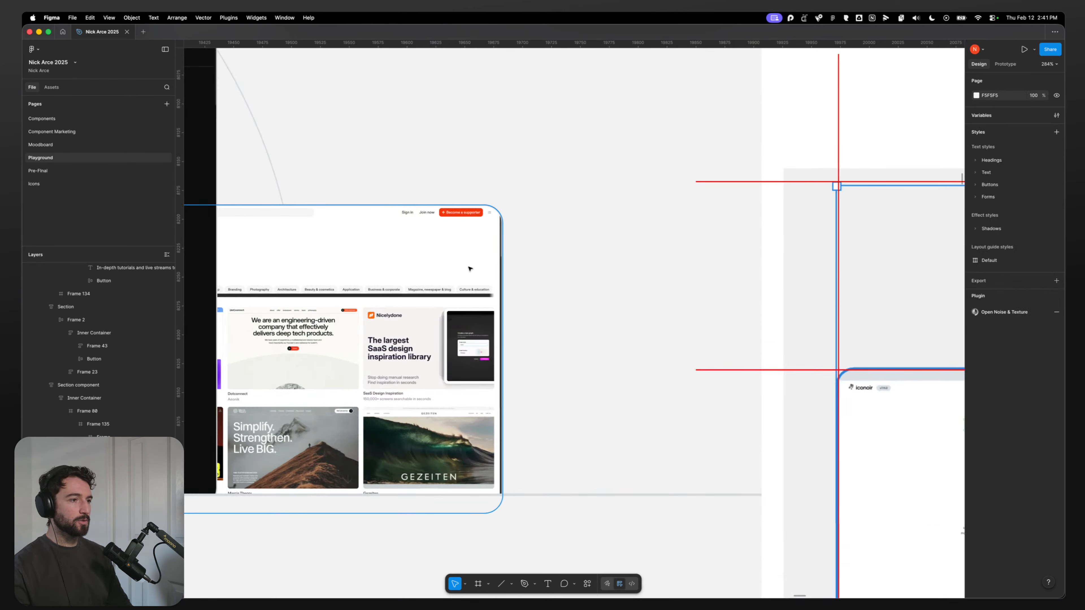
{"action": "scroll", "coordinate": [470, 268], "scroll_direction": "up", "scroll_amount": 1}
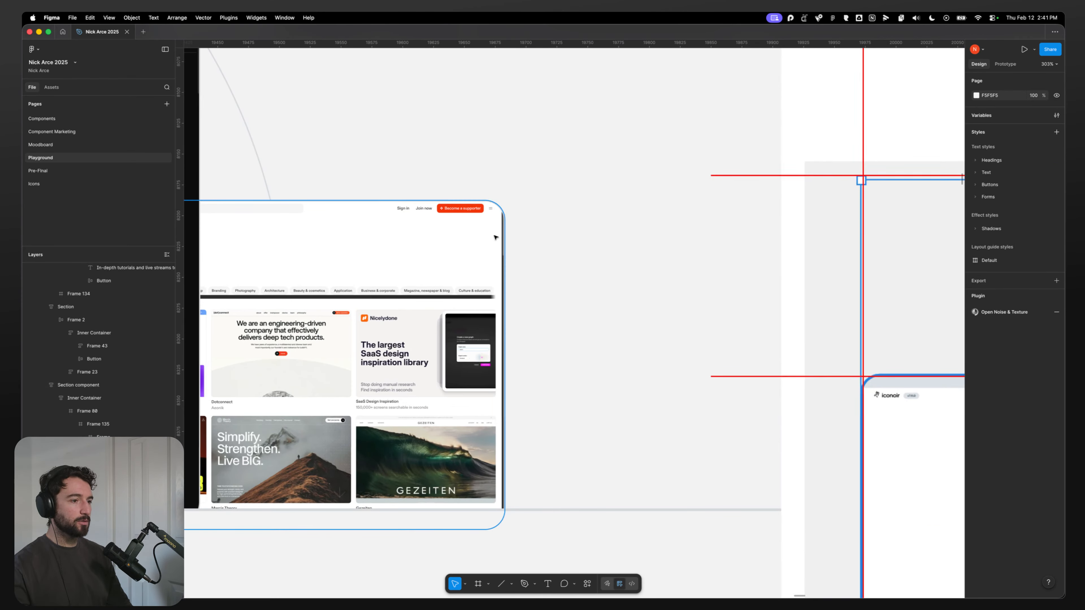
{"action": "scroll", "coordinate": [495, 237], "scroll_direction": "down", "scroll_amount": 5}
{"action": "scroll", "coordinate": [513, 274], "scroll_direction": "right", "scroll_amount": 5}
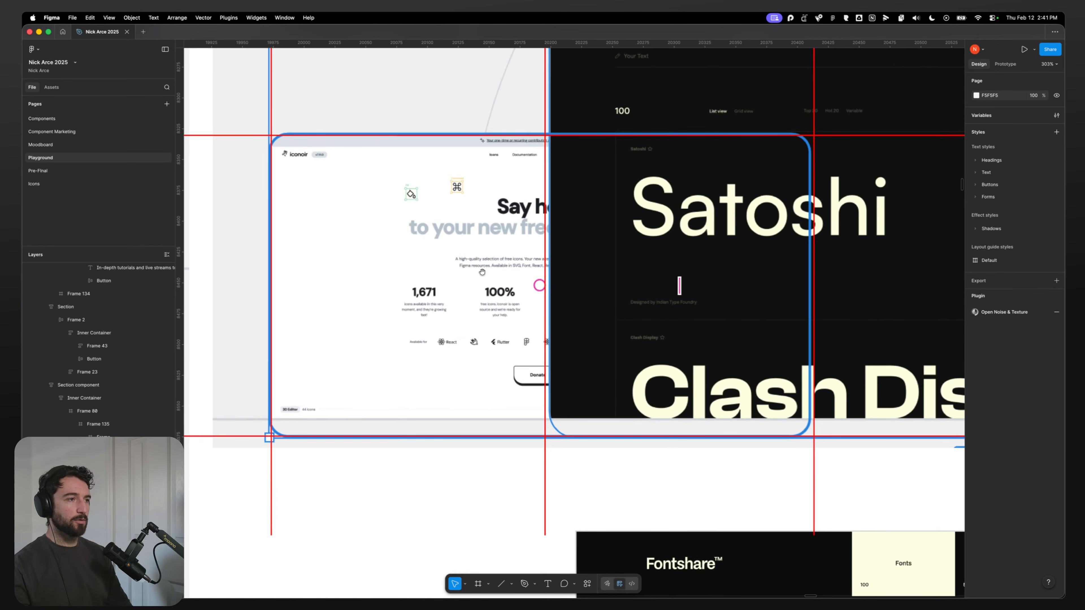
{"action": "scroll", "coordinate": [495, 302], "scroll_direction": "down", "scroll_amount": 5}
{"action": "scroll", "coordinate": [696, 447], "scroll_direction": "down", "scroll_amount": 4}
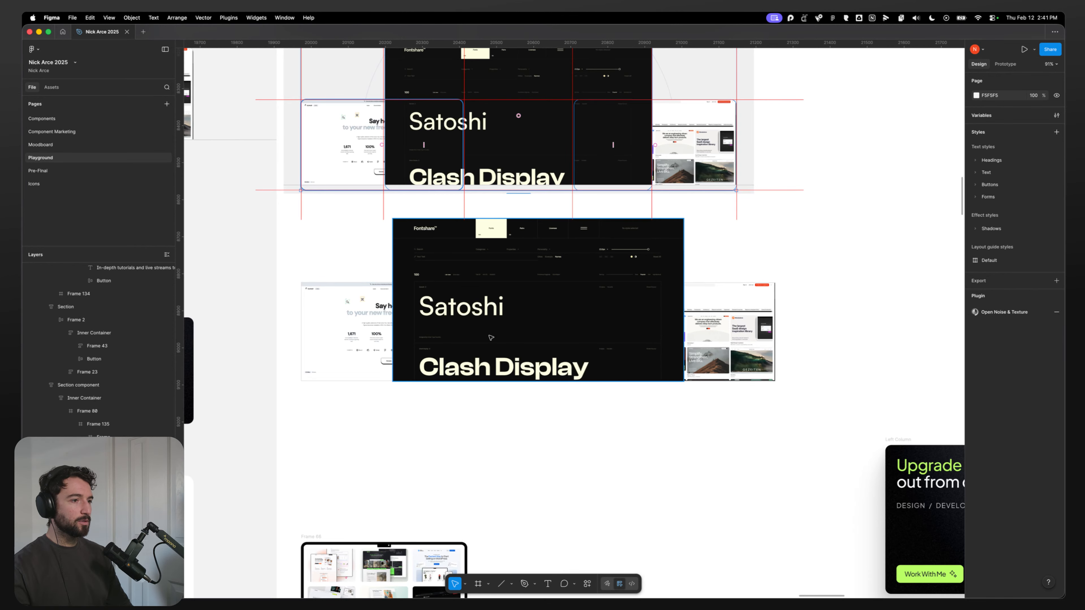
Step: Try to extend the crop frame of the right screenshot image in the copy
{"action": "left_click", "coordinate": [355, 329]}
{"action": "left_click", "coordinate": [610, 314], "text": "shift"}
{"action": "left_click", "coordinate": [722, 316], "text": "shift"}
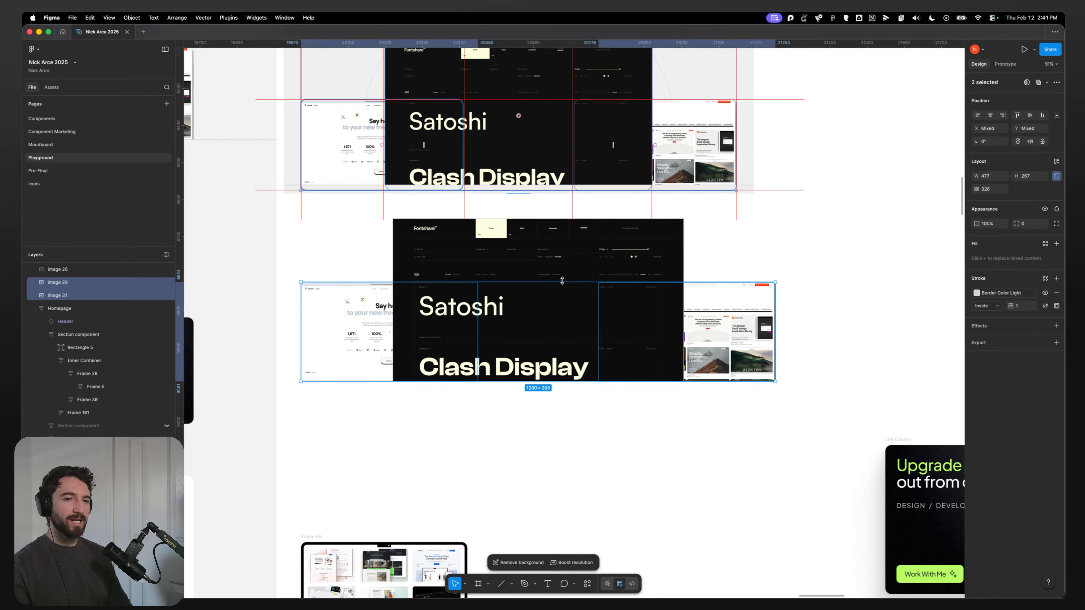
{"action": "left_click", "coordinate": [723, 393]}
{"action": "double_click", "coordinate": [734, 321]}
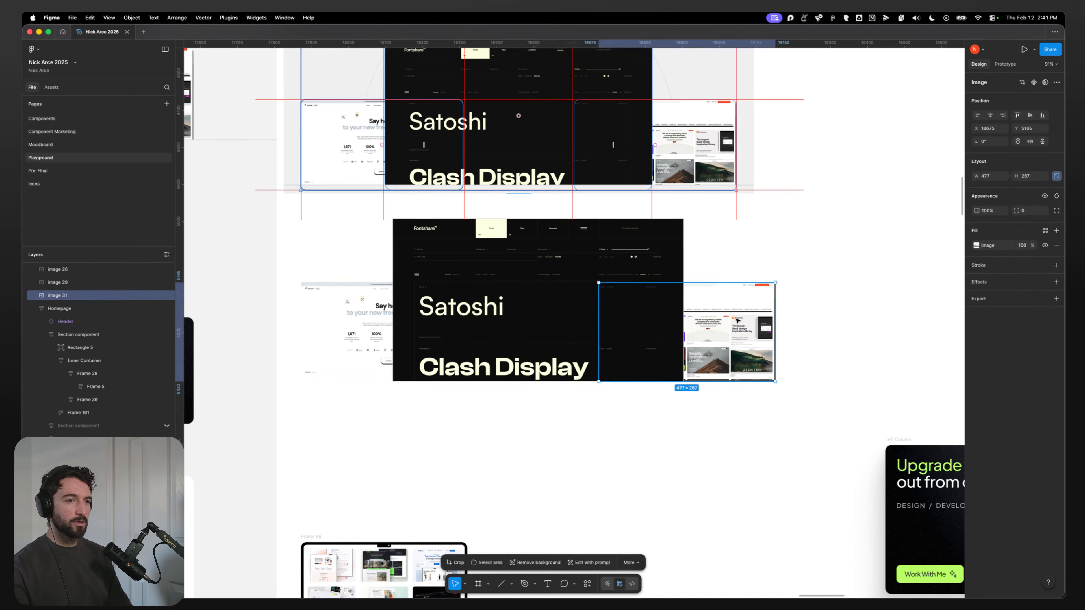
{"action": "scroll", "coordinate": [752, 315], "scroll_direction": "up", "scroll_amount": 5}
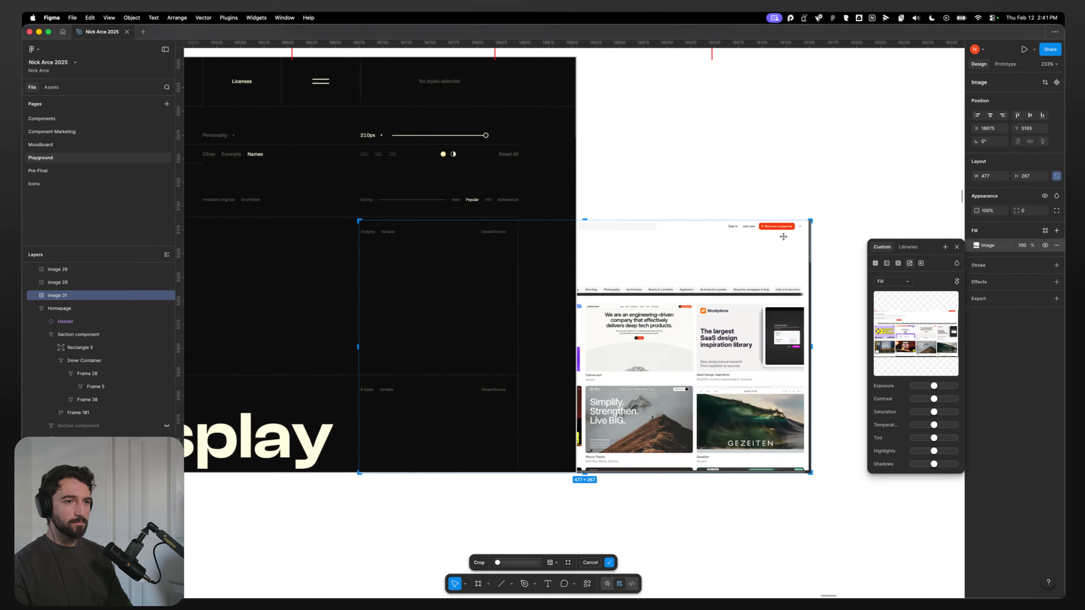
{"action": "left_click_drag", "start_coordinate": [810, 220], "coordinate": [815, 218]}
{"action": "key", "text": "ctrl+z"}
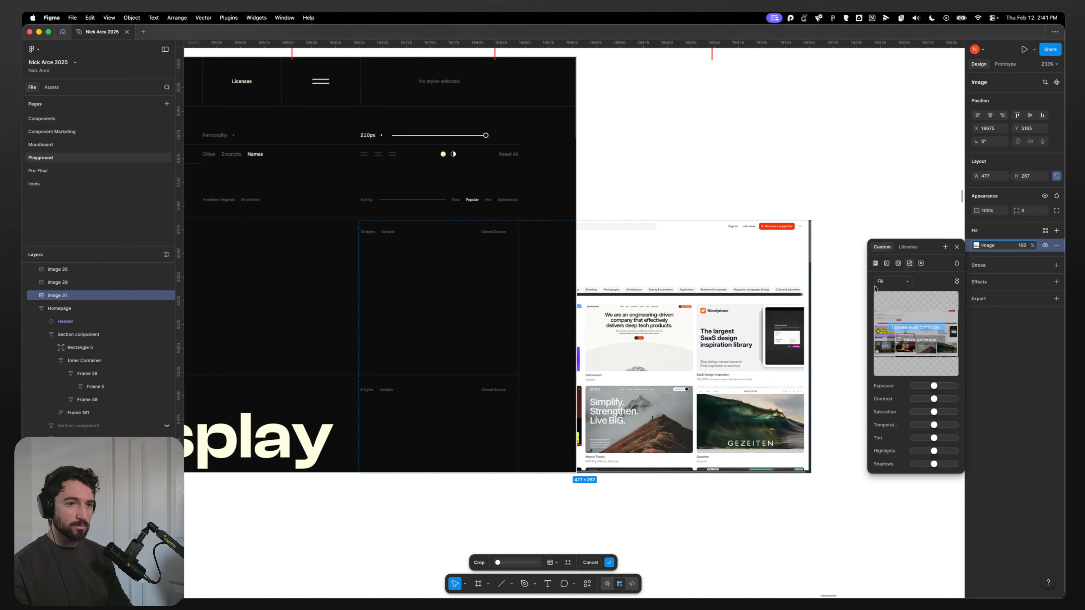
Step: Switch the right screenshot image's fill to Crop and reposition the picture inside its frame
{"action": "left_click", "coordinate": [892, 281]}
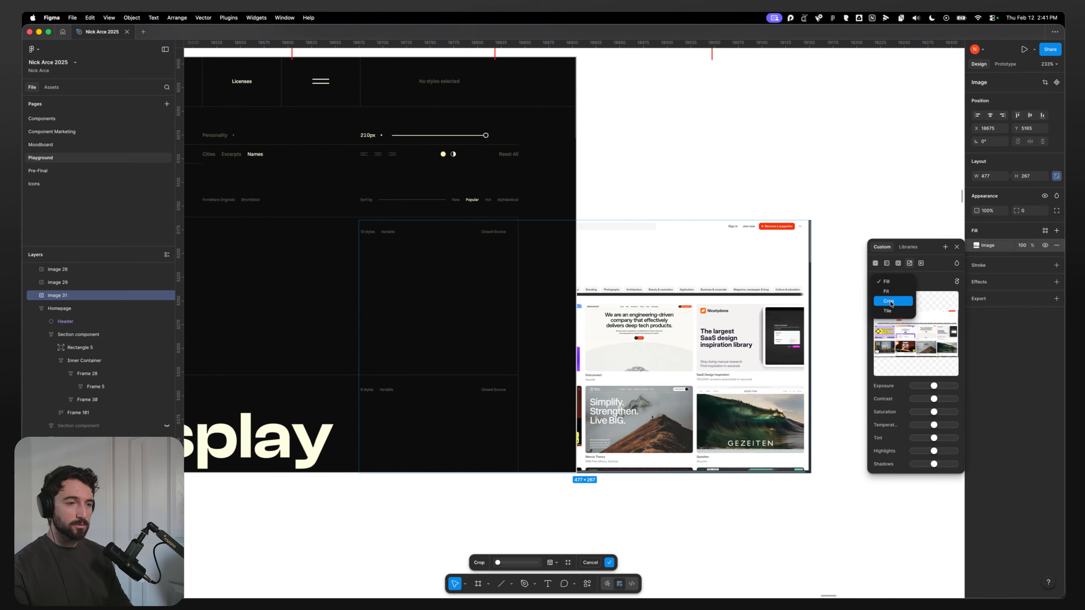
{"action": "left_click", "coordinate": [825, 208]}
{"action": "left_click", "coordinate": [892, 282]}
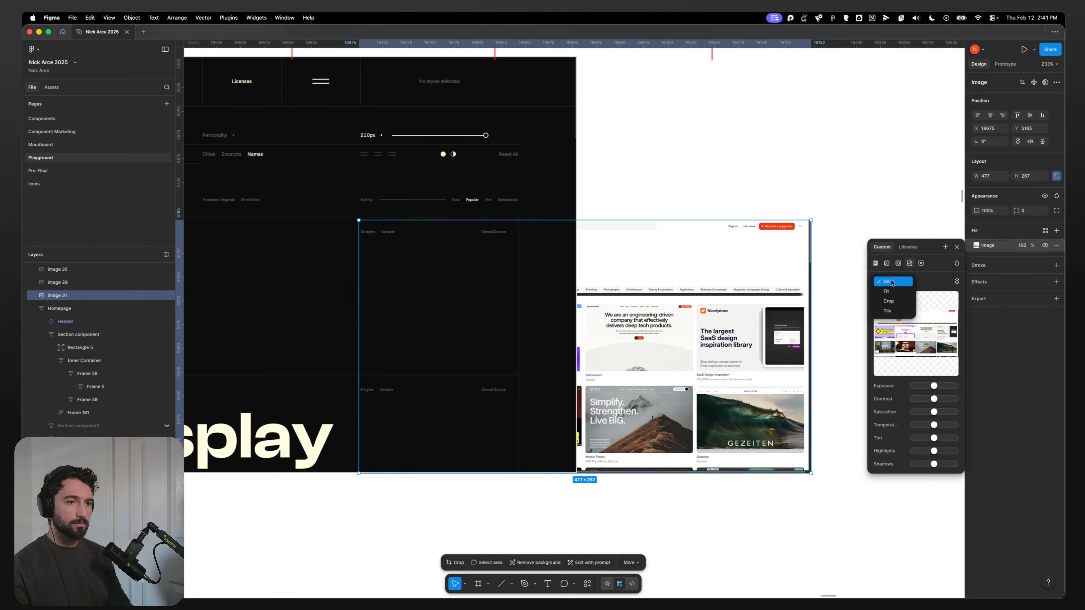
{"action": "left_click", "coordinate": [889, 301]}
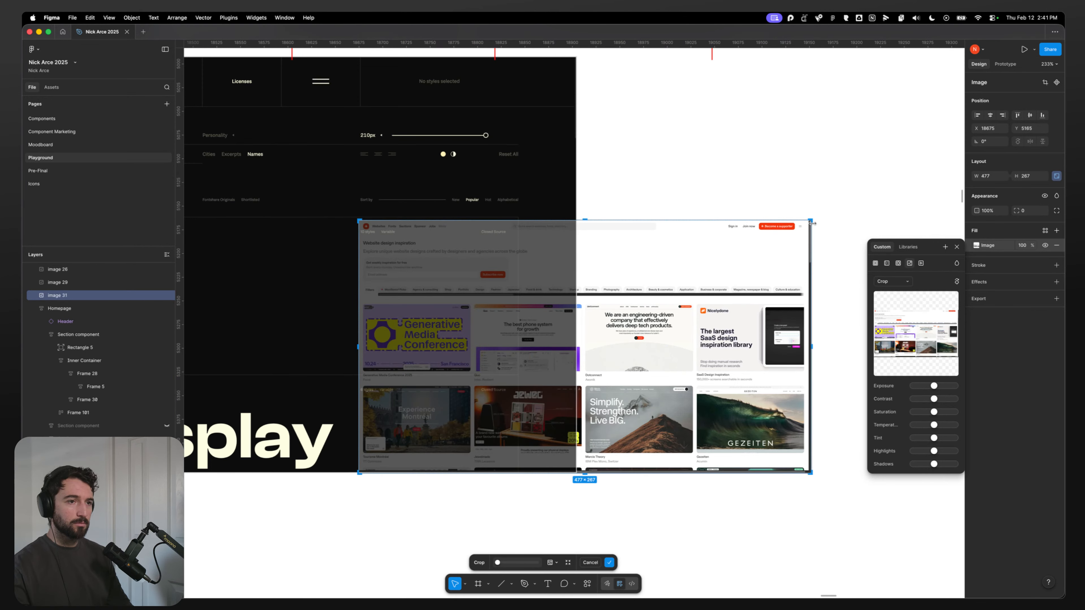
{"action": "mouse_move", "coordinate": [812, 222]}
{"action": "left_mouse_down"}
{"action": "mouse_move", "coordinate": [815, 213]}
{"action": "mouse_move", "coordinate": [793, 246]}
{"action": "mouse_move", "coordinate": [816, 218]}
{"action": "left_mouse_up"}
{"action": "key", "text": "super+z"}
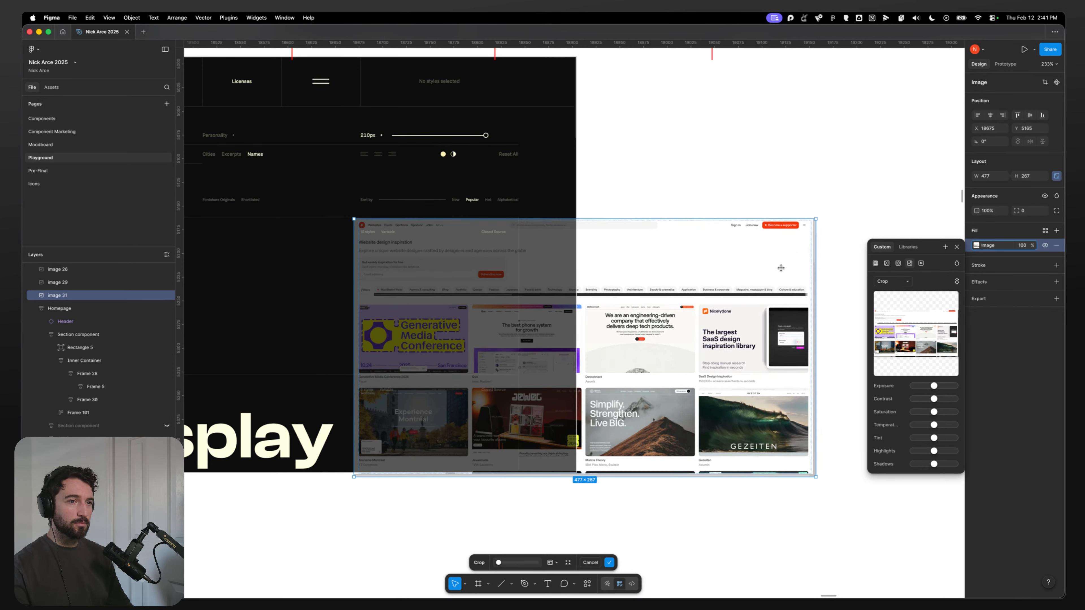
{"action": "left_click_drag", "start_coordinate": [781, 268], "coordinate": [777, 268]}
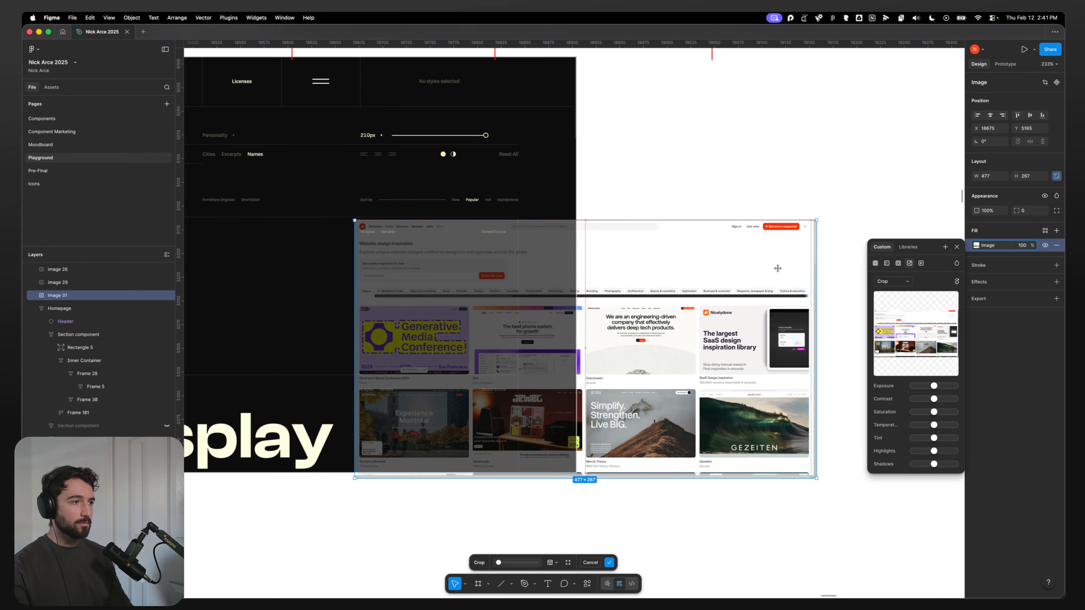
{"action": "left_click_drag", "start_coordinate": [777, 268], "coordinate": [781, 268]}
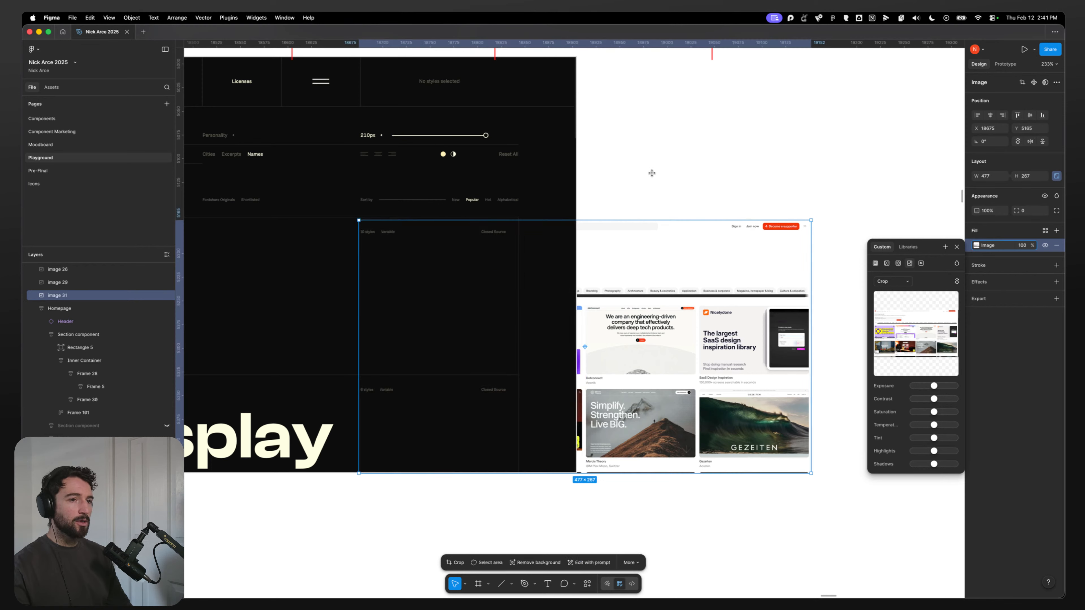
{"action": "left_click", "coordinate": [849, 208]}
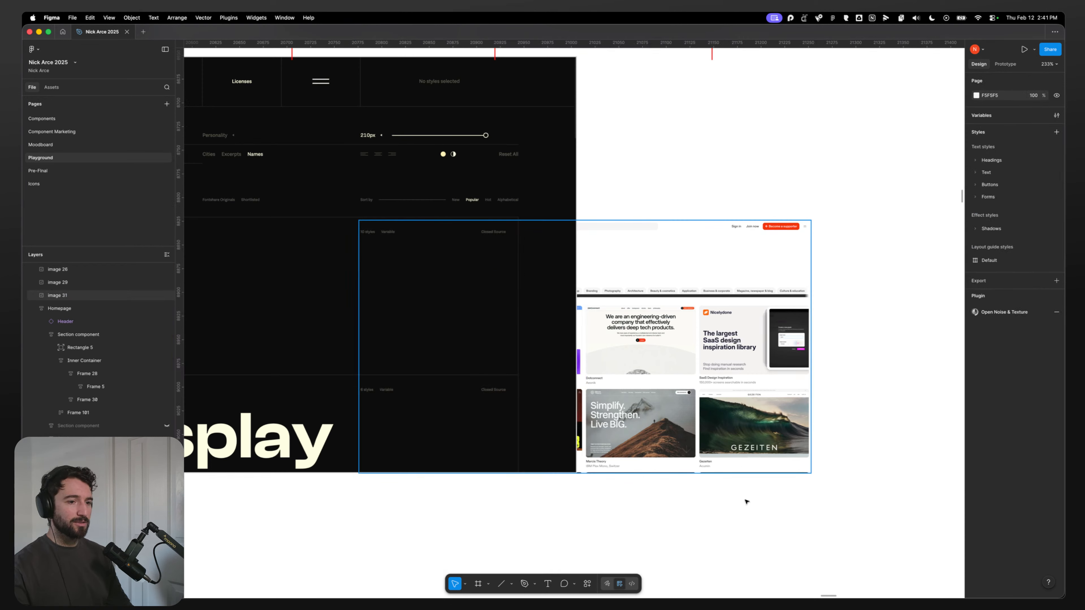
Step: Enlarge the left screenshot image to about 782 × 437 px and move it behind the central image
{"action": "scroll", "coordinate": [621, 283], "scroll_direction": "down", "scroll_amount": 5}
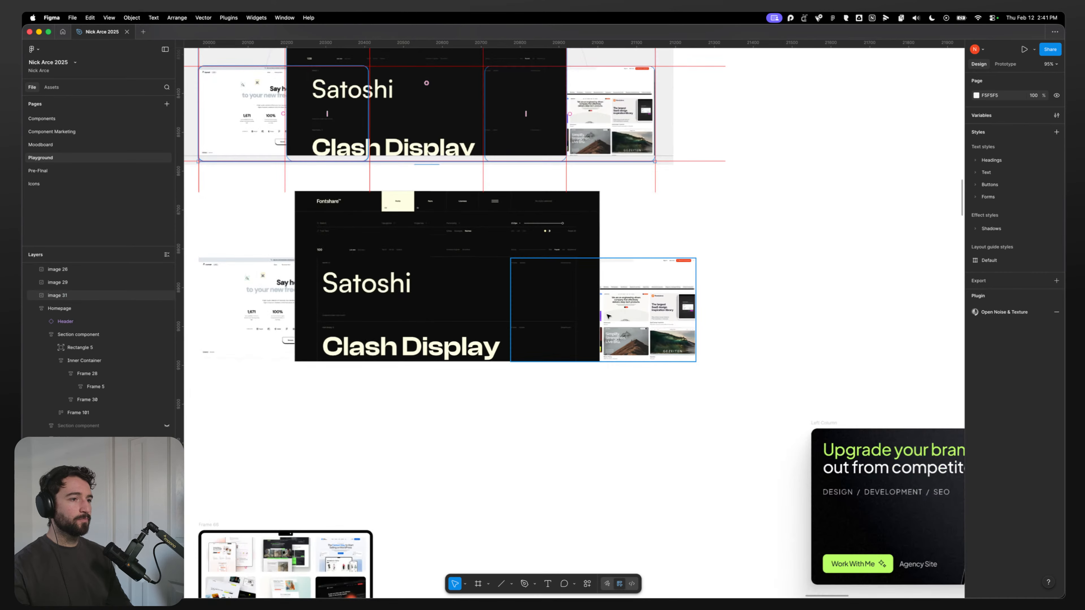
{"action": "left_click", "coordinate": [621, 283]}
{"action": "scroll", "coordinate": [371, 384], "scroll_direction": "left", "scroll_amount": 3}
{"action": "left_click", "coordinate": [345, 328]}
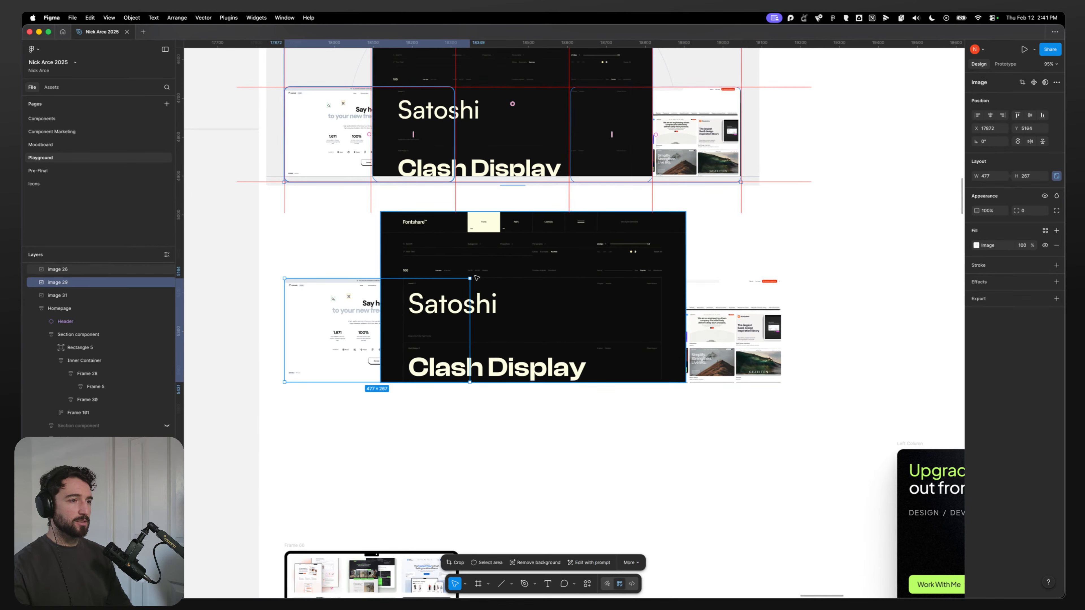
{"action": "left_click_drag", "start_coordinate": [469, 278], "coordinate": [587, 241]}
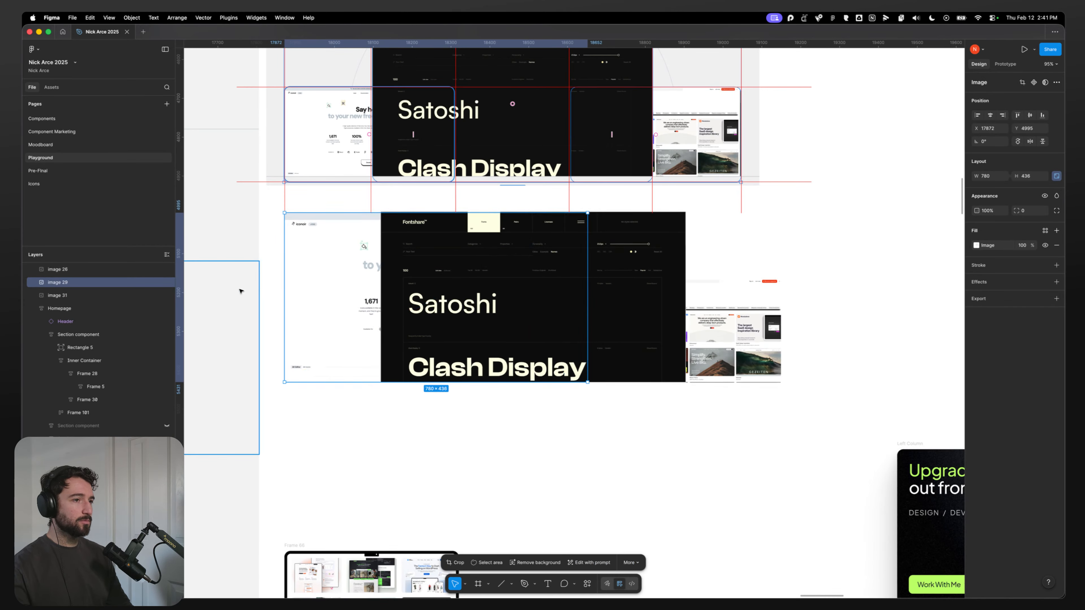
{"action": "left_click_drag", "start_coordinate": [327, 270], "coordinate": [434, 278]}
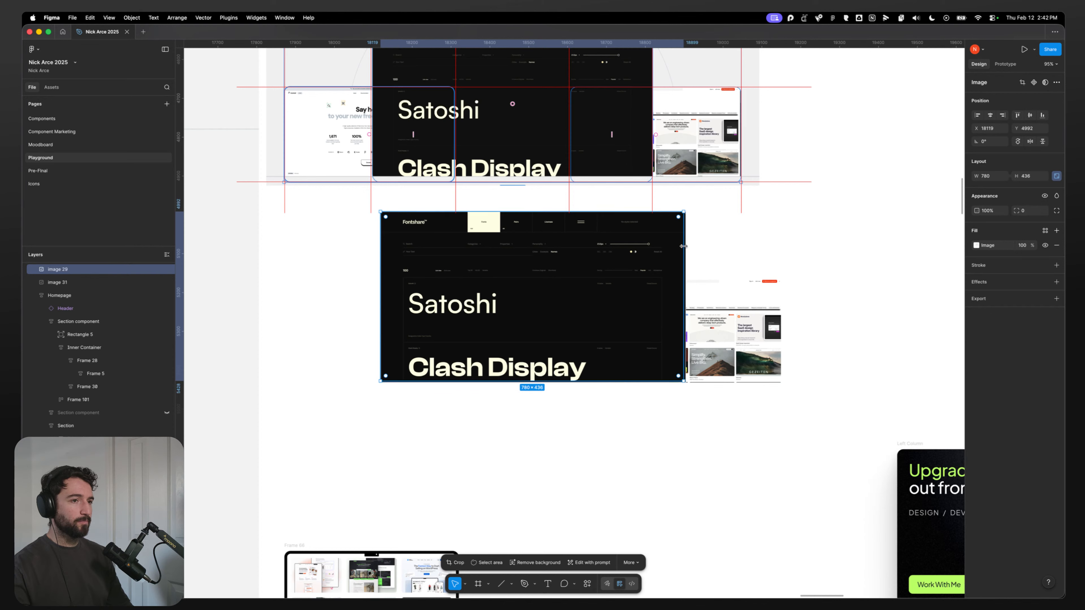
{"action": "left_click_drag", "start_coordinate": [685, 244], "coordinate": [686, 247]}
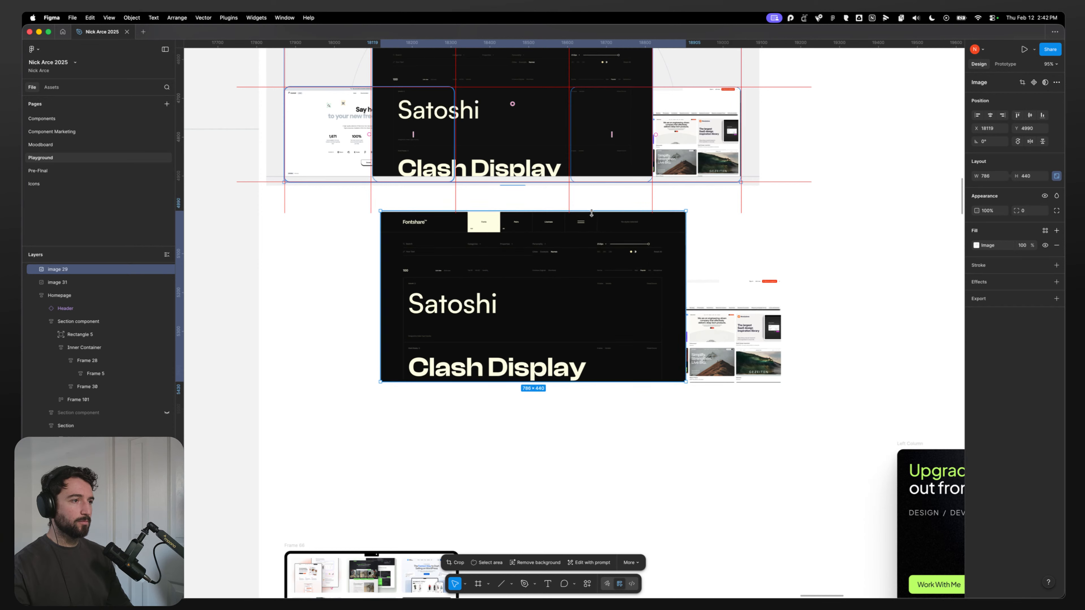
{"action": "left_click_drag", "start_coordinate": [592, 210], "coordinate": [592, 211]}
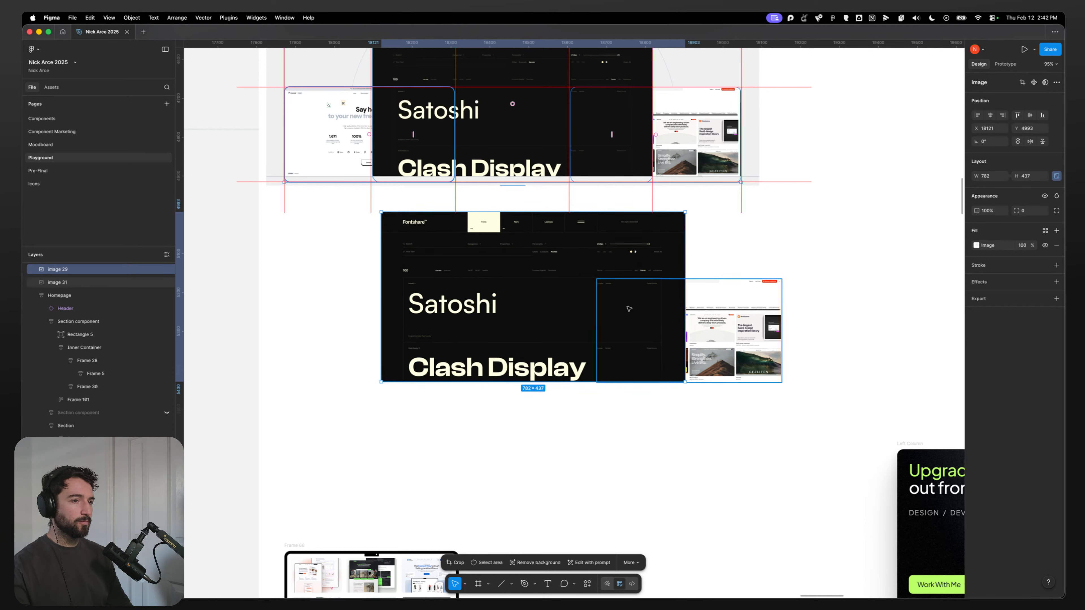
Step: Rearrange the side screenshots so the inspiration image sits top-left and the icon library image top-right behind the central one
{"action": "left_click_drag", "start_coordinate": [709, 332], "coordinate": [802, 265]}
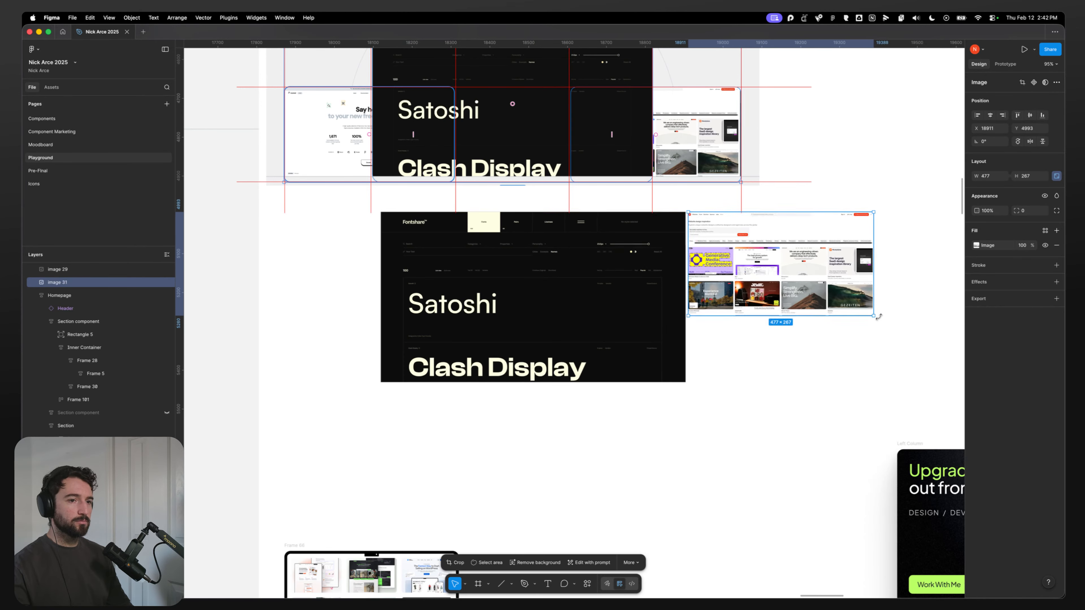
{"action": "left_click_drag", "start_coordinate": [875, 317], "coordinate": [569, 305]}
{"action": "key", "text": "Escape"}
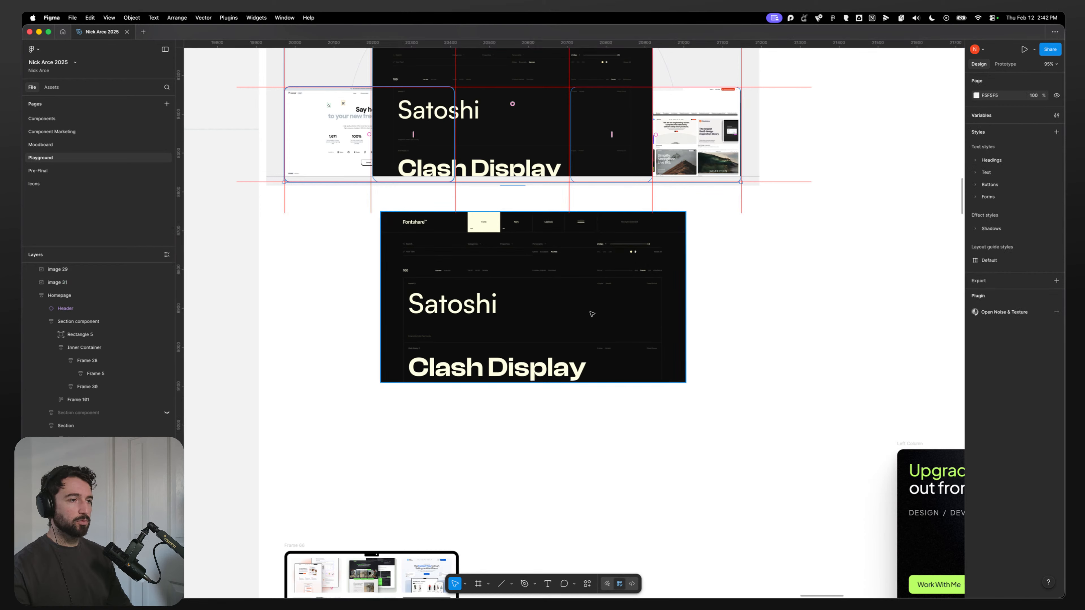
{"action": "left_click_drag", "start_coordinate": [464, 277], "coordinate": [584, 345]}
{"action": "left_click_drag", "start_coordinate": [428, 258], "coordinate": [727, 244]}
{"action": "left_click_drag", "start_coordinate": [830, 408], "coordinate": [661, 402]}
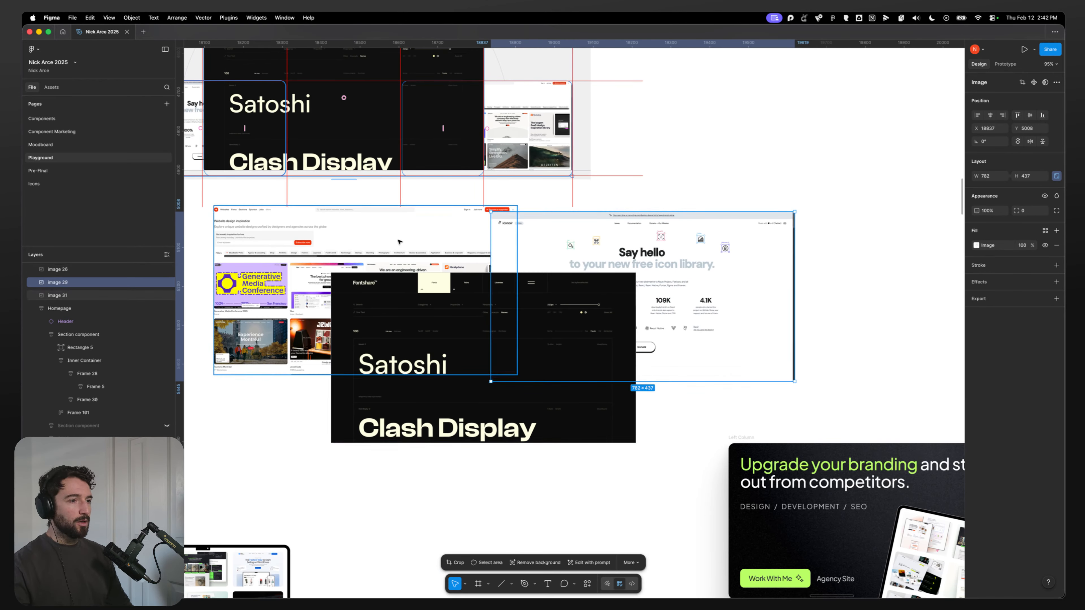
{"action": "left_click", "coordinate": [271, 420]}
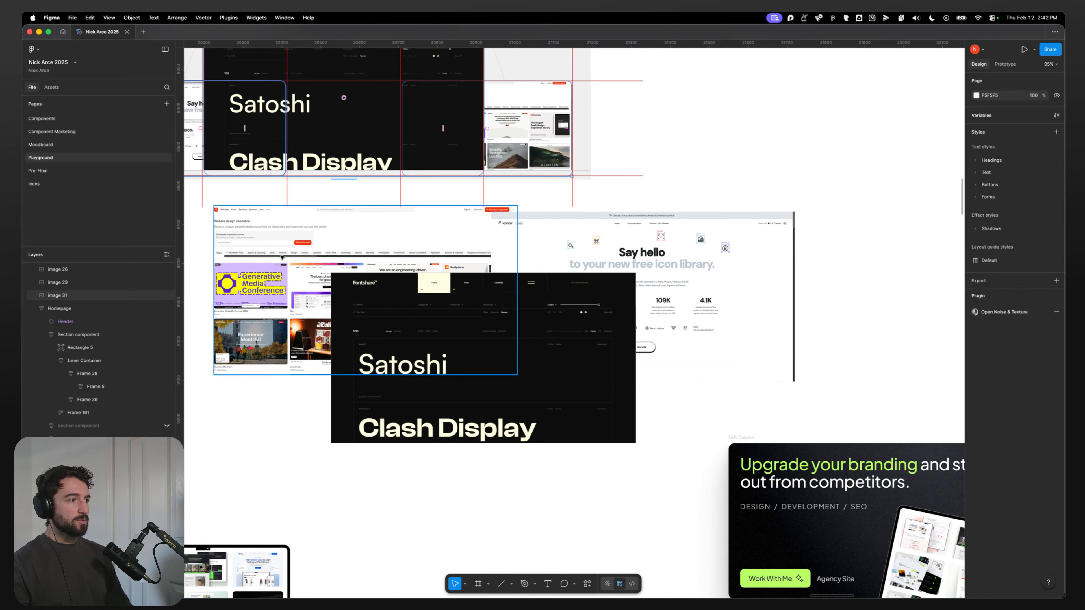
{"action": "left_click_drag", "start_coordinate": [257, 264], "coordinate": [358, 289]}
Step: Switch to the Dia browser and open the Fontshare website
{"action": "mouse_move", "coordinate": [414, 591]}
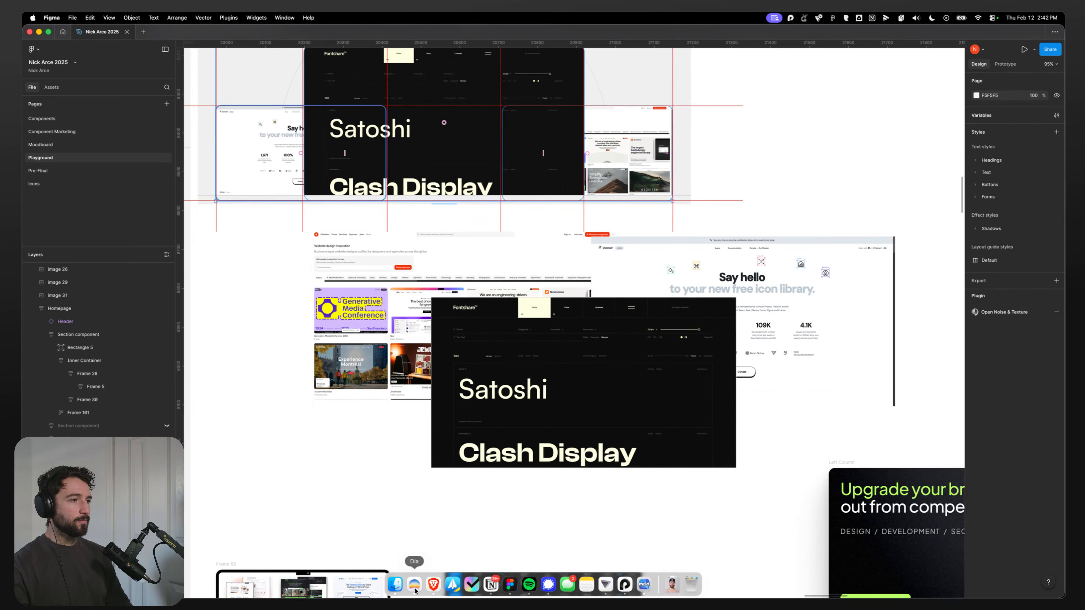
{"action": "left_click", "coordinate": [414, 591]}
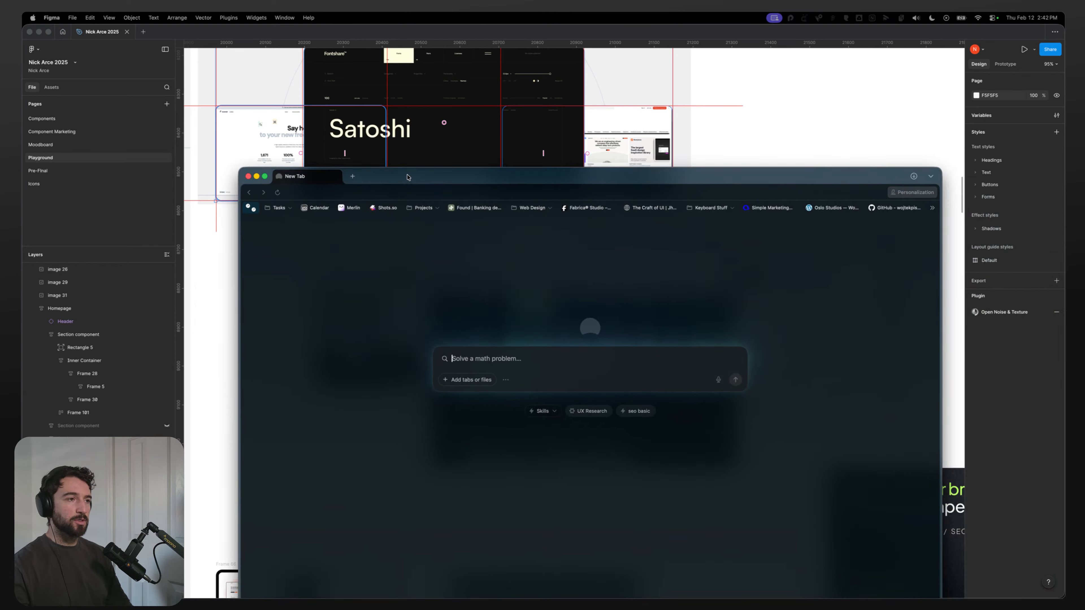
{"action": "left_click_drag", "start_coordinate": [407, 177], "coordinate": [343, 96]}
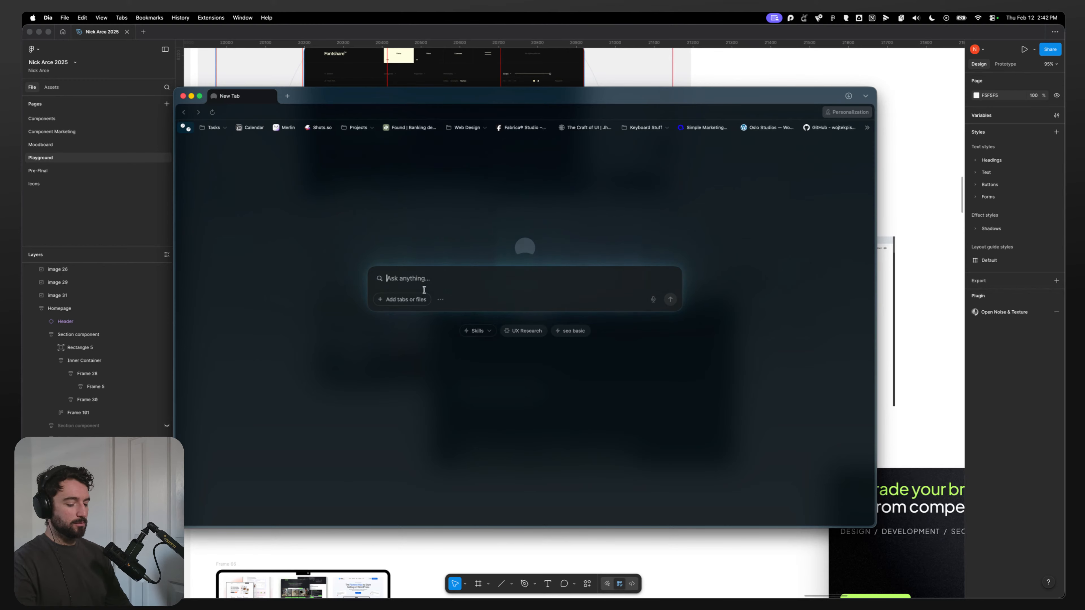
{"action": "type", "text": "fontshare."}
{"action": "key", "text": "Return"}
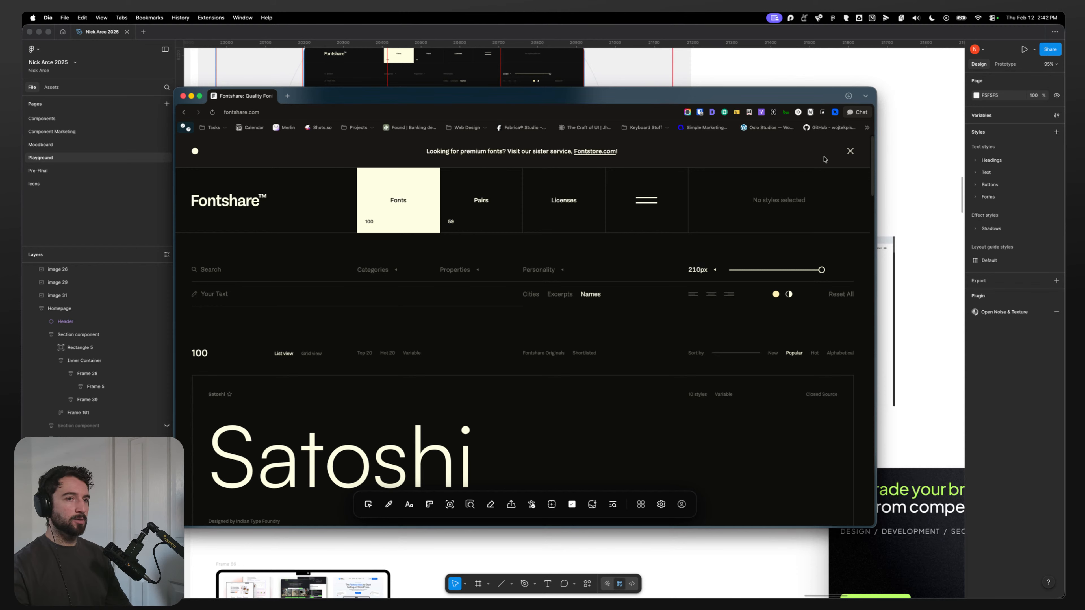
{"action": "left_click", "coordinate": [850, 152]}
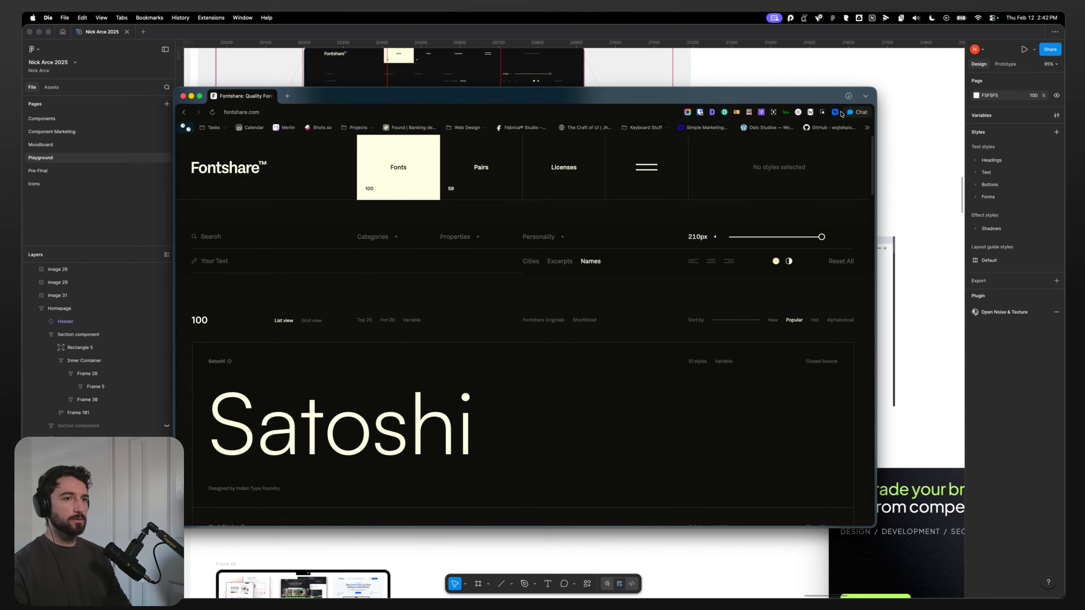
Step: Capture the visible Fontshare page with the screenshot extension, set its padding to 0, and copy it to the clipboard
{"action": "left_click", "coordinate": [837, 113]}
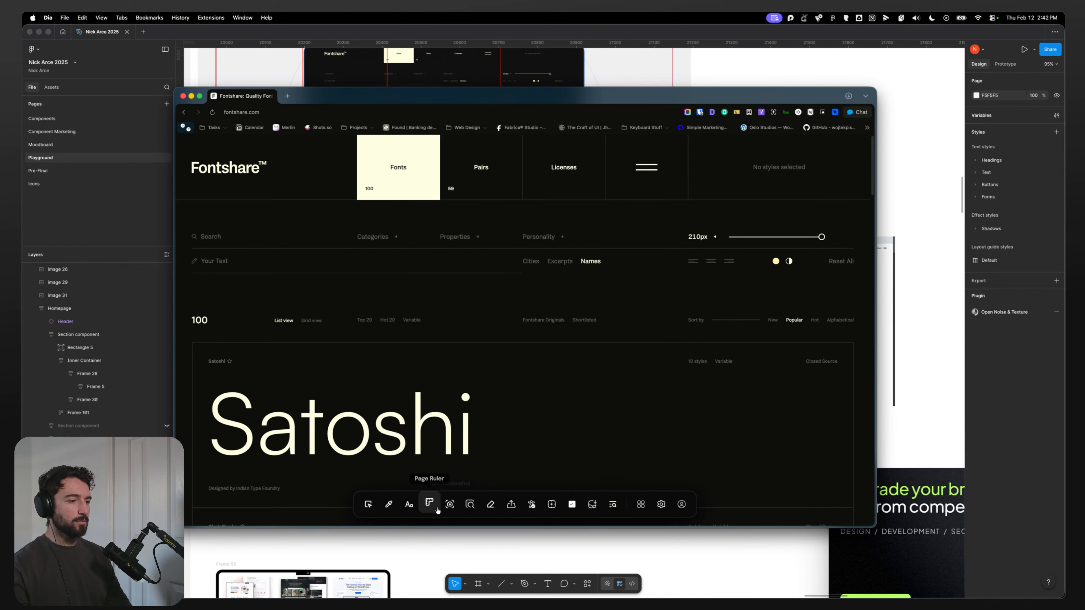
{"action": "left_click", "coordinate": [449, 505]}
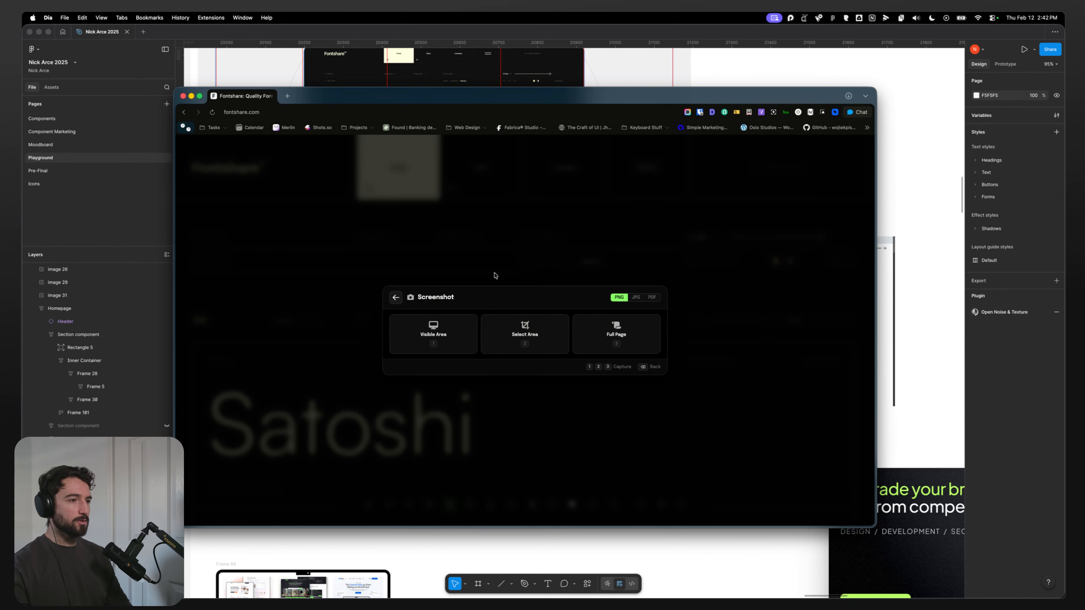
{"action": "left_click", "coordinate": [441, 342]}
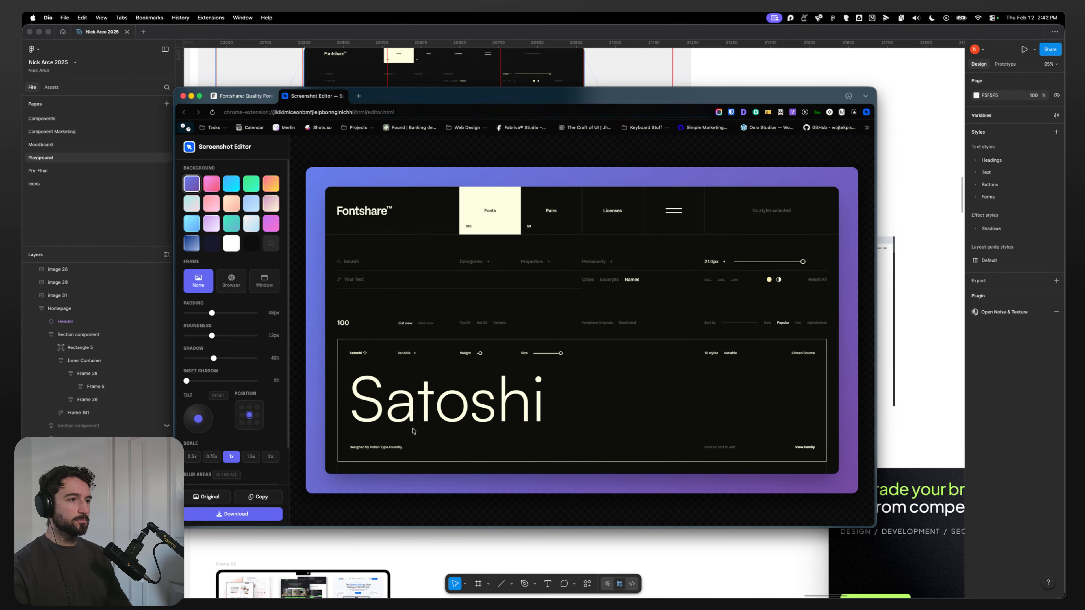
{"action": "left_click_drag", "start_coordinate": [212, 313], "coordinate": [186, 314]}
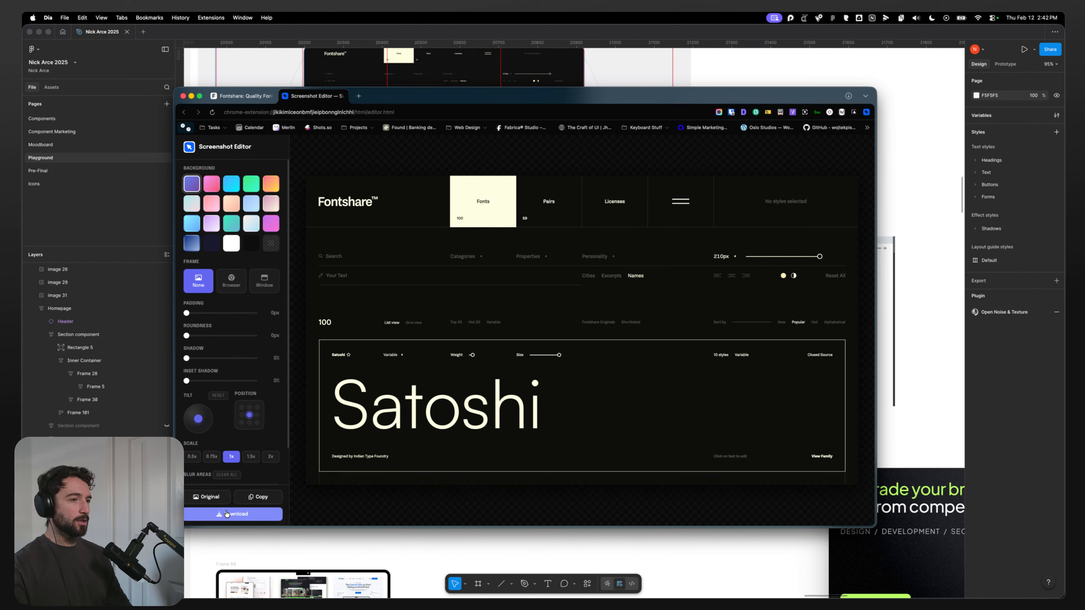
{"action": "left_click", "coordinate": [253, 499]}
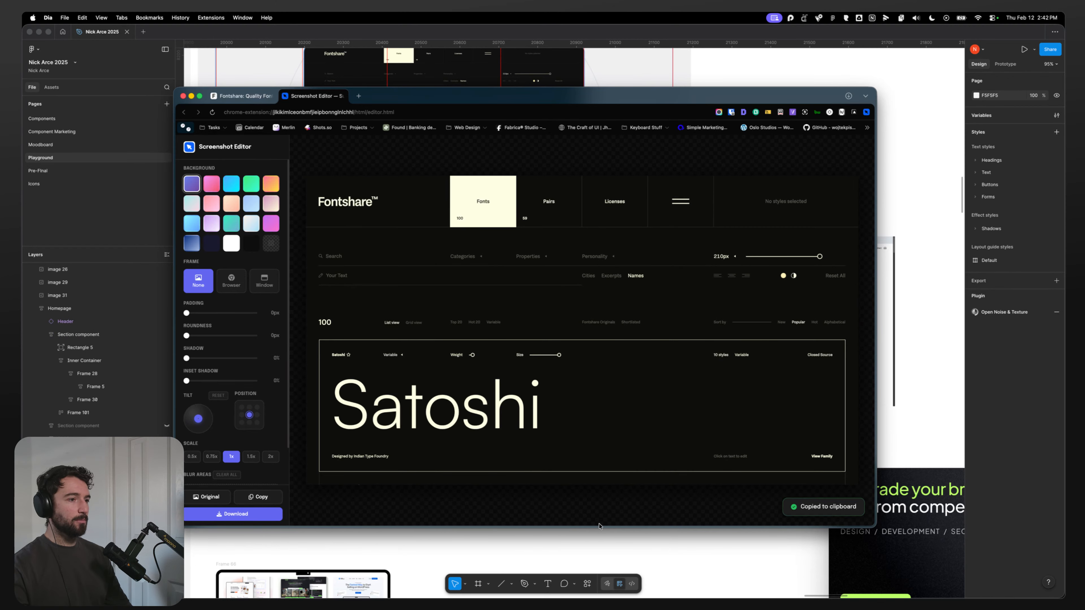
{"action": "left_click", "coordinate": [710, 538]}
Step: Paste the Fontshare screenshot onto the canvas beside the layout and delete the old central Satoshi image from the grid
{"action": "scroll", "coordinate": [555, 470], "scroll_direction": "down", "scroll_amount": 5}
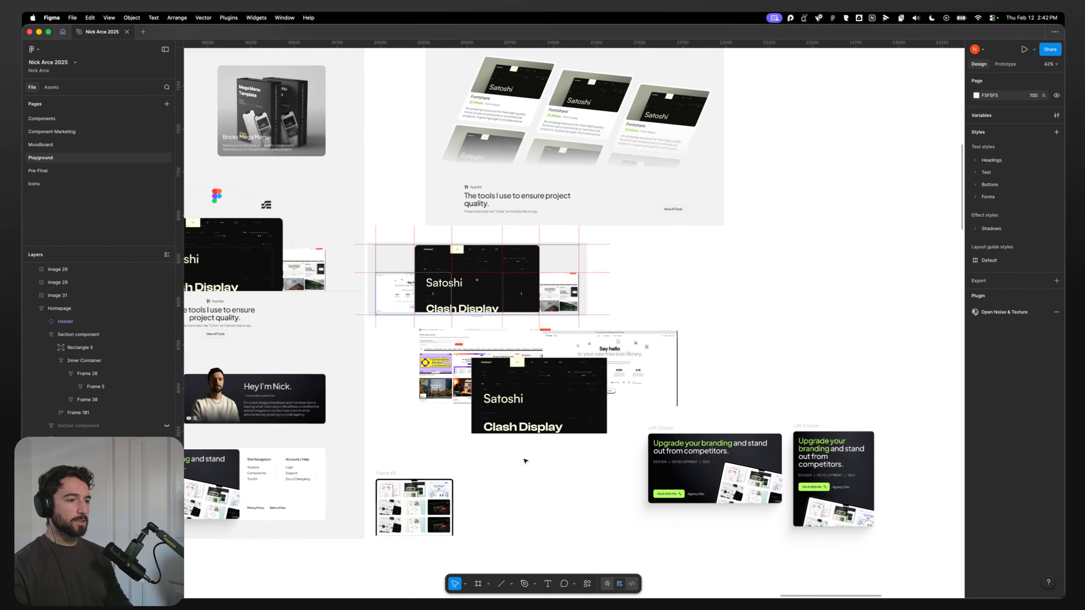
{"action": "key", "text": "super+v"}
{"action": "left_click_drag", "start_coordinate": [455, 335], "coordinate": [832, 317]}
{"action": "scroll", "coordinate": [642, 384], "scroll_direction": "down", "scroll_amount": 5}
{"action": "scroll", "coordinate": [832, 318], "scroll_direction": "right", "scroll_amount": 2}
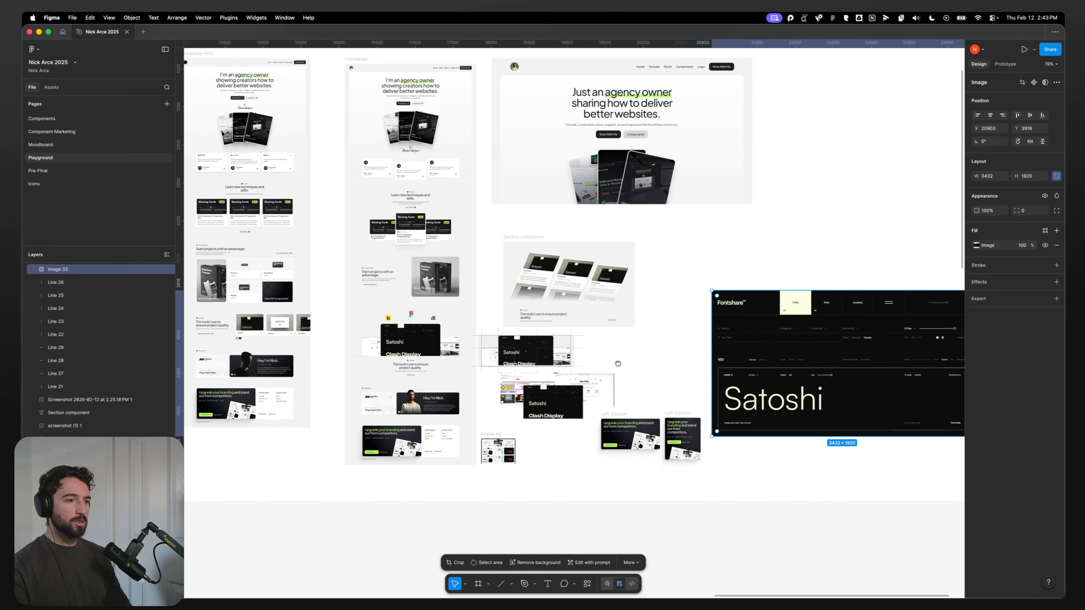
{"action": "scroll", "coordinate": [508, 412], "scroll_direction": "up", "scroll_amount": 3}
{"action": "left_click", "coordinate": [509, 411]}
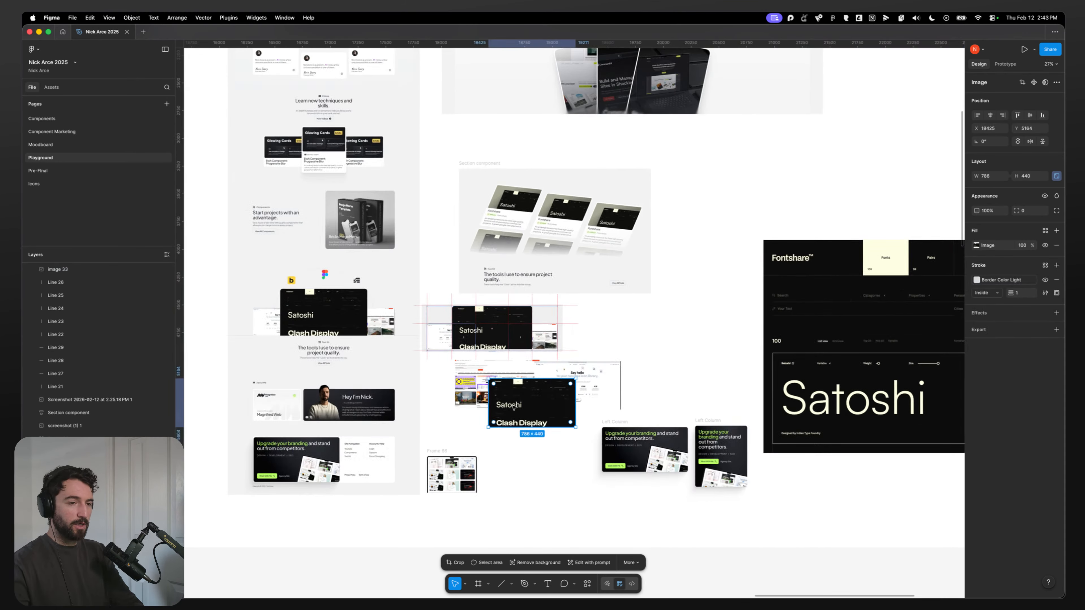
{"action": "key", "text": "Delete"}
{"action": "left_click", "coordinate": [578, 385]}
{"action": "left_click", "coordinate": [683, 332]}
{"action": "left_click_drag", "start_coordinate": [703, 354], "coordinate": [616, 353]}
{"action": "left_click", "coordinate": [696, 350]}
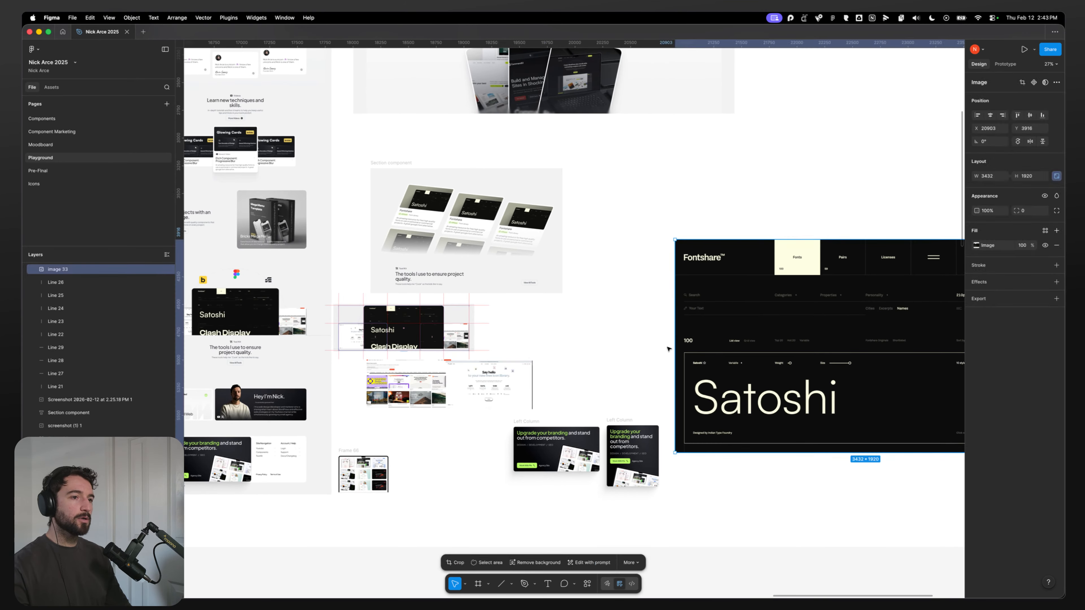
{"action": "left_click_drag", "start_coordinate": [695, 345], "coordinate": [707, 344]}
{"action": "left_click", "coordinate": [557, 366]}
{"action": "key", "text": "super+Tab"}
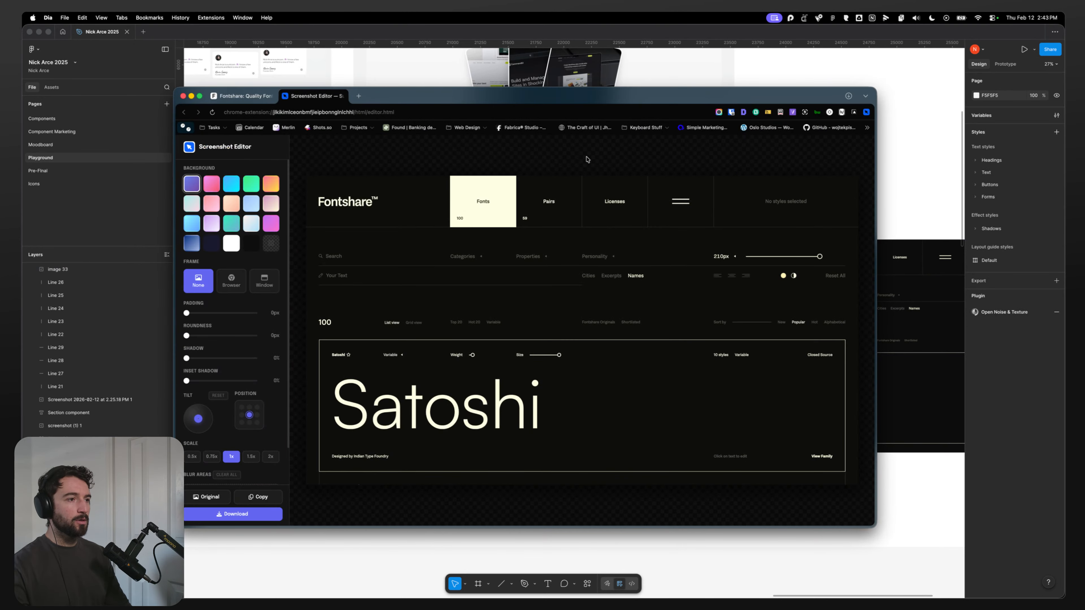
{"action": "key", "text": "super+Tab"}
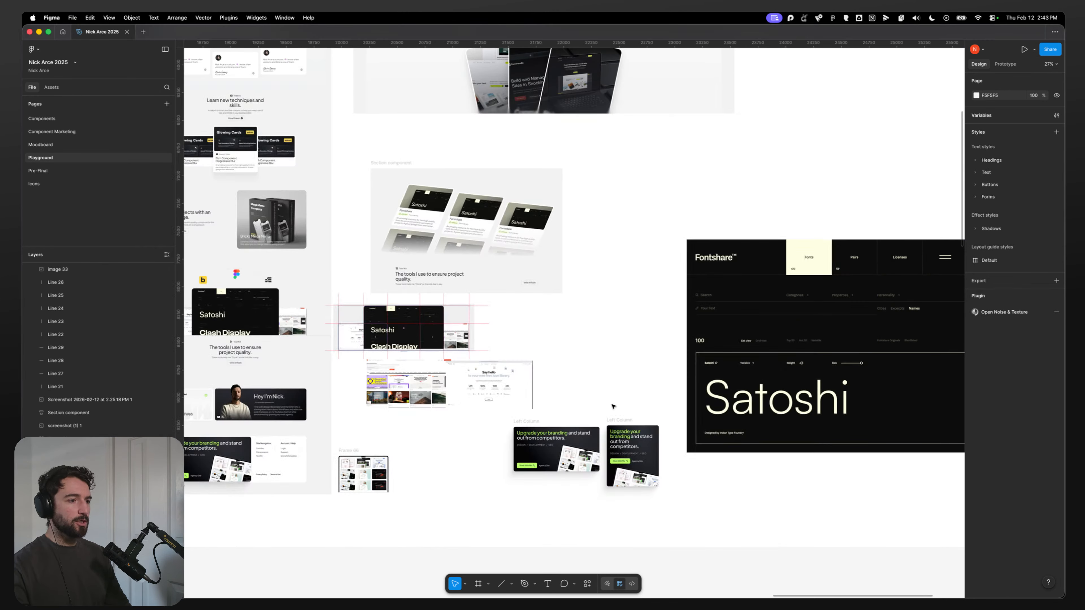
Step: Inspect the website inspiration screenshot in the grid up close
{"action": "left_click", "coordinate": [493, 388]}
{"action": "left_click", "coordinate": [383, 371]}
{"action": "scroll", "coordinate": [370, 359], "scroll_direction": "up", "scroll_amount": 5}
{"action": "scroll", "coordinate": [369, 359], "scroll_direction": "up", "scroll_amount": 5}
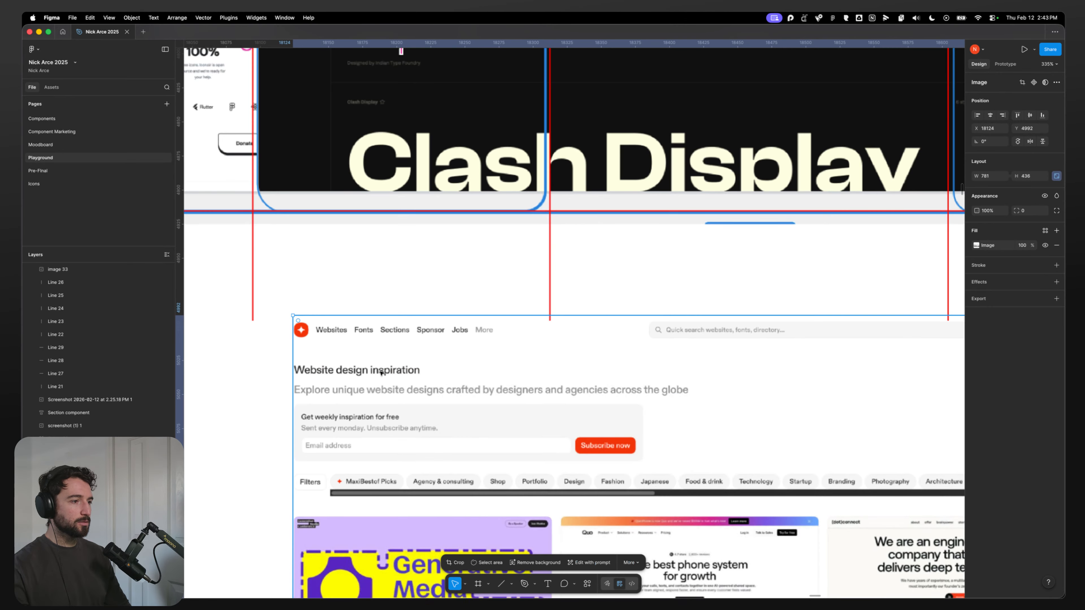
{"action": "scroll", "coordinate": [369, 359], "scroll_direction": "down", "scroll_amount": 3}
Step: Open the maxibestof site from the web design inspiration bookmarks and dismiss its sign-in and newsletter popups
{"action": "key", "text": "super+Tab"}
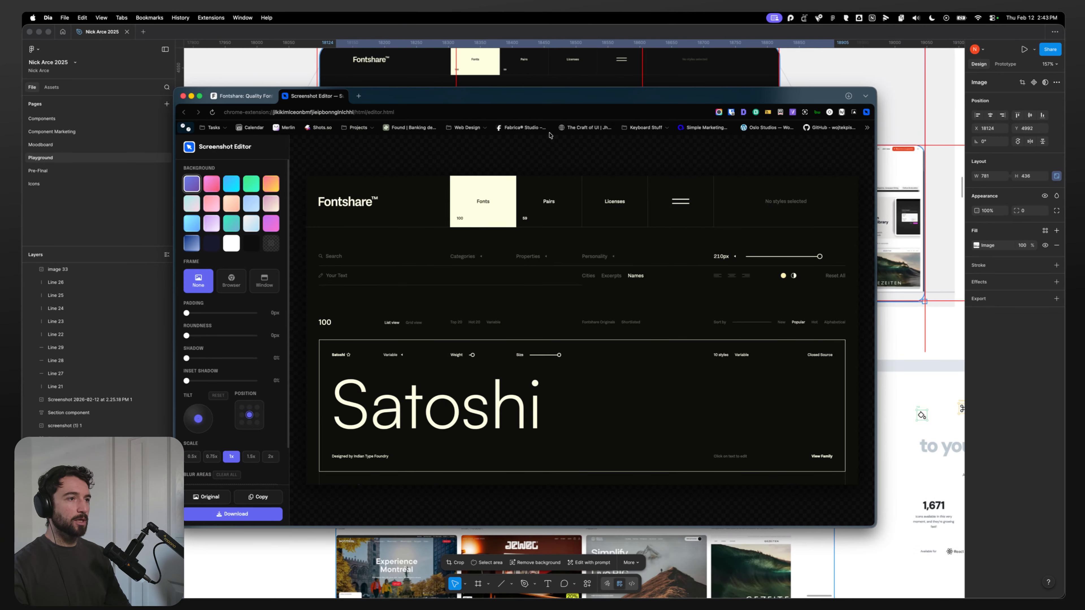
{"action": "left_click", "coordinate": [469, 129]}
{"action": "mouse_move", "coordinate": [474, 158]}
{"action": "mouse_move", "coordinate": [491, 140]}
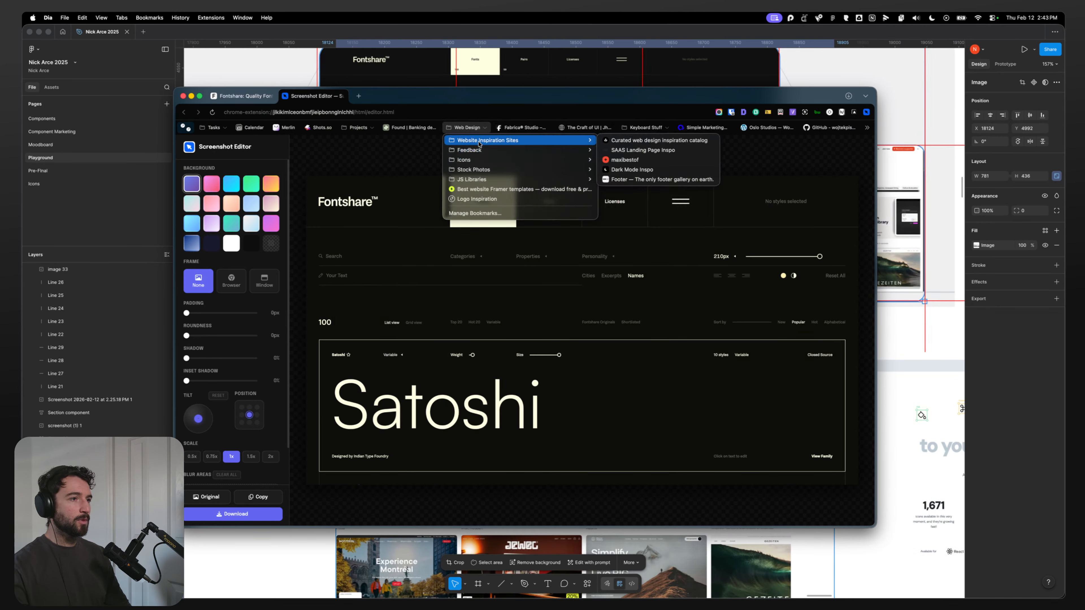
{"action": "left_click", "coordinate": [628, 159]}
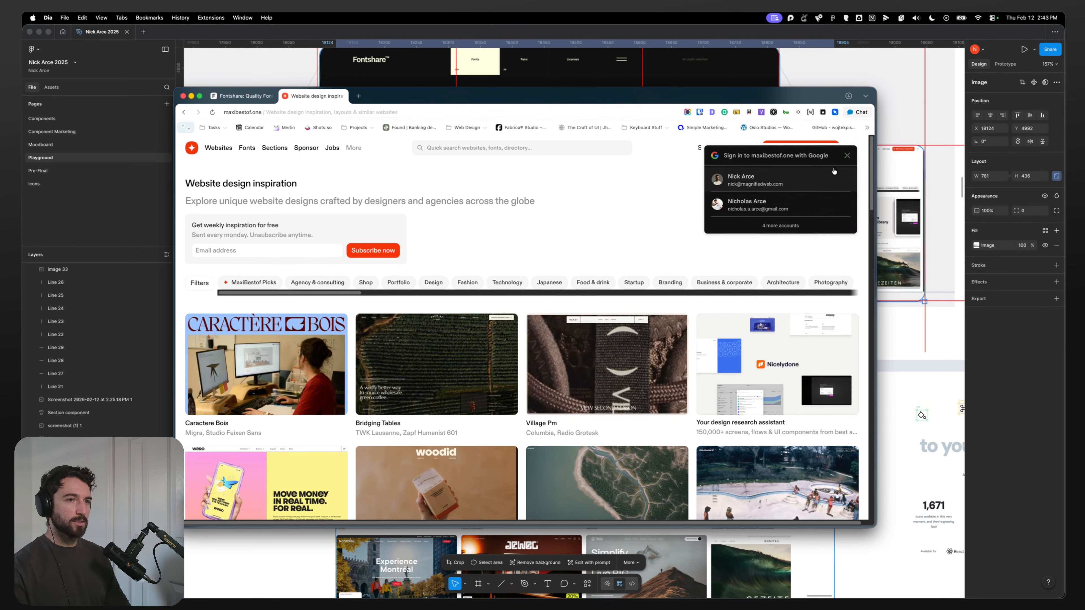
{"action": "left_click", "coordinate": [847, 155]}
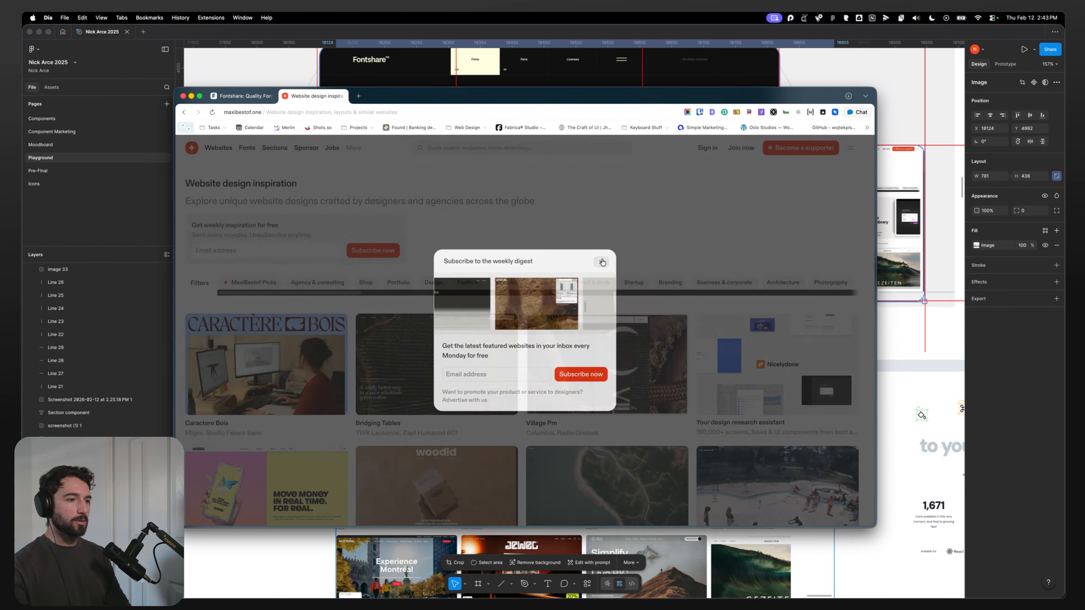
{"action": "left_click", "coordinate": [603, 262]}
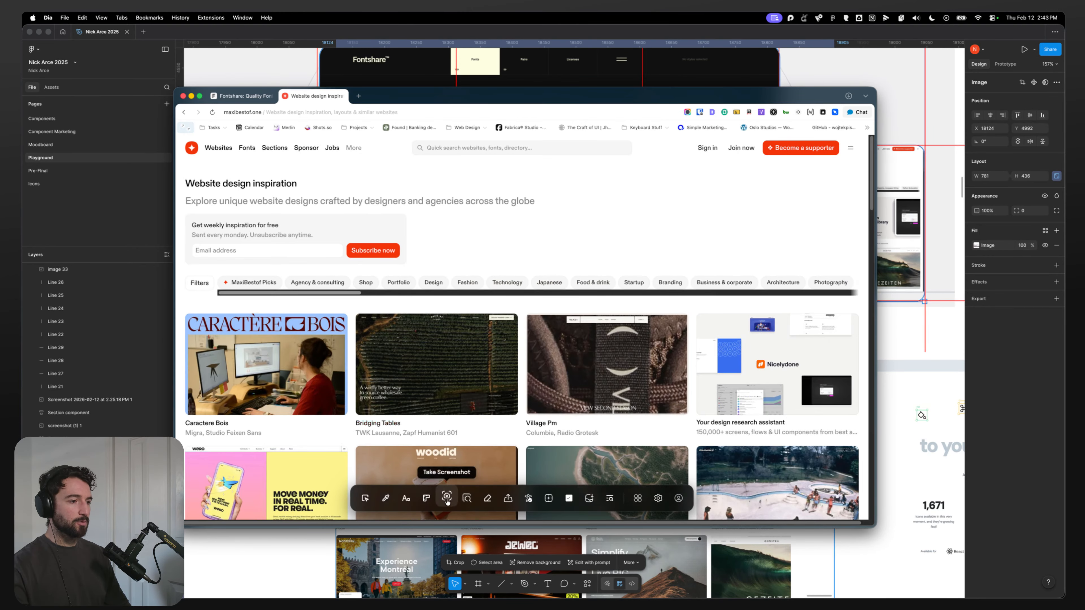
Step: Capture the visible maxibestof page, set the padding to 0, and copy the screenshot
{"action": "left_click", "coordinate": [448, 496]}
{"action": "left_click", "coordinate": [430, 321]}
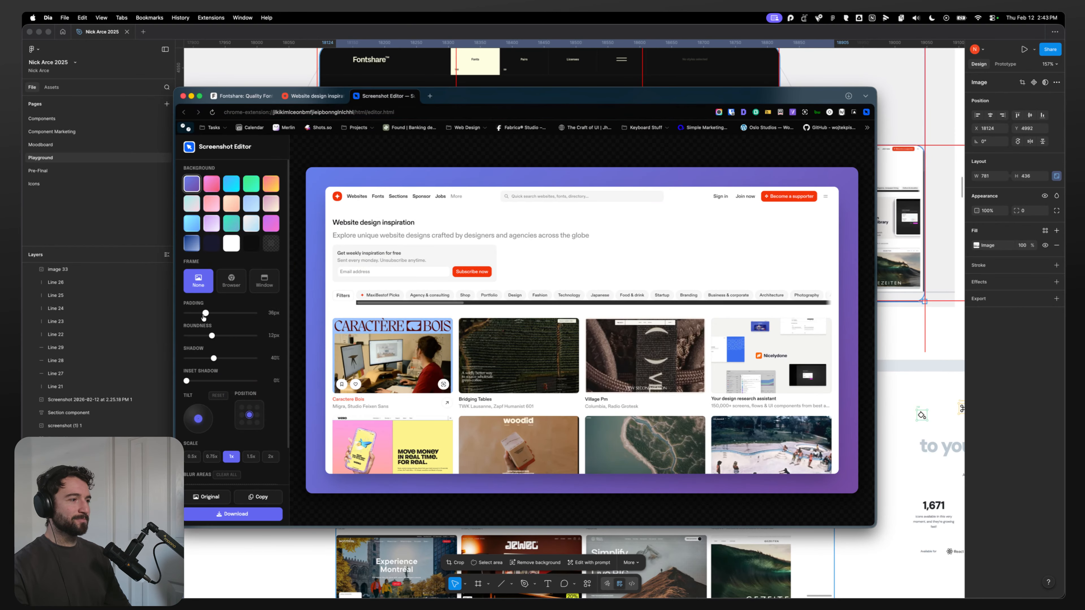
{"action": "left_click_drag", "start_coordinate": [204, 317], "coordinate": [186, 314]}
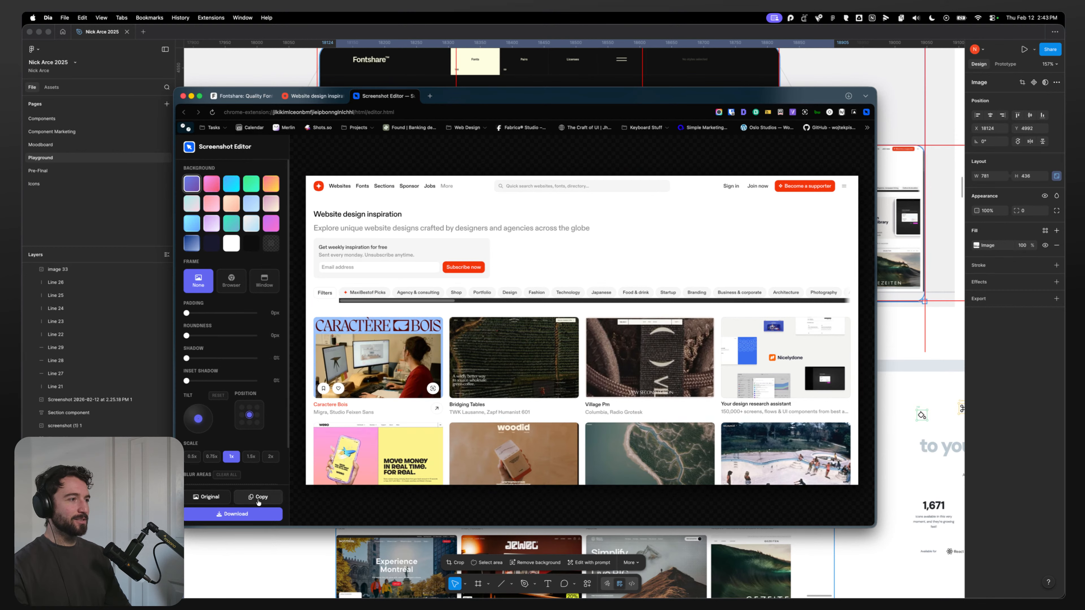
{"action": "left_click", "coordinate": [257, 498]}
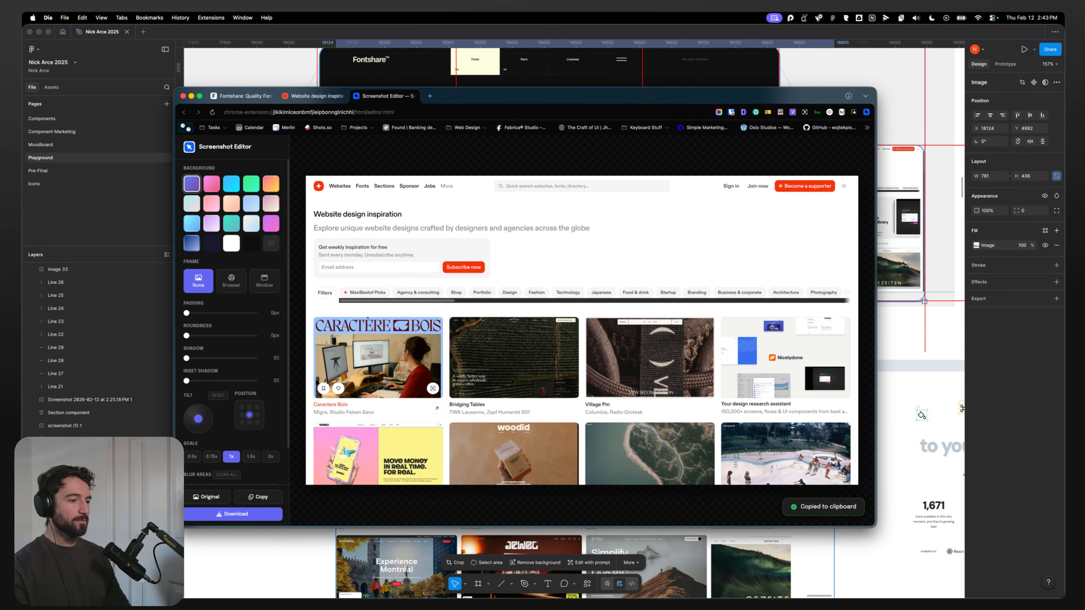
Step: Paste the maxibestof screenshot onto the canvas next to the layout
{"action": "key", "text": "super+Tab"}
{"action": "scroll", "coordinate": [672, 391], "scroll_direction": "down", "scroll_amount": 10}
{"action": "left_click", "coordinate": [787, 446]}
{"action": "scroll", "coordinate": [726, 397], "scroll_direction": "right", "scroll_amount": 5}
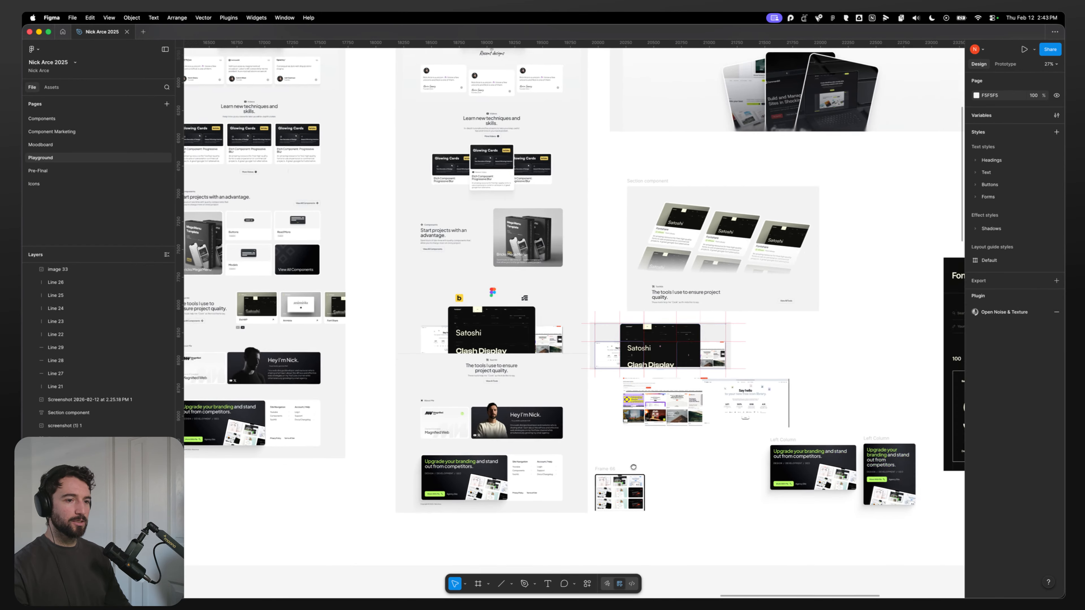
{"action": "key", "text": "super+v"}
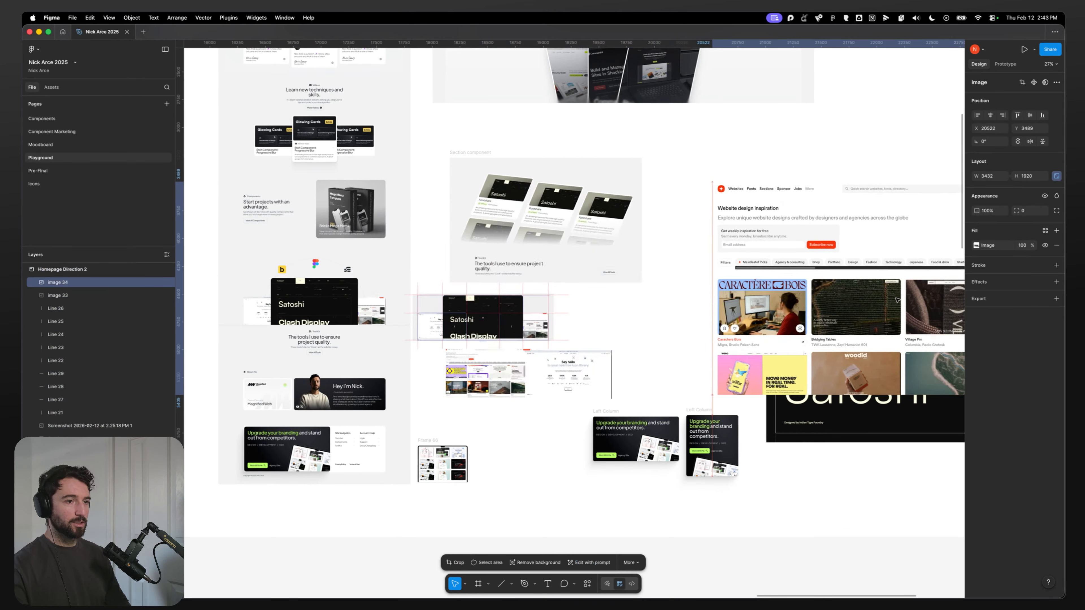
Step: Delete the old website inspiration image from the screenshot grid
{"action": "key", "text": "super+Tab"}
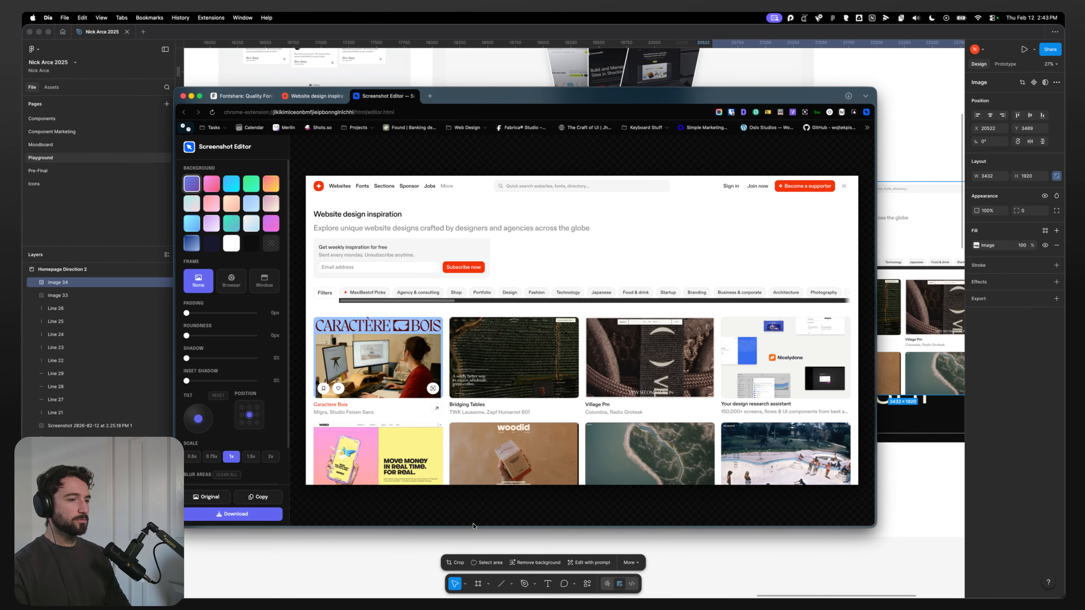
{"action": "left_click", "coordinate": [413, 573]}
{"action": "scroll", "coordinate": [476, 385], "scroll_direction": "up", "scroll_amount": 5}
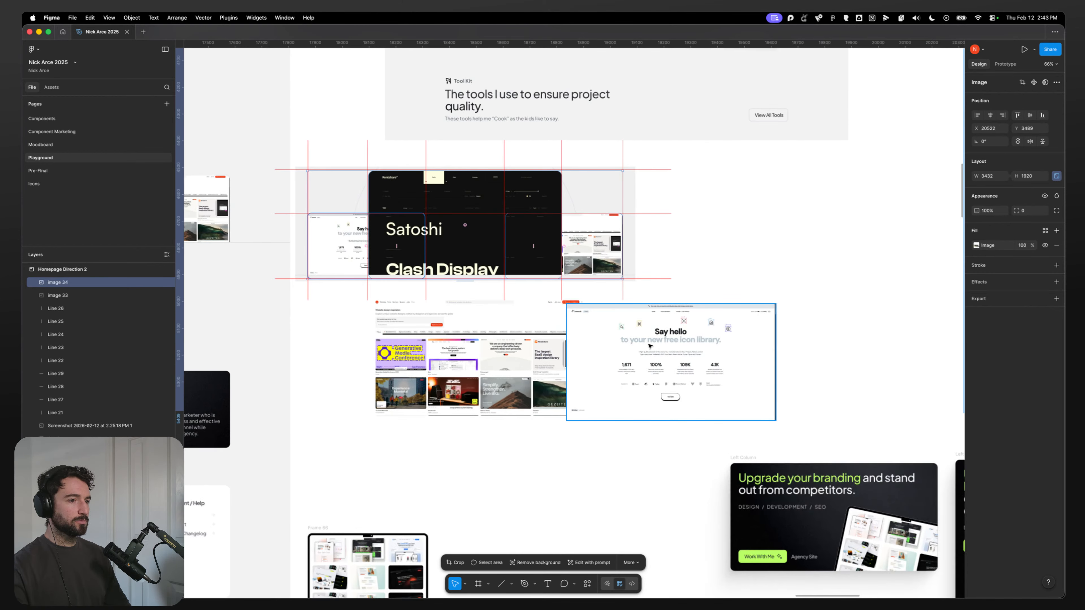
{"action": "left_click", "coordinate": [504, 363]}
{"action": "key", "text": "Delete"}
{"action": "left_click", "coordinate": [608, 359]}
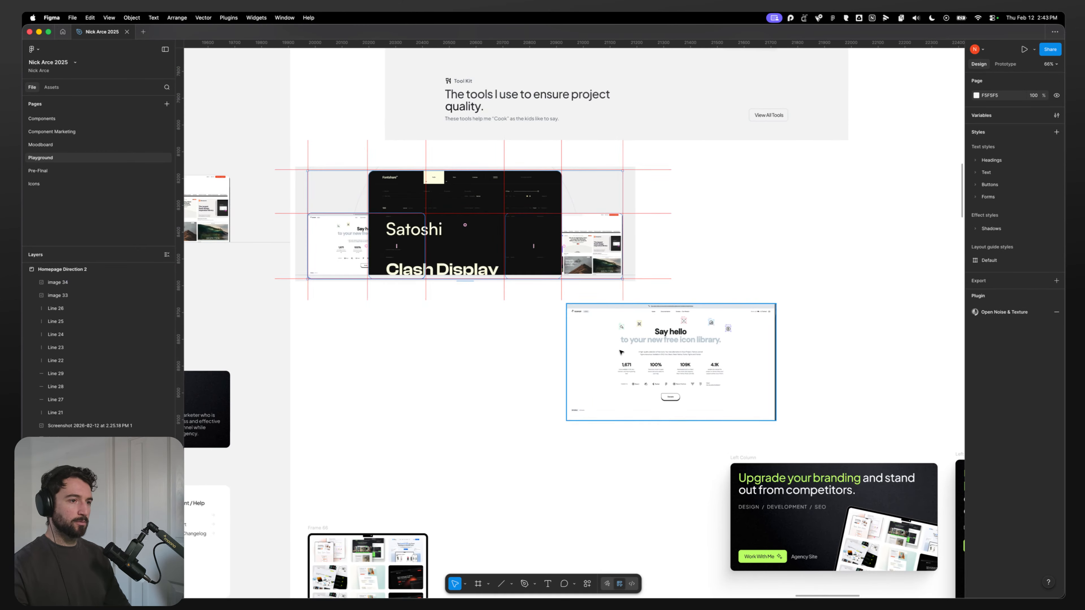
{"action": "scroll", "coordinate": [606, 342], "scroll_direction": "up", "scroll_amount": 5}
Step: Open a new browser tab and go to the Iconbuddy site by entering icon
{"action": "key", "text": "super+Tab"}
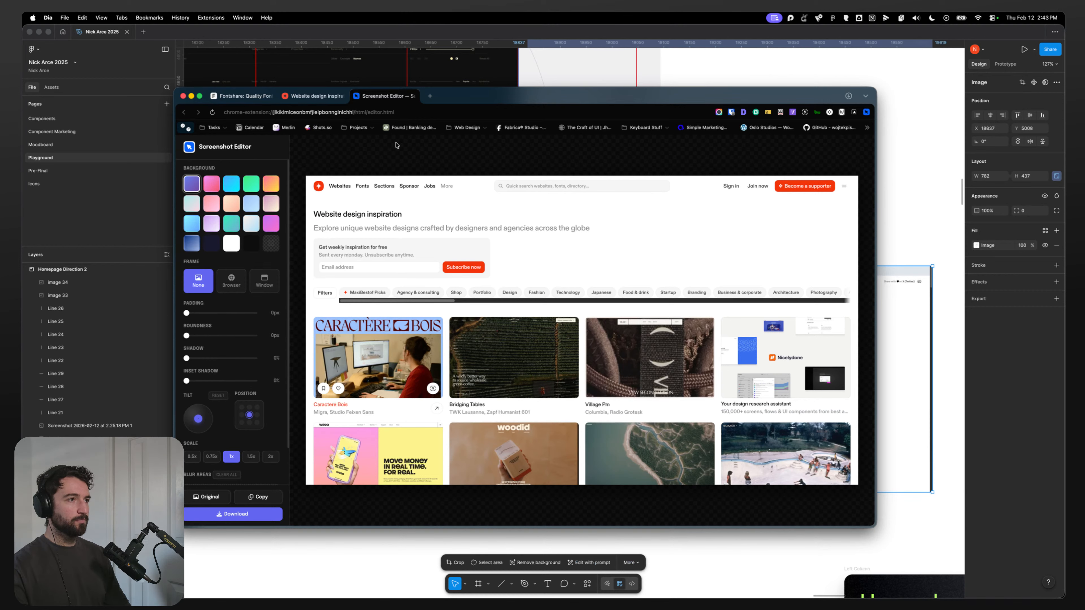
{"action": "left_click", "coordinate": [430, 96]}
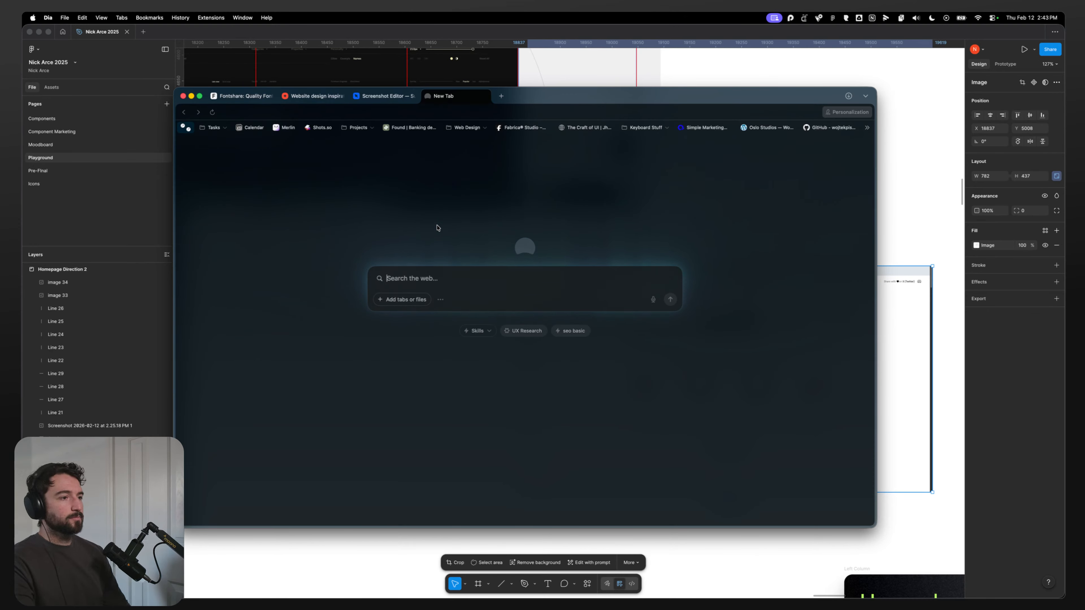
{"action": "type", "text": "icon"}
{"action": "key", "text": "Return"}
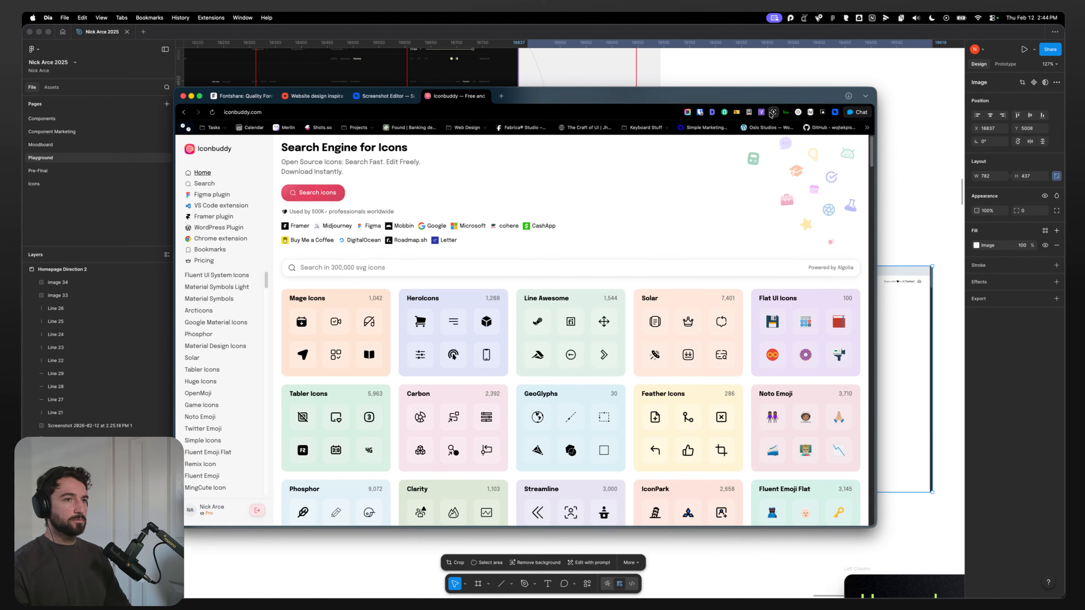
Step: Capture the visible Iconbuddy page, set padding and shadow to 0, and copy the screenshot
{"action": "left_click", "coordinate": [835, 115]}
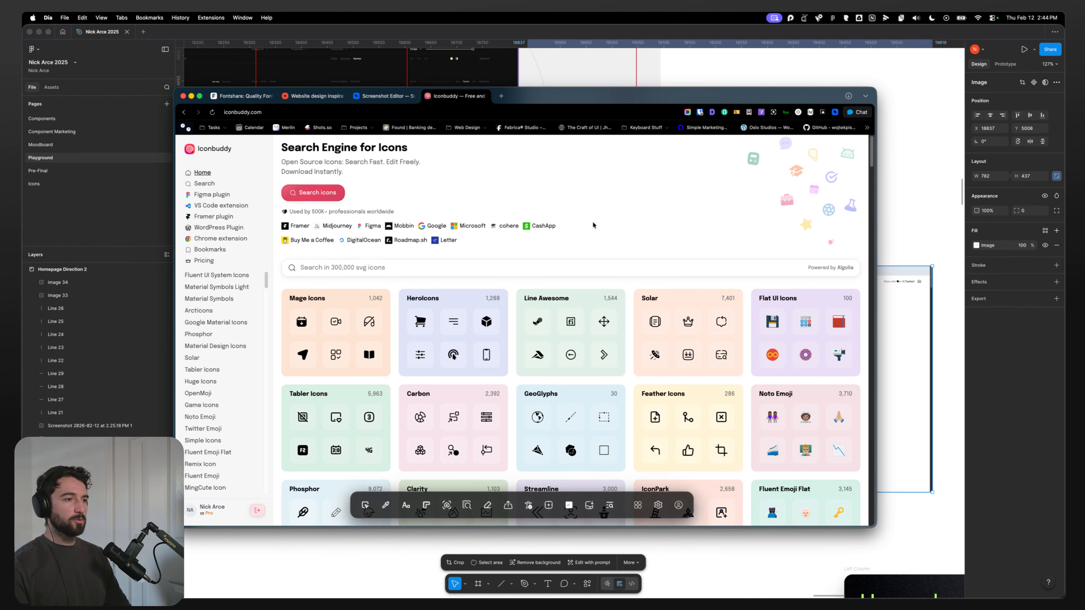
{"action": "left_click", "coordinate": [446, 511]}
{"action": "left_click", "coordinate": [465, 341]}
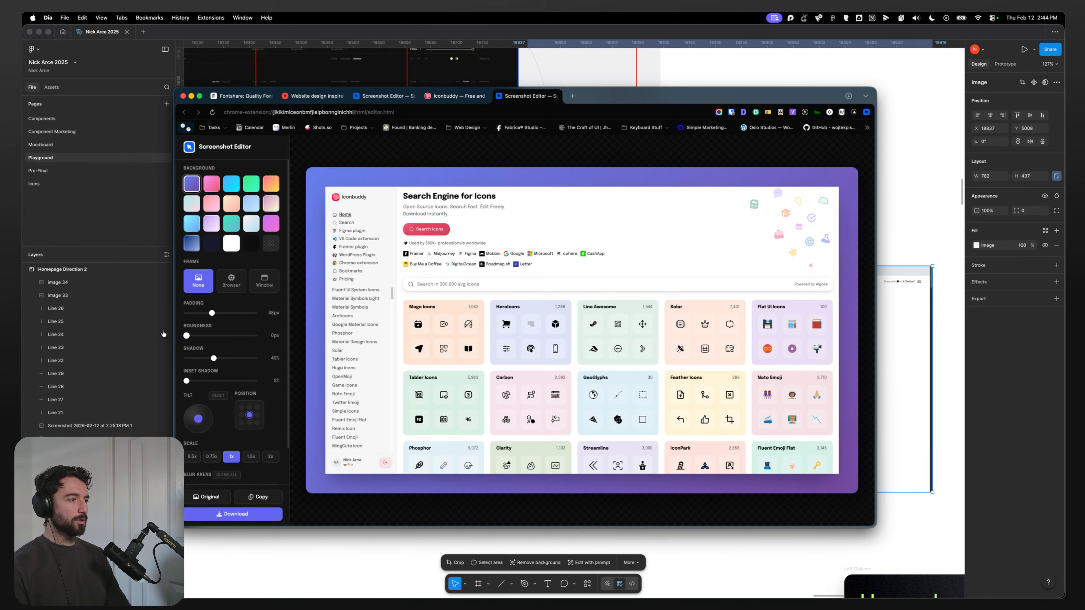
{"action": "left_click_drag", "start_coordinate": [210, 315], "coordinate": [186, 313]}
{"action": "left_click_drag", "start_coordinate": [213, 359], "coordinate": [186, 358]}
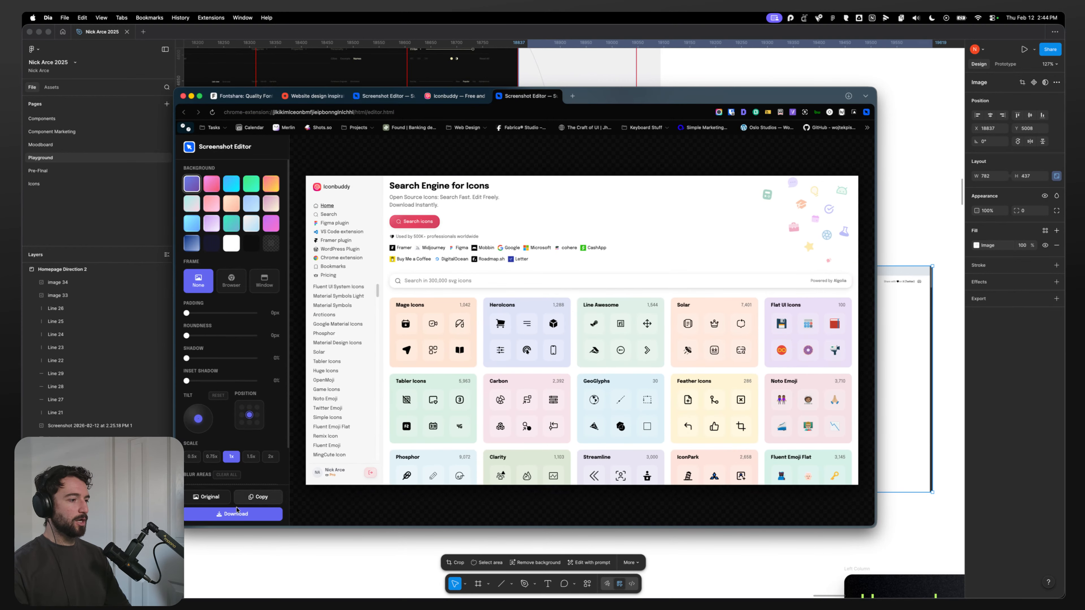
{"action": "left_click", "coordinate": [251, 498]}
Step: Paste the Iconbuddy screenshot onto the canvas and delete the old icon library image from the grid
{"action": "left_click", "coordinate": [905, 176]}
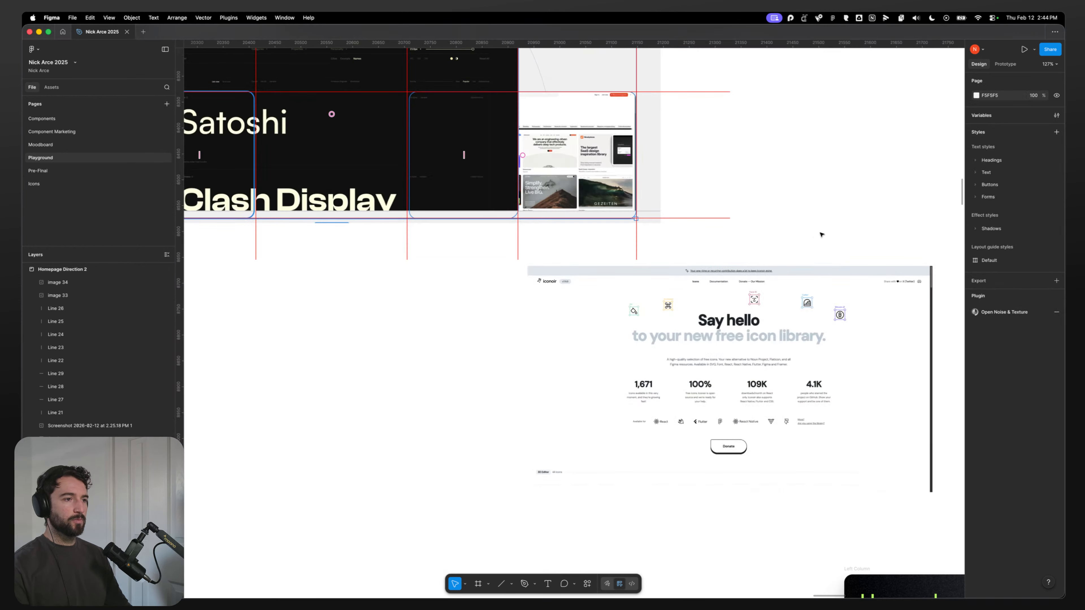
{"action": "key", "text": "super+v"}
{"action": "scroll", "coordinate": [611, 318], "scroll_direction": "down", "scroll_amount": 5}
{"action": "left_click_drag", "start_coordinate": [604, 318], "coordinate": [861, 449]}
{"action": "left_click_drag", "start_coordinate": [686, 454], "coordinate": [561, 434]}
{"action": "left_click", "coordinate": [562, 300]}
{"action": "key", "text": "Delete"}
Step: Stack the three new full-size screenshots overlapping beside the layout and select all three
{"action": "left_click_drag", "start_coordinate": [670, 227], "coordinate": [767, 206]}
{"action": "left_click_drag", "start_coordinate": [692, 400], "coordinate": [774, 344]}
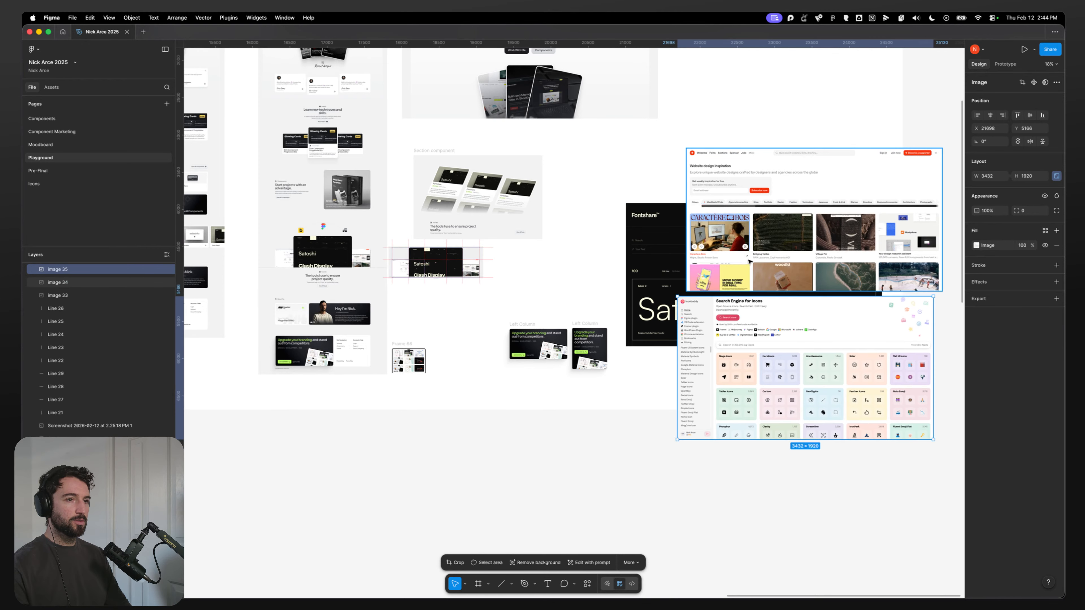
{"action": "left_click", "coordinate": [758, 267]}
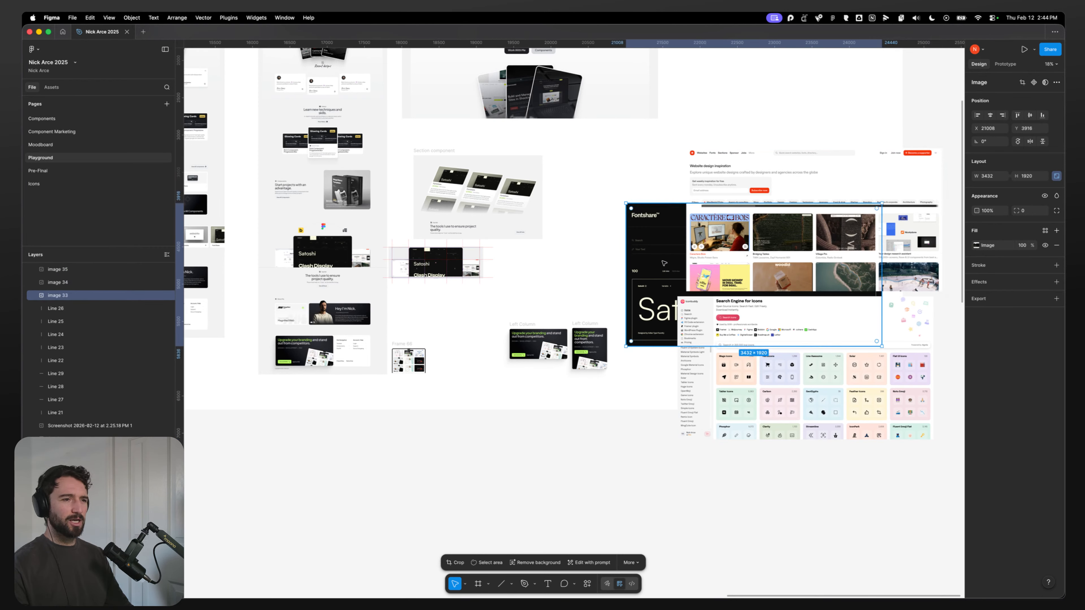
{"action": "left_click", "coordinate": [679, 305], "text": "shift"}
{"action": "left_click", "coordinate": [669, 304], "text": "shift"}
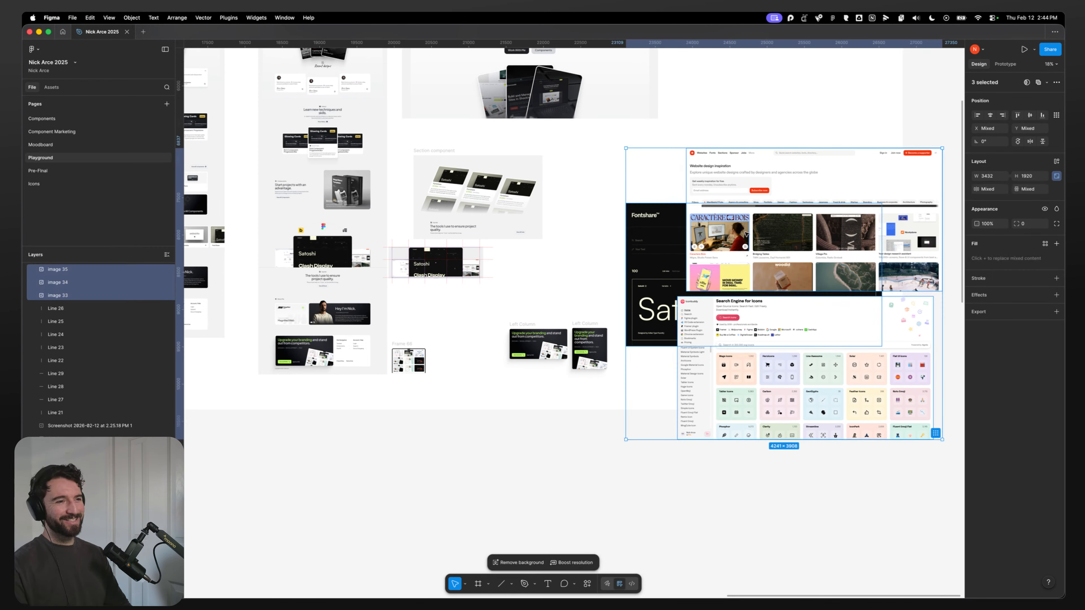
Step: Set the export format of the three selected screenshots to JPEG
{"action": "right_click", "coordinate": [745, 232]}
{"action": "key", "text": "Escape"}
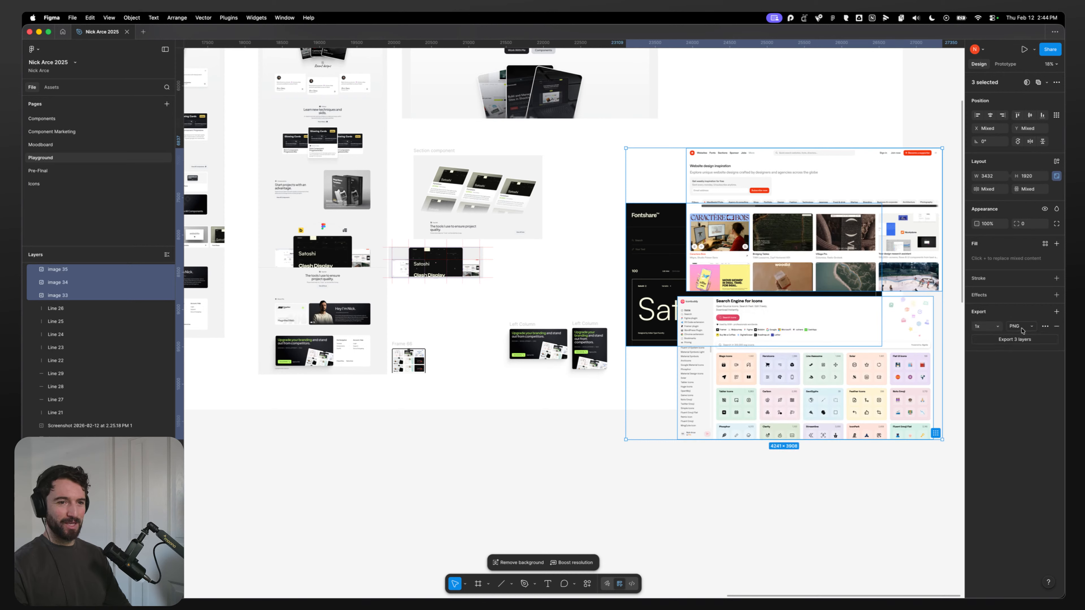
{"action": "left_click", "coordinate": [1021, 327]}
{"action": "left_click", "coordinate": [1018, 339]}
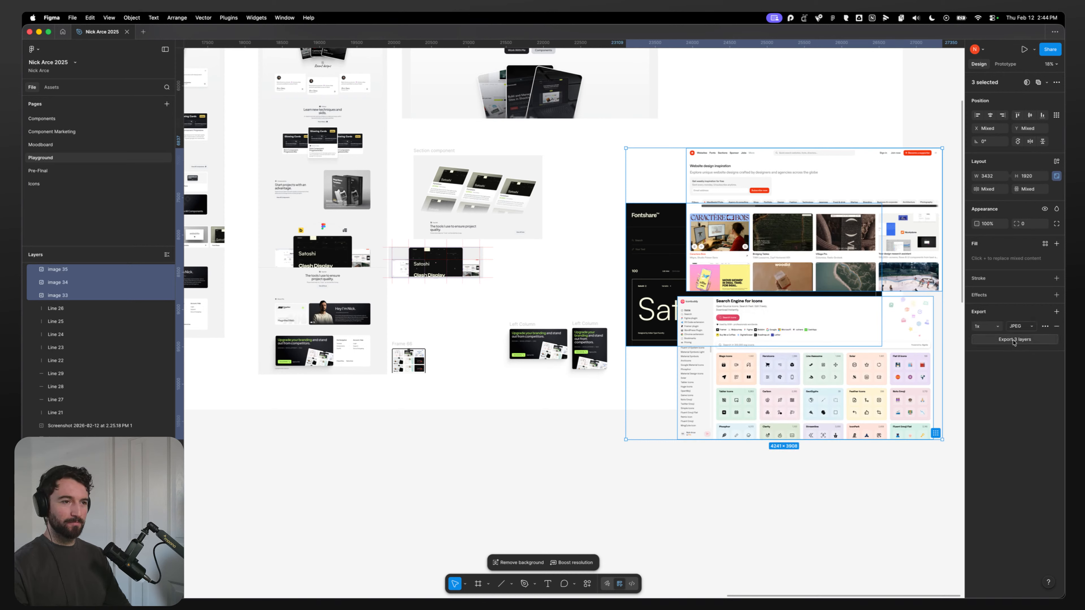
Step: Rename the Iconbuddy and maxibestof screenshot layers Icon Buddy Thumbnail and Maxibestof Thumbnail
{"action": "left_click", "coordinate": [58, 270]}
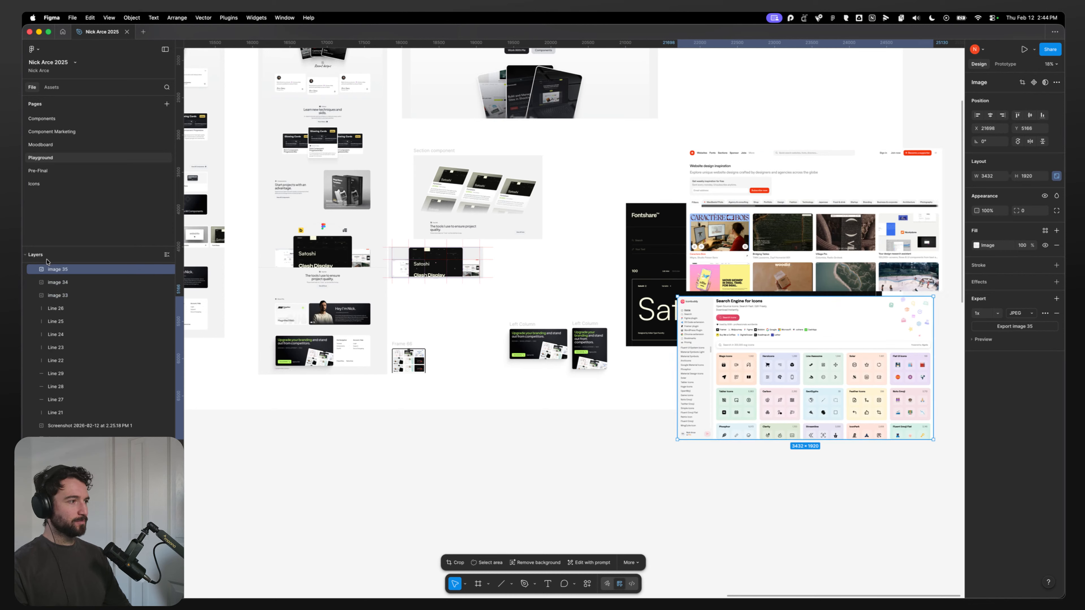
{"action": "double_click", "coordinate": [56, 270]}
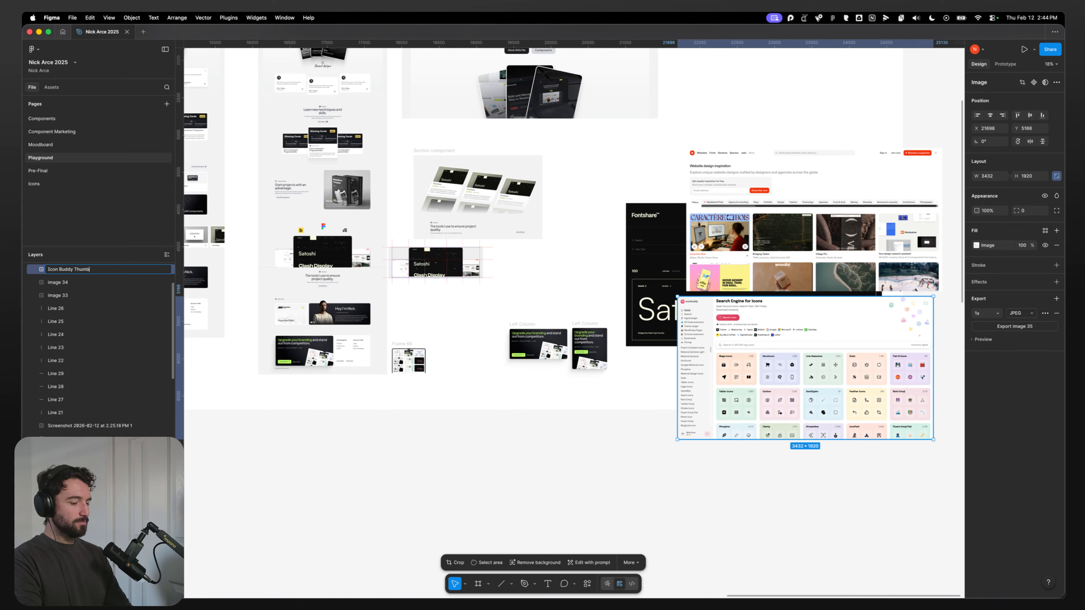
{"action": "left_click", "coordinate": [61, 284]}
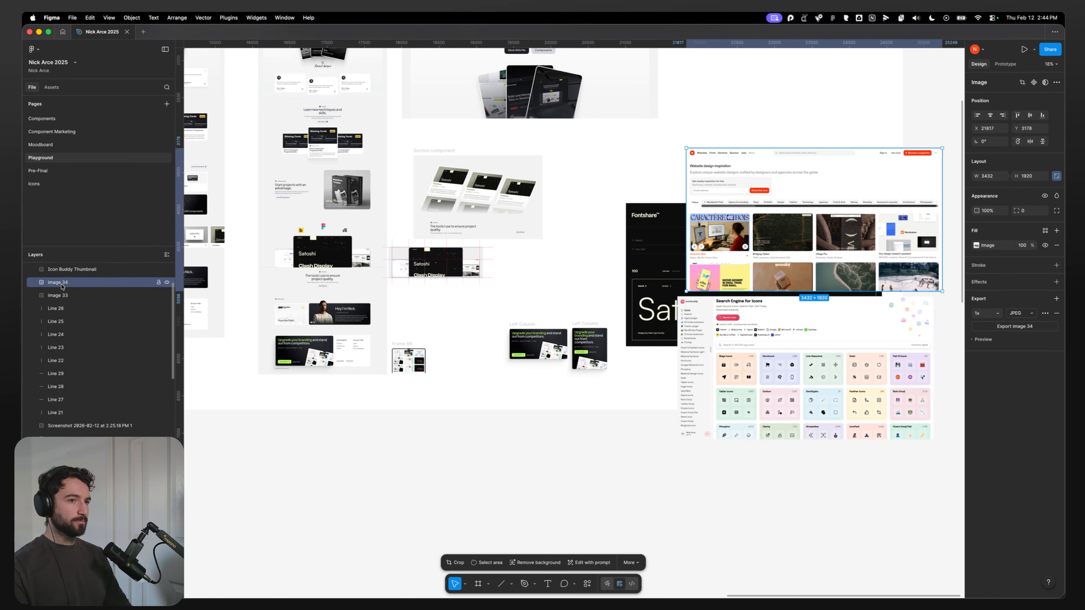
{"action": "double_click", "coordinate": [64, 283]}
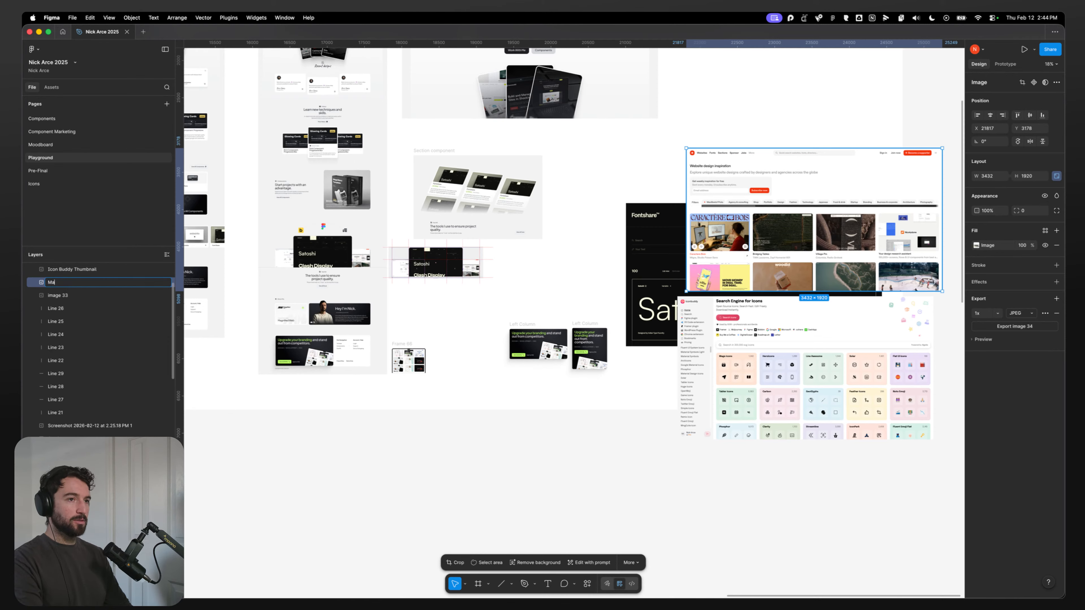
{"action": "key", "text": "super+Tab"}
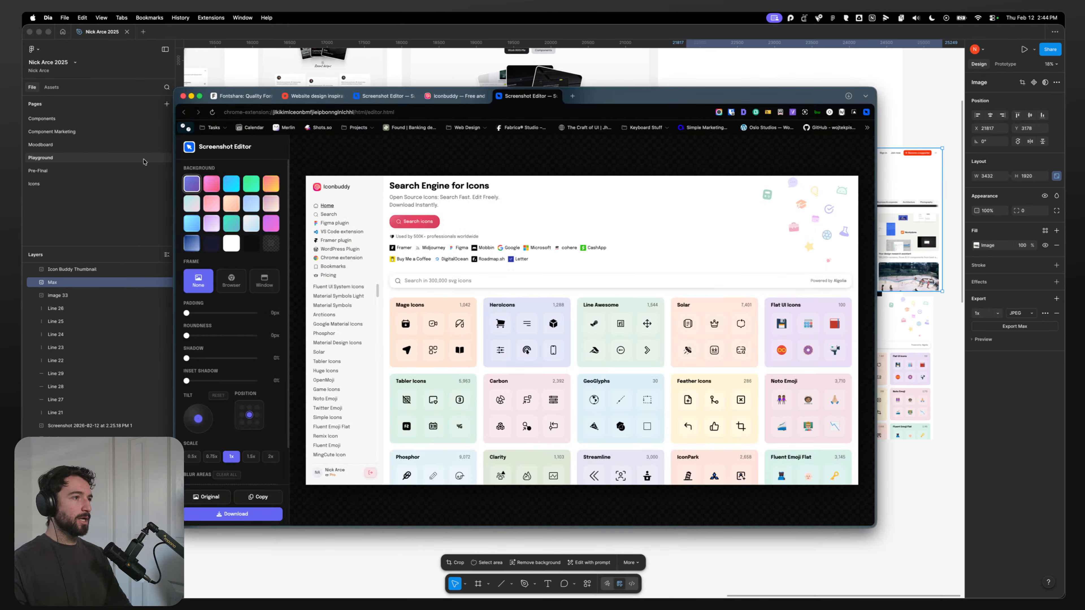
{"action": "left_click", "coordinate": [313, 97]}
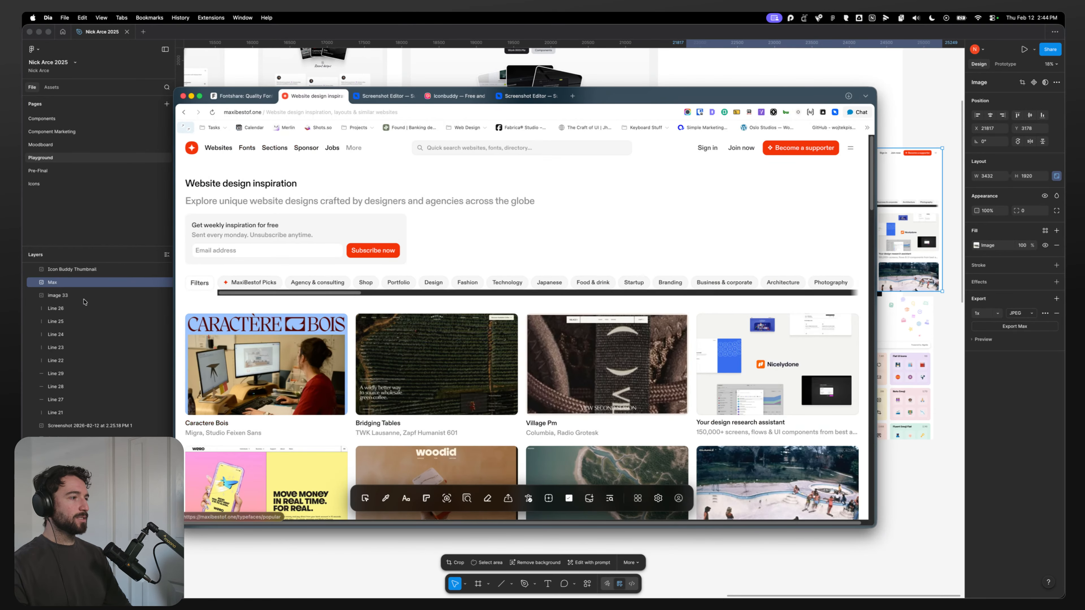
{"action": "double_click", "coordinate": [55, 283]}
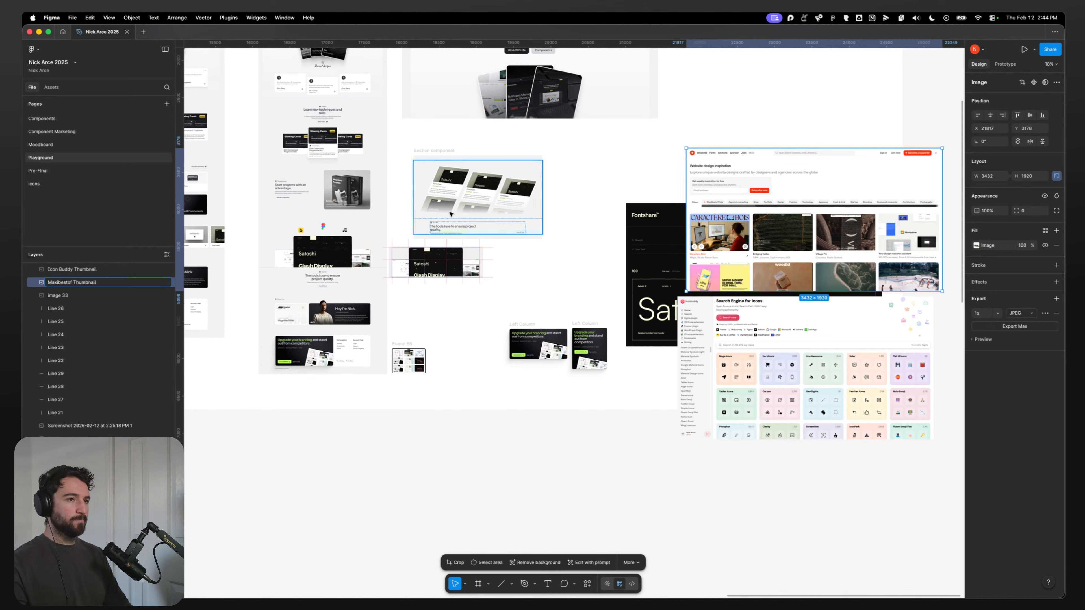
Step: Rename the Fontshare screenshot layer Font Share Thumbnail and deselect it
{"action": "left_click", "coordinate": [60, 295]}
{"action": "double_click", "coordinate": [60, 295]}
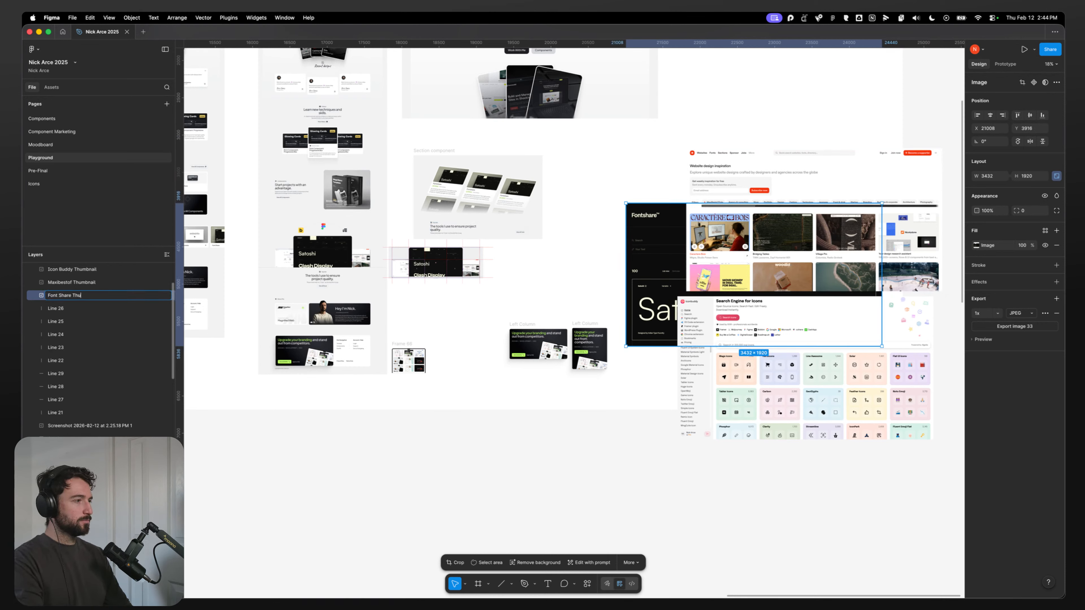
{"action": "left_click", "coordinate": [549, 486]}
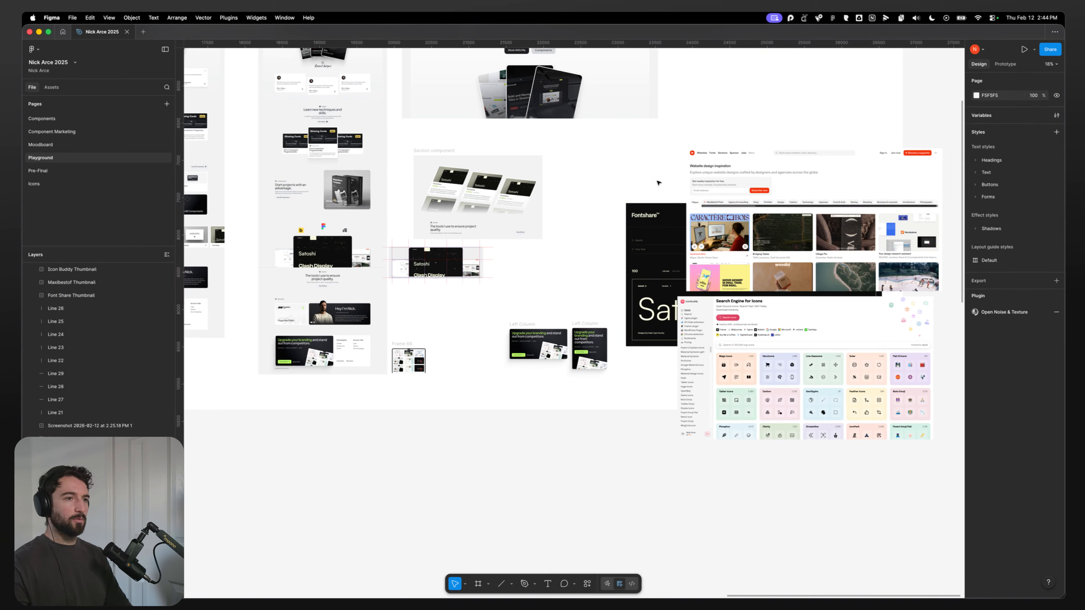
Step: Export the three thumbnail images as JPEG into the Downloads folder
{"action": "left_click_drag", "start_coordinate": [645, 160], "coordinate": [852, 403]}
{"action": "left_click", "coordinate": [1044, 341]}
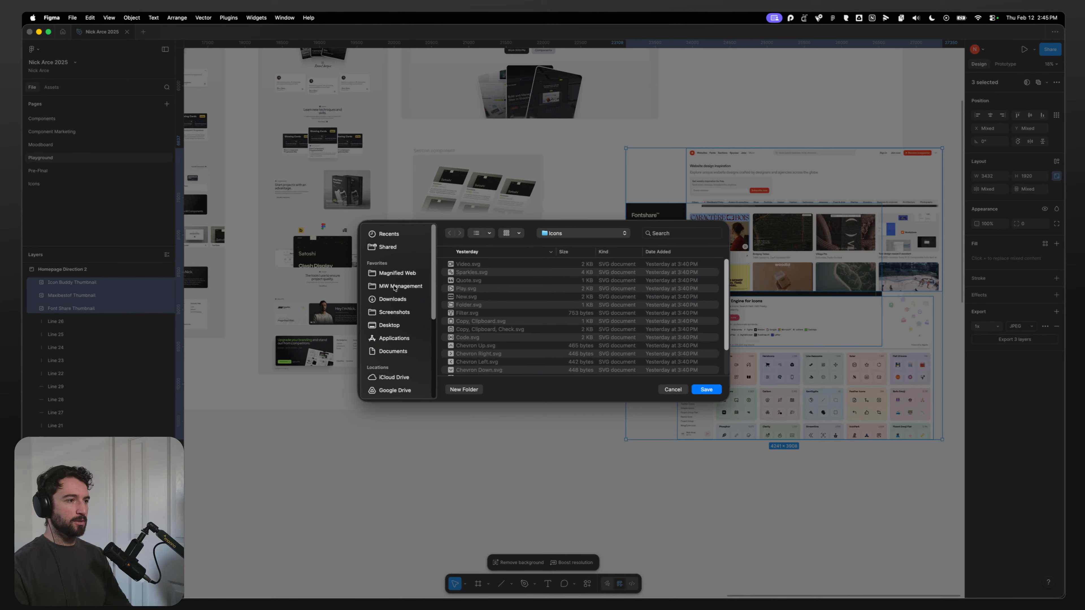
{"action": "left_click", "coordinate": [392, 299]}
{"action": "left_click", "coordinate": [718, 390]}
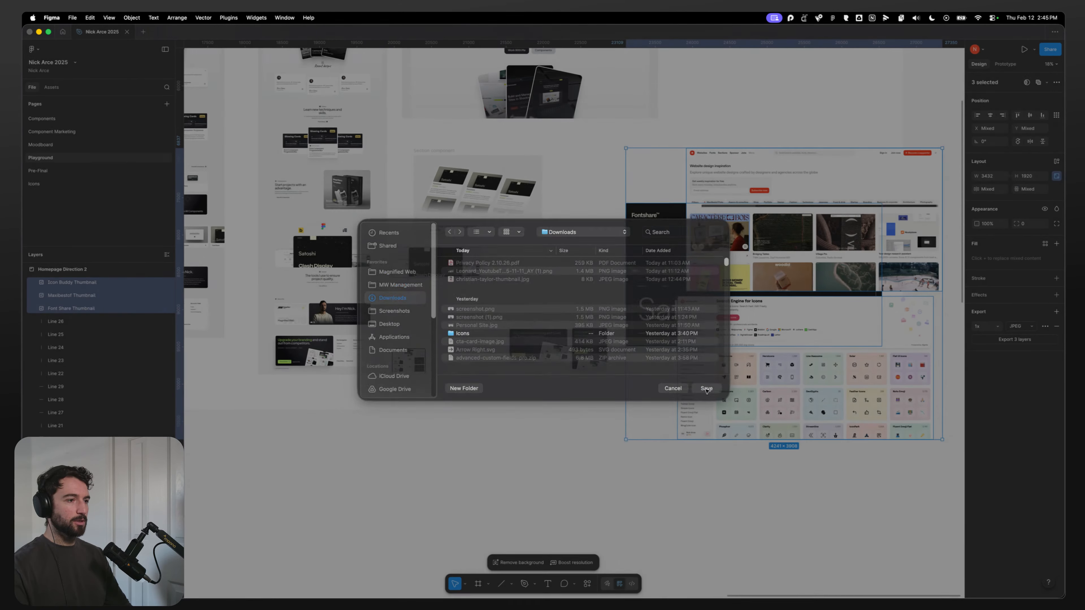
{"action": "mouse_move", "coordinate": [423, 593]}
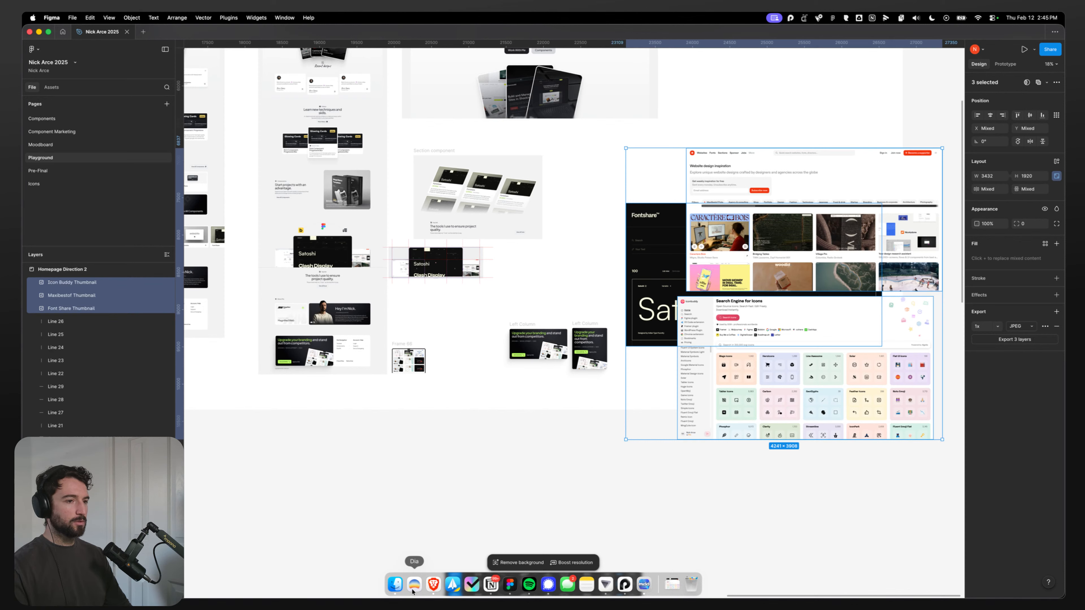
Step: Upload the three exported thumbnail JPEGs from Downloads into the WordPress Media Library
{"action": "left_click", "coordinate": [735, 407]}
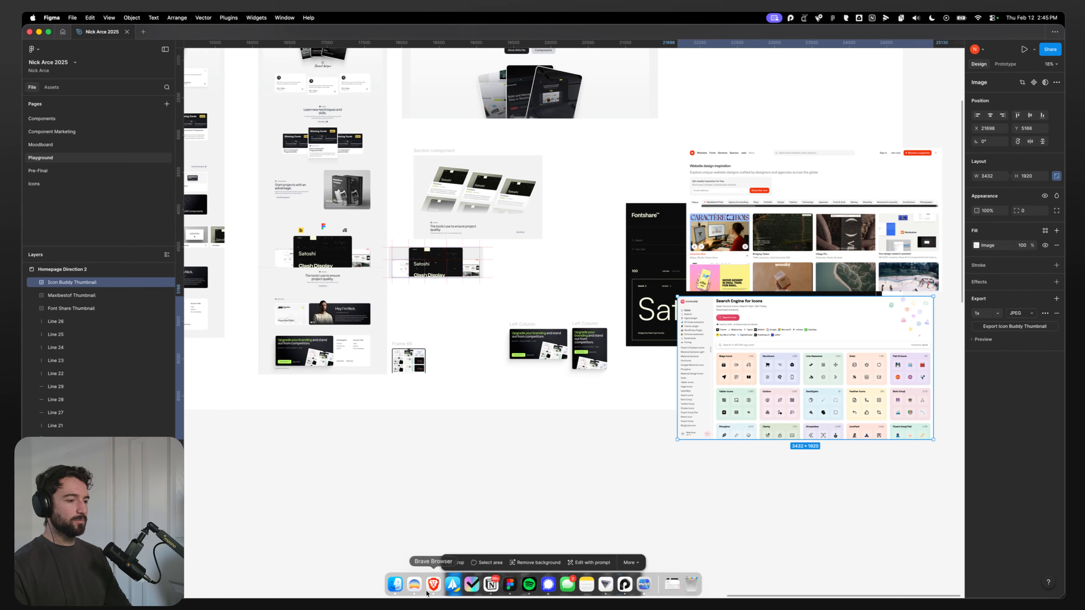
{"action": "left_click", "coordinate": [415, 585]}
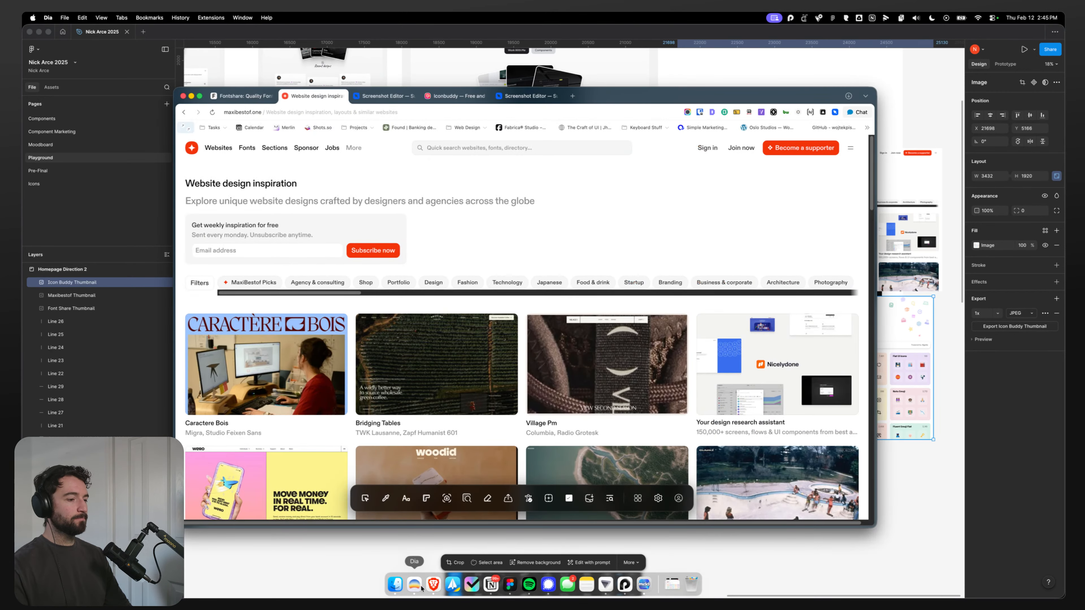
{"action": "left_click", "coordinate": [436, 585]}
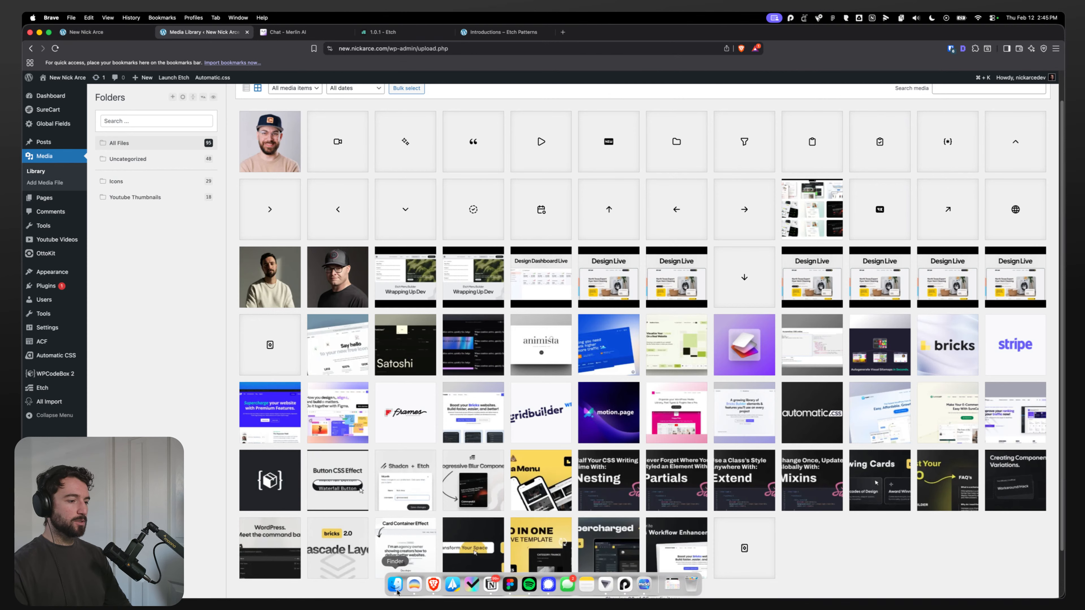
{"action": "left_click", "coordinate": [397, 586]}
{"action": "key", "text": "space"}
{"action": "key", "text": "space"}
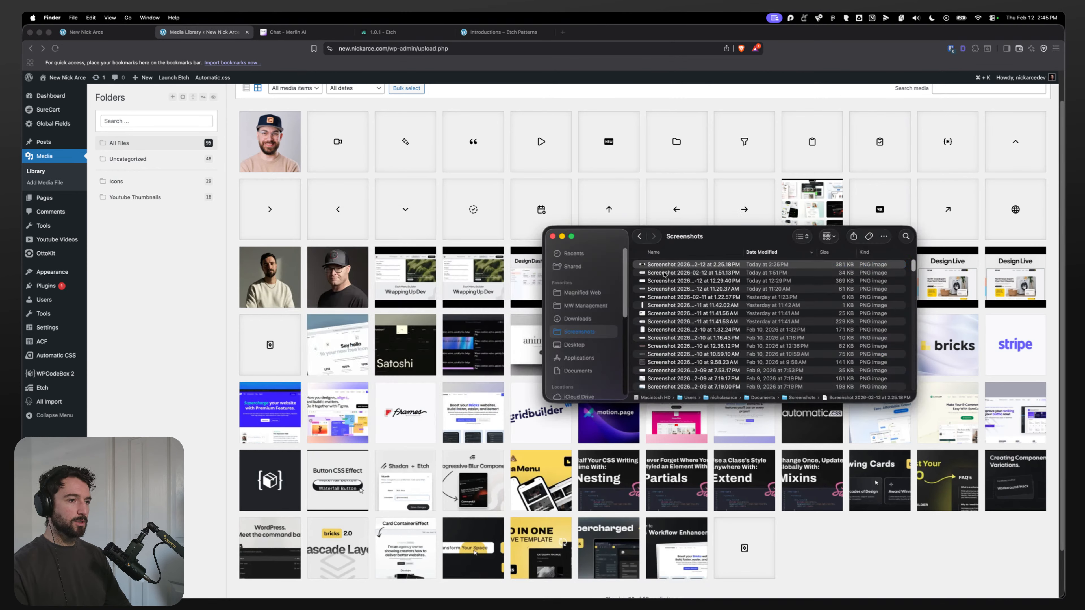
{"action": "left_click", "coordinate": [586, 317]}
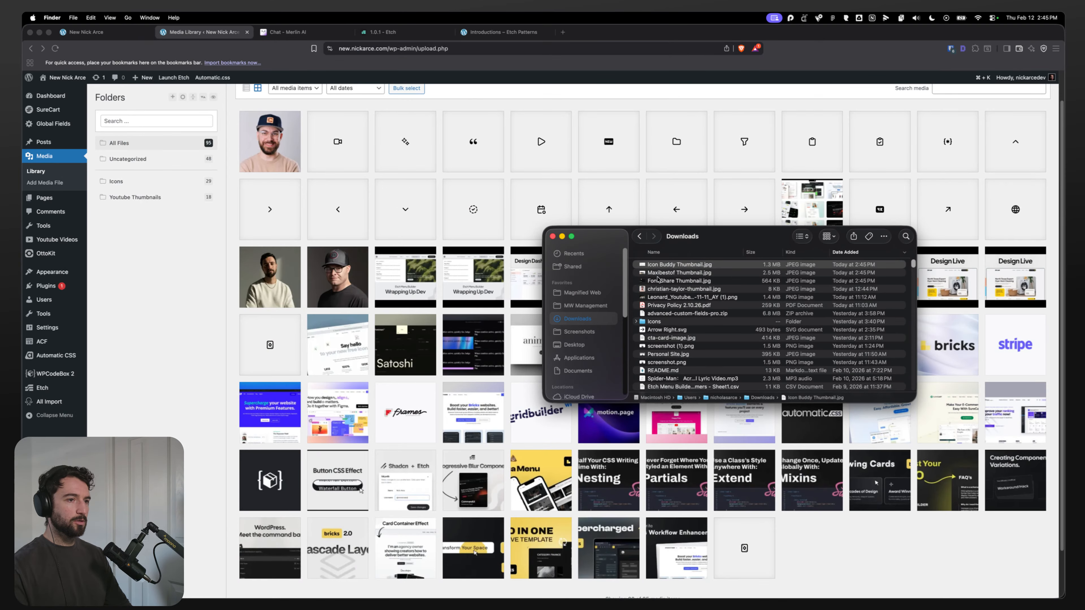
{"action": "left_click", "coordinate": [679, 264]}
{"action": "left_click", "coordinate": [679, 281], "text": "shift"}
{"action": "left_click_drag", "start_coordinate": [695, 274], "coordinate": [273, 231]}
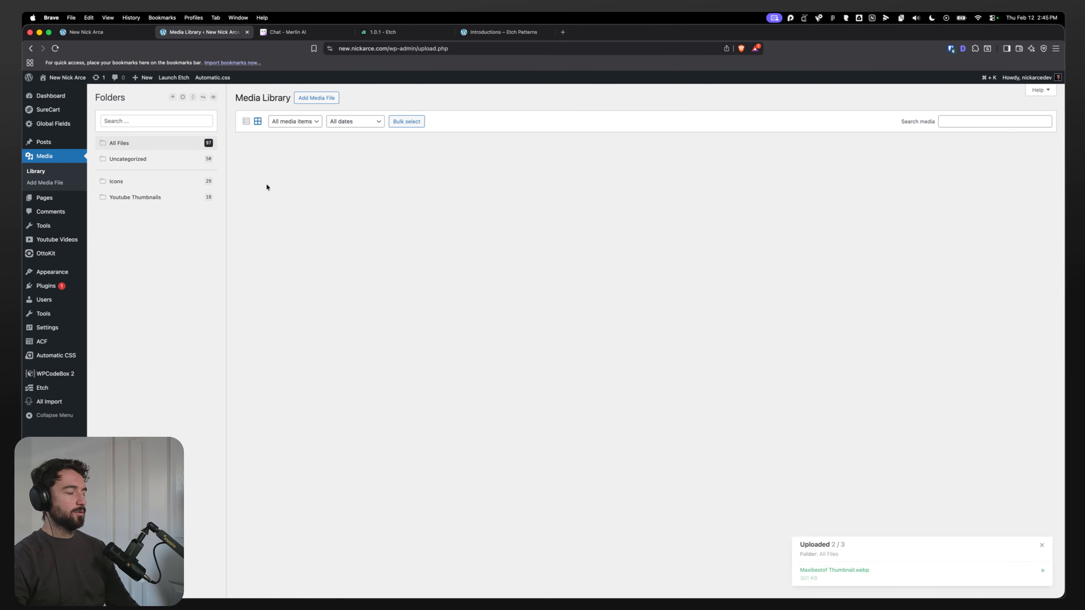
{"action": "left_click", "coordinate": [267, 187]}
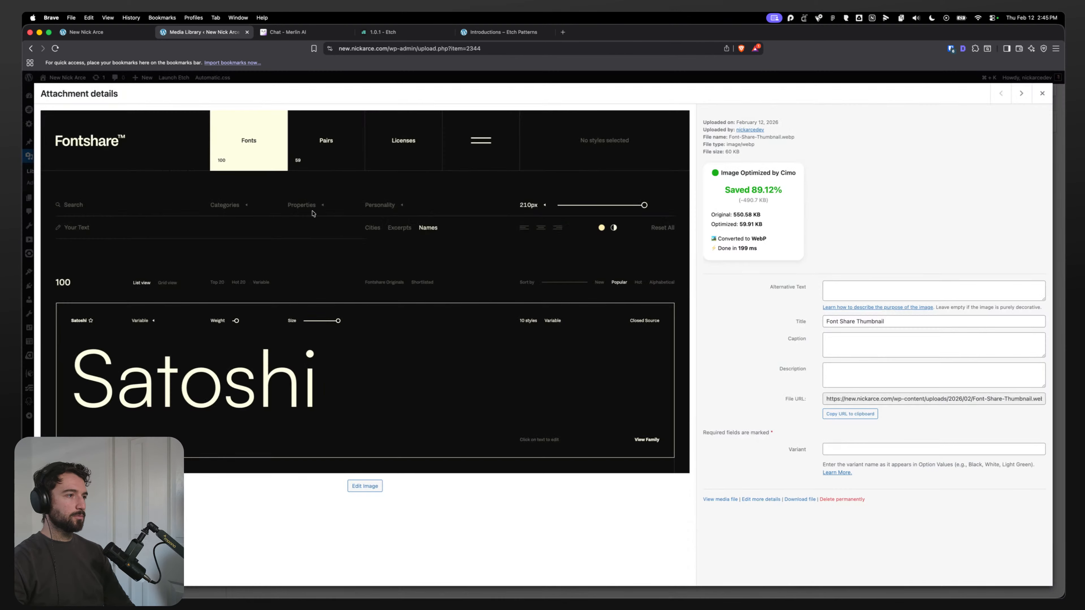
{"action": "left_click", "coordinate": [1042, 94]}
{"action": "key", "text": "super+1"}
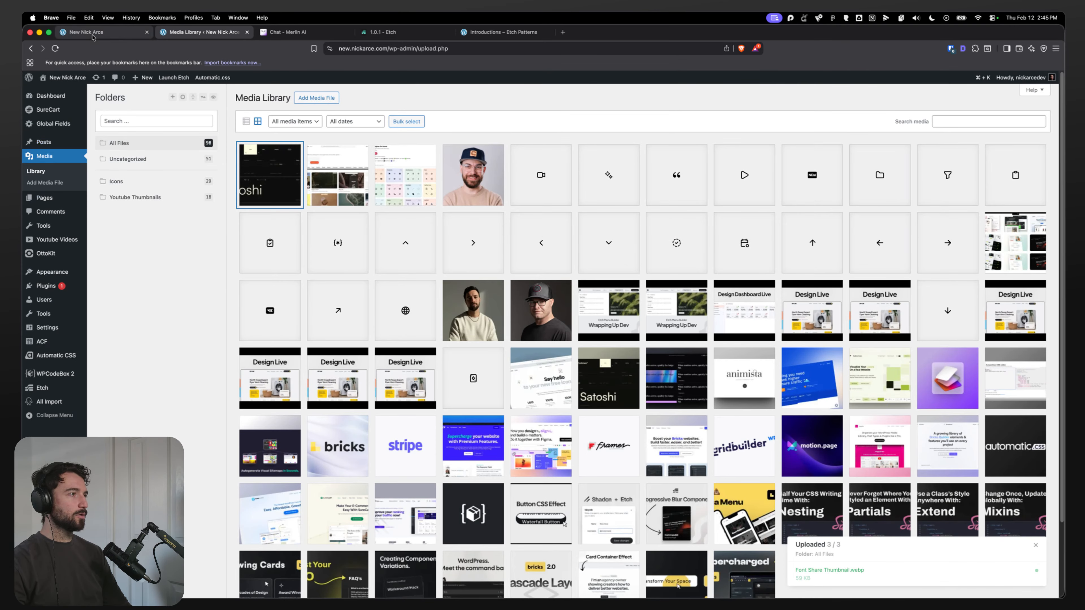
{"action": "left_click", "coordinate": [206, 33]}
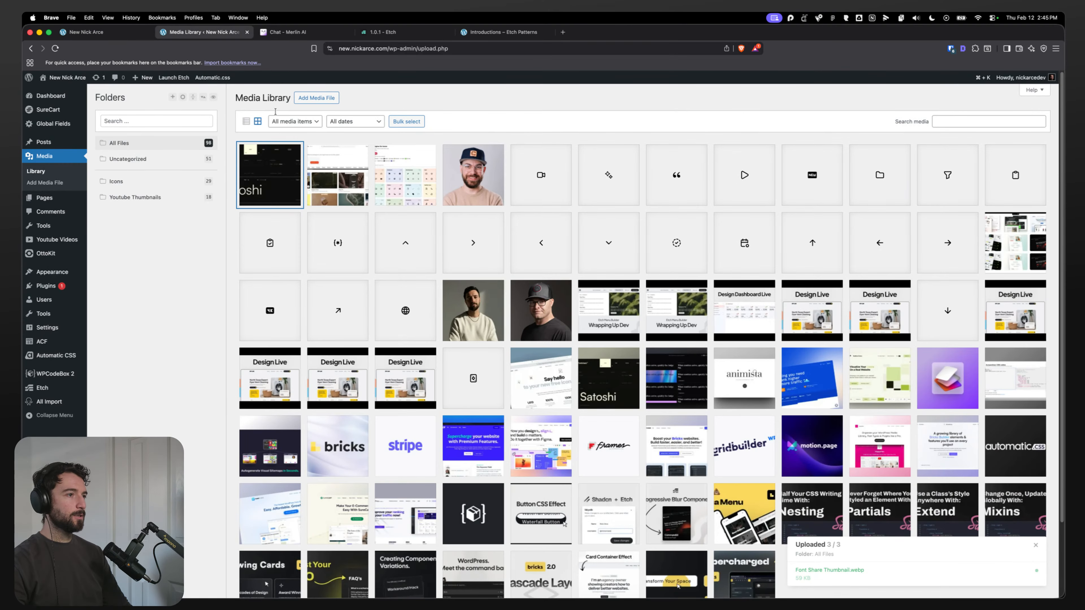
{"action": "left_click", "coordinate": [322, 172]}
{"action": "left_click", "coordinate": [1041, 93]}
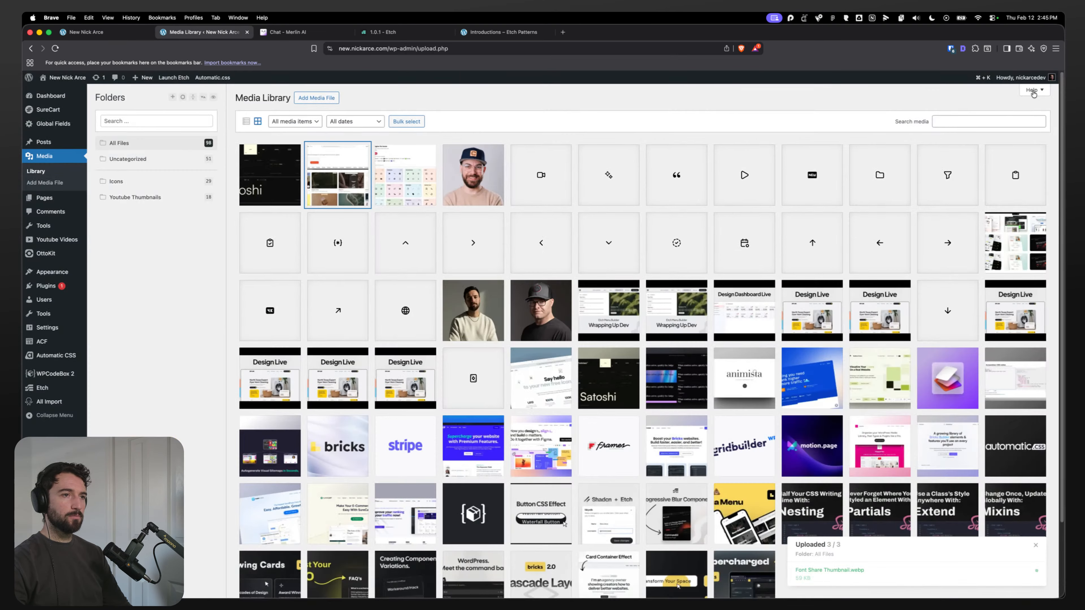
Step: Set the Font Share Thumbnail's alternative text to Screenshot of fontshare.com
{"action": "left_click", "coordinate": [294, 182]}
{"action": "left_click", "coordinate": [843, 301]}
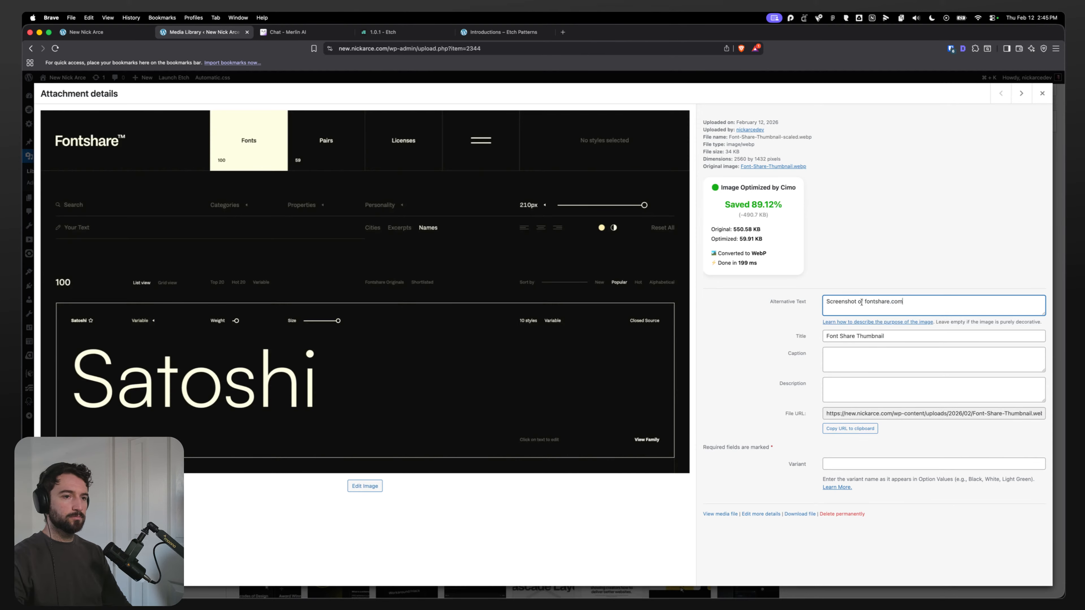
{"action": "left_click_drag", "start_coordinate": [863, 302], "coordinate": [827, 302]}
{"action": "key", "text": "super+c"}
{"action": "left_click", "coordinate": [1041, 94]}
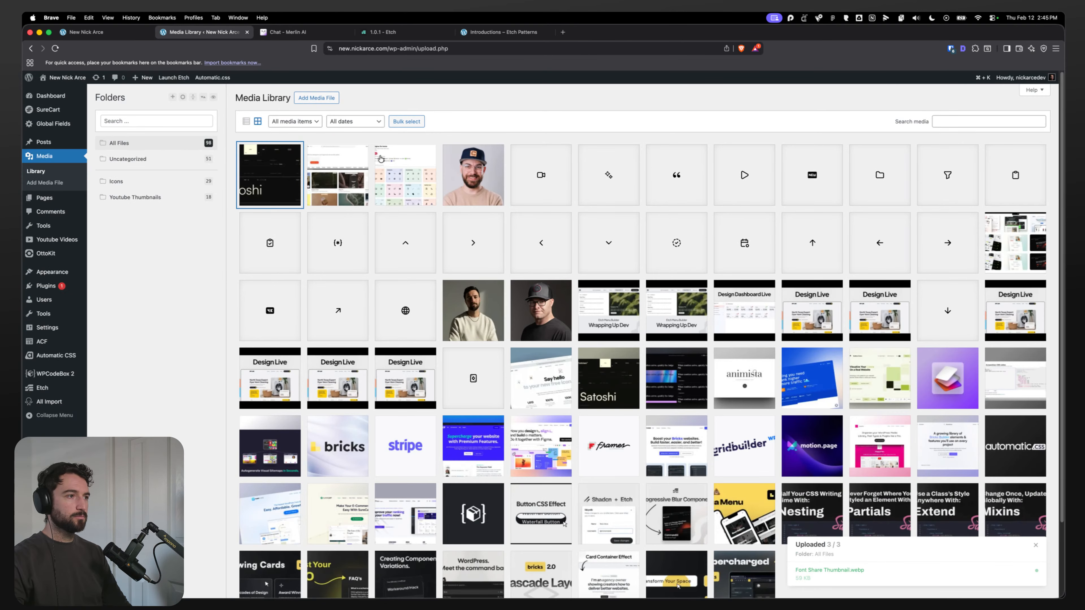
Step: Set the Maxibestof Thumbnail's alternative text to Screenshot of maxibestof.com
{"action": "left_click", "coordinate": [352, 166]}
{"action": "left_click", "coordinate": [924, 309]}
{"action": "key", "text": "super+v"}
{"action": "type", "text": "max"}
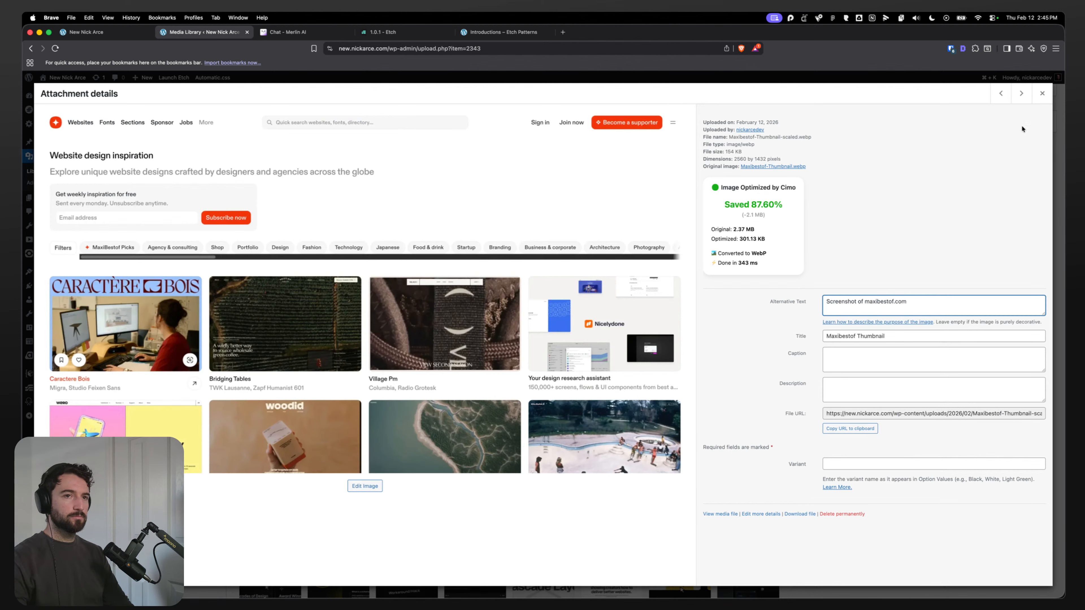
Step: Open the maxibestof.com address from the alt text in a new tab to check it, then close that tab
{"action": "left_click_drag", "start_coordinate": [909, 301], "coordinate": [865, 301]}
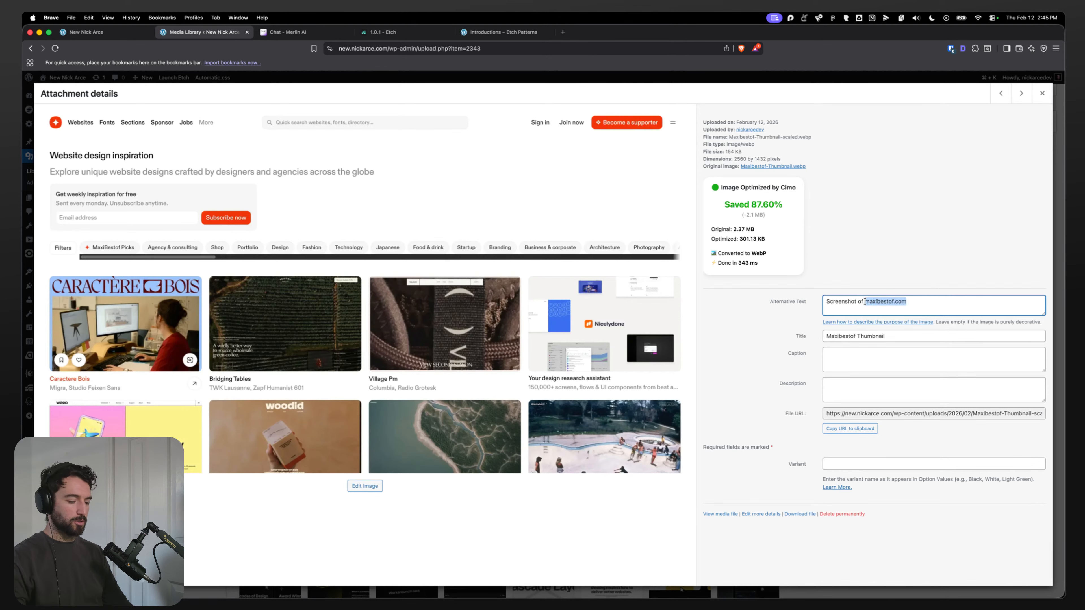
{"action": "key", "text": "super+c"}
{"action": "key", "text": "super+t"}
{"action": "key", "text": "super+v"}
{"action": "key", "text": "Return"}
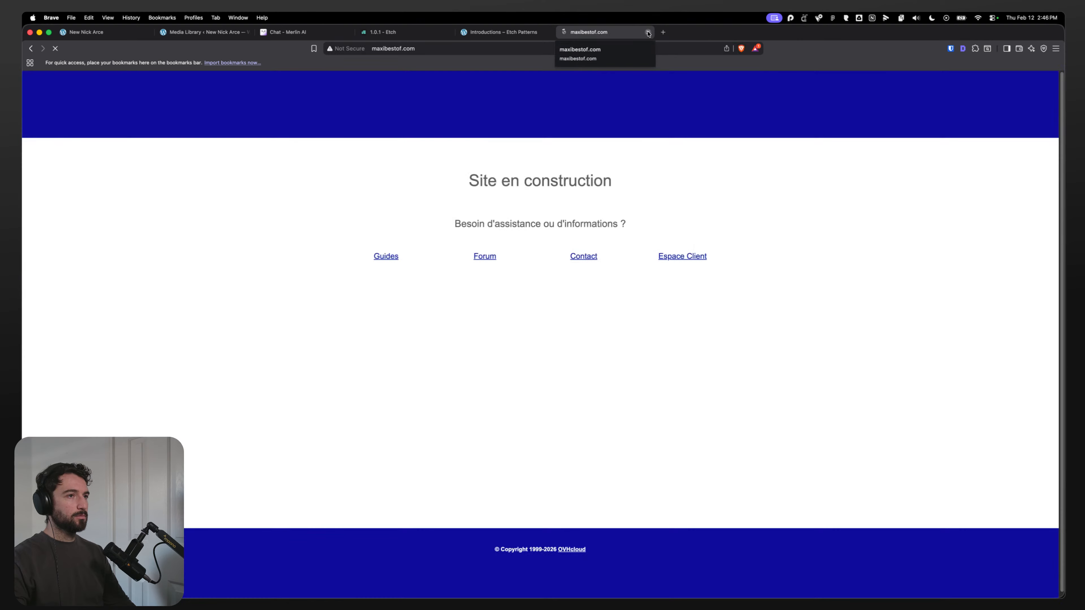
{"action": "left_click", "coordinate": [648, 33]}
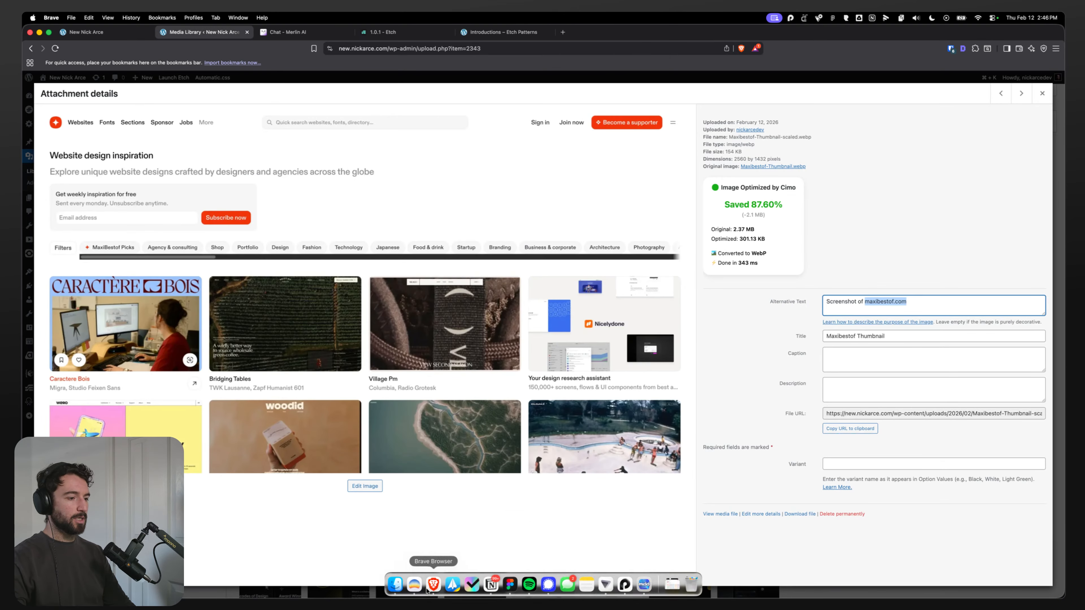
Step: Change the alt text's domain to maxibestof.one after checking the real site address, and close the attachment details
{"action": "left_click", "coordinate": [414, 584]}
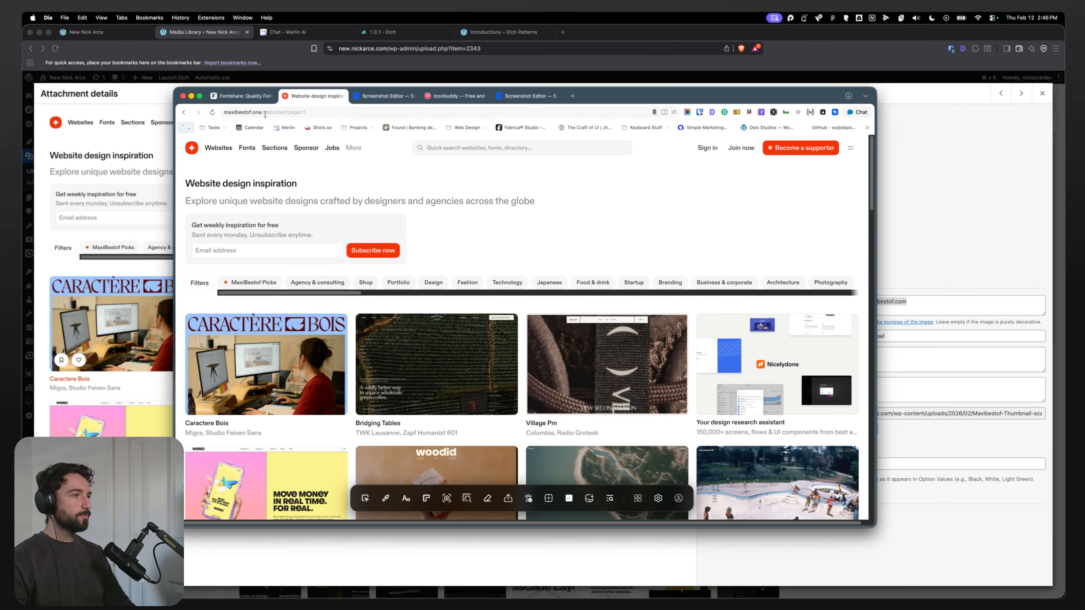
{"action": "left_click", "coordinate": [124, 49]}
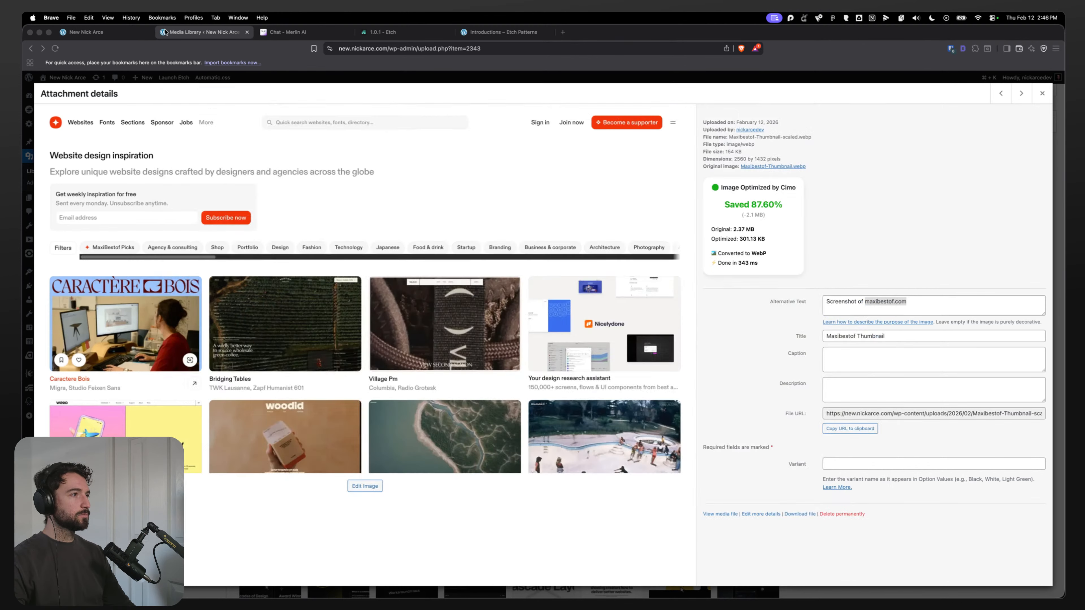
{"action": "left_click_drag", "start_coordinate": [906, 301], "coordinate": [901, 301]}
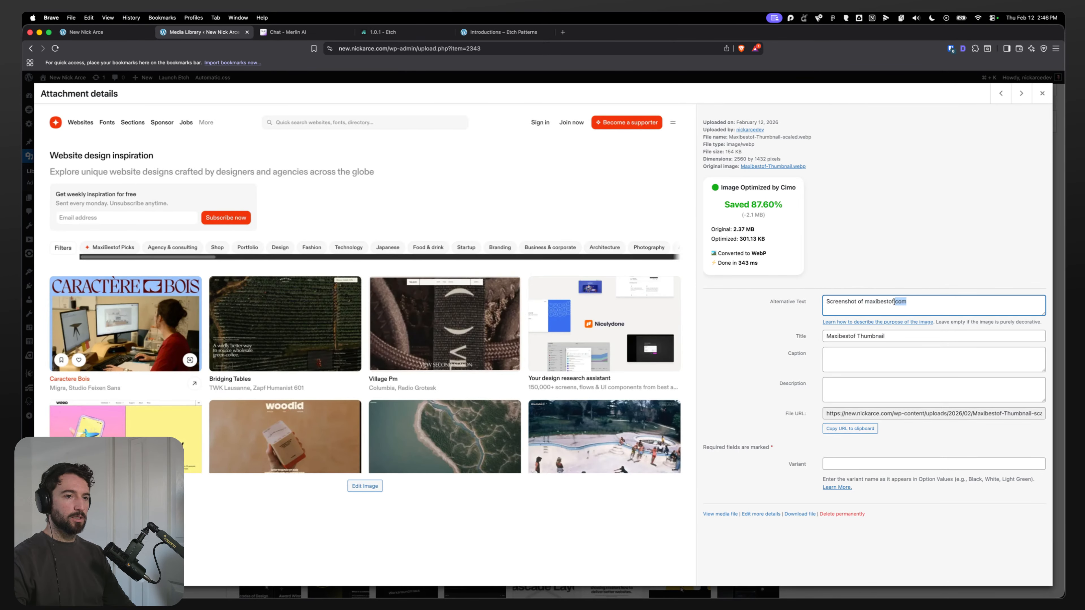
{"action": "type", "text": "one"}
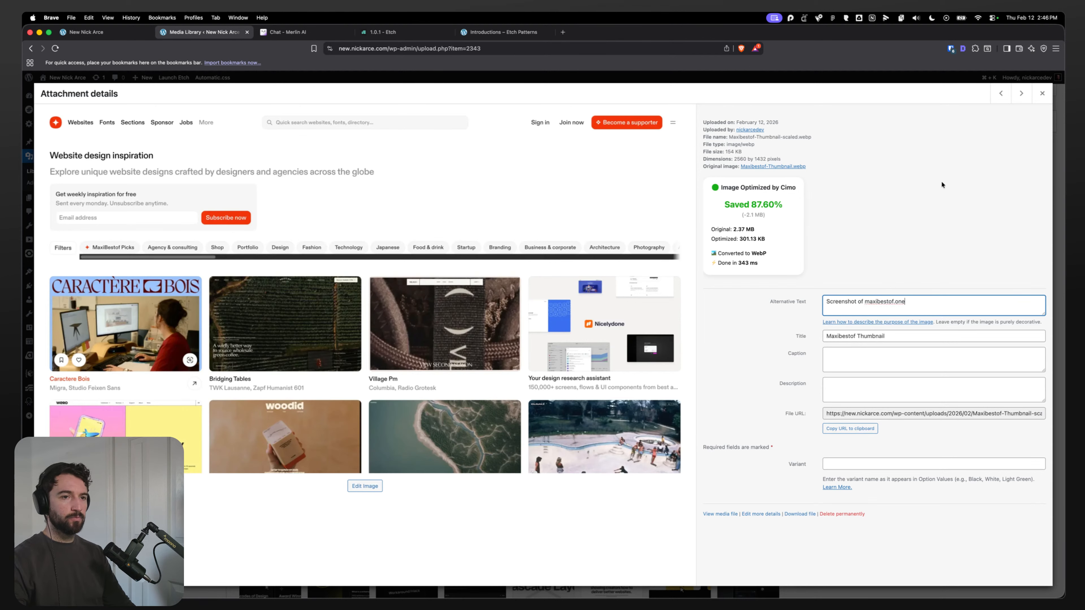
{"action": "left_click", "coordinate": [1047, 101]}
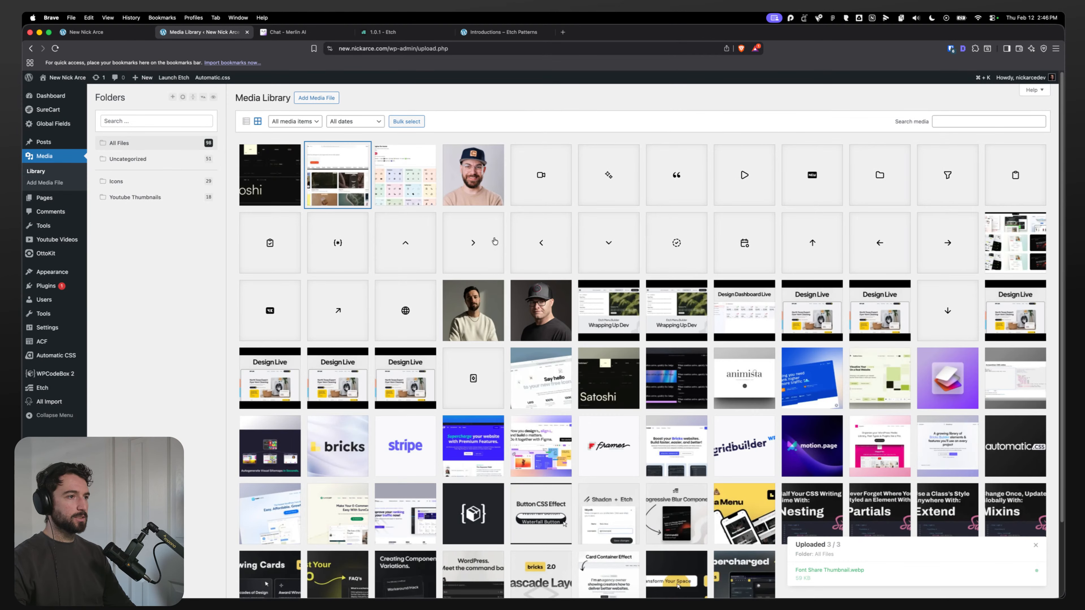
Step: Set the Icon Buddy Thumbnail's alternative text to Screenshot of iconbuddy.com and close the attachment details
{"action": "left_click", "coordinate": [434, 193]}
{"action": "left_click", "coordinate": [828, 305]}
{"action": "type", "text": "Screenshot of iconbuddy.com"}
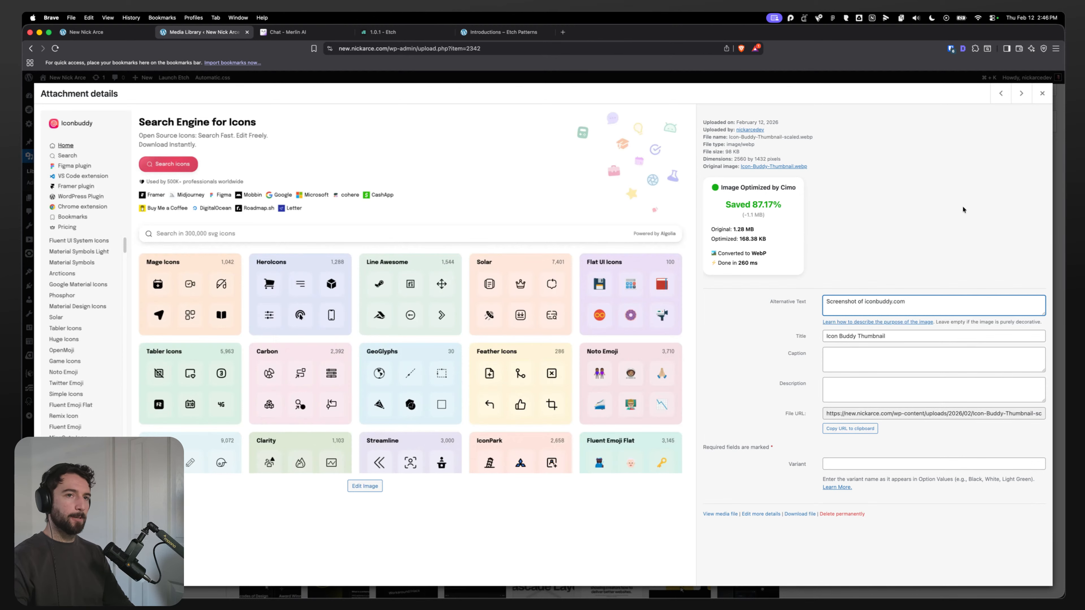
{"action": "left_click", "coordinate": [1042, 93]}
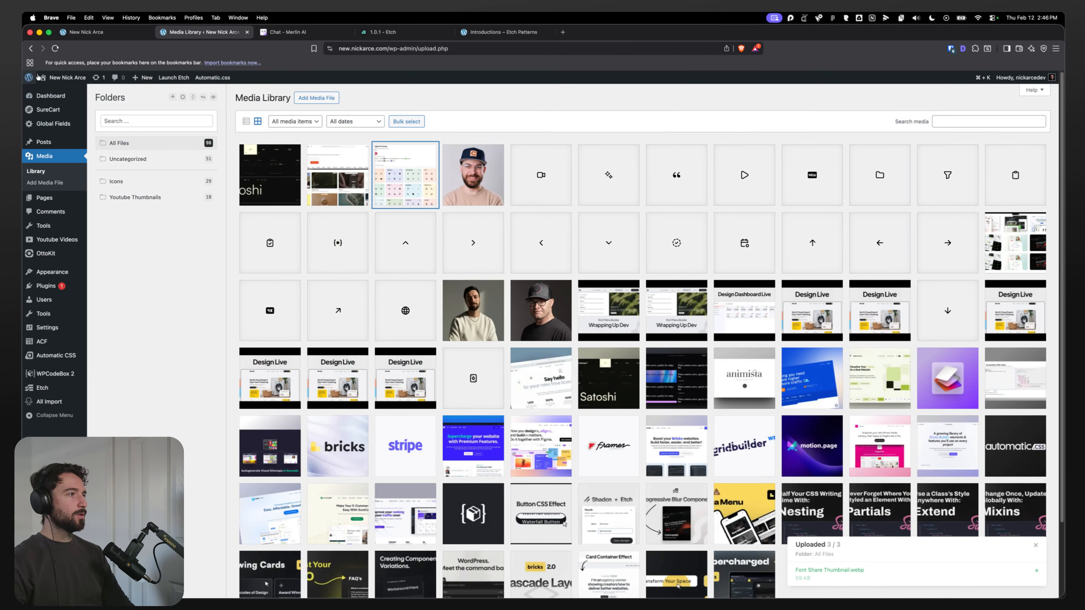
Step: Back in the Etch editor, assign the Font Share thumbnail from the media library to the first grid image
{"action": "left_click", "coordinate": [81, 33]}
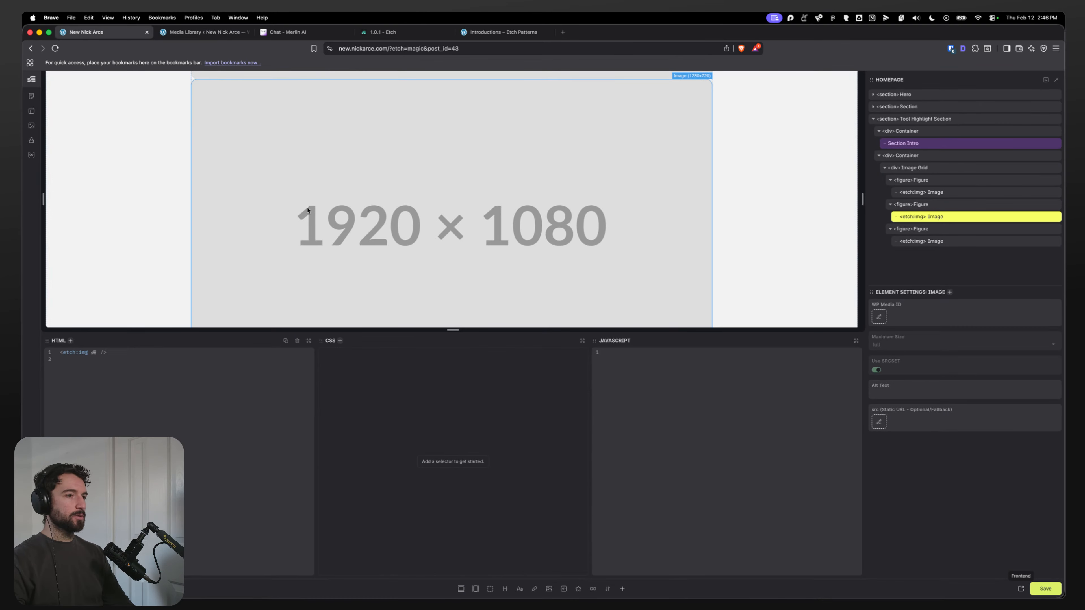
{"action": "left_click", "coordinate": [914, 193]}
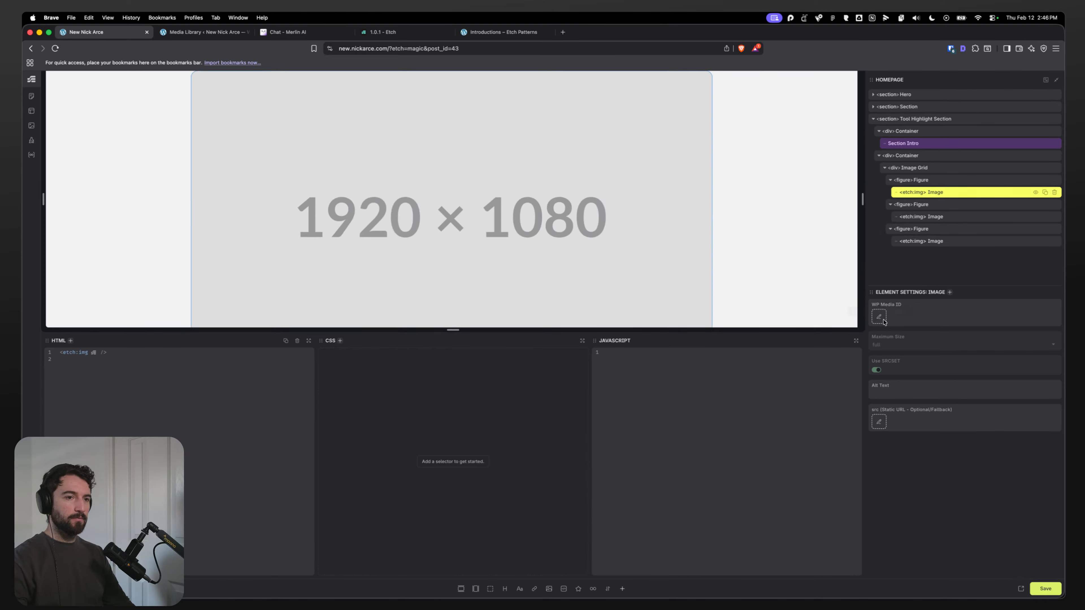
{"action": "left_click", "coordinate": [879, 317]}
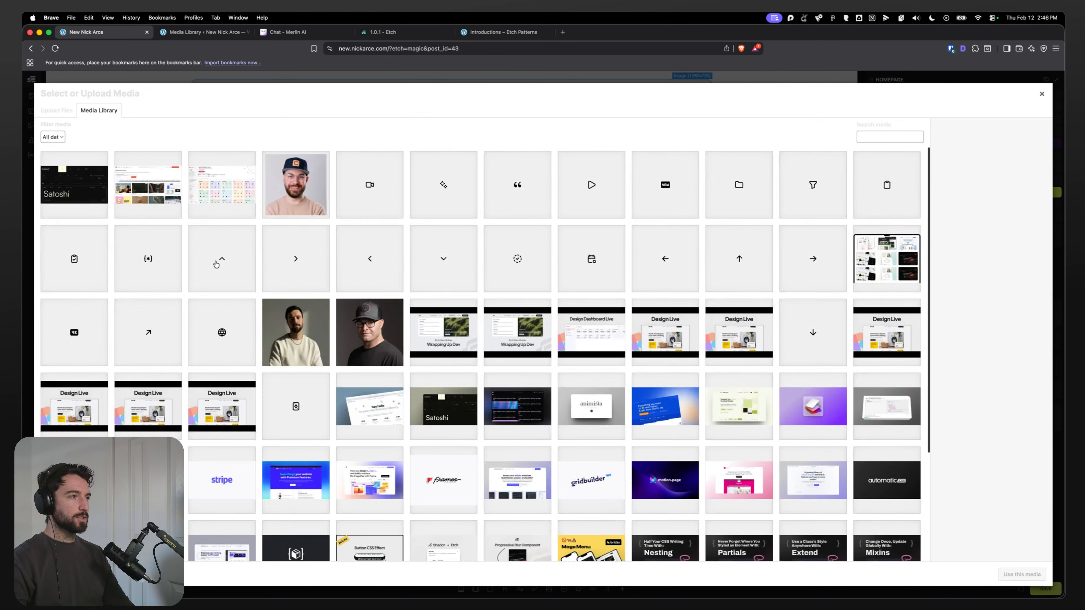
{"action": "left_click", "coordinate": [105, 200]}
{"action": "left_click", "coordinate": [1021, 573]}
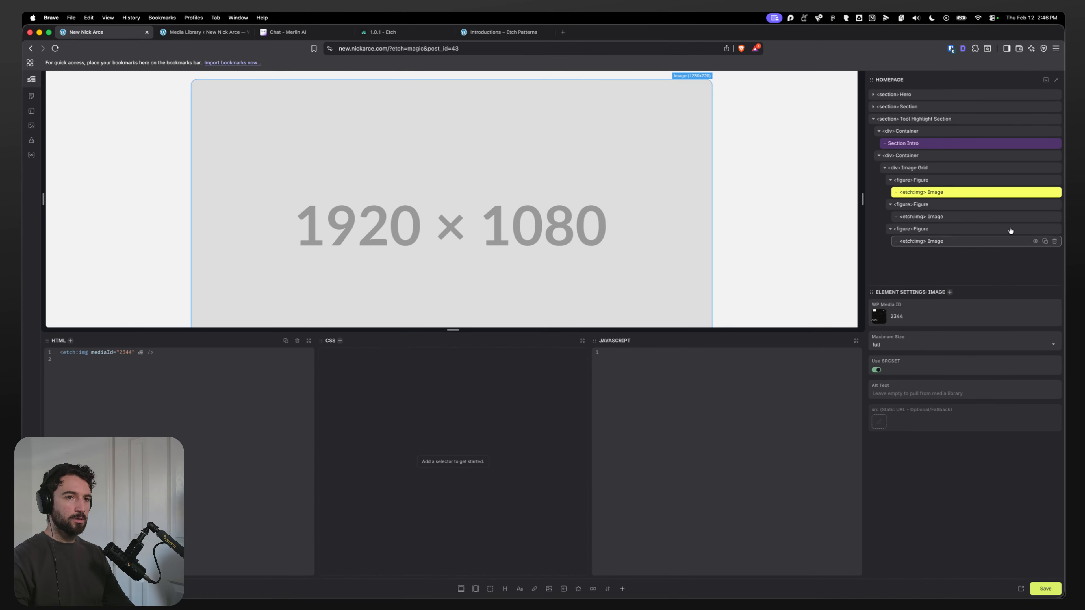
Step: Assign the Maxibestof thumbnail from the media library to the second grid image
{"action": "left_click", "coordinate": [927, 216]}
{"action": "left_click", "coordinate": [879, 317]}
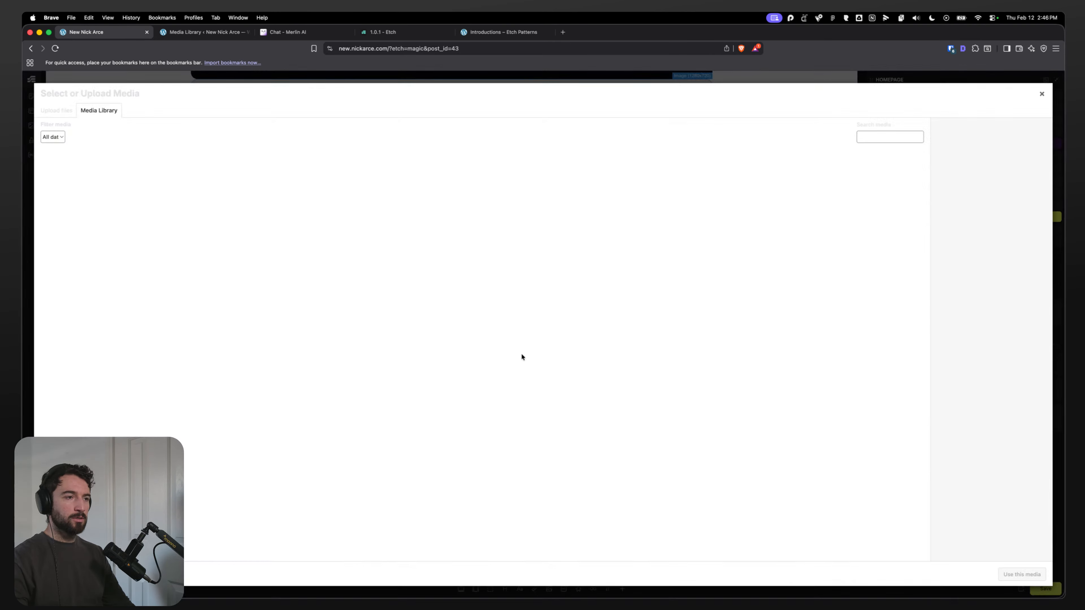
{"action": "left_click", "coordinate": [138, 196]}
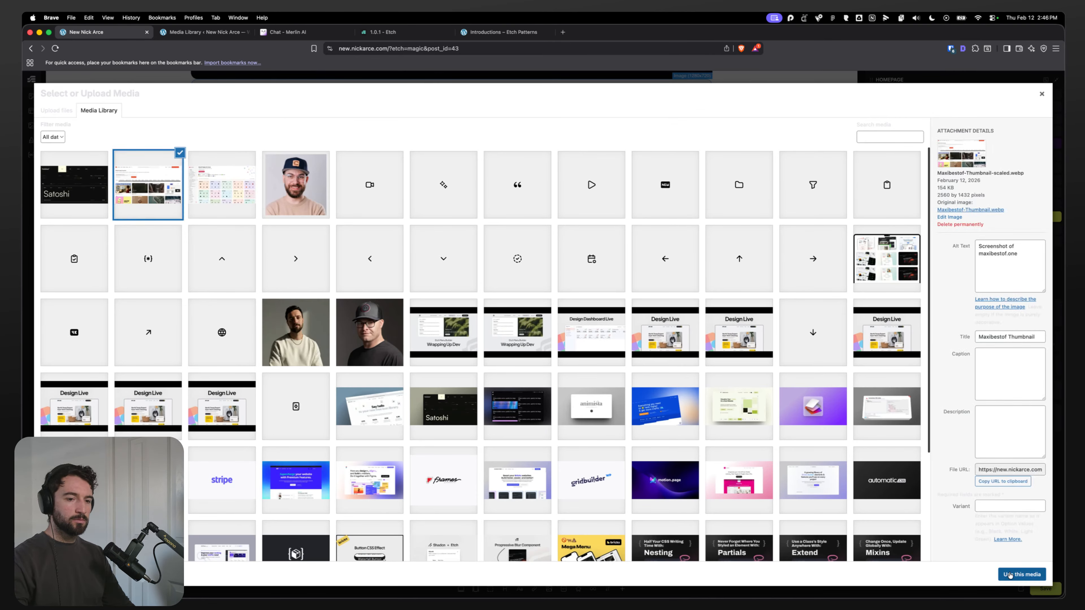
{"action": "left_click", "coordinate": [1021, 573]}
Step: Assign the Icon Buddy thumbnail from the media library to the third grid image
{"action": "left_click", "coordinate": [923, 241]}
{"action": "left_click", "coordinate": [879, 317]}
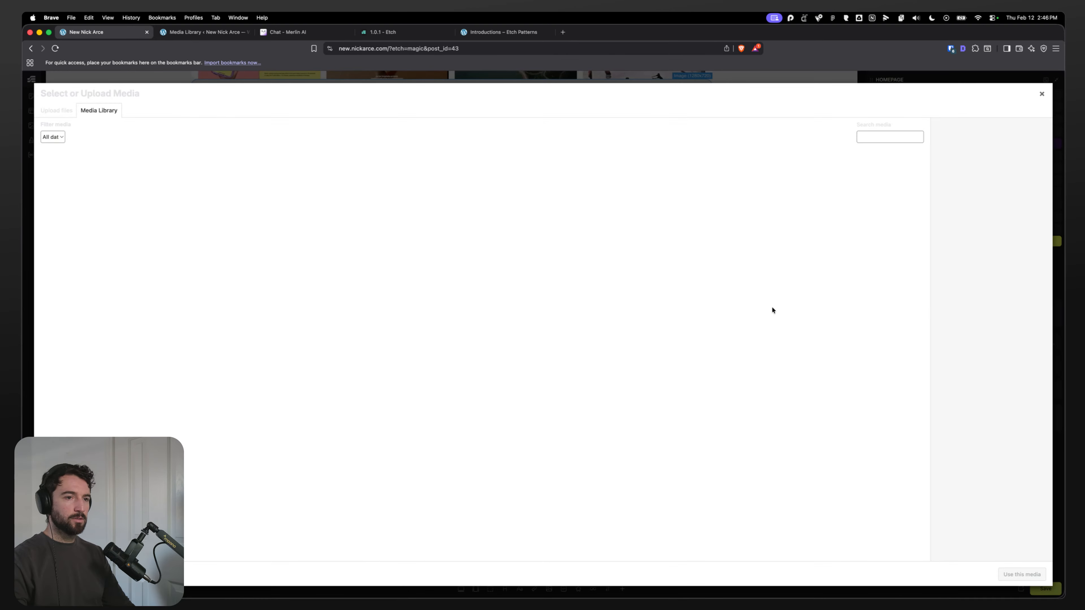
{"action": "left_click", "coordinate": [1022, 574]}
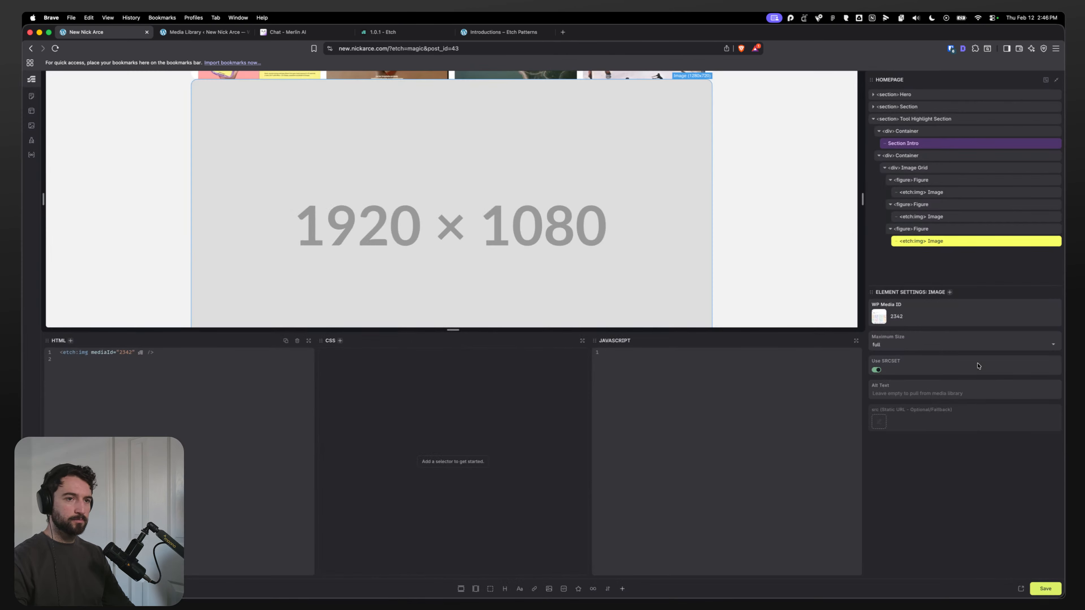
Step: Rename the first figure inside the Image Grid to Image Grid Image
{"action": "scroll", "coordinate": [338, 246], "scroll_direction": "up", "scroll_amount": 10}
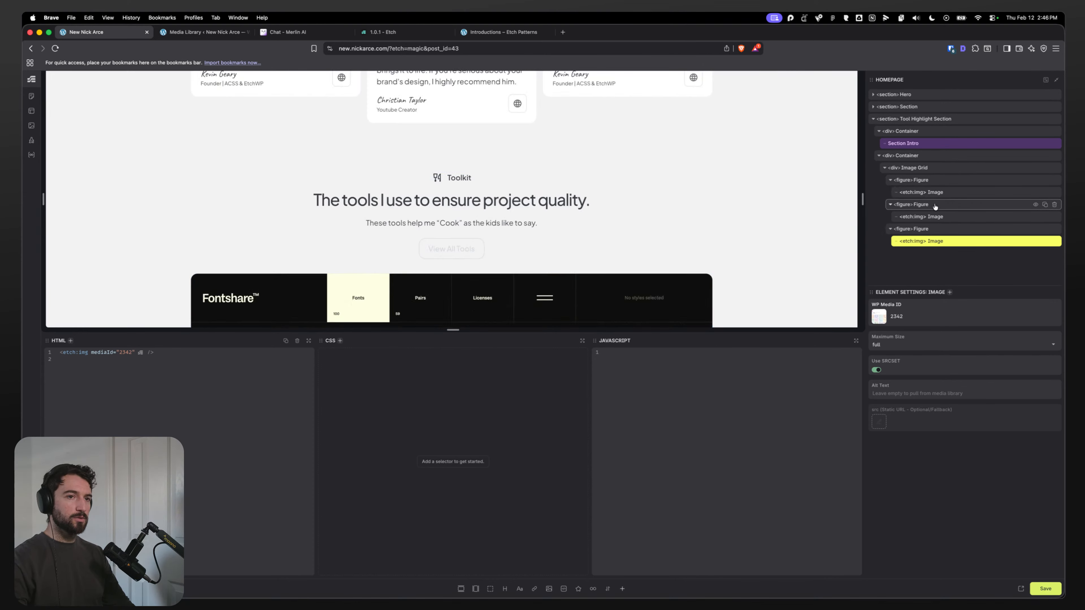
{"action": "left_click", "coordinate": [901, 168]}
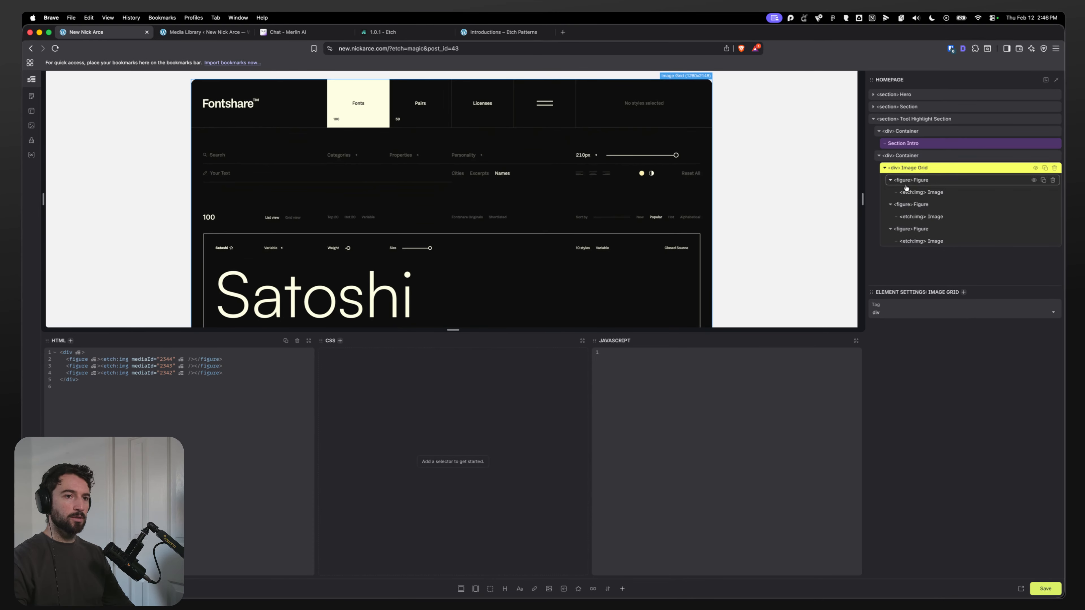
{"action": "left_click", "coordinate": [921, 182]}
{"action": "left_click", "coordinate": [892, 180]}
{"action": "left_click", "coordinate": [891, 192]}
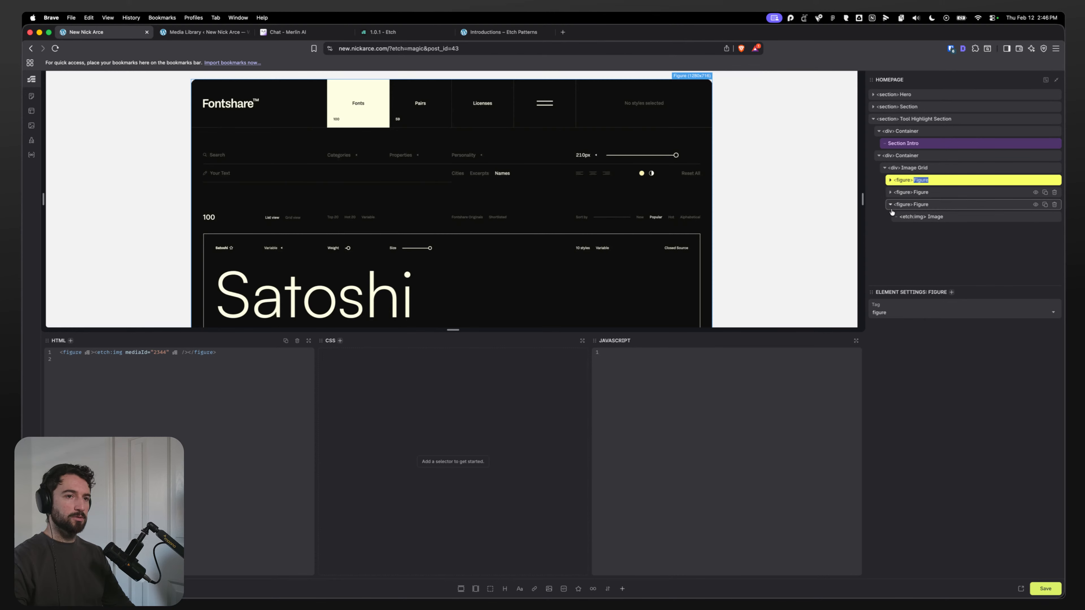
{"action": "left_click", "coordinate": [891, 205]}
{"action": "left_click", "coordinate": [891, 180]}
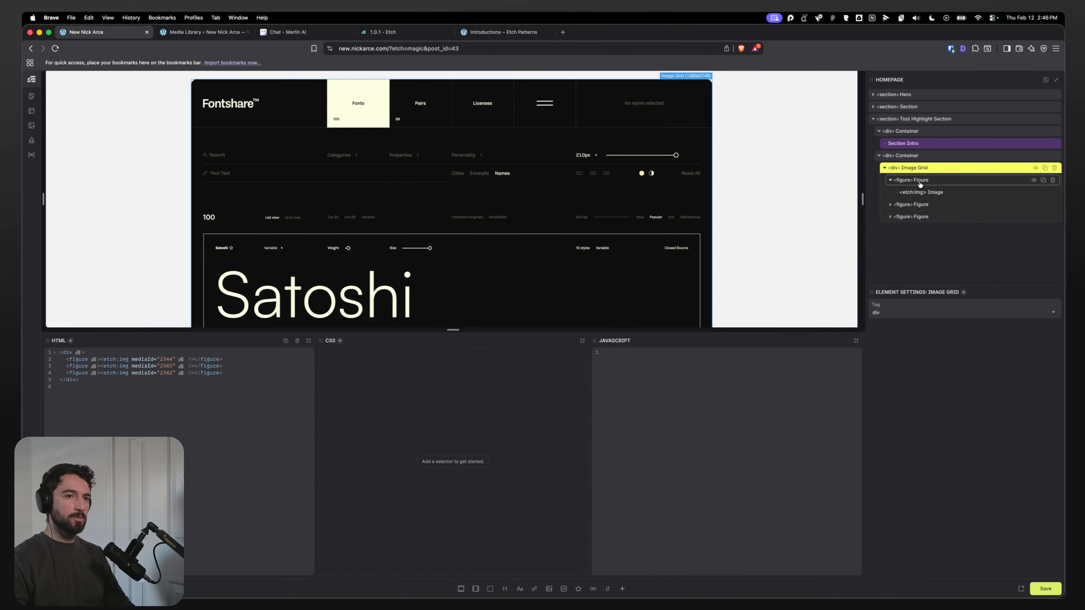
{"action": "type", "text": "IMage"}
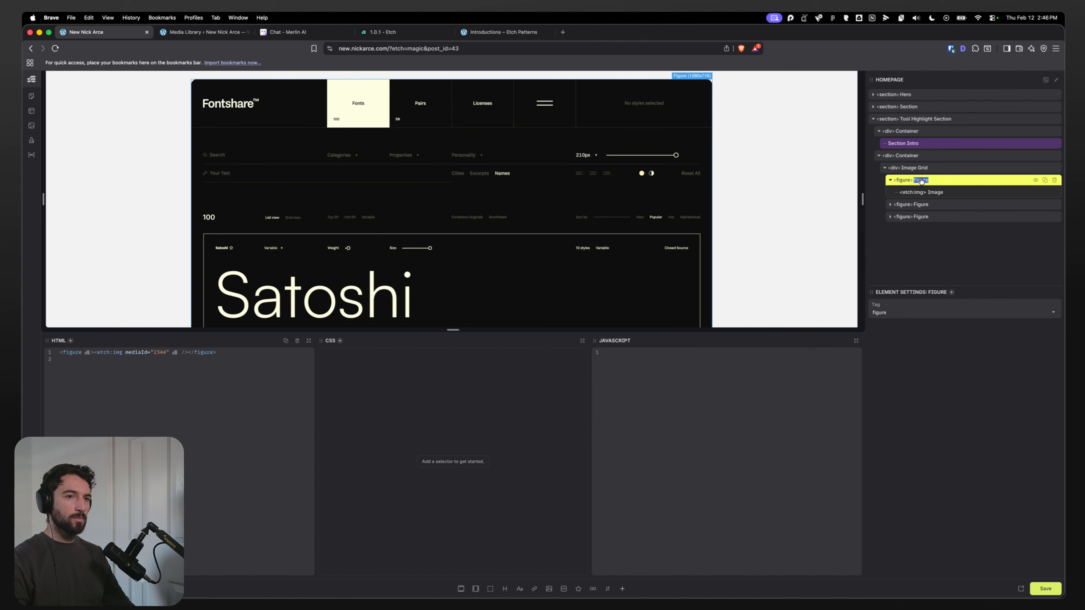
{"action": "key", "text": "BackSpace"}
{"action": "key", "text": "BackSpace"}
{"action": "type", "text": "mage"}
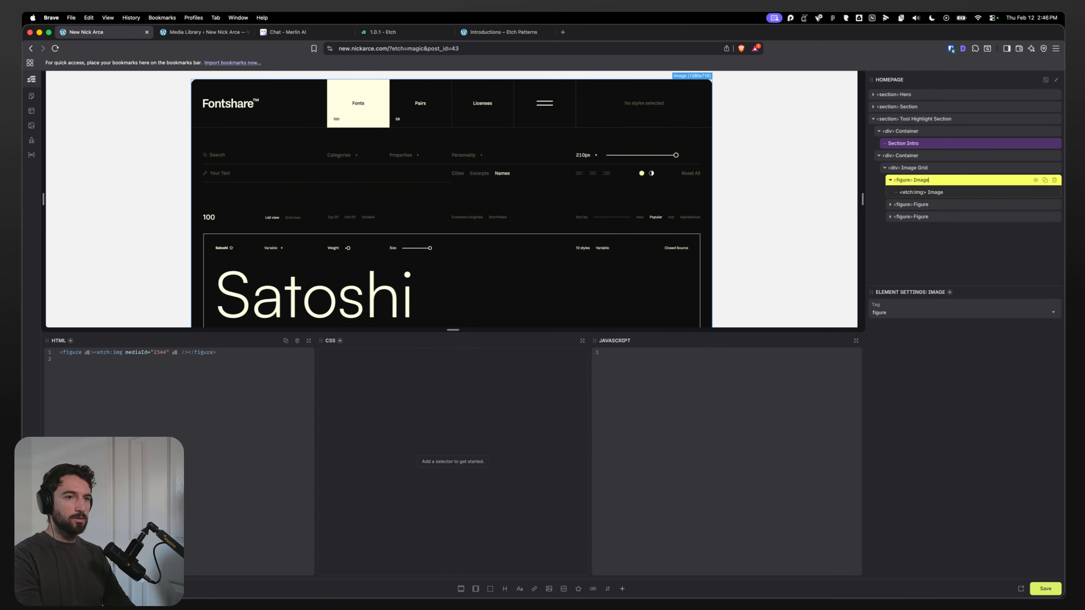
{"action": "type", "text": " Grid Image"}
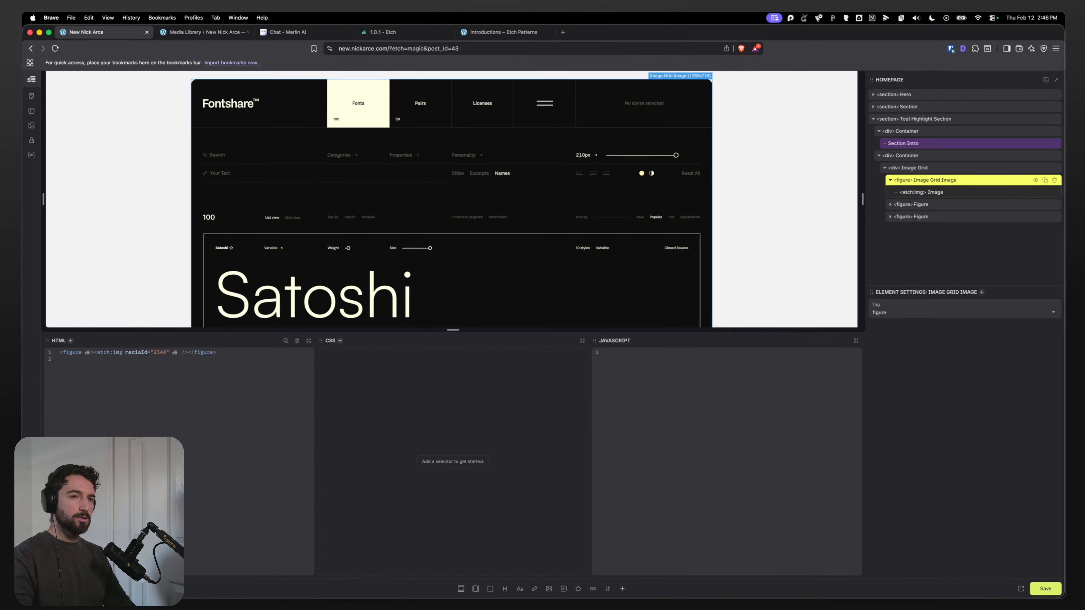
Step: Copy the name Image Grid Image and paste it onto the second and third figures
{"action": "double_click", "coordinate": [923, 204]}
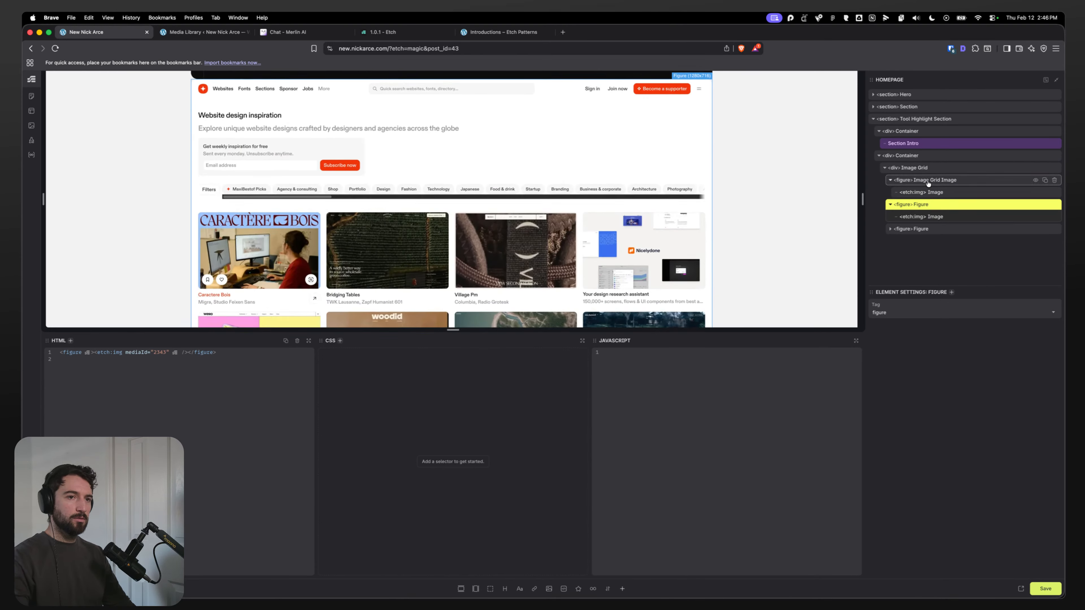
{"action": "double_click", "coordinate": [927, 181]}
{"action": "key", "text": "super+c"}
{"action": "double_click", "coordinate": [924, 205]}
{"action": "key", "text": "super+v"}
{"action": "double_click", "coordinate": [922, 230]}
{"action": "key", "text": "super+v"}
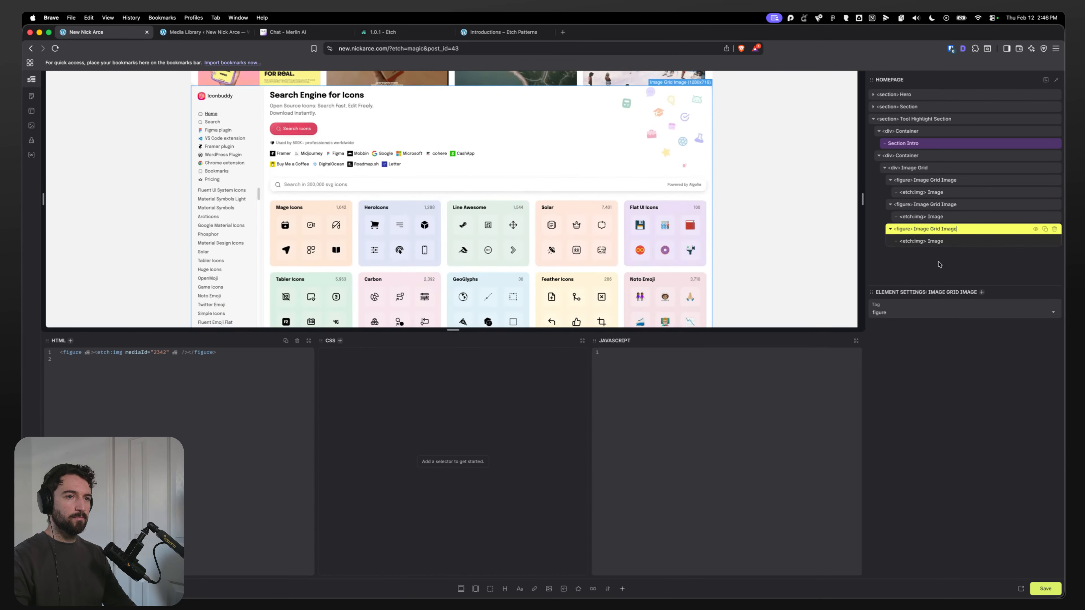
Step: Review the Tool Highlight Section's container, image grid and figures and their HTML
{"action": "left_click", "coordinate": [925, 119]}
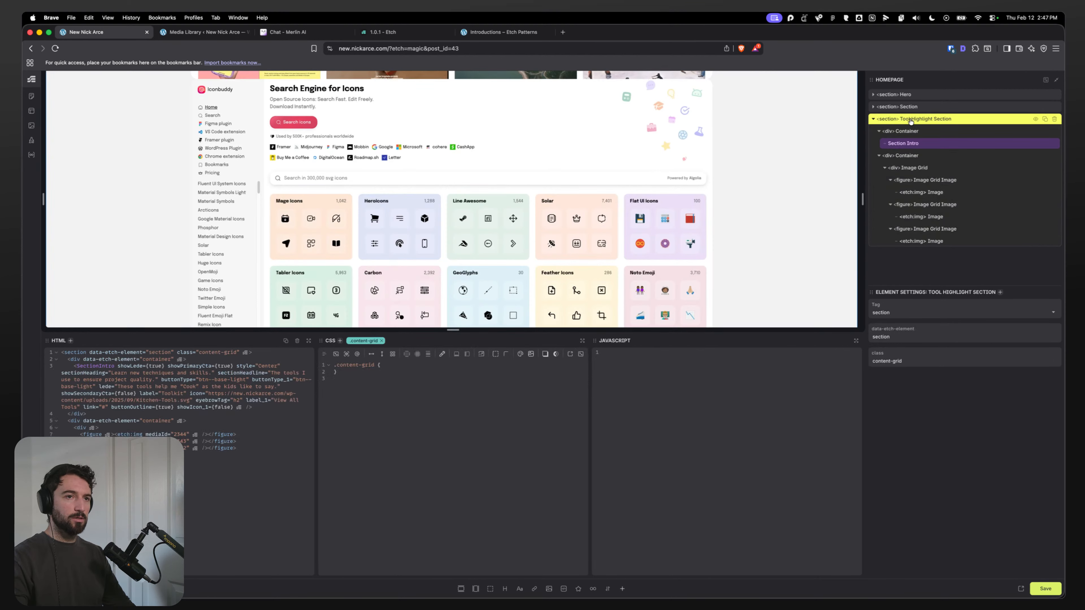
{"action": "left_click", "coordinate": [905, 156]}
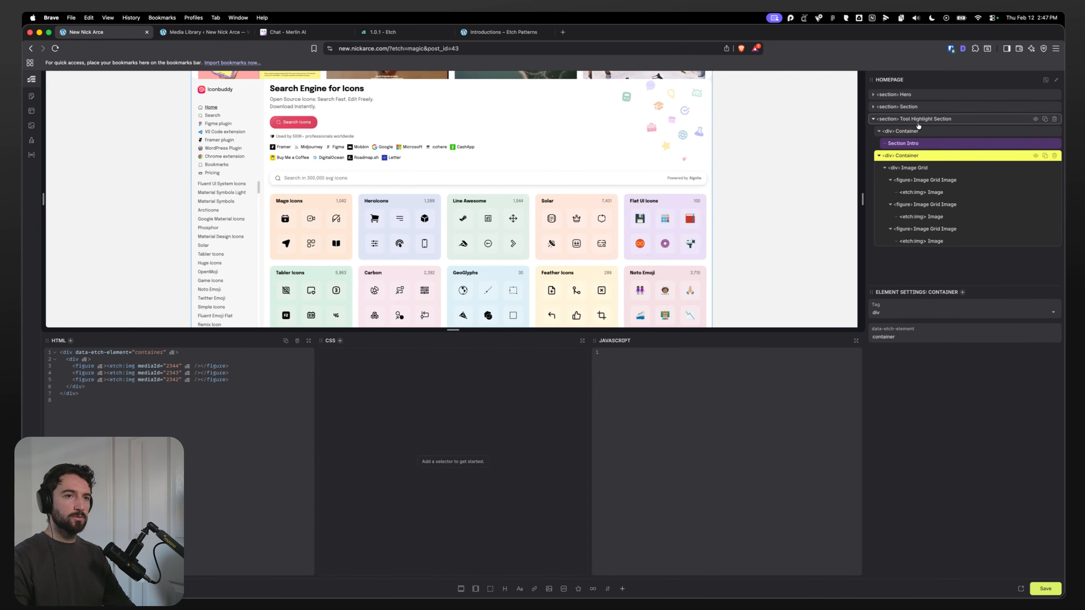
{"action": "left_click", "coordinate": [912, 169]}
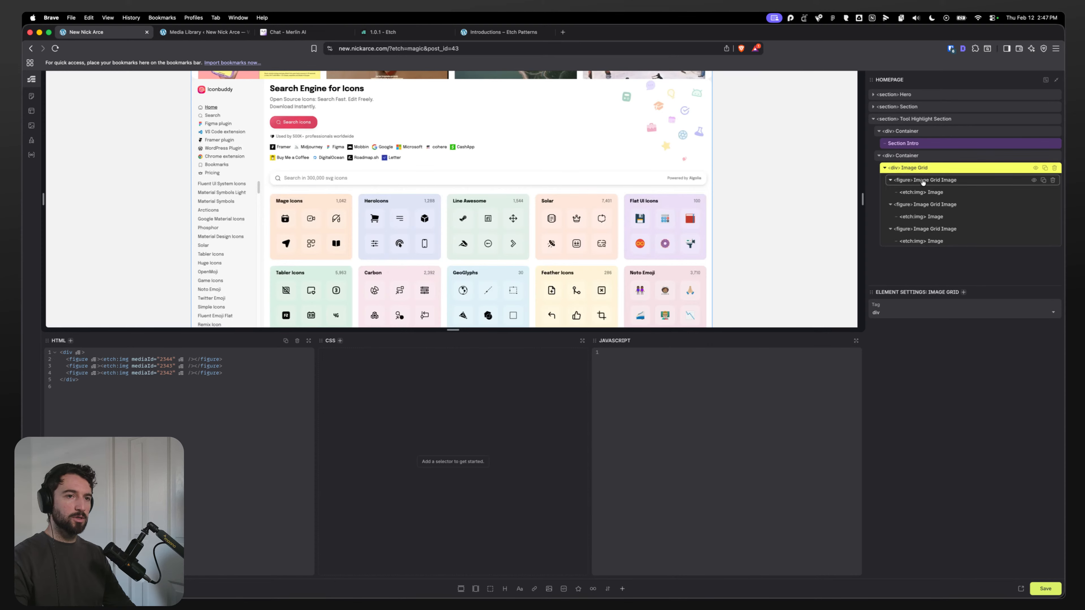
{"action": "left_click", "coordinate": [914, 180]}
{"action": "left_click", "coordinate": [929, 205]}
{"action": "left_click", "coordinate": [929, 229]}
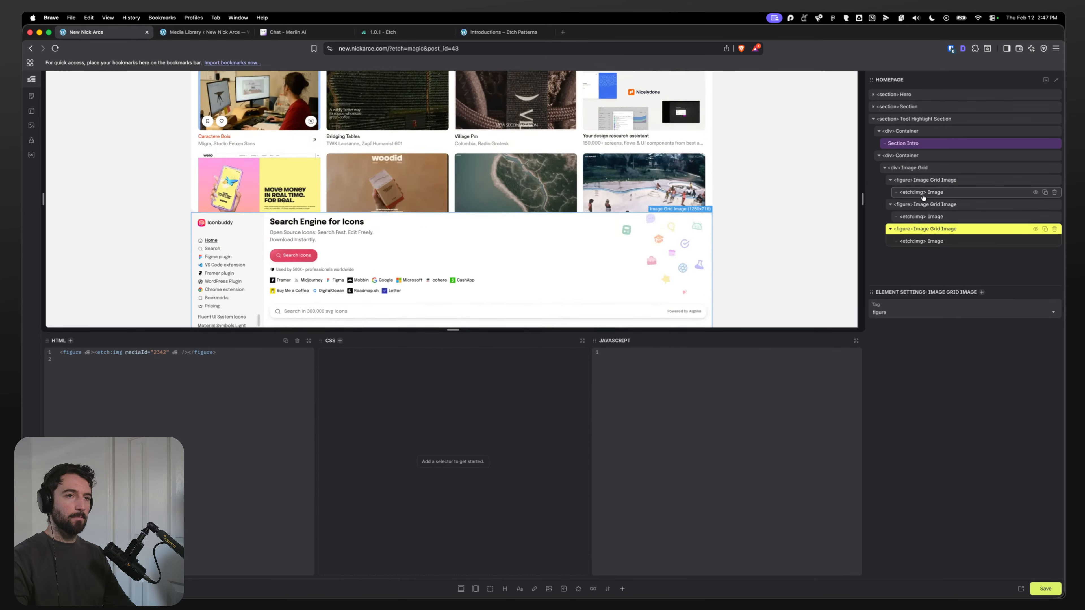
Step: Start renaming the image element inside the first Image Grid Image figure
{"action": "left_click", "coordinate": [924, 181]}
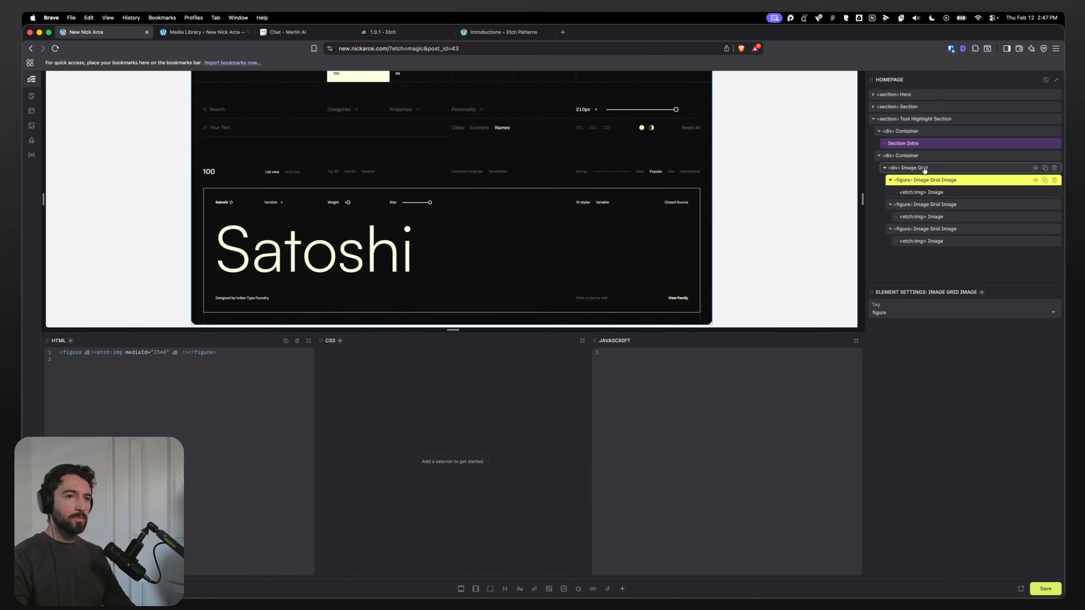
{"action": "left_click", "coordinate": [934, 193]}
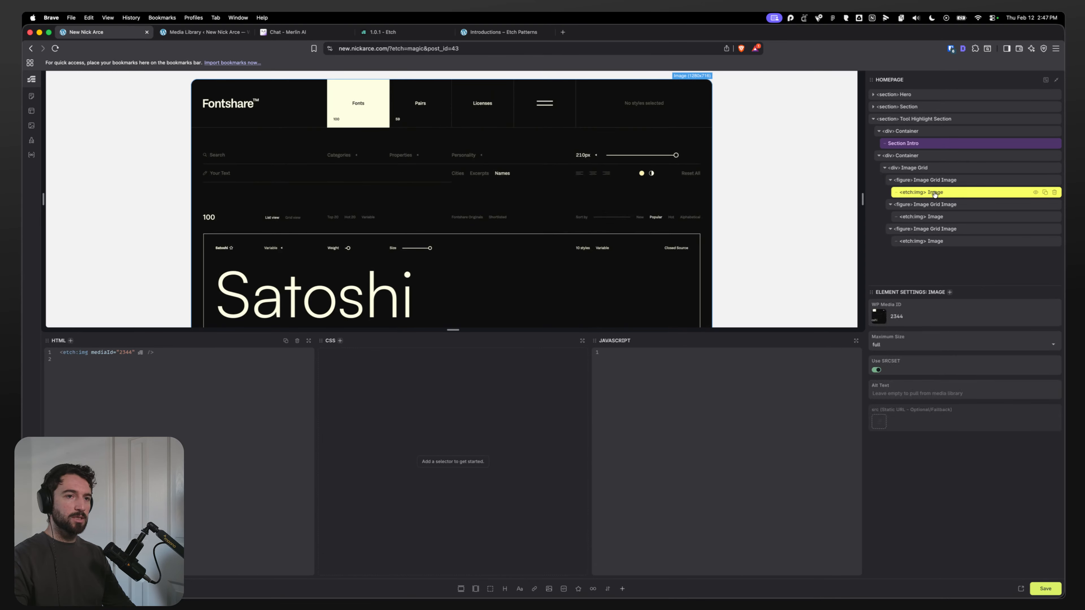
{"action": "double_click", "coordinate": [936, 193]}
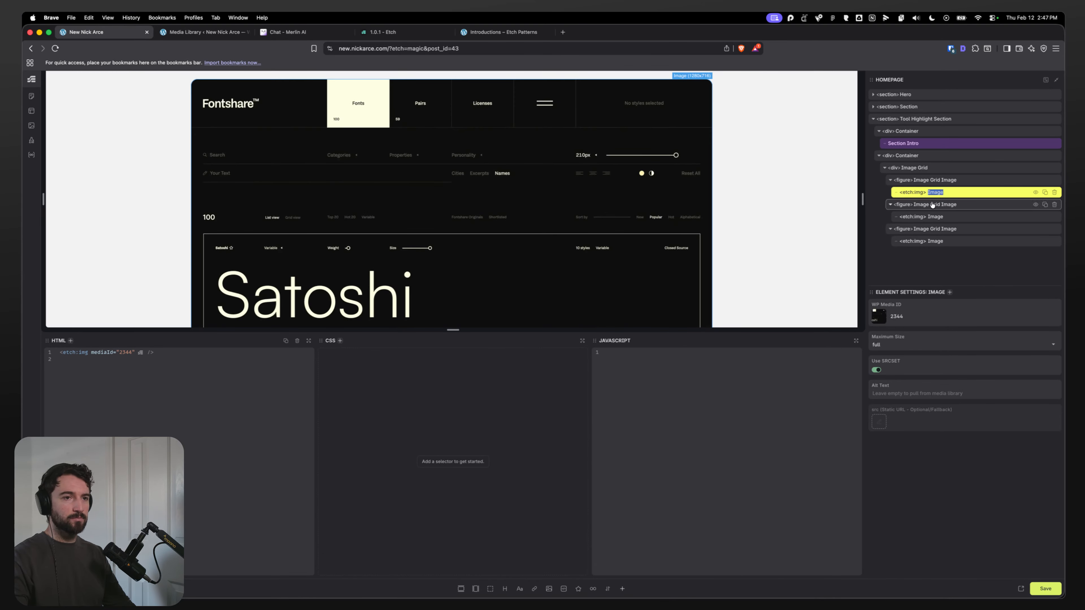
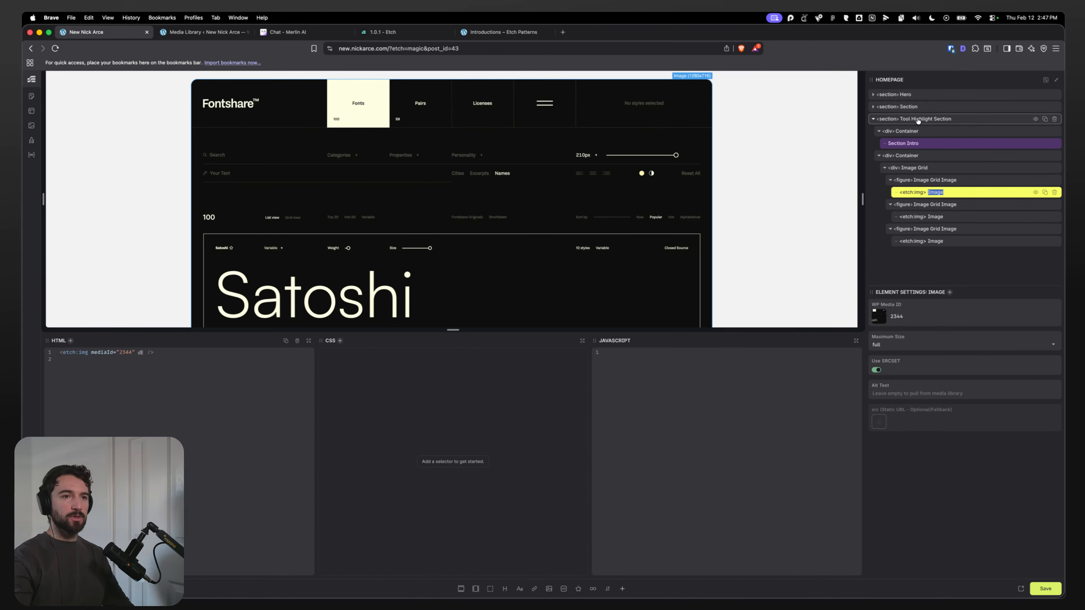
Step: Generate BEM classes for the Tool Highlight Section, then remove the generated class from the first image element
{"action": "right_click", "coordinate": [949, 120]}
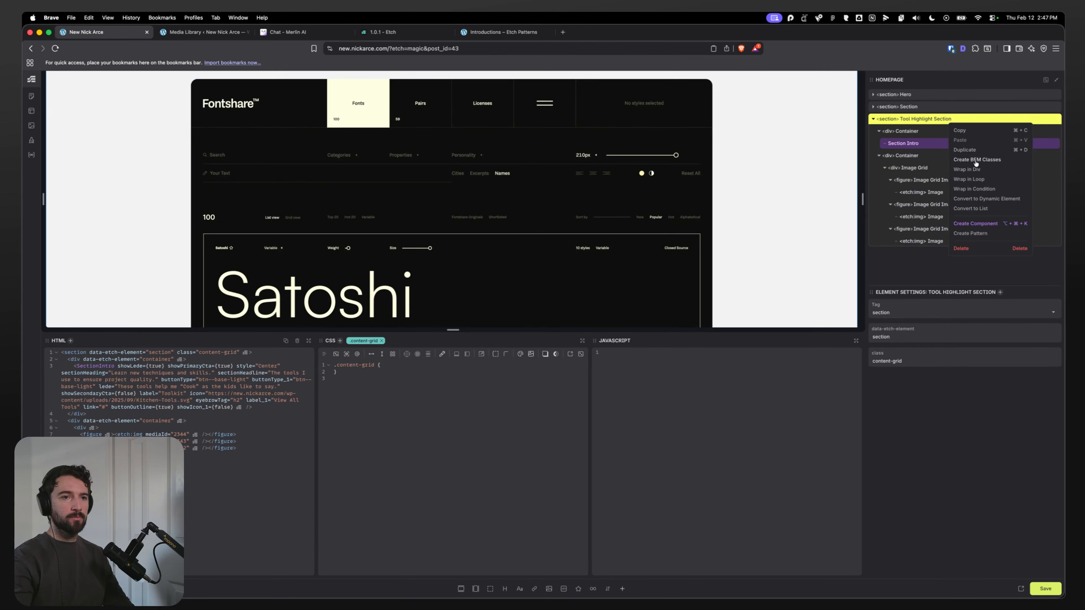
{"action": "left_click", "coordinate": [976, 159]}
{"action": "left_click", "coordinate": [931, 192]}
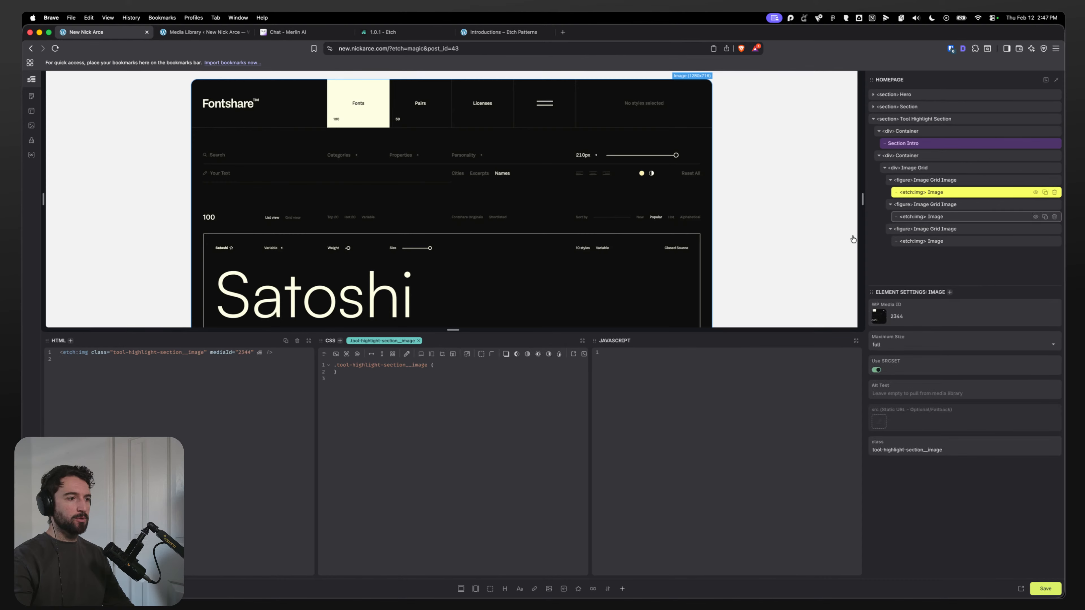
{"action": "left_click", "coordinate": [391, 342]}
{"action": "left_click", "coordinate": [407, 385]}
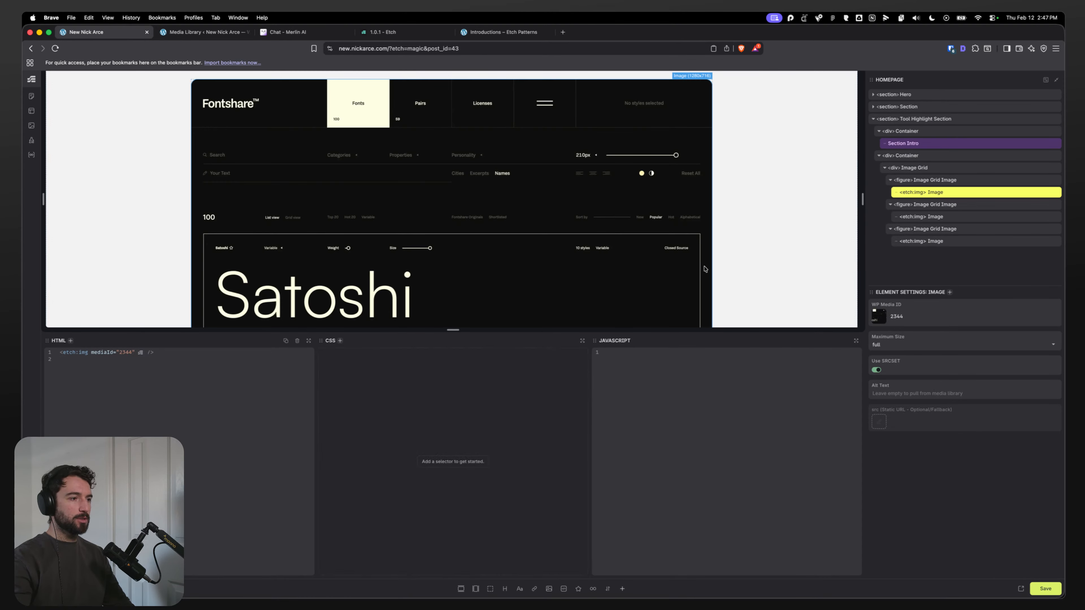
Step: Select the Image Grid div and set its display to grid
{"action": "left_click", "coordinate": [922, 217]}
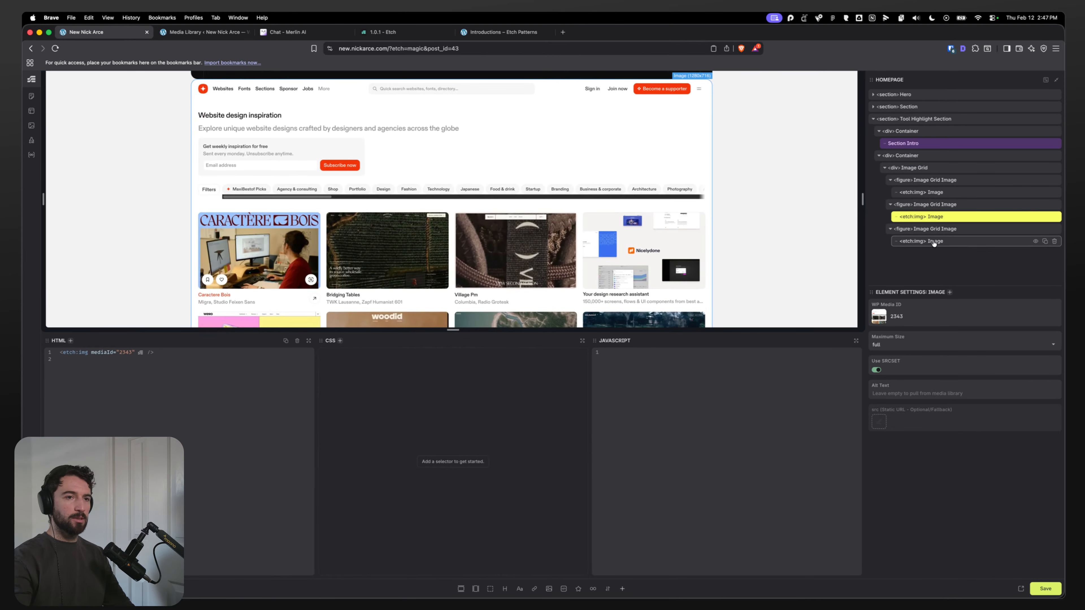
{"action": "left_click", "coordinate": [932, 242]}
{"action": "left_click", "coordinate": [933, 180]}
{"action": "left_click", "coordinate": [935, 204]}
{"action": "left_click", "coordinate": [918, 167]}
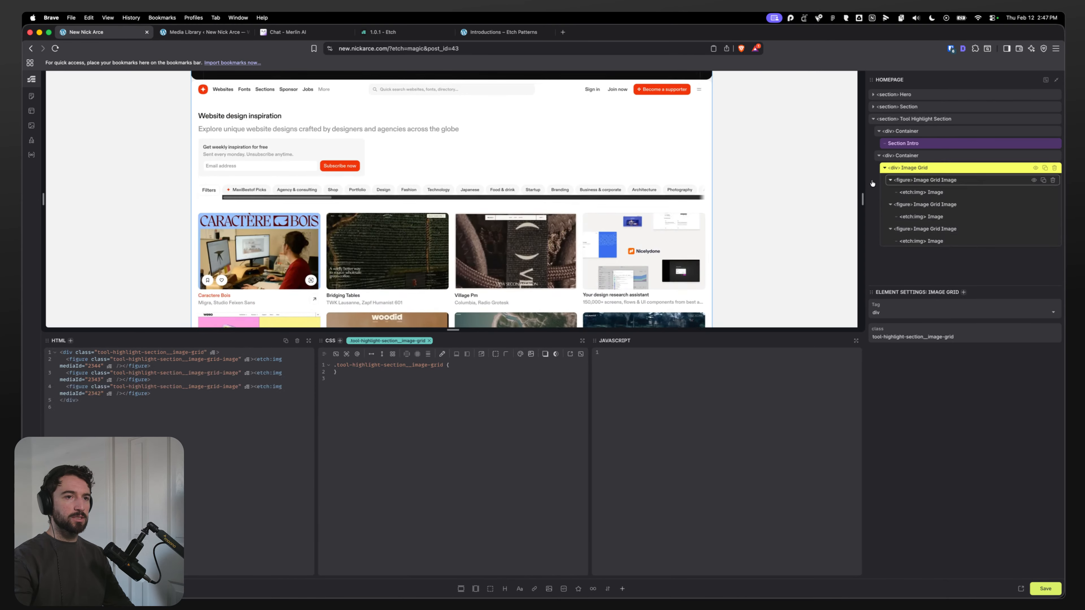
{"action": "left_click", "coordinate": [393, 353]}
{"action": "key", "text": "Return"}
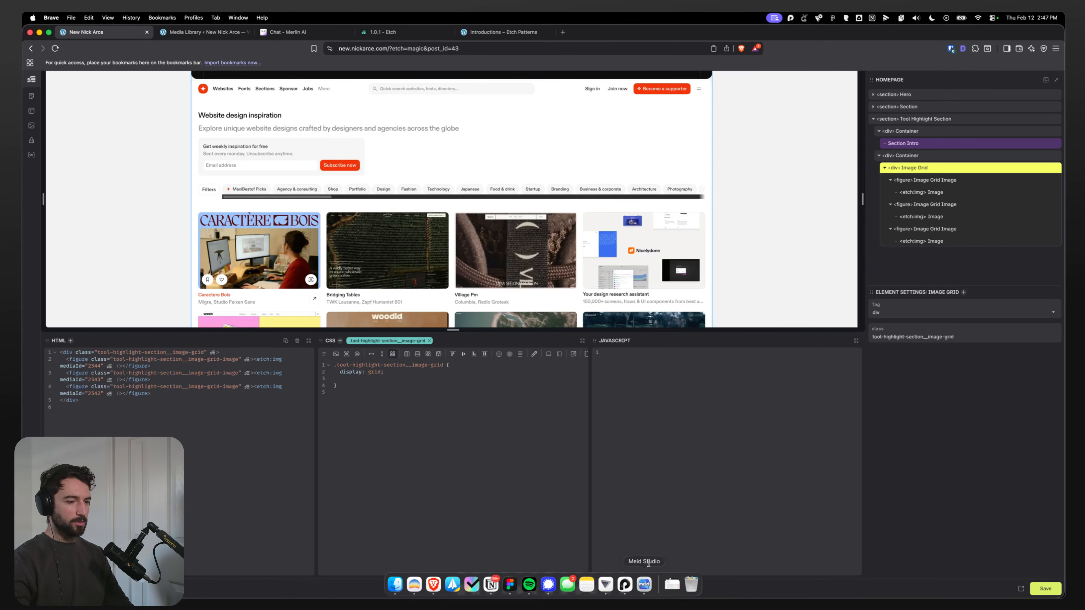
Step: Examine the layout of the three toolkit thumbnails in the Figma homepage design
{"action": "left_click", "coordinate": [510, 585]}
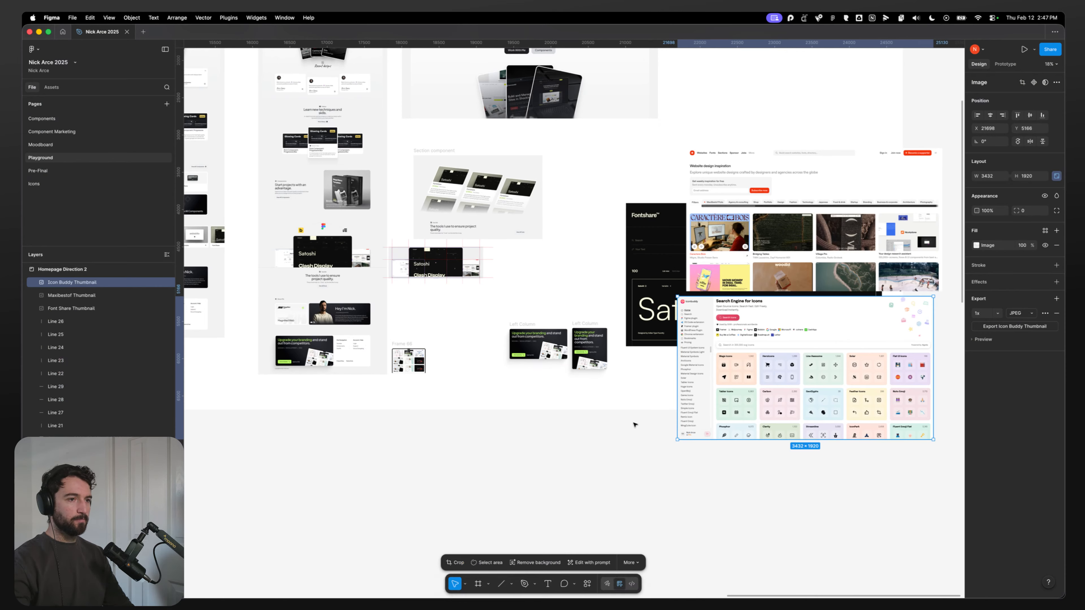
{"action": "left_click", "coordinate": [690, 239]}
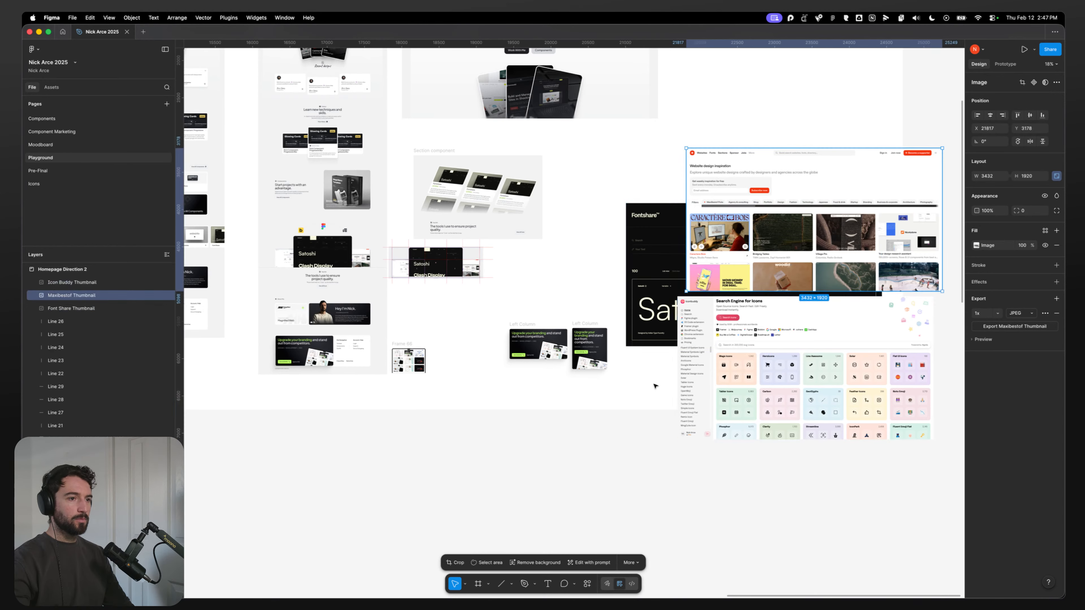
{"action": "scroll", "coordinate": [656, 386], "scroll_direction": "down", "scroll_amount": 5}
{"action": "left_click", "coordinate": [653, 337]}
{"action": "left_click", "coordinate": [688, 317], "text": "shift"}
{"action": "left_click", "coordinate": [690, 353], "text": "shift"}
{"action": "left_click_drag", "start_coordinate": [690, 353], "coordinate": [540, 489]}
{"action": "scroll", "coordinate": [501, 320], "scroll_direction": "up", "scroll_amount": 8}
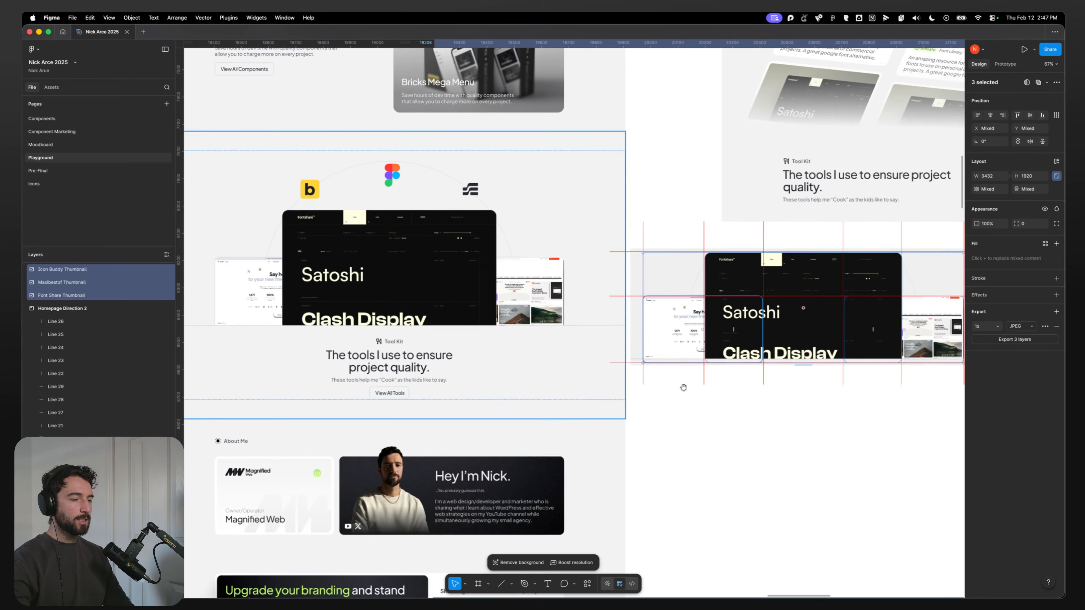
{"action": "left_click_drag", "start_coordinate": [683, 387], "coordinate": [466, 372]}
{"action": "scroll", "coordinate": [490, 280], "scroll_direction": "up", "scroll_amount": 3}
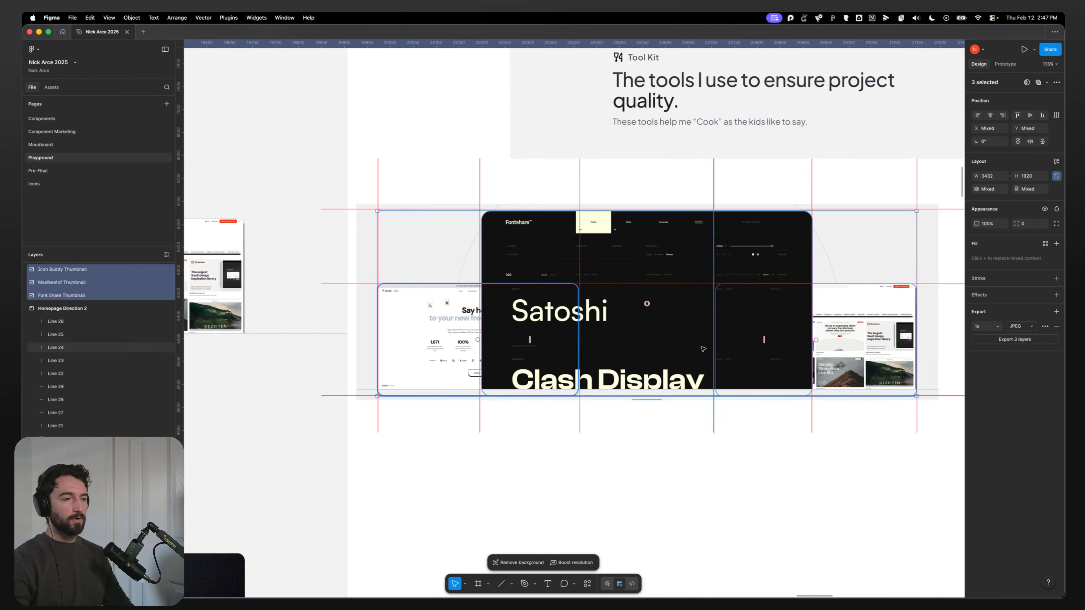
{"action": "key", "text": "super+Tab"}
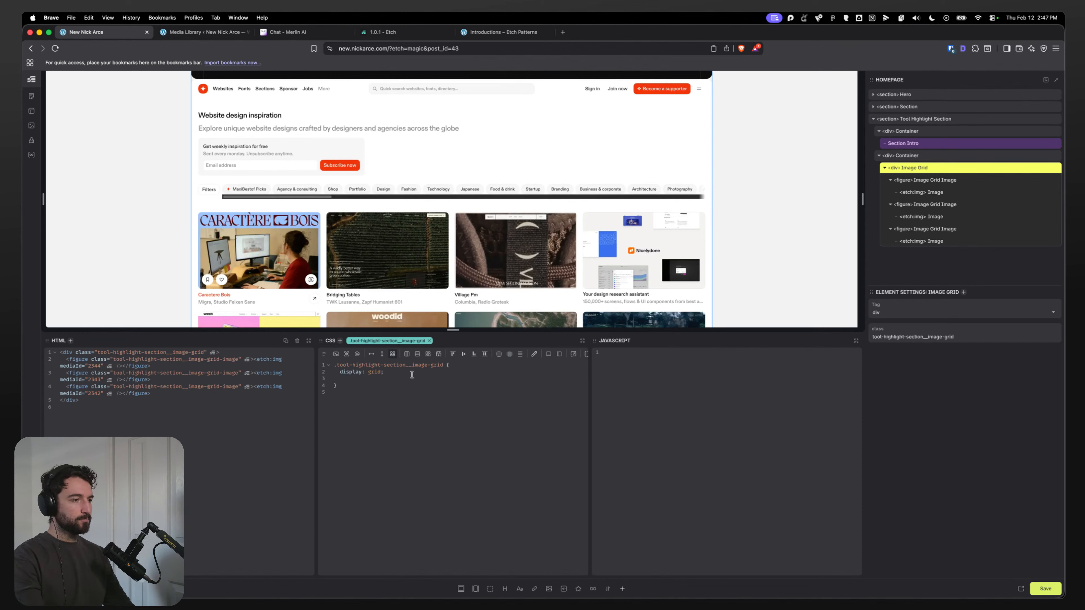
Step: Add grid-template-columns: 1fr 1fr 1fr 1fr 1fr to the Image Grid class
{"action": "type", "text": "grid-template-colu"}
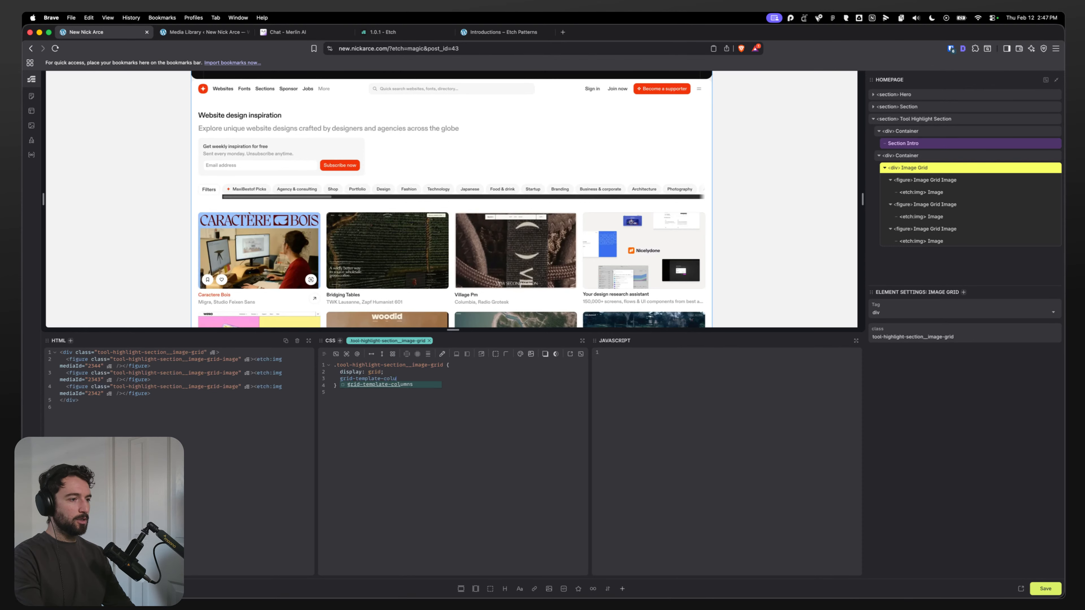
{"action": "type", "text": "mns"}
{"action": "key", "text": "Return"}
{"action": "type", "text": "1fr 1fr 1fr 1fr 1fr;"}
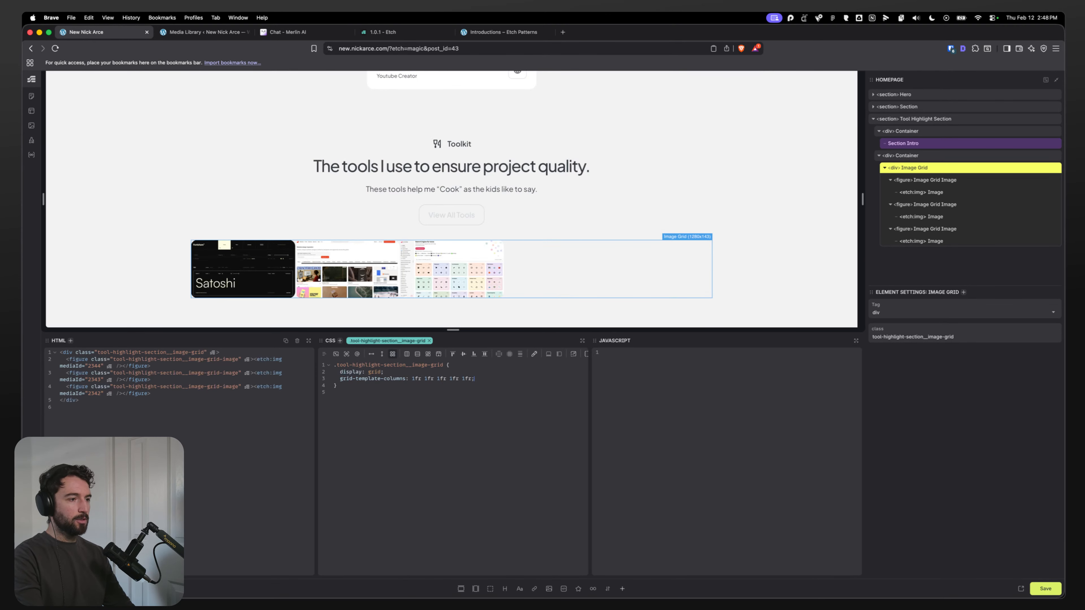
Step: Compare against the Figma design and set the second and fourth grid columns to 0.8fr
{"action": "key", "text": "super+Tab"}
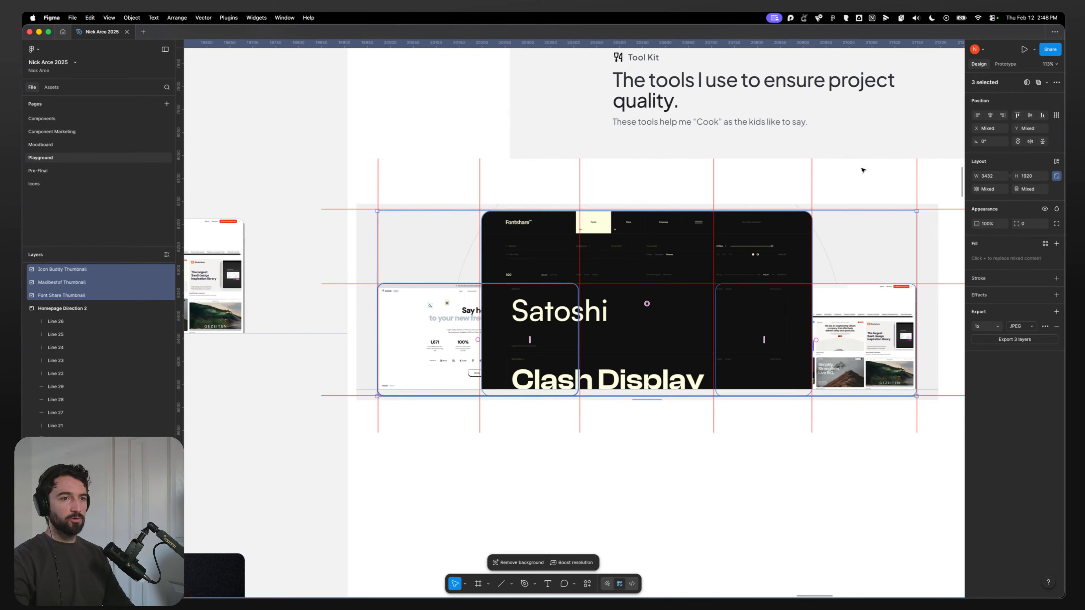
{"action": "key", "text": "super+Tab"}
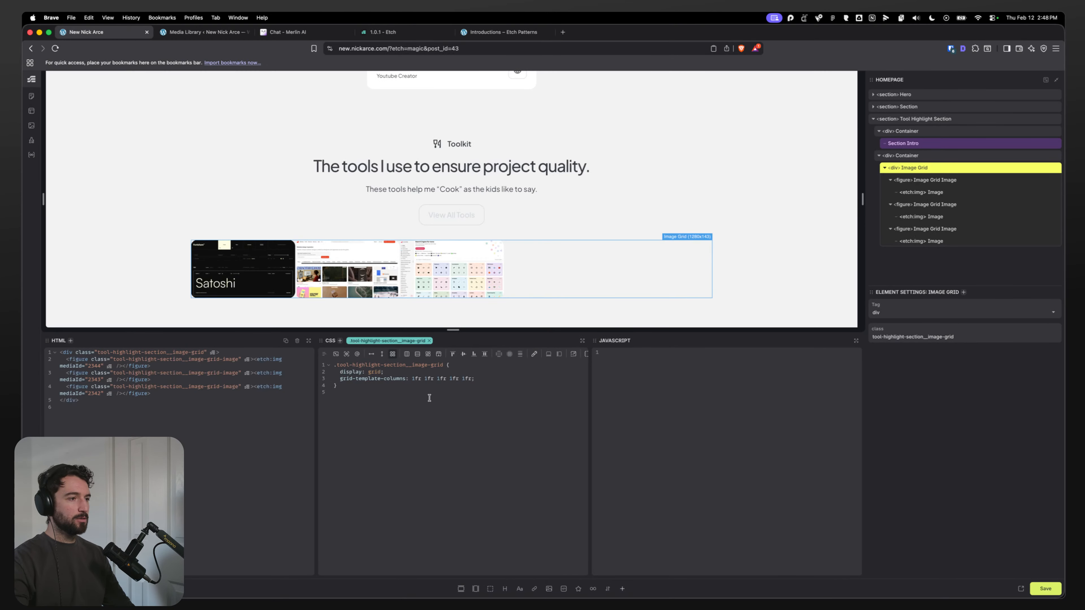
{"action": "key", "text": "BackSpace"}
{"action": "type", "text": "0.8"}
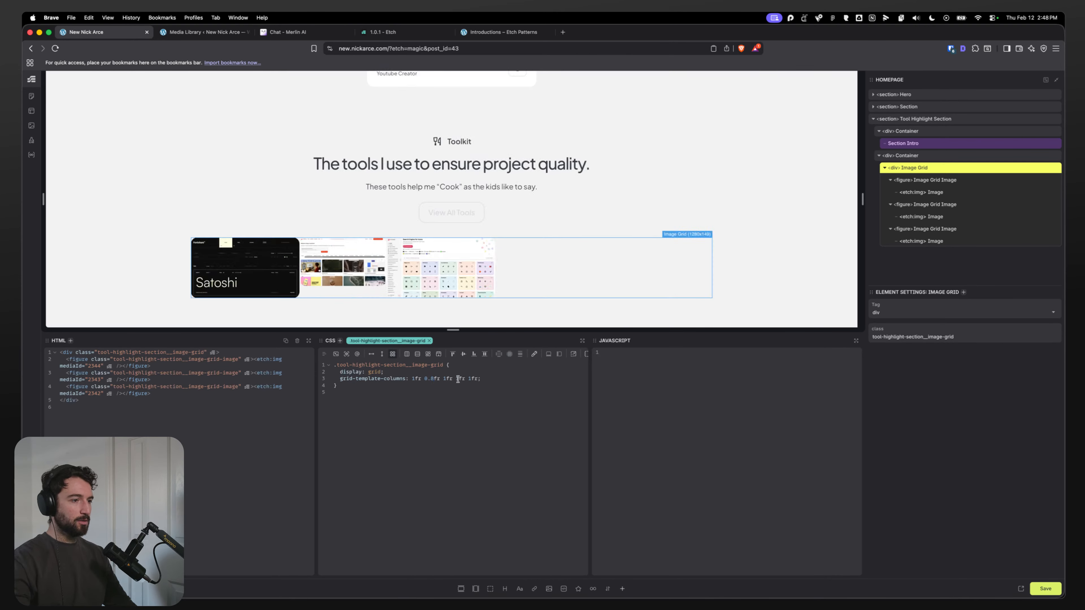
{"action": "key", "text": "BackSpace"}
{"action": "type", "text": "0.8"}
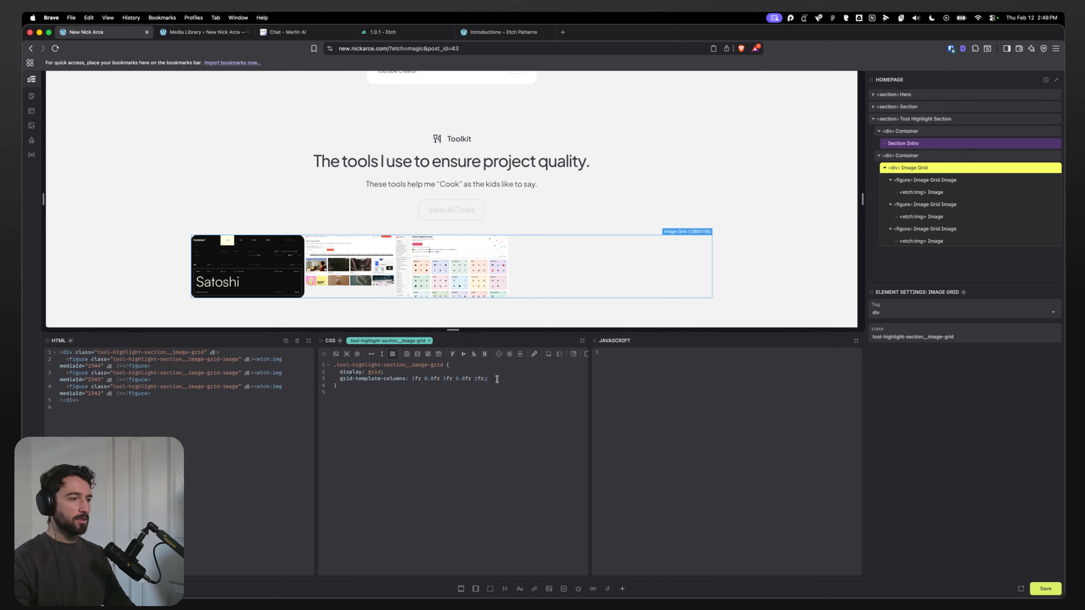
Step: Start a grid-template-areas declaration on the Image Grid class
{"action": "key", "text": "Return"}
{"action": "type", "text": "grid-tempalte-"}
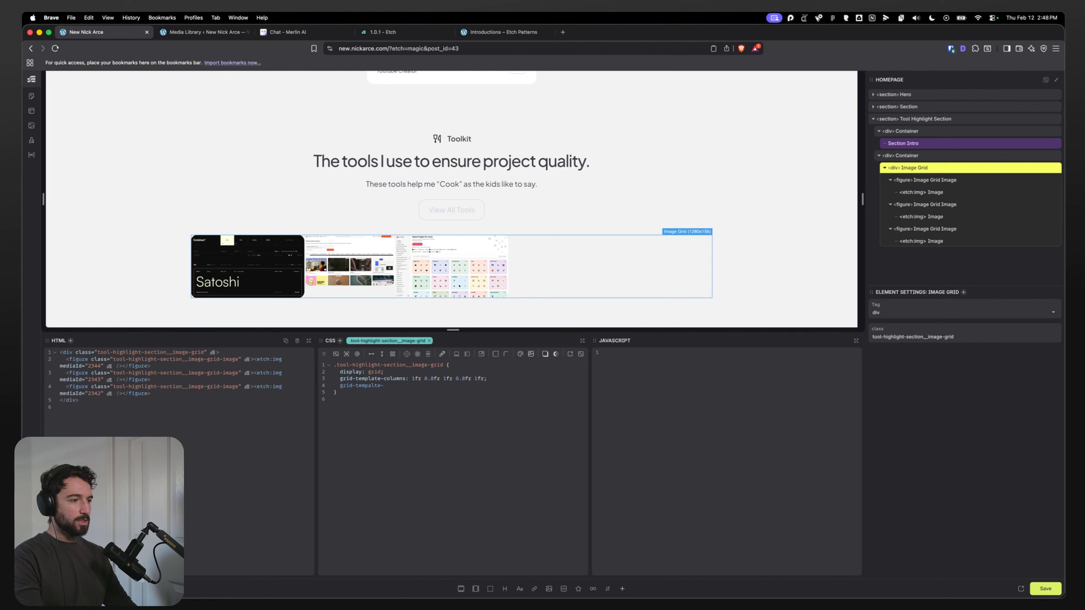
{"action": "type", "text": "late-ares"}
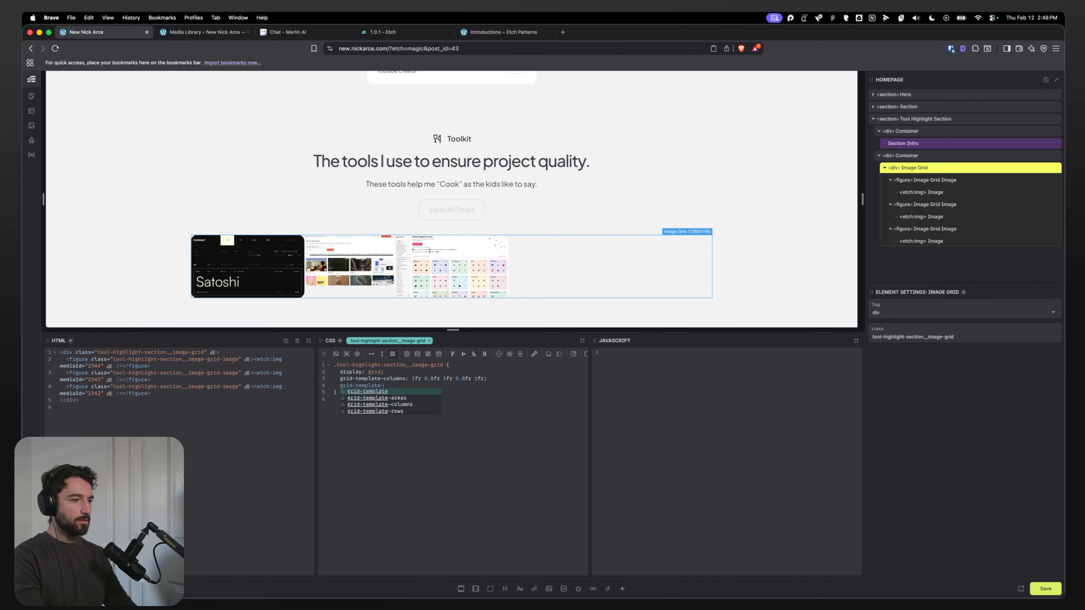
{"action": "key", "text": "Return"}
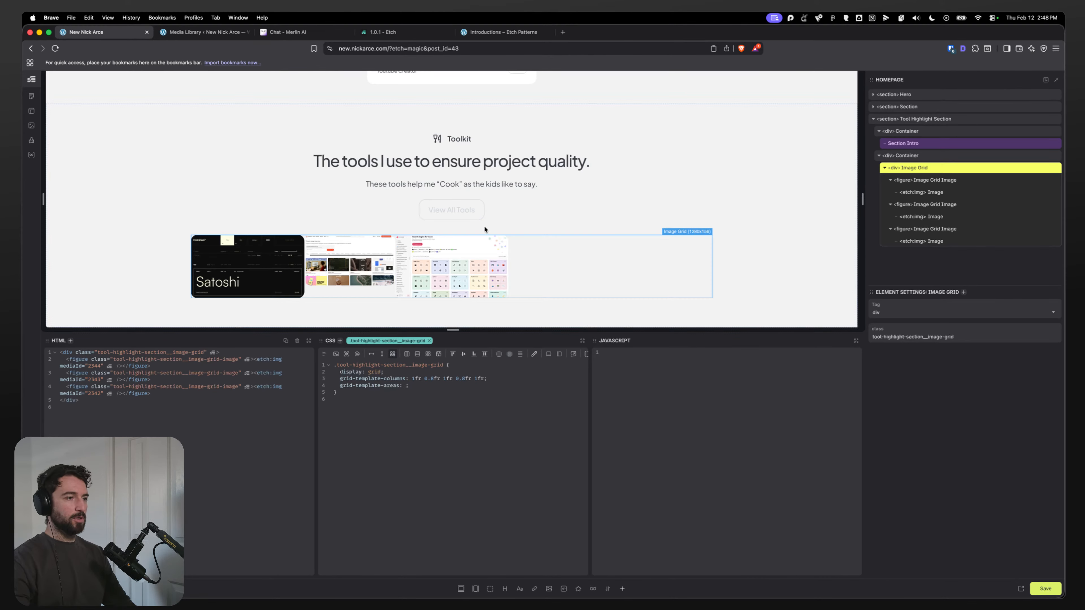
{"action": "mouse_move", "coordinate": [491, 599]}
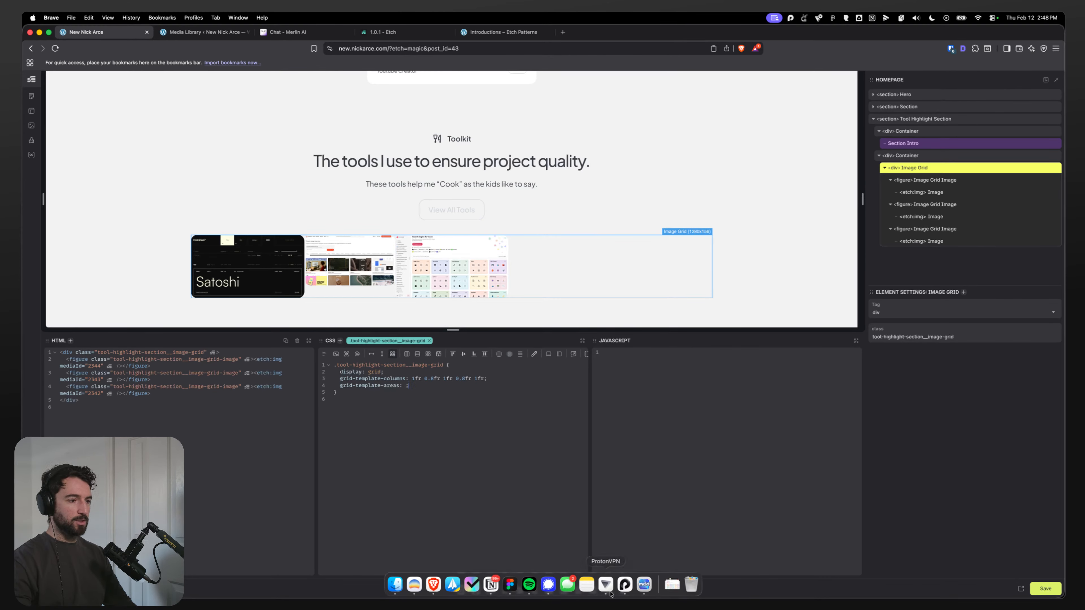
Step: Search the web for a CSS grid generator and open the Layoutit grid tool
{"action": "left_click", "coordinate": [562, 32]}
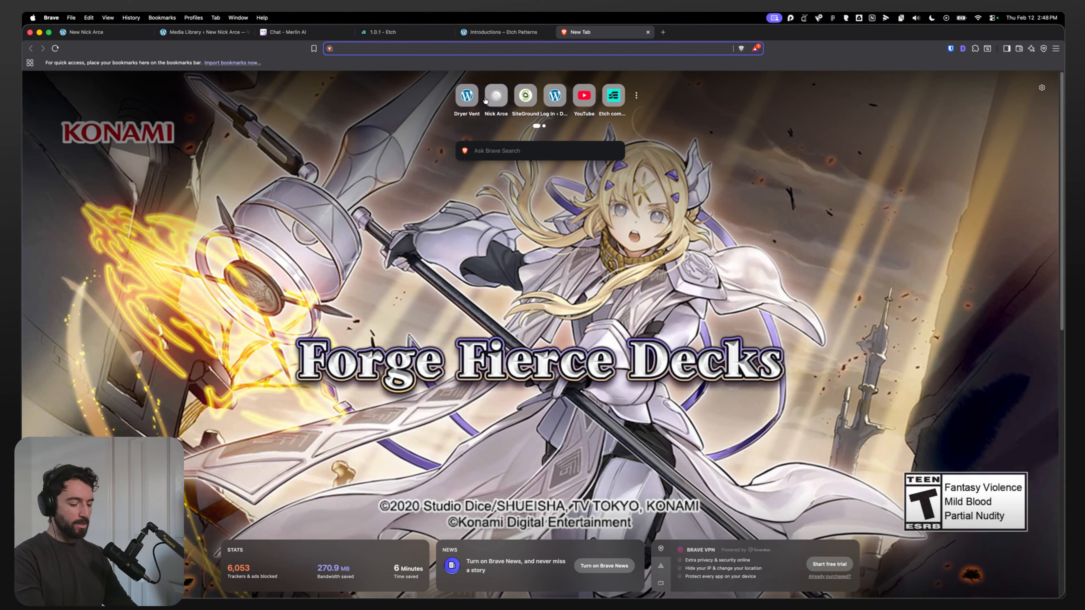
{"action": "type", "text": "css grid "}
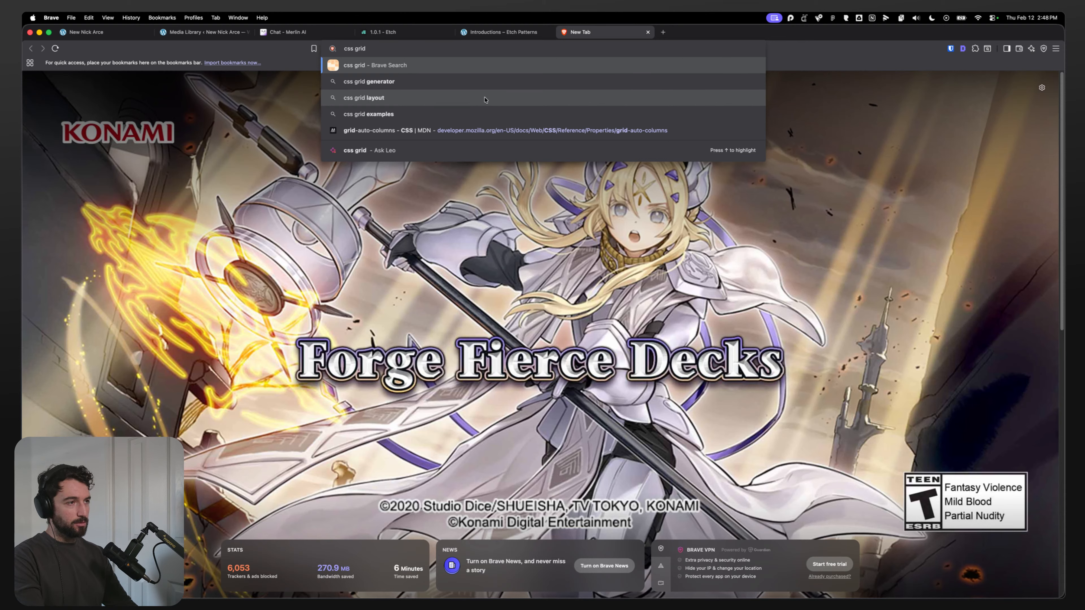
{"action": "type", "text": "generator"}
{"action": "key", "text": "Return"}
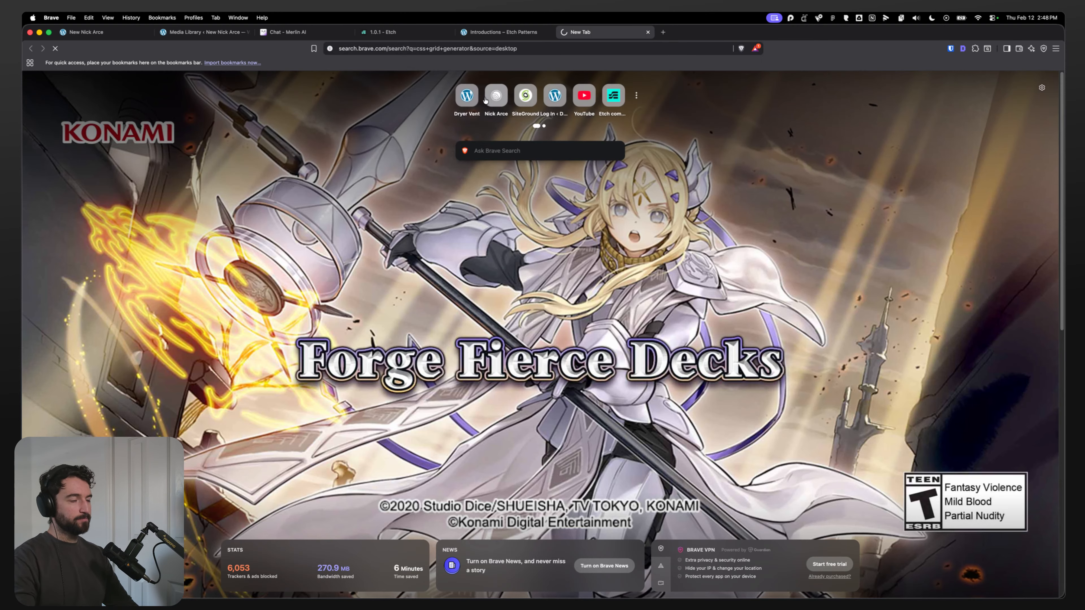
{"action": "left_click", "coordinate": [363, 159]}
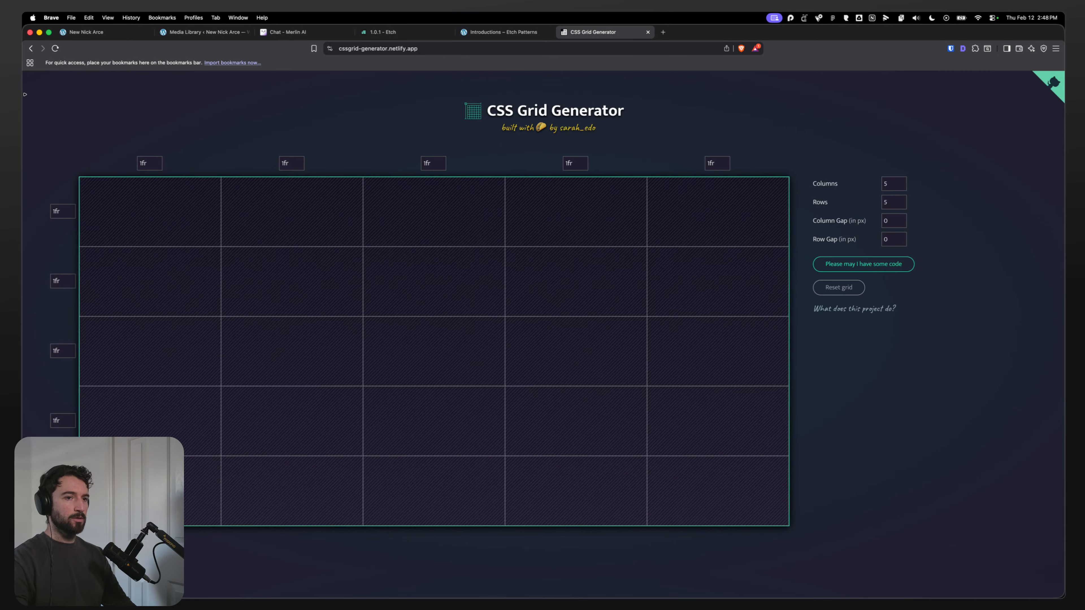
{"action": "key", "text": "super+bracketleft"}
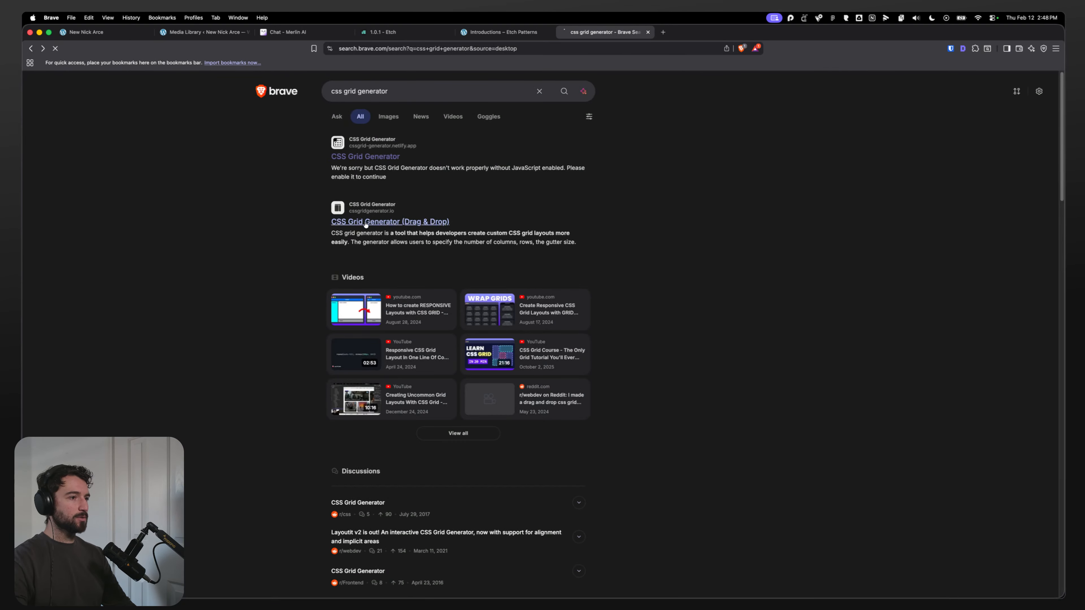
{"action": "left_click", "coordinate": [367, 224]}
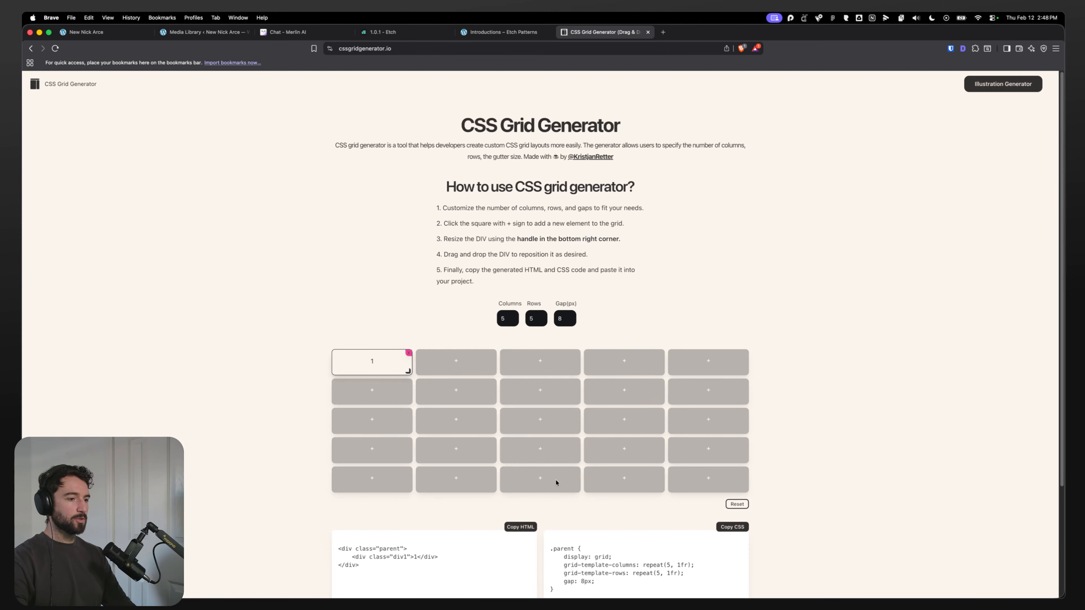
{"action": "scroll", "coordinate": [598, 436], "scroll_direction": "down", "scroll_amount": 3}
{"action": "key", "text": "super+bracketleft"}
{"action": "scroll", "coordinate": [267, 242], "scroll_direction": "down", "scroll_amount": 10}
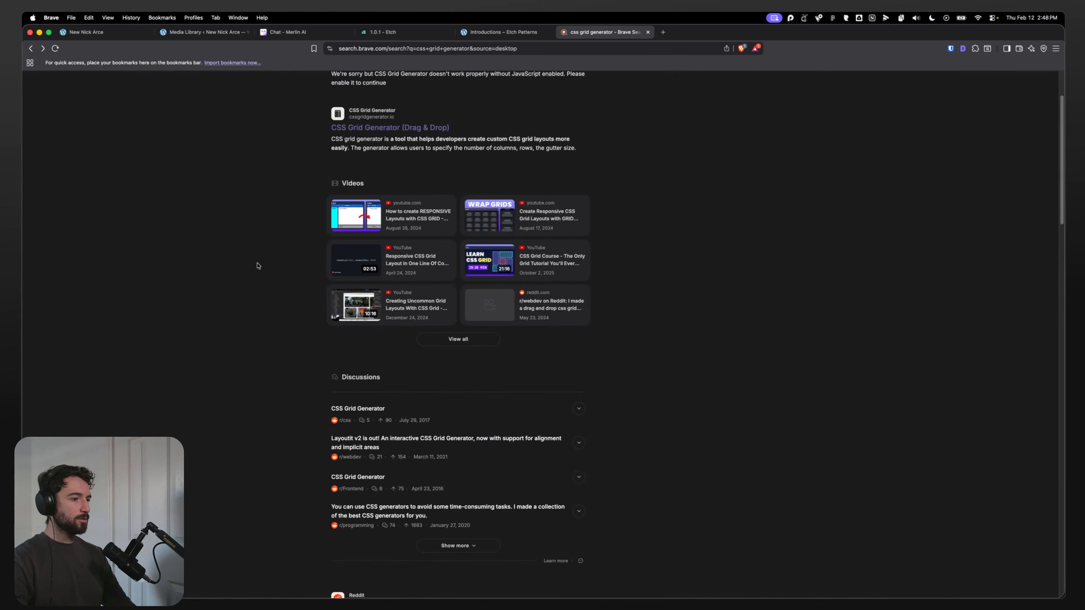
{"action": "scroll", "coordinate": [314, 333], "scroll_direction": "down", "scroll_amount": 5}
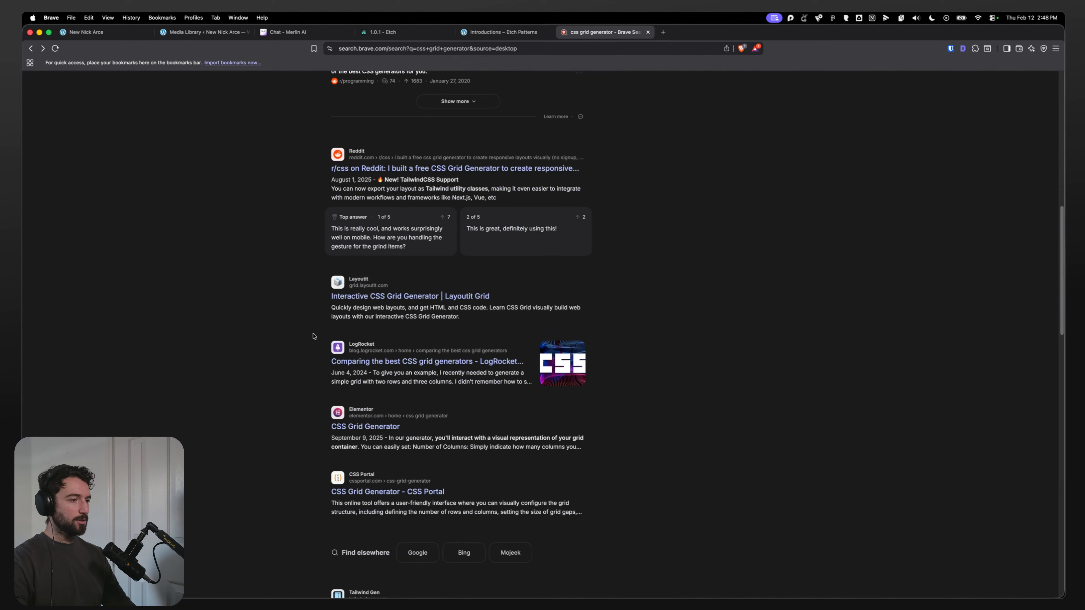
{"action": "left_click", "coordinate": [402, 296]}
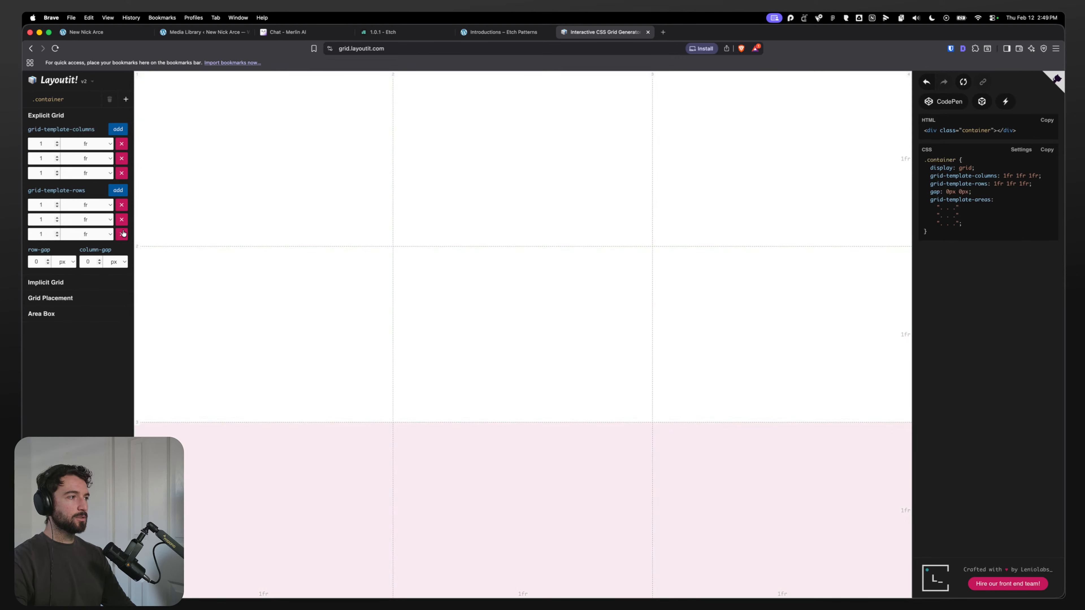
Step: Remove the third row and add columns so the generator grid has five columns and two rows
{"action": "left_click", "coordinate": [122, 234]}
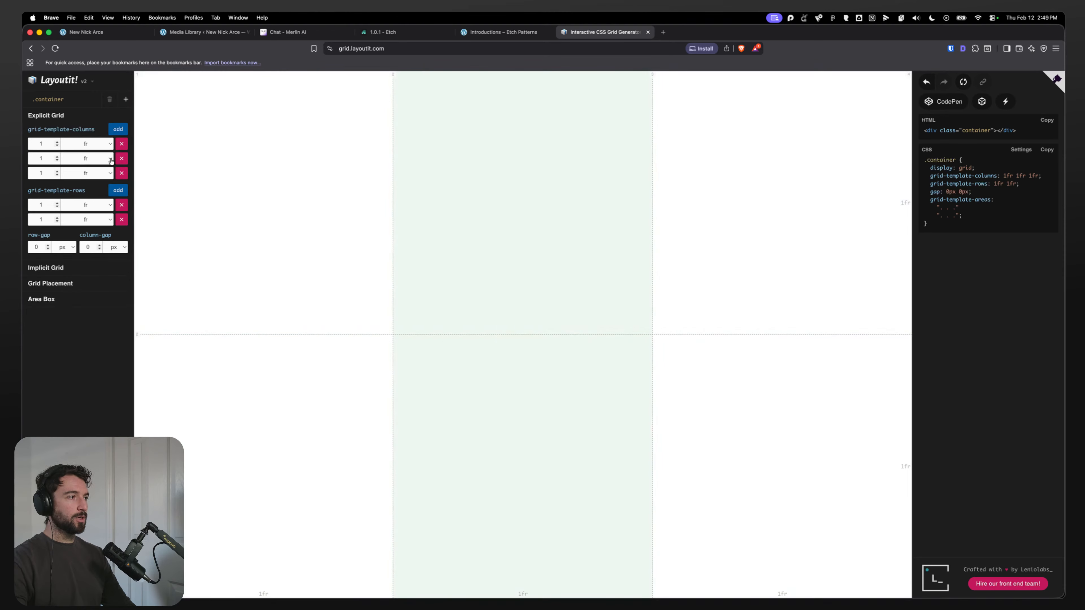
{"action": "left_click", "coordinate": [118, 128]}
{"action": "left_click", "coordinate": [118, 129]}
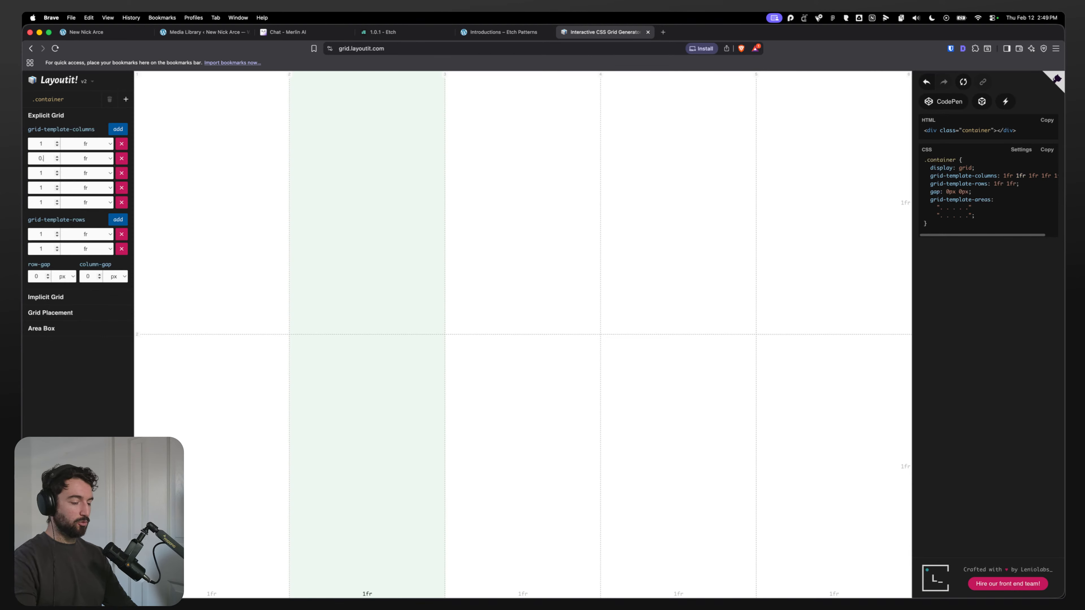
Step: Set the second grid column to 0.8fr
{"action": "type", "text": "70"}
{"action": "double_click", "coordinate": [45, 159]}
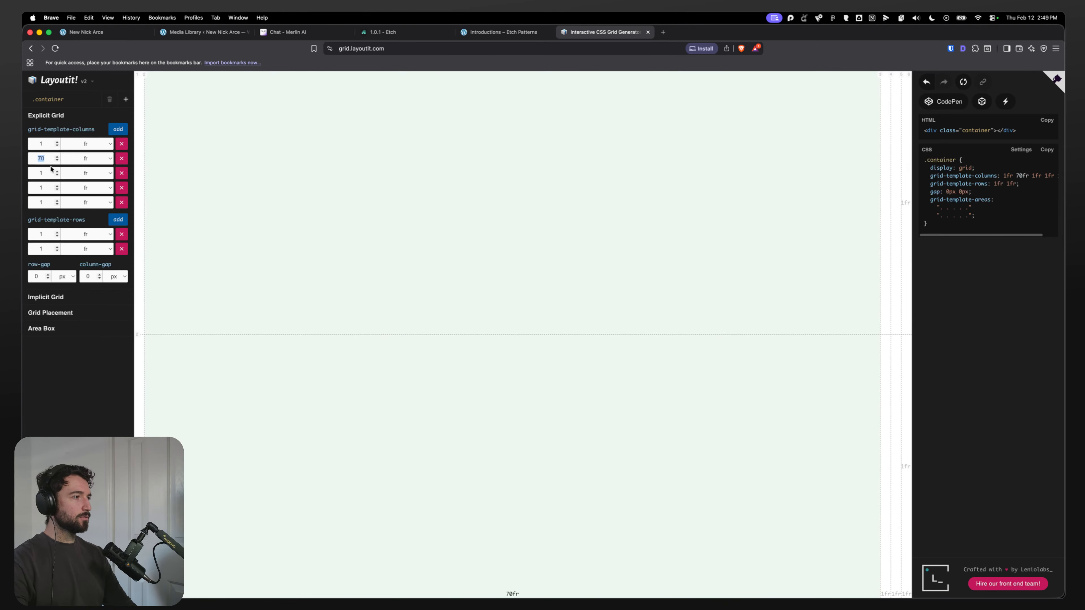
{"action": "left_click", "coordinate": [91, 158]}
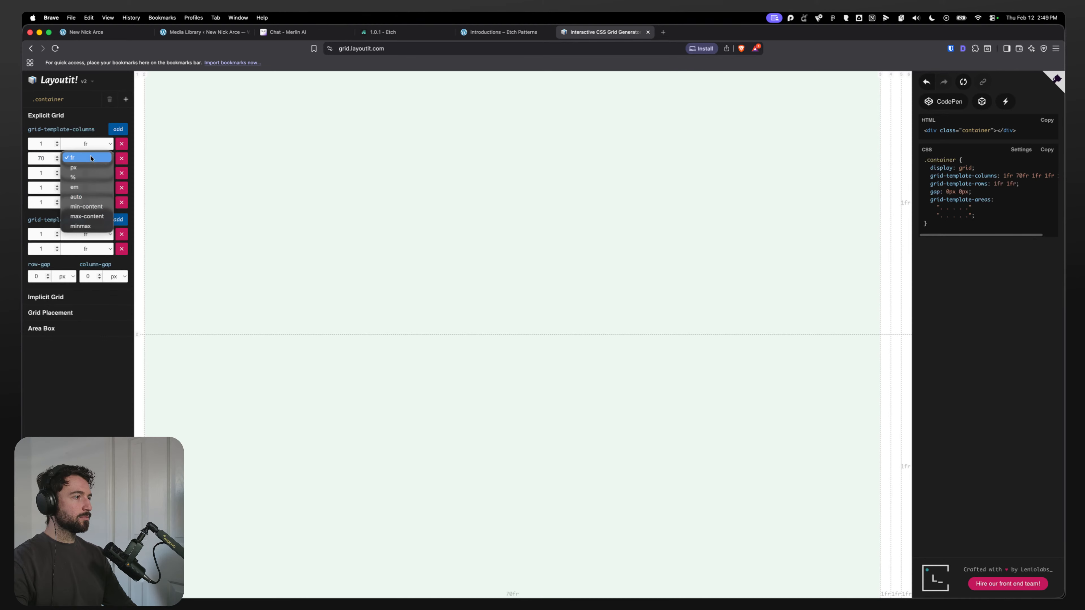
{"action": "left_click", "coordinate": [91, 159]}
{"action": "double_click", "coordinate": [45, 160]}
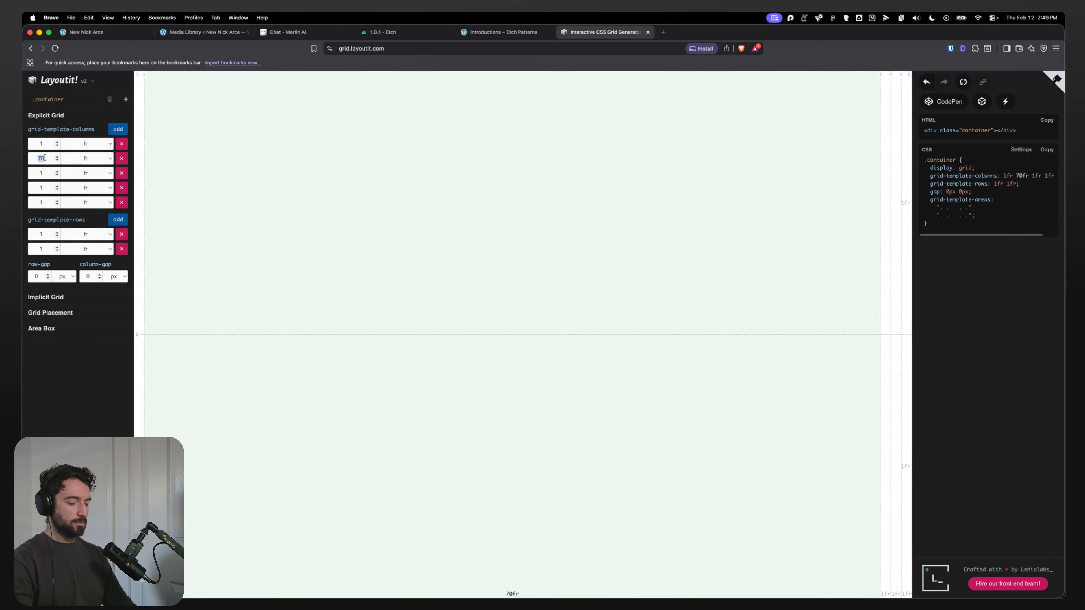
{"action": "type", "text": "0."}
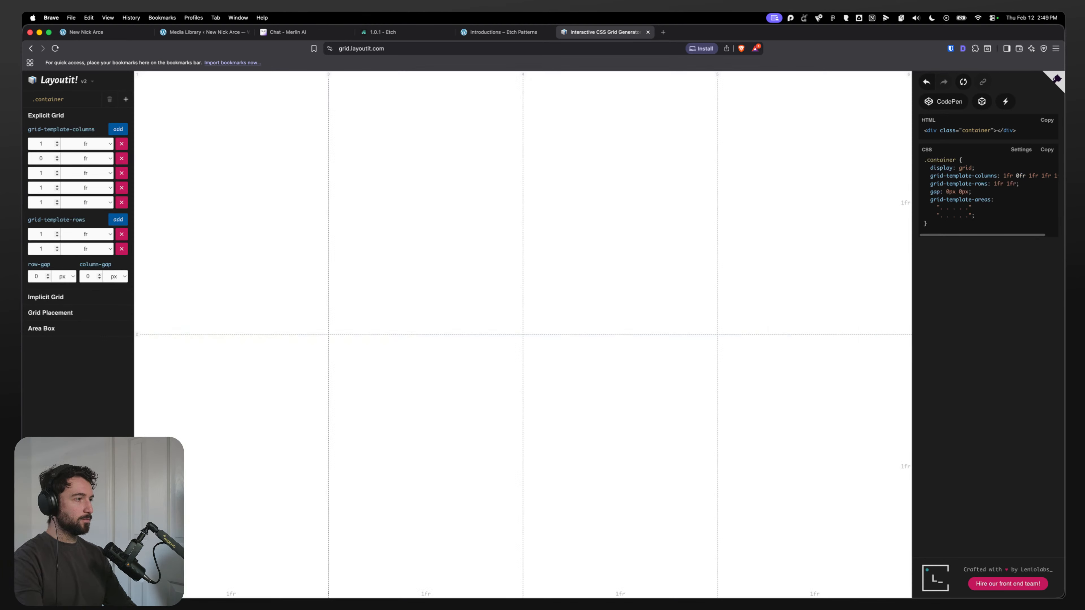
{"action": "type", "text": "5"}
{"action": "key", "text": "Up"}
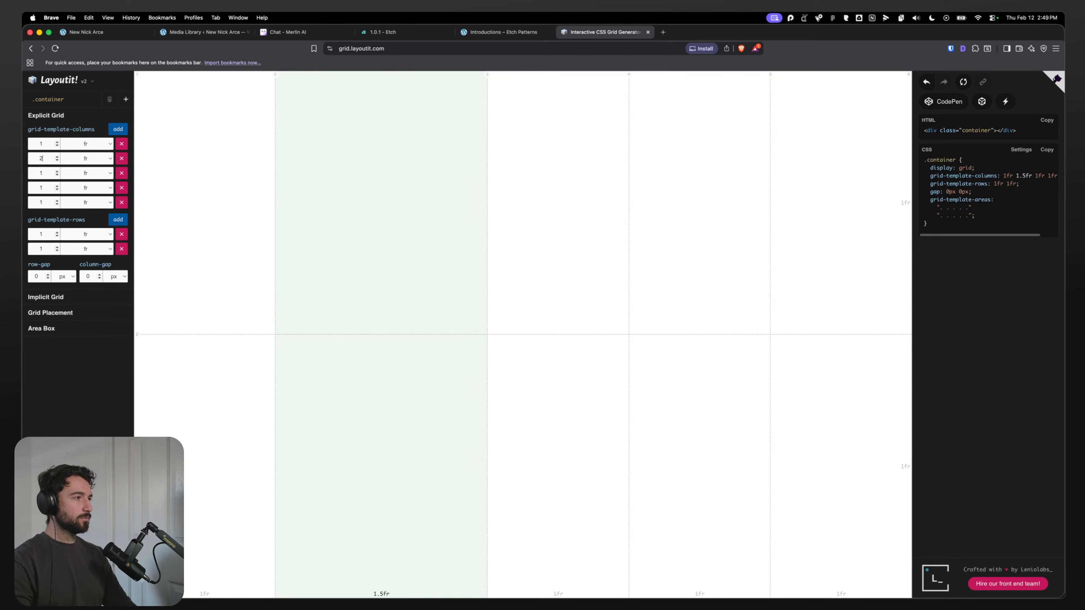
{"action": "key", "text": "Down"}
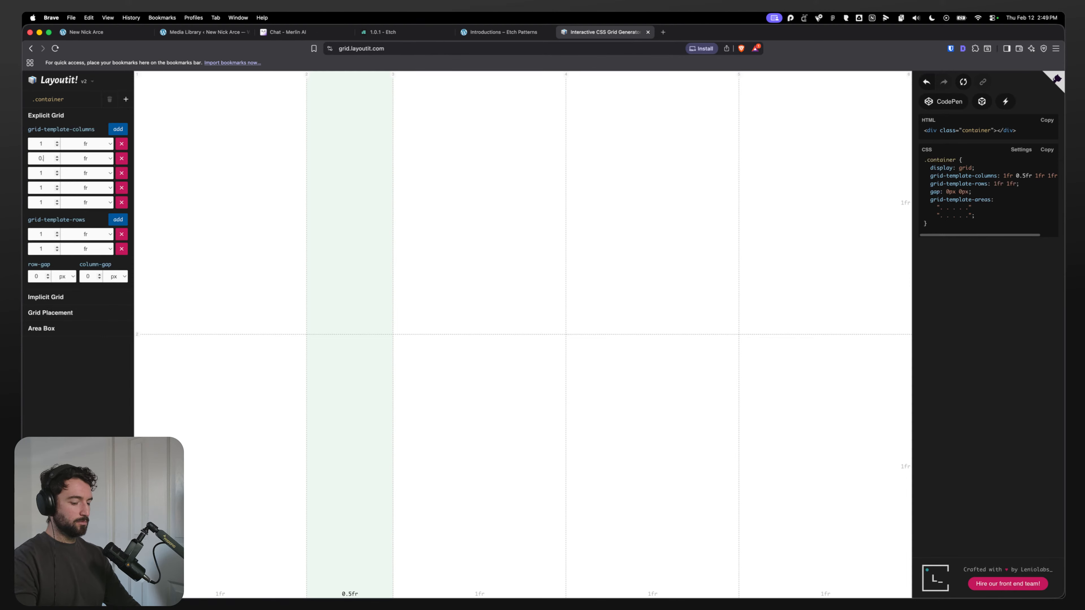
{"action": "key", "text": "BackSpace"}
{"action": "type", "text": "8"}
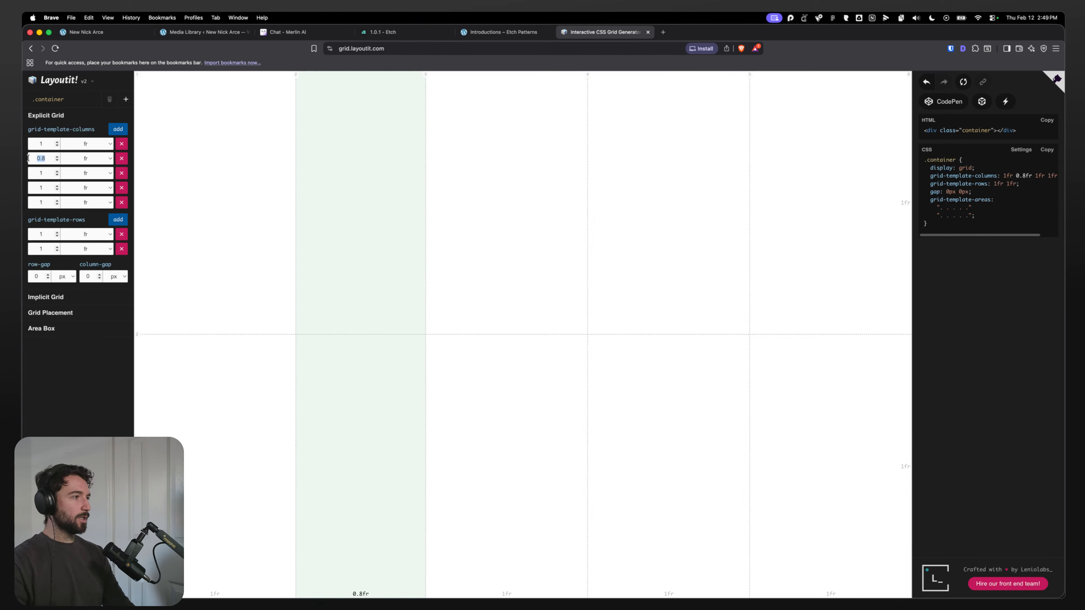
Step: Set the fourth column to 0.8fr and compare the grid against the Figma design
{"action": "left_click", "coordinate": [44, 188]}
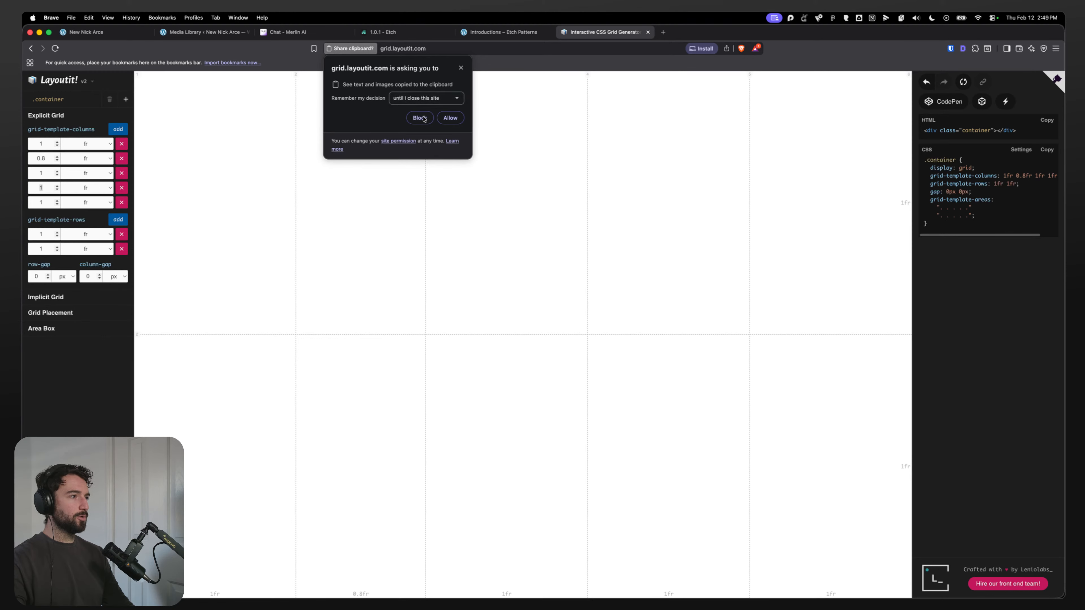
{"action": "left_click", "coordinate": [414, 117]}
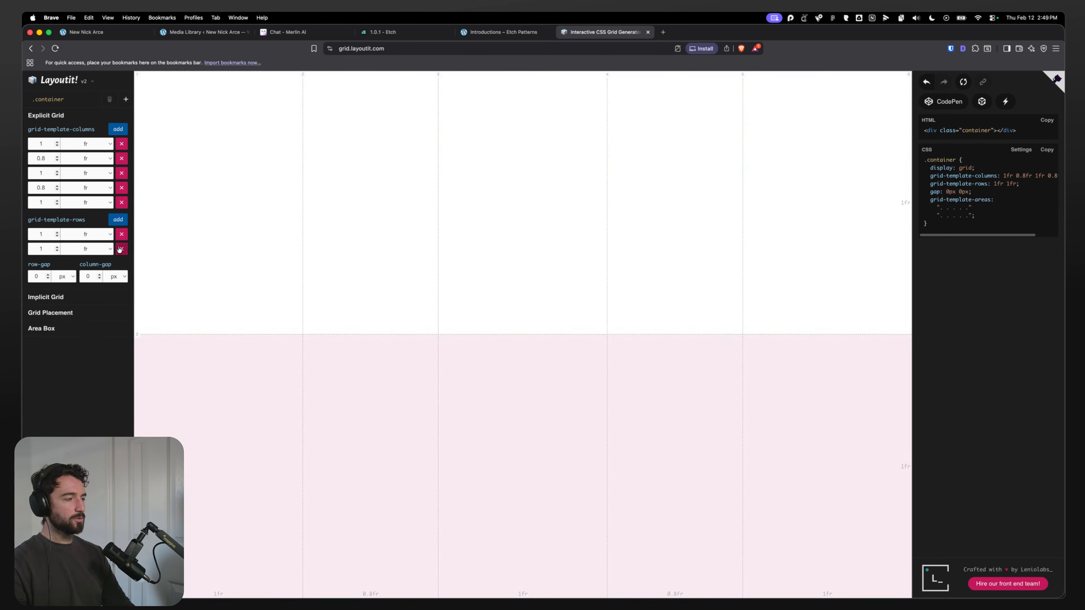
{"action": "key", "text": "super+Tab"}
{"action": "double_click", "coordinate": [459, 237]}
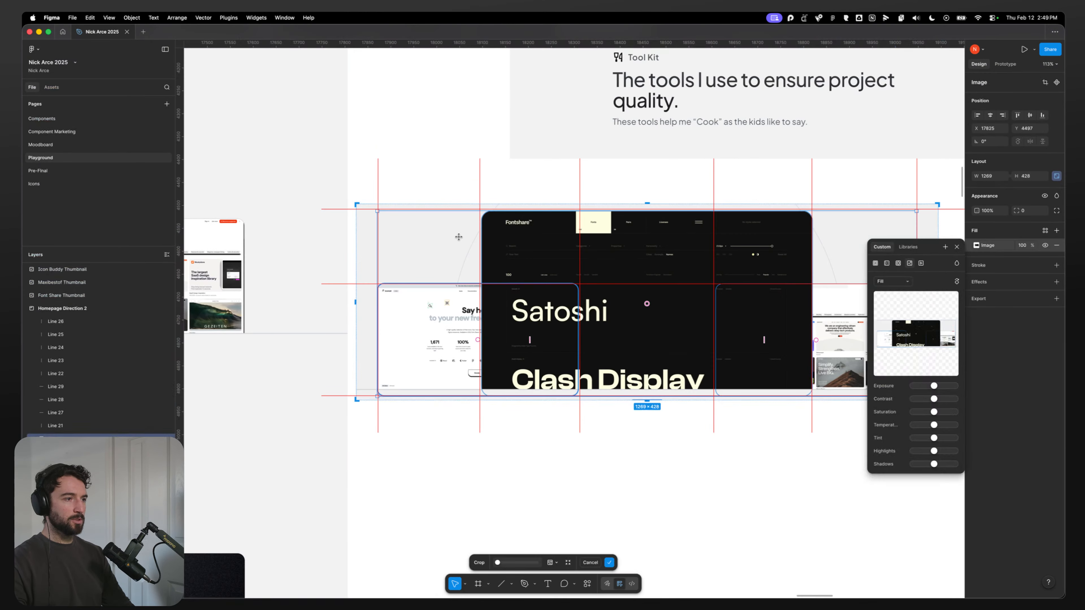
{"action": "key", "text": "super+Tab"}
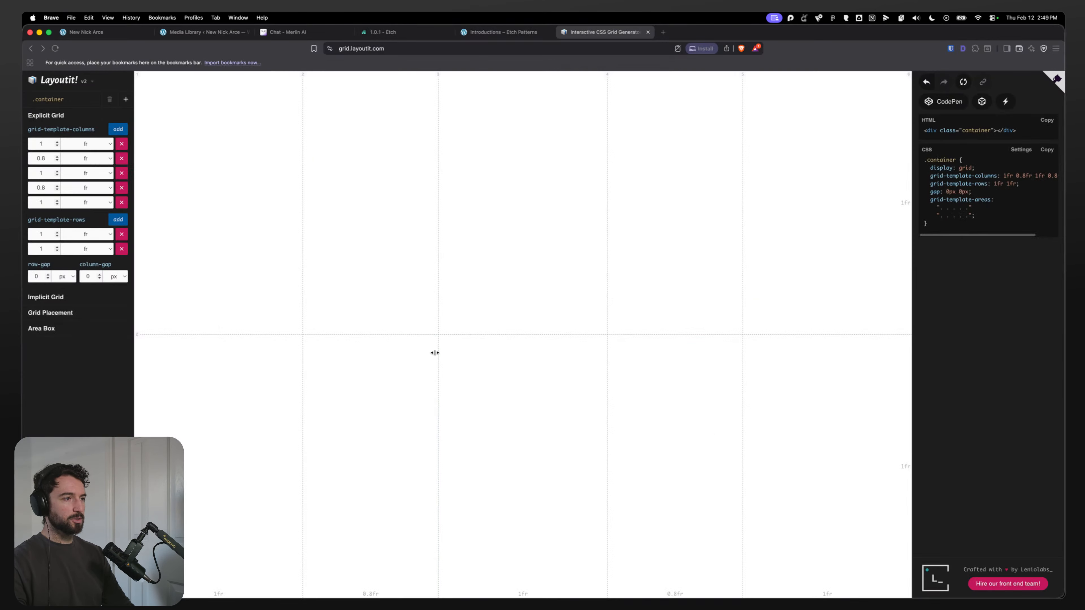
Step: Set the first row height to 0.8fr by copying the column's value
{"action": "type", "text": "0"}
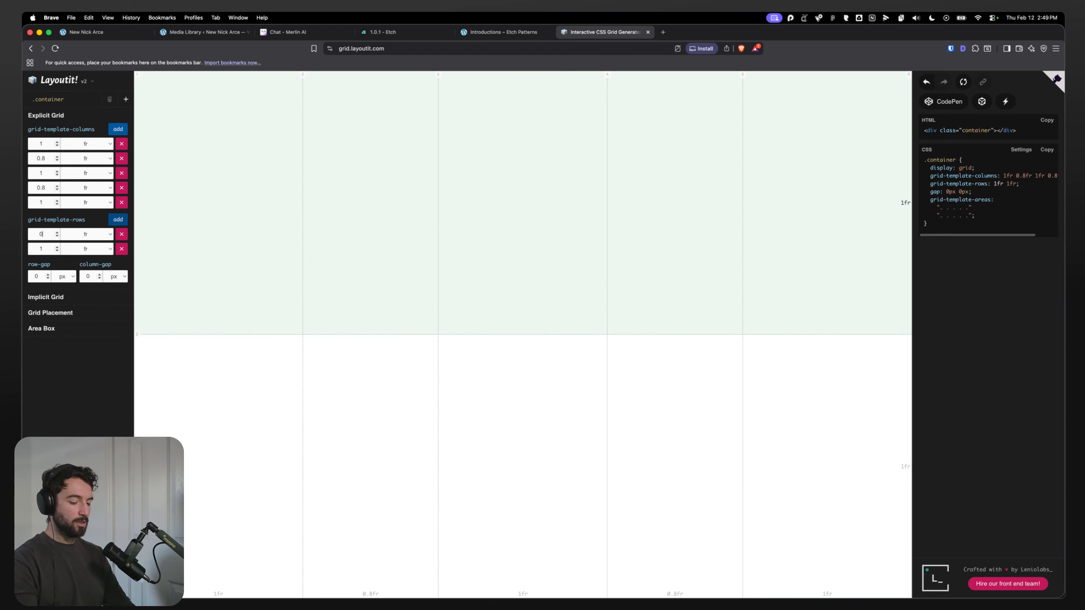
{"action": "type", "text": ".8"}
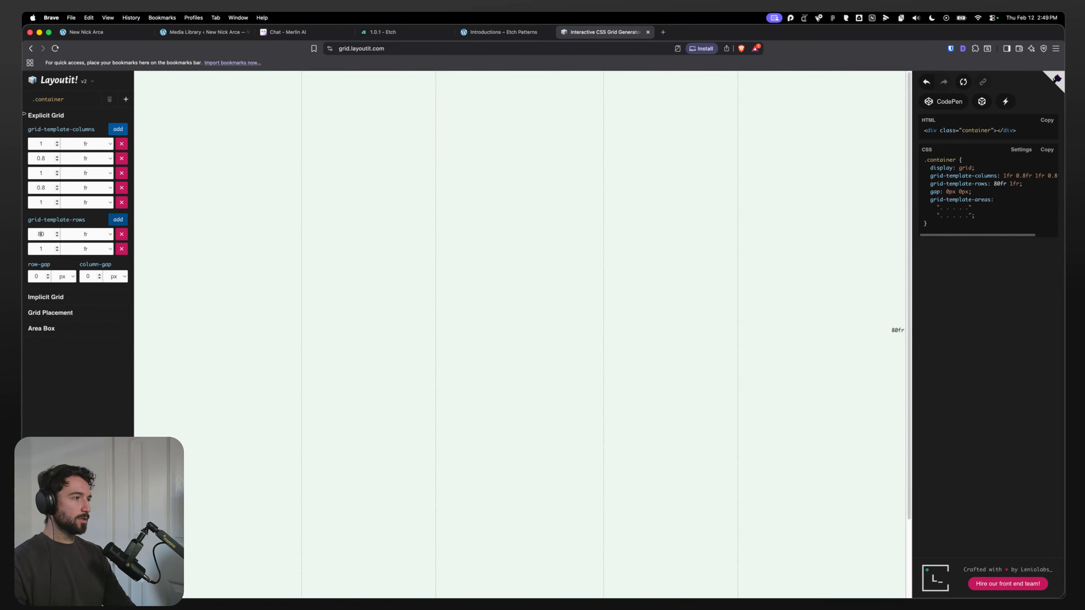
{"action": "double_click", "coordinate": [41, 188]}
{"action": "key", "text": "super+c"}
{"action": "double_click", "coordinate": [41, 233]}
{"action": "key", "text": "super+v"}
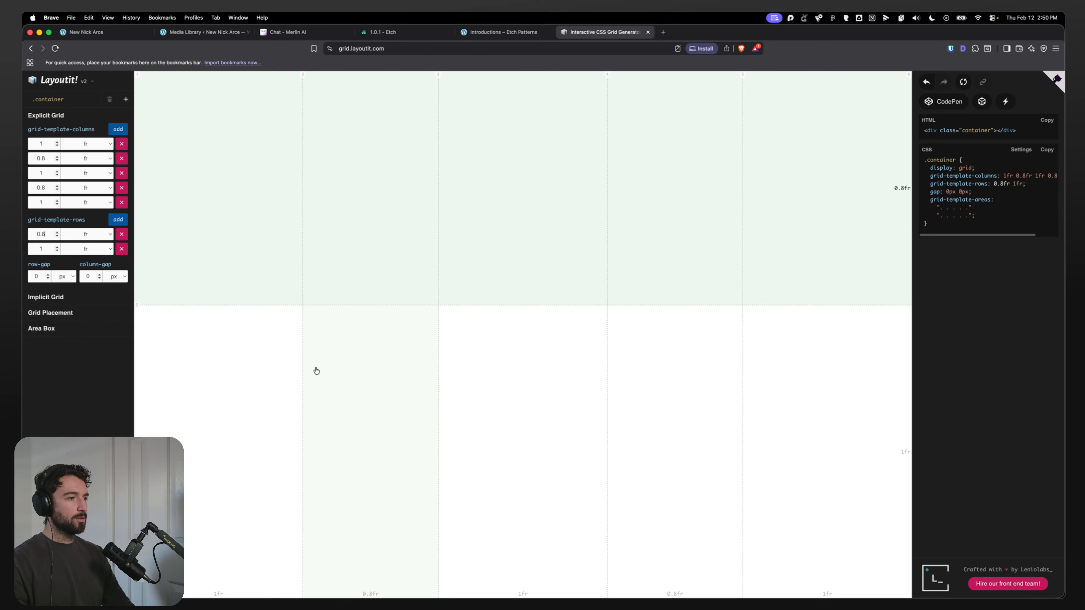
Step: Define a grid area named Image Secondary spanning the first two columns of the second row
{"action": "left_click_drag", "start_coordinate": [240, 359], "coordinate": [387, 368]}
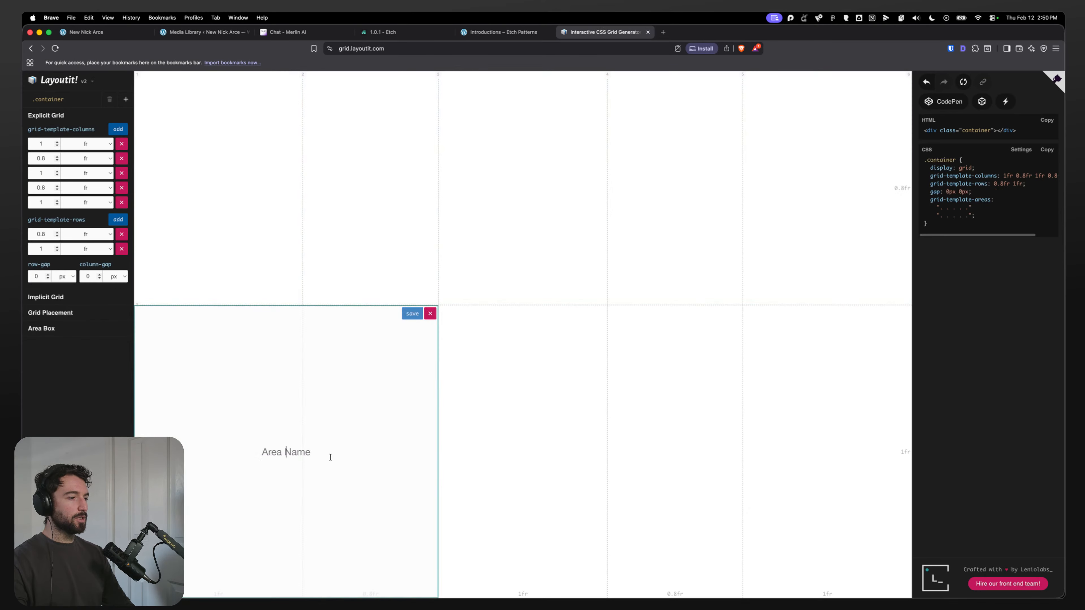
{"action": "left_click", "coordinate": [301, 446]}
{"action": "type", "text": "Image Seco"}
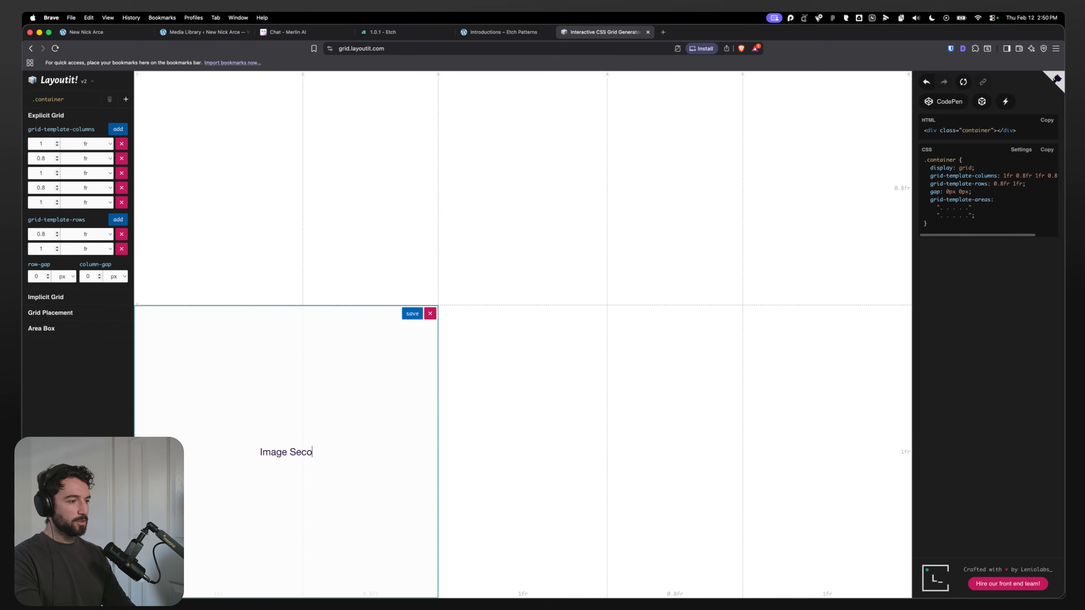
{"action": "type", "text": "ndary"}
{"action": "left_click_drag", "start_coordinate": [641, 408], "coordinate": [793, 404]}
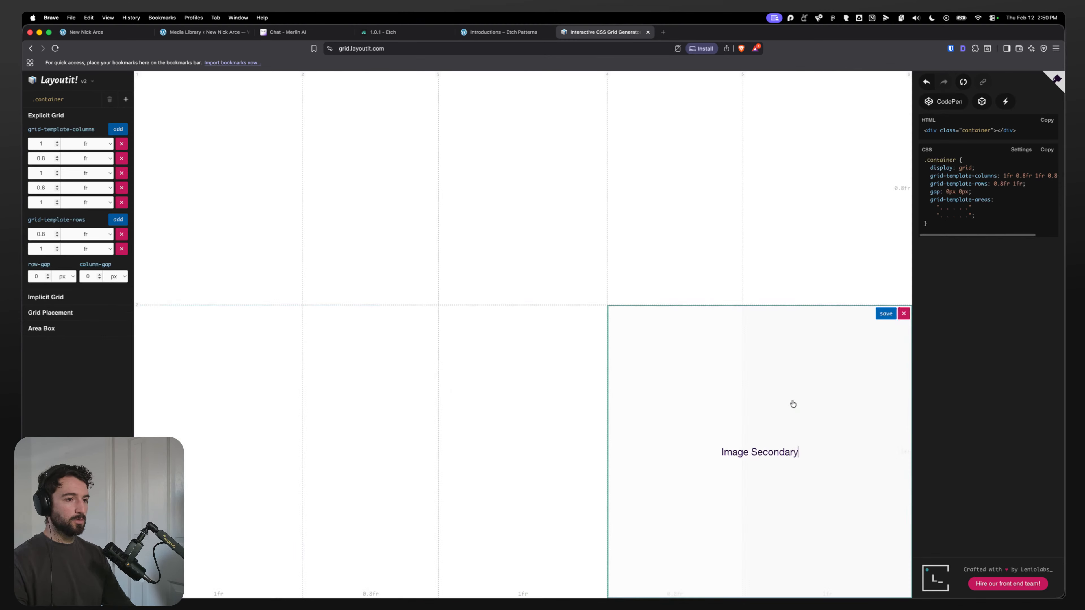
{"action": "left_click", "coordinate": [239, 450]}
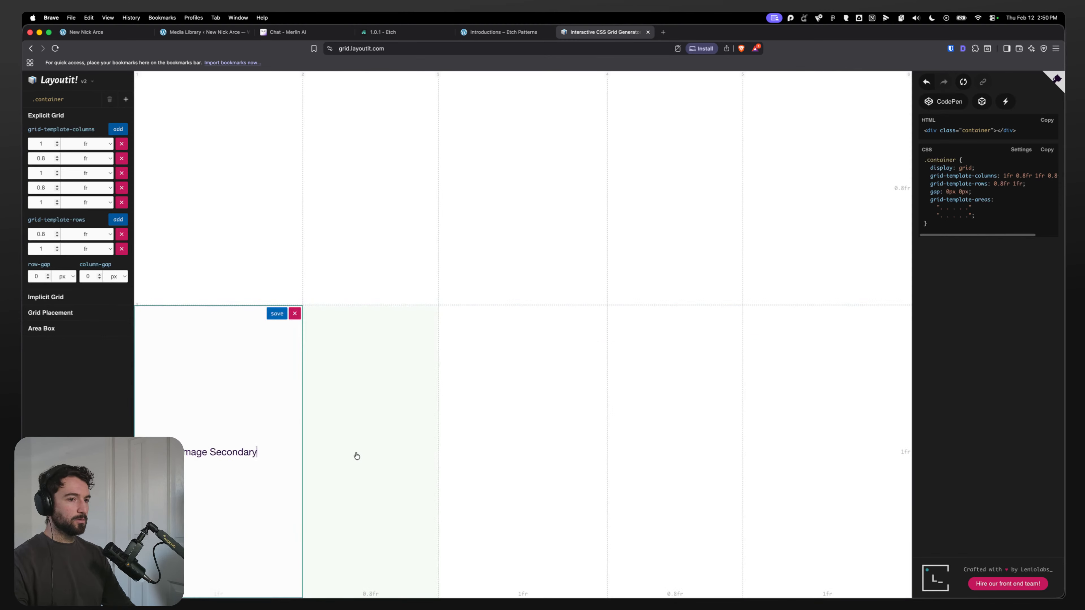
{"action": "left_click_drag", "start_coordinate": [239, 376], "coordinate": [338, 371]}
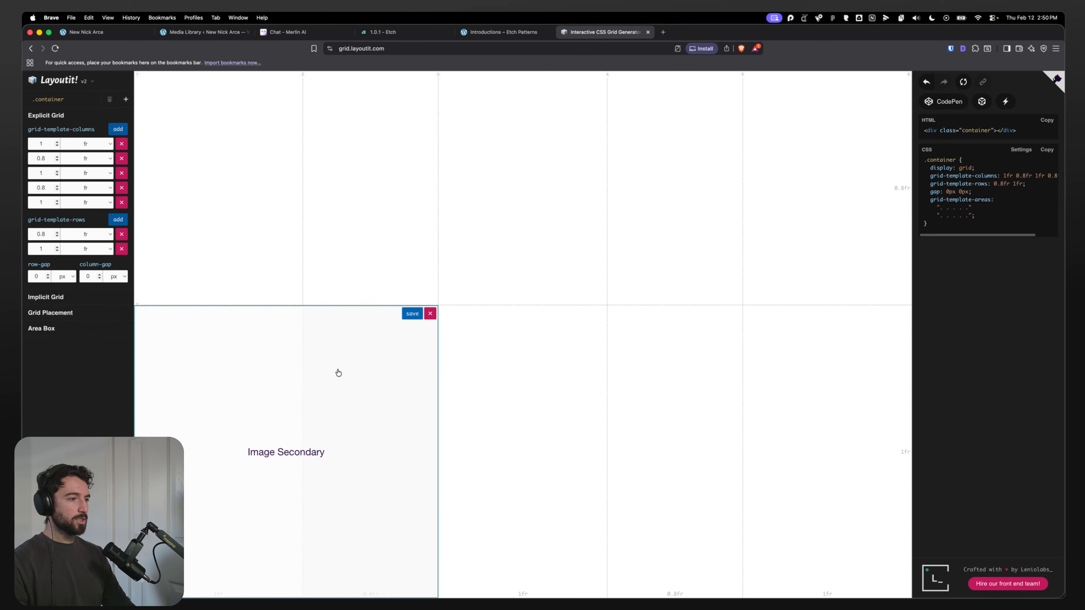
{"action": "left_click", "coordinate": [412, 314]}
Step: Define a grid area named Left Image Secondary spanning the last two columns of the second row
{"action": "left_click_drag", "start_coordinate": [681, 417], "coordinate": [803, 408]}
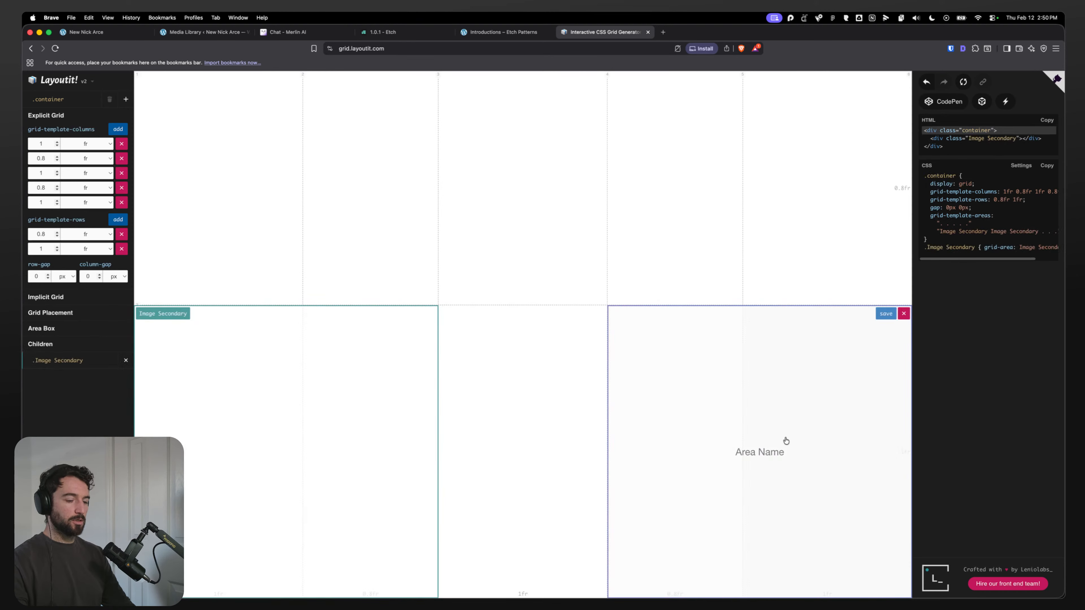
{"action": "type", "text": "Image Secondary"}
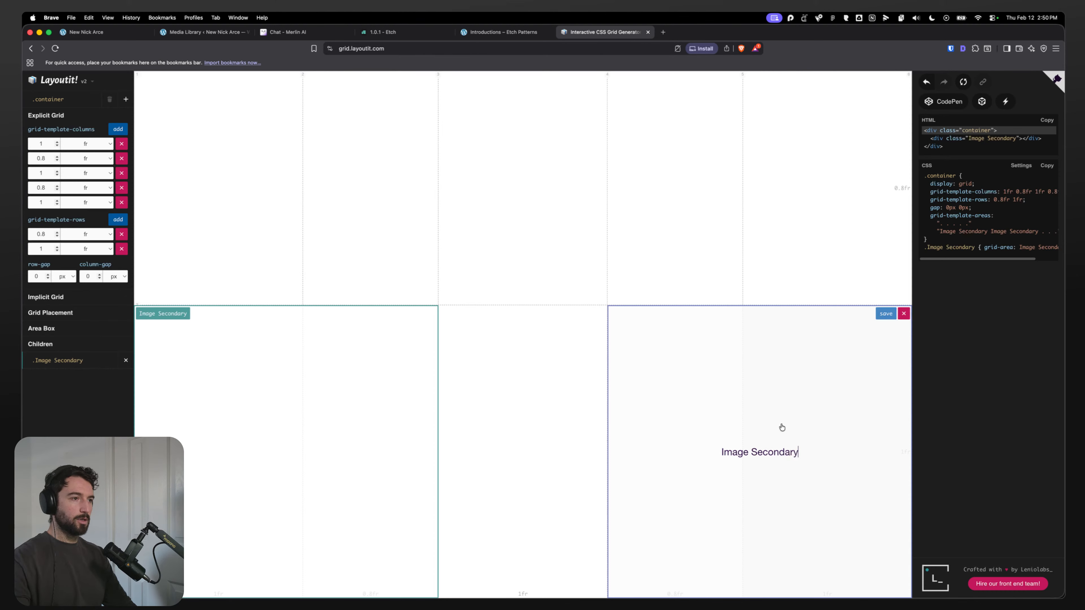
{"action": "left_click_drag", "start_coordinate": [375, 235], "coordinate": [629, 422]}
{"action": "triple_click", "coordinate": [540, 335]}
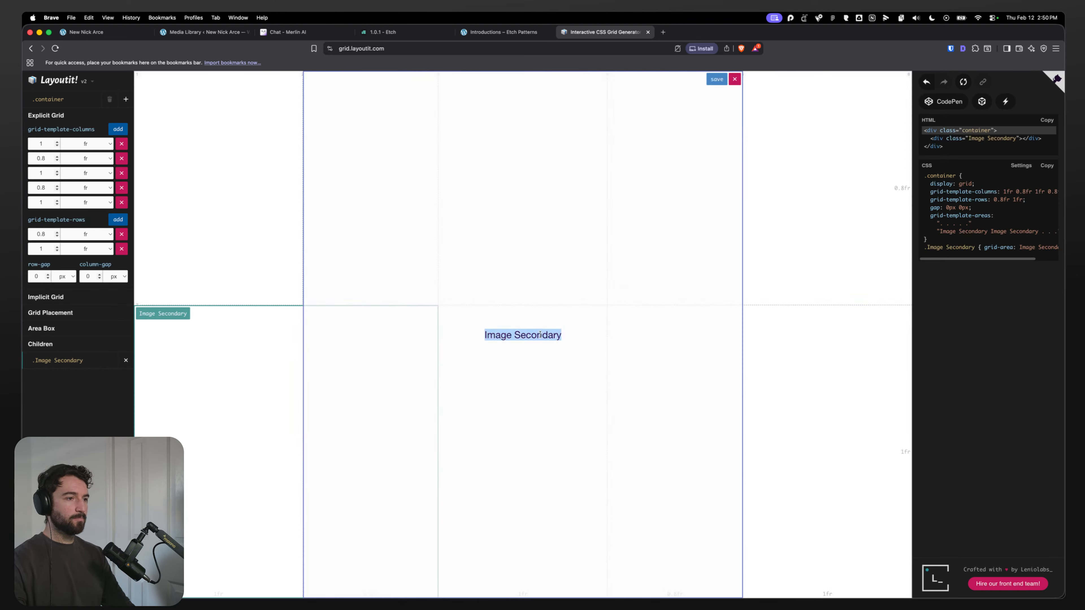
{"action": "left_click_drag", "start_coordinate": [663, 376], "coordinate": [829, 385]}
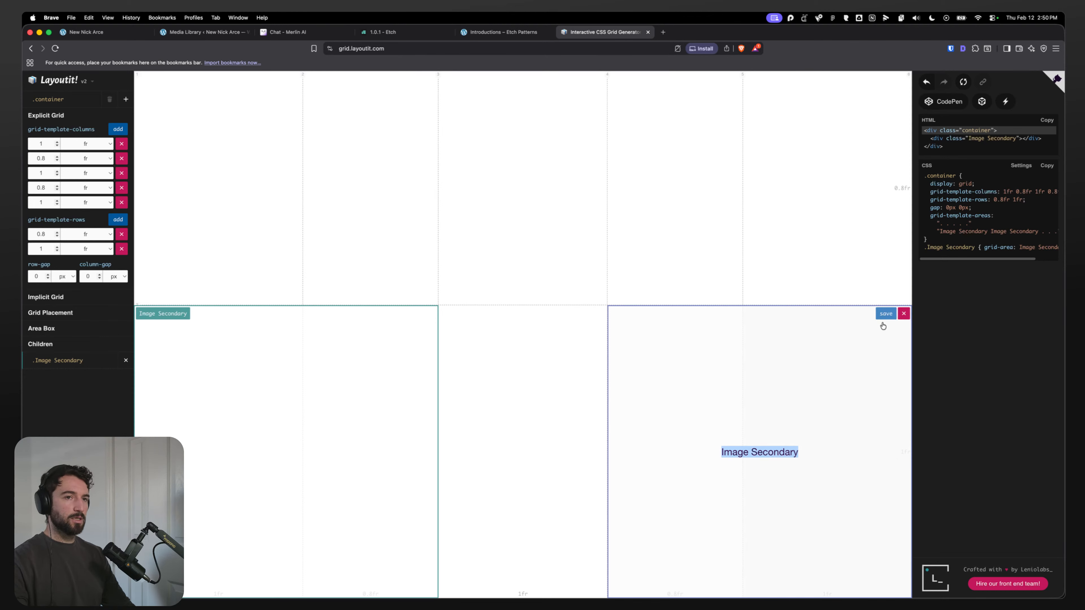
{"action": "left_click", "coordinate": [797, 466]}
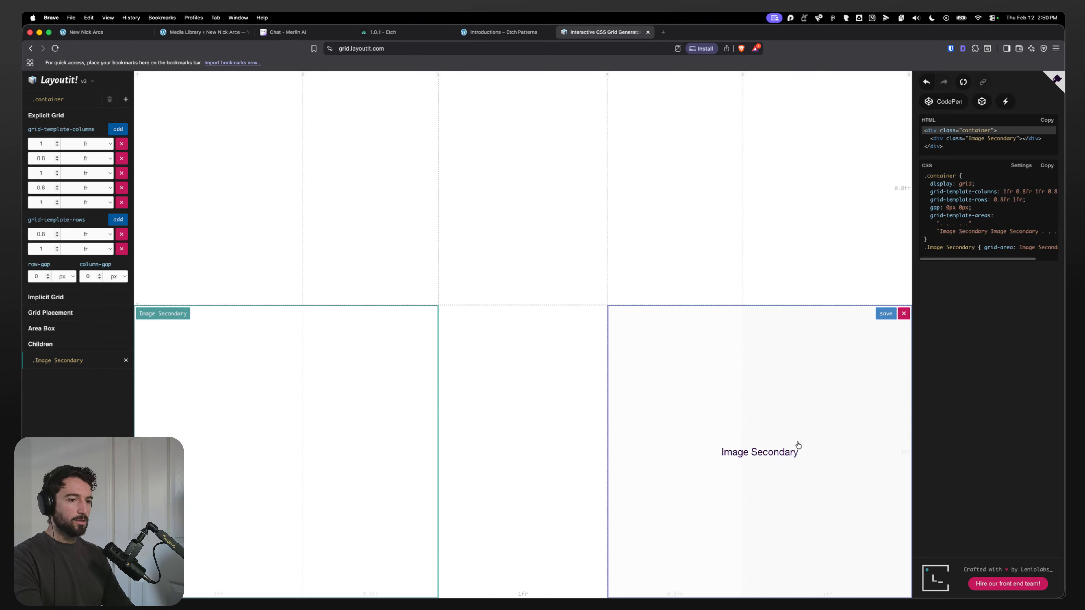
{"action": "type", "text": "2"}
{"action": "key", "text": "BackSpace"}
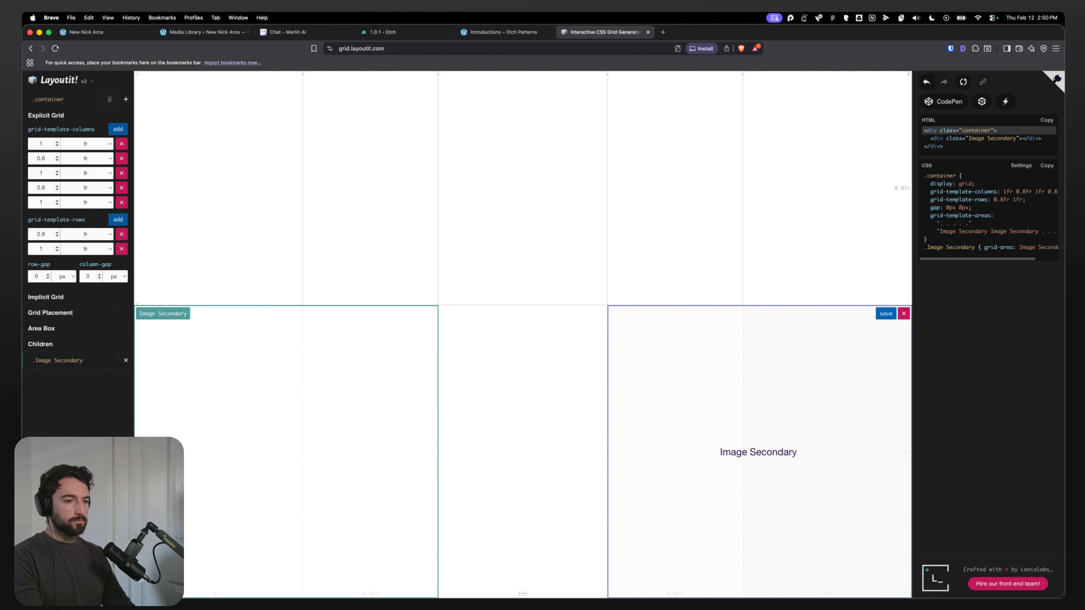
{"action": "key", "text": "BackSpace"}
{"action": "key", "text": "BackSpace"}
{"action": "key", "text": "BackSpace"}
{"action": "key", "text": "BackSpace"}
{"action": "key", "text": "BackSpace"}
{"action": "key", "text": "BackSpace"}
{"action": "key", "text": "BackSpace"}
{"action": "key", "text": "BackSpace"}
{"action": "key", "text": "BackSpace"}
{"action": "key", "text": "BackSpace"}
{"action": "key", "text": "BackSpace"}
{"action": "key", "text": "BackSpace"}
{"action": "key", "text": "BackSpace"}
{"action": "key", "text": "BackSpace"}
{"action": "key", "text": "BackSpace"}
{"action": "type", "text": "Left Image Secondary"}
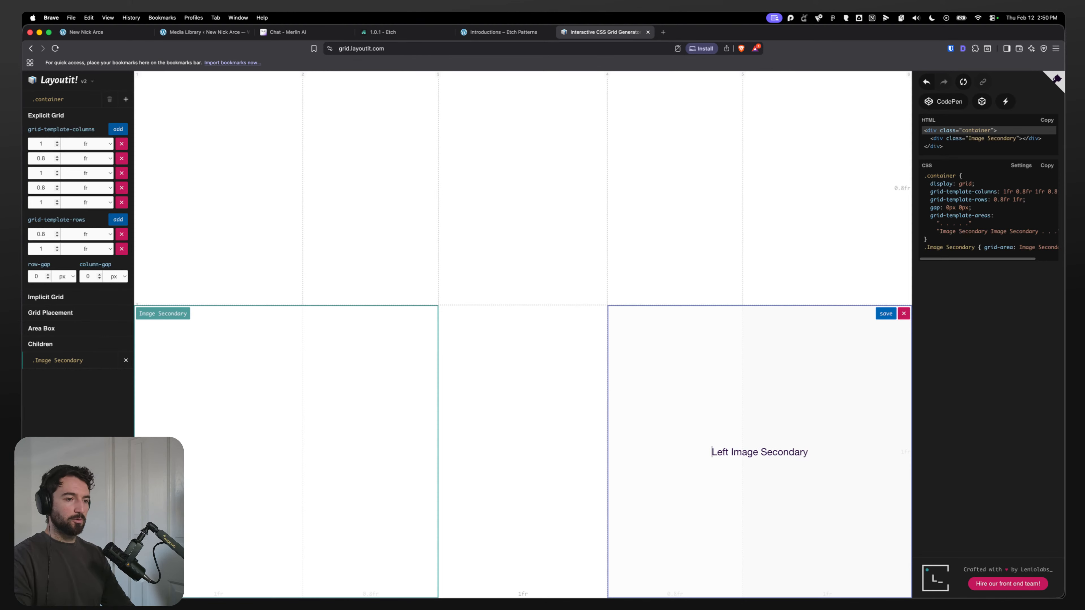
{"action": "key", "text": "Return"}
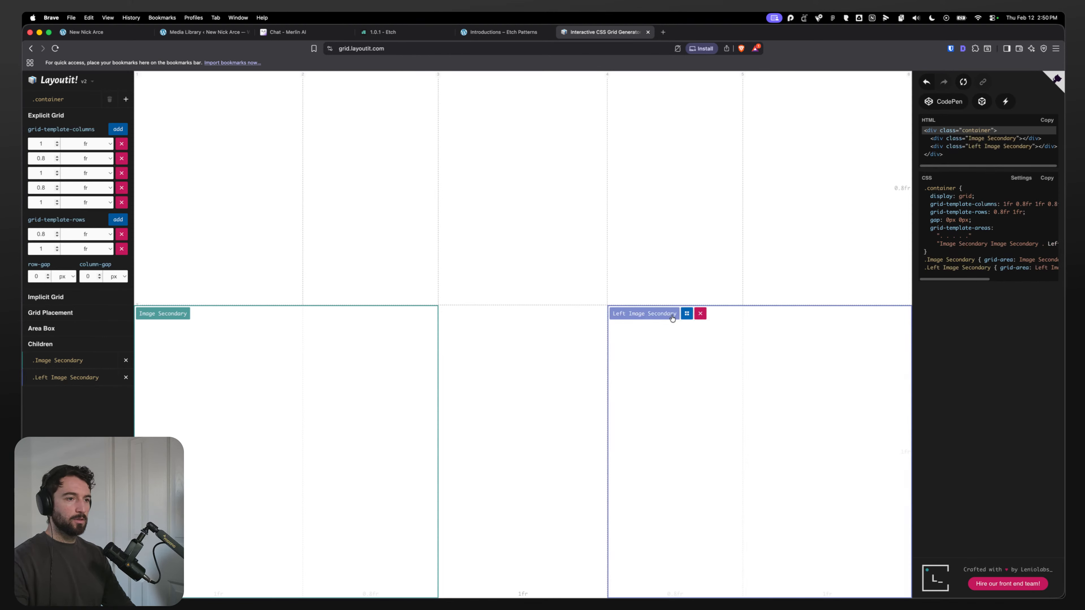
Step: Rename the Left Image Secondary area to right Image Secondary
{"action": "left_click", "coordinate": [662, 316]}
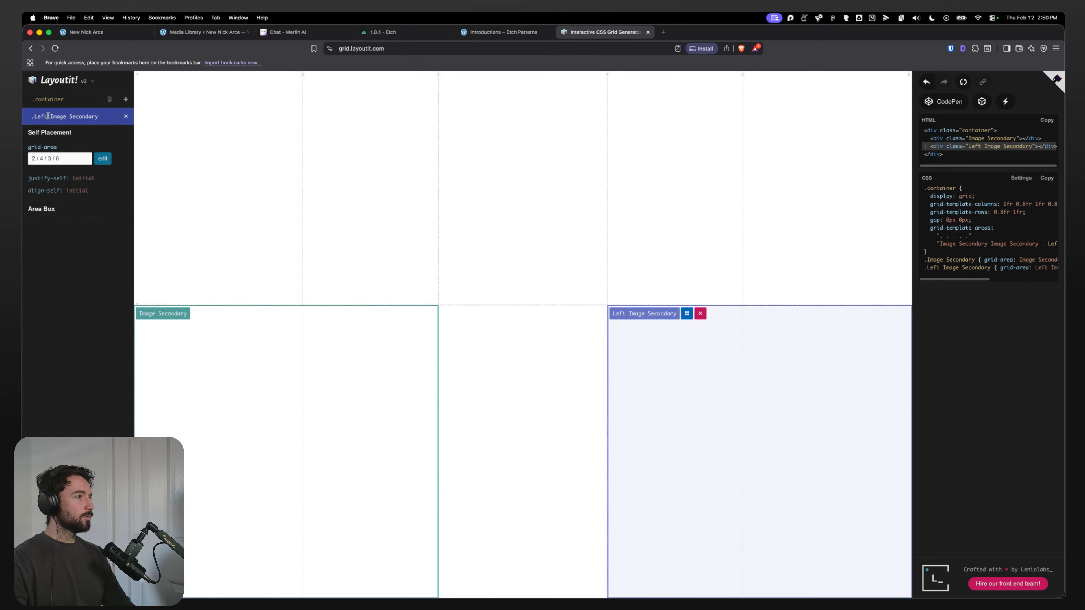
{"action": "double_click", "coordinate": [40, 116]}
{"action": "type", "text": "right"}
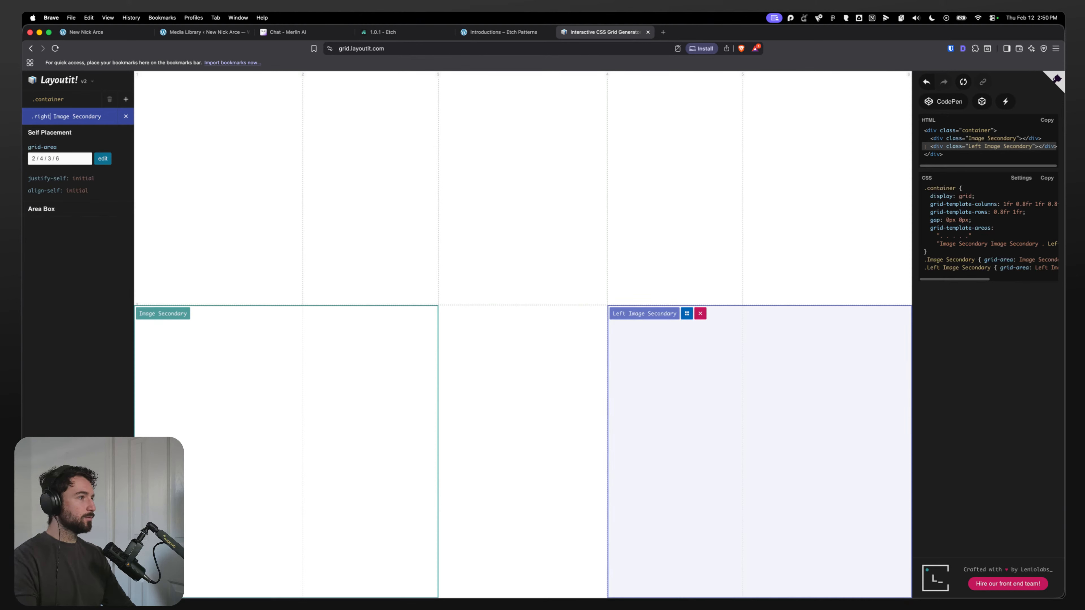
Step: Rename the Image Secondary area to left image Secondary
{"action": "left_click", "coordinate": [367, 351]}
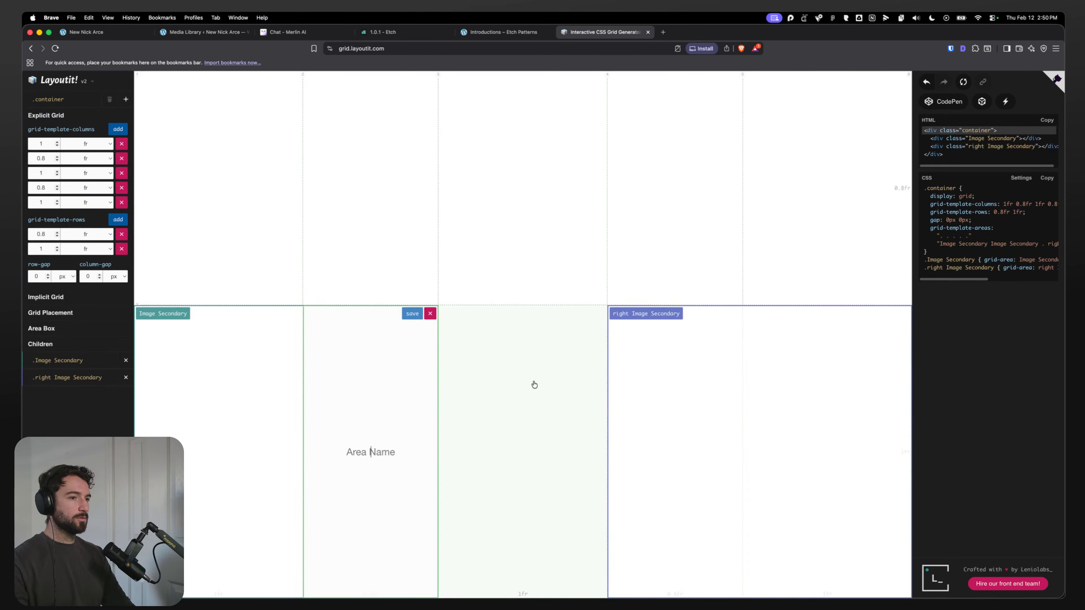
{"action": "left_click", "coordinate": [158, 315]}
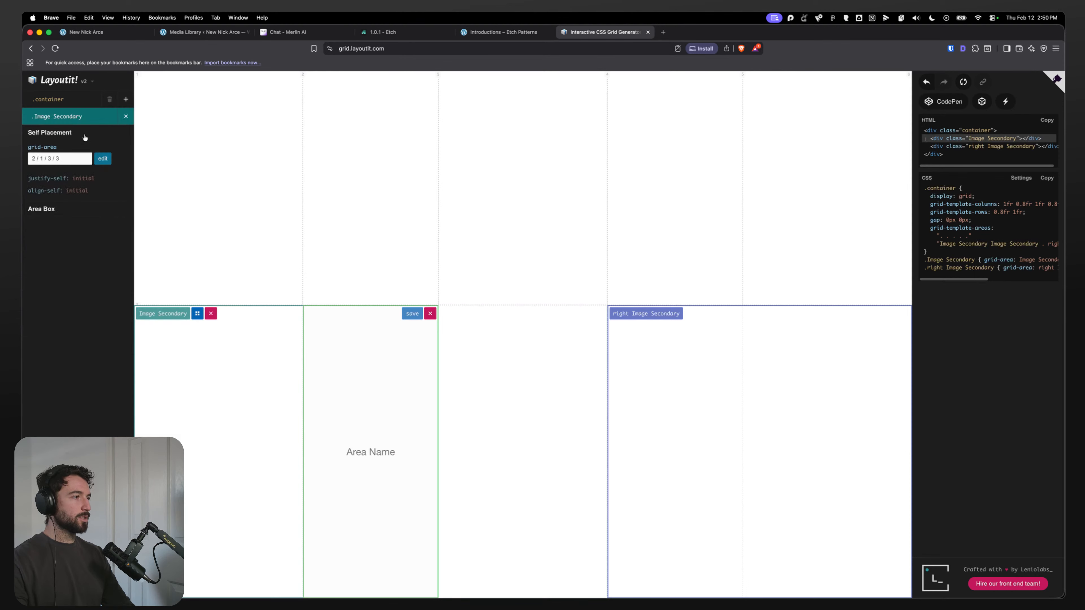
{"action": "double_click", "coordinate": [41, 116]}
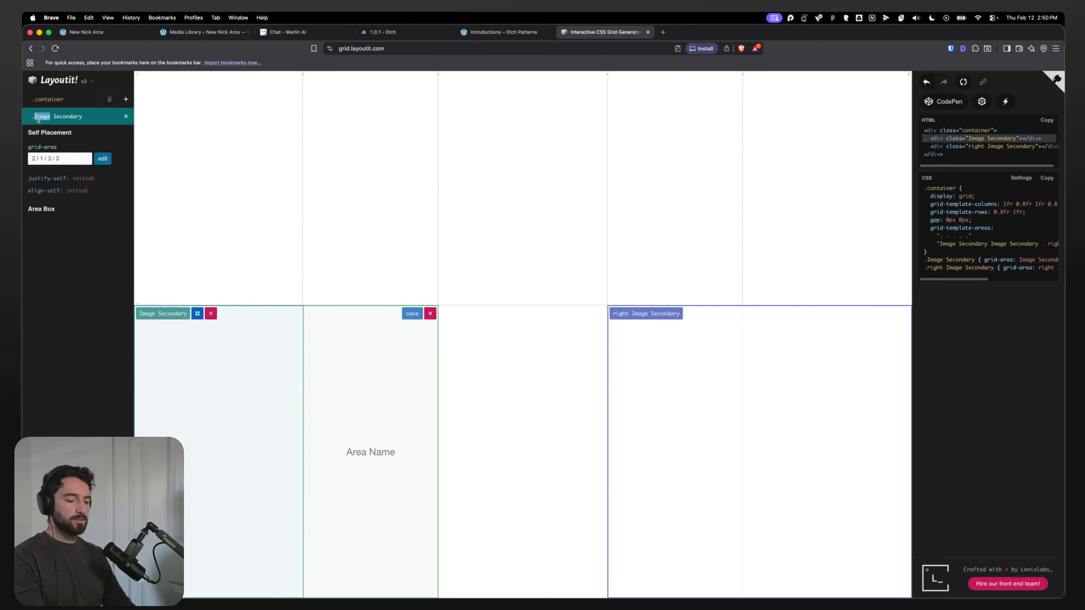
{"action": "type", "text": "left "}
{"action": "type", "text": "mage"}
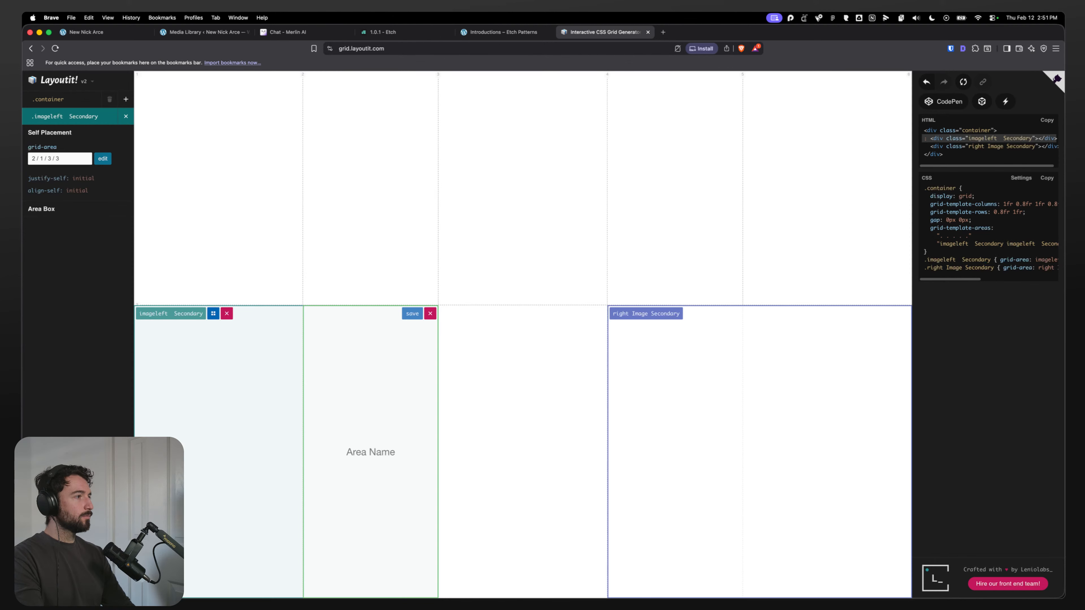
{"action": "double_click", "coordinate": [44, 115]}
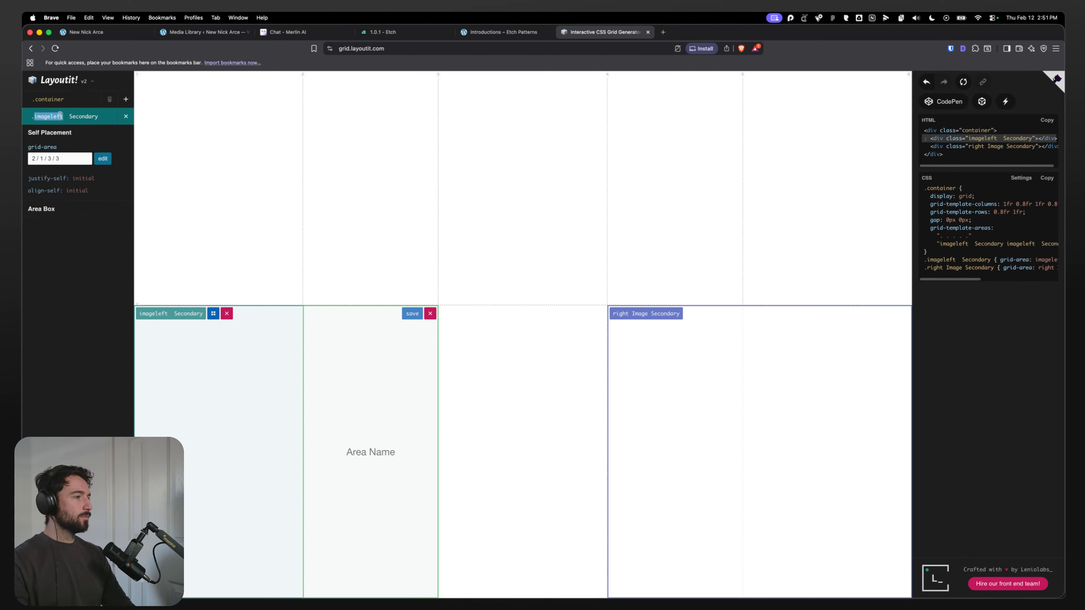
{"action": "type", "text": "left image"}
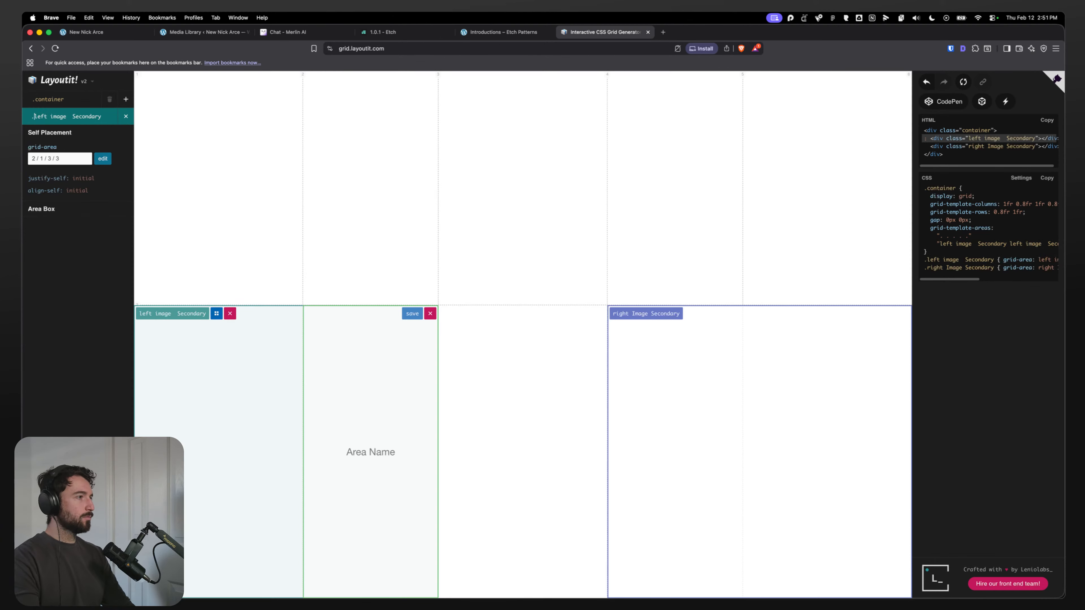
Step: Define a grid area named Image Featured spanning columns two to four across both rows
{"action": "left_click", "coordinate": [501, 370]}
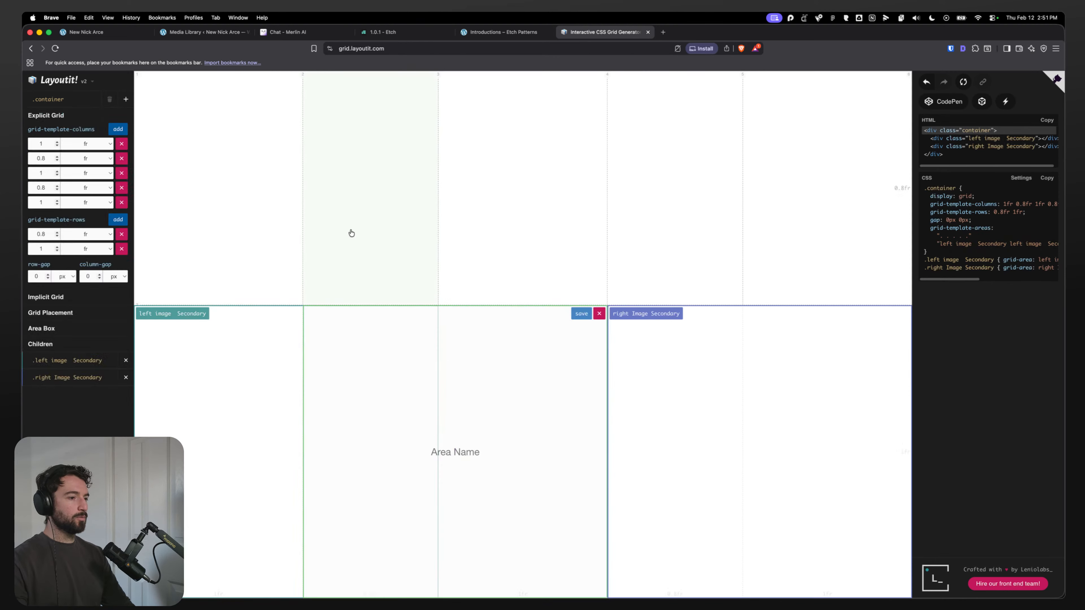
{"action": "left_click_drag", "start_coordinate": [351, 232], "coordinate": [649, 419]}
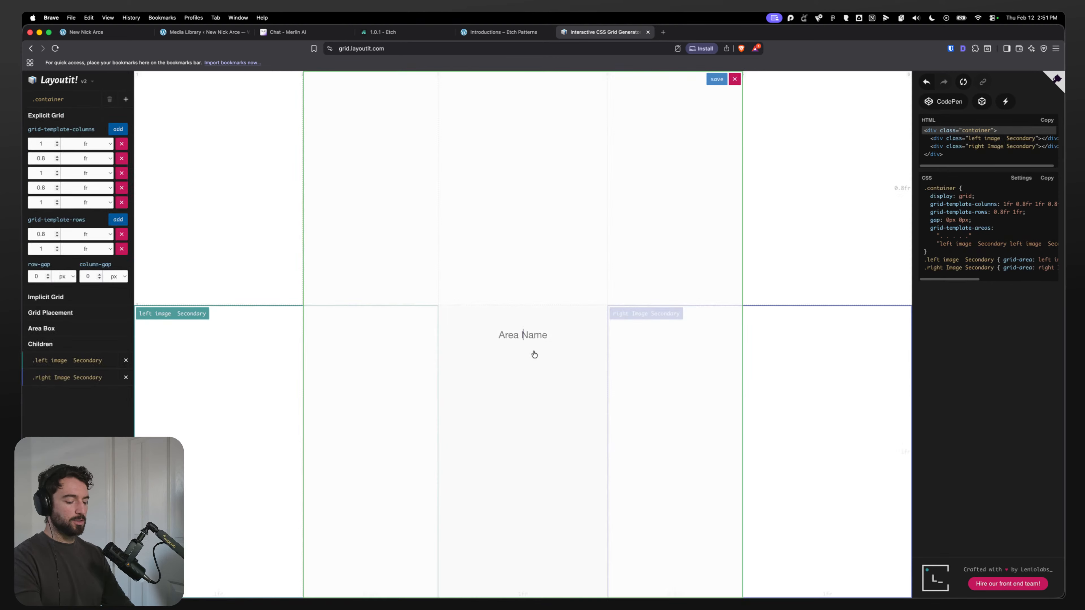
{"action": "type", "text": "Featured Ima"}
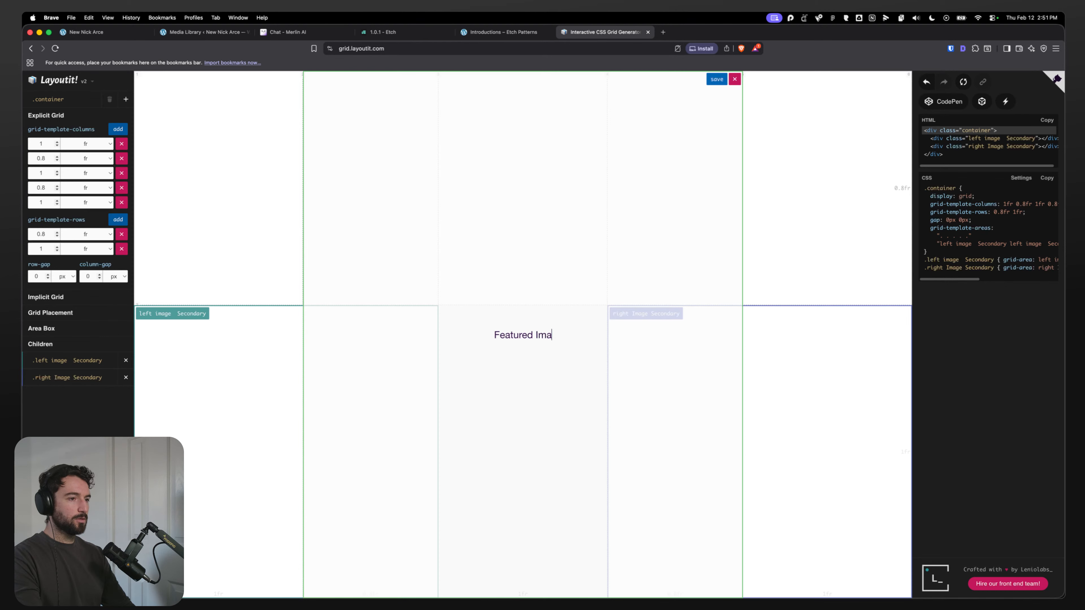
{"action": "type", "text": "ge"}
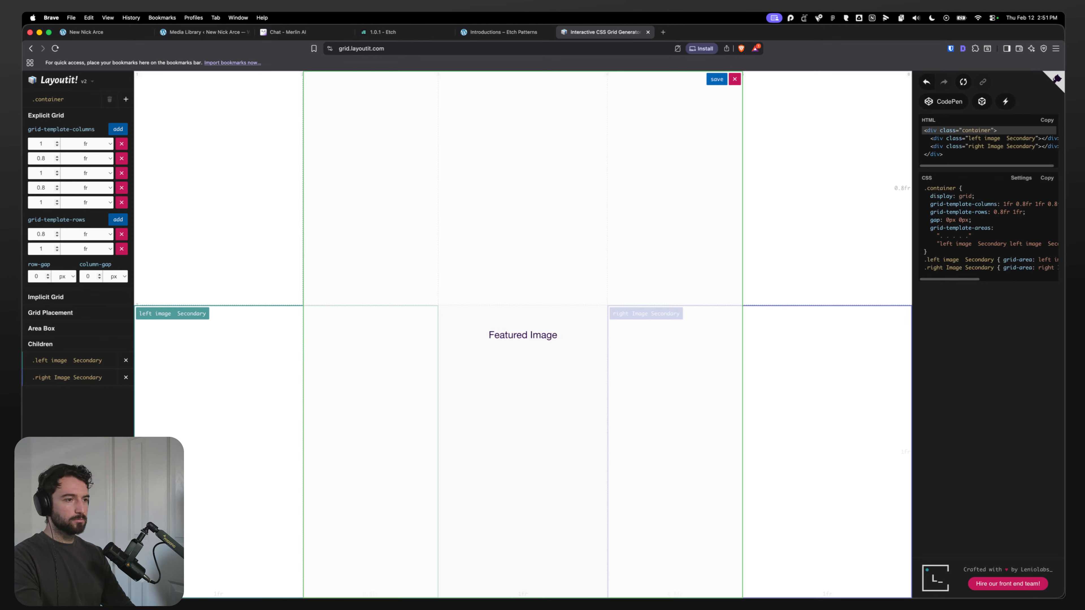
{"action": "key", "text": "super+BackSpace"}
{"action": "type", "text": "Image Featu"}
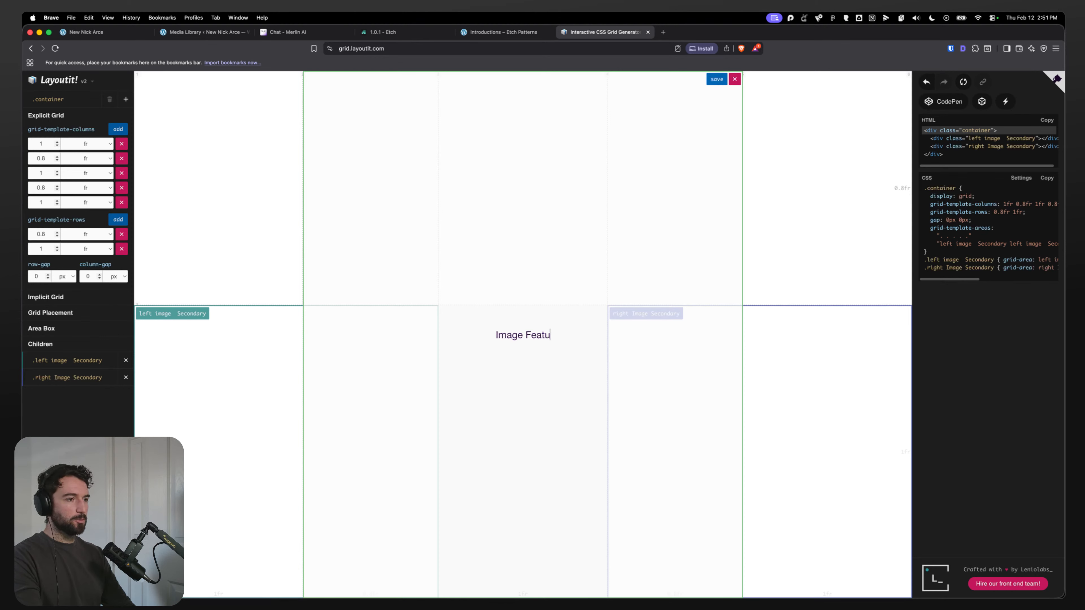
{"action": "type", "text": "red"}
{"action": "key", "text": "Return"}
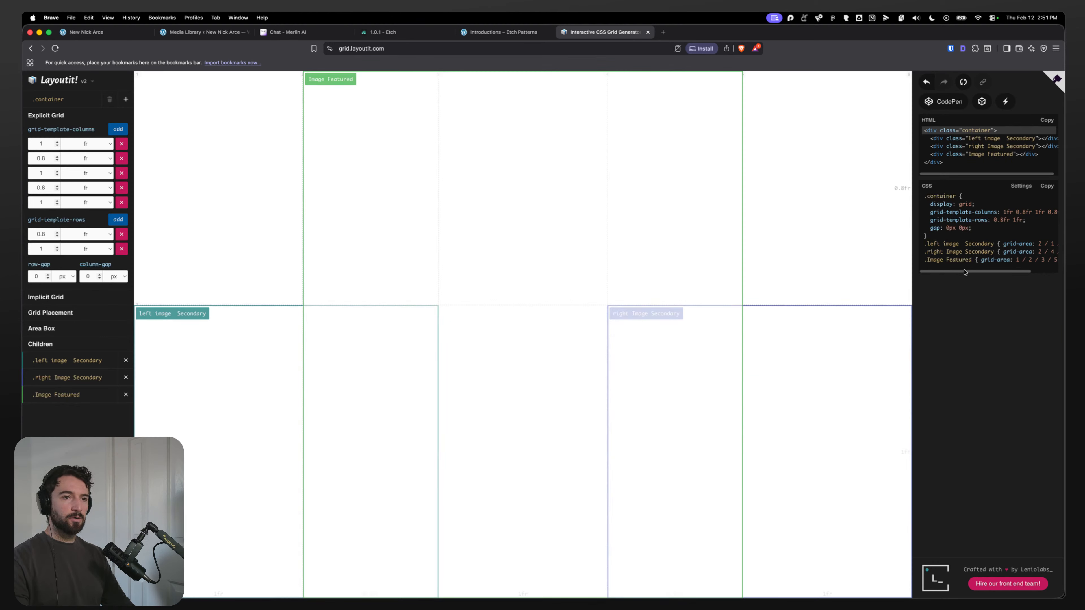
Step: Inspect the generated CSS output and its settings options
{"action": "mouse_move", "coordinate": [964, 273]}
{"action": "left_mouse_down"}
{"action": "mouse_move", "coordinate": [1017, 272]}
{"action": "mouse_move", "coordinate": [958, 274]}
{"action": "left_mouse_up"}
{"action": "left_click", "coordinate": [1020, 185]}
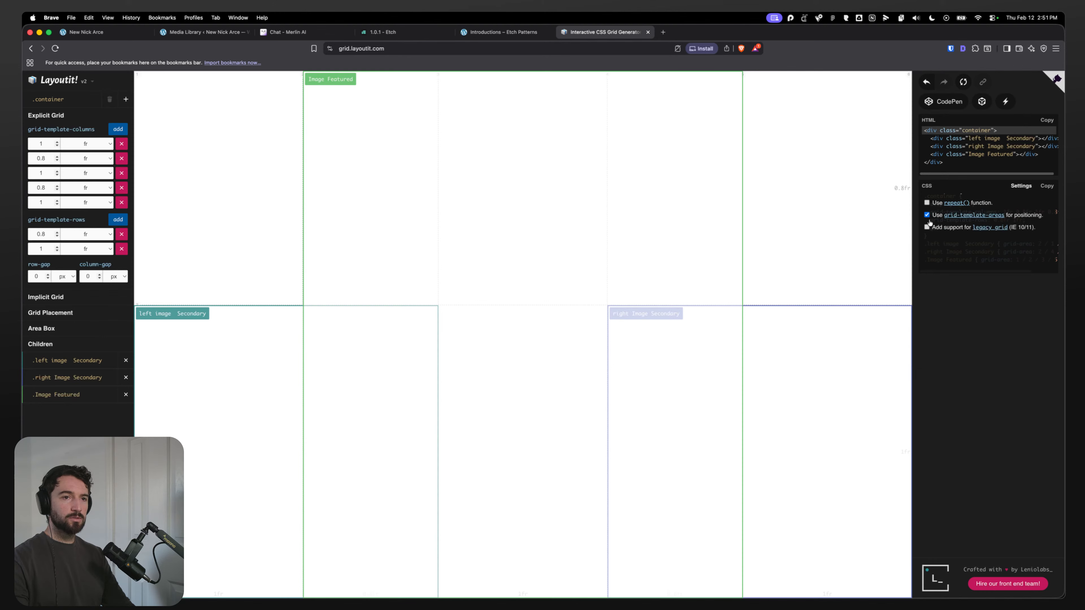
{"action": "left_click", "coordinate": [1020, 186]}
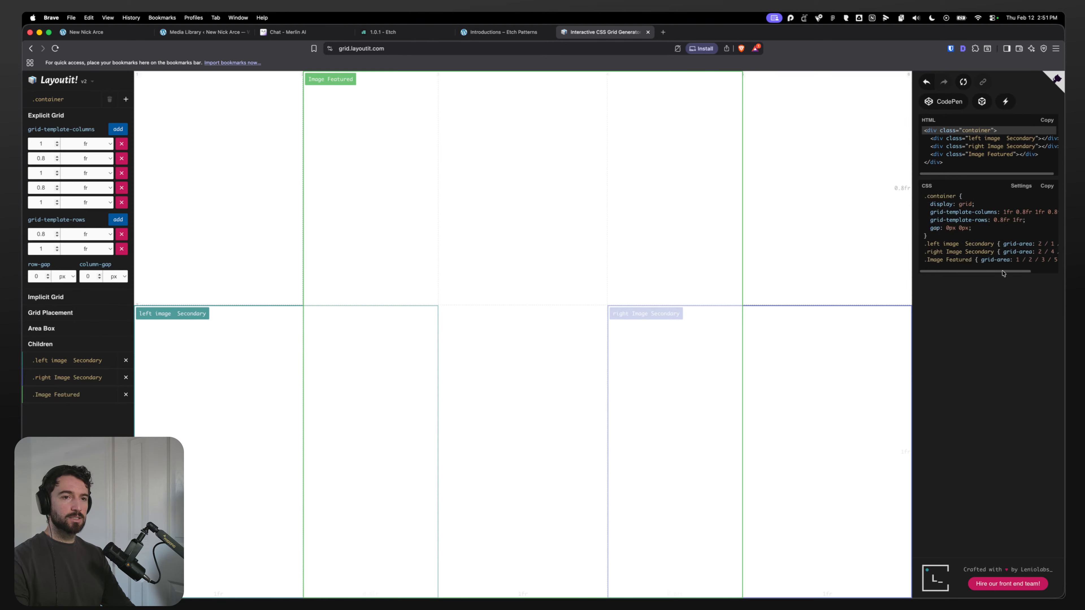
{"action": "mouse_move", "coordinate": [1003, 272]}
{"action": "left_mouse_down"}
{"action": "mouse_move", "coordinate": [1035, 272]}
{"action": "mouse_move", "coordinate": [984, 272]}
{"action": "left_mouse_up"}
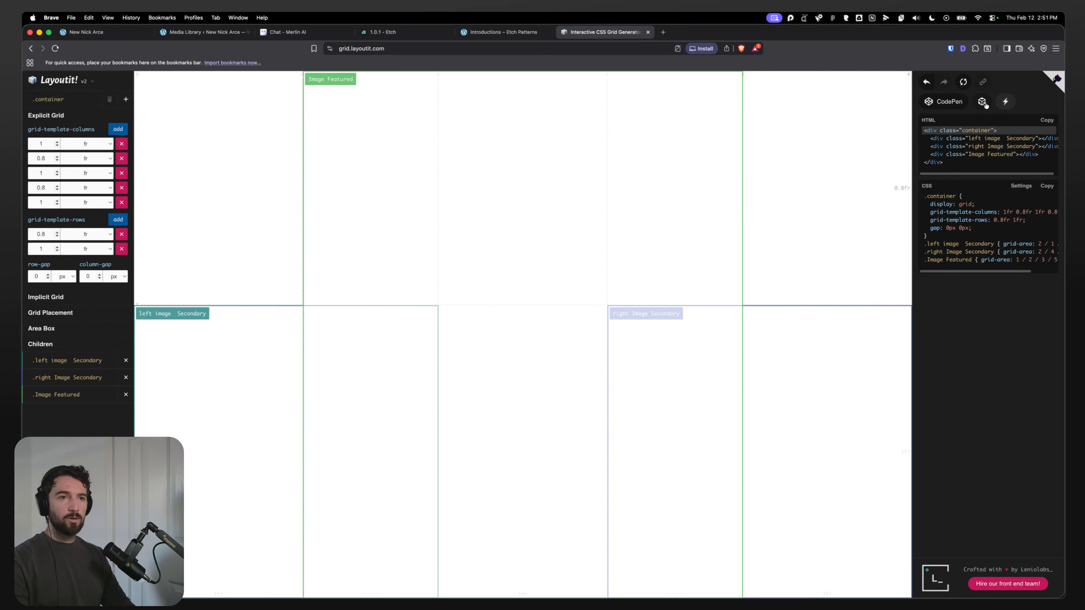
{"action": "left_click", "coordinate": [1021, 188]}
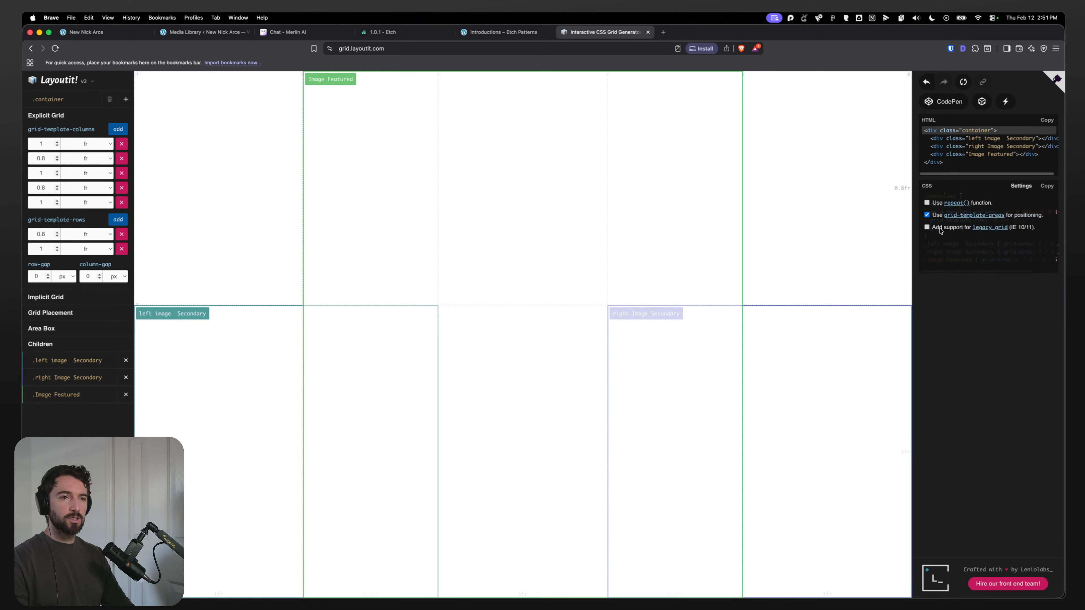
{"action": "left_click", "coordinate": [1027, 188]}
{"action": "left_click", "coordinate": [1020, 187]}
{"action": "left_click", "coordinate": [1022, 187]}
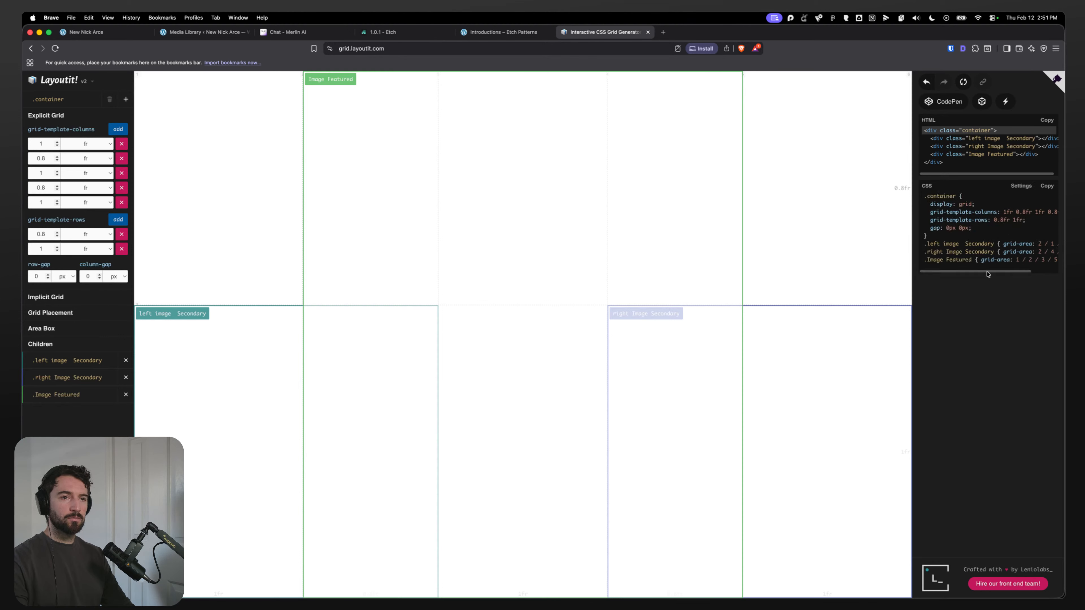
{"action": "scroll", "coordinate": [1025, 271], "scroll_direction": "right", "scroll_amount": 3}
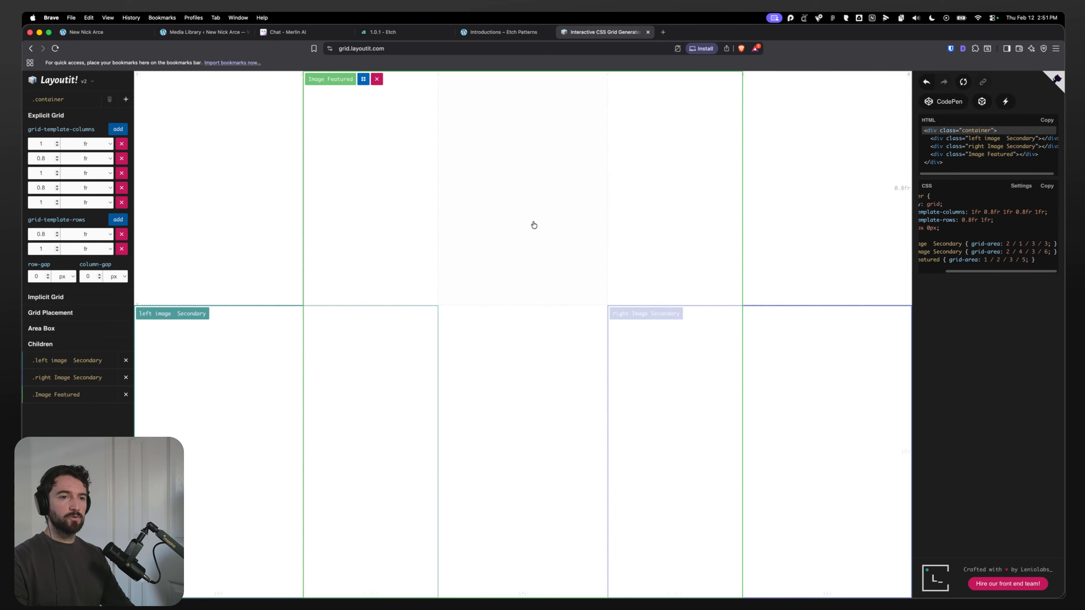
Step: In Etch, add grid-template-row: 0.8fr 1fr; to the image grid's CSS after the columns line
{"action": "left_click", "coordinate": [179, 33]}
{"action": "left_click", "coordinate": [96, 35]}
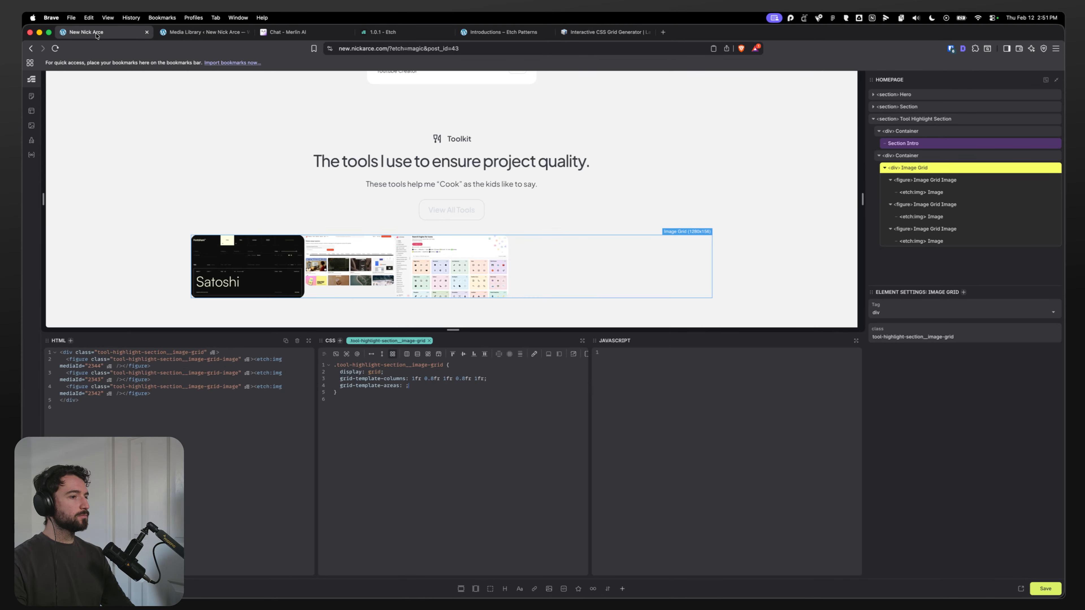
{"action": "left_click", "coordinate": [406, 386]}
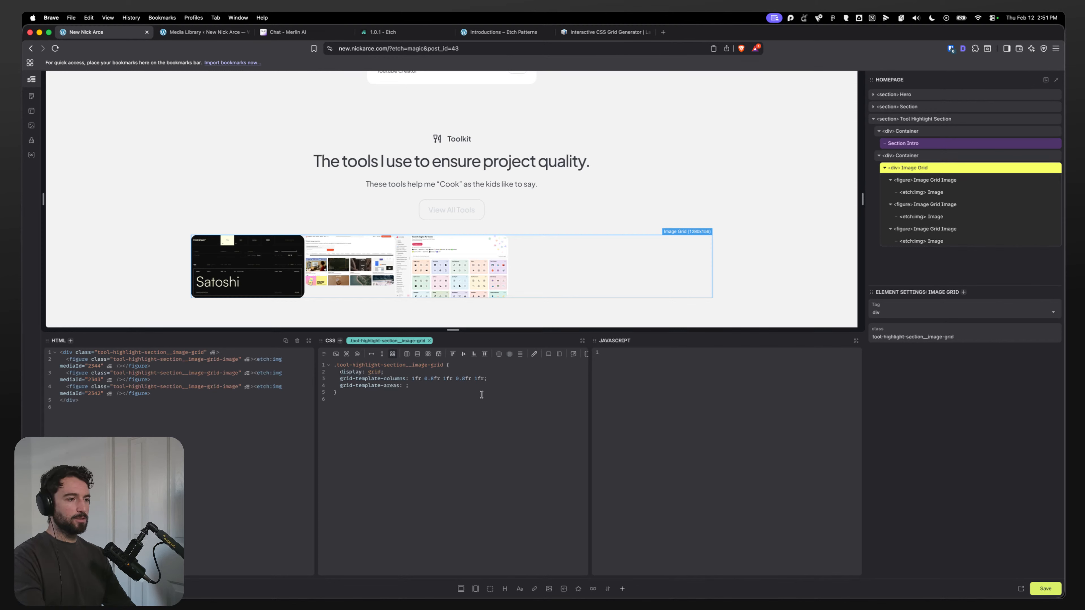
{"action": "left_click", "coordinate": [526, 379]}
{"action": "key", "text": "Return"}
{"action": "type", "text": "grid-template-"}
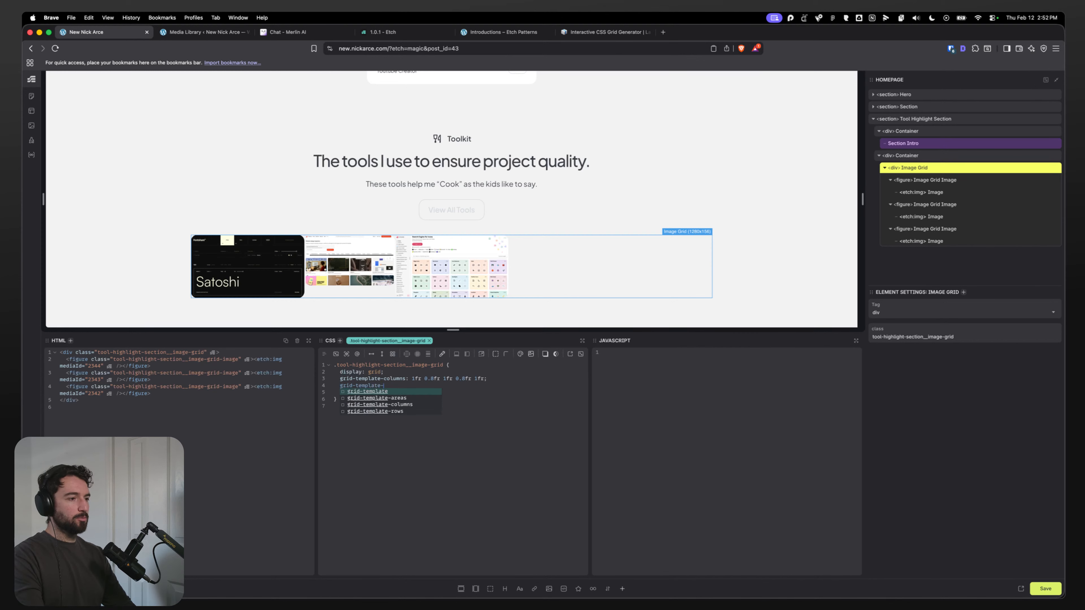
{"action": "type", "text": "row: 0."}
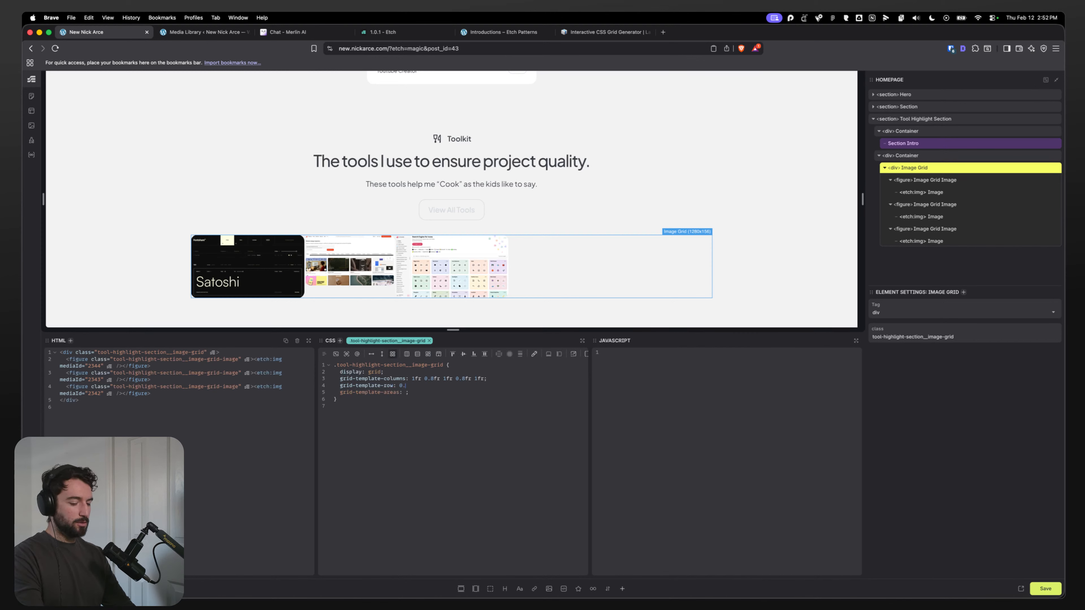
{"action": "type", "text": "8fr 1fr;"}
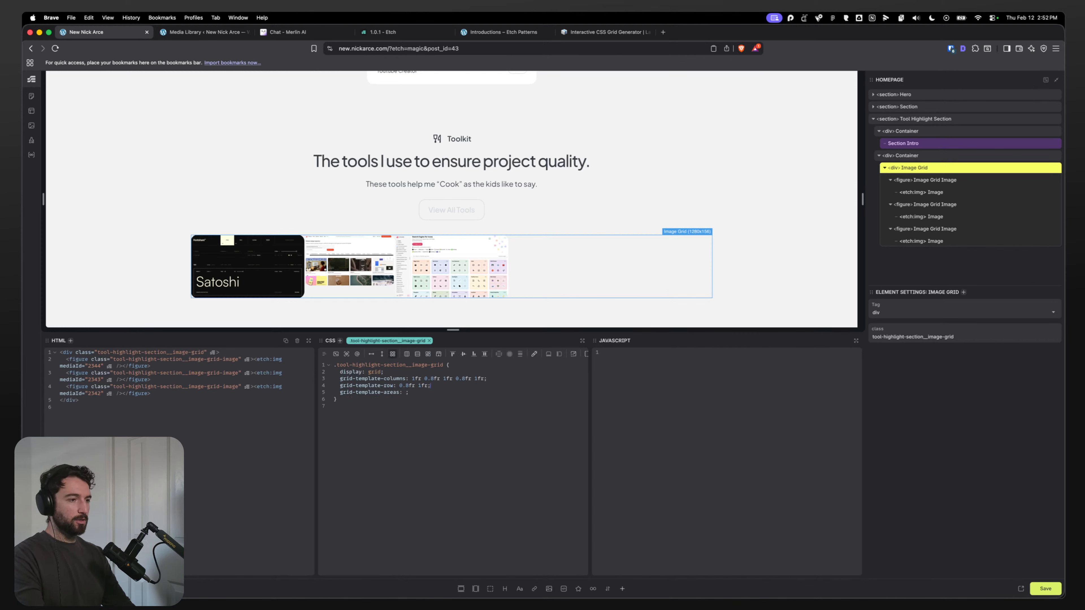
Step: Compare the toolkit image layout in the Figma design against the grid columns and rows
{"action": "left_click", "coordinate": [406, 393]}
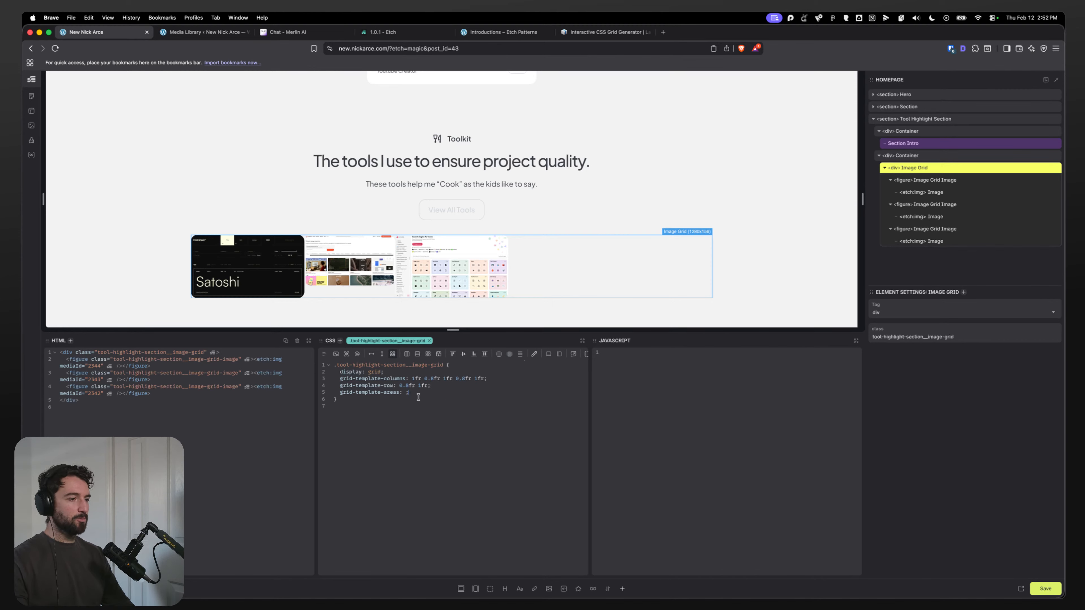
{"action": "double_click", "coordinate": [414, 394]}
{"action": "key", "text": "super+Tab"}
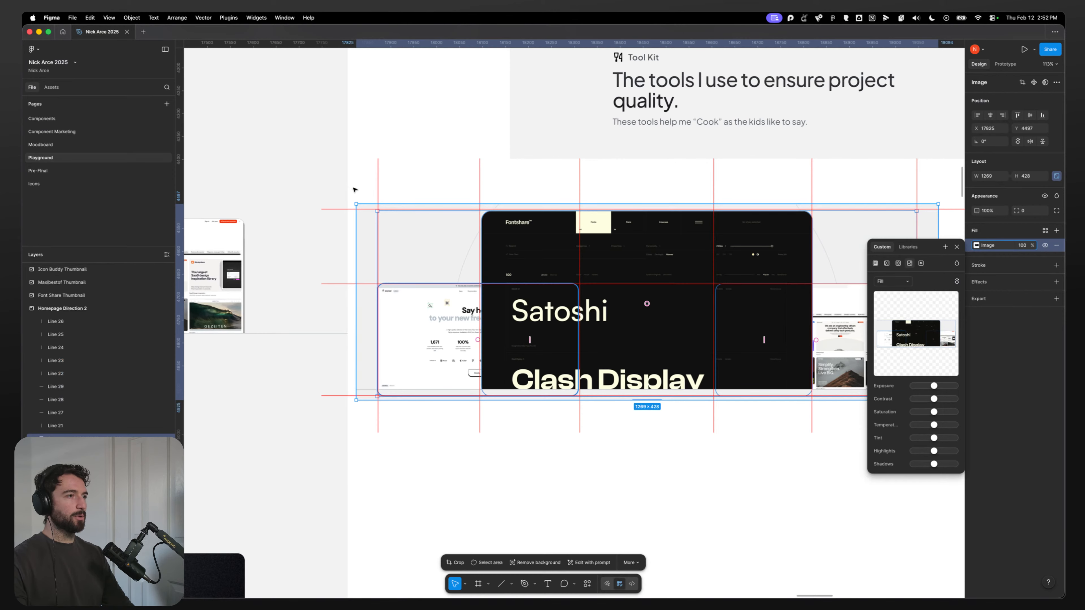
{"action": "key", "text": "super+Tab"}
{"action": "left_click", "coordinate": [592, 34]}
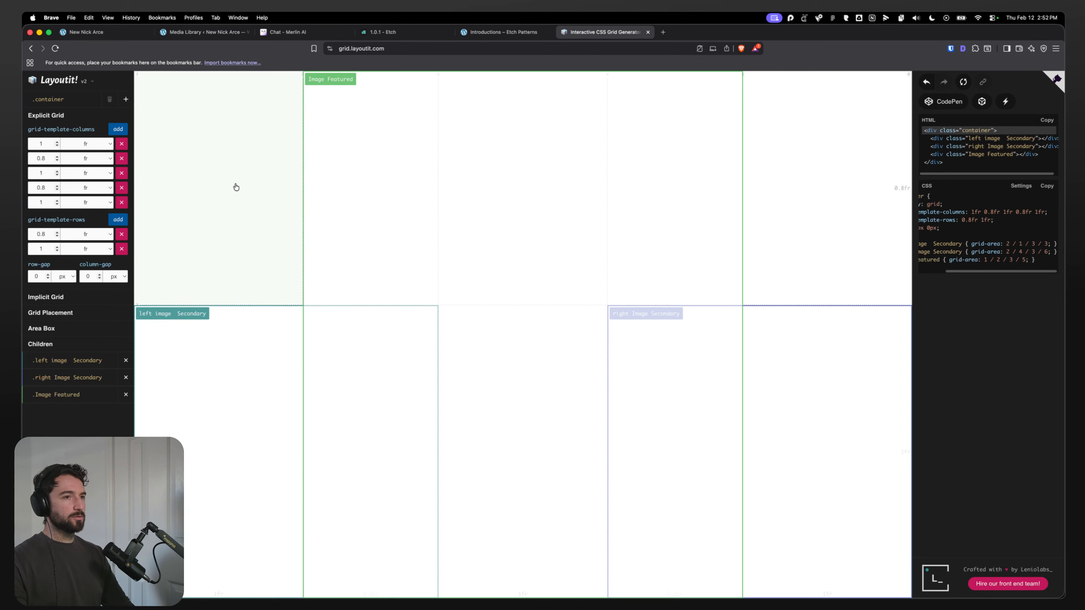
{"action": "left_click", "coordinate": [94, 34]}
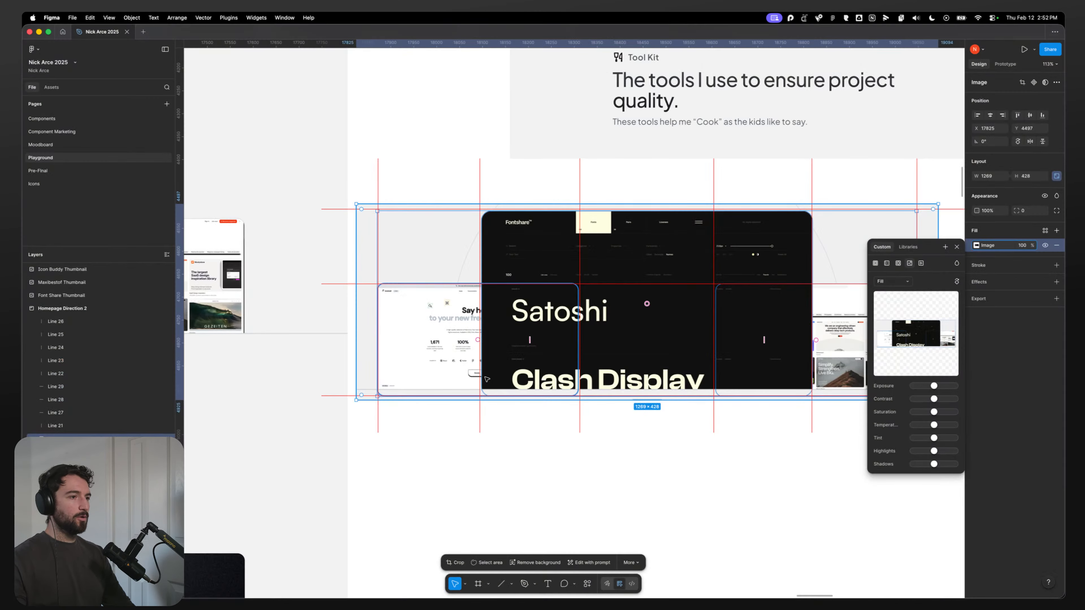
{"action": "key", "text": "super+Tab"}
{"action": "left_click", "coordinate": [782, 511]}
{"action": "scroll", "coordinate": [641, 494], "scroll_direction": "right", "scroll_amount": 5}
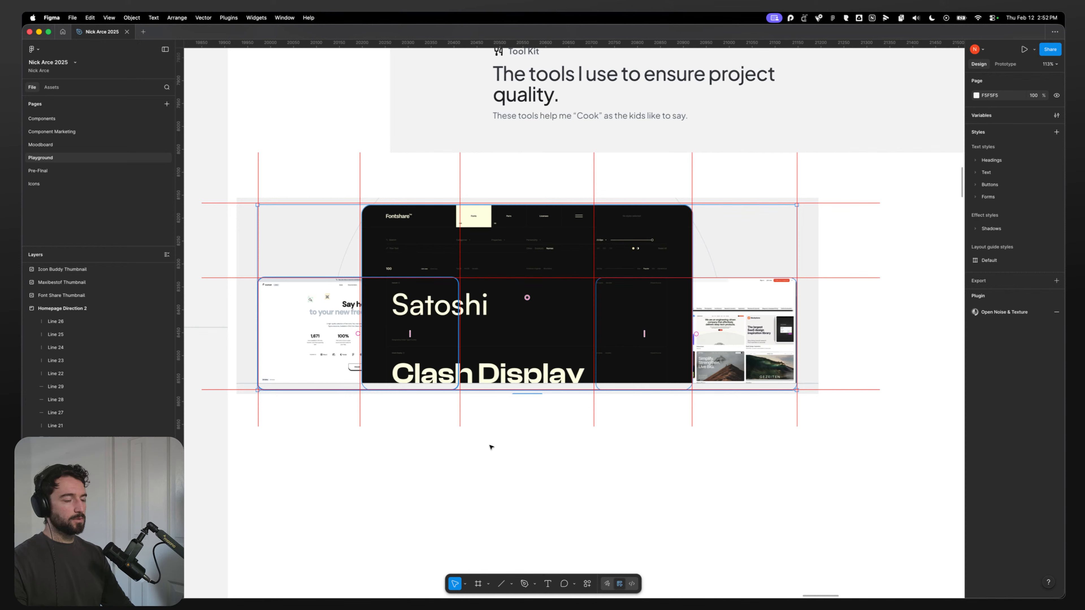
{"action": "double_click", "coordinate": [314, 246]}
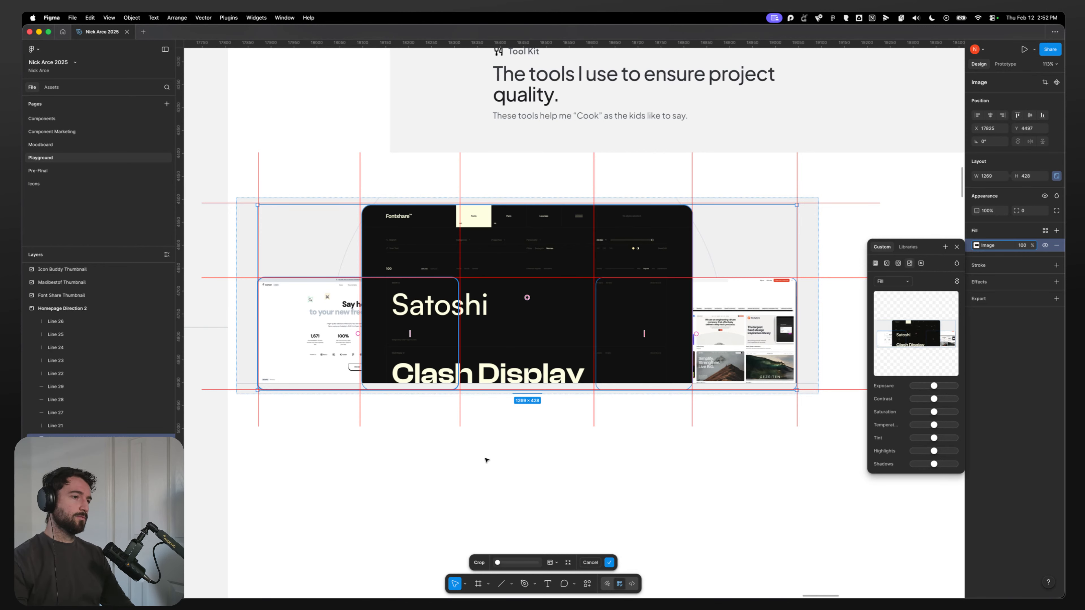
{"action": "key", "text": "Return"}
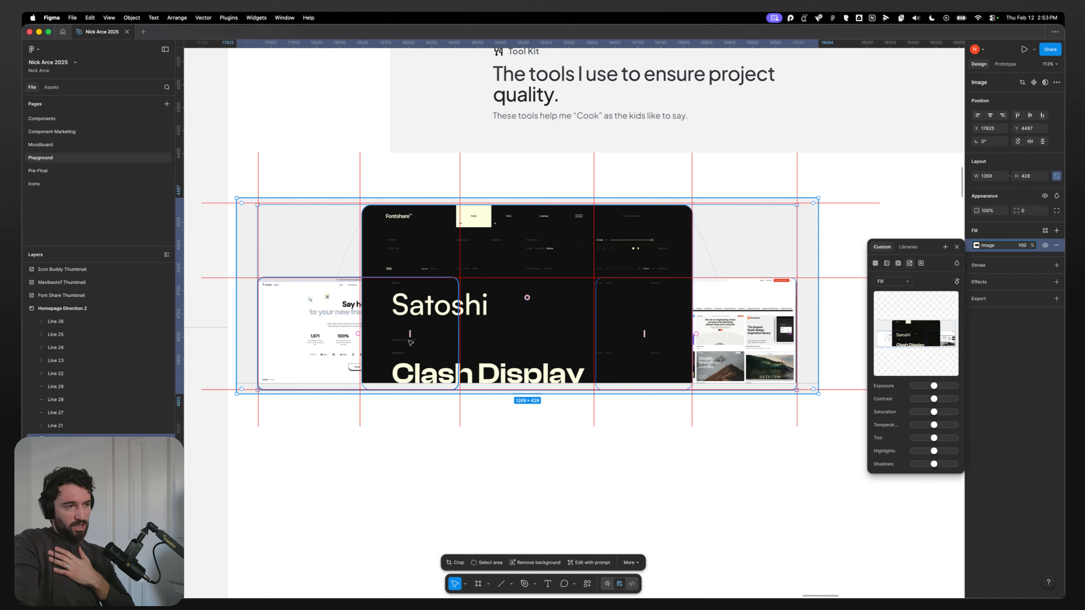
{"action": "mouse_move", "coordinate": [429, 596]}
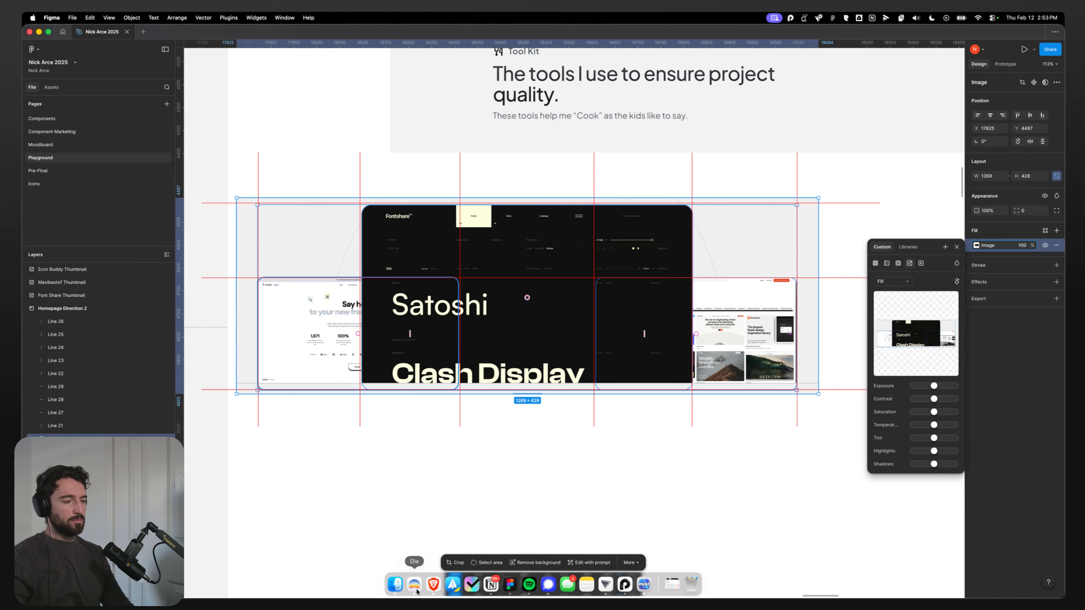
{"action": "left_click", "coordinate": [489, 585]}
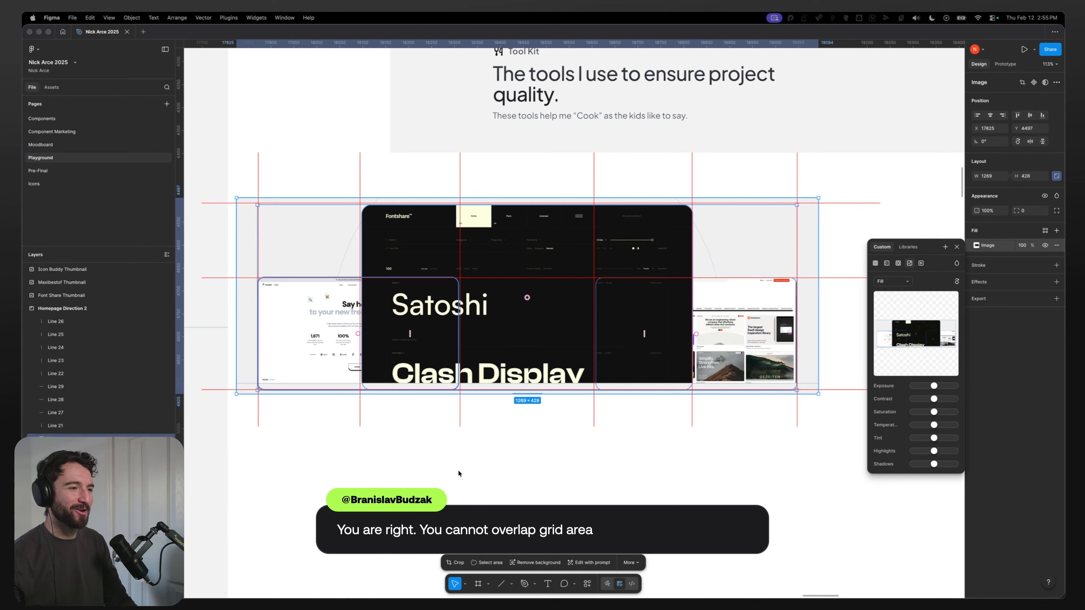
{"action": "left_click", "coordinate": [432, 586]}
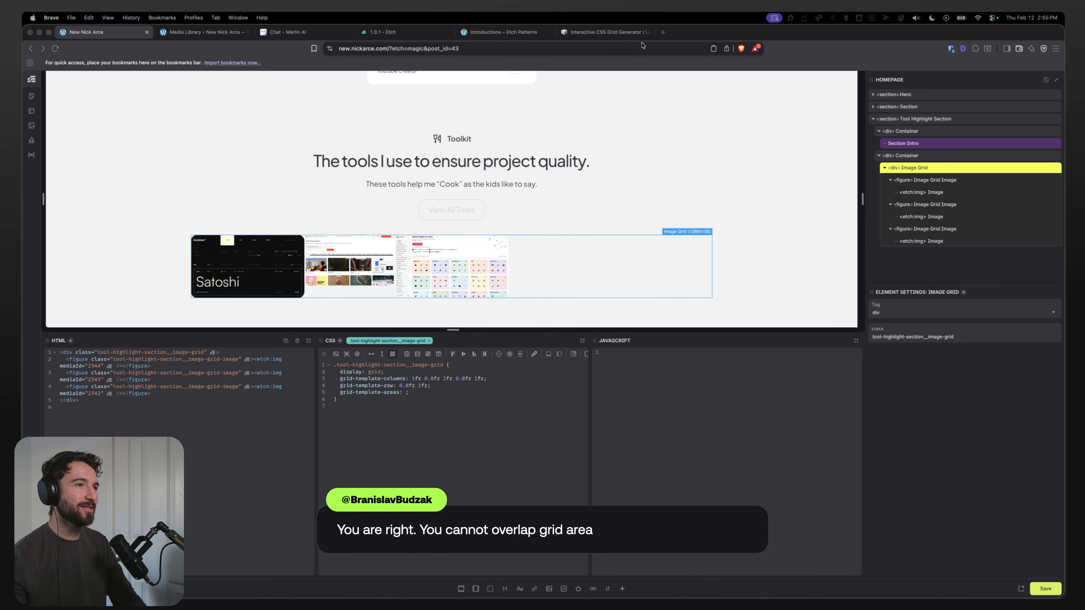
{"action": "left_click", "coordinate": [593, 31]}
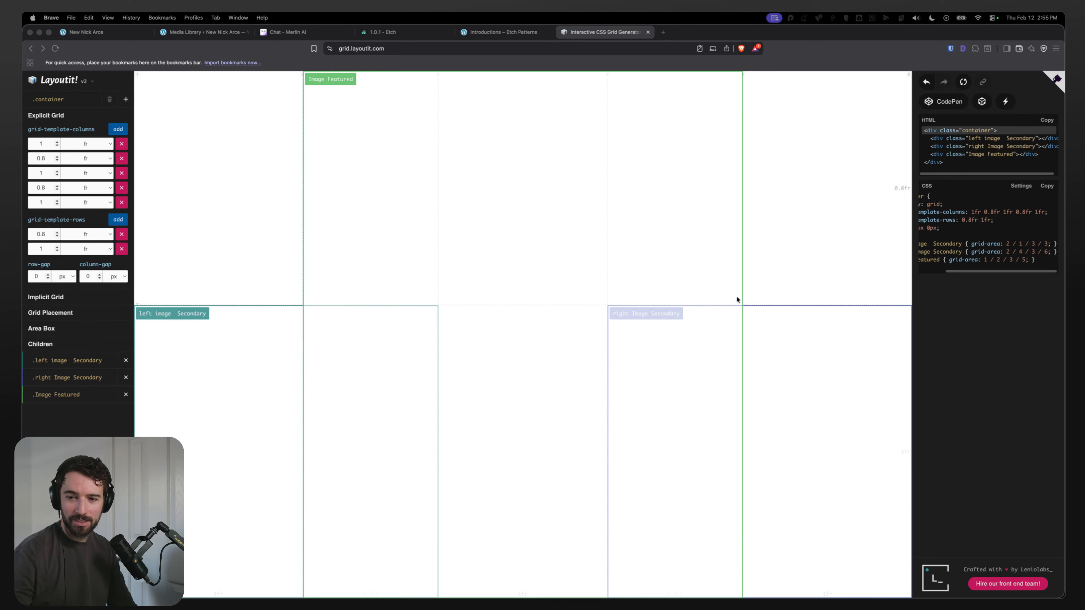
{"action": "mouse_move", "coordinate": [457, 591]}
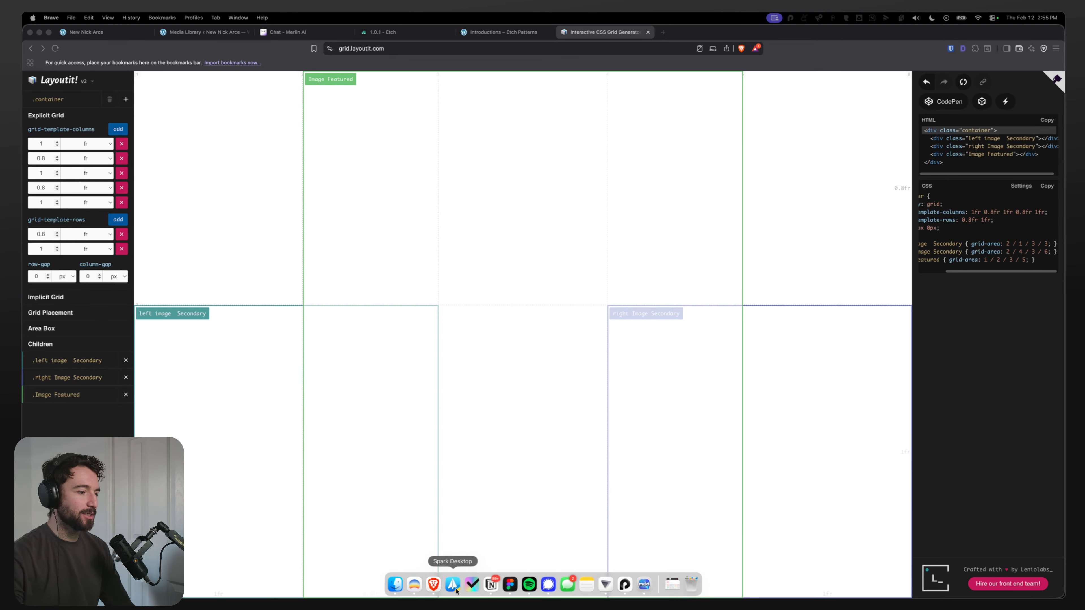
Step: Review Layoutit's generated grid-area rules, then delete the empty grid-template-areas line from the image grid's CSS in Etch
{"action": "left_click", "coordinate": [1002, 246]}
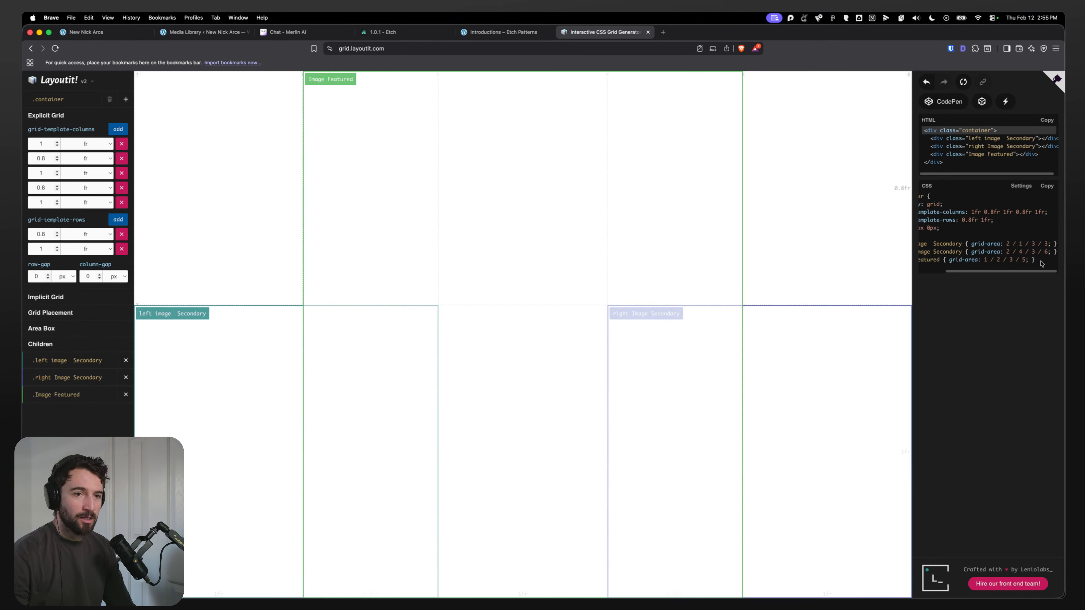
{"action": "left_click", "coordinate": [1038, 252]}
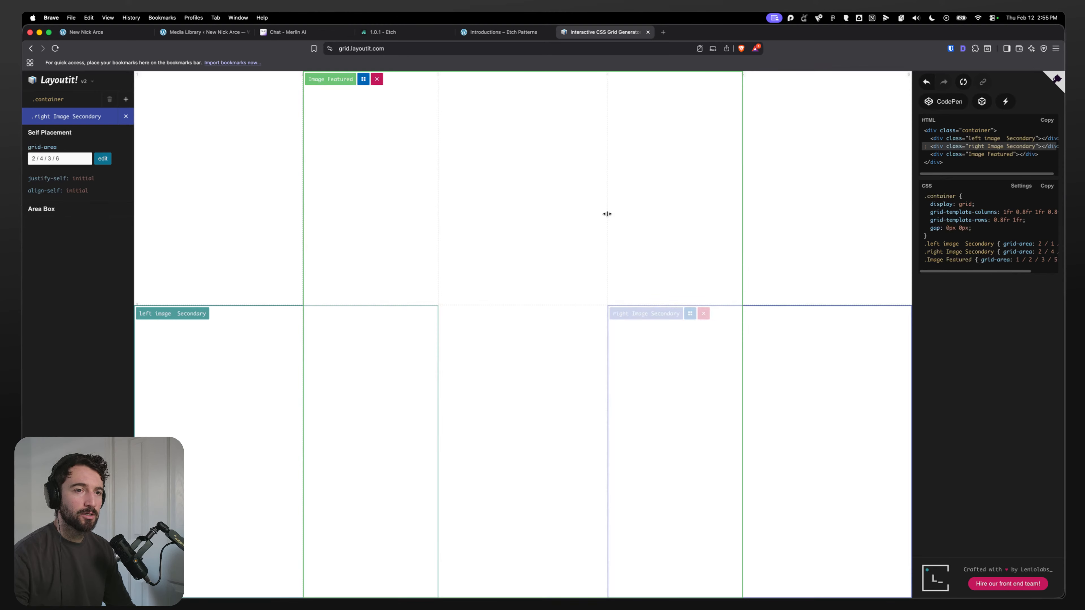
{"action": "scroll", "coordinate": [981, 244], "scroll_direction": "right", "scroll_amount": 2}
{"action": "scroll", "coordinate": [981, 243], "scroll_direction": "left", "scroll_amount": 2}
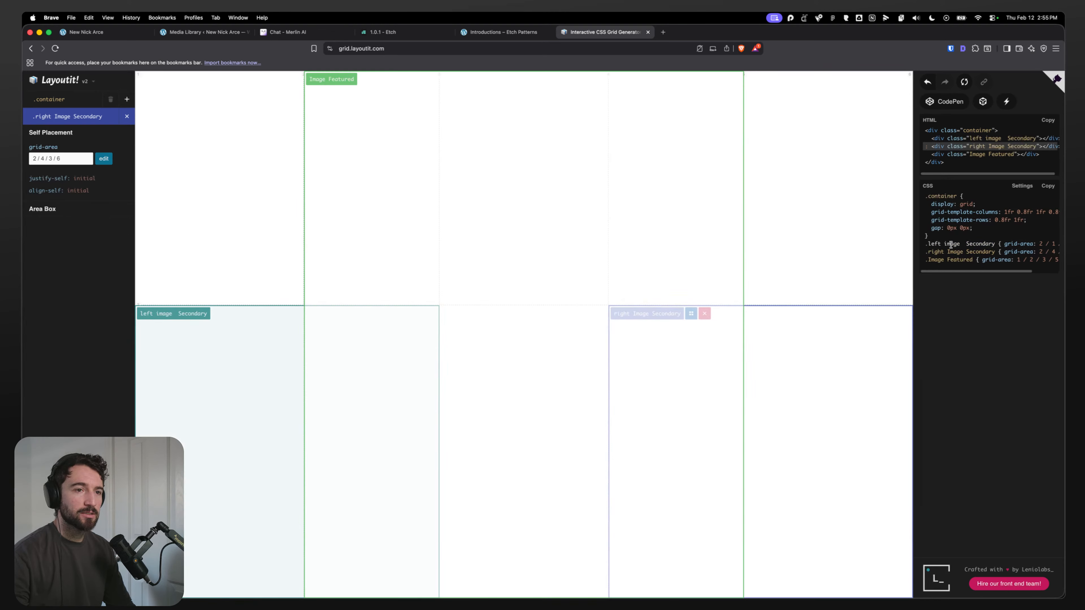
{"action": "left_click", "coordinate": [112, 36]}
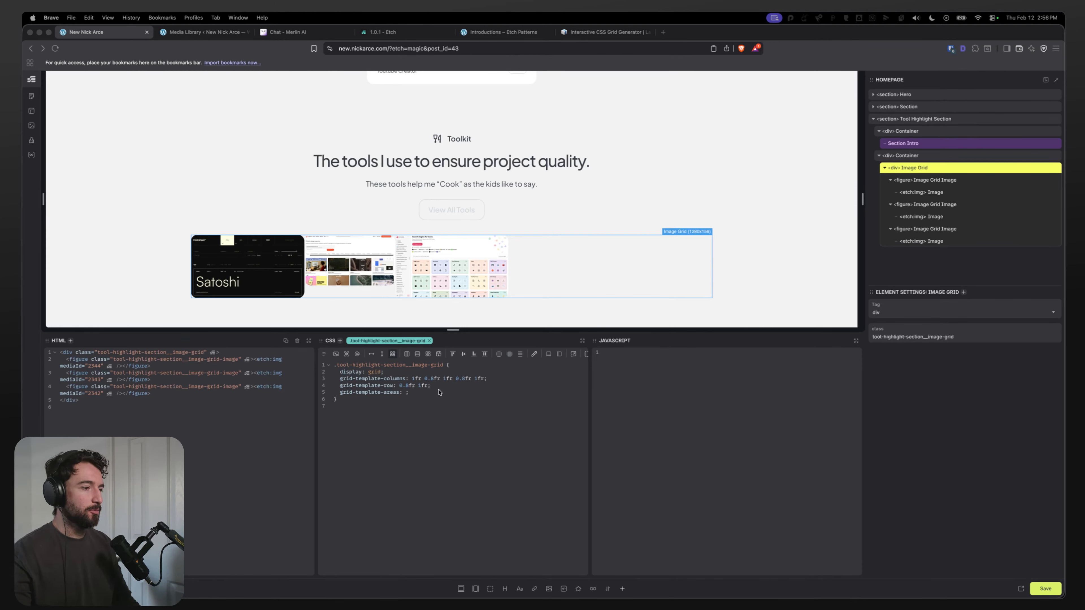
{"action": "left_click", "coordinate": [415, 393]}
{"action": "left_click_drag", "start_coordinate": [416, 393], "coordinate": [336, 394]}
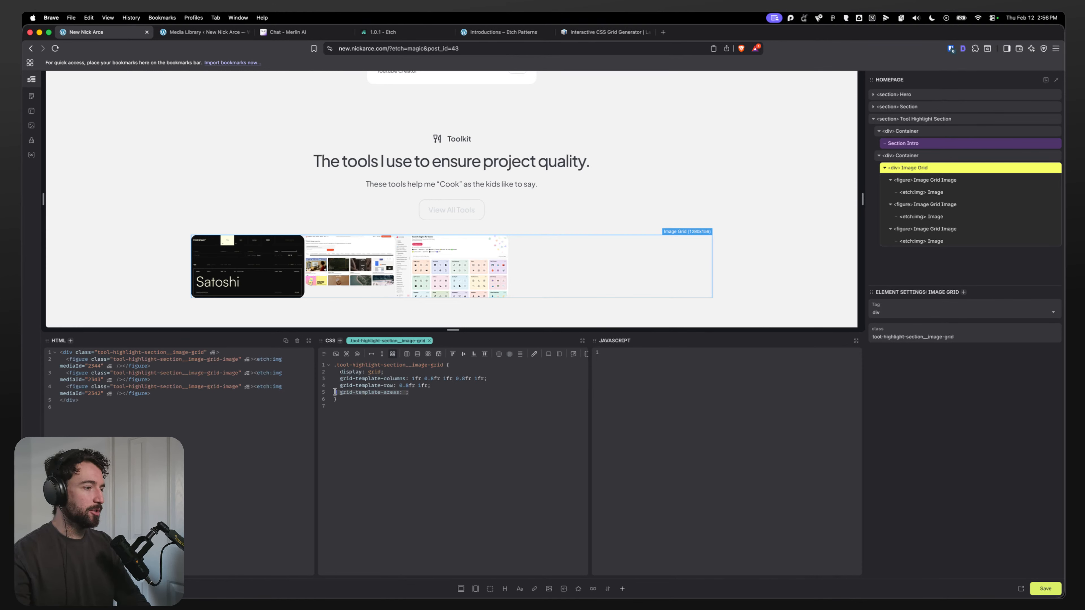
{"action": "key", "text": "BackSpace"}
{"action": "key", "text": "BackSpace"}
Step: Inspect the image grid's three figure children, then start a nested > *:first-child rule in the image grid's CSS
{"action": "left_click", "coordinate": [909, 185]}
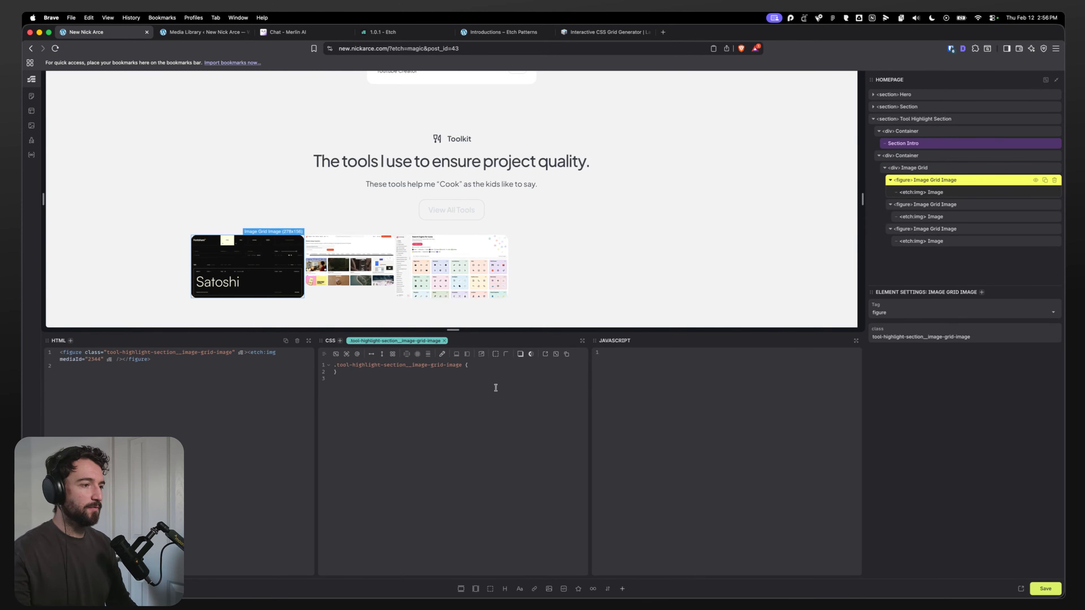
{"action": "left_click", "coordinate": [940, 208]}
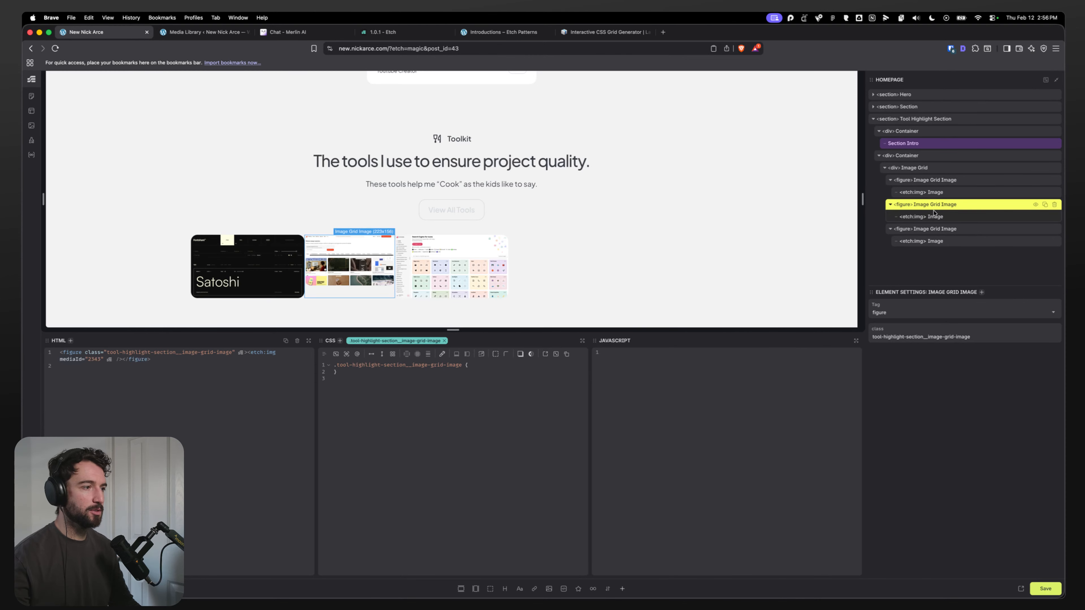
{"action": "left_click", "coordinate": [926, 228]}
{"action": "left_click", "coordinate": [936, 184]}
{"action": "left_click", "coordinate": [648, 290]}
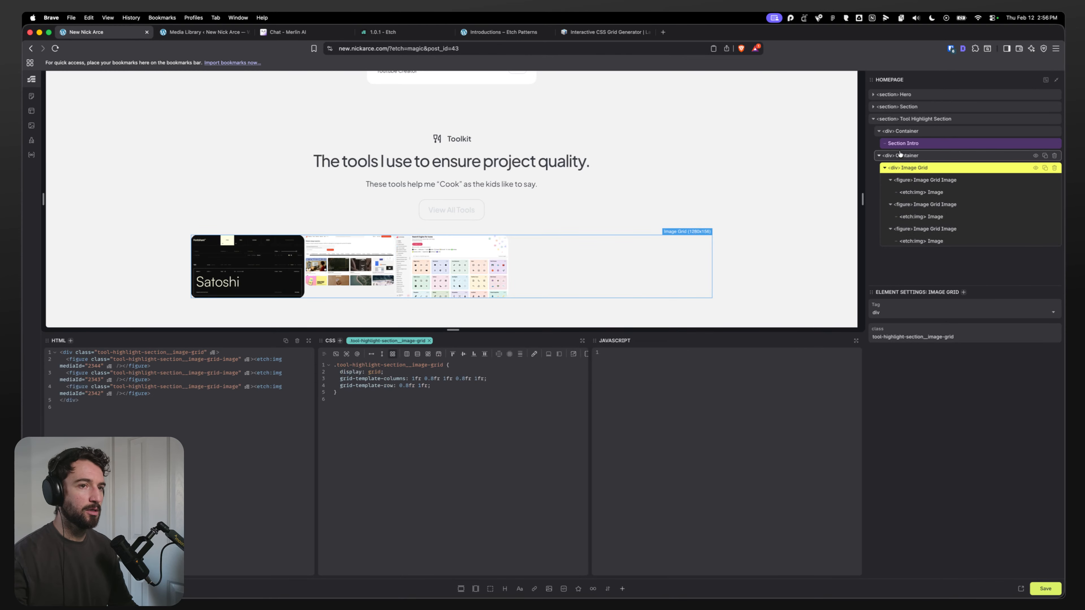
{"action": "left_click", "coordinate": [454, 386]}
{"action": "key", "text": "Return"}
{"action": "key", "text": "Return"}
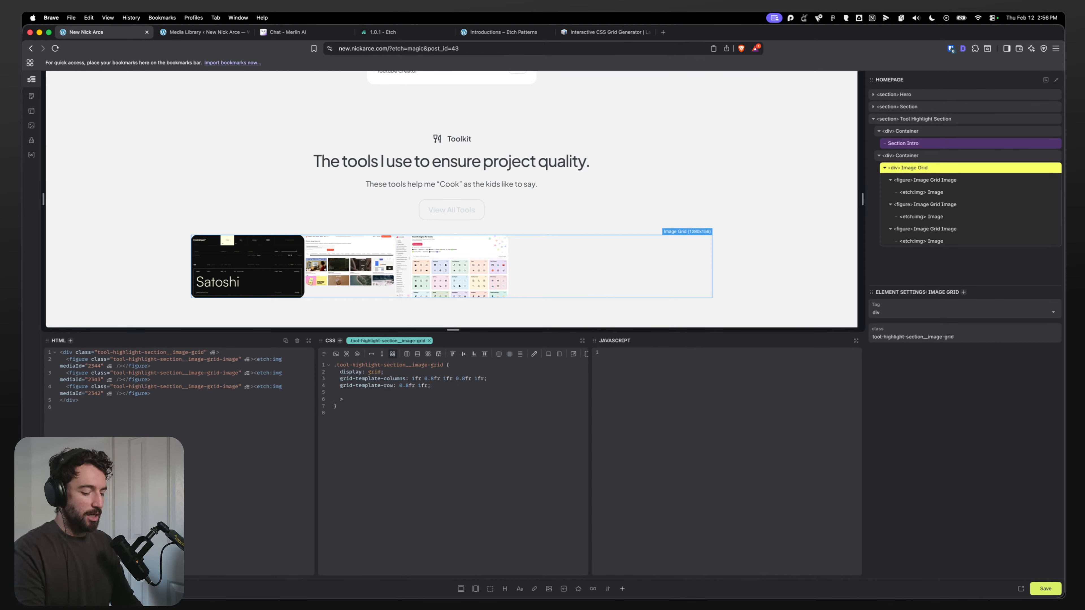
{"action": "type", "text": ">"}
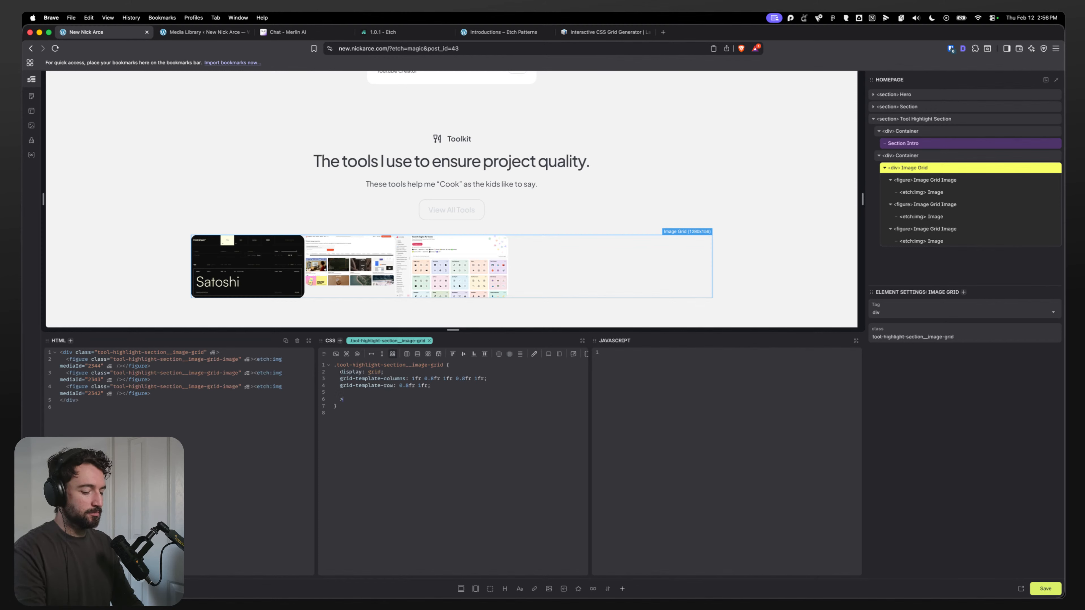
{"action": "type", "text": "*:fir"}
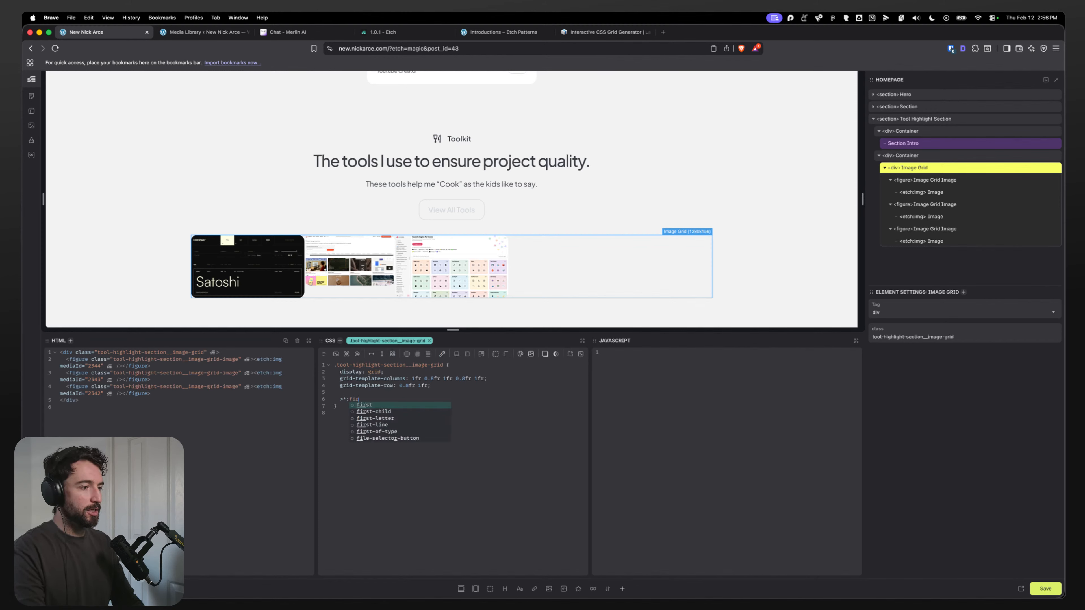
{"action": "key", "text": "BackSpace"}
{"action": "key", "text": "BackSpace"}
{"action": "key", "text": "BackSpace"}
{"action": "key", "text": "BackSpace"}
{"action": "key", "text": "BackSpace"}
{"action": "type", "text": "*"}
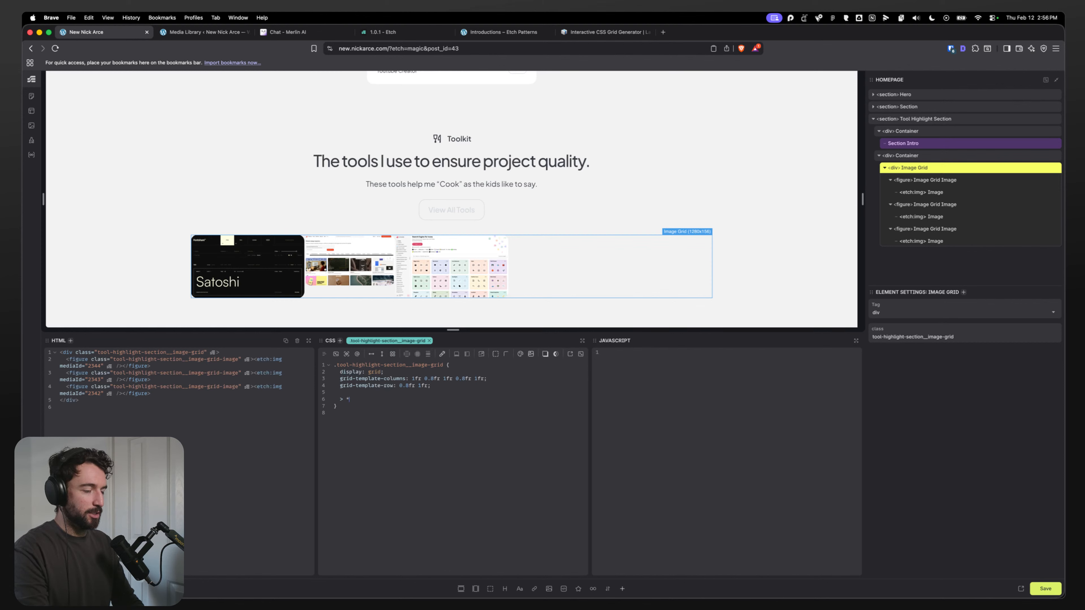
{"action": "type", "text": ":first-child {"}
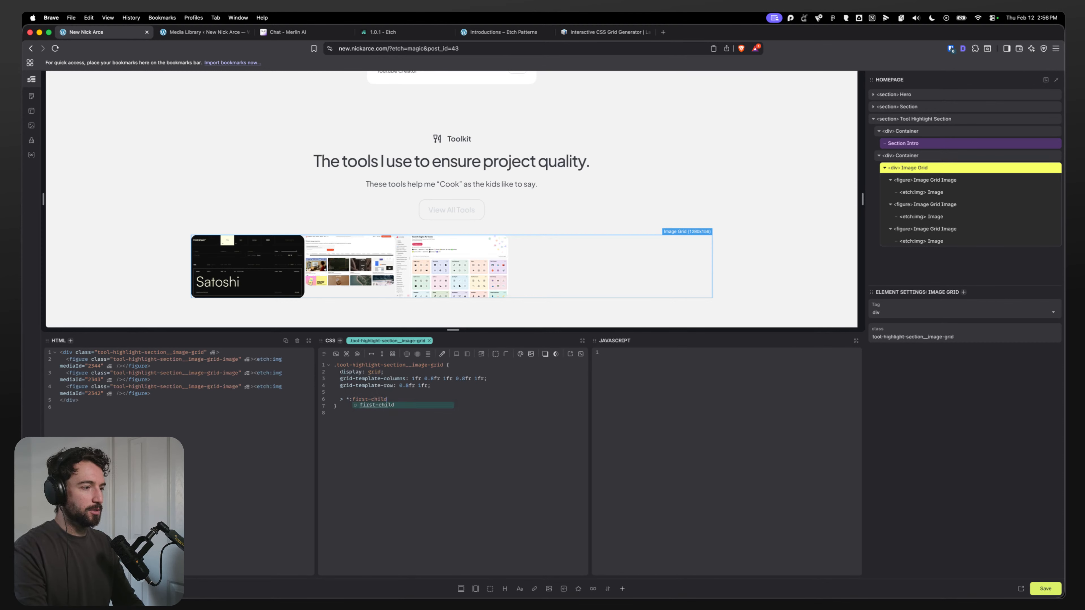
Step: Give the first-child rule grid-area: 1 / 2 / 3 / 5; copied from Layoutit's Image Featured rule
{"action": "key", "text": "Return"}
{"action": "type", "text": "grid"}
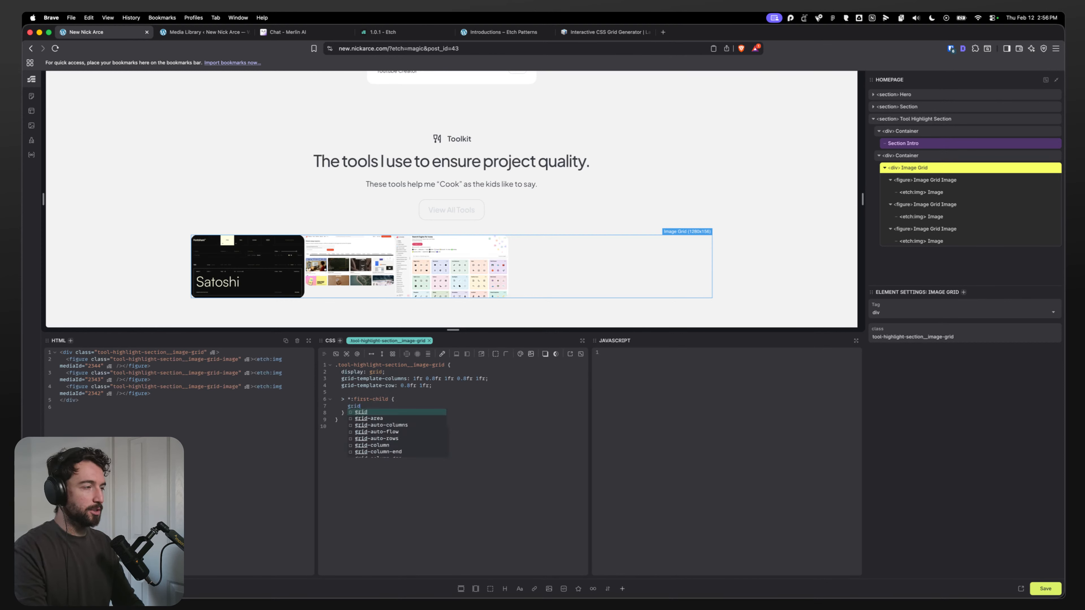
{"action": "left_click", "coordinate": [613, 34]}
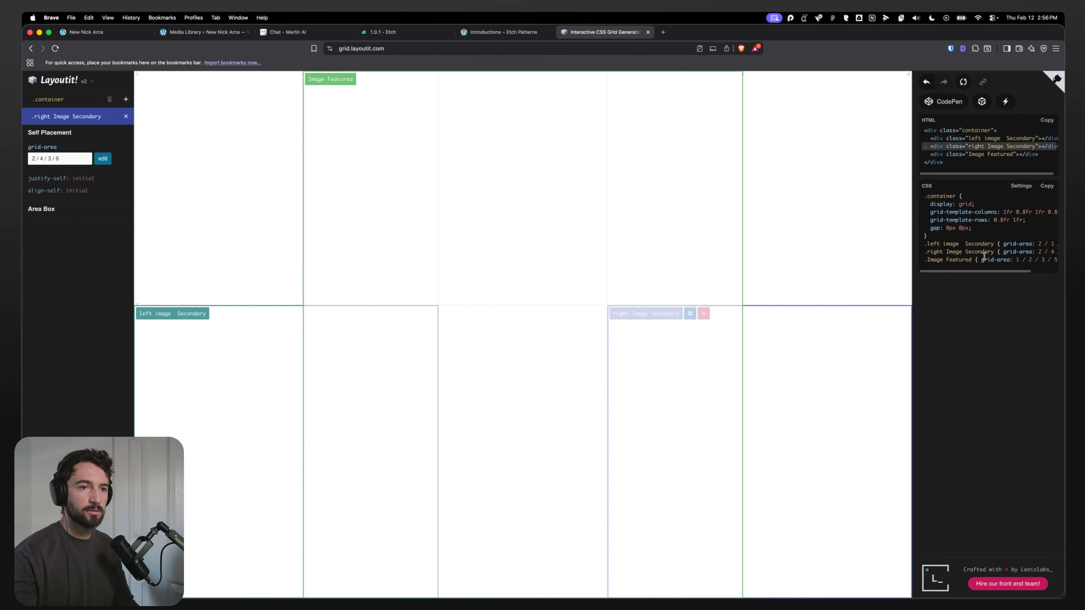
{"action": "left_click_drag", "start_coordinate": [981, 259], "coordinate": [1028, 261]}
{"action": "key", "text": "super+c"}
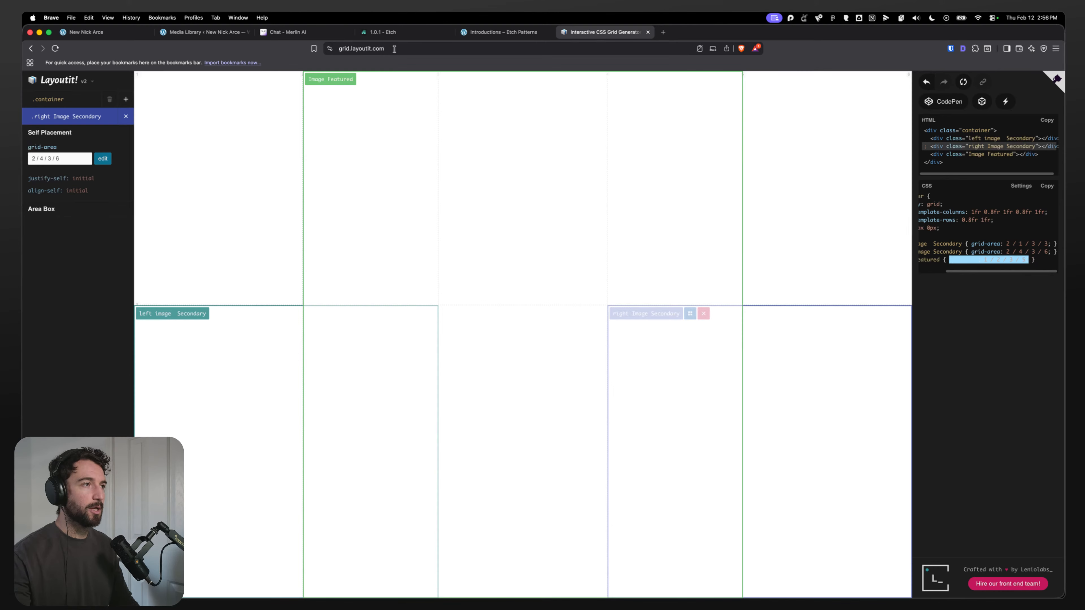
{"action": "left_click", "coordinate": [86, 32]}
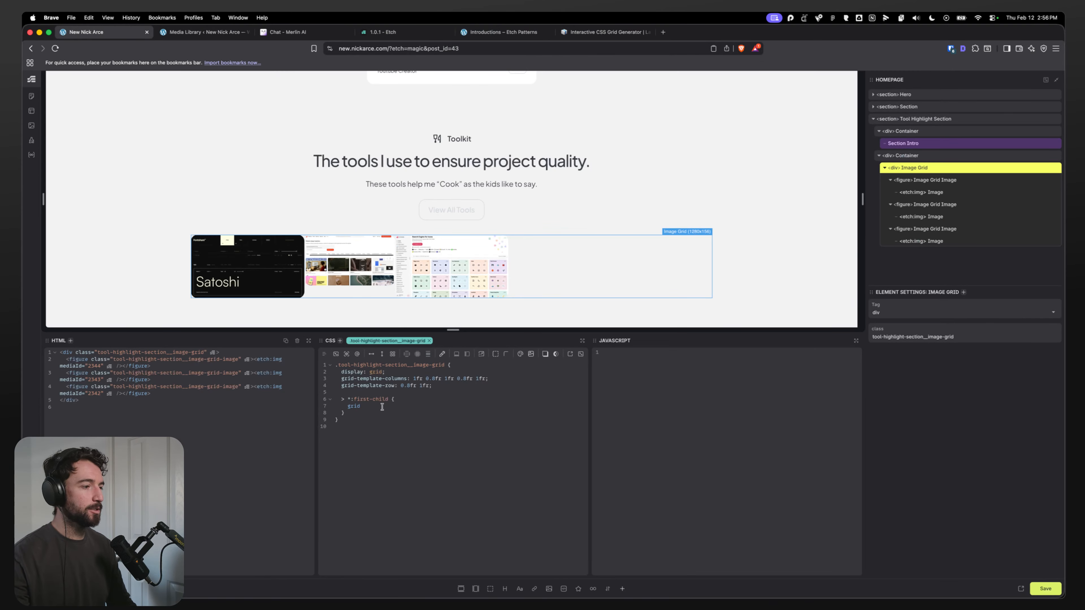
{"action": "key", "text": "super+v"}
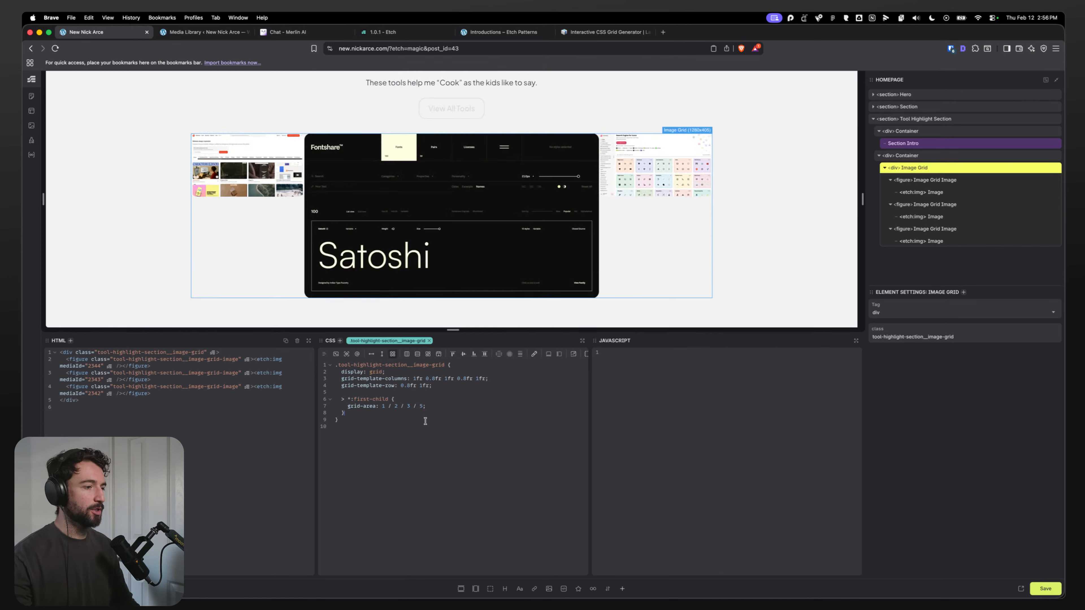
Step: Duplicate the first-child rule and change the copy's selector to > *:nth-child(2)
{"action": "left_click", "coordinate": [377, 413]}
{"action": "key", "text": "Return"}
{"action": "key", "text": "Return"}
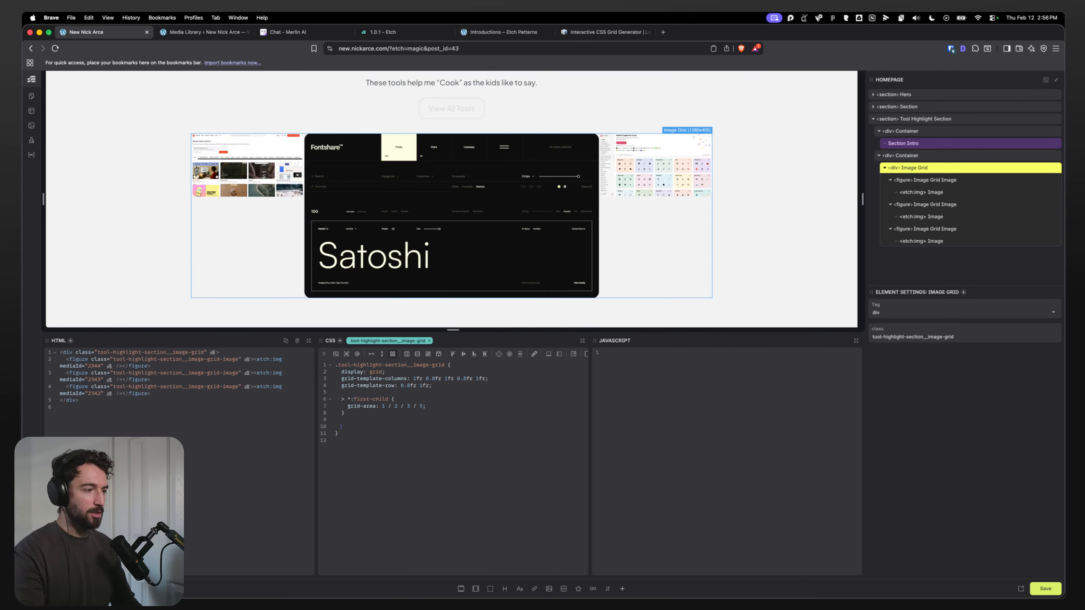
{"action": "left_click", "coordinate": [918, 204]}
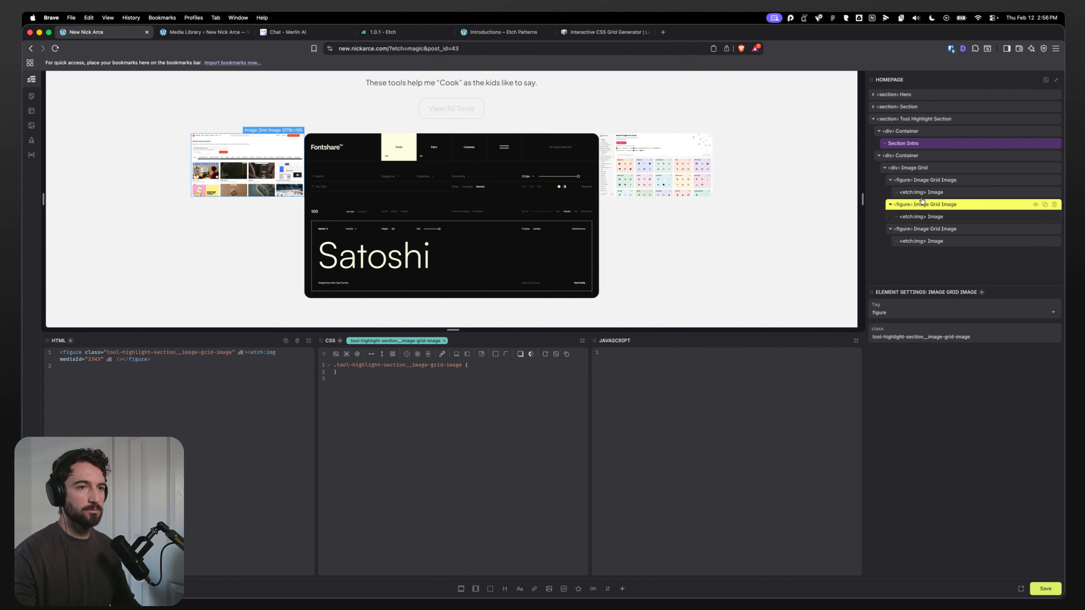
{"action": "left_click", "coordinate": [923, 172]}
{"action": "left_click_drag", "start_coordinate": [363, 414], "coordinate": [342, 400]}
{"action": "key", "text": "super+c"}
{"action": "left_click", "coordinate": [353, 416]}
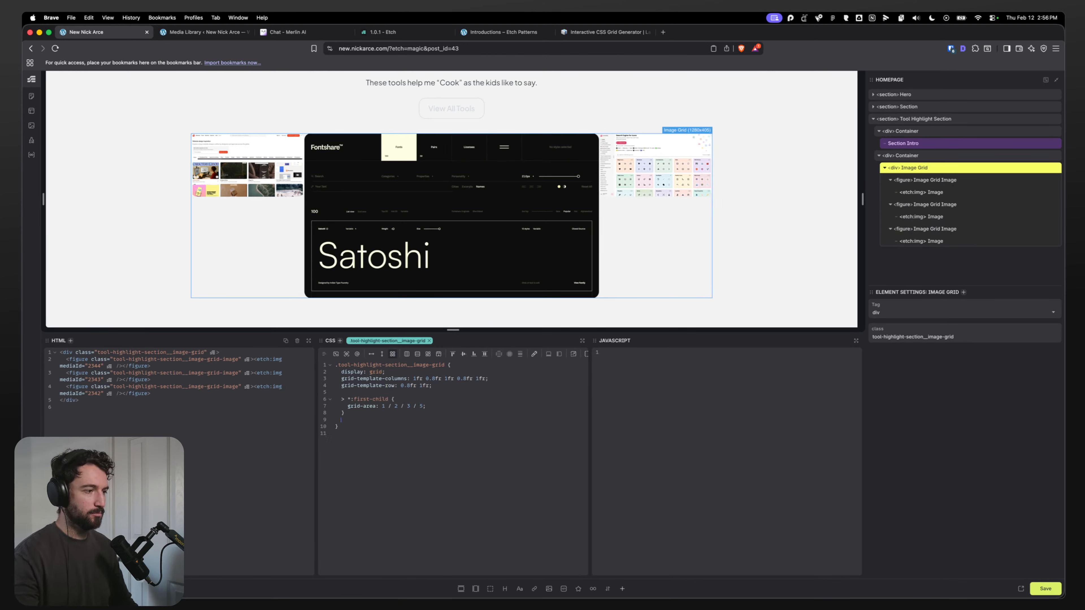
{"action": "key", "text": "super+v"}
{"action": "left_click_drag", "start_coordinate": [388, 426], "coordinate": [353, 427]}
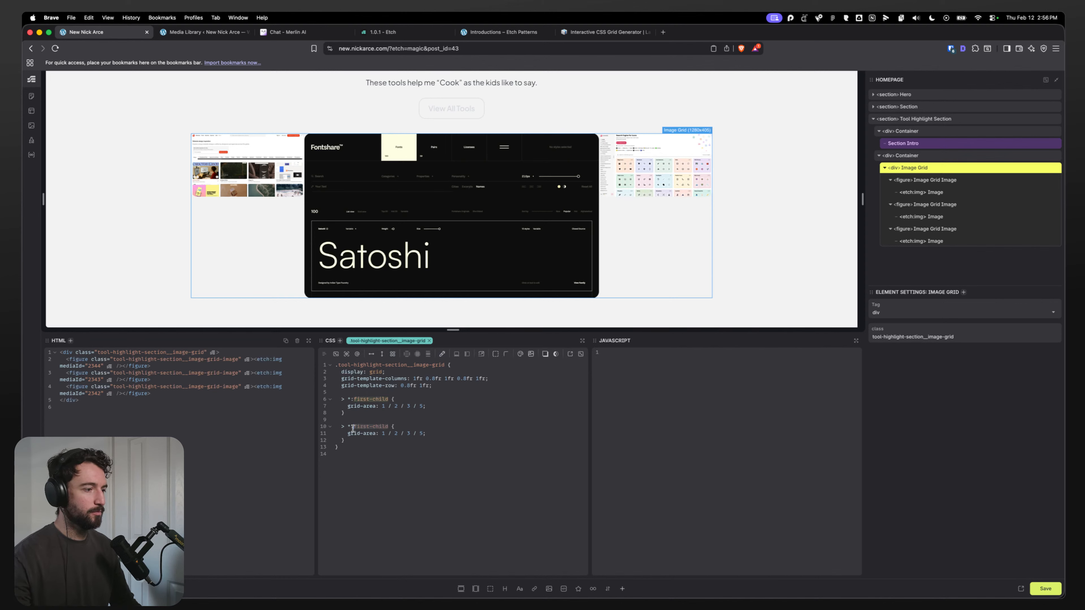
{"action": "type", "text": "nt"}
{"action": "type", "text": "th"}
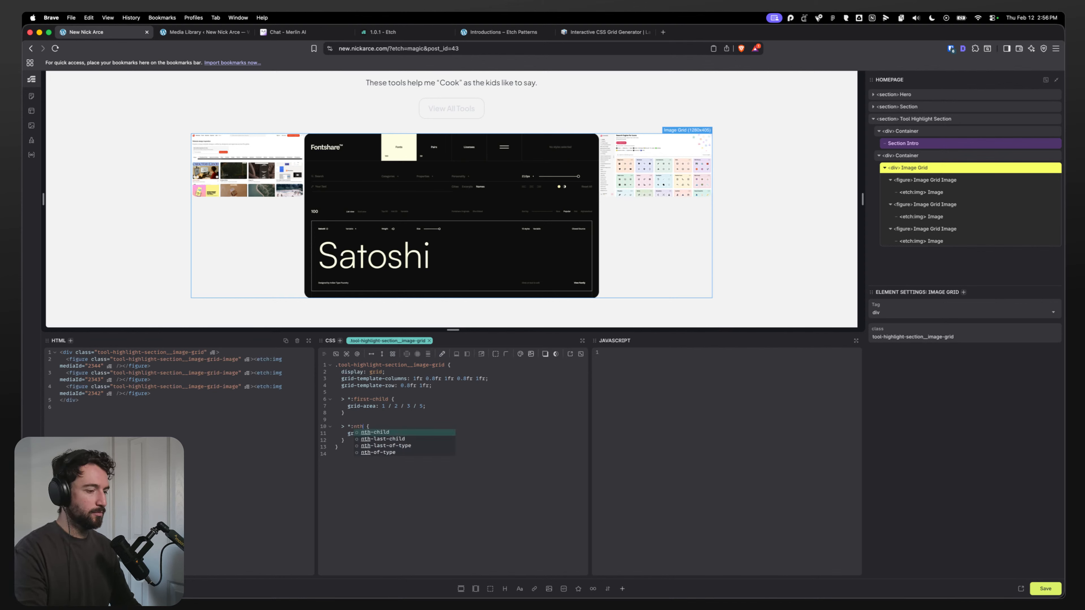
{"action": "type", "text": "-child(2)"}
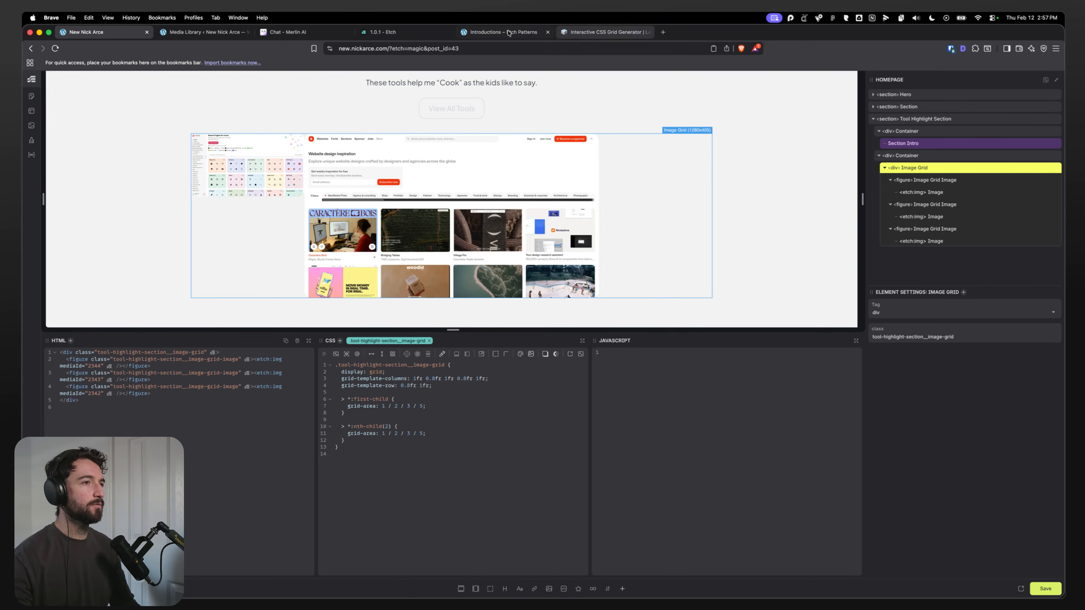
Step: Set the nth-child(2) rule's grid-area to 2 / 1 / 3 / 3, copied from Layoutit's left image Secondary rule
{"action": "left_click", "coordinate": [602, 31]}
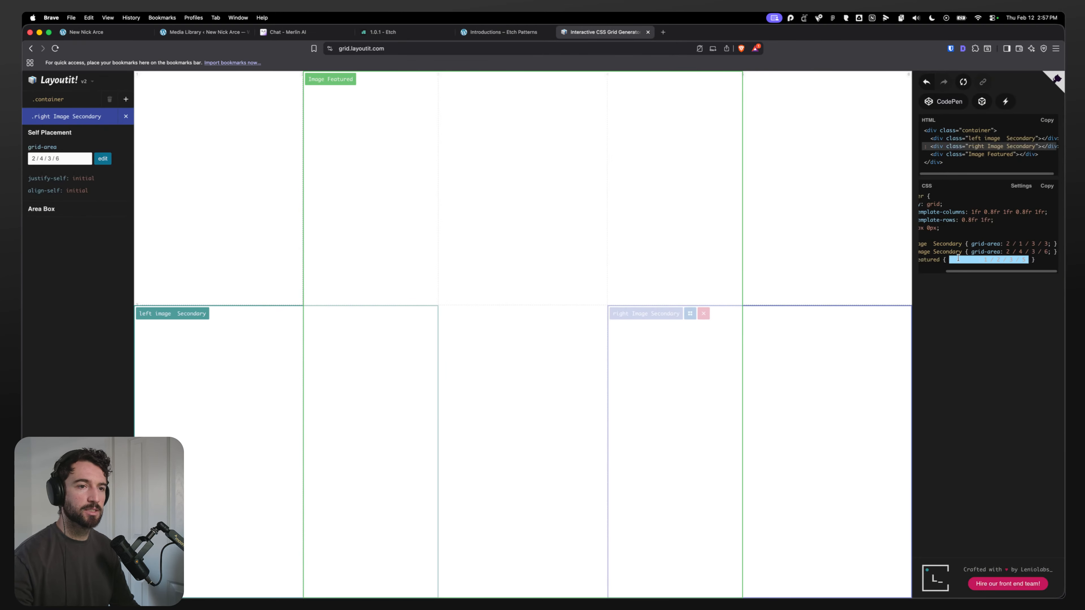
{"action": "scroll", "coordinate": [1015, 245], "scroll_direction": "left", "scroll_amount": 5}
{"action": "left_click_drag", "start_coordinate": [1001, 244], "coordinate": [1049, 243]}
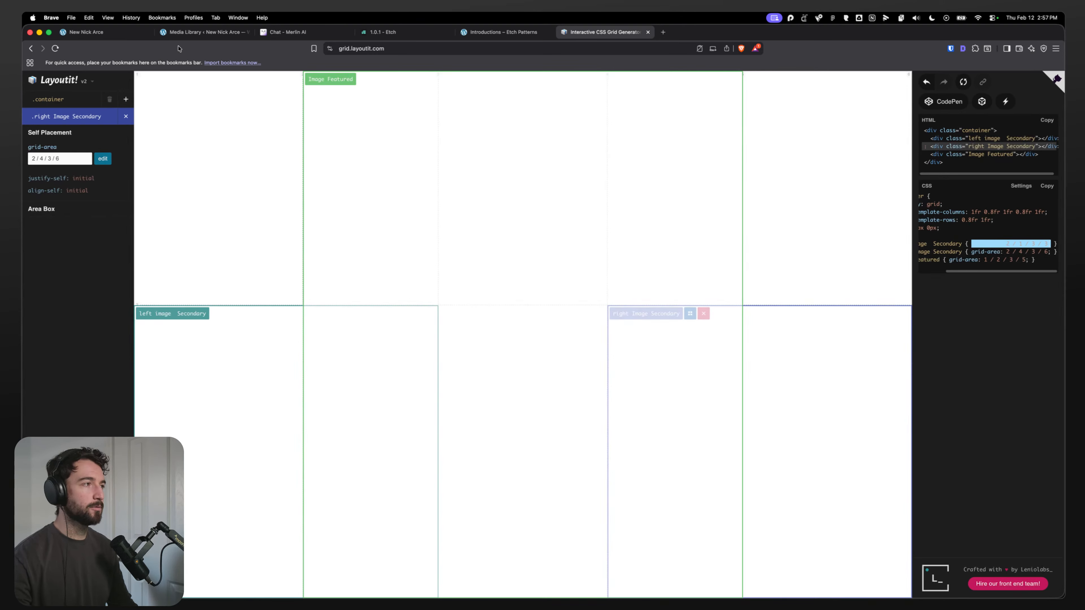
{"action": "left_click", "coordinate": [85, 32]}
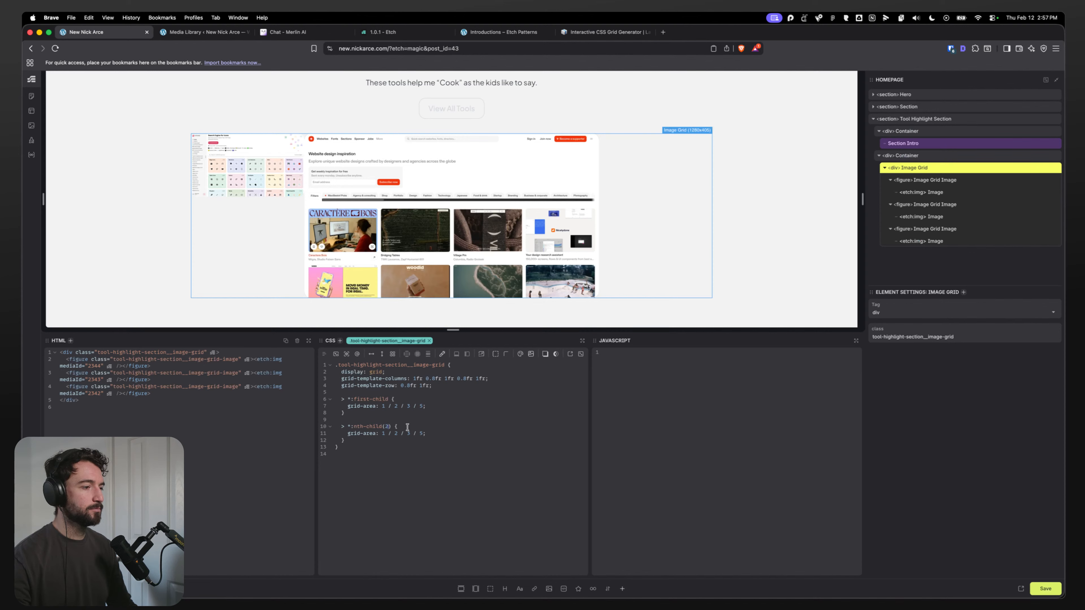
{"action": "left_click_drag", "start_coordinate": [425, 433], "coordinate": [348, 434]}
{"action": "type", "text": "grid-area: 2 / 1 / 3 / 3;"}
Step: Duplicate the nth-child(2) rule and change the copy's selector to > *:last-child
{"action": "left_click", "coordinate": [355, 441]}
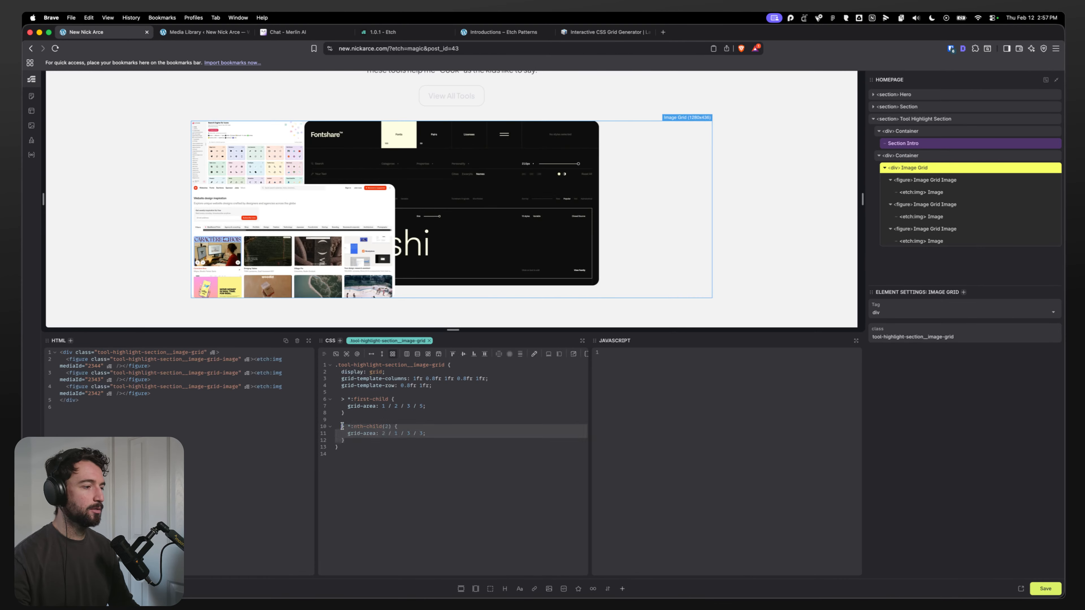
{"action": "key", "text": "Return"}
{"action": "type", "text": "> *:nth-child(2) {     grid-area: 2 / 1 / 3 / 3;   }"}
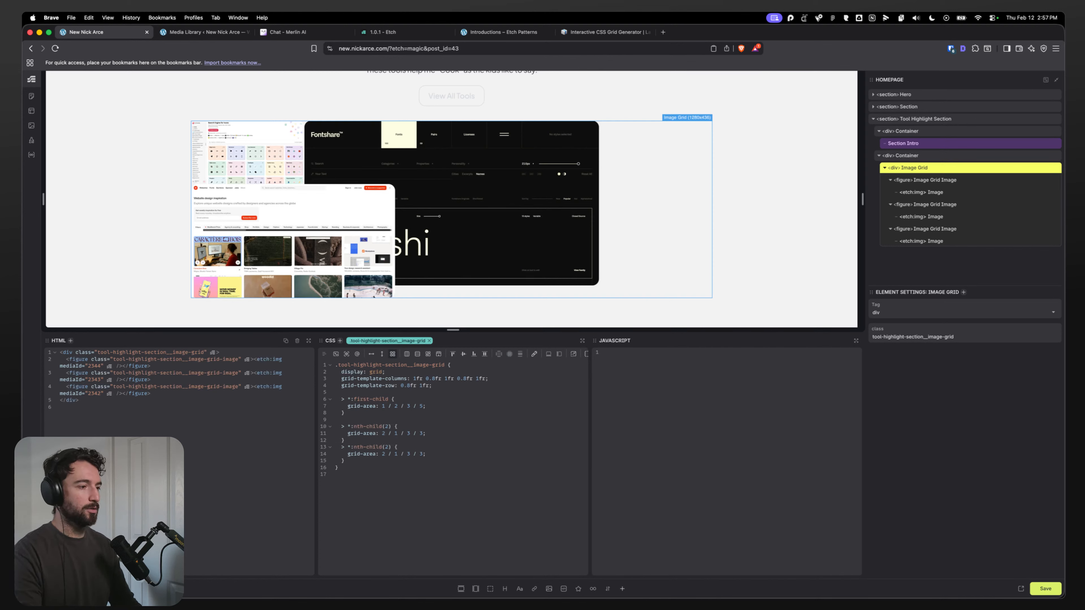
{"action": "double_click", "coordinate": [352, 447]}
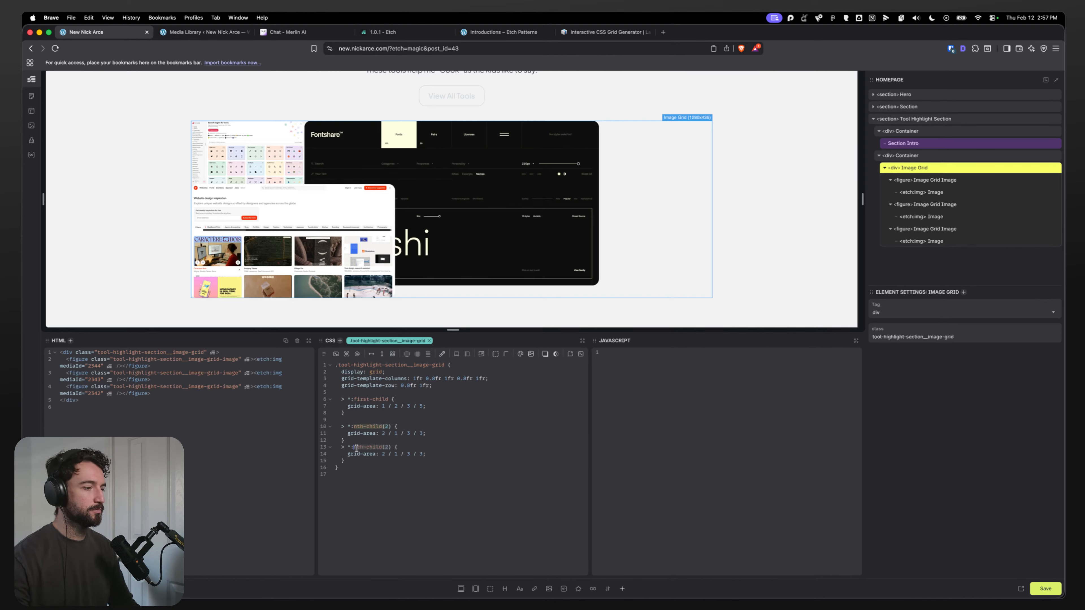
{"action": "type", "text": "last-child"}
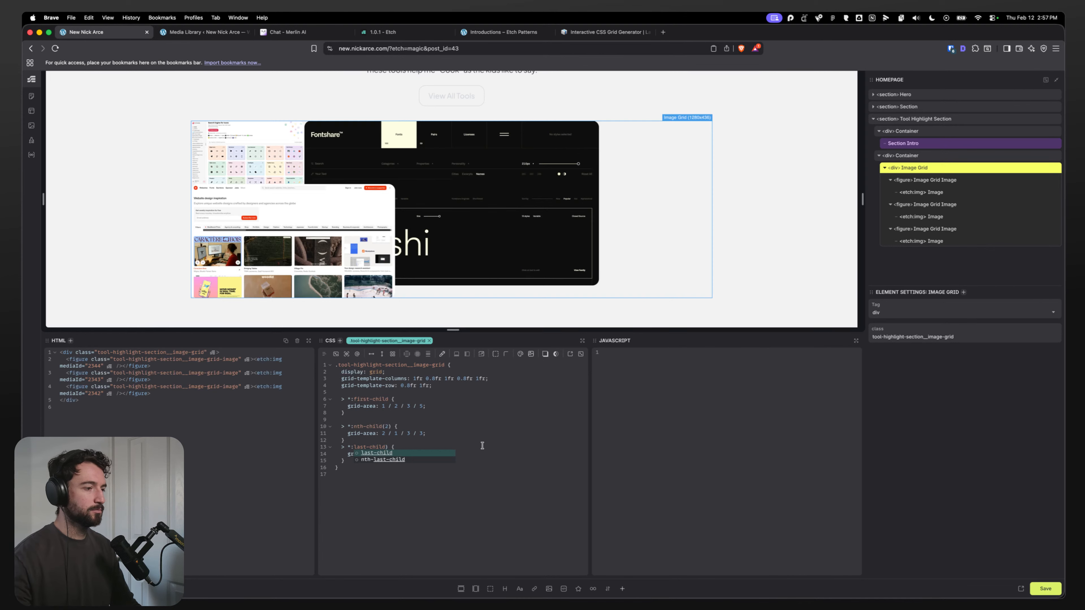
{"action": "key", "text": "Delete"}
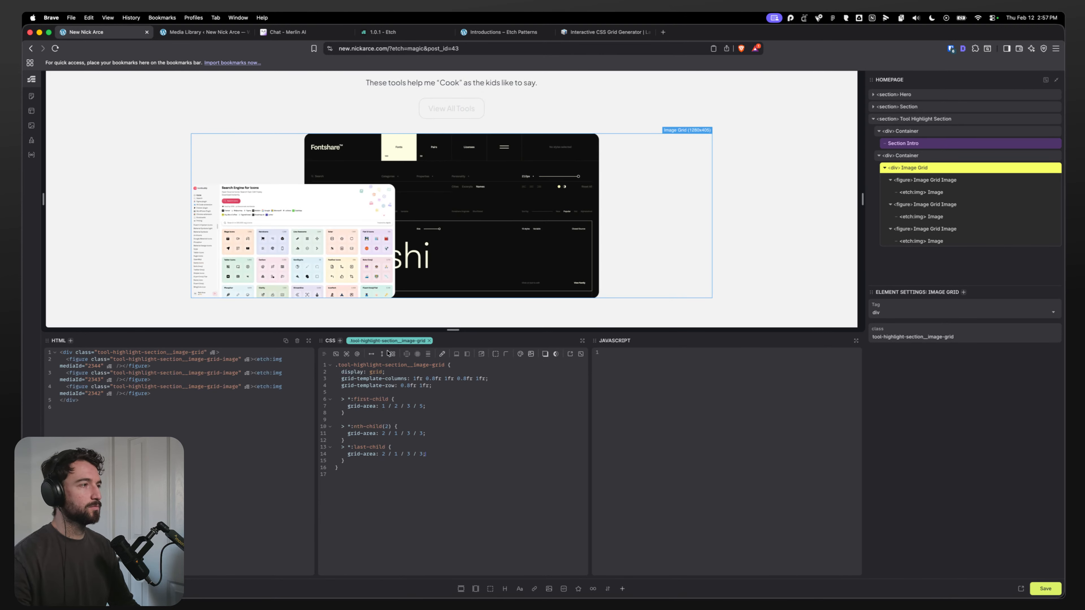
Step: Set the last-child rule's grid-area to 2 / 4 / 3 / 6, copied from Layoutit's right image Secondary rule
{"action": "left_click", "coordinate": [602, 32]}
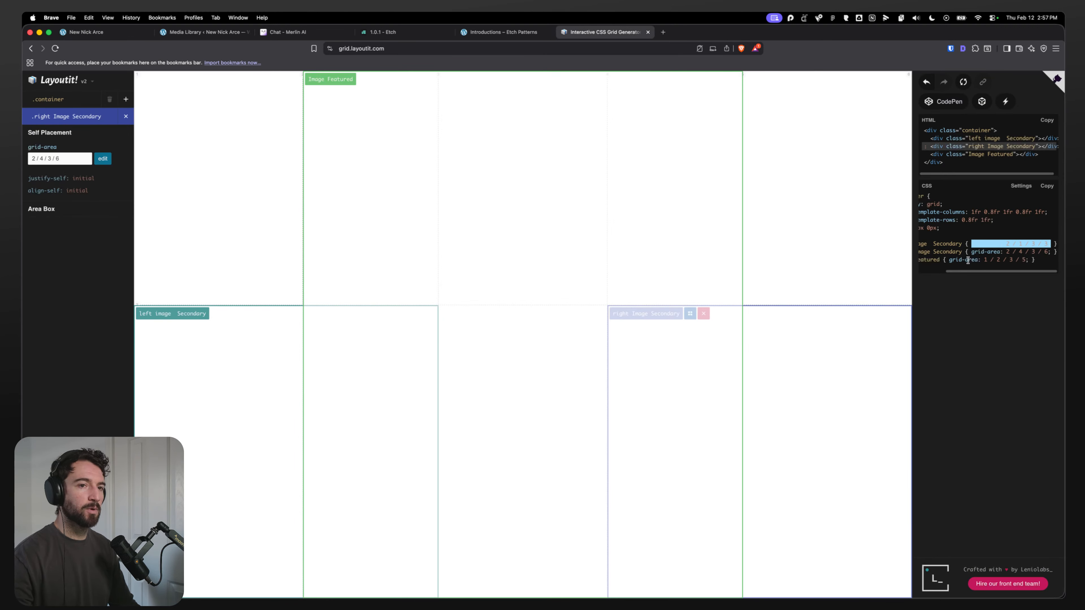
{"action": "left_click_drag", "start_coordinate": [981, 260], "coordinate": [930, 270]}
{"action": "left_click", "coordinate": [1003, 252]}
{"action": "left_click_drag", "start_coordinate": [1003, 253], "coordinate": [1051, 258]}
{"action": "key", "text": "super+c"}
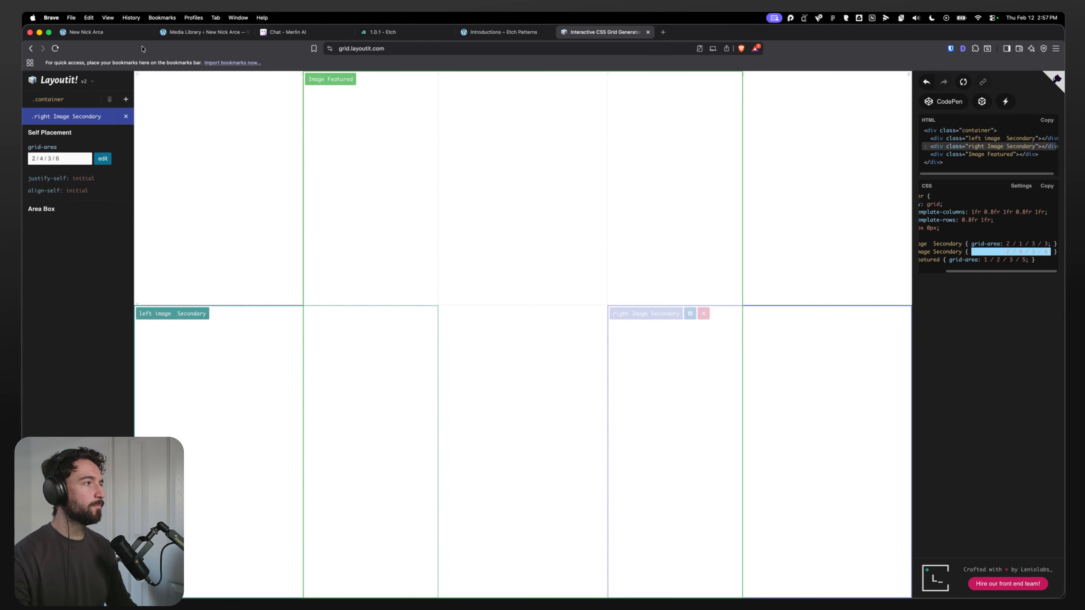
{"action": "key", "text": "super+1"}
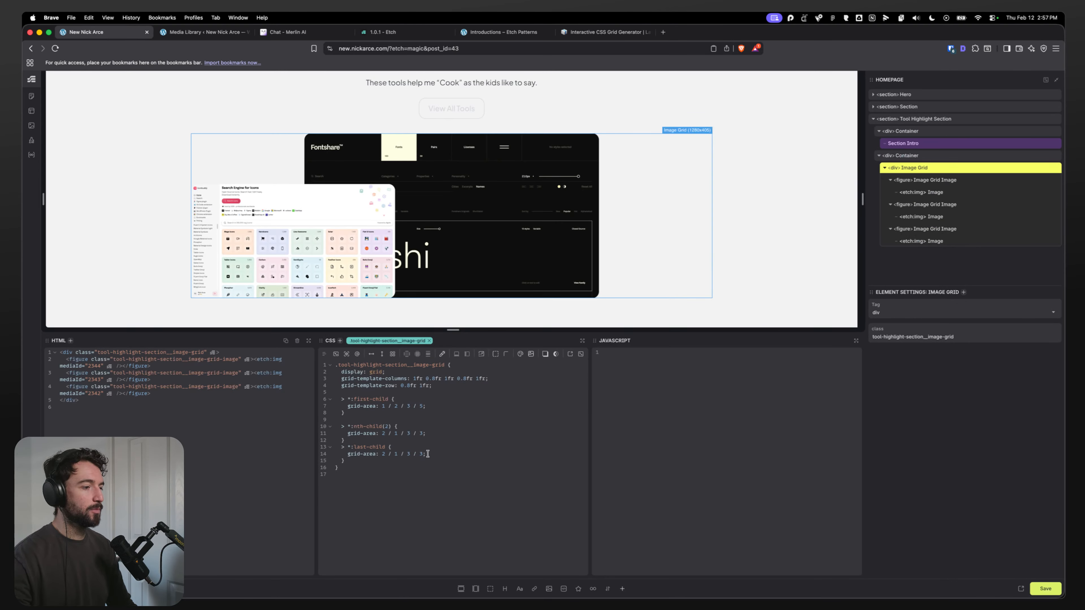
{"action": "left_click_drag", "start_coordinate": [426, 455], "coordinate": [347, 455]}
{"action": "key", "text": "super+v"}
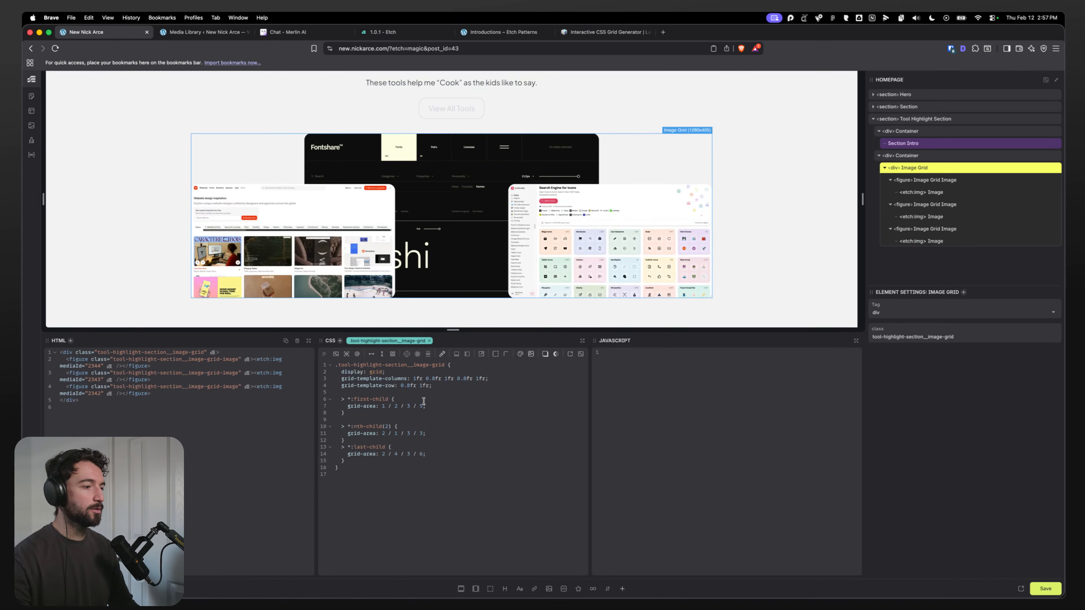
Step: Add a combined > *:nth-child(2), > *:last-child rule inside the grid rule with z-index: -1;
{"action": "left_click", "coordinate": [434, 436]}
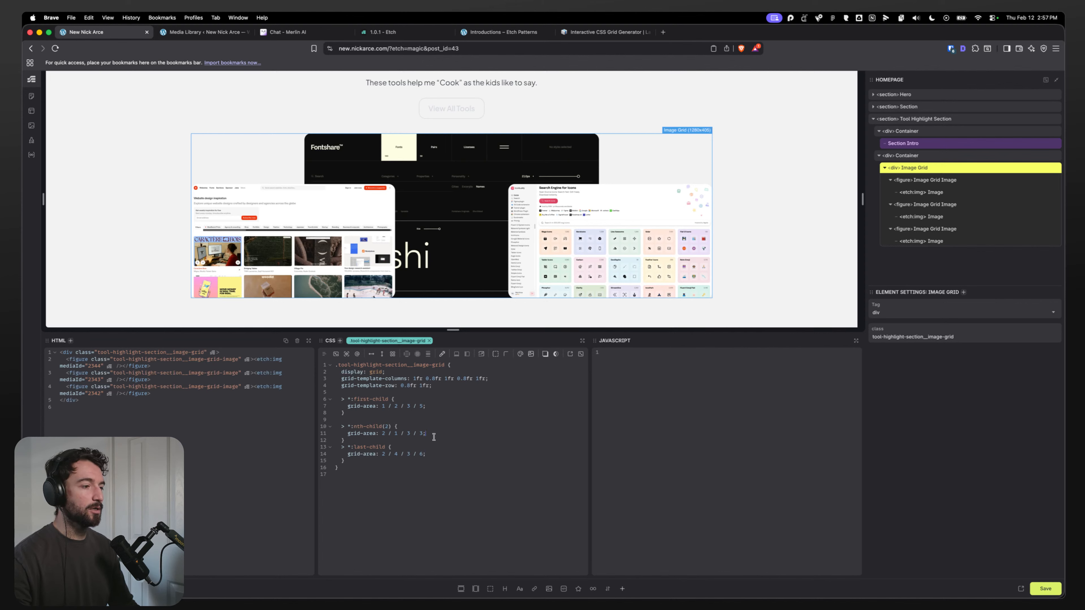
{"action": "left_click", "coordinate": [383, 461]}
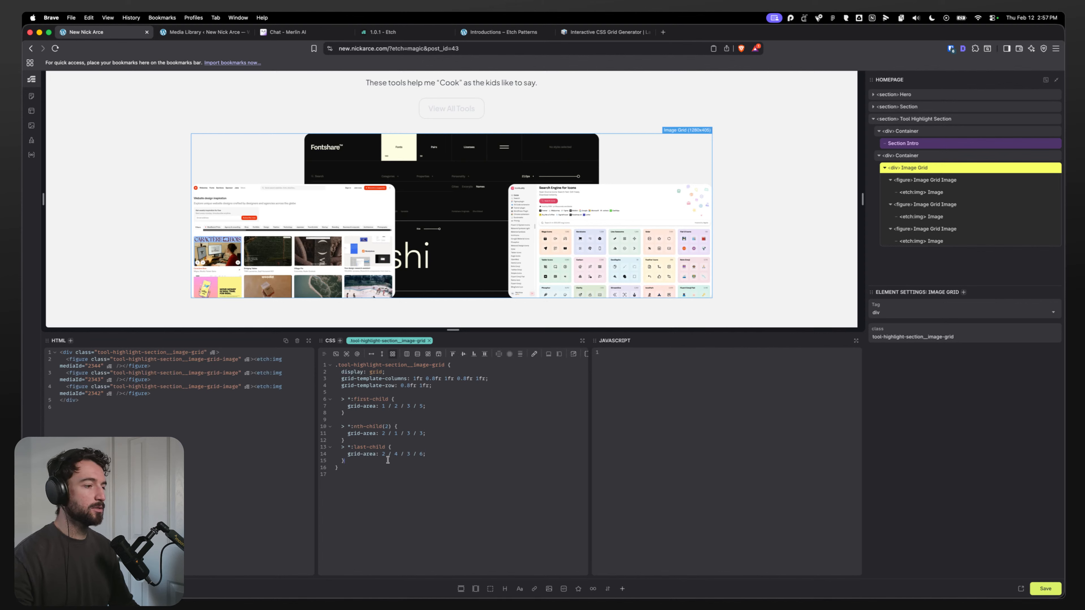
{"action": "key", "text": "Return"}
{"action": "key", "text": "Return"}
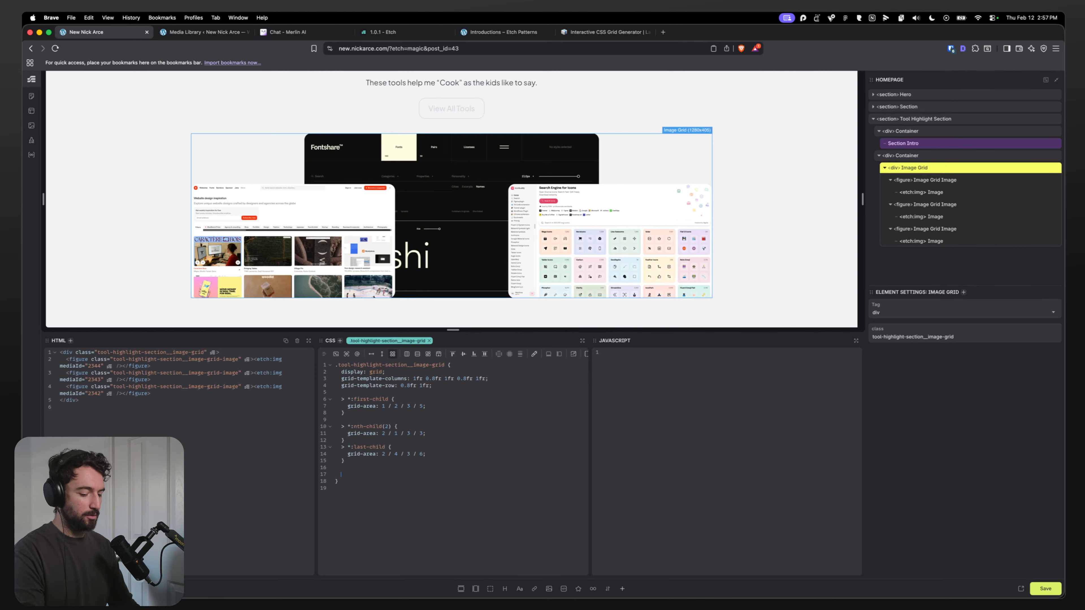
{"action": "type", "text": "&"}
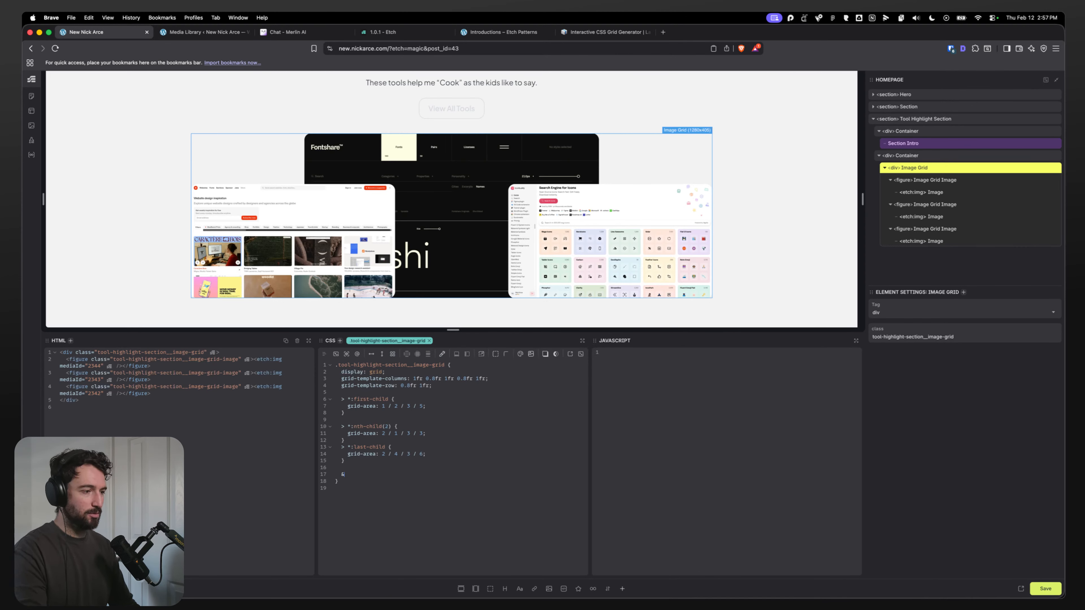
{"action": "key", "text": "BackSpace"}
{"action": "key", "text": "super+k"}
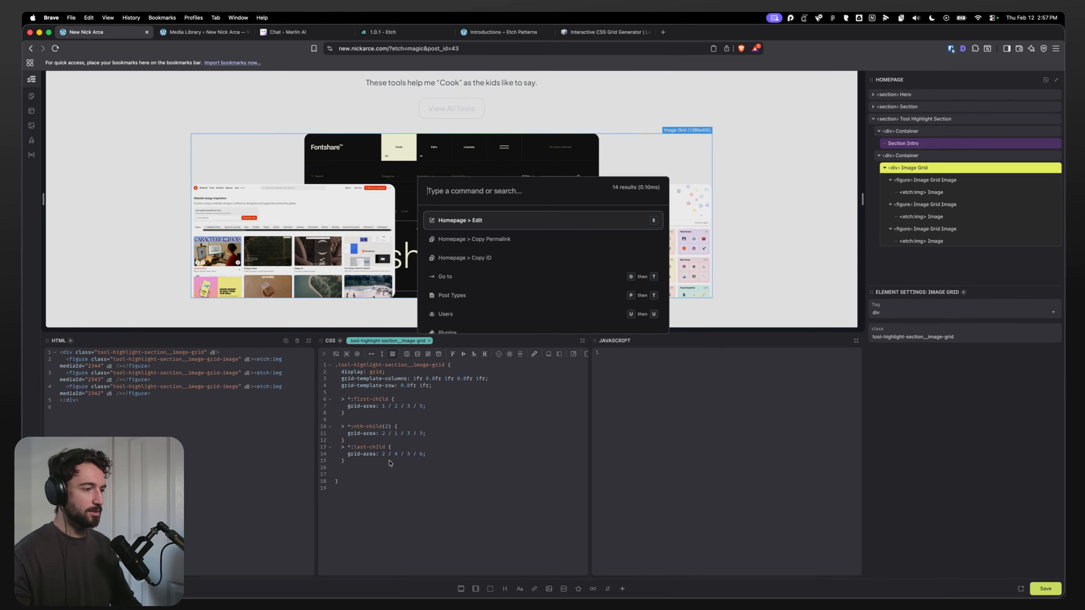
{"action": "key", "text": "Escape"}
{"action": "left_click", "coordinate": [348, 469]}
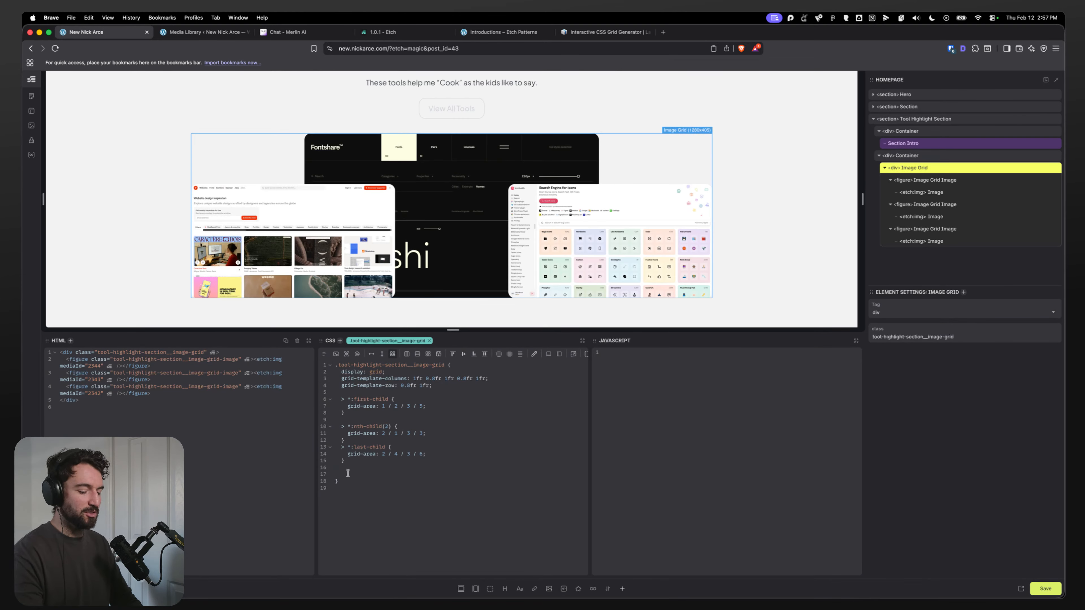
{"action": "type", "text": "> "}
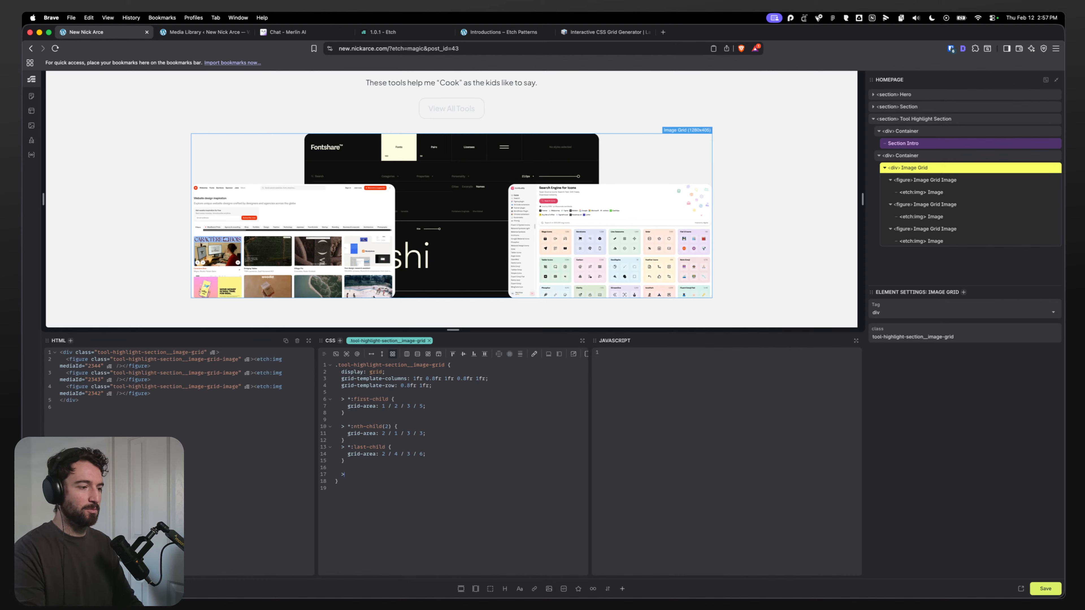
{"action": "type", "text": "*"}
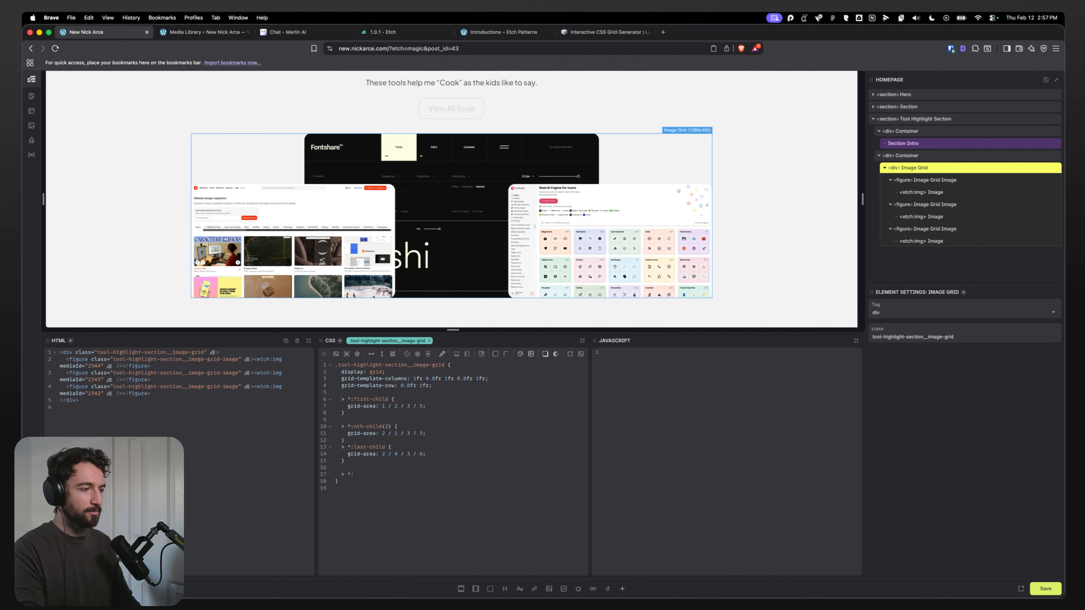
{"action": "type", "text": ":nth-child(2"}
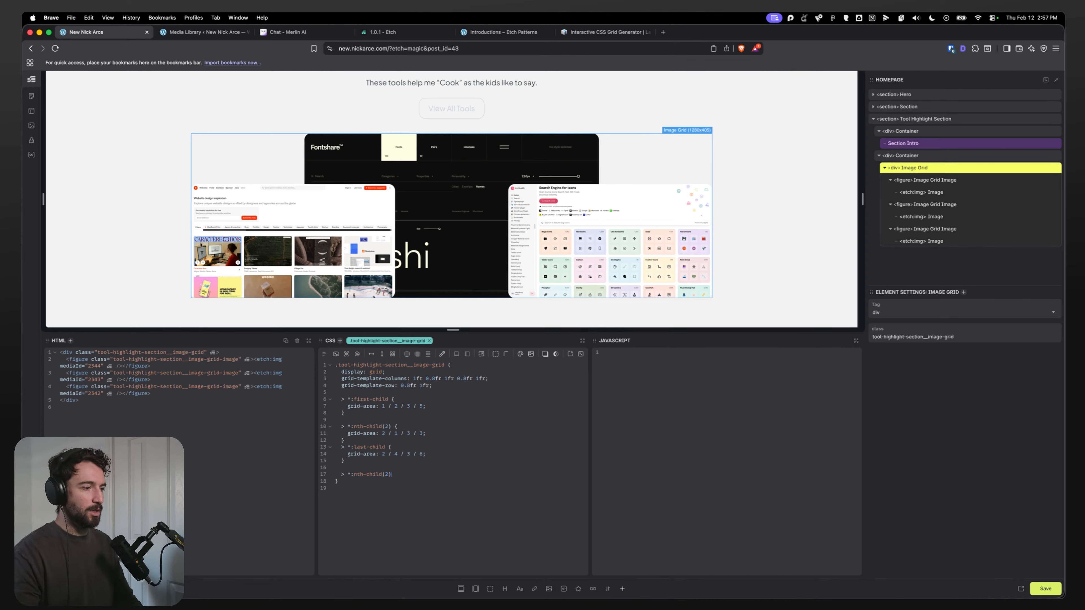
{"action": "left_click_drag", "start_coordinate": [386, 447], "coordinate": [341, 446]}
{"action": "key", "text": "super+c"}
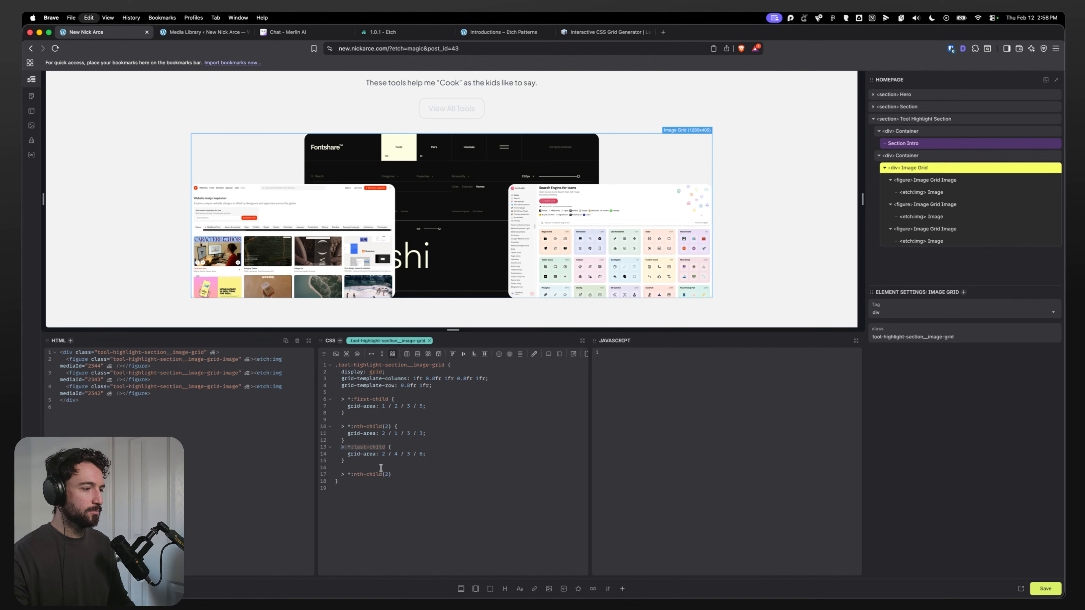
{"action": "left_click", "coordinate": [393, 475]}
{"action": "type", "text": ","}
{"action": "key", "text": "super+v"}
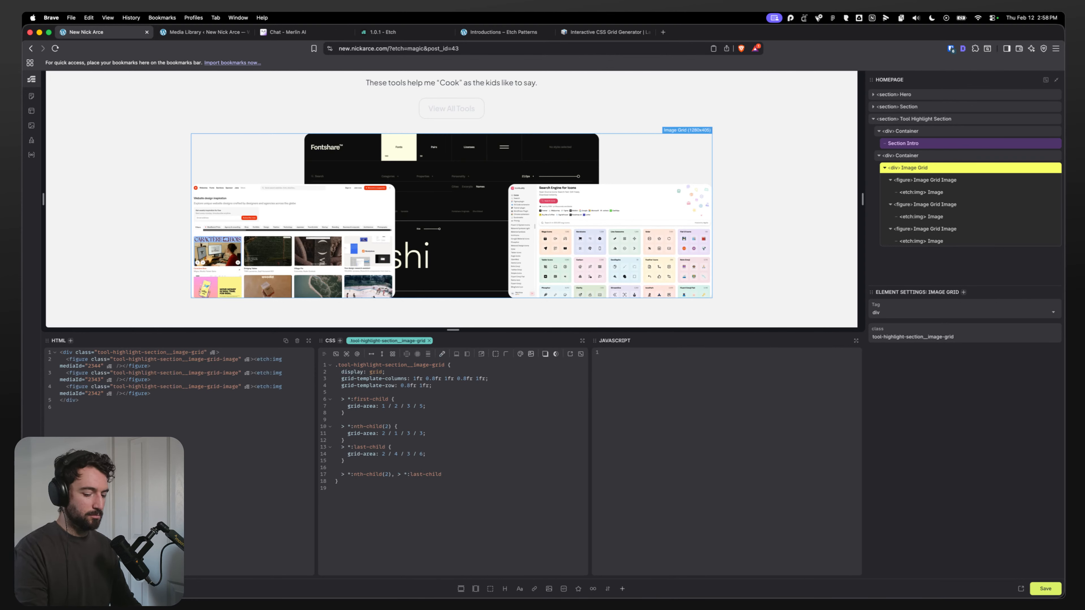
{"action": "type", "text": "z-in"}
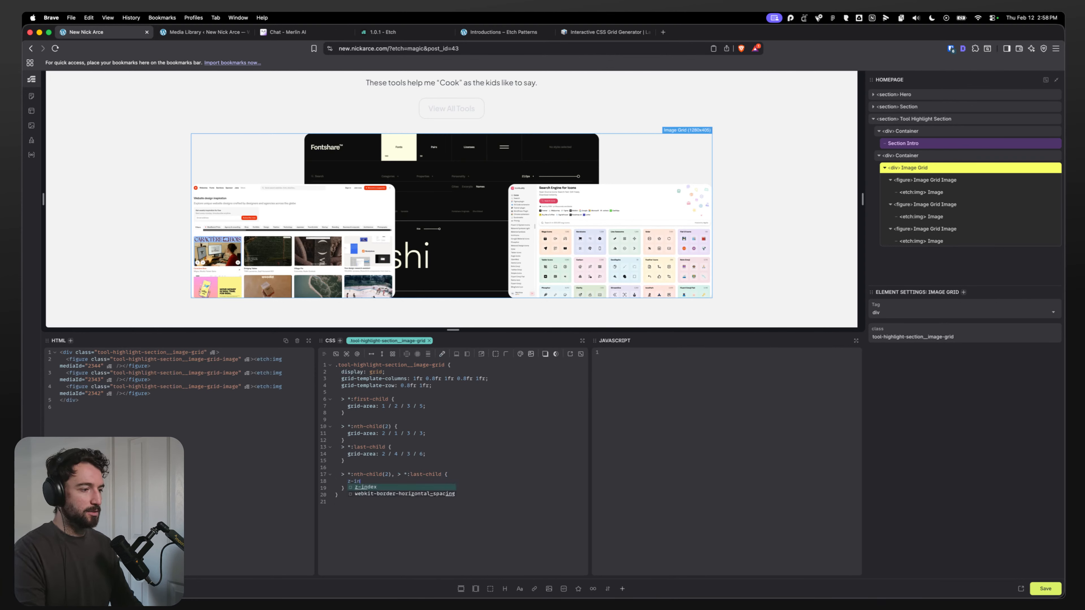
{"action": "type", "text": "dex: -1;"}
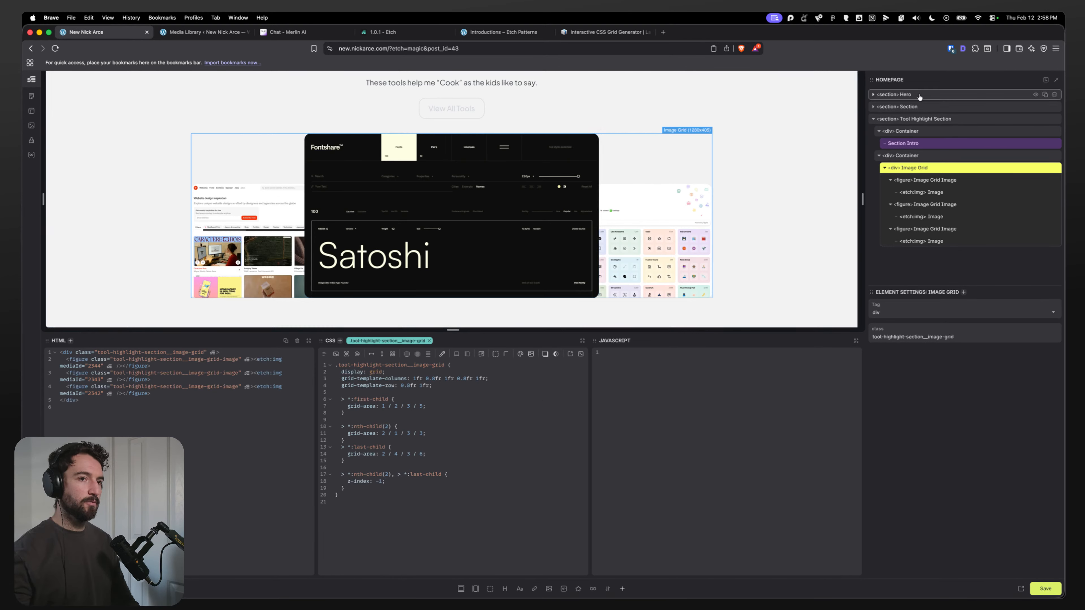
Step: Select the first toolkit image figure, compare it with the Figma design, and give its rule border-bottom-left-radius: 0;
{"action": "left_click", "coordinate": [935, 180]}
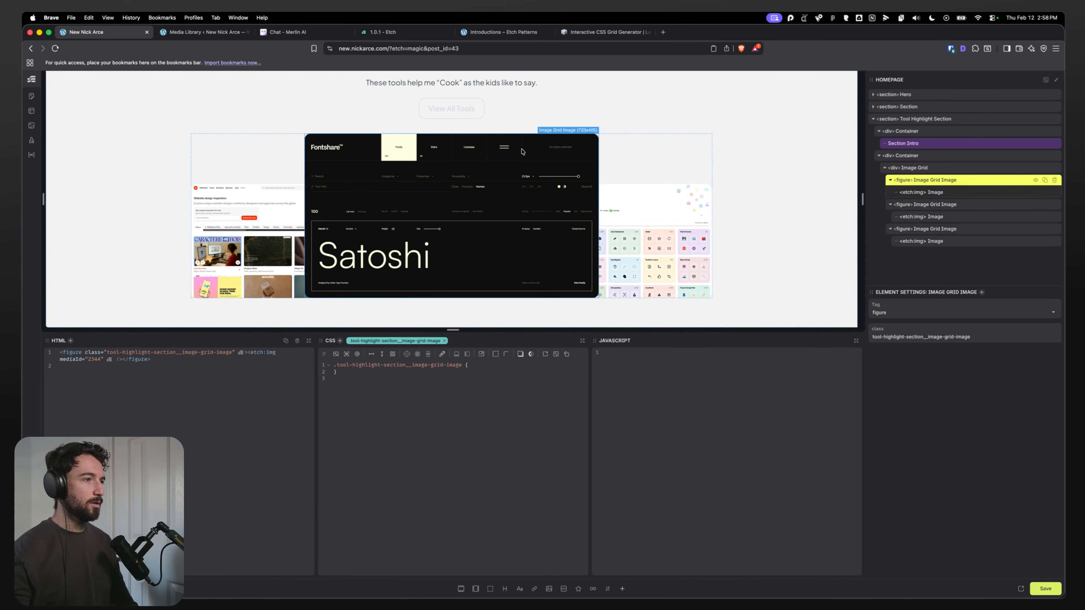
{"action": "key", "text": "super+space"}
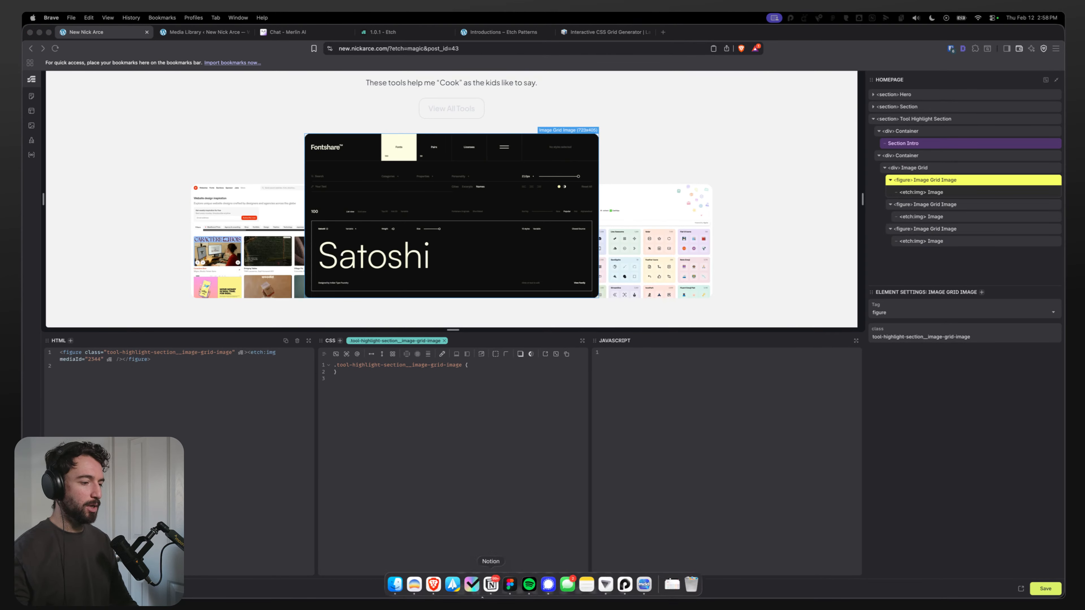
{"action": "left_click", "coordinate": [512, 590]}
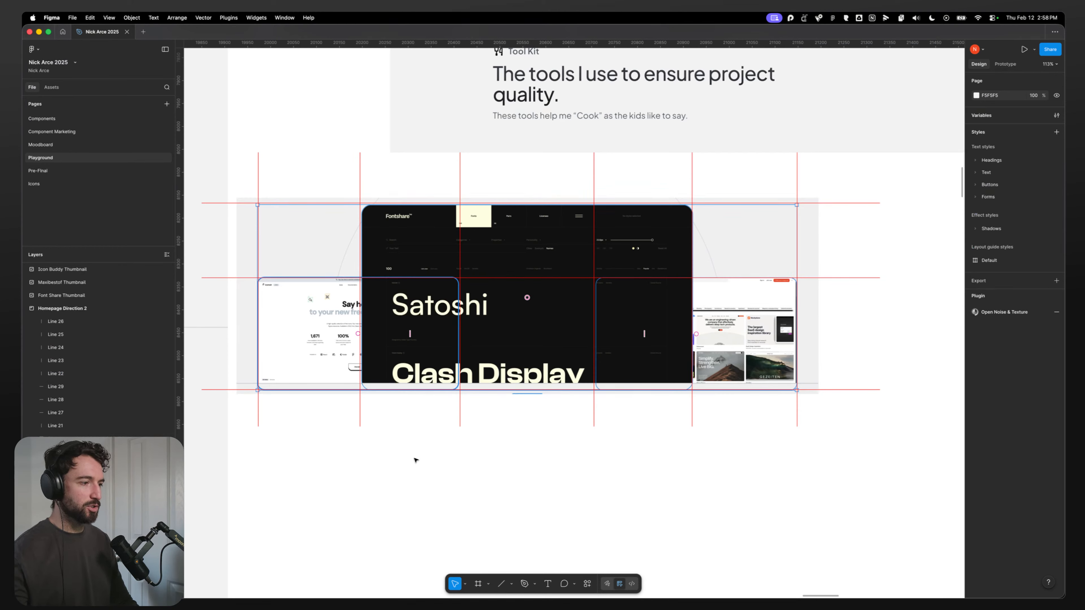
{"action": "key", "text": "super+Tab"}
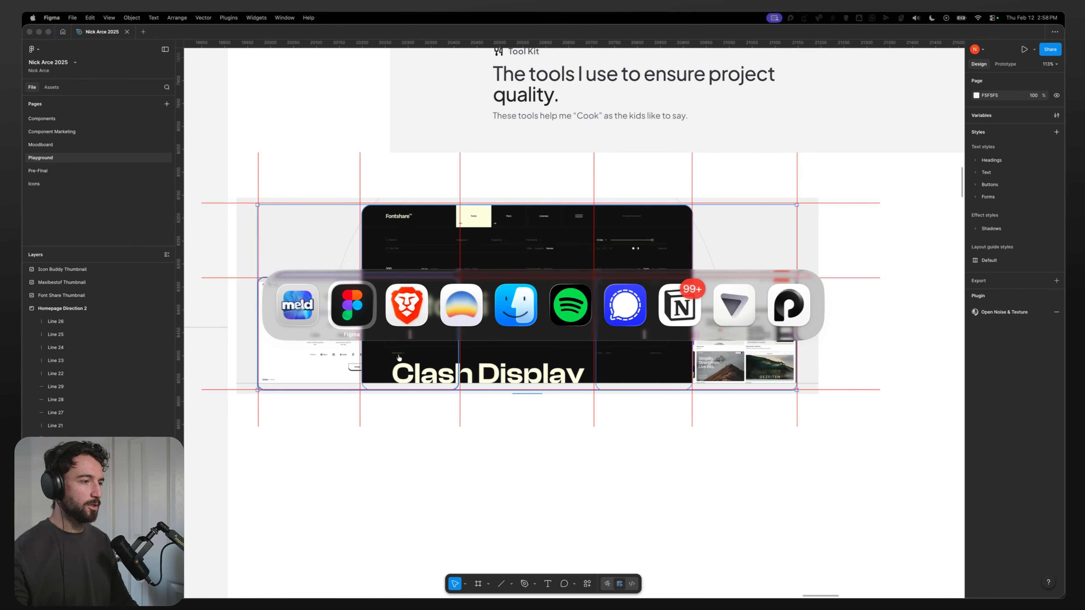
{"action": "left_click", "coordinate": [411, 311]}
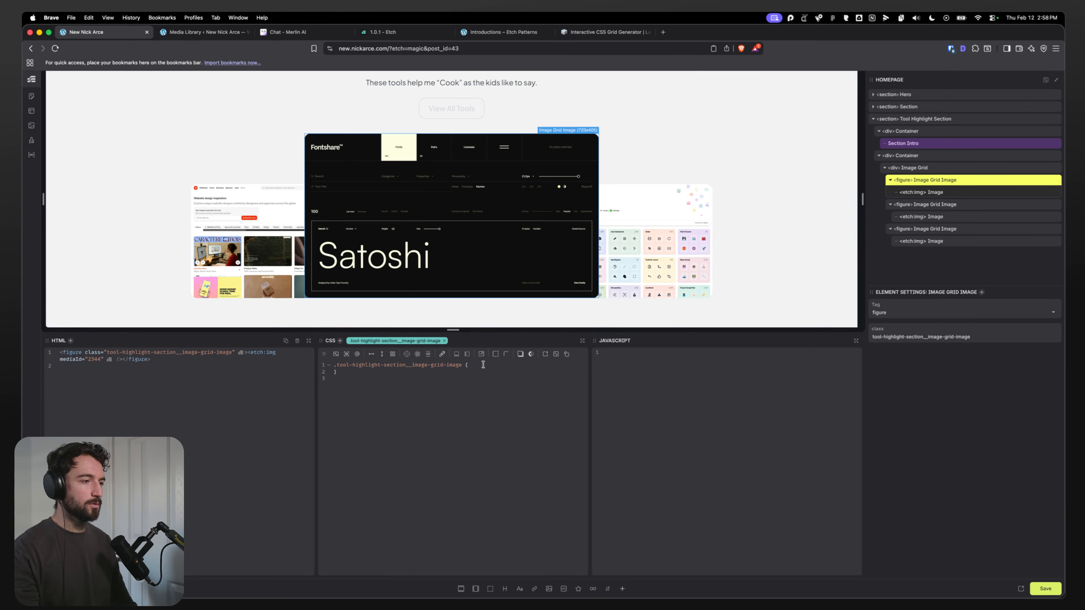
{"action": "type", "text": "bord"}
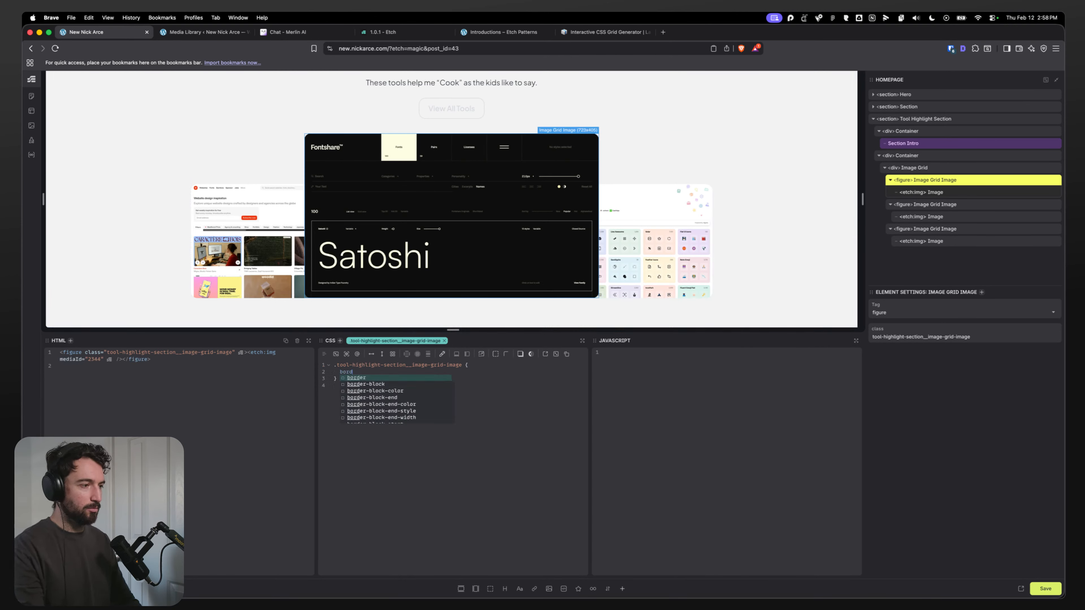
{"action": "type", "text": "er-block"}
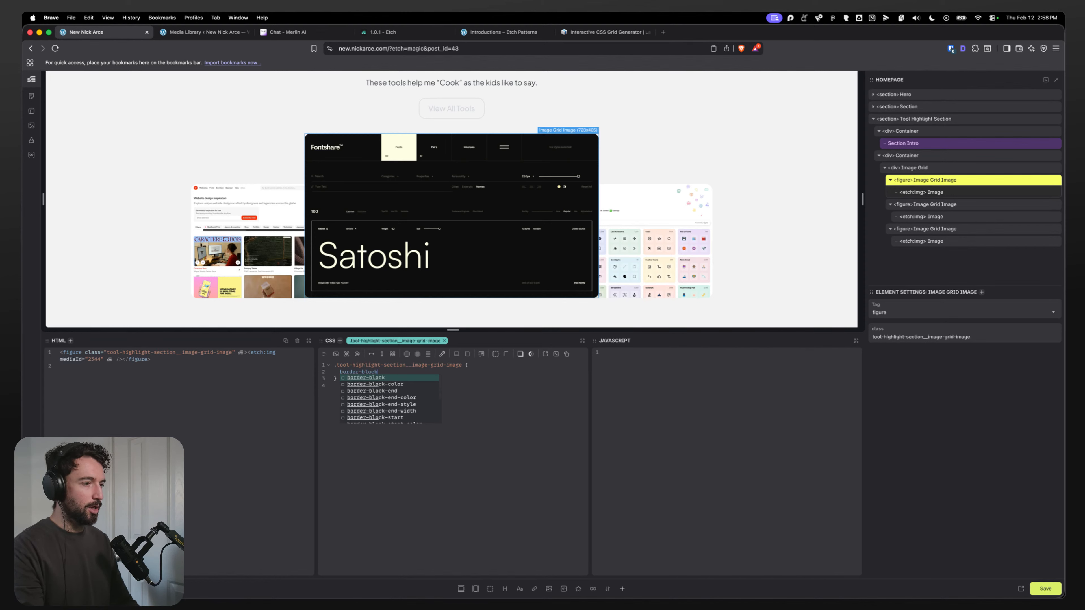
{"action": "type", "text": "-end"}
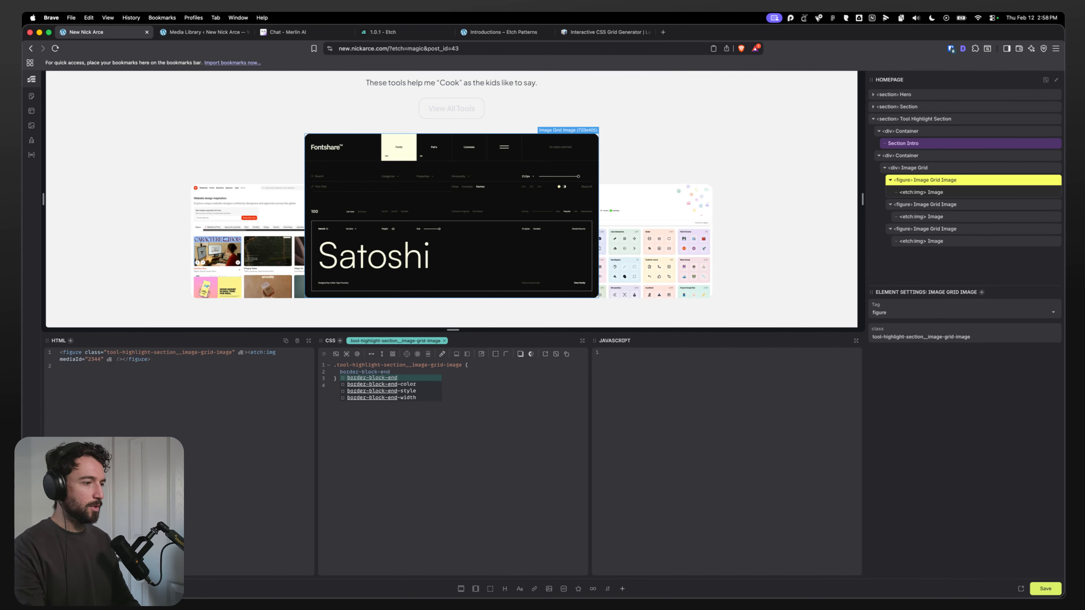
{"action": "key", "text": "BackSpace"}
{"action": "key", "text": "BackSpace"}
{"action": "key", "text": "BackSpace"}
{"action": "key", "text": "BackSpace"}
{"action": "key", "text": "BackSpace"}
{"action": "key", "text": "BackSpace"}
{"action": "key", "text": "BackSpace"}
{"action": "key", "text": "BackSpace"}
{"action": "key", "text": "BackSpace"}
{"action": "key", "text": "BackSpace"}
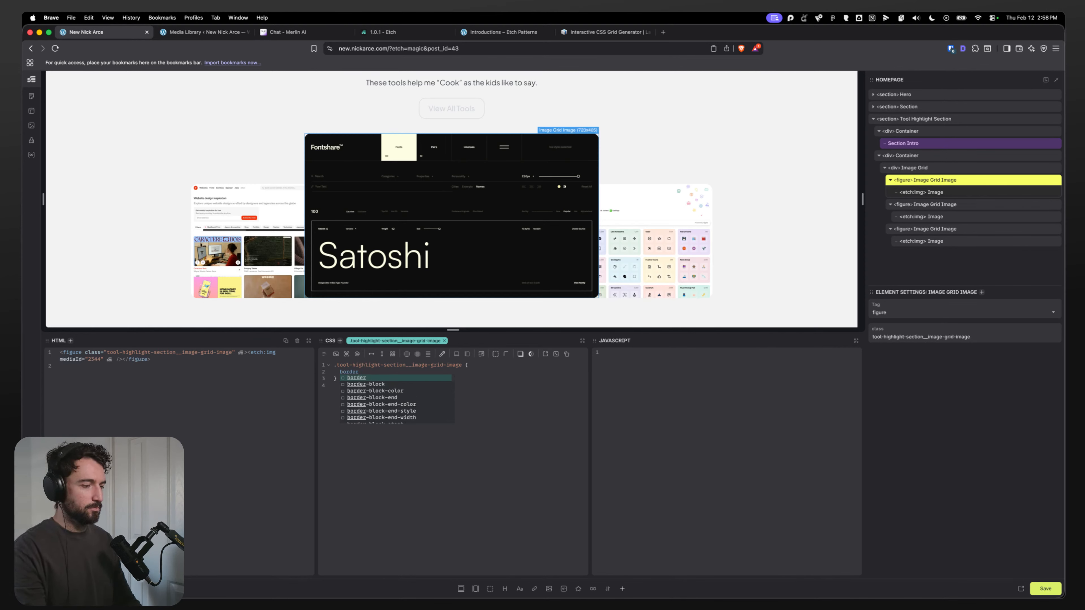
{"action": "type", "text": "-radou"}
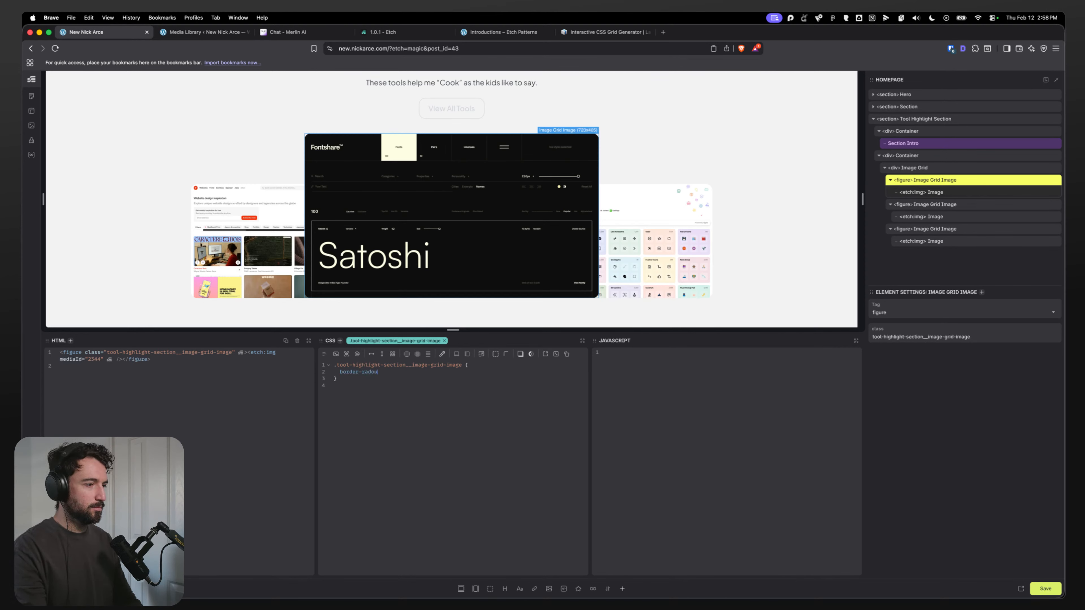
{"action": "type", "text": "iius-b"}
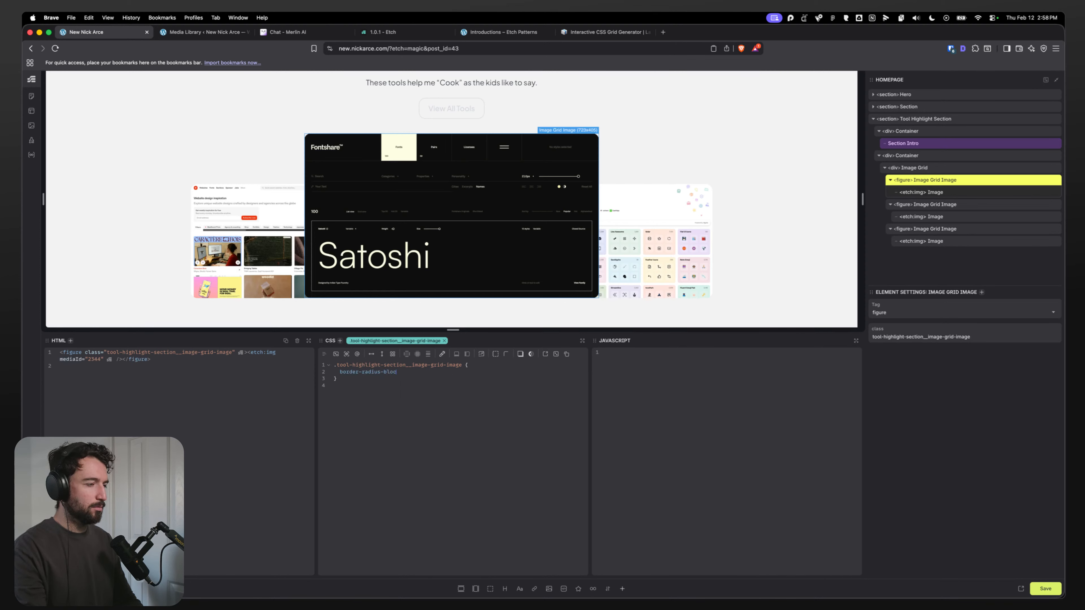
{"action": "type", "text": "-"}
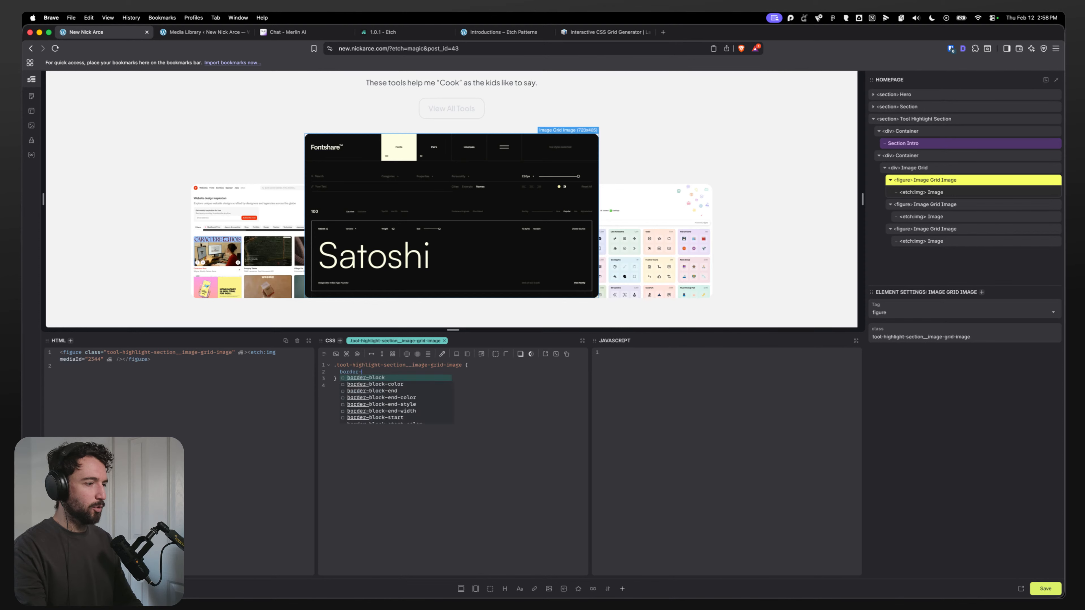
{"action": "type", "text": "block-"}
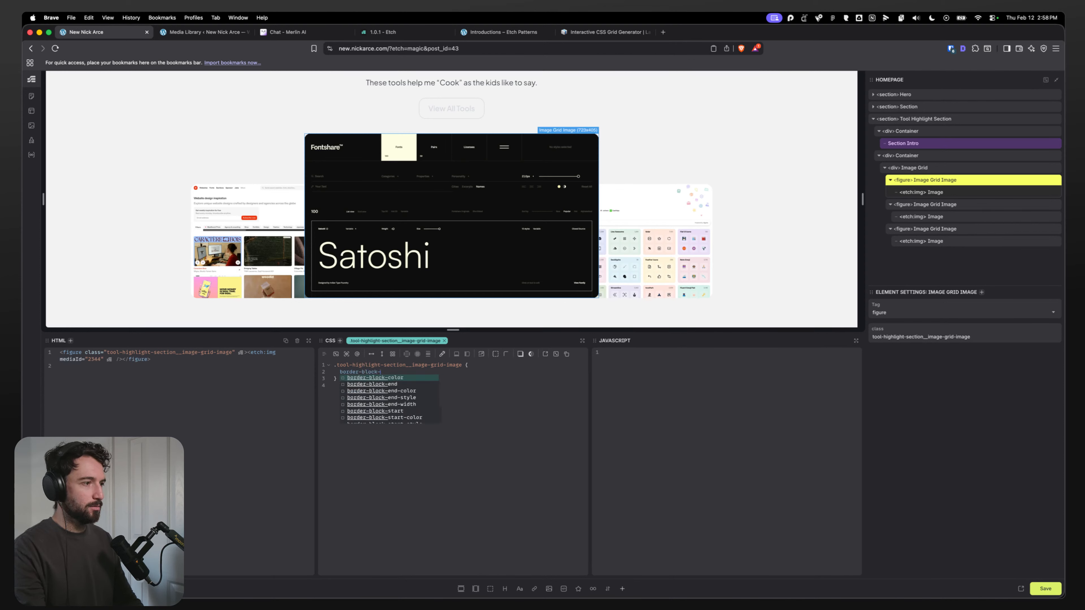
{"action": "type", "text": "end"}
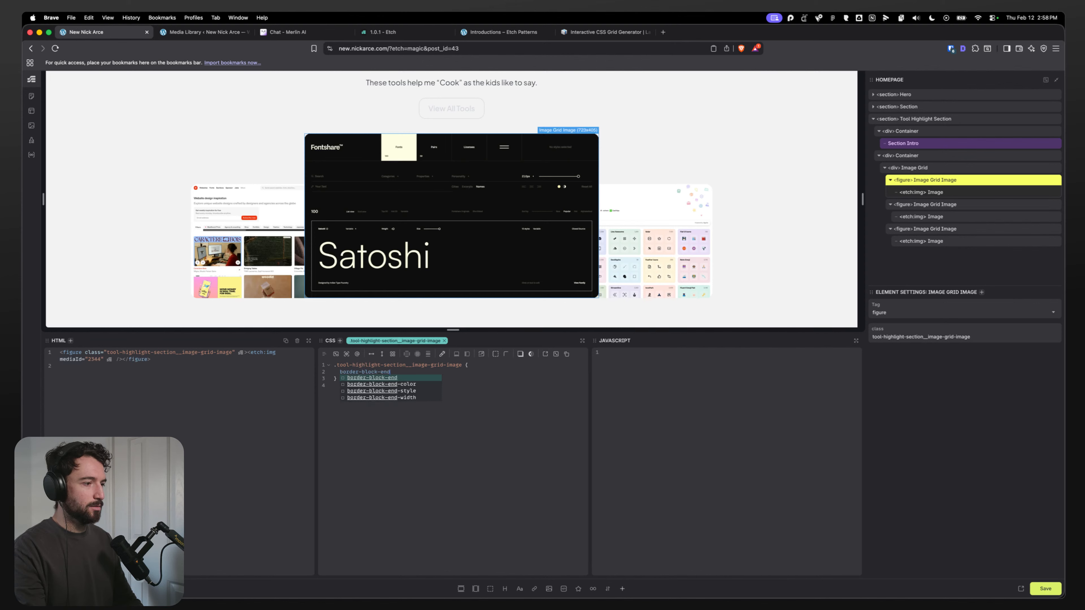
{"action": "type", "text": "-radius"}
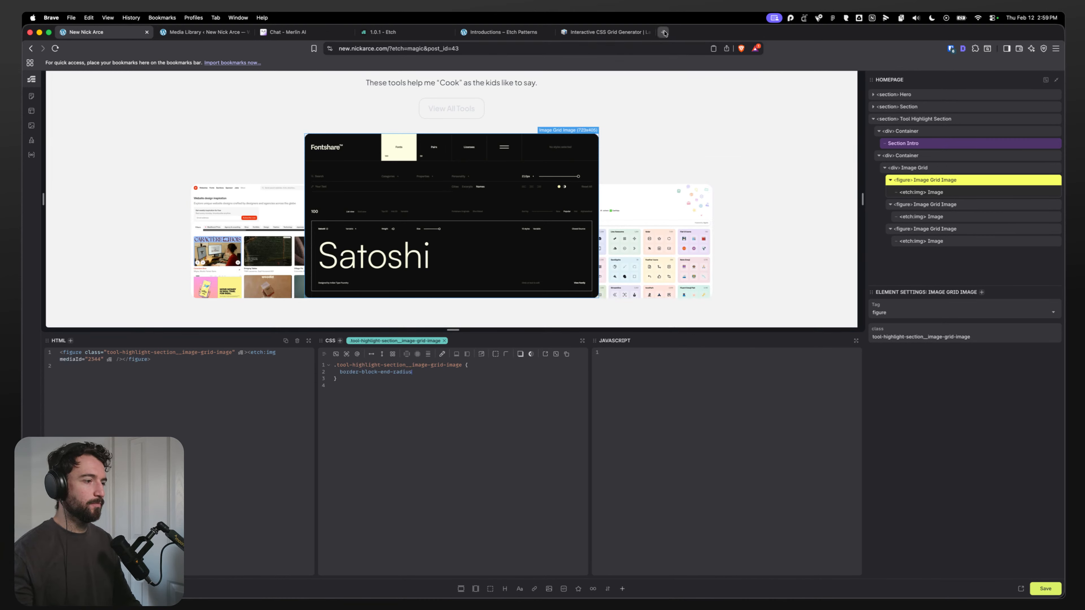
{"action": "double_click", "coordinate": [400, 372]}
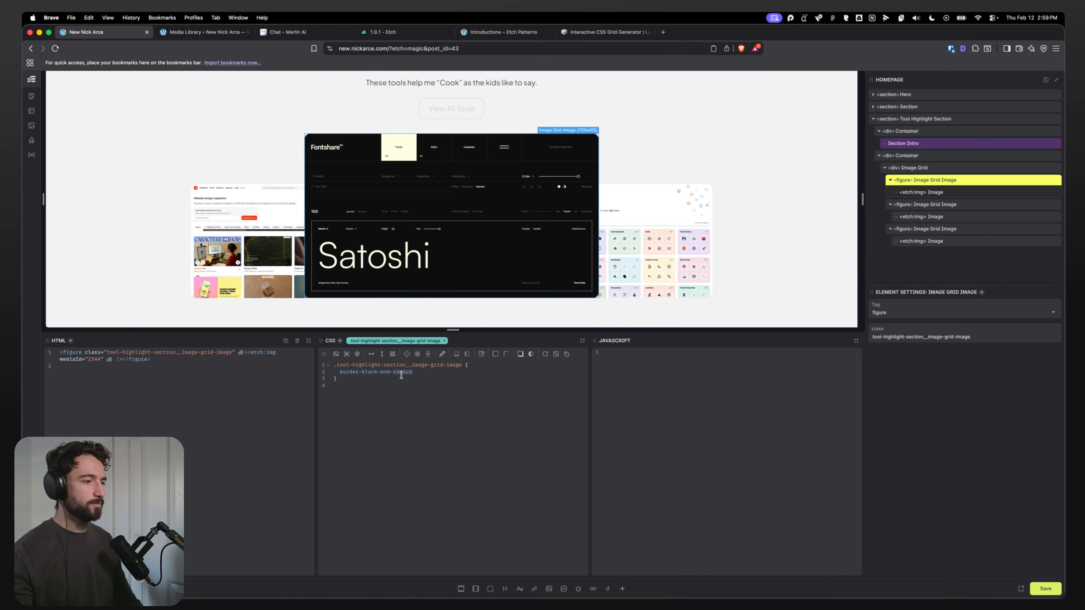
{"action": "key", "text": "BackSpace"}
{"action": "key", "text": "BackSpace"}
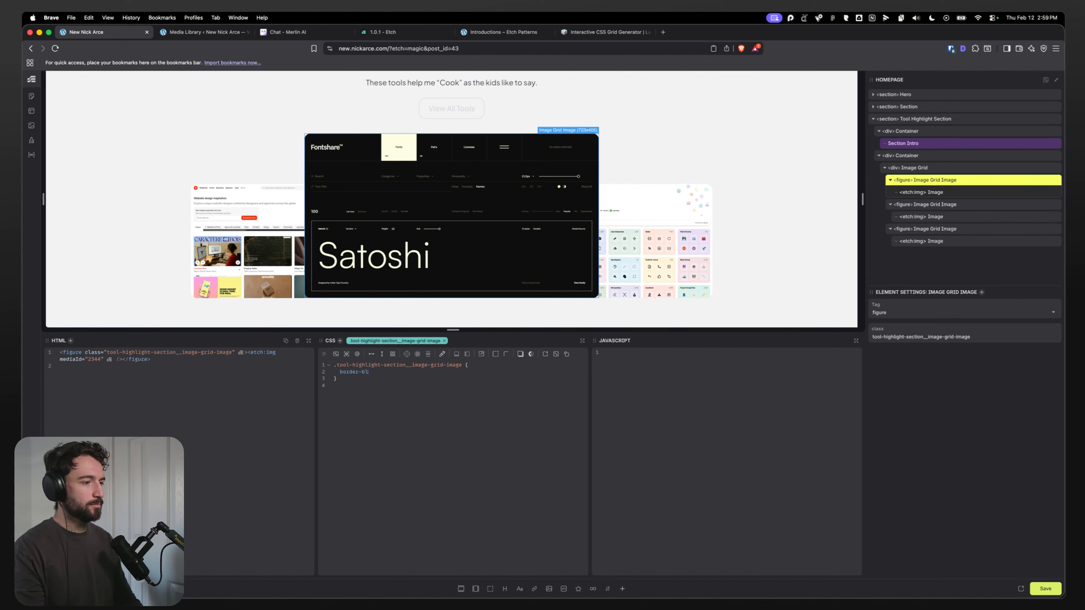
{"action": "type", "text": "lef"}
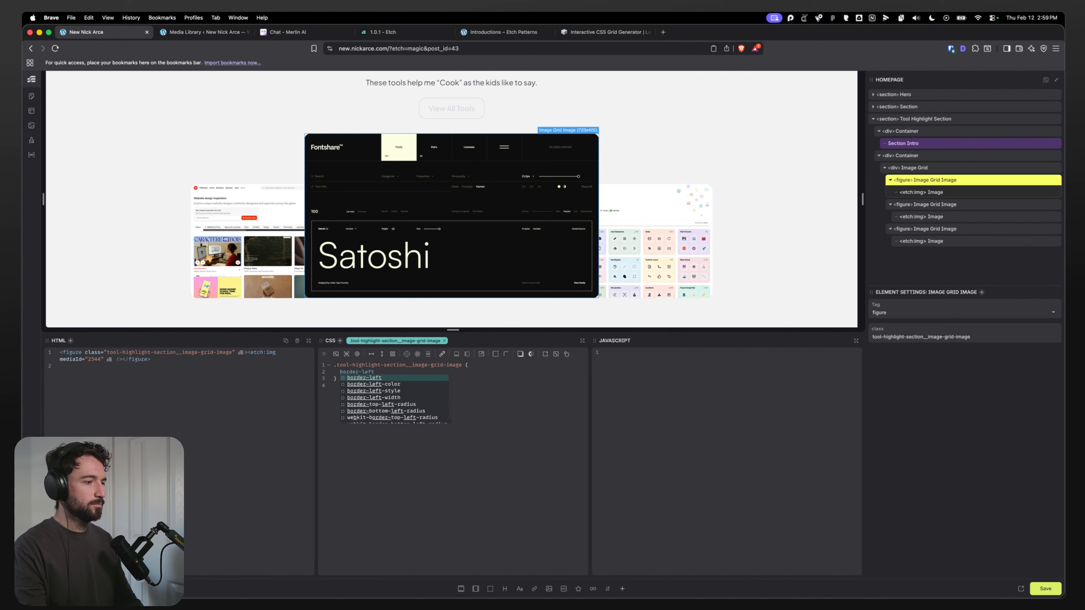
{"action": "type", "text": "t"}
{"action": "key", "text": "BackSpace"}
{"action": "key", "text": "BackSpace"}
{"action": "key", "text": "BackSpace"}
{"action": "key", "text": "BackSpace"}
{"action": "type", "text": "radiuis"}
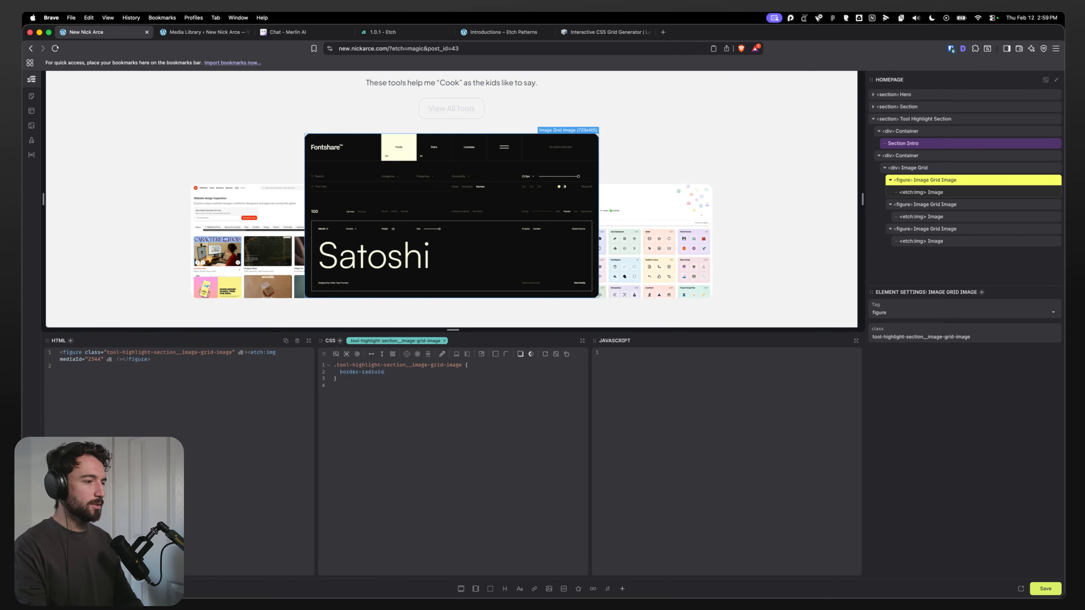
{"action": "type", "text": "s-"}
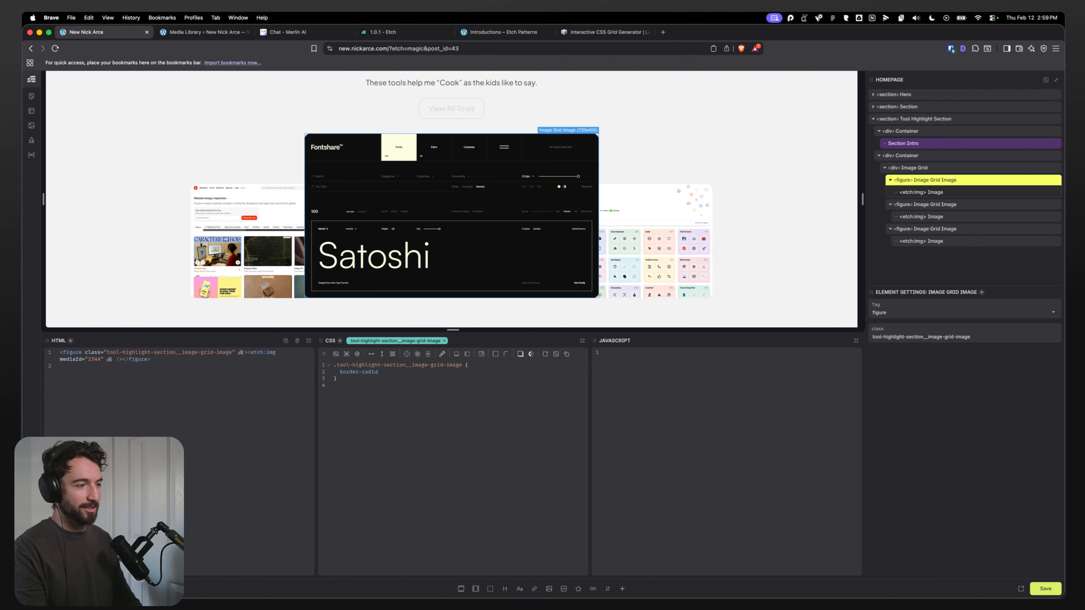
{"action": "type", "text": "t-rad"}
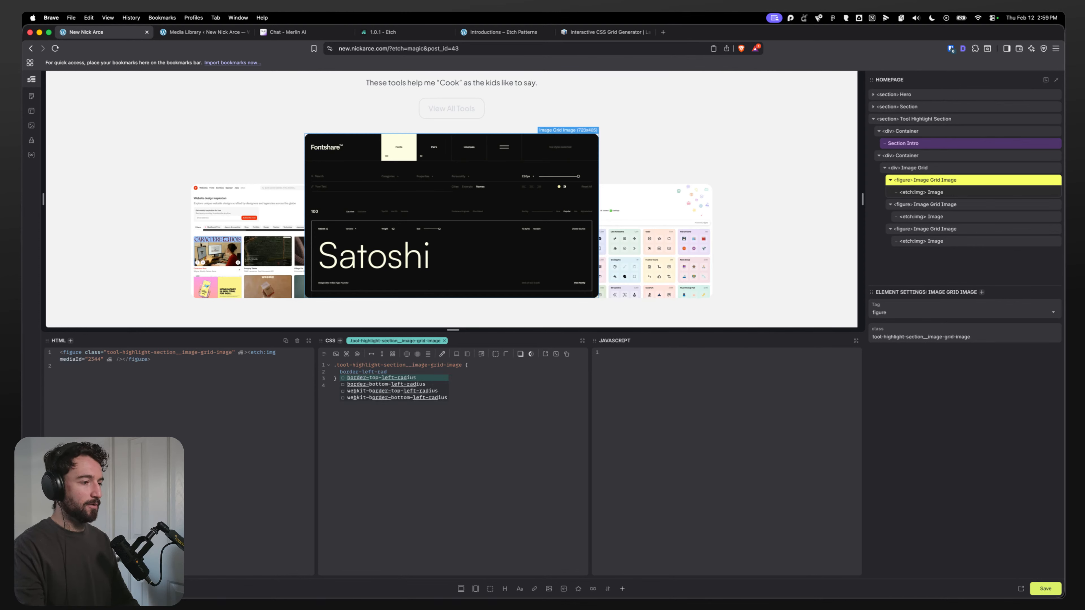
{"action": "key", "text": "Return"}
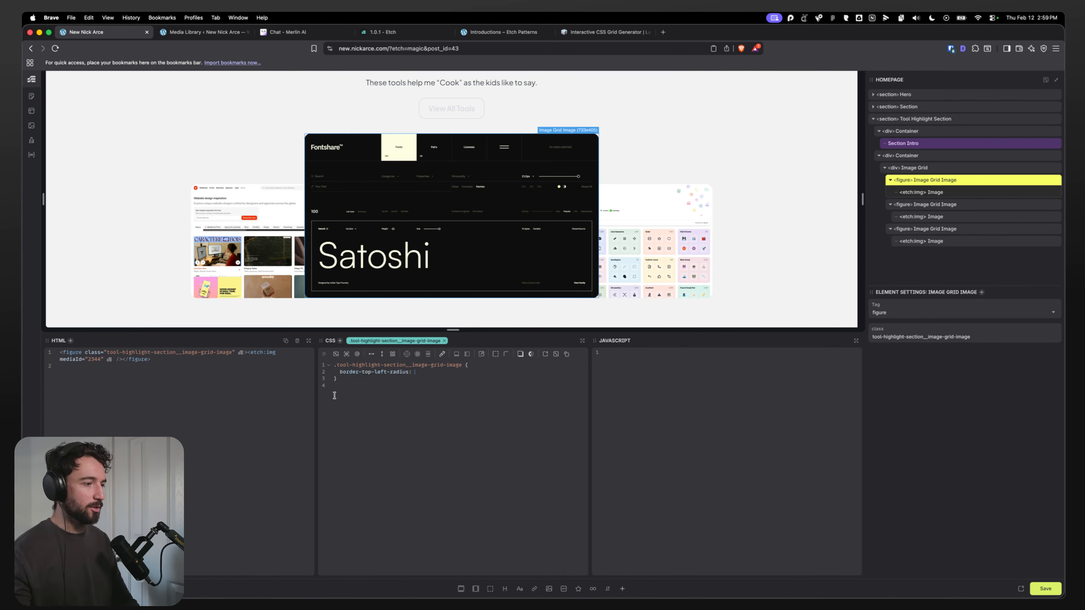
{"action": "type", "text": "button"}
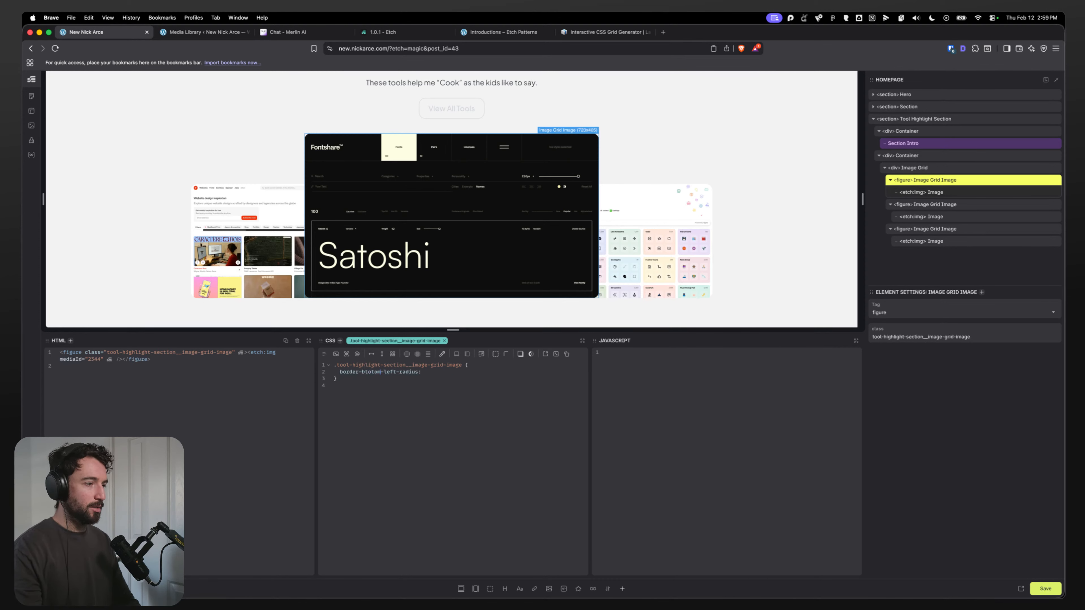
{"action": "key", "text": "BackSpace"}
{"action": "key", "text": "BackSpace"}
{"action": "key", "text": "BackSpace"}
{"action": "key", "text": "BackSpace"}
{"action": "key", "text": "BackSpace"}
{"action": "type", "text": "t"}
{"action": "key", "text": "BackSpace"}
{"action": "type", "text": "ottom"}
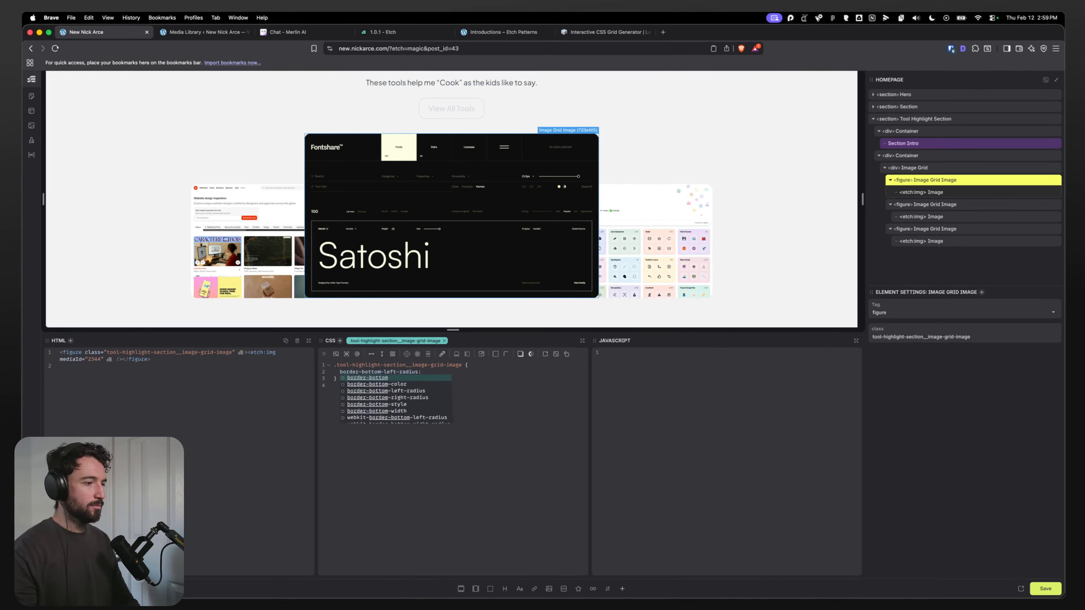
{"action": "key", "text": "super+Right"}
{"action": "type", "text": "0"}
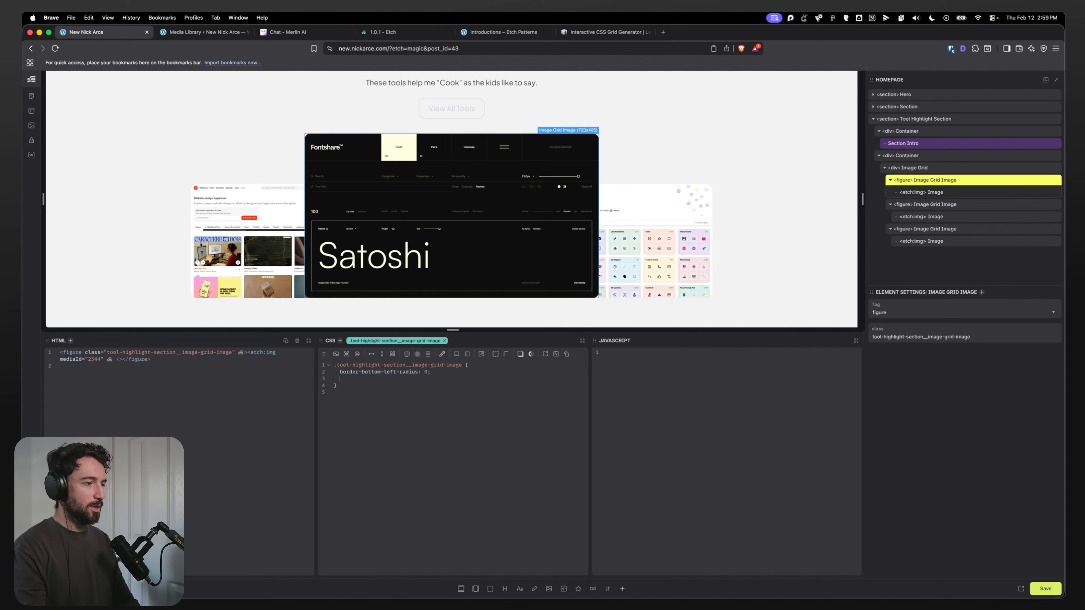
{"action": "type", "text": "border-bot"}
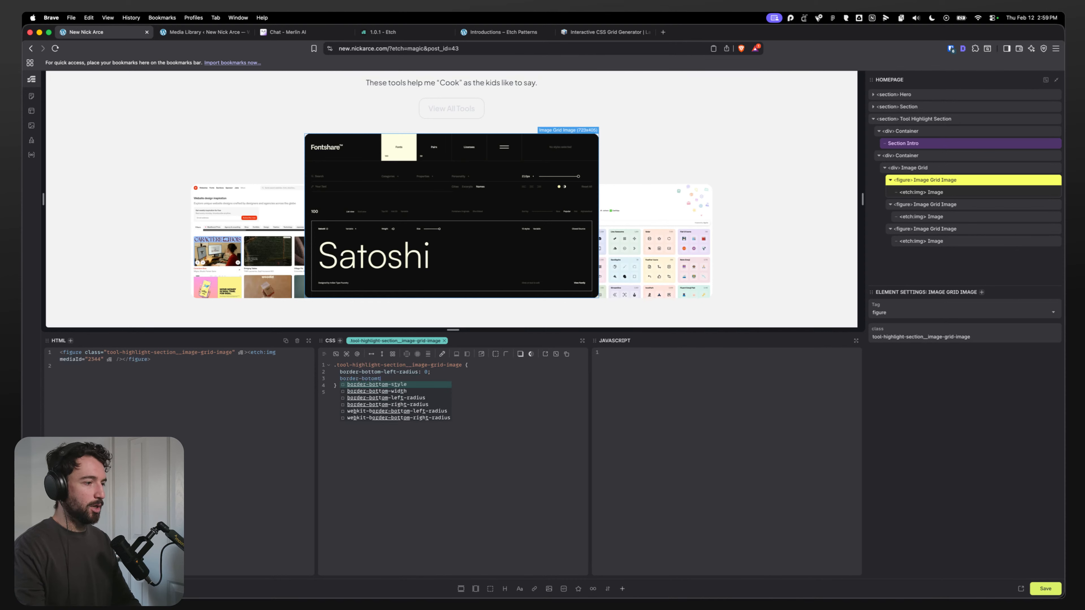
{"action": "type", "text": "tom-right-r"}
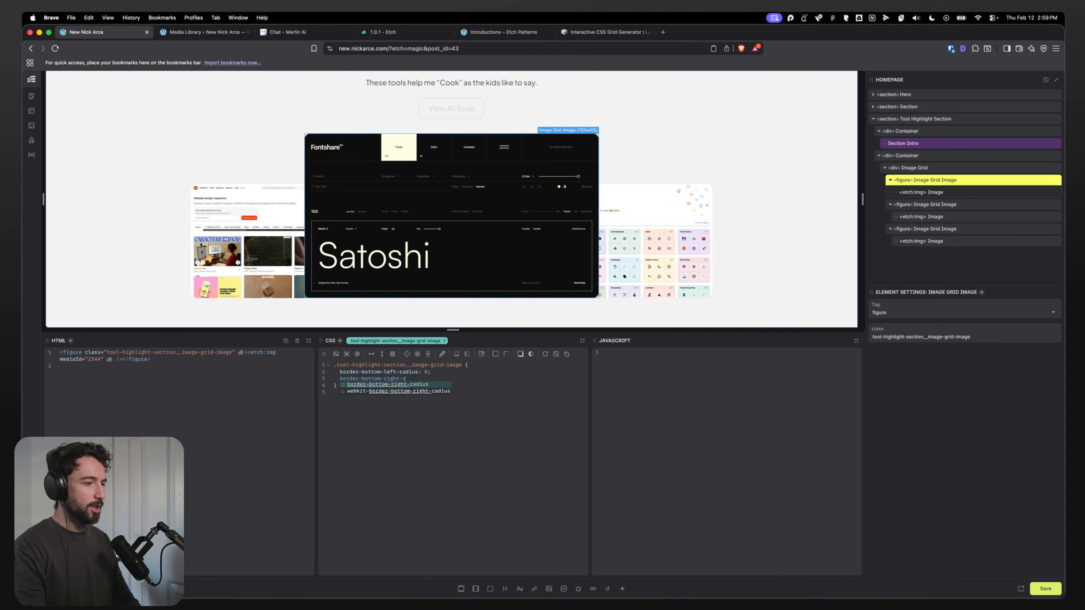
{"action": "type", "text": "adius: 0;"}
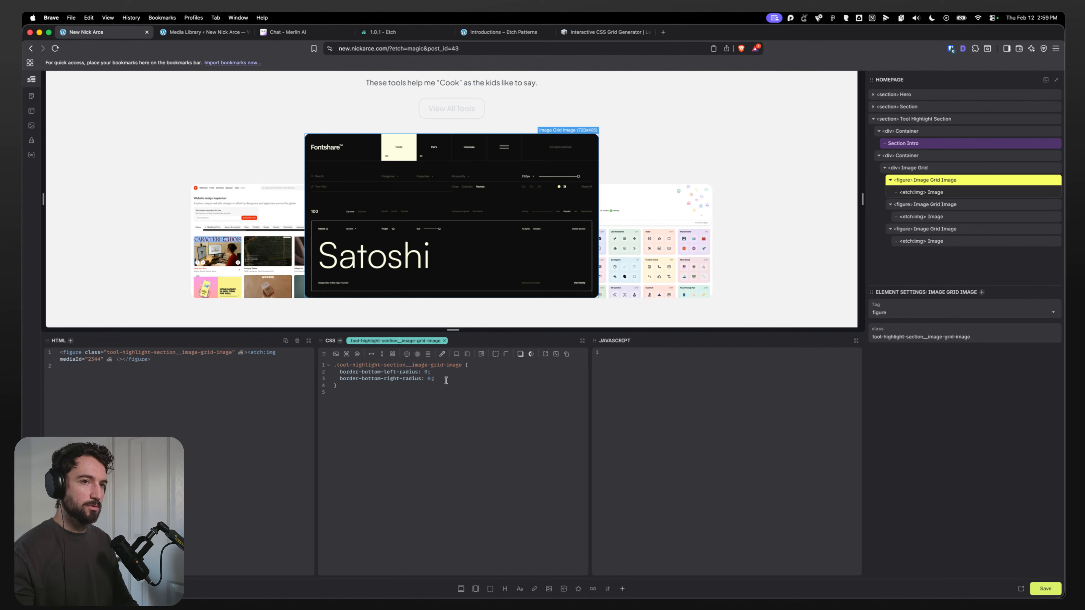
Step: Add a nested img rule inside the image grid image rule and paste both bottom radius declarations into it
{"action": "key", "text": "Return"}
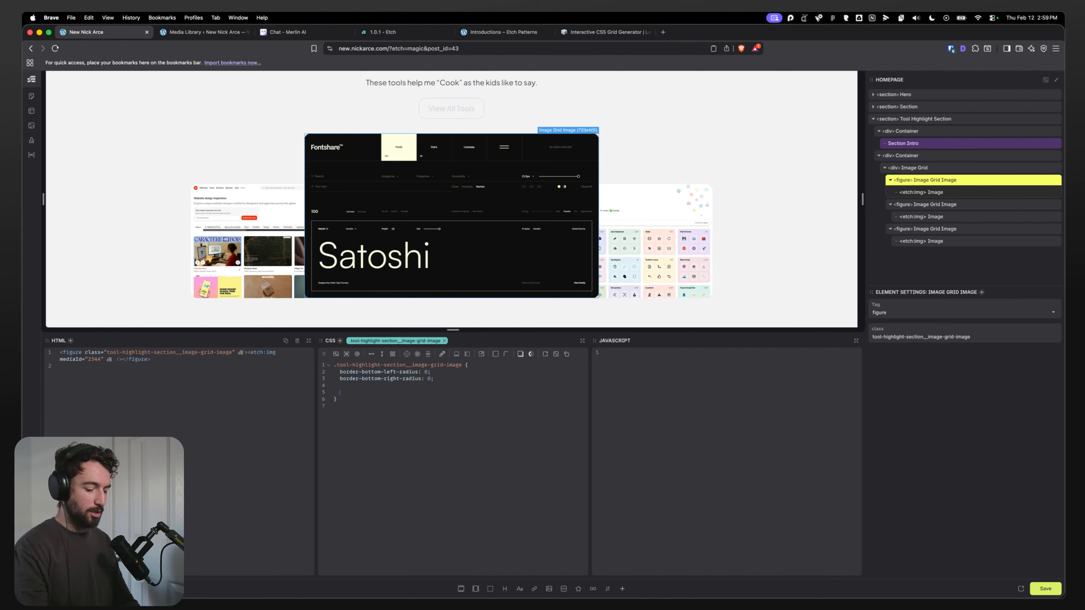
{"action": "type", "text": "img {"}
{"action": "key", "text": "Return"}
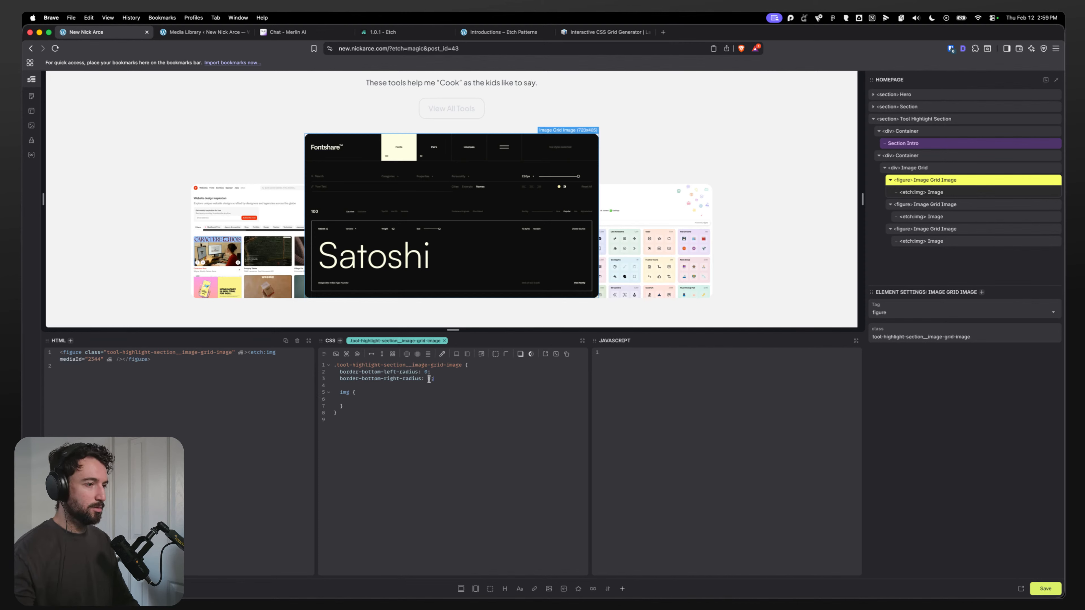
{"action": "left_click_drag", "start_coordinate": [433, 379], "coordinate": [339, 374]}
{"action": "key", "text": "super+c"}
{"action": "left_click", "coordinate": [358, 400]}
{"action": "key", "text": "super+v"}
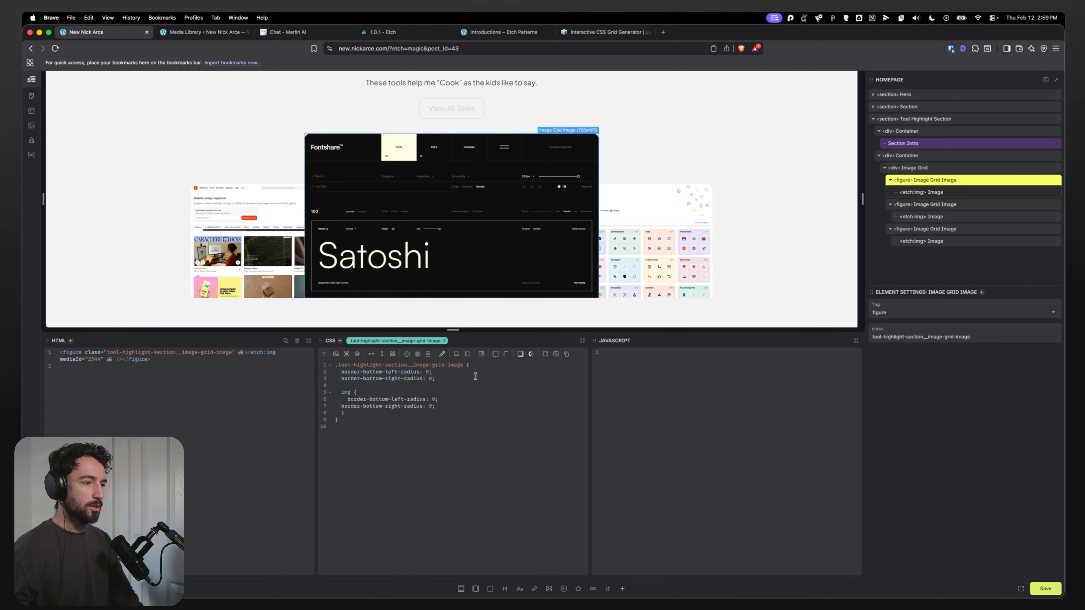
Step: Delete the two bottom radius declarations from the figure rule itself, keeping them only in the img rule
{"action": "left_click_drag", "start_coordinate": [460, 375], "coordinate": [333, 375]}
{"action": "key", "text": "BackSpace"}
{"action": "left_click_drag", "start_coordinate": [436, 379], "coordinate": [307, 372]}
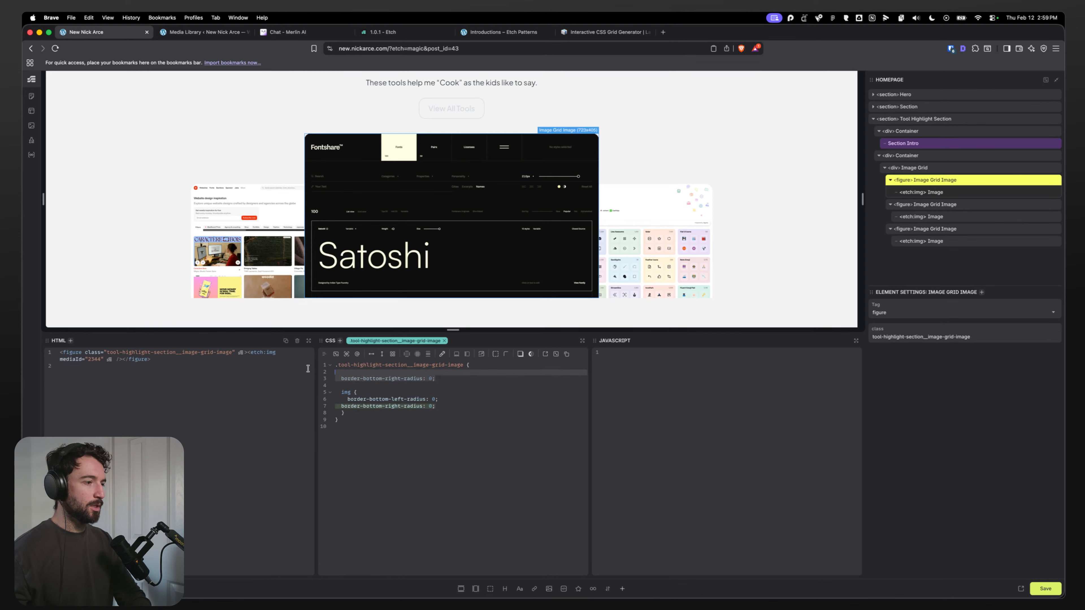
{"action": "key", "text": "BackSpace"}
{"action": "key", "text": "BackSpace"}
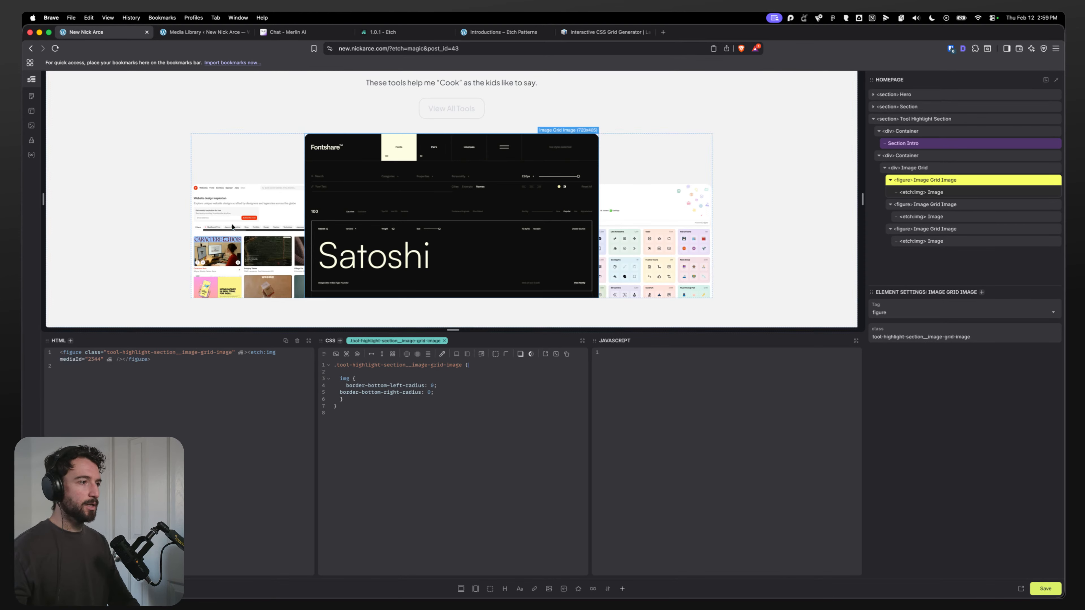
Step: Inside the tool-highlight-section rule, nest a .tool-highlight-section__container:last-child rule with order: -1;
{"action": "scroll", "coordinate": [158, 227], "scroll_direction": "up", "scroll_amount": 3}
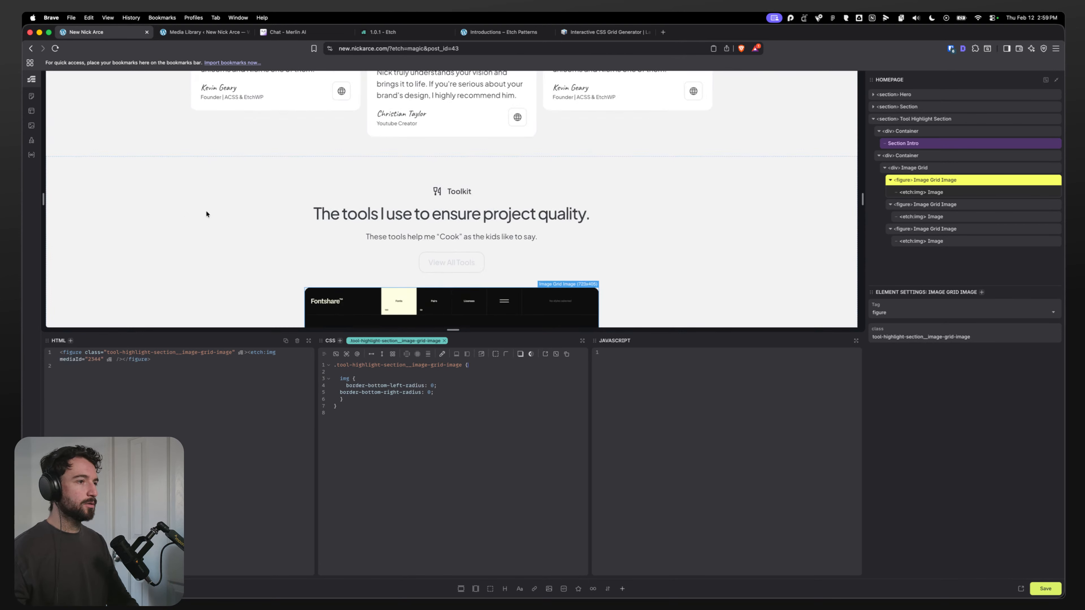
{"action": "left_click", "coordinate": [936, 170]}
{"action": "left_click", "coordinate": [917, 157]}
{"action": "left_click", "coordinate": [925, 120]}
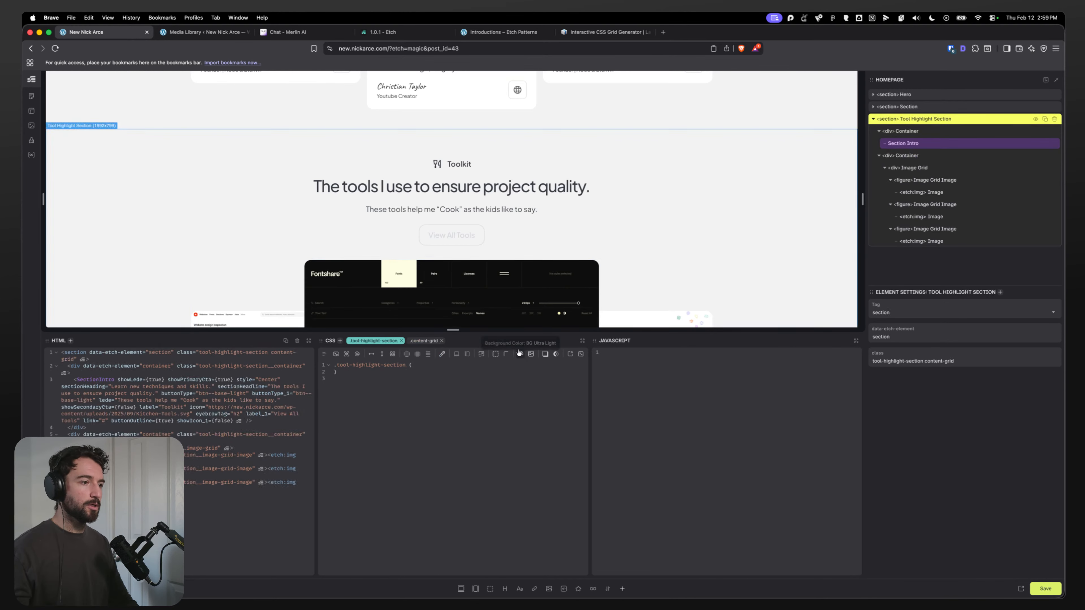
{"action": "left_click", "coordinate": [433, 363]}
{"action": "key", "text": "Return"}
{"action": "key", "text": "Return"}
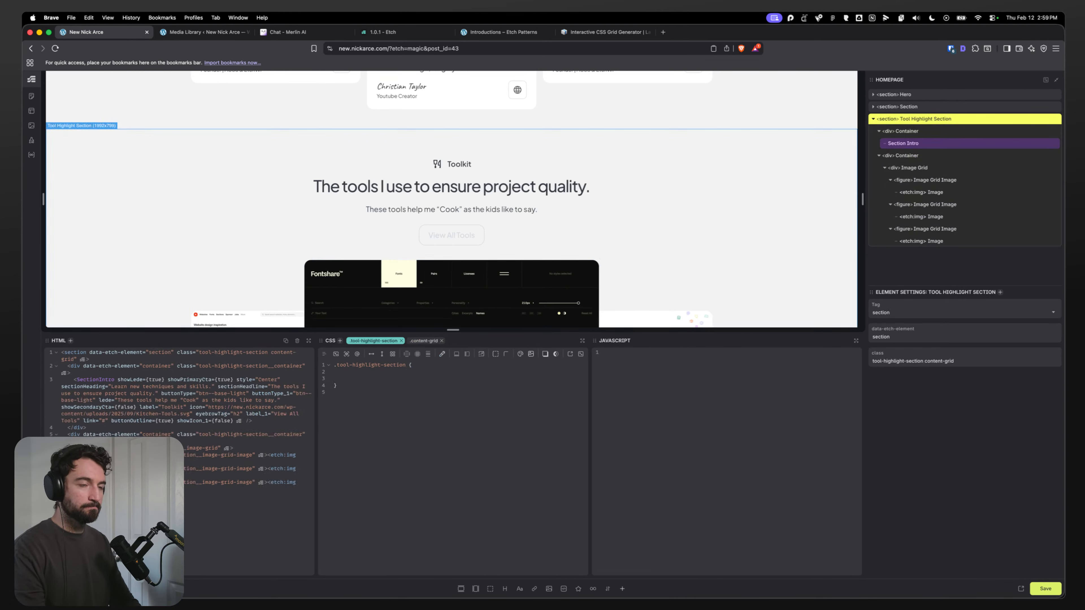
{"action": "left_click", "coordinate": [897, 156]}
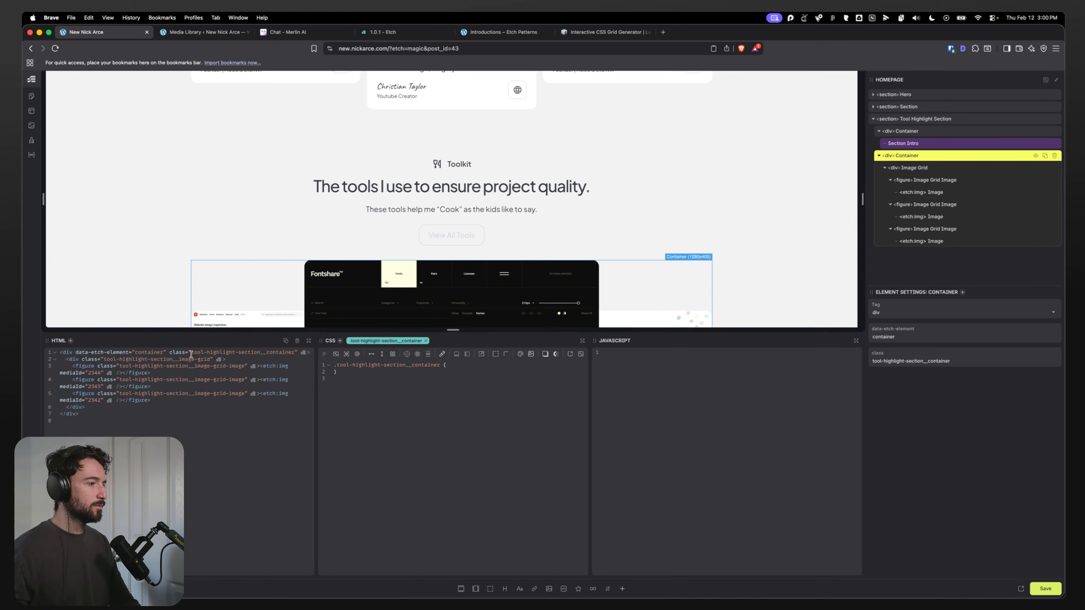
{"action": "left_click_drag", "start_coordinate": [191, 354], "coordinate": [295, 354]}
{"action": "key", "text": "super+c"}
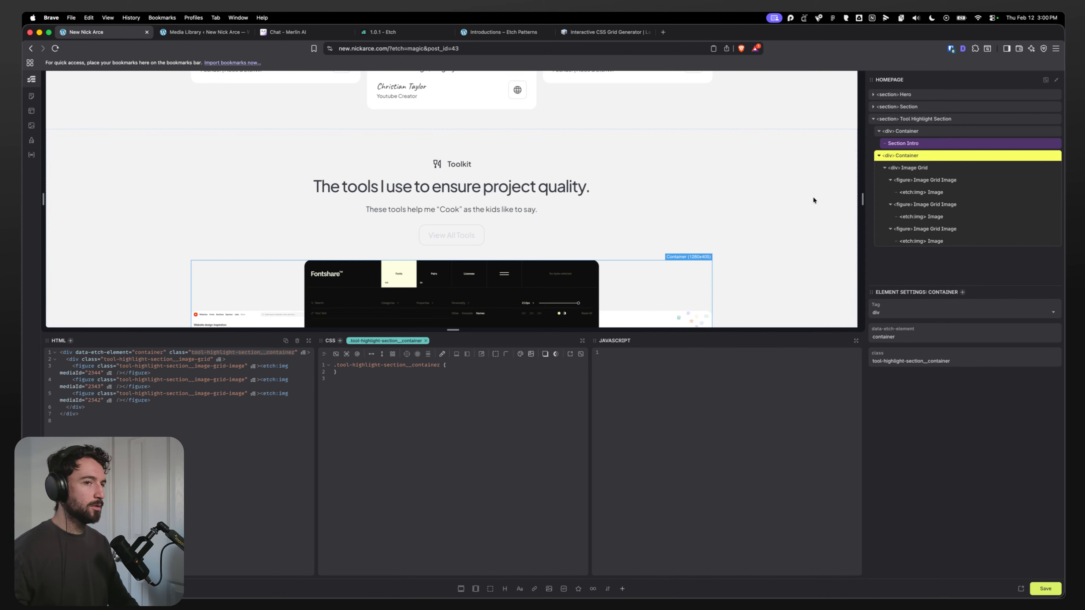
{"action": "left_click", "coordinate": [914, 119]}
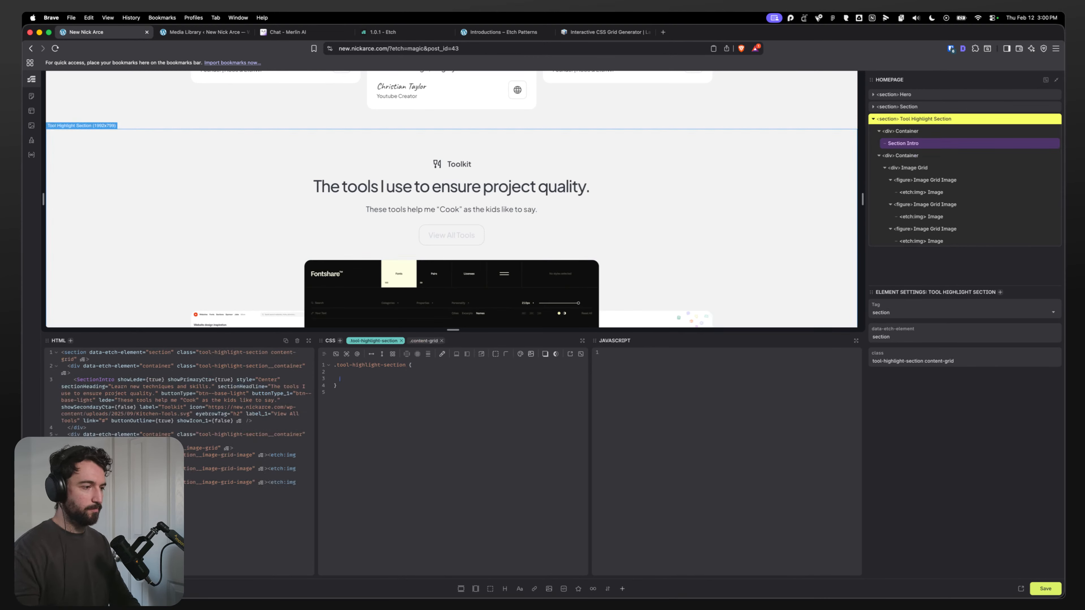
{"action": "key", "text": "super+v"}
{"action": "left_click_drag", "start_coordinate": [383, 378], "coordinate": [363, 385]}
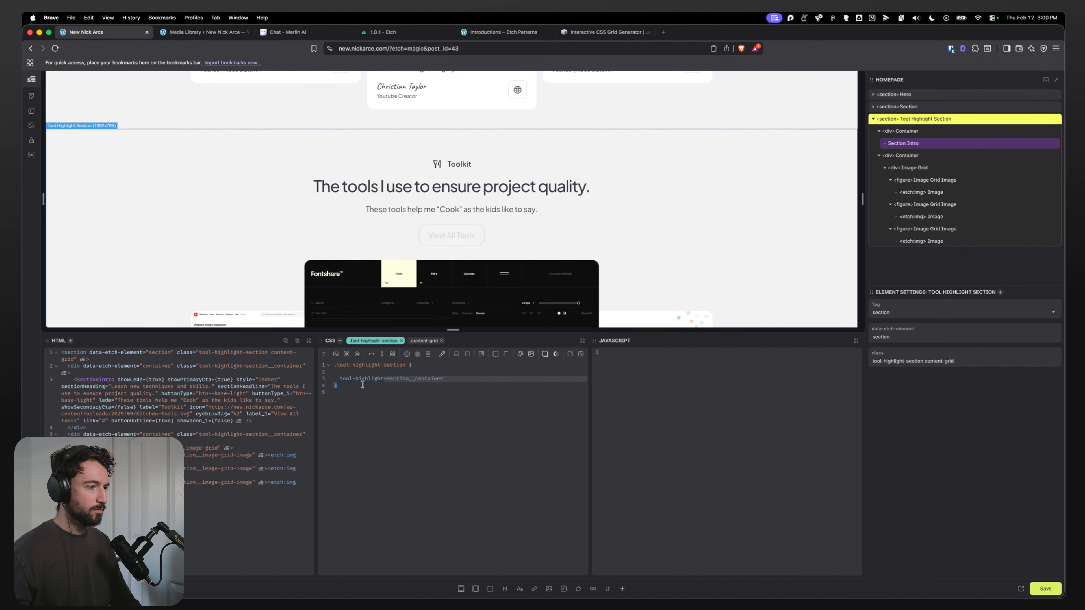
{"action": "left_click", "coordinate": [342, 377]}
{"action": "type", "text": "."}
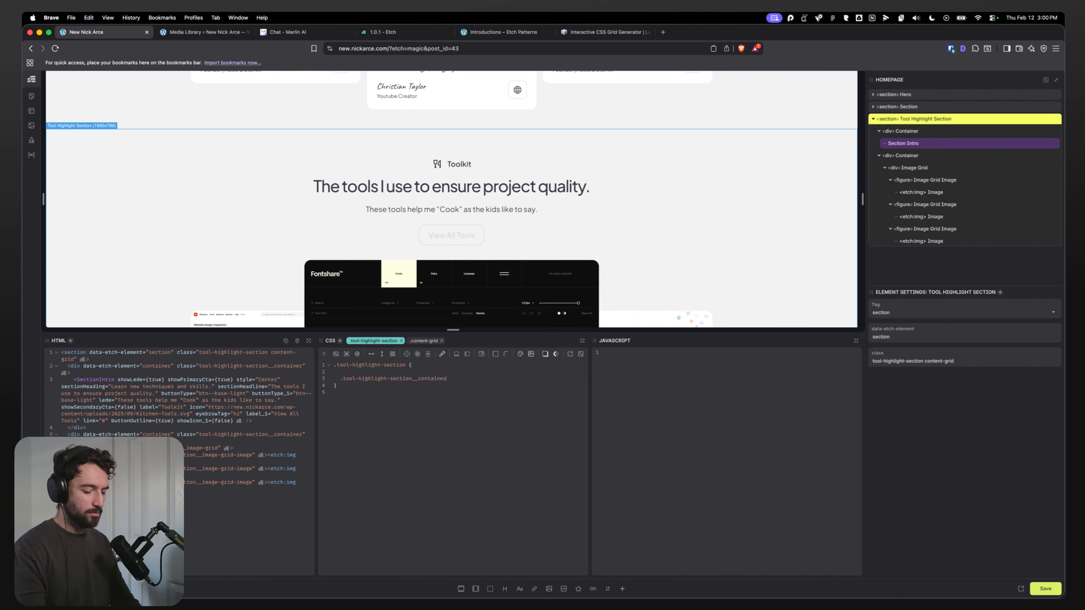
{"action": "type", "text": ":last-child"}
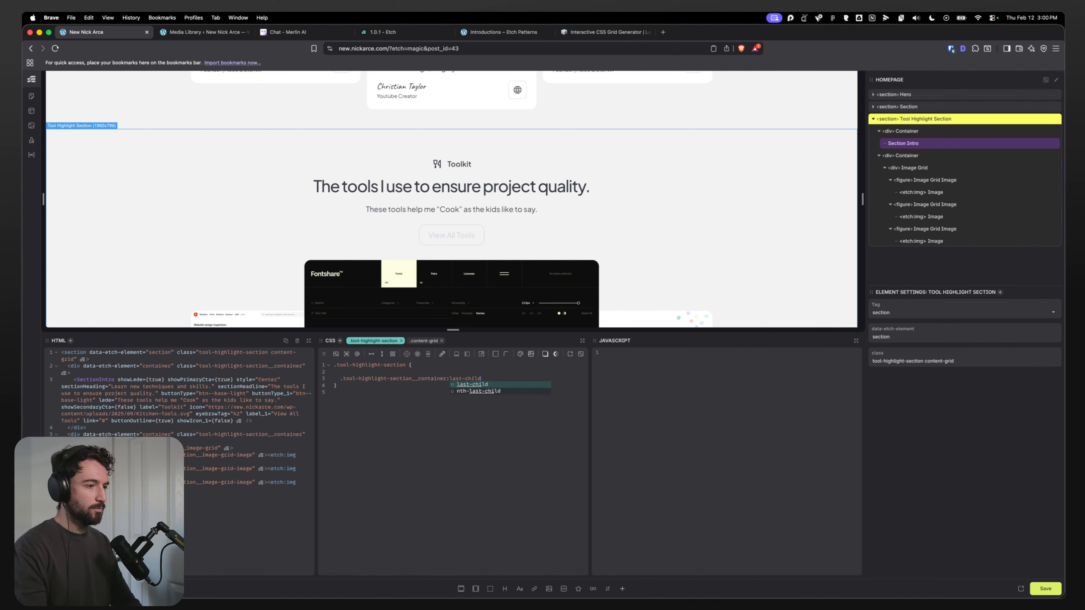
{"action": "type", "text": " {order: -;"}
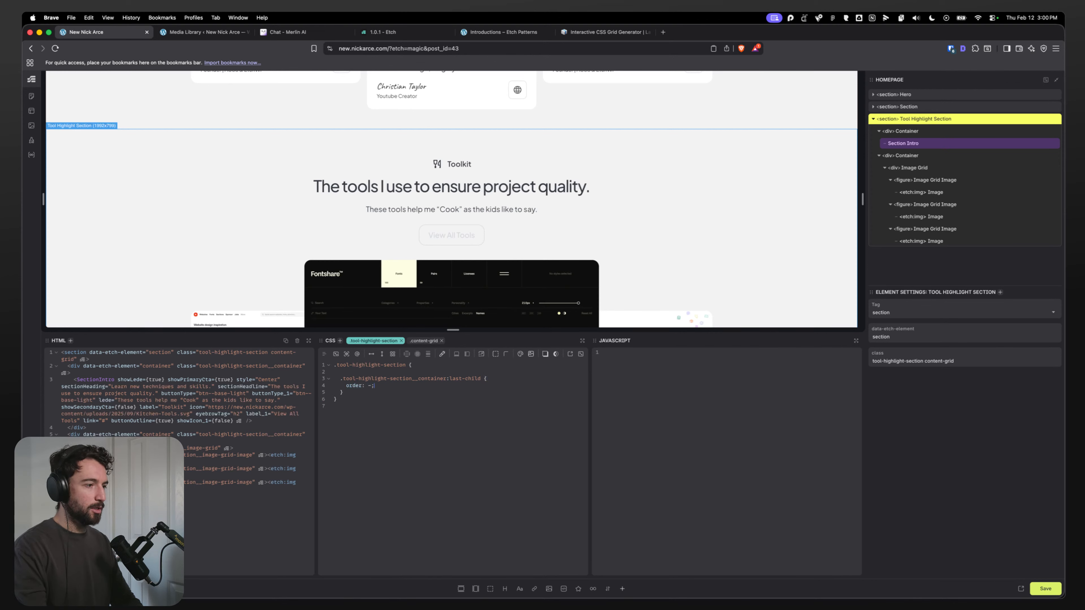
{"action": "type", "text": "1"}
Step: Select the first container and start a grid-template-columns declaration in the shared container class rule
{"action": "left_click", "coordinate": [218, 171]}
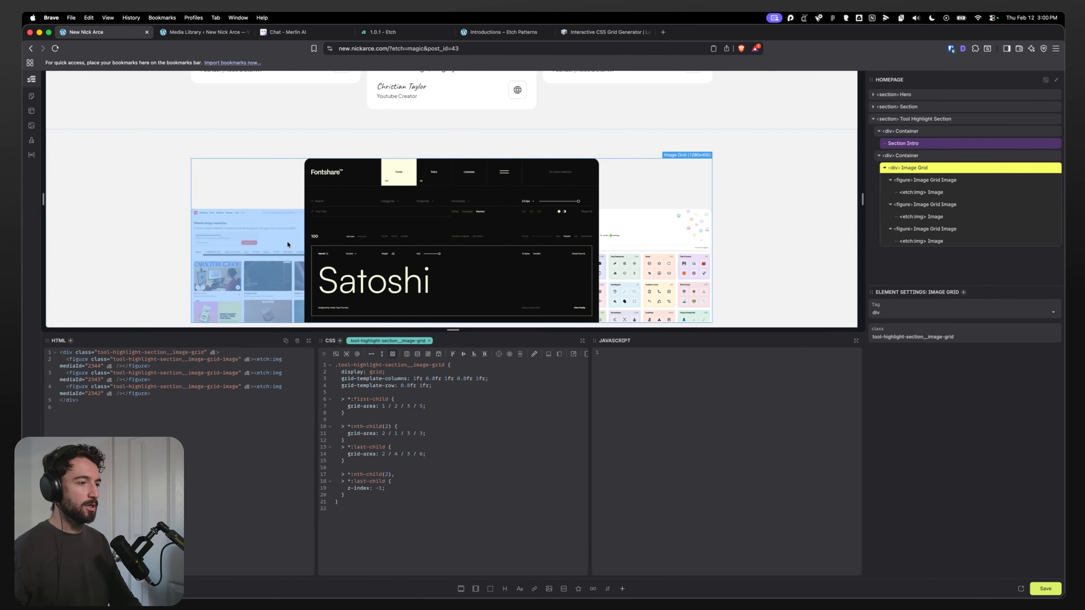
{"action": "scroll", "coordinate": [216, 141], "scroll_direction": "down", "scroll_amount": 3}
{"action": "scroll", "coordinate": [229, 213], "scroll_direction": "up", "scroll_amount": 2}
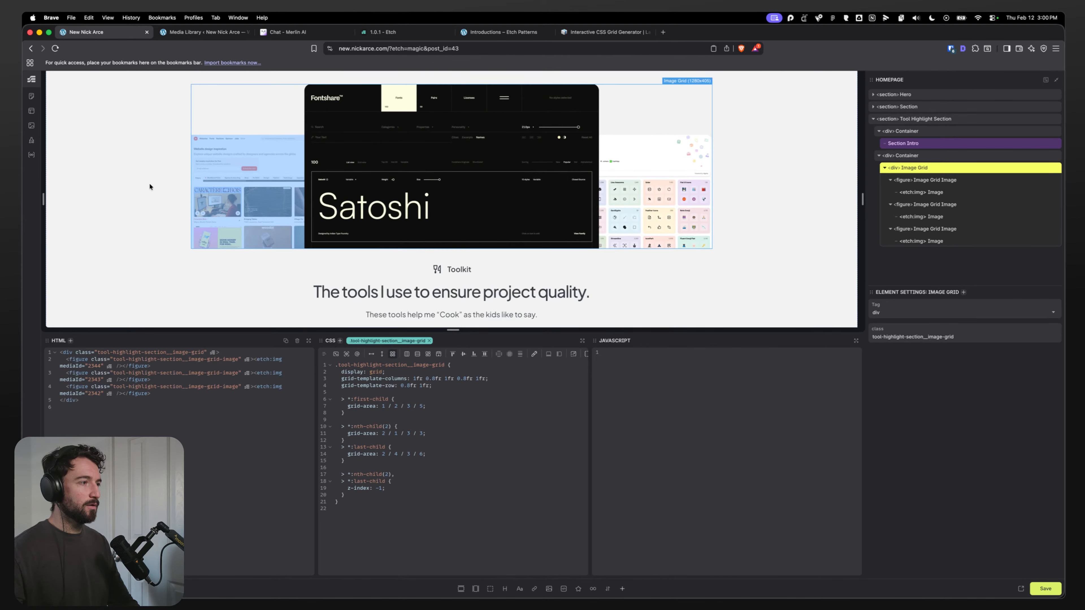
{"action": "left_click", "coordinate": [137, 158]}
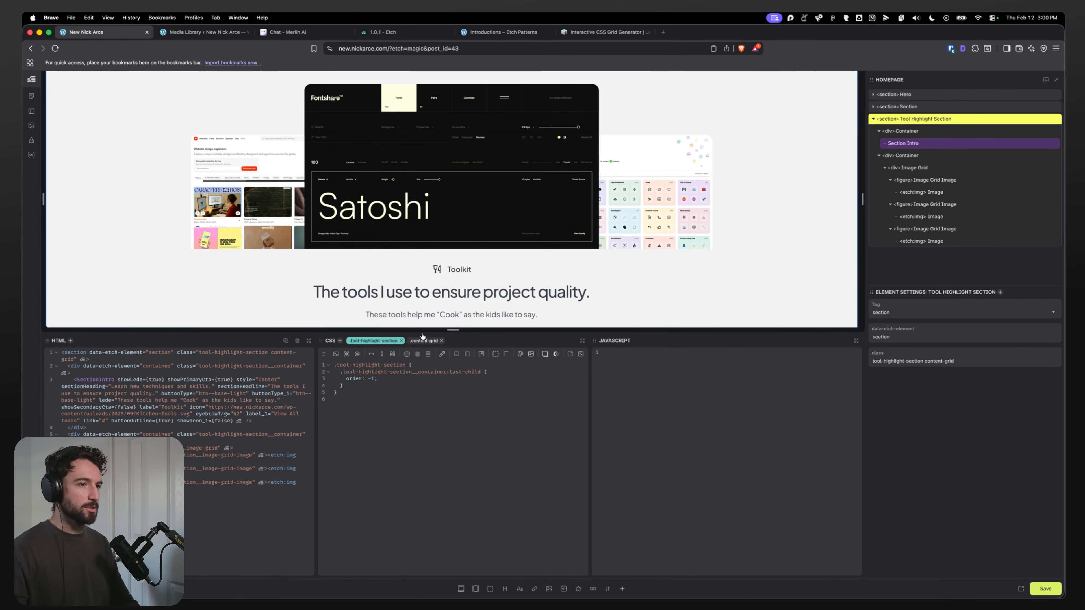
{"action": "left_click", "coordinate": [917, 132]}
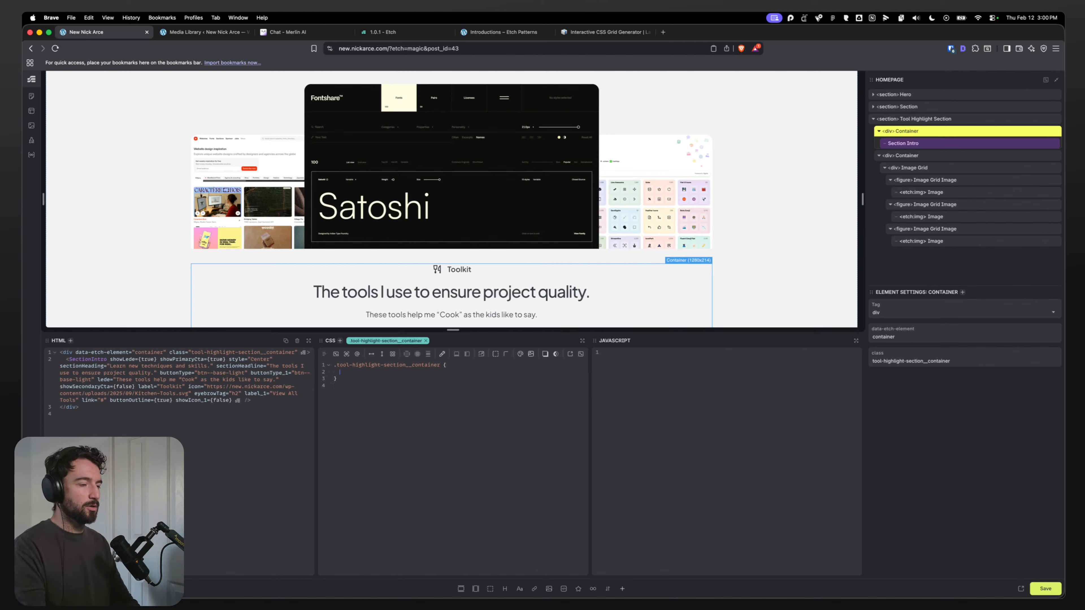
{"action": "type", "text": "gri"}
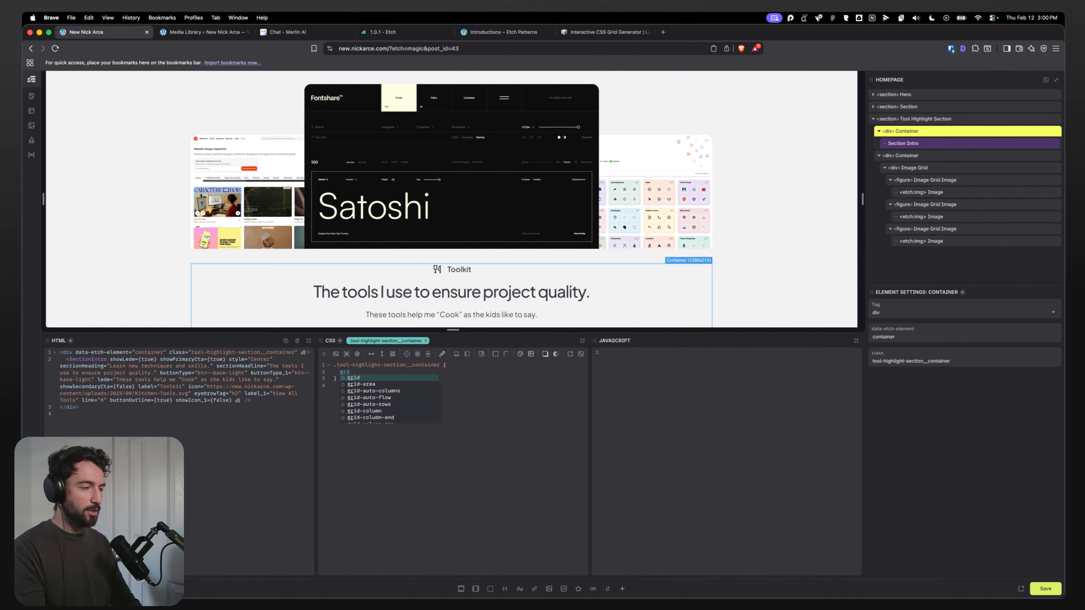
{"action": "type", "text": "d-template-co"}
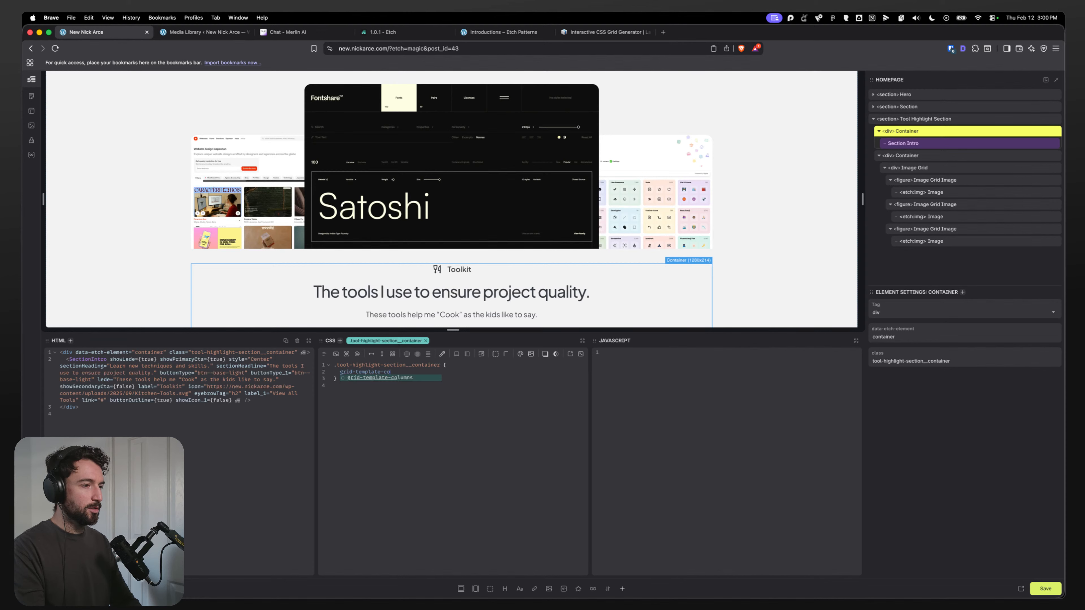
{"action": "type", "text": "lumn"}
{"action": "key", "text": "Return"}
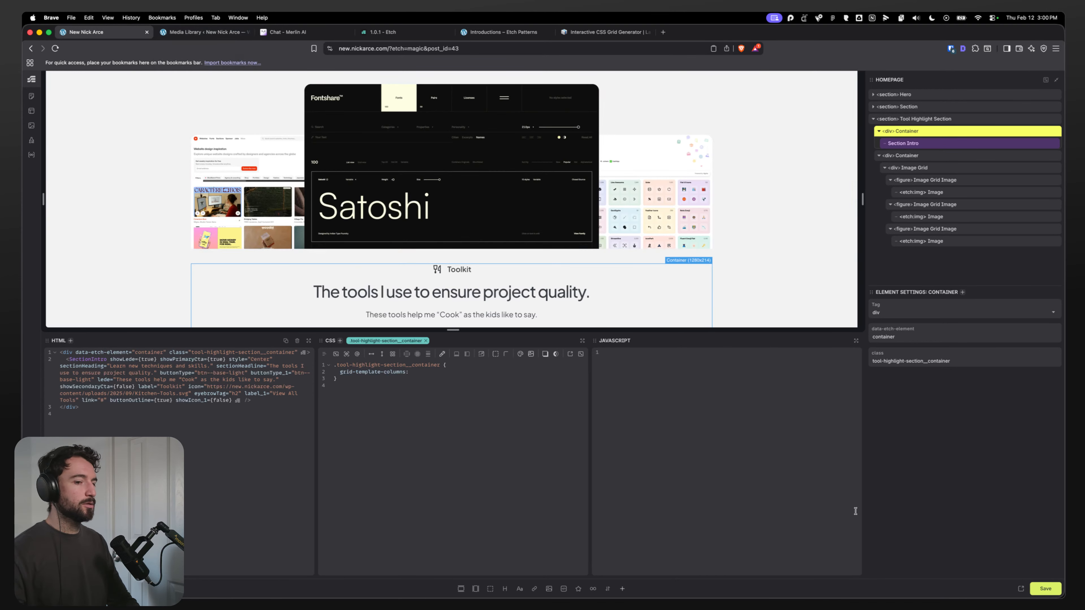
Step: Save, reload the live homepage and inspect the tool highlight section's grid template columns in DevTools
{"action": "left_click", "coordinate": [1021, 589]}
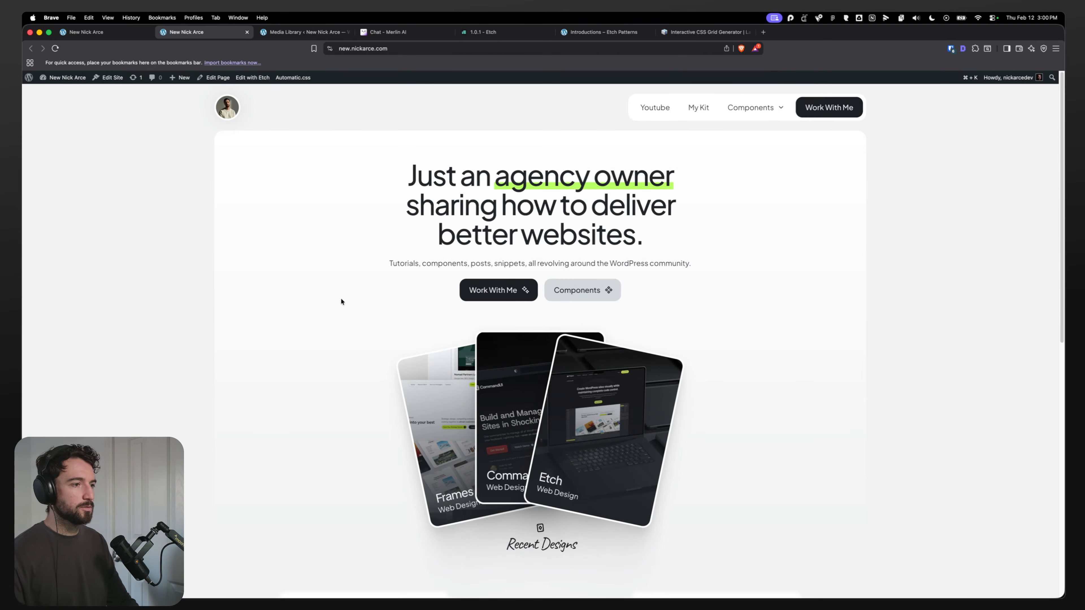
{"action": "scroll", "coordinate": [304, 280], "scroll_direction": "down", "scroll_amount": 10}
{"action": "scroll", "coordinate": [261, 307], "scroll_direction": "down", "scroll_amount": 5}
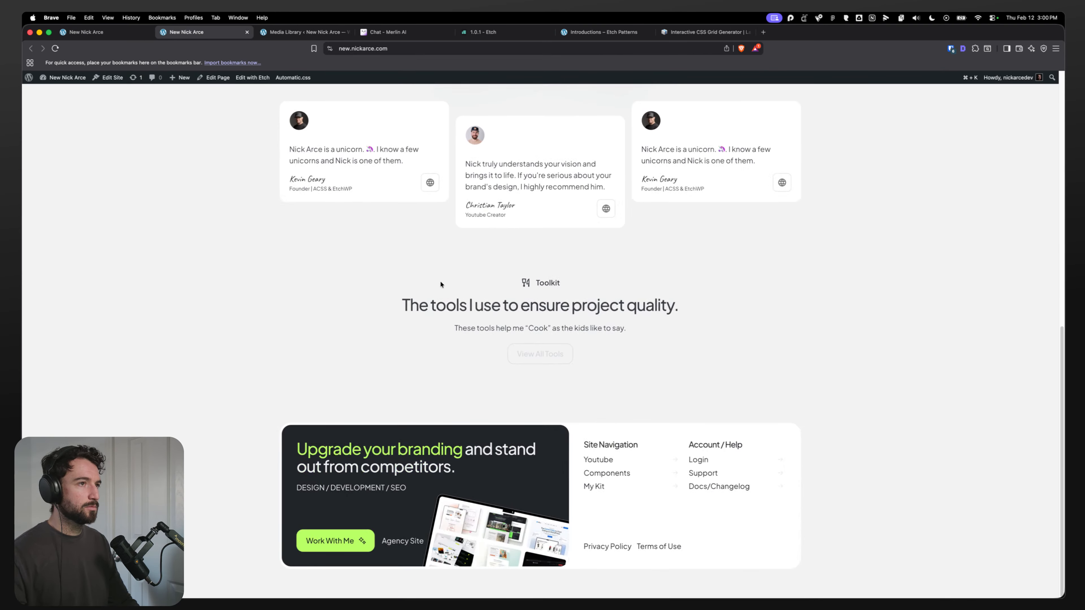
{"action": "scroll", "coordinate": [291, 302], "scroll_direction": "up", "scroll_amount": 3}
{"action": "scroll", "coordinate": [241, 357], "scroll_direction": "down", "scroll_amount": 3}
{"action": "scroll", "coordinate": [239, 357], "scroll_direction": "up", "scroll_amount": 5}
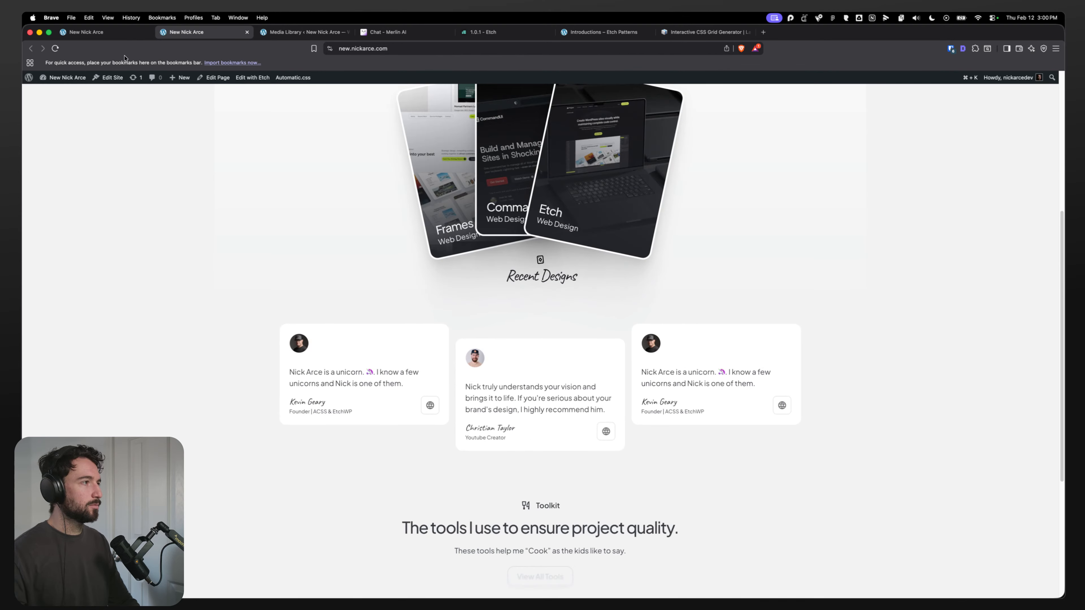
{"action": "left_click", "coordinate": [109, 33]}
{"action": "left_click", "coordinate": [1044, 589]}
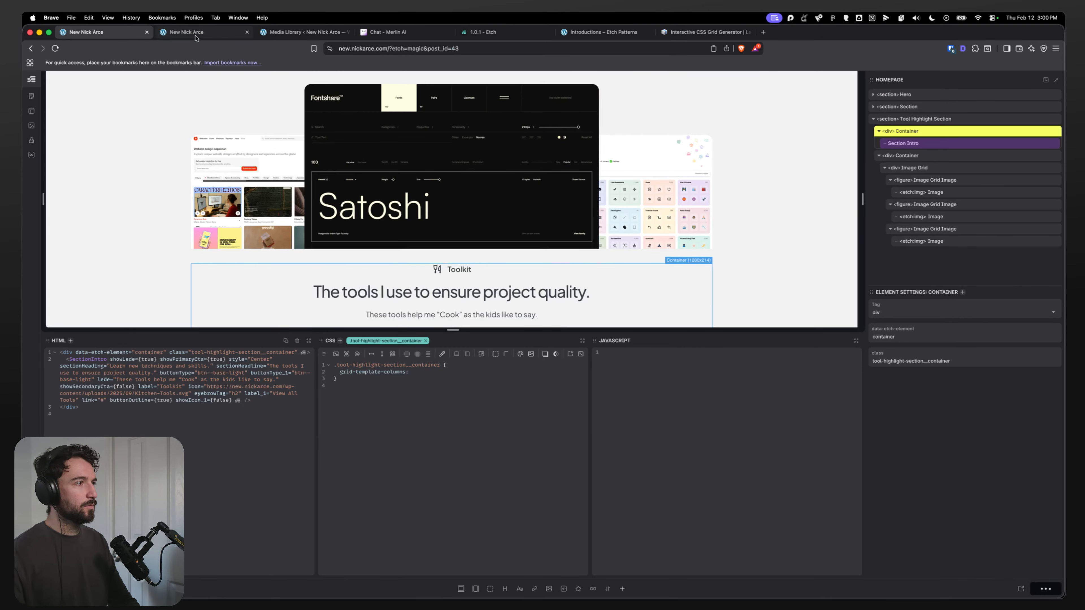
{"action": "left_click", "coordinate": [186, 32]}
{"action": "key", "text": "super+r"}
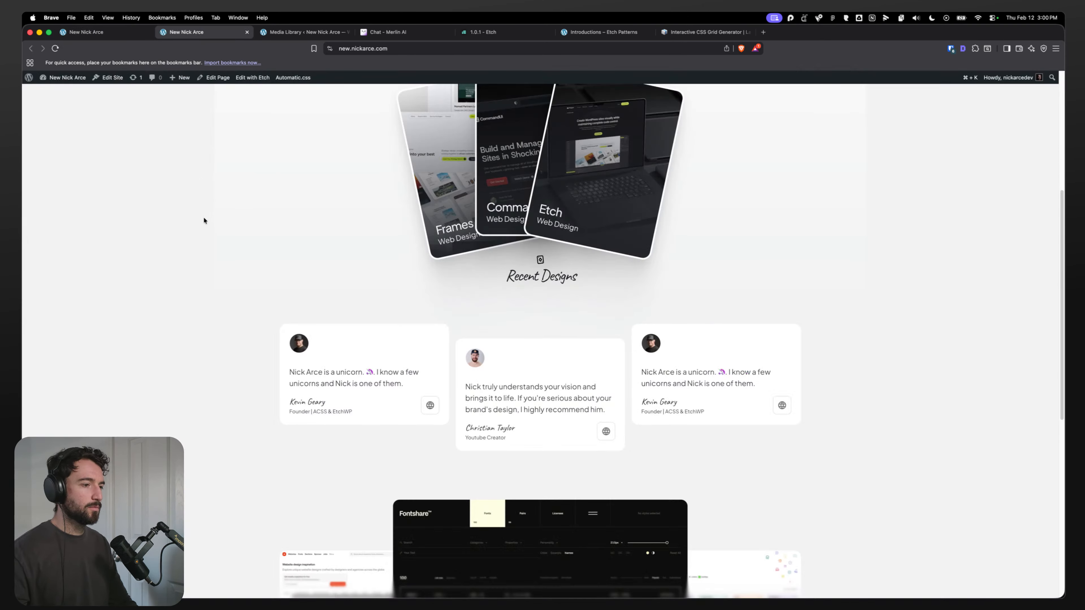
{"action": "scroll", "coordinate": [198, 231], "scroll_direction": "down", "scroll_amount": 6}
{"action": "key", "text": "super+alt+i"}
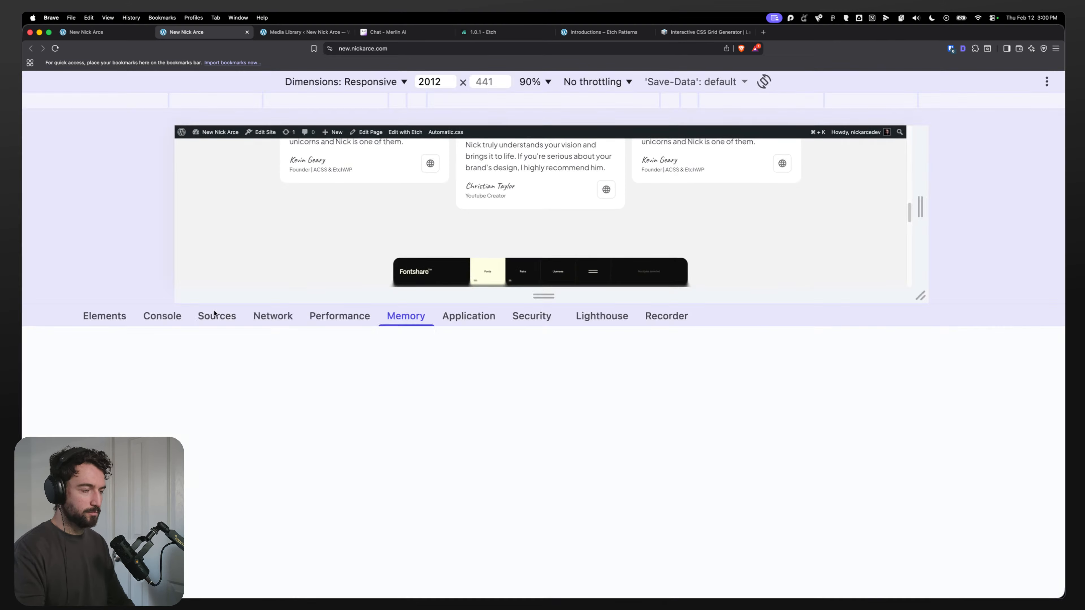
{"action": "left_click", "coordinate": [98, 324]}
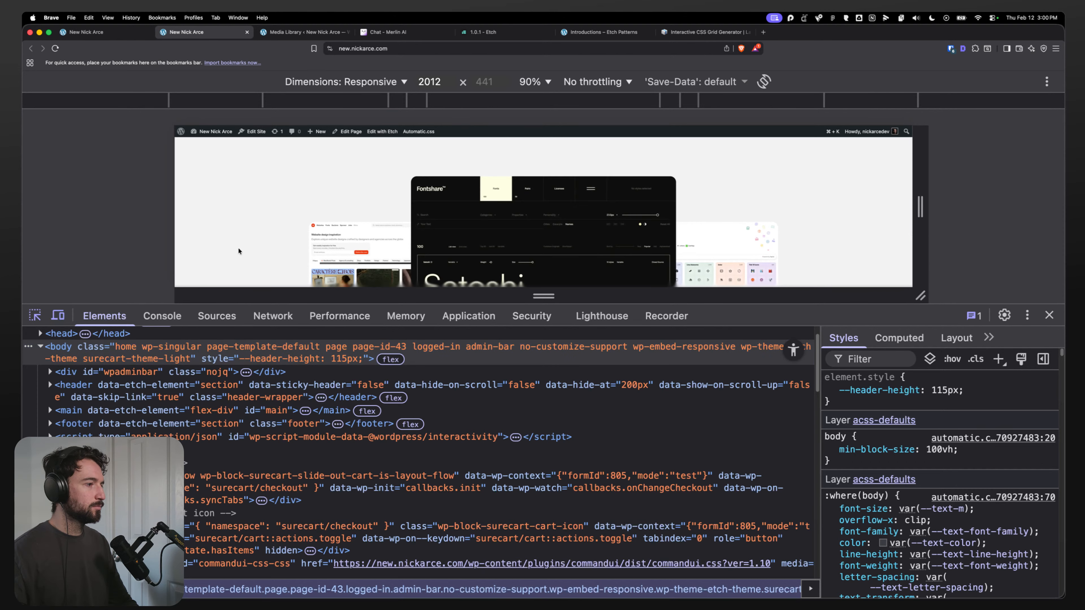
{"action": "left_click", "coordinate": [49, 415]}
{"action": "left_click", "coordinate": [228, 212]}
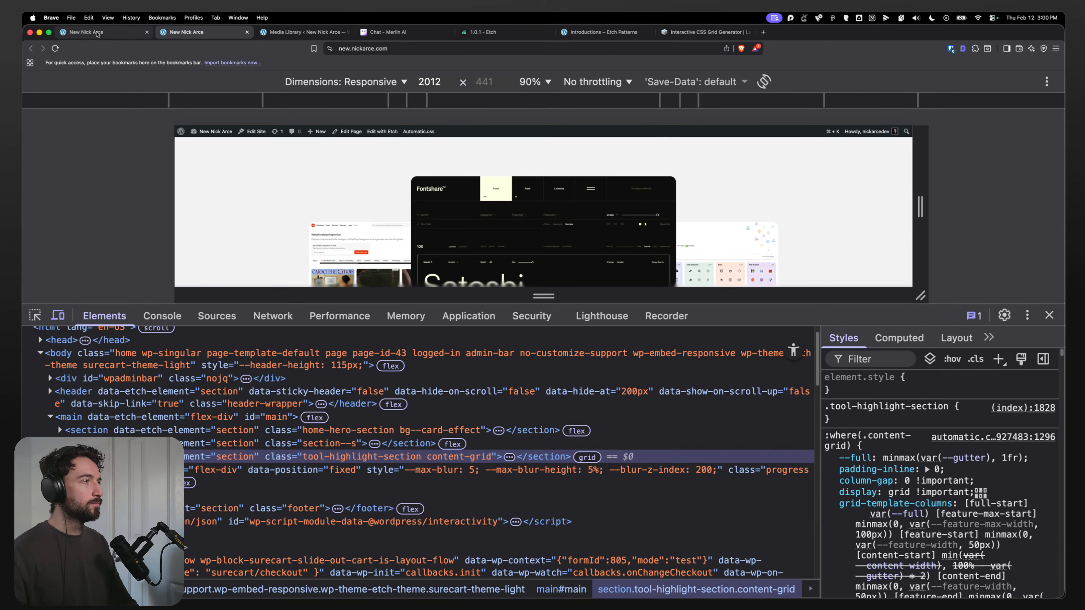
{"action": "left_click", "coordinate": [85, 32]}
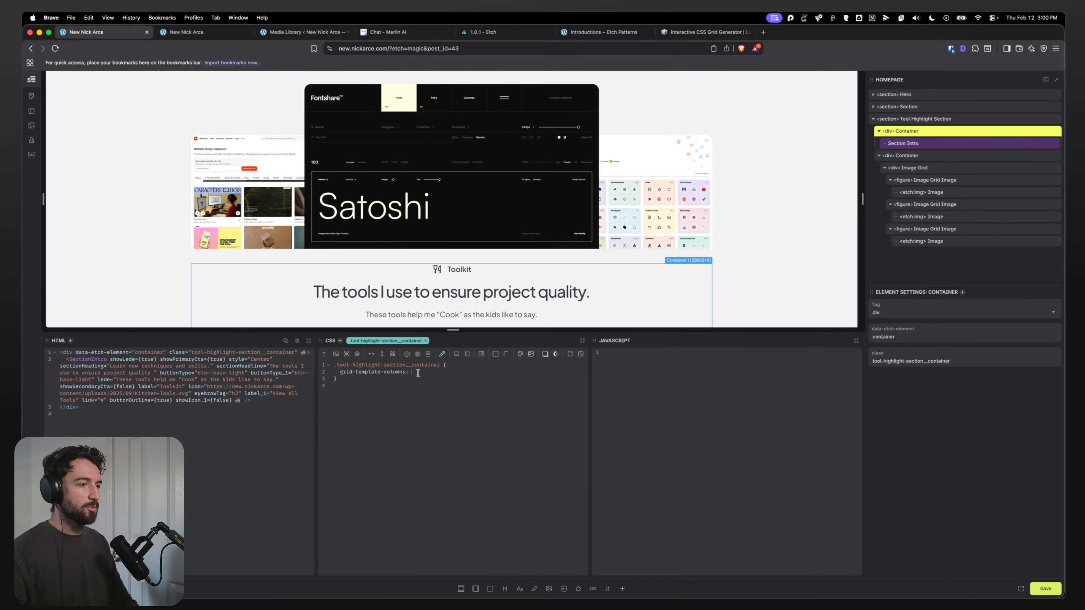
Step: Set the container rule's grid-template-columns value to var(--full)
{"action": "type", "text": "full;"}
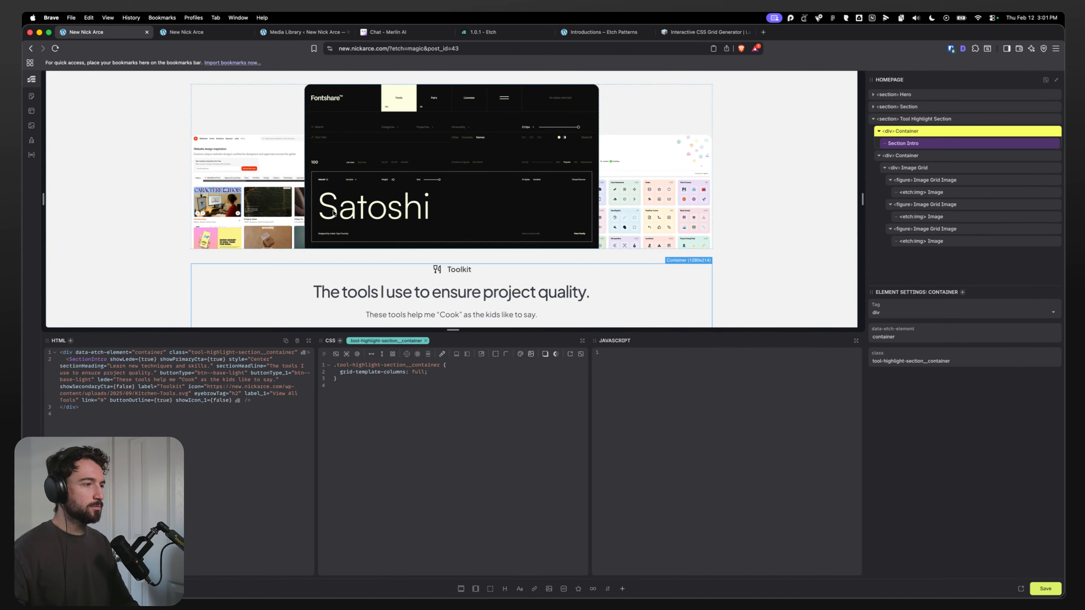
{"action": "double_click", "coordinate": [414, 372]}
{"action": "type", "text": "var("}
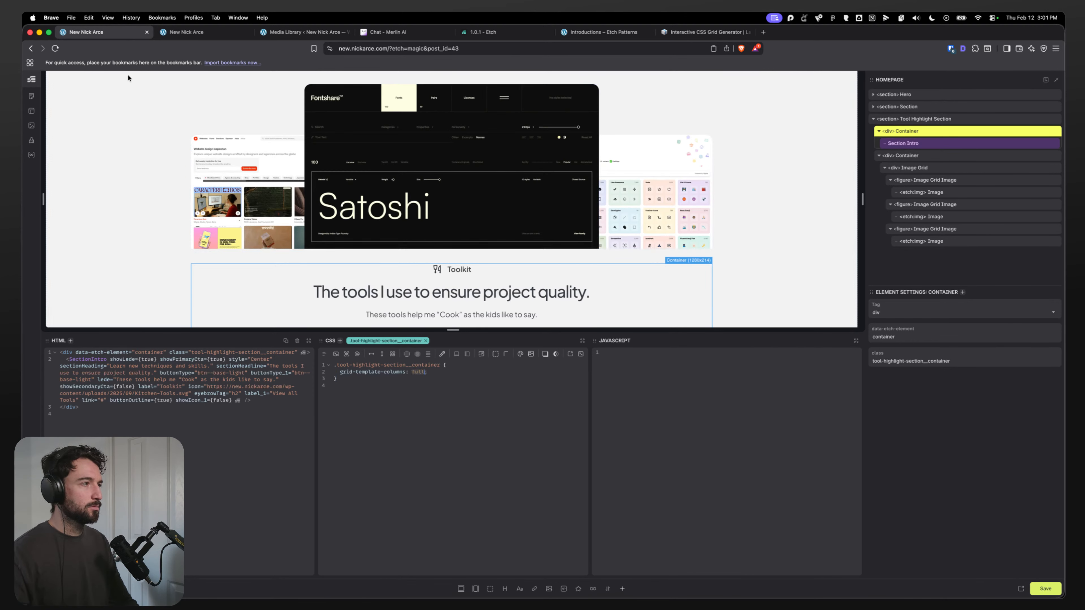
{"action": "type", "text": "--full"}
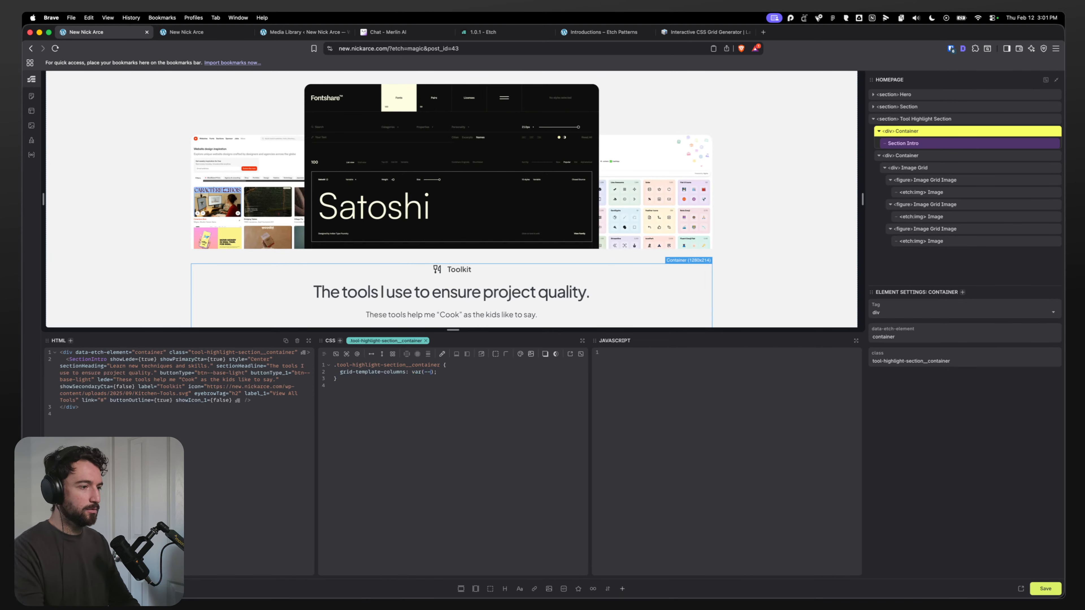
Step: Check the grid line names in DevTools and change the container declaration to grid-area: var(--full);
{"action": "left_click", "coordinate": [195, 33]}
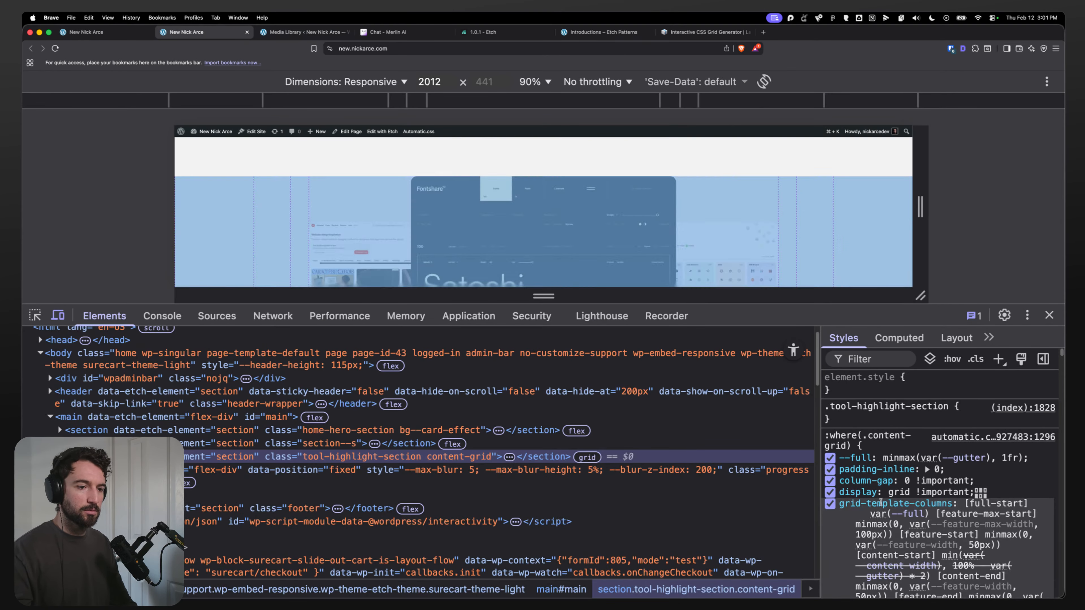
{"action": "scroll", "coordinate": [856, 544], "scroll_direction": "down", "scroll_amount": 2}
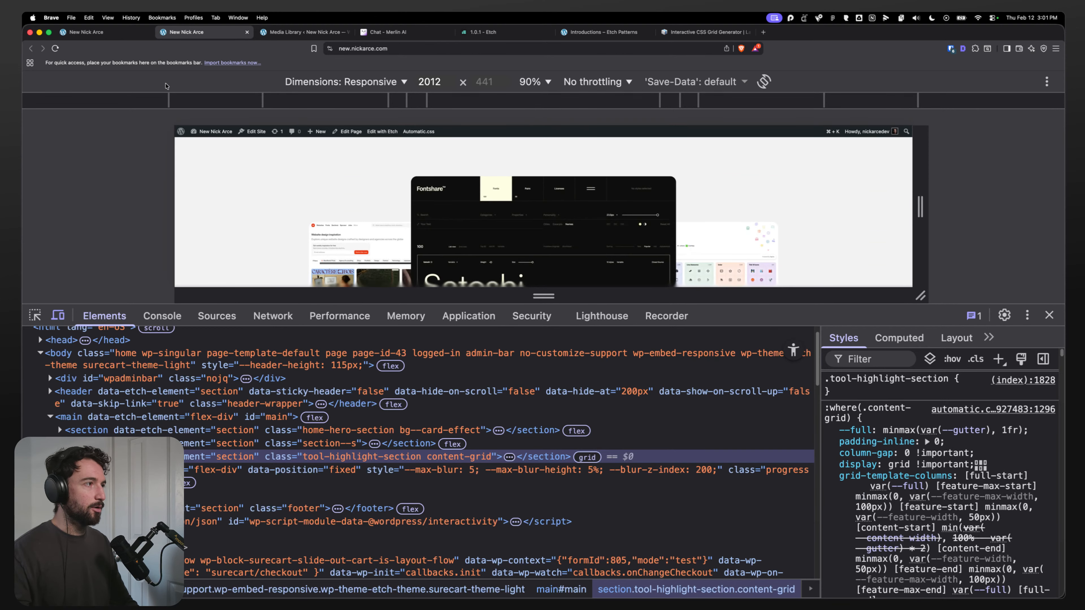
{"action": "left_click", "coordinate": [98, 33]}
{"action": "left_click_drag", "start_coordinate": [406, 372], "coordinate": [355, 372]}
{"action": "type", "text": "area"}
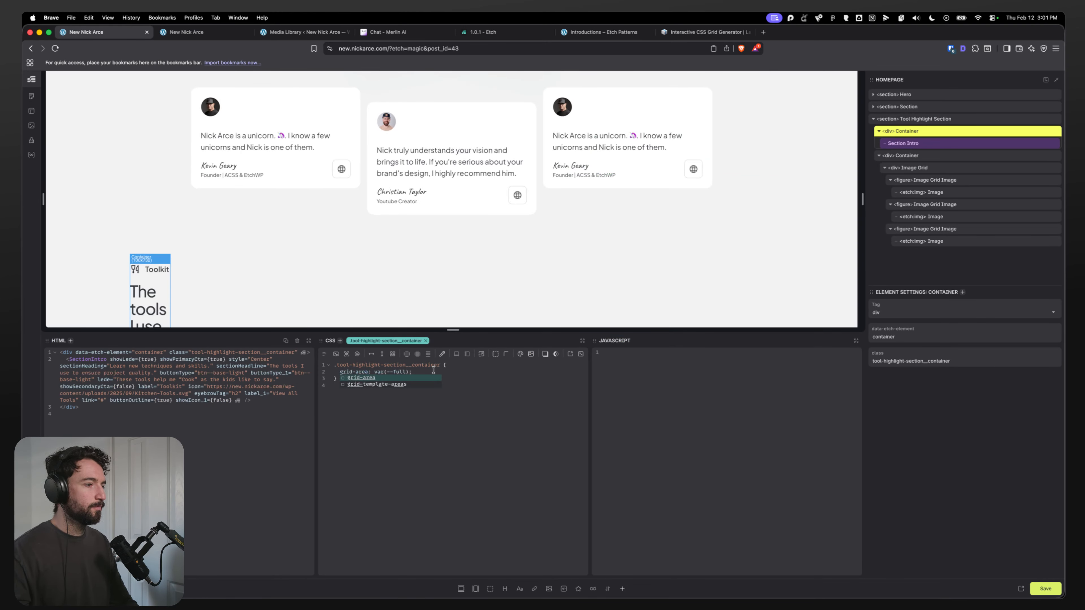
{"action": "left_click", "coordinate": [429, 371]}
Step: Move the grid-area: var(--full); declaration from the container rule into the section's last-child container rule
{"action": "left_click", "coordinate": [926, 120]}
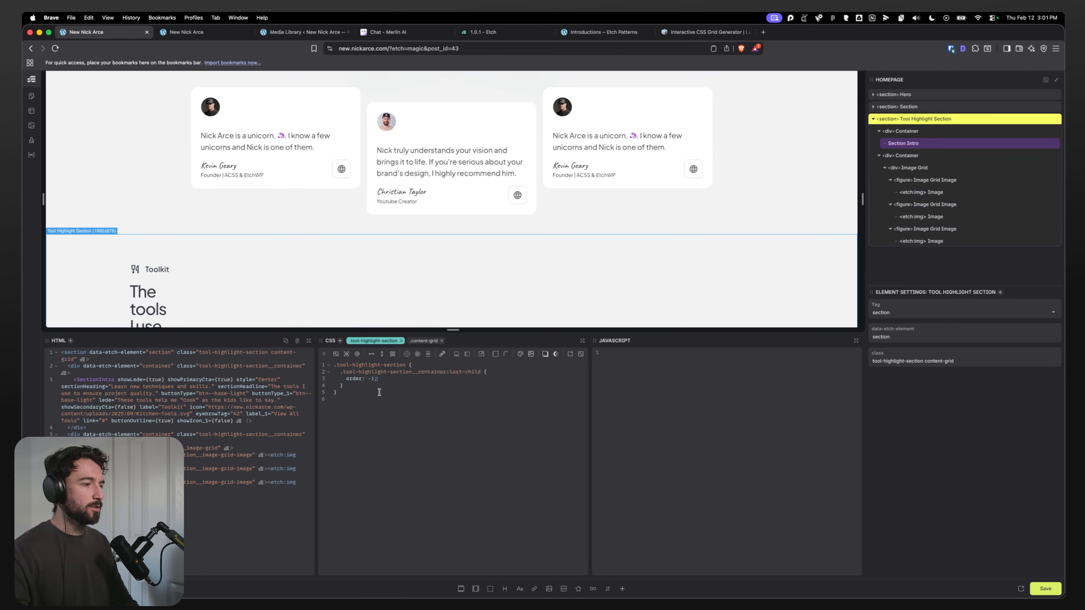
{"action": "scroll", "coordinate": [293, 287], "scroll_direction": "down", "scroll_amount": 3}
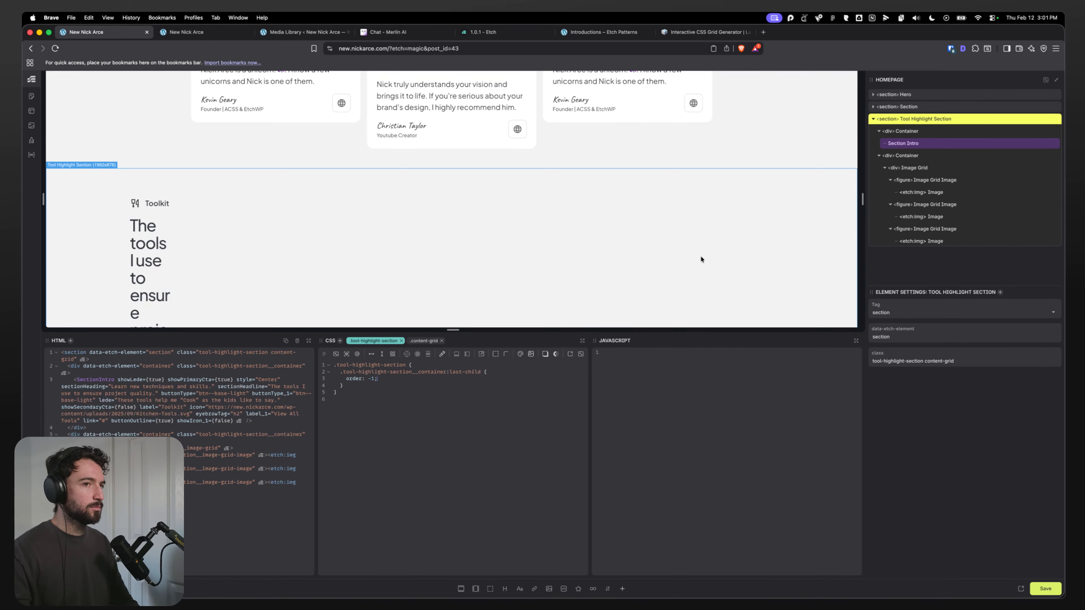
{"action": "left_click", "coordinate": [915, 156]}
{"action": "left_click_drag", "start_coordinate": [418, 371], "coordinate": [338, 371]}
{"action": "key", "text": "super+c"}
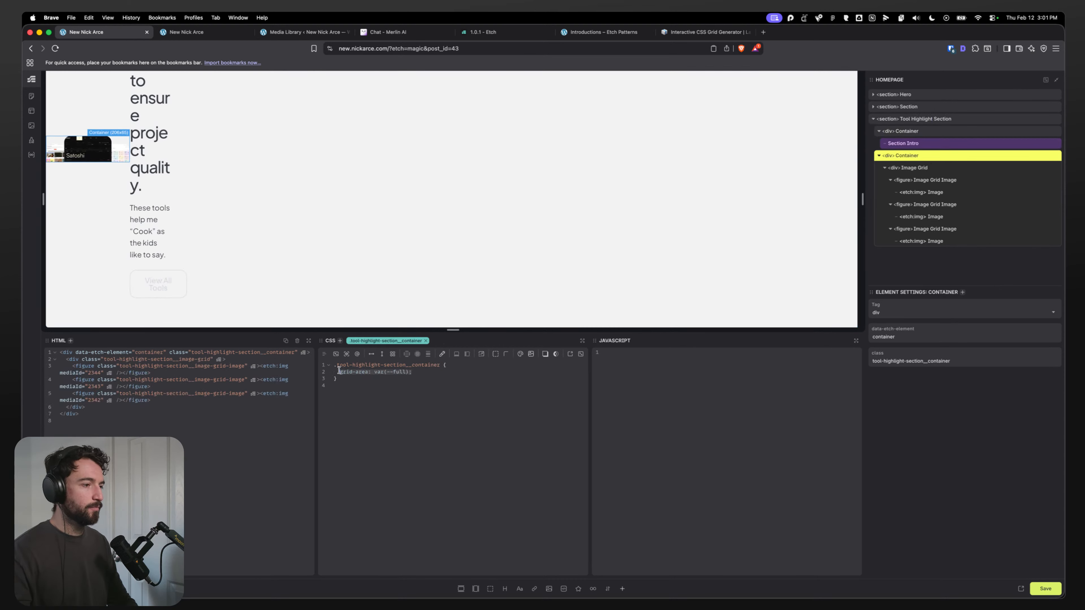
{"action": "key", "text": "BackSpace"}
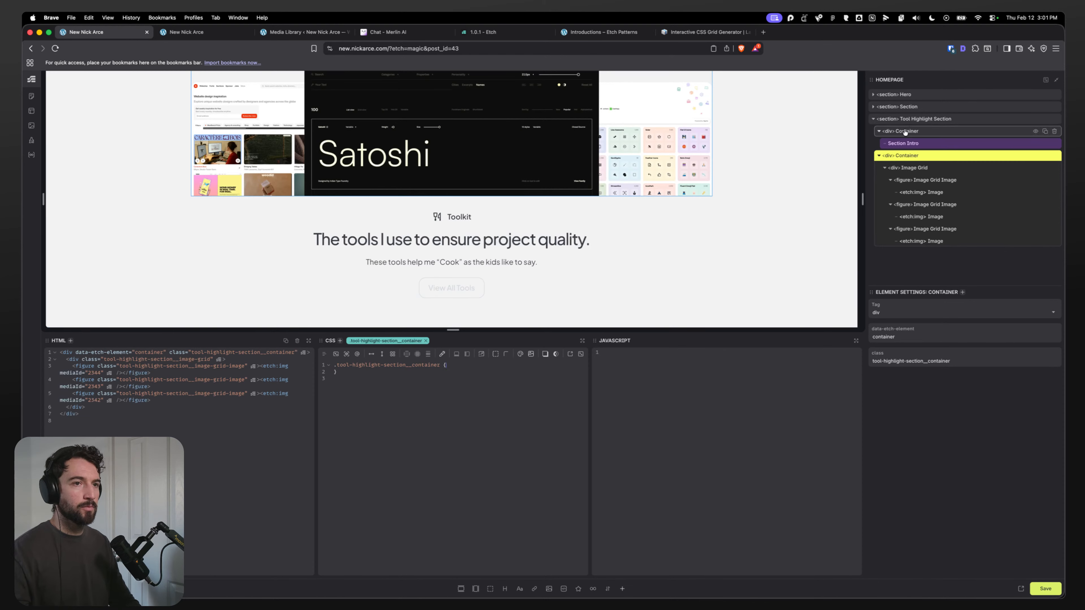
{"action": "left_click", "coordinate": [914, 120]}
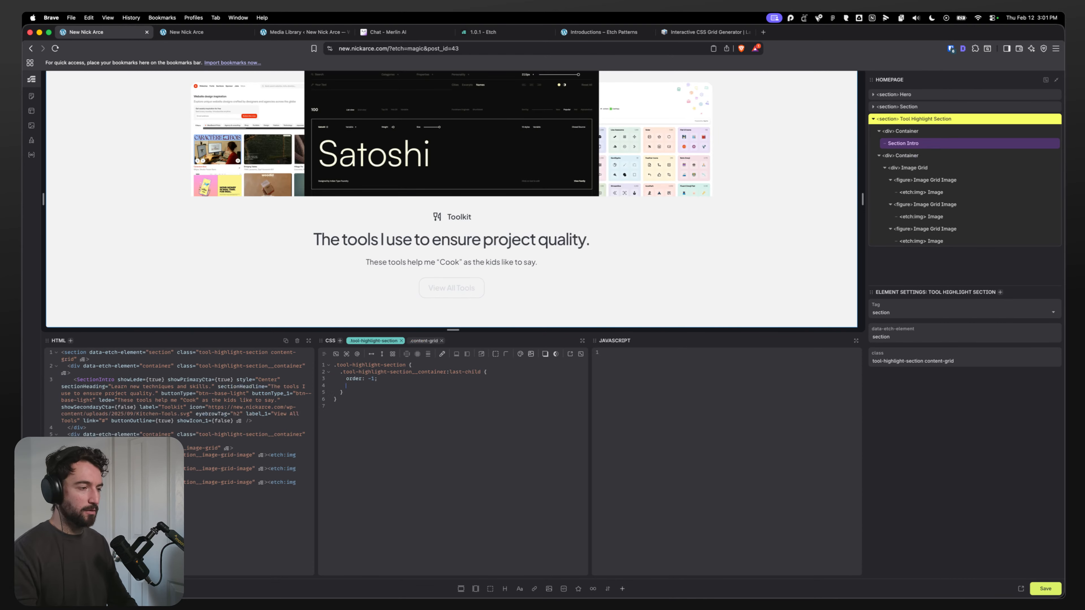
{"action": "key", "text": "Return"}
{"action": "key", "text": "super+v"}
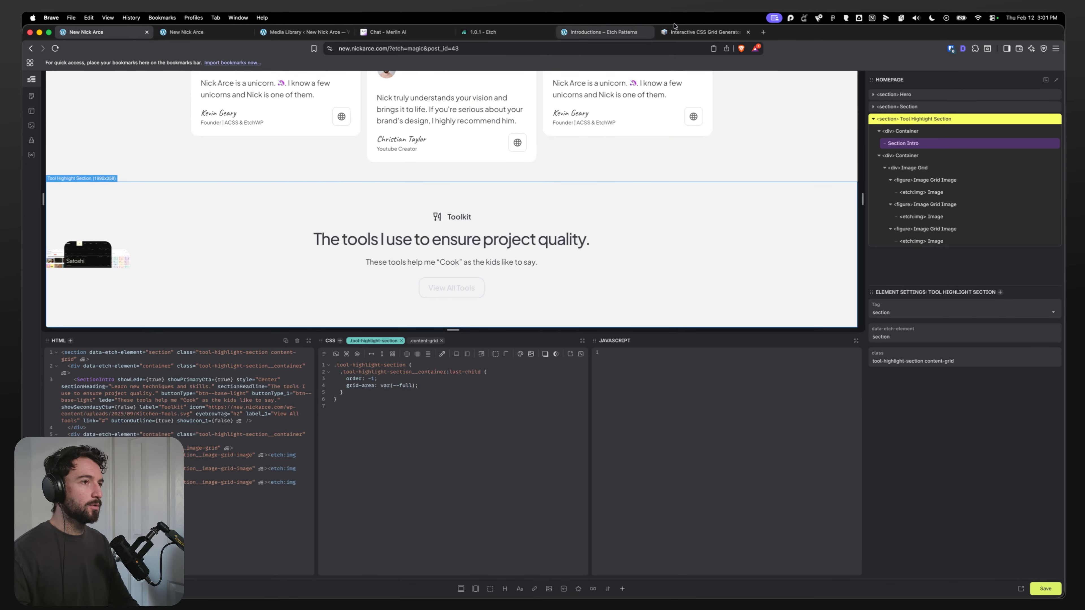
Step: Search the web for the ACSS docs and open the Content Grid documentation page
{"action": "left_click", "coordinate": [602, 32]}
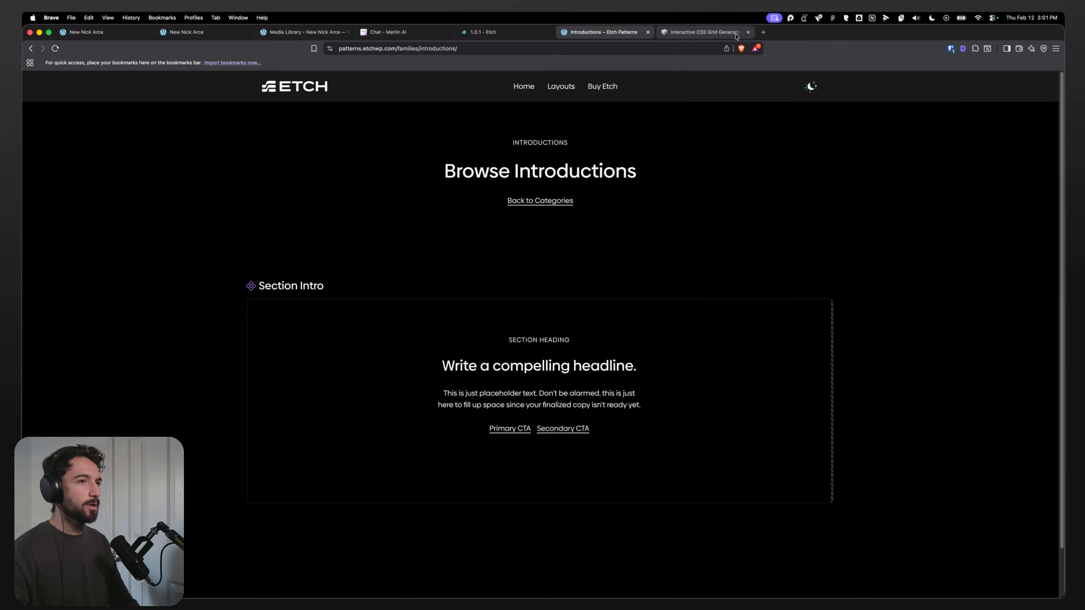
{"action": "left_click", "coordinate": [762, 33]}
{"action": "type", "text": "acss"}
{"action": "type", "text": "docs"}
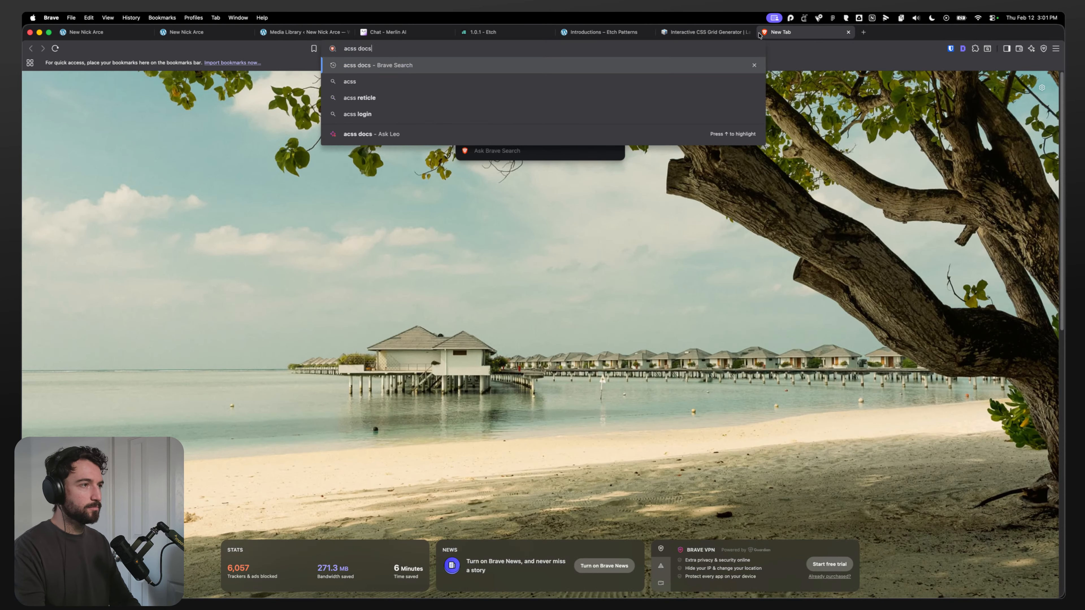
{"action": "key", "text": "Return"}
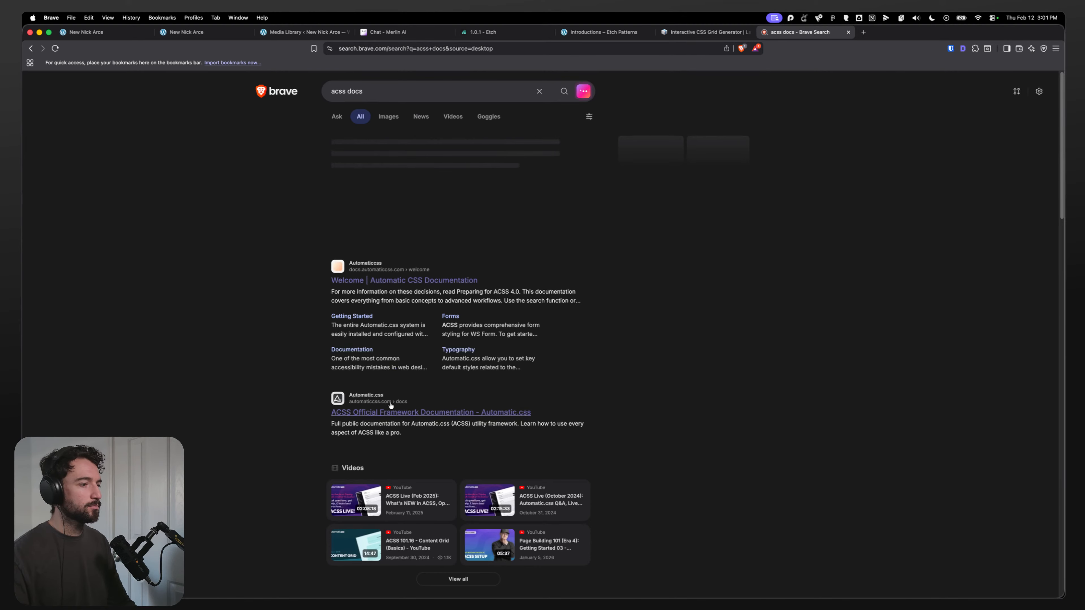
{"action": "left_click", "coordinate": [390, 408]}
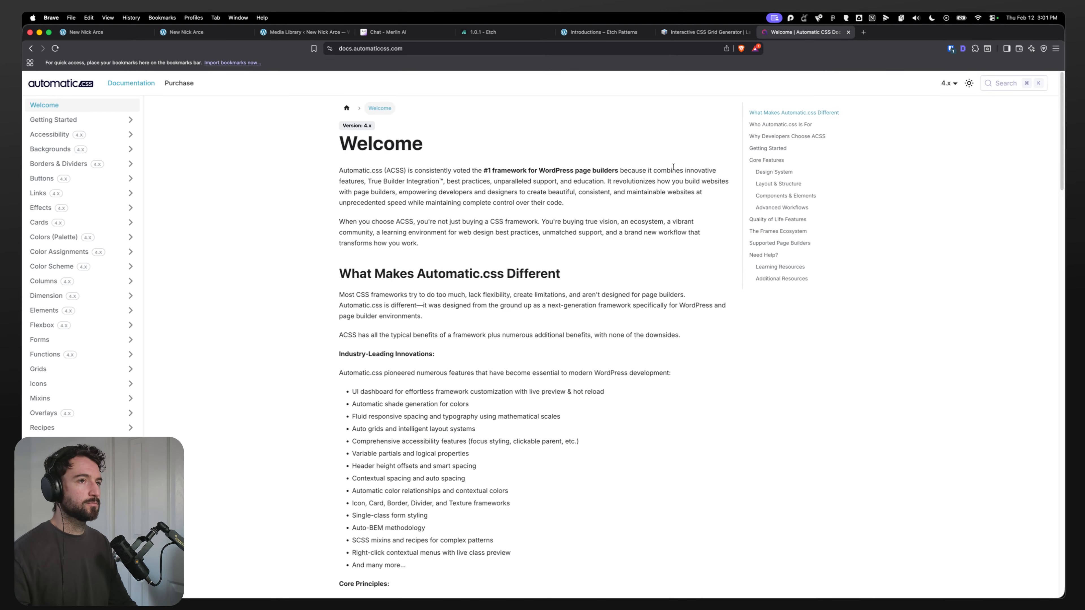
{"action": "left_click", "coordinate": [999, 91]}
{"action": "type", "text": "content"}
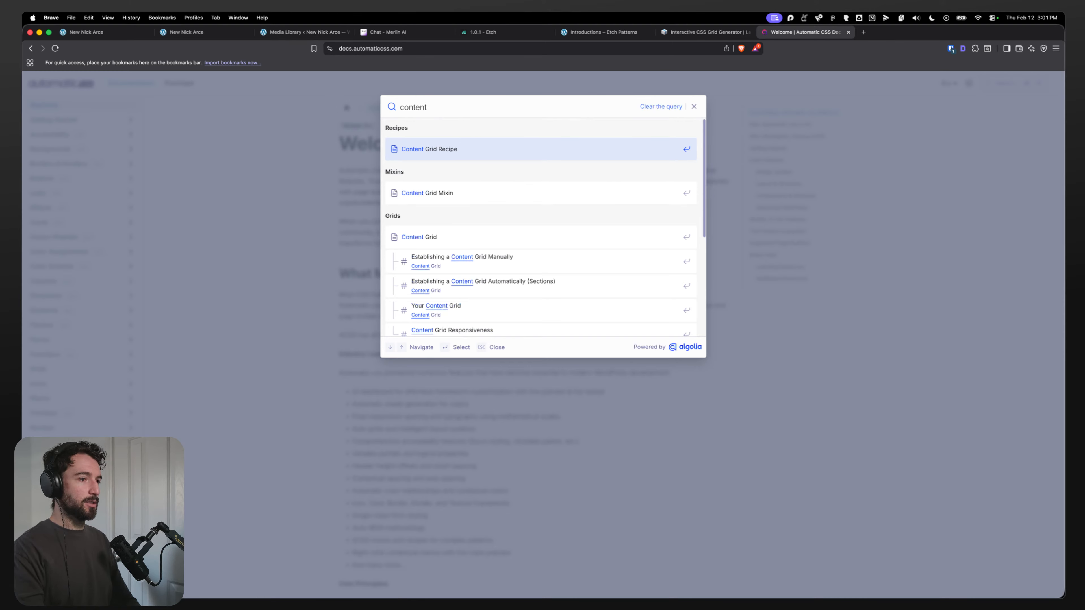
{"action": "left_click", "coordinate": [517, 236]}
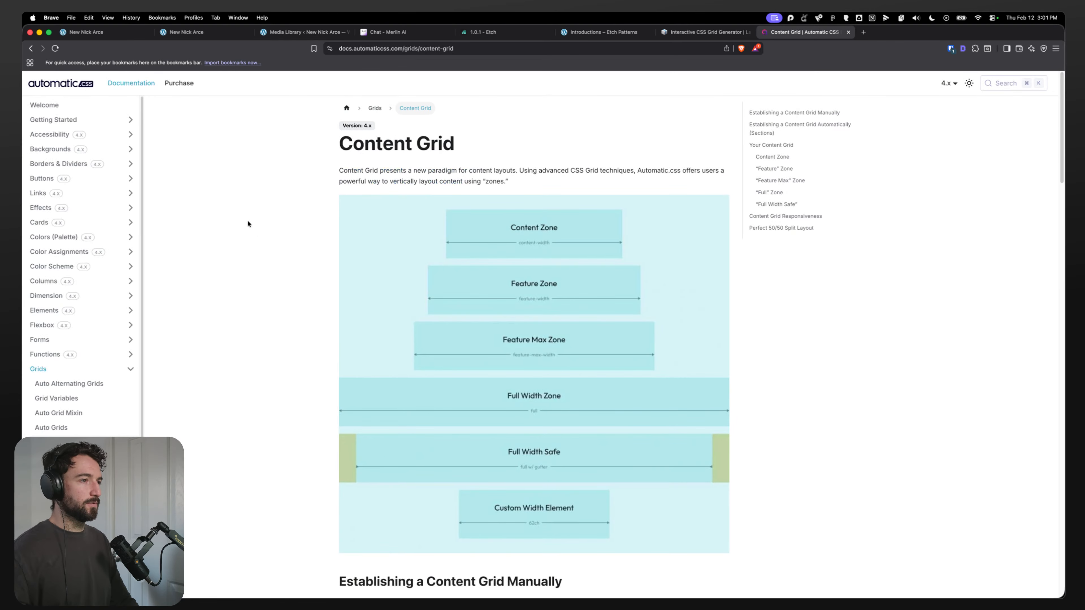
Step: Read through the Content Grid page's explanation of the content zones
{"action": "scroll", "coordinate": [303, 233], "scroll_direction": "down", "scroll_amount": 1}
{"action": "scroll", "coordinate": [509, 232], "scroll_direction": "down", "scroll_amount": 1}
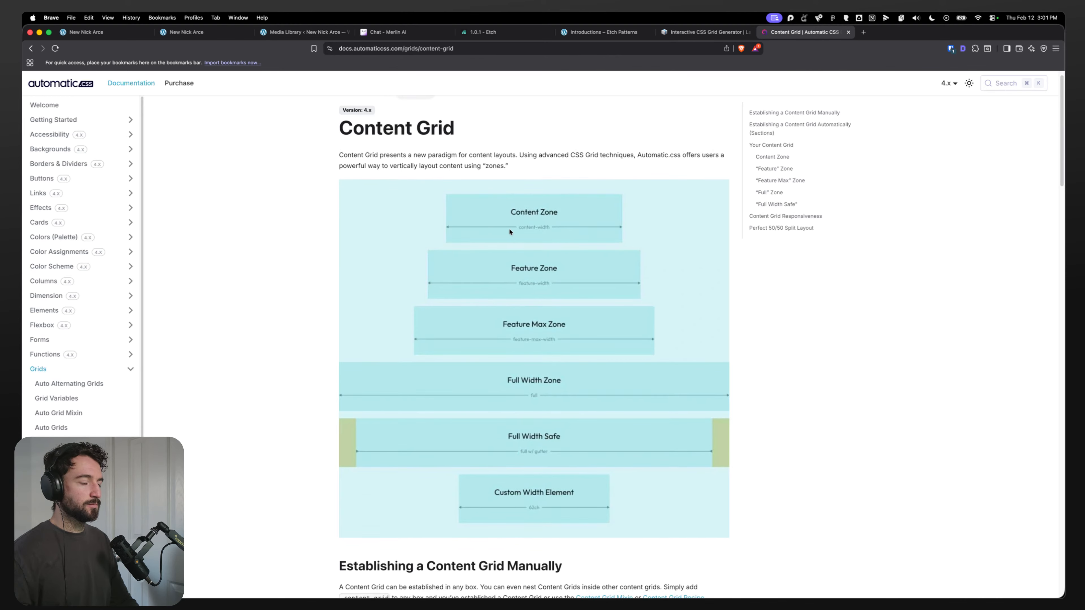
{"action": "scroll", "coordinate": [528, 411], "scroll_direction": "down", "scroll_amount": 10}
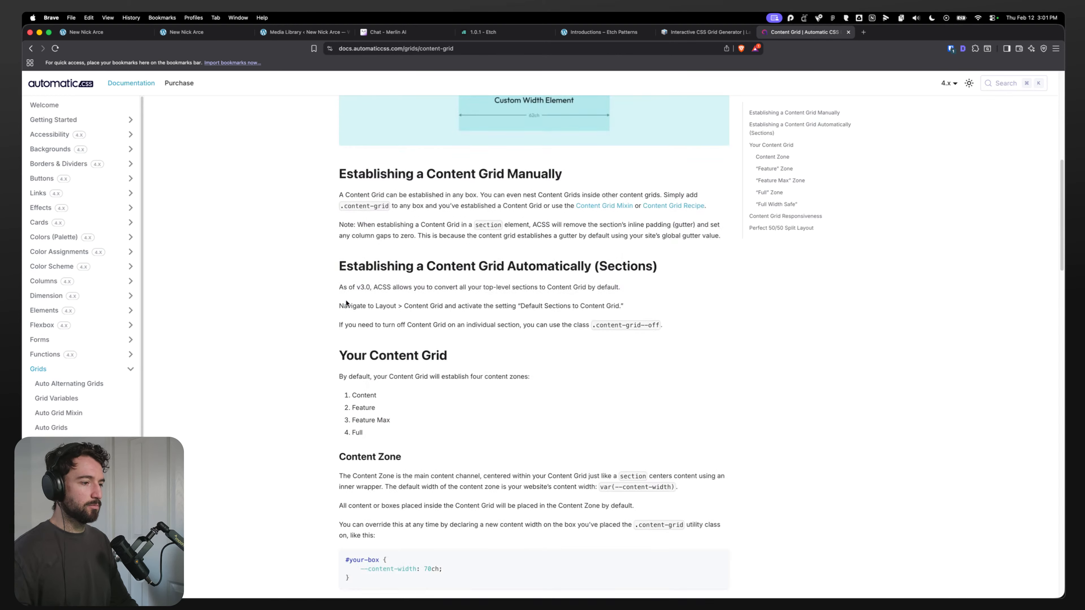
{"action": "scroll", "coordinate": [315, 286], "scroll_direction": "down", "scroll_amount": 3}
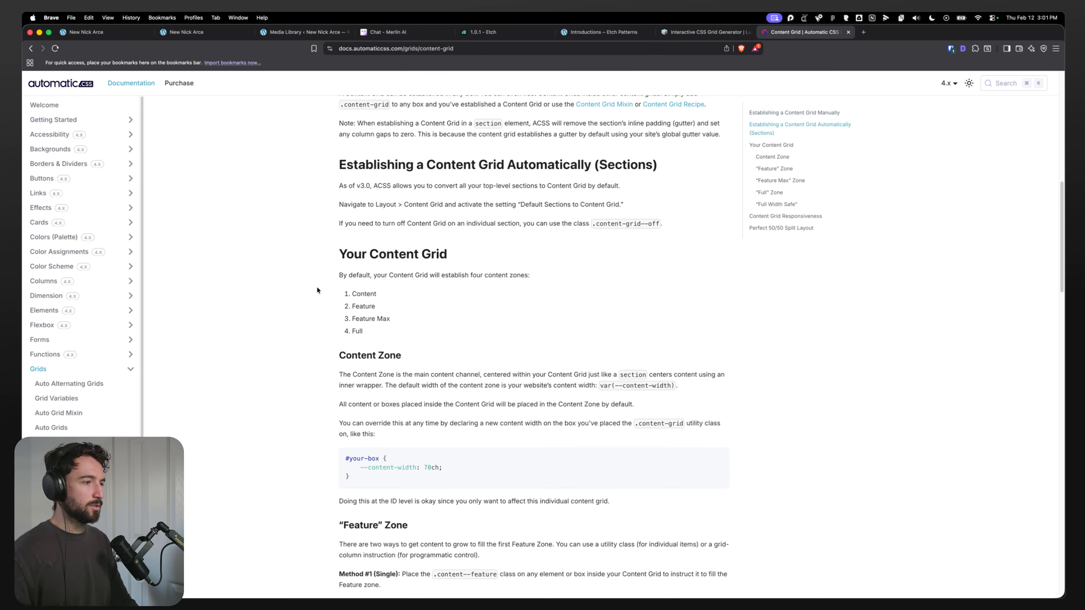
{"action": "scroll", "coordinate": [320, 286], "scroll_direction": "down", "scroll_amount": 4}
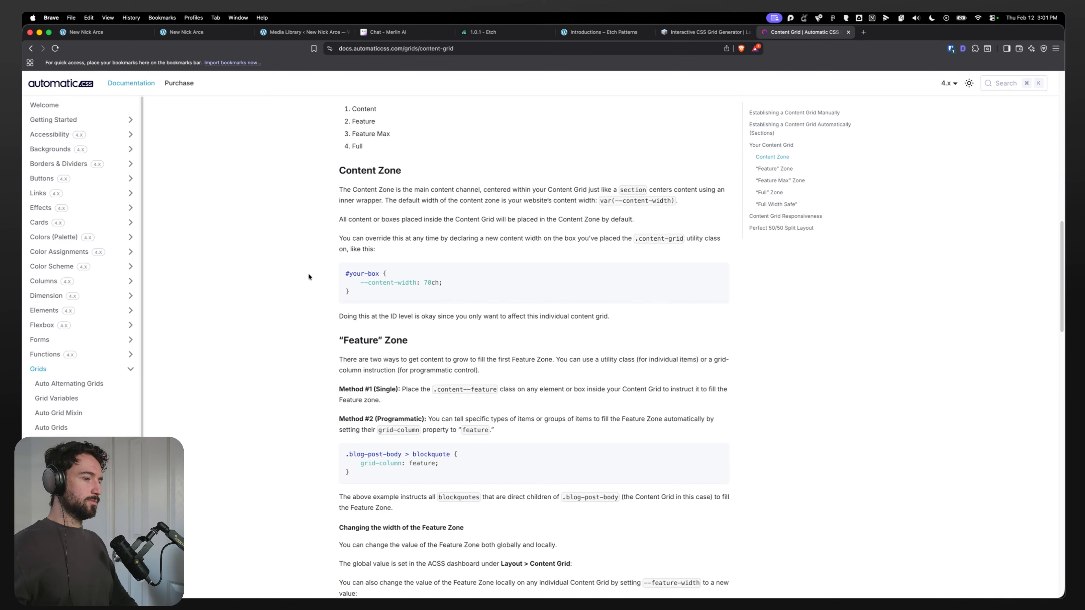
Step: Change the last-child container declaration to grid-column: full;
{"action": "left_click", "coordinate": [95, 31]}
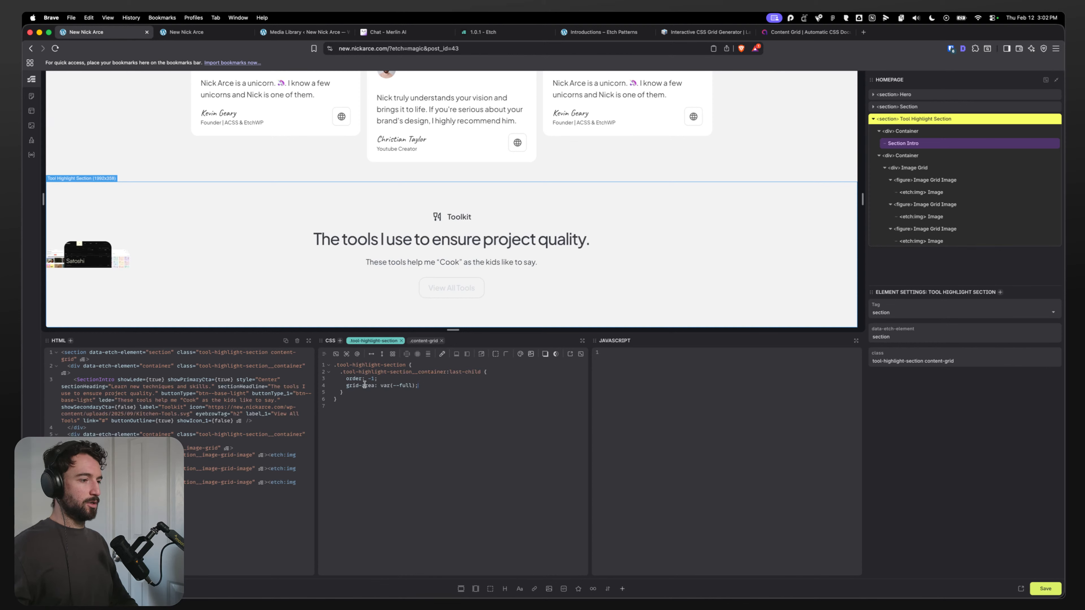
{"action": "type", "text": "colu"}
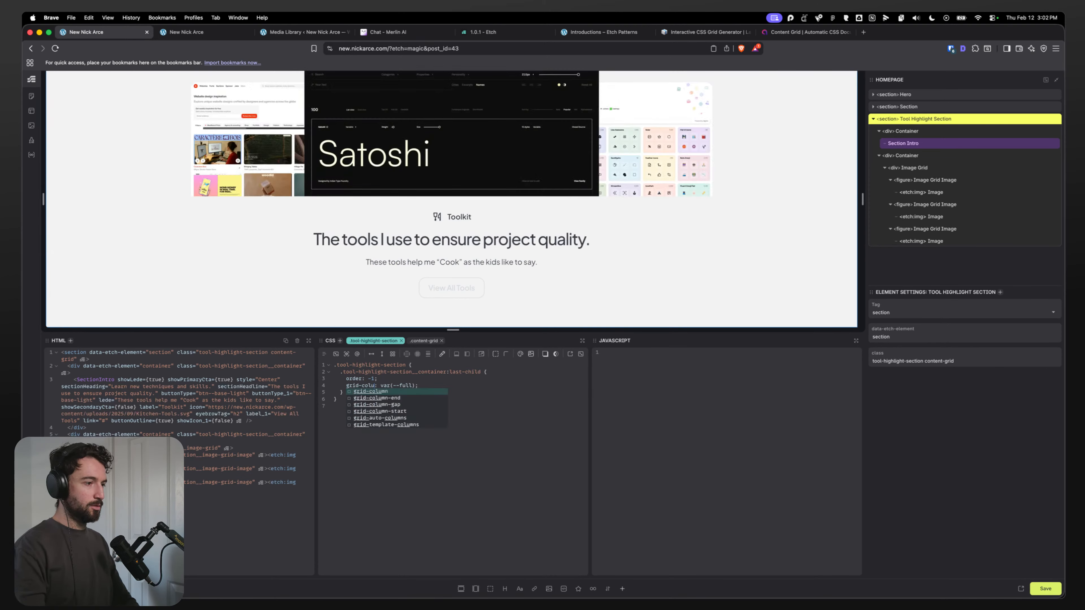
{"action": "type", "text": "mn"}
{"action": "left_click_drag", "start_coordinate": [421, 382], "coordinate": [393, 383]}
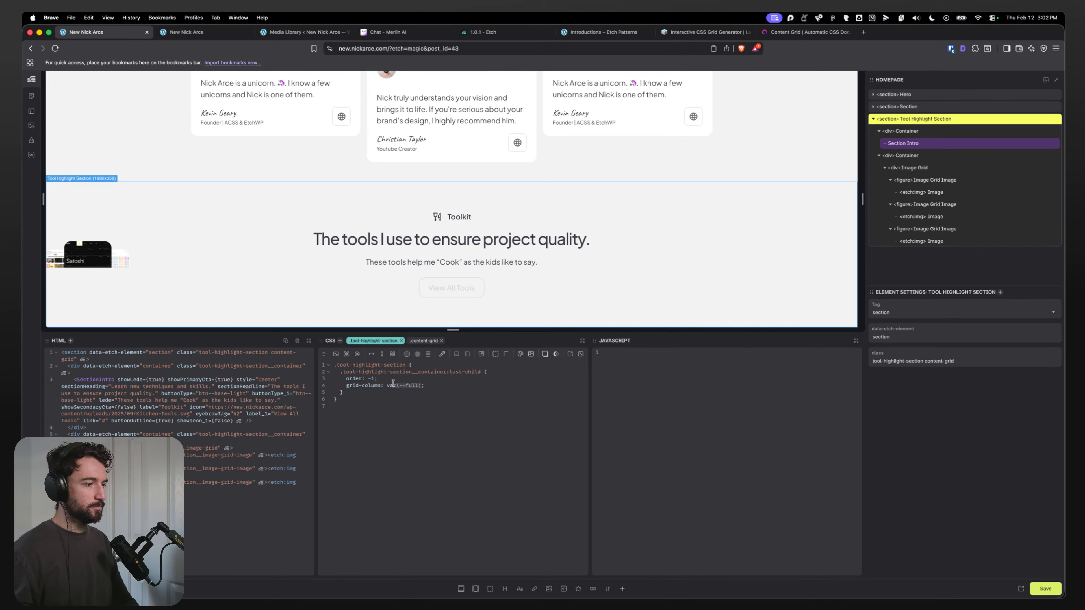
{"action": "type", "text": "full"}
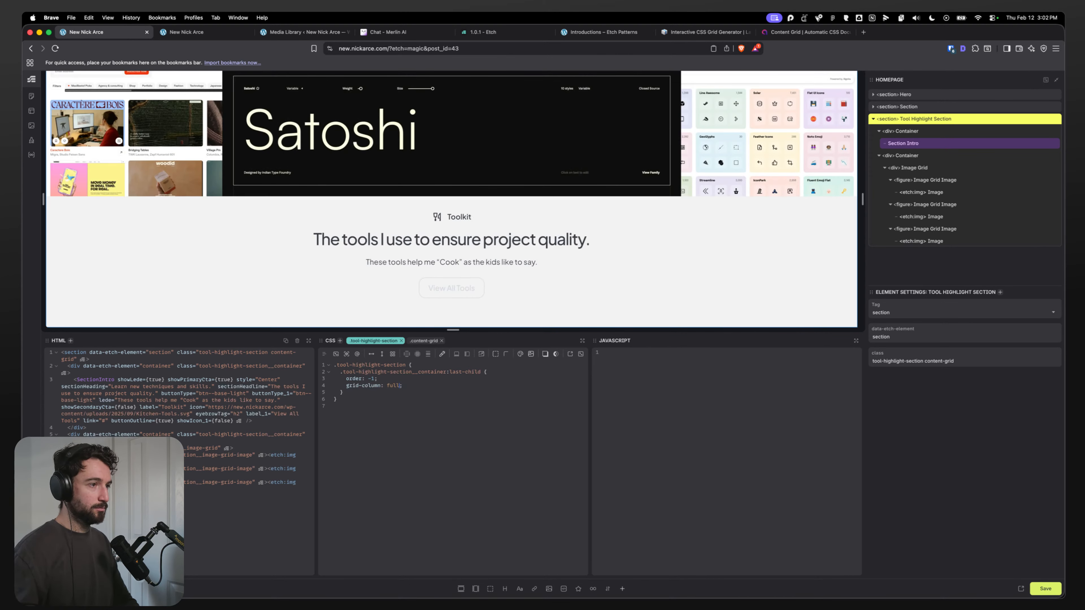
Step: Add max-inline-size: var(--content-width); to the image grid rule
{"action": "scroll", "coordinate": [364, 248], "scroll_direction": "up", "scroll_amount": 1}
{"action": "scroll", "coordinate": [245, 223], "scroll_direction": "down", "scroll_amount": 3}
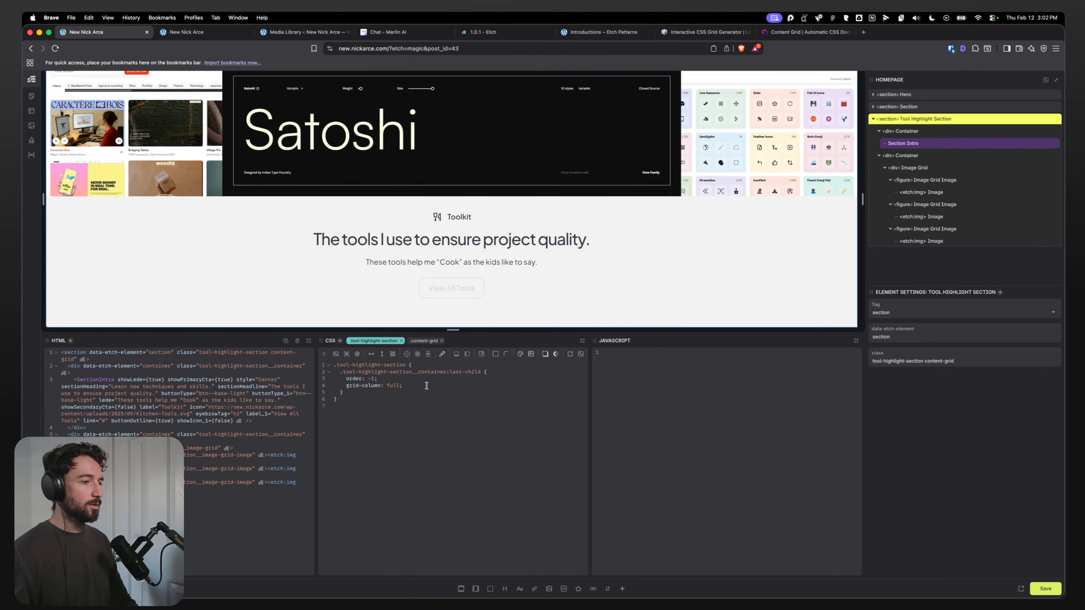
{"action": "left_click", "coordinate": [924, 169]}
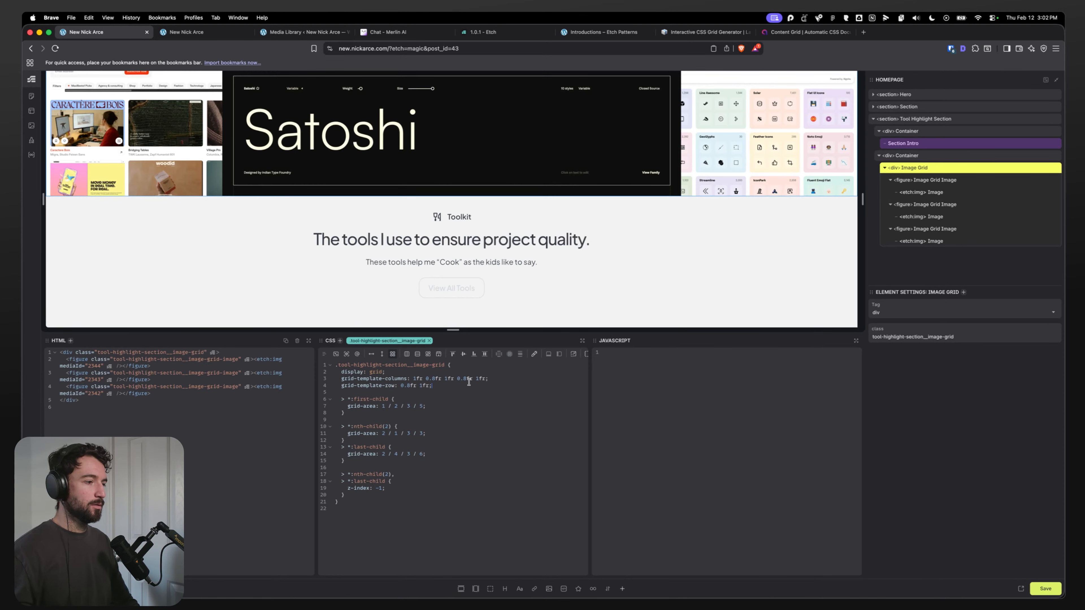
{"action": "key", "text": "Return"}
{"action": "type", "text": "max-inlin"}
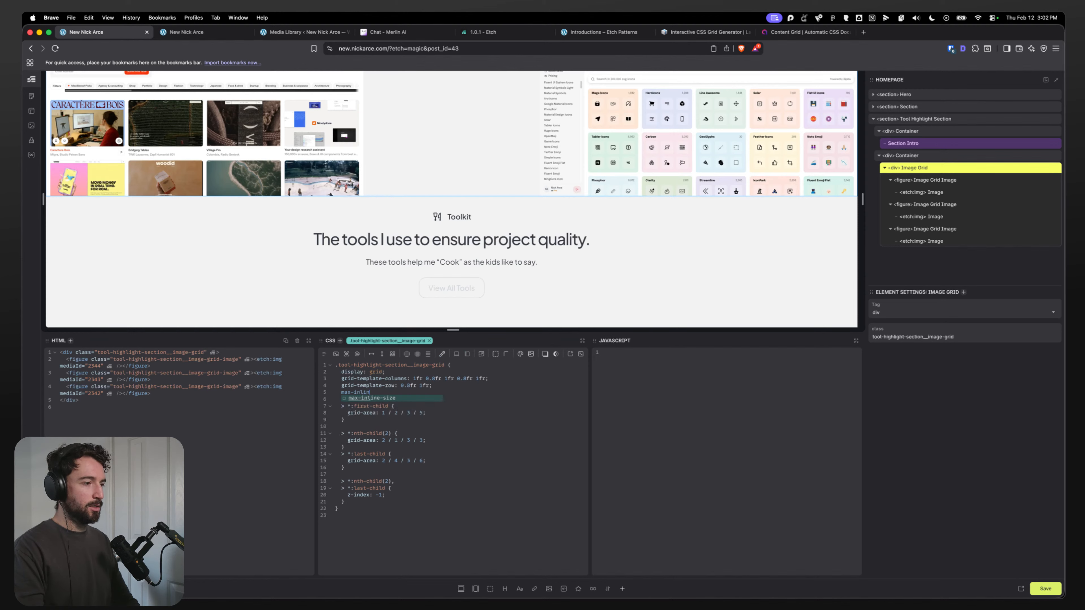
{"action": "type", "text": "e-size: var"}
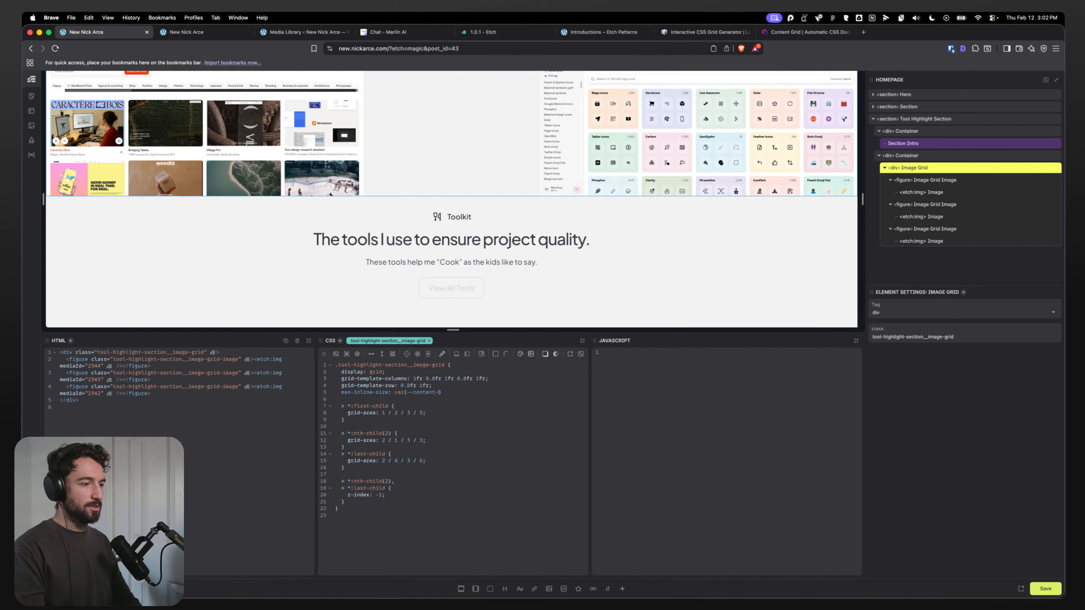
{"action": "type", "text": "(--content-width);"}
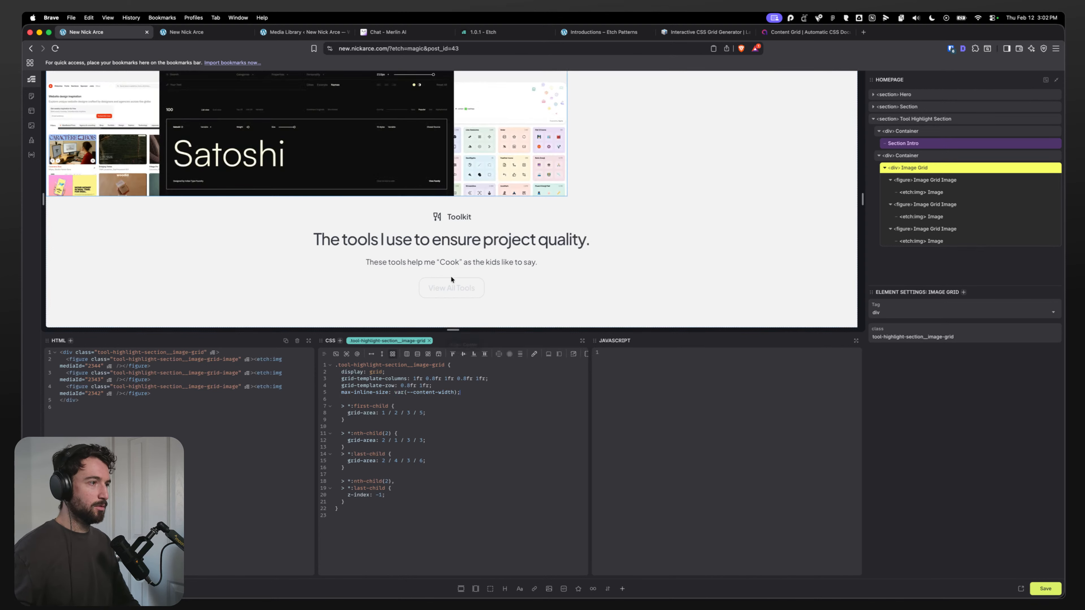
Step: Give the section's last-child container a flex column layout with centred items, and save
{"action": "left_click", "coordinate": [936, 119]}
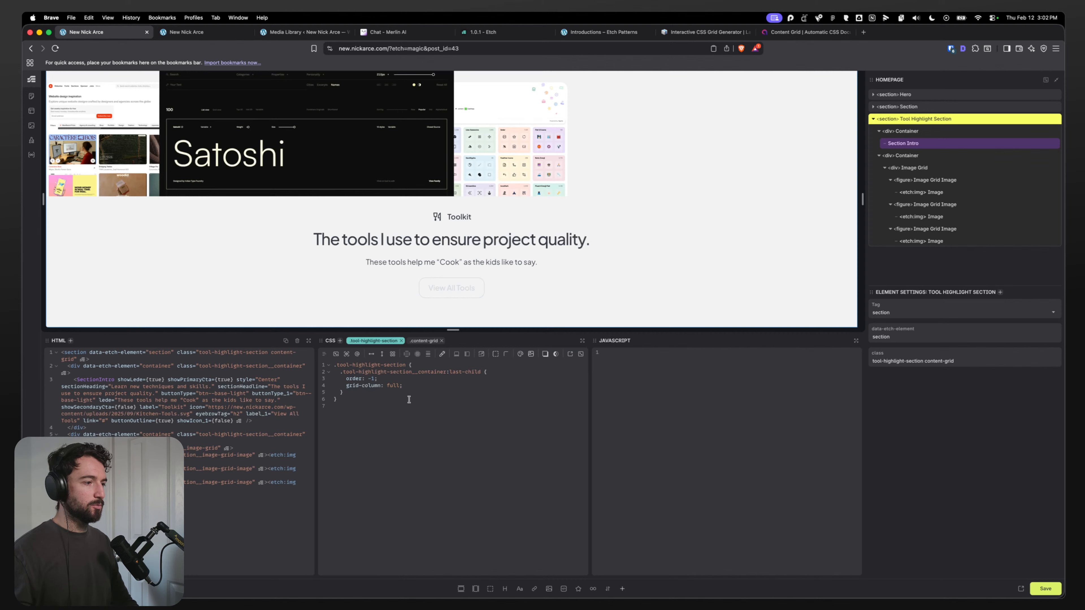
{"action": "left_click", "coordinate": [382, 354]}
{"action": "left_click", "coordinate": [474, 355]}
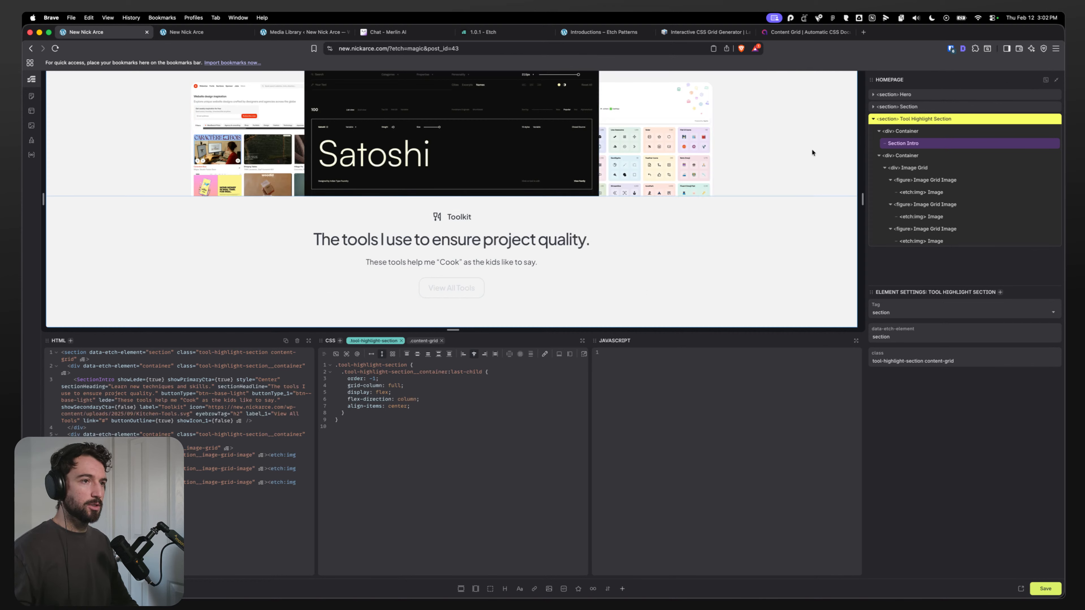
{"action": "scroll", "coordinate": [793, 213], "scroll_direction": "up", "scroll_amount": 3}
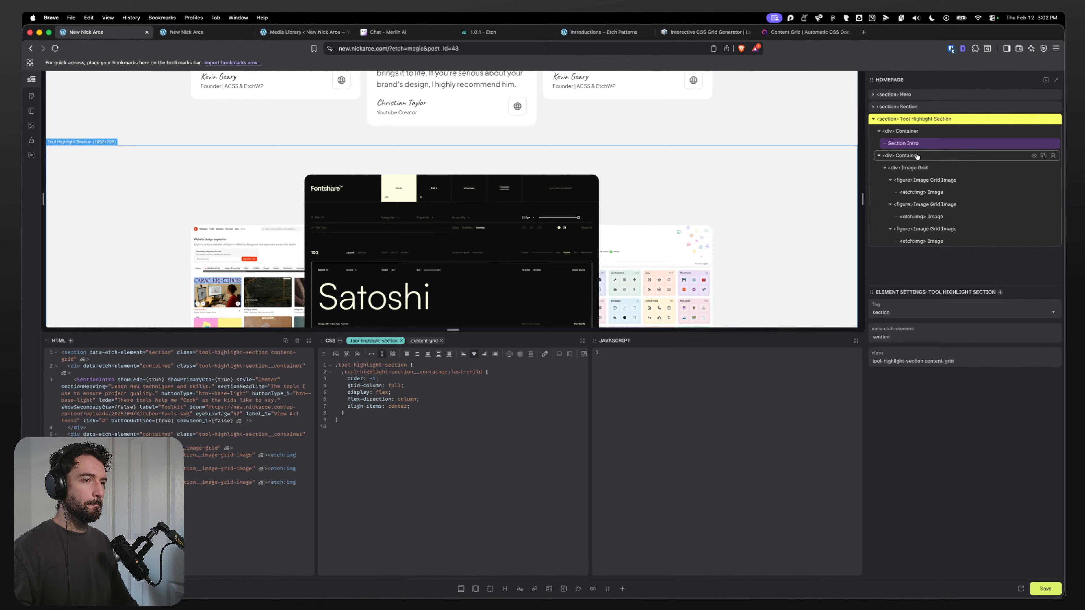
{"action": "key", "text": "super+s"}
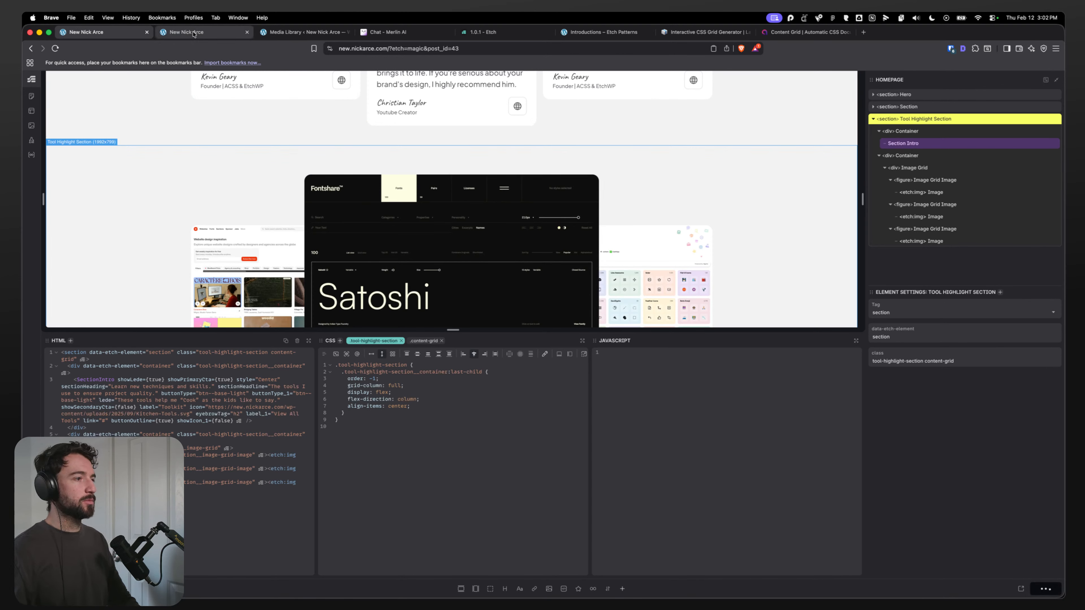
Step: Check the toolkit section on the live homepage at a wider responsive viewport
{"action": "left_click", "coordinate": [193, 33]}
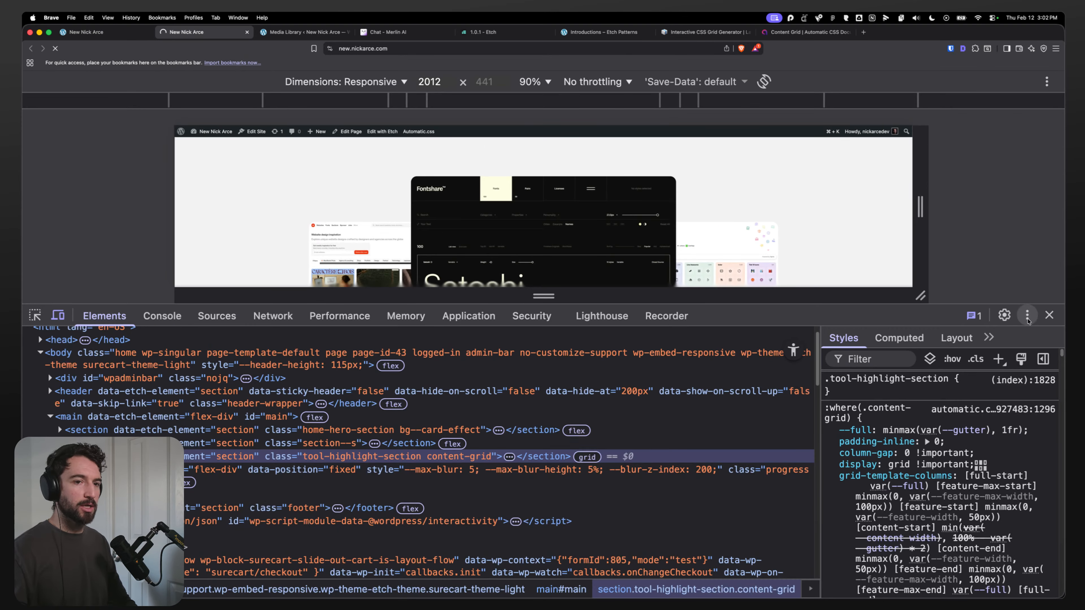
{"action": "left_click", "coordinate": [1047, 317]}
{"action": "key", "text": "super+alt+i"}
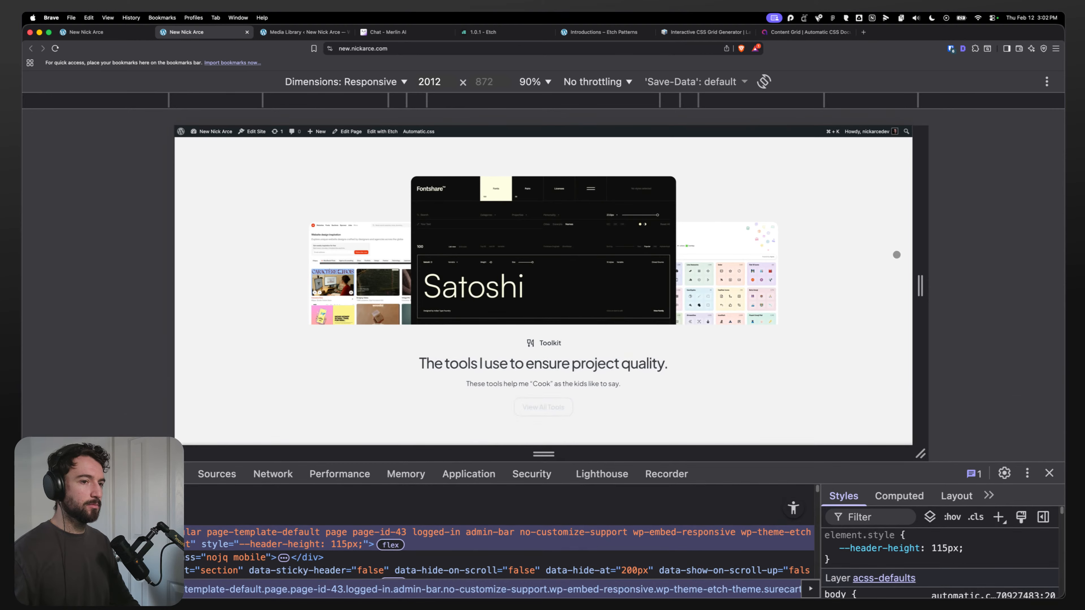
{"action": "mouse_move", "coordinate": [920, 252]}
{"action": "left_mouse_down"}
{"action": "mouse_move", "coordinate": [778, 253]}
{"action": "mouse_move", "coordinate": [931, 252]}
{"action": "left_mouse_up"}
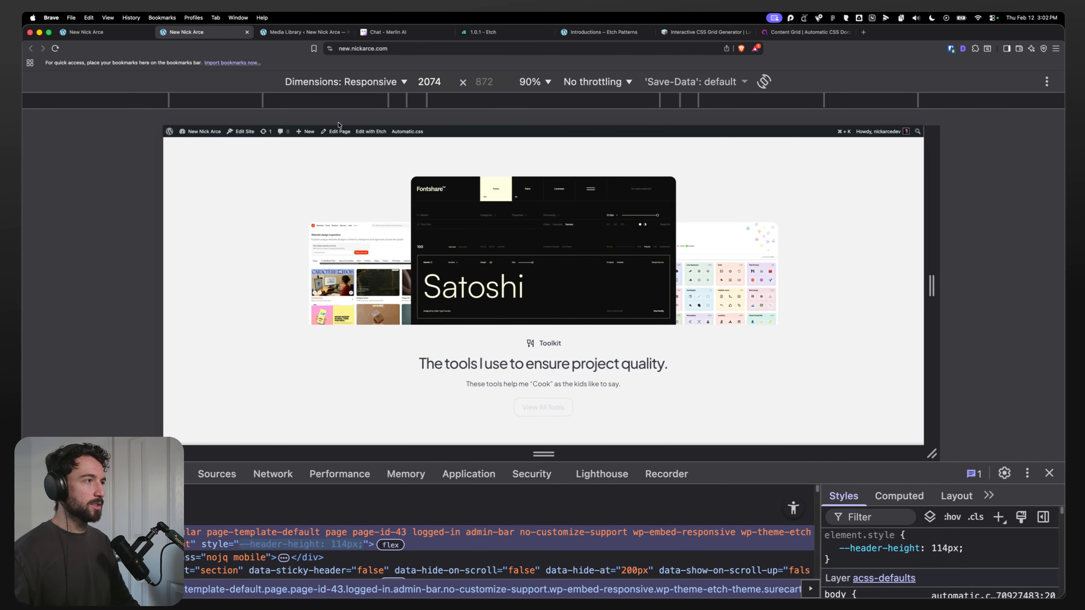
{"action": "key", "text": "ctrl+shift+Tab"}
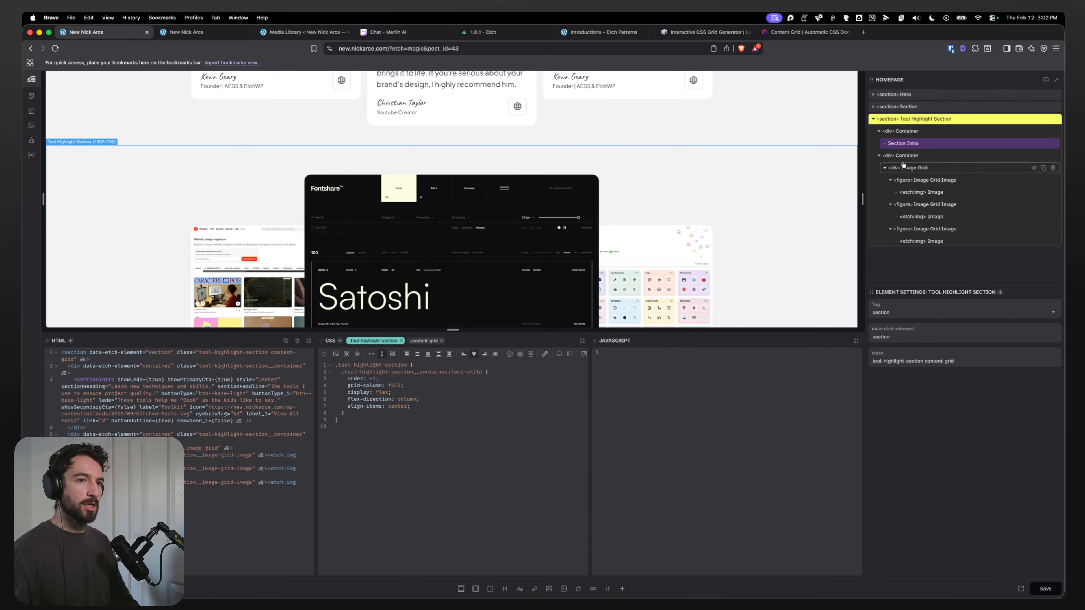
{"action": "left_click", "coordinate": [423, 406]}
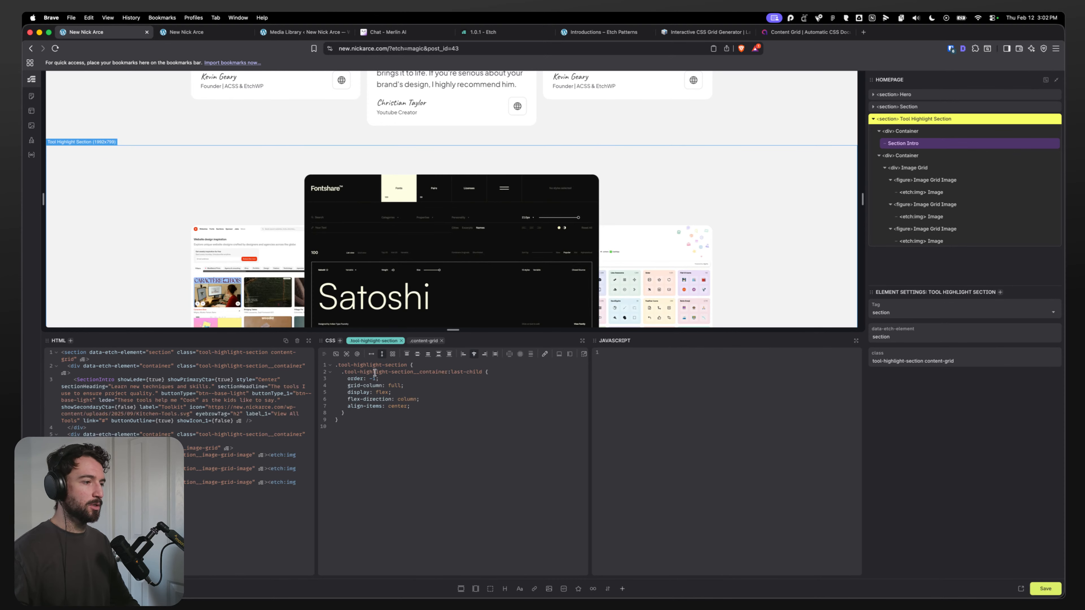
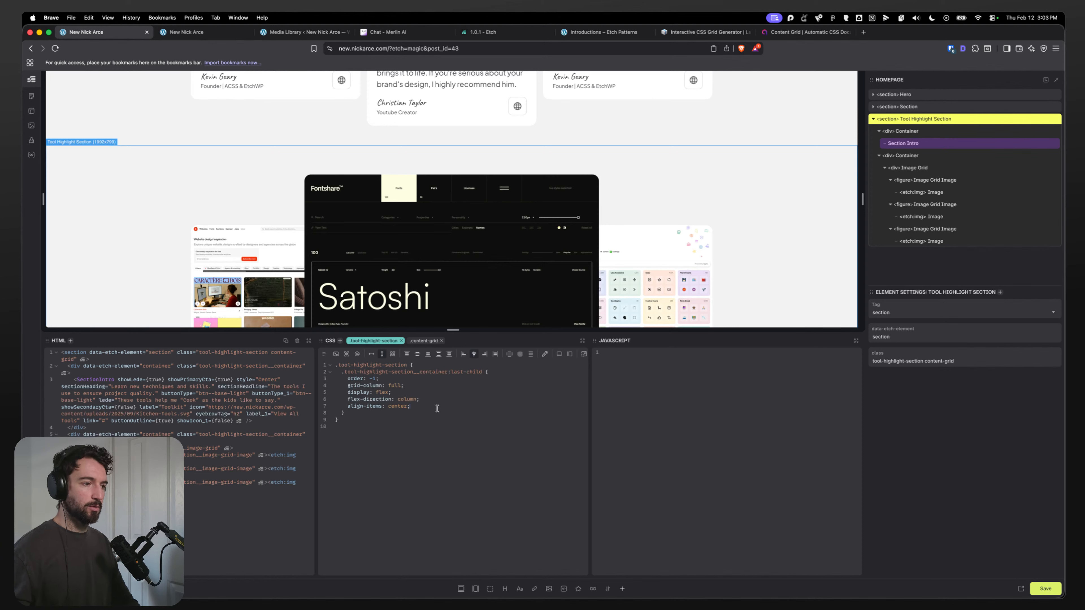
Step: Add padding-inline: var(--gutter); to the section's last-child container rule and save
{"action": "key", "text": "Return"}
{"action": "type", "text": "padding: in"}
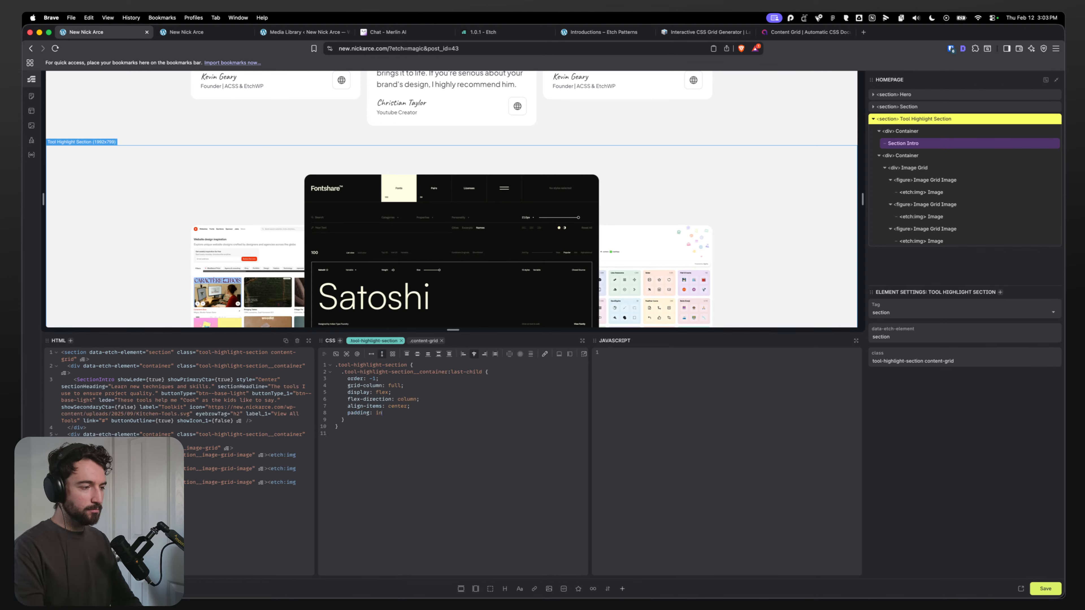
{"action": "key", "text": "BackSpace"}
{"action": "key", "text": "BackSpace"}
{"action": "key", "text": "BackSpace"}
{"action": "key", "text": "BackSpace"}
{"action": "type", "text": "-inline"}
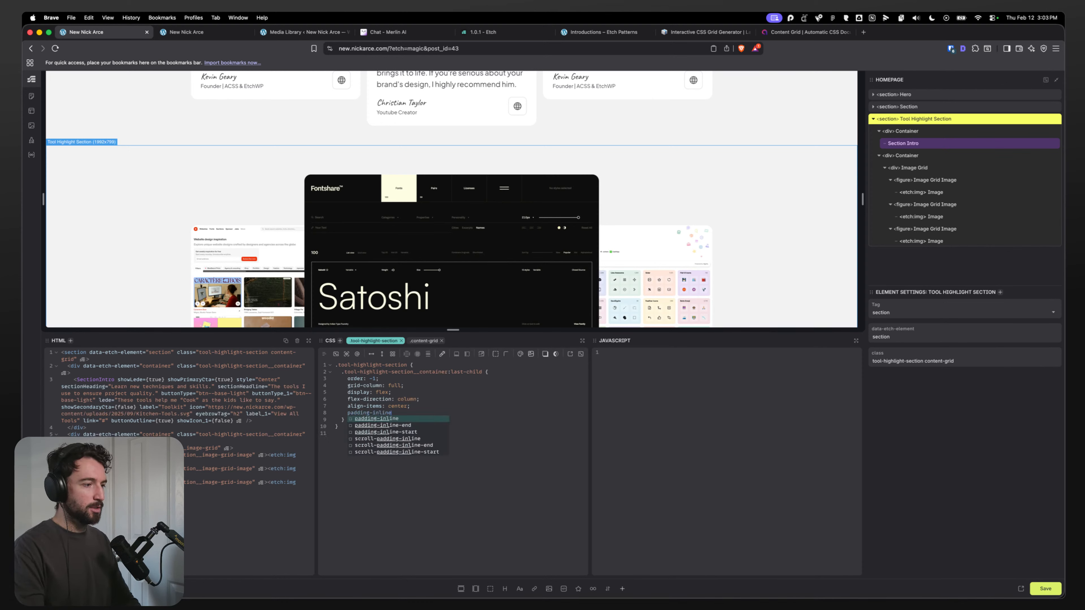
{"action": "type", "text": ": var(--gu"}
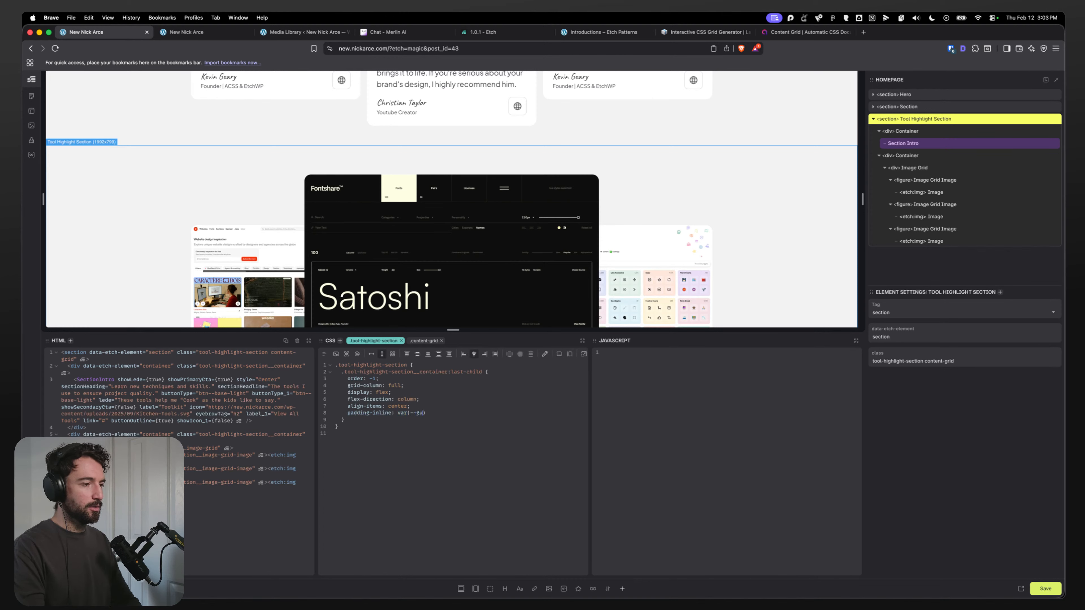
{"action": "type", "text": "tter);"}
{"action": "key", "text": "BackSpace"}
{"action": "key", "text": "Right"}
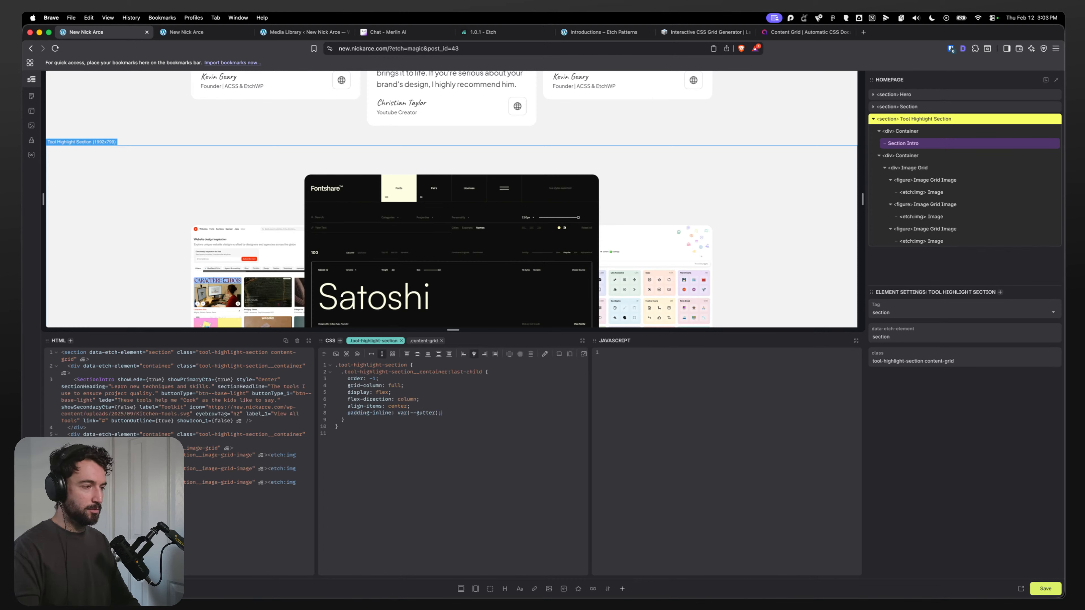
{"action": "type", "text": ";"}
{"action": "key", "text": "super+s"}
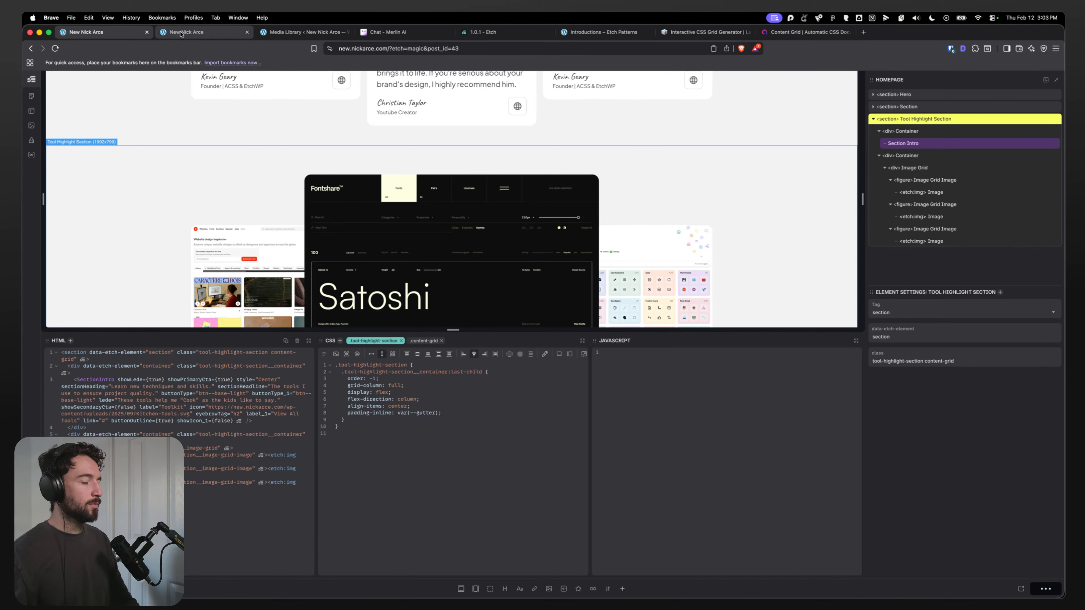
Step: Widen the responsive viewport on the live homepage to review the toolkit section's layout
{"action": "left_click", "coordinate": [180, 32]}
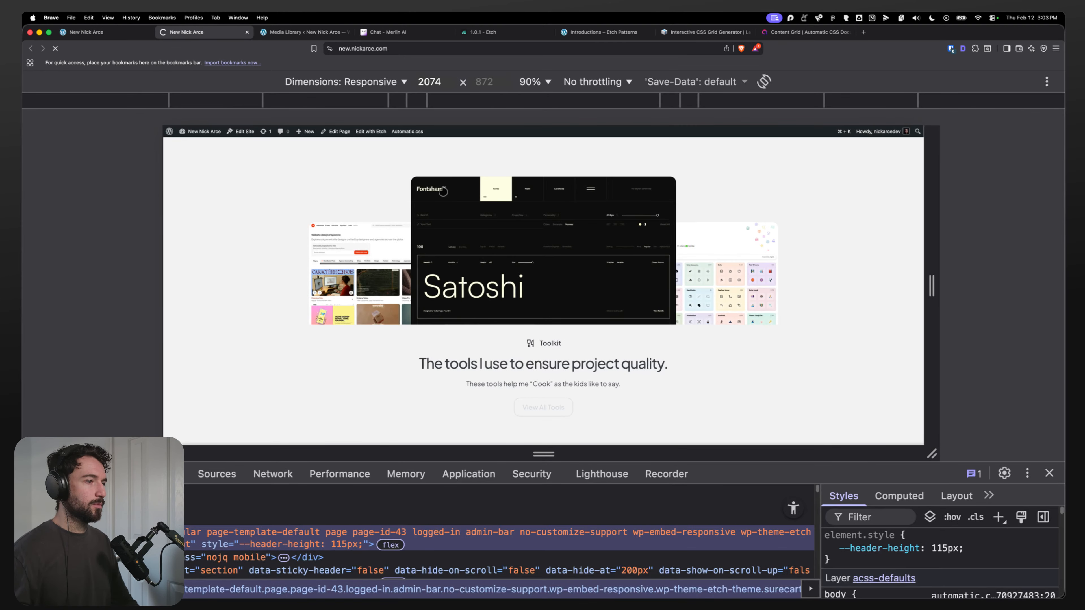
{"action": "left_click_drag", "start_coordinate": [933, 205], "coordinate": [973, 217]}
{"action": "scroll", "coordinate": [625, 231], "scroll_direction": "up", "scroll_amount": 5}
{"action": "scroll", "coordinate": [625, 231], "scroll_direction": "down", "scroll_amount": 3}
{"action": "left_click", "coordinate": [124, 32]}
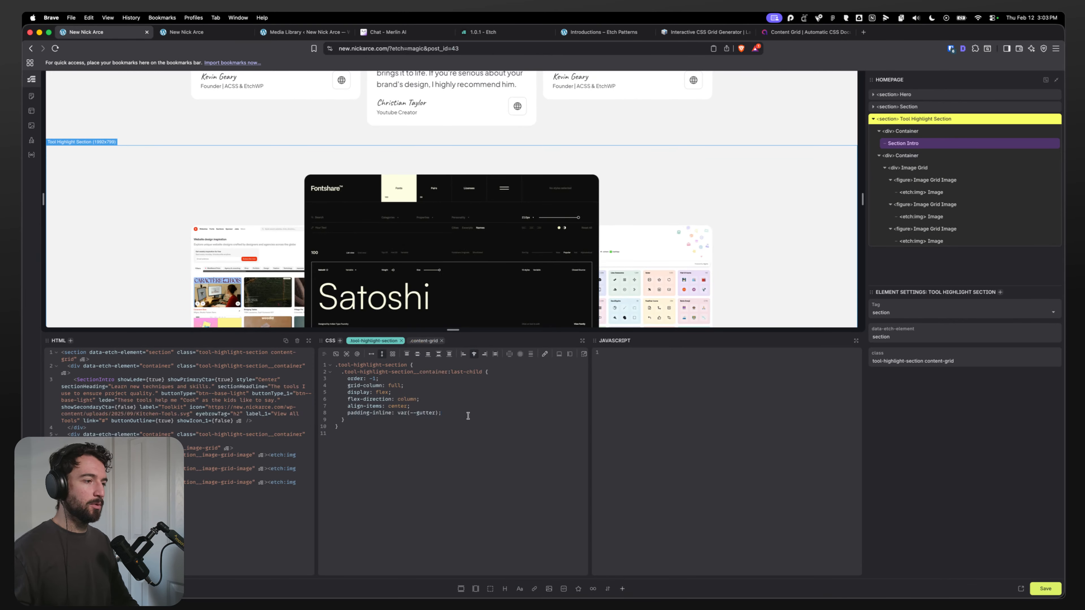
Step: Add border-bottom: var(--border); to the last-child container rule and save
{"action": "scroll", "coordinate": [206, 250], "scroll_direction": "down", "scroll_amount": 3}
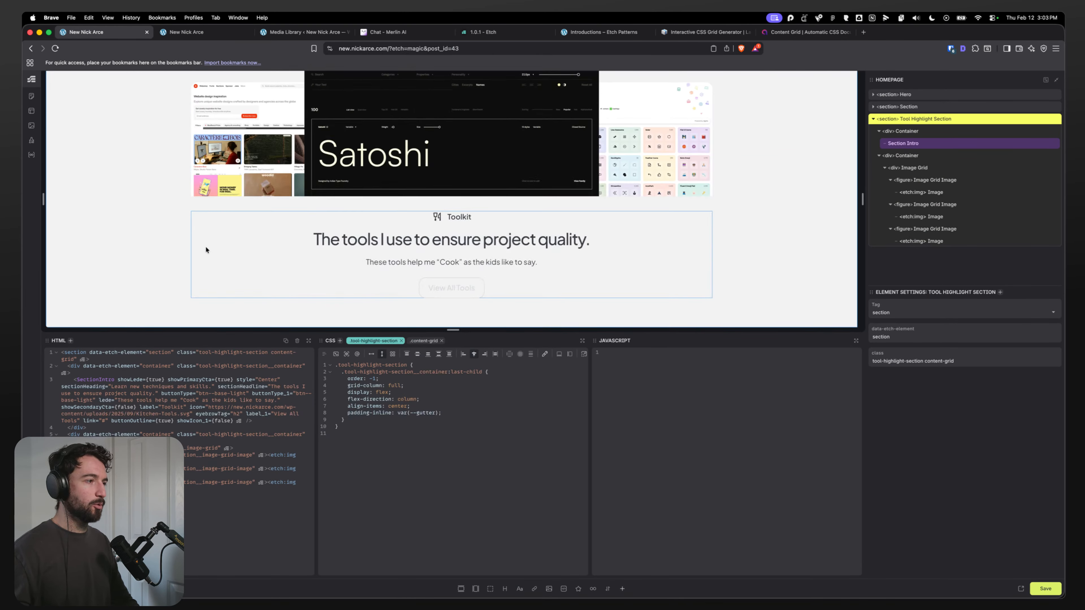
{"action": "key", "text": "Return"}
{"action": "type", "text": "border-bo"}
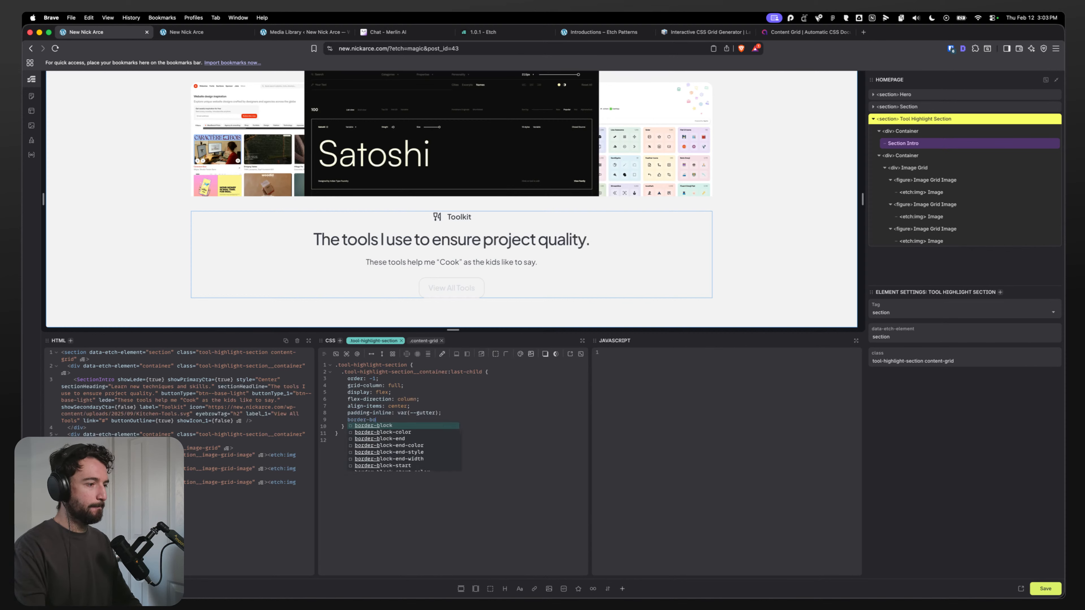
{"action": "type", "text": "ttom: var(--"}
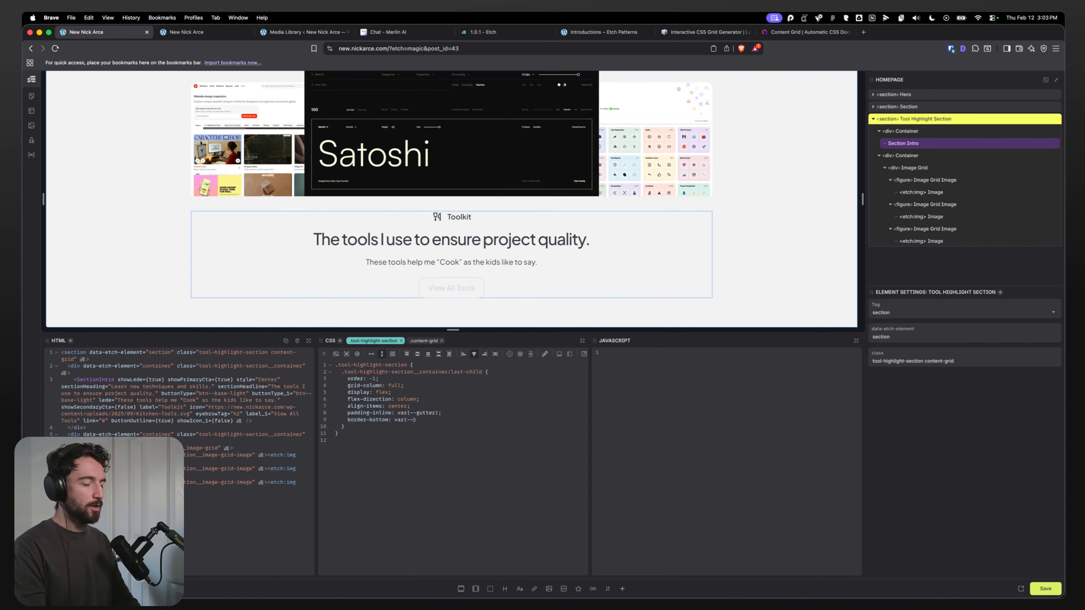
{"action": "type", "text": "border)"}
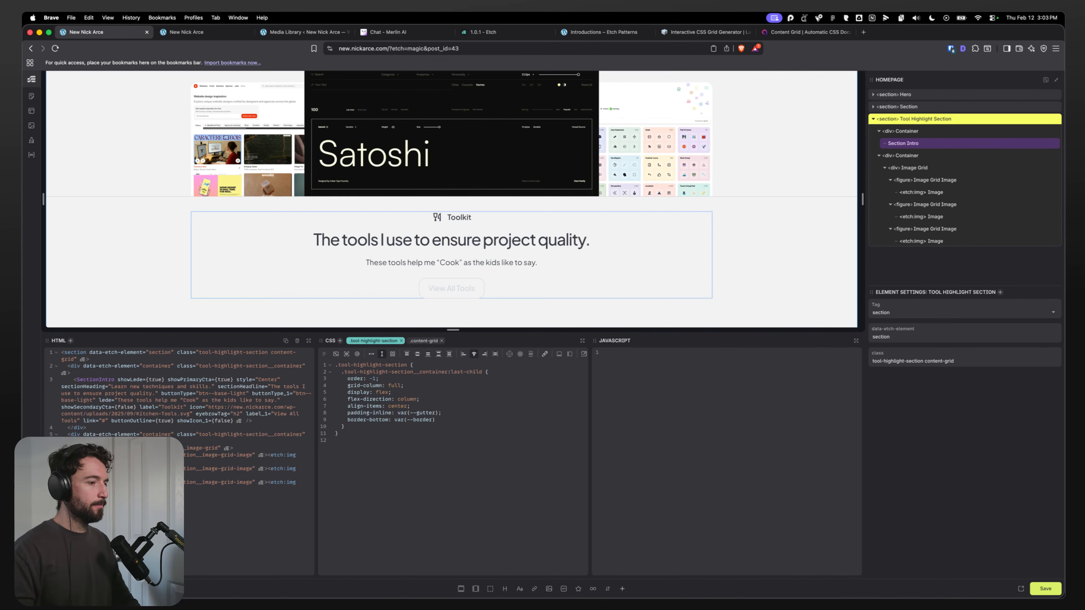
{"action": "type", "text": ";"}
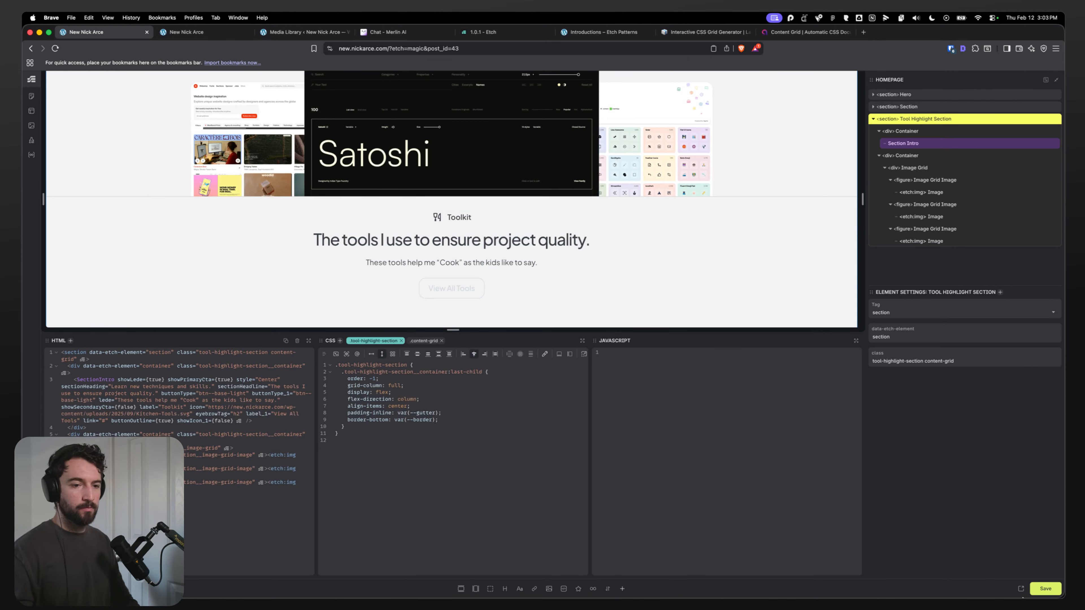
{"action": "left_click", "coordinate": [1045, 590]}
Step: Reload the live homepage and compare its toolkit section against the Figma design
{"action": "left_click", "coordinate": [184, 33]}
{"action": "key", "text": "super+r"}
{"action": "scroll", "coordinate": [147, 188], "scroll_direction": "down", "scroll_amount": 1}
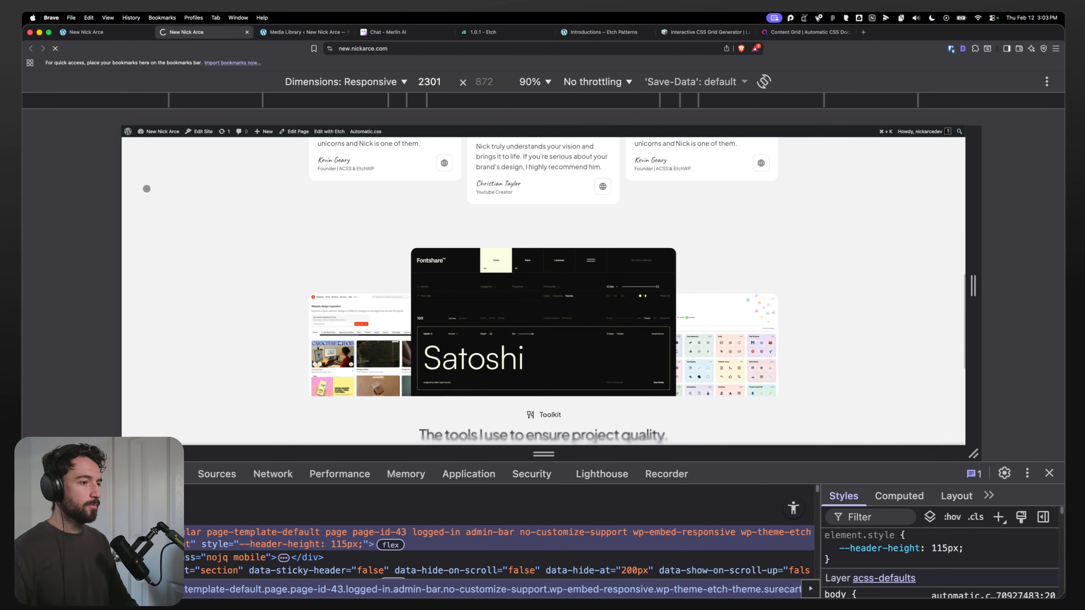
{"action": "scroll", "coordinate": [150, 225], "scroll_direction": "down", "scroll_amount": 2}
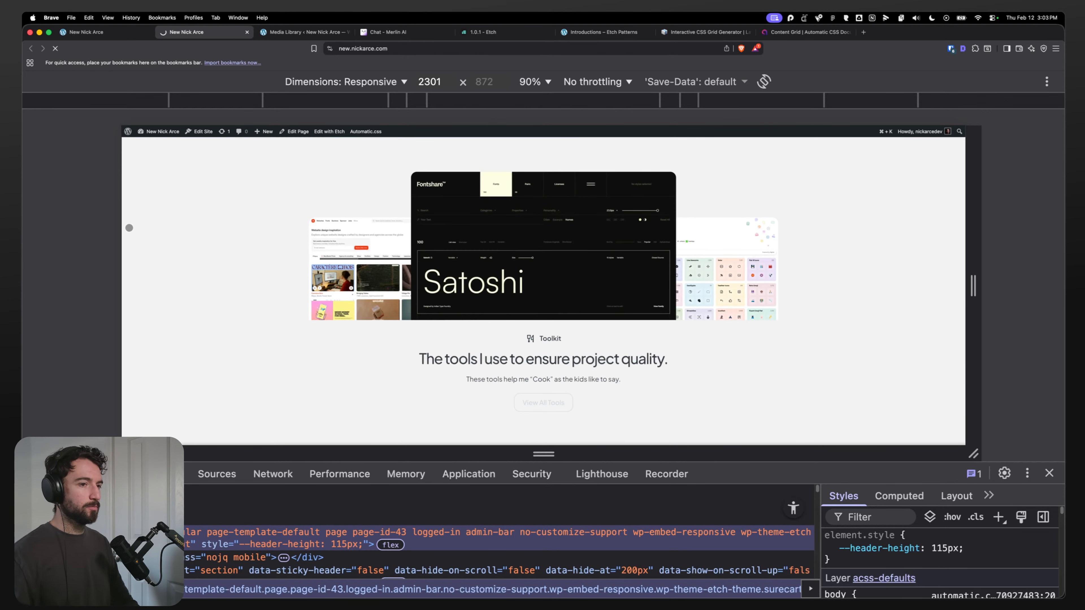
{"action": "scroll", "coordinate": [151, 294], "scroll_direction": "down", "scroll_amount": 1}
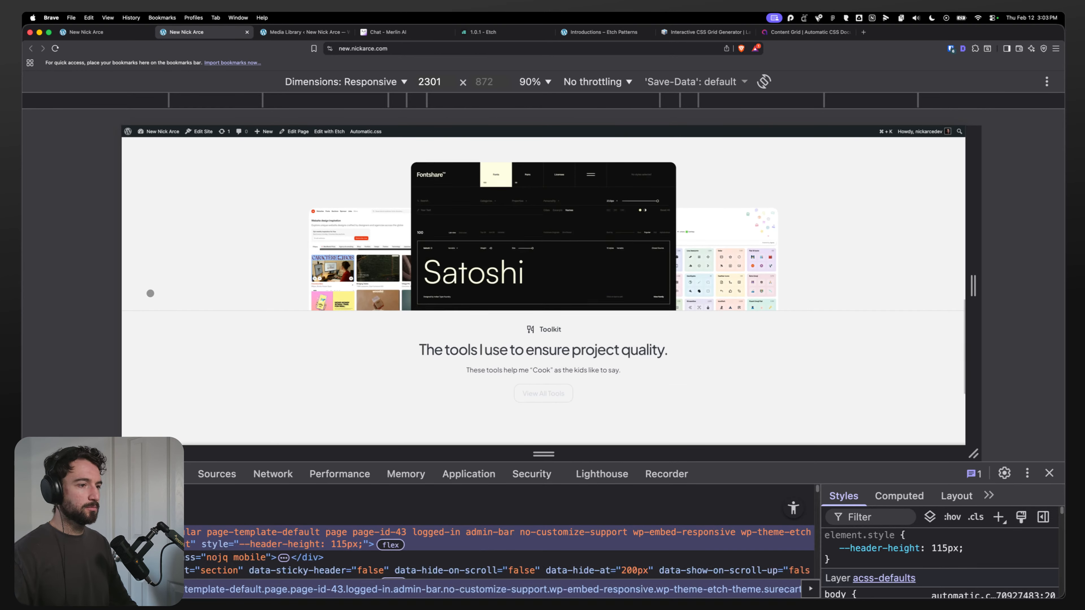
{"action": "scroll", "coordinate": [150, 293], "scroll_direction": "up", "scroll_amount": 3}
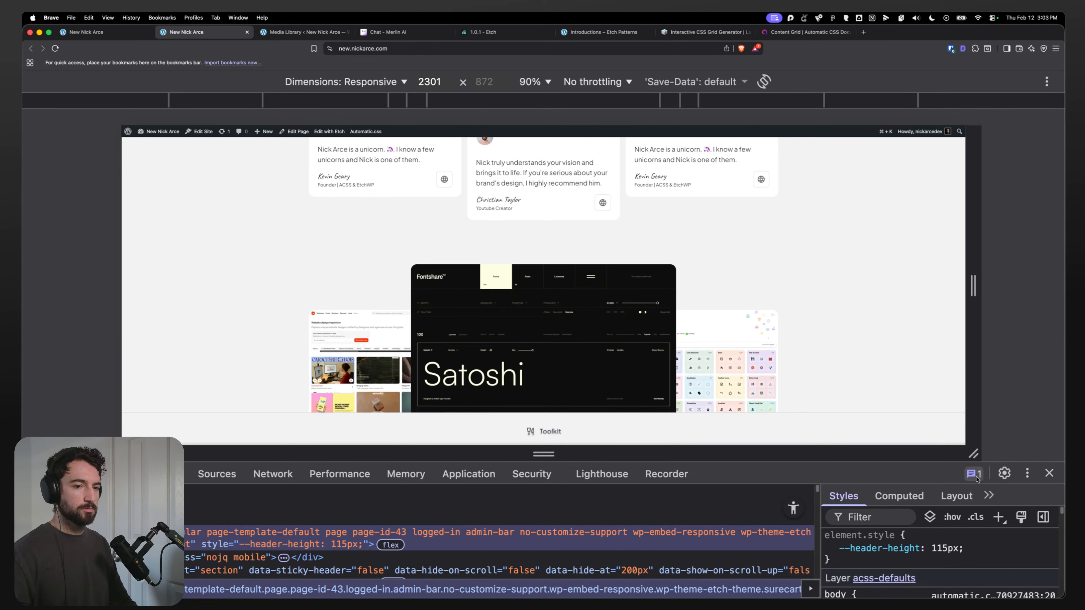
{"action": "left_click", "coordinate": [1049, 473]}
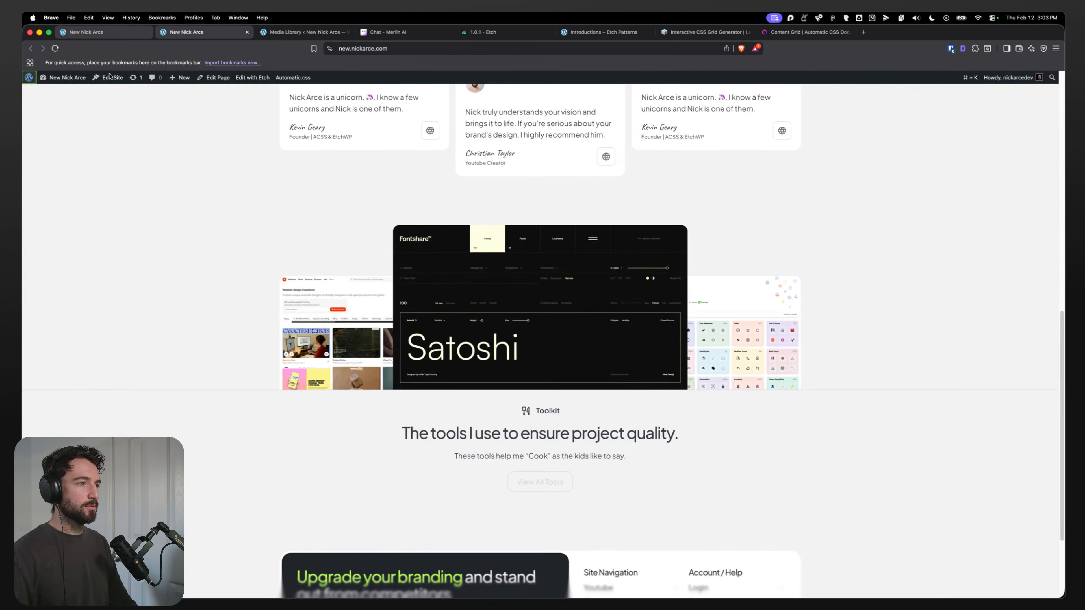
{"action": "left_click", "coordinate": [509, 584]}
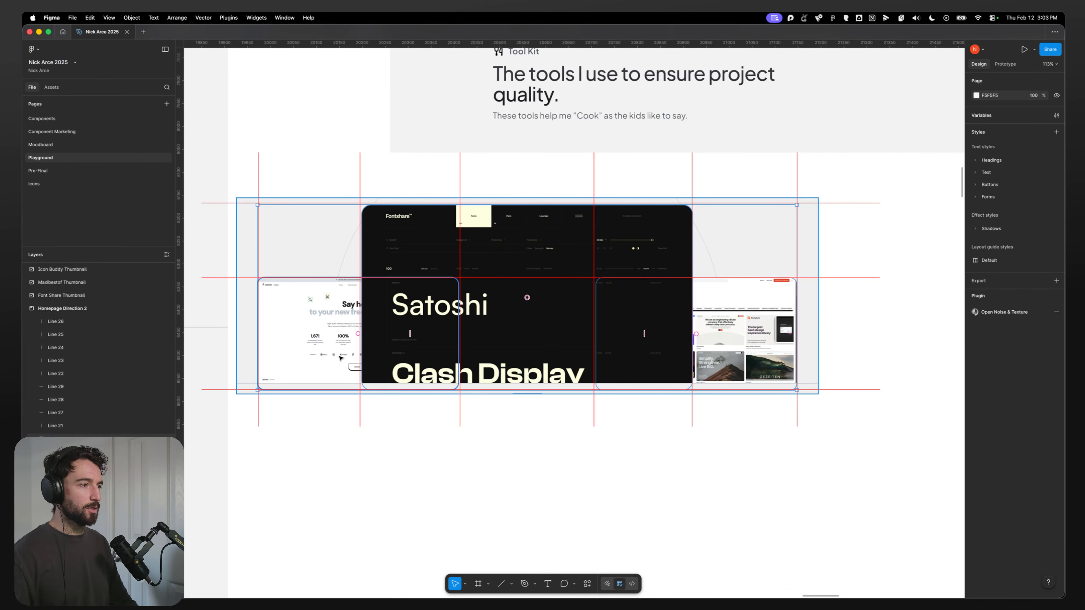
{"action": "scroll", "coordinate": [340, 357], "scroll_direction": "down", "scroll_amount": 8}
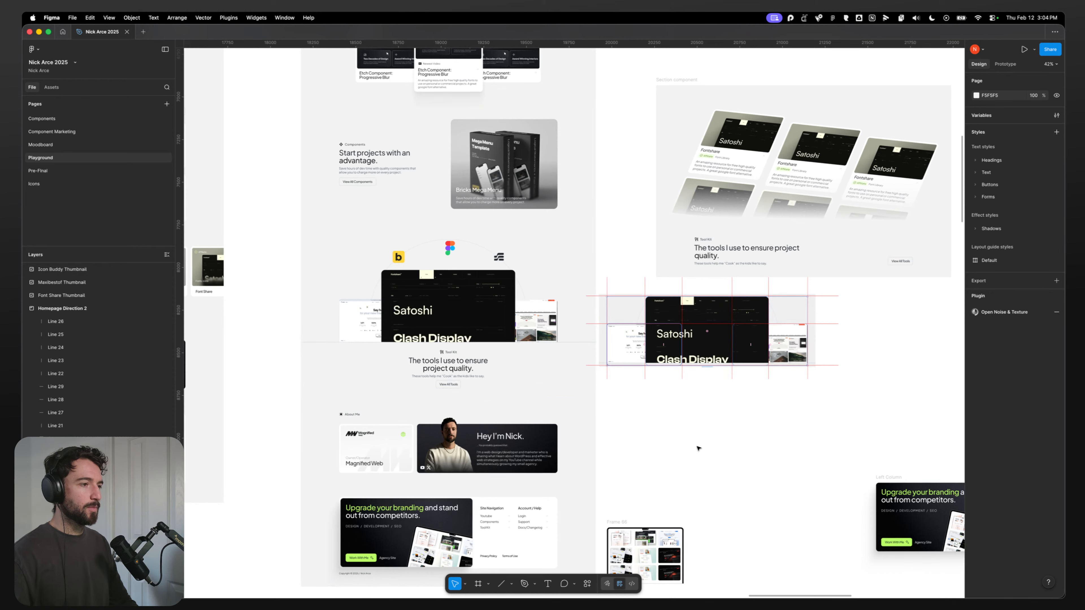
{"action": "key", "text": "super+Tab"}
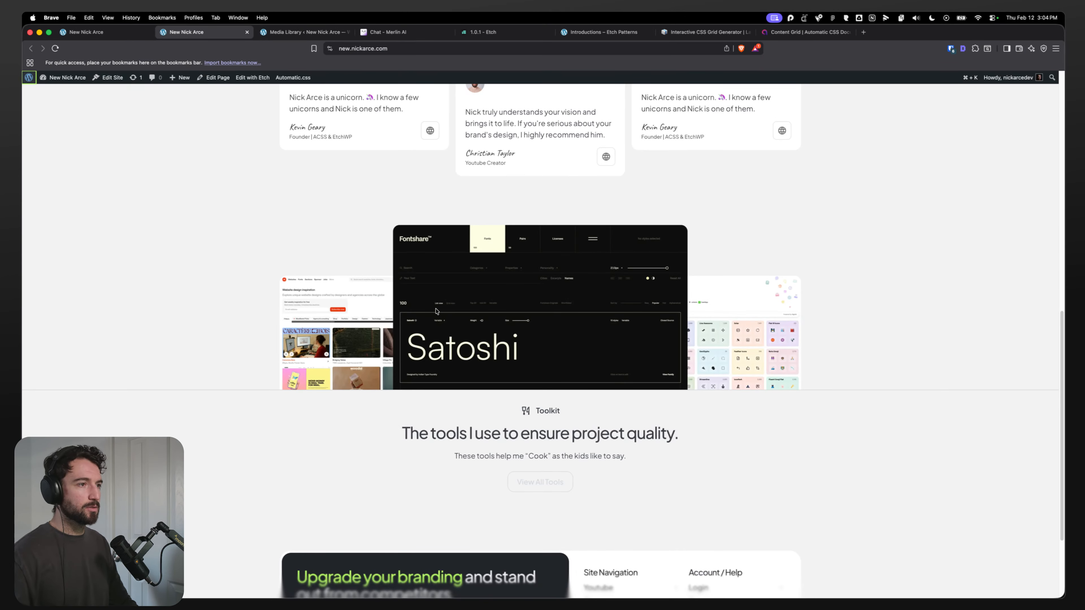
{"action": "scroll", "coordinate": [436, 311], "scroll_direction": "up", "scroll_amount": 2}
{"action": "scroll", "coordinate": [274, 303], "scroll_direction": "up", "scroll_amount": 1}
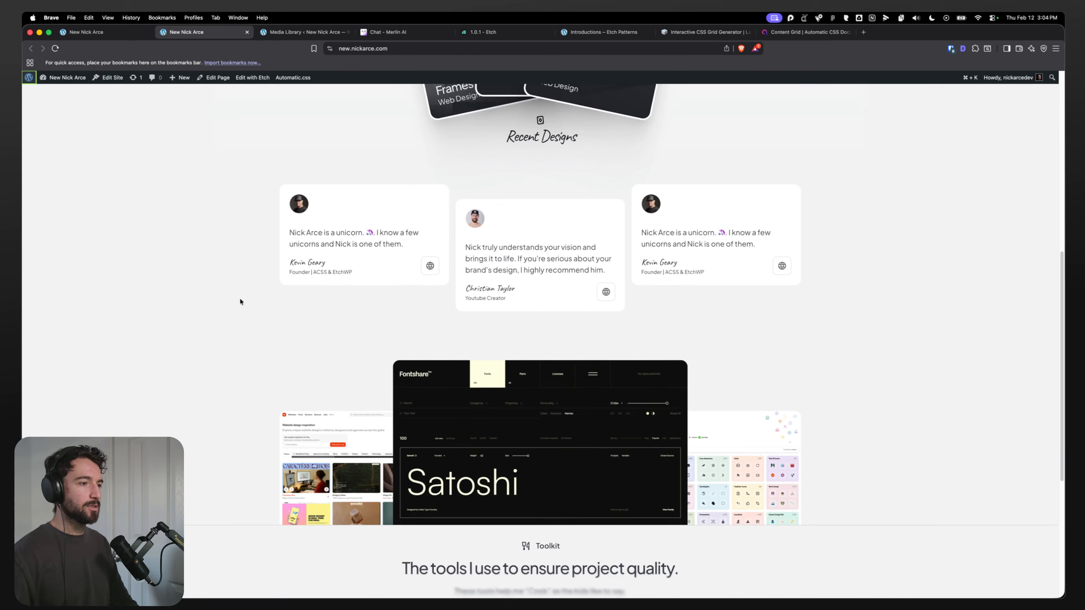
{"action": "key", "text": "super+Tab"}
{"action": "scroll", "coordinate": [441, 459], "scroll_direction": "up", "scroll_amount": 5}
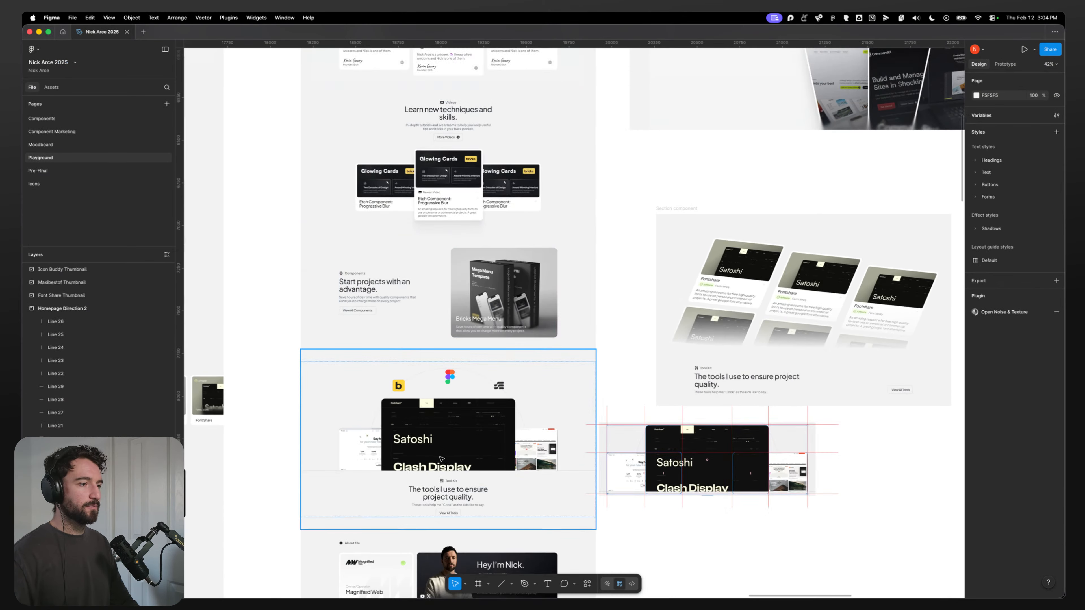
{"action": "scroll", "coordinate": [441, 459], "scroll_direction": "down", "scroll_amount": 3}
{"action": "key", "text": "super+Tab"}
{"action": "scroll", "coordinate": [406, 364], "scroll_direction": "down", "scroll_amount": 3}
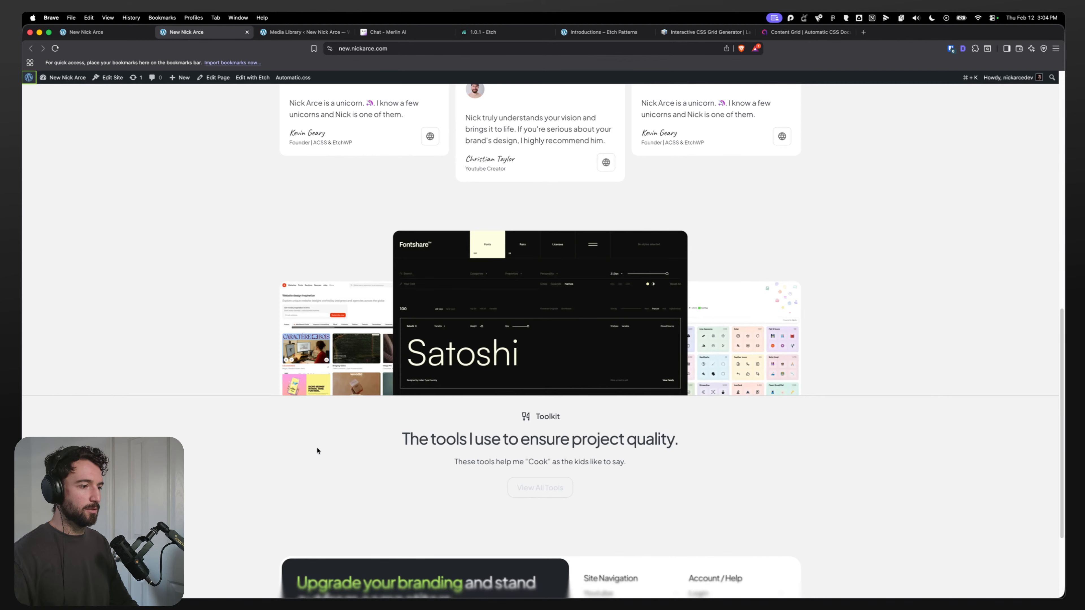
Step: Give the first image grid figure's img a border of var(--border) with border-bottom-width: 0px, and save
{"action": "left_click", "coordinate": [85, 32]}
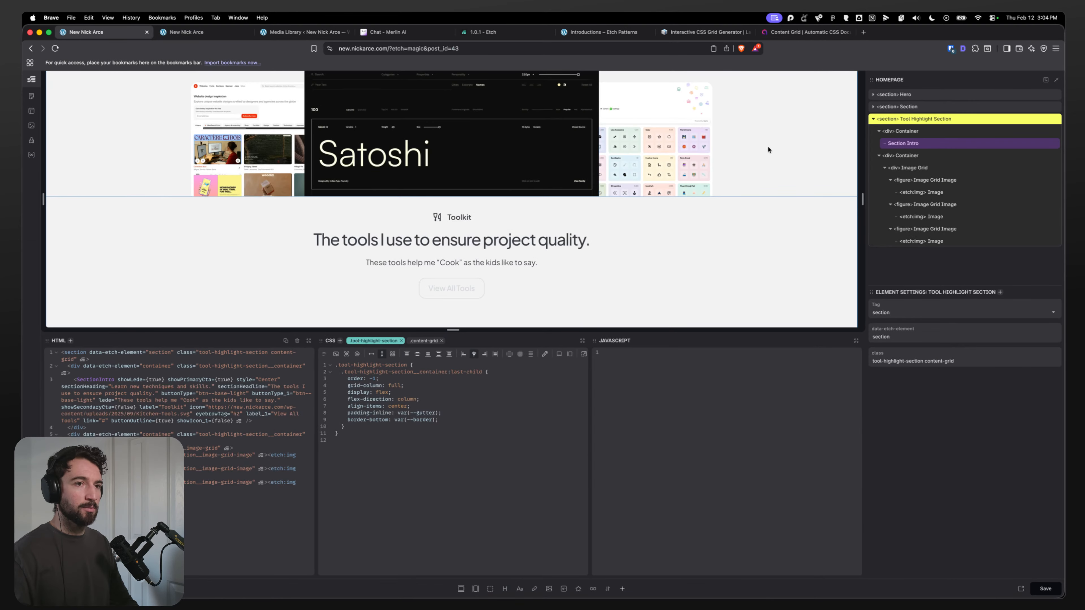
{"action": "left_click", "coordinate": [948, 180]}
{"action": "left_click", "coordinate": [492, 385]}
{"action": "key", "text": "Return"}
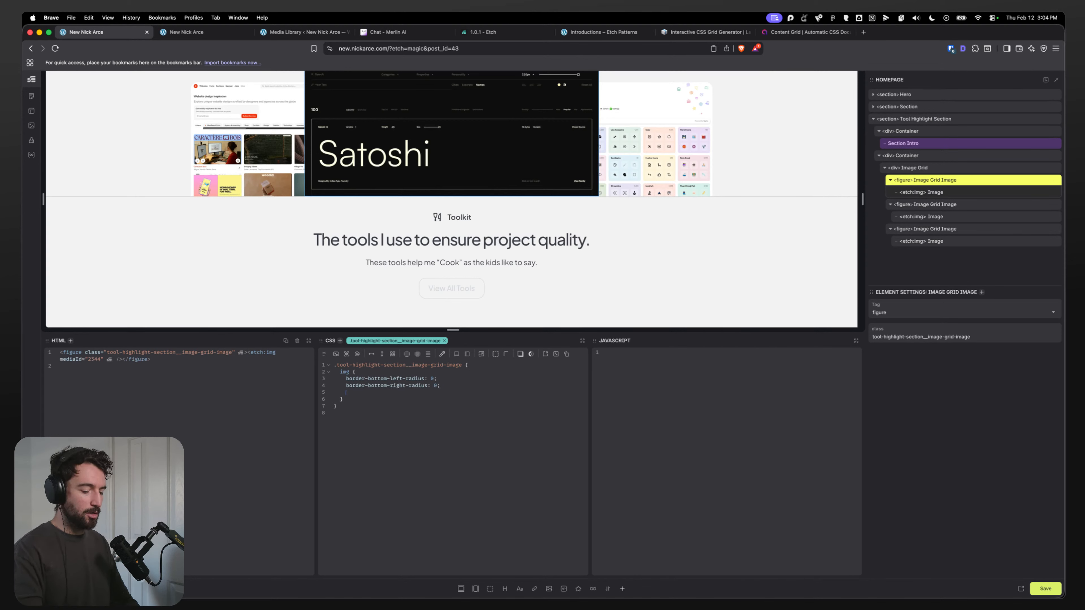
{"action": "type", "text": "border: "}
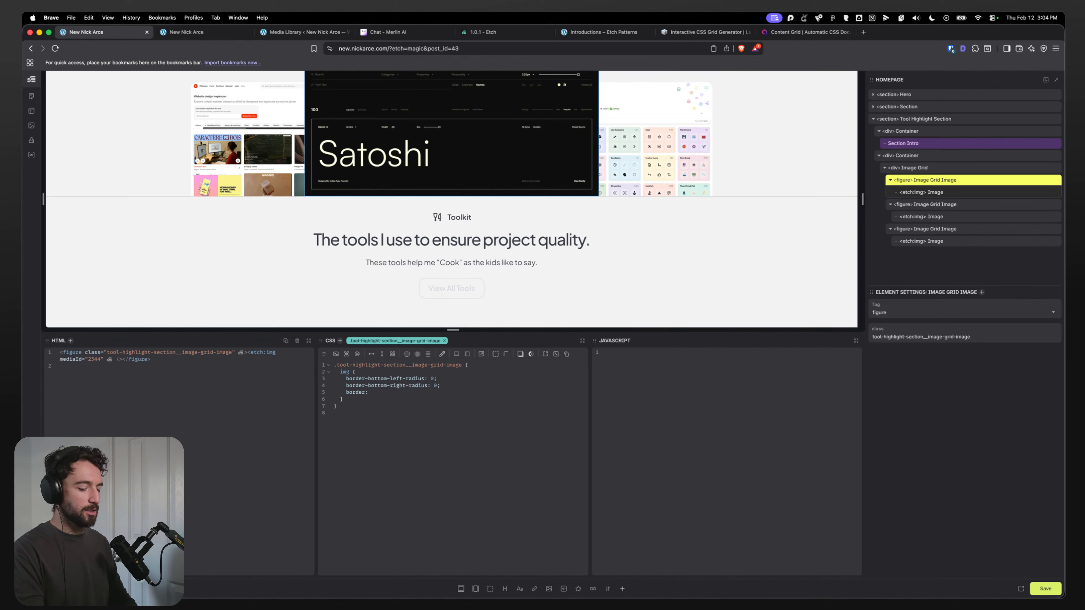
{"action": "type", "text": "var(--border)"}
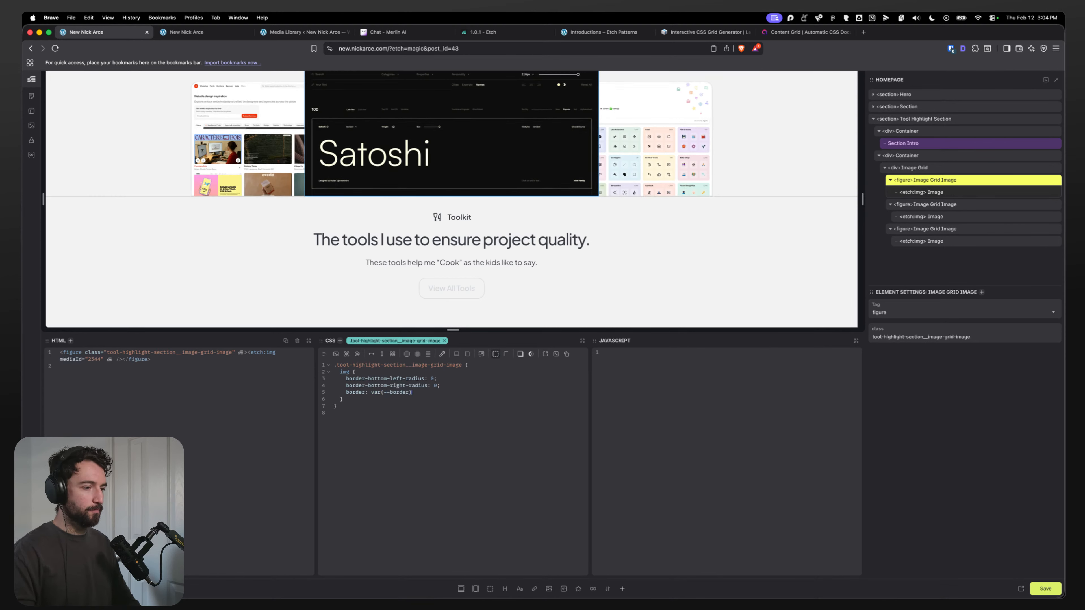
{"action": "type", "text": ";"}
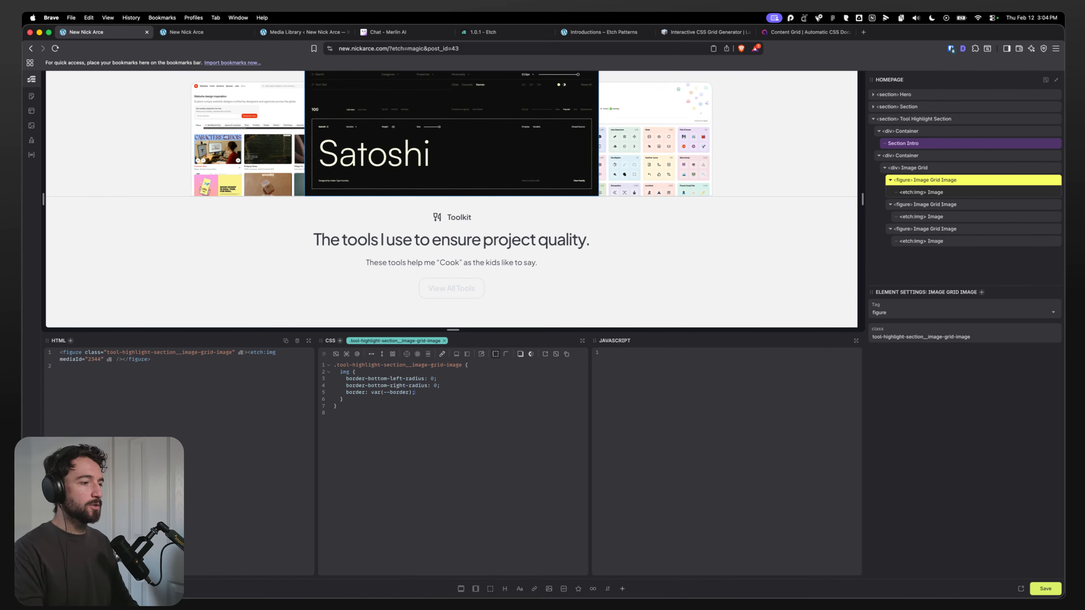
{"action": "key", "text": "Return"}
{"action": "type", "text": "bor"}
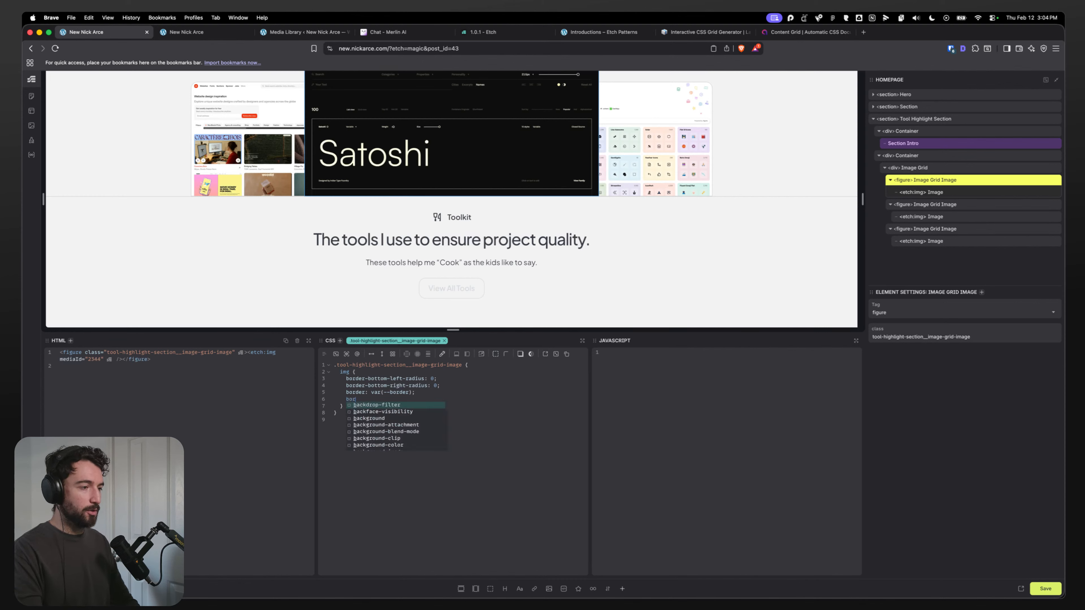
{"action": "type", "text": "der-bo"}
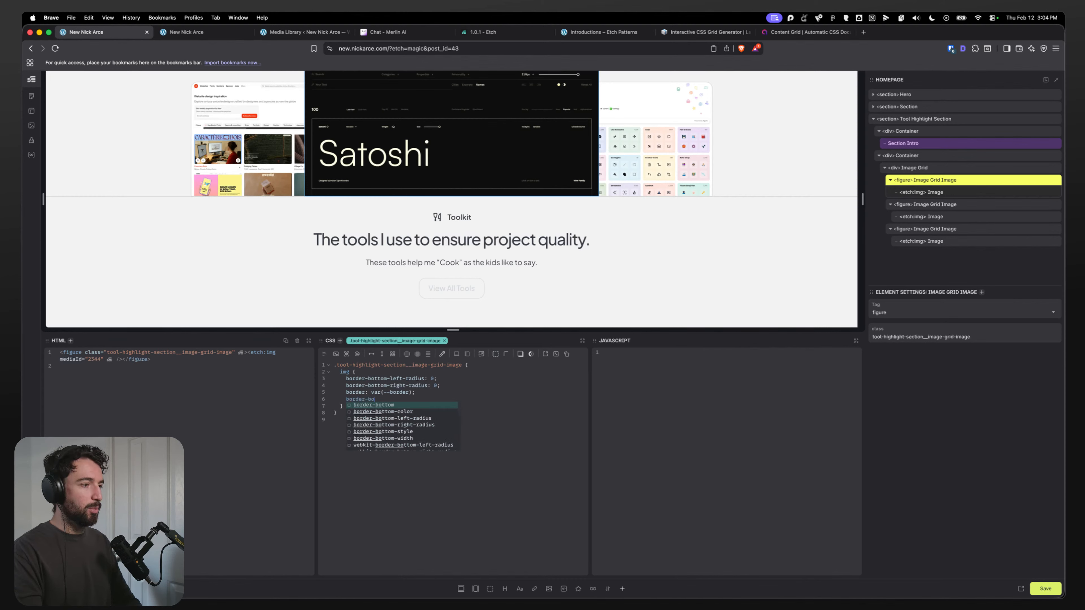
{"action": "type", "text": "ttom: -width"}
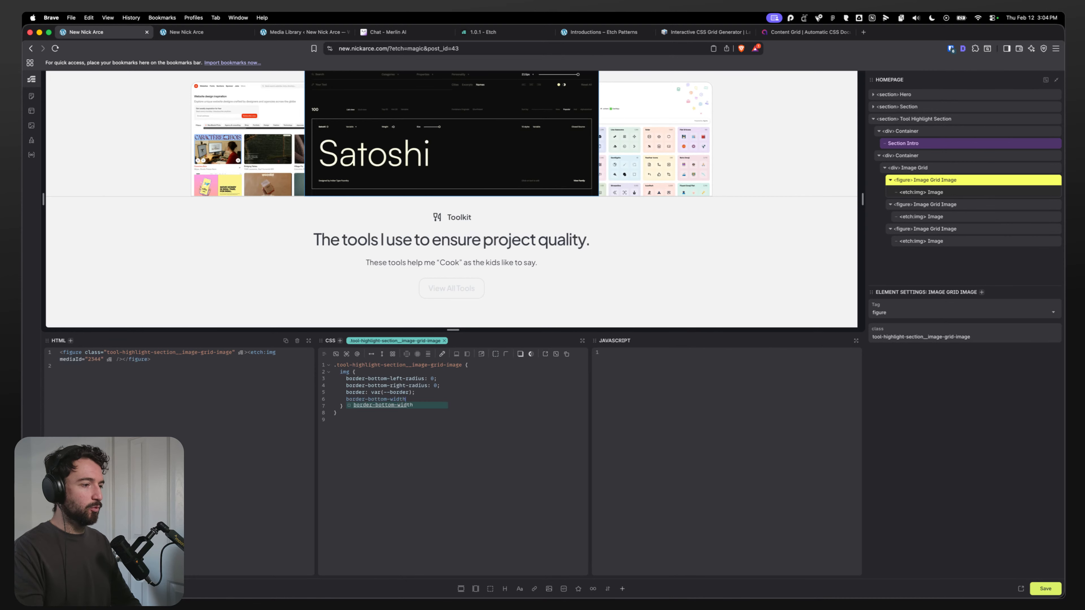
{"action": "key", "text": "Return"}
{"action": "type", "text": "0px;"}
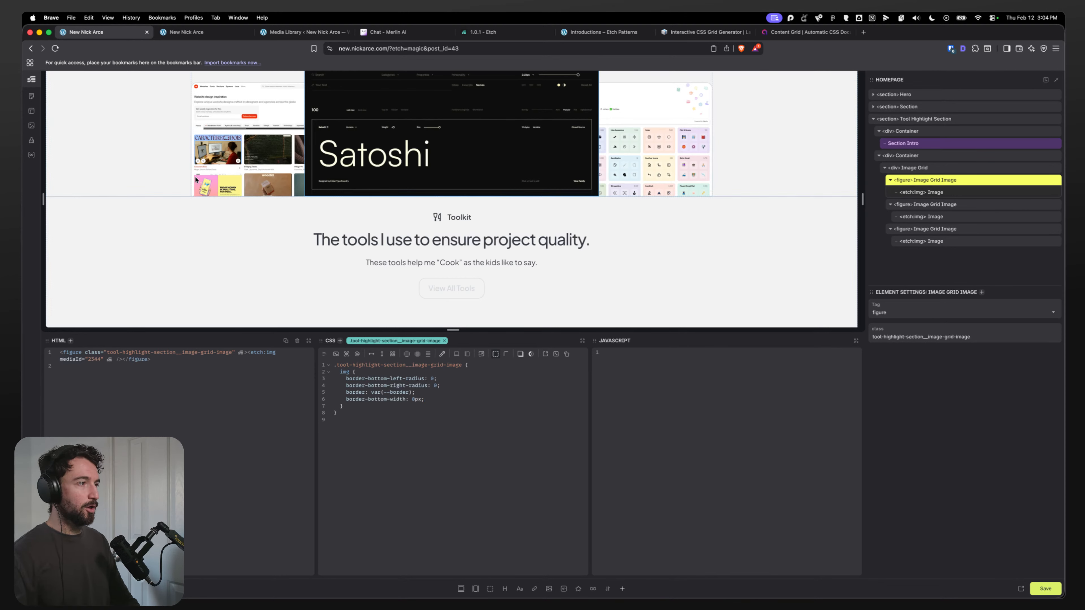
{"action": "scroll", "coordinate": [183, 184], "scroll_direction": "up", "scroll_amount": 1}
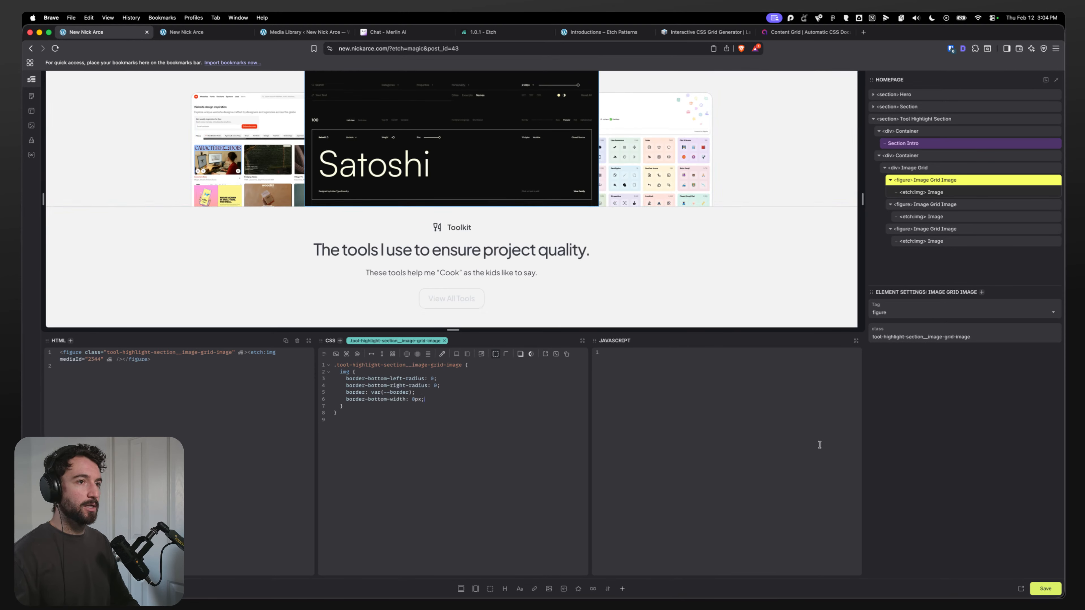
{"action": "key", "text": "super+s"}
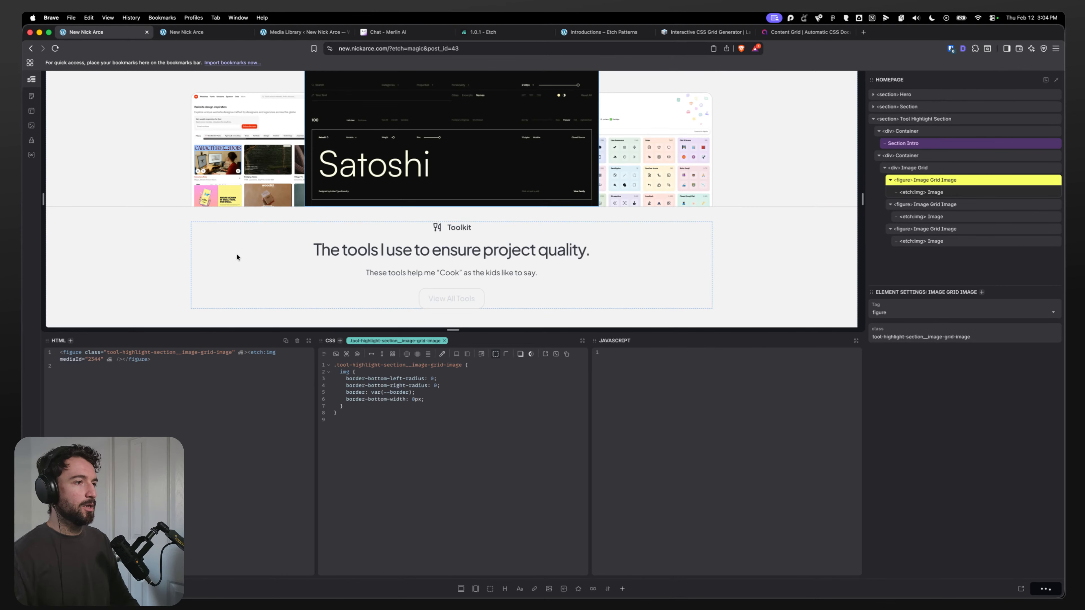
Step: Switch to Figma and apply a Beautiful Shadows drop shadow to the featured toolkit image, moving the light source slightly
{"action": "key", "text": "ctrl+Tab"}
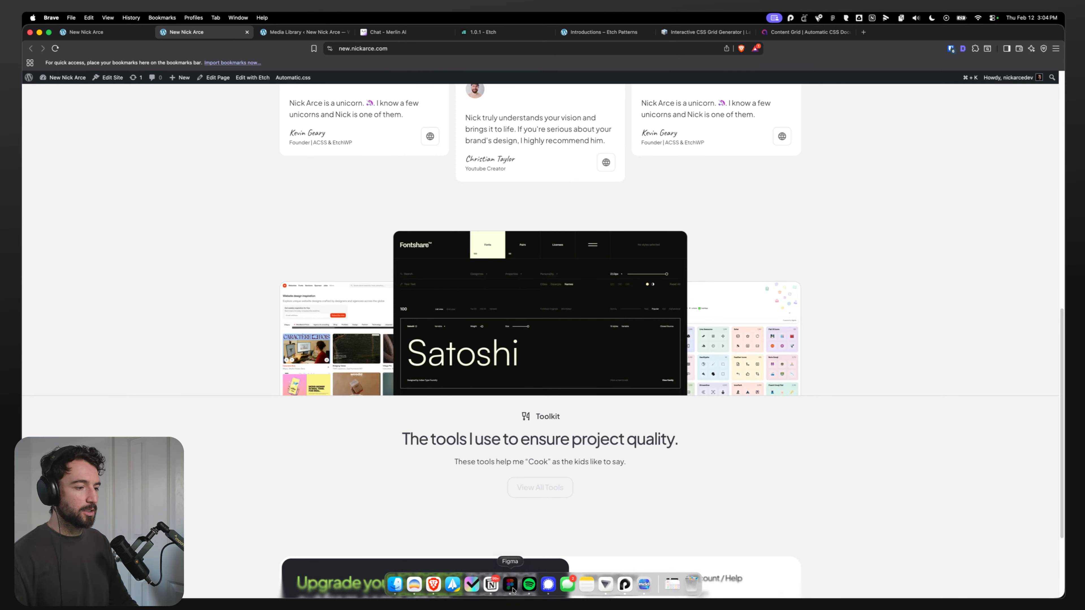
{"action": "left_click", "coordinate": [512, 586]}
{"action": "double_click", "coordinate": [495, 284]}
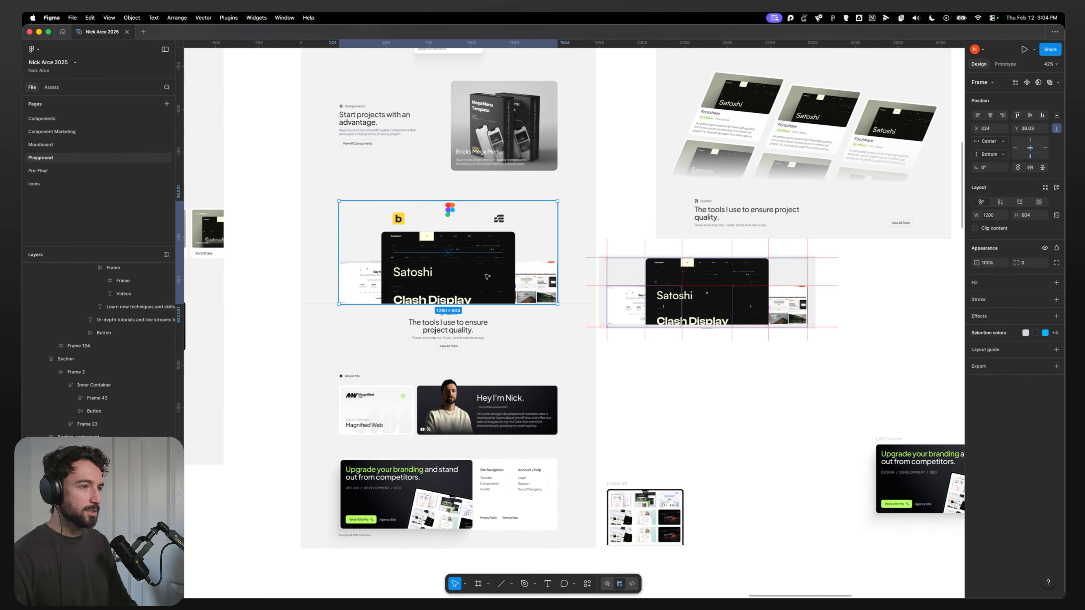
{"action": "double_click", "coordinate": [495, 283]}
{"action": "left_click", "coordinate": [587, 584]}
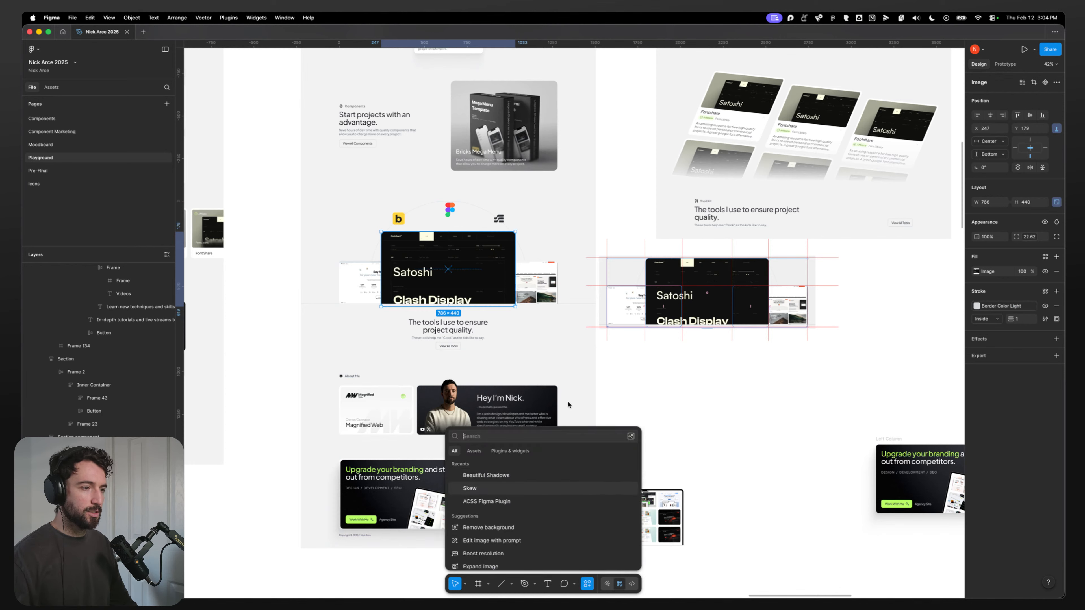
{"action": "left_click", "coordinate": [485, 475]}
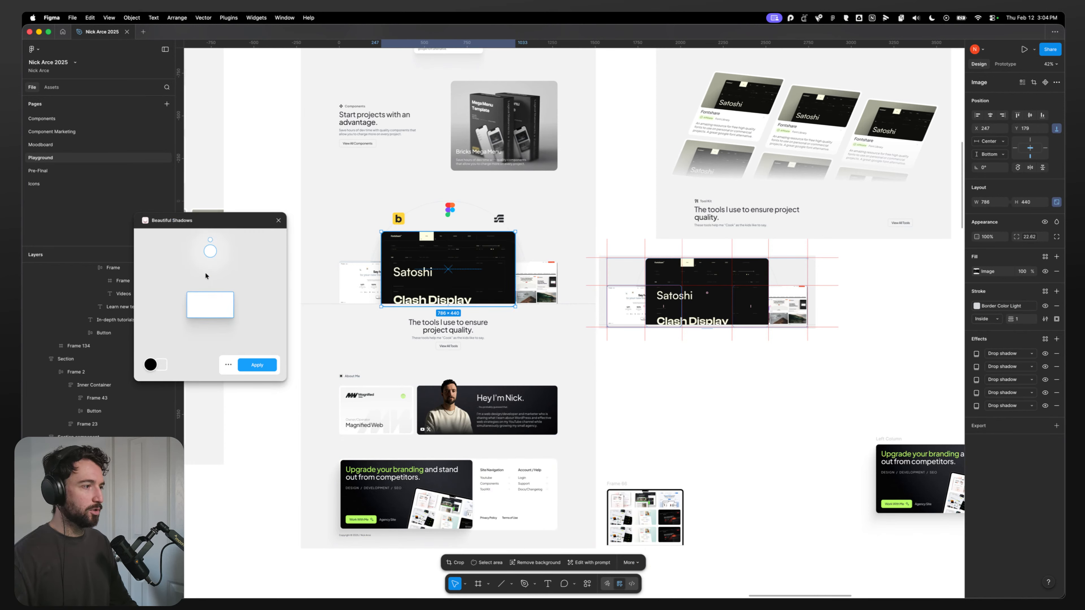
{"action": "scroll", "coordinate": [452, 274], "scroll_direction": "up", "scroll_amount": 5}
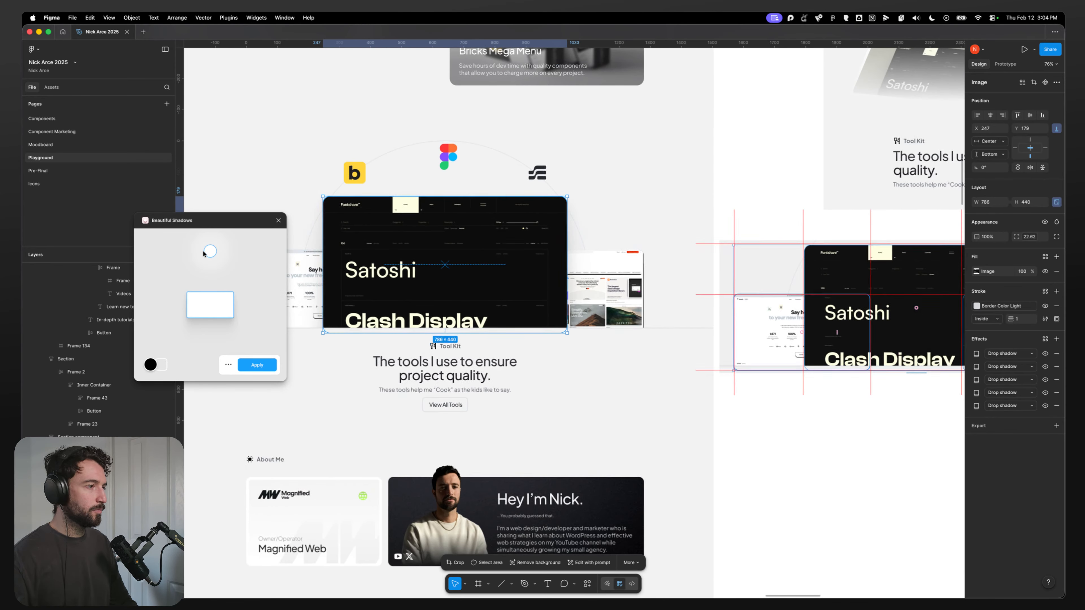
{"action": "left_click_drag", "start_coordinate": [203, 254], "coordinate": [197, 262]}
{"action": "left_click_drag", "start_coordinate": [197, 267], "coordinate": [192, 275]}
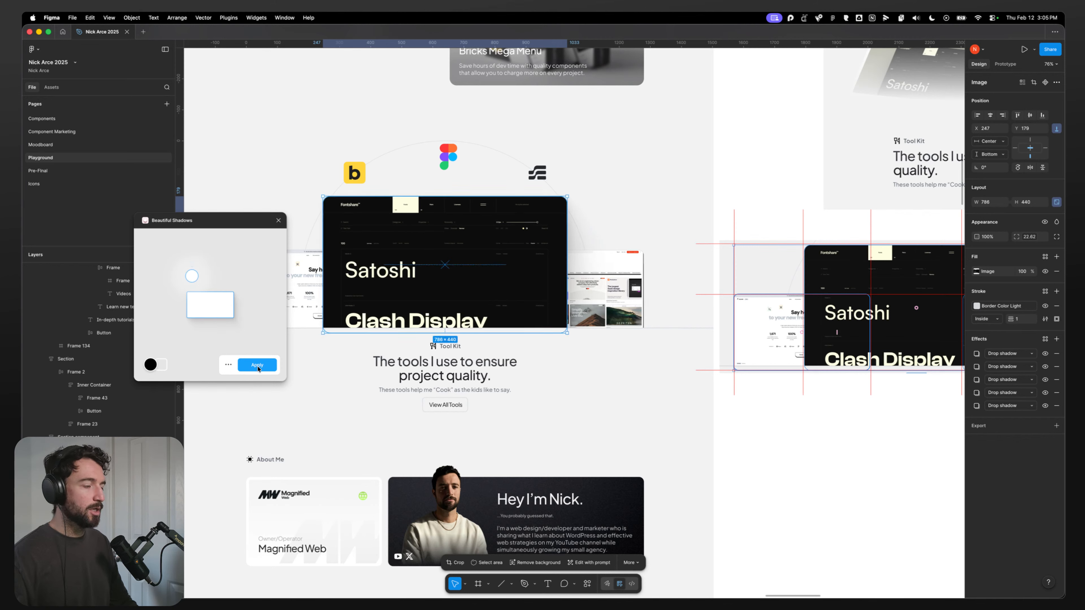
{"action": "left_click", "coordinate": [255, 365]}
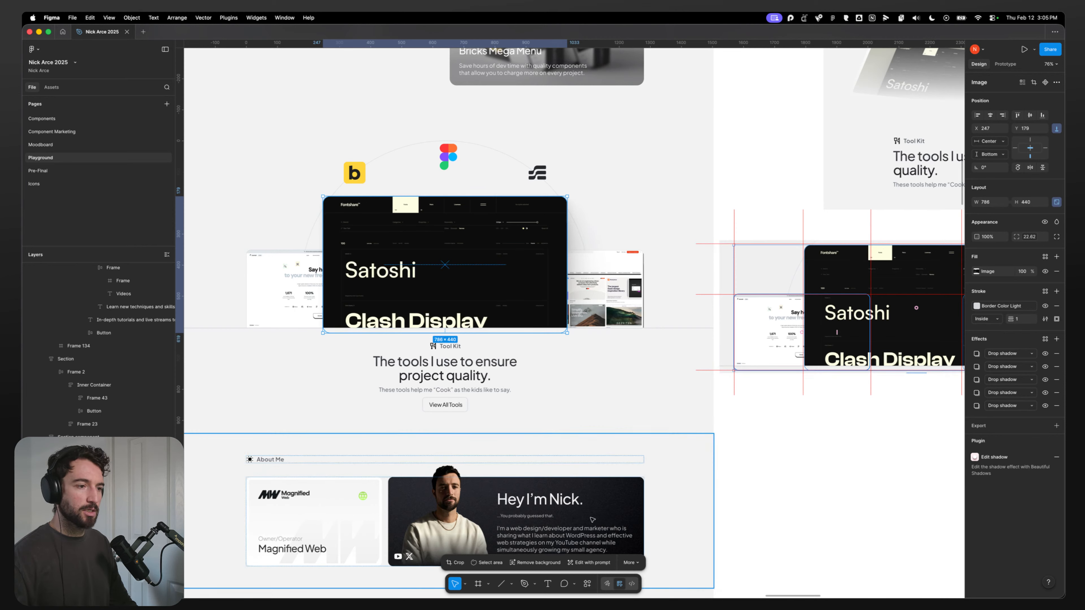
Step: Copy the featured image's box-shadow CSS from Dev Mode, then return to the Etch editor tab
{"action": "left_click", "coordinate": [632, 584]}
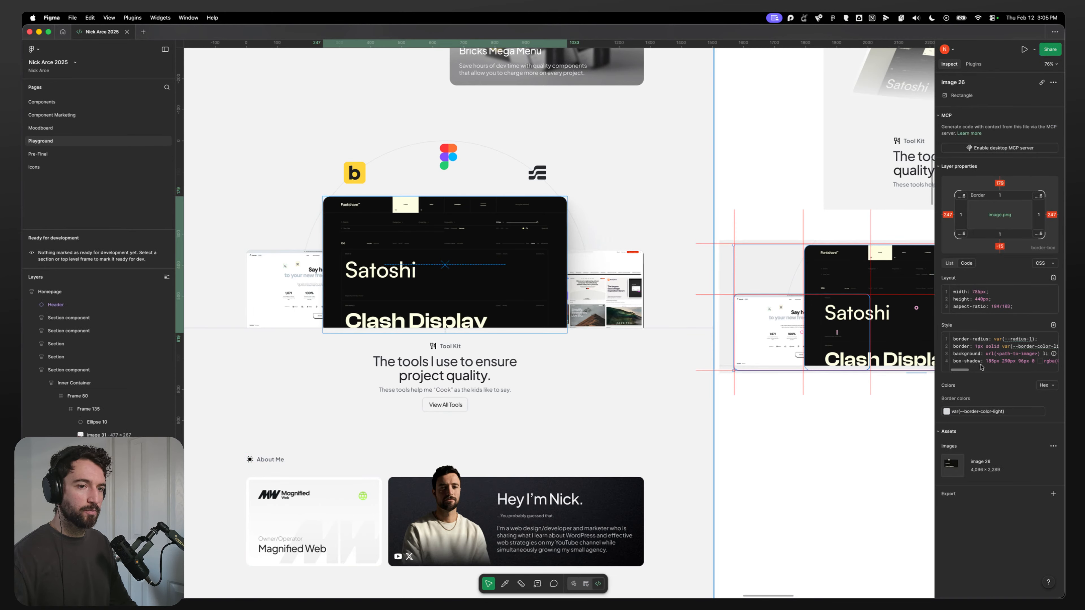
{"action": "left_click_drag", "start_coordinate": [986, 362], "coordinate": [1048, 363]}
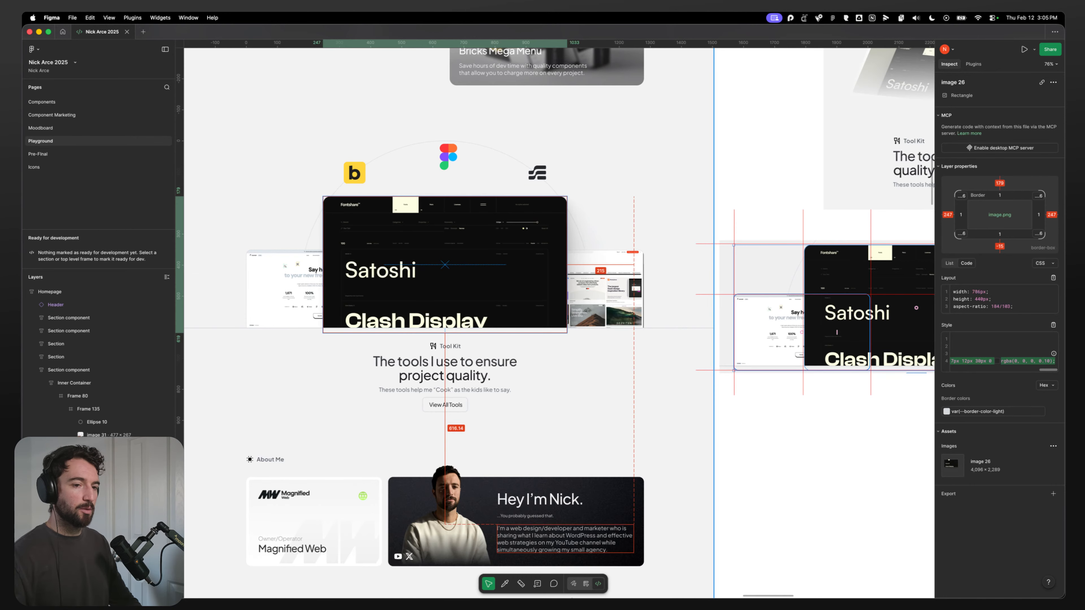
{"action": "left_click", "coordinate": [434, 586]}
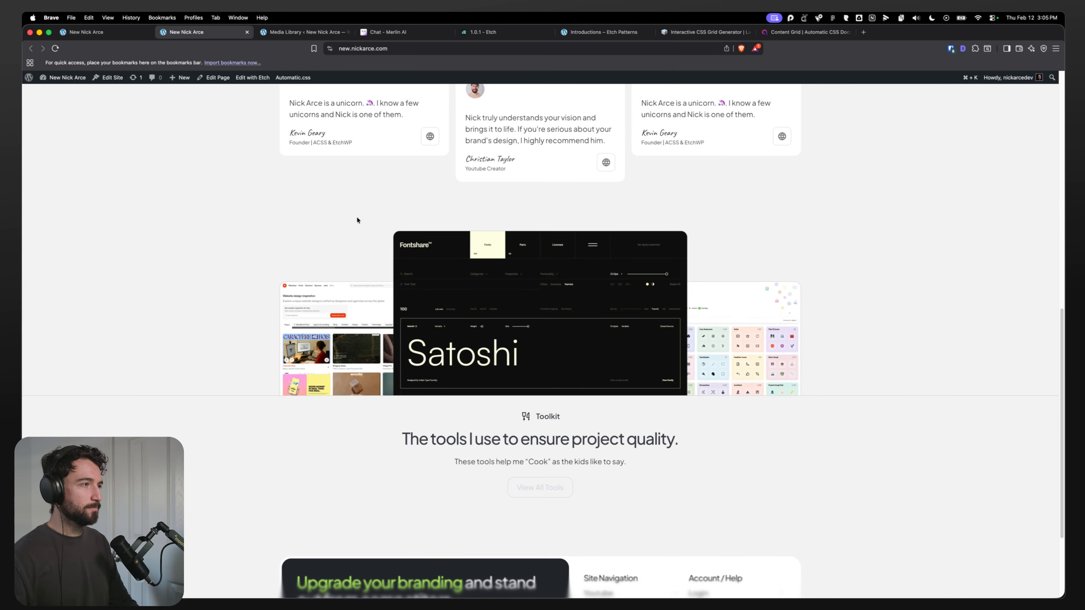
{"action": "left_click", "coordinate": [112, 32]}
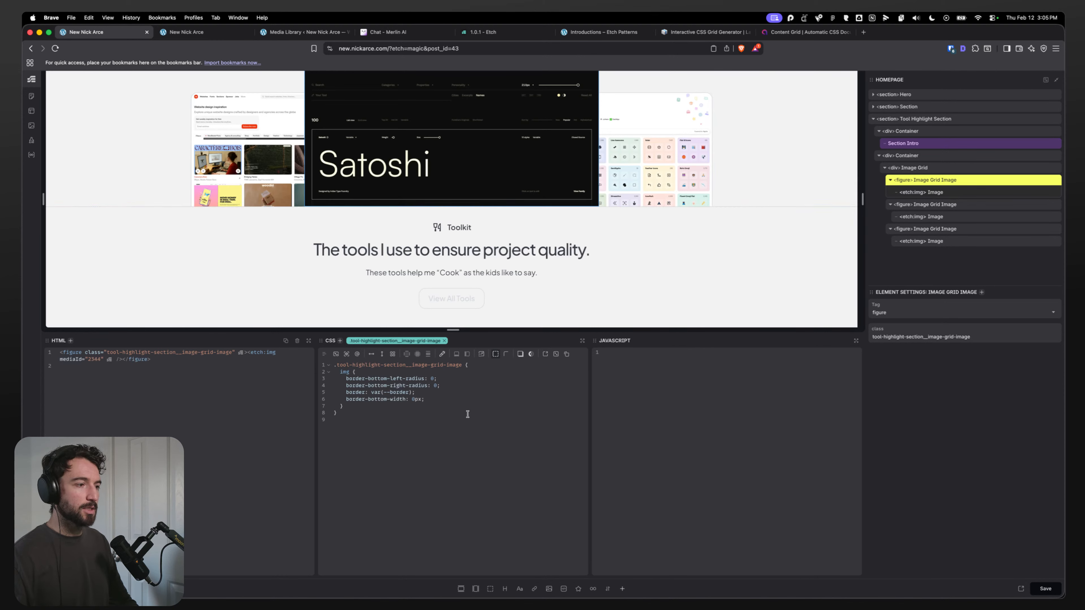
Step: Select the image grid and add a /* featured image */ comment above its first-child rule
{"action": "left_click", "coordinate": [918, 156]}
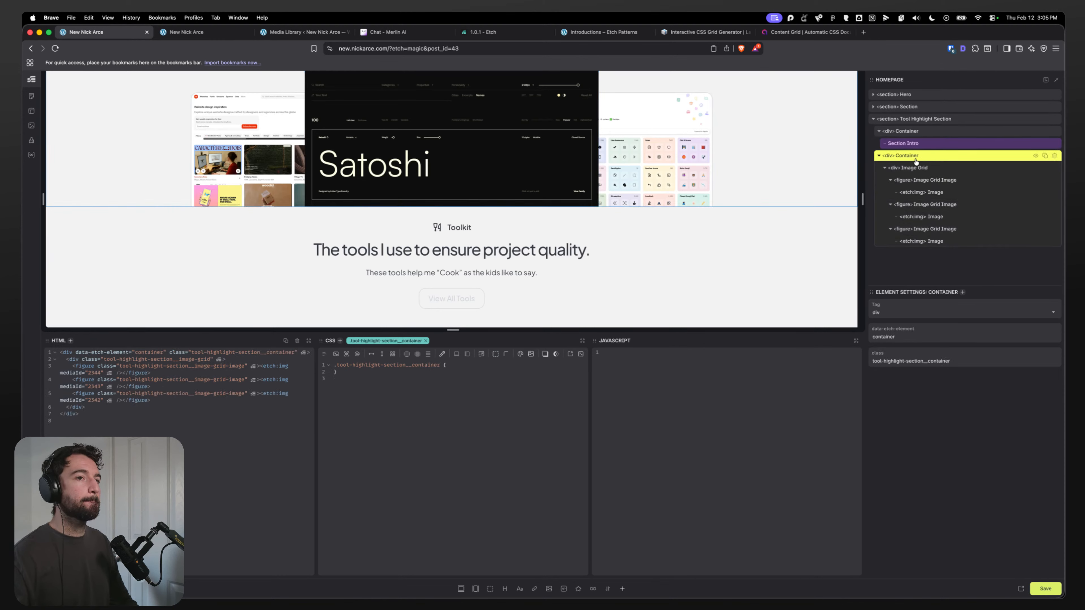
{"action": "left_click", "coordinate": [953, 168]}
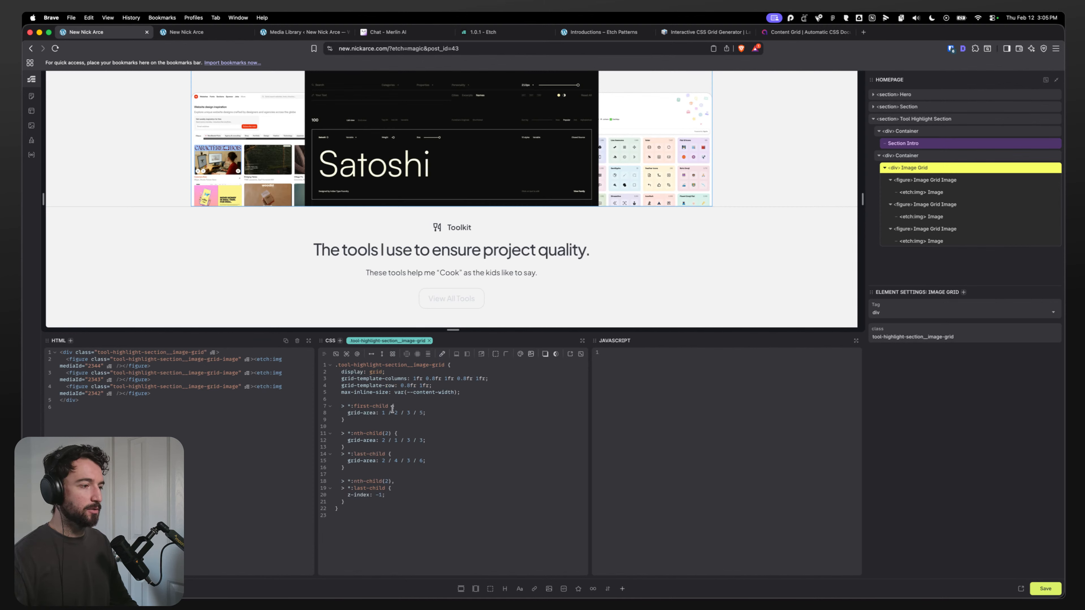
{"action": "left_click", "coordinate": [359, 402]}
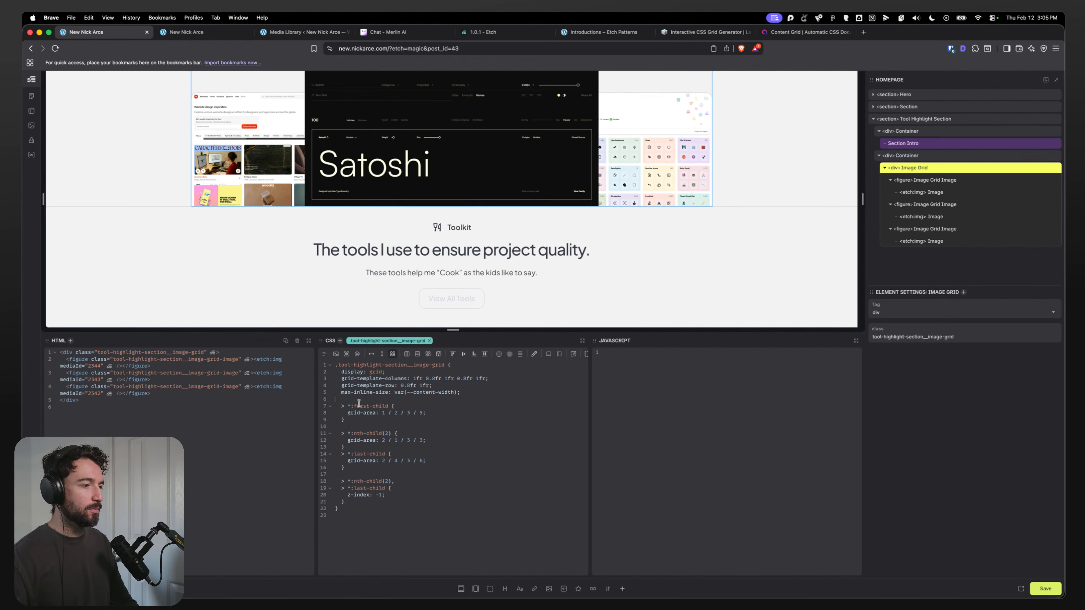
{"action": "key", "text": "Return"}
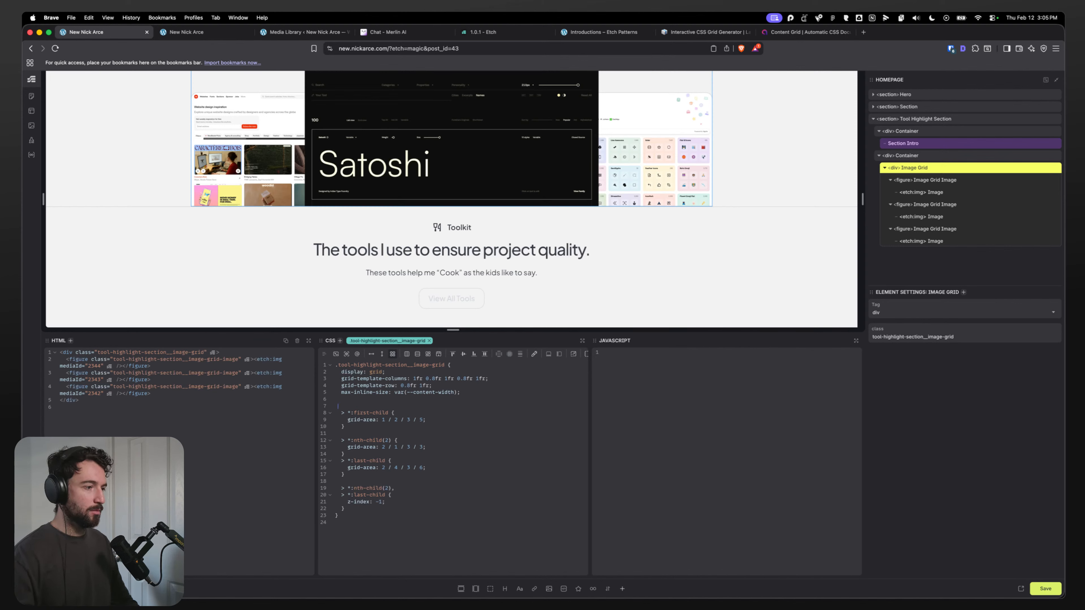
{"action": "type", "text": "@"}
{"action": "key", "text": "BackSpace"}
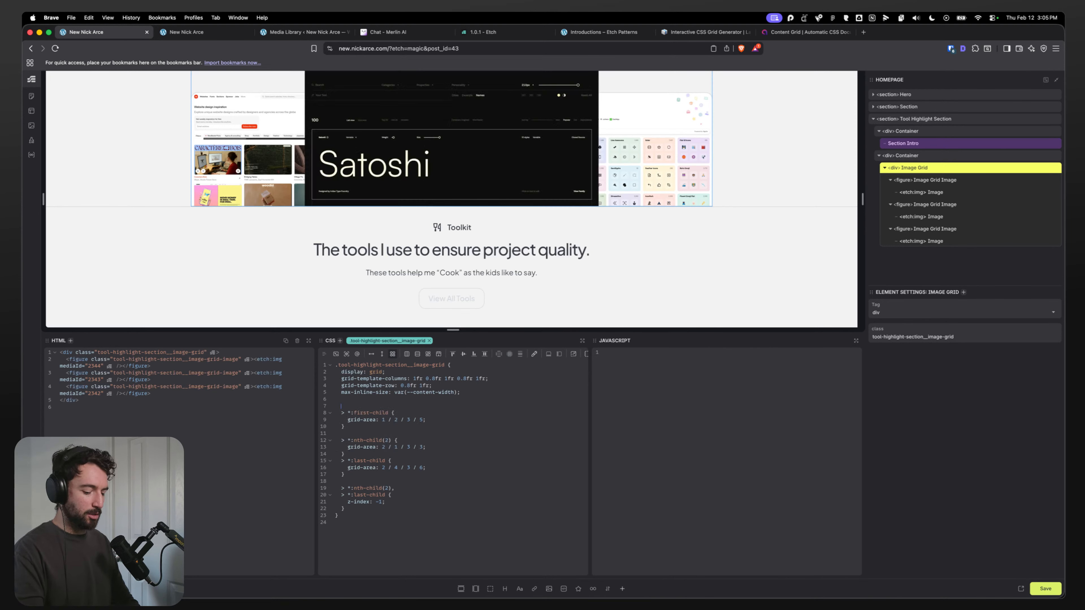
{"action": "type", "text": "/* featured image"}
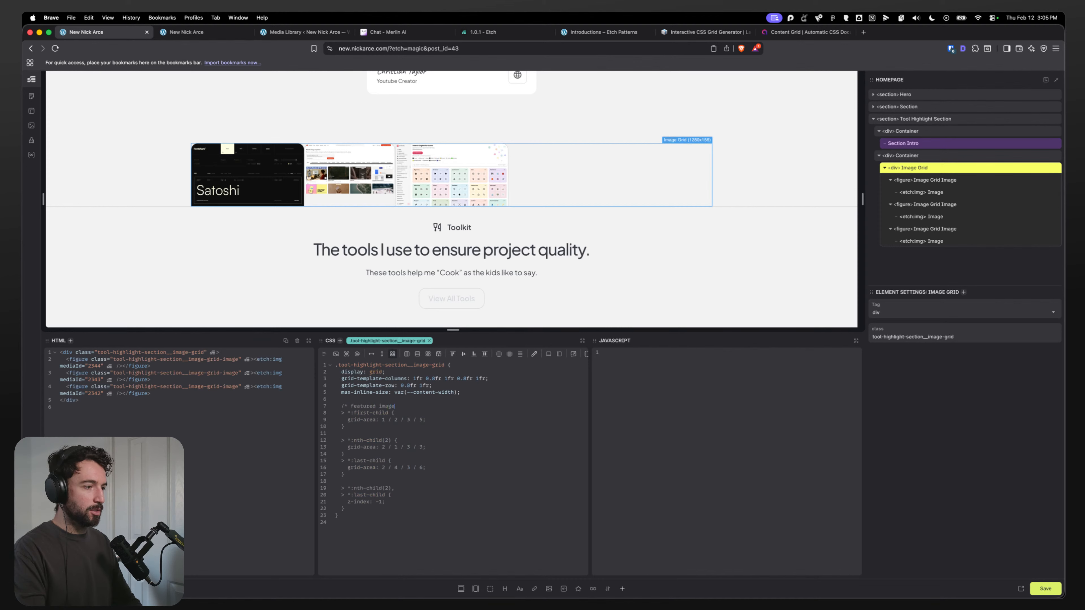
{"action": "type", "text": " */"}
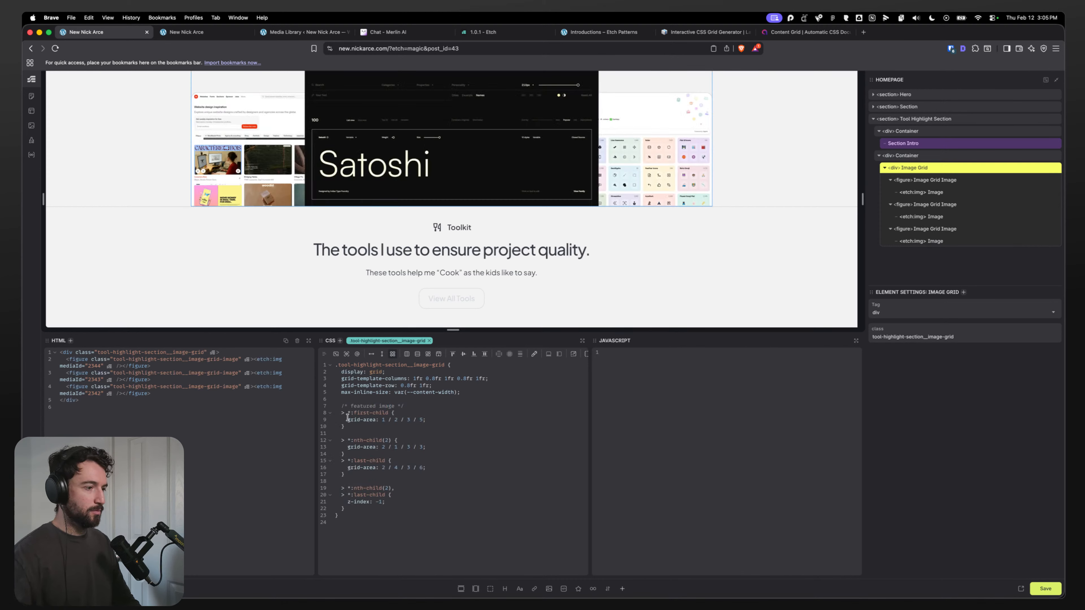
Step: Add a /* left image */ comment above the nth-child(2) rule
{"action": "key", "text": "Return"}
{"action": "type", "text": "/* l;e"}
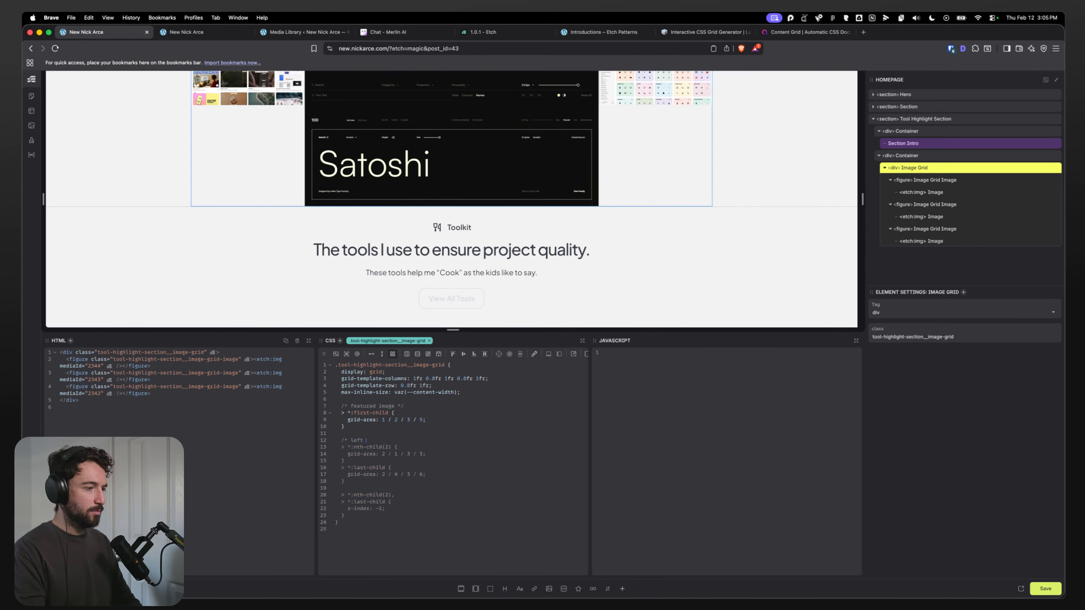
{"action": "key", "text": "super+k"}
{"action": "type", "text": "image"}
{"action": "left_click", "coordinate": [369, 440]}
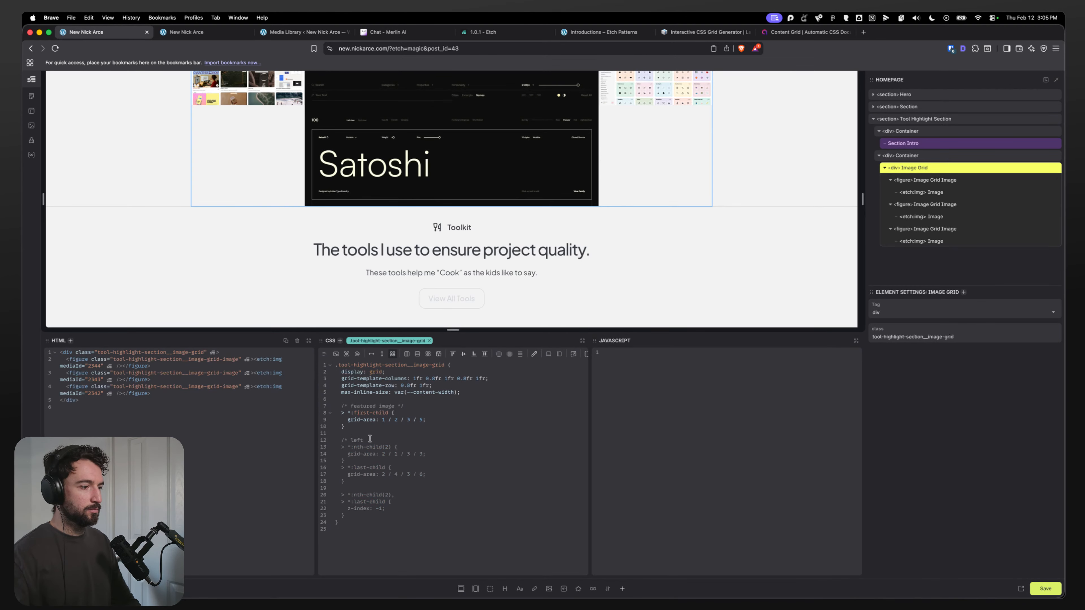
{"action": "type", "text": "image */"}
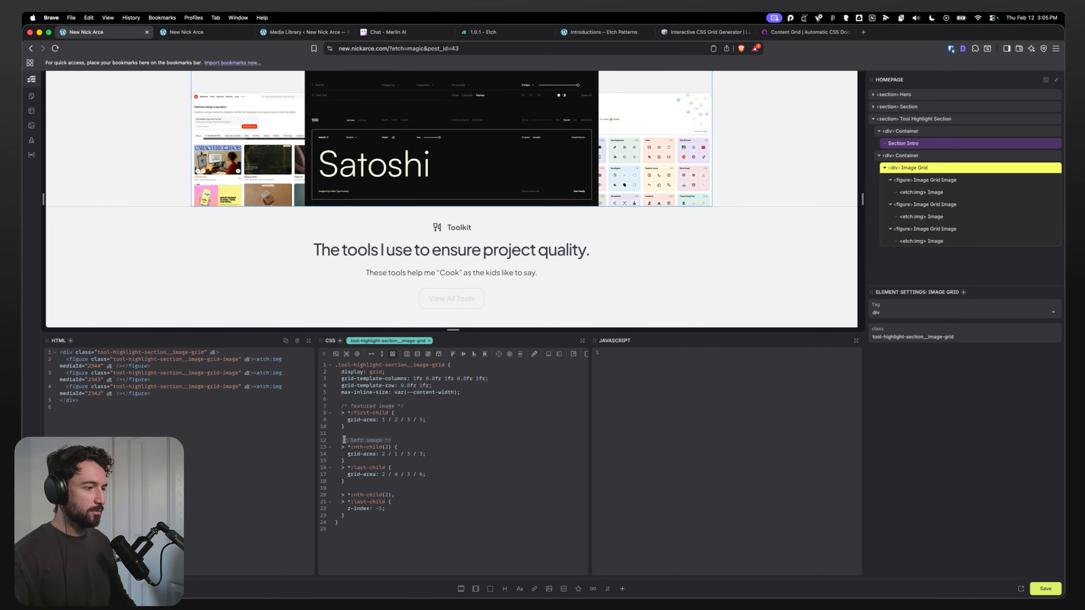
Step: Add a /* right image */ comment above the last-child rule, separated by a blank line
{"action": "left_click", "coordinate": [370, 462]}
{"action": "key", "text": "Return"}
{"action": "type", "text": "/* left image */"}
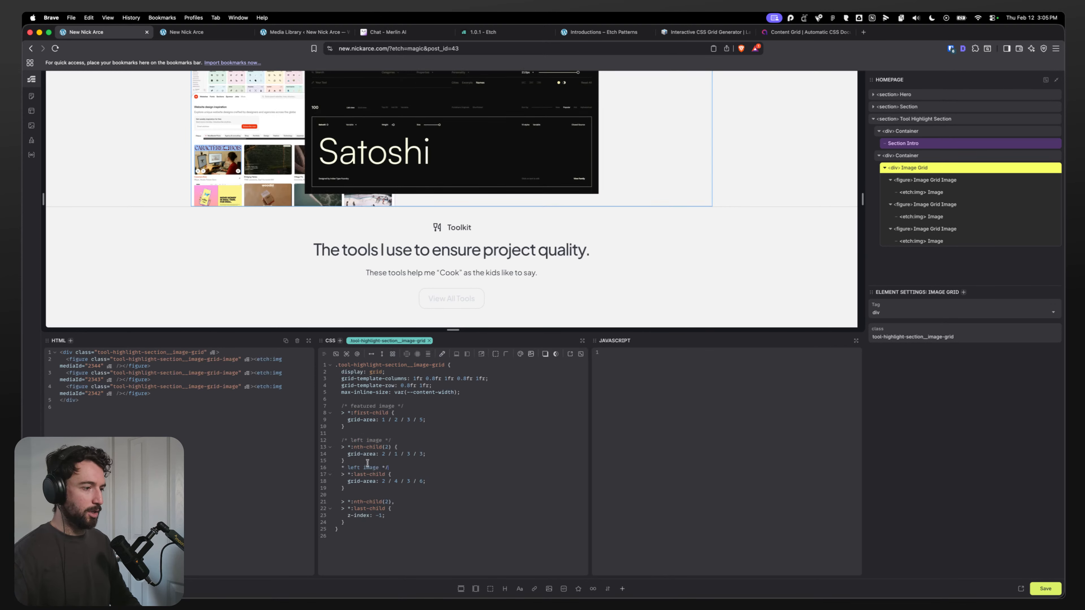
{"action": "type", "text": "/"}
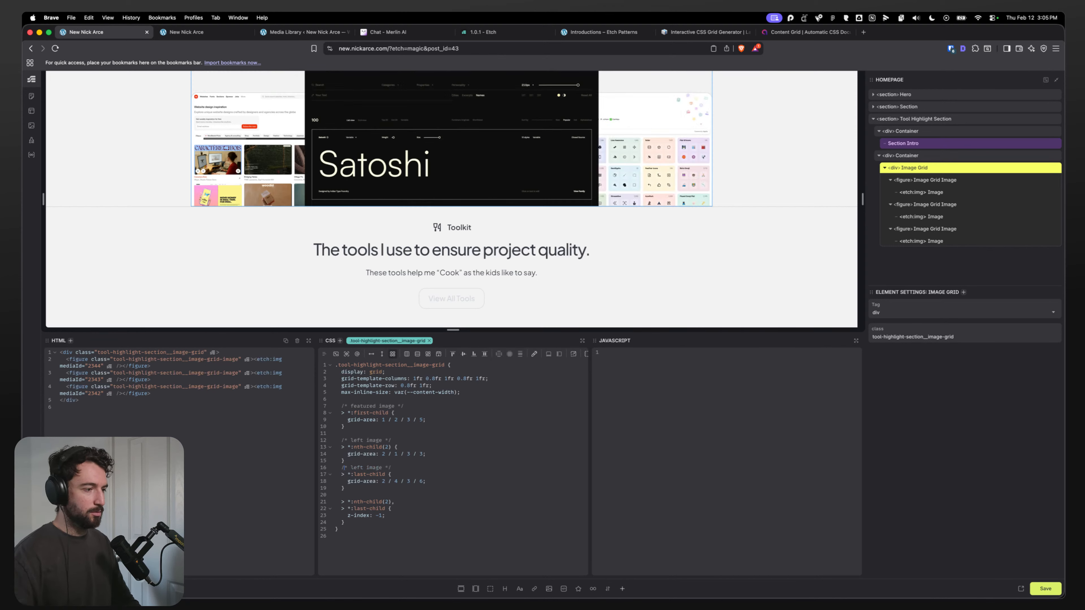
{"action": "double_click", "coordinate": [359, 468]}
{"action": "type", "text": "right"}
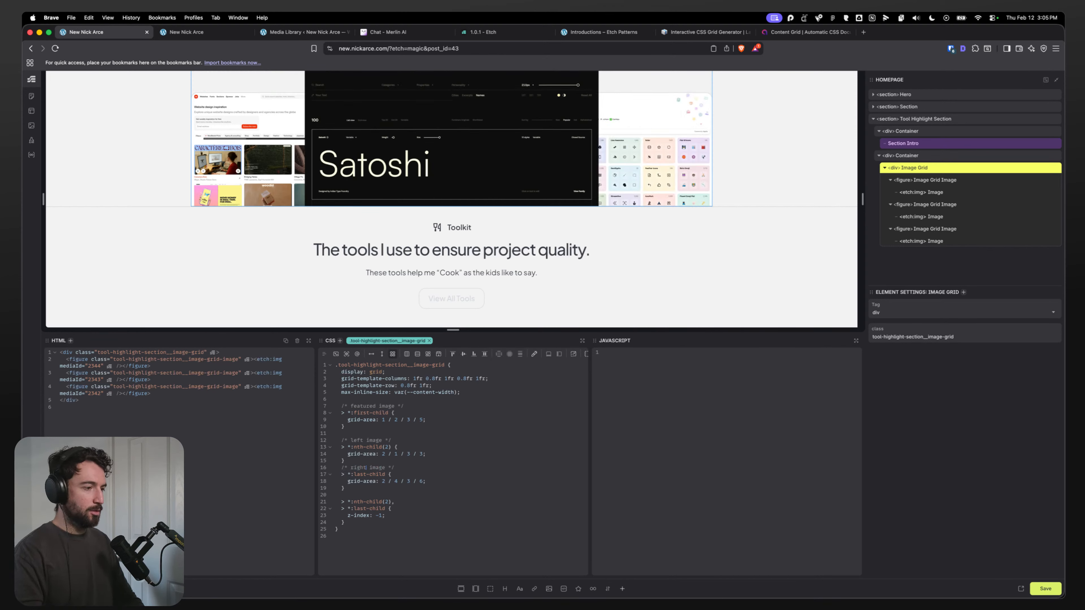
{"action": "key", "text": "Return"}
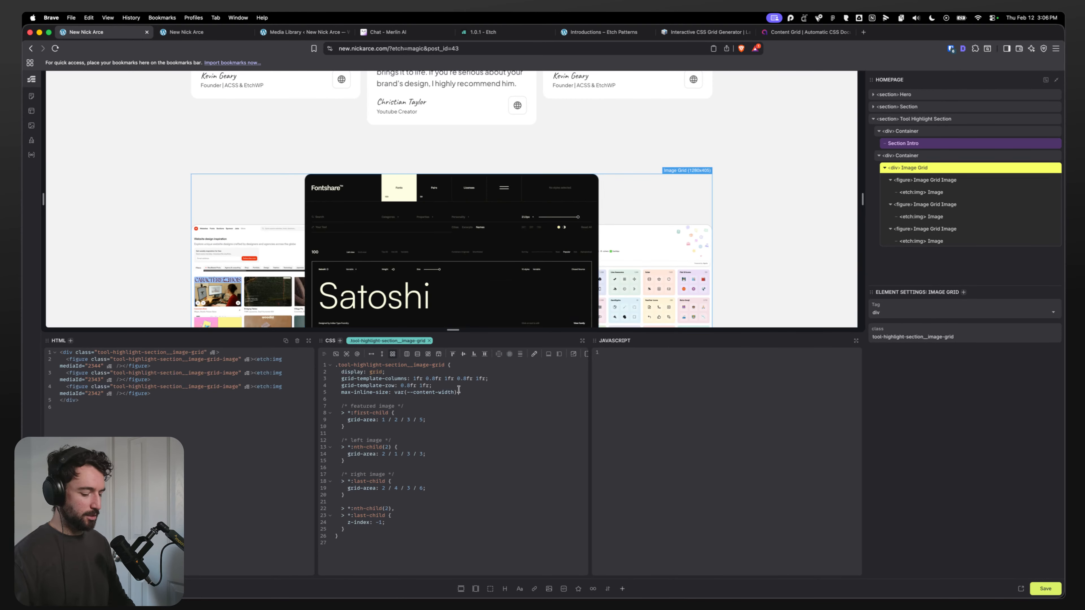
Step: Paste the copied Figma box-shadow from clipboard history into the featured image's first-child rule
{"action": "key", "text": "super+shift+v"}
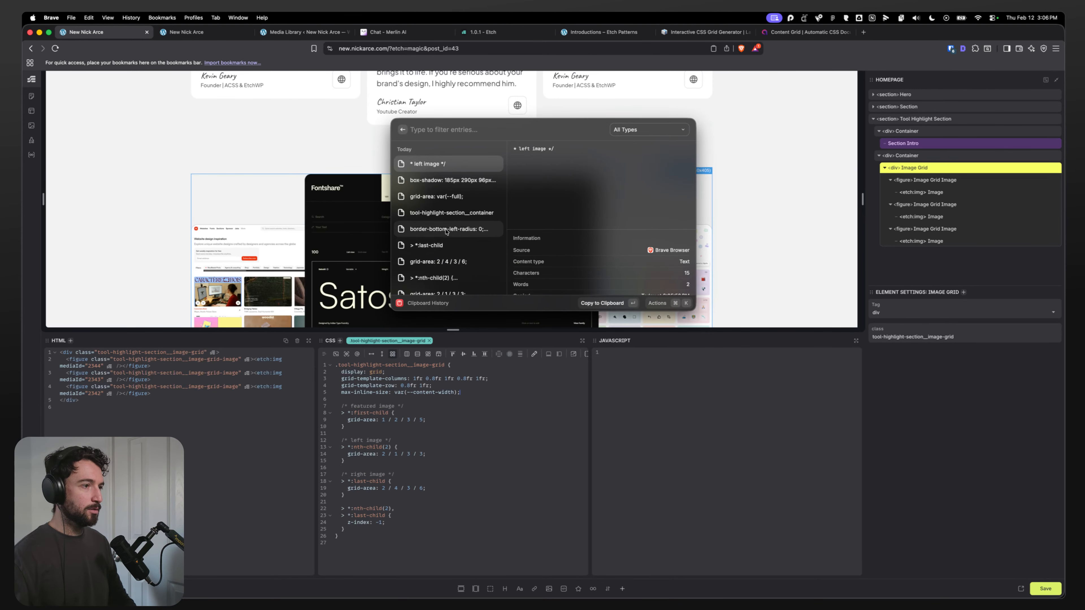
{"action": "key", "text": "Down"}
{"action": "key", "text": "Return"}
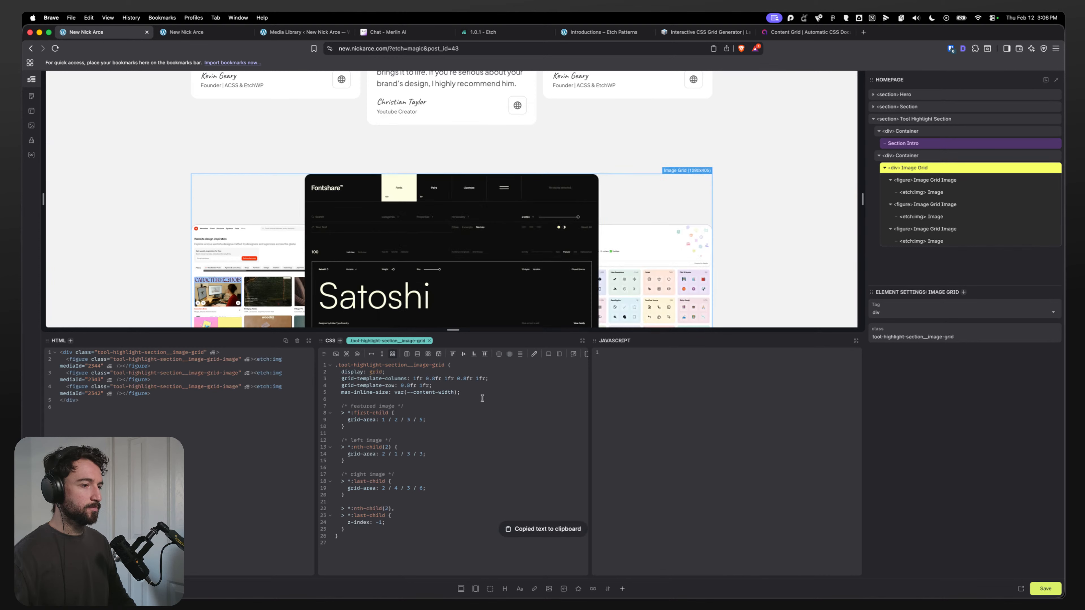
{"action": "key", "text": "Return"}
{"action": "key", "text": "super+v"}
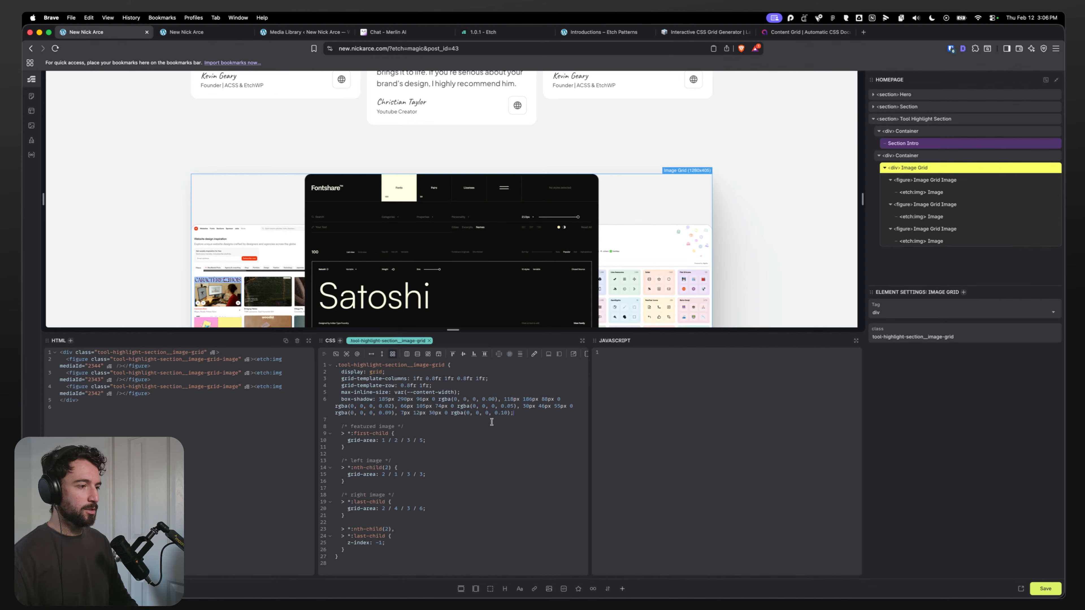
{"action": "key", "text": "super+z"}
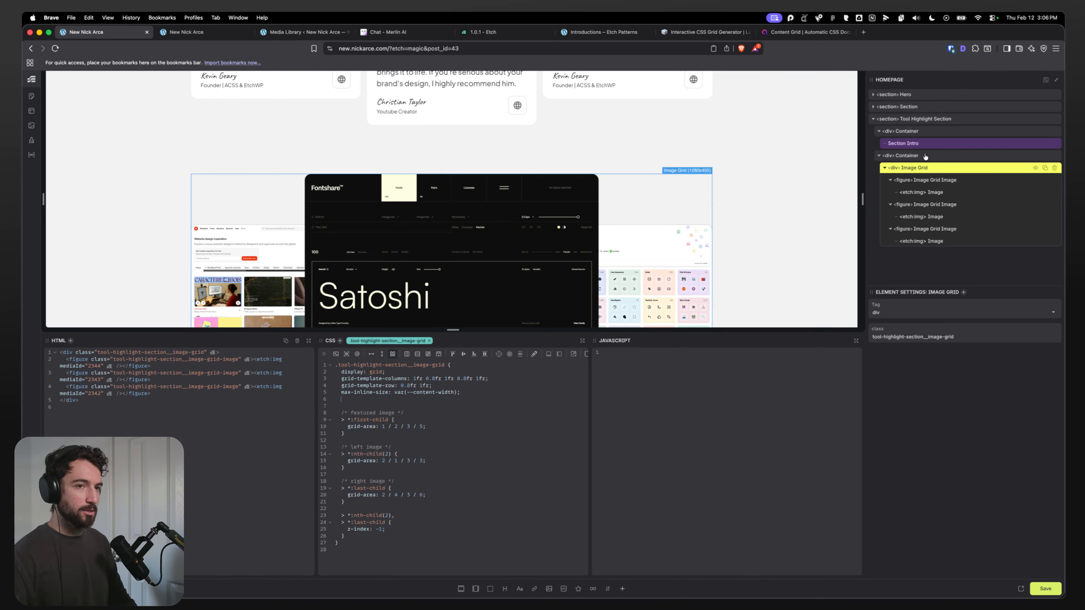
{"action": "left_click", "coordinate": [427, 426]}
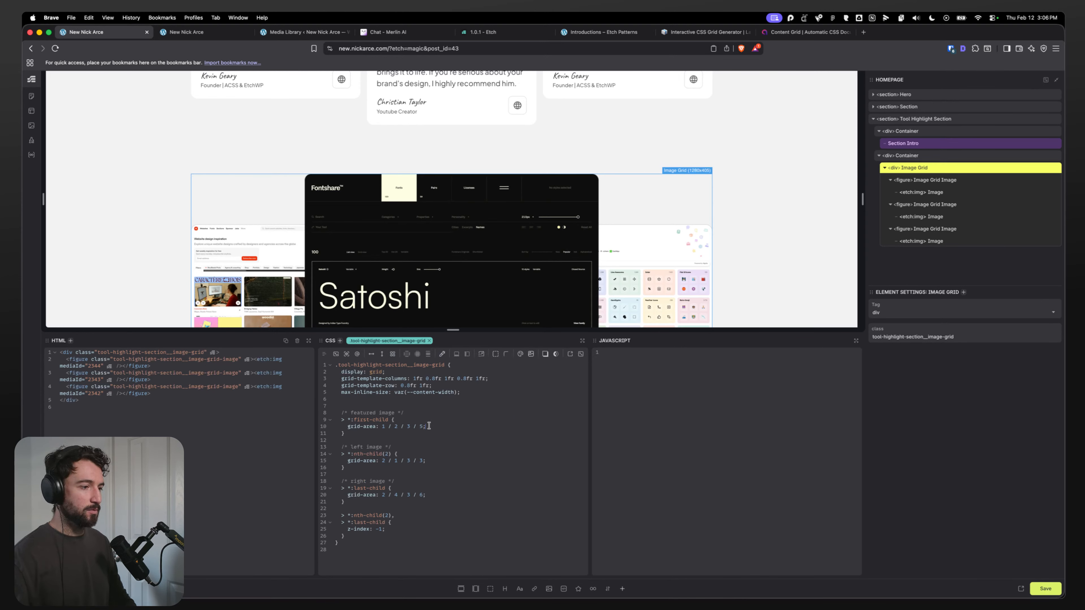
{"action": "key", "text": "Return"}
{"action": "key", "text": "super+v"}
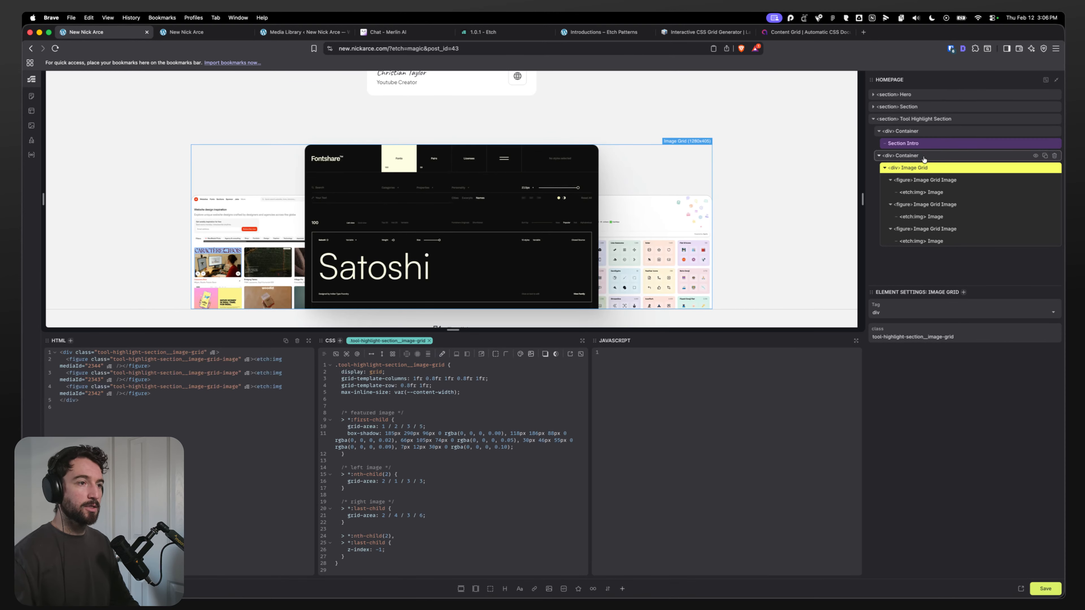
Step: Select the toolkit container and give its rule overflow: hidden;
{"action": "scroll", "coordinate": [717, 222], "scroll_direction": "down", "scroll_amount": 2}
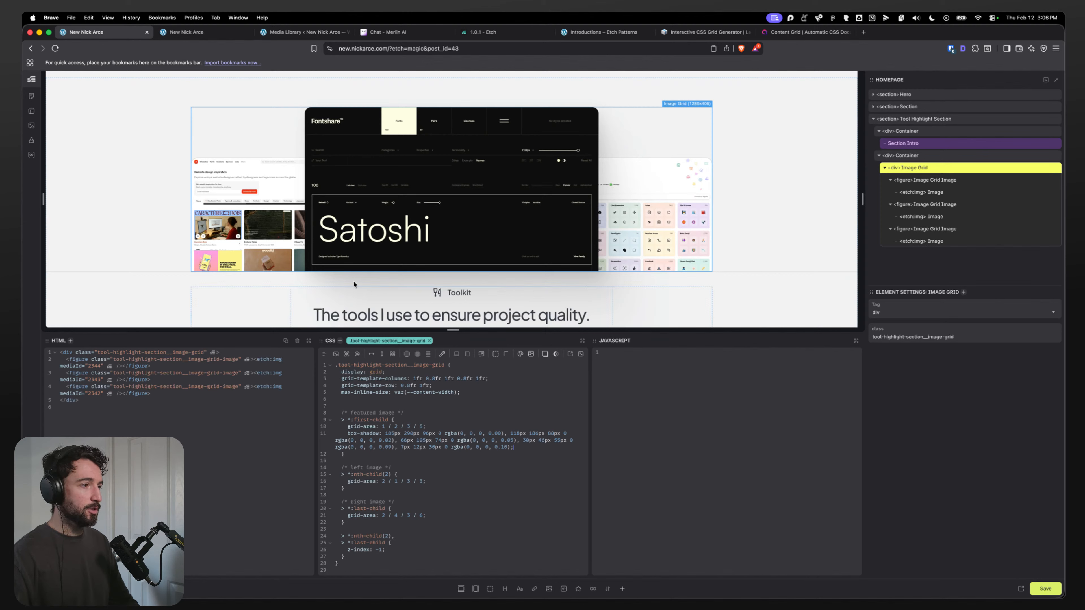
{"action": "left_click", "coordinate": [939, 157]}
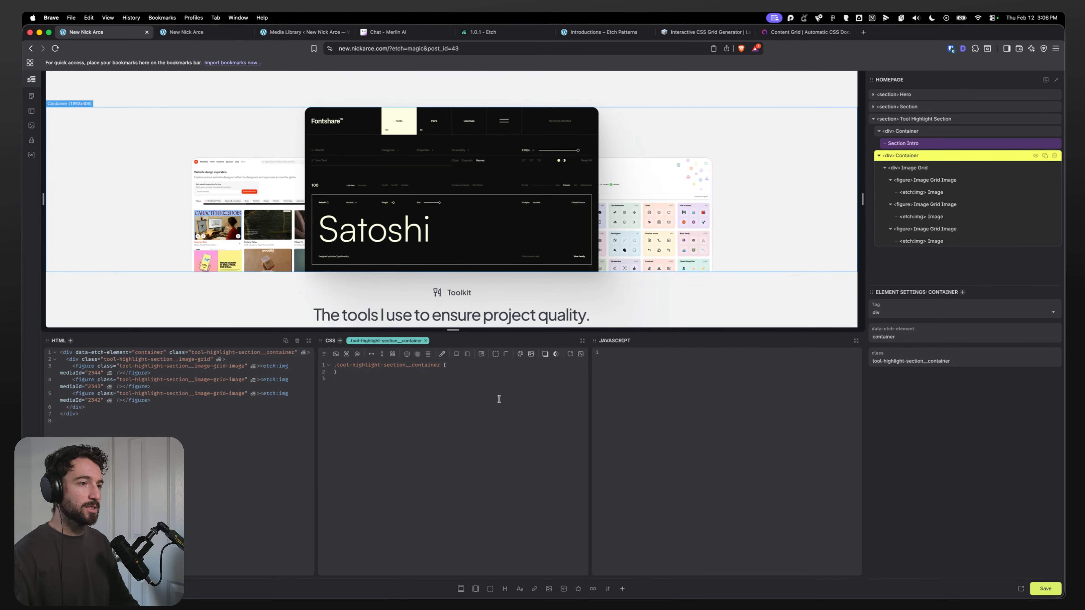
{"action": "key", "text": "Return"}
{"action": "type", "text": "overf"}
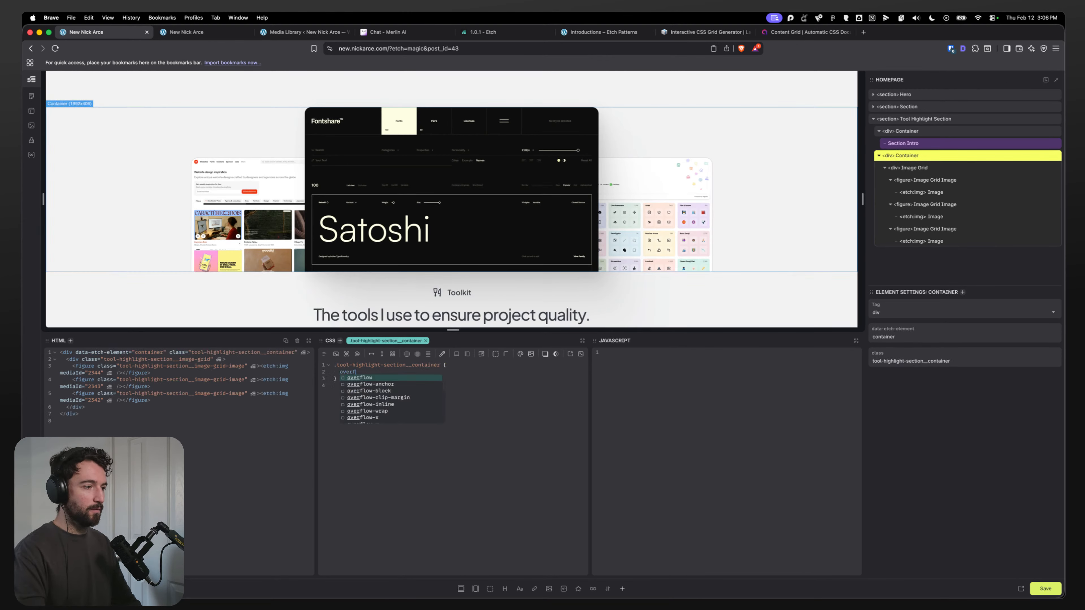
{"action": "type", "text": "low: hidden;"}
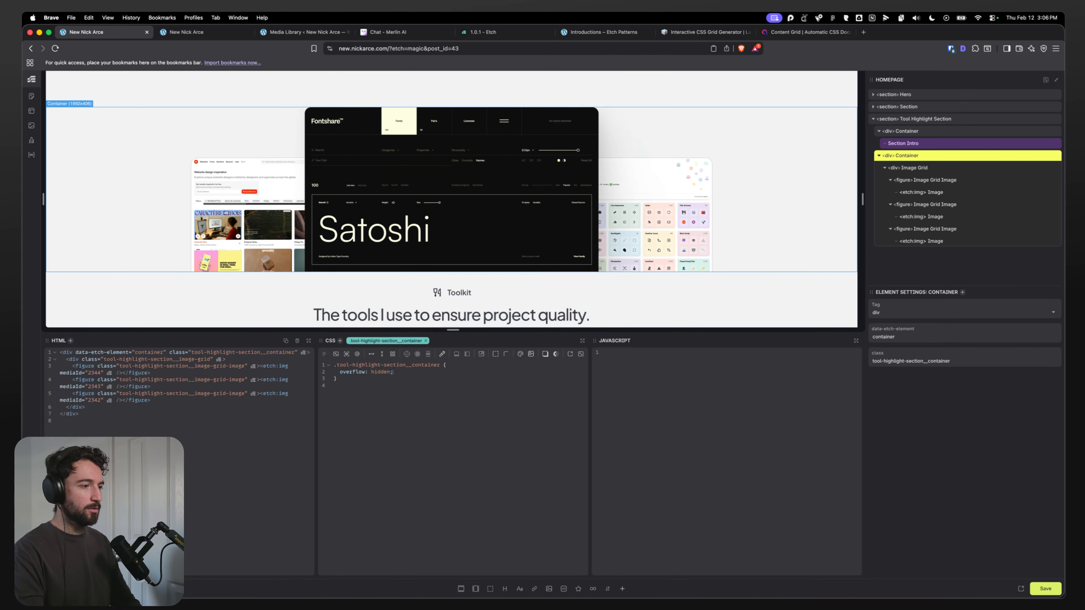
Step: Save the page and reload the live front-end tab to preview the toolkit section
{"action": "key", "text": "super+s"}
{"action": "left_click", "coordinate": [206, 33]}
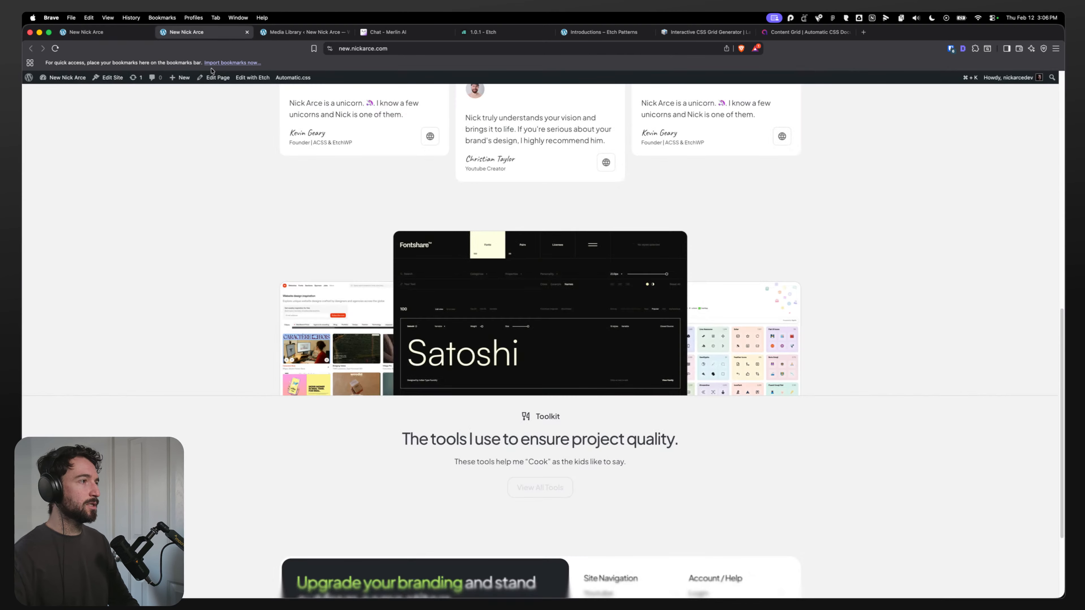
{"action": "key", "text": "super+r"}
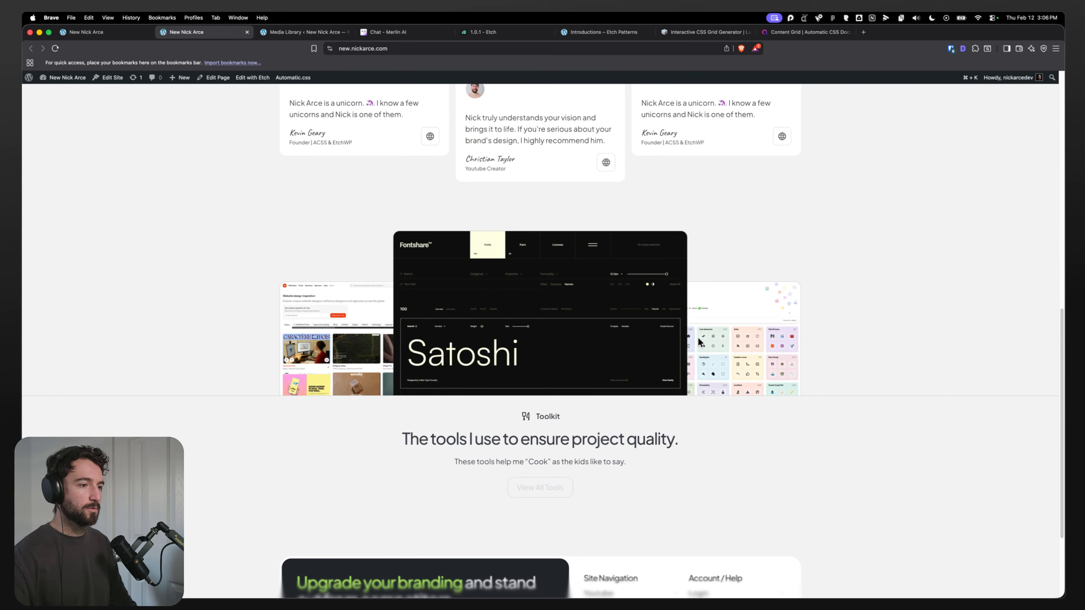
{"action": "key", "text": "super+r"}
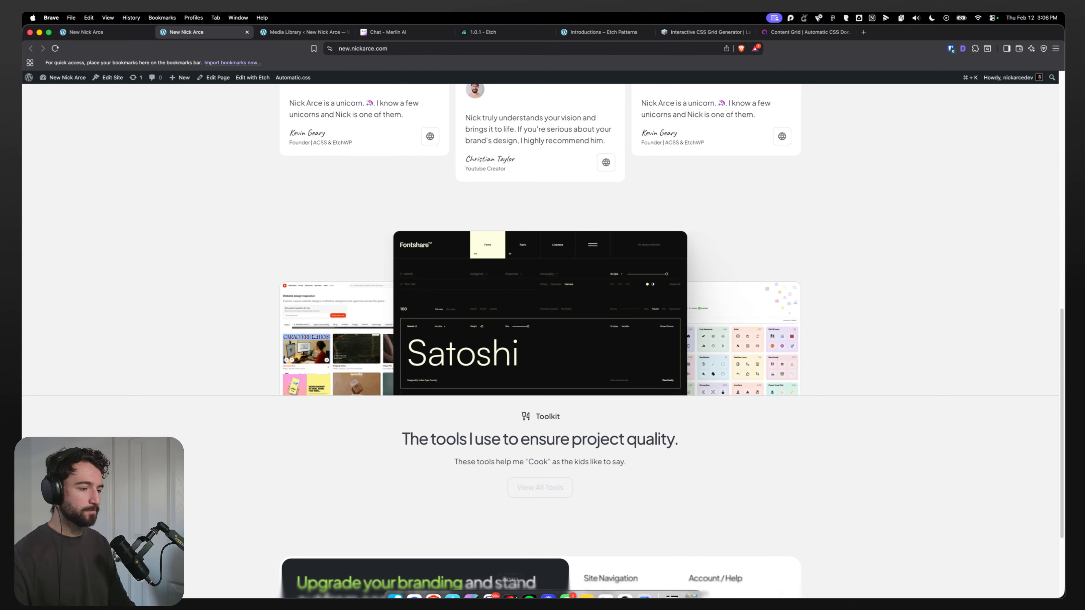
Step: Check the toolkit section on the front end at narrow and wide responsive widths in developer tools
{"action": "left_click", "coordinate": [623, 585]}
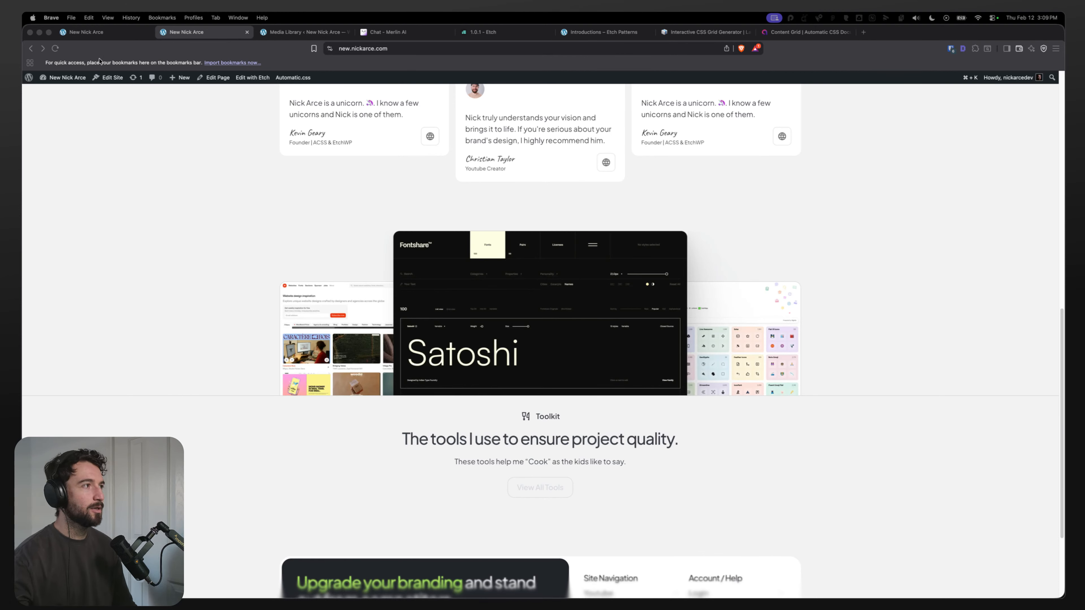
{"action": "left_click", "coordinate": [94, 35]}
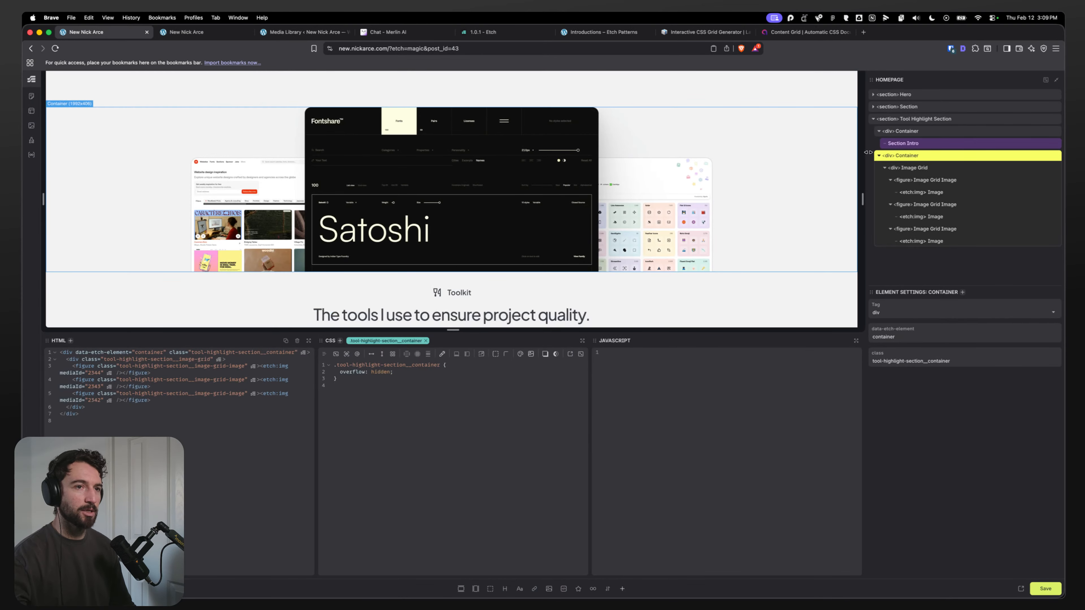
{"action": "scroll", "coordinate": [498, 281], "scroll_direction": "up", "scroll_amount": 15}
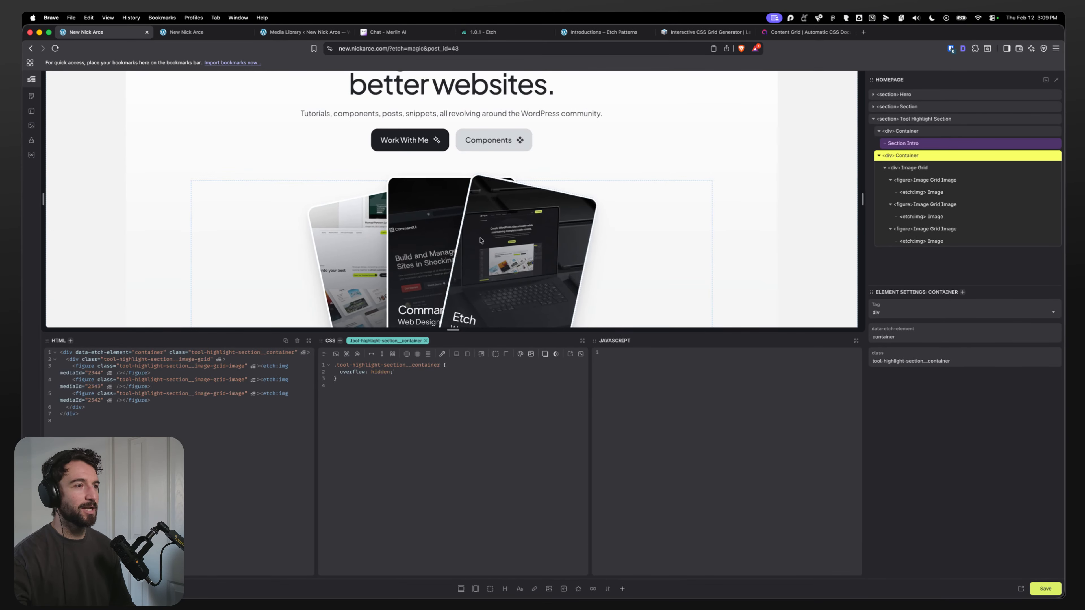
{"action": "scroll", "coordinate": [483, 181], "scroll_direction": "down", "scroll_amount": 10}
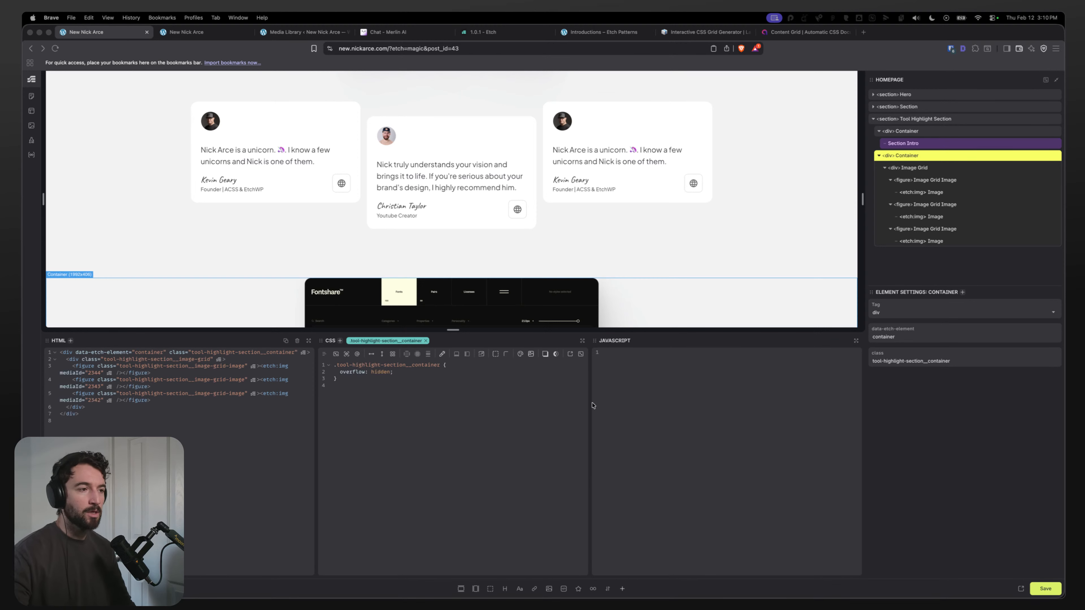
{"action": "scroll", "coordinate": [366, 140], "scroll_direction": "down", "scroll_amount": 5}
{"action": "key", "text": "ctrl+Tab"}
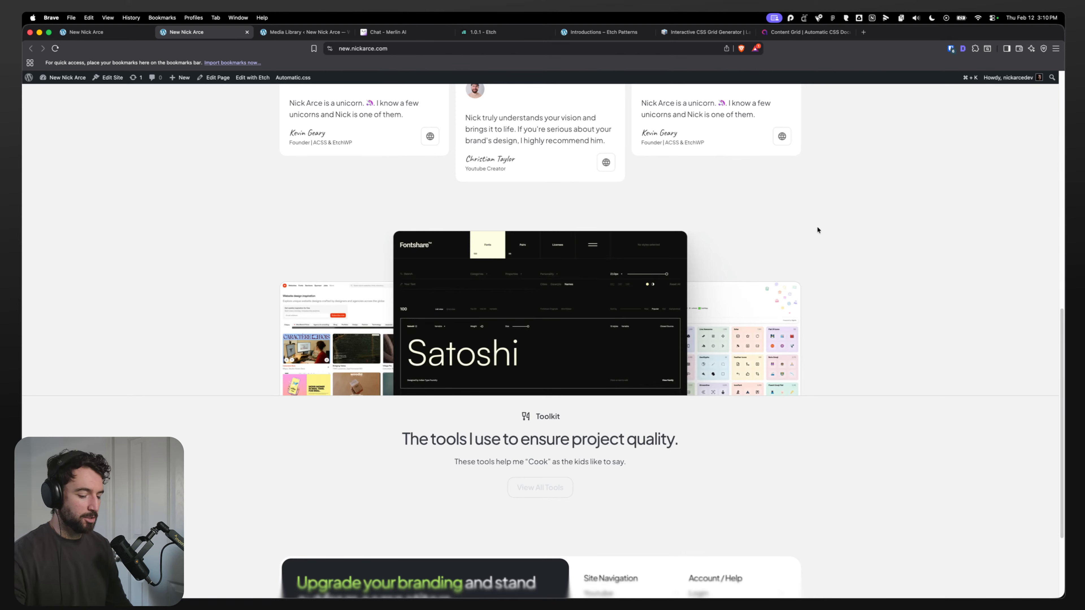
{"action": "key", "text": "super+alt+i"}
{"action": "left_click_drag", "start_coordinate": [967, 223], "coordinate": [639, 240]}
{"action": "scroll", "coordinate": [540, 312], "scroll_direction": "down", "scroll_amount": 15}
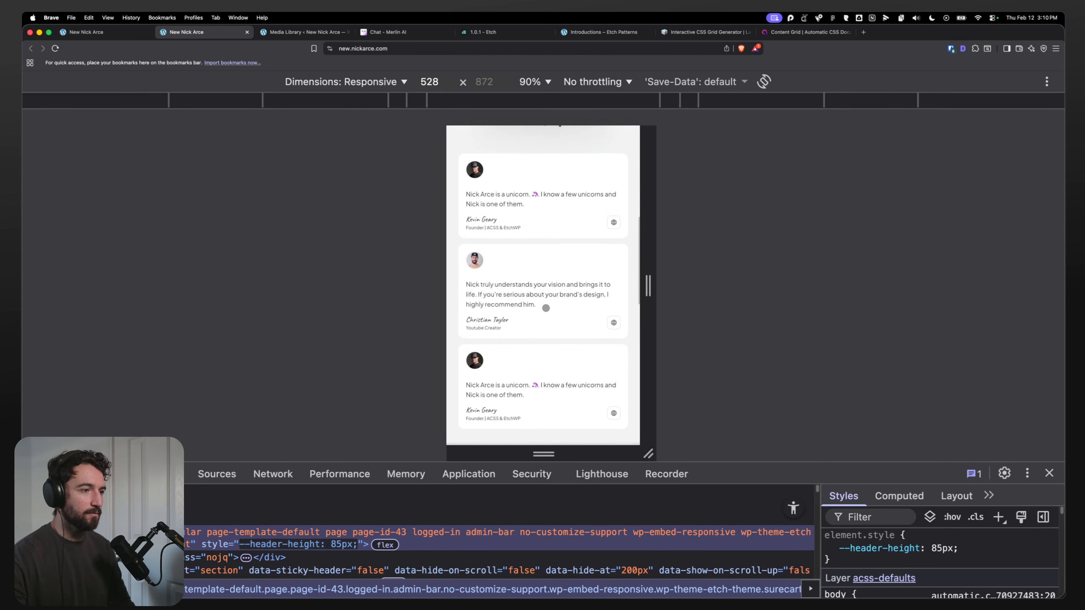
{"action": "scroll", "coordinate": [540, 312], "scroll_direction": "up", "scroll_amount": 5}
{"action": "left_click_drag", "start_coordinate": [643, 258], "coordinate": [893, 252]}
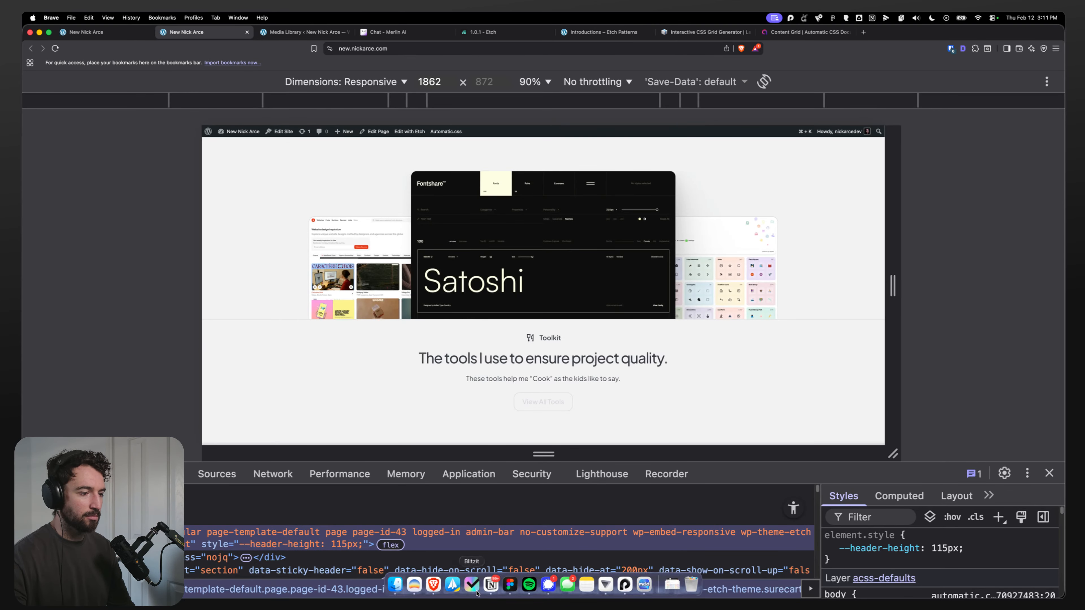
Step: Inspect the sizes of the three tool logos above the toolkit images in the Figma design
{"action": "left_click", "coordinate": [508, 588]}
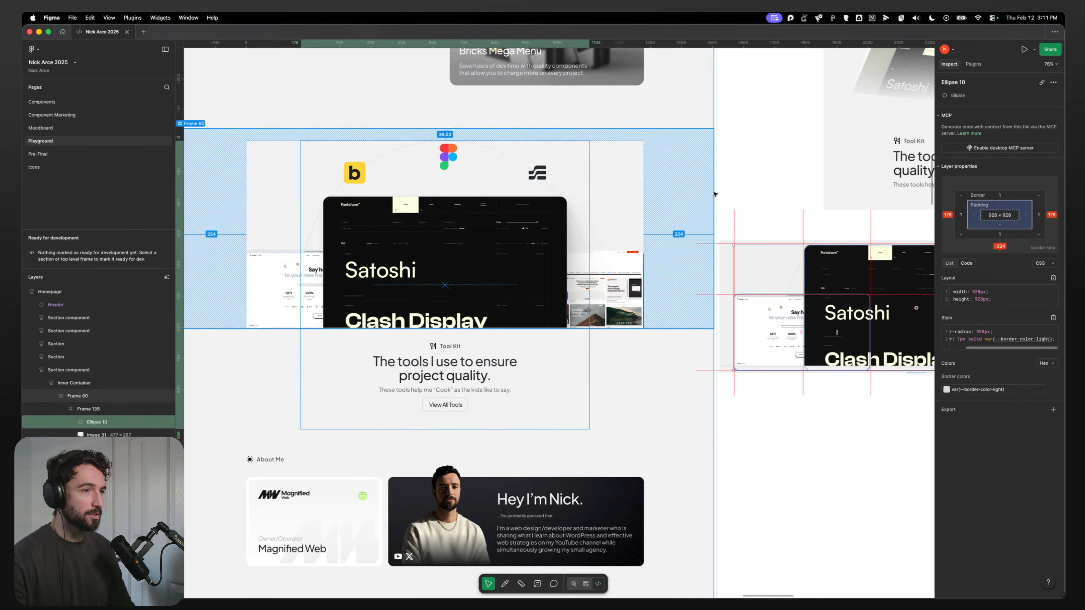
{"action": "left_click", "coordinate": [742, 193]}
{"action": "left_click_drag", "start_coordinate": [423, 223], "coordinate": [544, 281]}
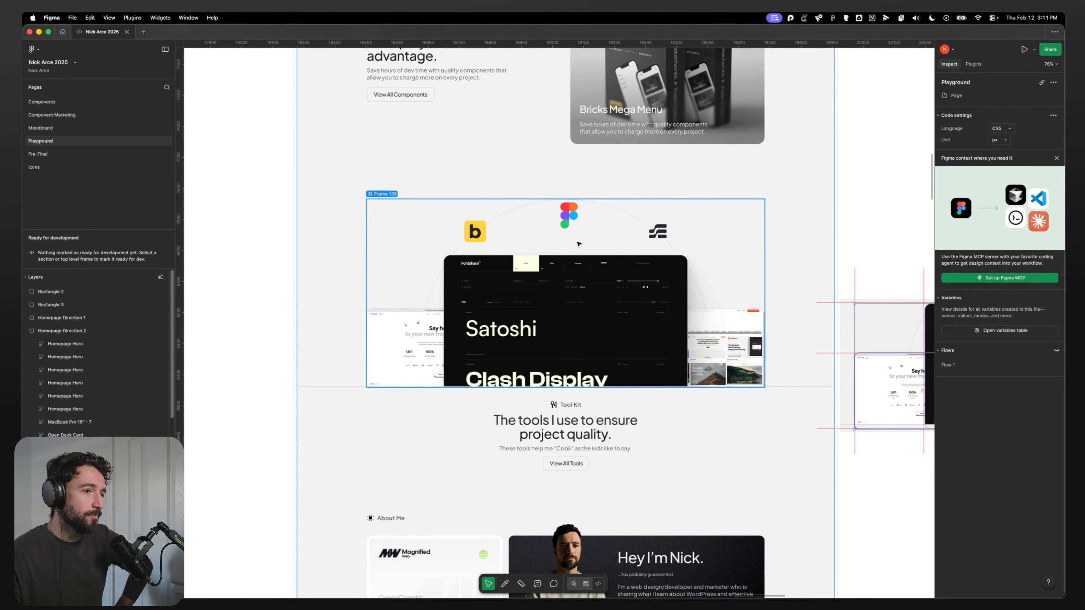
{"action": "left_click", "coordinate": [657, 231]}
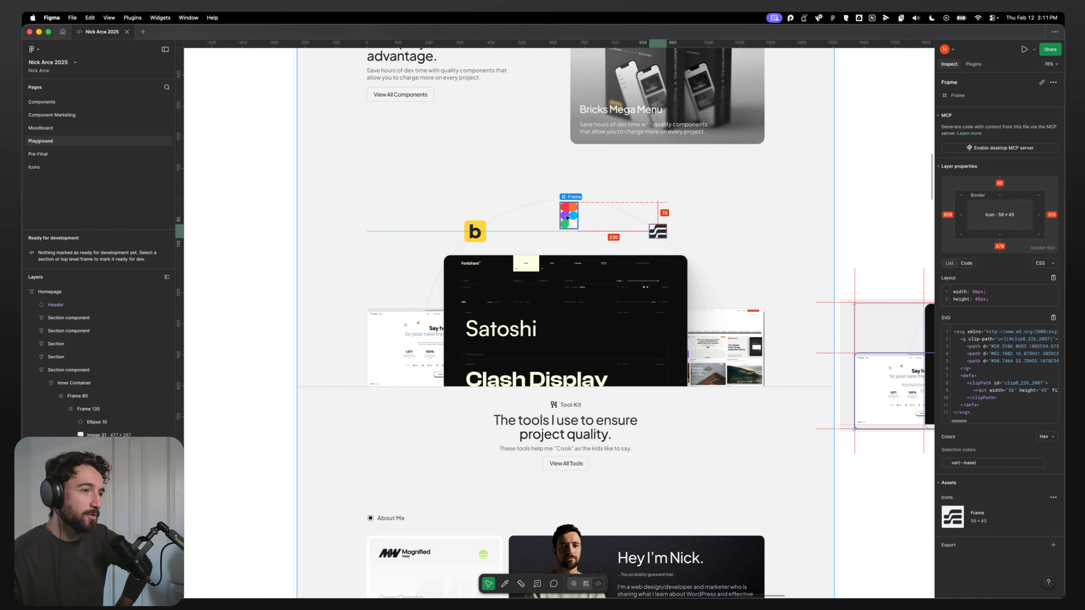
{"action": "key", "text": "Escape"}
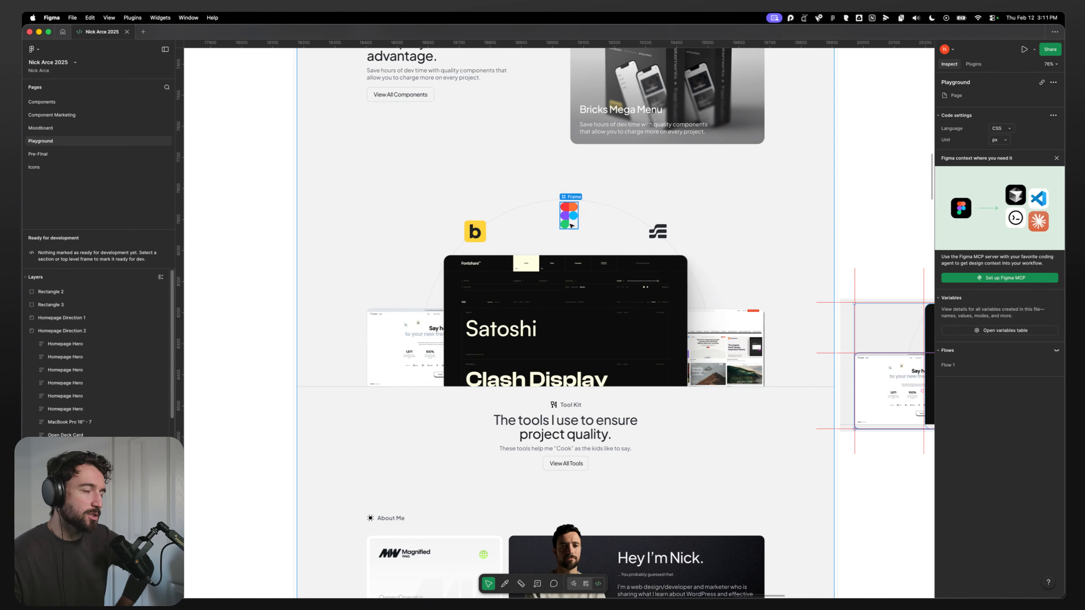
{"action": "left_click", "coordinate": [657, 231]}
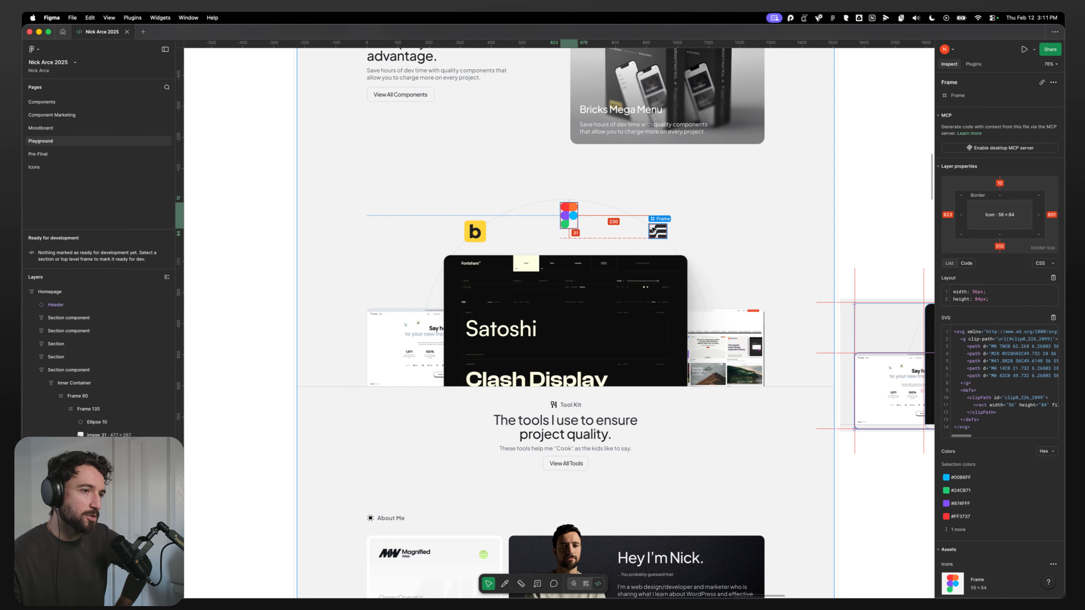
{"action": "left_click", "coordinate": [583, 214]}
{"action": "left_click", "coordinate": [264, 251]}
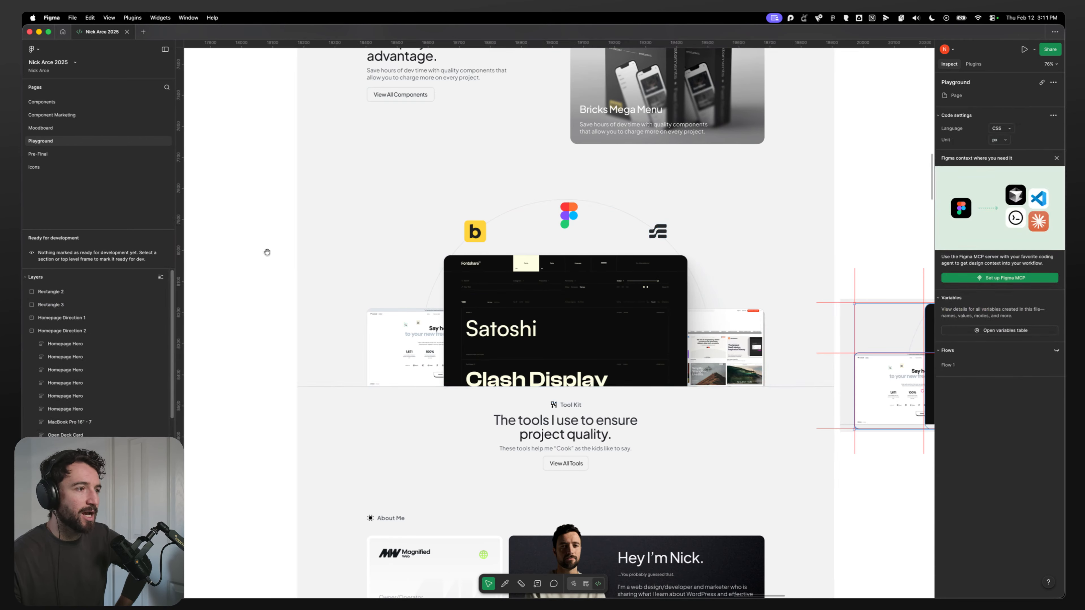
{"action": "left_click", "coordinate": [474, 231]}
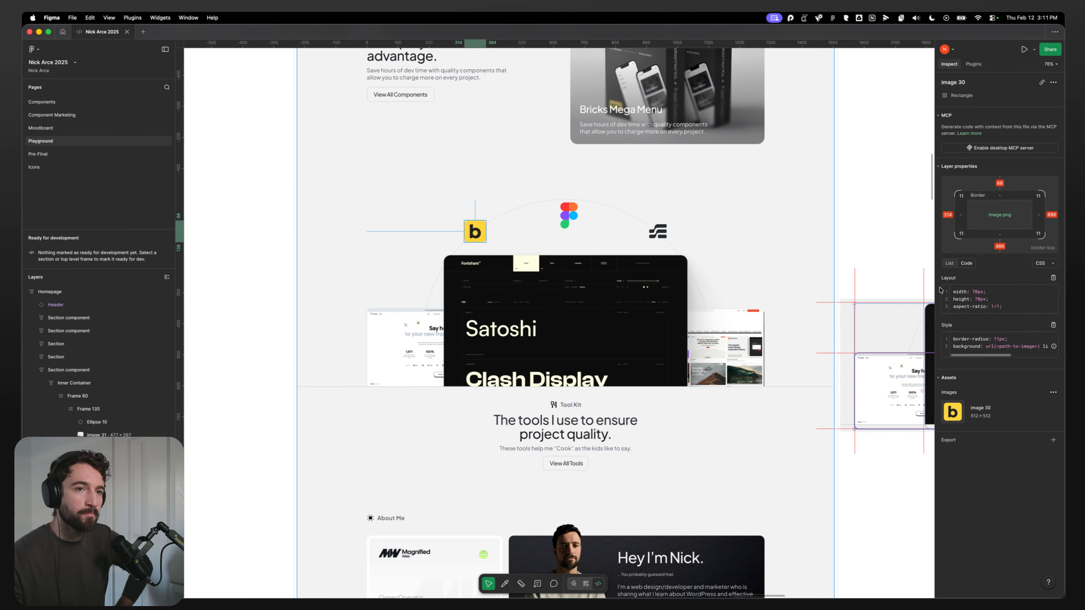
Step: Switch to design mode and scale the Figma logo down to about 50 × 75 with the Scale tool
{"action": "key", "text": "shift+d"}
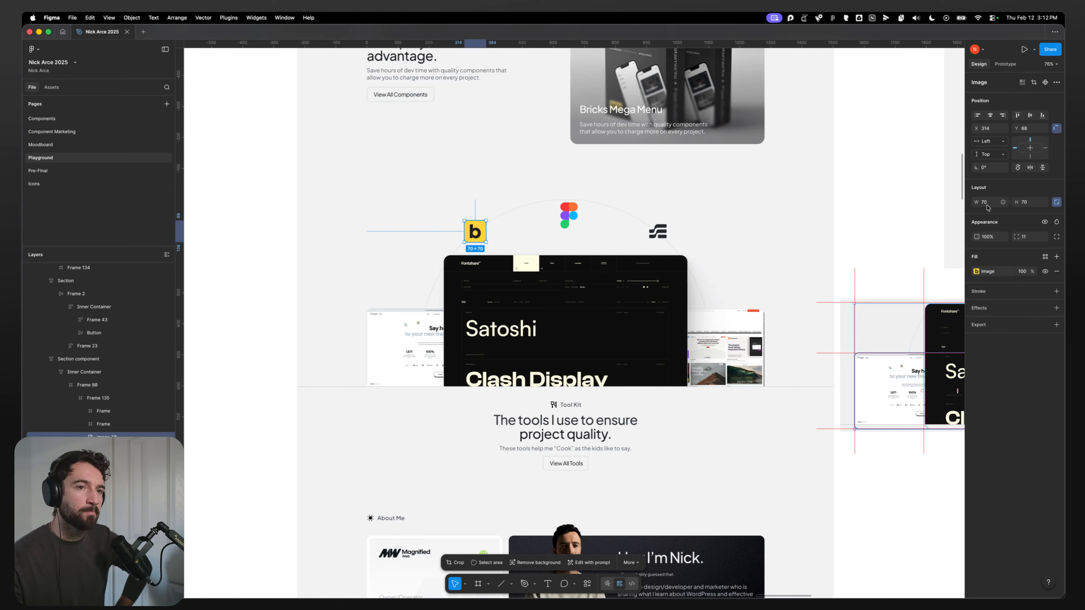
{"action": "left_click", "coordinate": [658, 232]}
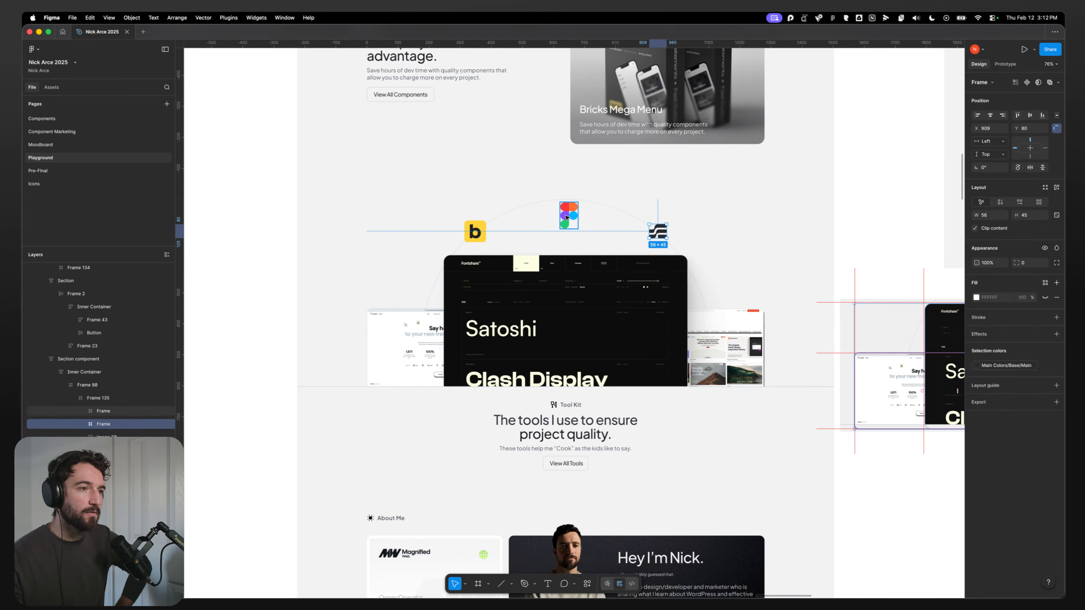
{"action": "left_click", "coordinate": [568, 215]}
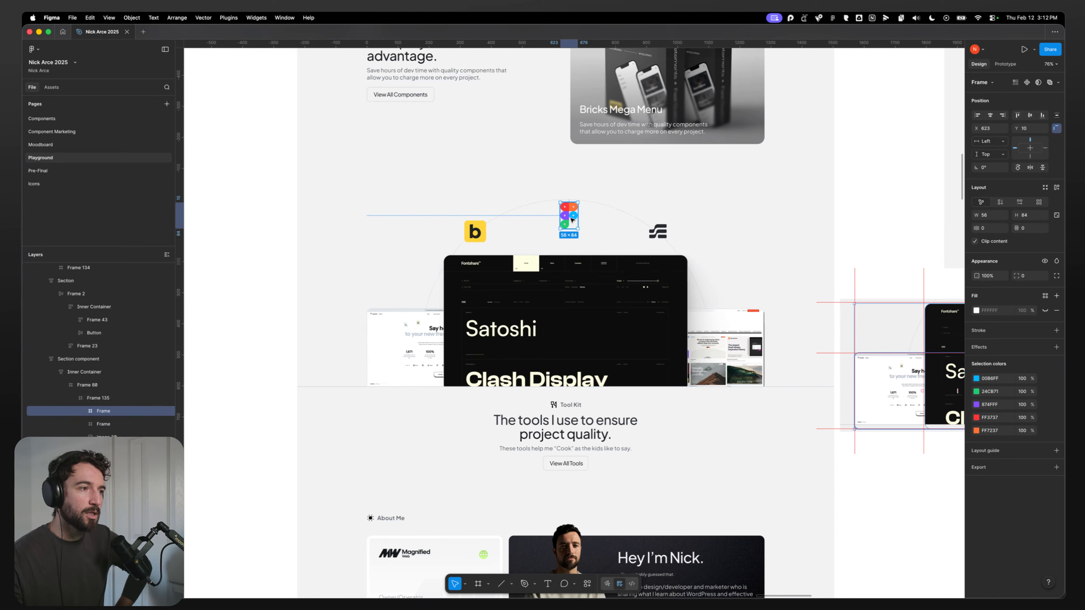
{"action": "scroll", "coordinate": [579, 233], "scroll_direction": "up", "scroll_amount": 3}
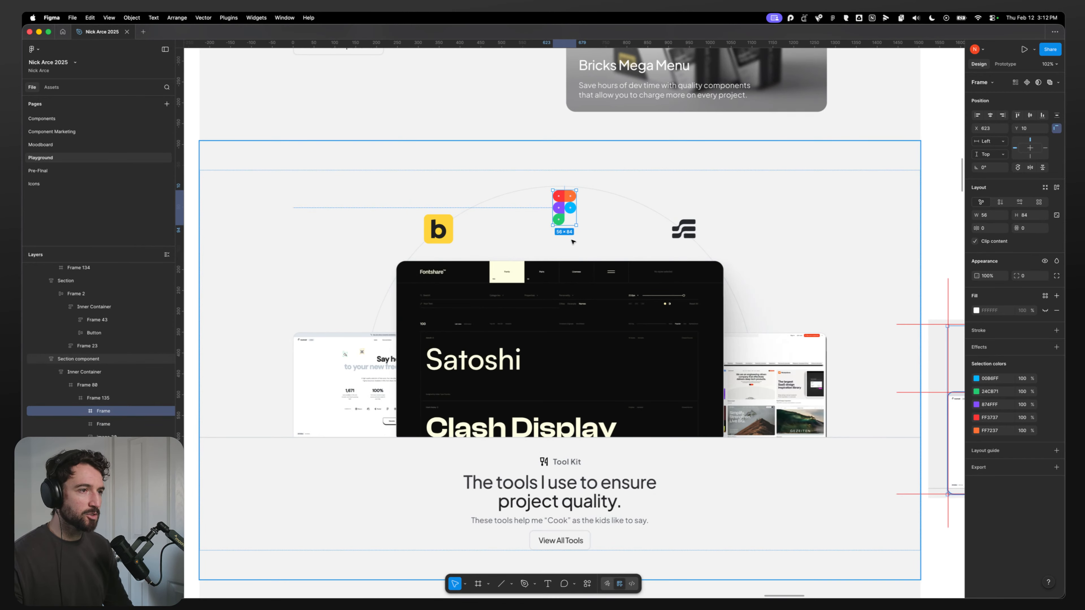
{"action": "left_click_drag", "start_coordinate": [573, 226], "coordinate": [573, 224]}
{"action": "key", "text": "super+z"}
{"action": "key", "text": "k"}
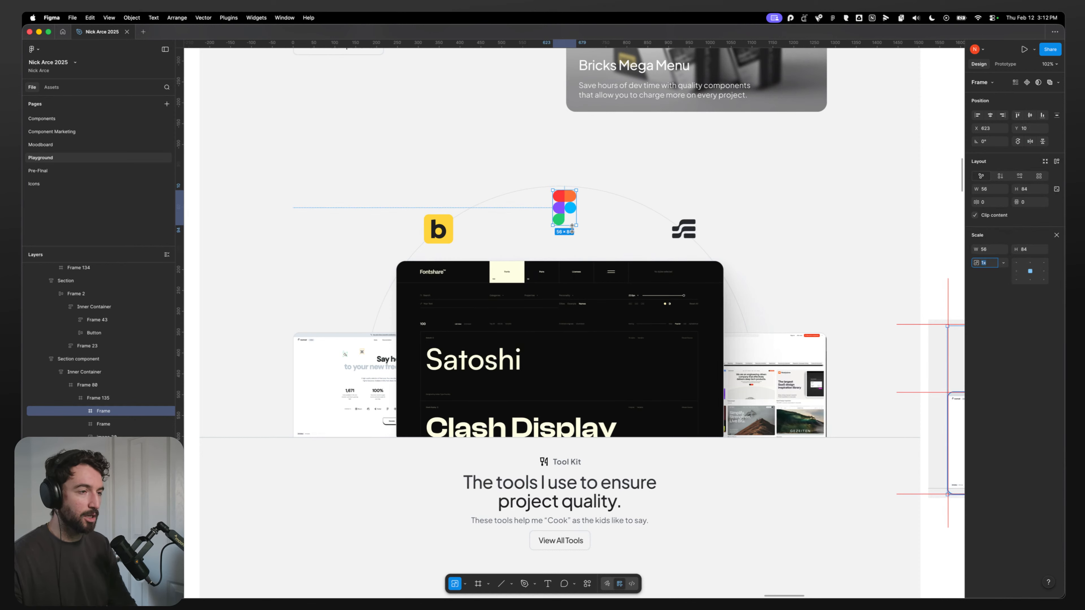
{"action": "left_click_drag", "start_coordinate": [576, 227], "coordinate": [565, 206]}
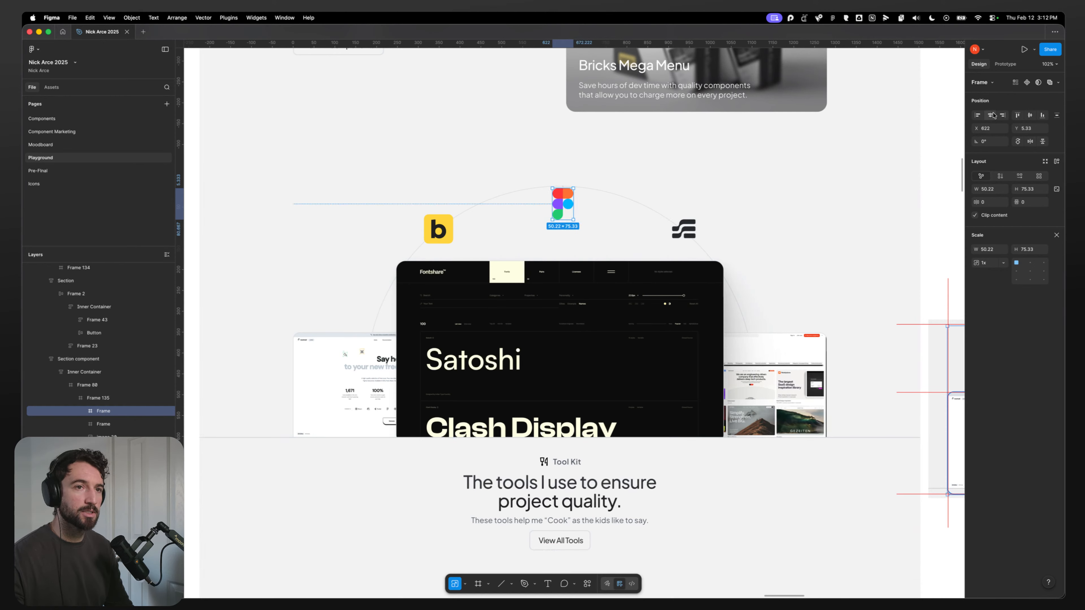
{"action": "left_click", "coordinate": [990, 115]}
Step: Scale the Framer logo up to about 66 × 53 with the Scale tool
{"action": "left_click", "coordinate": [684, 231]}
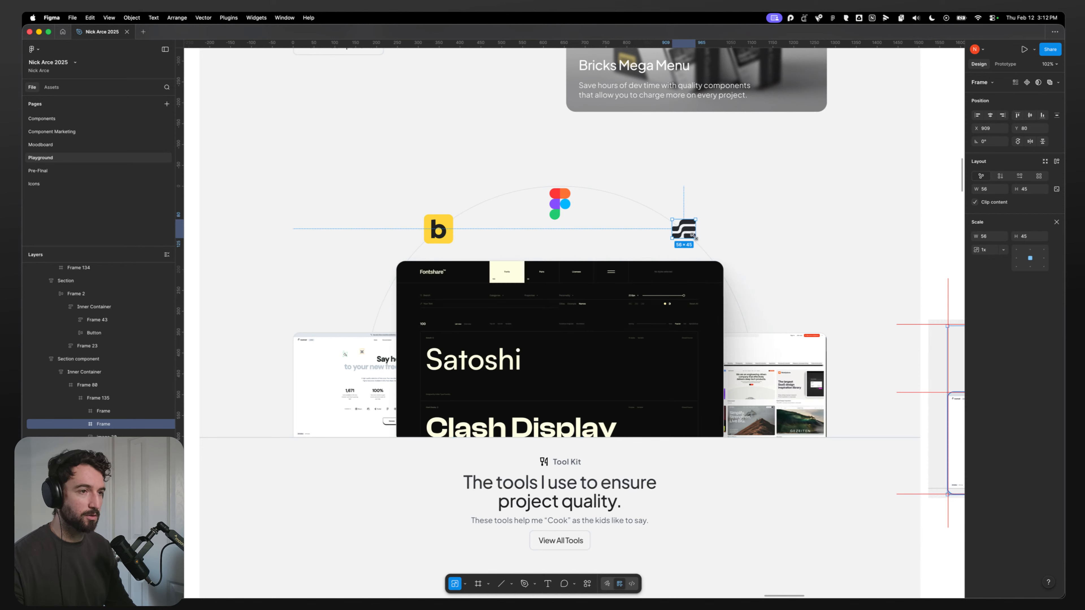
{"action": "mouse_move", "coordinate": [696, 237]}
{"action": "left_mouse_down"}
{"action": "mouse_move", "coordinate": [465, 222]}
{"action": "mouse_move", "coordinate": [448, 232]}
{"action": "mouse_move", "coordinate": [688, 237]}
{"action": "left_mouse_up"}
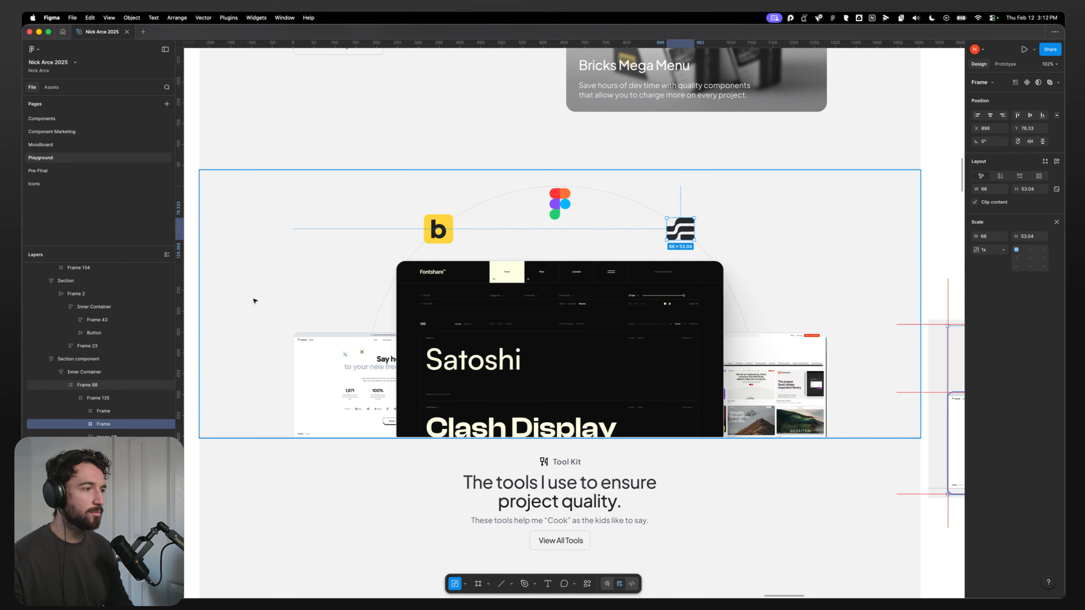
{"action": "left_click", "coordinate": [267, 295]}
Step: Select the arc circle together with the three logos and drag a copy out onto empty canvas beside the design
{"action": "scroll", "coordinate": [283, 284], "scroll_direction": "down", "scroll_amount": 5}
{"action": "left_click", "coordinate": [817, 478]}
{"action": "scroll", "coordinate": [731, 438], "scroll_direction": "left", "scroll_amount": 3}
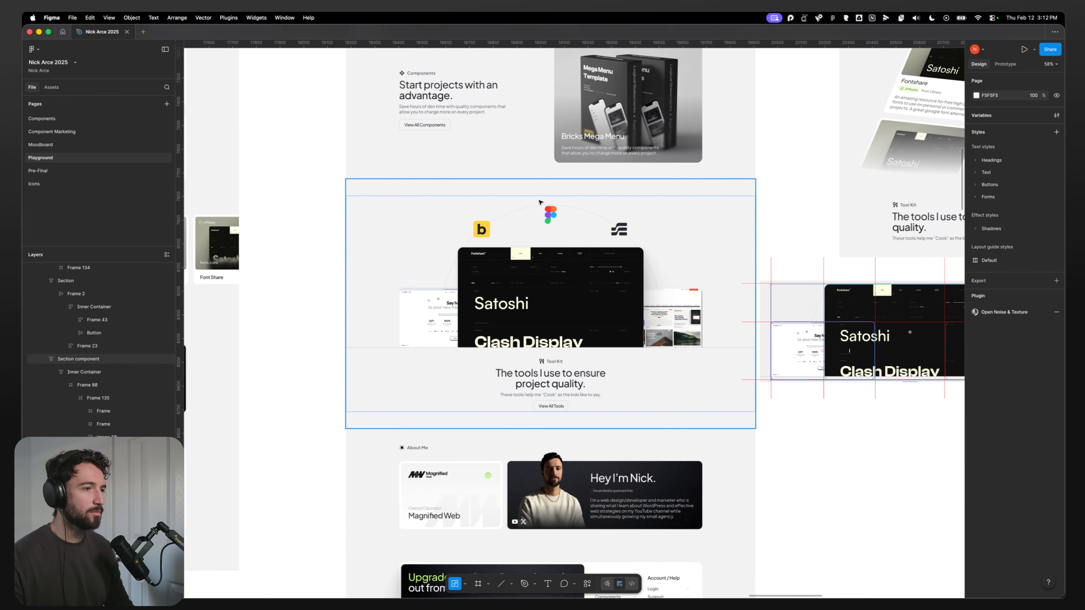
{"action": "left_click", "coordinate": [547, 215]}
{"action": "double_click", "coordinate": [548, 215]}
{"action": "double_click", "coordinate": [547, 215]}
{"action": "double_click", "coordinate": [547, 215]}
{"action": "double_click", "coordinate": [547, 215]}
{"action": "double_click", "coordinate": [547, 215]}
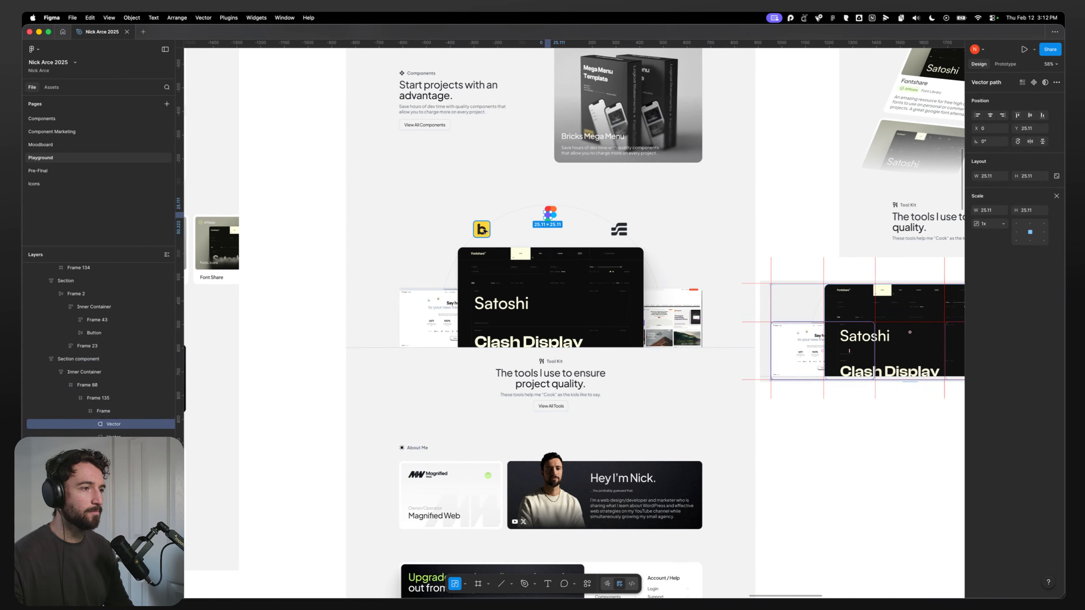
{"action": "key", "text": "shift+Return"}
{"action": "key", "text": "Return"}
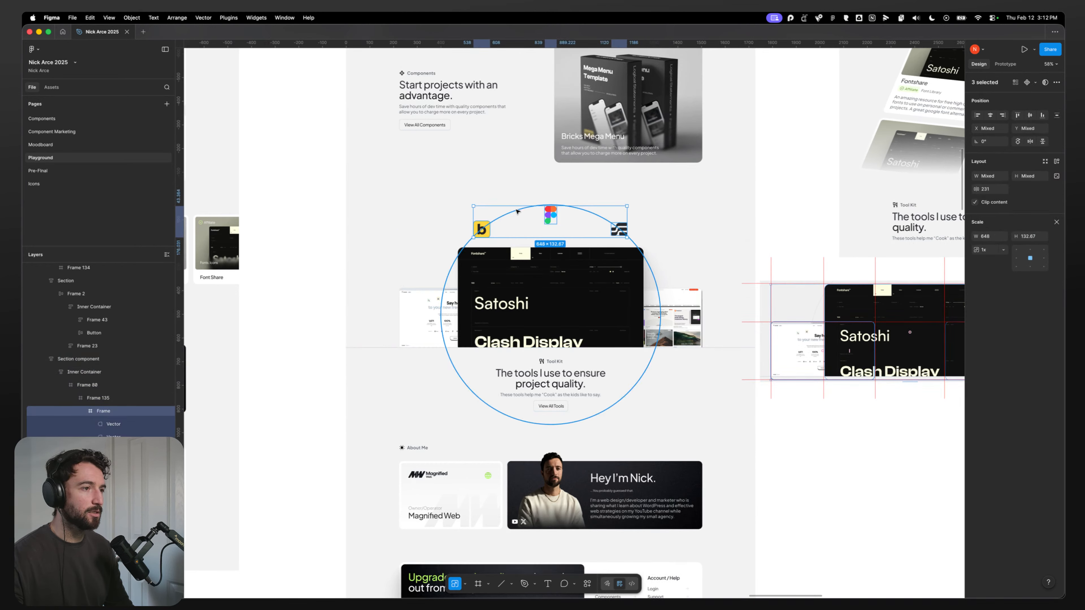
{"action": "left_click", "coordinate": [517, 211], "text": "shift"}
{"action": "left_click_drag", "start_coordinate": [517, 213], "coordinate": [874, 422]}
Step: Draw a rectangle about 1173 × 544 over the lower part of the copied circle
{"action": "scroll", "coordinate": [669, 320], "scroll_direction": "down", "scroll_amount": 5}
{"action": "scroll", "coordinate": [668, 319], "scroll_direction": "right", "scroll_amount": 5}
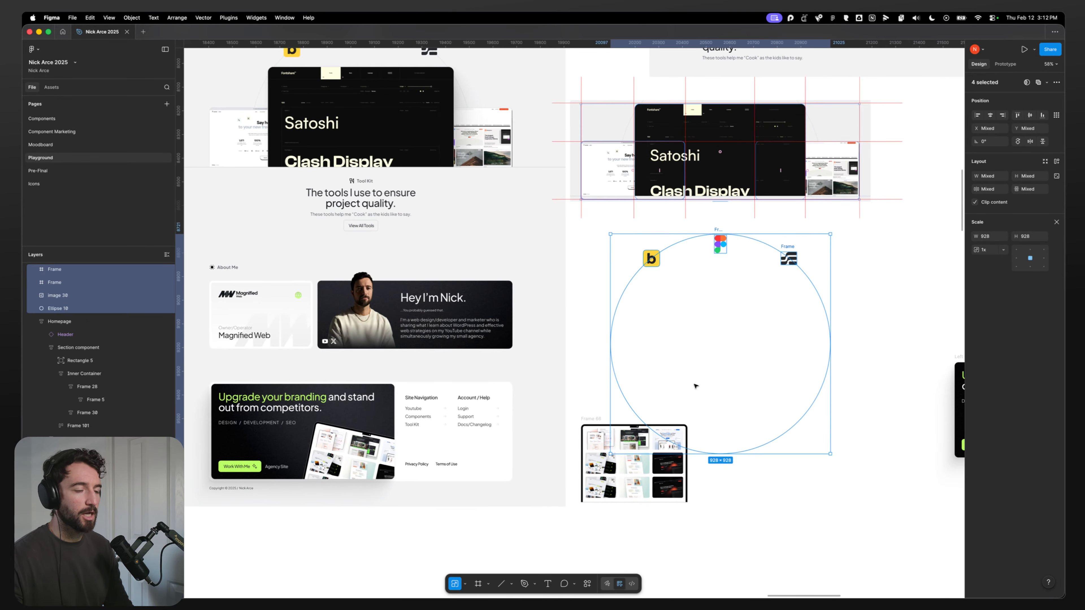
{"action": "left_click", "coordinate": [837, 407]}
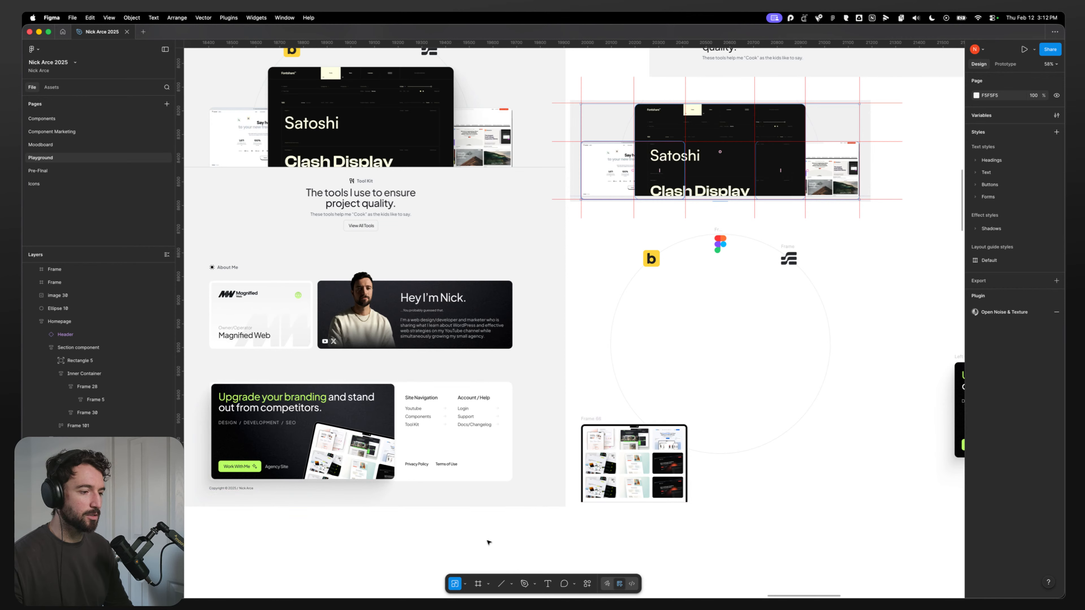
{"action": "left_click", "coordinate": [487, 584]}
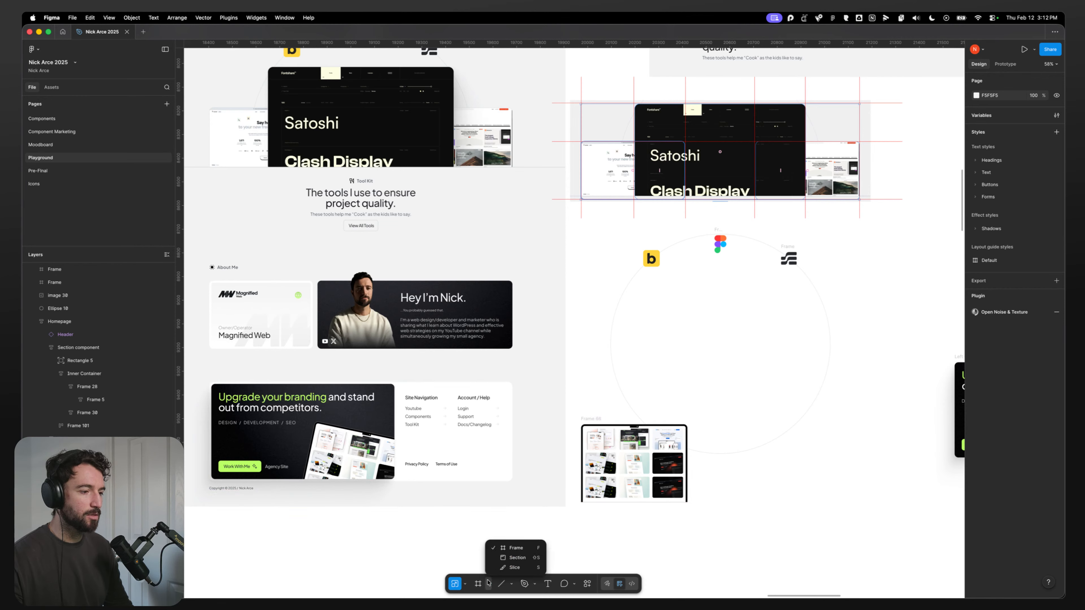
{"action": "key", "text": "Escape"}
{"action": "key", "text": "r"}
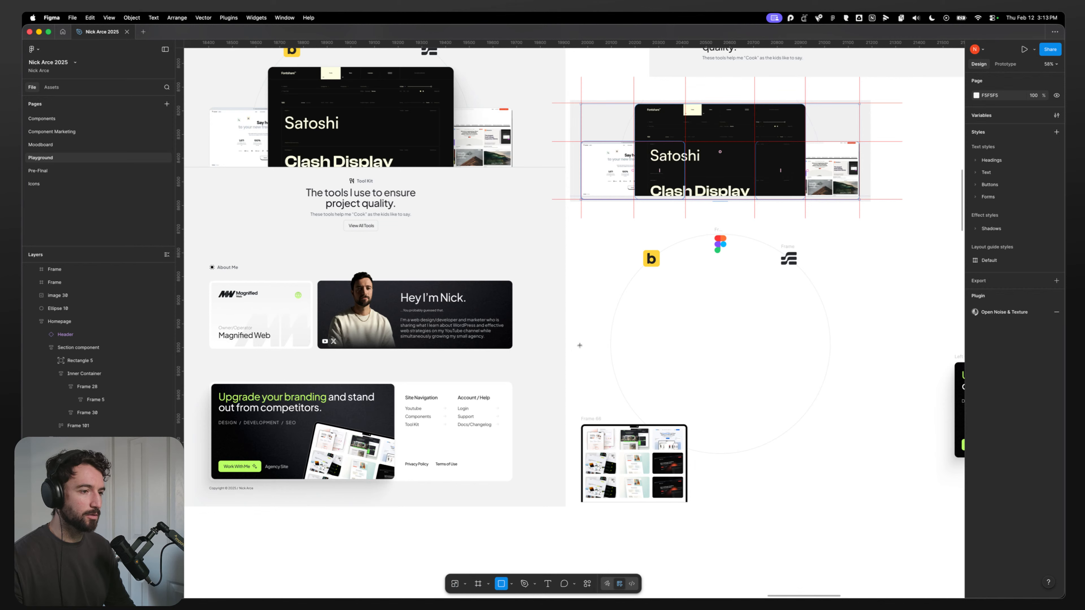
{"action": "left_click_drag", "start_coordinate": [581, 334], "coordinate": [859, 462]}
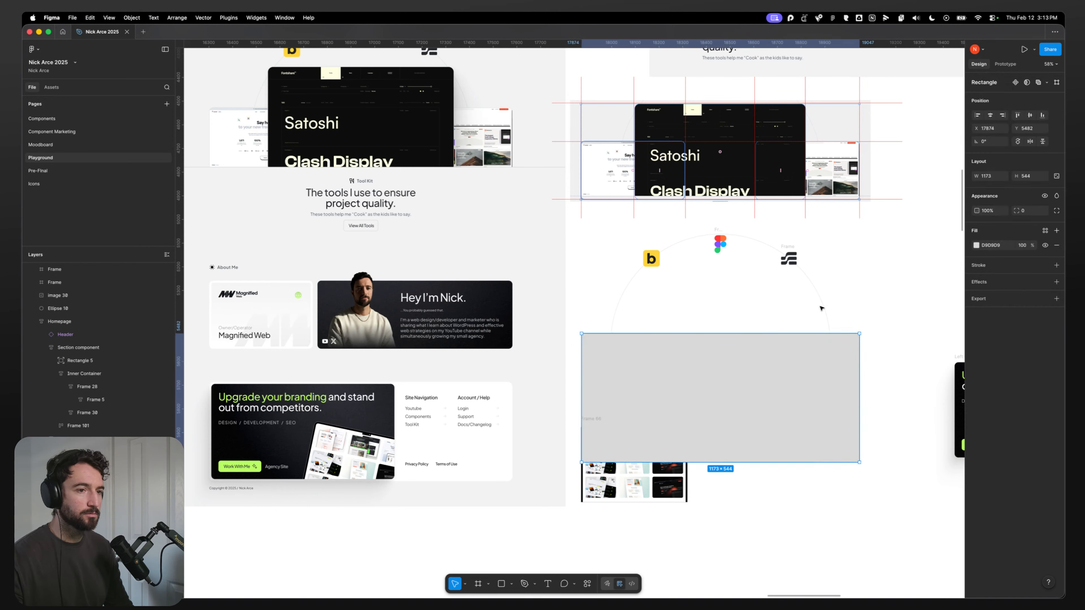
Step: Move the rectangle slightly lower so it covers the circle below the logos
{"action": "left_click_drag", "start_coordinate": [752, 393], "coordinate": [749, 391]}
{"action": "left_click", "coordinate": [822, 310]}
{"action": "left_click", "coordinate": [812, 318]}
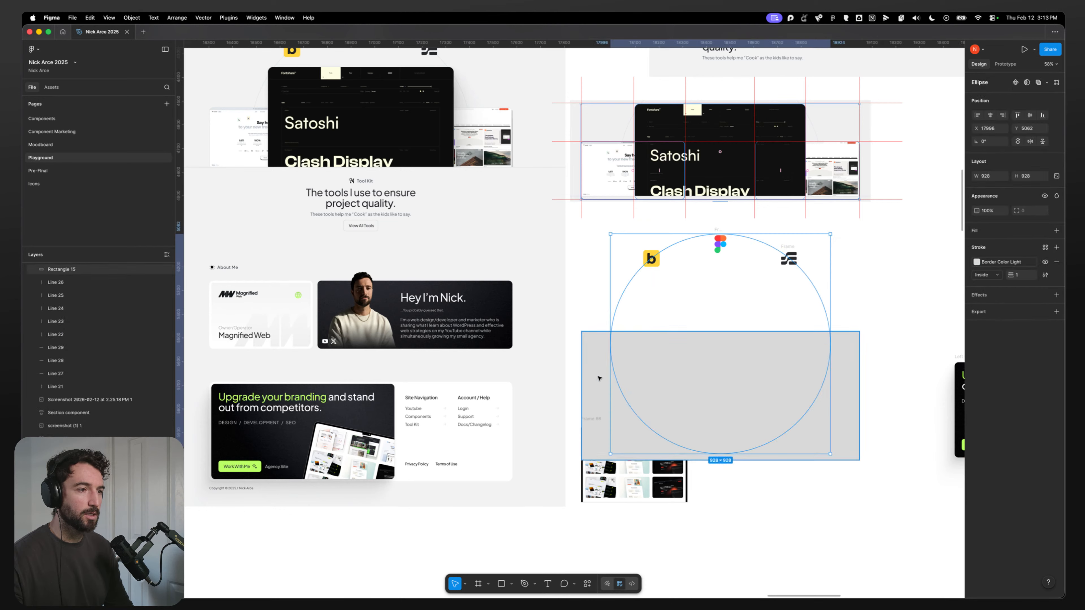
{"action": "left_click_drag", "start_coordinate": [601, 366], "coordinate": [597, 378]}
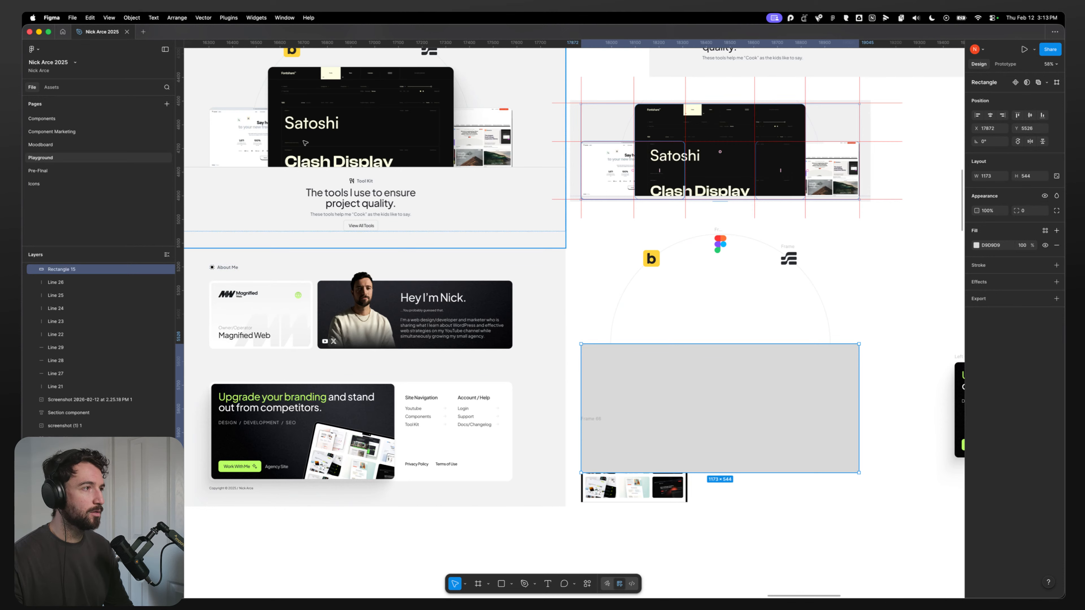
Step: Try an Intersect boolean operation on the copied circle by itself
{"action": "left_click_drag", "start_coordinate": [888, 311], "coordinate": [784, 406]}
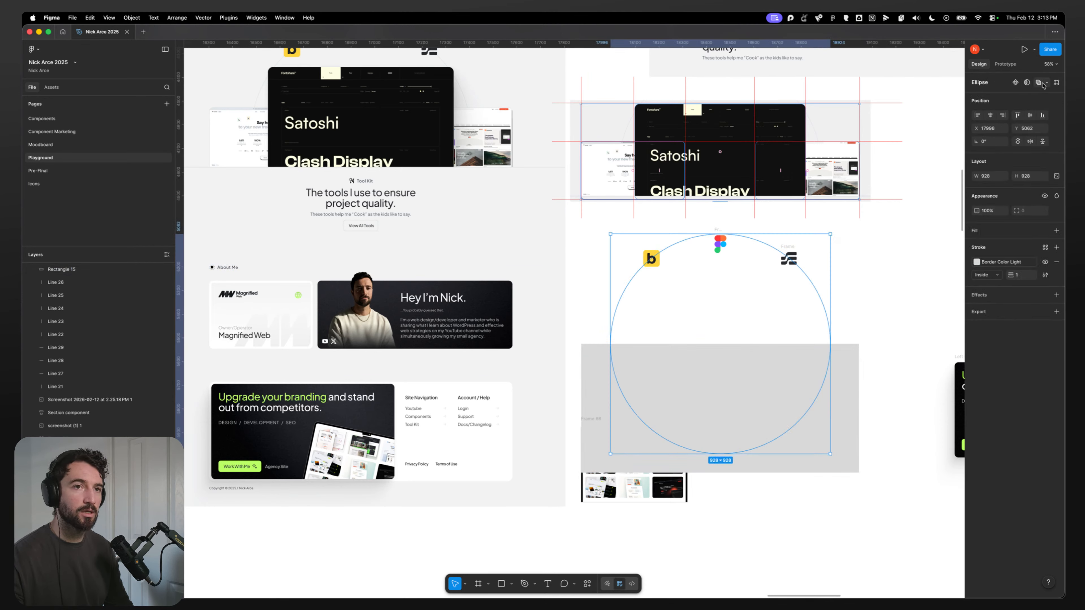
{"action": "left_click", "coordinate": [1041, 83]}
{"action": "key", "text": "super+z"}
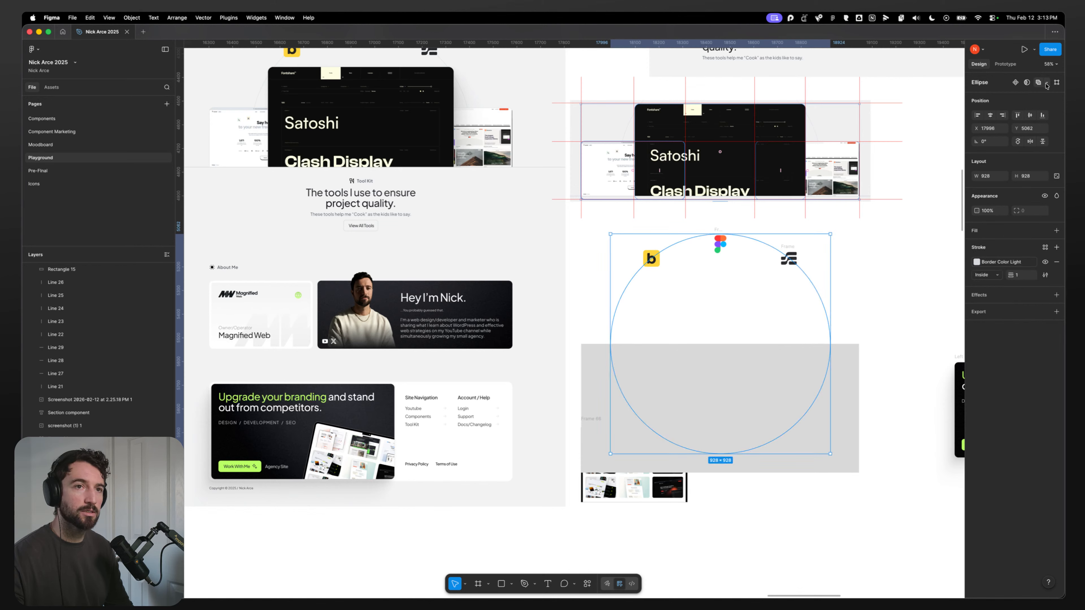
{"action": "left_click", "coordinate": [1047, 83]}
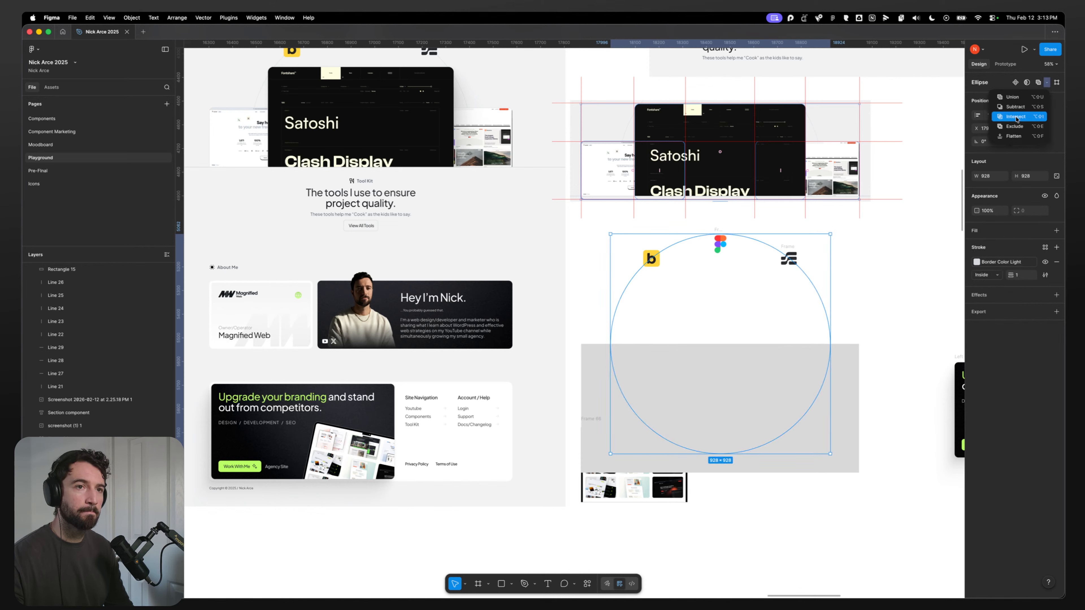
{"action": "left_click", "coordinate": [1016, 118]}
{"action": "left_click_drag", "start_coordinate": [849, 352], "coordinate": [855, 407]}
{"action": "key", "text": "cmd+z"}
Step: Select the copied circle with the rectangle and subtract the rectangle from it, keeping only the upper arc
{"action": "left_click_drag", "start_coordinate": [862, 276], "coordinate": [805, 387]}
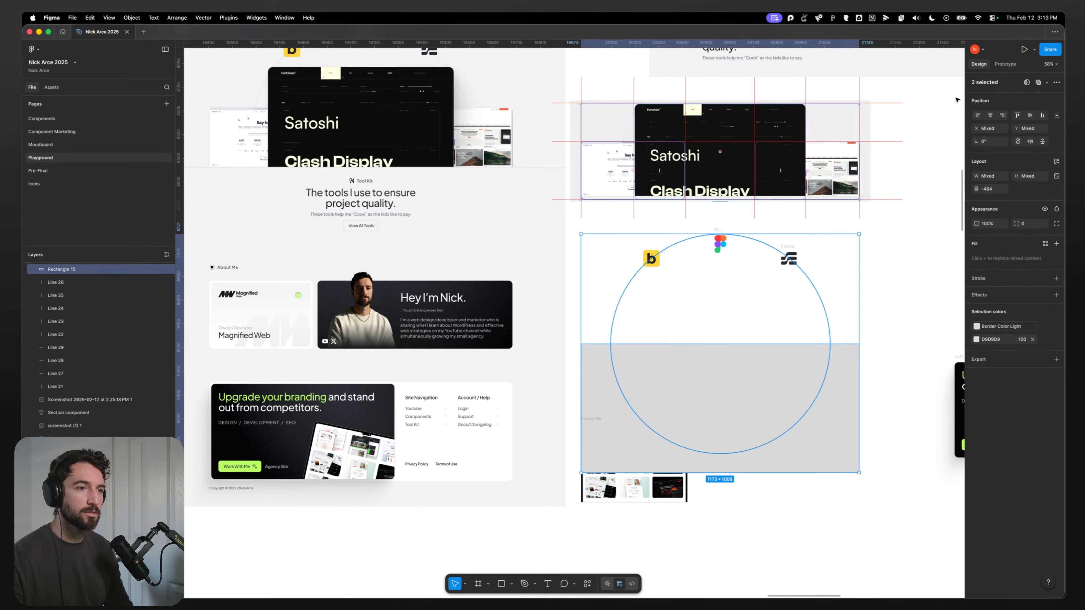
{"action": "left_click", "coordinate": [1047, 83]}
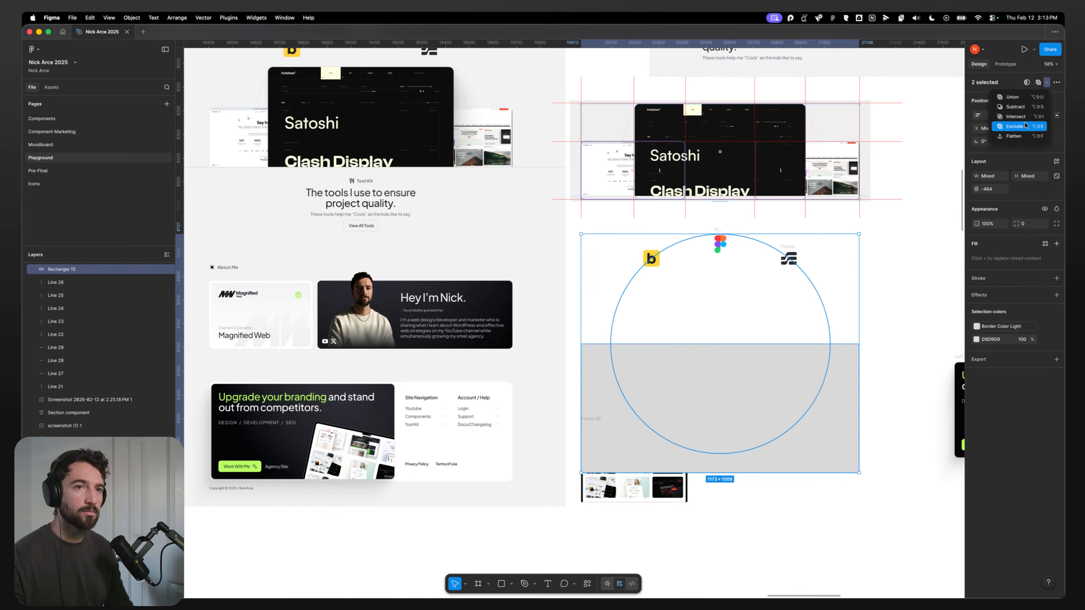
{"action": "left_click", "coordinate": [1022, 126]}
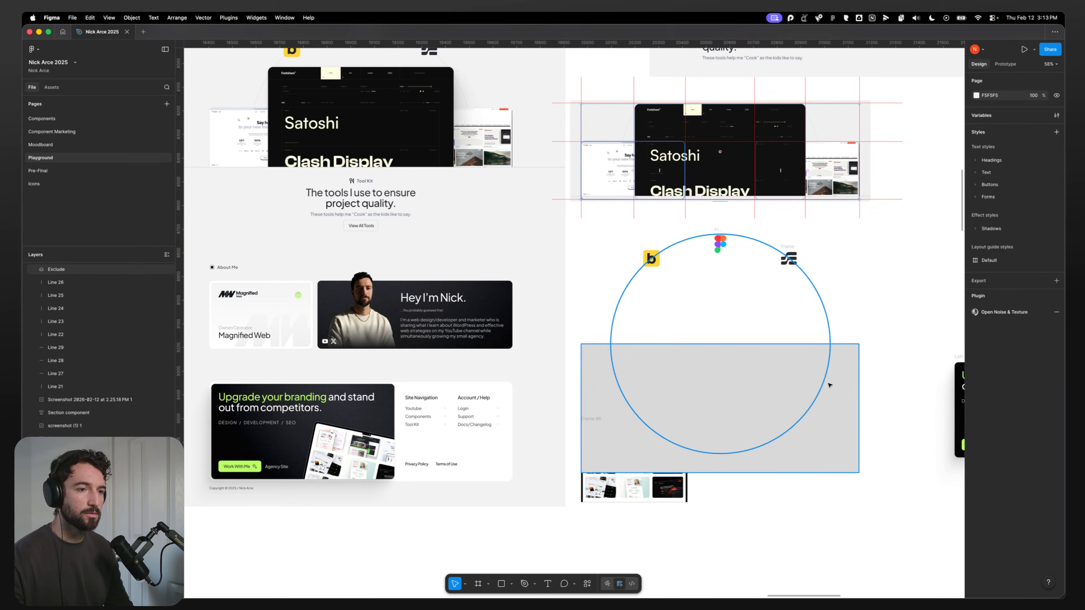
{"action": "left_click", "coordinate": [873, 285]}
{"action": "key", "text": "super+z"}
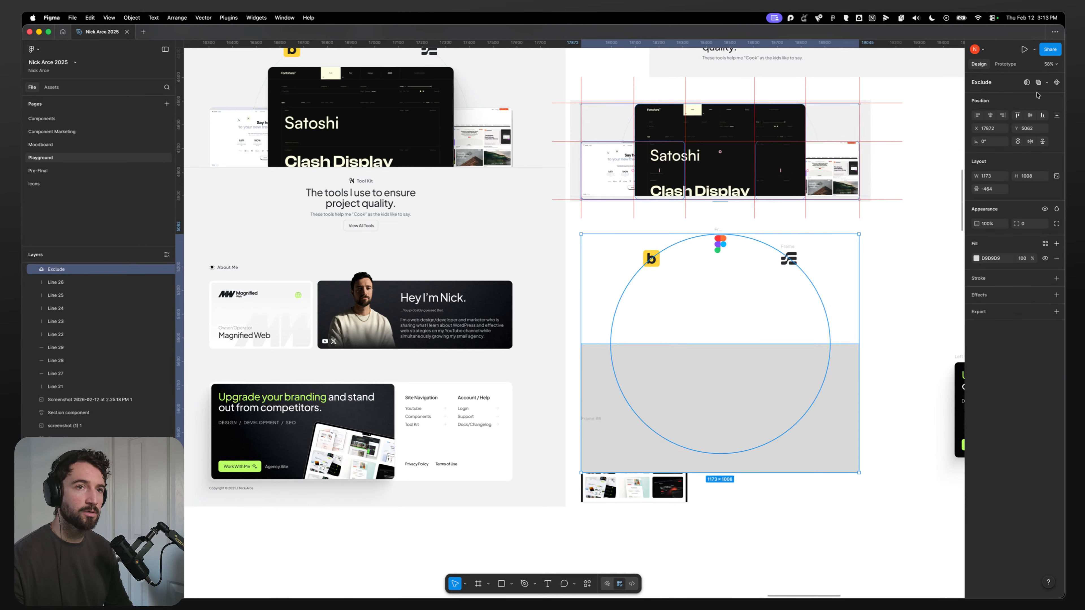
{"action": "left_click", "coordinate": [1046, 83]}
{"action": "left_click", "coordinate": [1022, 108]}
{"action": "left_click", "coordinate": [884, 331]}
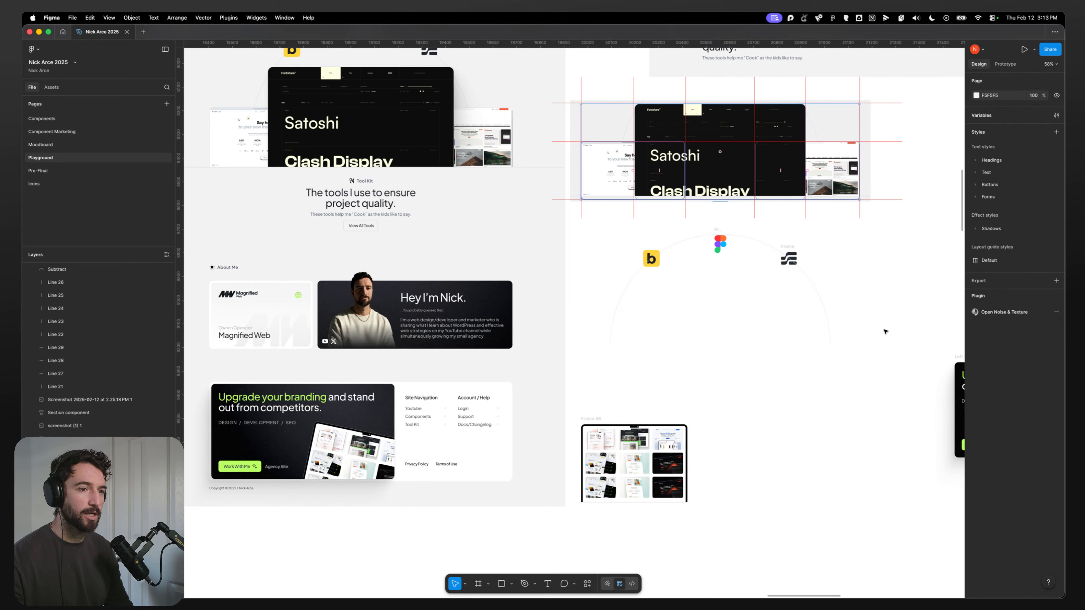
Step: Group the arc with the three tool logos and add an SVG export setting to the group
{"action": "left_click", "coordinate": [615, 302]}
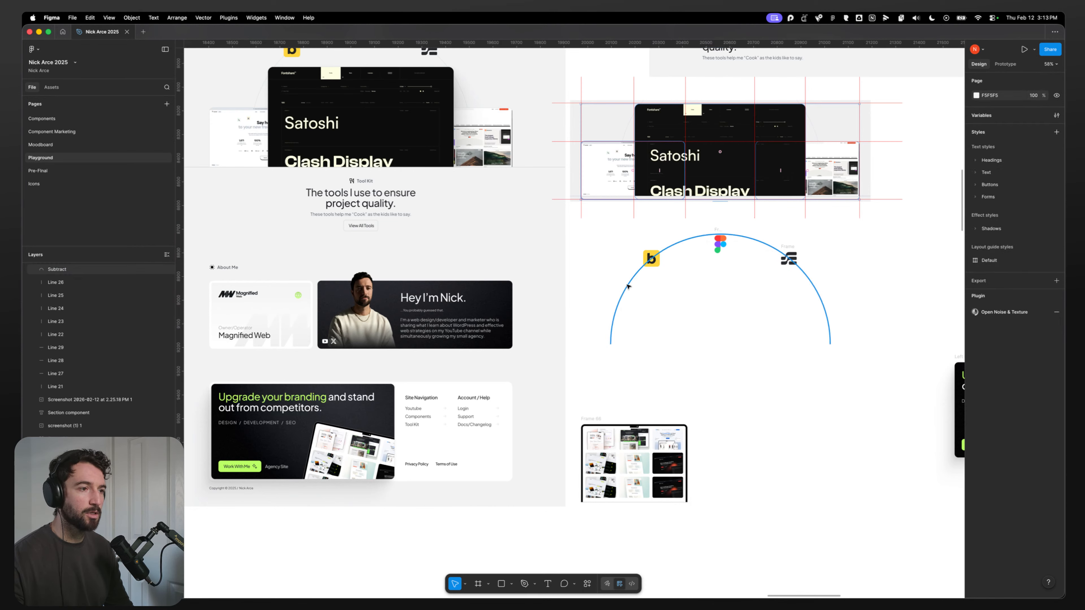
{"action": "left_click", "coordinate": [818, 382]}
{"action": "left_click_drag", "start_coordinate": [765, 370], "coordinate": [739, 386]}
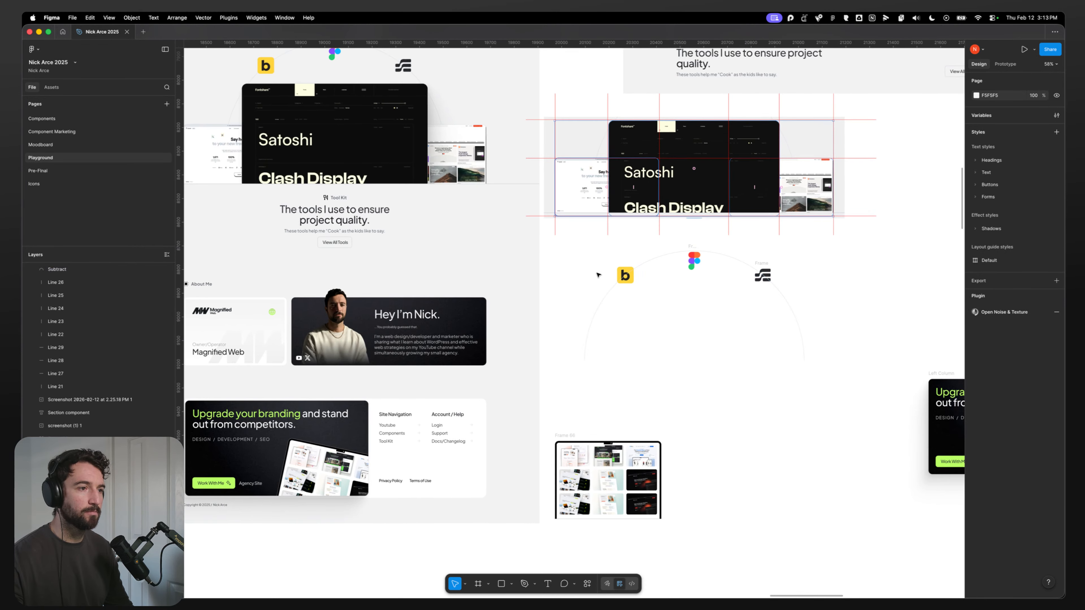
{"action": "left_click_drag", "start_coordinate": [568, 246], "coordinate": [767, 359]}
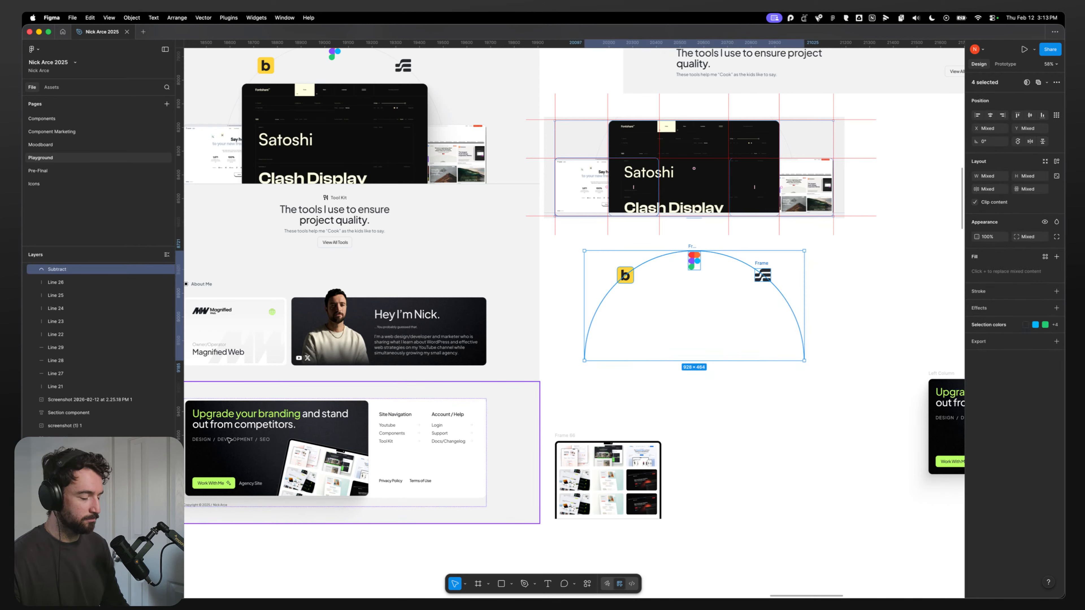
{"action": "key", "text": "super+g"}
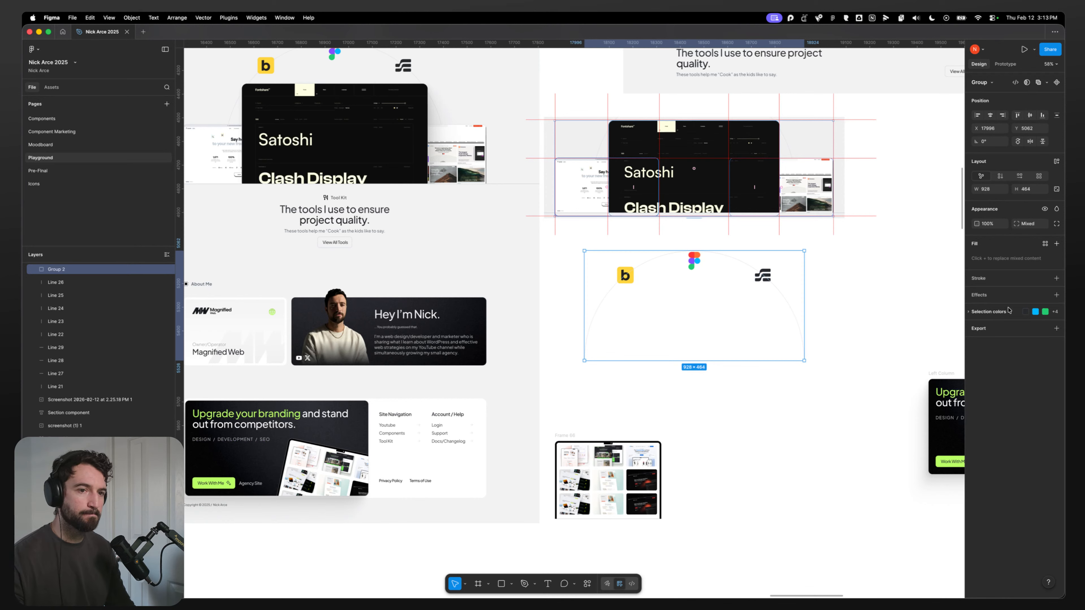
{"action": "left_click", "coordinate": [1056, 328]}
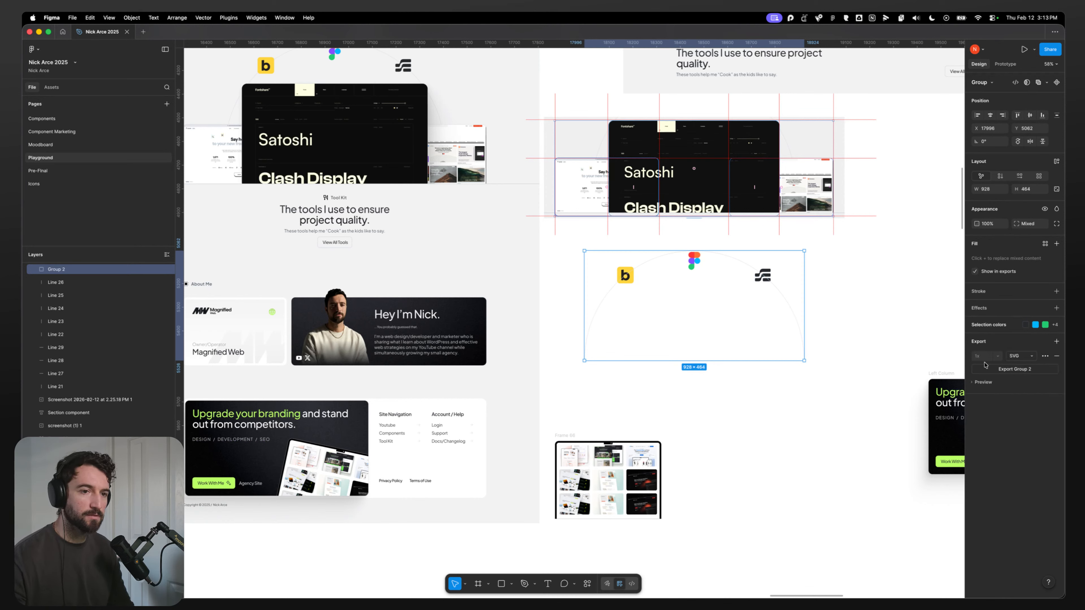
Step: Bring the Framer and Bricks logos forward above the arc within the group's layer order
{"action": "double_click", "coordinate": [606, 307]}
{"action": "left_click", "coordinate": [851, 320]}
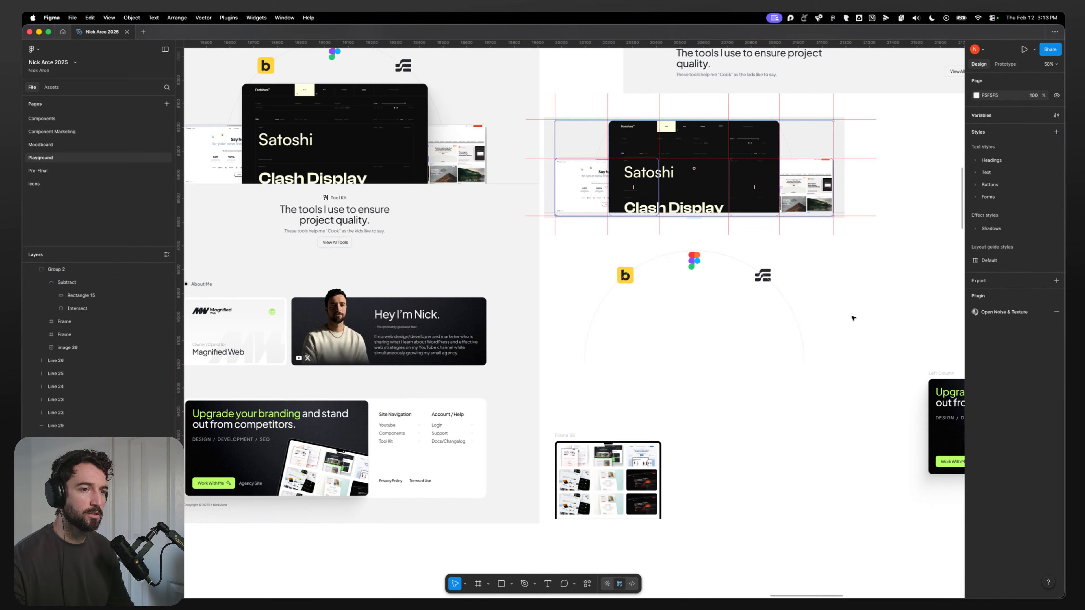
{"action": "left_click", "coordinate": [800, 319]}
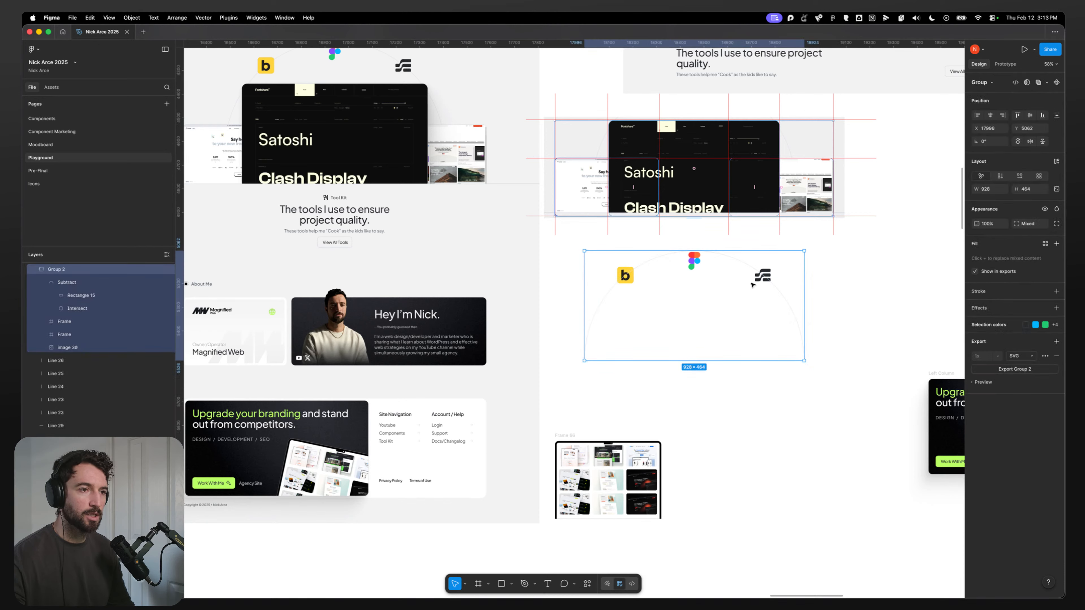
{"action": "left_click", "coordinate": [811, 289]}
{"action": "scroll", "coordinate": [731, 270], "scroll_direction": "up", "scroll_amount": 5}
{"action": "double_click", "coordinate": [820, 281]}
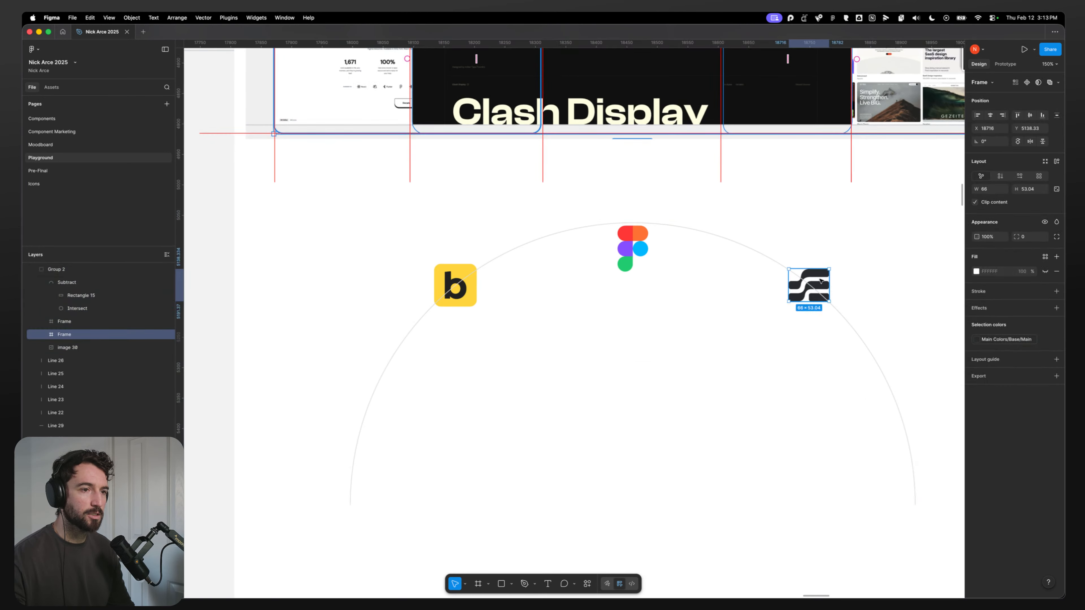
{"action": "key", "text": "bracketright"}
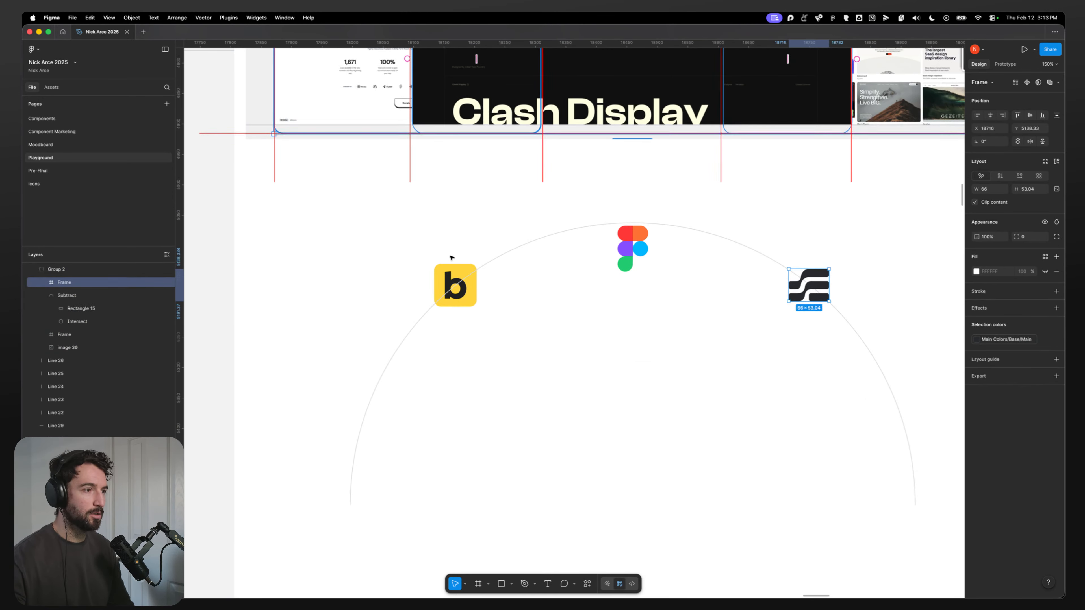
{"action": "left_click", "coordinate": [448, 272]}
{"action": "key", "text": "bracketright"}
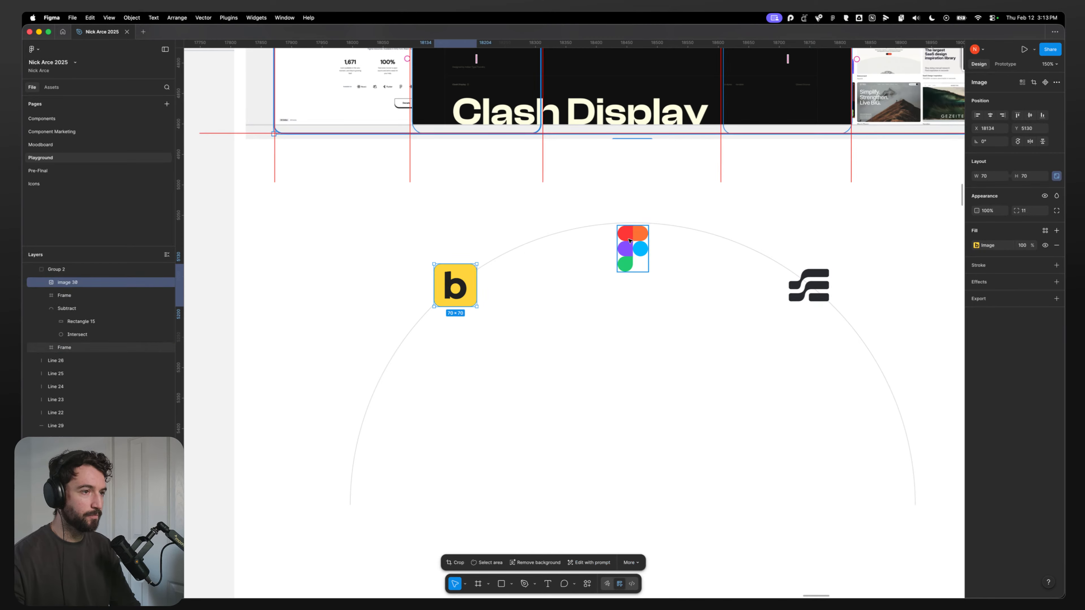
{"action": "left_click", "coordinate": [632, 264]}
Step: Examine the Figma logo's placement above the arc in the original toolkit section design
{"action": "left_click_drag", "start_coordinate": [384, 307], "coordinate": [754, 340]}
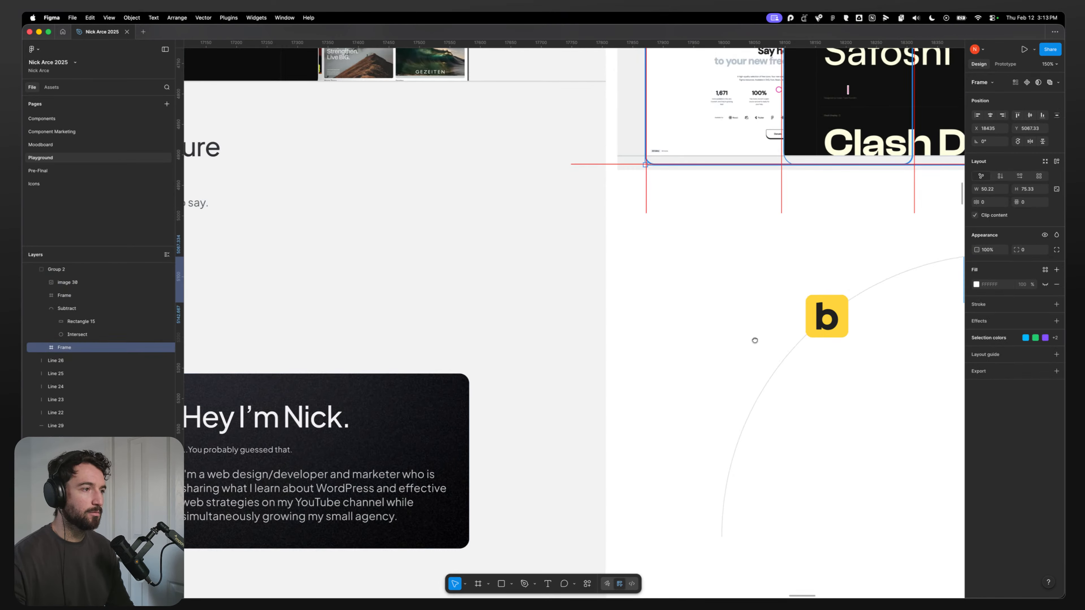
{"action": "scroll", "coordinate": [519, 297], "scroll_direction": "down", "scroll_amount": 5}
{"action": "left_click_drag", "start_coordinate": [370, 303], "coordinate": [627, 375]}
{"action": "left_click_drag", "start_coordinate": [575, 195], "coordinate": [587, 297]}
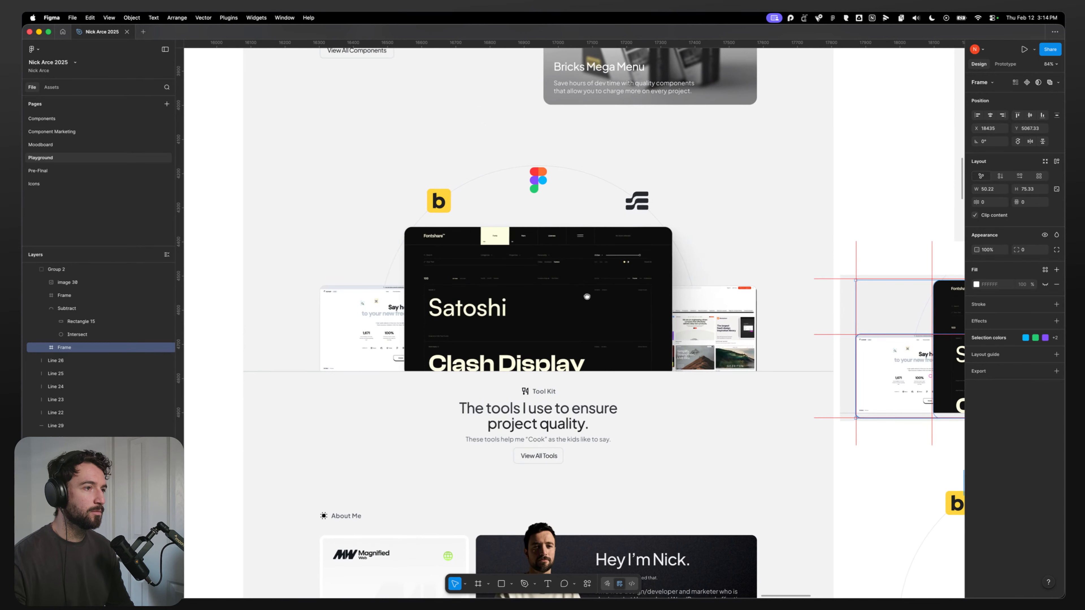
{"action": "double_click", "coordinate": [536, 179]}
{"action": "double_click", "coordinate": [535, 180]}
{"action": "double_click", "coordinate": [537, 181]}
{"action": "double_click", "coordinate": [537, 182]}
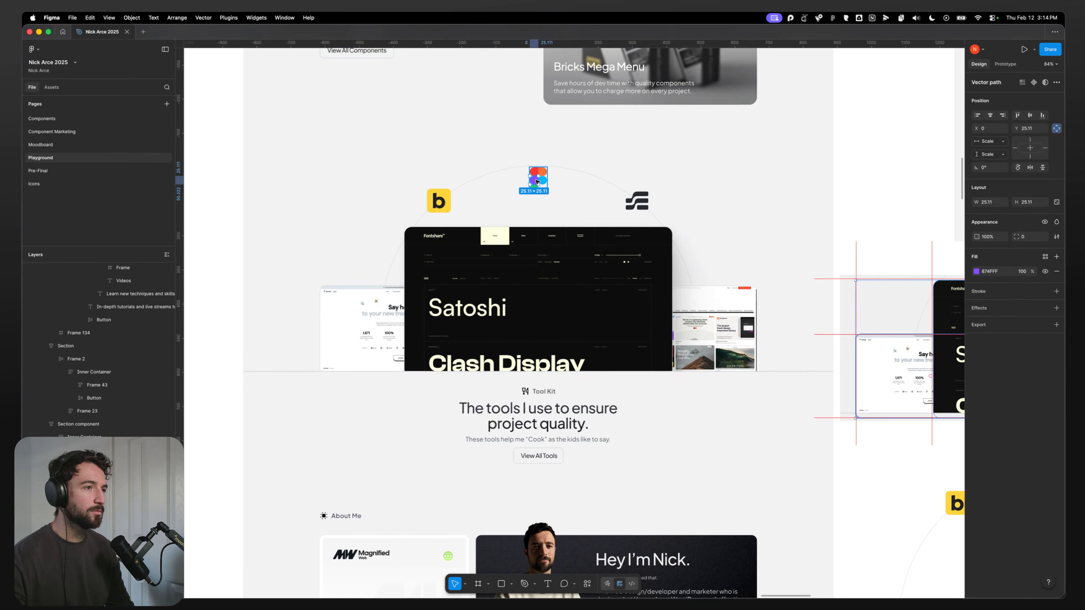
{"action": "key", "text": "Escape"}
{"action": "left_click_drag", "start_coordinate": [543, 187], "coordinate": [543, 176]}
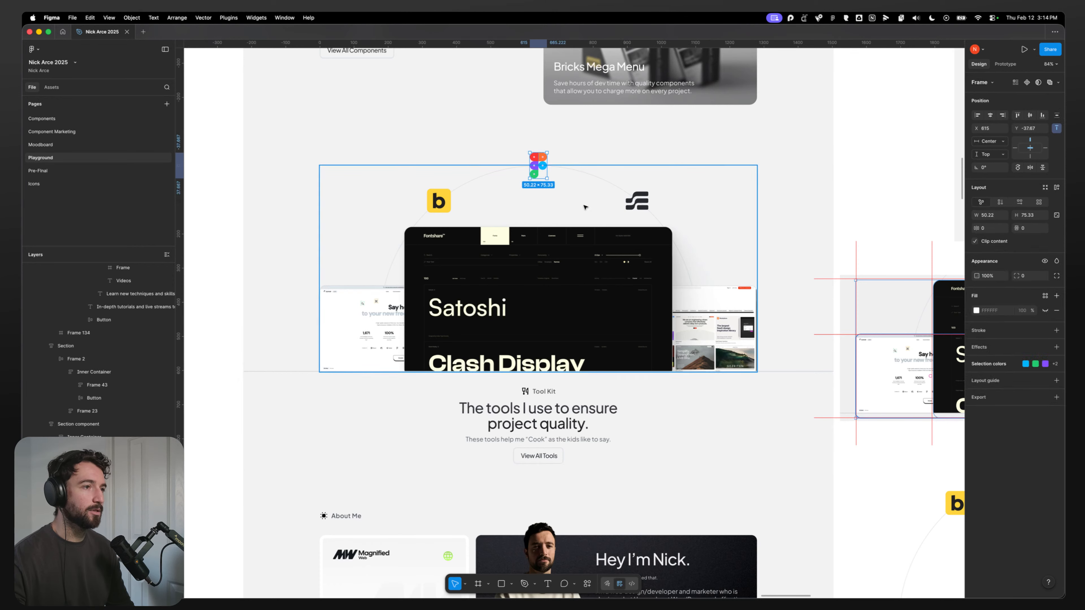
{"action": "left_click", "coordinate": [268, 251]}
{"action": "double_click", "coordinate": [540, 161]}
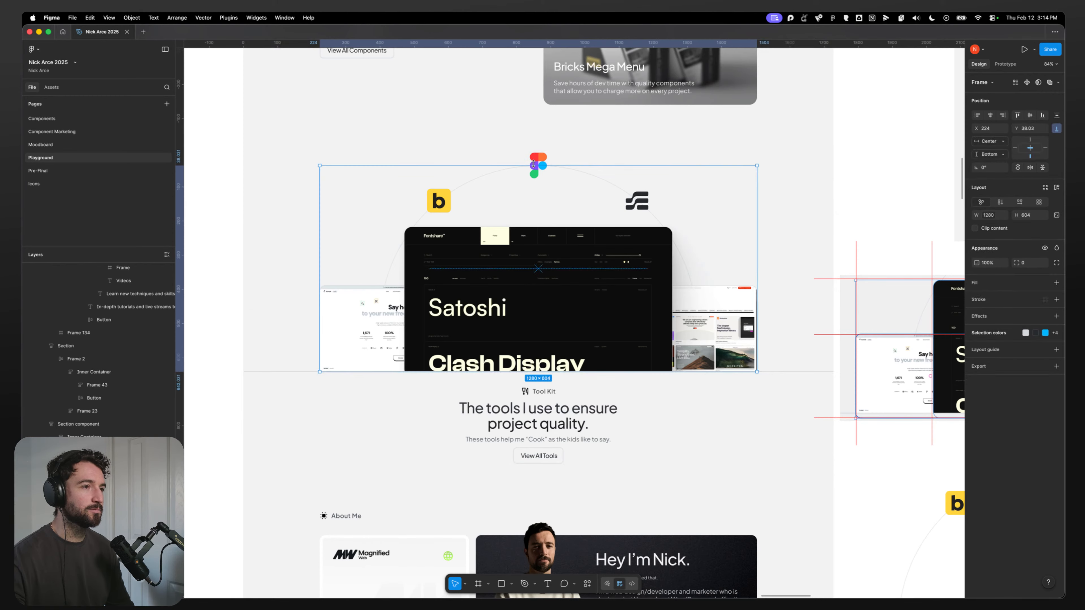
{"action": "double_click", "coordinate": [540, 161]}
{"action": "left_click_drag", "start_coordinate": [540, 161], "coordinate": [539, 166]}
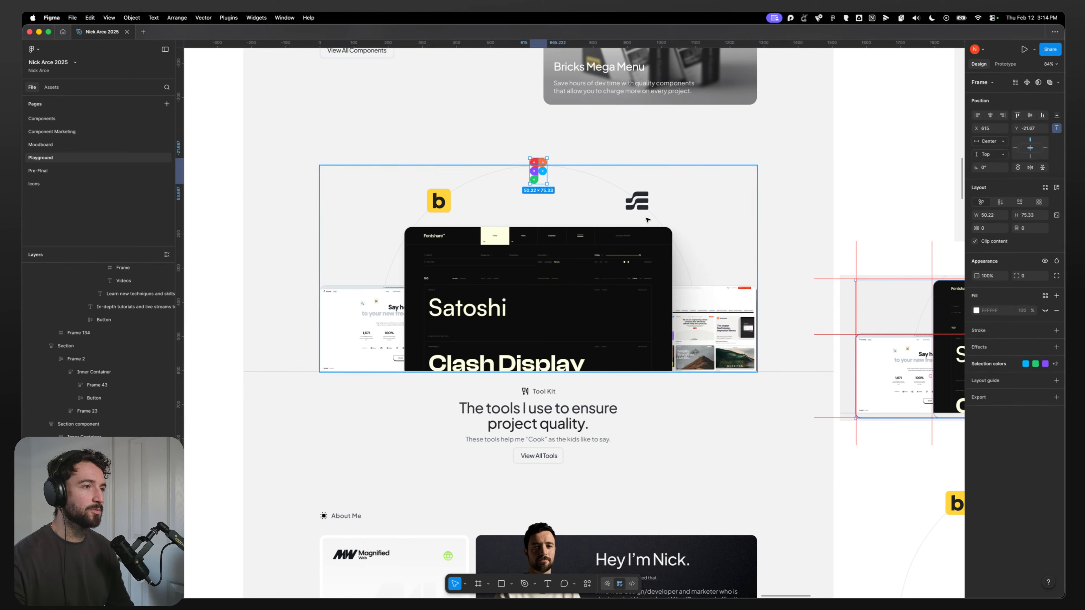
{"action": "left_click", "coordinate": [865, 209]}
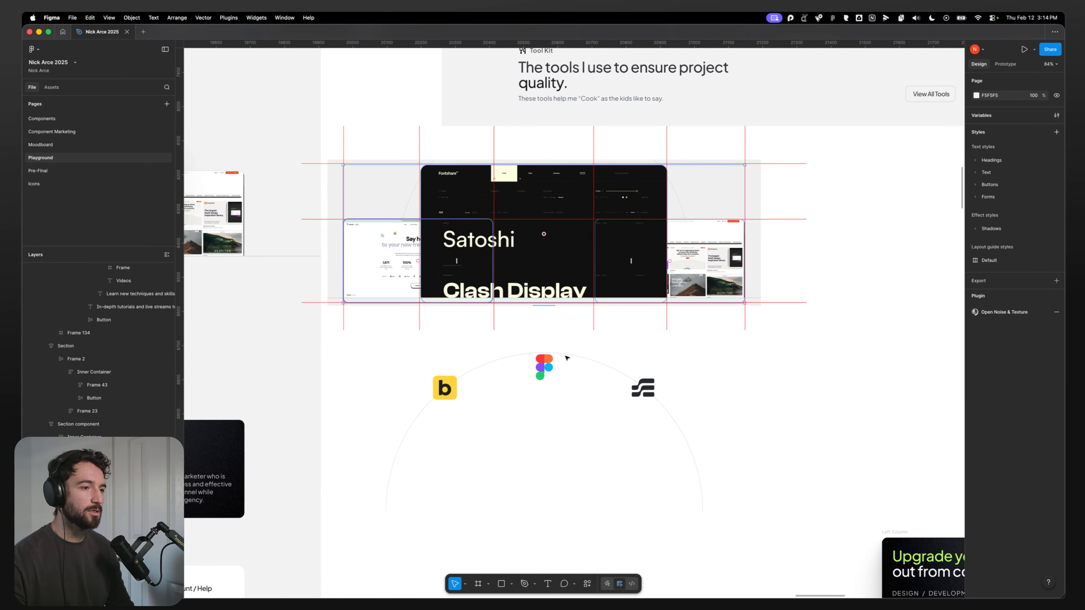
Step: Nudge the Figma logo in the copied group up slightly and bring it to the front
{"action": "double_click", "coordinate": [541, 374]}
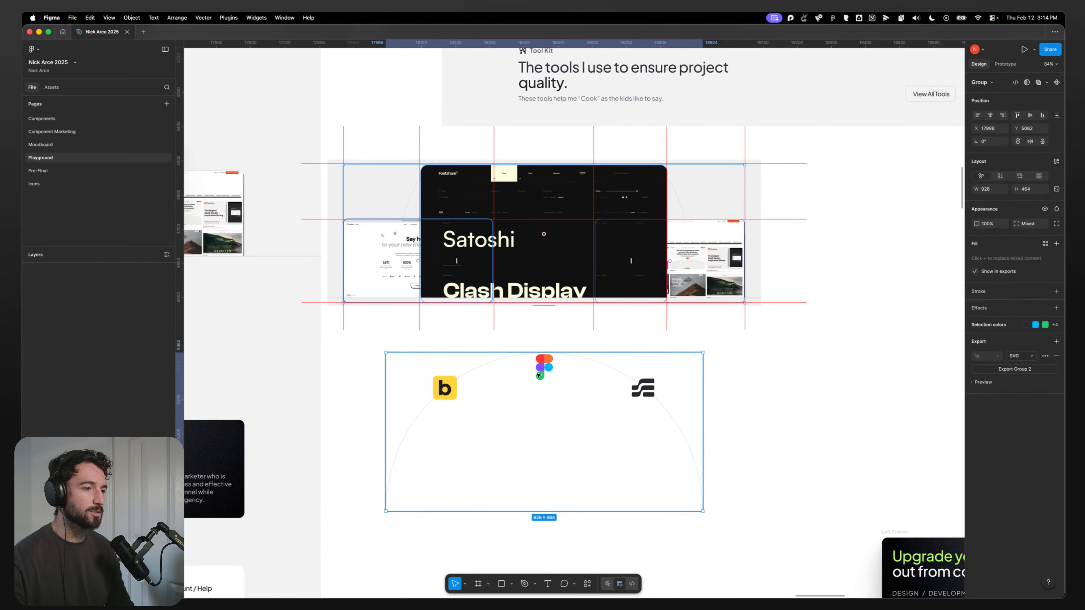
{"action": "double_click", "coordinate": [541, 373]}
{"action": "left_click", "coordinate": [565, 370]}
{"action": "double_click", "coordinate": [543, 371]}
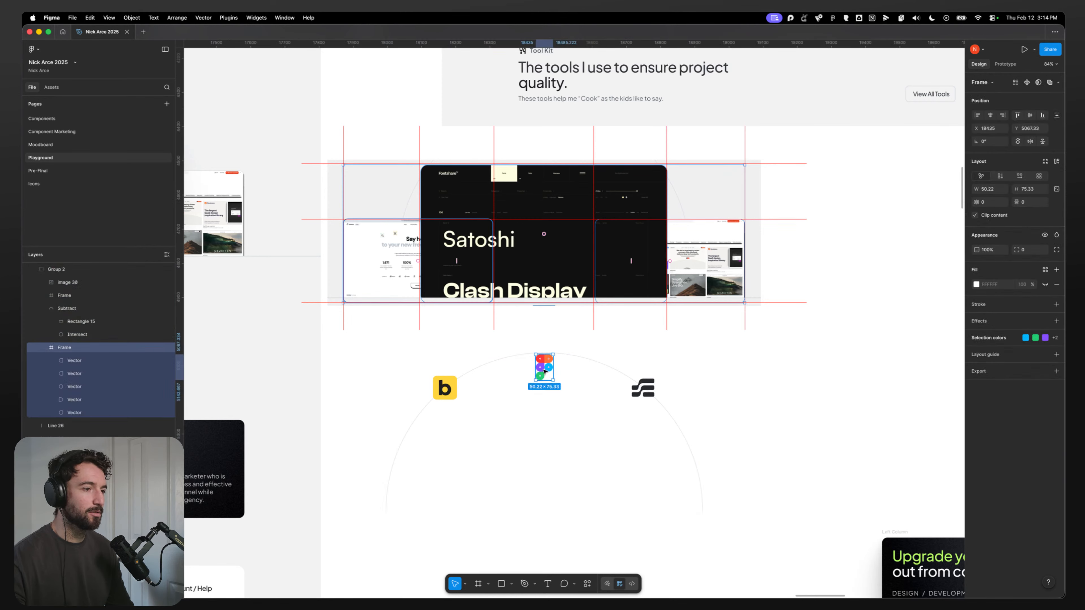
{"action": "left_click_drag", "start_coordinate": [545, 370], "coordinate": [544, 361]}
{"action": "key", "text": "]"}
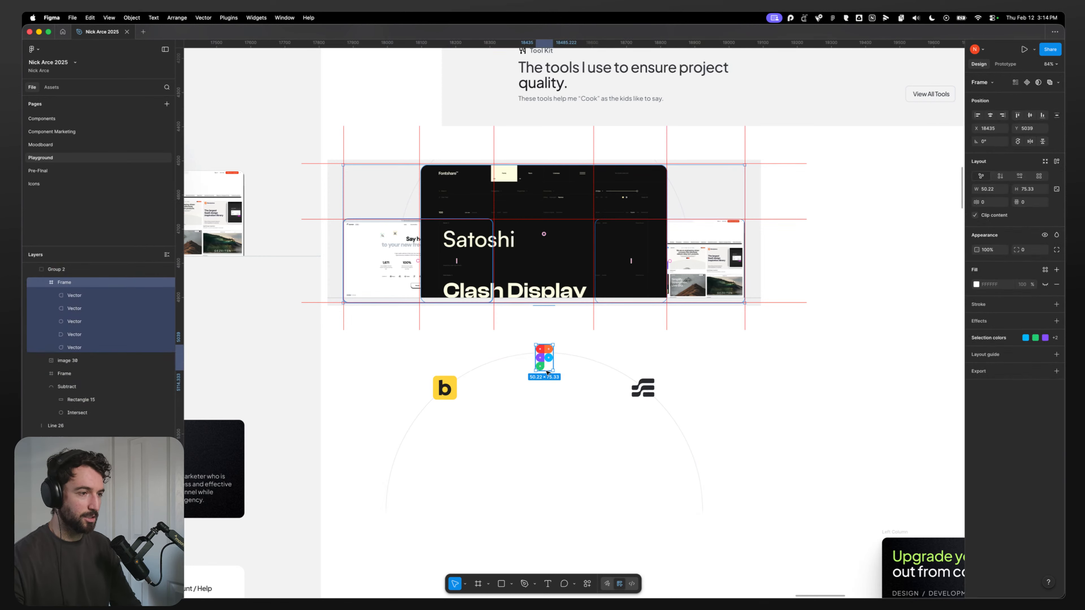
Step: Rename the arc-and-logos group as Tools circle
{"action": "left_click", "coordinate": [753, 352]}
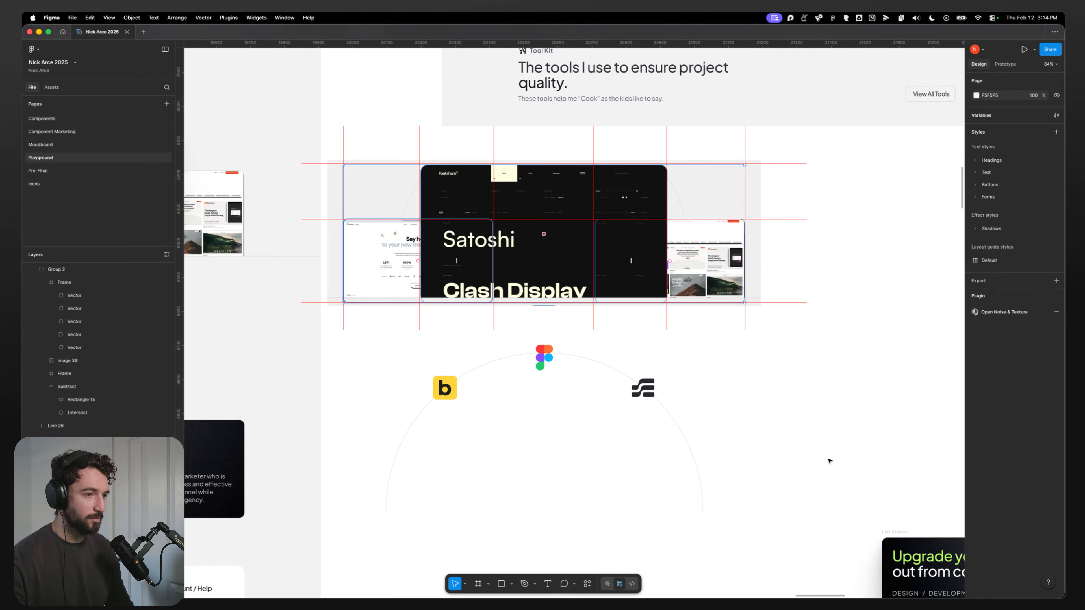
{"action": "left_click_drag", "start_coordinate": [829, 461], "coordinate": [853, 396]}
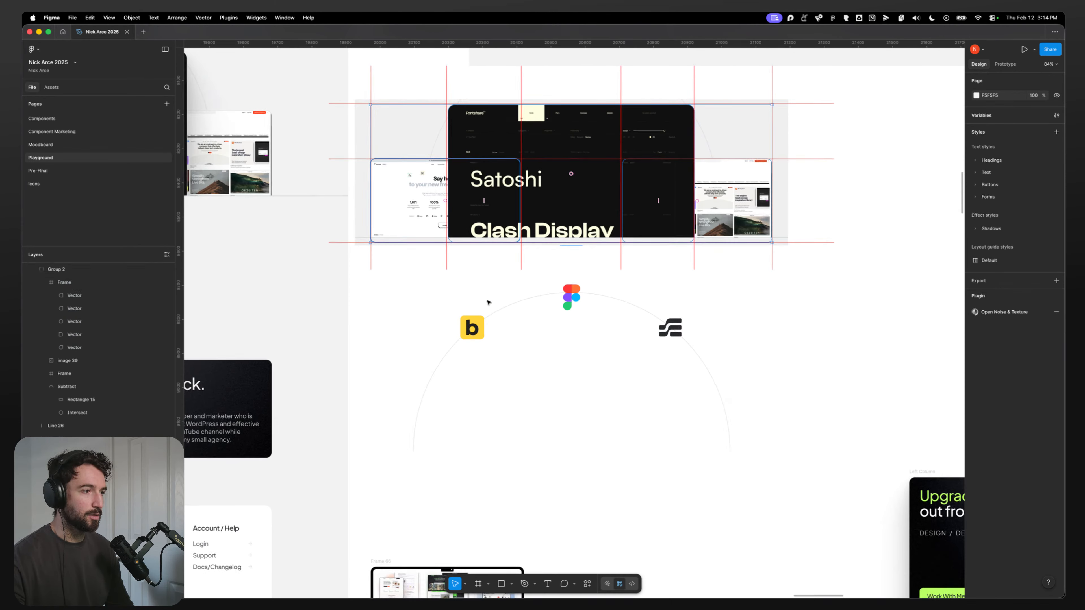
{"action": "left_click", "coordinate": [469, 331]}
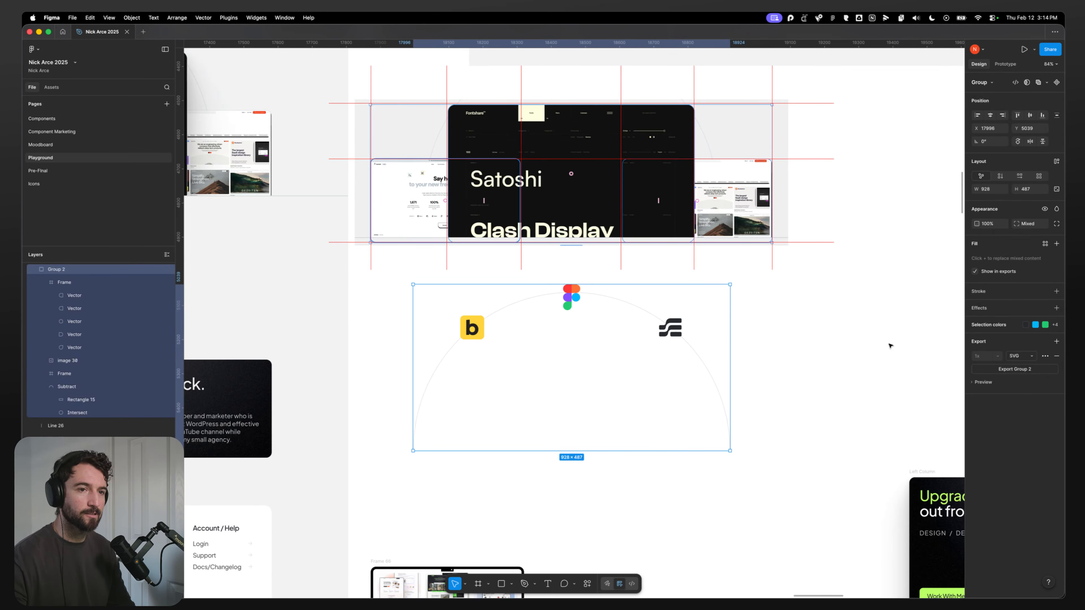
{"action": "double_click", "coordinate": [65, 270]}
{"action": "type", "text": "Too"}
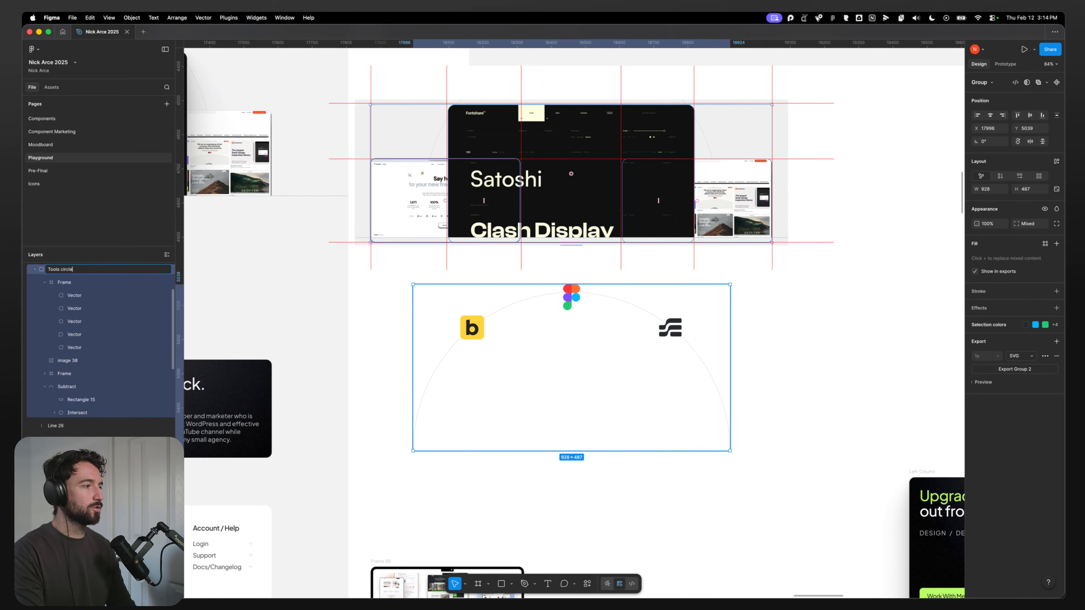
{"action": "type", "text": "ls circle"}
{"action": "key", "text": "Return"}
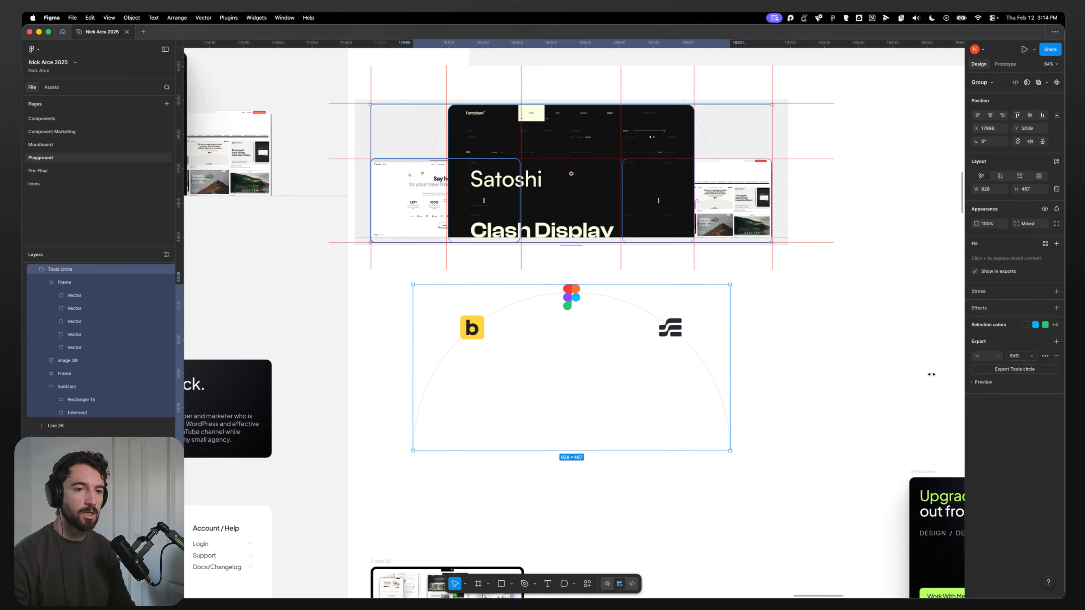
Step: Export the Tools circle group as an SVG to Downloads and switch to the browser
{"action": "left_click", "coordinate": [1037, 370]}
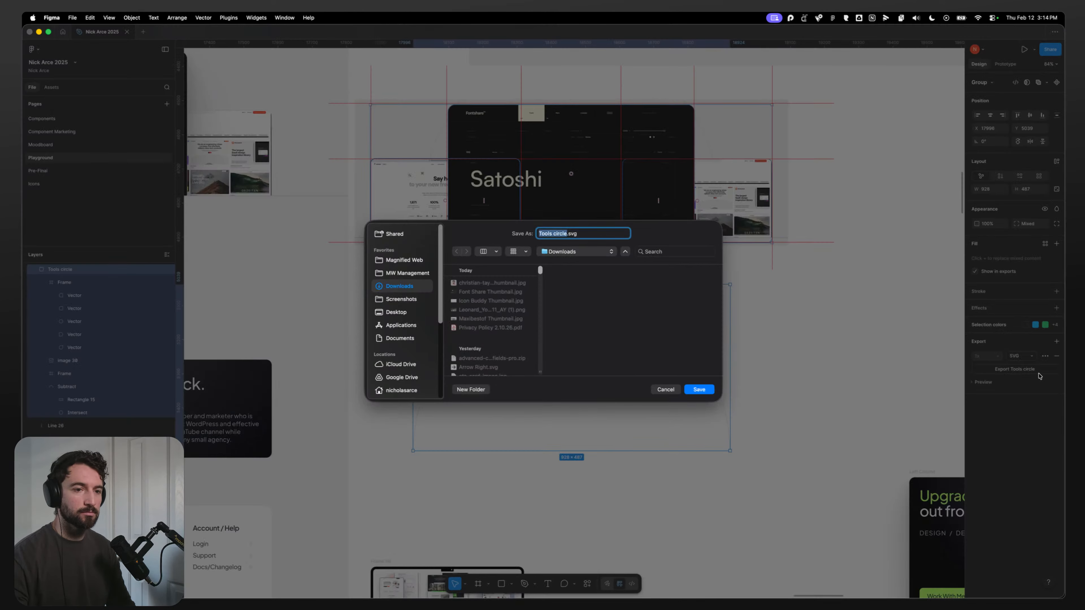
{"action": "left_click", "coordinate": [691, 386]}
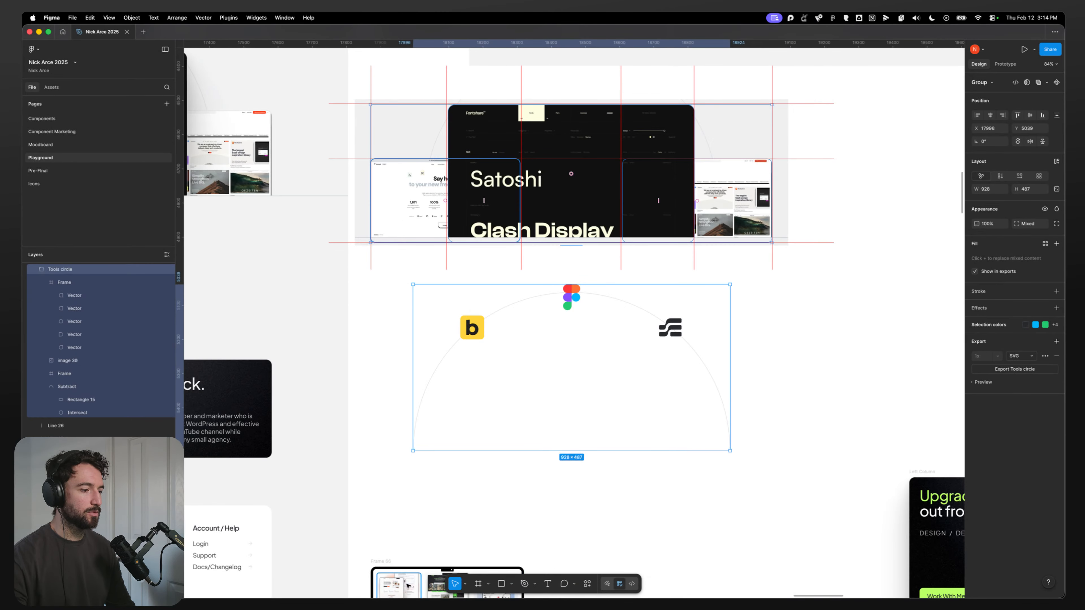
{"action": "left_click", "coordinate": [434, 584]}
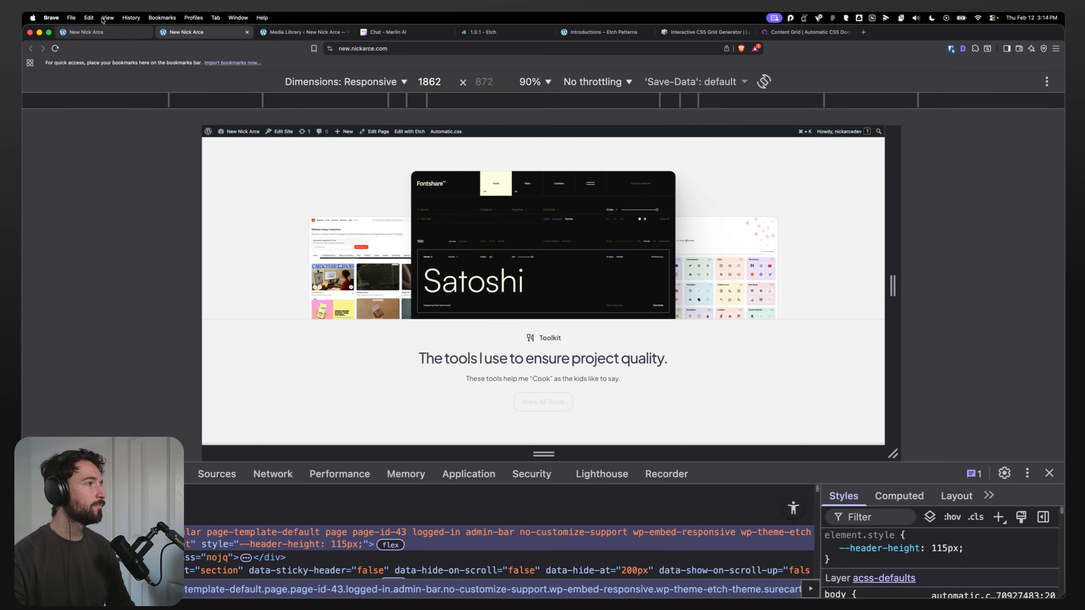
Step: Return to the Etch editor and insert an SVG element into the second container of the Tool Highlight Section
{"action": "left_click", "coordinate": [102, 32]}
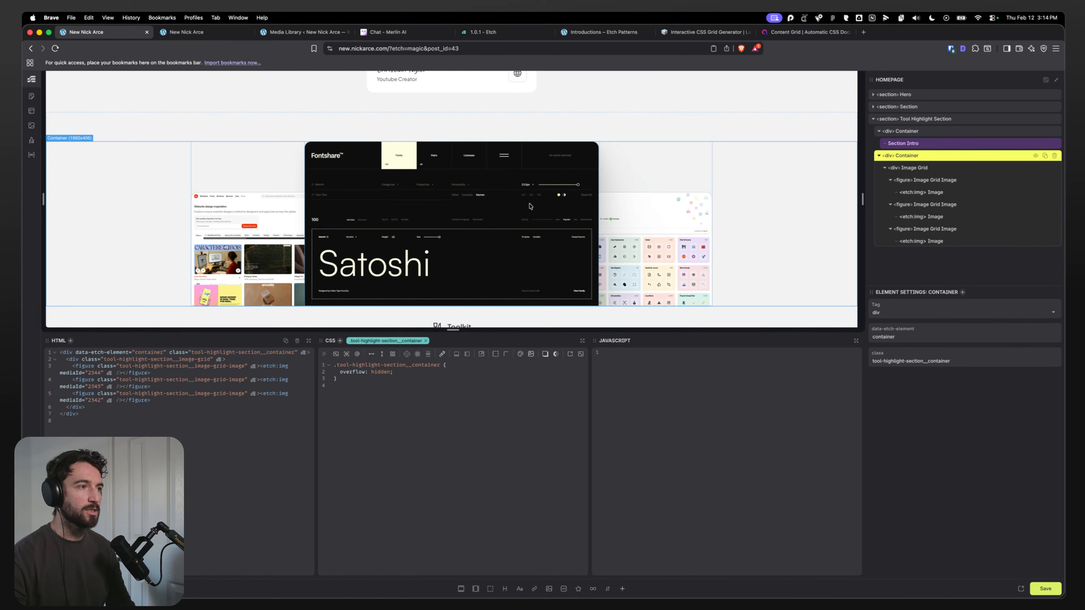
{"action": "scroll", "coordinate": [705, 167], "scroll_direction": "up", "scroll_amount": 1}
{"action": "left_click", "coordinate": [885, 167]}
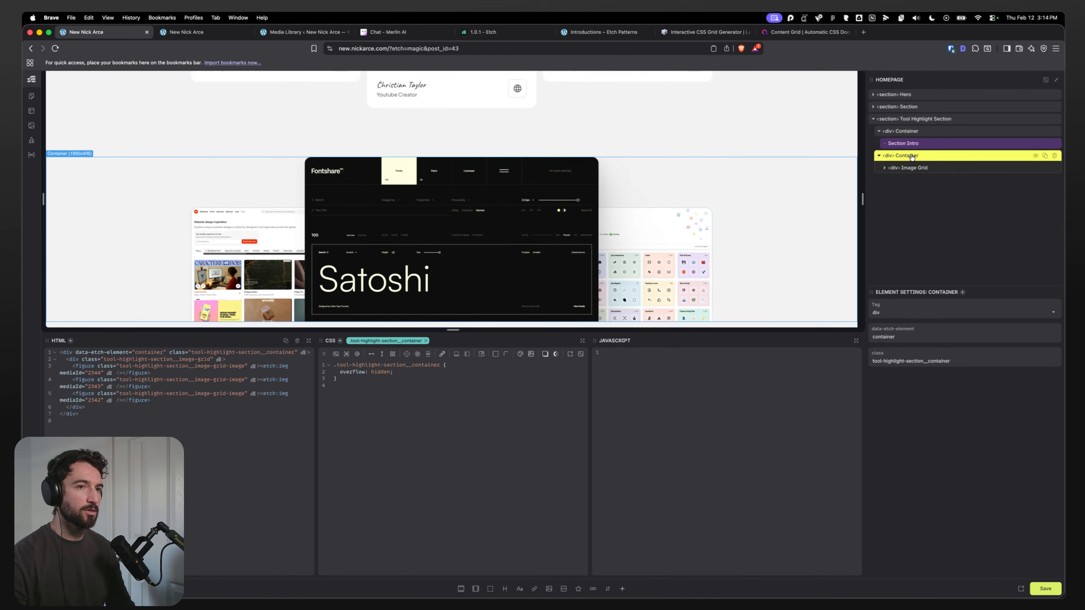
{"action": "left_click", "coordinate": [576, 589]}
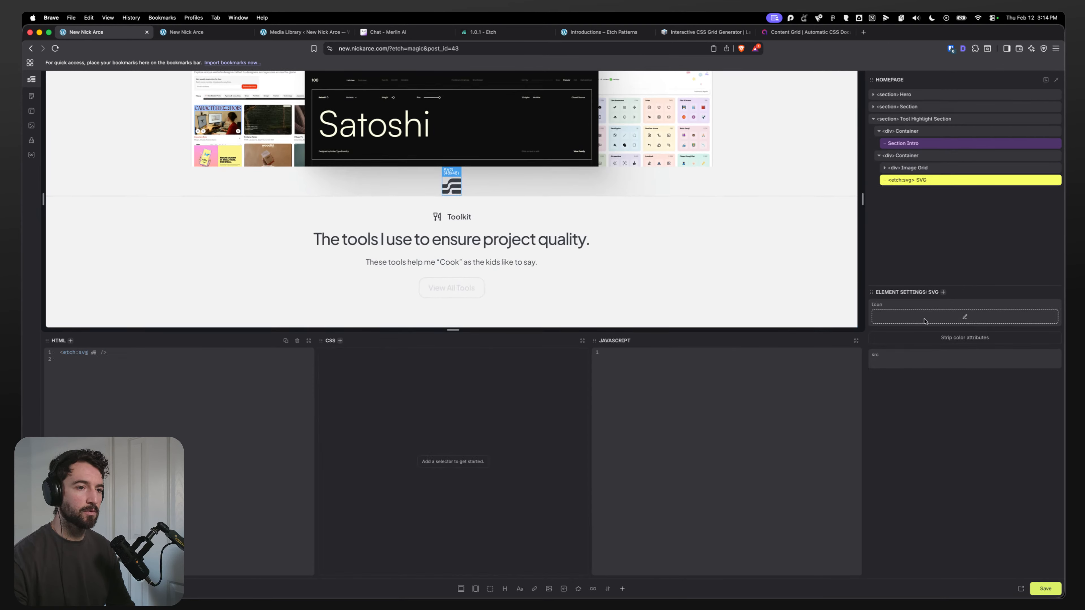
Step: Upload Tools-circle.svg from Finder into the media library and use it as the SVG's source
{"action": "left_click", "coordinate": [924, 321]}
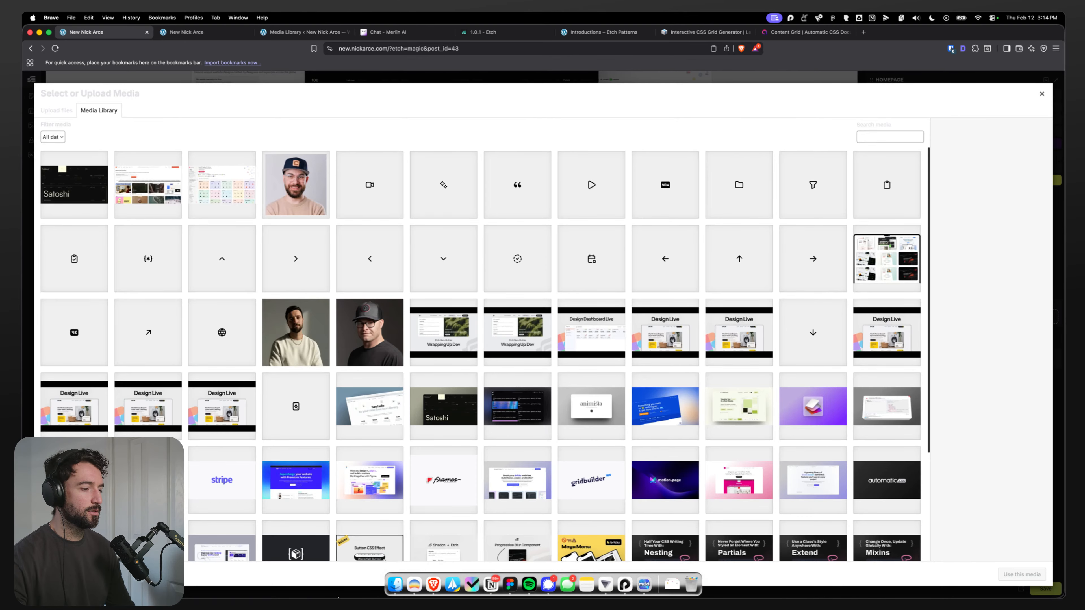
{"action": "left_click", "coordinate": [396, 588]}
{"action": "left_click", "coordinate": [688, 268]}
{"action": "left_click_drag", "start_coordinate": [689, 268], "coordinate": [185, 289]}
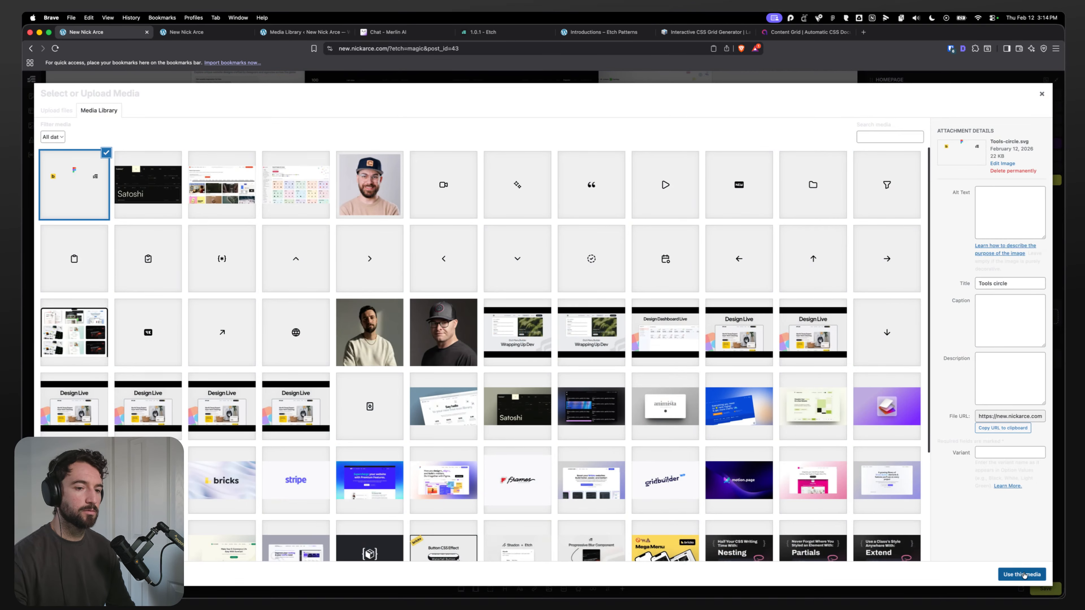
{"action": "left_click", "coordinate": [1021, 574]}
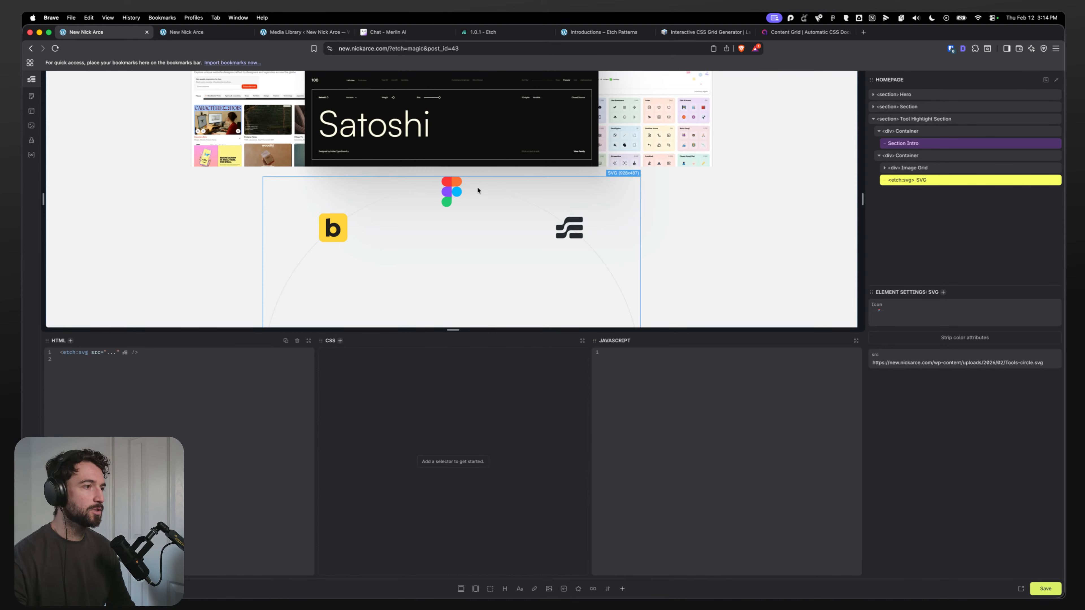
Step: Add the class tool-highlight-section__circle to the SVG element and give it position: absolute
{"action": "scroll", "coordinate": [319, 226], "scroll_direction": "down", "scroll_amount": 2}
{"action": "scroll", "coordinate": [298, 230], "scroll_direction": "up", "scroll_amount": 2}
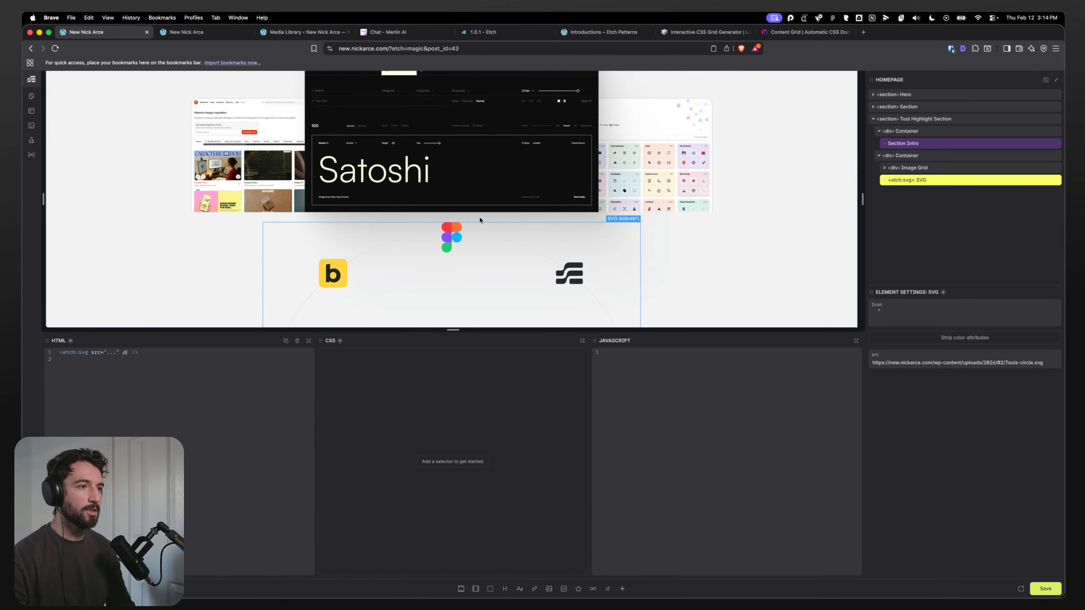
{"action": "scroll", "coordinate": [368, 187], "scroll_direction": "up", "scroll_amount": 3}
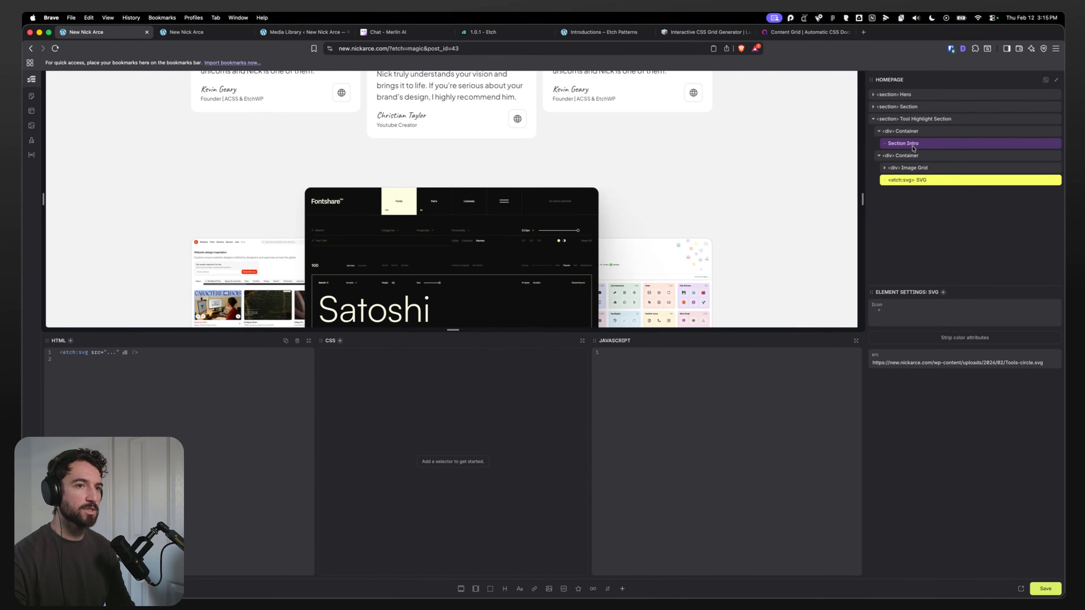
{"action": "left_click", "coordinate": [927, 118]}
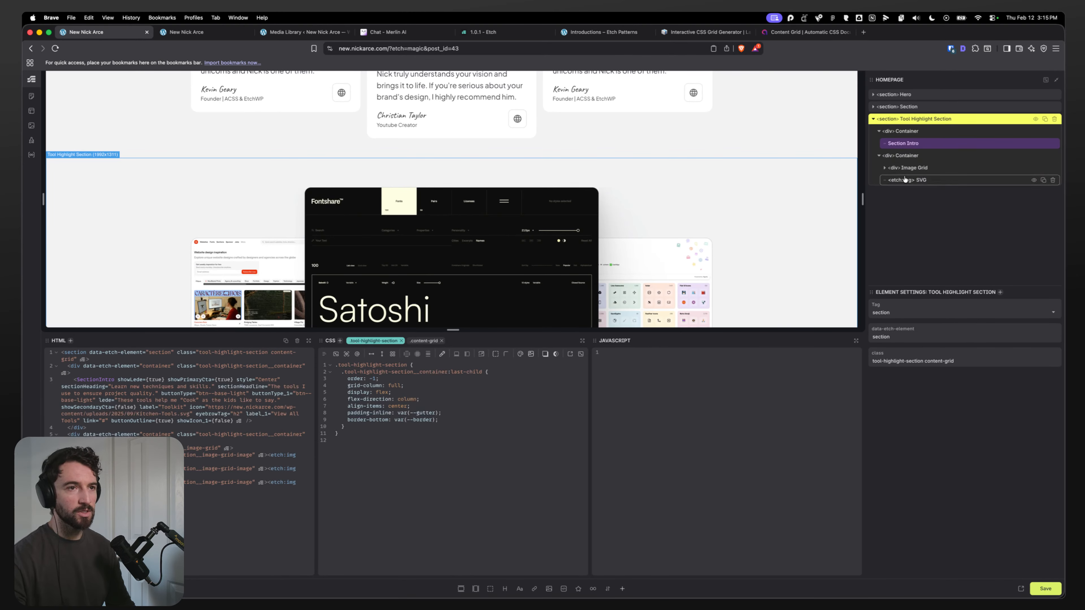
{"action": "left_click", "coordinate": [923, 181]}
{"action": "key", "text": "super+period"}
{"action": "type", "text": ".to"}
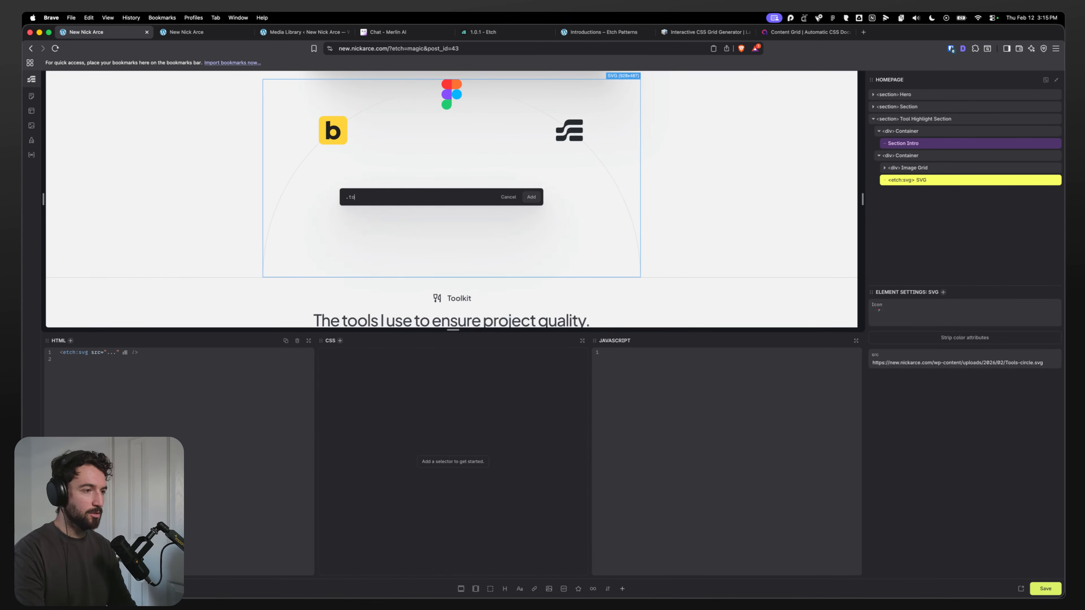
{"action": "type", "text": "ol-highli"}
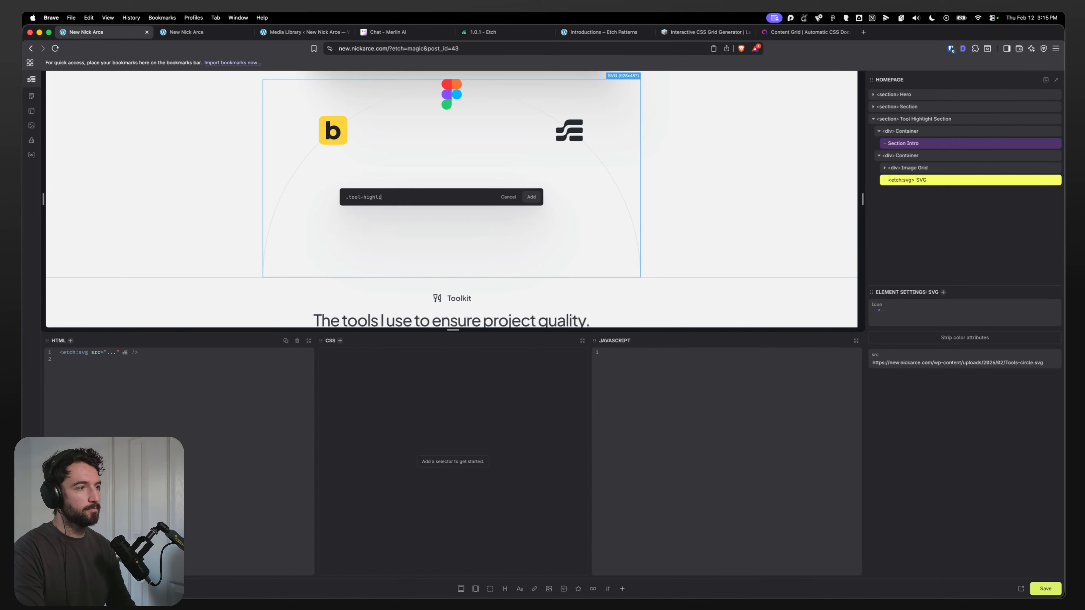
{"action": "type", "text": "ght-section"}
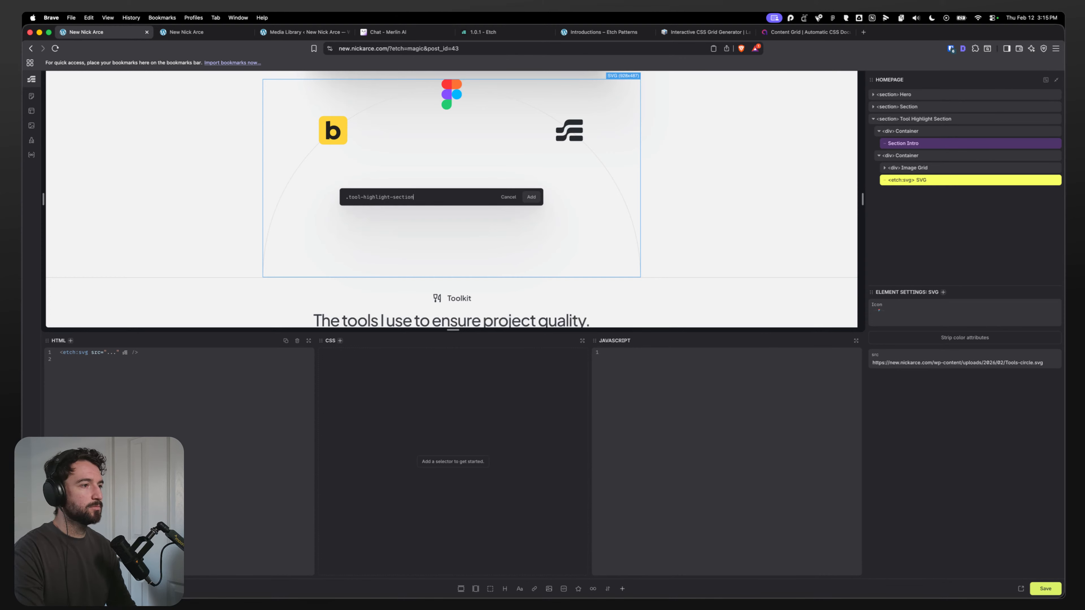
{"action": "type", "text": "__circ"}
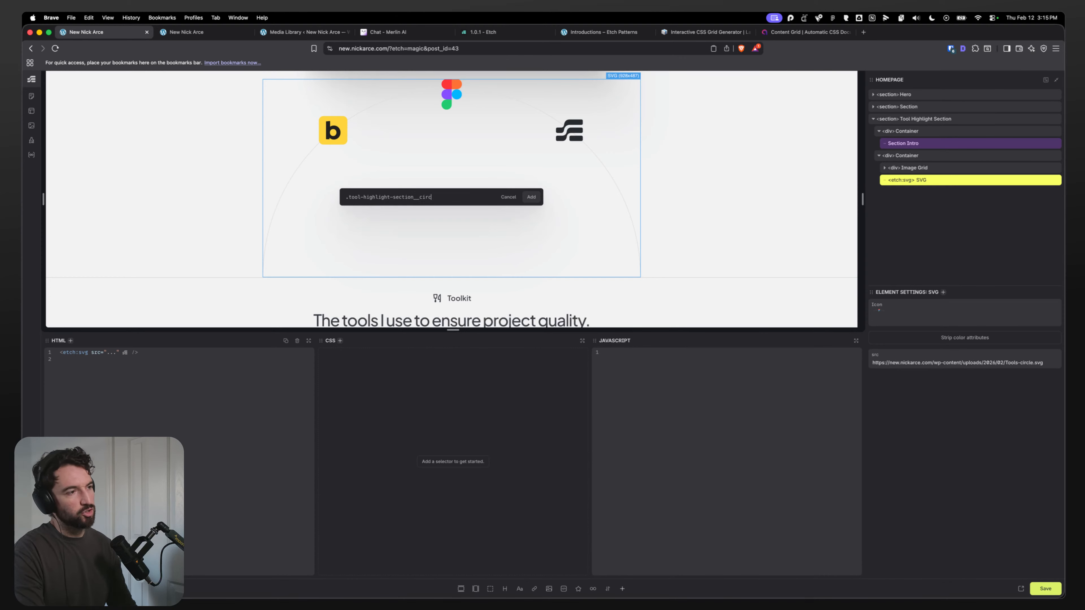
{"action": "type", "text": "le"}
{"action": "key", "text": "Return"}
{"action": "type", "text": "p"}
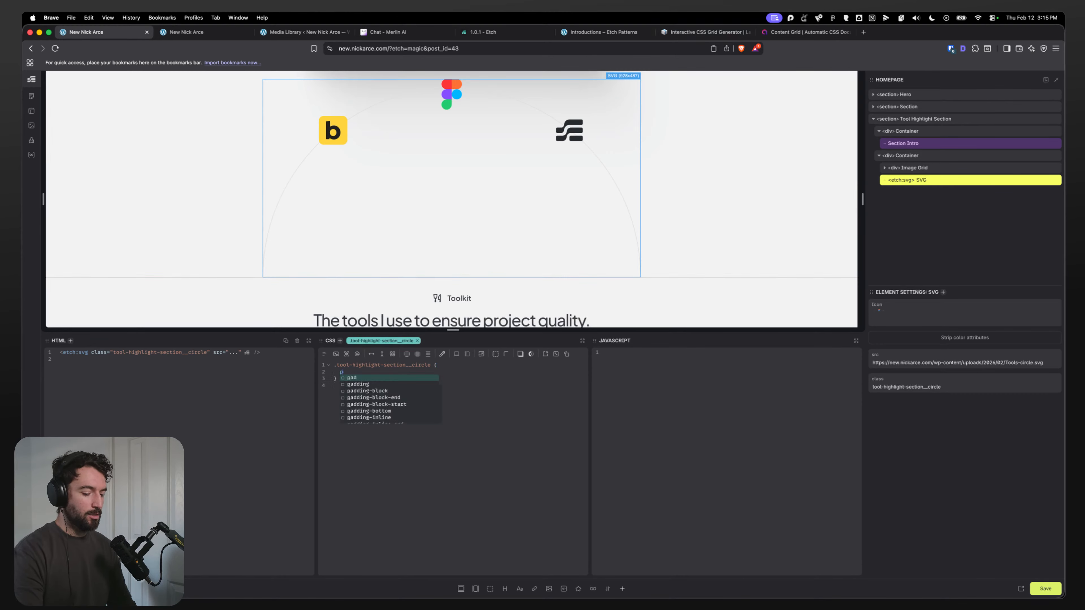
{"action": "type", "text": "osition: absolute;"}
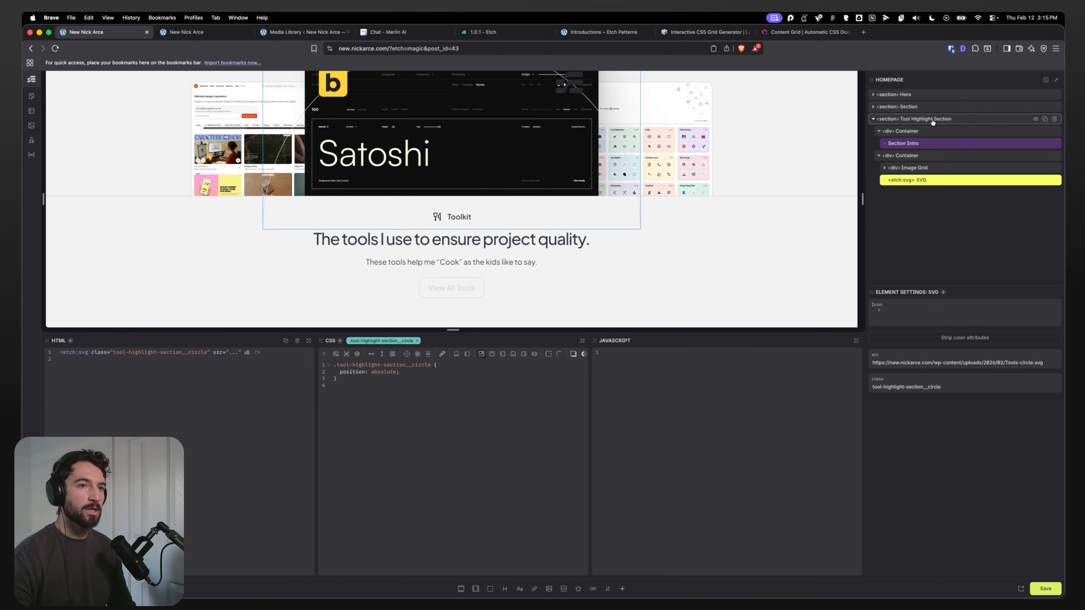
Step: Set the second container's position to relative
{"action": "left_click", "coordinate": [923, 158]}
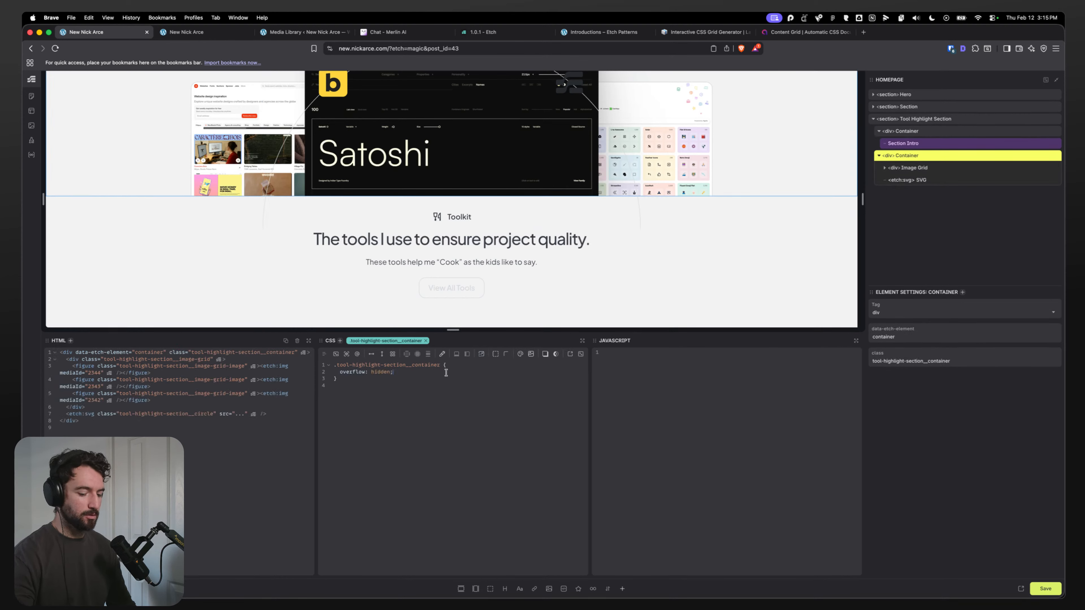
{"action": "key", "text": "Return"}
{"action": "type", "text": "position: real"}
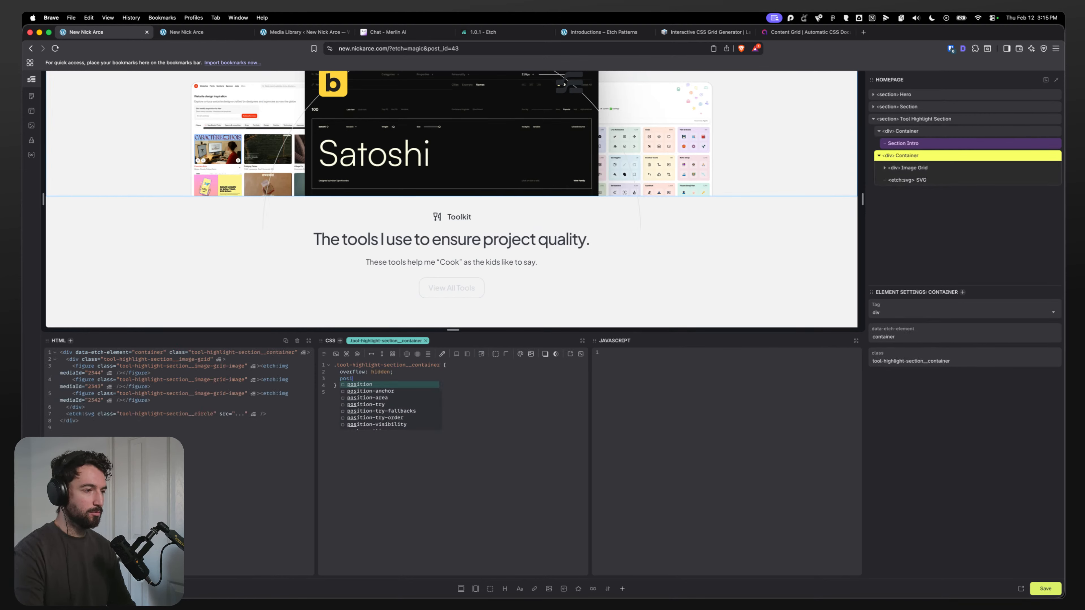
{"action": "key", "text": "BackSpace"}
{"action": "key", "text": "BackSpace"}
{"action": "type", "text": "lative;"}
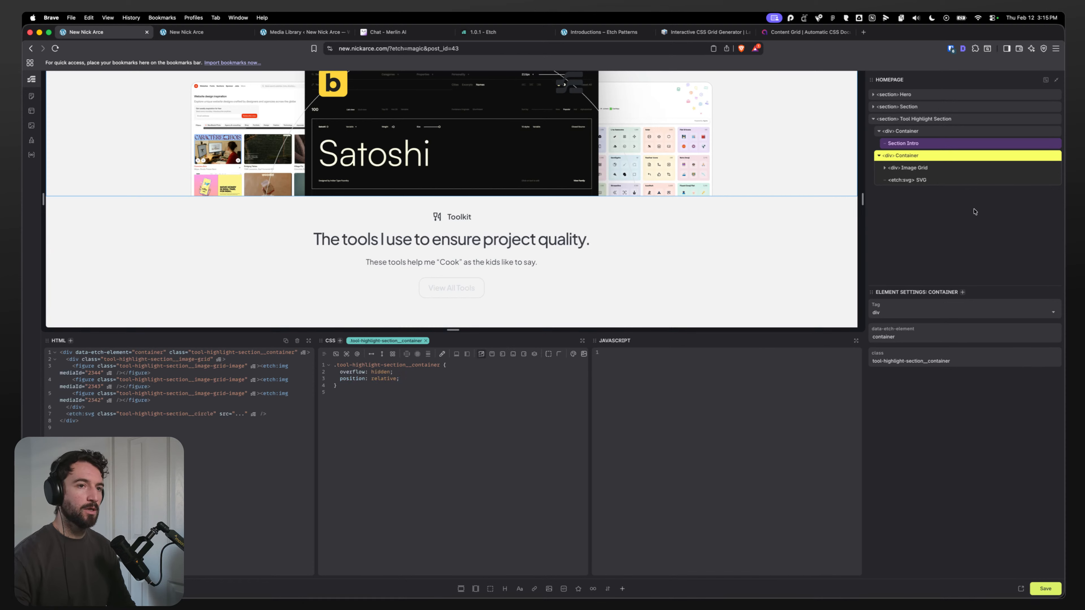
Step: Give the circle SVG a z-index of 1 in its CSS rule
{"action": "left_click", "coordinate": [957, 181]}
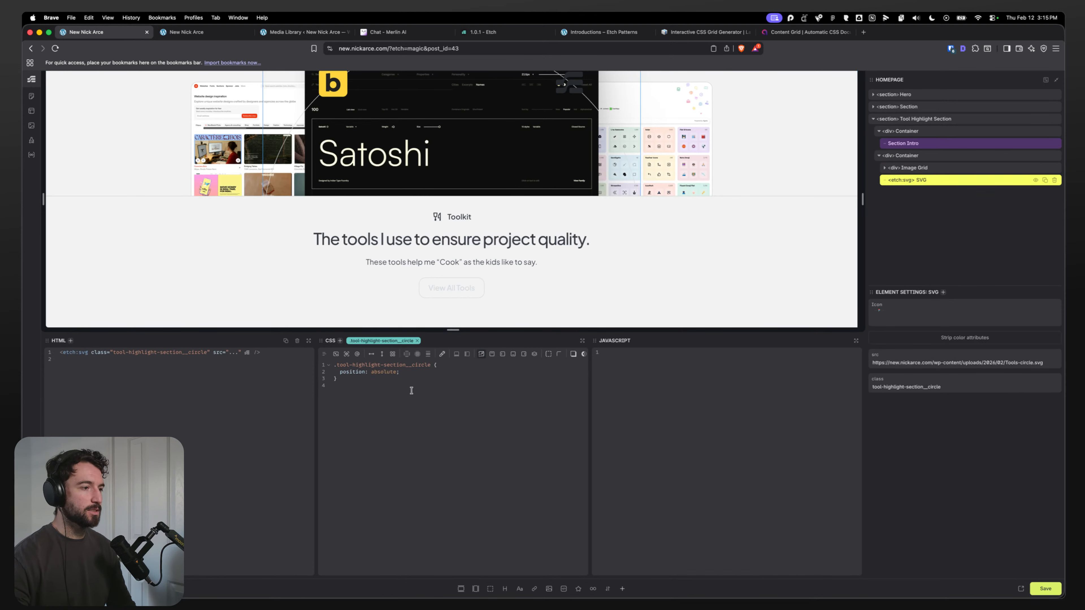
{"action": "left_click", "coordinate": [425, 373]}
{"action": "key", "text": "Return"}
{"action": "type", "text": "z-index:"}
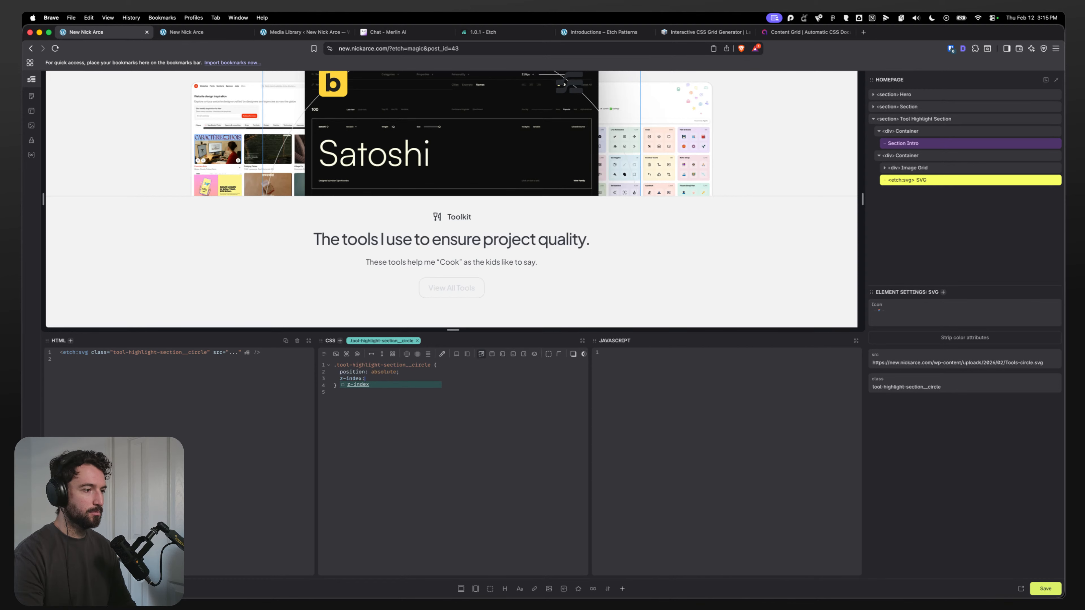
{"action": "type", "text": " -1;"}
{"action": "scroll", "coordinate": [300, 305], "scroll_direction": "up", "scroll_amount": 3}
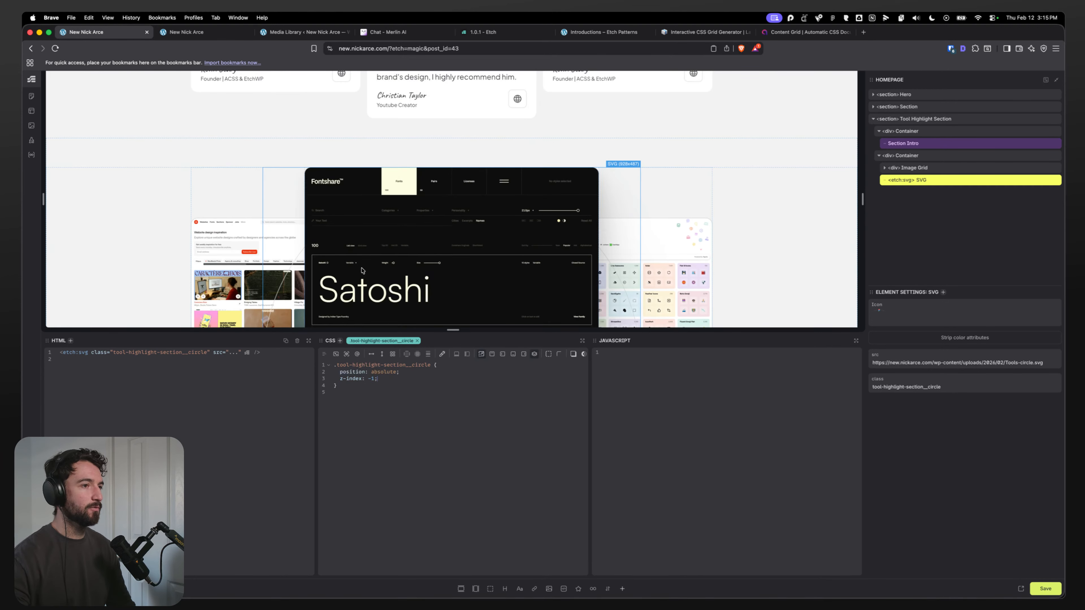
{"action": "left_click", "coordinate": [375, 383]}
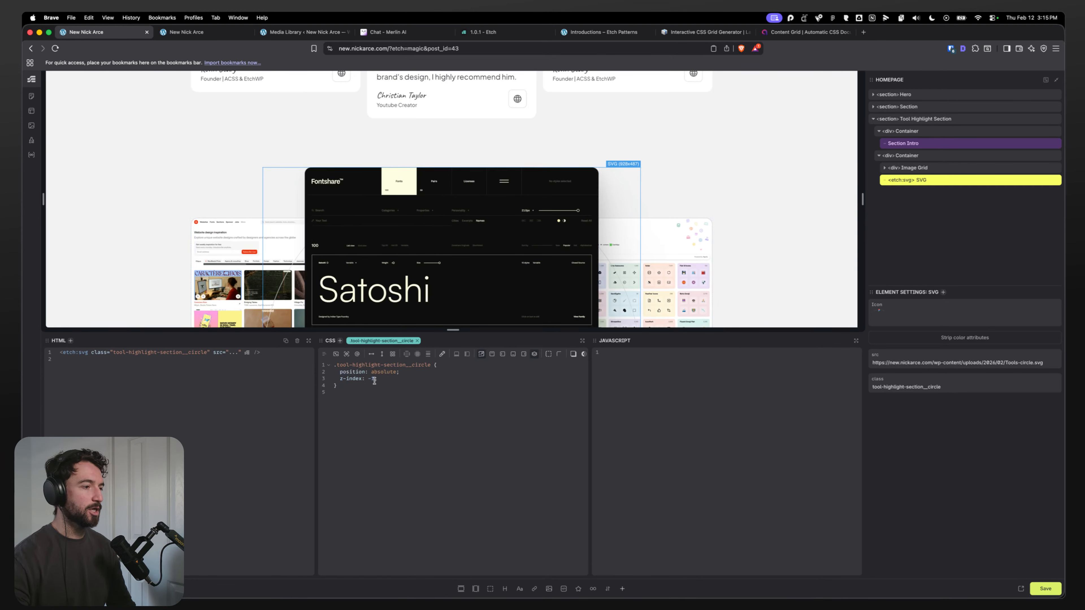
{"action": "key", "text": "BackSpace"}
{"action": "type", "text": "2;"}
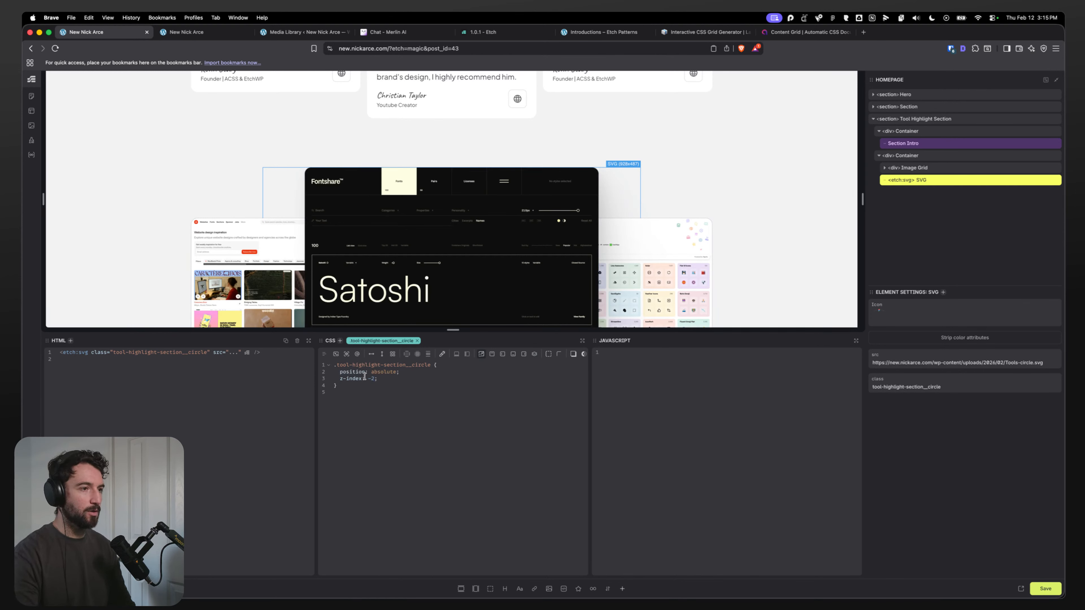
{"action": "key", "text": "BackSpace"}
{"action": "key", "text": "BackSpace"}
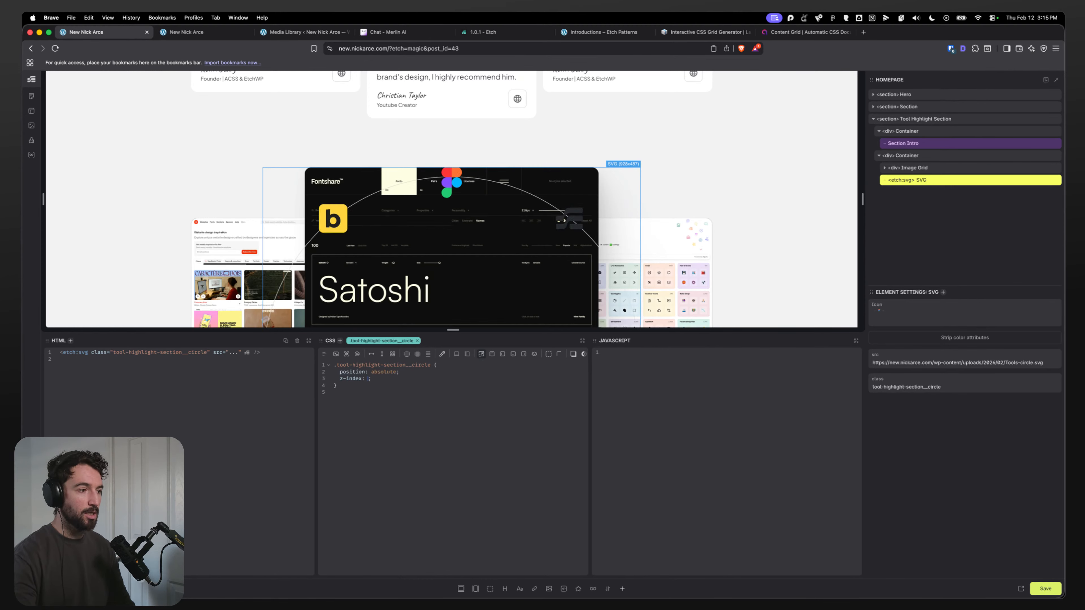
{"action": "type", "text": "0"}
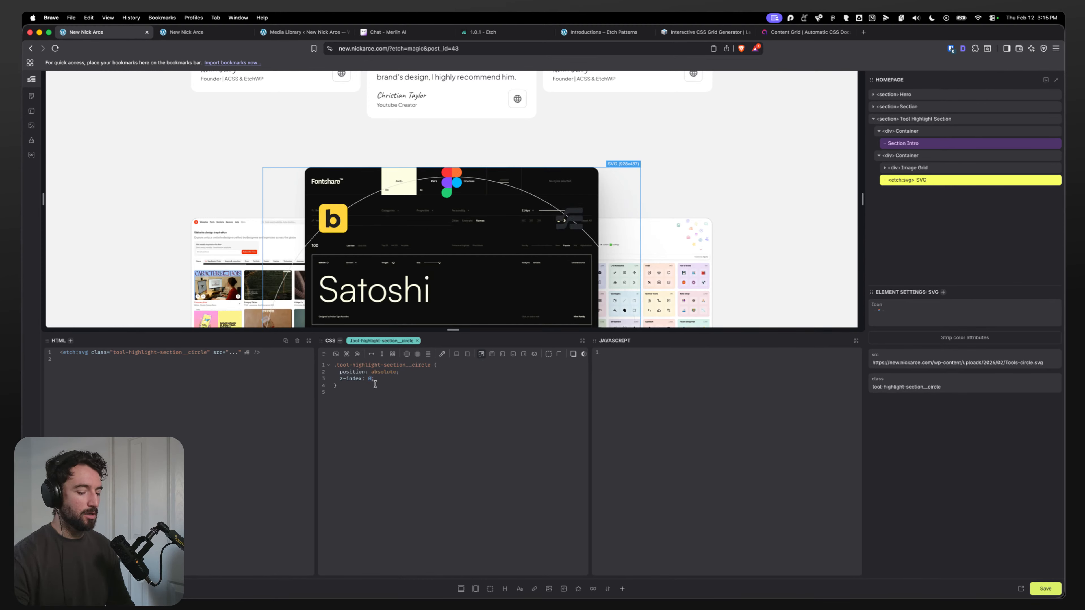
{"action": "key", "text": "BackSpace"}
{"action": "type", "text": "1"}
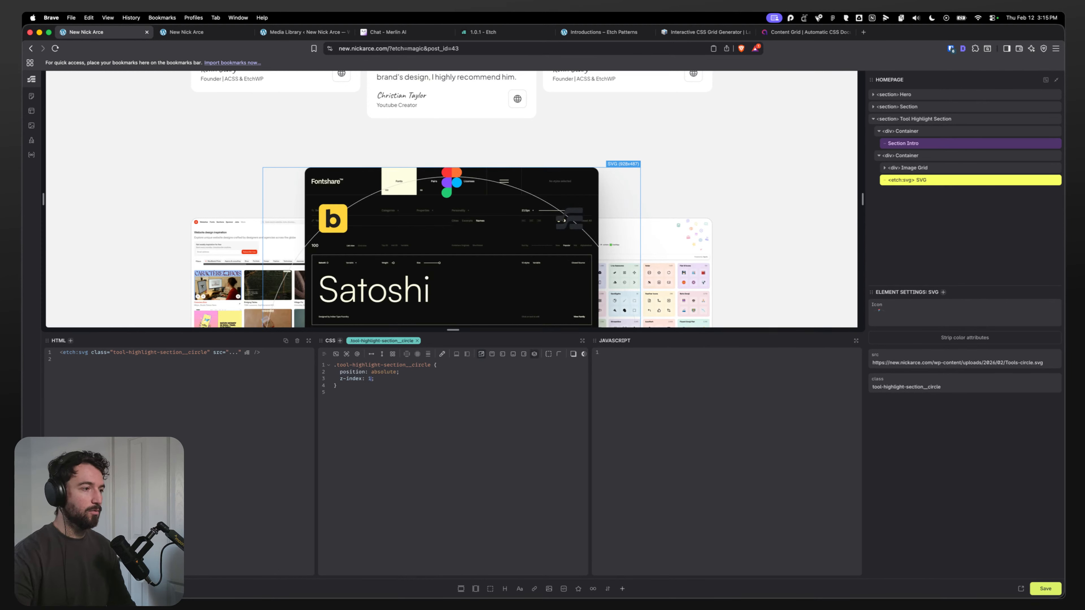
Step: Add z-index: 2 to the Image Grid's CSS rule
{"action": "left_click", "coordinate": [920, 173]}
{"action": "scroll", "coordinate": [466, 393], "scroll_direction": "down", "scroll_amount": 1}
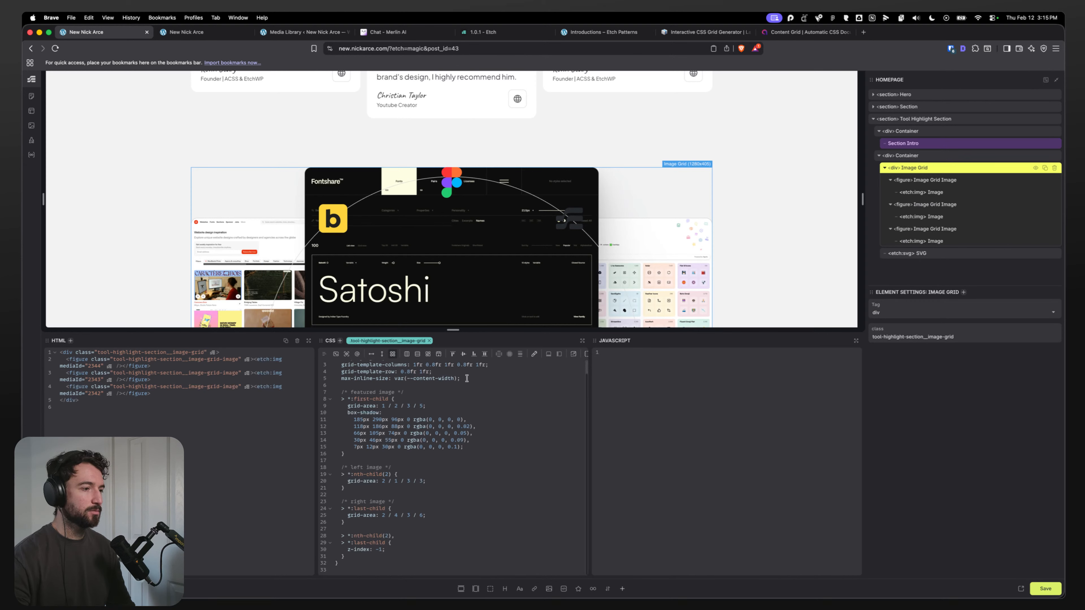
{"action": "scroll", "coordinate": [468, 386], "scroll_direction": "up", "scroll_amount": 1}
{"action": "key", "text": "Return"}
{"action": "type", "text": "z-"}
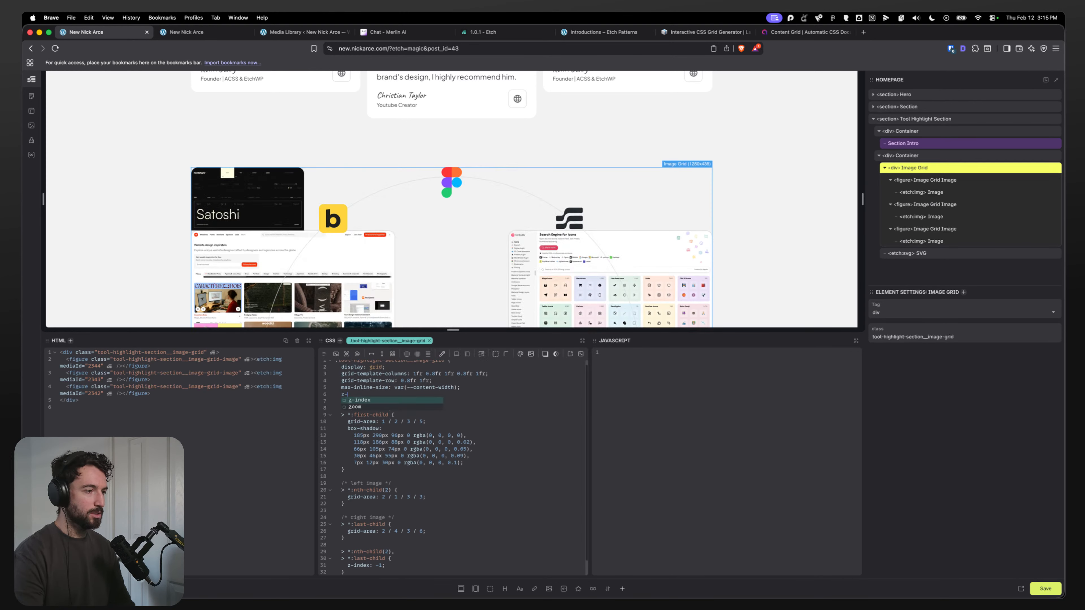
{"action": "type", "text": "index: 2;"}
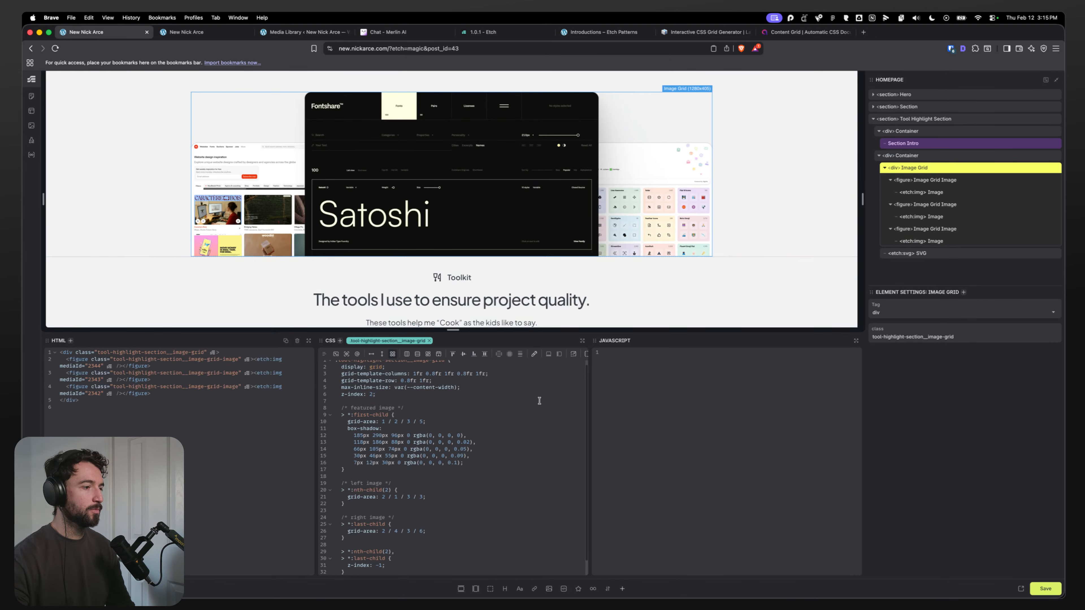
Step: Set the z-index of the Image Grid's side images to 0
{"action": "scroll", "coordinate": [420, 469], "scroll_direction": "down", "scroll_amount": 1}
{"action": "double_click", "coordinate": [379, 560]}
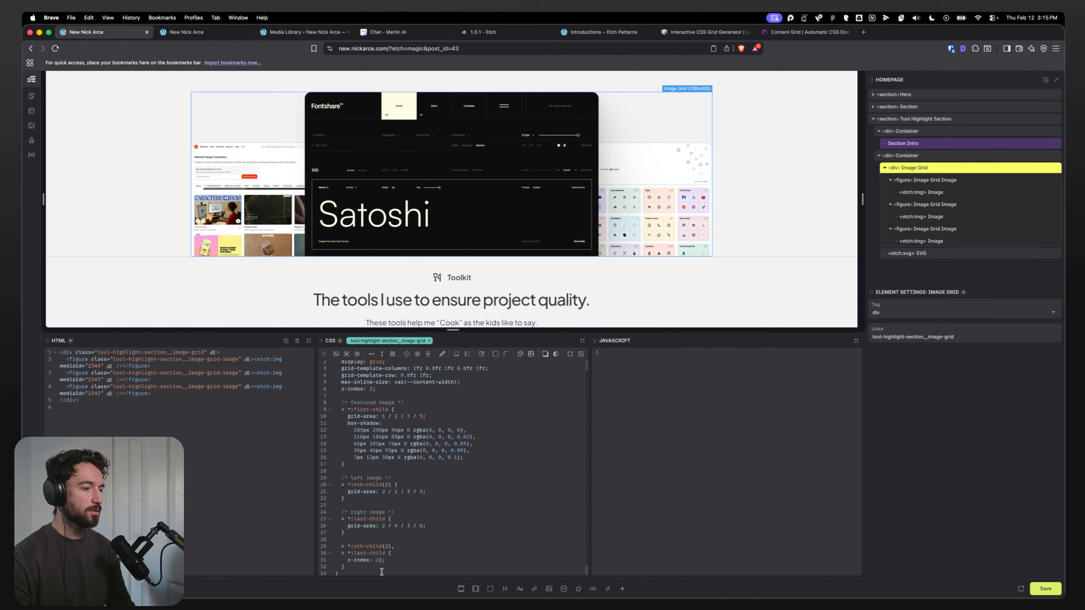
{"action": "type", "text": "0"}
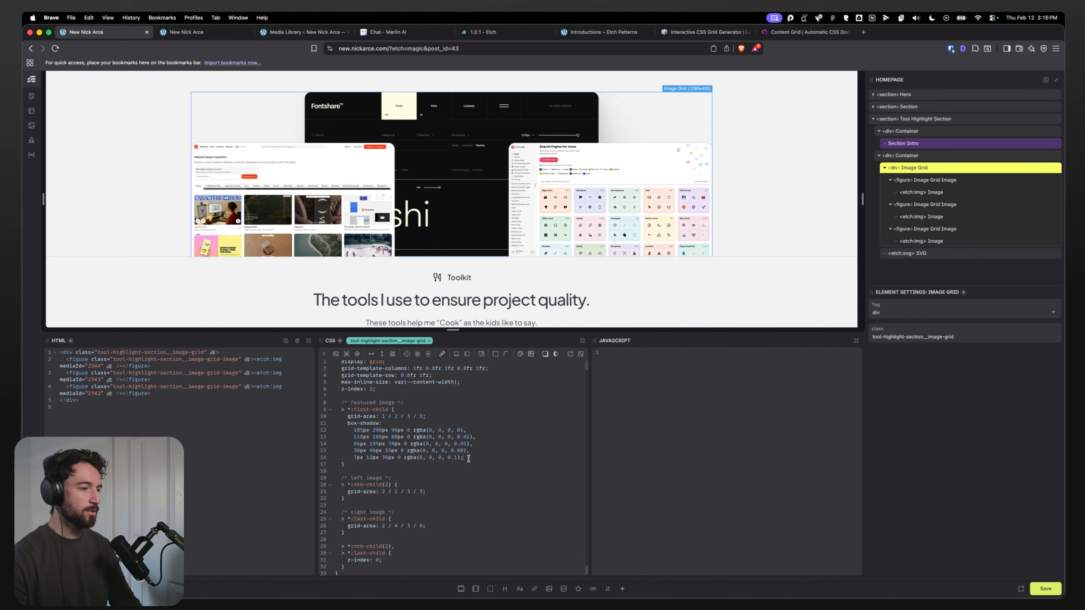
Step: Add z-index: 1 to the Image Grid's featured first image rule
{"action": "key", "text": "Return"}
{"action": "type", "text": "z-dinex"}
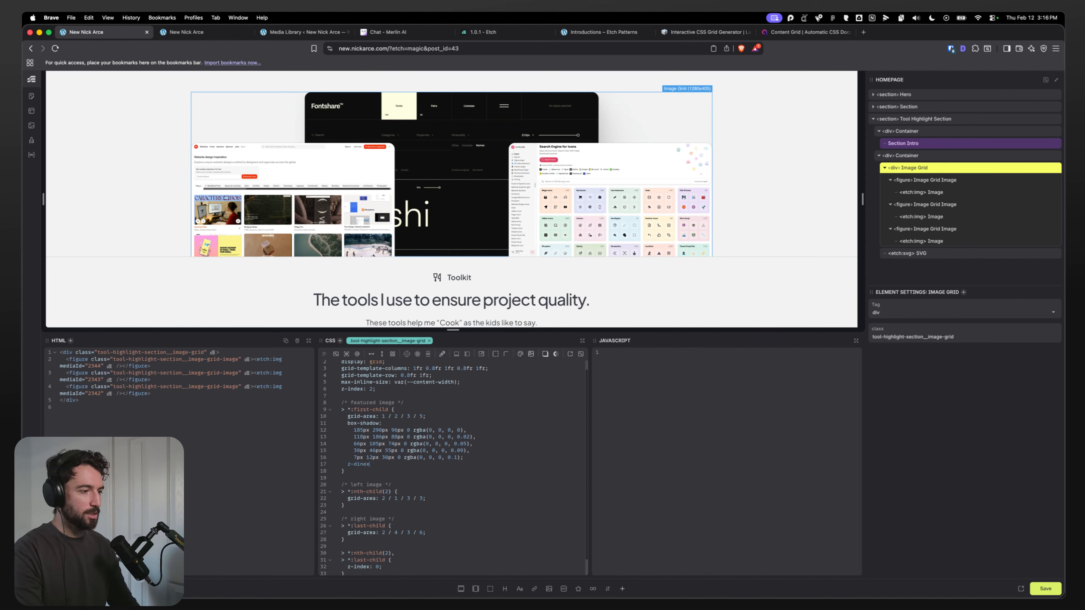
{"action": "type", "text": "index: 1;"}
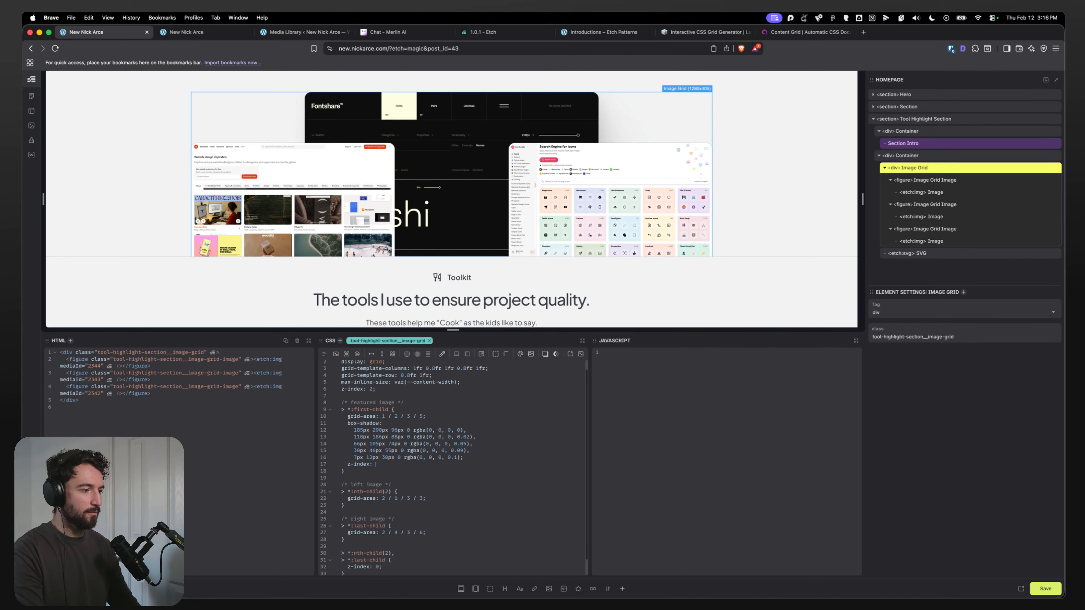
{"action": "left_click", "coordinate": [942, 254]}
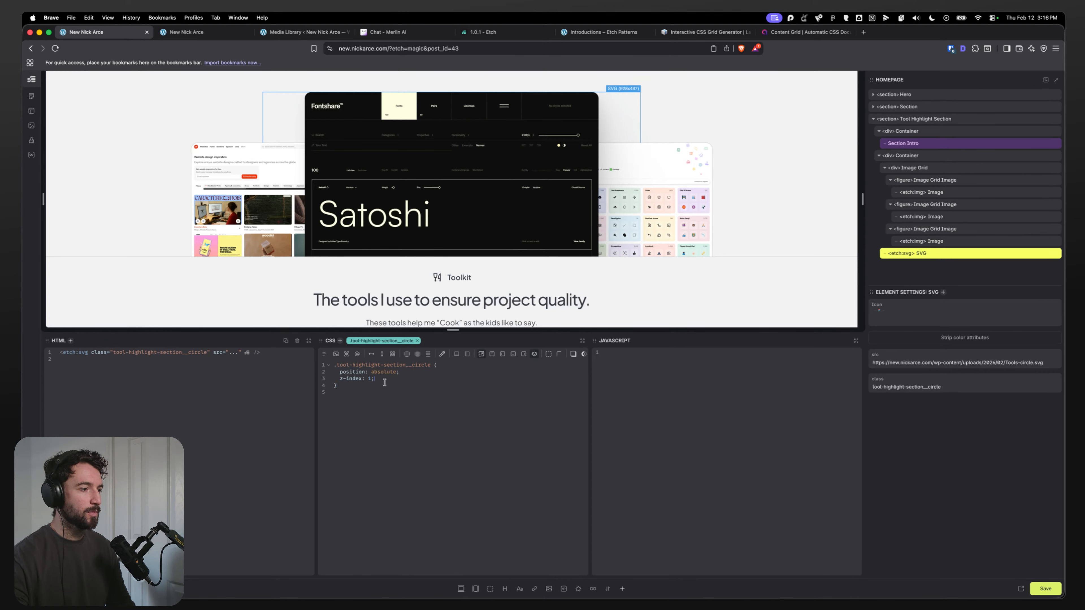
{"action": "left_click", "coordinate": [942, 168]}
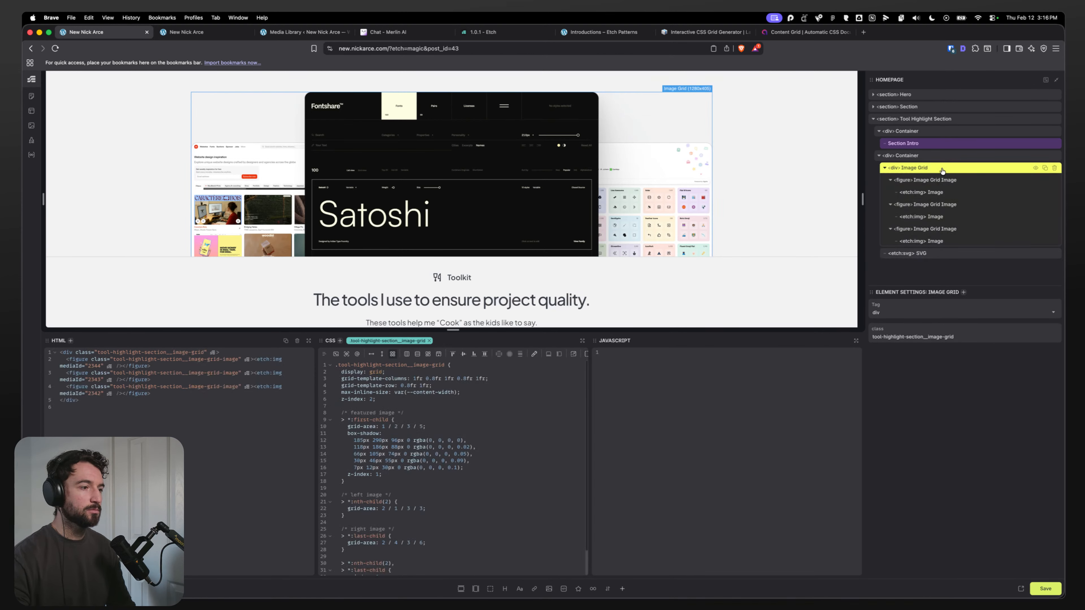
Step: Try a z-index of 3 on the Image Grid's featured first image rule, then restore it to 1
{"action": "left_click", "coordinate": [396, 401]}
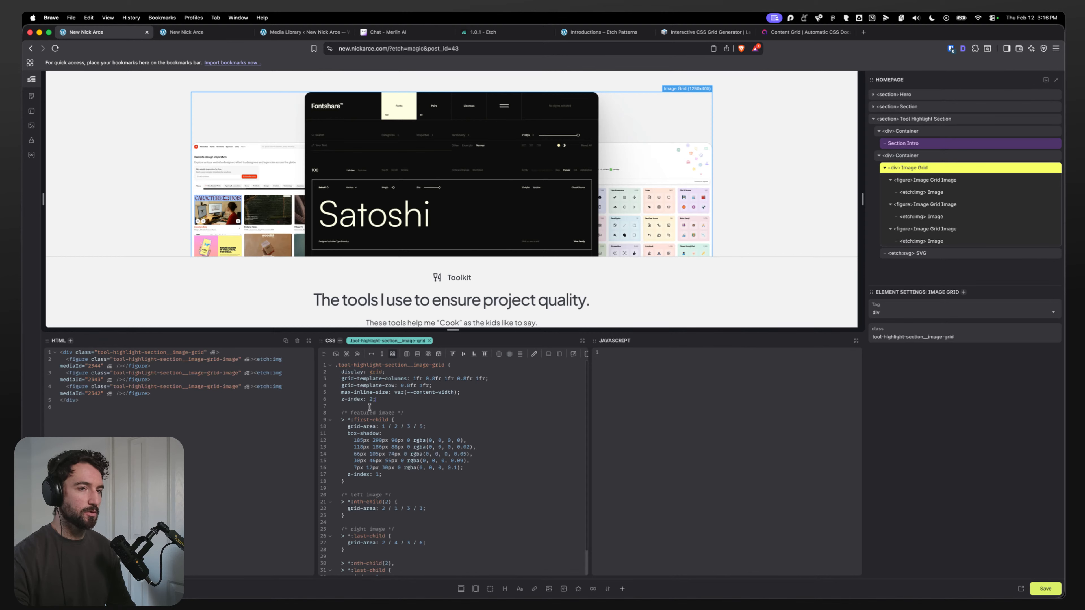
{"action": "scroll", "coordinate": [450, 479], "scroll_direction": "down", "scroll_amount": 2}
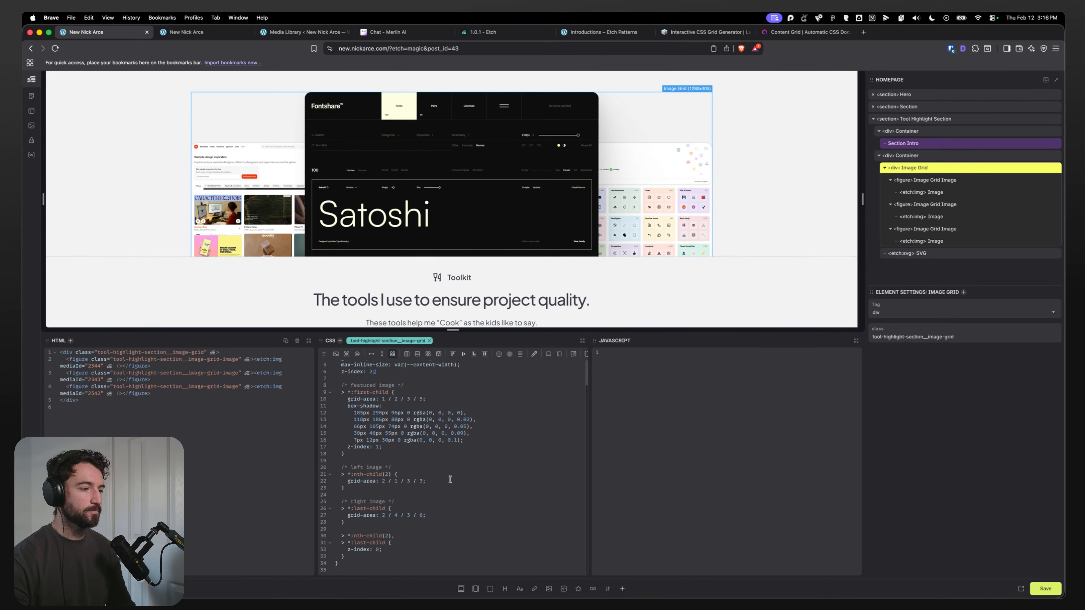
{"action": "left_click", "coordinate": [375, 551]}
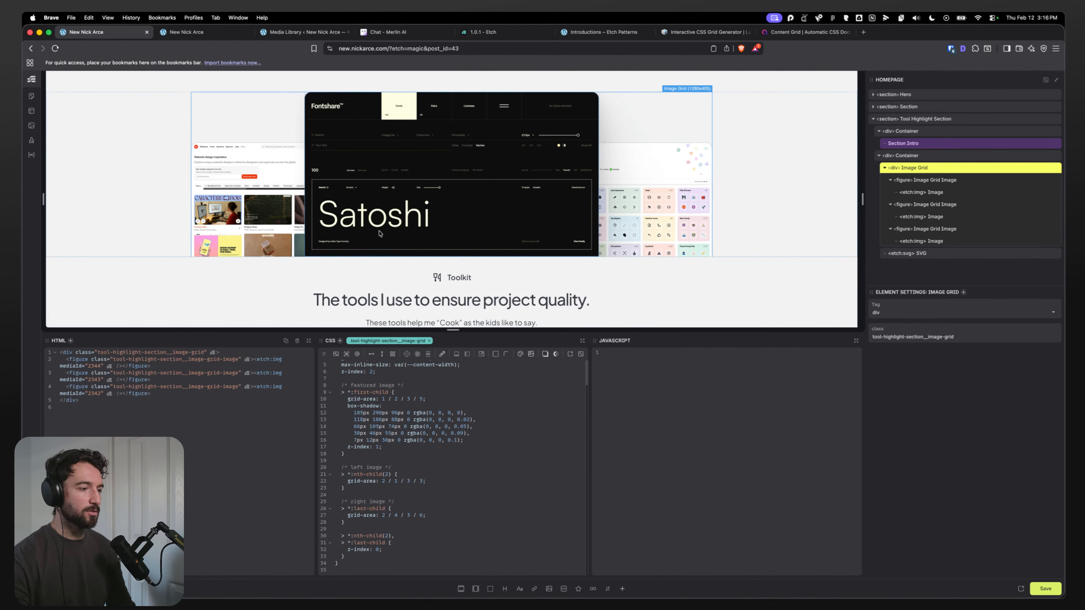
{"action": "double_click", "coordinate": [377, 447]}
{"action": "type", "text": "3"}
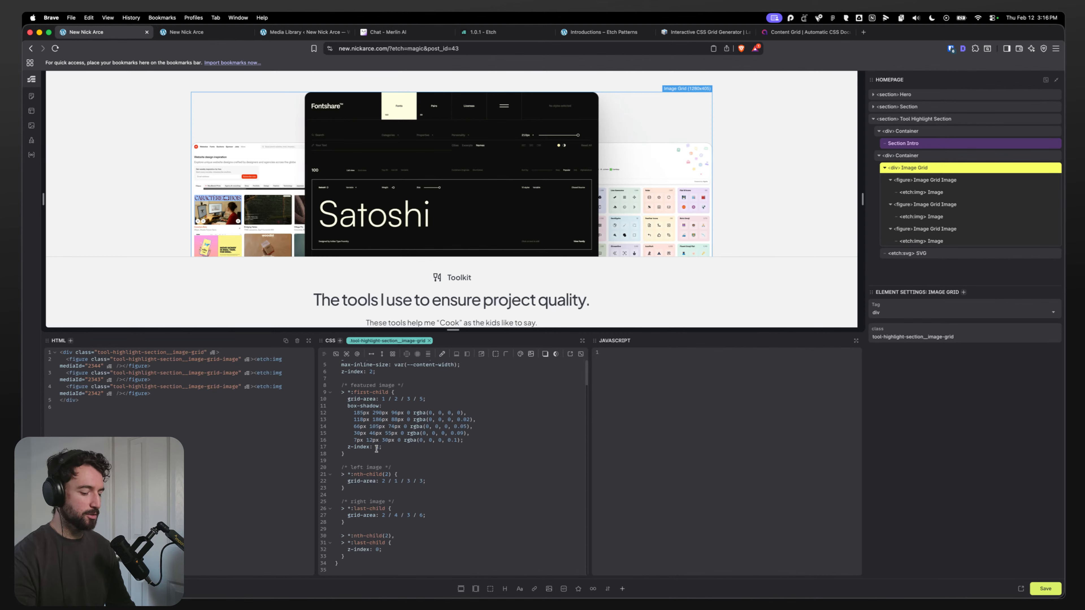
{"action": "key", "text": "BackSpace"}
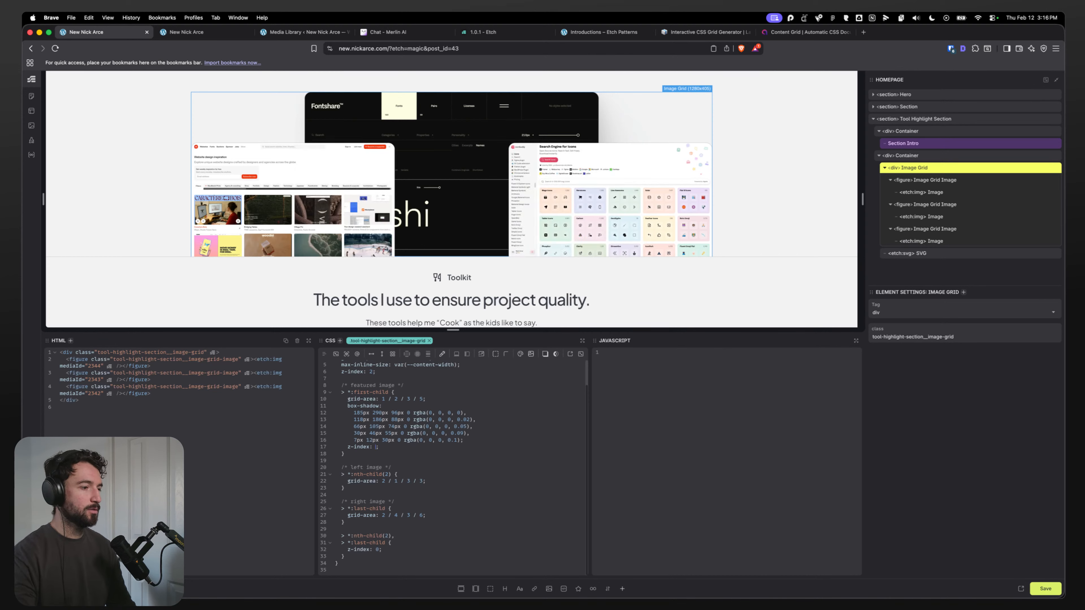
{"action": "type", "text": "1"}
Step: Add inset: 0 to the circle SVG's CSS rule
{"action": "left_click", "coordinate": [938, 254]}
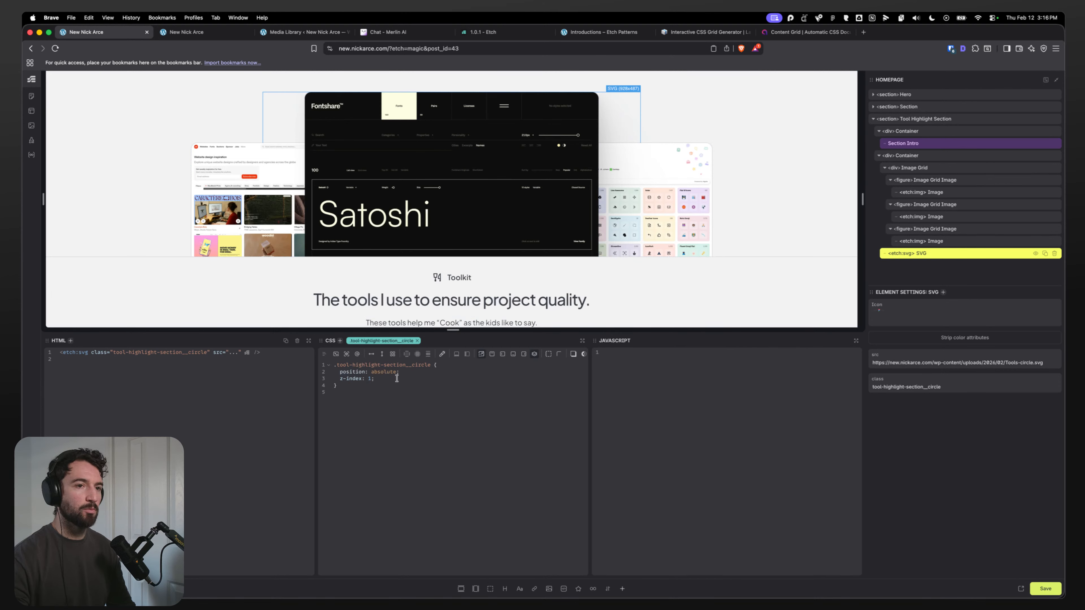
{"action": "scroll", "coordinate": [332, 296], "scroll_direction": "up", "scroll_amount": 2}
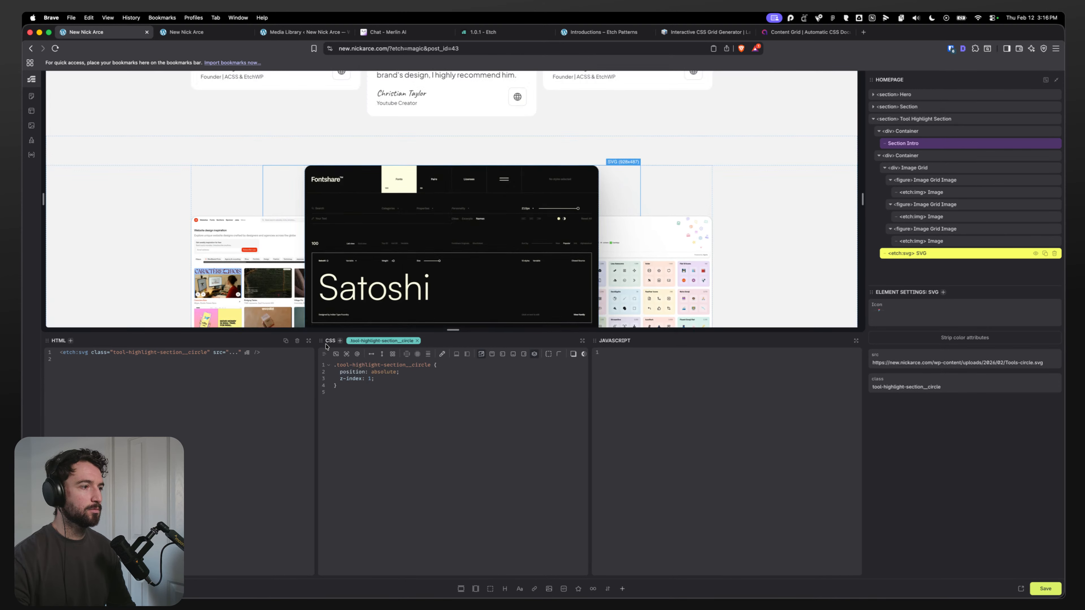
{"action": "left_click", "coordinate": [386, 381]}
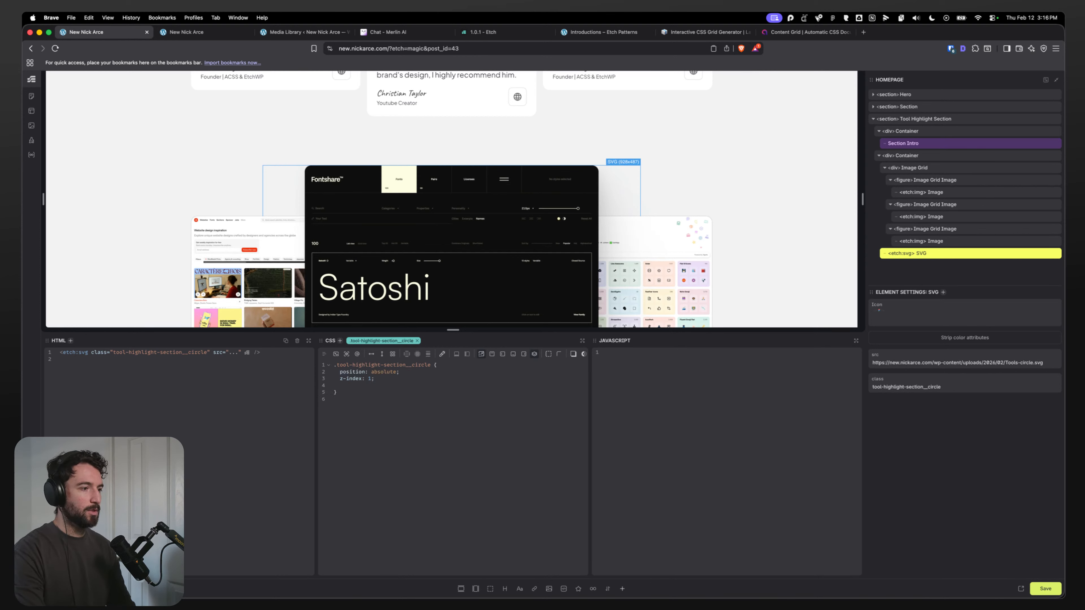
{"action": "key", "text": "Return"}
{"action": "type", "text": "inset: 0;"}
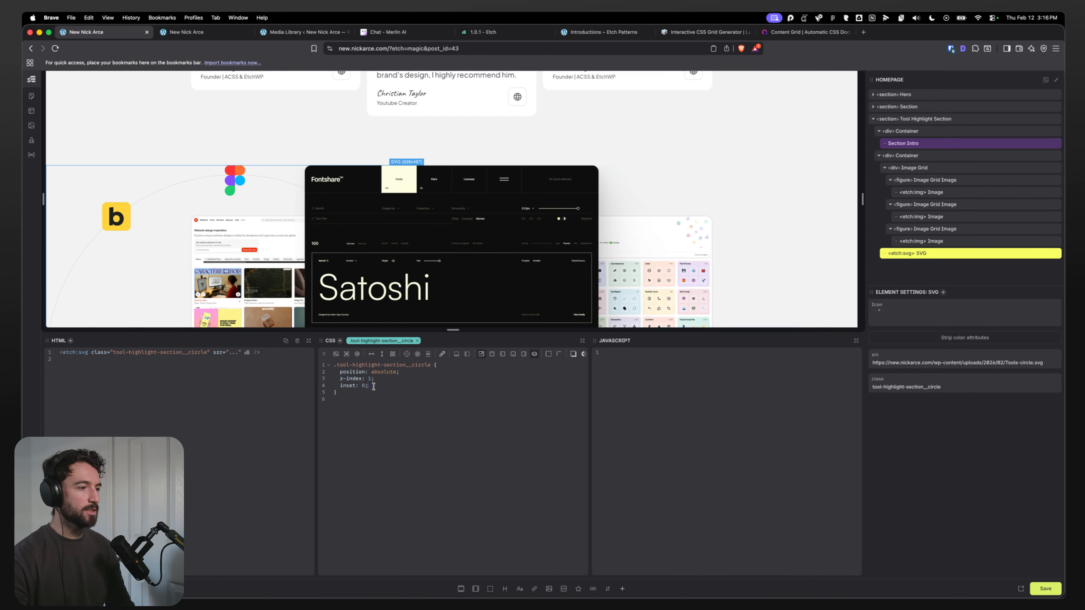
Step: Add transform: translateX(50%) translateY(-20%) to the circle SVG's CSS rule
{"action": "scroll", "coordinate": [664, 195], "scroll_direction": "down", "scroll_amount": 2}
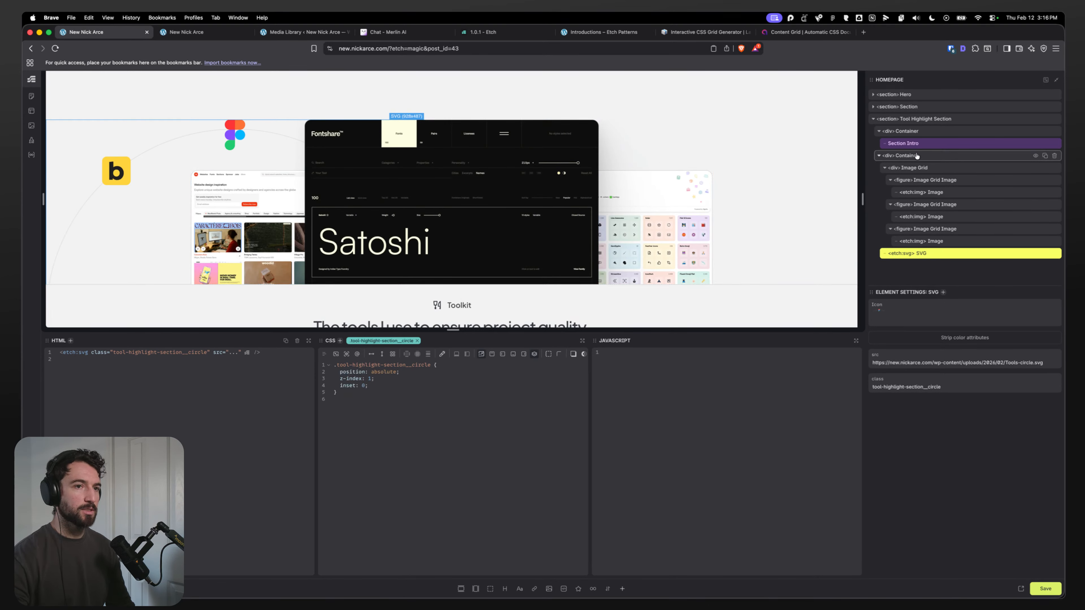
{"action": "left_click", "coordinate": [905, 156]}
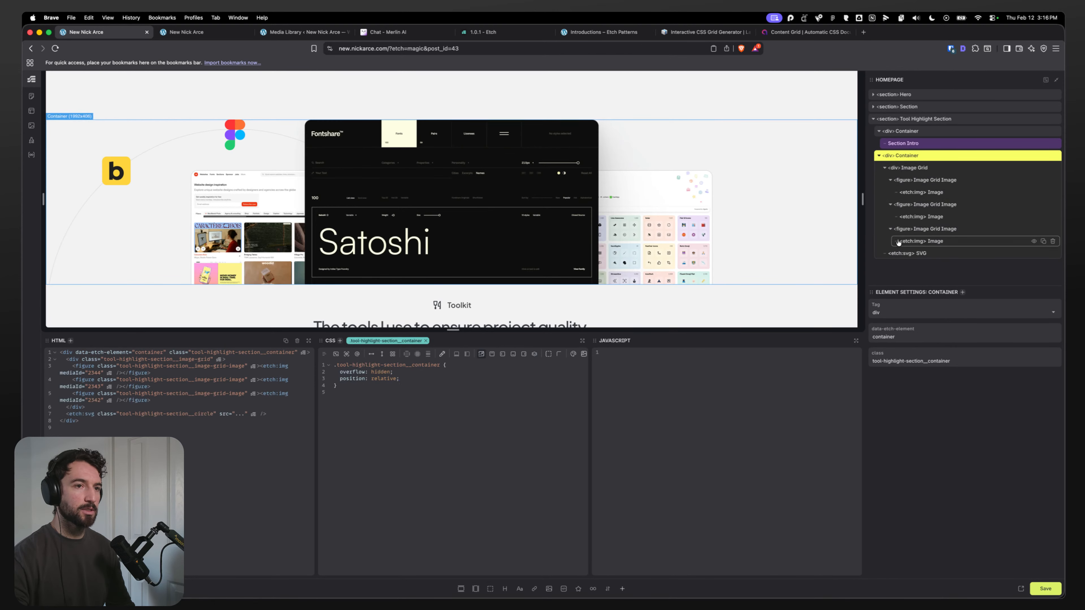
{"action": "left_click", "coordinate": [921, 253]}
{"action": "left_click", "coordinate": [885, 167]}
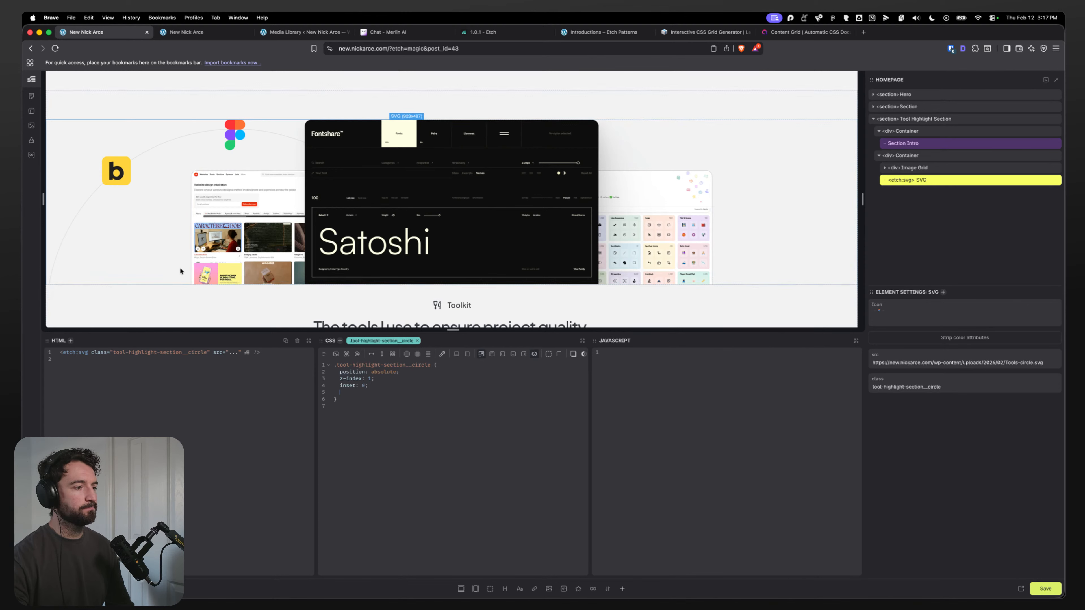
{"action": "type", "text": "transf"}
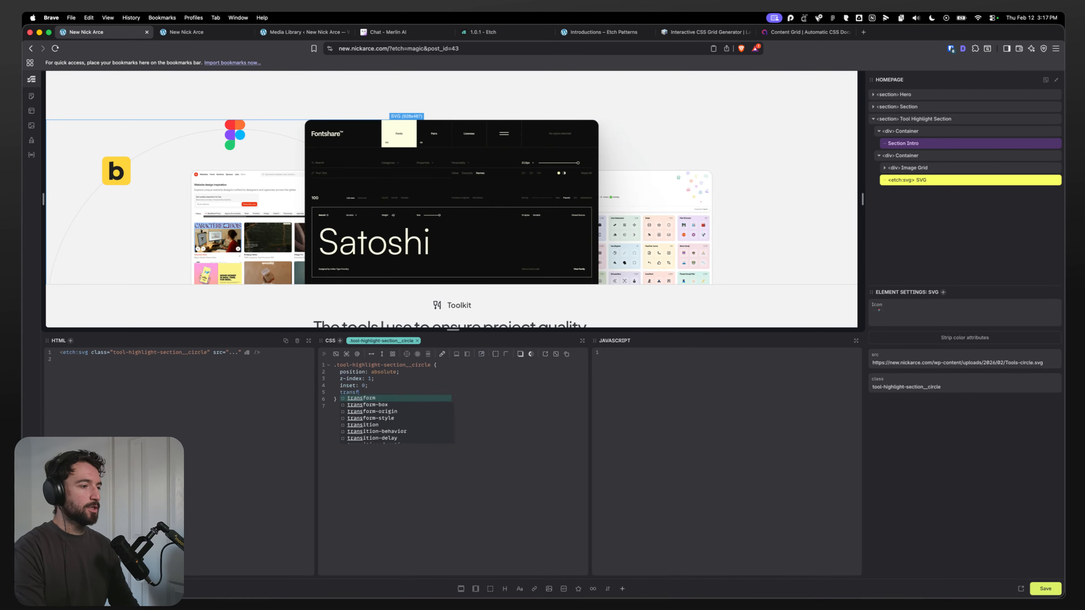
{"action": "type", "text": "orm: trans"}
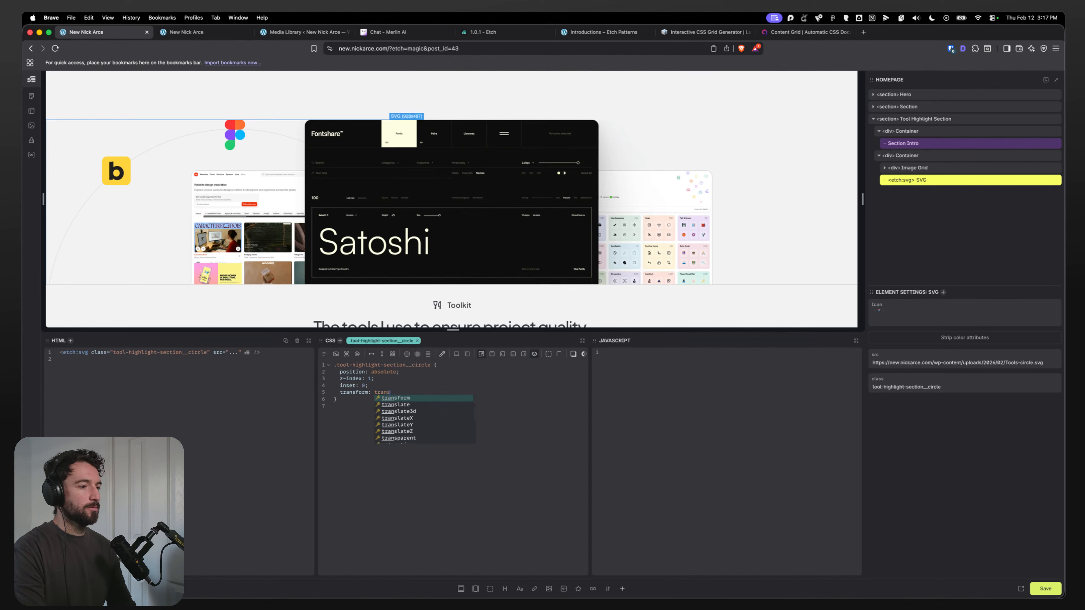
{"action": "type", "text": "latex(-"}
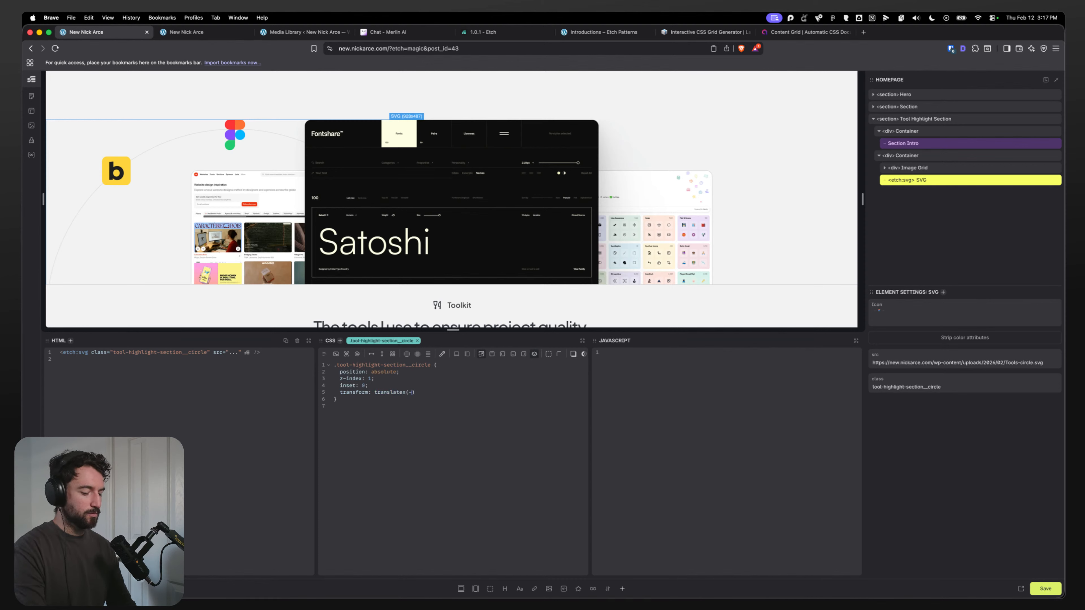
{"action": "key", "text": "BackSpace"}
{"action": "type", "text": "50%"}
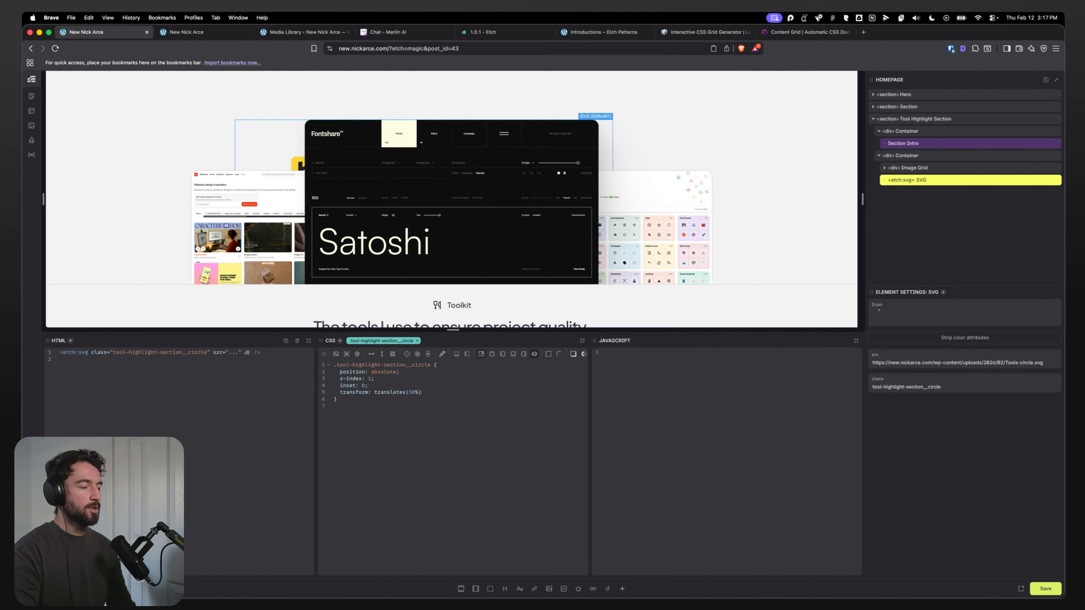
{"action": "type", "text": " tr"}
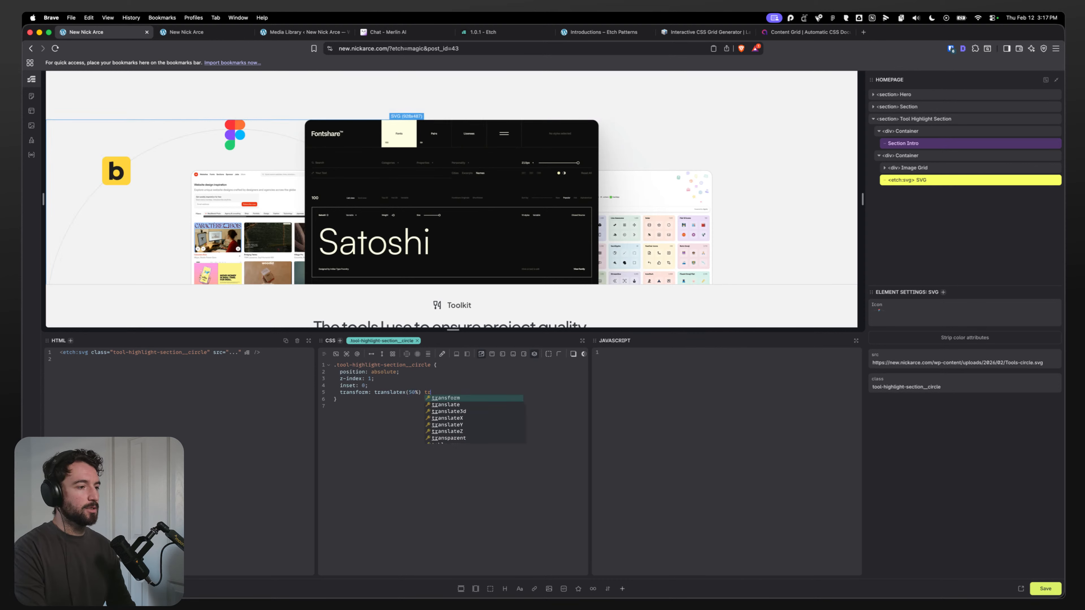
{"action": "key", "text": "BackSpace"}
{"action": "key", "text": "BackSpace"}
{"action": "type", "text": "translat"}
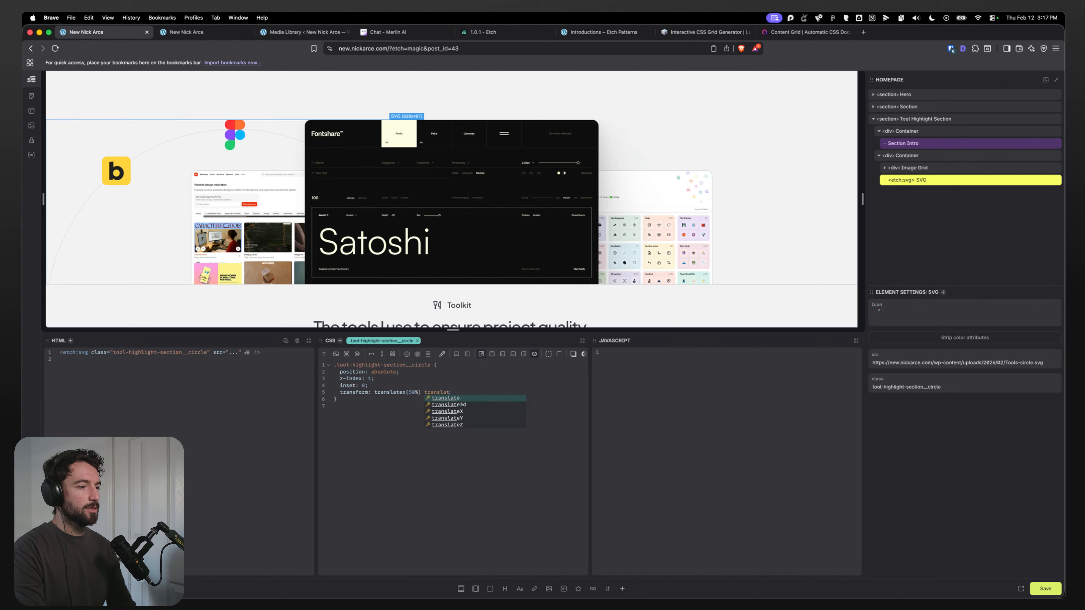
{"action": "type", "text": "eY()"}
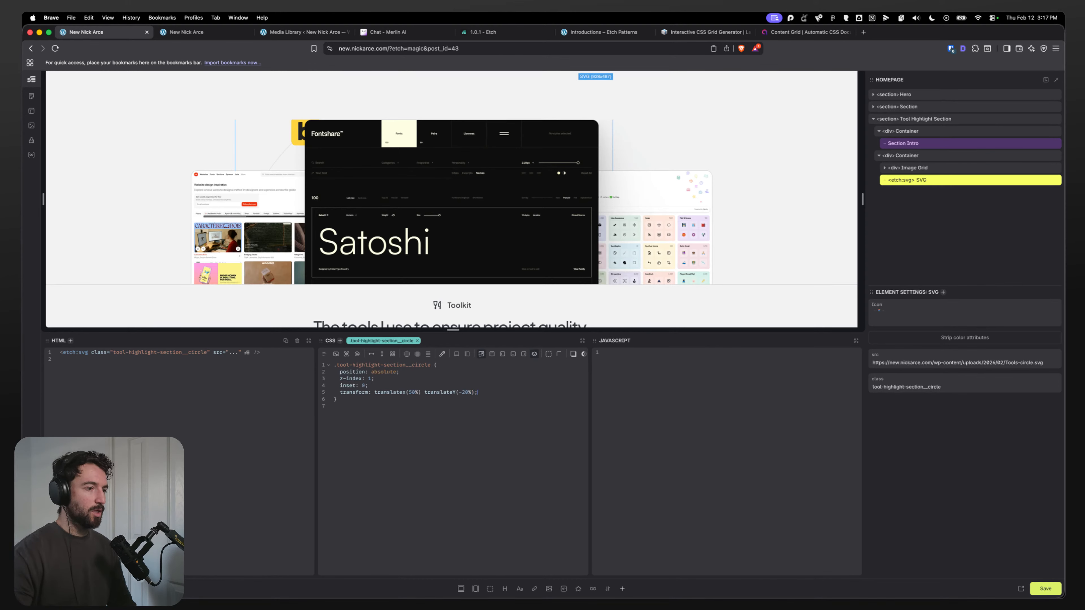
Step: Define a --circle-offset custom property of 200px in the outer container's CSS rule
{"action": "scroll", "coordinate": [258, 154], "scroll_direction": "up", "scroll_amount": 3}
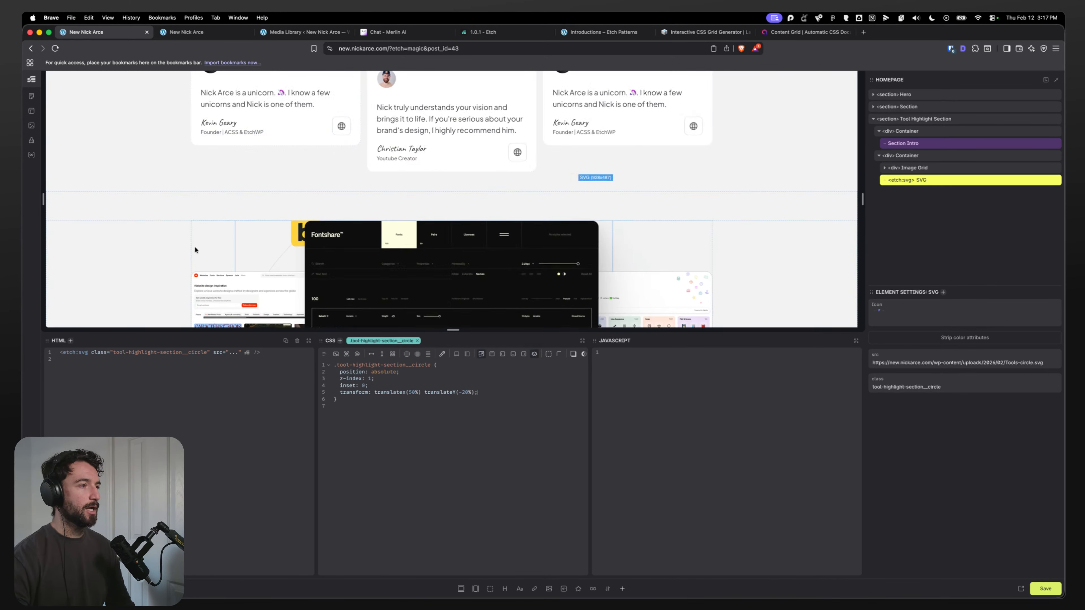
{"action": "scroll", "coordinate": [211, 243], "scroll_direction": "down", "scroll_amount": 5}
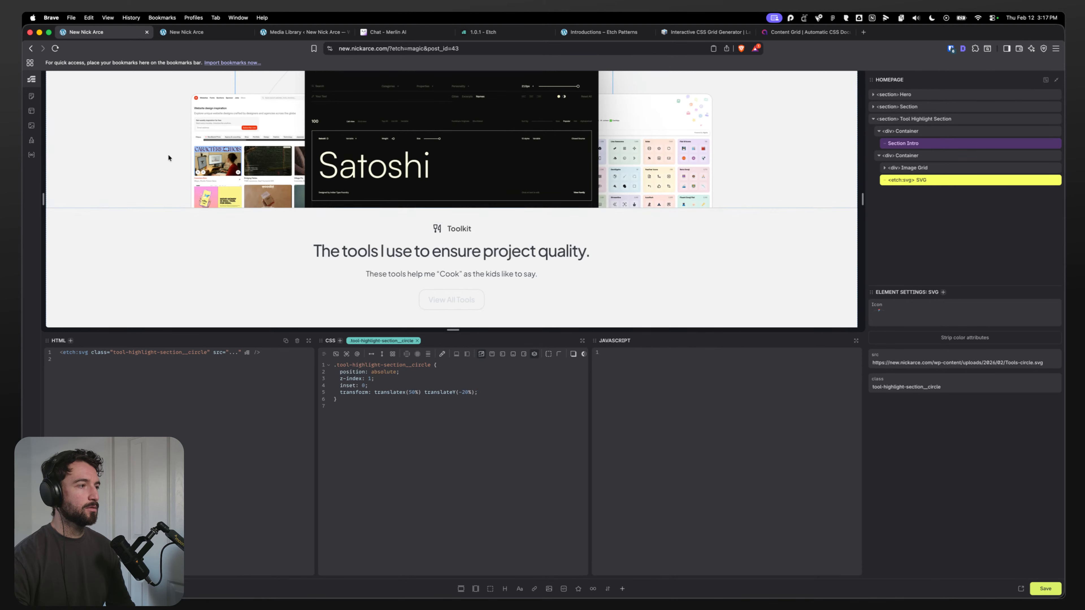
{"action": "scroll", "coordinate": [167, 205], "scroll_direction": "up", "scroll_amount": 3}
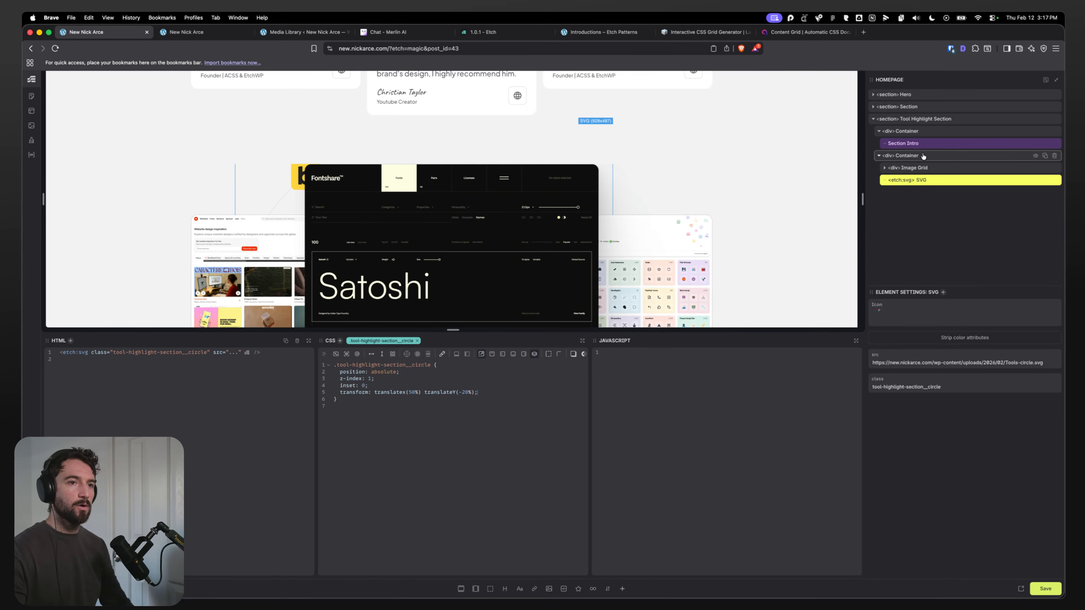
{"action": "left_click", "coordinate": [923, 156]}
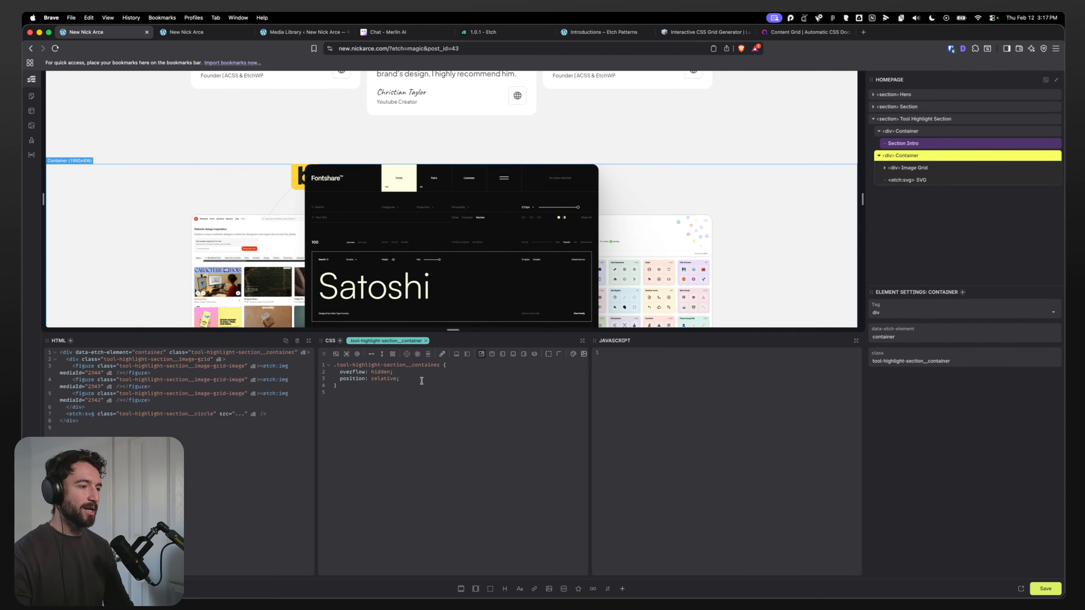
{"action": "key", "text": "Return"}
{"action": "type", "text": "padding:"}
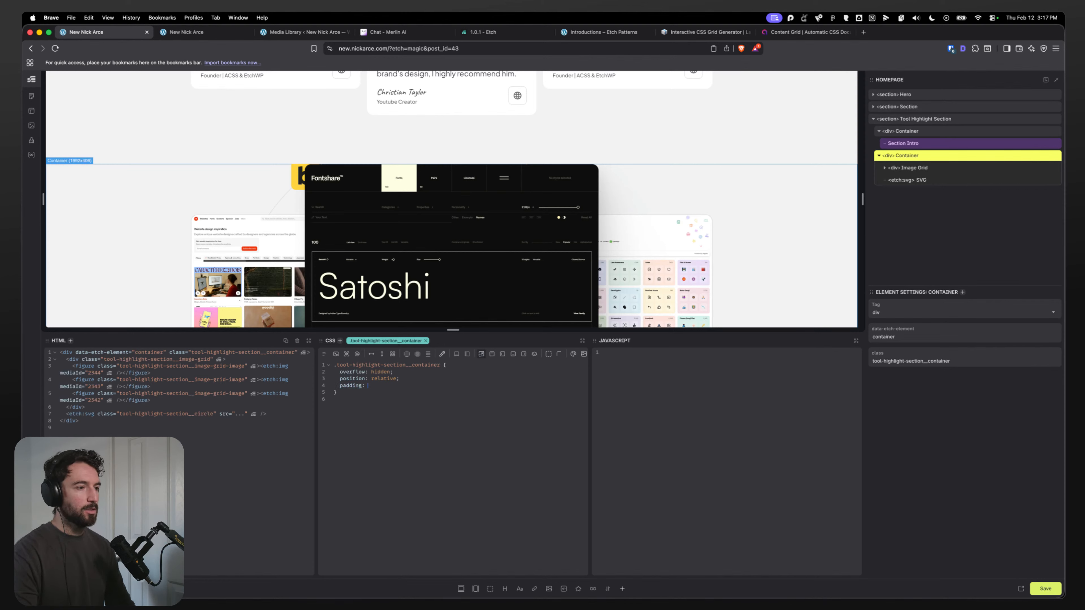
{"action": "key", "text": "Return"}
{"action": "type", "text": "--circle-off"}
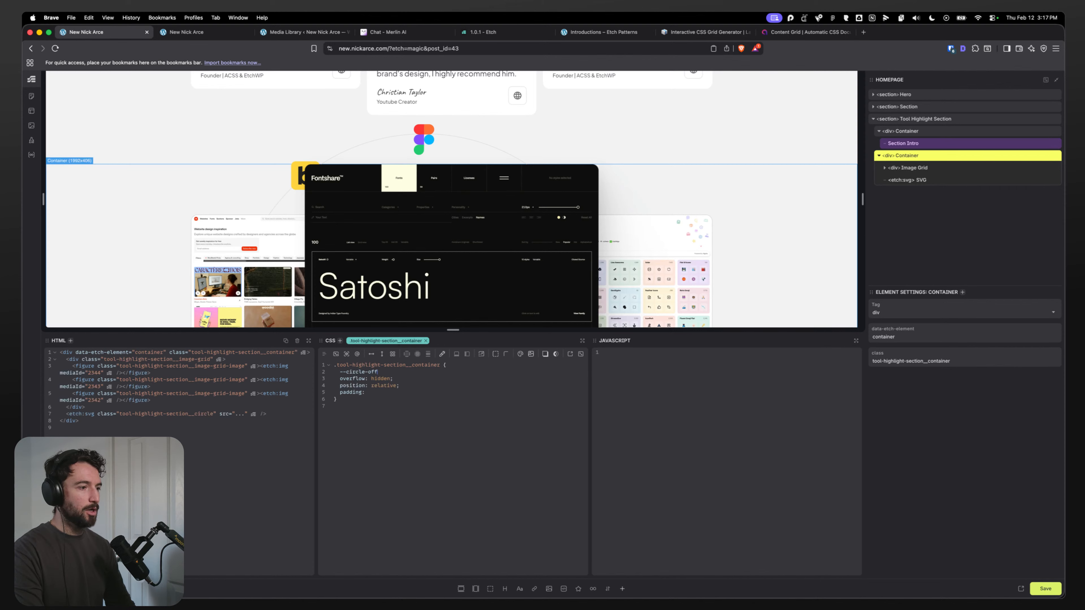
{"action": "type", "text": "eset:"}
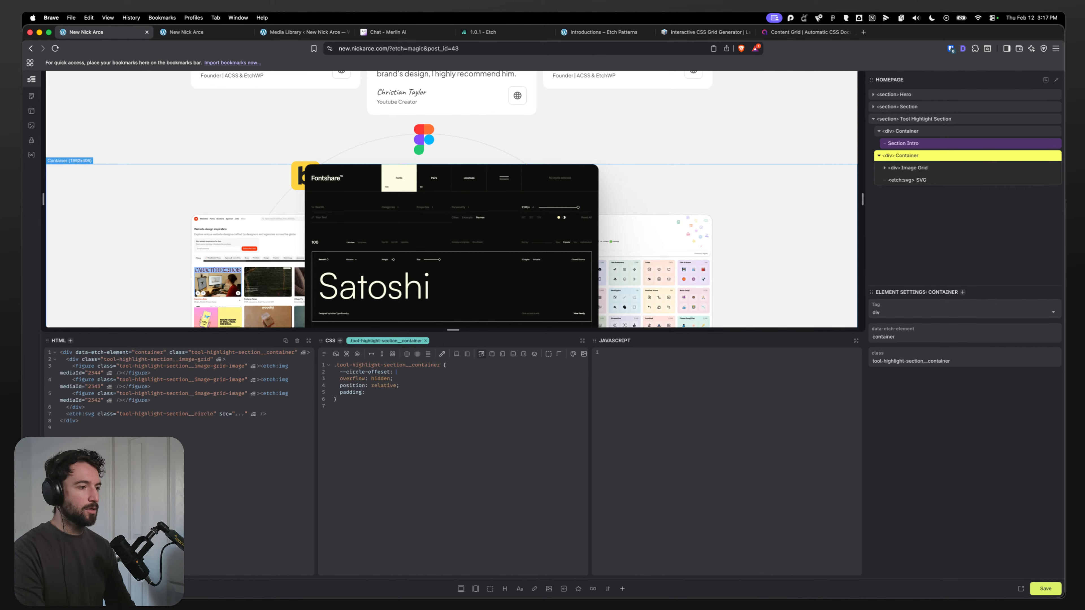
{"action": "key", "text": "BackSpace"}
{"action": "key", "text": "BackSpace"}
{"action": "key", "text": "BackSpace"}
{"action": "type", "text": "t: 20"}
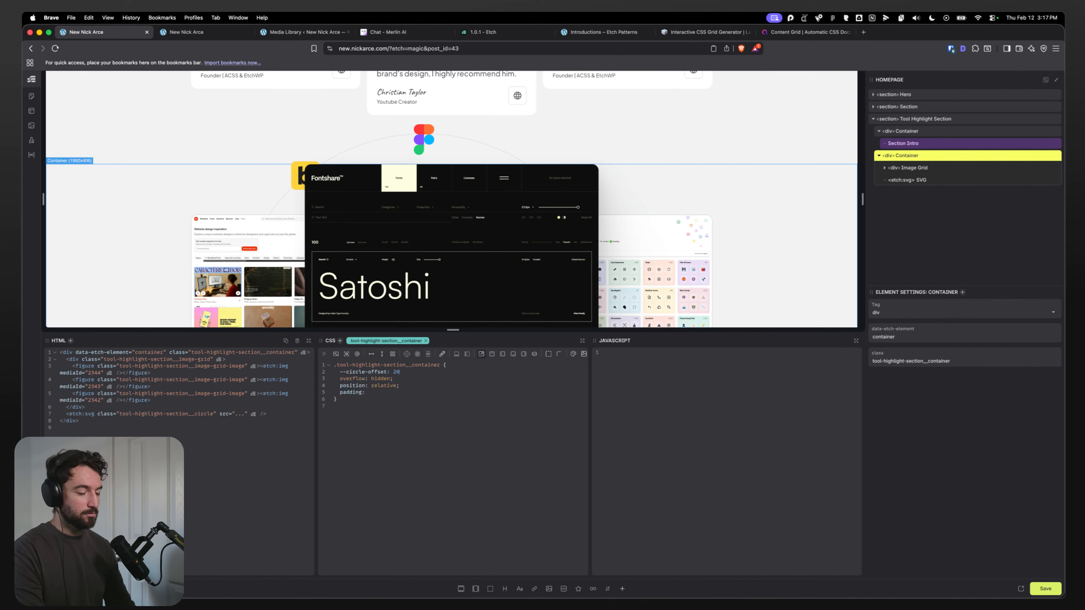
{"action": "type", "text": "0px;"}
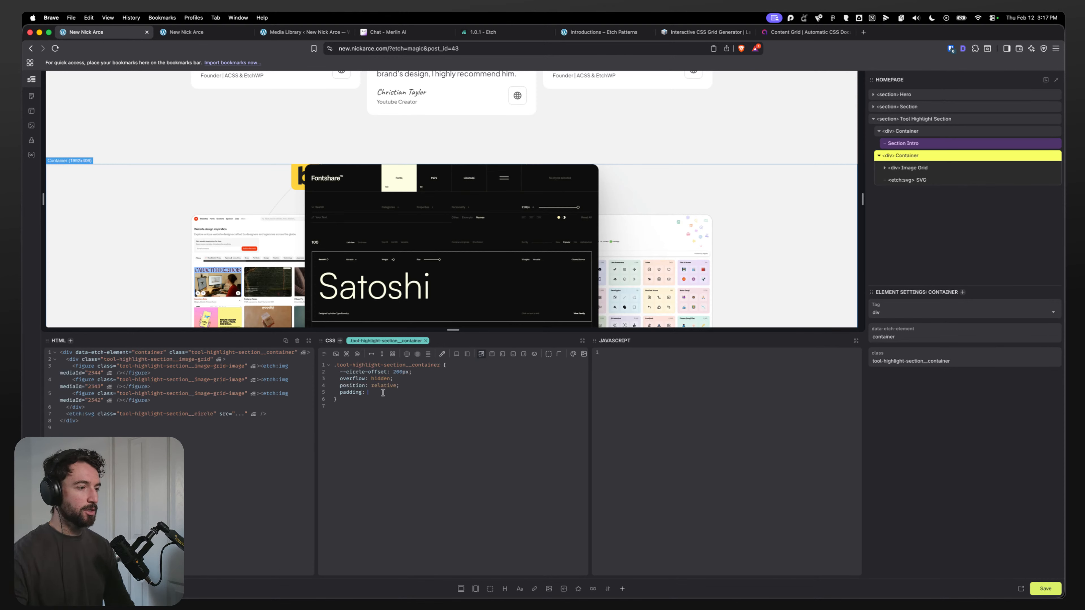
{"action": "type", "text": "var(--"}
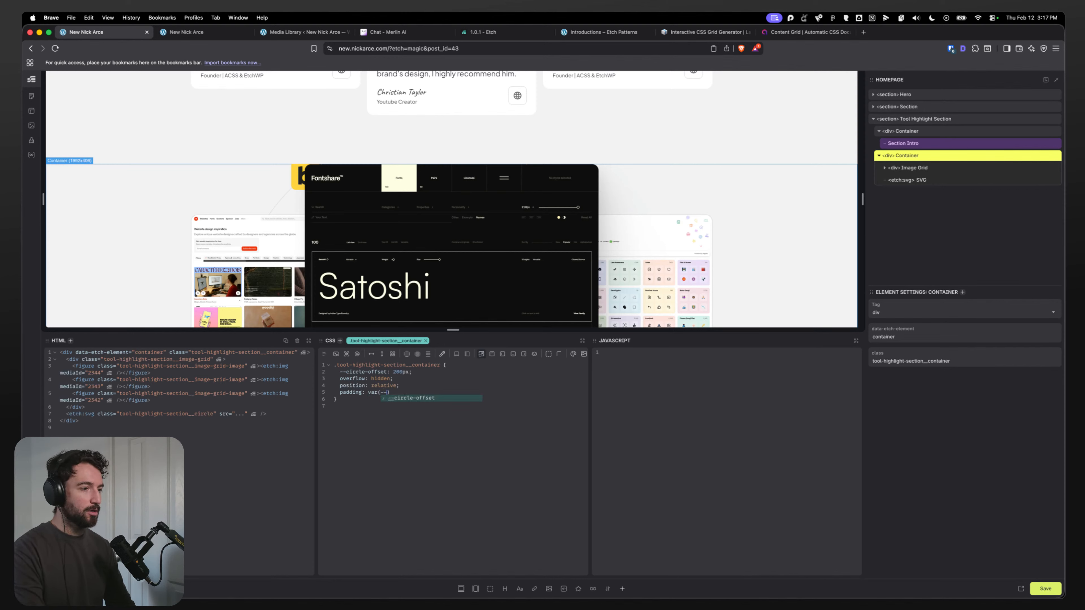
Step: Set the container's padding-block-start to var(--circle-offset)
{"action": "key", "text": "BackSpace"}
{"action": "key", "text": "BackSpace"}
{"action": "key", "text": "BackSpace"}
{"action": "type", "text": "-block-"}
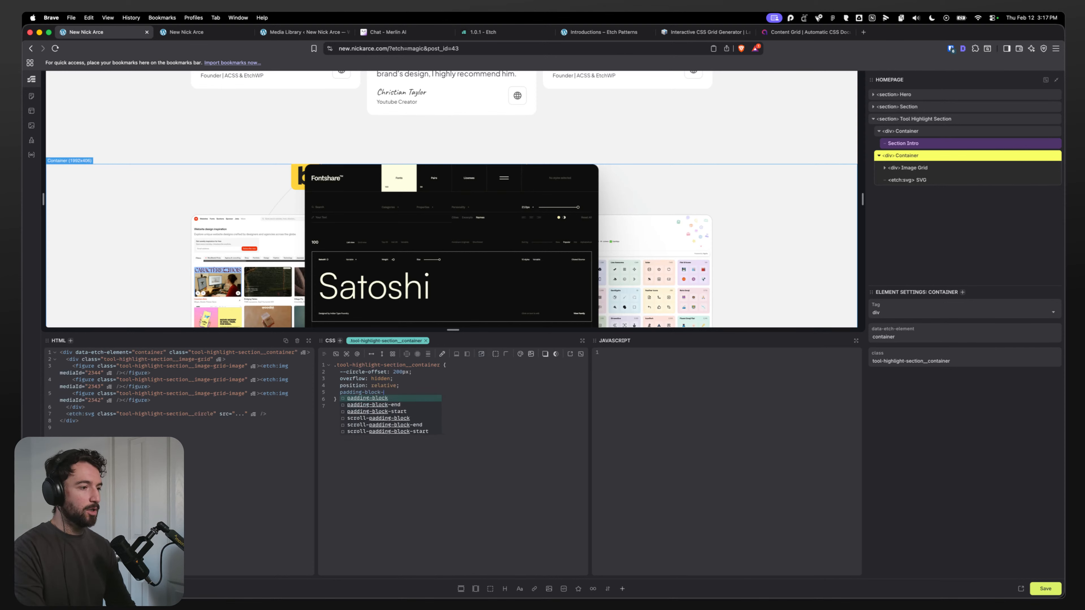
{"action": "type", "text": "start: var(--cir"}
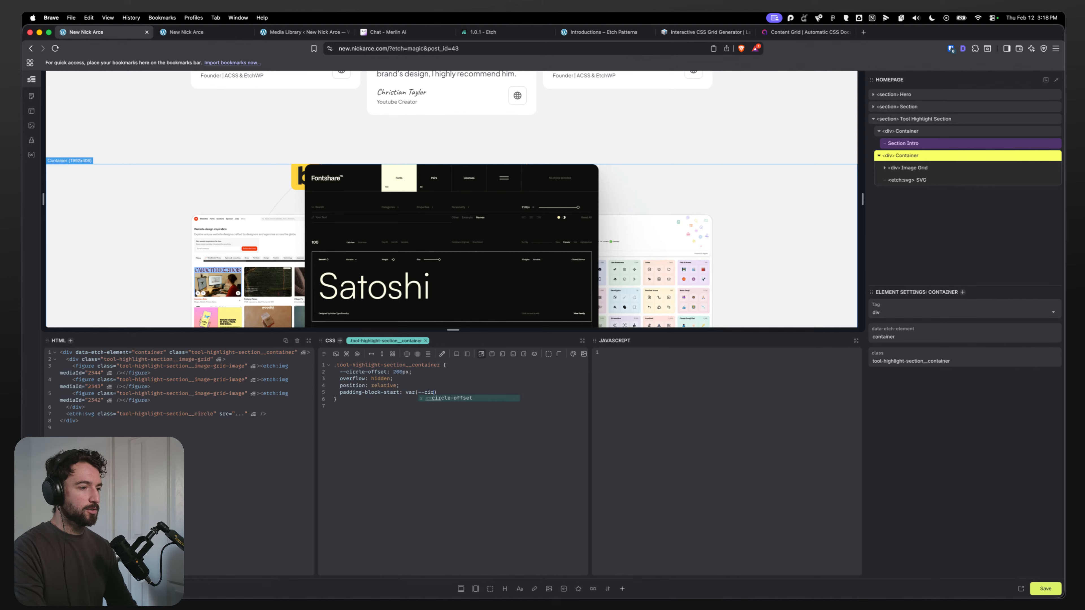
{"action": "type", "text": "cle-offset);"}
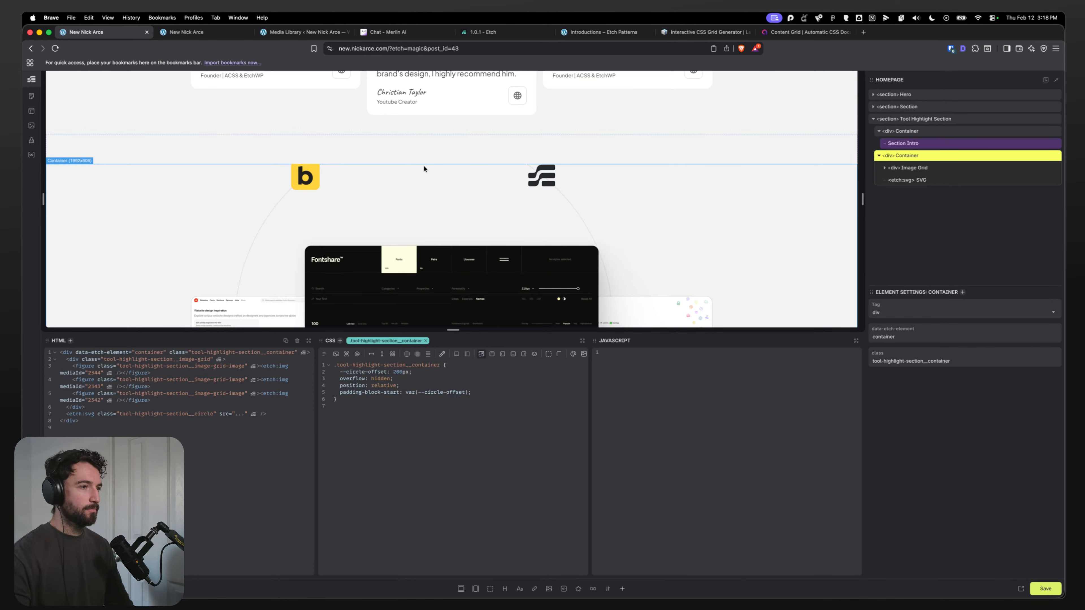
Step: Change the circle SVG's translateY value to calc(var(--circle-offset) * -1)
{"action": "left_click", "coordinate": [937, 179]}
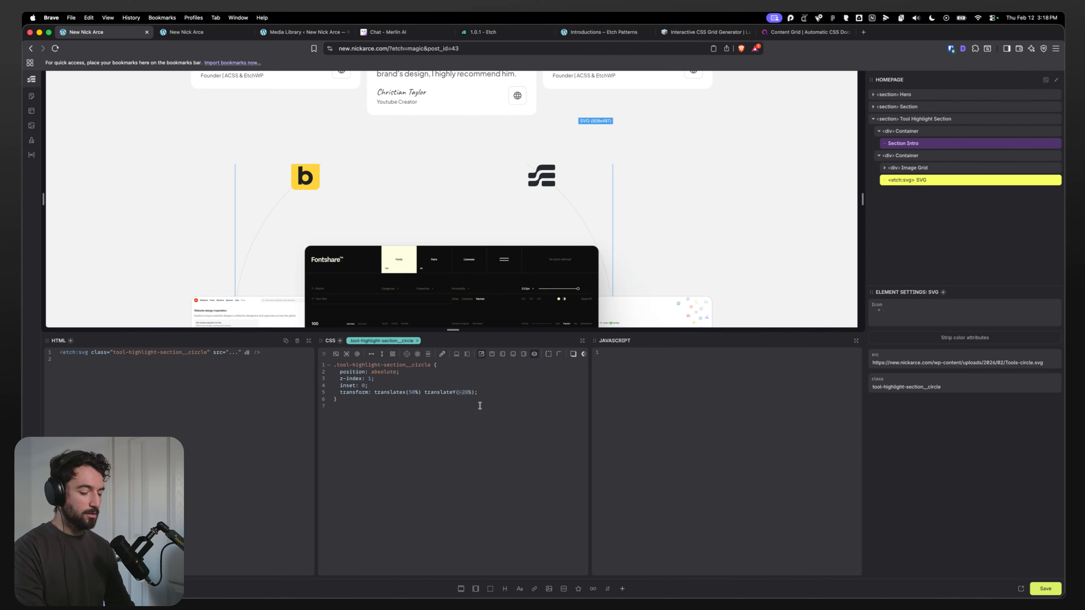
{"action": "type", "text": "calc(var"}
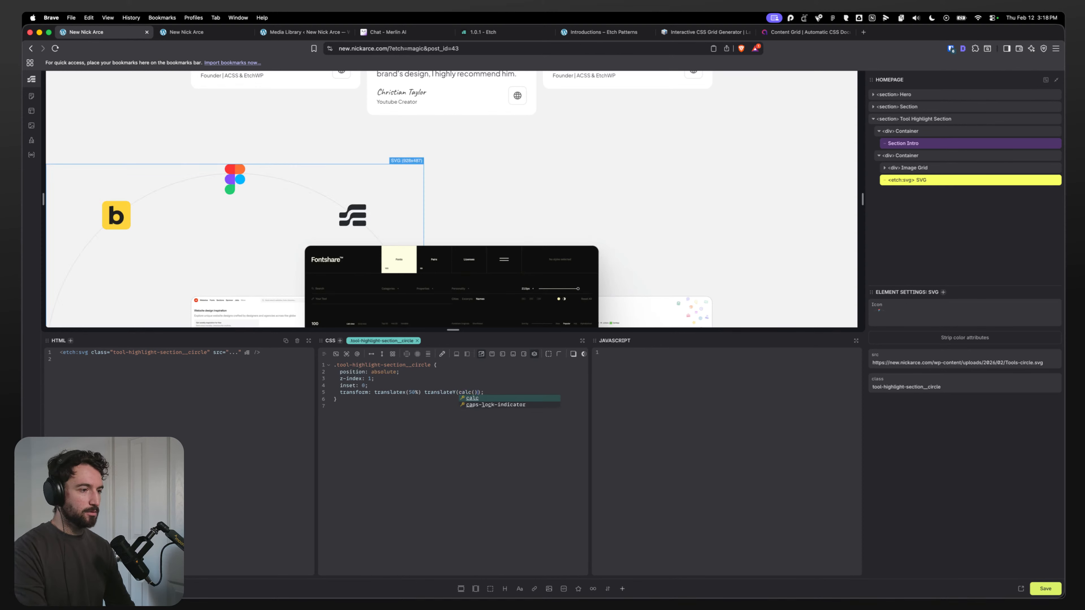
{"action": "type", "text": "("}
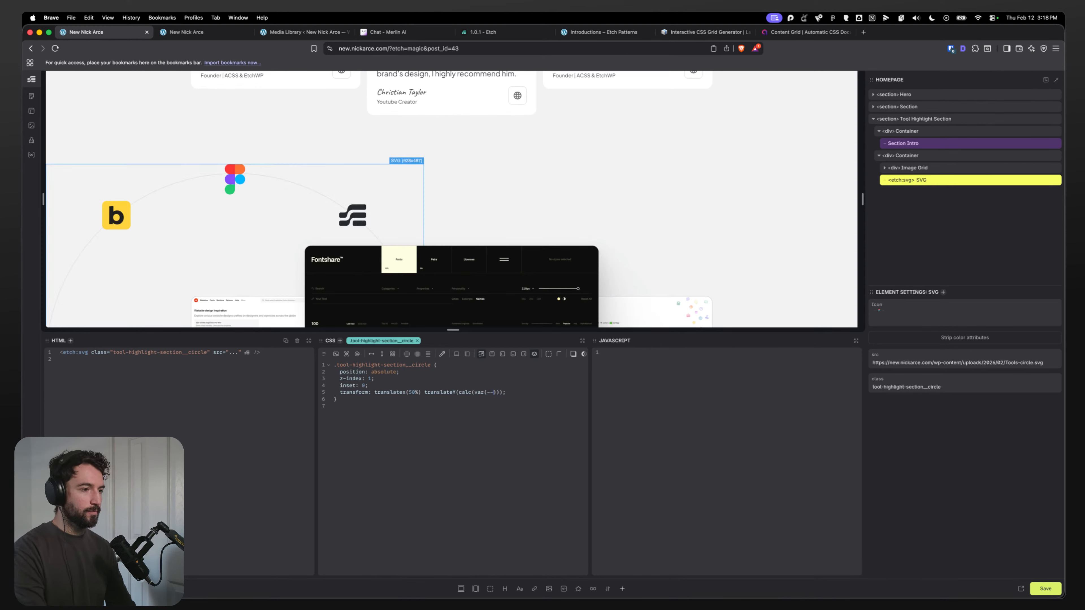
{"action": "type", "text": "--circle"}
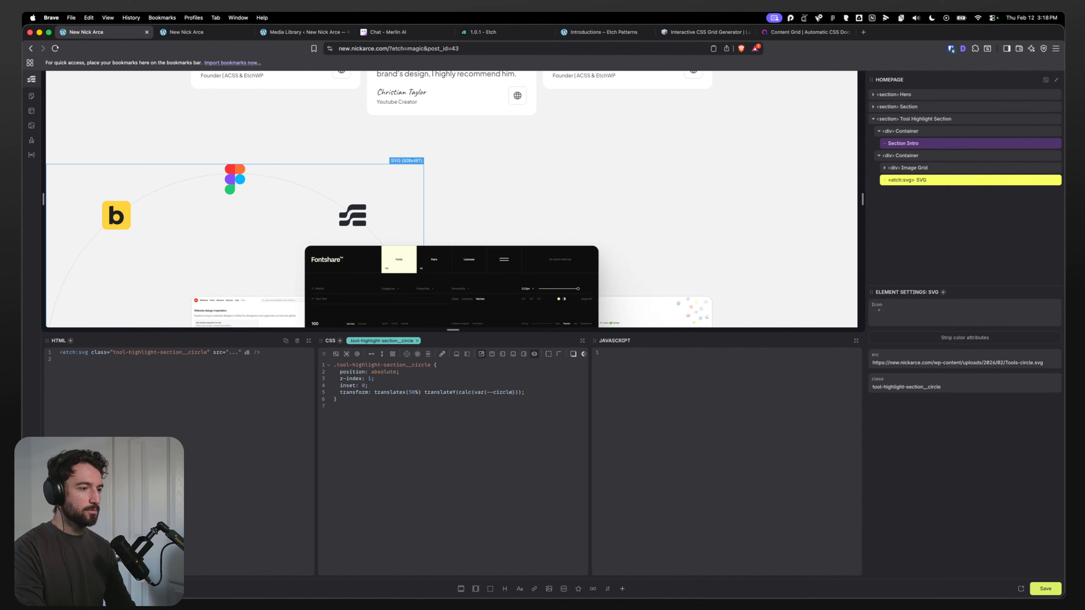
{"action": "type", "text": "-iof"}
{"action": "type", "text": "et) * -1"}
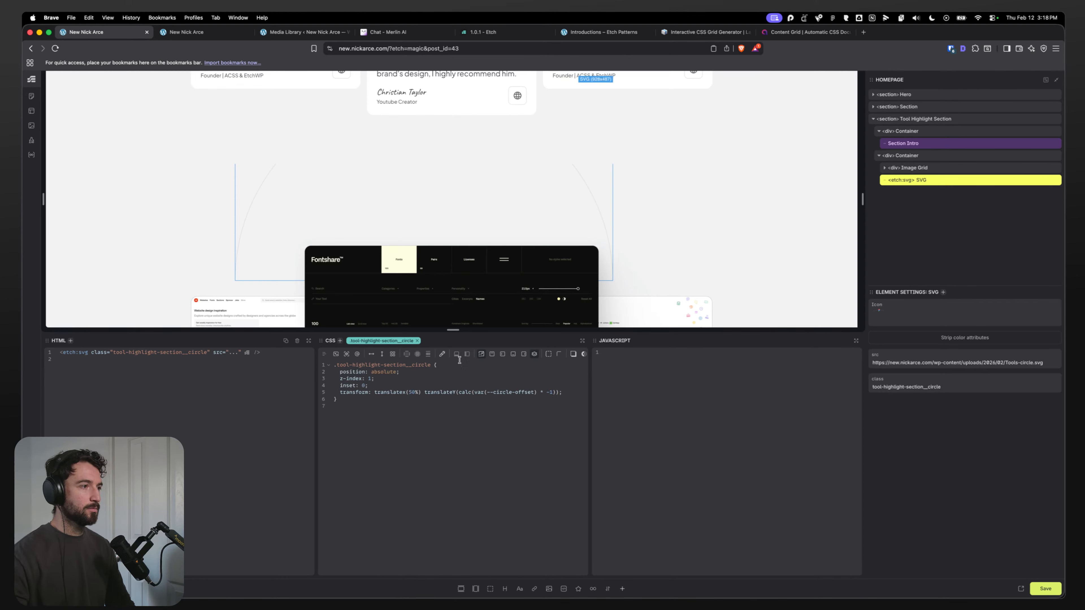
Step: Remove the translateY function from the circle SVG's transform, leaving translateX(50%)
{"action": "scroll", "coordinate": [252, 245], "scroll_direction": "down", "scroll_amount": 3}
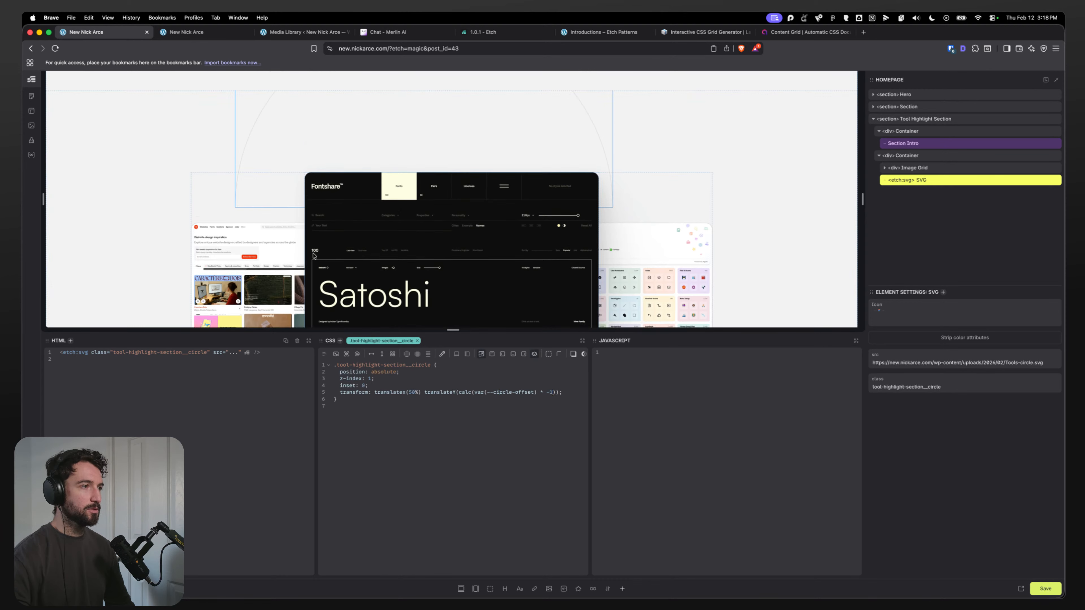
{"action": "left_click", "coordinate": [385, 385]}
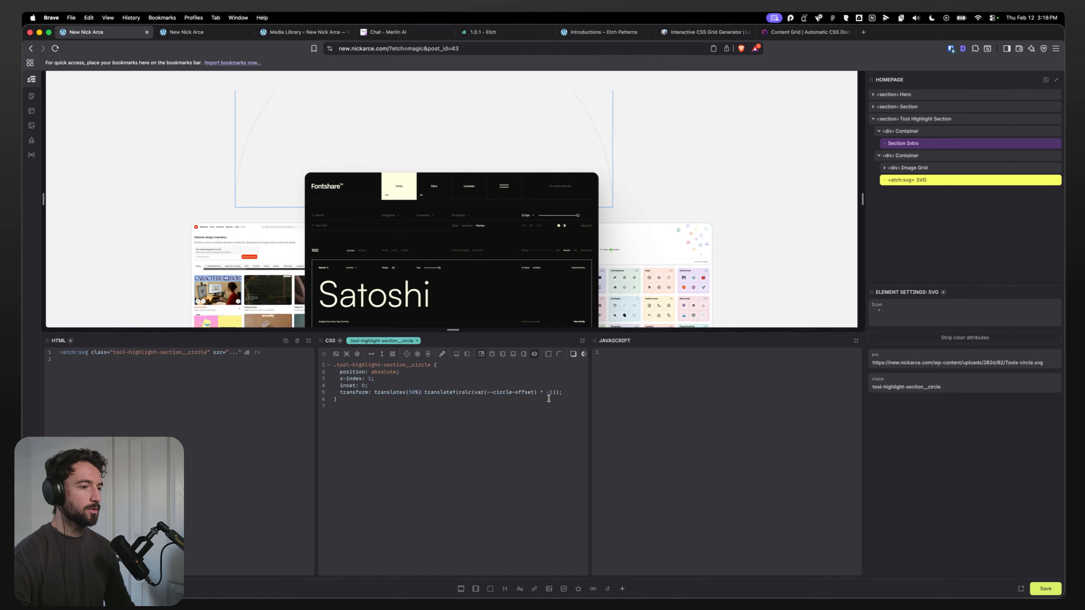
{"action": "scroll", "coordinate": [274, 151], "scroll_direction": "up", "scroll_amount": 1}
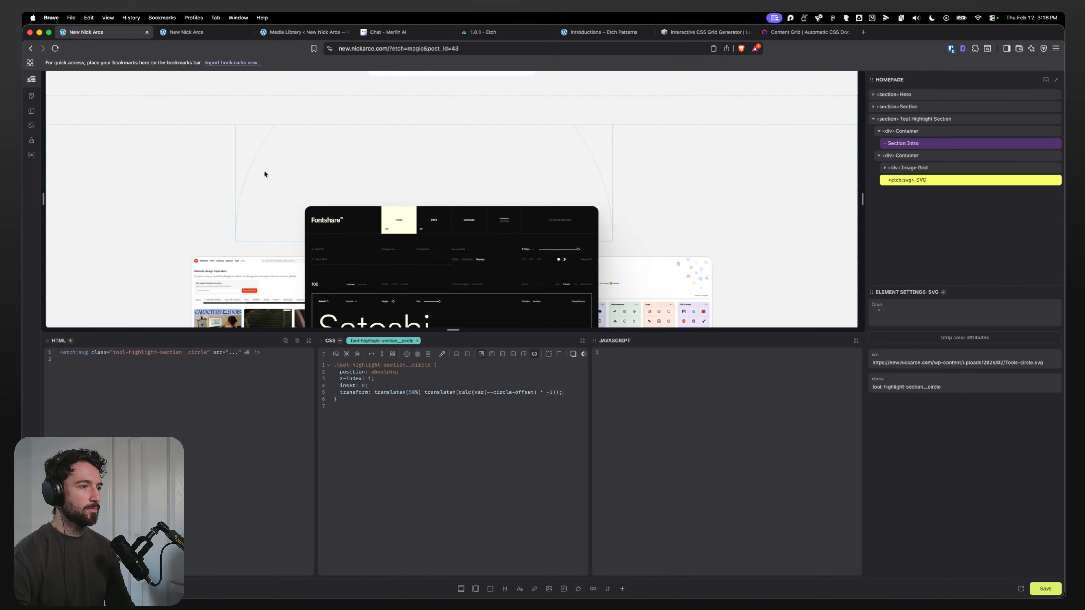
{"action": "scroll", "coordinate": [264, 174], "scroll_direction": "down", "scroll_amount": 4}
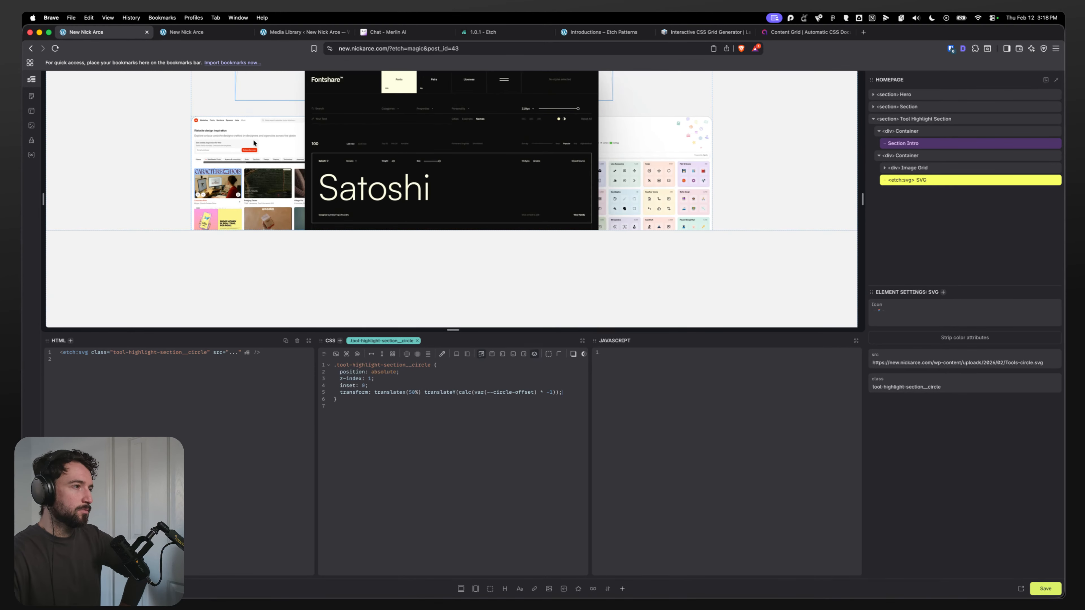
{"action": "scroll", "coordinate": [250, 195], "scroll_direction": "up", "scroll_amount": 3}
{"action": "scroll", "coordinate": [234, 249], "scroll_direction": "down", "scroll_amount": 1}
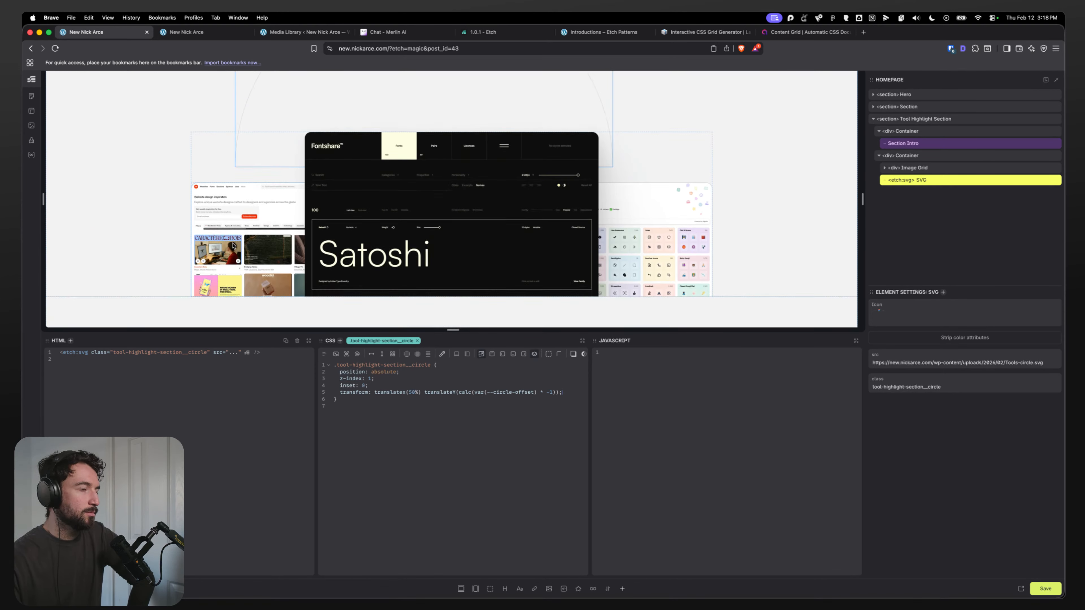
{"action": "scroll", "coordinate": [233, 245], "scroll_direction": "up", "scroll_amount": 1}
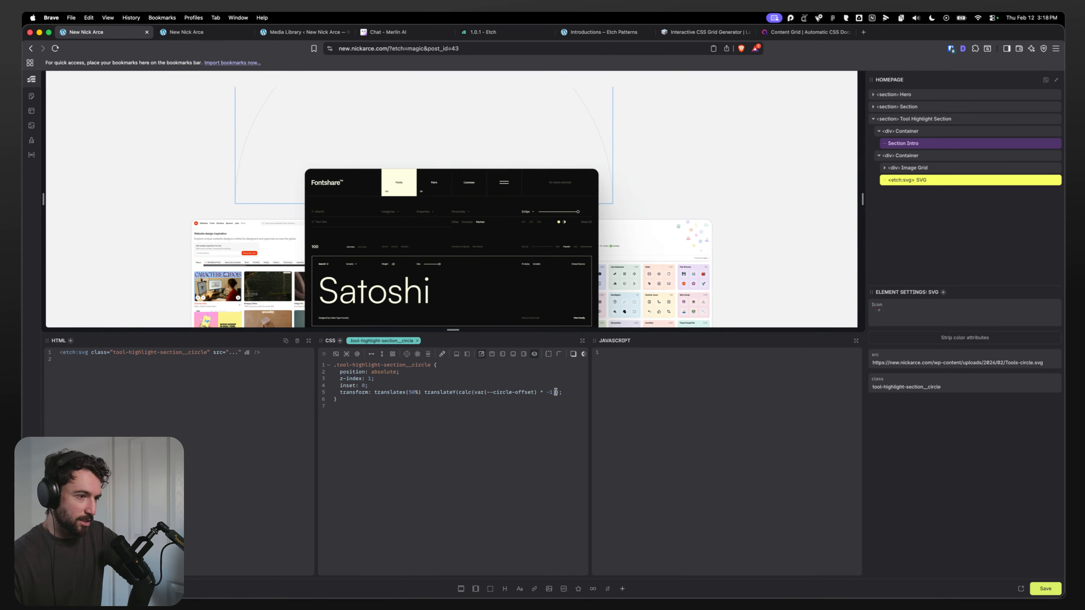
{"action": "left_click_drag", "start_coordinate": [556, 393], "coordinate": [424, 393]}
{"action": "key", "text": "BackSpace"}
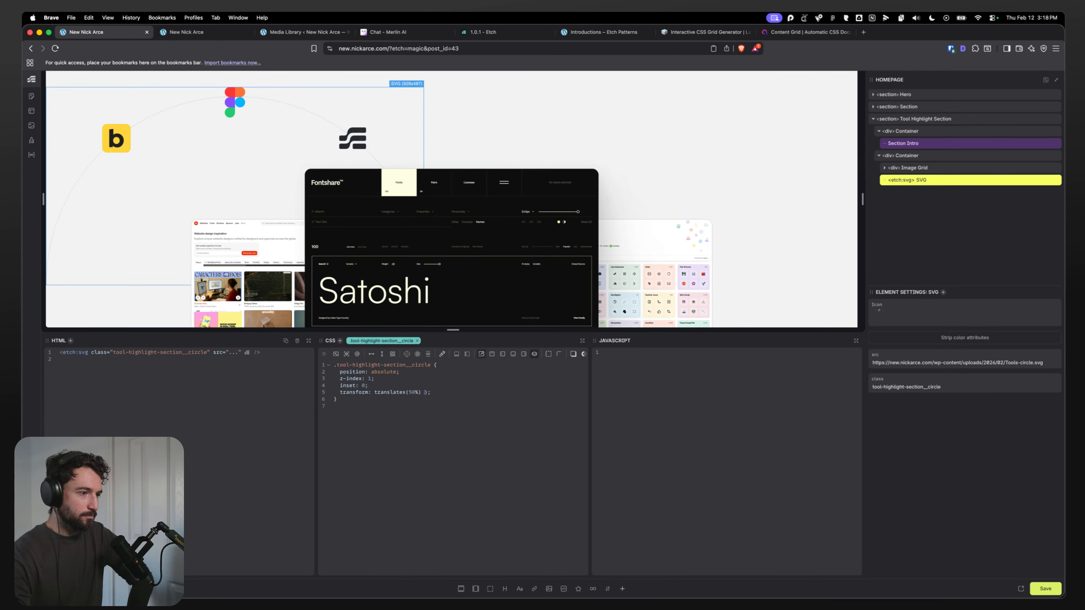
{"action": "key", "text": "Right"}
{"action": "key", "text": "BackSpace"}
{"action": "key", "text": "BackSpace"}
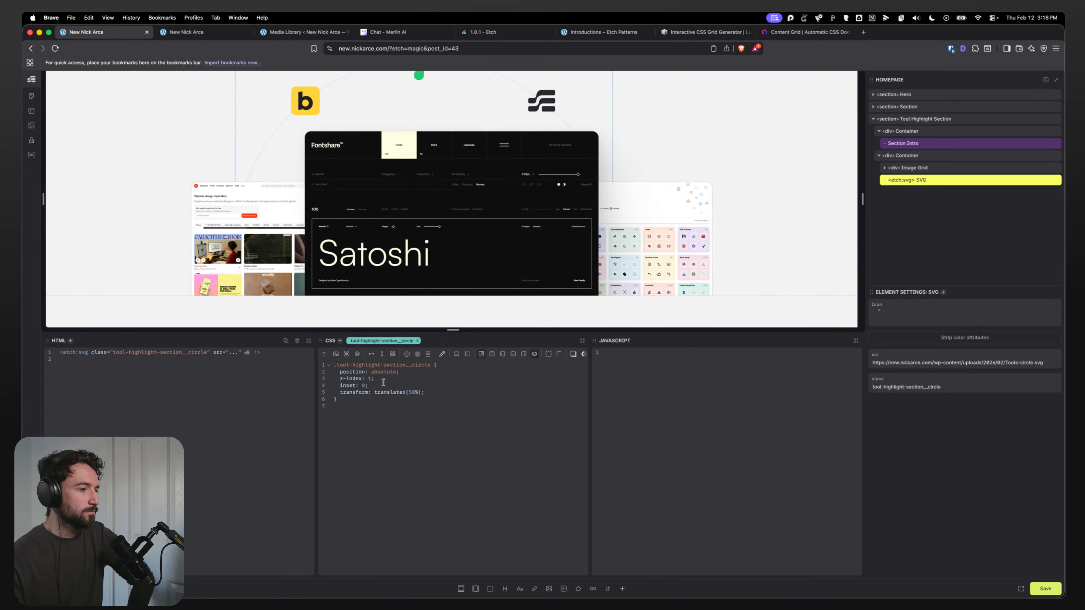
Step: Replace the circle SVG's inset declaration with inset-left: 0 and add bottom: 0
{"action": "scroll", "coordinate": [239, 194], "scroll_direction": "up", "scroll_amount": 2}
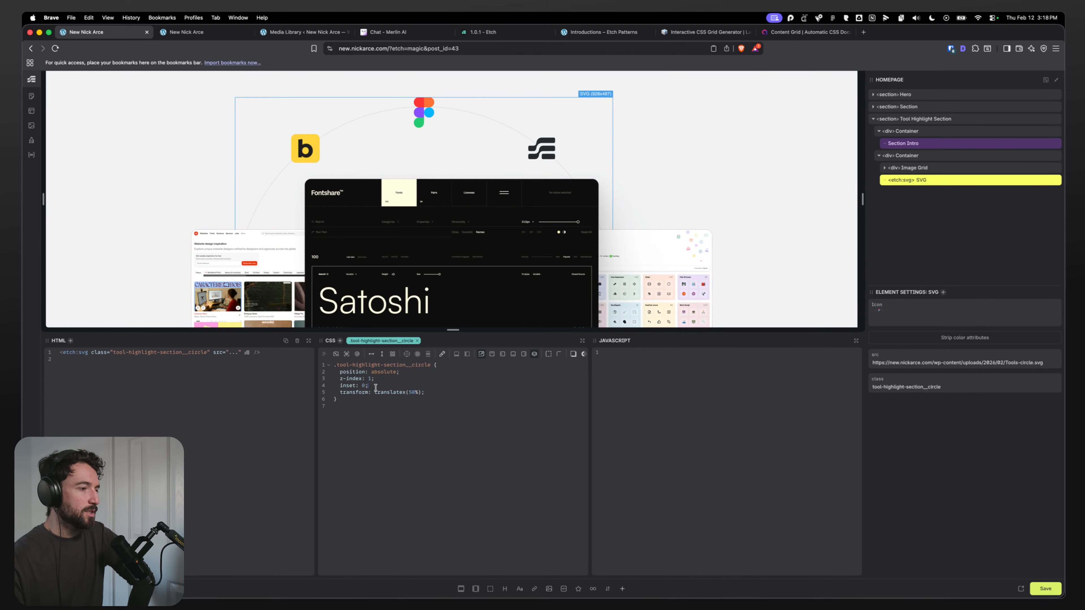
{"action": "left_click_drag", "start_coordinate": [368, 385], "coordinate": [343, 387]}
{"action": "type", "text": "inset-"}
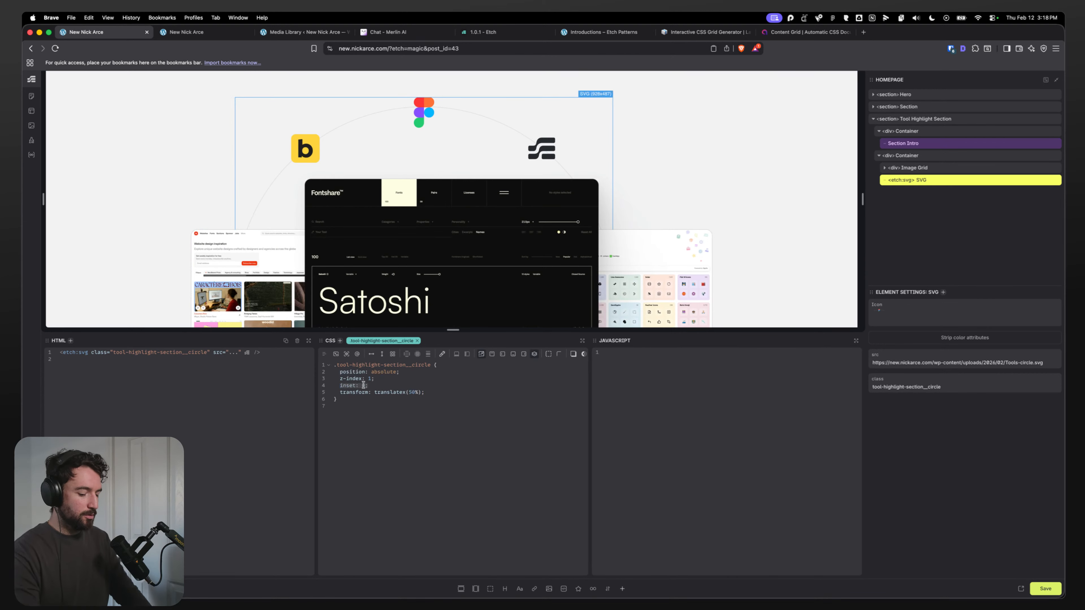
{"action": "type", "text": "left: 0;"}
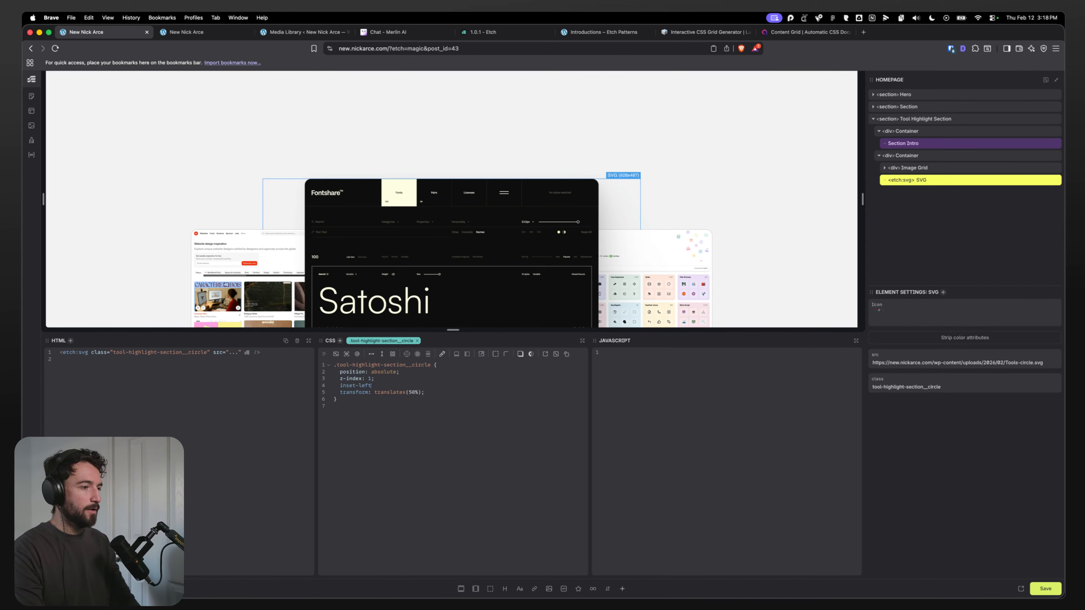
{"action": "key", "text": "Return"}
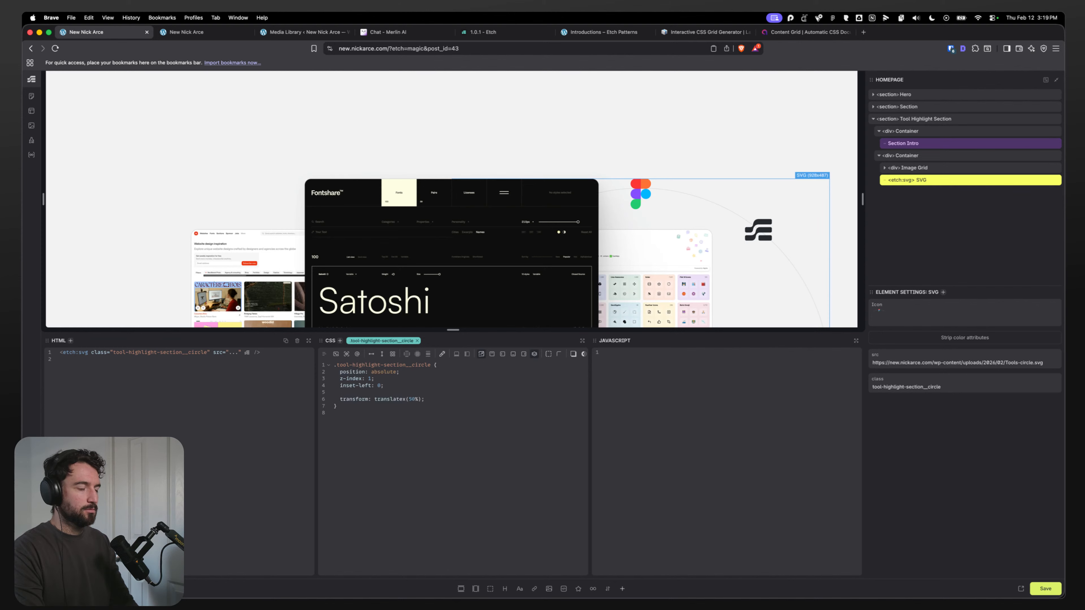
{"action": "type", "text": "bottom: "}
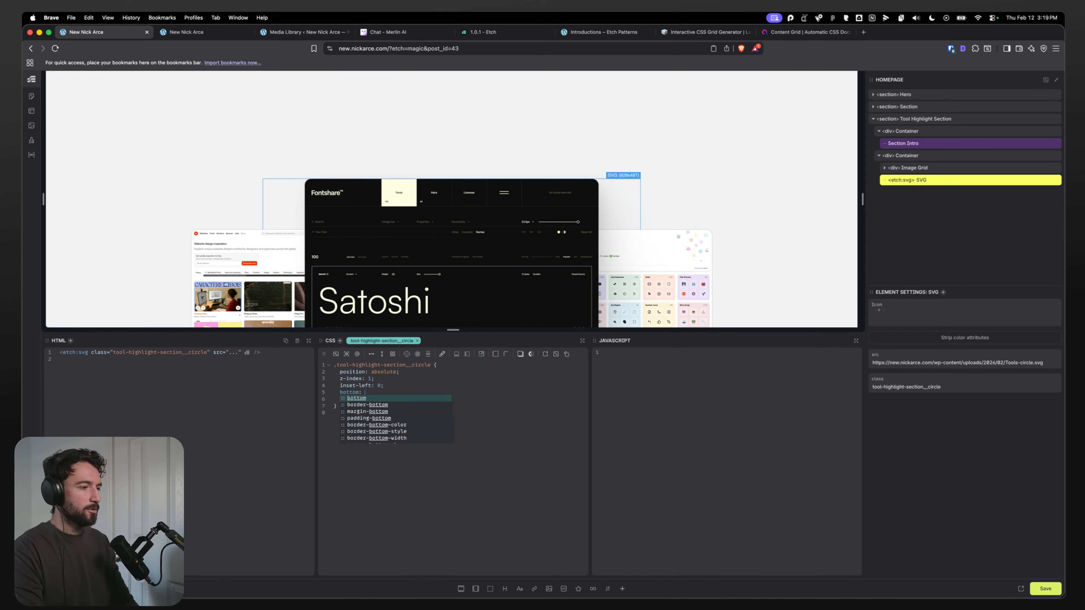
{"action": "type", "text": "0;"}
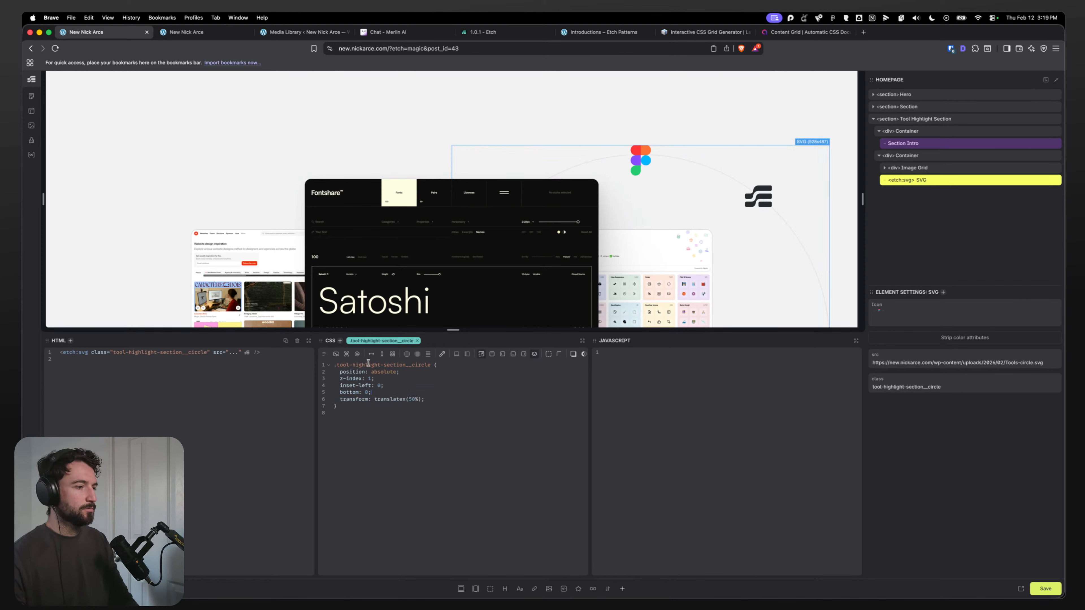
Step: Remove the circle SVG's transform declaration and replace it with height: 100%
{"action": "left_click_drag", "start_coordinate": [422, 399], "coordinate": [375, 400]}
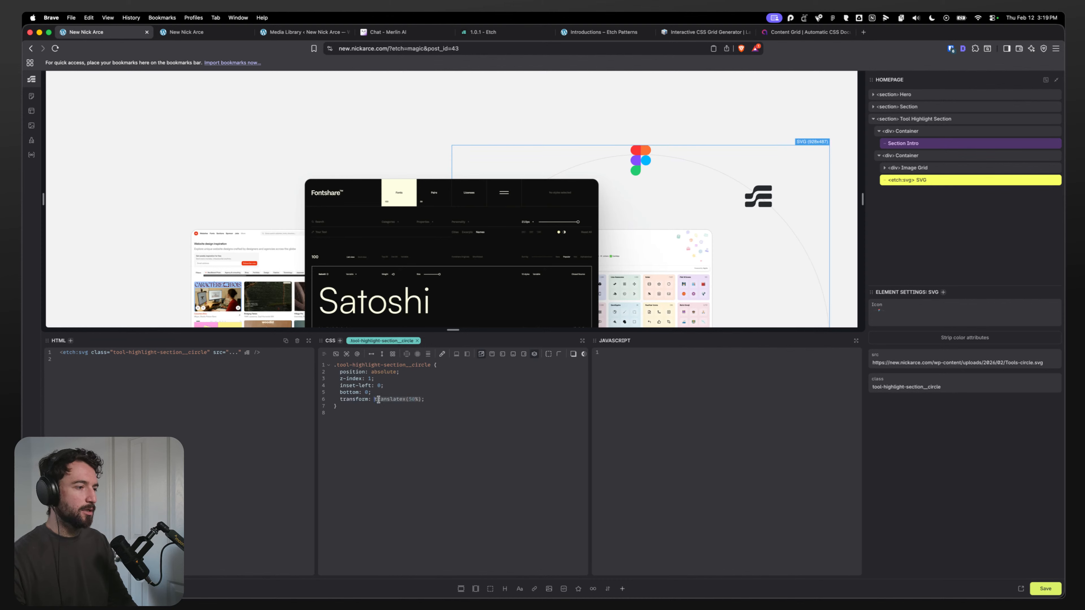
{"action": "key", "text": "BackSpace"}
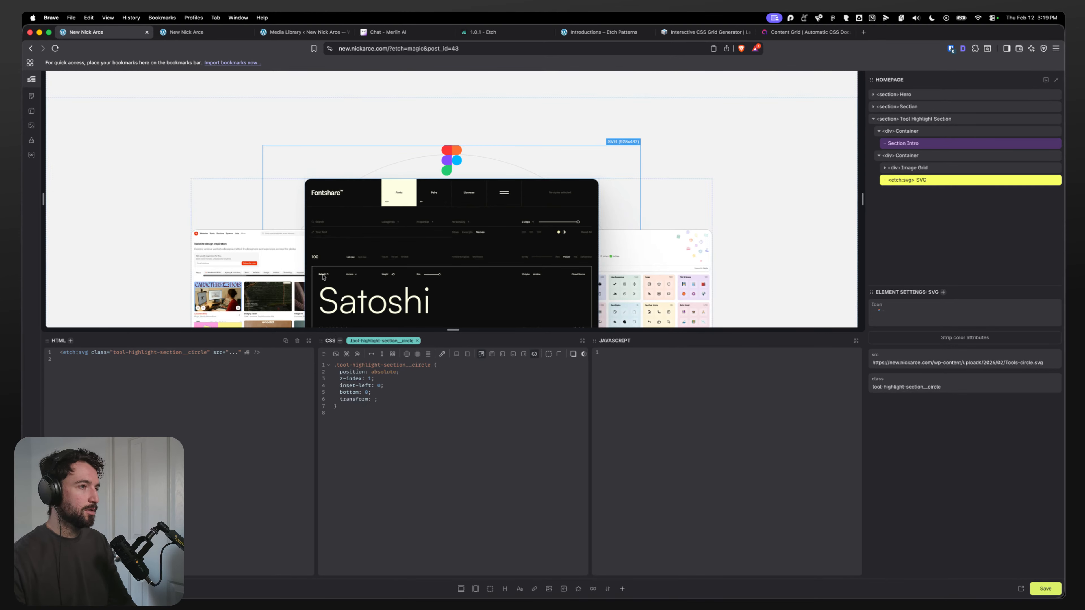
{"action": "scroll", "coordinate": [323, 277], "scroll_direction": "down", "scroll_amount": 2}
{"action": "scroll", "coordinate": [256, 252], "scroll_direction": "up", "scroll_amount": 3}
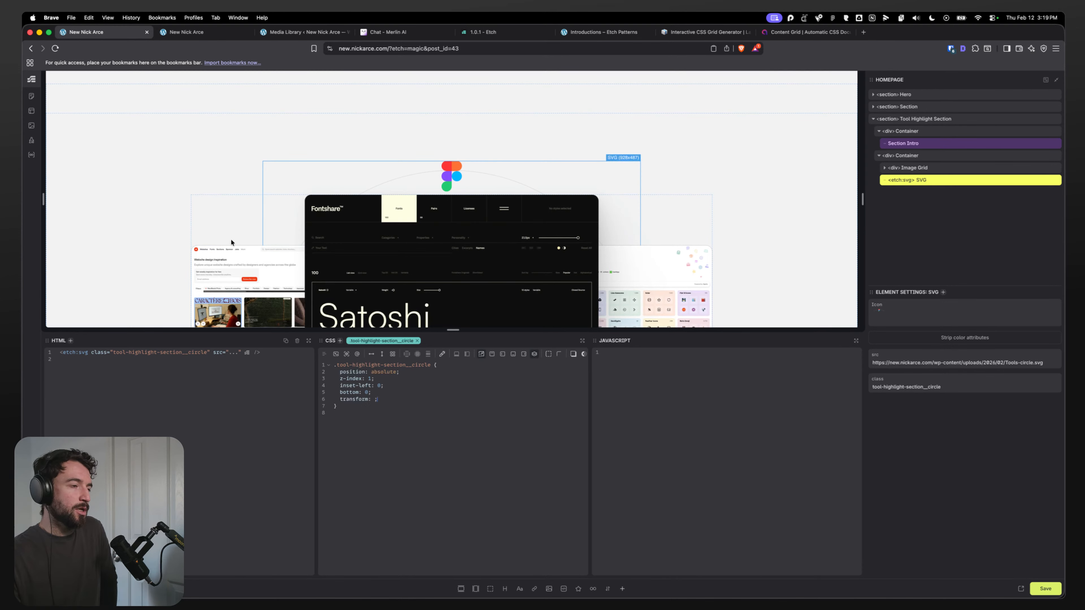
{"action": "scroll", "coordinate": [275, 252], "scroll_direction": "down", "scroll_amount": 2}
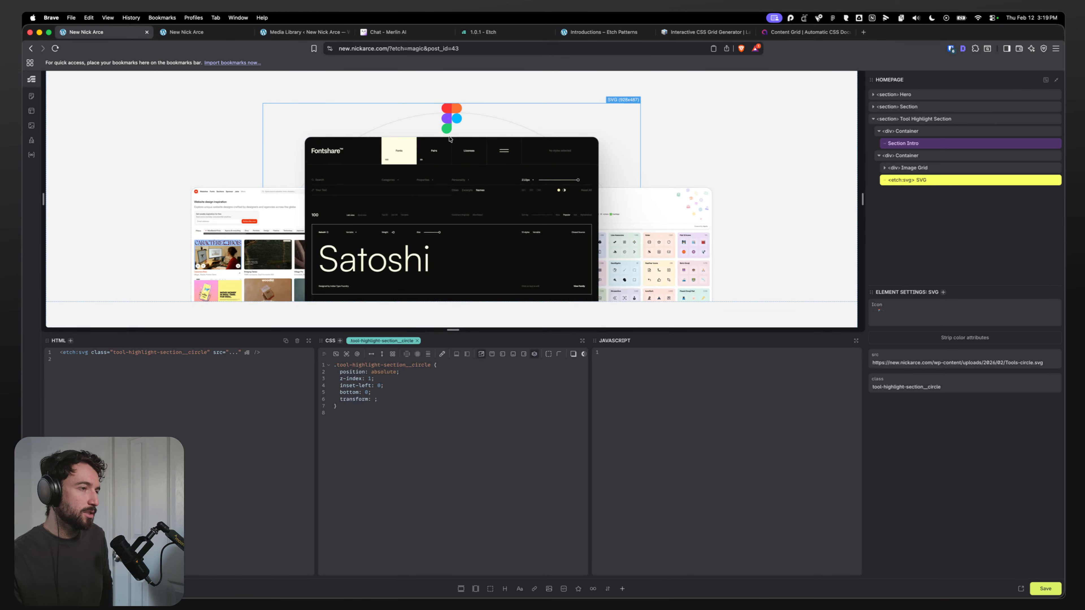
{"action": "left_click_drag", "start_coordinate": [386, 400], "coordinate": [339, 399]}
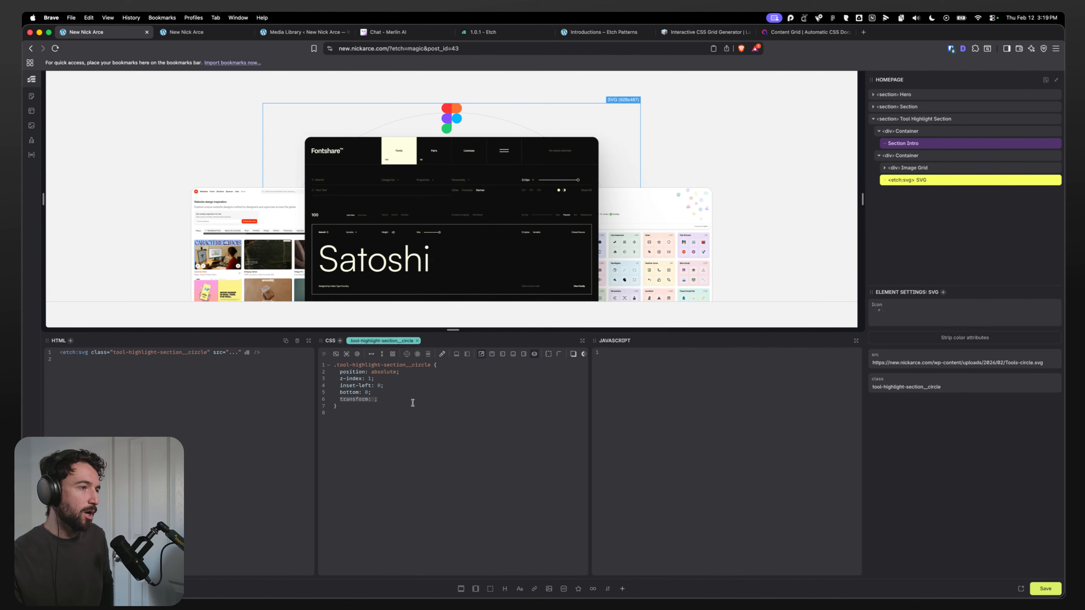
{"action": "left_click", "coordinate": [388, 398]}
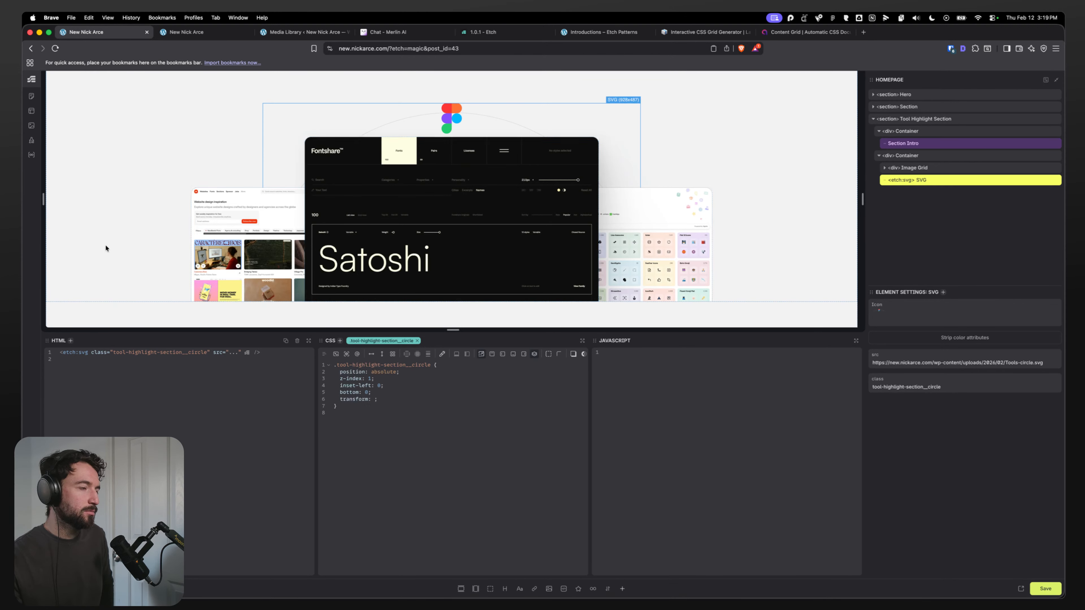
{"action": "left_click_drag", "start_coordinate": [376, 399], "coordinate": [342, 398]}
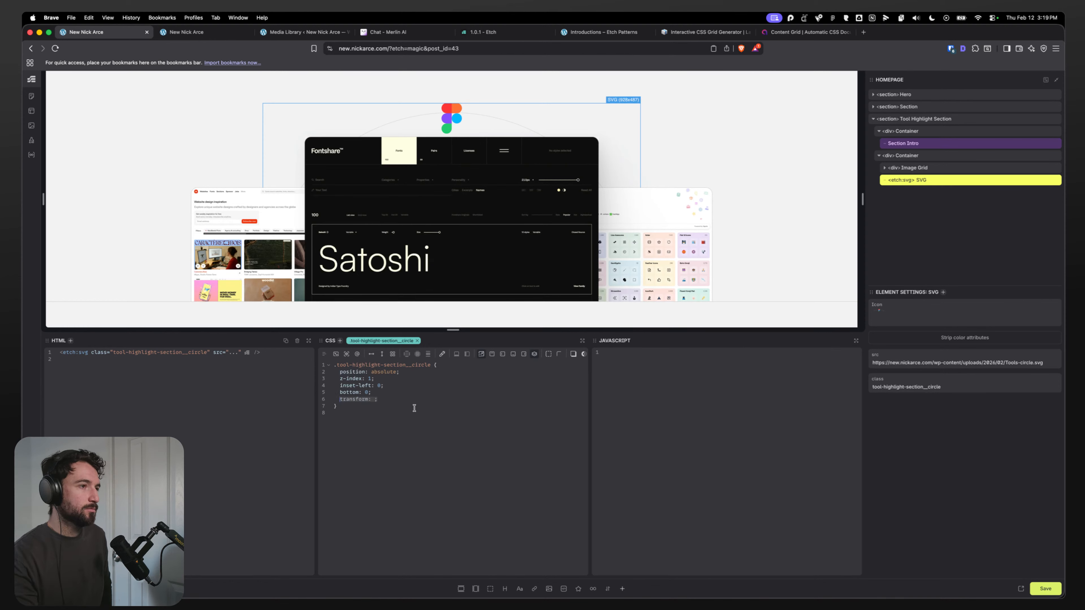
{"action": "type", "text": "height: "}
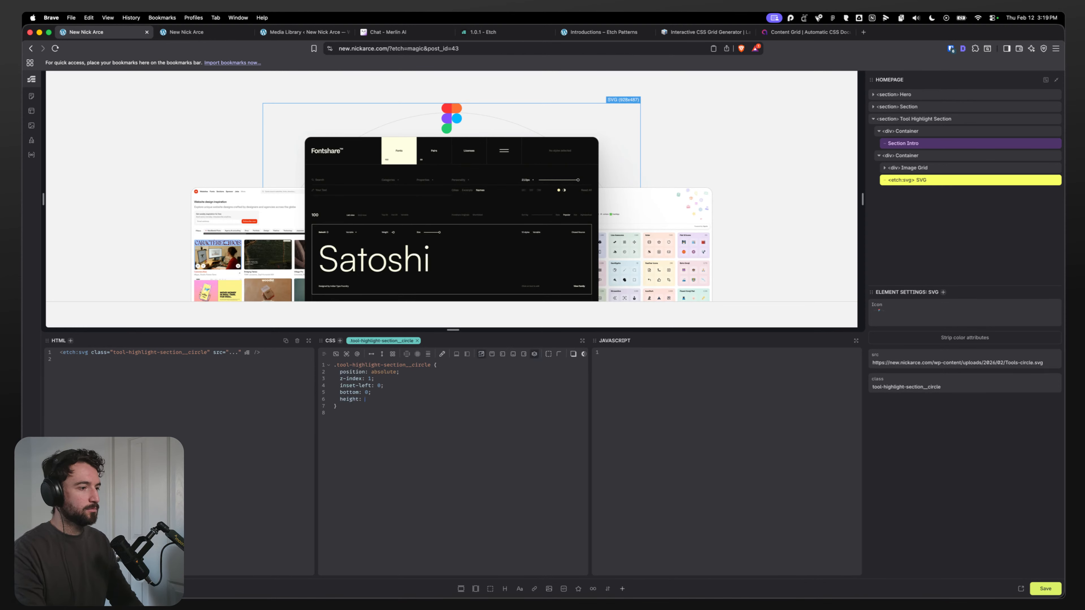
{"action": "type", "text": "100%;"}
Step: Set the circle SVG's height to calc(100% + var(--circle-height))
{"action": "scroll", "coordinate": [217, 204], "scroll_direction": "up", "scroll_amount": 3}
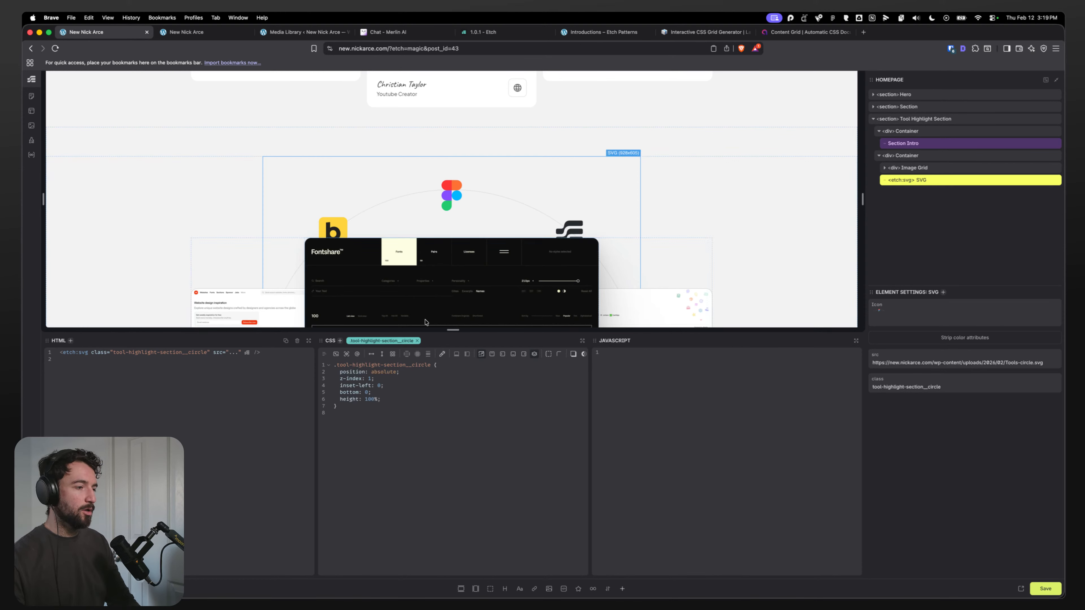
{"action": "scroll", "coordinate": [230, 169], "scroll_direction": "down", "scroll_amount": 1}
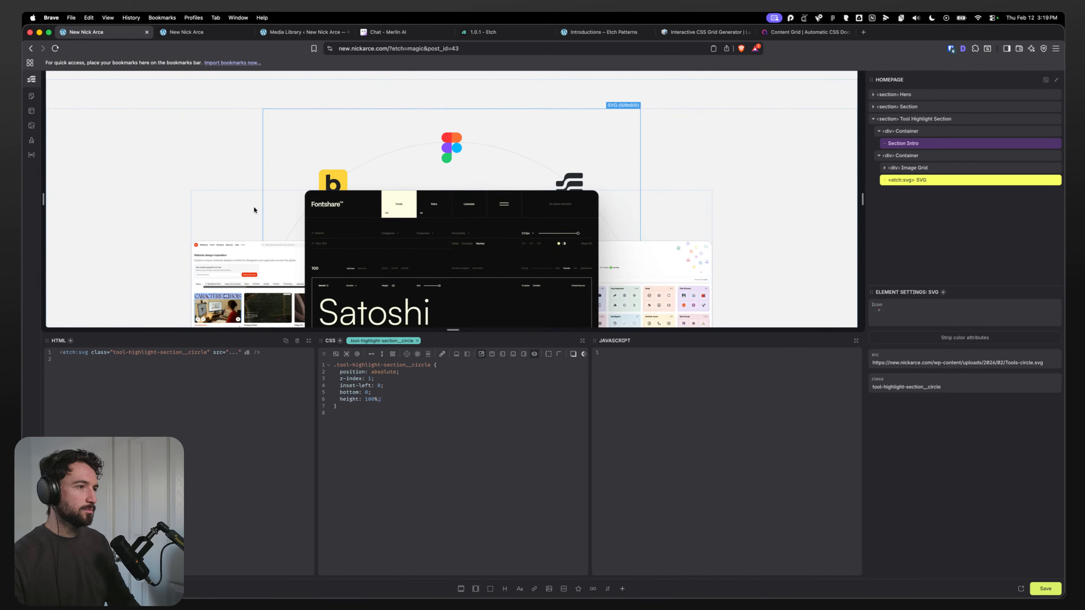
{"action": "left_click", "coordinate": [366, 399]}
{"action": "type", "text": "ca"}
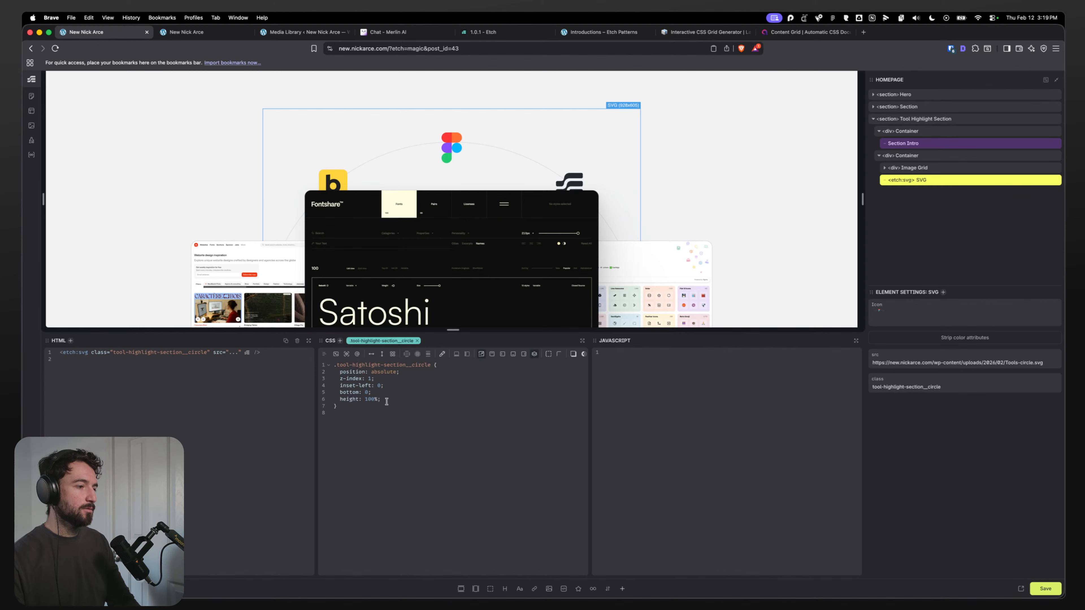
{"action": "type", "text": "lc(100% "}
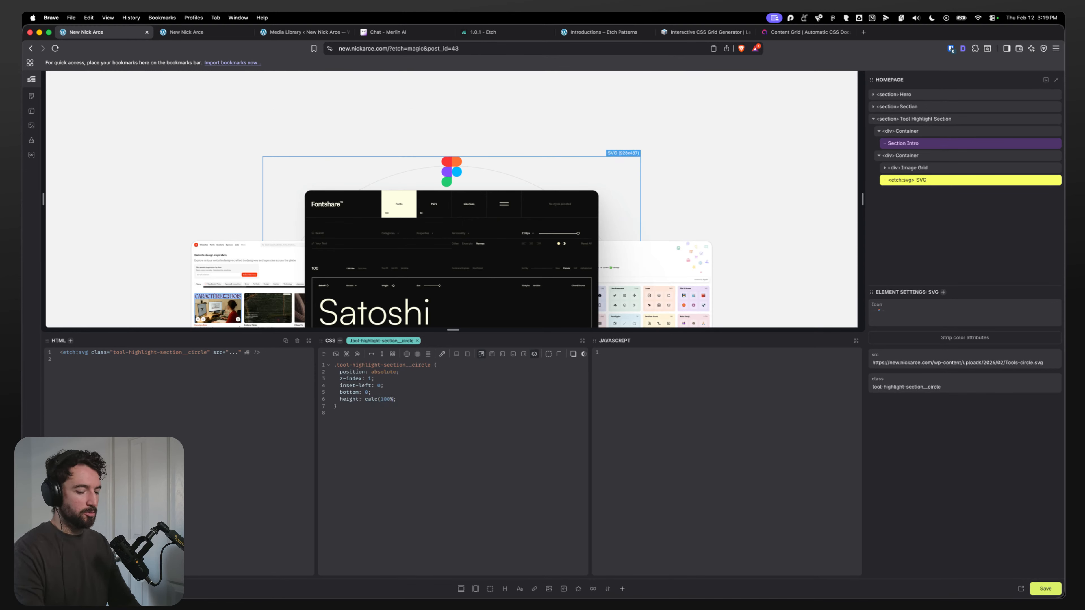
{"action": "type", "text": "+"}
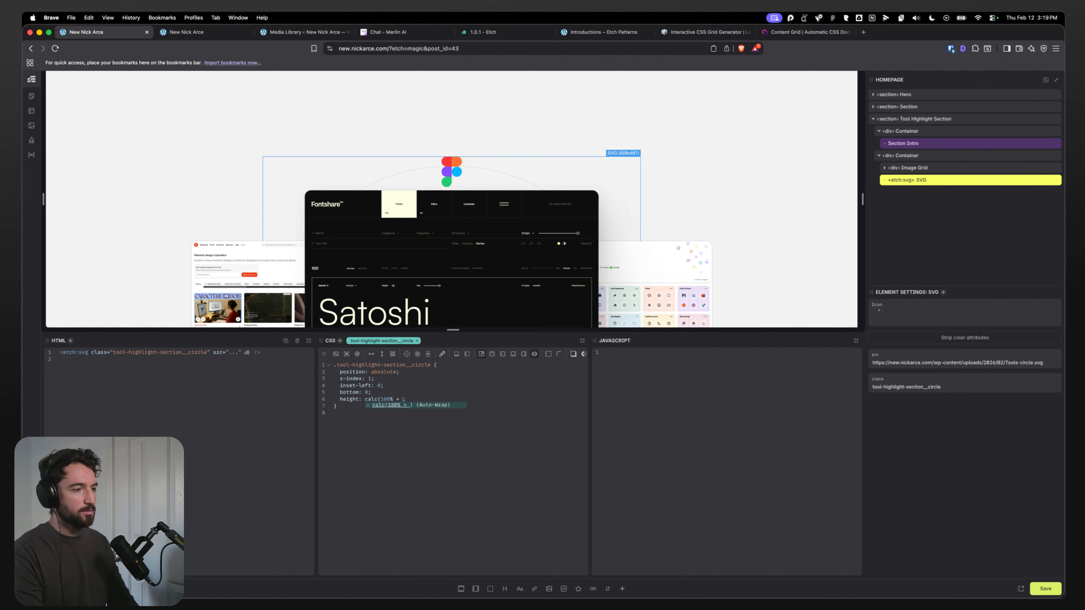
{"action": "type", "text": " var(--cir"}
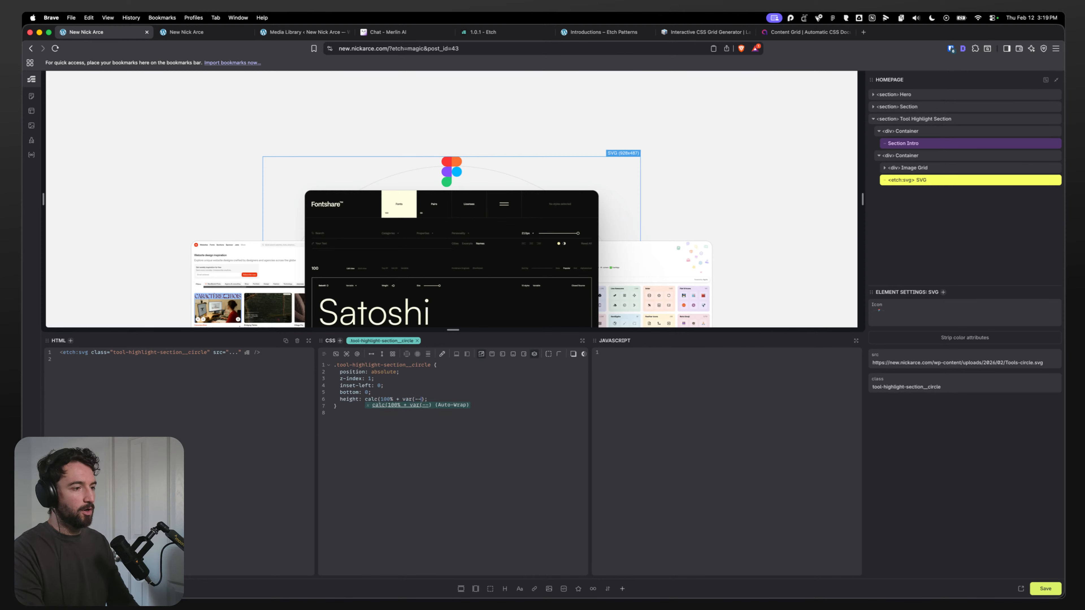
{"action": "type", "text": "cle-heigh"}
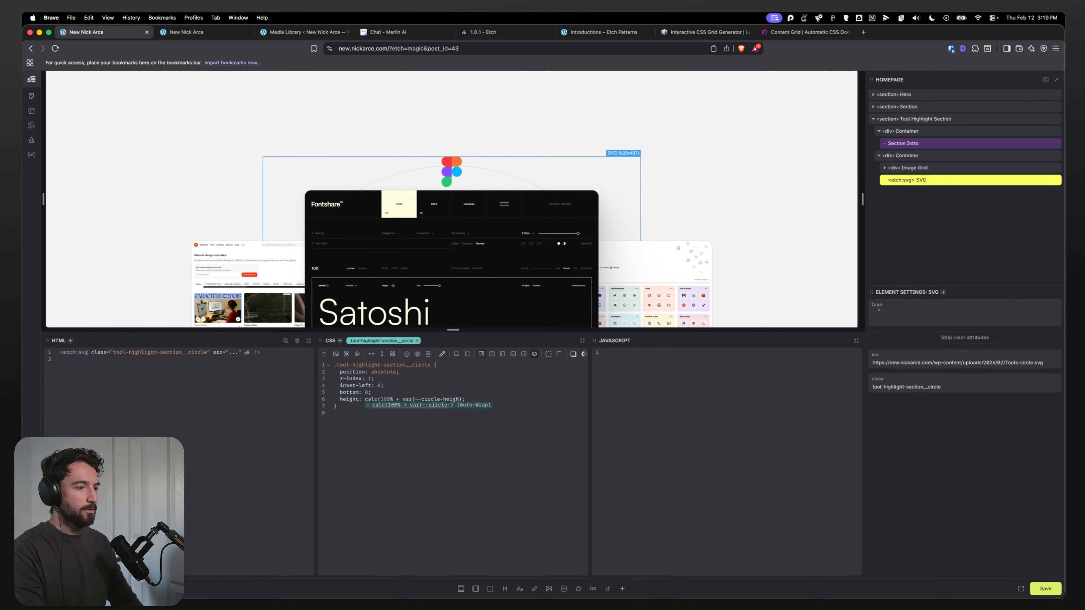
{"action": "type", "text": "t))"}
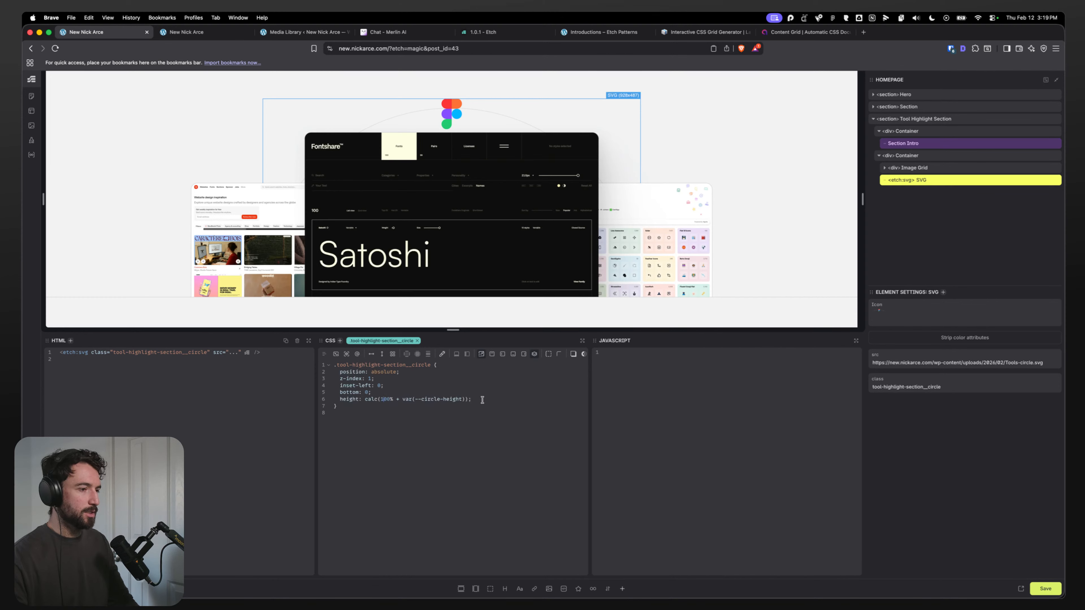
{"action": "scroll", "coordinate": [256, 229], "scroll_direction": "up", "scroll_amount": 3}
{"action": "scroll", "coordinate": [258, 227], "scroll_direction": "down", "scroll_amount": 2}
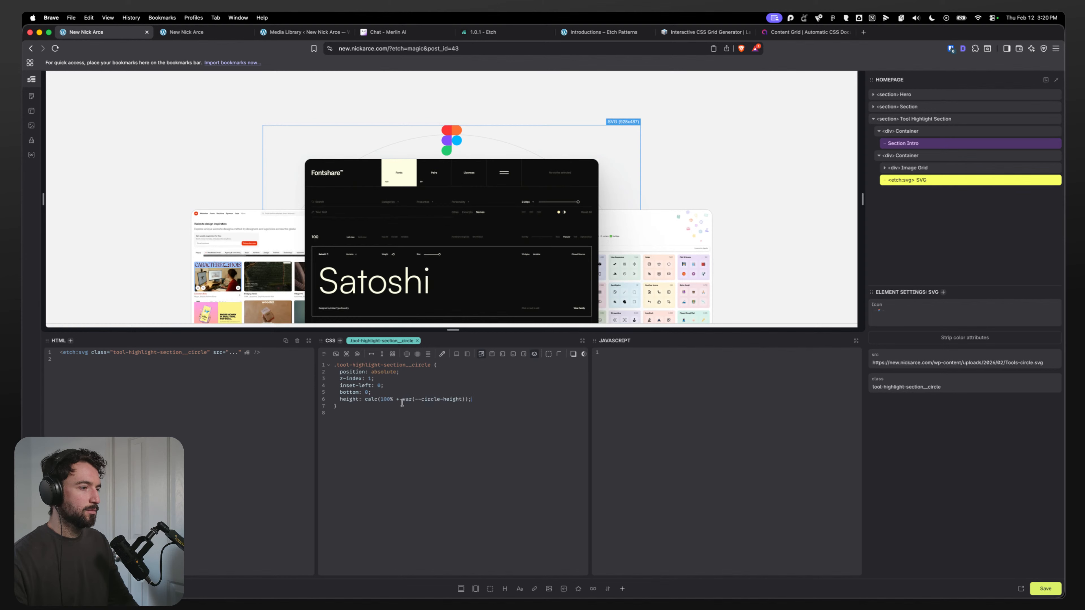
{"action": "key", "text": "BackSpace"}
{"action": "type", "text": "-"}
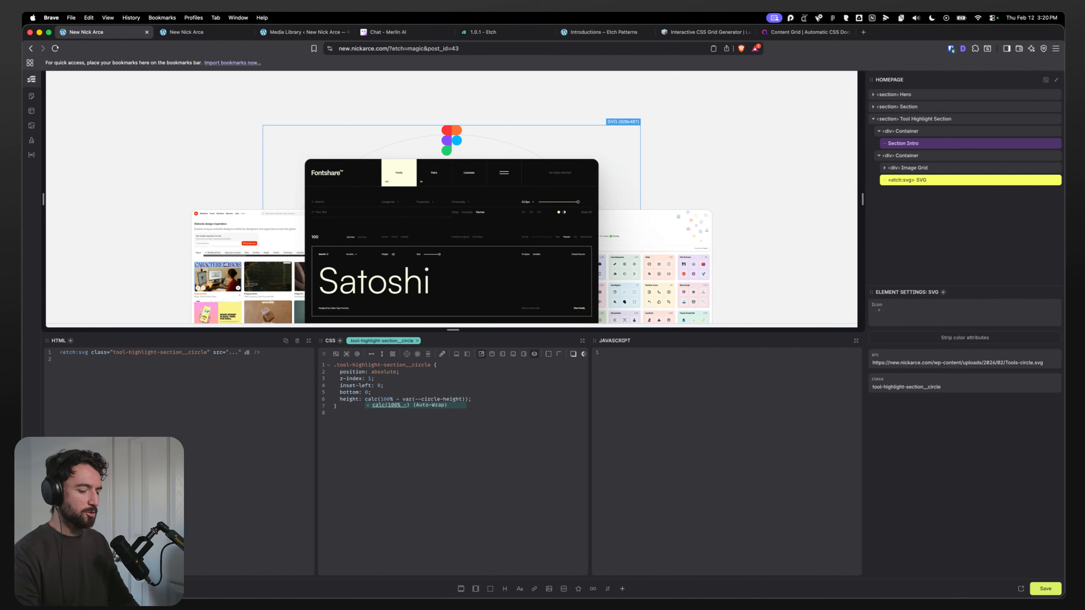
{"action": "key", "text": "BackSpace"}
{"action": "type", "text": "+"}
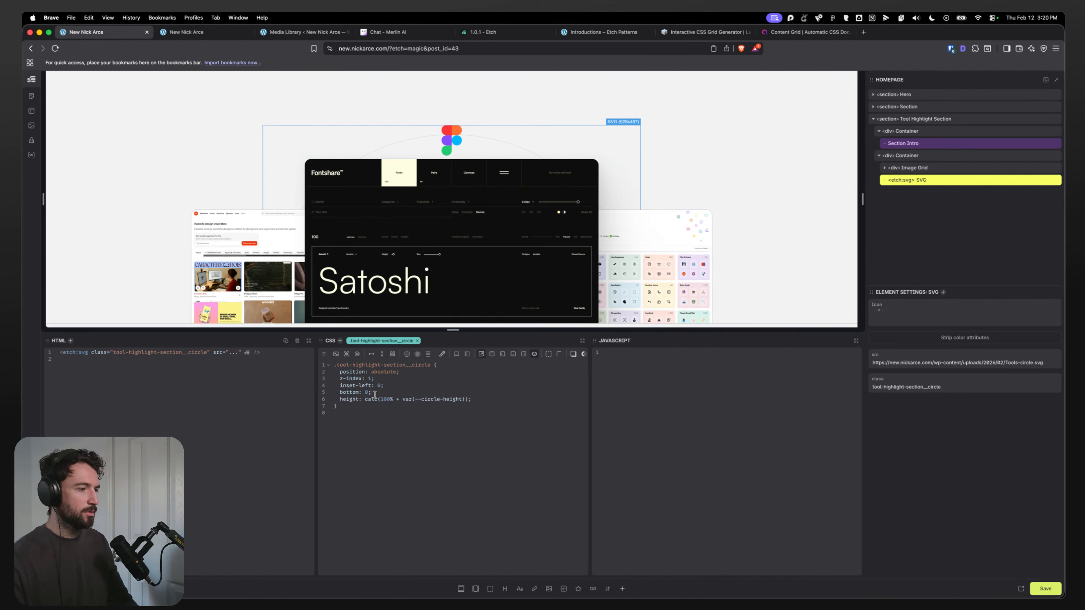
Step: Change the circle SVG's height calc to use var(--circle-offset) instead of var(--circle-height)
{"action": "left_click", "coordinate": [436, 416]}
{"action": "double_click", "coordinate": [454, 400]}
{"action": "type", "text": "offset"}
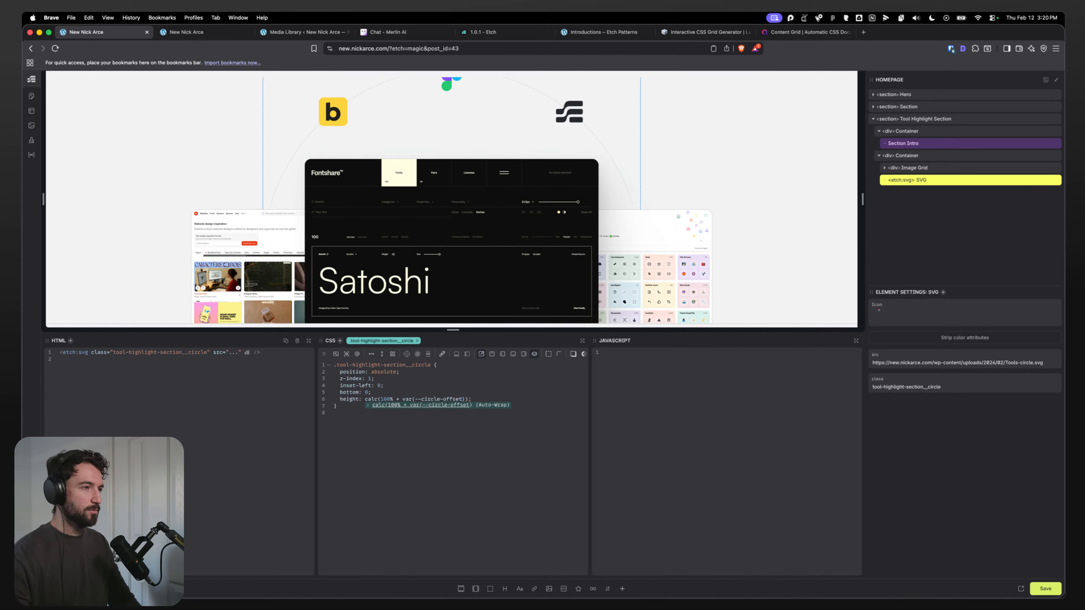
{"action": "left_click", "coordinate": [428, 391]}
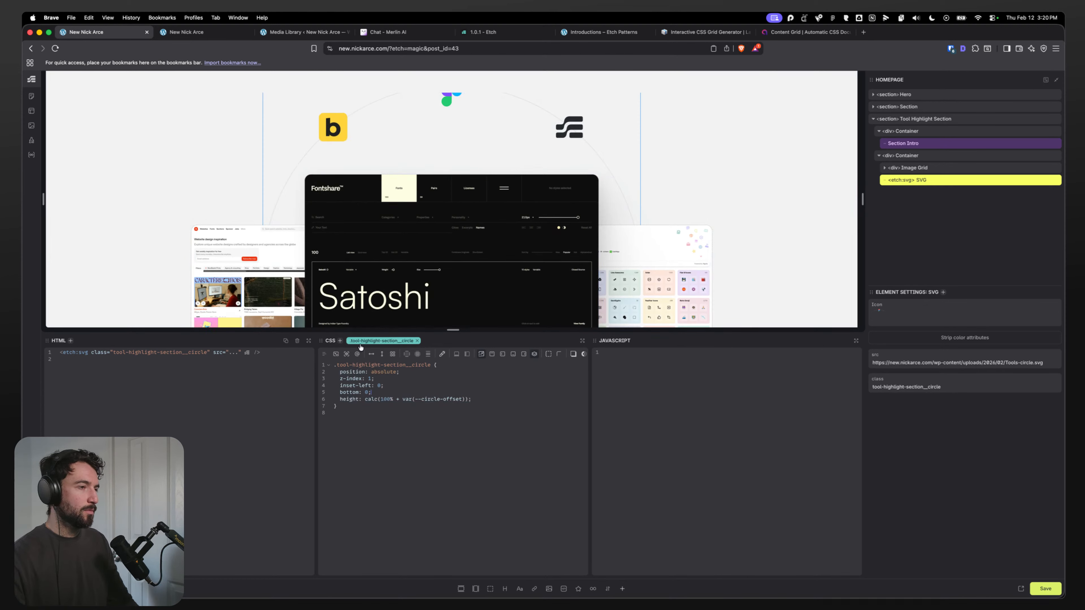
Step: Compare the arc graphic's position in the page with the Figma design
{"action": "scroll", "coordinate": [276, 205], "scroll_direction": "up", "scroll_amount": 1}
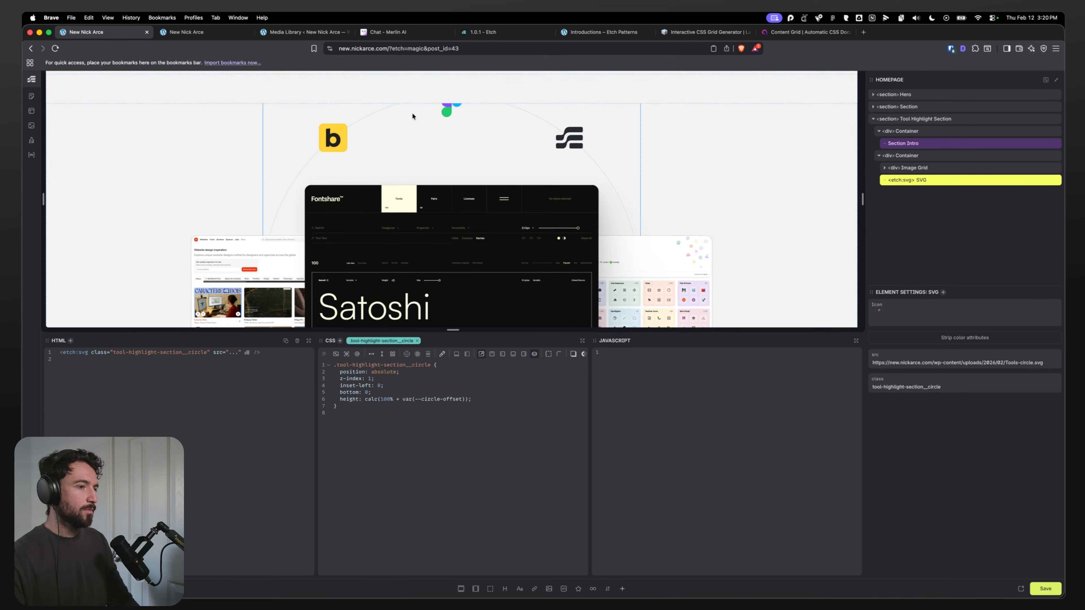
{"action": "key", "text": "super+Tab"}
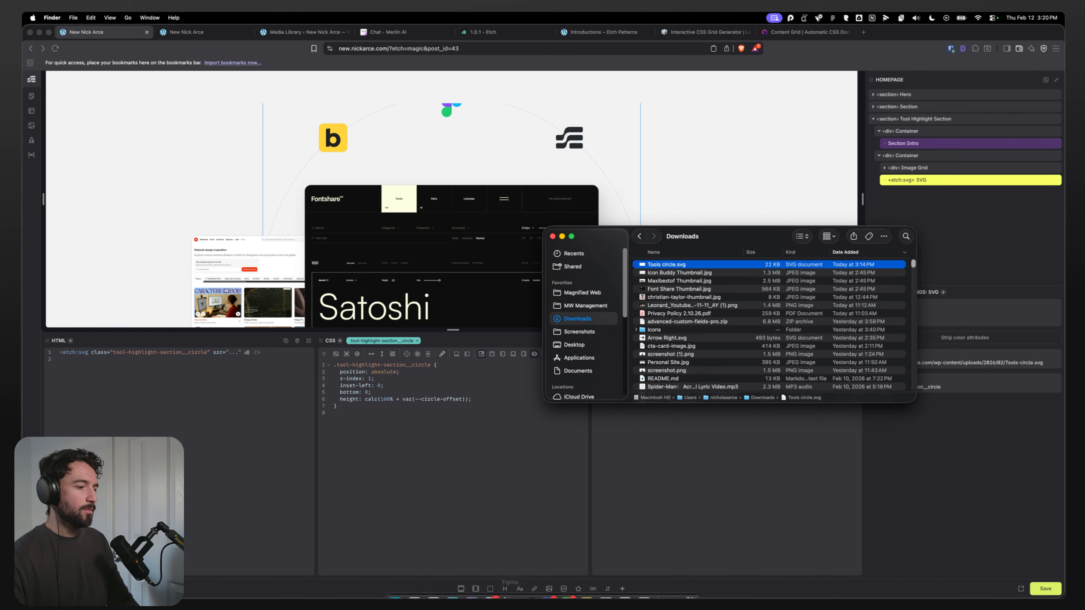
{"action": "left_click", "coordinate": [510, 584]}
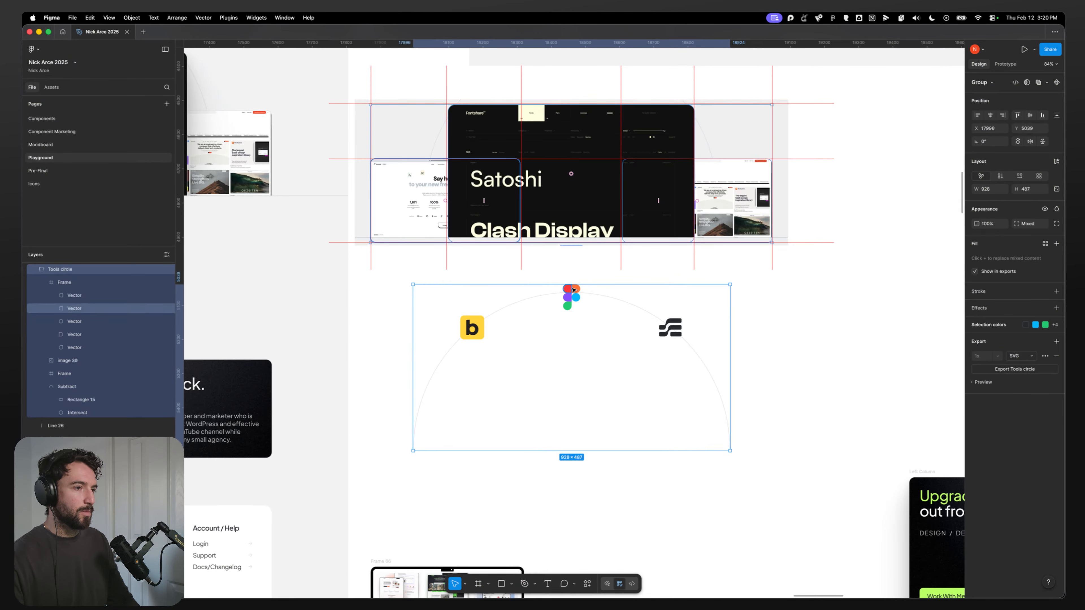
{"action": "key", "text": "super+Tab"}
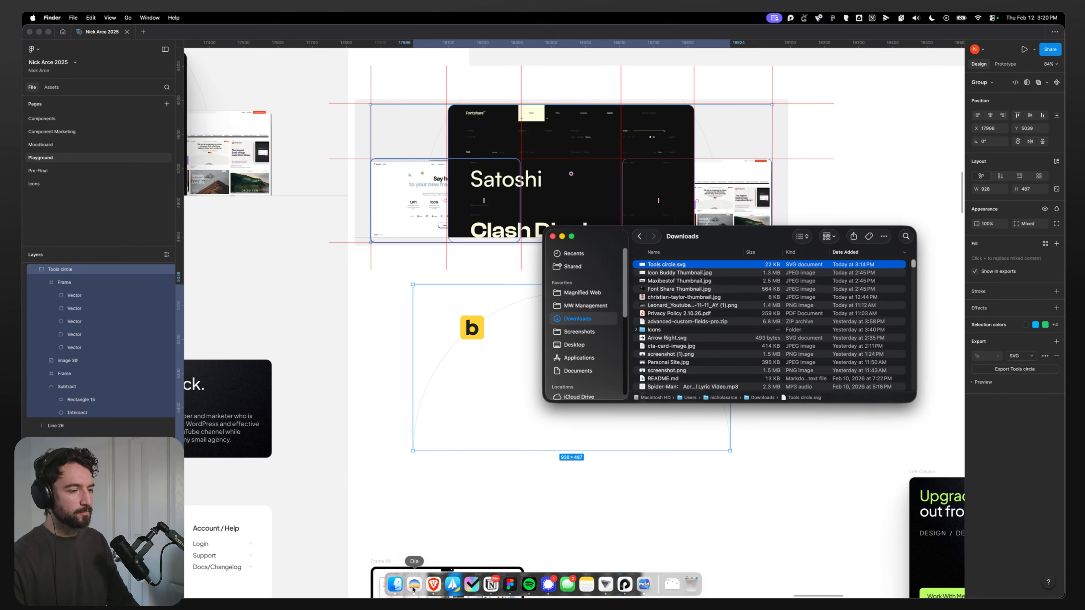
{"action": "left_click", "coordinate": [413, 585]}
{"action": "left_click", "coordinate": [433, 585]}
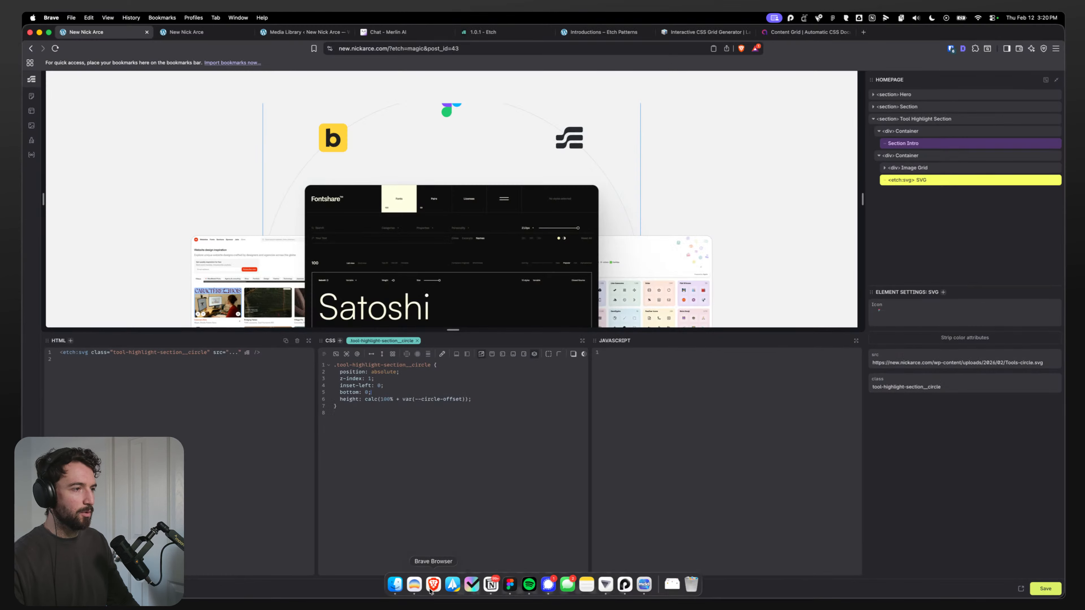
Step: Try a --circle-offset of 100px on the section container, then restore it to 200px
{"action": "scroll", "coordinate": [319, 176], "scroll_direction": "up", "scroll_amount": 2}
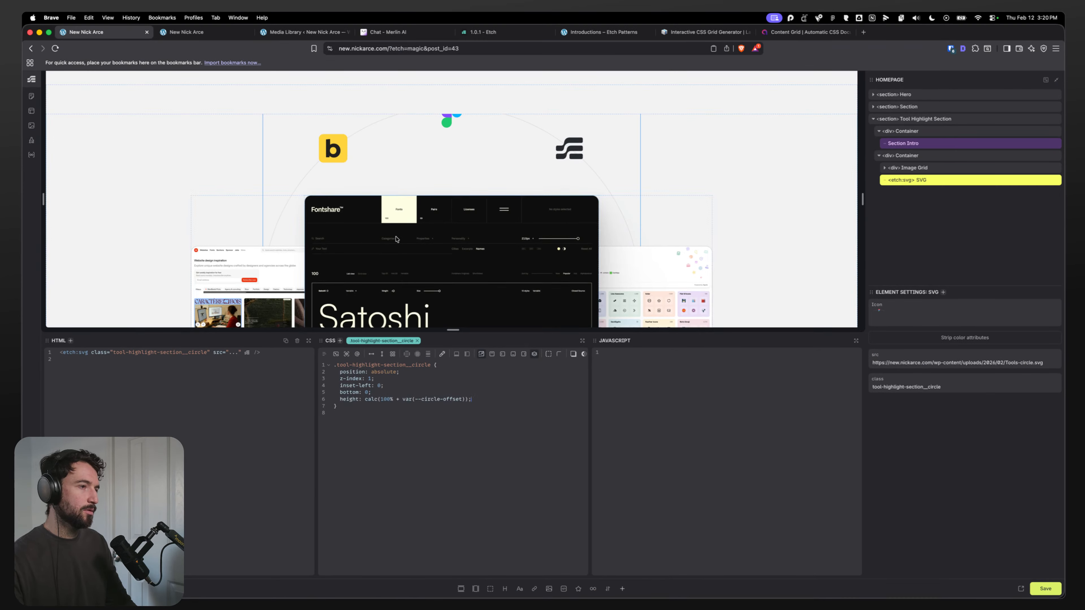
{"action": "scroll", "coordinate": [387, 200], "scroll_direction": "down", "scroll_amount": 3}
{"action": "left_click_drag", "start_coordinate": [474, 331], "coordinate": [474, 404]}
{"action": "scroll", "coordinate": [435, 328], "scroll_direction": "up", "scroll_amount": 3}
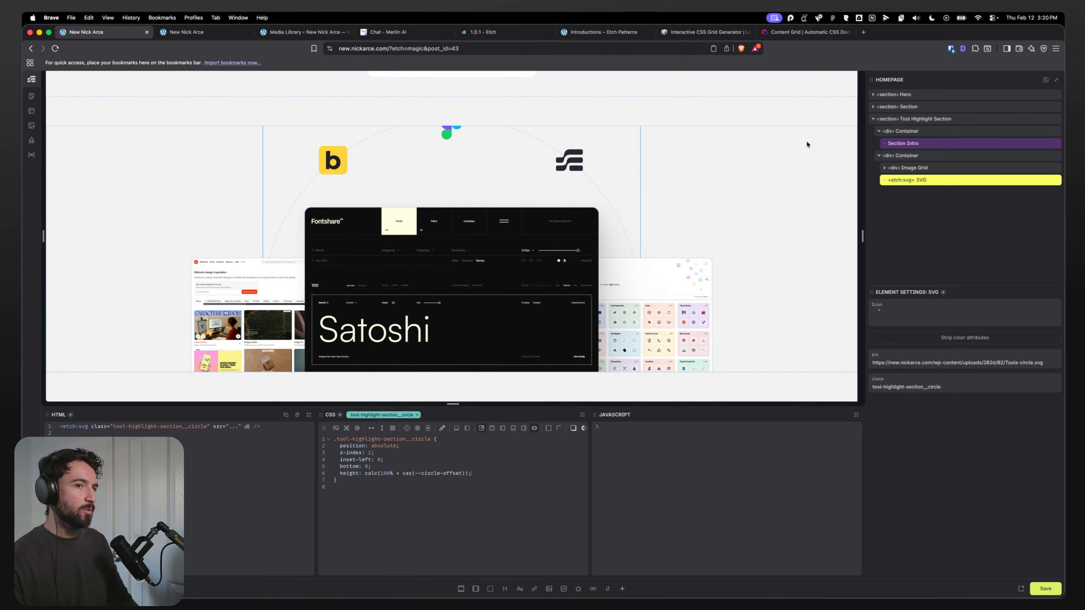
{"action": "left_click", "coordinate": [906, 157]}
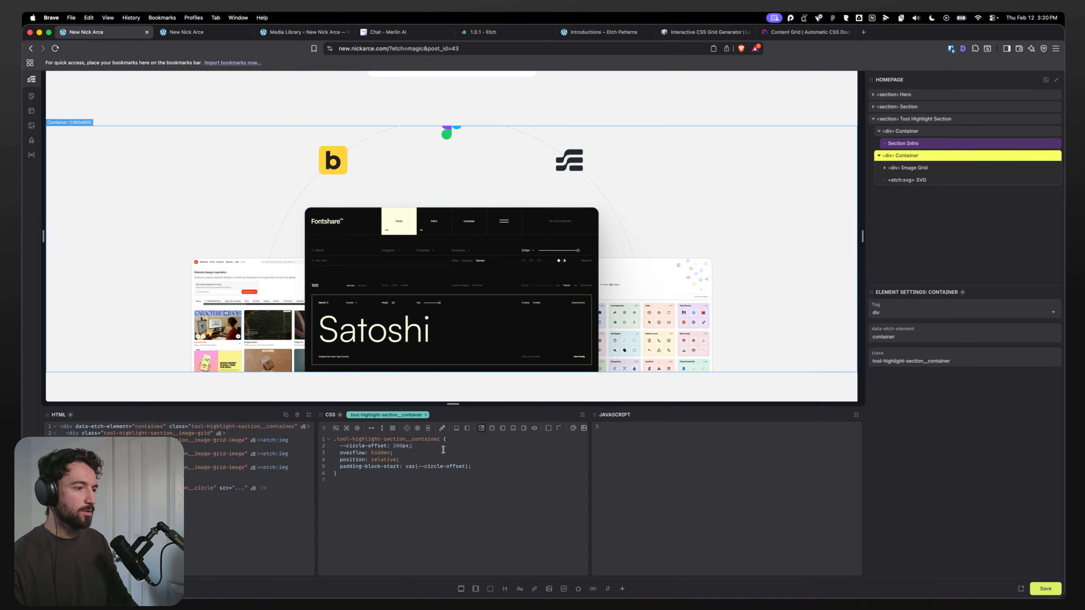
{"action": "key", "text": "BackSpace"}
{"action": "type", "text": "1"}
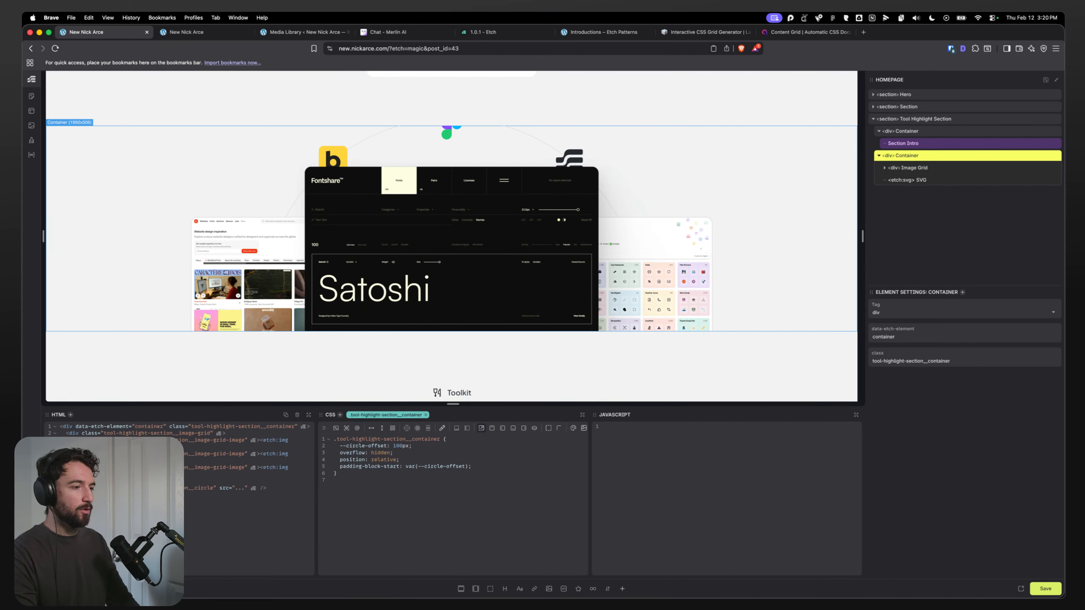
{"action": "key", "text": "BackSpace"}
{"action": "type", "text": "2"}
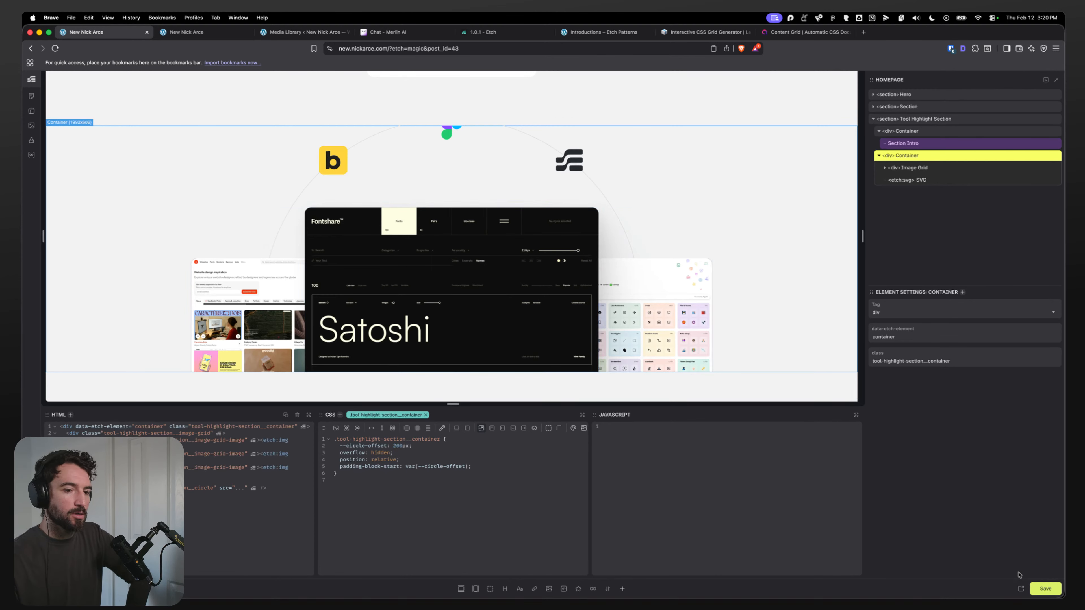
Step: Set the circle SVG's z-index to 5
{"action": "left_click", "coordinate": [922, 182]}
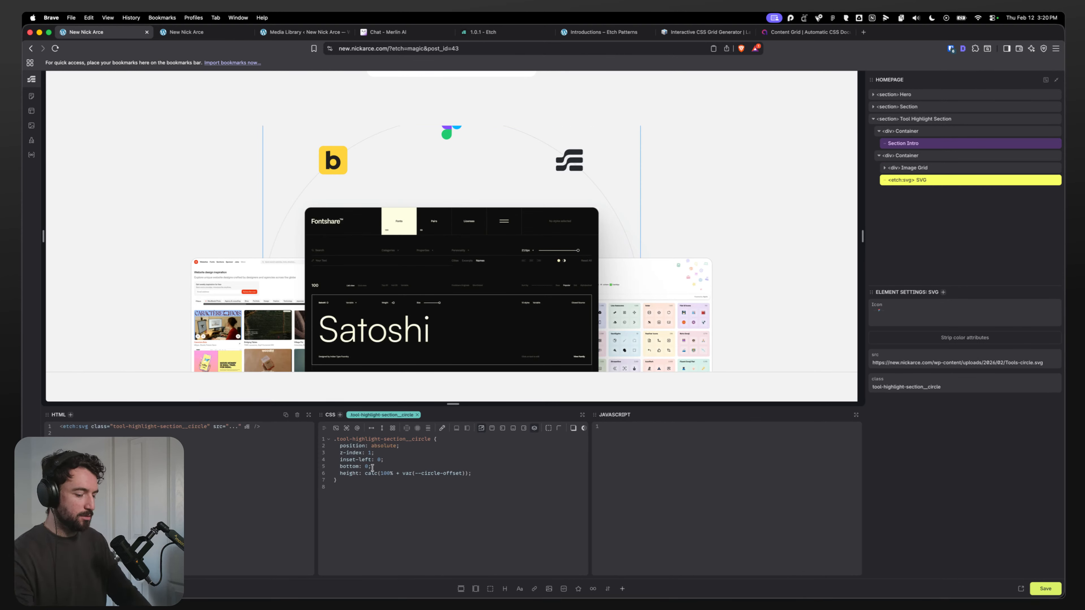
{"action": "type", "text": "5"}
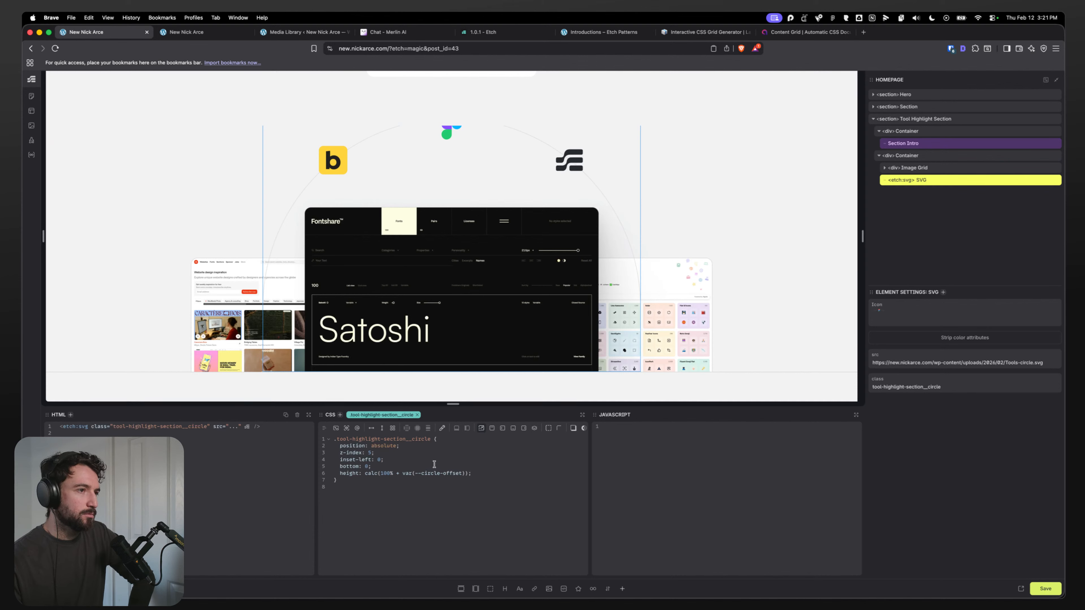
Step: Try adding width: 100% to the circle SVG's styles
{"action": "left_click", "coordinate": [434, 473]}
{"action": "key", "text": "Return"}
{"action": "type", "text": "widht"}
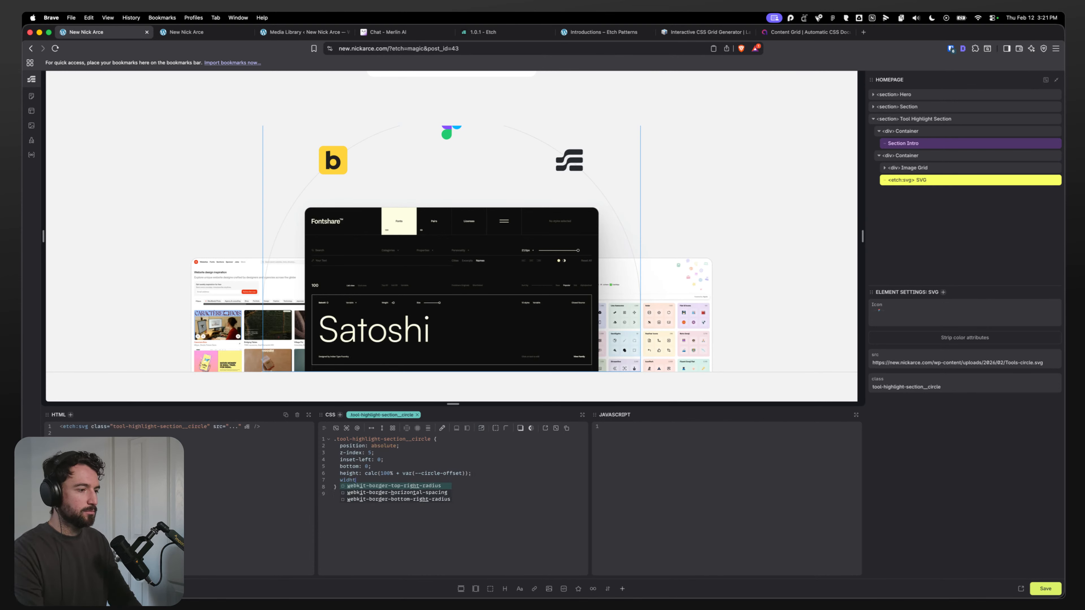
{"action": "key", "text": "BackSpace"}
{"action": "key", "text": "BackSpace"}
{"action": "type", "text": "th: 100%;"}
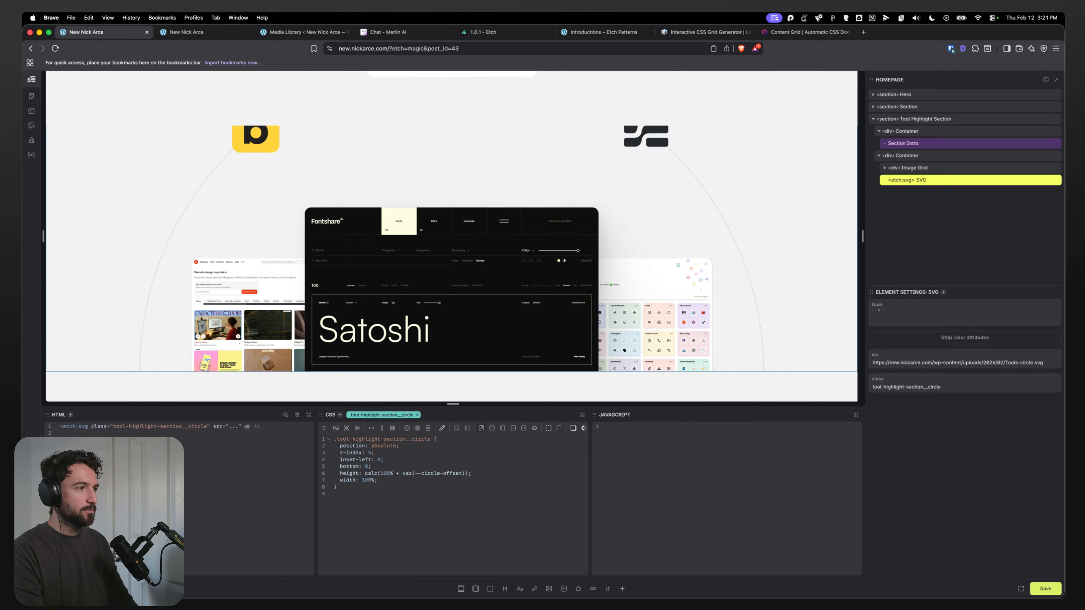
{"action": "key", "text": "super+BackSpace"}
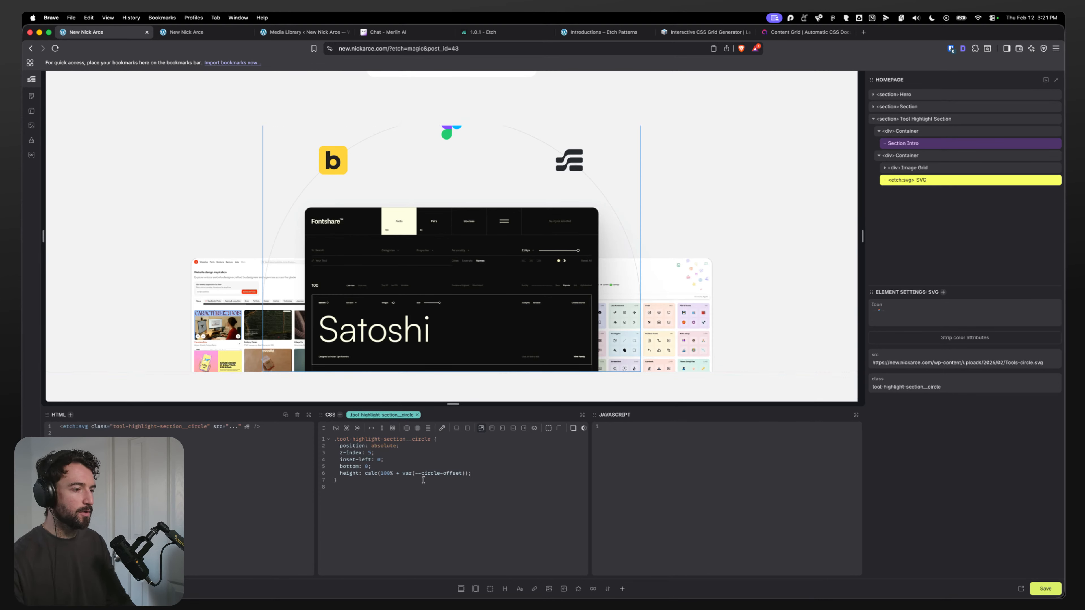
Step: Set the circle SVG's height to calc(85% + var(--circle-offset))
{"action": "key", "text": "BackSpace"}
{"action": "key", "text": "BackSpace"}
{"action": "type", "text": "9"}
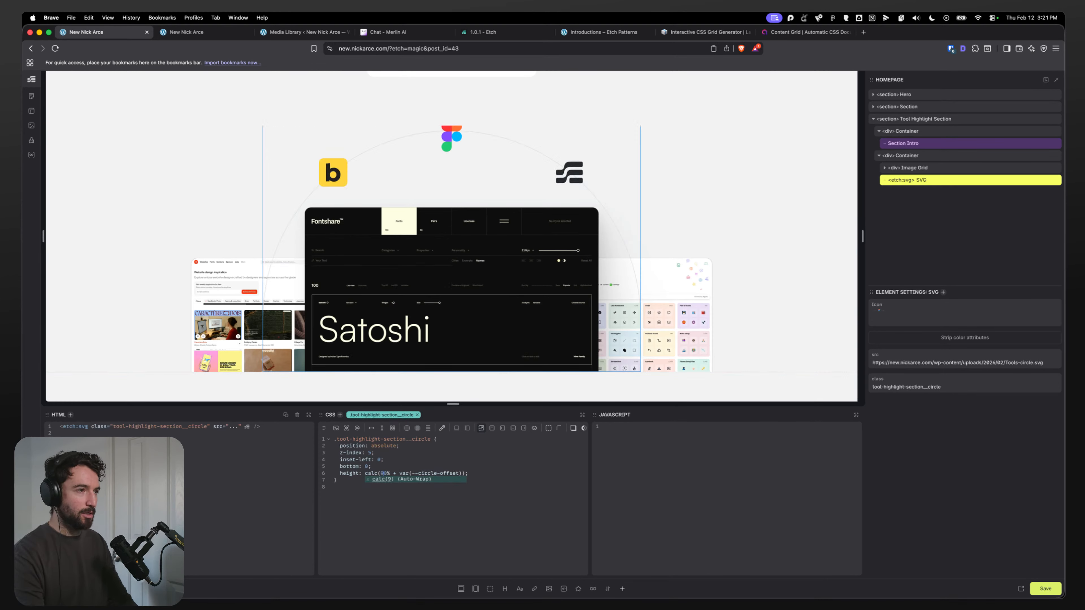
{"action": "key", "text": "BackSpace"}
{"action": "type", "text": "7"}
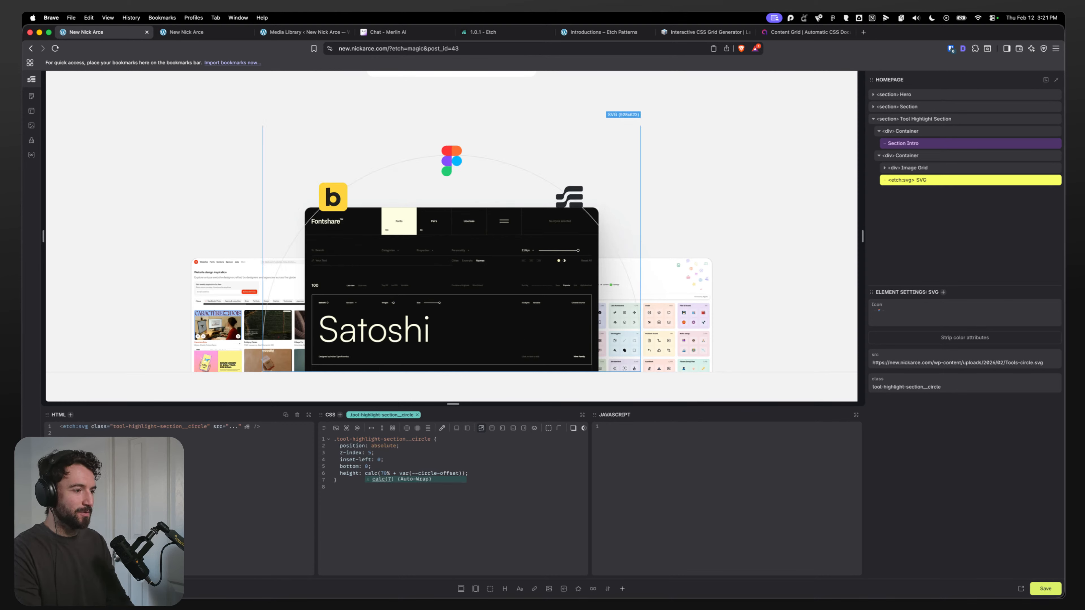
{"action": "key", "text": "BackSpace"}
{"action": "type", "text": "8"}
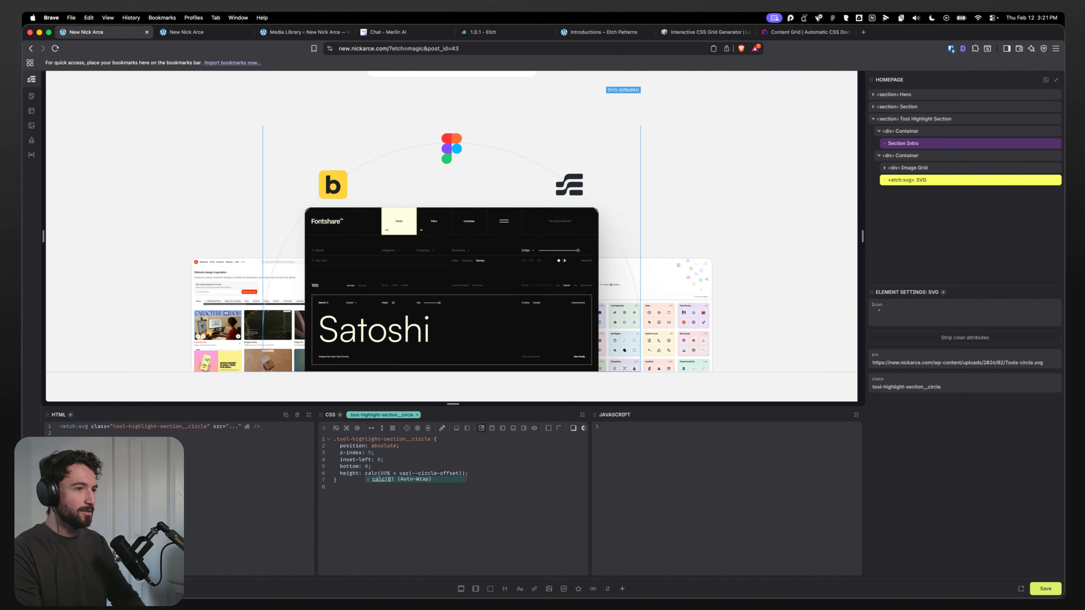
{"action": "key", "text": "BackSpace"}
{"action": "type", "text": "9"}
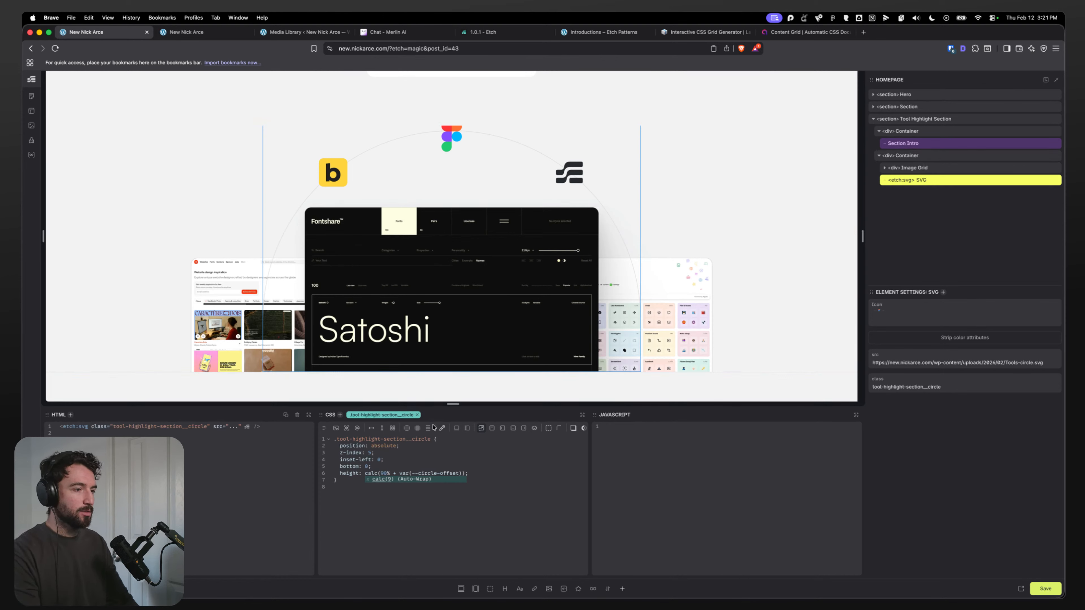
{"action": "key", "text": "Right"}
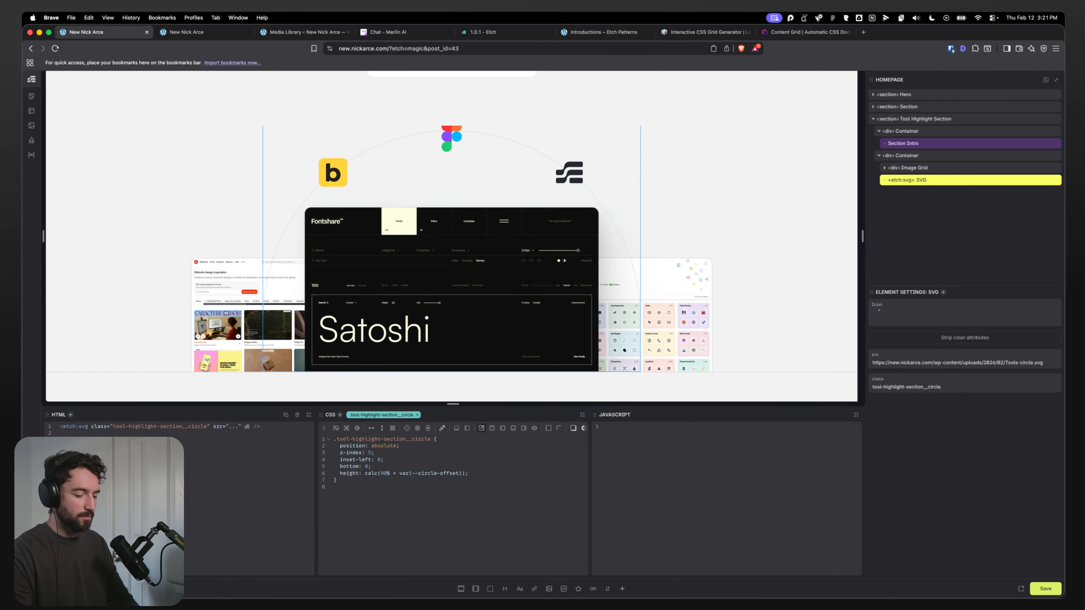
{"action": "key", "text": "BackSpace"}
{"action": "key", "text": "BackSpace"}
{"action": "type", "text": "854"}
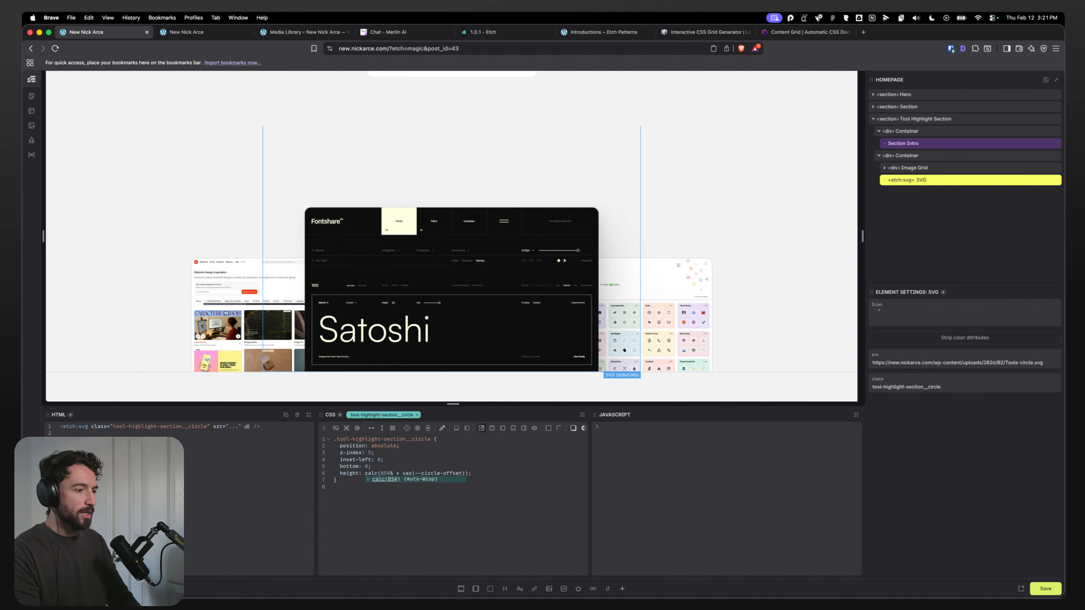
{"action": "key", "text": "BackSpace"}
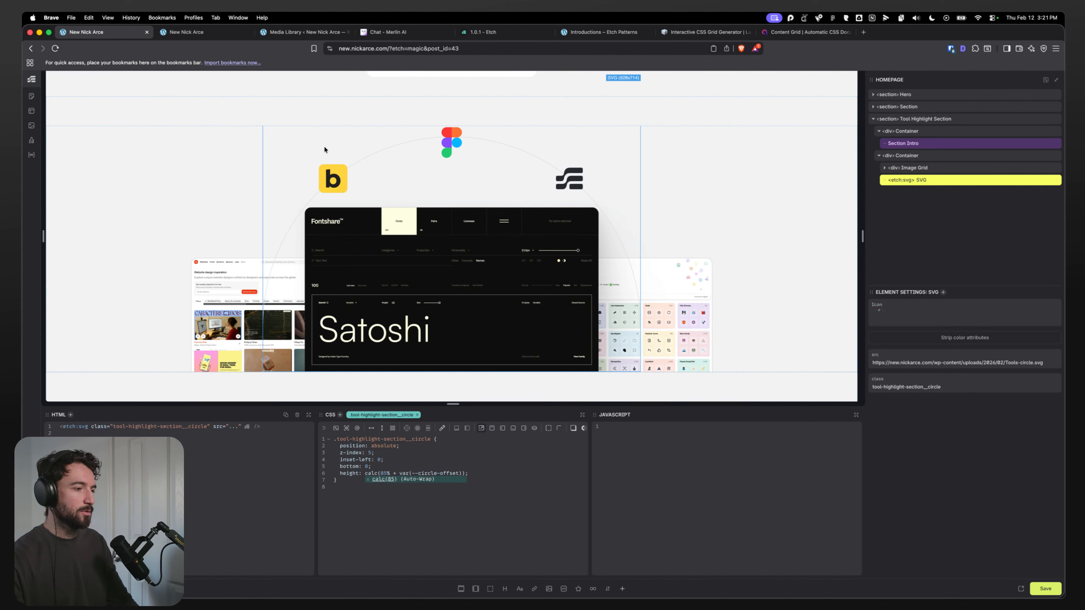
{"action": "left_click", "coordinate": [482, 467]}
{"action": "left_click", "coordinate": [480, 475]}
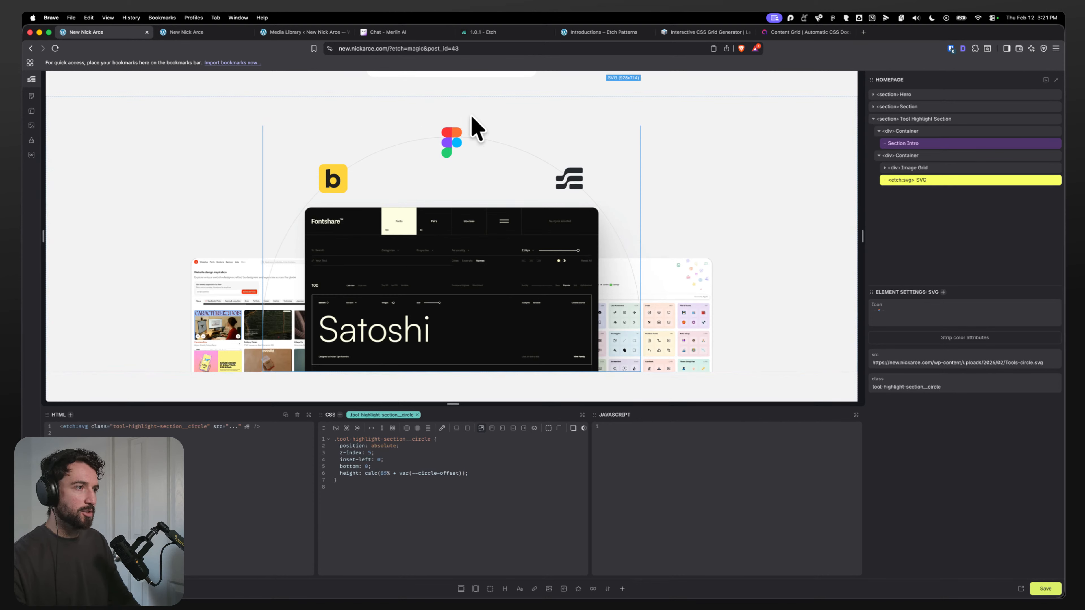
{"action": "double_click", "coordinate": [385, 472]}
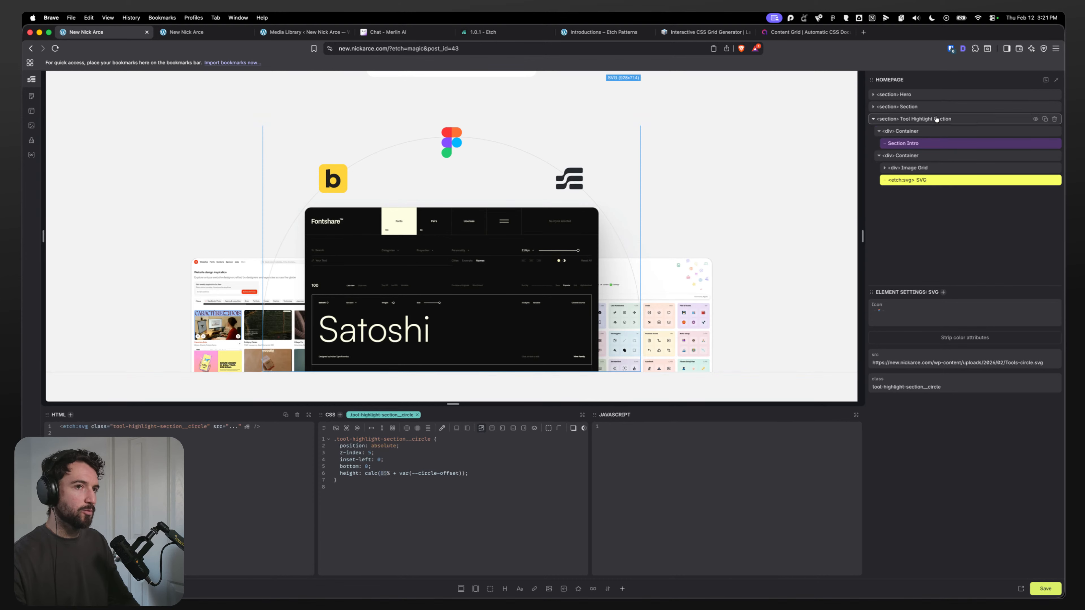
Step: Set the tool-highlight container's --circle-offset variable to 100px
{"action": "left_click", "coordinate": [920, 133]}
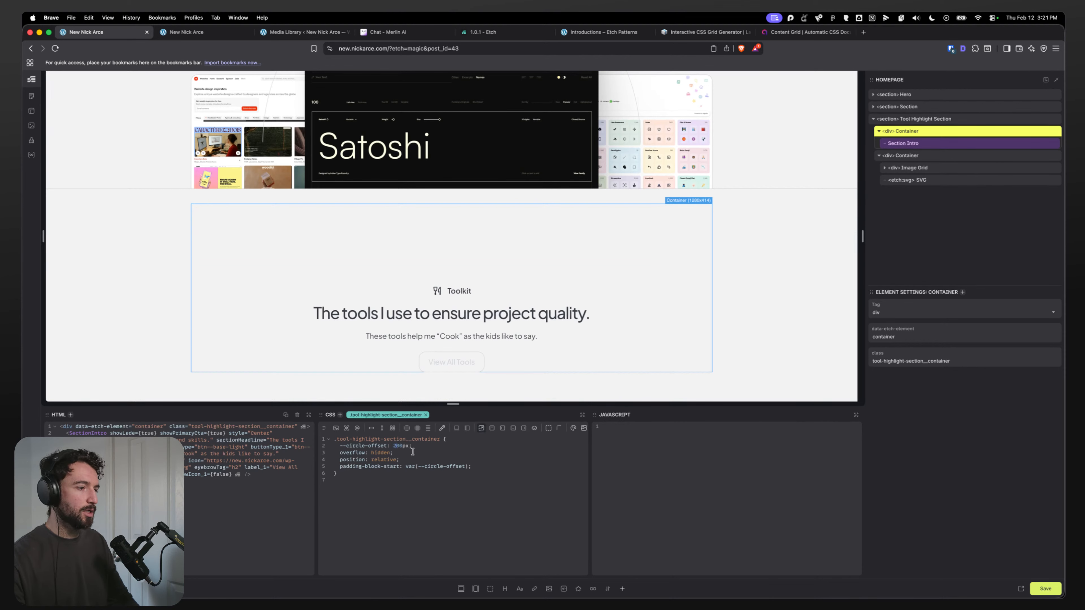
{"action": "type", "text": "1"}
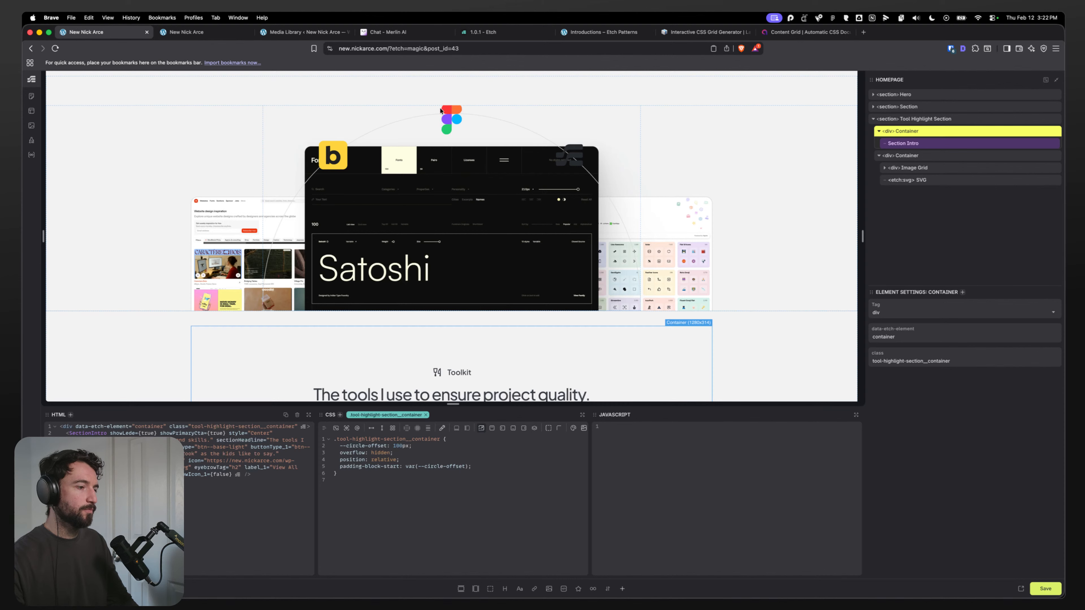
{"action": "left_click", "coordinate": [490, 469]}
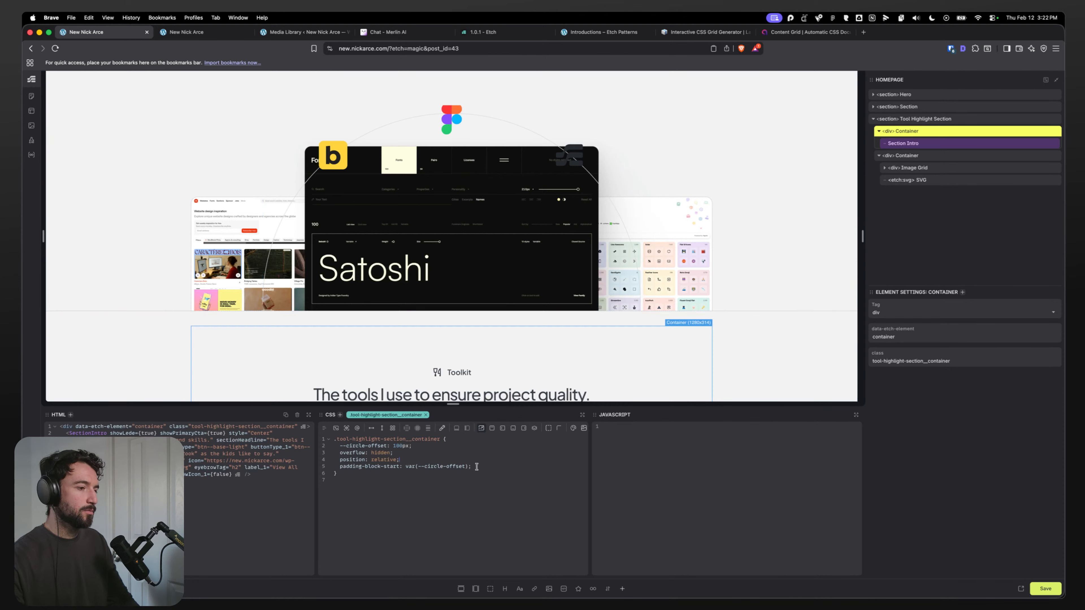
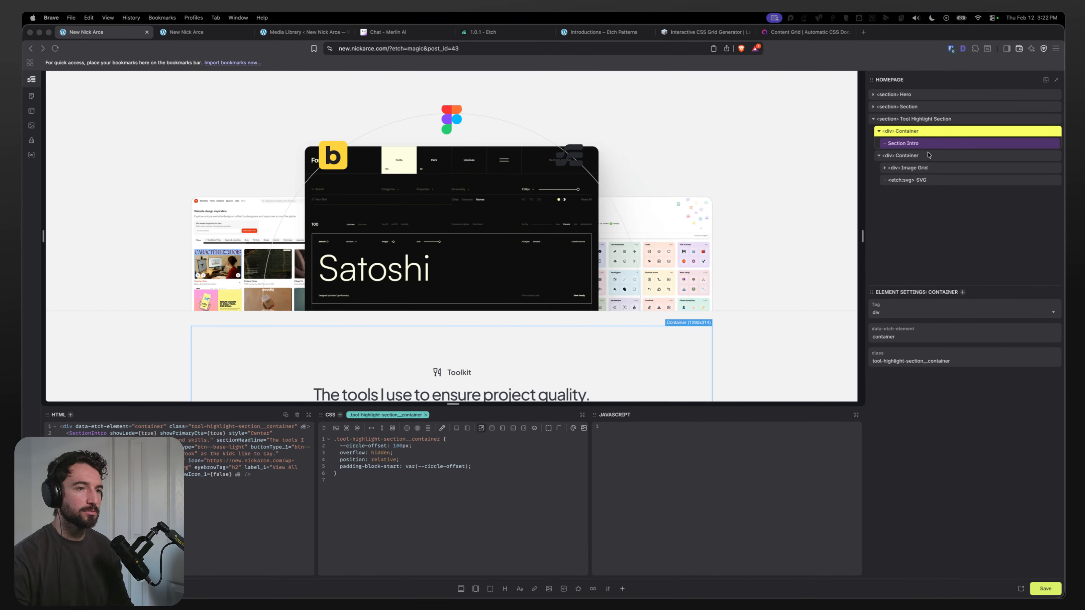
Step: Replace the circle SVG's inset-left with inset-inline-start set to 50%
{"action": "left_click", "coordinate": [924, 180]}
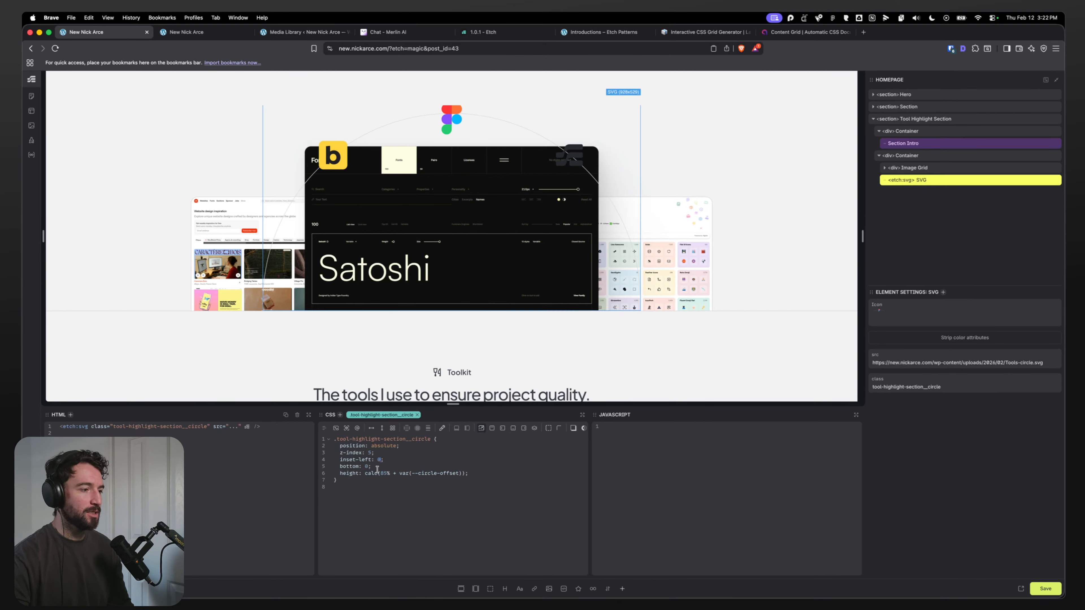
{"action": "double_click", "coordinate": [362, 462]}
{"action": "type", "text": "inline-s"}
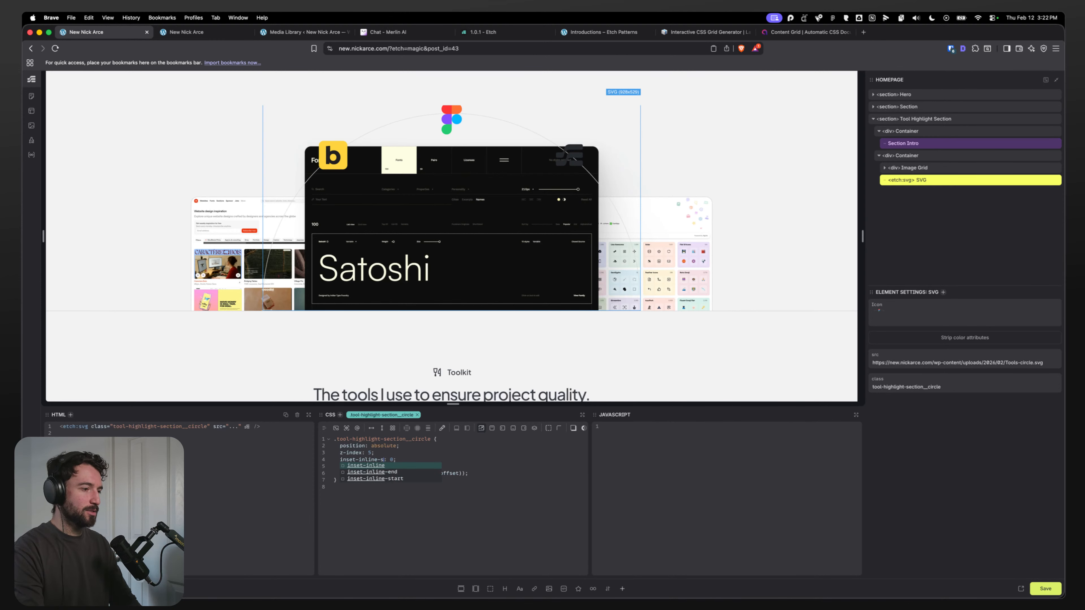
{"action": "type", "text": "tart"}
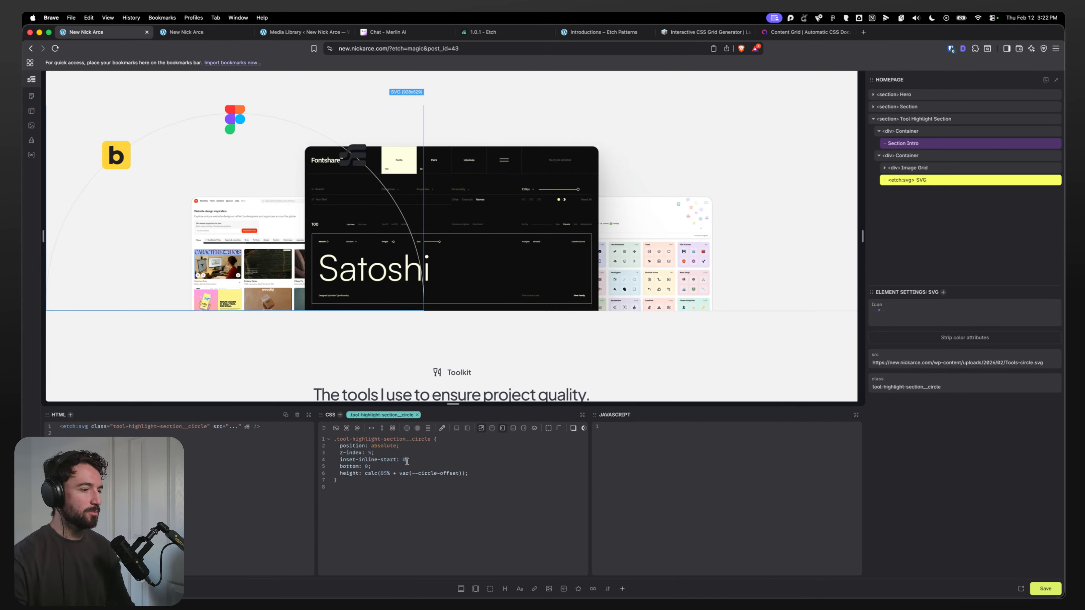
{"action": "key", "text": "BackSpace"}
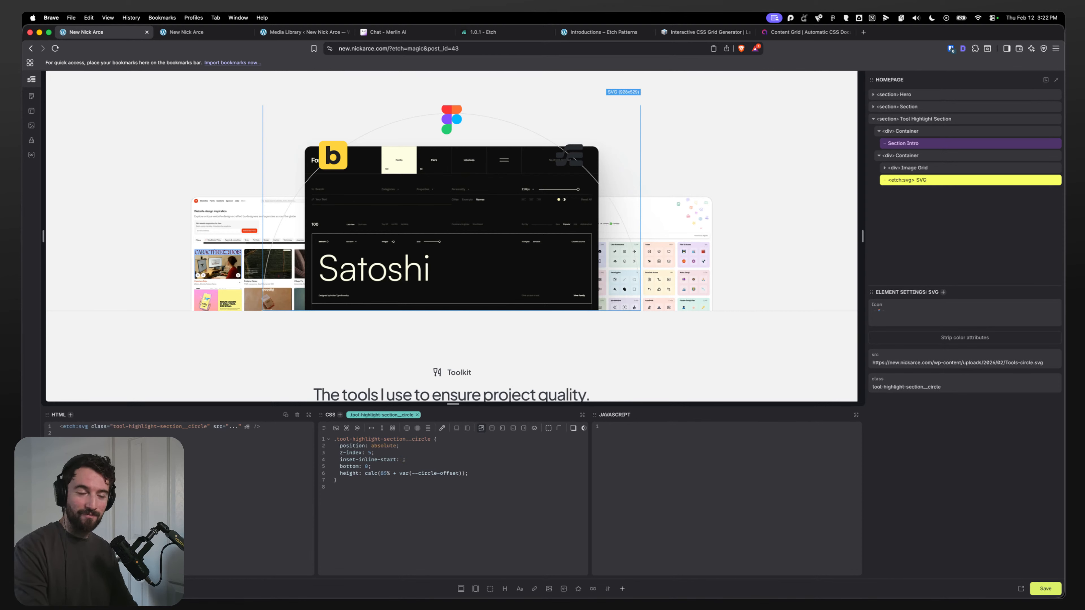
{"action": "type", "text": "50%"}
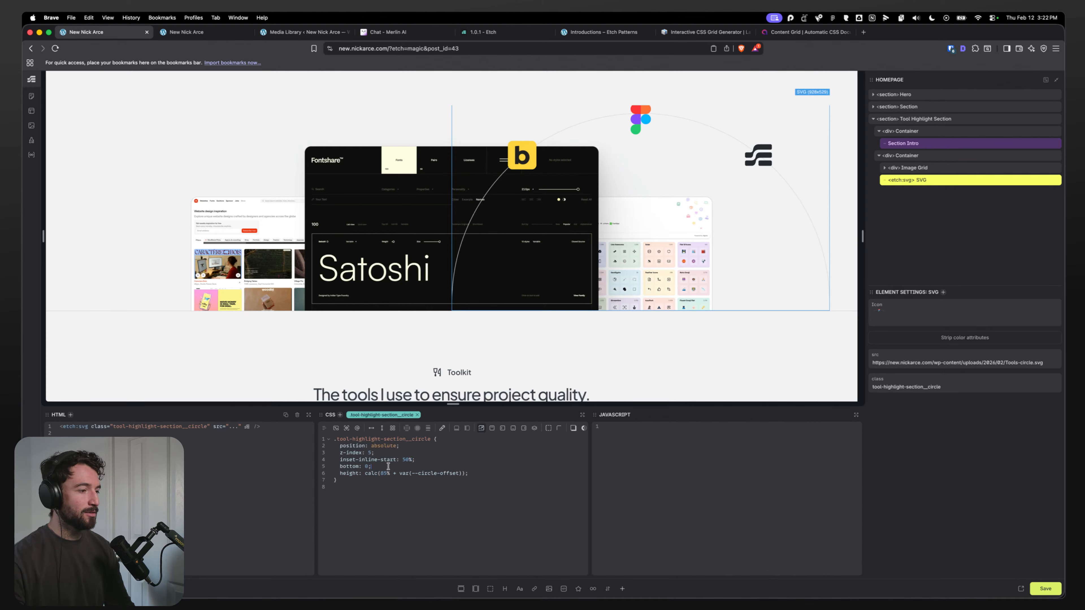
Step: Add transform: translateX(-50%) to the circle SVG's styles
{"action": "key", "text": "Return"}
{"action": "type", "text": "transform"}
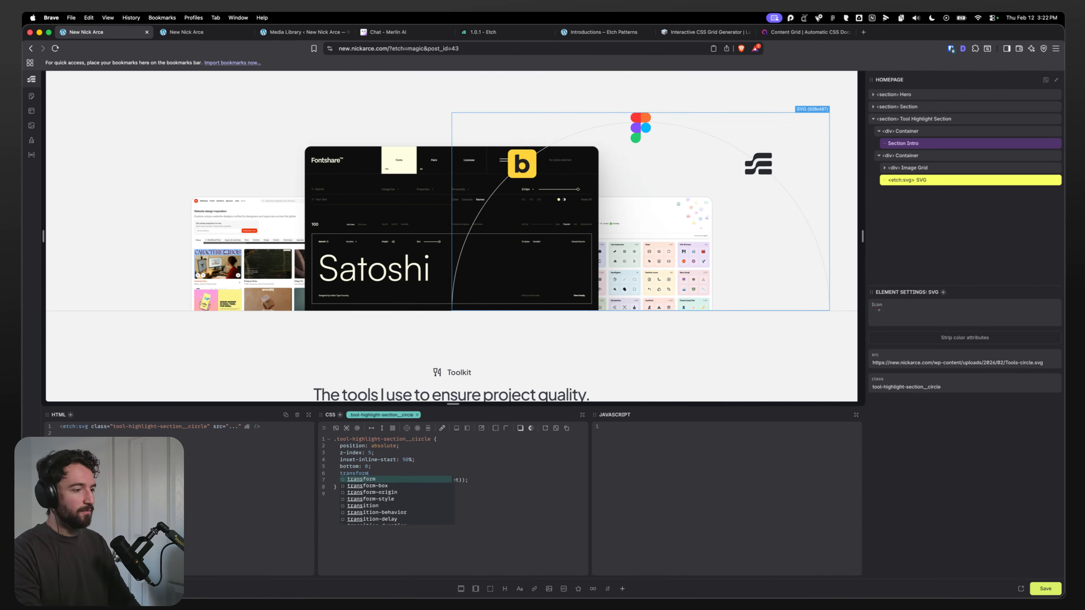
{"action": "type", "text": ": transla"}
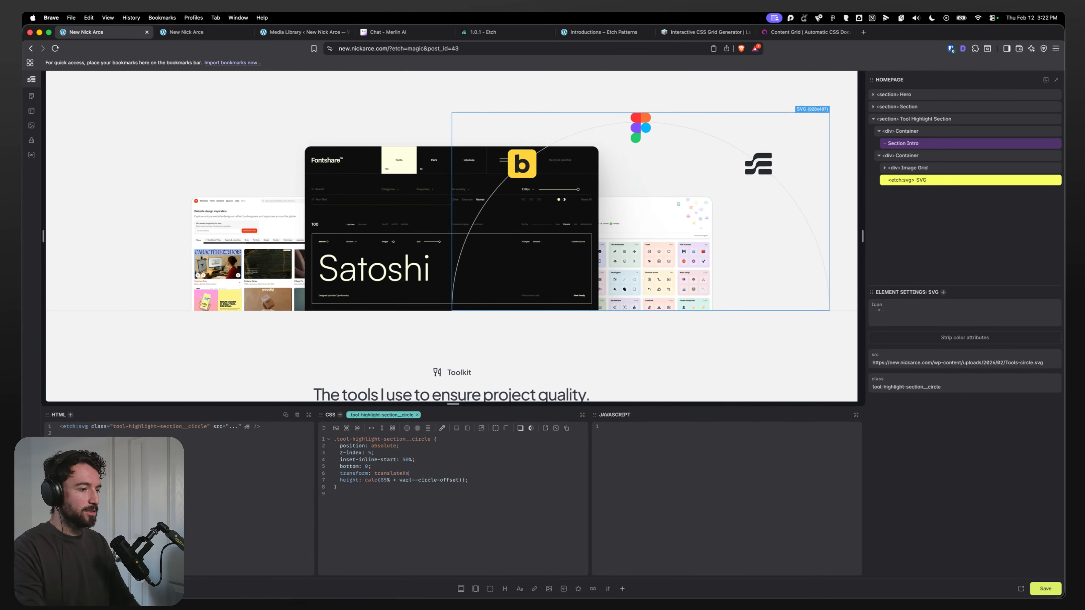
{"action": "type", "text": "tex(50"}
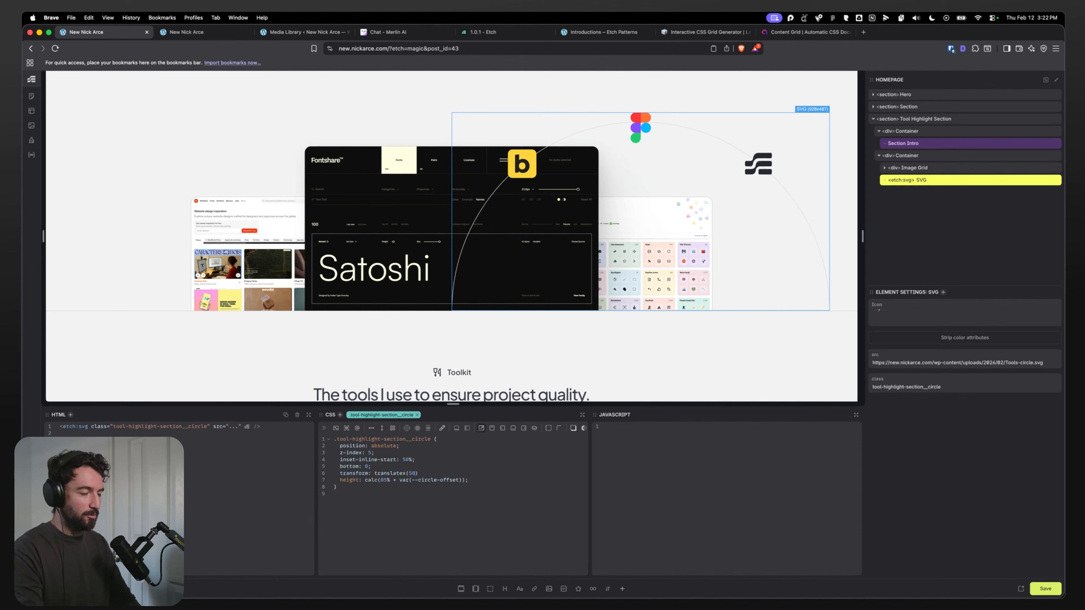
{"action": "type", "text": "%);"}
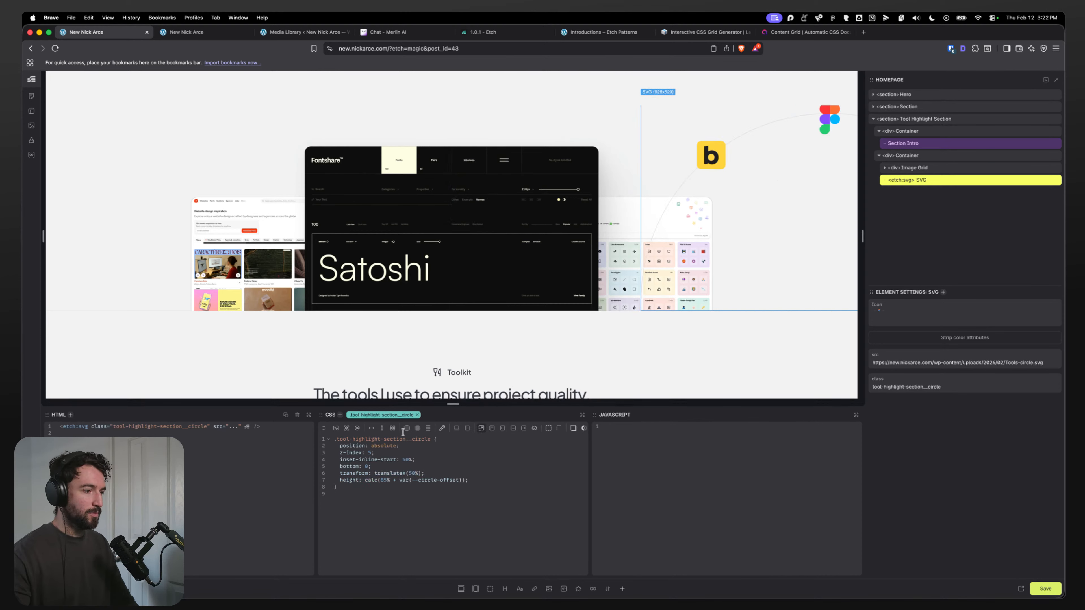
{"action": "left_click", "coordinate": [408, 473]}
{"action": "type", "text": "-"}
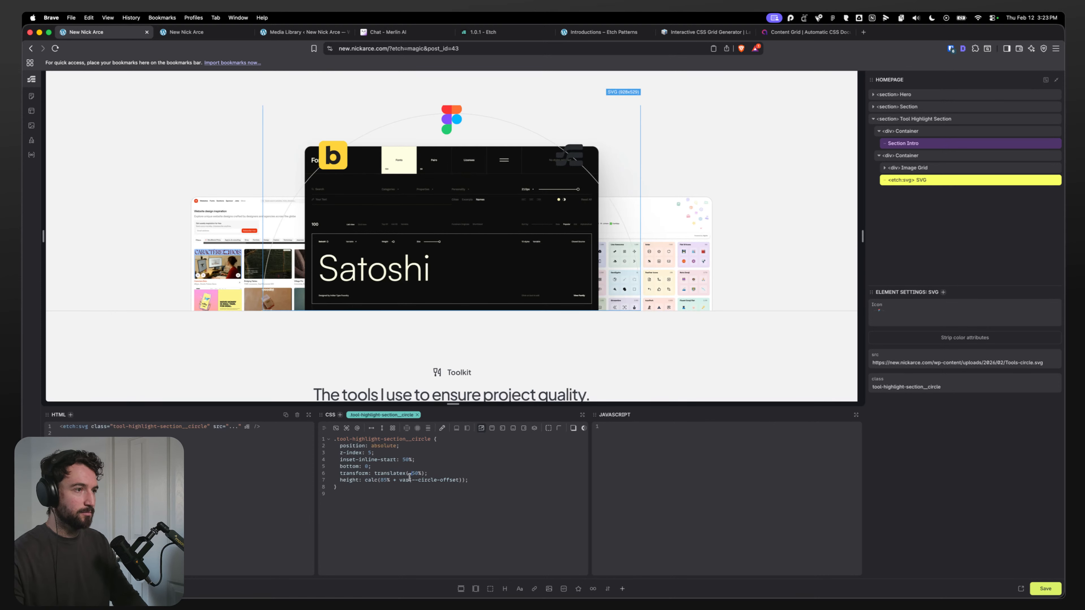
{"action": "left_click_drag", "start_coordinate": [409, 454], "coordinate": [427, 461]}
{"action": "left_click", "coordinate": [467, 460]}
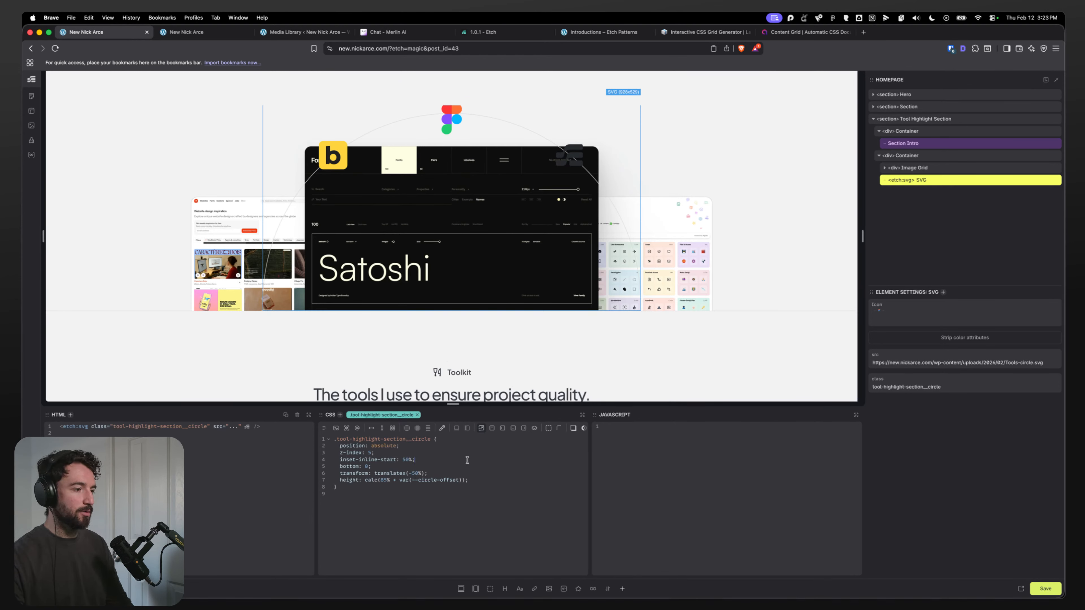
{"action": "left_click", "coordinate": [398, 466]}
{"action": "left_click", "coordinate": [412, 466]}
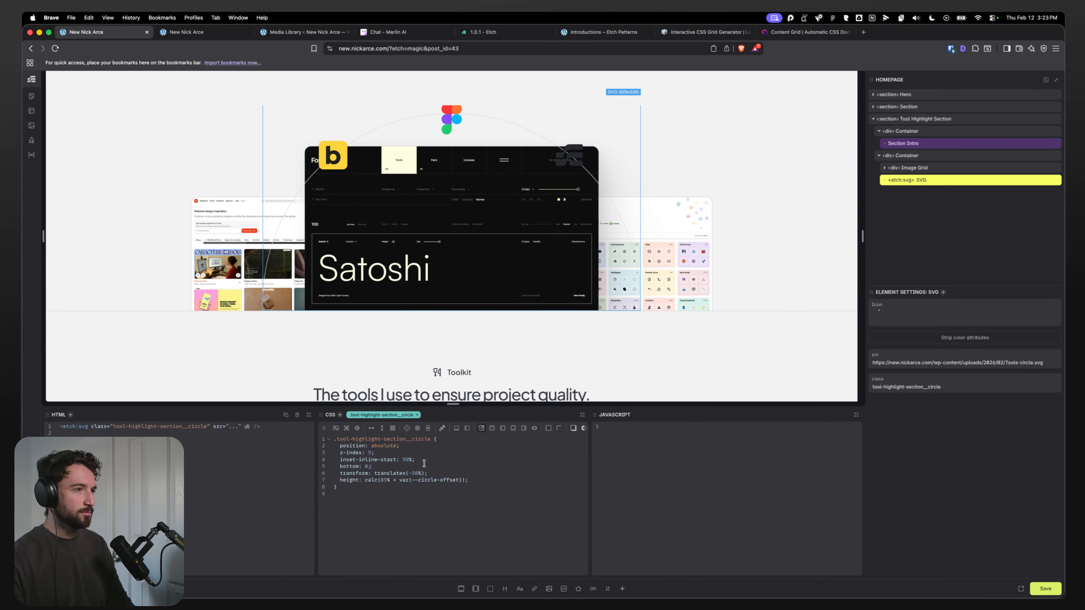
Step: Add top: 0 to the circle SVG's styles
{"action": "key", "text": "Return"}
{"action": "type", "text": "top: 0"}
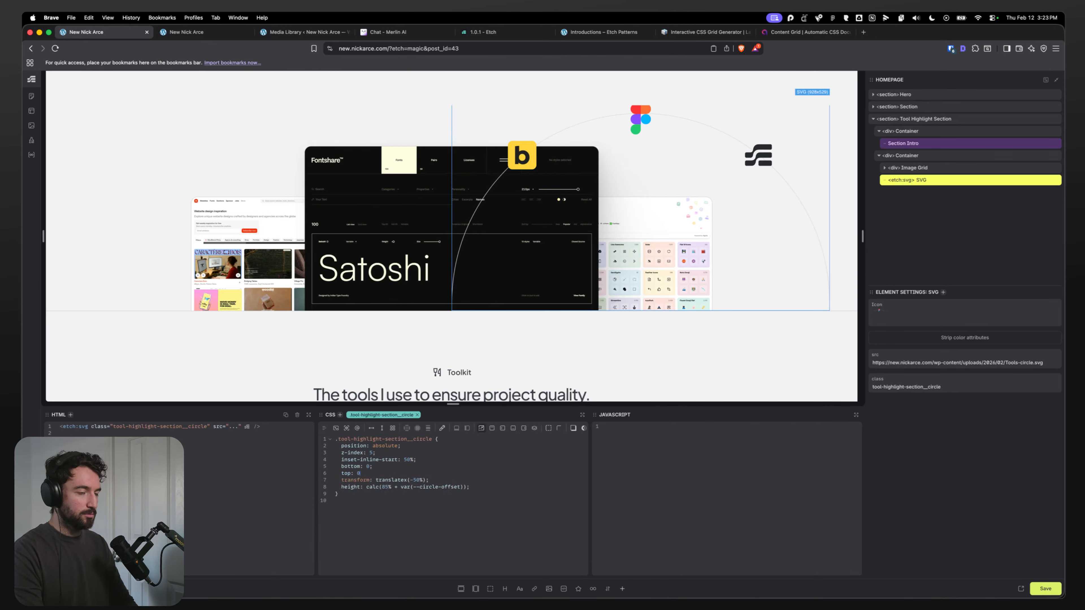
{"action": "type", "text": ";"}
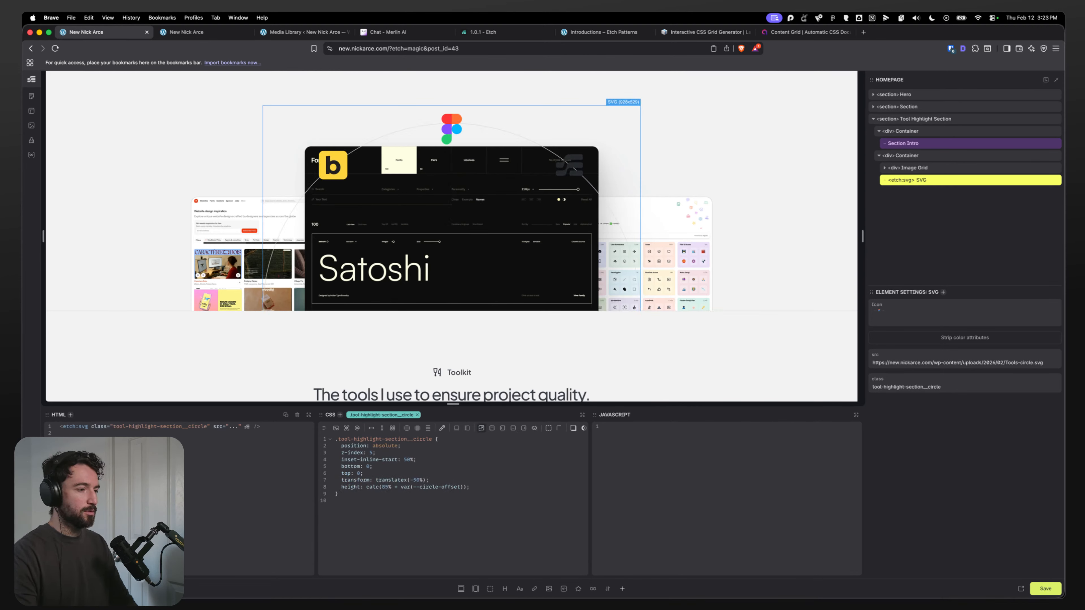
Step: Set the circle SVG's height to calc(100% + var(--circle-offset)) and save the page
{"action": "left_click", "coordinate": [385, 487]}
{"action": "key", "text": "BackSpace"}
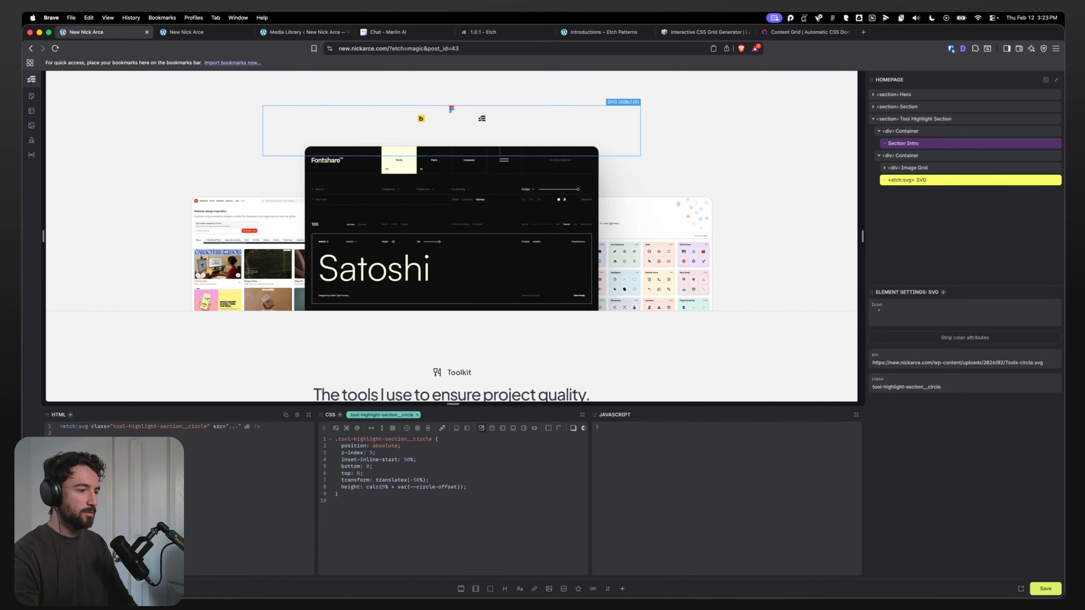
{"action": "key", "text": "Right"}
{"action": "key", "text": "BackSpace"}
{"action": "type", "text": "100"}
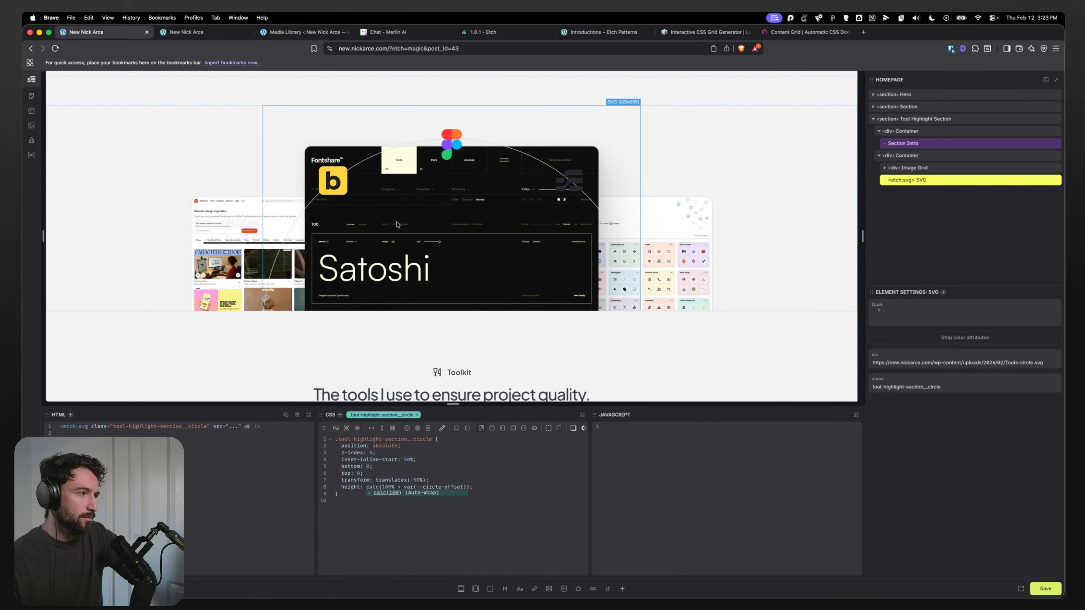
{"action": "key", "text": "super+s"}
Step: Reload the live homepage to check the toolkit section's arc graphic, returning to the editor afterwards
{"action": "left_click", "coordinate": [195, 33]}
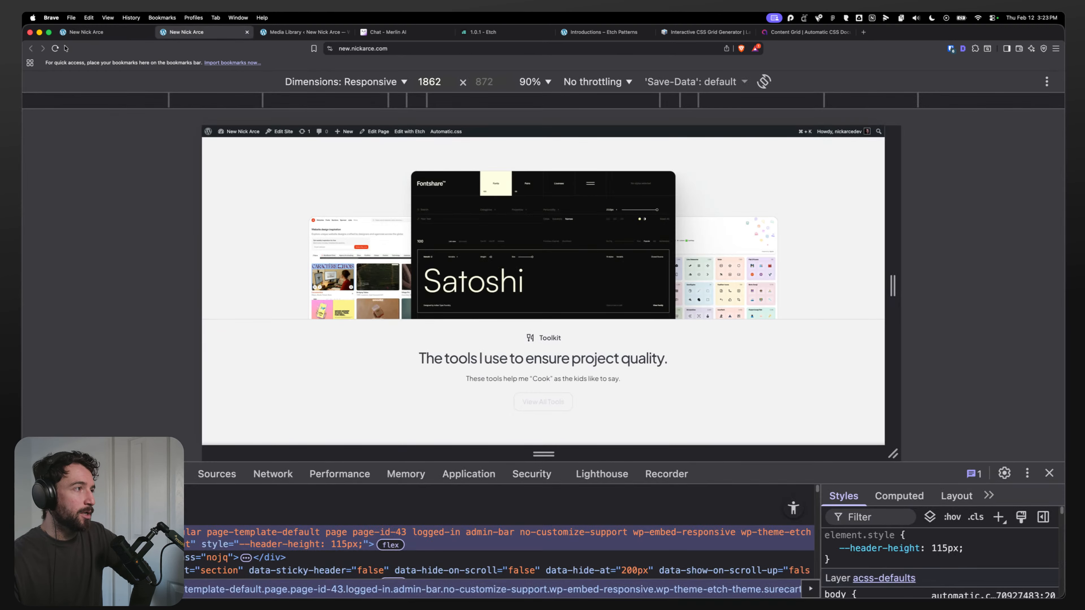
{"action": "left_click", "coordinate": [56, 48]}
{"action": "left_click", "coordinate": [1049, 473]}
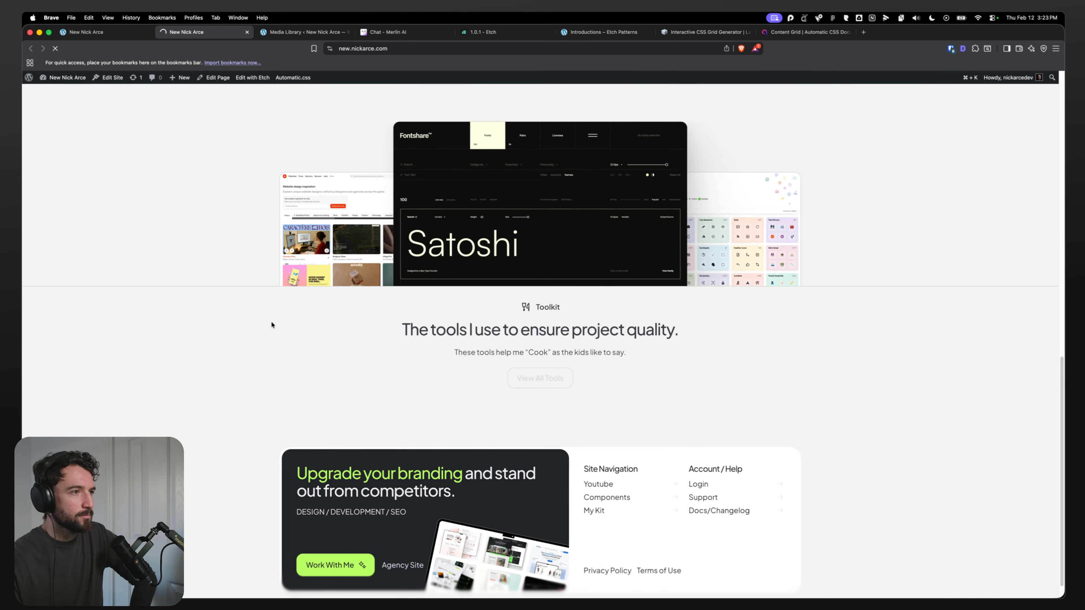
{"action": "scroll", "coordinate": [270, 321], "scroll_direction": "up", "scroll_amount": 3}
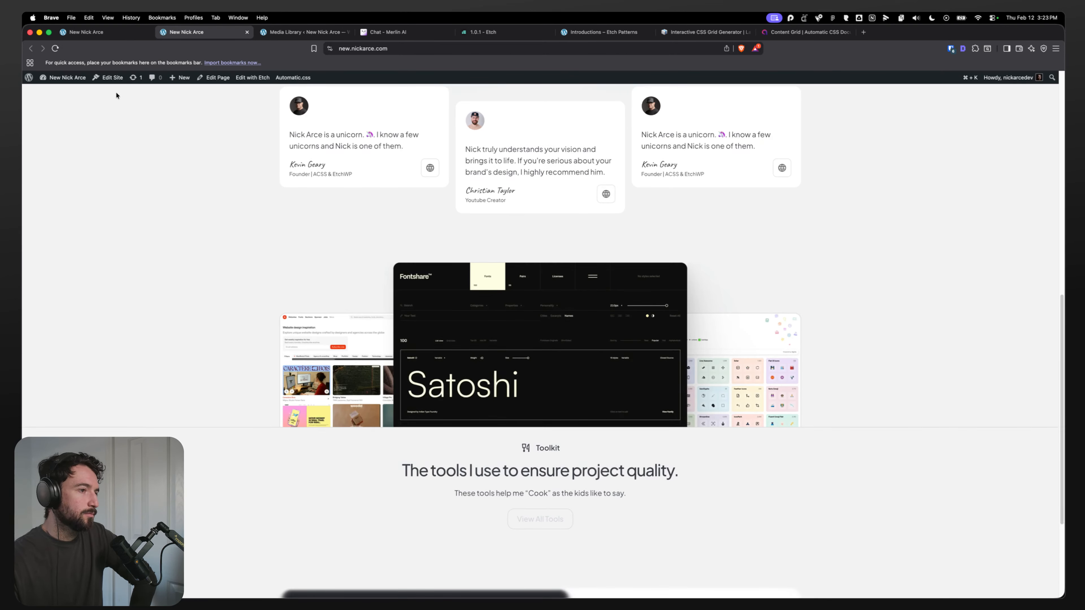
{"action": "left_click", "coordinate": [56, 46]}
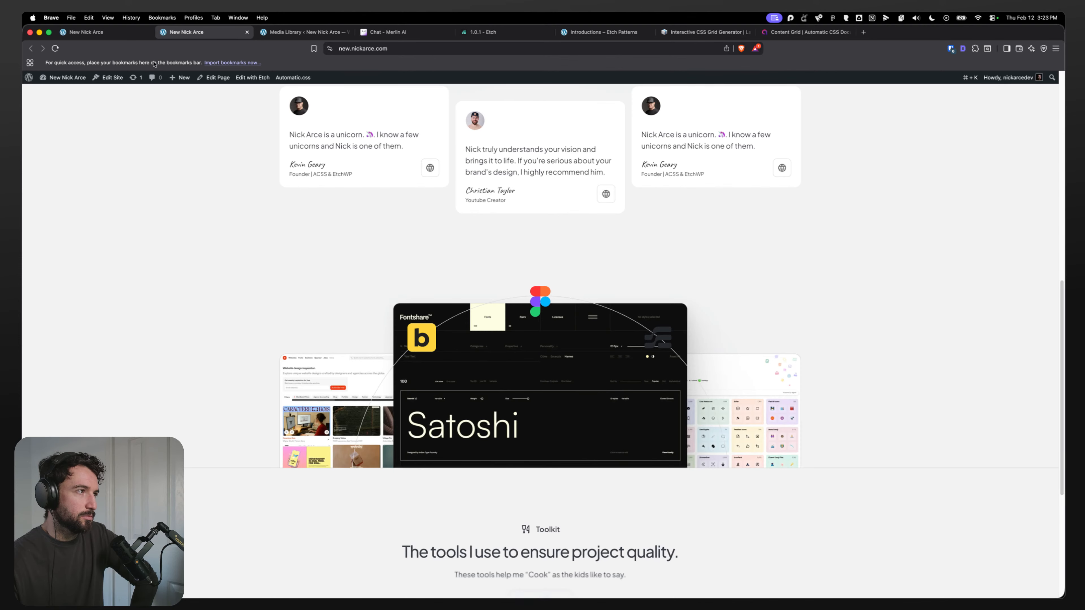
{"action": "left_click", "coordinate": [85, 31]}
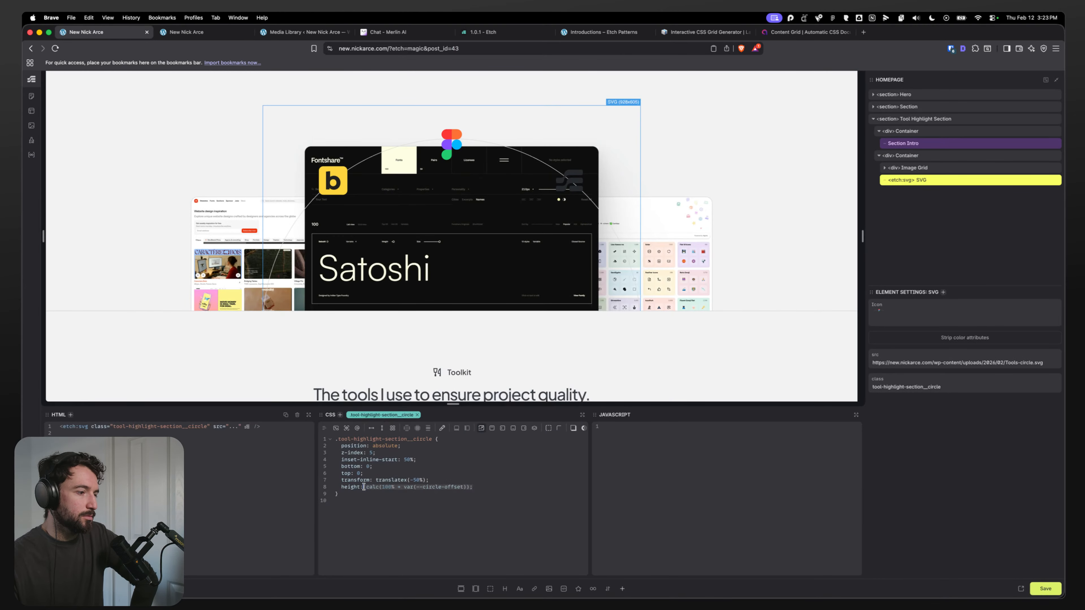
Step: Replace the circle SVG's height declaration with height: 100%
{"action": "key", "text": "BackSpace"}
{"action": "key", "text": "super+BackSpace"}
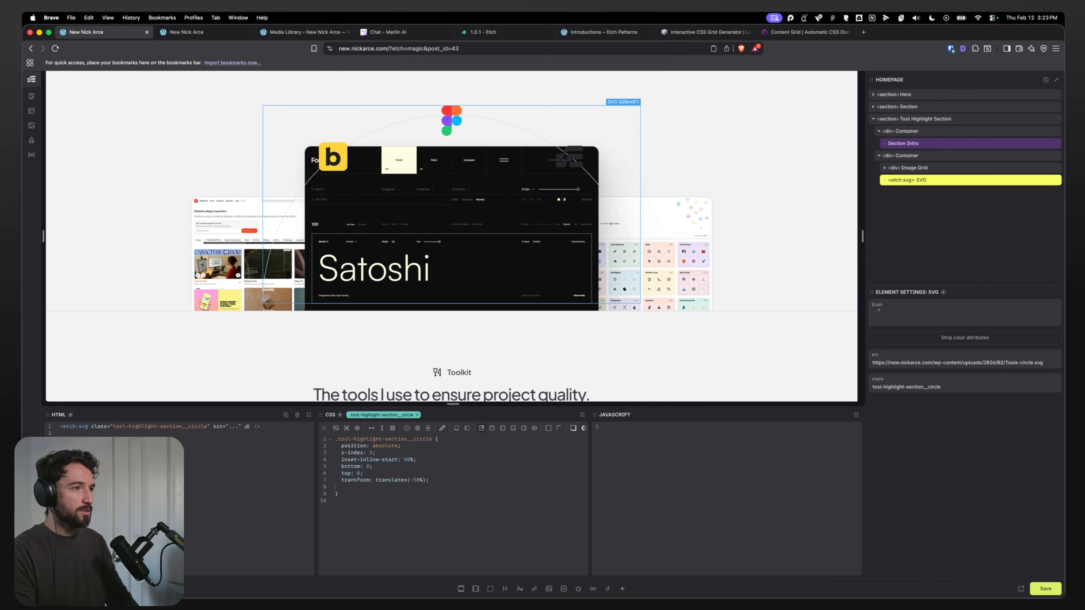
{"action": "key", "text": "BackSpace"}
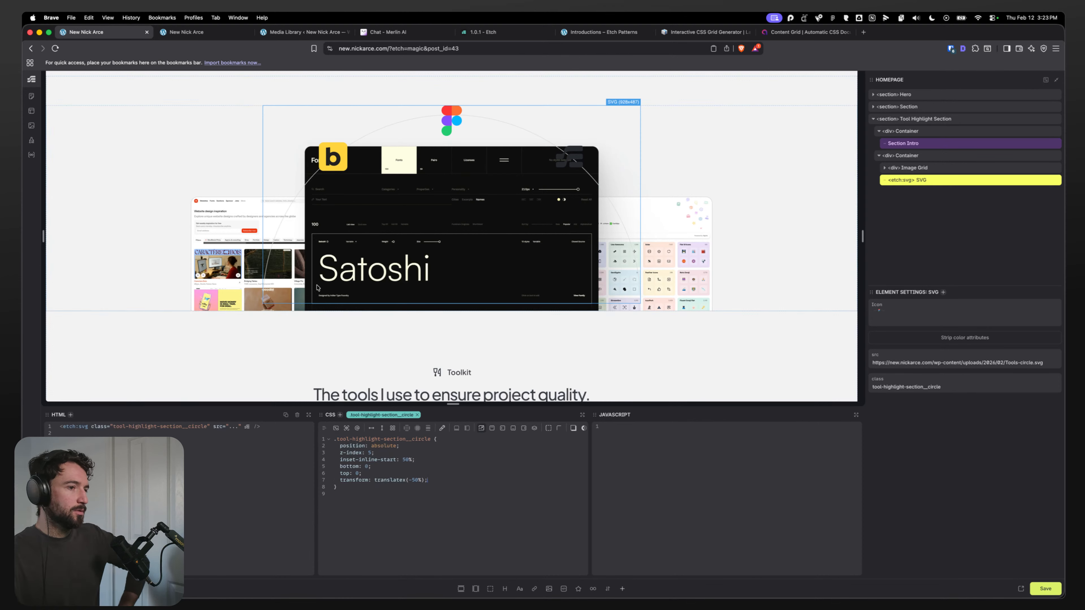
{"action": "key", "text": "Return"}
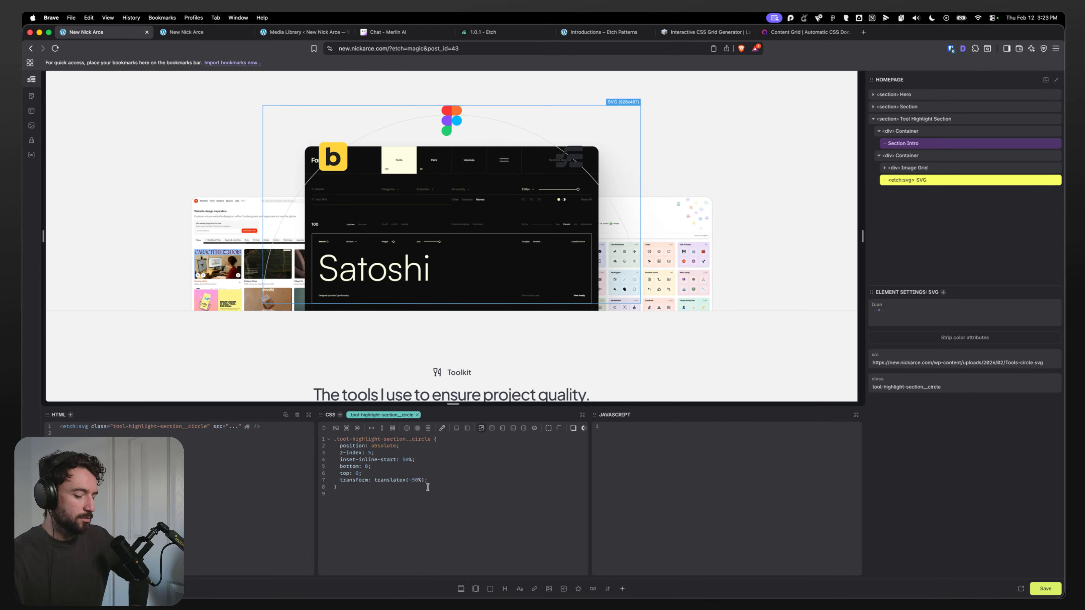
{"action": "type", "text": "height: 100%;"}
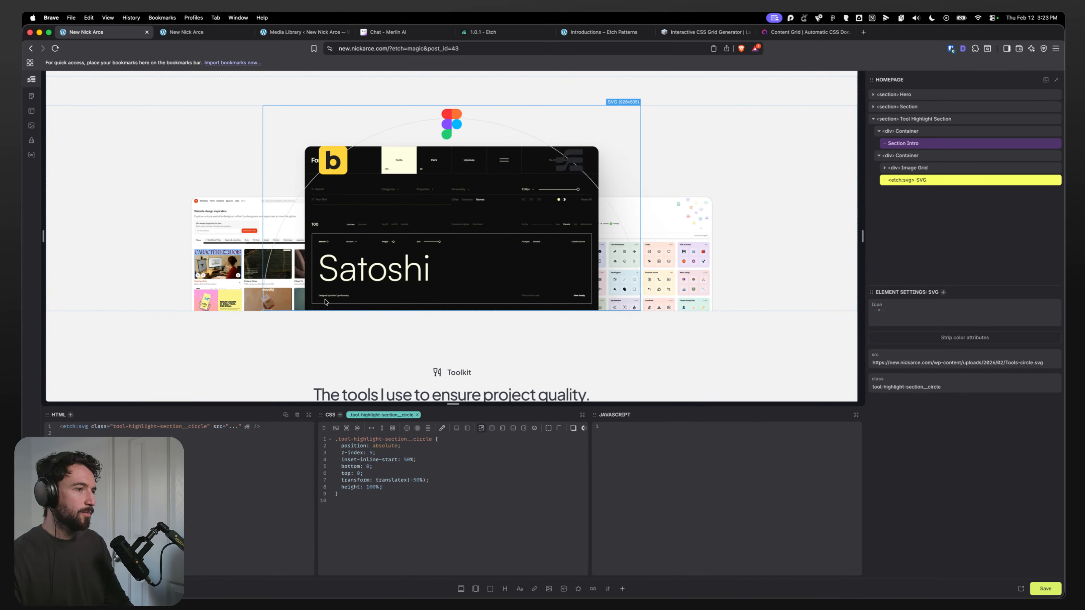
Step: Test the tool-highlight container's --circle-offset at 200px and 400px before restoring 100px
{"action": "left_click", "coordinate": [934, 159]}
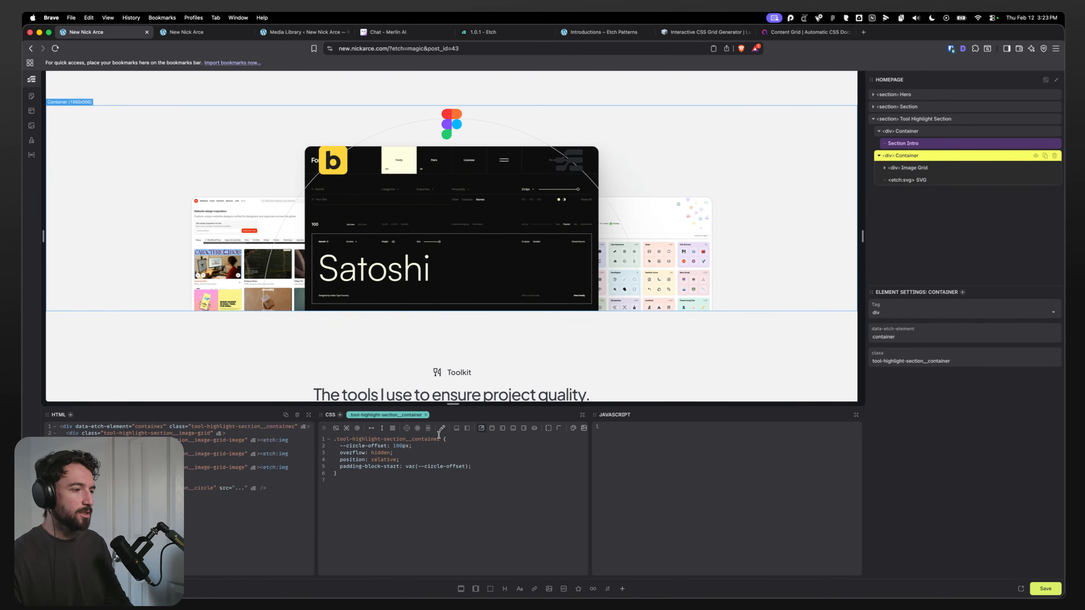
{"action": "left_click", "coordinate": [396, 446]}
{"action": "key", "text": "BackSpace"}
{"action": "type", "text": "2"}
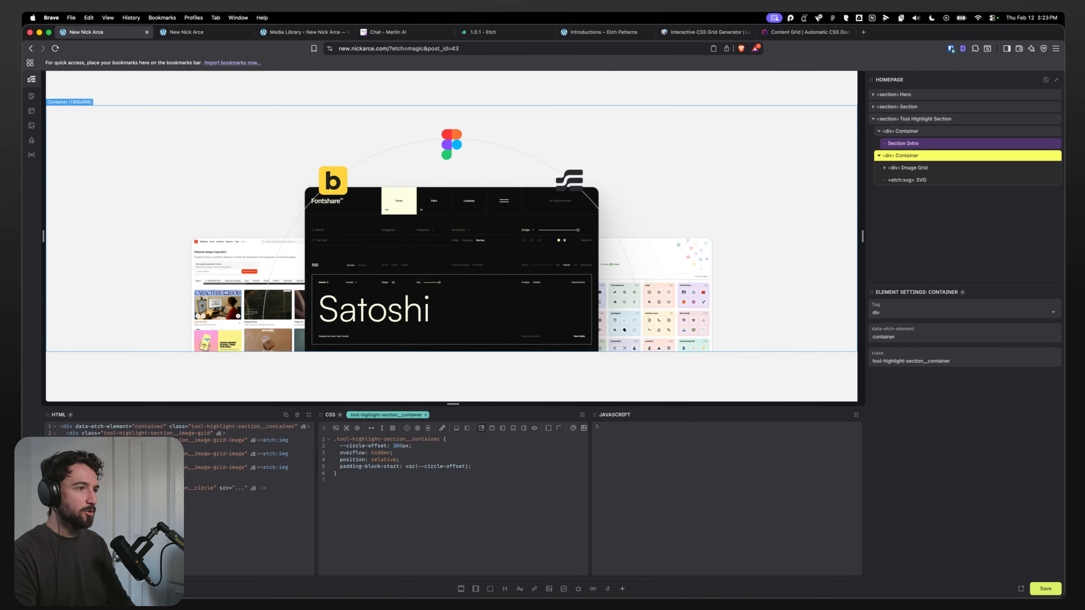
{"action": "key", "text": "BackSpace"}
{"action": "type", "text": "4"}
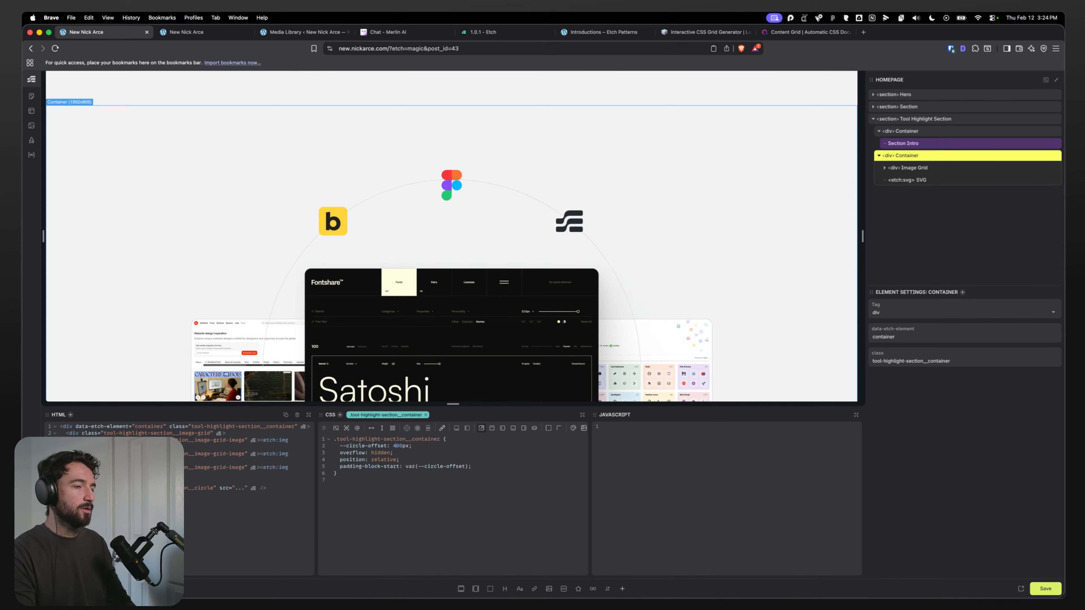
{"action": "key", "text": "BackSpace"}
{"action": "type", "text": "1"}
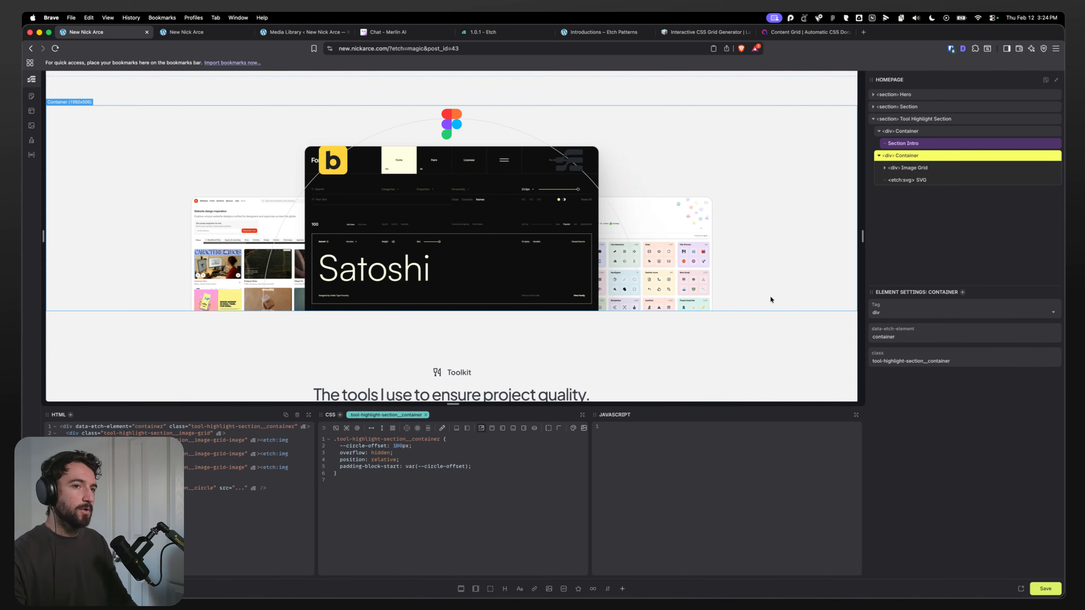
Step: Add width: auto to the circle SVG's styles
{"action": "left_click", "coordinate": [924, 180]}
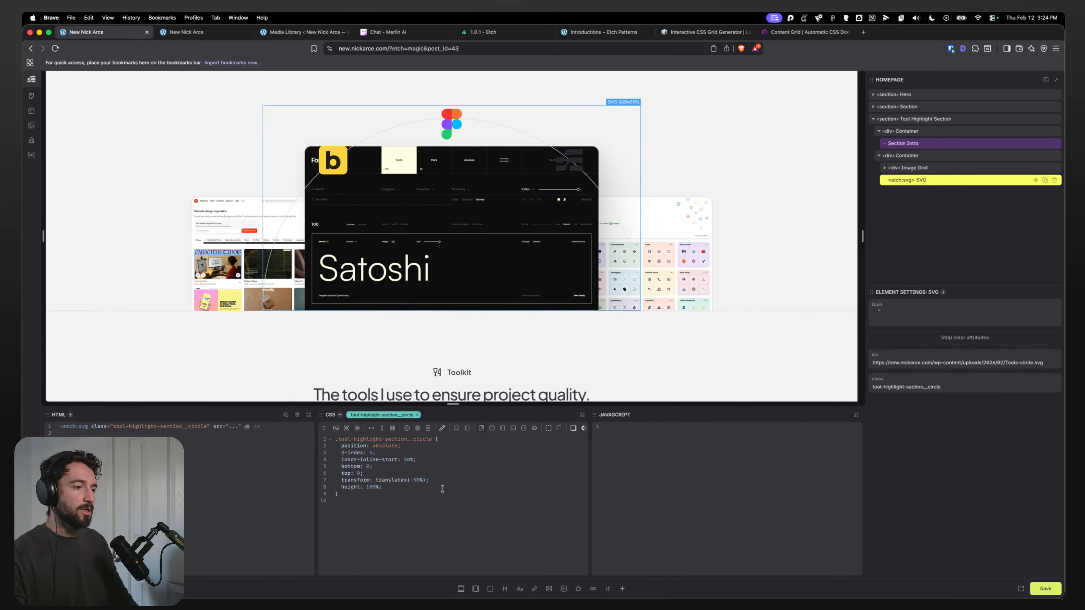
{"action": "left_click", "coordinate": [391, 489]}
{"action": "key", "text": "Return"}
{"action": "type", "text": "width: "}
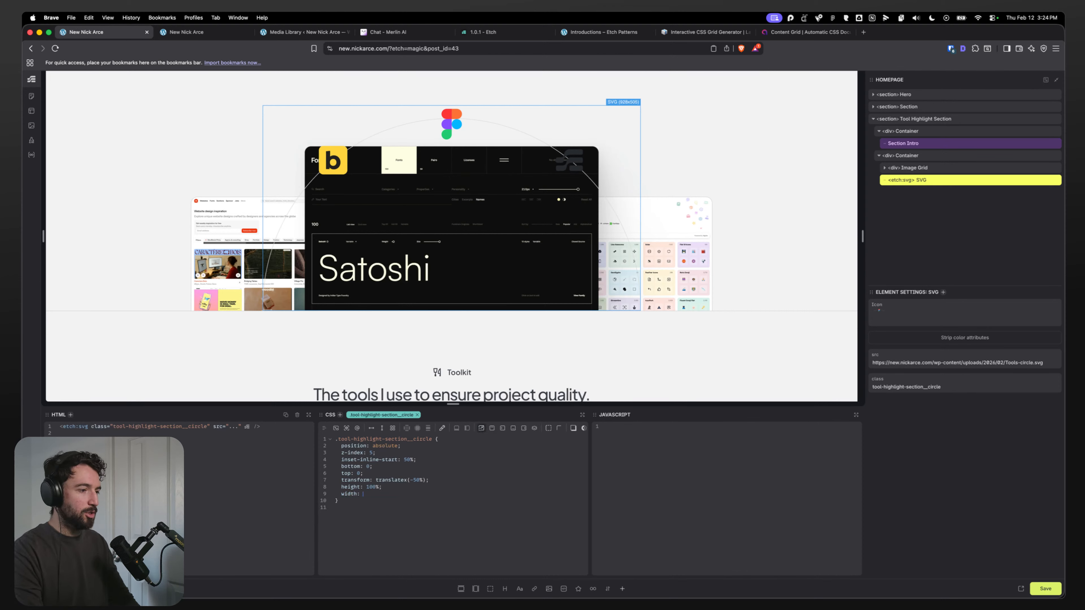
{"action": "type", "text": "auto;"}
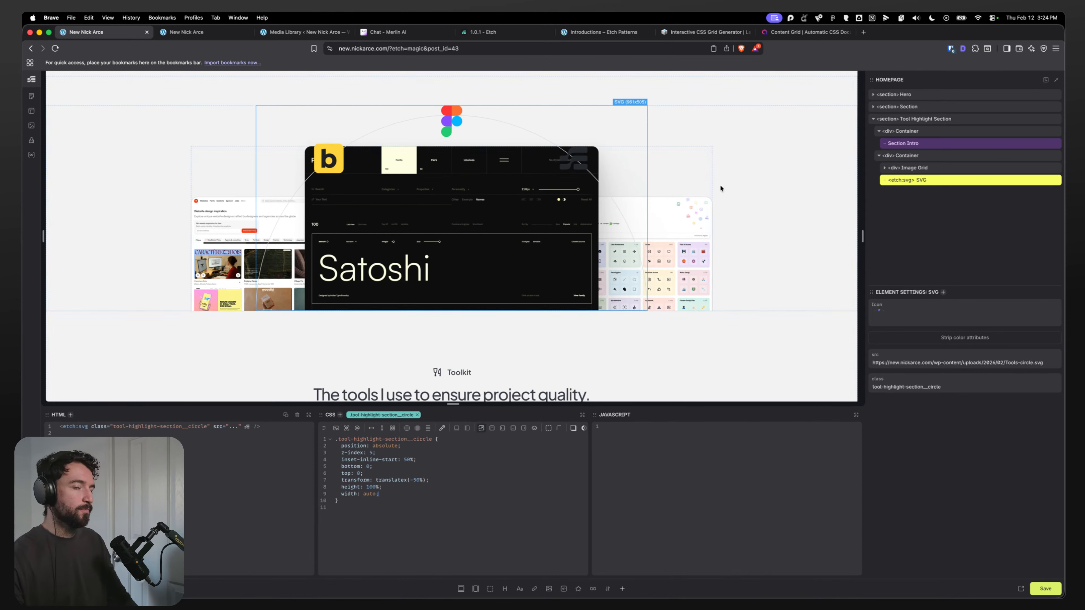
Step: Set the tool-highlight container's --circle-offset variable to 300px
{"action": "left_click", "coordinate": [918, 156]}
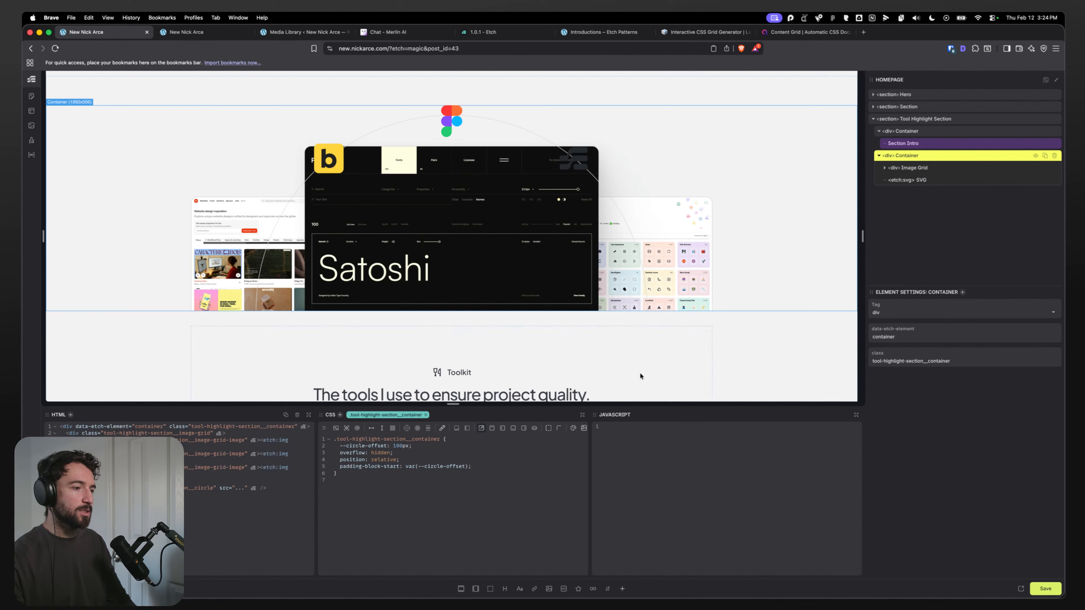
{"action": "left_click", "coordinate": [396, 447]}
{"action": "key", "text": "BackSpace"}
{"action": "type", "text": "2"}
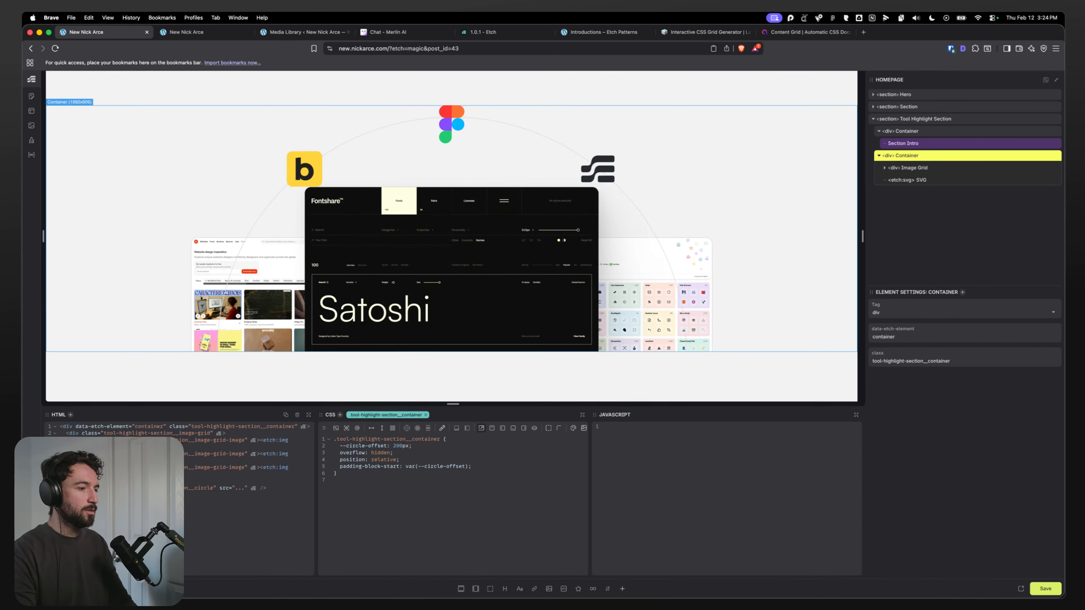
{"action": "key", "text": "BackSpace"}
{"action": "type", "text": "3"}
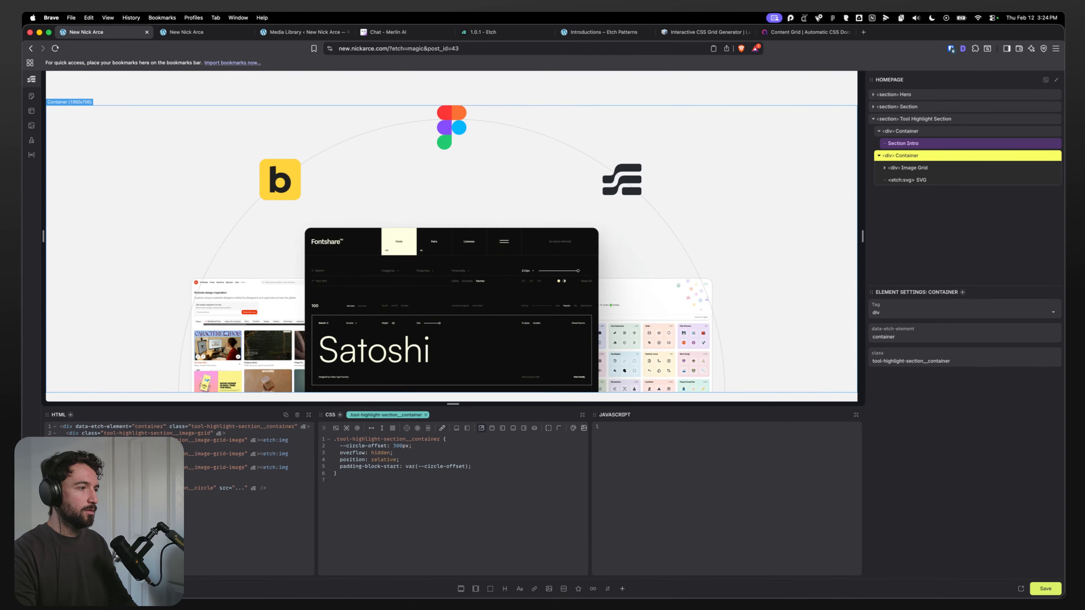
Step: Change the tool-highlight container's --circle-offset to to-rem(200px)
{"action": "key", "text": "BackSpace"}
{"action": "type", "text": "2"}
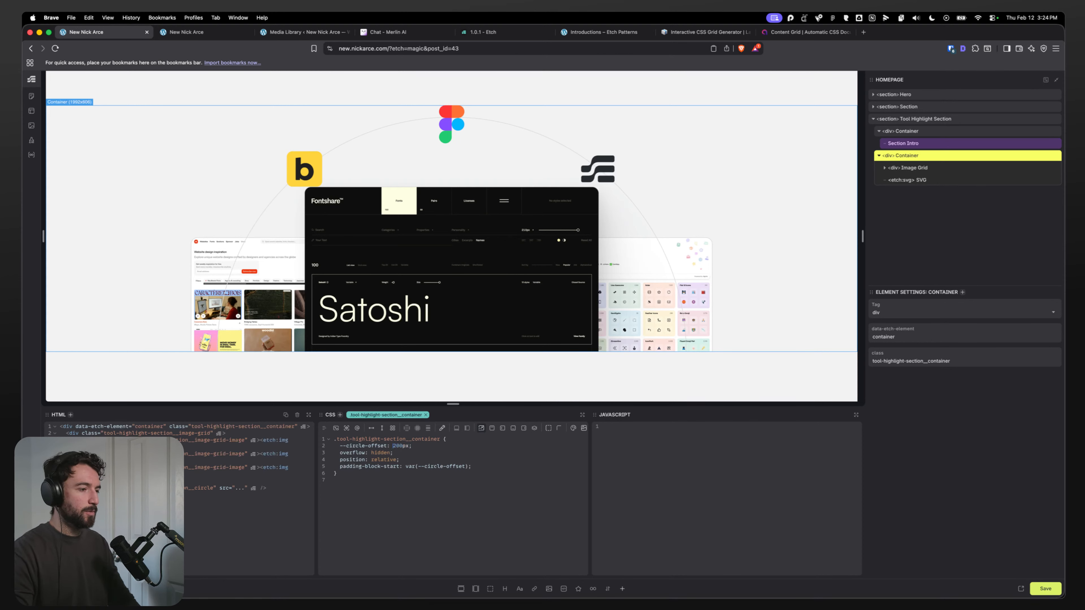
{"action": "key", "text": "alt+Left"}
{"action": "type", "text": "to-rem(200px"}
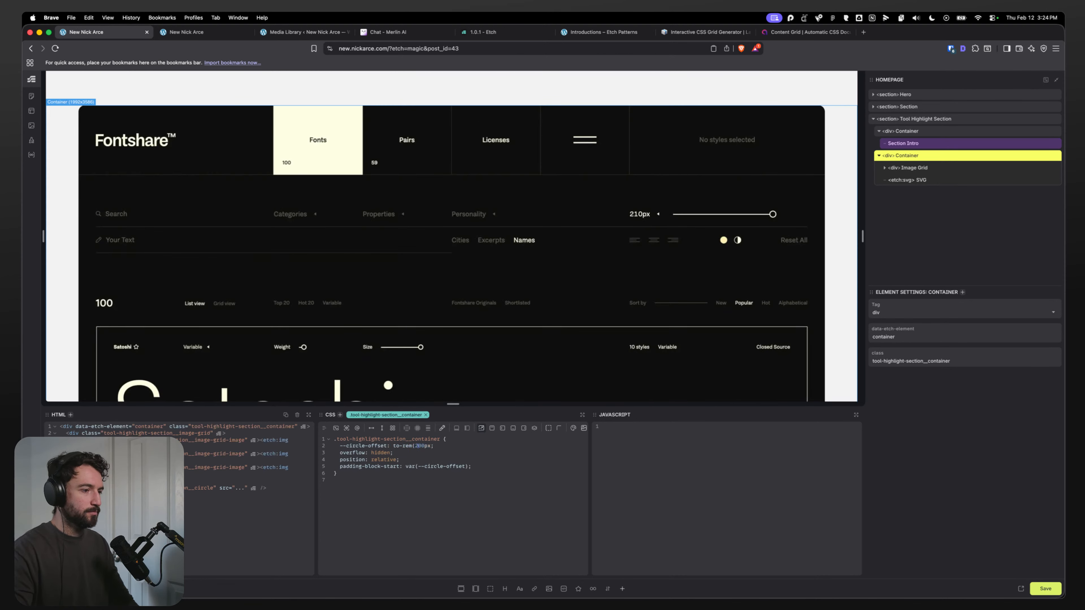
{"action": "type", "text": ")"}
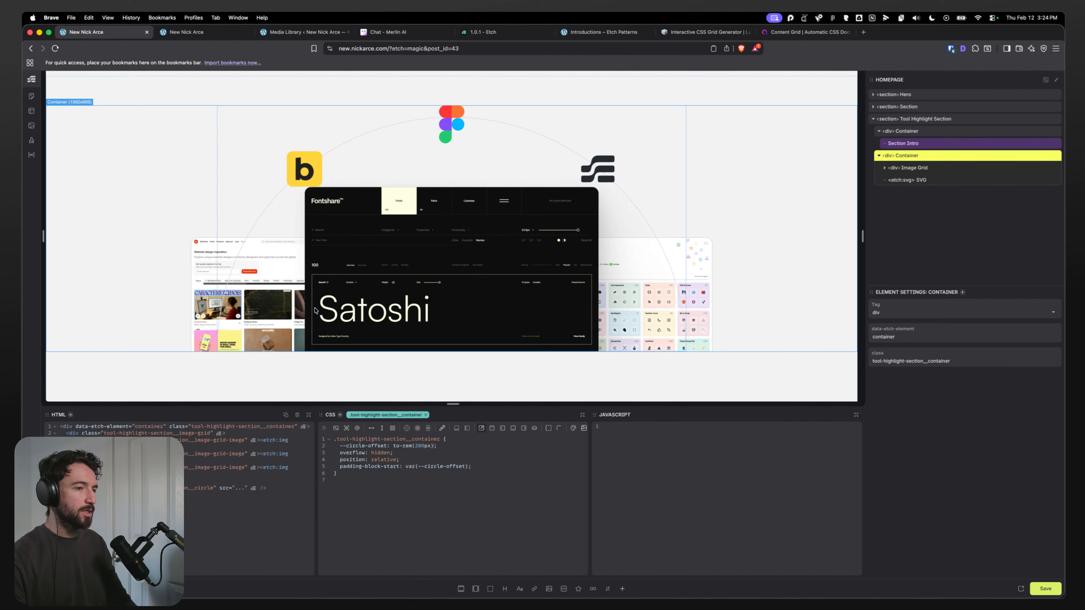
{"action": "left_click", "coordinate": [908, 180]}
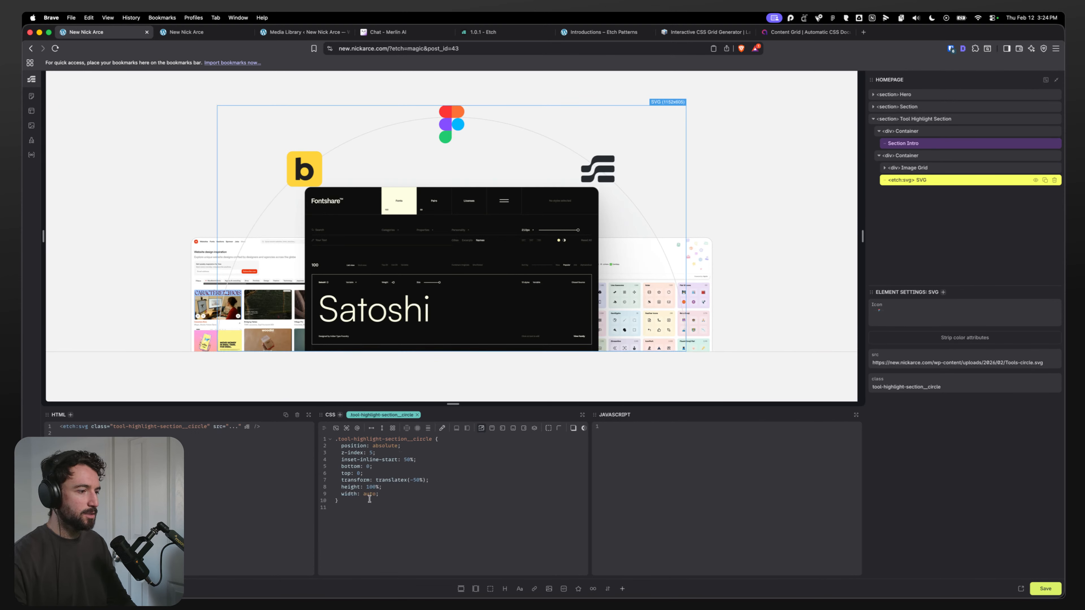
{"action": "double_click", "coordinate": [372, 452]}
{"action": "type", "text": "1"}
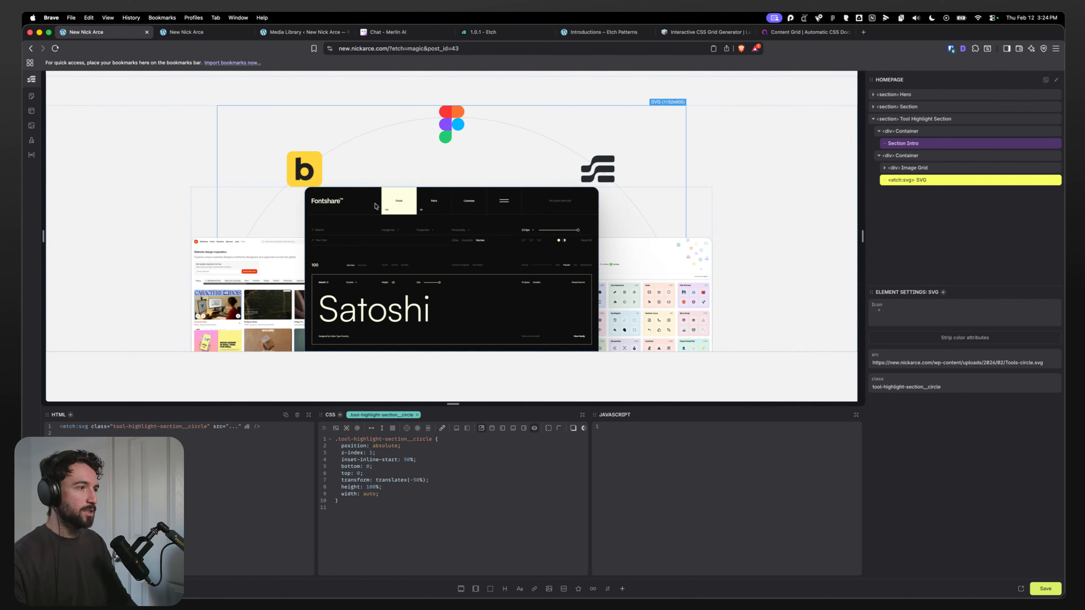
Step: Set the tool-highlight container's --circle-offset to to-rem(250px) and save the page
{"action": "left_click", "coordinate": [926, 143]}
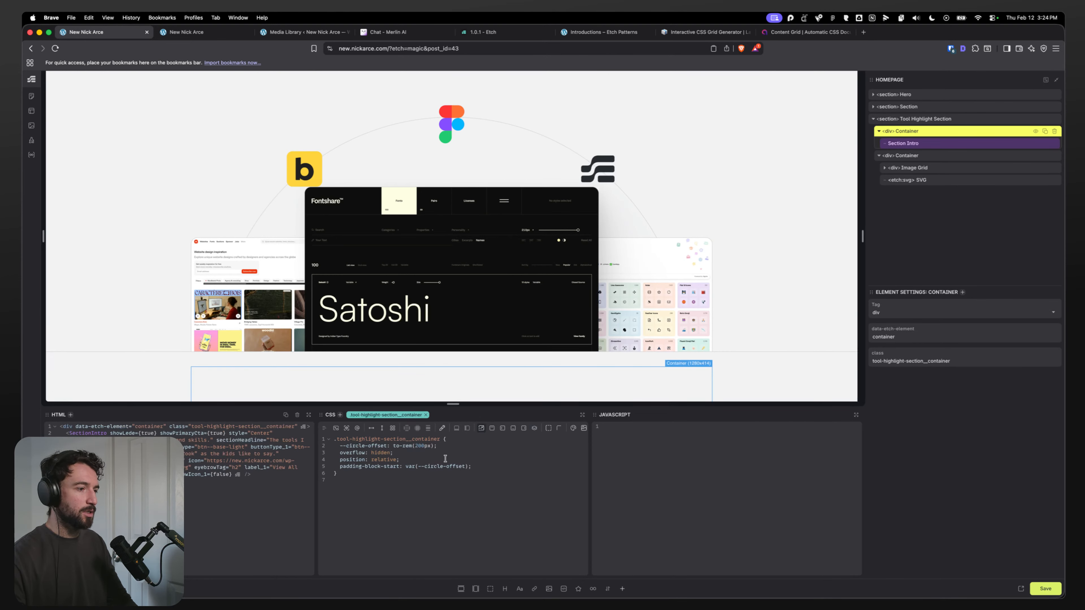
{"action": "left_click", "coordinate": [419, 447]}
{"action": "key", "text": "BackSpace"}
{"action": "type", "text": "3"}
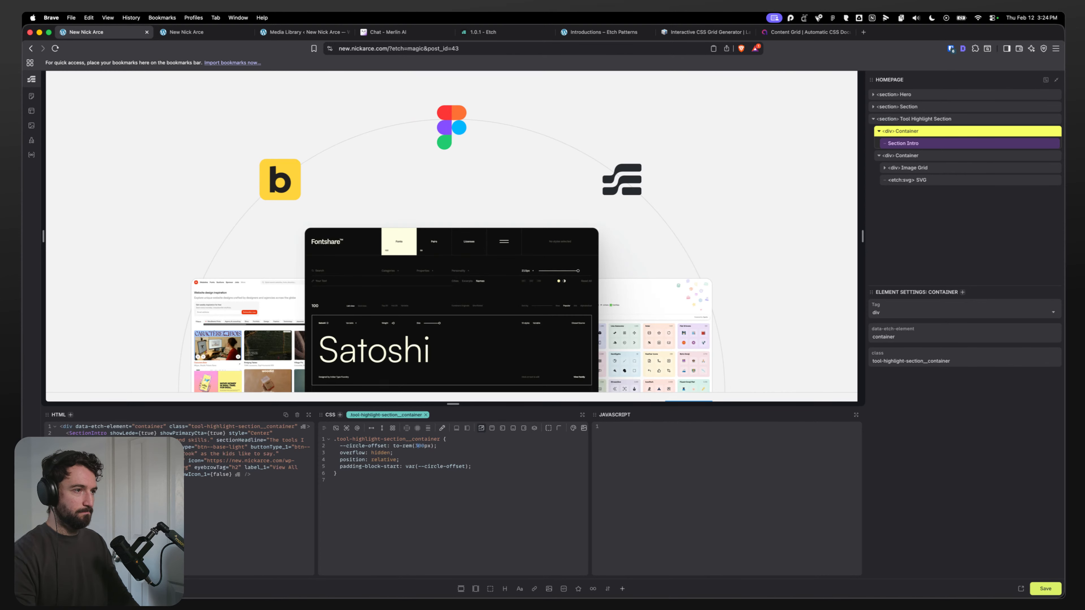
{"action": "key", "text": "Right"}
{"action": "key", "text": "BackSpace"}
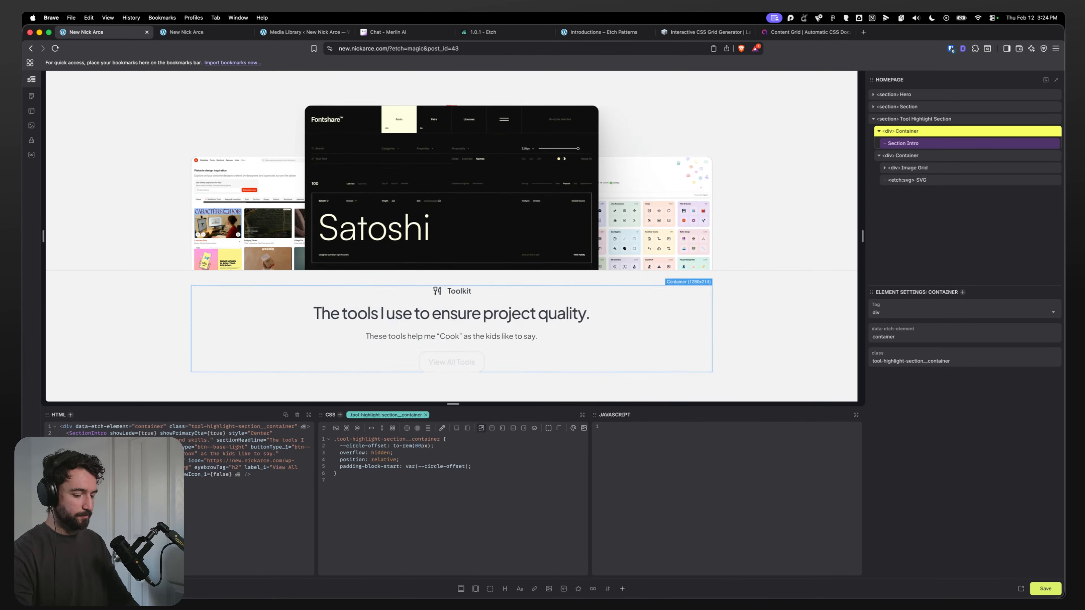
{"action": "type", "text": "25"}
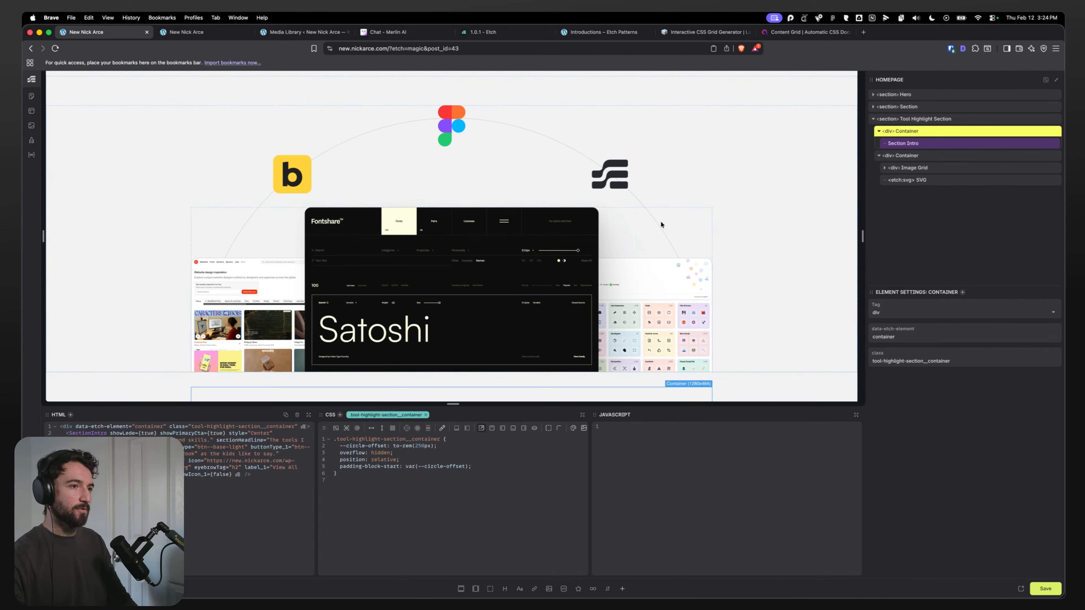
{"action": "key", "text": "super+s"}
Step: Check the toolkit section's arc and logos on the live page
{"action": "left_click", "coordinate": [197, 33]}
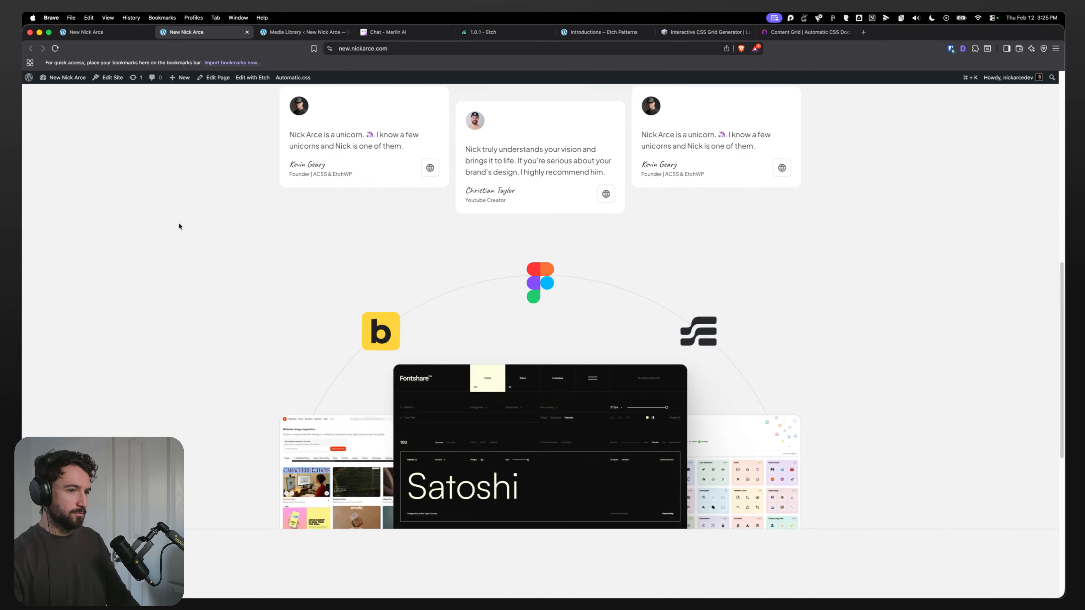
{"action": "scroll", "coordinate": [179, 226], "scroll_direction": "down", "scroll_amount": 3}
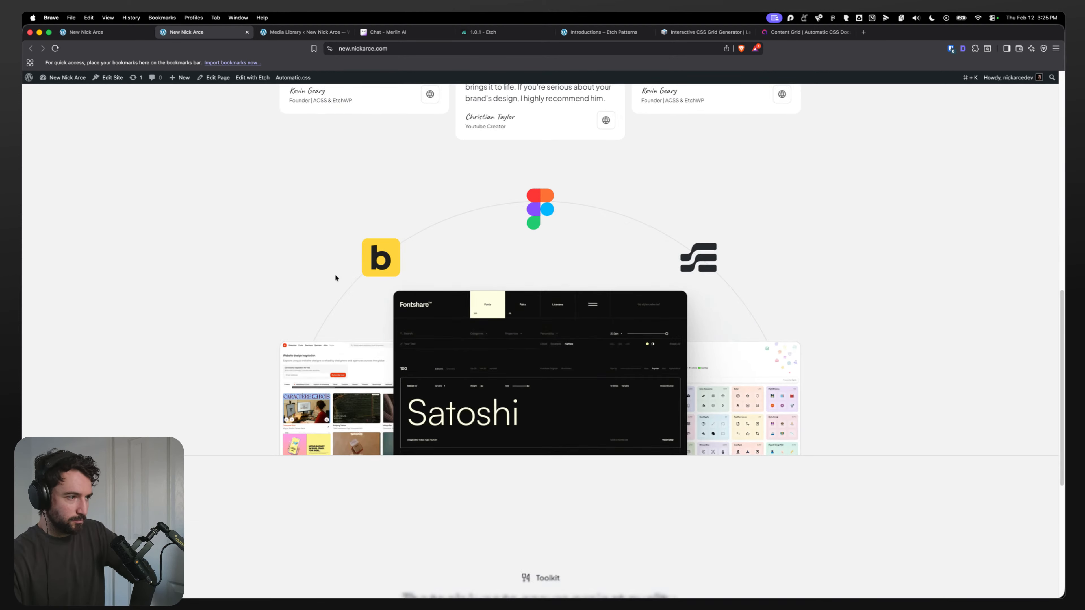
{"action": "left_click", "coordinate": [85, 32]}
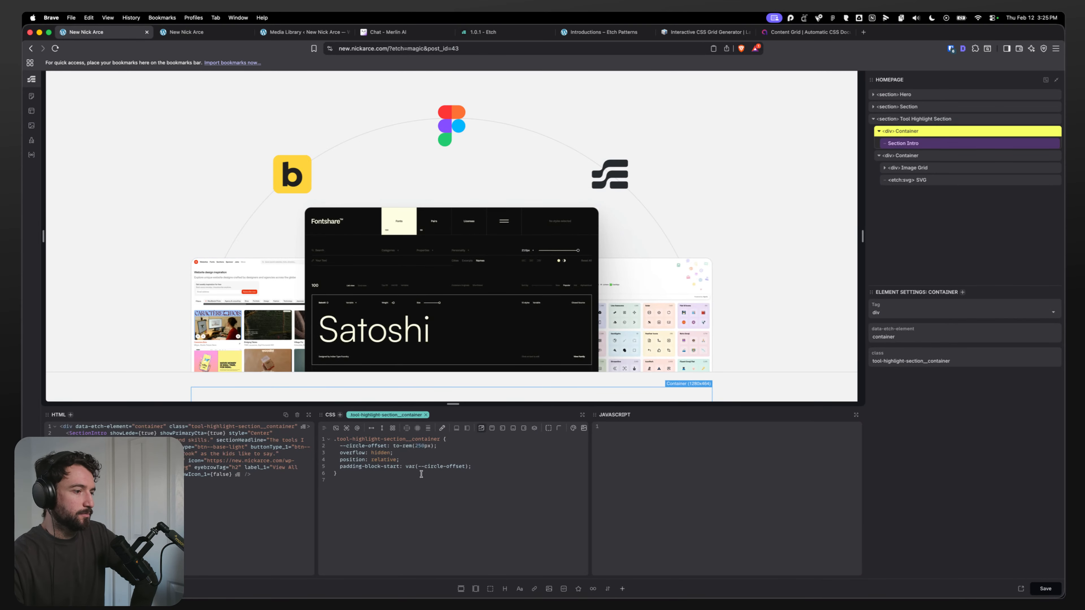
Step: Remove the circle SVG's bottom: 0 declaration, keeping top: 0
{"action": "left_click", "coordinate": [912, 181]}
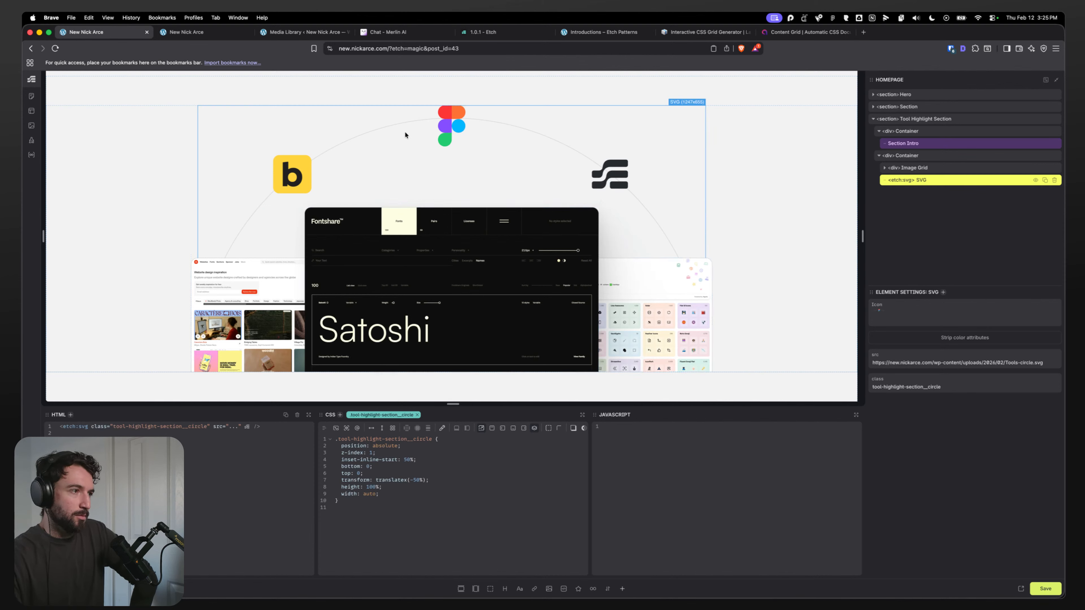
{"action": "left_click", "coordinate": [381, 474]}
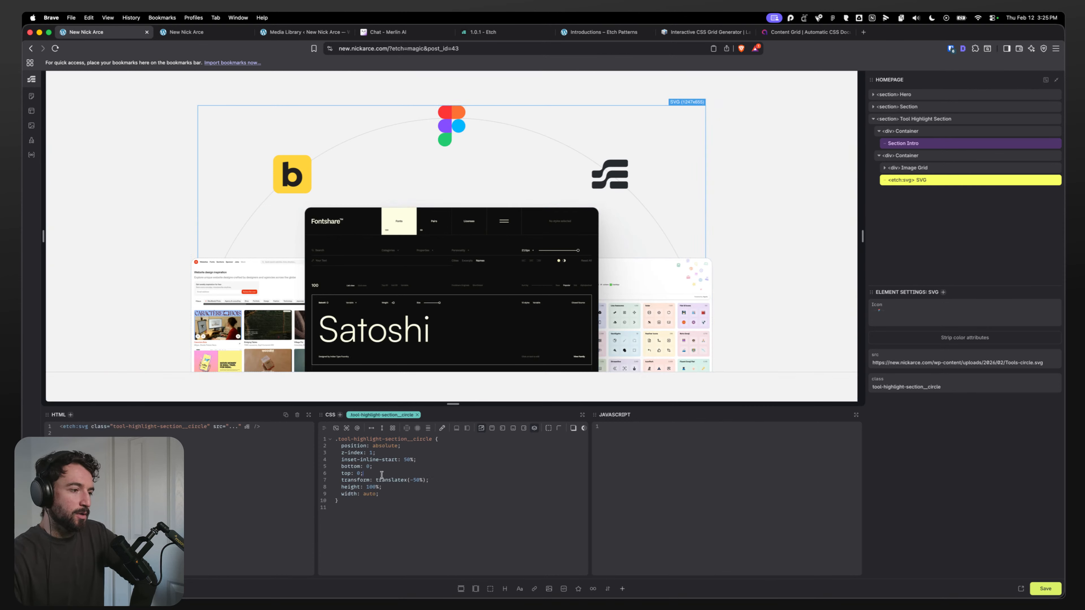
{"action": "double_click", "coordinate": [356, 466]}
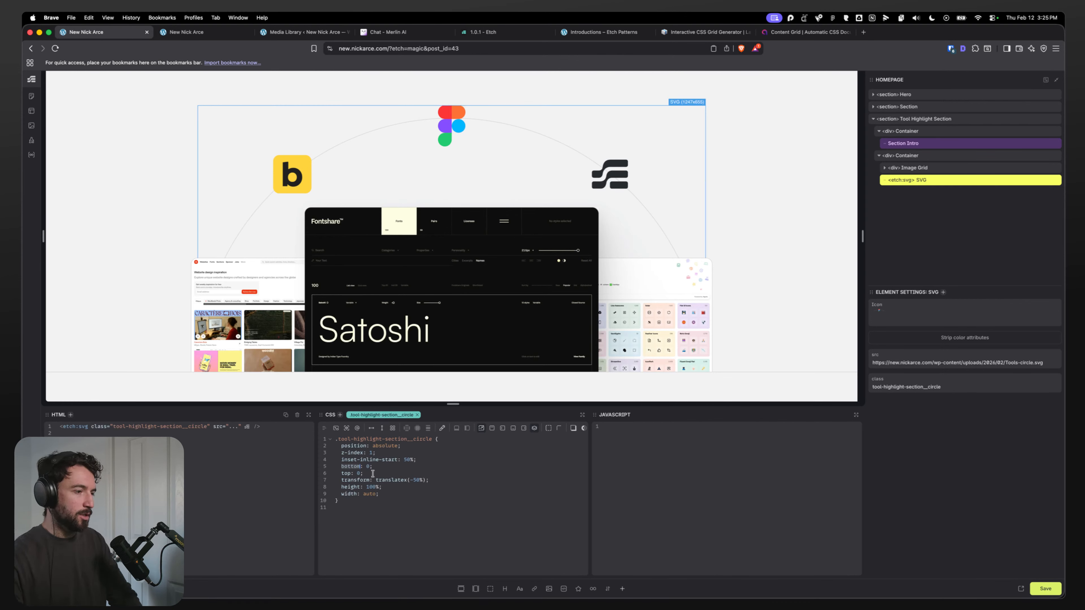
{"action": "left_click_drag", "start_coordinate": [373, 474], "coordinate": [324, 473]}
{"action": "key", "text": "BackSpace"}
{"action": "key", "text": "BackSpace"}
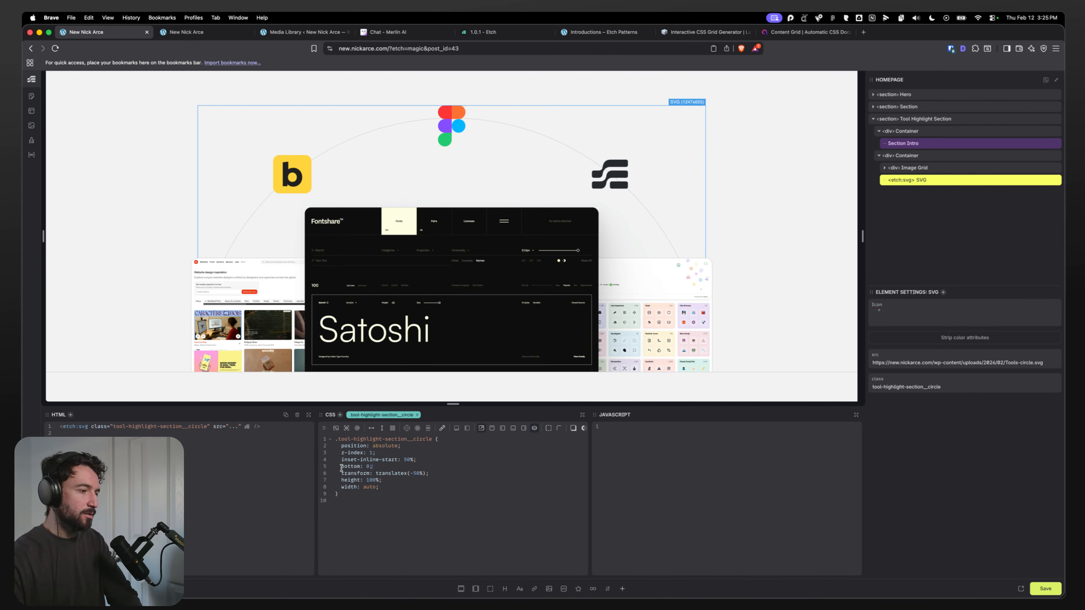
{"action": "double_click", "coordinate": [351, 466]}
{"action": "type", "text": "top"}
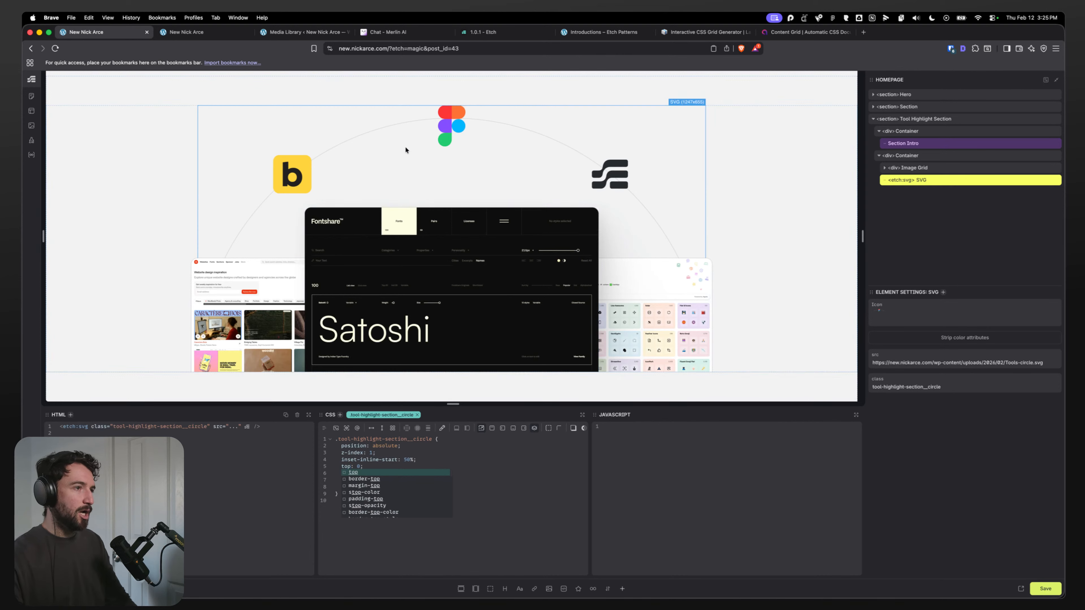
{"action": "key", "text": "Escape"}
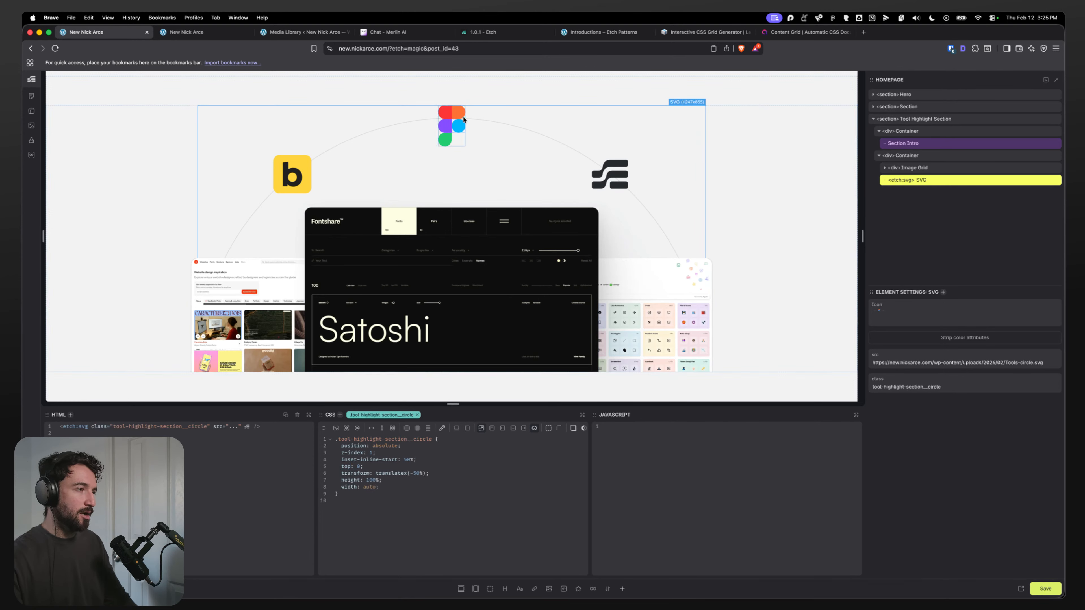
Step: Delete the circle SVG's height and width declarations
{"action": "left_click_drag", "start_coordinate": [396, 482], "coordinate": [333, 486]}
{"action": "left_click", "coordinate": [399, 483]}
{"action": "left_click_drag", "start_coordinate": [400, 488], "coordinate": [327, 483]}
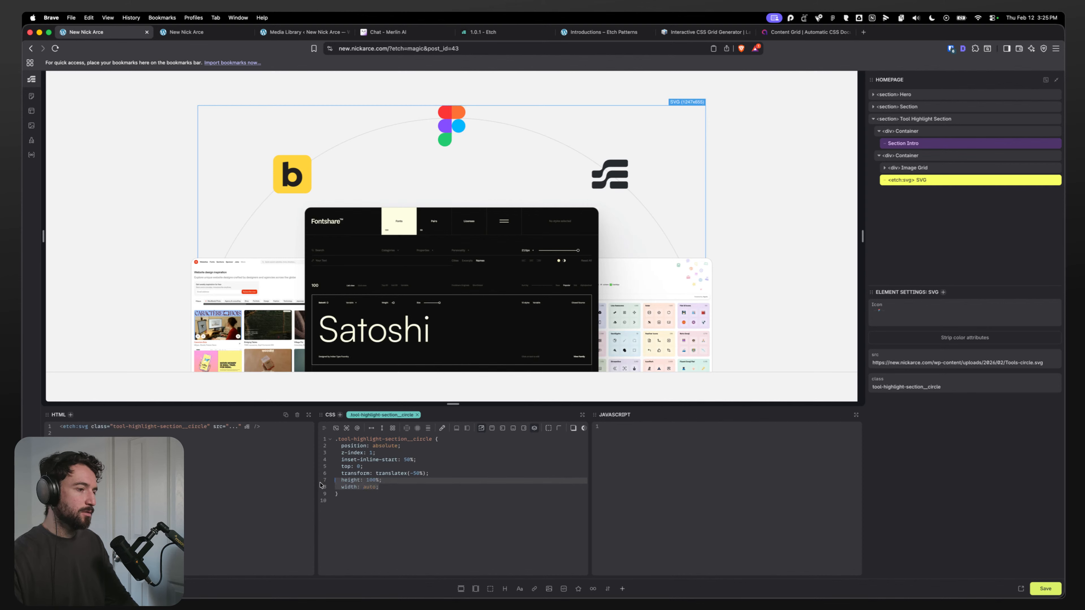
{"action": "key", "text": "BackSpace"}
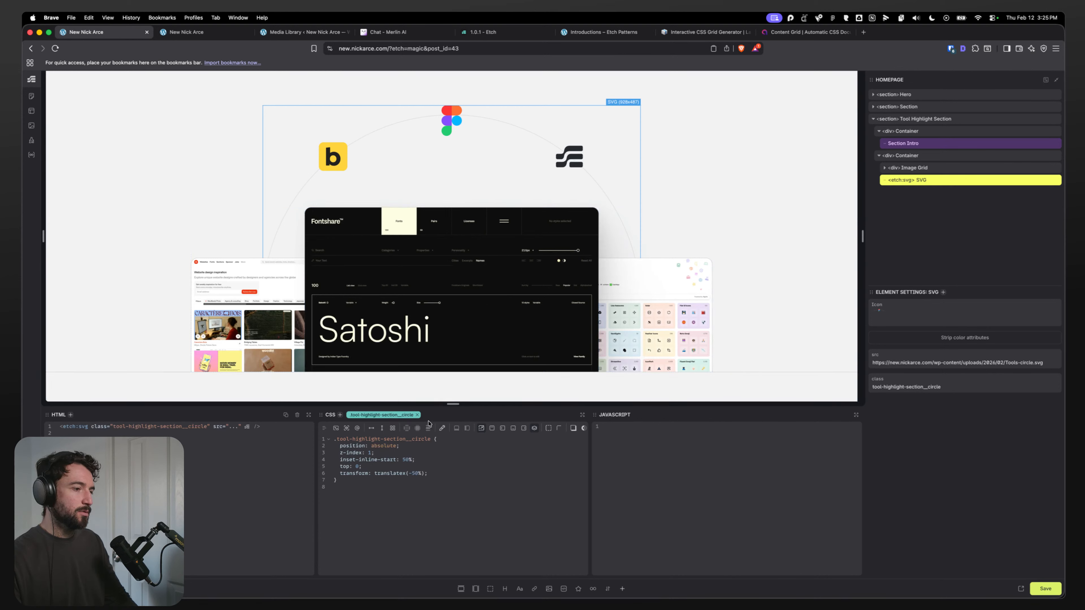
Step: Add height: var(--circle-offset) to the circle SVG's styles
{"action": "left_click", "coordinate": [466, 477]}
{"action": "key", "text": "Return"}
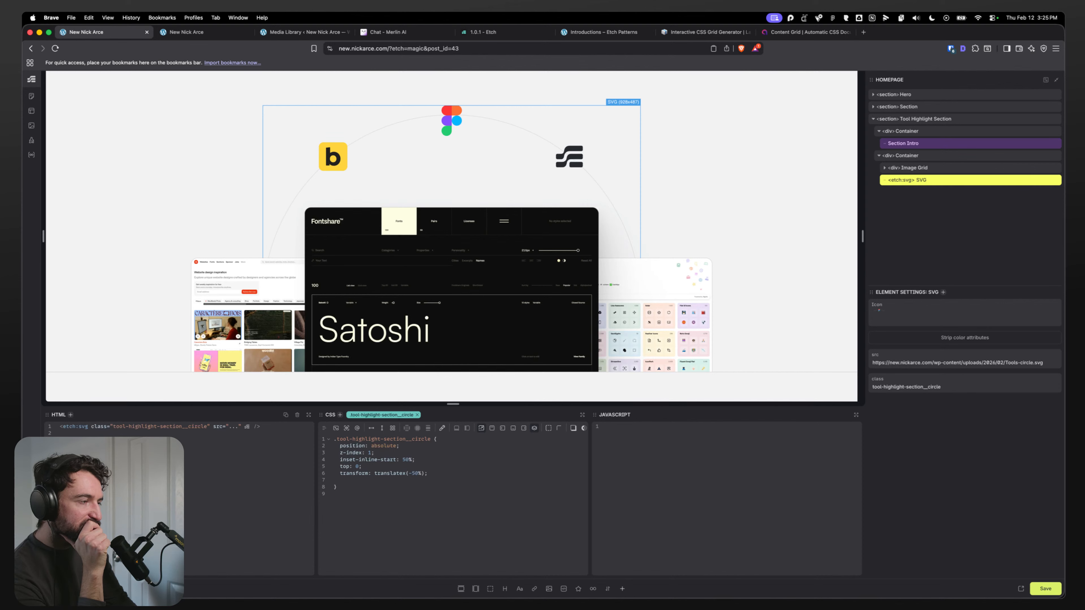
{"action": "type", "text": "height"}
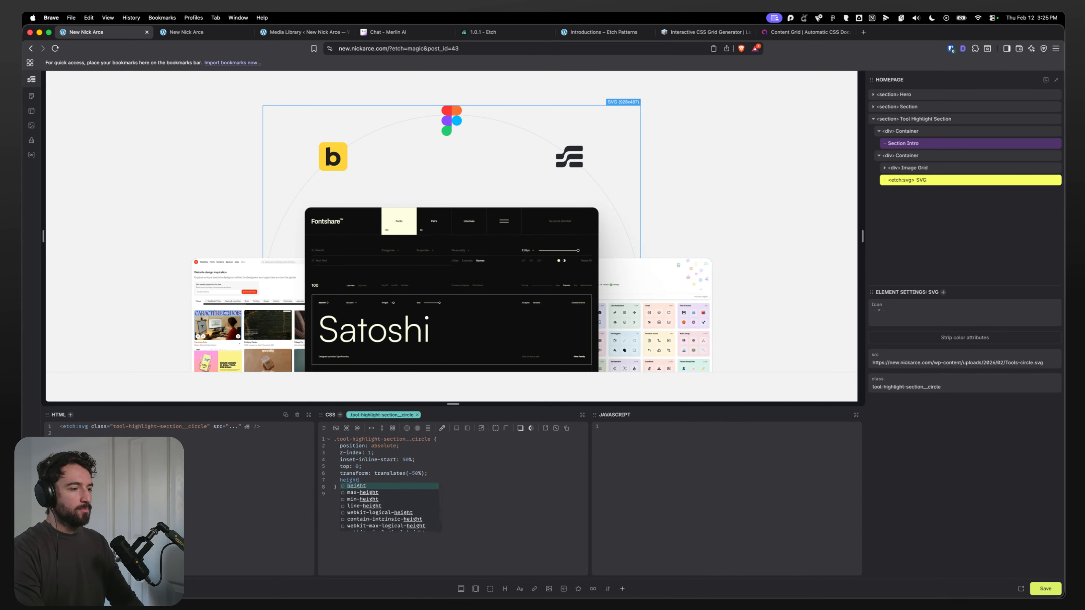
{"action": "type", "text": ": var(-"}
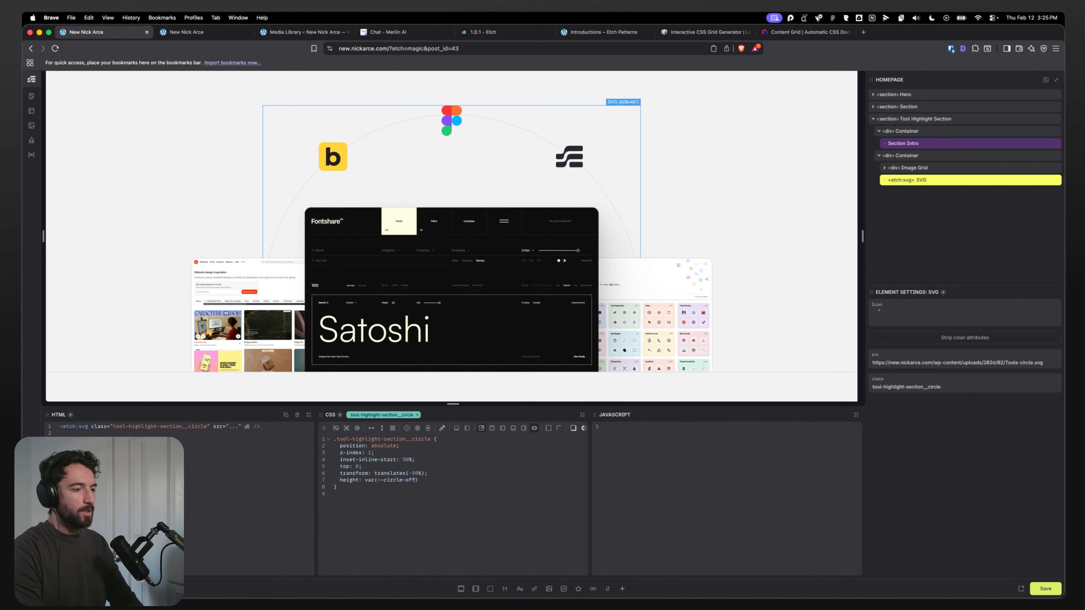
{"action": "type", "text": "-circle-offset"}
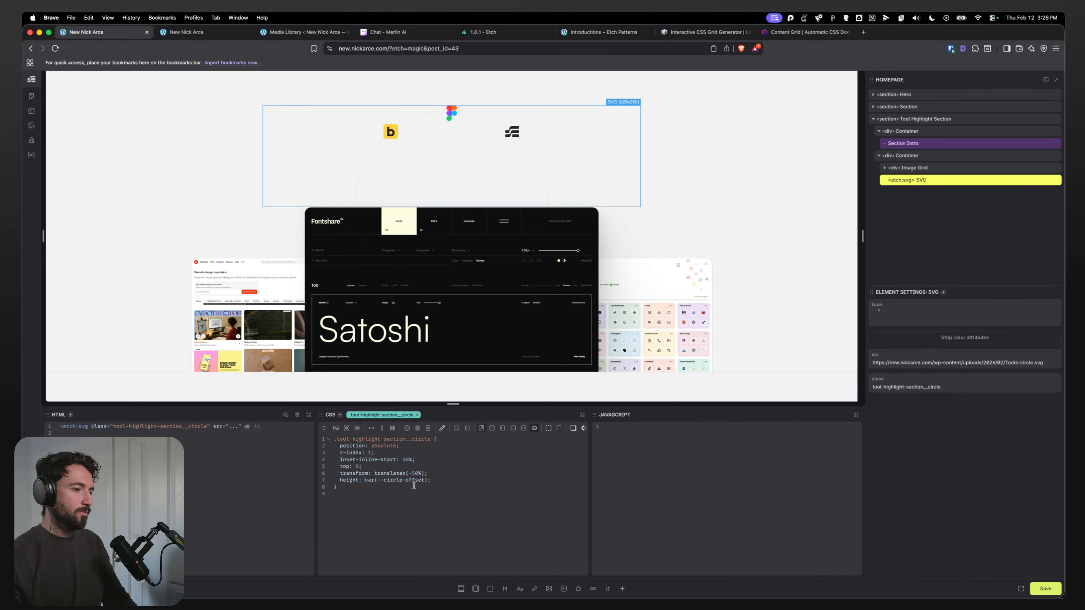
Step: Change the circle SVG's height to calc(var(--circle-offset) + 40%) and save the page
{"action": "left_click", "coordinate": [432, 479]}
{"action": "key", "text": "BackSpace"}
{"action": "type", "text": "+"}
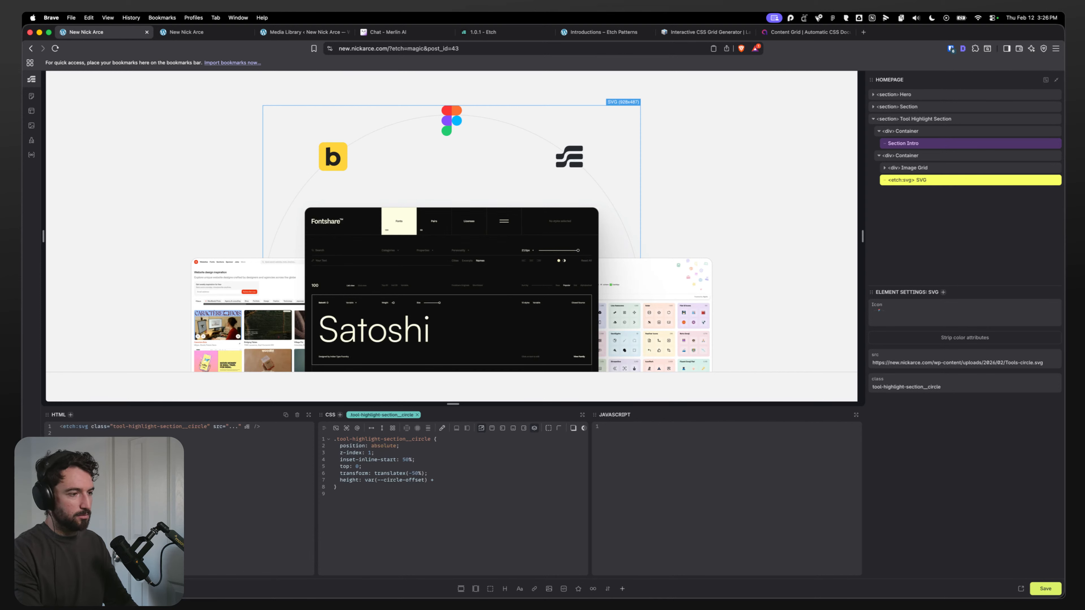
{"action": "type", "text": " 30%"}
{"action": "key", "text": "Return"}
{"action": "type", "text": ";"}
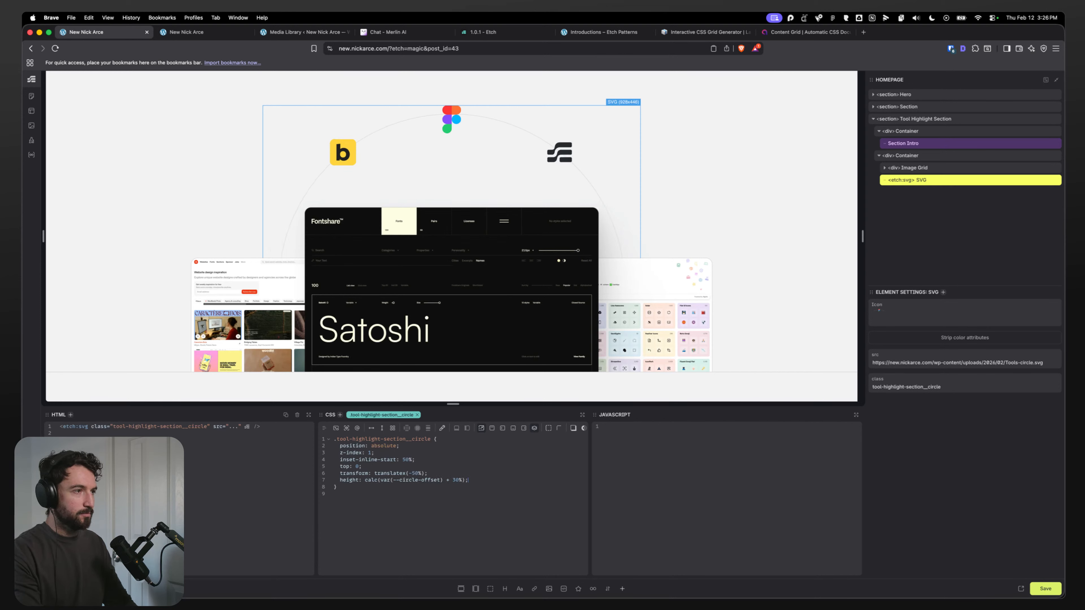
{"action": "key", "text": "BackSpace"}
{"action": "key", "text": "BackSpace"}
{"action": "key", "text": "BackSpace"}
{"action": "key", "text": "BackSpace"}
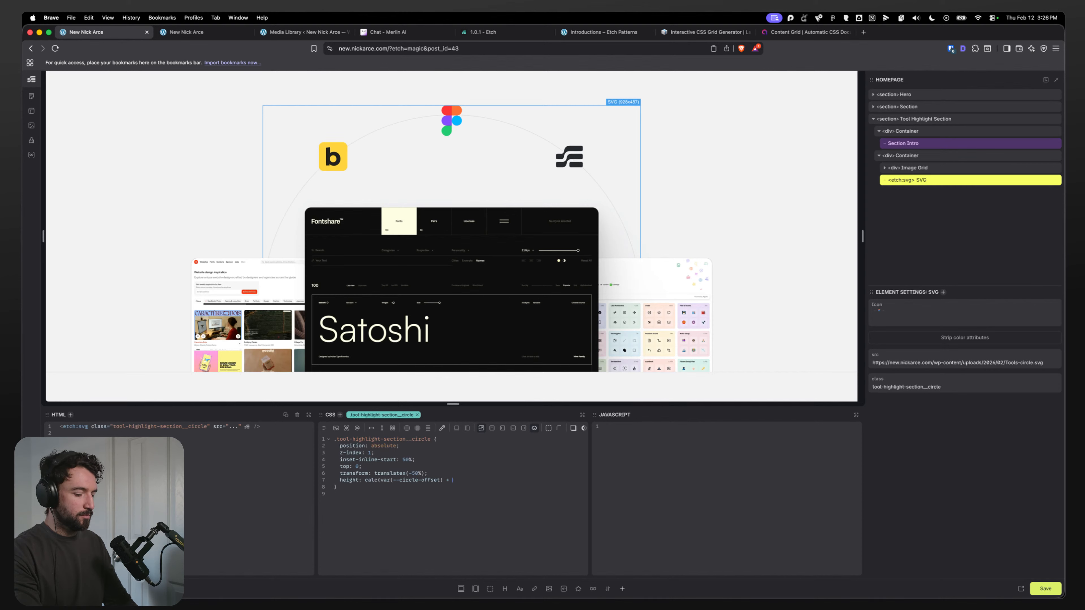
{"action": "type", "text": "40%"}
{"action": "key", "text": "Return"}
{"action": "type", "text": ";"}
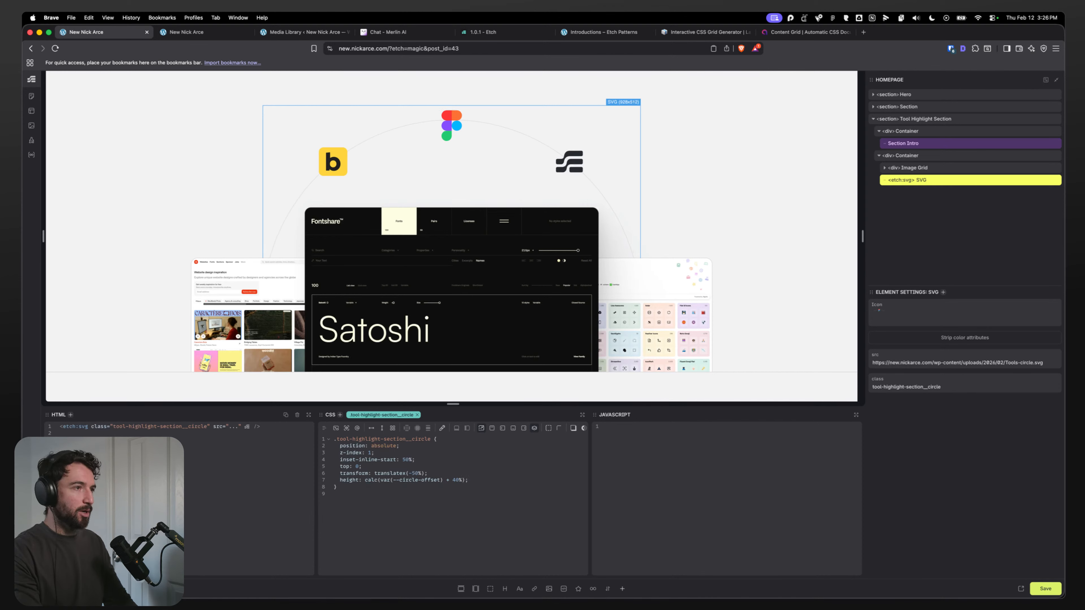
{"action": "key", "text": "super+s"}
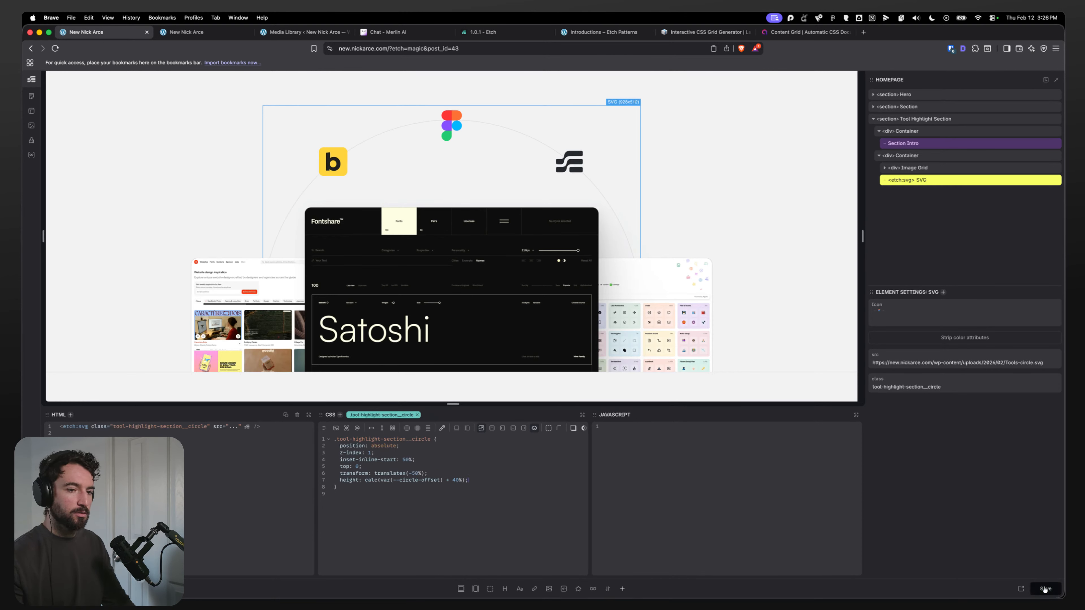
Step: Preview the live toolkit section in a responsive viewport widened to about 2358 px
{"action": "left_click", "coordinate": [195, 34]}
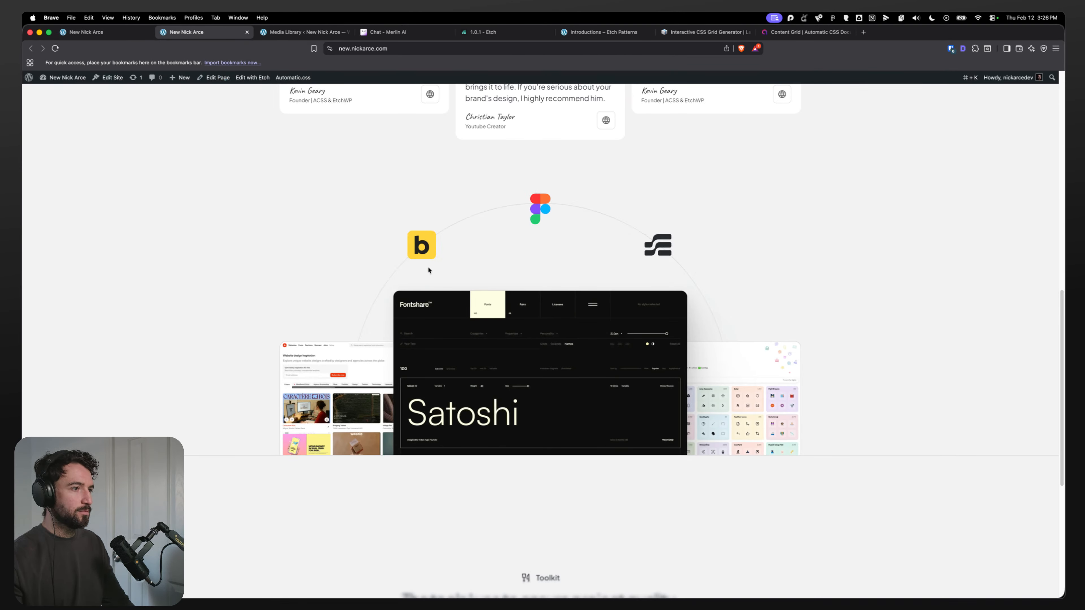
{"action": "key", "text": "super+alt+i"}
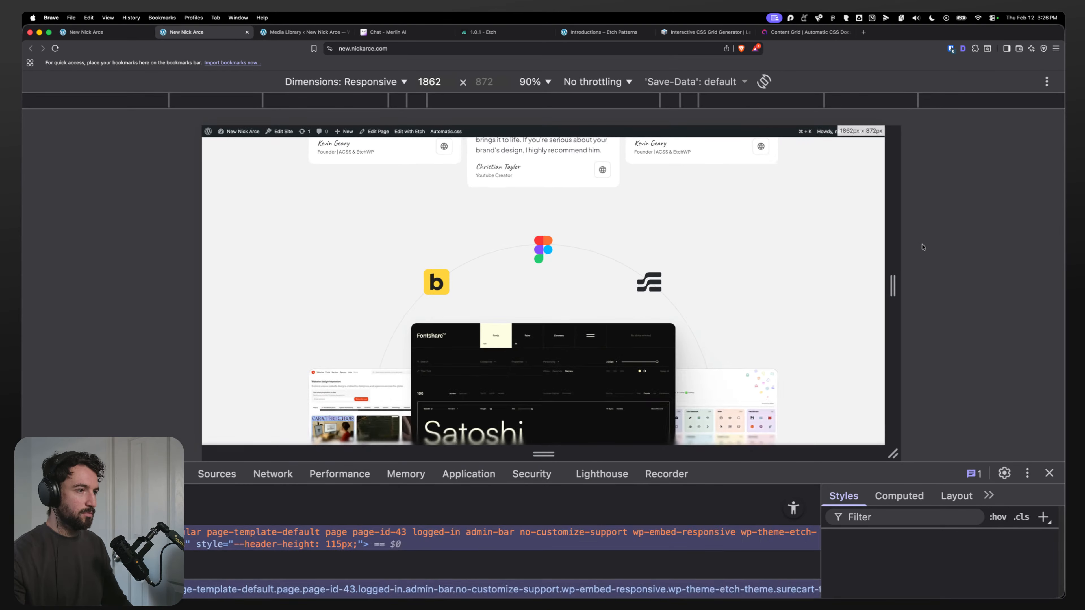
{"action": "left_click_drag", "start_coordinate": [893, 285], "coordinate": [982, 280]}
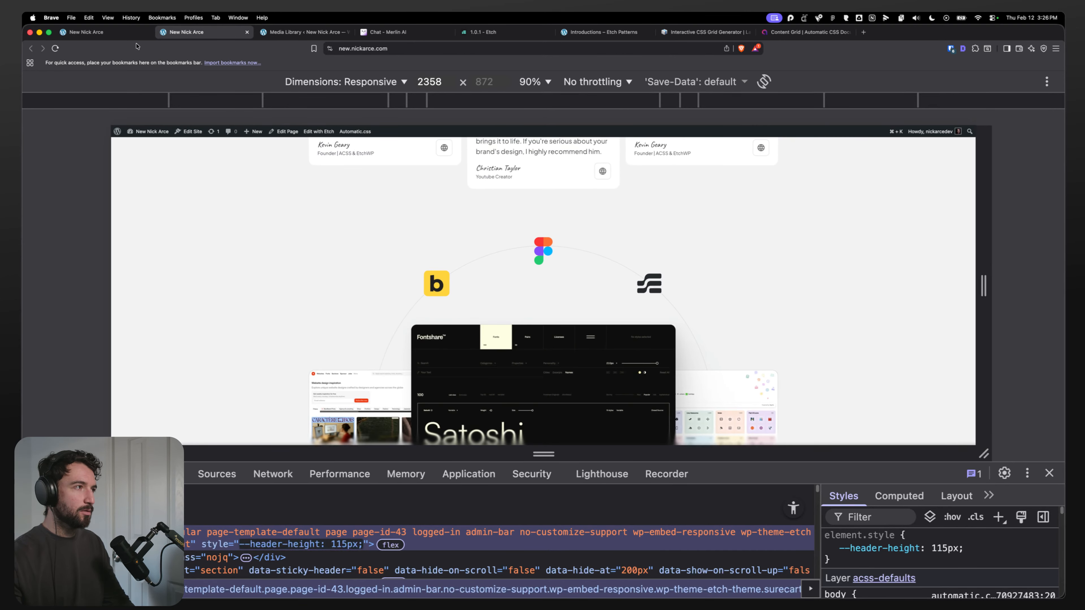
{"action": "key", "text": "ctrl+shift+Tab"}
Step: Set the tool-highlight container's --circle-offset to 10vw
{"action": "left_click", "coordinate": [937, 156]}
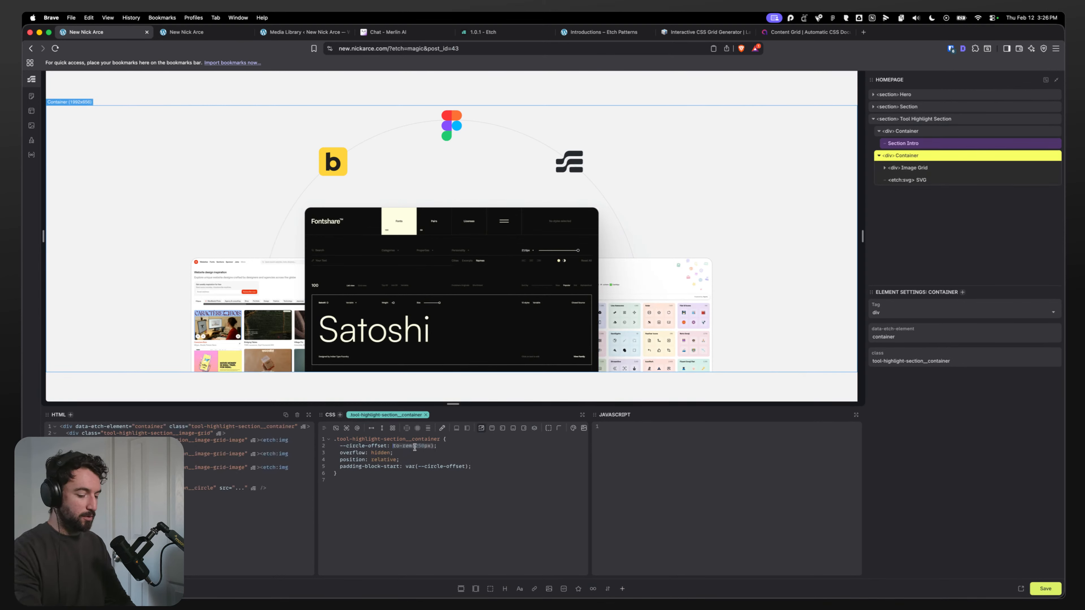
{"action": "type", "text": "1"}
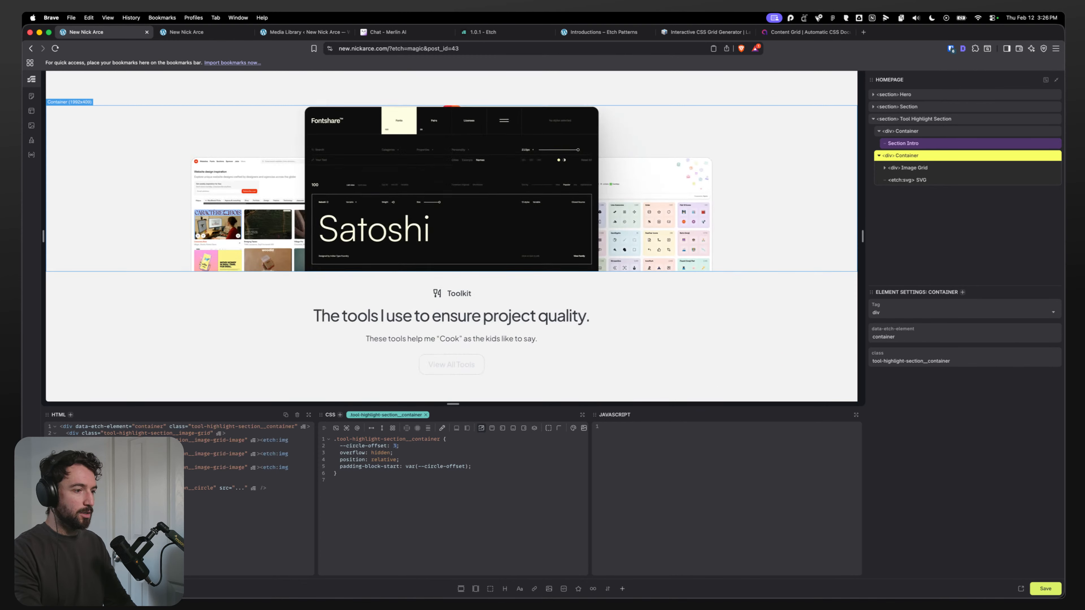
{"action": "type", "text": "0vw"}
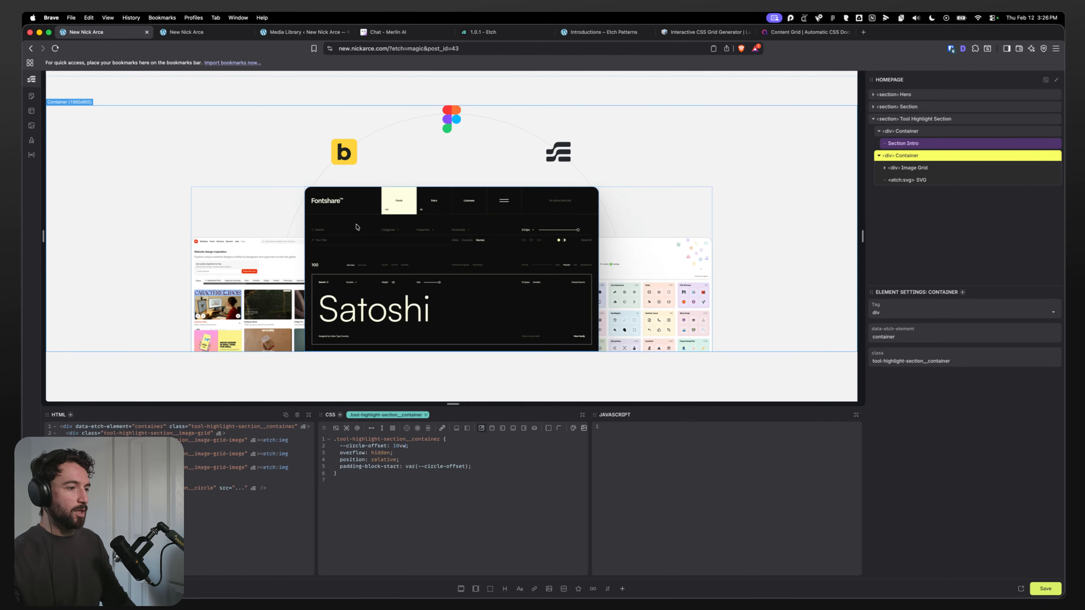
Step: Save the page and reload the live preview, resizing the responsive viewport to check the toolkit section
{"action": "key", "text": "super+s"}
{"action": "left_click", "coordinate": [211, 33]}
{"action": "key", "text": "super+r"}
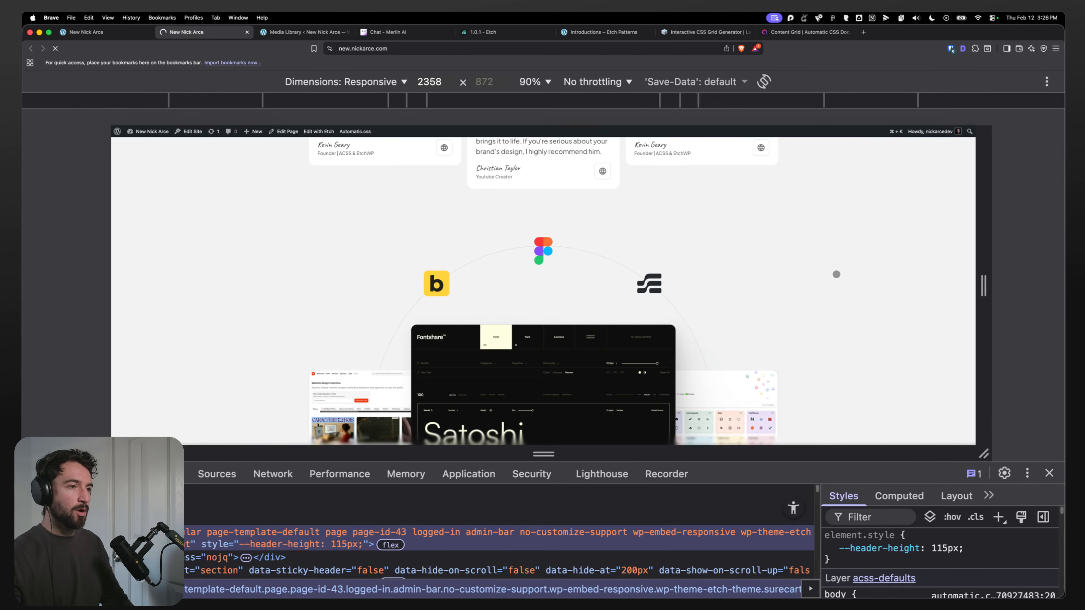
{"action": "left_click_drag", "start_coordinate": [984, 252], "coordinate": [1016, 292]}
{"action": "left_click", "coordinate": [96, 32]}
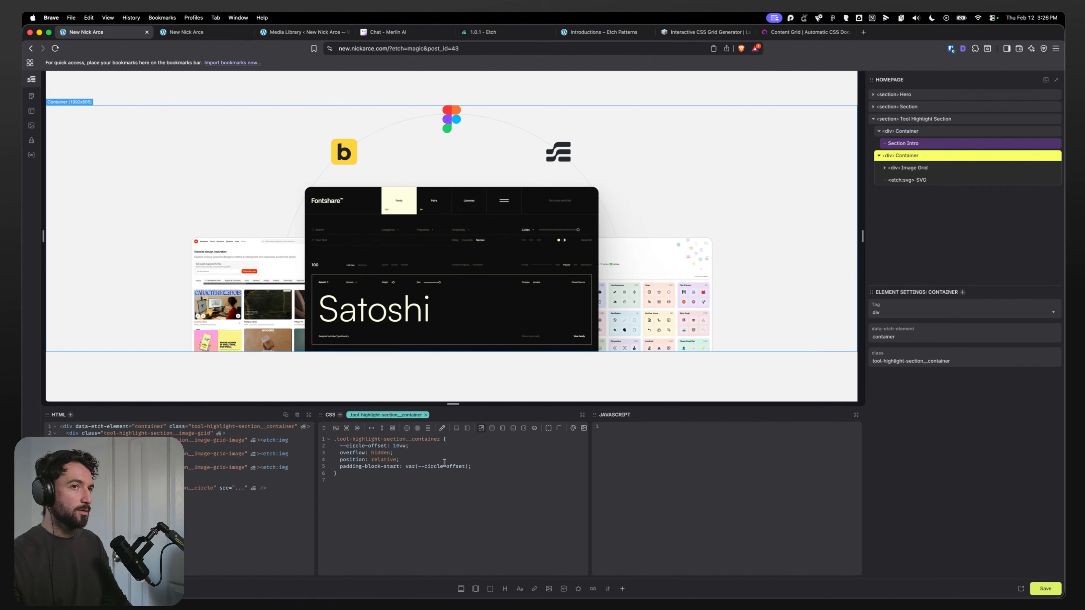
Step: Set the tool-highlight container's --circle-offset to max(10vw, 150px) and save the page
{"action": "left_click", "coordinate": [393, 446]}
{"action": "type", "text": "max"}
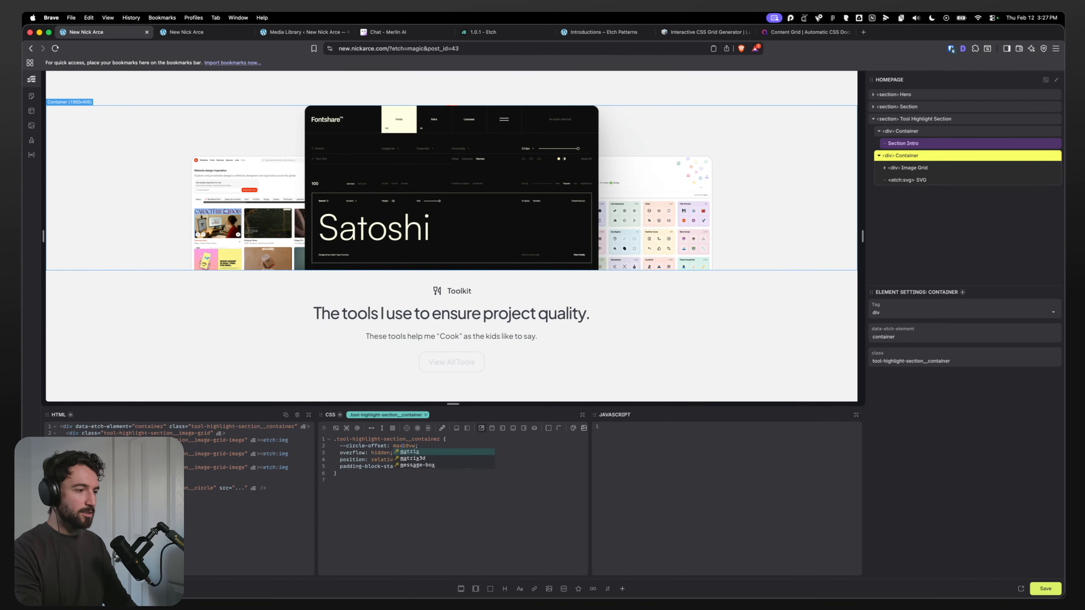
{"action": "key", "text": "super+k"}
{"action": "left_click", "coordinate": [429, 446]}
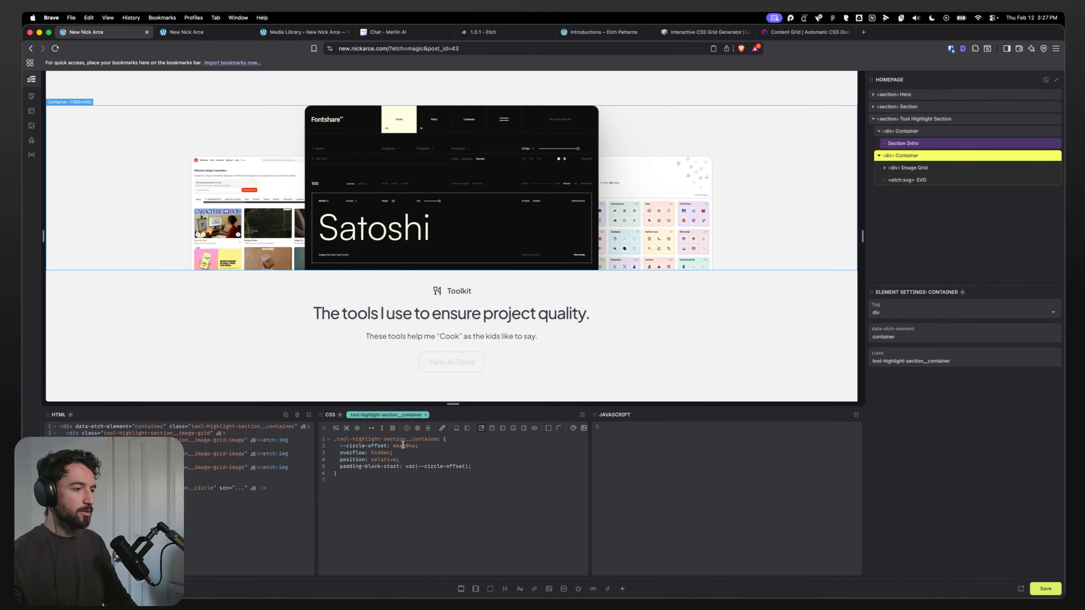
{"action": "type", "text": "("}
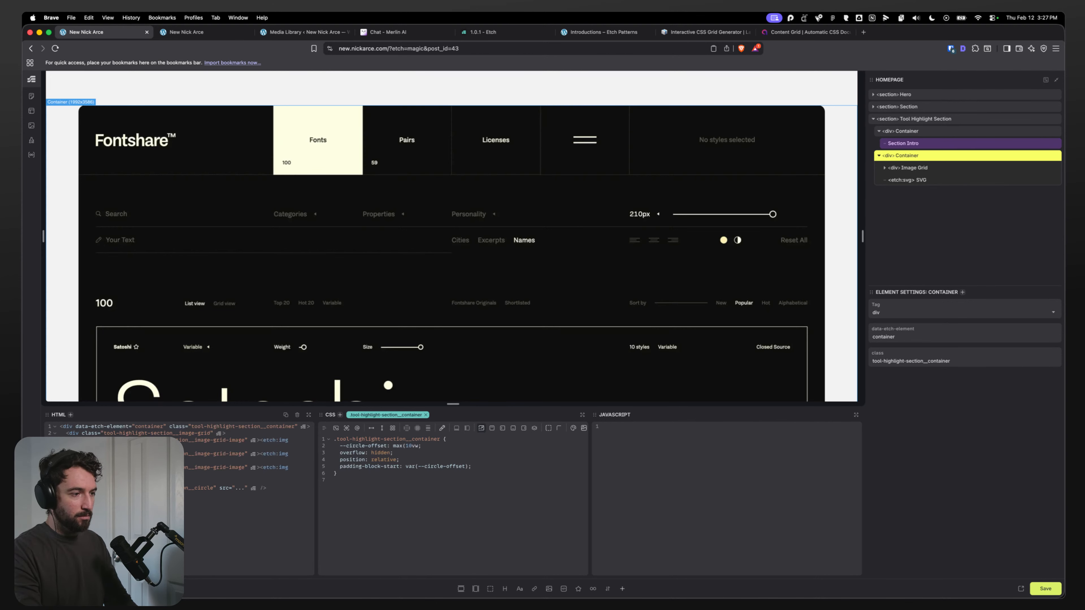
{"action": "type", "text": ")"}
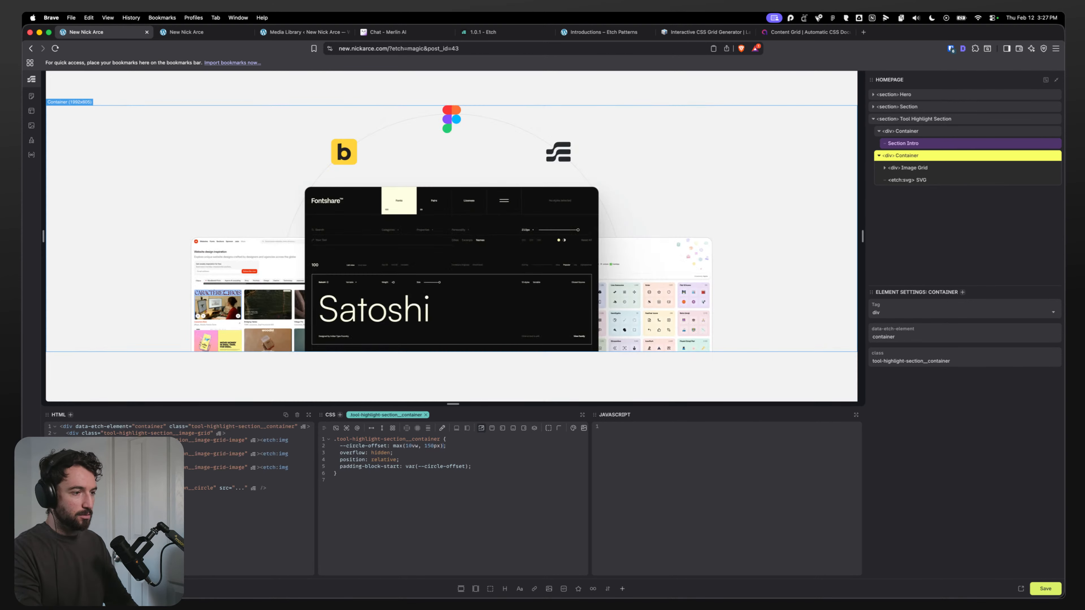
{"action": "key", "text": "super+s"}
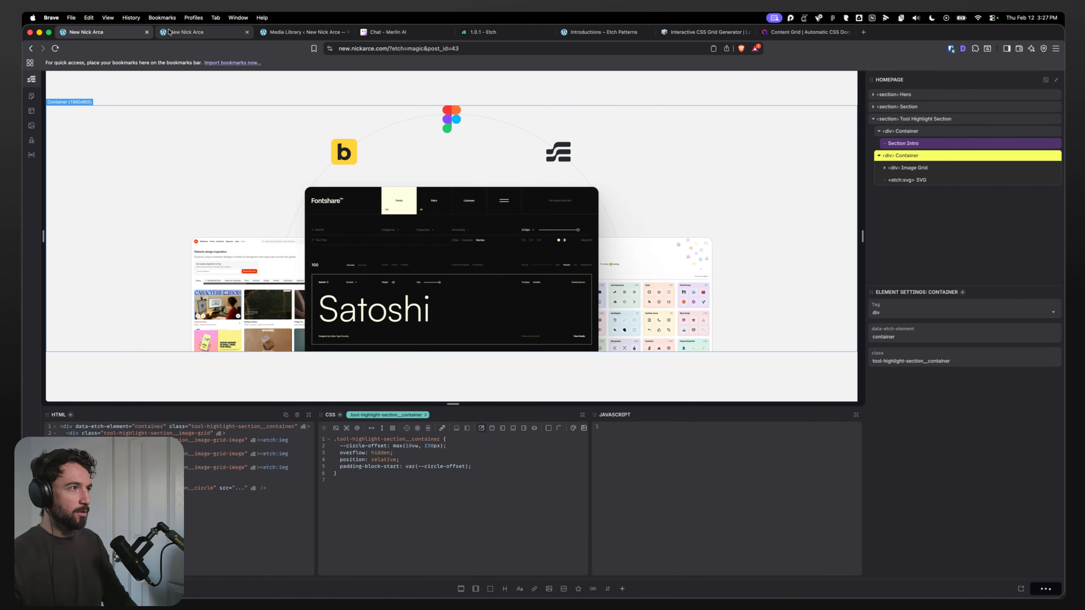
Step: Change the --circle-offset minimum to 100px, making it max(10vw, 100px), and save the page
{"action": "left_click", "coordinate": [176, 33]}
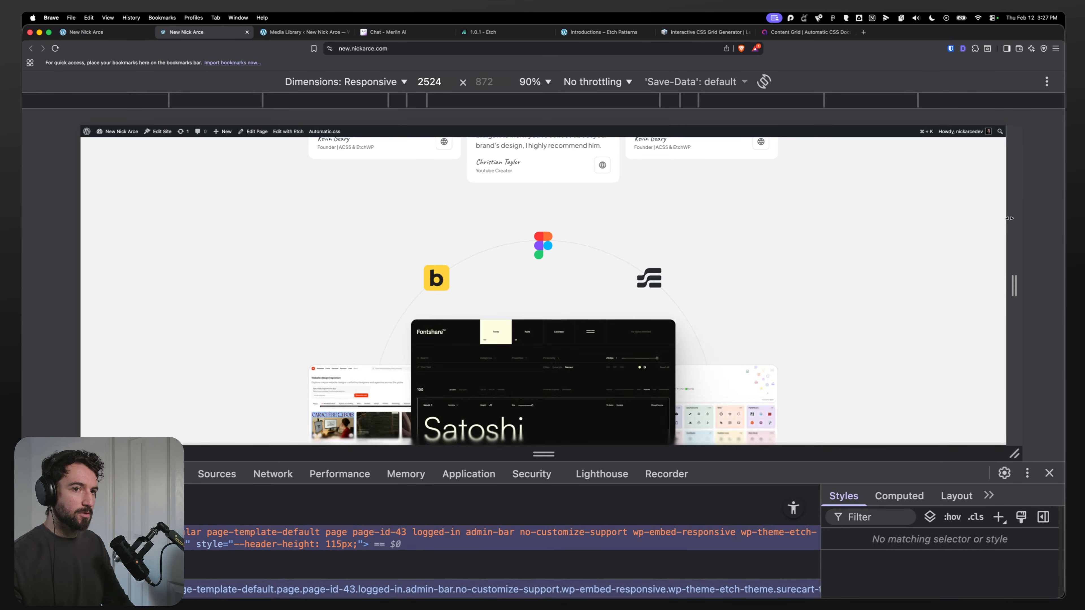
{"action": "left_click_drag", "start_coordinate": [1010, 285], "coordinate": [962, 225]}
{"action": "left_click", "coordinate": [85, 32]}
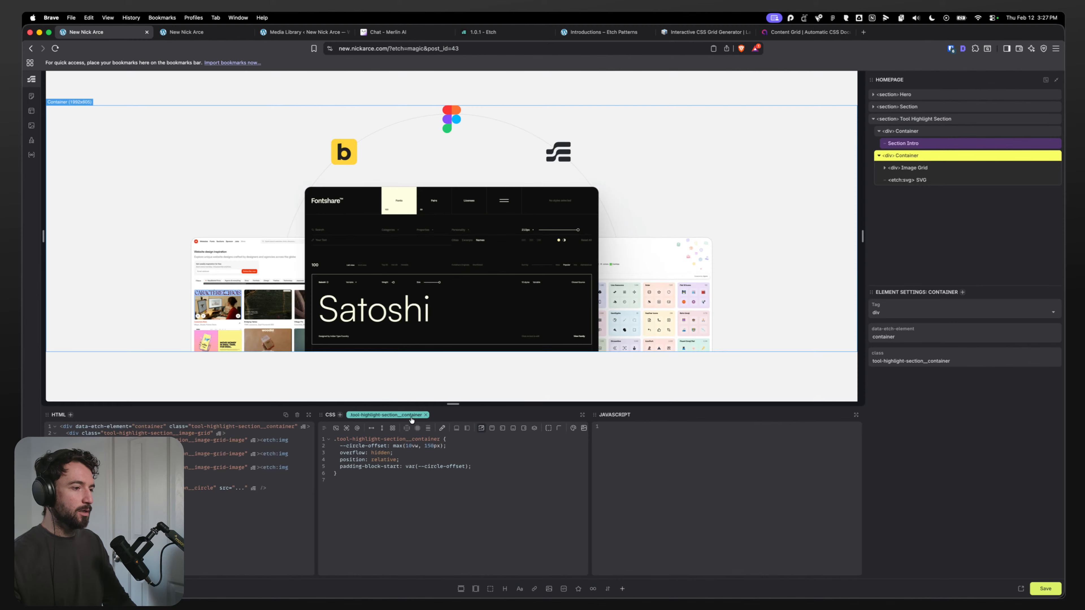
{"action": "left_click", "coordinate": [431, 450]}
{"action": "key", "text": "BackSpace"}
{"action": "type", "text": "0"}
{"action": "key", "text": "super+s"}
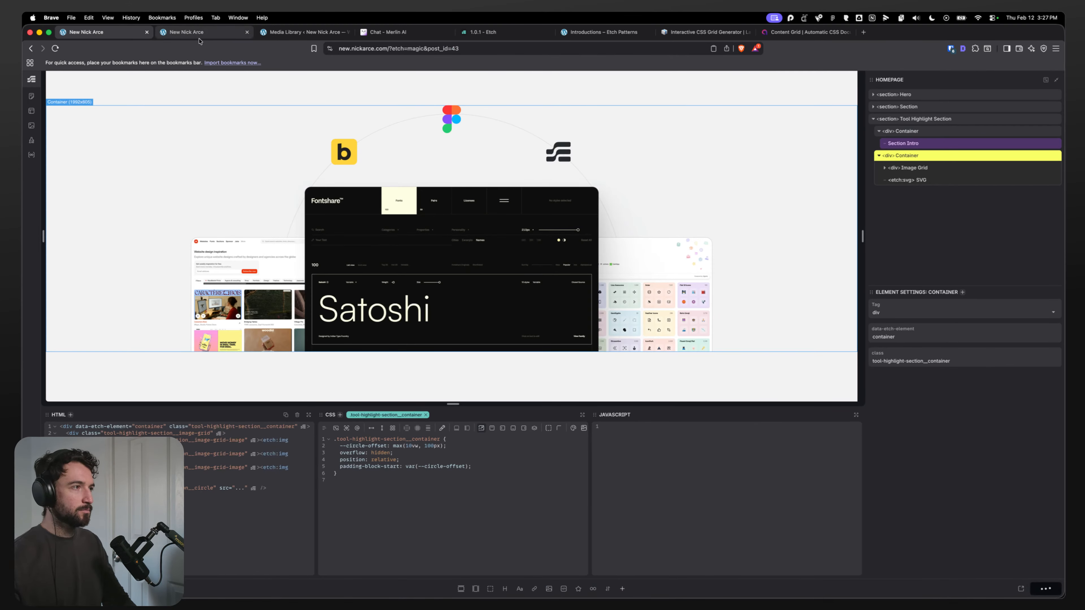
Step: Preview the live toolkit section at a narrow mobile viewport of about 374 px wide
{"action": "left_click", "coordinate": [195, 35]}
{"action": "scroll", "coordinate": [552, 273], "scroll_direction": "down", "scroll_amount": 15}
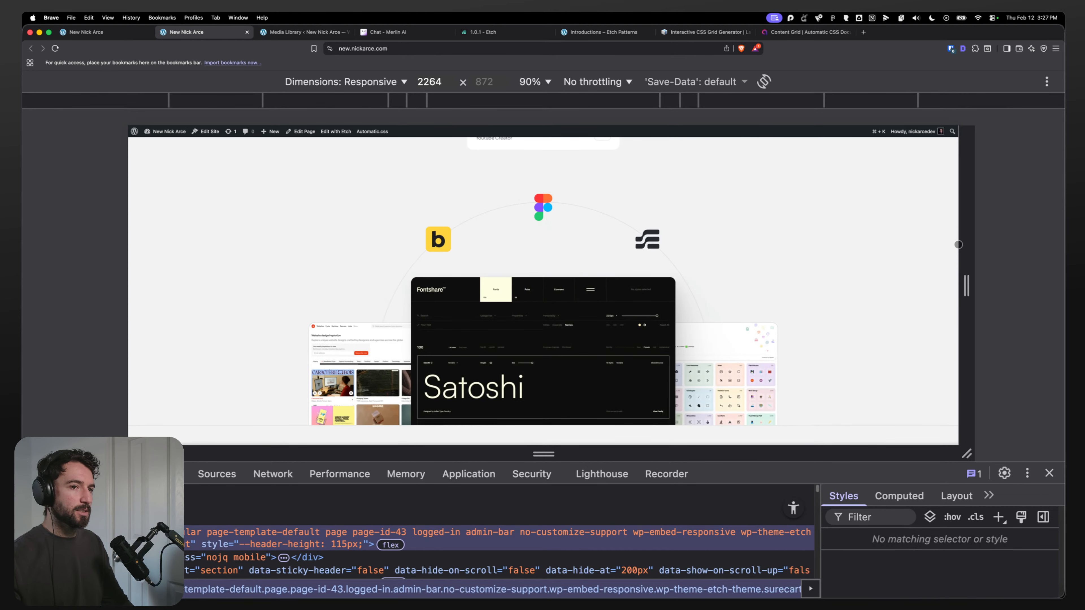
{"action": "left_click_drag", "start_coordinate": [966, 257], "coordinate": [611, 263]}
{"action": "scroll", "coordinate": [556, 285], "scroll_direction": "down", "scroll_amount": 10}
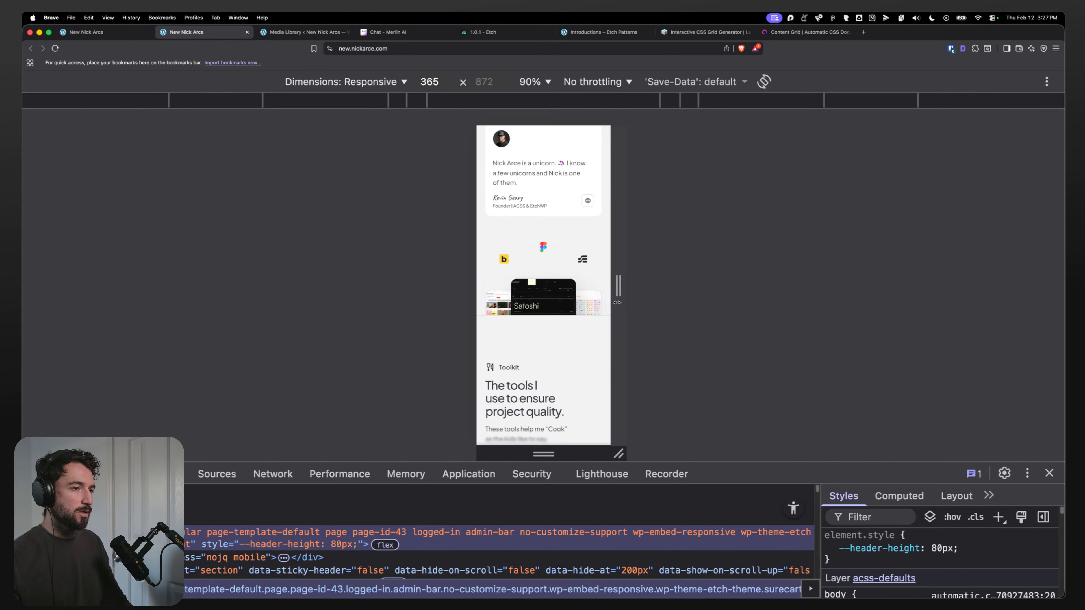
{"action": "mouse_move", "coordinate": [616, 303]}
{"action": "left_mouse_down"}
{"action": "mouse_move", "coordinate": [626, 304]}
{"action": "mouse_move", "coordinate": [625, 286]}
{"action": "mouse_move", "coordinate": [619, 300]}
{"action": "left_mouse_up"}
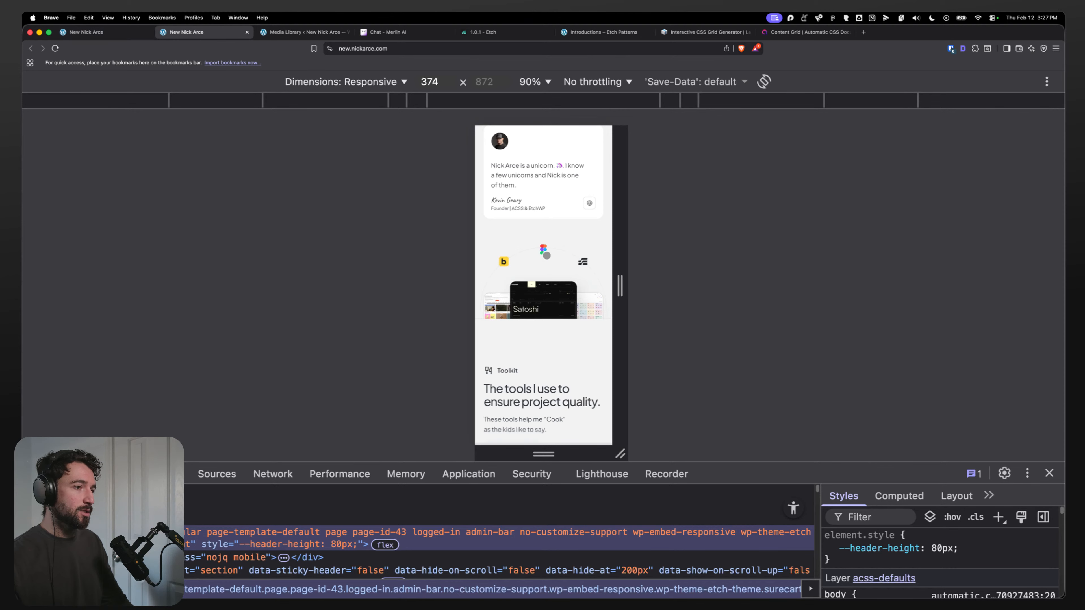
{"action": "left_click", "coordinate": [85, 32]}
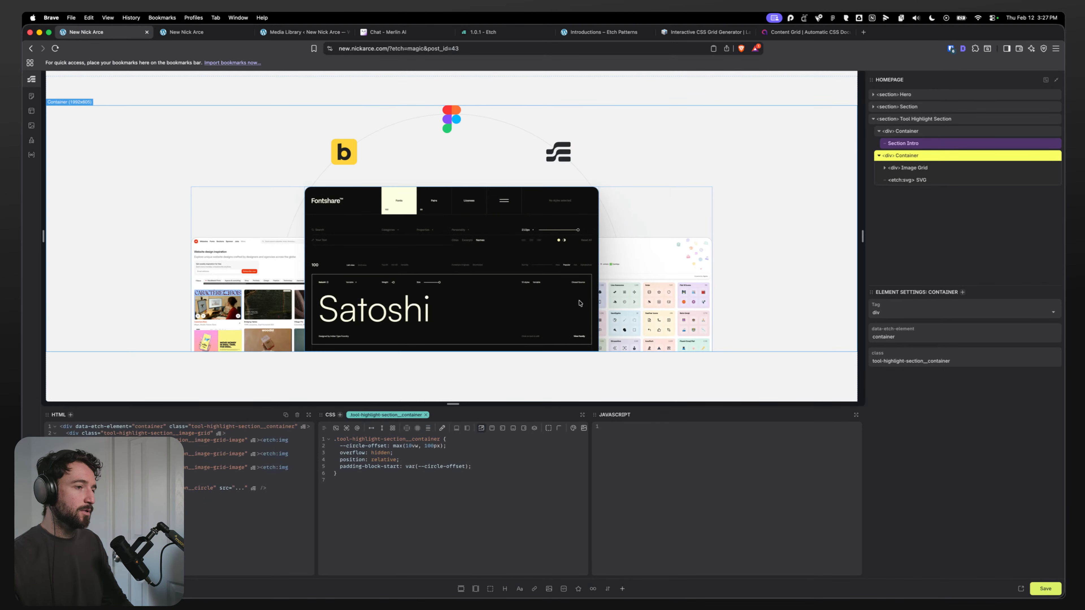
Step: Wrap the 100px minimum in to-rem(), making --circle-offset max(10vw, to-rem(100px)), and preview it at about 2196 px
{"action": "left_click", "coordinate": [283, 136]}
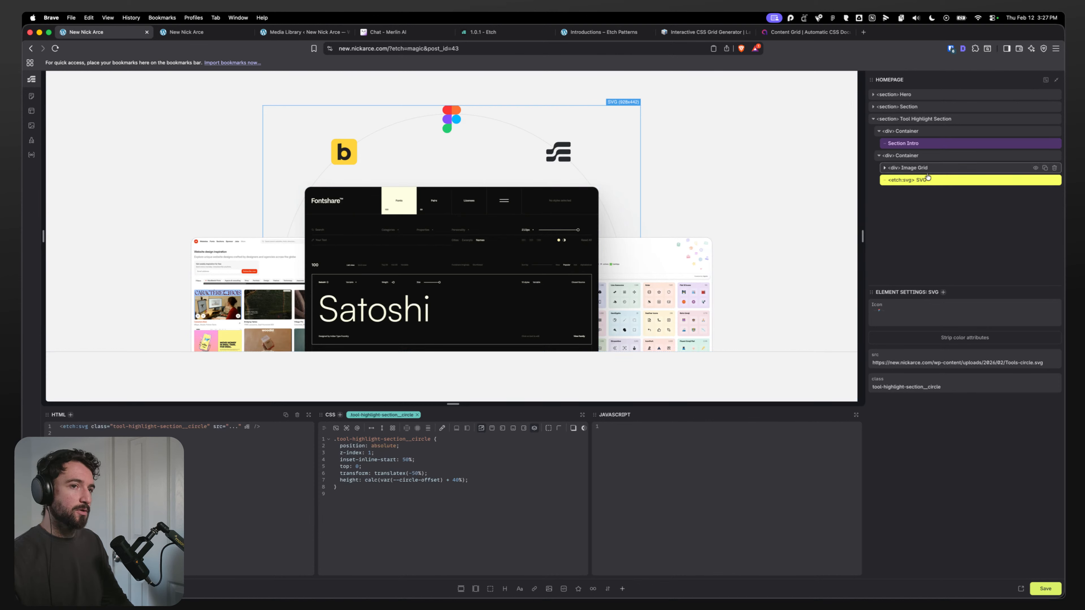
{"action": "left_click", "coordinate": [929, 155]}
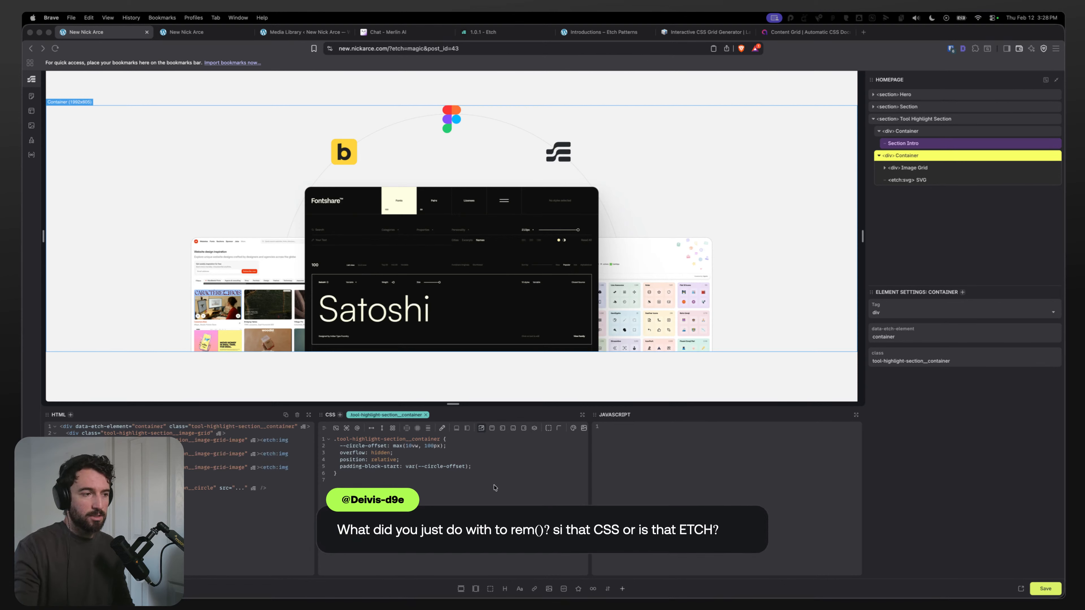
{"action": "left_click", "coordinate": [431, 454]}
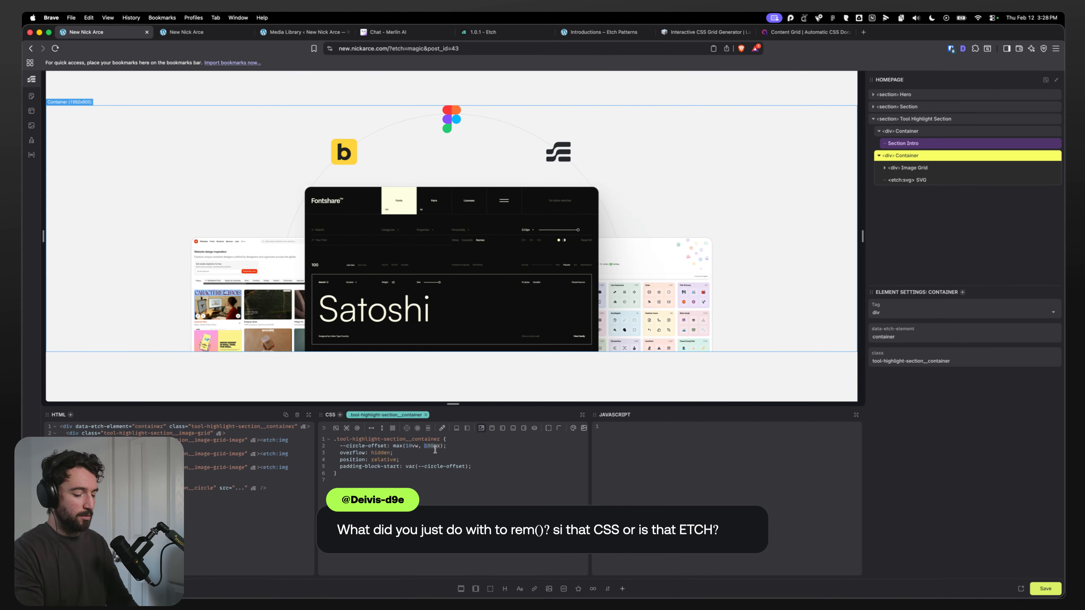
{"action": "type", "text": "to-rem"}
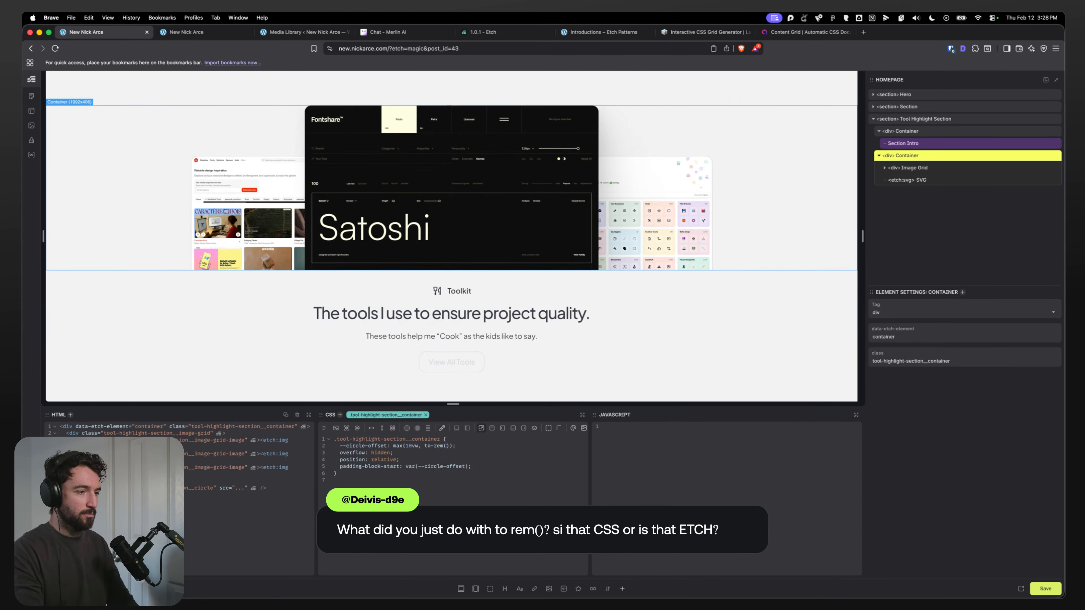
{"action": "type", "text": "(100px"}
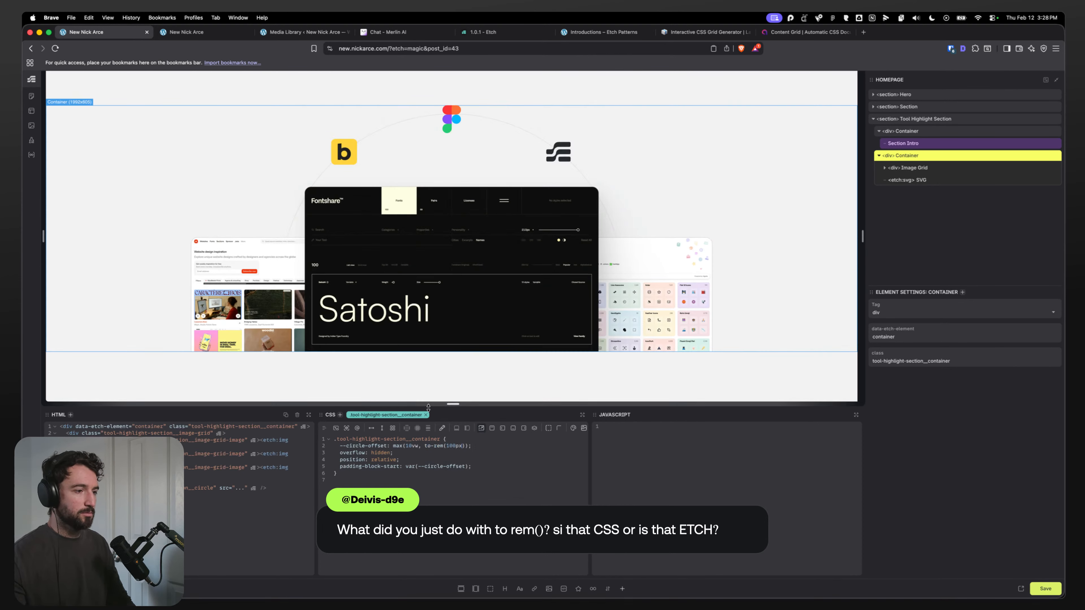
{"action": "left_click", "coordinate": [191, 33]}
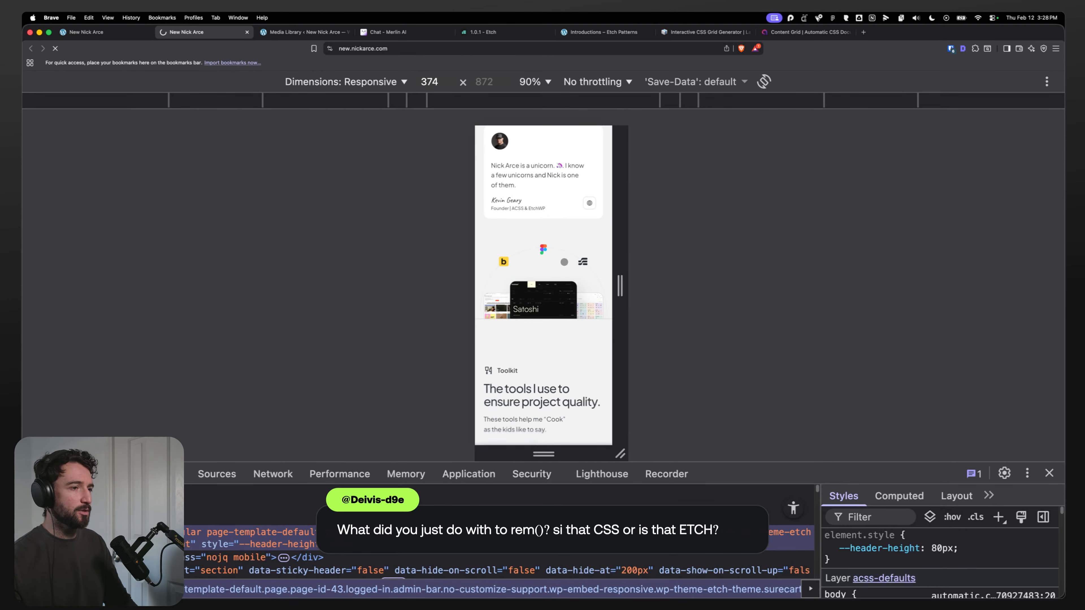
{"action": "left_click_drag", "start_coordinate": [614, 259], "coordinate": [916, 347]}
{"action": "scroll", "coordinate": [606, 282], "scroll_direction": "down", "scroll_amount": 5}
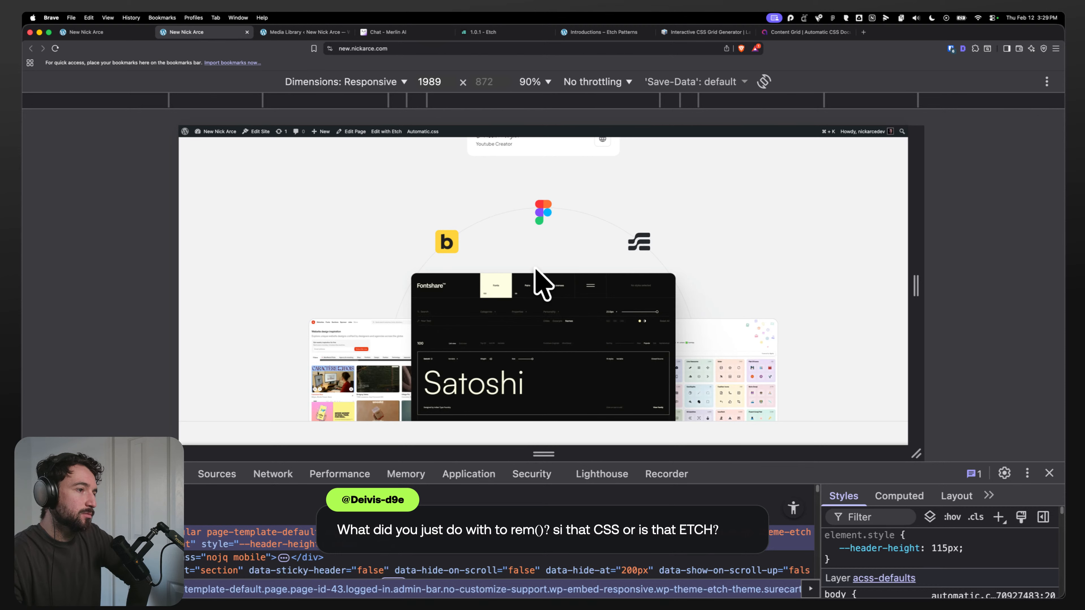
{"action": "left_click_drag", "start_coordinate": [906, 224], "coordinate": [946, 227]}
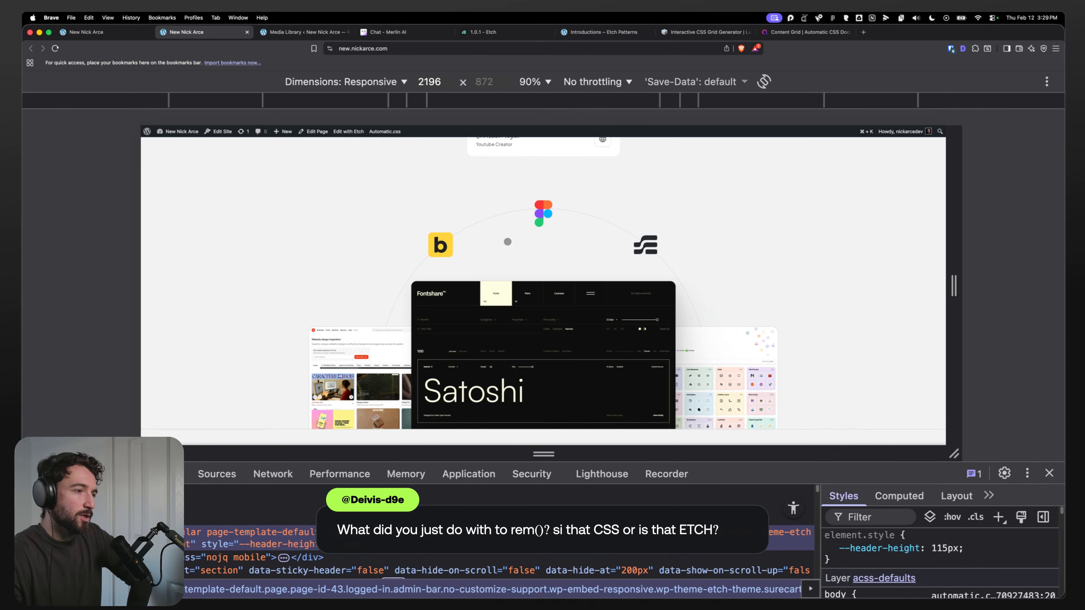
{"action": "key", "text": "ctrl+shift+Tab"}
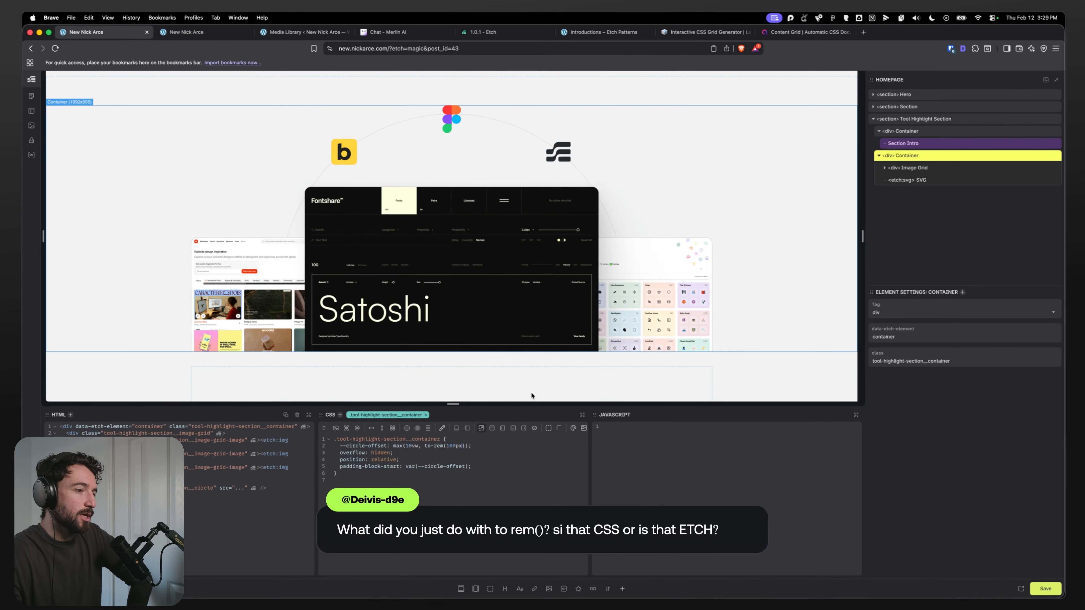
Step: Replace the circle SVG's height declaration with a width declaration, trying a value of 90%
{"action": "left_click", "coordinate": [923, 180]}
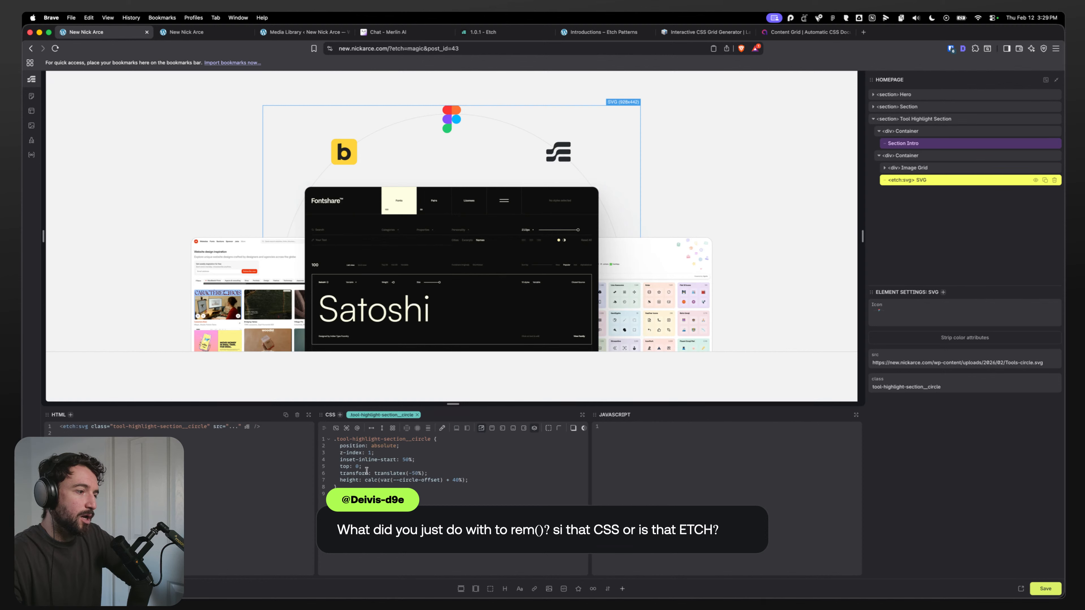
{"action": "left_click_drag", "start_coordinate": [468, 481], "coordinate": [347, 480]}
{"action": "left_click", "coordinate": [347, 479]}
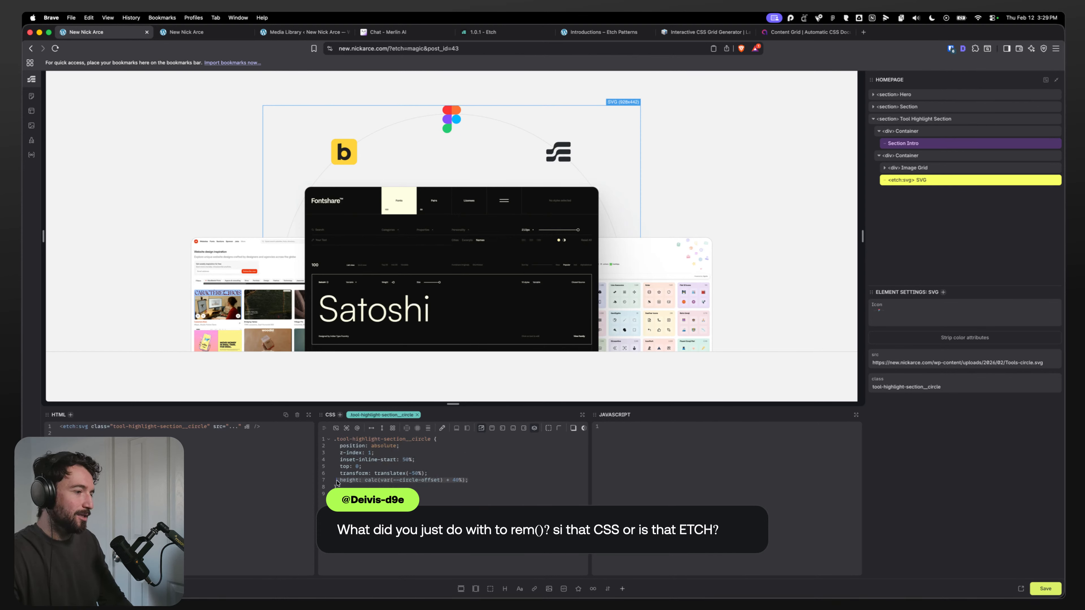
{"action": "double_click", "coordinate": [349, 480]}
{"action": "left_click_drag", "start_coordinate": [508, 483], "coordinate": [353, 482]}
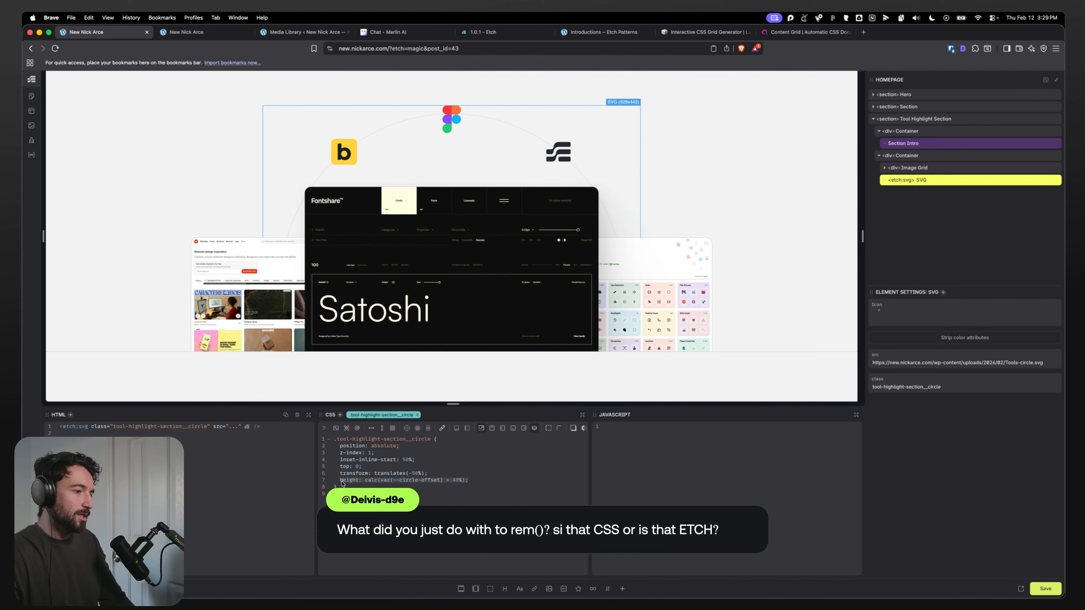
{"action": "type", "text": "width: "}
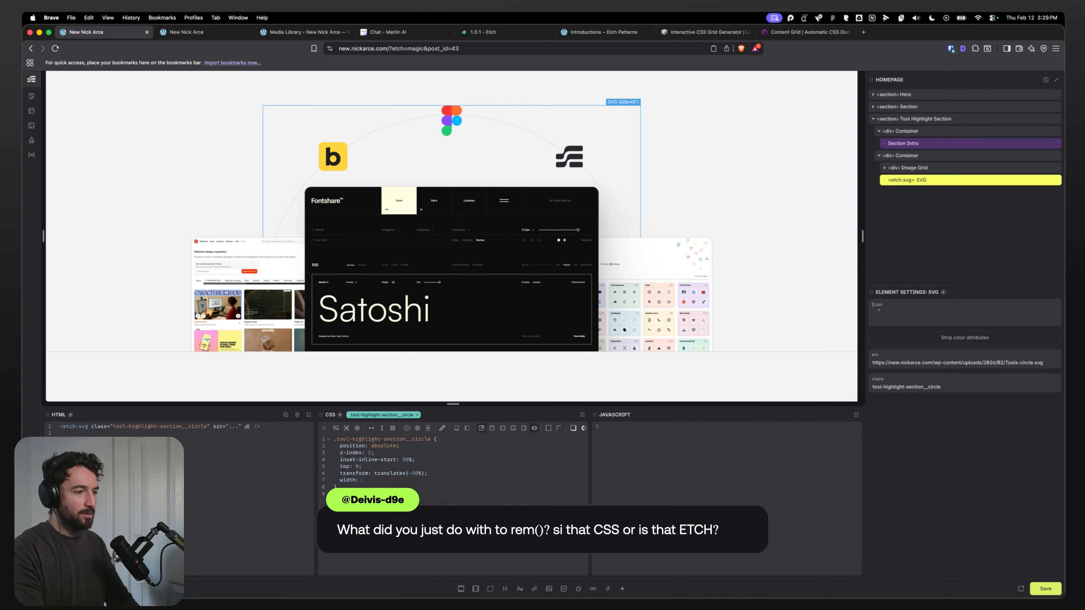
{"action": "type", "text": "90%;"}
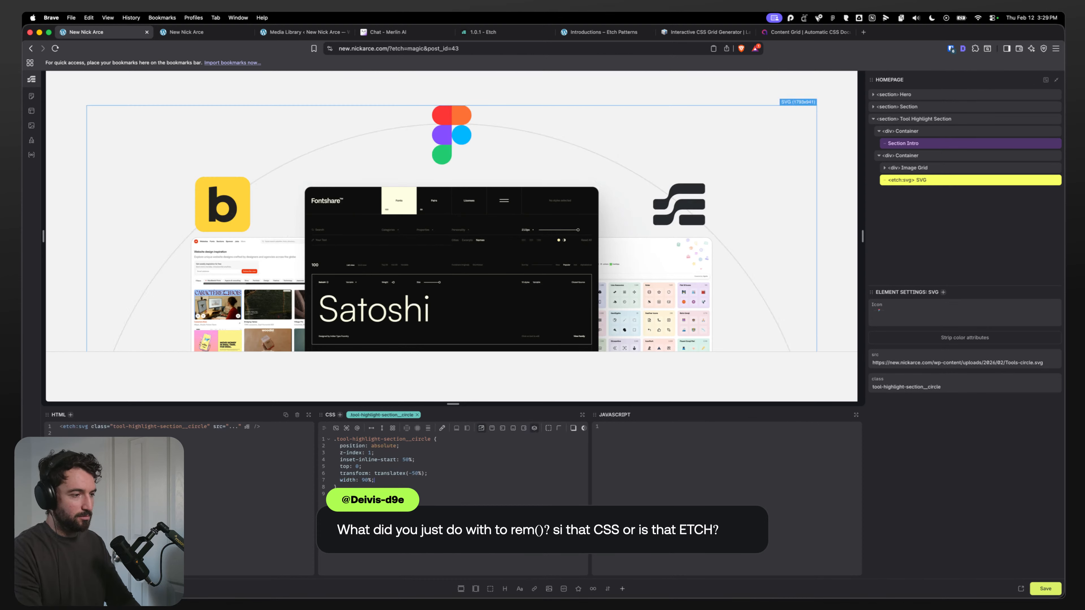
{"action": "key", "text": "BackSpace"}
{"action": "key", "text": "BackSpace"}
{"action": "key", "text": "BackSpace"}
{"action": "key", "text": "BackSpace"}
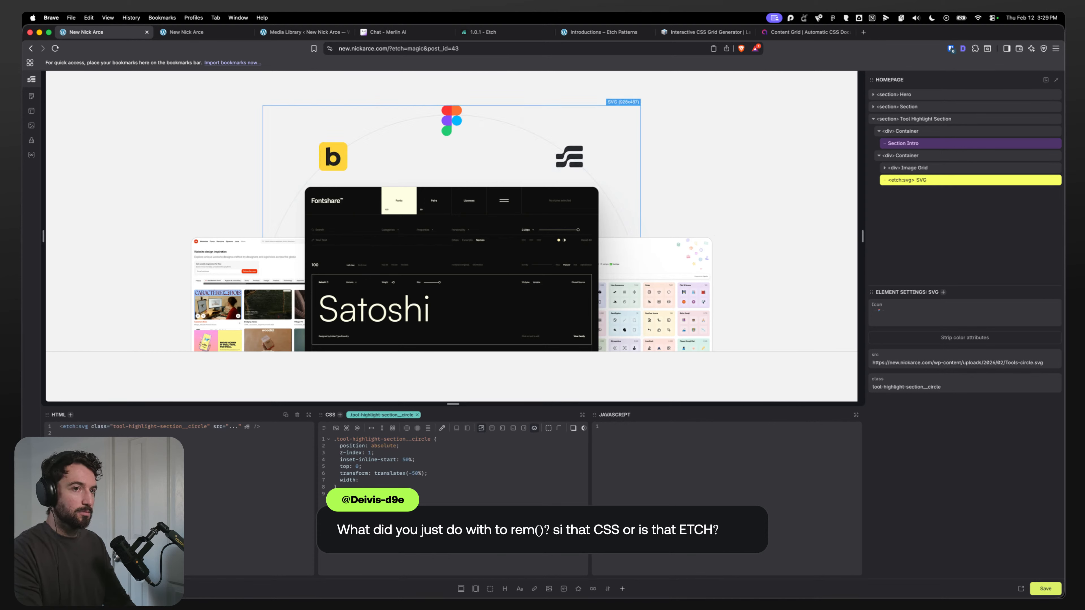
Step: Inspect the container, image grid and circle SVG styles by selecting each in the layer tree
{"action": "left_click", "coordinate": [907, 156]}
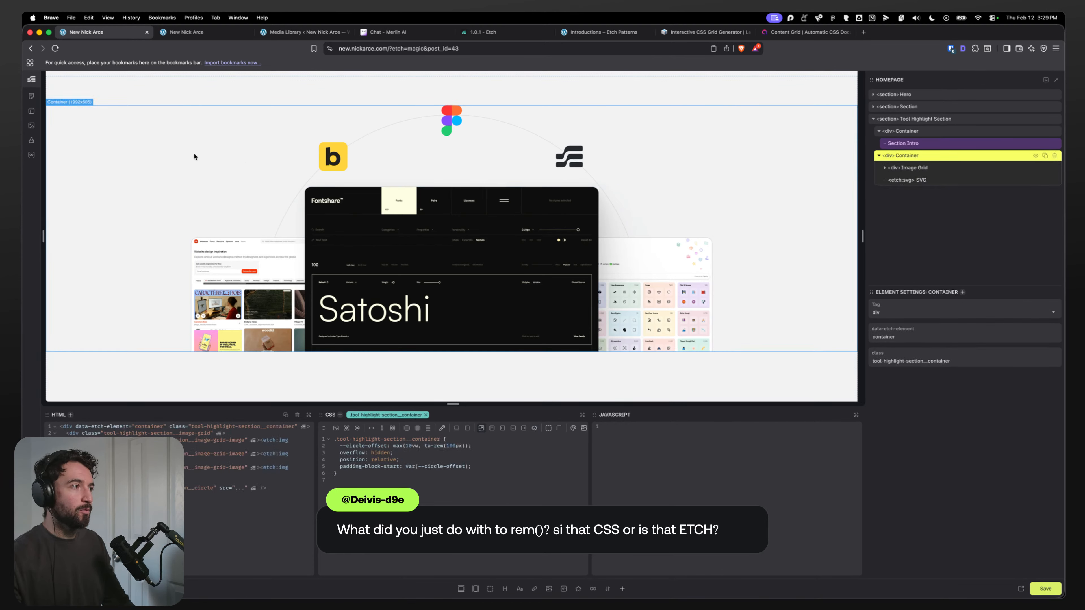
{"action": "left_click", "coordinate": [929, 169]}
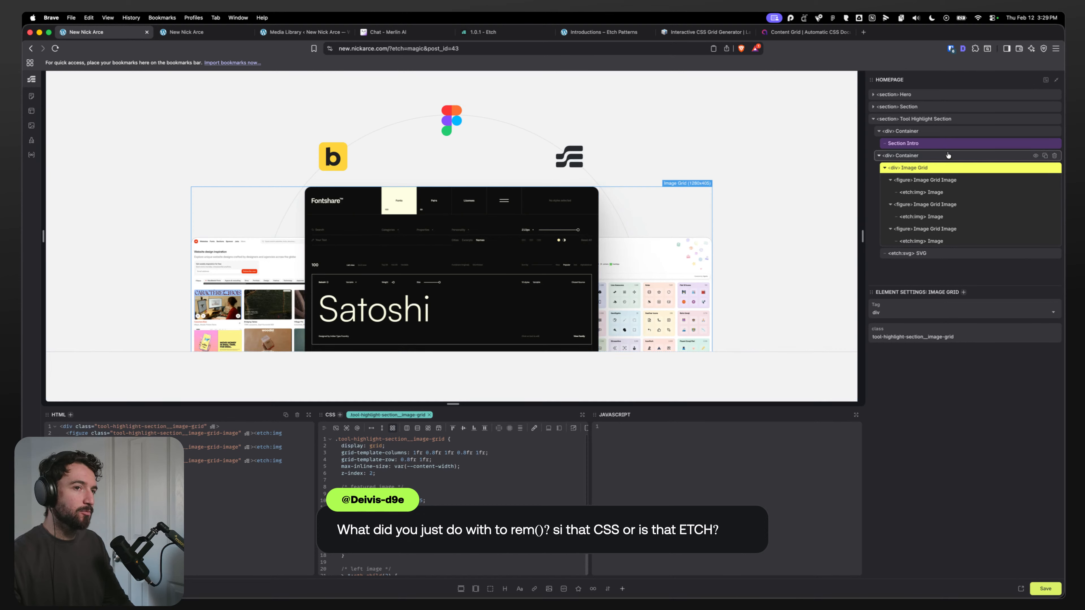
{"action": "left_click", "coordinate": [888, 155]}
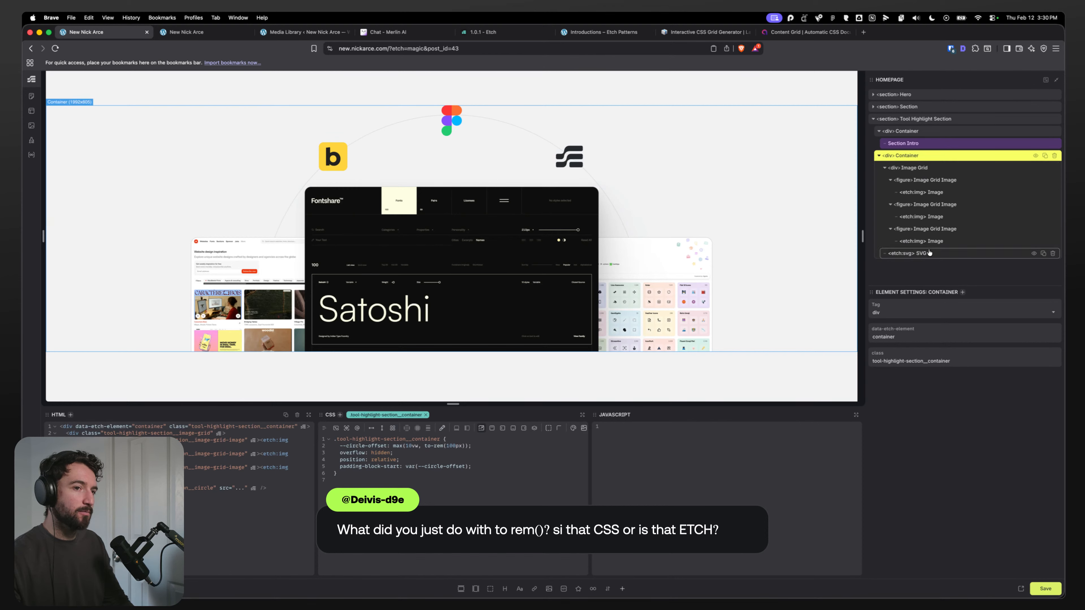
{"action": "left_click", "coordinate": [910, 169]}
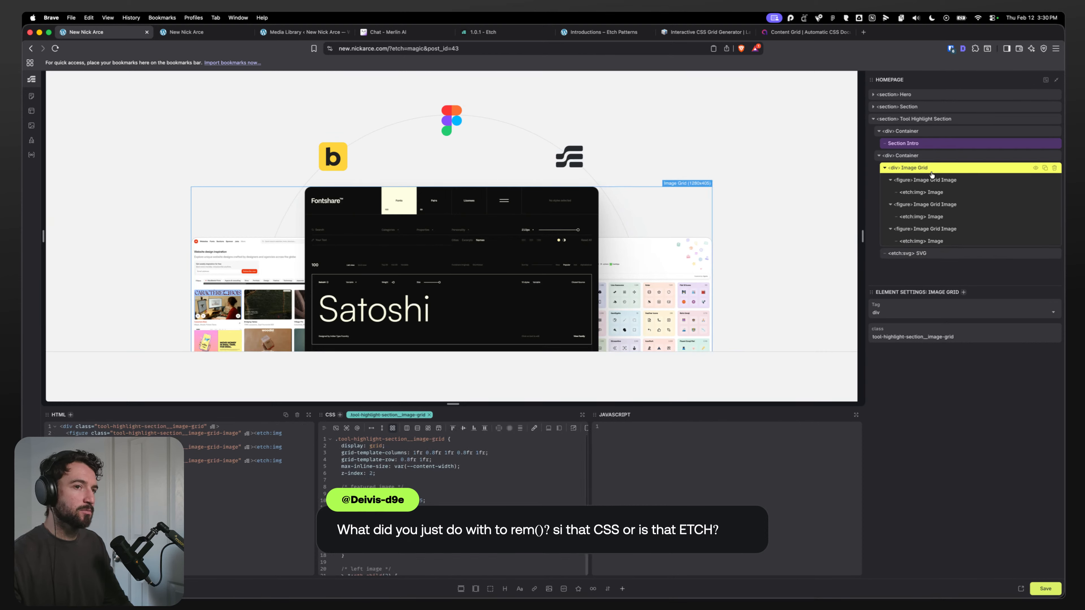
{"action": "left_click", "coordinate": [913, 255]}
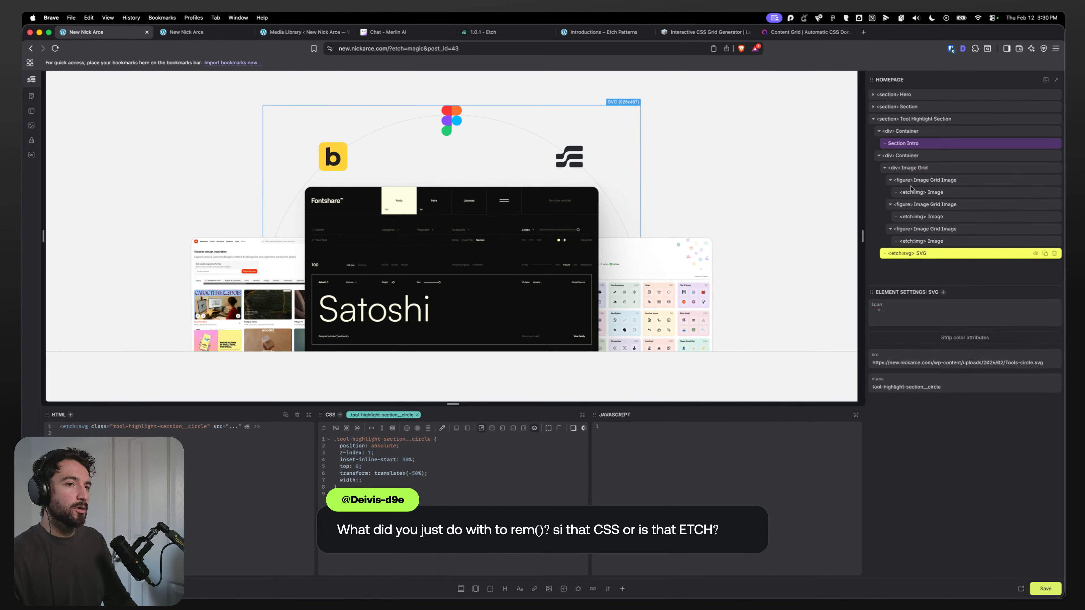
{"action": "left_click", "coordinate": [910, 169]}
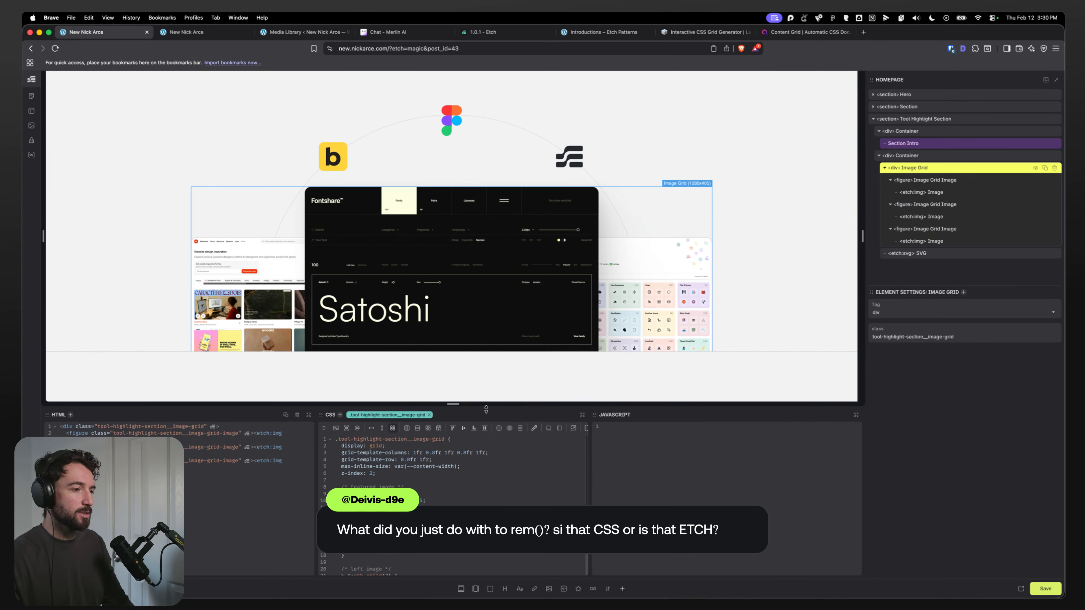
Step: Replace the nested & selectors in the image grid's CSS with the full .tool-highlight-section__image-grid-image class name
{"action": "left_click_drag", "start_coordinate": [485, 409], "coordinate": [486, 305]}
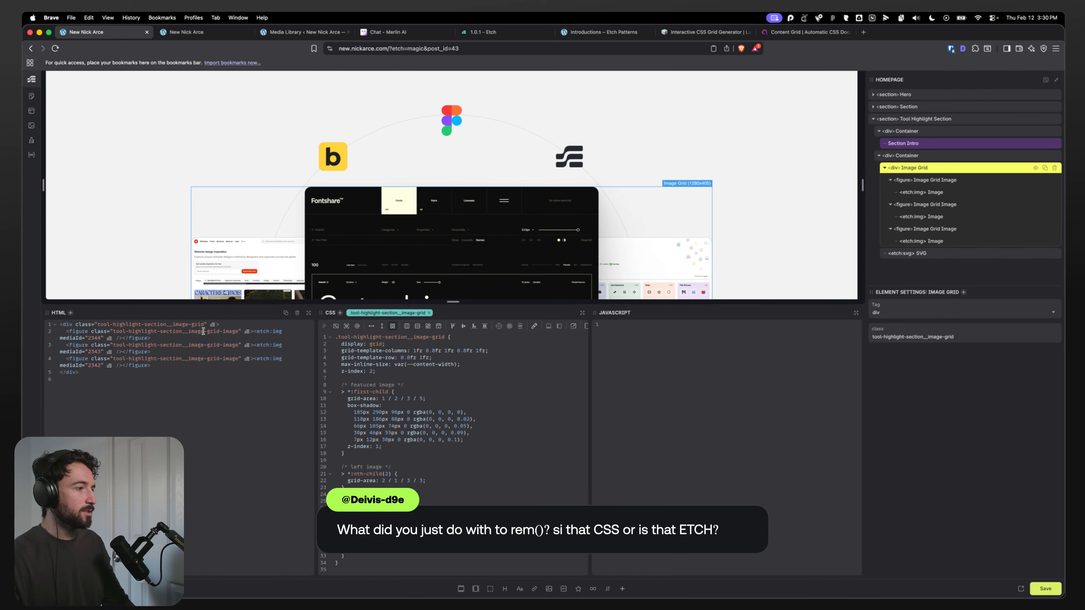
{"action": "left_click_drag", "start_coordinate": [238, 331], "coordinate": [116, 332]}
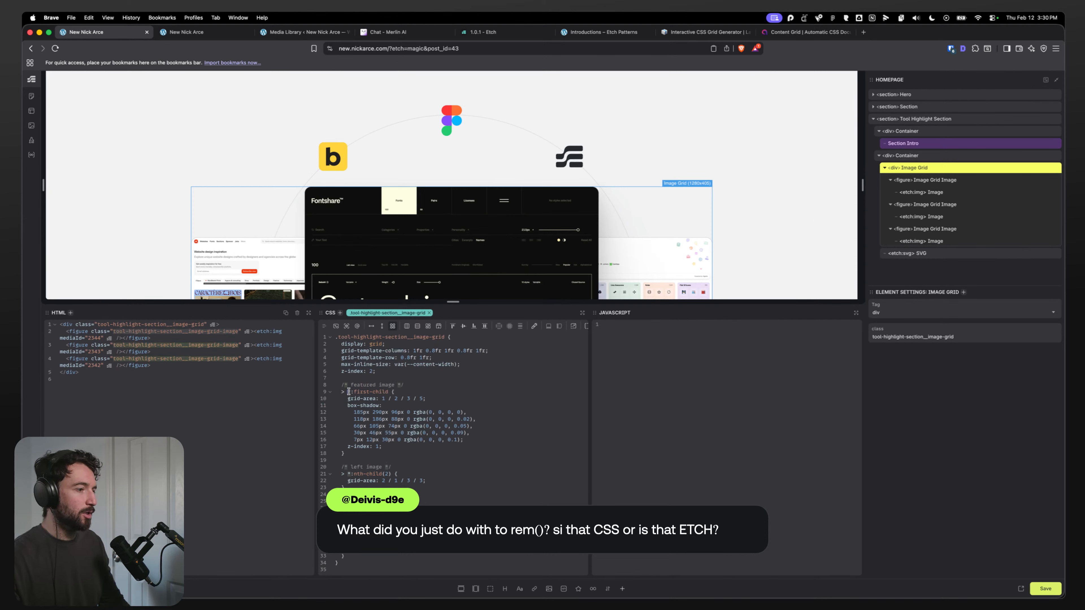
{"action": "left_click_drag", "start_coordinate": [349, 393], "coordinate": [345, 391]}
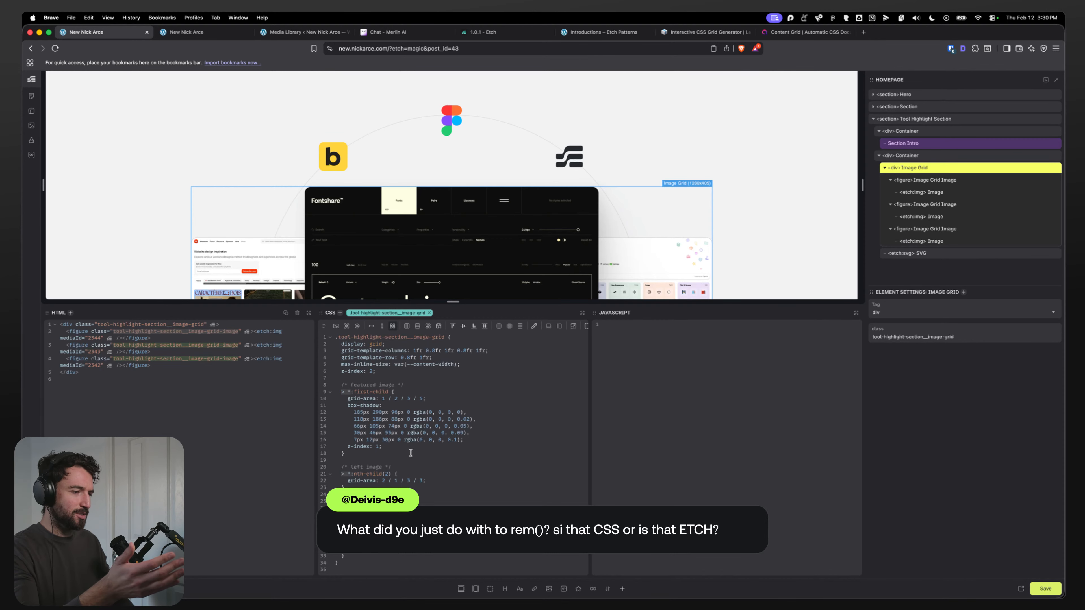
{"action": "type", "text": ".tool-highlight-section__image-grid-image"}
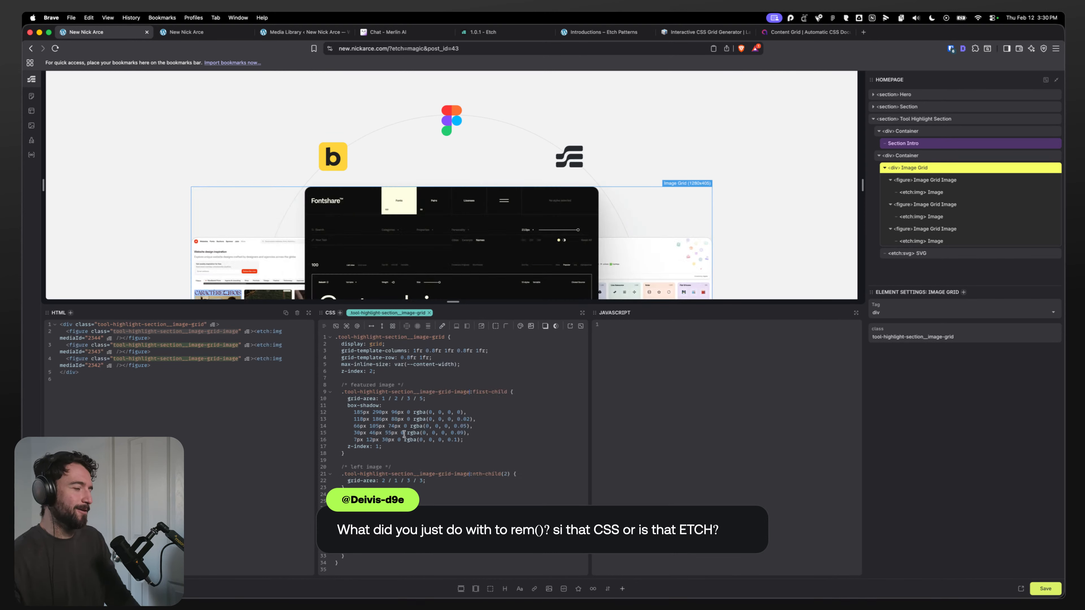
{"action": "left_click", "coordinate": [433, 447]}
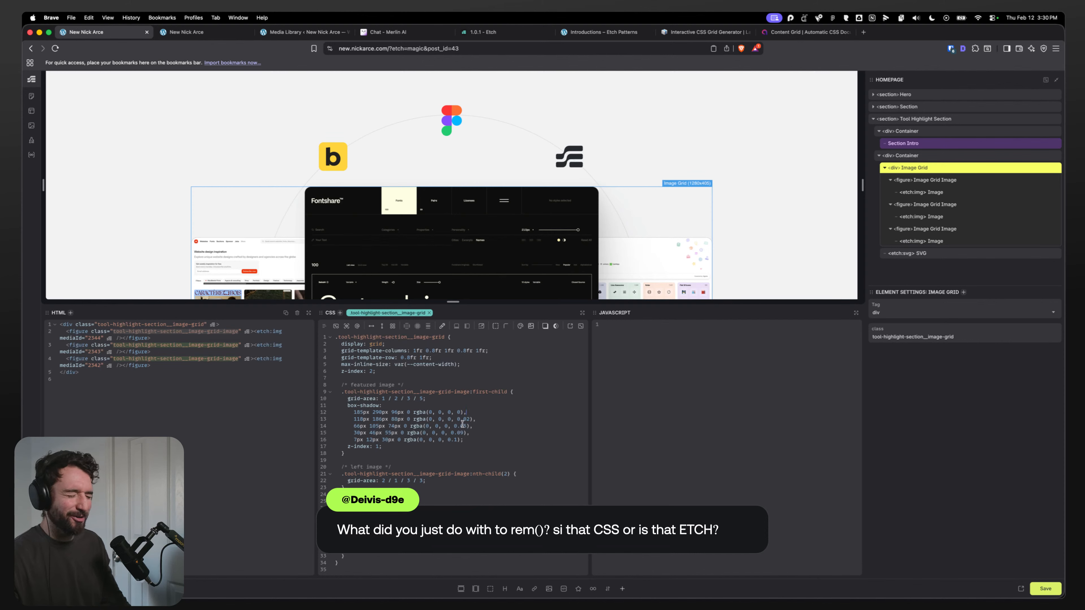
{"action": "left_click", "coordinate": [451, 457]}
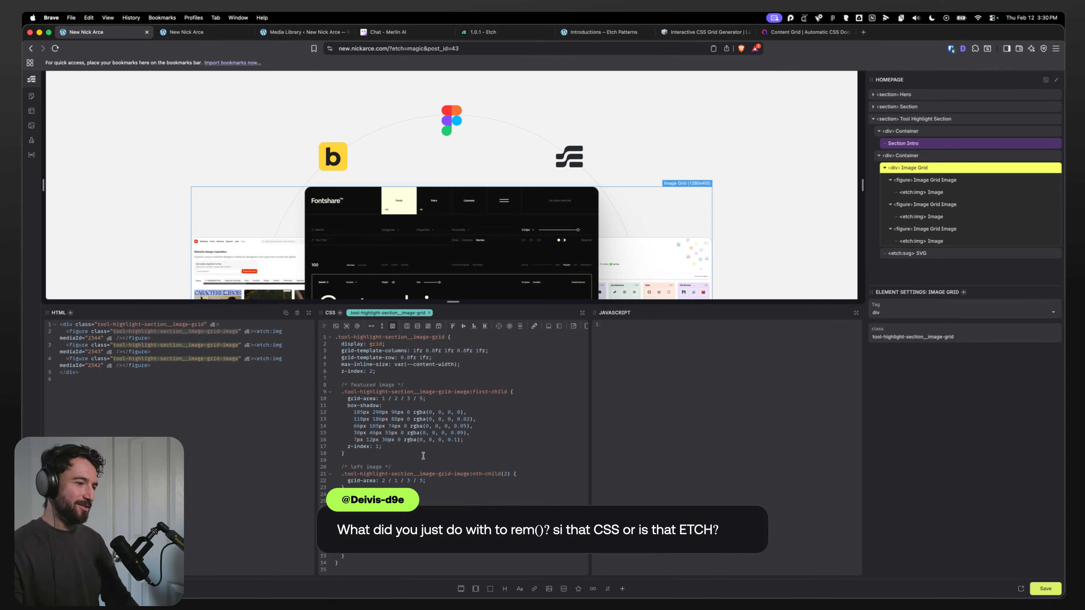
Step: Move the circle SVG inside the Image Grid element in the layer tree, then select the Image Grid
{"action": "scroll", "coordinate": [754, 222], "scroll_direction": "down", "scroll_amount": 1}
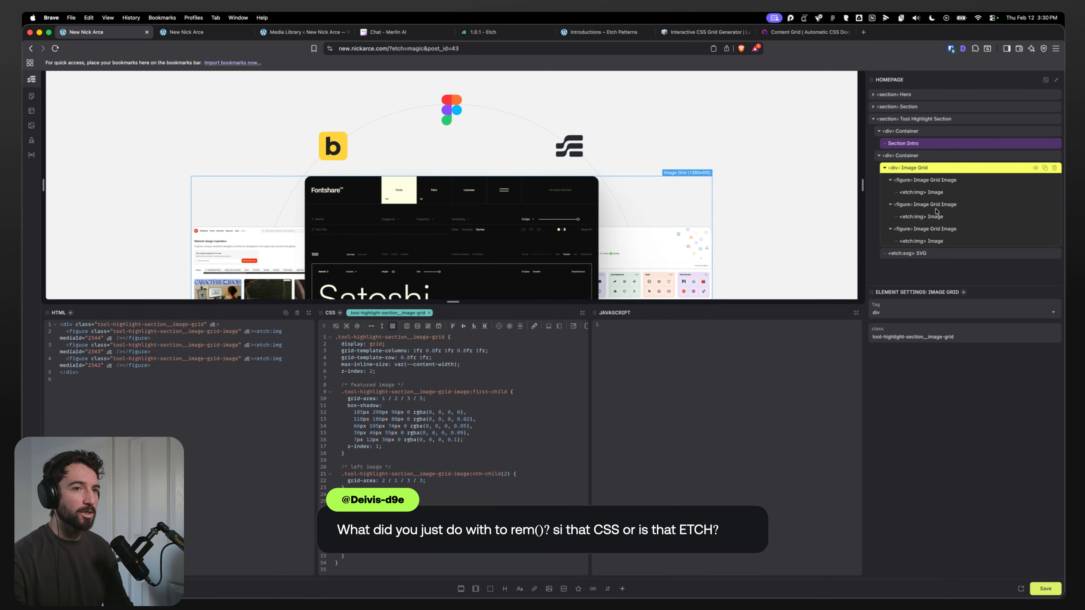
{"action": "left_click", "coordinate": [901, 254]}
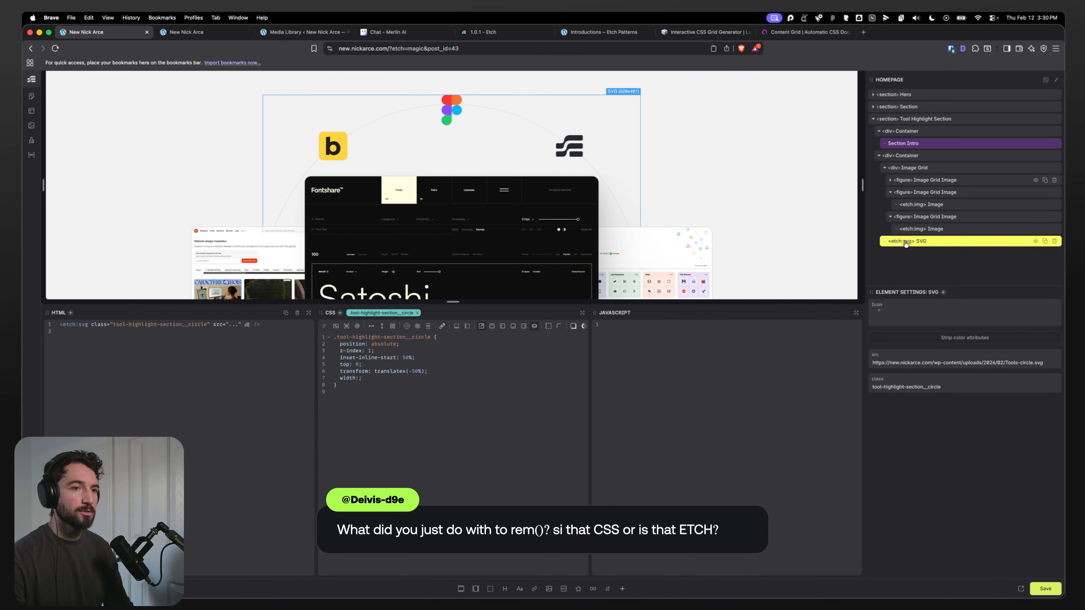
{"action": "mouse_move", "coordinate": [906, 244]}
{"action": "left_mouse_down"}
{"action": "mouse_move", "coordinate": [900, 192]}
{"action": "mouse_move", "coordinate": [905, 250]}
{"action": "mouse_move", "coordinate": [904, 239]}
{"action": "left_mouse_up"}
{"action": "left_click", "coordinate": [890, 230]}
{"action": "left_click", "coordinate": [908, 167]}
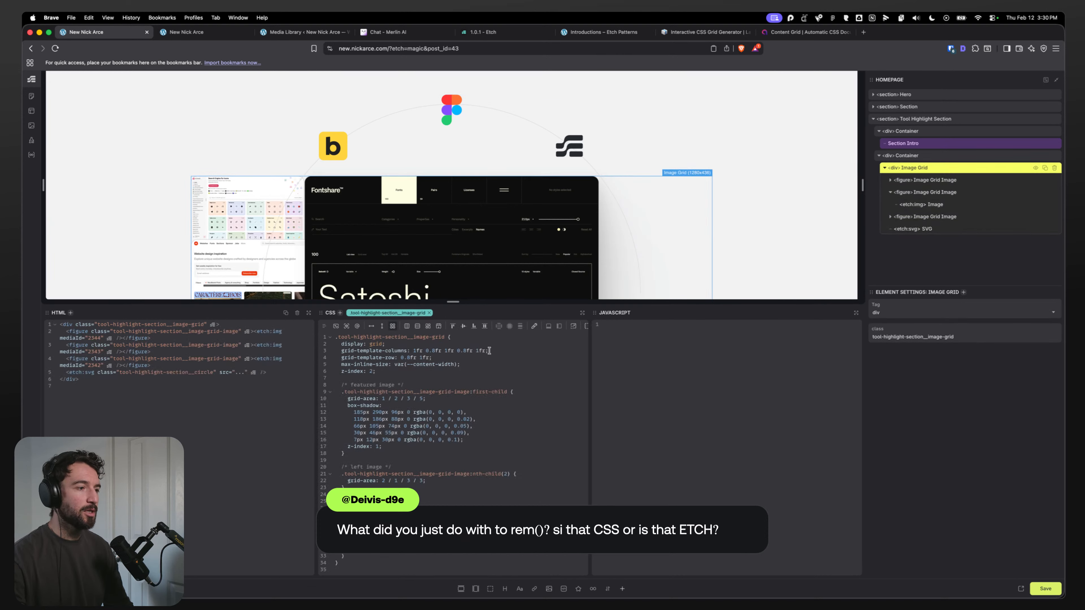
{"action": "key", "text": "Return"}
{"action": "type", "text": "posi"}
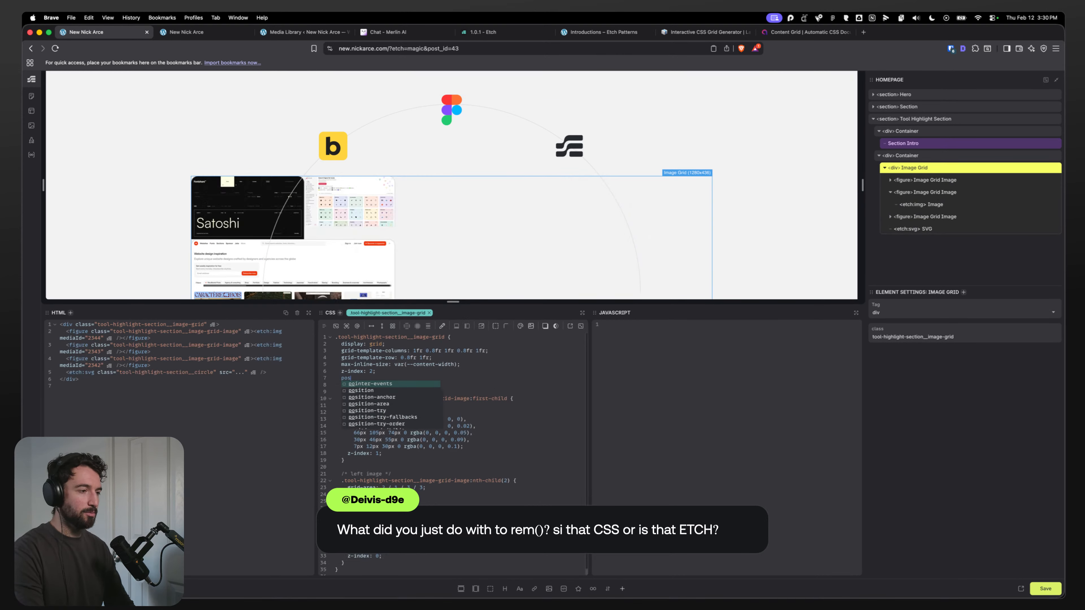
{"action": "key", "text": "BackSpace"}
{"action": "key", "text": "BackSpace"}
{"action": "key", "text": "BackSpace"}
{"action": "key", "text": "BackSpace"}
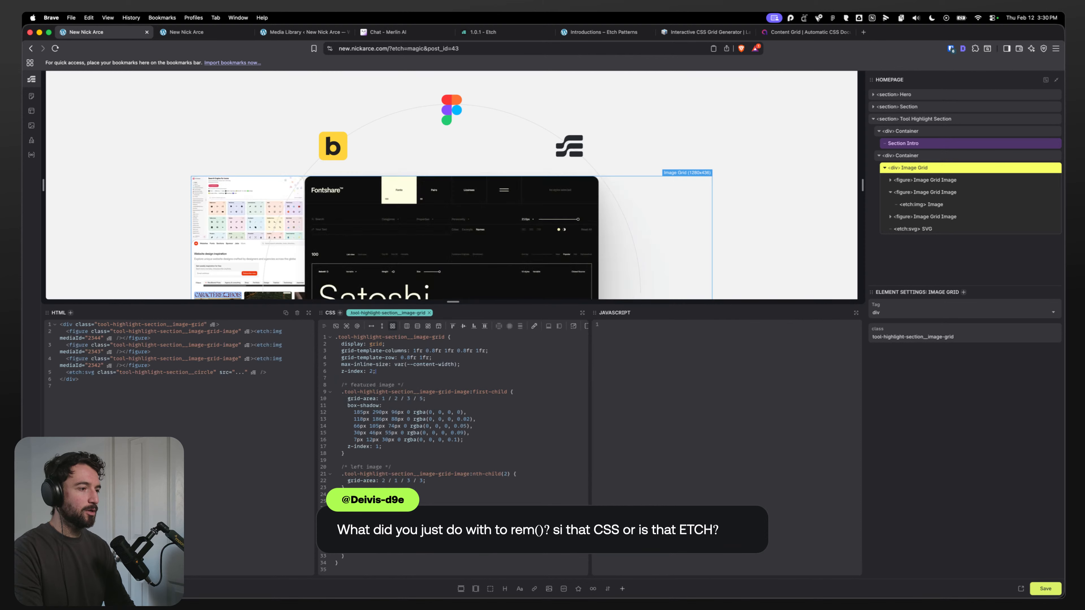
Step: Select the container and delete a declaration line from its CSS rule
{"action": "left_click", "coordinate": [928, 231]}
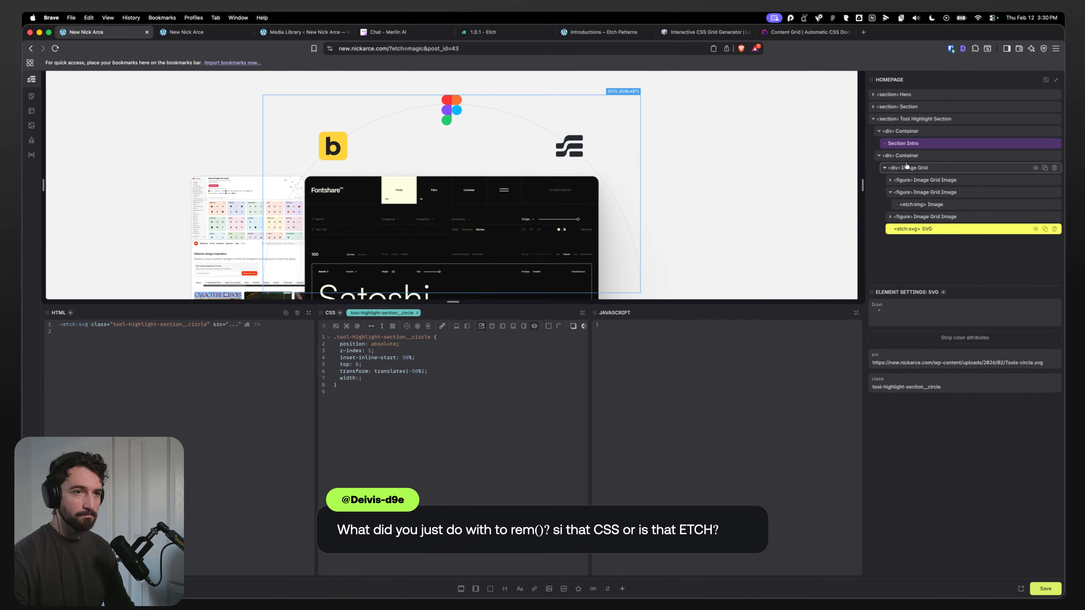
{"action": "left_click", "coordinate": [907, 156]}
{"action": "left_click_drag", "start_coordinate": [413, 358], "coordinate": [311, 357]}
{"action": "key", "text": "BackSpace"}
{"action": "key", "text": "BackSpace"}
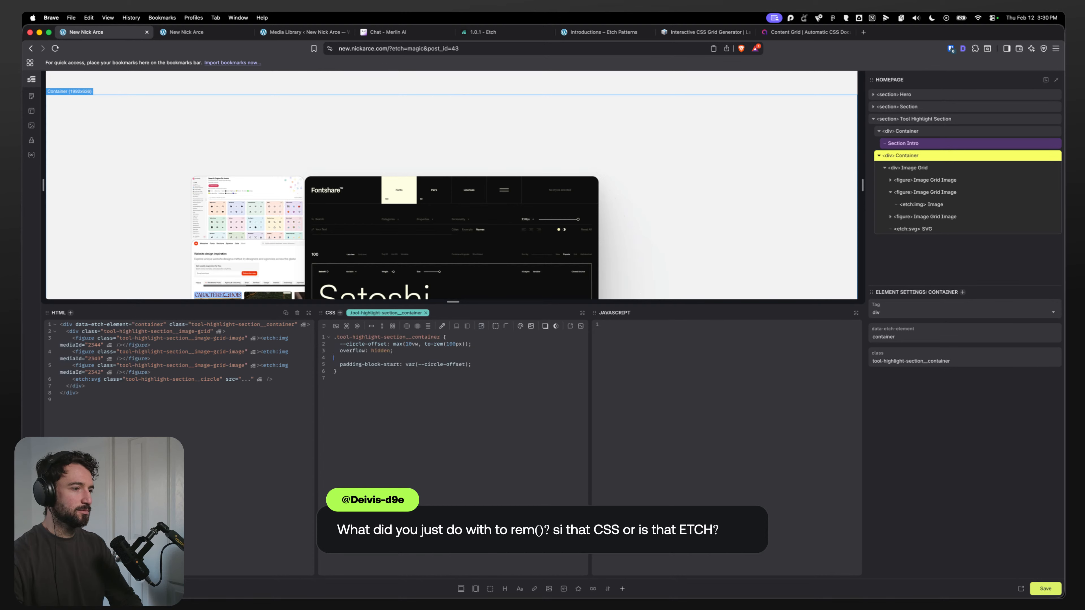
Step: Try nesting a :has() & rule with position: relative inside the circle SVG's styles and preview the section
{"action": "left_click", "coordinate": [923, 228]}
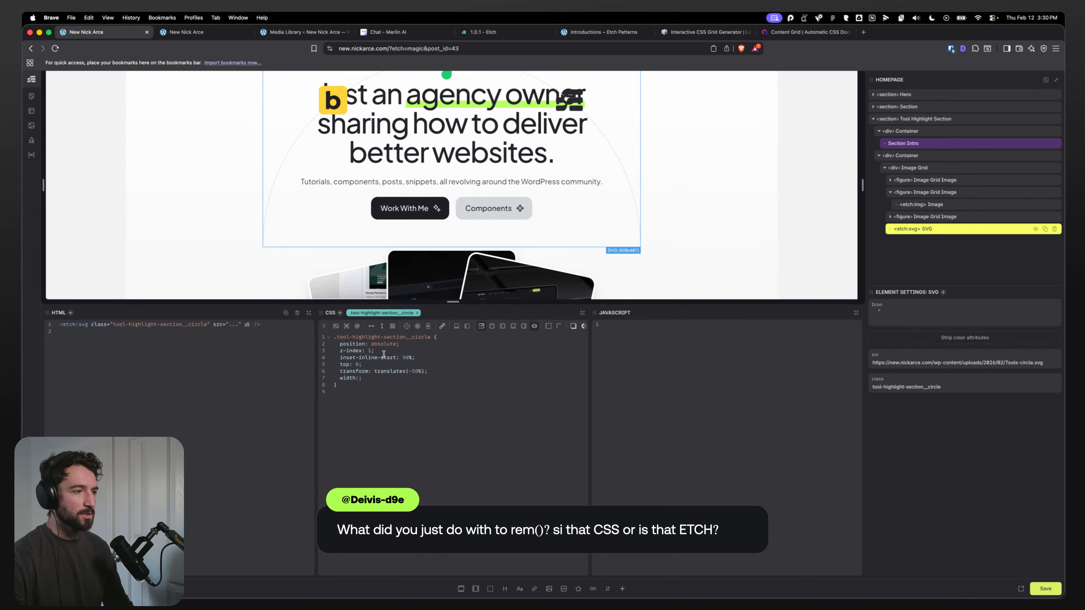
{"action": "left_click", "coordinate": [336, 327]}
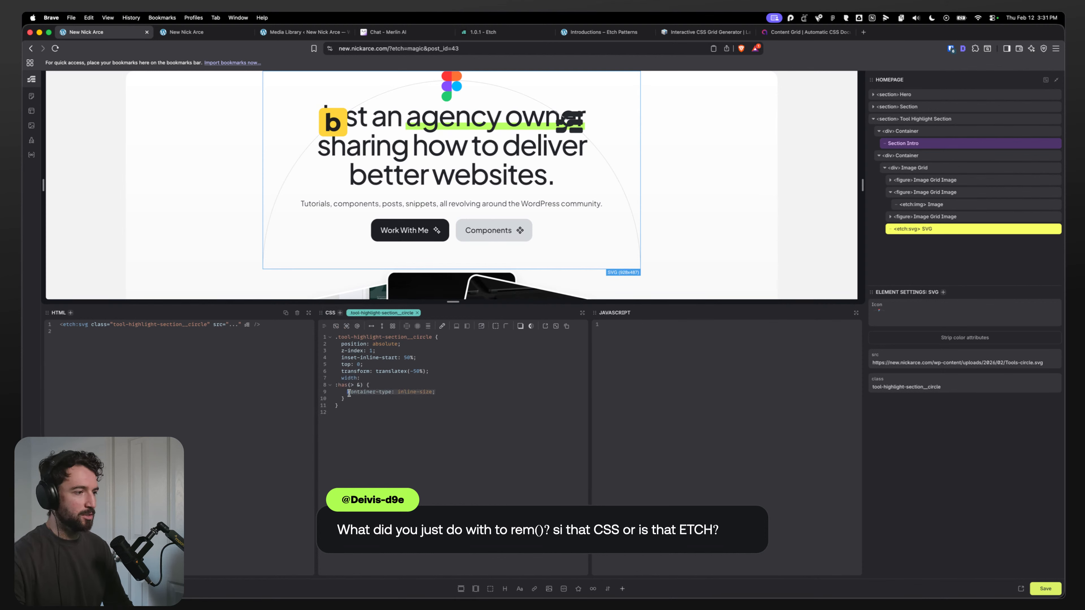
{"action": "type", "text": "position"}
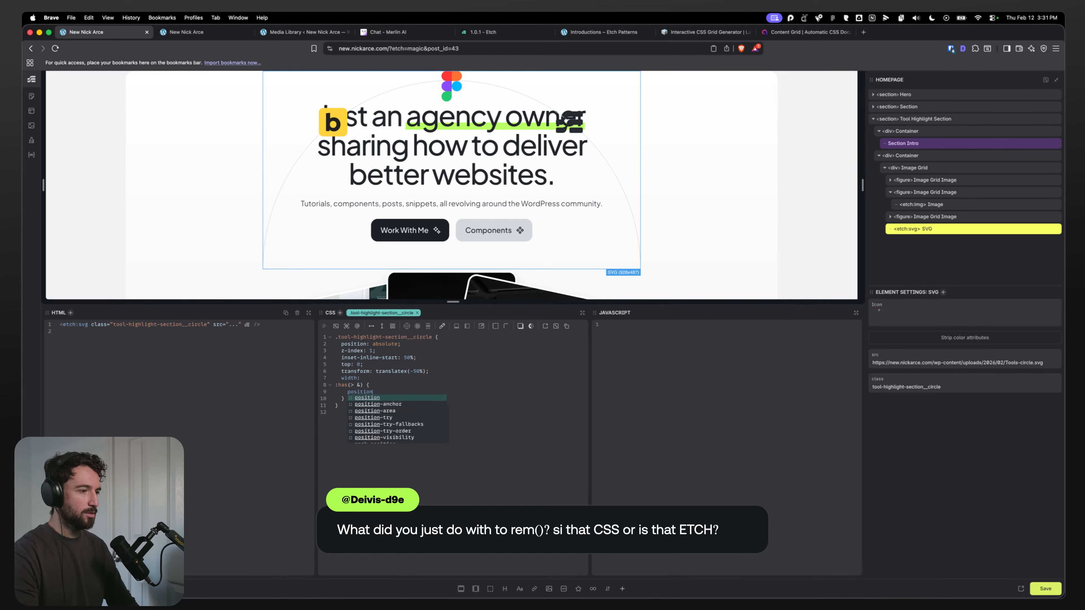
{"action": "key", "text": "Return"}
{"action": "type", "text": "relative;"}
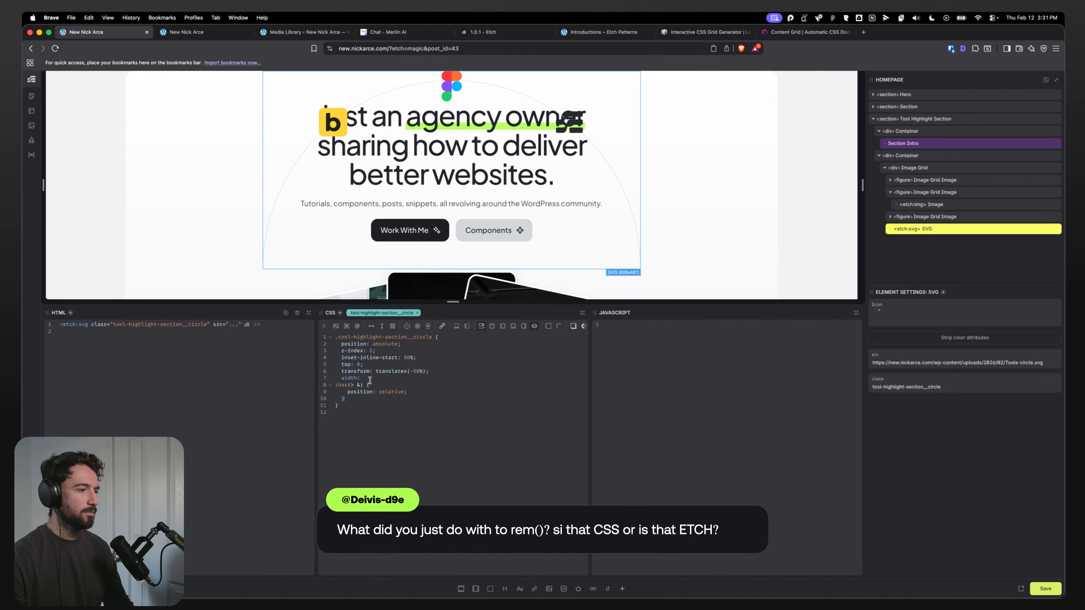
{"action": "key", "text": "super+BackSpace"}
{"action": "key", "text": "BackSpace"}
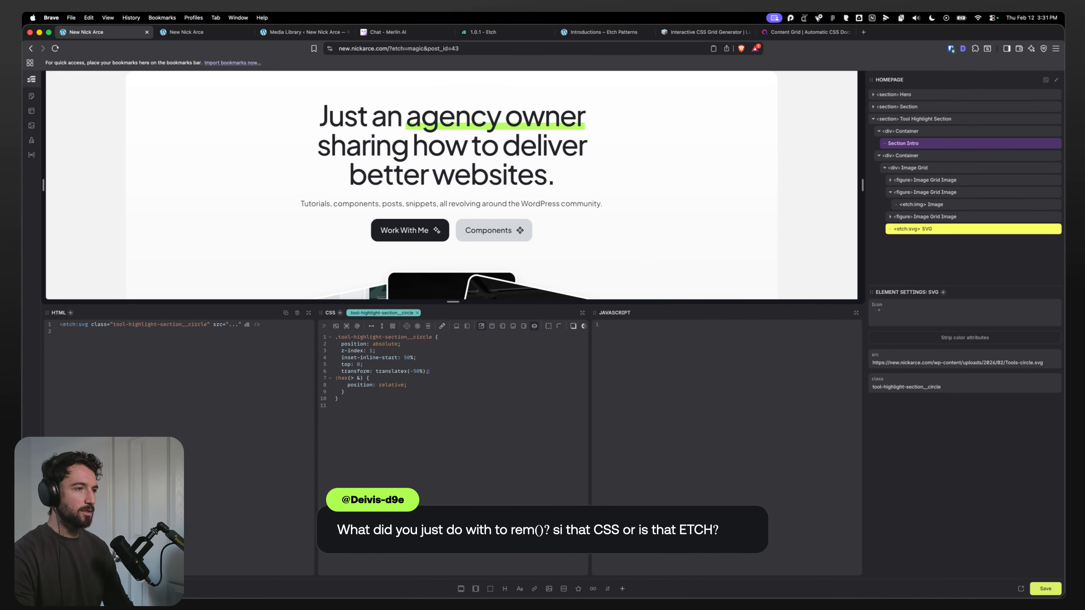
{"action": "scroll", "coordinate": [346, 200], "scroll_direction": "down", "scroll_amount": 2}
{"action": "scroll", "coordinate": [346, 199], "scroll_direction": "down", "scroll_amount": 10}
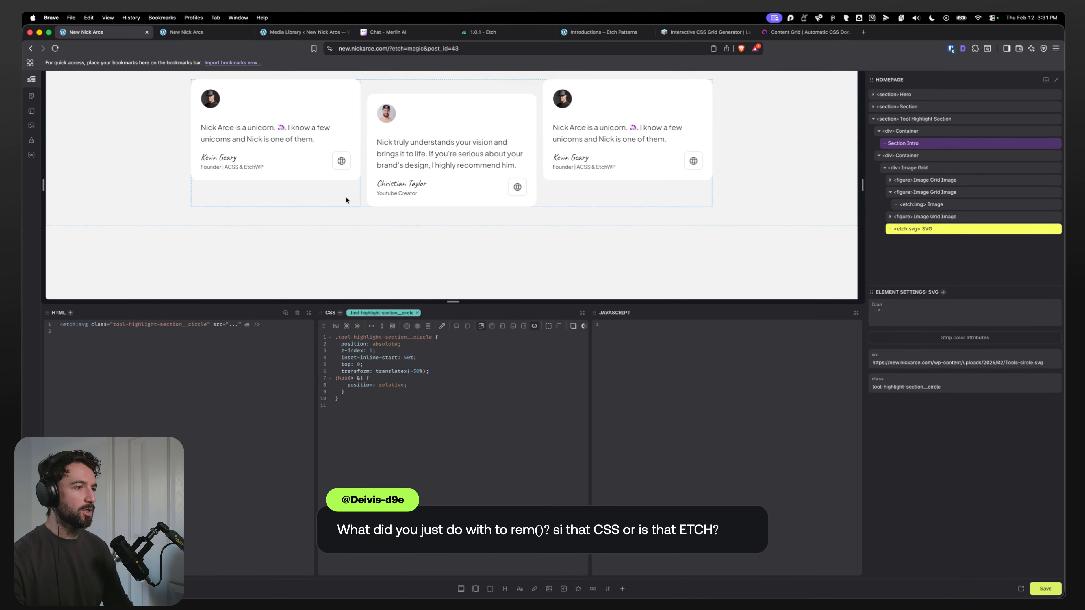
{"action": "scroll", "coordinate": [349, 205], "scroll_direction": "down", "scroll_amount": 5}
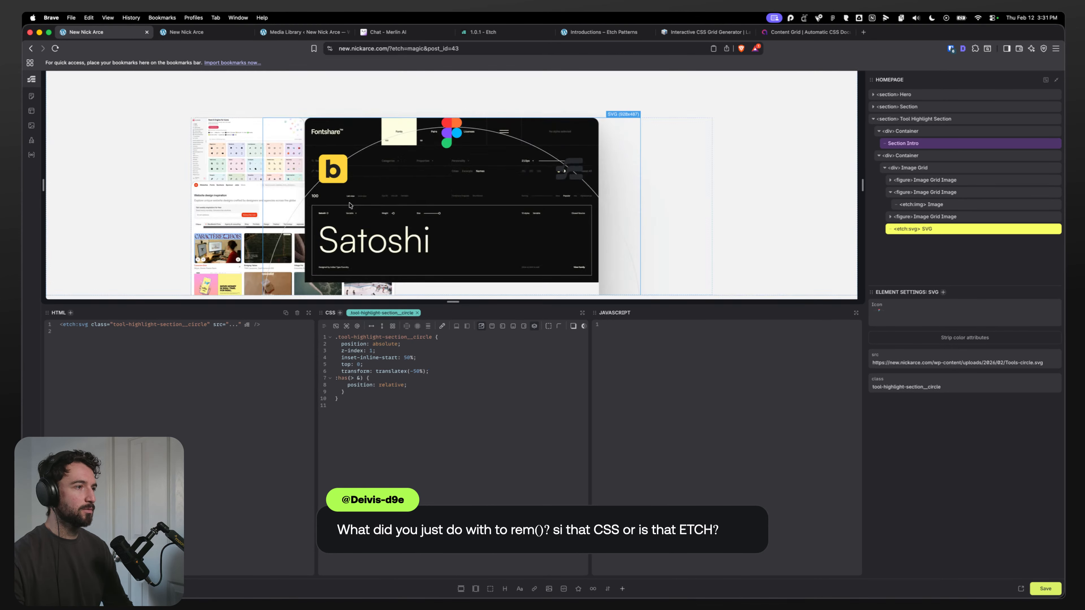
{"action": "scroll", "coordinate": [349, 205], "scroll_direction": "down", "scroll_amount": 2}
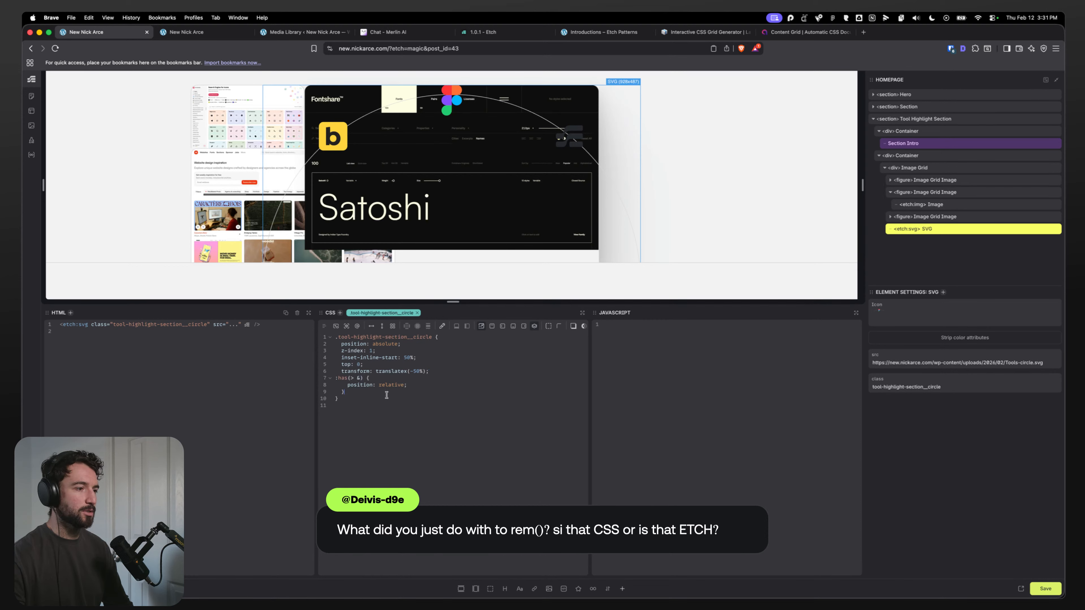
Step: Remove the :has() rule from the circle SVG's styles
{"action": "left_click", "coordinate": [910, 167]}
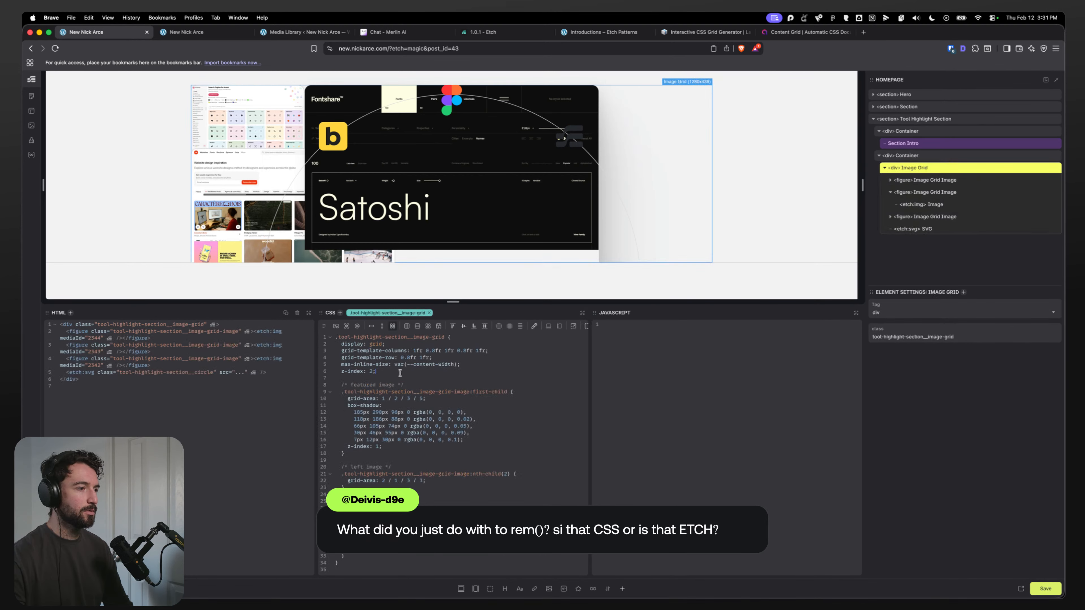
{"action": "left_click", "coordinate": [928, 231]}
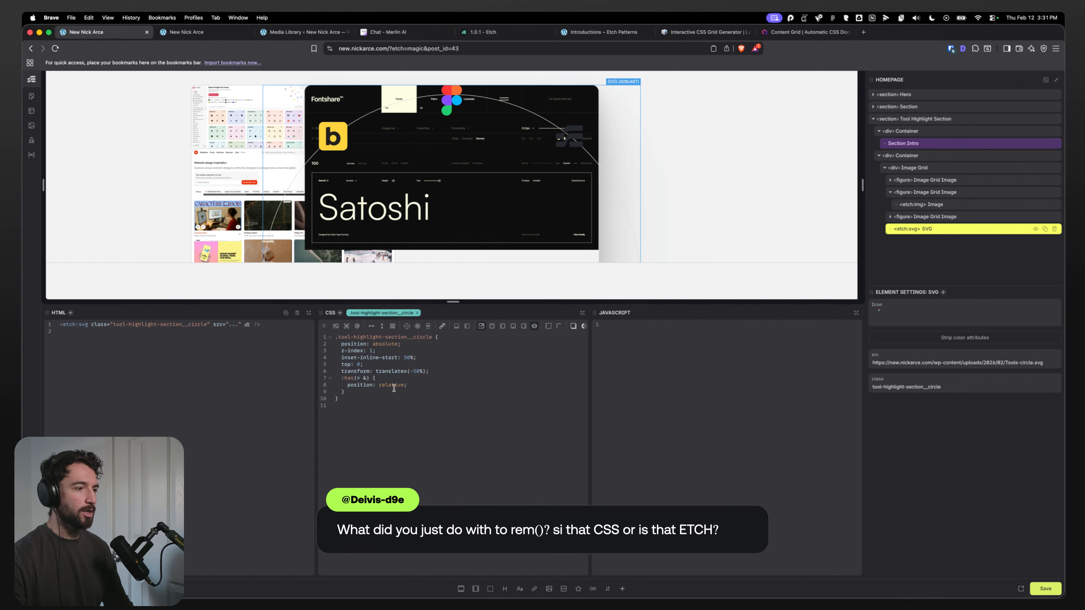
{"action": "key", "text": "BackSpace"}
{"action": "key", "text": "BackSpace"}
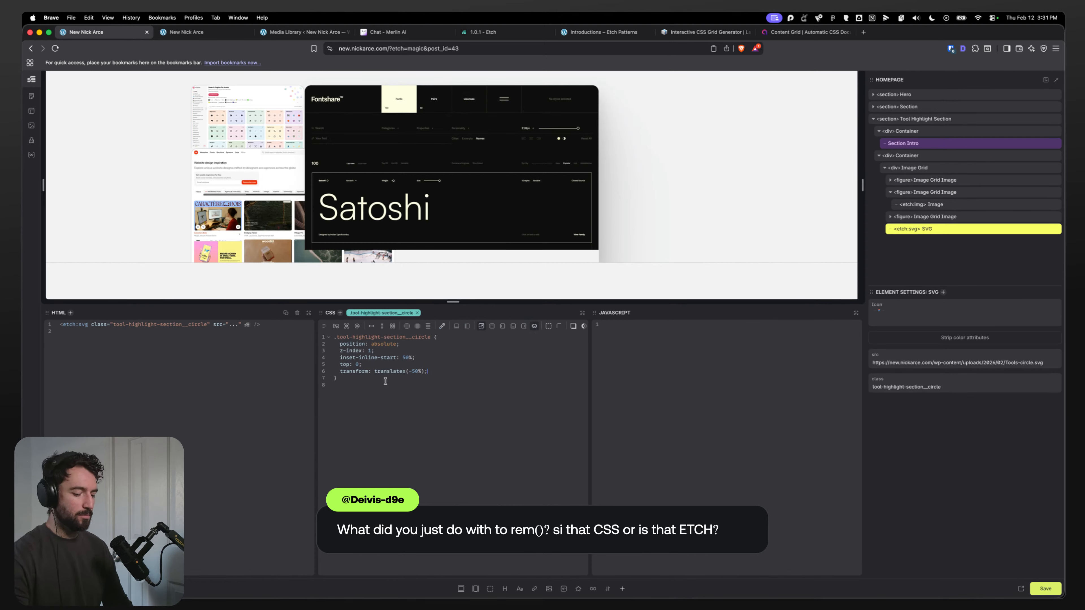
Step: Add width: 100% to the circle SVG's style rule
{"action": "key", "text": "Return"}
{"action": "type", "text": "widht"}
{"action": "key", "text": "BackSpace"}
{"action": "key", "text": "BackSpace"}
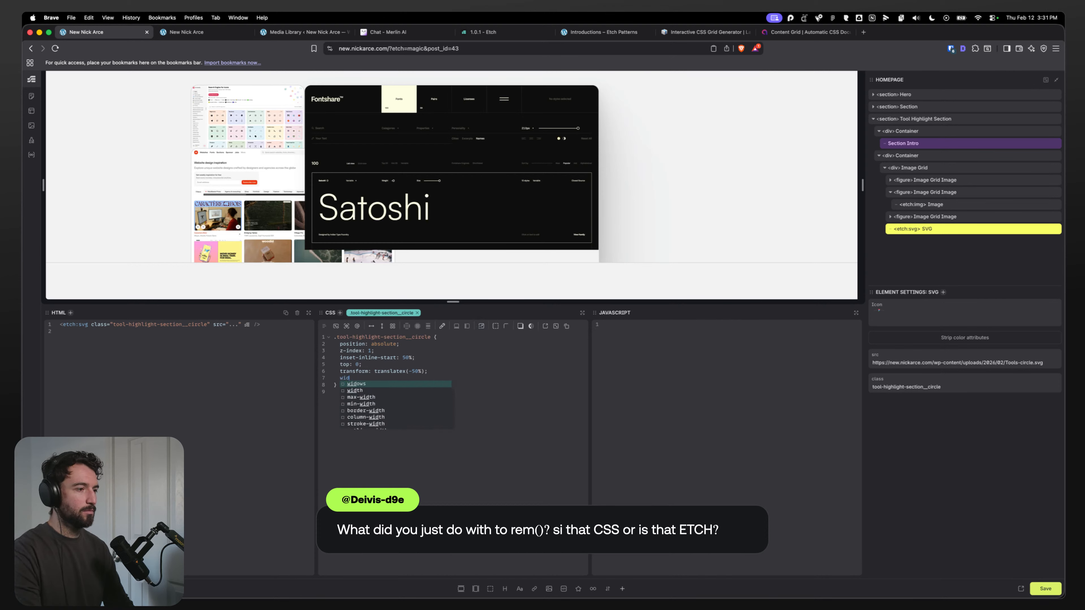
{"action": "type", "text": "th: 10-"}
{"action": "type", "text": "0%;"}
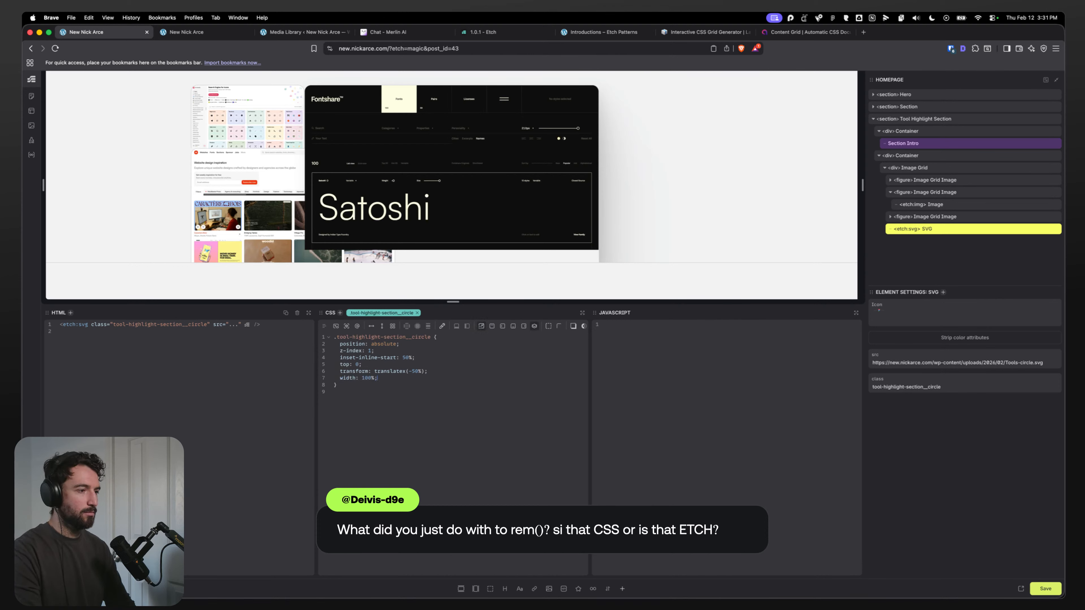
Step: Add position: relative to the Image Grid's style rule
{"action": "left_click", "coordinate": [927, 159]}
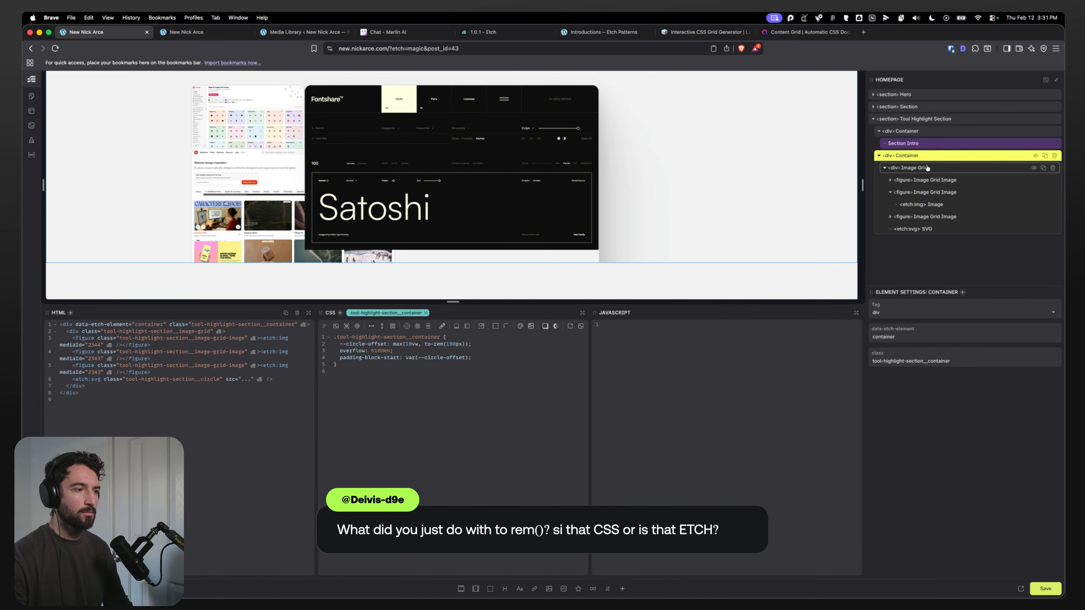
{"action": "left_click", "coordinate": [927, 167]}
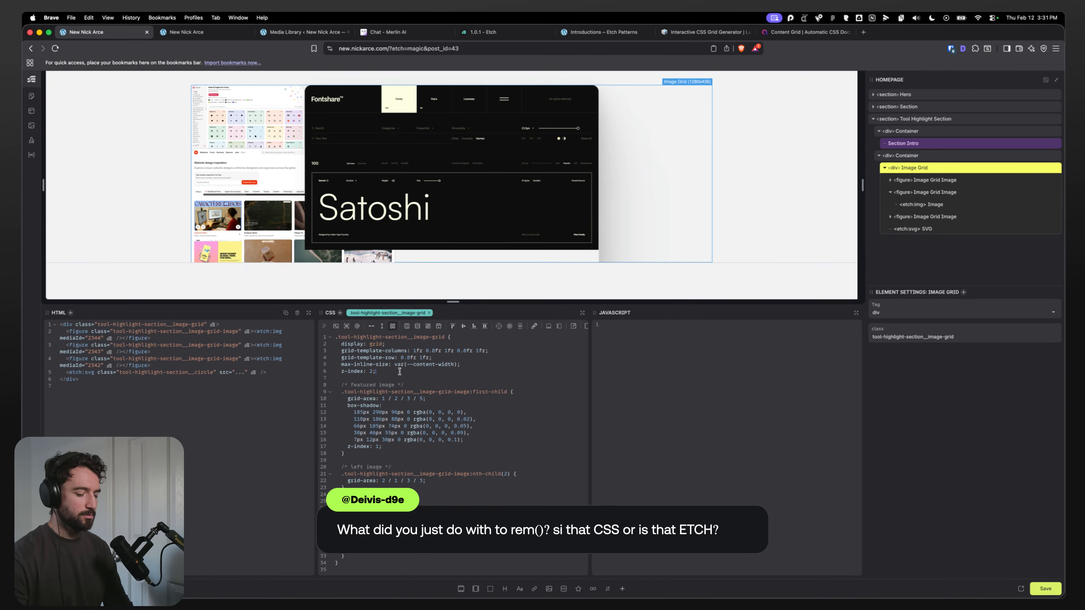
{"action": "key", "text": "Return"}
{"action": "type", "text": "position: r"}
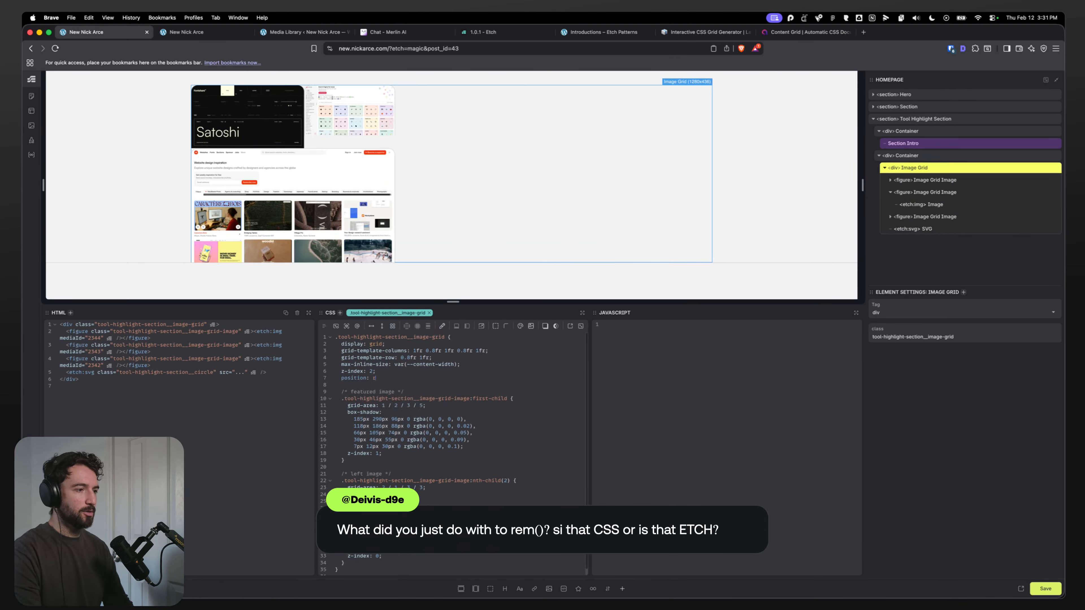
{"action": "type", "text": "elative;"}
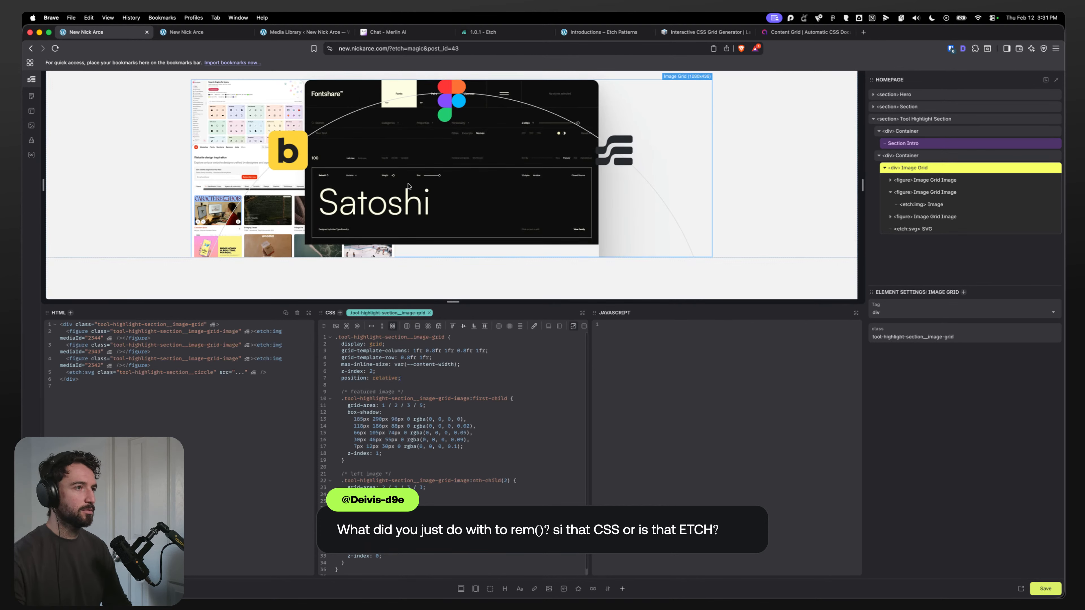
{"action": "left_click_drag", "start_coordinate": [415, 378], "coordinate": [341, 378]}
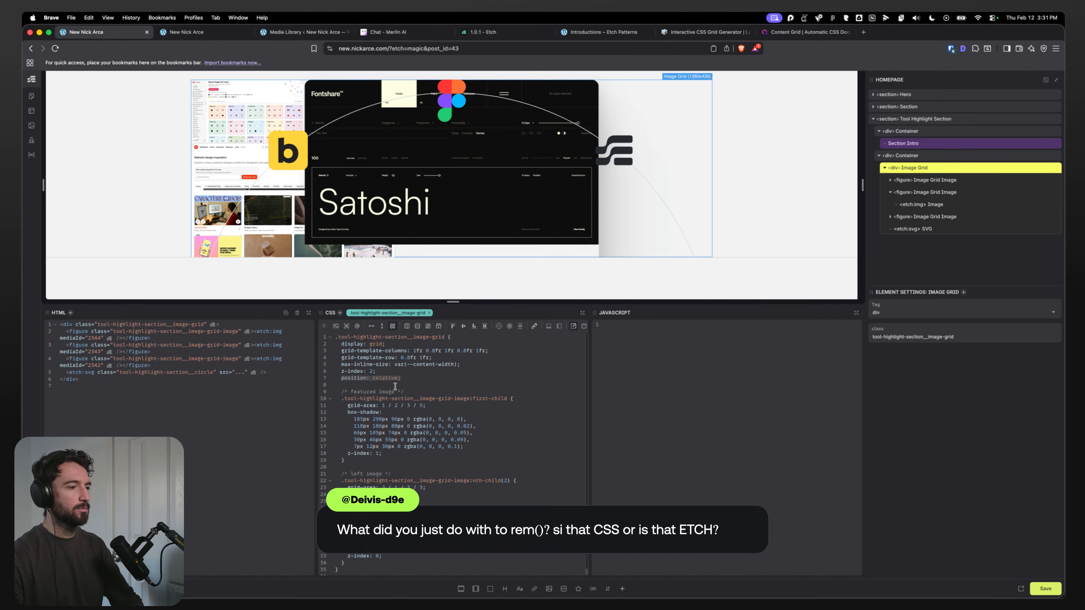
Step: Review the image grid's first-child and nth-child selectors in the CSS editor
{"action": "scroll", "coordinate": [394, 388], "scroll_direction": "down", "scroll_amount": 1}
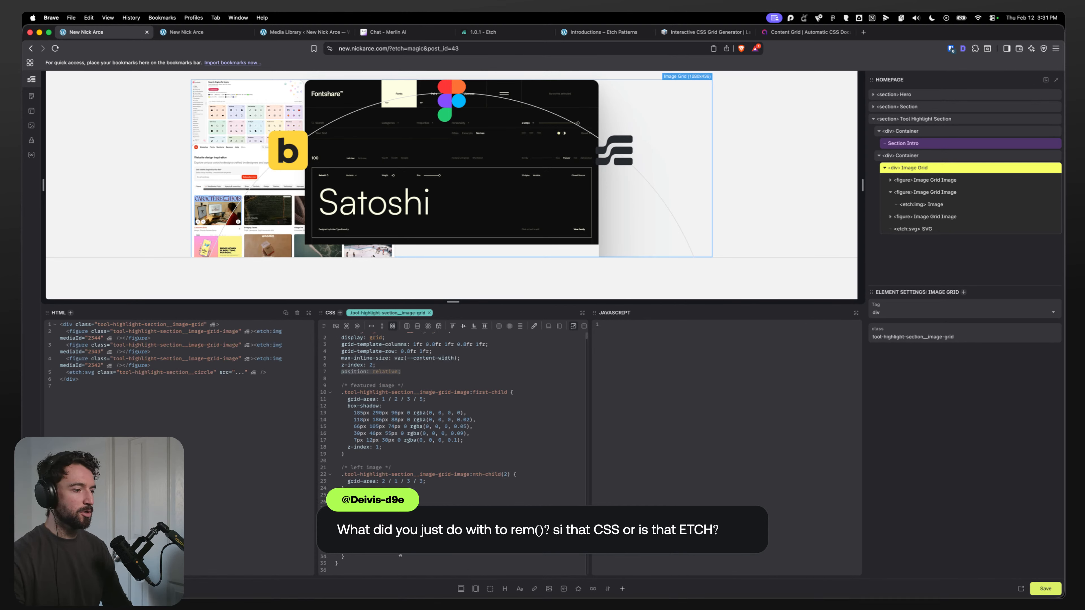
{"action": "left_click", "coordinate": [391, 536]}
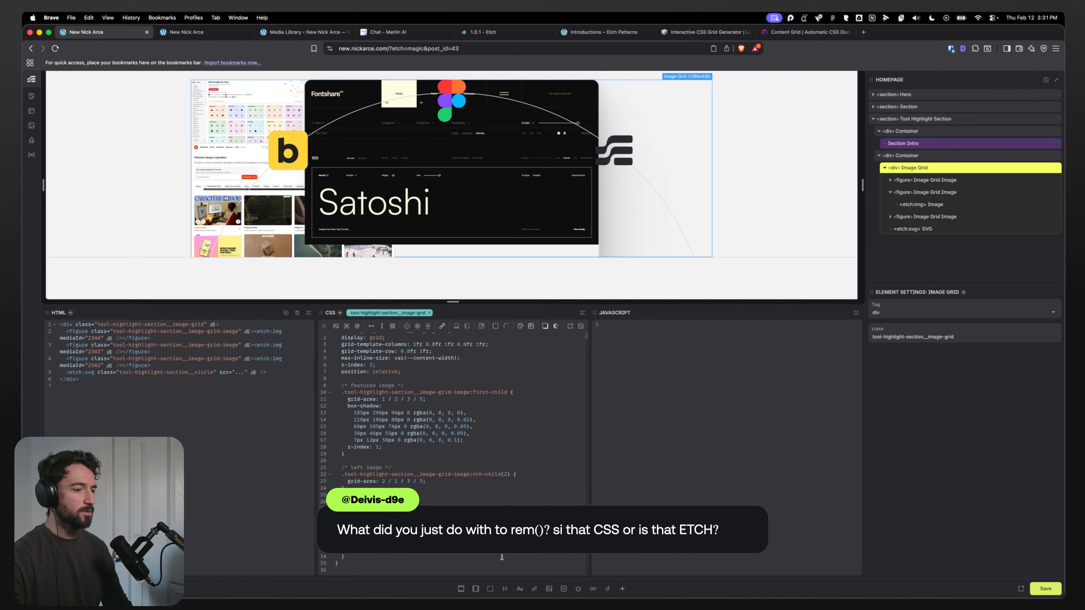
{"action": "left_click", "coordinate": [507, 394]}
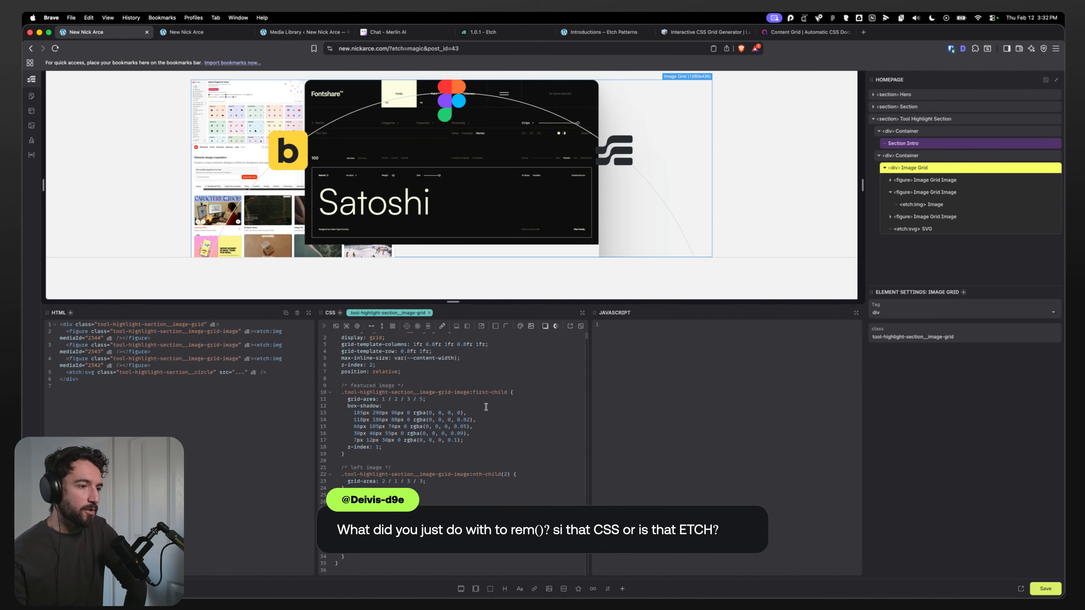
{"action": "double_click", "coordinate": [500, 392]}
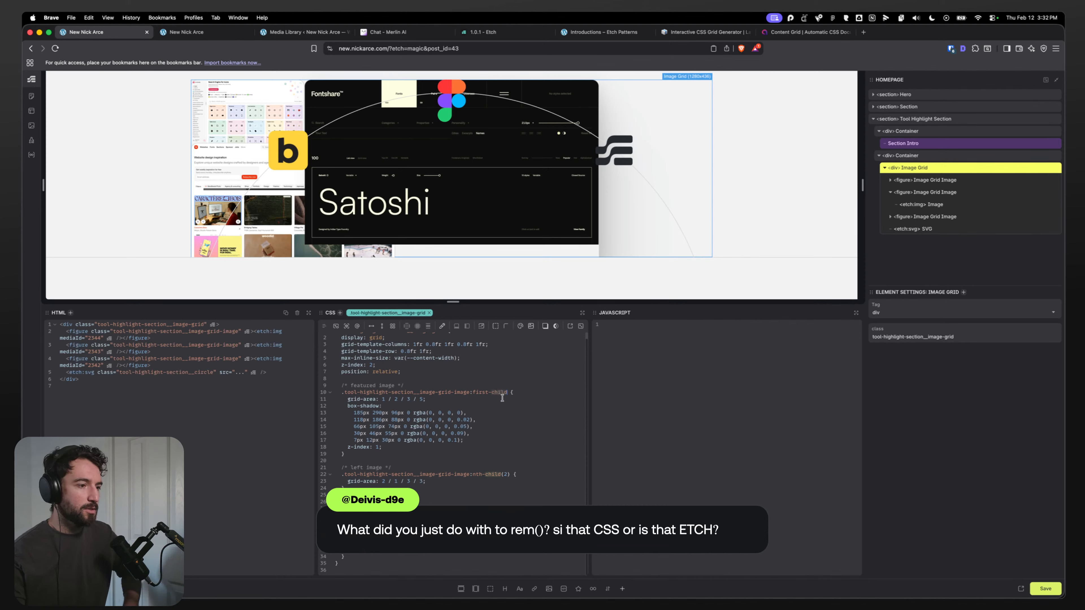
Step: Switch the featured and left image selectors in the image grid CSS to :first-of-type and :nth-of-type(2)
{"action": "type", "text": "of-type"}
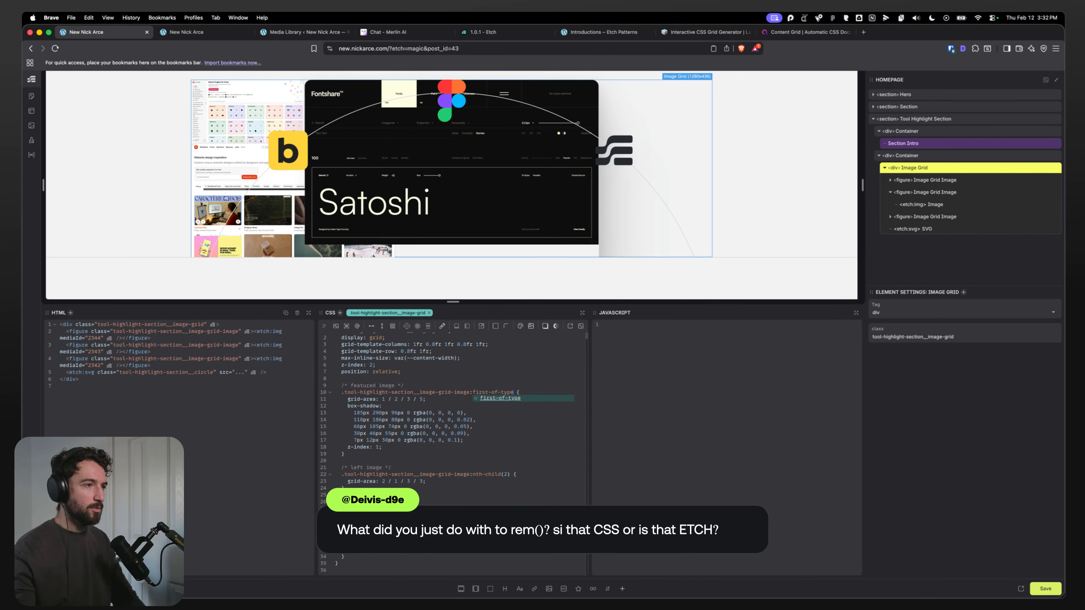
{"action": "left_click", "coordinate": [492, 471]}
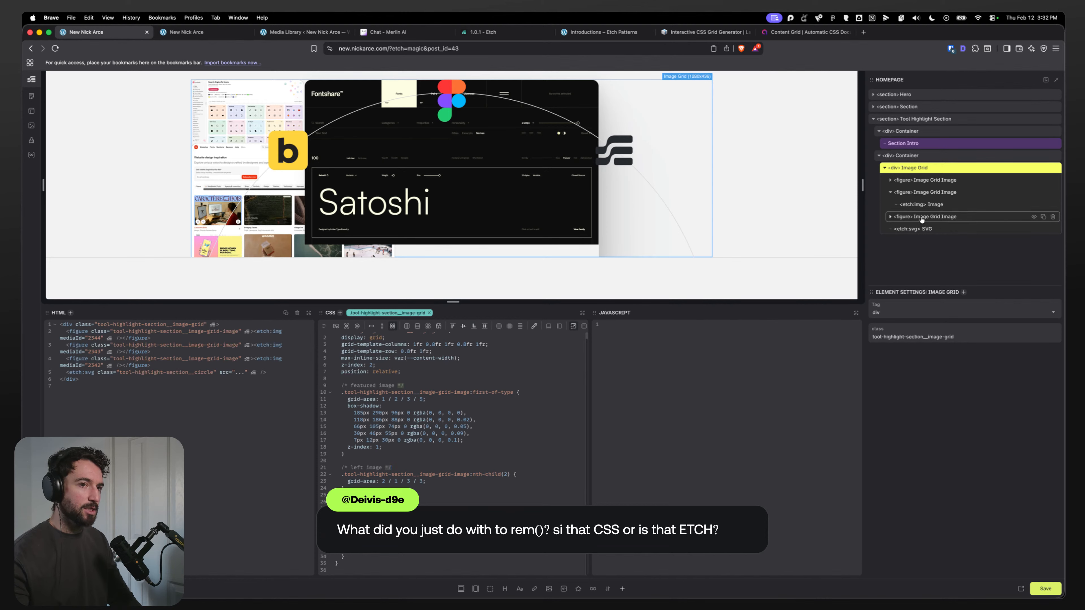
{"action": "double_click", "coordinate": [496, 474]}
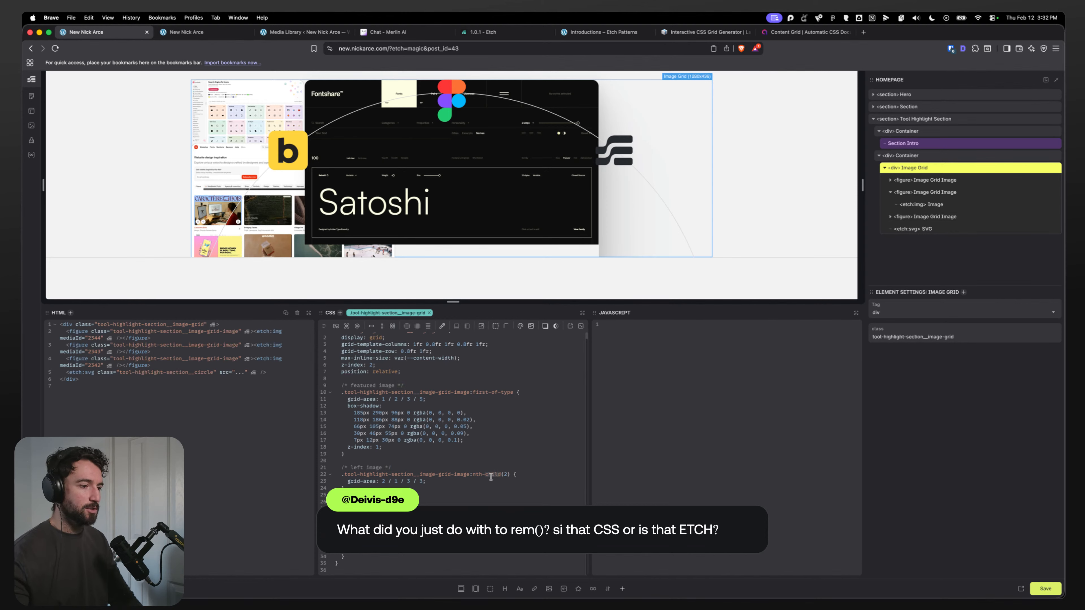
{"action": "type", "text": "of-type"}
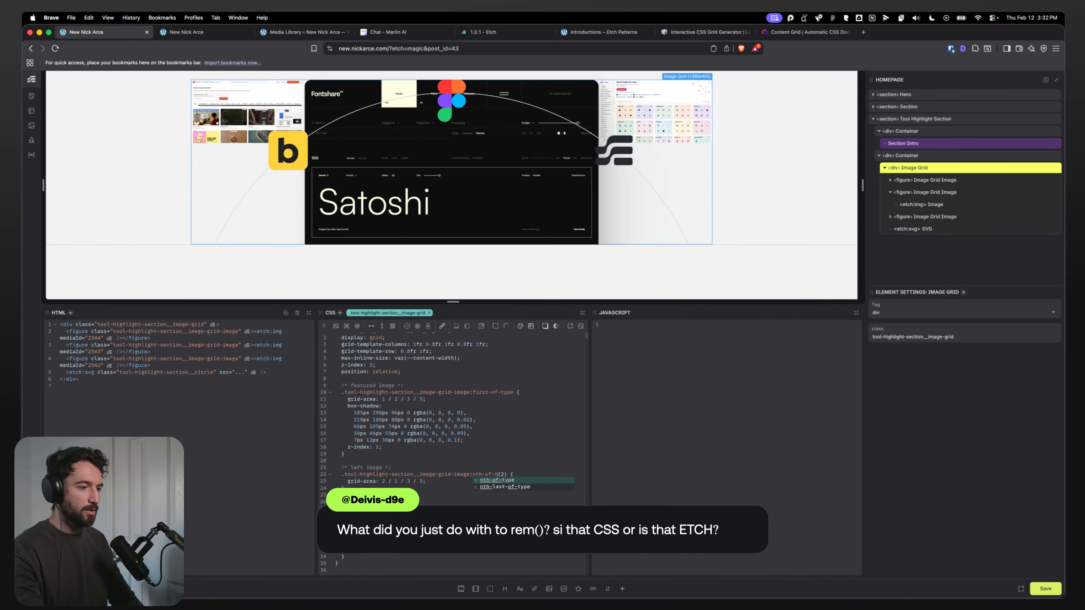
{"action": "key", "text": "Escape"}
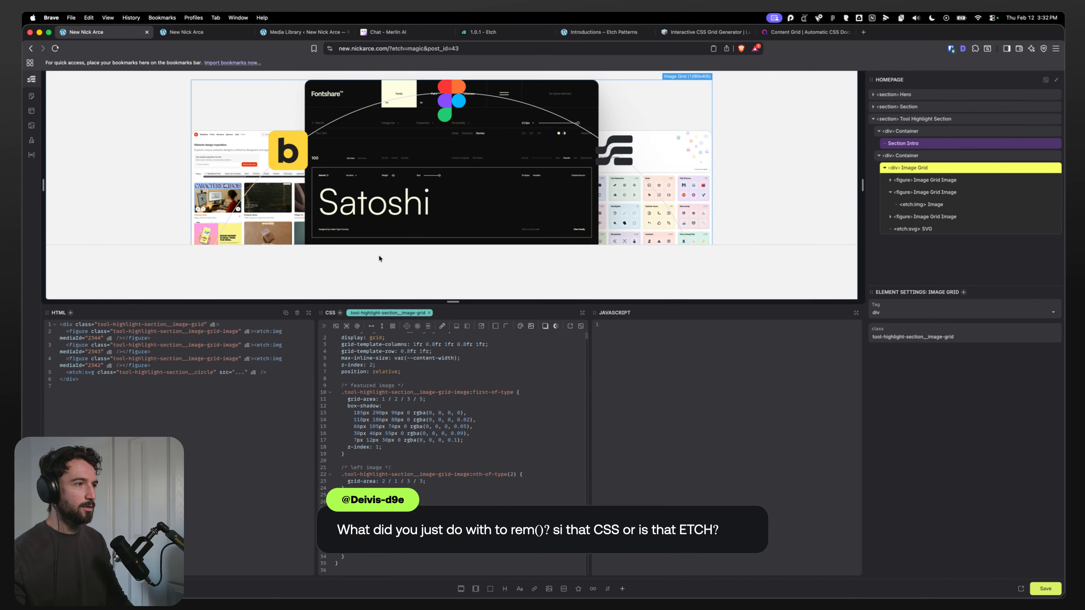
Step: Set the Container's --circle-offset custom property to 200px
{"action": "left_click", "coordinate": [939, 230]}
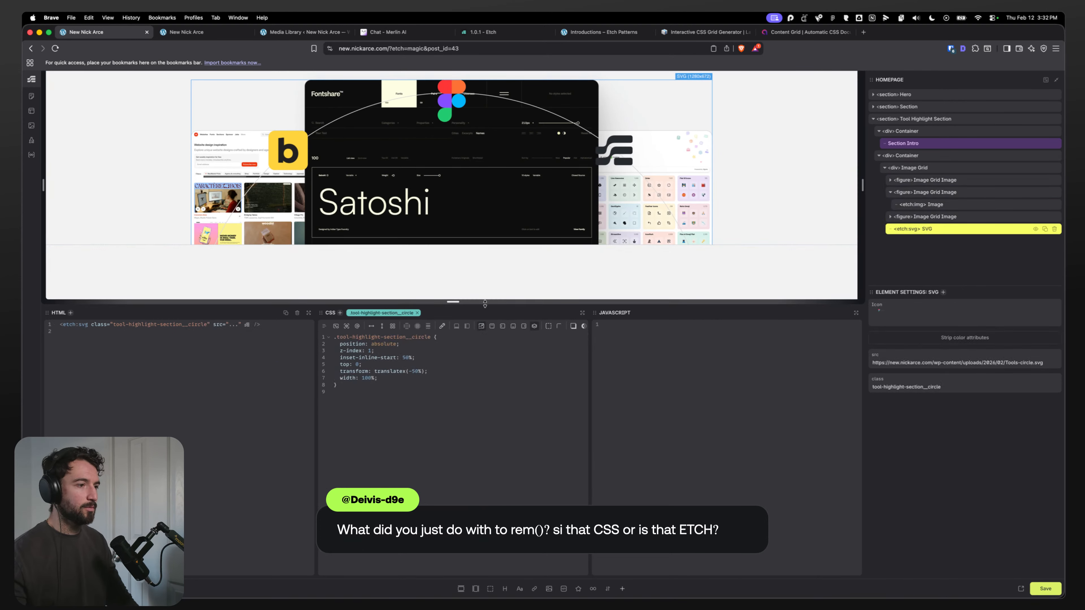
{"action": "scroll", "coordinate": [414, 152], "scroll_direction": "up", "scroll_amount": 1}
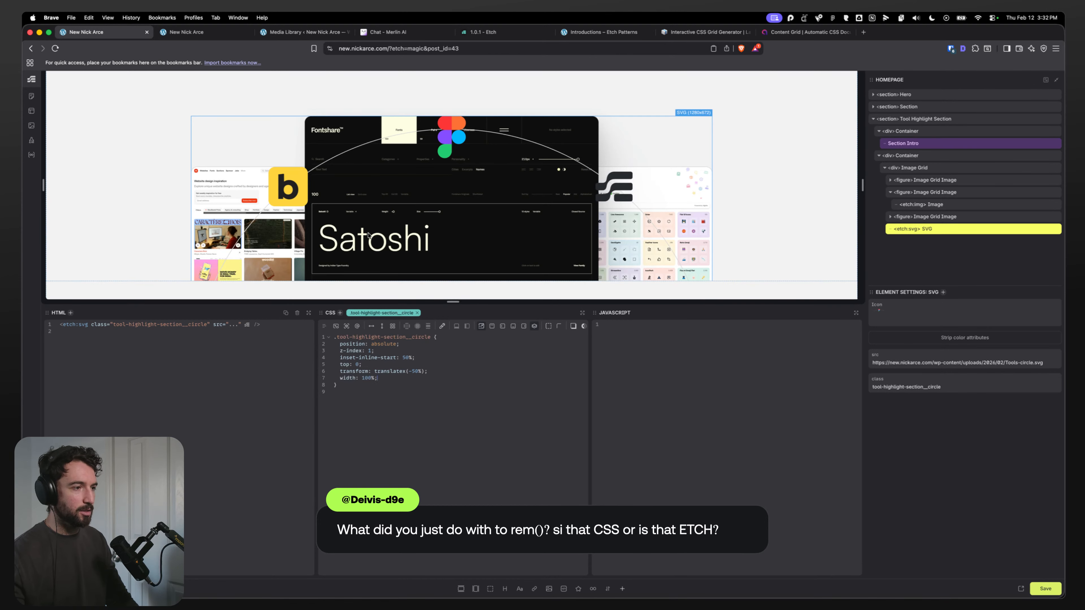
{"action": "left_click", "coordinate": [928, 171]}
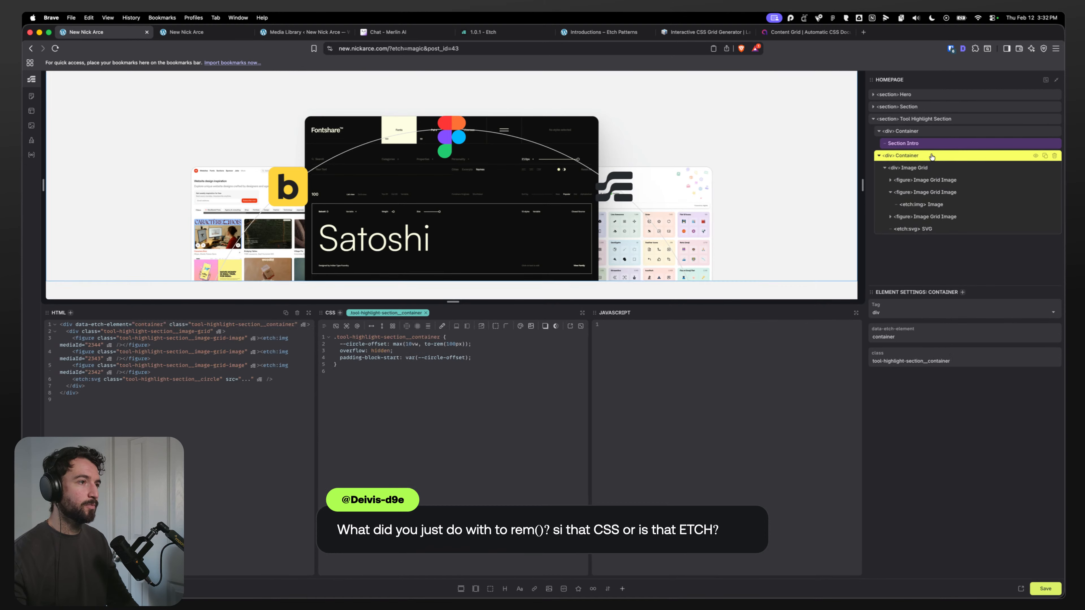
{"action": "left_click", "coordinate": [931, 155]}
{"action": "scroll", "coordinate": [428, 140], "scroll_direction": "up", "scroll_amount": 3}
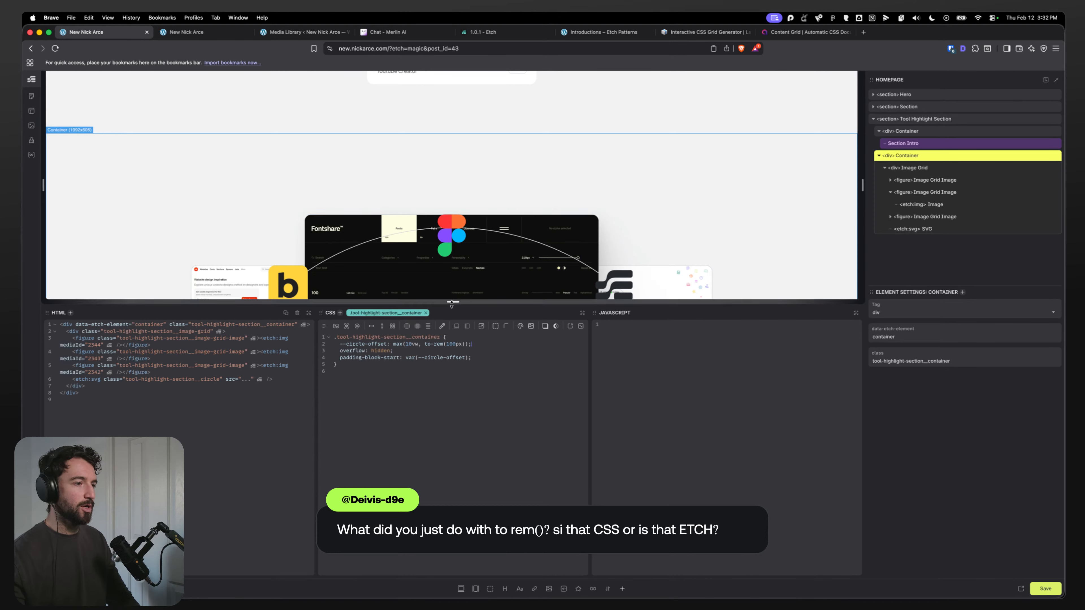
{"action": "left_click_drag", "start_coordinate": [479, 343], "coordinate": [393, 344]}
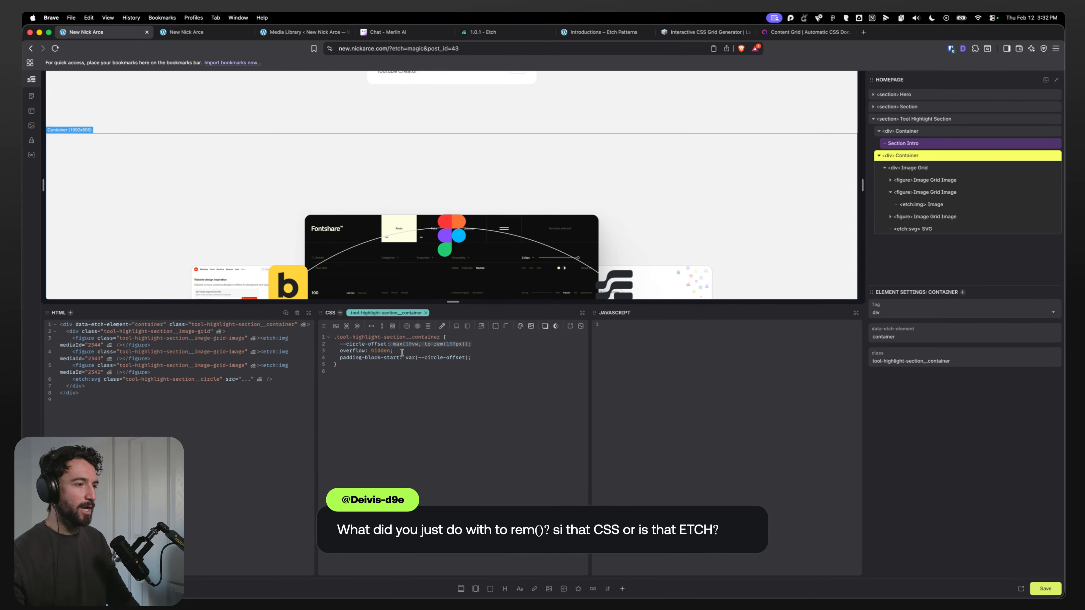
{"action": "type", "text": "200px"}
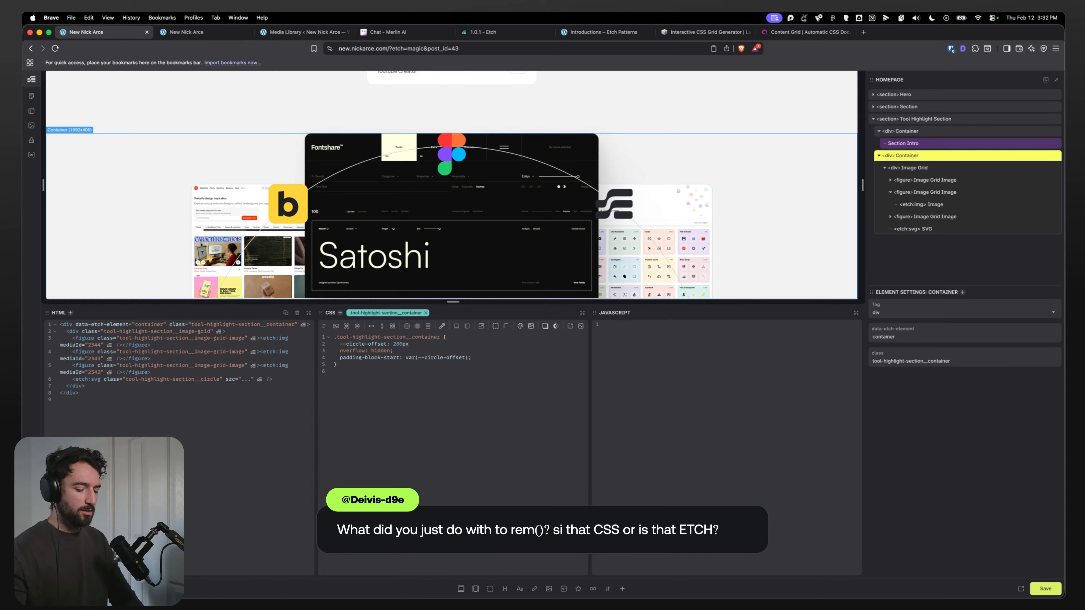
{"action": "type", "text": ";"}
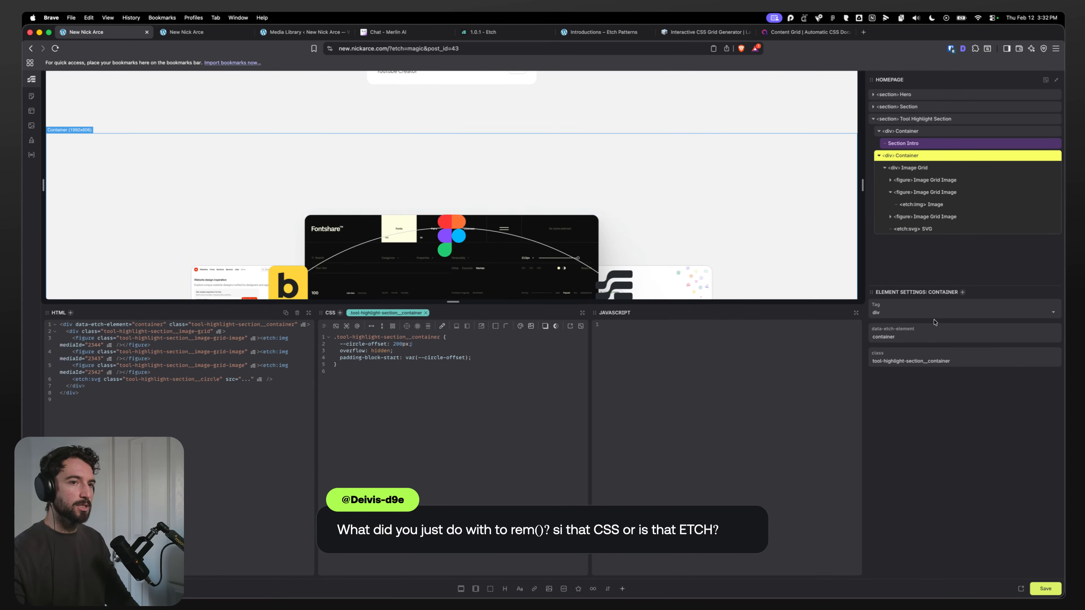
Step: Anchor the circle SVG with bottom: 0 instead of top and set its width to 90%
{"action": "left_click", "coordinate": [927, 229]}
{"action": "scroll", "coordinate": [359, 201], "scroll_direction": "down", "scroll_amount": 2}
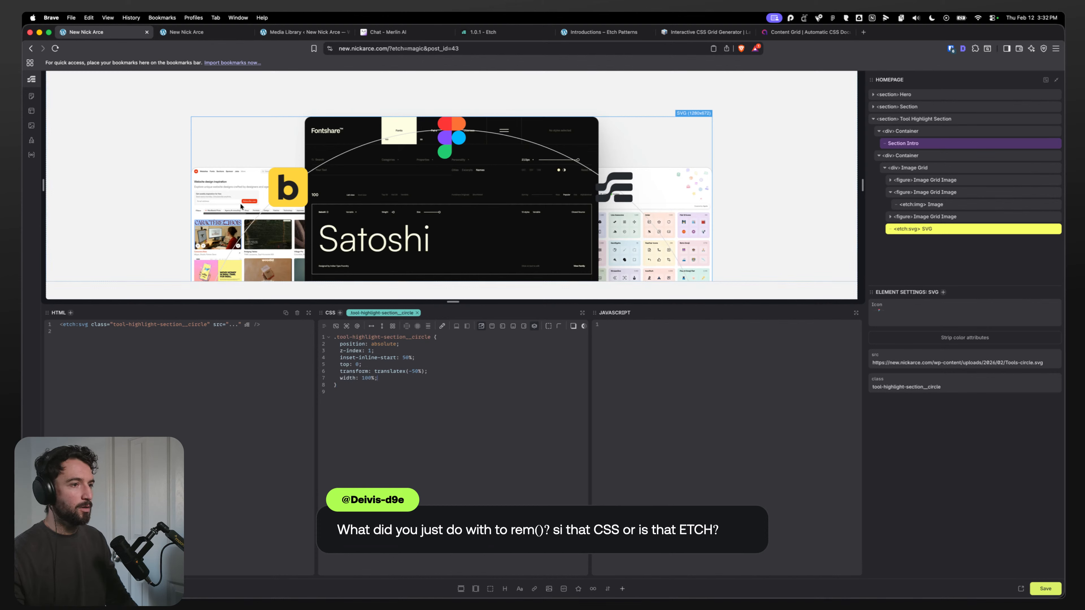
{"action": "double_click", "coordinate": [345, 364]}
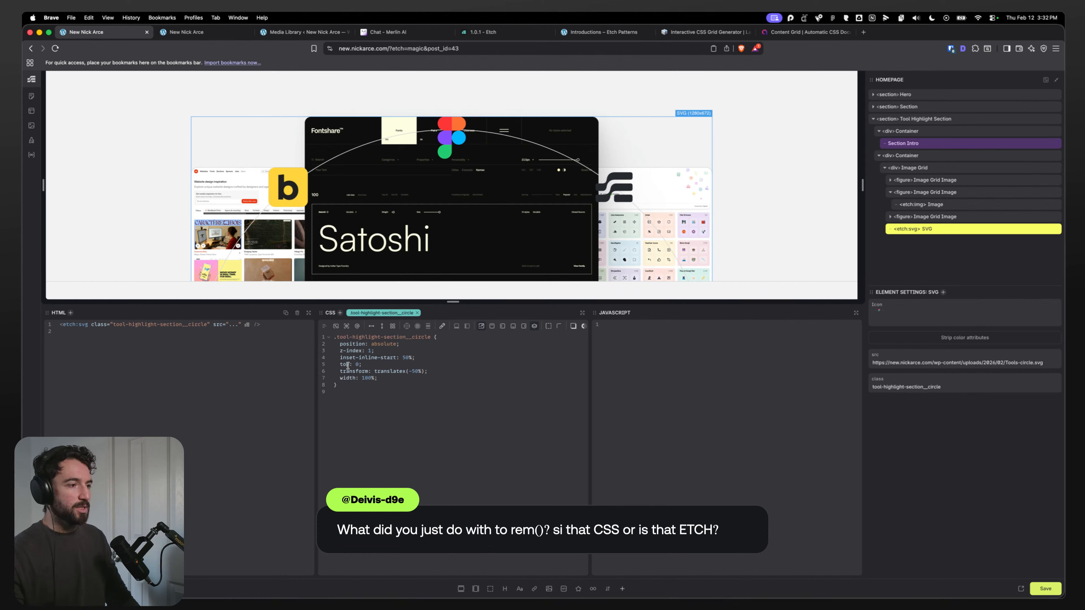
{"action": "type", "text": "bottom"}
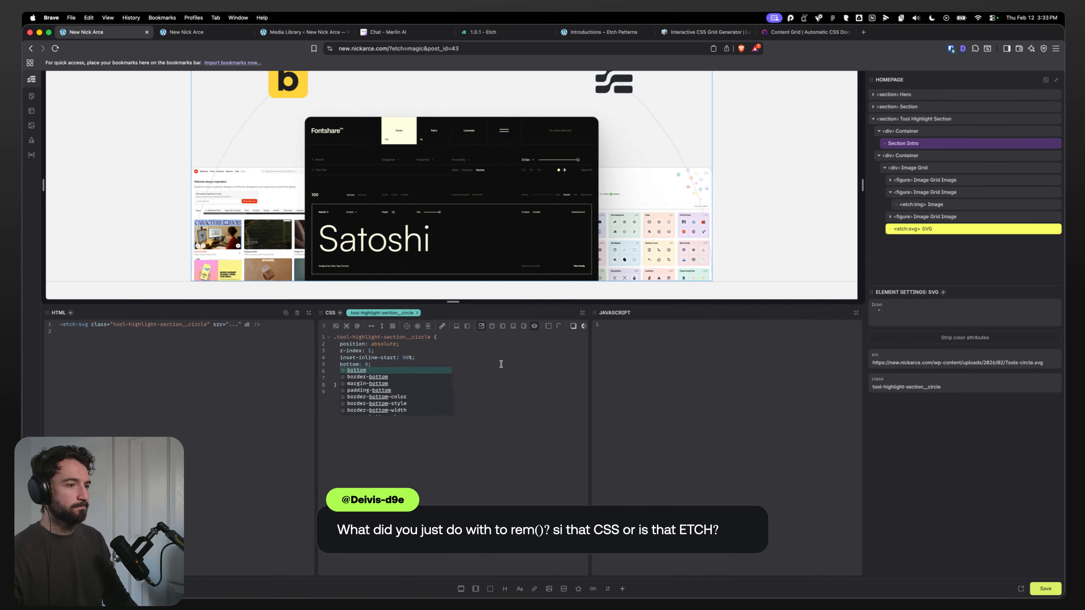
{"action": "left_click", "coordinate": [491, 366]}
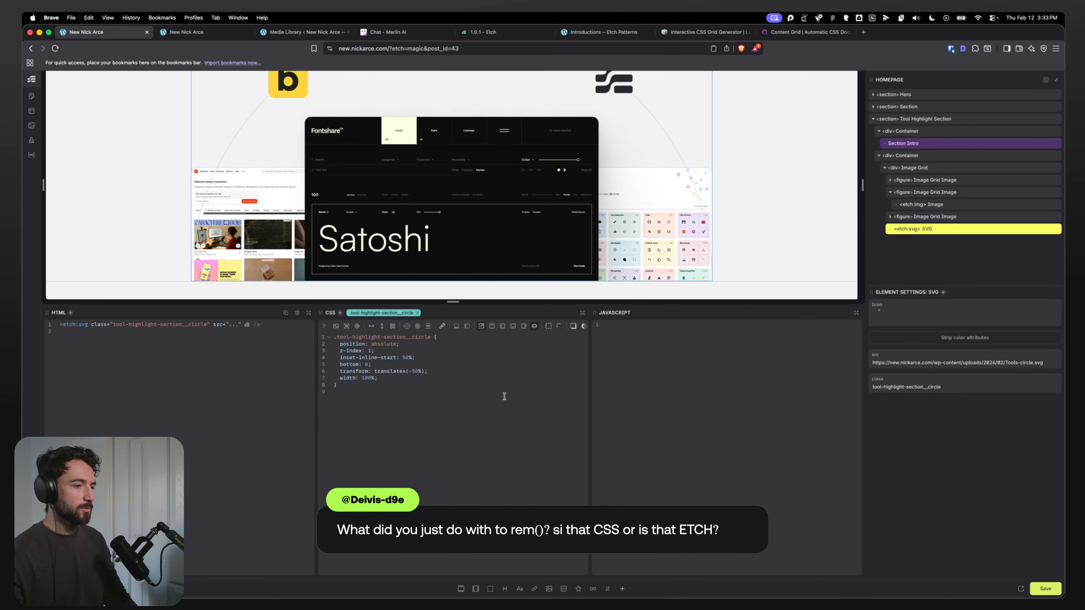
{"action": "key", "text": "BackSpace"}
{"action": "type", "text": "9"}
{"action": "scroll", "coordinate": [287, 248], "scroll_direction": "up", "scroll_amount": 1}
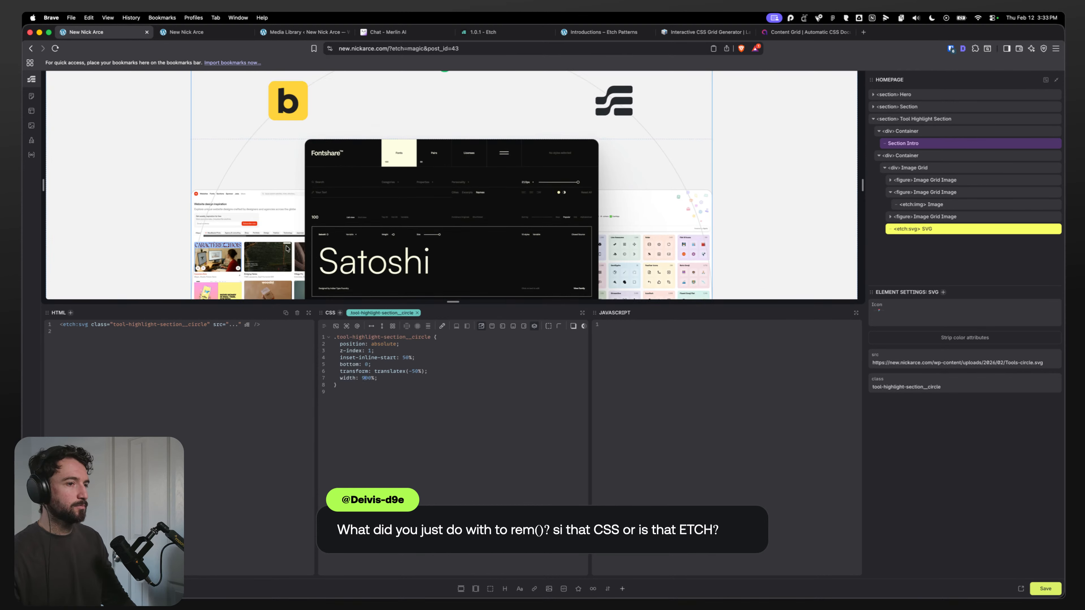
{"action": "key", "text": "Delete"}
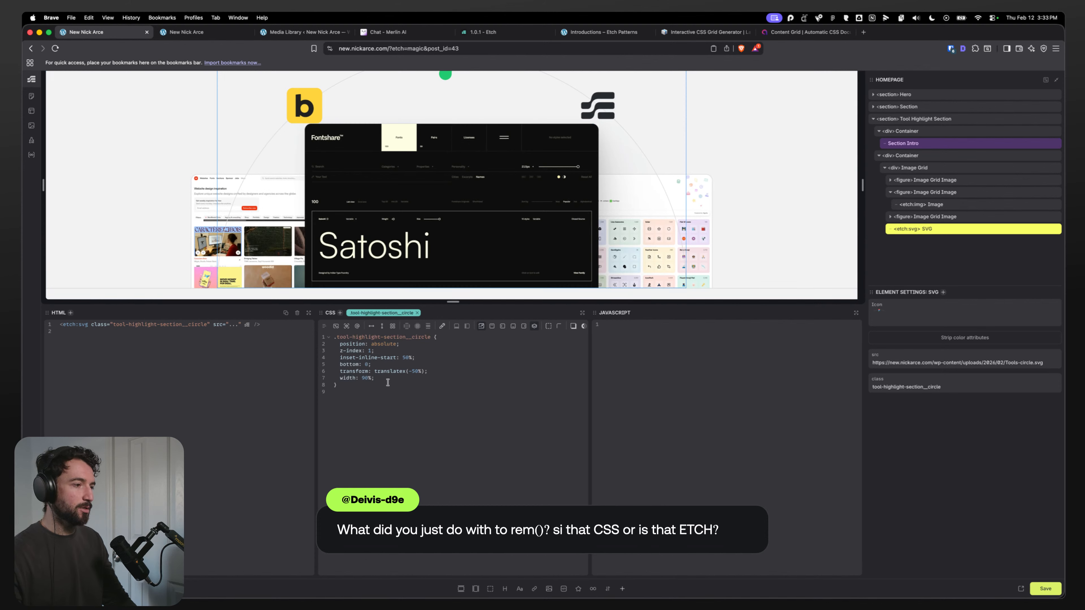
{"action": "left_click", "coordinate": [918, 167]}
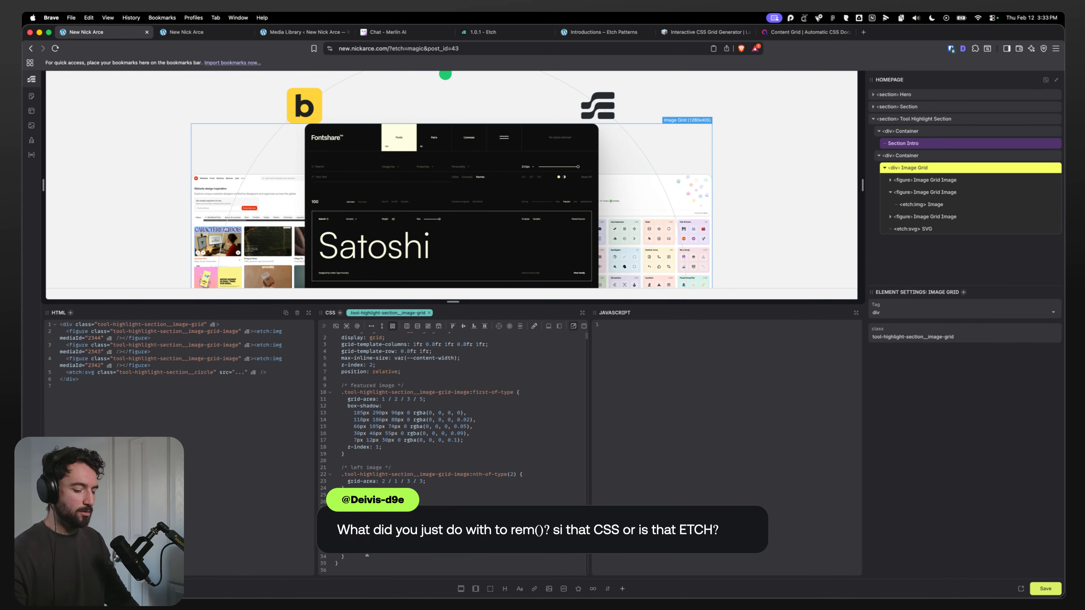
{"action": "key", "text": "Return"}
{"action": "key", "text": "Return"}
{"action": "type", "text": ".tool"}
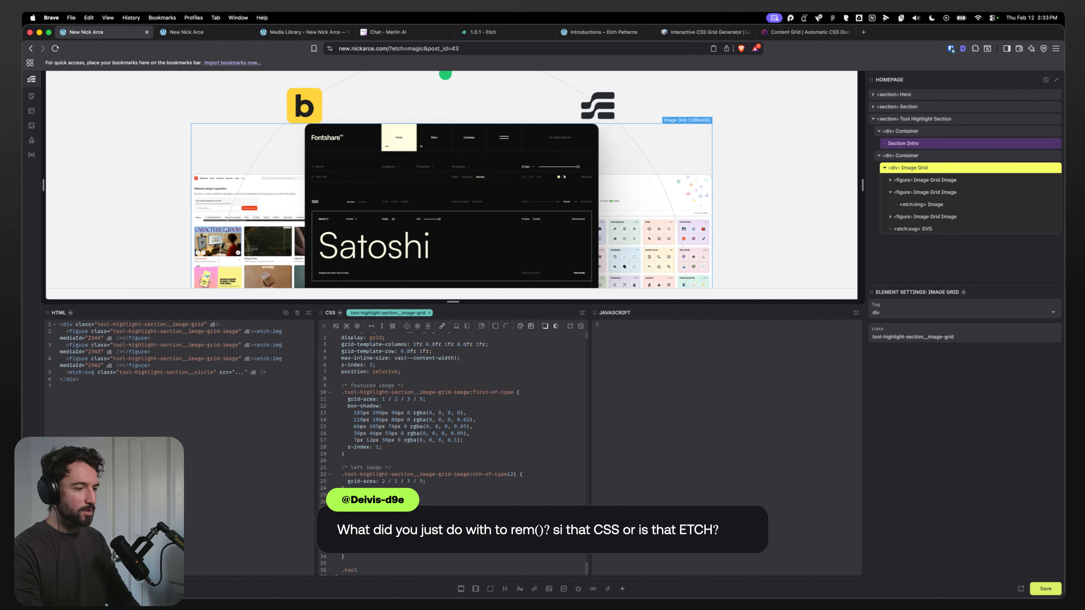
{"action": "type", "text": "-hiehglig"}
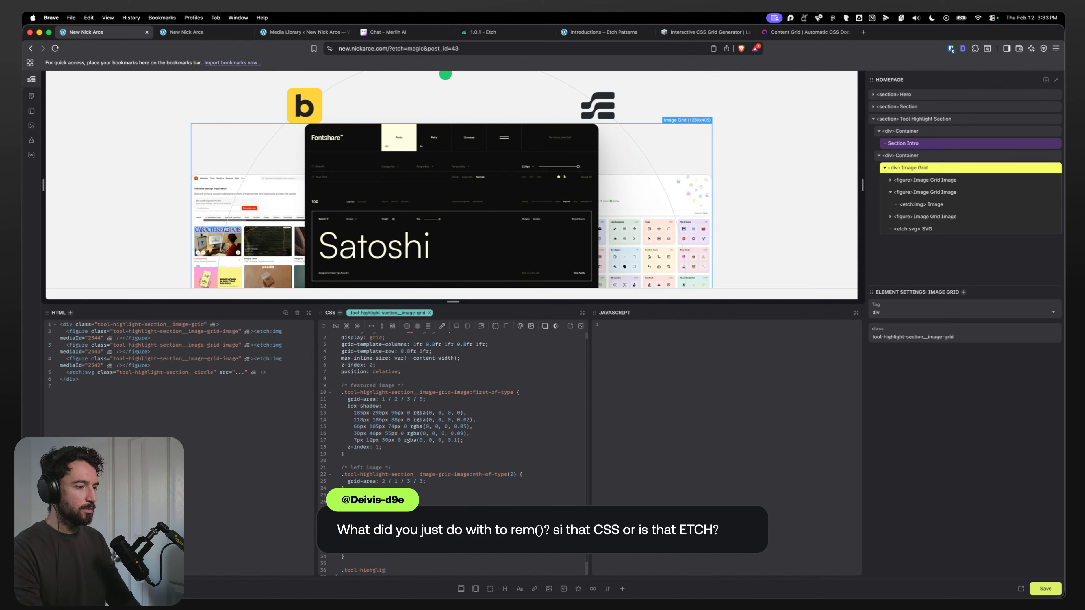
{"action": "key", "text": "super+BackSpace"}
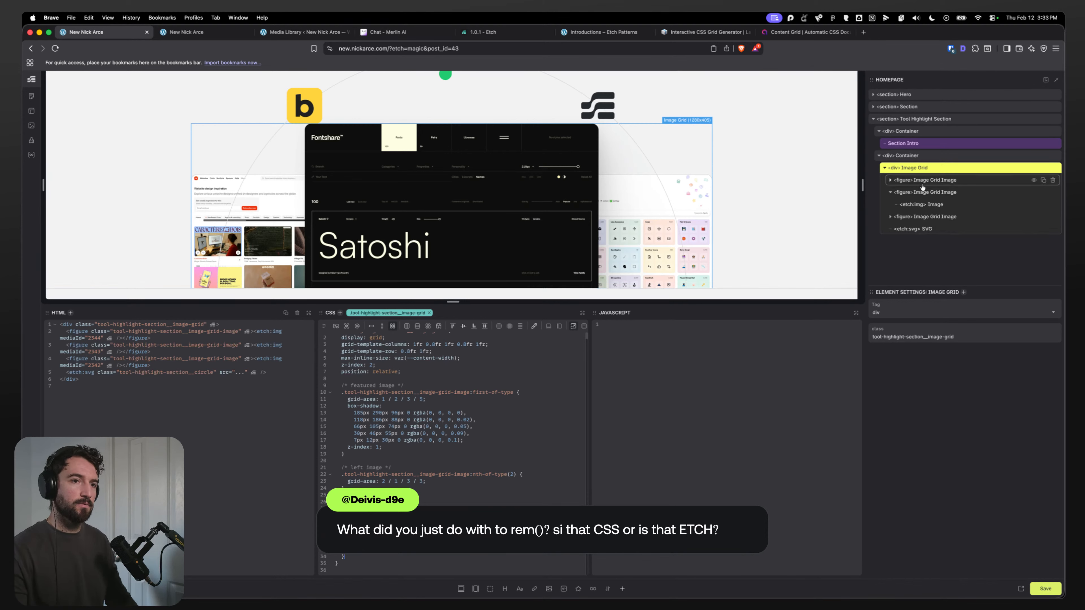
Step: Inspect the Image Grid's three figure elements and the circle SVG in the structure tree
{"action": "left_click", "coordinate": [918, 217]}
{"action": "left_click", "coordinate": [891, 217]}
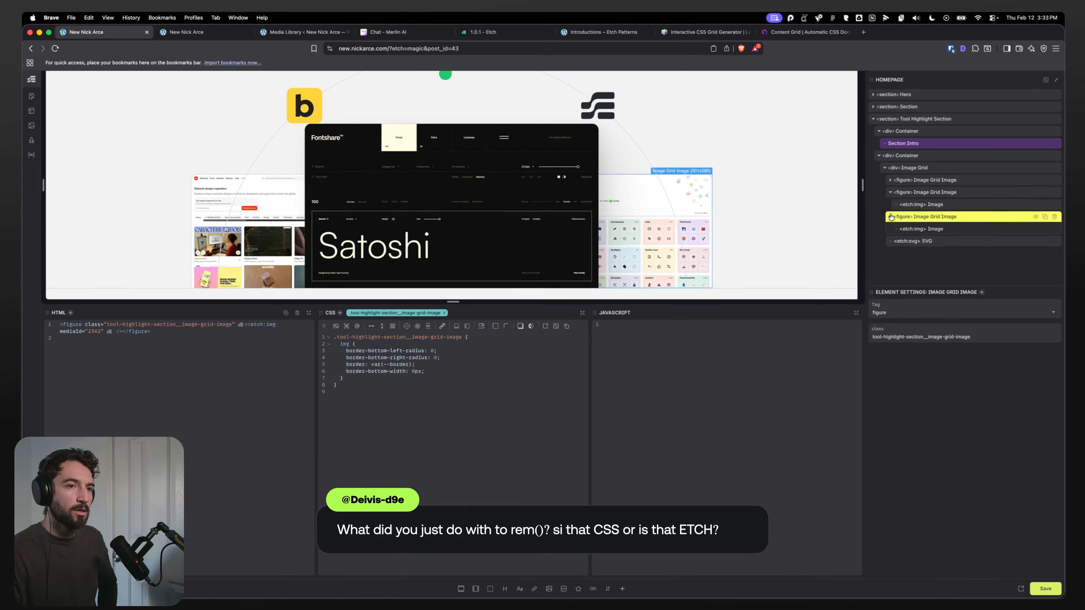
{"action": "left_click", "coordinate": [891, 180]}
{"action": "left_click", "coordinate": [891, 180]}
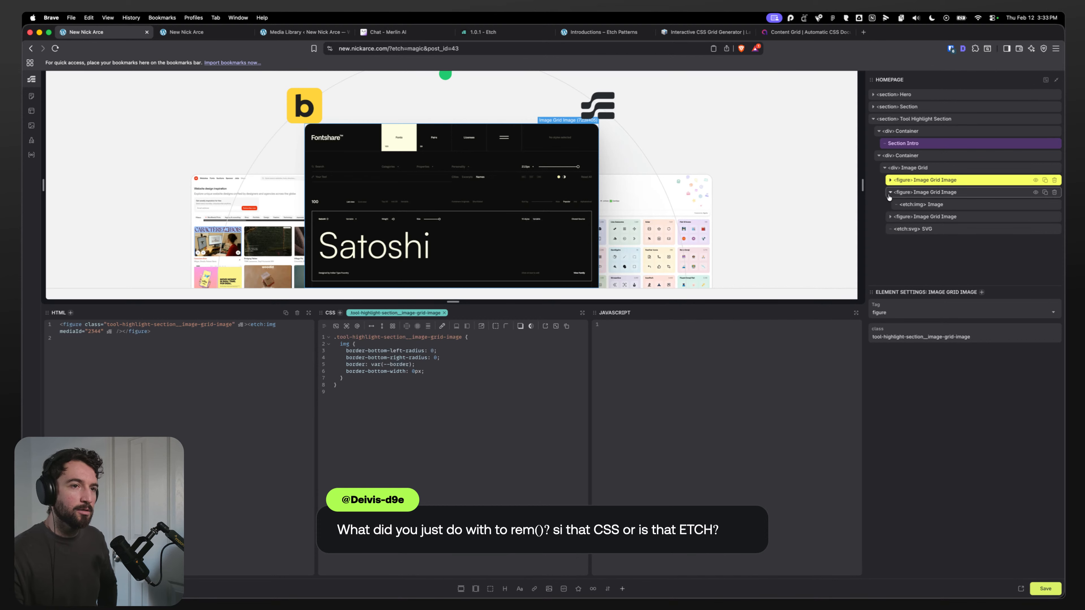
{"action": "left_click", "coordinate": [890, 192]}
{"action": "left_click", "coordinate": [890, 204]}
{"action": "left_click", "coordinate": [891, 205]}
{"action": "left_click", "coordinate": [891, 191]}
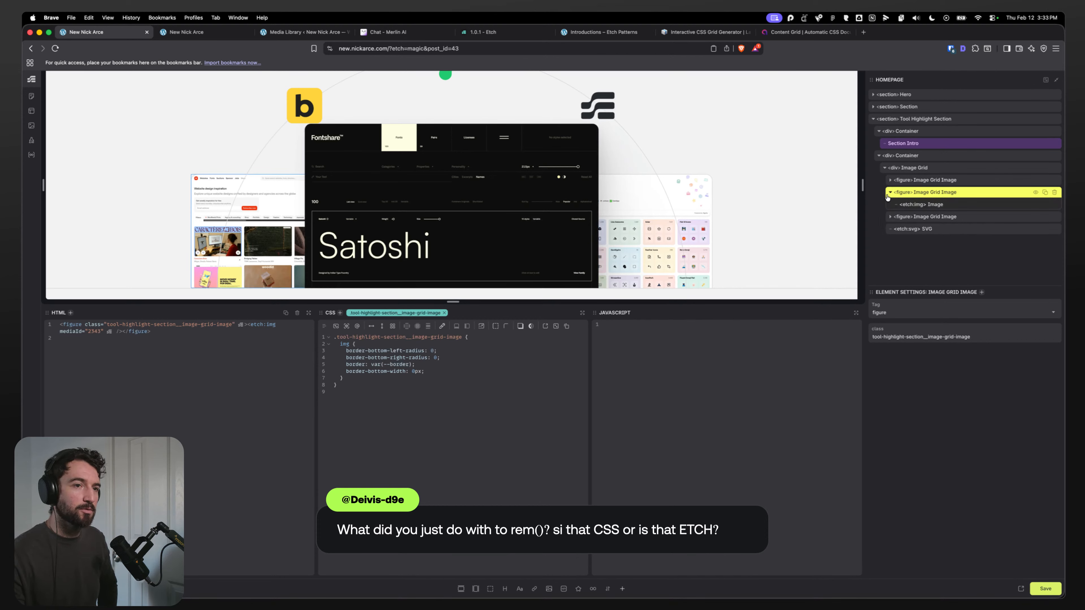
{"action": "left_click", "coordinate": [890, 191]}
{"action": "left_click", "coordinate": [891, 180]}
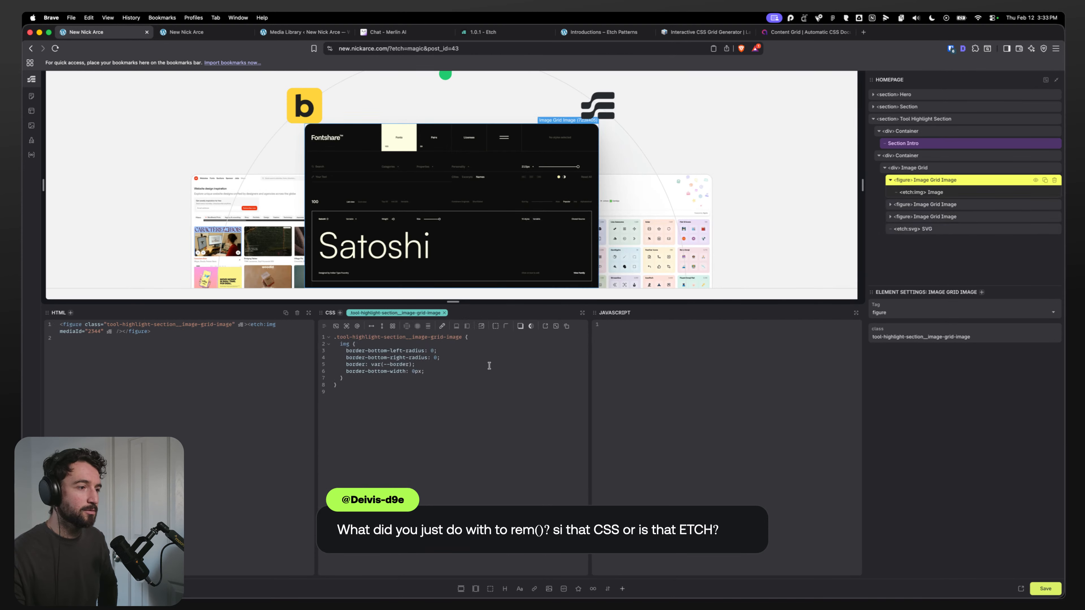
{"action": "scroll", "coordinate": [313, 172], "scroll_direction": "down", "scroll_amount": 3}
{"action": "scroll", "coordinate": [313, 173], "scroll_direction": "up", "scroll_amount": 4}
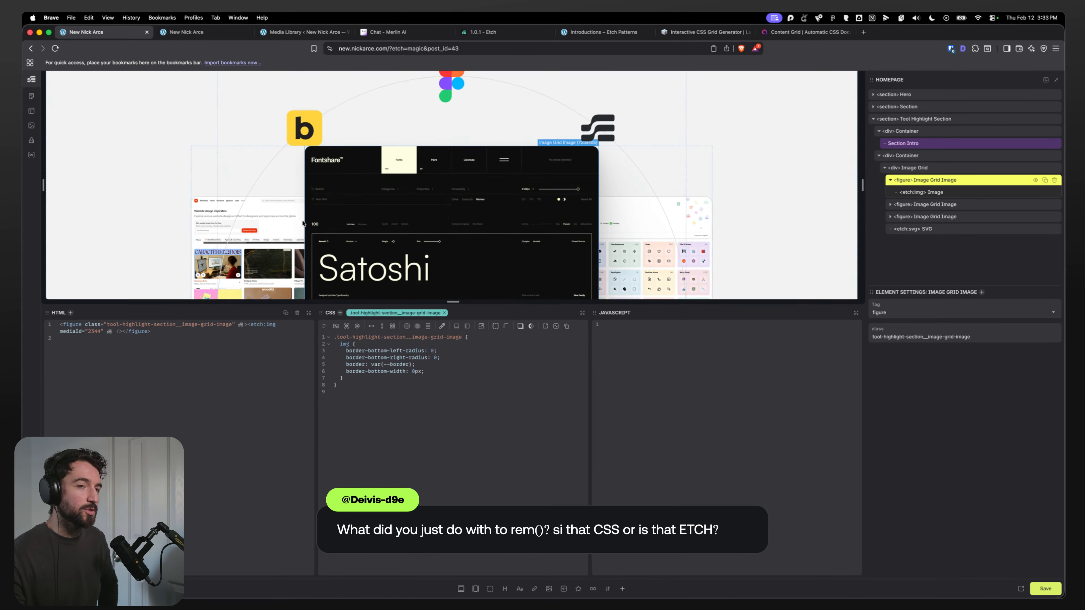
{"action": "left_click", "coordinate": [891, 181]}
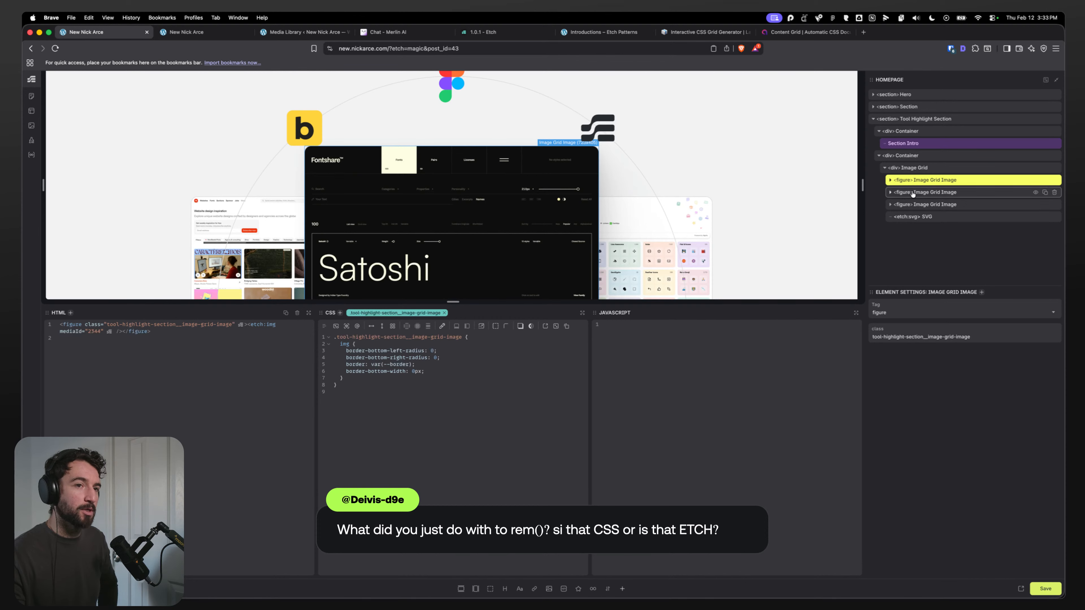
{"action": "left_click", "coordinate": [913, 193]}
{"action": "left_click", "coordinate": [891, 192]}
{"action": "left_click", "coordinate": [921, 206]}
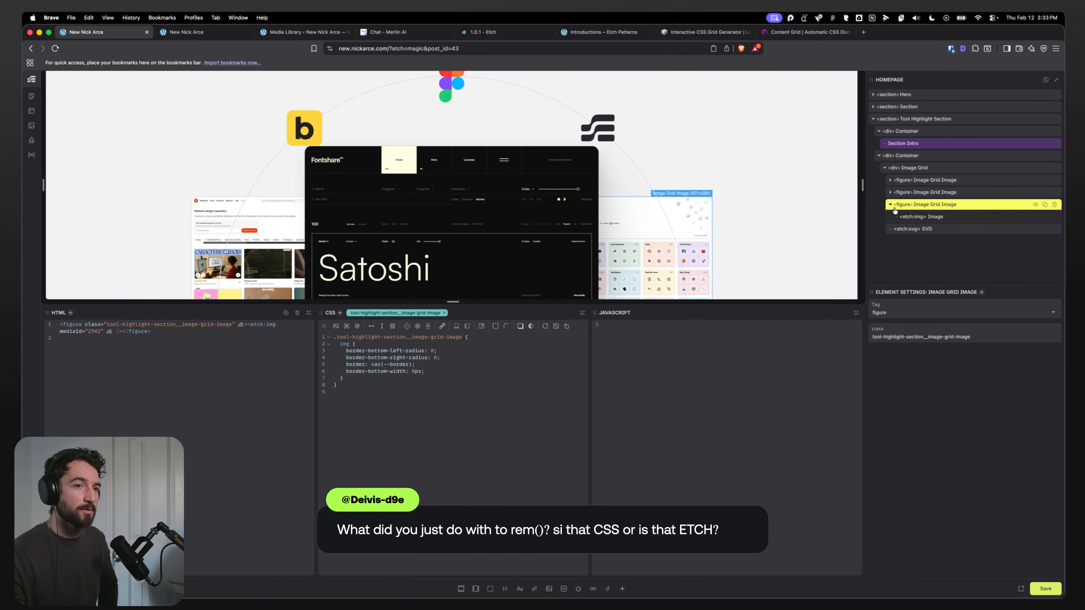
{"action": "left_click", "coordinate": [891, 205]}
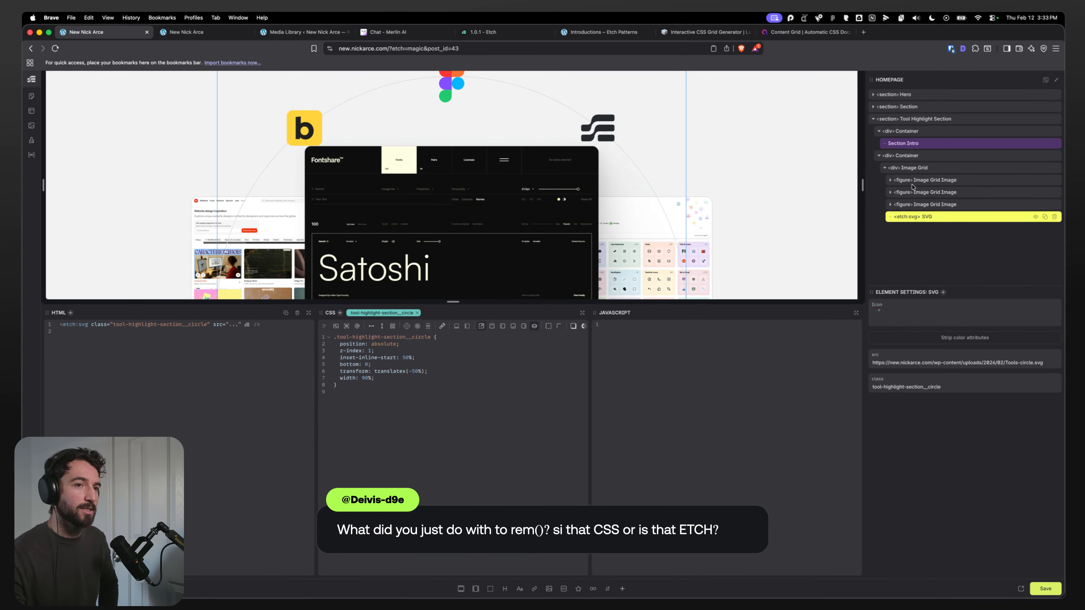
{"action": "left_click", "coordinate": [890, 181]}
{"action": "left_click", "coordinate": [889, 181]}
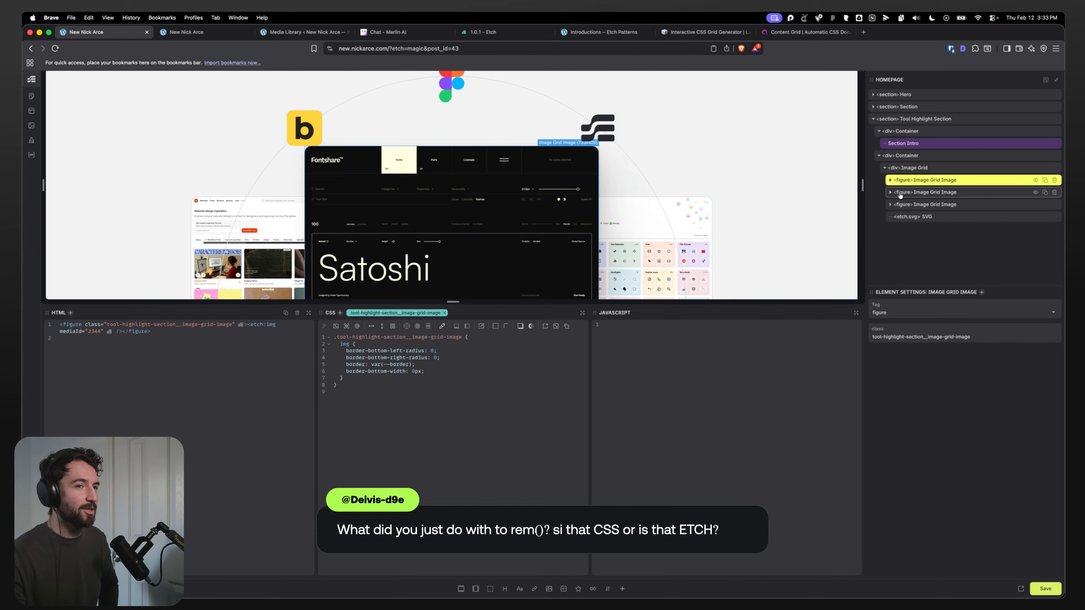
{"action": "left_click", "coordinate": [910, 217]}
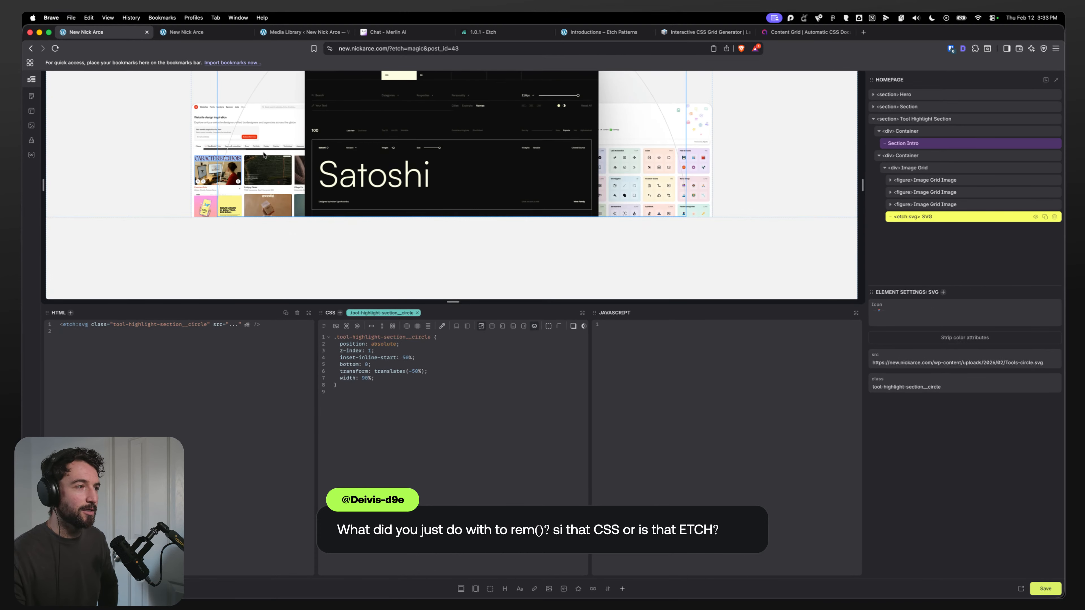
{"action": "scroll", "coordinate": [234, 222], "scroll_direction": "up", "scroll_amount": 3}
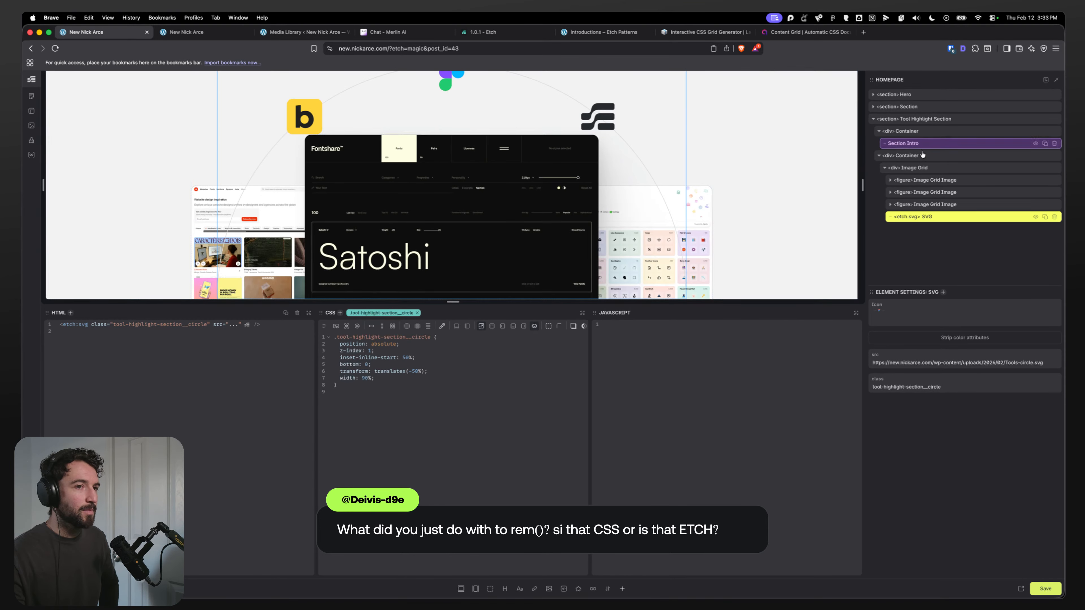
Step: Set the featured image's z-index to 3 in the Image Grid CSS
{"action": "left_click", "coordinate": [907, 167]}
{"action": "left_click", "coordinate": [376, 454]}
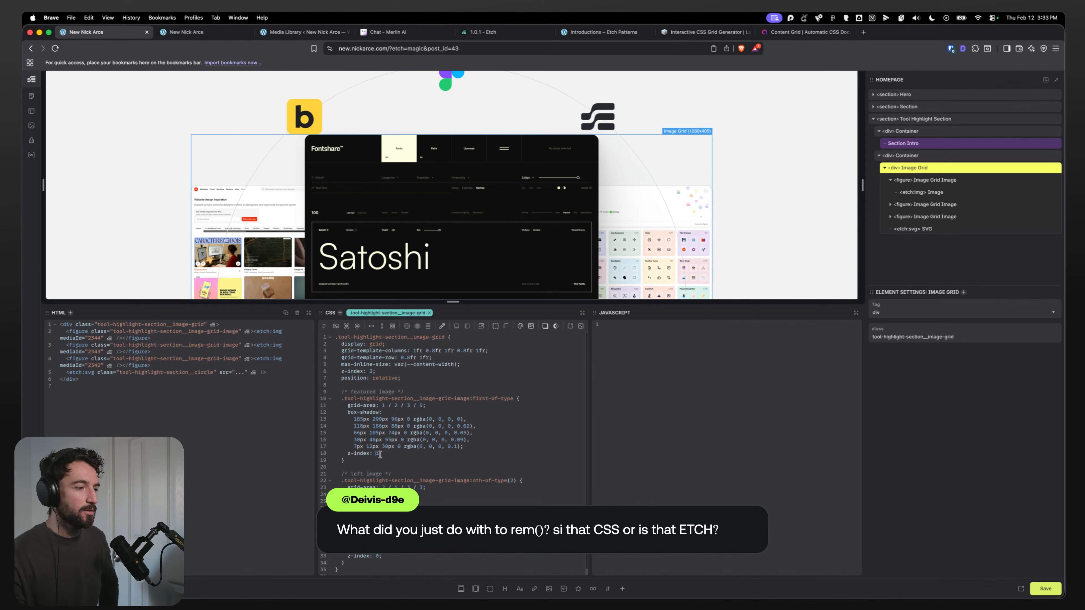
{"action": "type", "text": "3"}
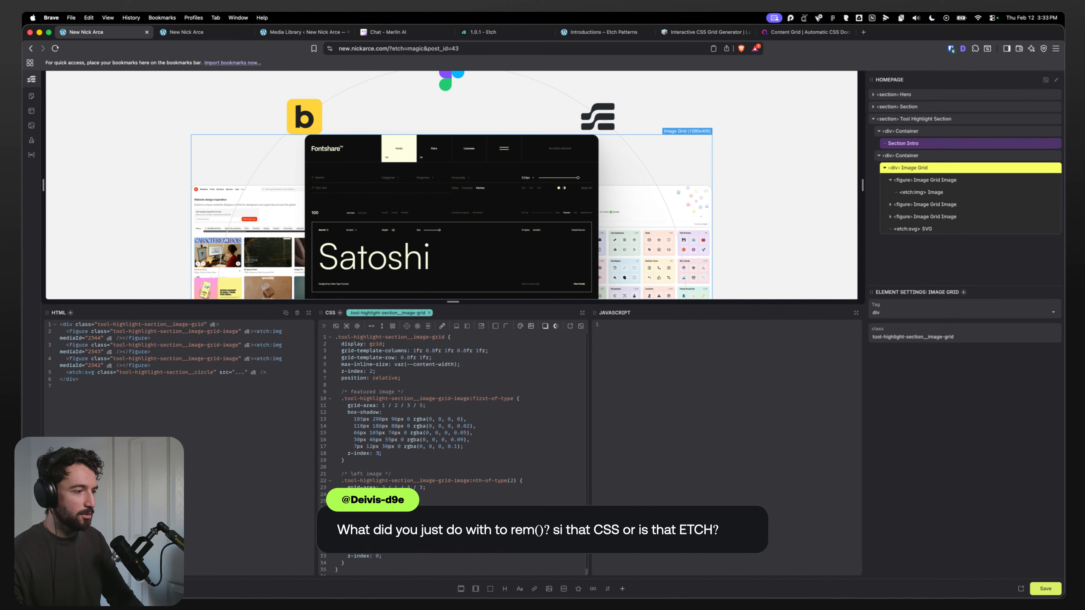
Step: Select the circle SVG and anchor it with top: 0 instead of bottom
{"action": "left_click", "coordinate": [914, 230]}
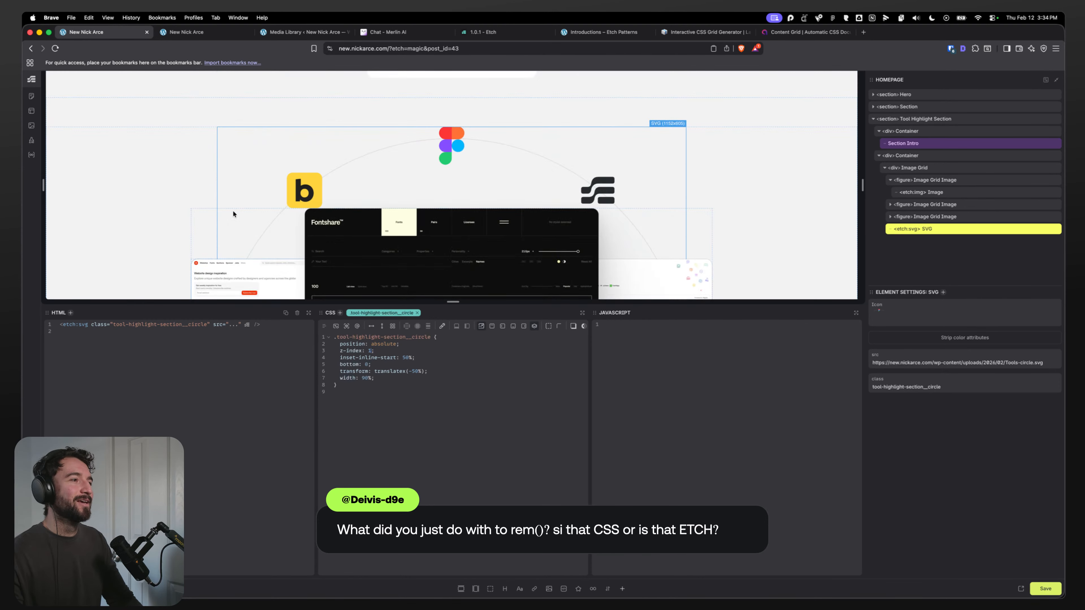
{"action": "scroll", "coordinate": [305, 174], "scroll_direction": "down", "scroll_amount": 3}
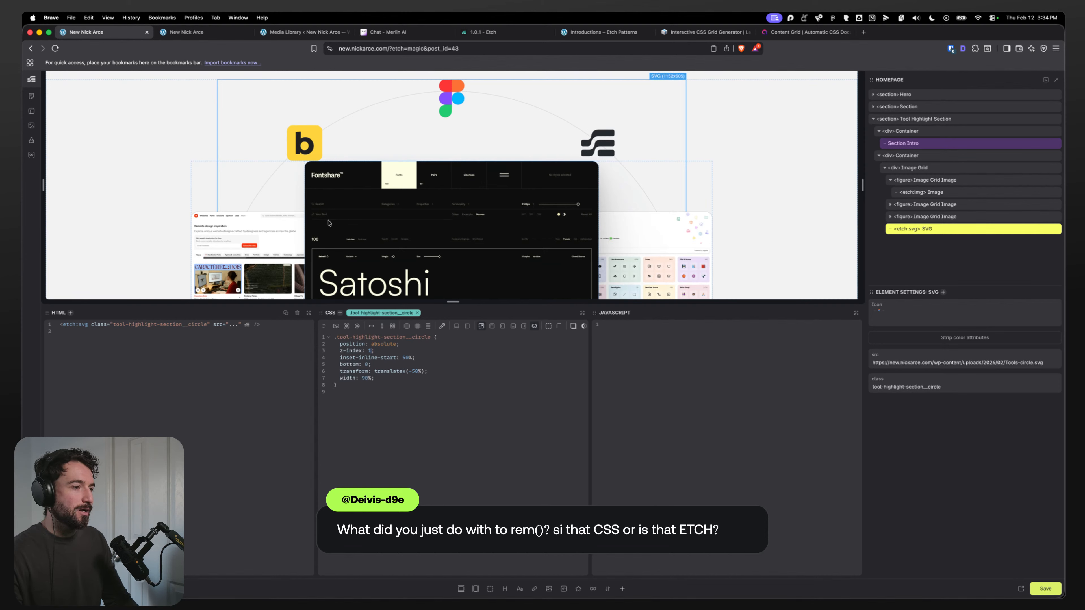
{"action": "double_click", "coordinate": [350, 364]}
{"action": "type", "text": "top"}
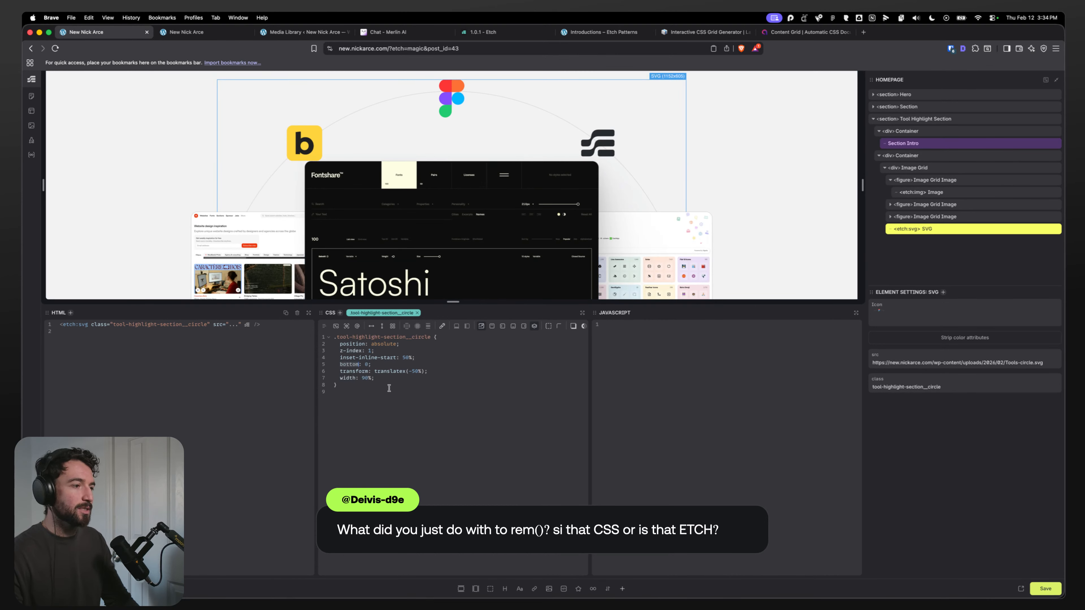
{"action": "left_click", "coordinate": [474, 358]}
{"action": "scroll", "coordinate": [320, 222], "scroll_direction": "down", "scroll_amount": 1}
{"action": "scroll", "coordinate": [322, 226], "scroll_direction": "up", "scroll_amount": 3}
{"action": "scroll", "coordinate": [341, 220], "scroll_direction": "down", "scroll_amount": 1}
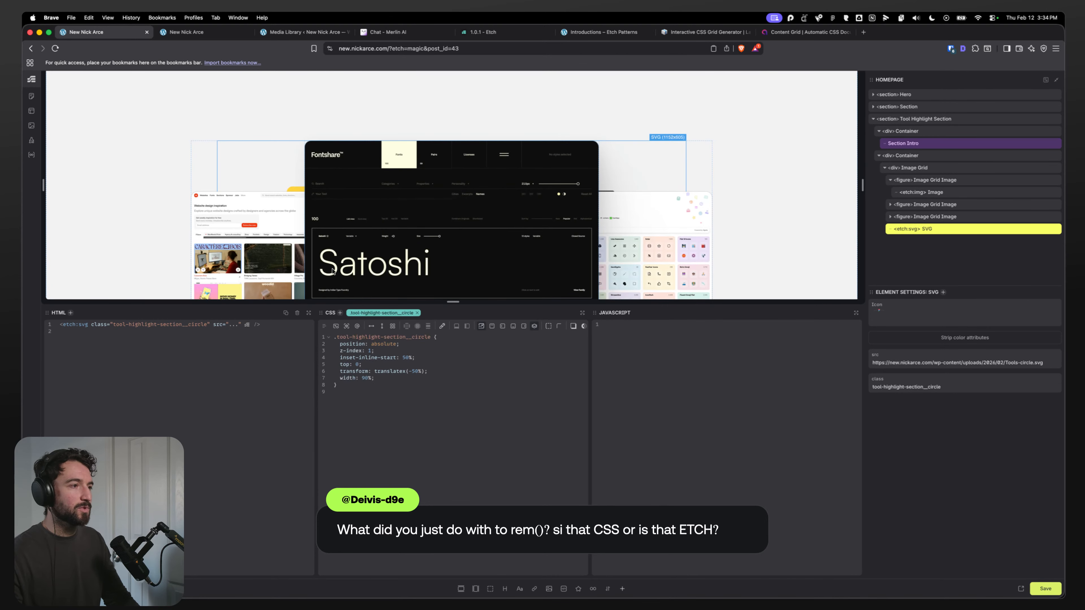
Step: Add translateY(calc(var(--circle-offset) * -1)) after translateX(-50%) in the circle's transform
{"action": "left_click", "coordinate": [481, 391]}
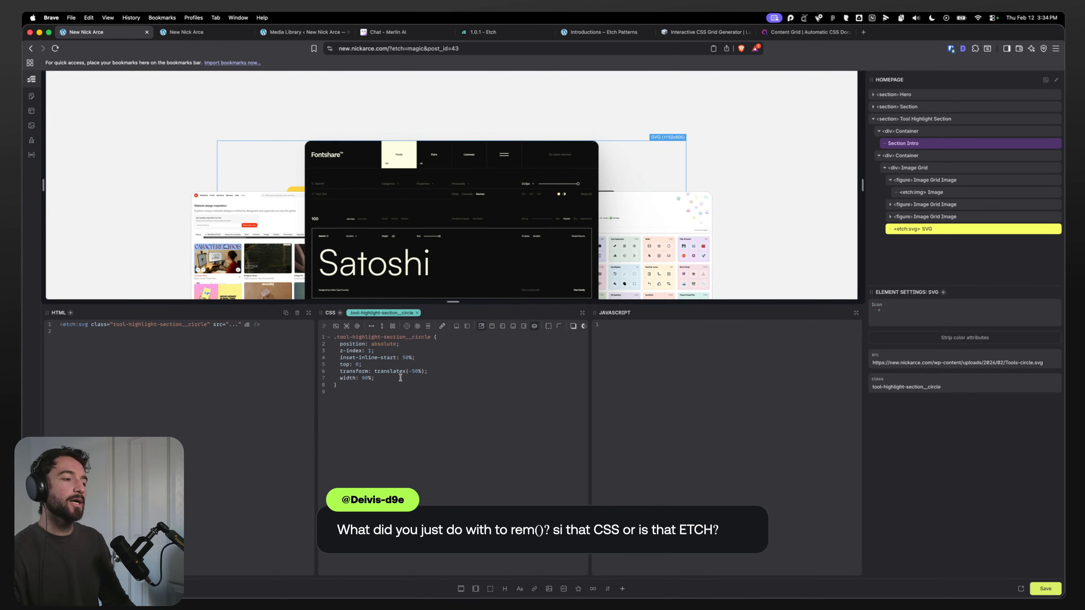
{"action": "left_click", "coordinate": [425, 371]}
{"action": "type", "text": "translate"}
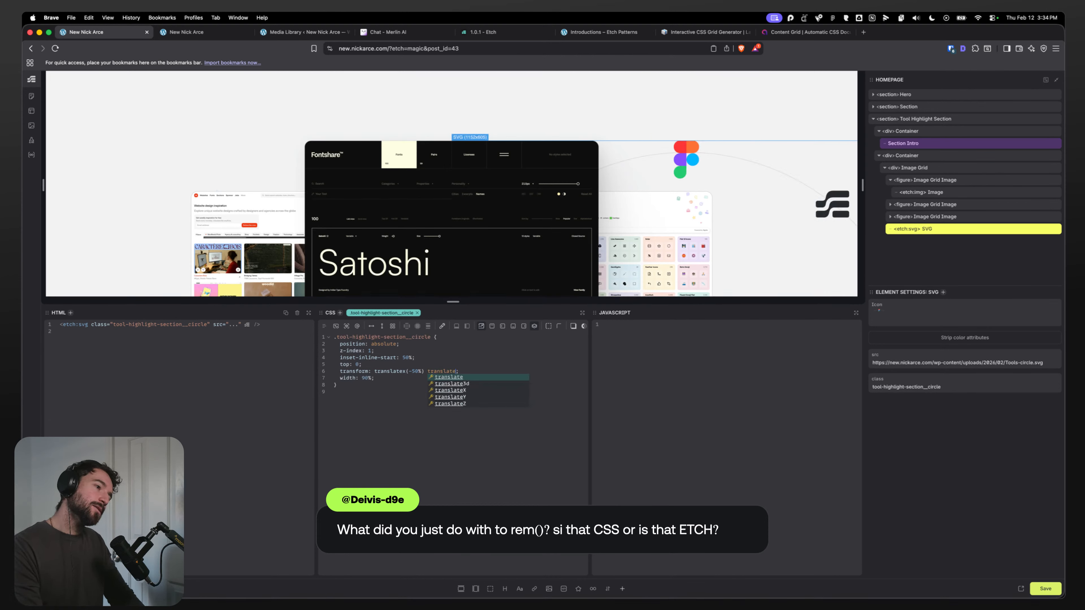
{"action": "type", "text": "Y()"}
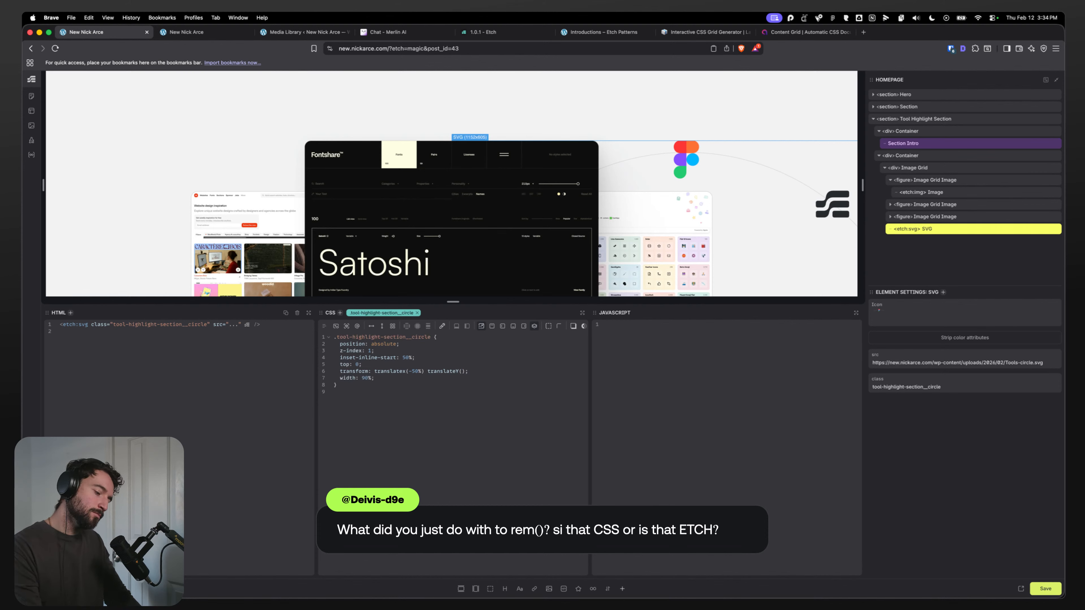
{"action": "type", "text": "-200px"}
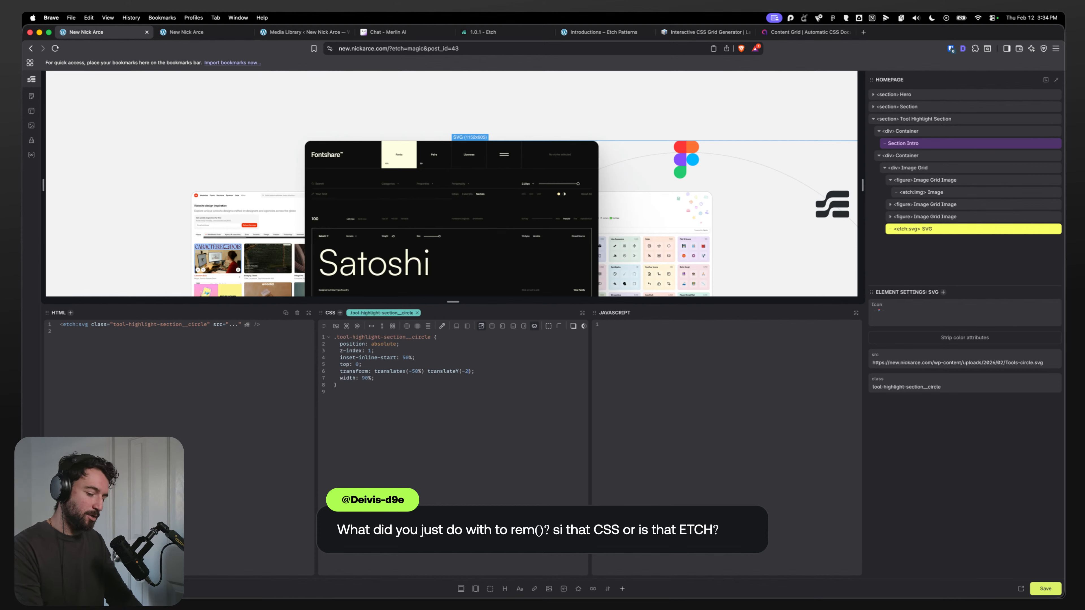
{"action": "key", "text": "BackSpace"}
{"action": "key", "text": "BackSpace"}
{"action": "key", "text": "BackSpace"}
{"action": "key", "text": "BackSpace"}
{"action": "key", "text": "BackSpace"}
{"action": "key", "text": "BackSpace"}
{"action": "key", "text": "BackSpace"}
{"action": "key", "text": "BackSpace"}
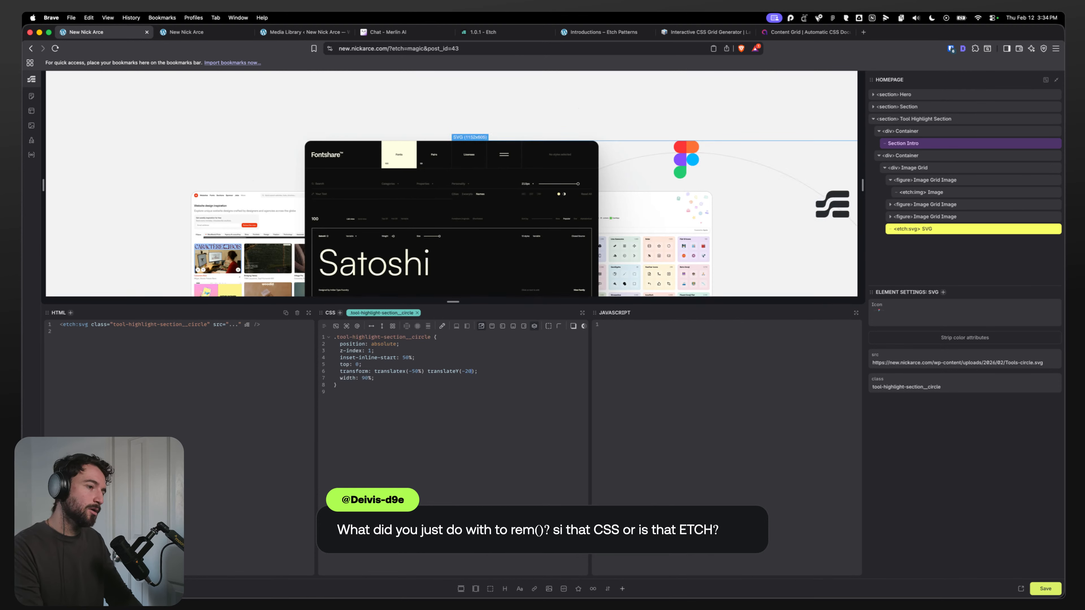
{"action": "type", "text": "calc(var"}
{"action": "type", "text": "(calc("}
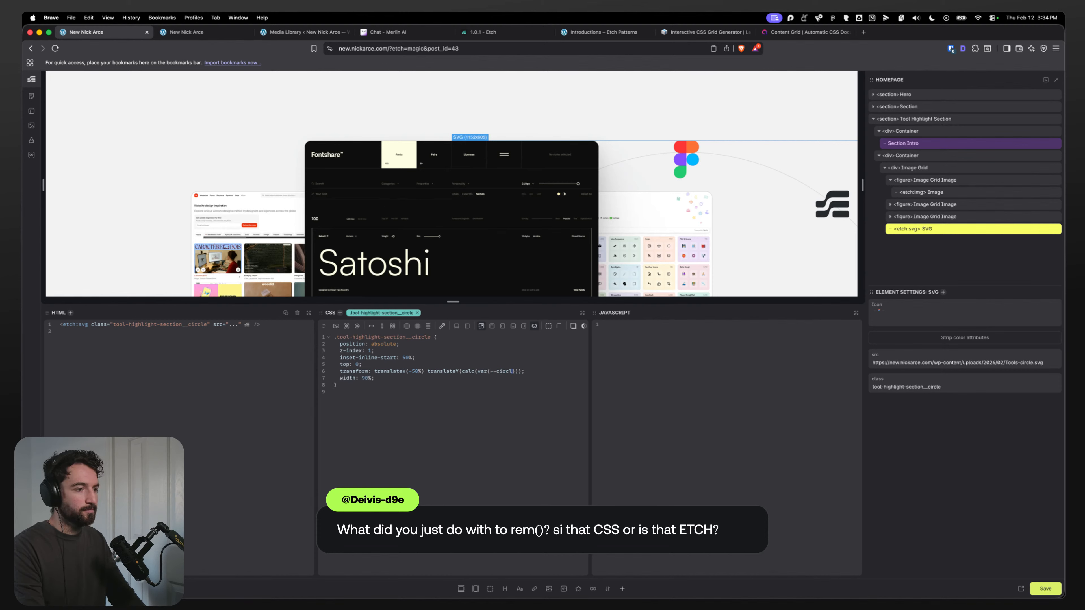
{"action": "type", "text": "set)"}
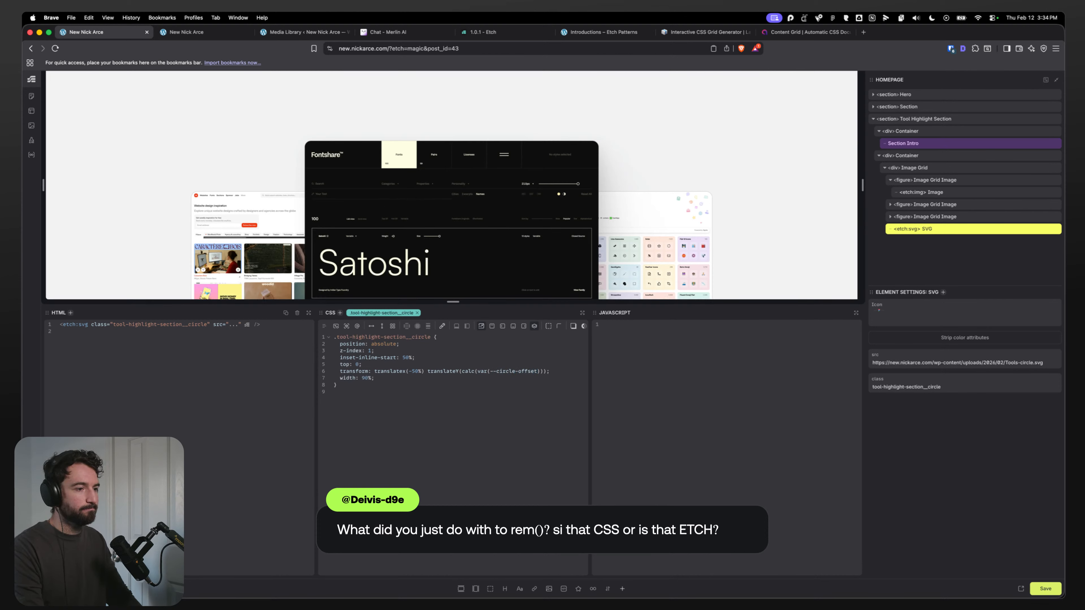
{"action": "type", "text": " * -1"}
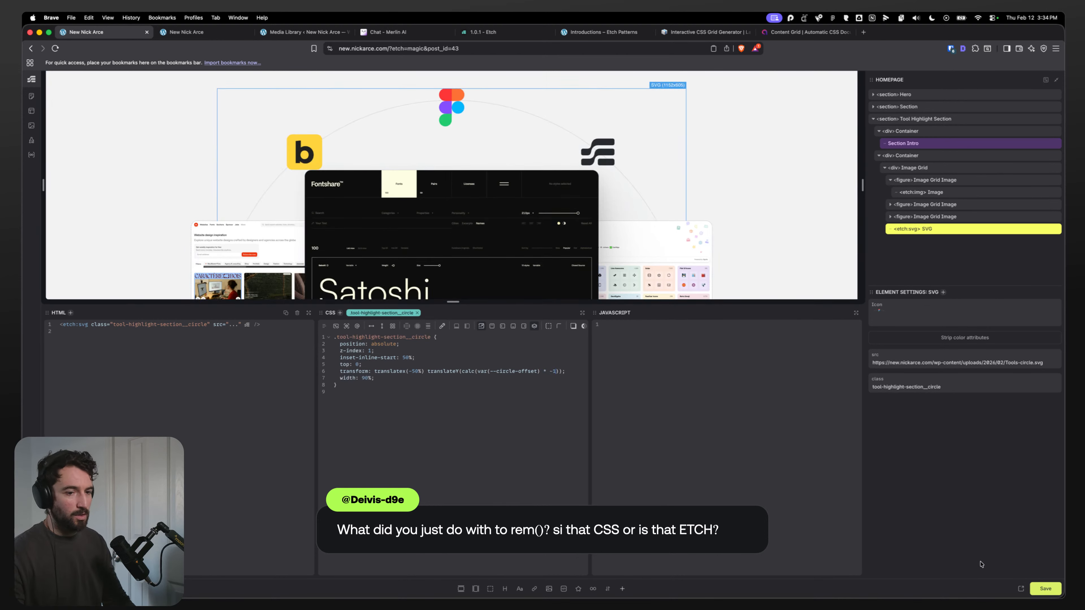
Step: Select the Container and set its --circle-offset custom property to 250px
{"action": "left_click", "coordinate": [925, 168]}
{"action": "left_click", "coordinate": [924, 158]}
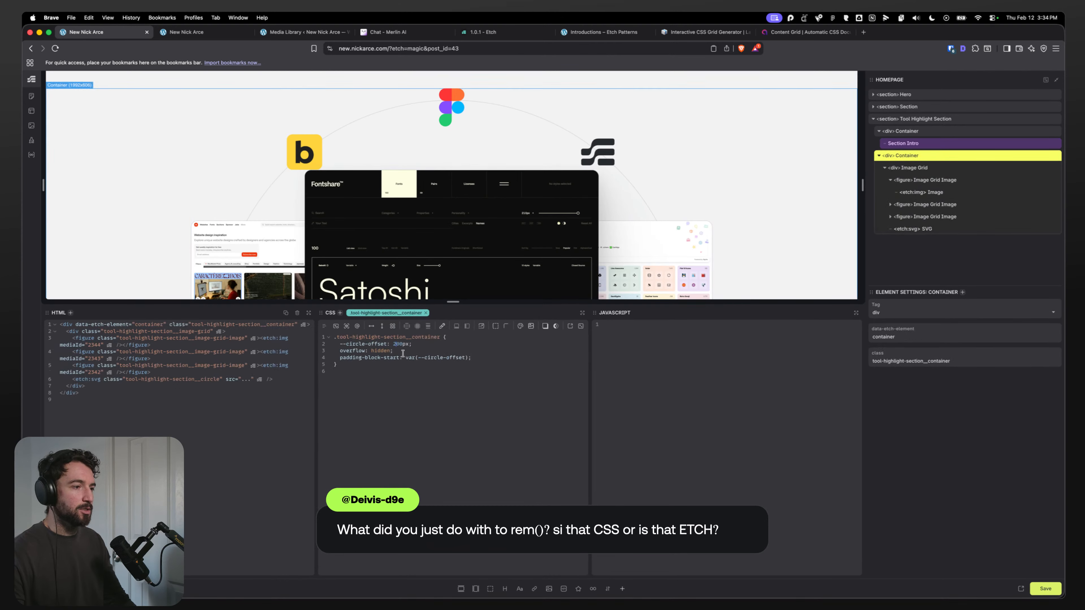
{"action": "left_click", "coordinate": [396, 344]}
{"action": "key", "text": "BackSpace"}
{"action": "type", "text": "3"}
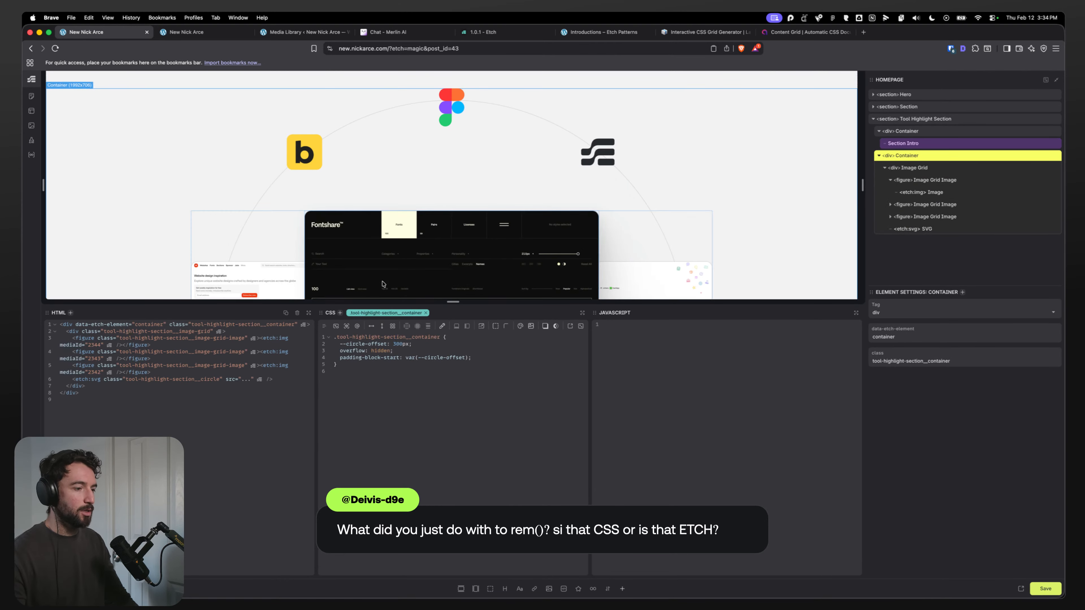
{"action": "key", "text": "BackSpace"}
{"action": "type", "text": "25"}
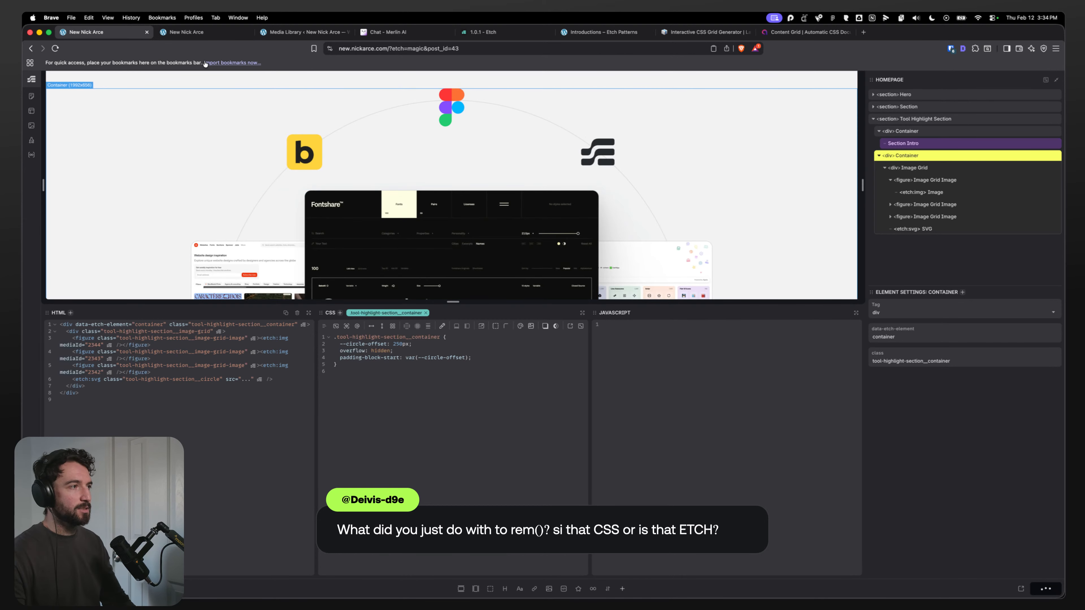
Step: Reload the front-end preview and resize the responsive viewport to check the arc's placement
{"action": "left_click", "coordinate": [197, 34]}
{"action": "key", "text": "super+r"}
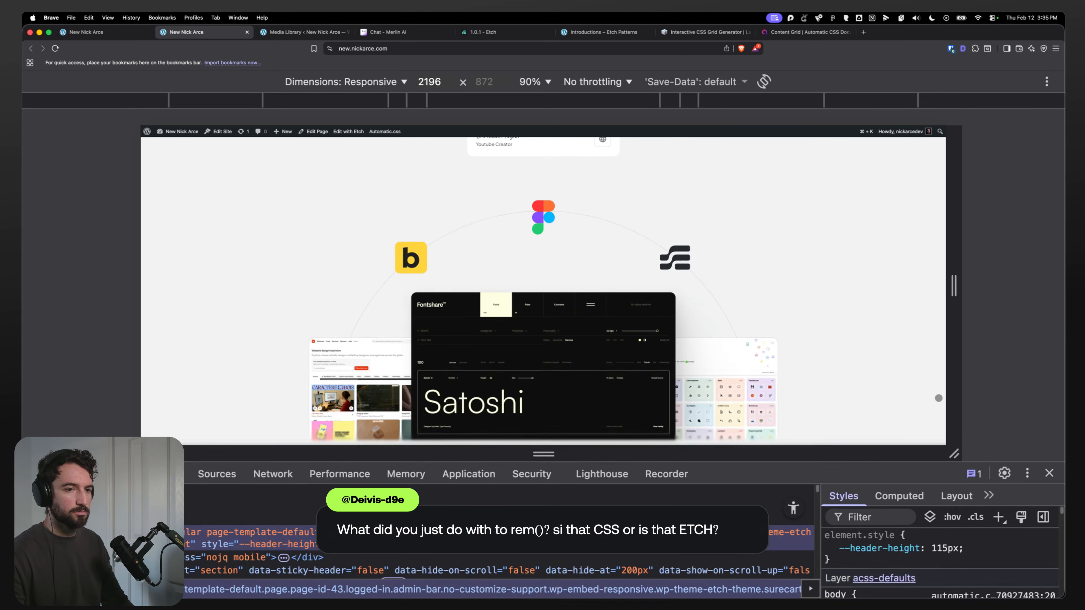
{"action": "left_click_drag", "start_coordinate": [942, 398], "coordinate": [897, 417]}
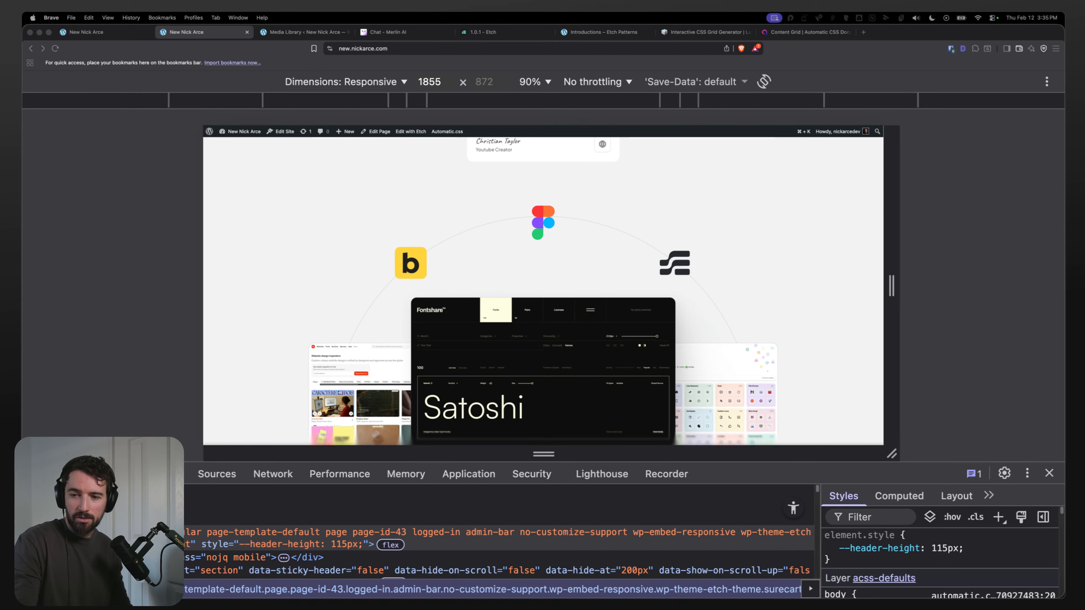
Step: Toggle comments on the Container's --circle-offset, overflow and padding rules to compare the layout with and without them
{"action": "key", "text": "ctrl+shift+Tab"}
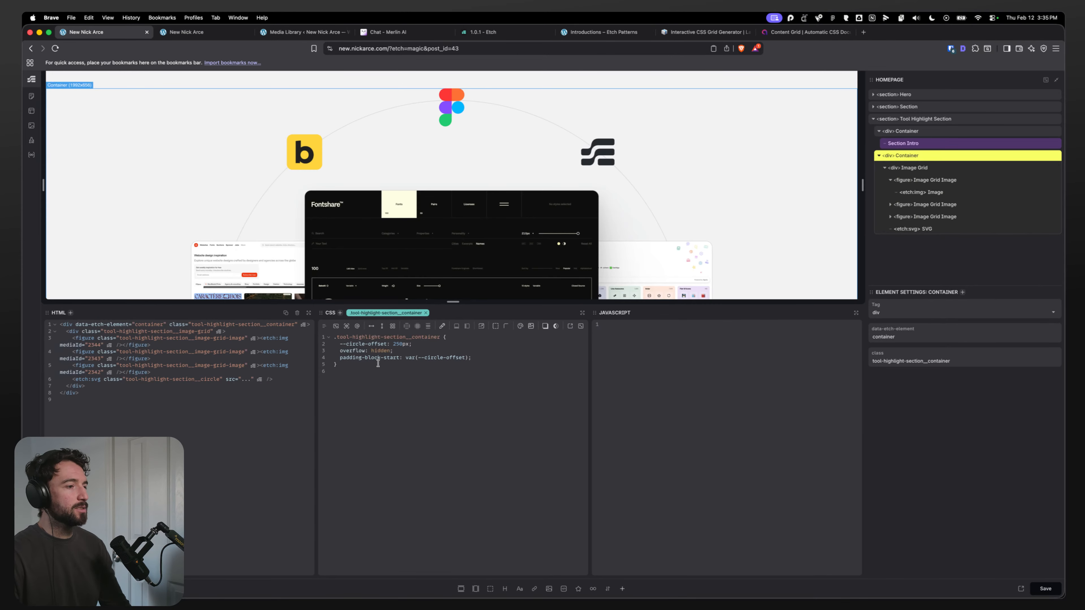
{"action": "left_click_drag", "start_coordinate": [505, 356], "coordinate": [360, 343]}
{"action": "key", "text": "super+slash"}
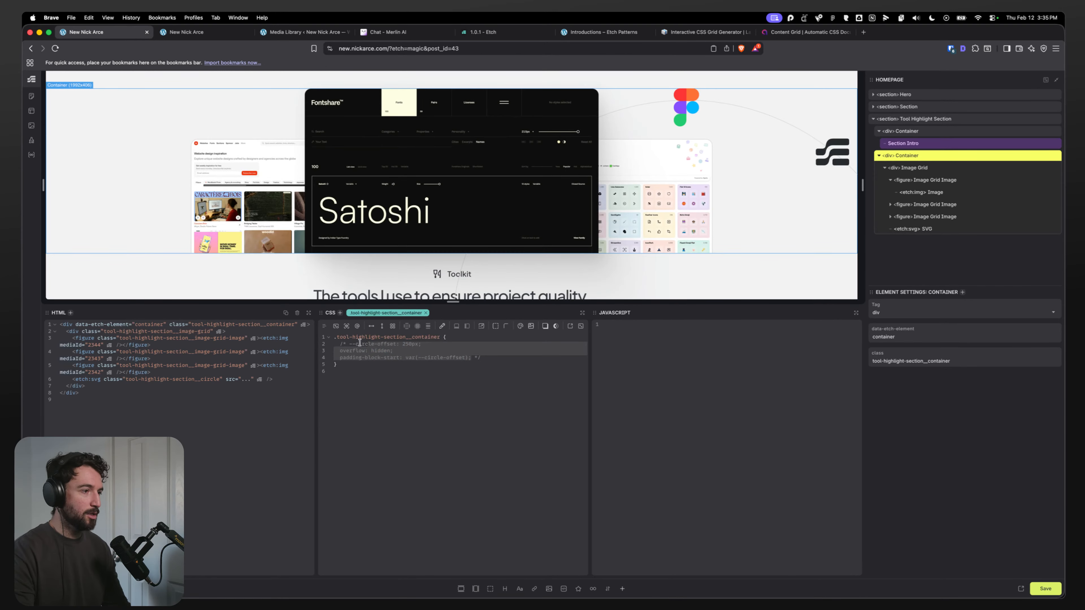
{"action": "key", "text": "super+slash"}
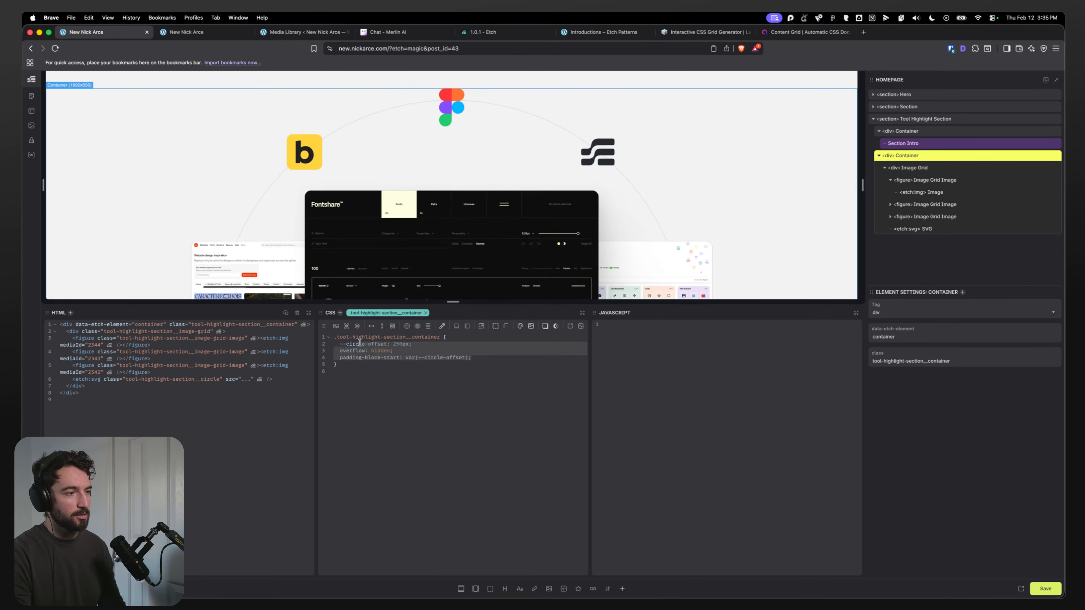
{"action": "key", "text": "super+slash"}
{"action": "key", "text": "super+slash"}
{"action": "key", "text": "super+slash"}
{"action": "key", "text": "super+slash"}
{"action": "key", "text": "super+slash"}
{"action": "key", "text": "super+slash"}
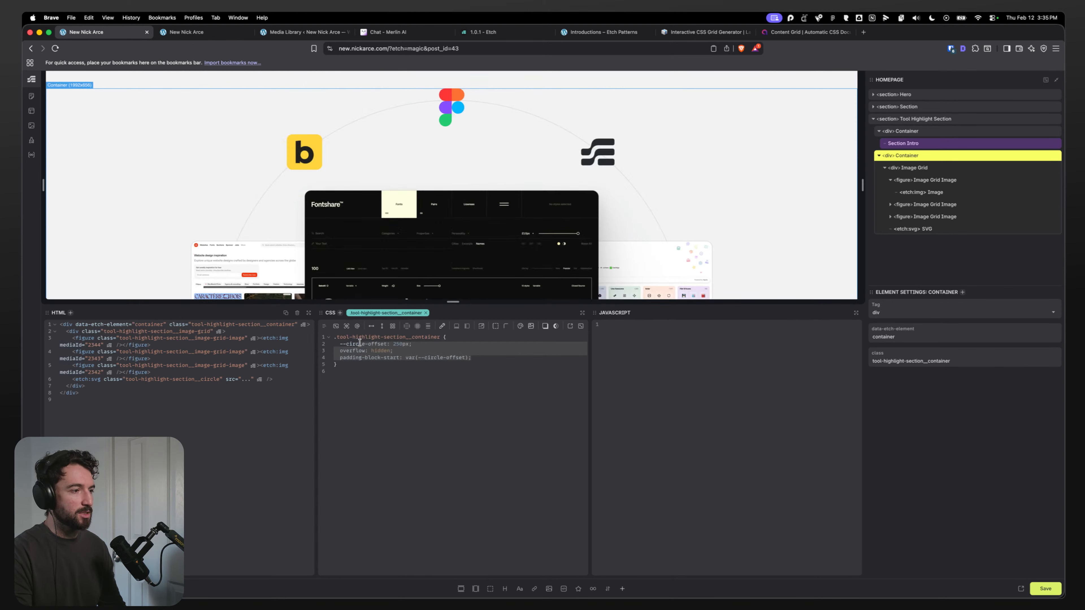
{"action": "key", "text": "super+slash"}
{"action": "key", "text": "super+slash"}
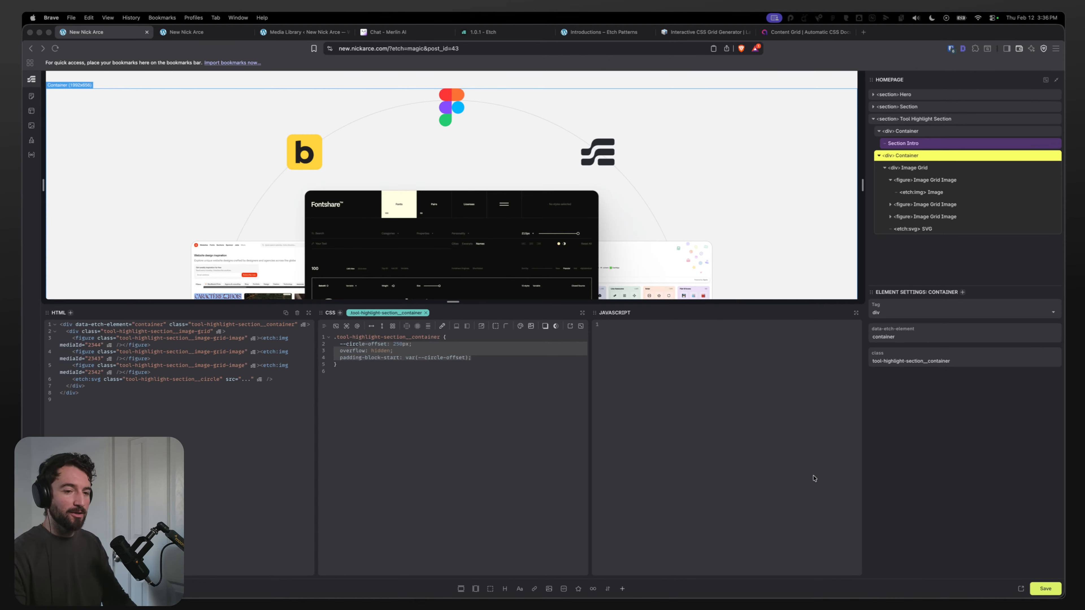
Step: Reload the front end again and test the arc across narrow and wide responsive viewport widths
{"action": "left_click", "coordinate": [184, 32]}
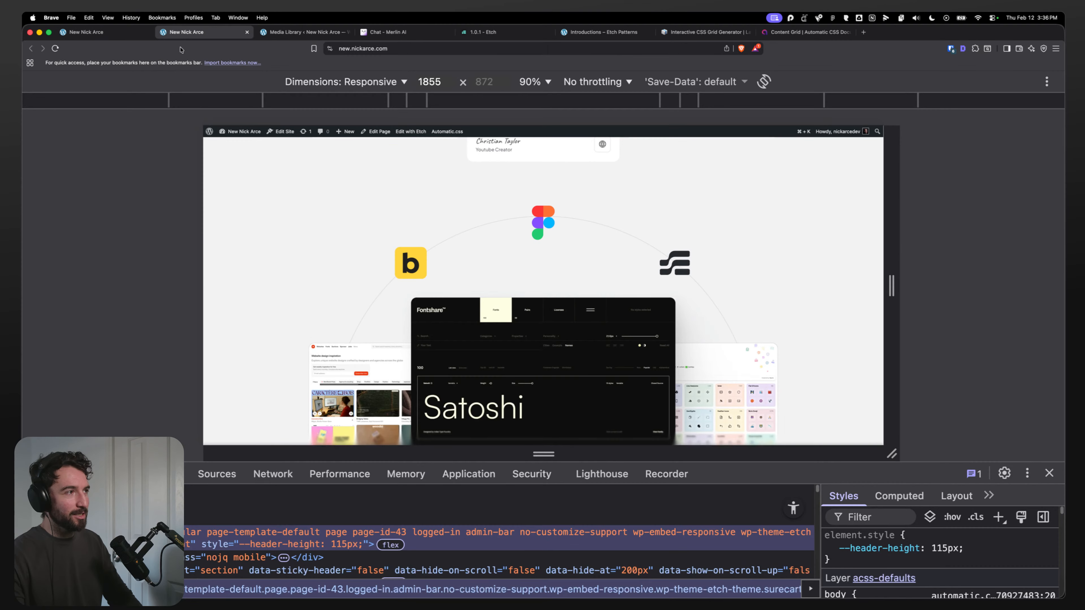
{"action": "key", "text": "super+r"}
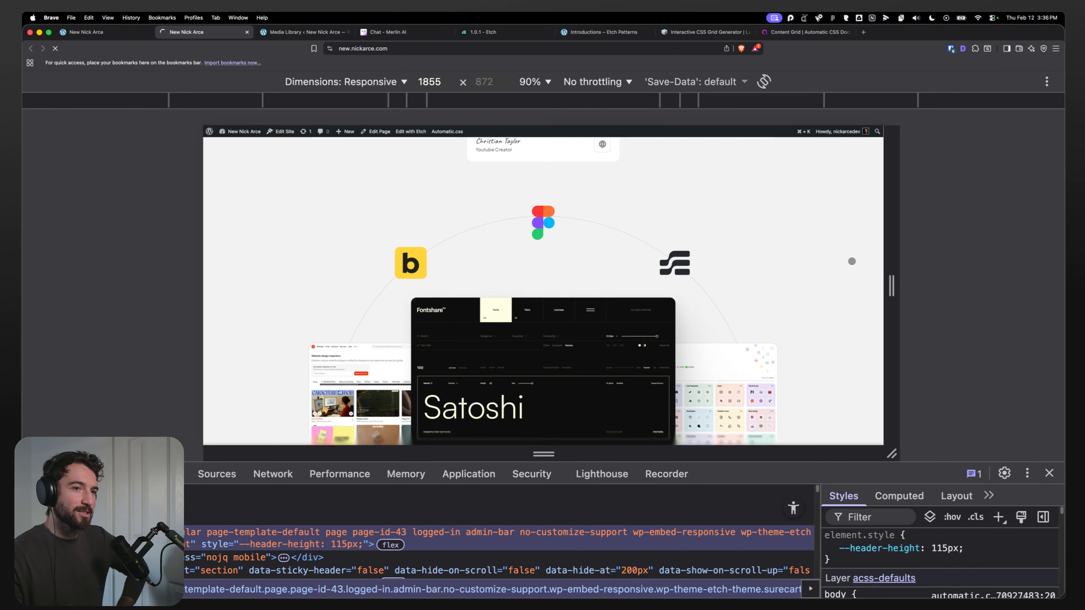
{"action": "left_click_drag", "start_coordinate": [887, 228], "coordinate": [917, 257]}
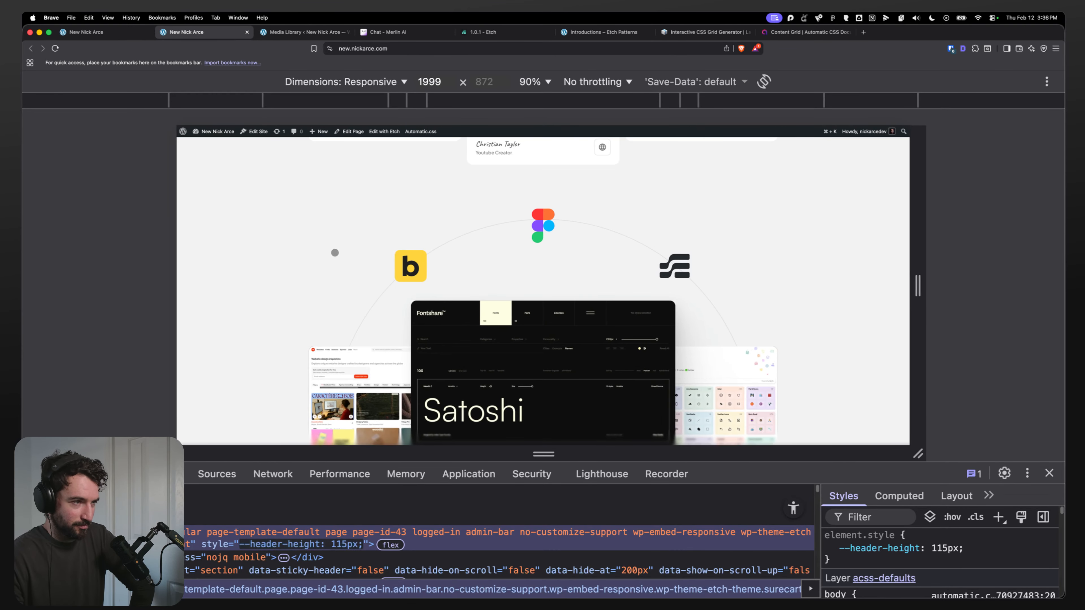
{"action": "left_click", "coordinate": [91, 34]}
{"action": "left_click", "coordinate": [942, 229]}
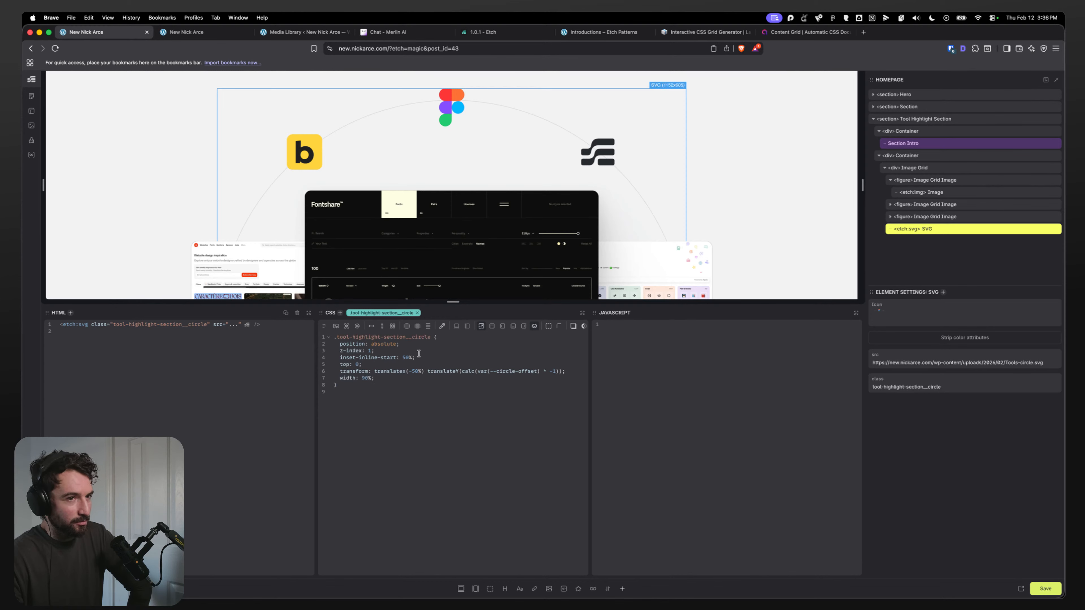
{"action": "left_click", "coordinate": [388, 379]}
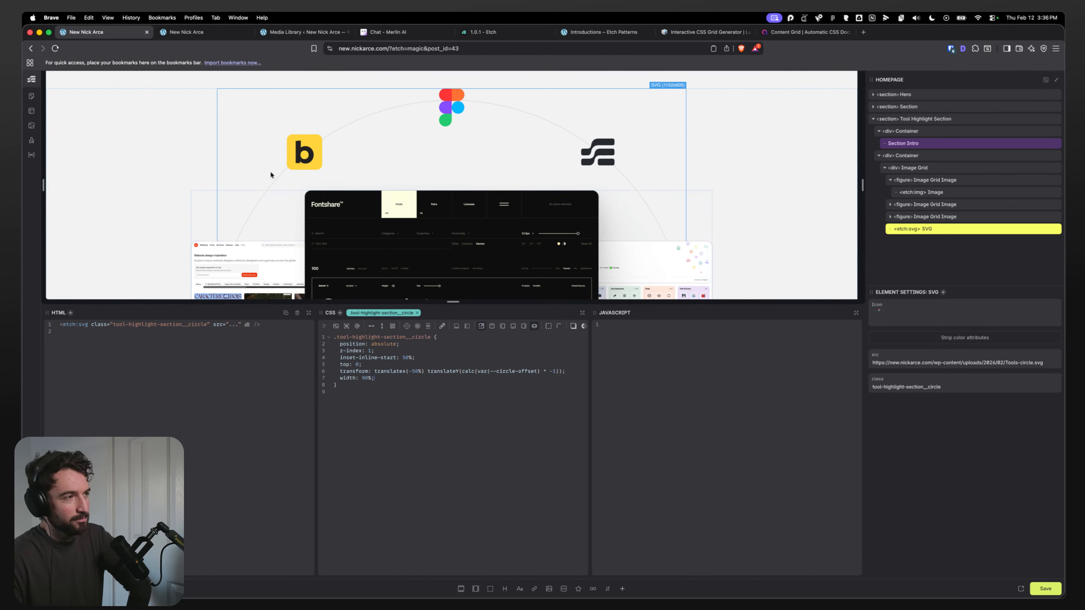
{"action": "left_click", "coordinate": [190, 38]}
{"action": "left_click_drag", "start_coordinate": [911, 226], "coordinate": [728, 244]}
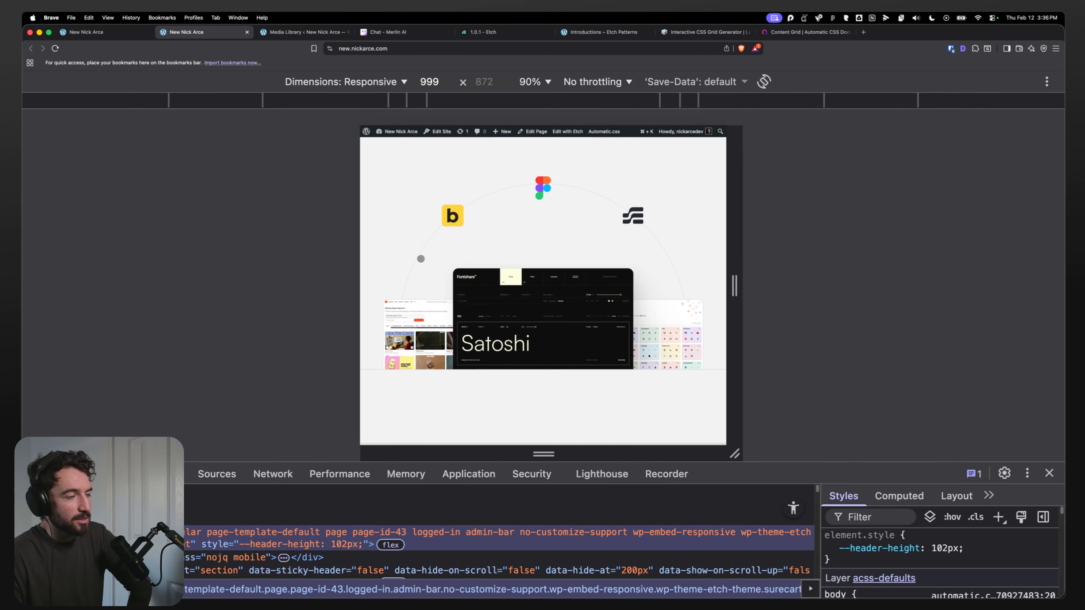
{"action": "left_click_drag", "start_coordinate": [598, 233], "coordinate": [673, 301]}
{"action": "left_click_drag", "start_coordinate": [732, 339], "coordinate": [686, 348]}
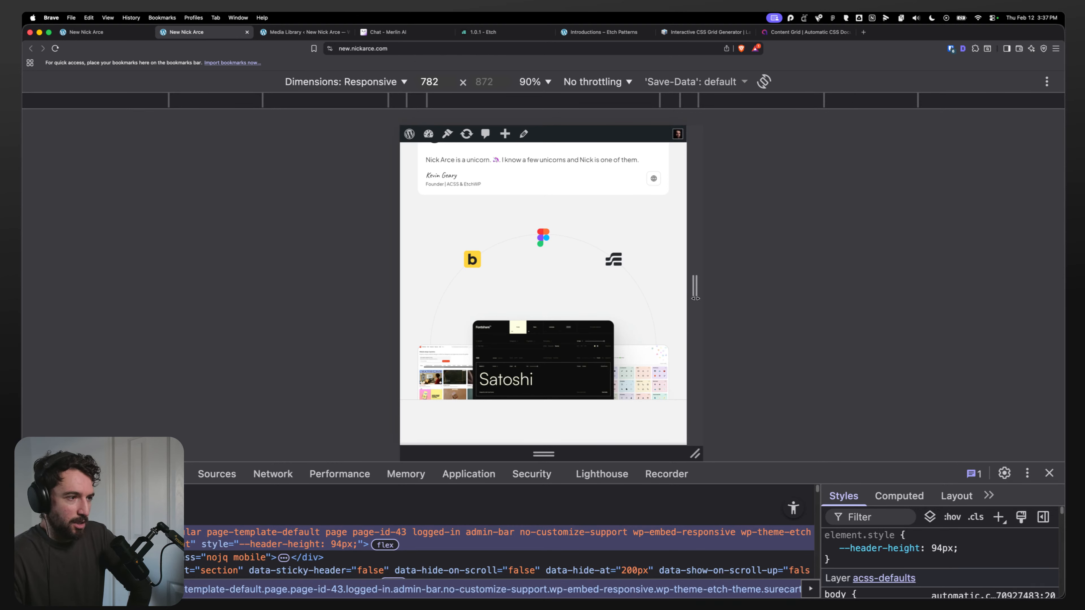
{"action": "left_click_drag", "start_coordinate": [695, 298], "coordinate": [946, 298]}
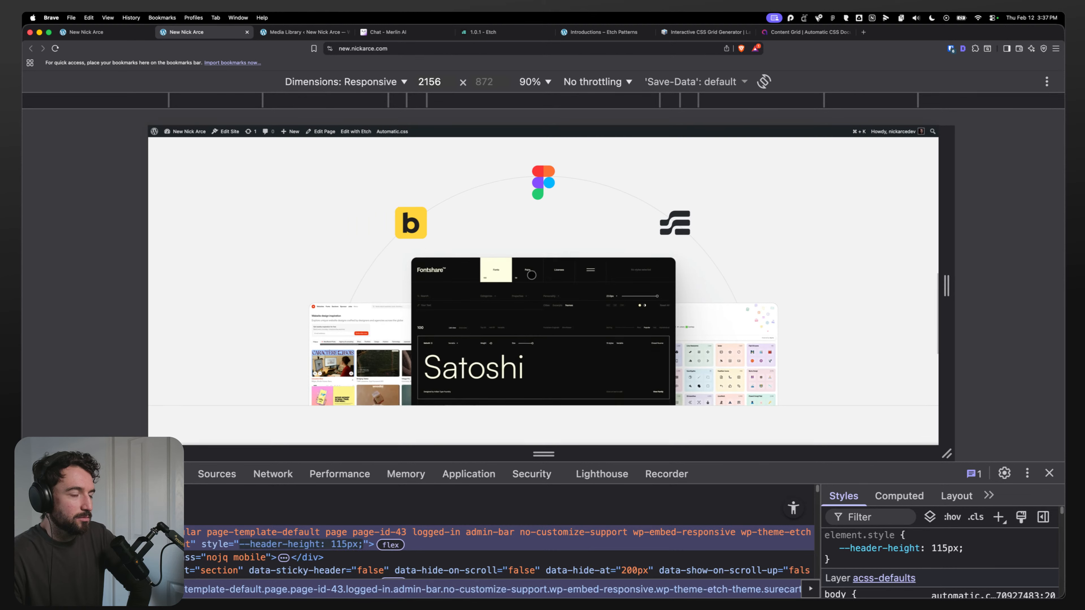
{"action": "left_click", "coordinate": [85, 33]}
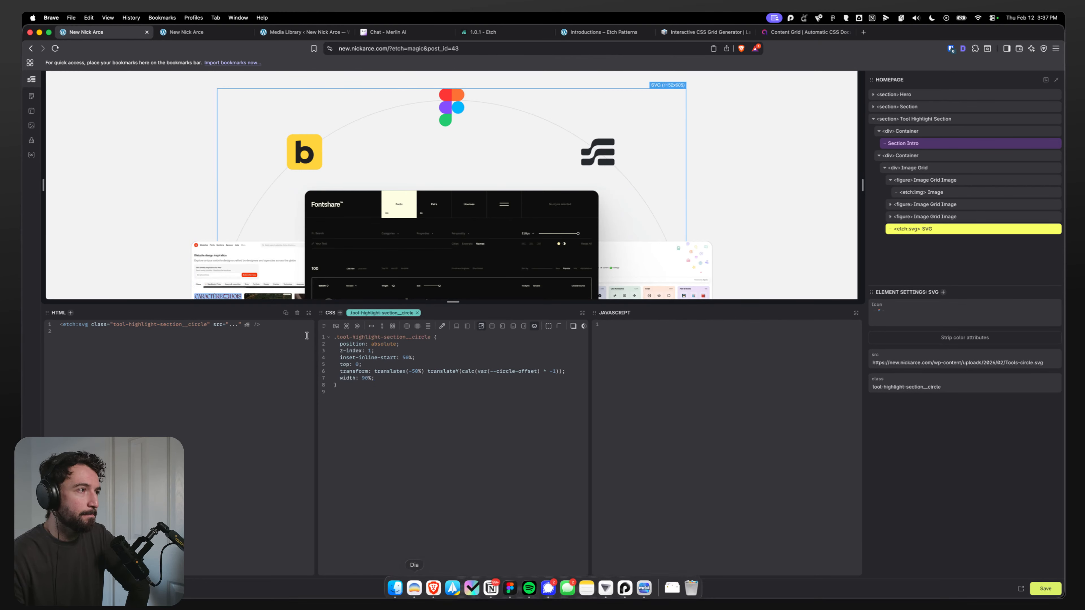
Step: Ask the AI chat "In CSS, can I use the width of my parent as a CSS value?" and read its container query units answer
{"action": "left_click", "coordinate": [387, 32]}
{"action": "left_click", "coordinate": [35, 104]}
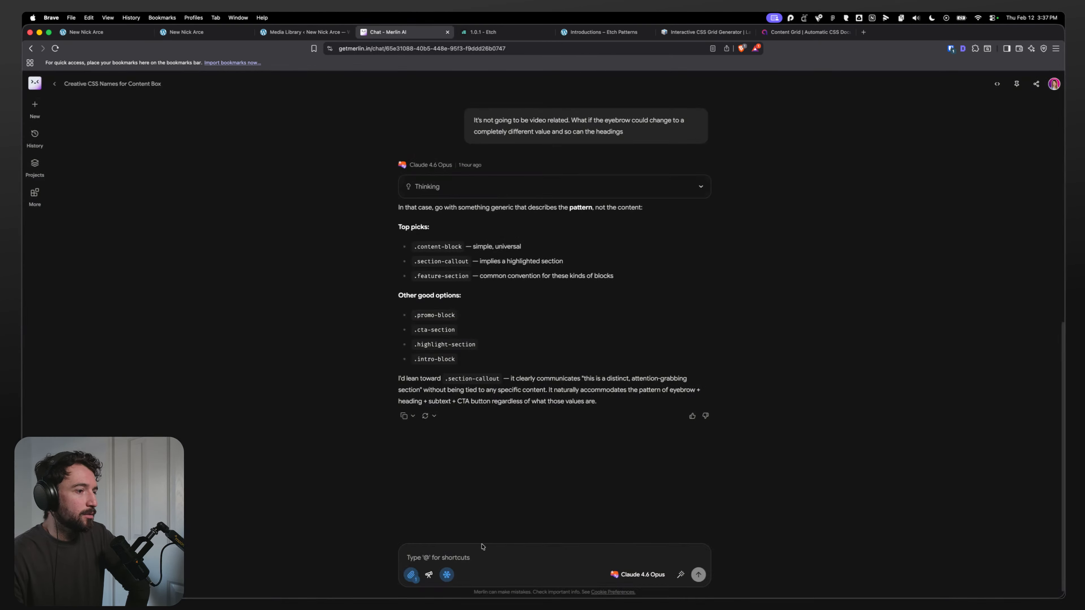
{"action": "type", "text": "can i use the width"}
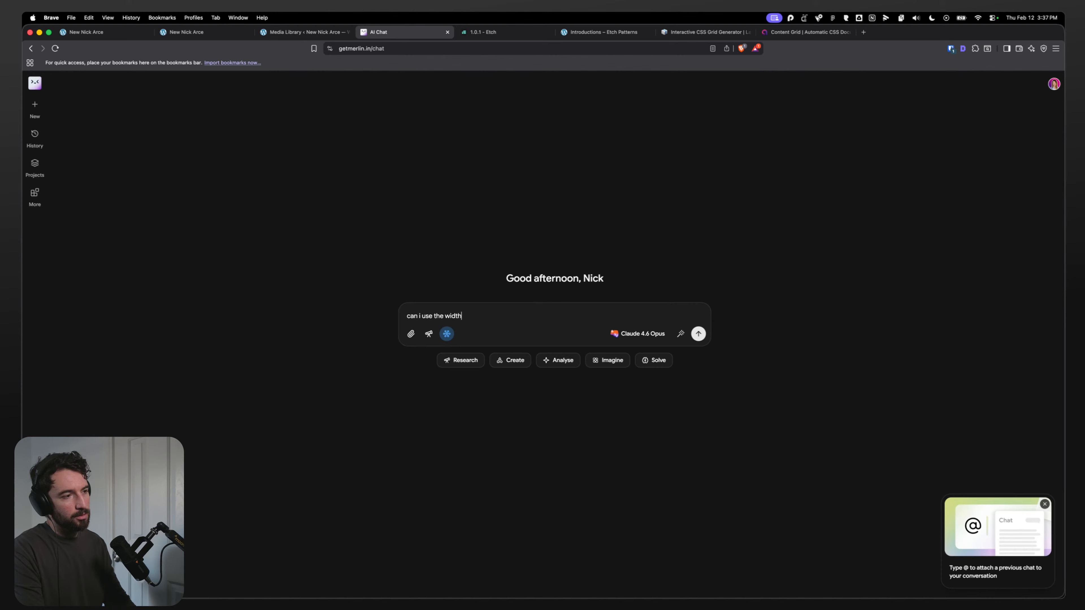
{"action": "key", "text": "super+BackSpace"}
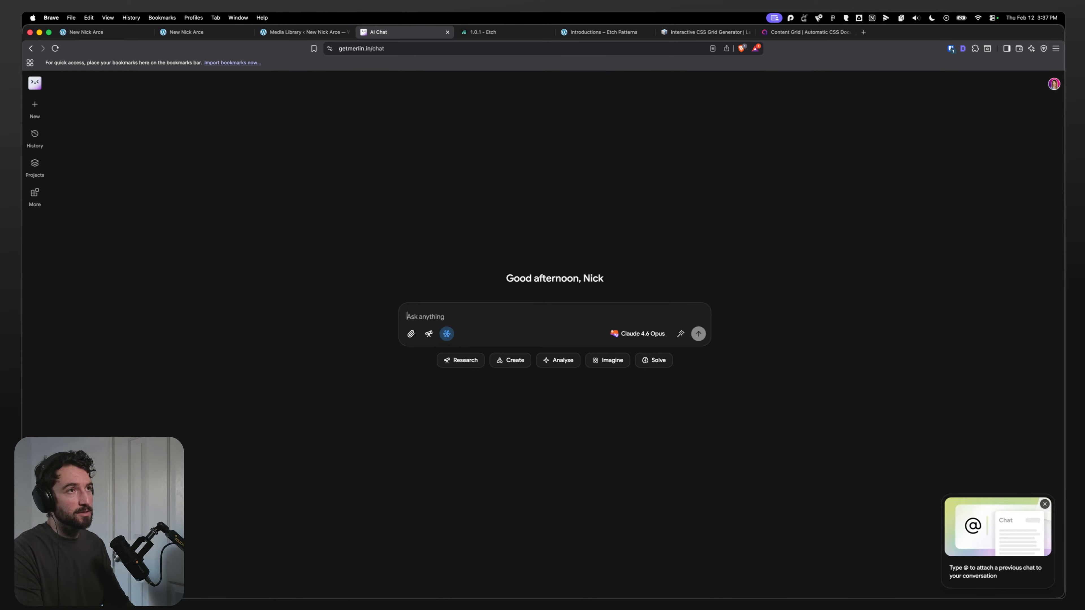
{"action": "type", "text": "In CSS, can I use the width of my parent as a CSS value?"}
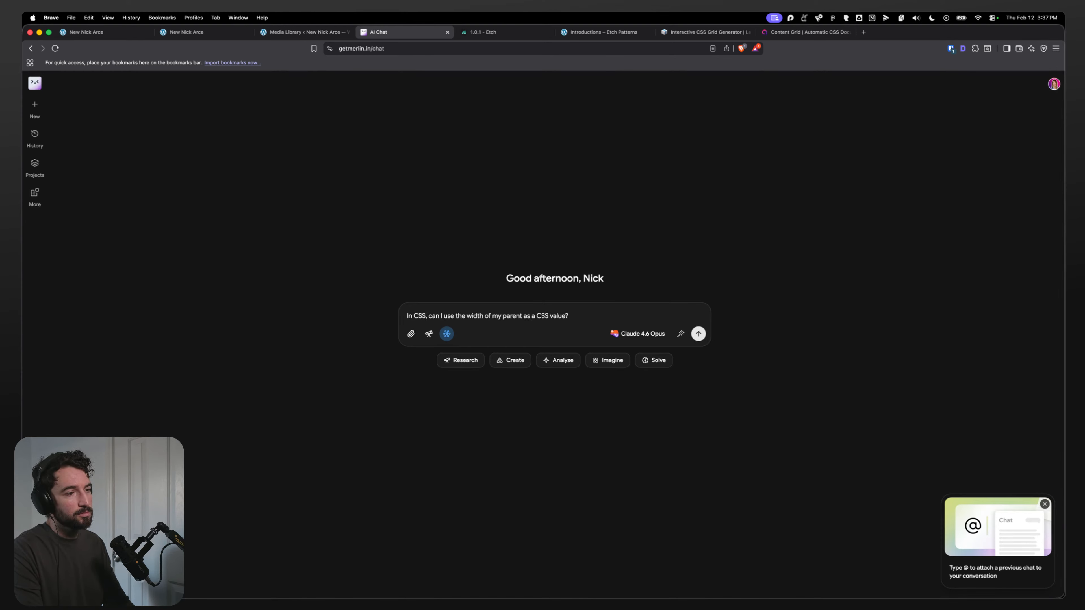
{"action": "key", "text": "Return"}
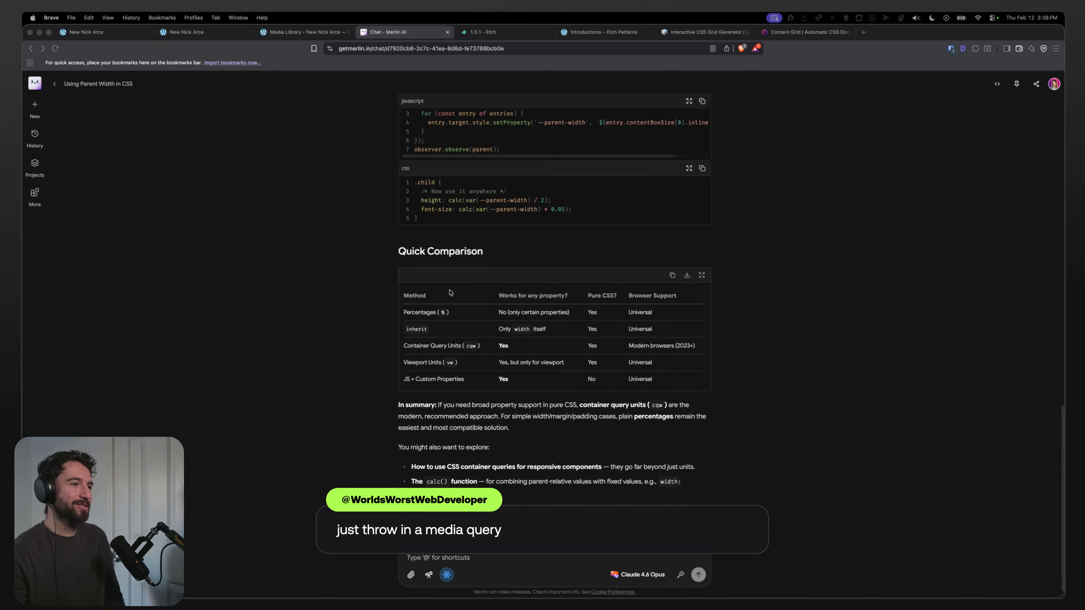
{"action": "scroll", "coordinate": [450, 292], "scroll_direction": "up", "scroll_amount": 4}
{"action": "scroll", "coordinate": [354, 267], "scroll_direction": "up", "scroll_amount": 7}
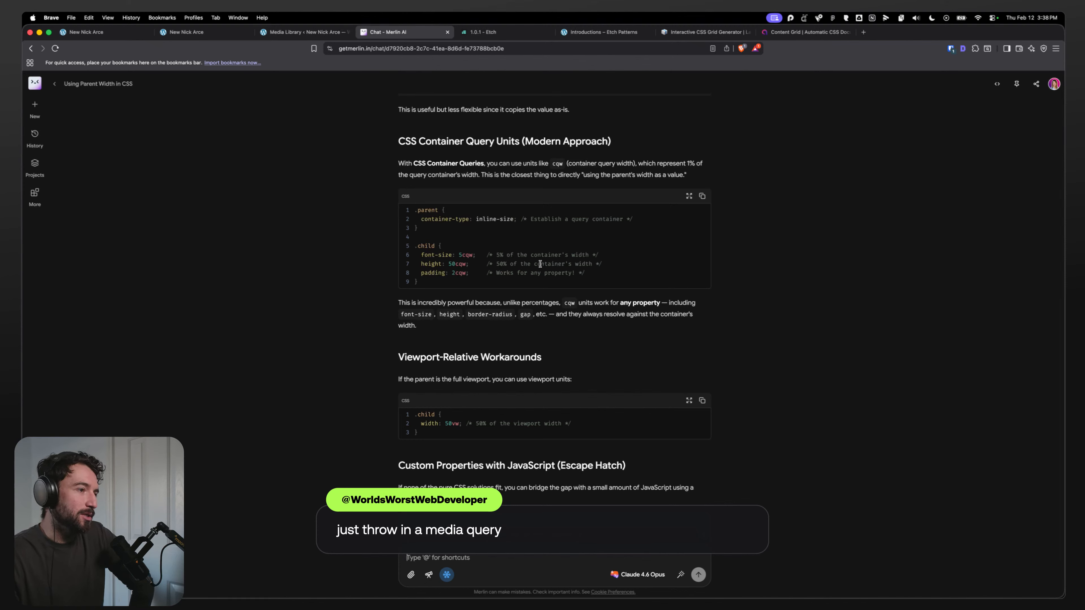
{"action": "left_click_drag", "start_coordinate": [464, 255], "coordinate": [483, 255]}
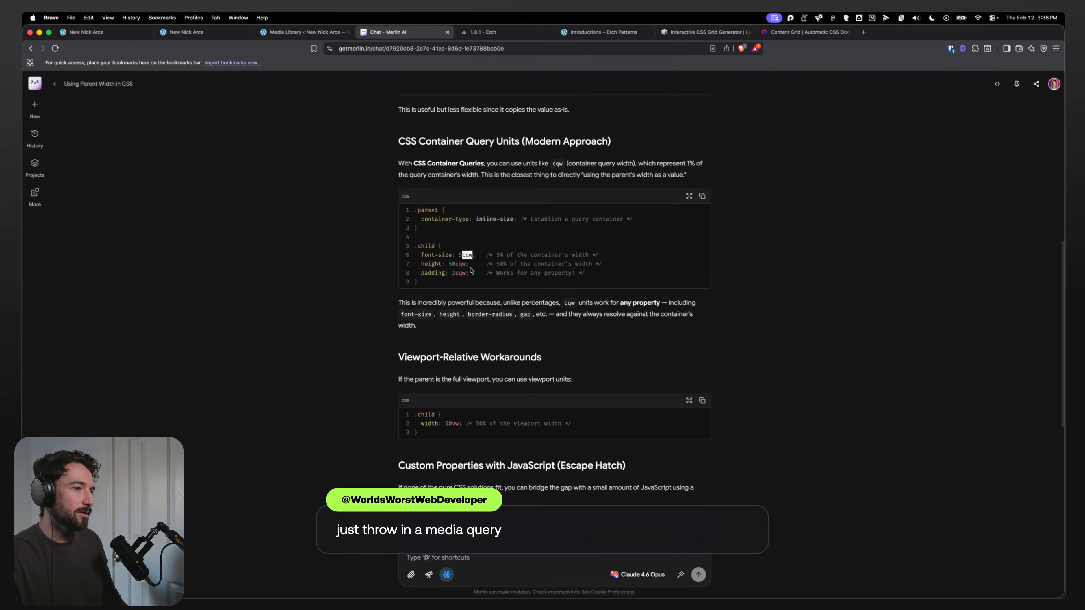
Step: Look up browser support for the cqw unit on caniuse.com
{"action": "left_click", "coordinate": [862, 32]}
{"action": "type", "text": "cani"}
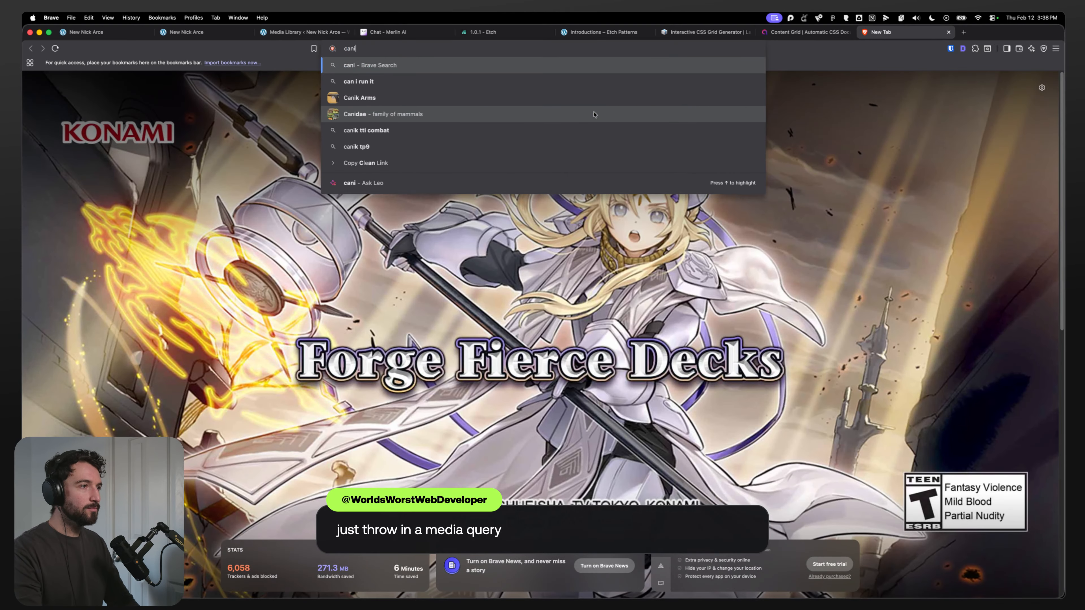
{"action": "type", "text": "use"}
{"action": "key", "text": "Return"}
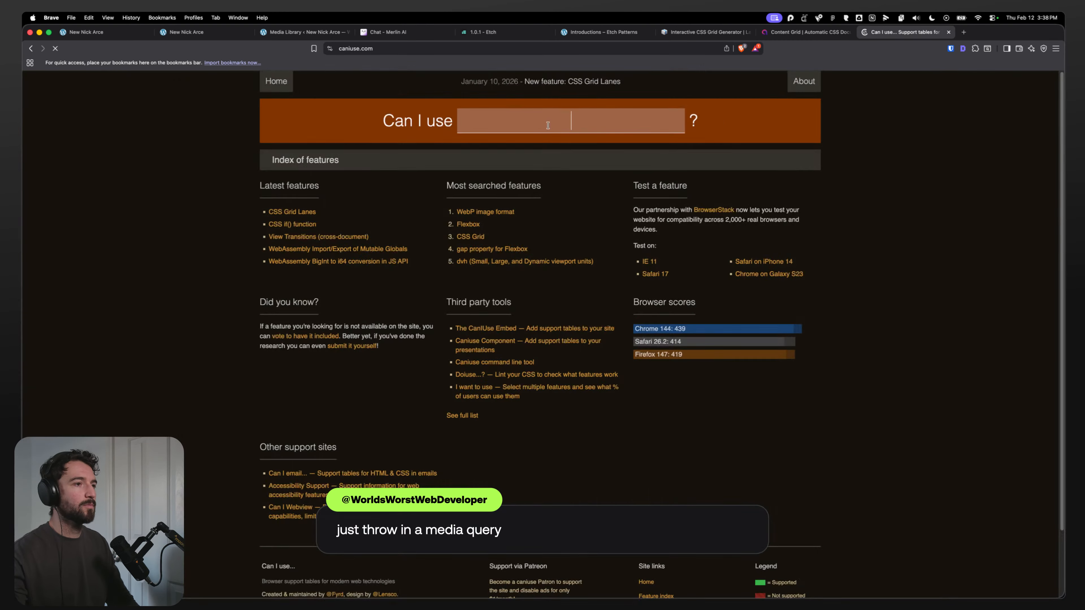
{"action": "type", "text": "cqw"}
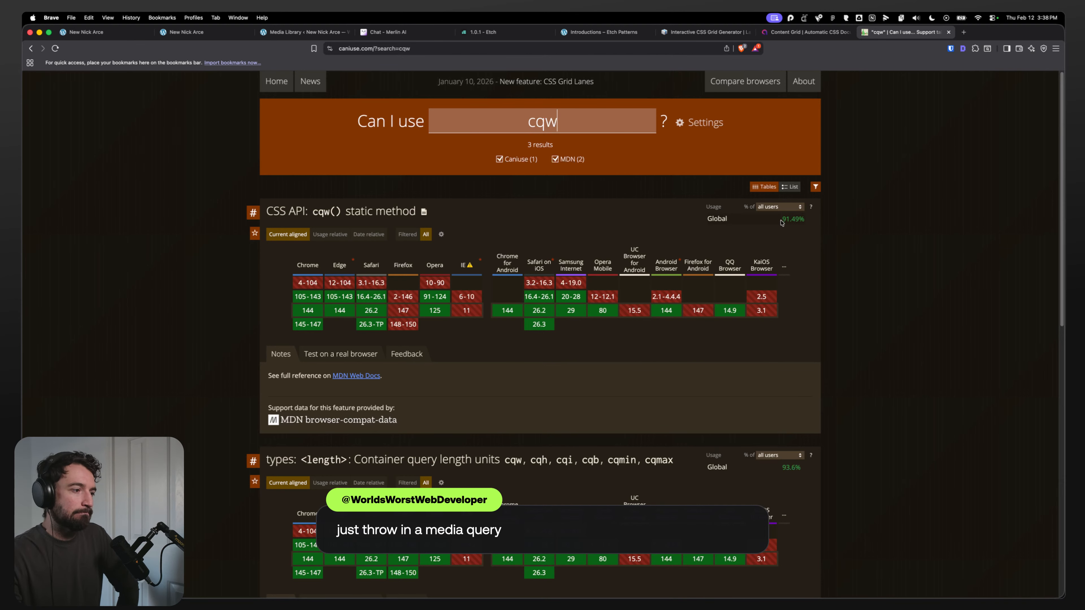
{"action": "left_click_drag", "start_coordinate": [781, 223], "coordinate": [817, 225]}
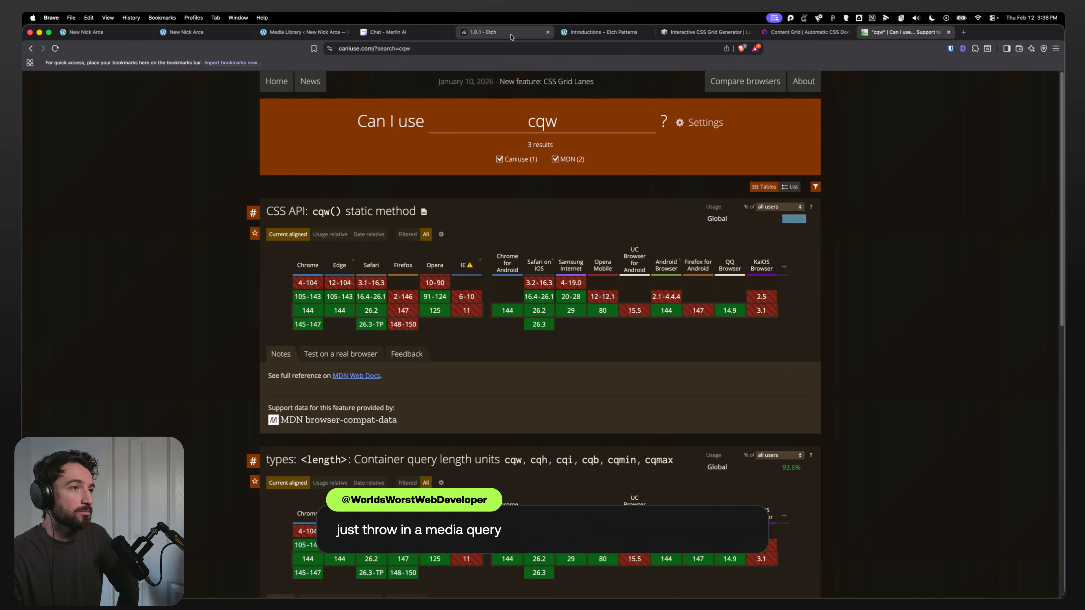
Step: Add container-type: inline-size to the Container's CSS rule
{"action": "left_click", "coordinate": [386, 32]}
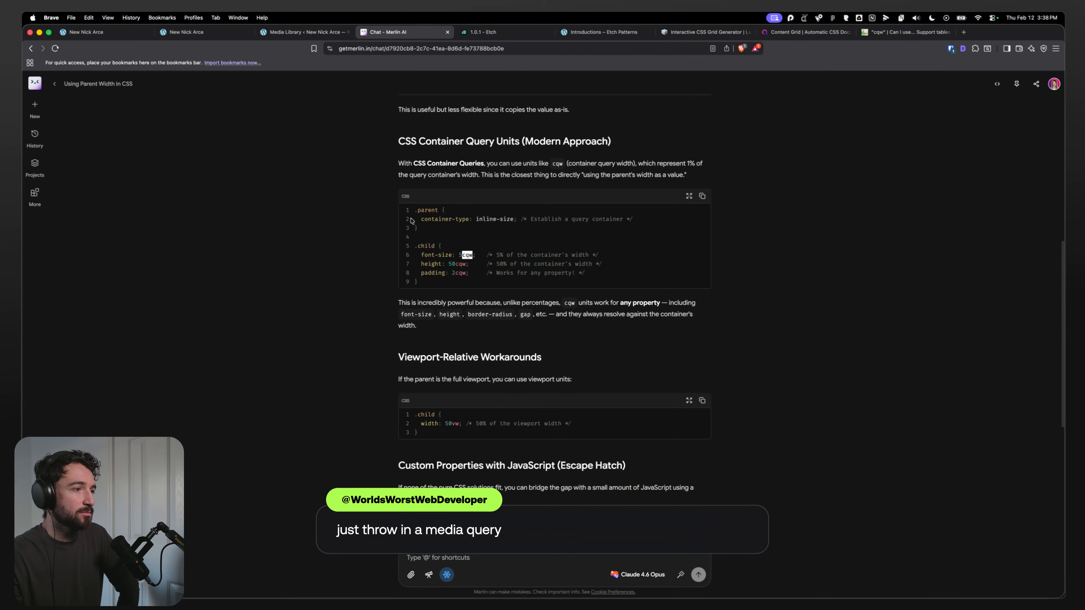
{"action": "left_click_drag", "start_coordinate": [411, 219], "coordinate": [512, 220]}
{"action": "left_click", "coordinate": [575, 232]}
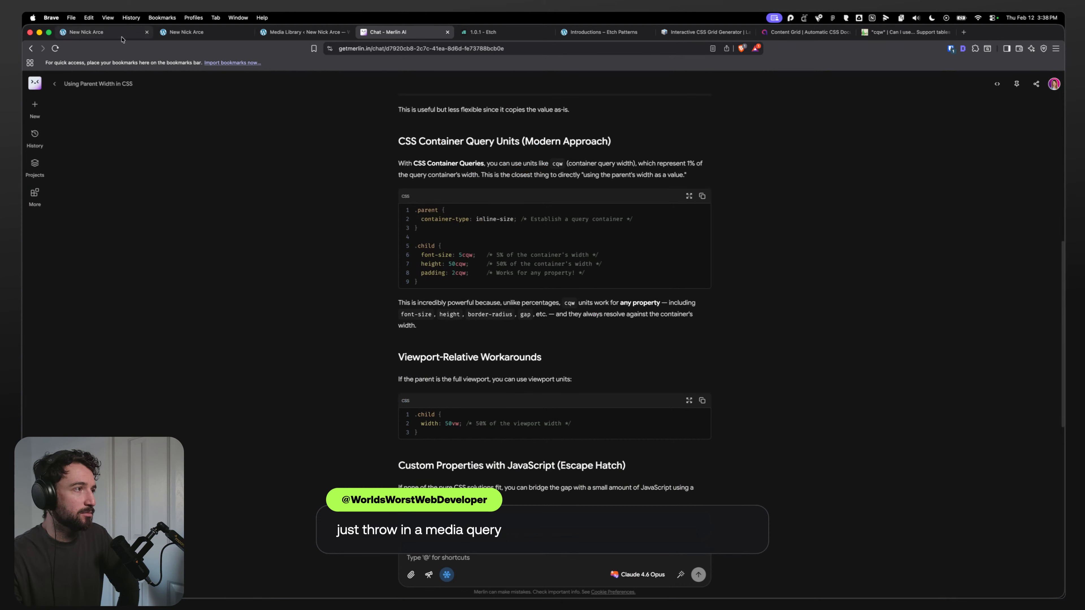
{"action": "left_click", "coordinate": [85, 32]}
{"action": "left_click", "coordinate": [920, 156]}
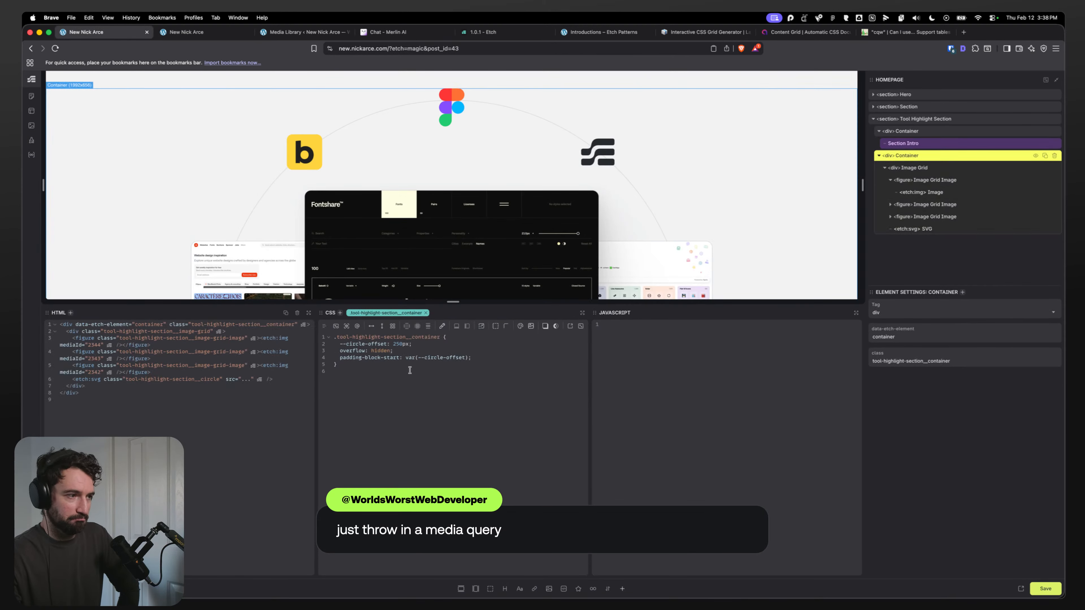
{"action": "key", "text": "Return"}
{"action": "type", "text": "container-t"}
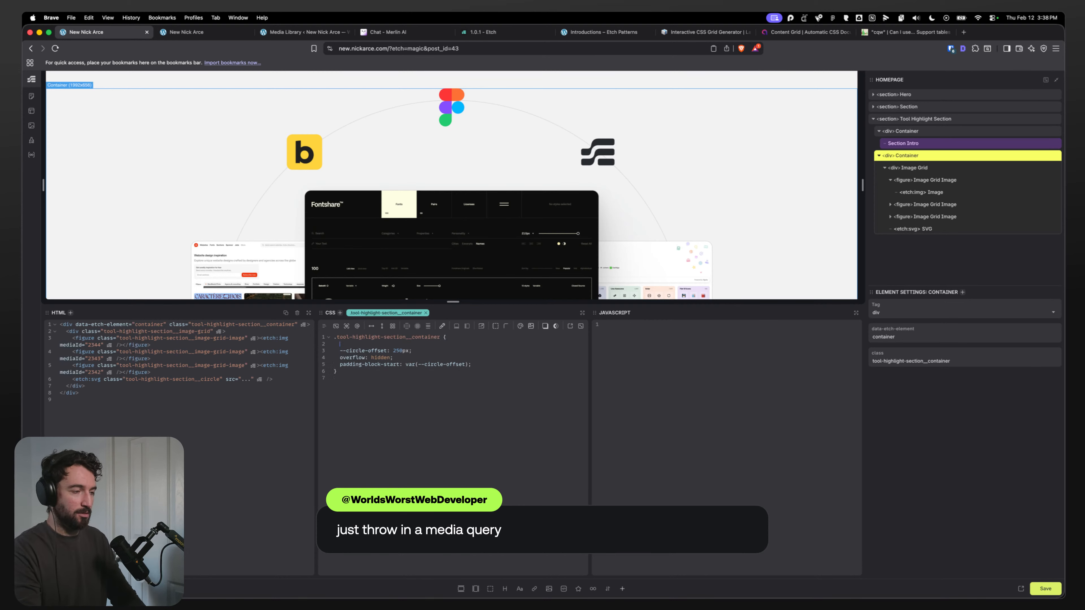
{"action": "type", "text": "ype: in"}
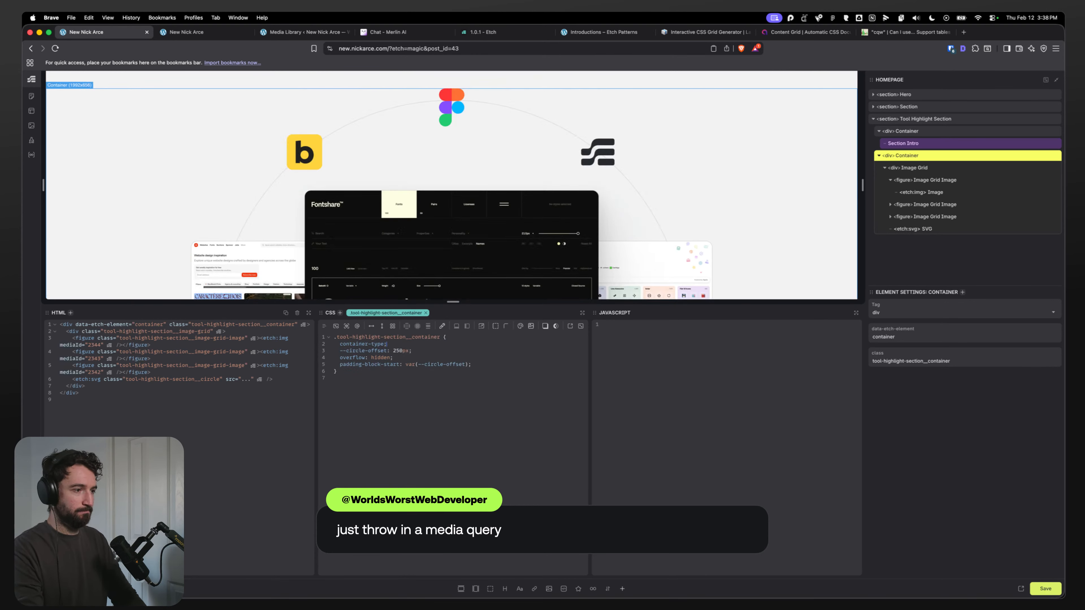
{"action": "type", "text": "line-size"}
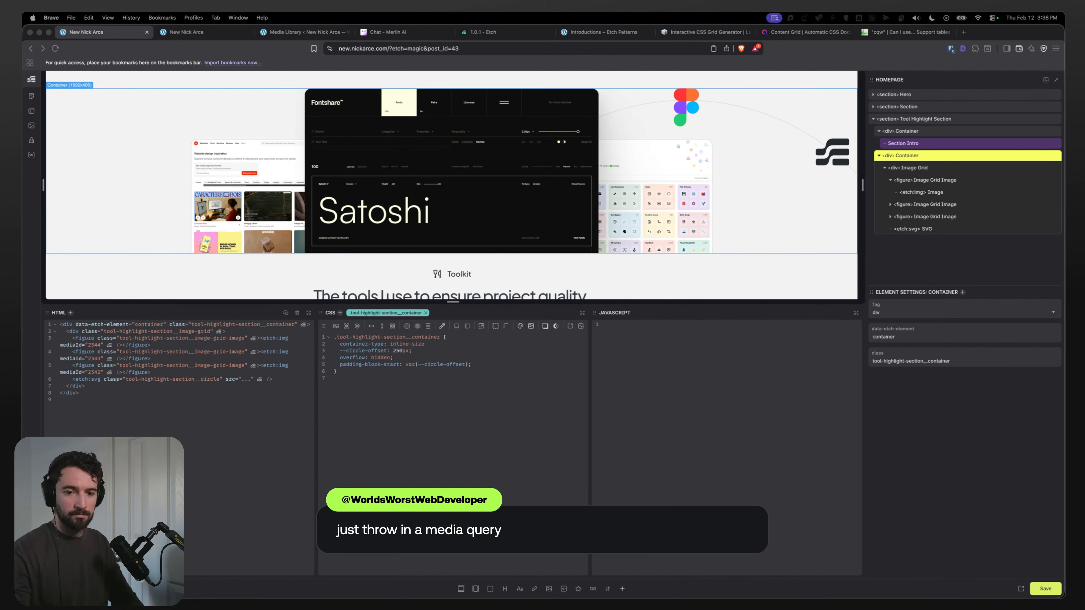
{"action": "left_click", "coordinate": [434, 343]}
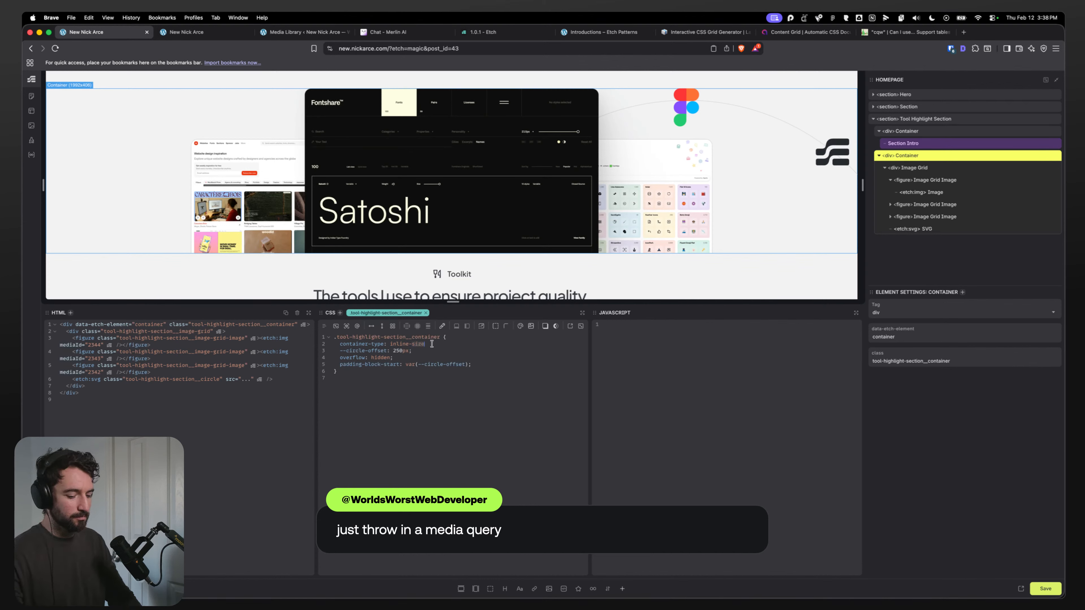
{"action": "key", "text": "BackSpace"}
{"action": "key", "text": "Delete"}
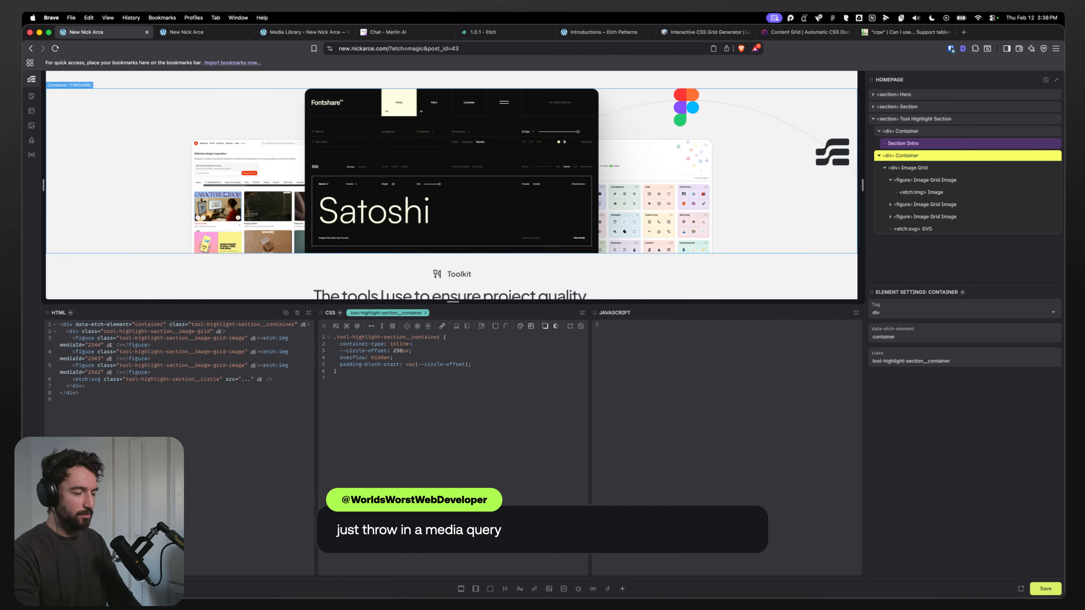
{"action": "type", "text": "size;"}
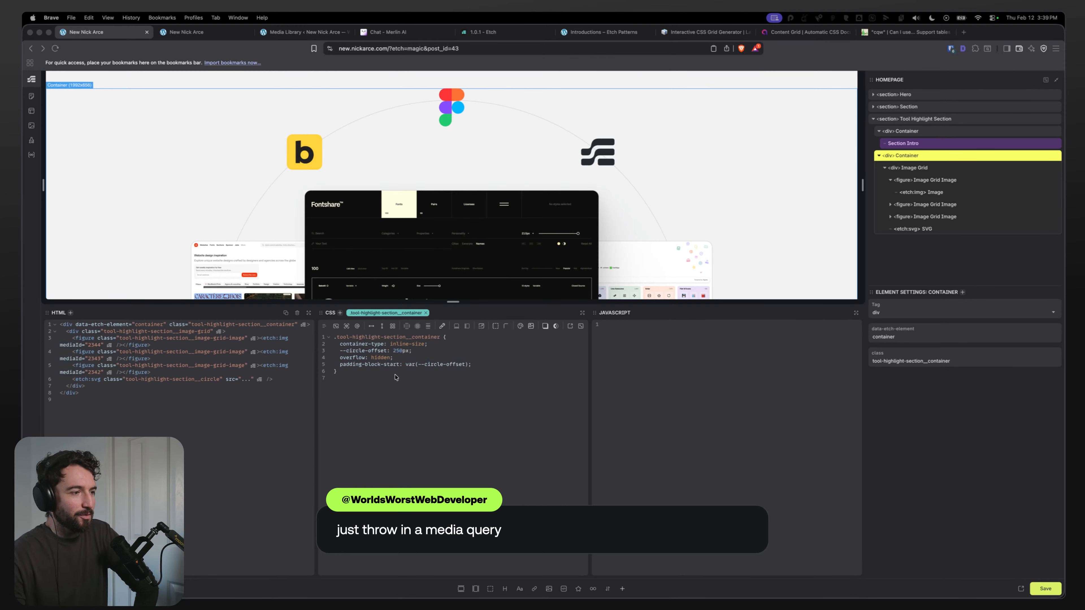
Step: Change the Container's --circle-offset to a container query unit, settling on 15cqw
{"action": "left_click", "coordinate": [441, 343]}
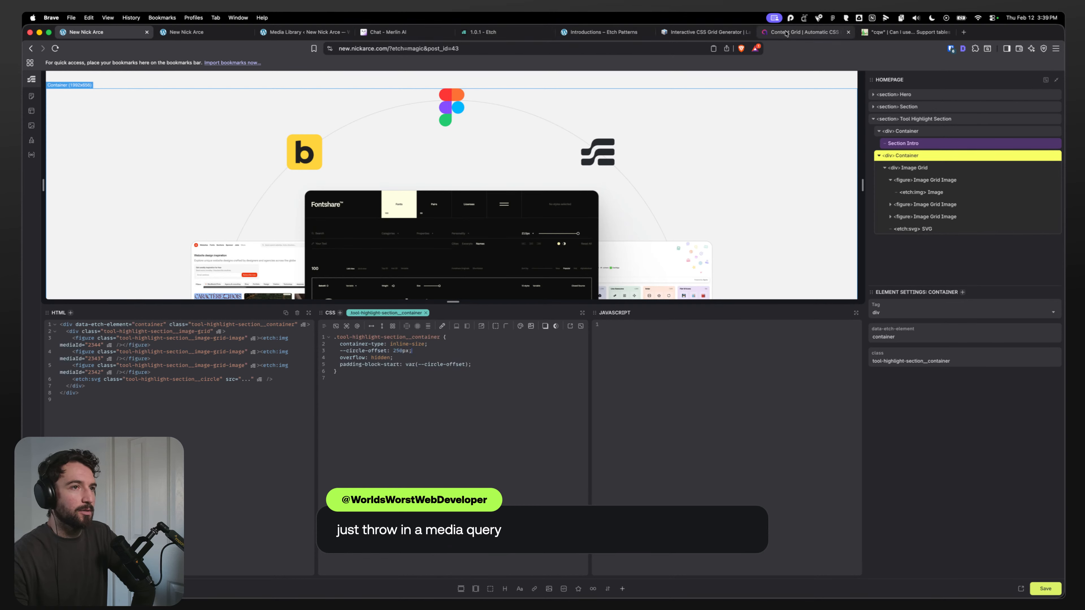
{"action": "left_click", "coordinate": [386, 32]}
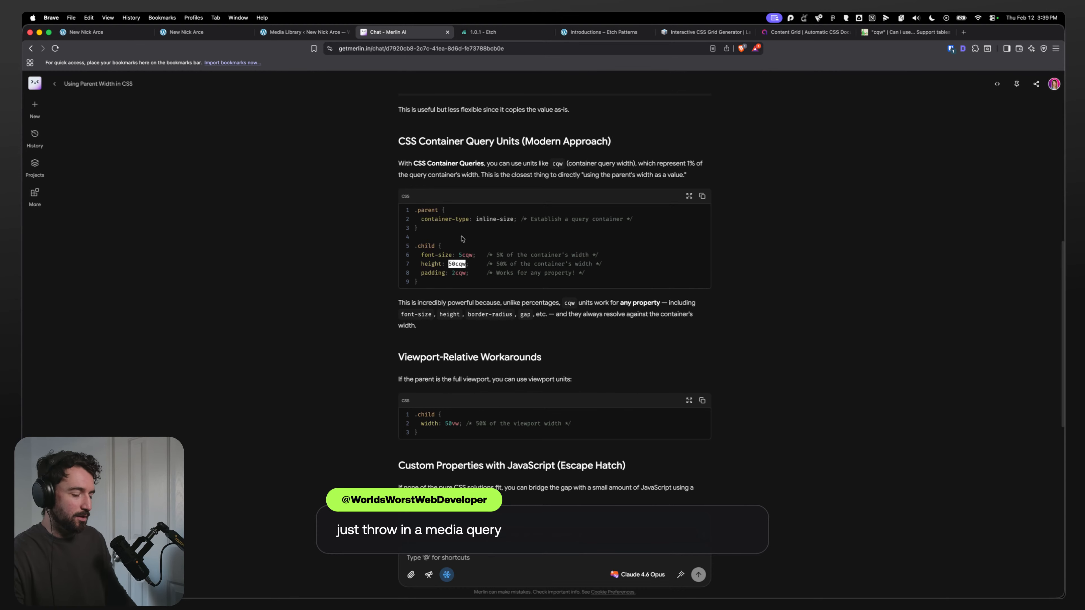
{"action": "left_click", "coordinate": [187, 32]}
{"action": "left_click", "coordinate": [85, 32]}
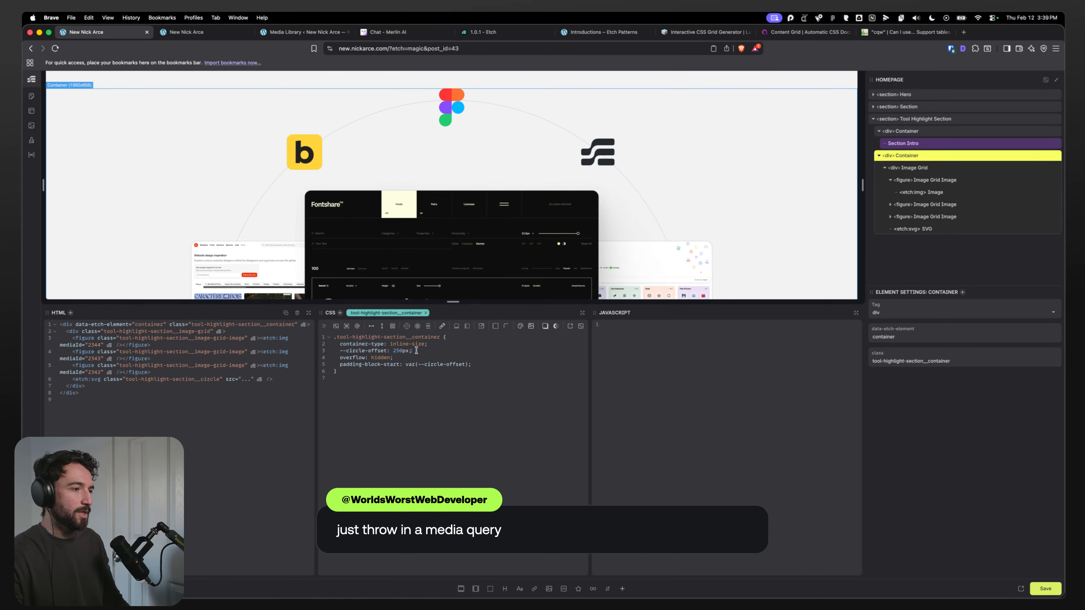
{"action": "type", "text": "50cqw"}
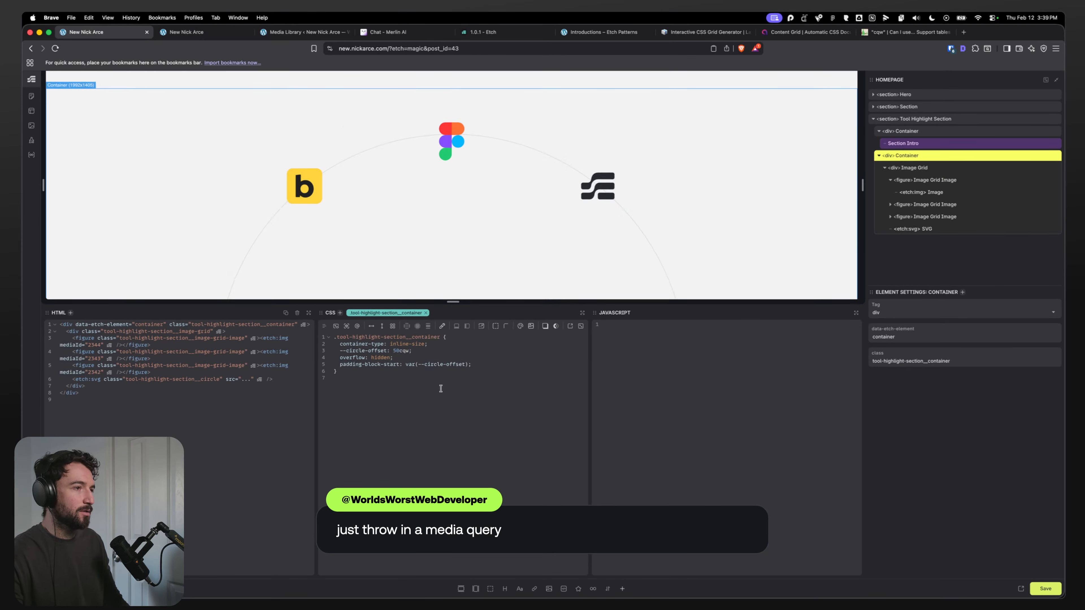
{"action": "left_click", "coordinate": [399, 351]}
{"action": "key", "text": "BackSpace"}
{"action": "key", "text": "BackSpace"}
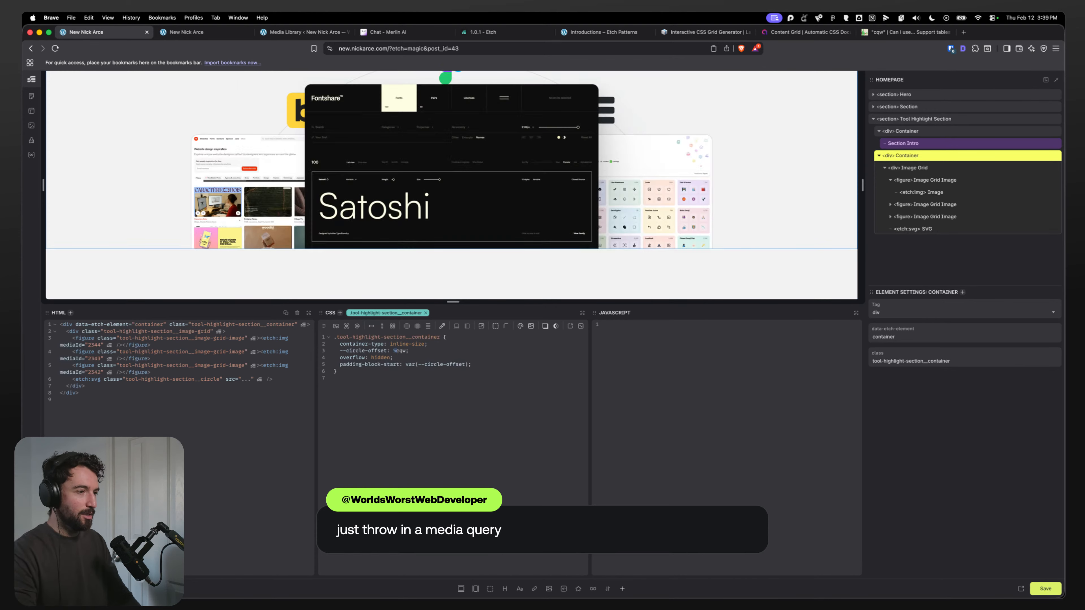
{"action": "type", "text": "10"}
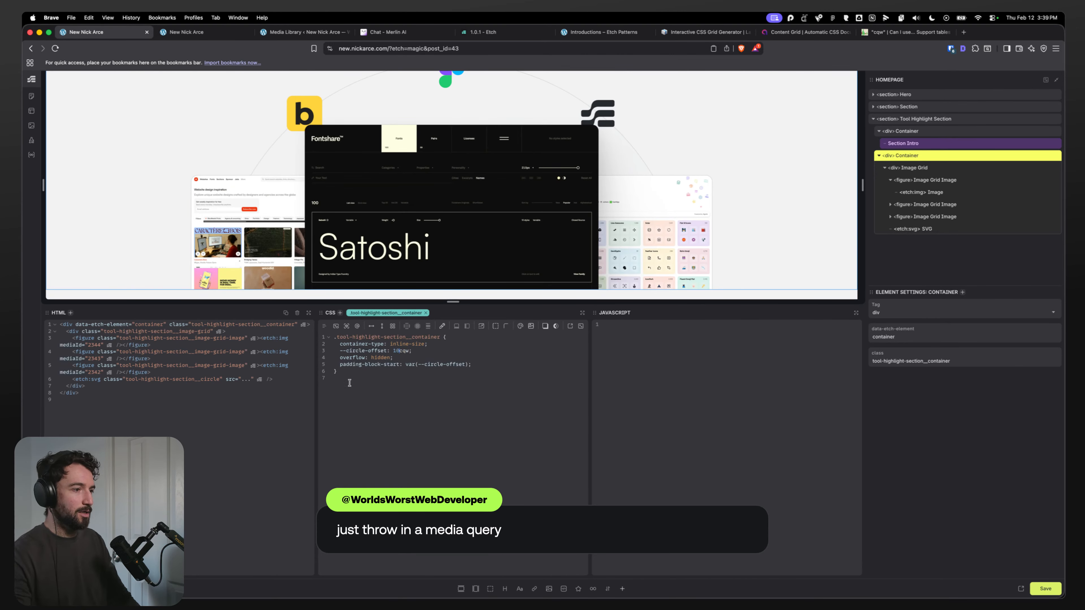
{"action": "key", "text": "BackSpace"}
{"action": "type", "text": "2"}
{"action": "key", "text": "BackSpace"}
{"action": "key", "text": "BackSpace"}
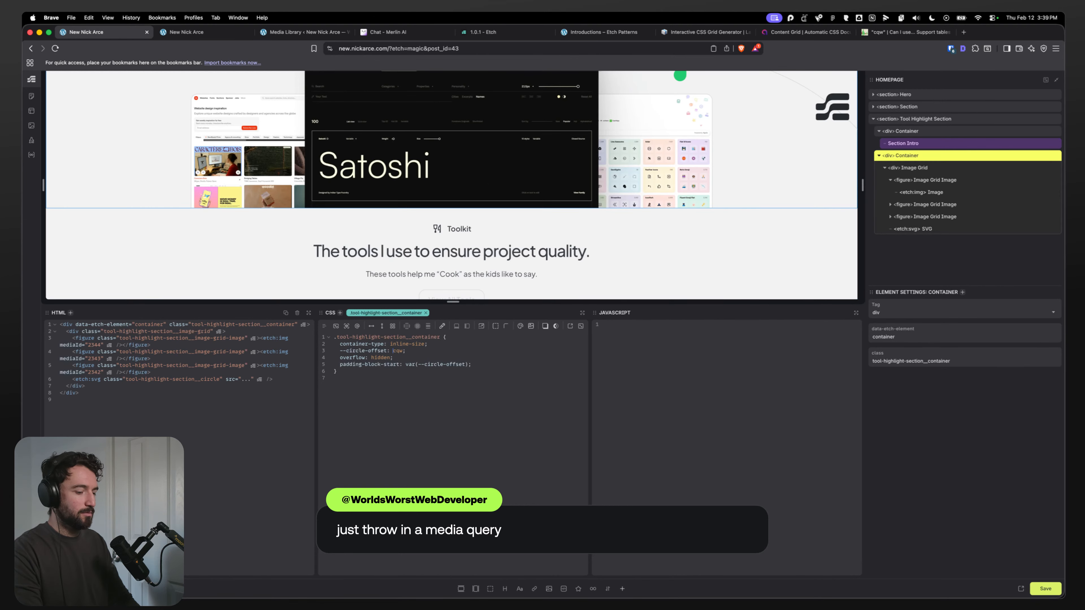
{"action": "type", "text": "15"}
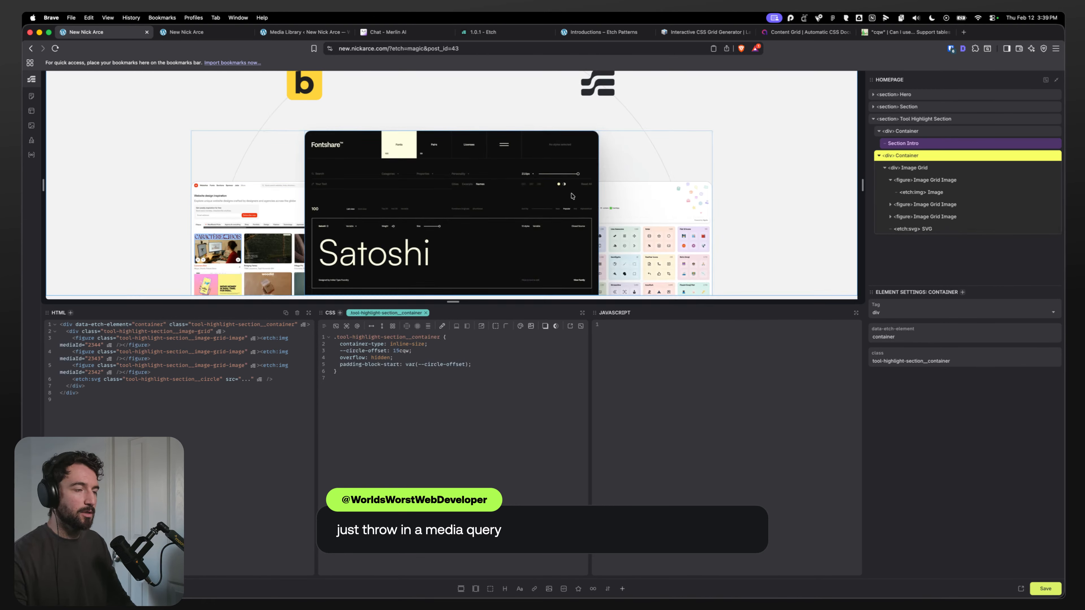
Step: Compare with the Figma design and set the arc SVG's width to 70%
{"action": "left_click", "coordinate": [510, 590]}
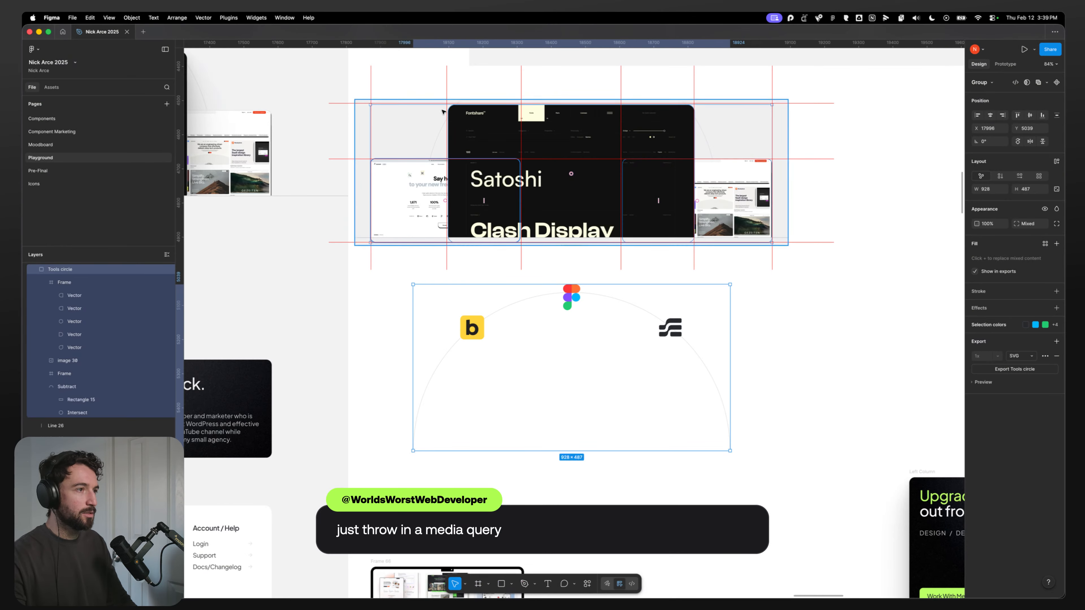
{"action": "key", "text": "super+Tab"}
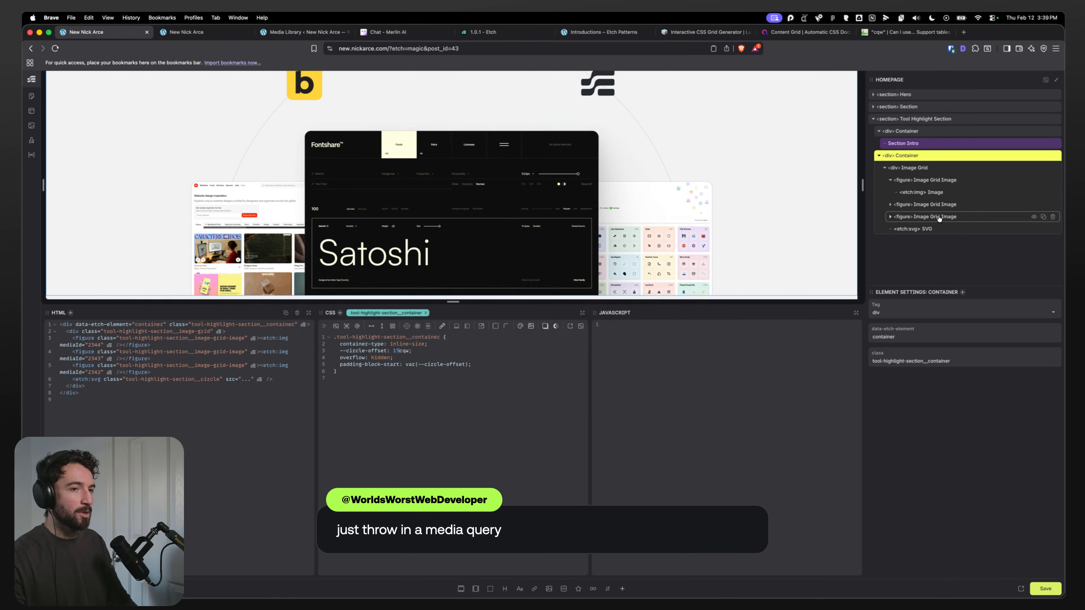
{"action": "left_click", "coordinate": [932, 229]}
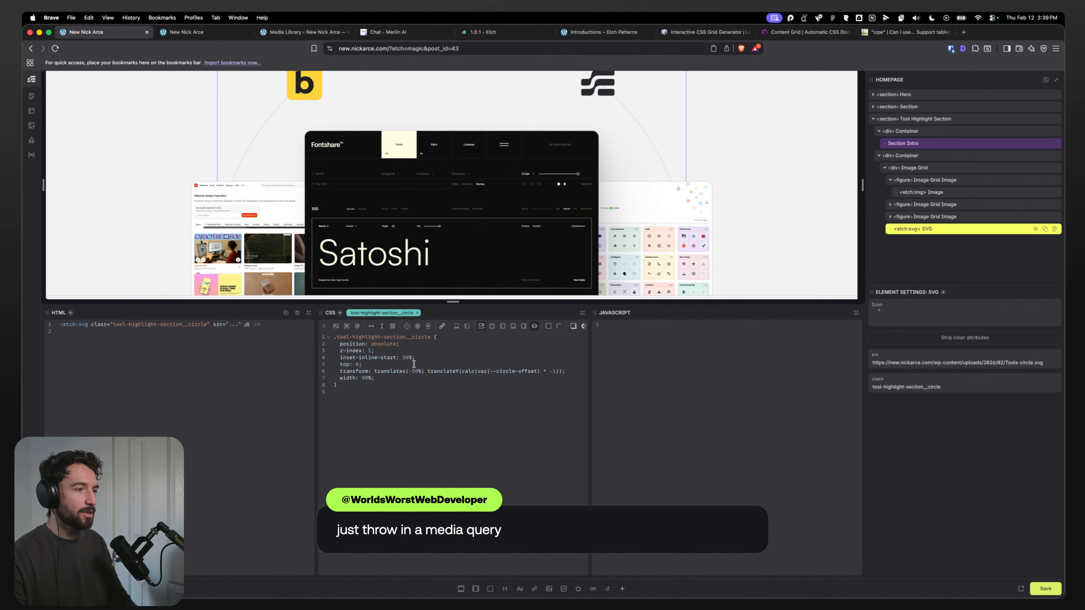
{"action": "left_click", "coordinate": [364, 379]}
{"action": "key", "text": "BackSpace"}
{"action": "type", "text": "8"}
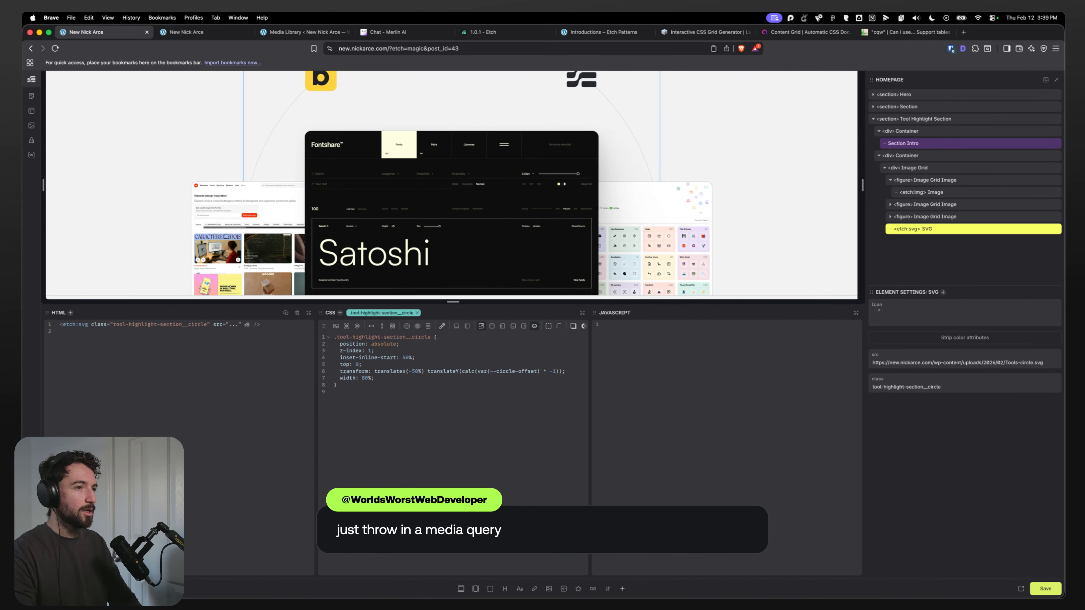
{"action": "key", "text": "BackSpace"}
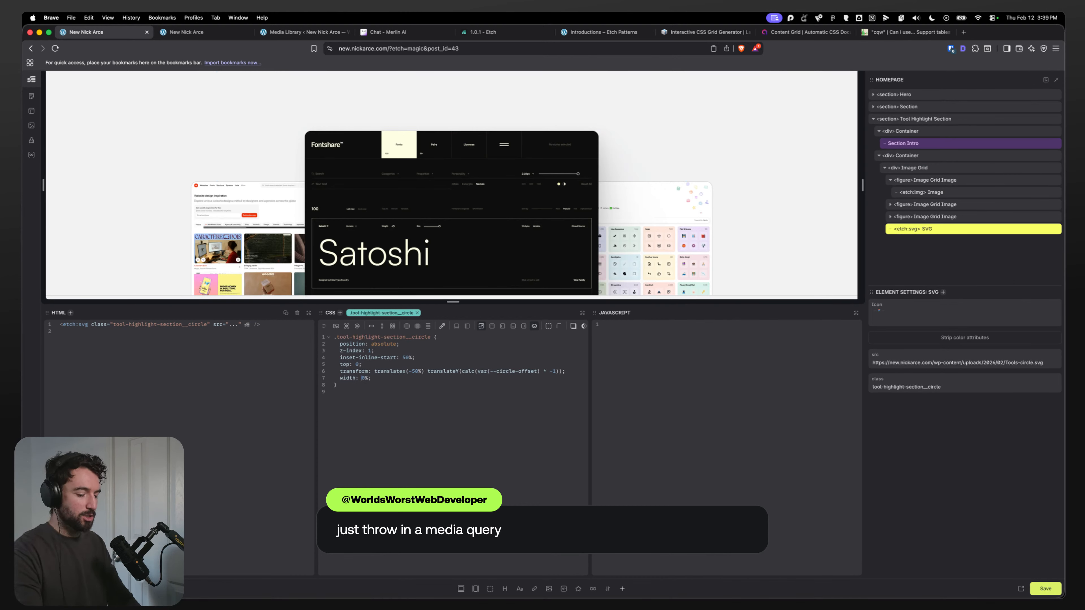
{"action": "type", "text": "7"}
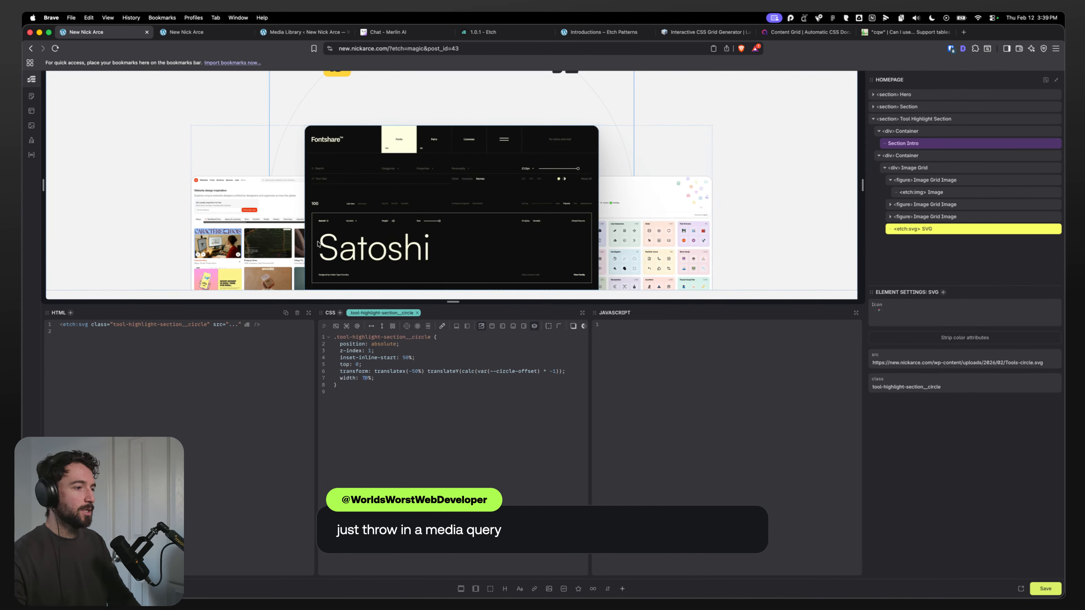
{"action": "scroll", "coordinate": [267, 226], "scroll_direction": "up", "scroll_amount": 1}
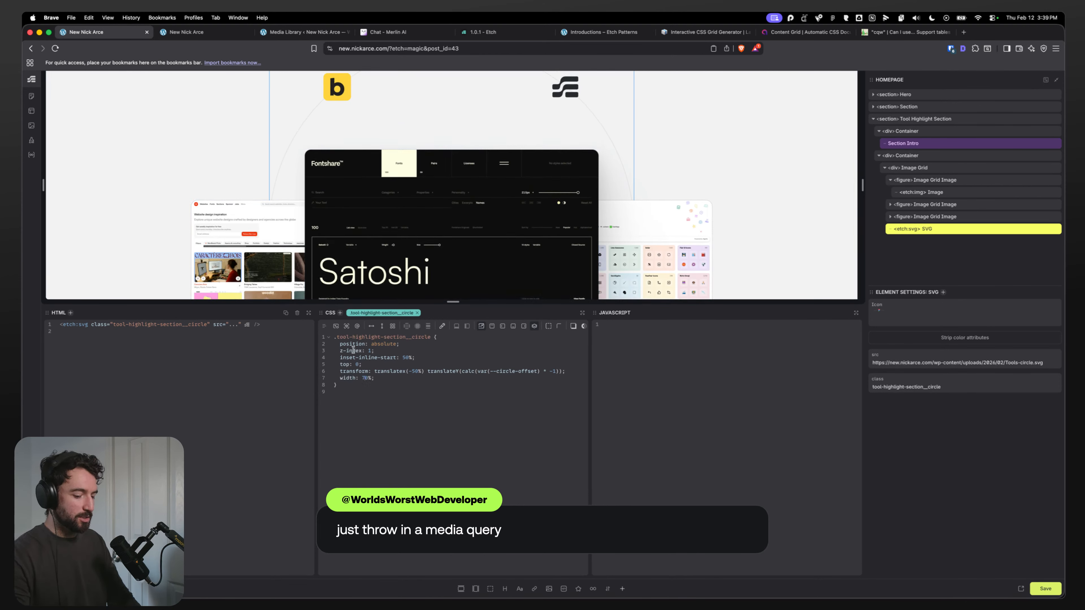
Step: Set the arc SVG's width to 60%
{"action": "key", "text": "BackSpace"}
{"action": "type", "text": "5"}
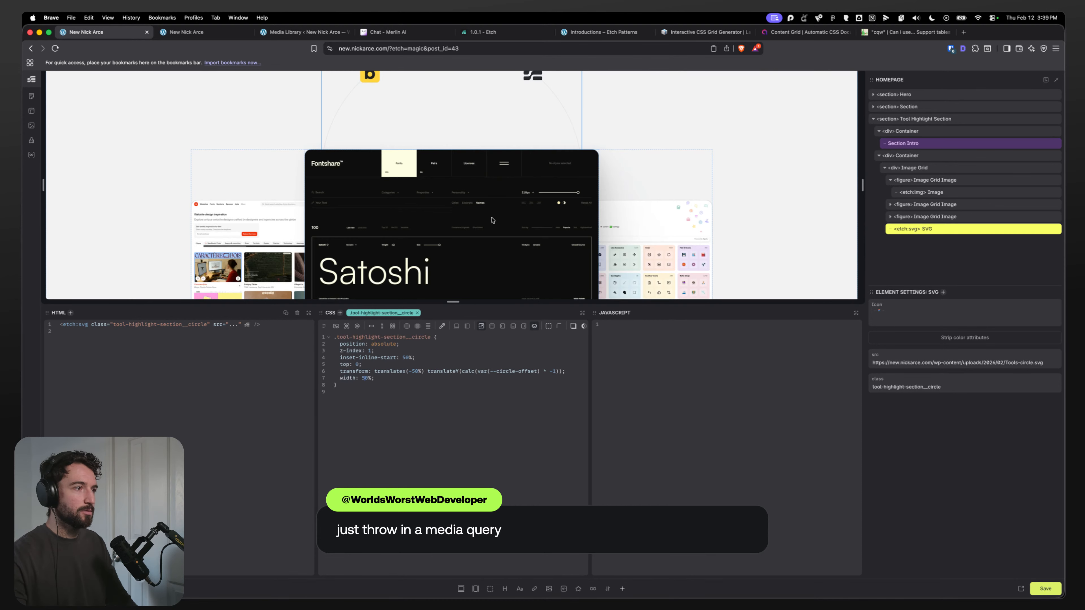
{"action": "key", "text": "BackSpace"}
{"action": "type", "text": "6"}
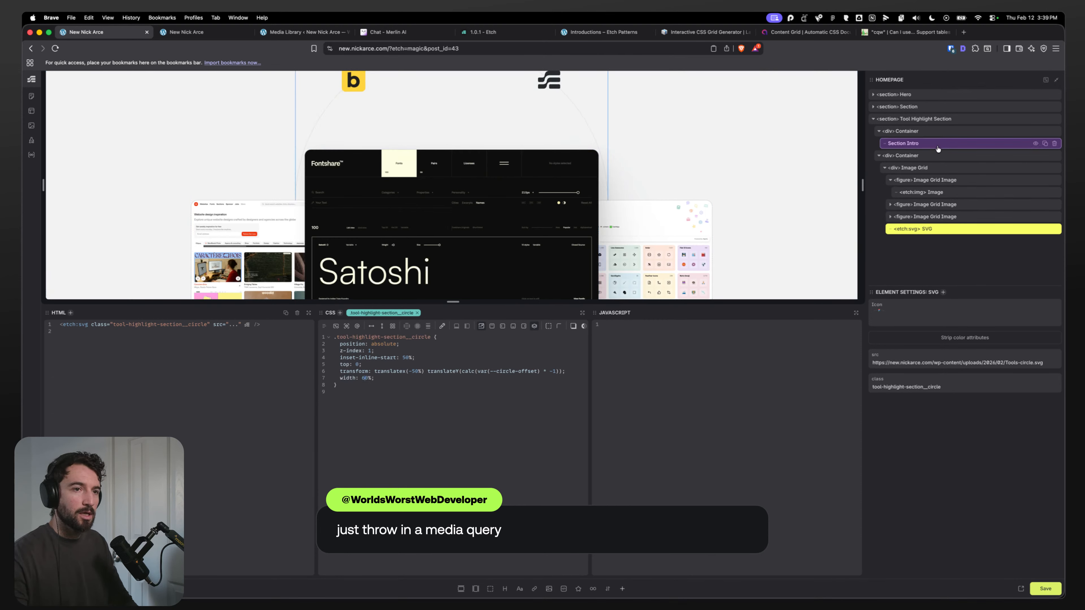
Step: Set the Container's --circle-offset to 10cqw
{"action": "left_click", "coordinate": [921, 157]}
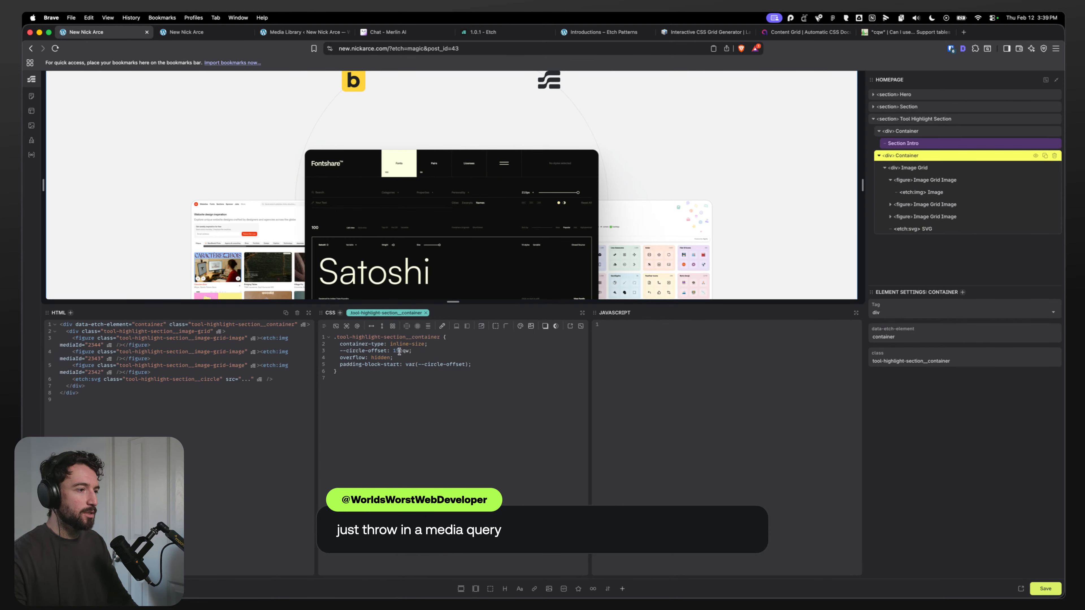
{"action": "key", "text": "BackSpace"}
{"action": "type", "text": "0"}
{"action": "scroll", "coordinate": [395, 183], "scroll_direction": "up", "scroll_amount": 3}
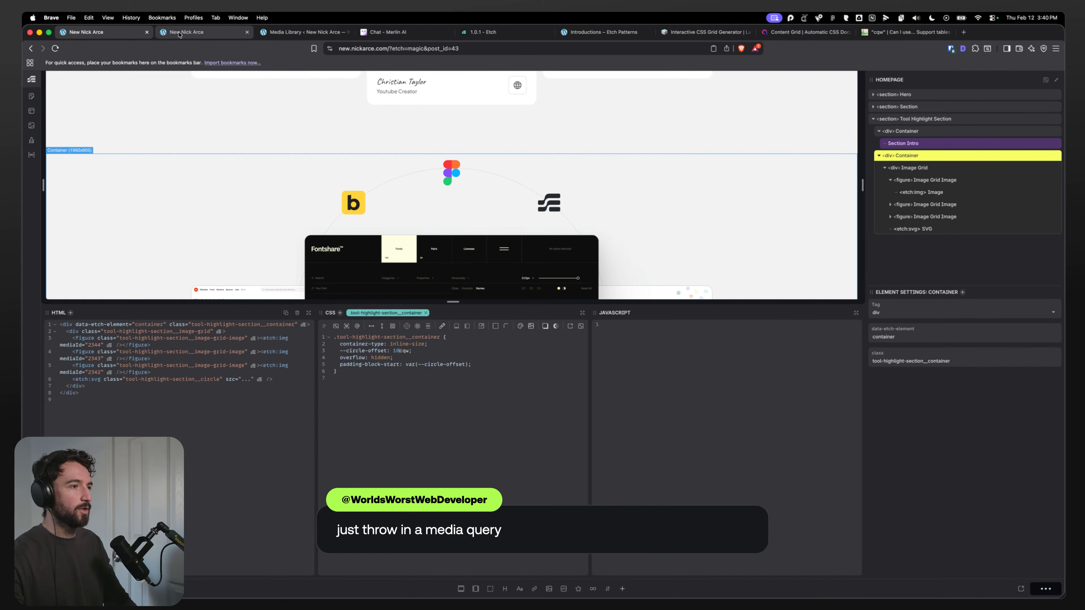
Step: Preview the toolkit section on the live page with a wider responsive viewport
{"action": "left_click", "coordinate": [175, 34]}
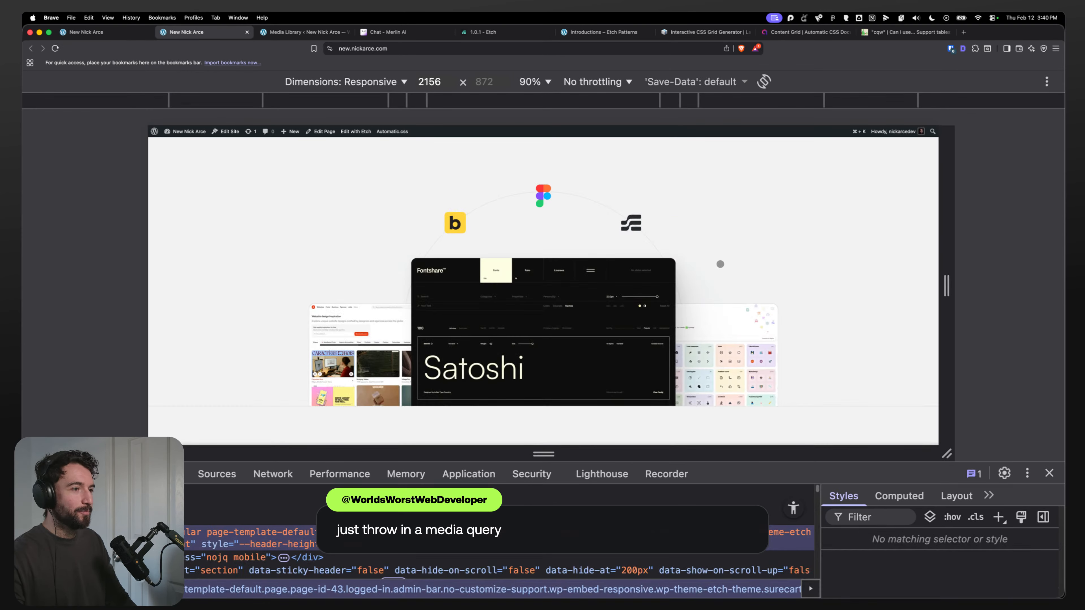
{"action": "left_click_drag", "start_coordinate": [946, 236], "coordinate": [953, 282]}
{"action": "scroll", "coordinate": [588, 280], "scroll_direction": "down", "scroll_amount": 5}
{"action": "scroll", "coordinate": [588, 280], "scroll_direction": "down", "scroll_amount": 5}
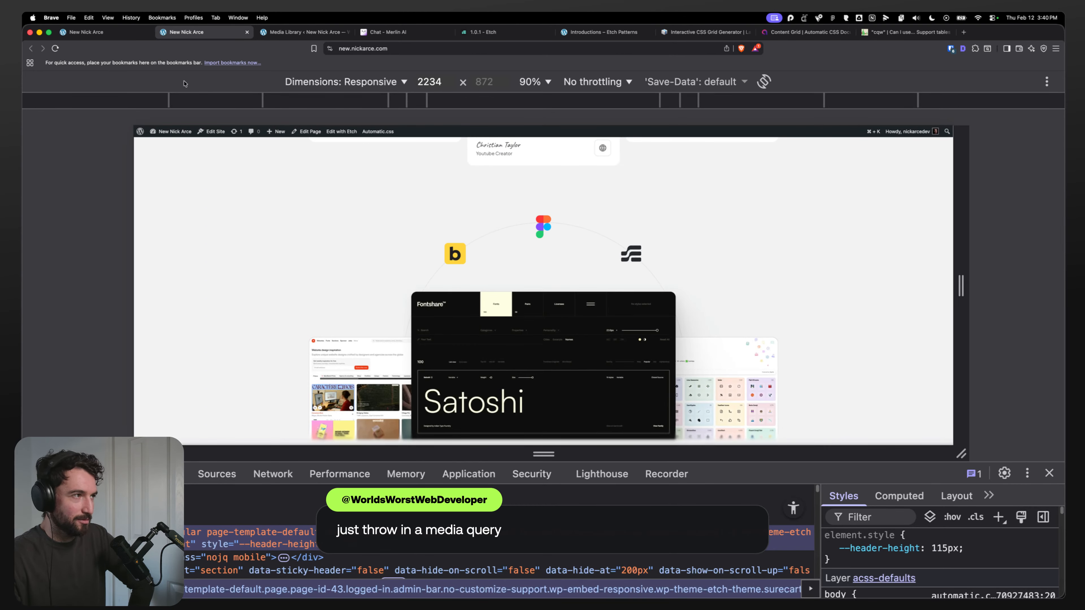
Step: Try a --circle-offset of 15cqw on the Container, then restore 10cqw
{"action": "left_click", "coordinate": [104, 38]}
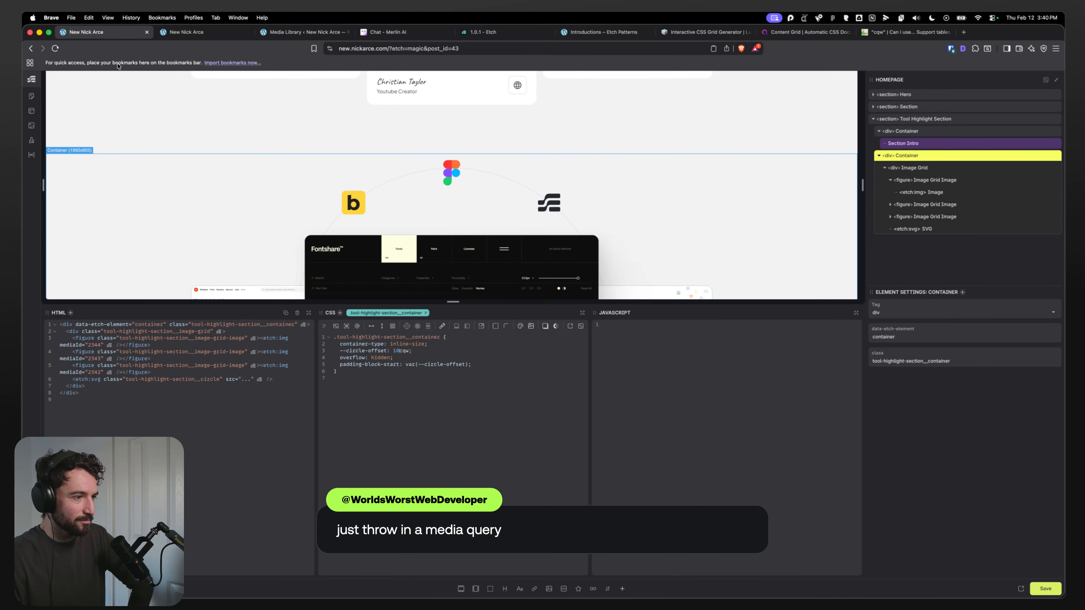
{"action": "left_click", "coordinate": [913, 229]}
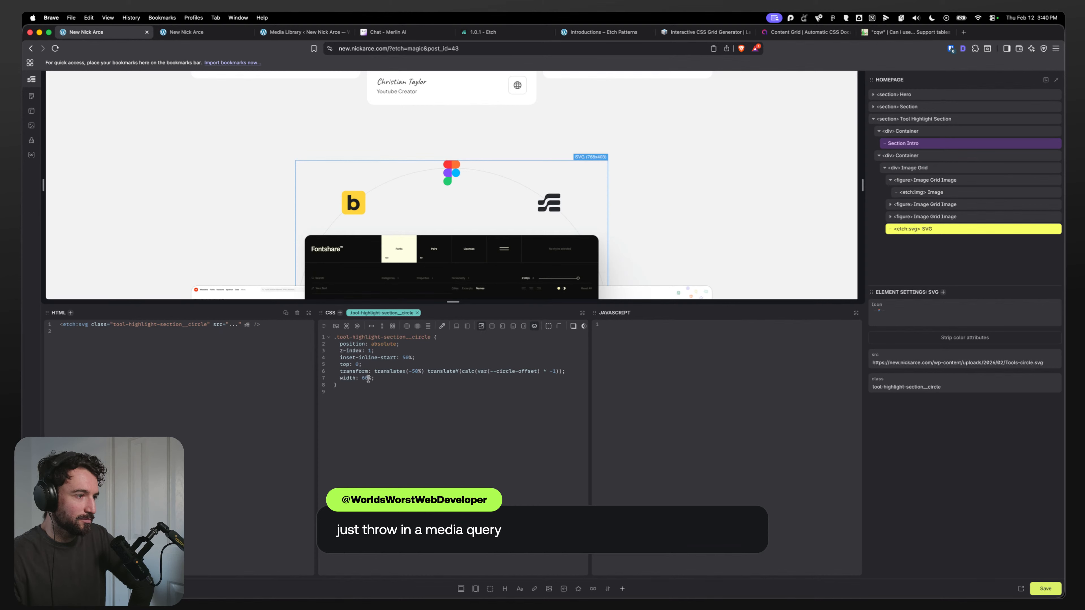
{"action": "left_click", "coordinate": [377, 376]}
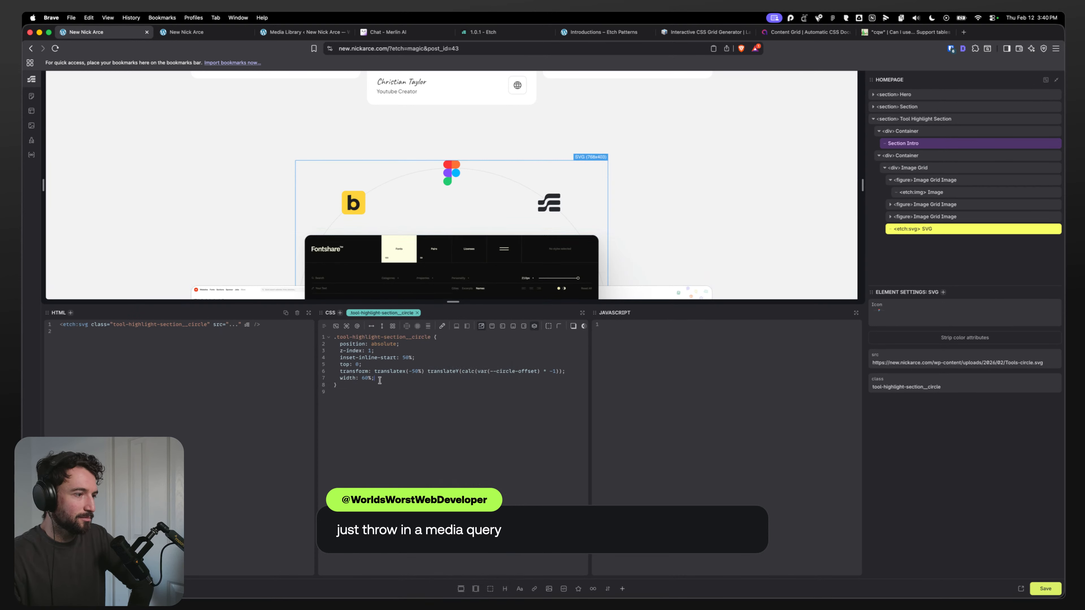
{"action": "left_click", "coordinate": [919, 156]}
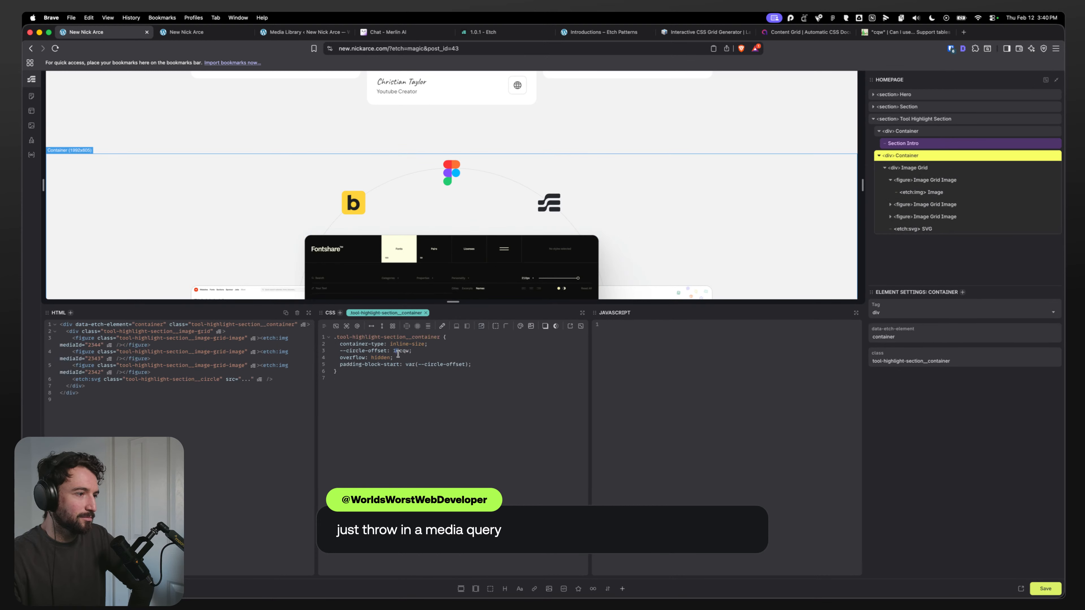
{"action": "type", "text": "5"}
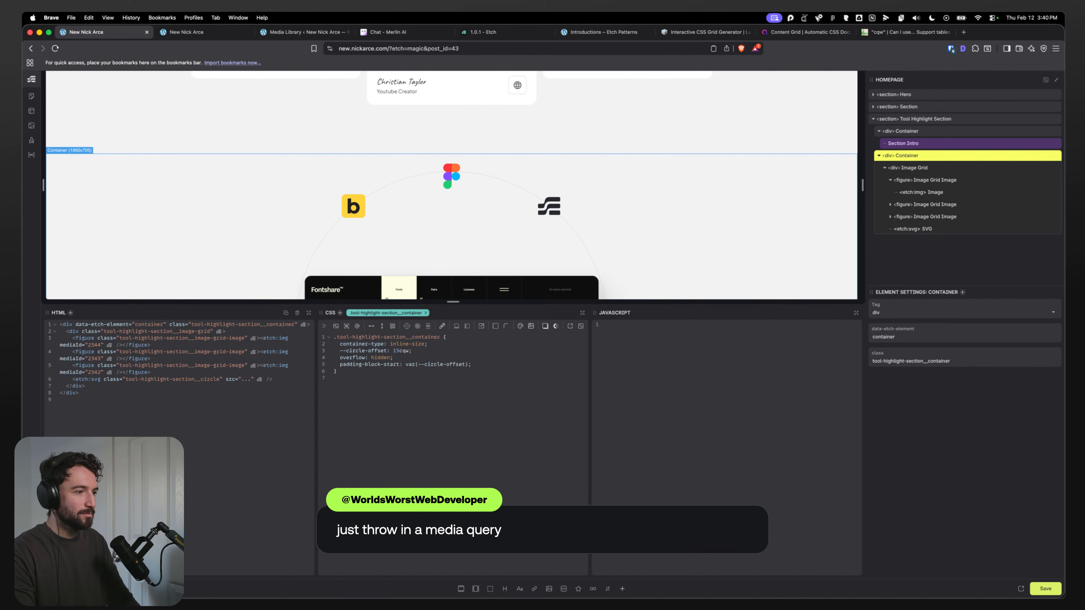
{"action": "key", "text": "BackSpace"}
{"action": "type", "text": "0"}
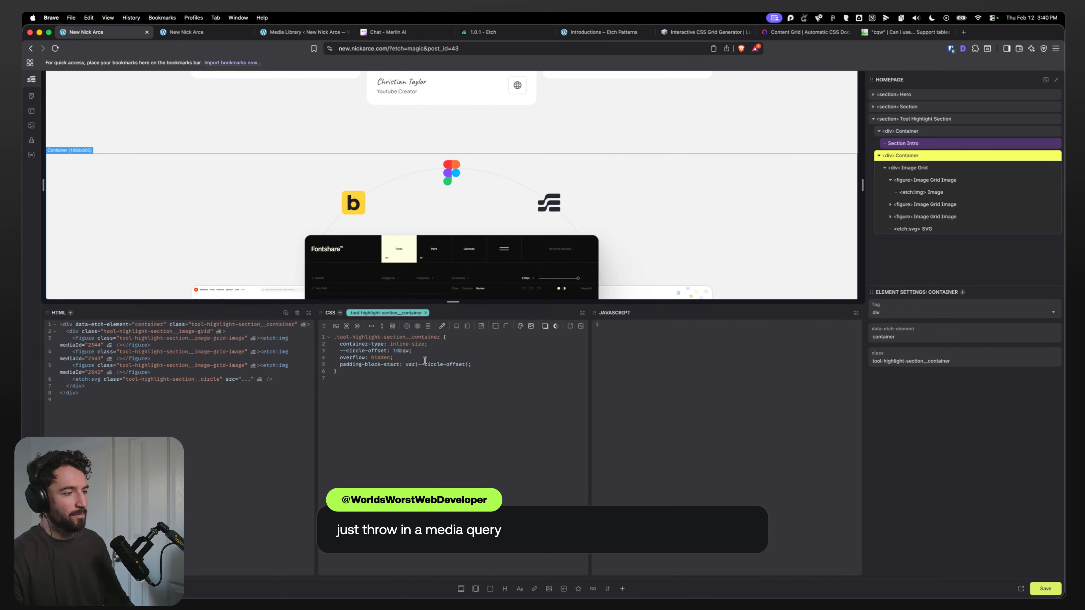
Step: Check how the arc and logos scale on the live page at several responsive viewport widths
{"action": "left_click", "coordinate": [933, 229]}
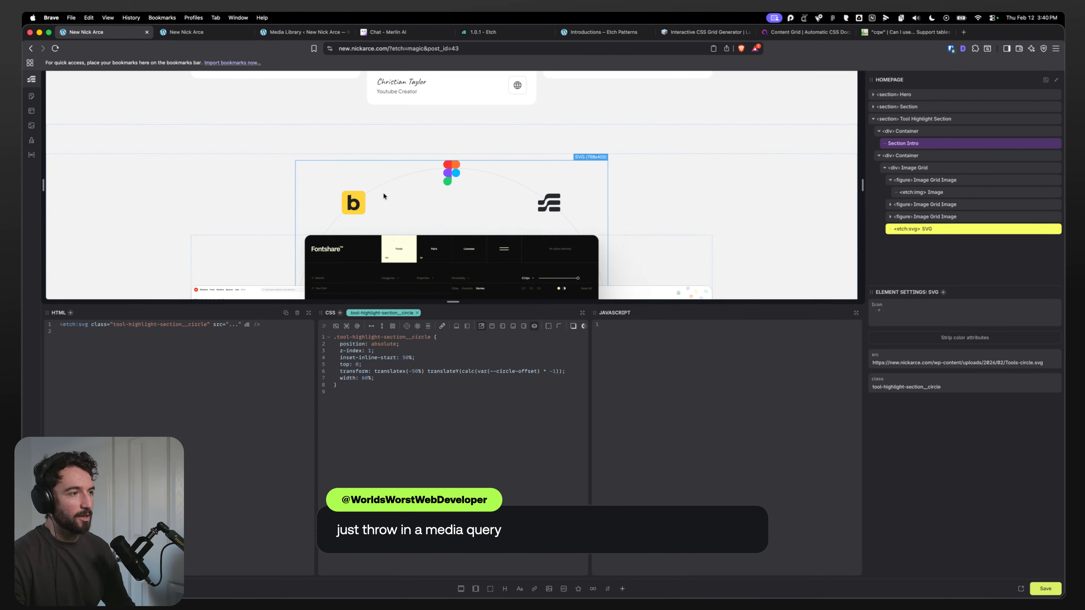
{"action": "scroll", "coordinate": [346, 213], "scroll_direction": "down", "scroll_amount": 2}
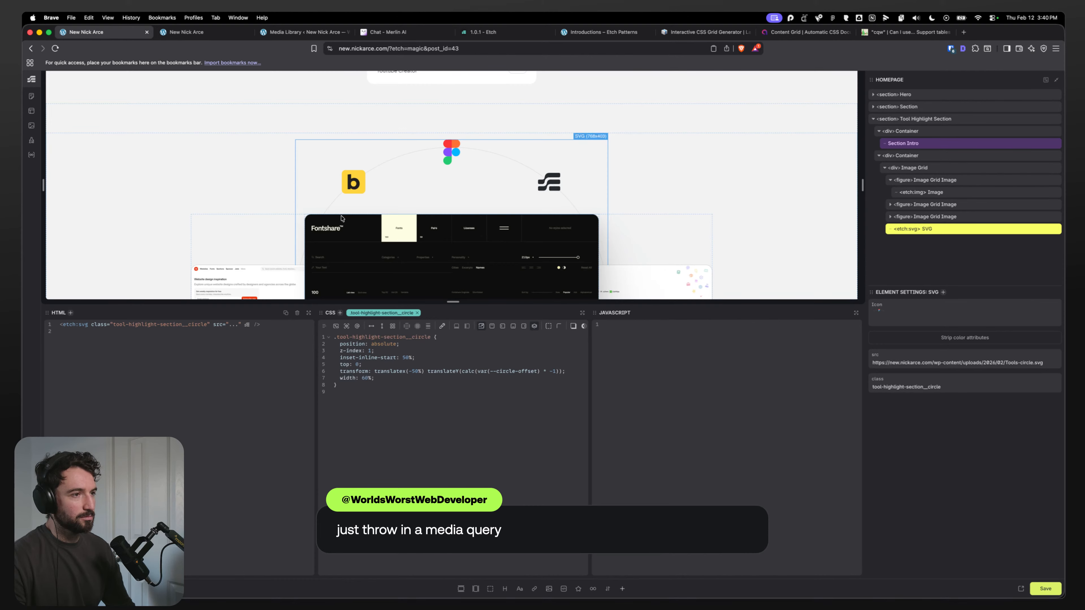
{"action": "left_click", "coordinate": [184, 33]}
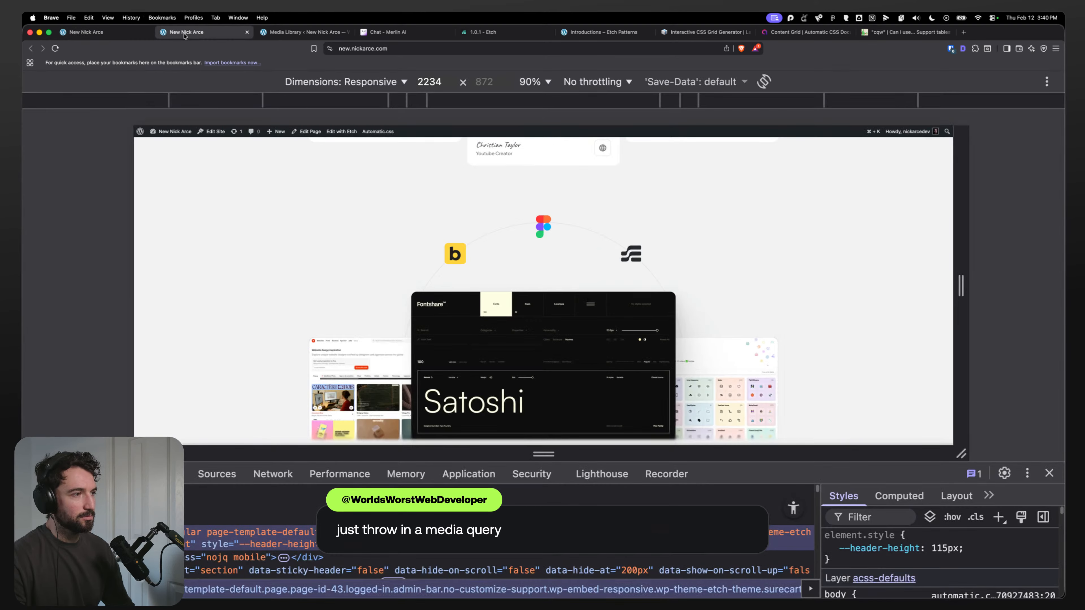
{"action": "left_click_drag", "start_coordinate": [961, 253], "coordinate": [725, 286]}
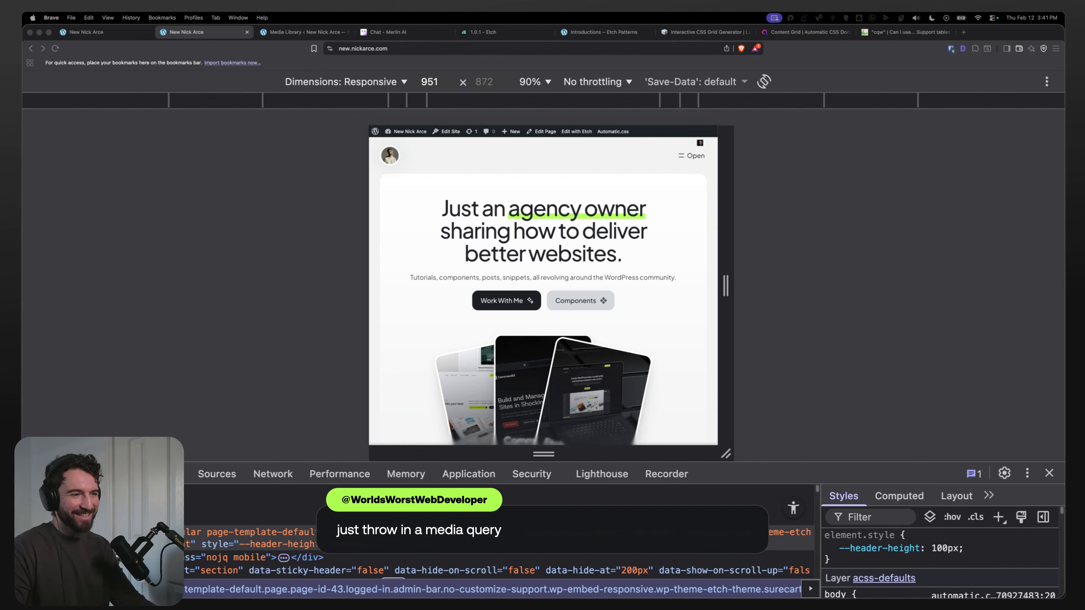
{"action": "key", "text": "ctrl+shift+Tab"}
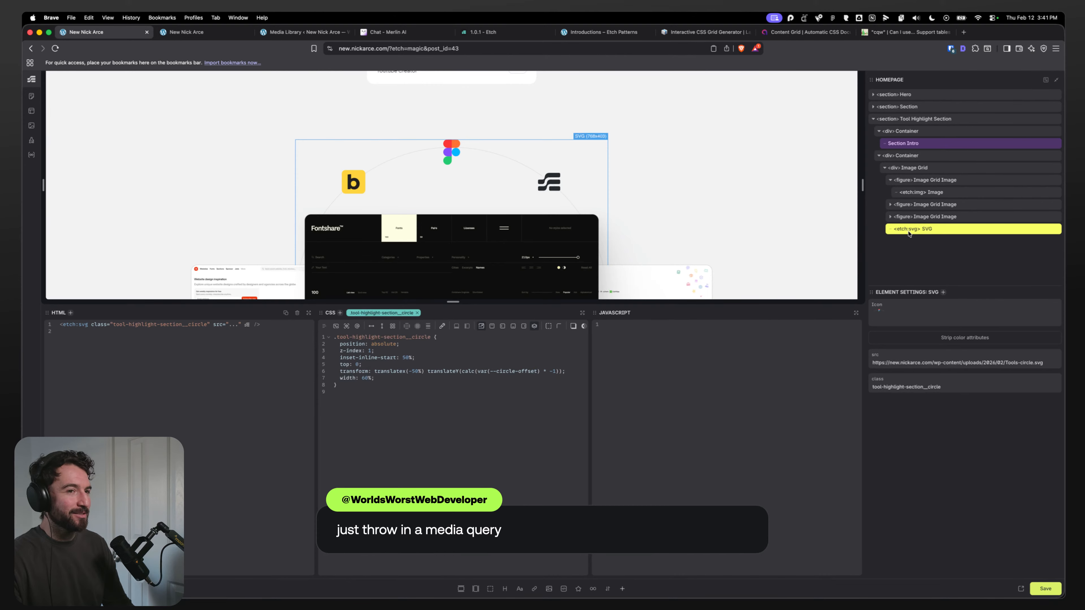
{"action": "left_click", "coordinate": [189, 34]}
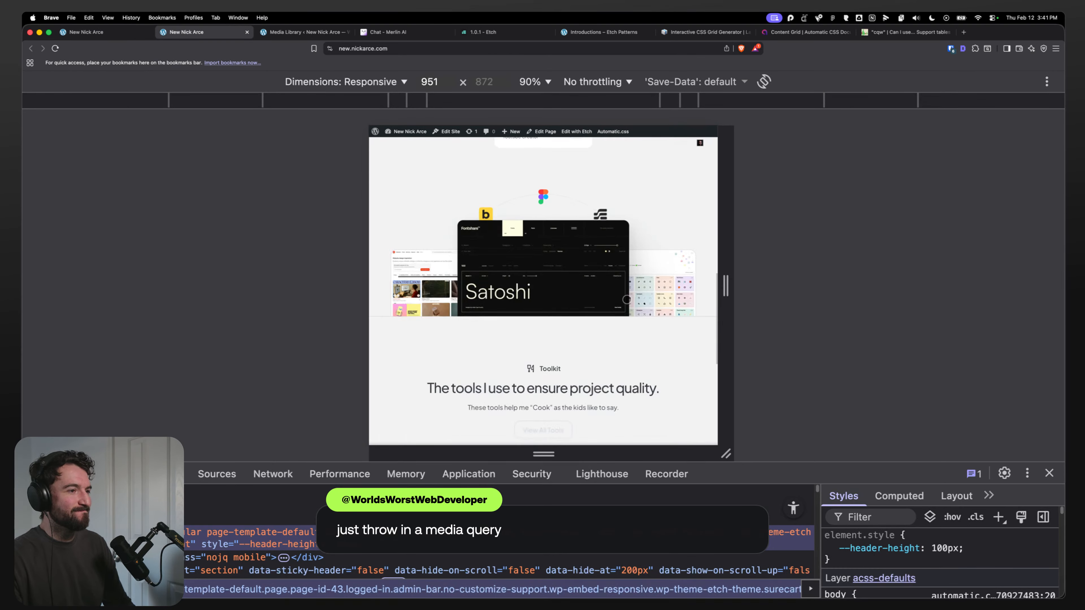
{"action": "left_click_drag", "start_coordinate": [726, 216], "coordinate": [919, 276]}
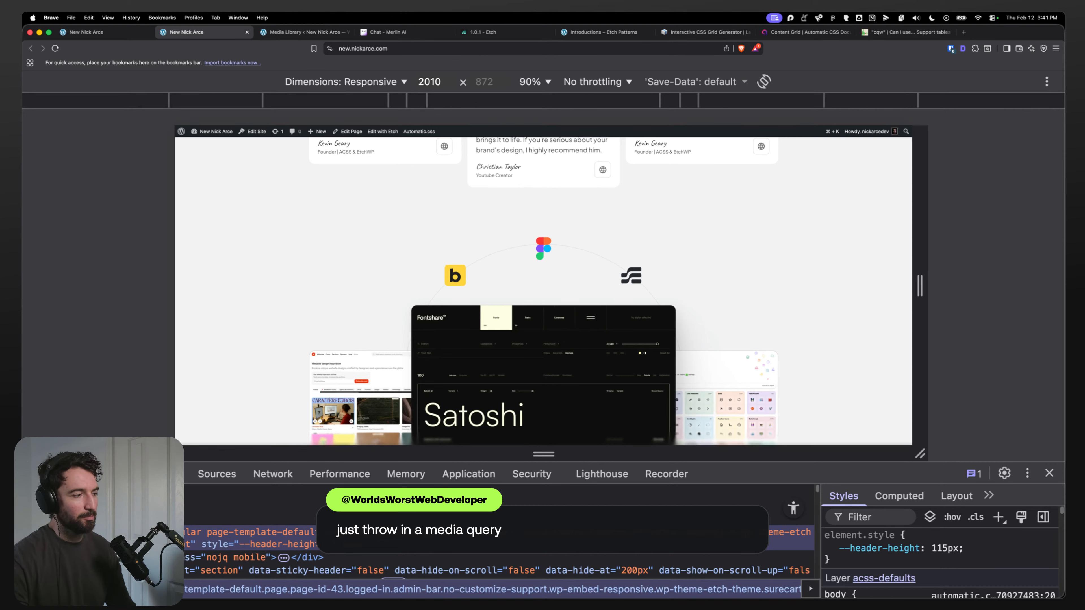
{"action": "left_click", "coordinate": [384, 255]}
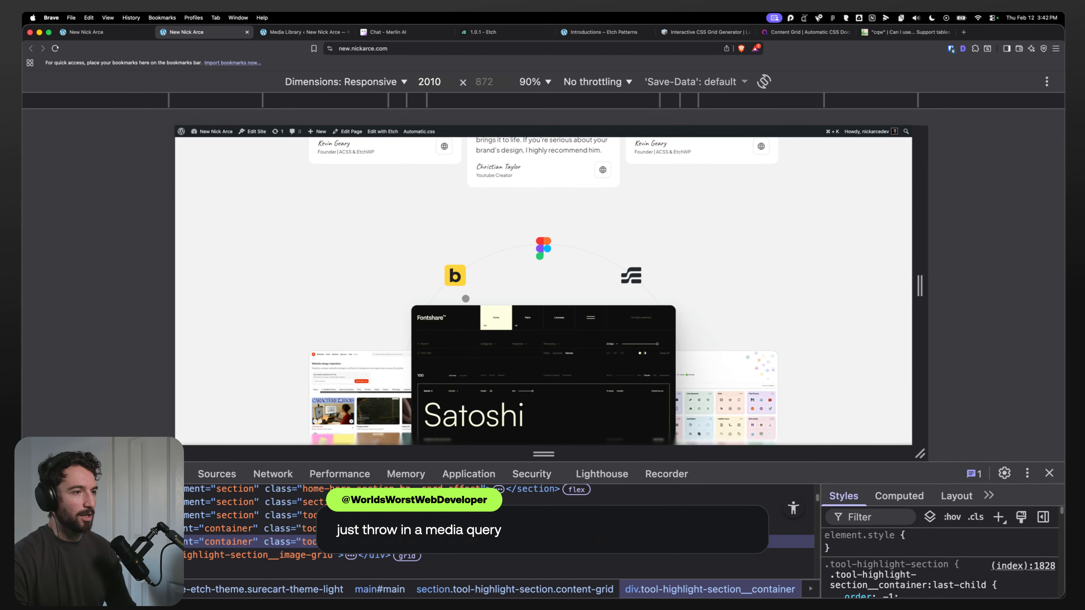
{"action": "left_click_drag", "start_coordinate": [929, 272], "coordinate": [776, 285]}
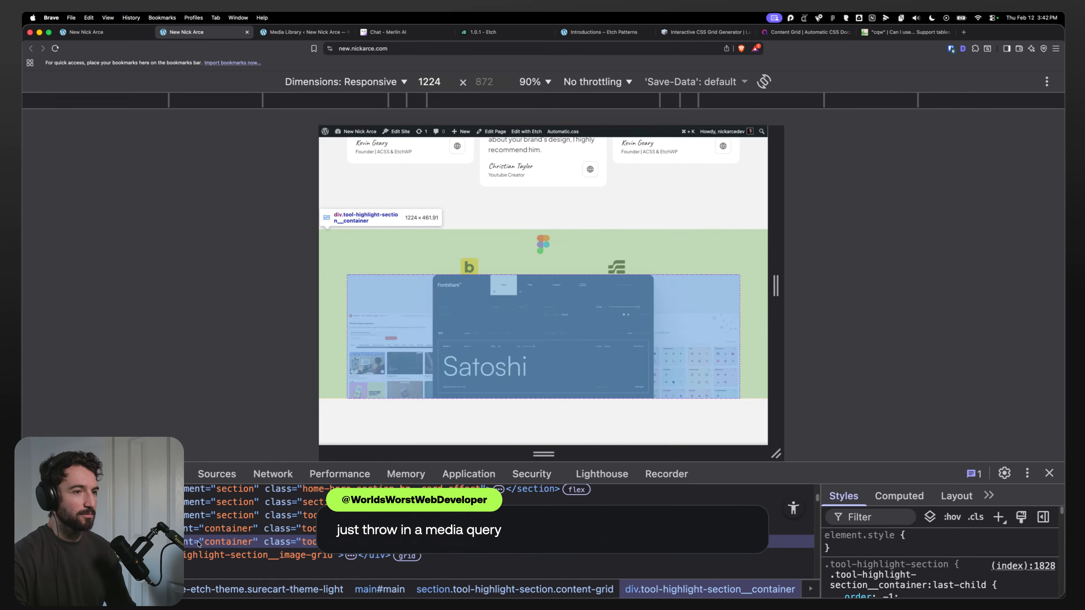
{"action": "left_click_drag", "start_coordinate": [776, 269], "coordinate": [930, 282]}
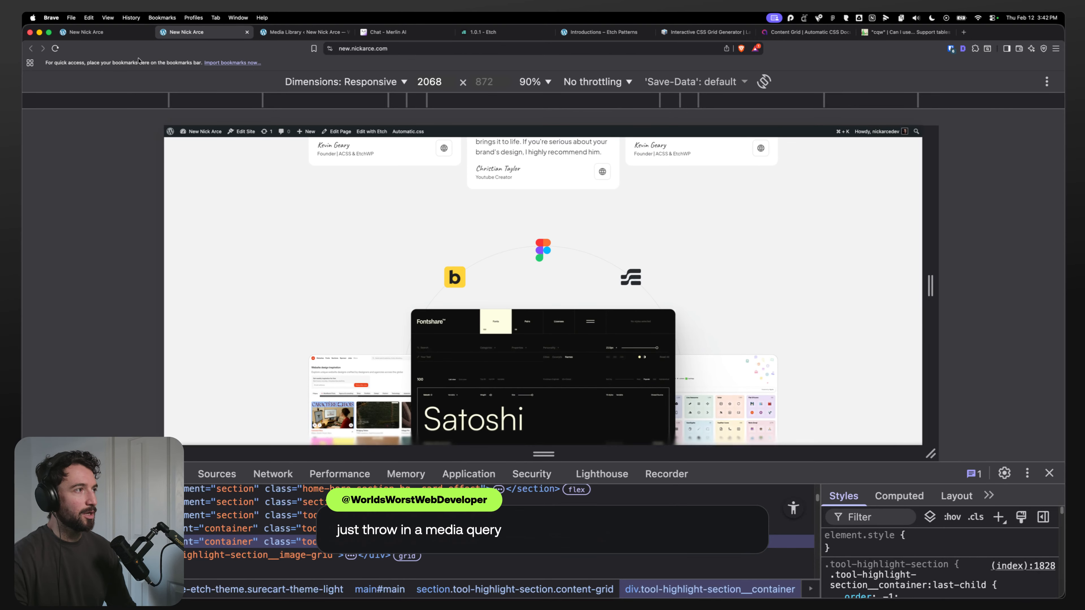
Step: Replace the arc SVG's top offset with bottom: 0 and preview it on the live page
{"action": "left_click", "coordinate": [128, 32]}
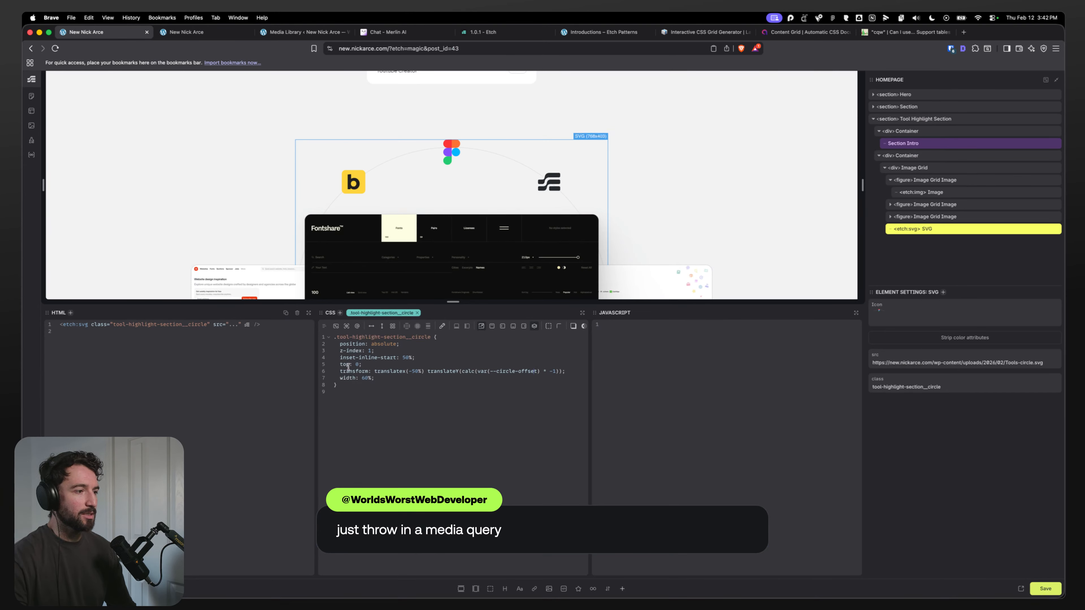
{"action": "type", "text": "bot"}
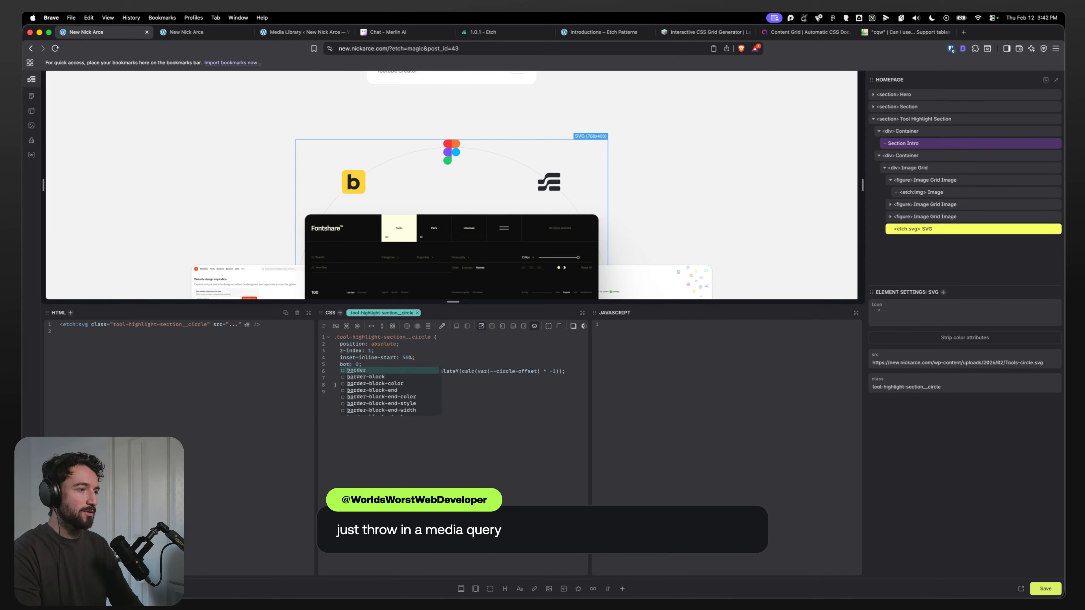
{"action": "type", "text": "tom"}
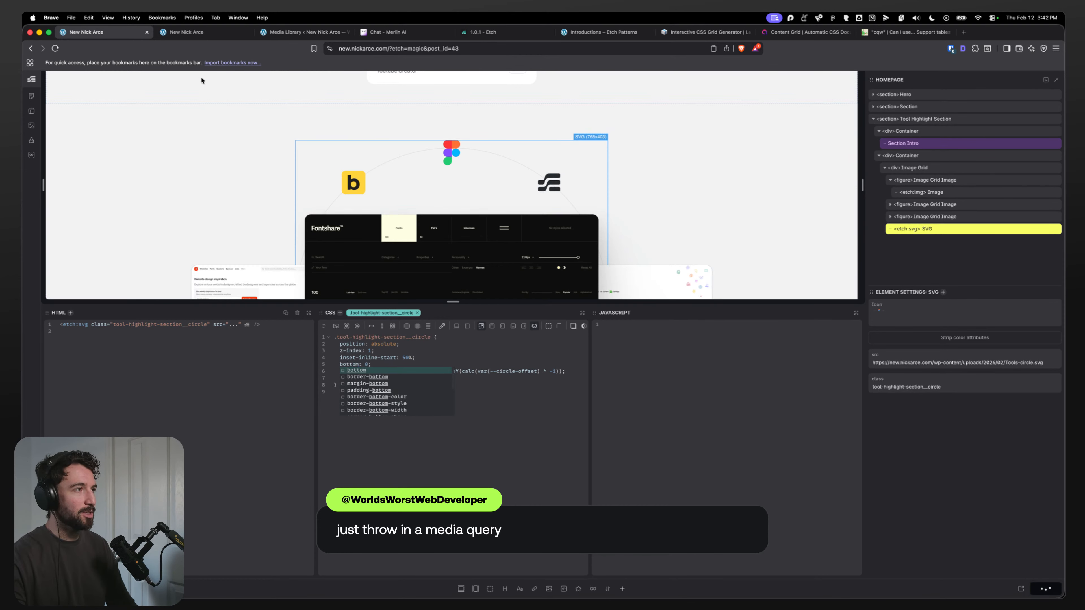
{"action": "left_click", "coordinate": [192, 34]}
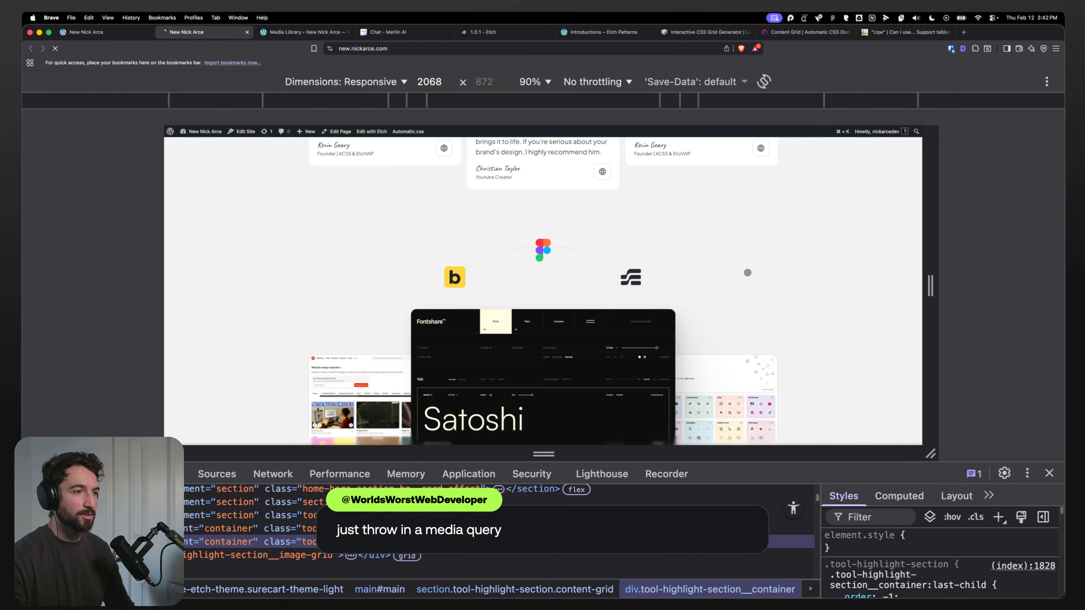
{"action": "mouse_move", "coordinate": [921, 269]}
{"action": "left_mouse_down"}
{"action": "mouse_move", "coordinate": [764, 267]}
{"action": "mouse_move", "coordinate": [925, 267]}
{"action": "left_mouse_up"}
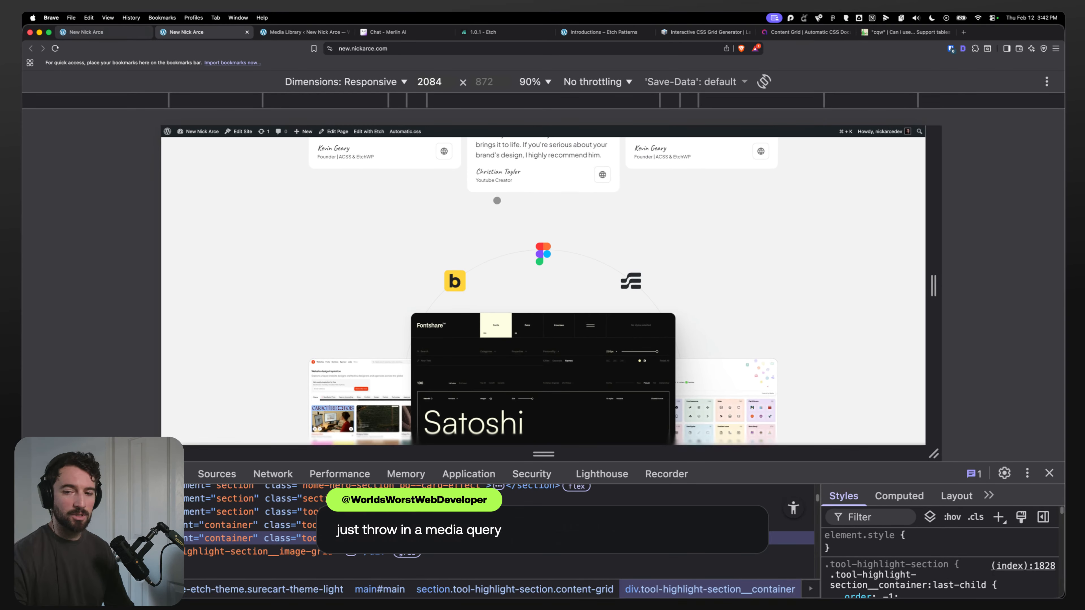
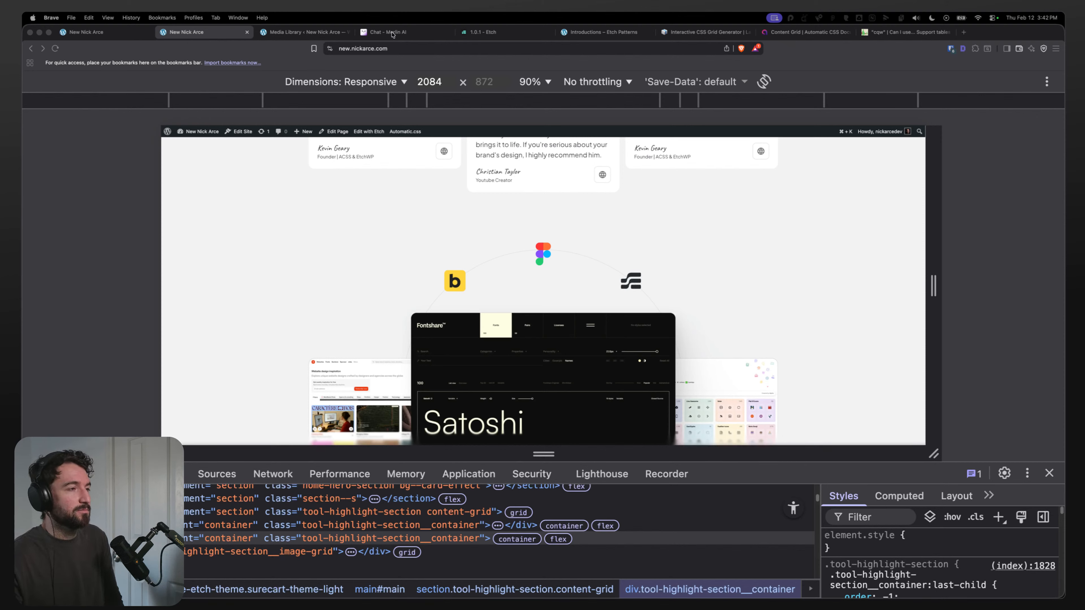
Step: Switch to the editor tab and inspect the Tool Highlight Section and its Container's CSS rules
{"action": "scroll", "coordinate": [455, 261], "scroll_direction": "down", "scroll_amount": 1}
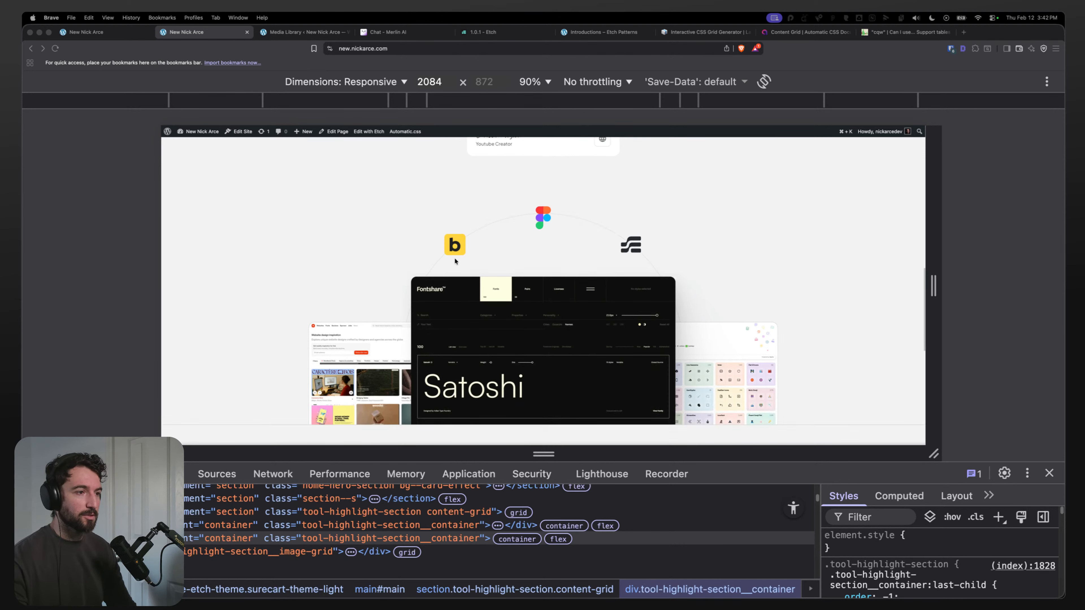
{"action": "scroll", "coordinate": [455, 258], "scroll_direction": "down", "scroll_amount": 6}
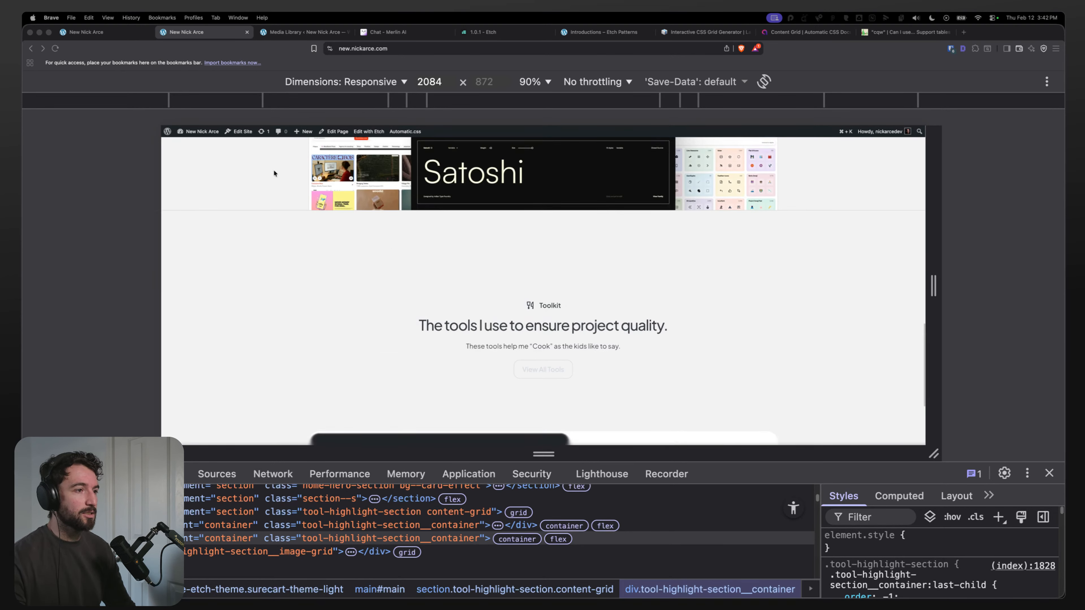
{"action": "left_click", "coordinate": [98, 32]}
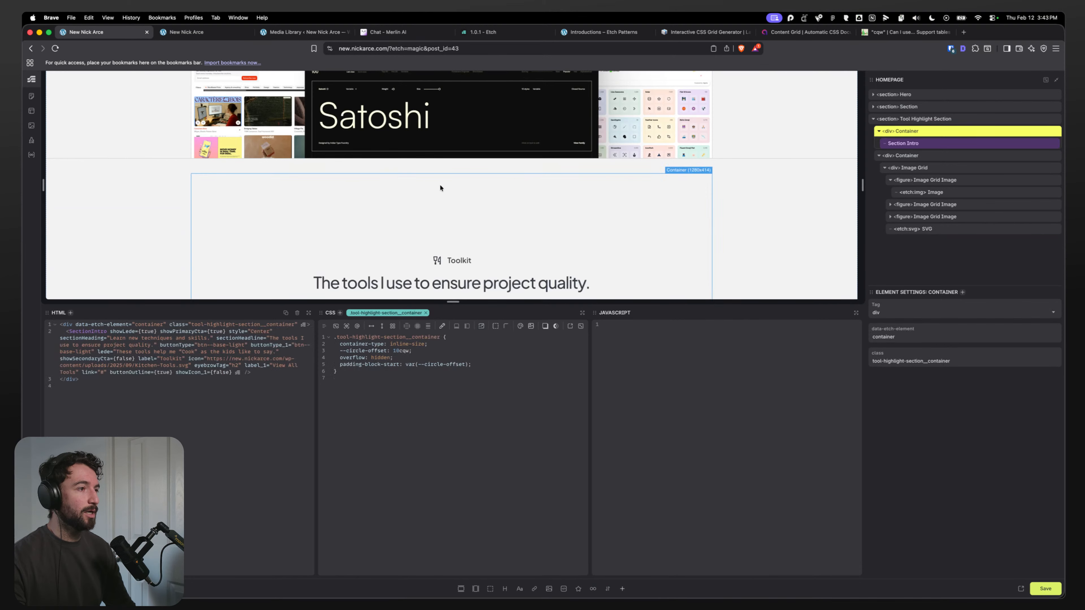
{"action": "left_click", "coordinate": [927, 119]}
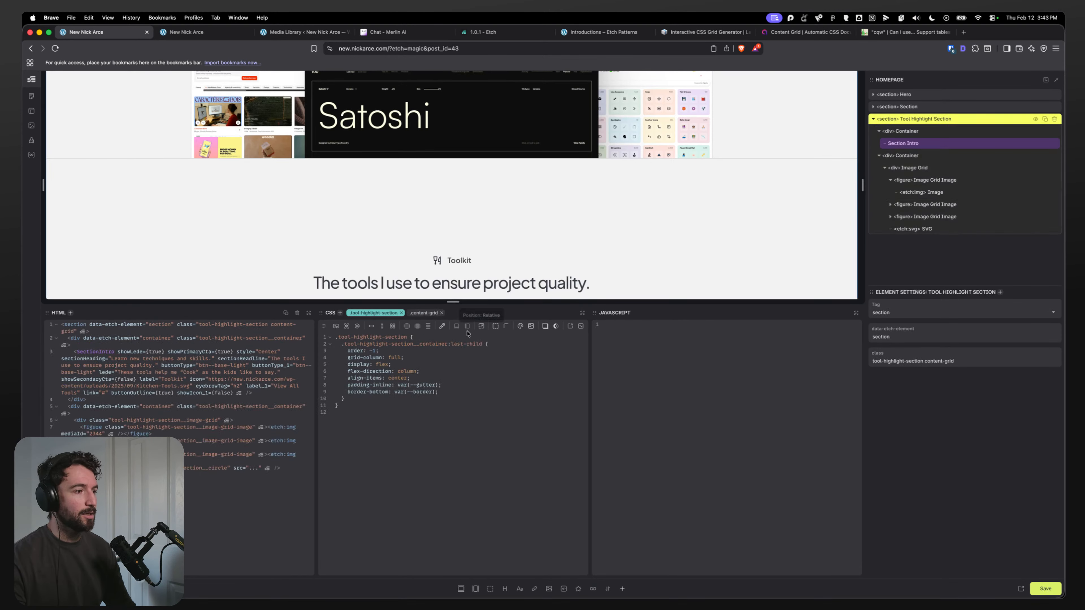
{"action": "double_click", "coordinate": [458, 343]}
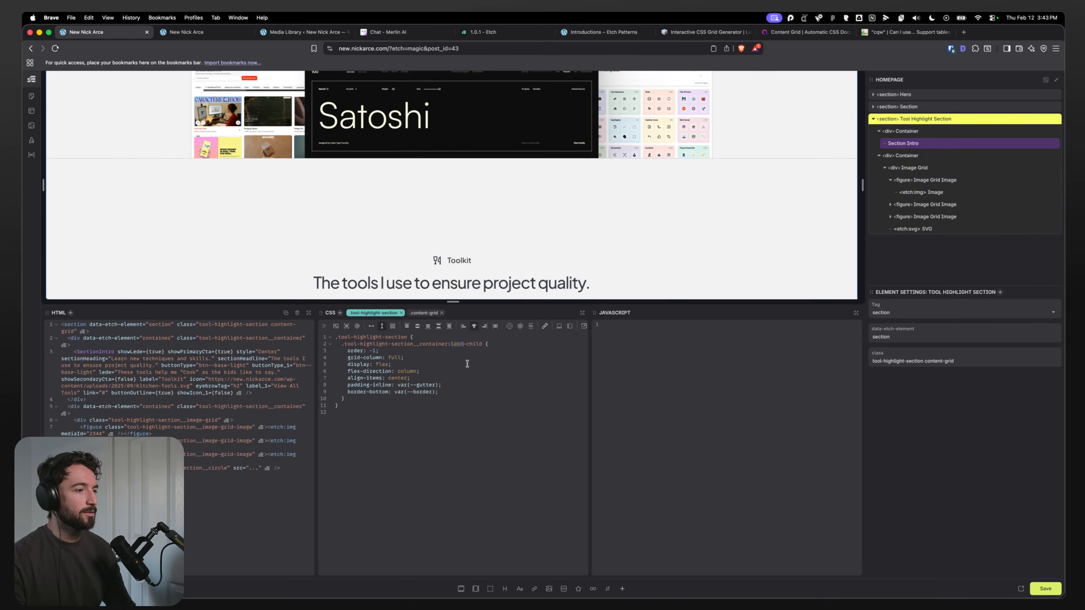
{"action": "left_click", "coordinate": [476, 348]}
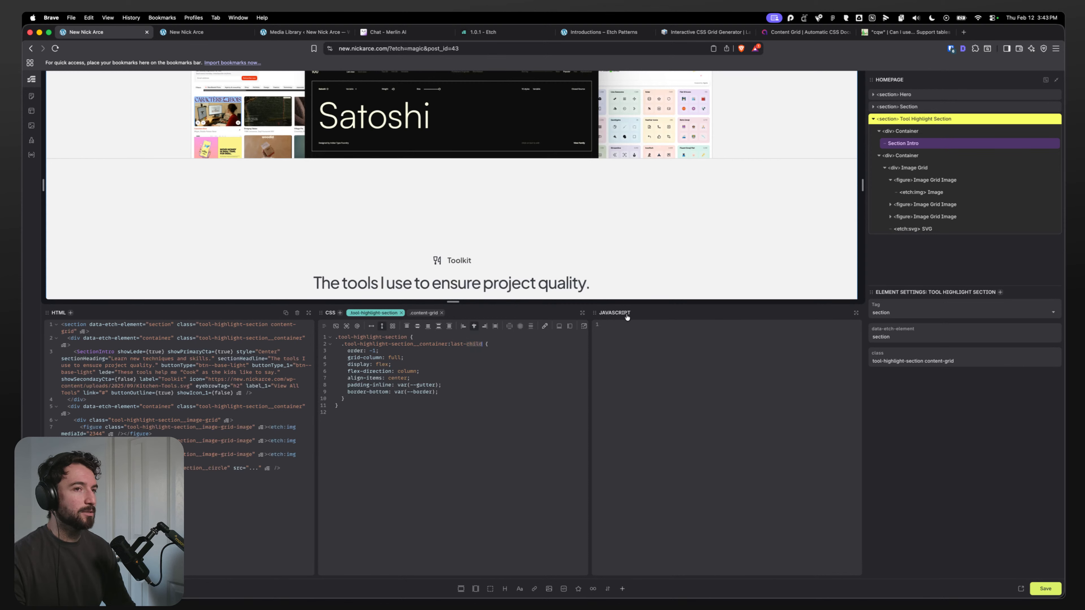
{"action": "left_click", "coordinate": [879, 155]}
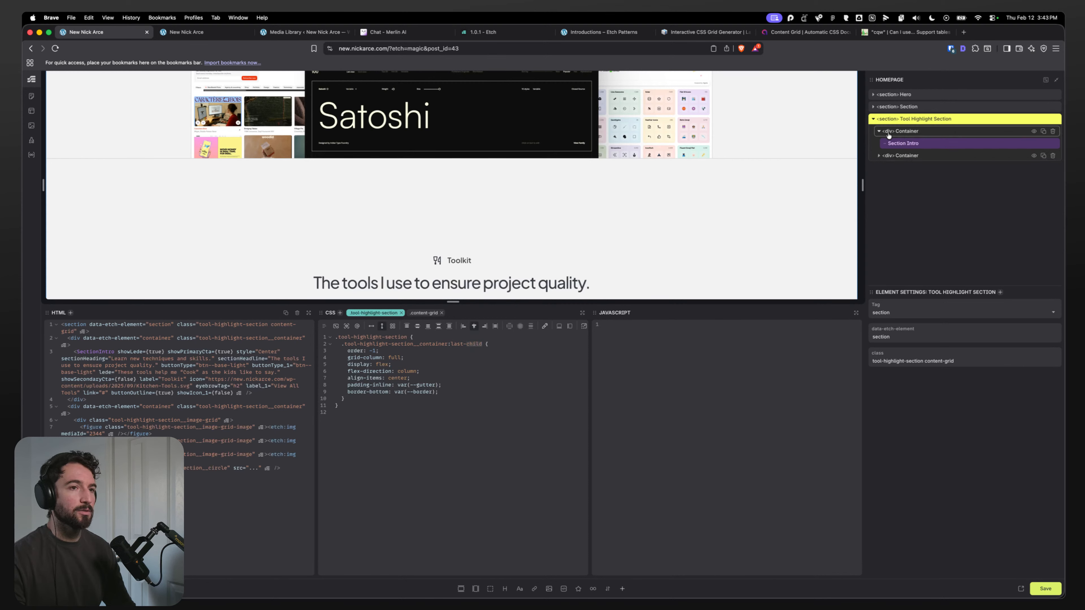
{"action": "left_click", "coordinate": [878, 130]}
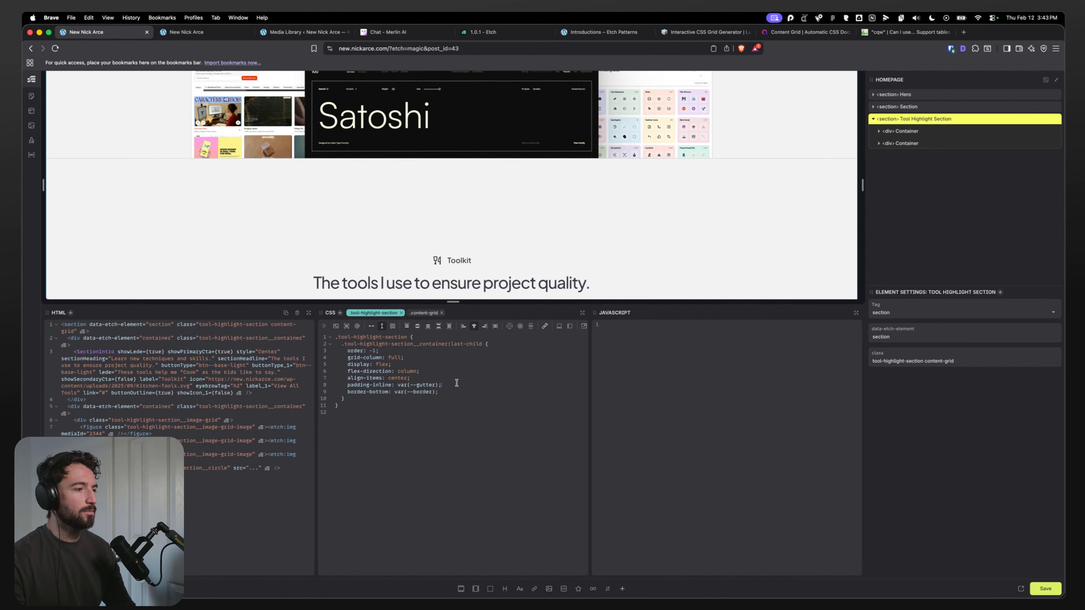
{"action": "left_click", "coordinate": [902, 131]}
{"action": "left_click_drag", "start_coordinate": [424, 350], "coordinate": [340, 344]}
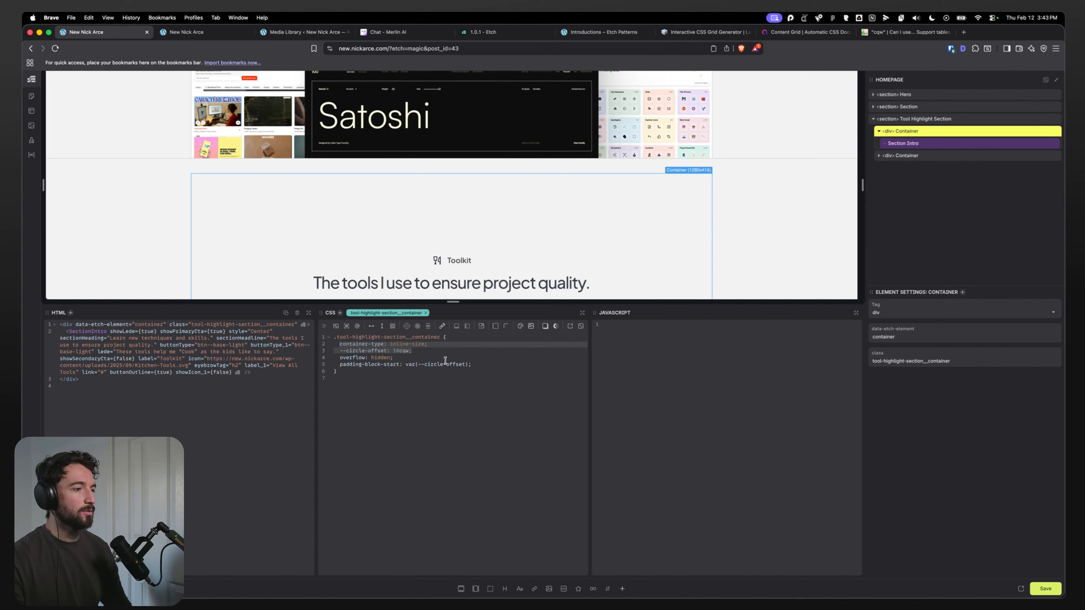
{"action": "left_click_drag", "start_coordinate": [486, 362], "coordinate": [390, 366]}
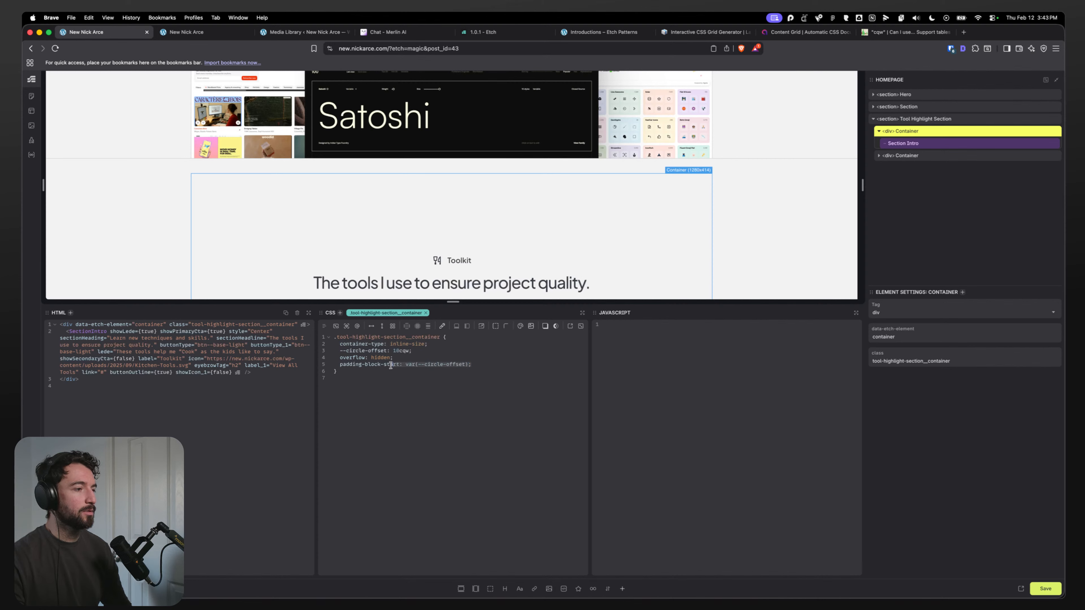
{"action": "left_click", "coordinate": [486, 365]}
{"action": "key", "text": "super+c"}
{"action": "left_click", "coordinate": [425, 350]}
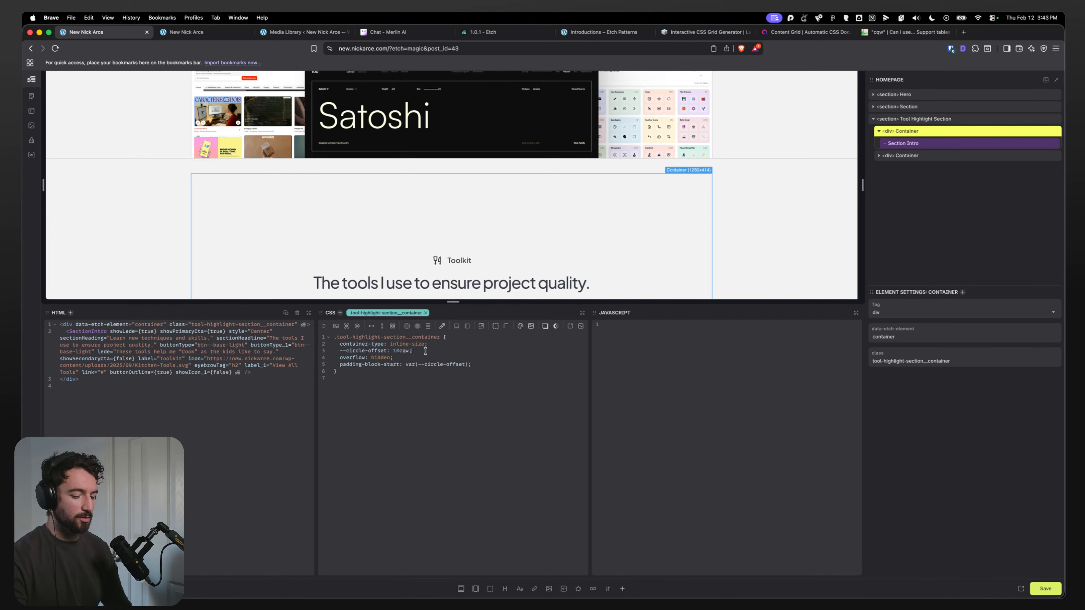
{"action": "key", "text": "Return"}
{"action": "key", "text": "super+v"}
{"action": "left_click_drag", "start_coordinate": [493, 374], "coordinate": [334, 371]}
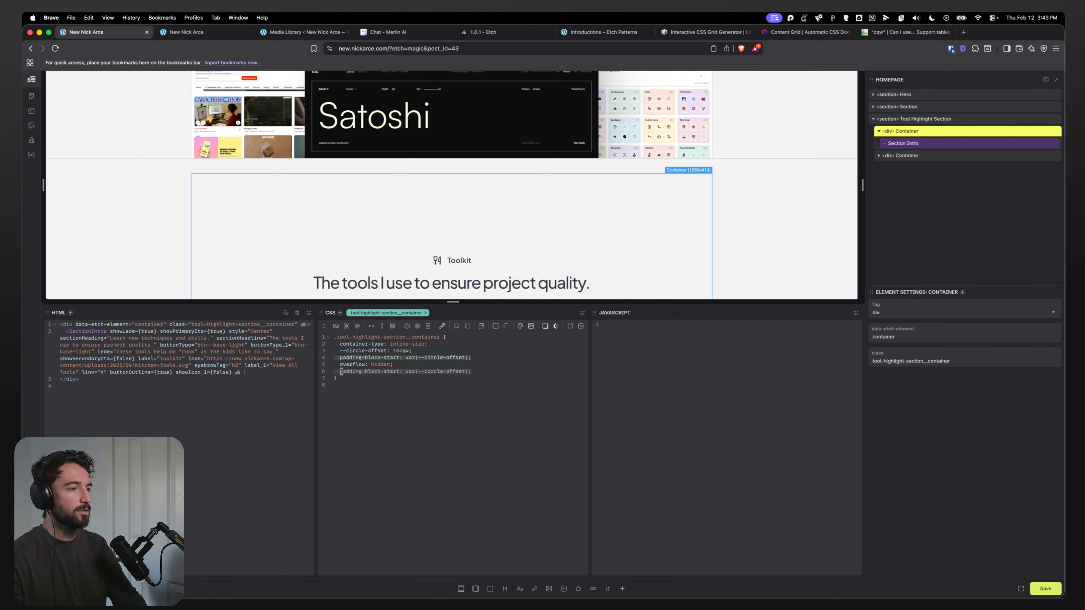
{"action": "key", "text": "BackSpace"}
{"action": "key", "text": "BackSpace"}
{"action": "key", "text": "BackSpace"}
{"action": "left_click", "coordinate": [478, 370]}
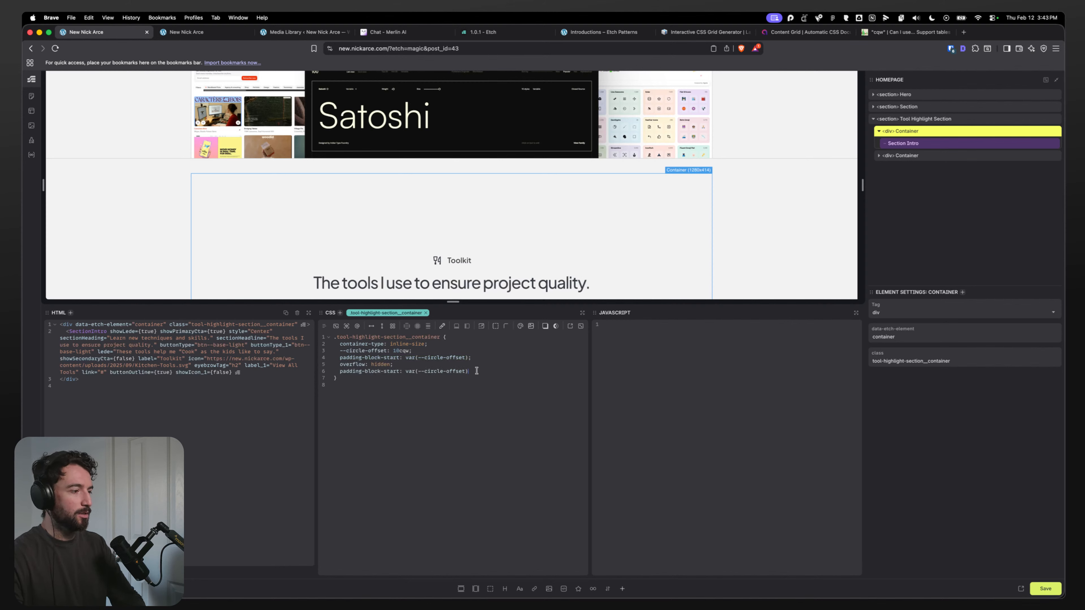
{"action": "key", "text": "super+BackSpace"}
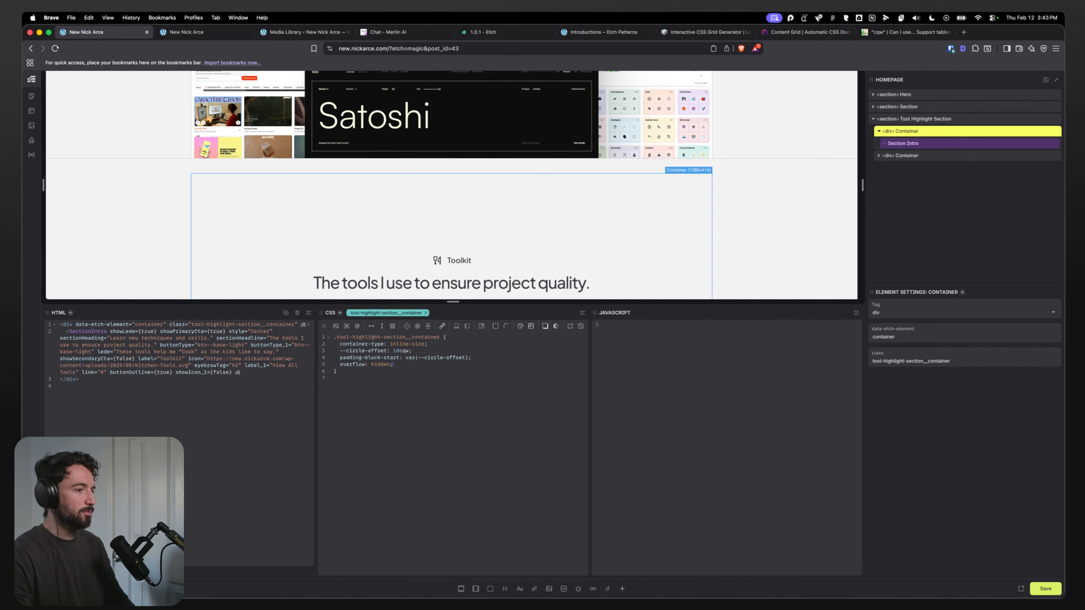
Step: Undo the last six changes in the editor
{"action": "key", "text": "super+z"}
{"action": "key", "text": "super+z"}
{"action": "key", "text": "super+z"}
{"action": "key", "text": "super+z"}
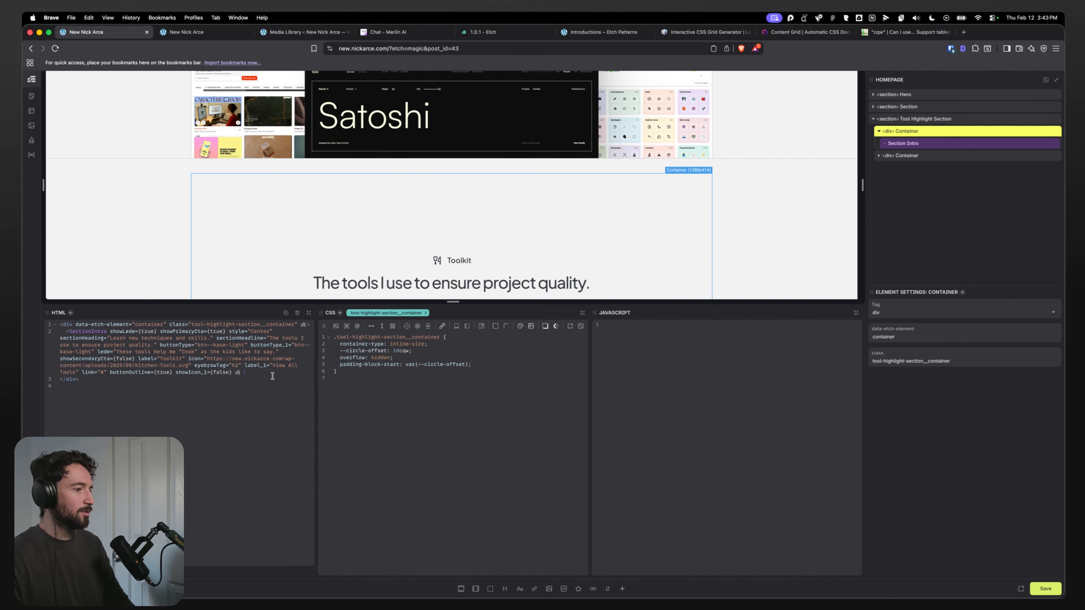
{"action": "key", "text": "super+z"}
{"action": "key", "text": "super+z"}
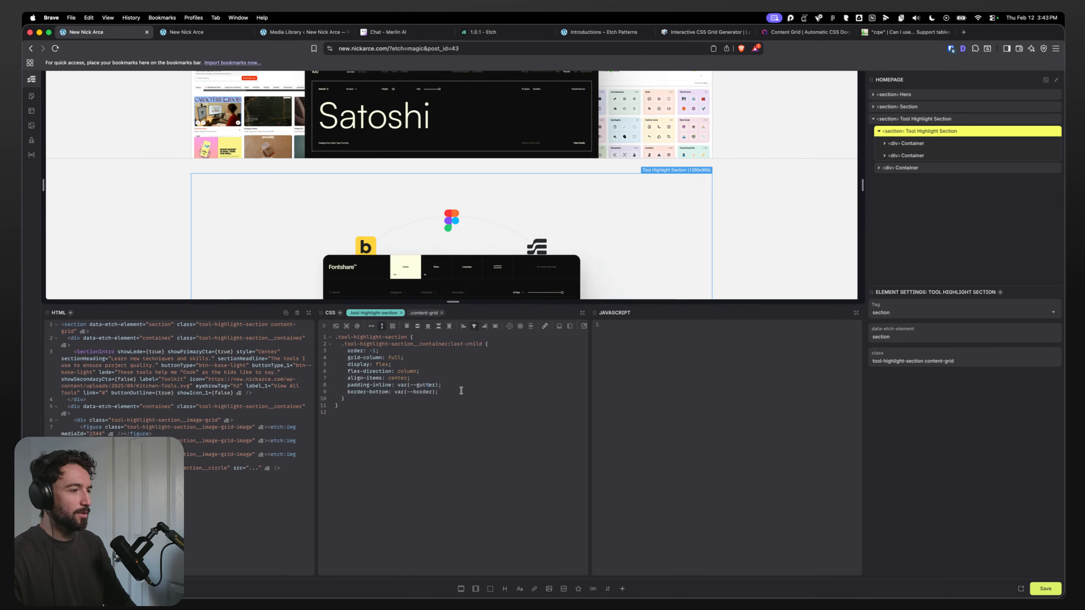
Step: Cut the container-type, --circle-offset and padding-block-start declarations from the inner Container's CSS rule
{"action": "left_click", "coordinate": [918, 143]}
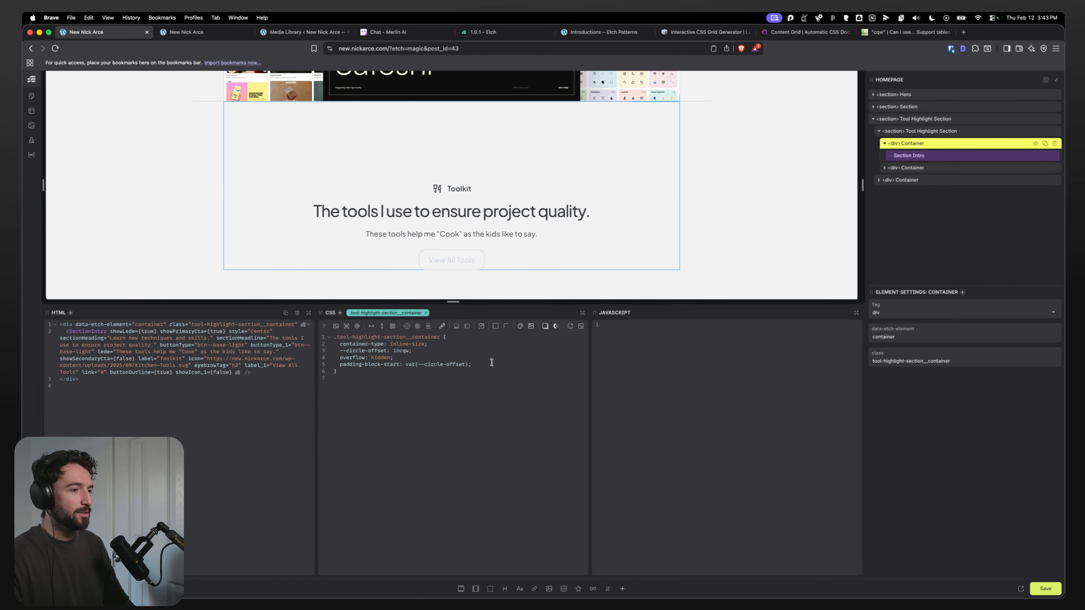
{"action": "left_click_drag", "start_coordinate": [491, 362], "coordinate": [331, 365]}
{"action": "key", "text": "BackSpace"}
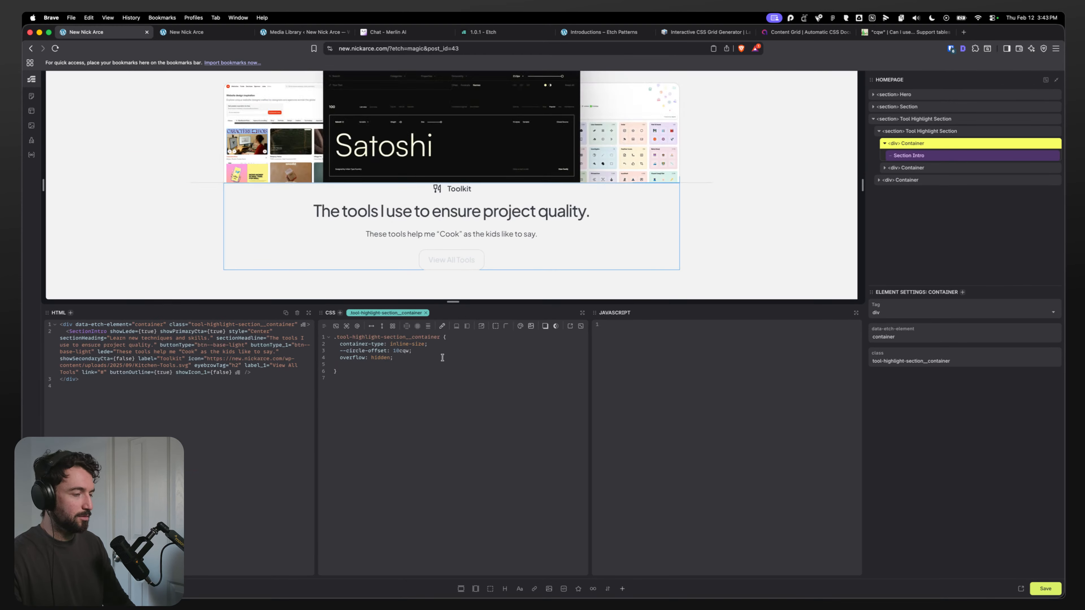
{"action": "key", "text": "BackSpace"}
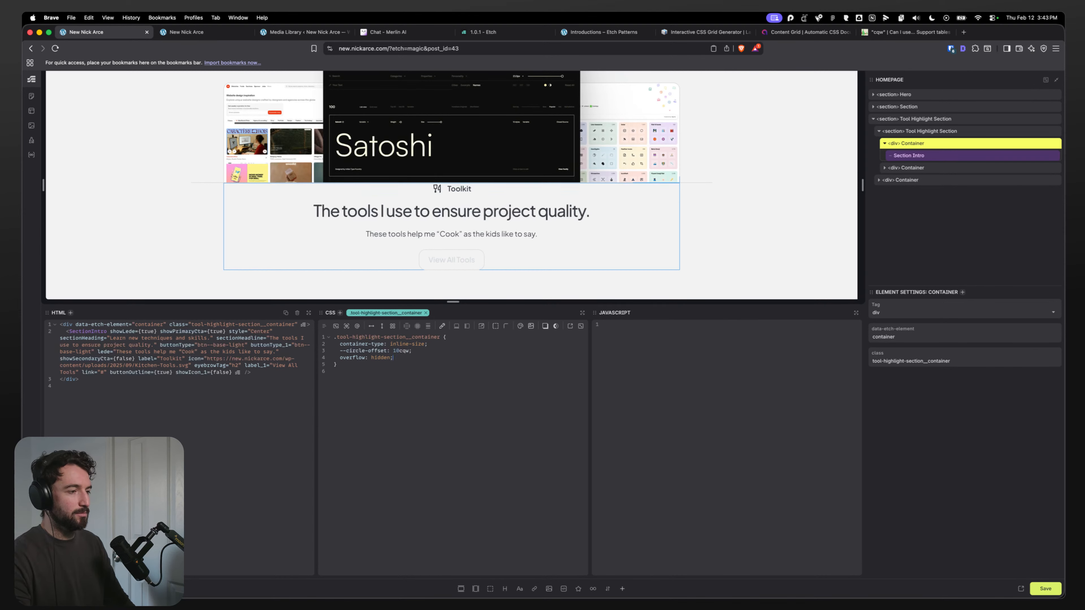
{"action": "key", "text": "XF86AudioLowerVolume"}
{"action": "key", "text": "super+z"}
{"action": "key", "text": "super+z"}
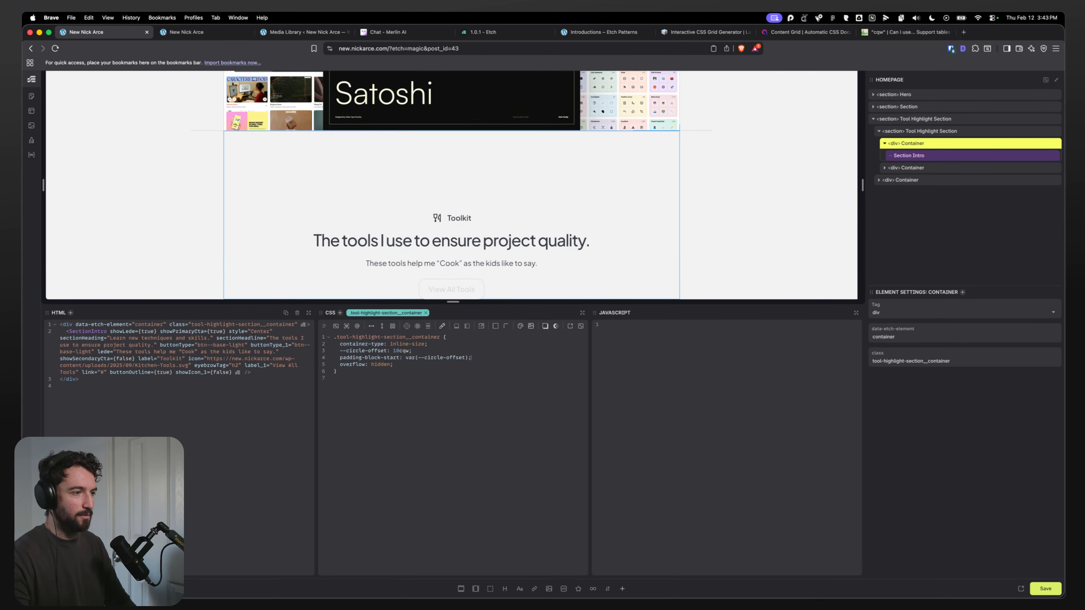
{"action": "left_click_drag", "start_coordinate": [485, 357], "coordinate": [349, 346]}
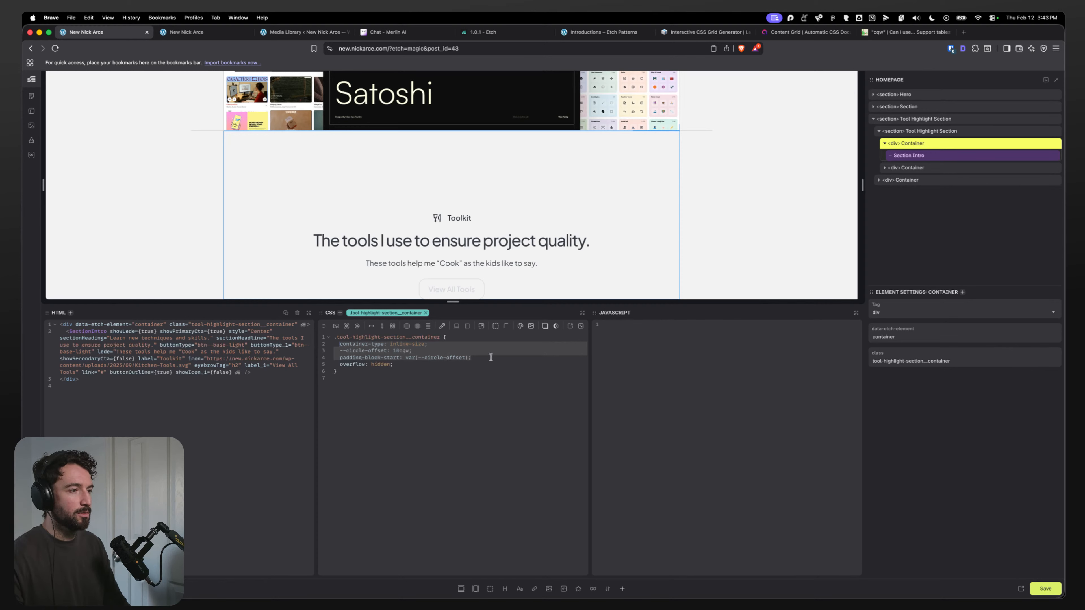
{"action": "key", "text": "BackSpace"}
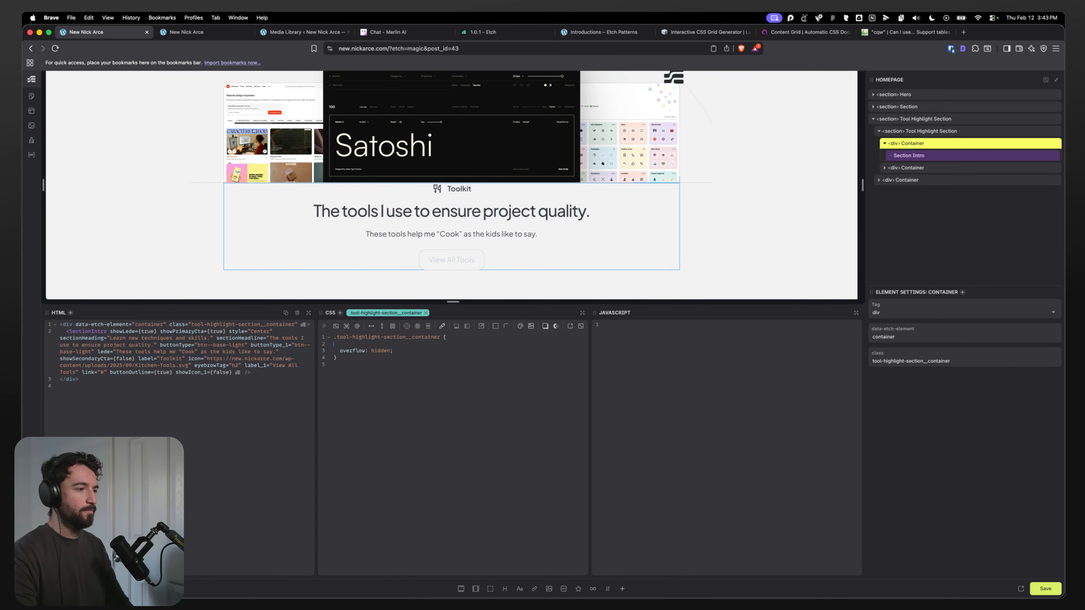
Step: Paste those declarations at the end of the inner Tool Highlight Section's CSS rule
{"action": "left_click", "coordinate": [932, 131]}
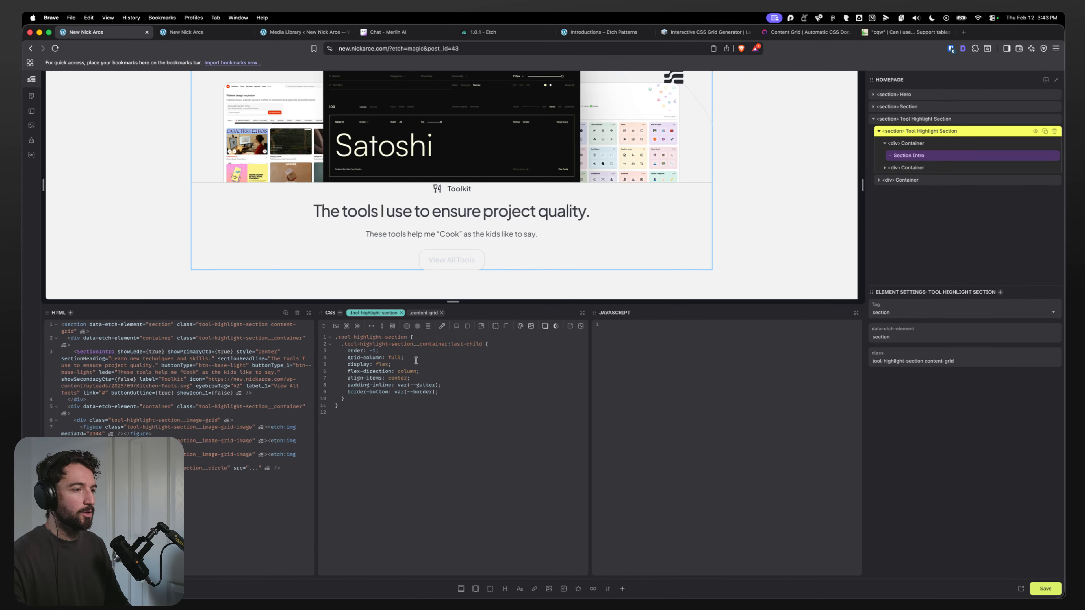
{"action": "left_click", "coordinate": [450, 389]}
{"action": "key", "text": "Return"}
{"action": "type", "text": "container-type: inline-size; --circle-offset: 10cqw; padding-block-start: var(--circle-offset);"}
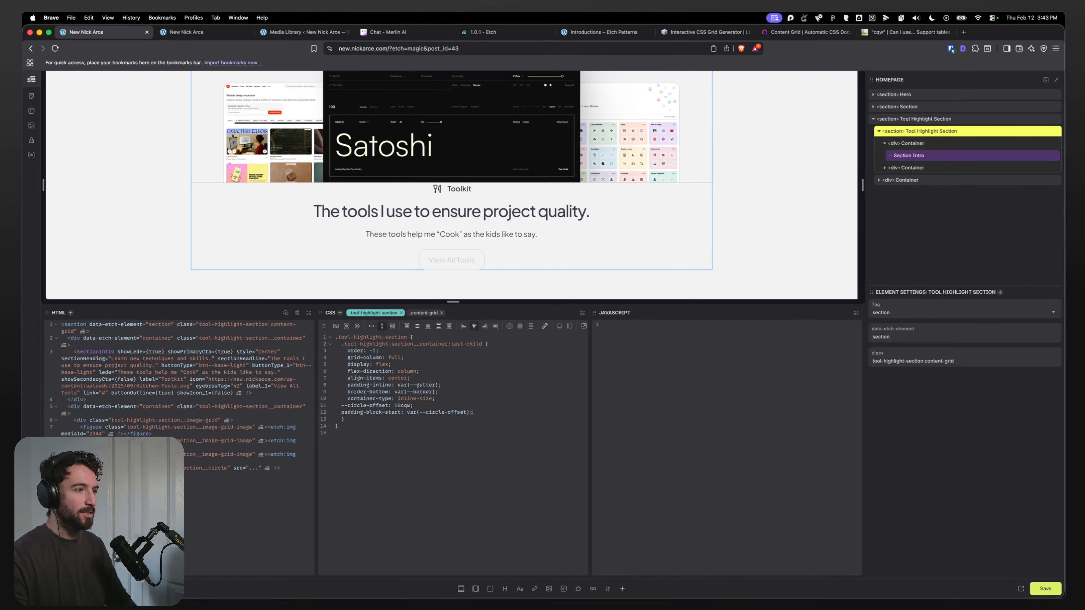
Step: Delete the extra Container that sits outside the inner Tool Highlight Section
{"action": "scroll", "coordinate": [206, 222], "scroll_direction": "down", "scroll_amount": 3}
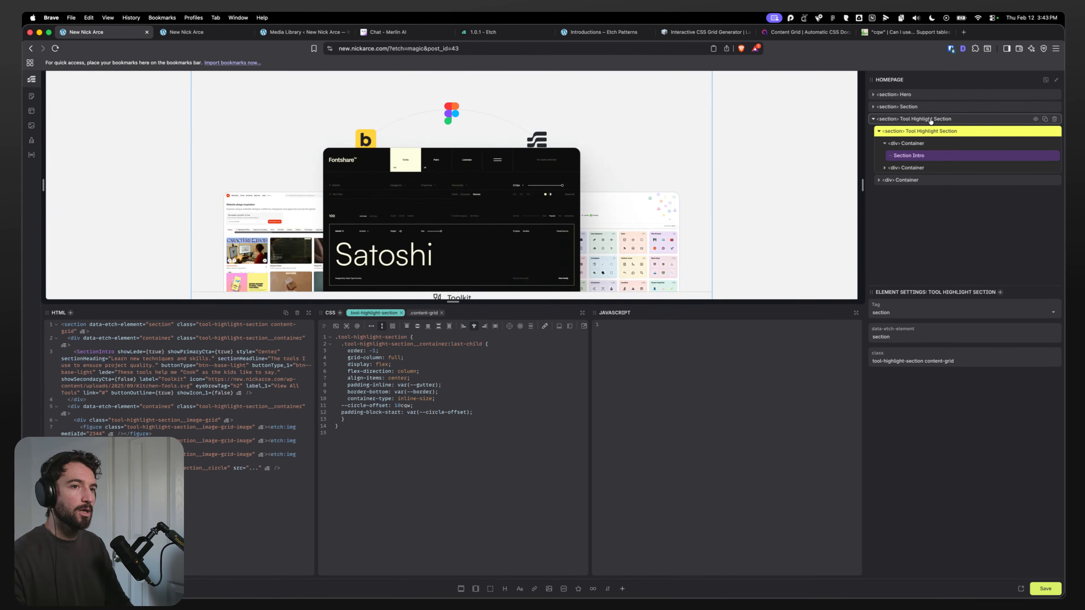
{"action": "left_click", "coordinate": [884, 143]}
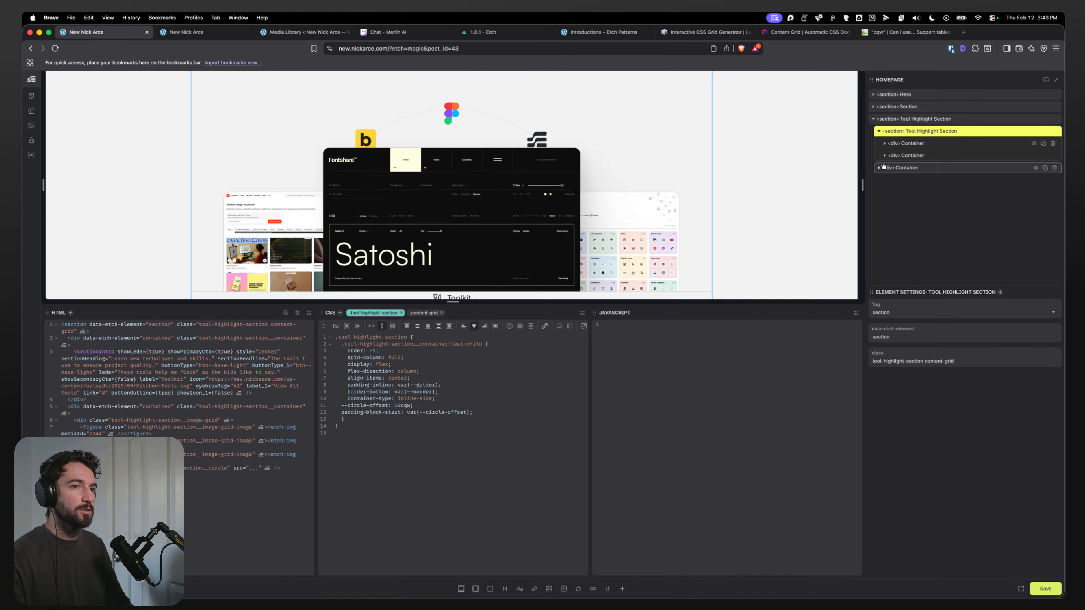
{"action": "left_click", "coordinate": [893, 167]}
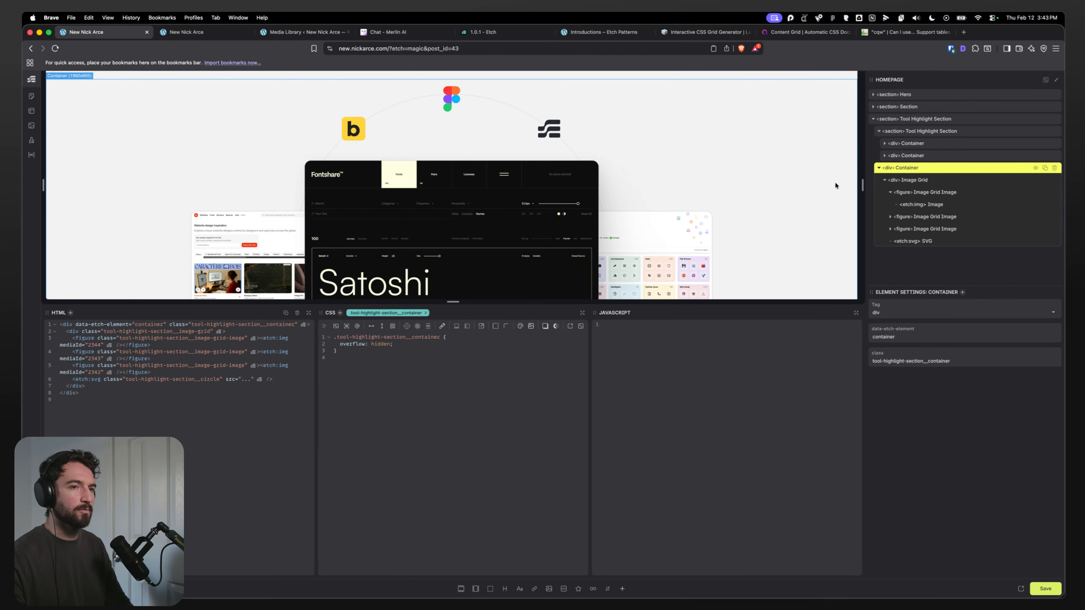
{"action": "scroll", "coordinate": [561, 159], "scroll_direction": "down", "scroll_amount": 3}
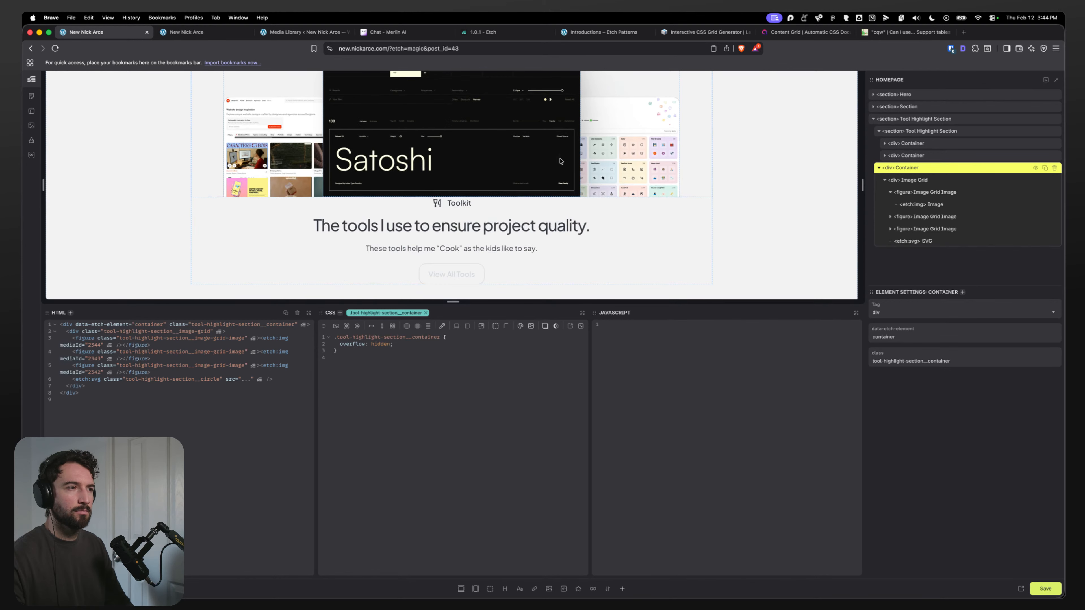
{"action": "scroll", "coordinate": [561, 161], "scroll_direction": "down", "scroll_amount": 3}
{"action": "scroll", "coordinate": [561, 161], "scroll_direction": "up", "scroll_amount": 5}
{"action": "left_click", "coordinate": [905, 144]}
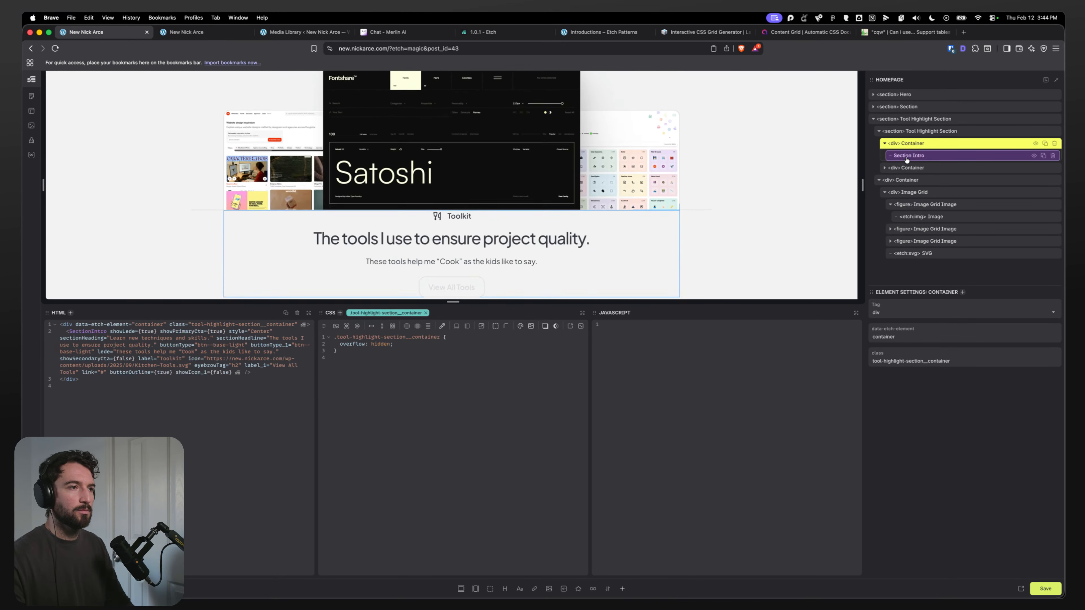
{"action": "left_click", "coordinate": [906, 157]}
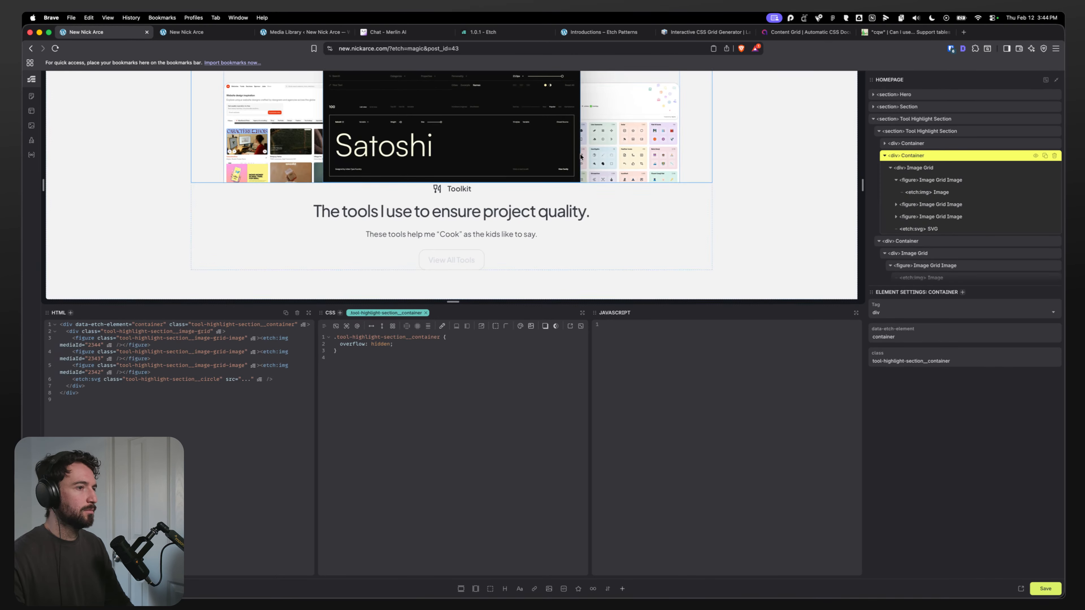
{"action": "left_click", "coordinate": [884, 156]}
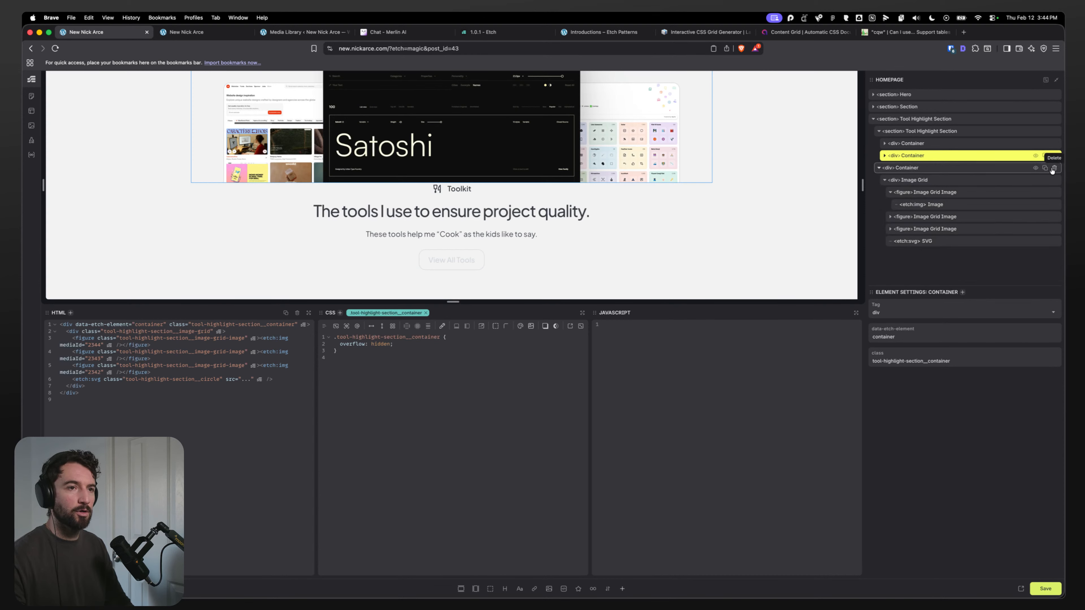
{"action": "left_click", "coordinate": [1053, 168]}
{"action": "scroll", "coordinate": [235, 174], "scroll_direction": "up", "scroll_amount": 5}
{"action": "scroll", "coordinate": [244, 175], "scroll_direction": "down", "scroll_amount": 3}
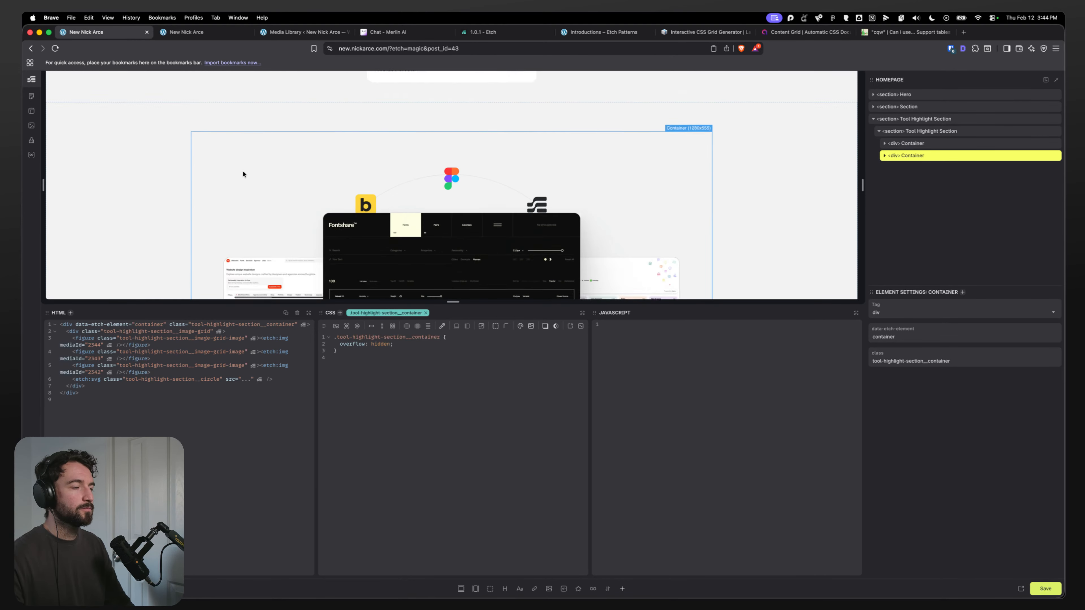
{"action": "scroll", "coordinate": [244, 174], "scroll_direction": "down", "scroll_amount": 4}
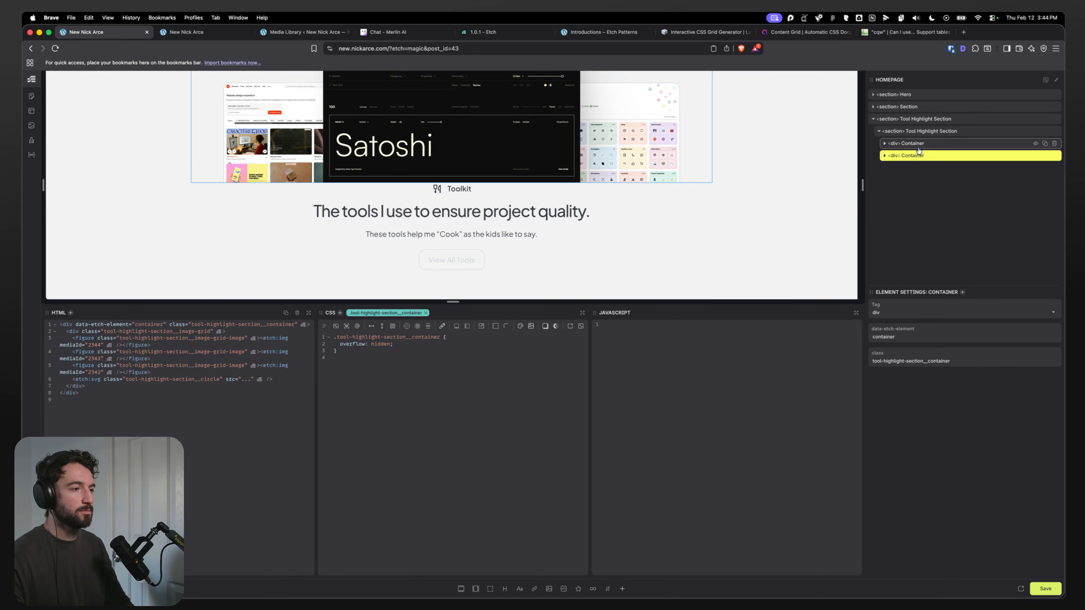
Step: Review the Containers, Section Intro and the inner Tool Highlight Section's CSS
{"action": "left_click", "coordinate": [917, 146]}
{"action": "left_click", "coordinate": [917, 159]}
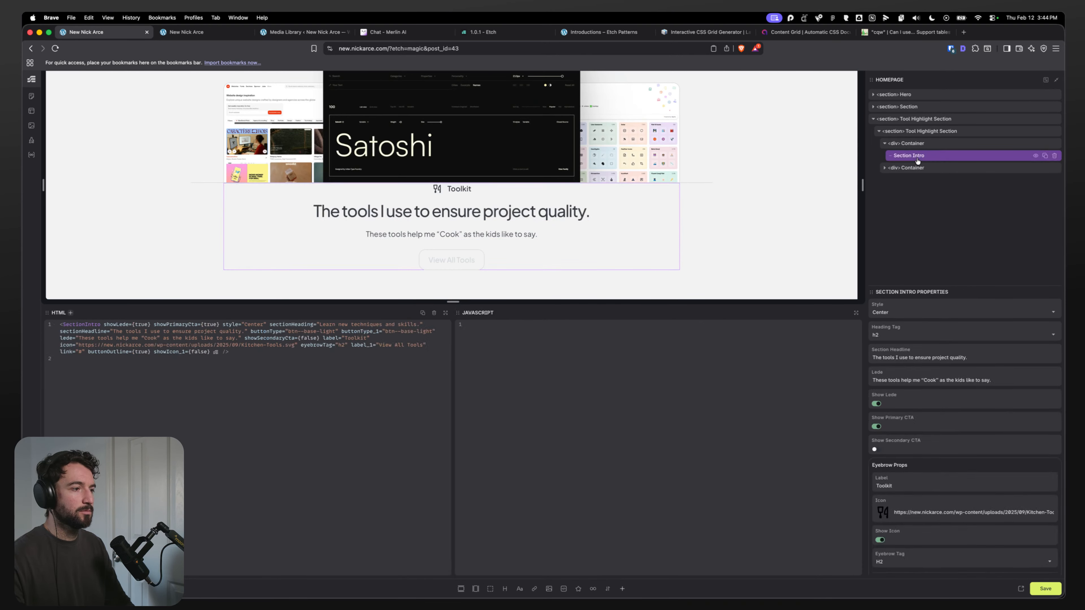
{"action": "left_click", "coordinate": [918, 132]}
{"action": "left_click", "coordinate": [504, 402]}
{"action": "left_click", "coordinate": [480, 418]}
{"action": "left_click", "coordinate": [460, 408]}
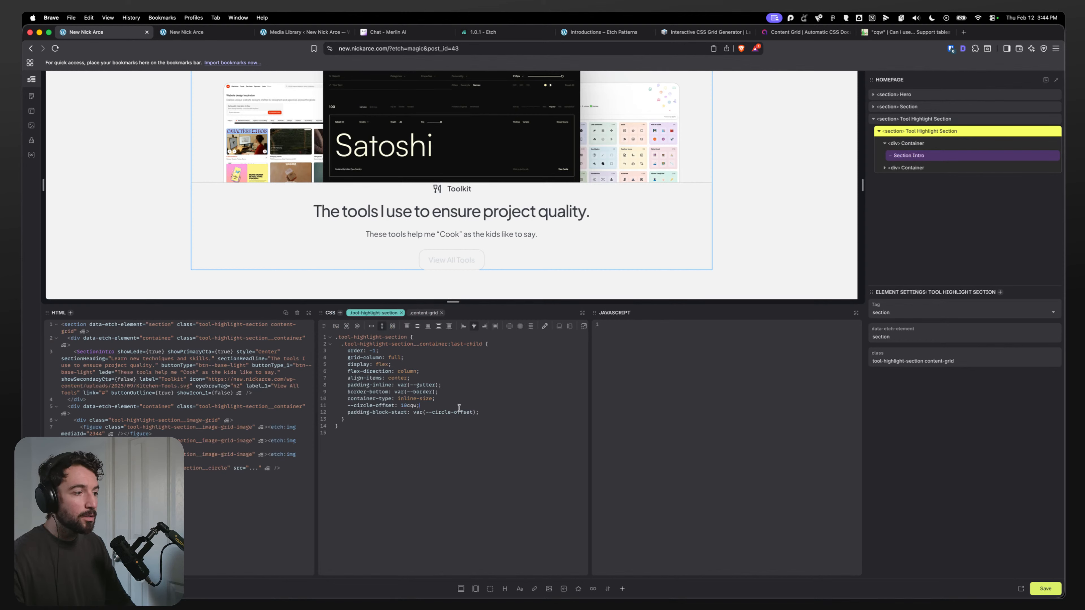
Step: Review the Tool Highlight Section, its Containers and Image Grid in the structure tree and their CSS
{"action": "left_click", "coordinate": [462, 400]}
{"action": "left_click", "coordinate": [914, 145]}
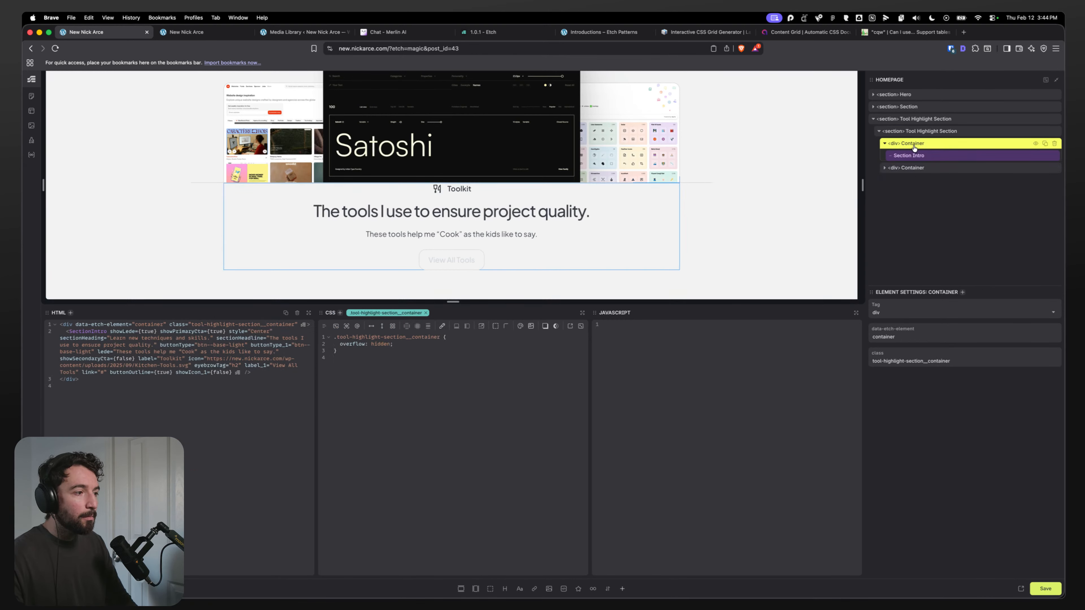
{"action": "left_click", "coordinate": [919, 131]}
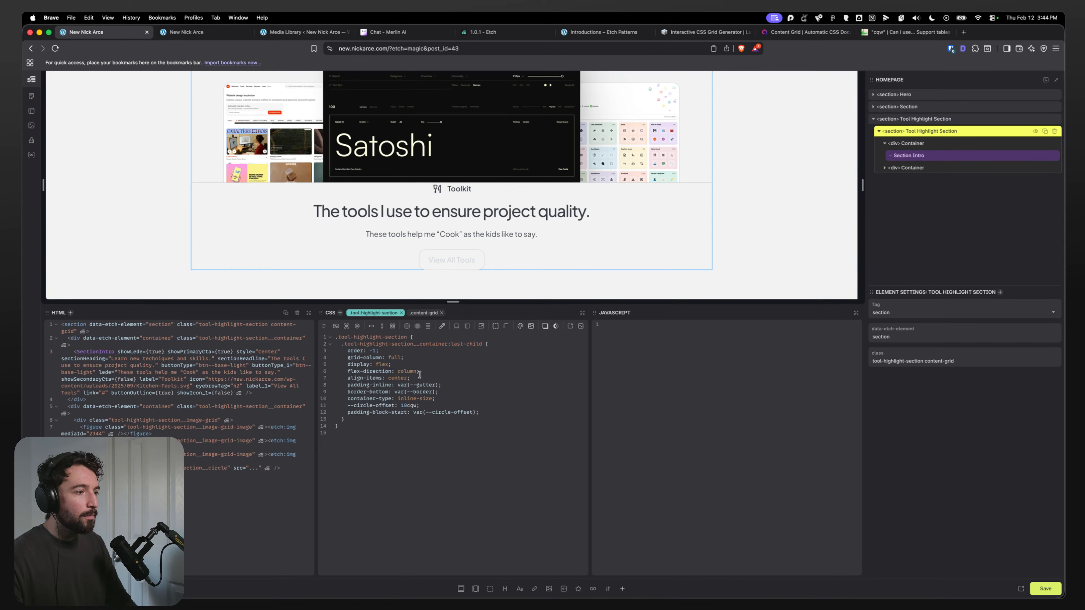
{"action": "left_click", "coordinate": [428, 371]}
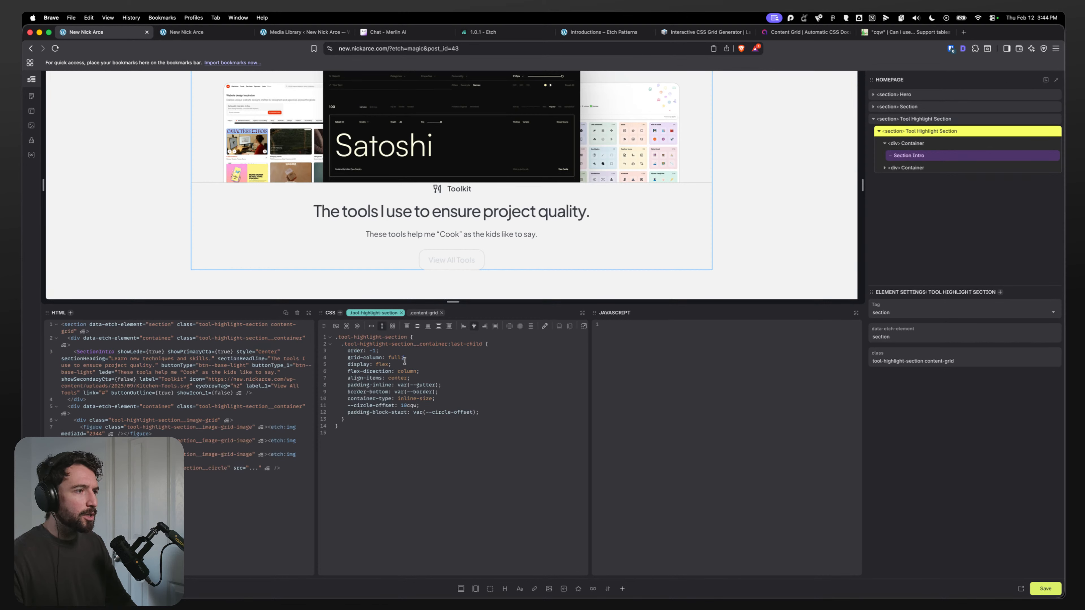
{"action": "left_click", "coordinate": [912, 144]}
{"action": "left_click", "coordinate": [906, 167]}
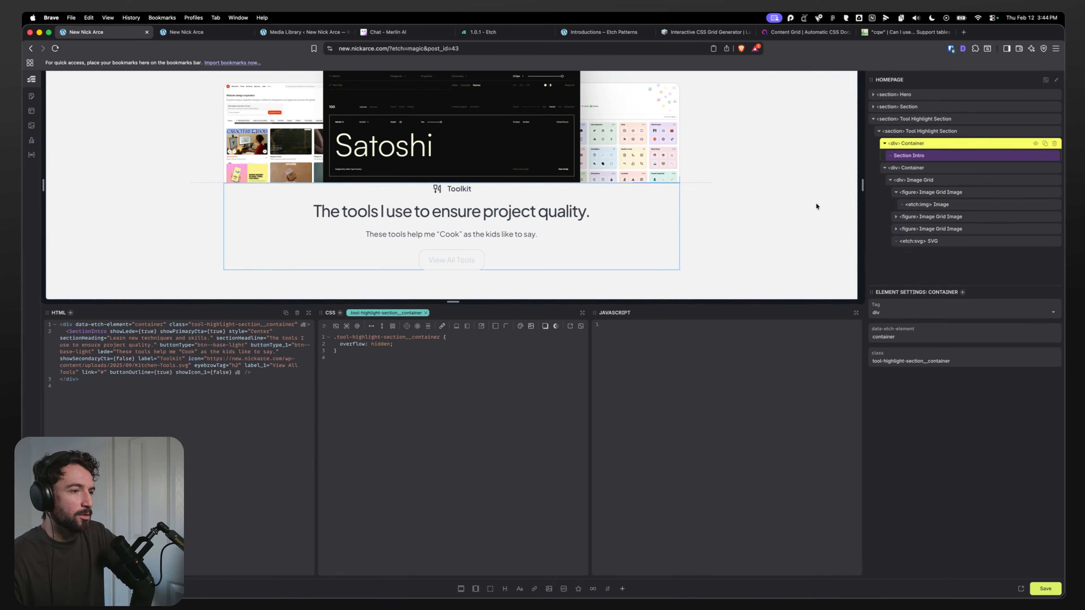
{"action": "left_click", "coordinate": [891, 180]}
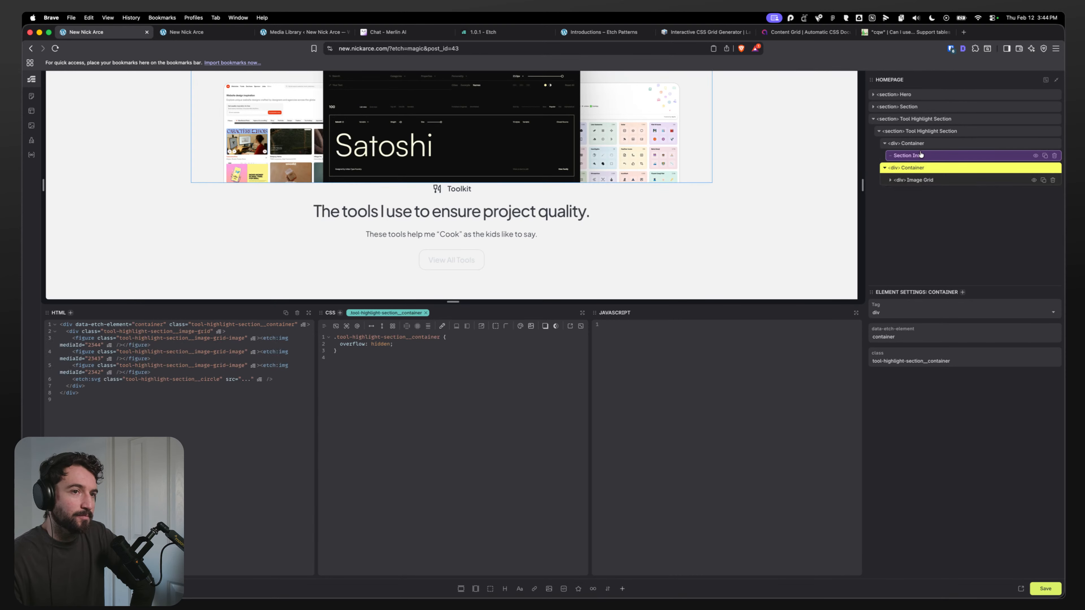
{"action": "left_click", "coordinate": [918, 144]}
{"action": "left_click", "coordinate": [923, 131]}
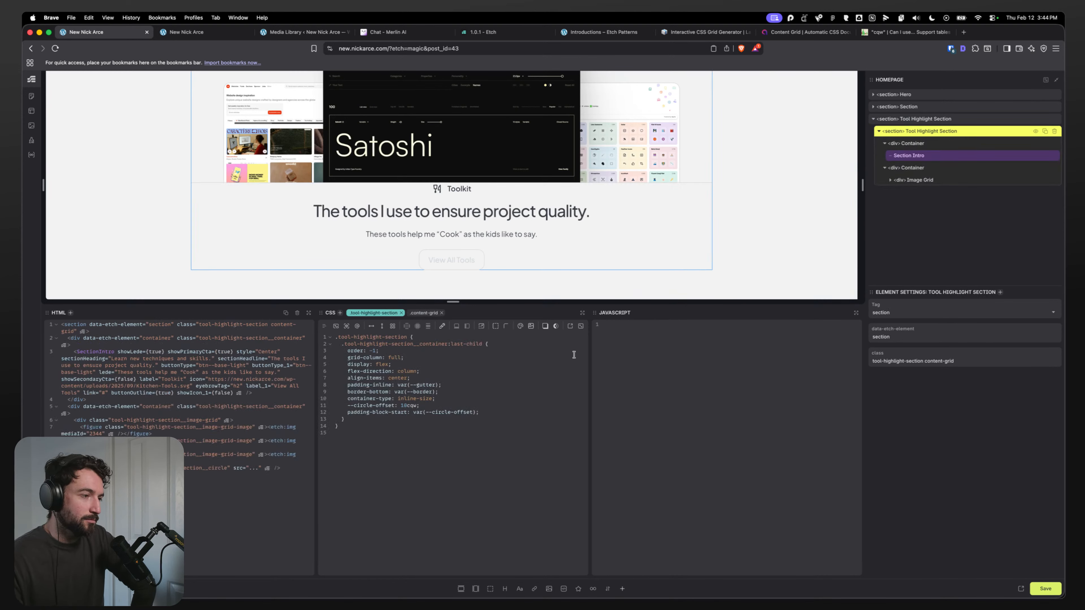
Step: Check the moved container-type and --circle-offset declarations in the section's CSS, then save the page
{"action": "left_click", "coordinate": [493, 402]}
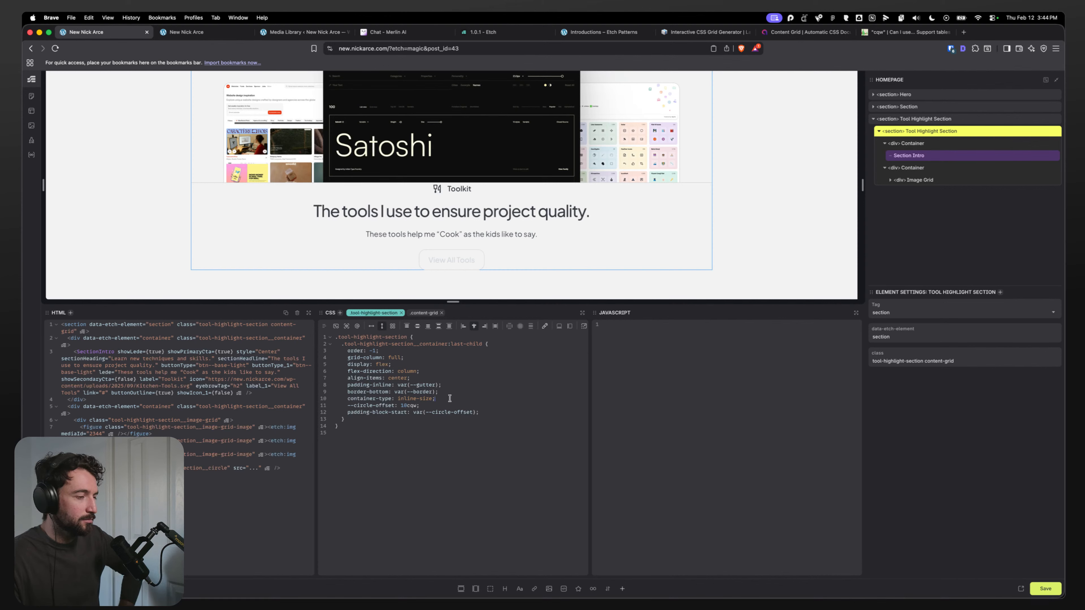
{"action": "left_click_drag", "start_coordinate": [359, 399], "coordinate": [328, 402]}
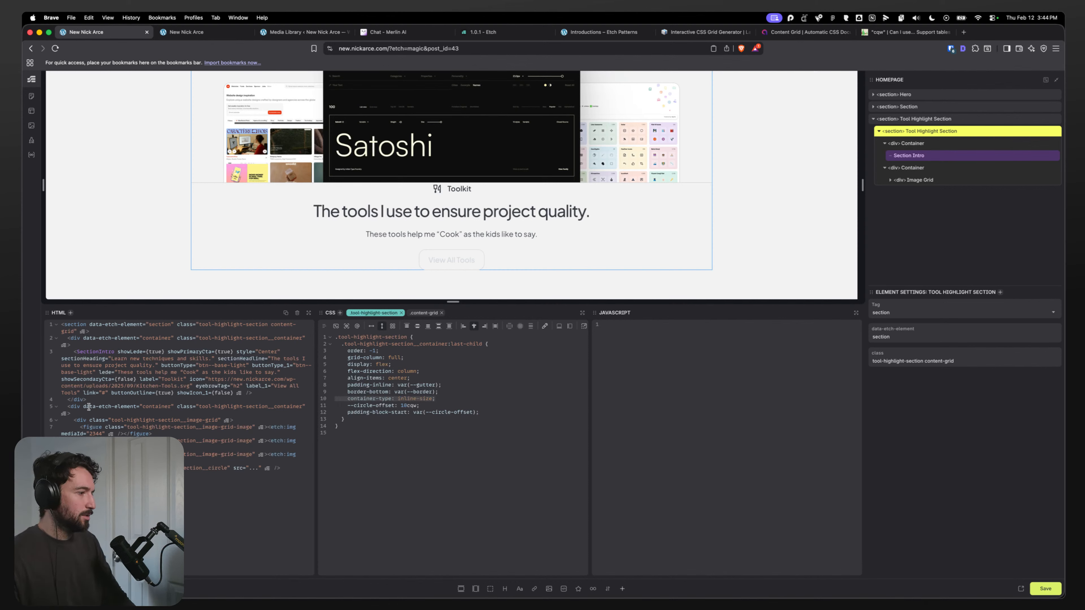
{"action": "left_click", "coordinate": [58, 407]}
{"action": "left_click", "coordinate": [56, 406]}
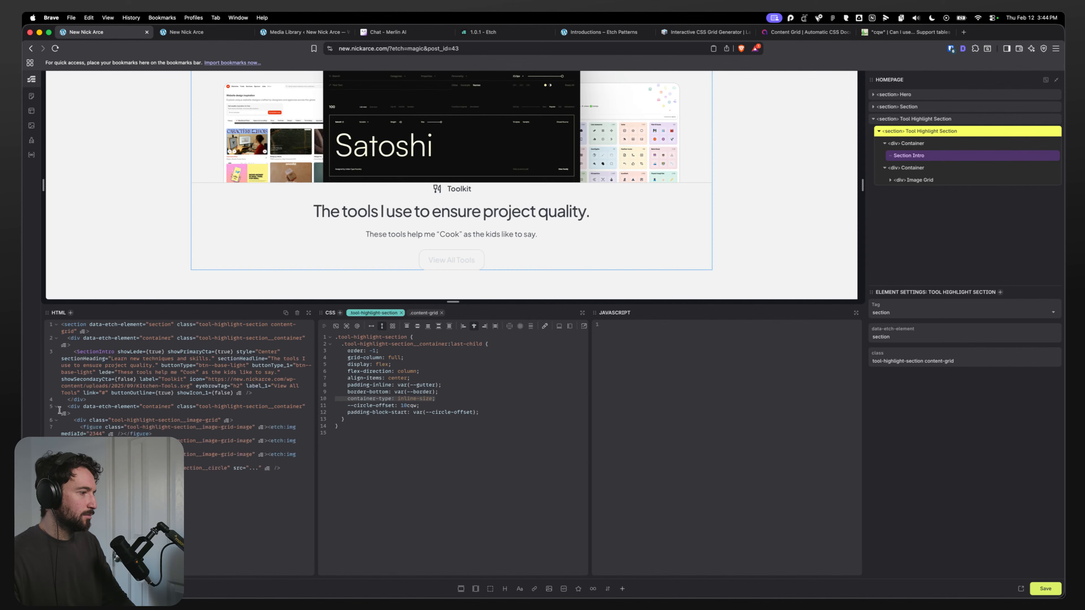
{"action": "left_click", "coordinate": [55, 421]}
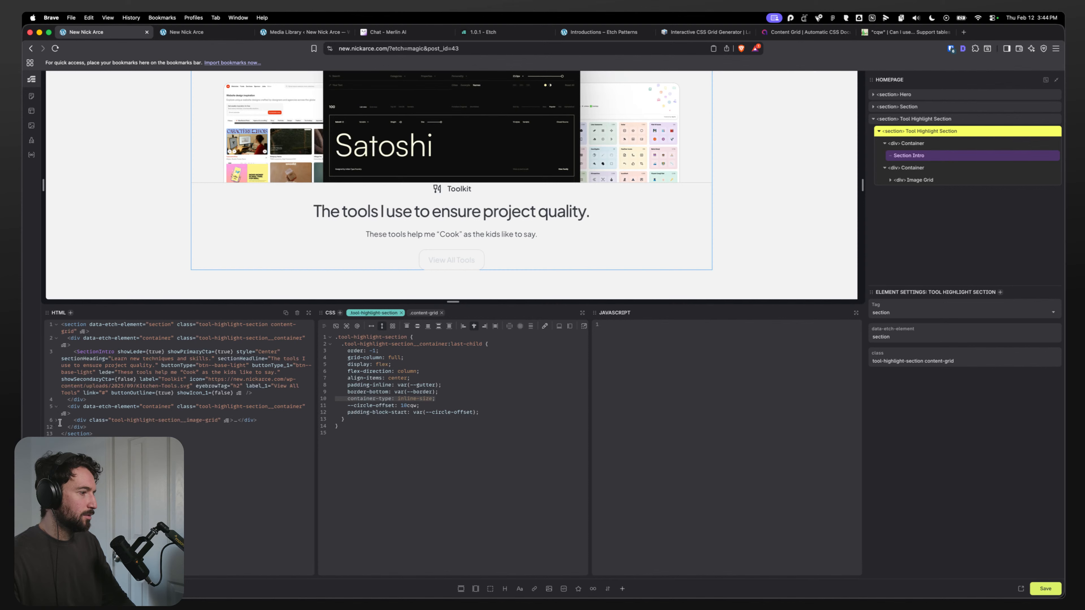
{"action": "left_click", "coordinate": [57, 408]}
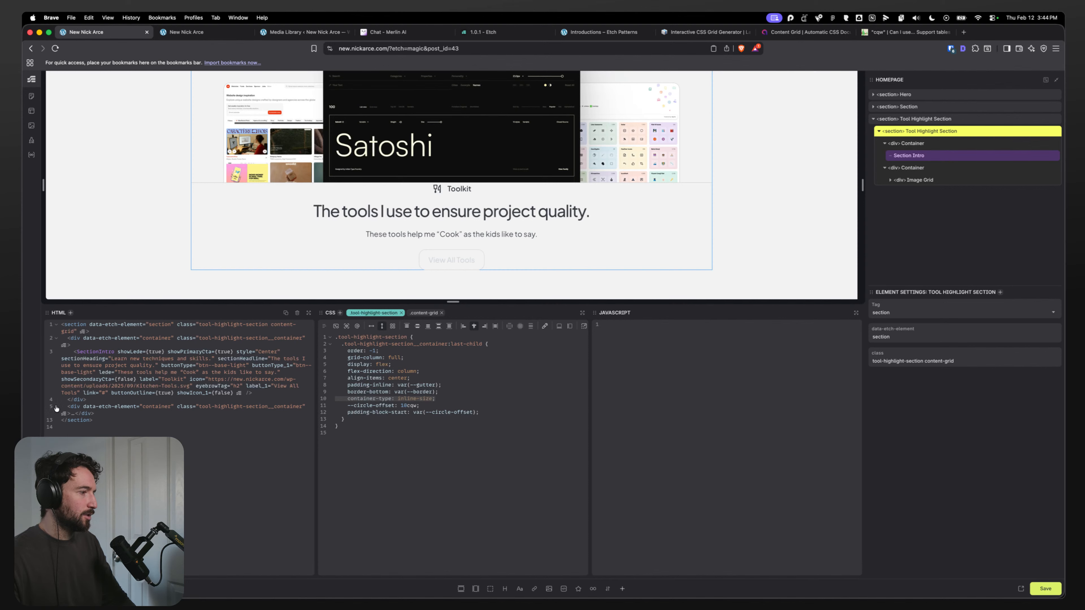
{"action": "left_click", "coordinate": [57, 408]}
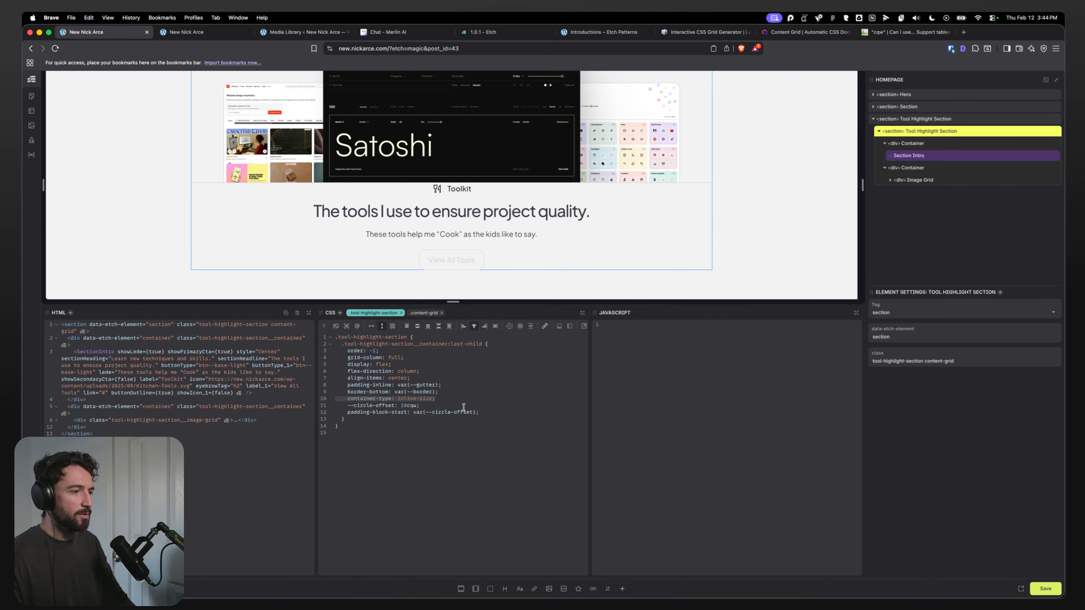
{"action": "left_click_drag", "start_coordinate": [501, 411], "coordinate": [354, 398]}
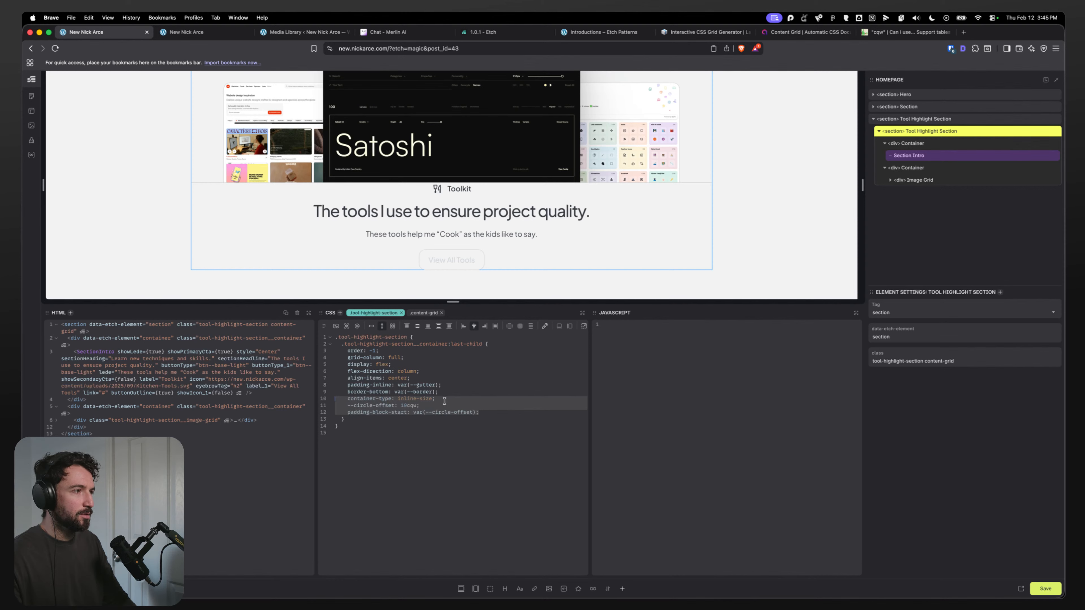
{"action": "left_click", "coordinate": [920, 145]}
{"action": "left_click", "coordinate": [1045, 592]}
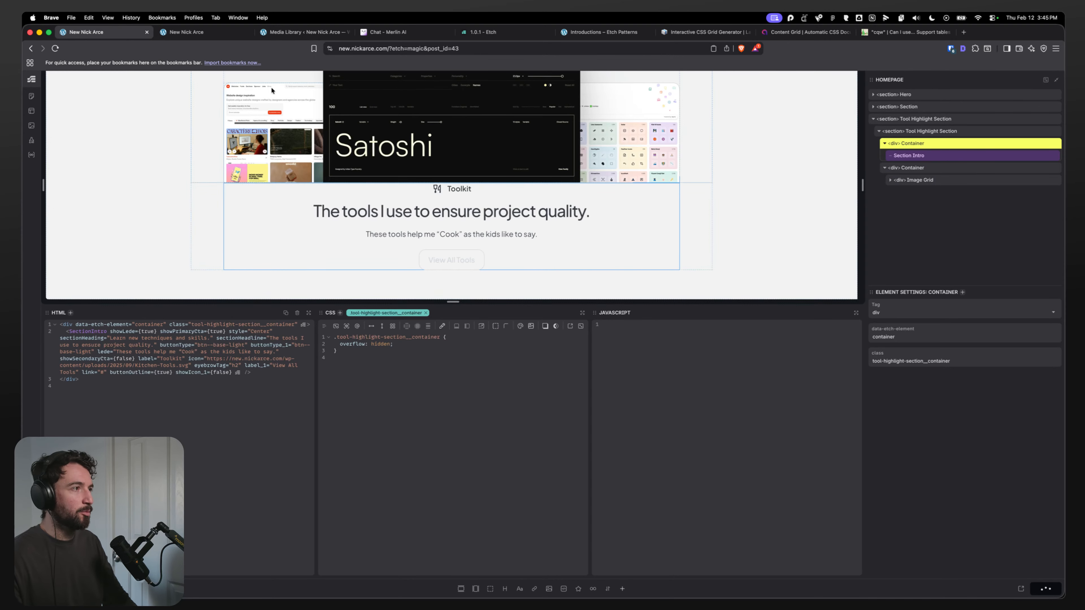
Step: Inspect the live inner Container in developer tools, toggling its grid-column and container-type declarations
{"action": "left_click", "coordinate": [187, 32]}
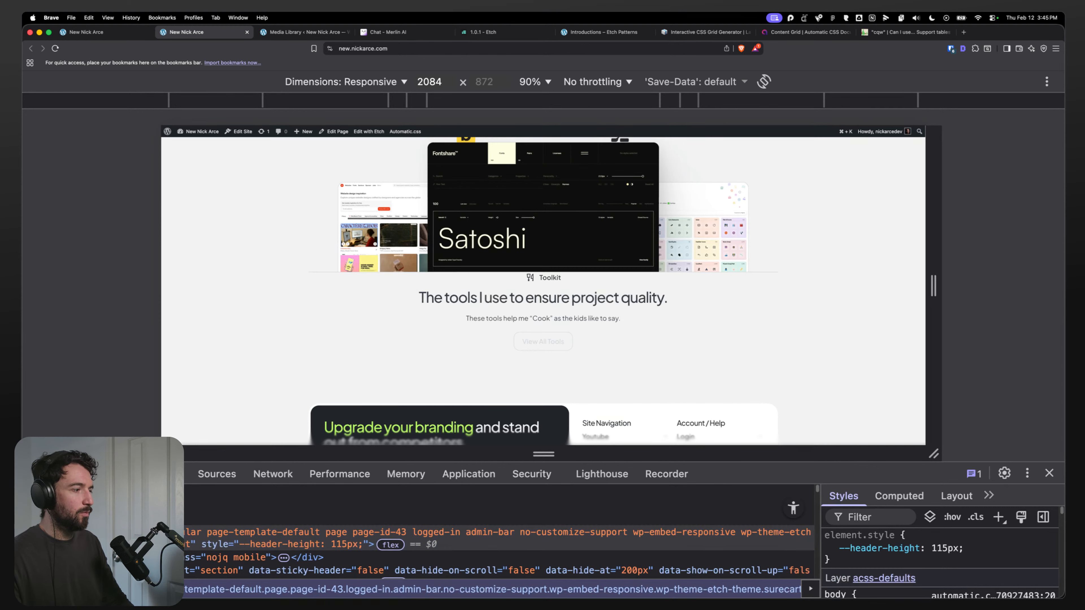
{"action": "key", "text": "super+shift+c"}
{"action": "left_click", "coordinate": [316, 176]}
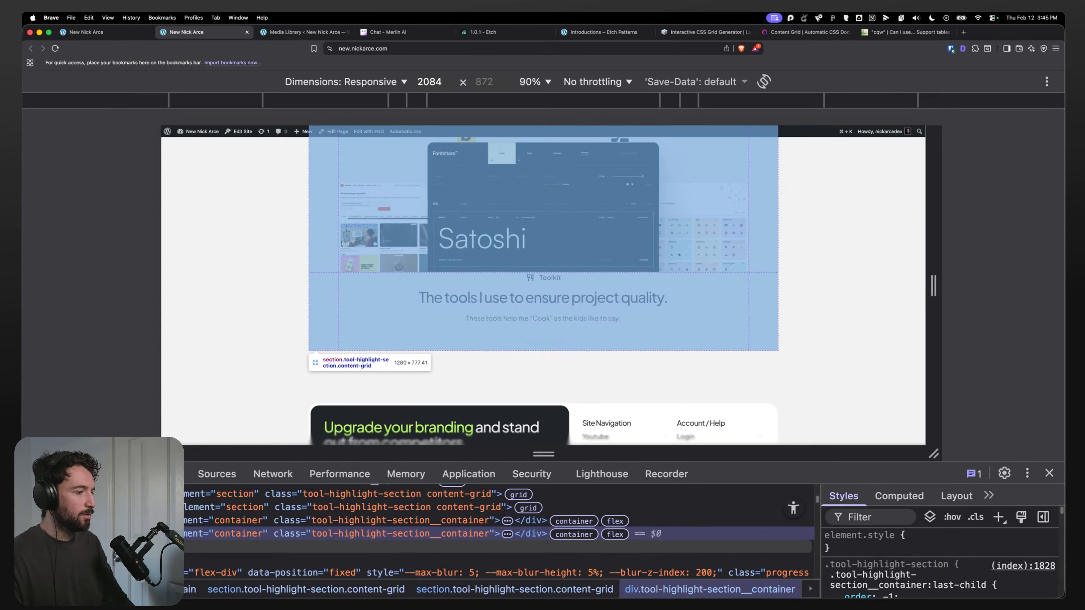
{"action": "scroll", "coordinate": [895, 589], "scroll_direction": "down", "scroll_amount": 4}
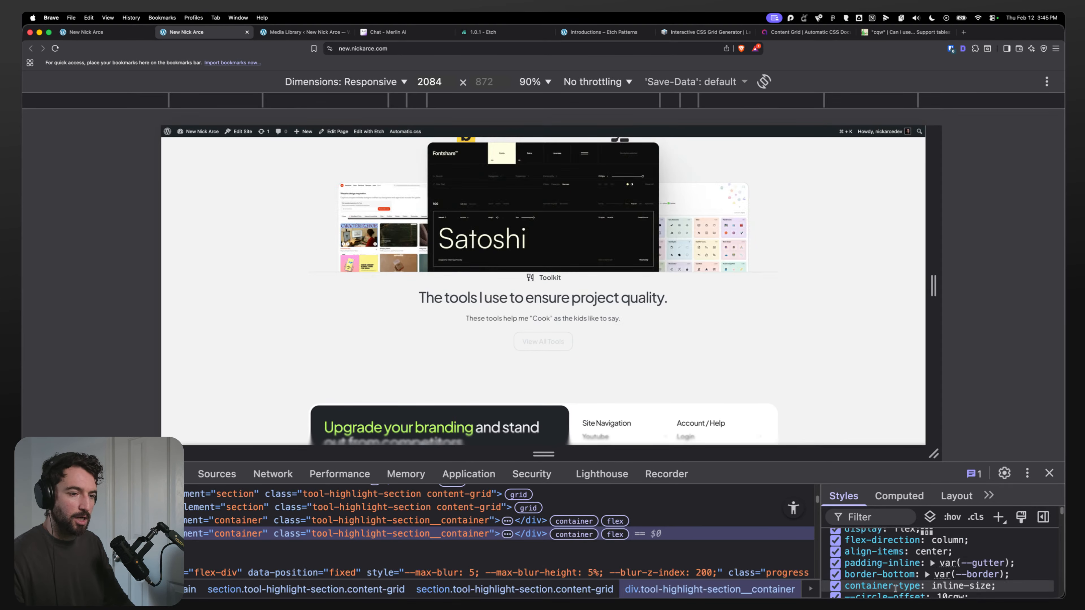
{"action": "left_click_drag", "start_coordinate": [853, 463], "coordinate": [866, 393]}
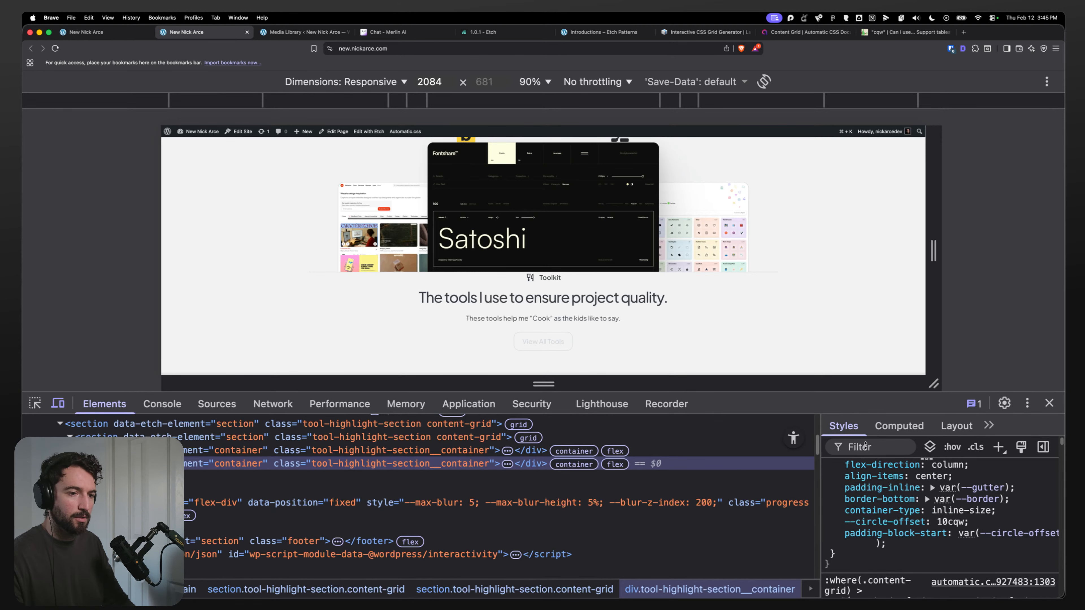
{"action": "left_click", "coordinate": [835, 511]}
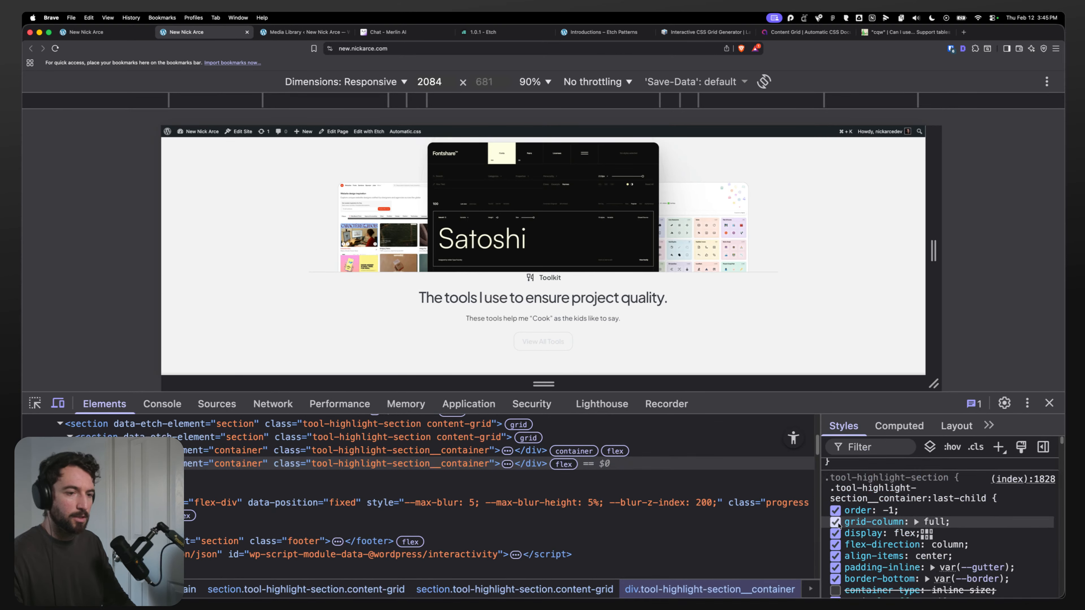
{"action": "left_click", "coordinate": [835, 590]}
{"action": "scroll", "coordinate": [882, 561], "scroll_direction": "down", "scroll_amount": 2}
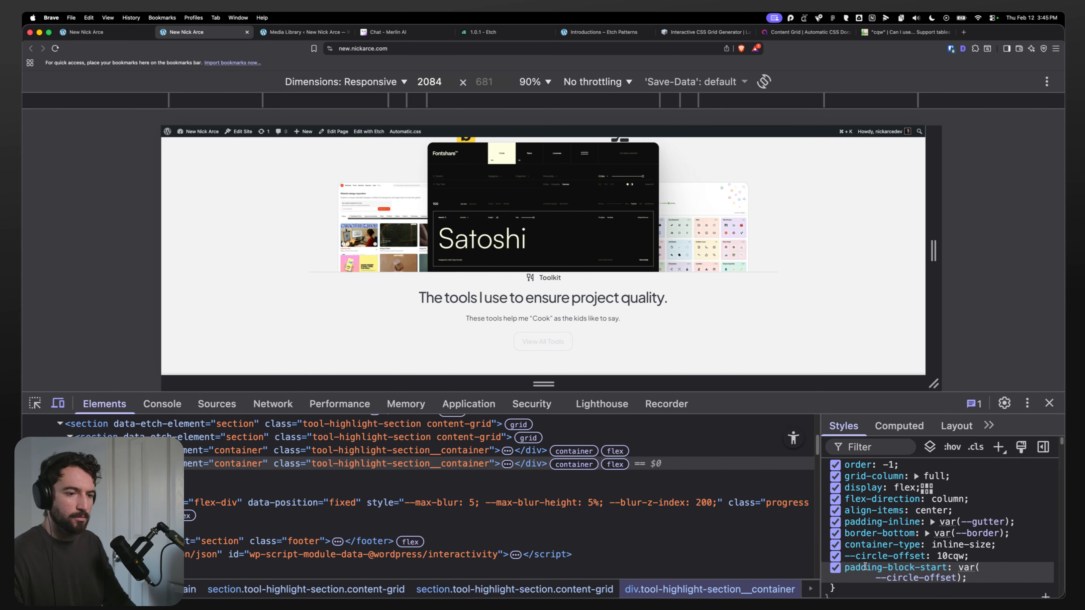
{"action": "left_click", "coordinate": [836, 478]}
{"action": "left_click", "coordinate": [836, 479]}
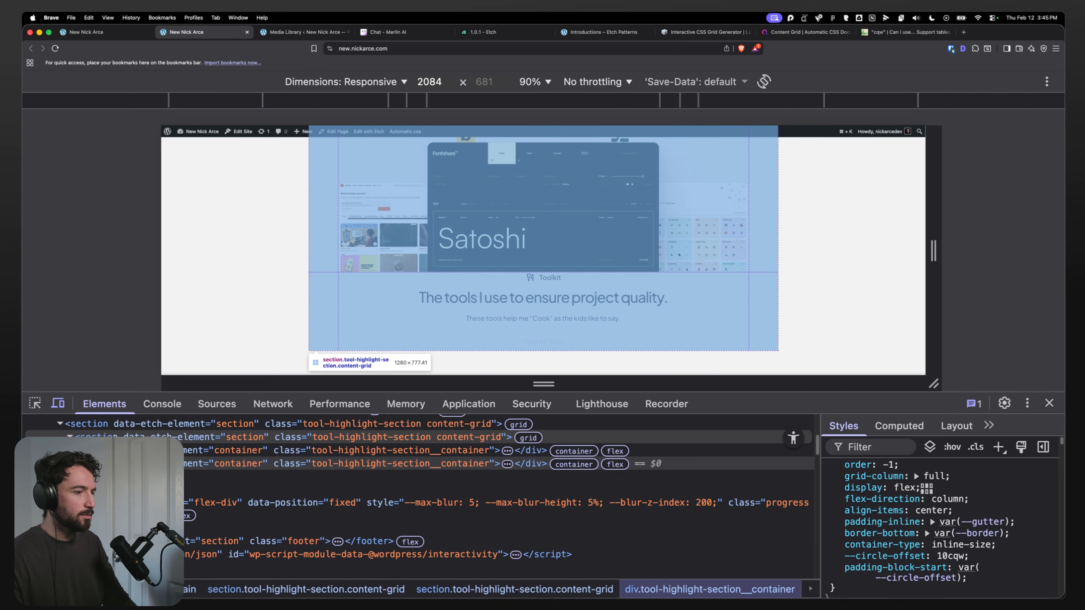
Step: Inspect the live Tool Highlight Section's content-grid styles in developer tools
{"action": "left_click", "coordinate": [115, 437]}
{"action": "scroll", "coordinate": [889, 532], "scroll_direction": "up", "scroll_amount": 2}
{"action": "scroll", "coordinate": [881, 541], "scroll_direction": "down", "scroll_amount": 2}
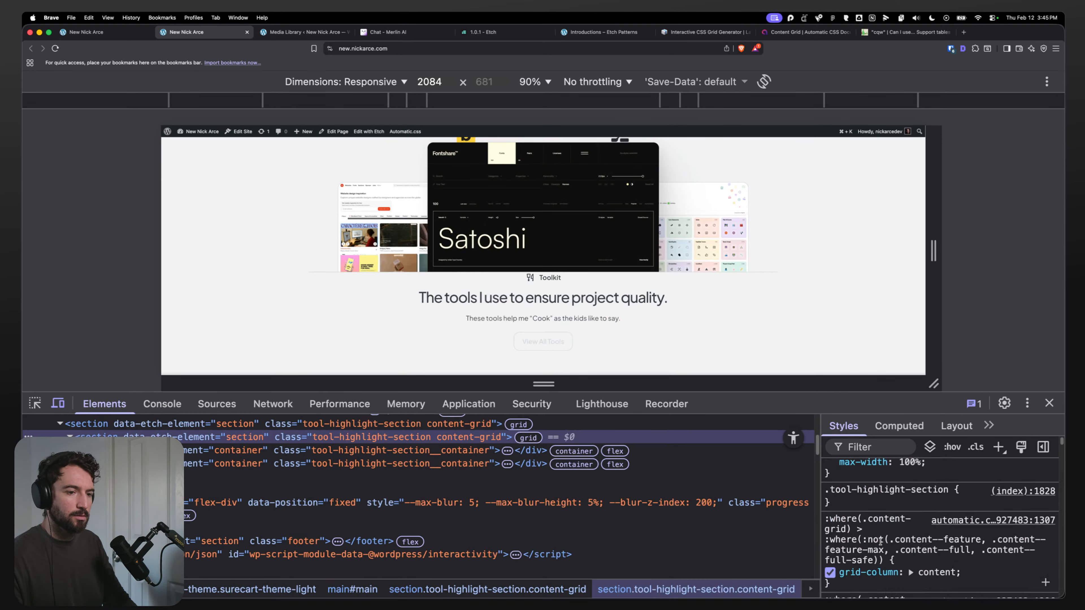
{"action": "scroll", "coordinate": [880, 542], "scroll_direction": "down", "scroll_amount": 5}
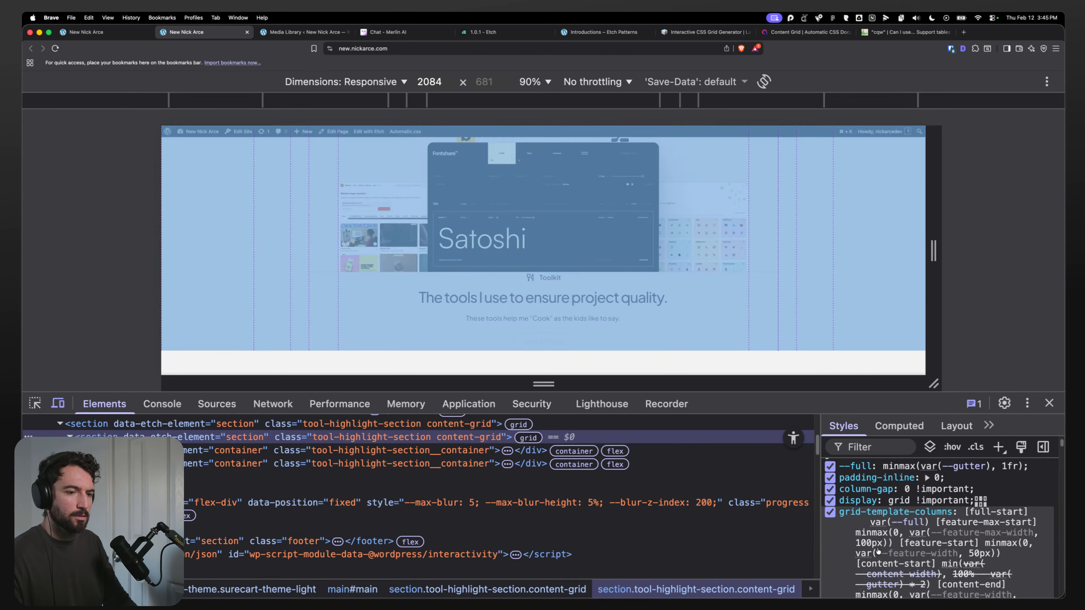
{"action": "scroll", "coordinate": [878, 551], "scroll_direction": "up", "scroll_amount": 2}
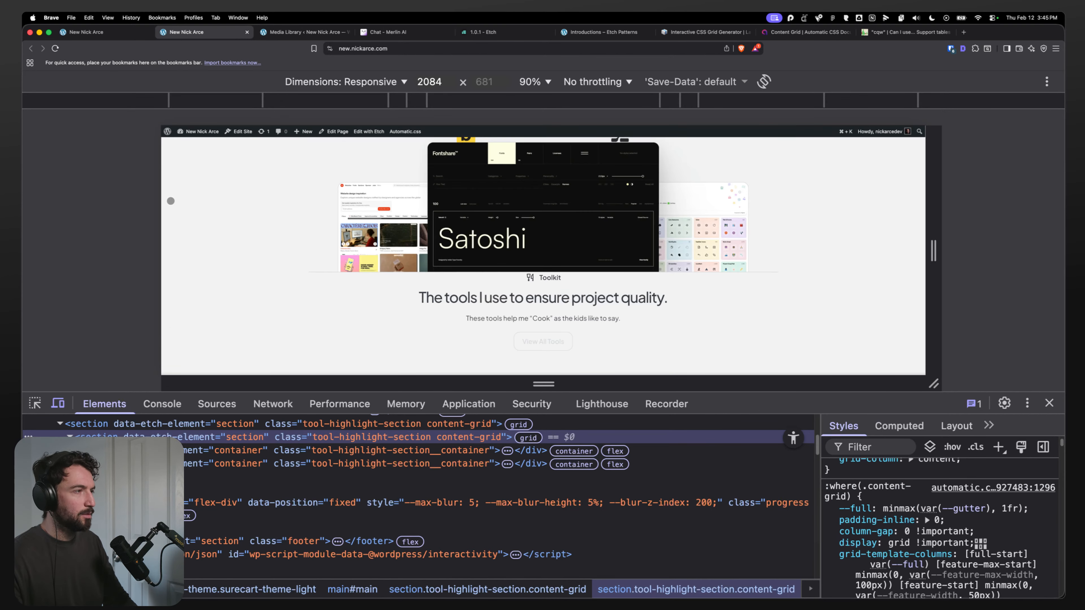
Step: Remove the nested Tool Highlight Section wrapper so both Containers sit directly in the outer section, and save
{"action": "left_click", "coordinate": [91, 33]}
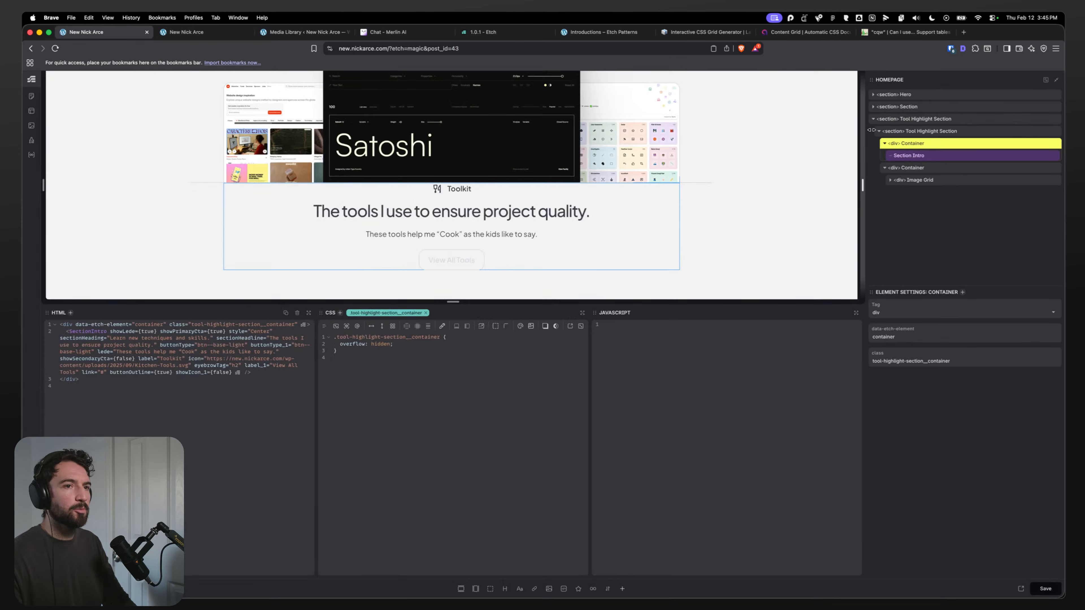
{"action": "left_click", "coordinate": [944, 133]}
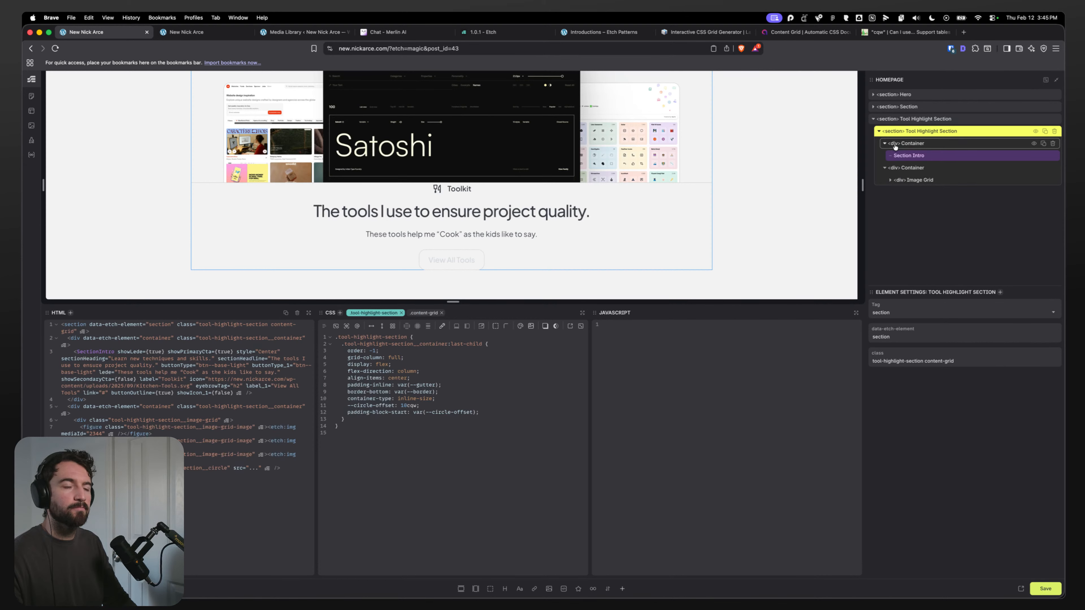
{"action": "mouse_move", "coordinate": [894, 147]}
{"action": "left_mouse_down"}
{"action": "mouse_move", "coordinate": [898, 128]}
{"action": "mouse_move", "coordinate": [898, 143]}
{"action": "left_mouse_up"}
{"action": "left_click", "coordinate": [1052, 158]}
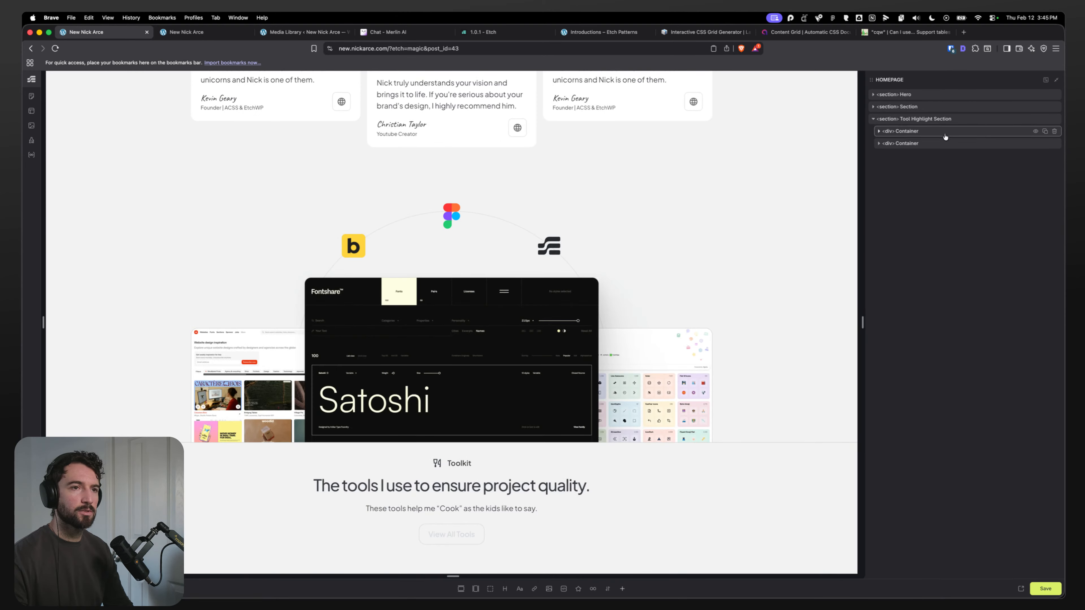
{"action": "left_click", "coordinate": [1044, 591]}
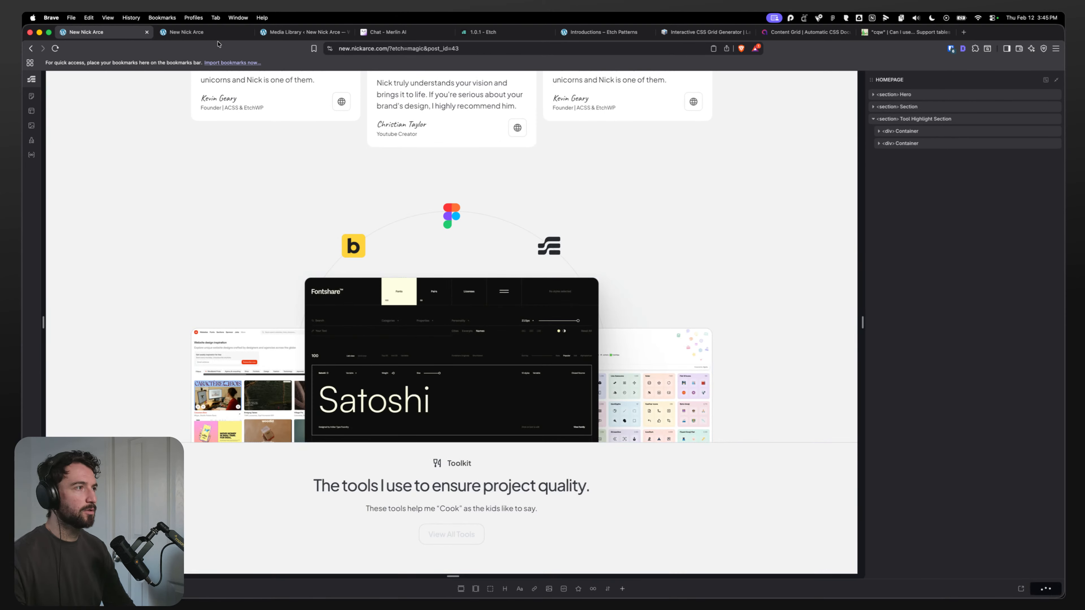
Step: Reload the live homepage and review the Tool Highlight Section without developer tools
{"action": "left_click", "coordinate": [205, 34]}
{"action": "key", "text": "super+r"}
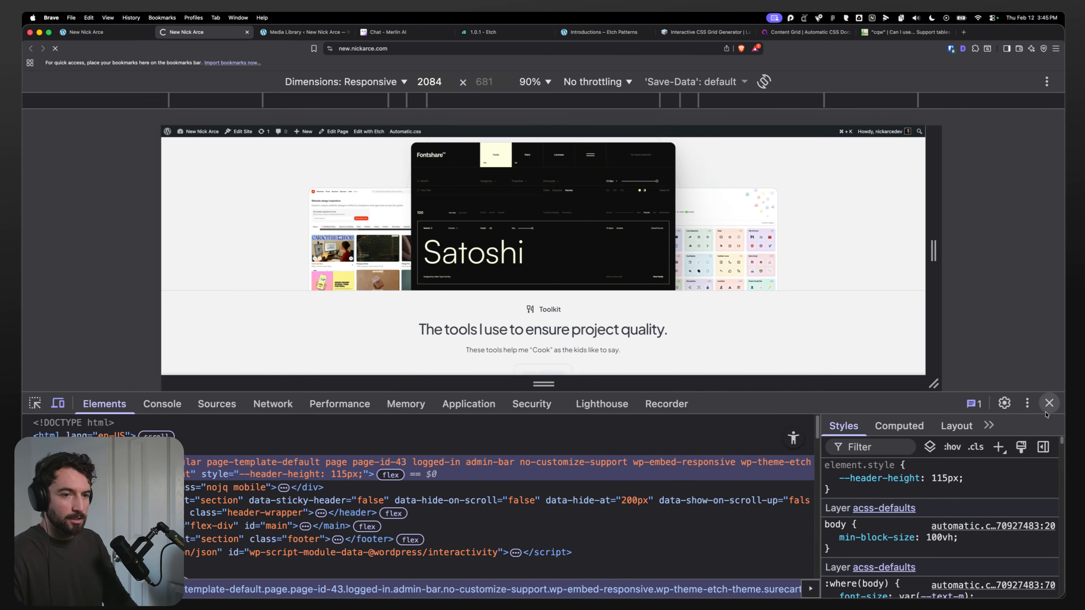
{"action": "left_click", "coordinate": [1048, 403]}
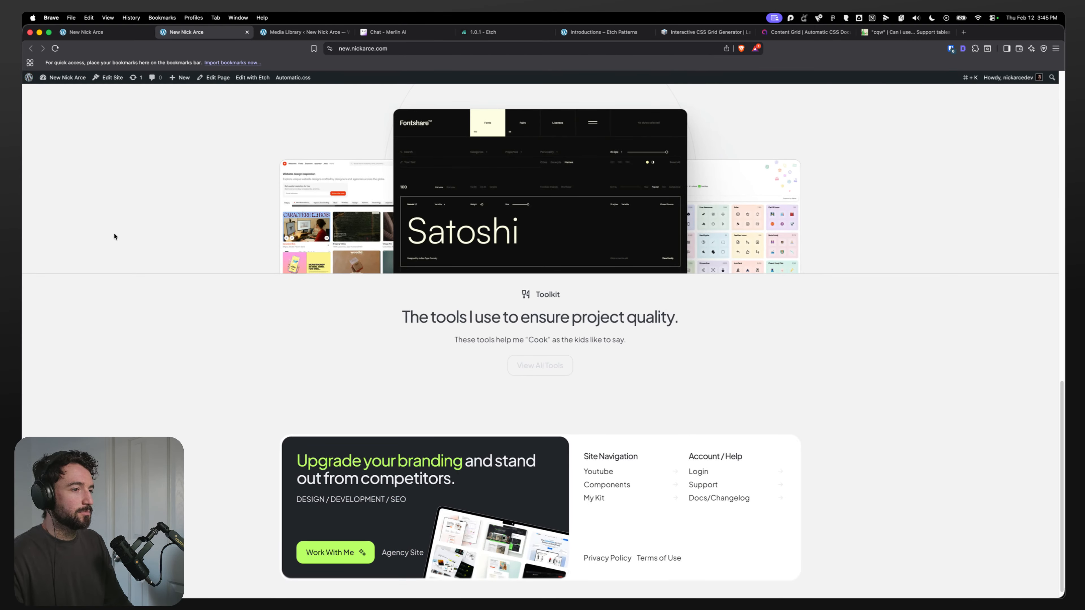
{"action": "scroll", "coordinate": [192, 294], "scroll_direction": "up", "scroll_amount": 3}
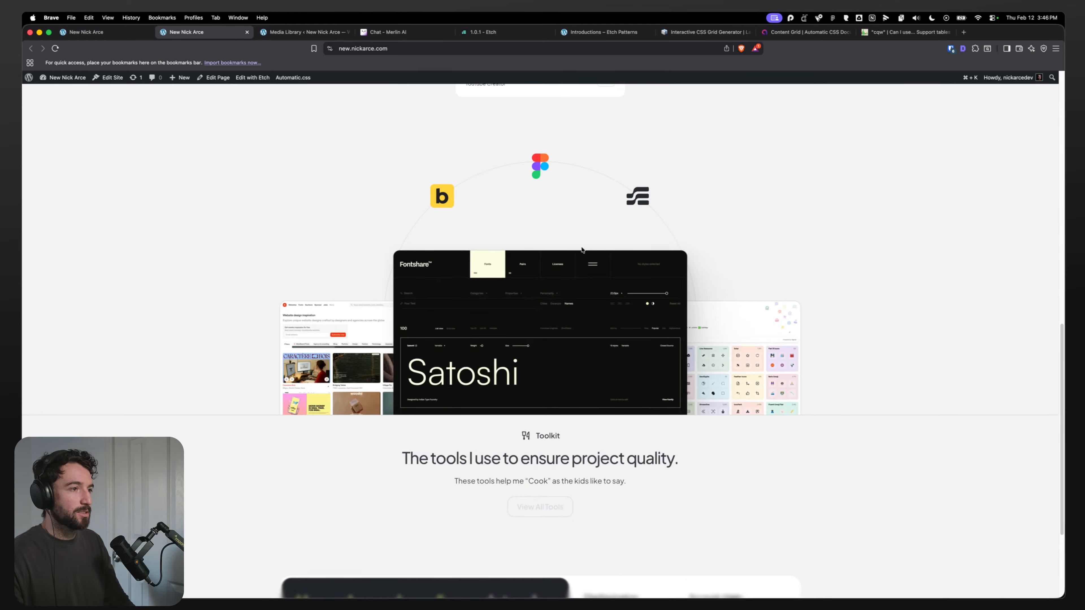
{"action": "left_click_drag", "start_coordinate": [1038, 199], "coordinate": [974, 363]}
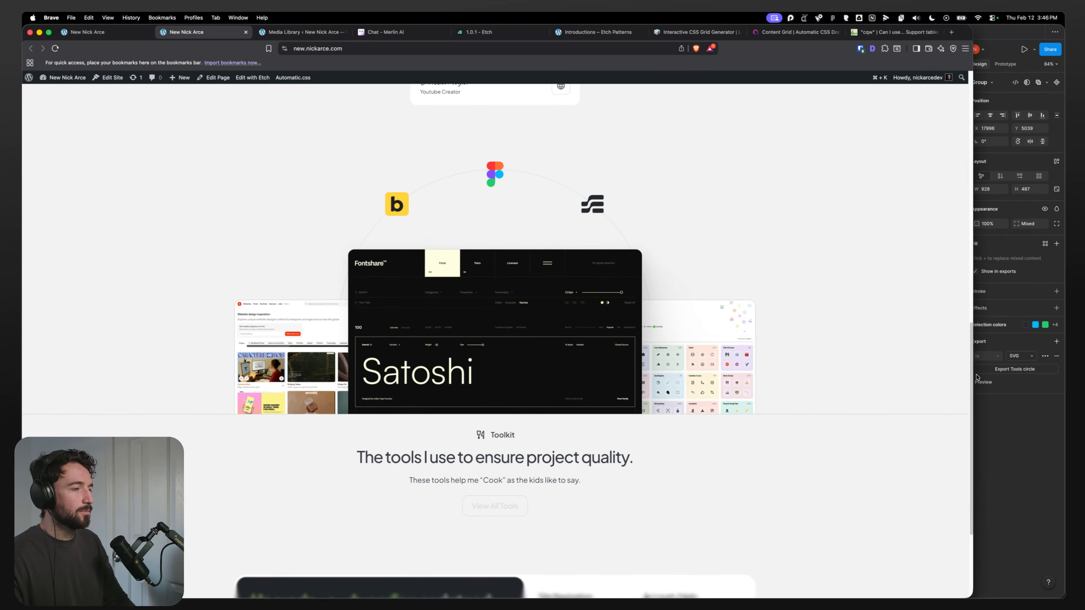
{"action": "left_click", "coordinate": [88, 33]}
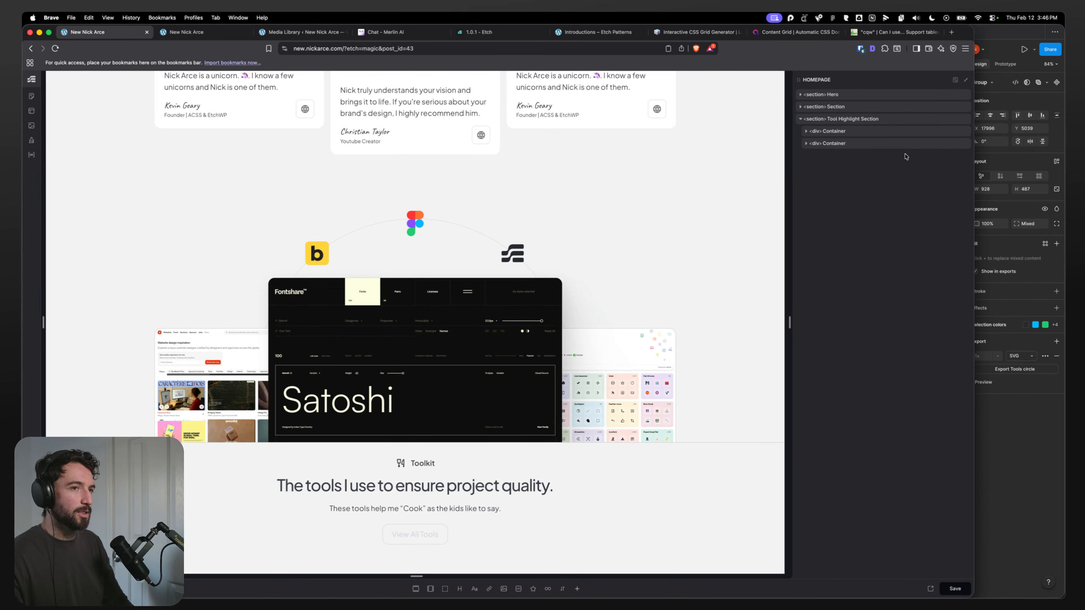
{"action": "double_click", "coordinate": [967, 38]}
{"action": "left_click", "coordinate": [194, 35]}
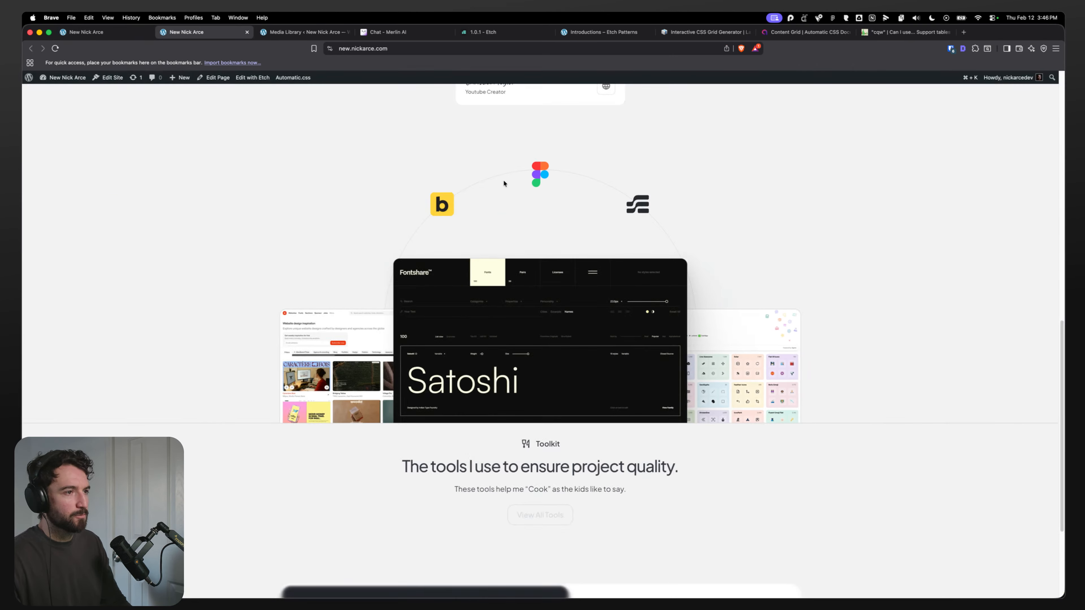
{"action": "scroll", "coordinate": [254, 290], "scroll_direction": "down", "scroll_amount": 4}
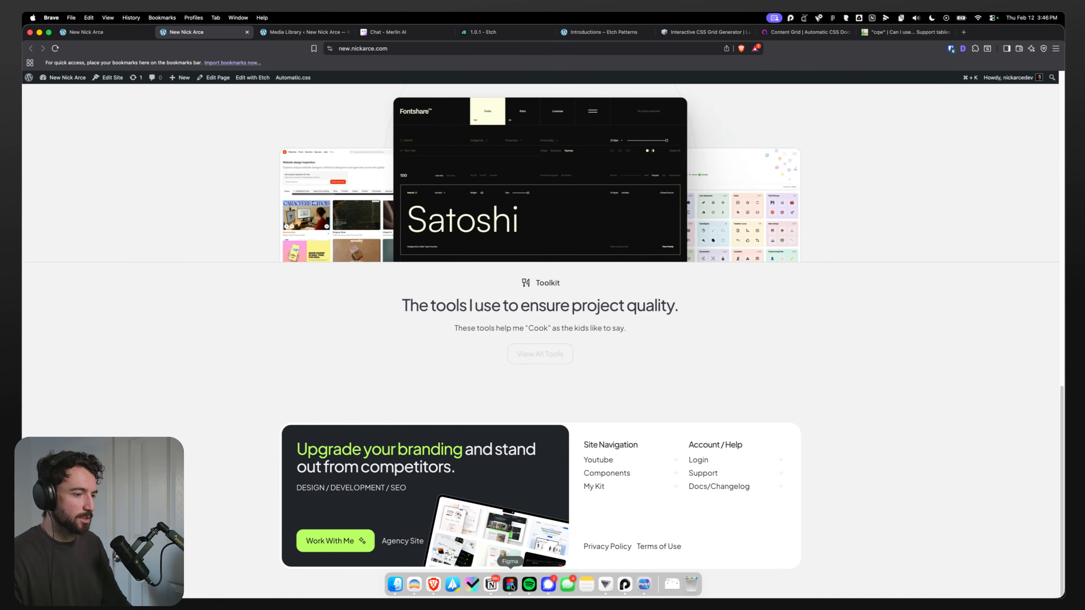
Step: Examine the About Me section's frames and layout in the Figma homepage design
{"action": "left_click", "coordinate": [491, 579]}
{"action": "scroll", "coordinate": [566, 365], "scroll_direction": "down", "scroll_amount": 5}
{"action": "left_click", "coordinate": [717, 434]}
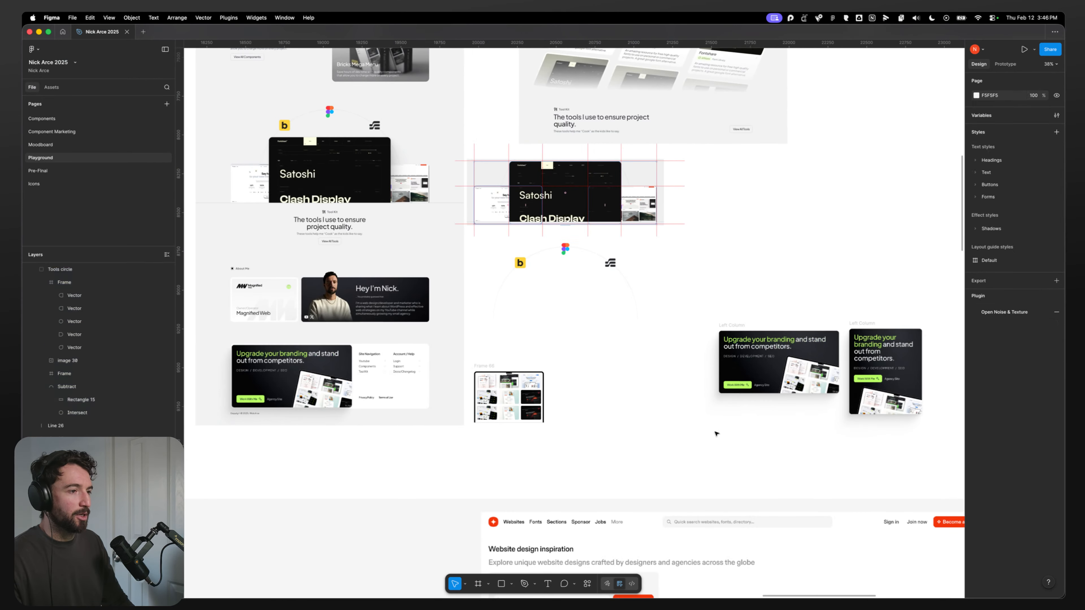
{"action": "scroll", "coordinate": [770, 526], "scroll_direction": "left", "scroll_amount": 5}
{"action": "scroll", "coordinate": [576, 354], "scroll_direction": "up", "scroll_amount": 6}
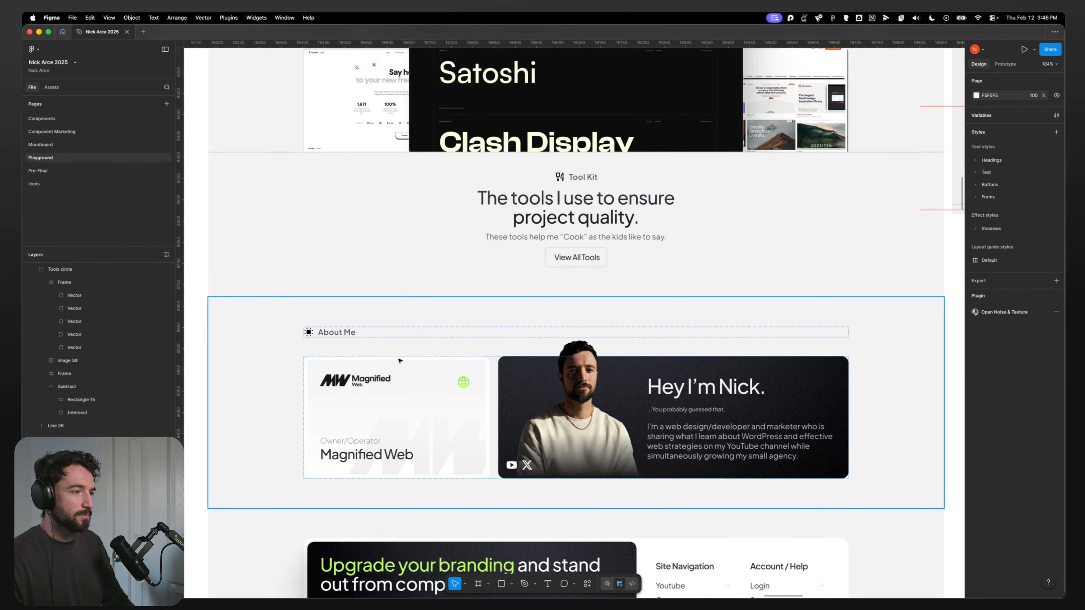
{"action": "left_click", "coordinate": [574, 390]}
{"action": "double_click", "coordinate": [574, 354]}
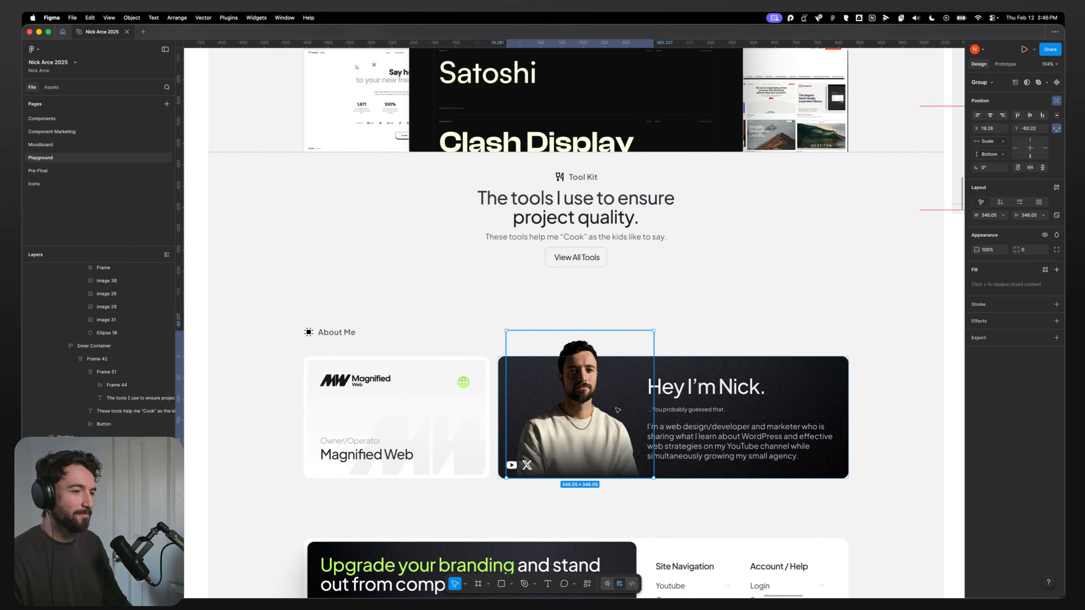
{"action": "key", "text": "Tab"}
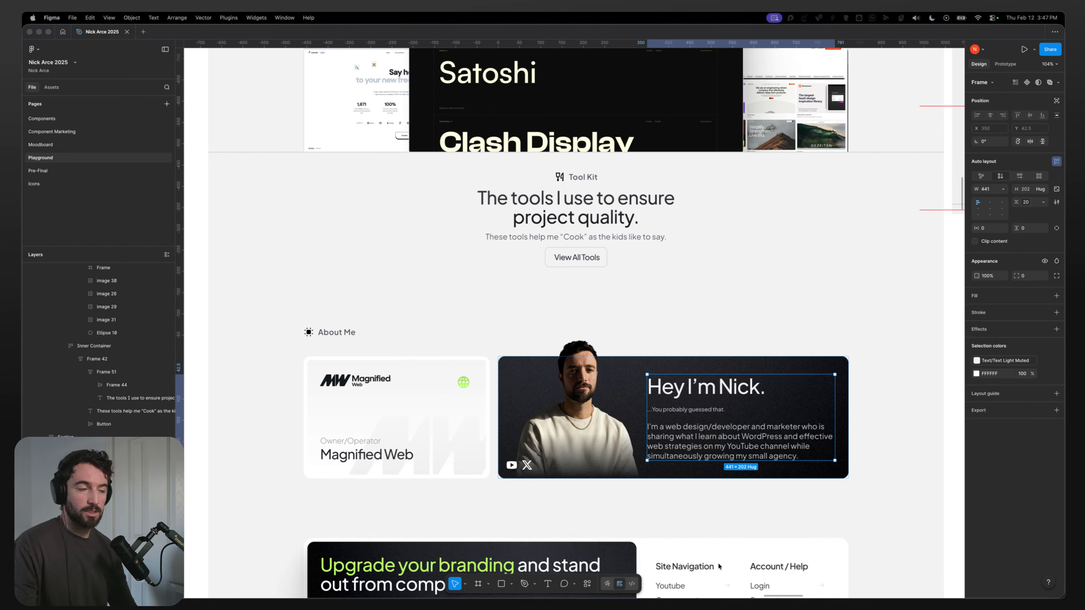
{"action": "left_click", "coordinate": [338, 332]}
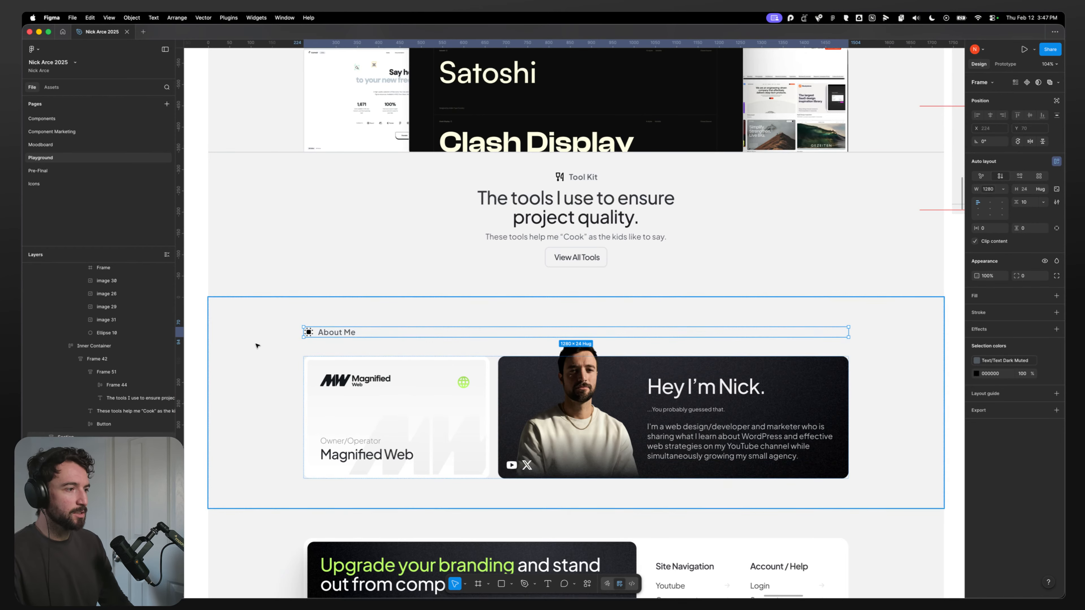
{"action": "left_click", "coordinate": [297, 360]}
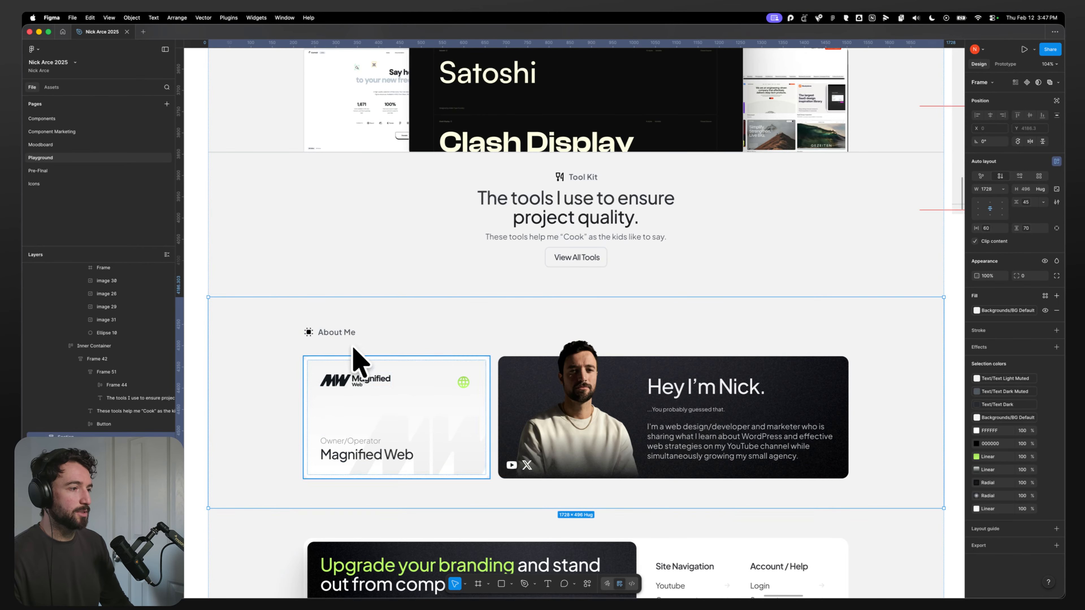
{"action": "scroll", "coordinate": [274, 353], "scroll_direction": "down", "scroll_amount": 3}
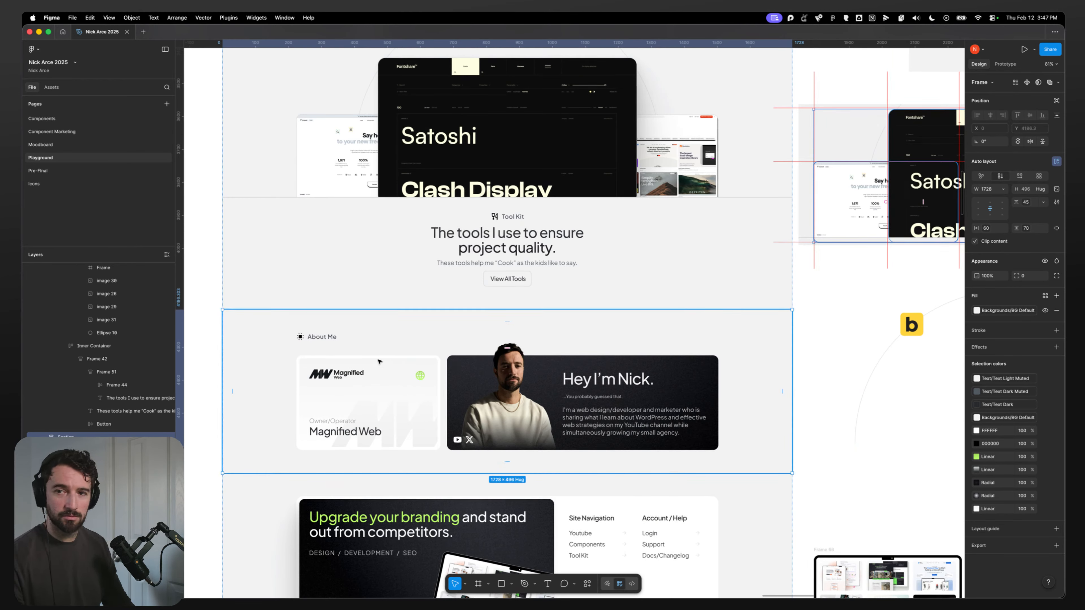
{"action": "mouse_move", "coordinate": [332, 595]}
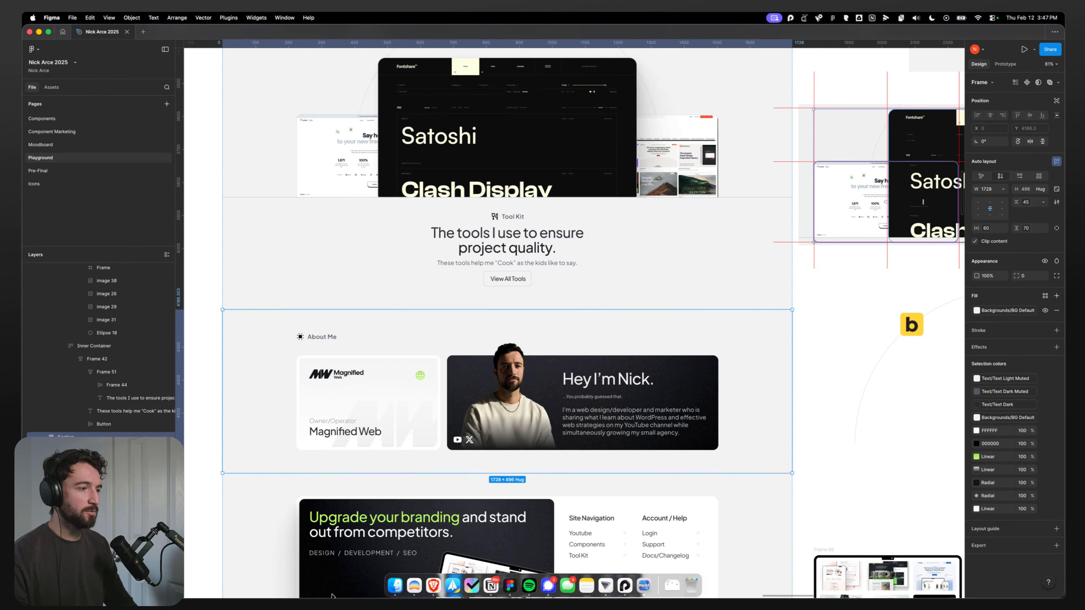
Step: Add a new section with a container after the Tool Highlight Section, and place two divs inside the container
{"action": "left_click", "coordinate": [447, 589]}
{"action": "left_click", "coordinate": [122, 36]}
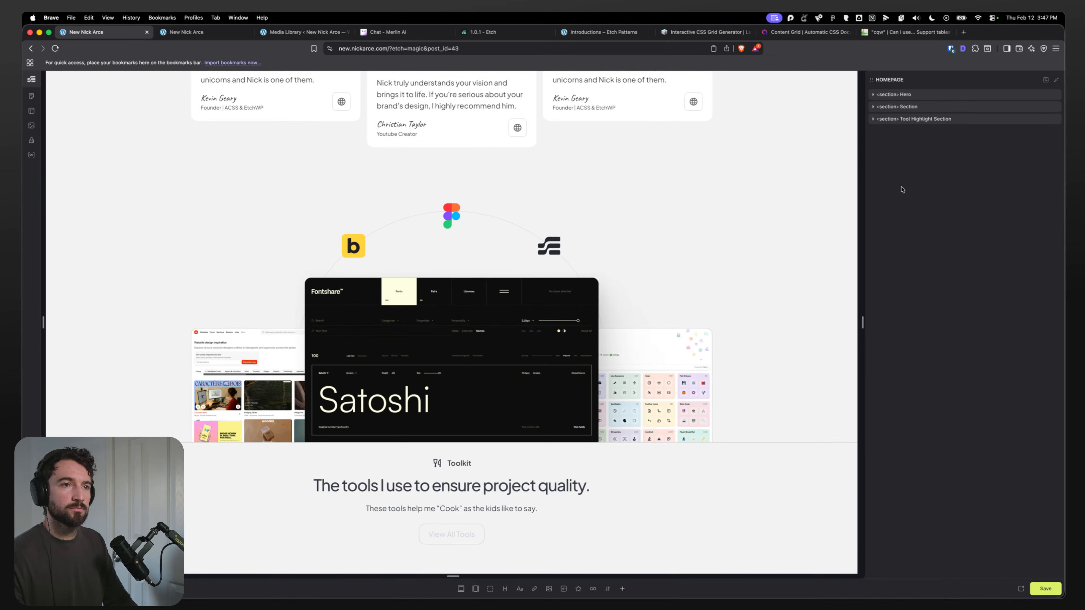
{"action": "left_click", "coordinate": [461, 588]}
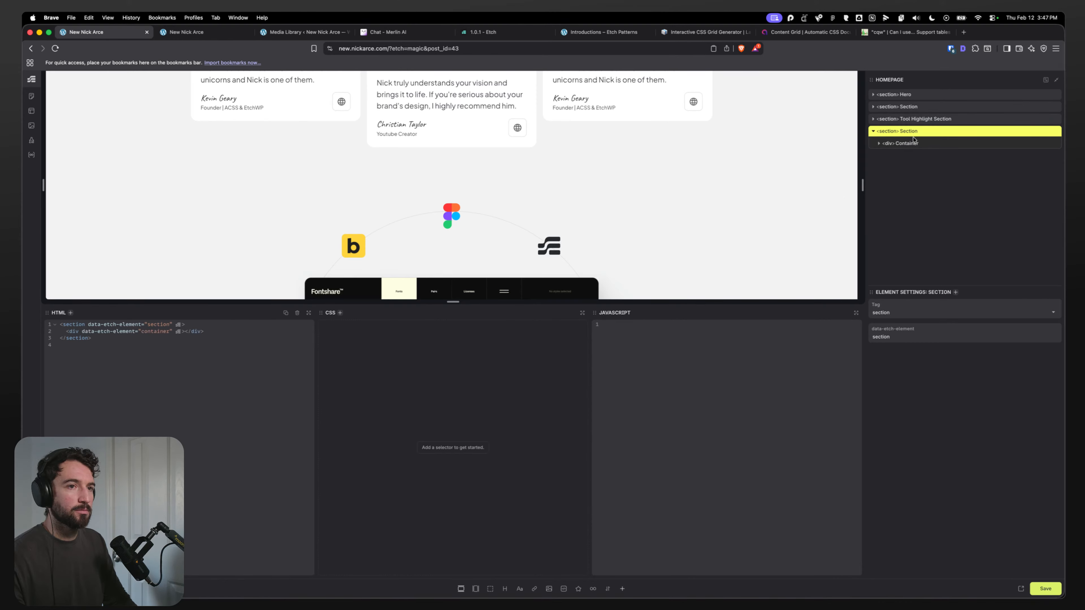
{"action": "left_click", "coordinate": [913, 142]}
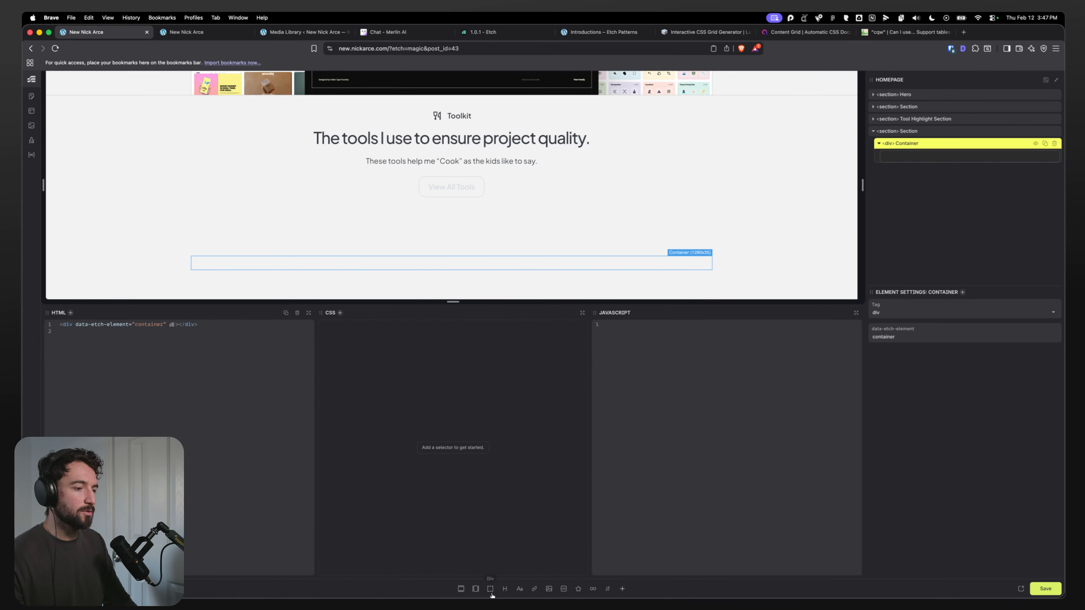
{"action": "left_click", "coordinate": [490, 589]}
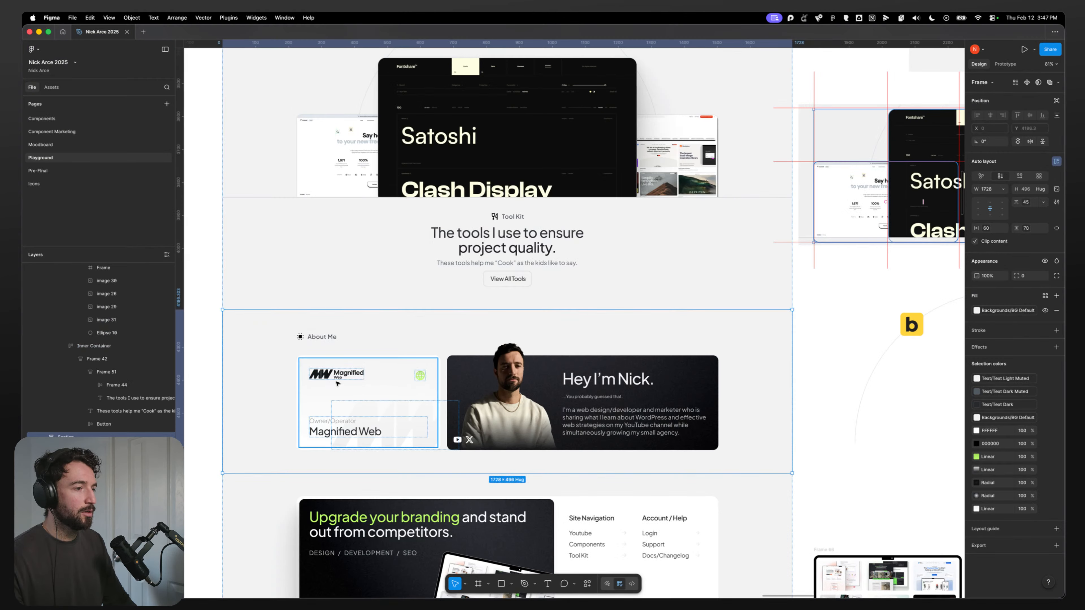
Step: Inspect the About Me card's frame, logo and icon layers in the Figma design
{"action": "scroll", "coordinate": [337, 383], "scroll_direction": "up", "scroll_amount": 5}
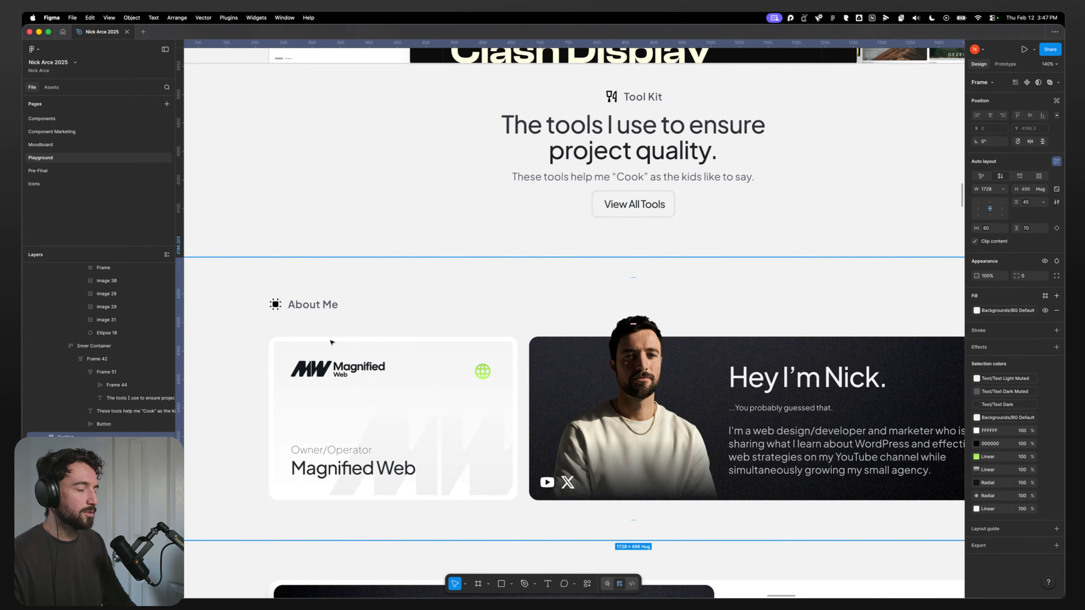
{"action": "left_click", "coordinate": [341, 353]}
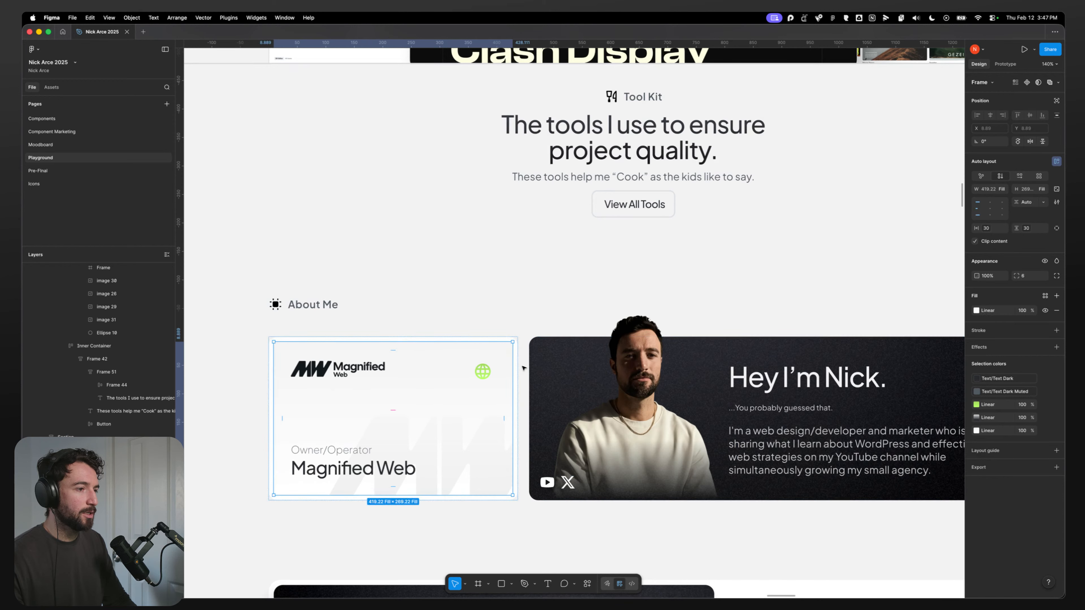
{"action": "scroll", "coordinate": [422, 407], "scroll_direction": "down", "scroll_amount": 3}
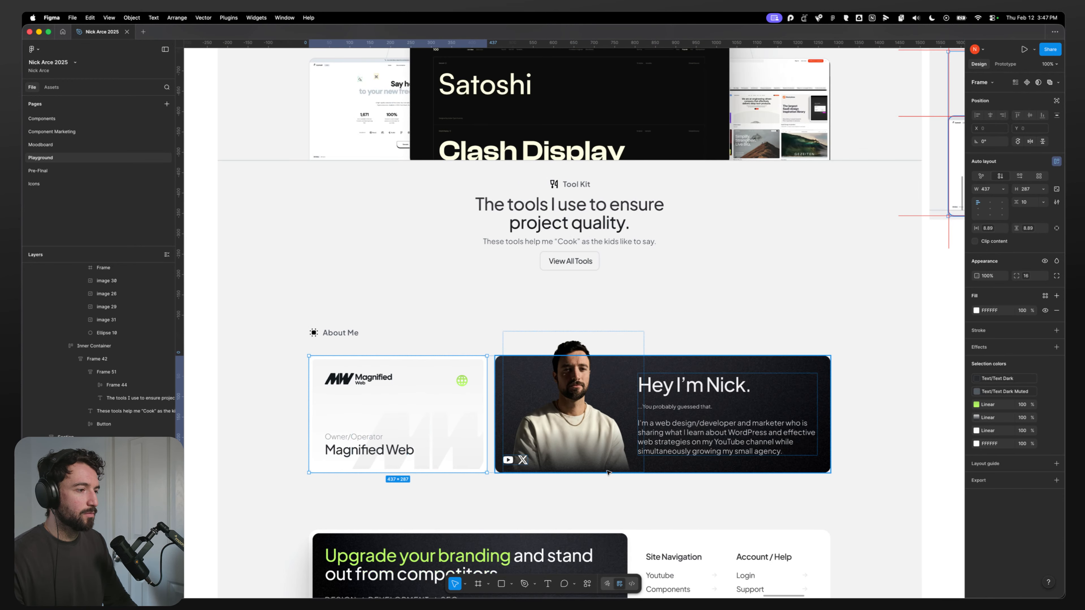
{"action": "left_click", "coordinate": [518, 386]}
{"action": "left_click", "coordinate": [400, 411]}
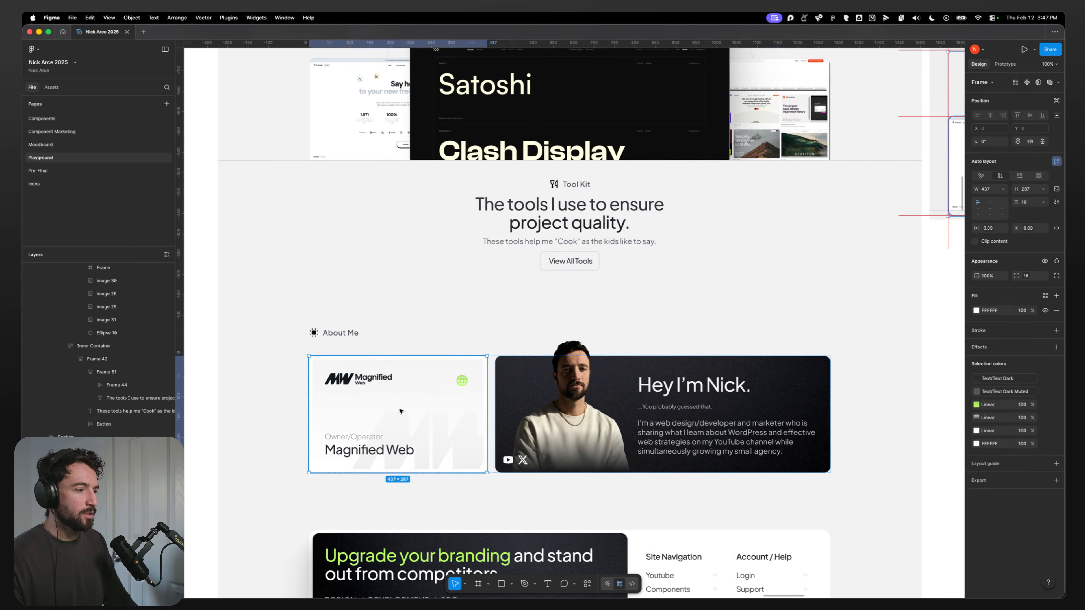
{"action": "double_click", "coordinate": [376, 405]}
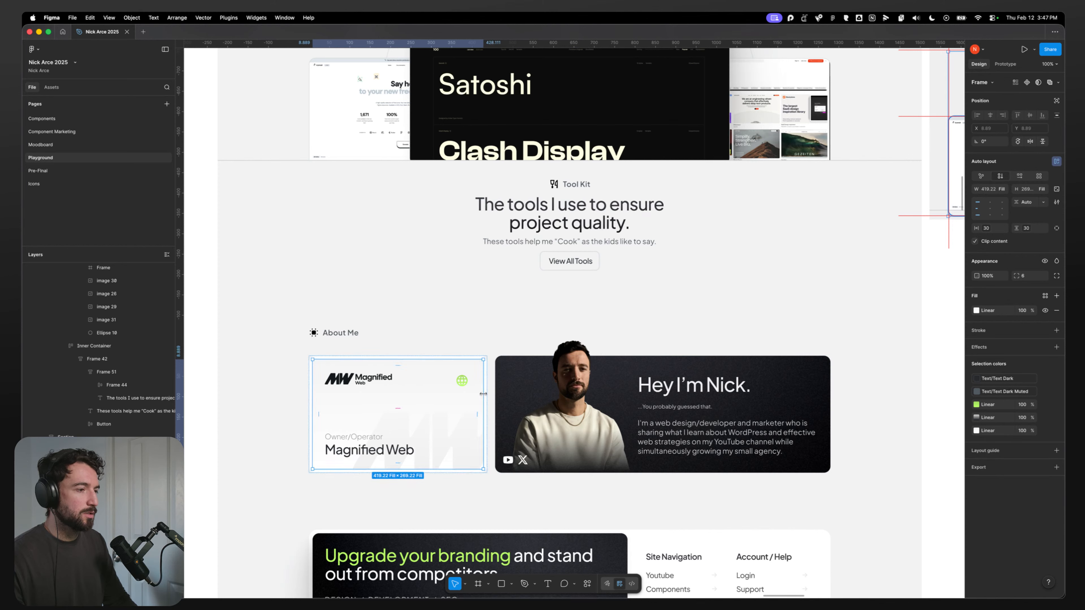
{"action": "left_click", "coordinate": [377, 380]}
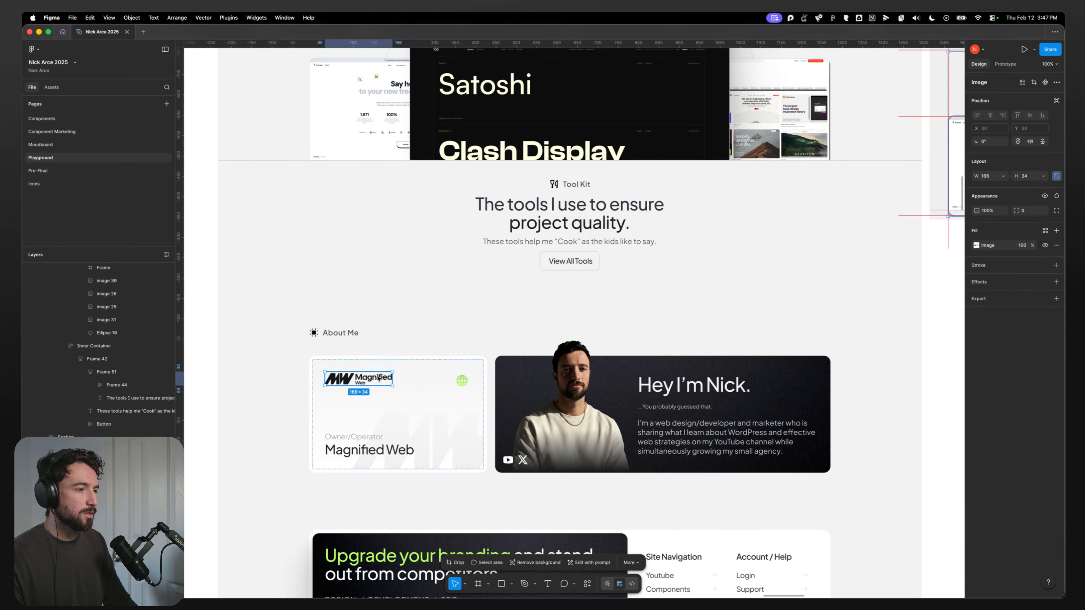
{"action": "left_click", "coordinate": [464, 383]}
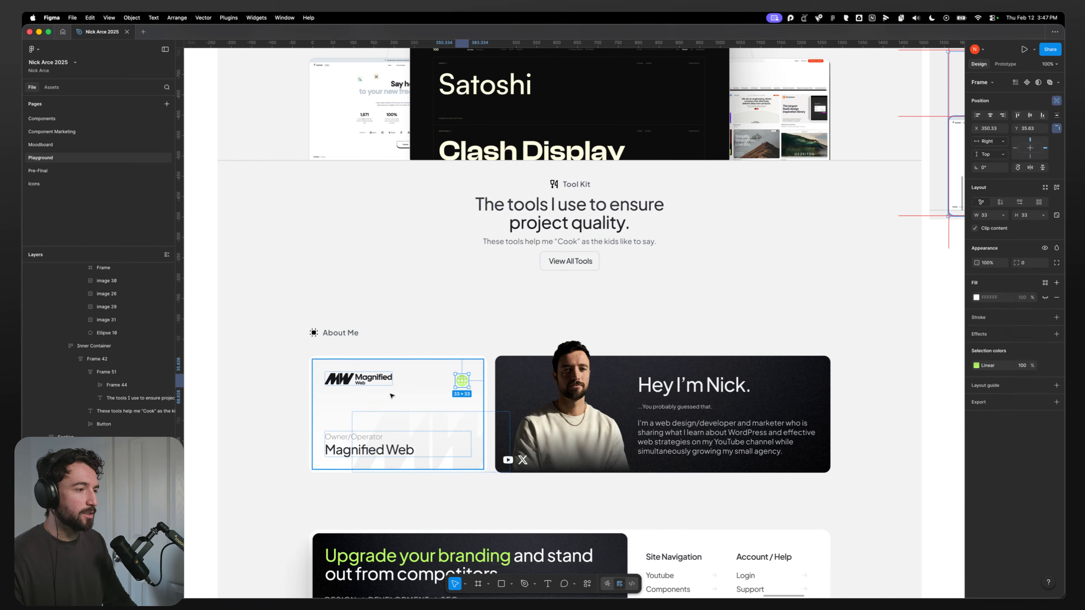
{"action": "left_click", "coordinate": [372, 402]}
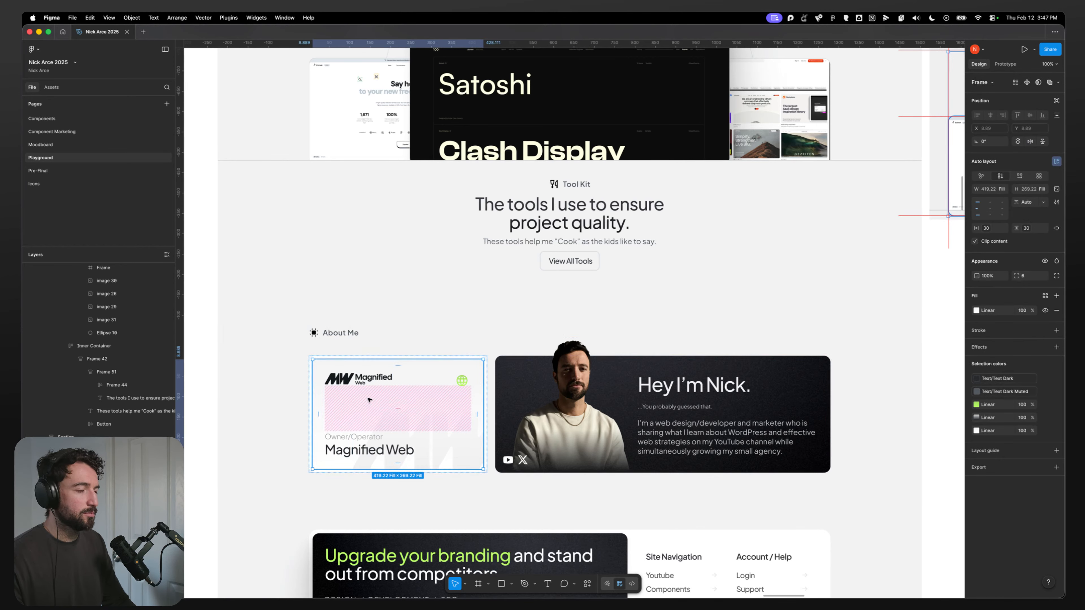
{"action": "double_click", "coordinate": [372, 380]}
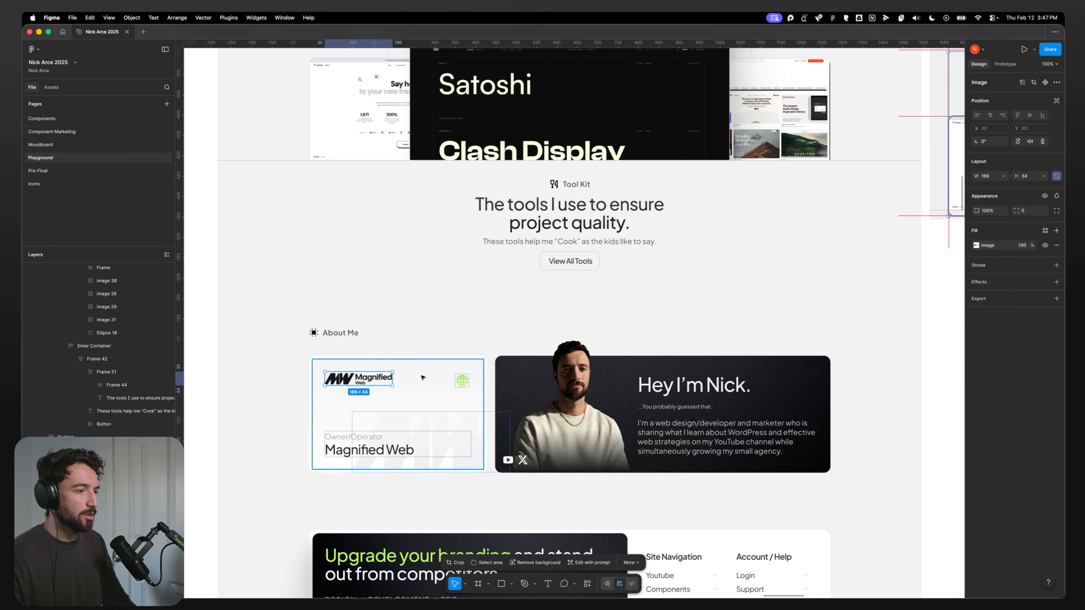
{"action": "double_click", "coordinate": [461, 383]}
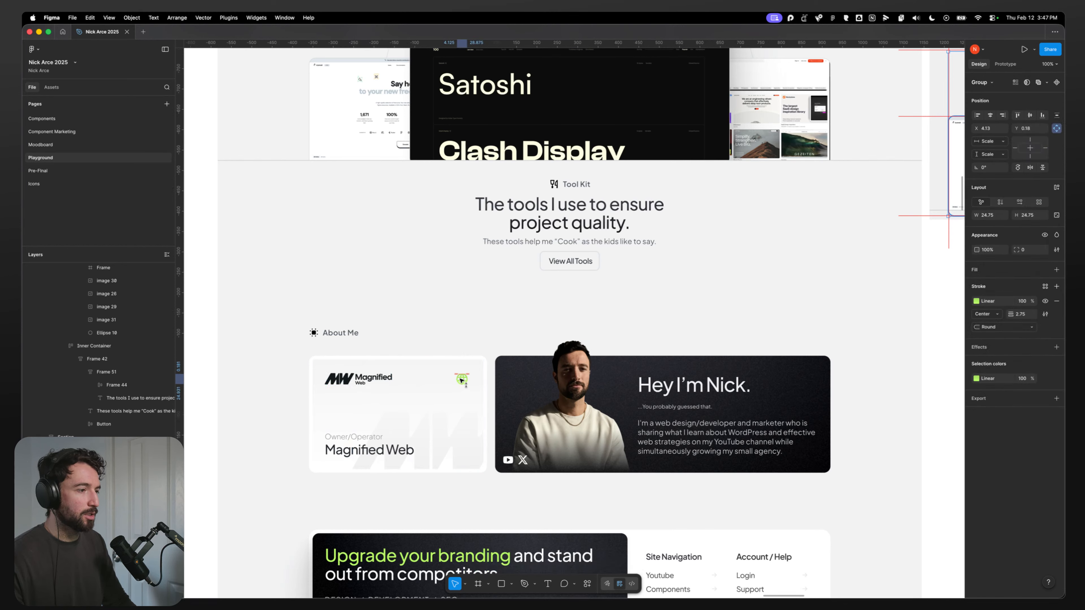
{"action": "key", "text": "Escape"}
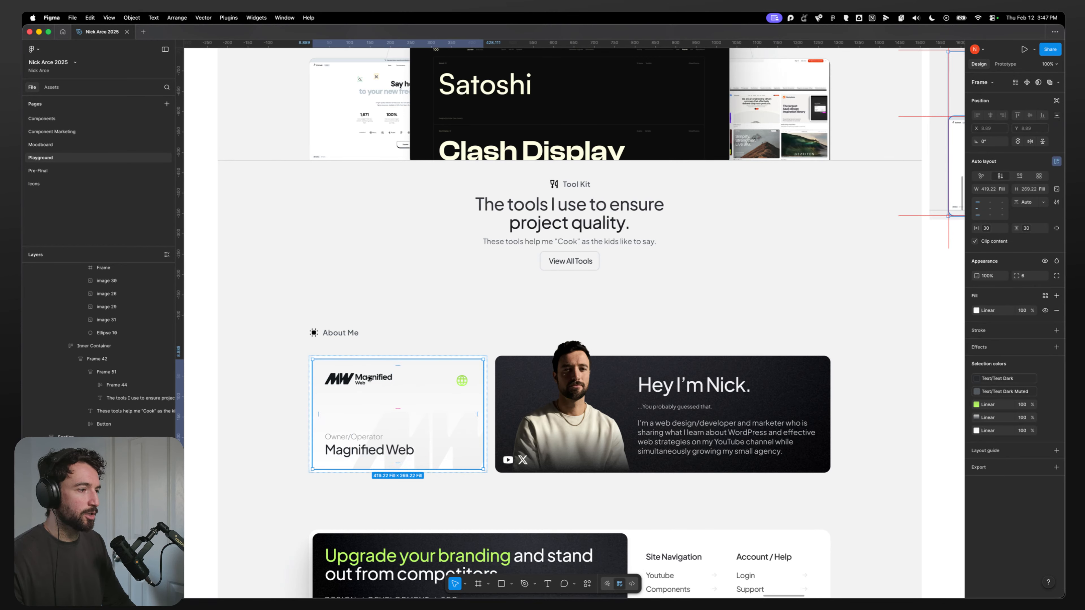
{"action": "double_click", "coordinate": [356, 382]}
Step: Add two divs inside the container's first div and rename them Header and Footer
{"action": "key", "text": "super+Tab"}
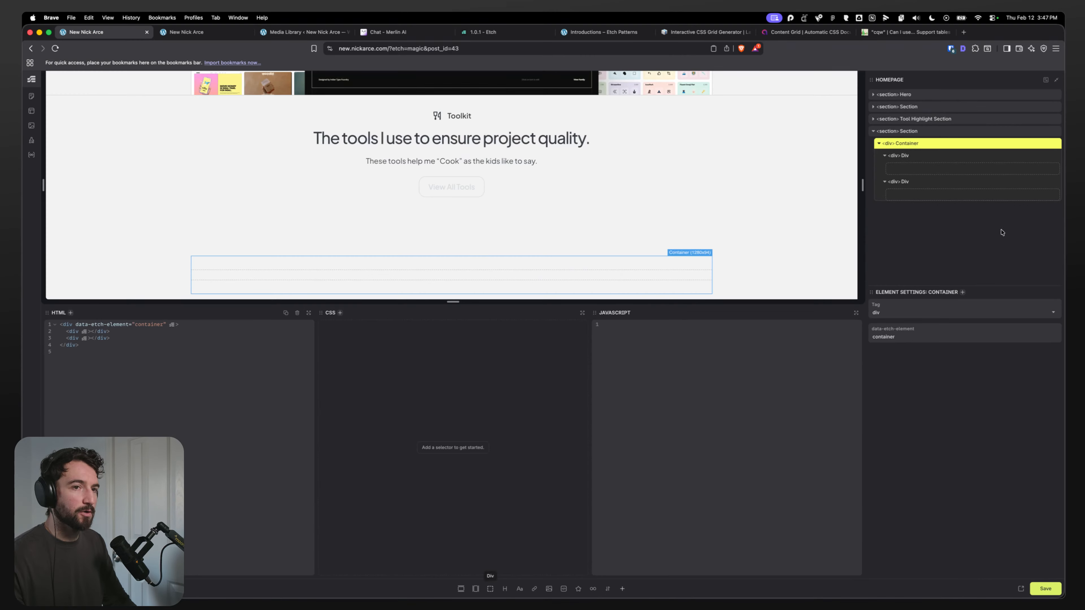
{"action": "left_click", "coordinate": [904, 156]}
{"action": "double_click", "coordinate": [494, 589]}
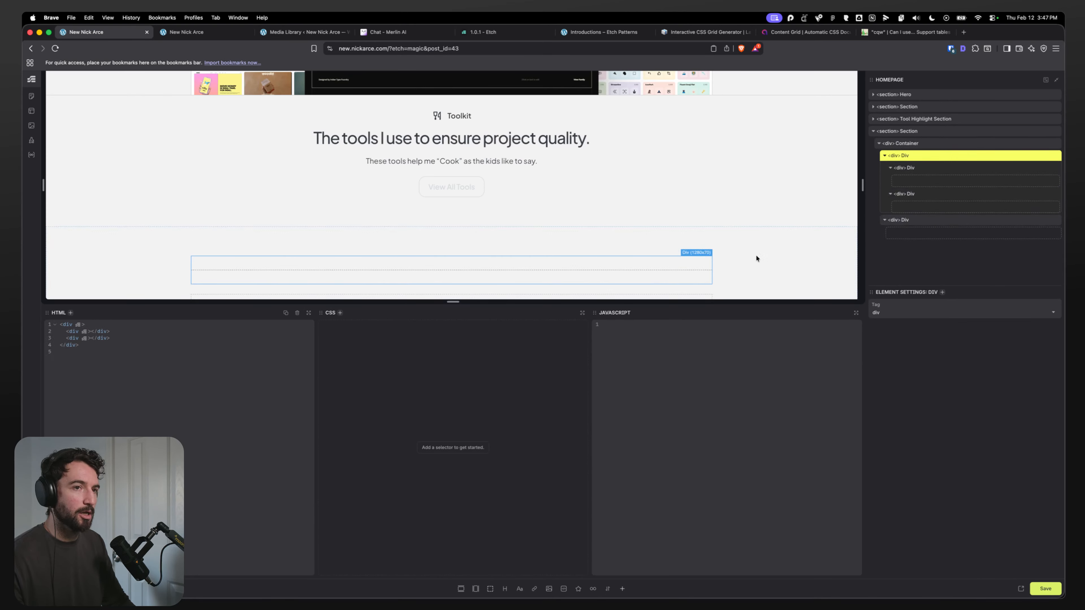
{"action": "left_click", "coordinate": [913, 170]}
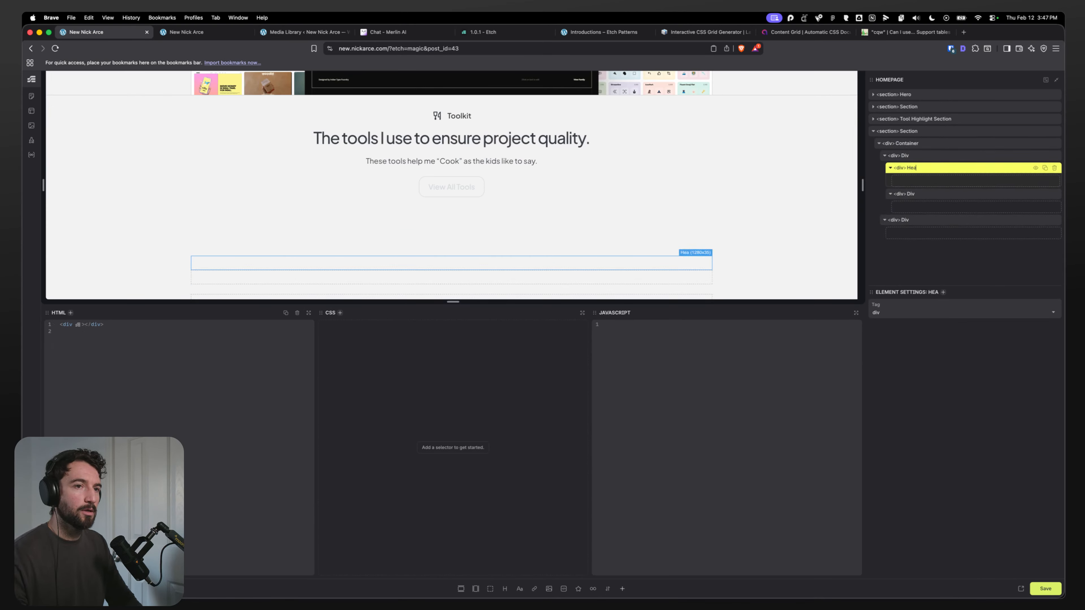
{"action": "key", "text": "Return"}
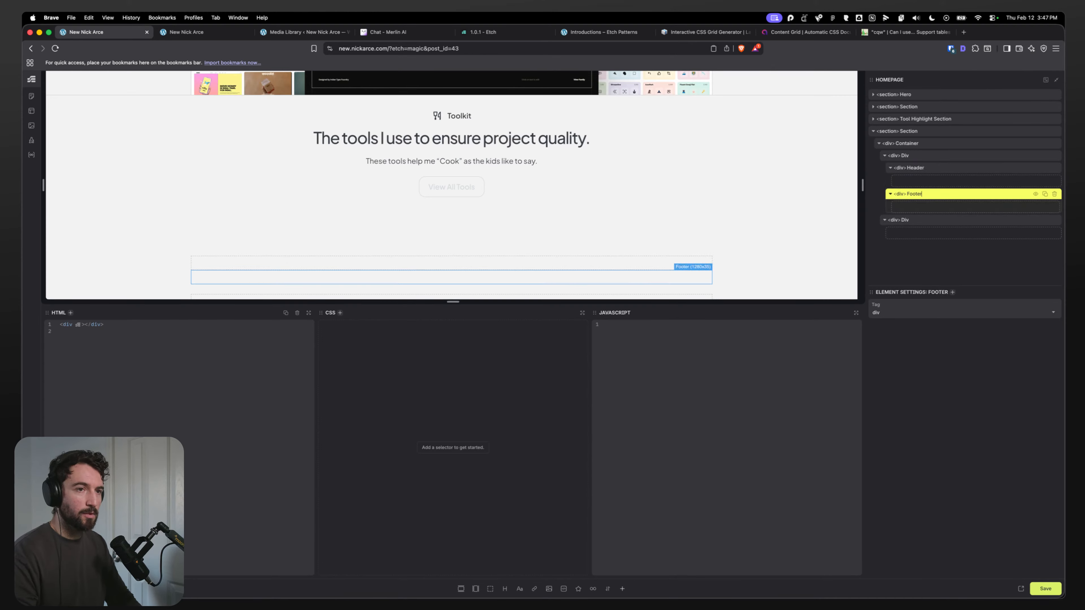
Step: Add two text elements inside the Footer div, following the card's Owner/Operator text in the design
{"action": "key", "text": "super+Tab"}
{"action": "left_click", "coordinate": [376, 440]}
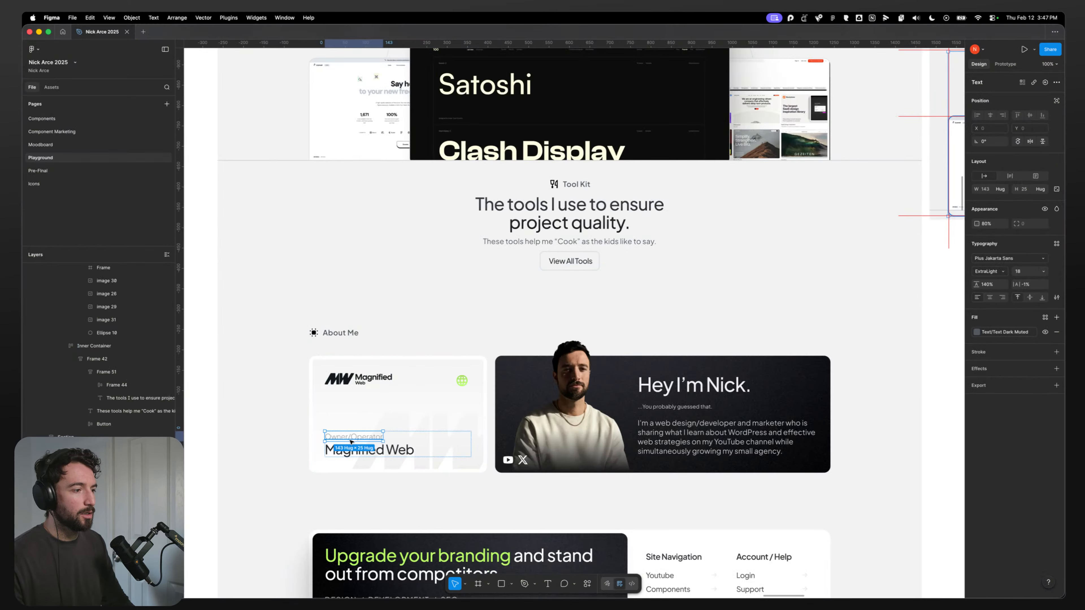
{"action": "left_click", "coordinate": [380, 437]}
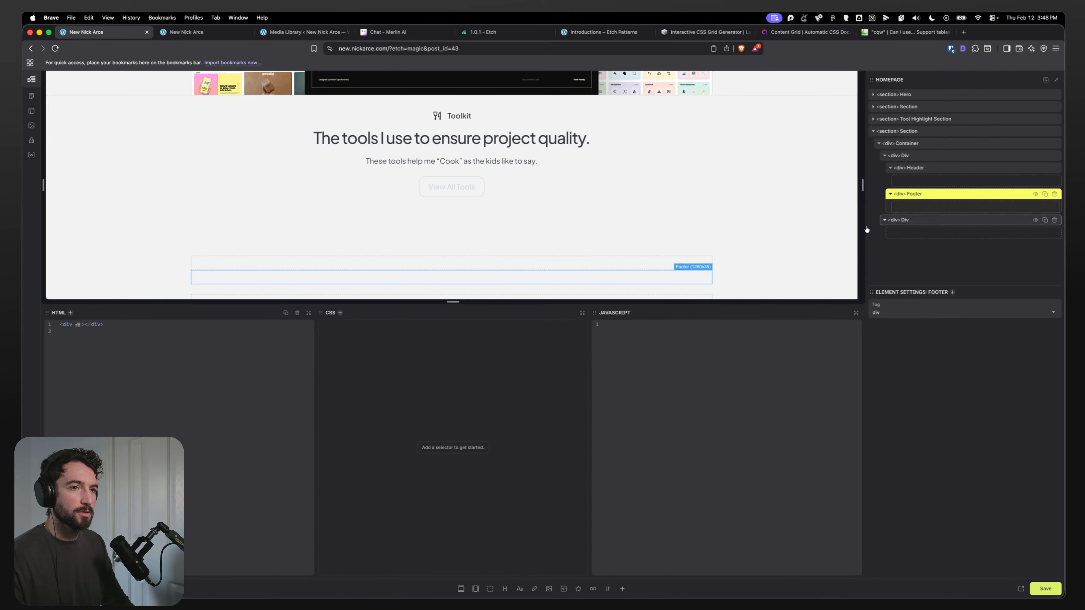
{"action": "left_click", "coordinate": [519, 589]}
{"action": "left_click", "coordinate": [519, 589]}
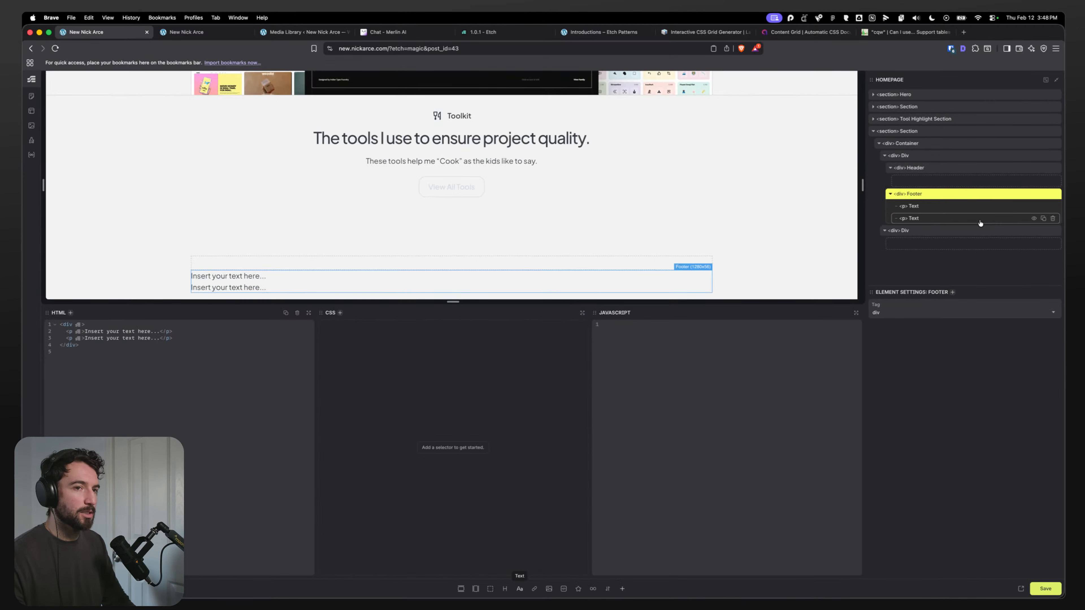
Step: Rename the Footer's two text elements Title and Company
{"action": "left_click", "coordinate": [912, 206]}
{"action": "type", "text": "Title"}
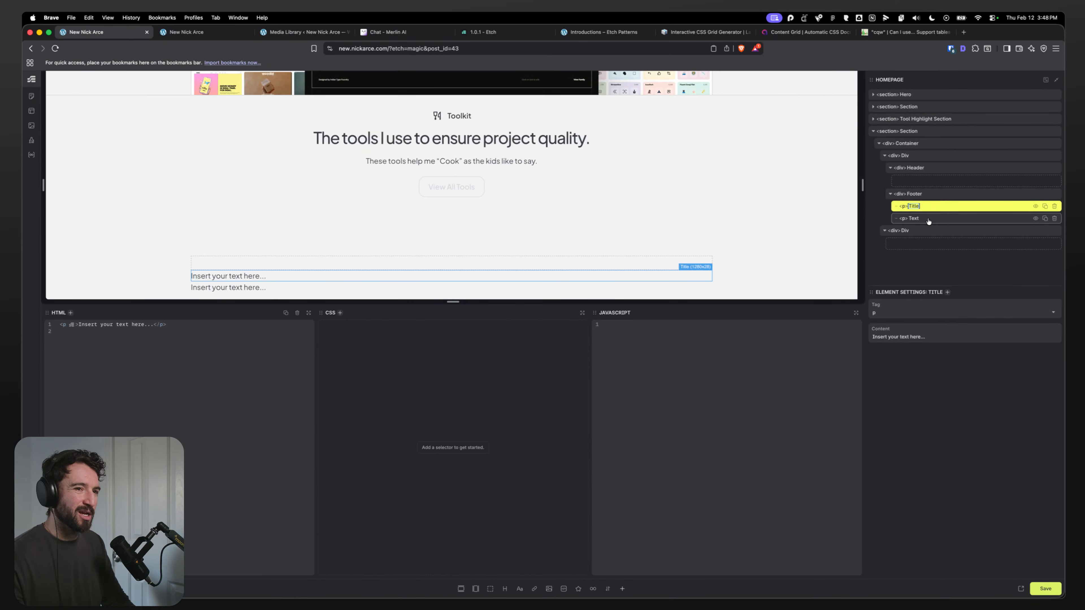
{"action": "left_click", "coordinate": [923, 219]}
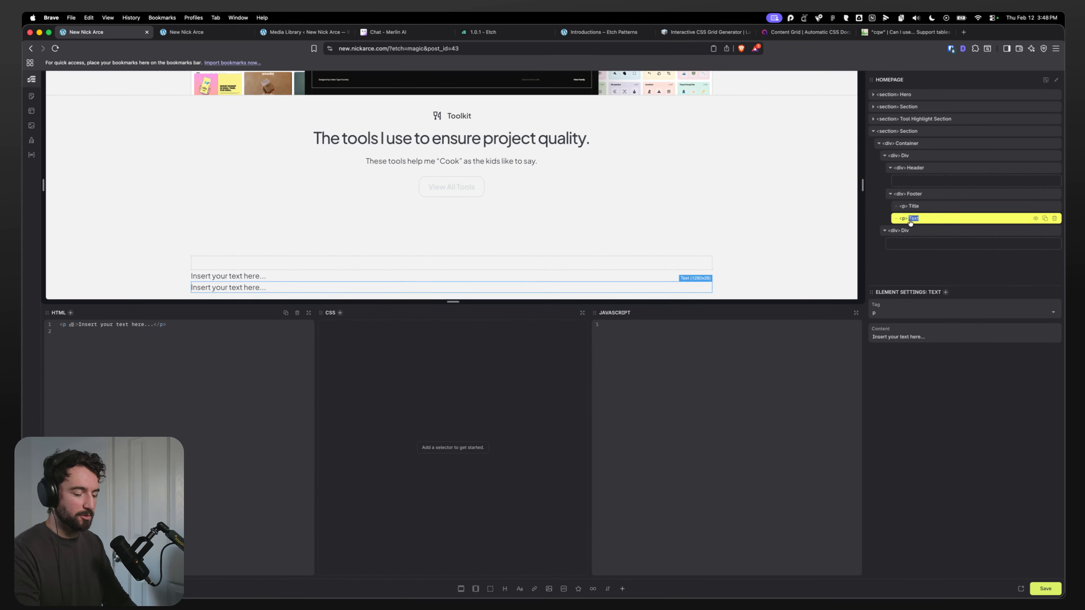
{"action": "key", "text": "super+Tab"}
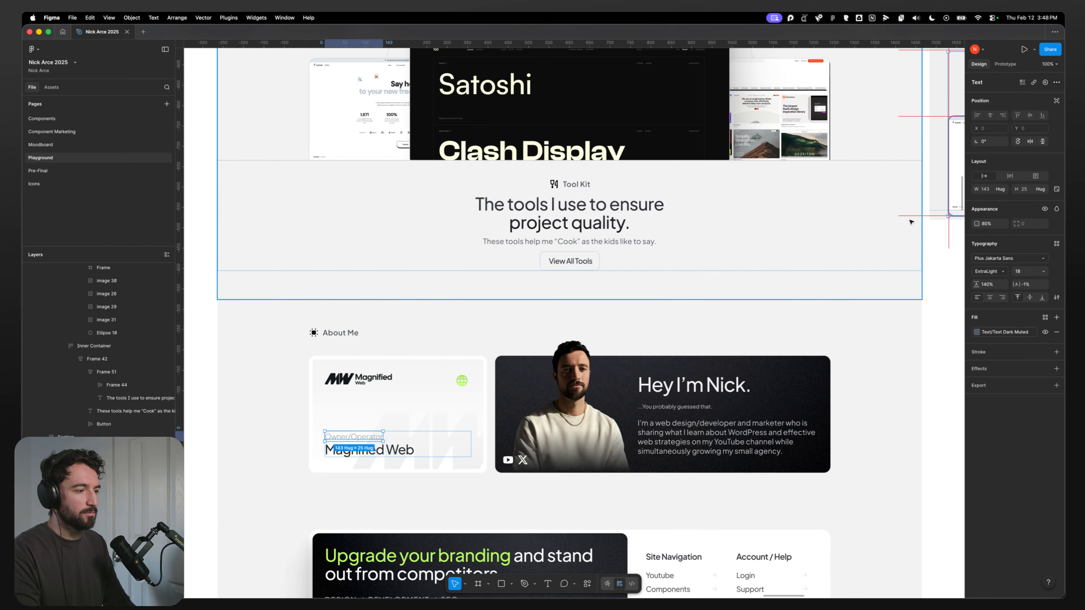
{"action": "key", "text": "super+Tab"}
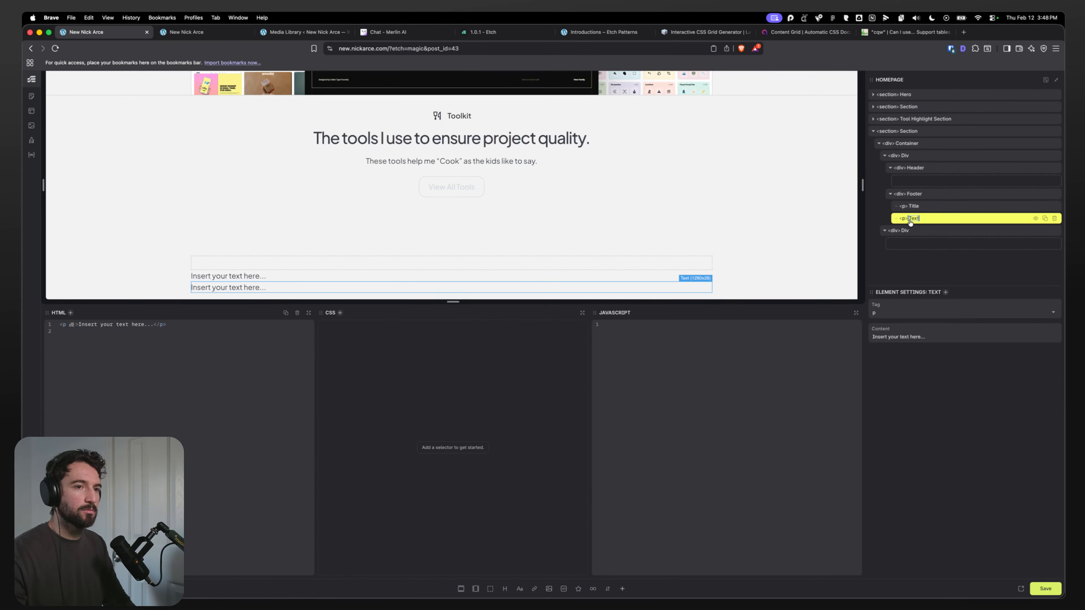
{"action": "type", "text": "Company"}
{"action": "key", "text": "super+Tab"}
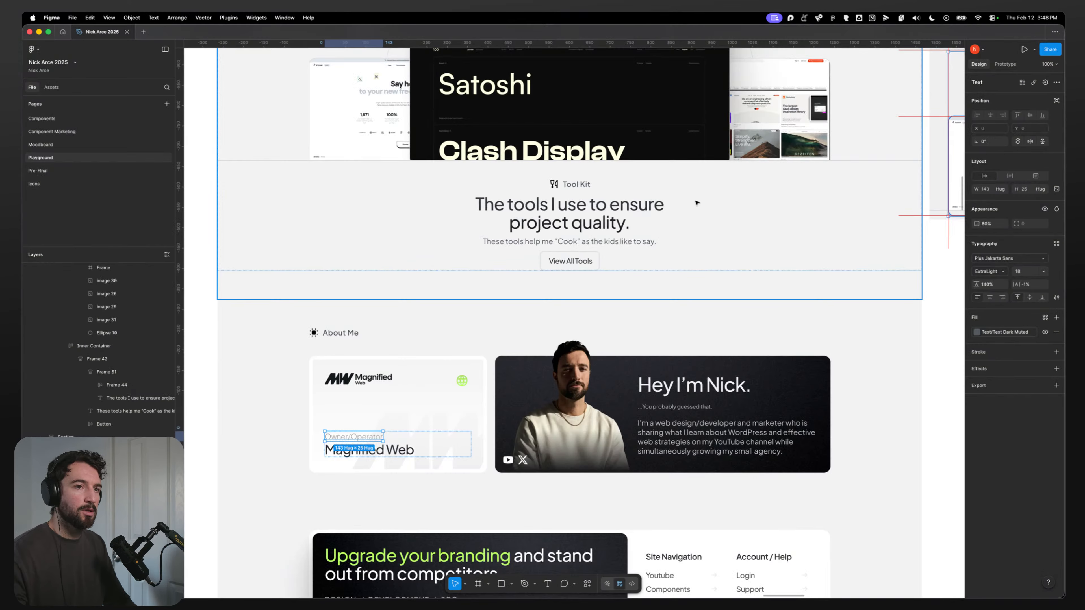
Step: Add a figure with an image and an SVG element inside the Header div
{"action": "key", "text": "super+Tab"}
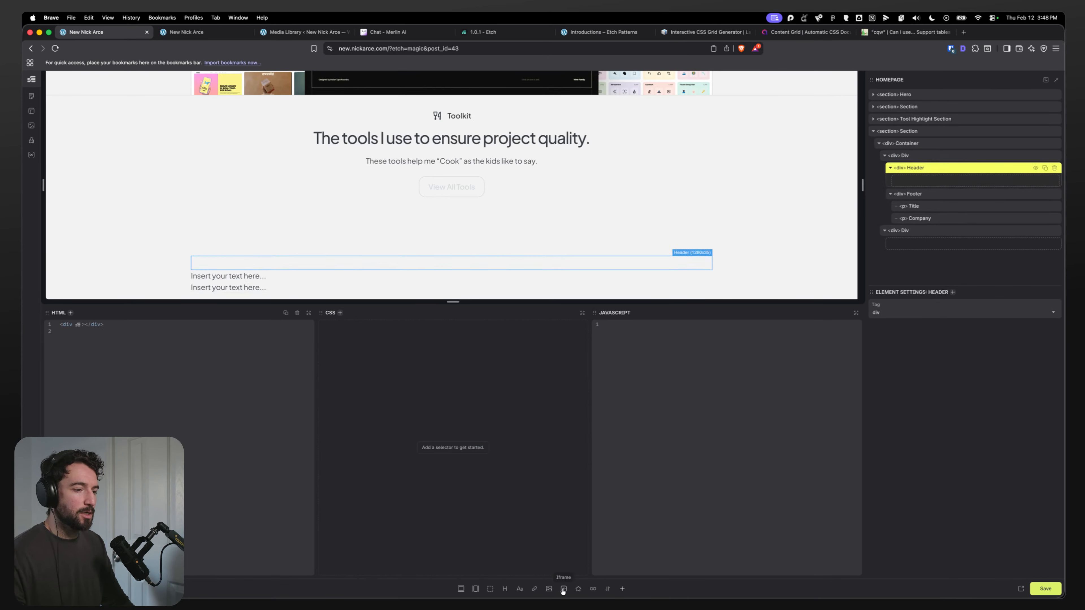
{"action": "left_click", "coordinate": [549, 589]}
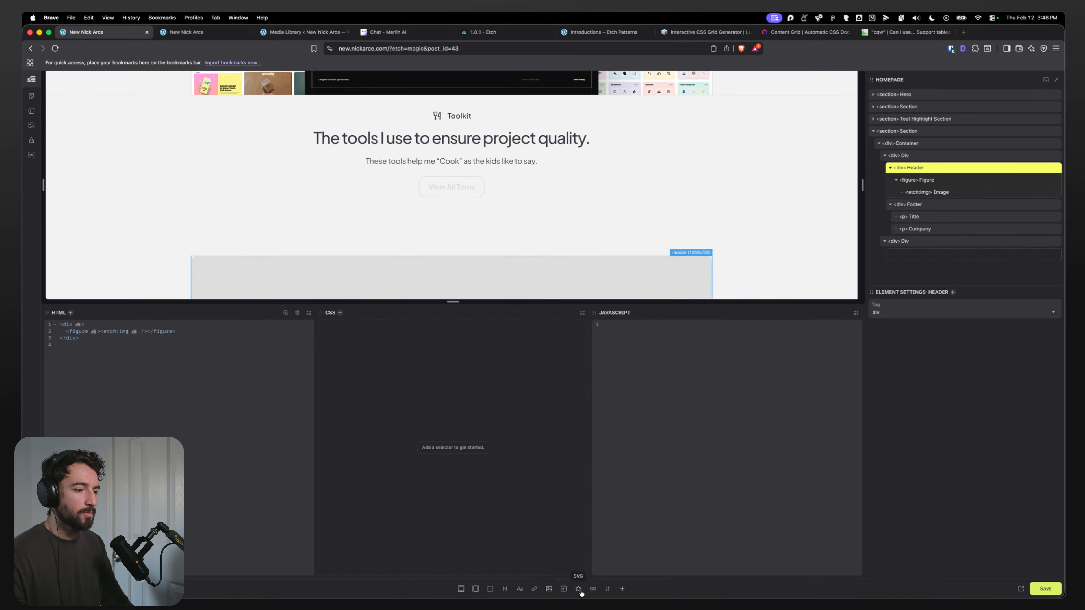
{"action": "left_click", "coordinate": [579, 589]}
{"action": "left_click", "coordinate": [934, 205]}
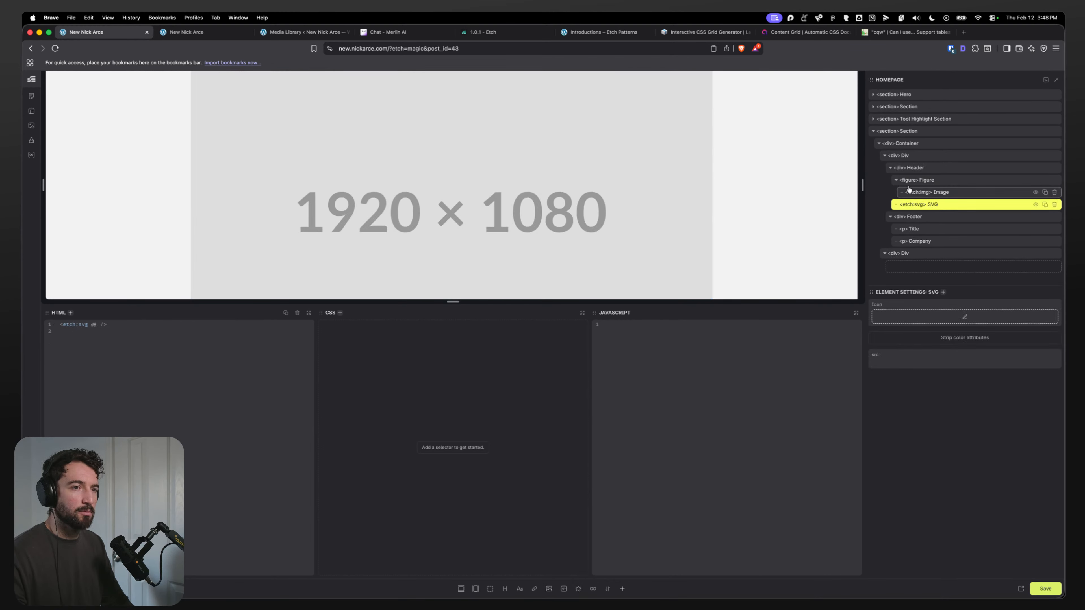
{"action": "left_click", "coordinate": [934, 179]}
{"action": "left_click", "coordinate": [915, 171]}
Step: Examine the About Me card's logo, background image and intro card layers in the Figma design
{"action": "key", "text": "super+Tab"}
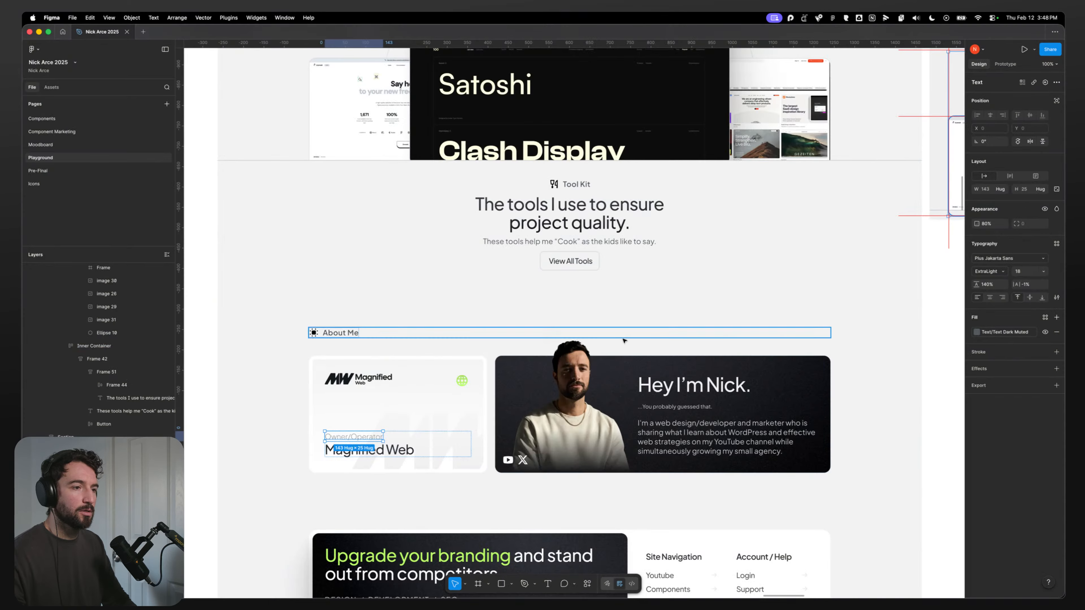
{"action": "double_click", "coordinate": [335, 387]}
{"action": "left_click", "coordinate": [957, 247]}
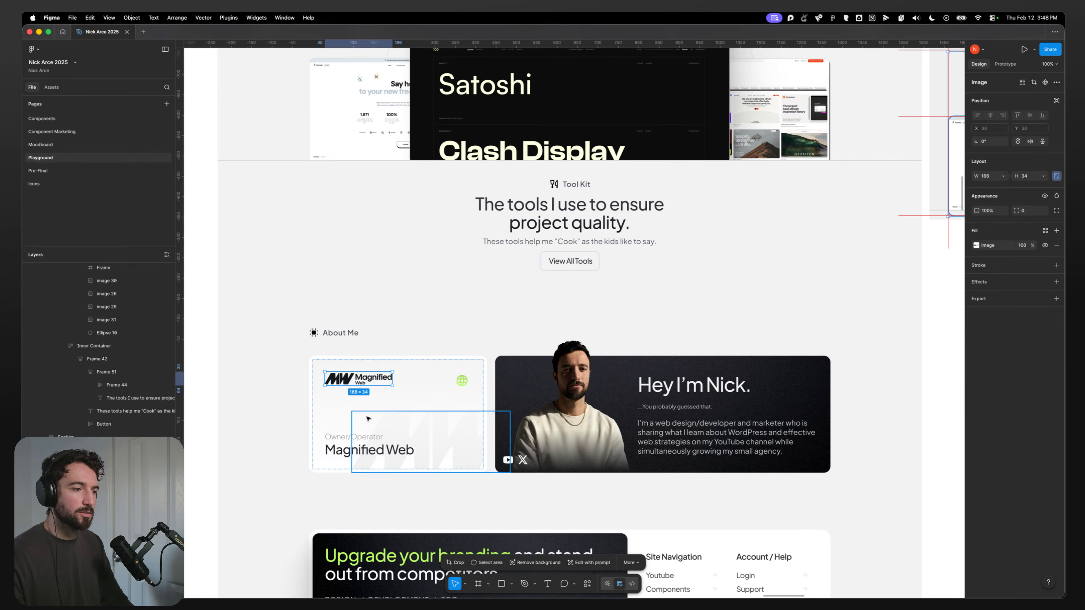
{"action": "left_click", "coordinate": [394, 427]}
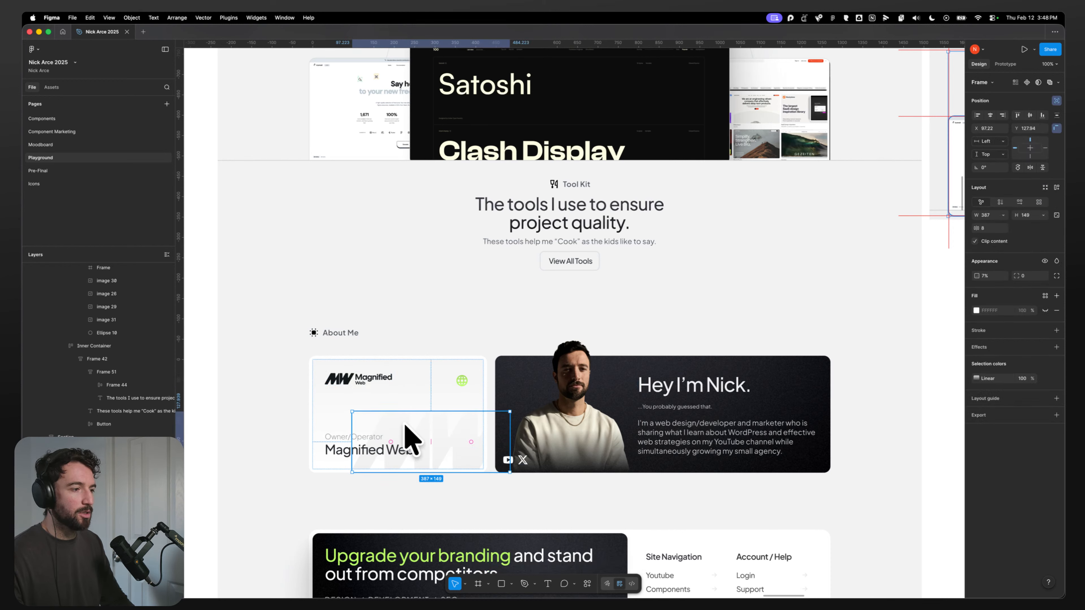
{"action": "key", "text": "super+Tab"}
{"action": "left_click", "coordinate": [891, 168]}
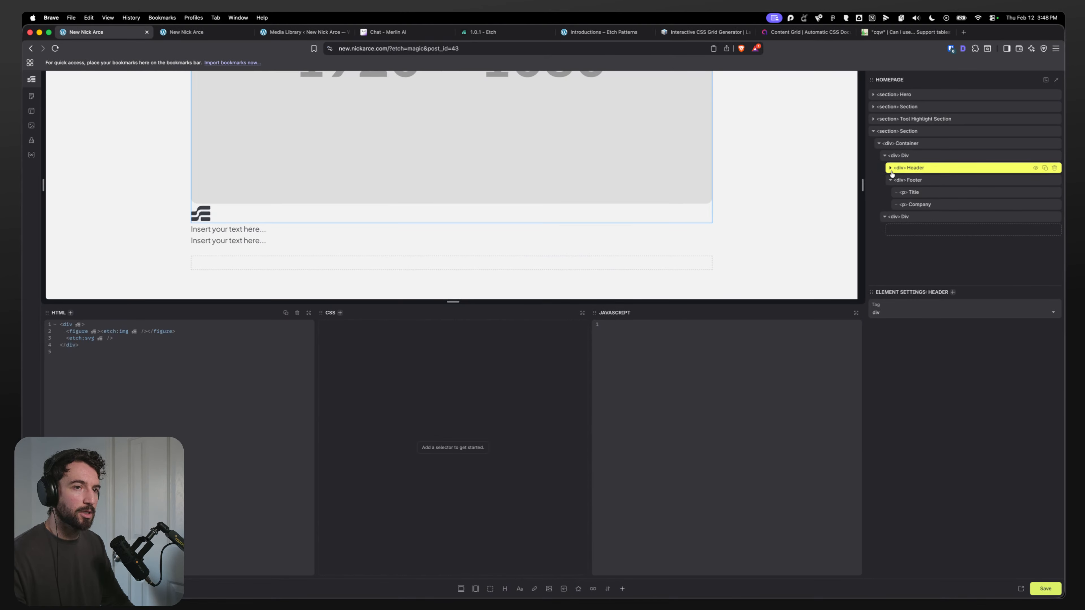
{"action": "left_click", "coordinate": [890, 180]}
{"action": "left_click", "coordinate": [907, 180]}
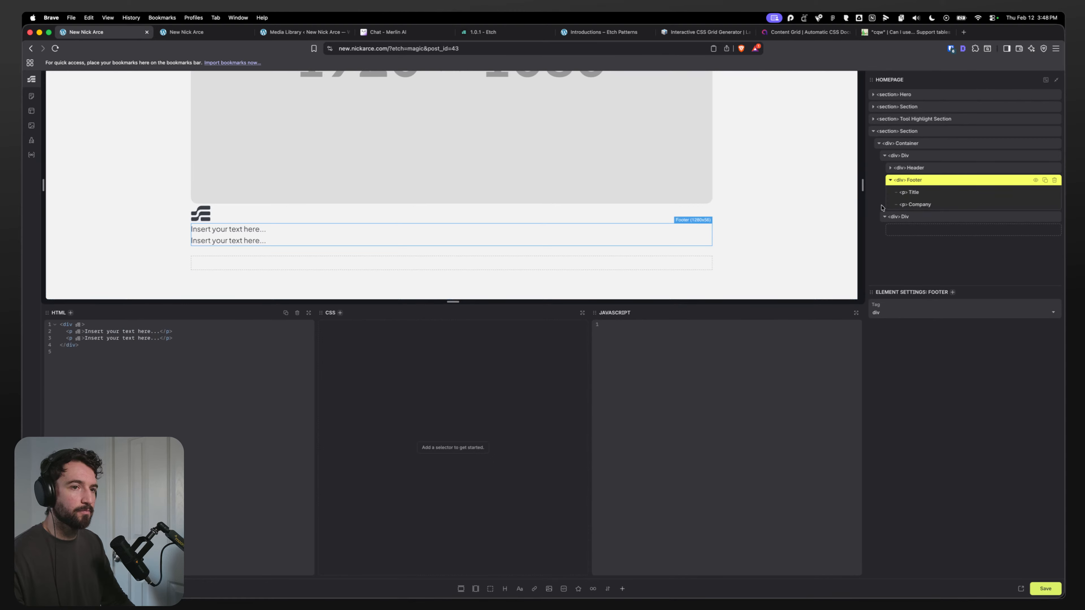
{"action": "key", "text": "super+Tab"}
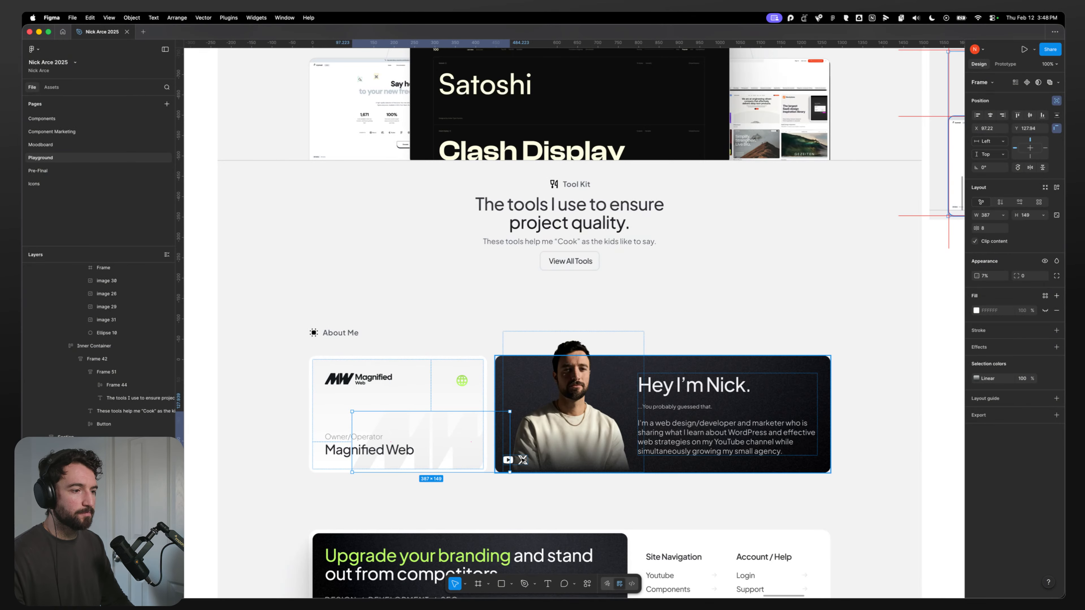
{"action": "left_click", "coordinate": [522, 374]}
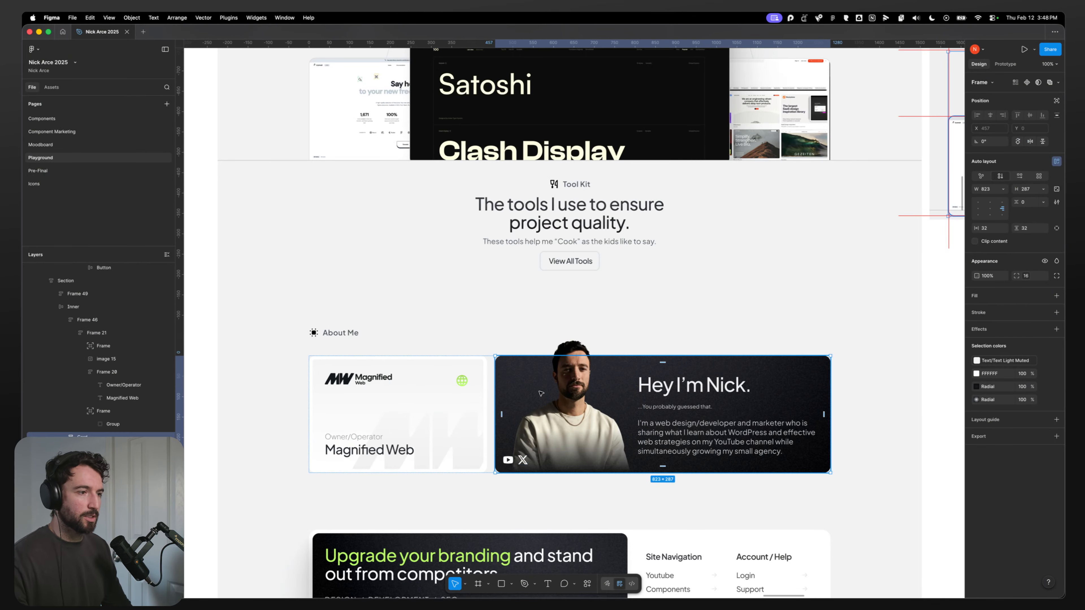
{"action": "scroll", "coordinate": [522, 374], "scroll_direction": "up", "scroll_amount": 5}
{"action": "scroll", "coordinate": [522, 375], "scroll_direction": "up", "scroll_amount": 5}
{"action": "scroll", "coordinate": [512, 336], "scroll_direction": "down", "scroll_amount": 3}
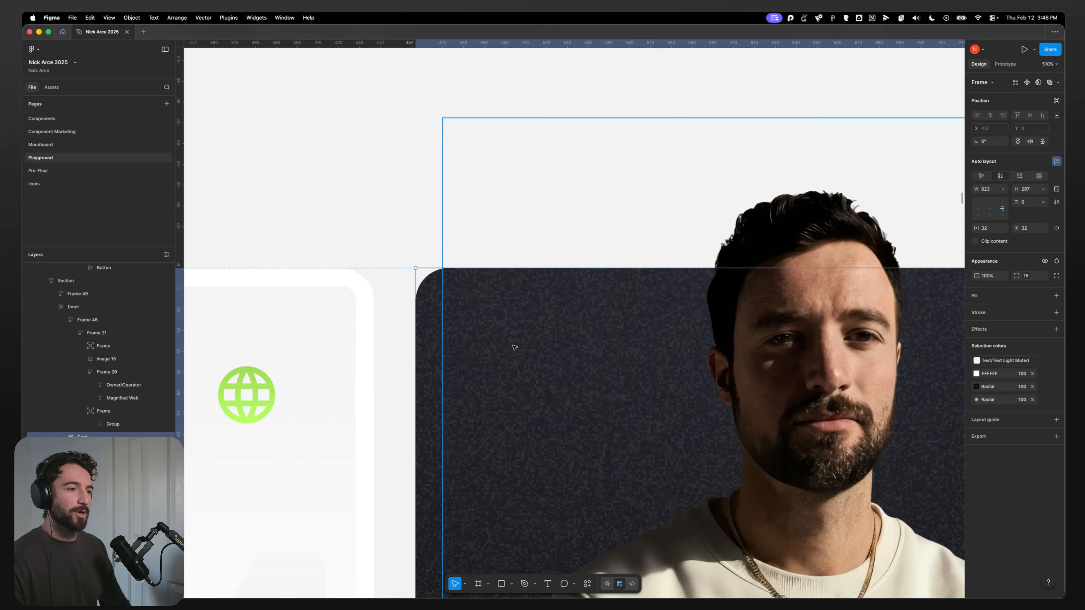
{"action": "scroll", "coordinate": [530, 363], "scroll_direction": "down", "scroll_amount": 8}
{"action": "double_click", "coordinate": [727, 380]}
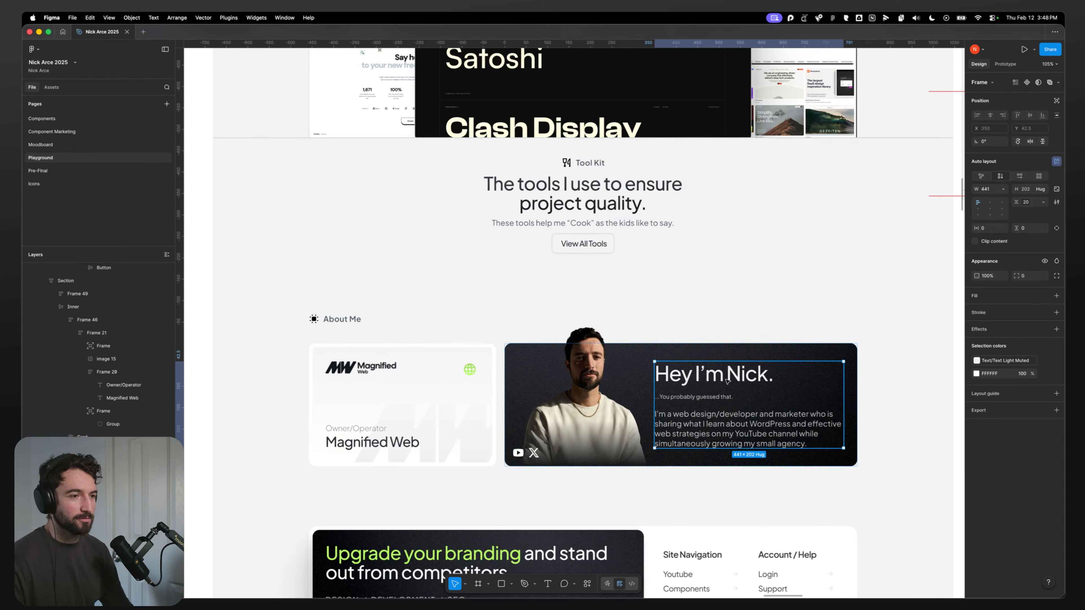
{"action": "left_click", "coordinate": [680, 355]}
{"action": "scroll", "coordinate": [684, 354], "scroll_direction": "up", "scroll_amount": 5}
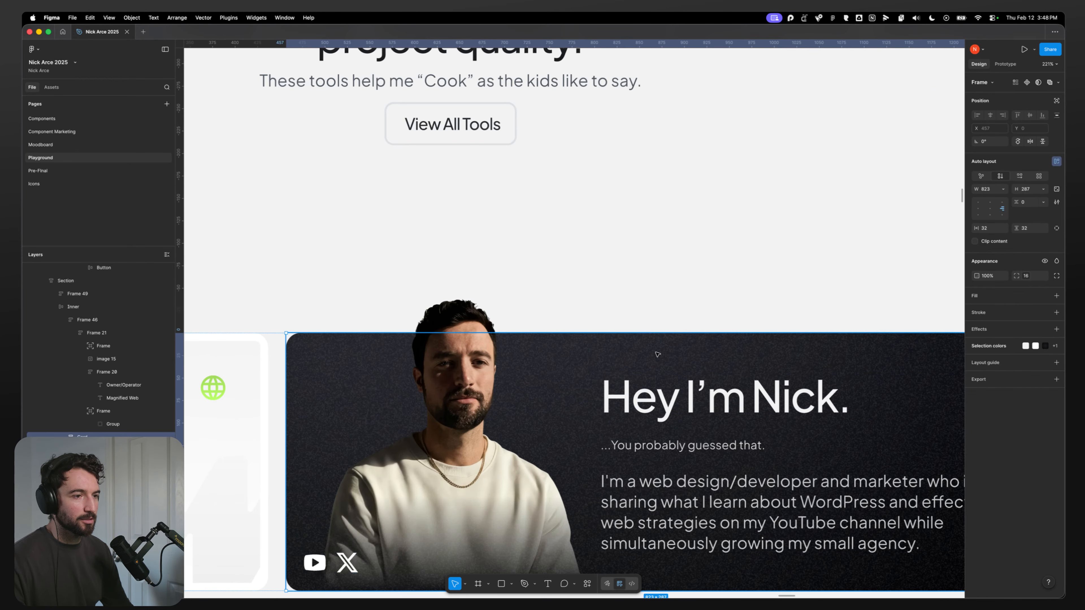
{"action": "scroll", "coordinate": [671, 359], "scroll_direction": "down", "scroll_amount": 4}
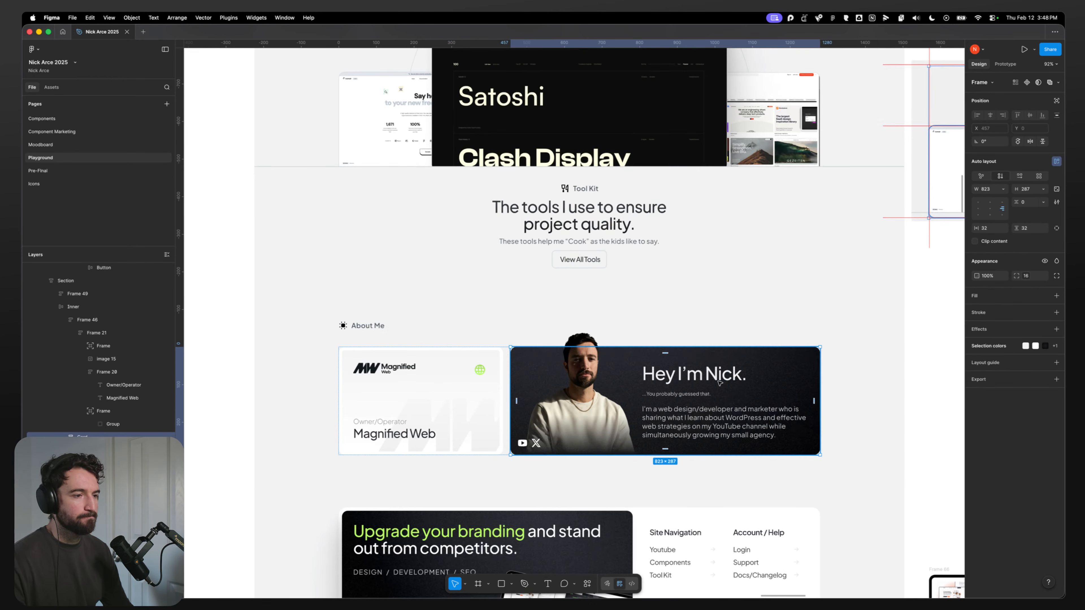
{"action": "left_click", "coordinate": [665, 377]}
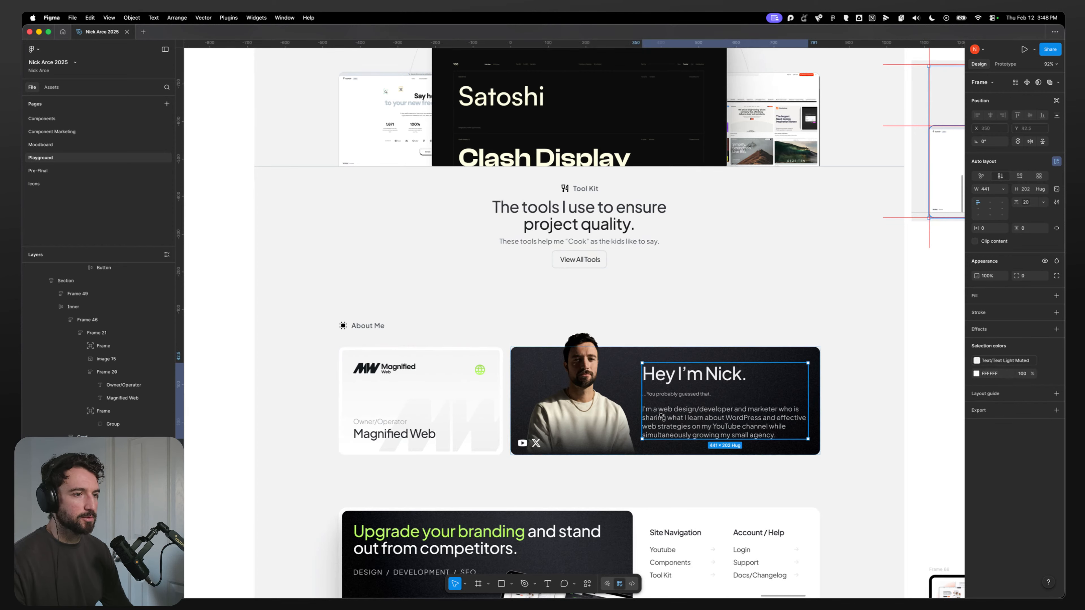
{"action": "scroll", "coordinate": [665, 377], "scroll_direction": "down", "scroll_amount": 3}
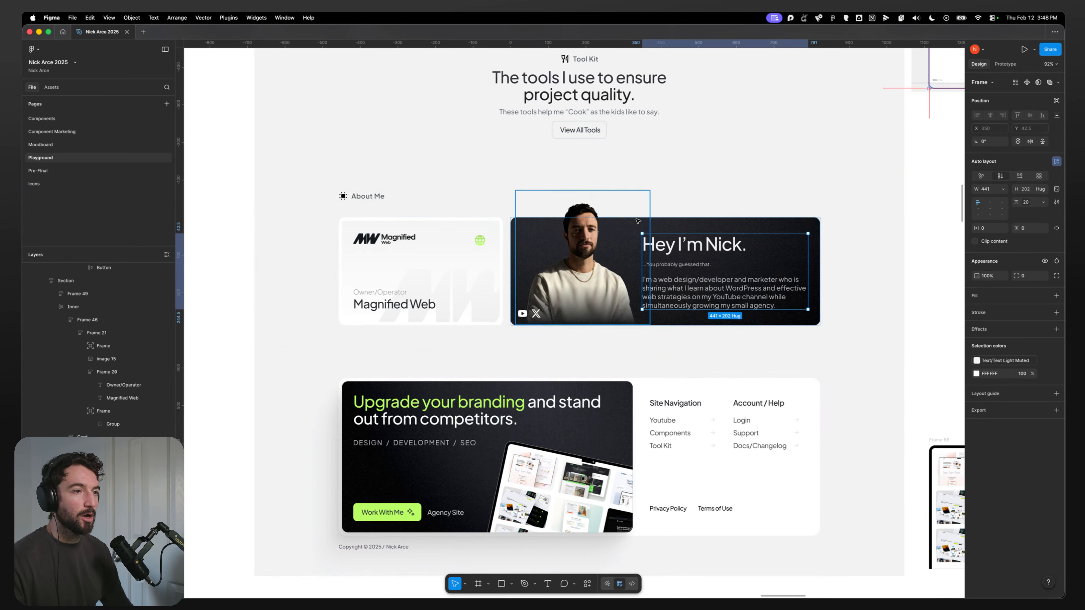
Step: Save the homepage
{"action": "key", "text": "super+Tab"}
{"action": "key", "text": "super+s"}
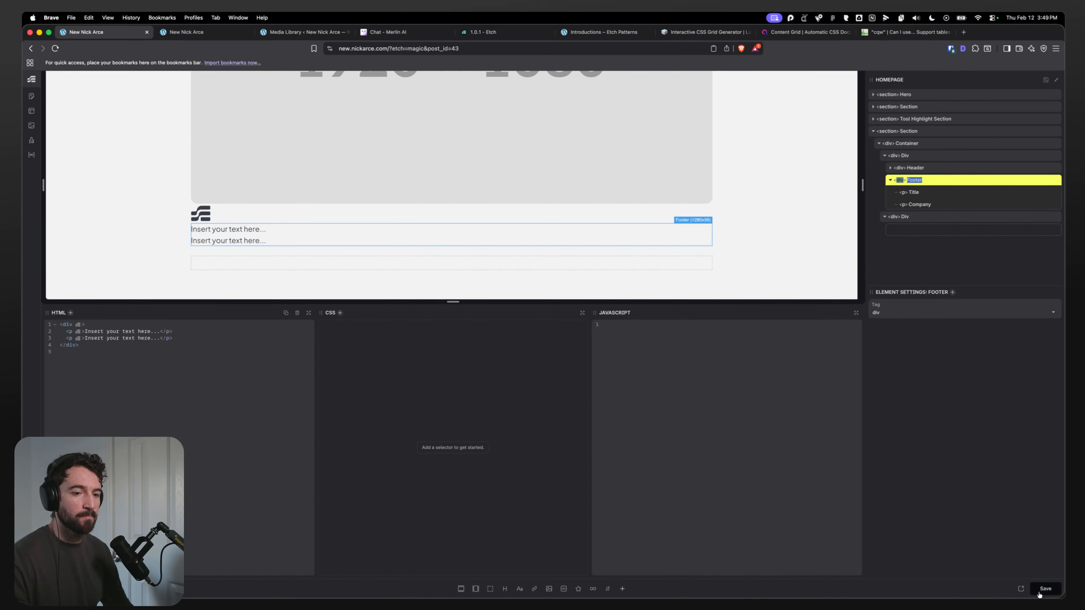
Step: Open the Index template and inspect the footer CTA's header, footer and CSS
{"action": "left_click", "coordinate": [31, 111]}
{"action": "left_click", "coordinate": [95, 170]}
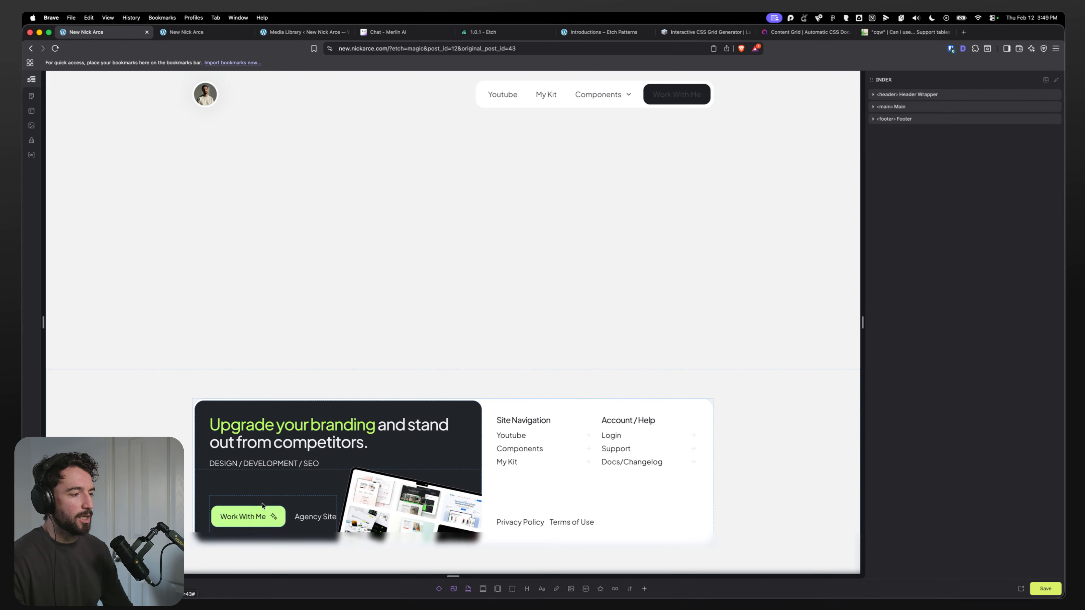
{"action": "left_click", "coordinate": [241, 411]}
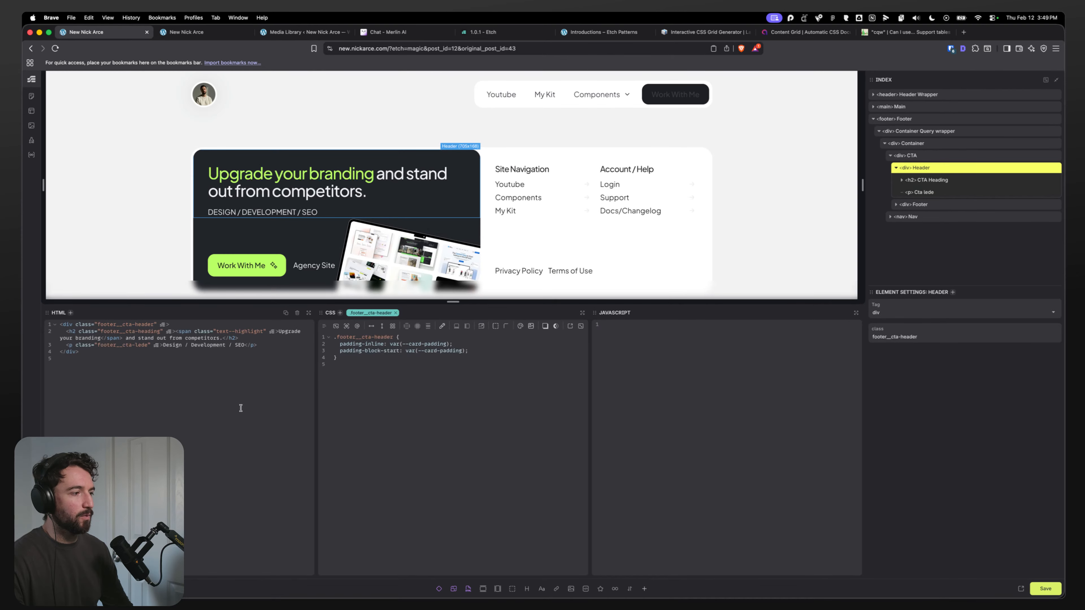
{"action": "left_click", "coordinate": [924, 205]}
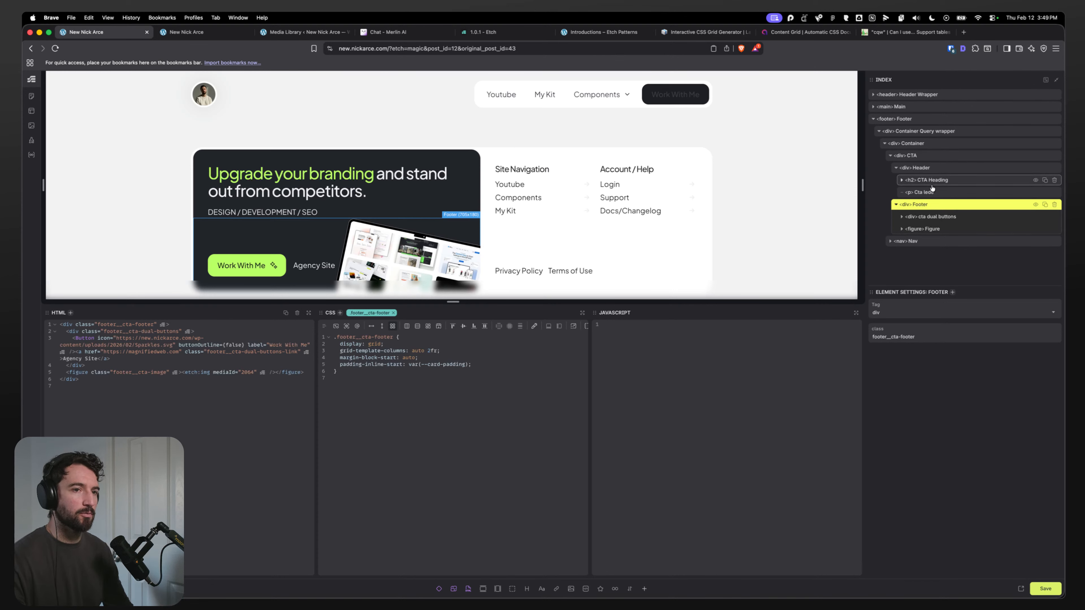
{"action": "scroll", "coordinate": [279, 270], "scroll_direction": "down", "scroll_amount": 1}
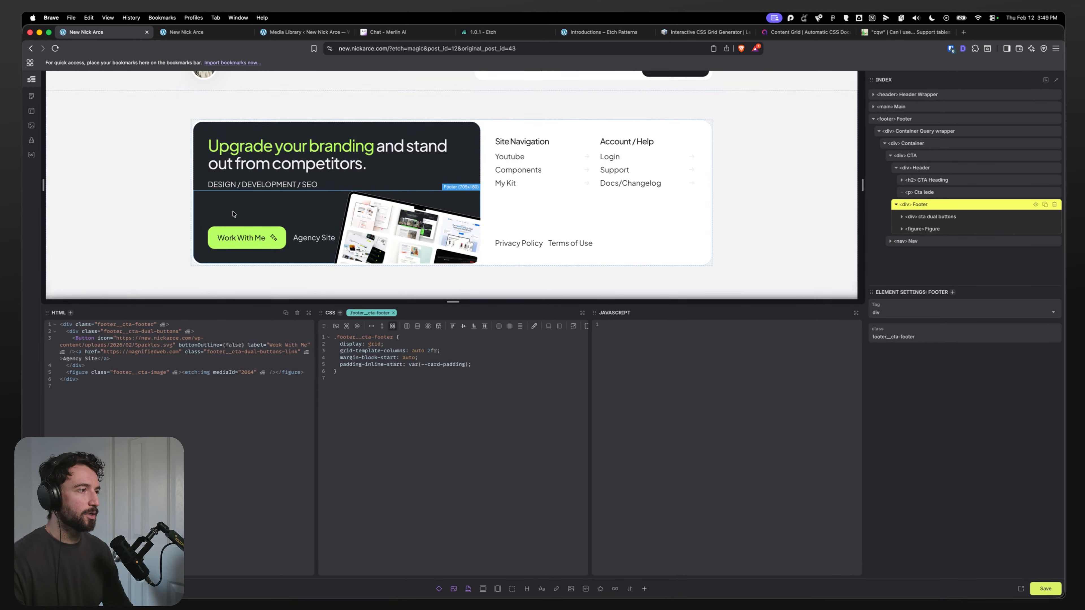
{"action": "left_click", "coordinate": [928, 155]}
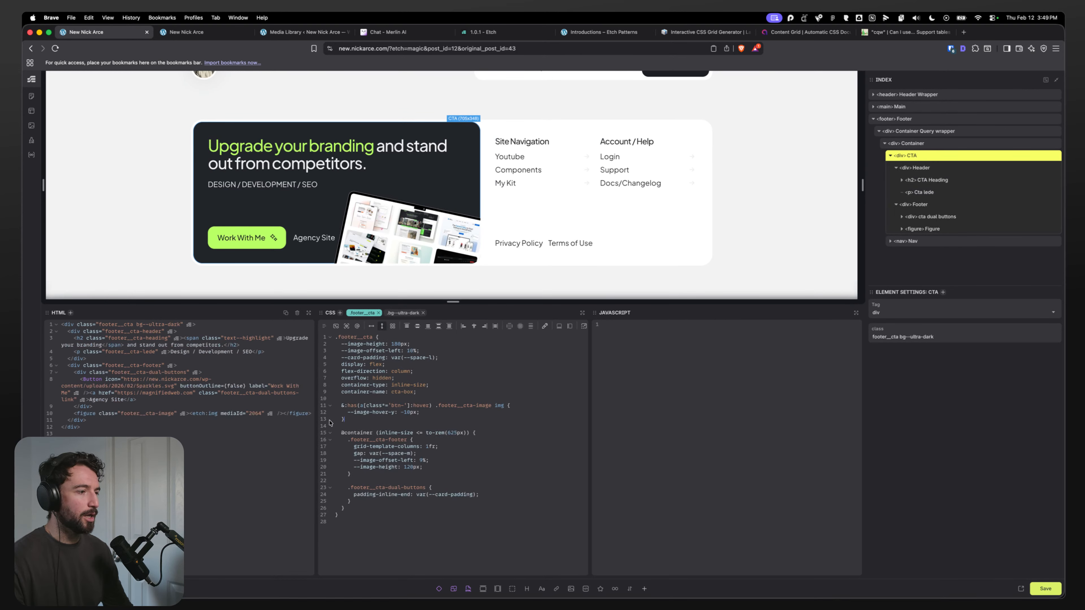
{"action": "left_click", "coordinate": [431, 413]}
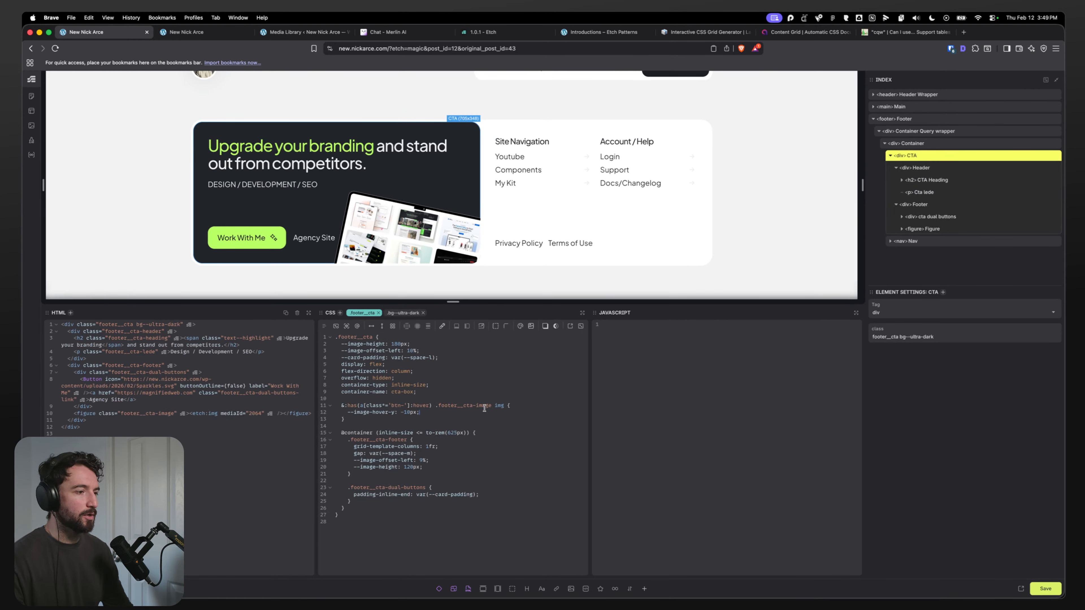
{"action": "left_click_drag", "start_coordinate": [379, 416], "coordinate": [339, 405]}
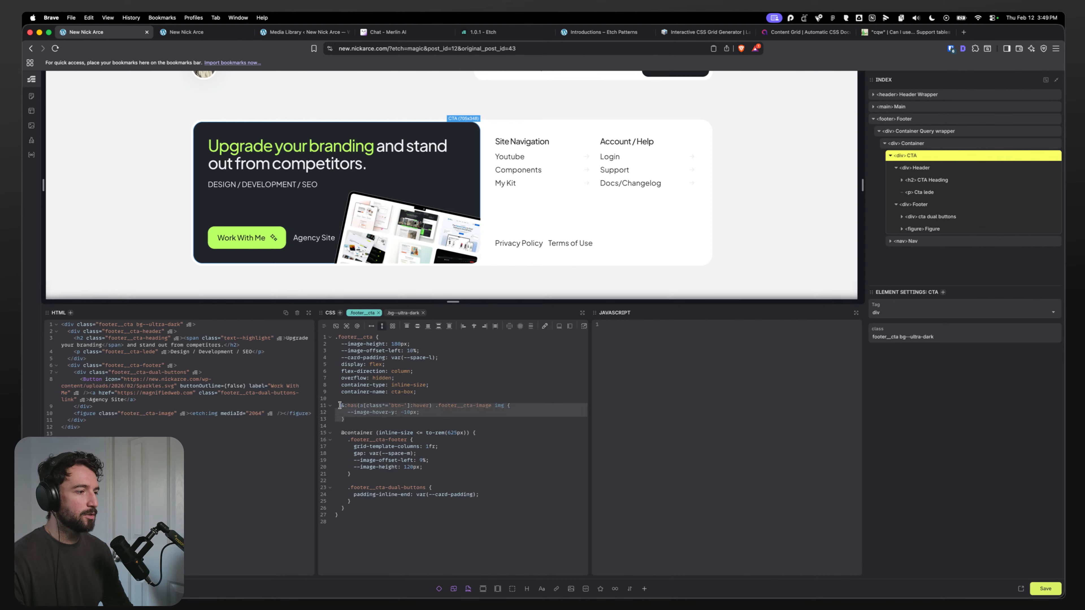
{"action": "key", "text": "super+slash"}
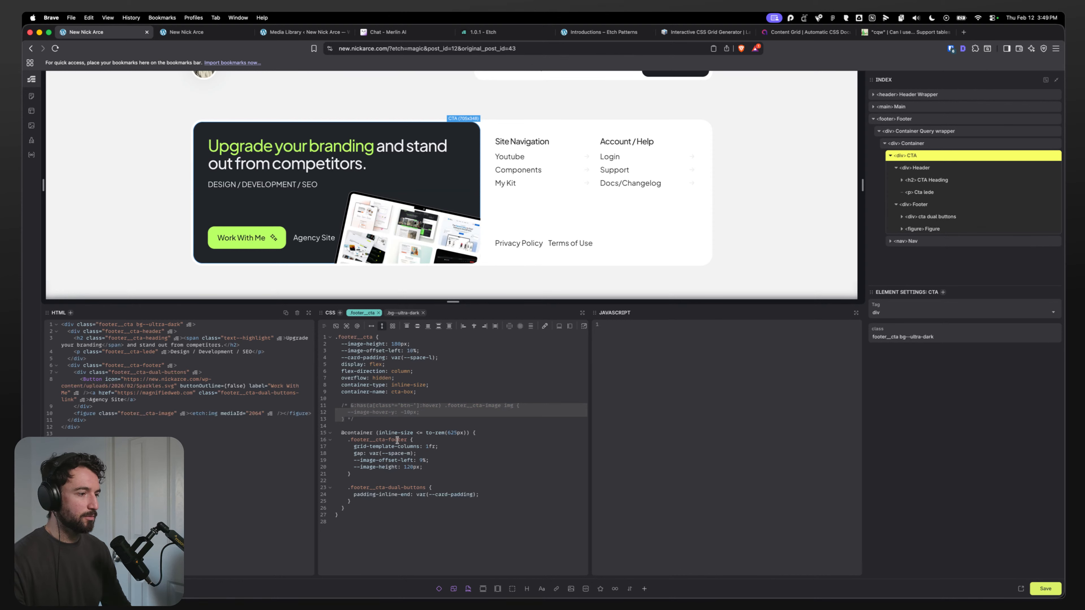
{"action": "key", "text": "super+slash"}
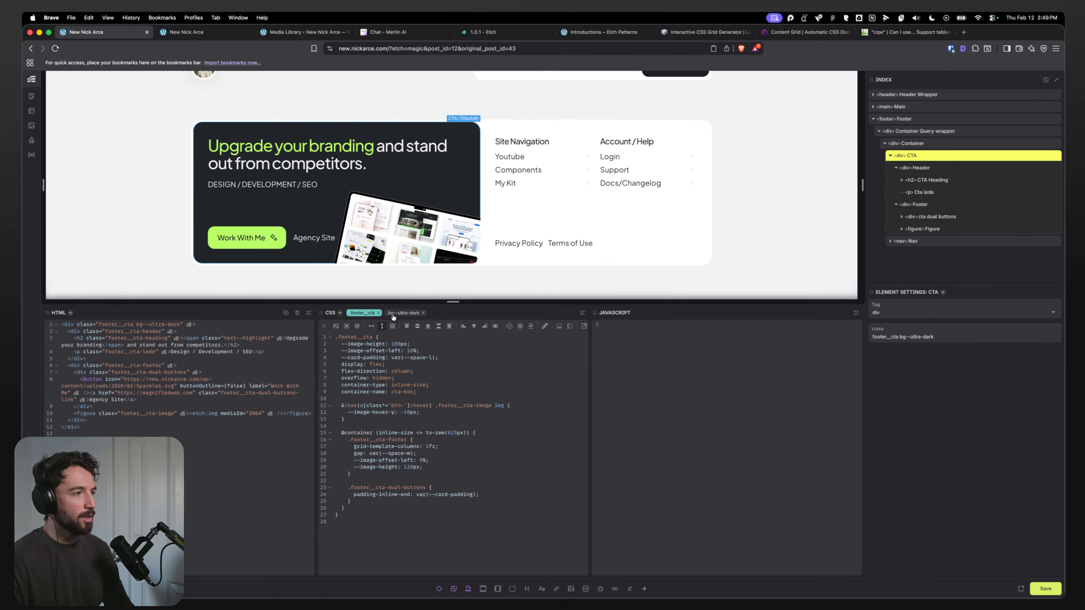
{"action": "key", "text": "super+space"}
{"action": "type", "text": "sni"}
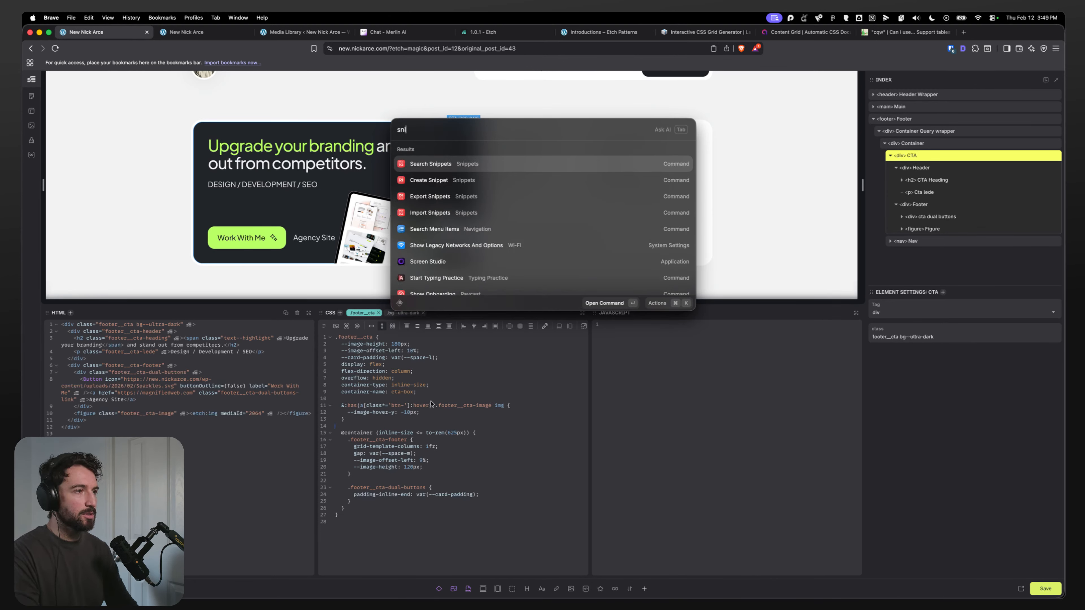
{"action": "key", "text": "Return"}
{"action": "left_click", "coordinate": [432, 194]}
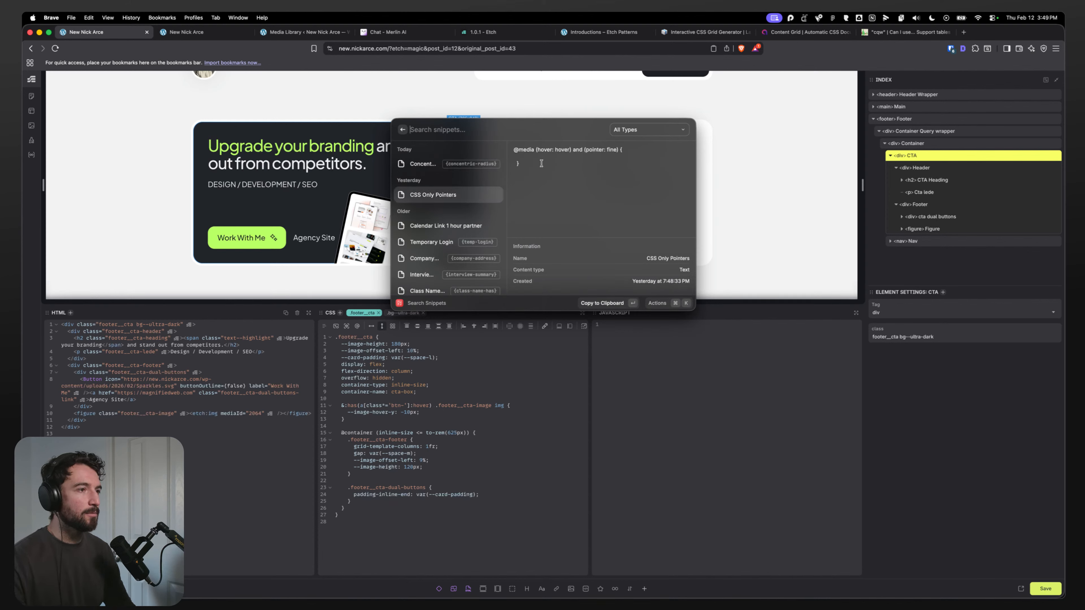
{"action": "key", "text": "Return"}
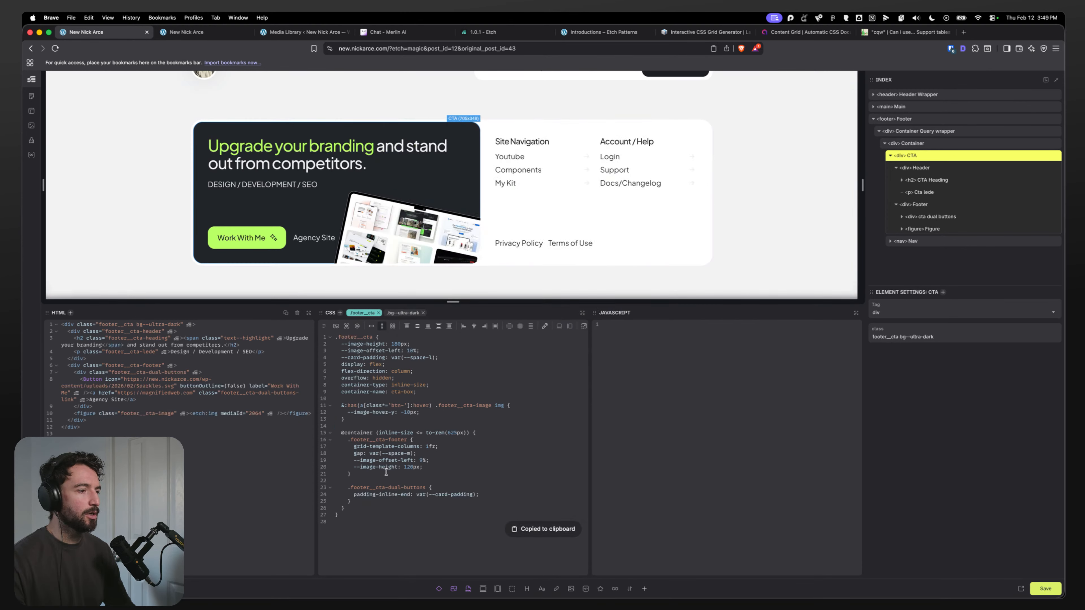
{"action": "key", "text": "Return"}
{"action": "key", "text": "Return"}
{"action": "key", "text": "super+v"}
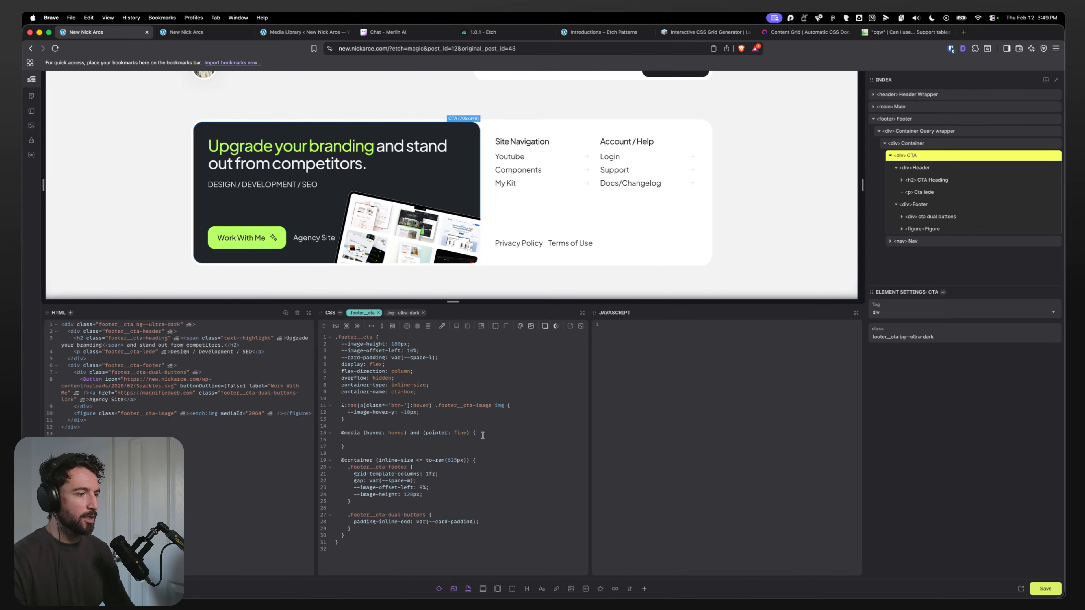
{"action": "left_click_drag", "start_coordinate": [366, 416], "coordinate": [341, 405]}
{"action": "key", "text": "super+c"}
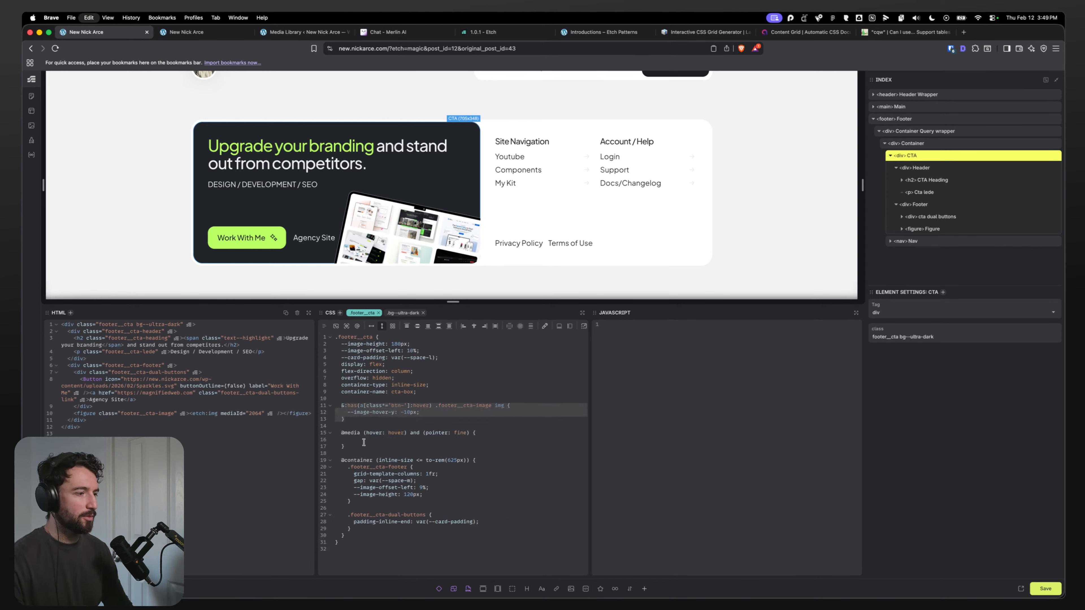
{"action": "left_click", "coordinate": [362, 440]}
{"action": "key", "text": "super+v"}
{"action": "left_click_drag", "start_coordinate": [350, 452], "coordinate": [333, 408]}
{"action": "key", "text": "Tab"}
{"action": "key", "text": "BackSpace"}
{"action": "key", "text": "BackSpace"}
{"action": "key", "text": "BackSpace"}
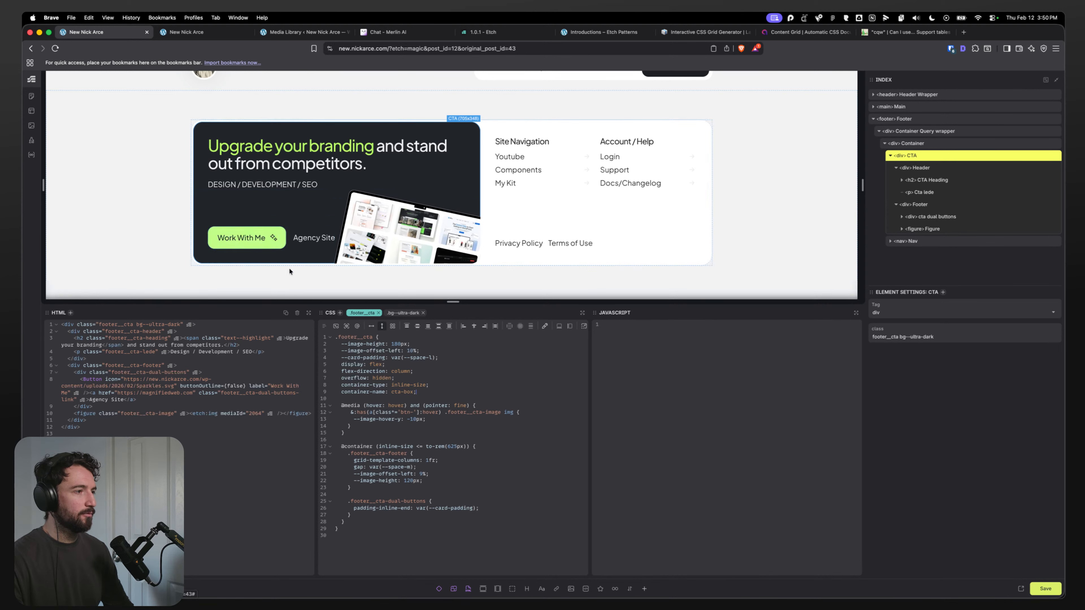
Step: Inspect the footer nav columns' CSS and save the template
{"action": "left_click", "coordinate": [429, 419]}
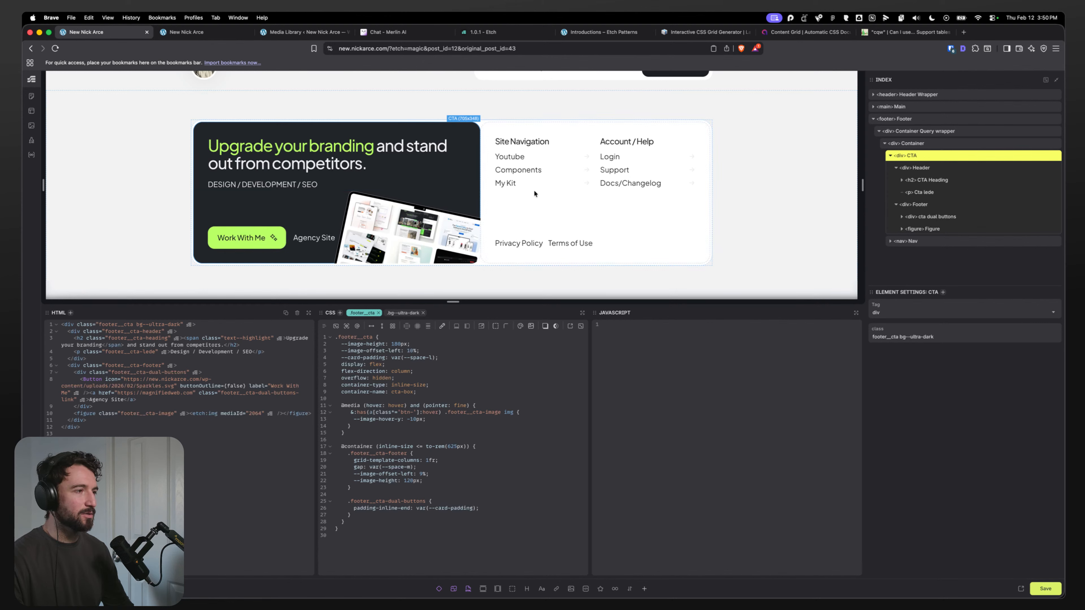
{"action": "left_click", "coordinate": [587, 163]}
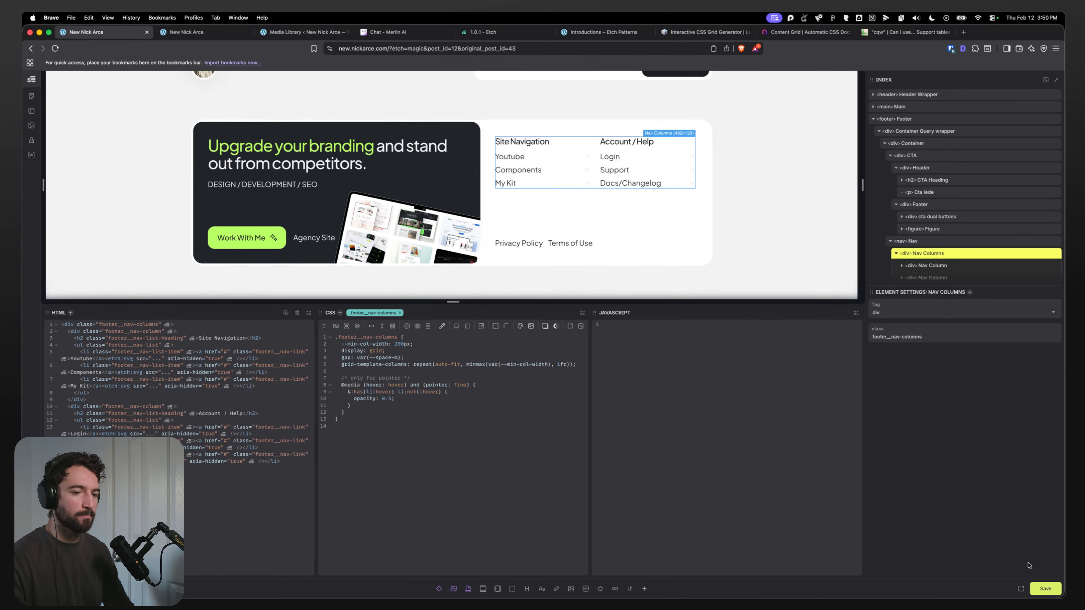
{"action": "key", "text": "super+s"}
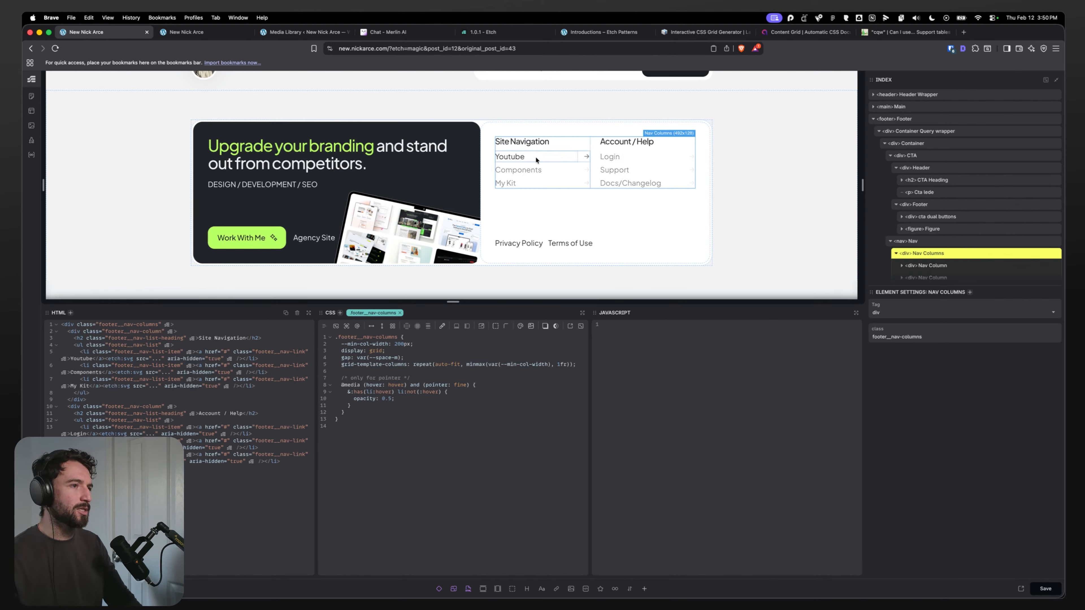
Step: Review the nav columns' hover media query in the CSS editor and the template list
{"action": "scroll", "coordinate": [470, 193], "scroll_direction": "up", "scroll_amount": 1}
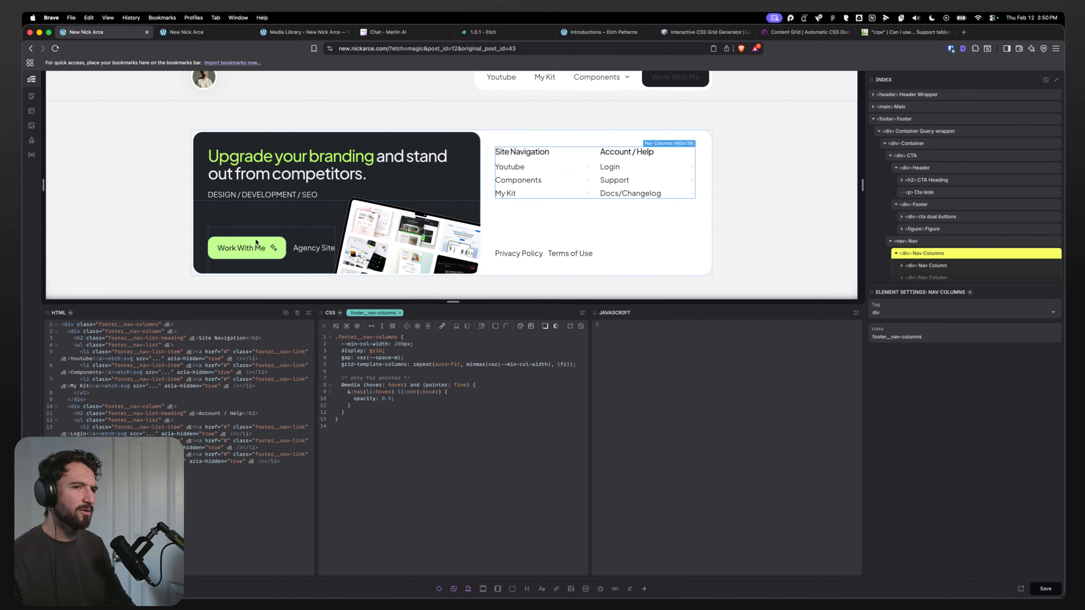
{"action": "scroll", "coordinate": [564, 181], "scroll_direction": "up", "scroll_amount": 2}
{"action": "mouse_move", "coordinate": [575, 101]}
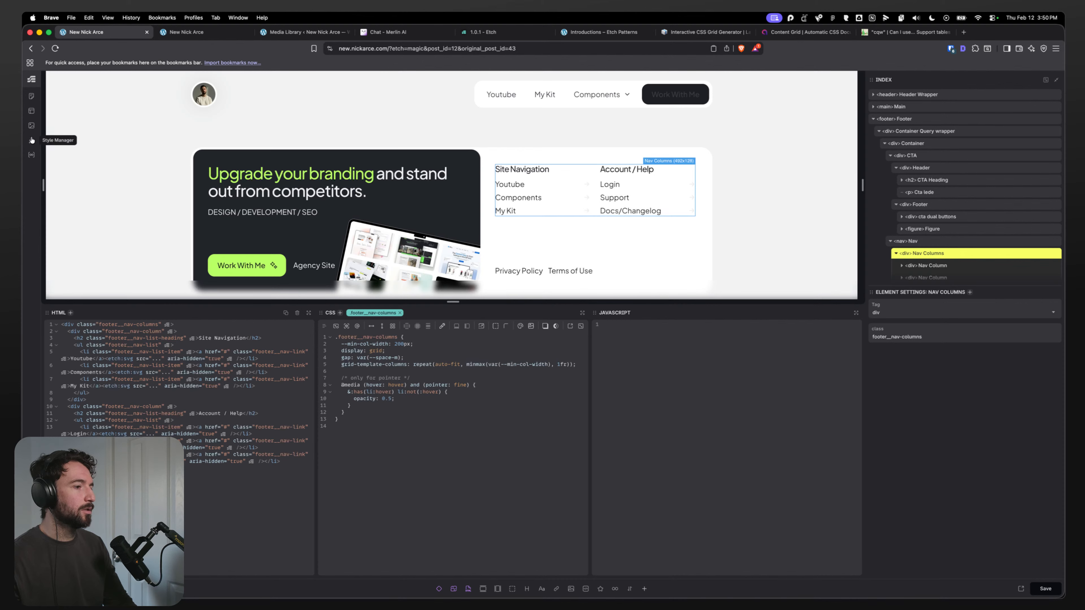
{"action": "left_click_drag", "start_coordinate": [341, 385], "coordinate": [358, 385]}
{"action": "double_click", "coordinate": [395, 386]}
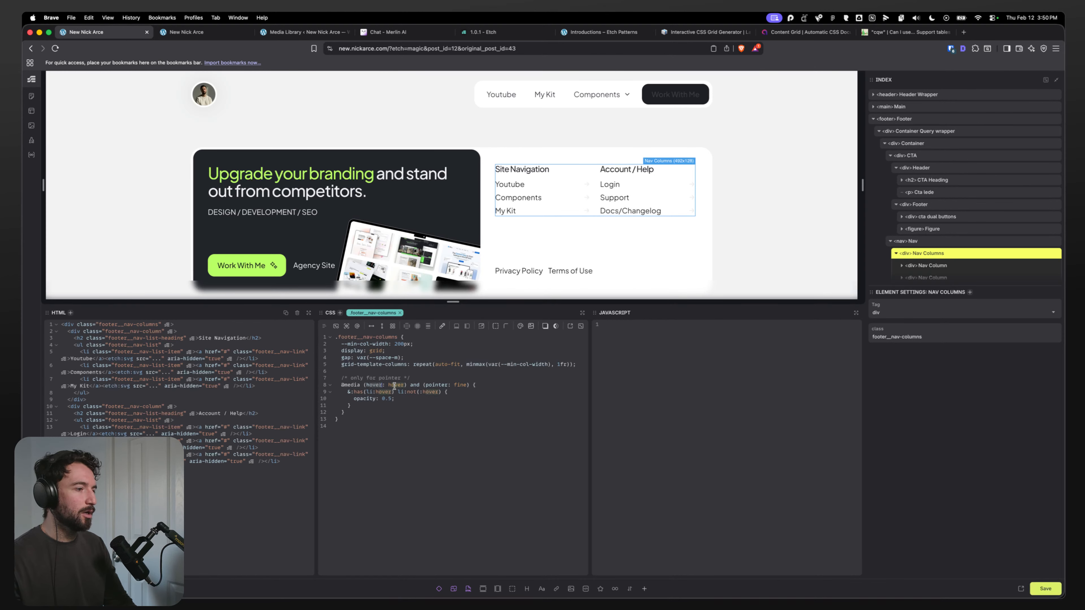
{"action": "left_click", "coordinate": [404, 386]}
{"action": "left_click_drag", "start_coordinate": [347, 391], "coordinate": [401, 409]}
{"action": "left_click", "coordinate": [401, 411]}
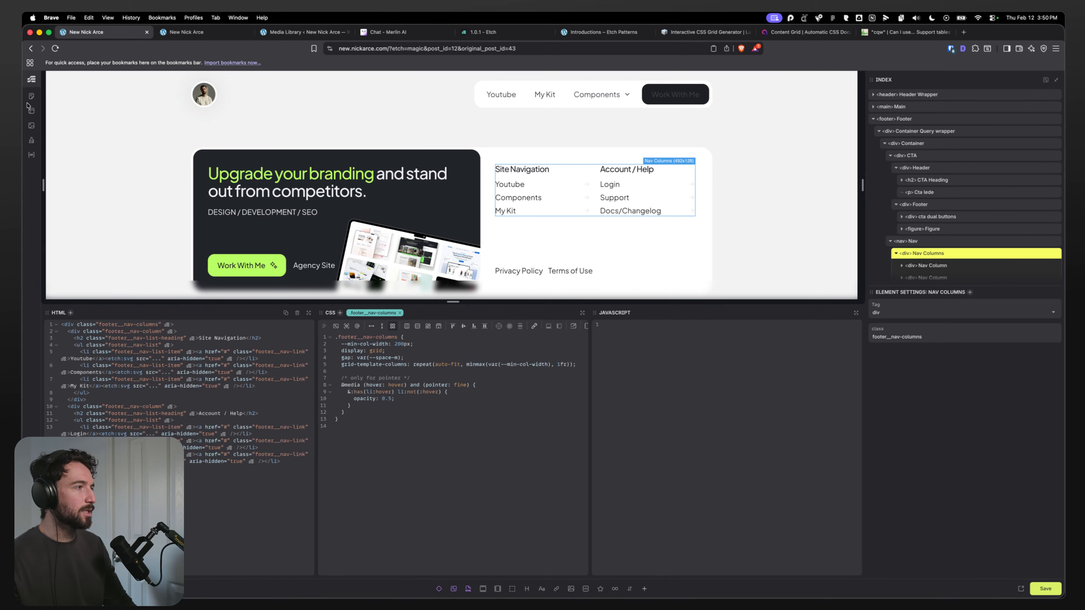
{"action": "left_click", "coordinate": [31, 112]}
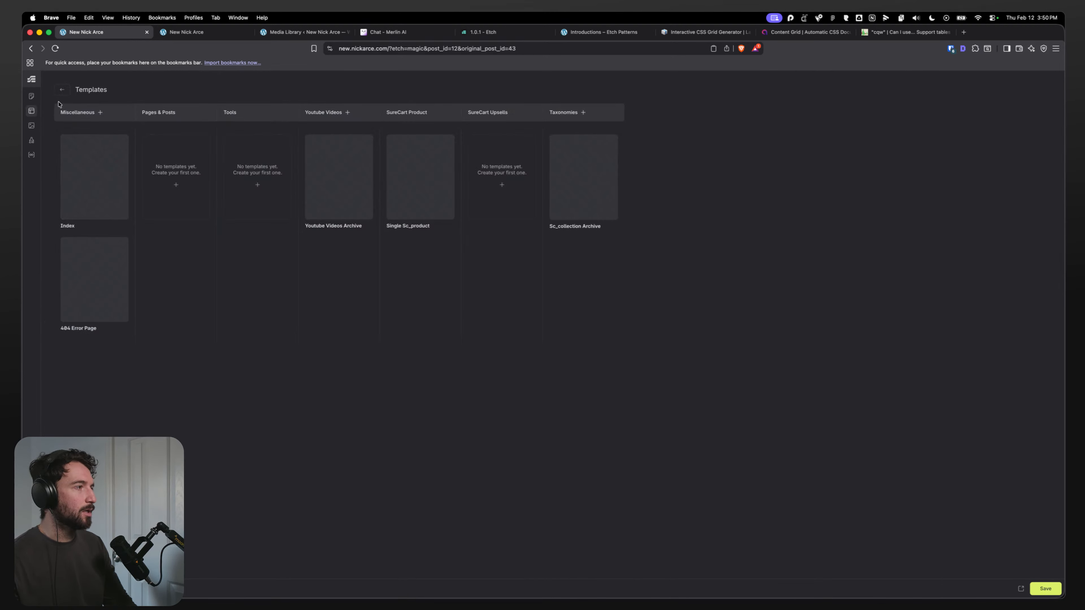
{"action": "key", "text": "Escape"}
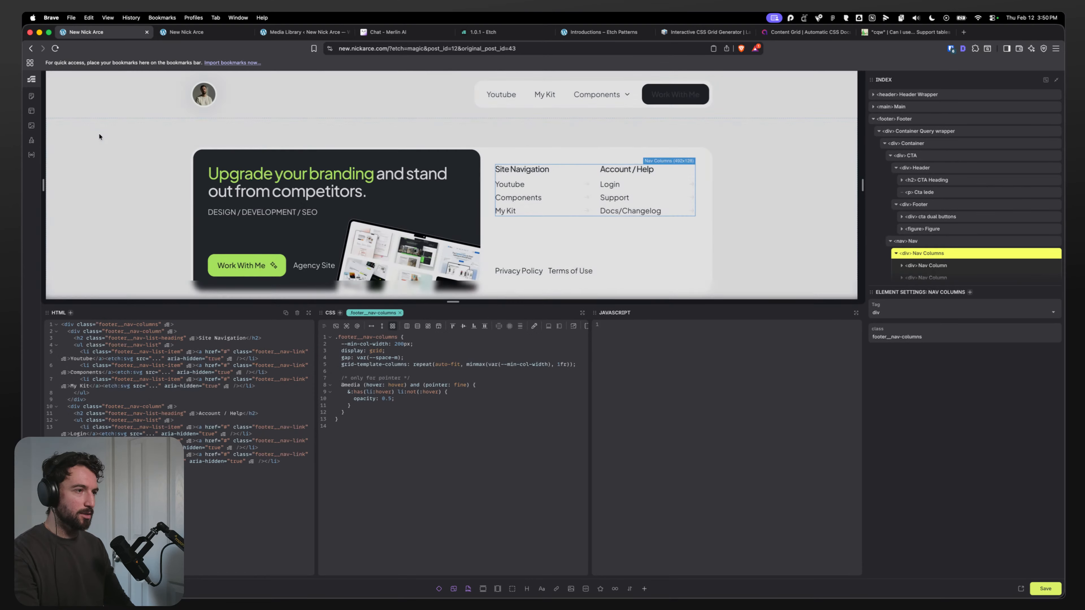
Step: Open the Homepage and rename the About Me container's first div to Business Card
{"action": "key", "text": "super+m"}
{"action": "key", "text": "Return"}
{"action": "type", "text": "hom"}
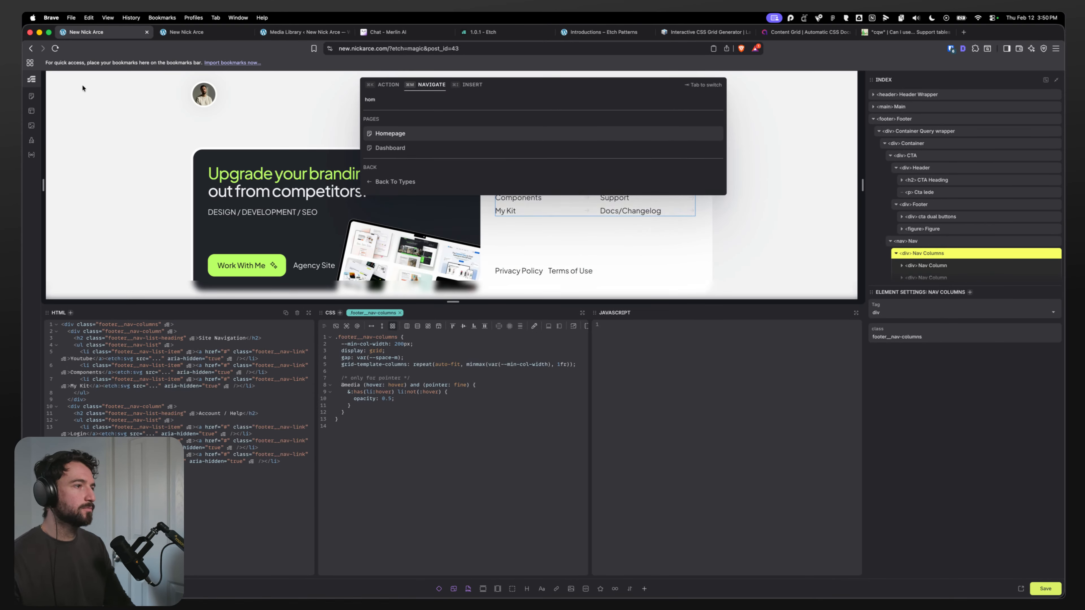
{"action": "key", "text": "Return"}
{"action": "scroll", "coordinate": [236, 142], "scroll_direction": "down", "scroll_amount": 3}
{"action": "scroll", "coordinate": [277, 201], "scroll_direction": "down", "scroll_amount": 12}
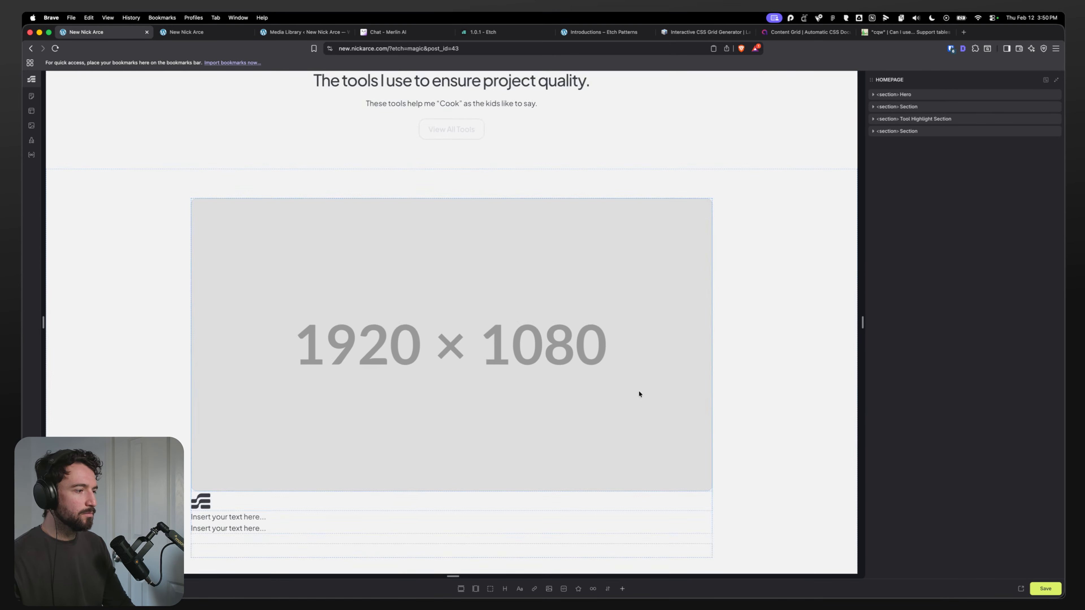
{"action": "left_click", "coordinate": [910, 133]}
{"action": "left_click", "coordinate": [911, 143]}
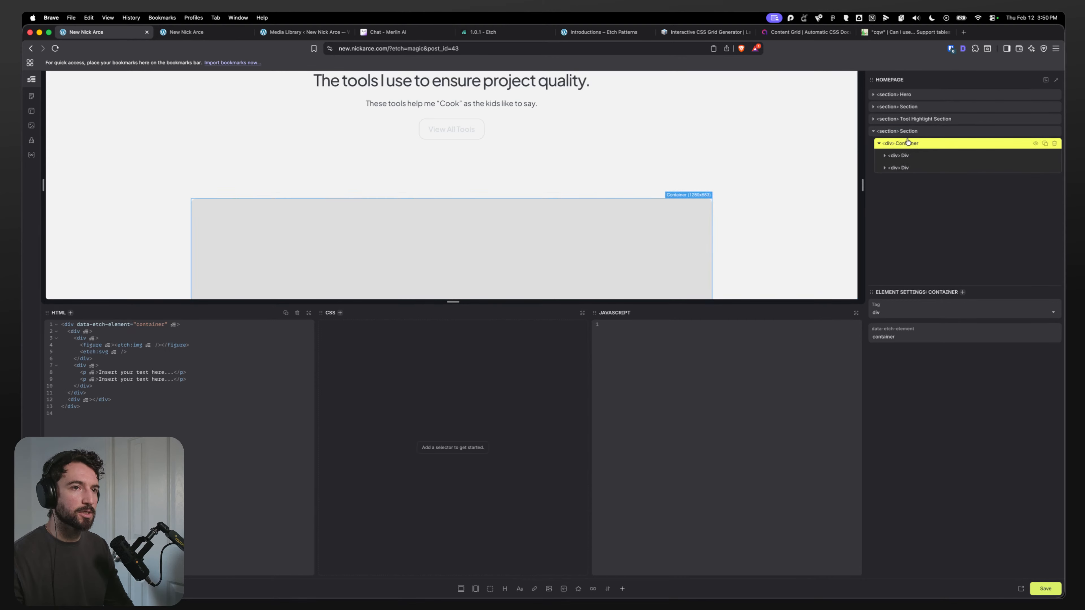
{"action": "left_click", "coordinate": [911, 157]}
{"action": "left_click", "coordinate": [907, 194]}
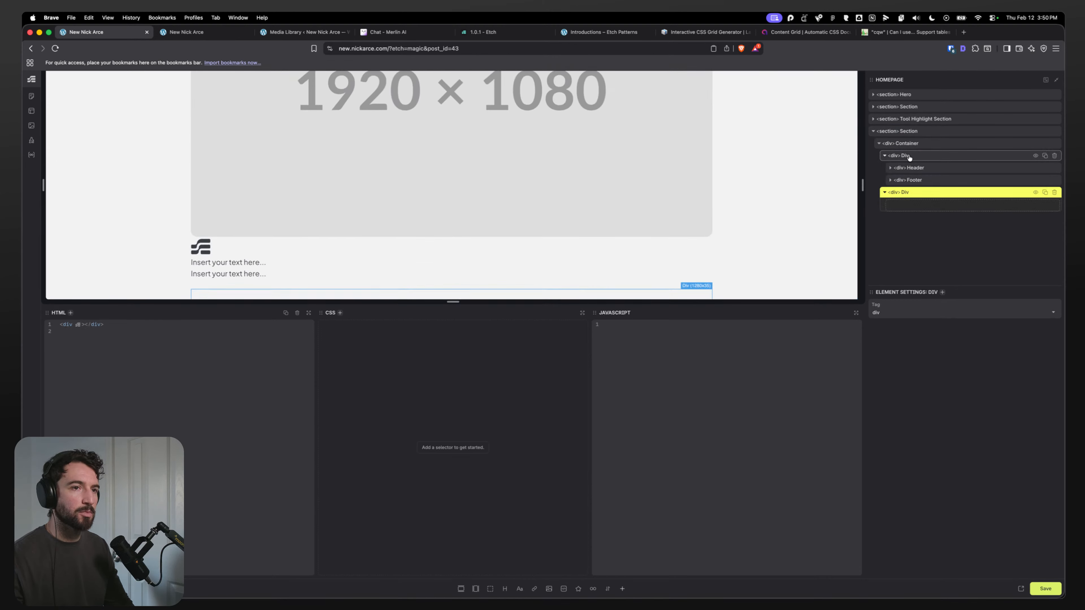
{"action": "left_click", "coordinate": [907, 156]}
{"action": "type", "text": "Business Card"}
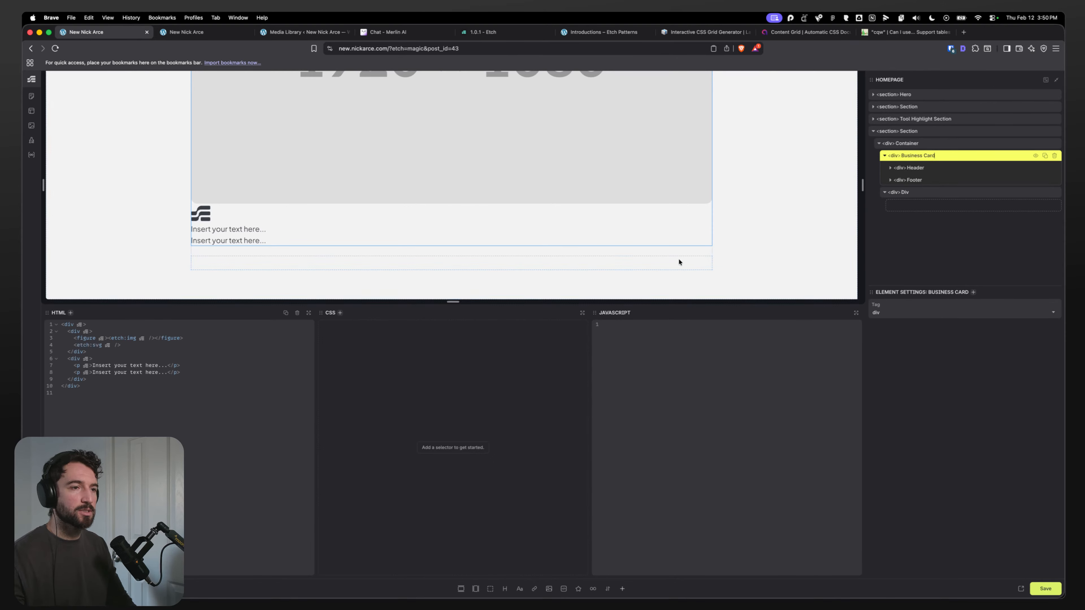
Step: Rename the container's second div to Profile Container, checking the About Me card in the Figma design
{"action": "key", "text": "super+Tab"}
{"action": "left_click", "coordinate": [699, 226]}
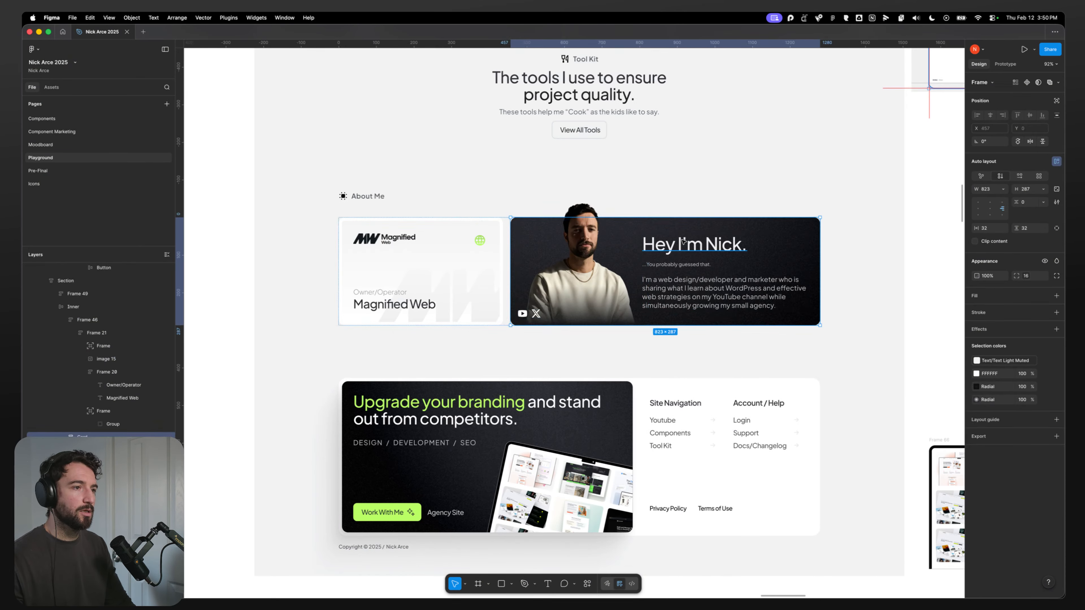
{"action": "key", "text": "super+Tab"}
{"action": "double_click", "coordinate": [907, 192]}
{"action": "type", "text": "Prof"}
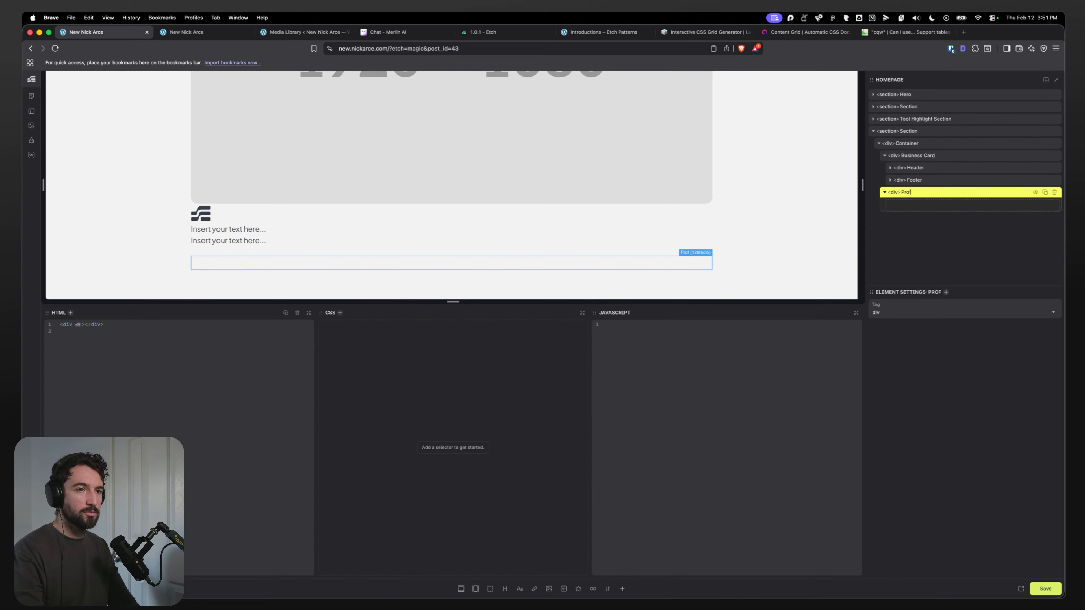
{"action": "type", "text": "ile Container"}
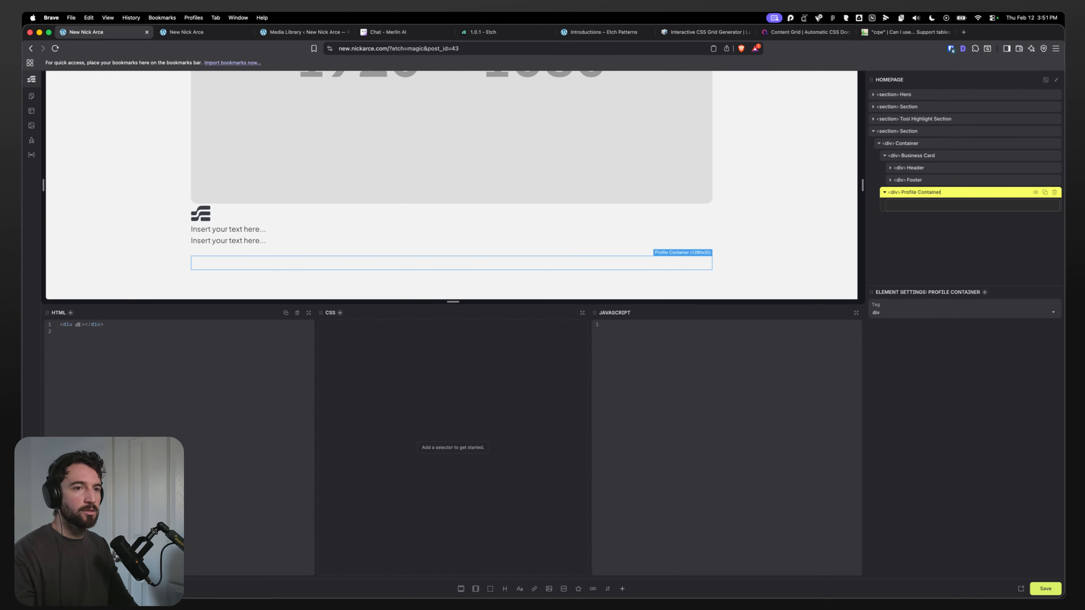
Step: Add a figure and a div inside the Profile Container
{"action": "key", "text": "super+Tab"}
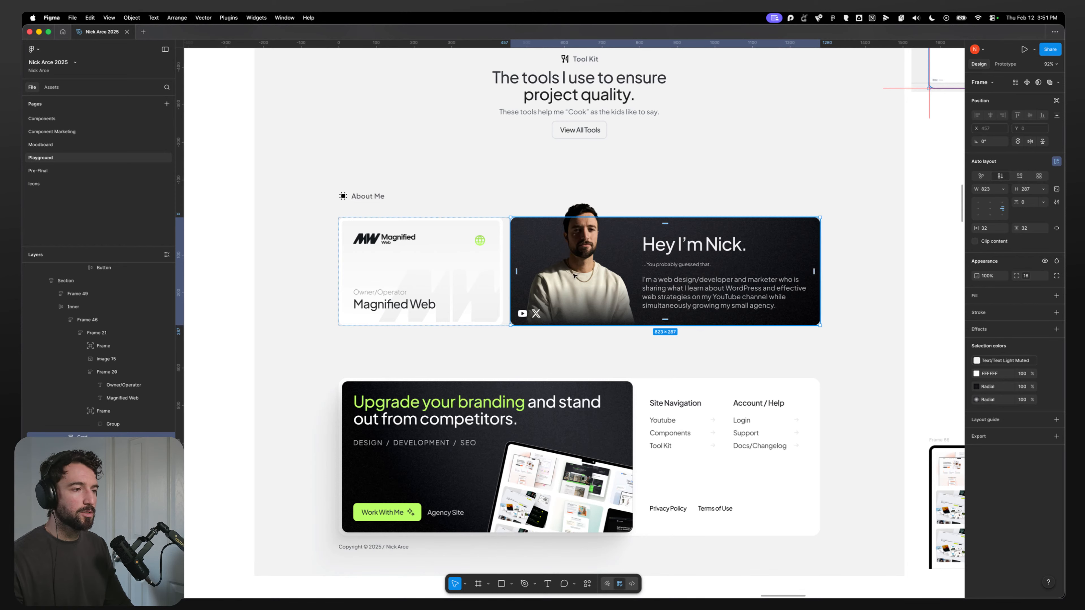
{"action": "key", "text": "super+Tab"}
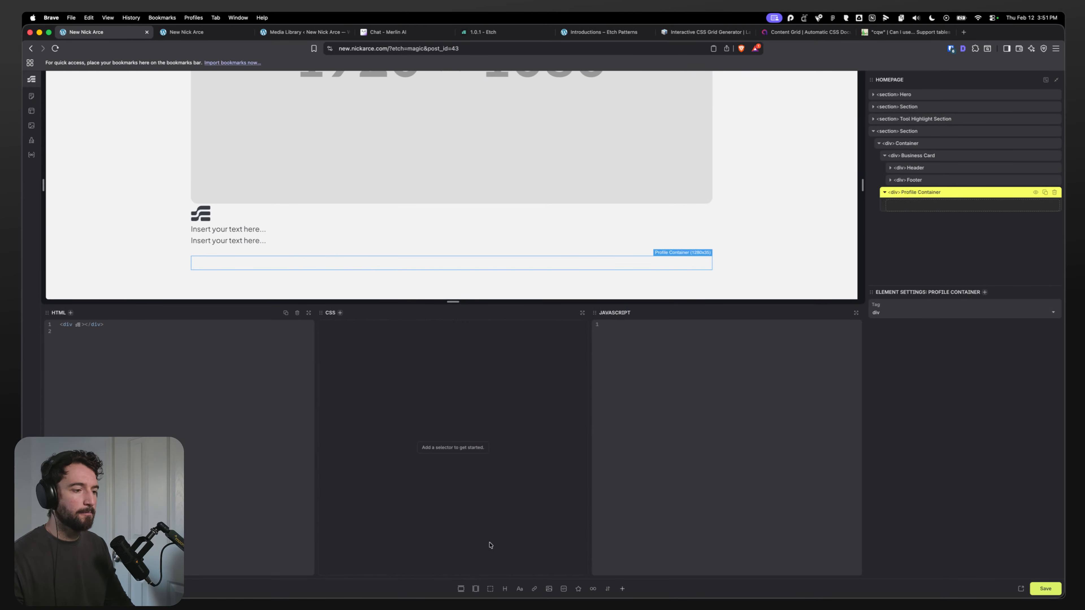
{"action": "left_click", "coordinate": [549, 589]}
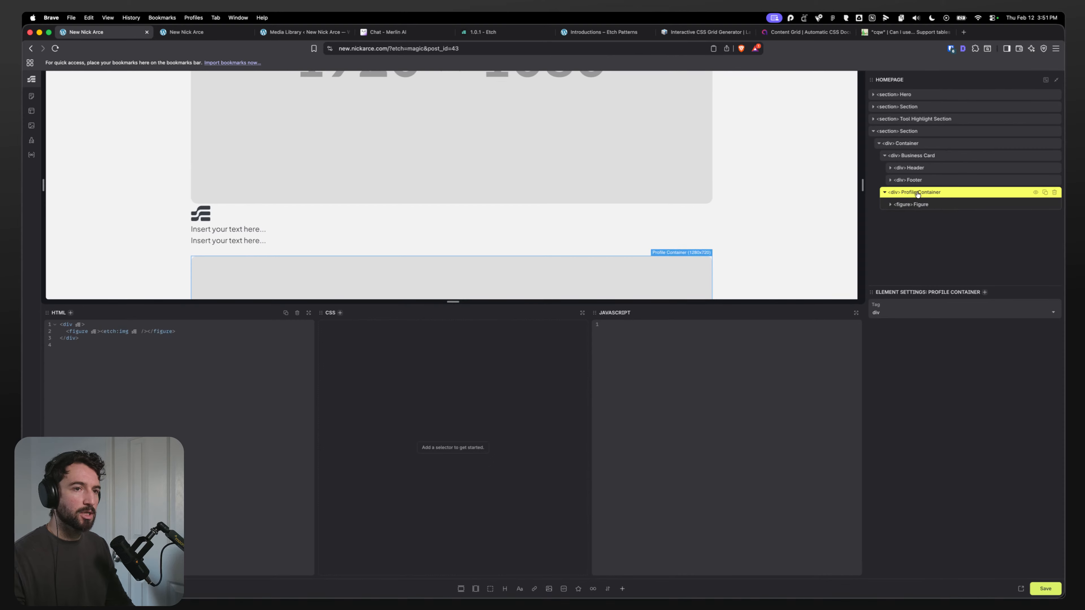
{"action": "left_click", "coordinate": [491, 589]}
{"action": "left_click", "coordinate": [921, 218]}
{"action": "scroll", "coordinate": [768, 257], "scroll_direction": "down", "scroll_amount": 6}
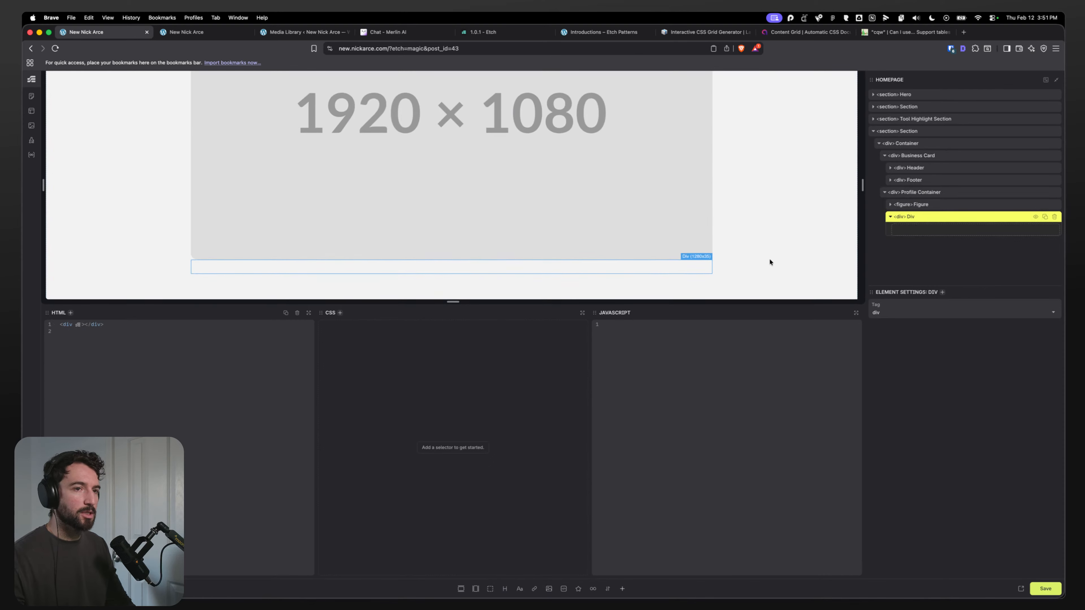
Step: Rename the Profile Container's new div to Content after comparing with the Figma card
{"action": "key", "text": "super+Tab"}
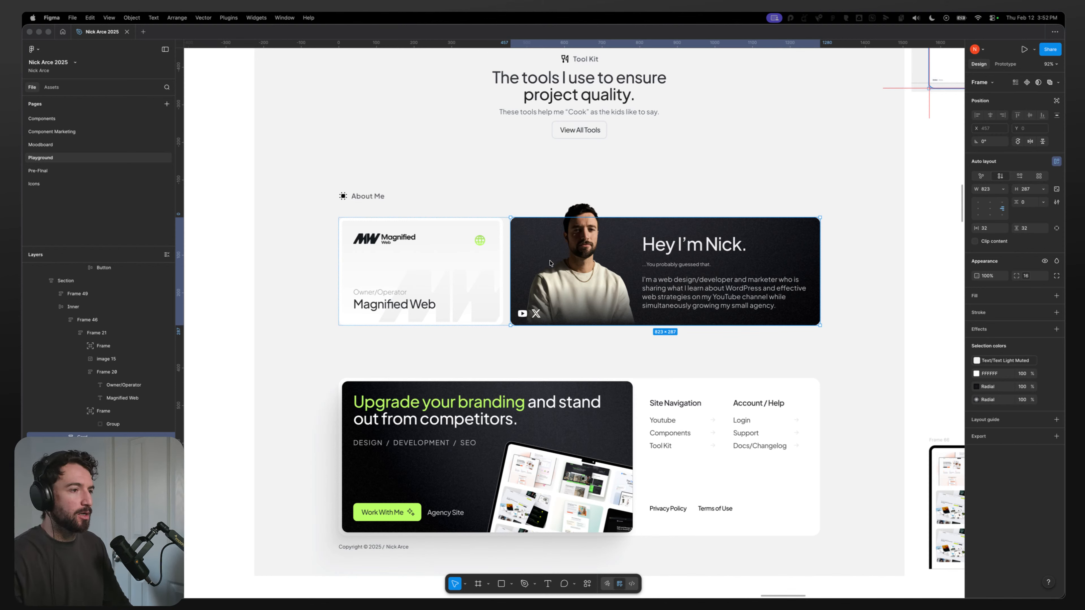
{"action": "left_click", "coordinate": [575, 256]}
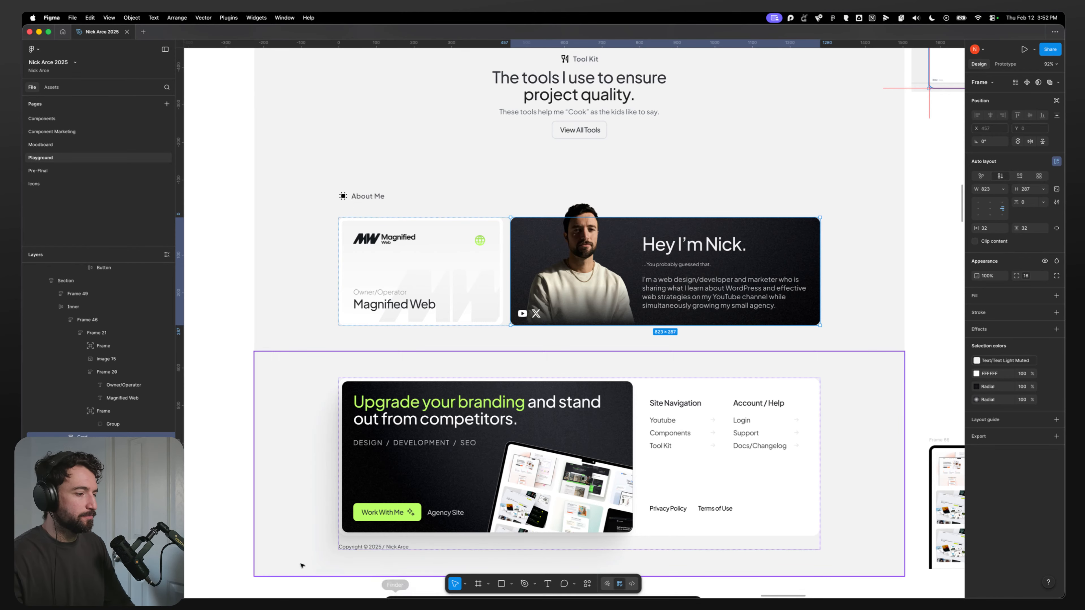
{"action": "left_click", "coordinate": [416, 587]}
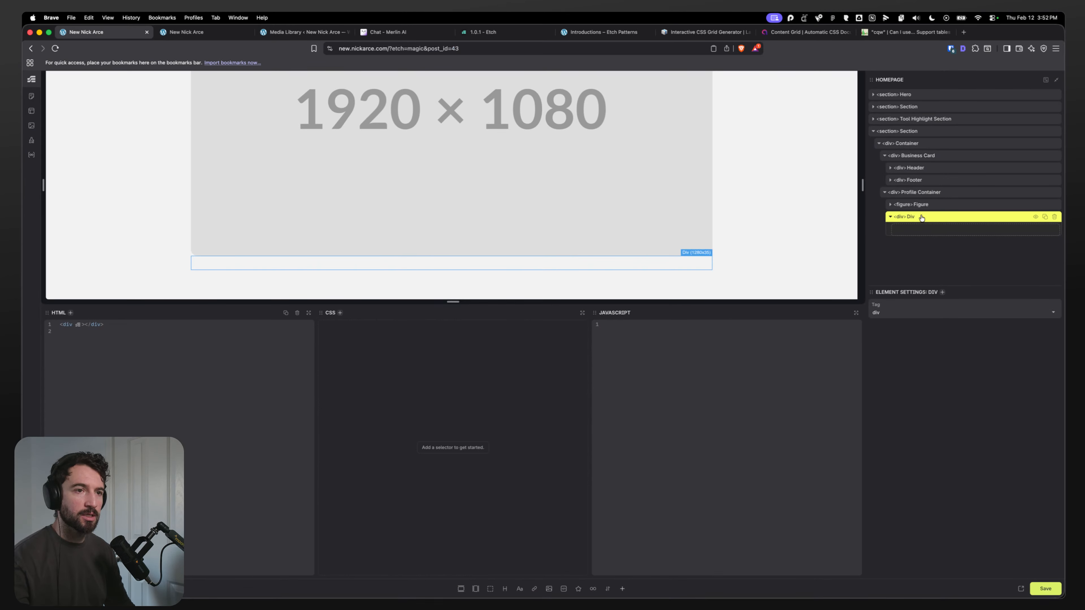
{"action": "double_click", "coordinate": [911, 216]}
{"action": "type", "text": "Contente"}
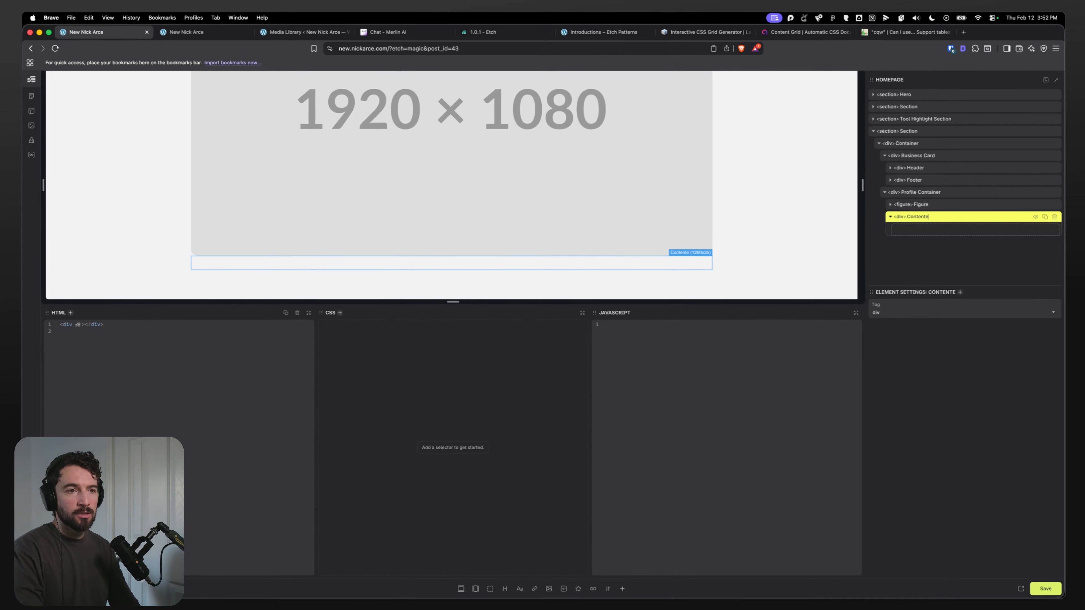
Step: Rename the Profile Container's figure to Portrait
{"action": "left_click", "coordinate": [922, 204]}
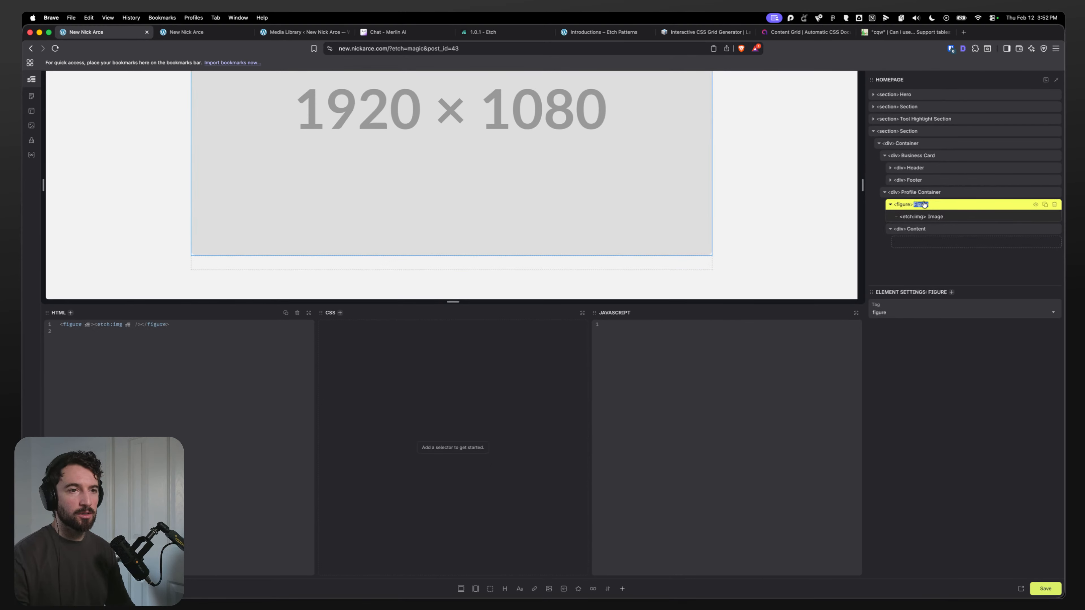
{"action": "double_click", "coordinate": [922, 204]}
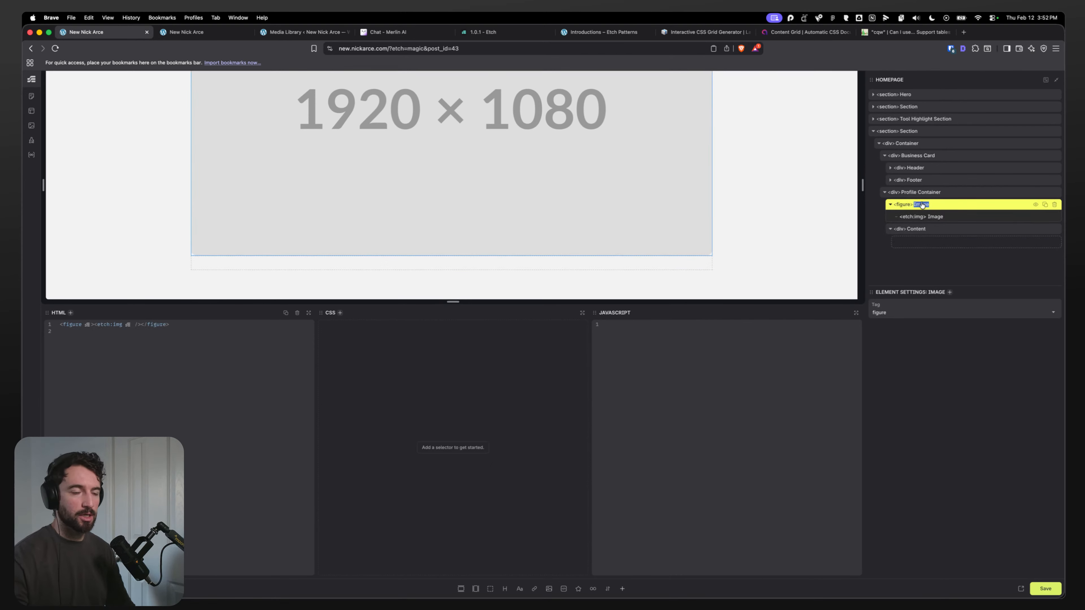
{"action": "type", "text": "Portal"}
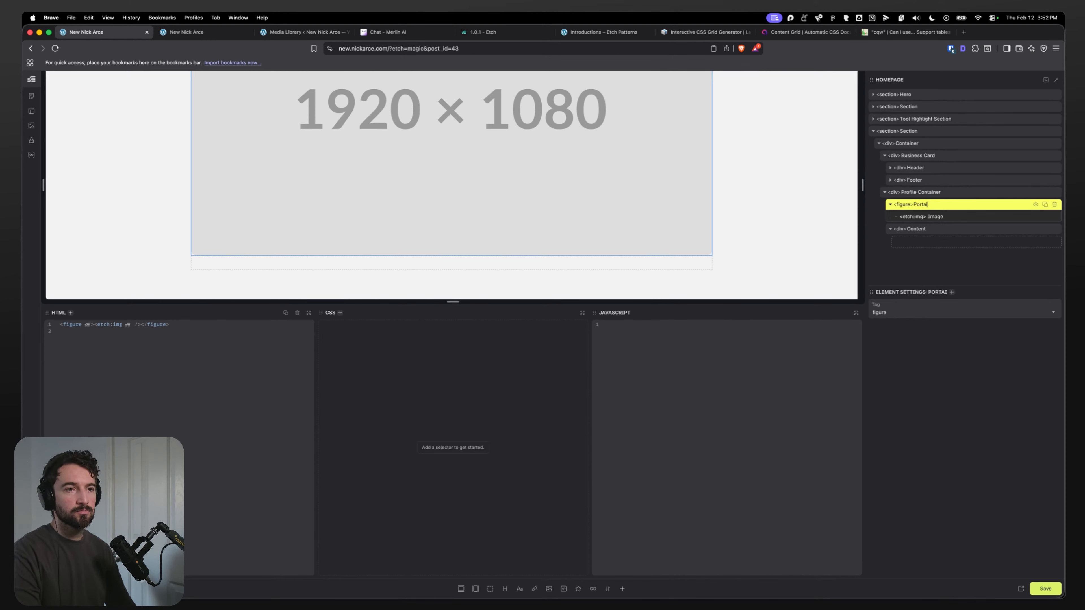
{"action": "key", "text": "BackSpace"}
{"action": "key", "text": "BackSpace"}
{"action": "type", "text": "rait"}
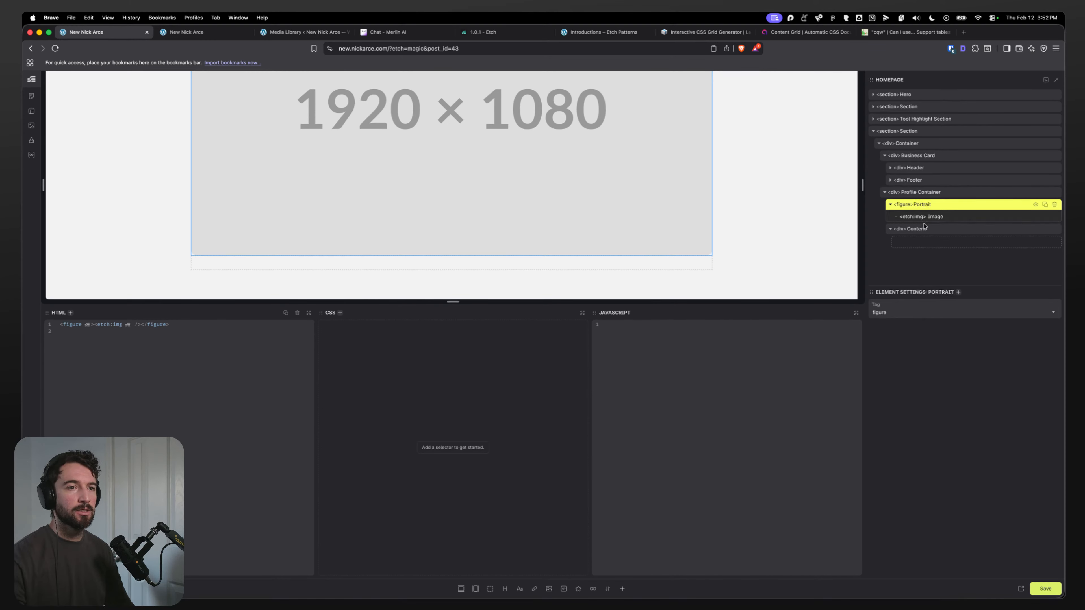
Step: Add a heading and two text paragraphs inside the Content div
{"action": "left_click", "coordinate": [925, 228]}
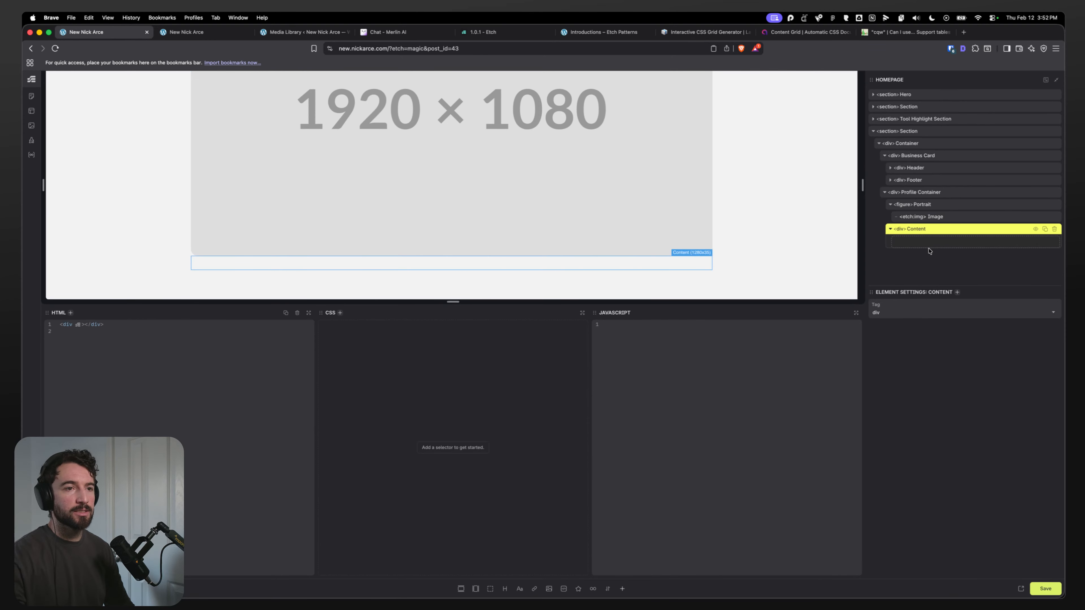
{"action": "left_click", "coordinate": [519, 589]}
{"action": "left_click", "coordinate": [506, 589]}
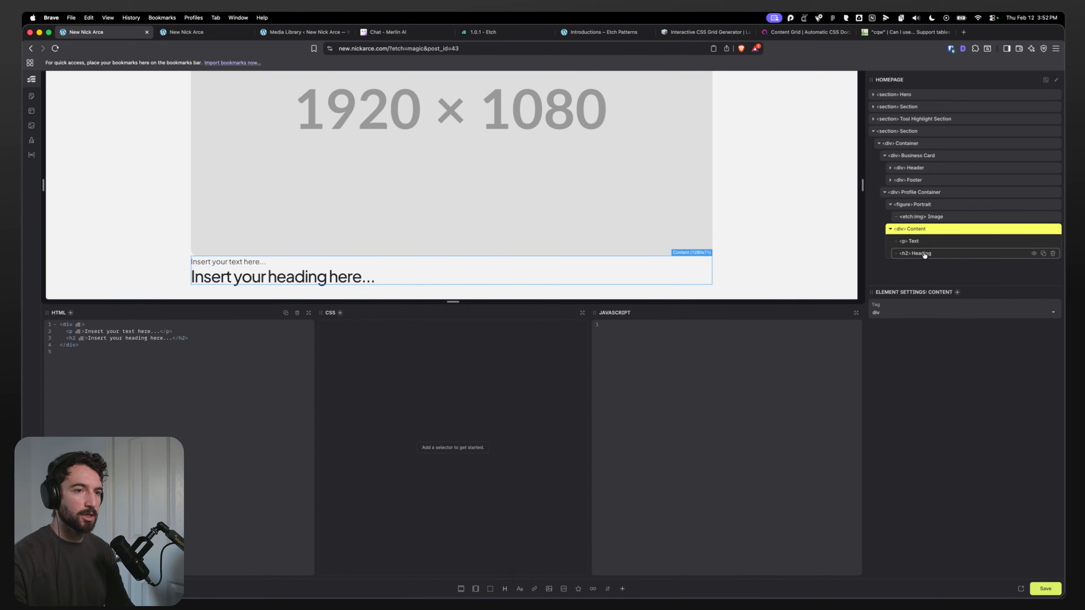
{"action": "key", "text": "super+Tab"}
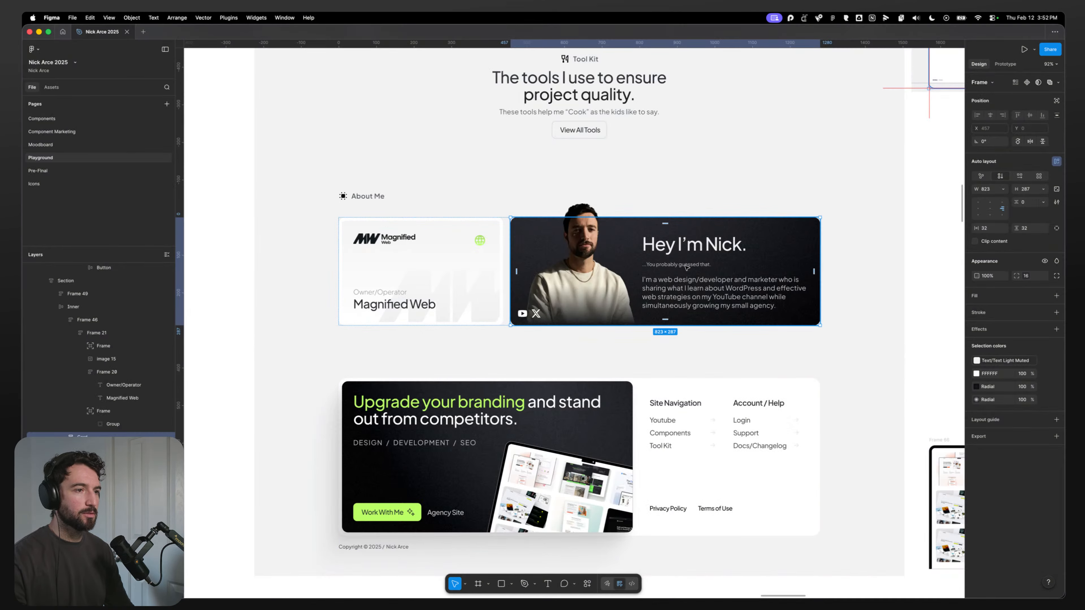
{"action": "key", "text": "super+Tab"}
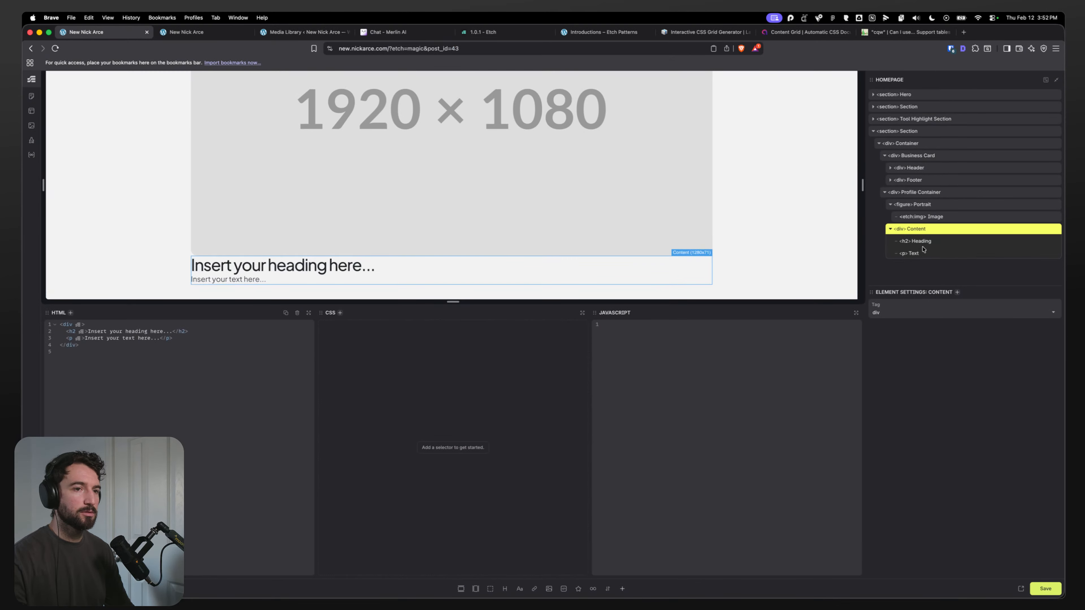
{"action": "left_click", "coordinate": [519, 589]}
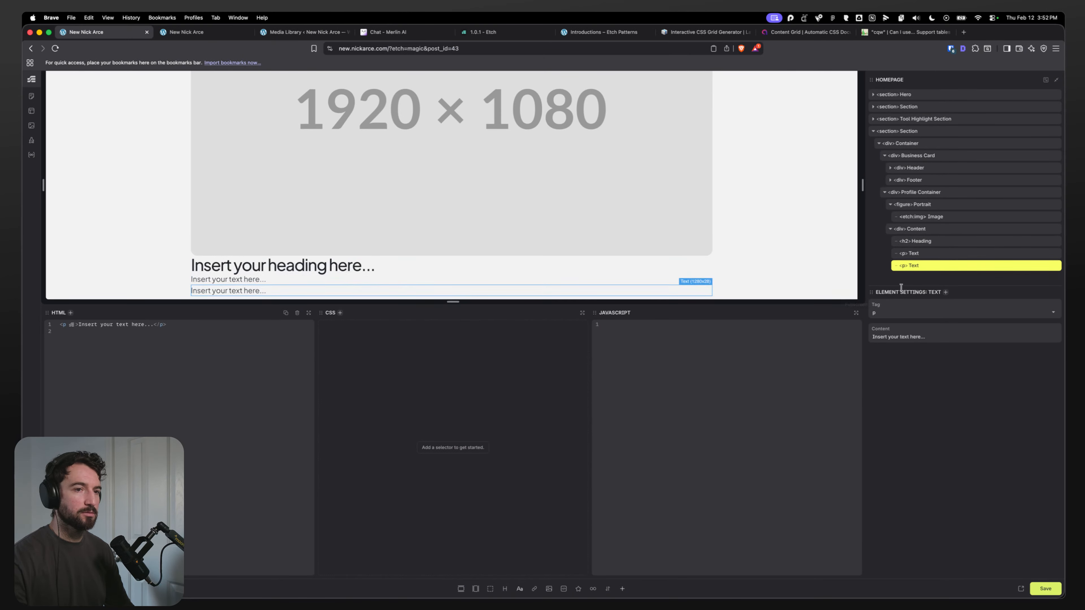
Step: Rename the first paragraph in Content to sub text
{"action": "left_click", "coordinate": [916, 254]}
{"action": "double_click", "coordinate": [916, 254]}
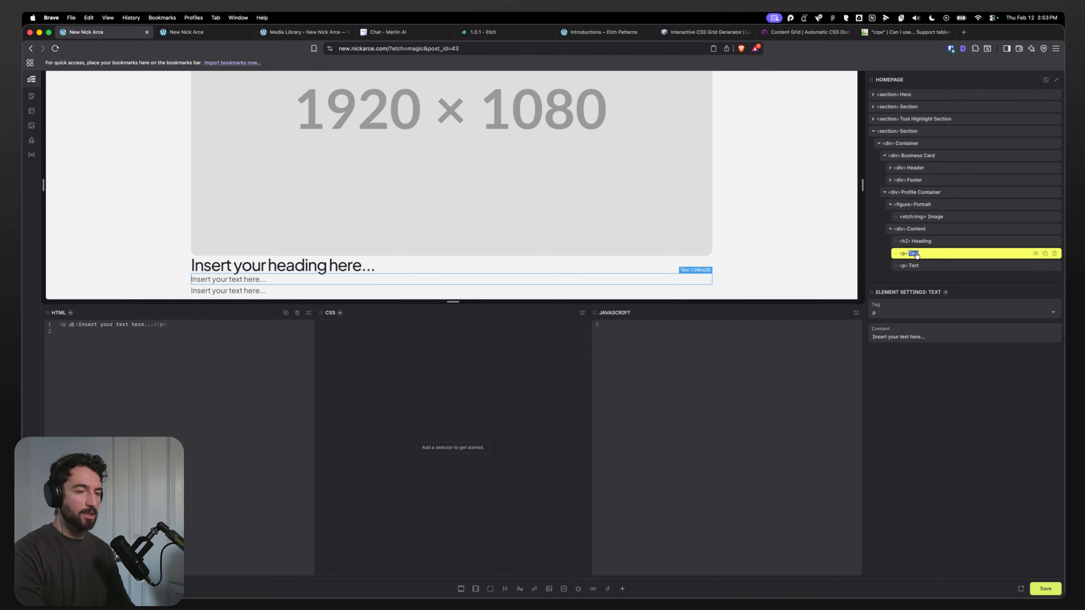
{"action": "type", "text": "sub text"}
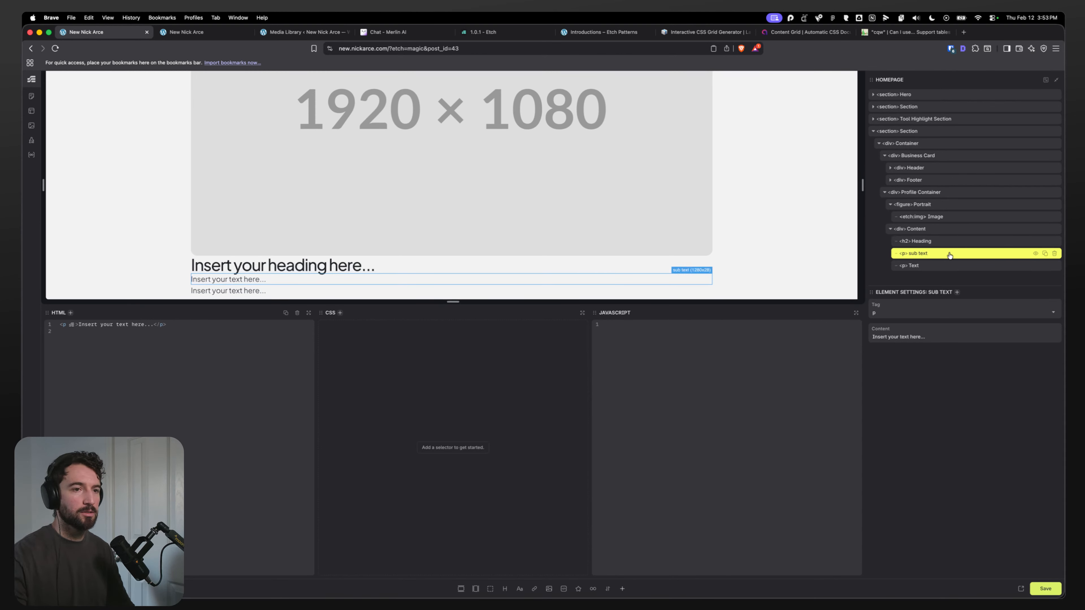
Step: Rename the second paragraph in Content to lede
{"action": "left_click", "coordinate": [919, 266]}
{"action": "double_click", "coordinate": [919, 265]}
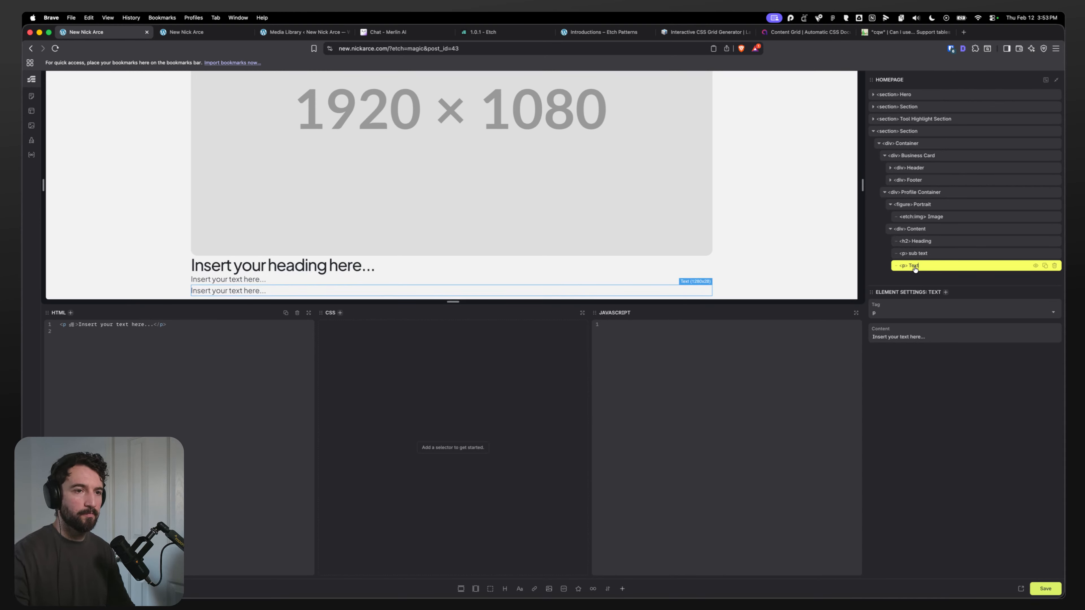
{"action": "type", "text": "lede"}
{"action": "key", "text": "super+Tab"}
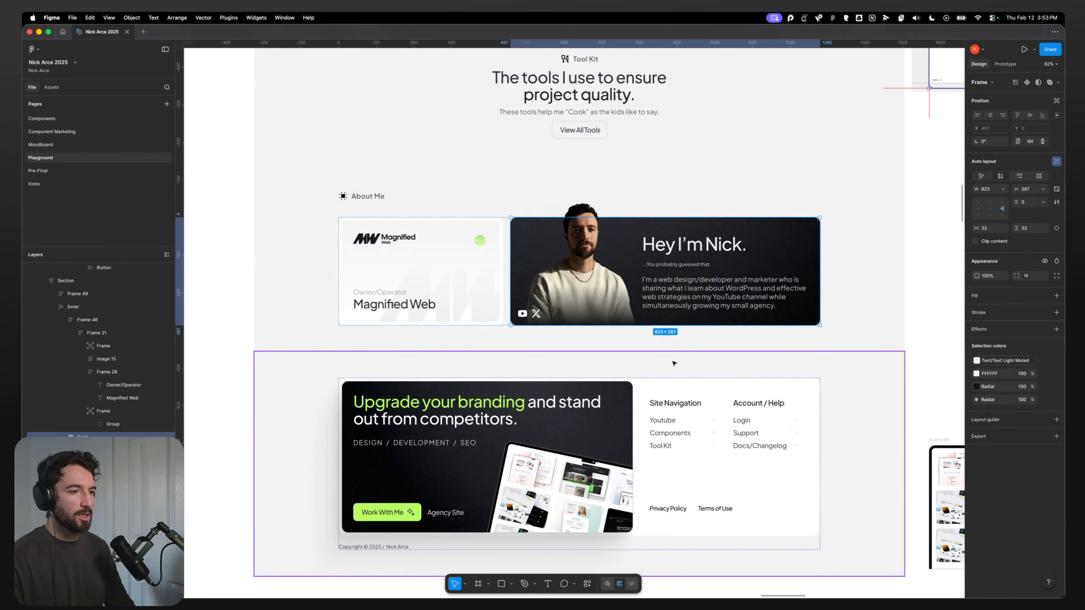
Step: Inspect the social icons frame on the profile card in the Figma design
{"action": "left_click", "coordinate": [534, 313], "text": "super"}
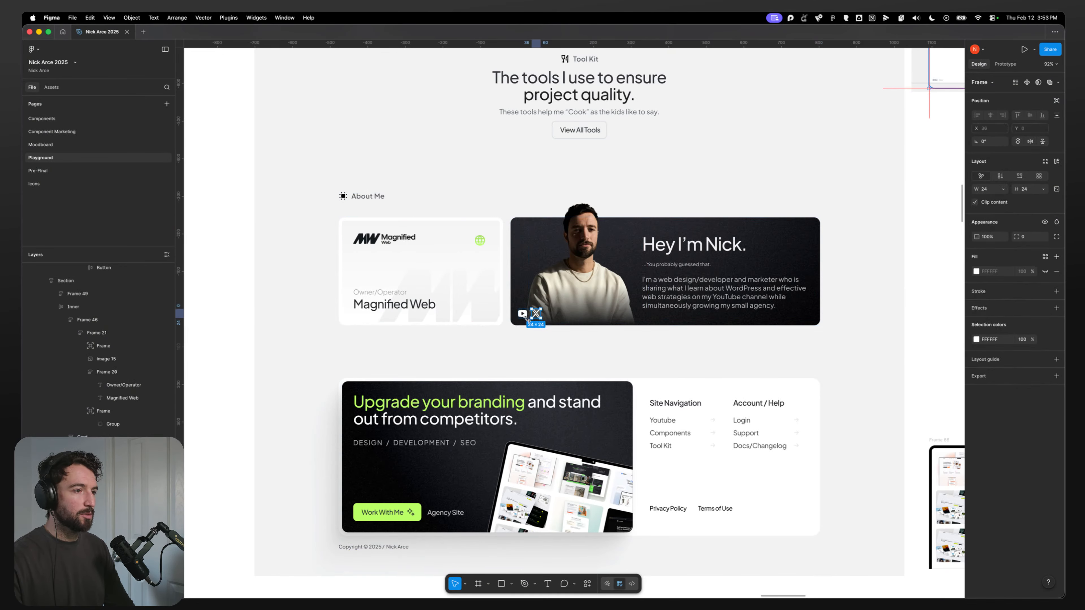
{"action": "scroll", "coordinate": [523, 320], "scroll_direction": "up", "scroll_amount": 5}
{"action": "key", "text": "shift+Return"}
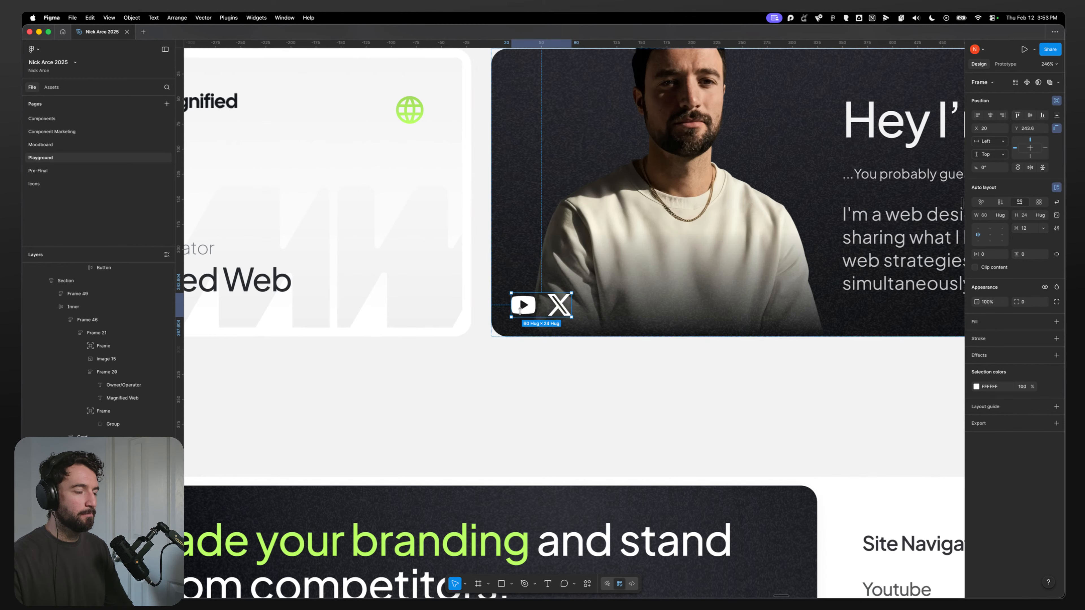
{"action": "key", "text": "shift+1"}
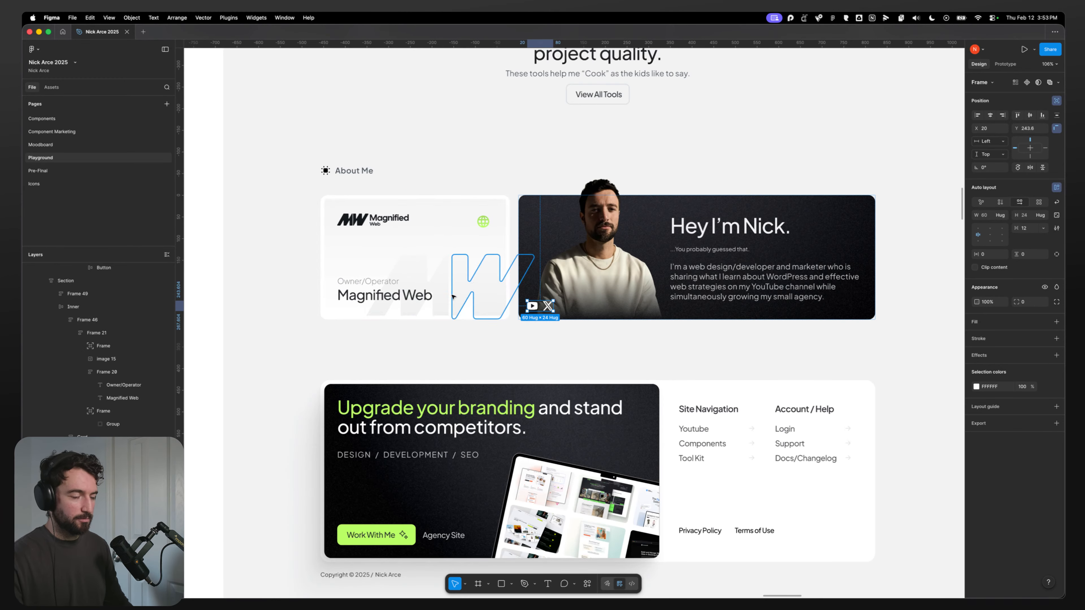
Step: Switch to the live site and enable the Icon Framework in the Automatic.css Icons settings
{"action": "key", "text": "super+Tab"}
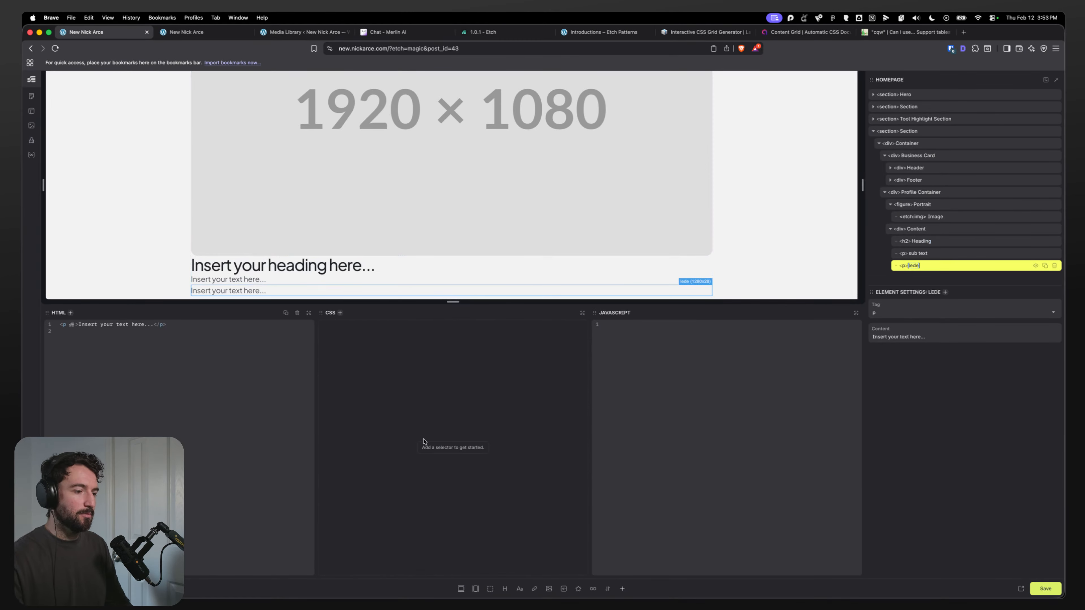
{"action": "left_click", "coordinate": [188, 34]}
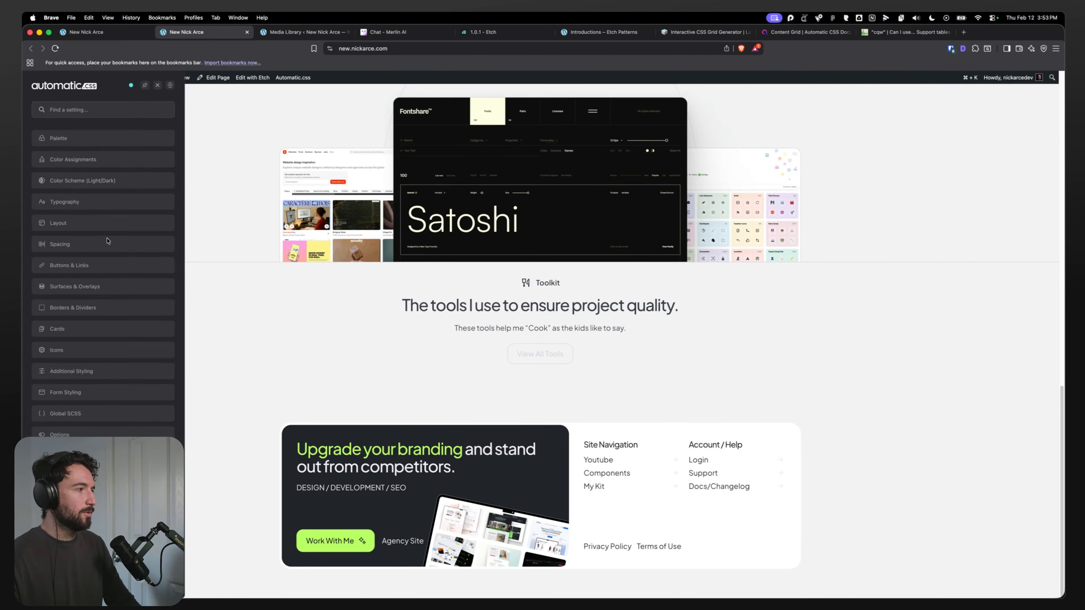
{"action": "left_click", "coordinate": [98, 184]}
{"action": "left_click", "coordinate": [60, 108]}
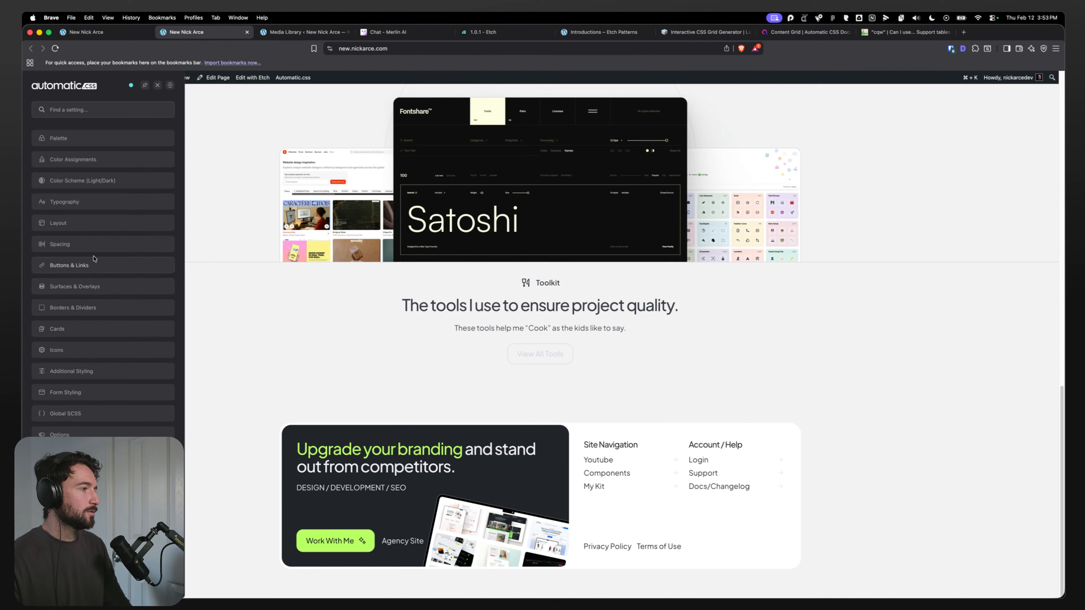
{"action": "left_click", "coordinate": [64, 349]}
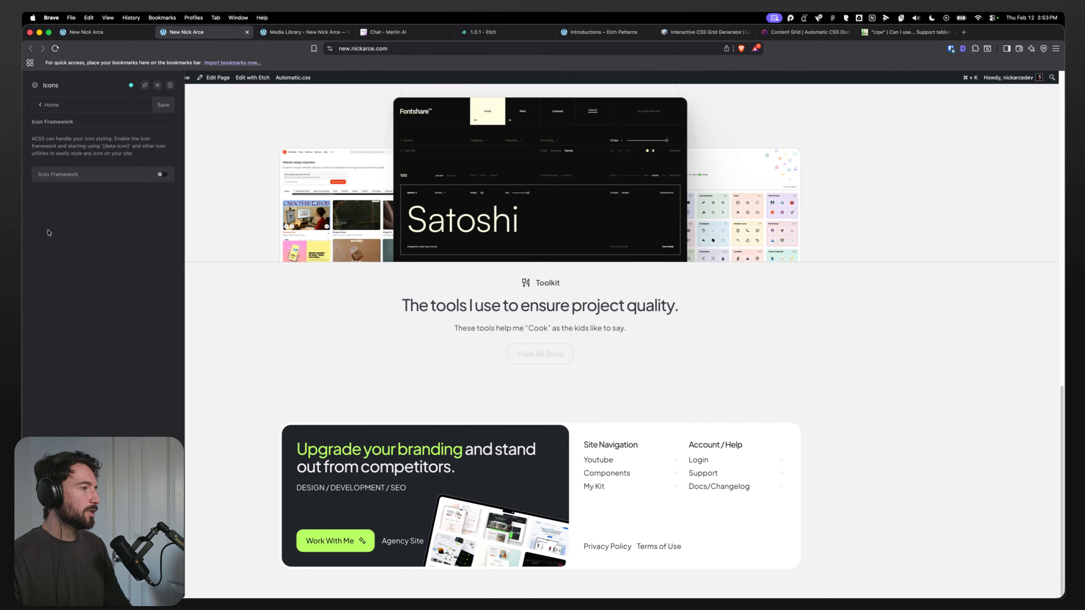
{"action": "left_click", "coordinate": [162, 175]}
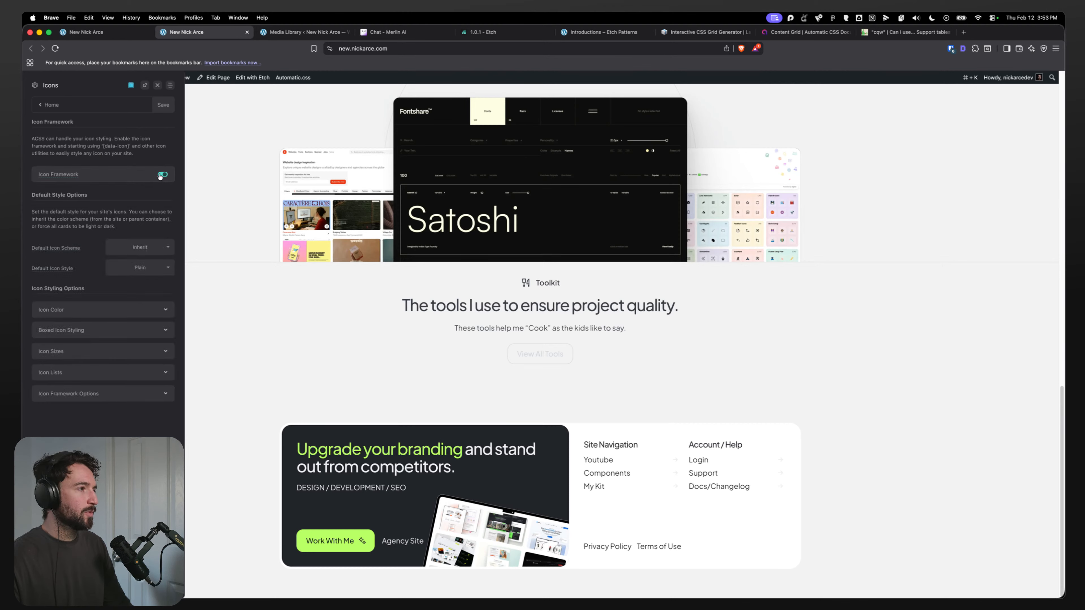
Step: Review the Icon Color and Icon Sizes options, including the extra-small icon size
{"action": "left_click", "coordinate": [138, 313]}
{"action": "left_click", "coordinate": [137, 312]}
{"action": "left_click", "coordinate": [153, 352]}
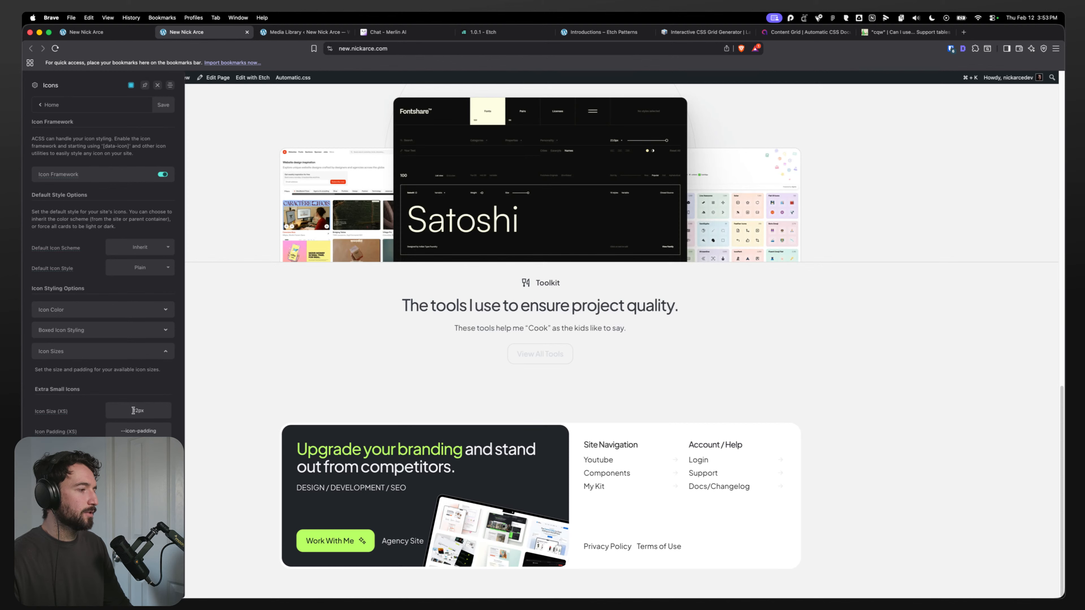
{"action": "double_click", "coordinate": [132, 411]}
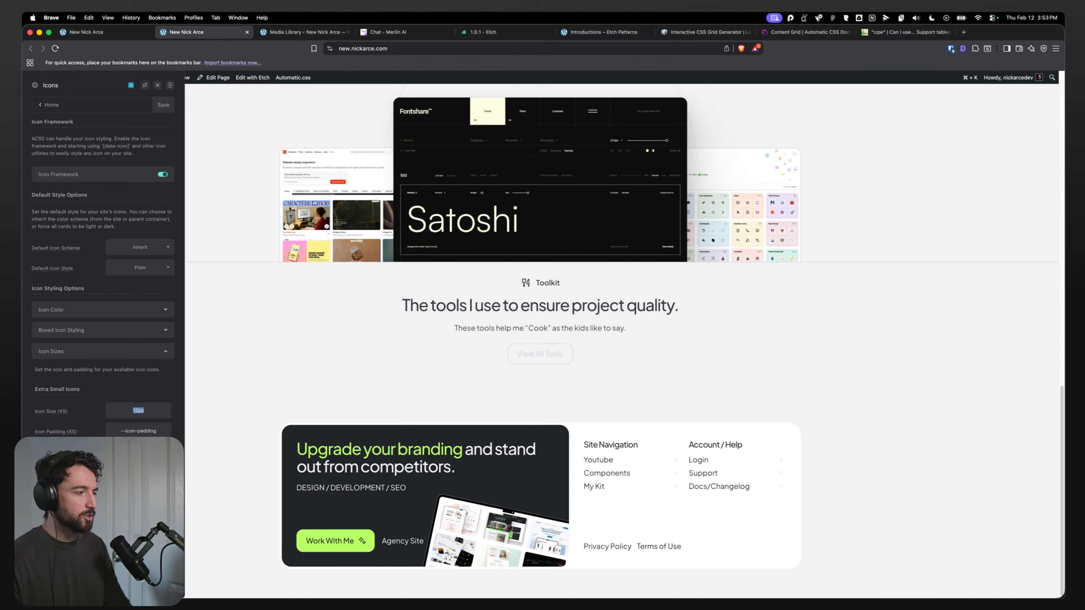
{"action": "left_click", "coordinate": [132, 411]}
{"action": "scroll", "coordinate": [132, 410], "scroll_direction": "down", "scroll_amount": 1}
{"action": "scroll", "coordinate": [132, 410], "scroll_direction": "down", "scroll_amount": 3}
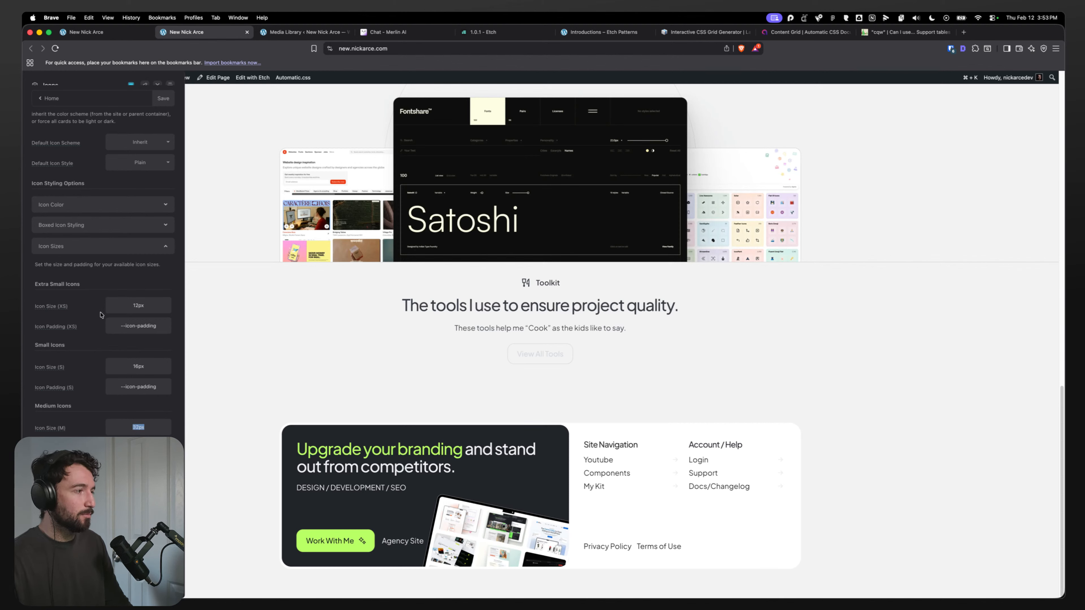
Step: Examine the icon size variables in the Global SCSS and close the Automatic.css panel
{"action": "left_click", "coordinate": [48, 98]}
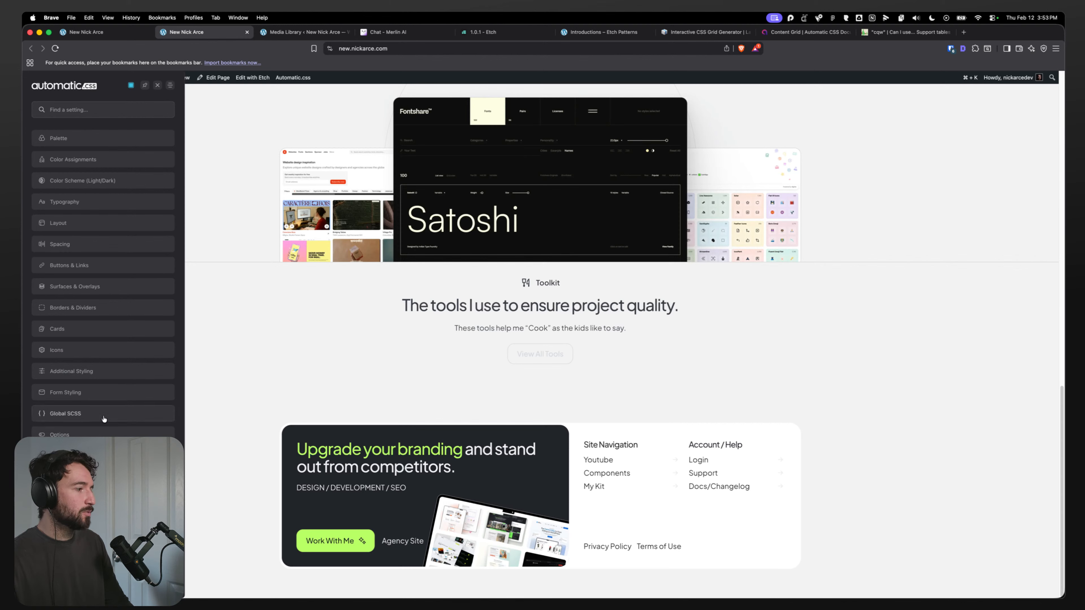
{"action": "left_click", "coordinate": [103, 417]}
{"action": "left_click_drag", "start_coordinate": [245, 257], "coordinate": [60, 234]}
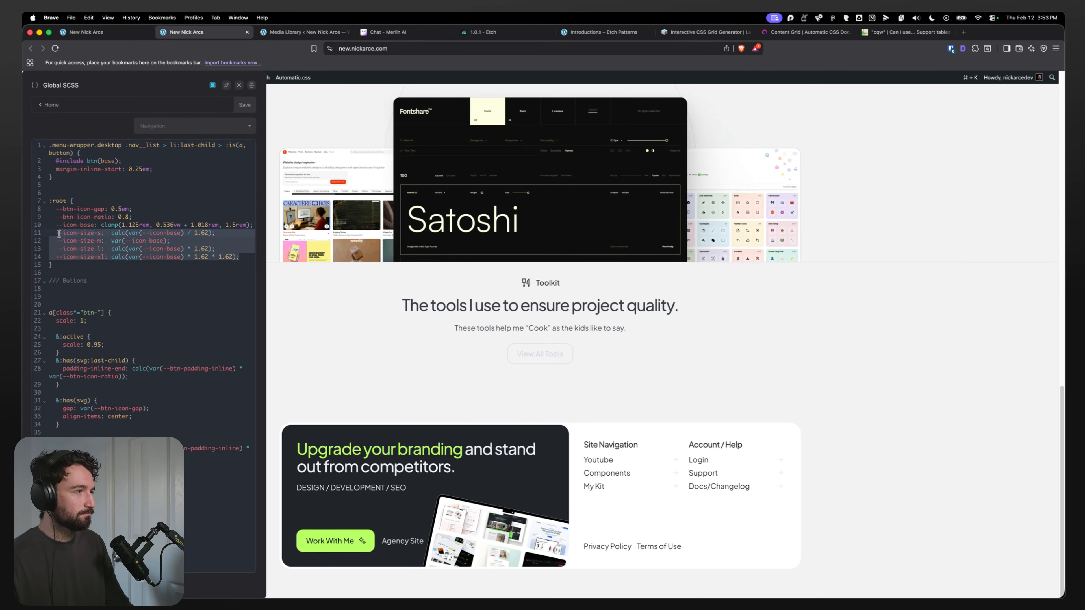
{"action": "left_click", "coordinate": [181, 250]}
{"action": "left_click_drag", "start_coordinate": [247, 258], "coordinate": [78, 234]}
{"action": "left_click", "coordinate": [163, 248]}
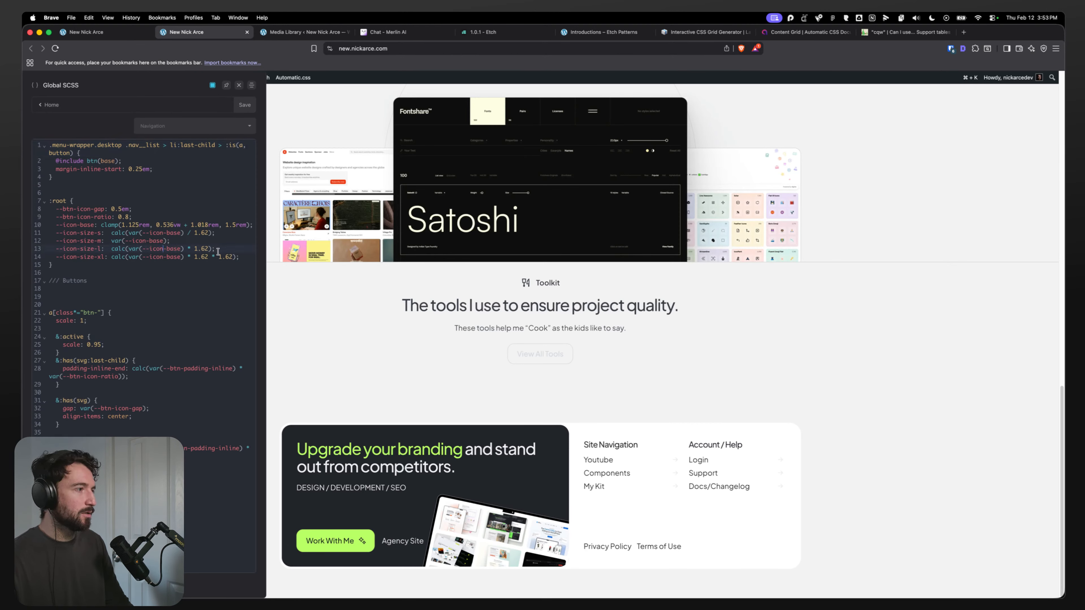
{"action": "left_click_drag", "start_coordinate": [236, 257], "coordinate": [122, 241]}
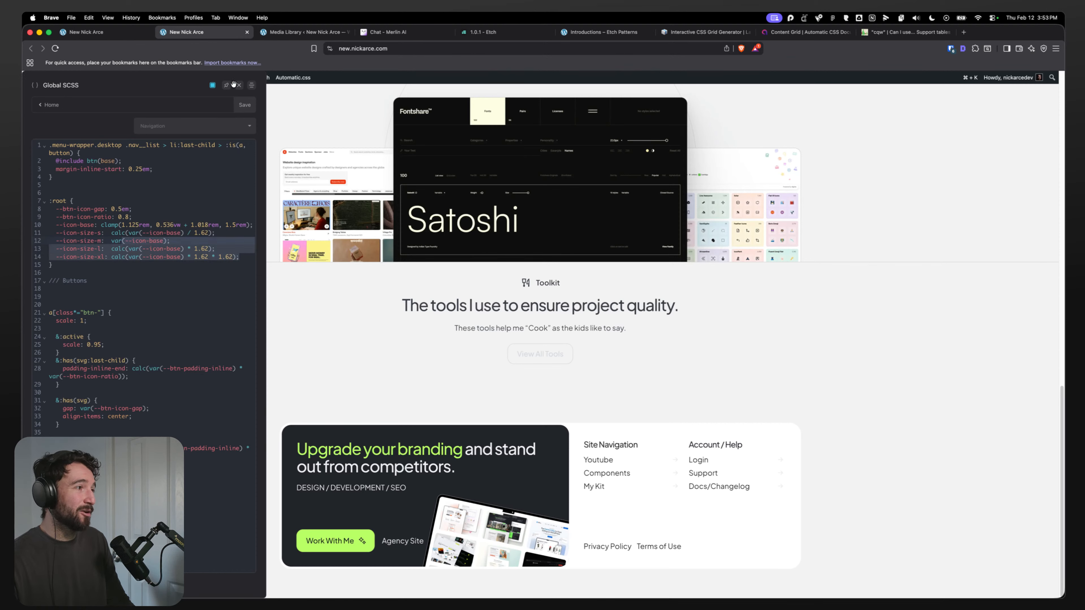
{"action": "left_click", "coordinate": [239, 86]}
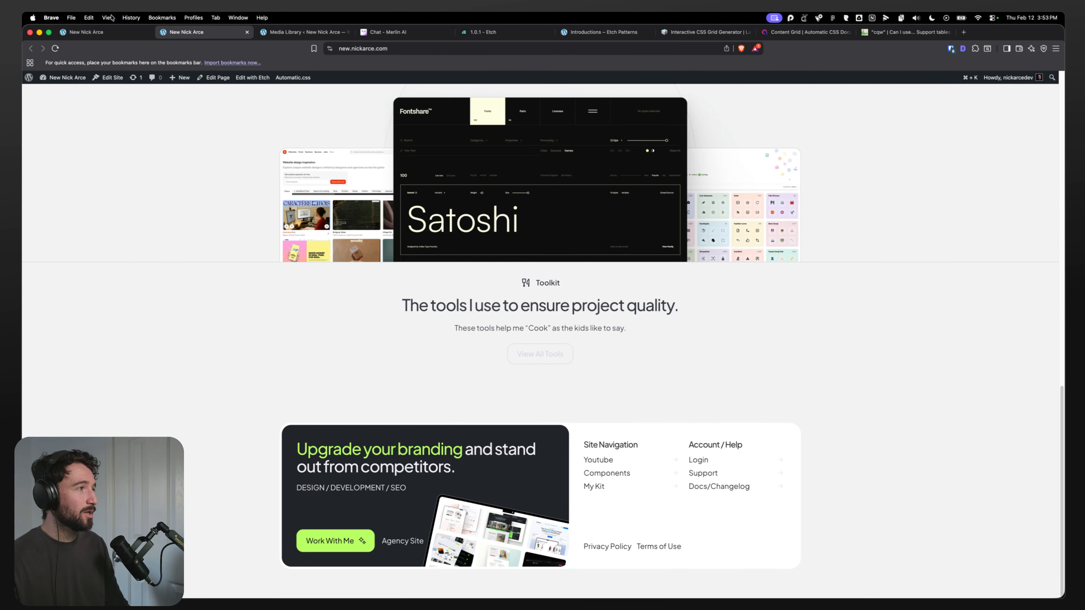
Step: Compare the About Me section in the Figma design with the Etch builder structure
{"action": "left_click", "coordinate": [95, 32]}
{"action": "scroll", "coordinate": [506, 274], "scroll_direction": "down", "scroll_amount": 1}
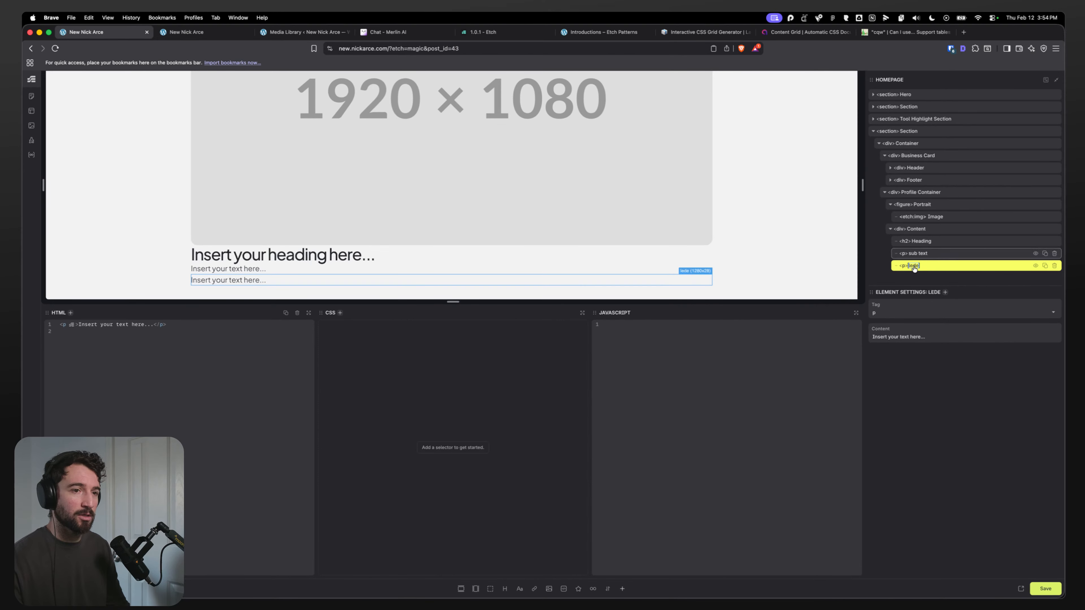
{"action": "key", "text": "super+Tab"}
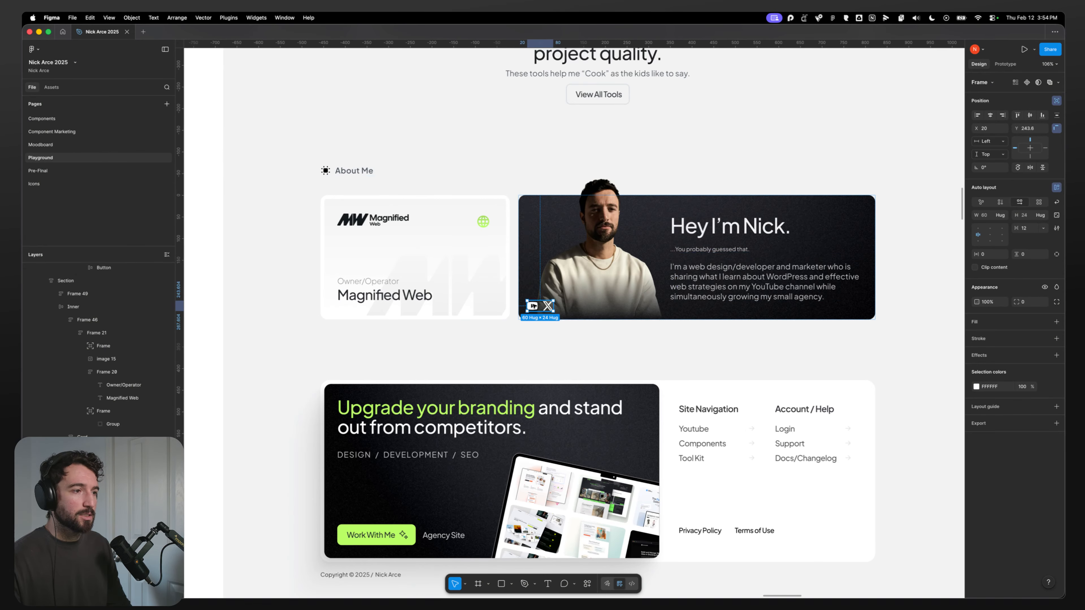
{"action": "scroll", "coordinate": [802, 289], "scroll_direction": "down", "scroll_amount": 5}
{"action": "scroll", "coordinate": [802, 289], "scroll_direction": "down", "scroll_amount": 10}
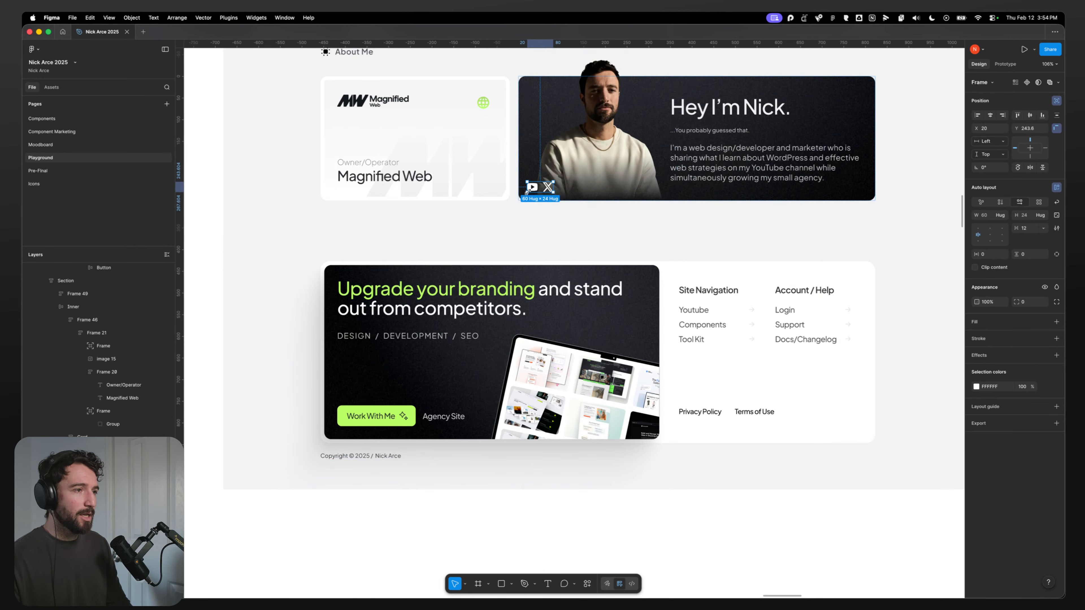
{"action": "scroll", "coordinate": [511, 321], "scroll_direction": "up", "scroll_amount": 15}
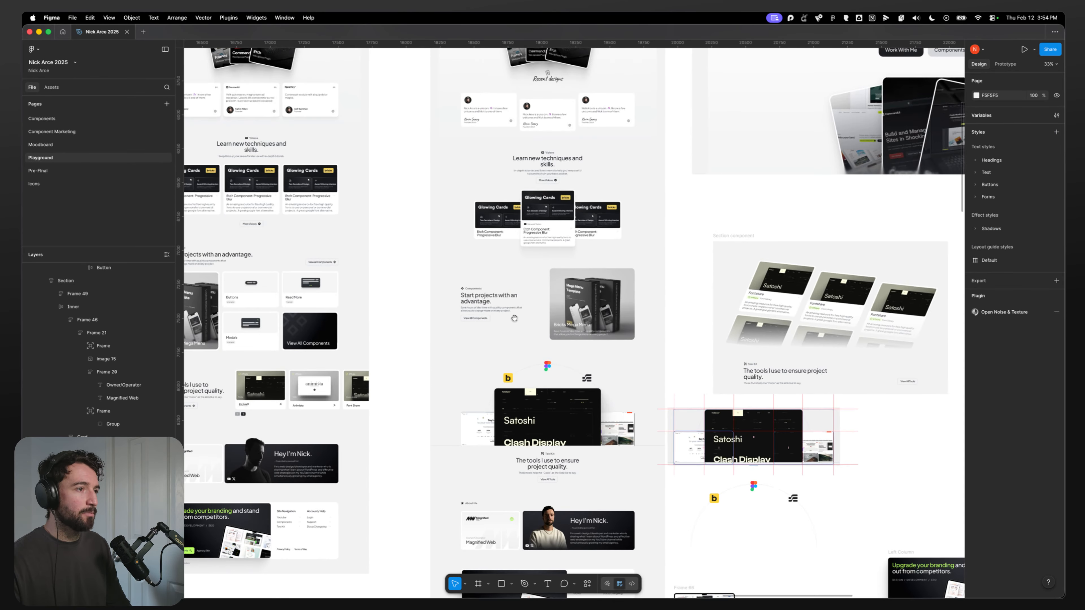
{"action": "scroll", "coordinate": [514, 142], "scroll_direction": "down", "scroll_amount": 5}
{"action": "scroll", "coordinate": [514, 142], "scroll_direction": "down", "scroll_amount": 5}
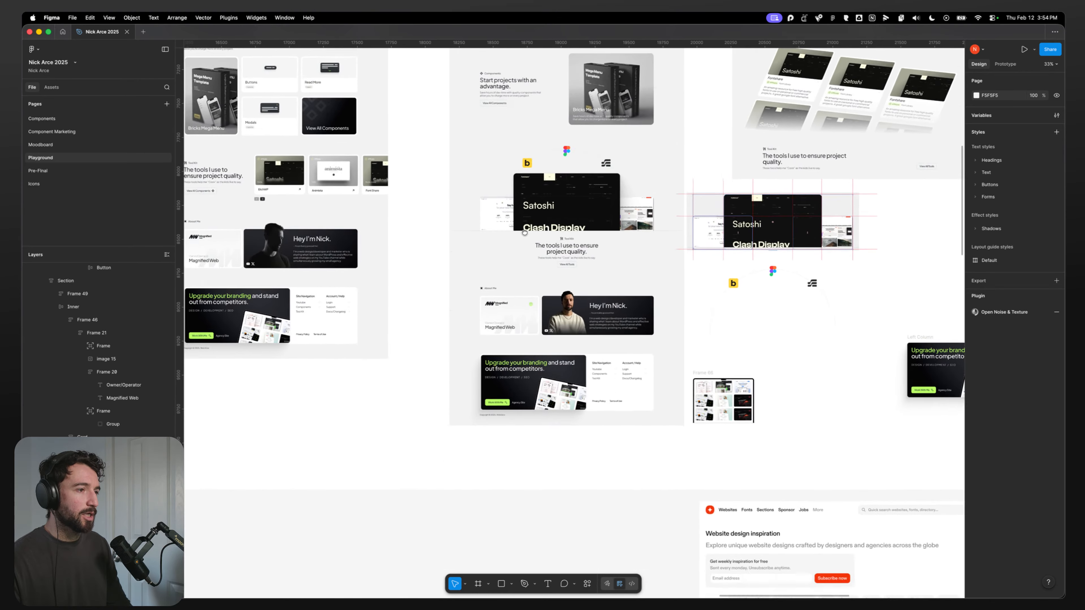
{"action": "scroll", "coordinate": [542, 308], "scroll_direction": "up", "scroll_amount": 10}
{"action": "left_click", "coordinate": [522, 271]}
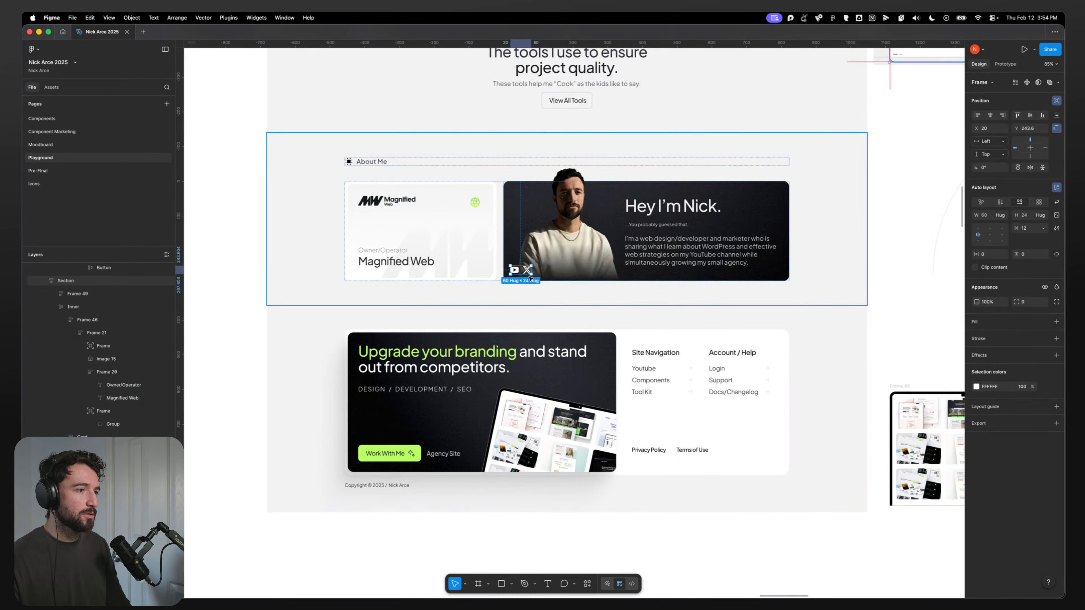
{"action": "key", "text": "super+Tab"}
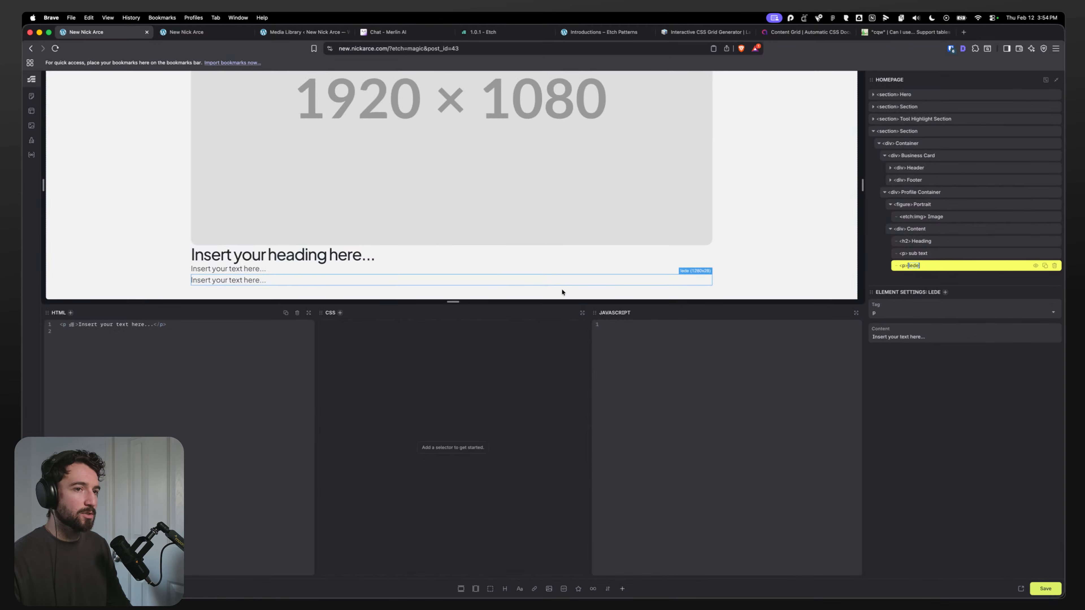
Step: Collapse the Content and Portrait elements and add a new div inside the Profile Container
{"action": "left_click", "coordinate": [928, 255]}
{"action": "left_click", "coordinate": [917, 233]}
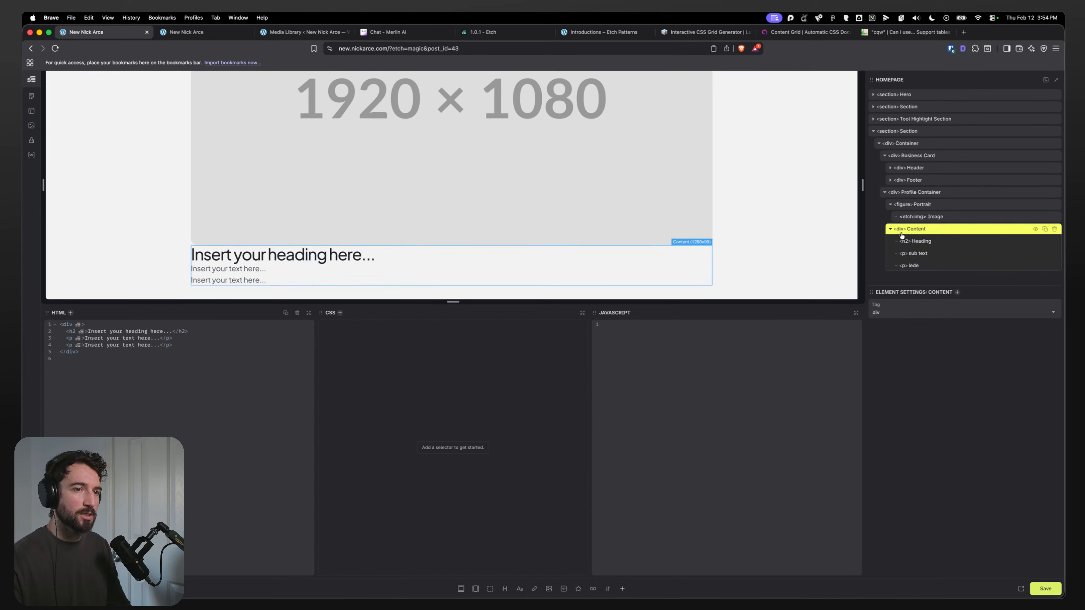
{"action": "left_click", "coordinate": [890, 228]}
{"action": "left_click", "coordinate": [890, 204]}
{"action": "left_click", "coordinate": [925, 193]}
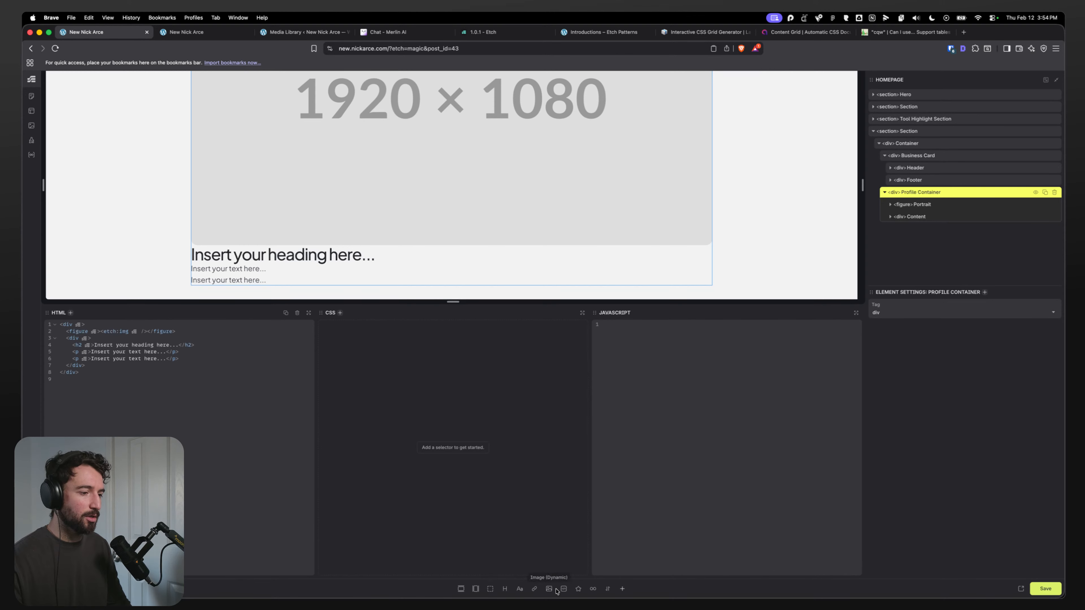
{"action": "left_click", "coordinate": [490, 588]}
Step: Rename the new div to Social Icon List
{"action": "left_click", "coordinate": [907, 230]}
{"action": "double_click", "coordinate": [907, 229]}
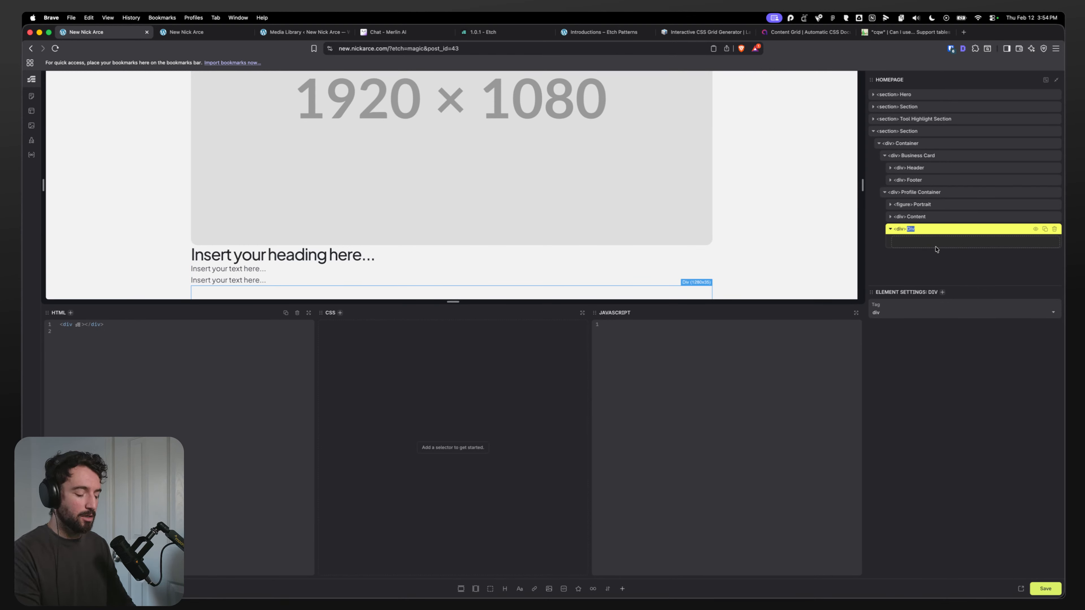
{"action": "type", "text": "Social"}
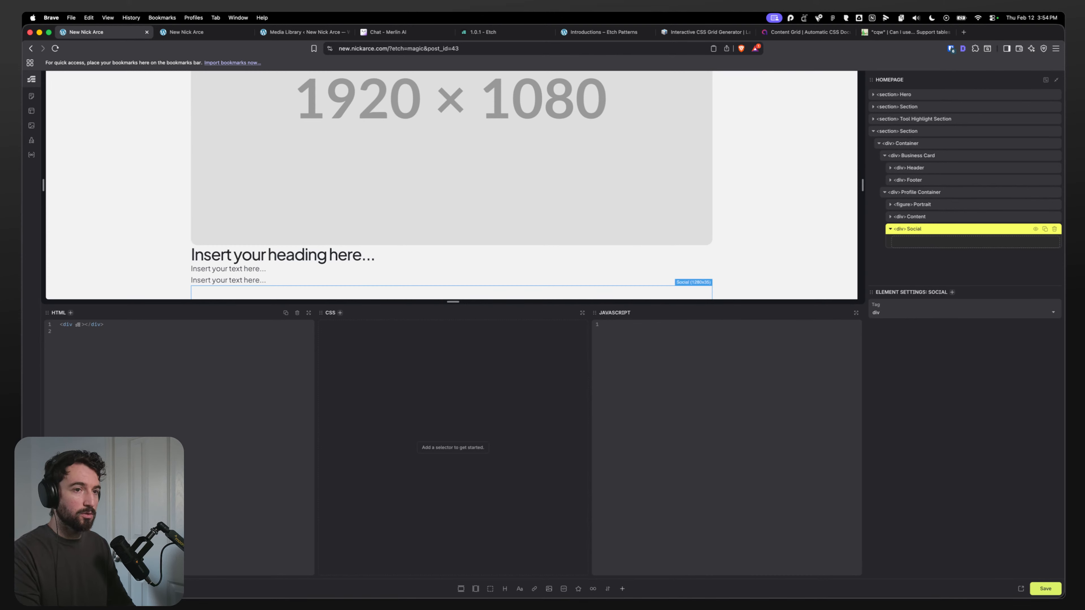
{"action": "type", "text": " Listst"}
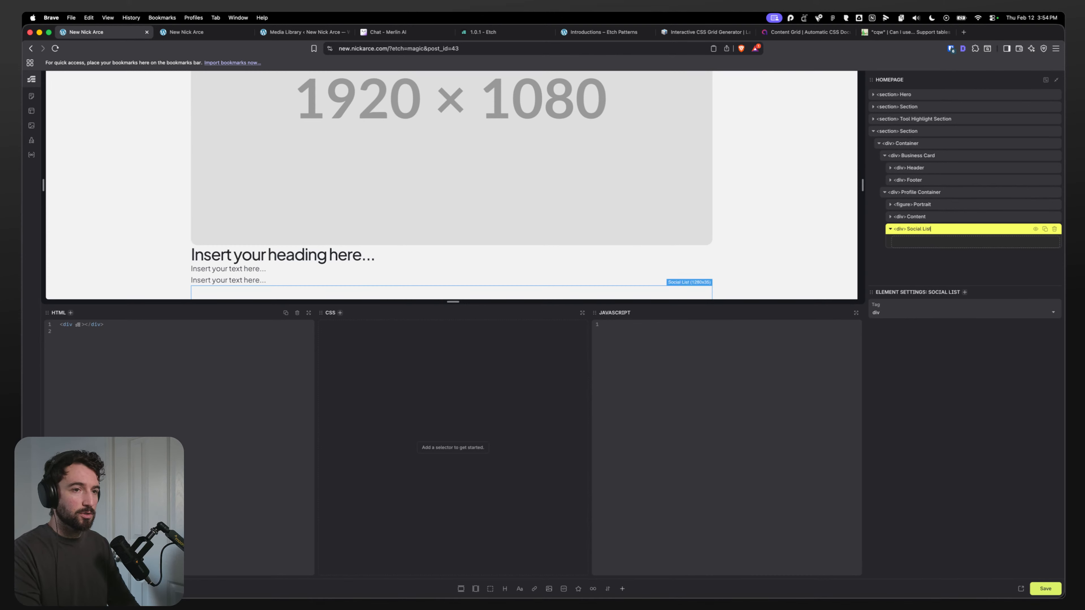
{"action": "key", "text": "BackSpace"}
{"action": "key", "text": "BackSpace"}
{"action": "key", "text": "BackSpace"}
{"action": "key", "text": "BackSpace"}
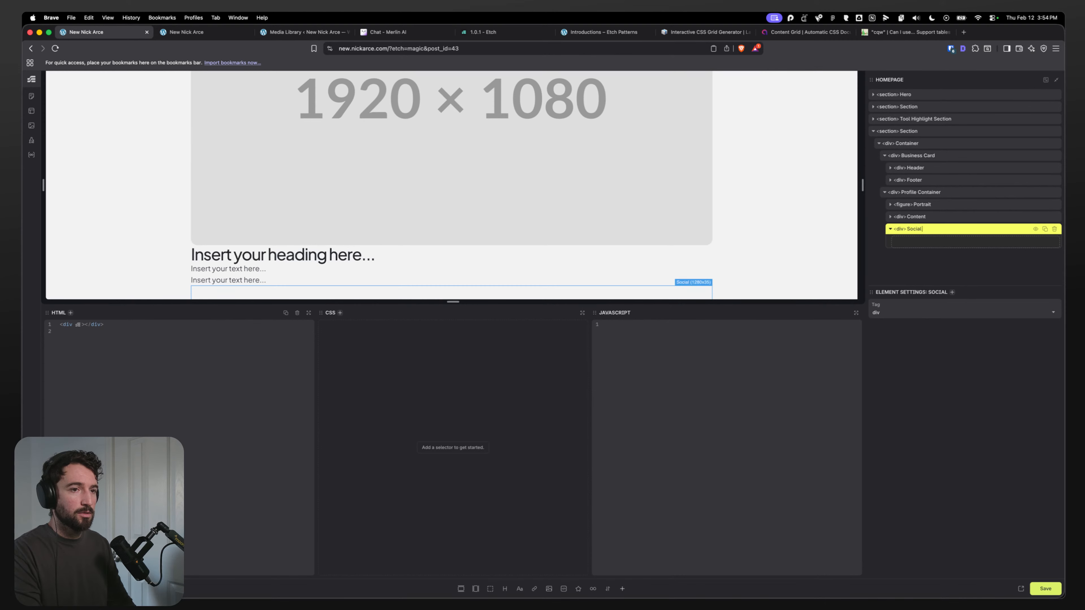
{"action": "type", "text": "Icon List"}
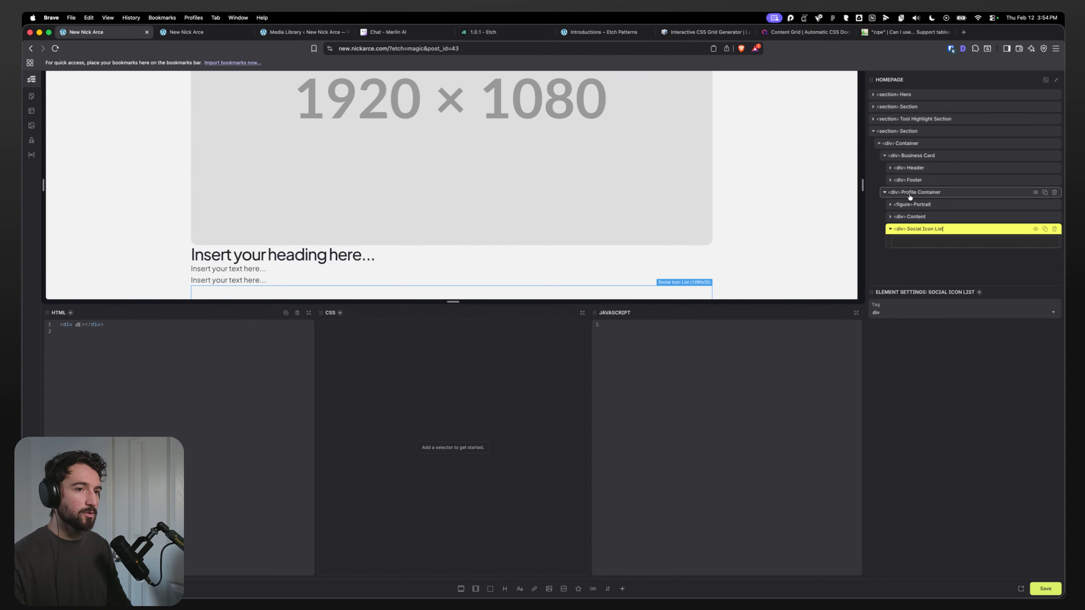
Step: Add a div inside Social Icon List and convert Social Icon List into a list
{"action": "left_click", "coordinate": [491, 589]}
{"action": "right_click", "coordinate": [929, 229]}
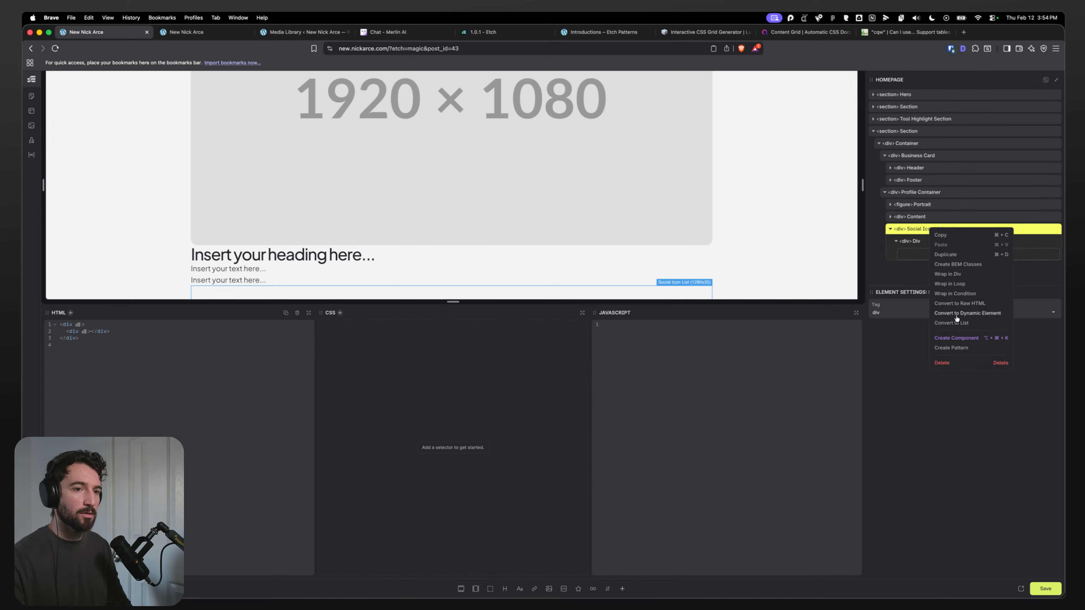
{"action": "left_click", "coordinate": [955, 323]}
Step: Rename the list to Social Icons and its list item to Item
{"action": "double_click", "coordinate": [914, 242]}
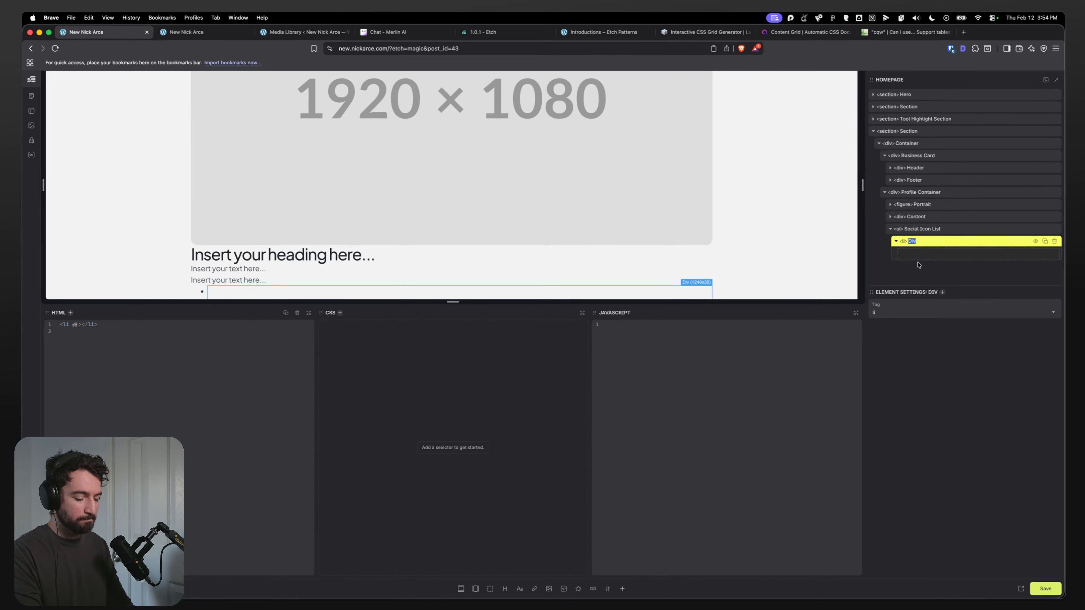
{"action": "type", "text": "O"}
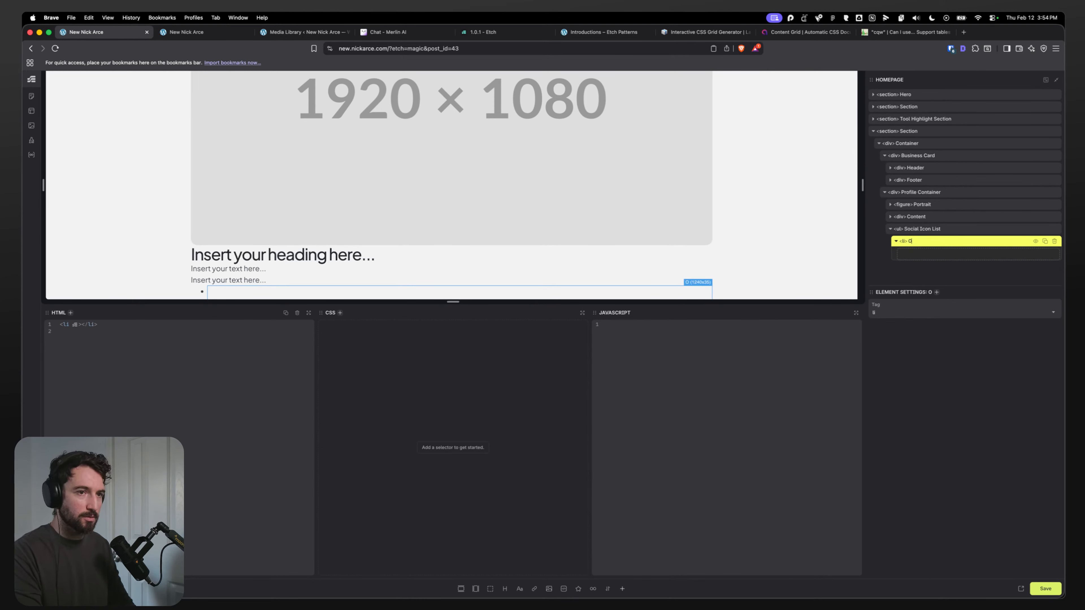
{"action": "double_click", "coordinate": [932, 231]}
{"action": "key", "text": "BackSpace"}
{"action": "key", "text": "BackSpace"}
{"action": "key", "text": "BackSpace"}
{"action": "type", "text": "s"}
{"action": "key", "text": "Return"}
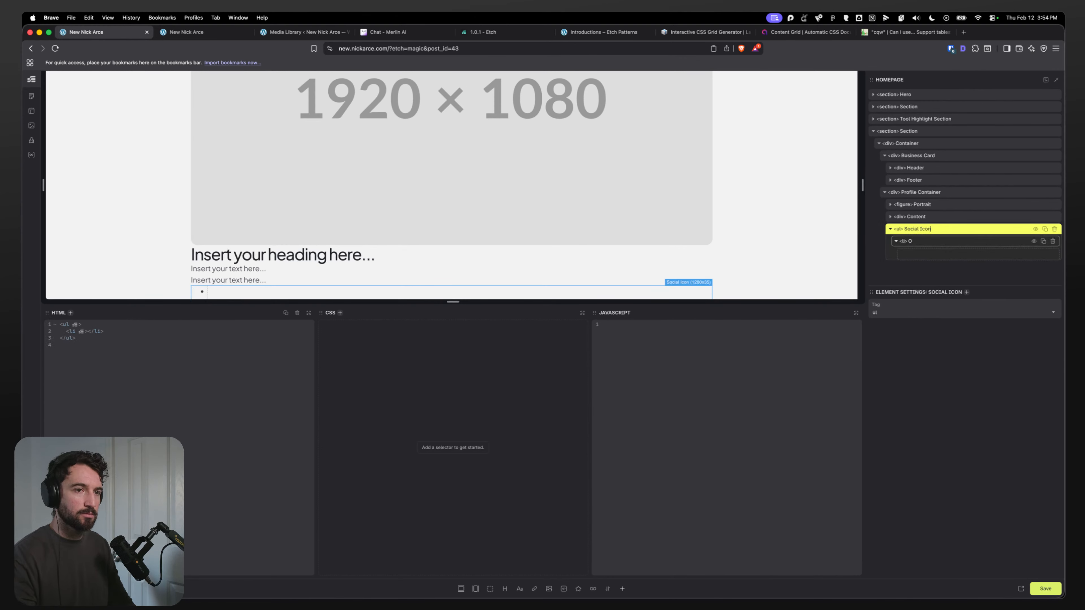
{"action": "key", "text": "BackSpace"}
{"action": "type", "text": "ns"}
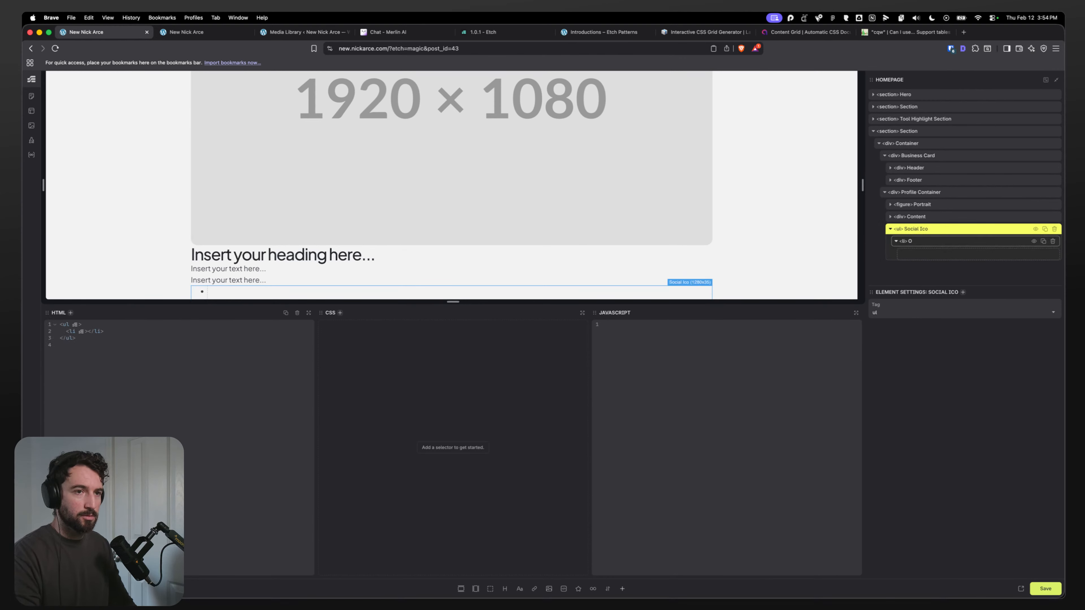
{"action": "double_click", "coordinate": [921, 243]}
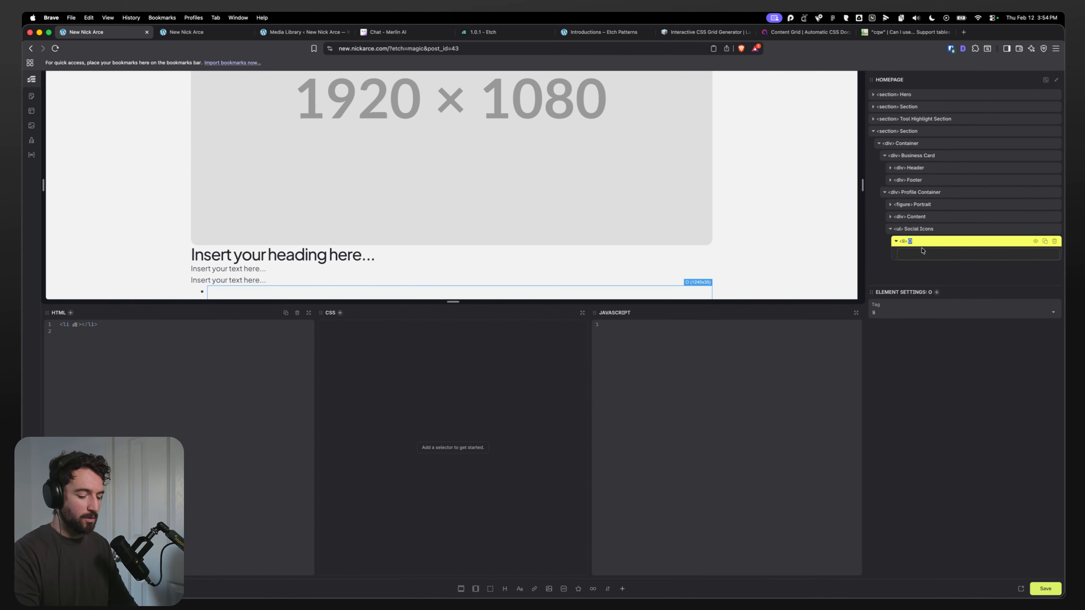
{"action": "type", "text": "Social"}
{"action": "key", "text": "BackSpace"}
{"action": "key", "text": "BackSpace"}
{"action": "key", "text": "BackSpace"}
{"action": "key", "text": "BackSpace"}
{"action": "key", "text": "BackSpace"}
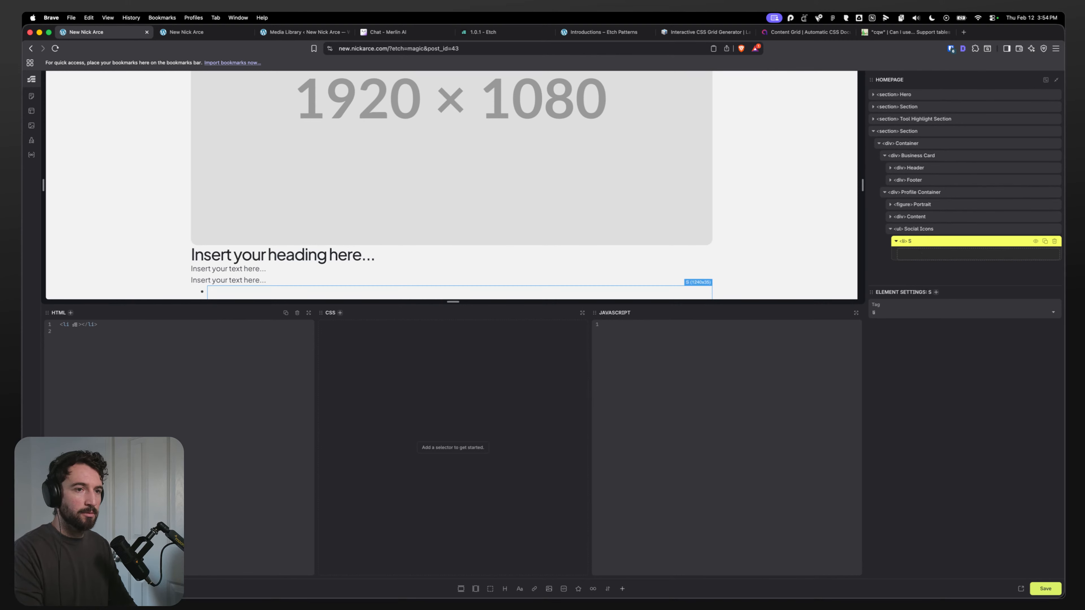
{"action": "type", "text": "Item"}
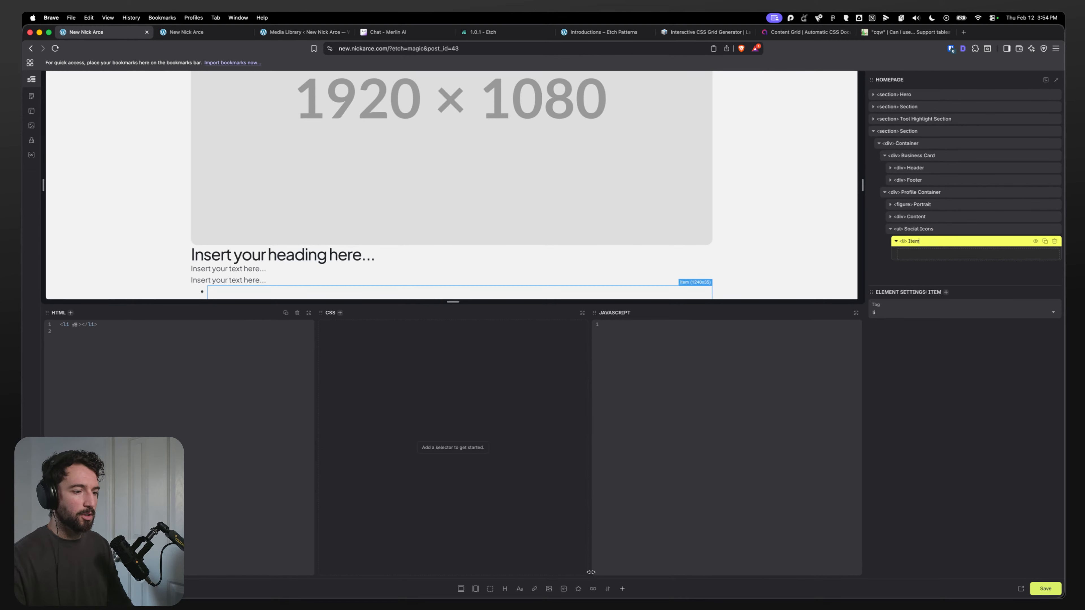
Step: Add an anchor inside the Item list item and an SVG element inside that anchor
{"action": "left_click", "coordinate": [533, 591]}
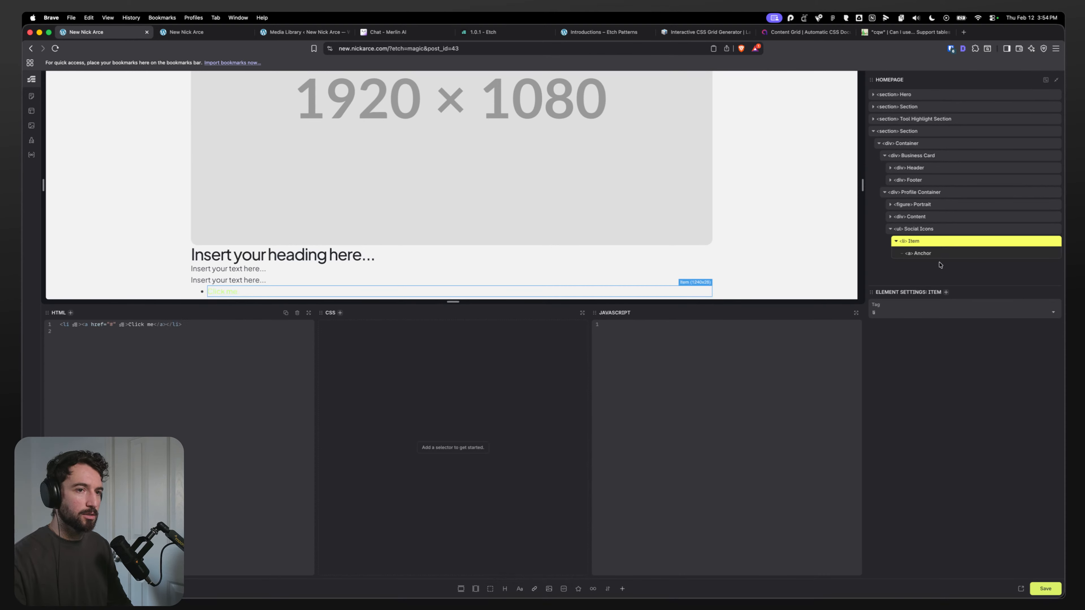
{"action": "left_click", "coordinate": [578, 588]}
{"action": "left_click", "coordinate": [931, 266]}
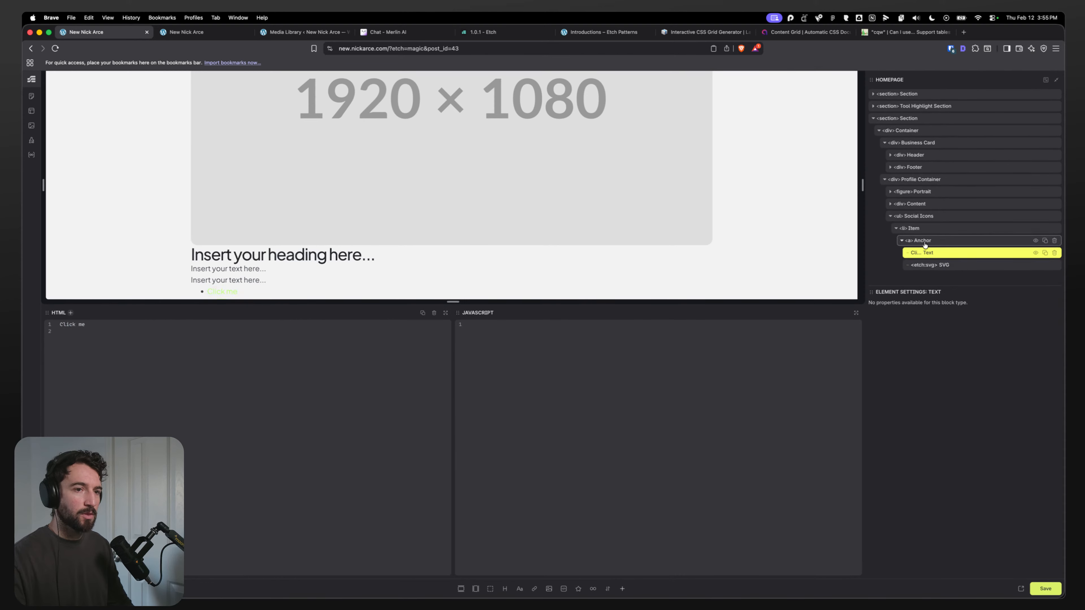
{"action": "left_click", "coordinate": [916, 240]}
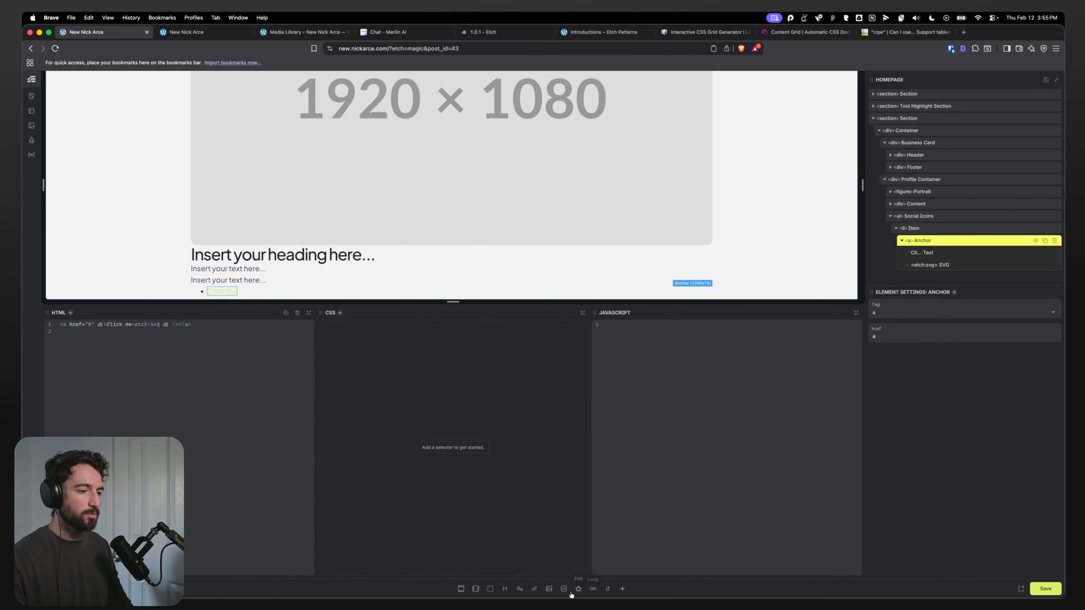
Step: Add a text element, move it into the anchor, and set its tag to span
{"action": "left_click", "coordinate": [518, 590]}
{"action": "left_click_drag", "start_coordinate": [923, 276], "coordinate": [943, 240]}
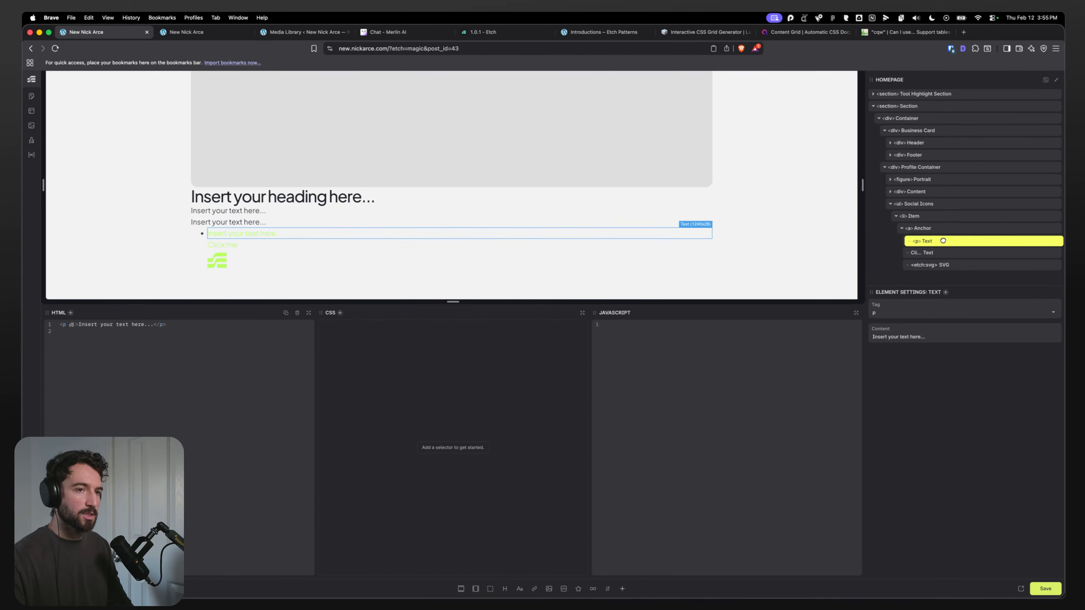
{"action": "double_click", "coordinate": [916, 242]}
{"action": "type", "text": "span"}
Step: Delete the anchor's default Click me text and rename the anchor Item Link
{"action": "left_click", "coordinate": [928, 253]}
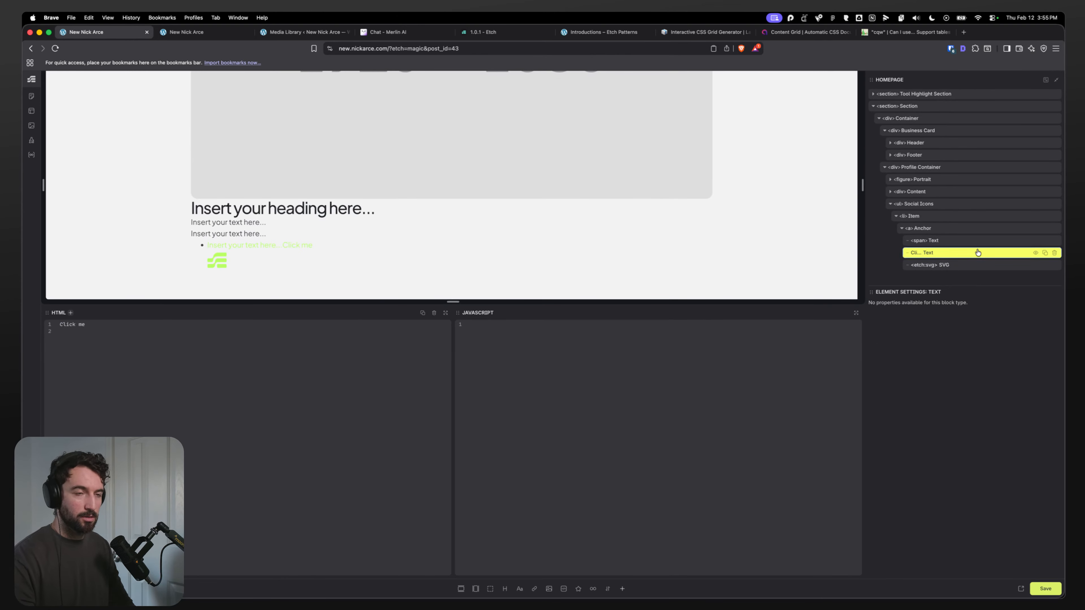
{"action": "left_click", "coordinate": [1057, 253]}
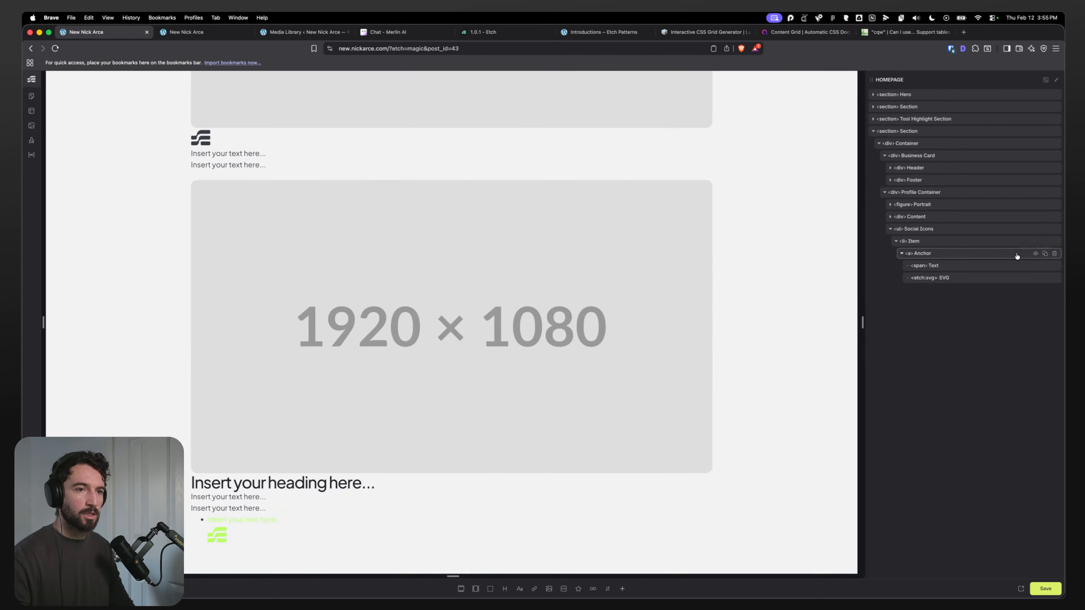
{"action": "left_click", "coordinate": [930, 254]}
{"action": "double_click", "coordinate": [930, 253]}
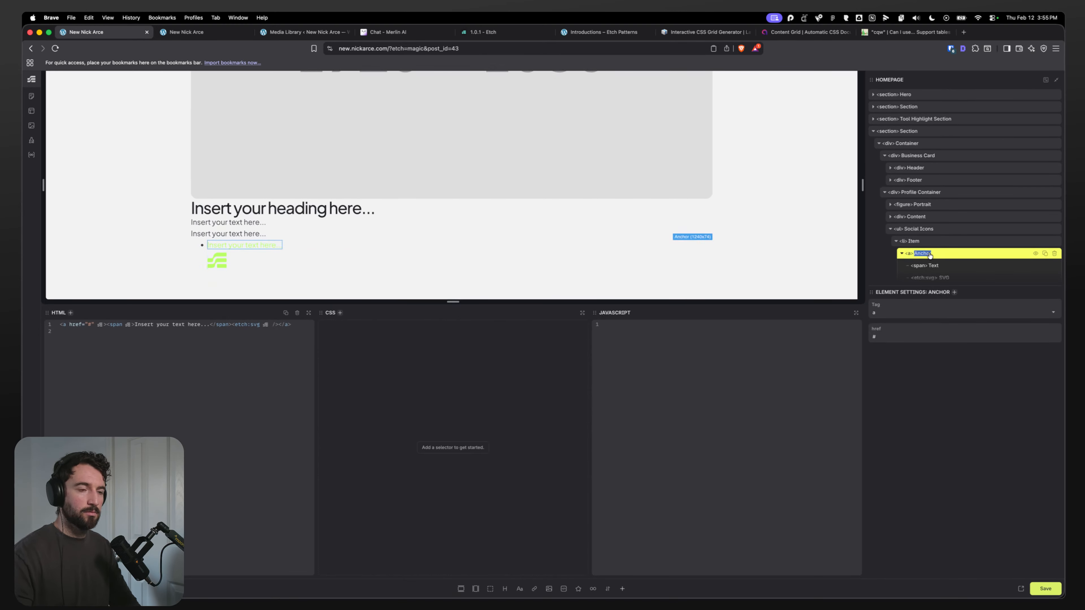
{"action": "key", "text": "BackSpace"}
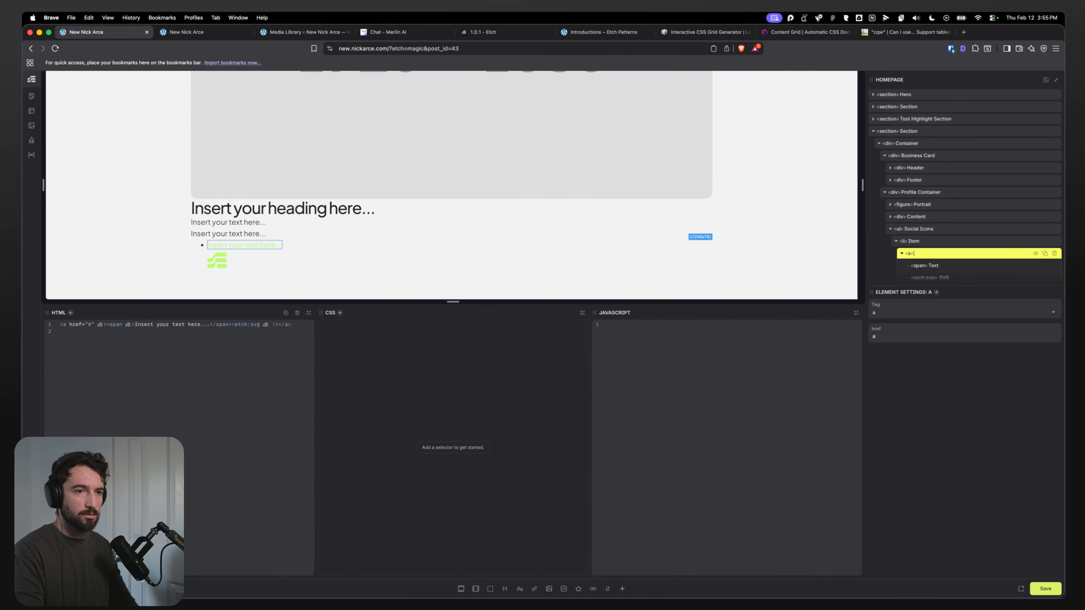
{"action": "type", "text": "Item Link"}
Step: Rename the span to Label and the SVG element to Icon
{"action": "left_click", "coordinate": [948, 268]}
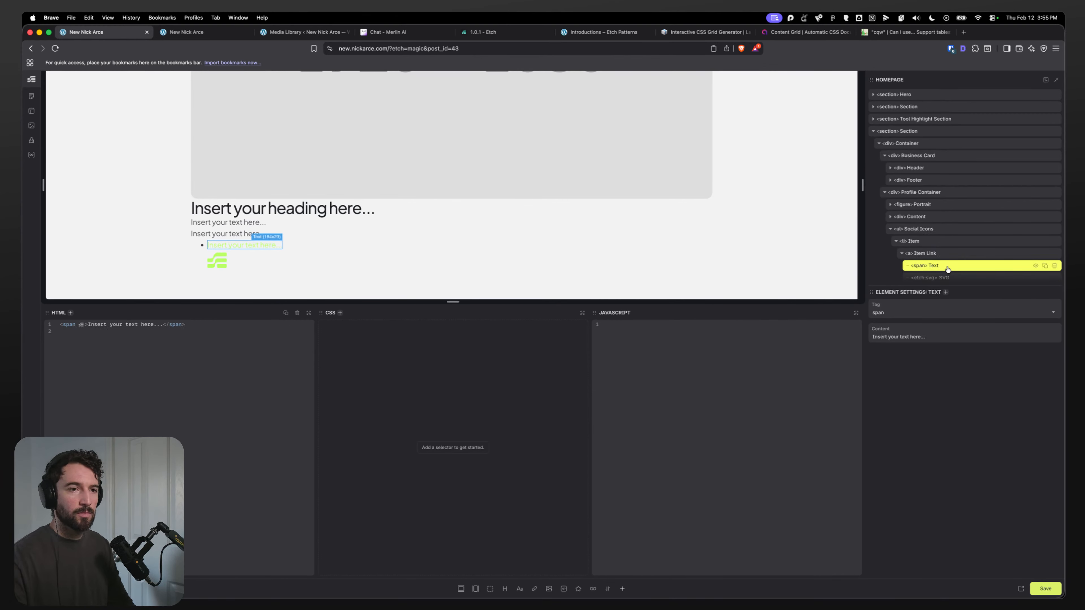
{"action": "scroll", "coordinate": [947, 265], "scroll_direction": "down", "scroll_amount": 1}
{"action": "type", "text": "Label"}
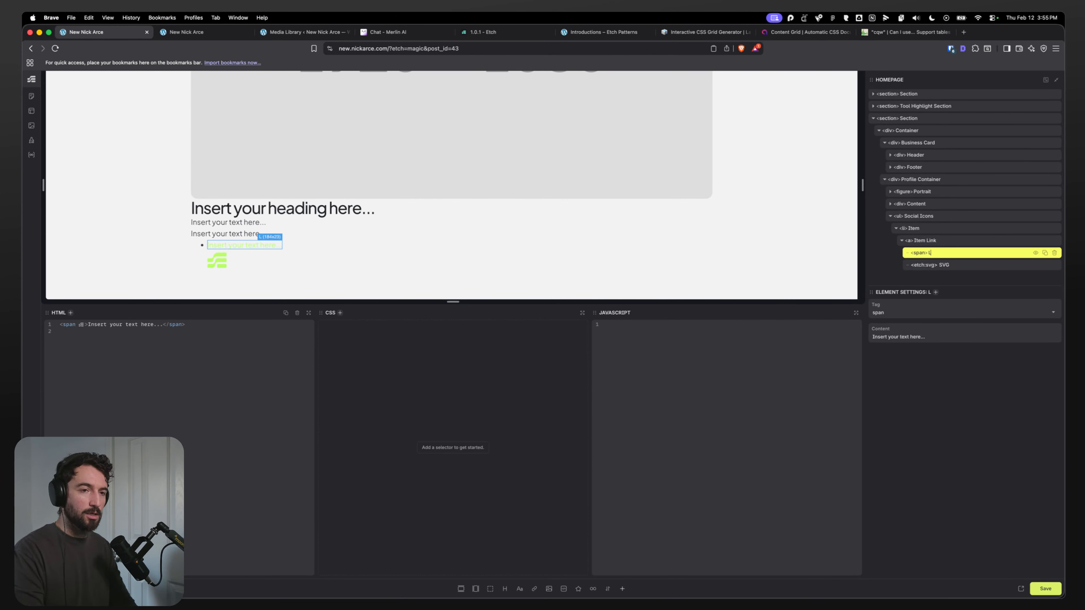
{"action": "key", "text": "Return"}
{"action": "double_click", "coordinate": [935, 265]}
{"action": "type", "text": "Icon"}
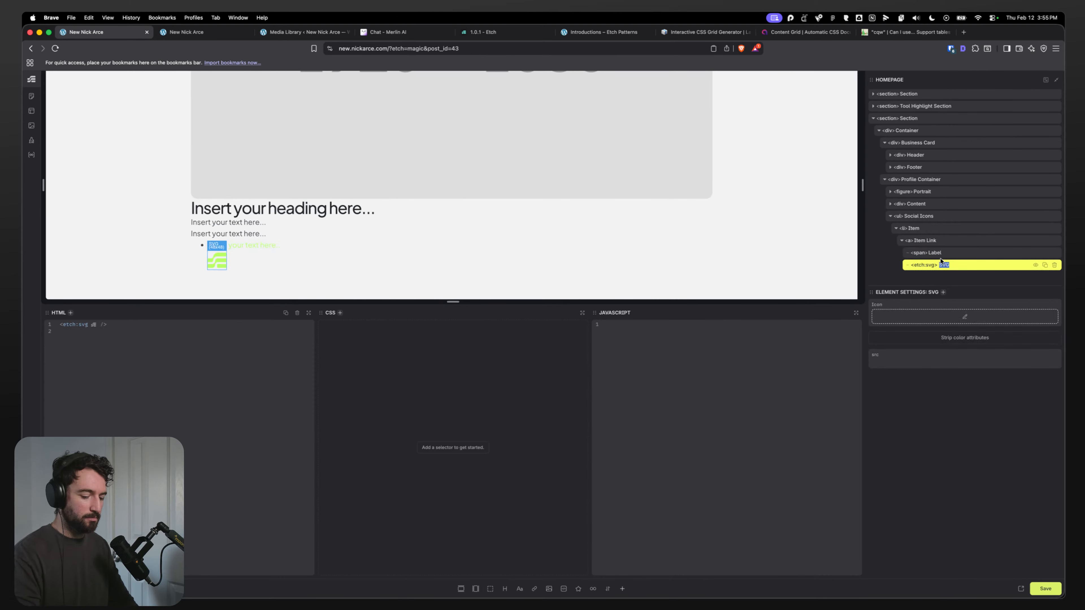
{"action": "key", "text": "Return"}
Step: Create a component from the Social Icons list
{"action": "double_click", "coordinate": [933, 228]}
{"action": "left_click", "coordinate": [936, 217]}
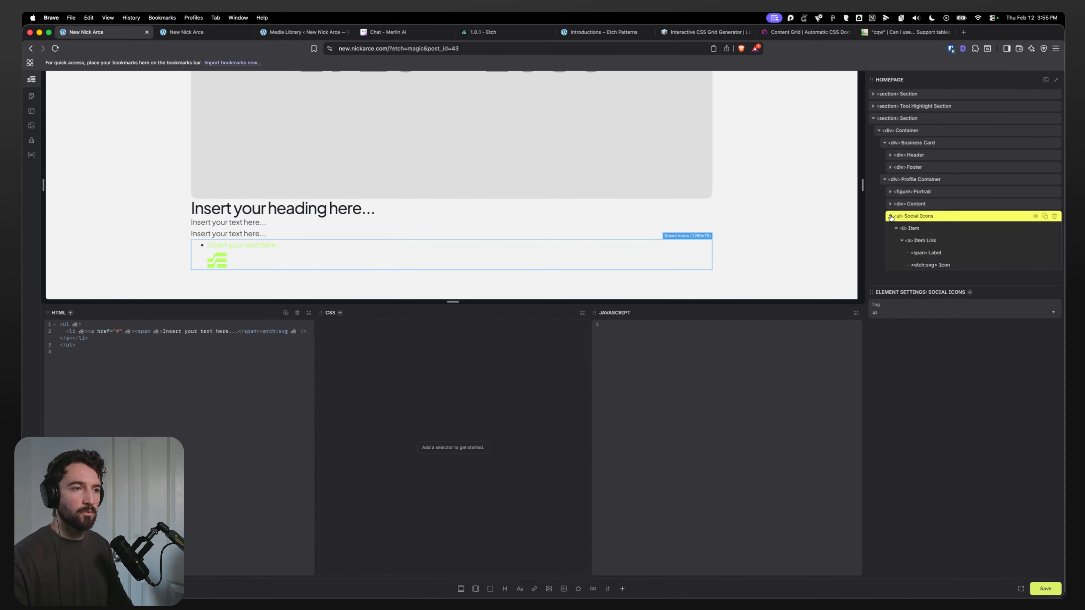
{"action": "right_click", "coordinate": [922, 217]}
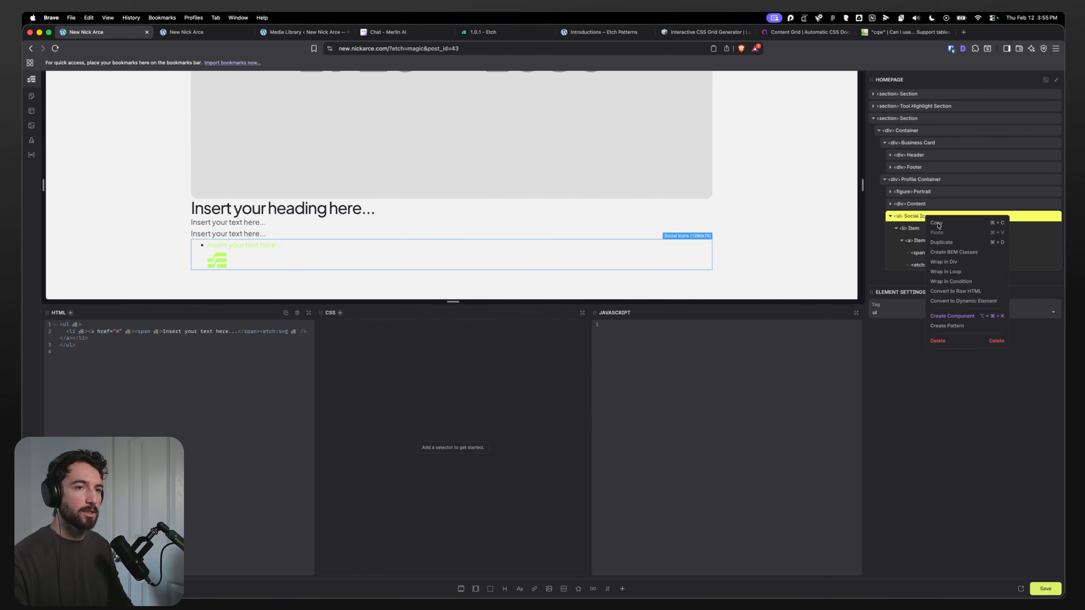
{"action": "left_click", "coordinate": [953, 317]}
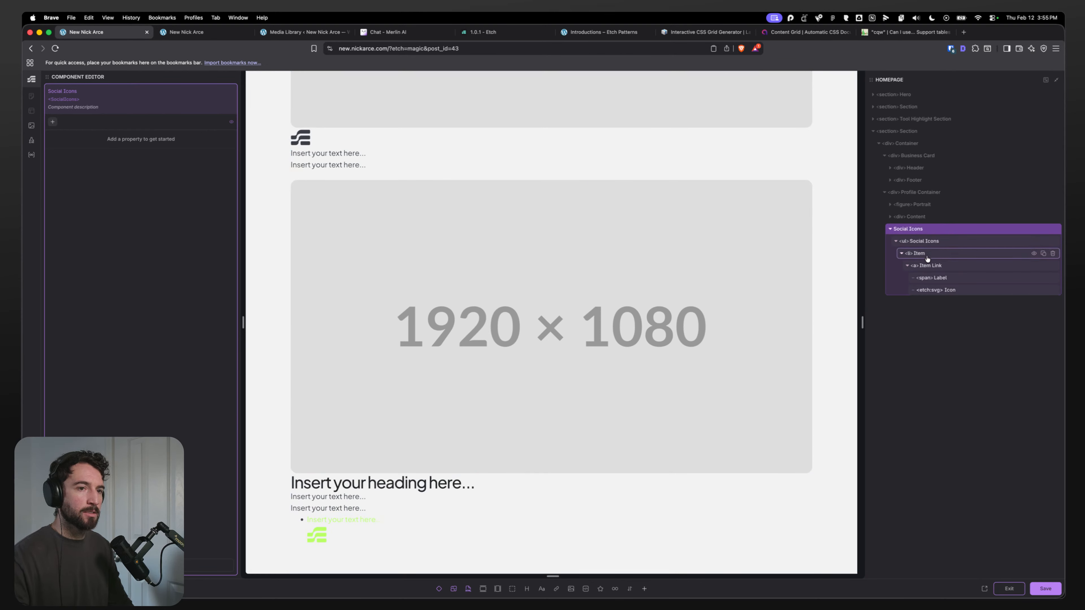
Step: Inside the component, rename the anchor to Link and save the page
{"action": "left_click", "coordinate": [942, 241]}
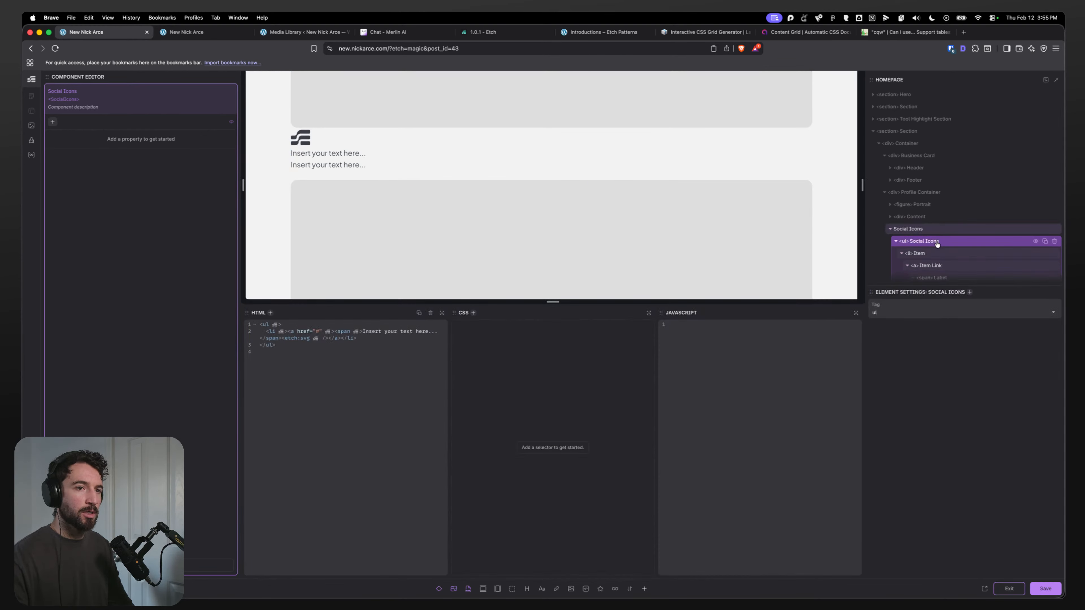
{"action": "scroll", "coordinate": [934, 252], "scroll_direction": "down", "scroll_amount": 1}
{"action": "left_click", "coordinate": [923, 229]}
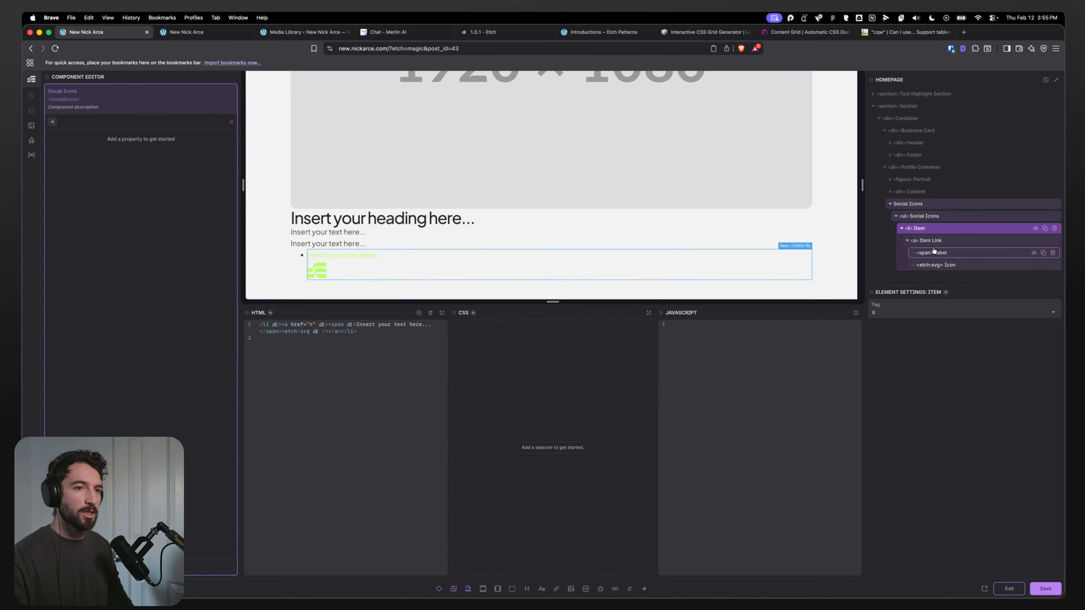
{"action": "left_click", "coordinate": [935, 242]}
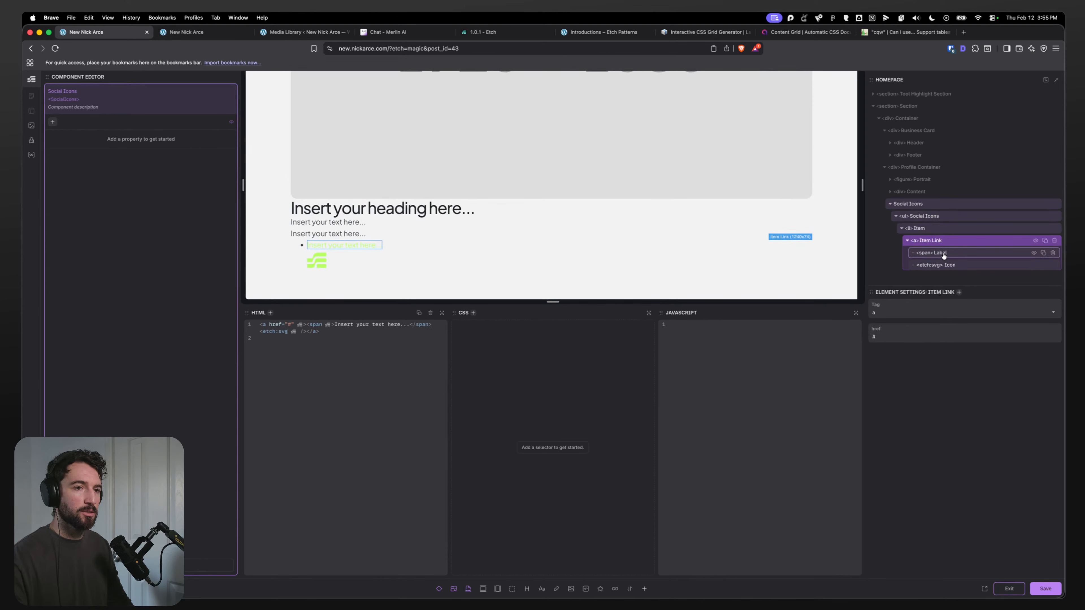
{"action": "double_click", "coordinate": [942, 253]}
{"action": "type", "text": "It"}
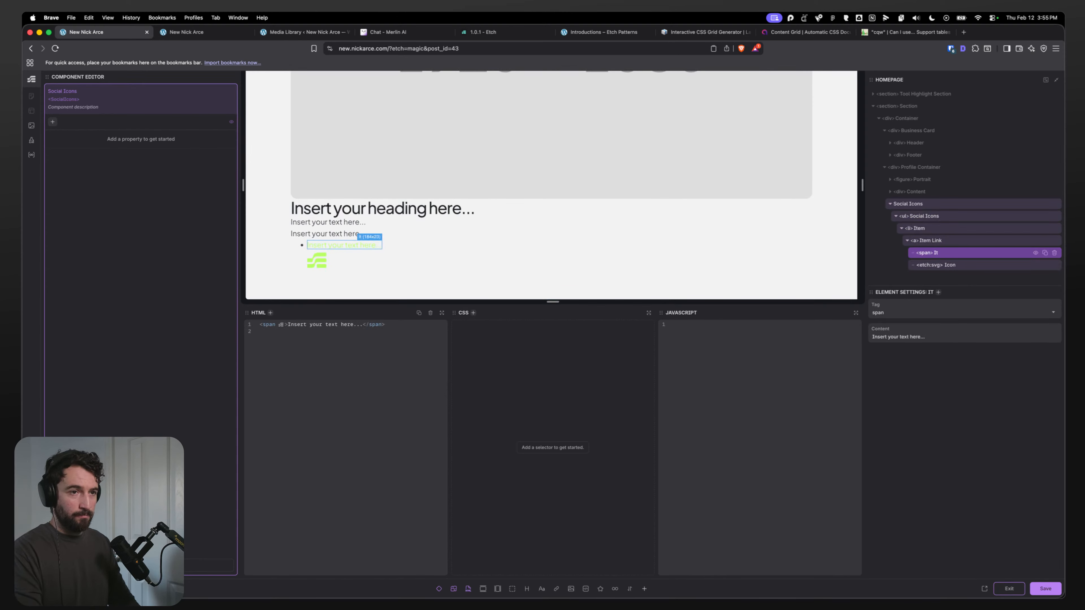
{"action": "double_click", "coordinate": [944, 241]}
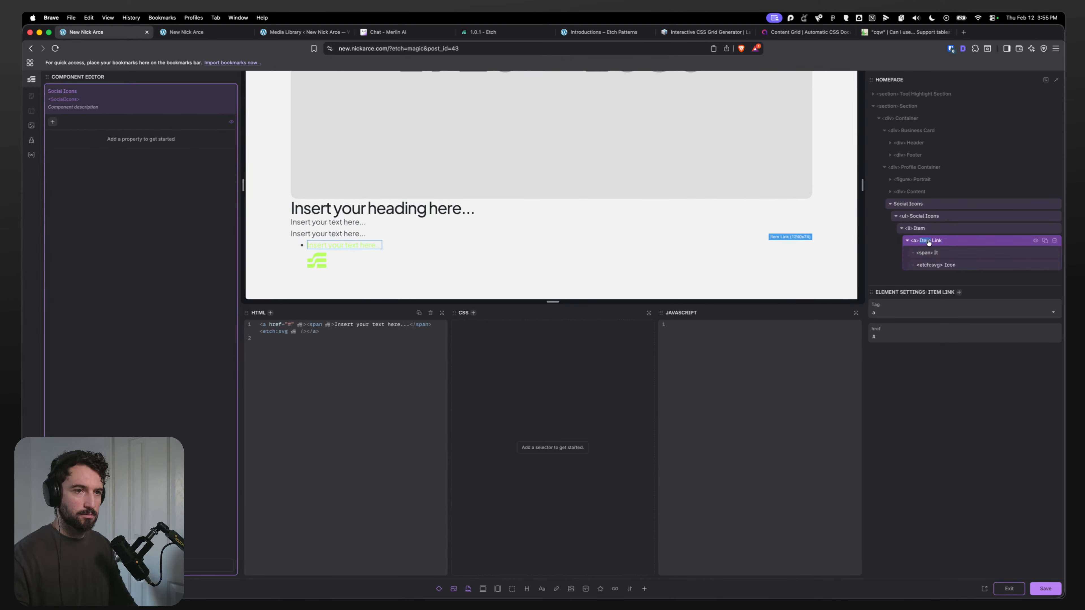
{"action": "key", "text": "super+s"}
{"action": "key", "text": "BackSpace"}
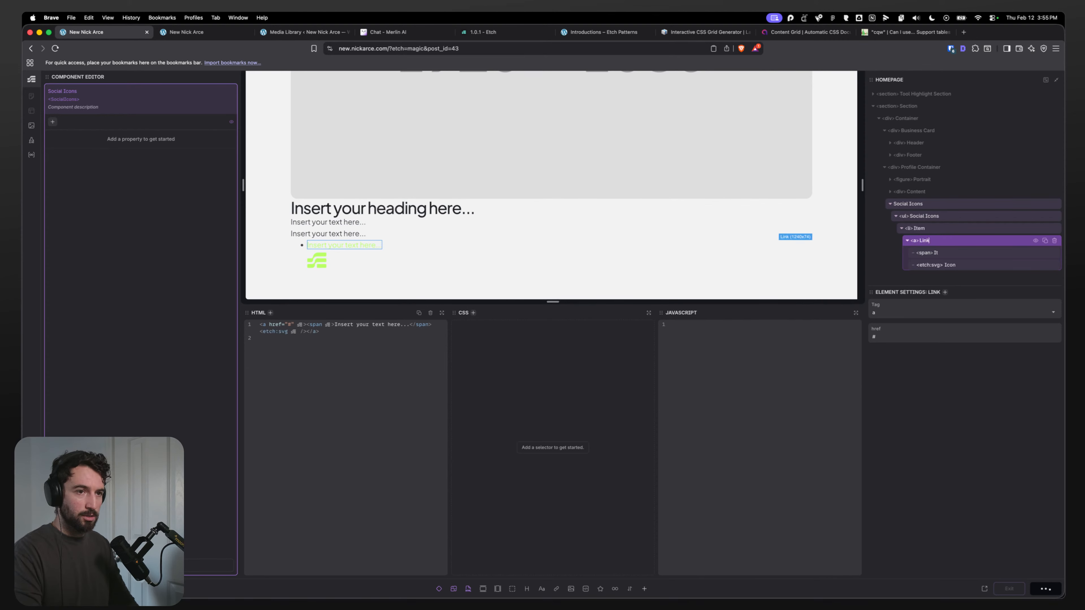
Step: Rename the span to Link Label and the SVG element to Link Icon
{"action": "left_click", "coordinate": [938, 253]}
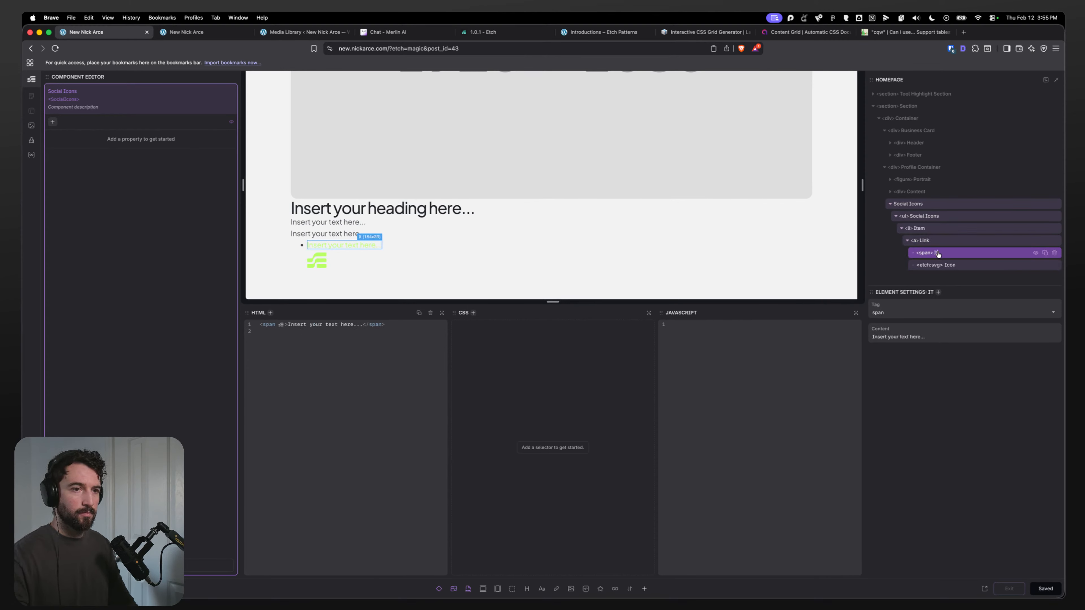
{"action": "double_click", "coordinate": [937, 253]}
{"action": "type", "text": "Link Label"}
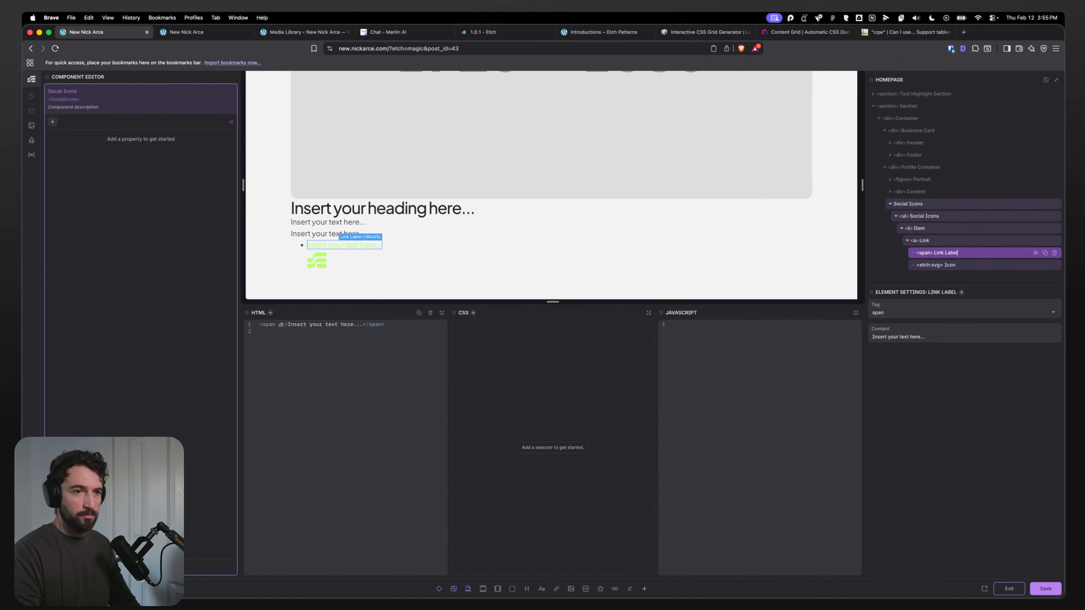
{"action": "left_click", "coordinate": [954, 266]}
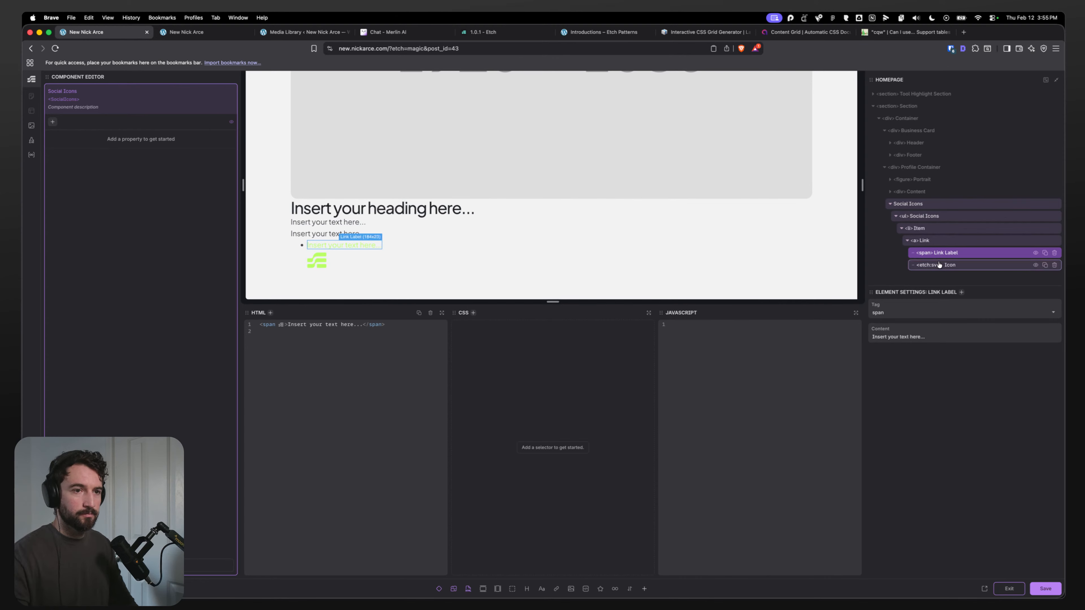
{"action": "double_click", "coordinate": [955, 265]}
{"action": "type", "text": "Link"}
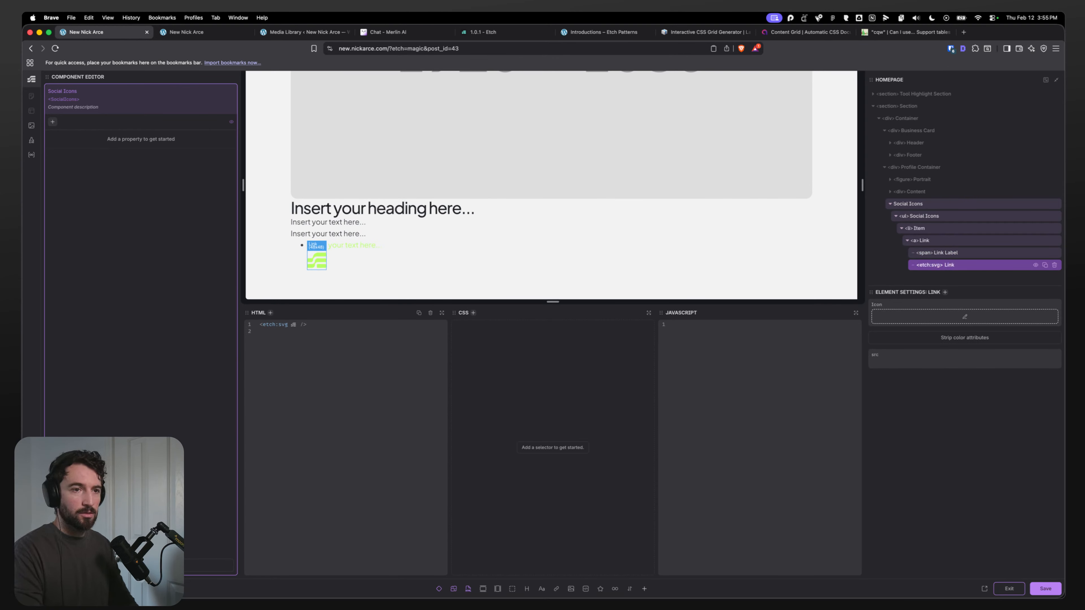
{"action": "type", "text": " Icon"}
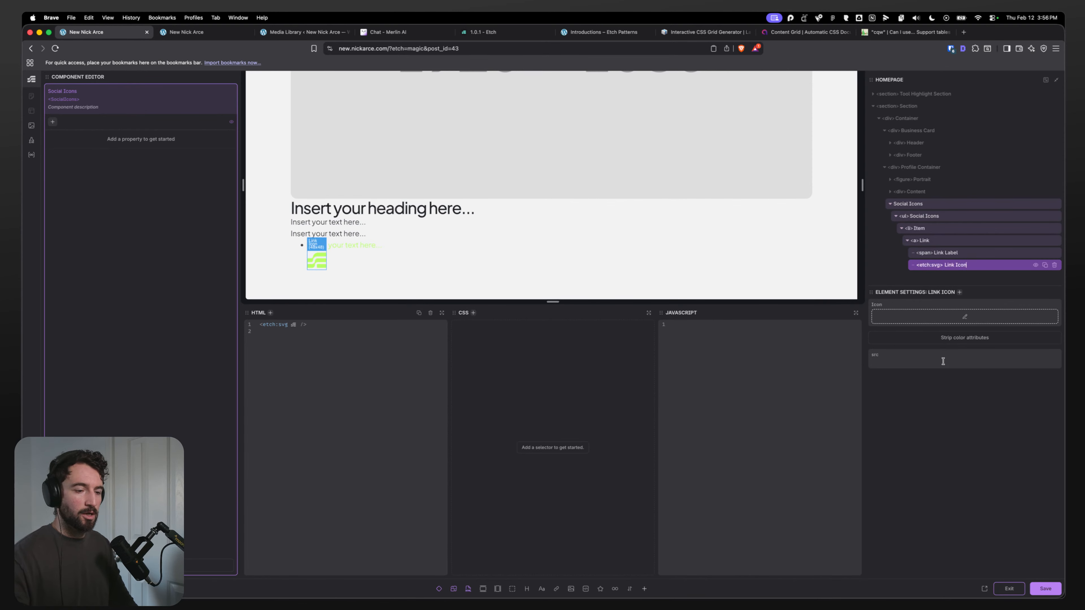
Step: Add the attribute aria-hidden="true" to the Link Icon SVG
{"action": "key", "text": "Return"}
{"action": "type", "text": "ari"}
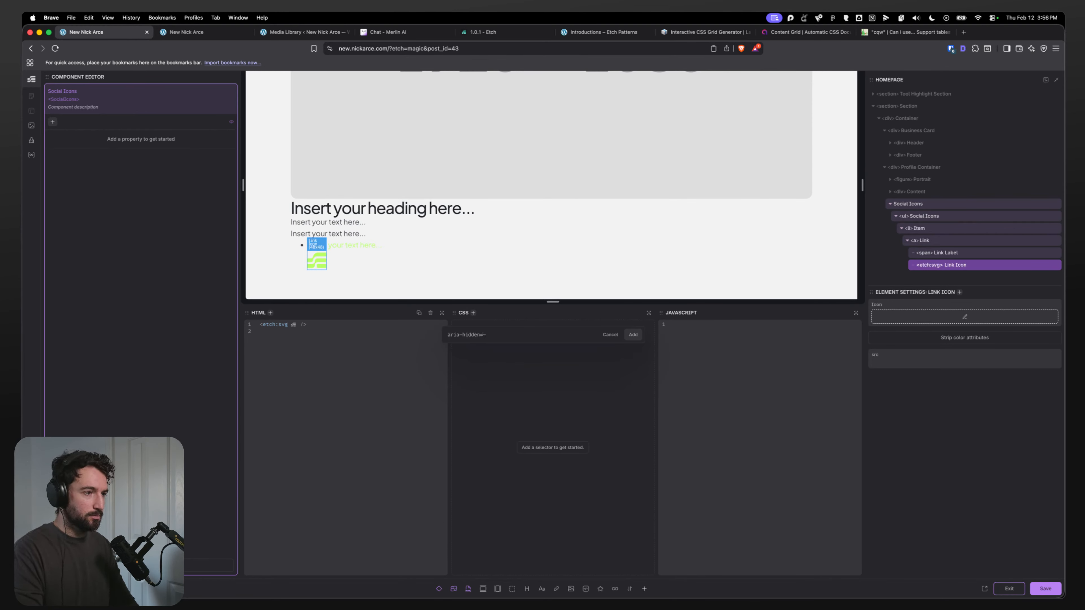
{"action": "type", "text": "a-hidden=\"tru"}
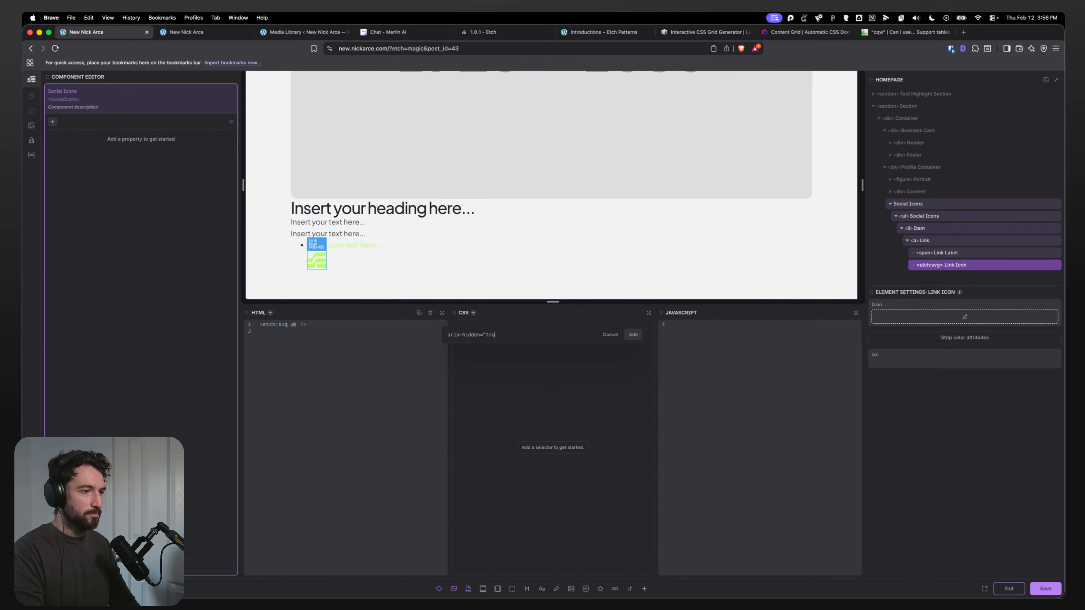
{"action": "type", "text": "e\""}
{"action": "key", "text": "Return"}
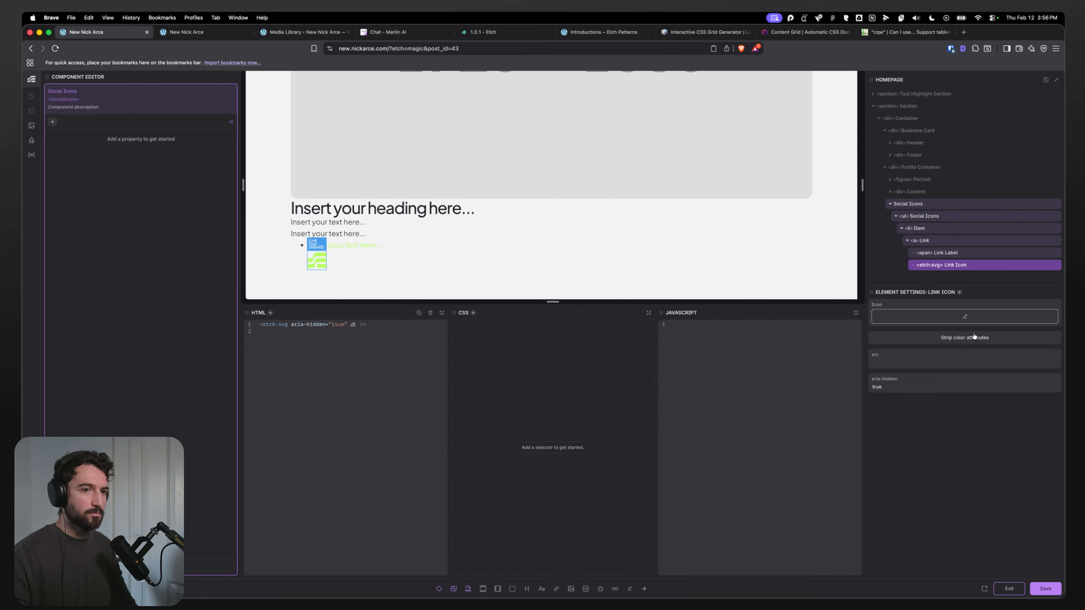
Step: Generate BEM classes for the Social Icons list and its child elements
{"action": "left_click", "coordinate": [940, 252]}
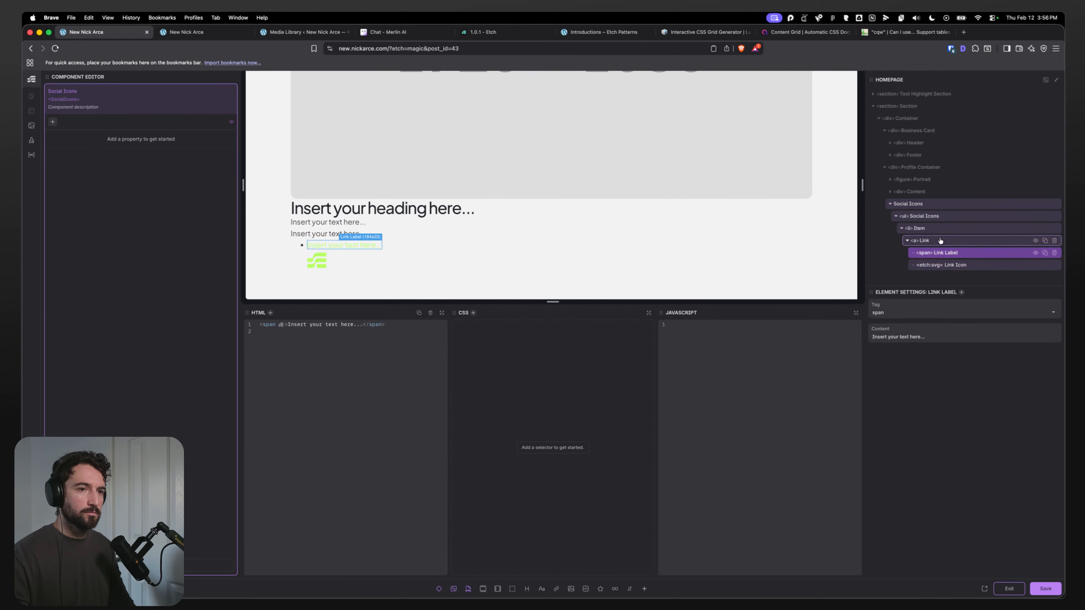
{"action": "left_click", "coordinate": [920, 241]}
{"action": "left_click", "coordinate": [912, 228]}
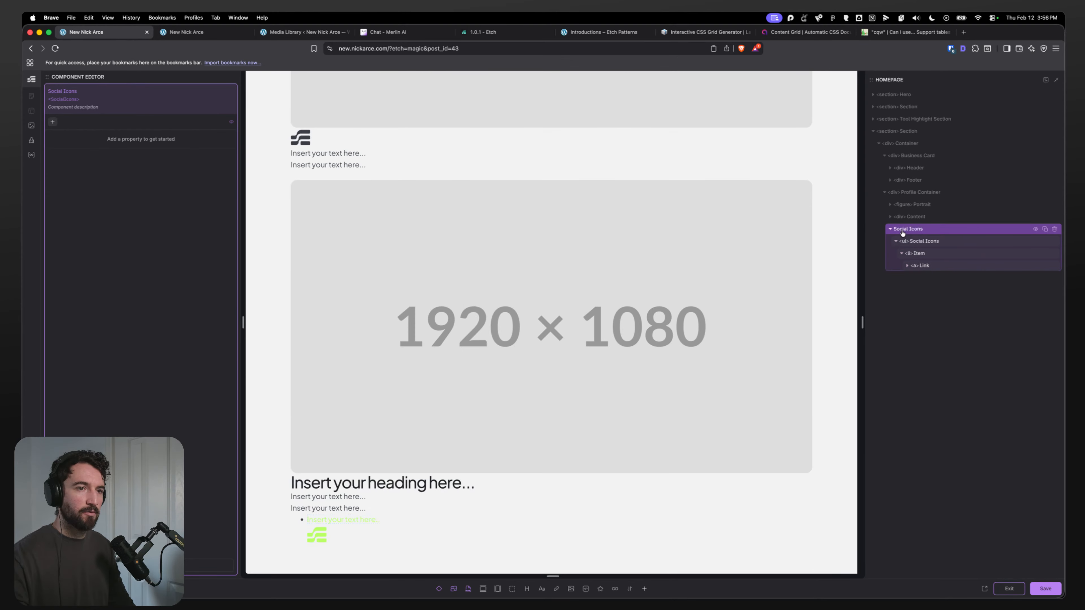
{"action": "left_click", "coordinate": [901, 253]}
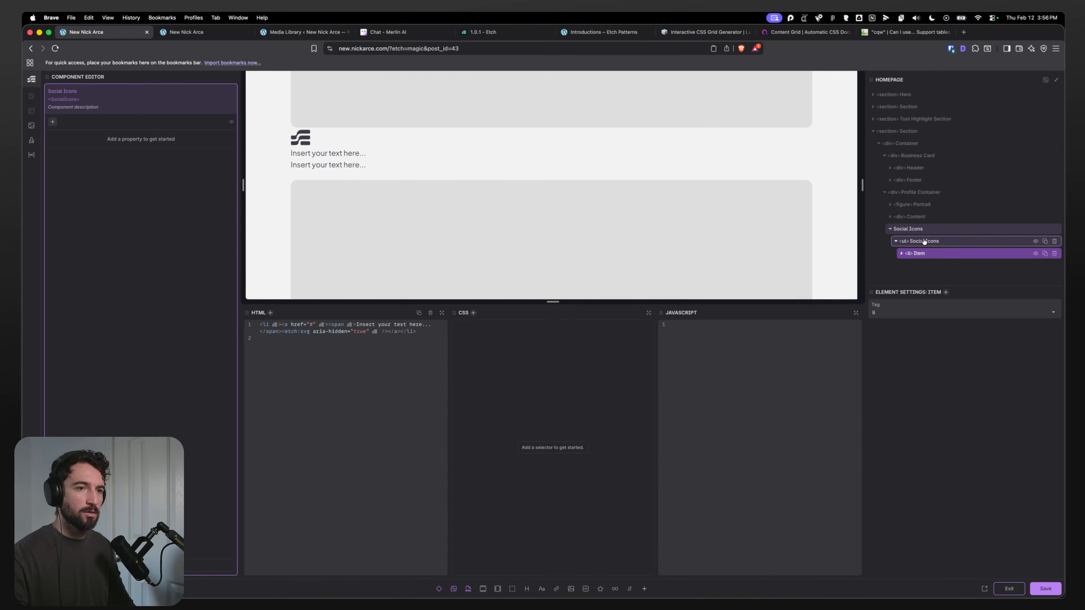
{"action": "left_click", "coordinate": [932, 242]}
{"action": "right_click", "coordinate": [932, 243]}
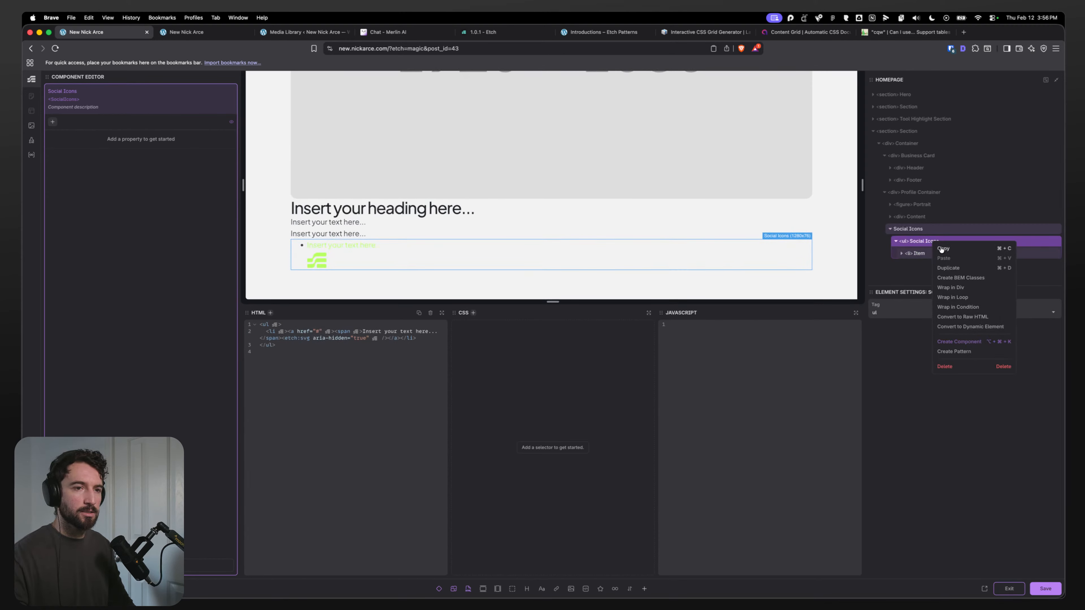
{"action": "left_click", "coordinate": [960, 278]}
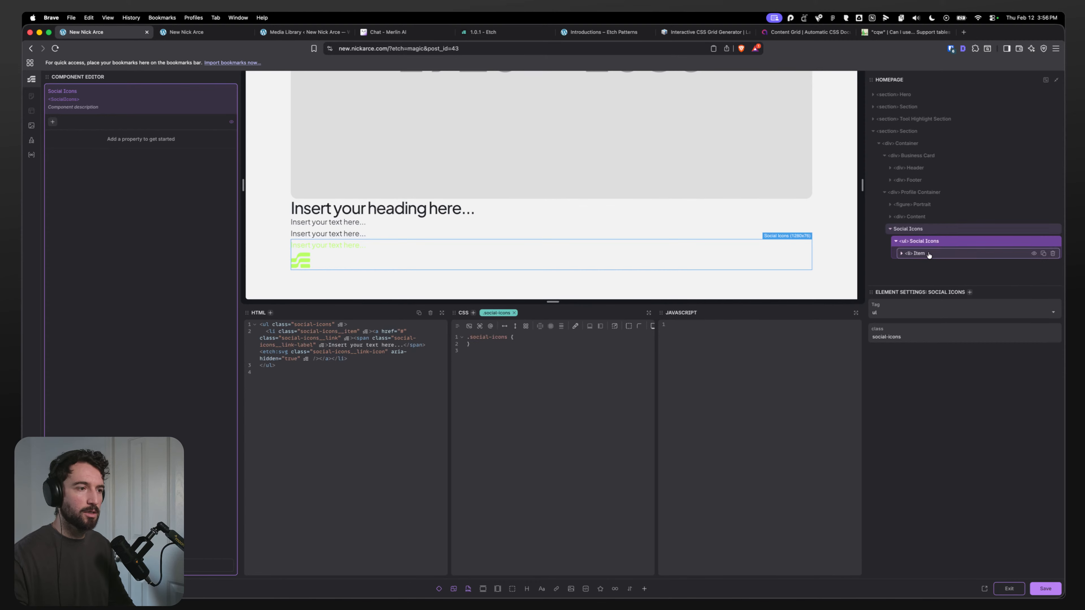
Step: Inspect the generated classes on the Item, Link, Link Label and Link Icon elements
{"action": "left_click", "coordinate": [929, 255]}
{"action": "left_click", "coordinate": [931, 267]}
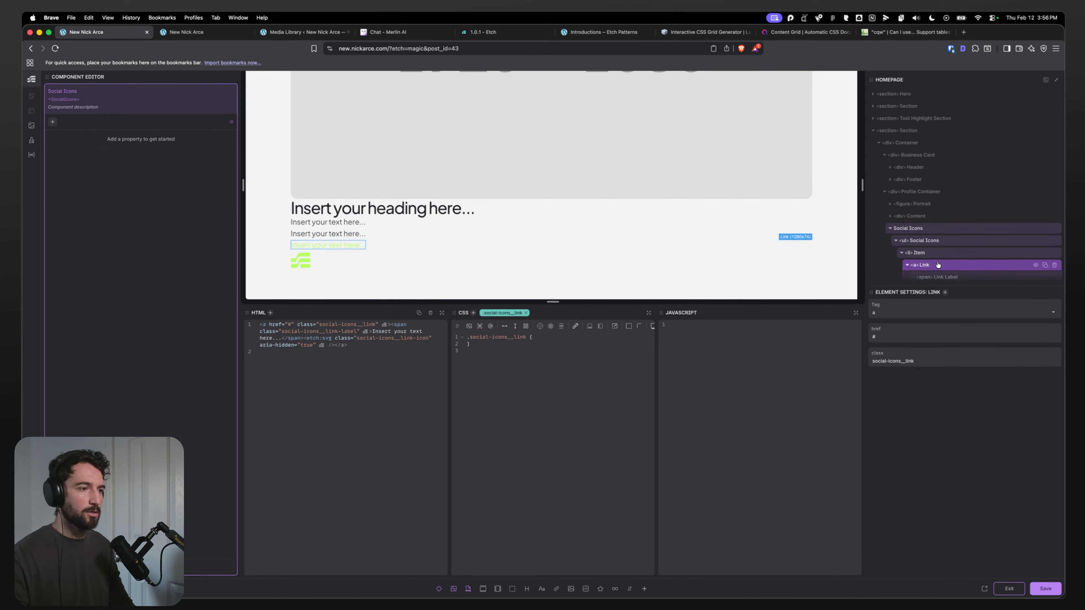
{"action": "left_click", "coordinate": [933, 253]}
{"action": "left_click", "coordinate": [940, 231]}
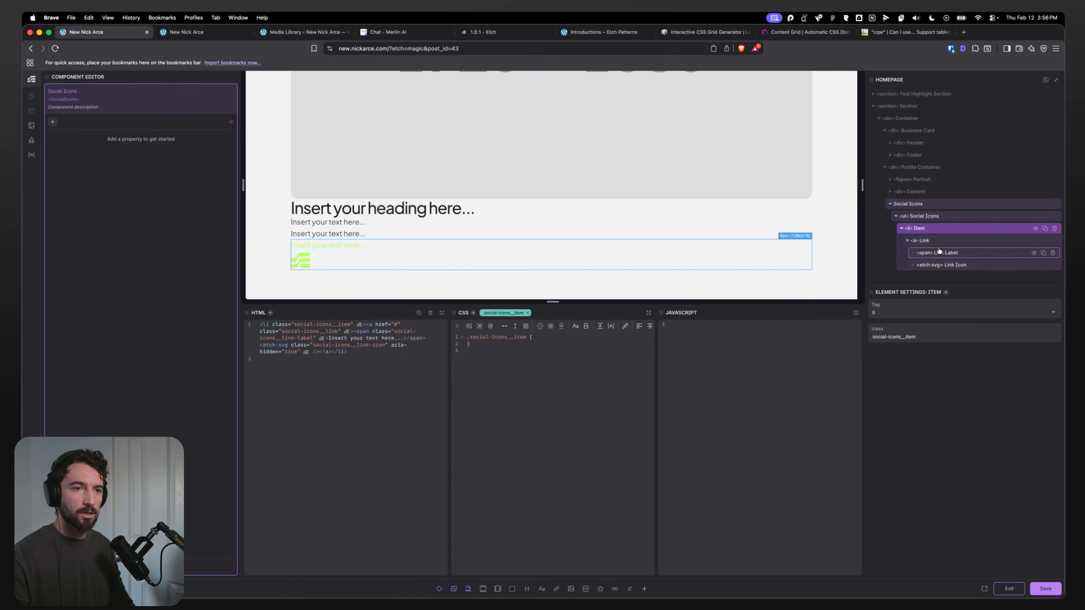
{"action": "left_click", "coordinate": [939, 252]}
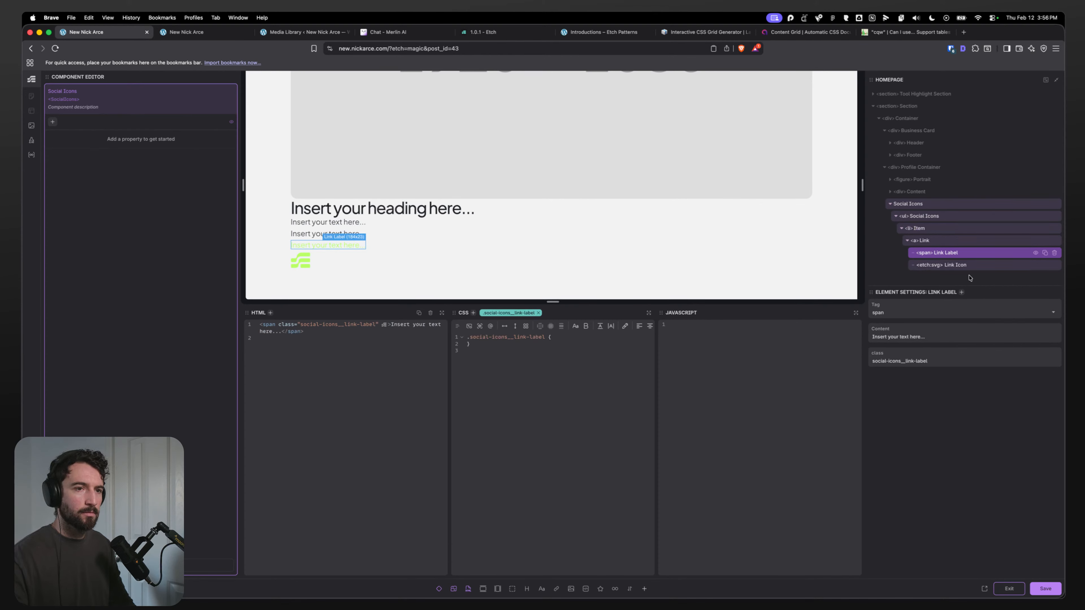
{"action": "left_click", "coordinate": [967, 265]}
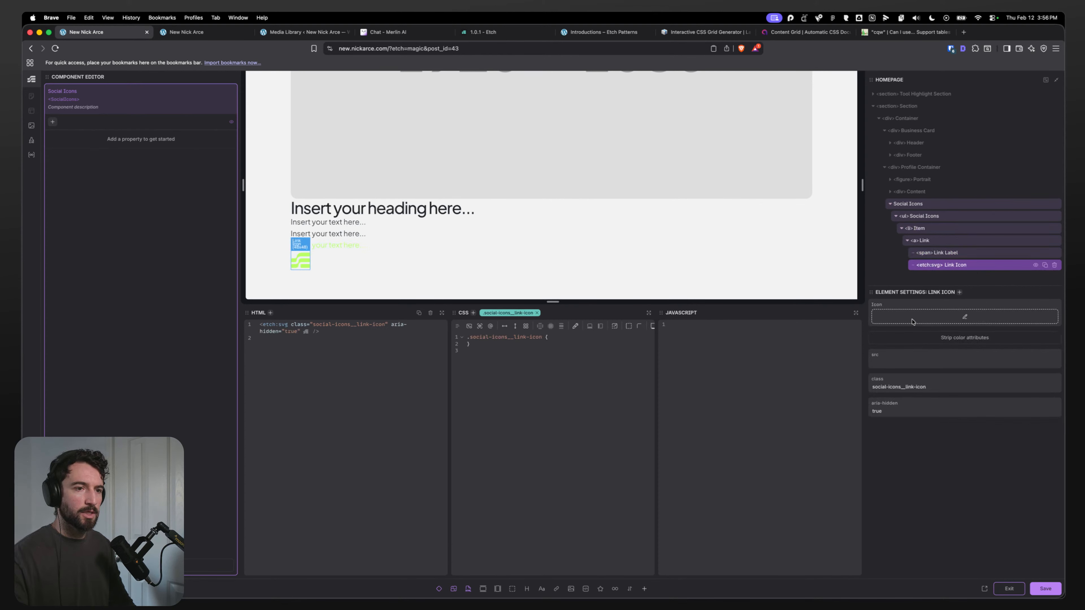
{"action": "left_click", "coordinate": [943, 255]}
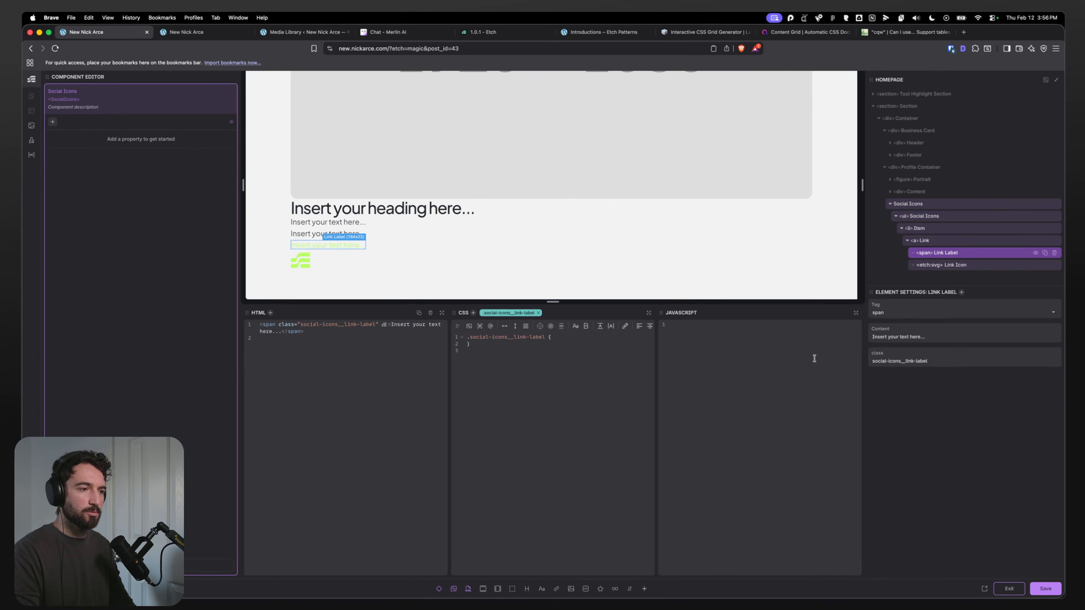
{"action": "key", "text": "period"}
{"action": "type", "text": ".hidde"}
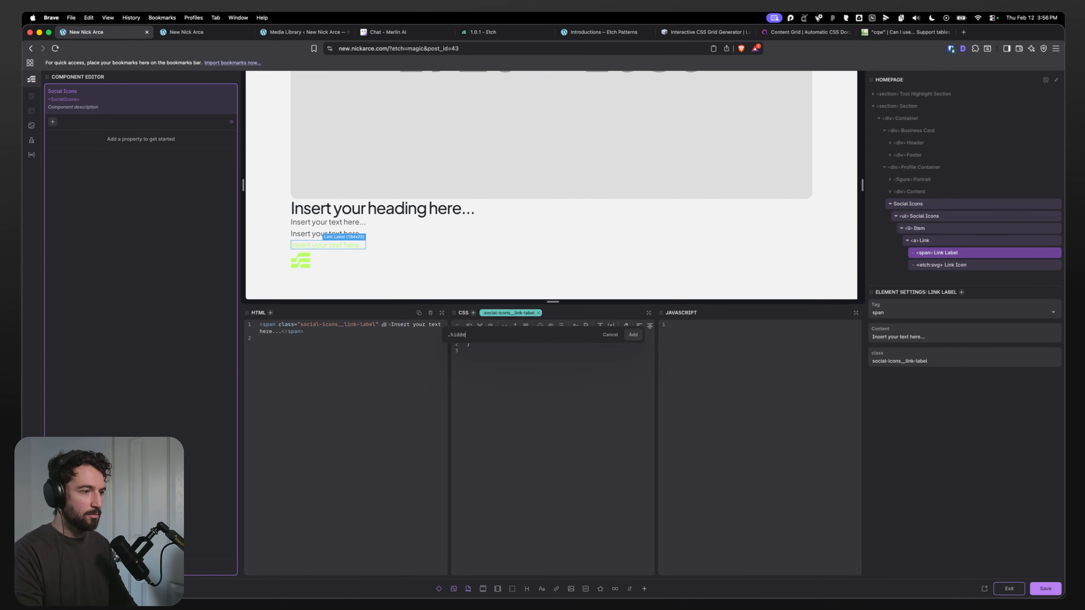
{"action": "type", "text": "n-accessibl"}
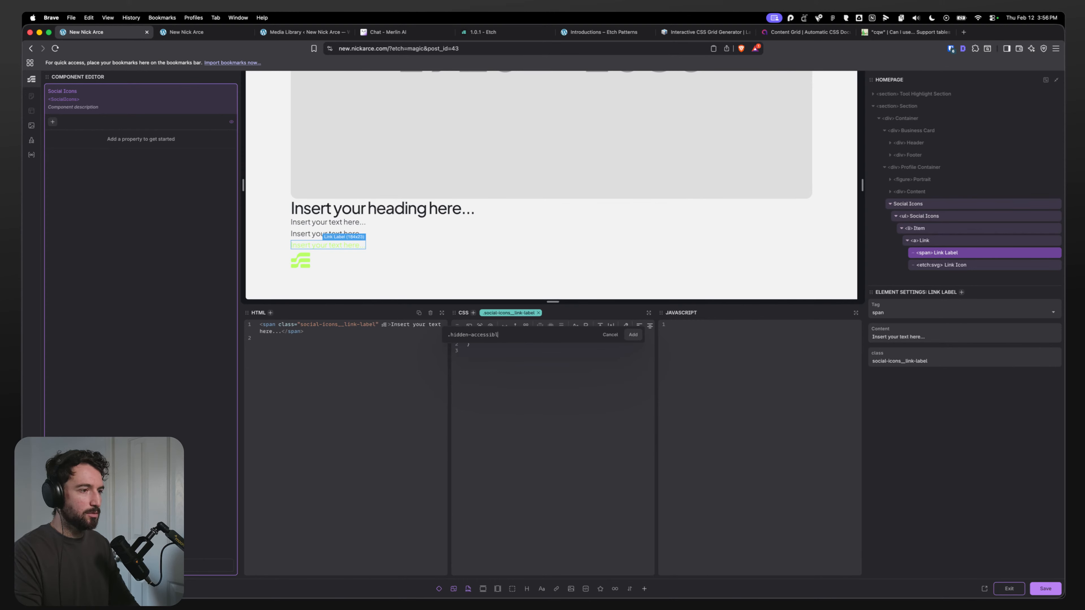
{"action": "type", "text": "e"}
{"action": "left_click", "coordinate": [542, 369]}
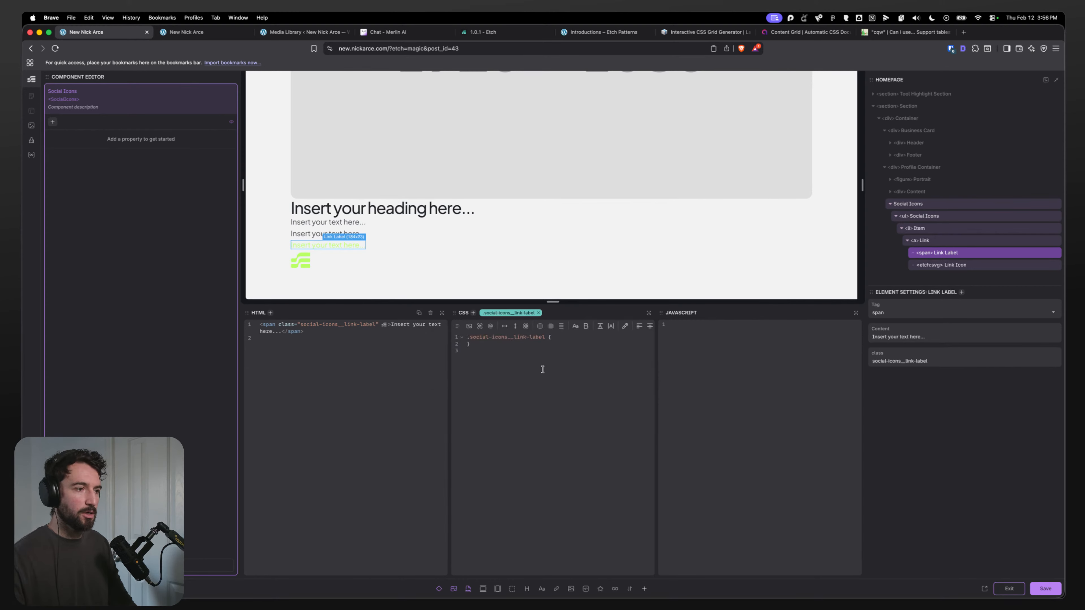
{"action": "key", "text": "Return"}
{"action": "type", "text": "?"}
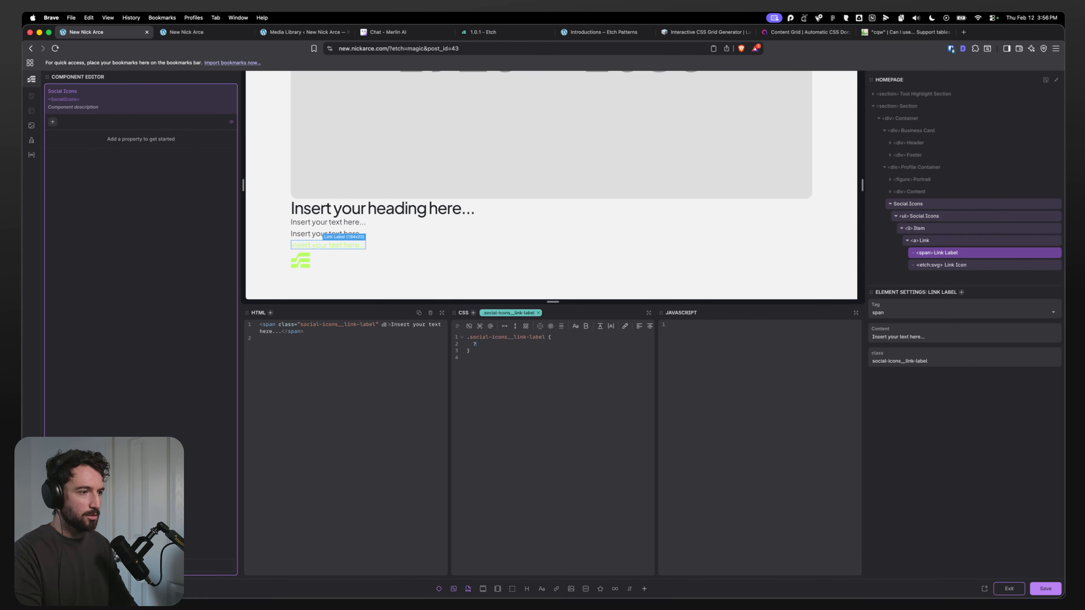
{"action": "type", "text": "hiddenaccess"}
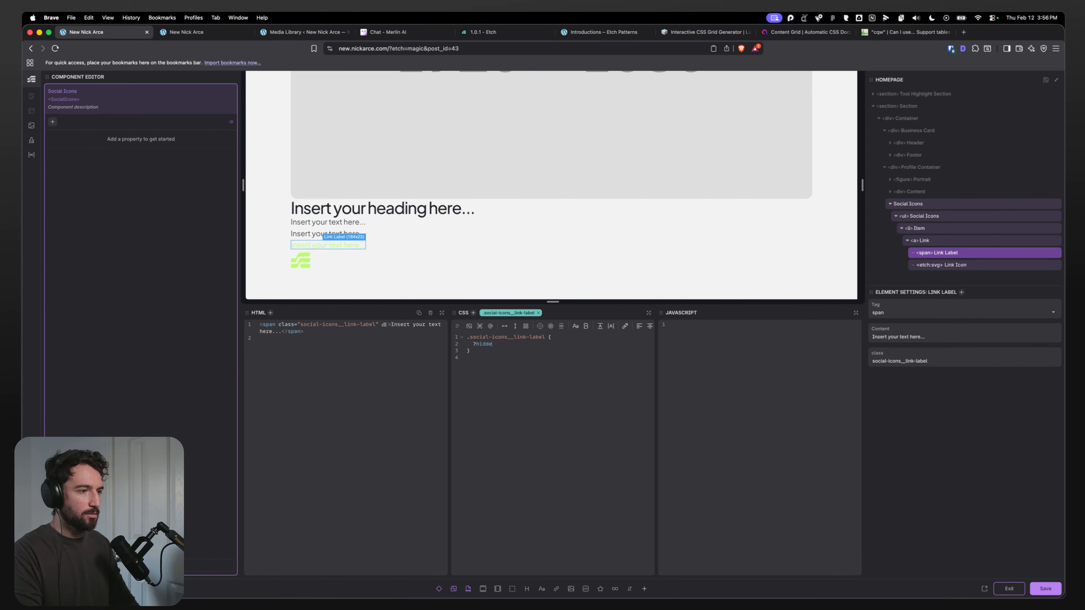
{"action": "key", "text": "BackSpace"}
{"action": "key", "text": "BackSpace"}
{"action": "key", "text": "BackSpace"}
{"action": "key", "text": "BackSpace"}
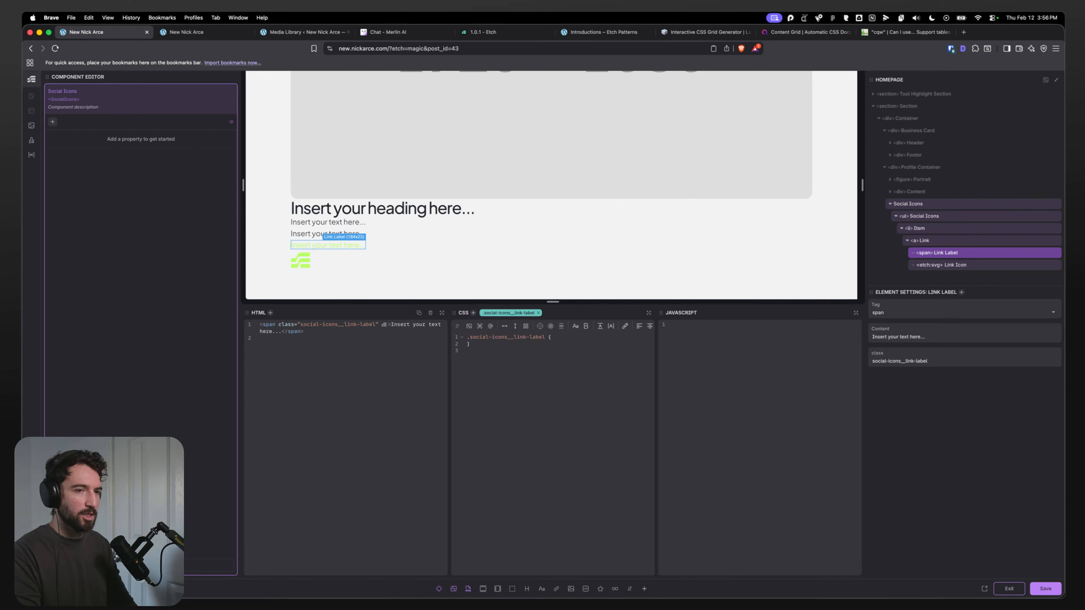
Step: Style the Link Label with position: absolute, pointer-events: none and opacity: 0
{"action": "type", "text": "positi"}
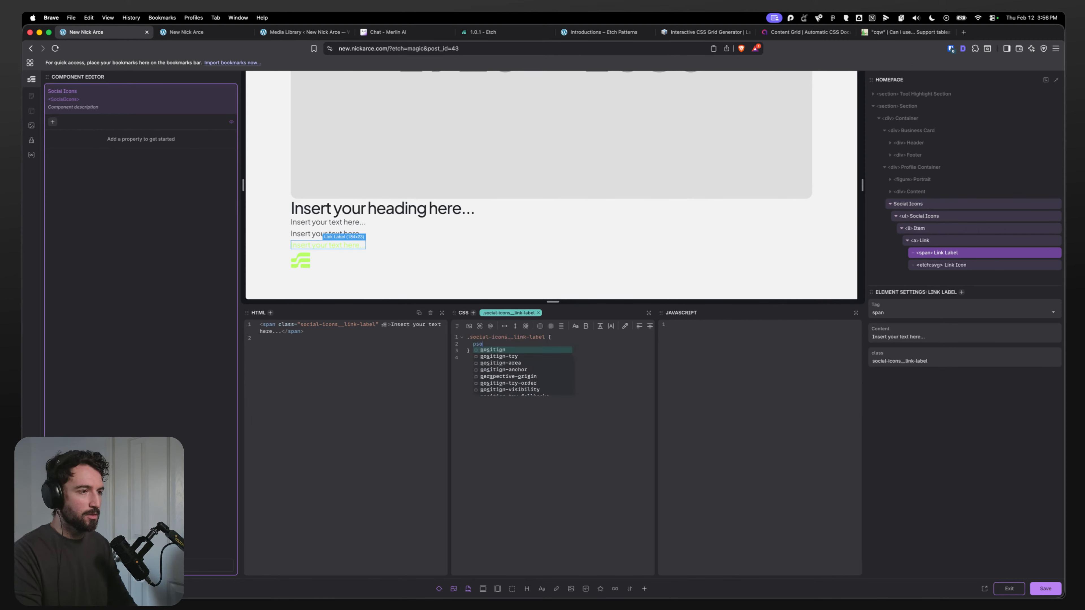
{"action": "type", "text": "on: "}
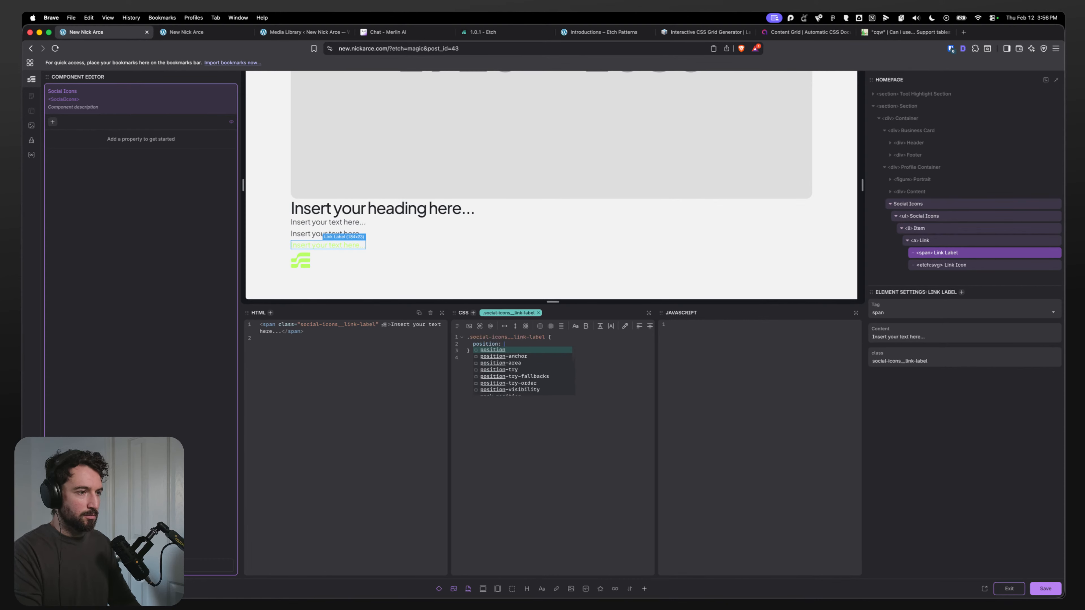
{"action": "type", "text": "abosolute;"}
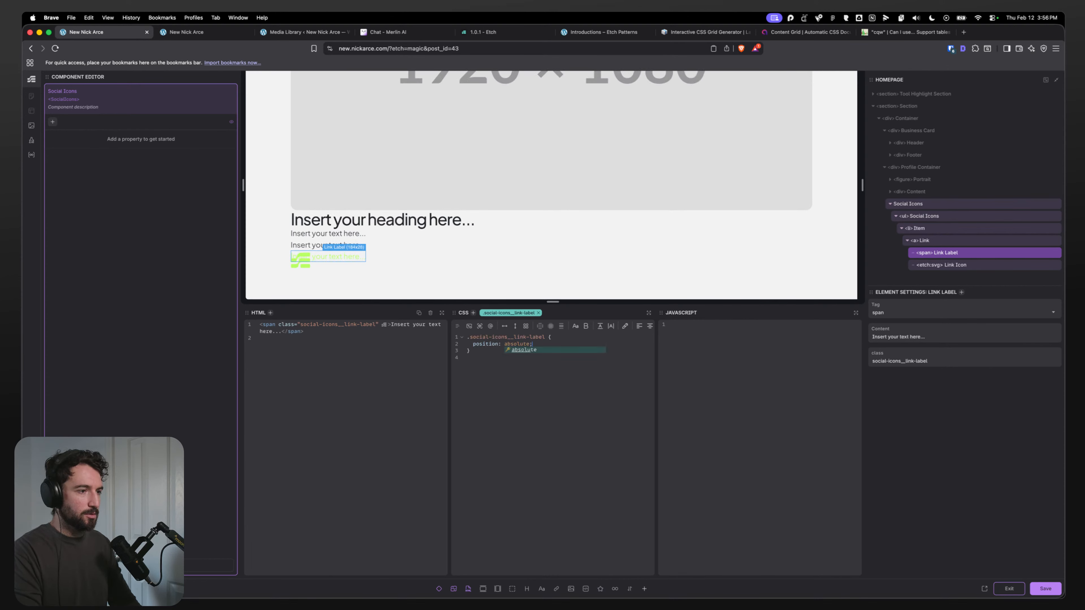
{"action": "key", "text": "Return"}
{"action": "type", "text": "pointer-"}
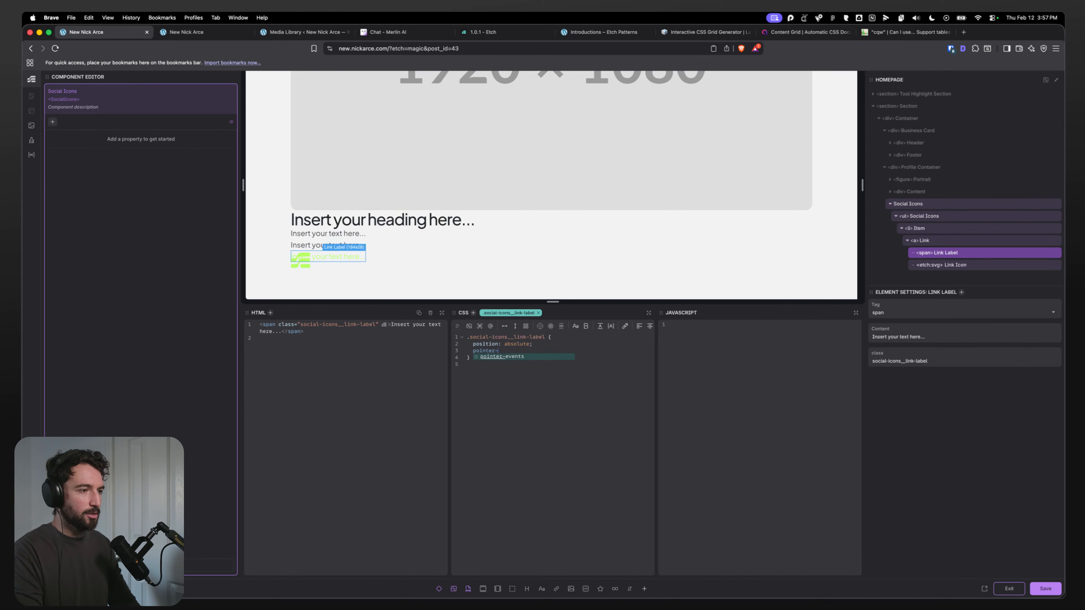
{"action": "type", "text": "events: none;"}
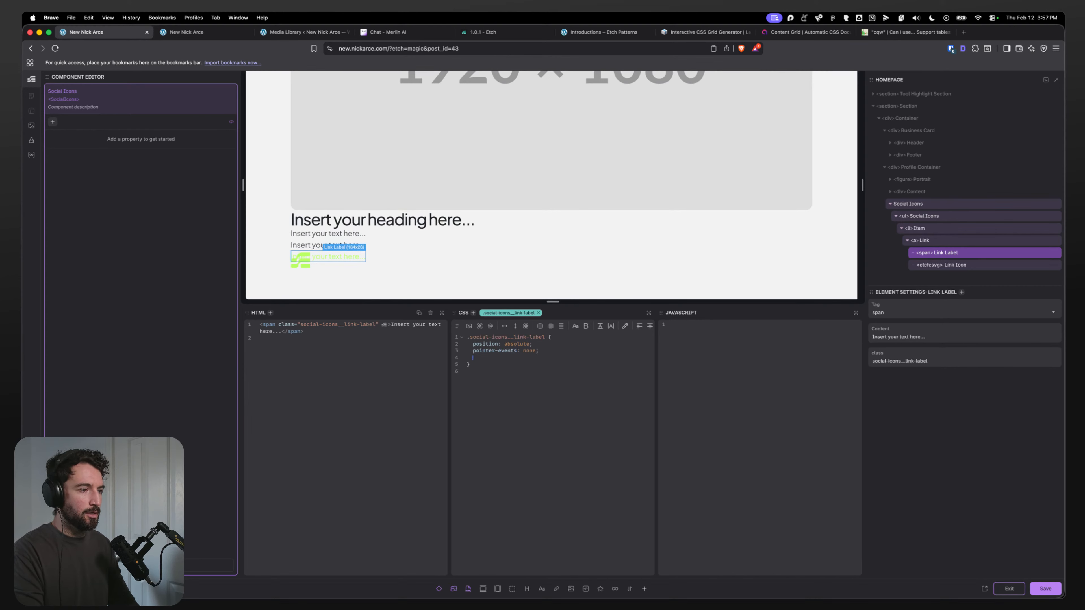
{"action": "key", "text": "Return"}
{"action": "type", "text": "opacity: 0;"}
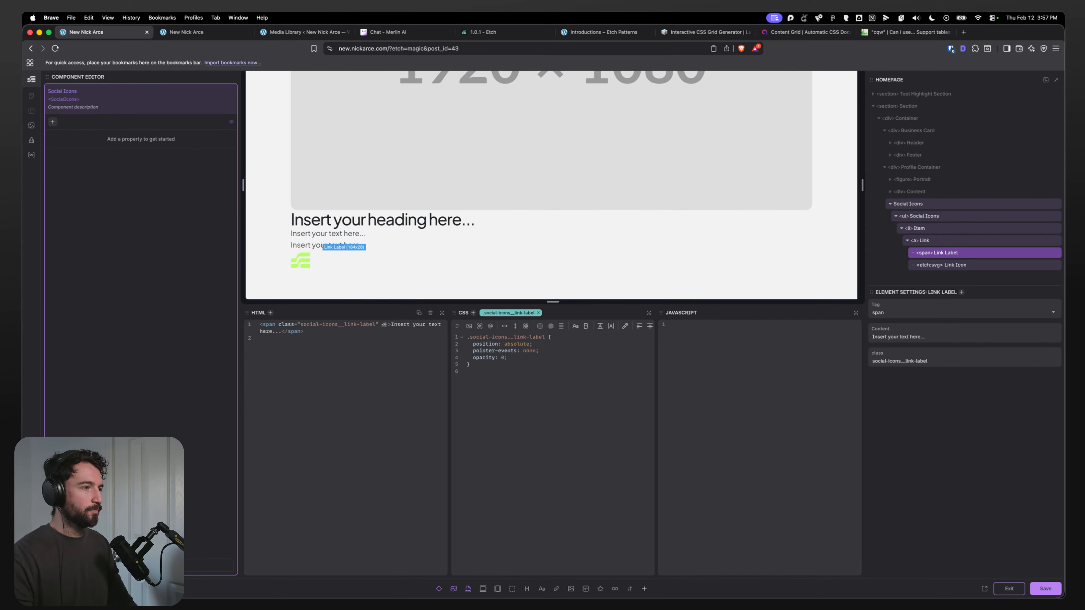
Step: Apply the clickable-parent recipe to the Item's CSS
{"action": "left_click", "coordinate": [949, 241]}
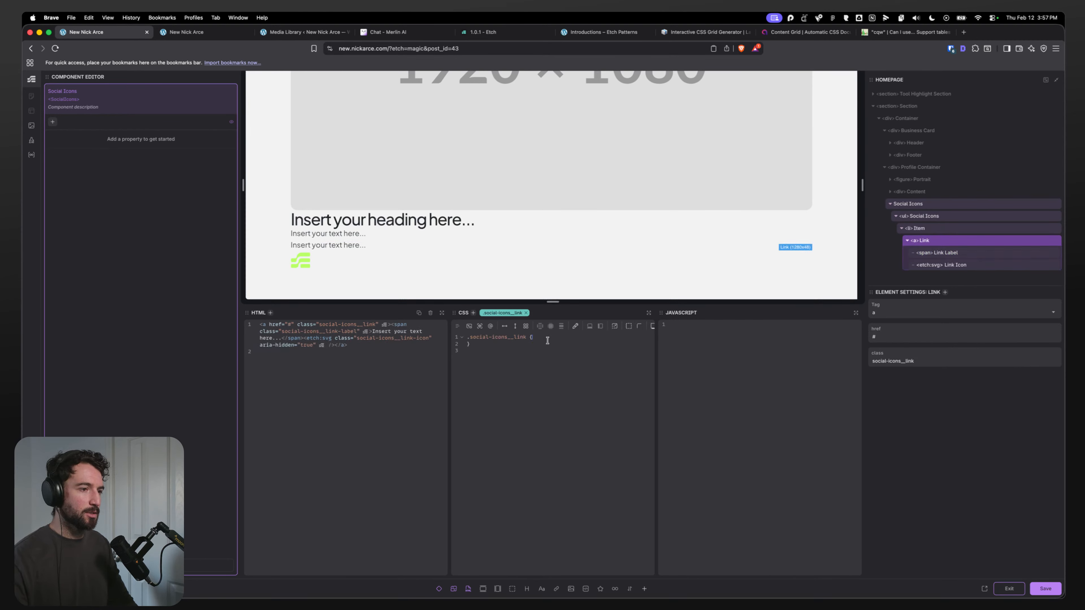
{"action": "left_click", "coordinate": [949, 228]}
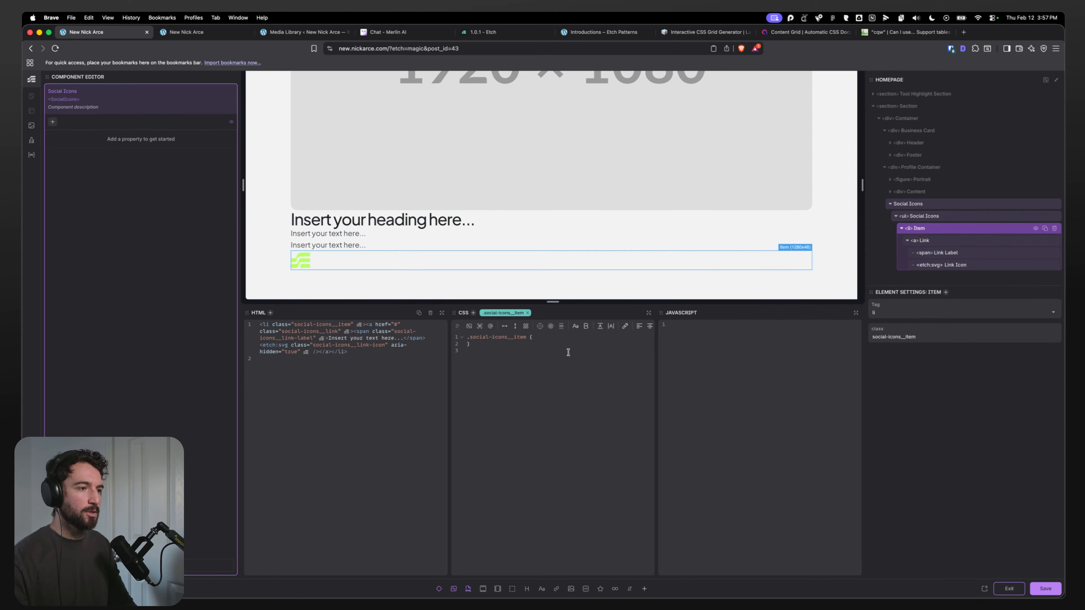
{"action": "left_click", "coordinate": [572, 339]}
{"action": "key", "text": "Return"}
{"action": "type", "text": "posi"}
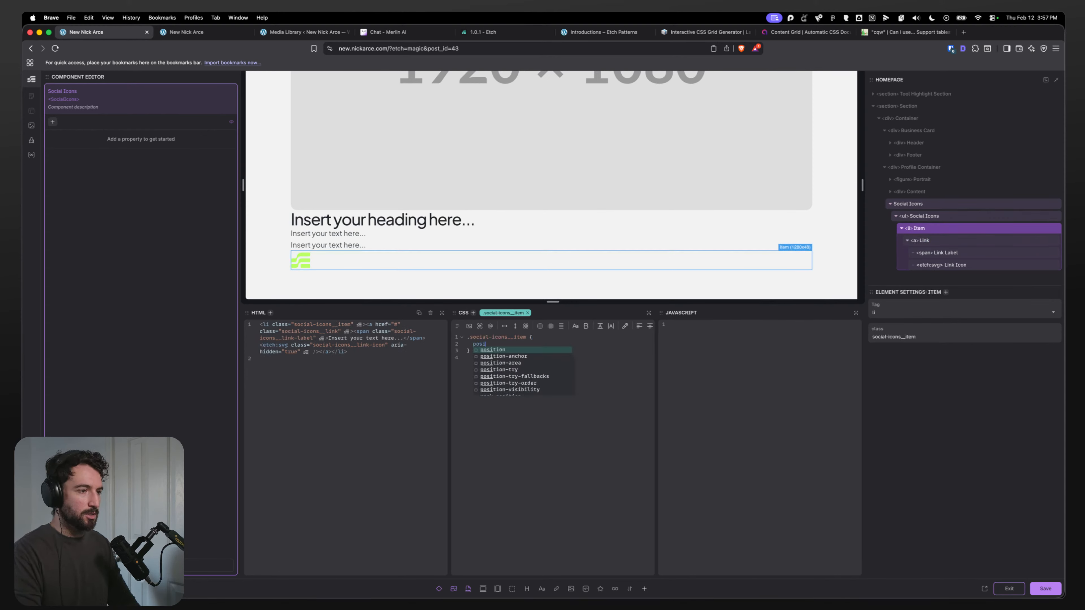
{"action": "key", "text": "BackSpace"}
{"action": "key", "text": "BackSpace"}
{"action": "key", "text": "BackSpace"}
{"action": "key", "text": "BackSpace"}
{"action": "key", "text": "BackSpace"}
{"action": "key", "text": "BackSpace"}
{"action": "key", "text": "BackSpace"}
{"action": "key", "text": "BackSpace"}
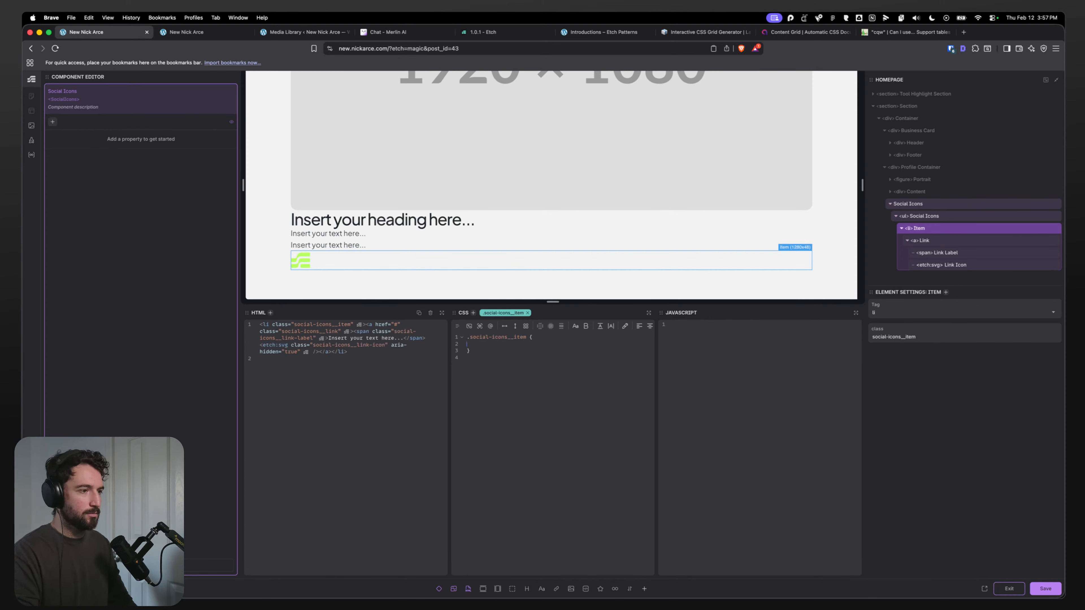
{"action": "type", "text": "?"}
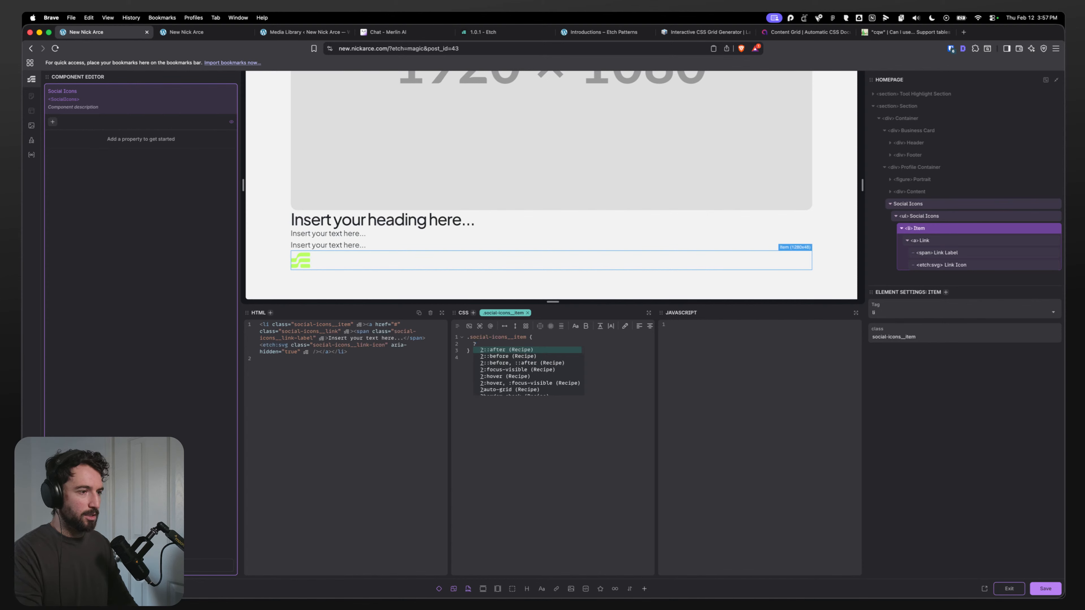
{"action": "type", "text": "click"}
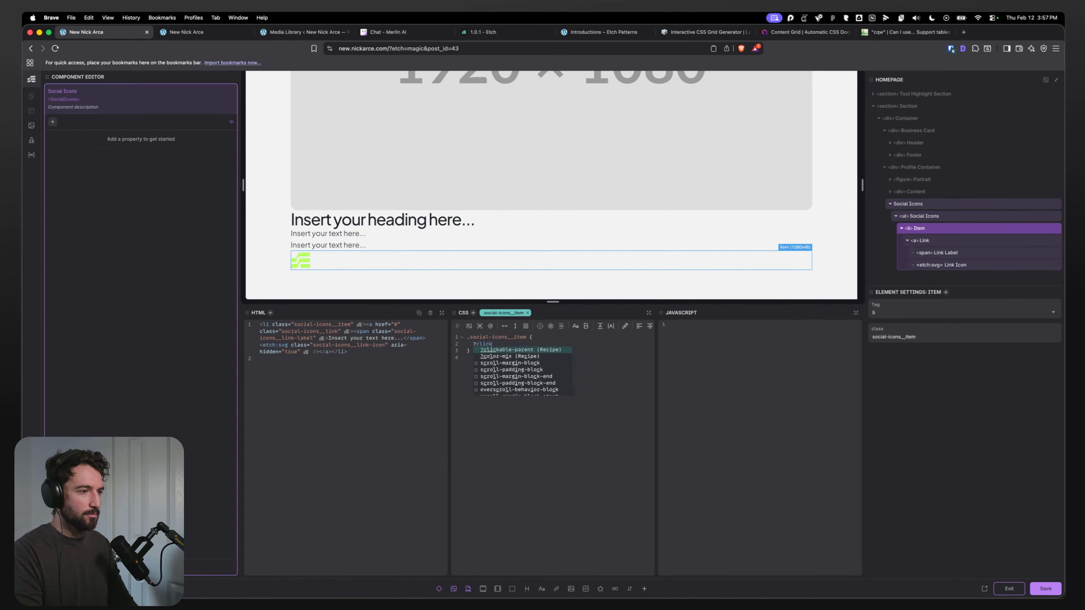
{"action": "key", "text": "Return"}
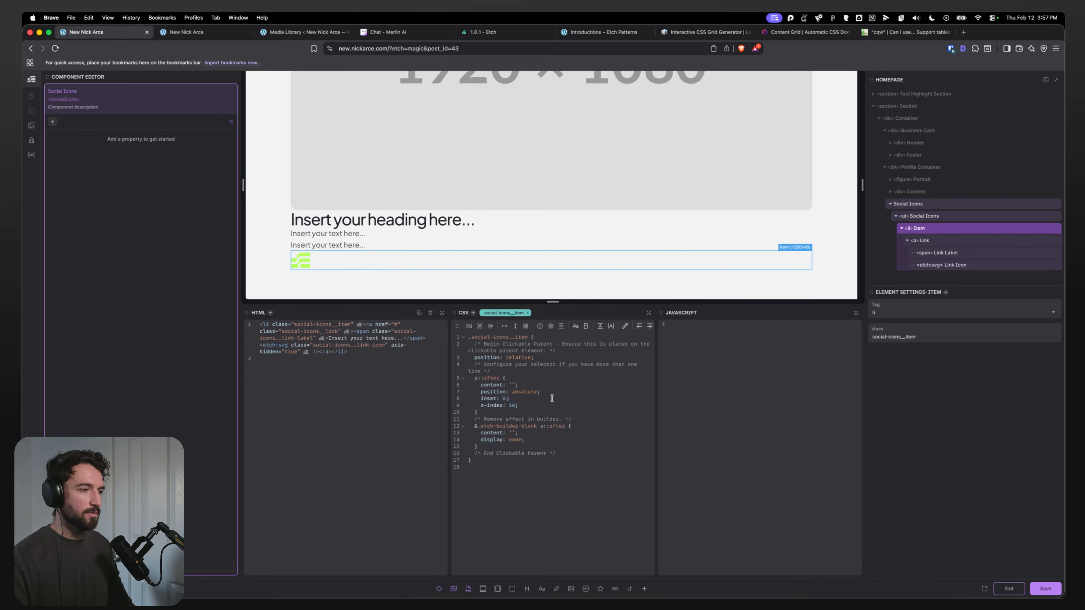
Step: Set the Link Icon's width and height to var(--icon-size-m)
{"action": "left_click", "coordinate": [920, 242]}
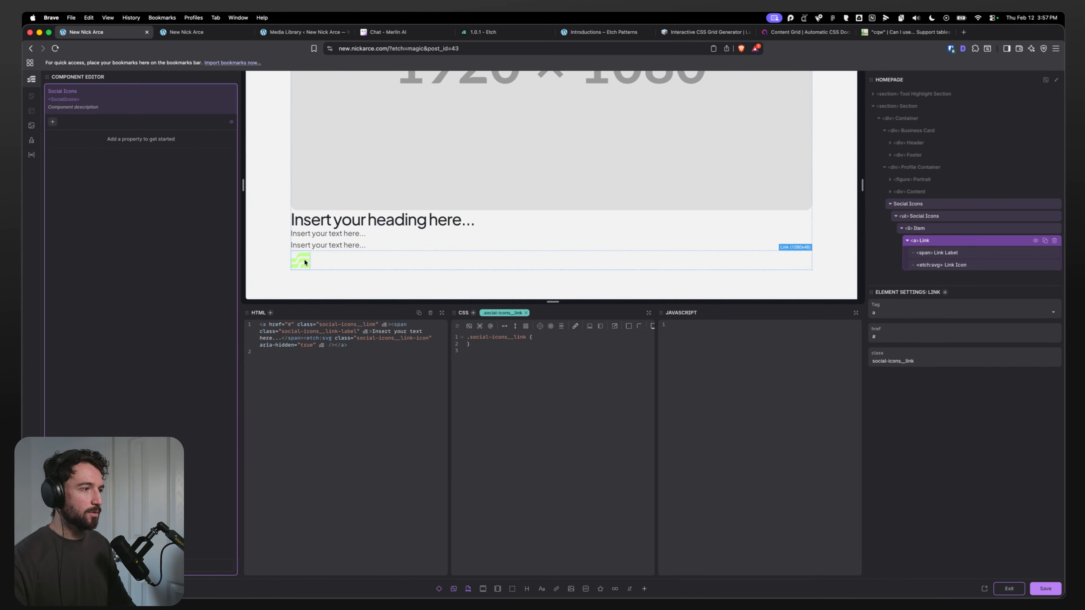
{"action": "left_click", "coordinate": [943, 264]}
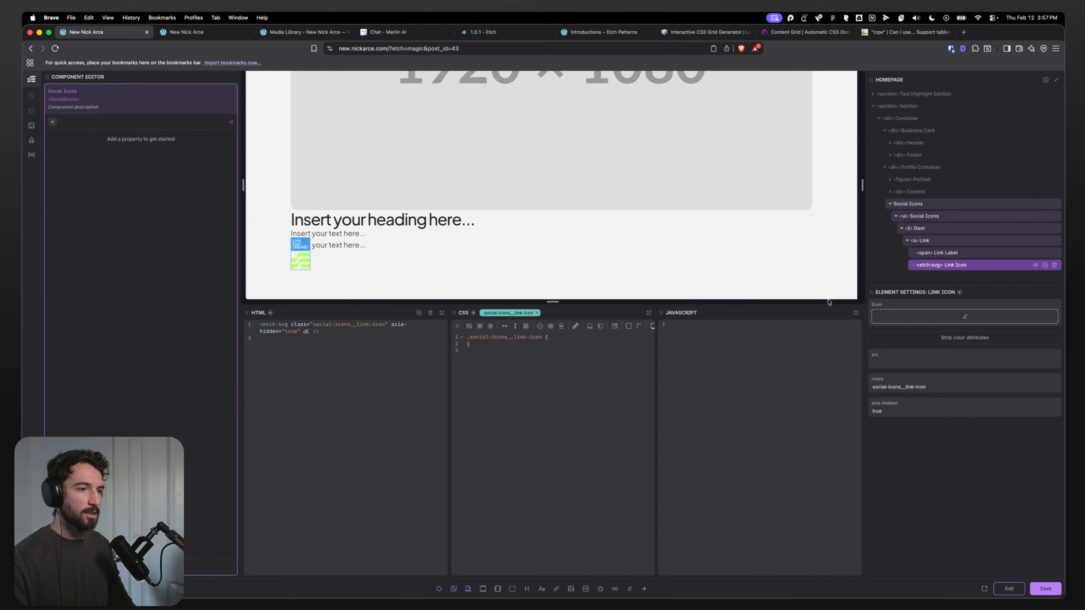
{"action": "left_click", "coordinate": [570, 337]}
{"action": "key", "text": "Return"}
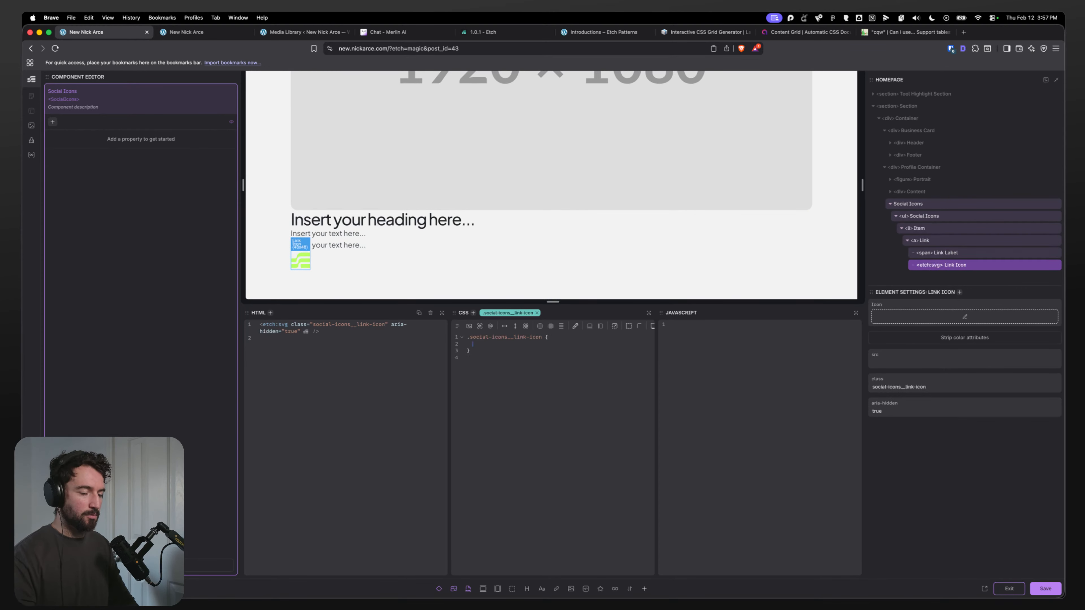
{"action": "type", "text": "width: var"}
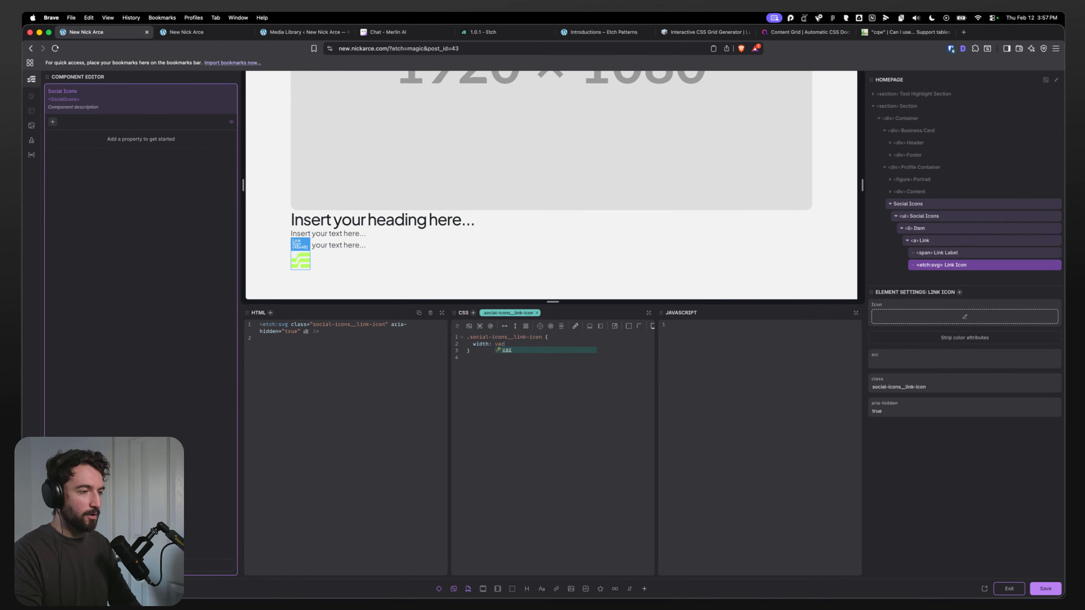
{"action": "key", "text": "super+k"}
{"action": "left_click", "coordinate": [554, 346]}
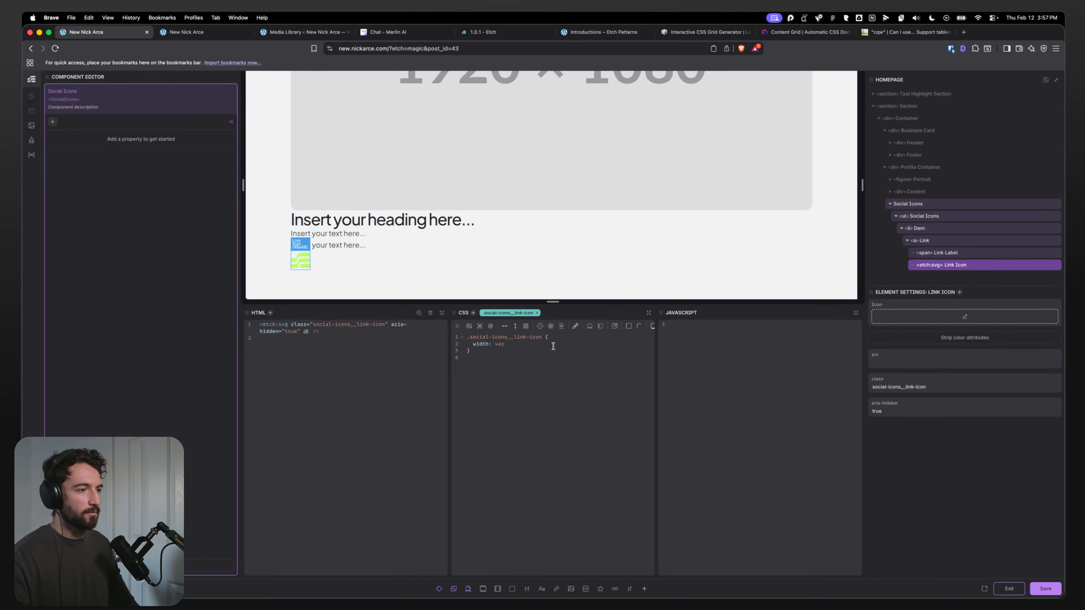
{"action": "type", "text": "(--i"}
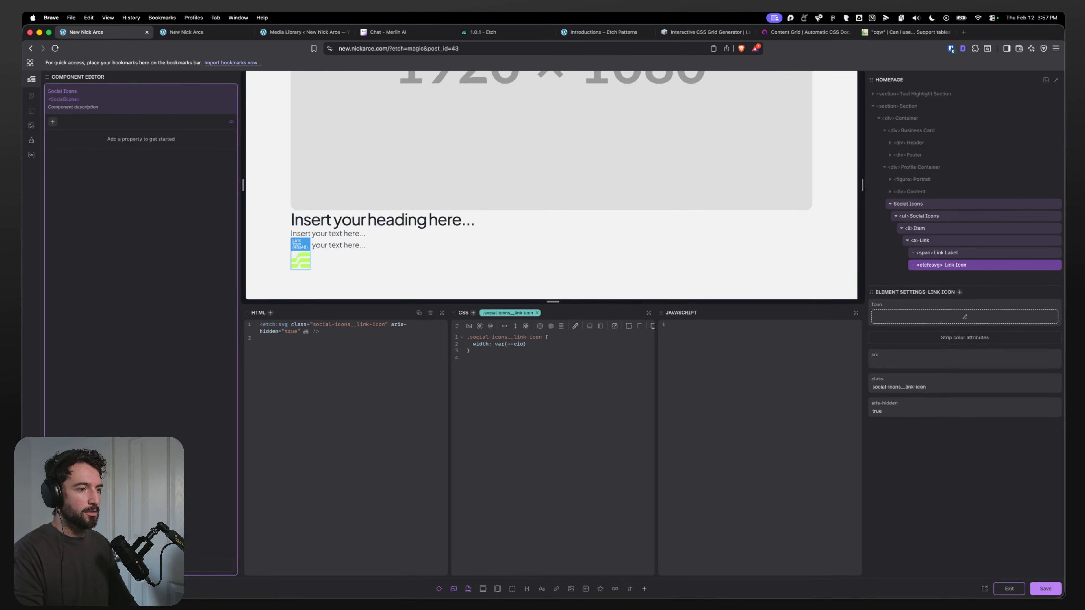
{"action": "type", "text": "con-siz"}
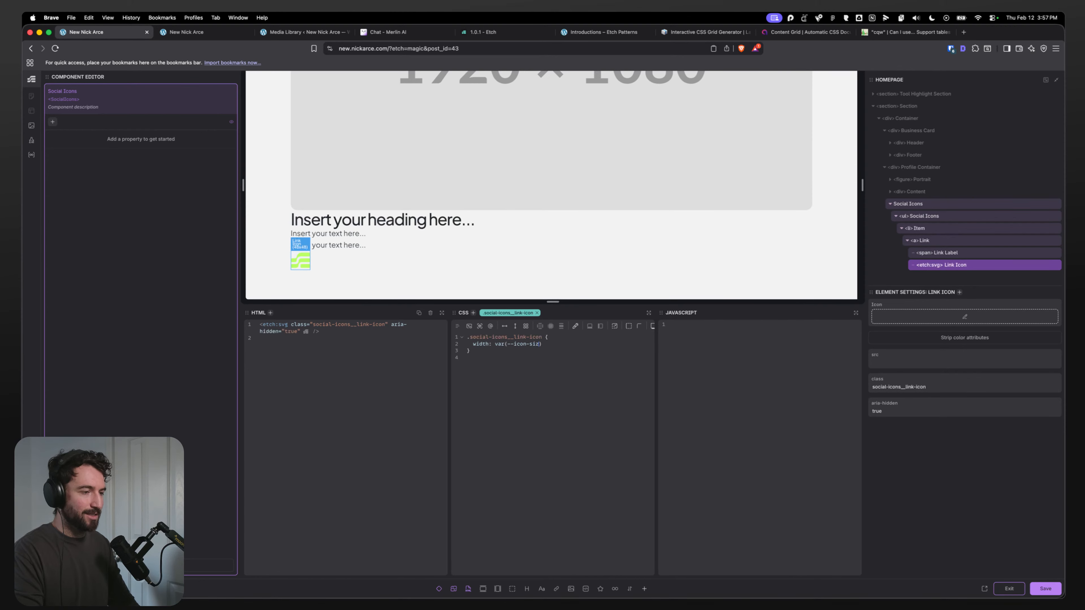
{"action": "type", "text": "e-m"}
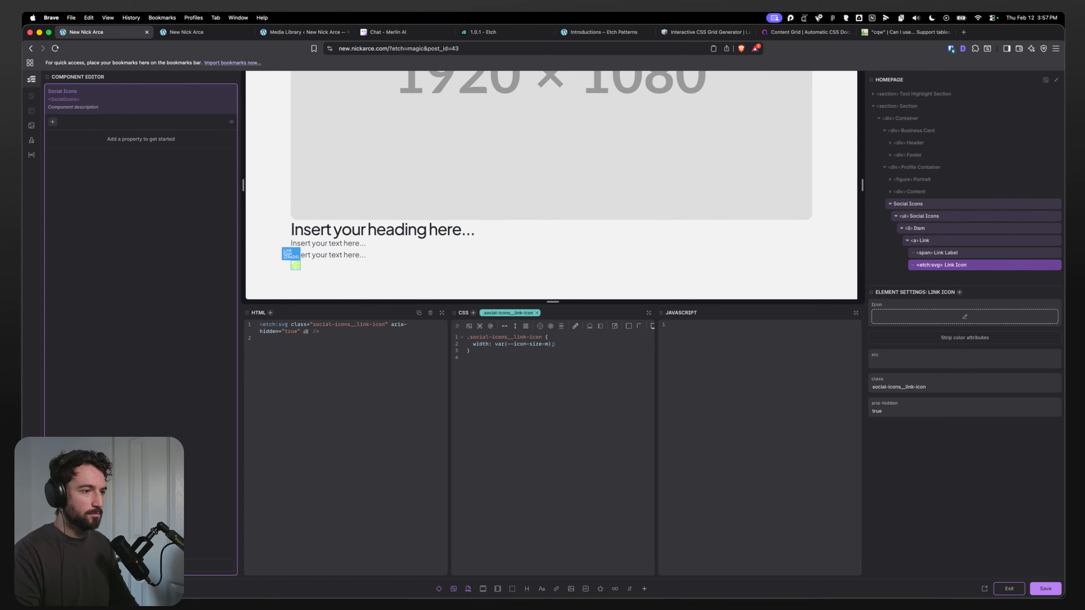
{"action": "type", "text": ");"}
{"action": "key", "text": "Return"}
{"action": "type", "text": "height: var(-"}
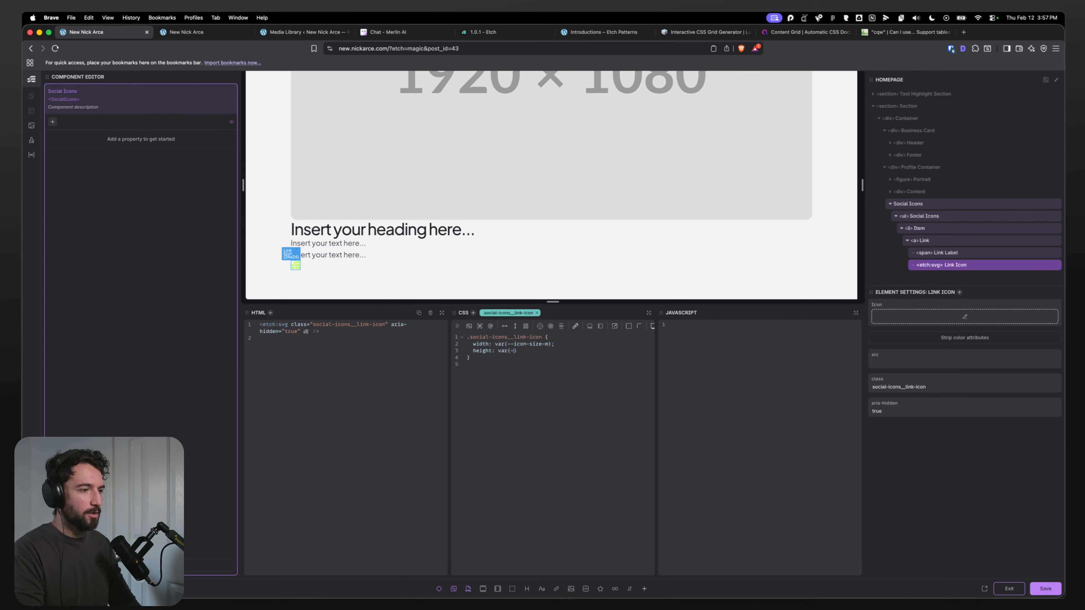
{"action": "type", "text": "-icon-size-m"}
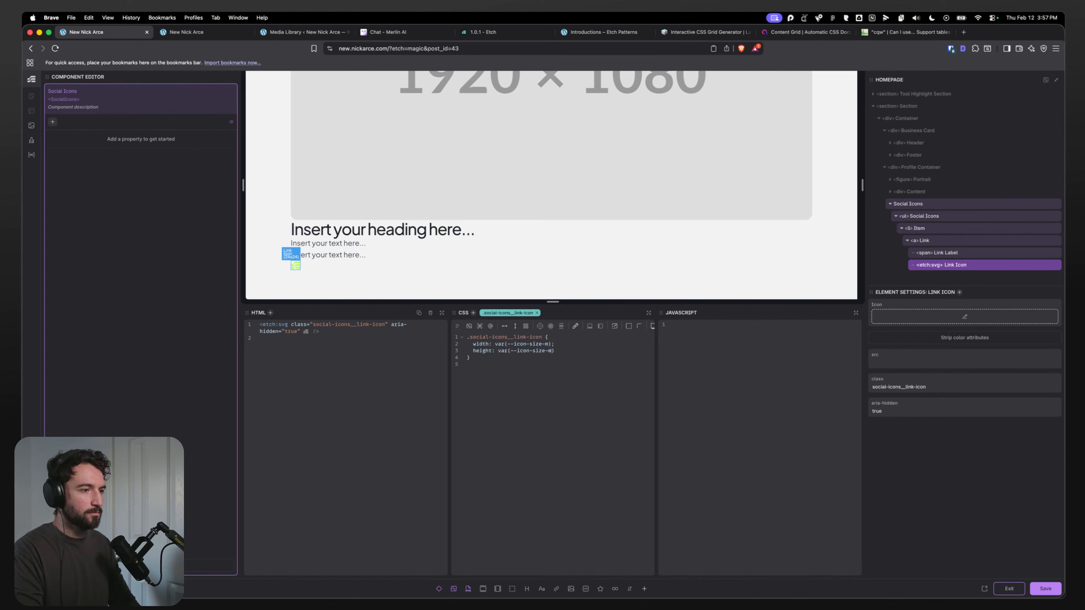
{"action": "type", "text": ");"}
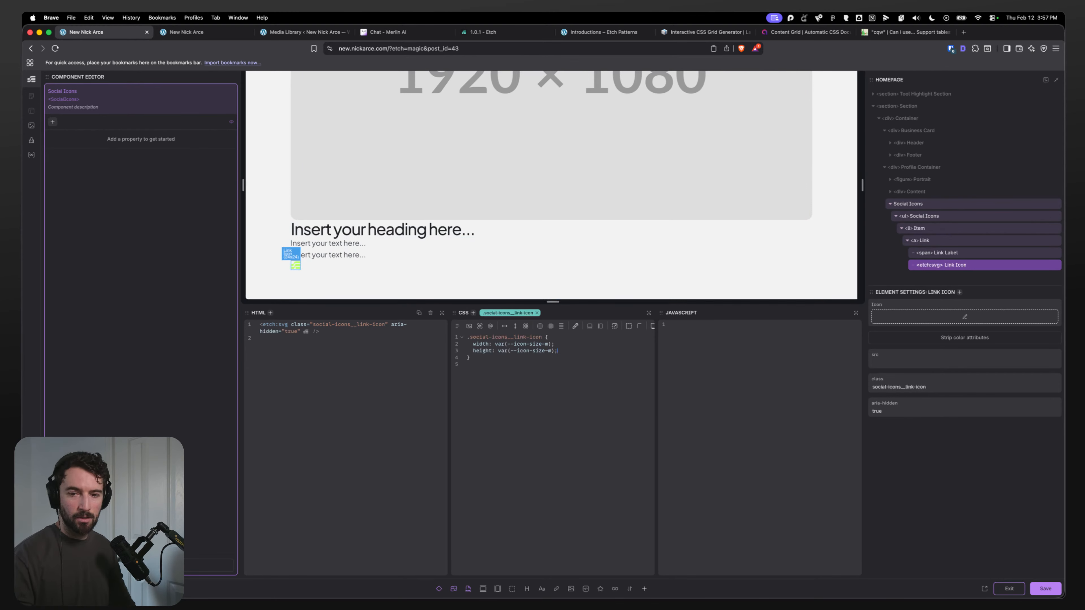
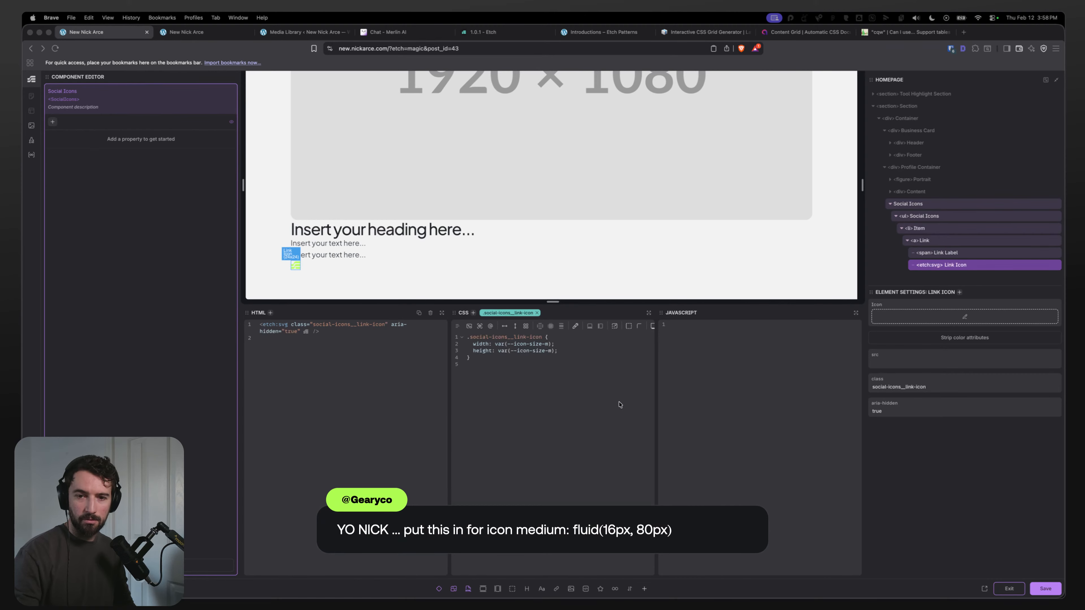
Step: Comment out the custom --icon-base and --icon-size variables in the Global SCSS and save it
{"action": "left_click", "coordinate": [218, 32]}
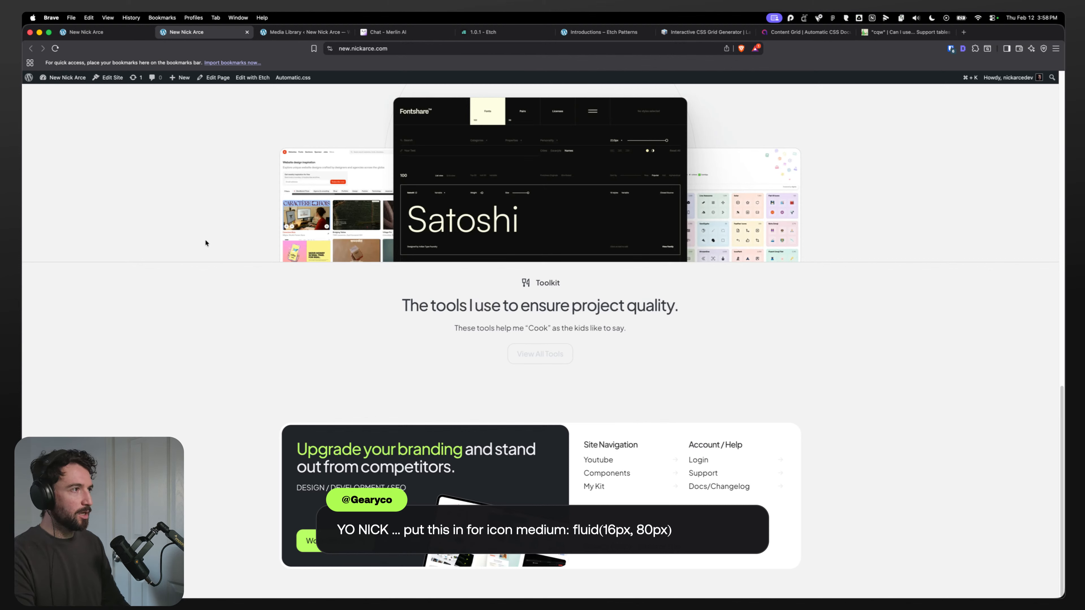
{"action": "key", "text": "super+u"}
{"action": "left_click_drag", "start_coordinate": [235, 261], "coordinate": [58, 226]}
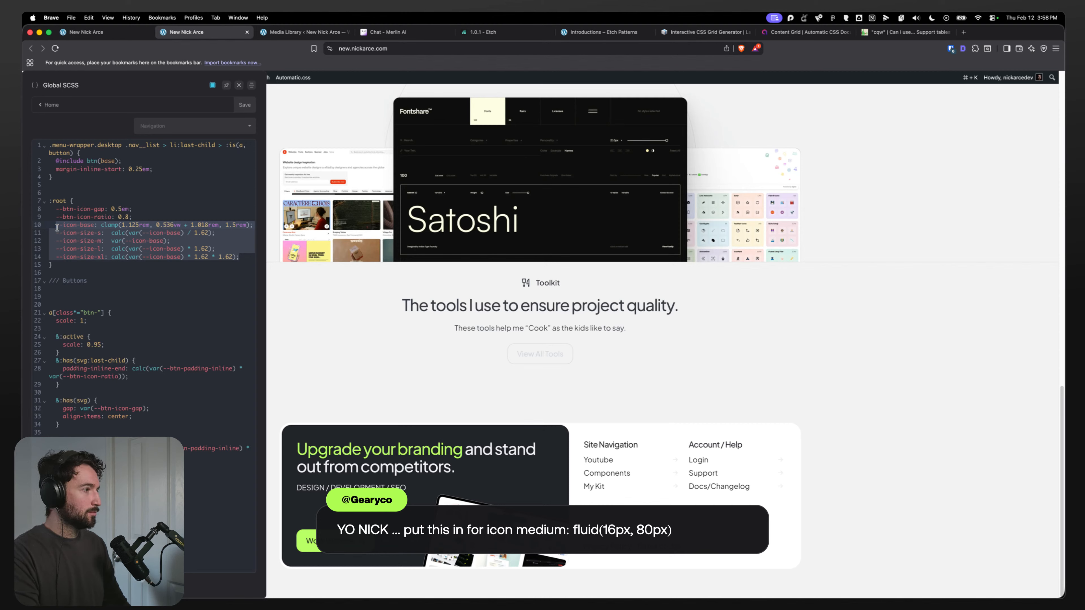
{"action": "left_click_drag", "start_coordinate": [246, 257], "coordinate": [55, 227]}
{"action": "key", "text": "super+slash"}
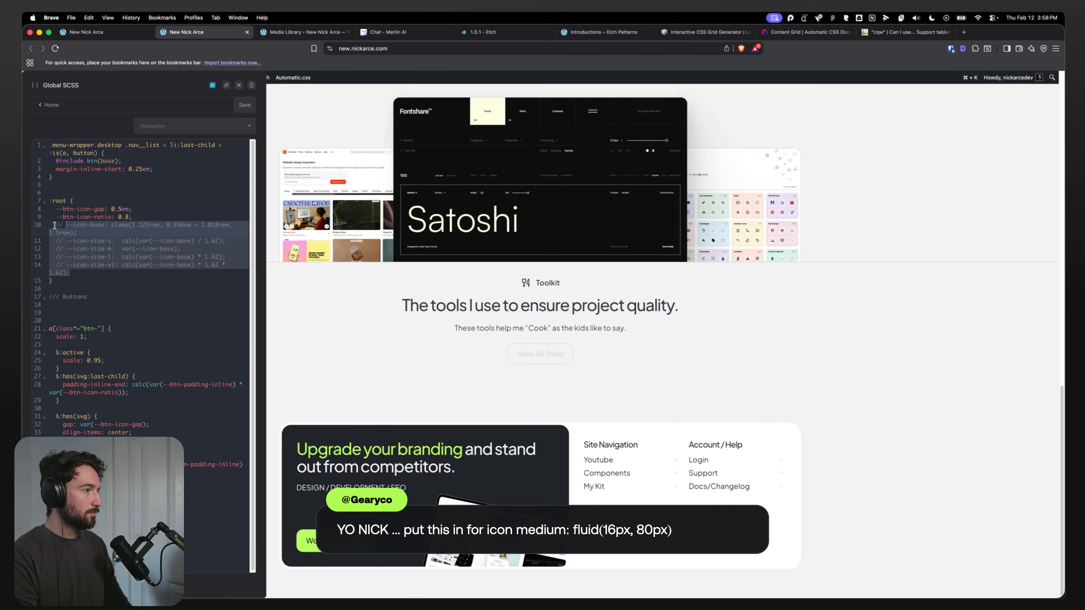
{"action": "left_click", "coordinate": [91, 269]}
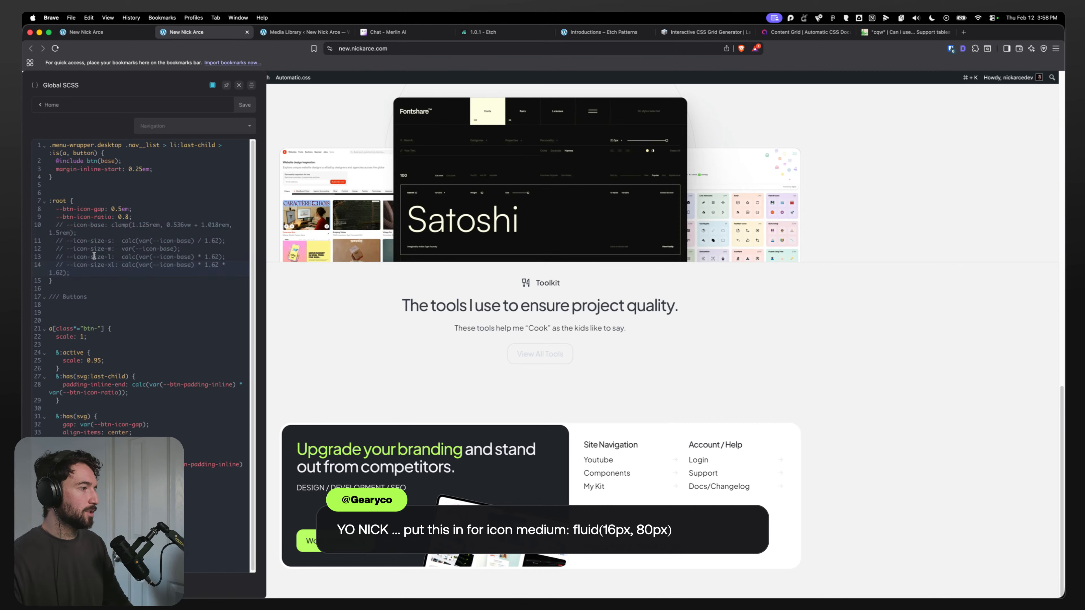
{"action": "key", "text": "super+s"}
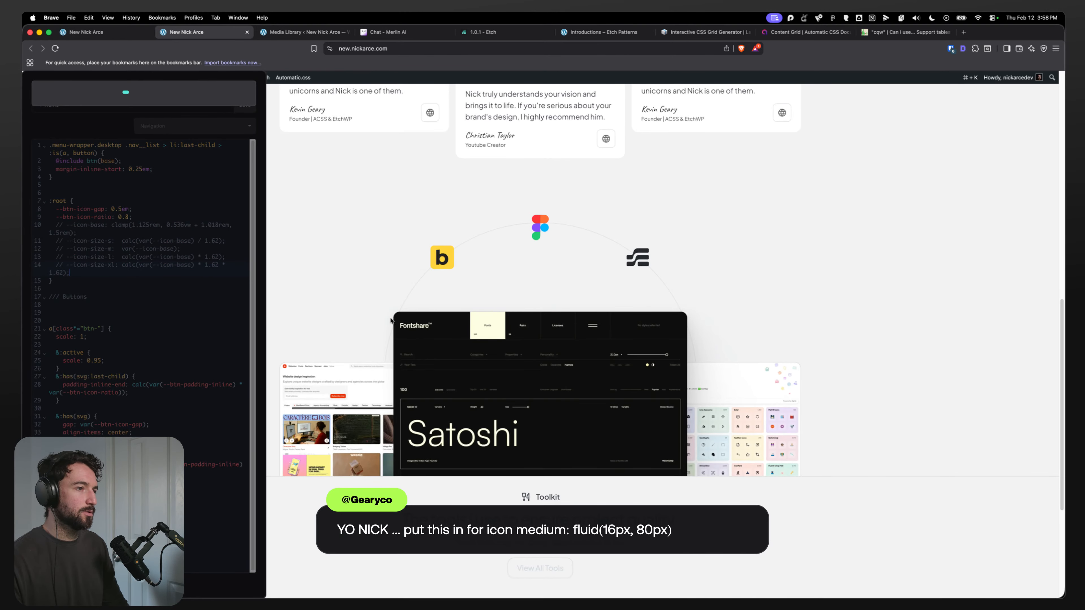
{"action": "scroll", "coordinate": [384, 325], "scroll_direction": "up", "scroll_amount": 8}
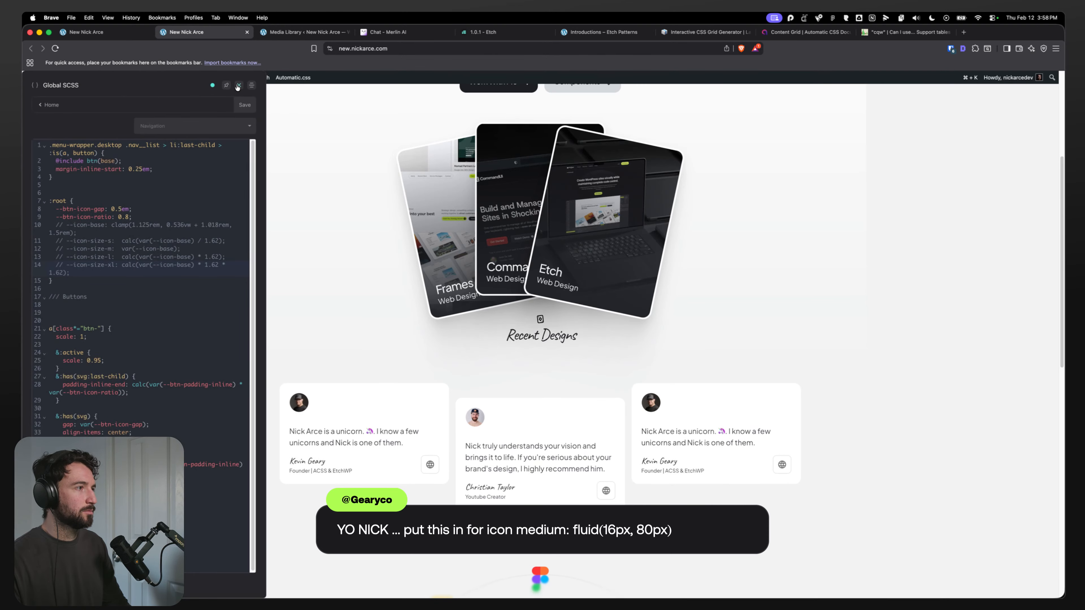
{"action": "left_click", "coordinate": [239, 85]}
Step: Set the Medium icon size in the Icons settings to fluid(16px, 24px) and save
{"action": "scroll", "coordinate": [261, 240], "scroll_direction": "down", "scroll_amount": 10}
{"action": "scroll", "coordinate": [194, 255], "scroll_direction": "down", "scroll_amount": 6}
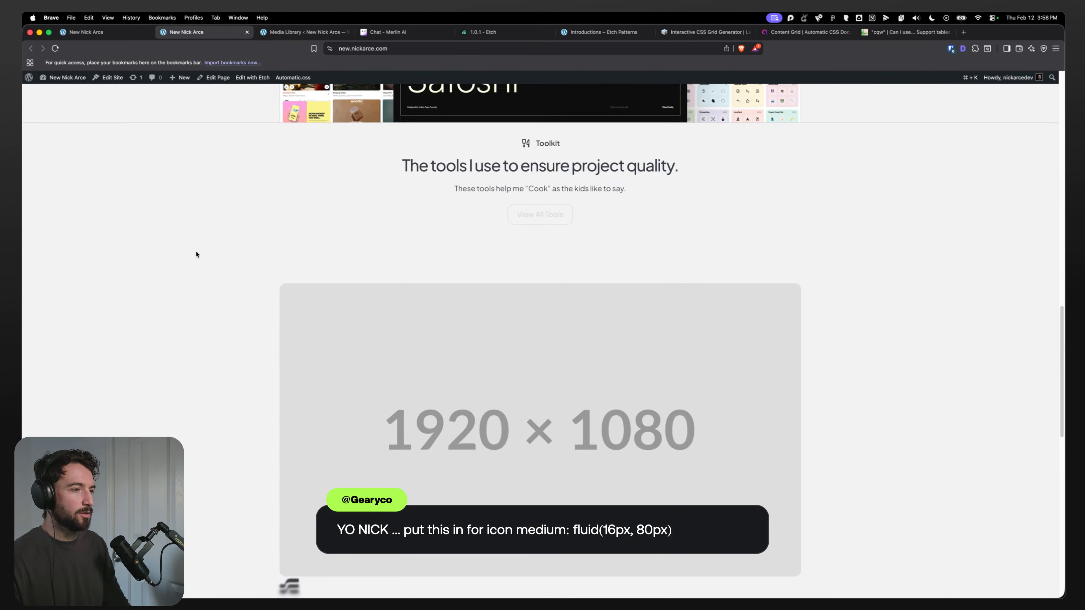
{"action": "scroll", "coordinate": [183, 267], "scroll_direction": "up", "scroll_amount": 10}
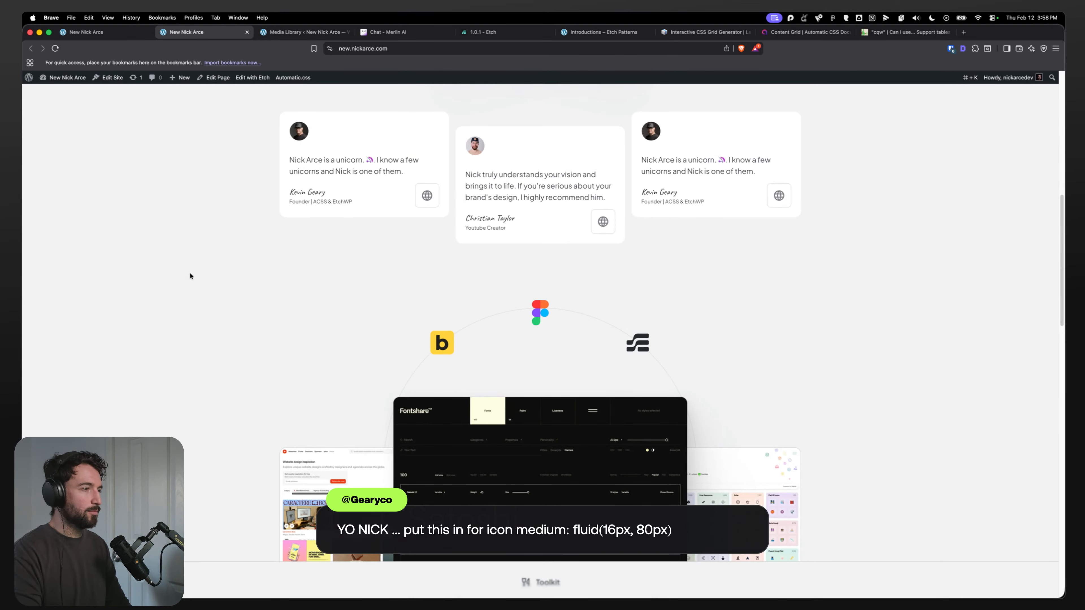
{"action": "key", "text": "super+u"}
{"action": "left_click", "coordinate": [81, 351]}
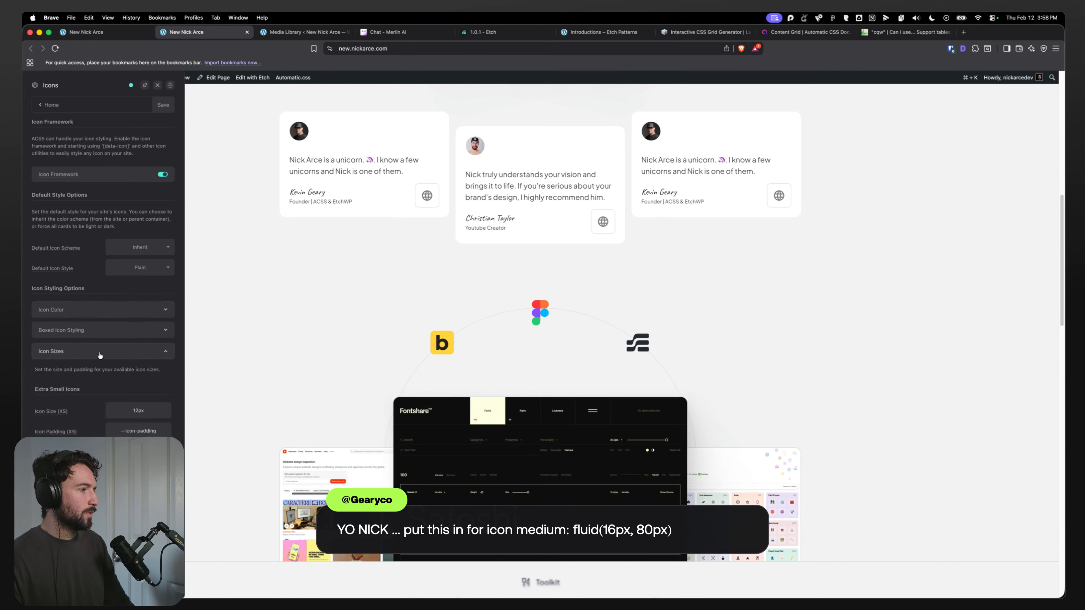
{"action": "left_click", "coordinate": [109, 336]}
{"action": "left_click", "coordinate": [109, 336]}
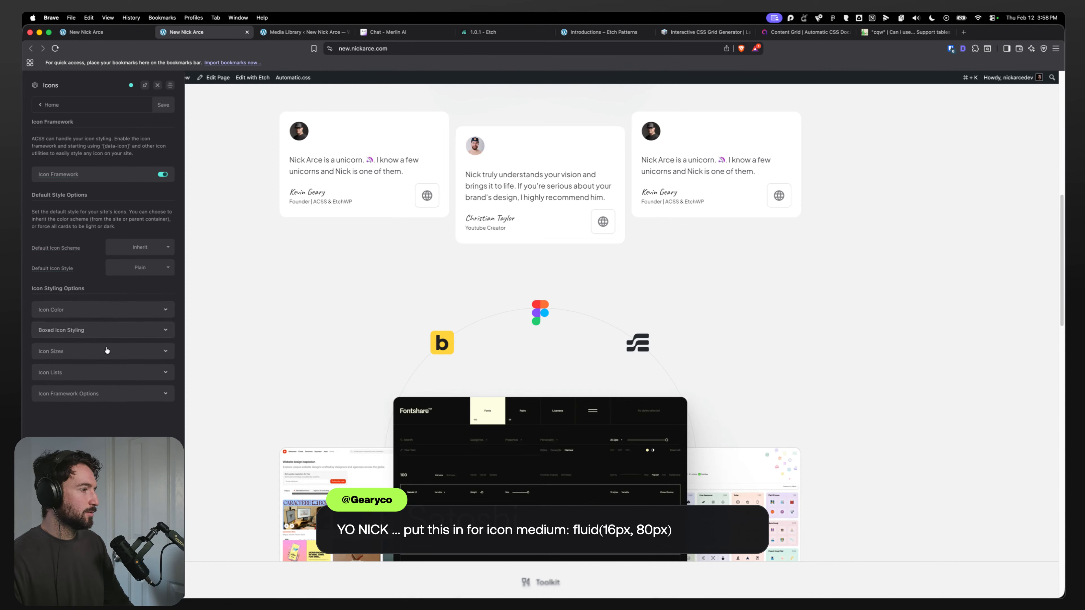
{"action": "left_click", "coordinate": [91, 351]}
{"action": "scroll", "coordinate": [123, 415], "scroll_direction": "down", "scroll_amount": 3}
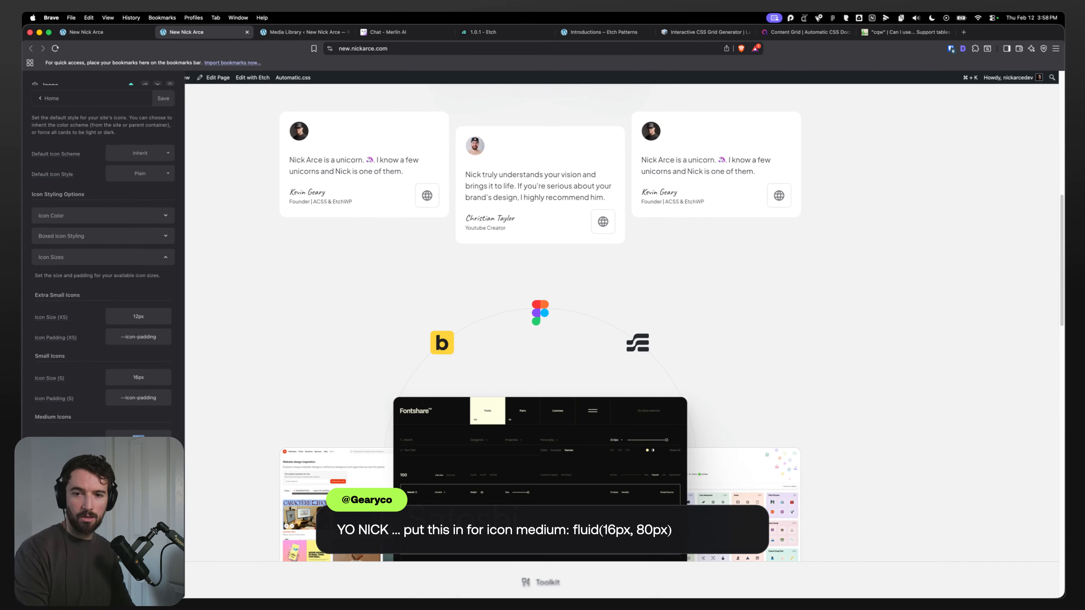
{"action": "type", "text": "fluid"}
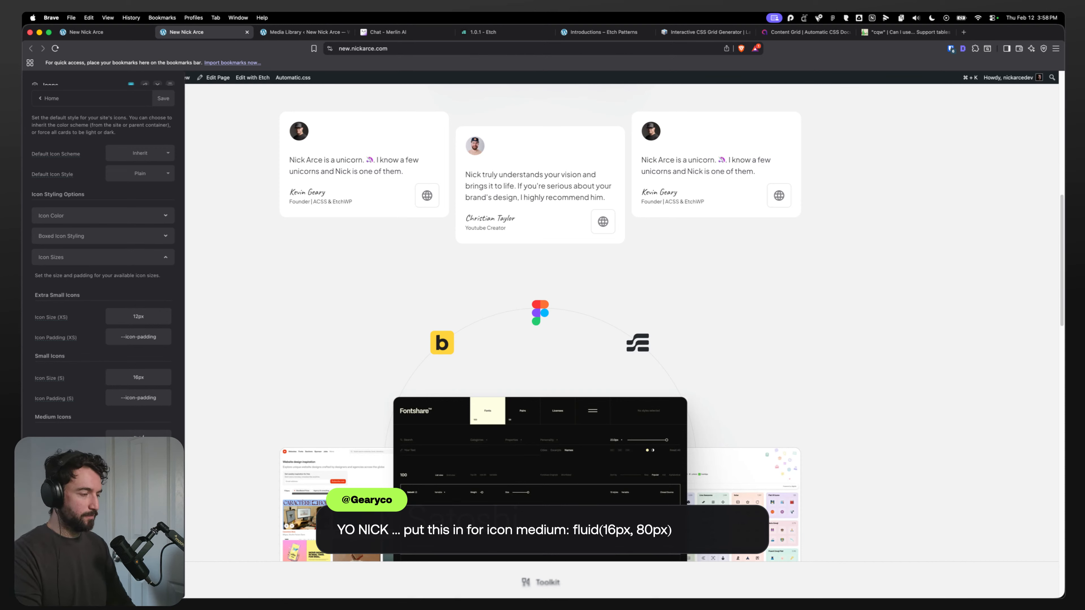
{"action": "type", "text": "("}
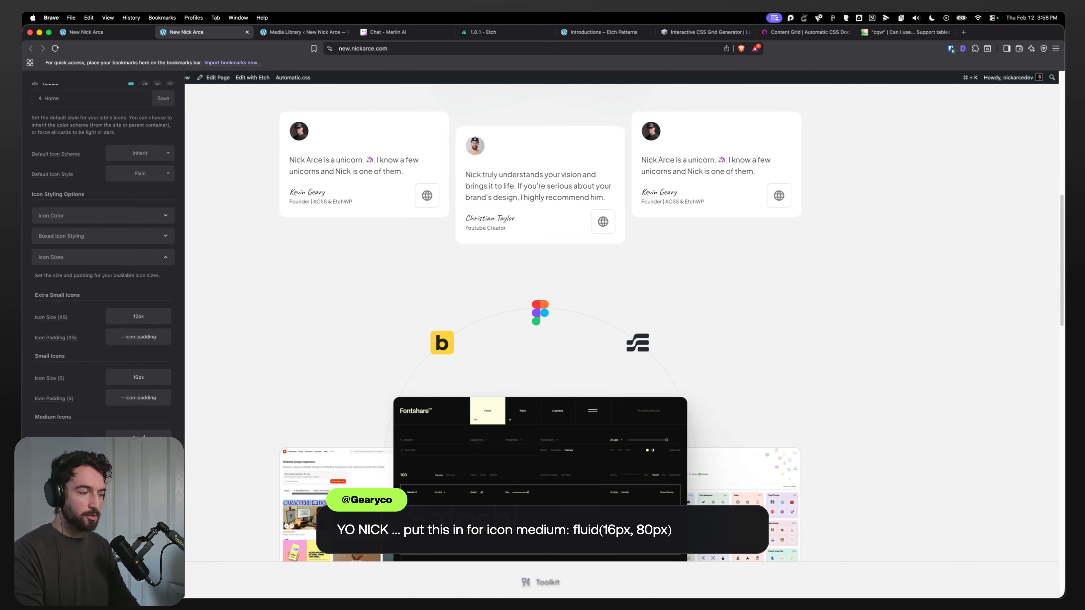
{"action": "type", "text": "16px"}
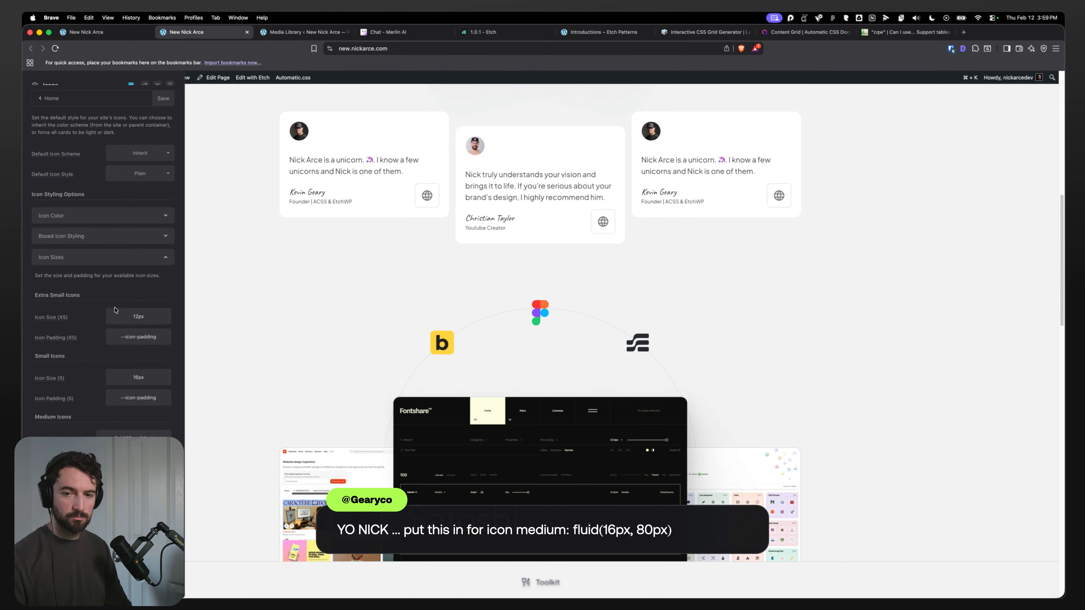
{"action": "key", "text": "super+s"}
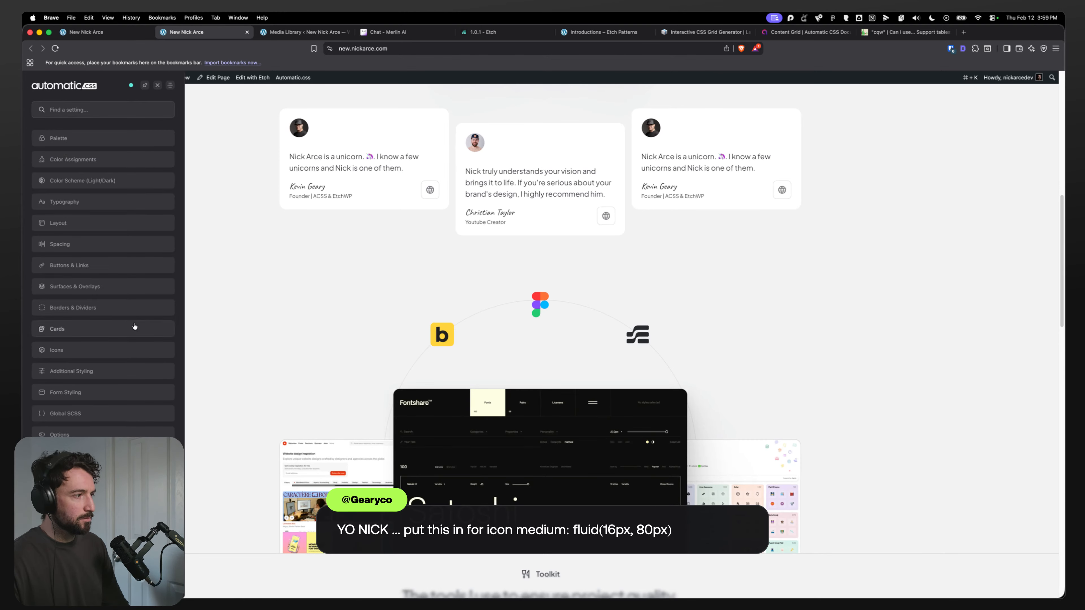
Step: Reopen the Icon Sizes settings and review the Link Icon's CSS in the editor
{"action": "left_click", "coordinate": [85, 348]}
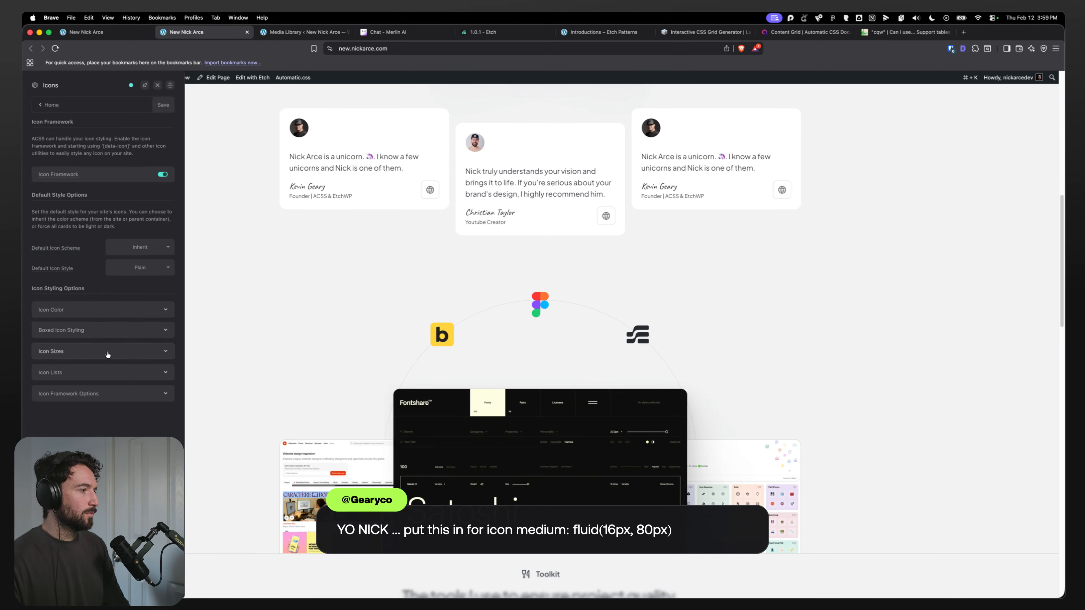
{"action": "left_click", "coordinate": [97, 352]}
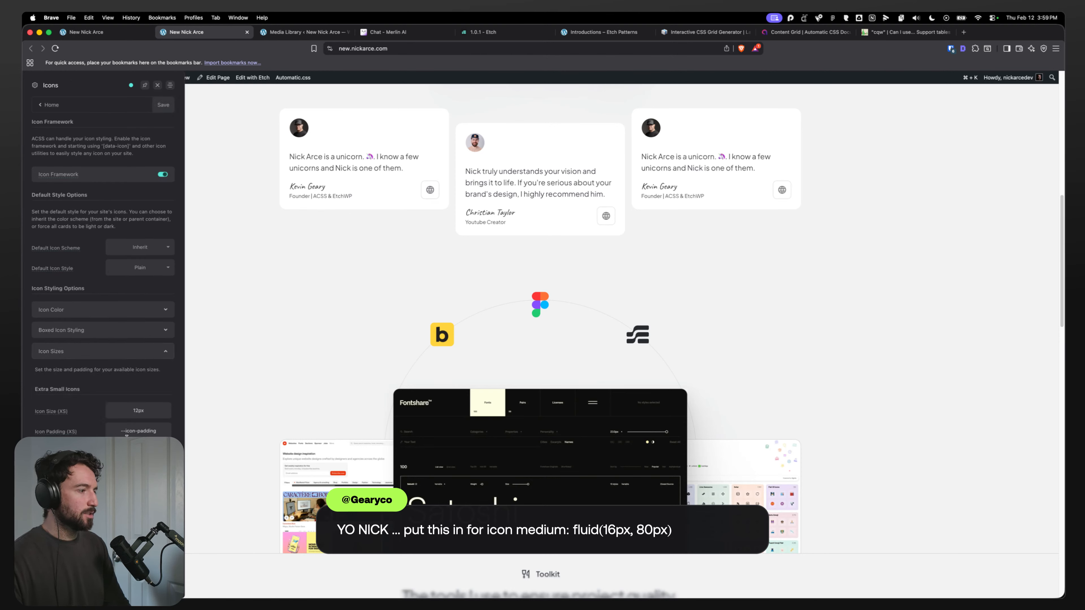
{"action": "left_click", "coordinate": [103, 32]}
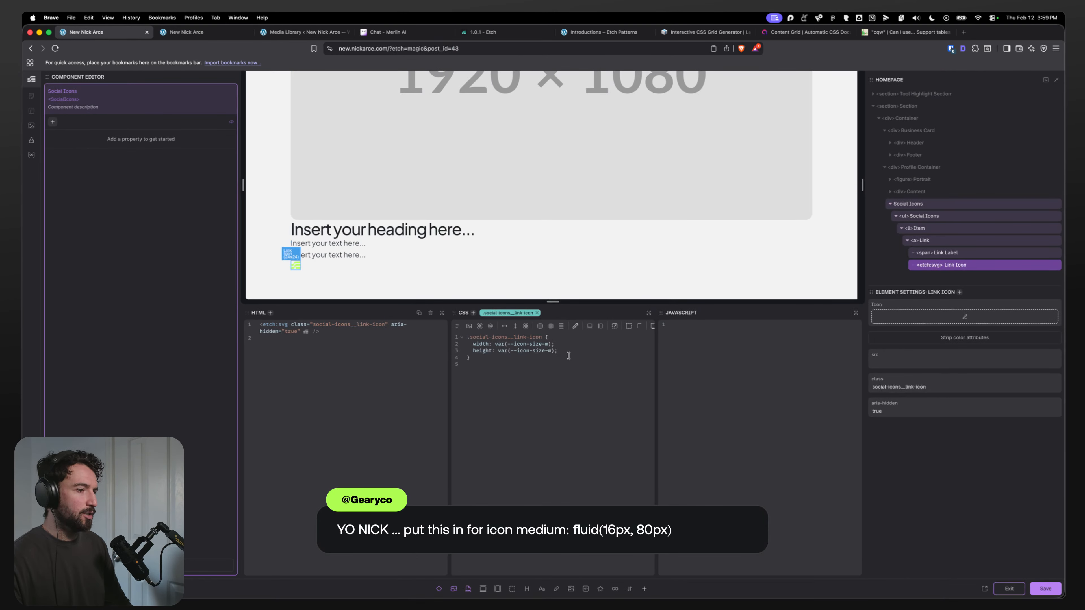
{"action": "left_click", "coordinate": [575, 349]}
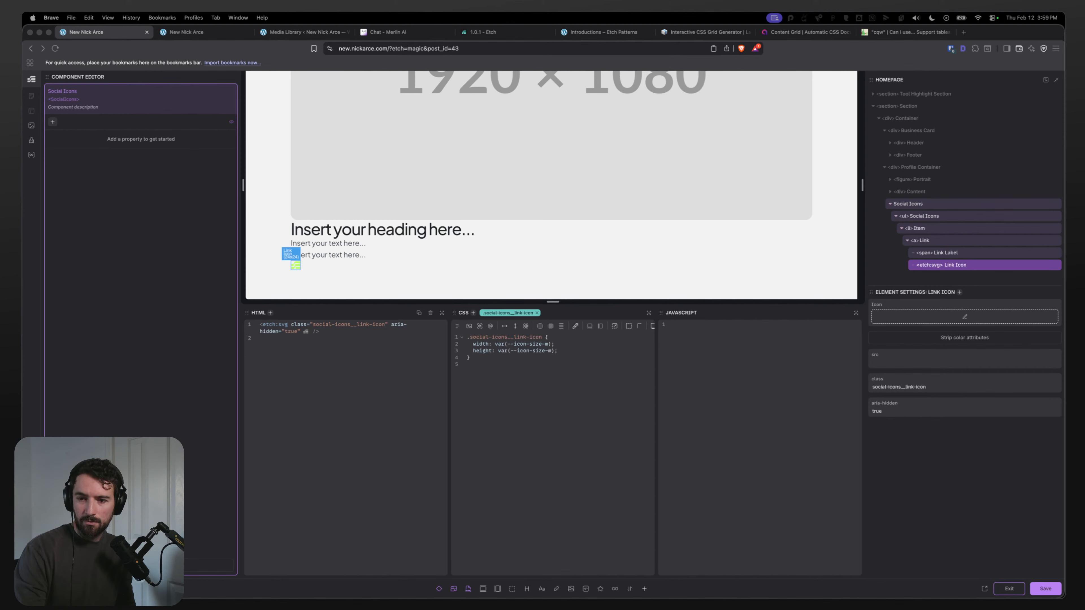
{"action": "left_click", "coordinate": [534, 349]}
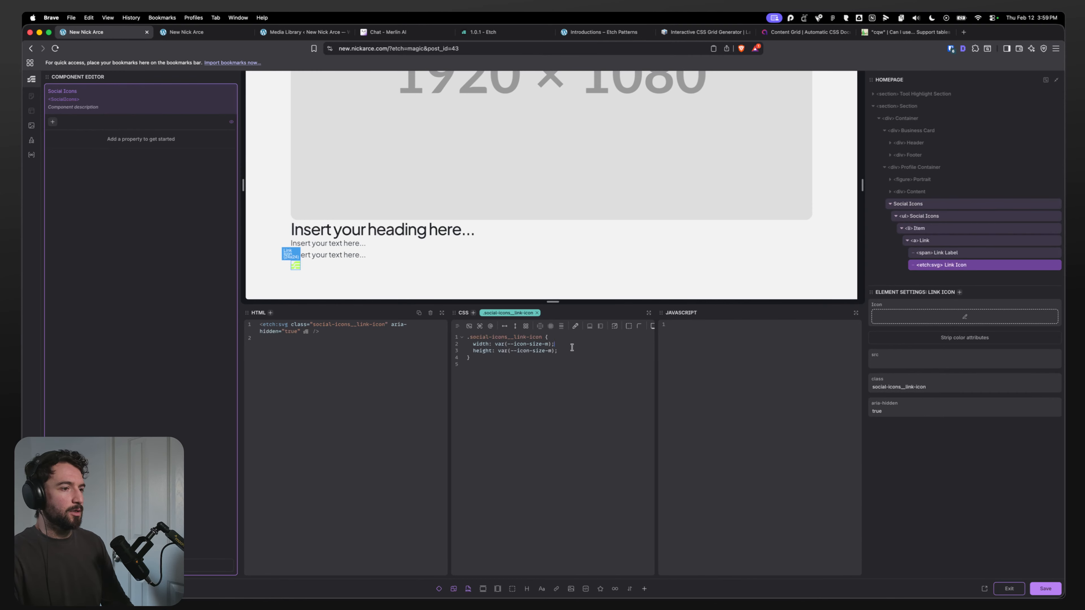
{"action": "left_click", "coordinate": [556, 350]}
{"action": "left_click", "coordinate": [803, 14]}
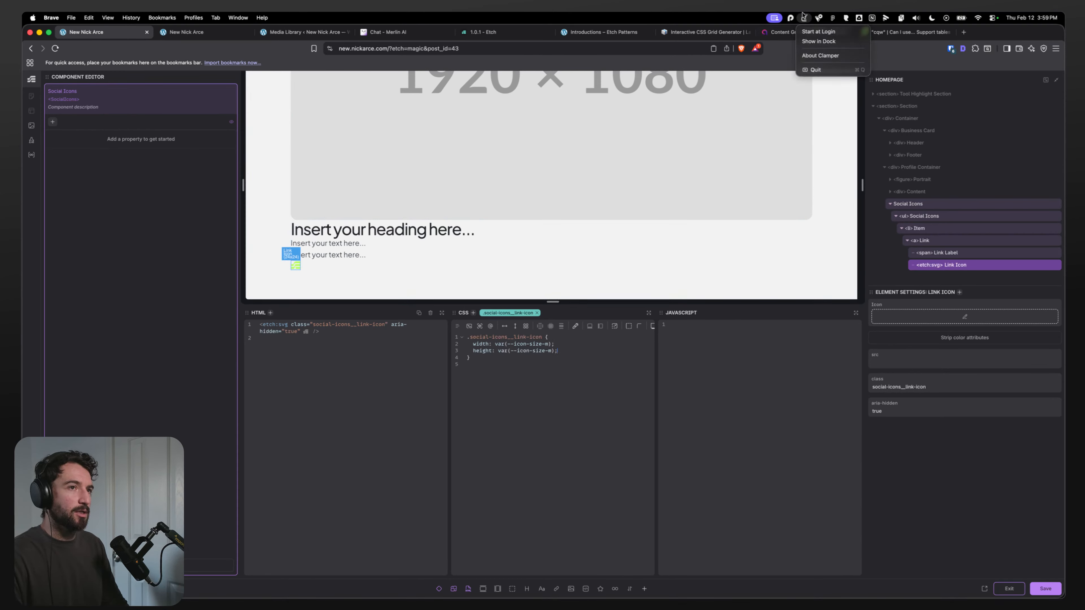
{"action": "left_click", "coordinate": [568, 344]}
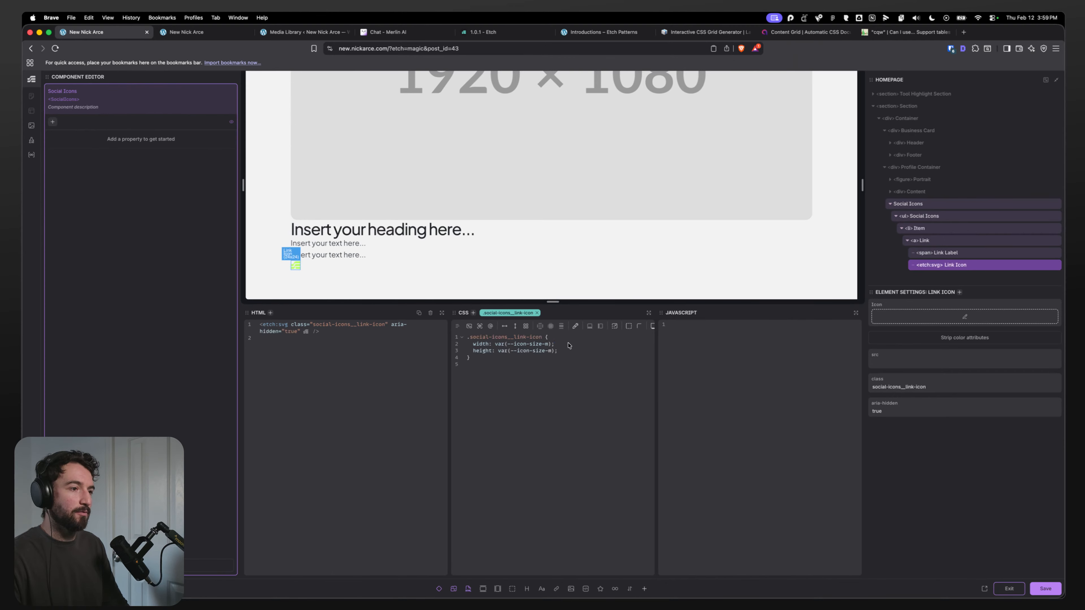
Step: Examine the medium icon size value in the Icon Sizes settings
{"action": "left_click", "coordinate": [185, 30]}
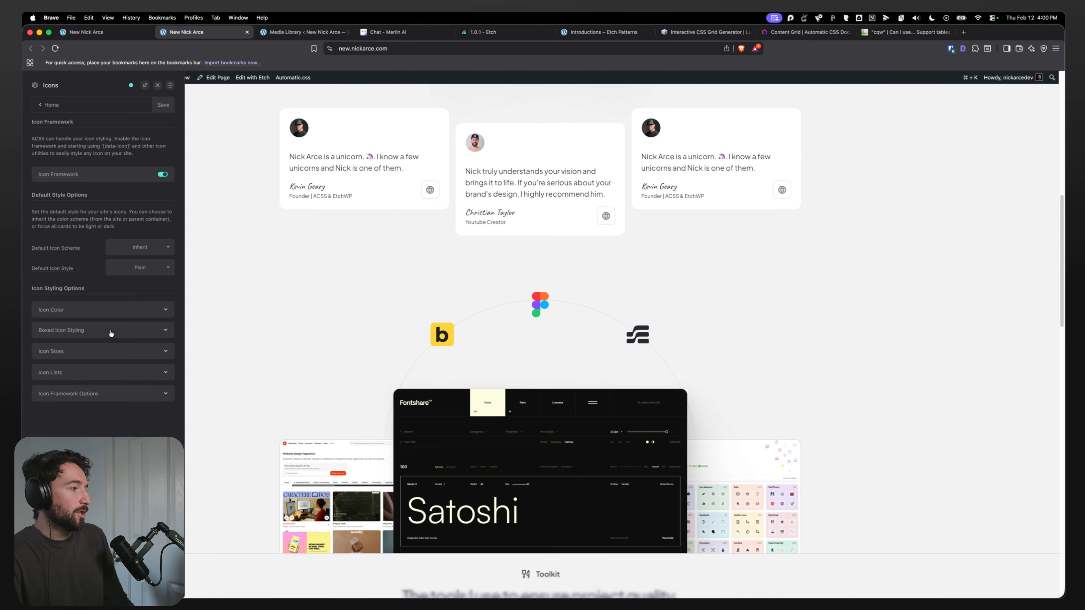
{"action": "left_click", "coordinate": [97, 352]}
{"action": "scroll", "coordinate": [132, 415], "scroll_direction": "down", "scroll_amount": 4}
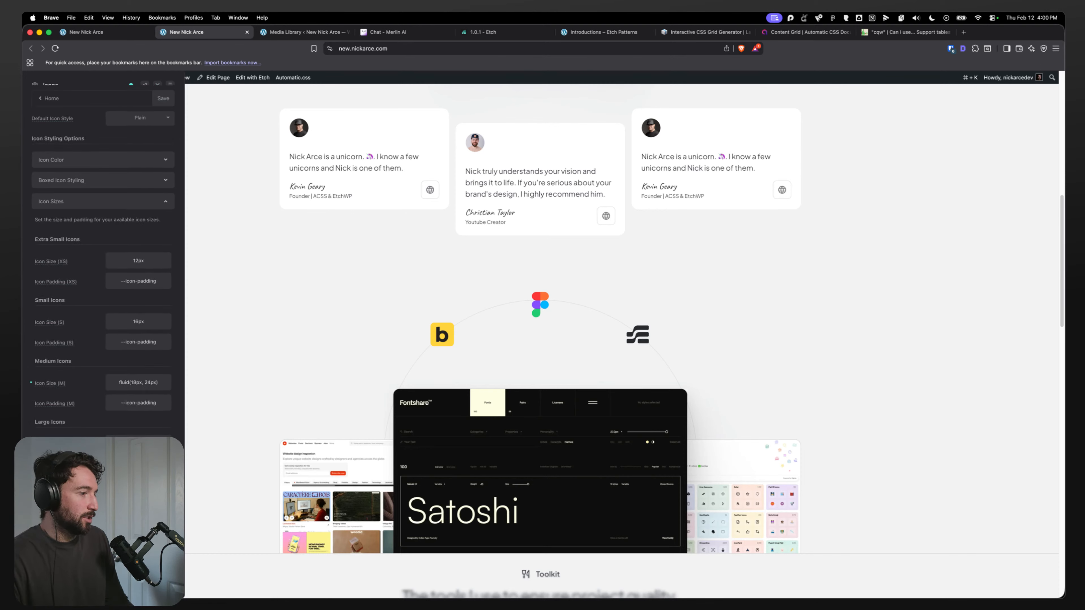
{"action": "double_click", "coordinate": [136, 383]}
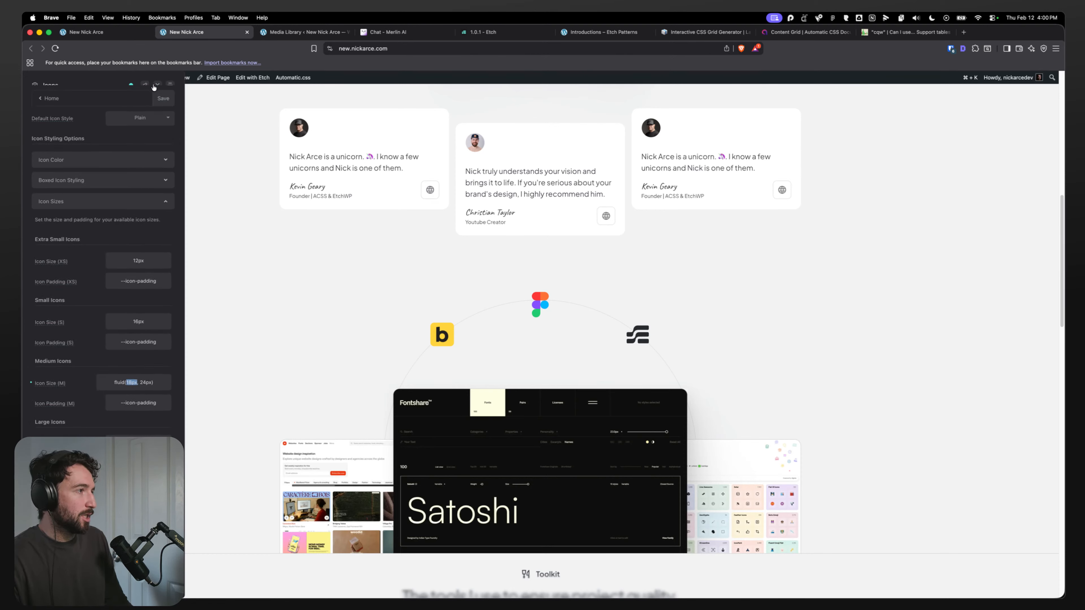
{"action": "scroll", "coordinate": [102, 257], "scroll_direction": "down", "scroll_amount": 2}
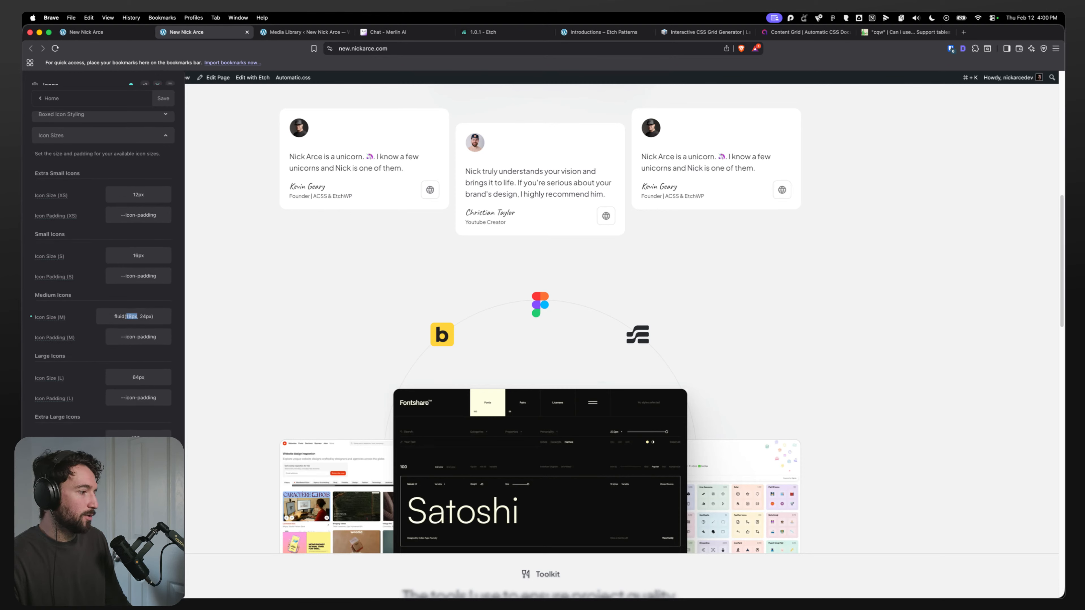
{"action": "left_click", "coordinate": [160, 85]}
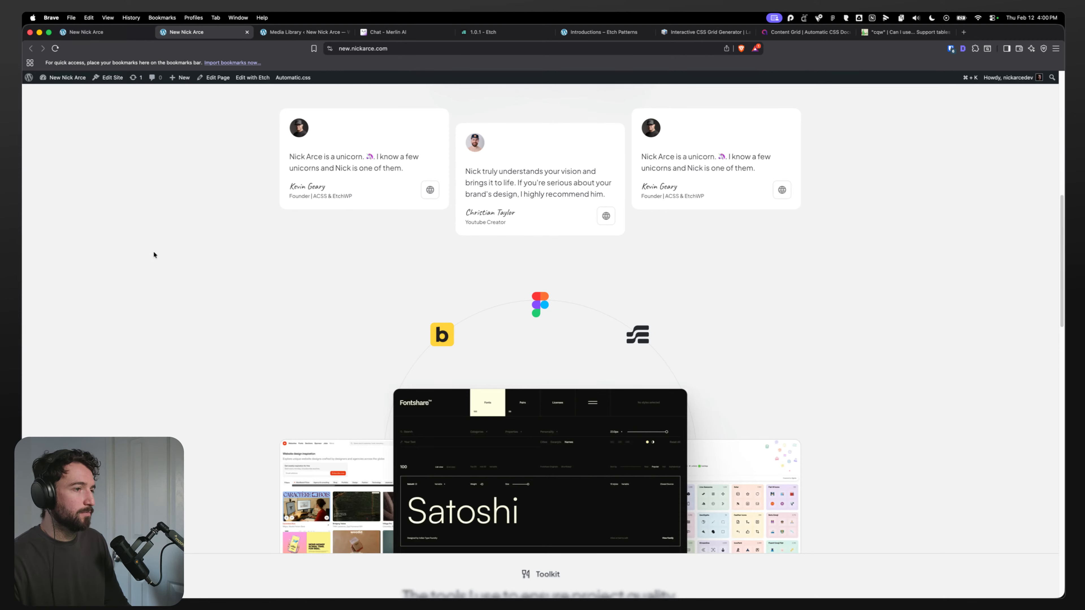
Step: Check the Link Label and Link Icon elements, and view the icon on the live page
{"action": "left_click", "coordinate": [99, 37]}
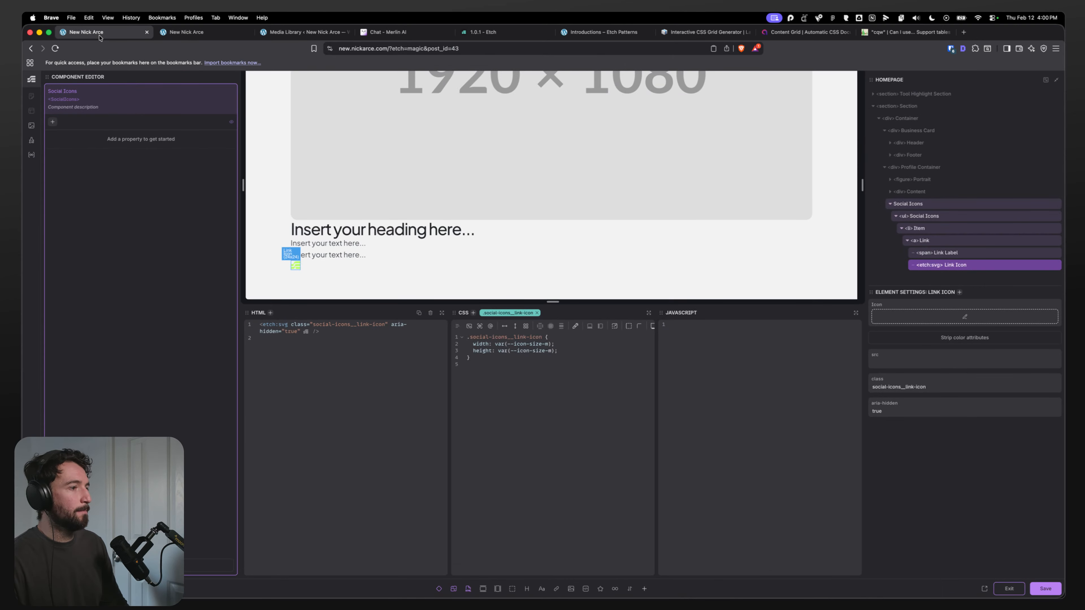
{"action": "left_click", "coordinate": [587, 355]}
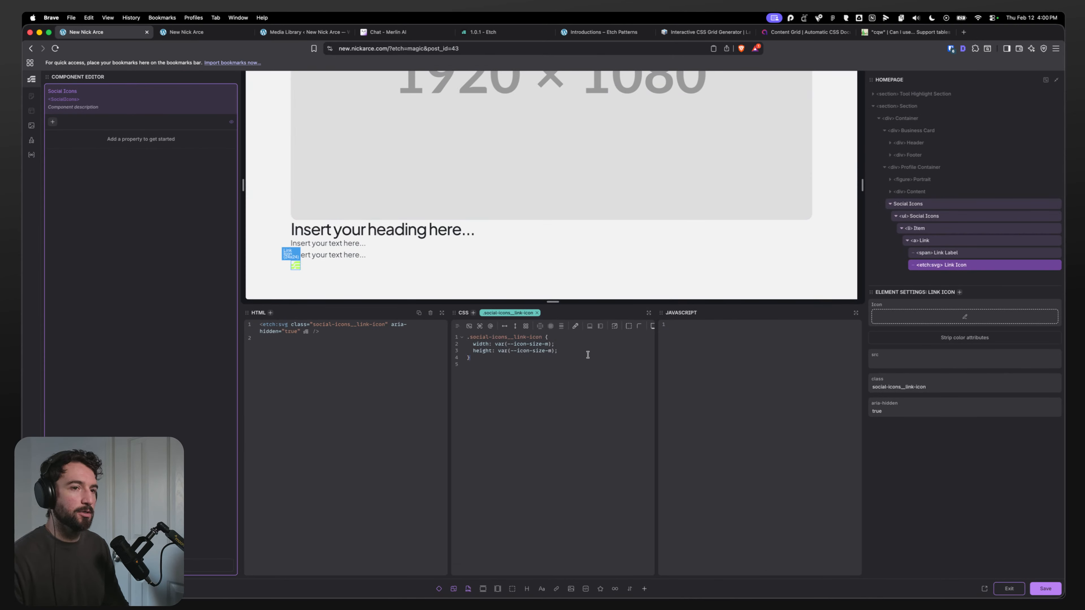
{"action": "left_click", "coordinate": [954, 253]}
{"action": "left_click", "coordinate": [939, 265]}
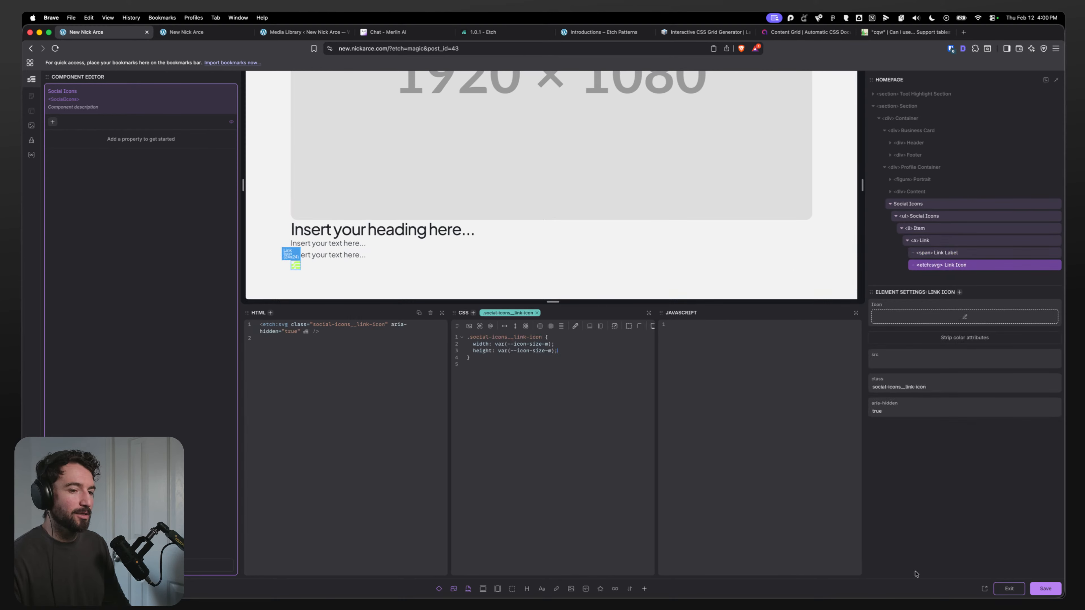
{"action": "left_click", "coordinate": [192, 32]}
{"action": "scroll", "coordinate": [174, 298], "scroll_direction": "down", "scroll_amount": 20}
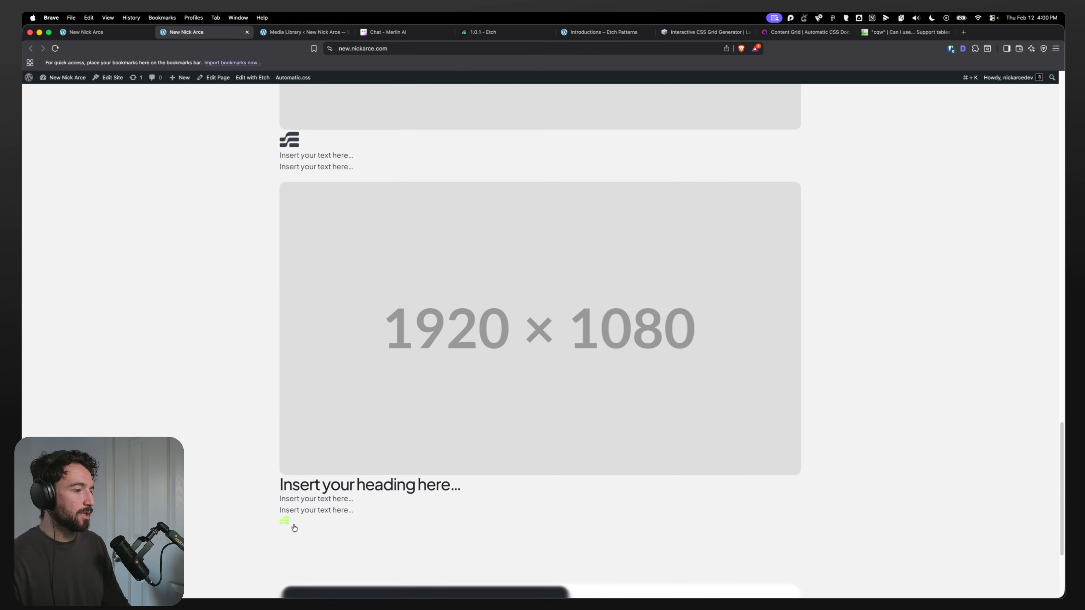
Step: Set the social icons link's color to var(--icon-color) in its CSS and save
{"action": "left_click", "coordinate": [98, 32]}
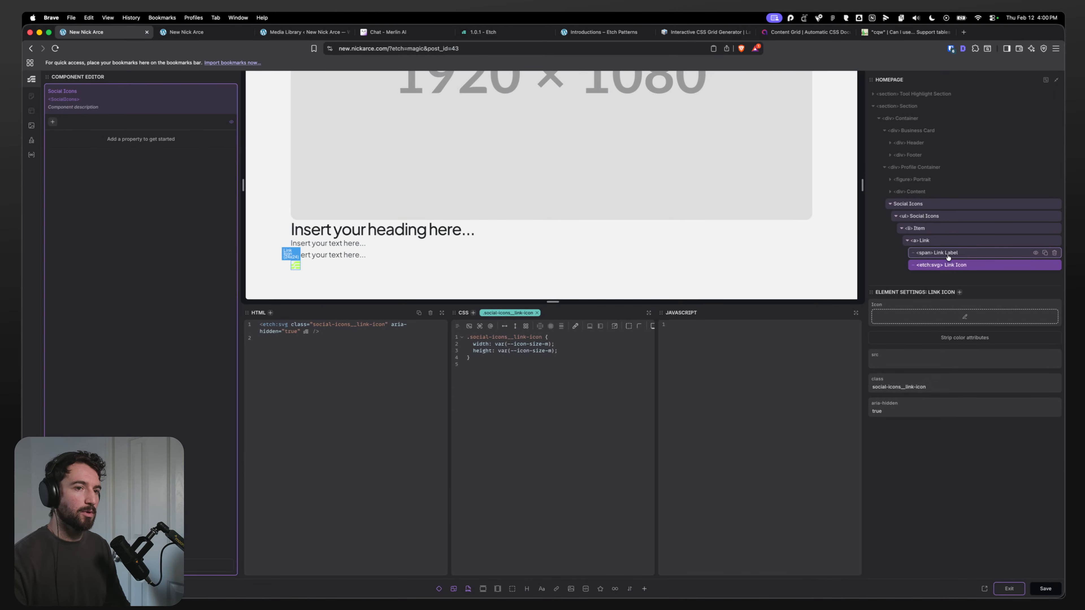
{"action": "left_click", "coordinate": [943, 242]}
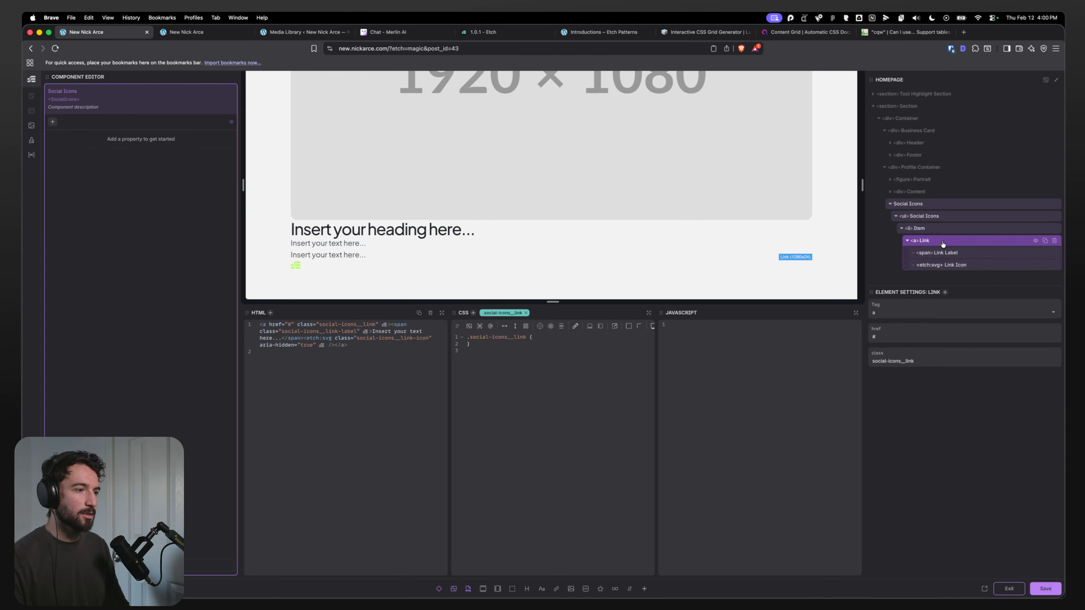
{"action": "left_click", "coordinate": [534, 338]}
{"action": "key", "text": "Return"}
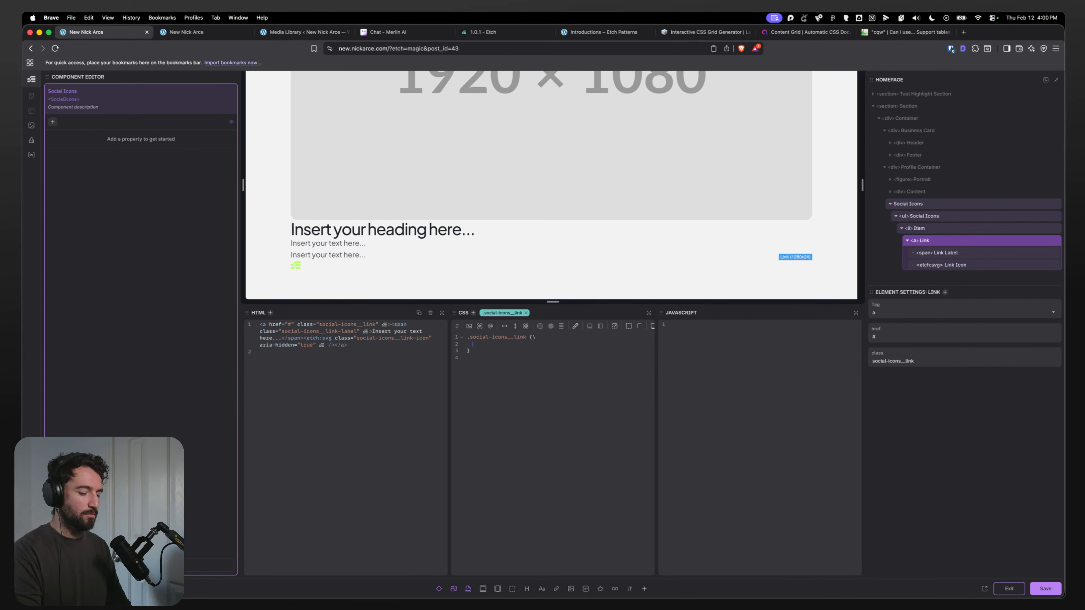
{"action": "type", "text": "co"}
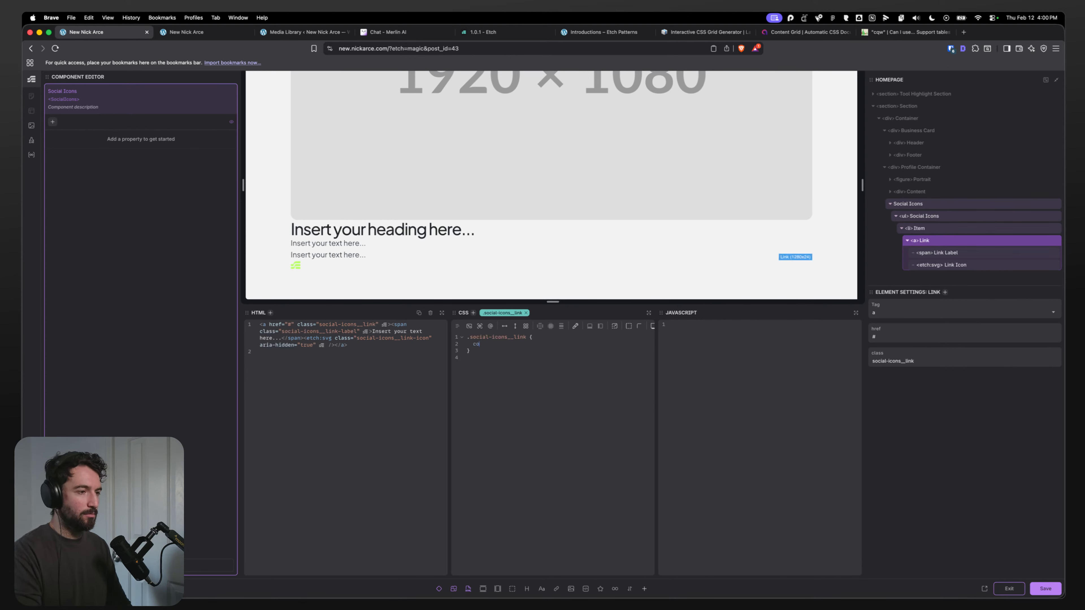
{"action": "type", "text": "lor: var(--ic"}
{"action": "key", "text": "BackSpace"}
{"action": "type", "text": "var(--icon-s"}
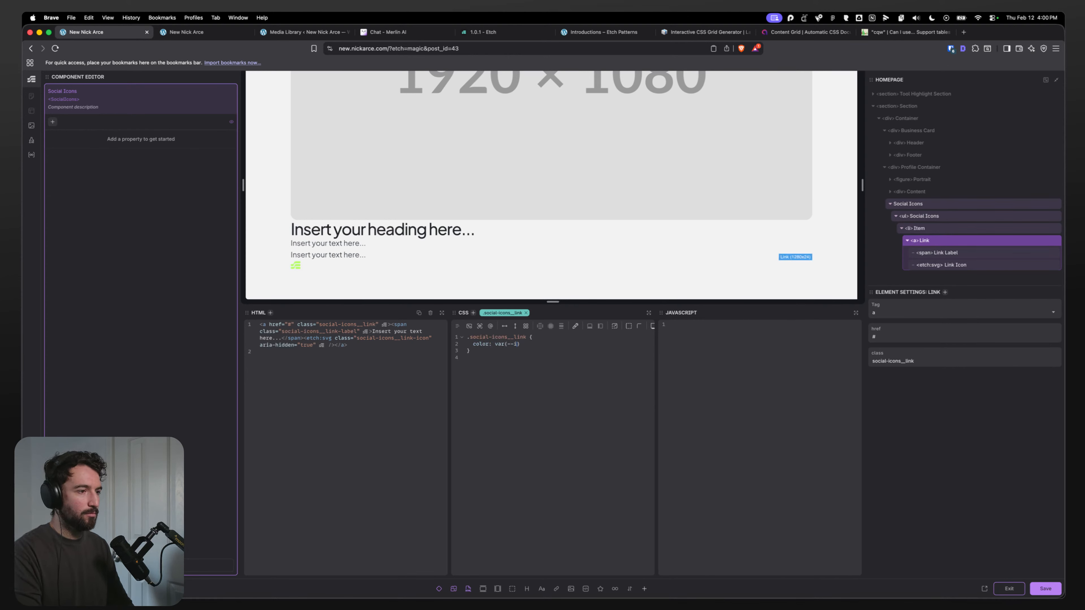
{"action": "type", "text": "color);"}
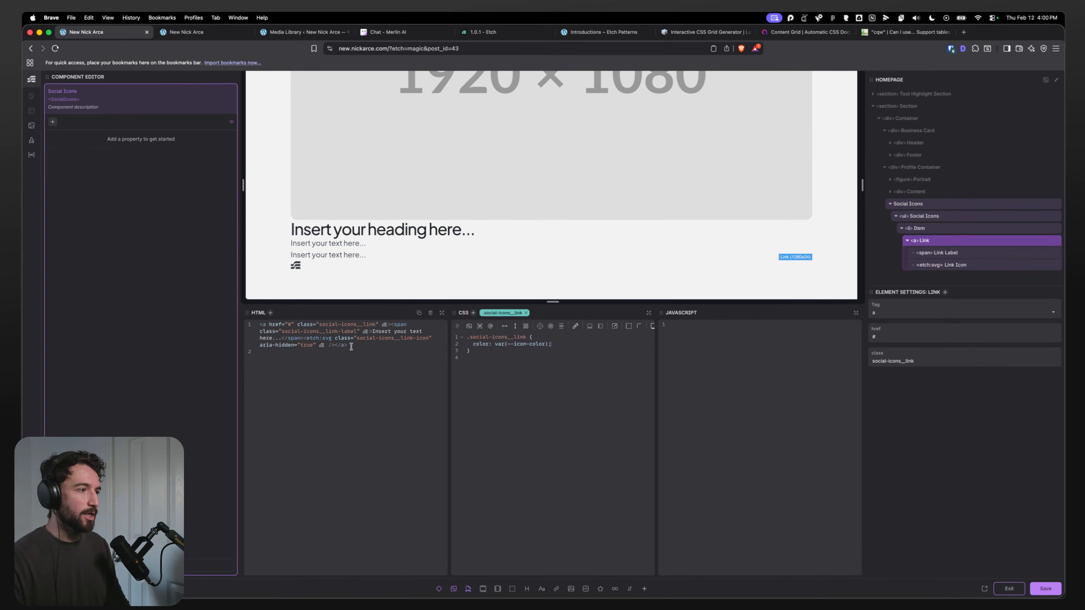
{"action": "key", "text": "super+s"}
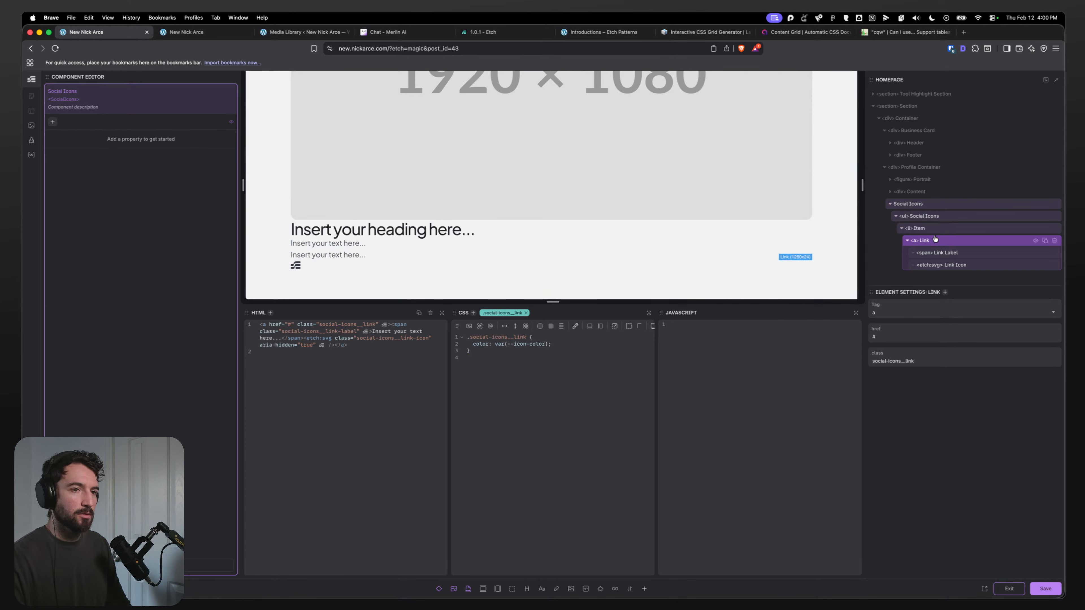
Step: Duplicate the social icon list item inside the Social Icons list
{"action": "left_click", "coordinate": [957, 252]}
{"action": "left_click", "coordinate": [953, 241]}
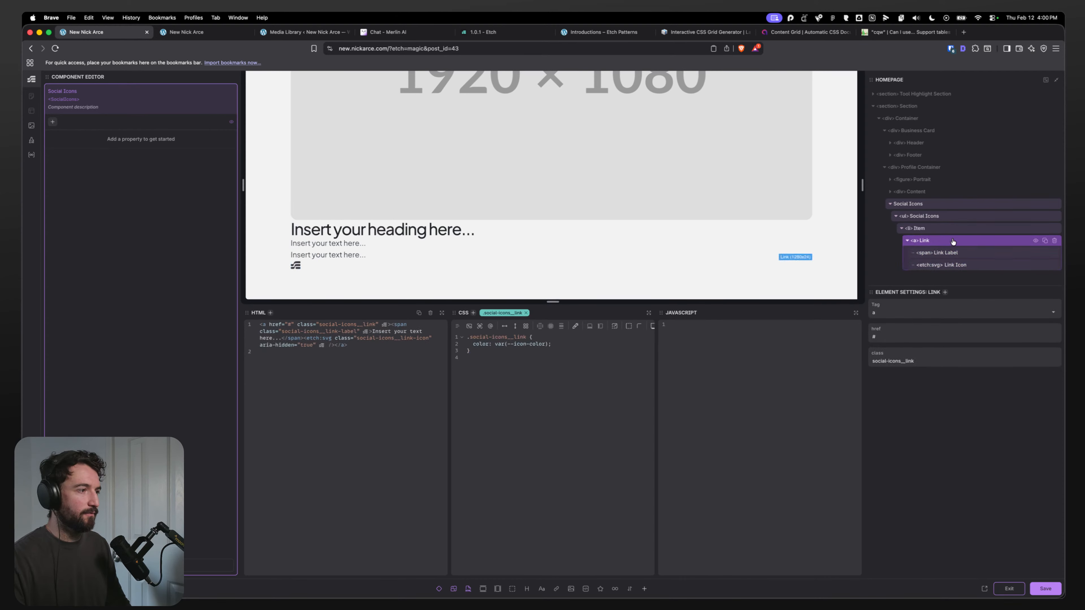
{"action": "left_click", "coordinate": [916, 230]}
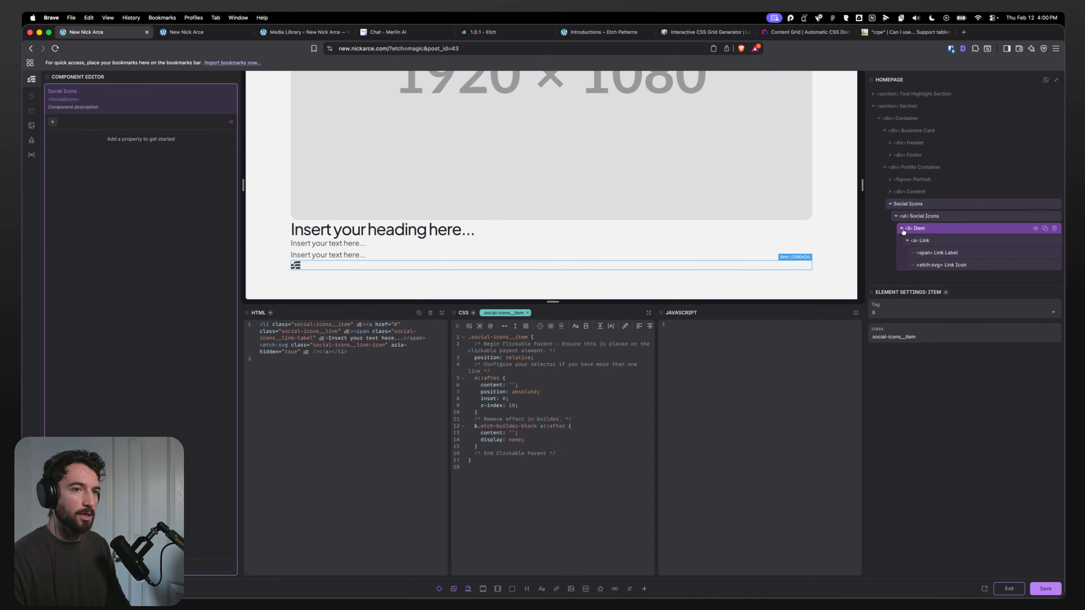
{"action": "left_click", "coordinate": [1044, 253]}
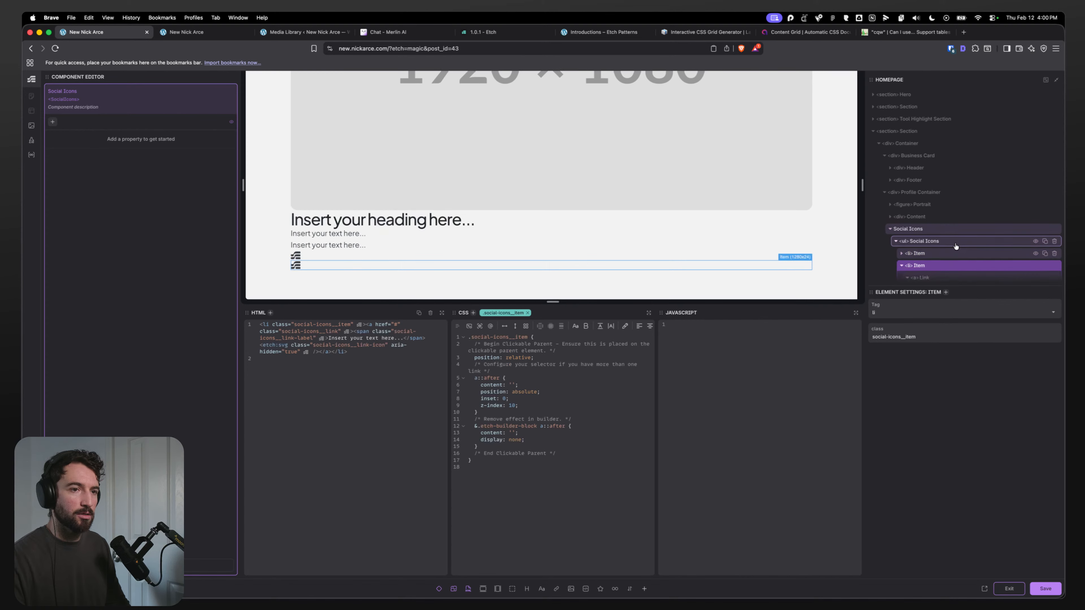
Step: Add a gap of 1ch to the Social Icons list's CSS
{"action": "left_click", "coordinate": [956, 242]}
{"action": "left_click", "coordinate": [506, 327]}
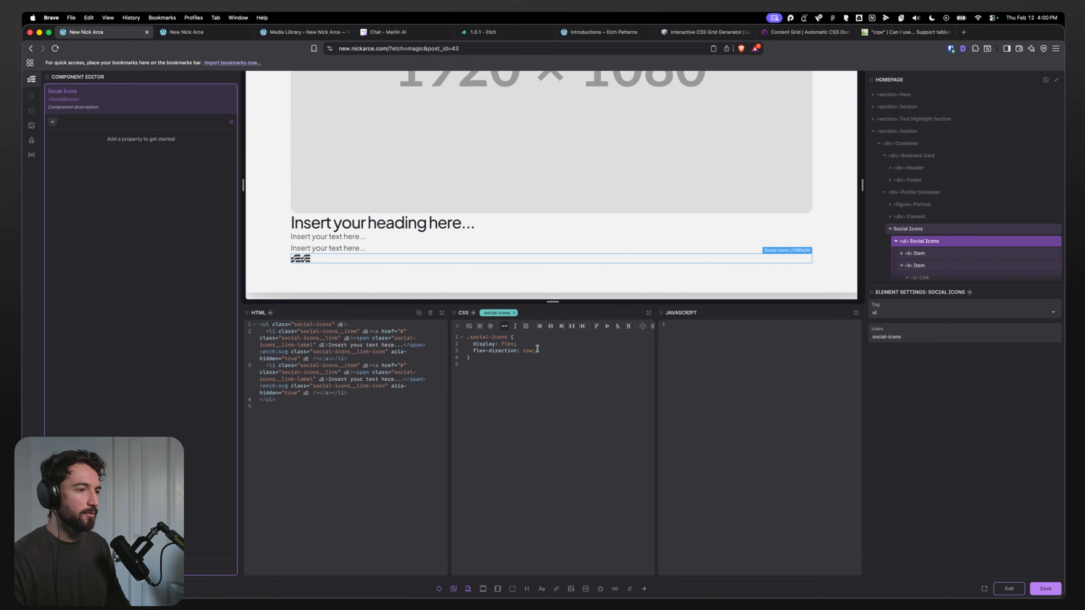
{"action": "type", "text": "gap: 1ch;"}
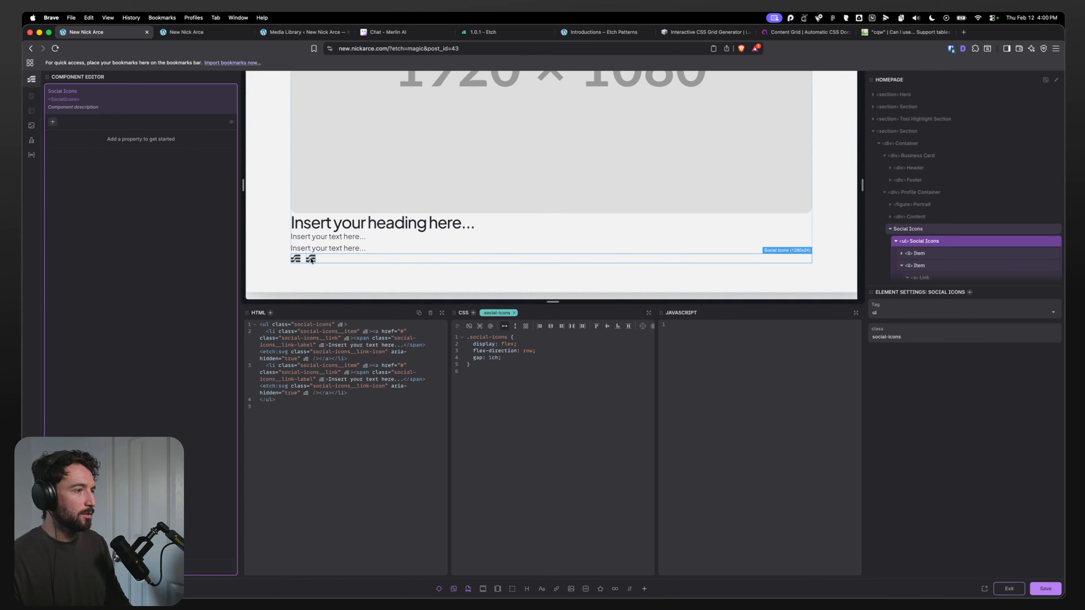
Step: Set the first item's Link Icon to the Video SVG from the media library
{"action": "left_click", "coordinate": [918, 253]}
{"action": "scroll", "coordinate": [939, 260], "scroll_direction": "down", "scroll_amount": 2}
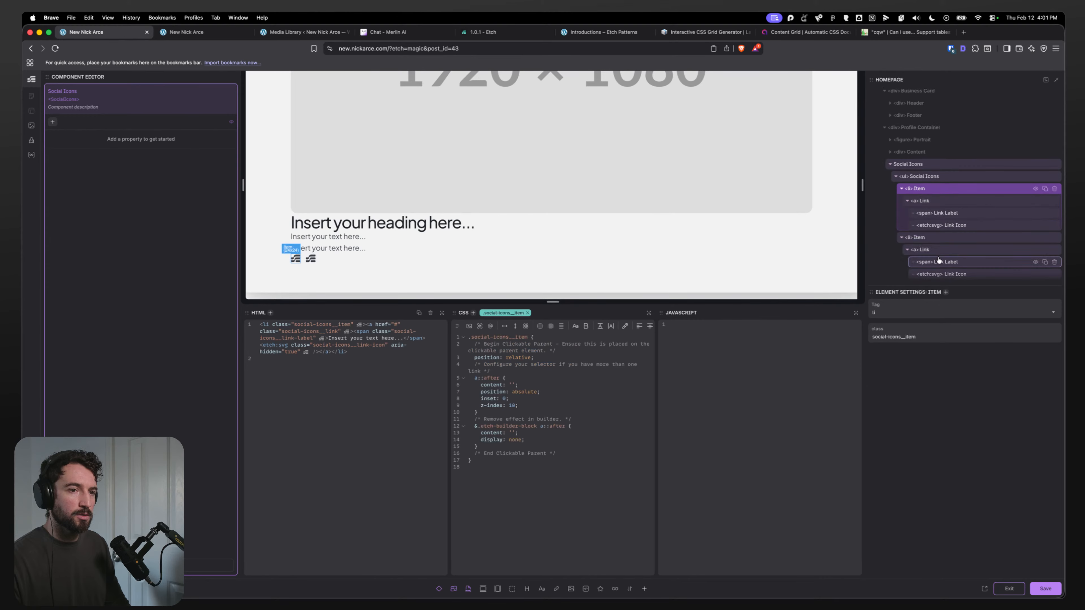
{"action": "left_click", "coordinate": [945, 225]}
{"action": "left_click", "coordinate": [937, 319]}
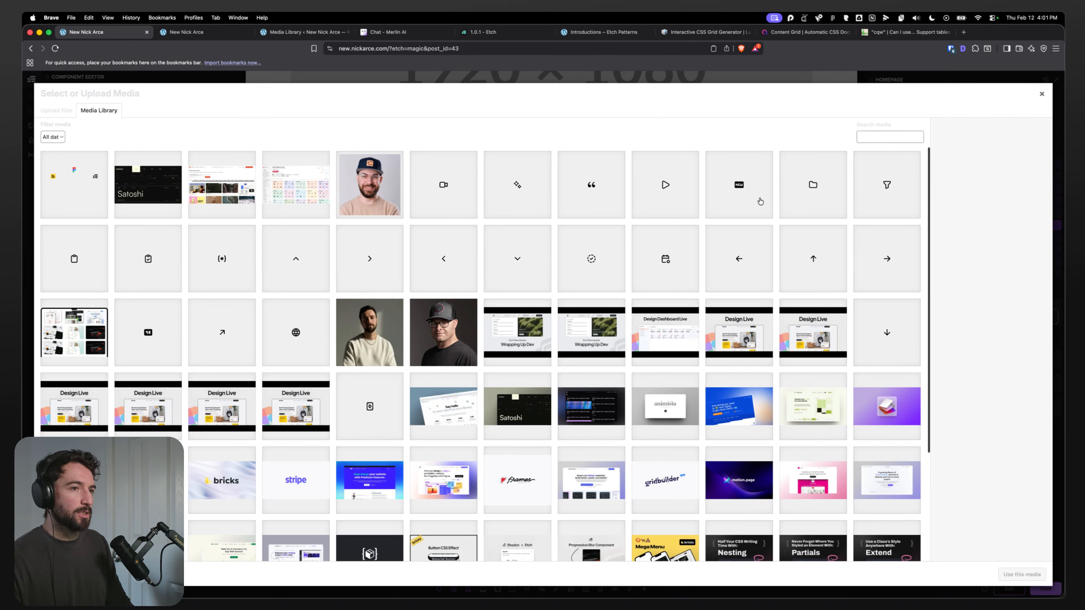
{"action": "scroll", "coordinate": [359, 291], "scroll_direction": "down", "scroll_amount": 4}
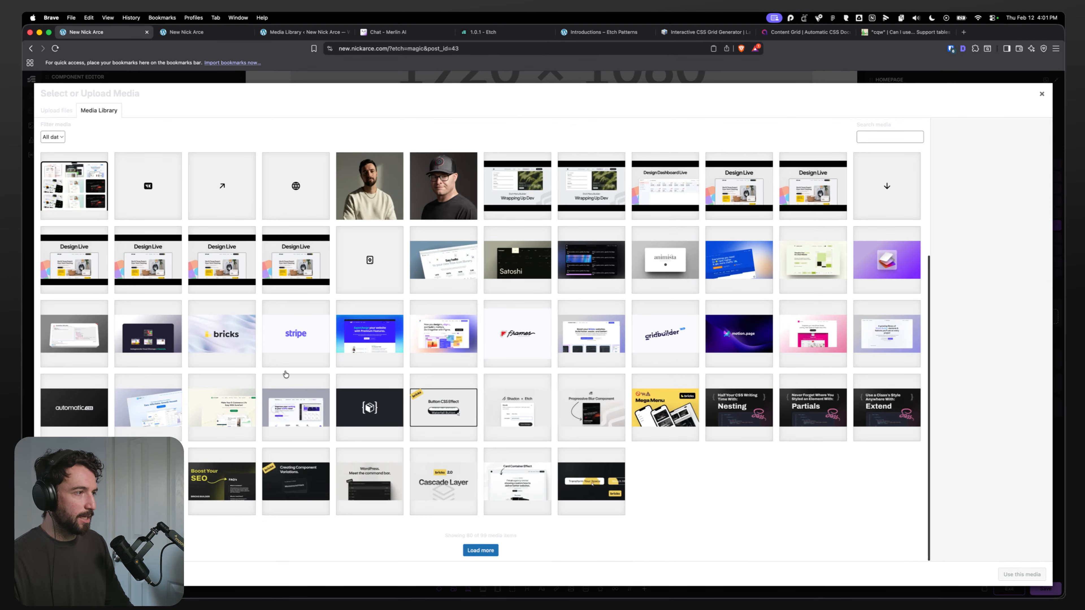
{"action": "scroll", "coordinate": [285, 374], "scroll_direction": "up", "scroll_amount": 4}
{"action": "scroll", "coordinate": [287, 373], "scroll_direction": "down", "scroll_amount": 4}
{"action": "left_click", "coordinate": [480, 548]}
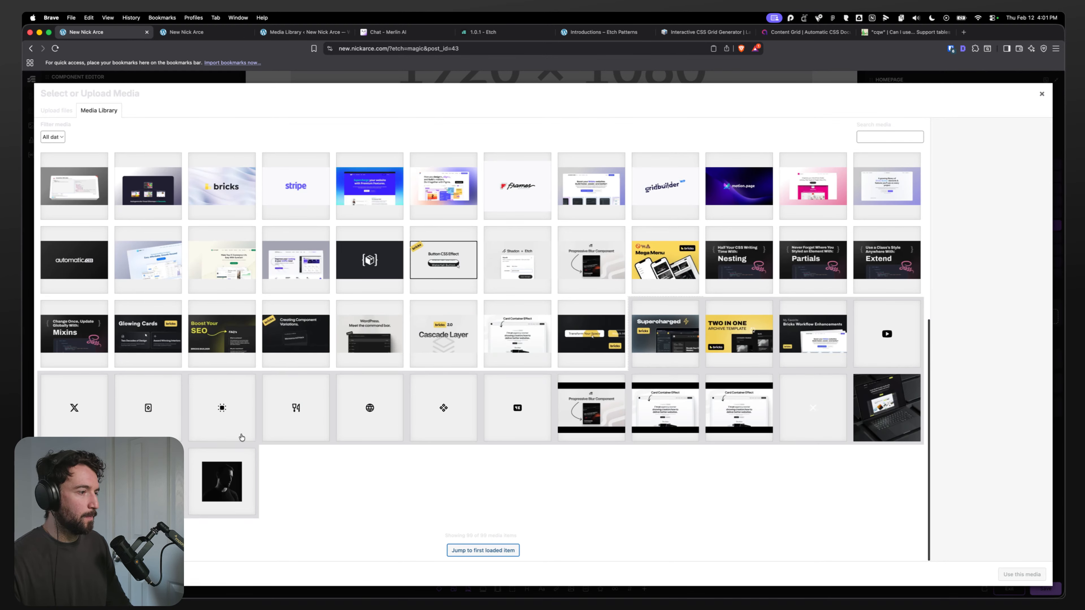
{"action": "scroll", "coordinate": [241, 437], "scroll_direction": "up", "scroll_amount": 7}
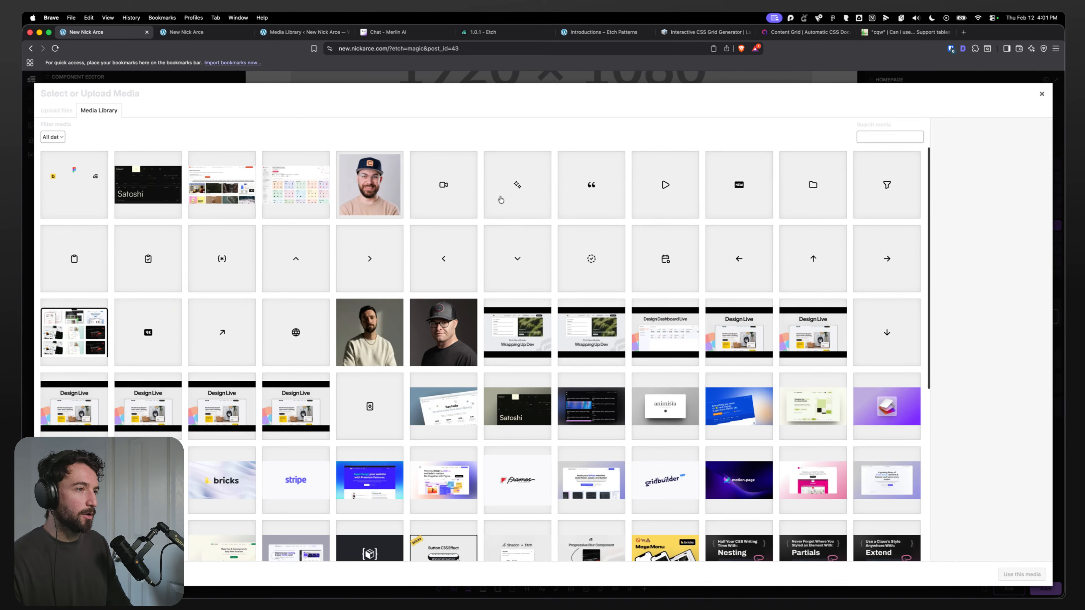
{"action": "left_click", "coordinate": [442, 193]}
{"action": "left_click", "coordinate": [1022, 574]}
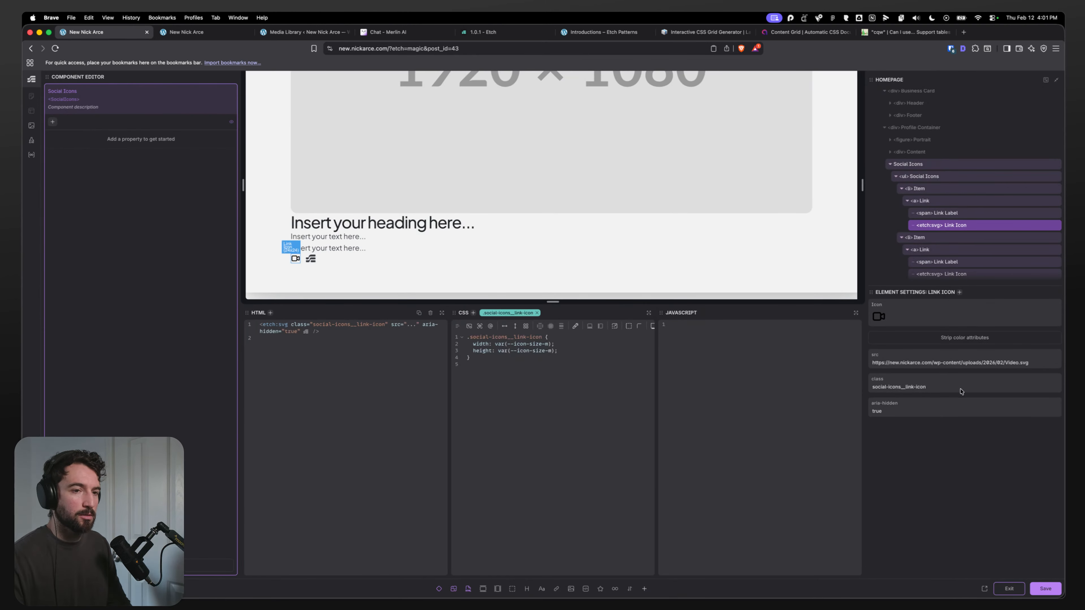
Step: Set the second item's Link Icon to the Sparkles SVG from the media library
{"action": "scroll", "coordinate": [952, 267], "scroll_direction": "down", "scroll_amount": 1}
{"action": "left_click", "coordinate": [952, 265]}
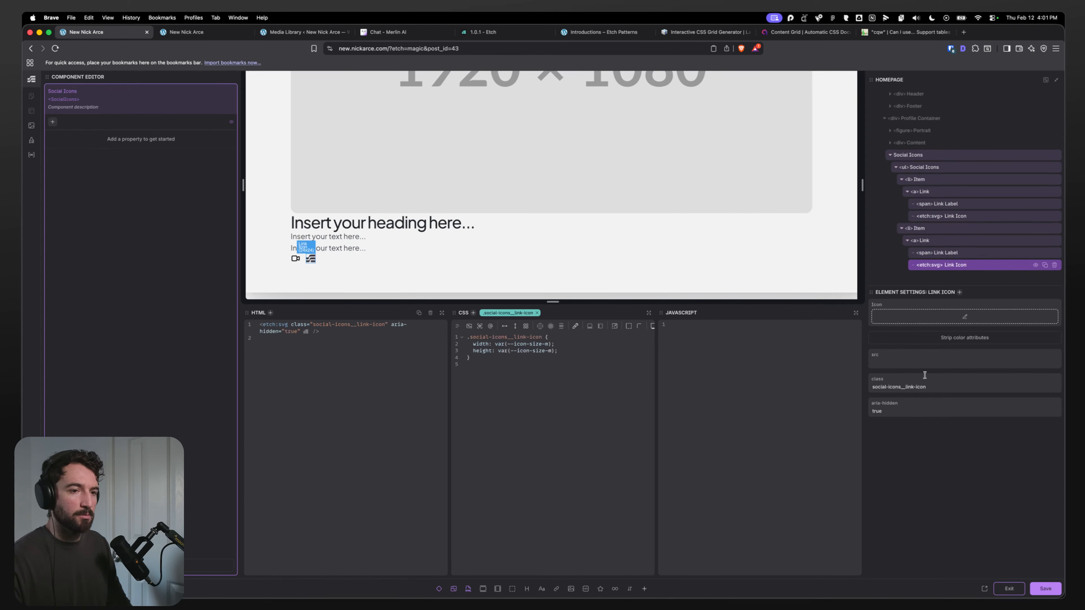
{"action": "left_click", "coordinate": [964, 316]}
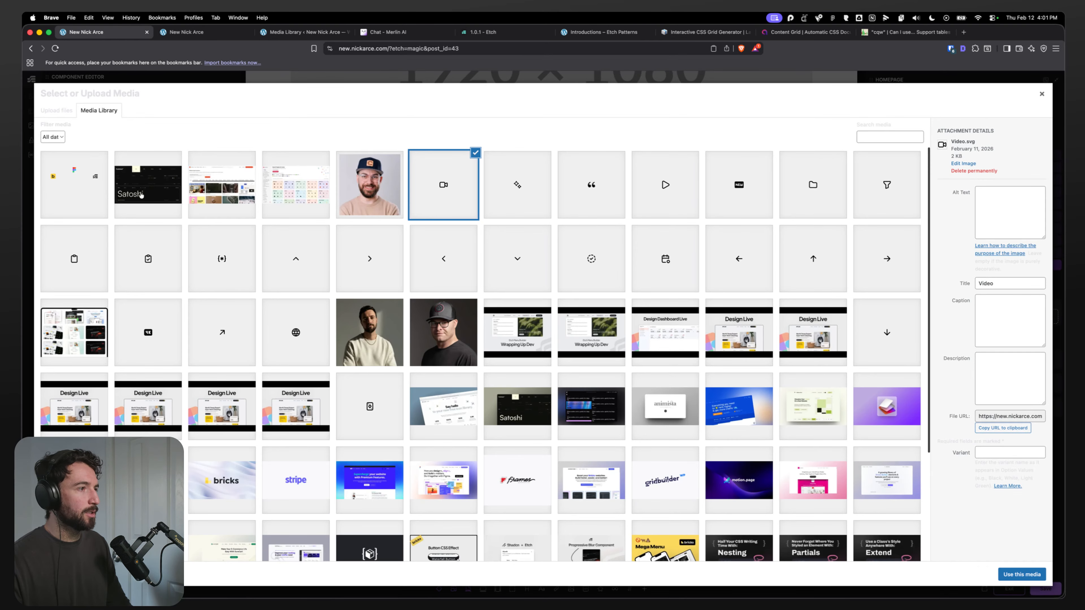
{"action": "left_click", "coordinate": [511, 187]}
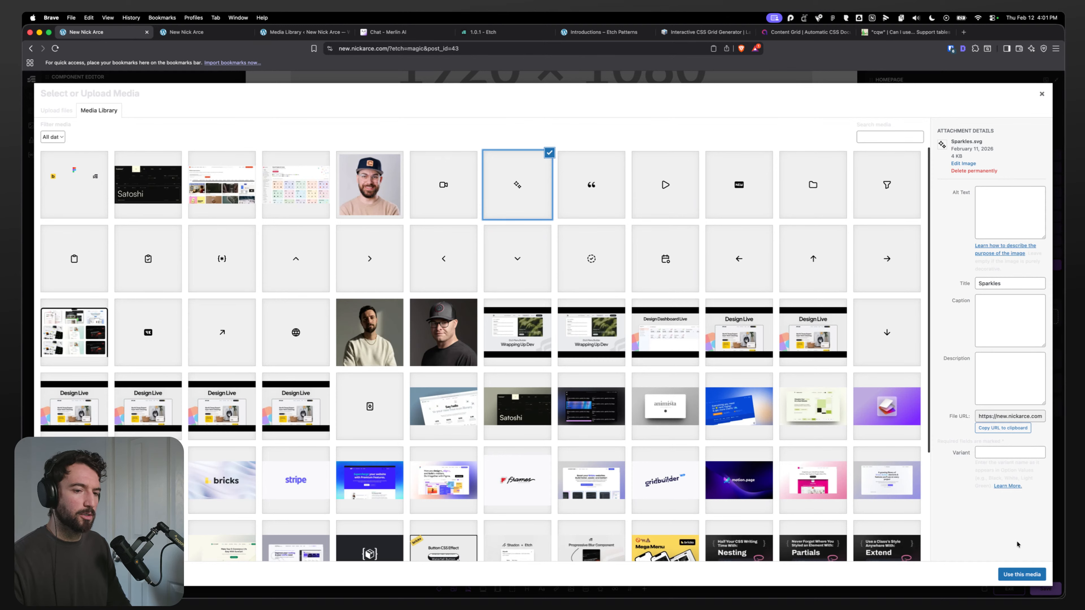
{"action": "left_click", "coordinate": [1021, 574]}
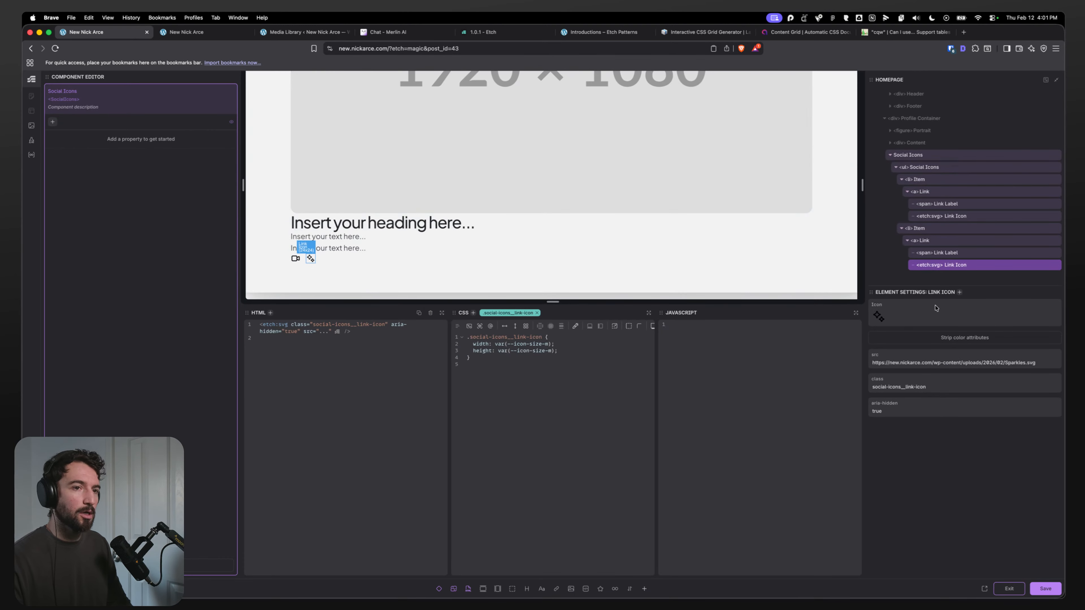
Step: Save the Social Icons component and exit the component editor
{"action": "left_click", "coordinate": [922, 228]}
{"action": "left_click", "coordinate": [914, 155]}
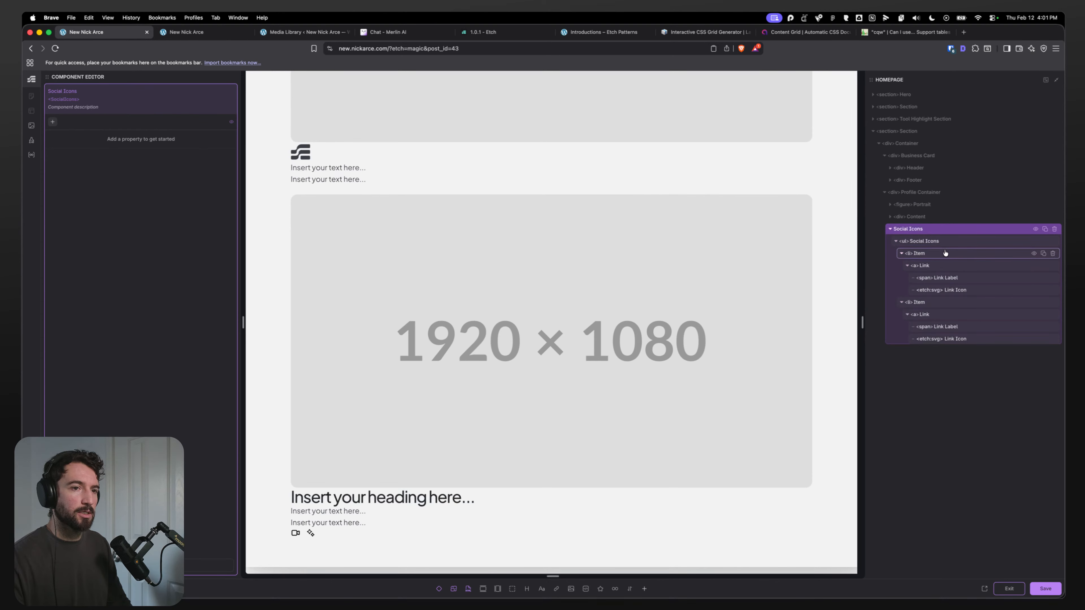
{"action": "key", "text": "super+s"}
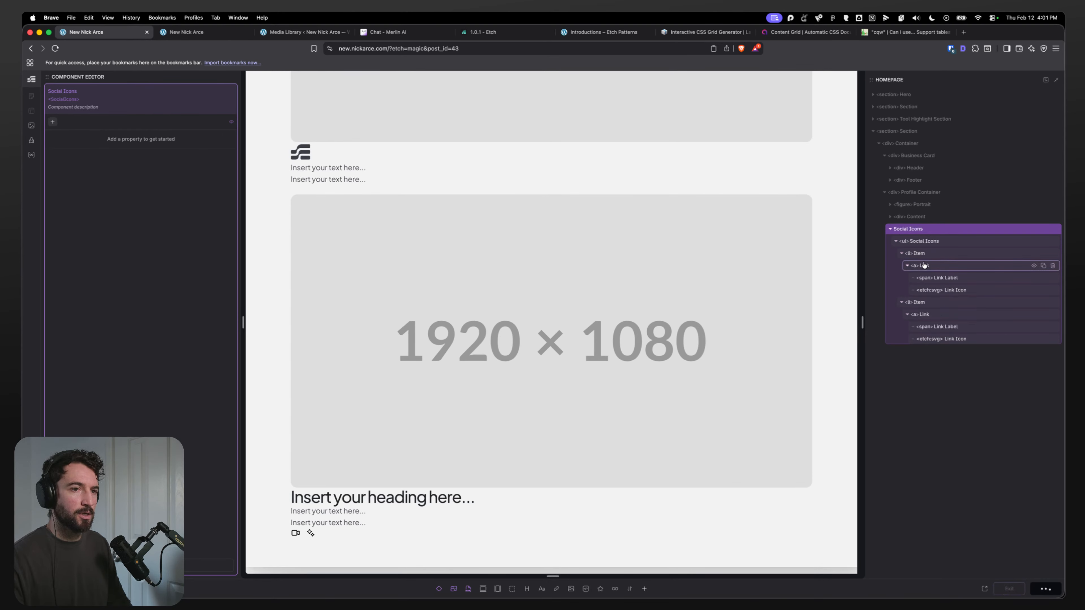
{"action": "left_click", "coordinate": [1008, 590]}
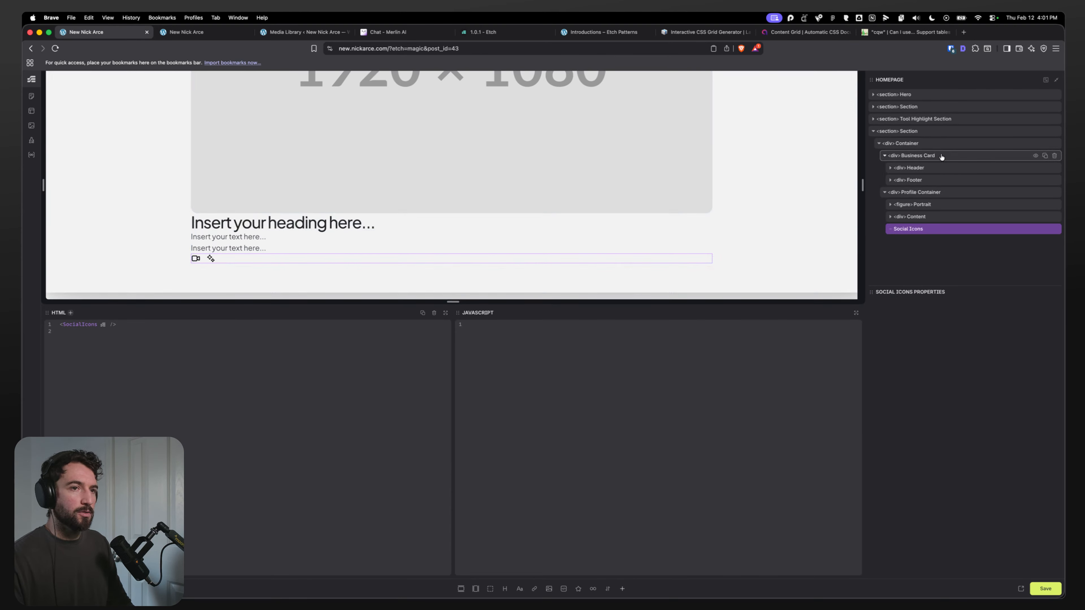
Step: Switch to Figma and move the About Me portrait image out of its card onto open canvas
{"action": "scroll", "coordinate": [391, 216], "scroll_direction": "up", "scroll_amount": 8}
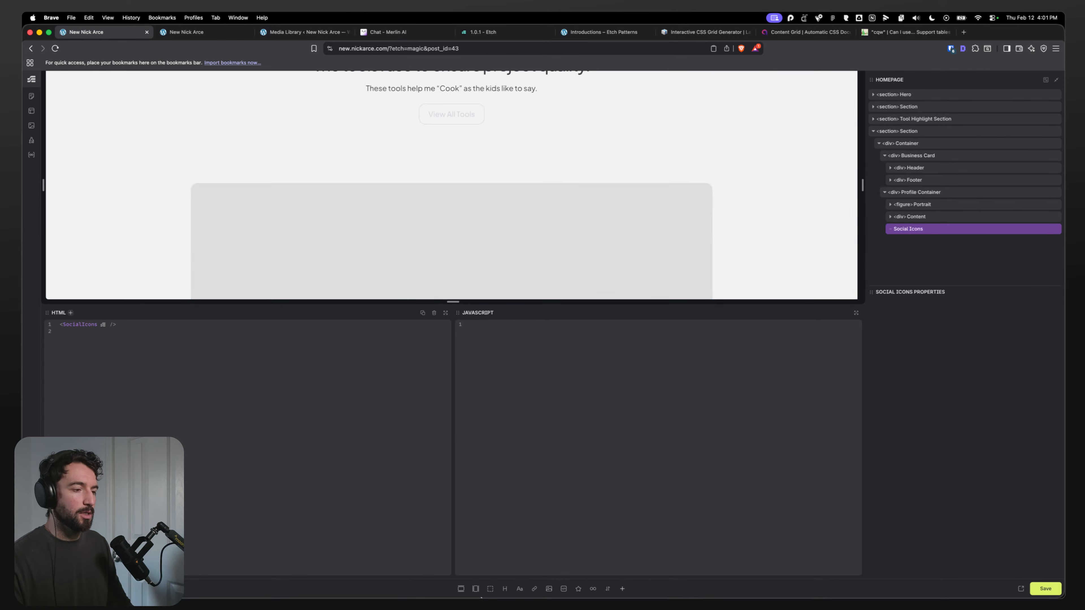
{"action": "left_click", "coordinate": [528, 584]}
{"action": "left_click", "coordinate": [611, 209]}
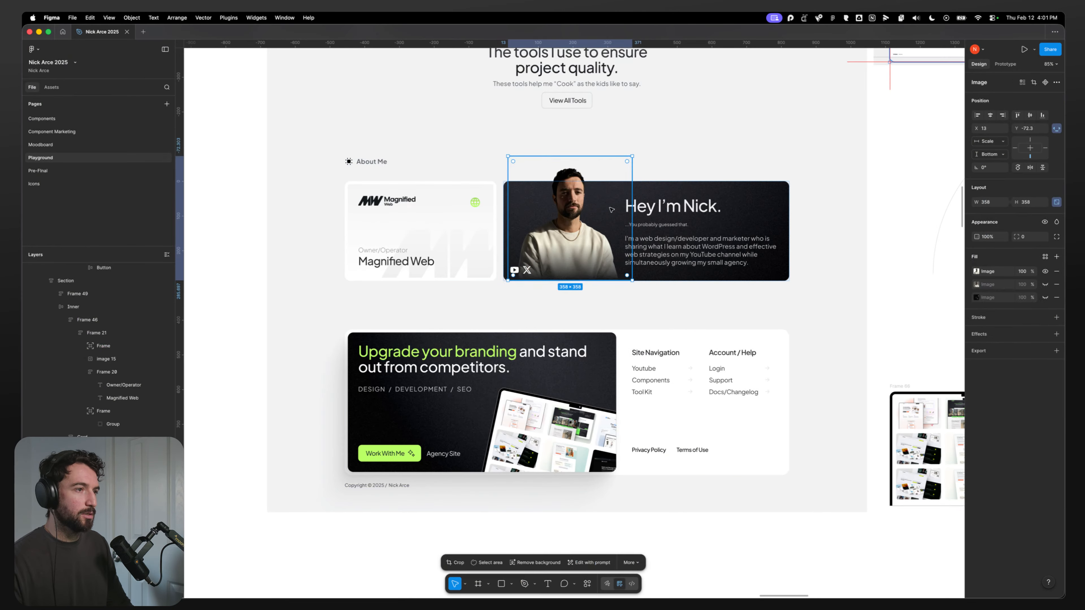
{"action": "scroll", "coordinate": [540, 214], "scroll_direction": "down", "scroll_amount": 5}
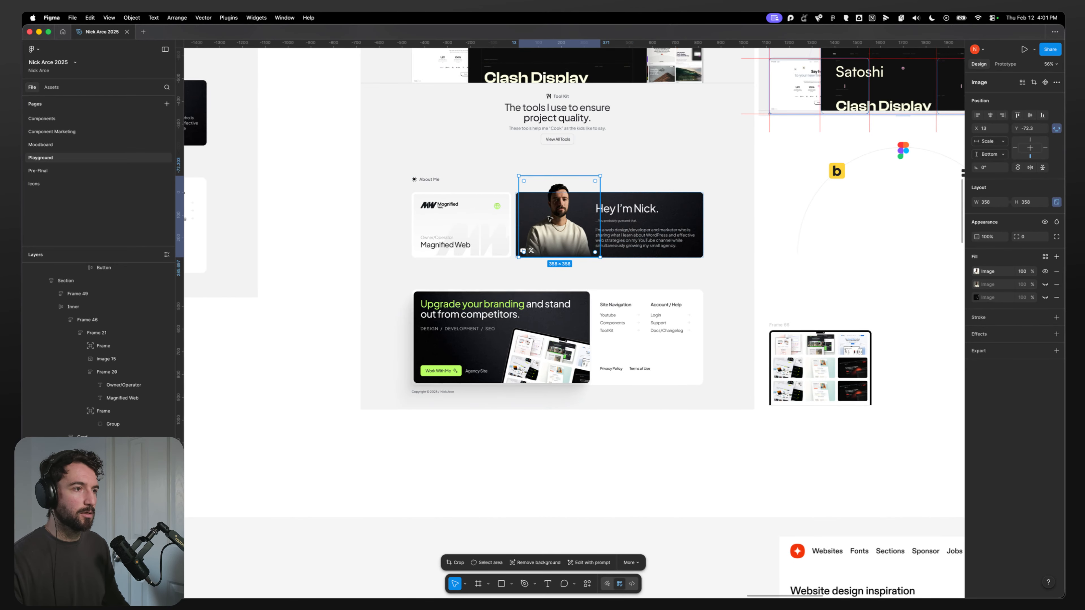
{"action": "left_click_drag", "start_coordinate": [550, 218], "coordinate": [659, 293]}
{"action": "scroll", "coordinate": [658, 293], "scroll_direction": "up", "scroll_amount": 7}
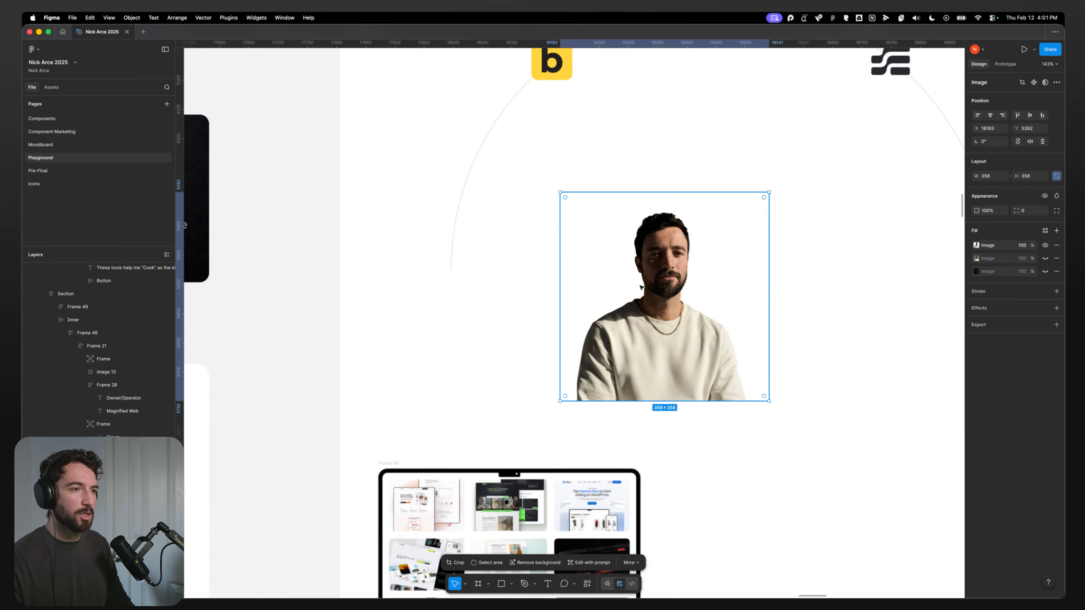
Step: Remove the portrait's two extra image fills, keeping only the top image fill
{"action": "left_click", "coordinate": [1057, 260]}
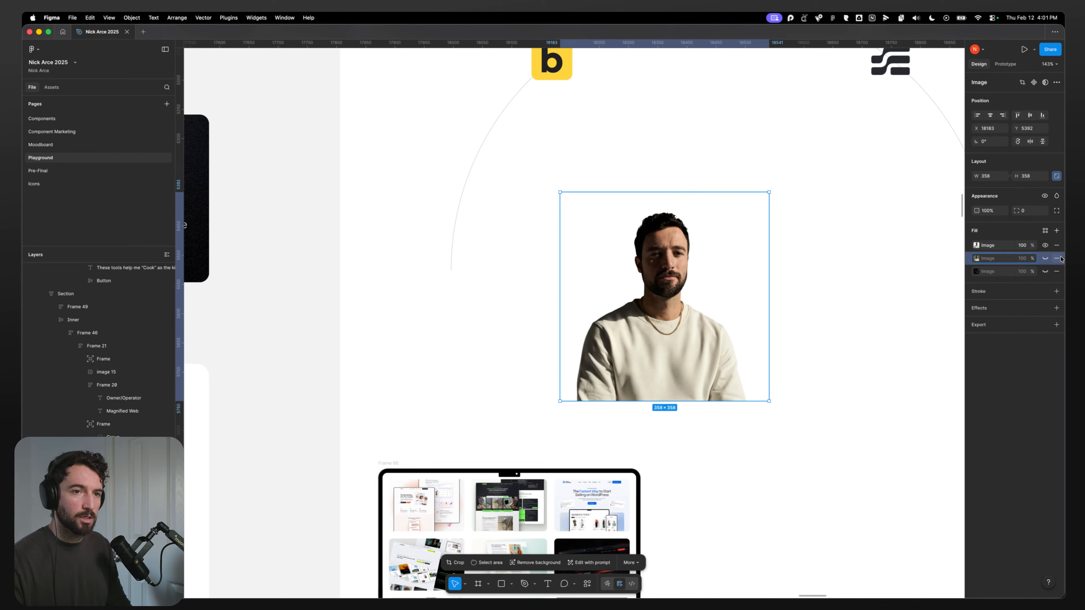
{"action": "left_click", "coordinate": [1057, 259]}
{"action": "left_click", "coordinate": [992, 250]}
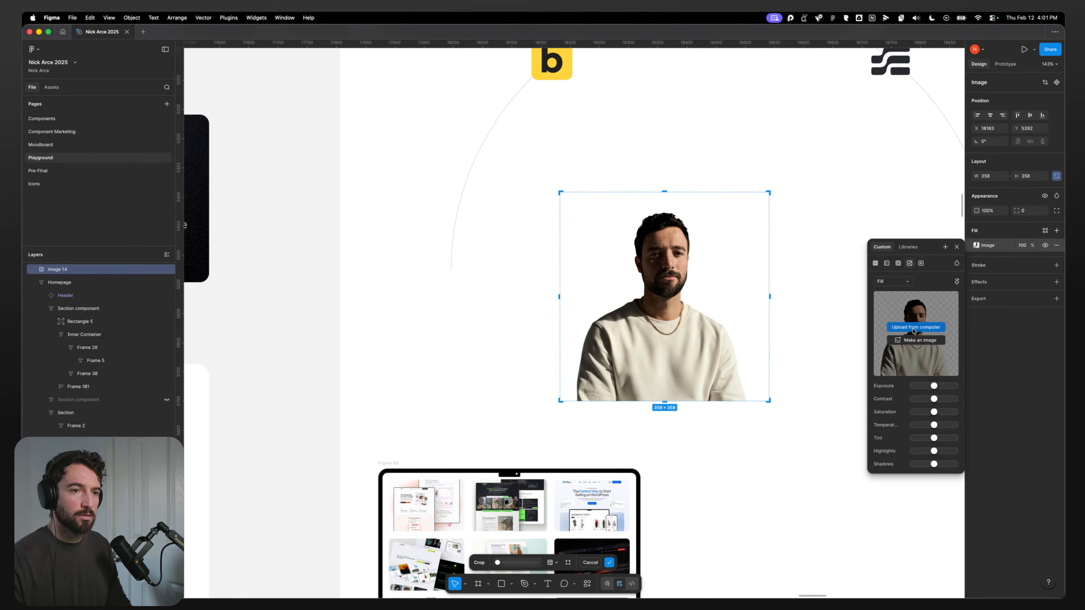
Step: Export the portrait image from Figma as a 1.5x PNG named portrait-cutout
{"action": "left_click", "coordinate": [1056, 298]}
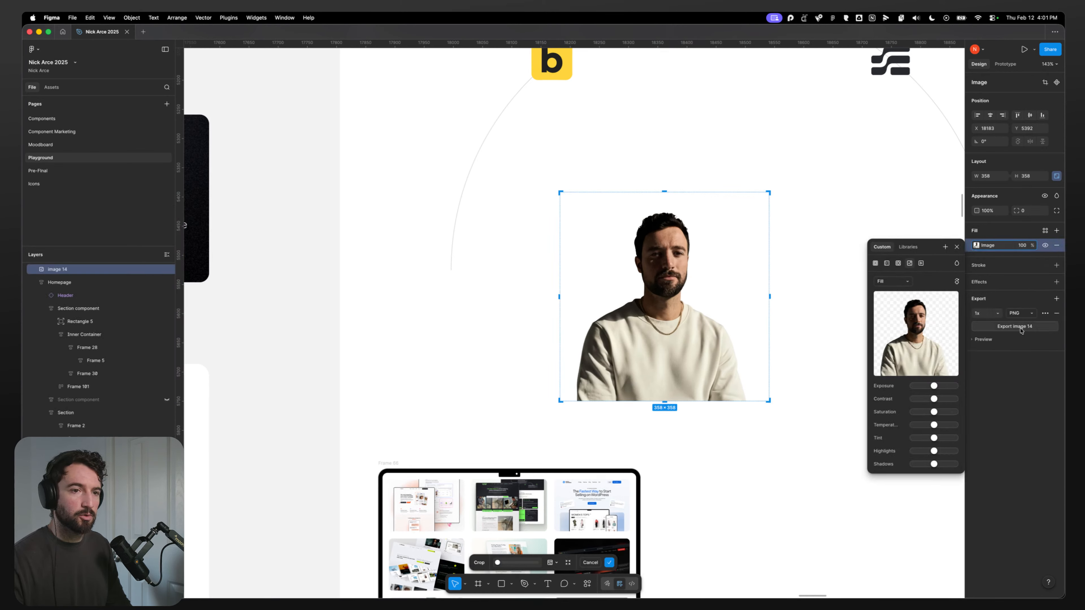
{"action": "left_click", "coordinate": [990, 313]}
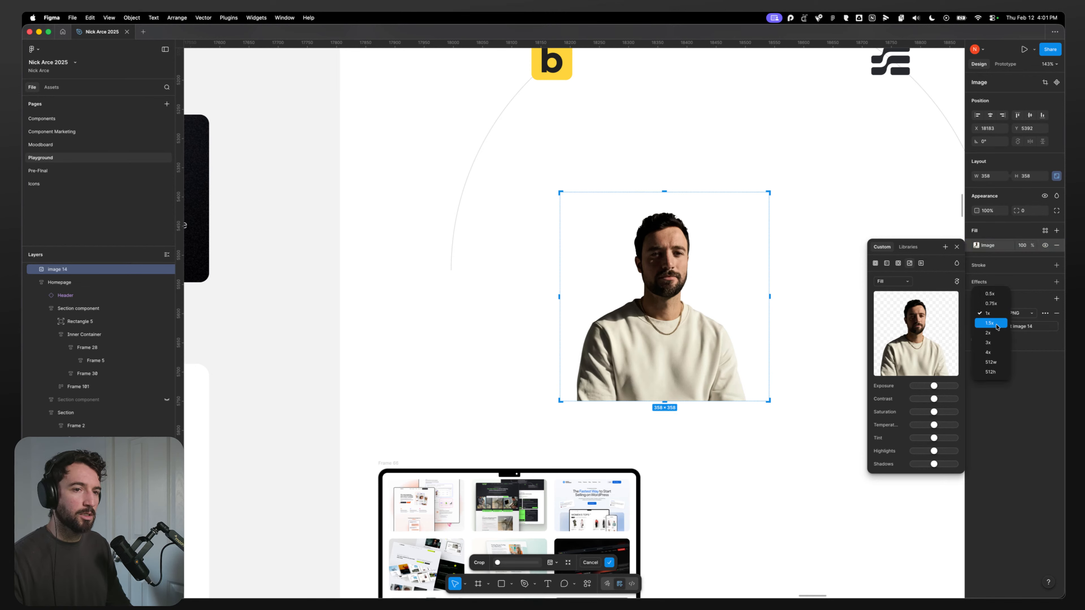
{"action": "left_click", "coordinate": [986, 328]}
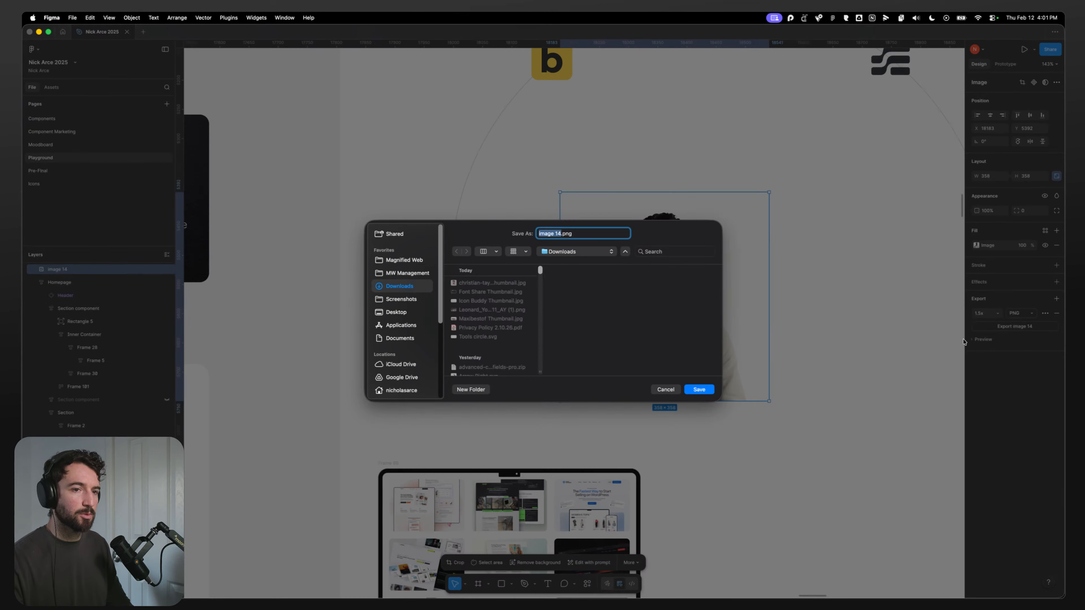
{"action": "type", "text": "port"}
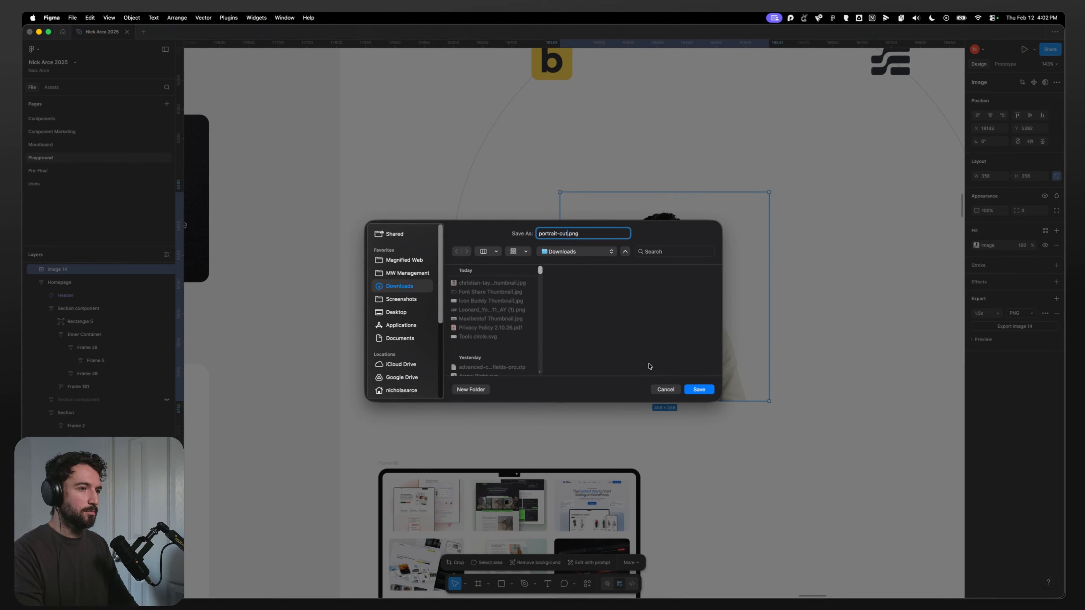
{"action": "type", "text": "rait-cutout"}
{"action": "key", "text": "Return"}
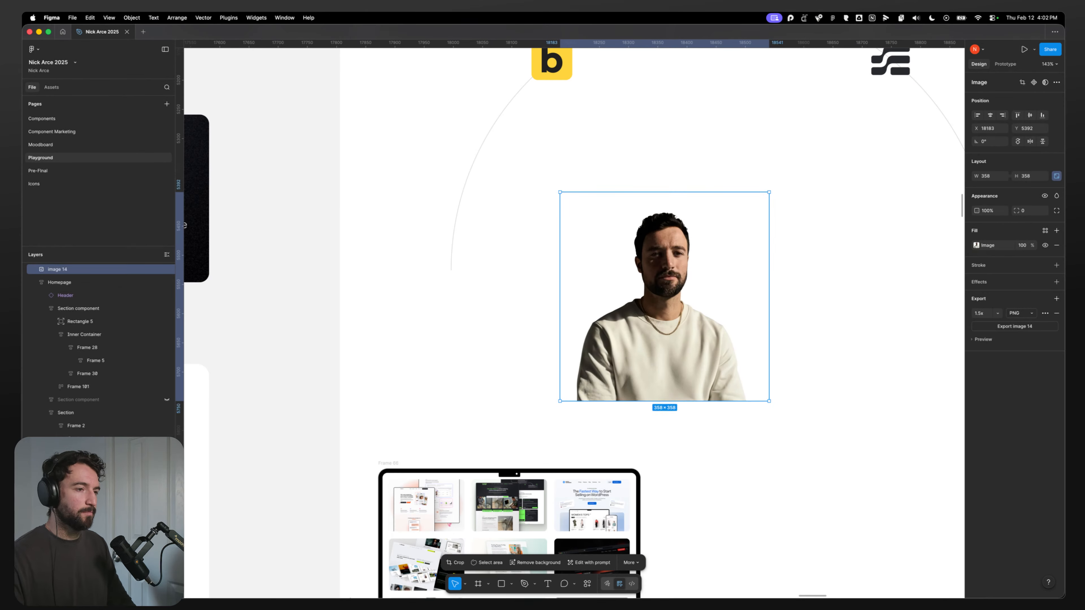
Step: Upload portrait-cutout.png from Downloads into the WordPress media library and check its attachment details
{"action": "mouse_move", "coordinate": [369, 581]}
{"action": "left_click", "coordinate": [413, 589]}
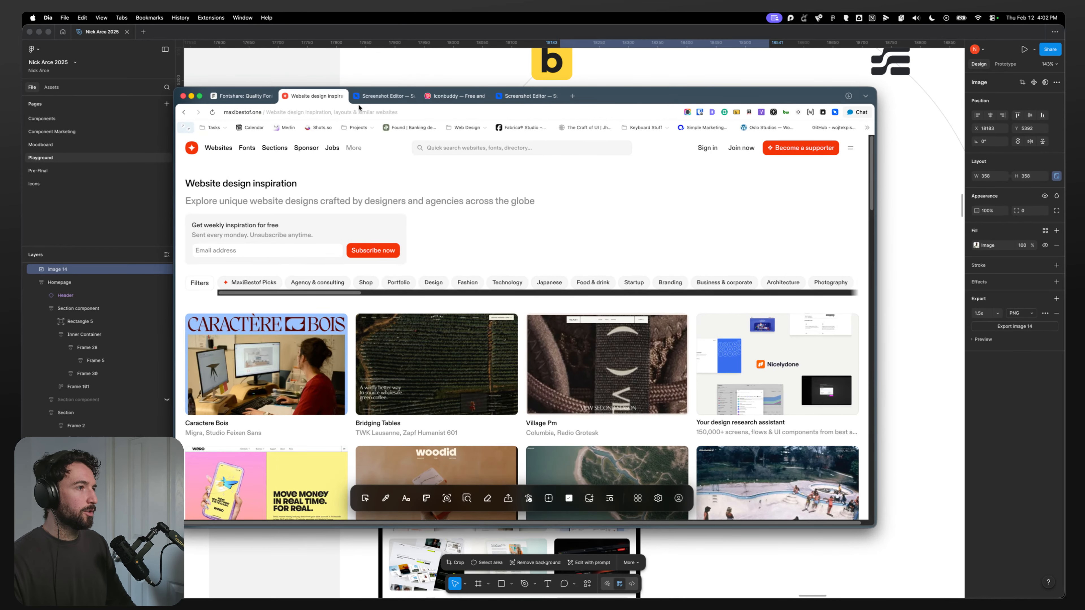
{"action": "left_click", "coordinate": [433, 585]}
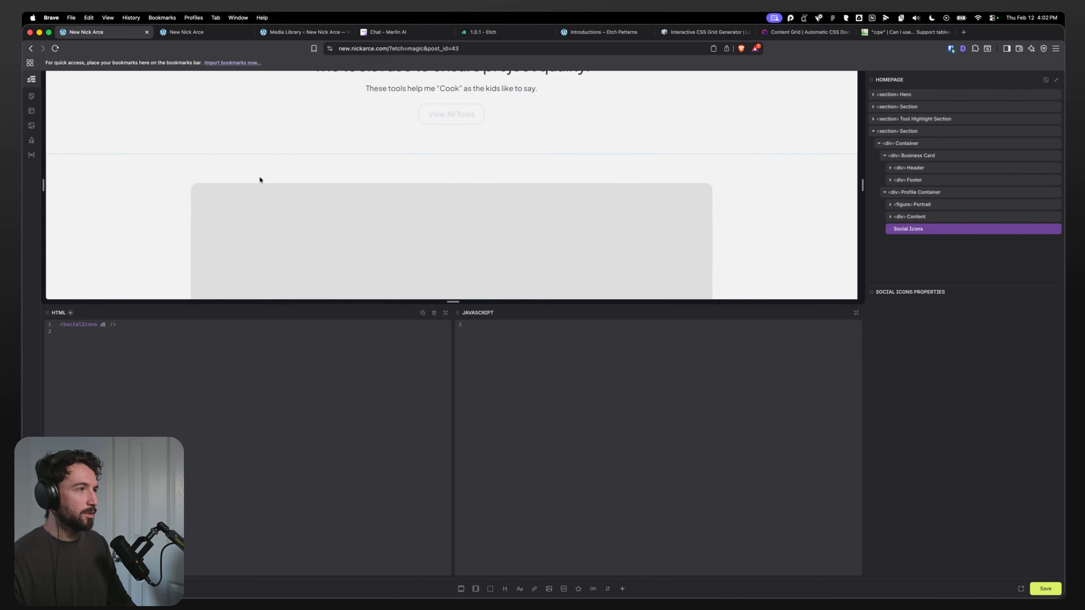
{"action": "left_click", "coordinate": [298, 33]}
{"action": "left_click", "coordinate": [376, 588]}
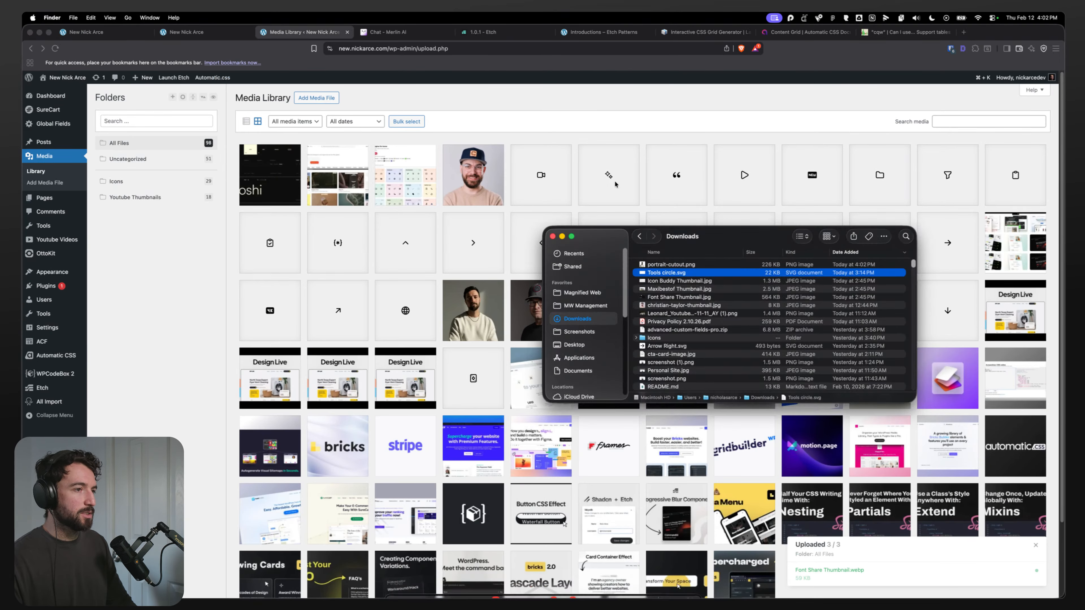
{"action": "left_click_drag", "start_coordinate": [671, 264], "coordinate": [432, 215]}
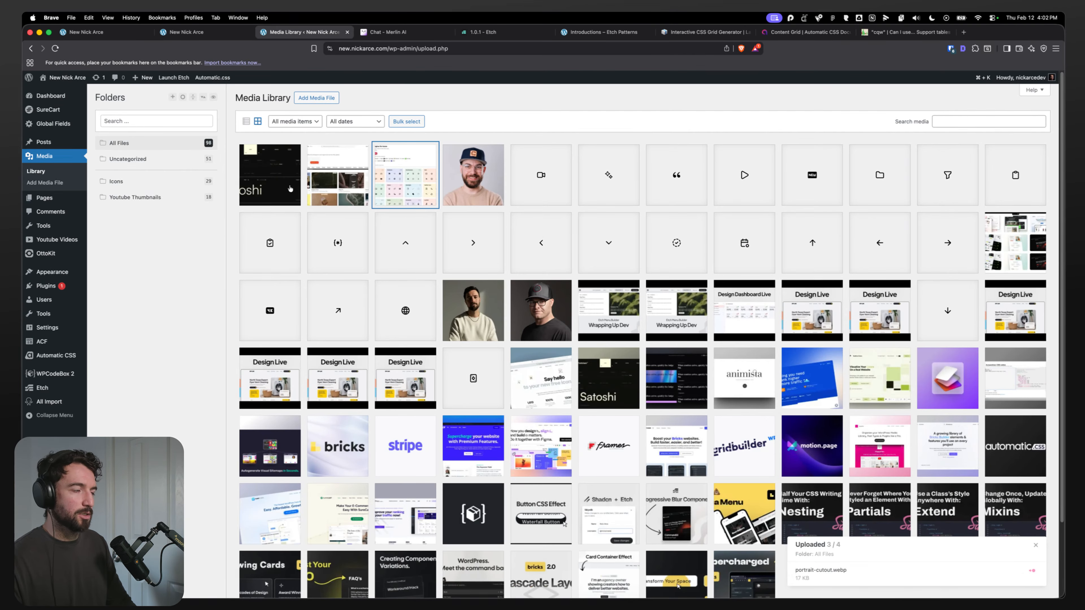
{"action": "left_click", "coordinate": [272, 199]}
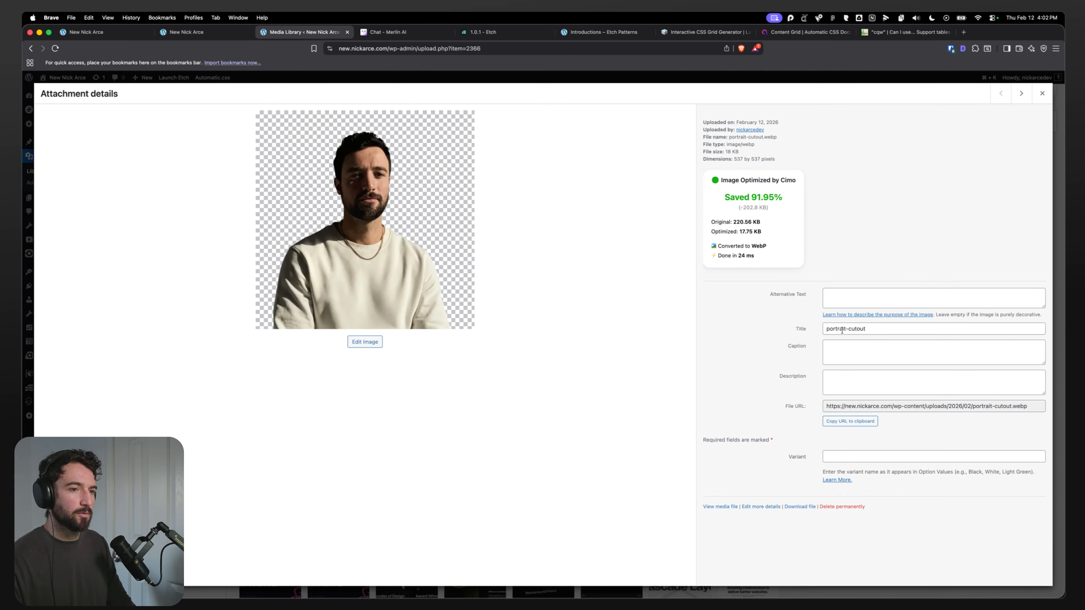
{"action": "left_click", "coordinate": [1042, 94]}
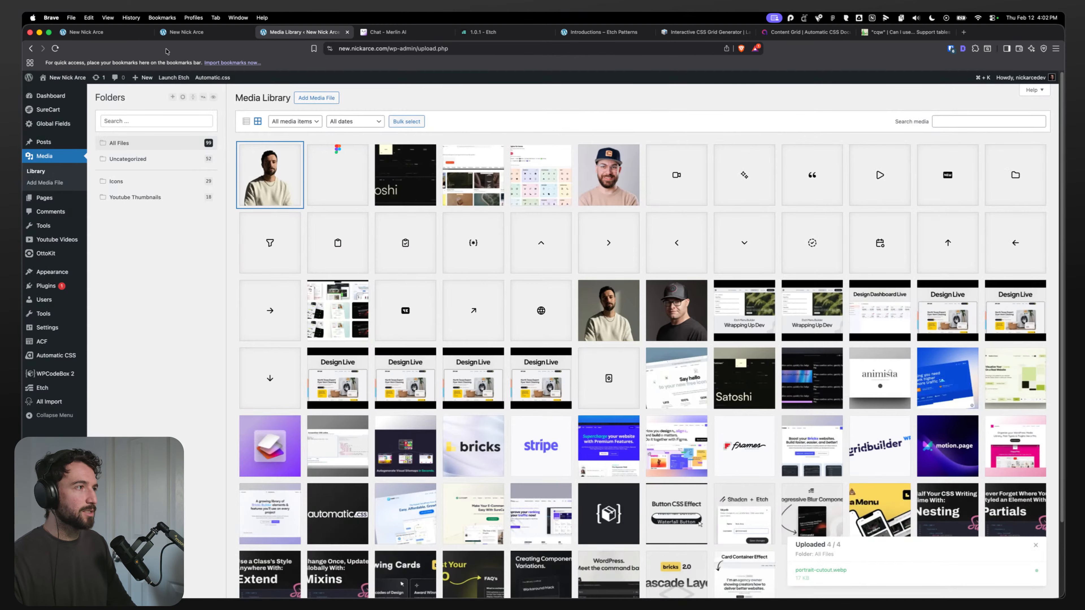
Step: Set the About Me Portrait figure's image to portrait-cutout from the media library
{"action": "key", "text": "super+1"}
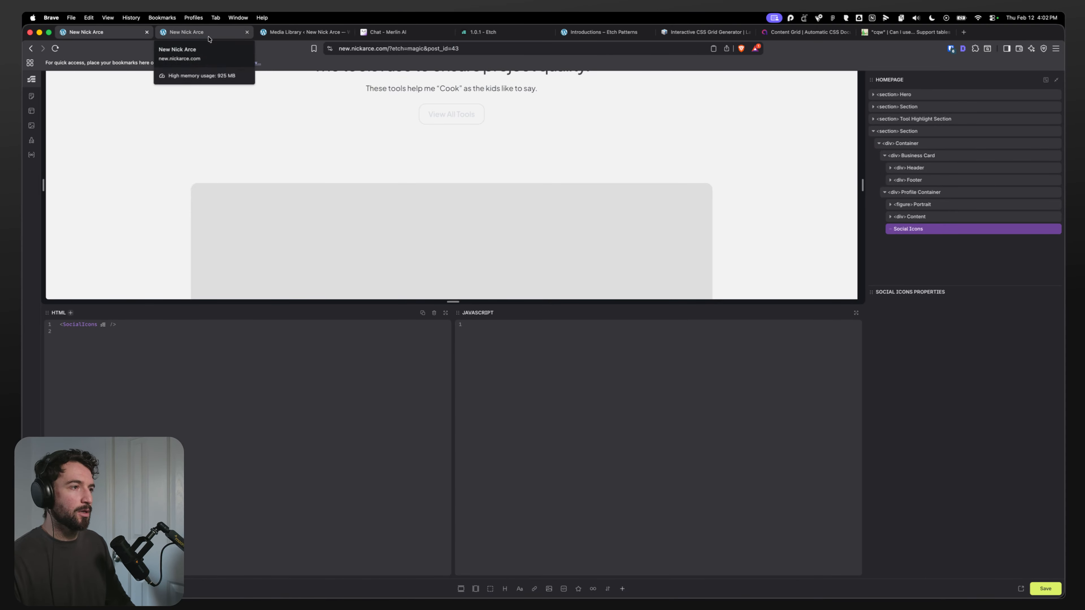
{"action": "left_click", "coordinate": [901, 204]}
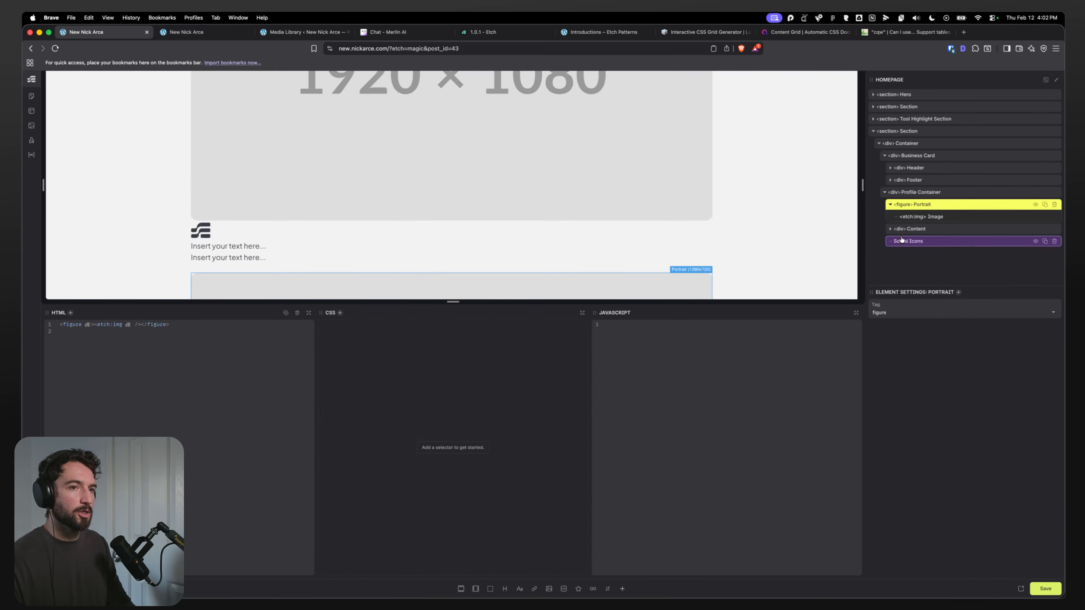
{"action": "left_click", "coordinate": [937, 218]}
{"action": "left_click", "coordinate": [882, 317]}
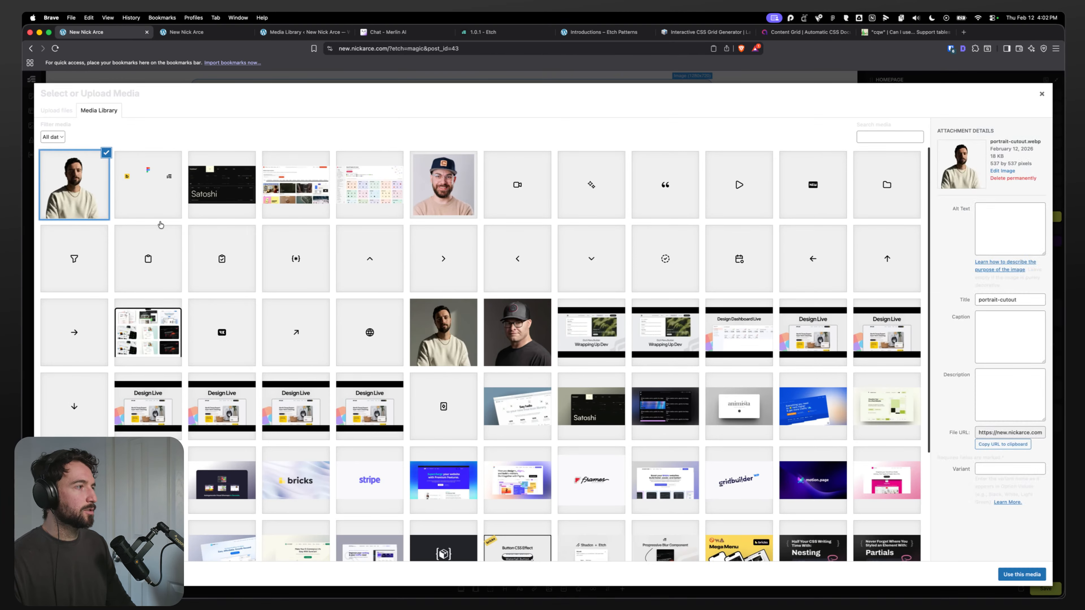
{"action": "left_click", "coordinate": [1020, 576]}
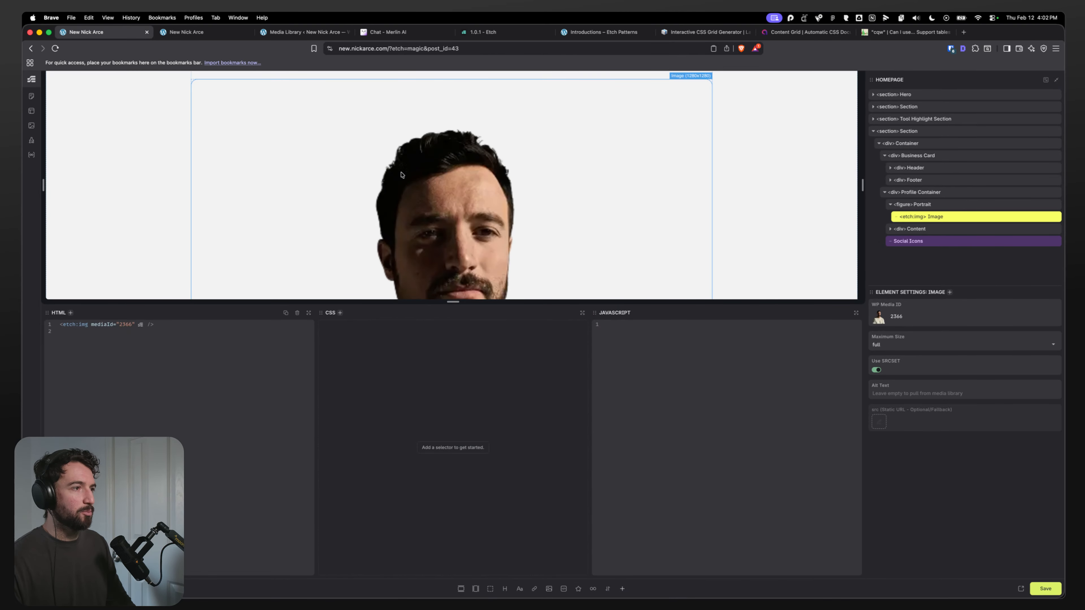
Step: Review the About Me section's element hierarchy in the Etch structure panel
{"action": "left_click", "coordinate": [895, 205]}
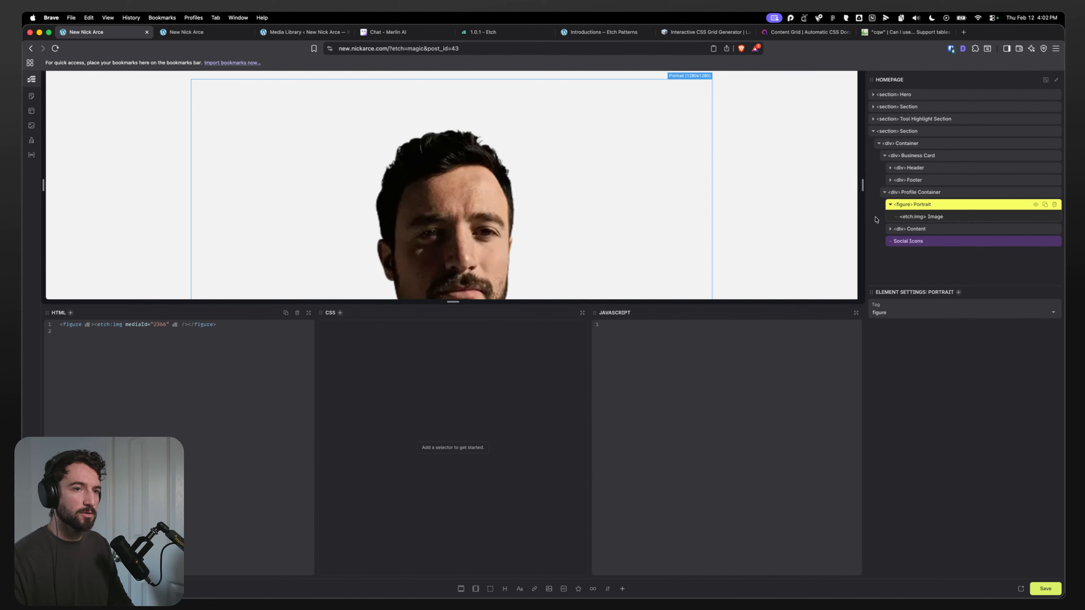
{"action": "left_click", "coordinate": [889, 205]}
{"action": "left_click", "coordinate": [909, 193]}
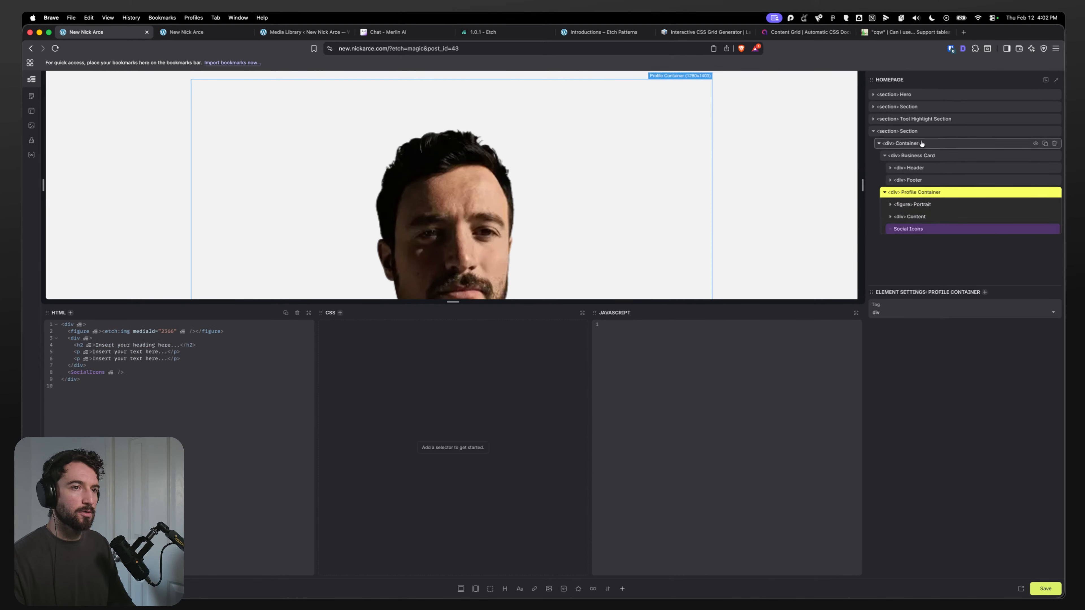
{"action": "left_click", "coordinate": [921, 144]}
{"action": "left_click", "coordinate": [925, 132]}
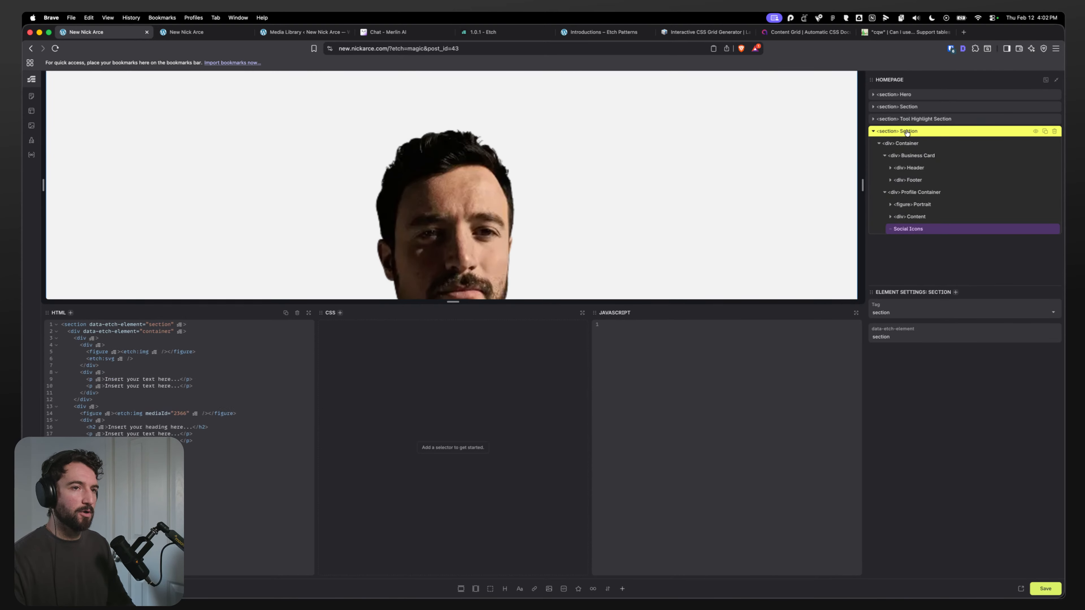
{"action": "double_click", "coordinate": [906, 132]}
{"action": "key", "text": "super+Tab"}
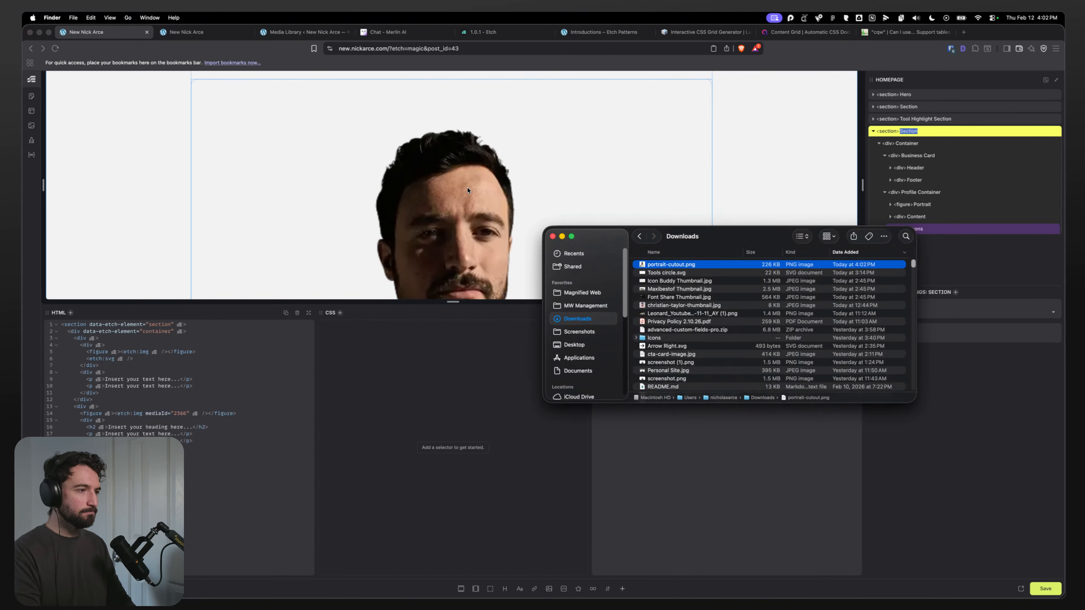
Step: Switch to Figma and view the About Me section within the full homepage design
{"action": "mouse_move", "coordinate": [420, 597]}
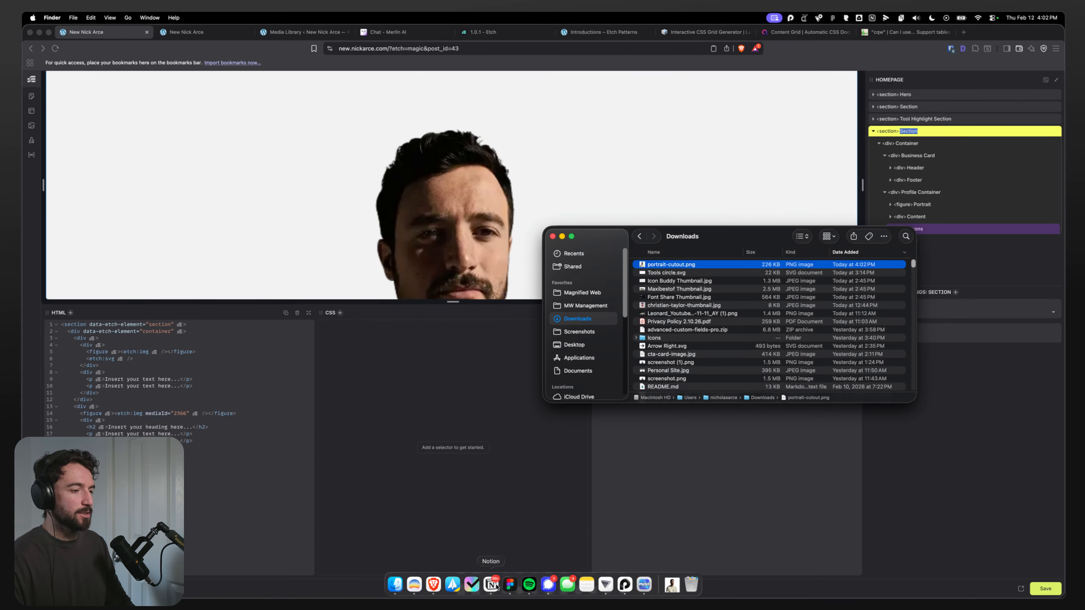
{"action": "left_click", "coordinate": [513, 587]}
{"action": "scroll", "coordinate": [414, 351], "scroll_direction": "down", "scroll_amount": 1}
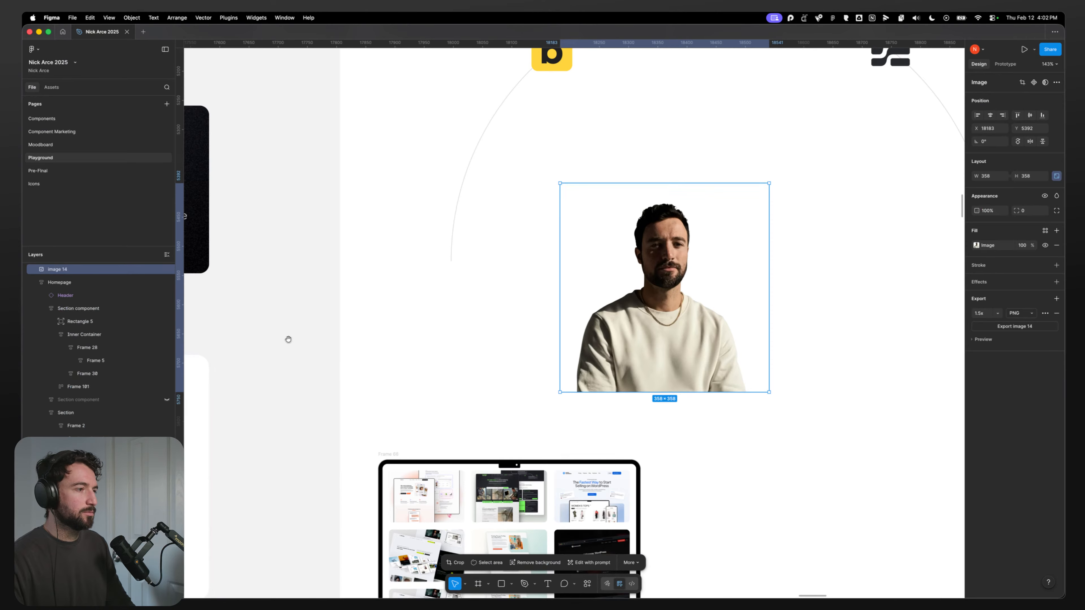
{"action": "left_click_drag", "start_coordinate": [288, 340], "coordinate": [435, 301]}
{"action": "scroll", "coordinate": [435, 301], "scroll_direction": "down", "scroll_amount": 5}
{"action": "scroll", "coordinate": [435, 301], "scroll_direction": "down", "scroll_amount": 2}
{"action": "scroll", "coordinate": [435, 301], "scroll_direction": "left", "scroll_amount": 4}
{"action": "scroll", "coordinate": [455, 285], "scroll_direction": "up", "scroll_amount": 5}
{"action": "scroll", "coordinate": [484, 246], "scroll_direction": "down", "scroll_amount": 3}
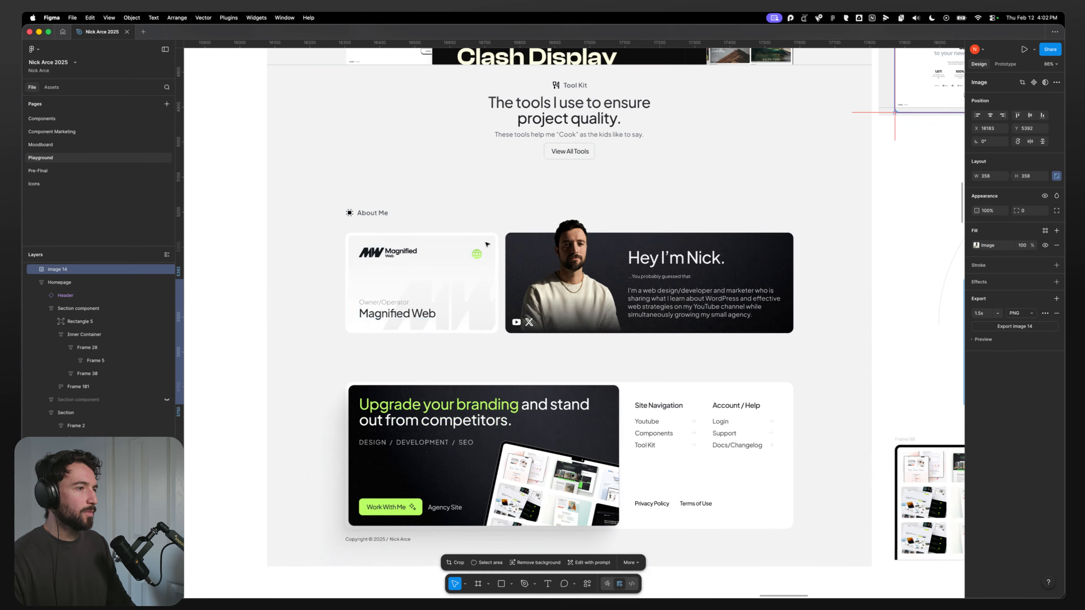
{"action": "key", "text": "super+Tab"}
{"action": "key", "text": "super+Tab"}
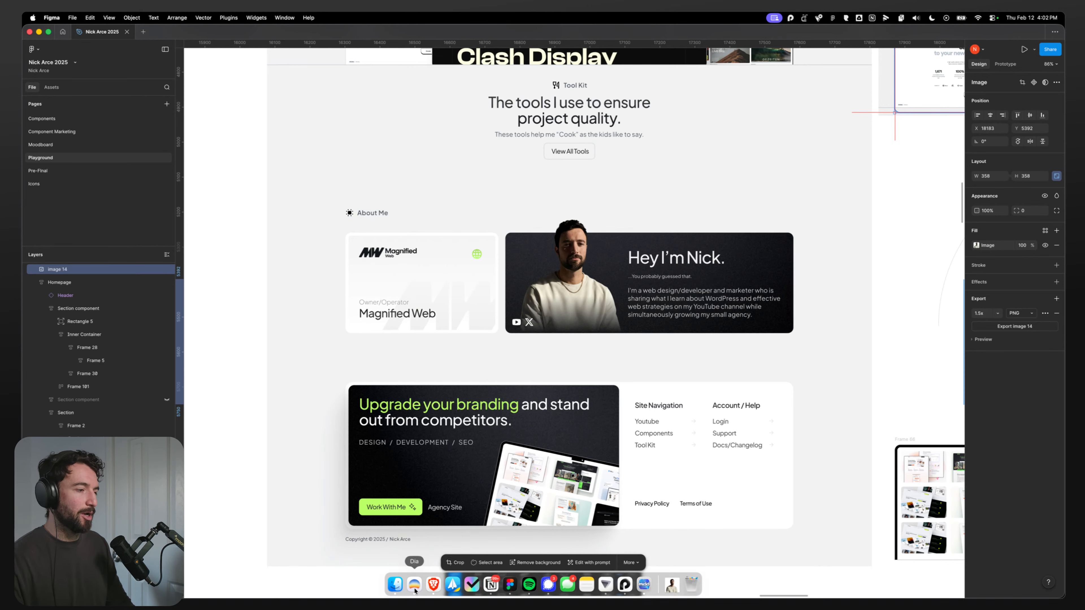
Step: Return to Etch and select the About Me section's Container element
{"action": "left_click", "coordinate": [414, 588]}
{"action": "left_click", "coordinate": [454, 587]}
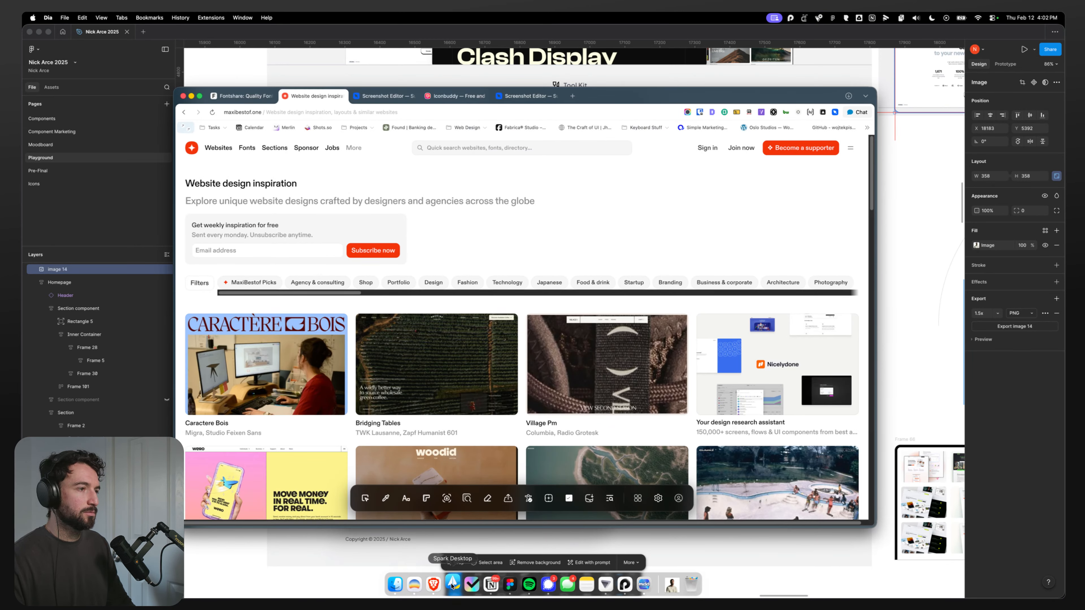
{"action": "right_click", "coordinate": [454, 587]}
{"action": "left_click", "coordinate": [460, 553]}
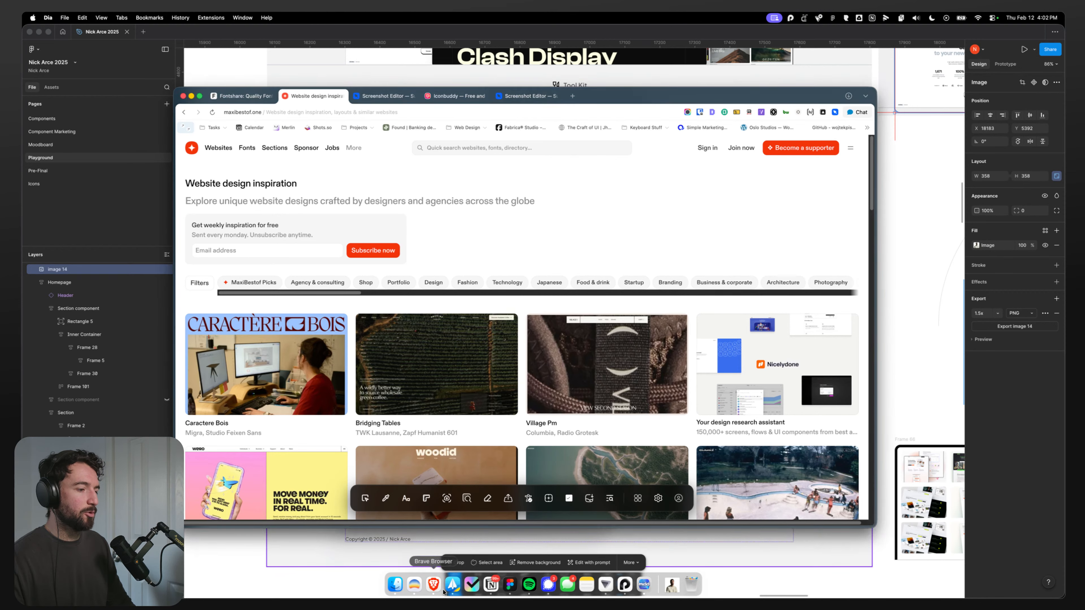
{"action": "left_click", "coordinate": [433, 585]}
{"action": "left_click", "coordinate": [980, 119]}
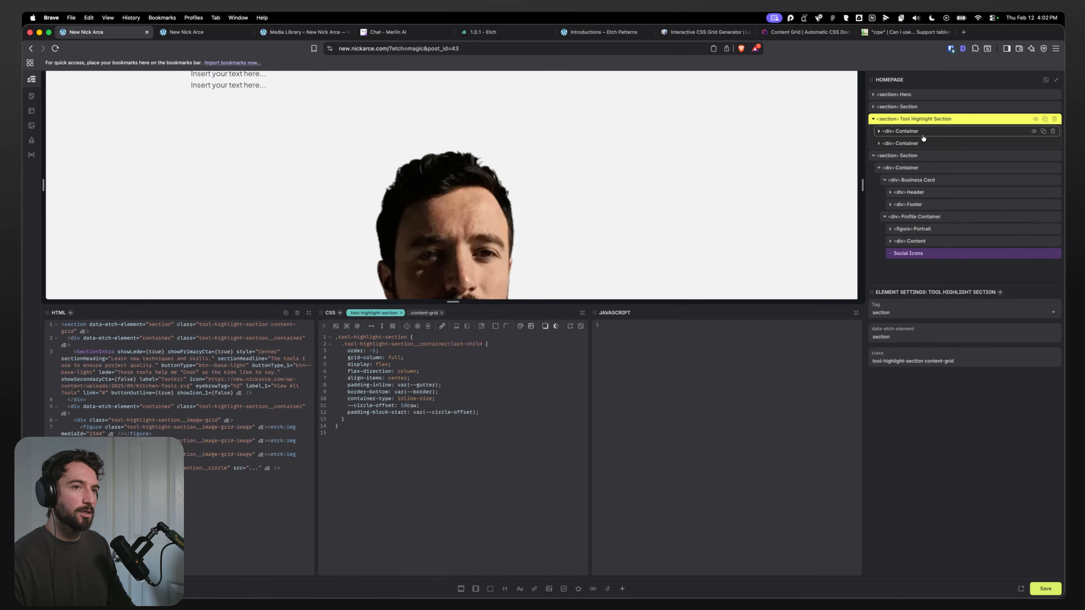
{"action": "left_click", "coordinate": [908, 157]}
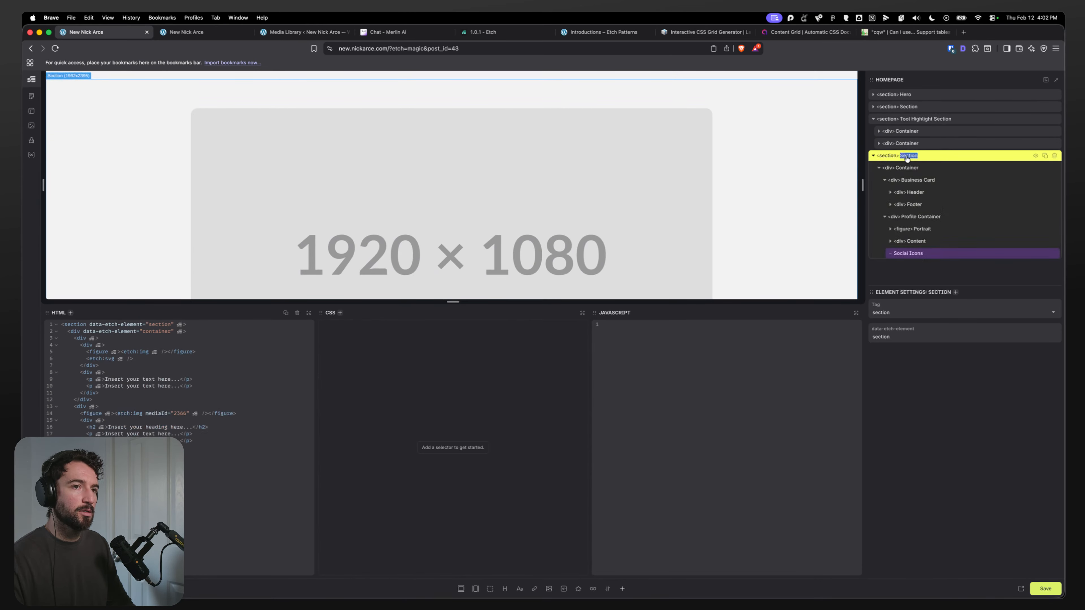
{"action": "left_click", "coordinate": [901, 168]}
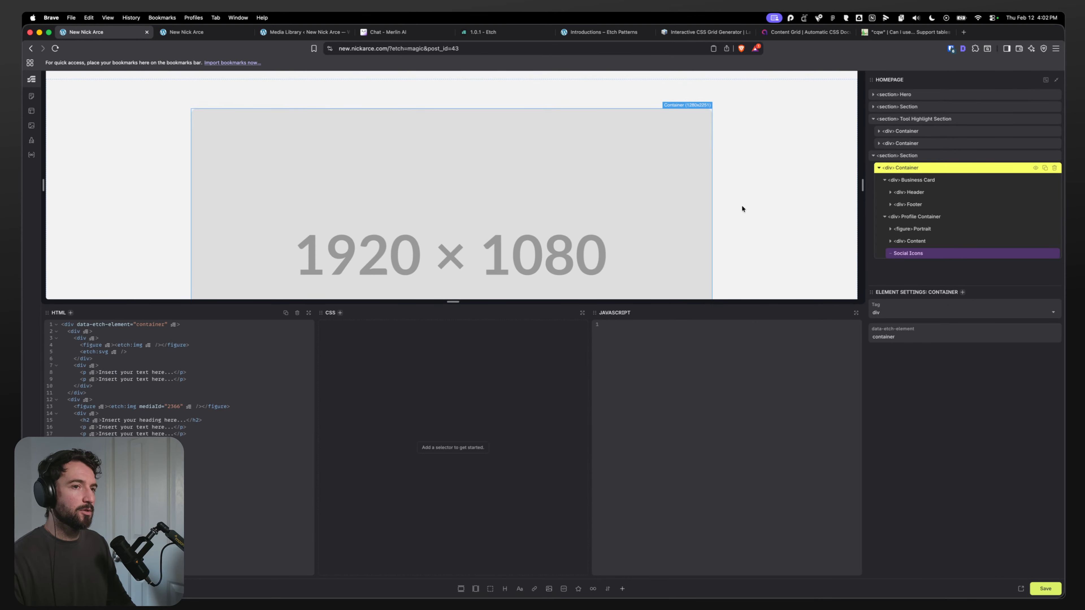
Step: Inspect the About Me cards' layout in the Figma design
{"action": "key", "text": "super+Tab"}
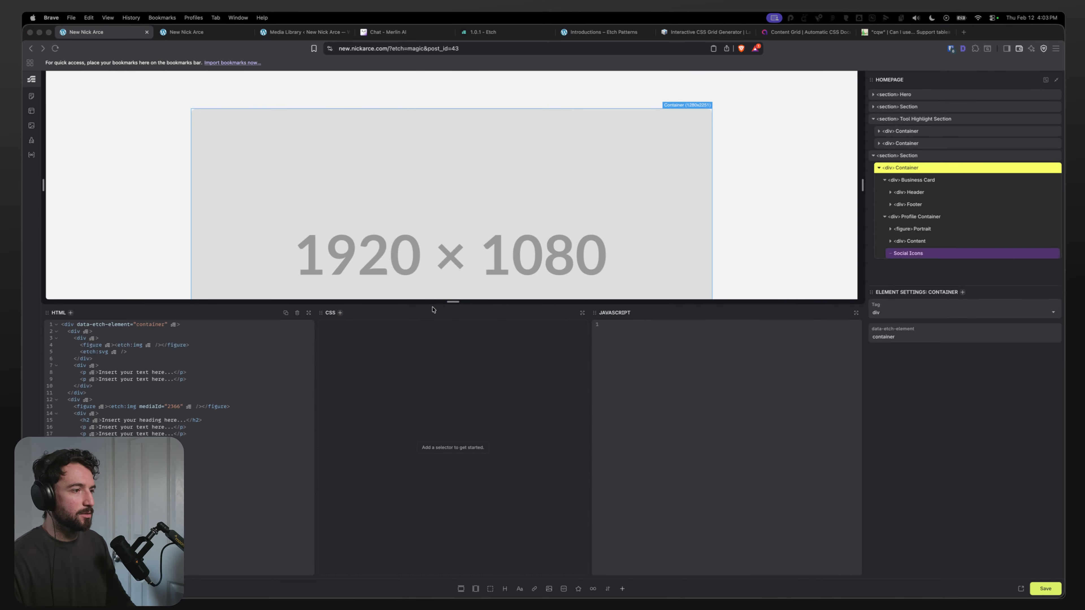
{"action": "key", "text": "super+Tab"}
{"action": "key", "text": "super+Tab"}
{"action": "scroll", "coordinate": [537, 403], "scroll_direction": "down", "scroll_amount": 2}
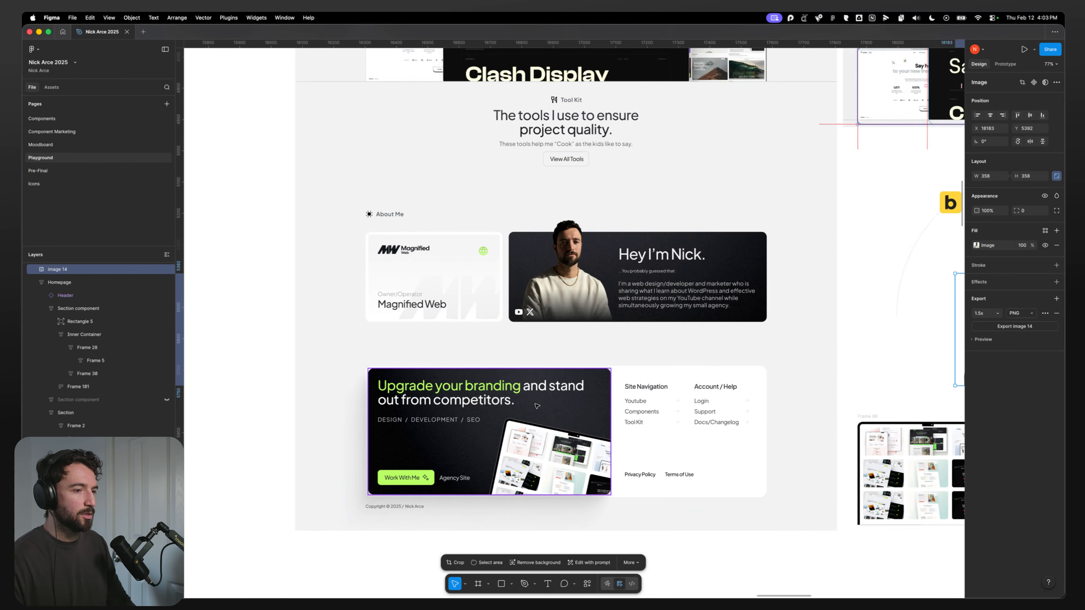
{"action": "double_click", "coordinate": [426, 273]}
{"action": "left_click", "coordinate": [647, 262]}
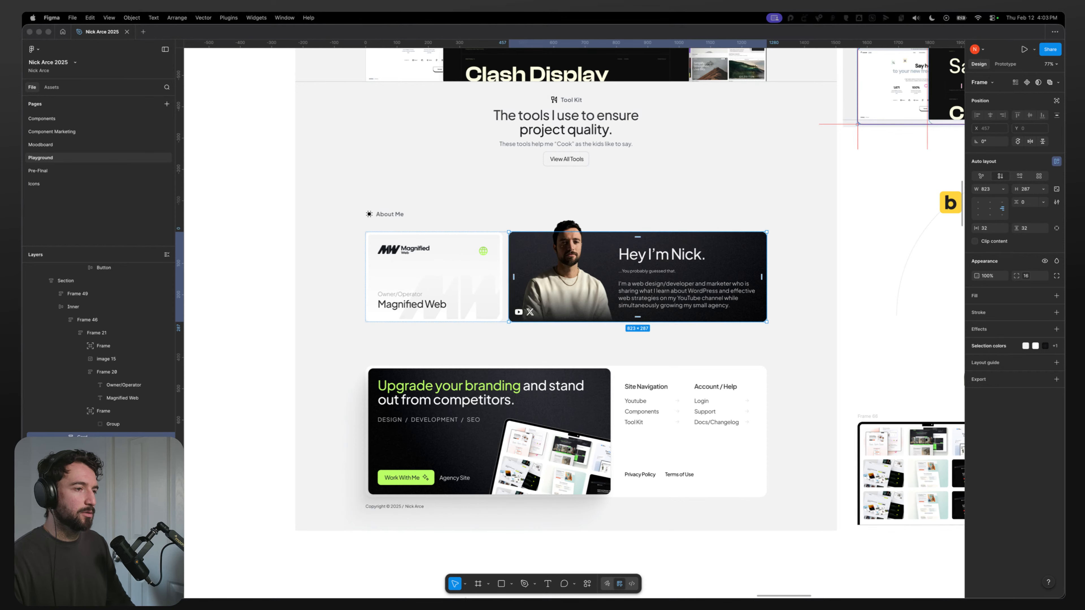
{"action": "mouse_move", "coordinate": [444, 596]}
{"action": "left_click", "coordinate": [414, 585]}
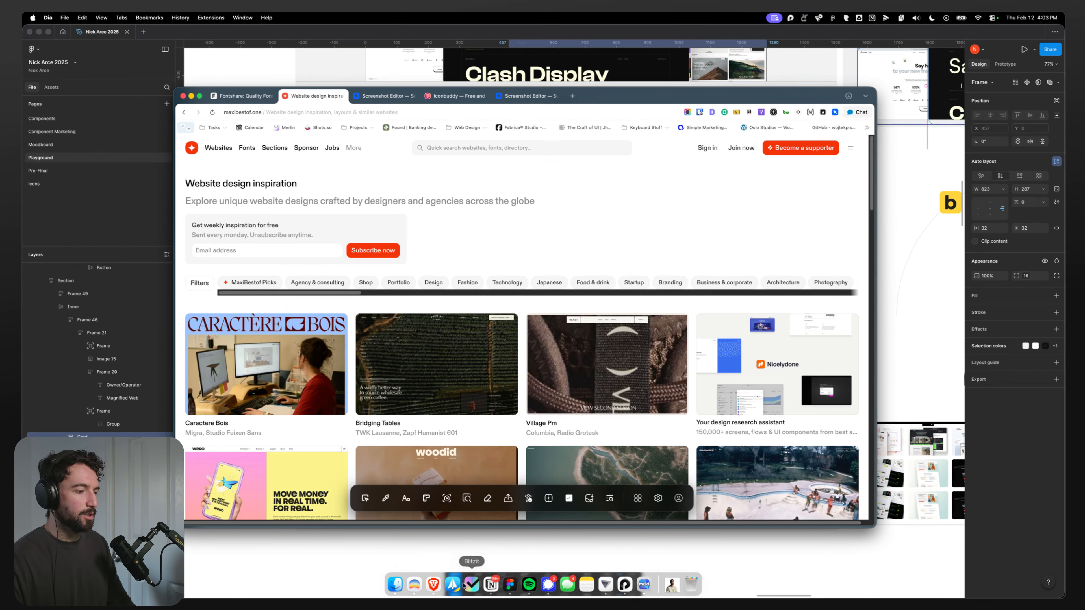
{"action": "left_click", "coordinate": [426, 588]}
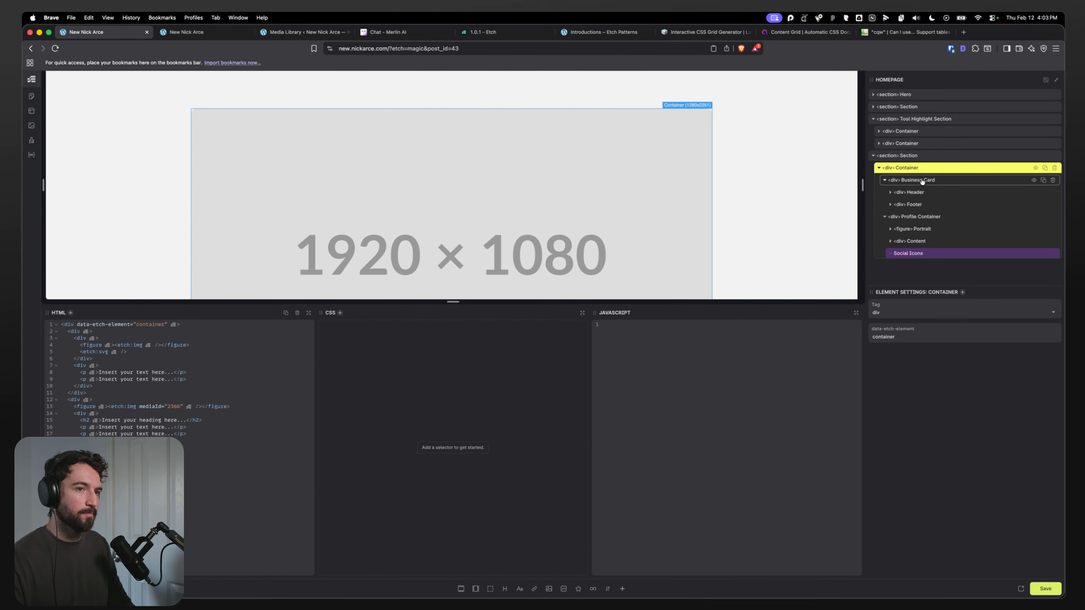
Step: Add the class grid--1-3 to the About Me Container
{"action": "left_click", "coordinate": [536, 339]}
{"action": "type", "text": ".grid--1-3"}
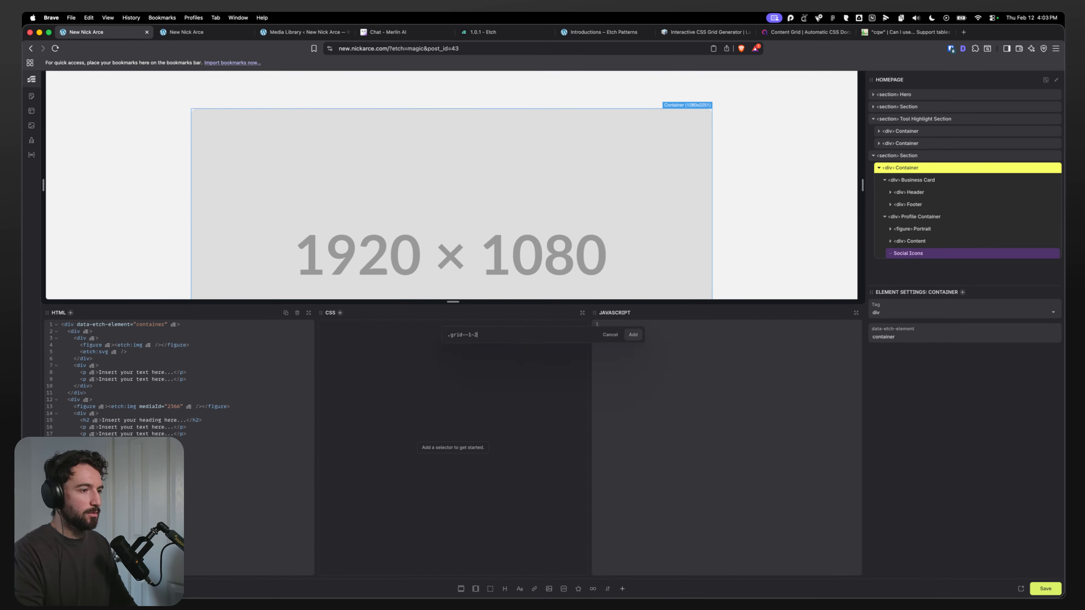
{"action": "key", "text": "Return"}
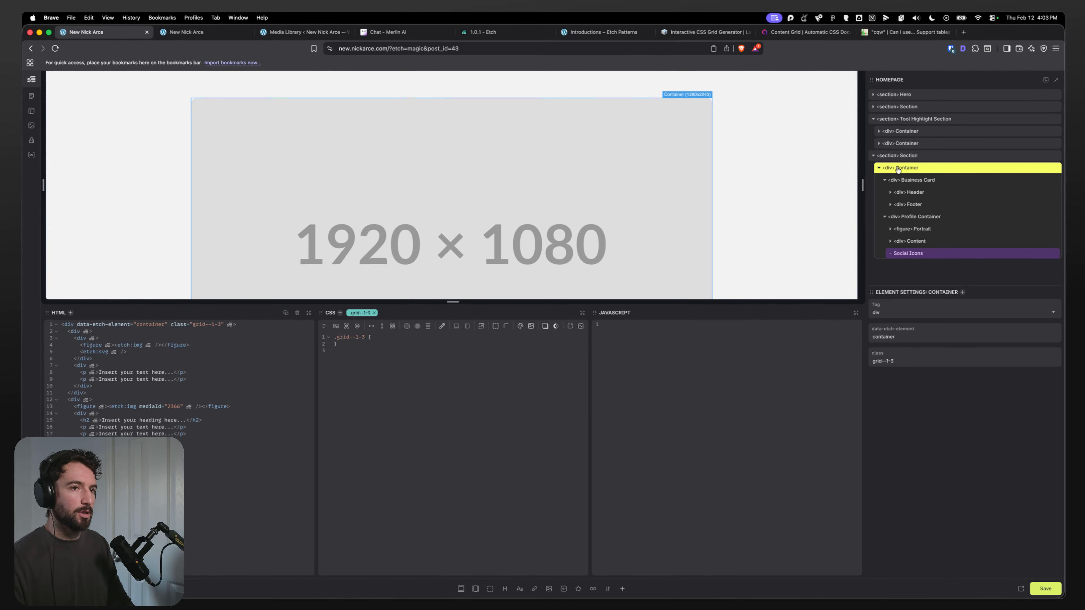
Step: Add the class grid-1-3 to the About Me Container
{"action": "scroll", "coordinate": [283, 210], "scroll_direction": "up", "scroll_amount": 3}
{"action": "scroll", "coordinate": [314, 209], "scroll_direction": "down", "scroll_amount": 4}
{"action": "scroll", "coordinate": [376, 206], "scroll_direction": "down", "scroll_amount": 10}
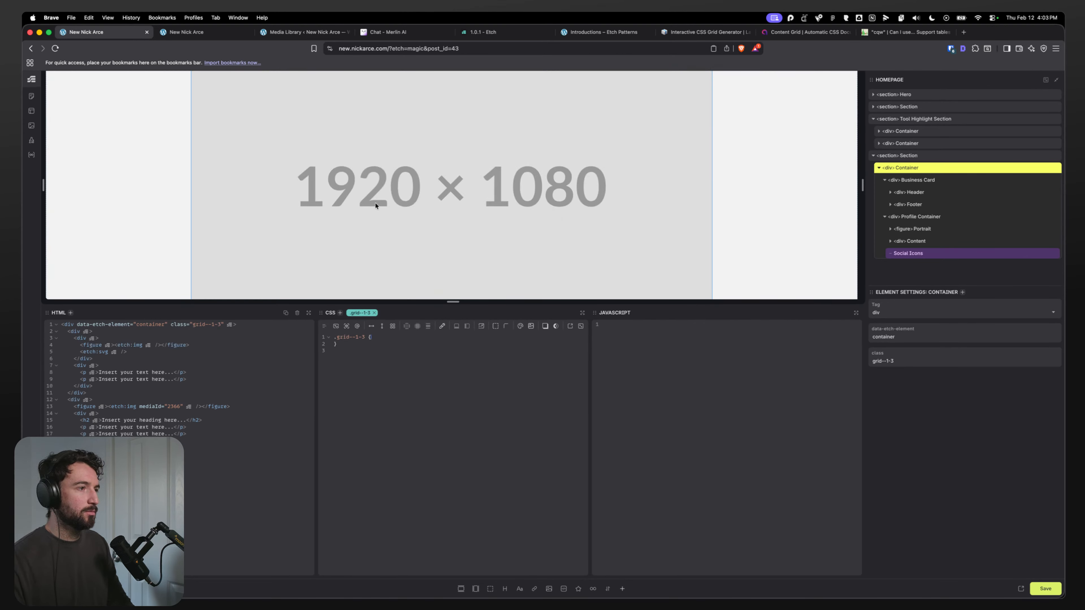
{"action": "key", "text": "super+period"}
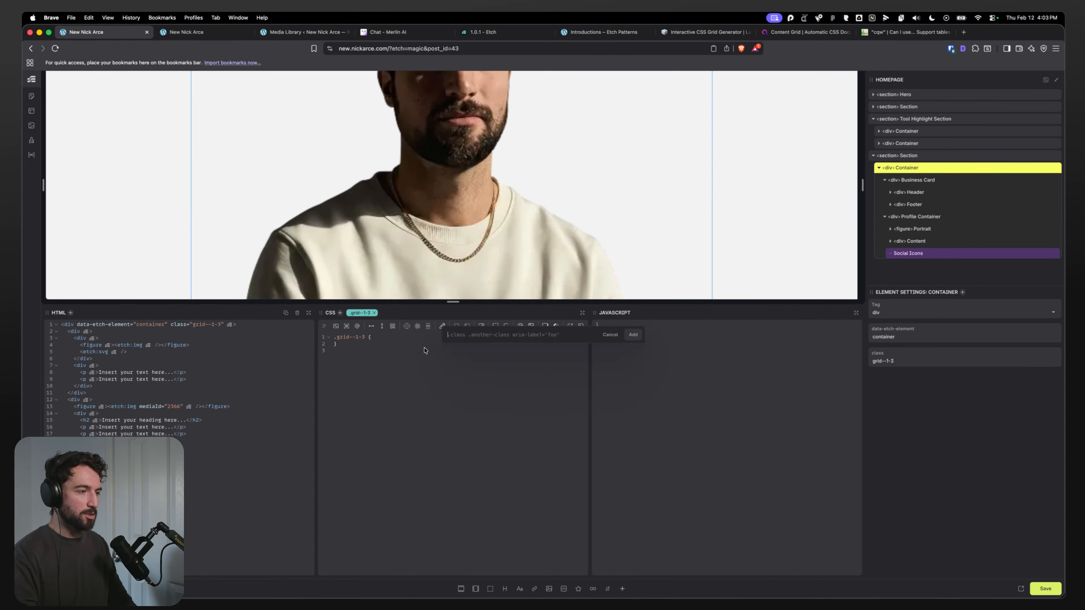
{"action": "type", "text": ".grid-1"}
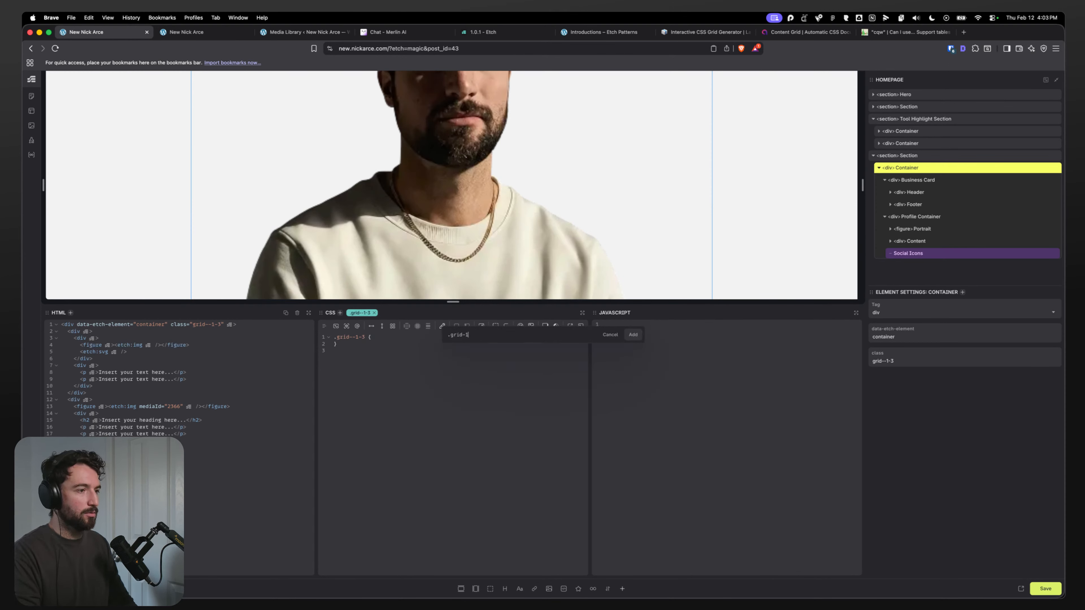
{"action": "type", "text": "-3"}
{"action": "key", "text": "Return"}
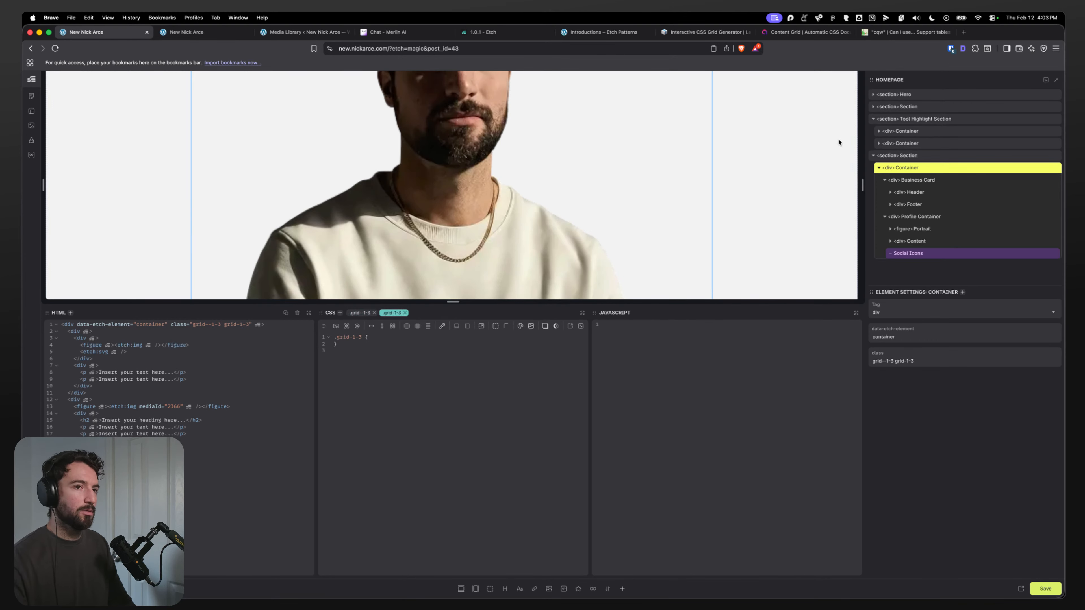
Step: Collapse the Business Card and Profile Container layers and review the Container's classes on the canvas
{"action": "left_click", "coordinate": [885, 180]}
{"action": "left_click", "coordinate": [884, 192]}
{"action": "scroll", "coordinate": [787, 174], "scroll_direction": "down", "scroll_amount": 4}
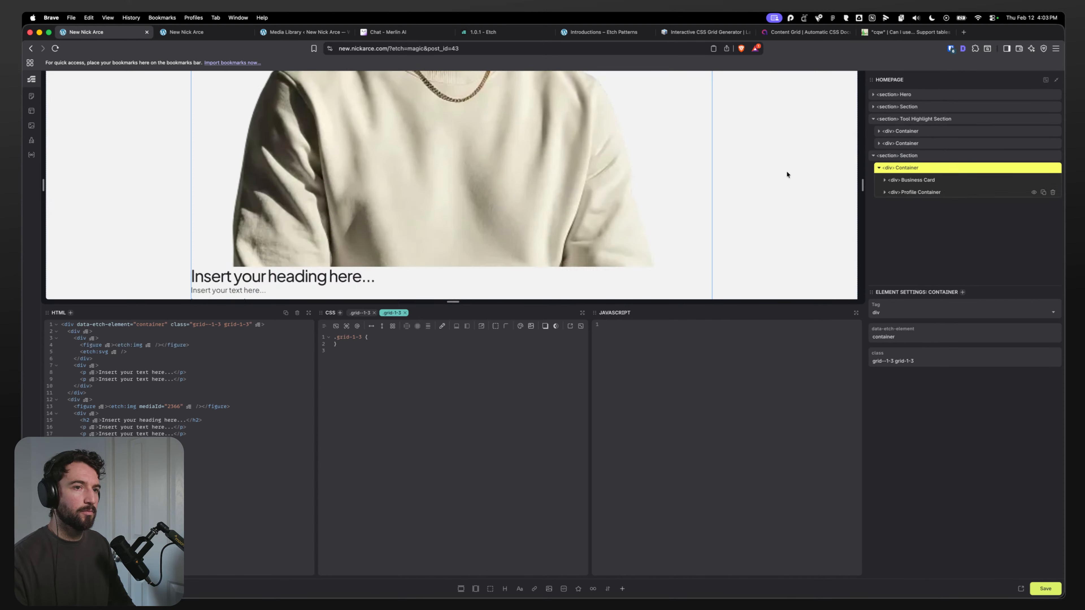
{"action": "scroll", "coordinate": [383, 224], "scroll_direction": "up", "scroll_amount": 5}
{"action": "scroll", "coordinate": [383, 225], "scroll_direction": "up", "scroll_amount": 5}
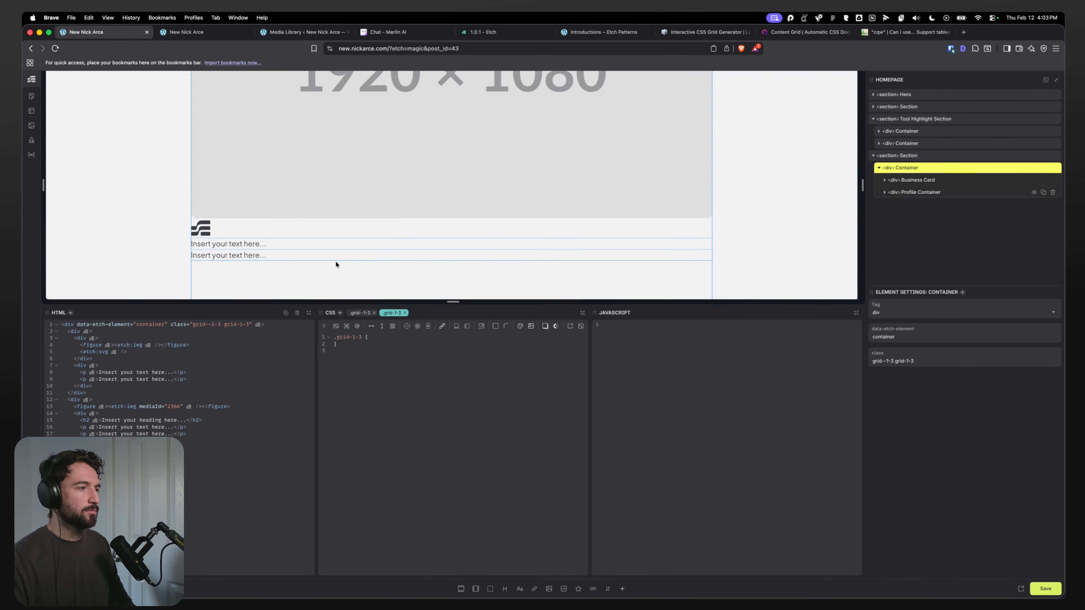
{"action": "scroll", "coordinate": [334, 262], "scroll_direction": "down", "scroll_amount": 3}
{"action": "left_click", "coordinate": [360, 316]}
{"action": "left_click", "coordinate": [389, 315]}
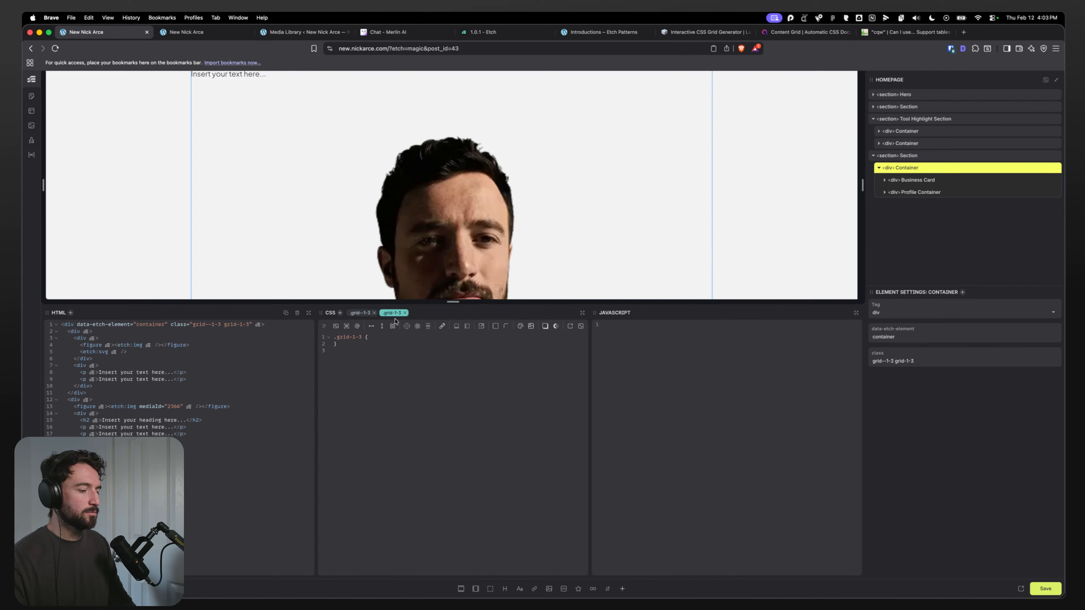
Step: Search the Automatic CSS cheatsheet for grid classes, then remove the grid-1-3 class from the Container
{"action": "key", "text": "super+shift+a"}
{"action": "scroll", "coordinate": [47, 170], "scroll_direction": "down", "scroll_amount": 10}
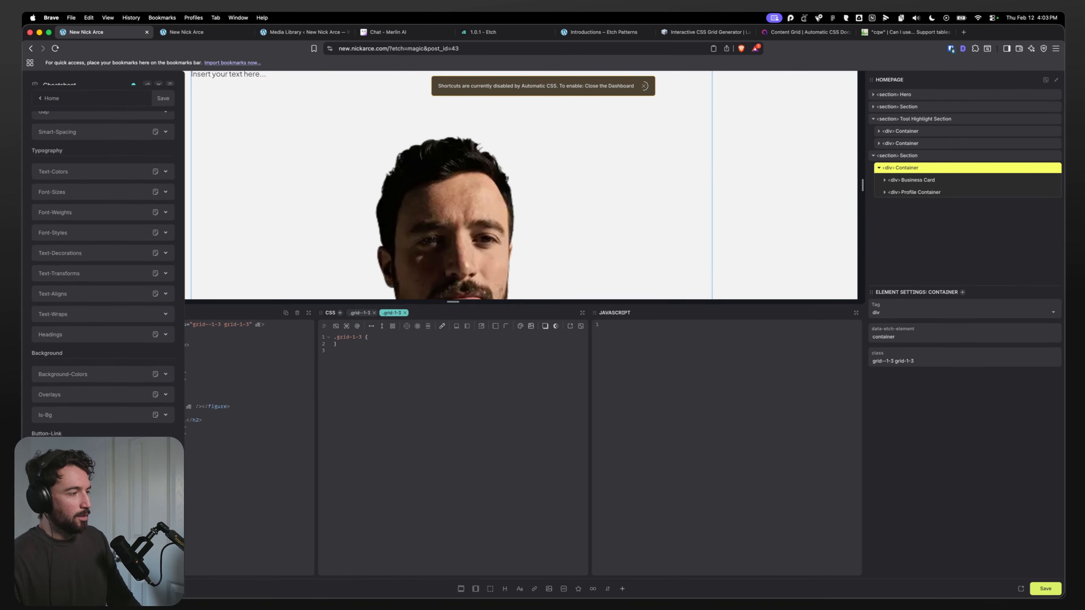
{"action": "scroll", "coordinate": [64, 154], "scroll_direction": "up", "scroll_amount": 12}
{"action": "left_click", "coordinate": [72, 148]}
{"action": "type", "text": "grid"}
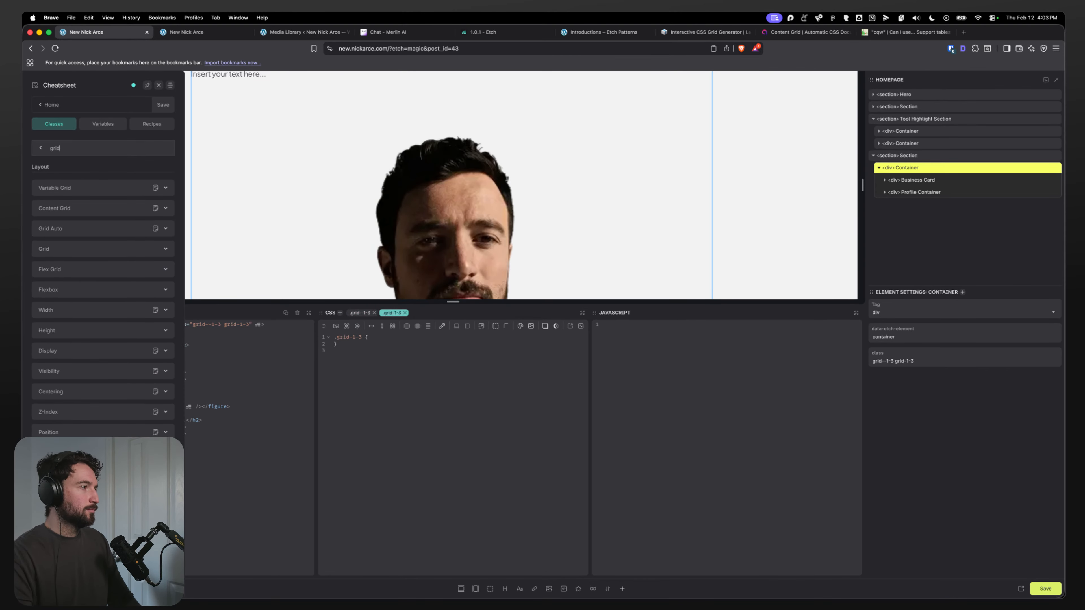
{"action": "left_click", "coordinate": [99, 190]}
{"action": "left_click", "coordinate": [98, 190]}
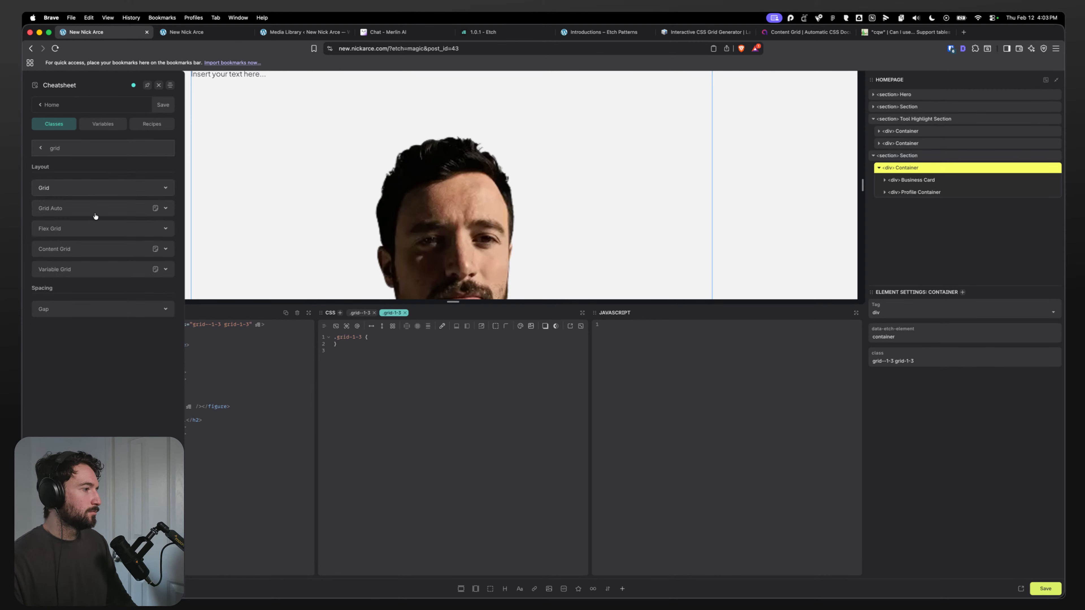
{"action": "left_click", "coordinate": [105, 215]}
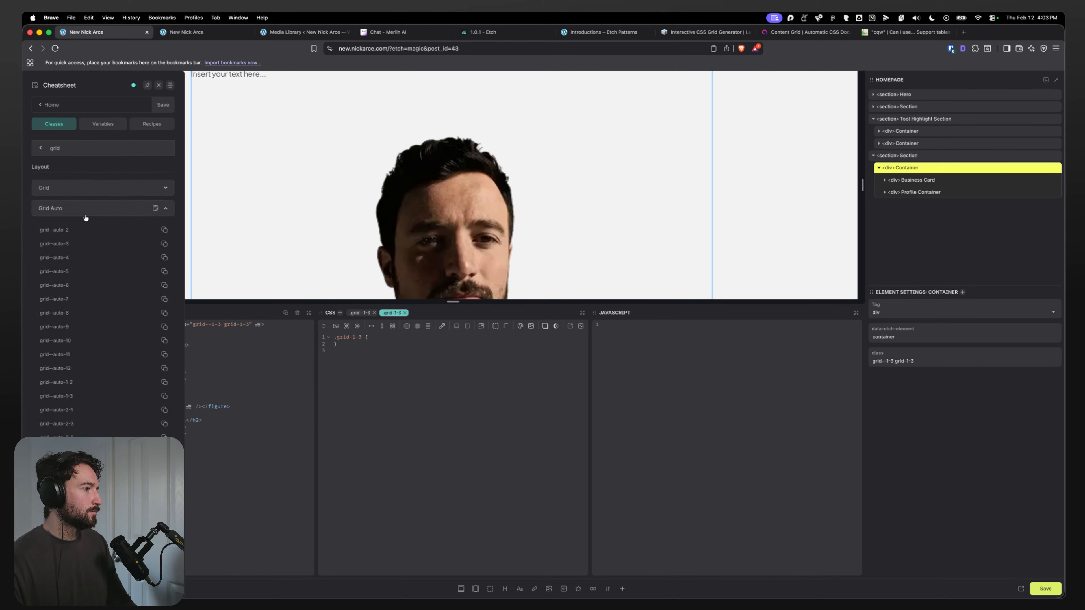
{"action": "scroll", "coordinate": [75, 325], "scroll_direction": "down", "scroll_amount": 2}
{"action": "scroll", "coordinate": [77, 300], "scroll_direction": "up", "scroll_amount": 2}
{"action": "left_click", "coordinate": [102, 187]}
{"action": "left_click", "coordinate": [144, 212]}
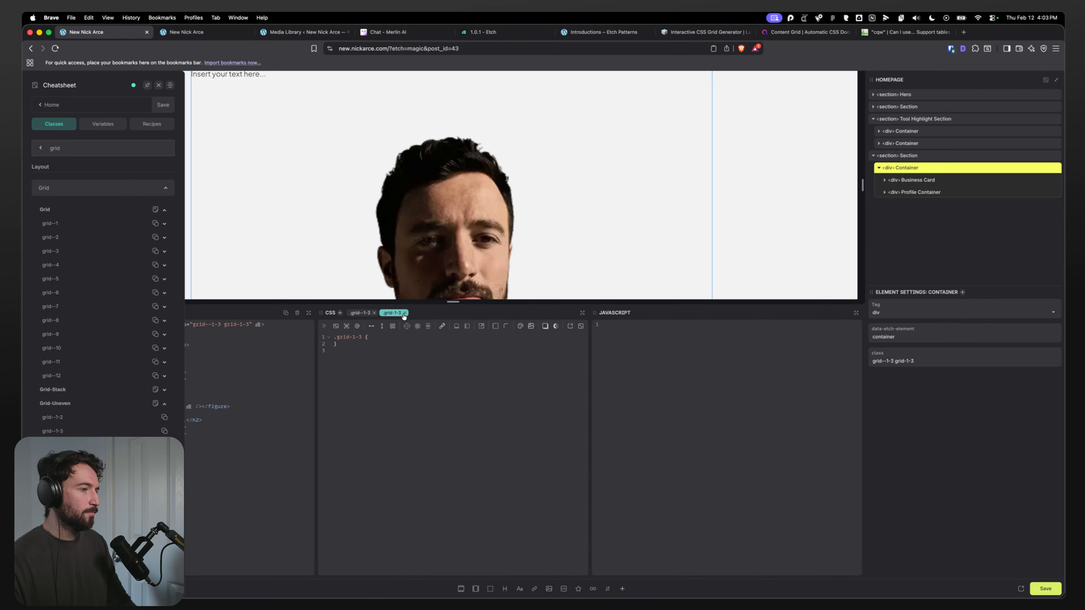
{"action": "left_click", "coordinate": [404, 314]}
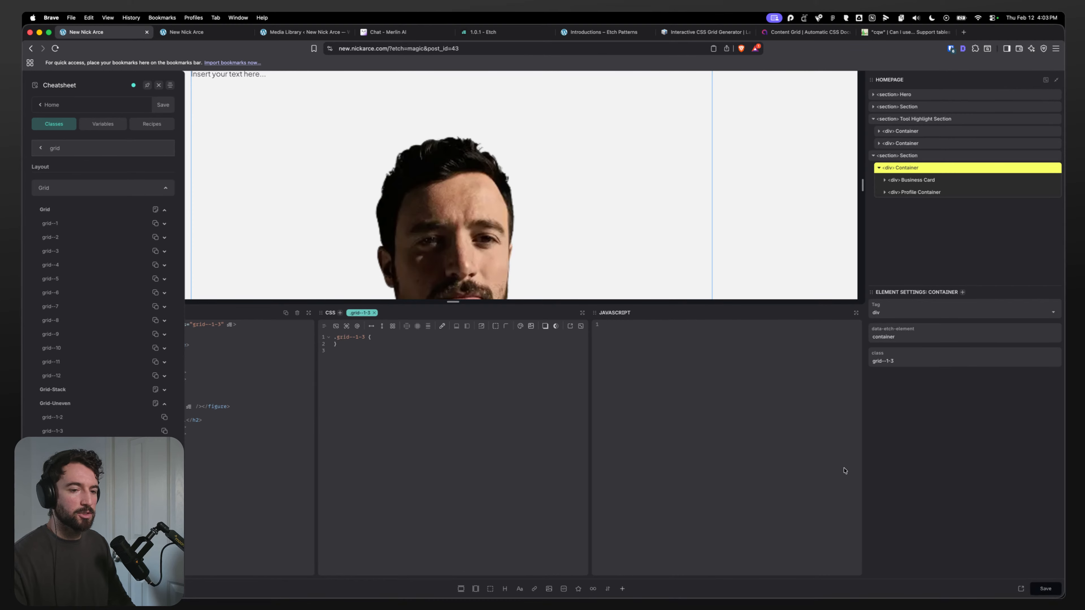
Step: Reload the front-end homepage and scroll to the About Me section
{"action": "left_click", "coordinate": [179, 32]}
{"action": "key", "text": "super+r"}
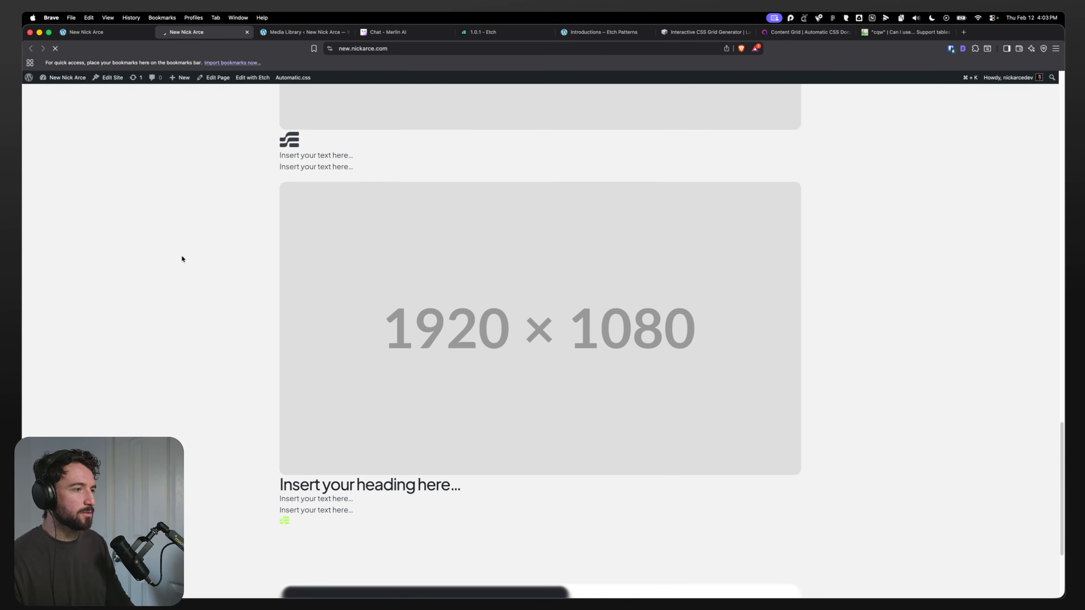
{"action": "key", "text": "super+r"}
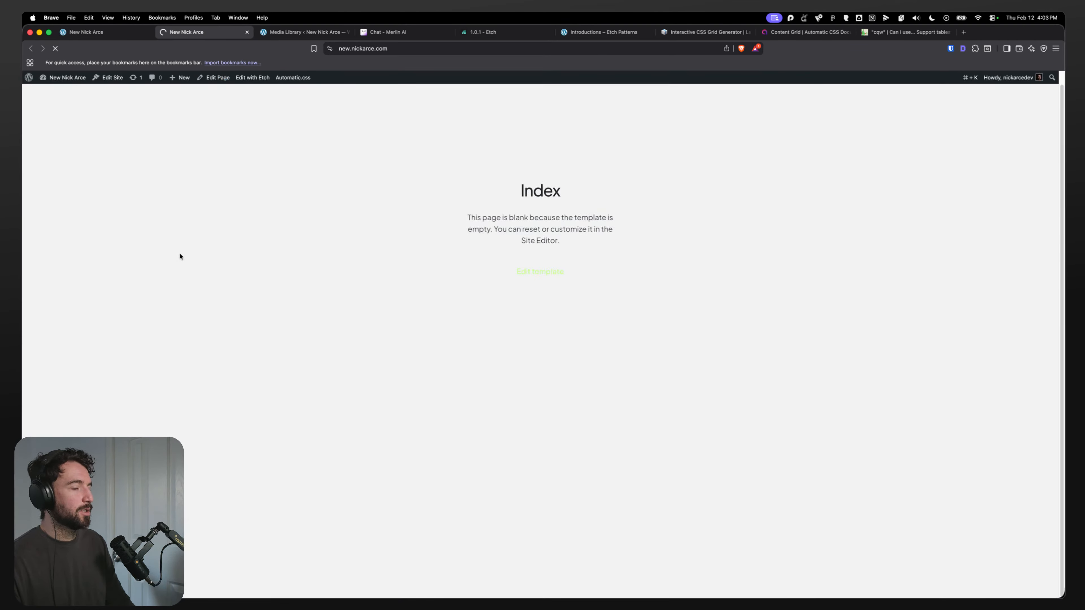
{"action": "scroll", "coordinate": [180, 252], "scroll_direction": "down", "scroll_amount": 10}
{"action": "scroll", "coordinate": [181, 254], "scroll_direction": "down", "scroll_amount": 15}
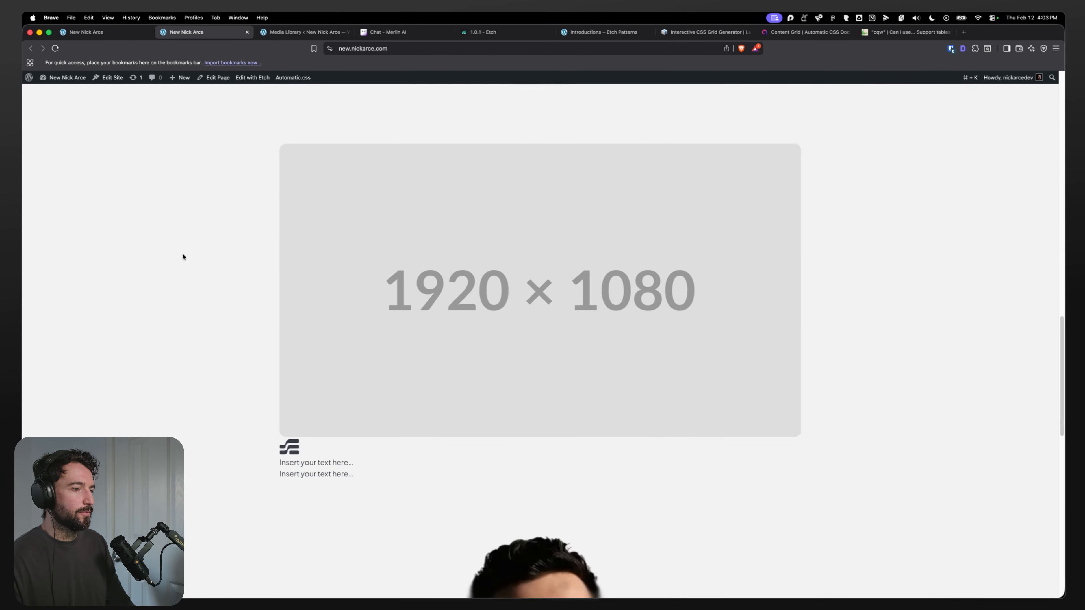
Step: Return to Etch and browse the Automatic CSS Options, opening Class Manager and Workflow Enhancements
{"action": "left_click", "coordinate": [99, 33]}
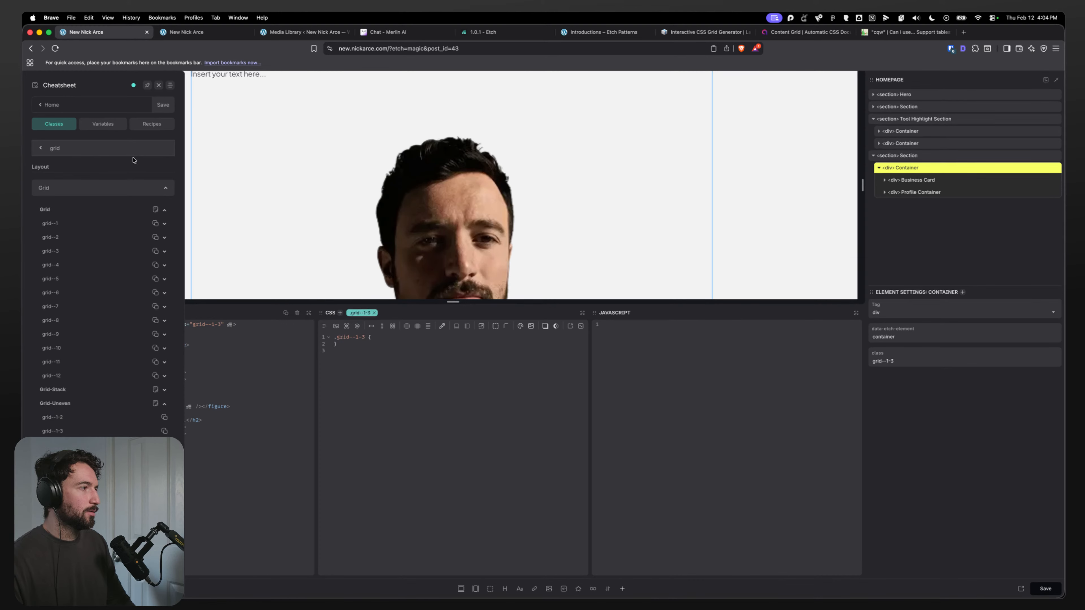
{"action": "left_click", "coordinate": [38, 105]}
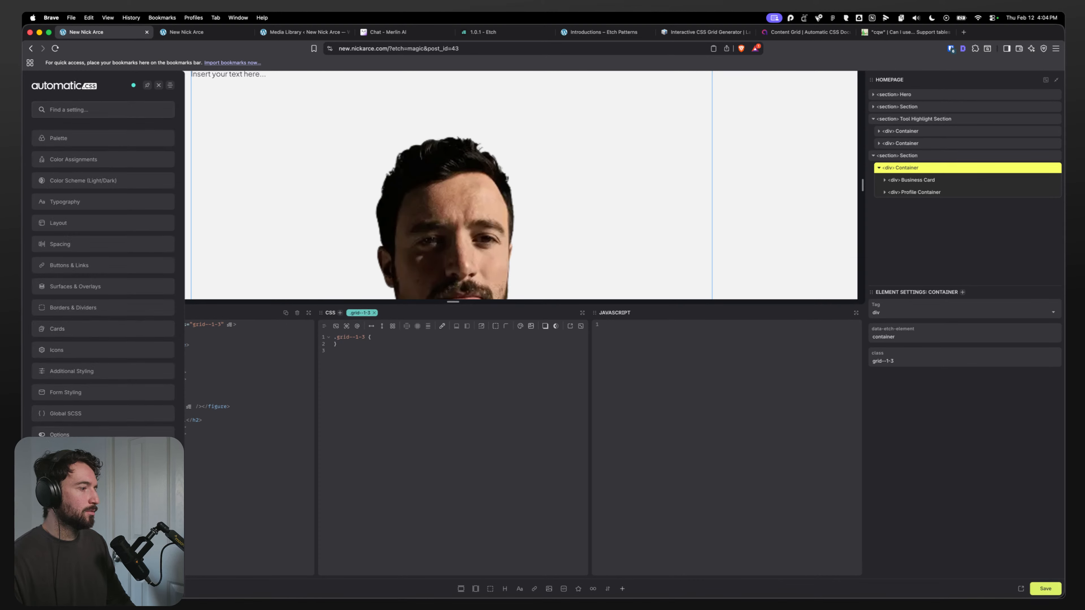
{"action": "left_click", "coordinate": [70, 434]}
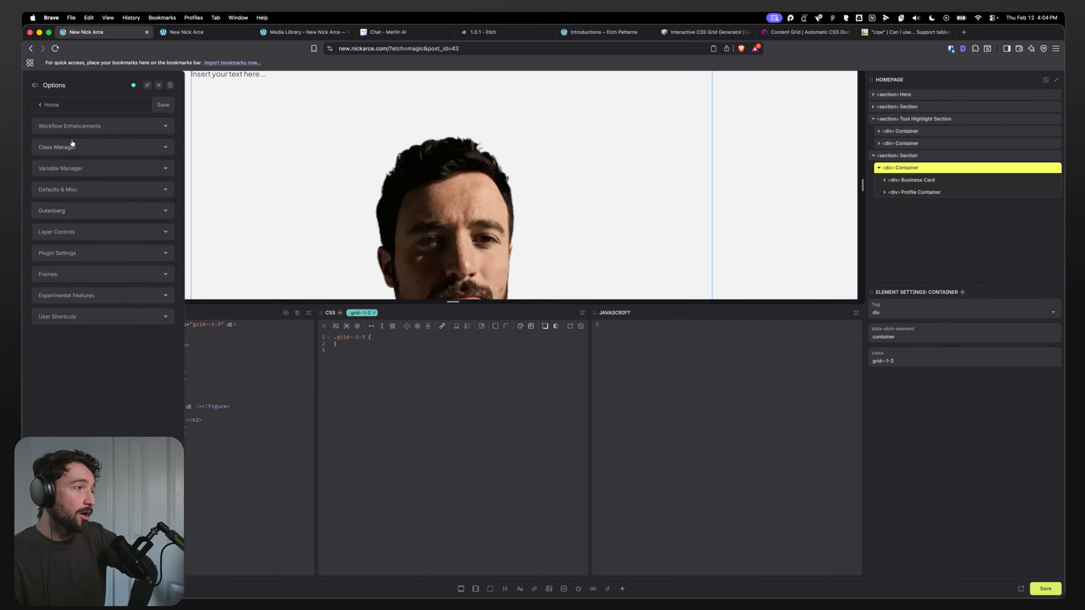
{"action": "left_click", "coordinate": [82, 154]}
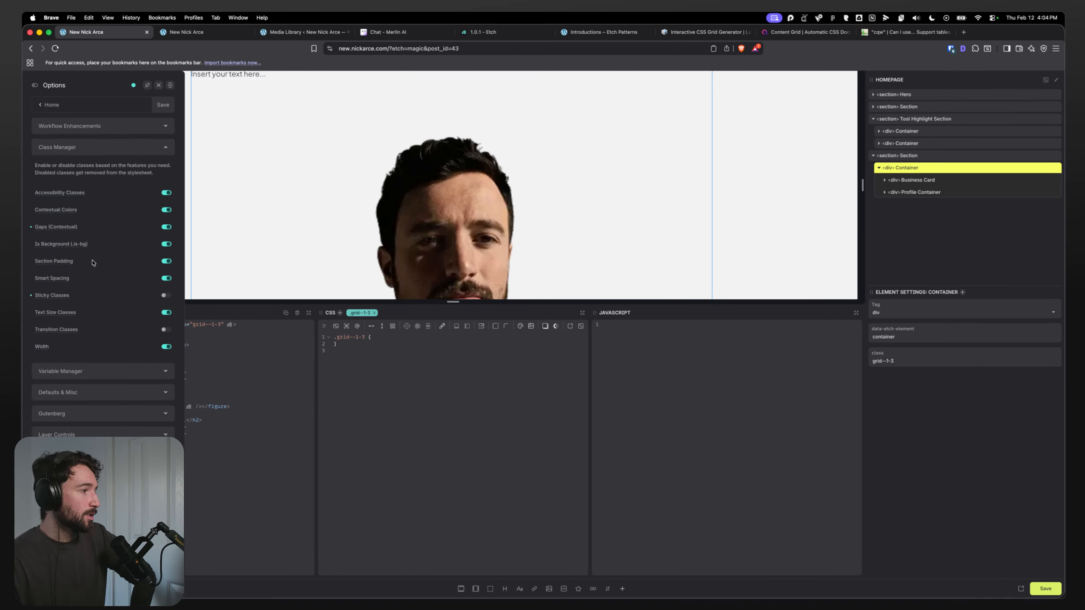
{"action": "left_click", "coordinate": [83, 132]}
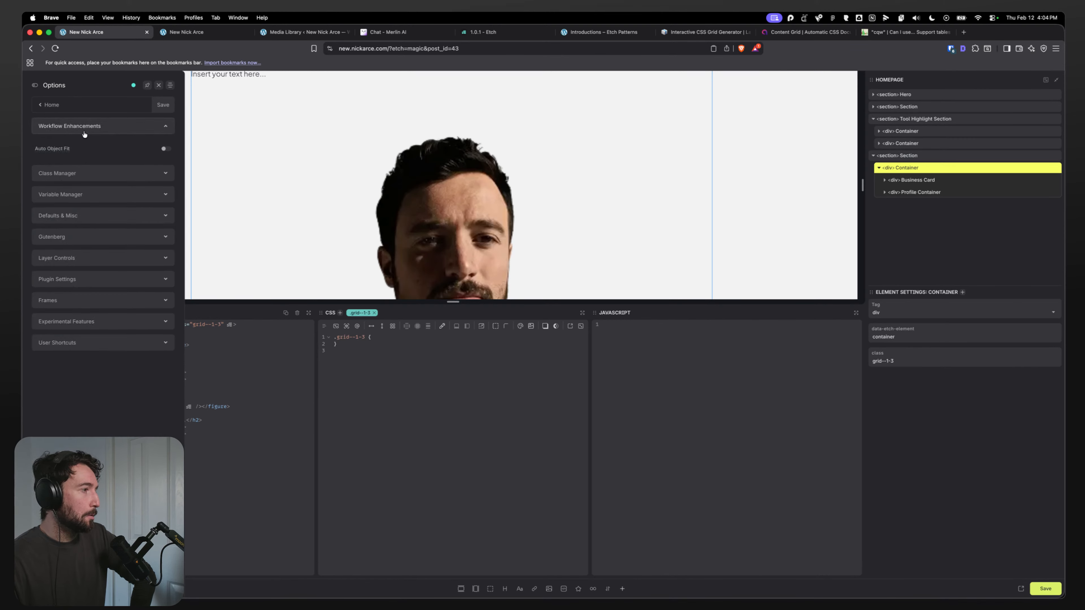
{"action": "left_click", "coordinate": [79, 174]}
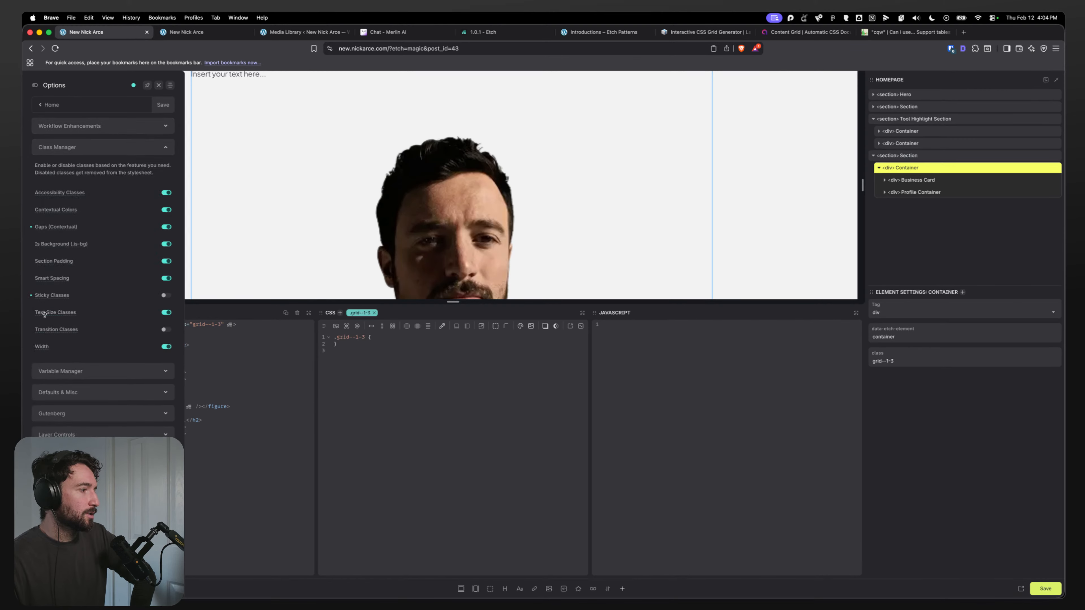
Step: Inspect the grid--1-3 container's CSS styles in the front-end developer tools, then return to Etch
{"action": "left_click", "coordinate": [187, 32]}
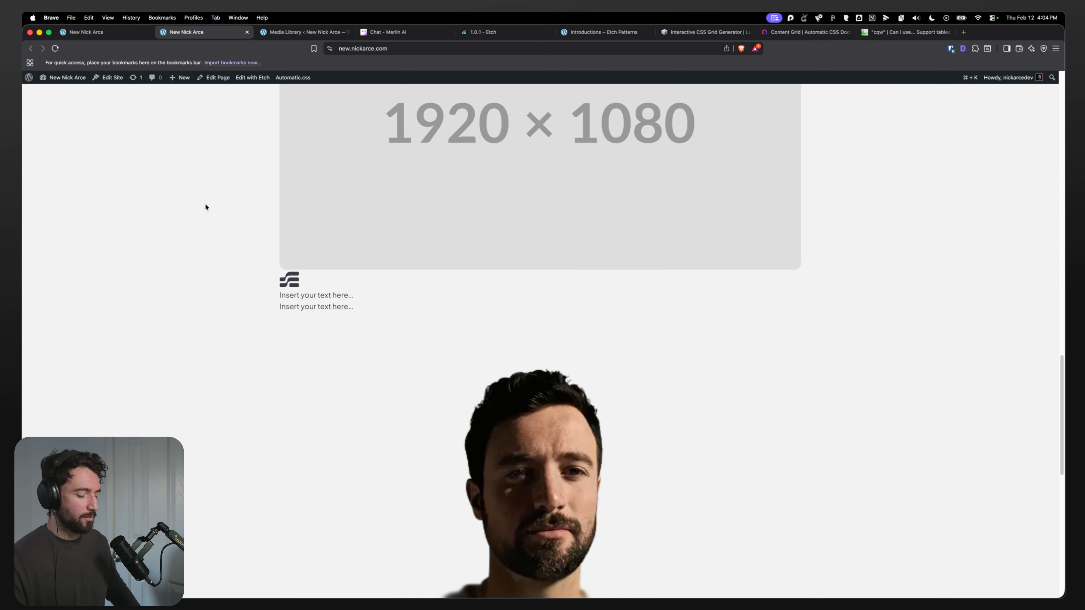
{"action": "key", "text": "super+shift+c"}
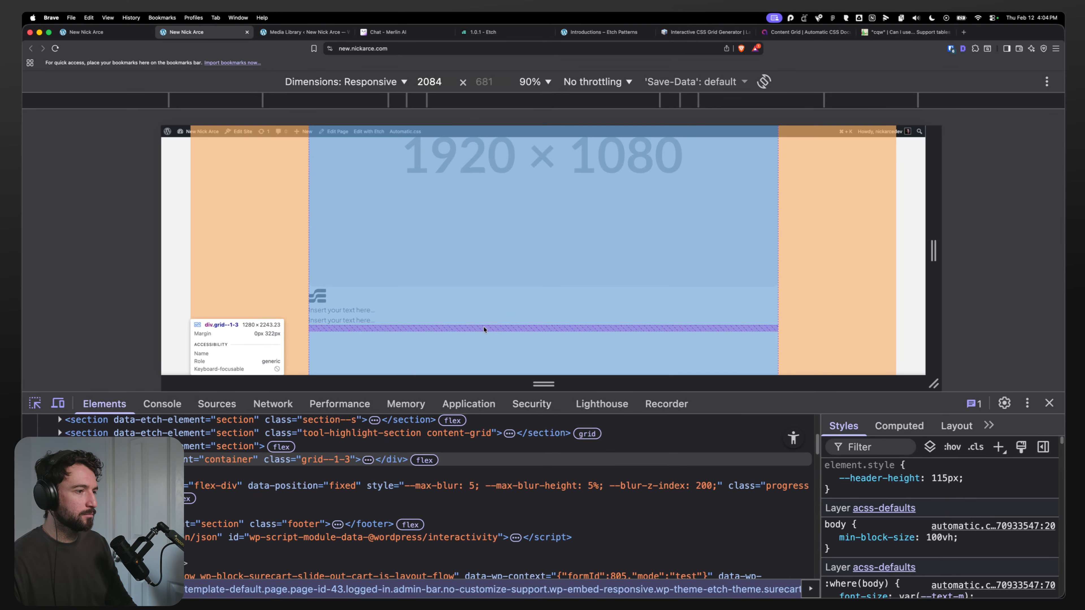
{"action": "left_click", "coordinate": [484, 330]}
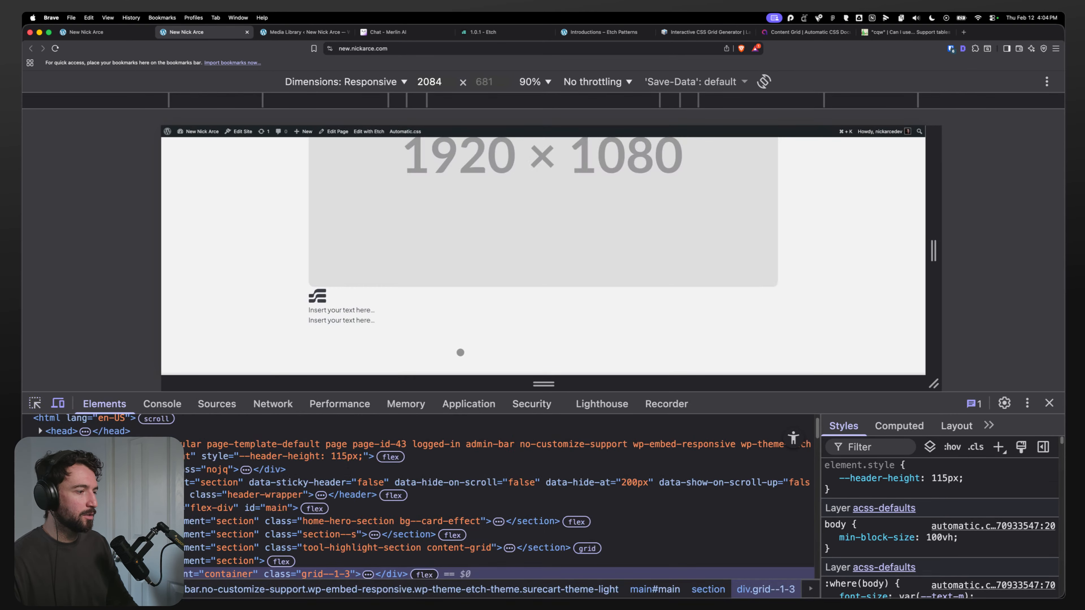
{"action": "scroll", "coordinate": [236, 506], "scroll_direction": "down", "scroll_amount": 2}
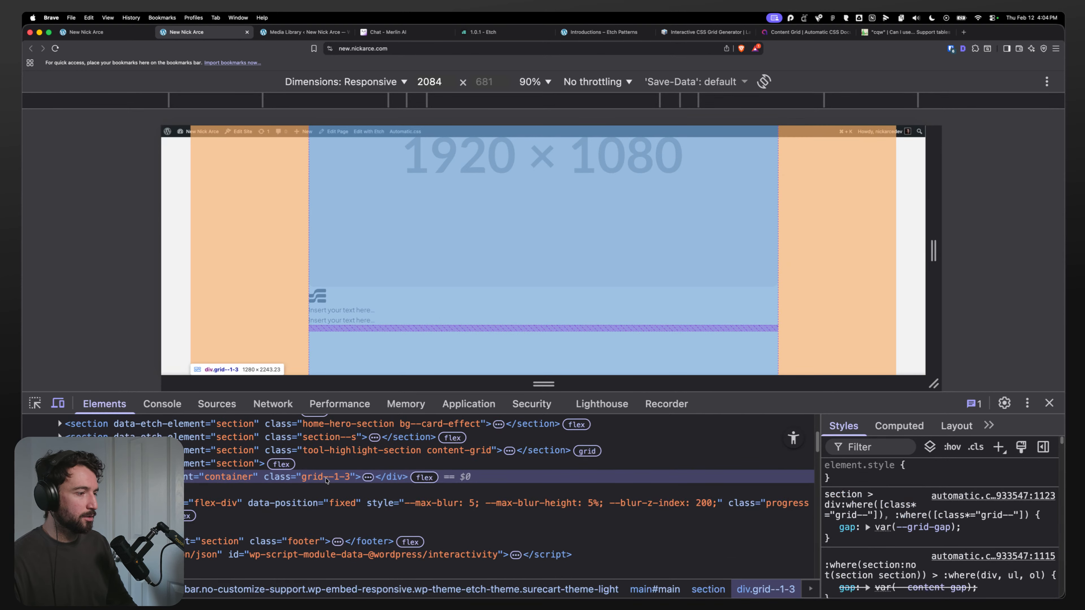
{"action": "scroll", "coordinate": [902, 527], "scroll_direction": "down", "scroll_amount": 1}
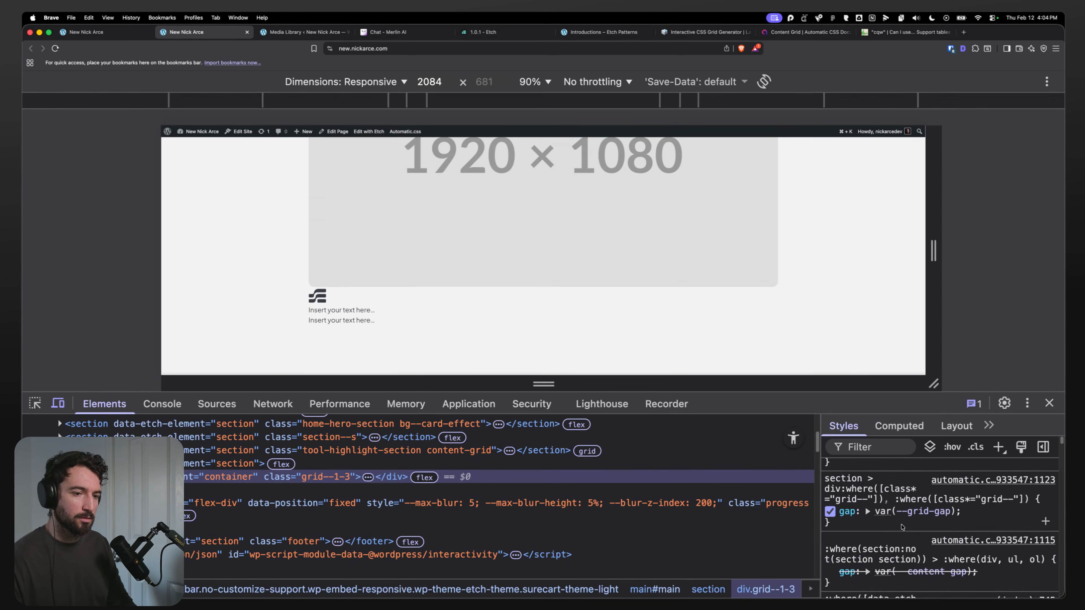
{"action": "left_click", "coordinate": [70, 477]}
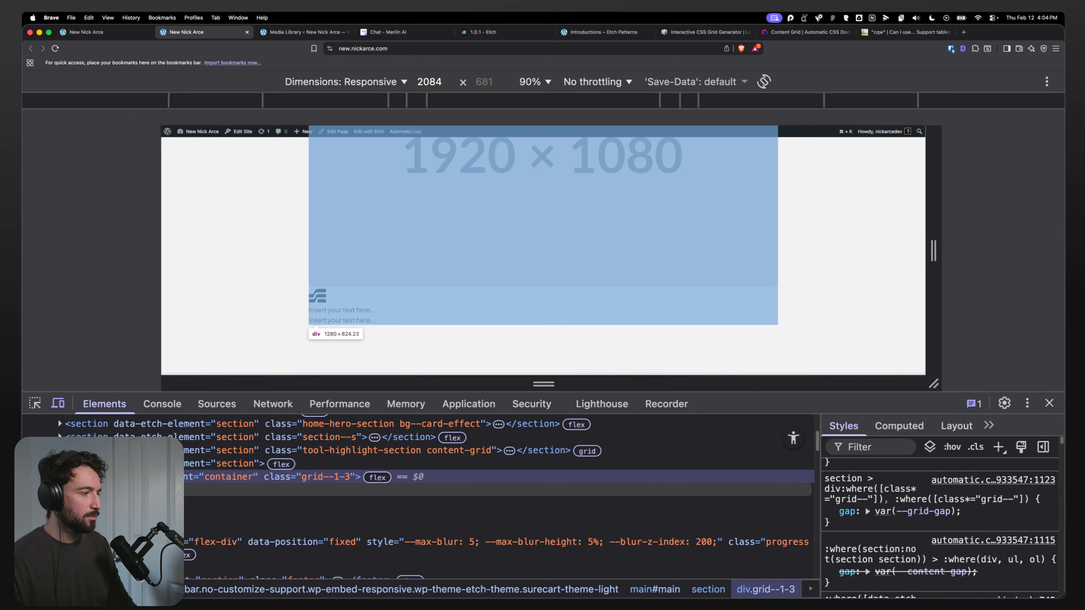
{"action": "left_click", "coordinate": [88, 490]}
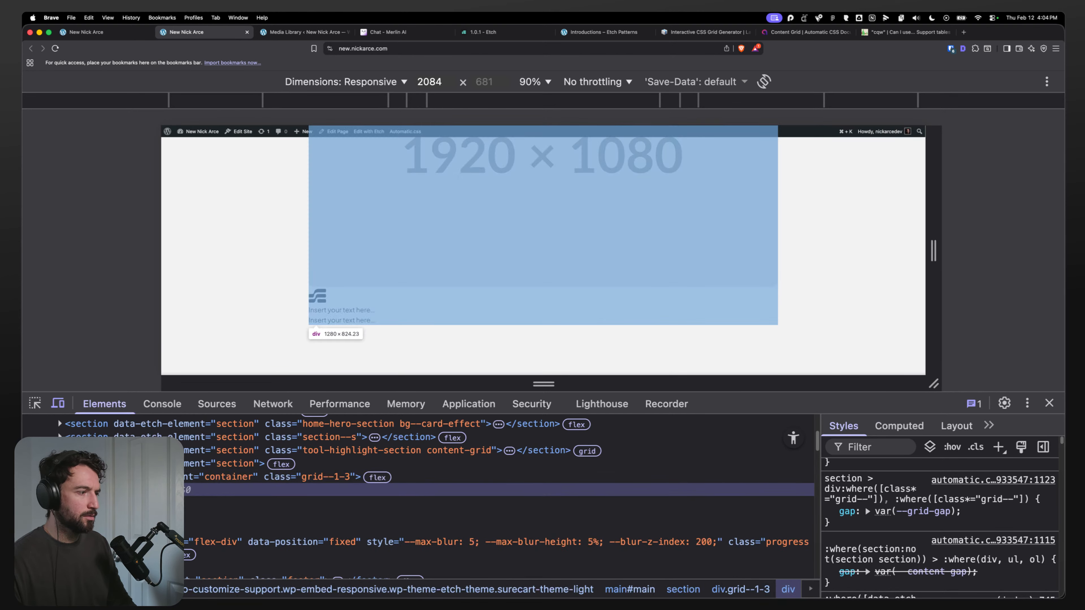
{"action": "scroll", "coordinate": [872, 541], "scroll_direction": "up", "scroll_amount": 1}
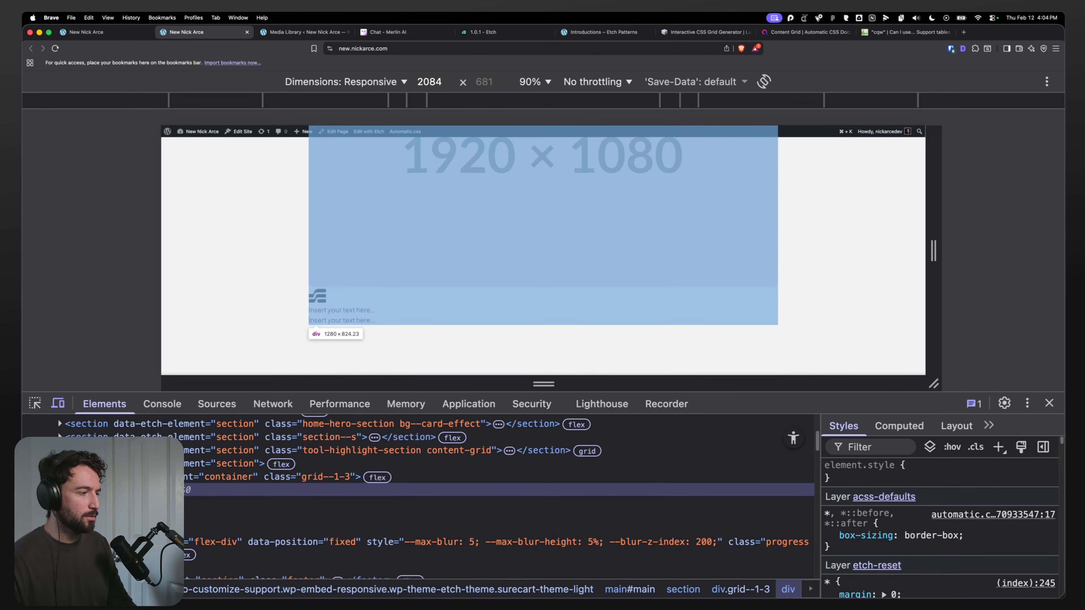
{"action": "left_click", "coordinate": [119, 477]}
{"action": "scroll", "coordinate": [923, 528], "scroll_direction": "down", "scroll_amount": 5}
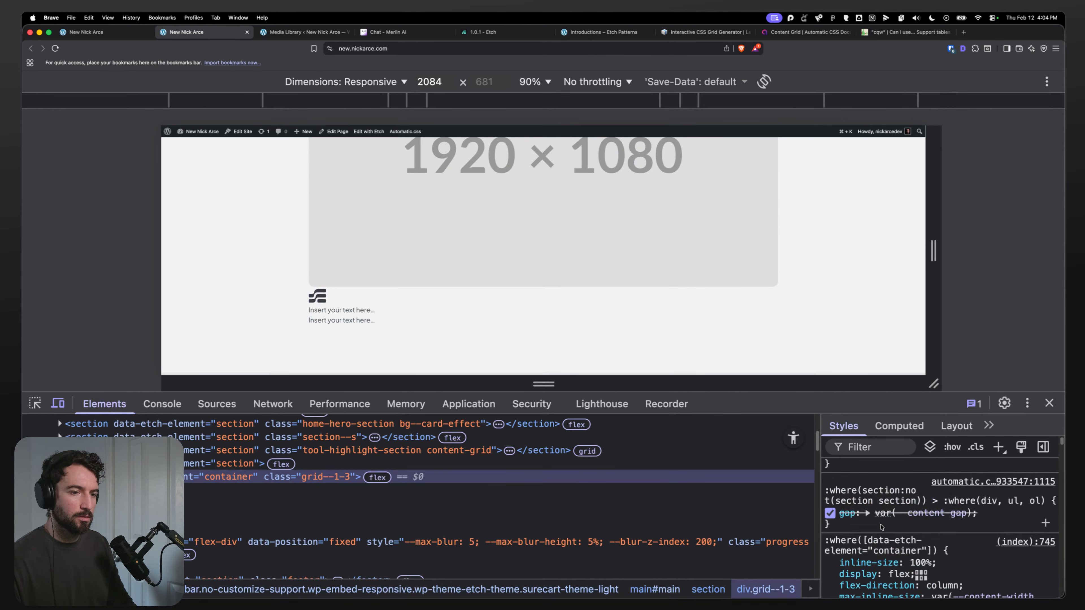
{"action": "scroll", "coordinate": [881, 527], "scroll_direction": "up", "scroll_amount": 2}
{"action": "scroll", "coordinate": [875, 524], "scroll_direction": "down", "scroll_amount": 4}
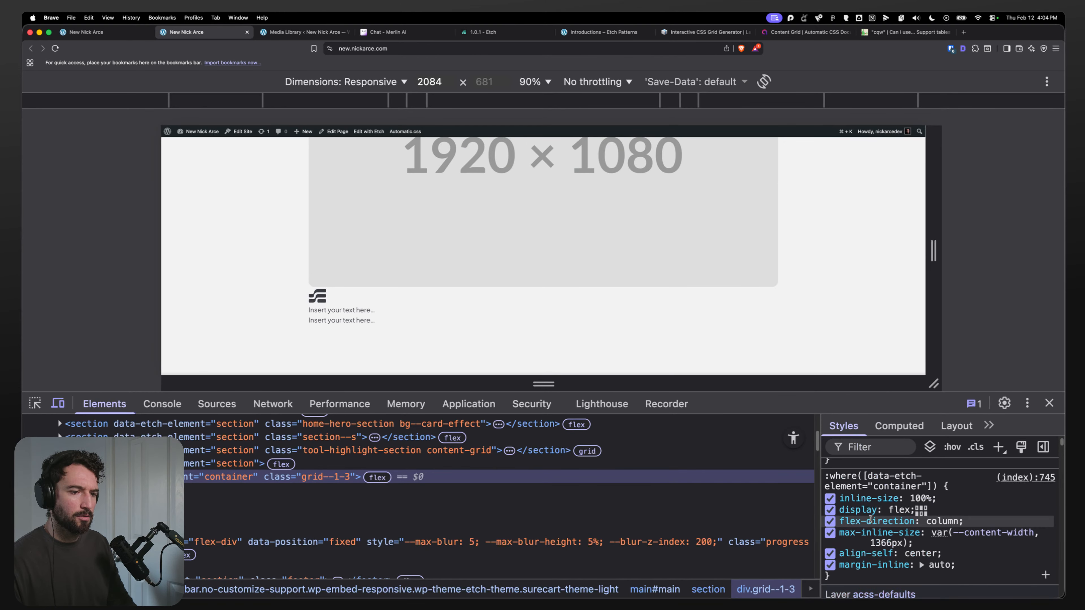
{"action": "scroll", "coordinate": [871, 518], "scroll_direction": "down", "scroll_amount": 3}
{"action": "scroll", "coordinate": [878, 516], "scroll_direction": "up", "scroll_amount": 2}
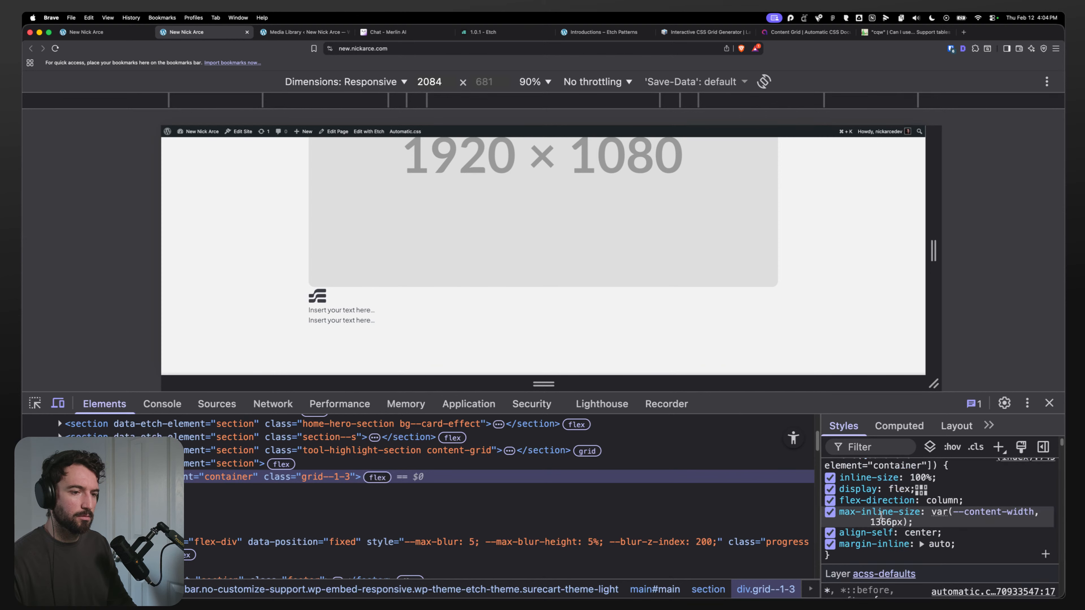
{"action": "scroll", "coordinate": [881, 515], "scroll_direction": "up", "scroll_amount": 3}
{"action": "scroll", "coordinate": [881, 516], "scroll_direction": "down", "scroll_amount": 4}
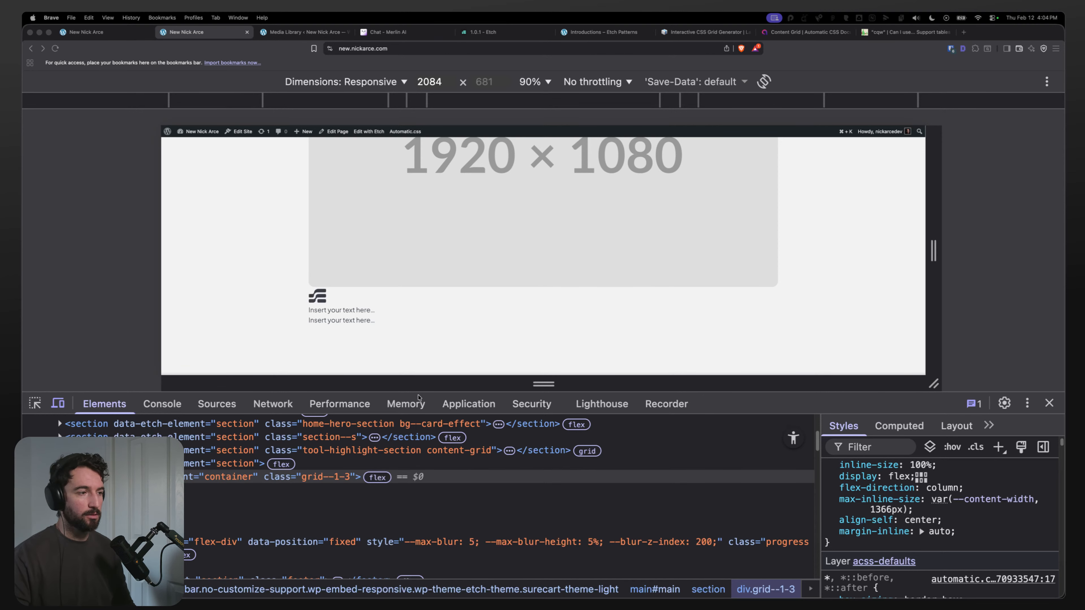
{"action": "left_click", "coordinate": [88, 35]}
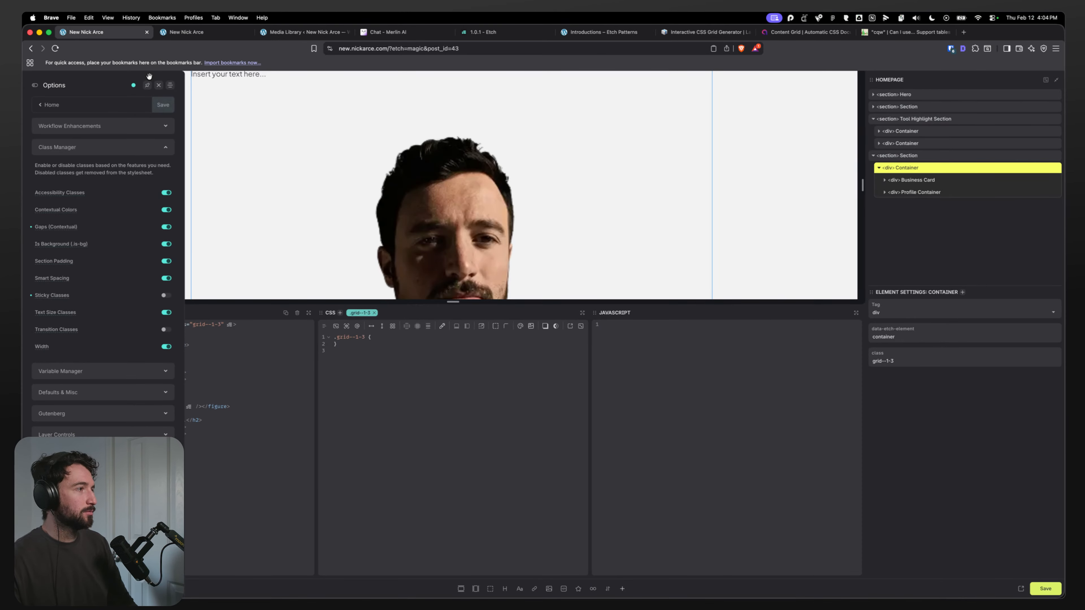
Step: Close the options panel and delete the grid--1-3 selector from the Container
{"action": "left_click", "coordinate": [158, 86]}
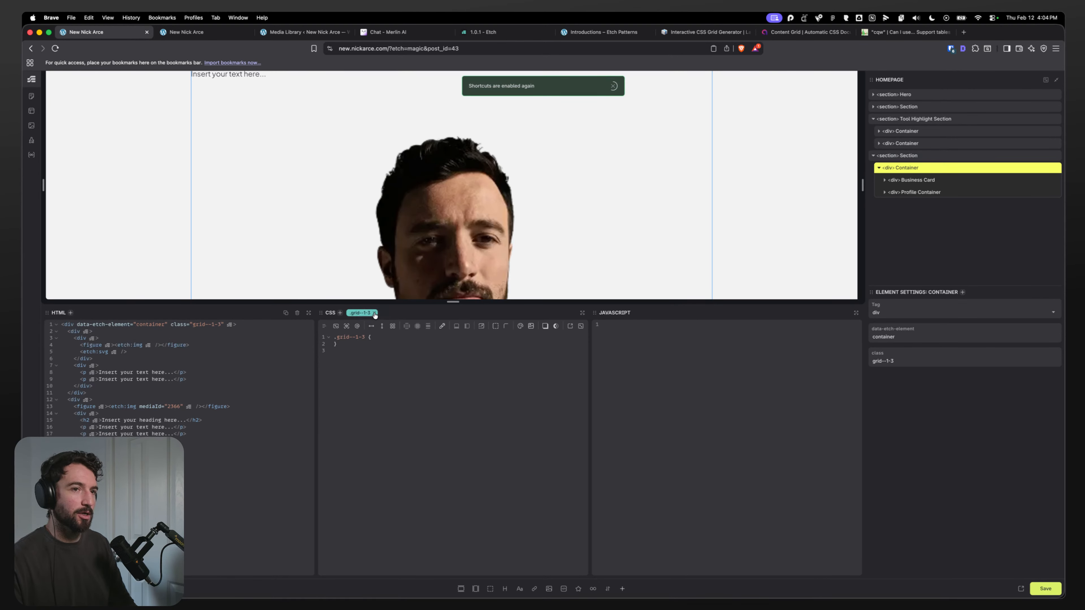
{"action": "right_click", "coordinate": [366, 316]}
{"action": "left_click", "coordinate": [378, 355]}
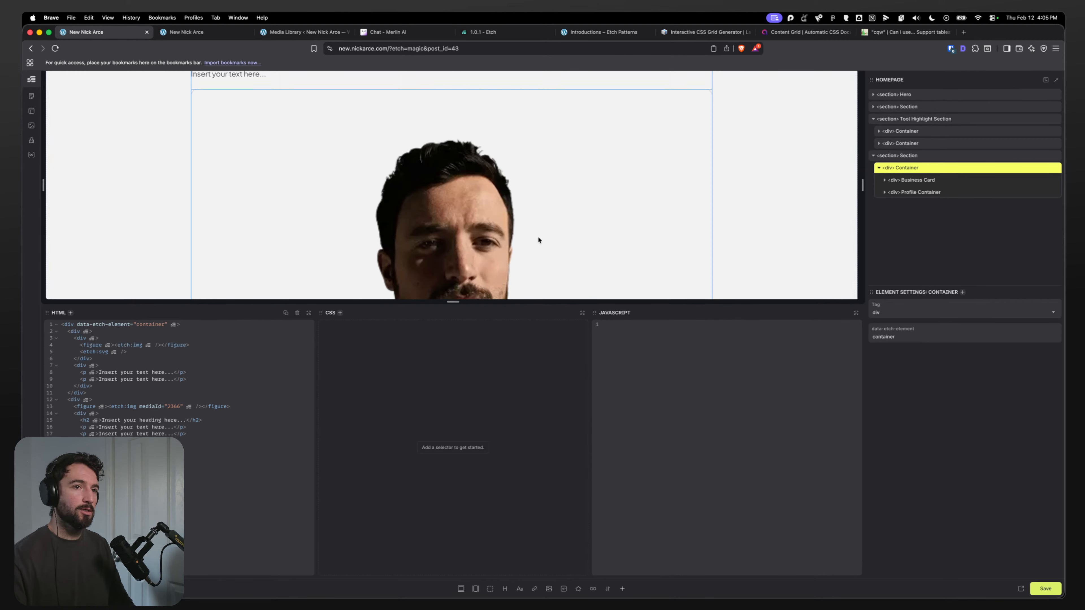
Step: Rename the About Me section's Container element to Branded Container
{"action": "scroll", "coordinate": [476, 170], "scroll_direction": "up", "scroll_amount": 5}
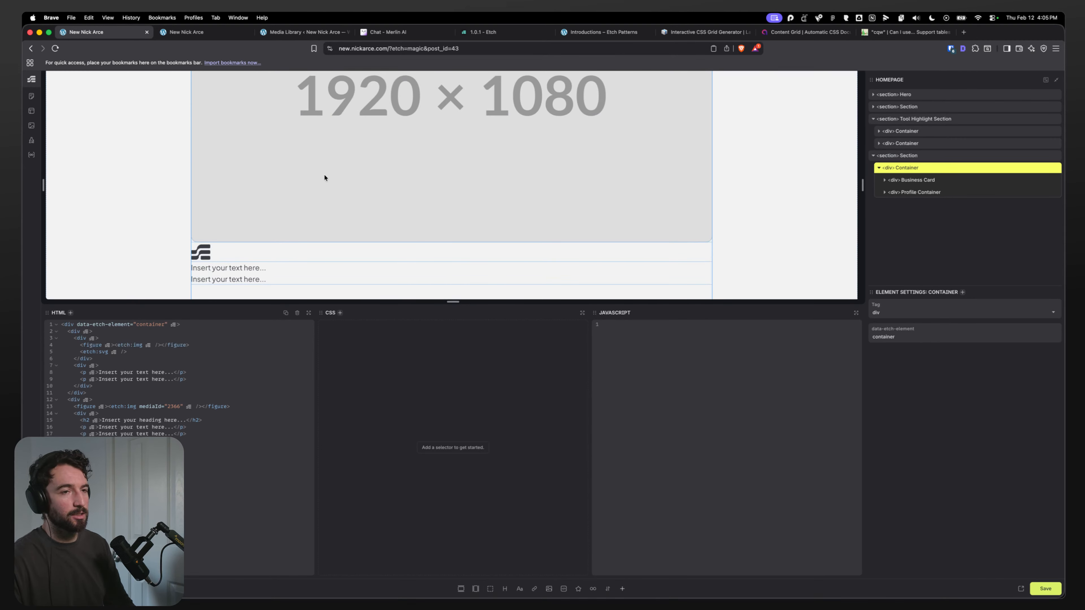
{"action": "double_click", "coordinate": [912, 169]}
{"action": "left_click", "coordinate": [912, 170]}
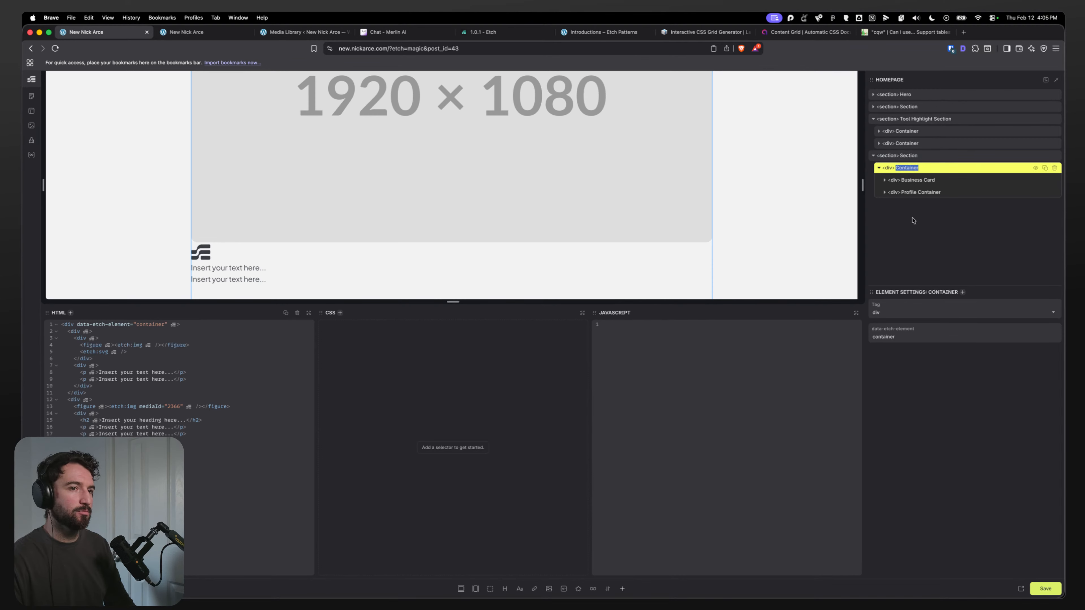
{"action": "type", "text": "Branded"}
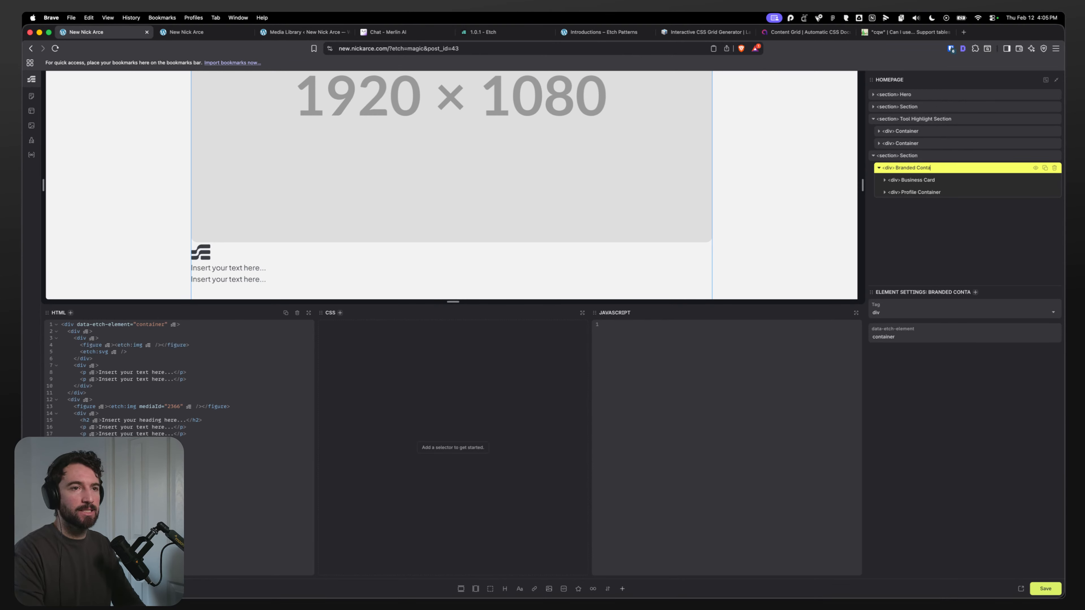
Step: Add the class .branded-container to the Branded Container element
{"action": "left_click", "coordinate": [946, 191]}
{"action": "left_click", "coordinate": [928, 179]}
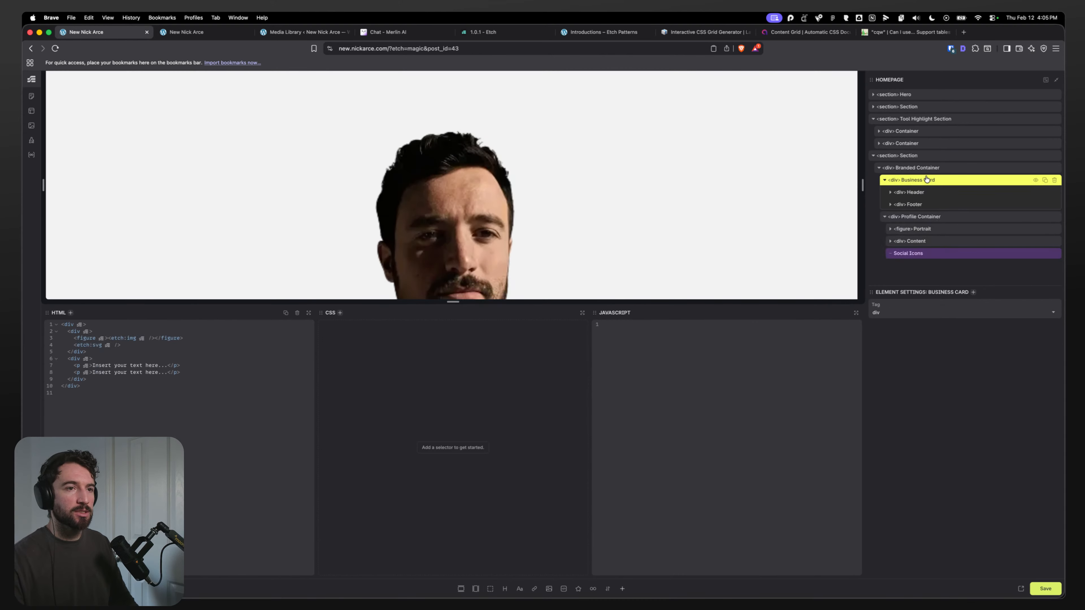
{"action": "left_click", "coordinate": [919, 169]}
{"action": "key", "text": "super+Return"}
{"action": "type", "text": "."}
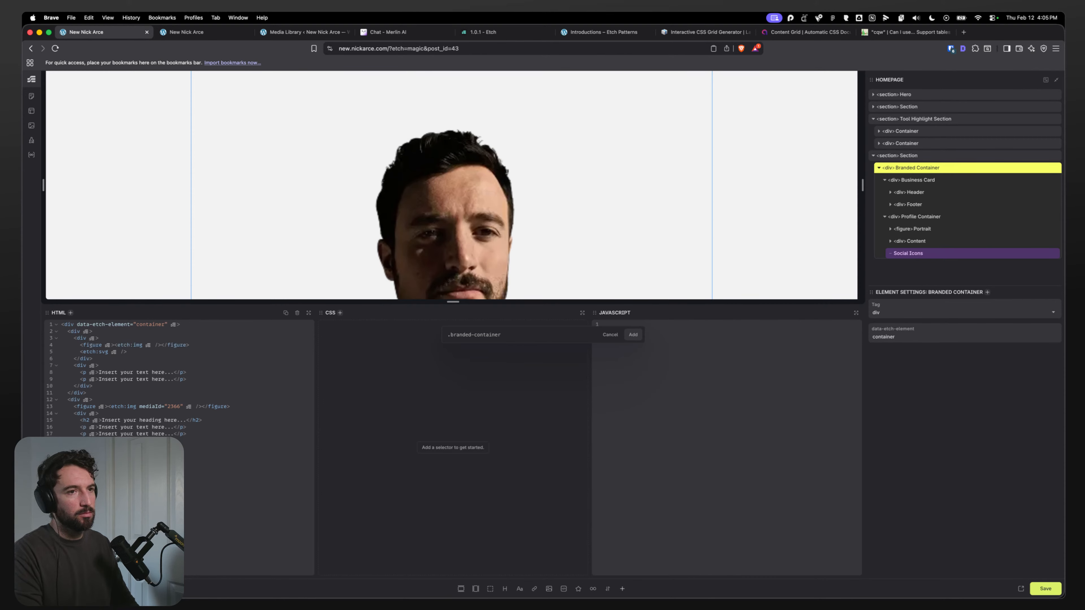
{"action": "type", "text": "branded-container"}
{"action": "key", "text": "Return"}
Step: Rename the Business Card header's figure element to Header Logo
{"action": "left_click", "coordinate": [918, 193]}
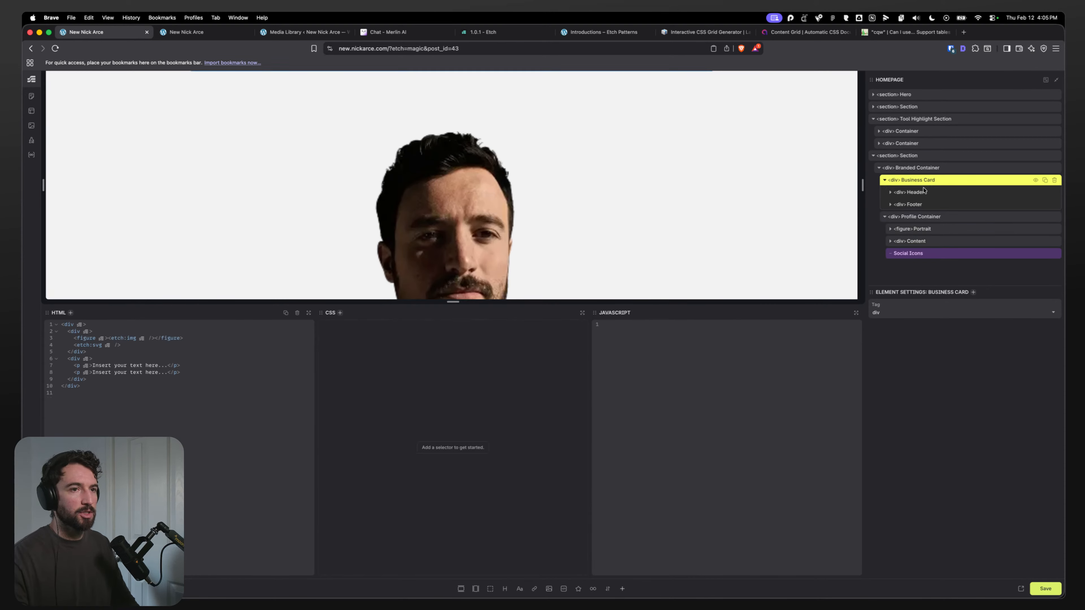
{"action": "left_click", "coordinate": [921, 205]}
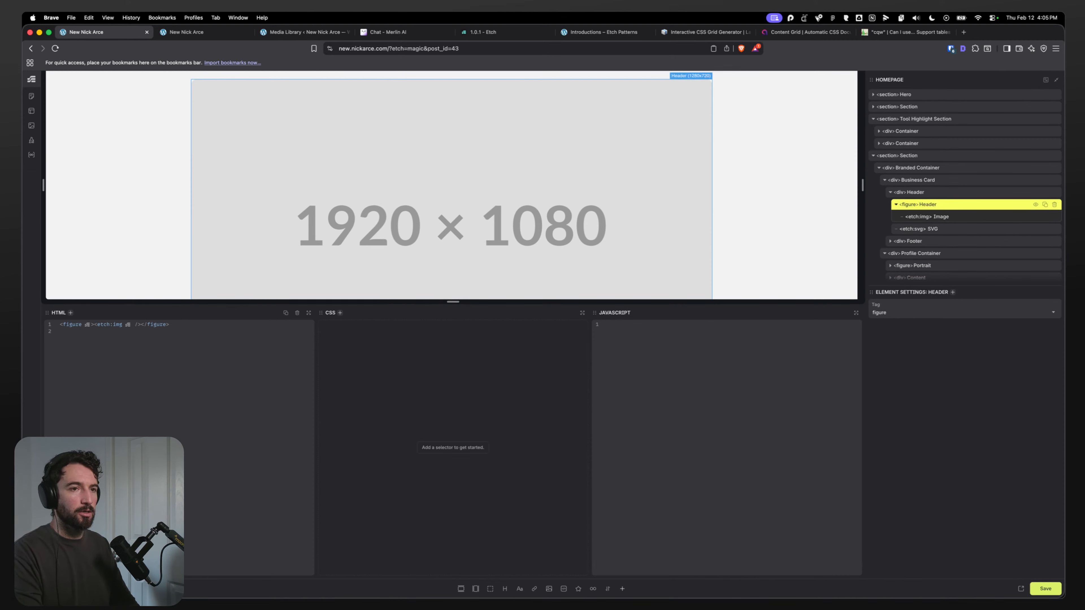
{"action": "type", "text": "Header Loog"}
{"action": "key", "text": "BackSpace"}
{"action": "key", "text": "BackSpace"}
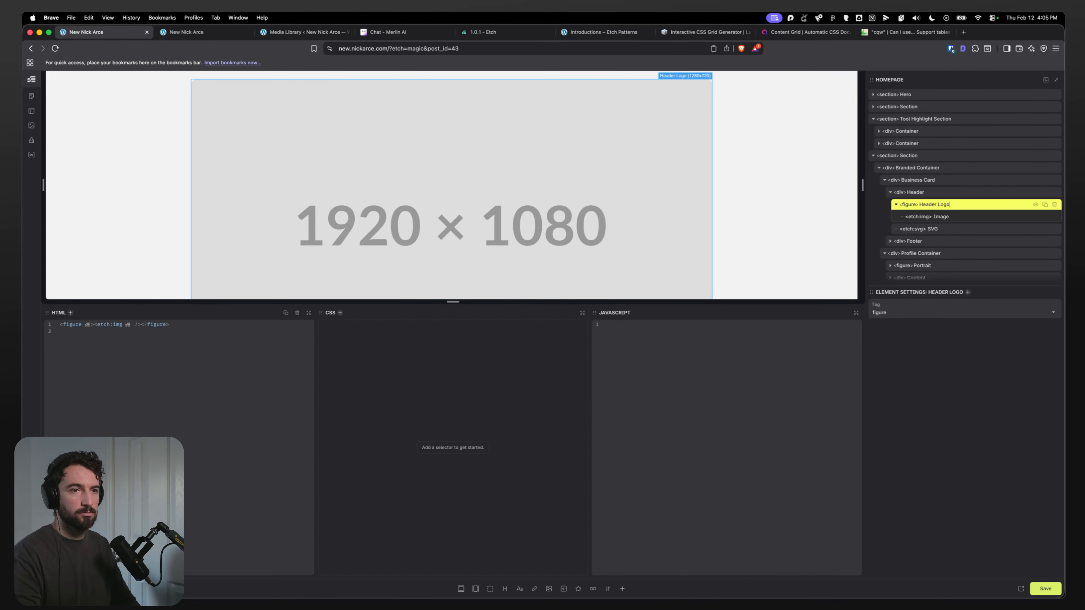
Step: Rename the header's SVG element to Header Icon
{"action": "left_click", "coordinate": [894, 205]}
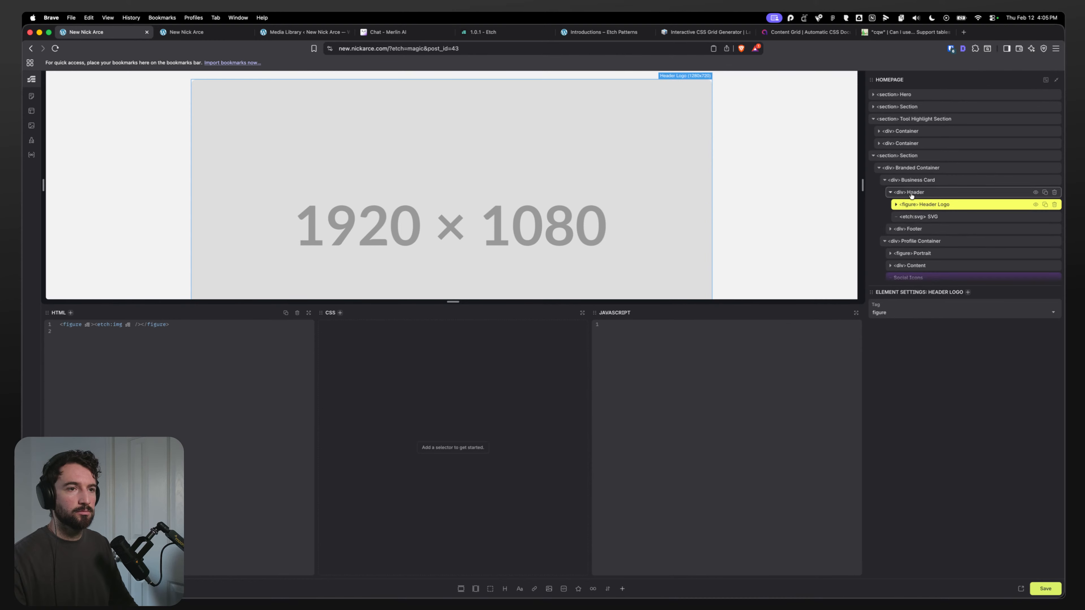
{"action": "double_click", "coordinate": [934, 218]}
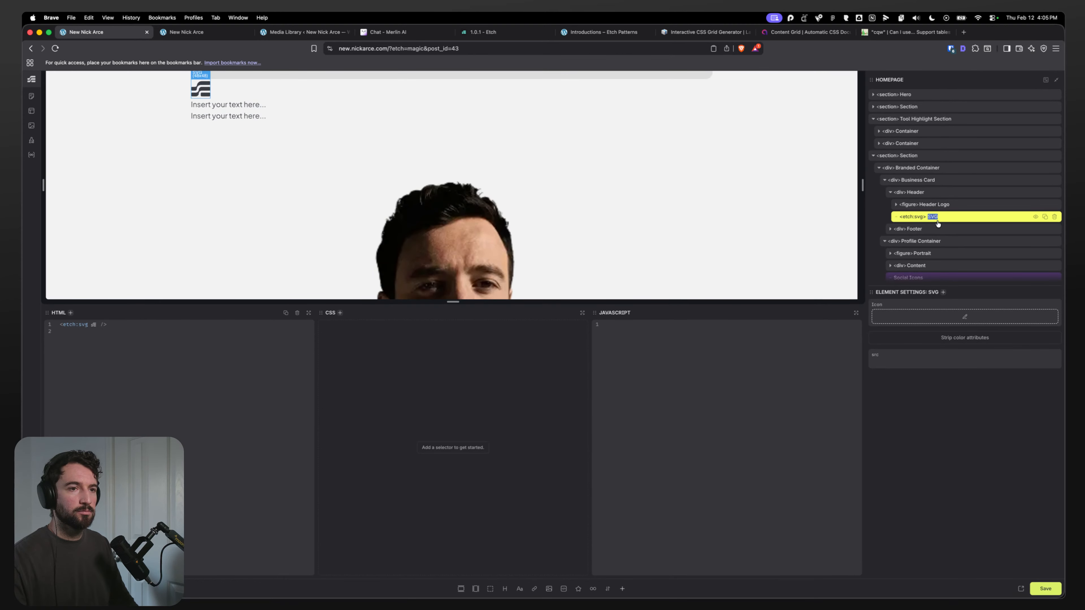
{"action": "key", "text": "BackSpace"}
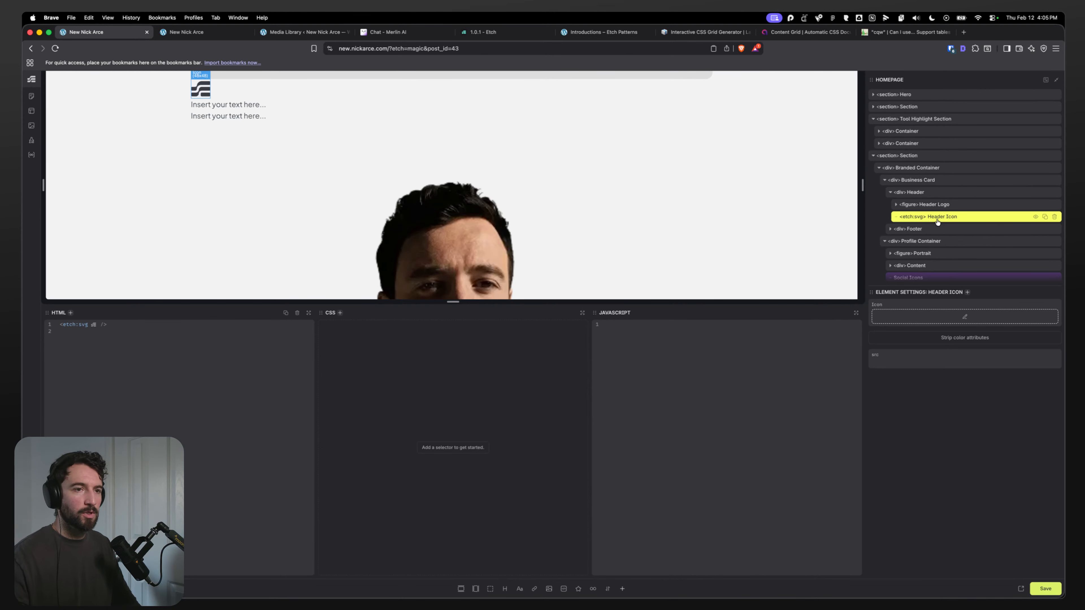
Step: Examine the Footer's Title and Company elements in the structure tree
{"action": "left_click", "coordinate": [901, 230]}
{"action": "left_click", "coordinate": [890, 229]}
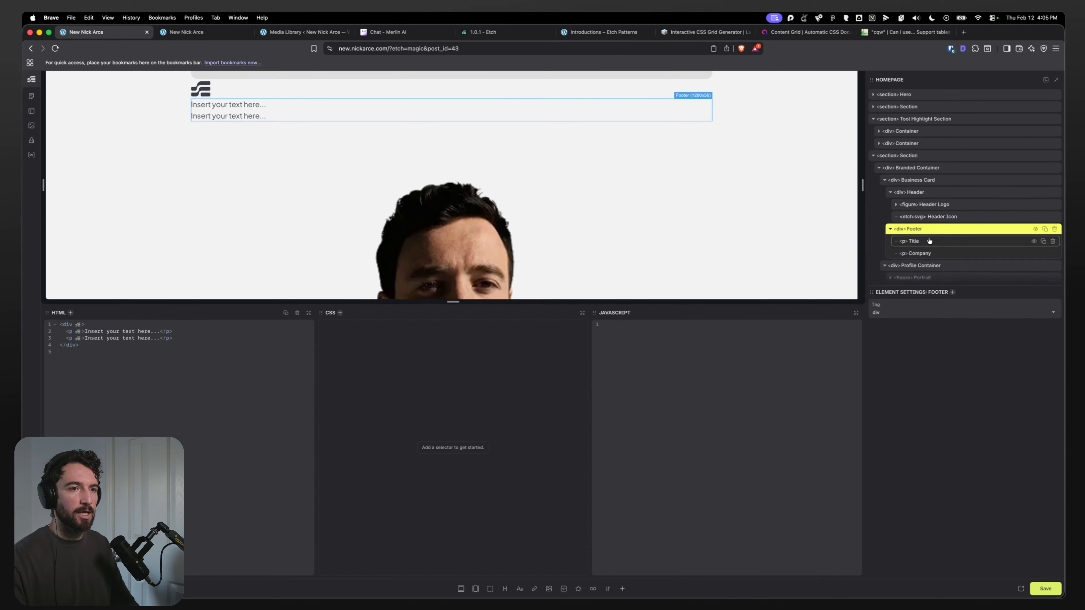
{"action": "left_click", "coordinate": [928, 241]}
{"action": "left_click", "coordinate": [923, 252]}
{"action": "double_click", "coordinate": [914, 242]}
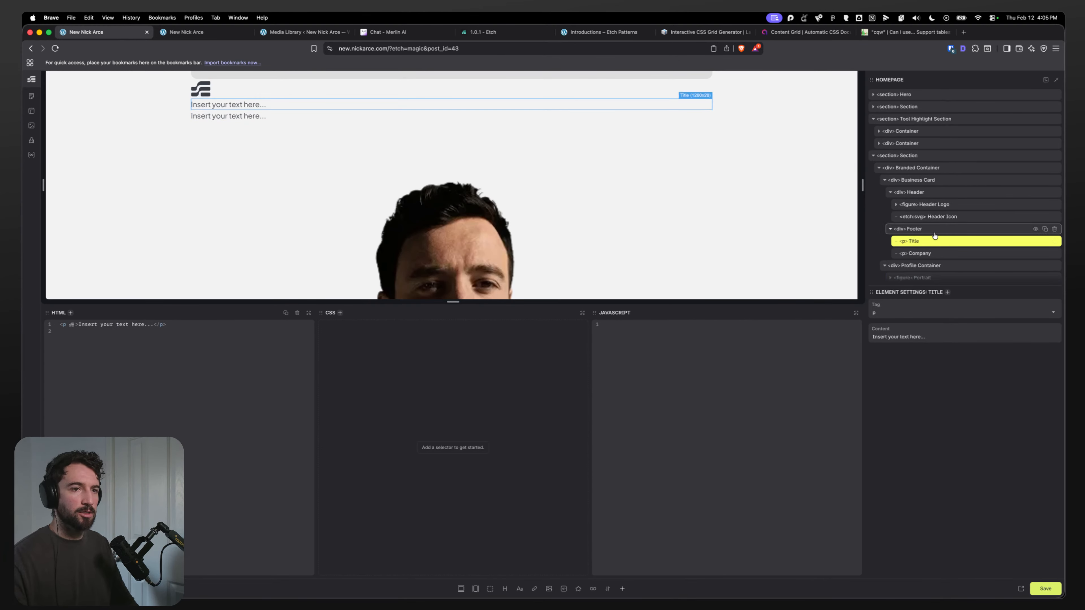
{"action": "left_click", "coordinate": [914, 229]}
Step: Rename the Header Logo figure to Logo
{"action": "left_click", "coordinate": [921, 202]}
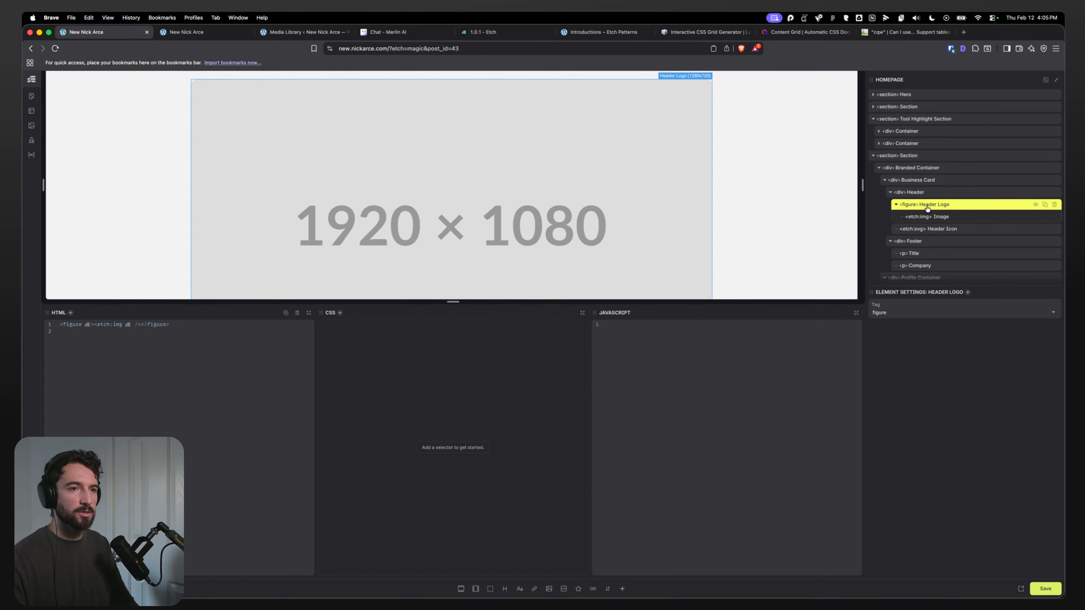
{"action": "key", "text": "BackSpace"}
{"action": "key", "text": "Return"}
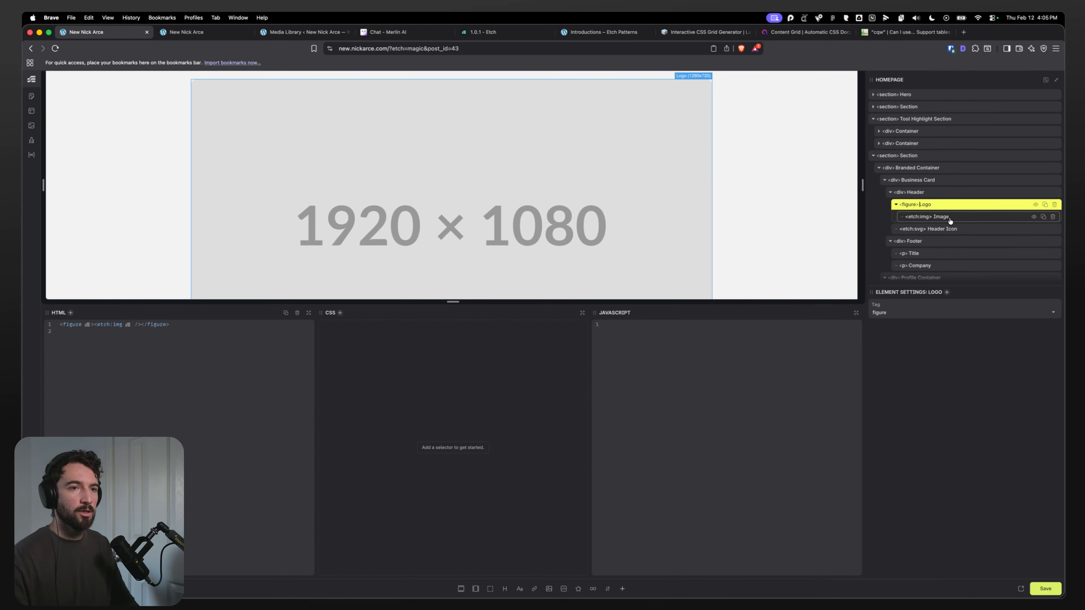
Step: Create BEM classes for the Business Card and its children, checking them on the image, icon and footer
{"action": "double_click", "coordinate": [940, 218]}
{"action": "left_click", "coordinate": [922, 206]}
{"action": "left_click", "coordinate": [922, 193]}
{"action": "right_click", "coordinate": [925, 179]}
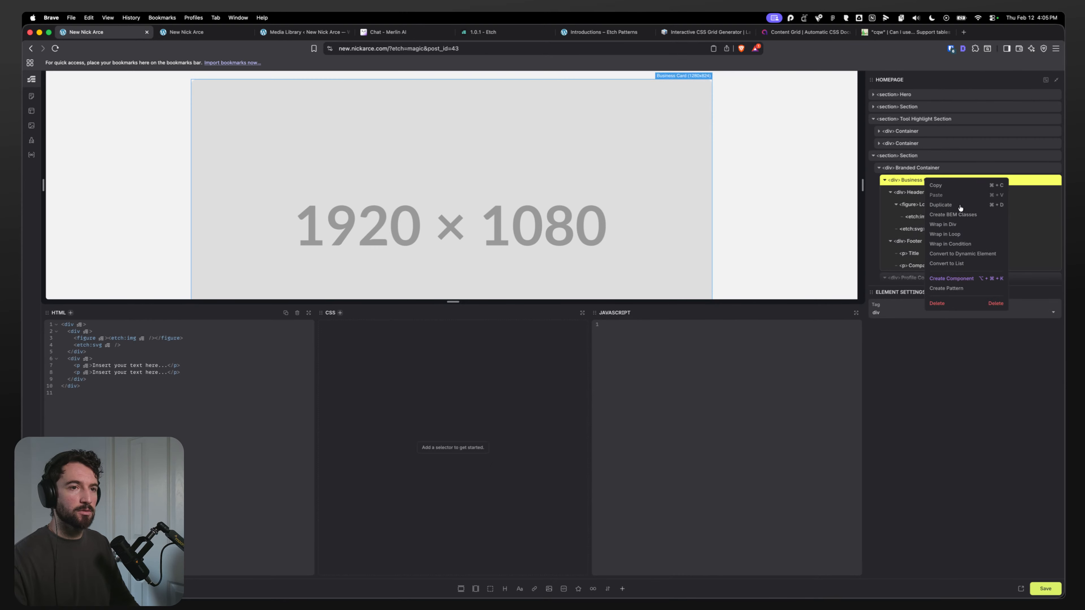
{"action": "left_click", "coordinate": [953, 216]}
{"action": "left_click", "coordinate": [942, 217]}
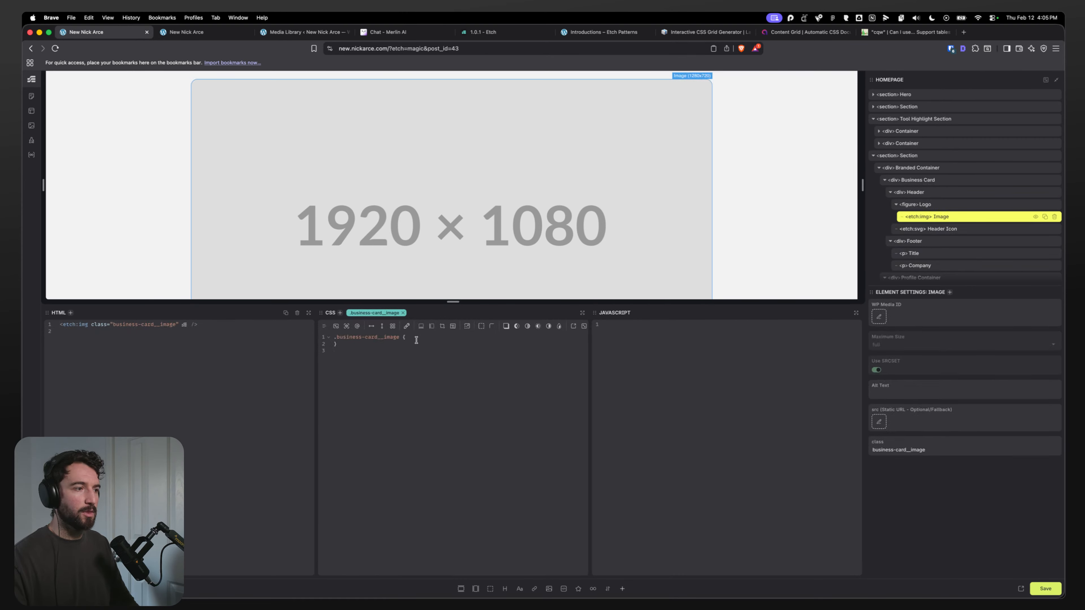
{"action": "left_click", "coordinate": [403, 314]}
{"action": "left_click", "coordinate": [944, 229]}
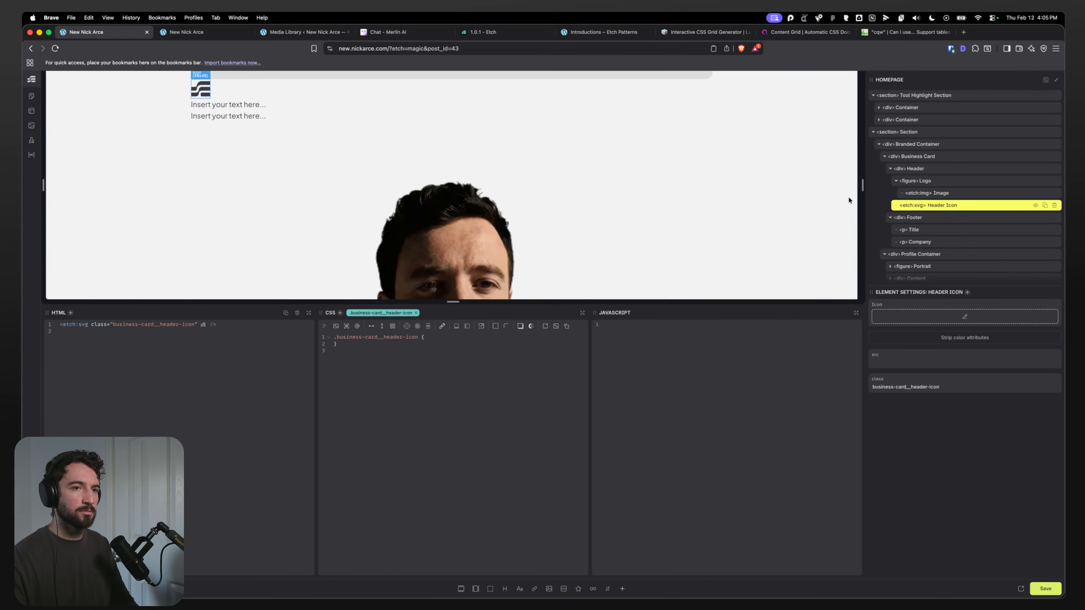
{"action": "left_click", "coordinate": [918, 230]}
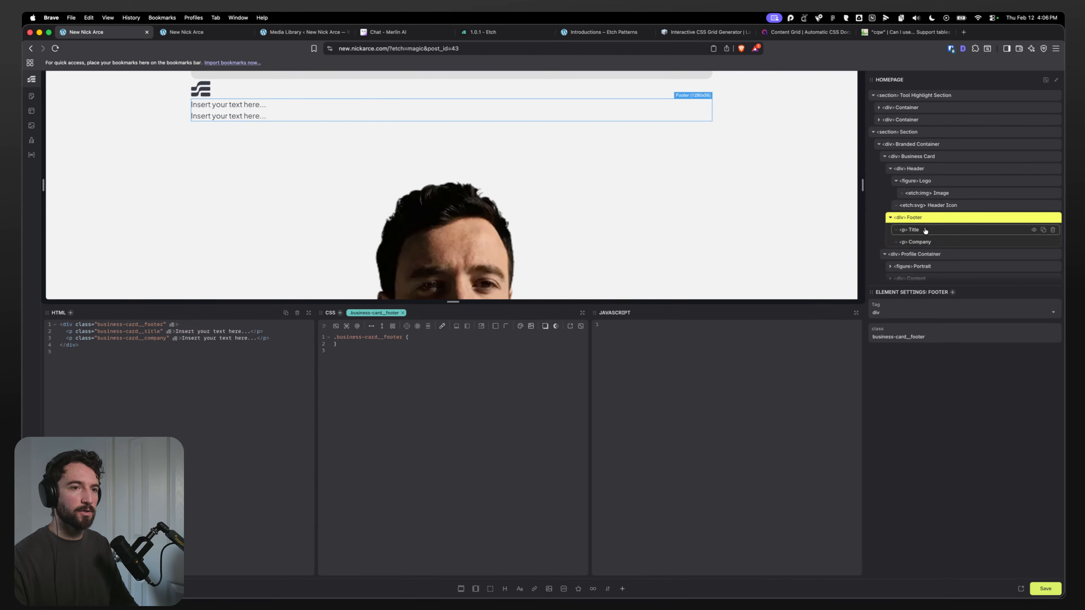
{"action": "left_click", "coordinate": [920, 242]}
Step: Rename the Profile Container element to Profile Card
{"action": "left_click", "coordinate": [939, 231]}
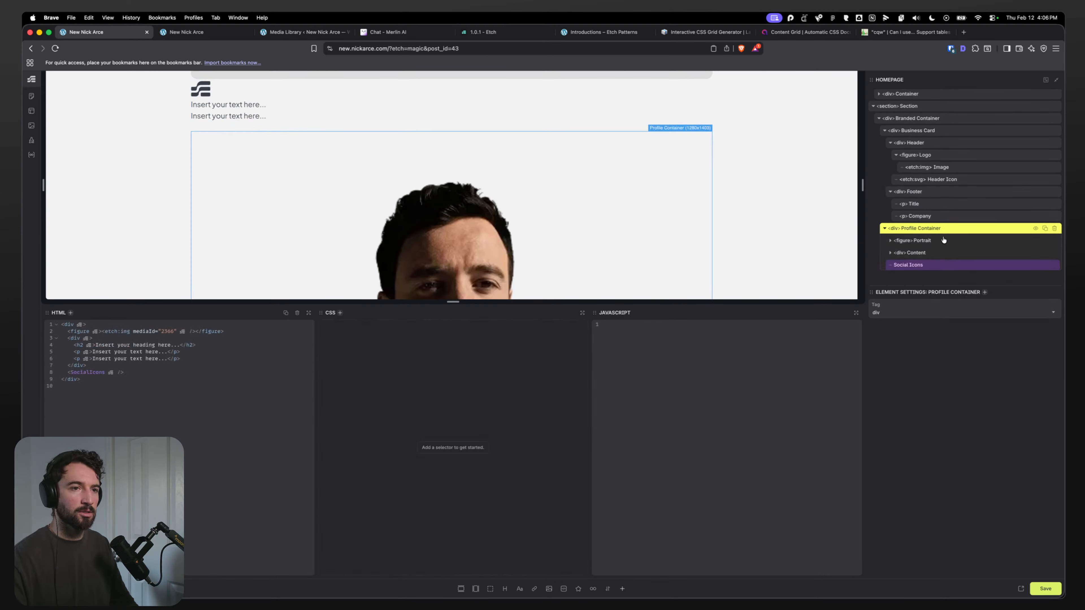
{"action": "double_click", "coordinate": [933, 228]}
{"action": "type", "text": "Card"}
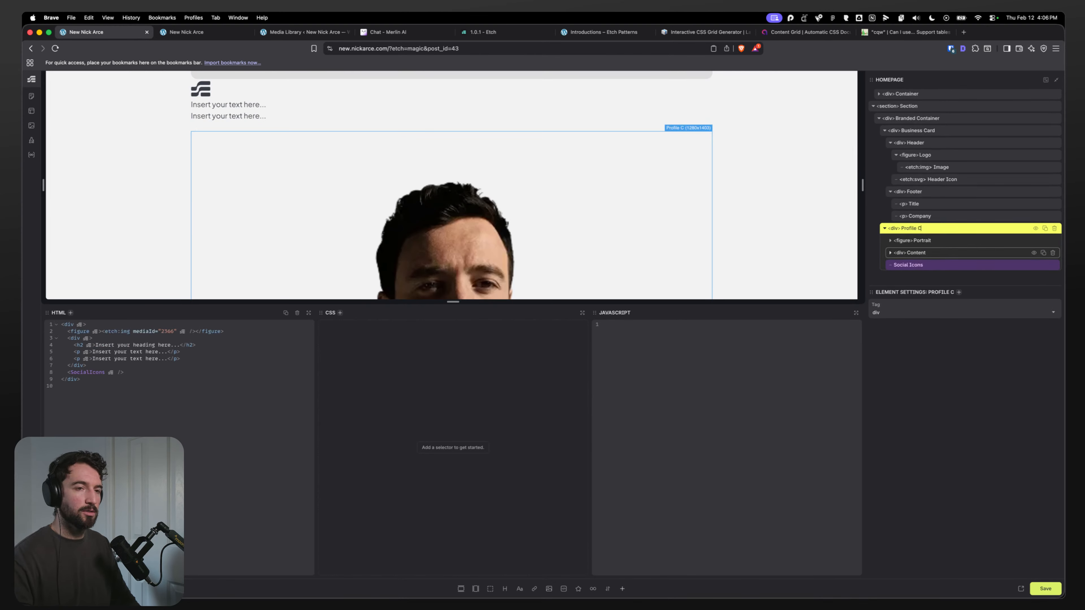
{"action": "key", "text": "Return"}
Step: Examine the Profile Card's Portrait and Content children in the structure tree
{"action": "left_click", "coordinate": [885, 130]}
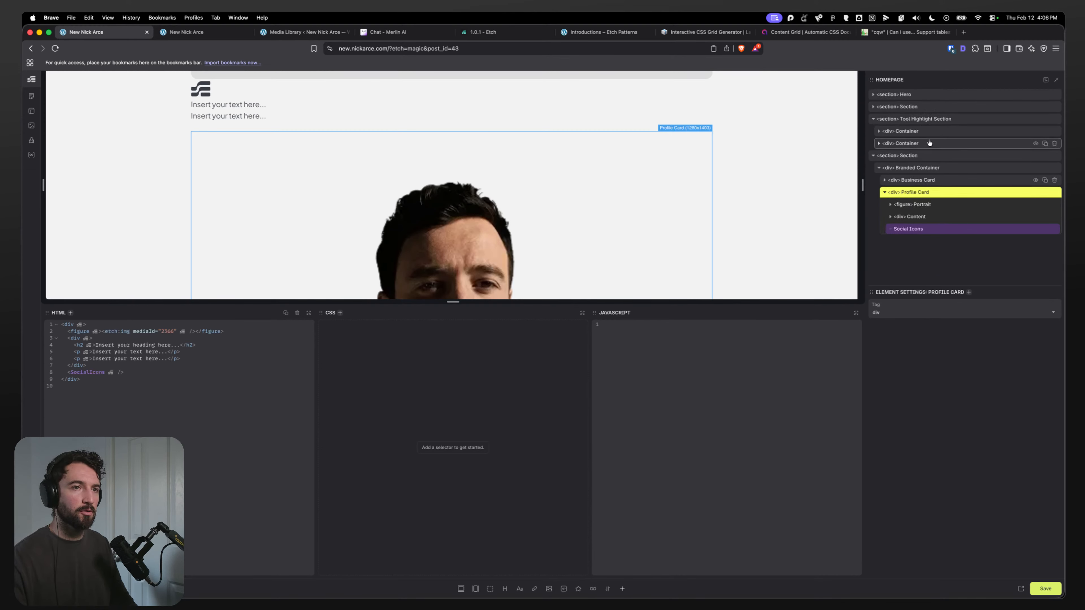
{"action": "left_click", "coordinate": [914, 204]}
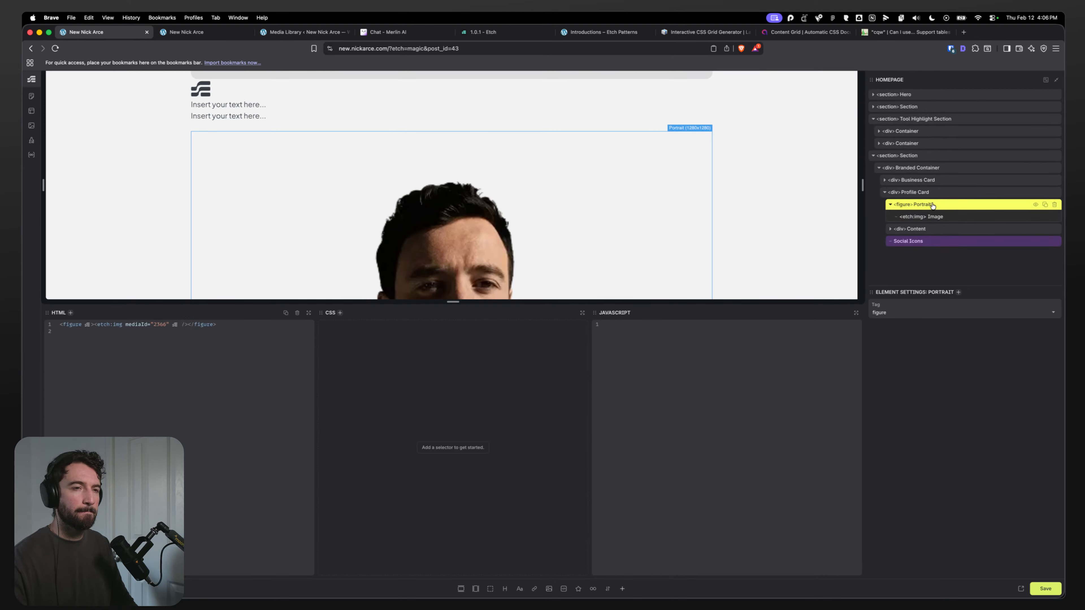
{"action": "left_click", "coordinate": [923, 195]}
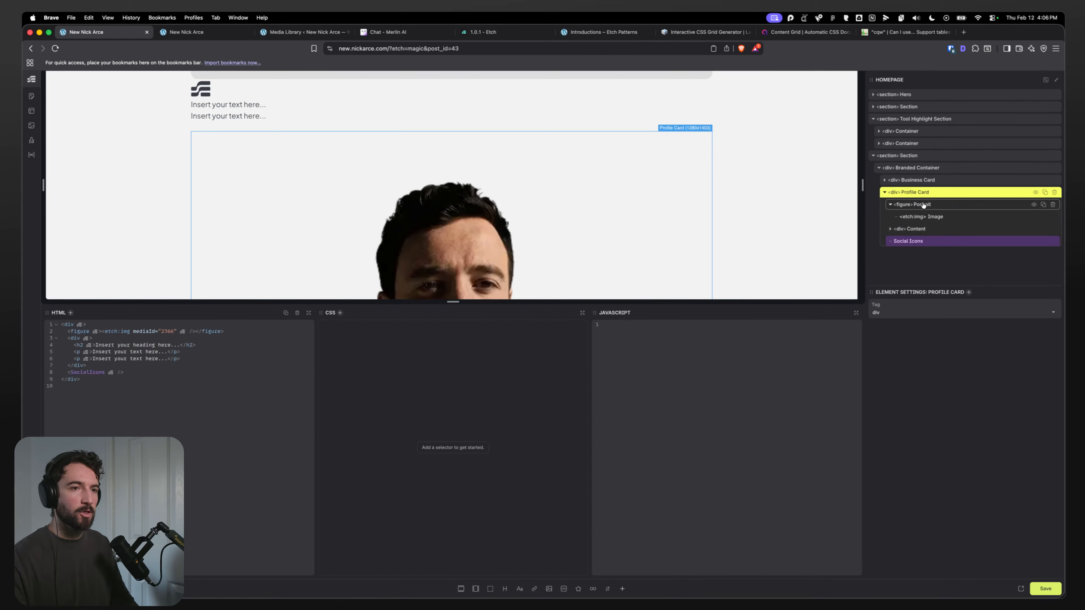
{"action": "left_click", "coordinate": [923, 205]}
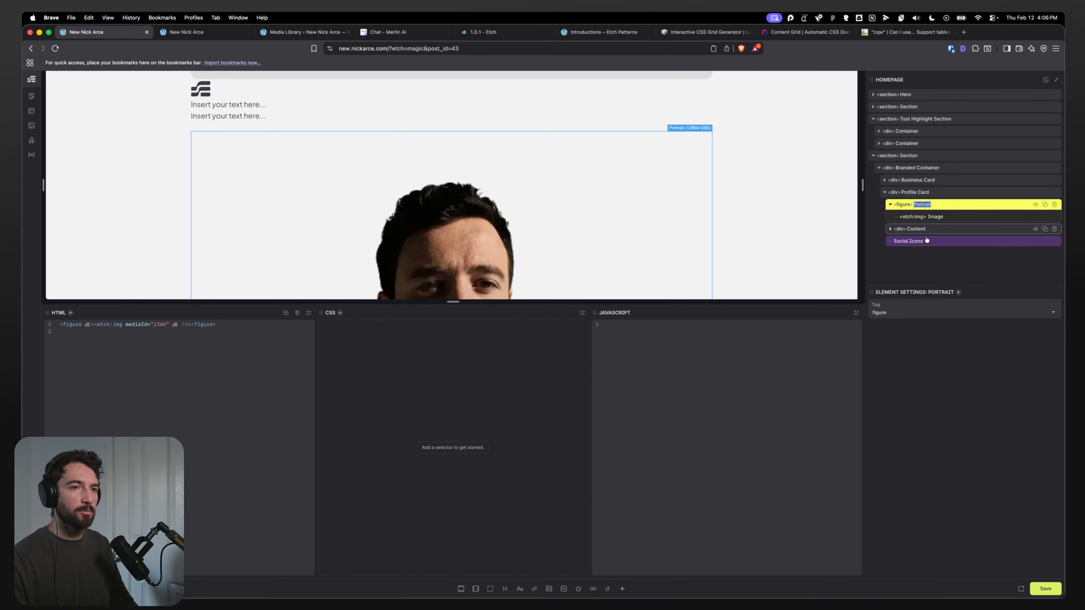
{"action": "left_click", "coordinate": [890, 229]}
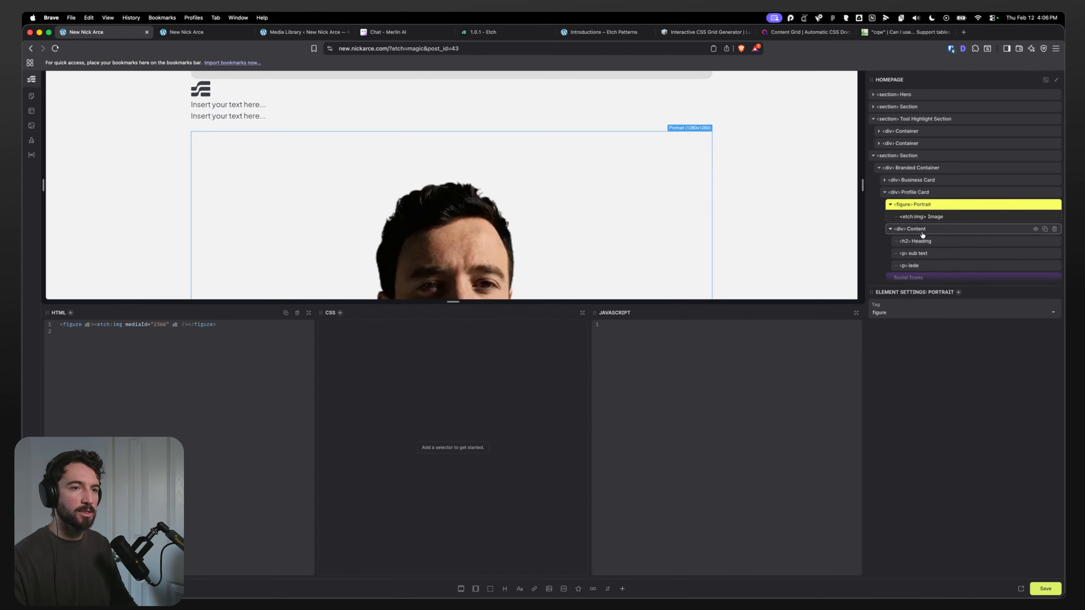
{"action": "left_click", "coordinate": [910, 229]}
{"action": "left_click", "coordinate": [914, 241]}
{"action": "left_click", "coordinate": [914, 255]}
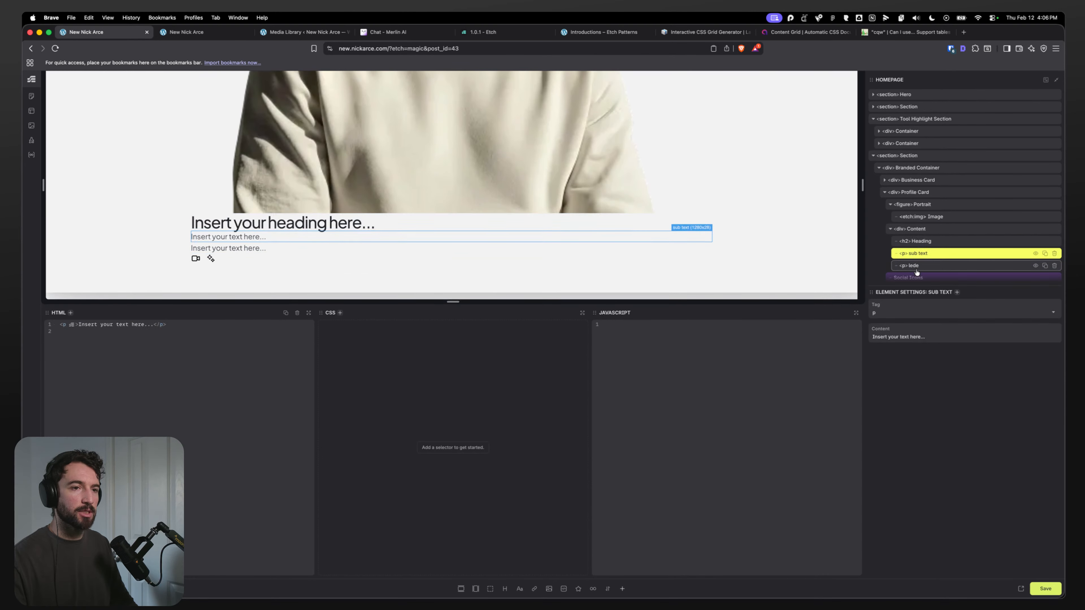
{"action": "left_click", "coordinate": [916, 266]}
Step: Create BEM classes for the Profile Card and delete the profile-card__image class from its image
{"action": "left_click", "coordinate": [921, 217]}
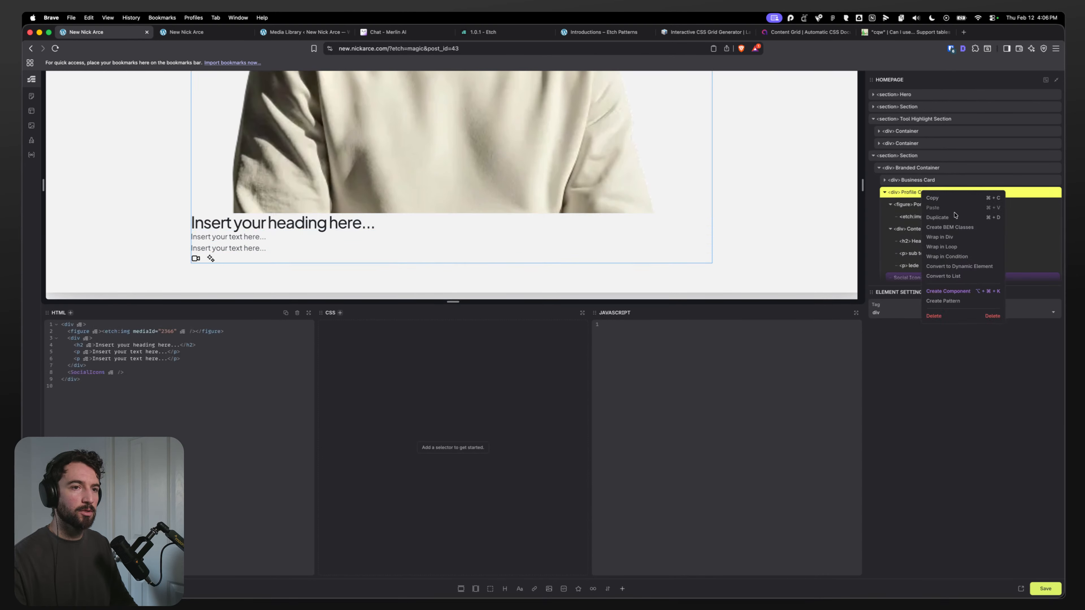
{"action": "left_click", "coordinate": [370, 315]}
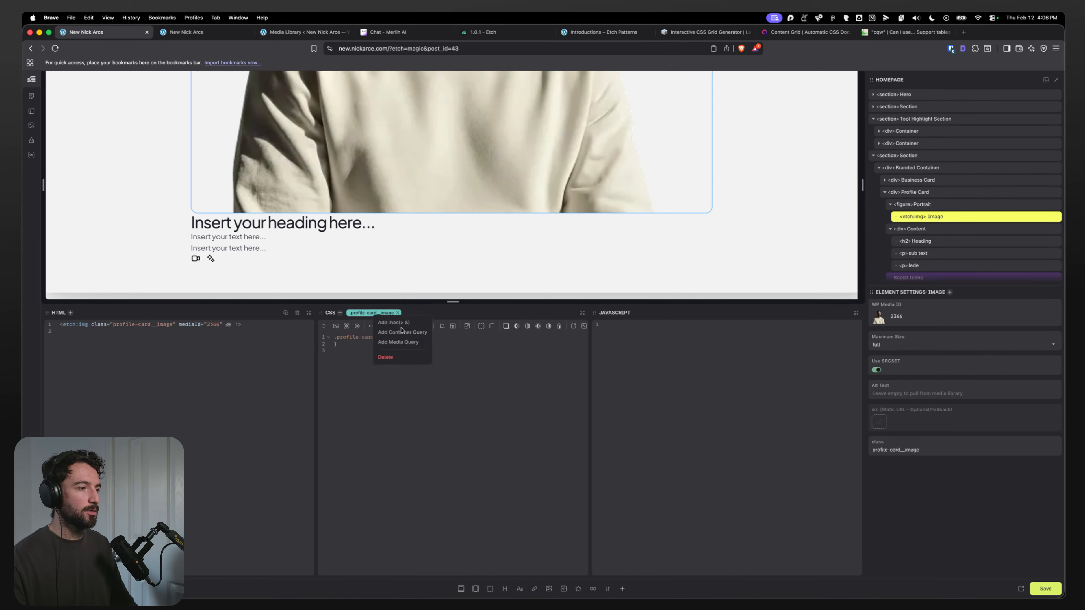
{"action": "left_click", "coordinate": [386, 357]}
Step: Set the Branded Container's CSS to display: grid
{"action": "left_click", "coordinate": [911, 204]}
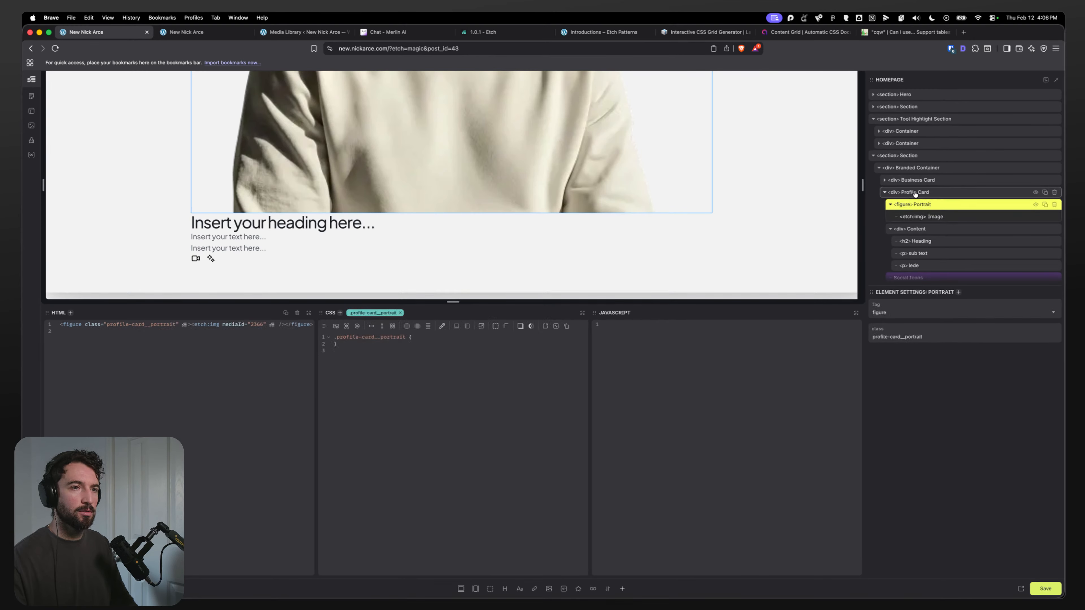
{"action": "left_click", "coordinate": [923, 120]}
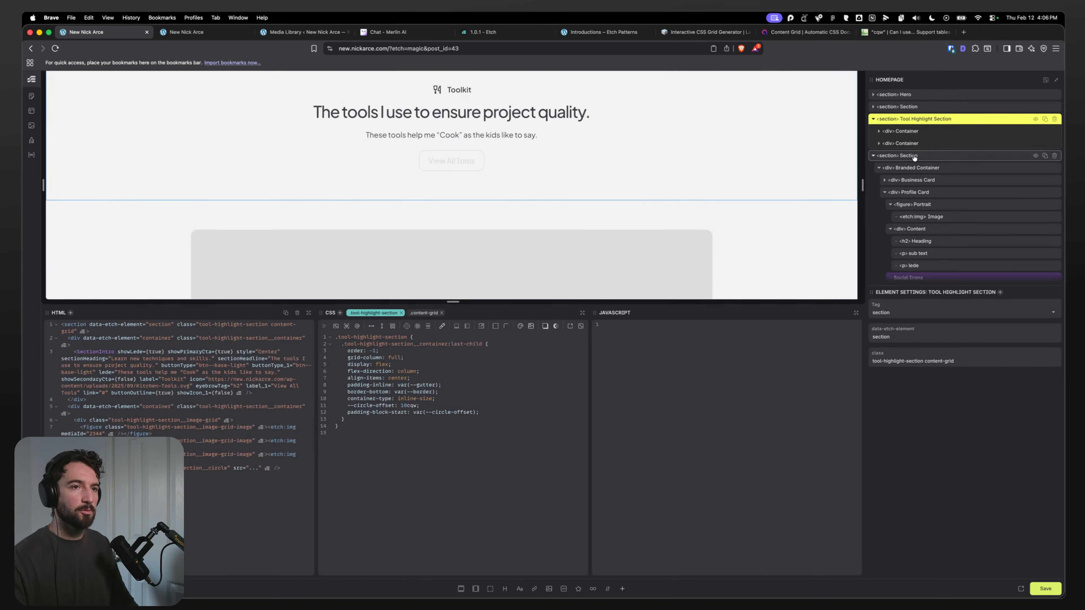
{"action": "left_click", "coordinate": [911, 167]}
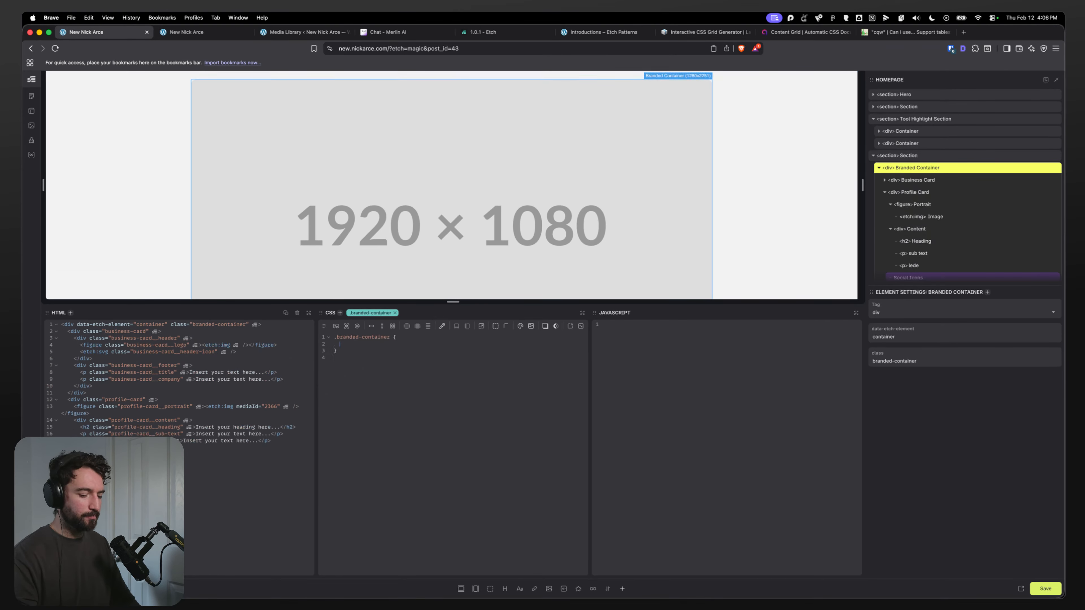
{"action": "left_click", "coordinate": [392, 326]}
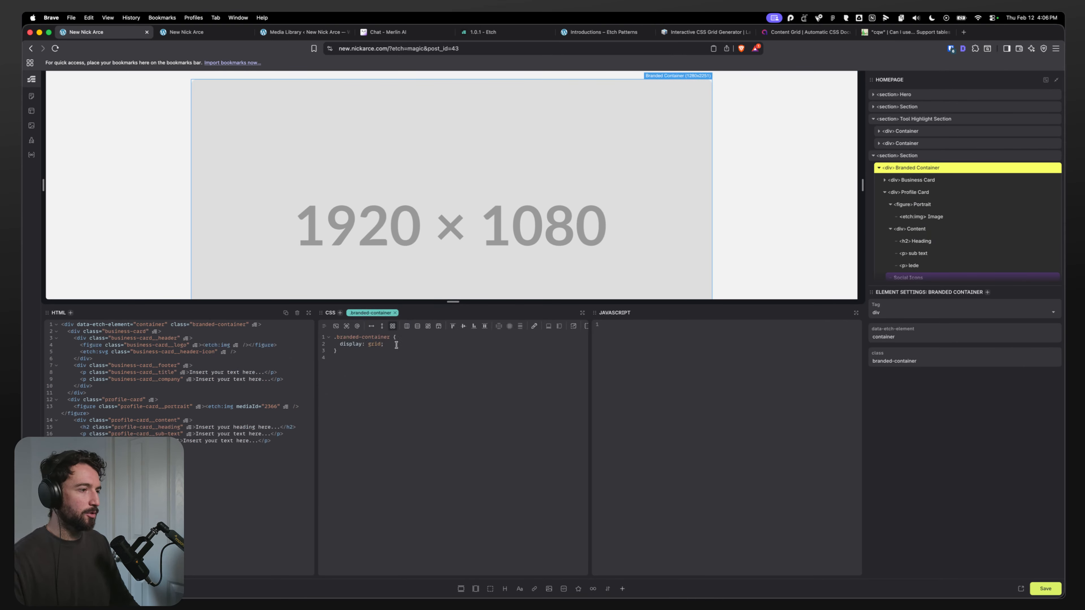
Step: Set the Branded Container's grid-template-columns to var(--grid-1-3)
{"action": "left_click", "coordinate": [395, 345]}
{"action": "key", "text": "Return"}
{"action": "type", "text": "grid-templat"}
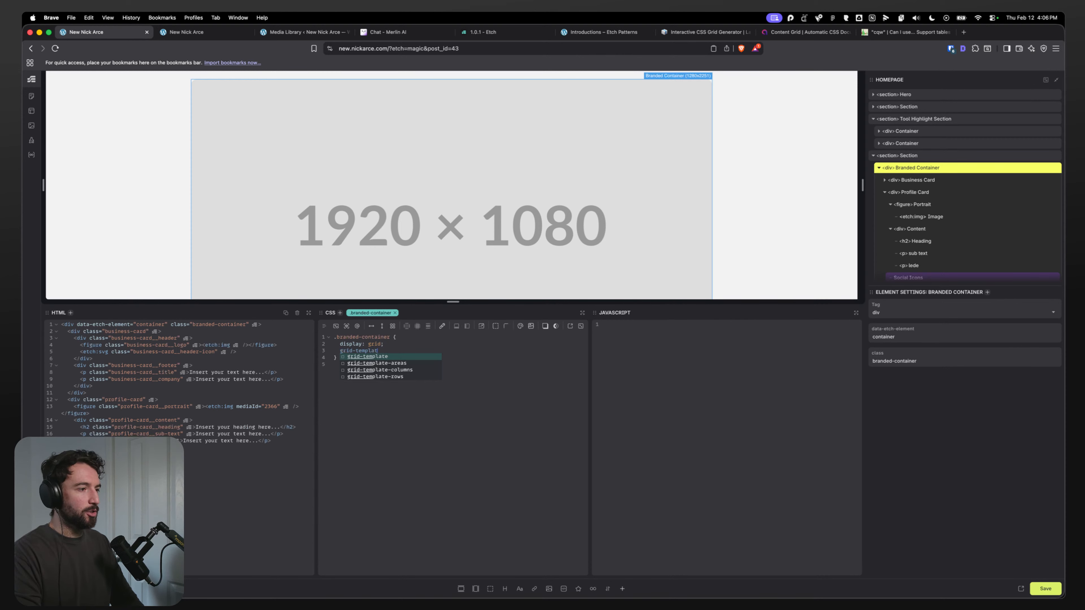
{"action": "type", "text": "e-colu"}
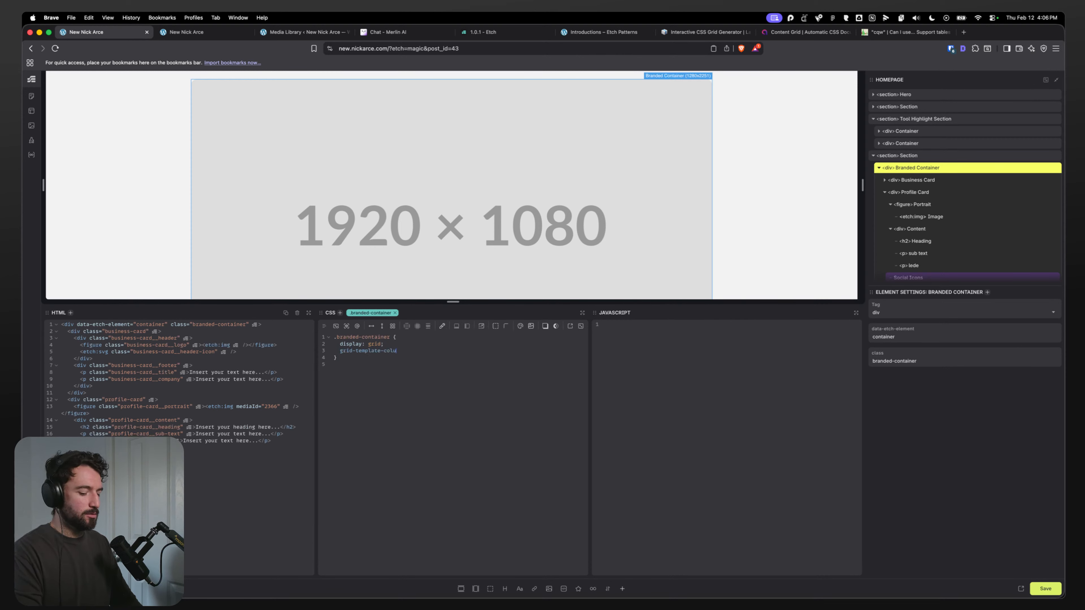
{"action": "type", "text": "imnmns: var(--"}
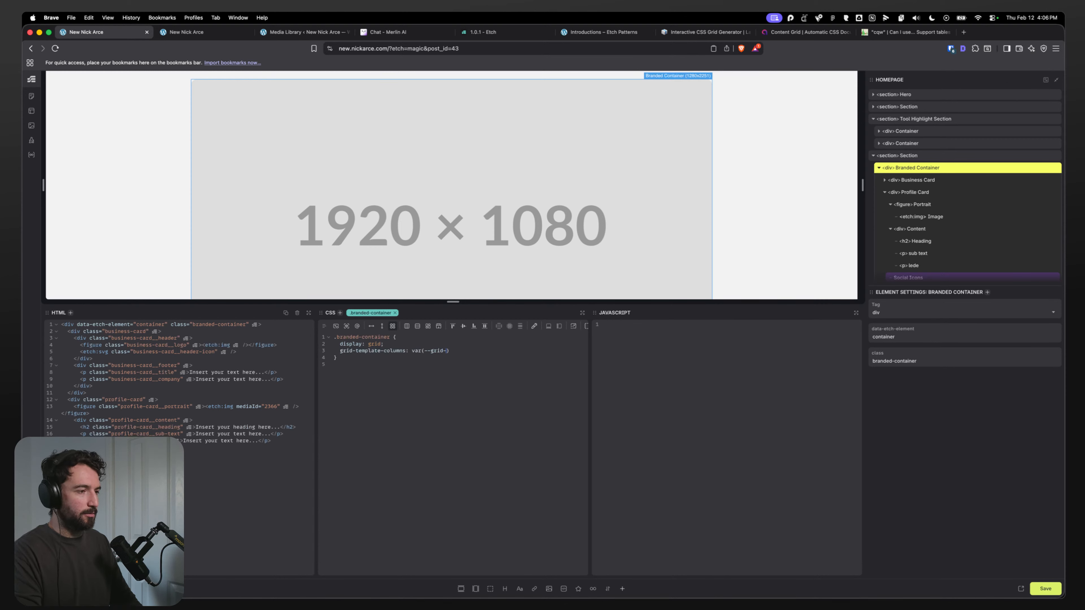
{"action": "type", "text": "grid-1-3"}
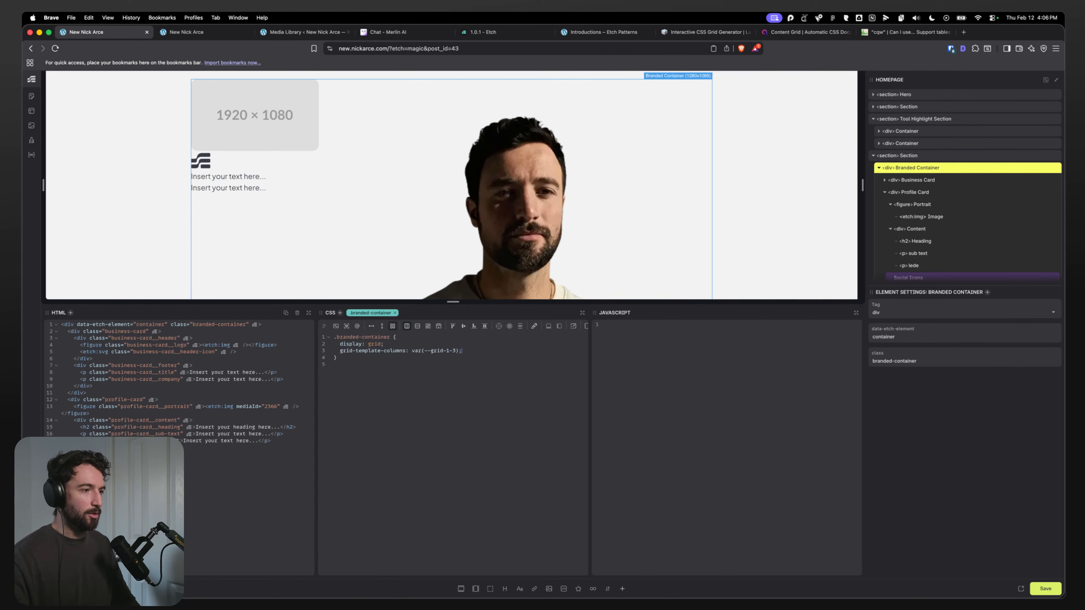
Step: Select the business card's logo image and browse the media library for a replacement image
{"action": "left_click", "coordinate": [241, 117]}
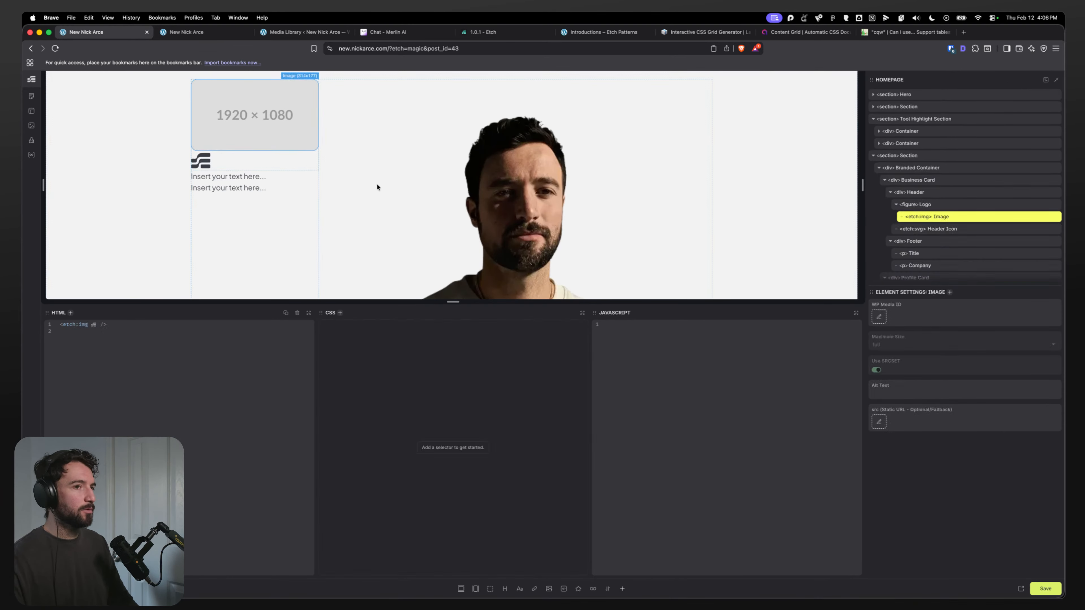
{"action": "left_click", "coordinate": [879, 316]}
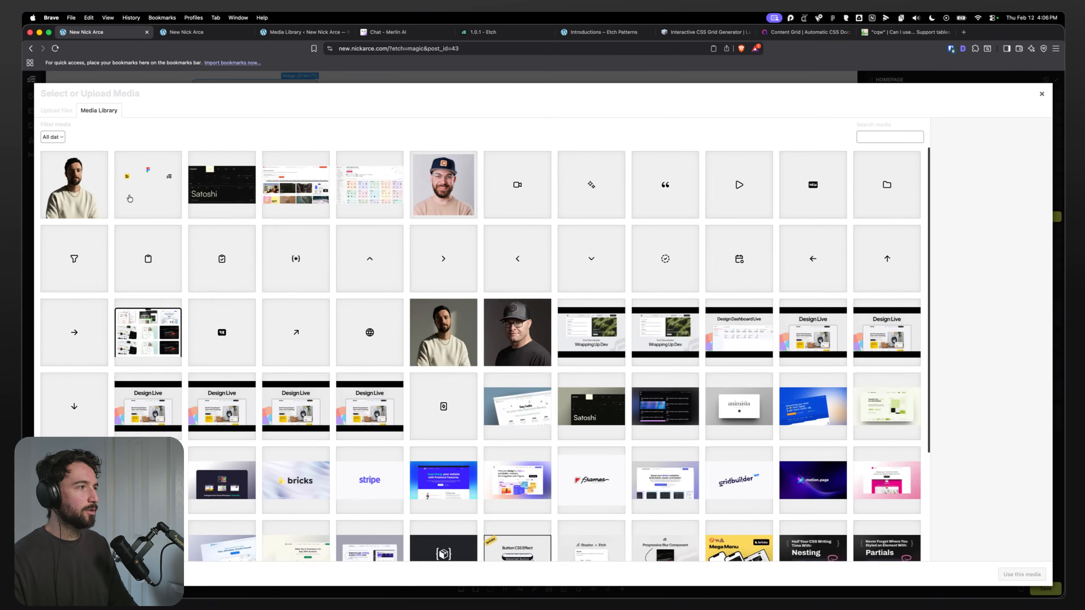
{"action": "scroll", "coordinate": [384, 299], "scroll_direction": "down", "scroll_amount": 5}
{"action": "scroll", "coordinate": [514, 432], "scroll_direction": "up", "scroll_amount": 5}
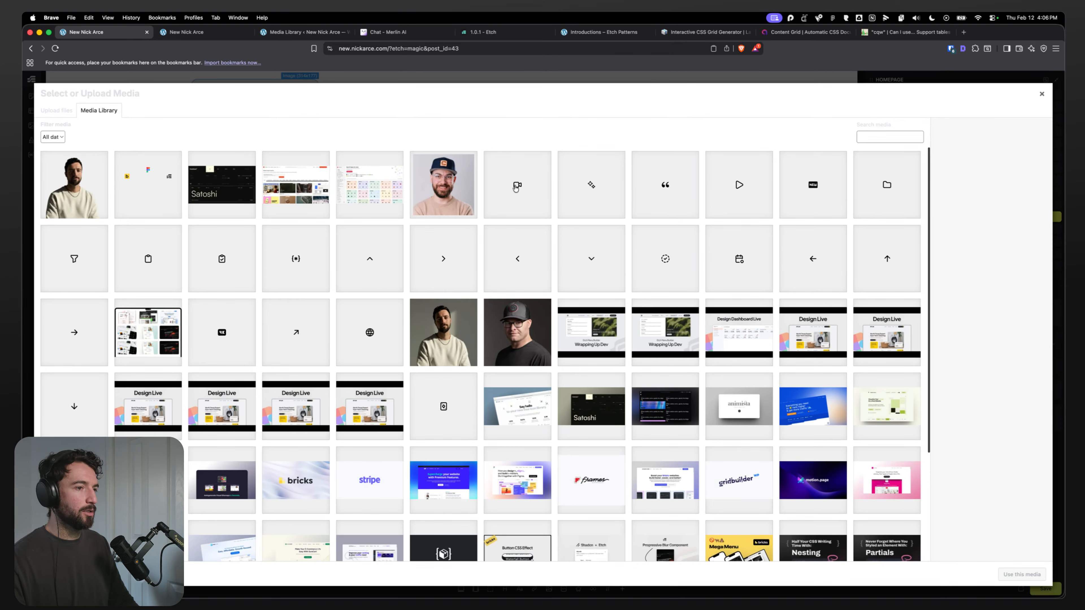
Step: Switch to Figma and drag the Magnified Web logo image out of the About Me business card
{"action": "left_click", "coordinate": [508, 587]}
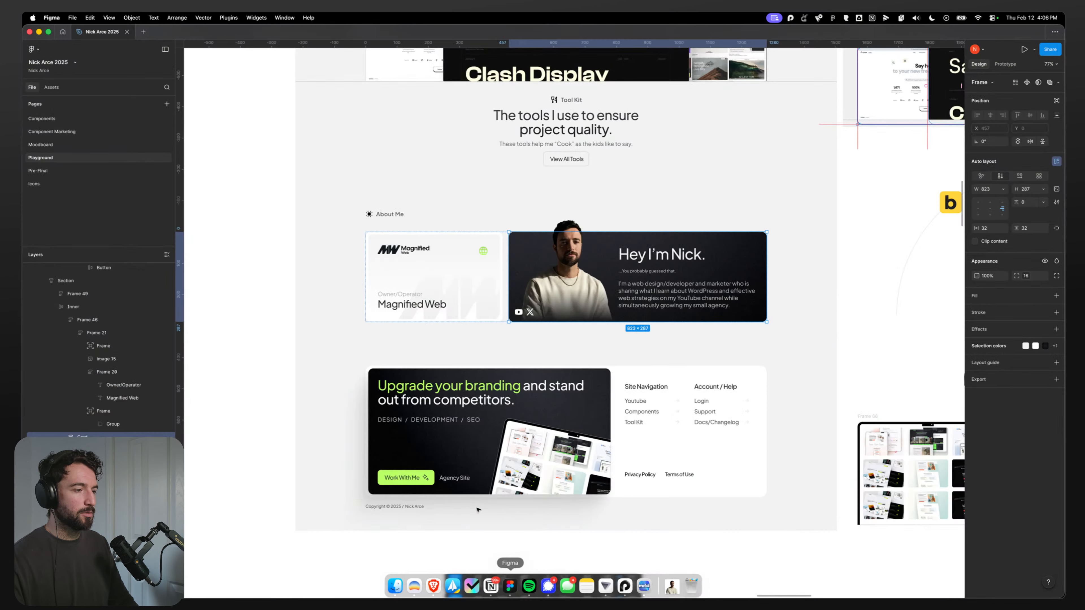
{"action": "left_click", "coordinate": [402, 250]}
{"action": "double_click", "coordinate": [401, 250]}
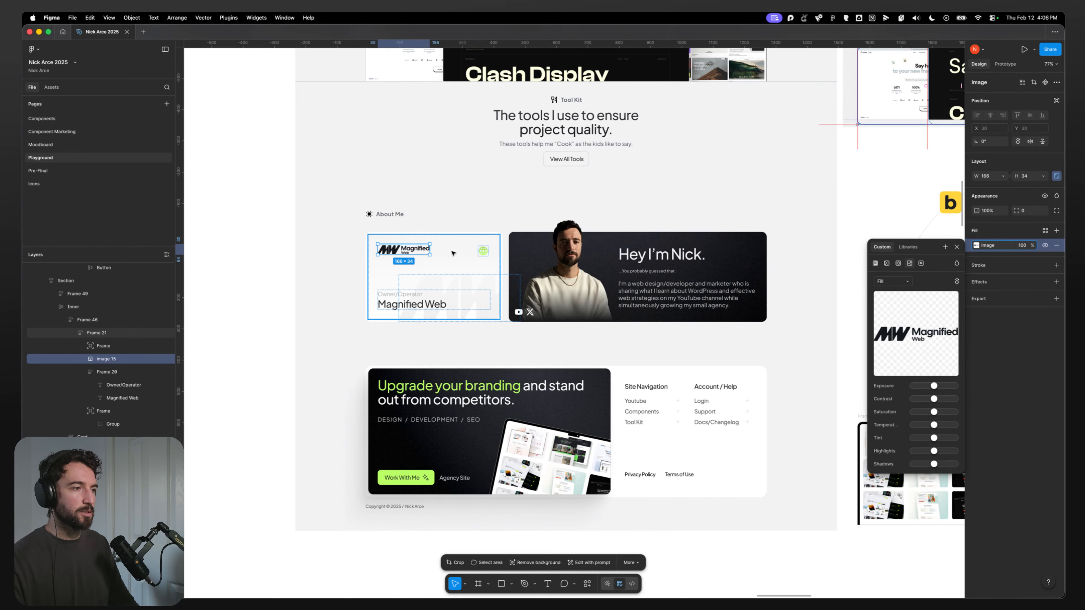
{"action": "left_click_drag", "start_coordinate": [404, 249], "coordinate": [243, 195]}
{"action": "double_click", "coordinate": [474, 306]}
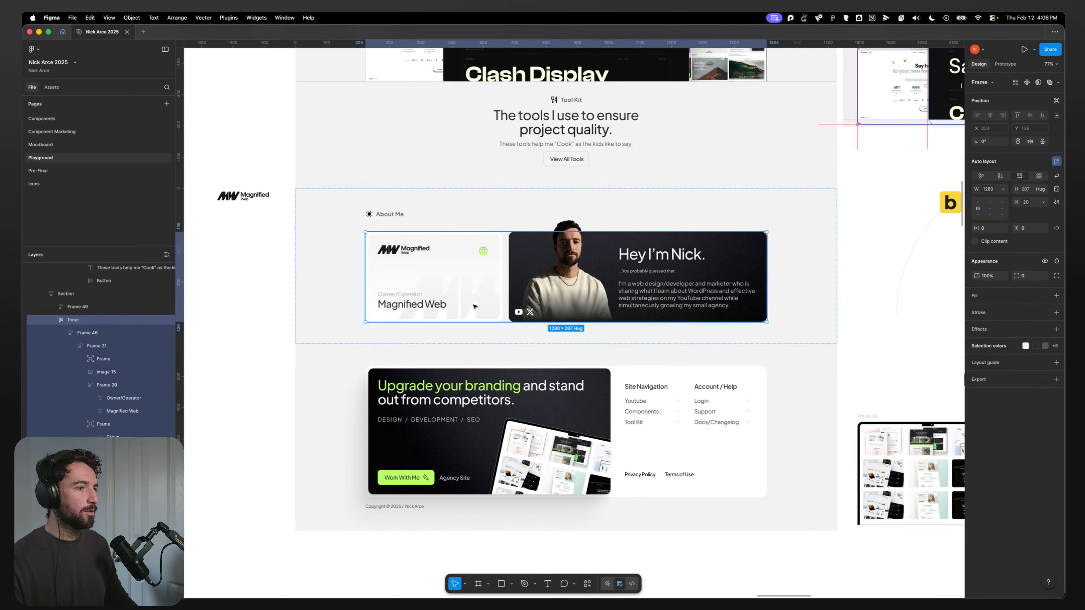
{"action": "double_click", "coordinate": [475, 306]}
{"action": "double_click", "coordinate": [474, 306]}
{"action": "double_click", "coordinate": [475, 306]}
Step: Drag the card's MW watermark frame out of the card and inspect the logo image beside the design
{"action": "left_click", "coordinate": [484, 284]}
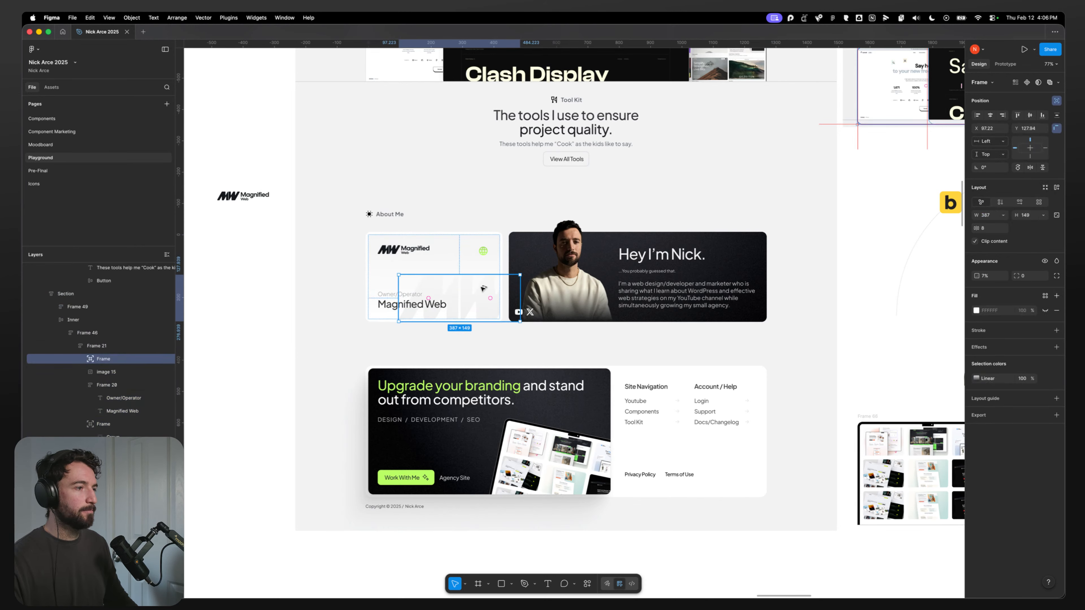
{"action": "left_click_drag", "start_coordinate": [483, 288], "coordinate": [248, 251]}
{"action": "left_click_drag", "start_coordinate": [237, 350], "coordinate": [466, 377]}
{"action": "left_click", "coordinate": [473, 229]}
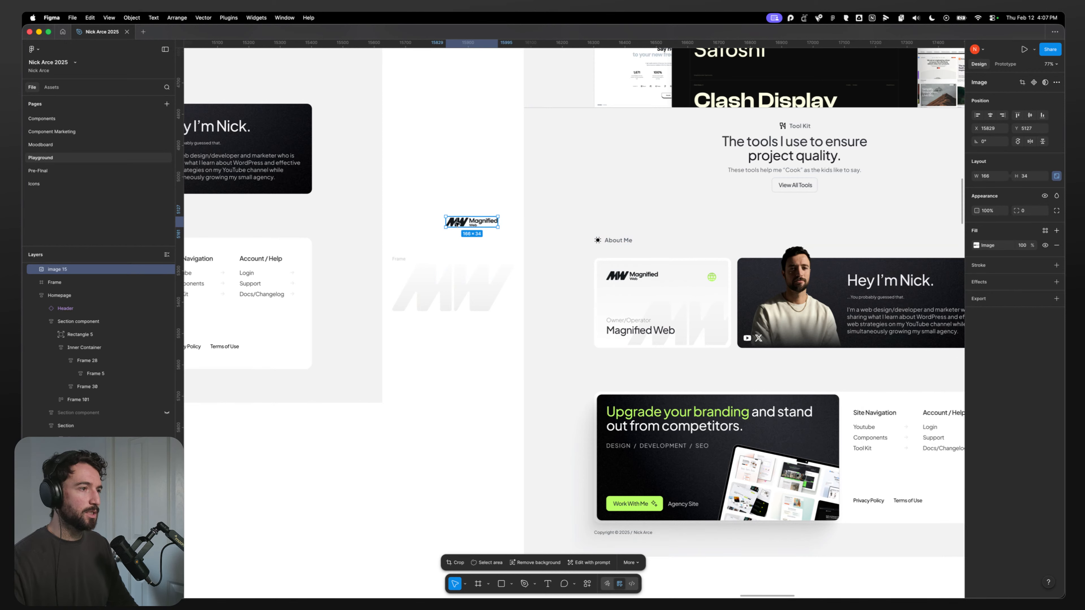
{"action": "double_click", "coordinate": [466, 223]}
{"action": "left_click", "coordinate": [477, 176]}
{"action": "left_click_drag", "start_coordinate": [430, 204], "coordinate": [472, 241]}
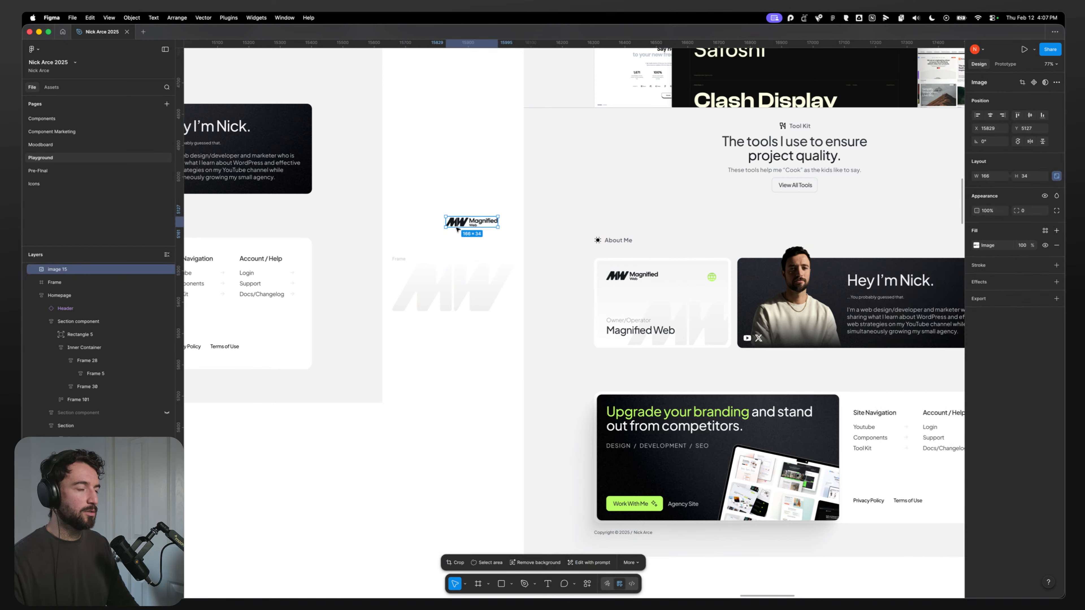
{"action": "left_click", "coordinate": [432, 585]}
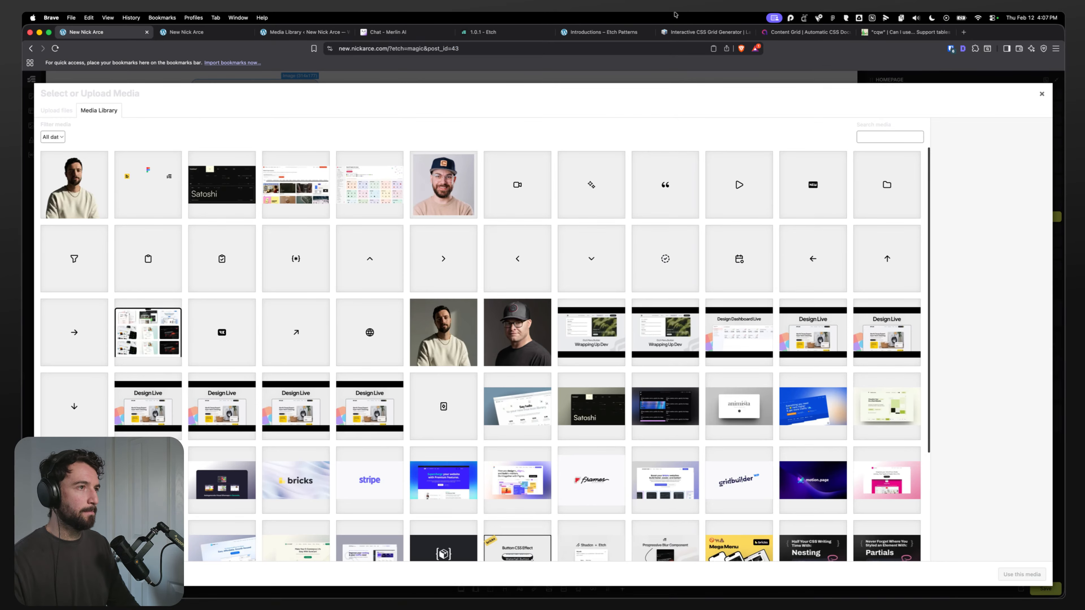
Step: Open magnifiedweb.com in a new browser tab
{"action": "left_click", "coordinate": [964, 32]}
{"action": "type", "text": "magnifiedweb.com"}
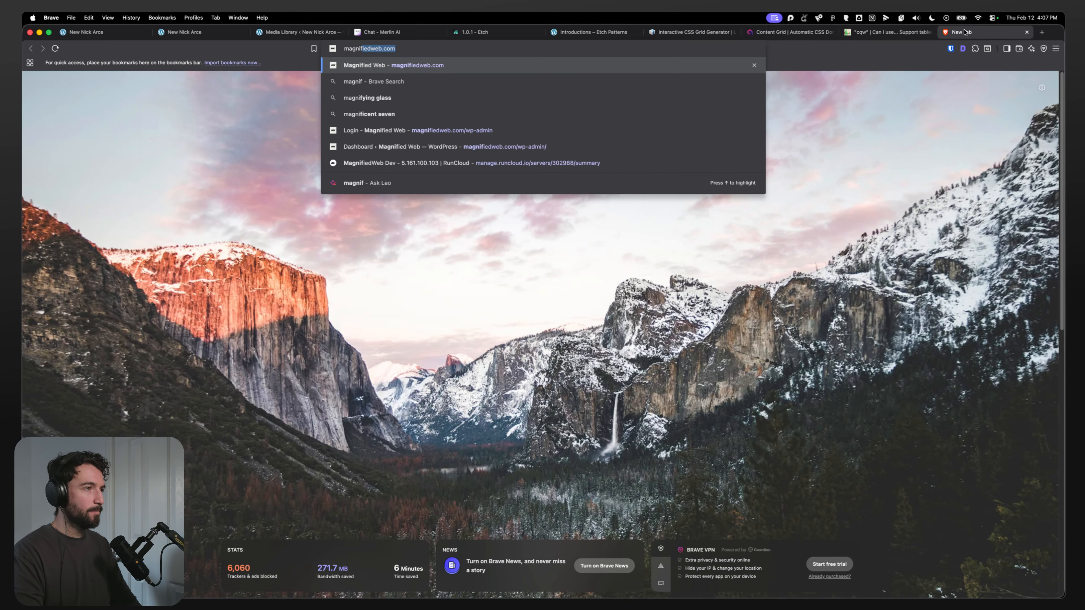
{"action": "key", "text": "Return"}
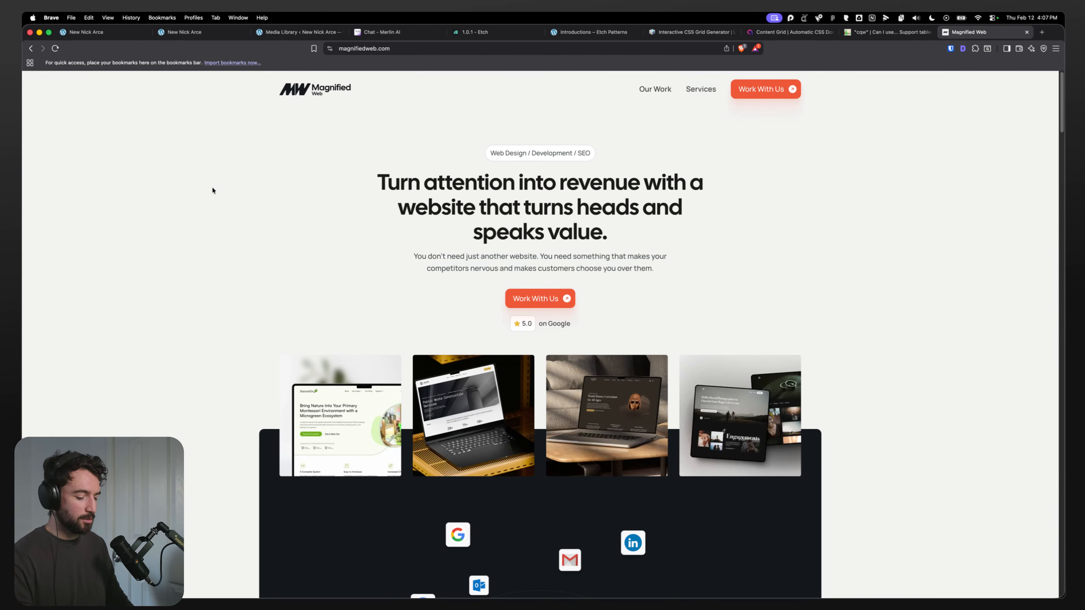
Step: Open developer tools and inspect the site's header logo image
{"action": "key", "text": "super+alt+i"}
{"action": "left_click", "coordinate": [35, 403]}
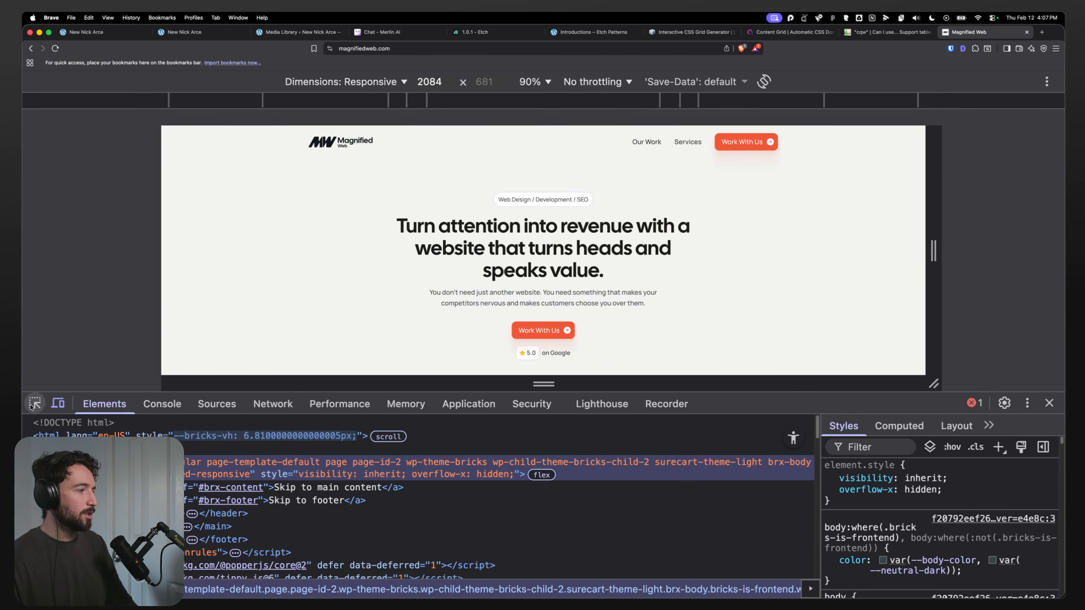
{"action": "left_click", "coordinate": [341, 141]}
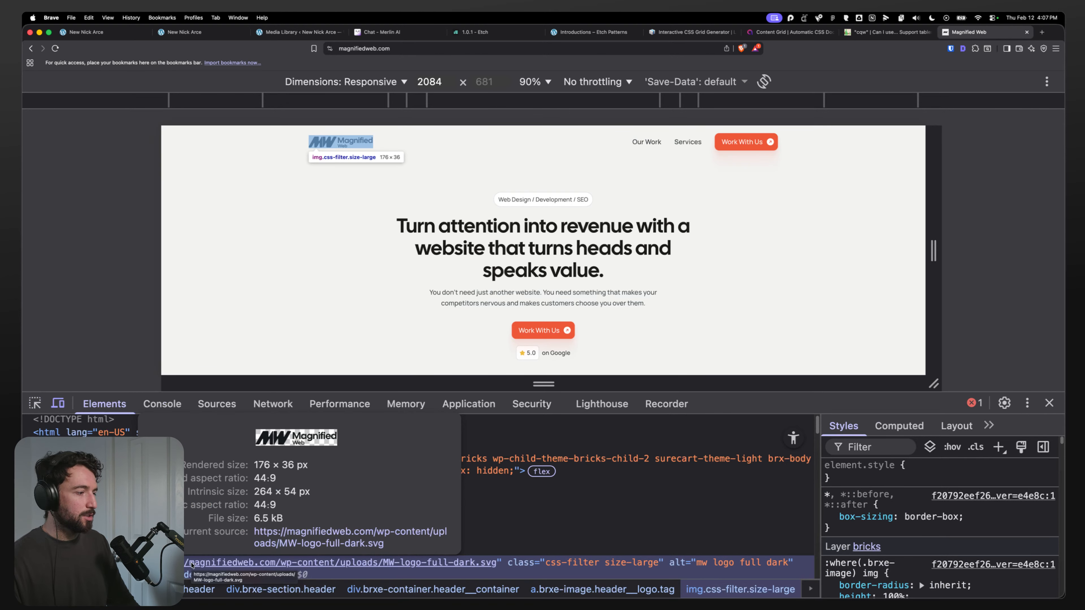
Step: Open the logo's SVG file URL in a new tab
{"action": "key", "text": "super+t"}
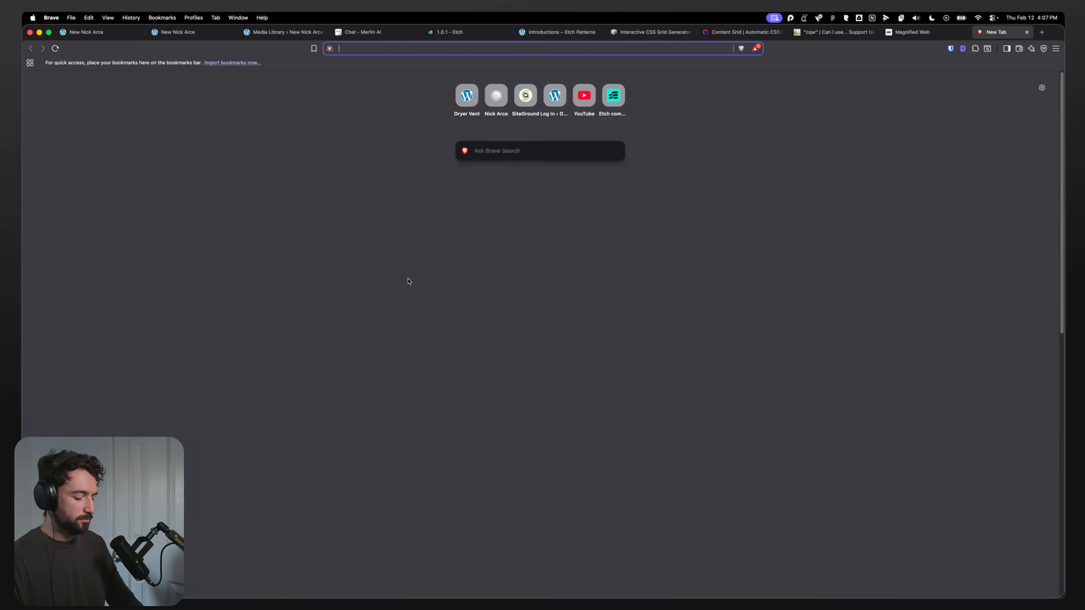
{"action": "type", "text": "magnifiedweb.com/wp-content/uploads/MW-logo-full-dark.svg"}
{"action": "key", "text": "Return"}
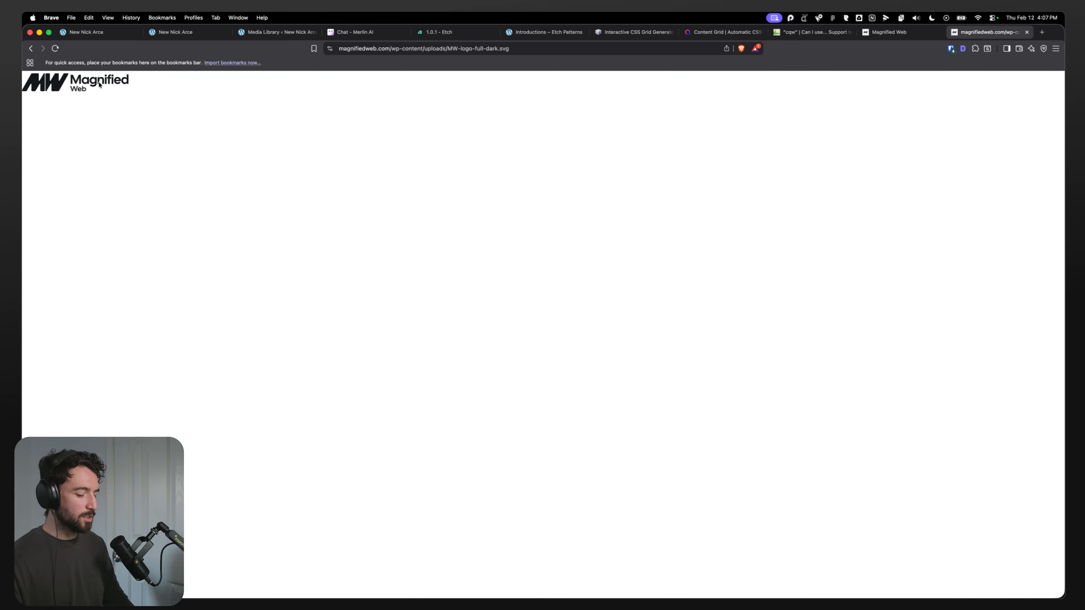
Step: Inspect the SVG logo file's markup with developer tools
{"action": "key", "text": "super+shift+c"}
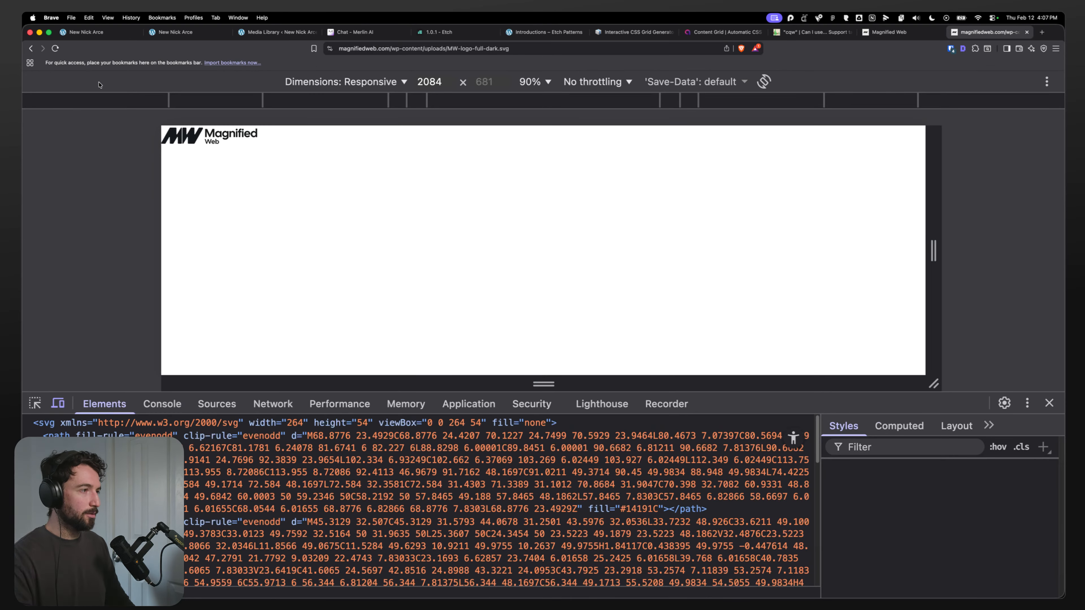
{"action": "left_click", "coordinate": [205, 146]}
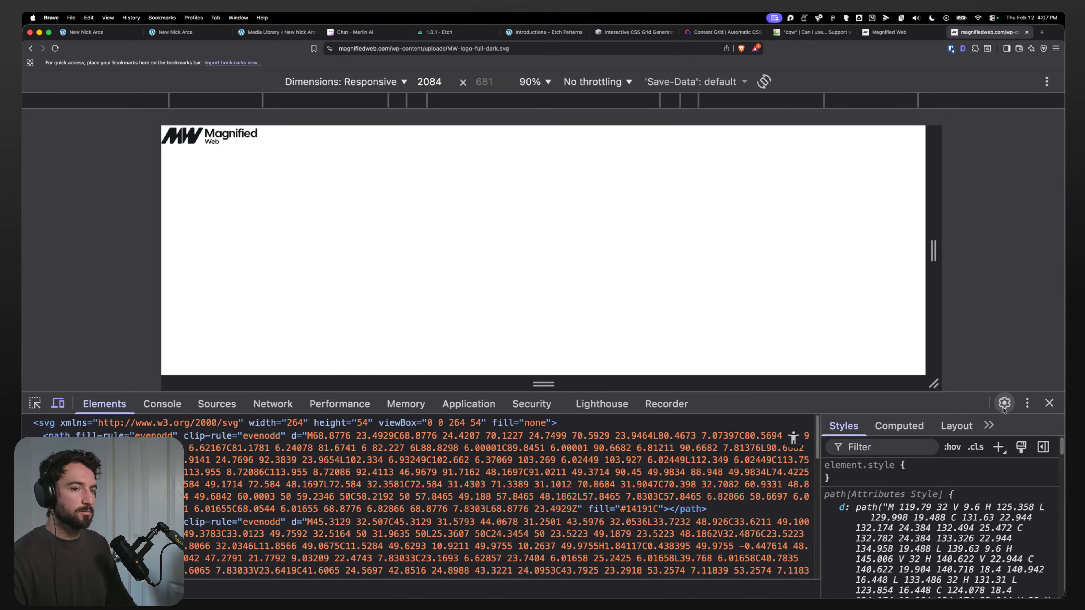
{"action": "left_click", "coordinate": [1048, 403]}
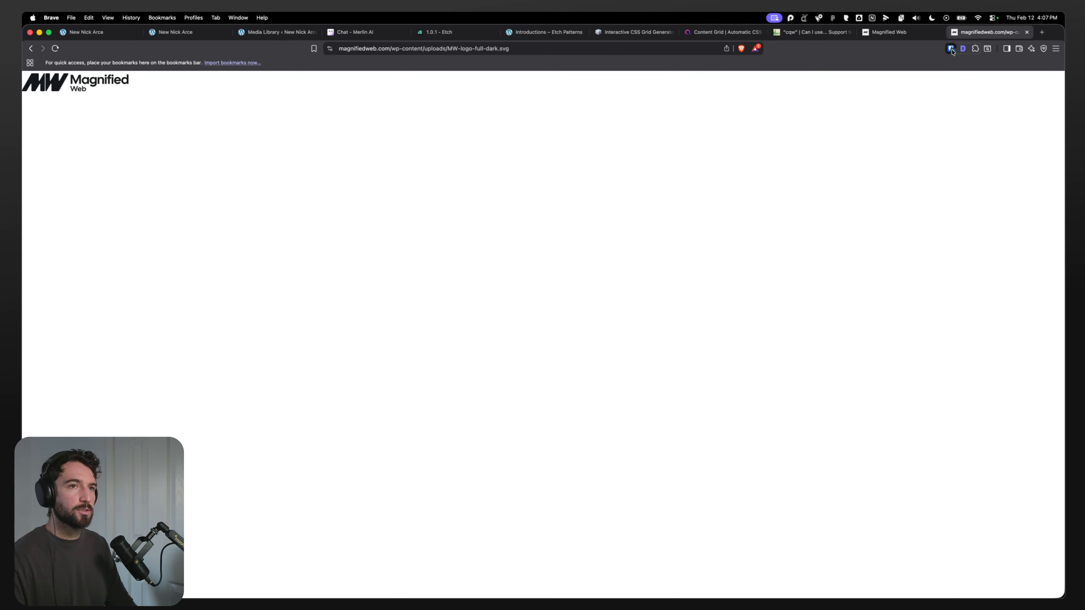
{"action": "left_click", "coordinate": [950, 49]}
{"action": "left_click", "coordinate": [388, 149]}
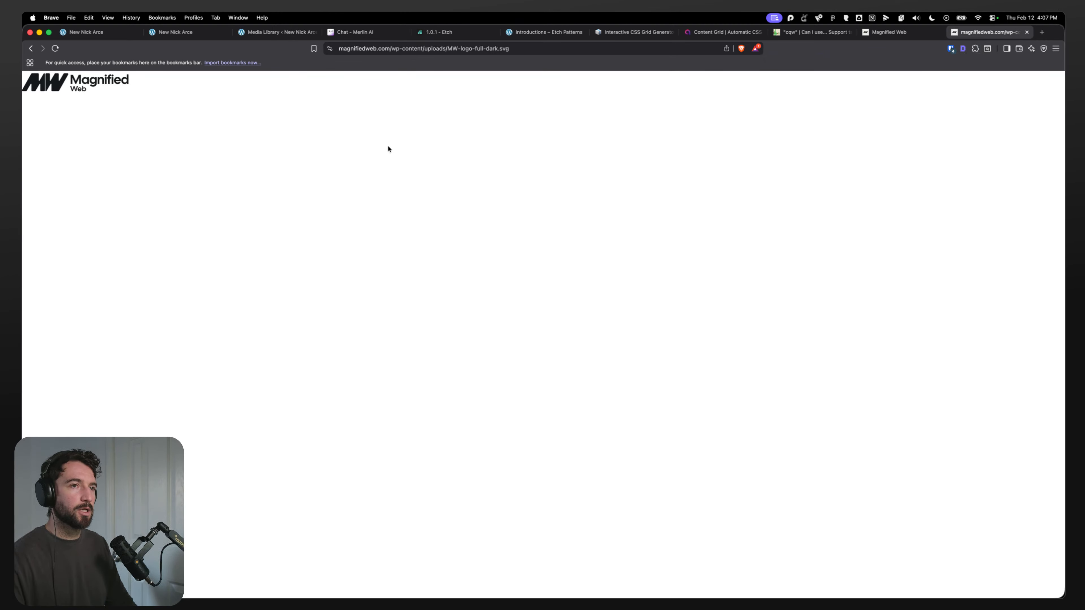
{"action": "right_click", "coordinate": [58, 82]}
{"action": "left_click", "coordinate": [72, 211]}
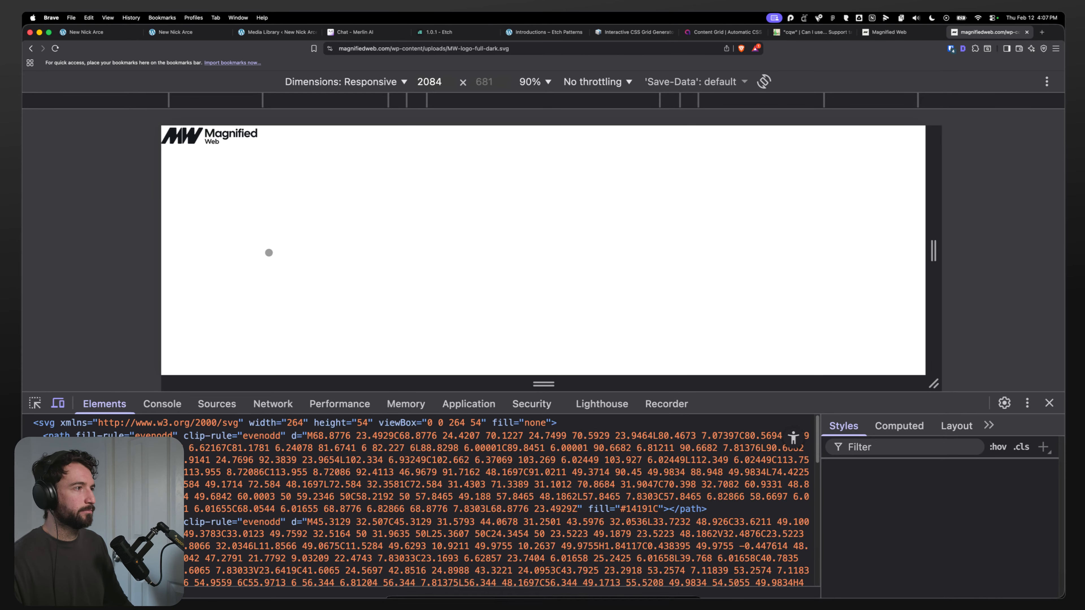
Step: Copy the SVG logo URL and open it in a new tab of the Dia browser
{"action": "key", "text": "super+l"}
{"action": "key", "text": "super+c"}
{"action": "mouse_move", "coordinate": [438, 592]}
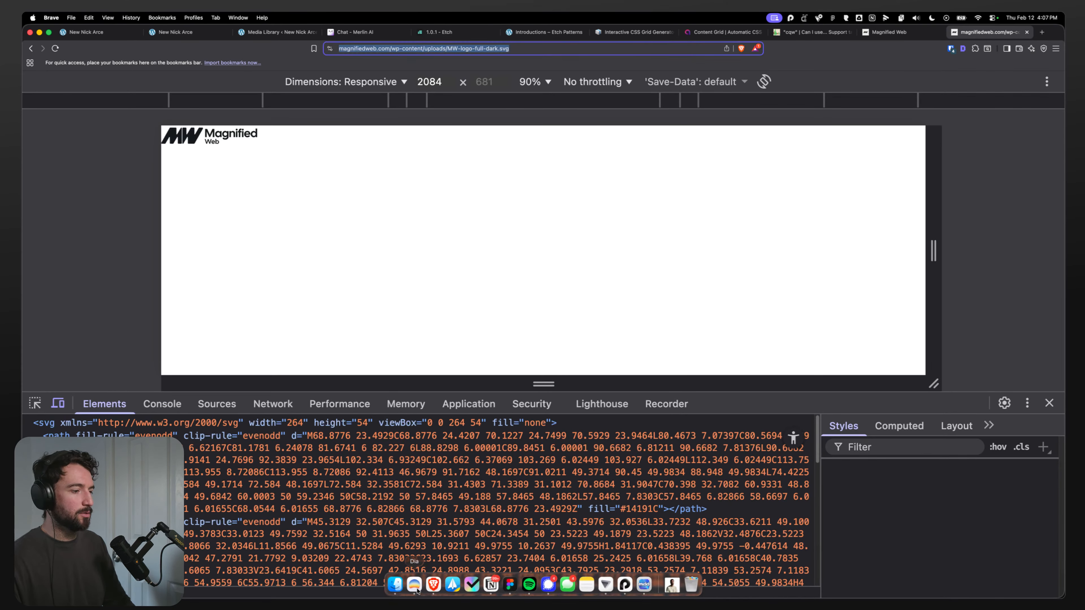
{"action": "left_click", "coordinate": [414, 585]}
{"action": "key", "text": "super+t"}
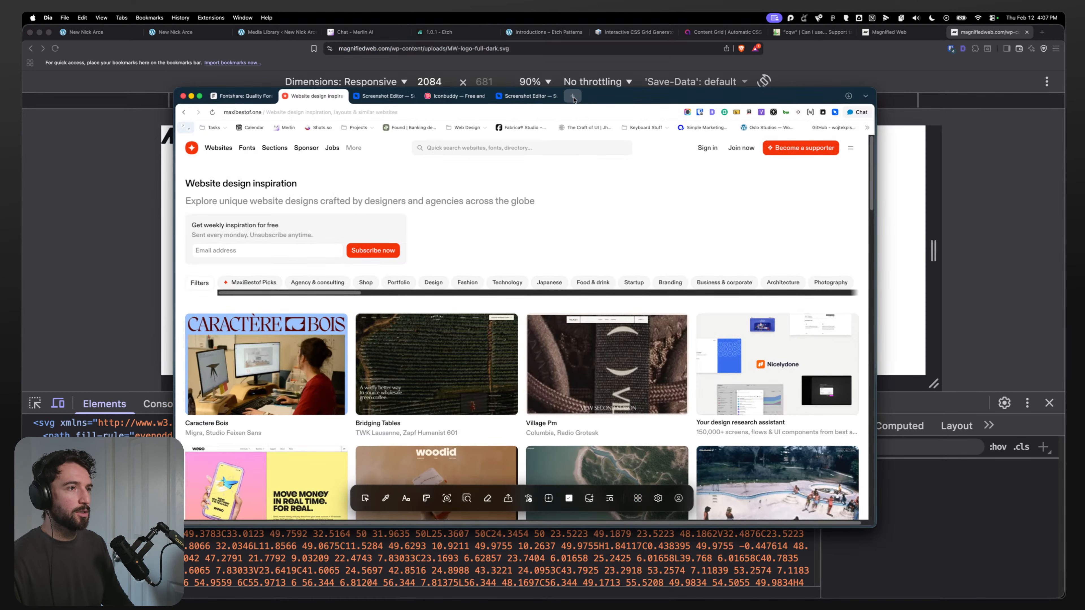
{"action": "key", "text": "super+v"}
{"action": "key", "text": "Return"}
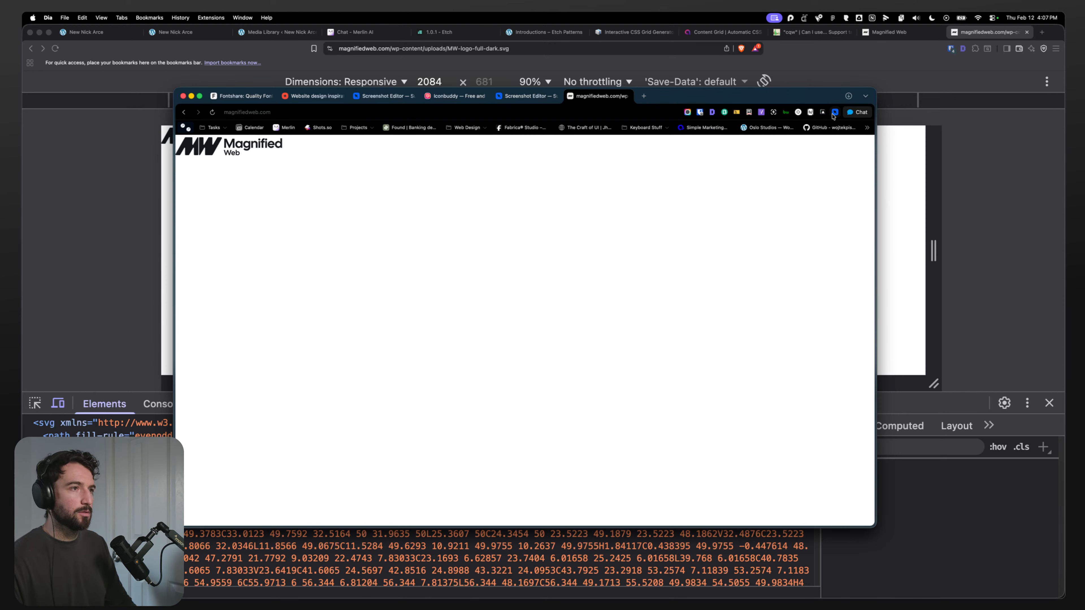
Step: Open magnifiedweb.com in a new Dia tab
{"action": "left_click", "coordinate": [527, 96]}
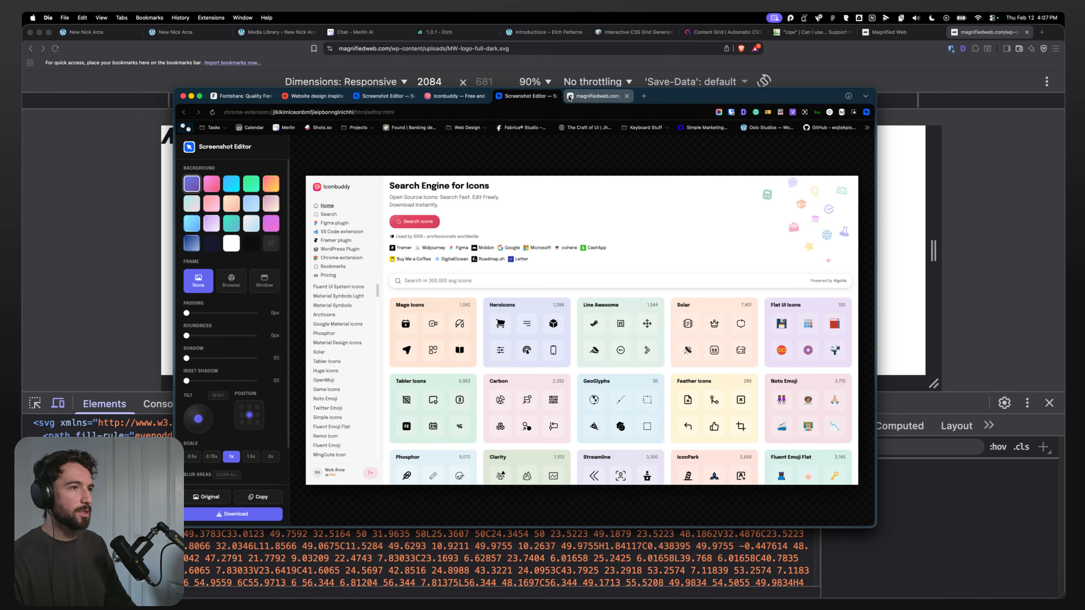
{"action": "left_click", "coordinate": [554, 95]}
{"action": "left_click", "coordinate": [414, 96]}
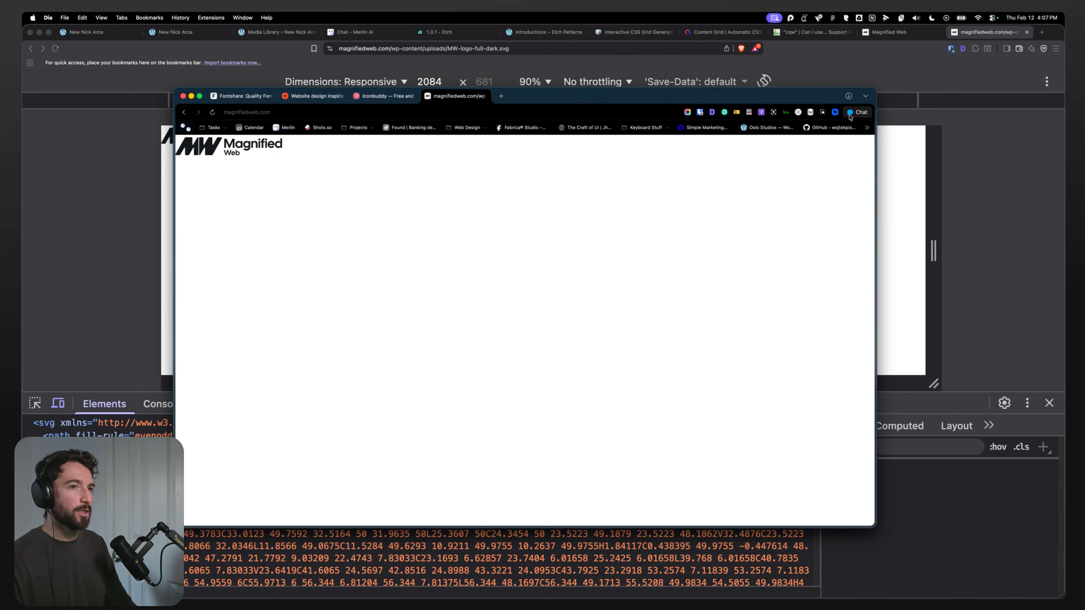
{"action": "left_click", "coordinate": [502, 96]}
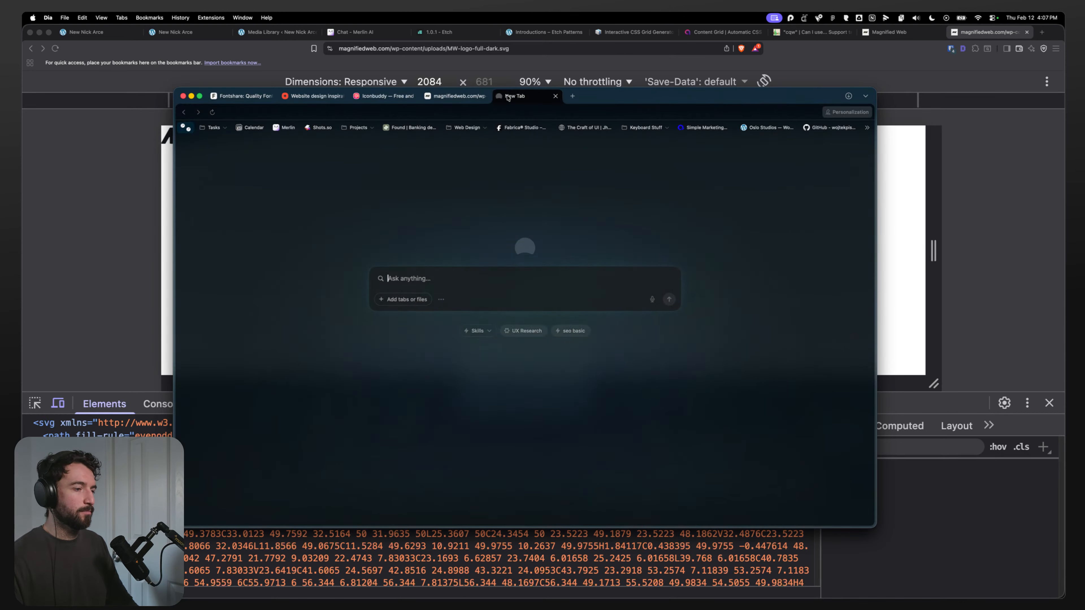
{"action": "type", "text": "magnifiedweb.com"}
{"action": "key", "text": "Return"}
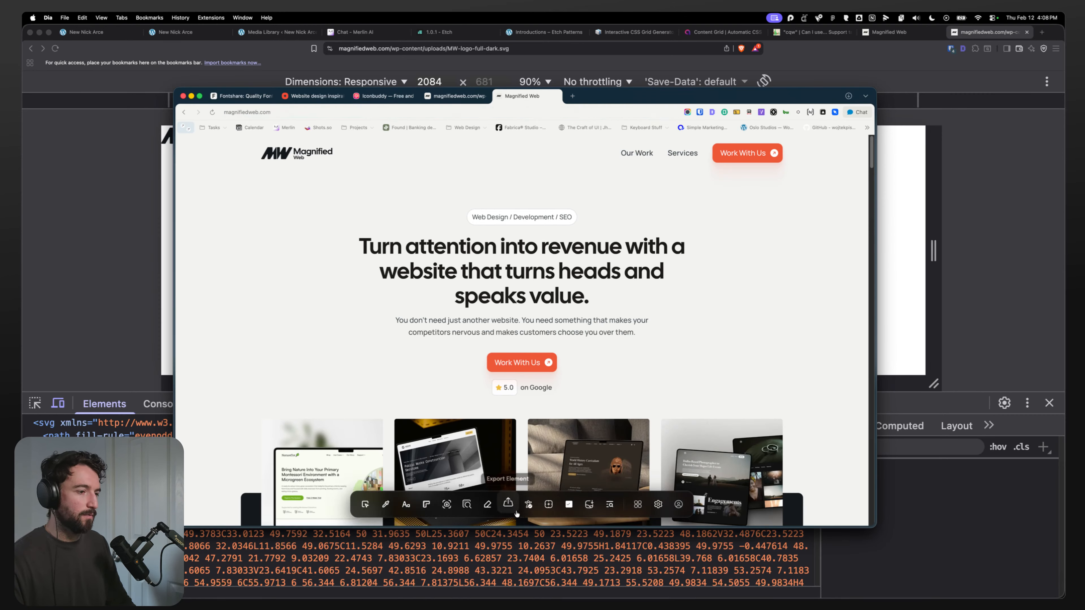
Step: Try exporting the site's logo element with the SuperDev Pro toolbar, closing the exported CodePen tab
{"action": "left_click", "coordinate": [508, 505]}
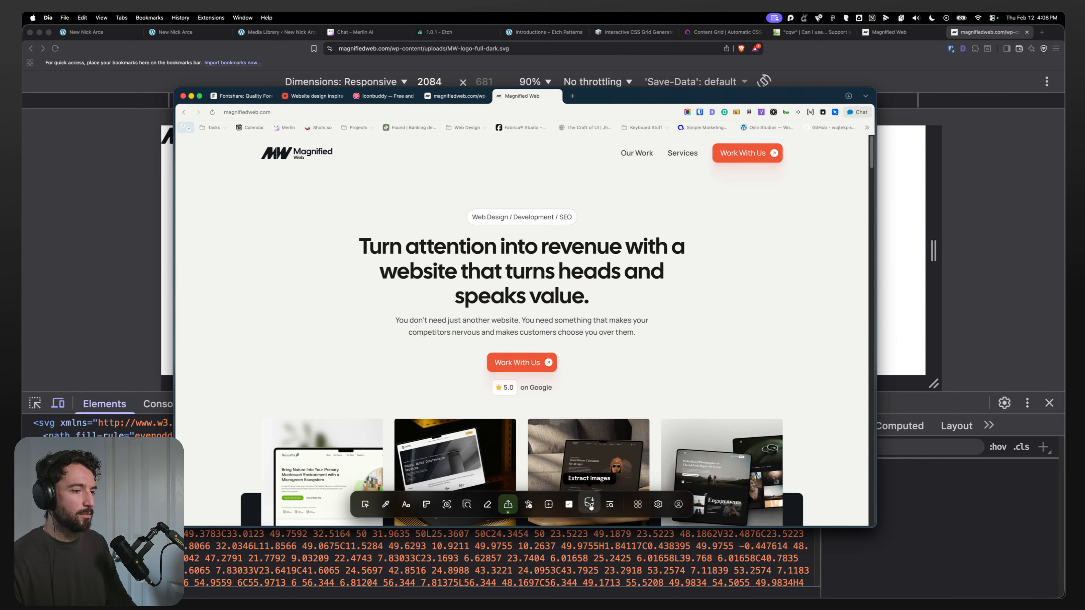
{"action": "left_click", "coordinate": [716, 375]}
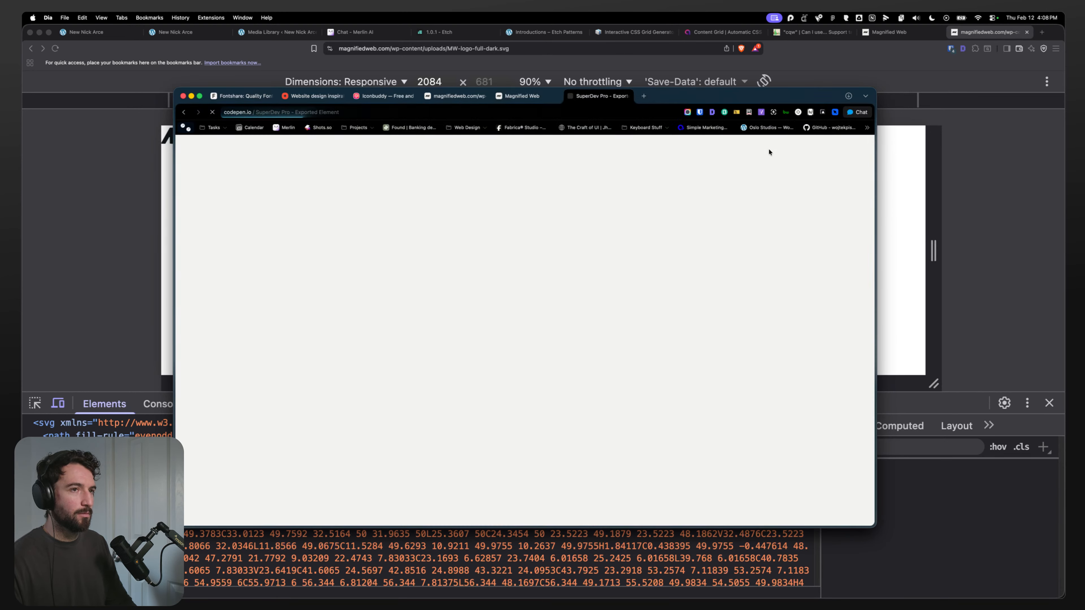
{"action": "key", "text": "super+w"}
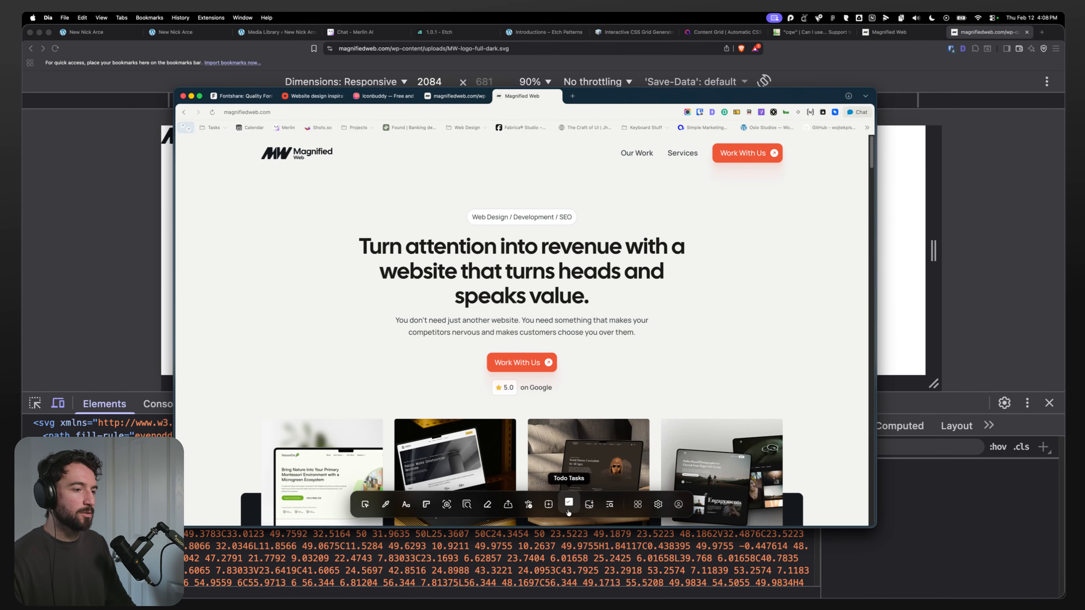
Step: Download the mw-logo-full-dark SVG using the SuperDev Pro image extractor, then return to the Brave window
{"action": "left_click", "coordinate": [580, 507]}
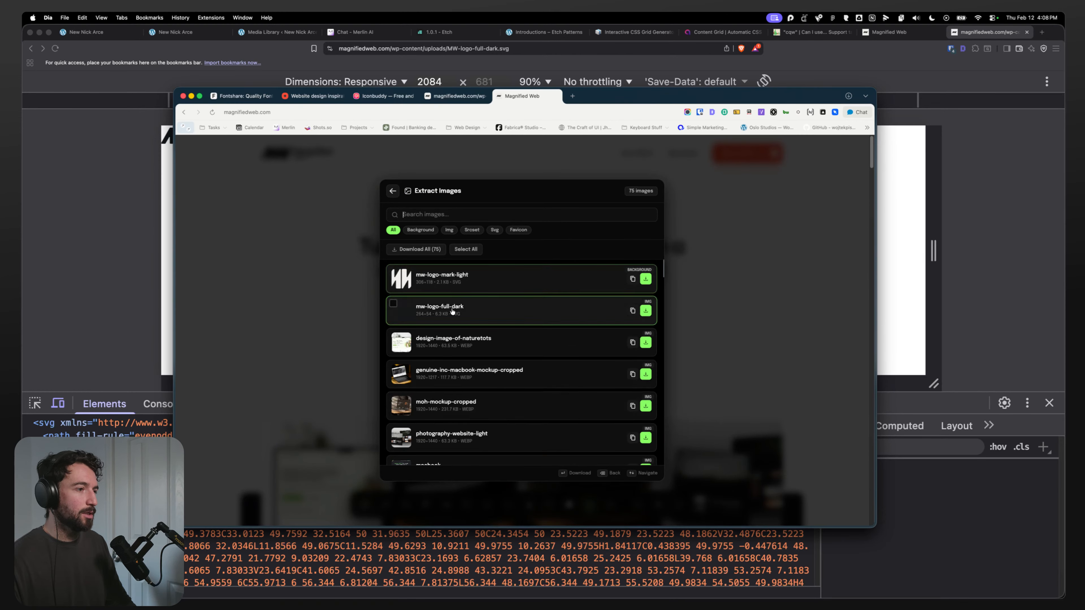
{"action": "left_click", "coordinate": [645, 311]}
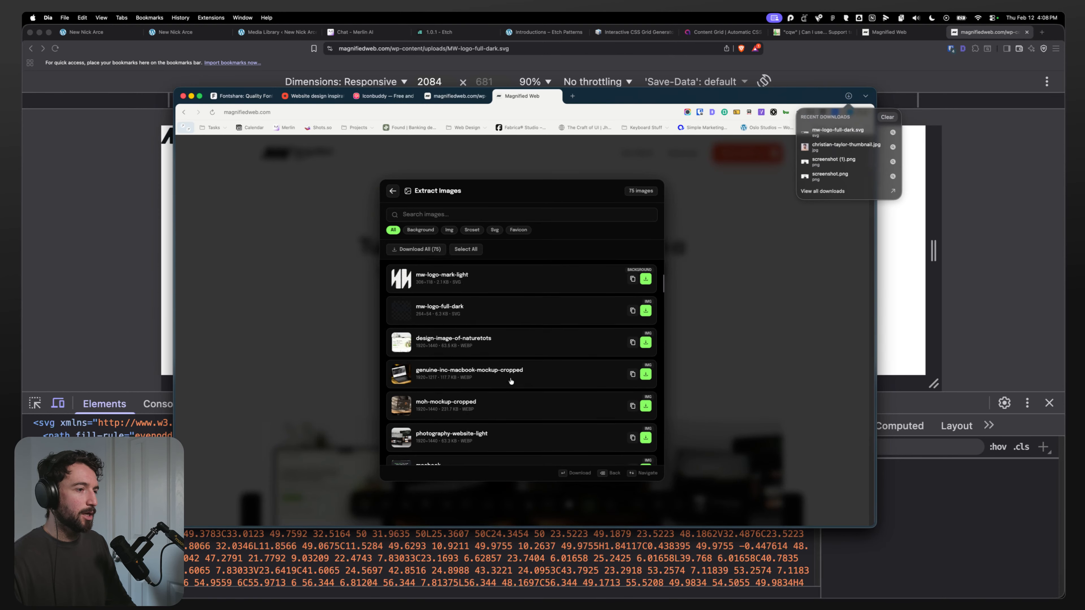
{"action": "scroll", "coordinate": [502, 394], "scroll_direction": "down", "scroll_amount": 10}
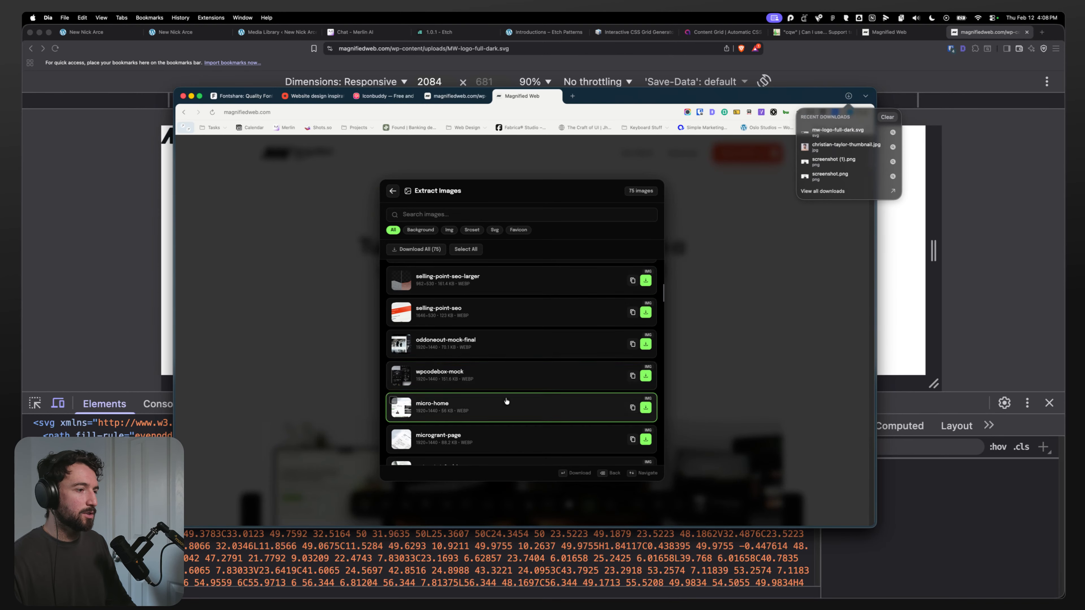
{"action": "scroll", "coordinate": [501, 401], "scroll_direction": "down", "scroll_amount": 15}
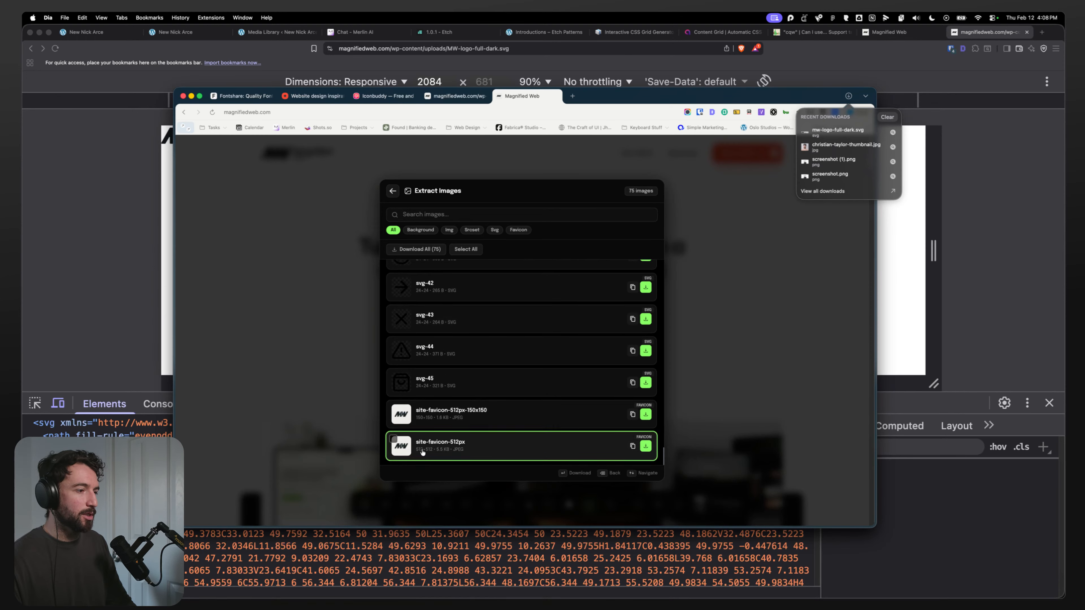
{"action": "scroll", "coordinate": [482, 424], "scroll_direction": "up", "scroll_amount": 10}
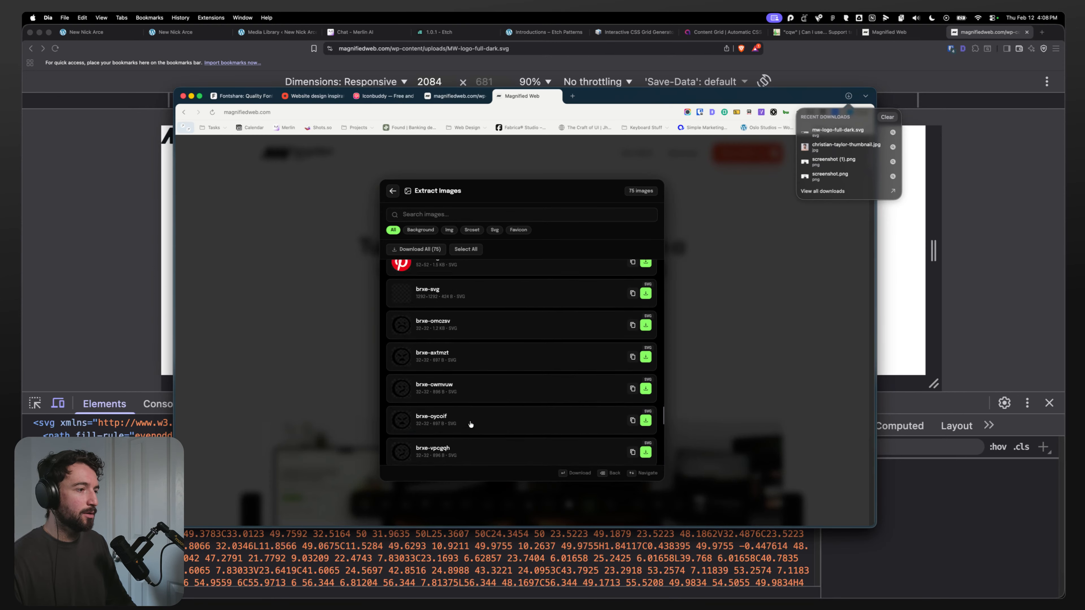
{"action": "scroll", "coordinate": [471, 432], "scroll_direction": "up", "scroll_amount": 10}
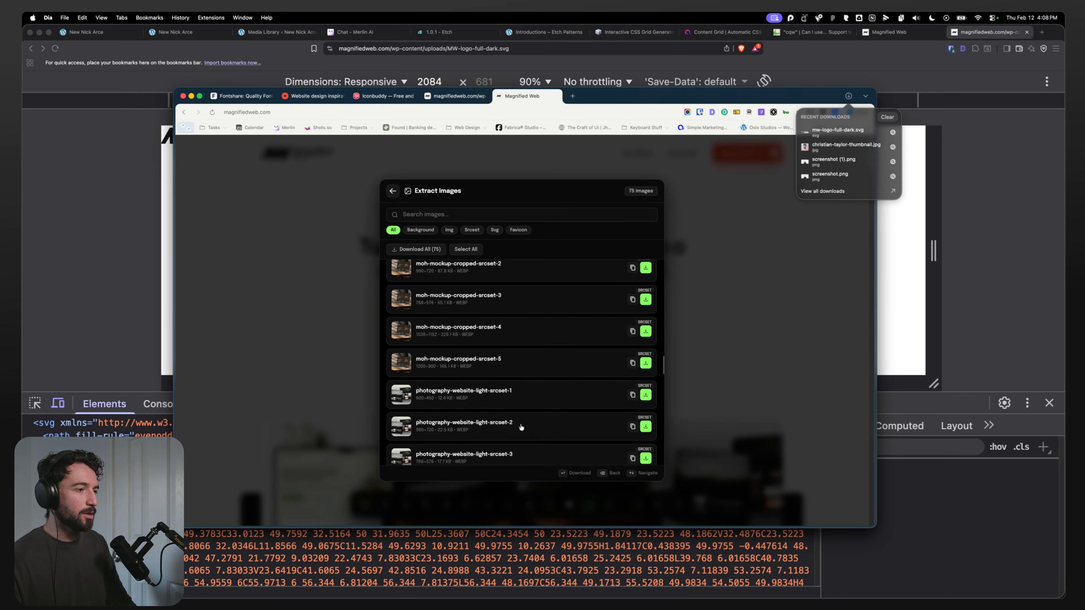
{"action": "scroll", "coordinate": [508, 426], "scroll_direction": "up", "scroll_amount": 10}
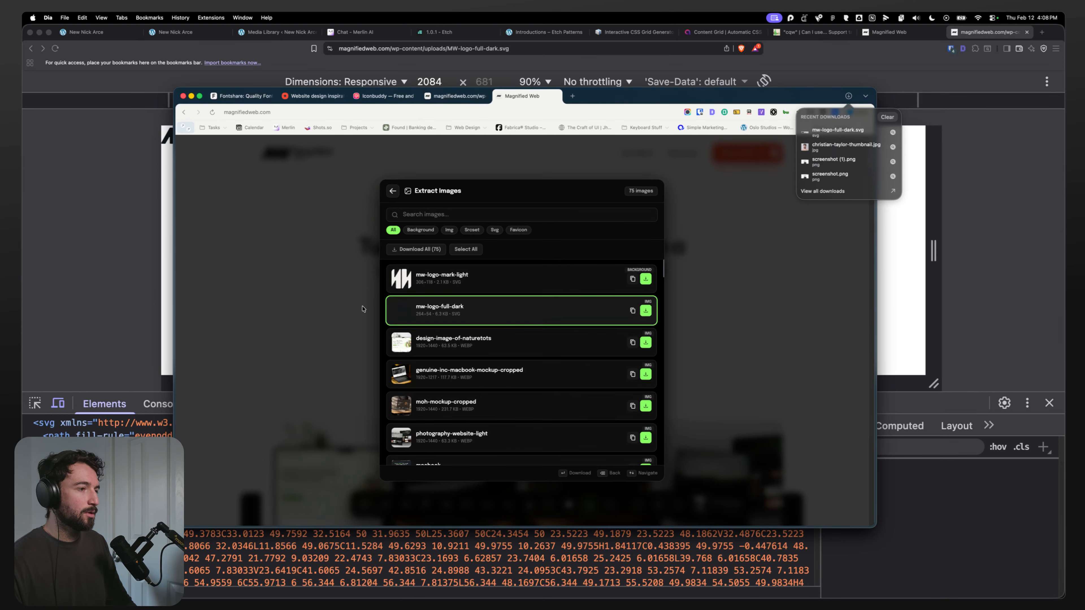
{"action": "left_click", "coordinate": [274, 263]}
{"action": "left_click", "coordinate": [147, 154]}
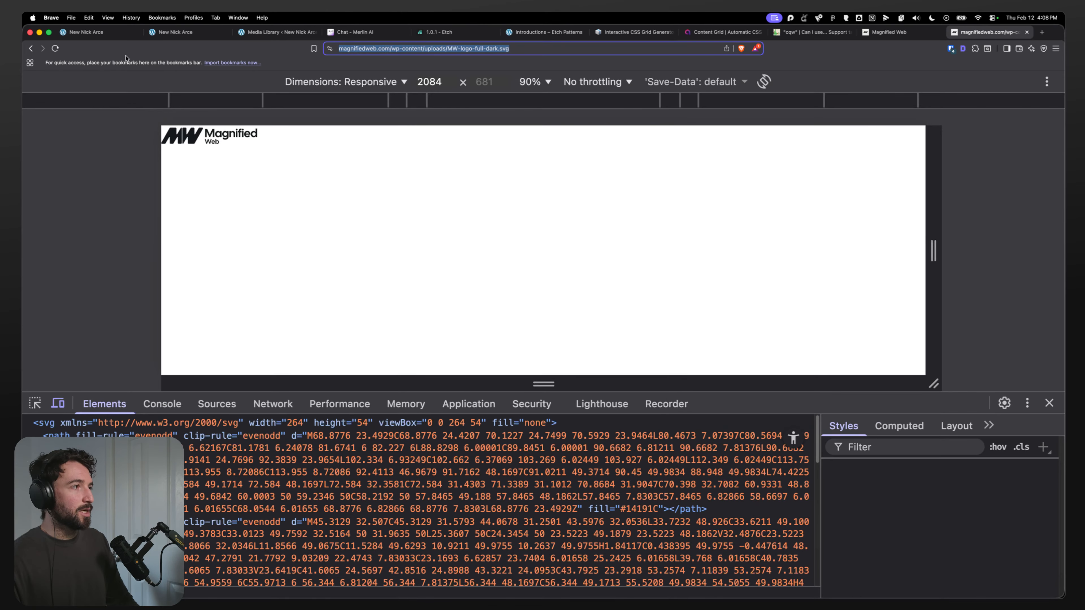
Step: Upload mw-logo-full-dark.svg from Downloads into the media library and use it as the business card's logo image
{"action": "left_click", "coordinate": [112, 33]}
{"action": "left_click", "coordinate": [434, 588]}
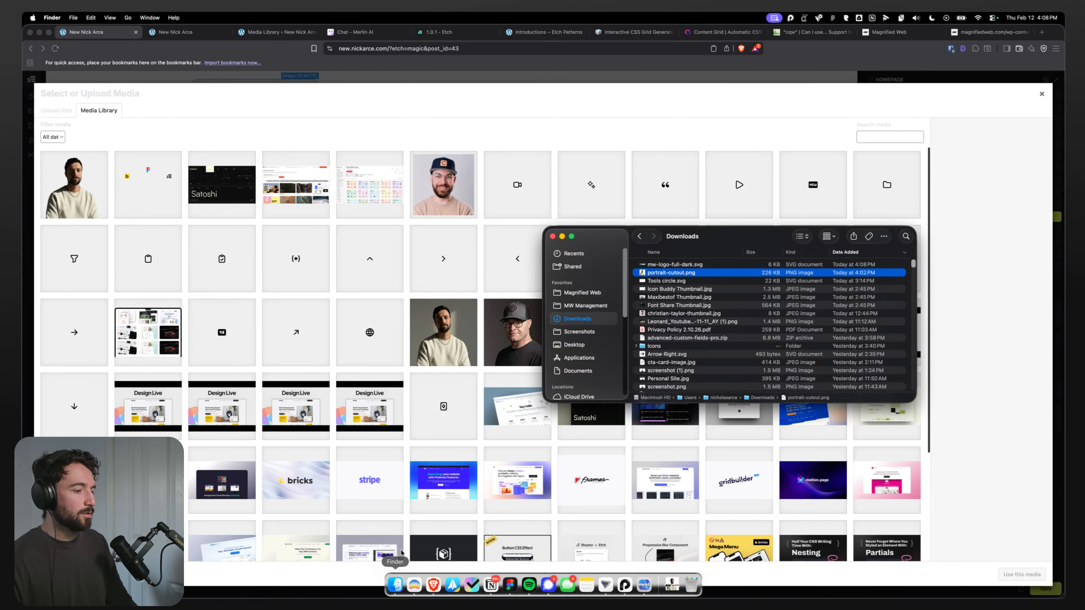
{"action": "left_click", "coordinate": [668, 253]}
{"action": "scroll", "coordinate": [666, 308], "scroll_direction": "up", "scroll_amount": 15}
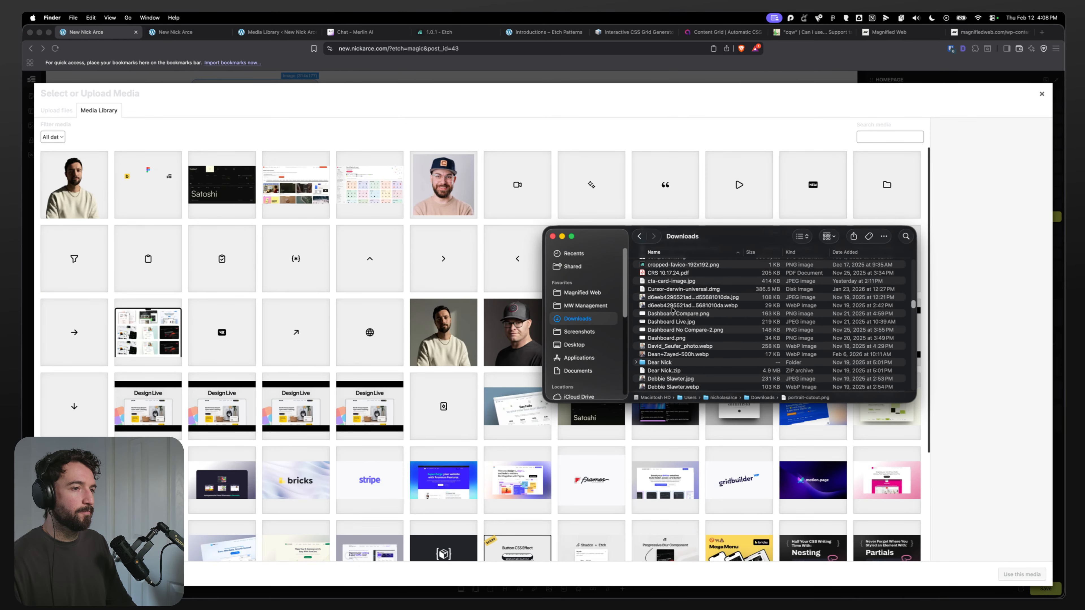
{"action": "scroll", "coordinate": [661, 309], "scroll_direction": "up", "scroll_amount": 5}
{"action": "left_click", "coordinate": [846, 254]}
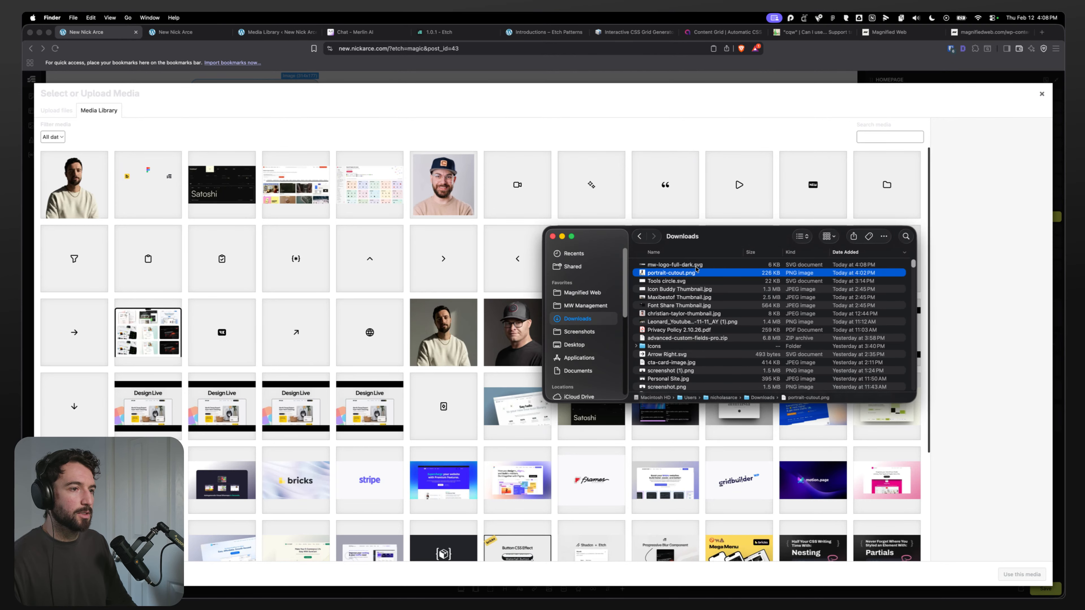
{"action": "left_click_drag", "start_coordinate": [709, 264], "coordinate": [307, 256]}
{"action": "left_click", "coordinate": [1016, 574]}
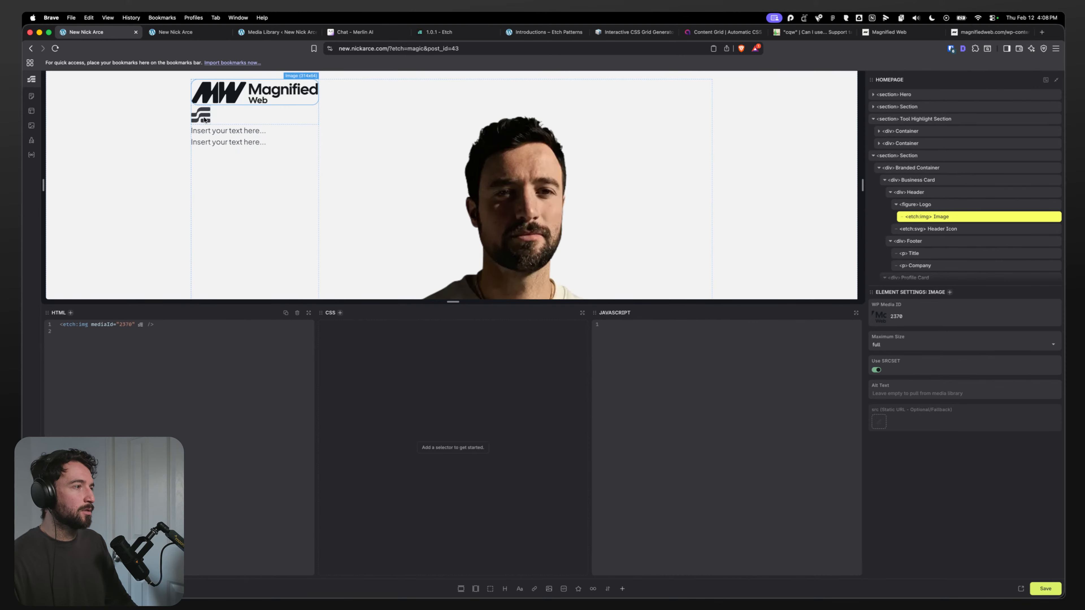
Step: Set the business card's header icon to the globe SVG from the media library
{"action": "left_click", "coordinate": [205, 120]}
{"action": "left_click", "coordinate": [918, 319]}
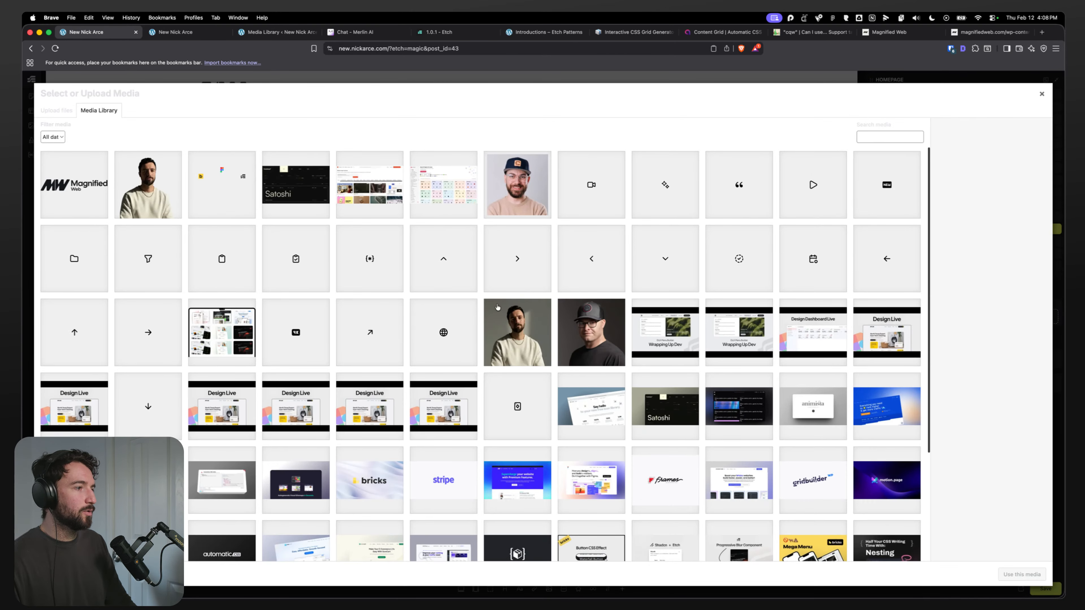
{"action": "left_click", "coordinate": [443, 334]}
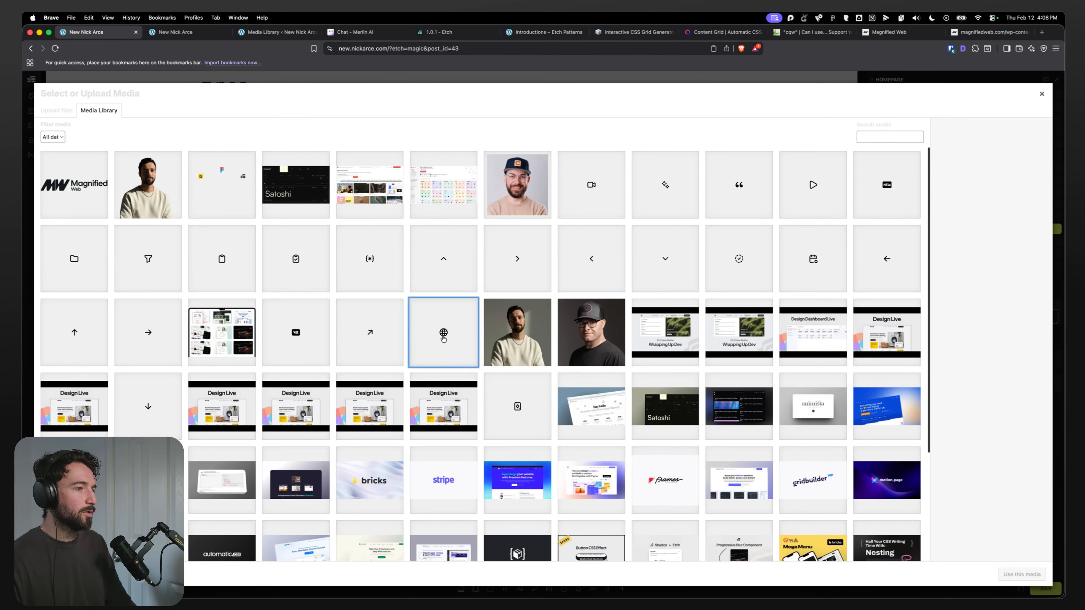
{"action": "left_click", "coordinate": [1021, 574]}
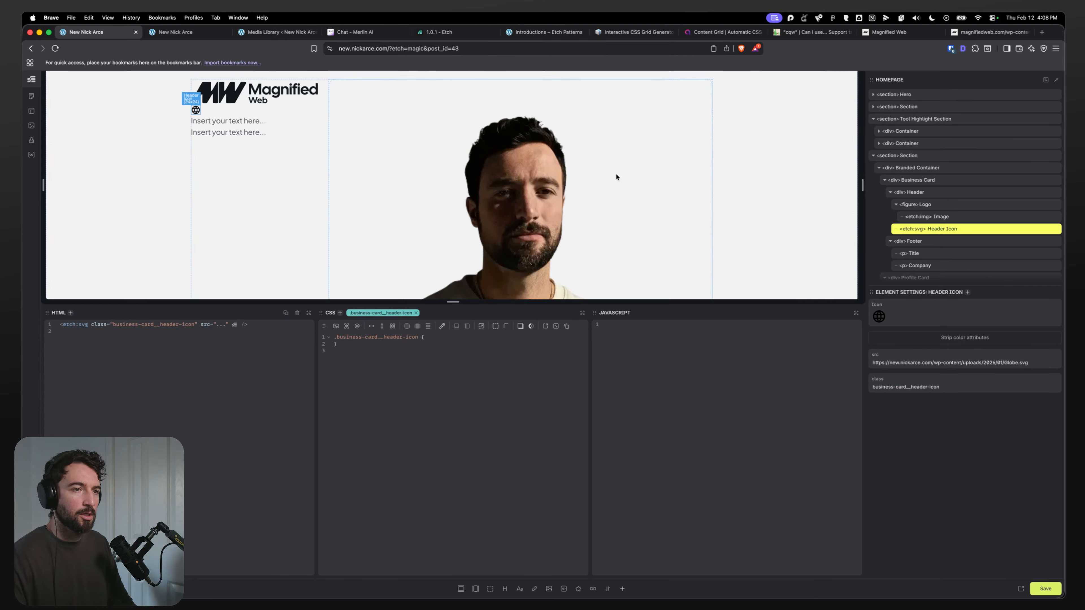
Step: Select the Business Card element in the structure panel
{"action": "left_click", "coordinate": [928, 244]}
{"action": "left_click", "coordinate": [935, 182]}
{"action": "scroll", "coordinate": [335, 222], "scroll_direction": "up", "scroll_amount": 2}
{"action": "scroll", "coordinate": [335, 221], "scroll_direction": "up", "scroll_amount": 1}
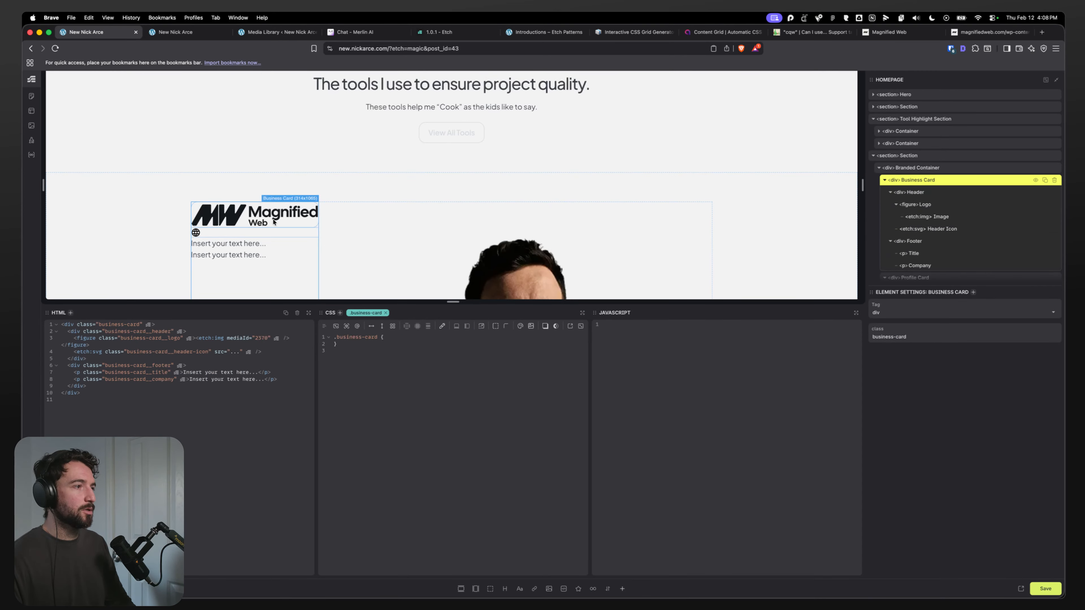
{"action": "scroll", "coordinate": [273, 219], "scroll_direction": "down", "scroll_amount": 3}
{"action": "scroll", "coordinate": [220, 216], "scroll_direction": "down", "scroll_amount": 1}
{"action": "scroll", "coordinate": [217, 209], "scroll_direction": "down", "scroll_amount": 3}
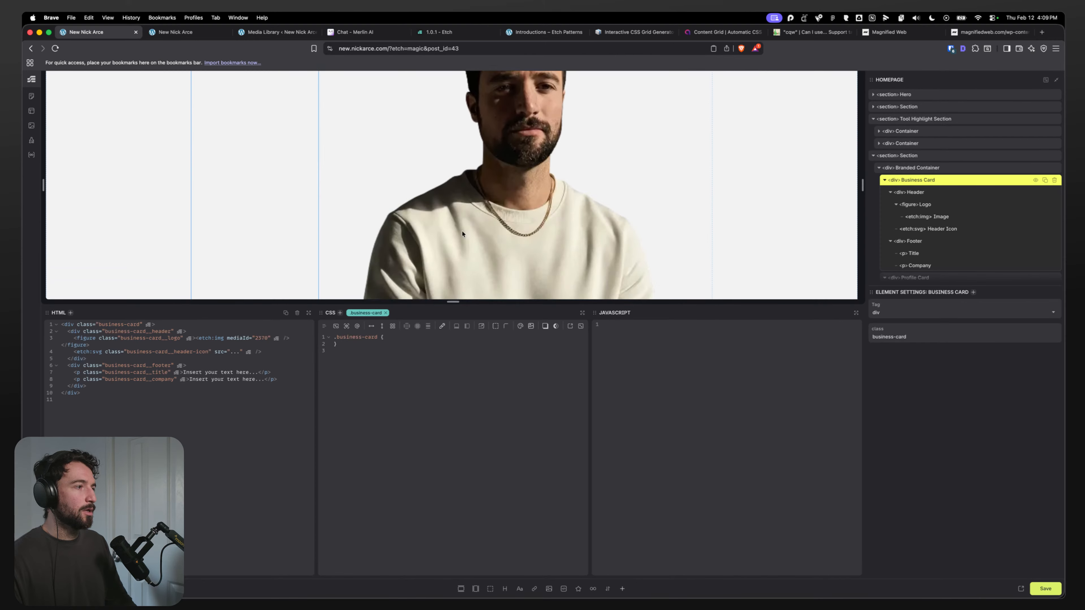
{"action": "key", "text": "super+Tab"}
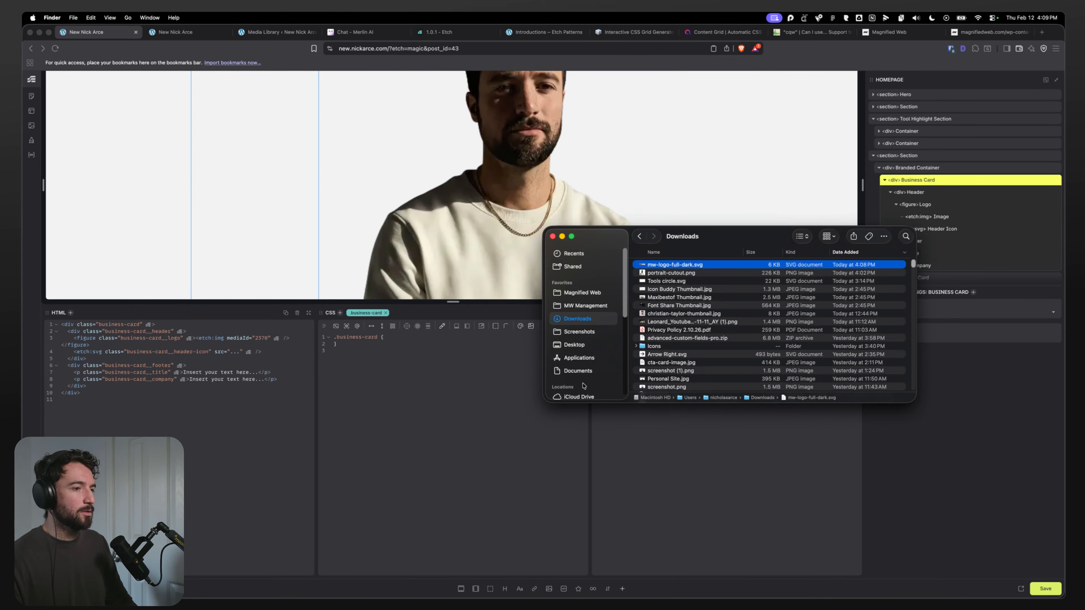
Step: Inspect the About Me business card's layers and text styles in the Figma design
{"action": "left_click", "coordinate": [509, 585]}
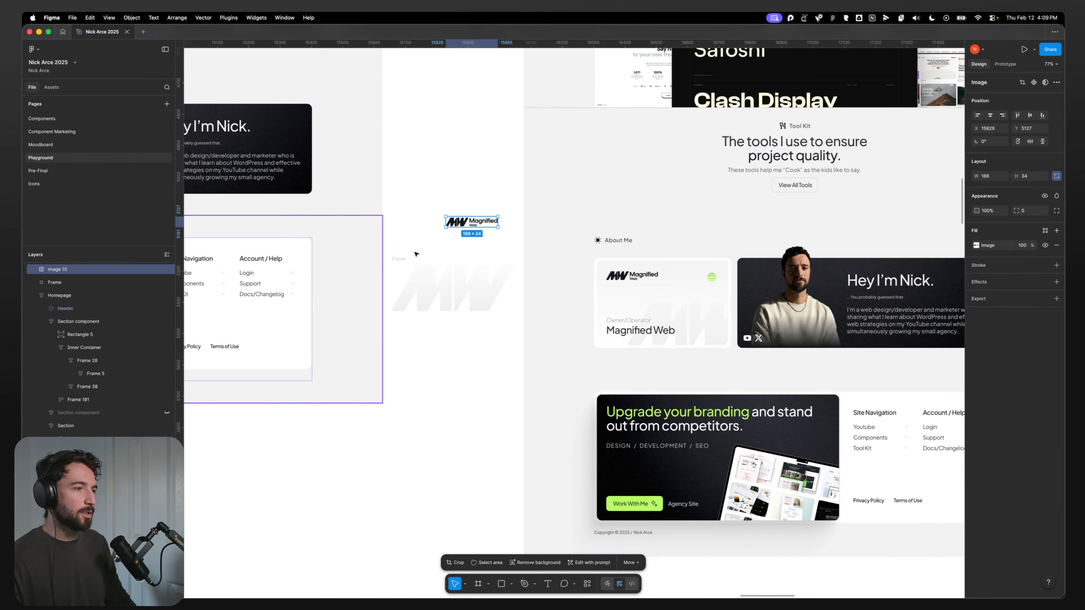
{"action": "left_click", "coordinate": [465, 460]}
{"action": "scroll", "coordinate": [579, 399], "scroll_direction": "down", "scroll_amount": 20}
{"action": "scroll", "coordinate": [579, 400], "scroll_direction": "right", "scroll_amount": 5}
{"action": "scroll", "coordinate": [438, 250], "scroll_direction": "up", "scroll_amount": 3}
{"action": "left_click", "coordinate": [465, 309]}
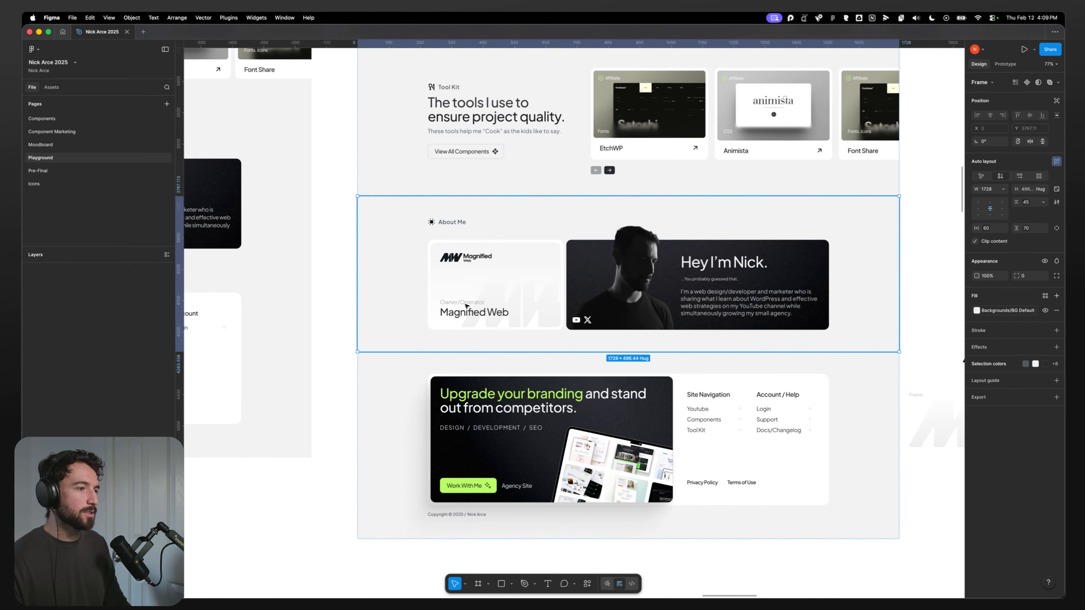
{"action": "double_click", "coordinate": [465, 308]}
{"action": "double_click", "coordinate": [466, 308]}
{"action": "double_click", "coordinate": [468, 305]}
{"action": "left_click", "coordinate": [755, 522]}
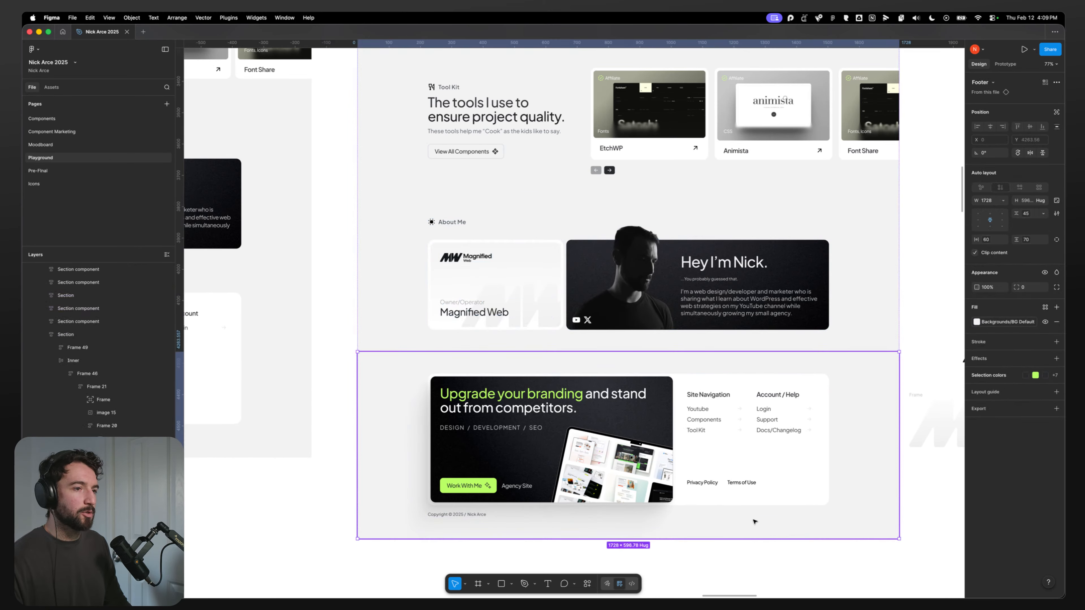
{"action": "left_click", "coordinate": [915, 376]}
{"action": "scroll", "coordinate": [494, 330], "scroll_direction": "right", "scroll_amount": 12}
{"action": "left_click", "coordinate": [571, 408]}
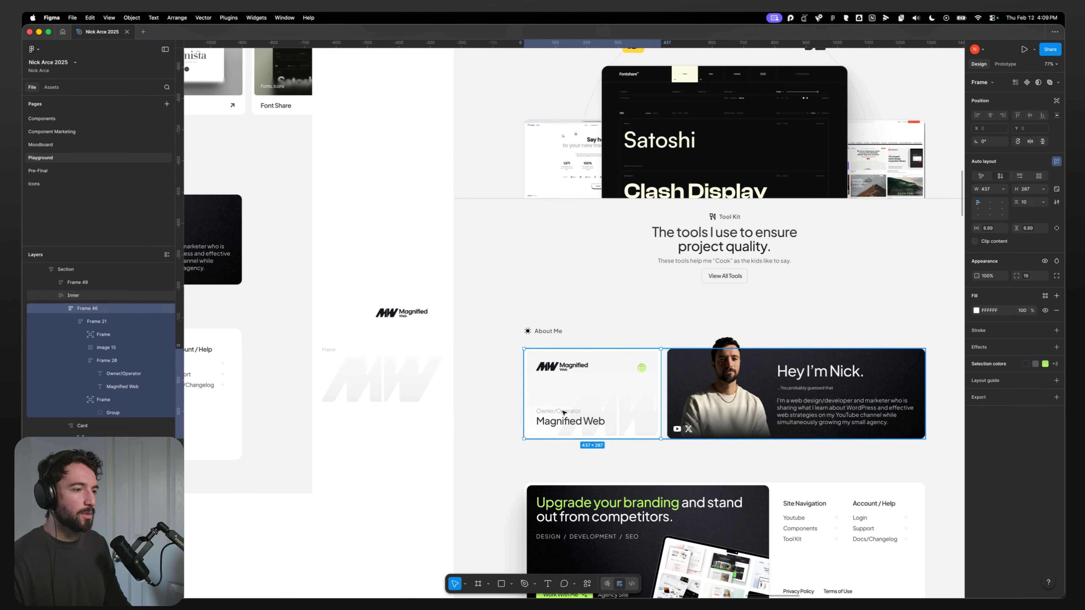
{"action": "double_click", "coordinate": [571, 409]}
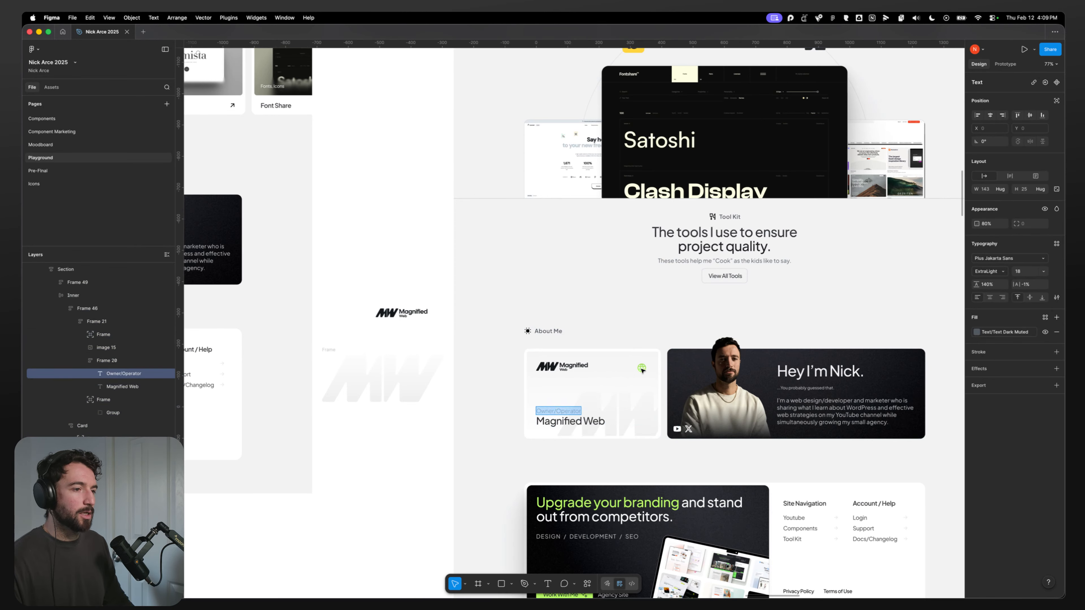
{"action": "key", "text": "super+Tab"}
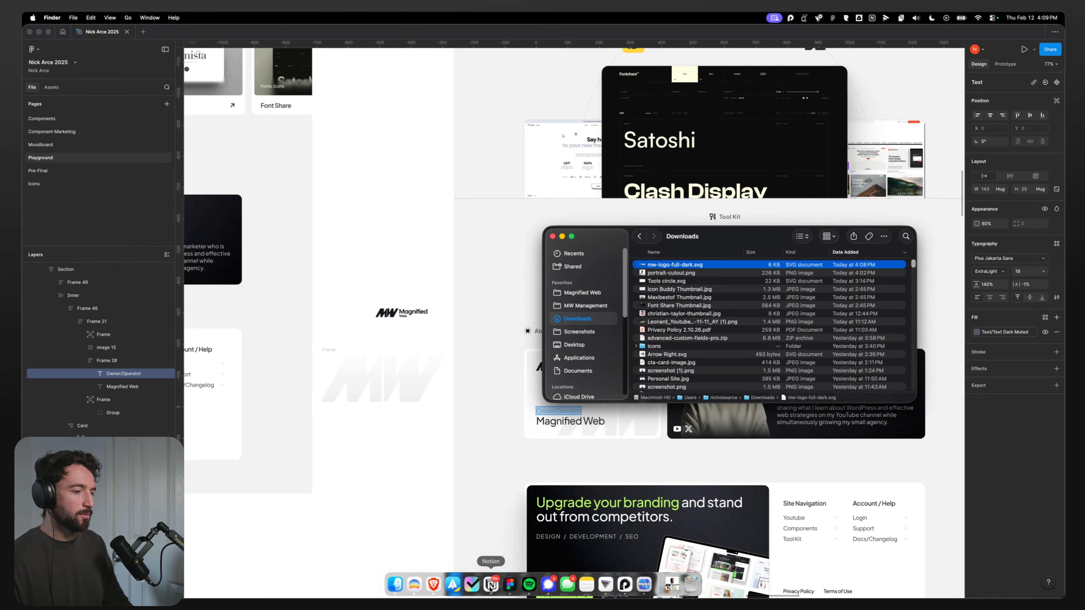
{"action": "left_click", "coordinate": [512, 585]}
{"action": "left_click", "coordinate": [433, 585]}
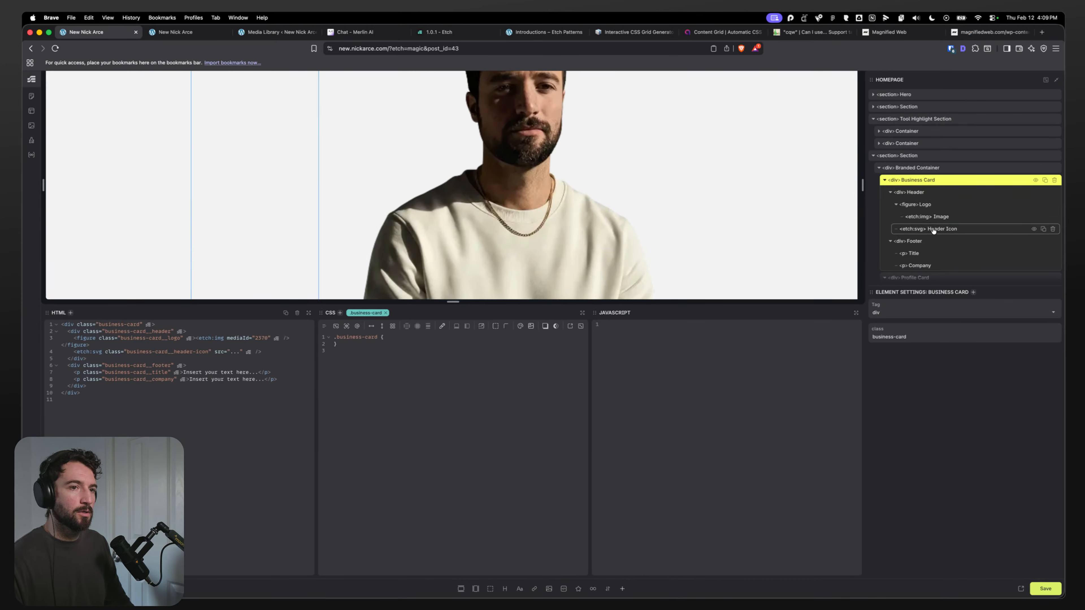
Step: Review the Branded Container's grid CSS and open a new line in the Business Card's CSS rule
{"action": "left_click", "coordinate": [924, 180]}
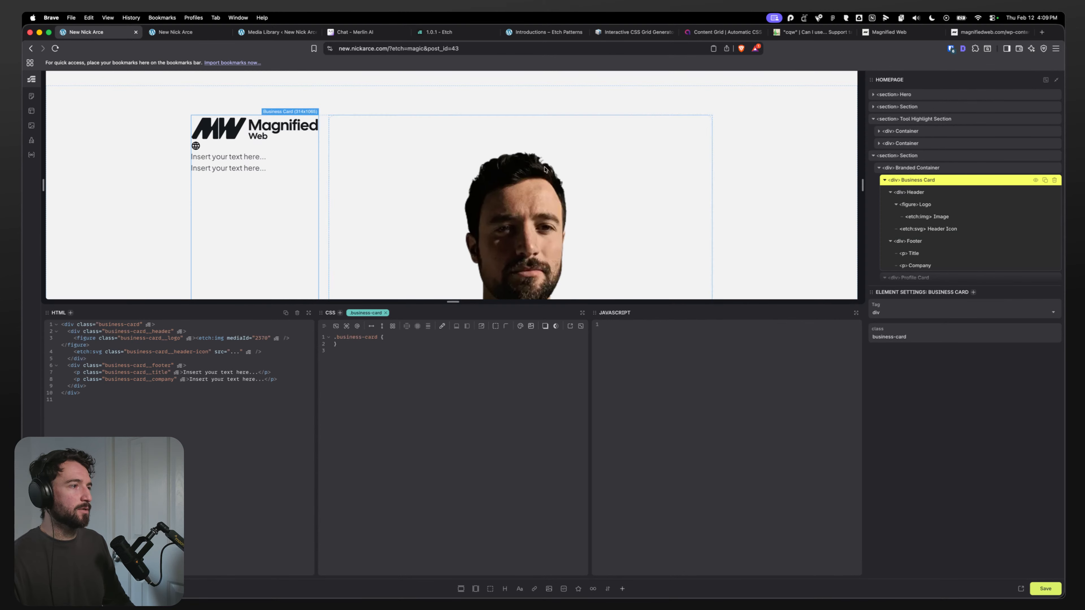
{"action": "left_click", "coordinate": [921, 171]}
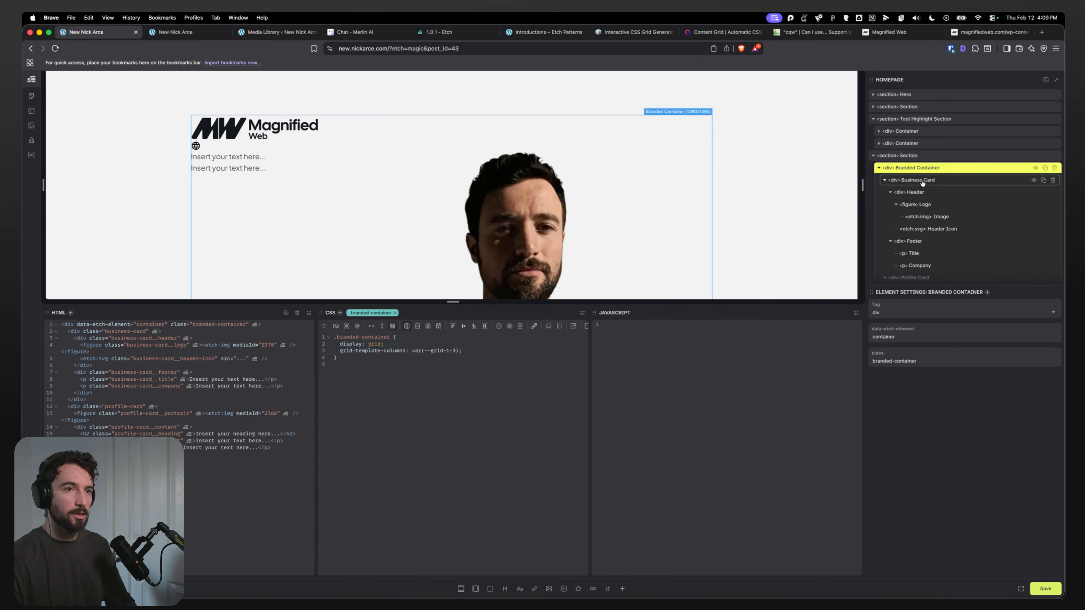
{"action": "left_click", "coordinate": [921, 181]}
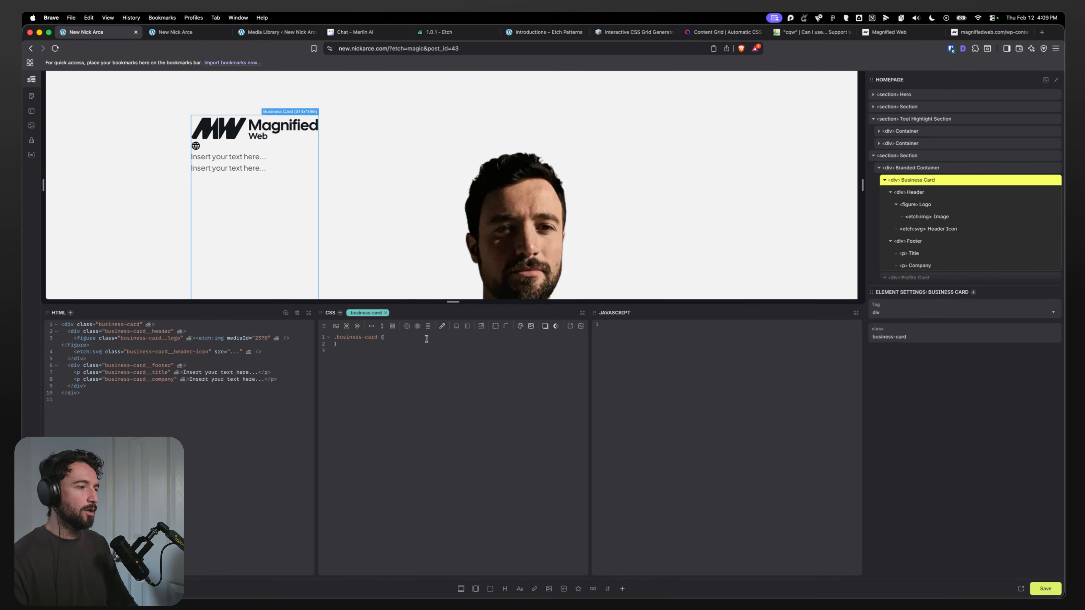
{"action": "key", "text": "Return"}
{"action": "type", "text": "=-"}
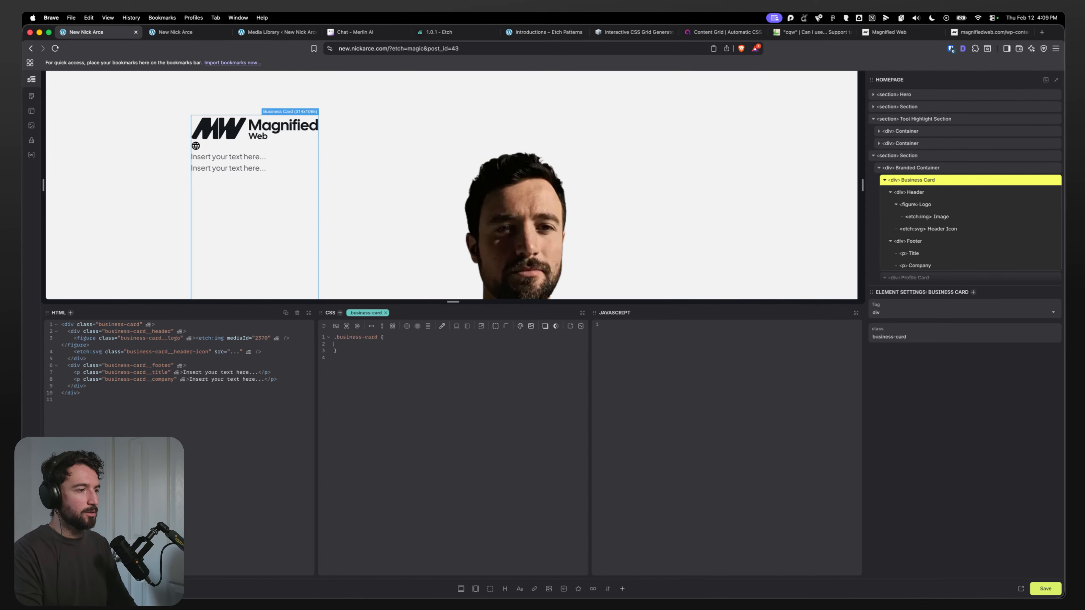
Step: Inspect the Magnified Web card frame's size and auto layout padding in the Figma design
{"action": "key", "text": "super+Tab"}
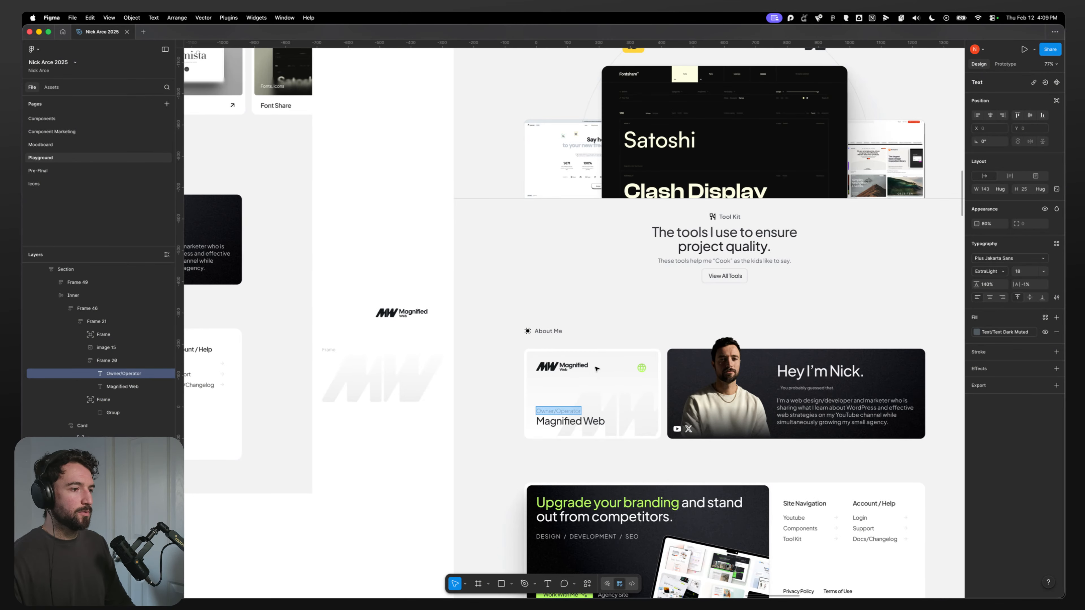
{"action": "scroll", "coordinate": [598, 369], "scroll_direction": "up", "scroll_amount": 5}
{"action": "key", "text": "Escape"}
{"action": "left_click", "coordinate": [426, 324]}
{"action": "scroll", "coordinate": [367, 323], "scroll_direction": "down", "scroll_amount": 6}
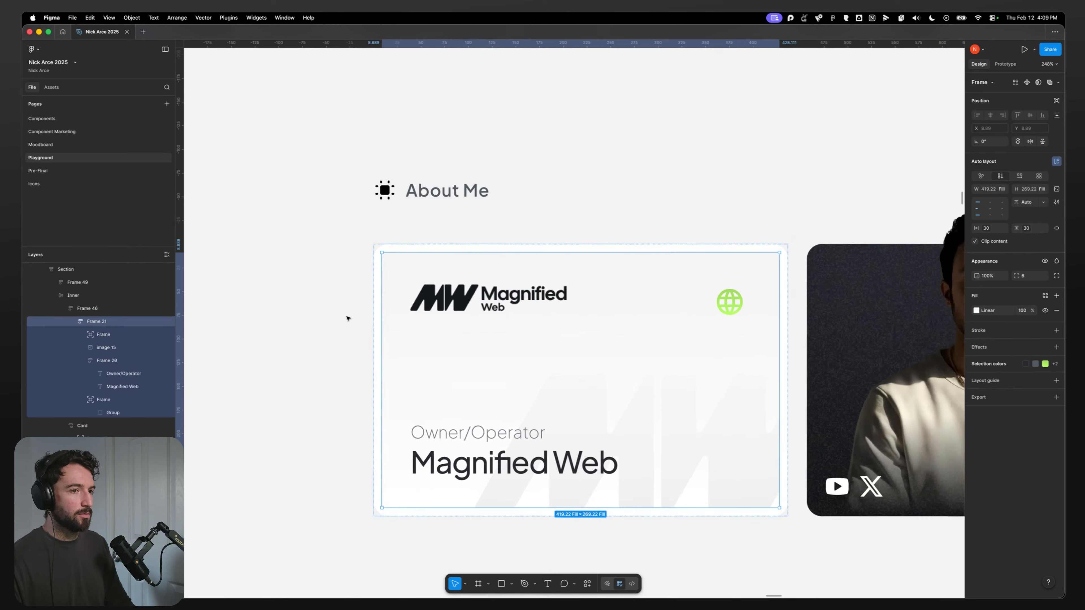
{"action": "left_click", "coordinate": [317, 328]}
{"action": "left_click", "coordinate": [413, 287]}
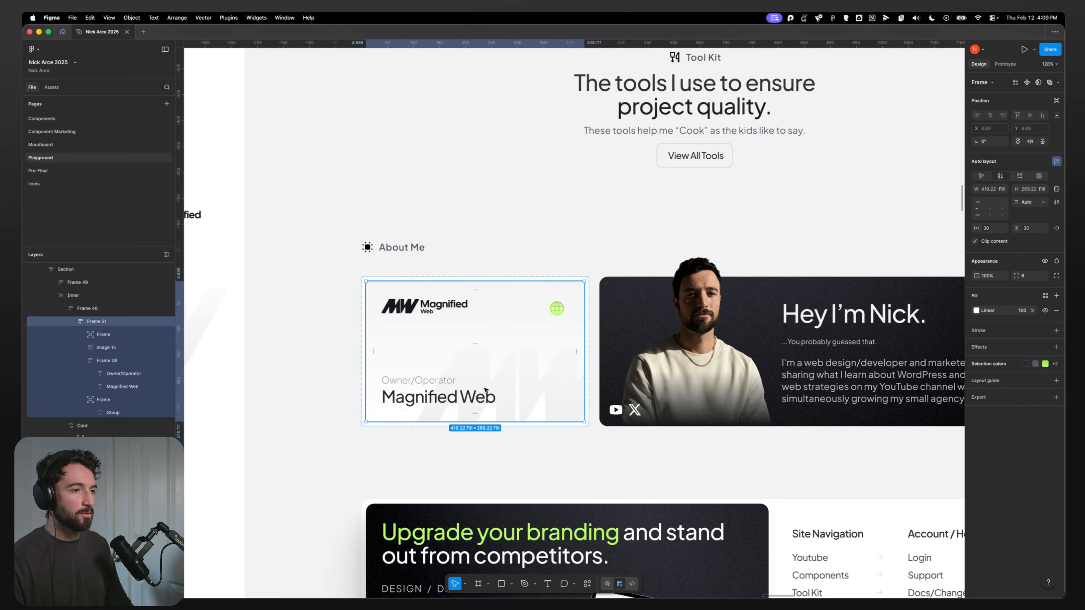
{"action": "left_click", "coordinate": [310, 380]}
{"action": "left_click", "coordinate": [413, 292]}
Step: Start a --card-padding custom property in the Business Card's CSS rule
{"action": "key", "text": "super+Tab"}
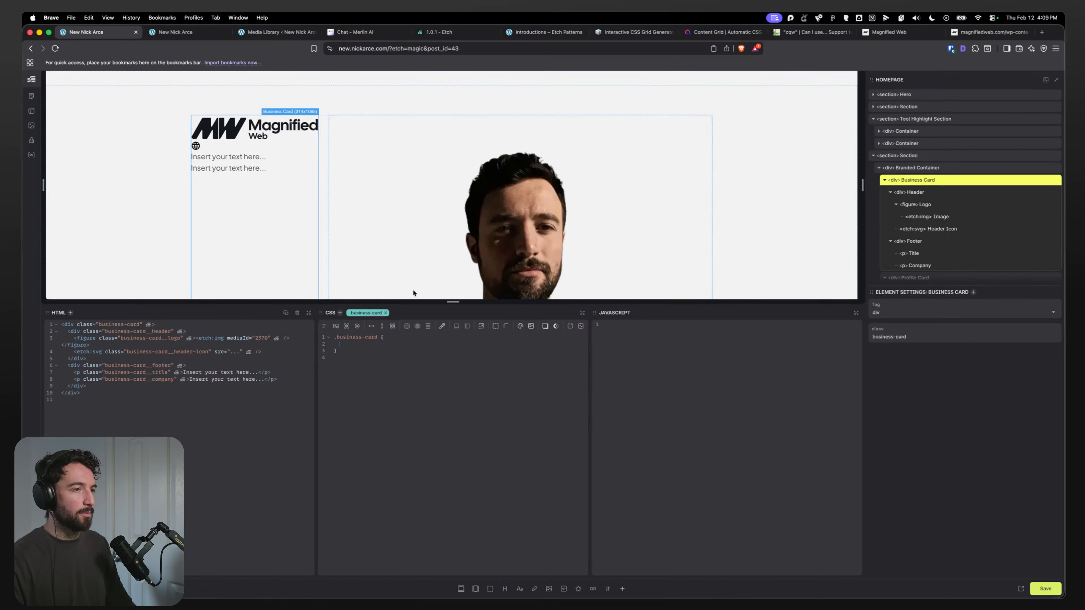
{"action": "type", "text": "--card-"}
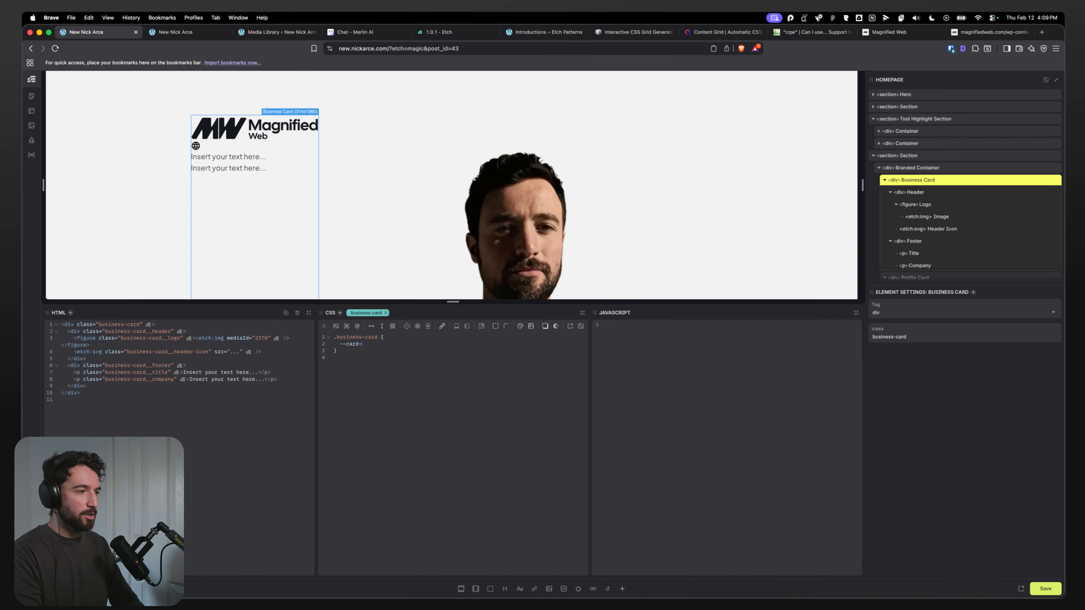
{"action": "type", "text": "padding:"}
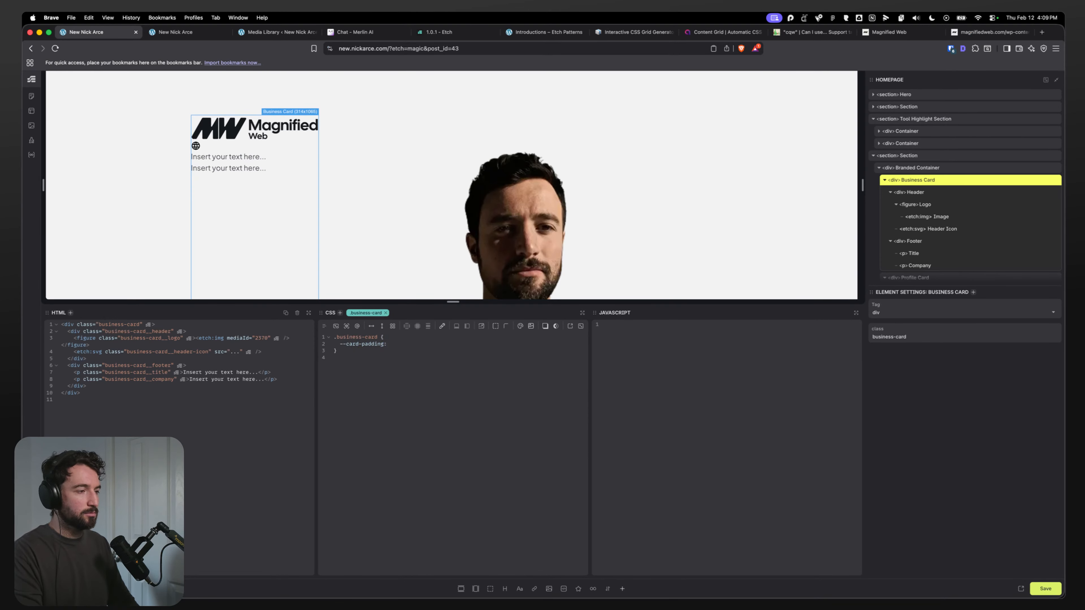
Step: Inspect the Magnified Web card frames' sizes and padding in the Figma design
{"action": "key", "text": "super+Tab"}
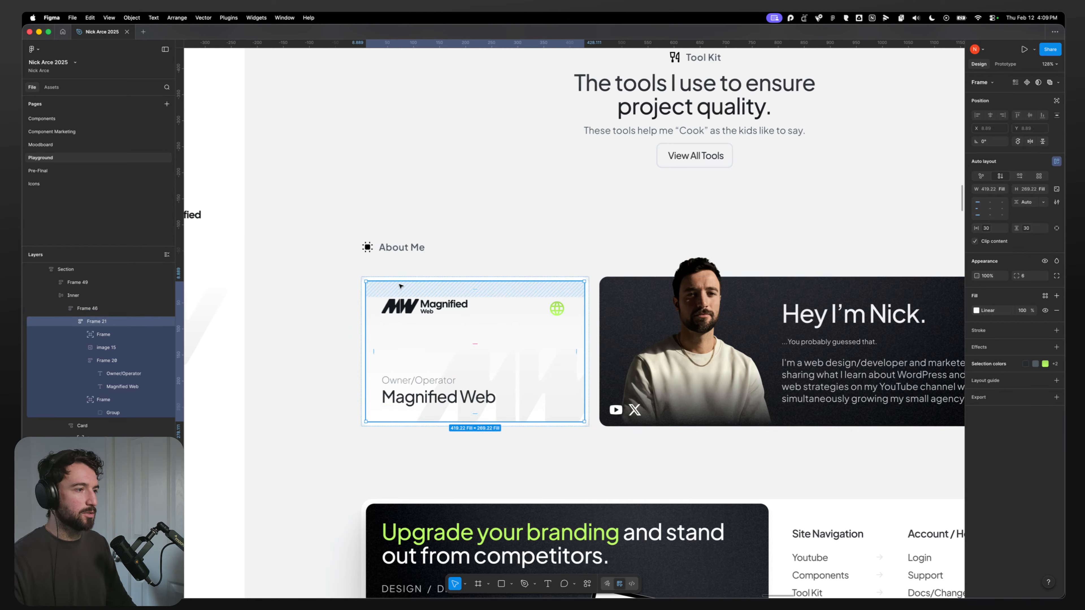
{"action": "scroll", "coordinate": [383, 286], "scroll_direction": "up", "scroll_amount": 5}
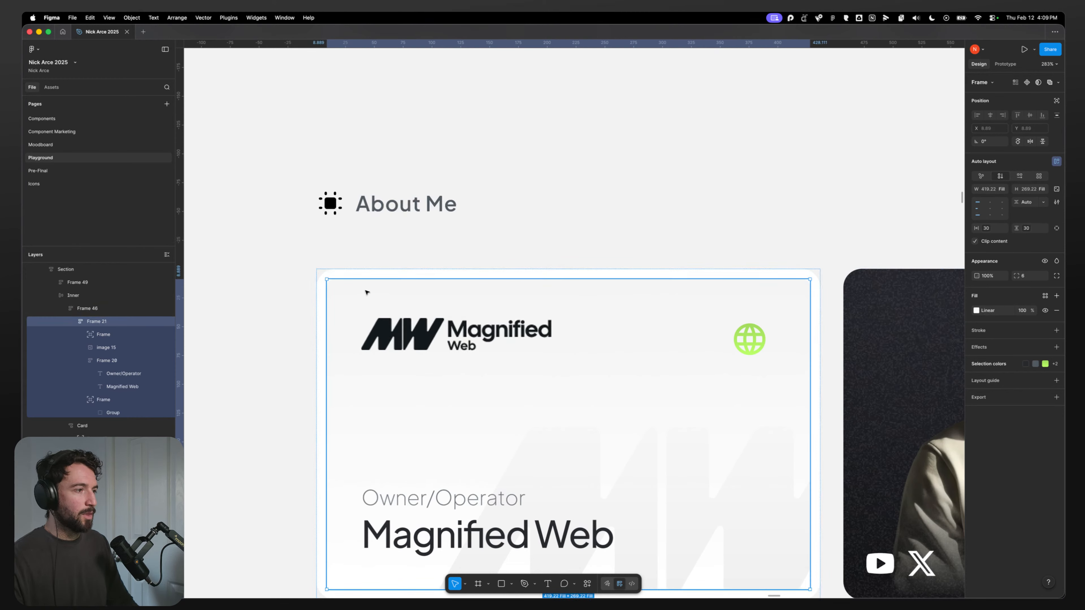
{"action": "scroll", "coordinate": [366, 304], "scroll_direction": "down", "scroll_amount": 1}
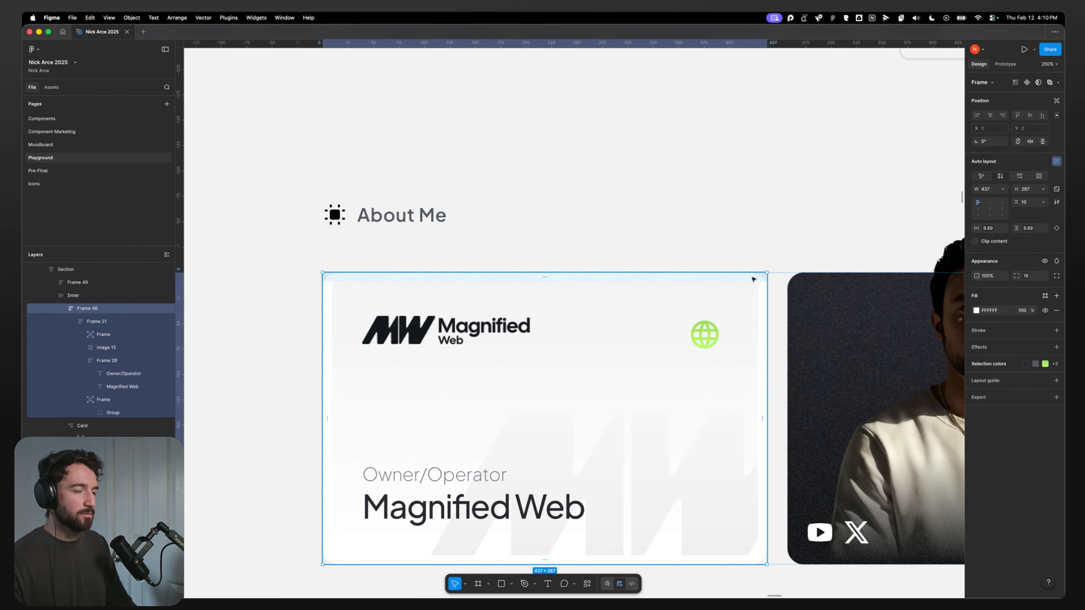
{"action": "left_click", "coordinate": [751, 290]}
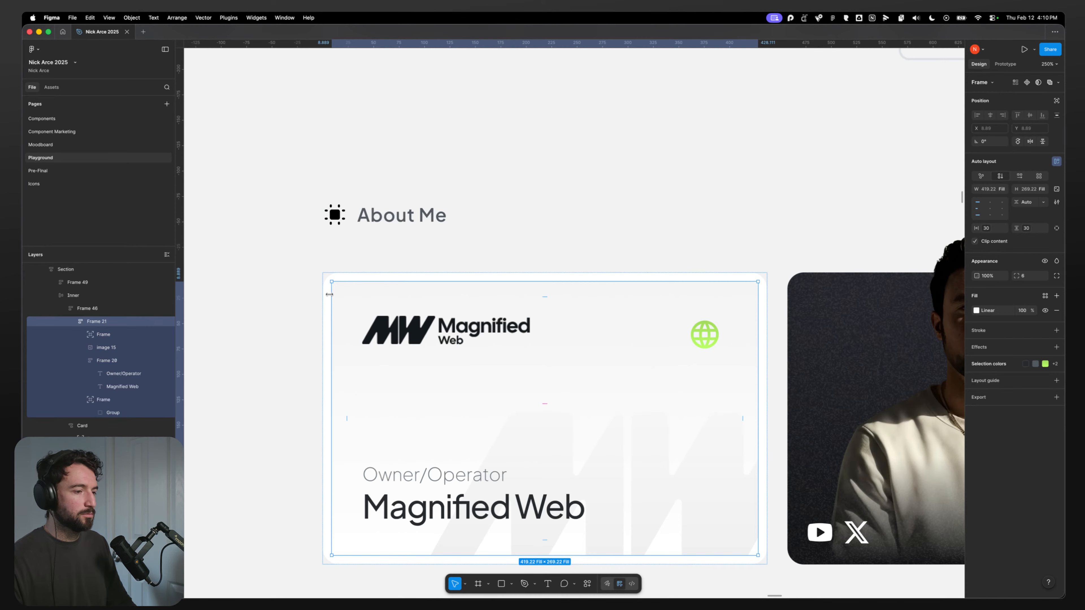
{"action": "key", "text": "super+Tab"}
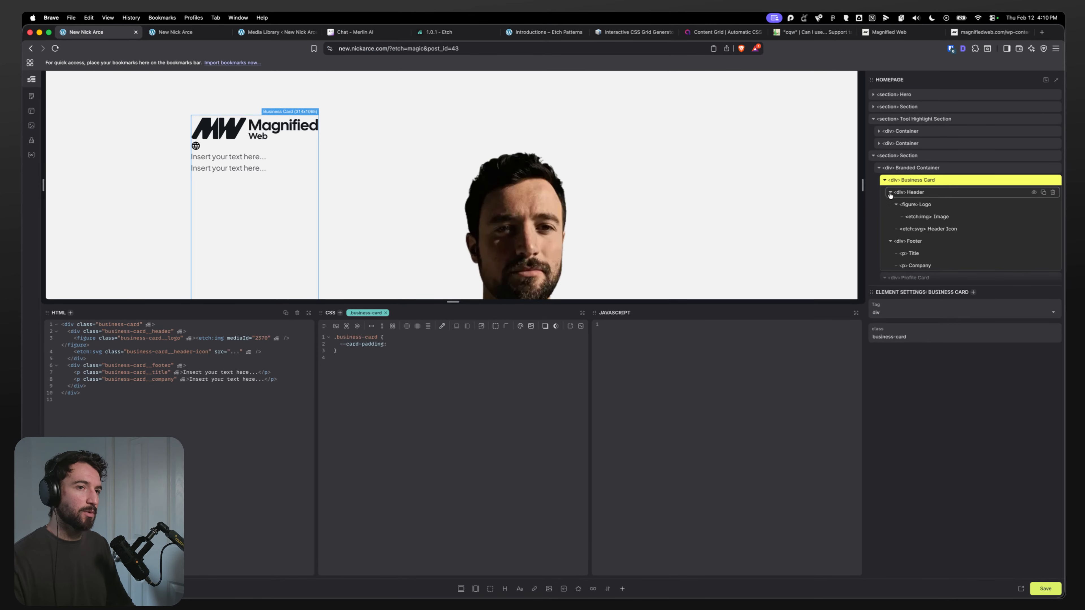
Step: Add a div named Inner inside the Business Card and nest the Header and Footer within it
{"action": "left_click", "coordinate": [890, 193]}
{"action": "left_click", "coordinate": [890, 205]}
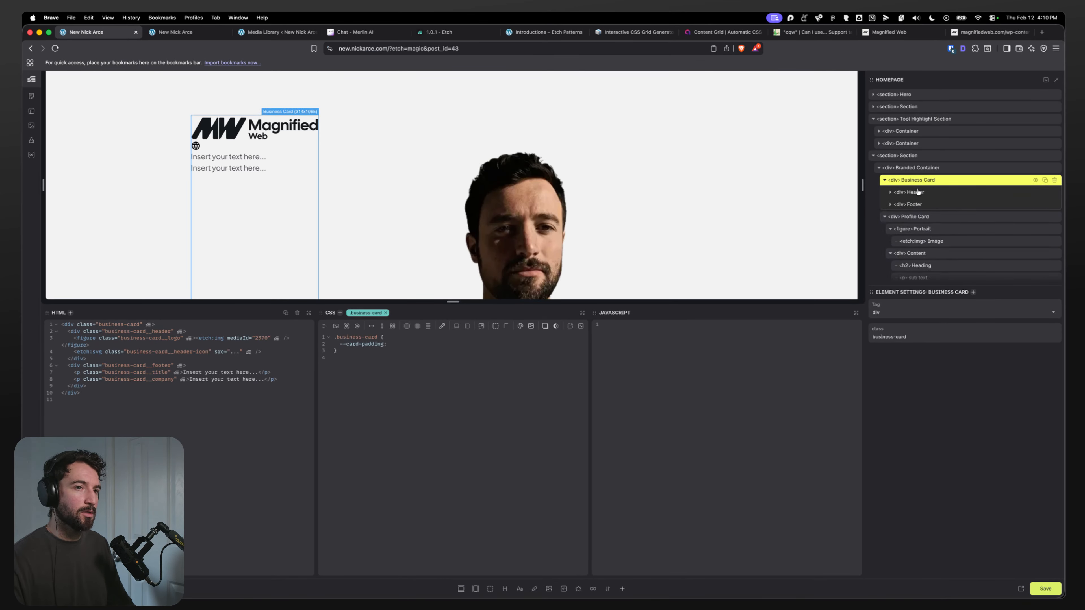
{"action": "left_click", "coordinate": [902, 194]}
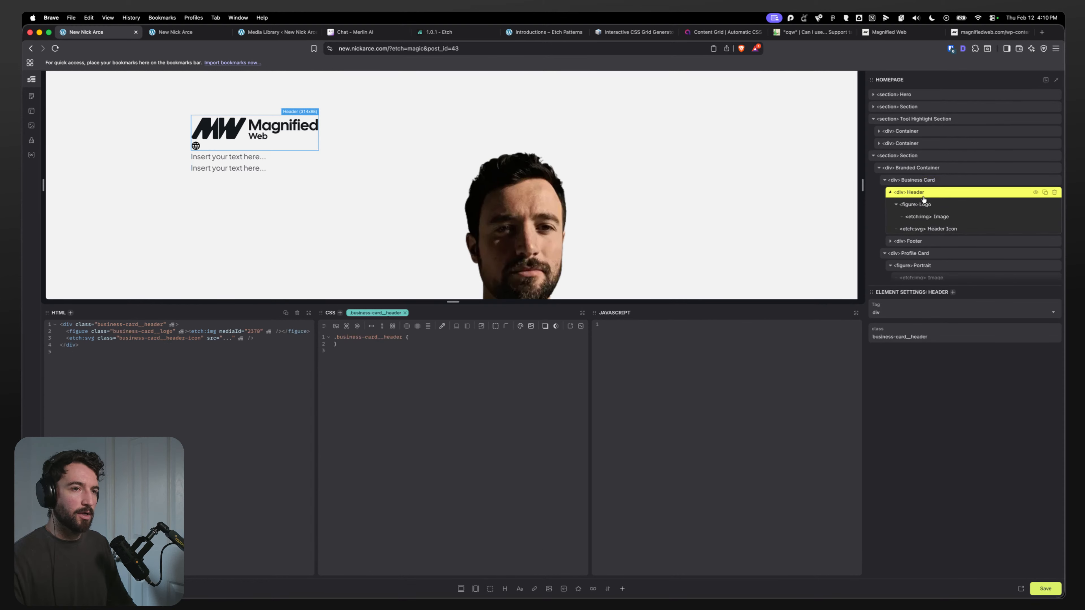
{"action": "left_click", "coordinate": [907, 180]}
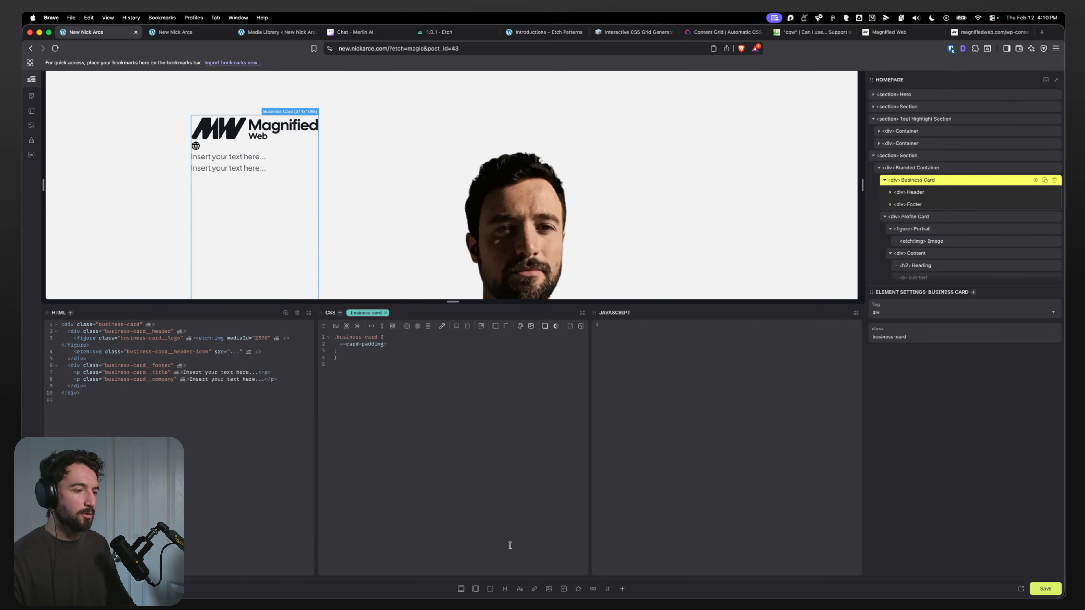
{"action": "left_click", "coordinate": [491, 589]}
{"action": "double_click", "coordinate": [910, 217]}
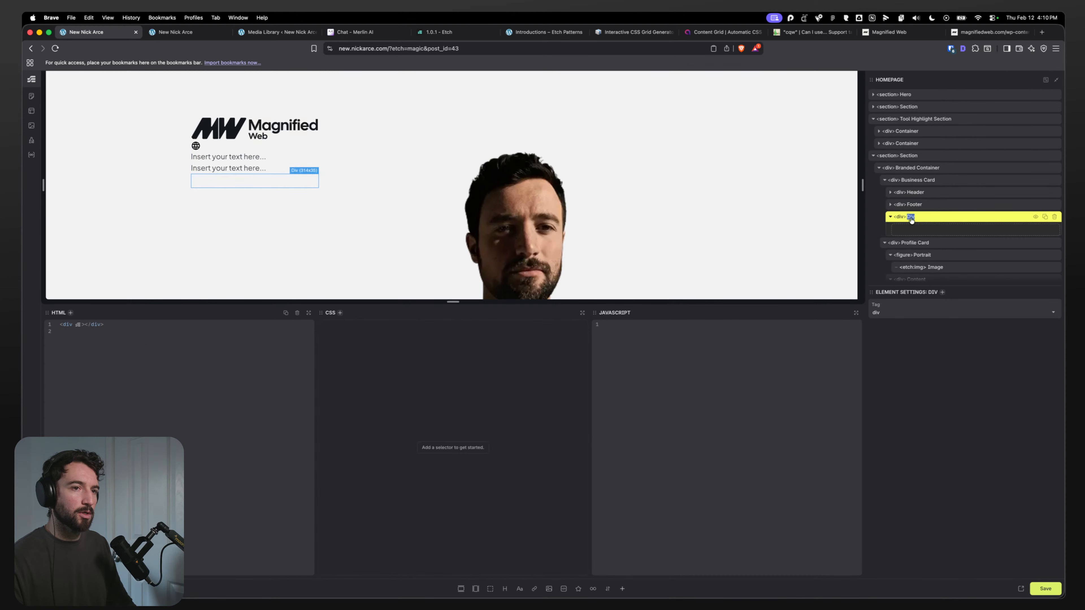
{"action": "type", "text": "Inner"}
{"action": "key", "text": "Return"}
{"action": "left_click_drag", "start_coordinate": [934, 213], "coordinate": [907, 200]}
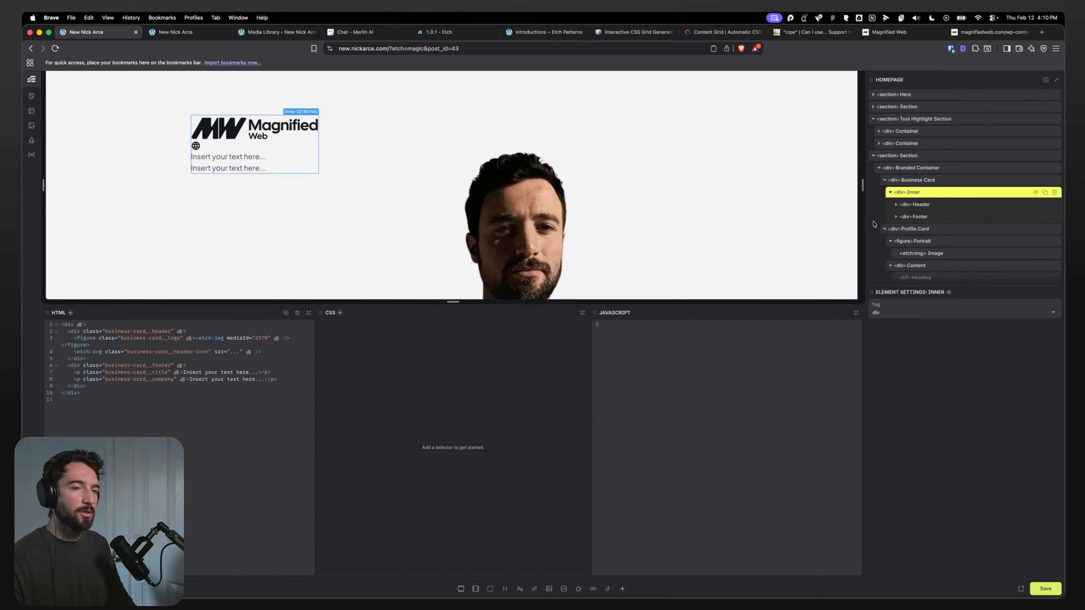
Step: Give the Inner div the class business-card__inner
{"action": "key", "text": "super+period"}
{"action": "type", "text": ".business-card__inner"}
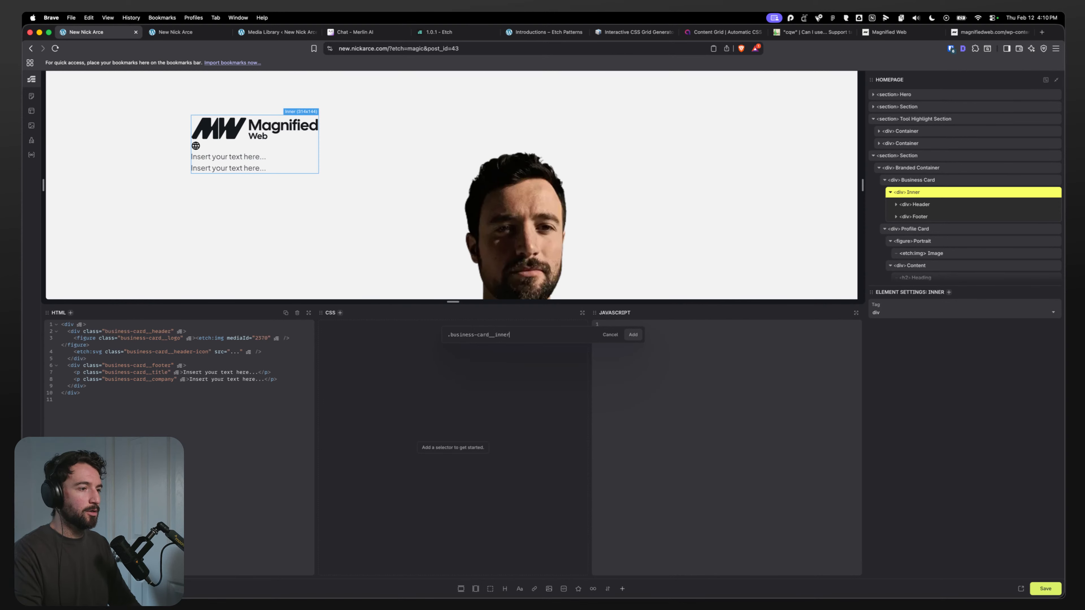
{"action": "key", "text": "Return"}
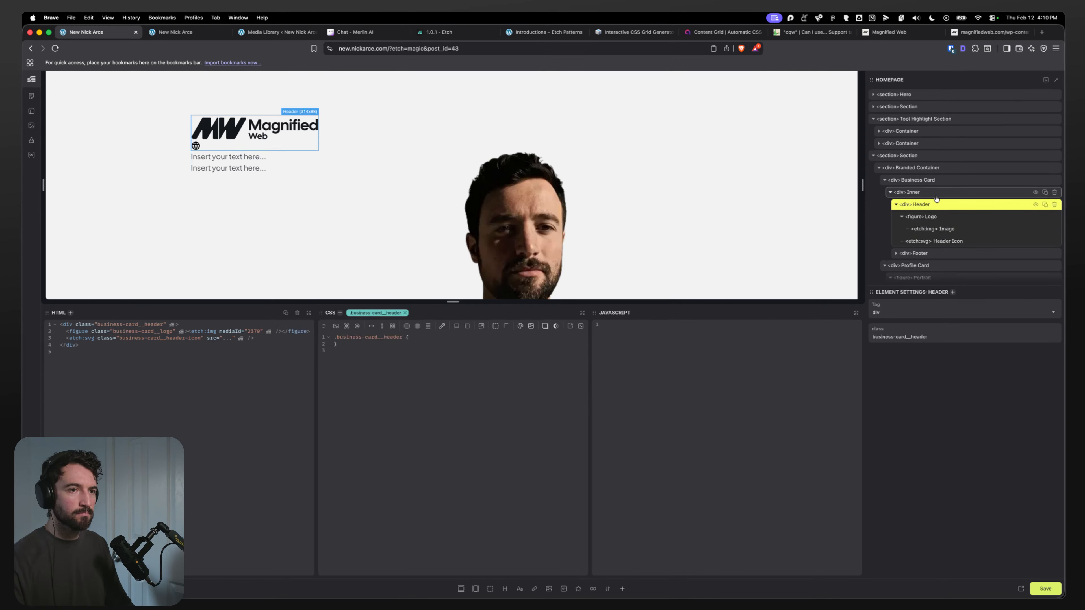
Step: Try setting --card-padding to var(--space-m) on the Business Card, then undo the padding edits
{"action": "left_click", "coordinate": [926, 185]}
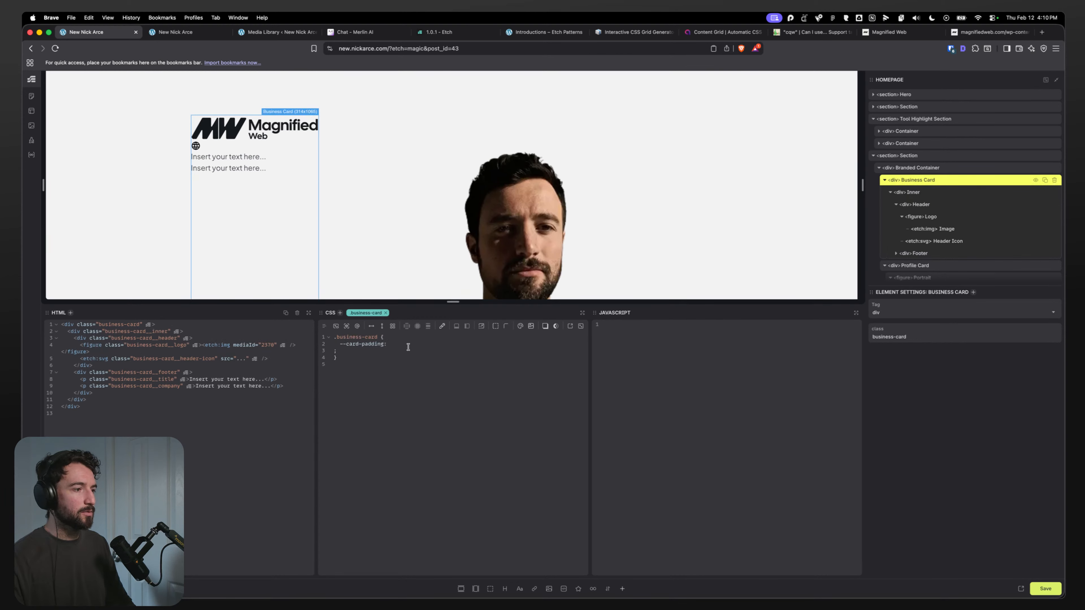
{"action": "key", "text": "BackSpace"}
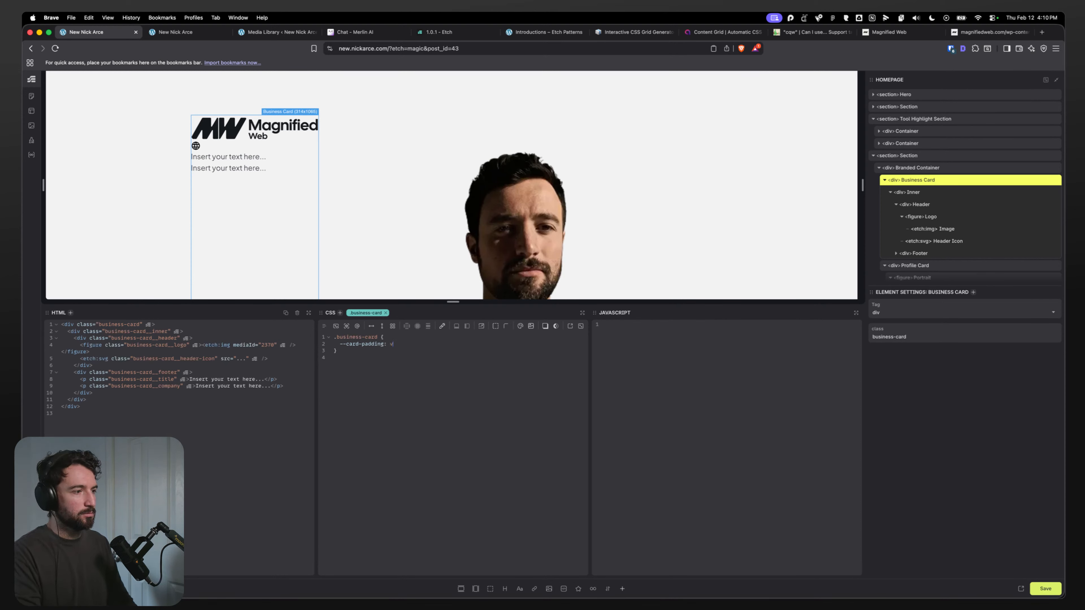
{"action": "type", "text": "ar(--space-m"}
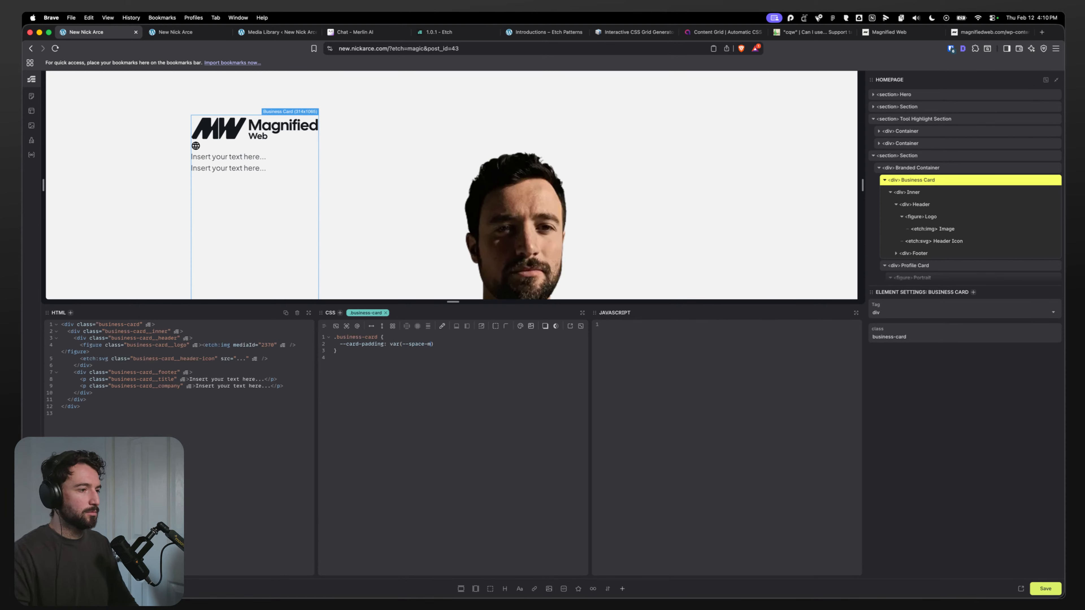
{"action": "key", "text": "super+z"}
{"action": "key", "text": "super+z"}
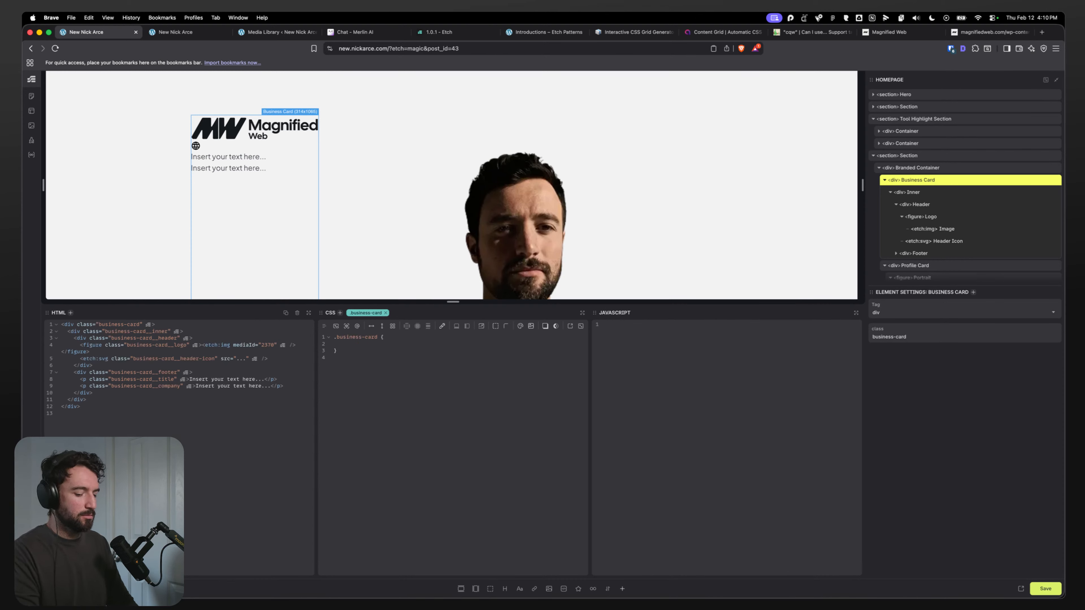
Step: Set the Business Card's padding to var(--card-padding)
{"action": "type", "text": "paddiong"}
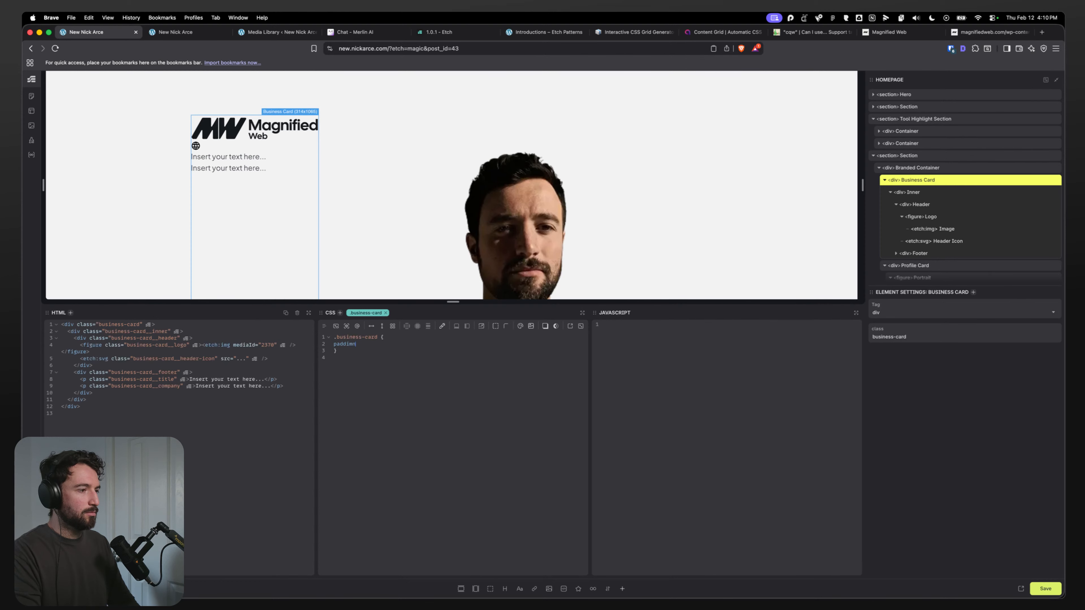
{"action": "key", "text": "BackSpace"}
{"action": "type", "text": "ng:"}
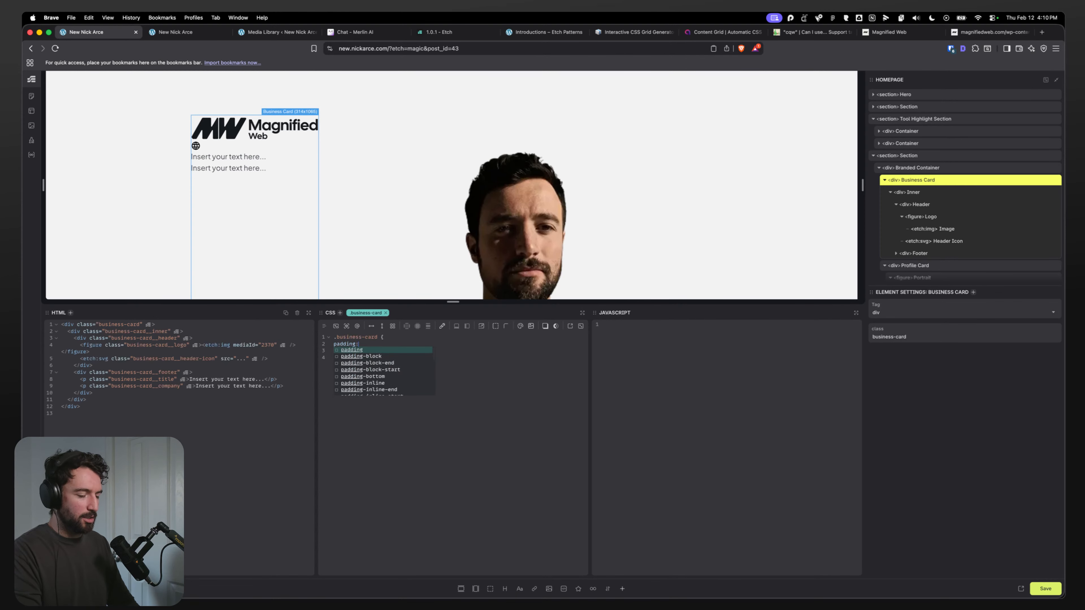
{"action": "type", "text": " var"}
{"action": "key", "text": "shift"}
{"action": "key", "text": "shift"}
{"action": "type", "text": "((-(-"}
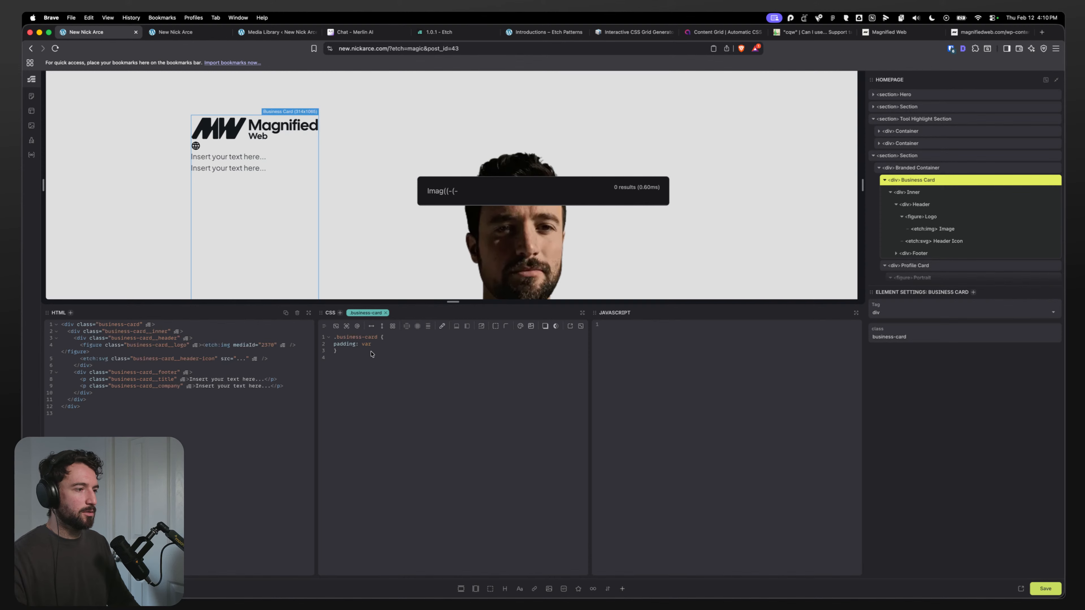
{"action": "key", "text": "Escape"}
{"action": "type", "text": "("}
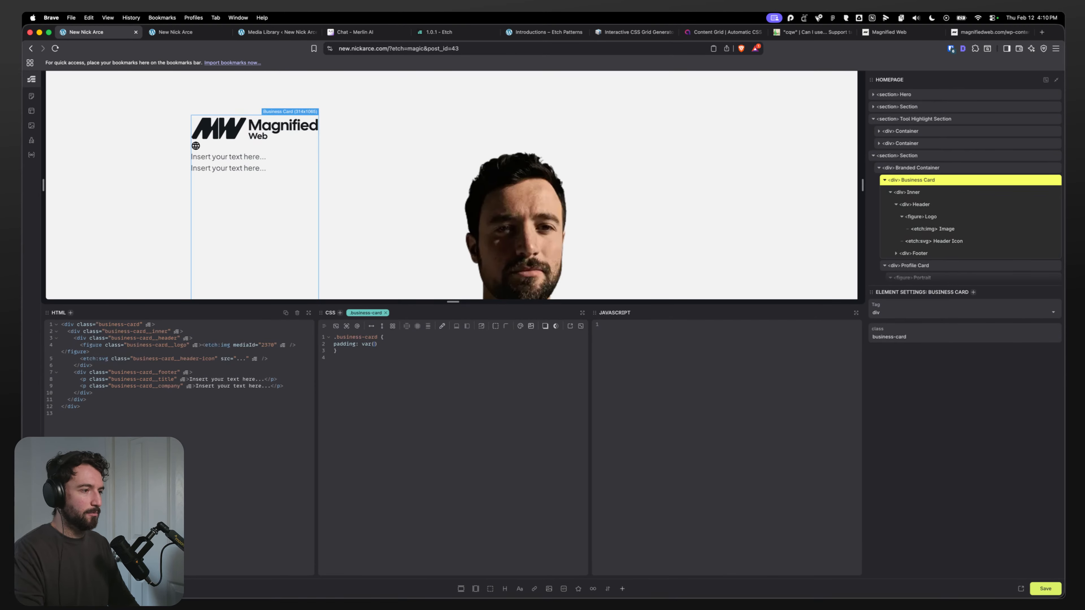
{"action": "type", "text": "--card-padd"}
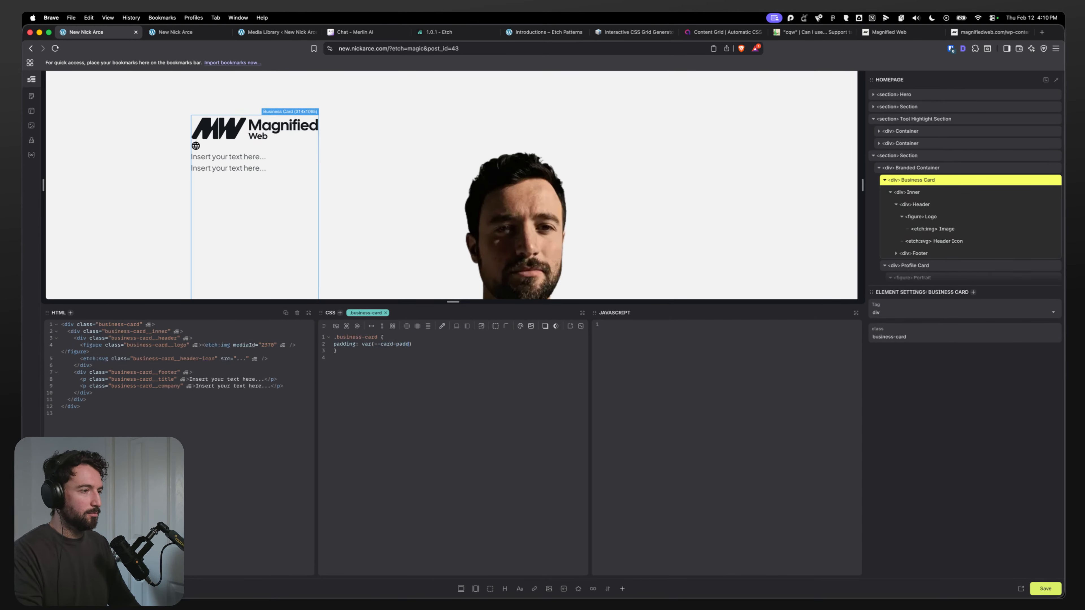
{"action": "type", "text": "ing);"}
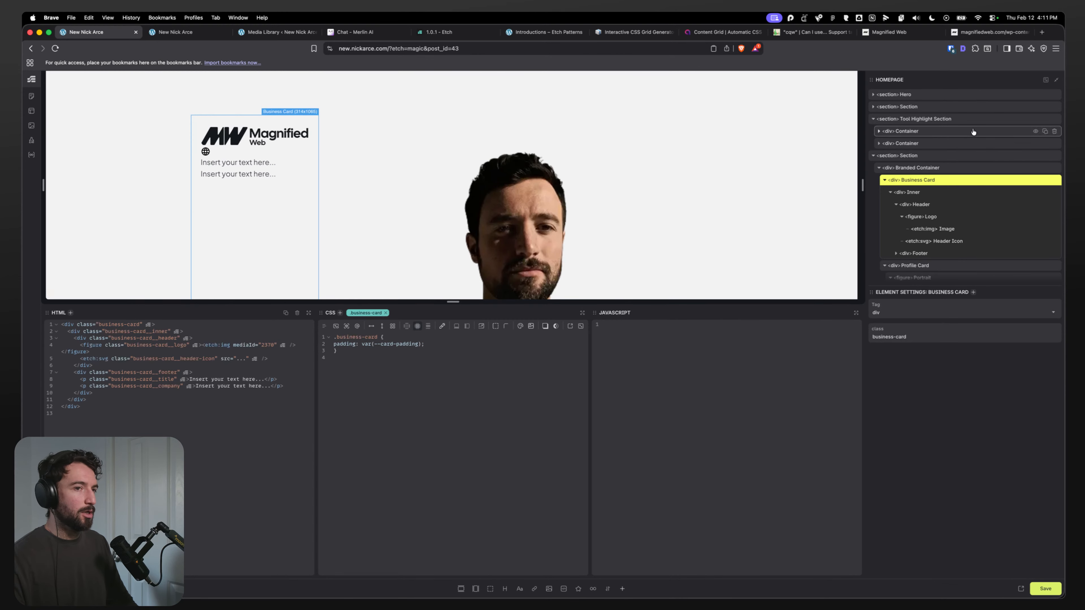
Step: Set the Inner div's background to var(--bg-ultra-light)
{"action": "left_click", "coordinate": [957, 192]}
{"action": "key", "text": "Return"}
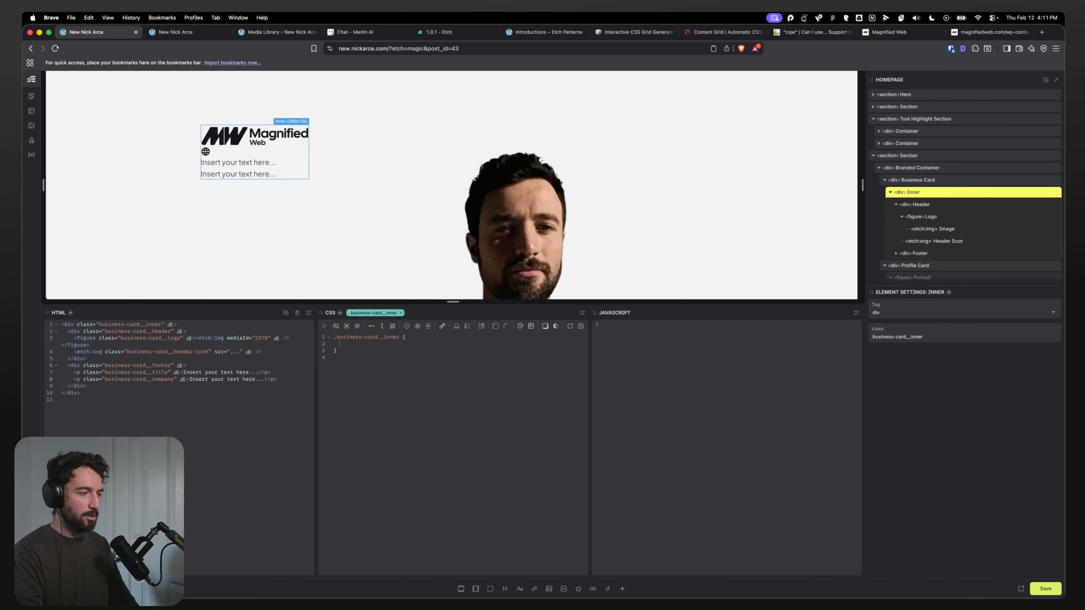
{"action": "type", "text": "background:"}
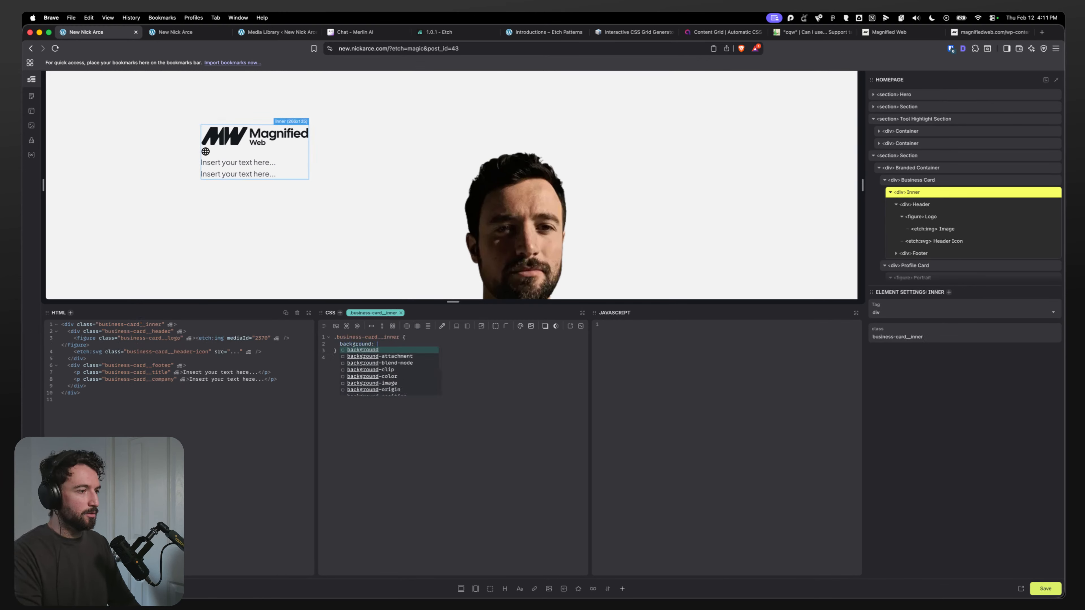
{"action": "type", "text": "var(--b"}
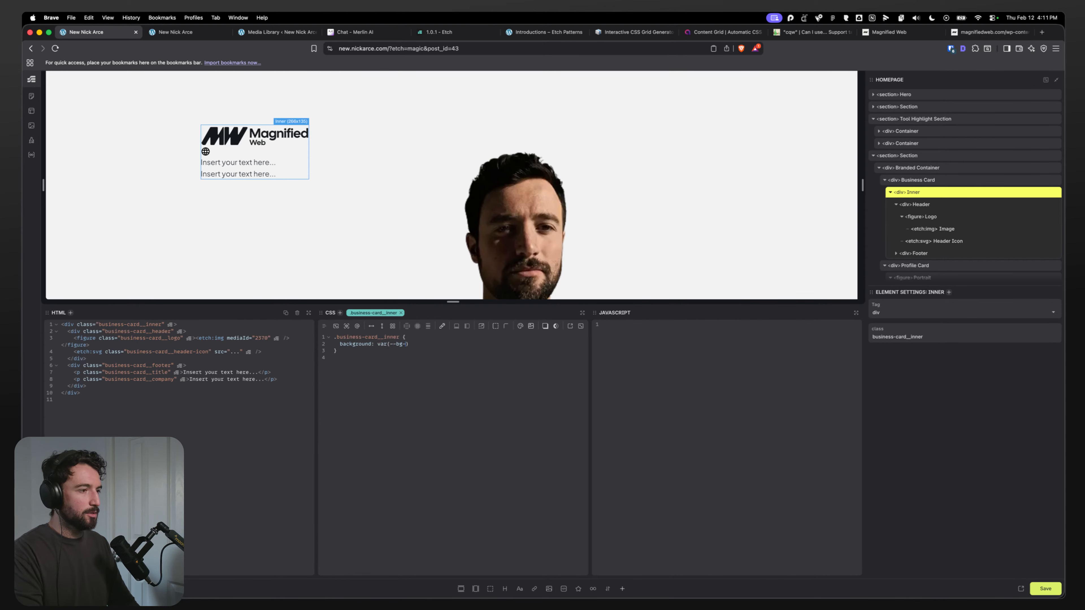
{"action": "type", "text": "g-light"}
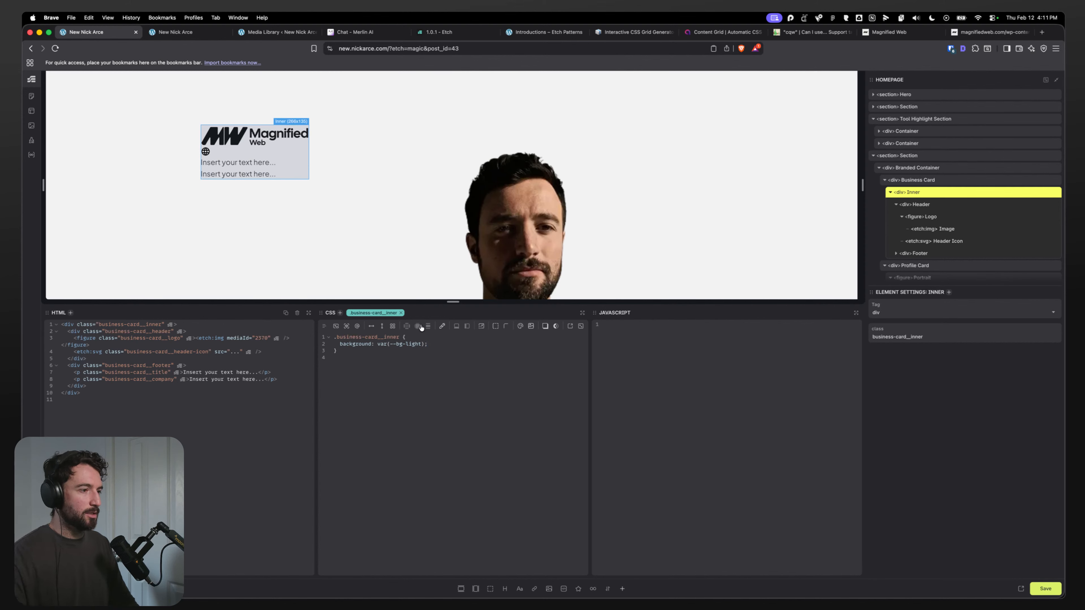
{"action": "type", "text": "-u"}
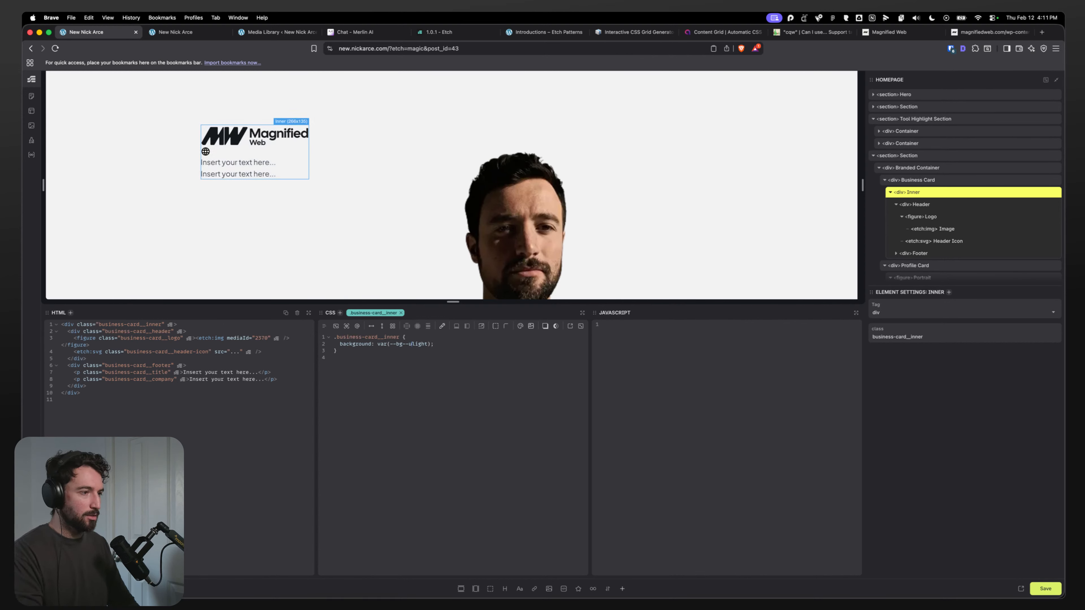
{"action": "type", "text": "ltra"}
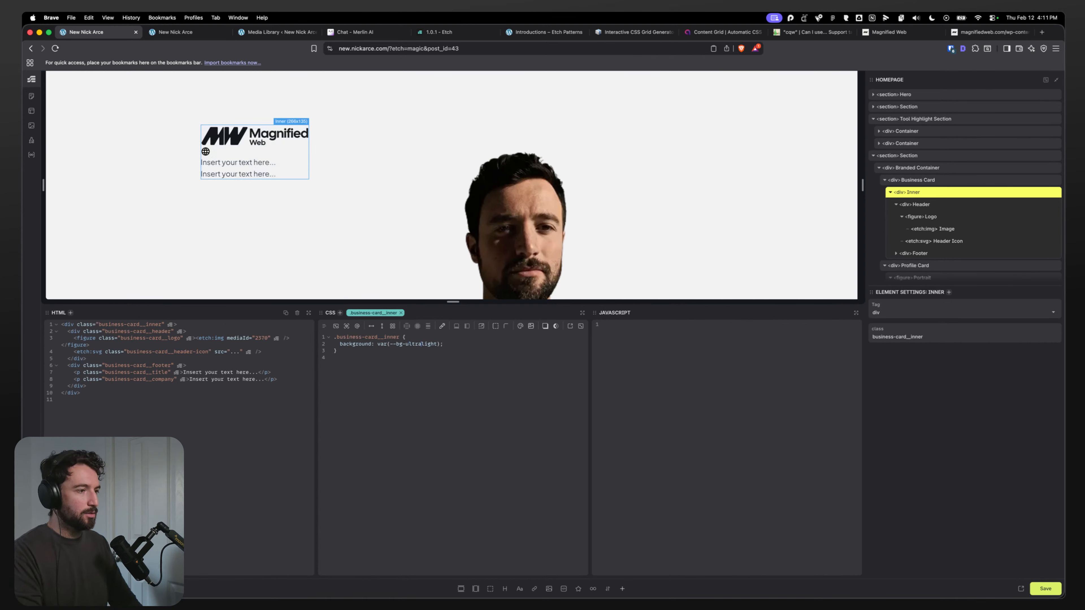
{"action": "type", "text": "-"}
Step: Set the Business Card's background to white
{"action": "left_click", "coordinate": [979, 181]}
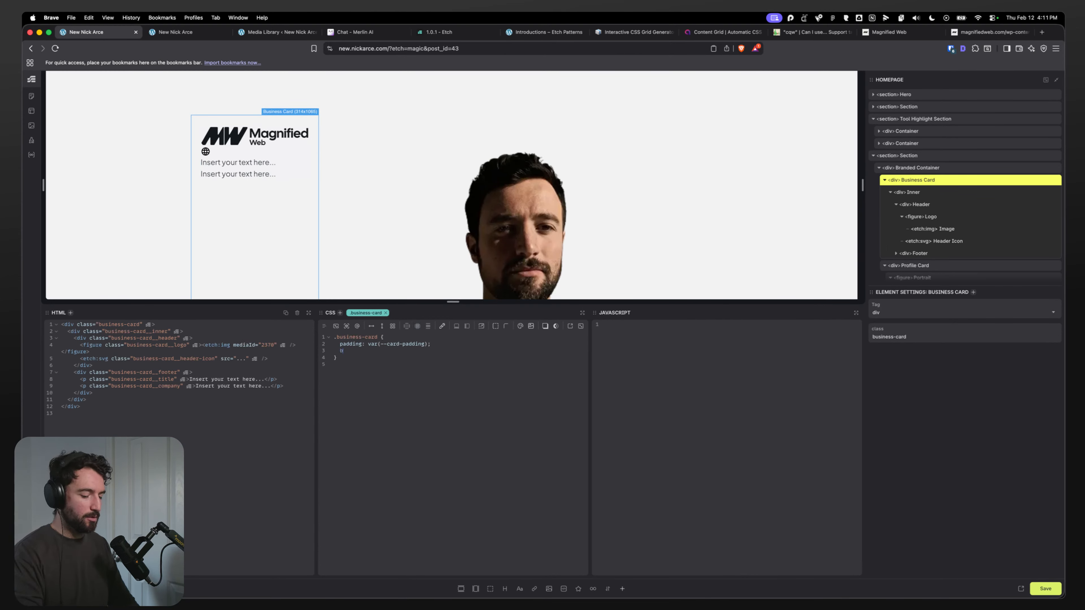
{"action": "type", "text": "ackgrond-"}
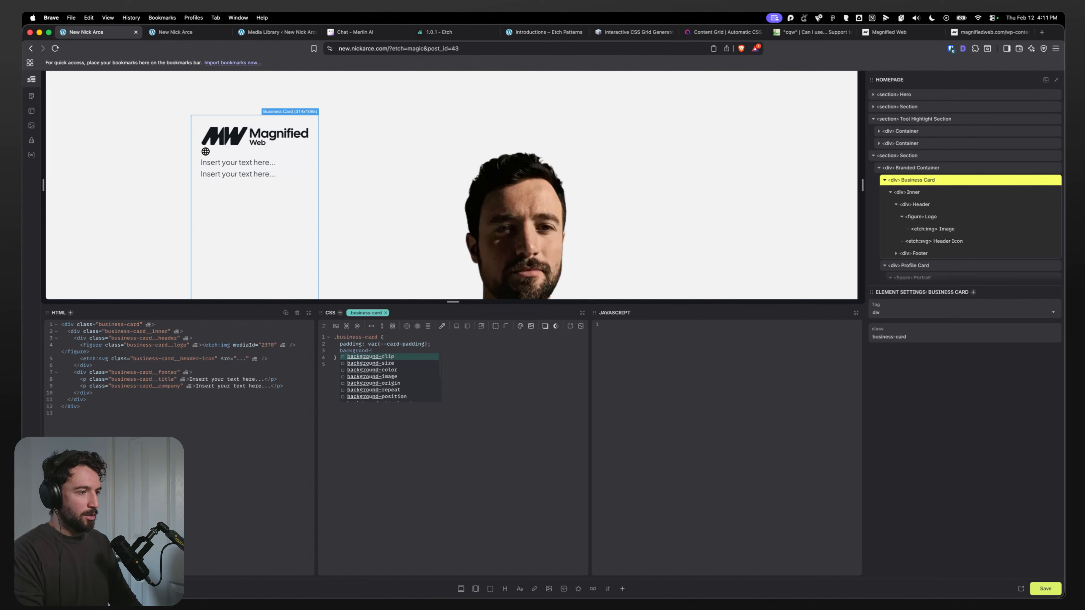
{"action": "type", "text": ": "}
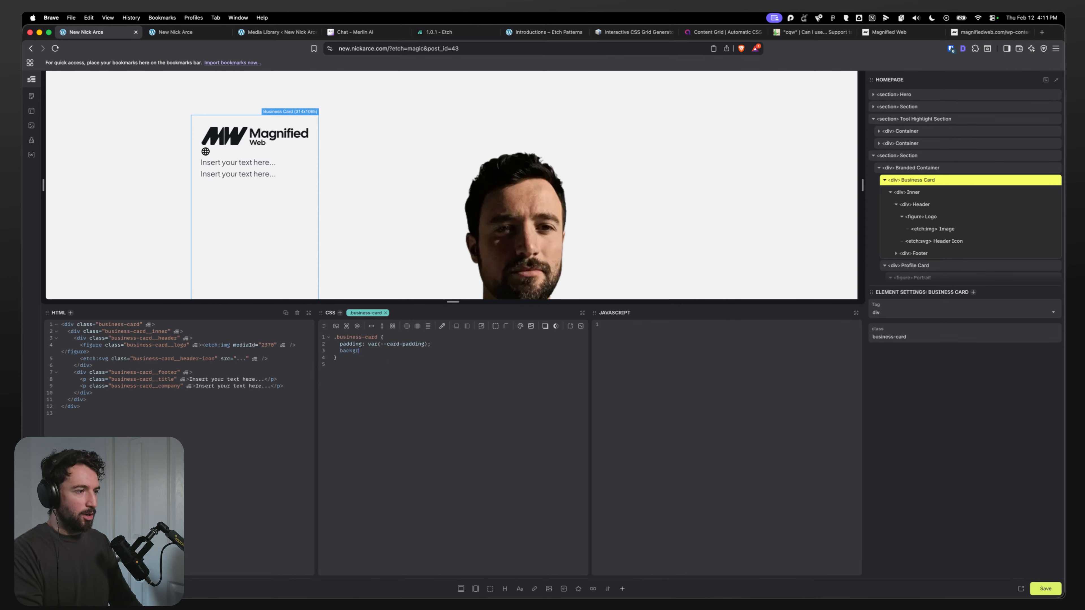
{"action": "type", "text": "nd: white;"}
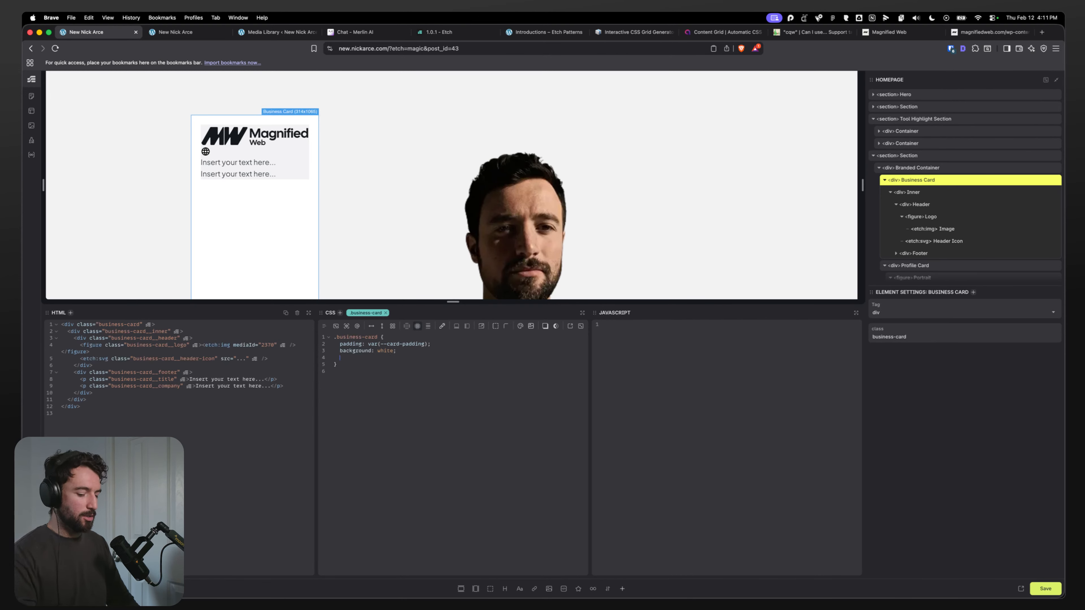
{"action": "key", "text": "Return"}
{"action": "type", "text": "border-radi"}
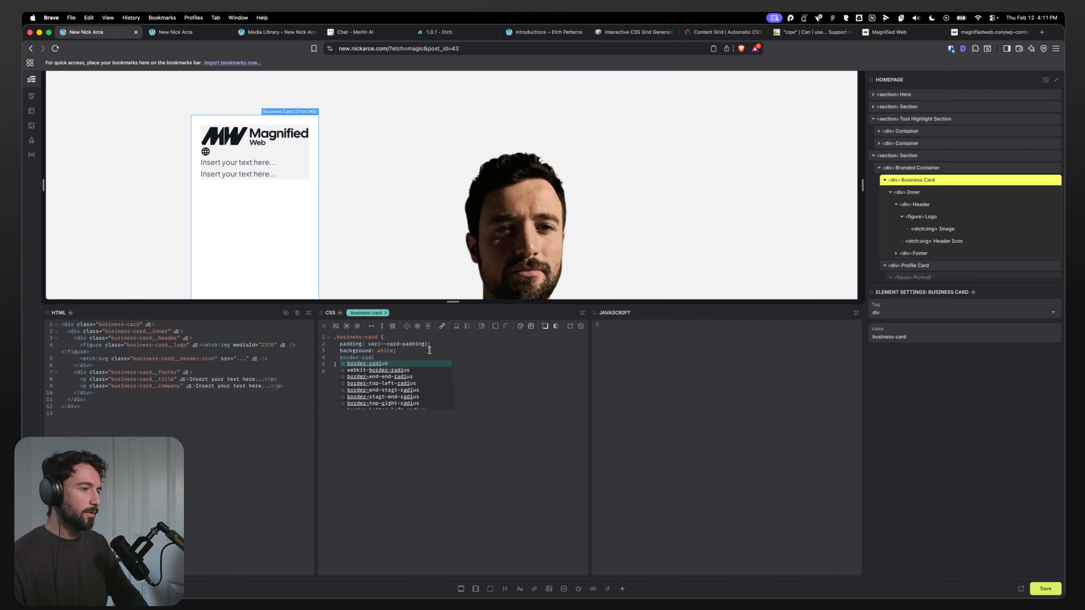
{"action": "key", "text": "shift+super+Left"}
{"action": "key", "text": "BackSpace"}
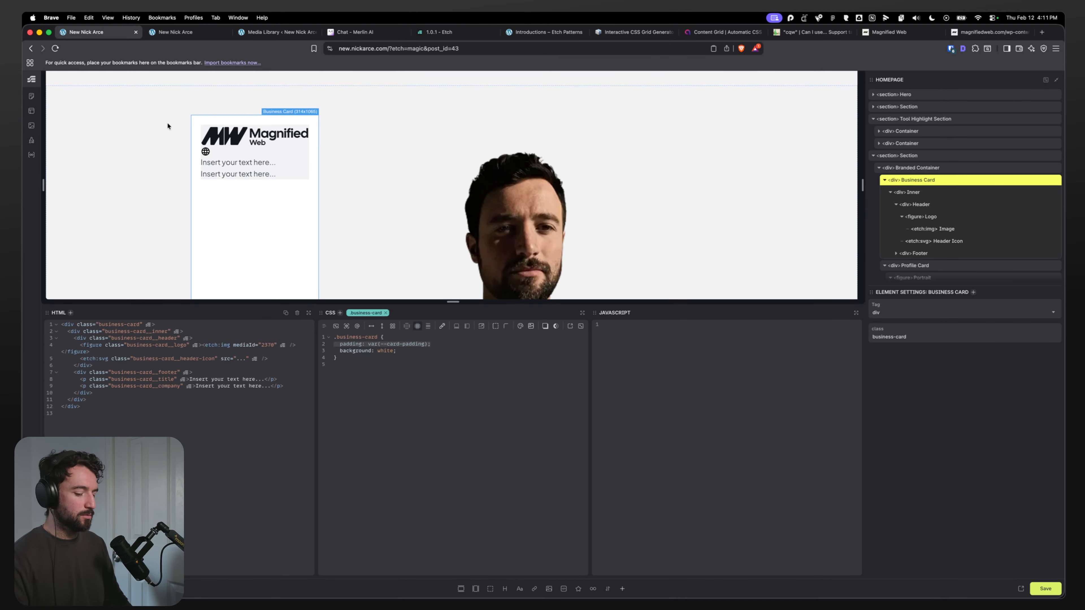
Step: Add .business-card and .profile-card to the Automatic CSS card selectors in Card Options and save
{"action": "key", "text": "super+u"}
{"action": "left_click", "coordinate": [35, 87]}
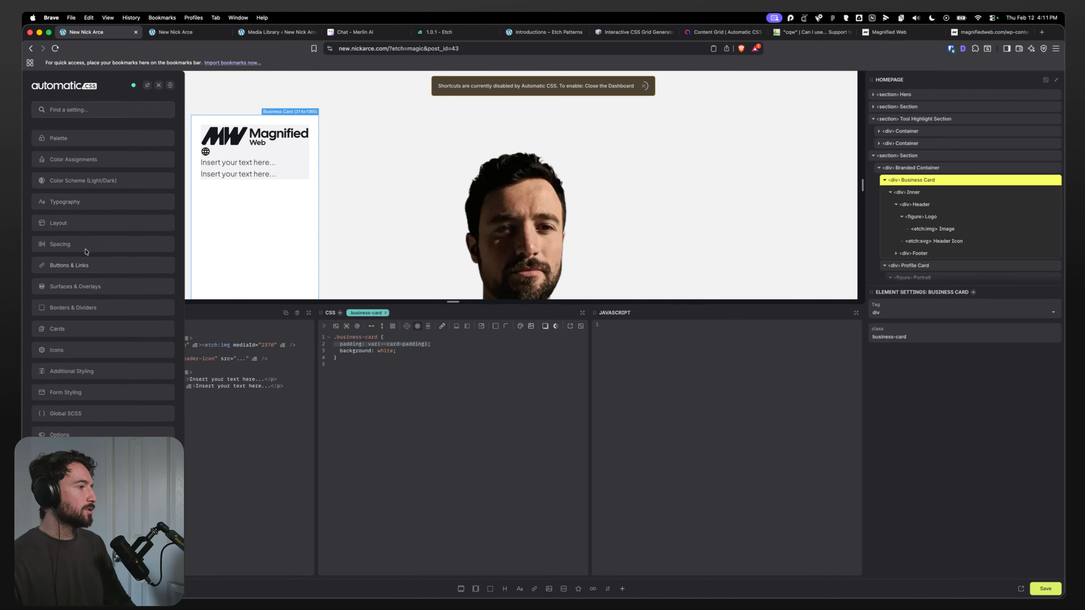
{"action": "left_click", "coordinate": [98, 328]}
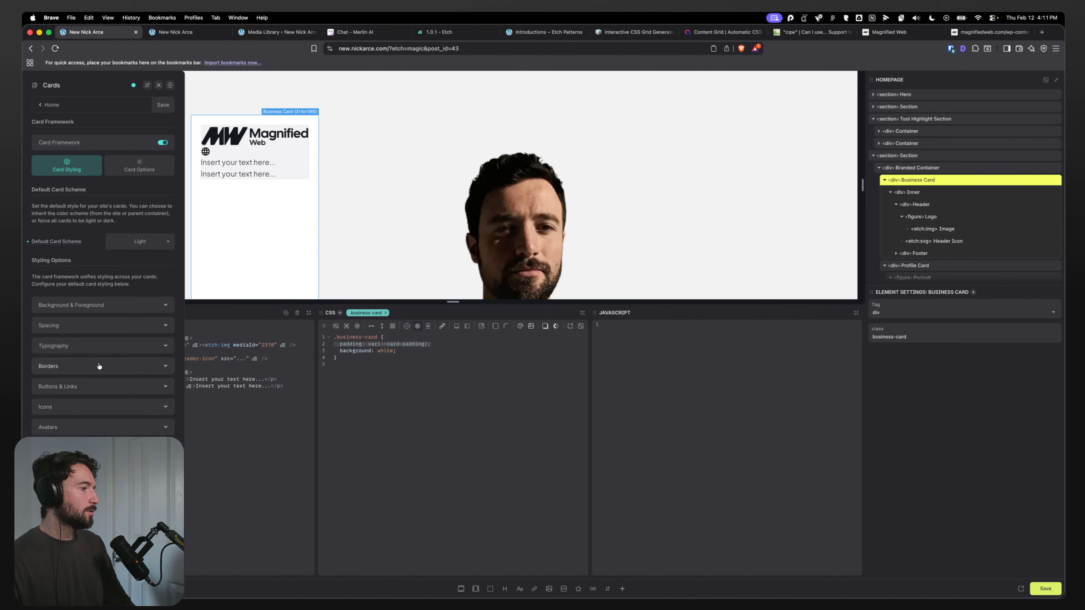
{"action": "left_click", "coordinate": [133, 179]}
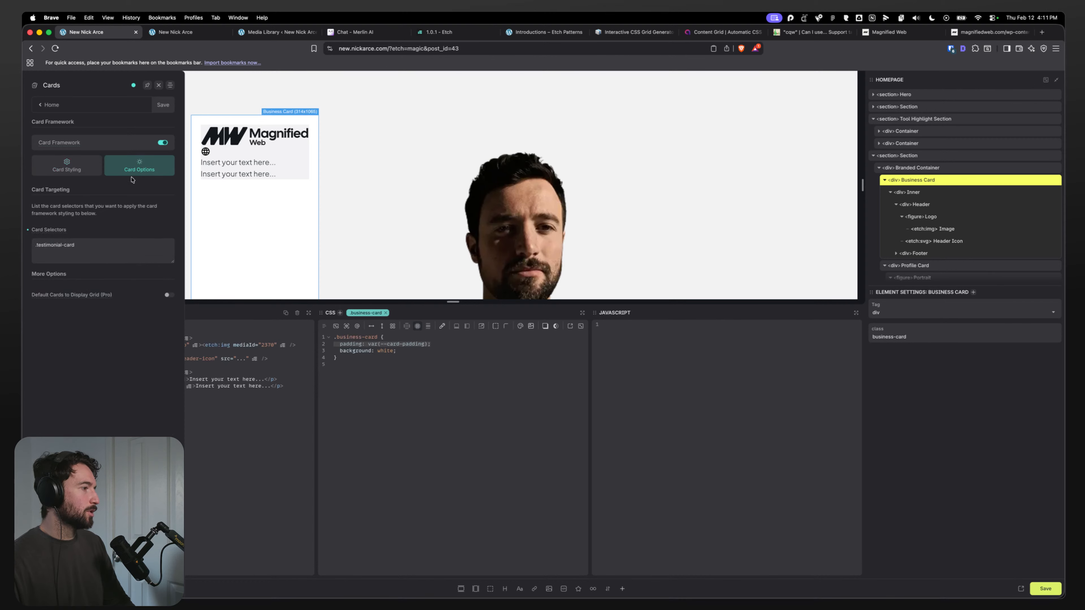
{"action": "type", "text": ", .business-"}
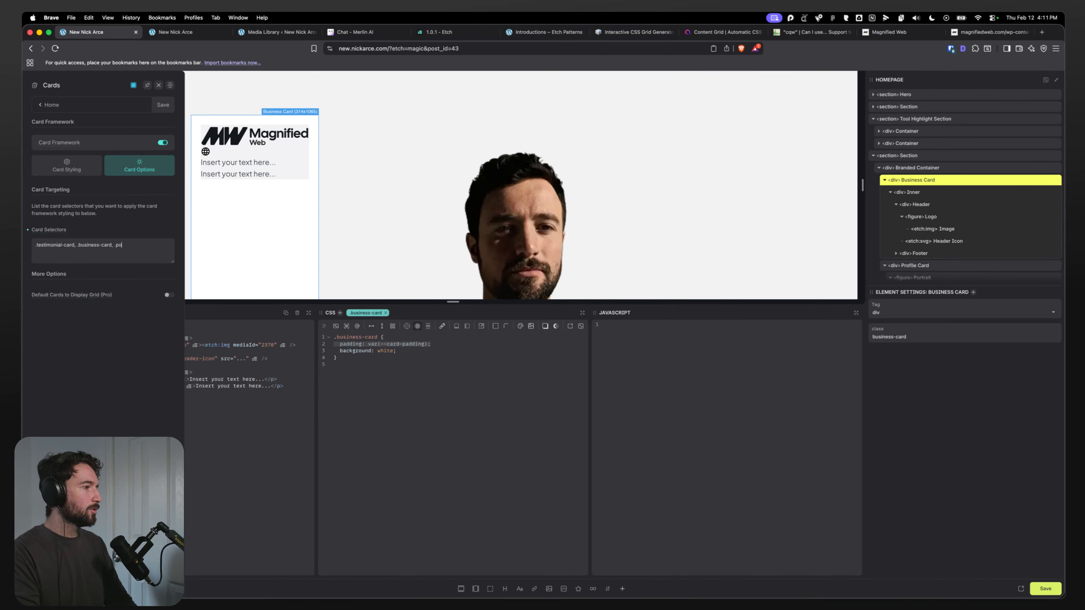
{"action": "type", "text": "card"}
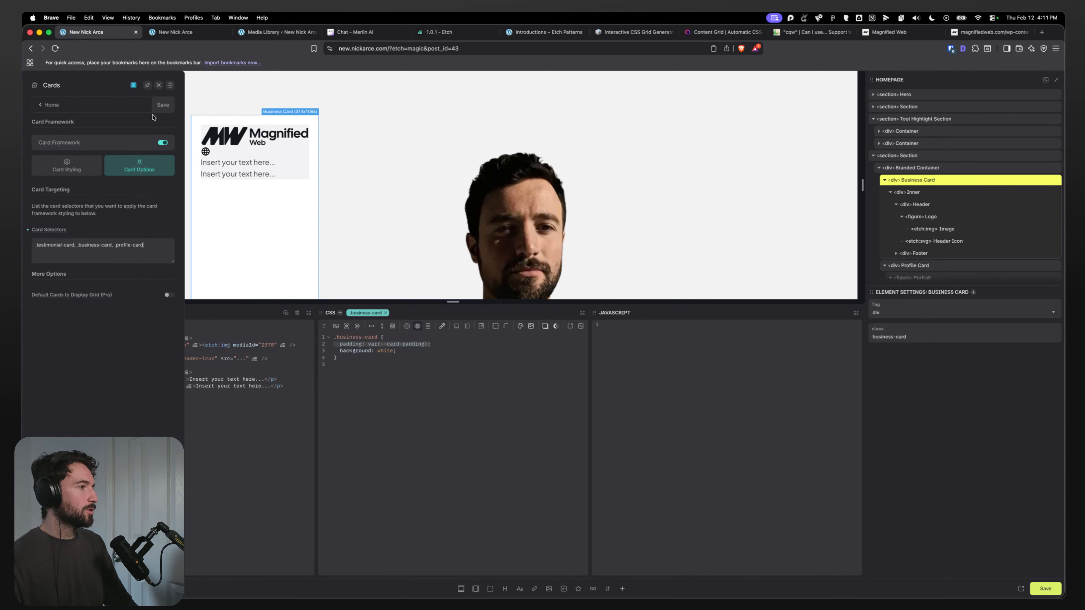
{"action": "left_click", "coordinate": [158, 106]}
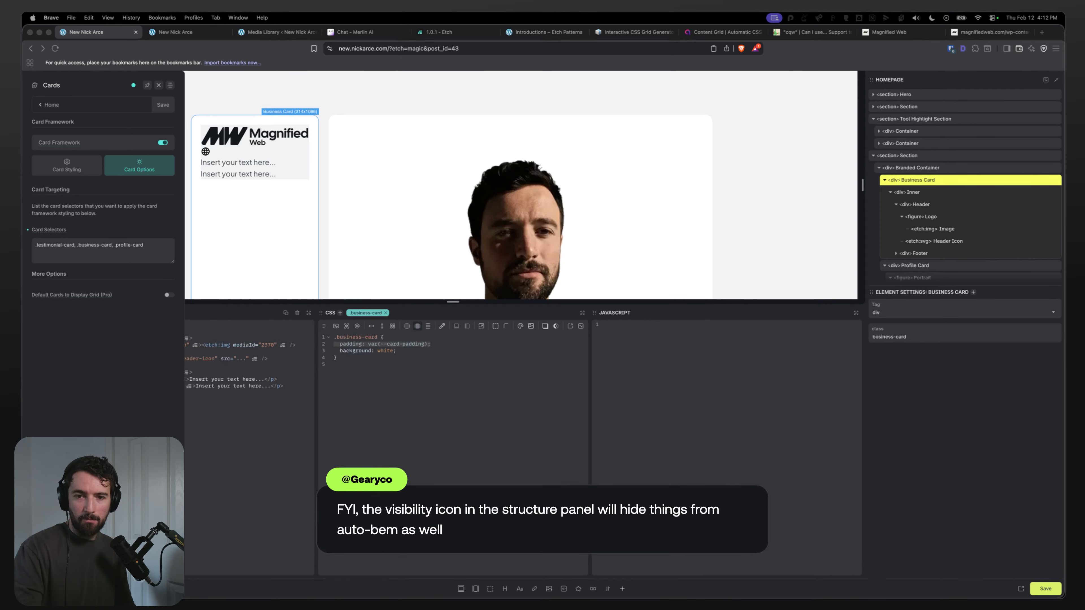
Step: Toggle the Inner div's hide-in-builder visibility off and back on several times
{"action": "left_click", "coordinate": [976, 374]}
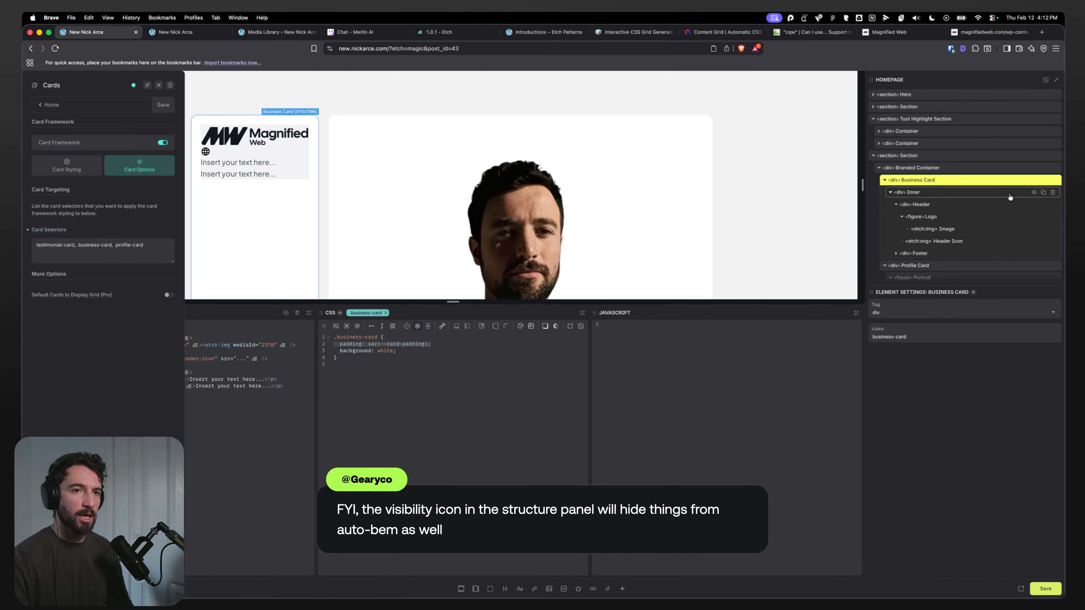
{"action": "left_click", "coordinate": [1034, 192]}
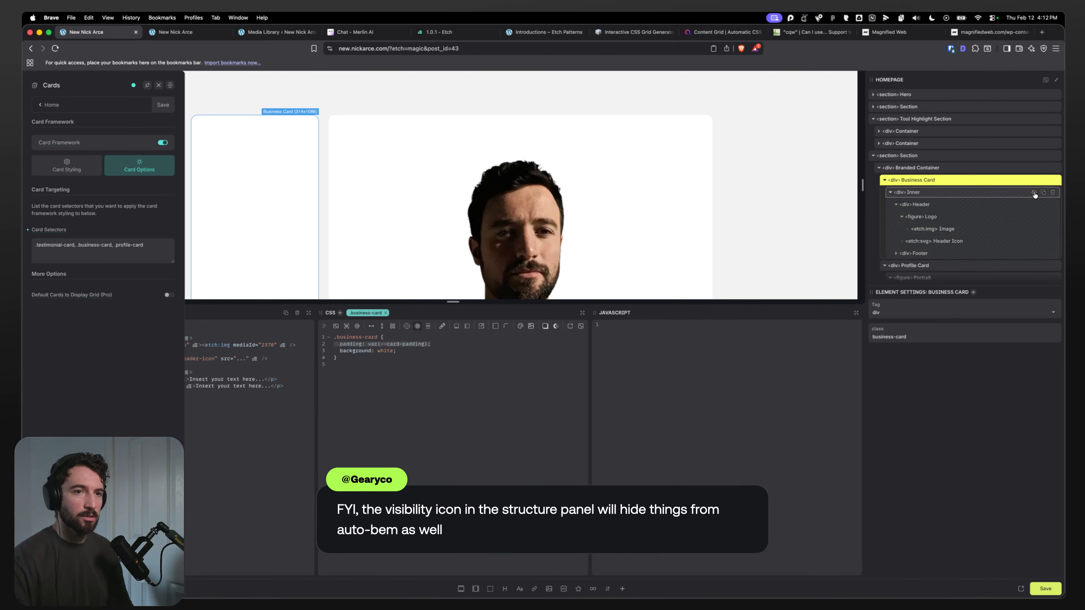
{"action": "left_click", "coordinate": [1034, 192]}
{"action": "left_click", "coordinate": [1034, 192]}
{"action": "left_click", "coordinate": [1034, 193]}
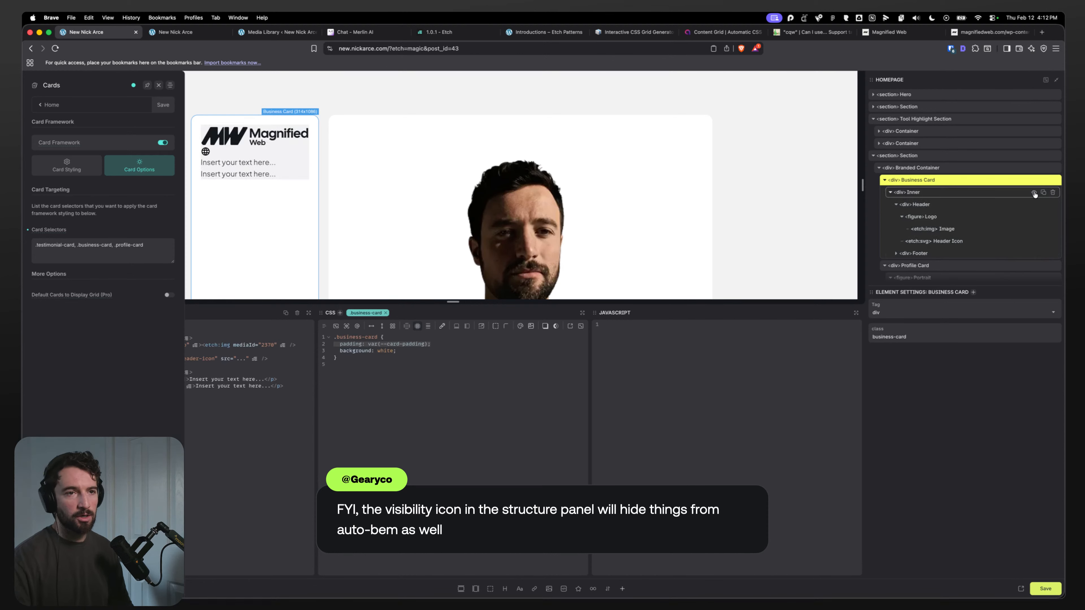
{"action": "left_click", "coordinate": [1034, 192]}
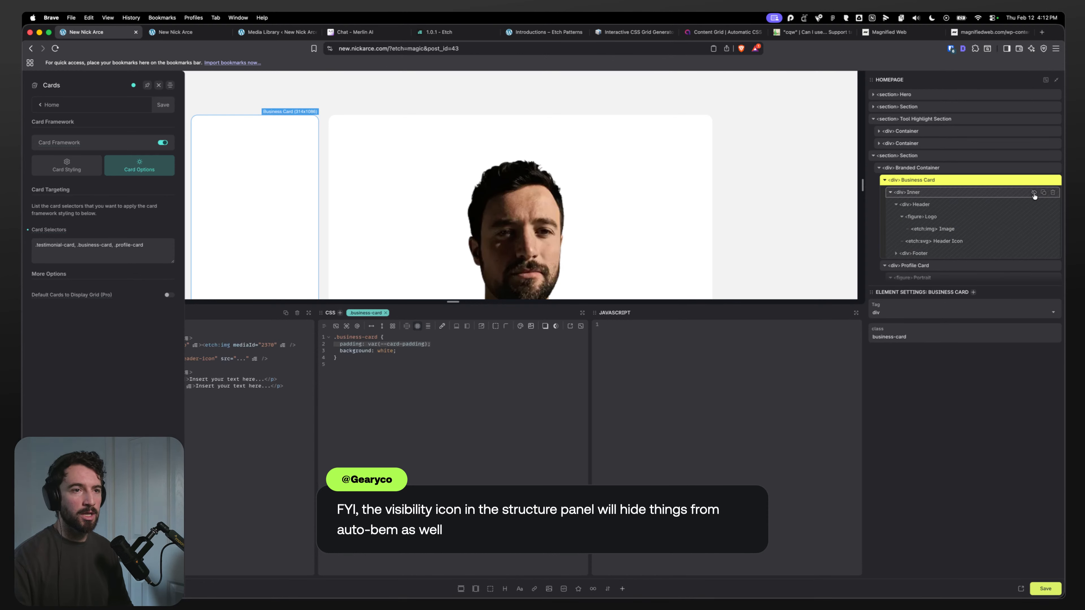
{"action": "left_click", "coordinate": [1034, 192]}
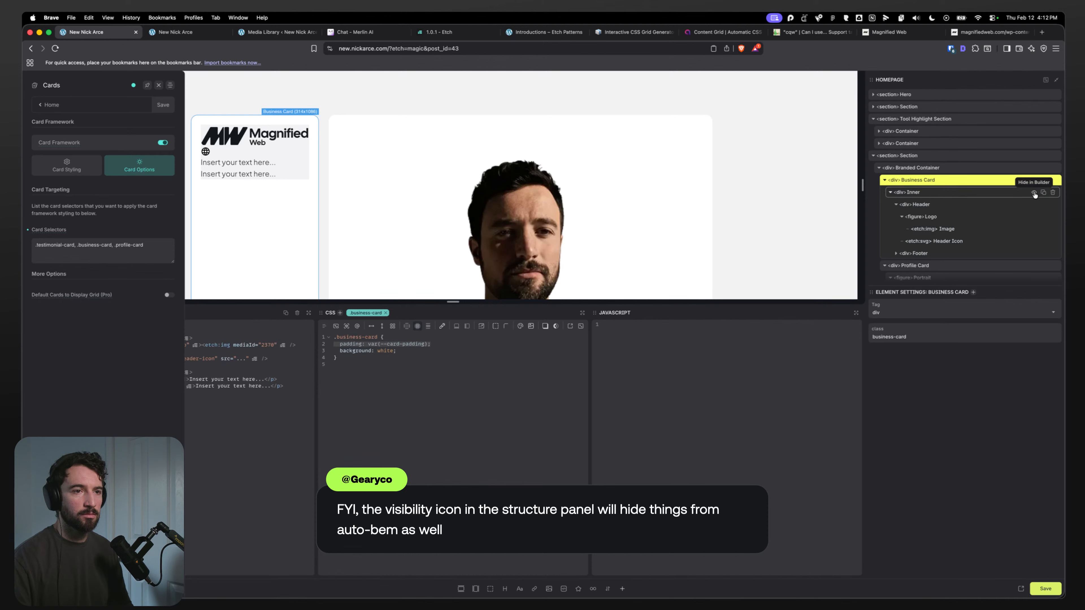
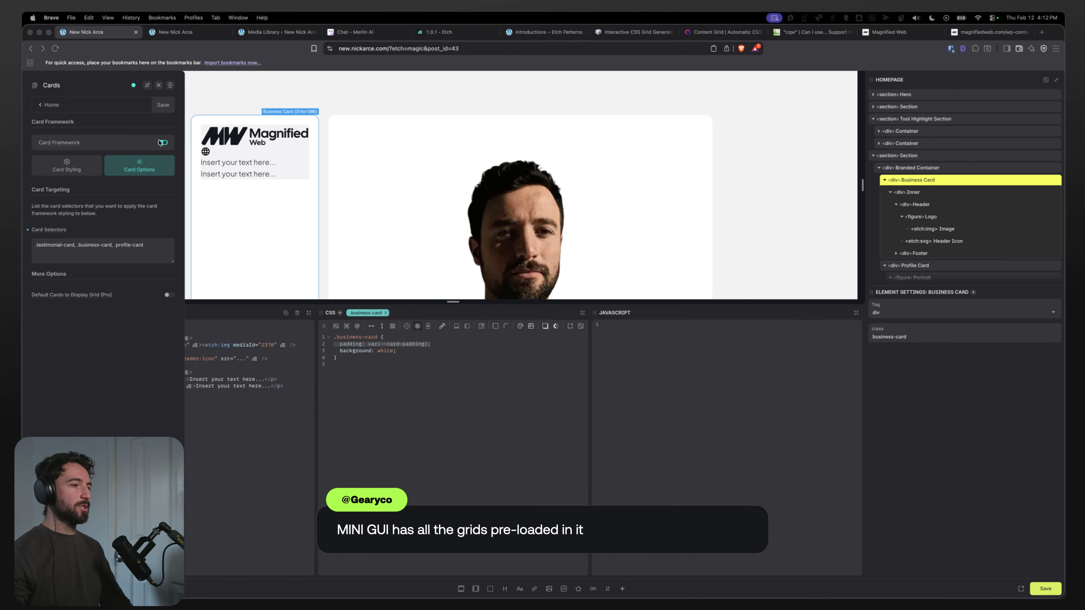
Step: Close the Automatic CSS card options panel to return to the builder
{"action": "left_click", "coordinate": [172, 32]}
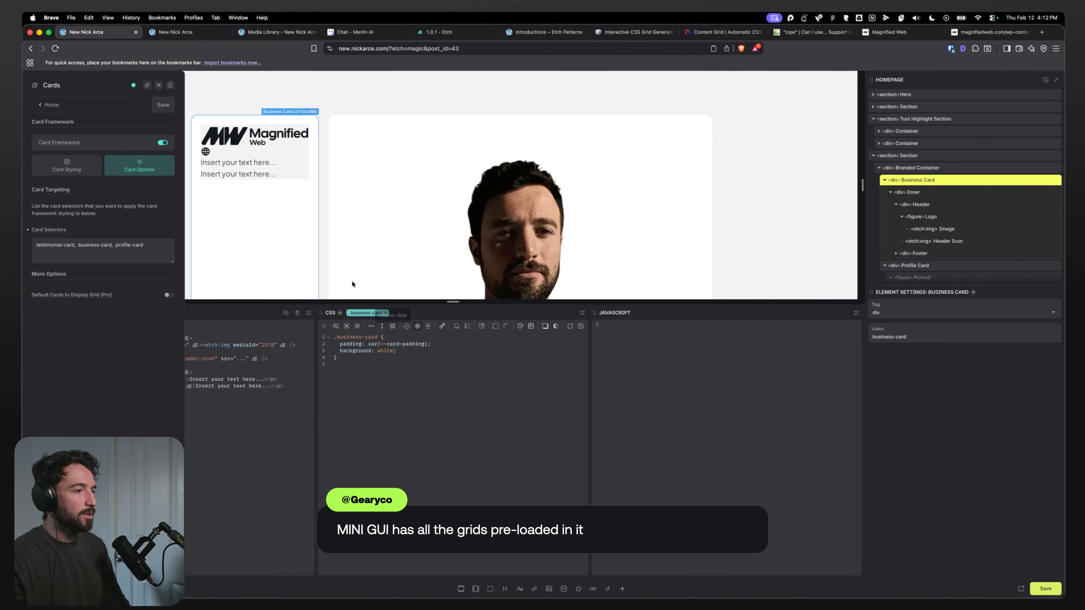
{"action": "left_click", "coordinate": [158, 85]}
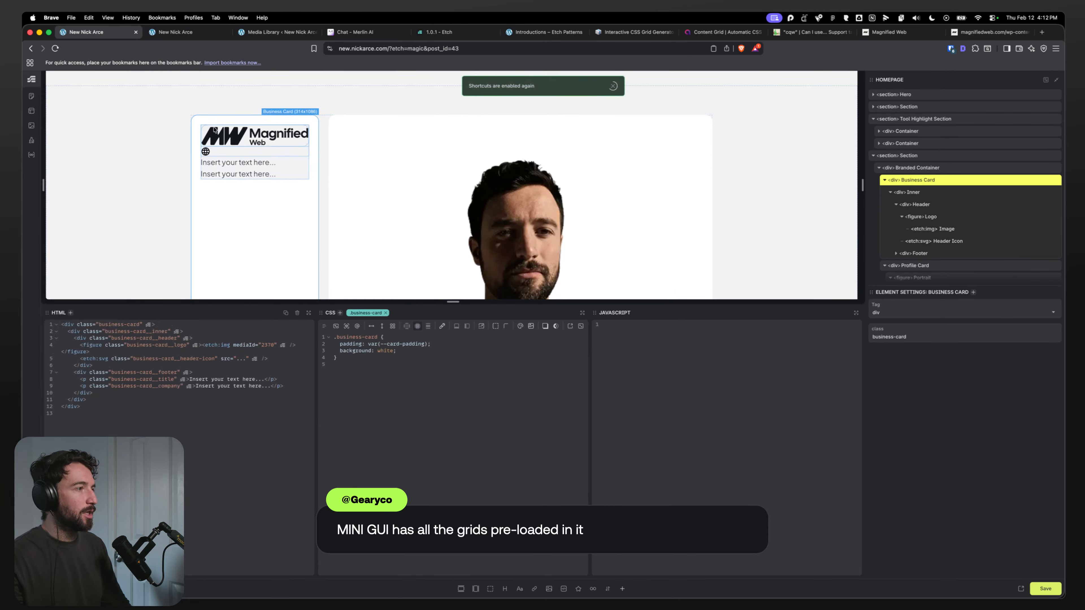
{"action": "left_click", "coordinate": [416, 336]}
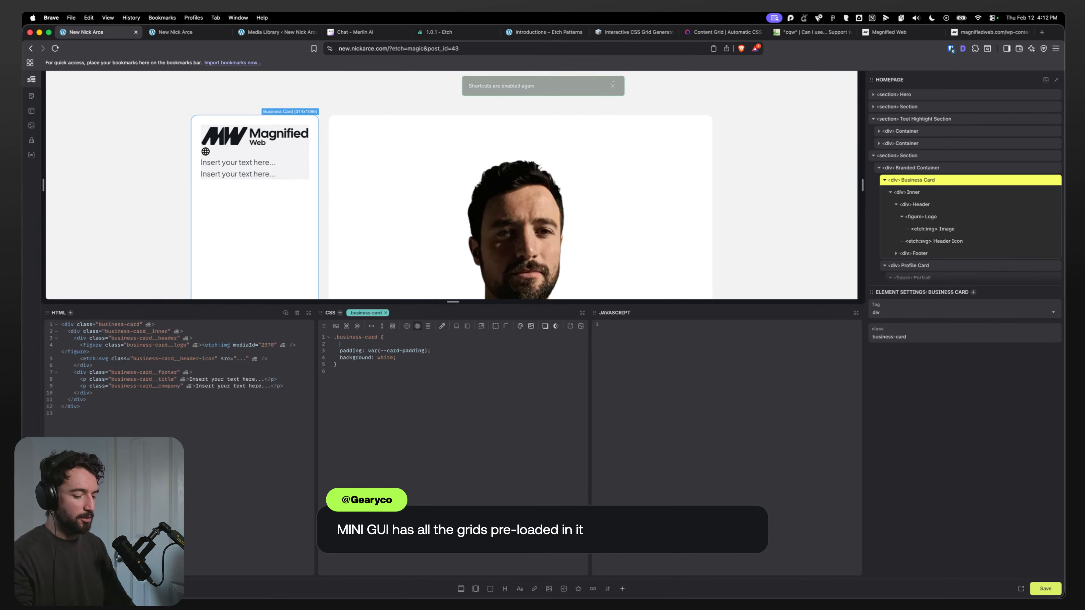
{"action": "key", "text": "Return"}
{"action": "type", "text": "--card-padding:"}
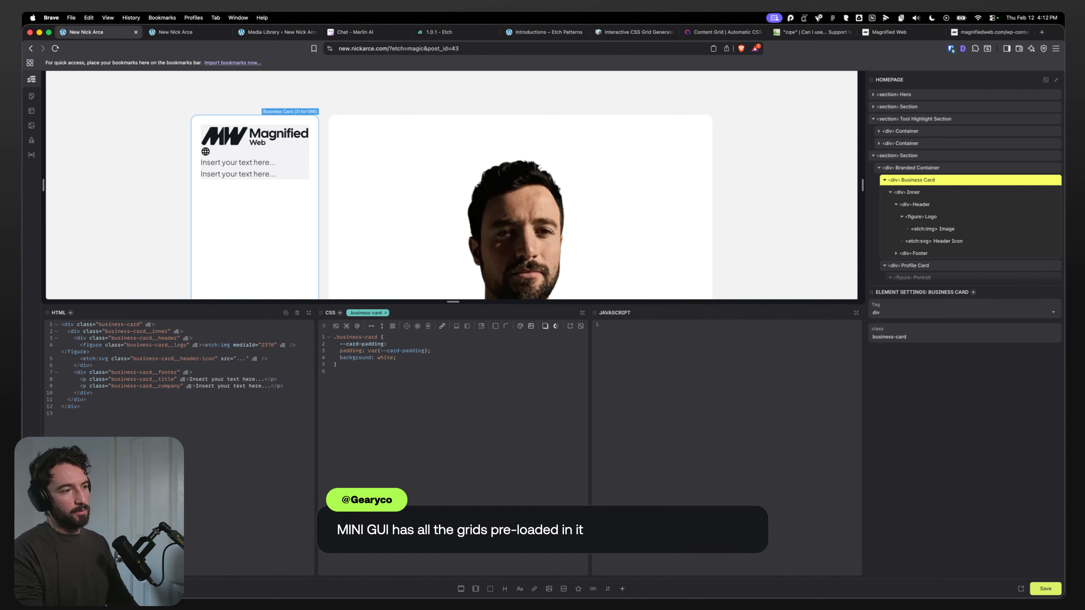
{"action": "key", "text": "super+BackSpace"}
{"action": "key", "text": "BackSpace"}
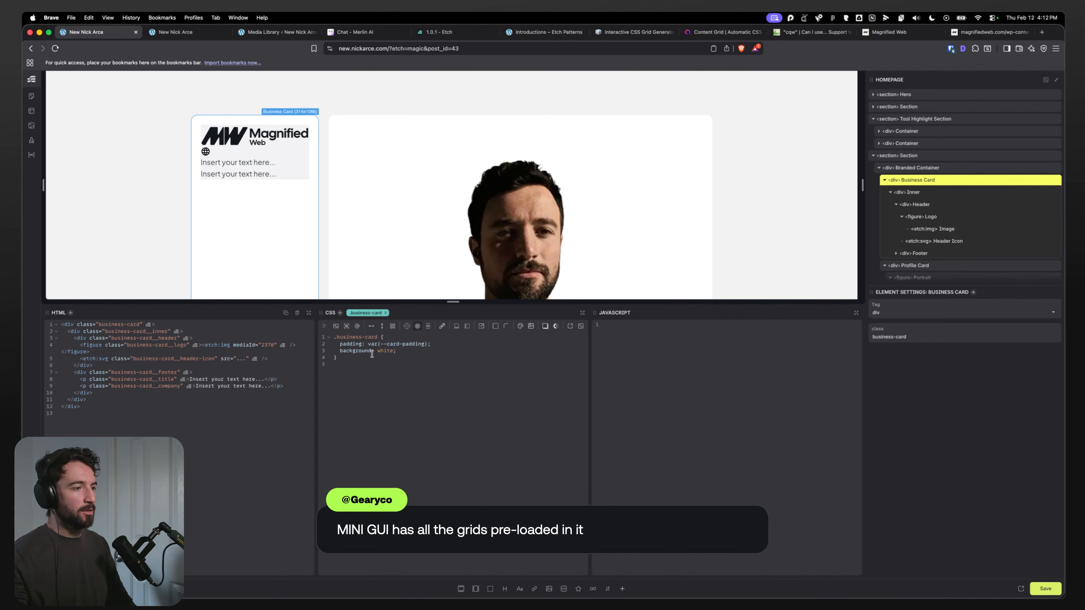
Step: Set the Business Card's padding to calc(var(--card-padding) / 2)
{"action": "left_click", "coordinate": [369, 344]}
{"action": "type", "text": "calc"}
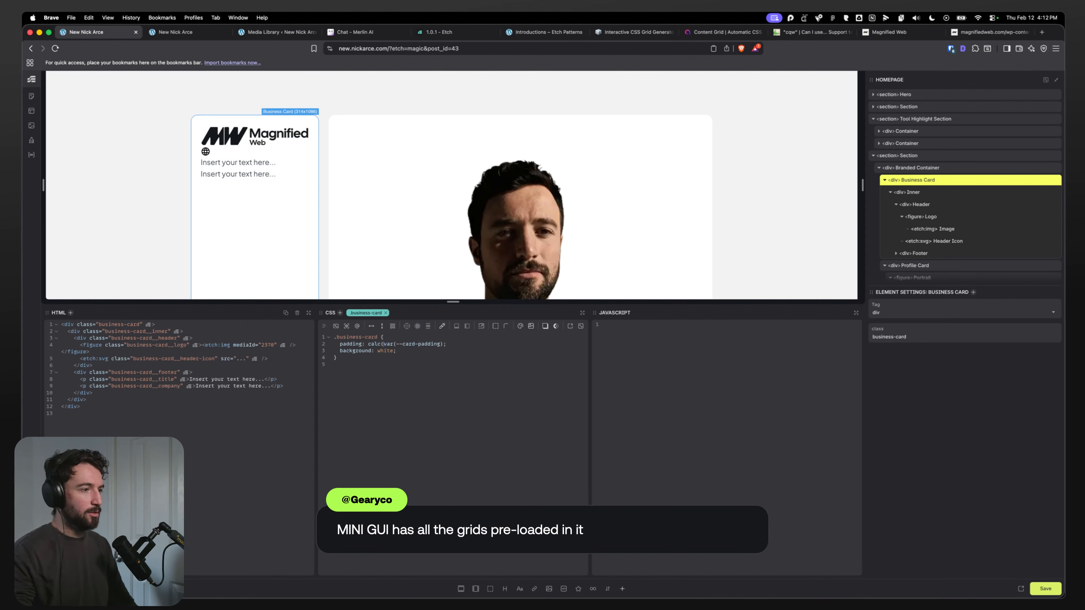
{"action": "type", "text": "("}
{"action": "type", "text": "/ "}
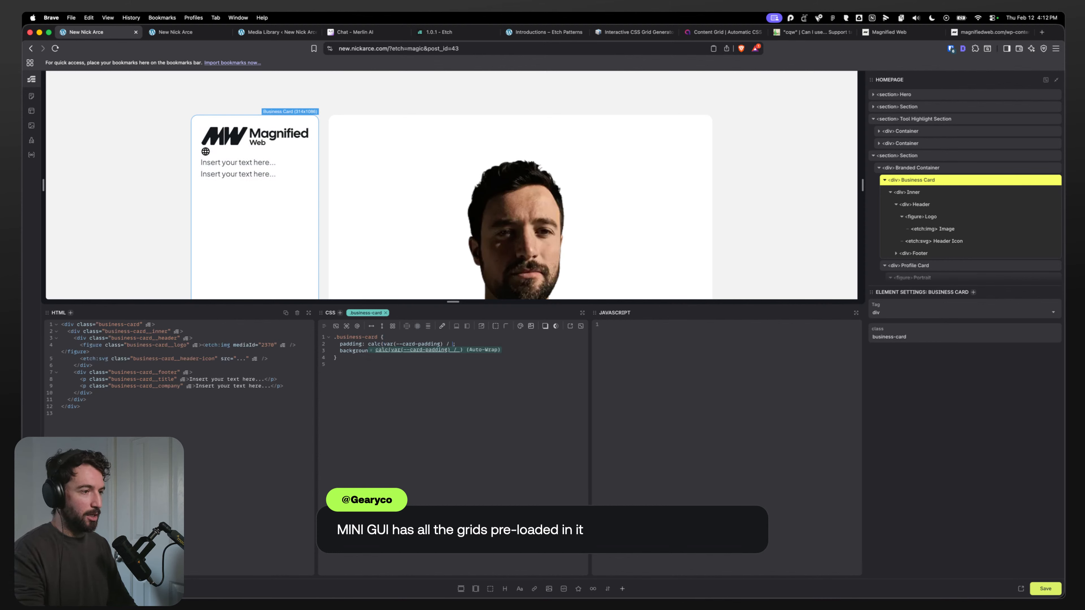
{"action": "type", "text": "2)"}
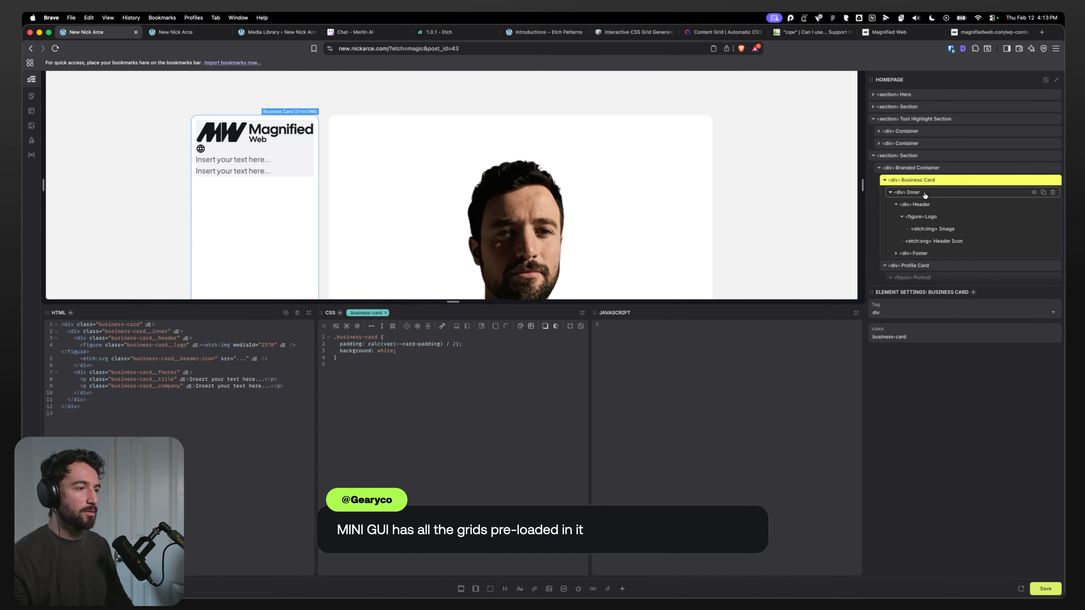
Step: Add an --outer-padding custom property to the Business Card with the value calc(var(--card-padding) / 2)
{"action": "left_click", "coordinate": [414, 336]}
{"action": "key", "text": "Return"}
{"action": "type", "text": "--out-pa"}
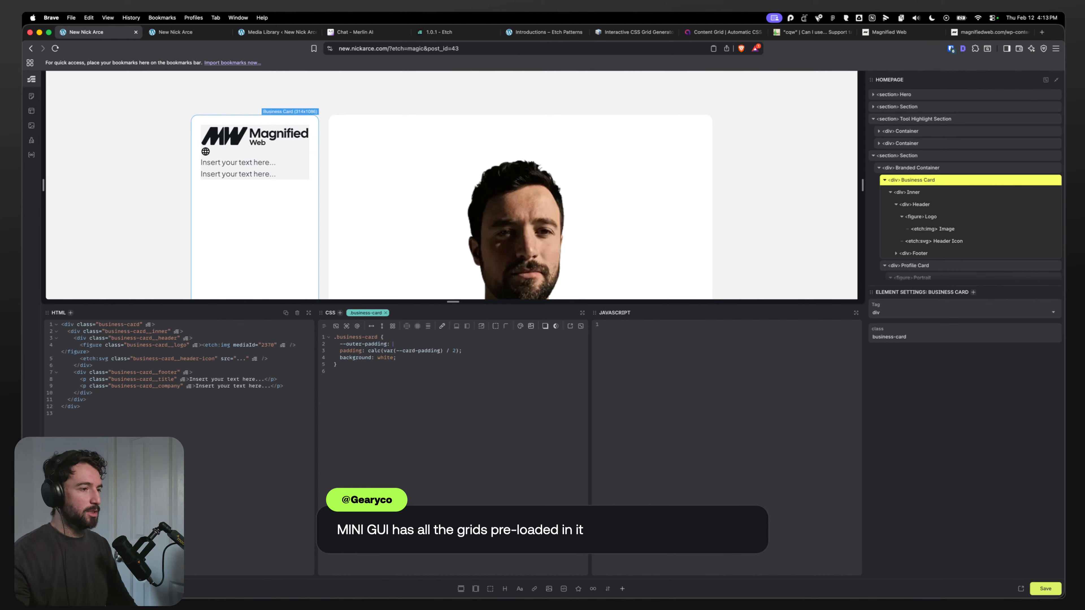
{"action": "left_click_drag", "start_coordinate": [457, 351], "coordinate": [377, 350]}
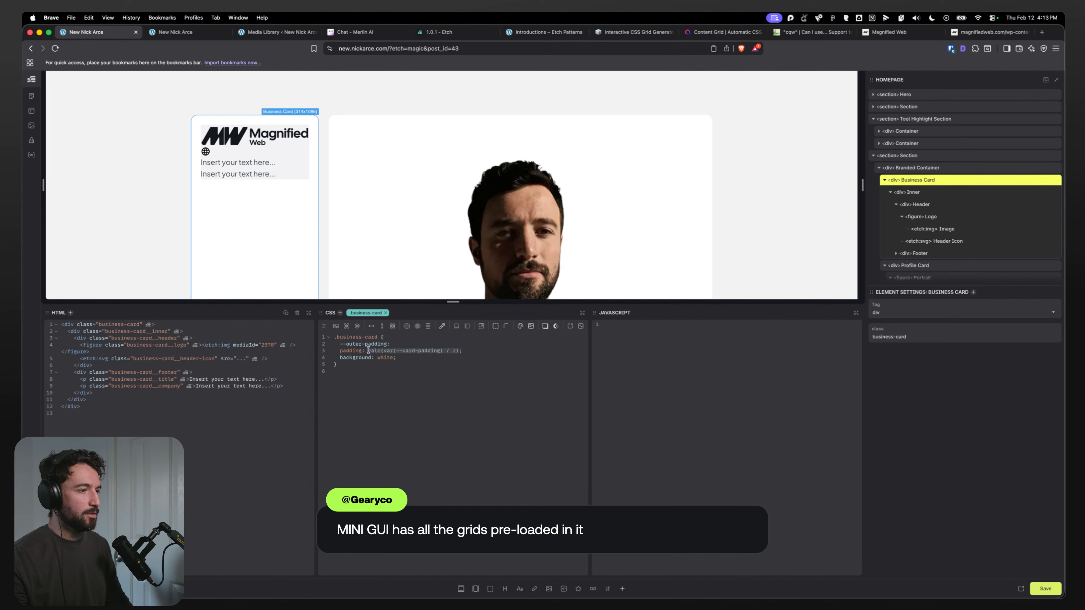
{"action": "key", "text": "super+c"}
{"action": "left_click", "coordinate": [400, 344]}
{"action": "key", "text": "super+v"}
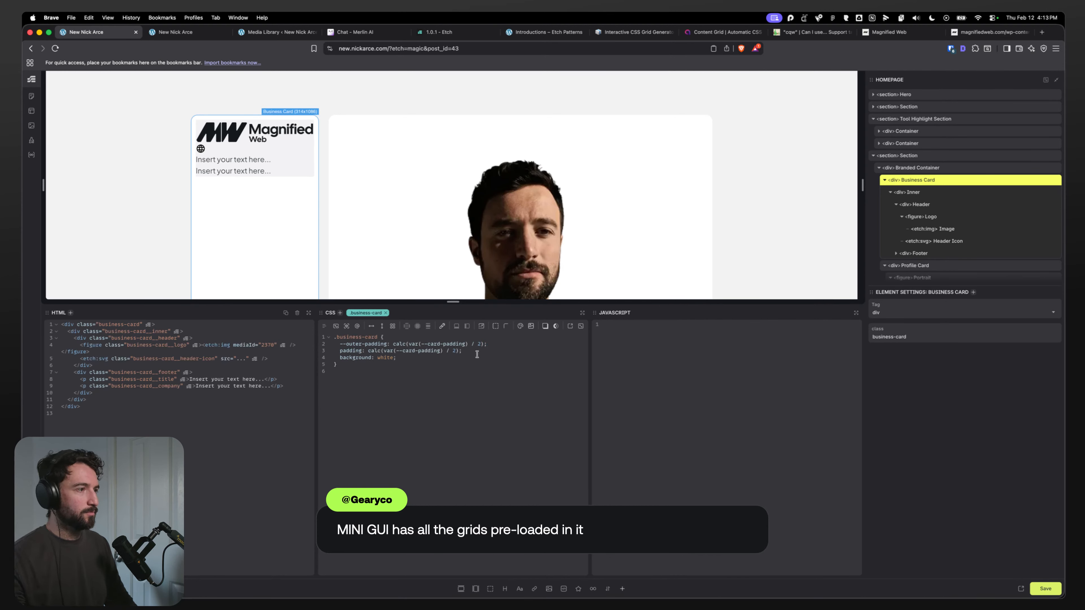
Step: Set the Business Card's padding to var(--outer-padding)
{"action": "left_click_drag", "start_coordinate": [387, 345], "coordinate": [339, 345]}
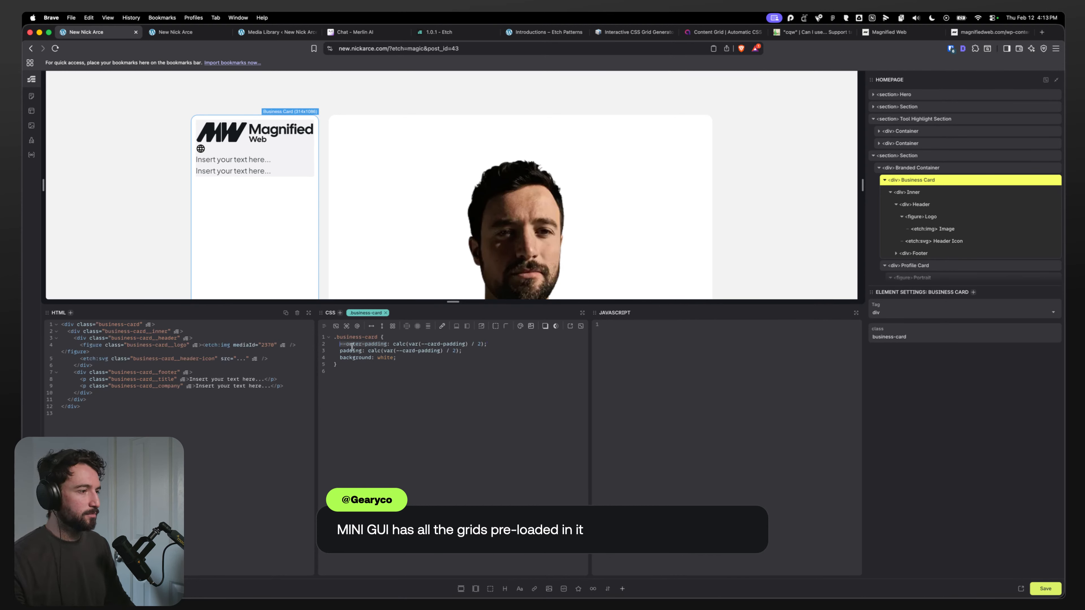
{"action": "left_click_drag", "start_coordinate": [460, 350], "coordinate": [367, 350]}
{"action": "type", "text": "var("}
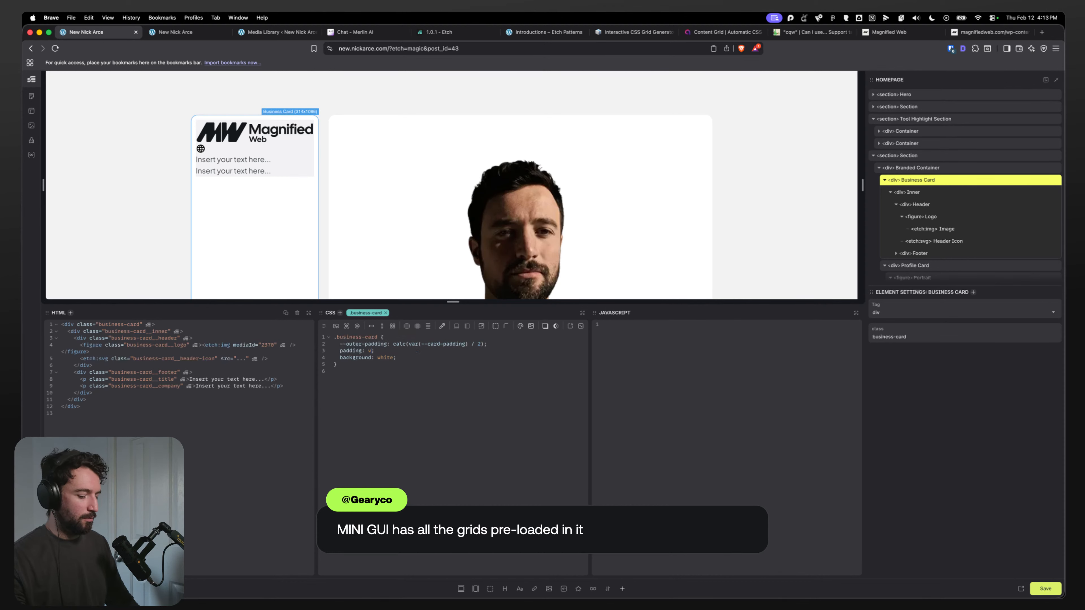
{"action": "key", "text": "Escape"}
{"action": "key", "text": "super+v"}
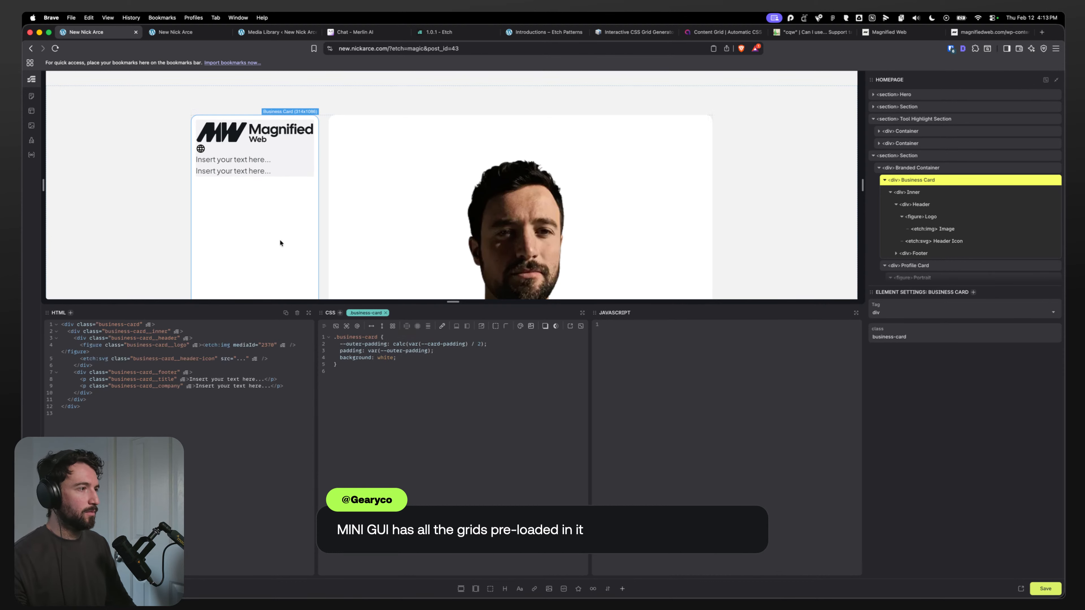
Step: Select the Inner div and add a border-radius property to its CSS
{"action": "left_click", "coordinate": [939, 192]}
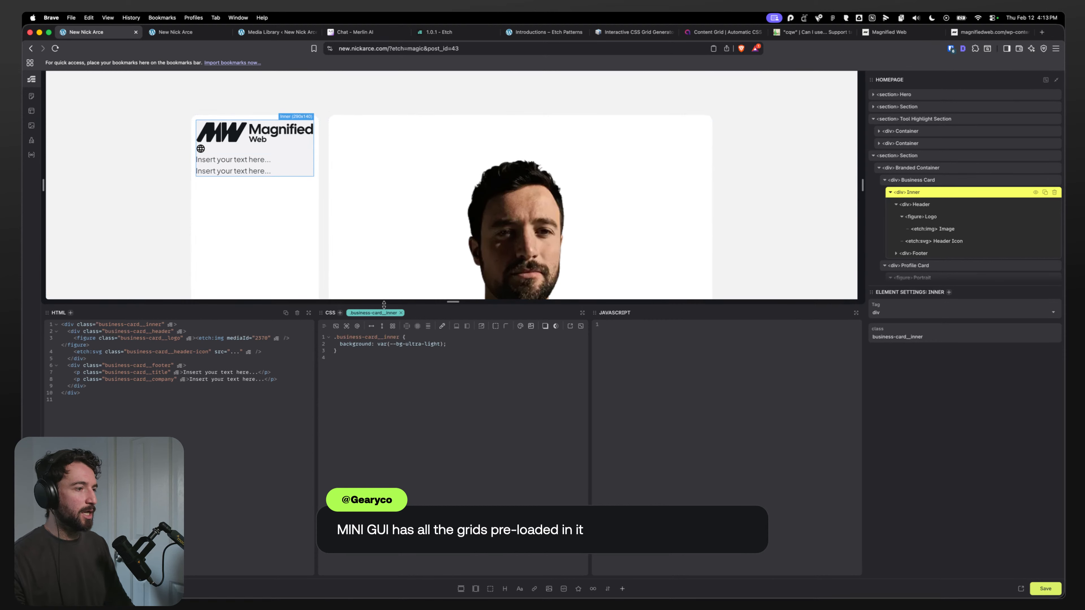
{"action": "key", "text": "Return"}
{"action": "type", "text": "borde"}
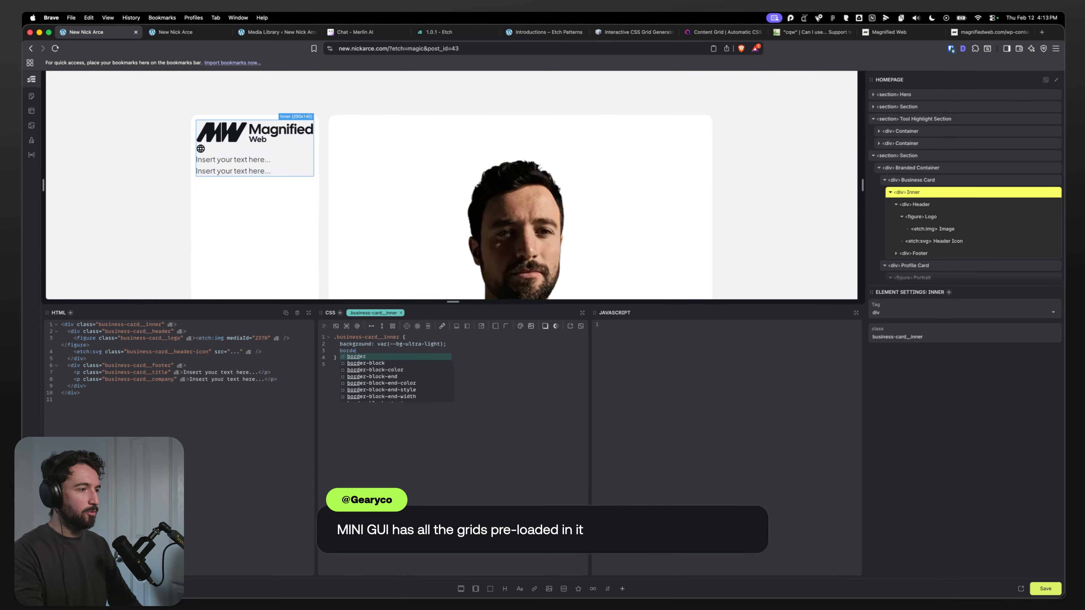
{"action": "type", "text": "r-radi"}
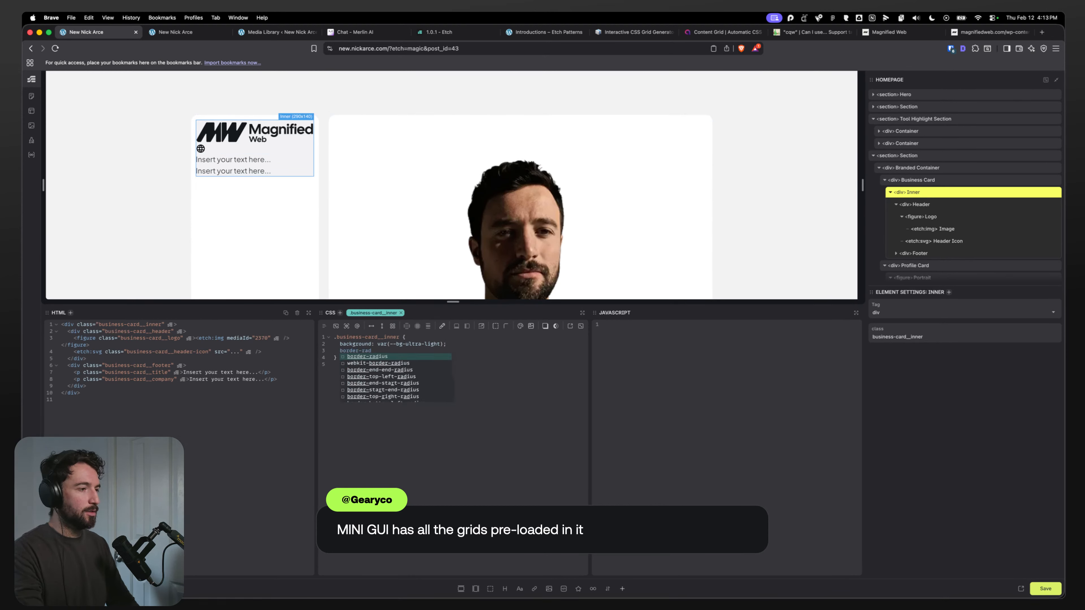
{"action": "key", "text": "BackSpace"}
{"action": "type", "text": "dius"}
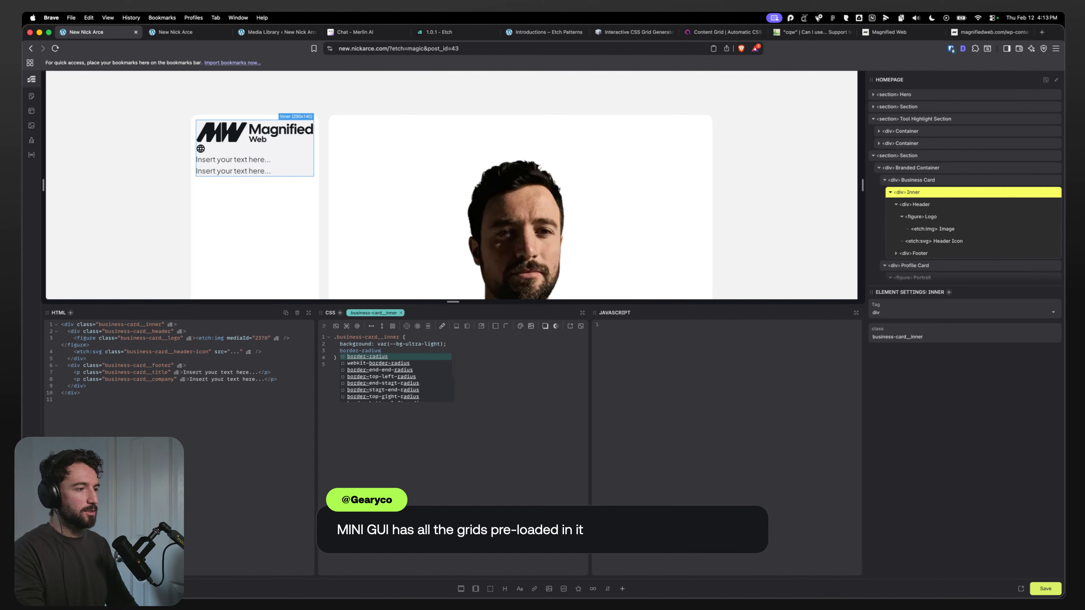
{"action": "type", "text": ":"}
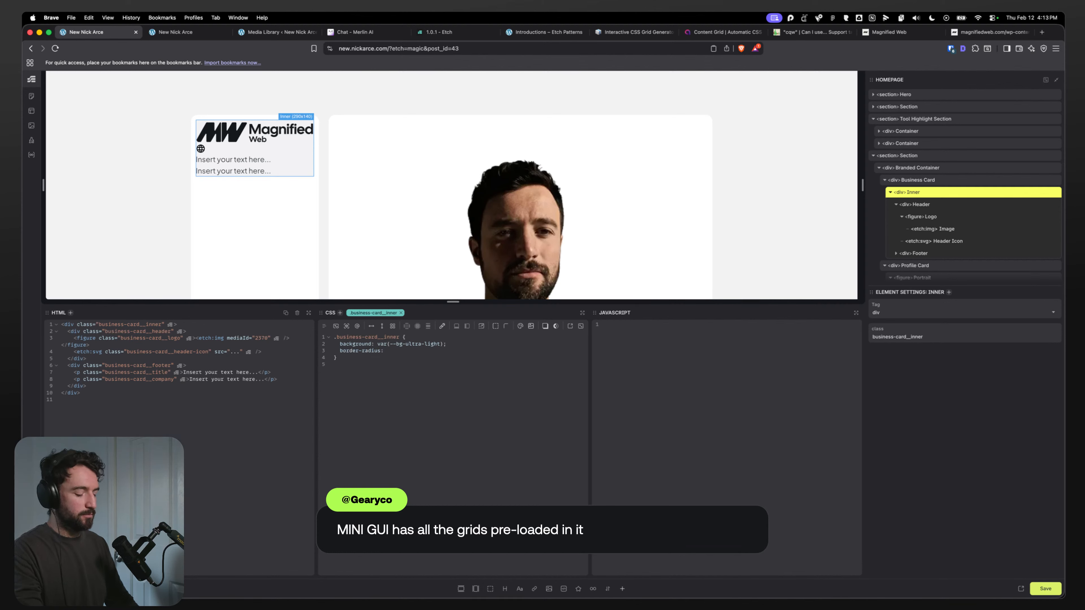
{"action": "key", "text": "super+space"}
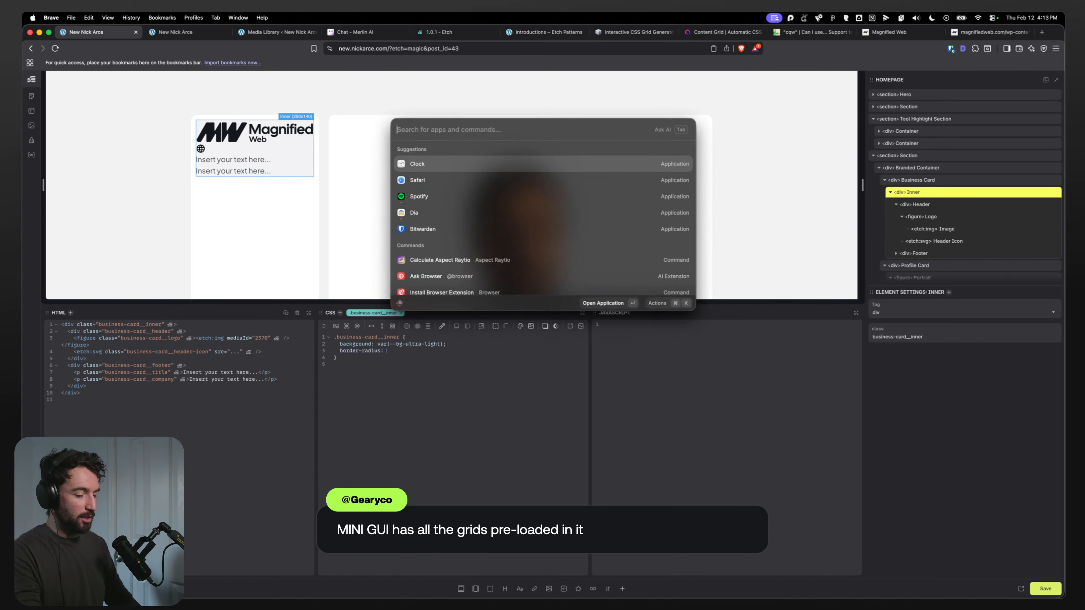
{"action": "type", "text": "sear"}
{"action": "key", "text": "Down"}
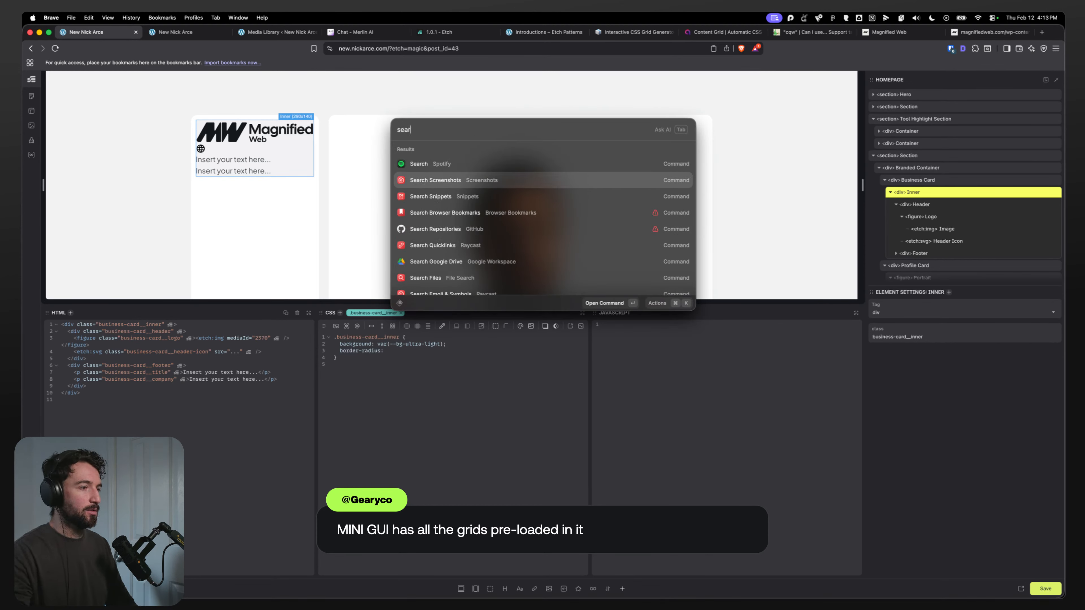
{"action": "left_click", "coordinate": [417, 347]}
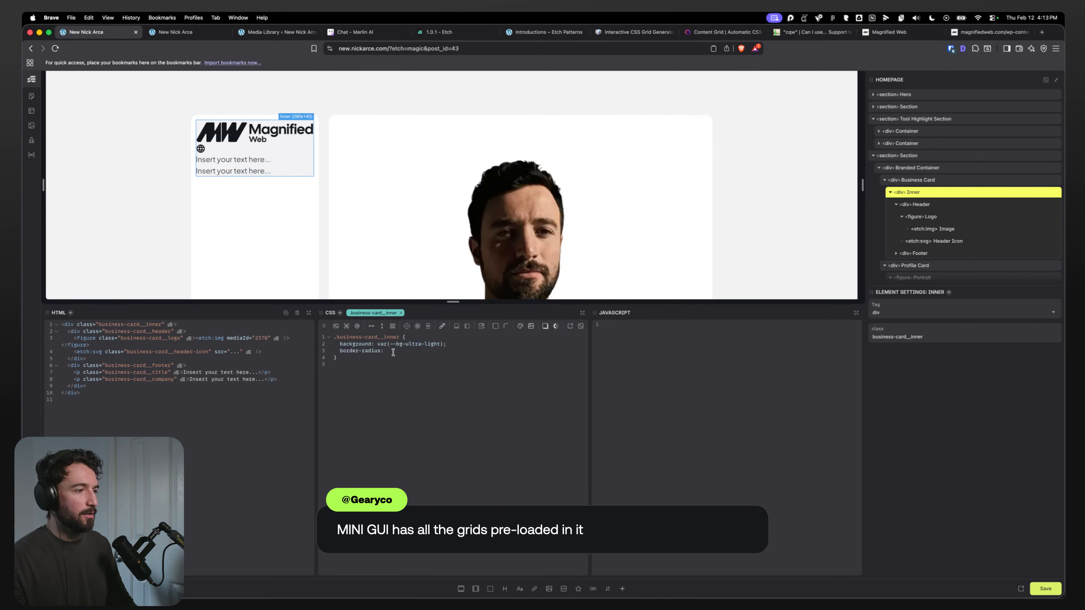
{"action": "key", "text": "Return"}
{"action": "type", "text": "?con"}
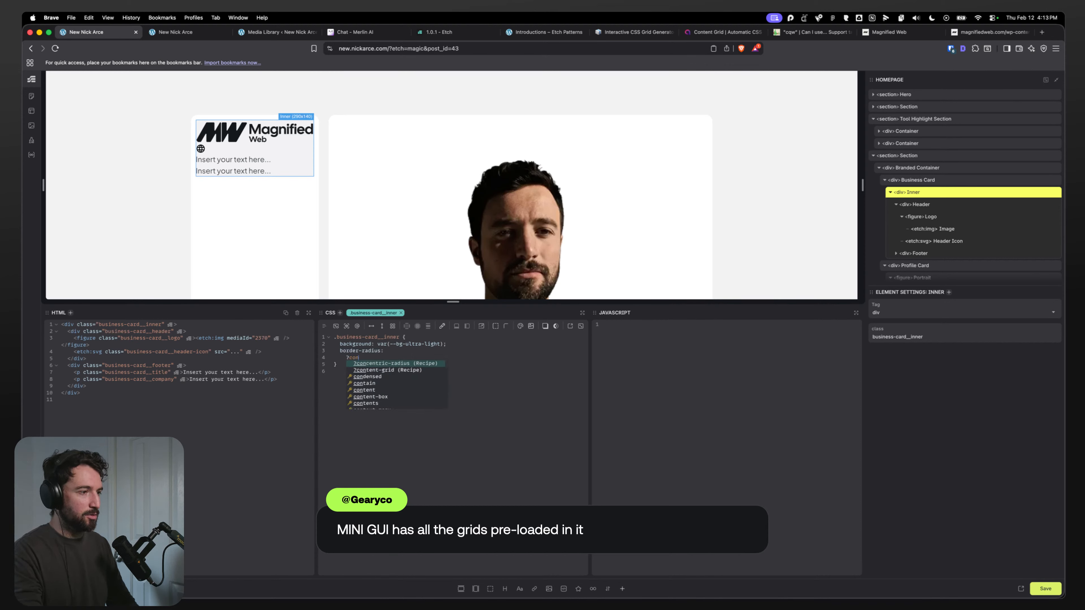
{"action": "key", "text": "Return"}
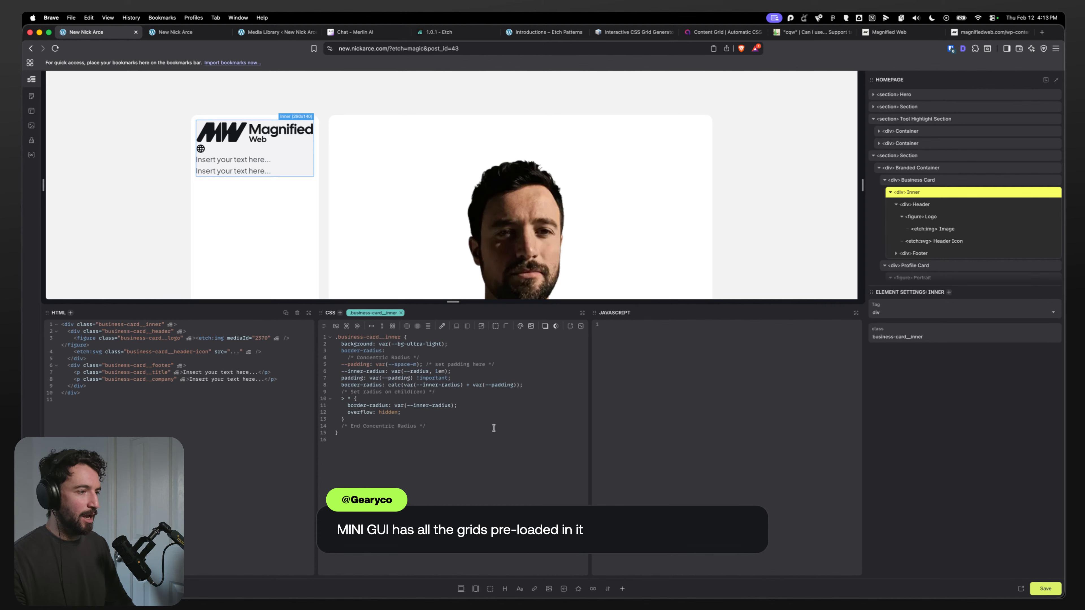
{"action": "left_click_drag", "start_coordinate": [422, 412], "coordinate": [345, 360]}
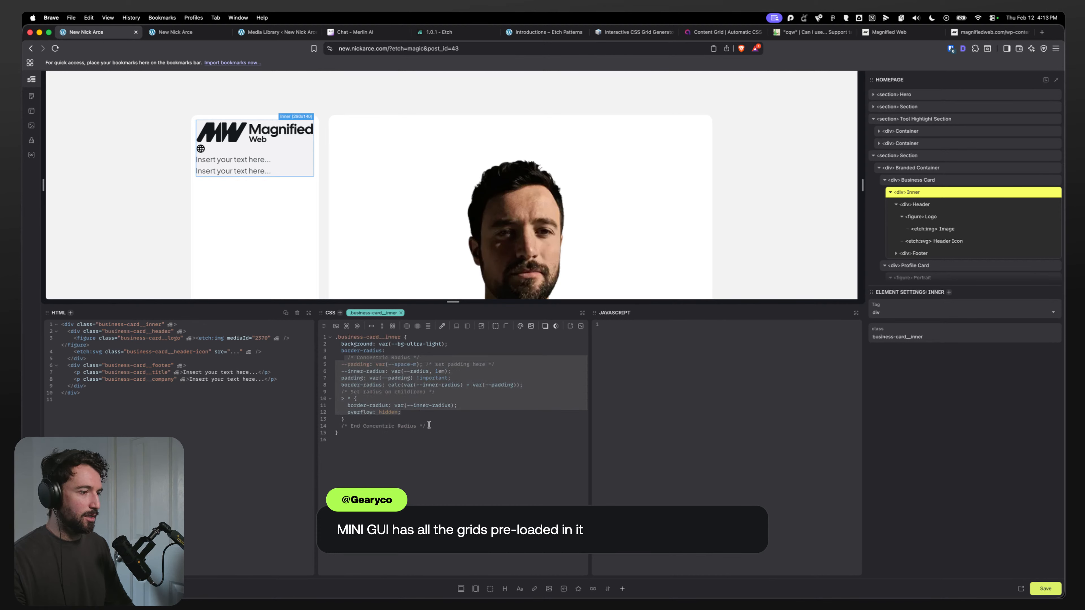
{"action": "left_click_drag", "start_coordinate": [429, 425], "coordinate": [341, 357]}
{"action": "key", "text": "BackSpace"}
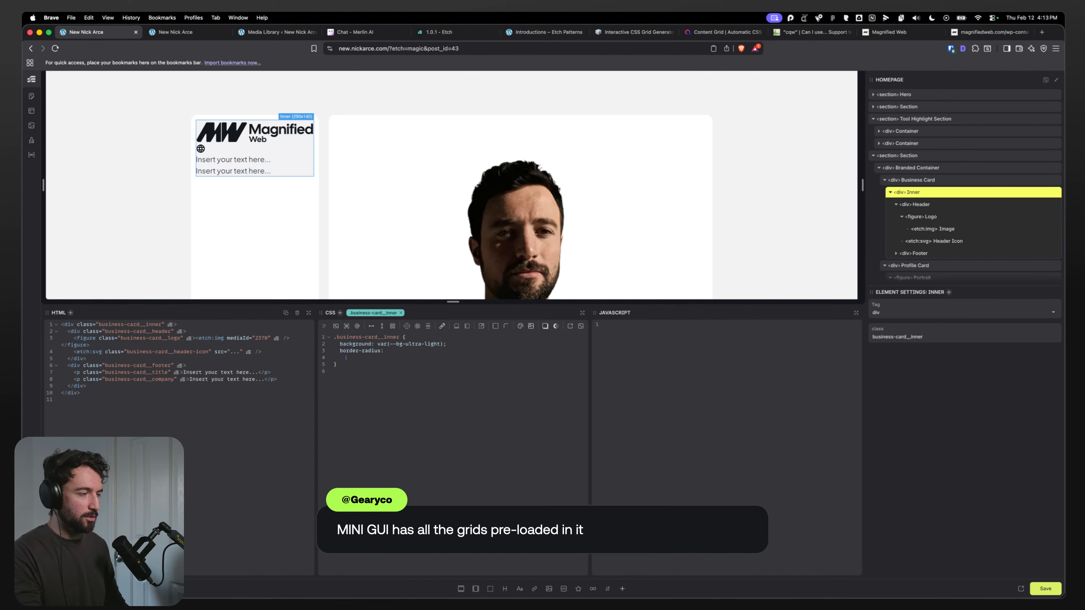
Step: Switch to Raycast's snippet search and paste the Concentric radius snippet into the Inner div's CSS
{"action": "key", "text": "super+space"}
{"action": "key", "text": "Return"}
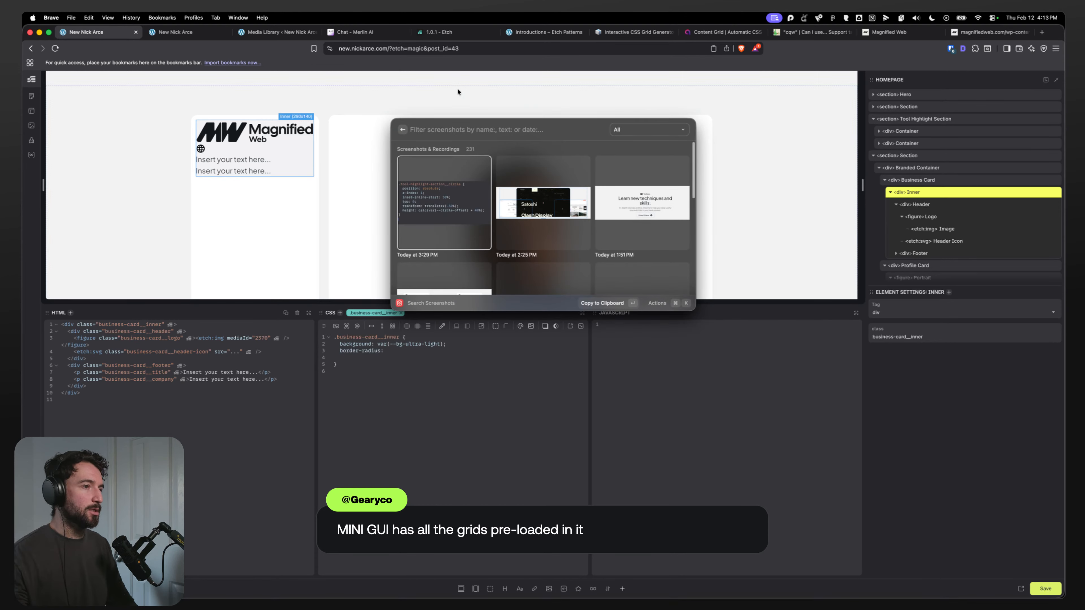
{"action": "left_click", "coordinate": [403, 130]}
{"action": "double_click", "coordinate": [444, 197]}
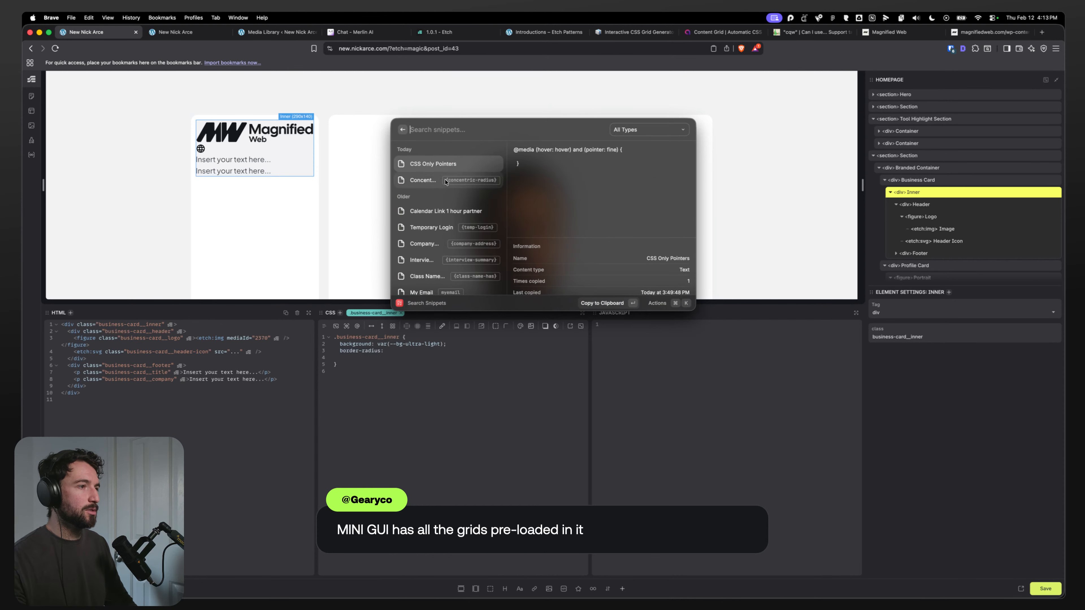
{"action": "double_click", "coordinate": [445, 181]}
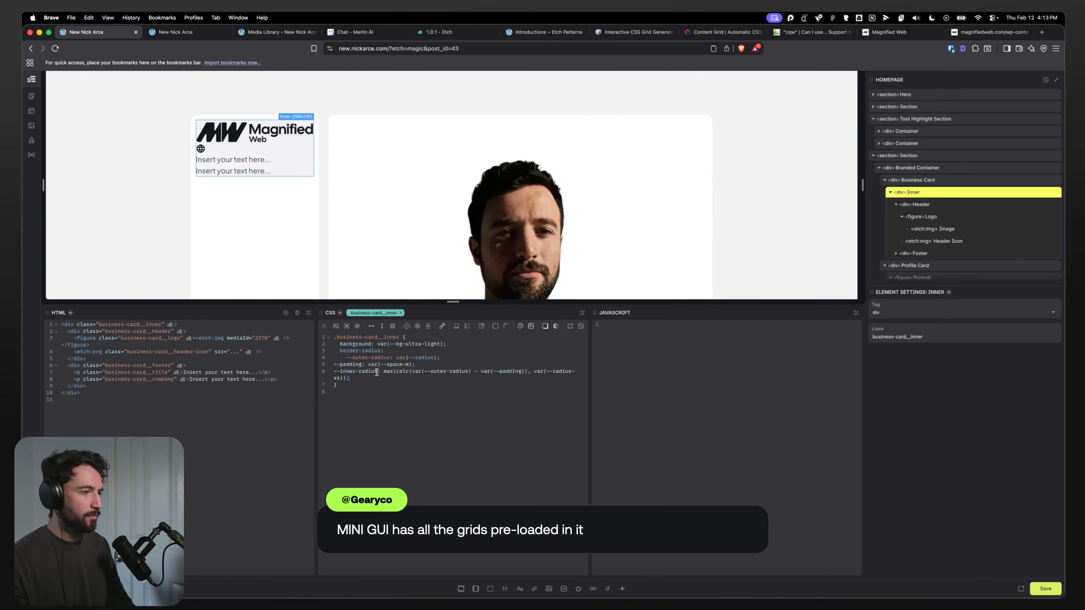
Step: Set the Inner div's border-radius to the snippet's max(calc(...)) expression and delete the snippet's variable lines
{"action": "left_click_drag", "start_coordinate": [384, 372], "coordinate": [350, 378]}
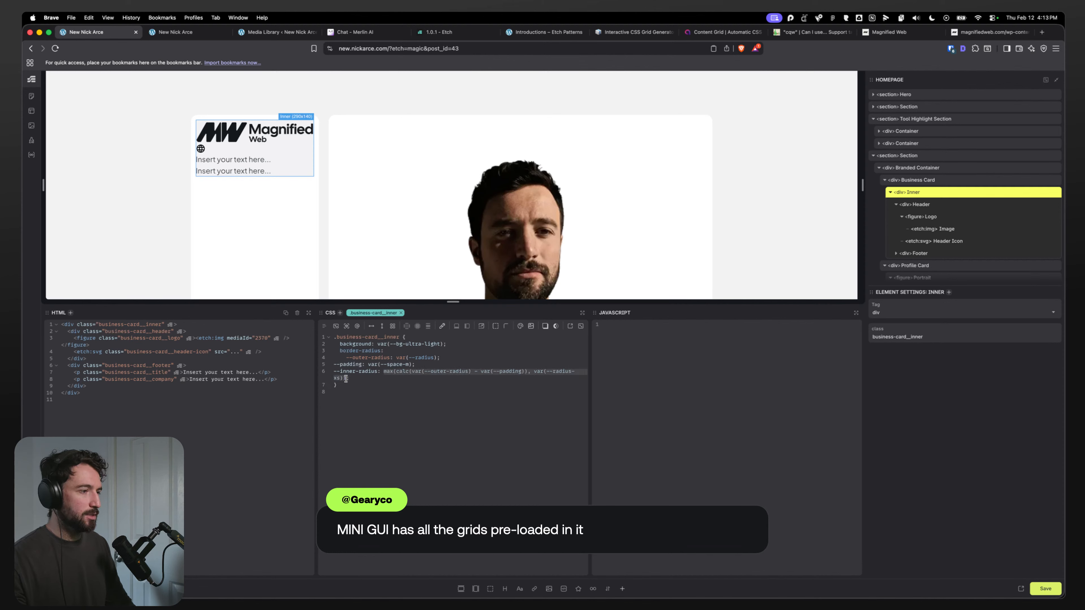
{"action": "key", "text": "cmd+c"}
{"action": "left_click", "coordinate": [397, 350]}
{"action": "key", "text": "cmd+v"}
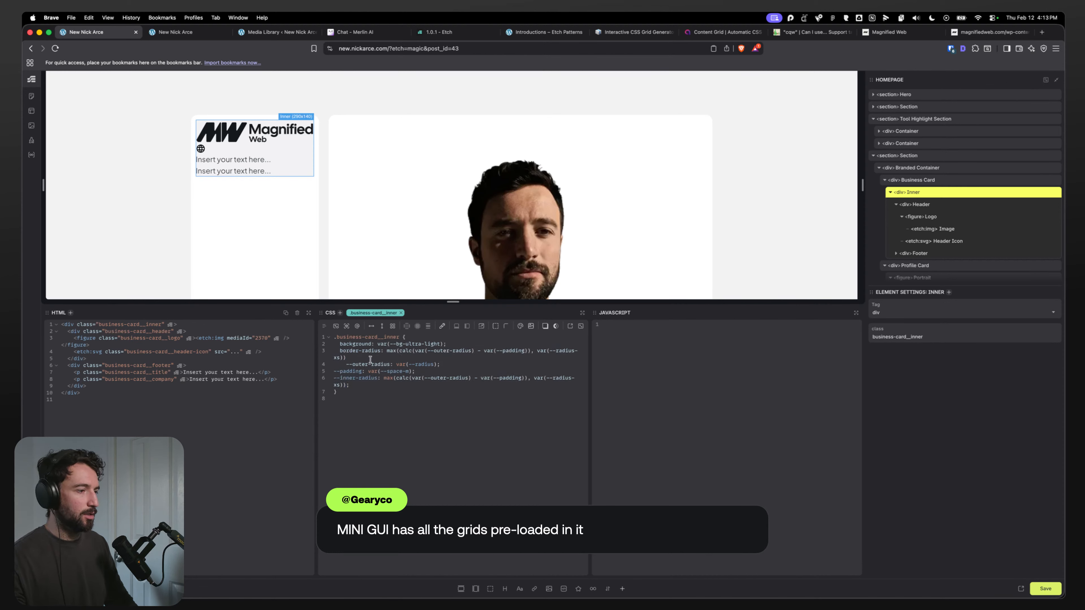
{"action": "left_click_drag", "start_coordinate": [350, 385], "coordinate": [334, 365]}
{"action": "key", "text": "BackSpace"}
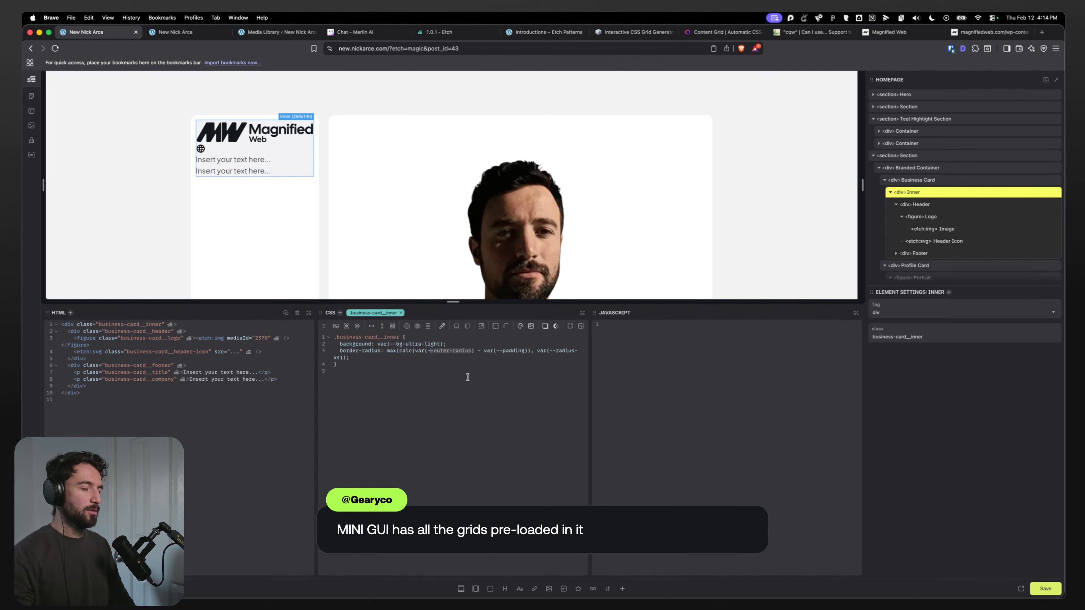
Step: In the border-radius expression, replace --outer-radius with --card-radius and --padding with --outer-padding
{"action": "left_click_drag", "start_coordinate": [434, 352], "coordinate": [450, 352]}
{"action": "type", "text": "card"}
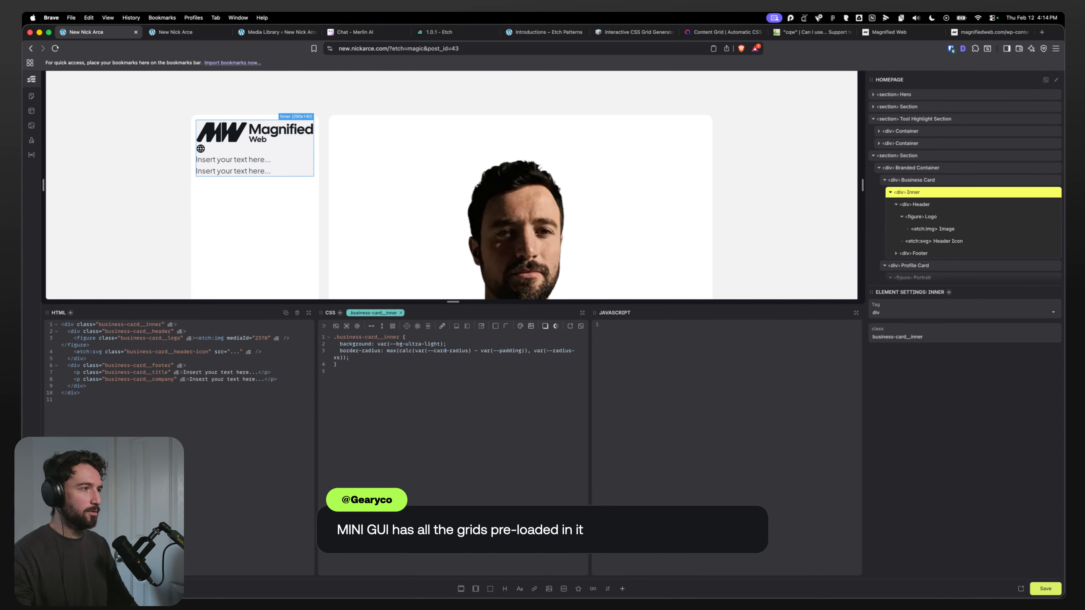
{"action": "left_click", "coordinate": [500, 352]}
{"action": "type", "text": "out"}
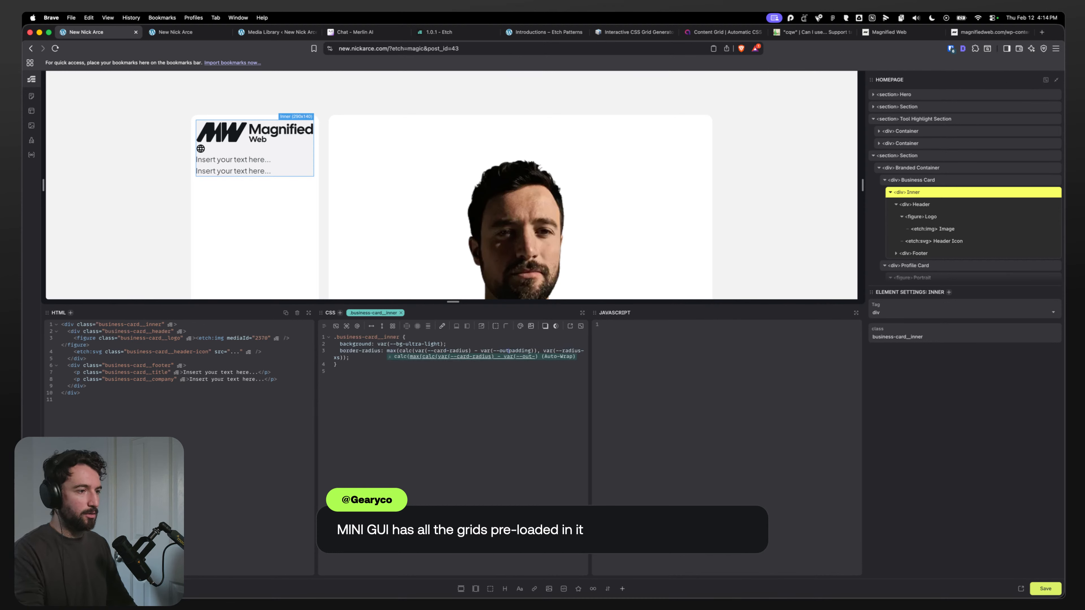
{"action": "type", "text": "er-"}
{"action": "left_click", "coordinate": [489, 401]}
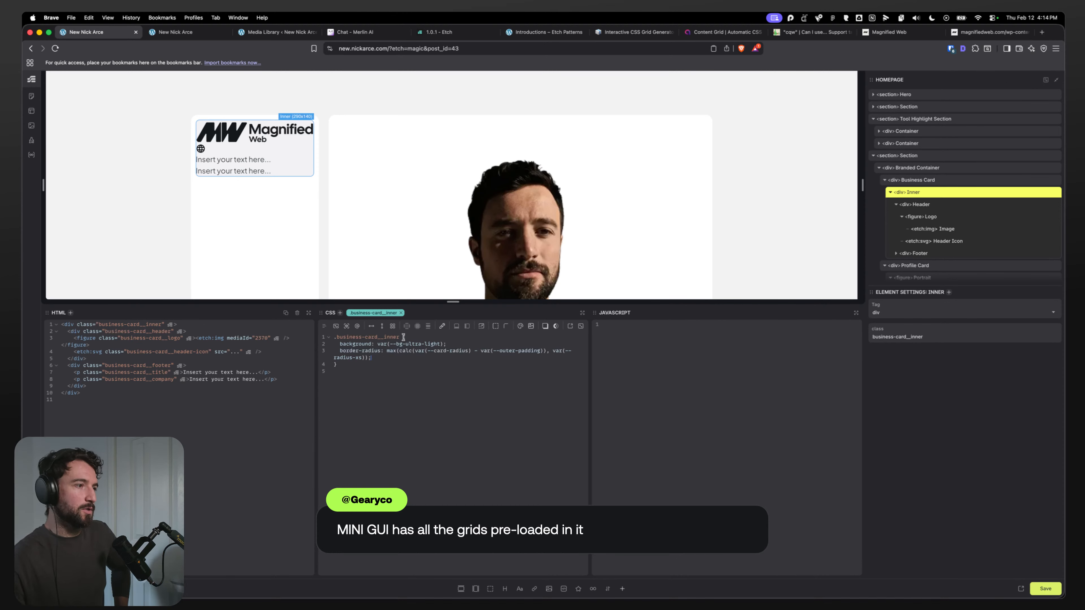
Step: Add padding: var(--card-padding) to the Inner div's CSS
{"action": "key", "text": "Return"}
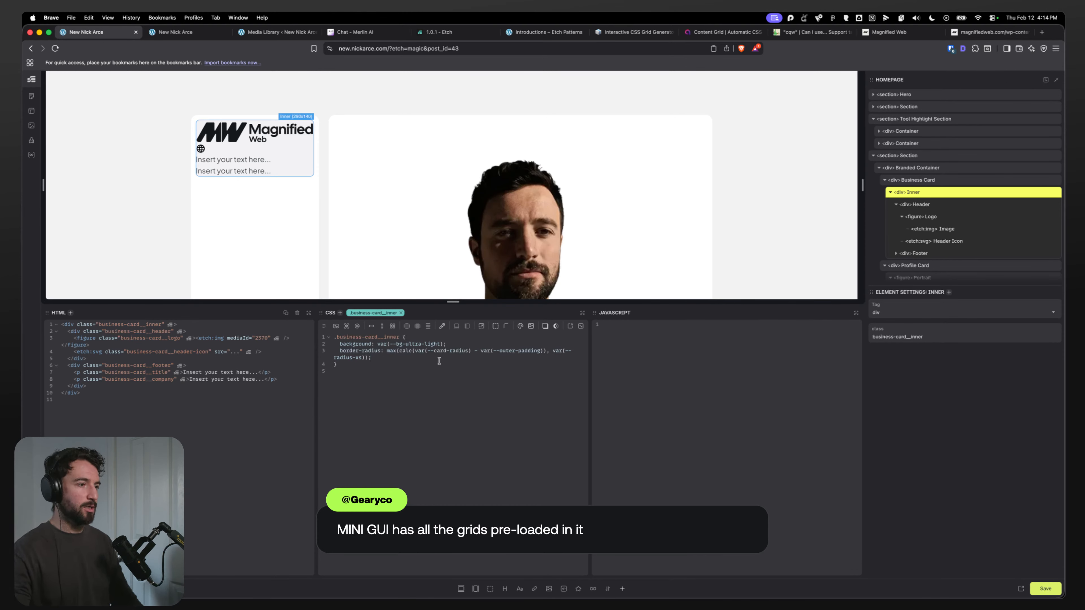
{"action": "type", "text": "padding: v"}
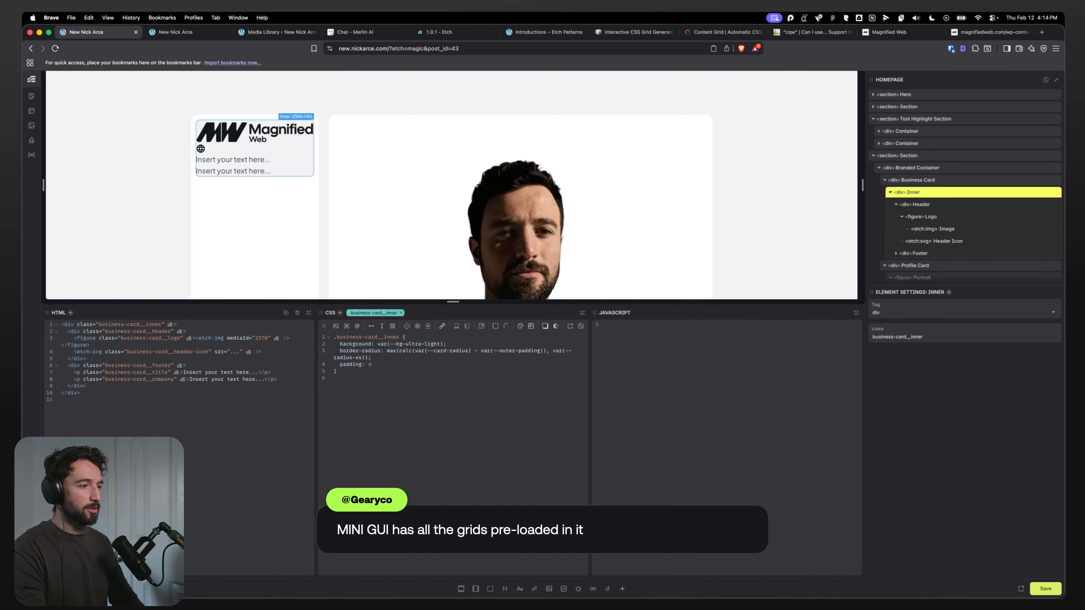
{"action": "type", "text": "ar9-card-padding"}
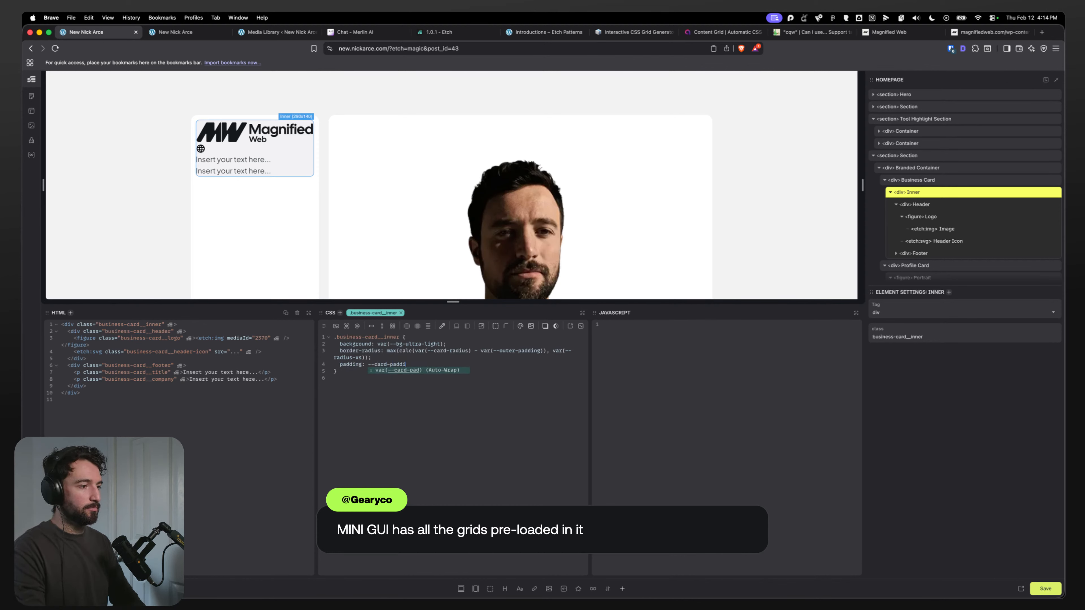
{"action": "key", "text": "Return"}
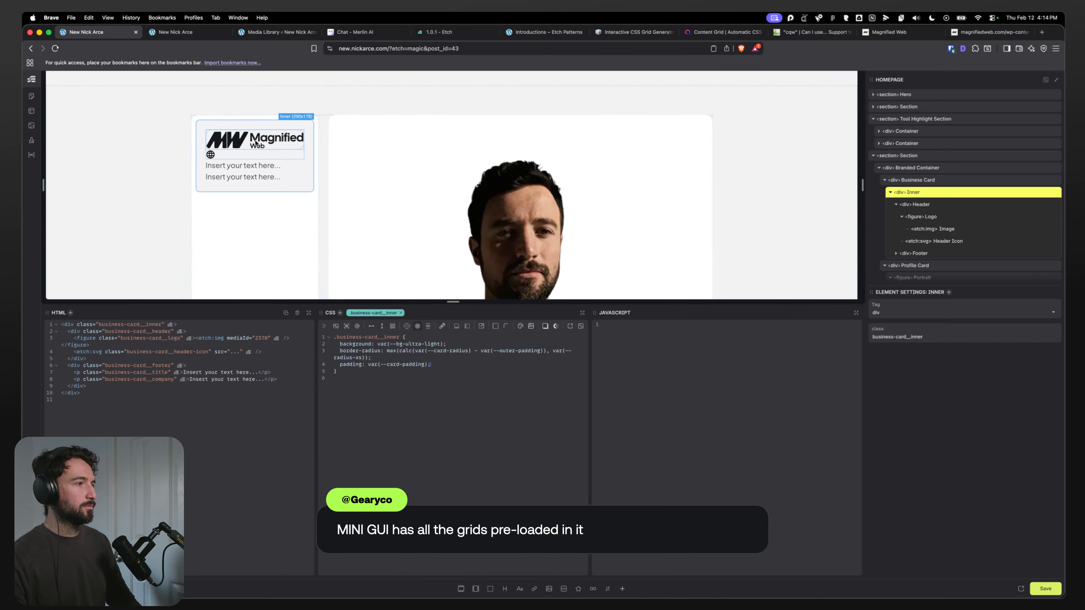
Step: Select the Branded Container and change its grid-template-columns to var(--grid-2-3)
{"action": "left_click", "coordinate": [320, 143]}
{"action": "left_click_drag", "start_coordinate": [449, 350], "coordinate": [447, 351]}
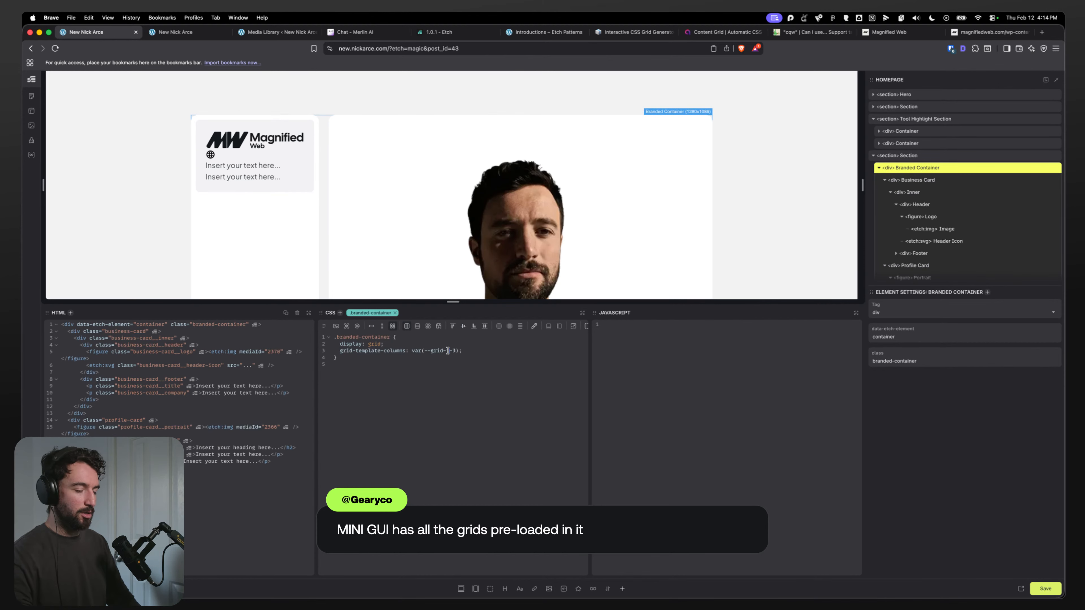
{"action": "type", "text": "2"}
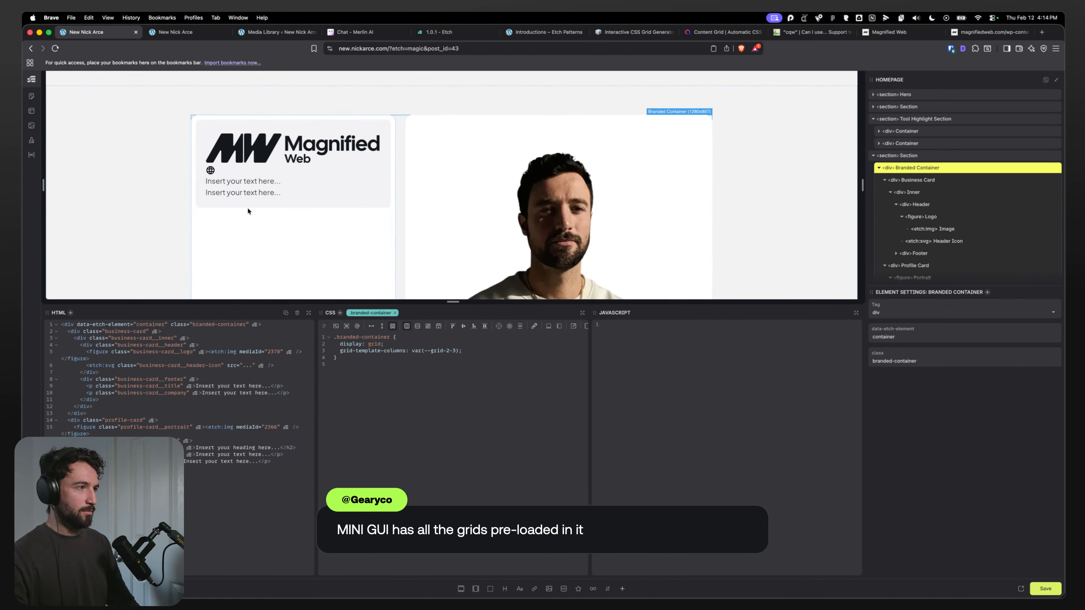
Step: Select the Business Card div and add height: fit-content to its CSS
{"action": "scroll", "coordinate": [241, 231], "scroll_direction": "down", "scroll_amount": 5}
{"action": "scroll", "coordinate": [241, 230], "scroll_direction": "up", "scroll_amount": 4}
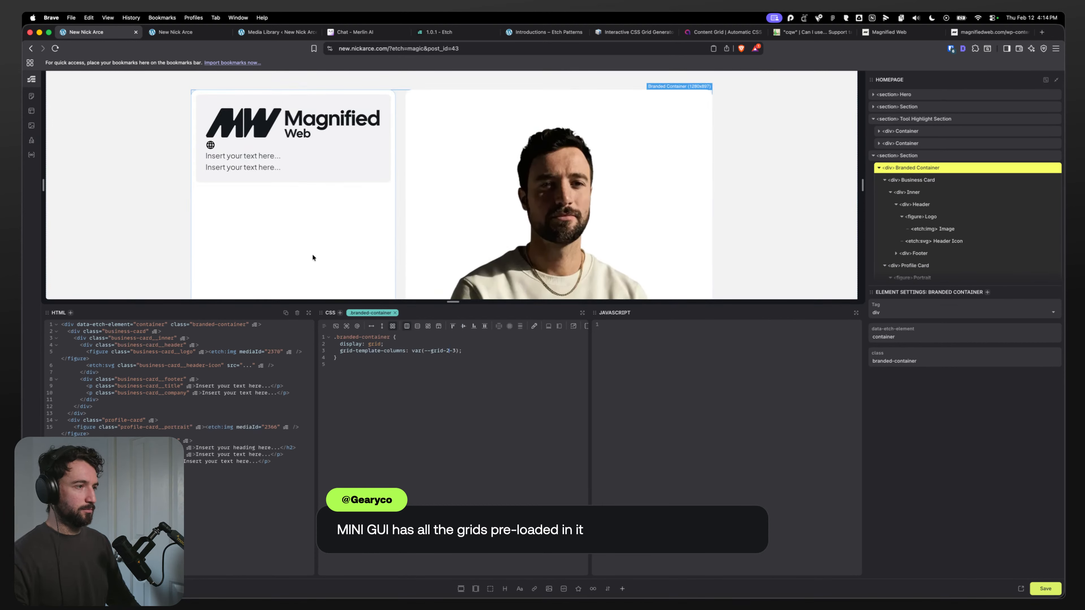
{"action": "left_click", "coordinate": [917, 179]}
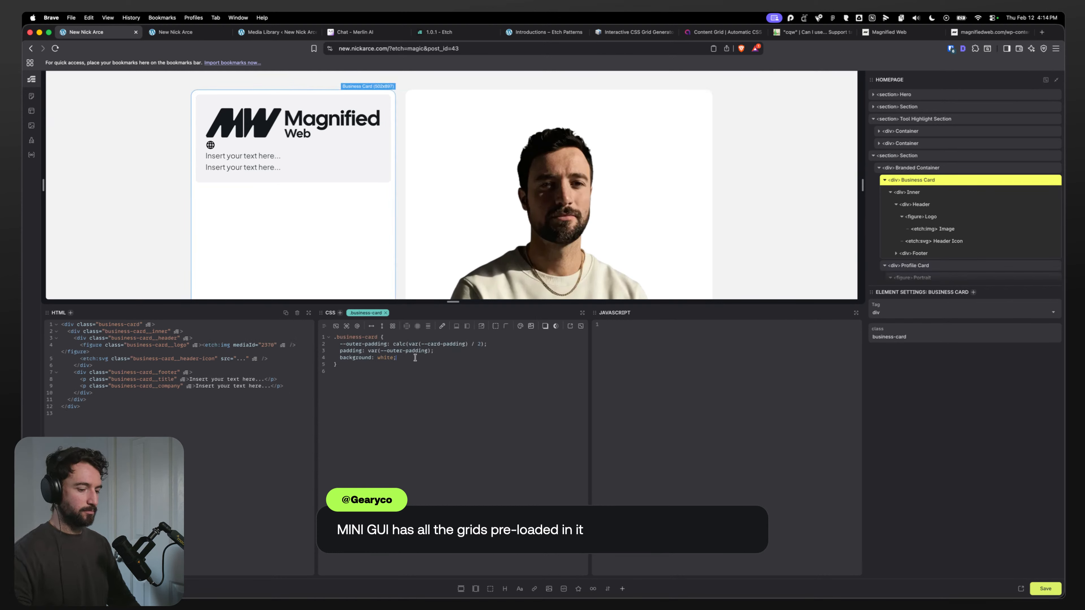
{"action": "key", "text": "Return"}
{"action": "type", "text": "height: fit-conte"}
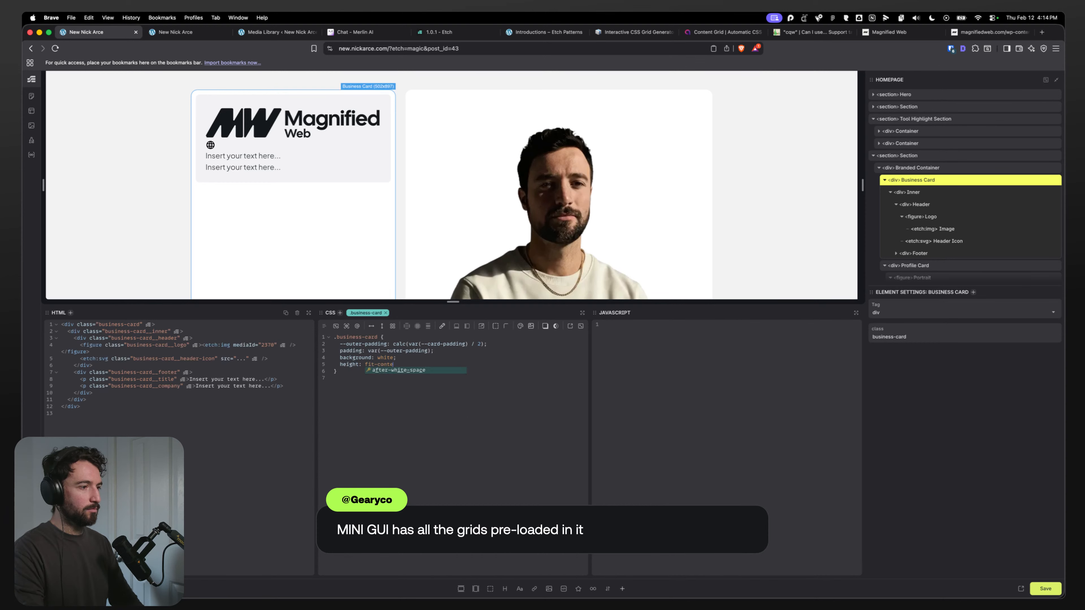
{"action": "type", "text": "nt;"}
Step: Copy the Owner/Operator text from the Figma design and paste it as the business card Title's content
{"action": "left_click", "coordinate": [246, 154]}
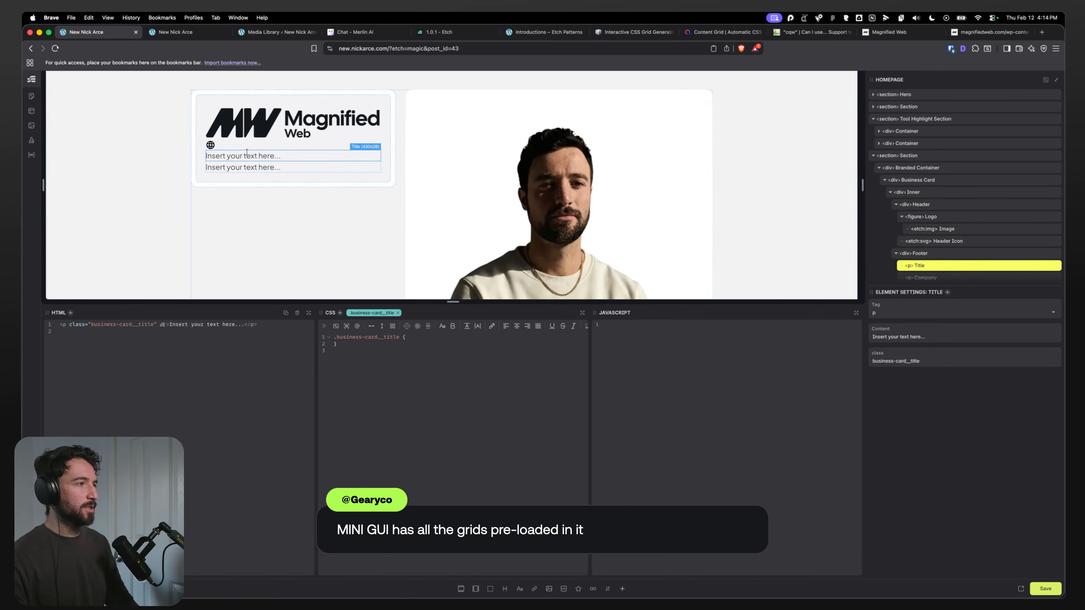
{"action": "mouse_move", "coordinate": [473, 593]}
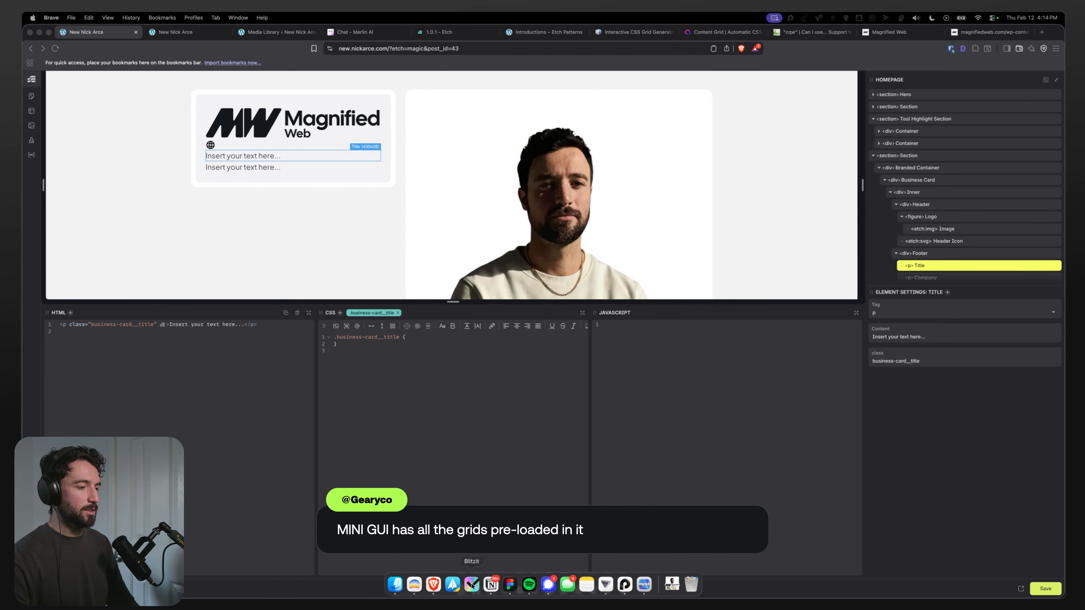
{"action": "left_click", "coordinate": [506, 585]}
{"action": "left_click", "coordinate": [444, 470]}
{"action": "double_click", "coordinate": [444, 470]}
{"action": "key", "text": "super+c"}
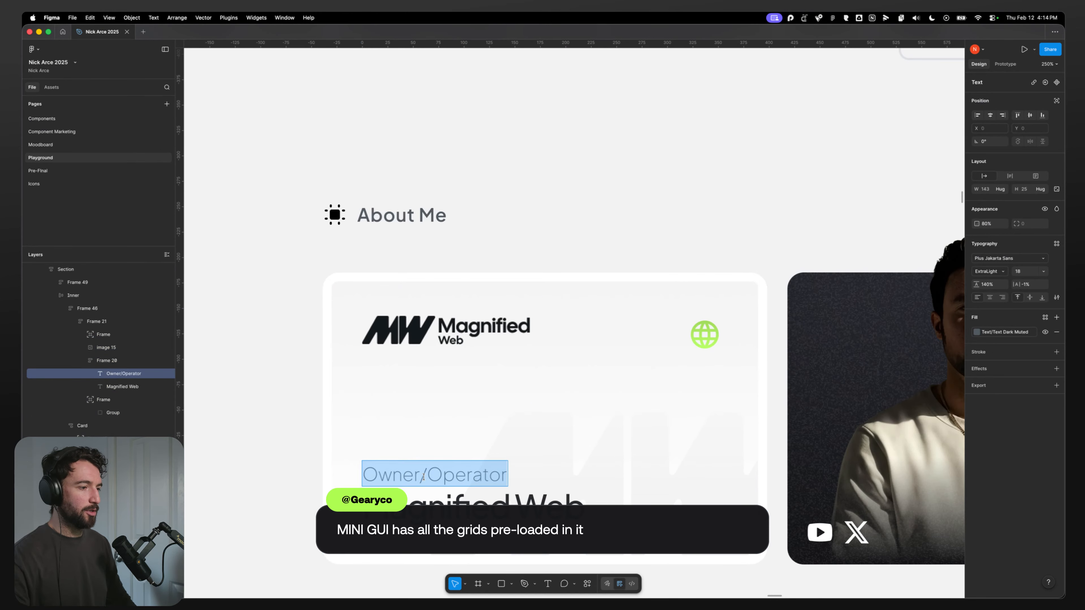
{"action": "key", "text": "super+Tab"}
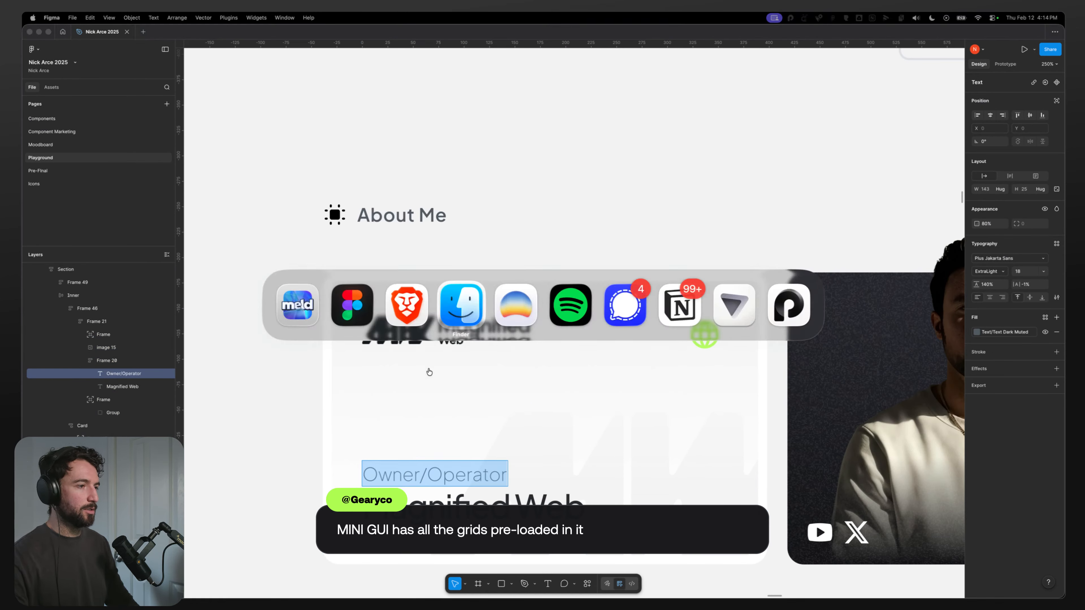
{"action": "key", "text": "super+Tab"}
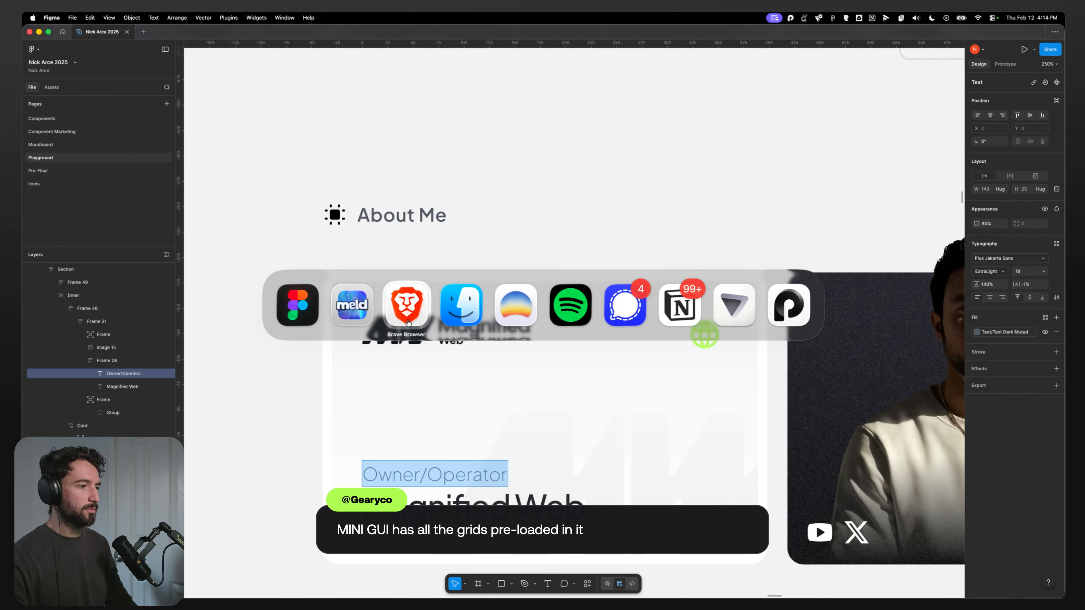
{"action": "triple_click", "coordinate": [249, 160]}
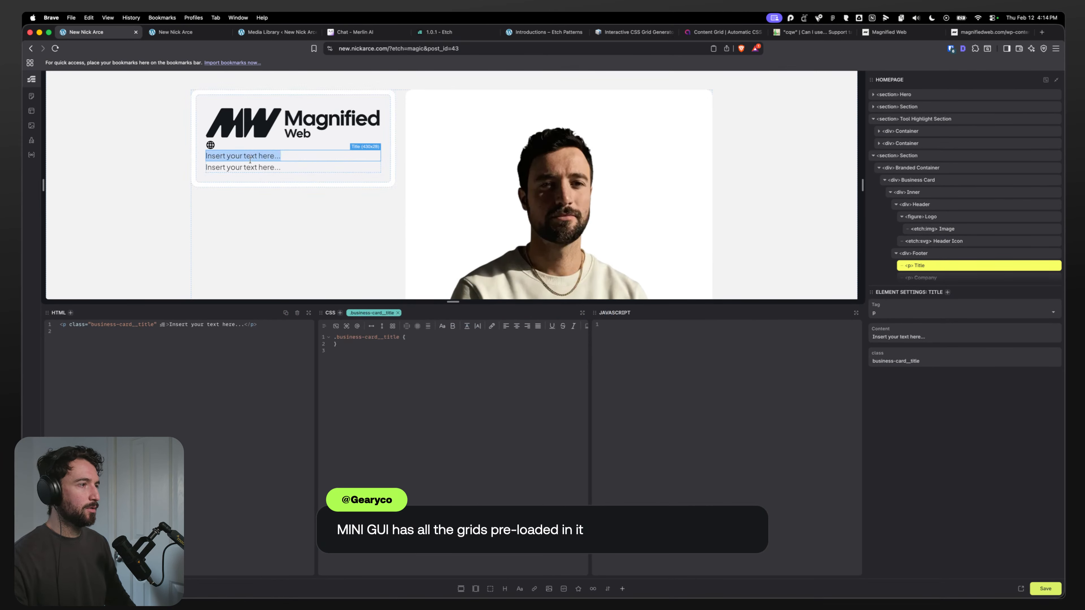
{"action": "key", "text": "super+v"}
Step: Copy the Magnified Web text from the Figma design and paste it as the Company paragraph's content
{"action": "key", "text": "super+Tab"}
{"action": "double_click", "coordinate": [429, 505]}
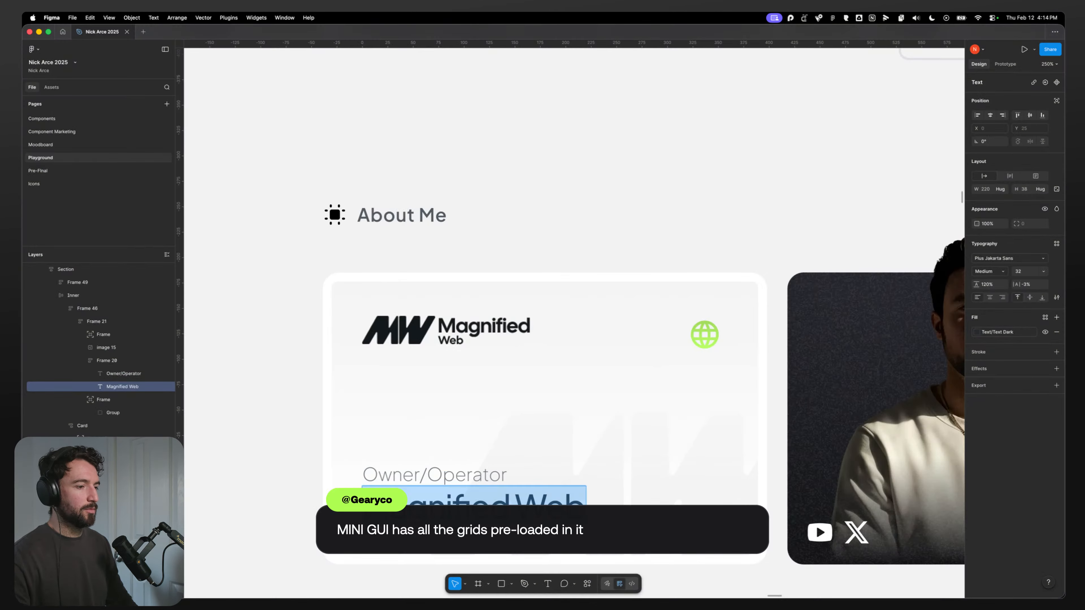
{"action": "key", "text": "super+c"}
{"action": "key", "text": "super+Tab"}
{"action": "triple_click", "coordinate": [249, 170]}
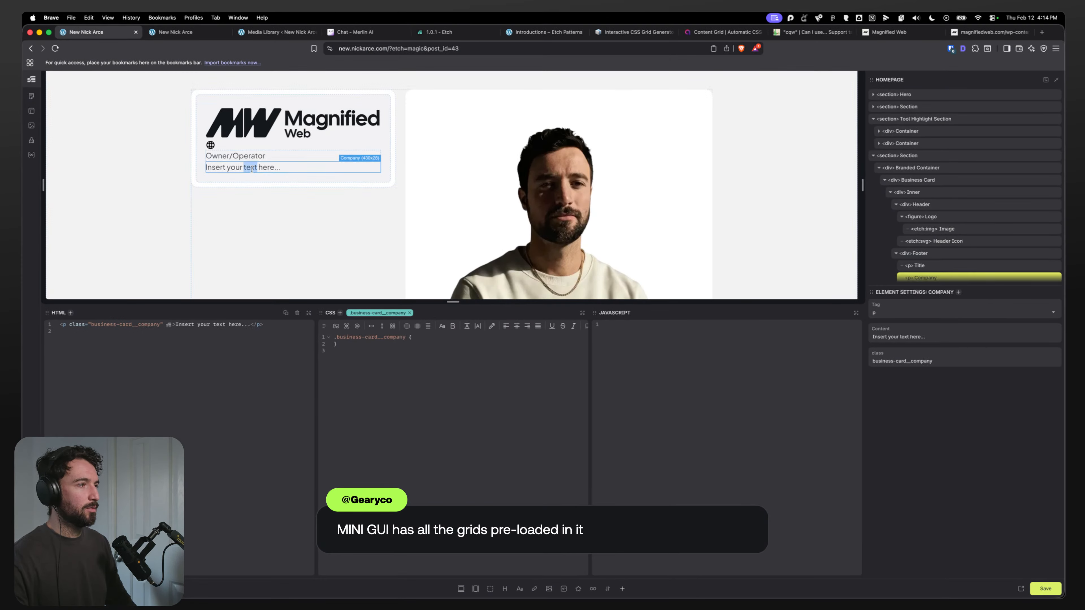
{"action": "key", "text": "super+v"}
Step: Move the Footer div above the Header inside the Inner div
{"action": "scroll", "coordinate": [953, 276], "scroll_direction": "down", "scroll_amount": 2}
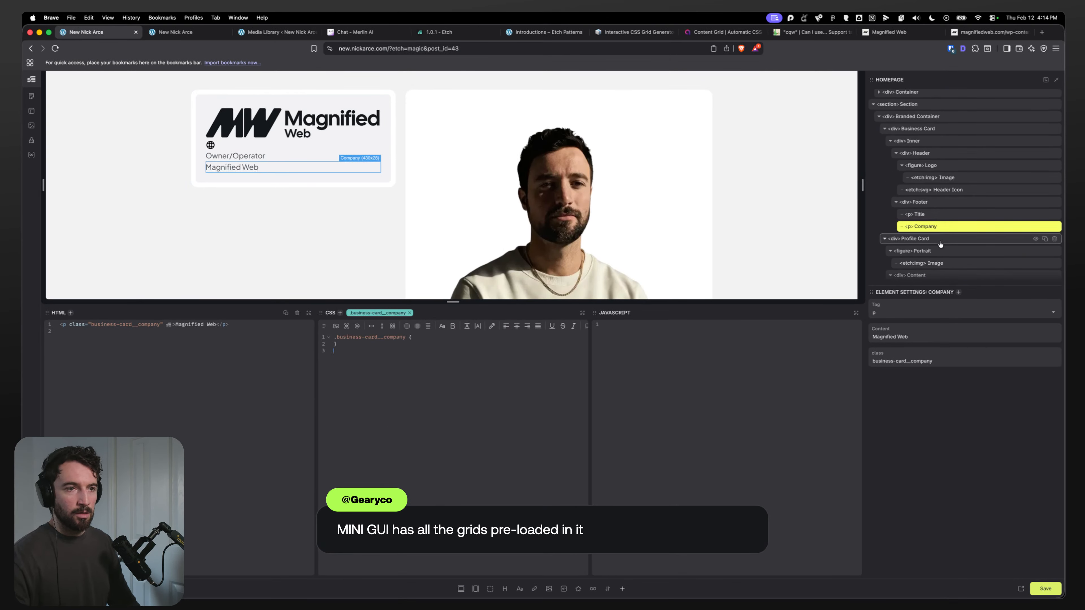
{"action": "left_click", "coordinate": [931, 206]}
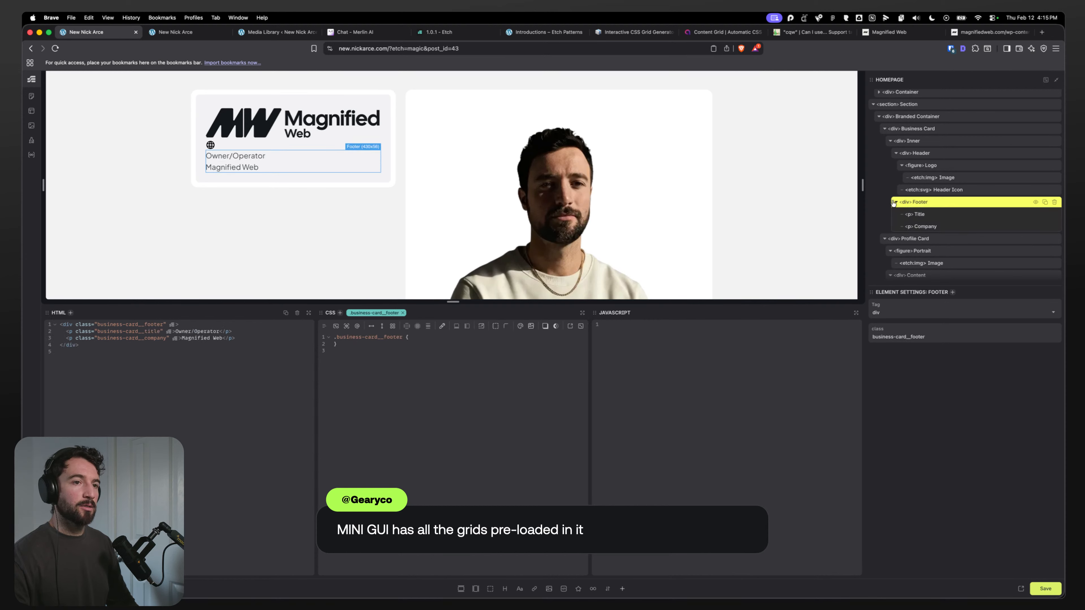
{"action": "left_click_drag", "start_coordinate": [924, 176], "coordinate": [922, 154]}
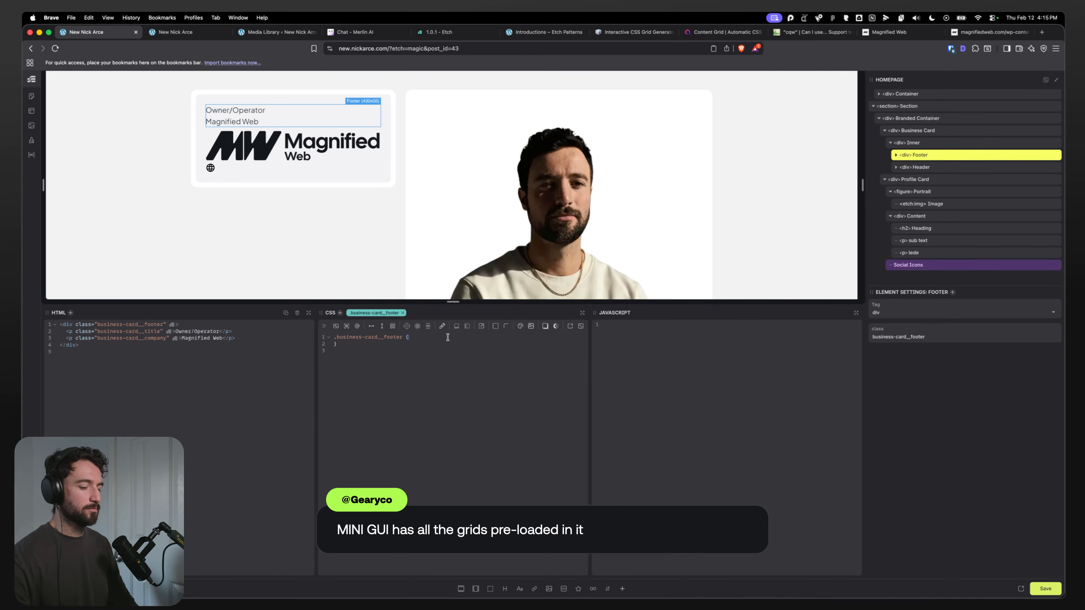
Step: Add order: -1 to the Header div's CSS
{"action": "left_click", "coordinate": [919, 169]}
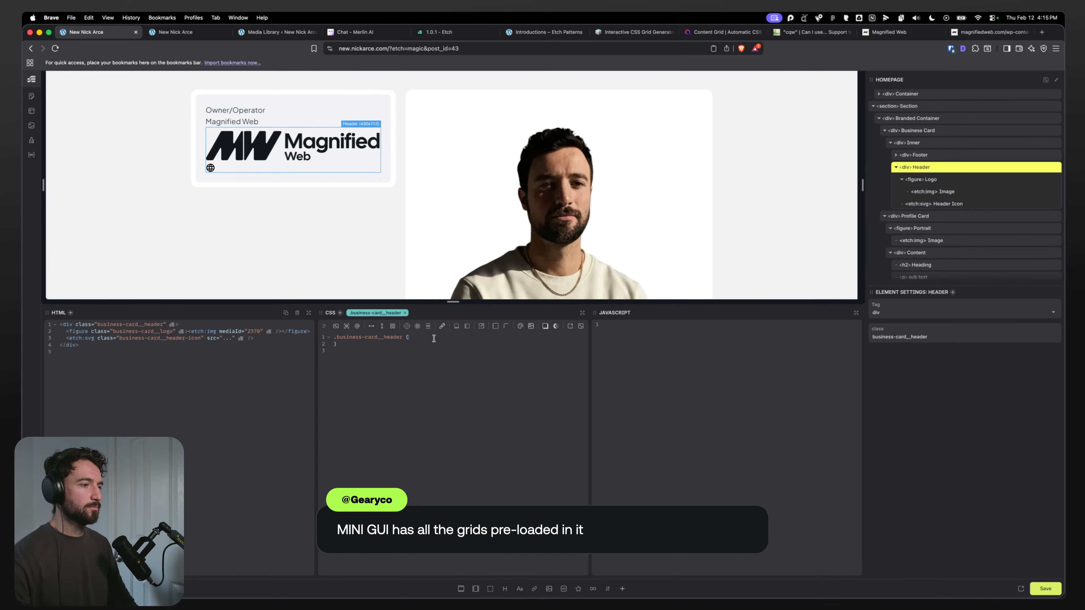
{"action": "key", "text": "Return"}
{"action": "type", "text": "order: -1;"}
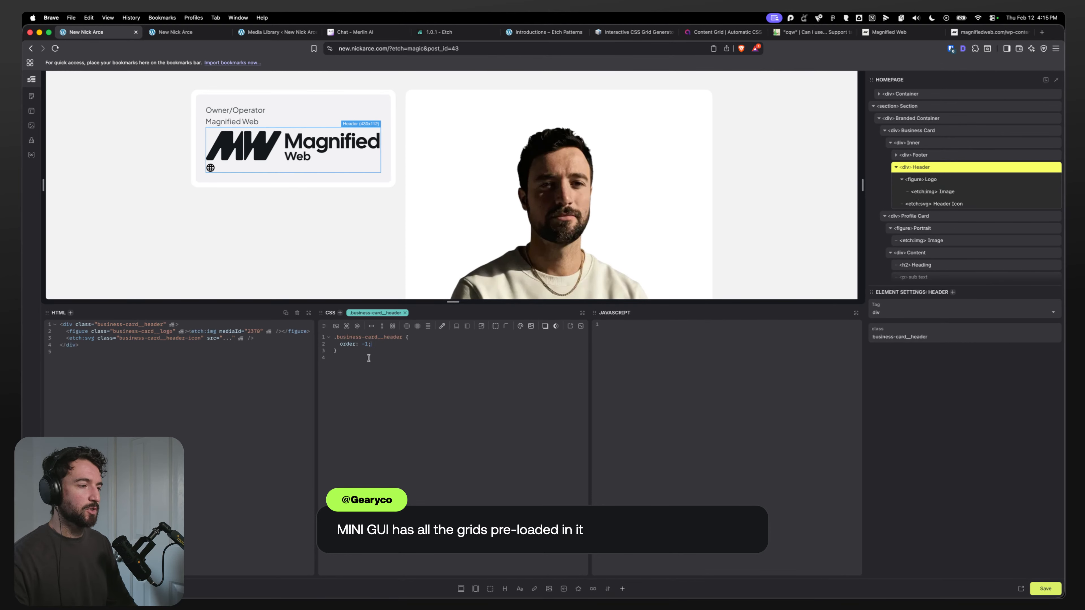
{"action": "left_click_drag", "start_coordinate": [371, 344], "coordinate": [341, 345]}
{"action": "key", "text": "super+c"}
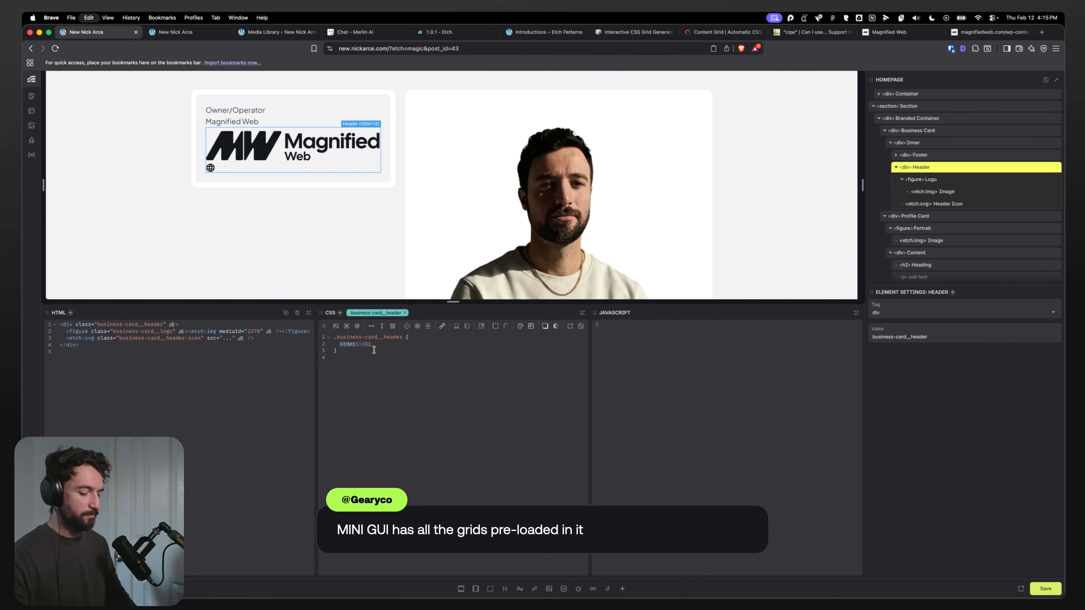
{"action": "key", "text": "BackSpace"}
{"action": "left_click", "coordinate": [919, 156]}
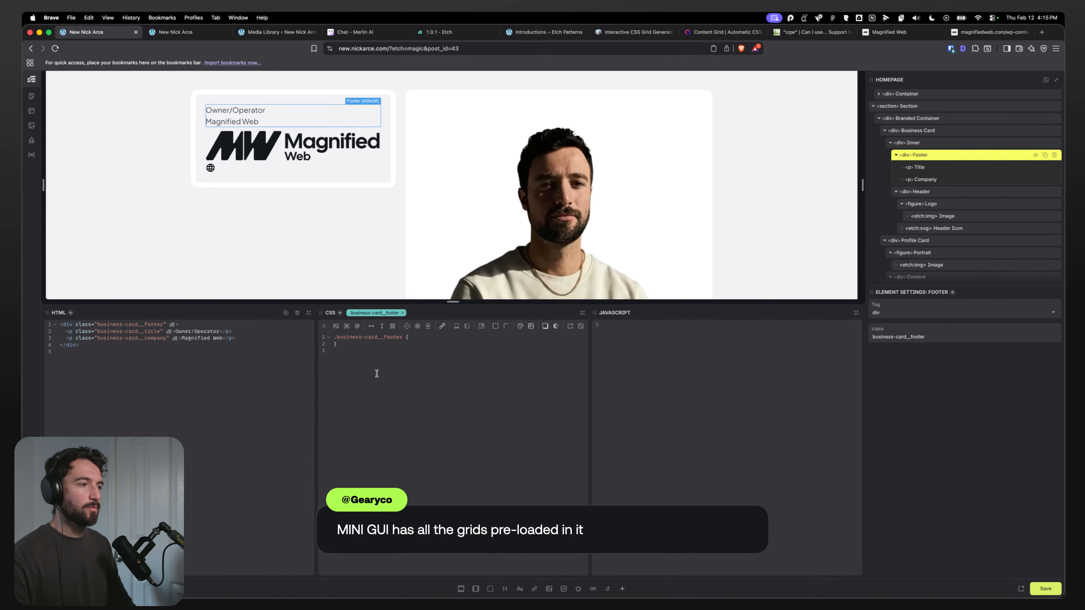
{"action": "left_click", "coordinate": [931, 194]}
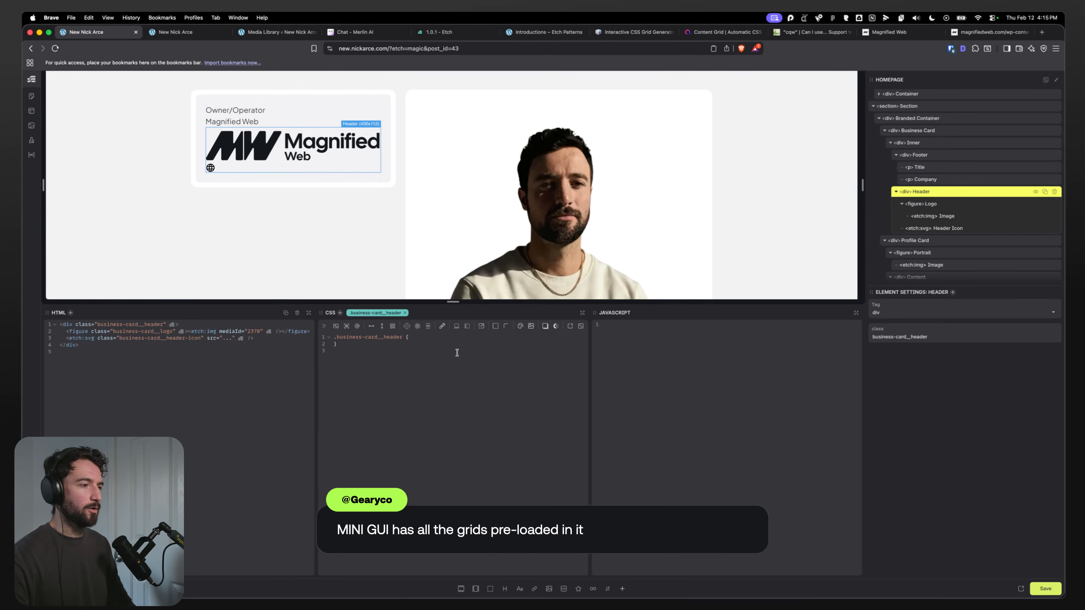
{"action": "left_click", "coordinate": [419, 336]}
{"action": "key", "text": "Return"}
{"action": "key", "text": "super+v"}
Step: Select the Inner div and give it a column flex layout
{"action": "left_click", "coordinate": [933, 142]}
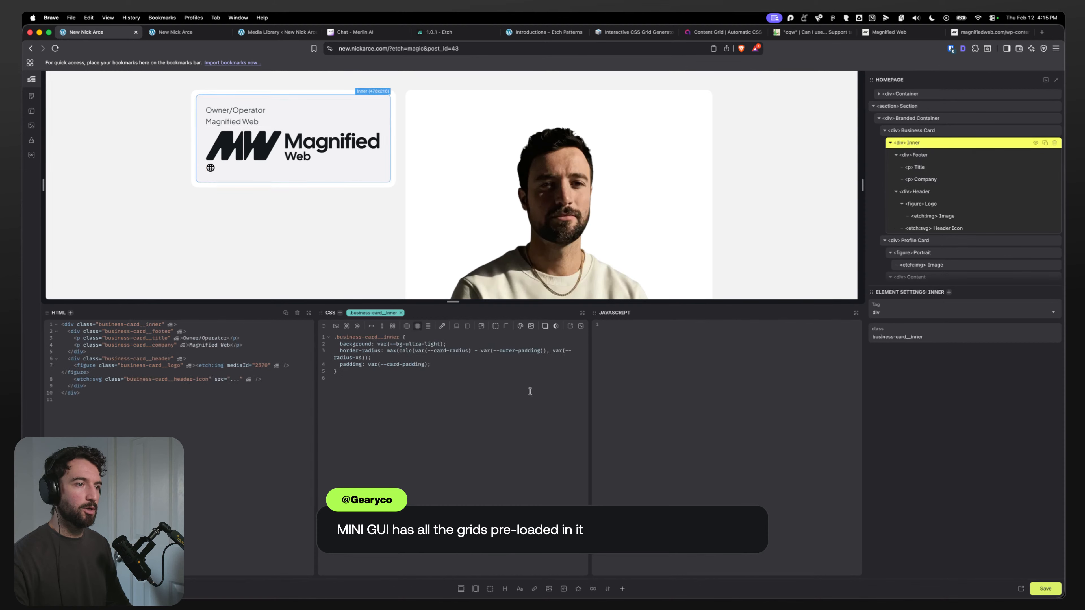
{"action": "left_click", "coordinate": [382, 326]}
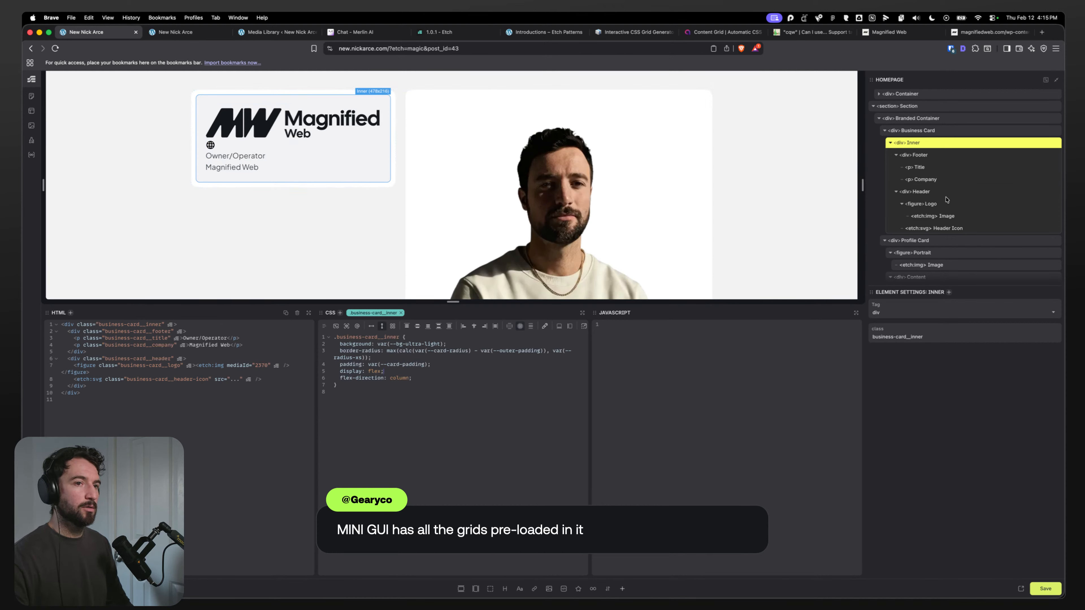
Step: Select the Logo figure and set its width to fluid(20px, 48px)
{"action": "left_click", "coordinate": [937, 204]}
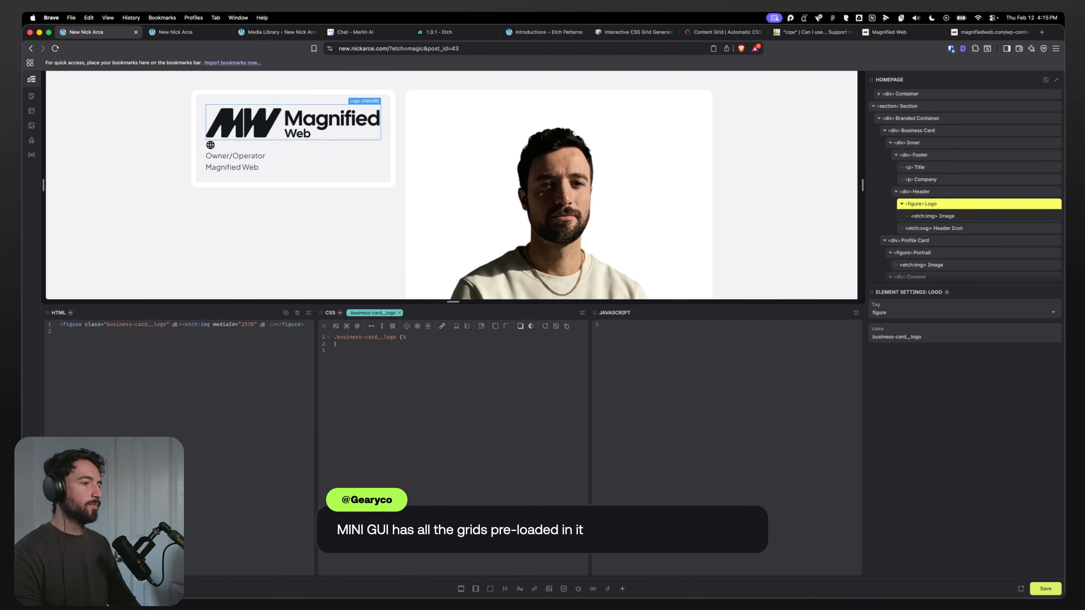
{"action": "key", "text": "Return"}
{"action": "type", "text": "width: fluid(20"}
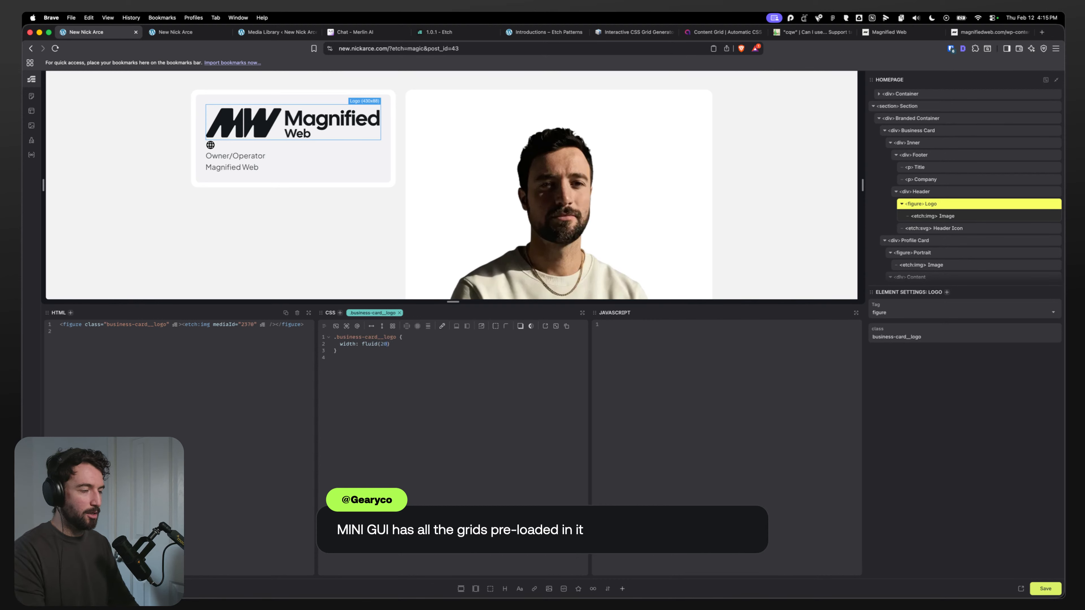
{"action": "type", "text": "px, 48px);"}
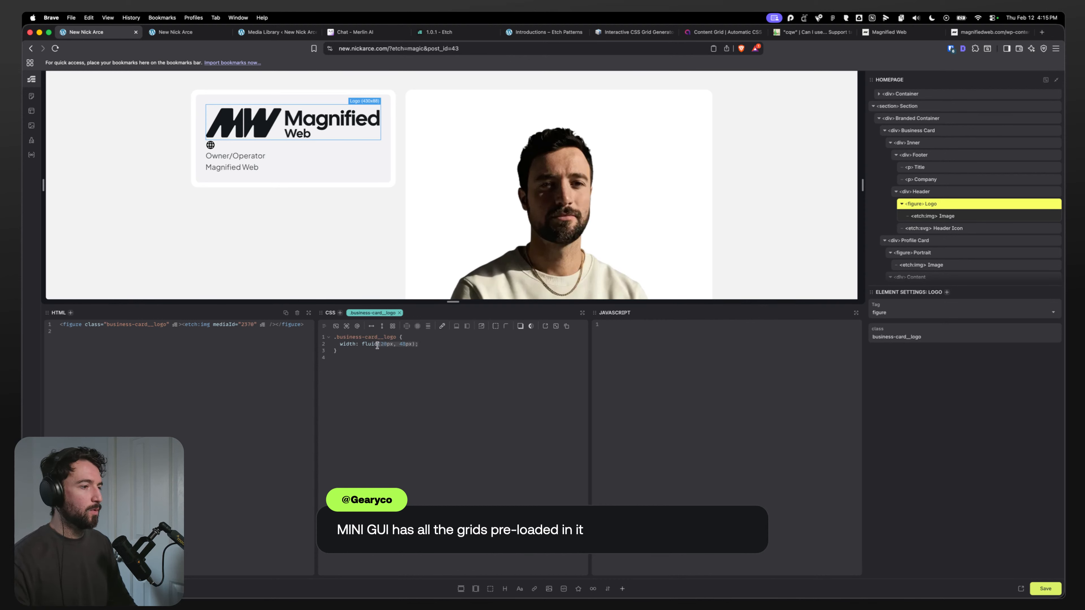
Step: Replace the Logo's width value with 48px, then with 2rem
{"action": "left_click_drag", "start_coordinate": [377, 346], "coordinate": [362, 344]}
{"action": "type", "text": "48px"}
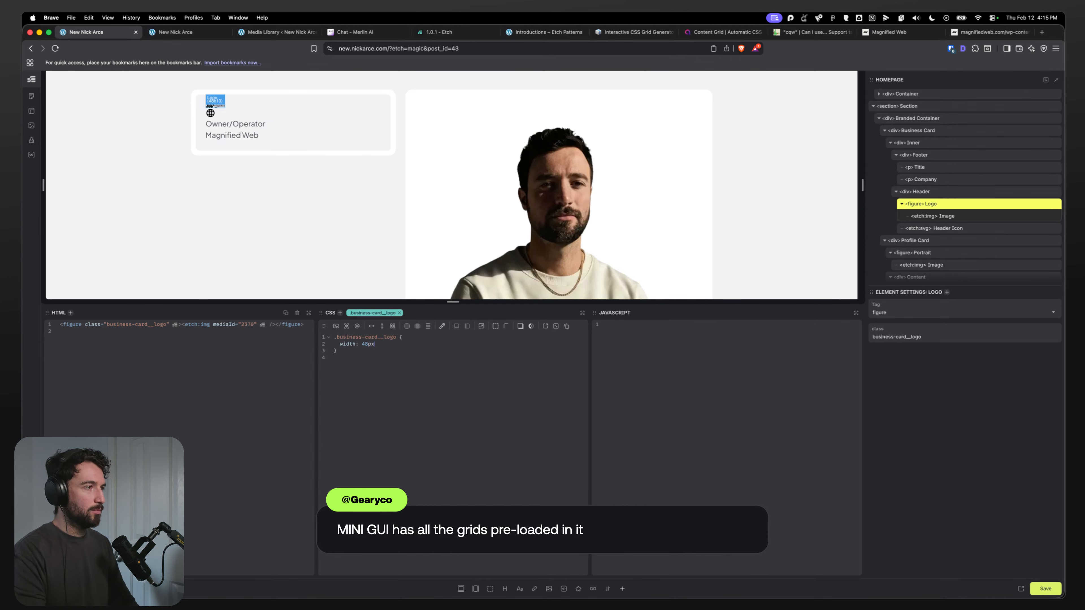
{"action": "key", "text": "BackSpace"}
{"action": "key", "text": "BackSpace"}
{"action": "key", "text": "BackSpace"}
{"action": "key", "text": "BackSpace"}
{"action": "type", "text": "2rem;"}
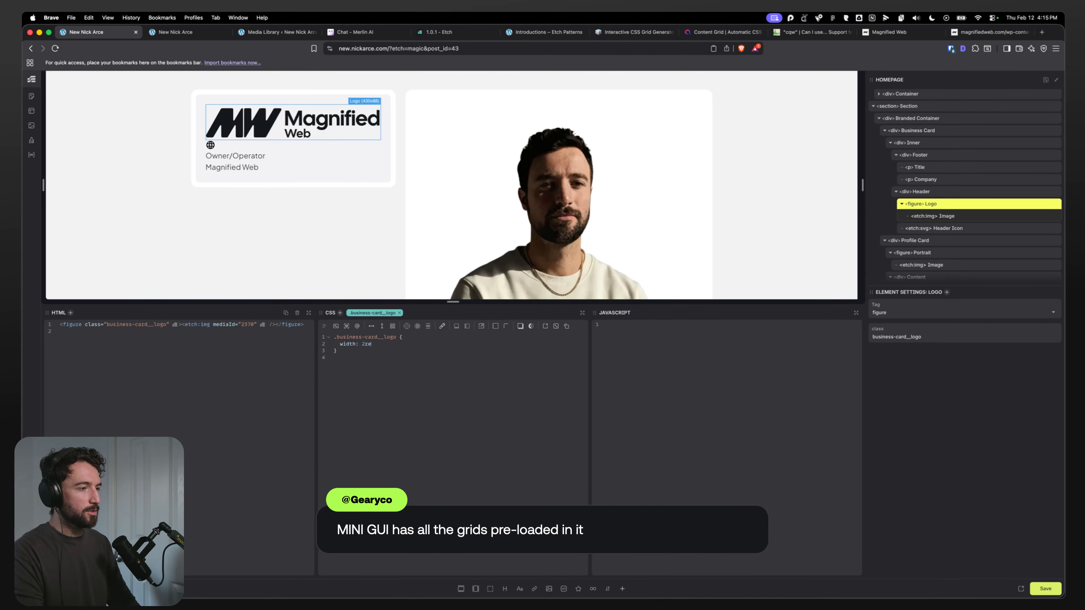
Step: Set the Logo's width to to-rem(166px), matching the logo image width measured in the Figma design
{"action": "key", "text": "BackSpace"}
{"action": "key", "text": "BackSpace"}
{"action": "key", "text": "BackSpace"}
{"action": "key", "text": "BackSpace"}
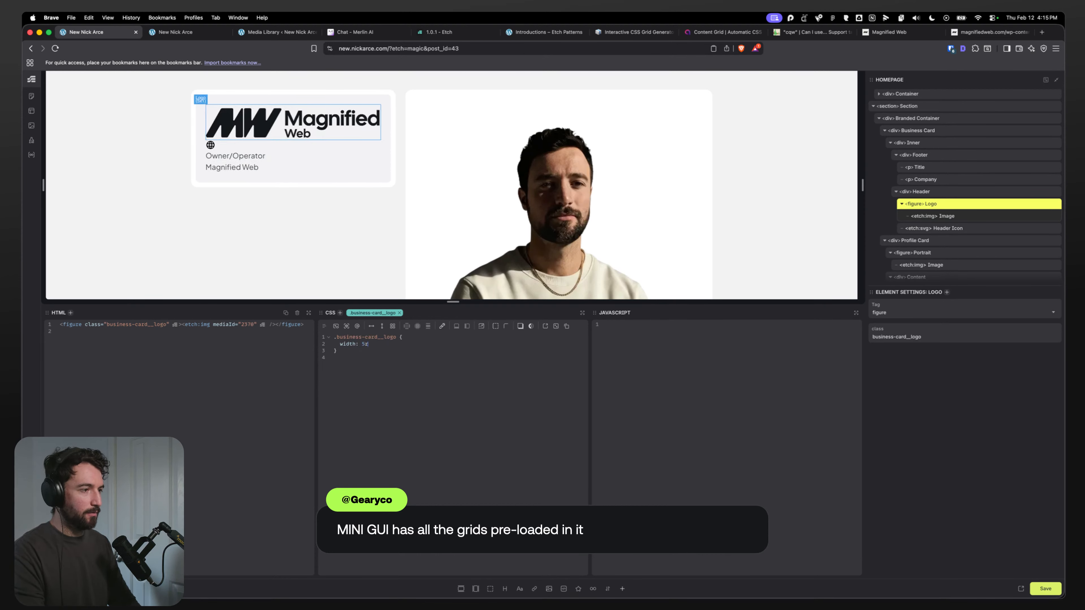
{"action": "type", "text": "tpoo-rem("}
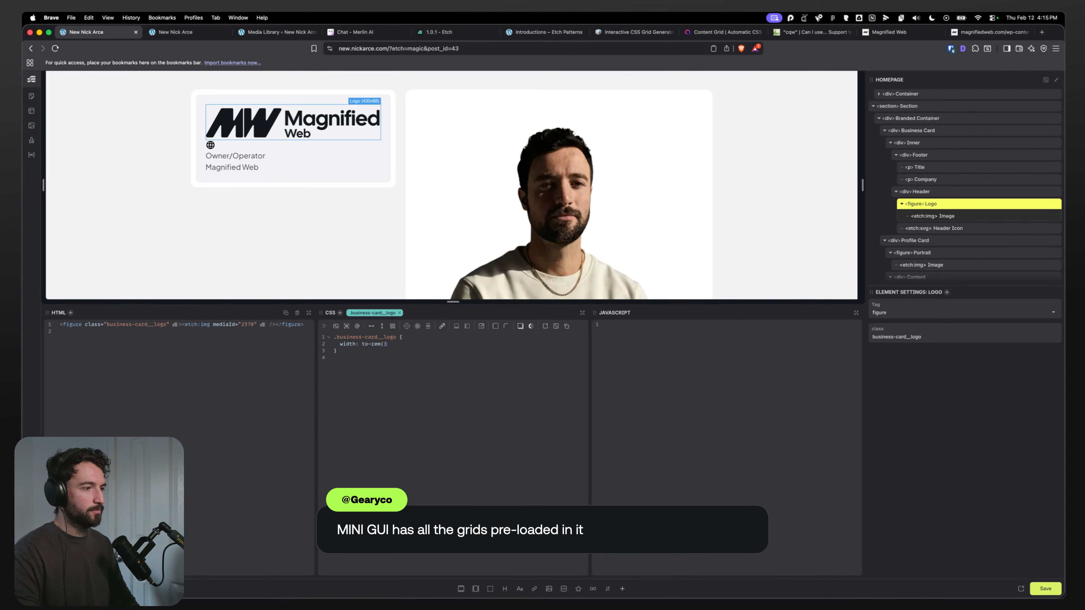
{"action": "key", "text": "super+Tab"}
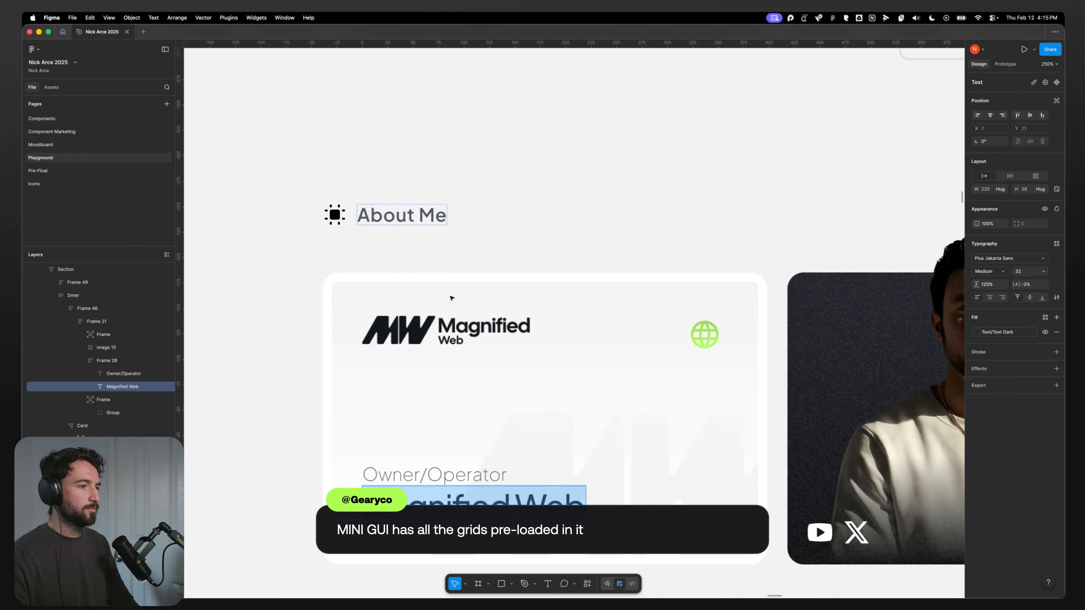
{"action": "left_click", "coordinate": [448, 333]}
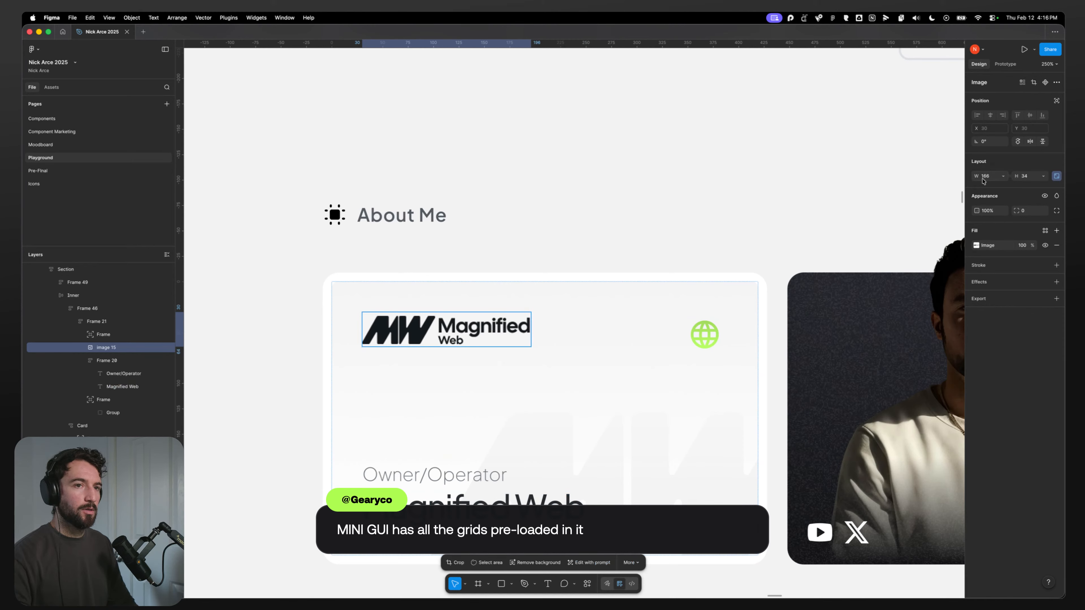
{"action": "key", "text": "super+Tab"}
{"action": "type", "text": "150"}
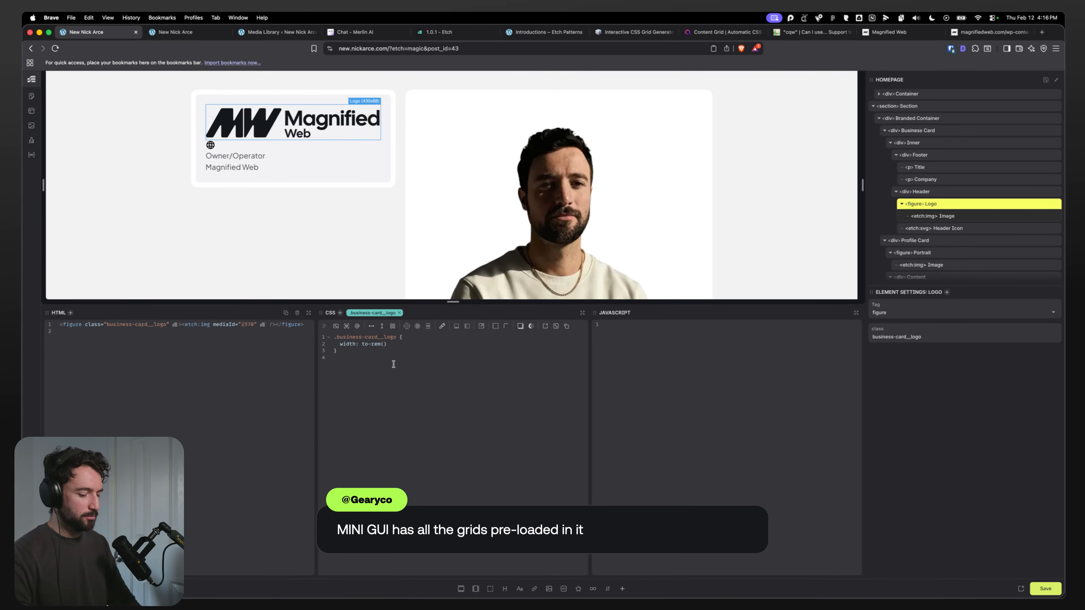
{"action": "type", "text": "4px"}
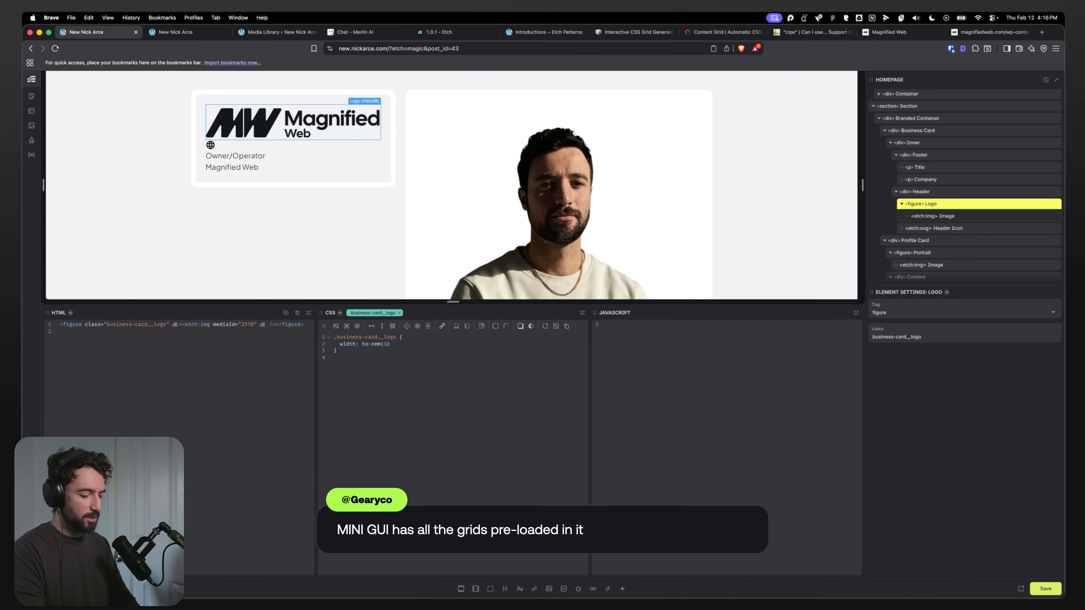
{"action": "type", "text": ");"}
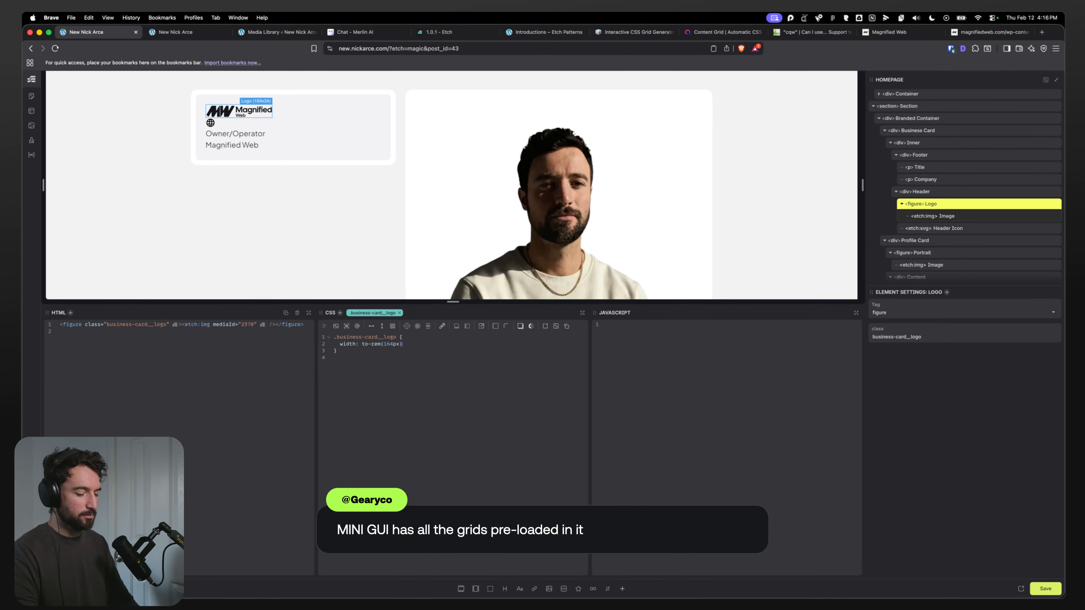
Step: Select the Header div and lay it out as a flex row with space-between justification and centered alignment
{"action": "left_click", "coordinate": [934, 191]}
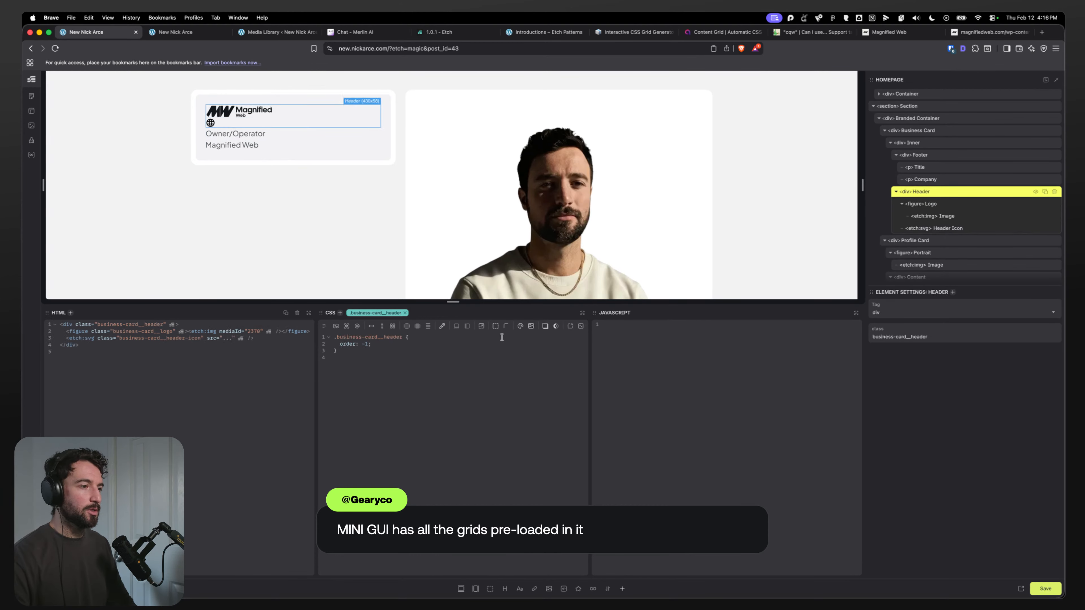
{"action": "left_click", "coordinate": [371, 326]}
{"action": "left_click", "coordinate": [438, 326]}
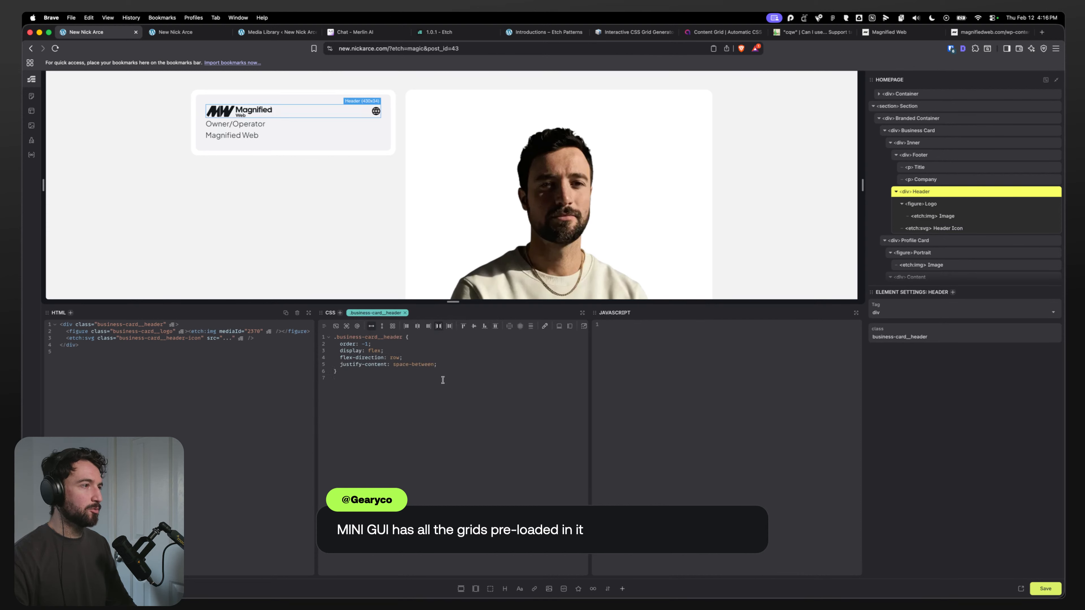
{"action": "left_click", "coordinate": [473, 326]}
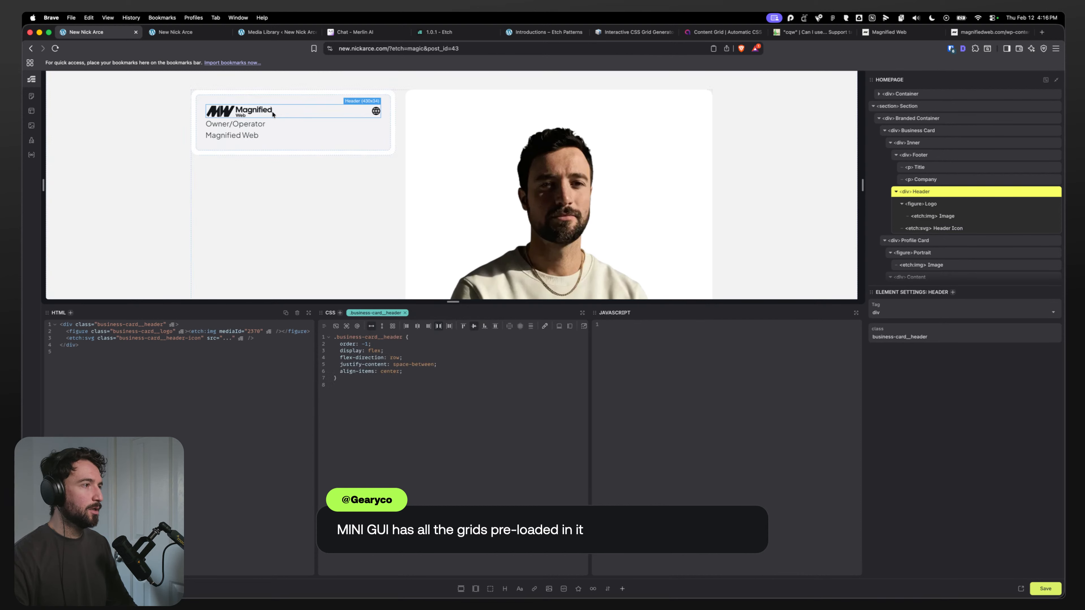
Step: Select the Inner div and add a gap of var(--space-l) to its CSS
{"action": "left_click", "coordinate": [293, 127]}
{"action": "left_click", "coordinate": [907, 143]}
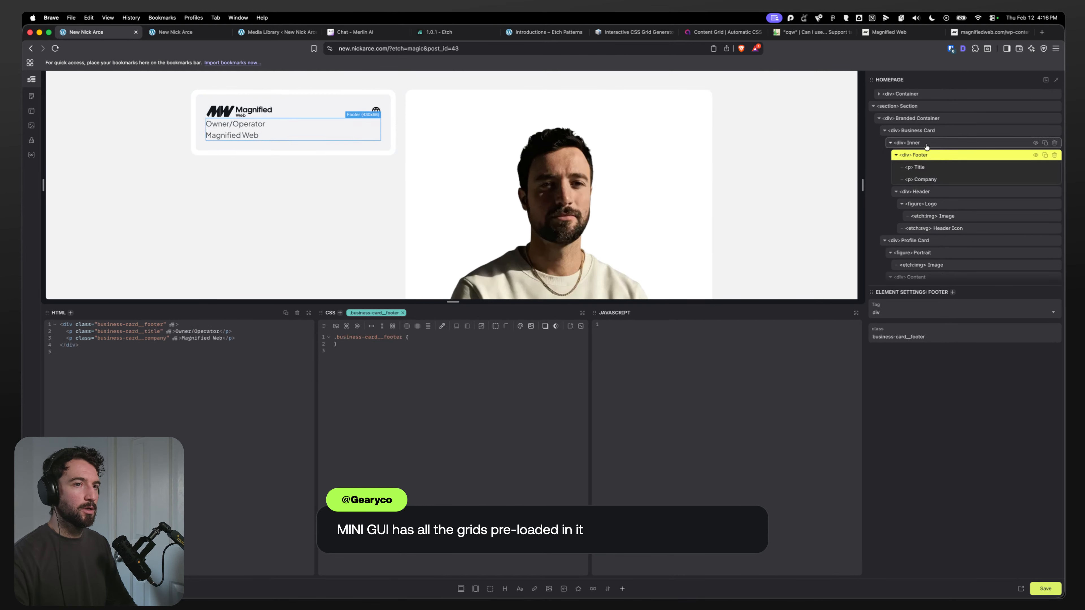
{"action": "left_click", "coordinate": [891, 146]}
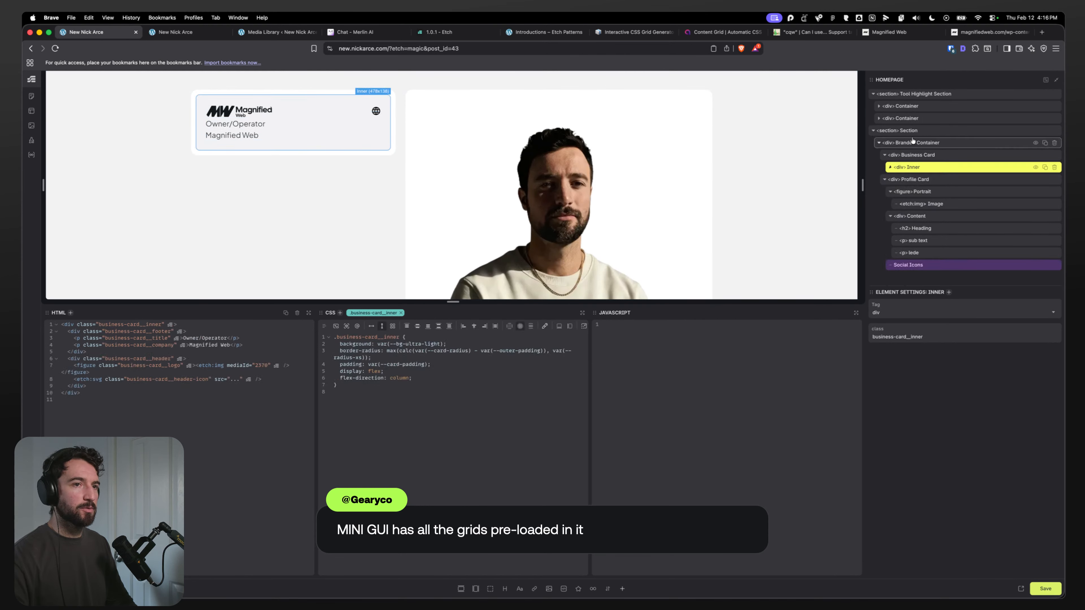
{"action": "left_click", "coordinate": [891, 167]}
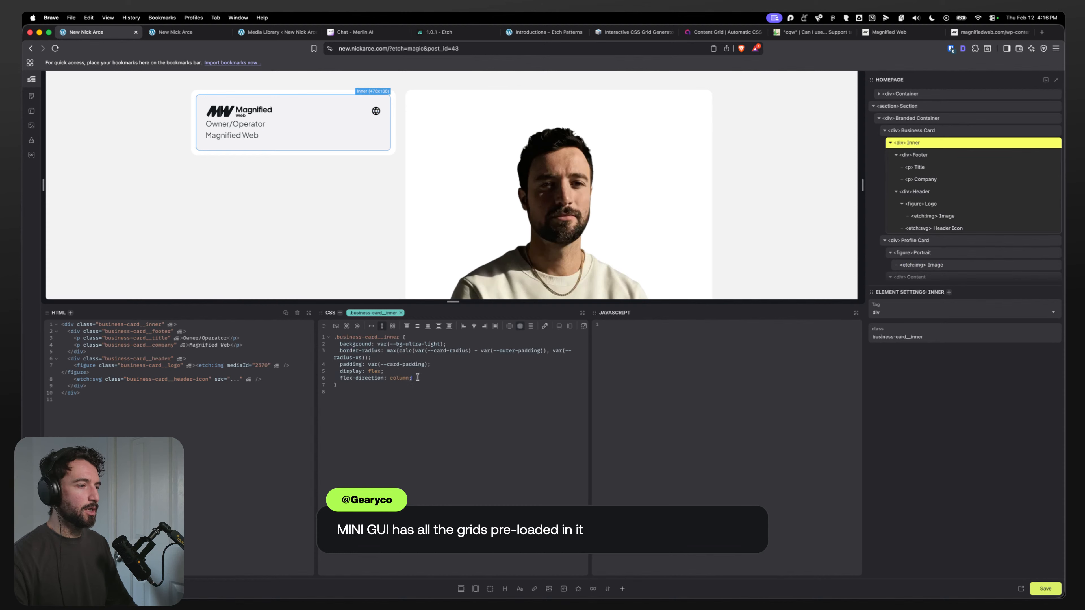
{"action": "key", "text": "Return"}
{"action": "type", "text": "gap: -"}
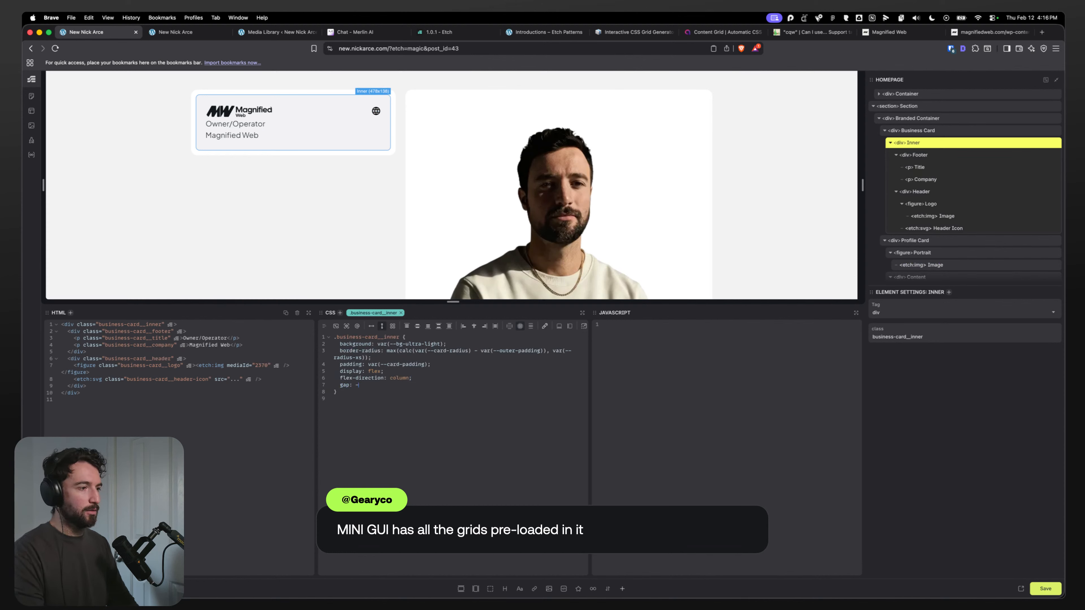
{"action": "type", "text": "-space-m"}
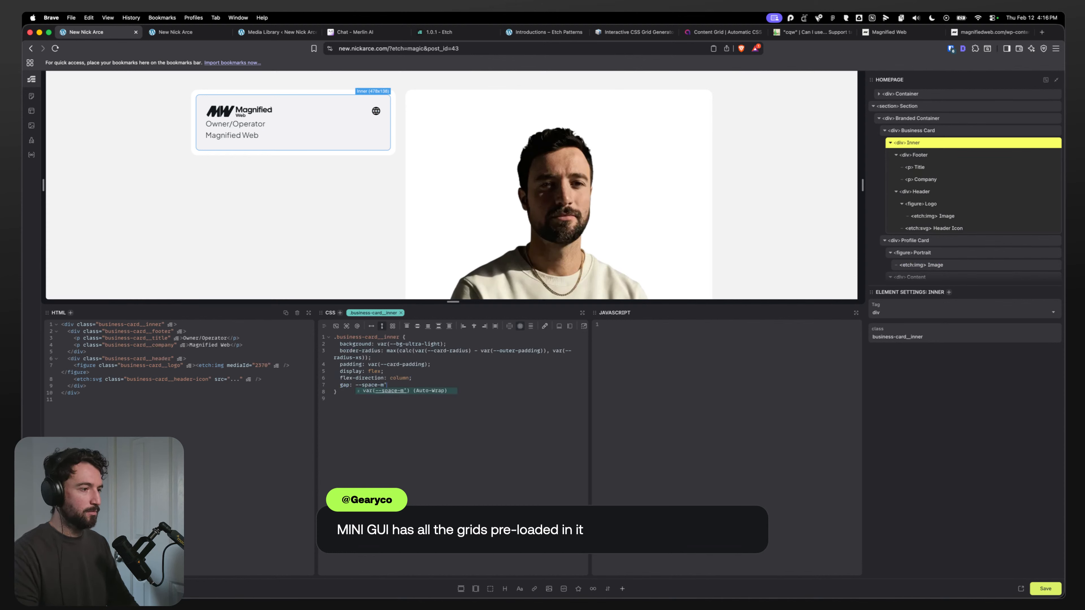
{"action": "key", "text": "Return"}
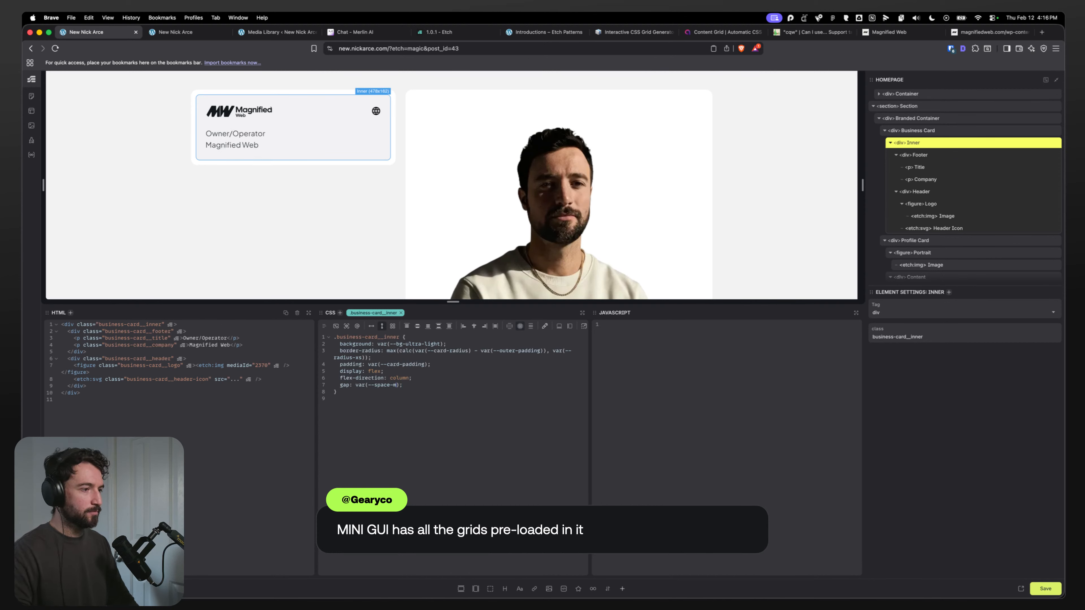
{"action": "type", "text": "l"}
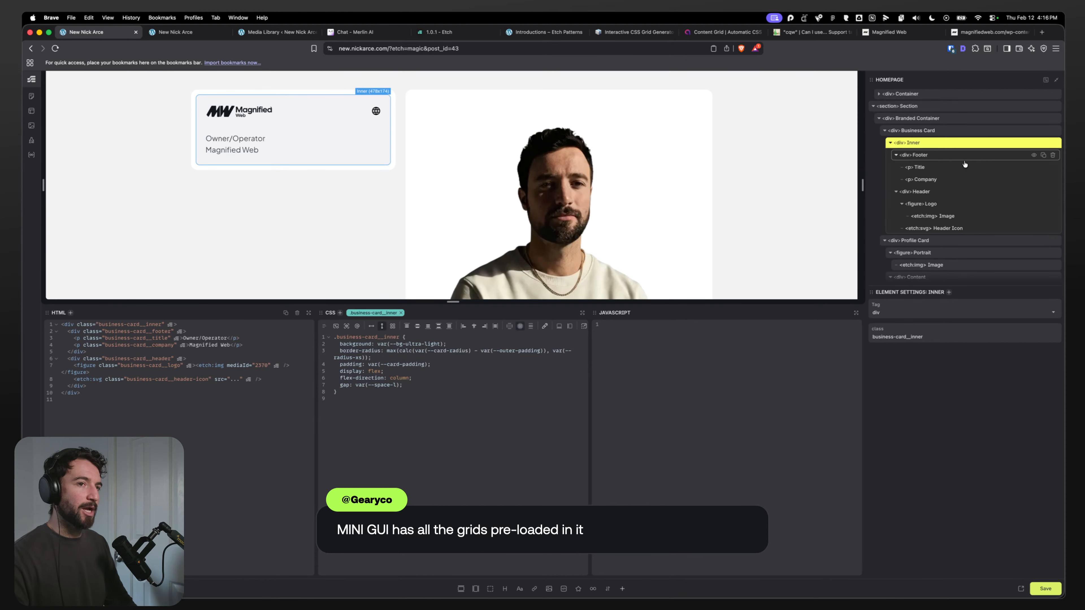
Step: Select the Footer div and set its margin-block-start to auto
{"action": "left_click", "coordinate": [926, 154]}
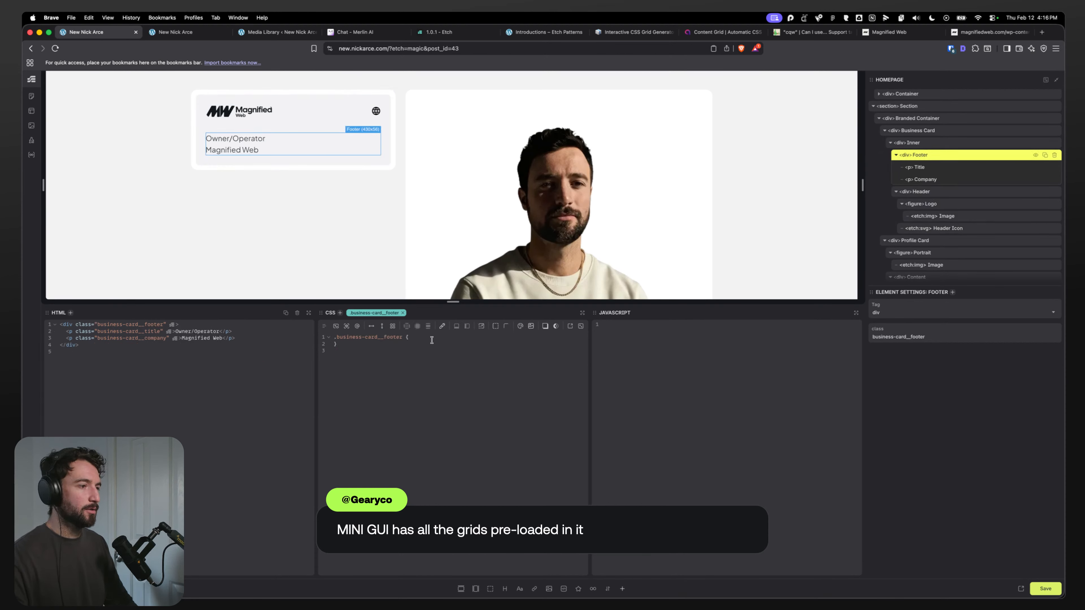
{"action": "key", "text": "Return"}
{"action": "type", "text": "margin-"}
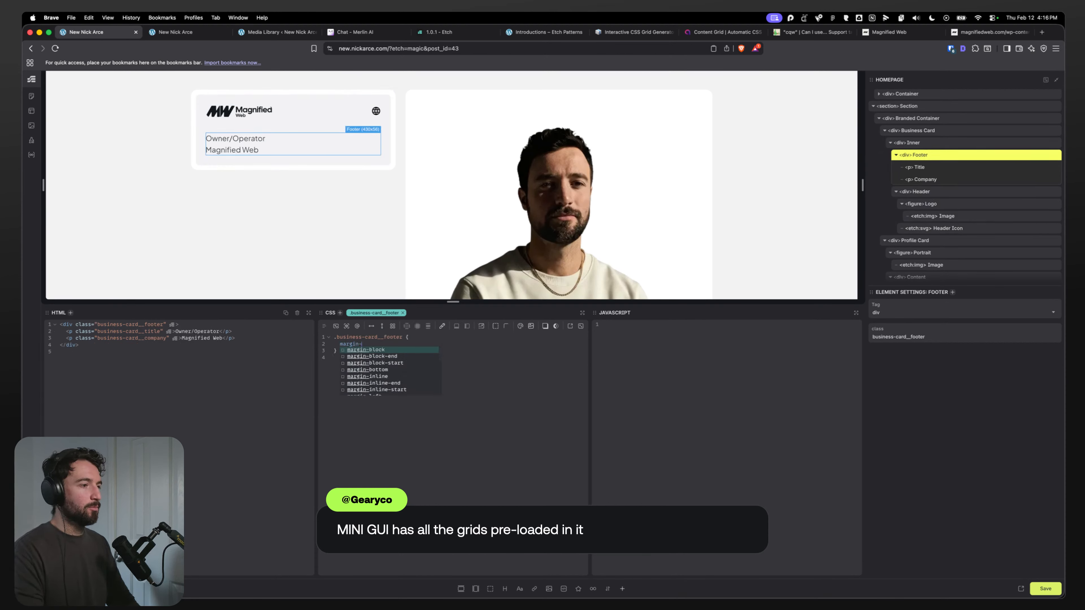
{"action": "type", "text": "block-st"}
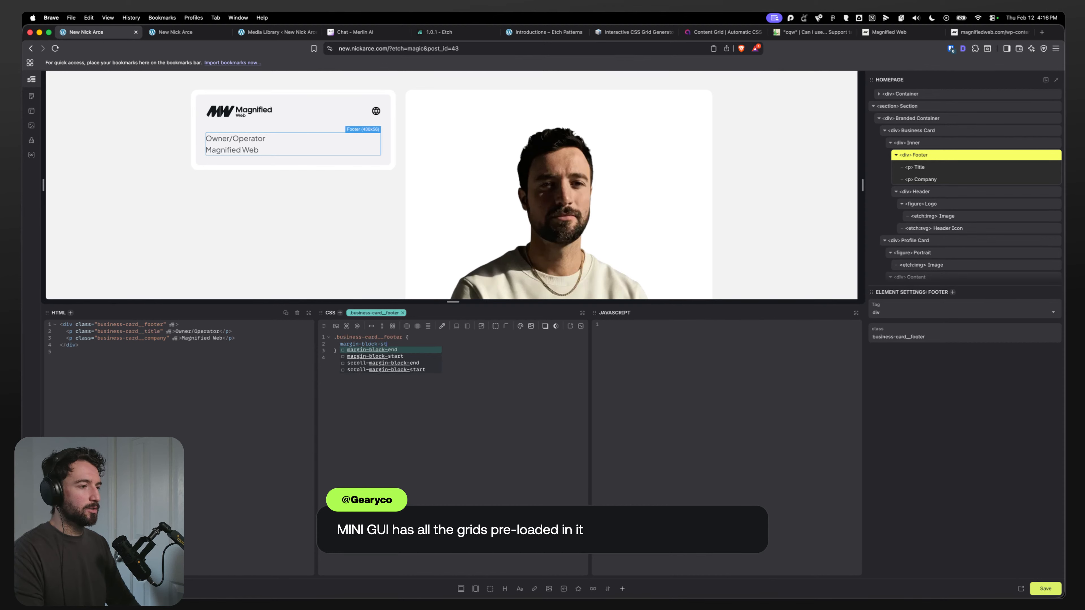
{"action": "key", "text": "Return"}
{"action": "type", "text": "au"}
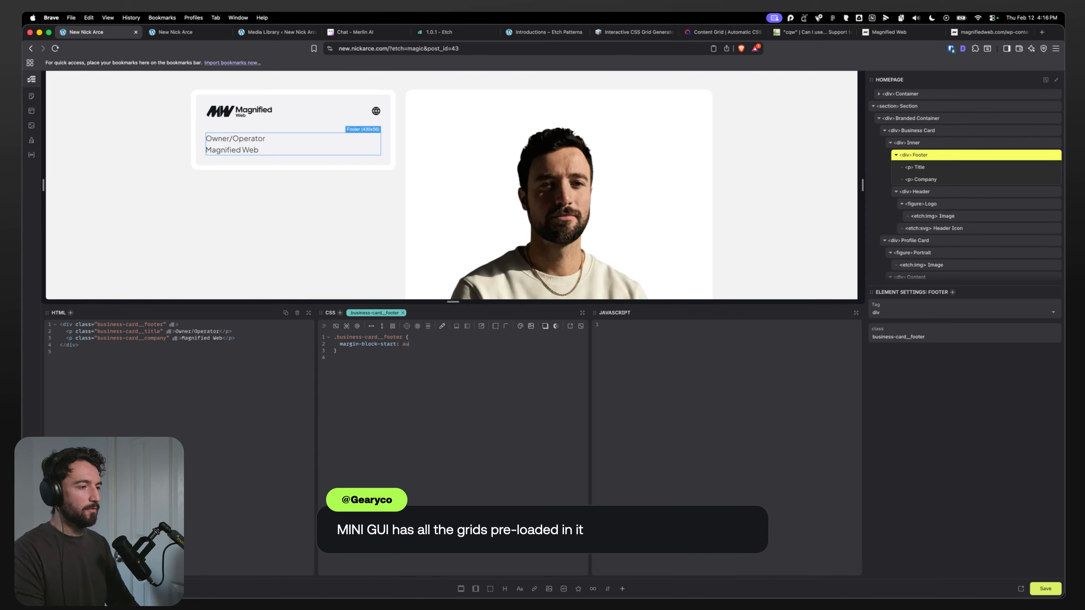
{"action": "type", "text": "to;"}
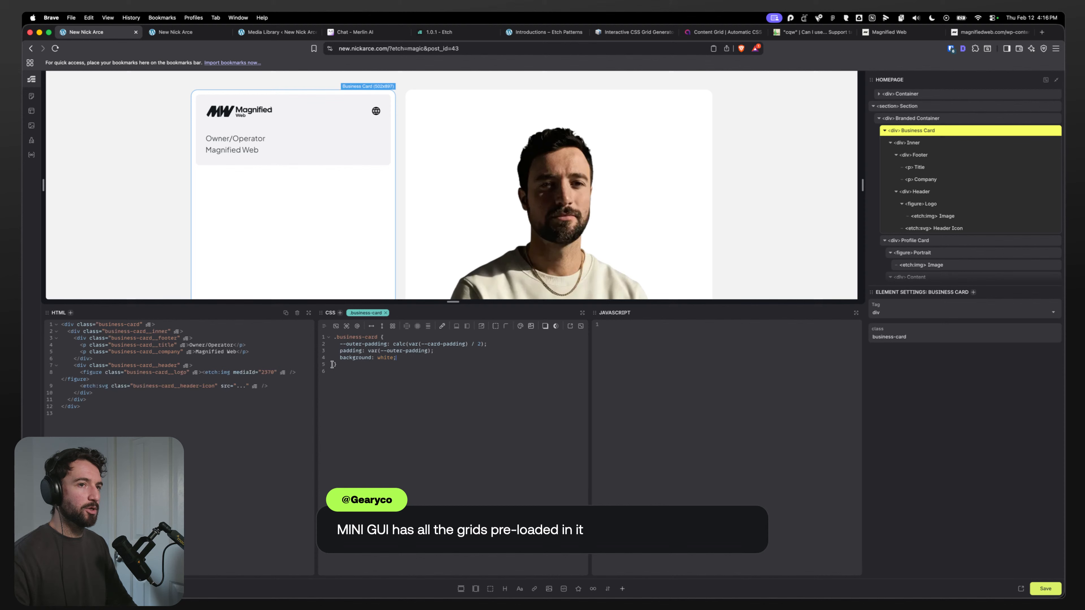
Step: Select the Inner div and add height: 100% to its CSS
{"action": "left_click", "coordinate": [923, 142]}
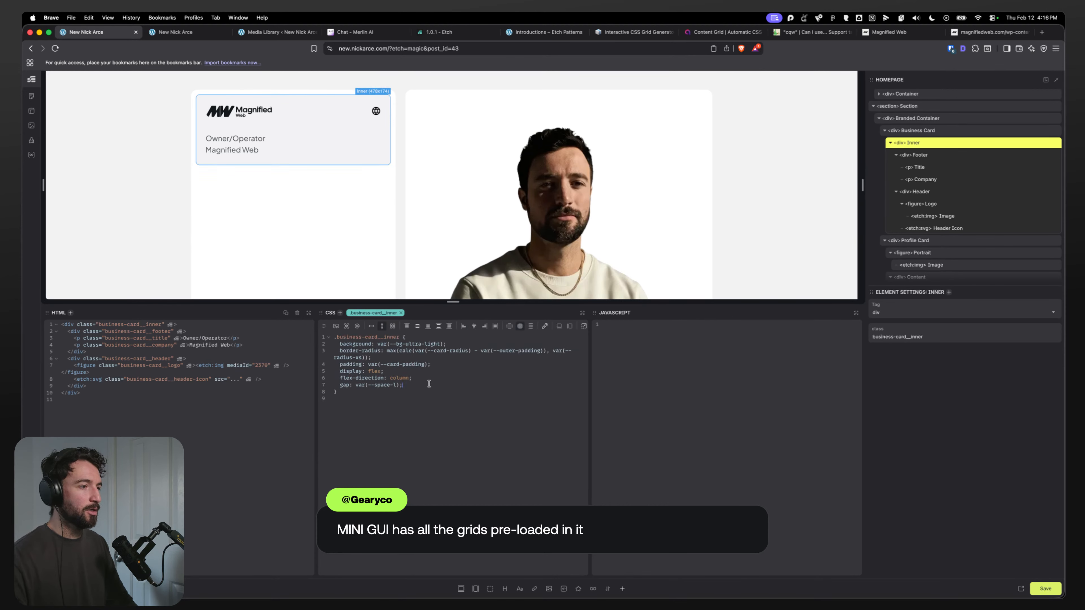
{"action": "key", "text": "Return"}
{"action": "type", "text": "height: 100%;"}
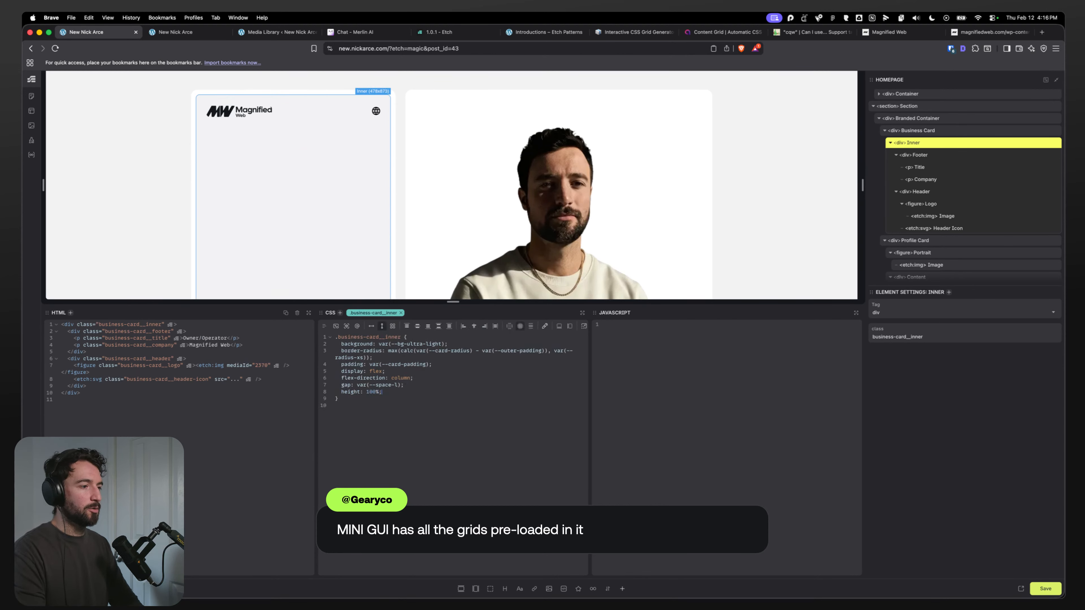
Step: Select the Company paragraph in the business card footer and add the h2 class to it
{"action": "scroll", "coordinate": [263, 159], "scroll_direction": "down", "scroll_amount": 5}
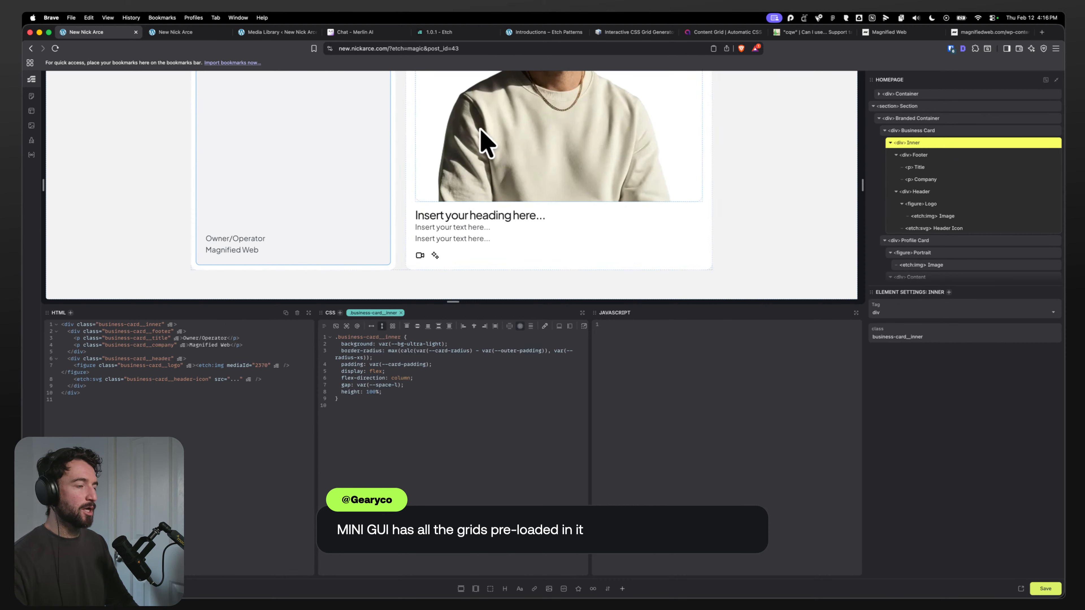
{"action": "left_click", "coordinate": [288, 239]}
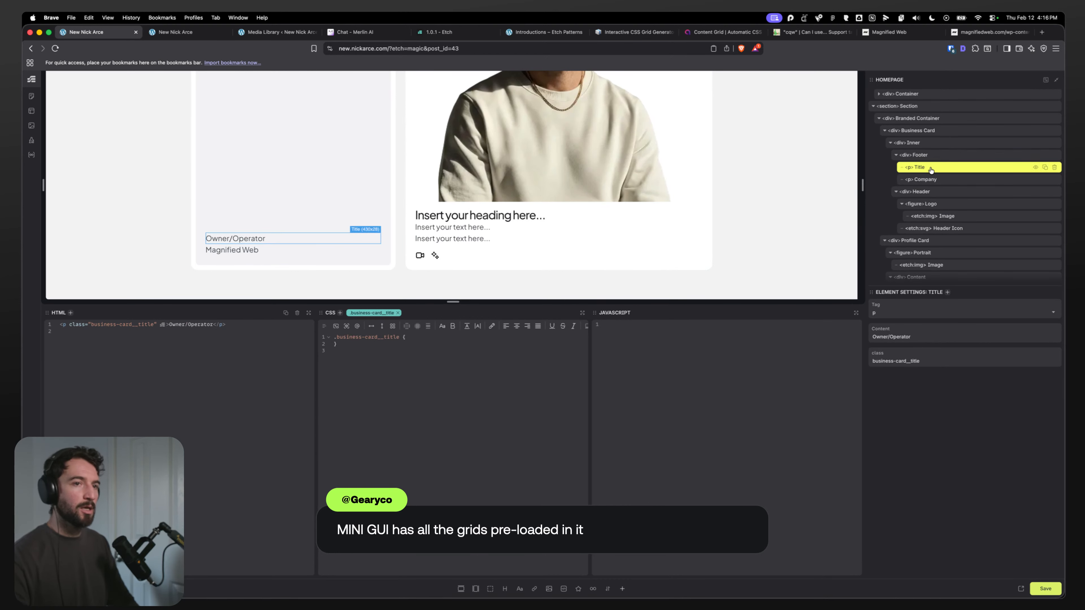
{"action": "left_click", "coordinate": [396, 343]}
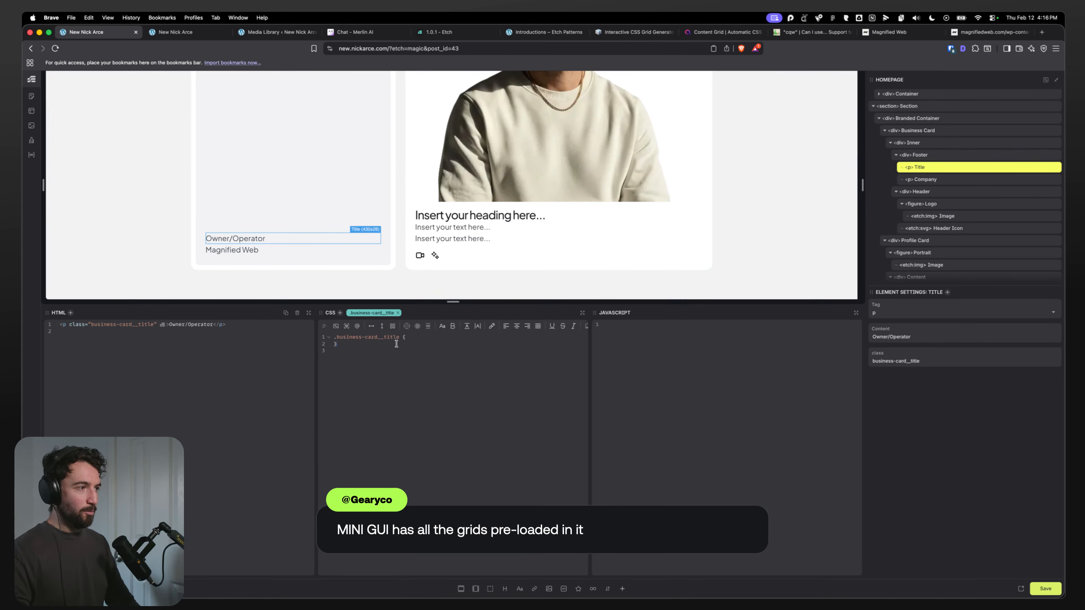
{"action": "left_click", "coordinate": [921, 179]}
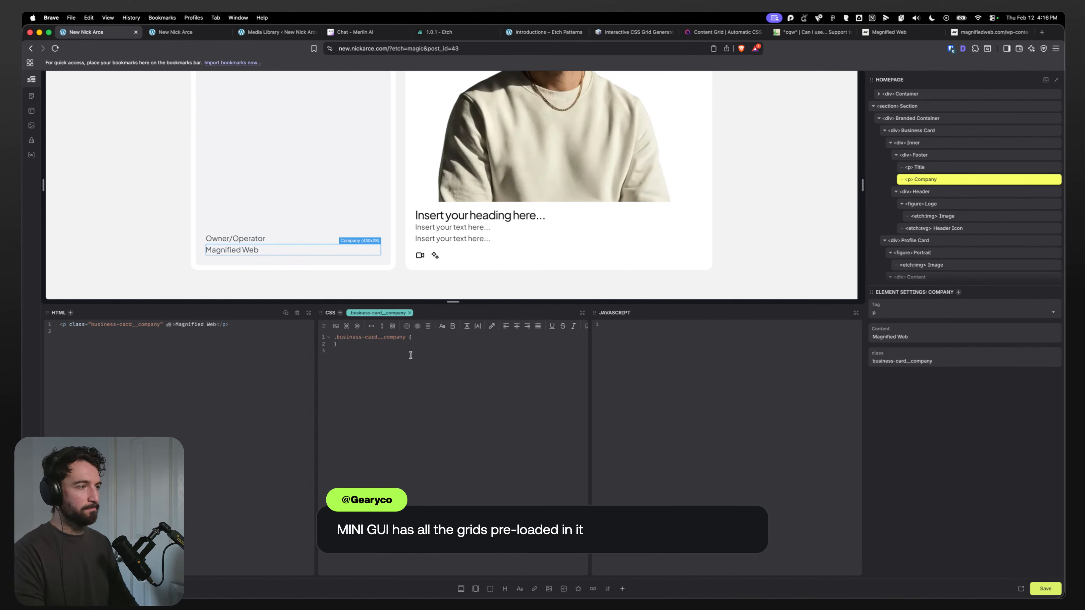
{"action": "key", "text": "super+Return"}
{"action": "type", "text": ".h2"}
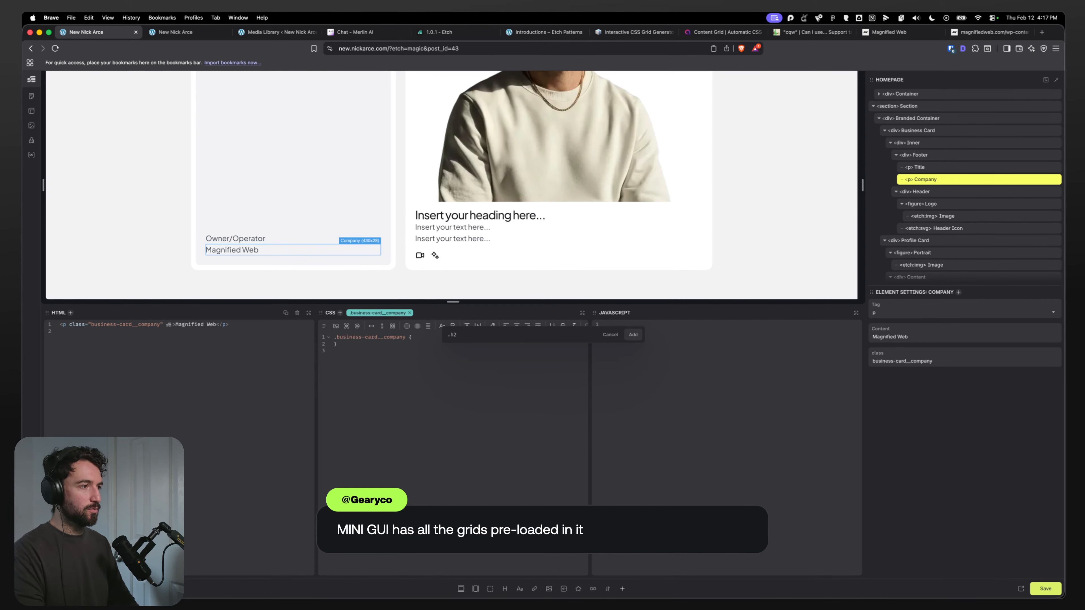
{"action": "key", "text": "Return"}
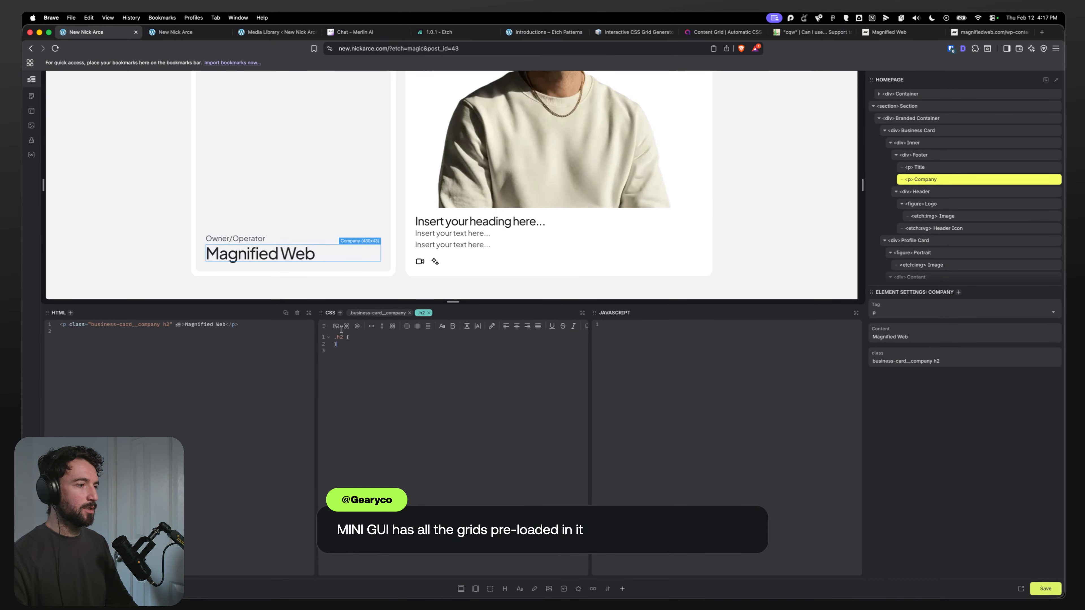
Step: Select the Inner div and add overflow: hidden to its CSS
{"action": "scroll", "coordinate": [293, 230], "scroll_direction": "up", "scroll_amount": 3}
{"action": "left_click", "coordinate": [896, 155]}
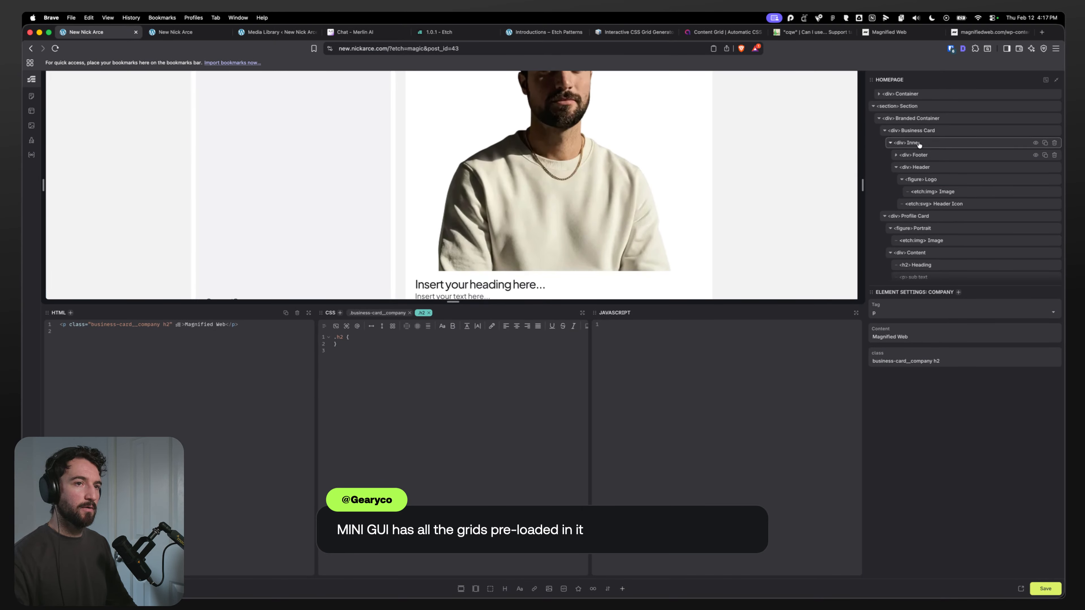
{"action": "left_click", "coordinate": [914, 144]}
{"action": "left_click", "coordinate": [897, 167]}
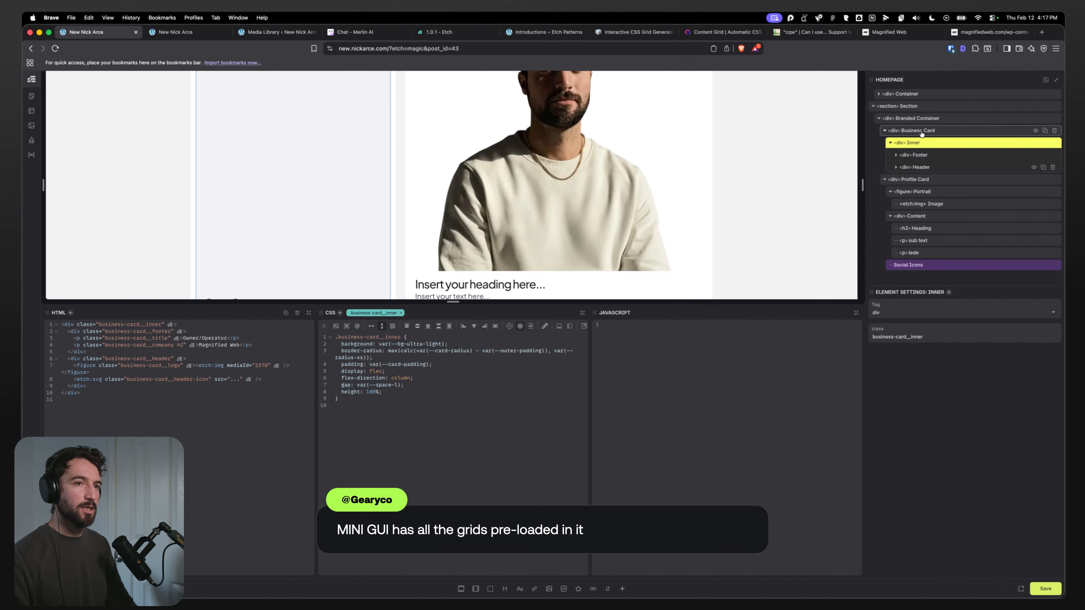
{"action": "left_click", "coordinate": [412, 392]}
{"action": "key", "text": "Return"}
{"action": "type", "text": "overflow"}
{"action": "key", "text": "Return"}
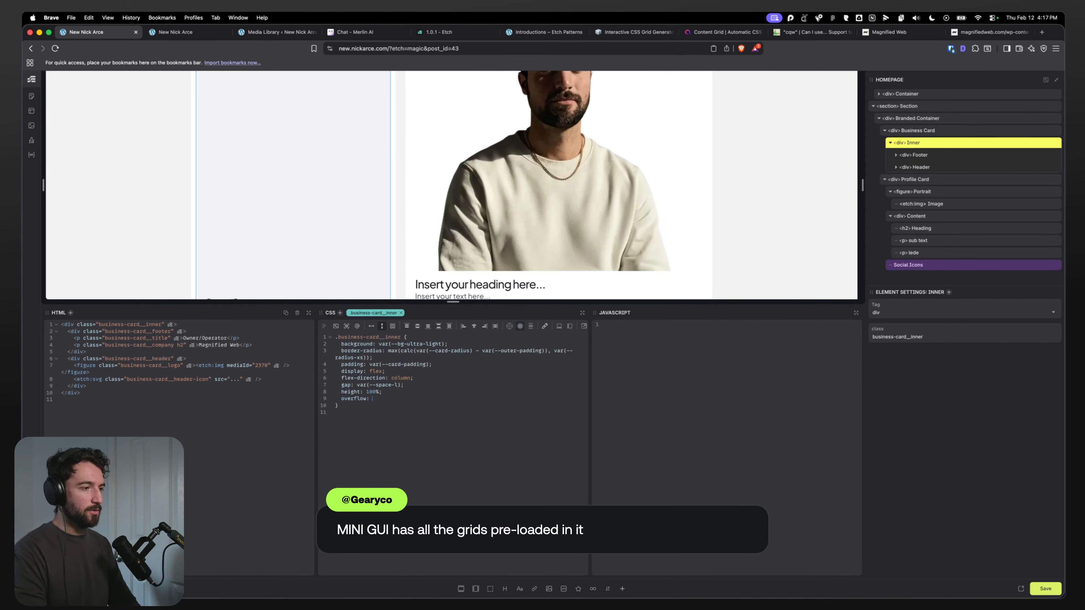
{"action": "type", "text": "hidd"}
{"action": "key", "text": "Return"}
{"action": "type", "text": ";"}
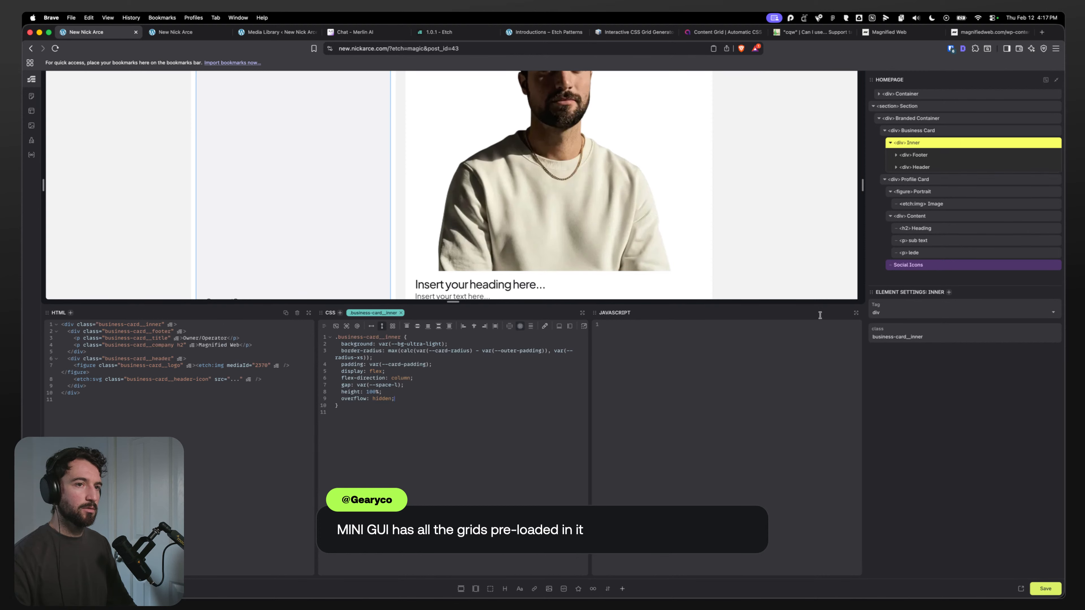
Step: Insert an SVG element into the business card's Inner div
{"action": "left_click", "coordinate": [578, 588]}
{"action": "left_click", "coordinate": [401, 588]}
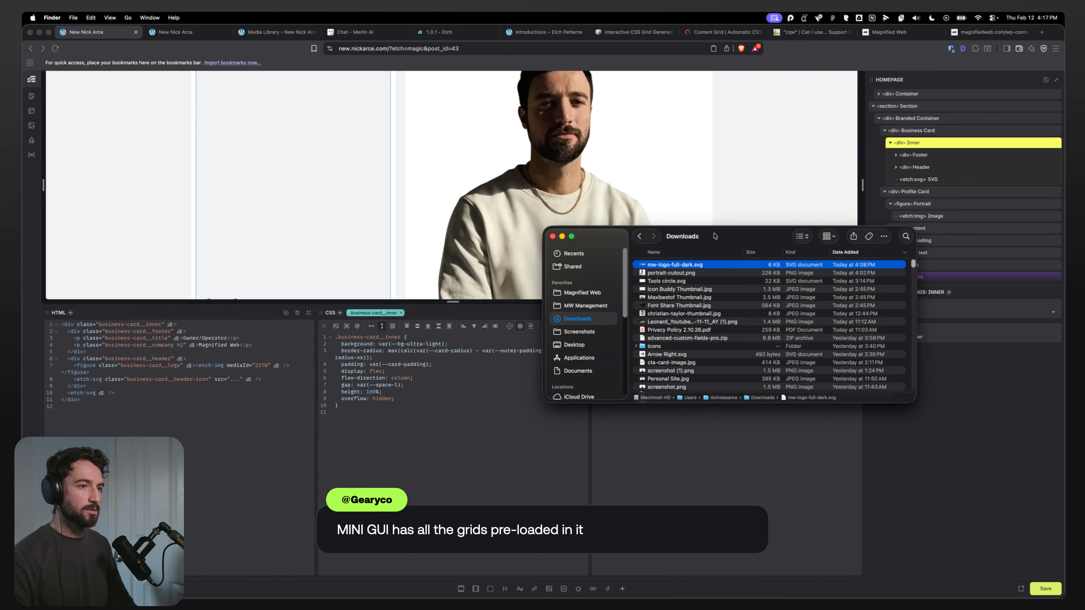
{"action": "key", "text": "super+w"}
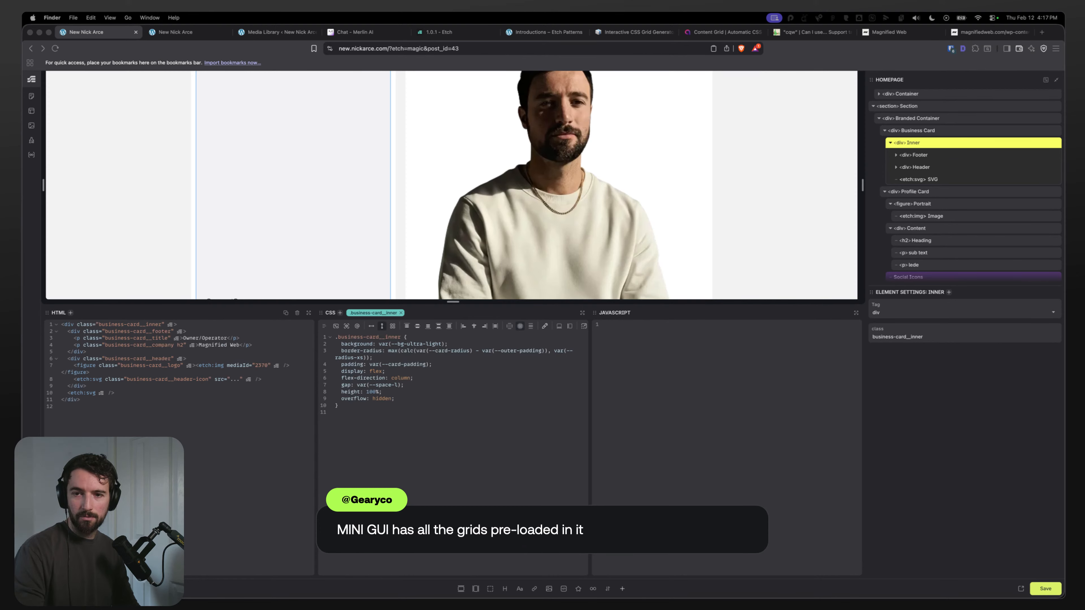
Step: Upload the mw-logo-mark-dark.svg file from Downloads to the WordPress media library
{"action": "left_click", "coordinate": [256, 34]}
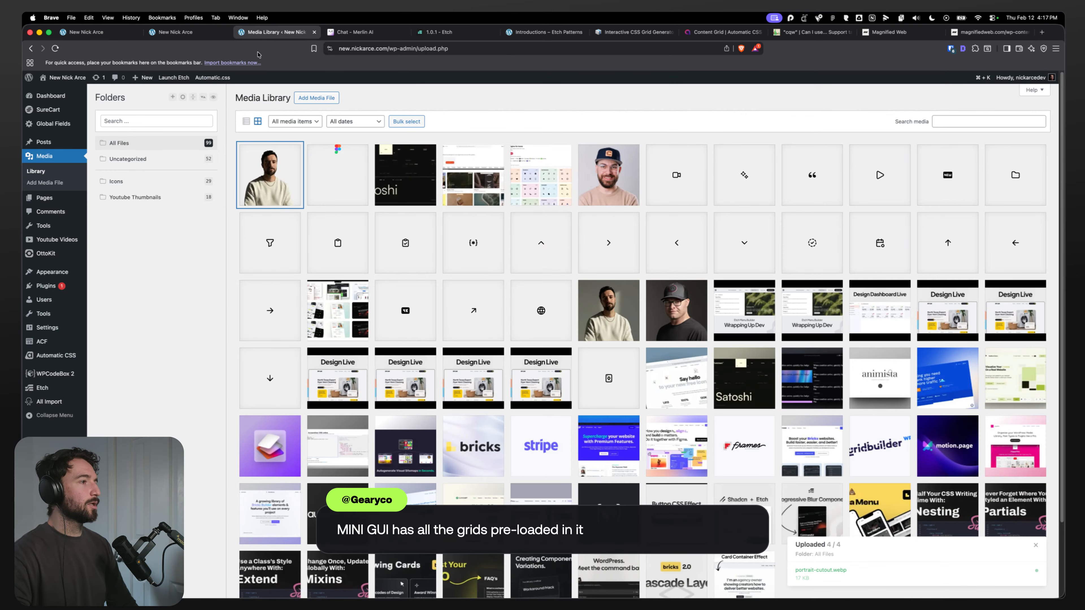
{"action": "left_click_drag", "start_coordinate": [1064, 414], "coordinate": [617, 340]}
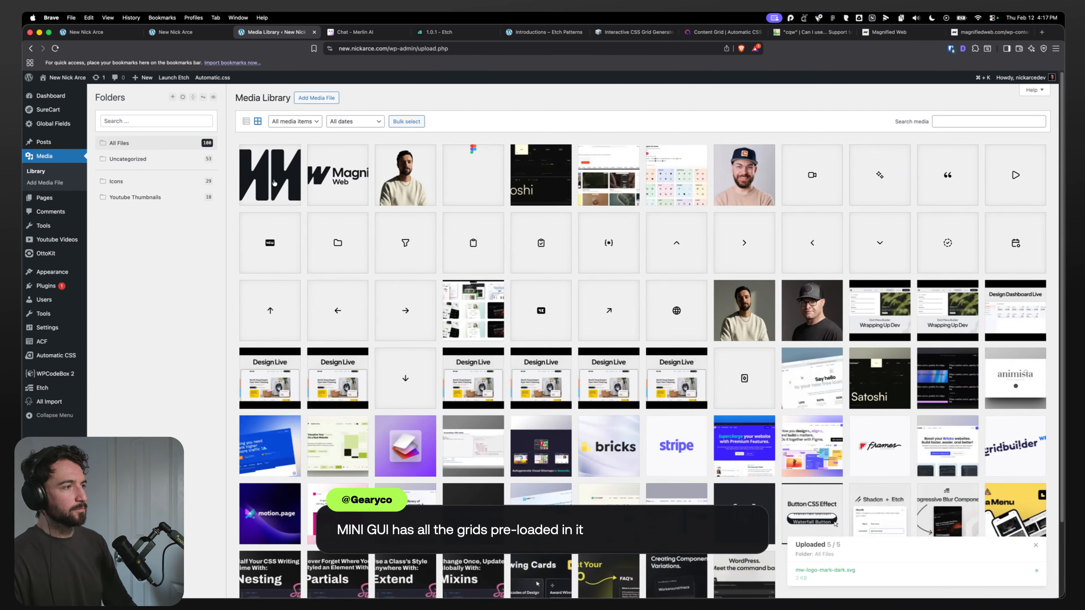
{"action": "left_click", "coordinate": [269, 173]}
{"action": "left_click", "coordinate": [1042, 94]}
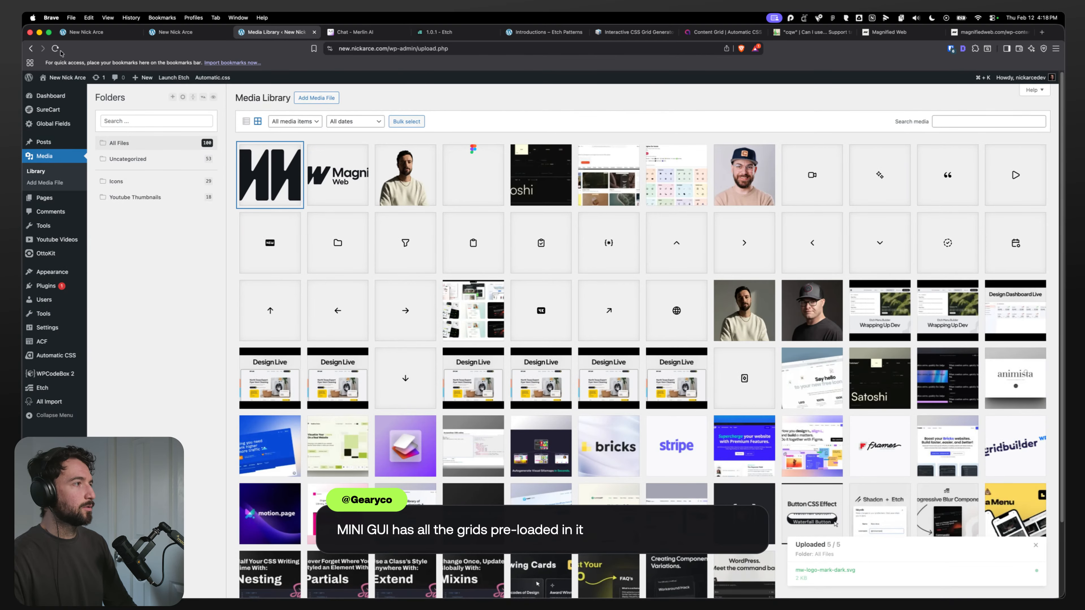
Step: Set the new SVG element's icon to the uploaded mw-logo-mark-dark image from the media library
{"action": "left_click", "coordinate": [83, 33]}
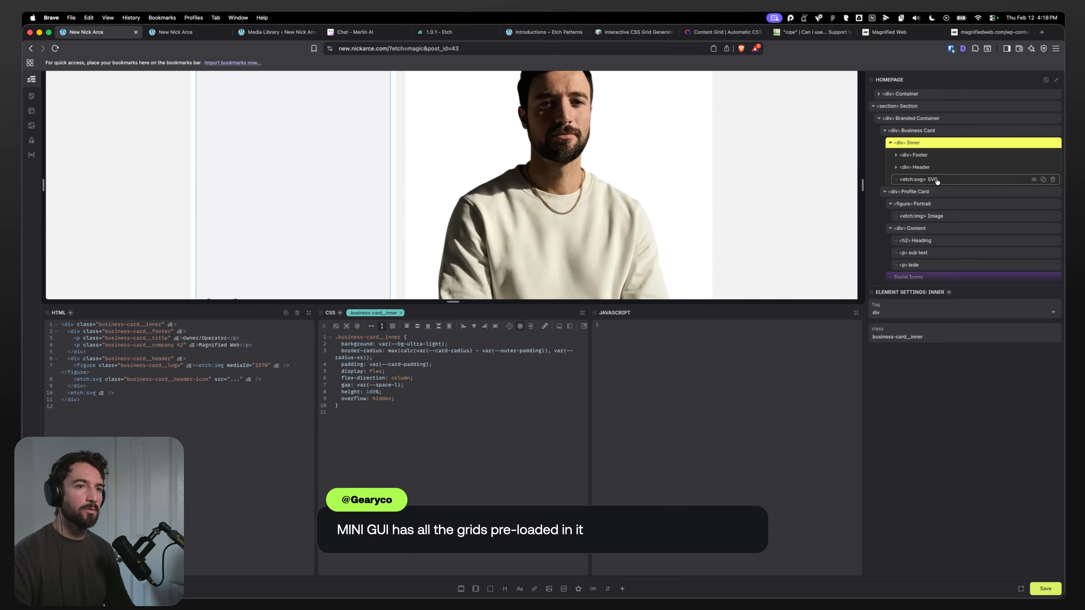
{"action": "left_click", "coordinate": [924, 179]}
{"action": "left_click", "coordinate": [939, 319]}
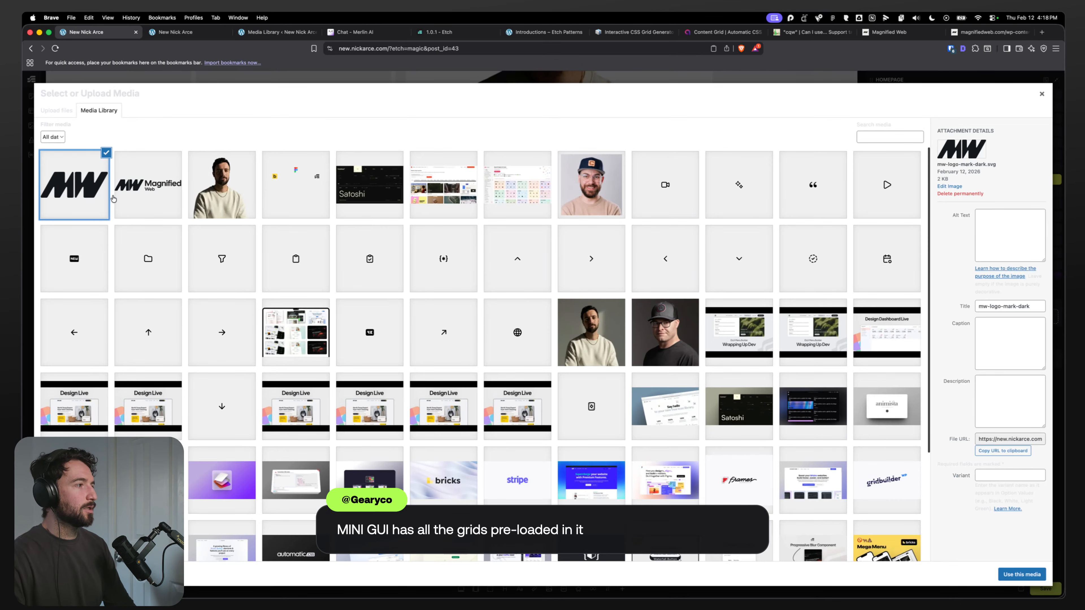
{"action": "left_click", "coordinate": [1029, 574]}
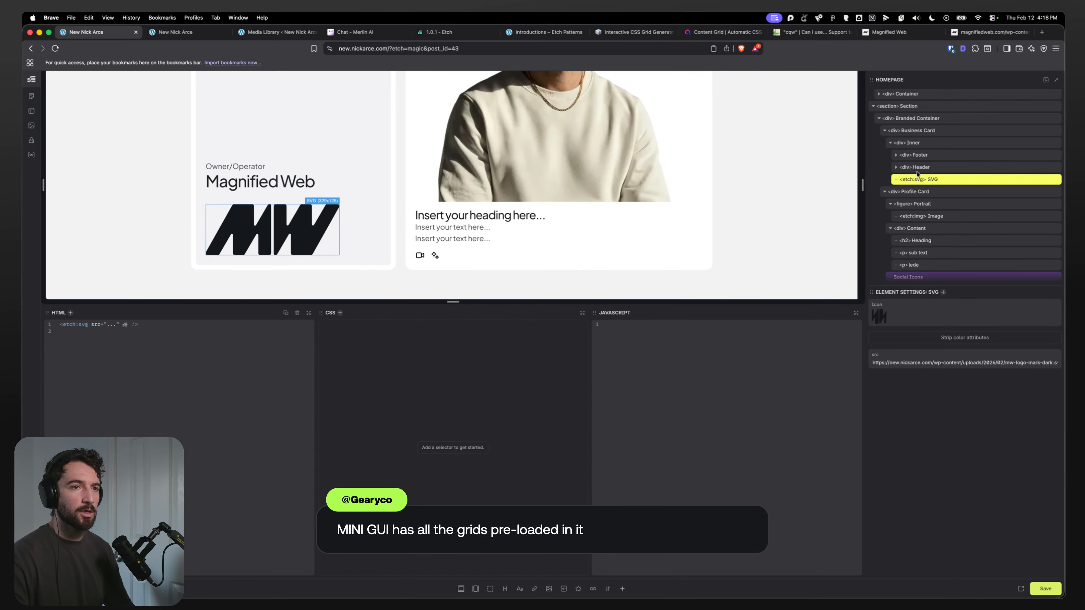
Step: Rename the SVG element in the structure tree to BG Logo
{"action": "left_click", "coordinate": [917, 143]}
{"action": "left_click", "coordinate": [930, 180]}
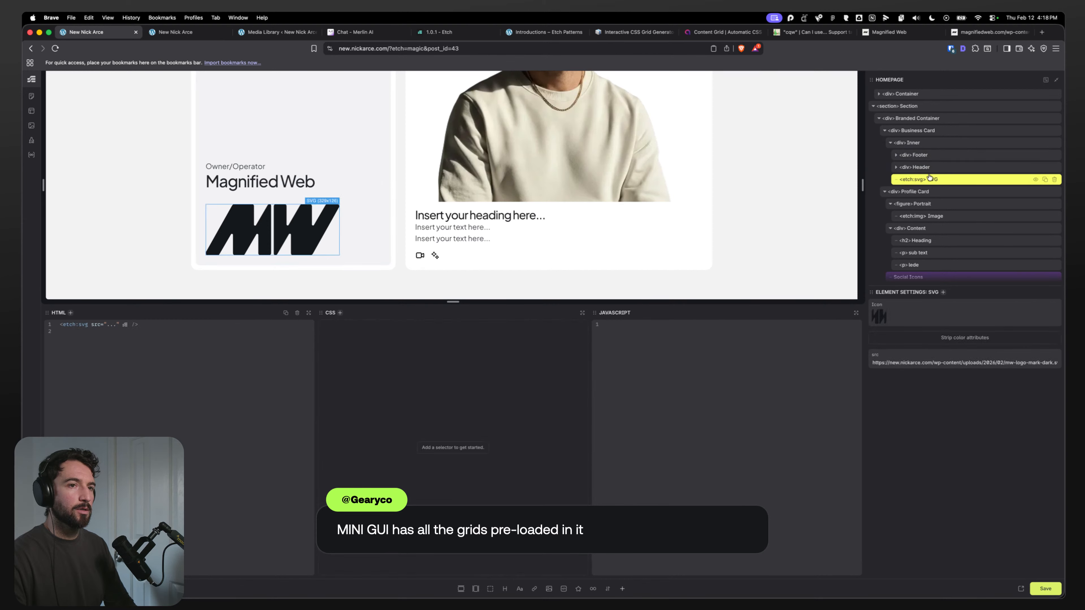
{"action": "left_click", "coordinate": [930, 142]}
{"action": "double_click", "coordinate": [934, 180]}
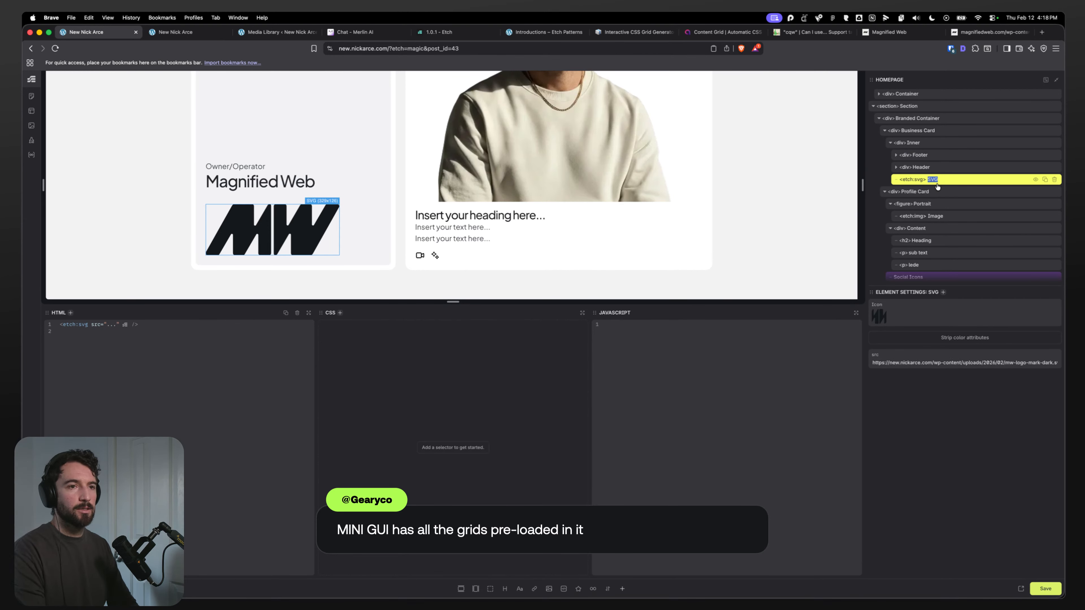
{"action": "type", "text": "bg"}
{"action": "key", "text": "BackSpace"}
{"action": "key", "text": "BackSpace"}
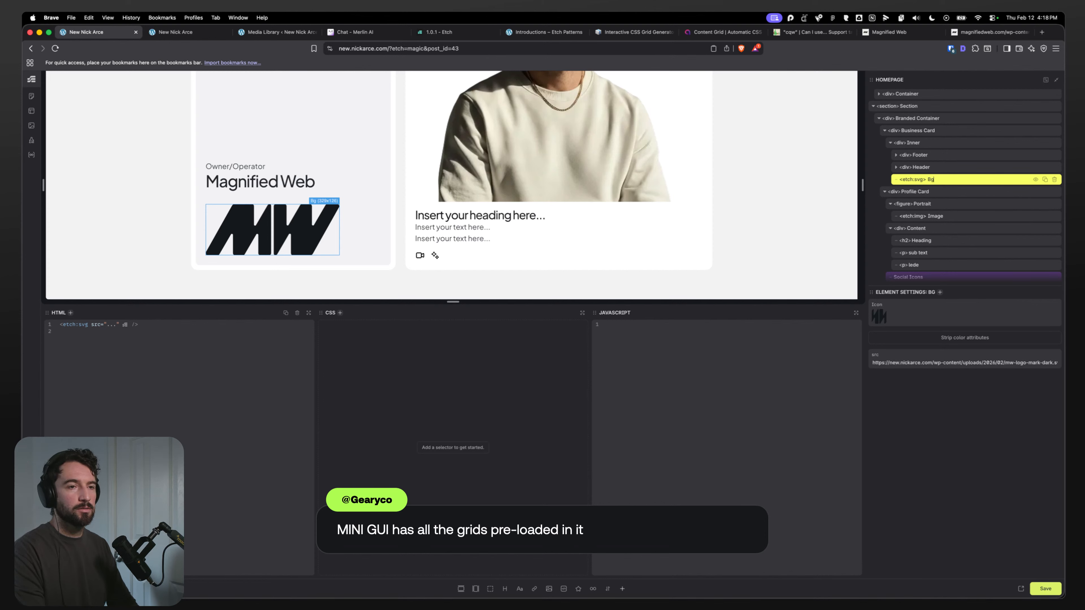
{"action": "type", "text": "Lovo"}
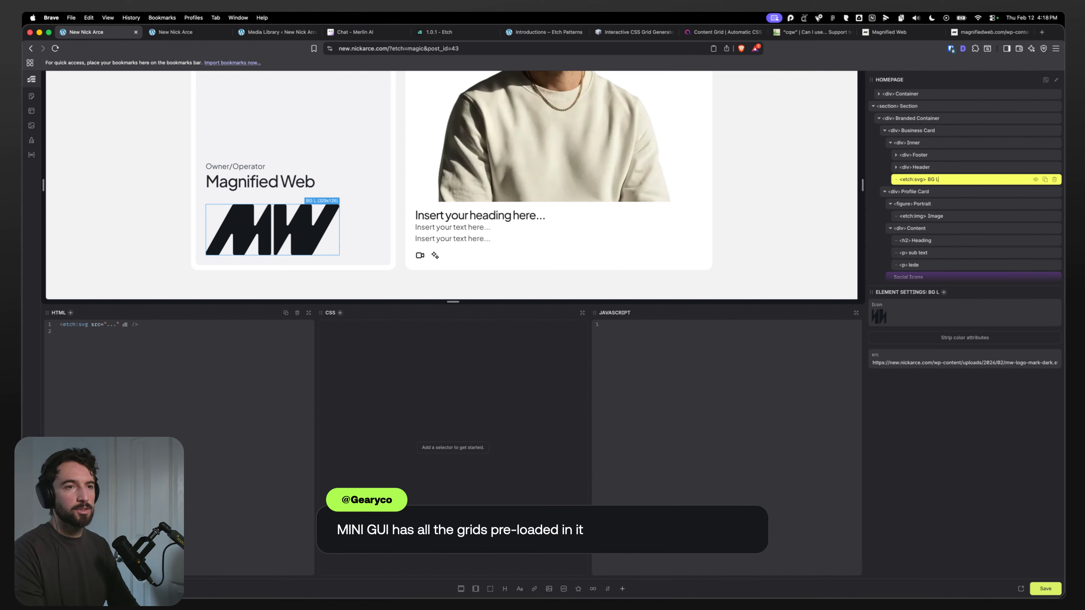
{"action": "key", "text": "BackSpace"}
{"action": "key", "text": "BackSpace"}
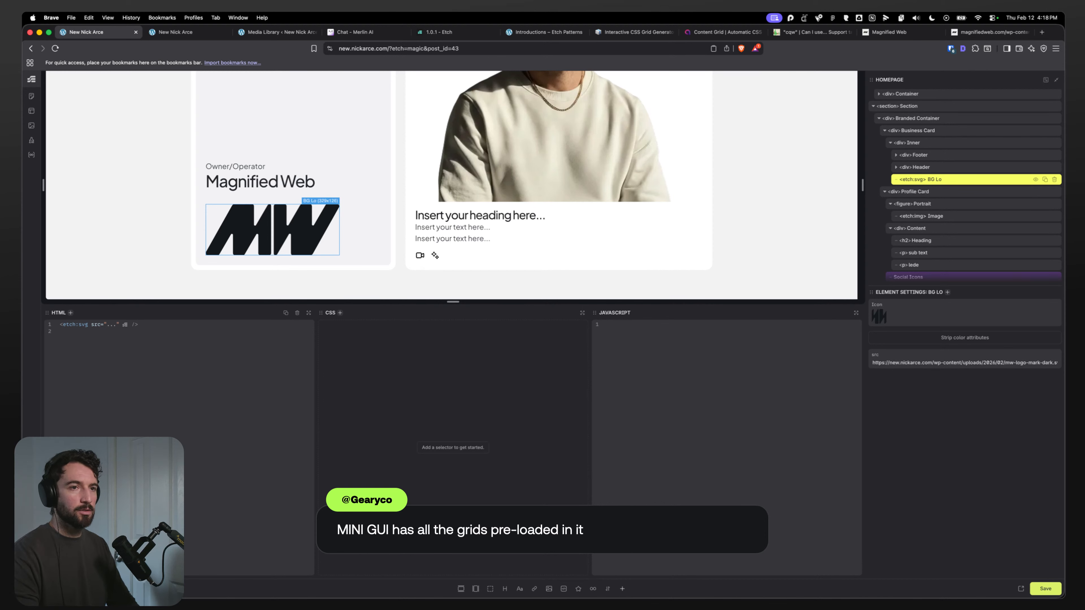
{"action": "type", "text": "go"}
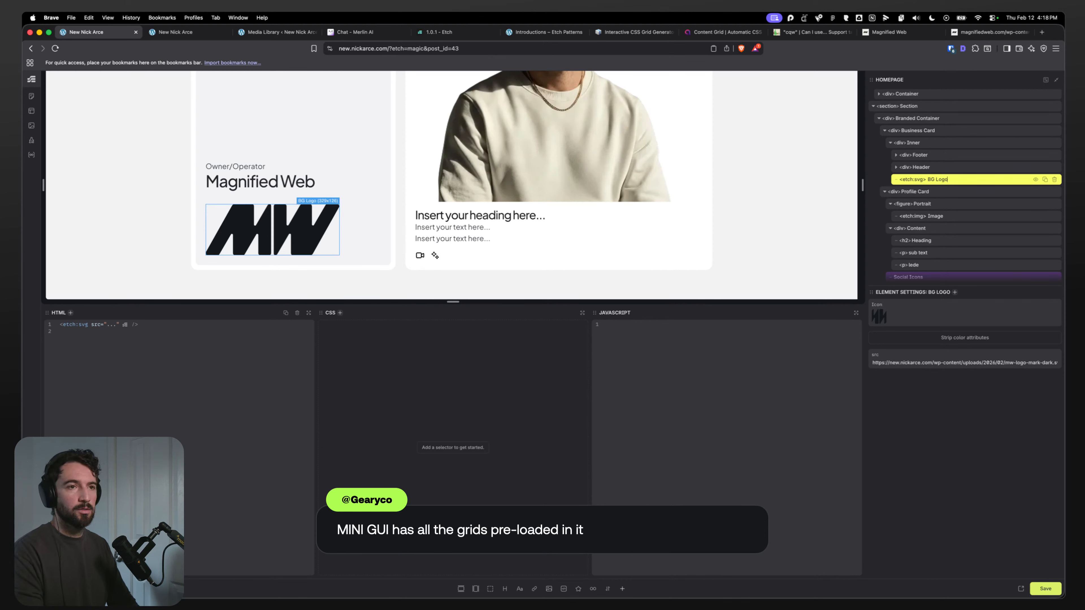
{"action": "key", "text": "Return"}
Step: Add the class business-card__bg-logo to the BG Logo element
{"action": "key", "text": "super+period"}
{"action": "type", "text": ".busi"}
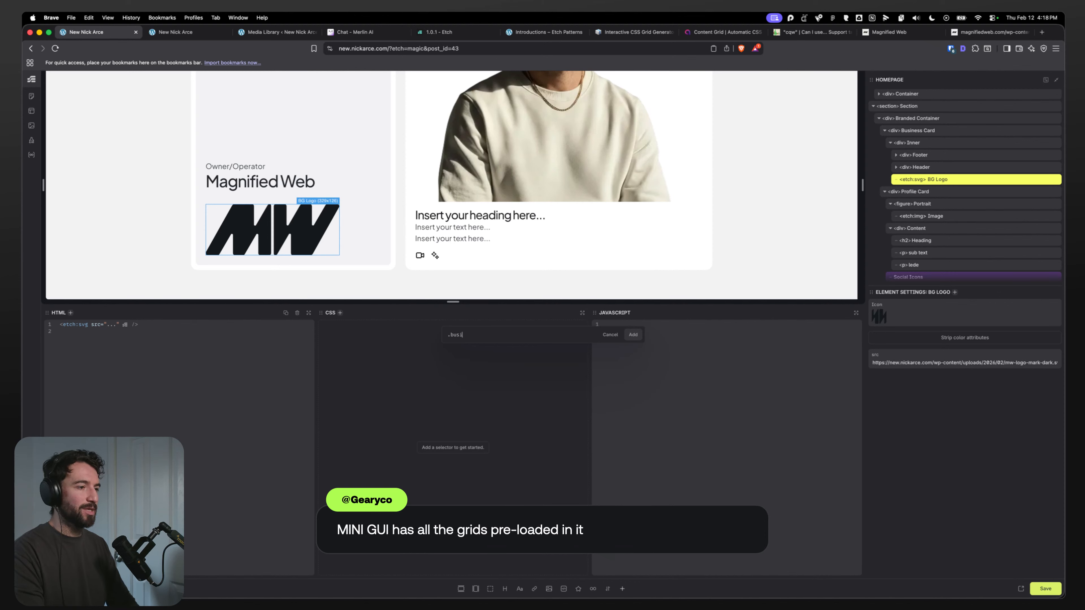
{"action": "type", "text": "ness-card_"}
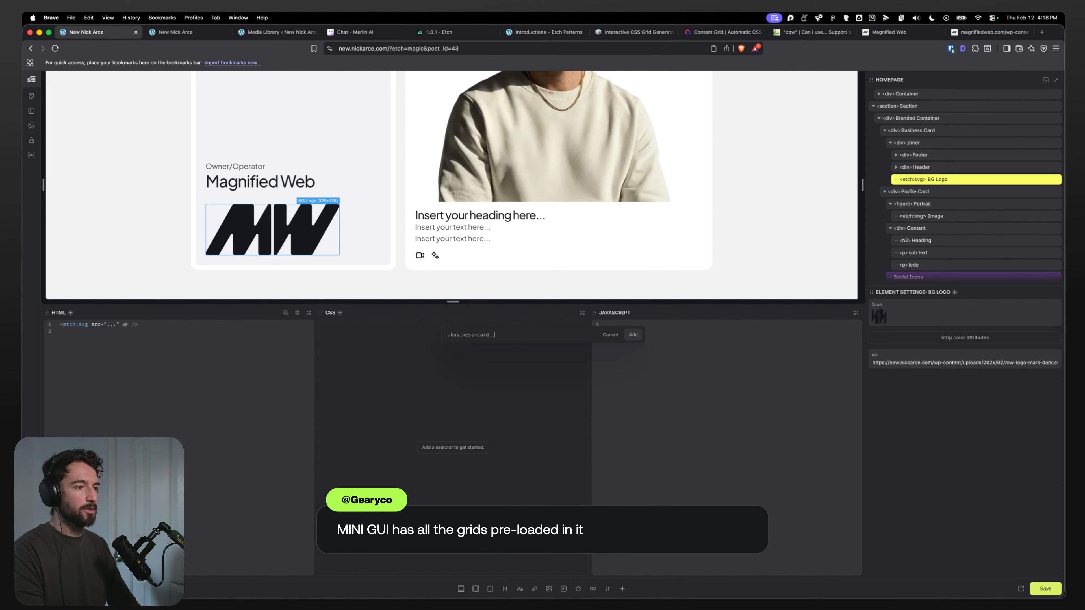
{"action": "type", "text": "_bg-logo"}
{"action": "key", "text": "Return"}
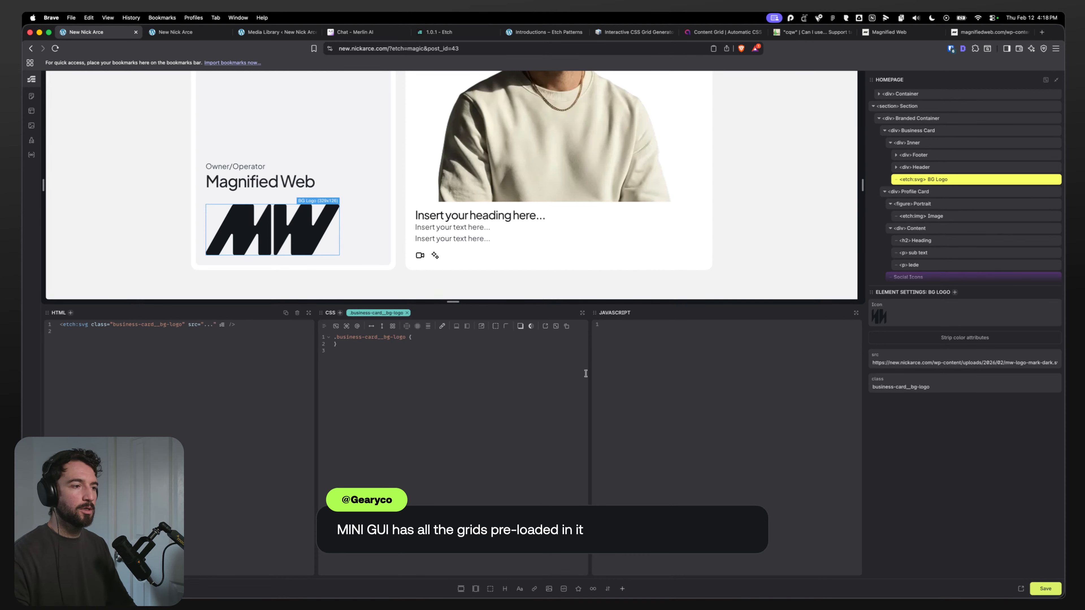
Step: Add a nested :has(> &) rule to the BG logo CSS setting the parent's position to relative
{"action": "left_click", "coordinate": [334, 326]}
{"action": "left_click_drag", "start_coordinate": [436, 350], "coordinate": [347, 352]}
{"action": "type", "text": "position"}
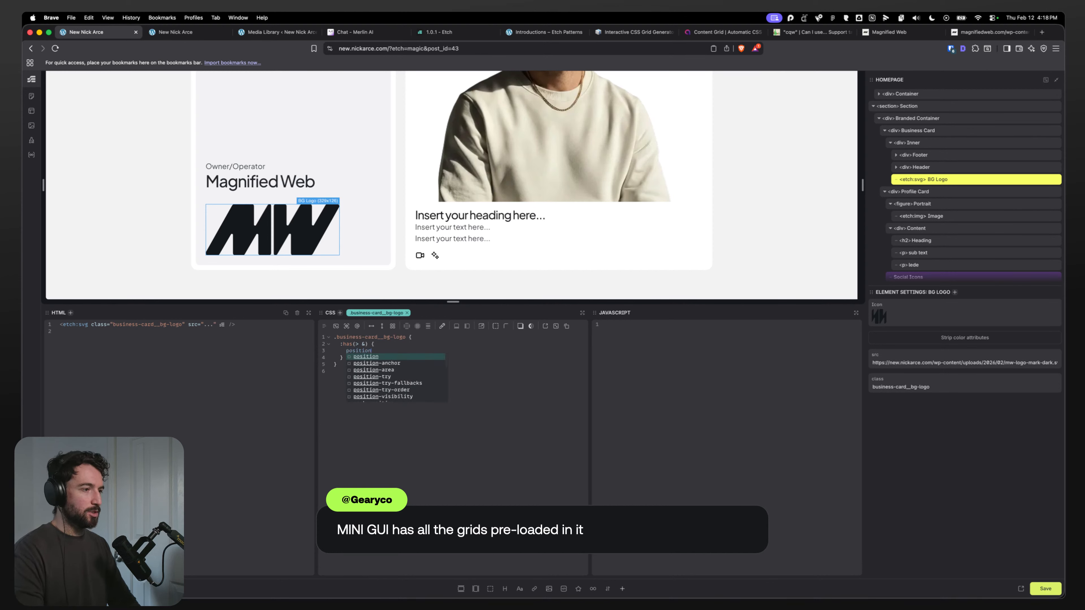
{"action": "type", "text": ": relative"}
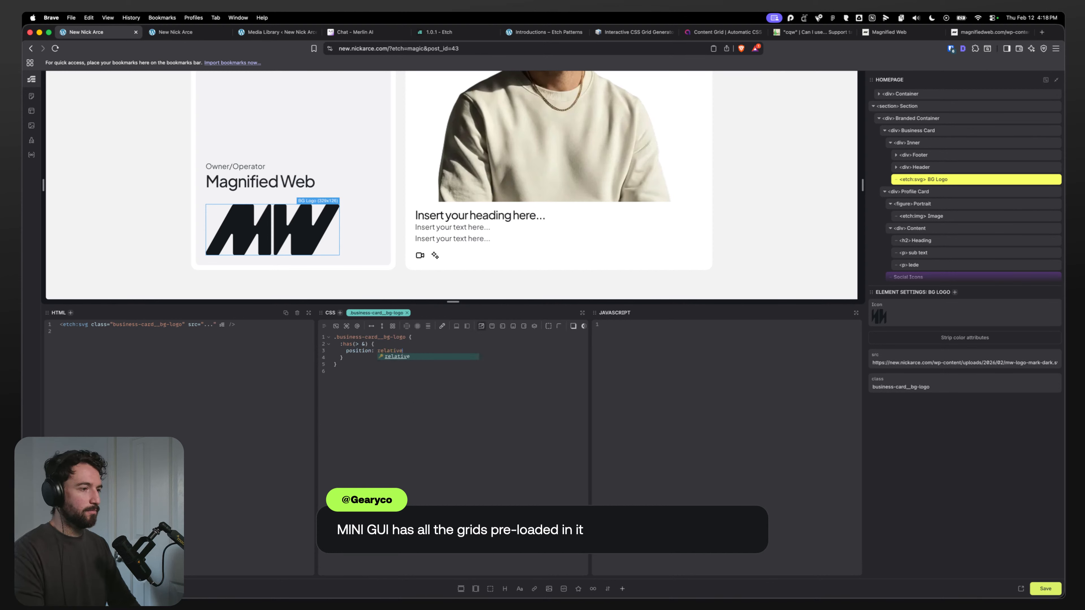
{"action": "type", "text": ";"}
{"action": "left_click", "coordinate": [430, 339]}
{"action": "key", "text": "Return"}
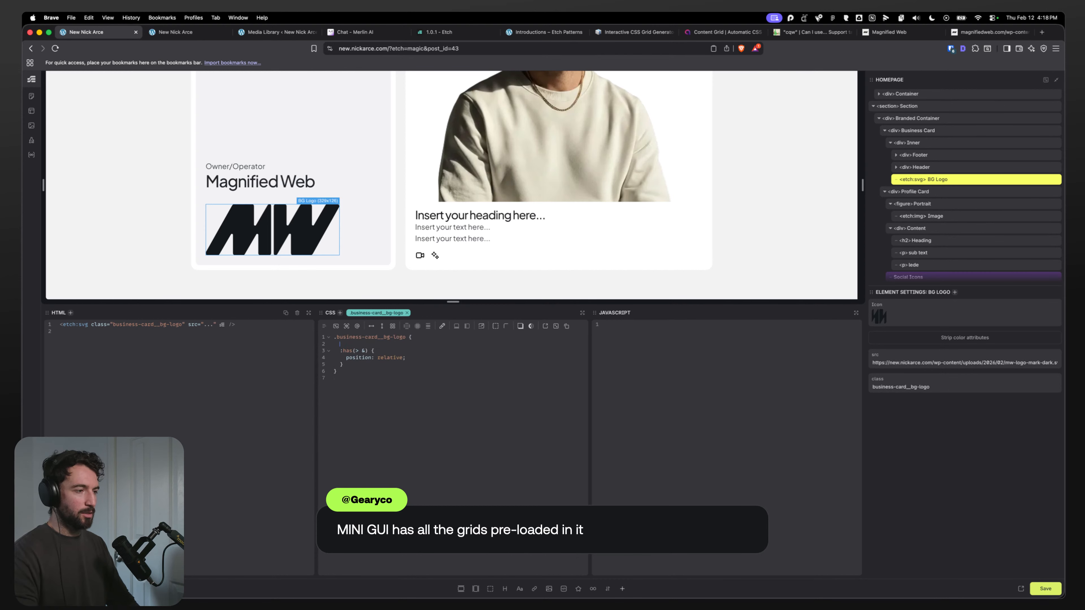
Step: Position the BG logo absolutely with inset-block-end: 0 and inset-inline-end: 0
{"action": "type", "text": "positi"}
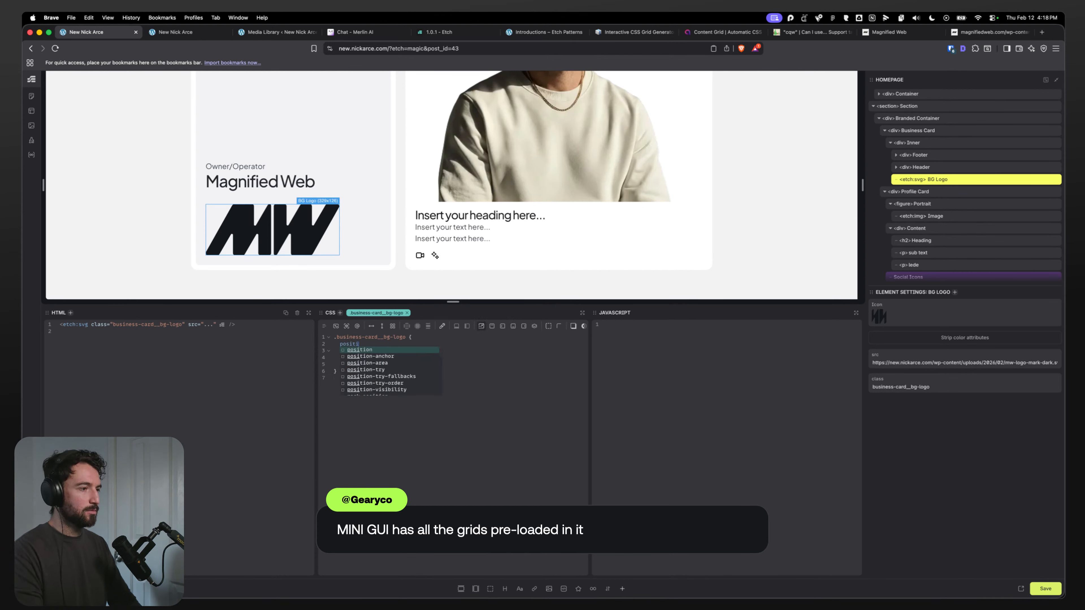
{"action": "type", "text": "on: absolute;"}
{"action": "key", "text": "Return"}
{"action": "type", "text": "i"}
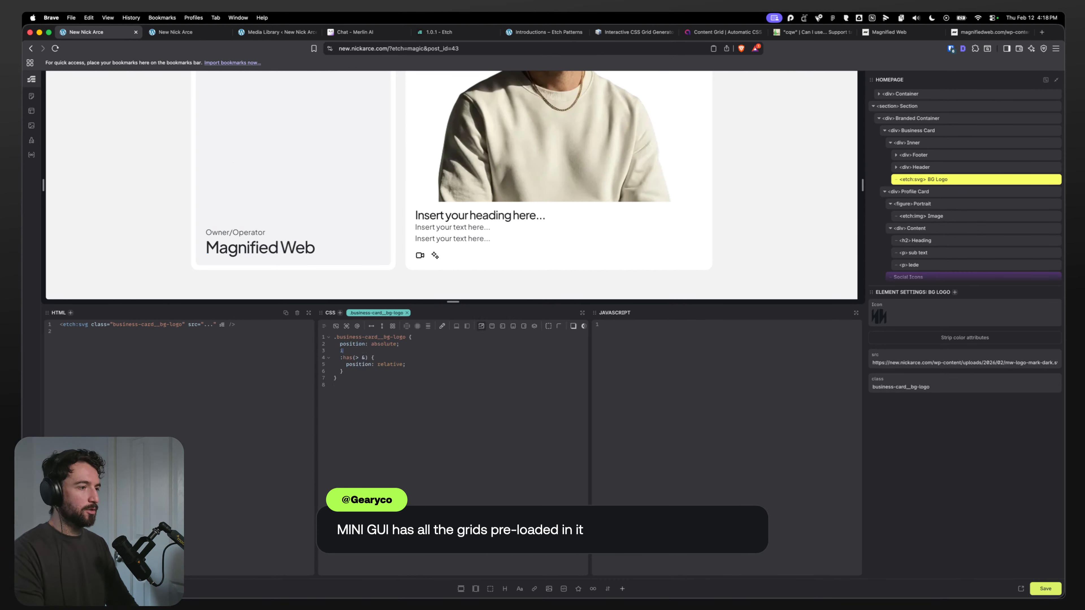
{"action": "type", "text": "nset-block-e"}
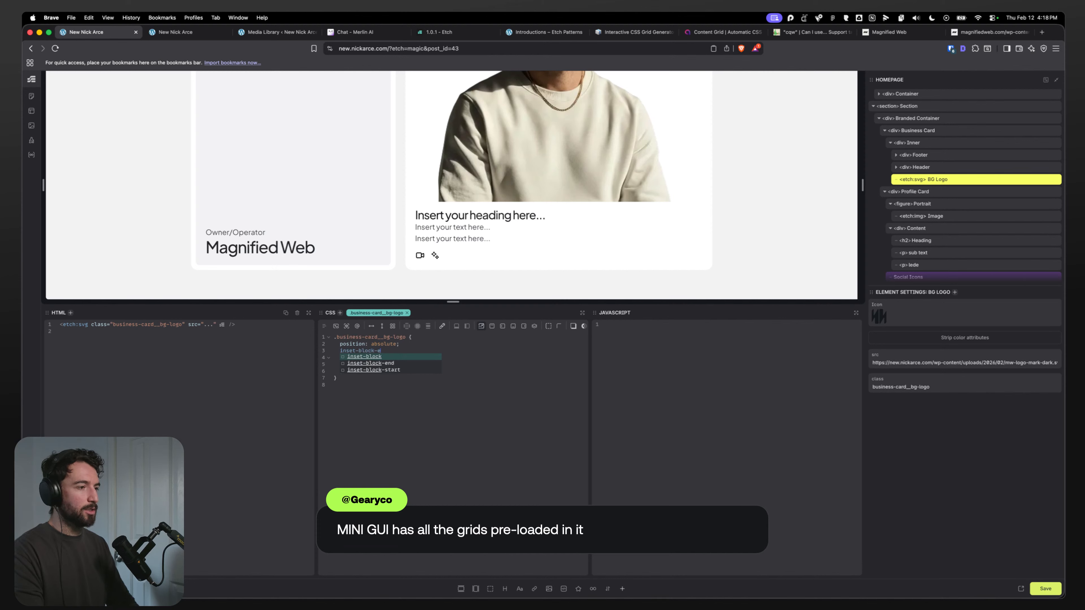
{"action": "type", "text": "nd: 0;"}
{"action": "key", "text": "Return"}
{"action": "type", "text": "inset-"}
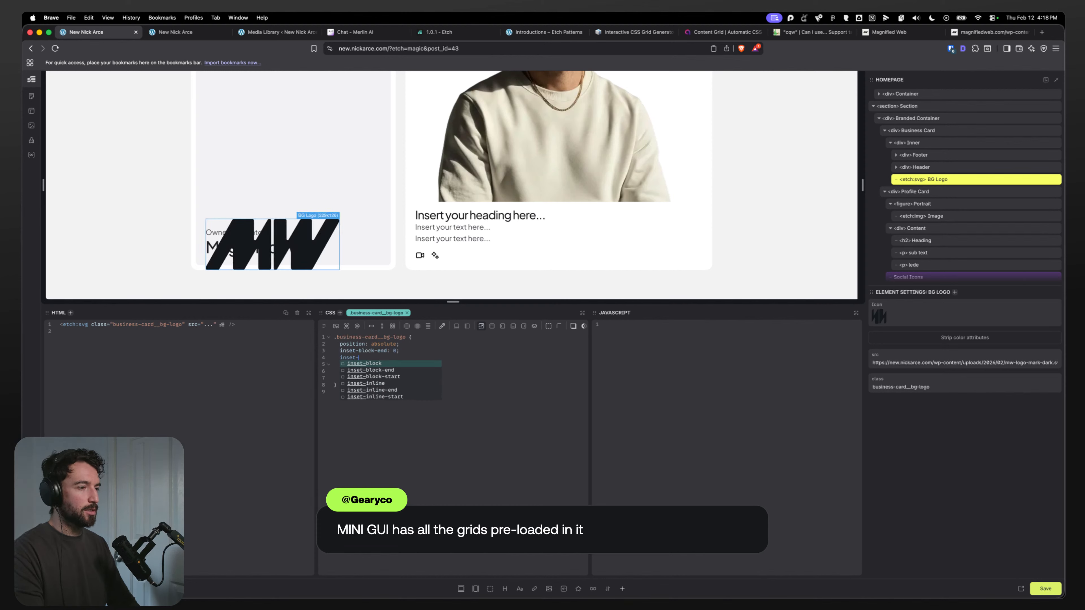
{"action": "type", "text": "inline-end: "}
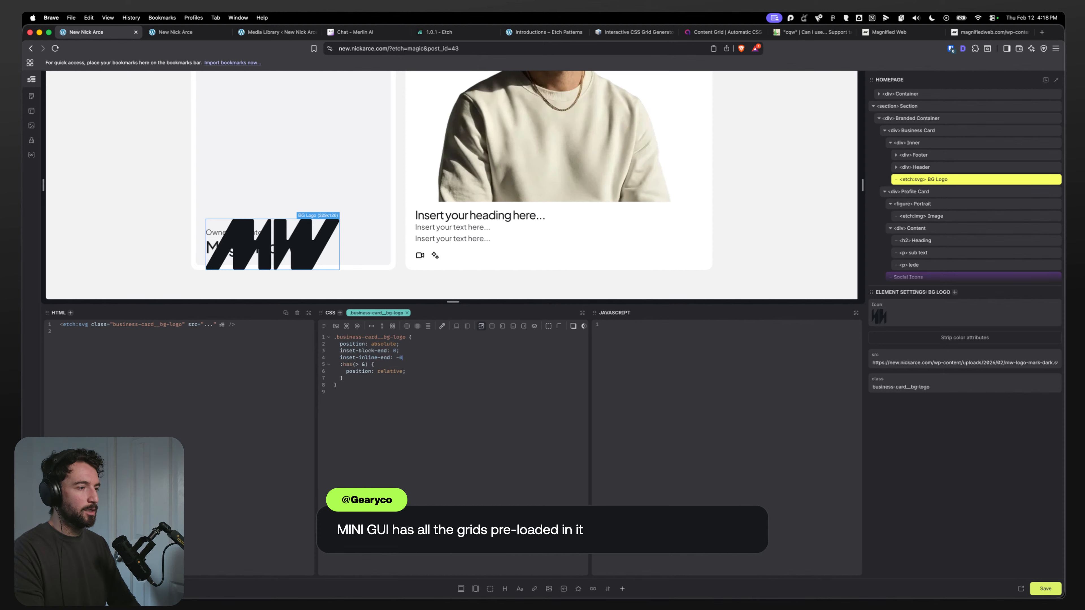
{"action": "type", "text": "0;"}
{"action": "key", "text": "Return"}
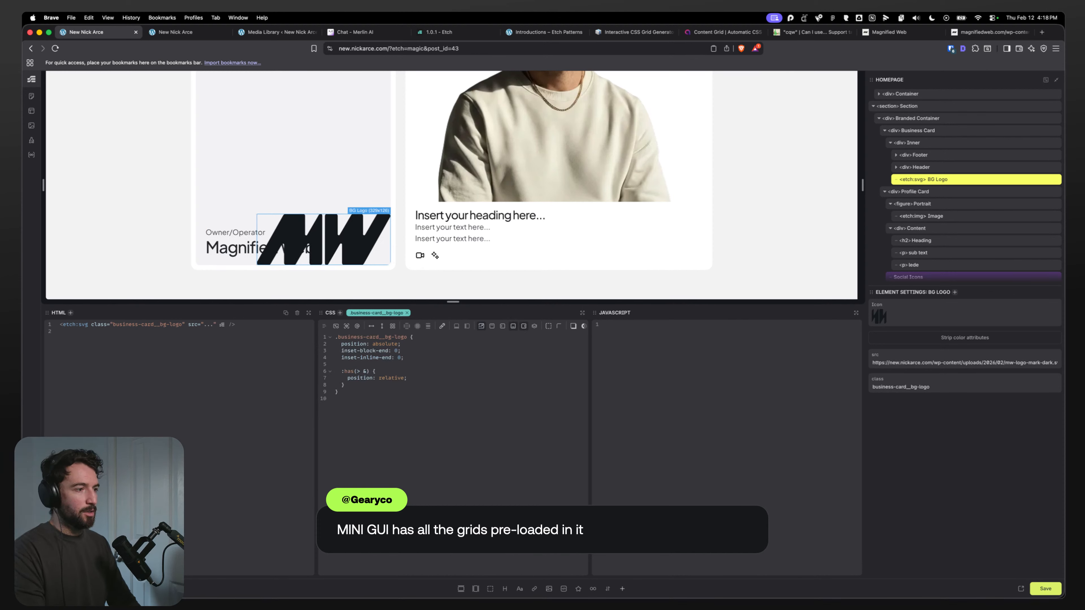
Step: Give the BG logo an opacity of 0.1 and a z-index of 1
{"action": "type", "text": "opacity: 0."}
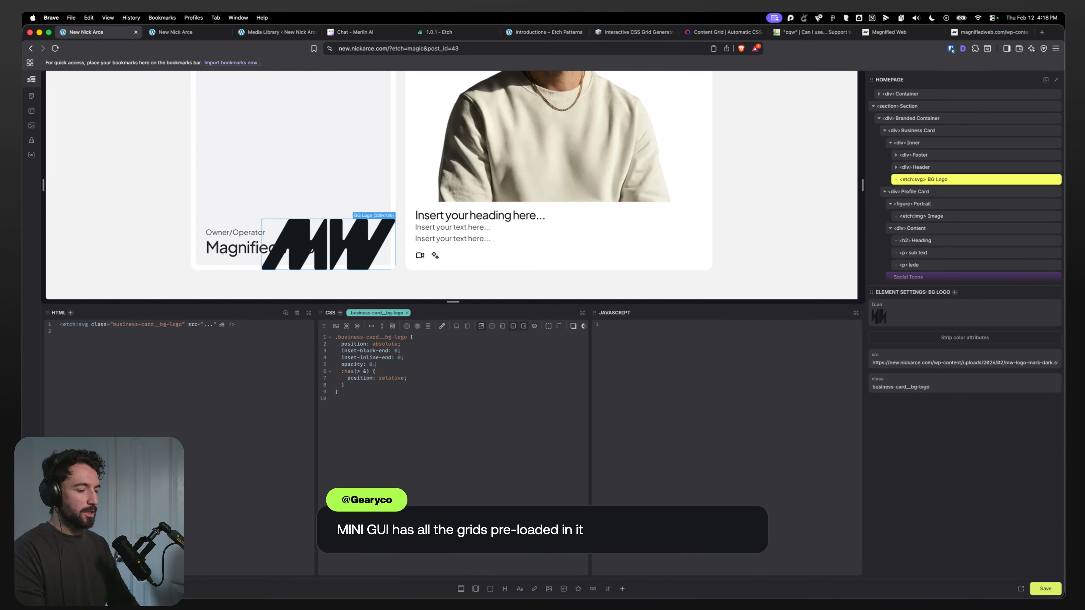
{"action": "type", "text": "5;"}
{"action": "key", "text": "Return"}
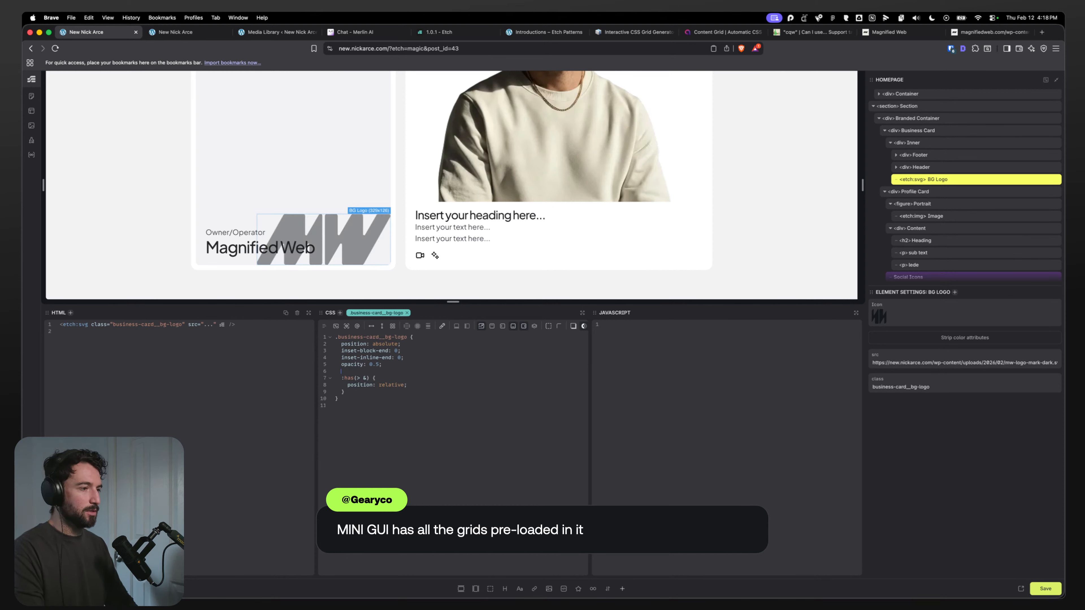
{"action": "key", "text": "Return"}
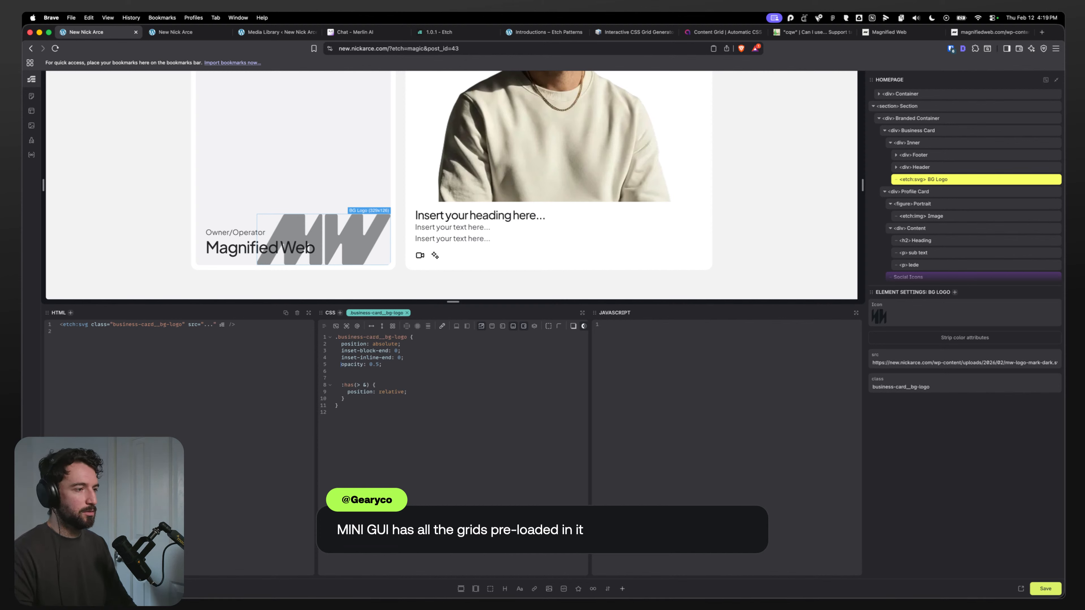
{"action": "key", "text": "Up"}
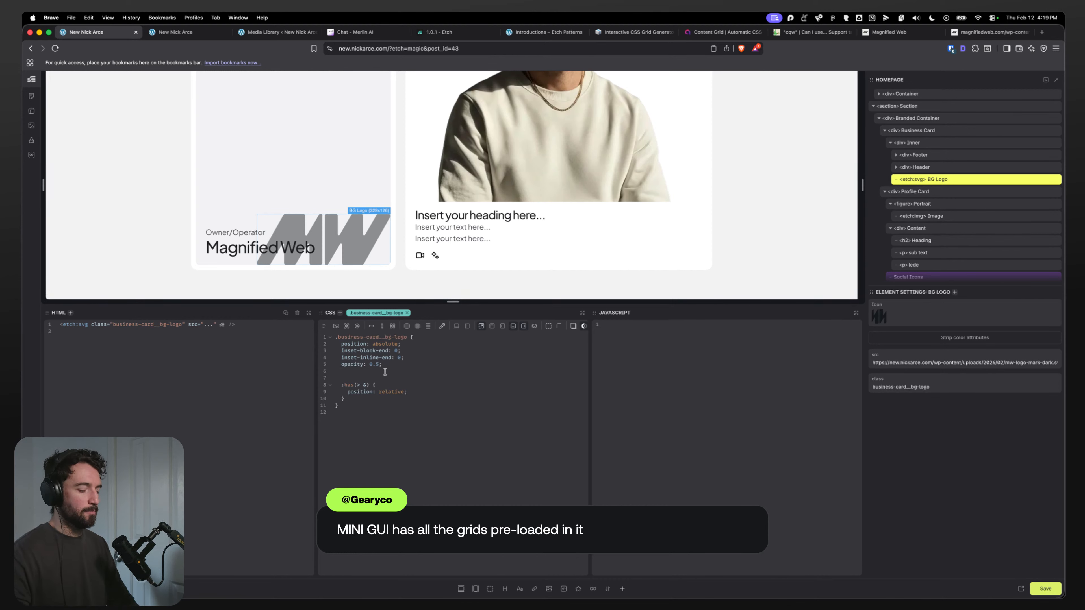
{"action": "key", "text": "Down"}
{"action": "type", "text": "z-"}
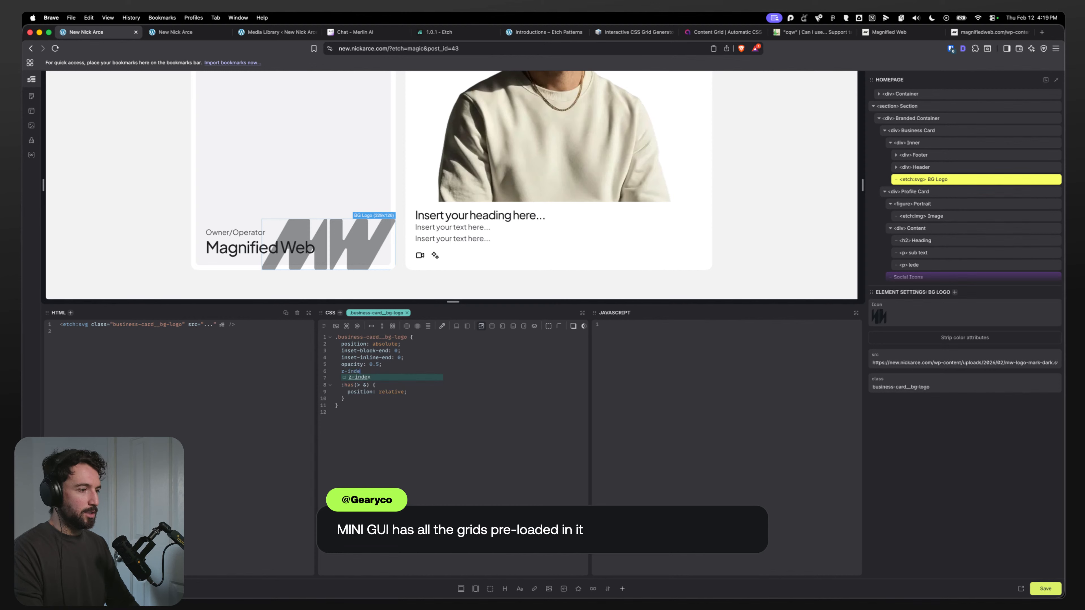
{"action": "type", "text": "index: 1;"}
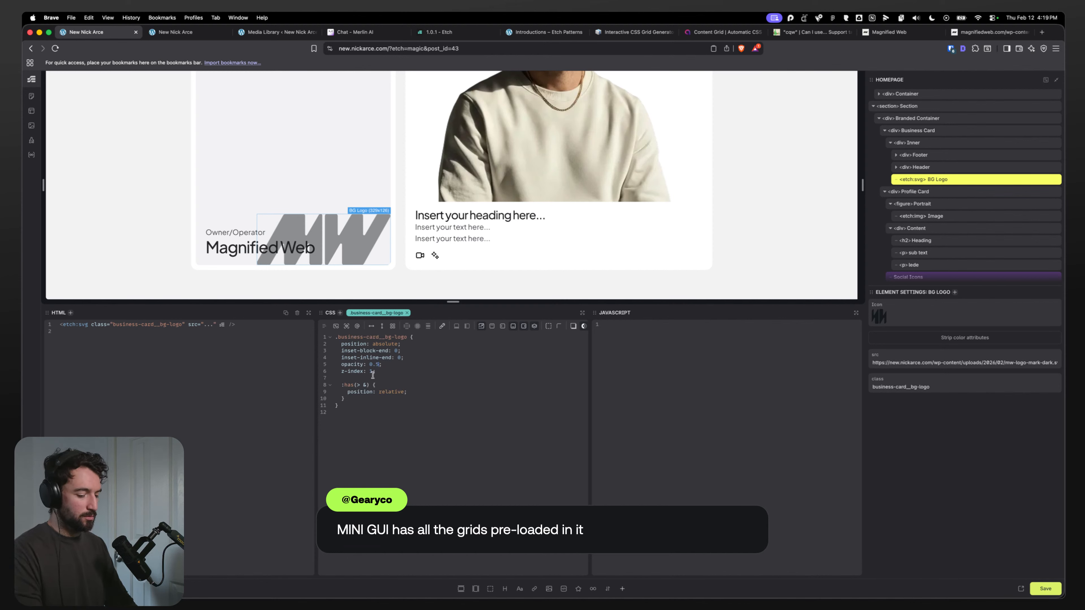
{"action": "key", "text": "BackSpace"}
{"action": "type", "text": "2"}
{"action": "key", "text": "BackSpace"}
{"action": "type", "text": "1"}
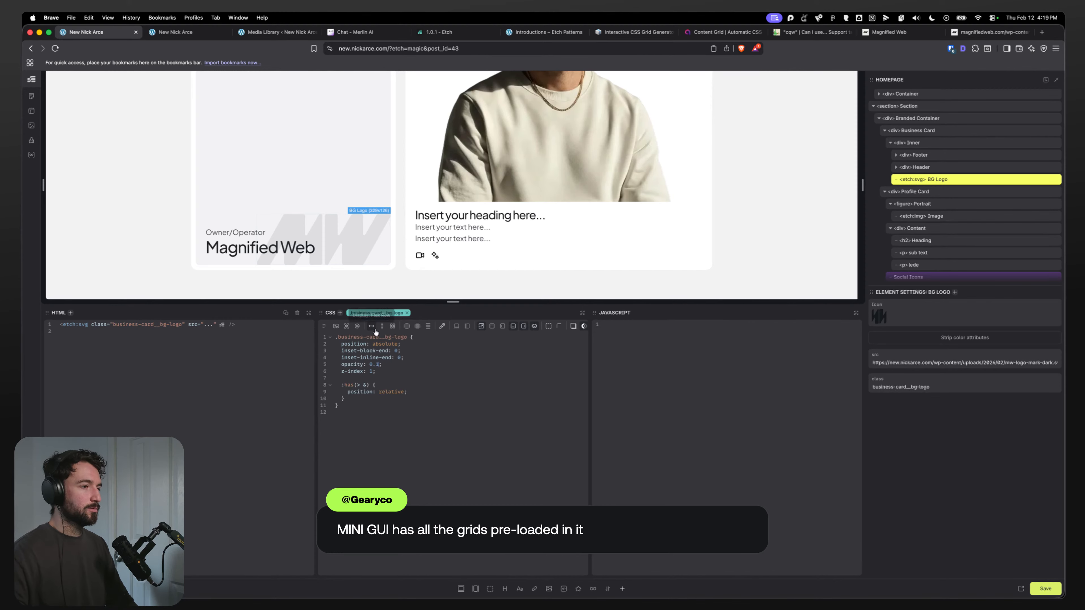
Step: Switch to Figma to compare the About Me business card design
{"action": "key", "text": "super+Tab"}
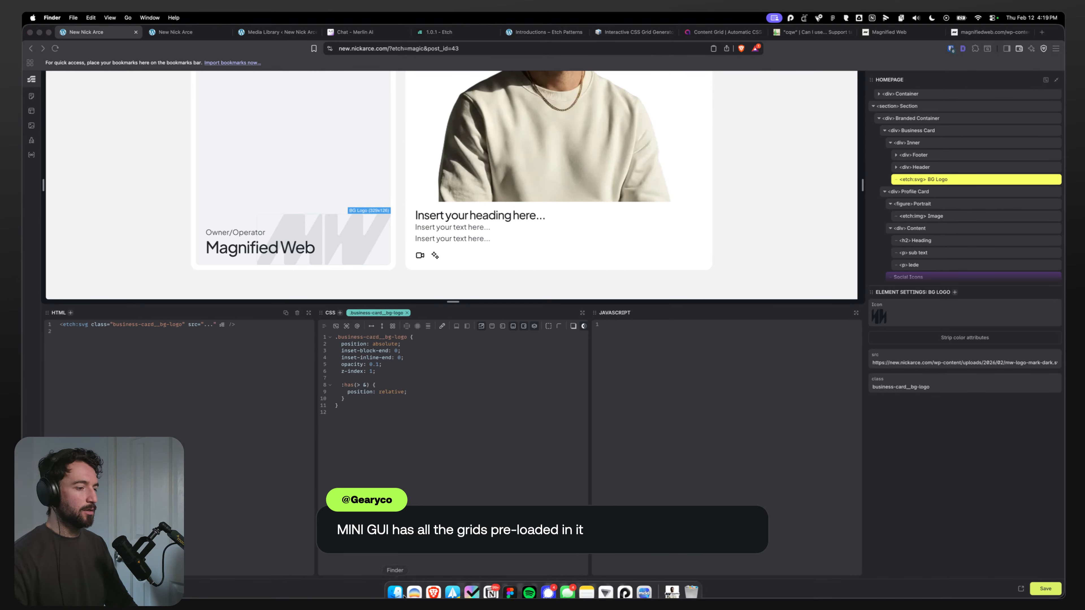
{"action": "left_click", "coordinate": [509, 589]}
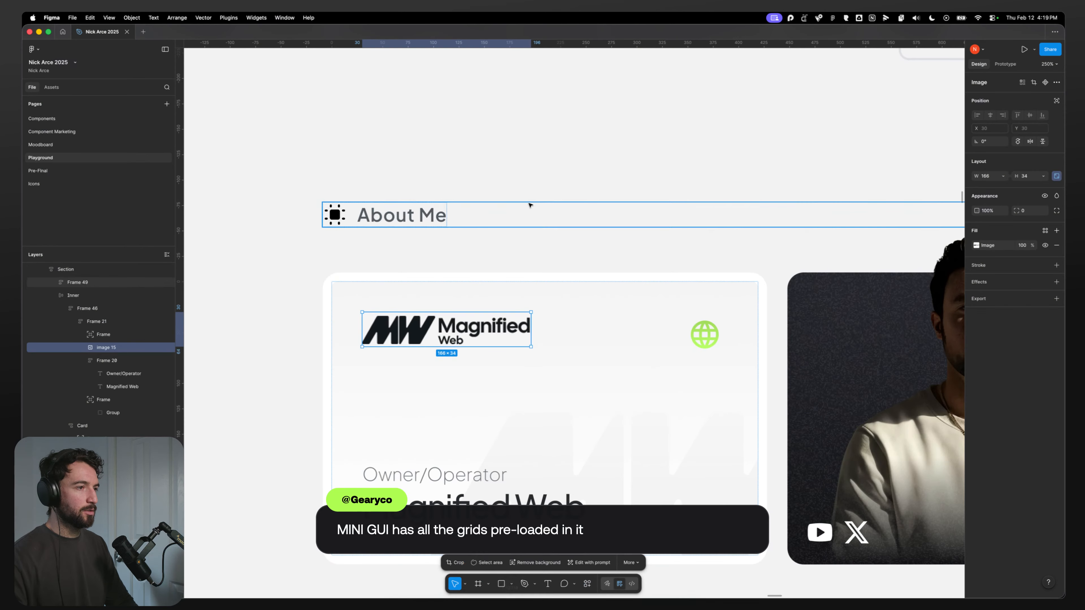
Step: Inspect the background logo vector in Figma's Dev Mode and copy its linear-gradient fill value
{"action": "left_click", "coordinate": [653, 455]}
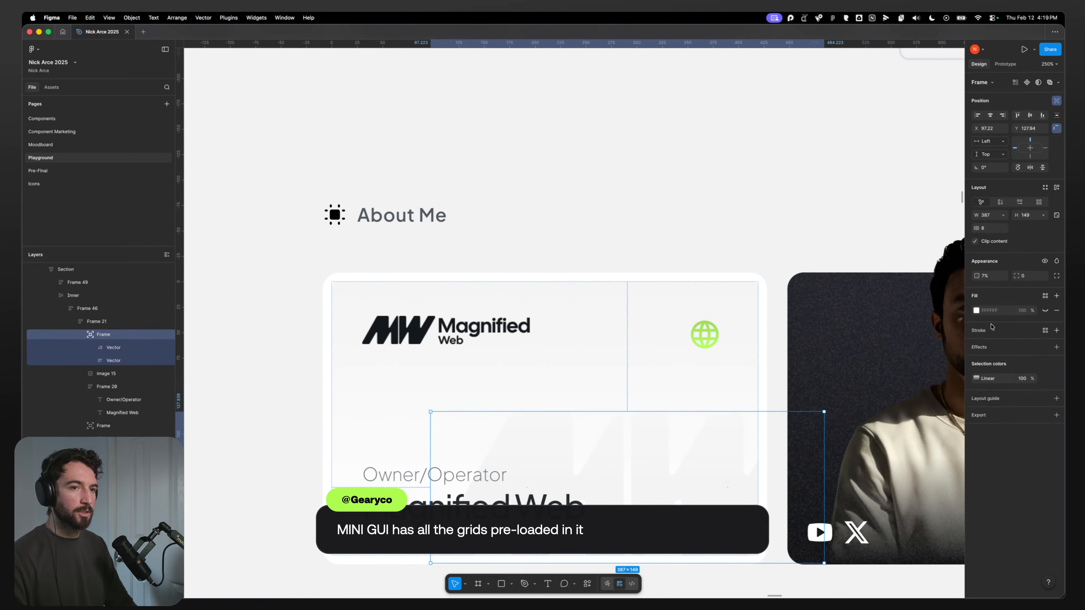
{"action": "left_click", "coordinate": [128, 347]}
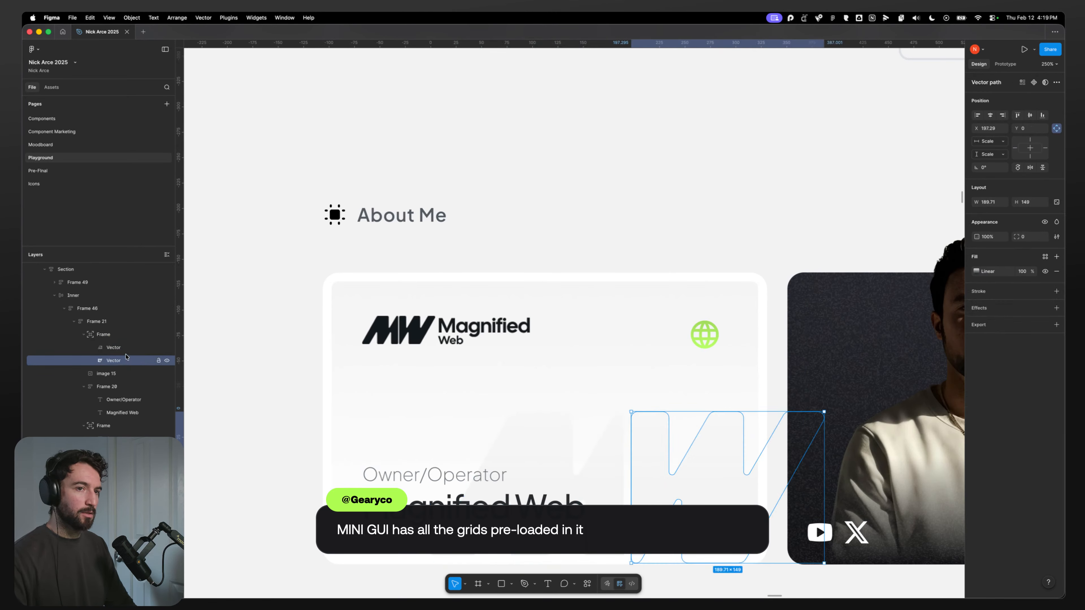
{"action": "left_click", "coordinate": [120, 338]}
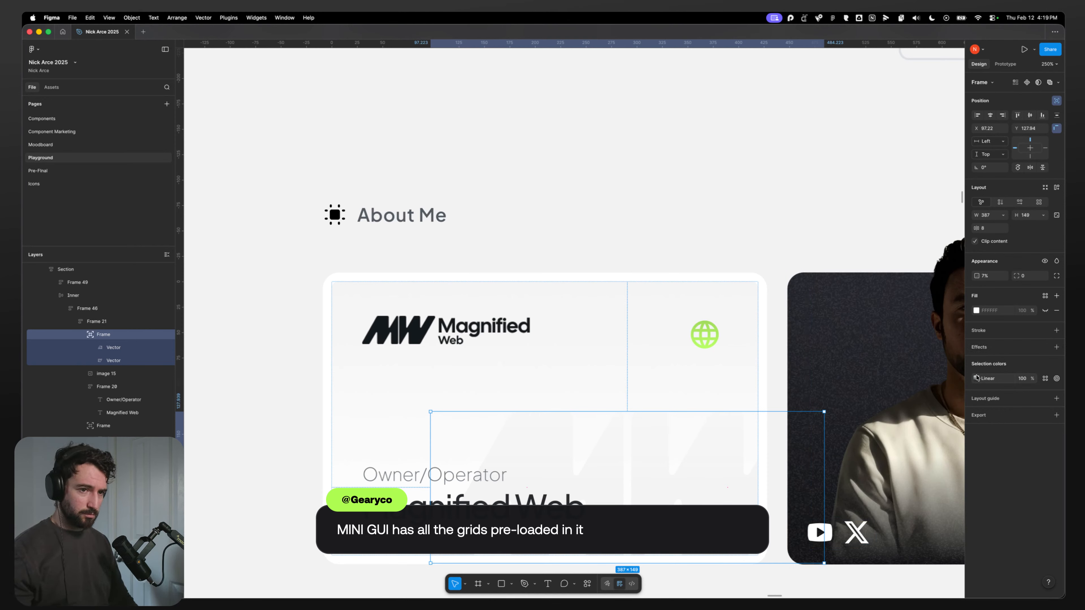
{"action": "key", "text": "shift+d"}
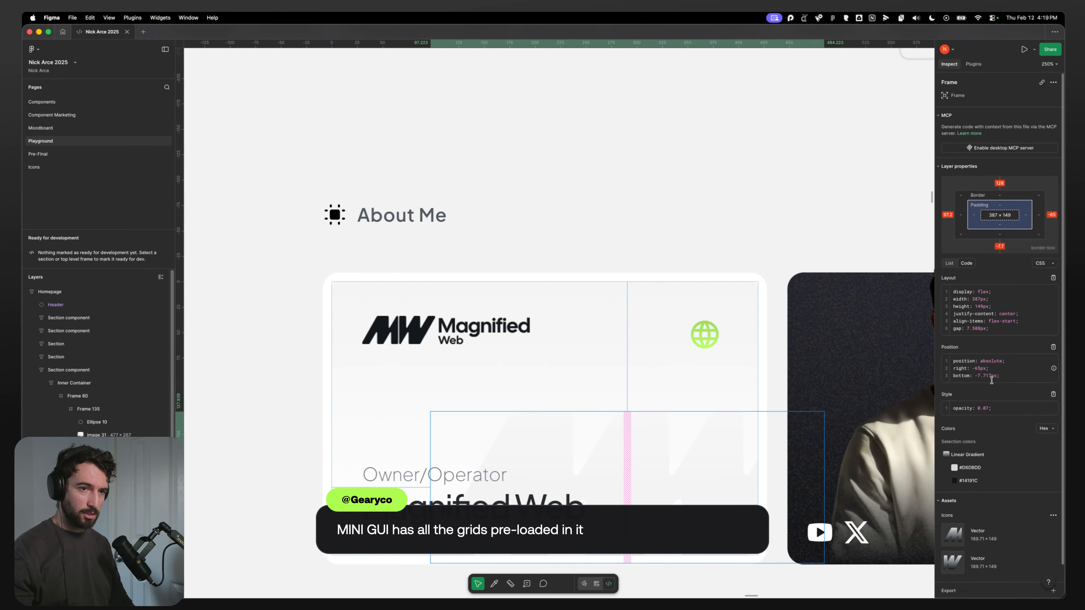
{"action": "left_click", "coordinate": [519, 440]}
{"action": "left_click_drag", "start_coordinate": [965, 336], "coordinate": [1046, 338]}
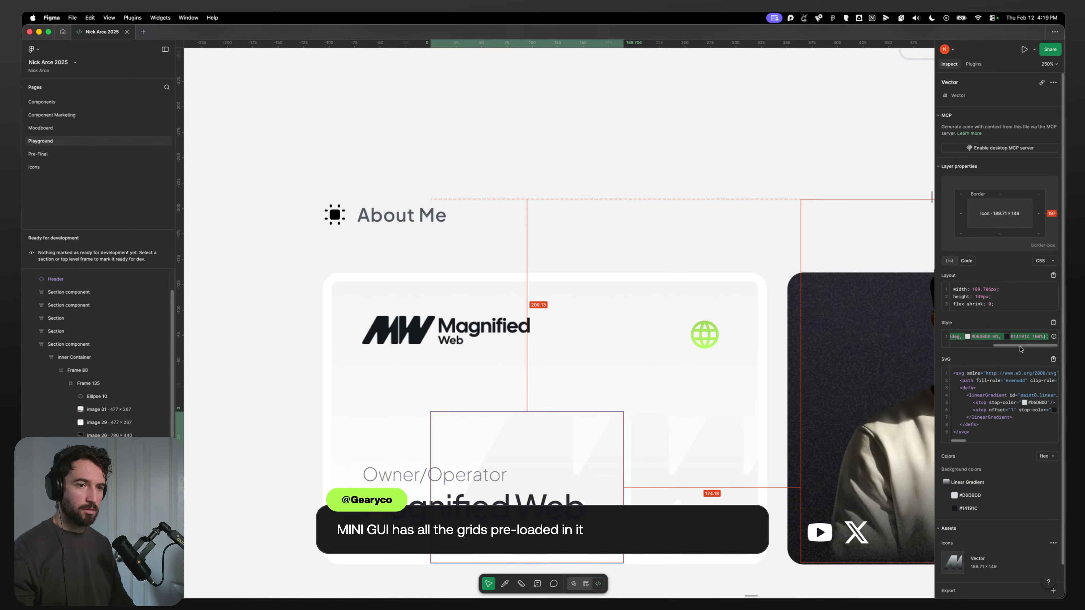
Step: Ask the Merlin AI chat how to update SVG fills to use linear-gradient(180deg, #D6DBDD 0%, #14191C 100%)
{"action": "left_click", "coordinate": [414, 584]}
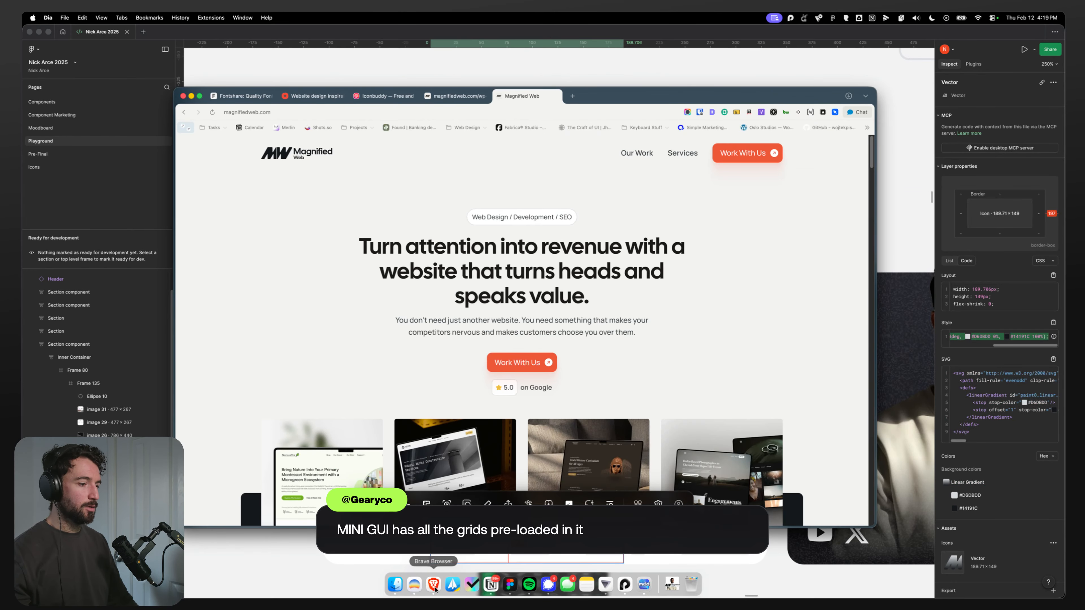
{"action": "left_click", "coordinate": [433, 584]}
{"action": "left_click", "coordinate": [889, 32]}
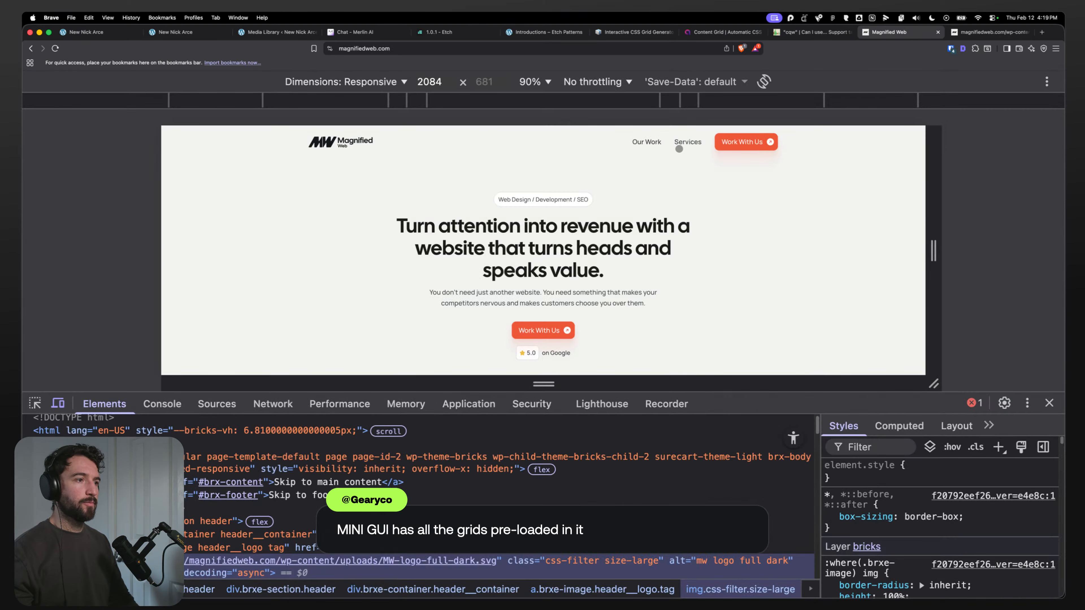
{"action": "left_click", "coordinate": [354, 31]}
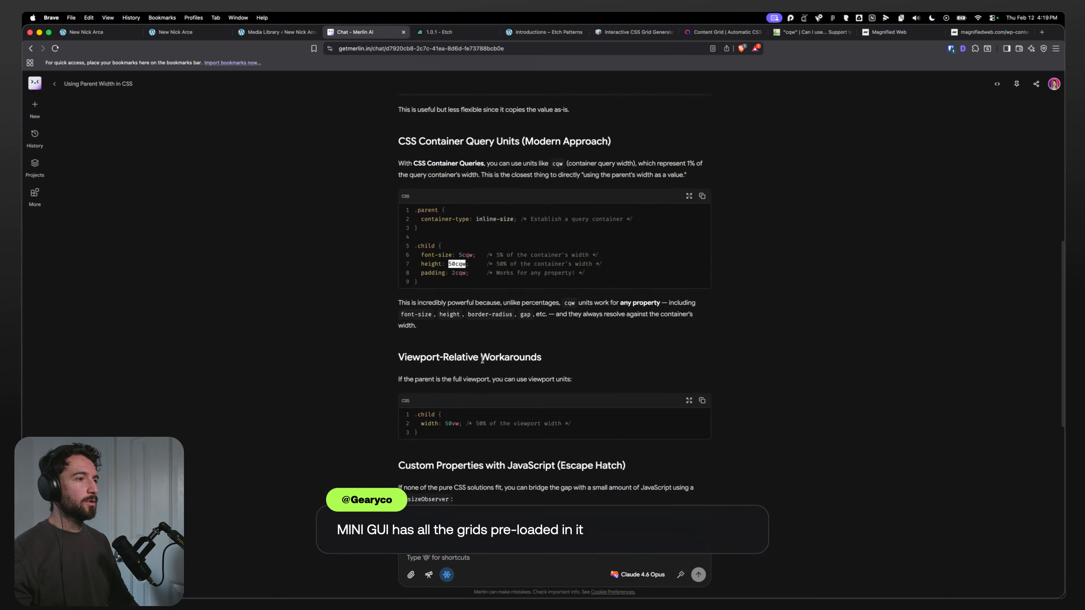
{"action": "left_click", "coordinate": [469, 558]}
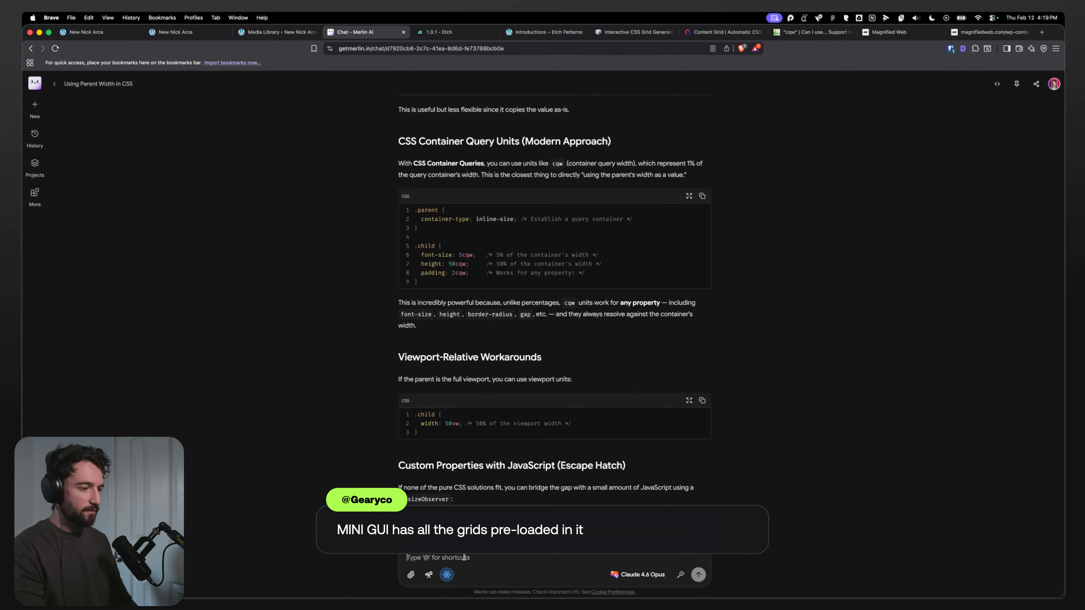
{"action": "type", "text": "Can you update S VG fills to use gradients"}
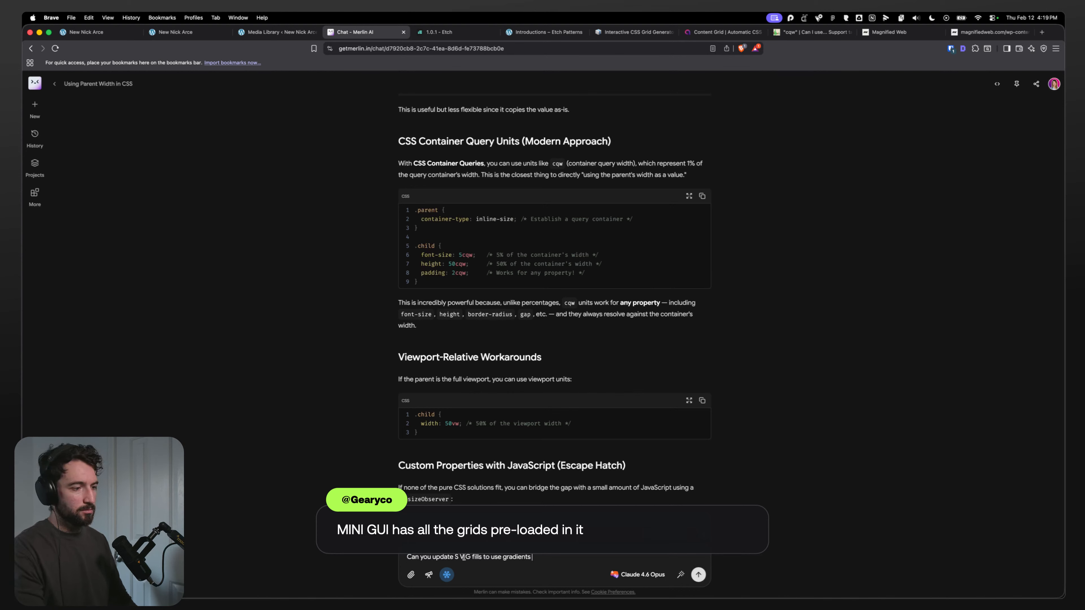
{"action": "key", "text": "shift+Return"}
{"action": "type", "text": "linear-gradient(180deg, #D6DBDD 0%, #14191C 100%);"}
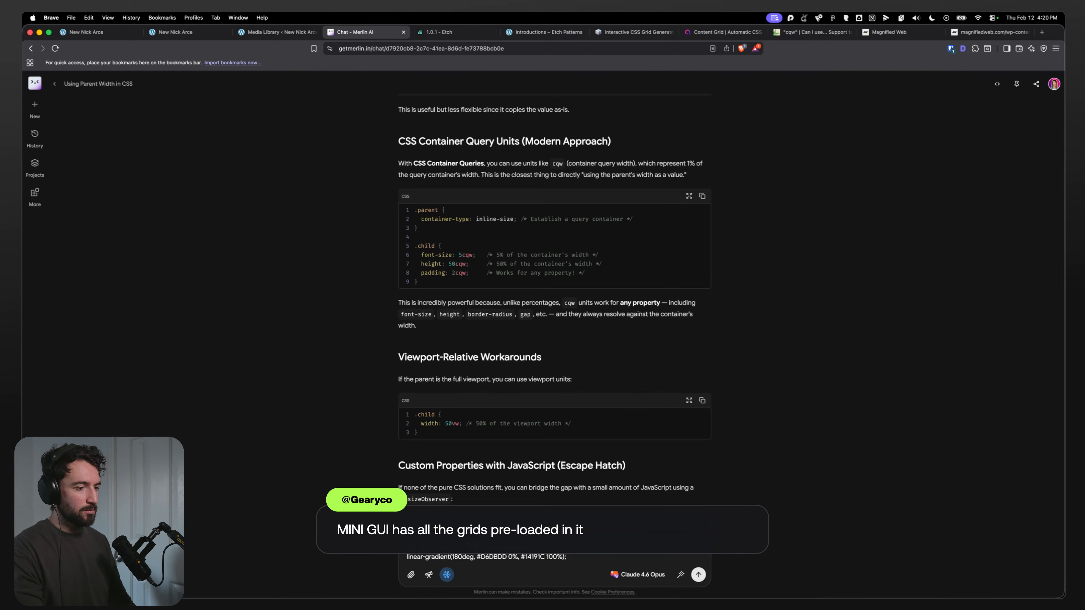
{"action": "key", "text": "Return"}
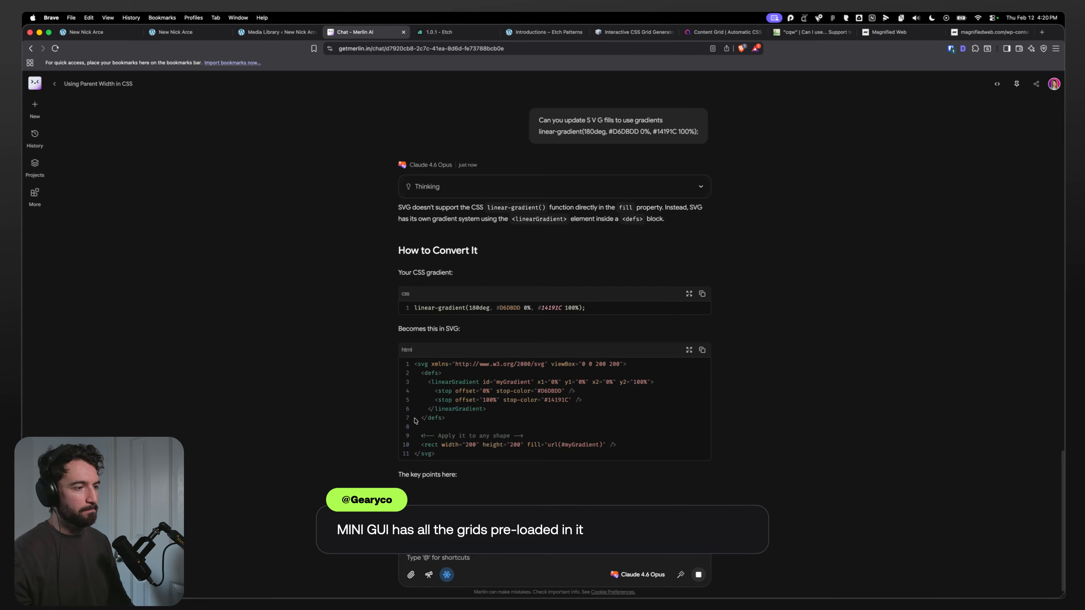
Step: Compare the BG logo's position in the Etch preview with the business card design in Figma
{"action": "left_click", "coordinate": [98, 35]}
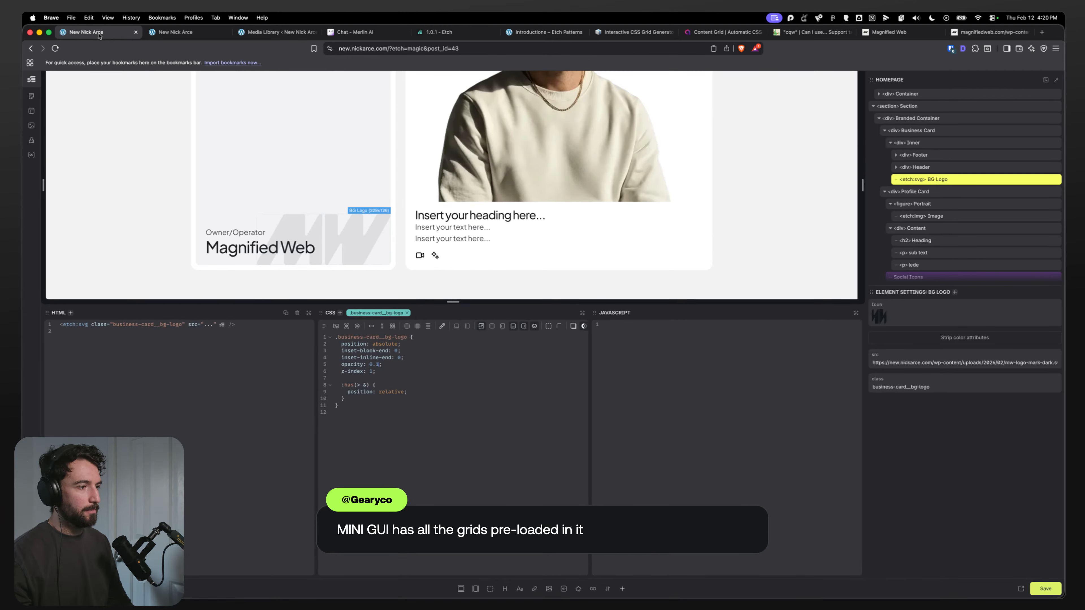
{"action": "left_click", "coordinate": [398, 387]}
{"action": "left_click", "coordinate": [398, 380]}
{"action": "left_click", "coordinate": [422, 387]}
{"action": "left_click", "coordinate": [430, 397]}
{"action": "key", "text": "super+Tab"}
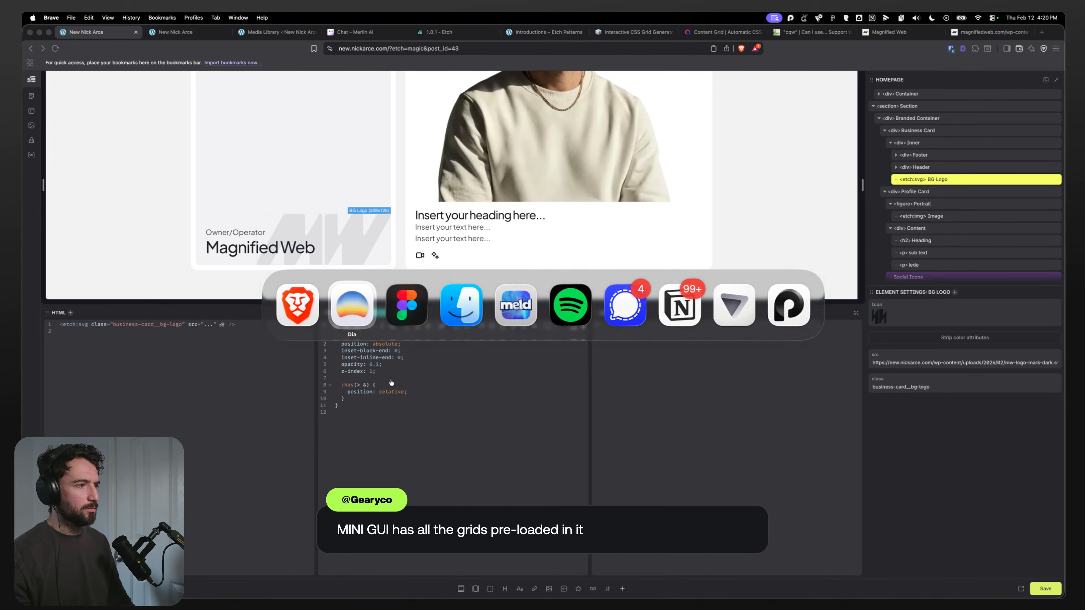
{"action": "key", "text": "super+Tab"}
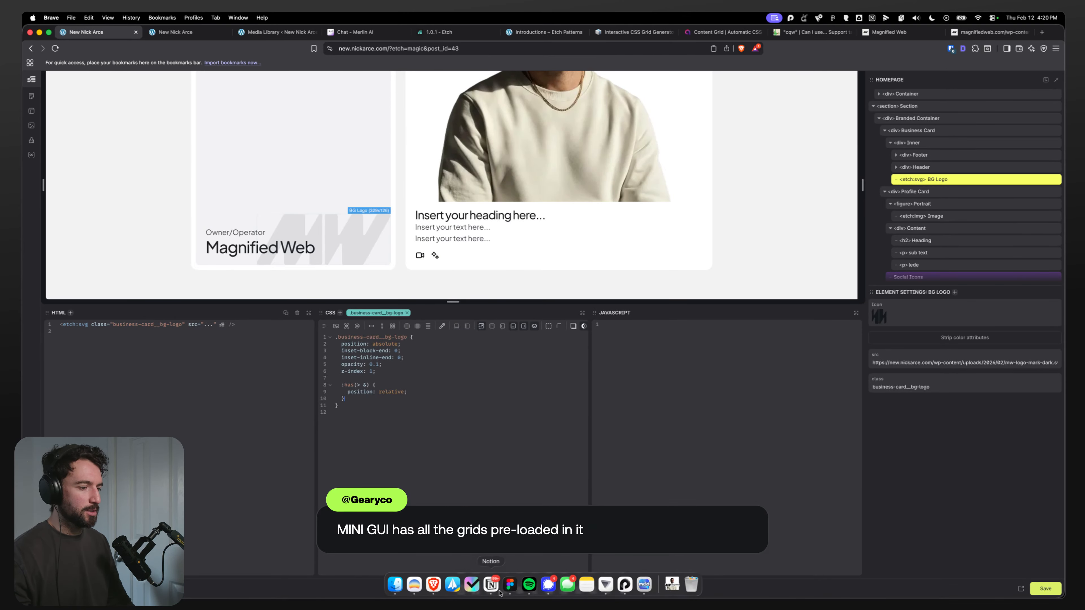
{"action": "left_click", "coordinate": [510, 590]}
{"action": "scroll", "coordinate": [523, 432], "scroll_direction": "down", "scroll_amount": 3}
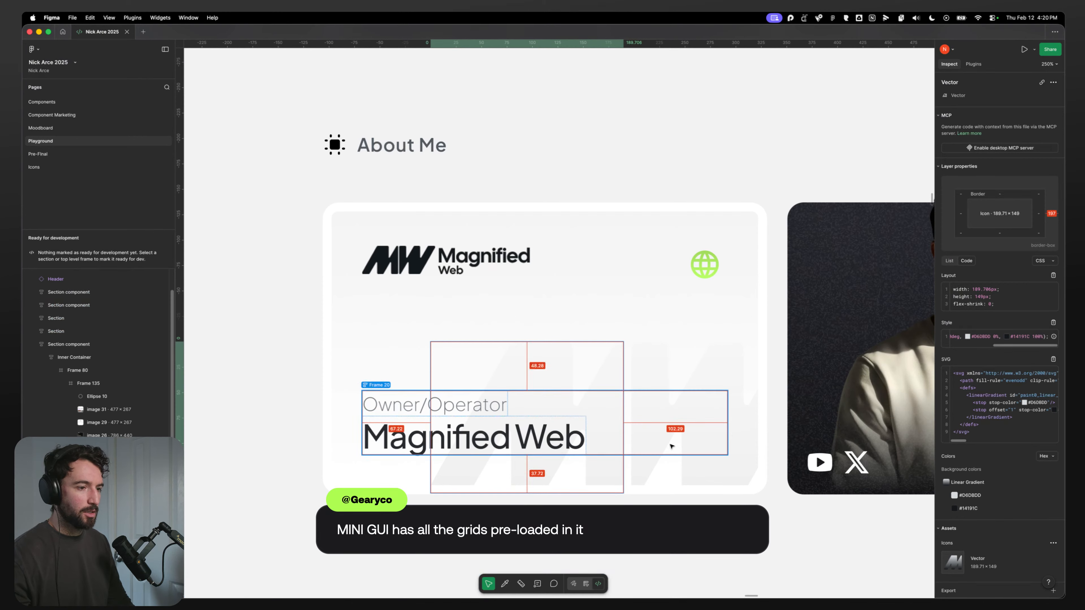
{"action": "key", "text": "super+Tab"}
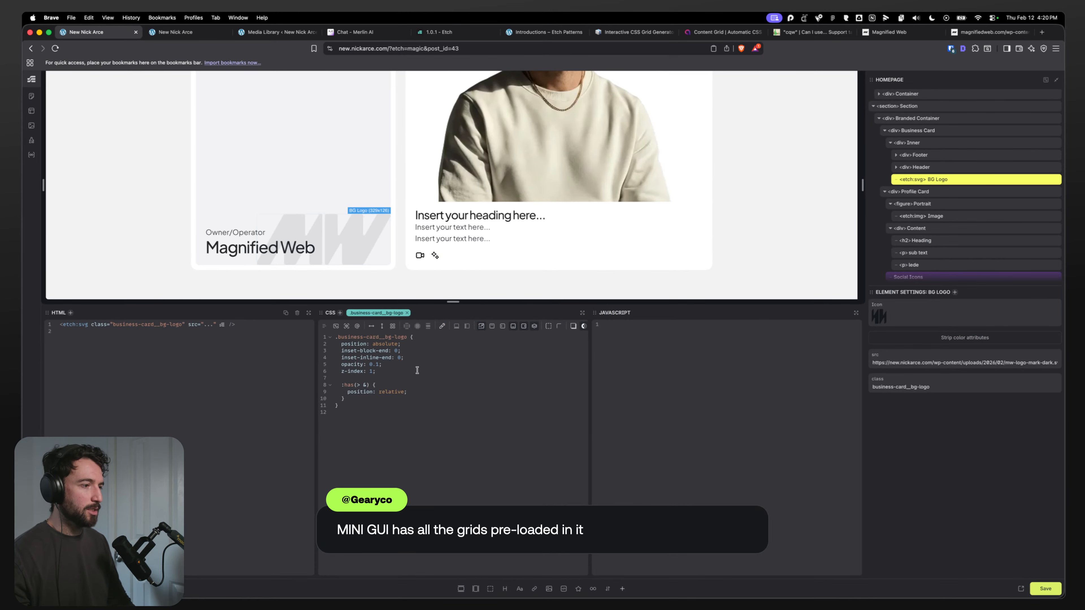
Step: Add a transform of translateX(10%) translateY(10%) to the BG logo CSS
{"action": "key", "text": "Return"}
{"action": "type", "text": "trans"}
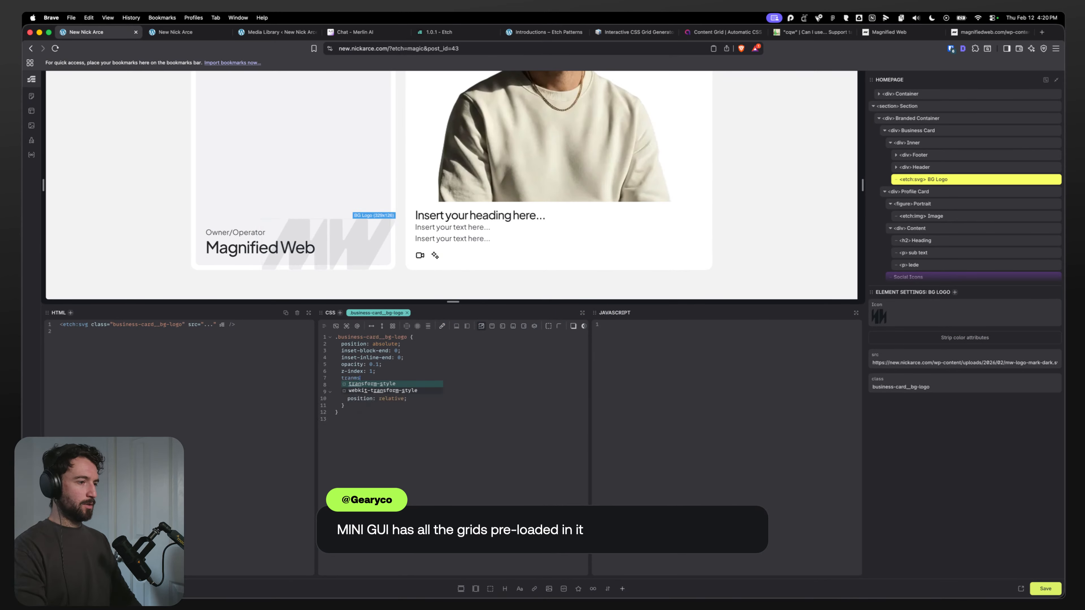
{"action": "type", "text": "orm-"}
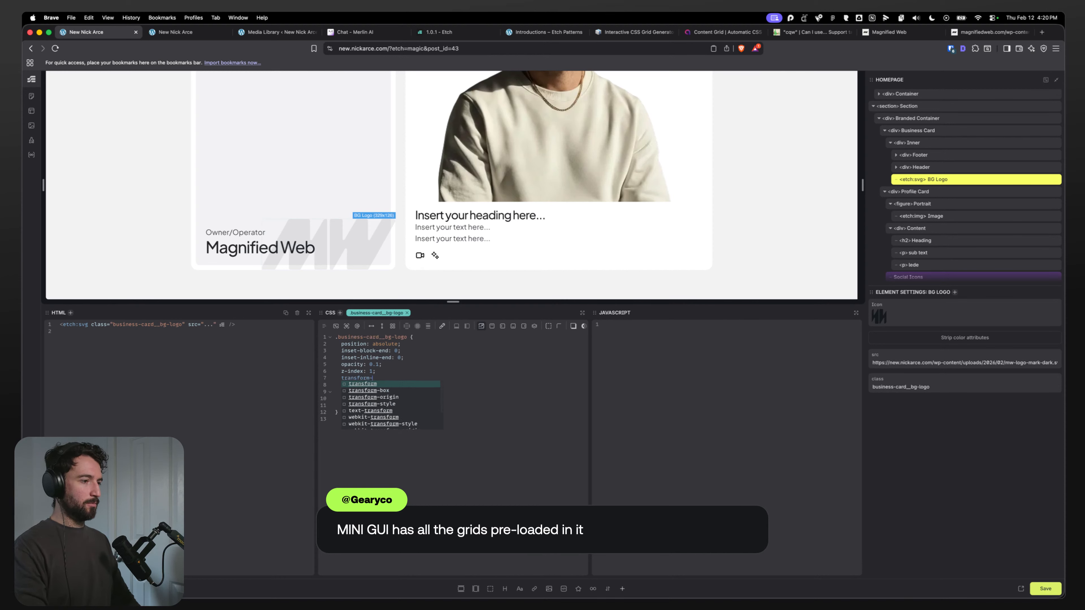
{"action": "type", "text": "t"}
{"action": "key", "text": "BackSpace"}
{"action": "key", "text": "BackSpace"}
{"action": "type", "text": ": translate"}
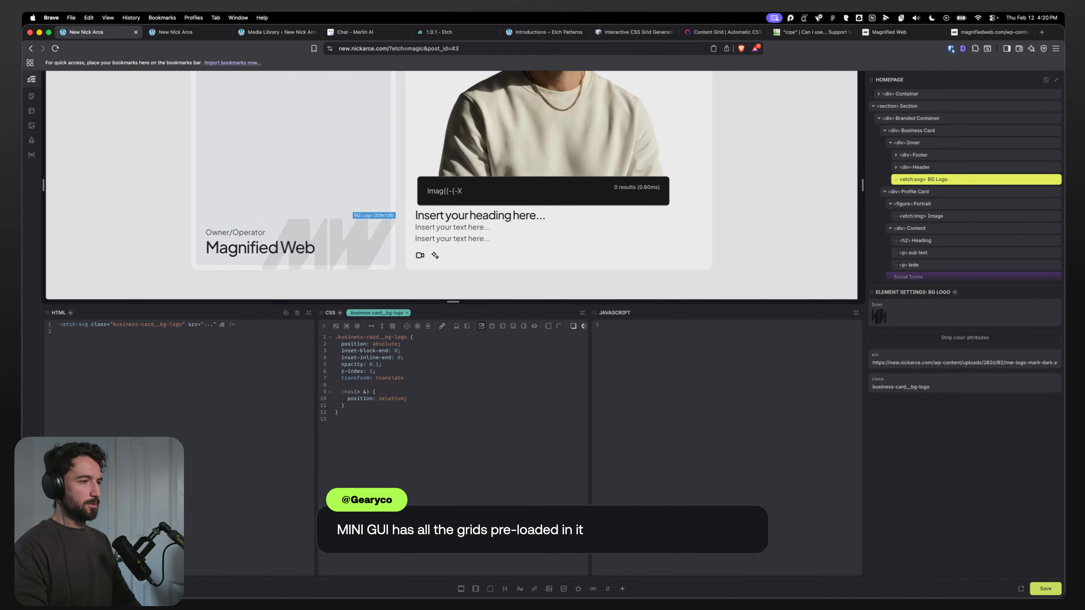
{"action": "left_click", "coordinate": [424, 375]}
{"action": "left_click", "coordinate": [424, 378]}
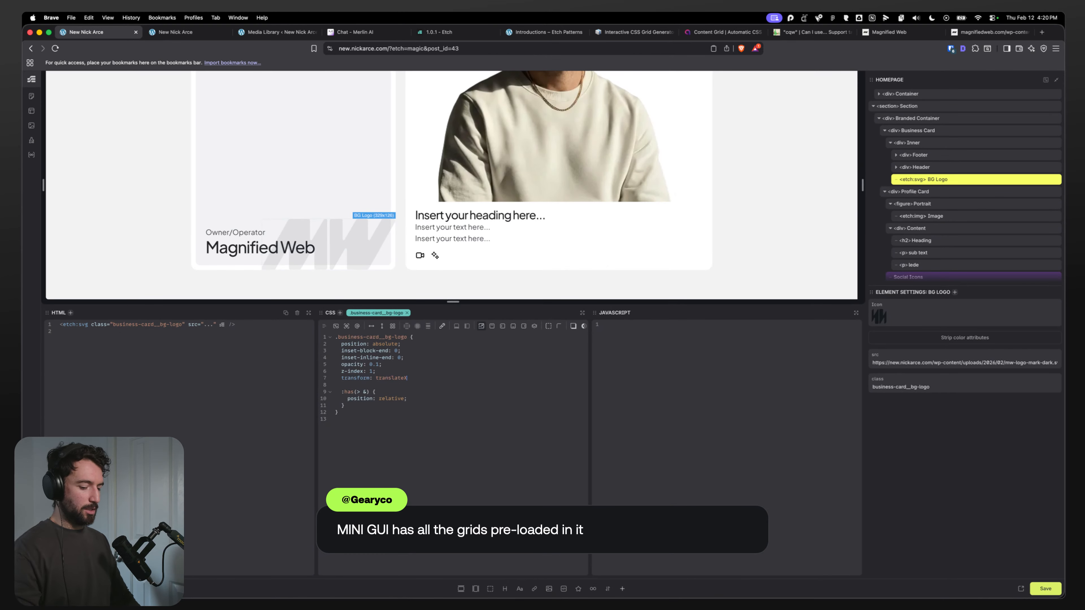
{"action": "type", "text": "X(-1"}
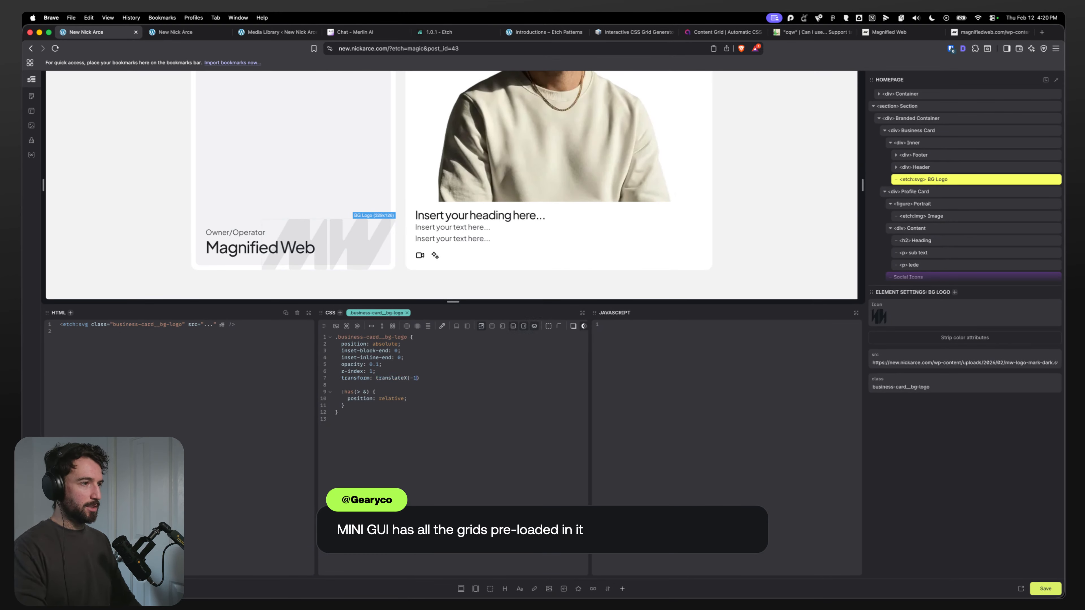
{"action": "type", "text": "0%"}
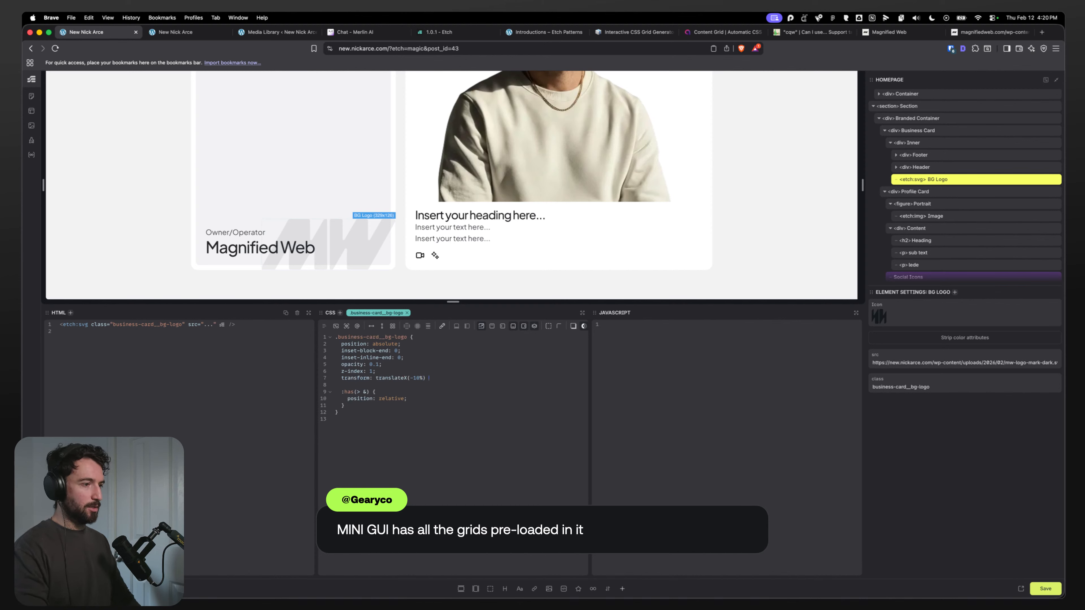
{"action": "key", "text": "Right"}
{"action": "type", "text": "translate"}
{"action": "type", "text": "Y(1"}
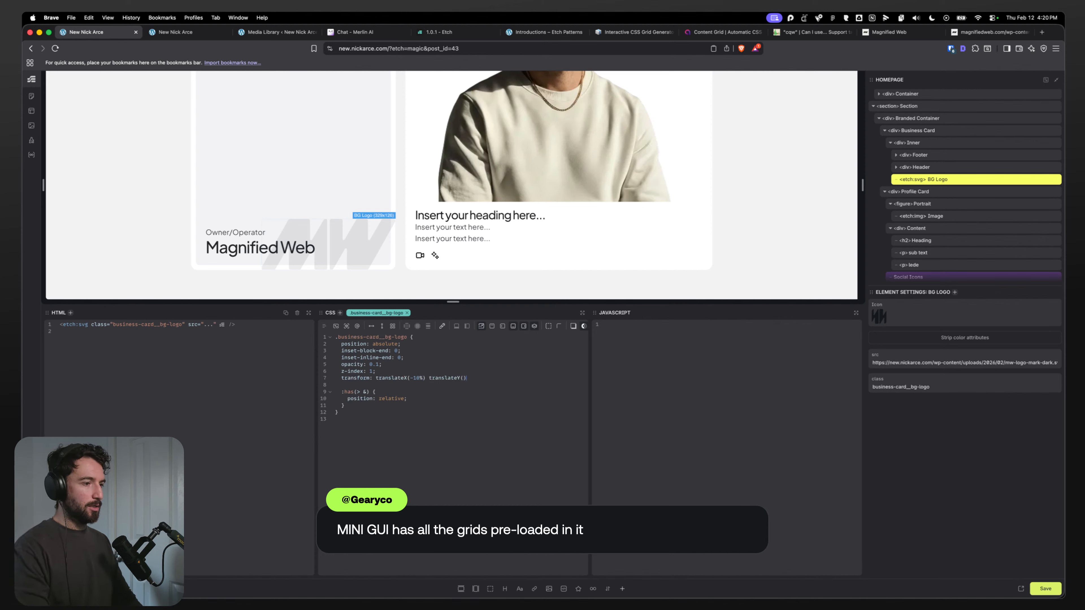
{"action": "type", "text": "0%"}
{"action": "key", "text": "Right"}
{"action": "type", "text": ";"}
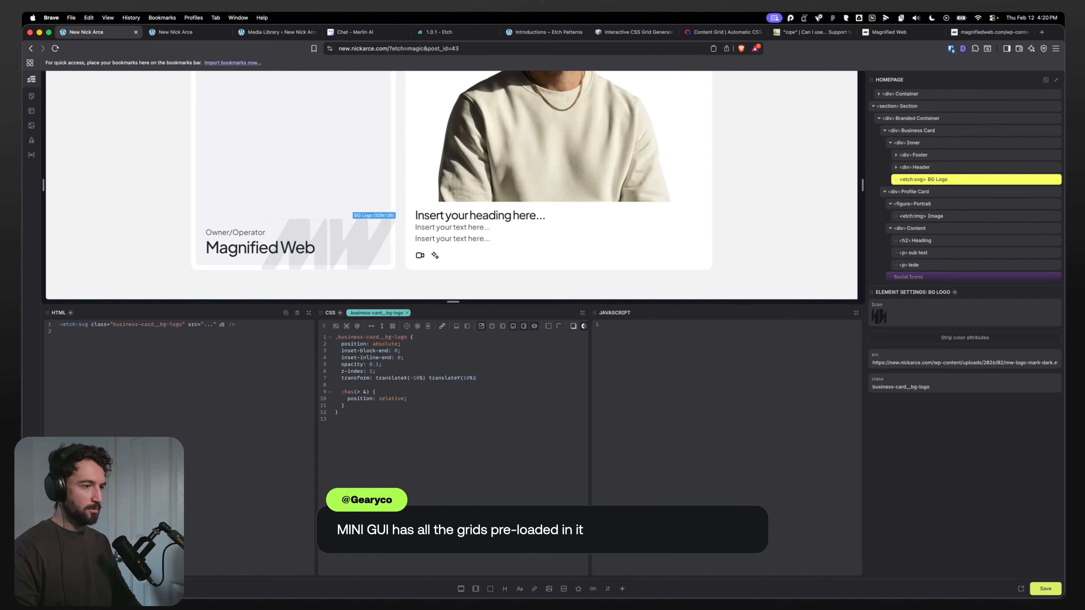
{"action": "left_click", "coordinate": [413, 378]}
{"action": "key", "text": "BackSpace"}
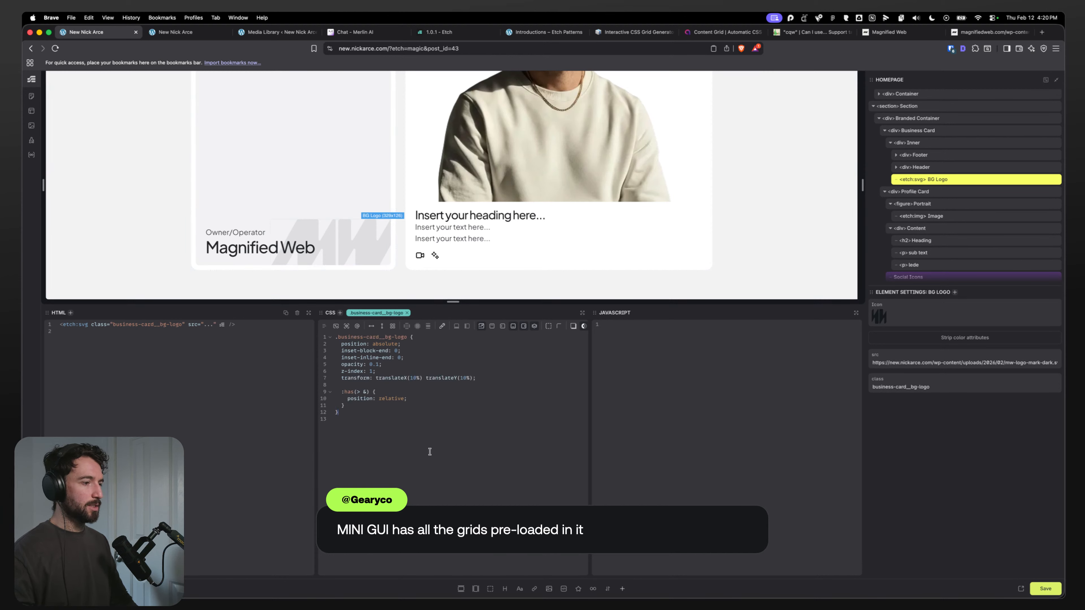
Step: Select the Profile Card element and compare it with the profile card design in Figma
{"action": "scroll", "coordinate": [242, 222], "scroll_direction": "up", "scroll_amount": 5}
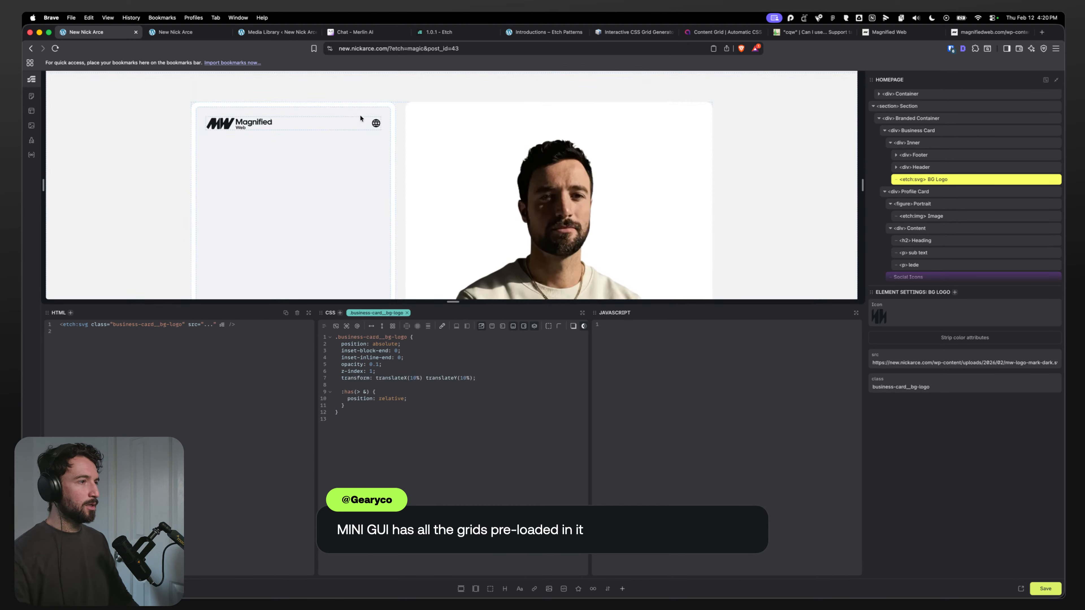
{"action": "scroll", "coordinate": [360, 118], "scroll_direction": "down", "scroll_amount": 5}
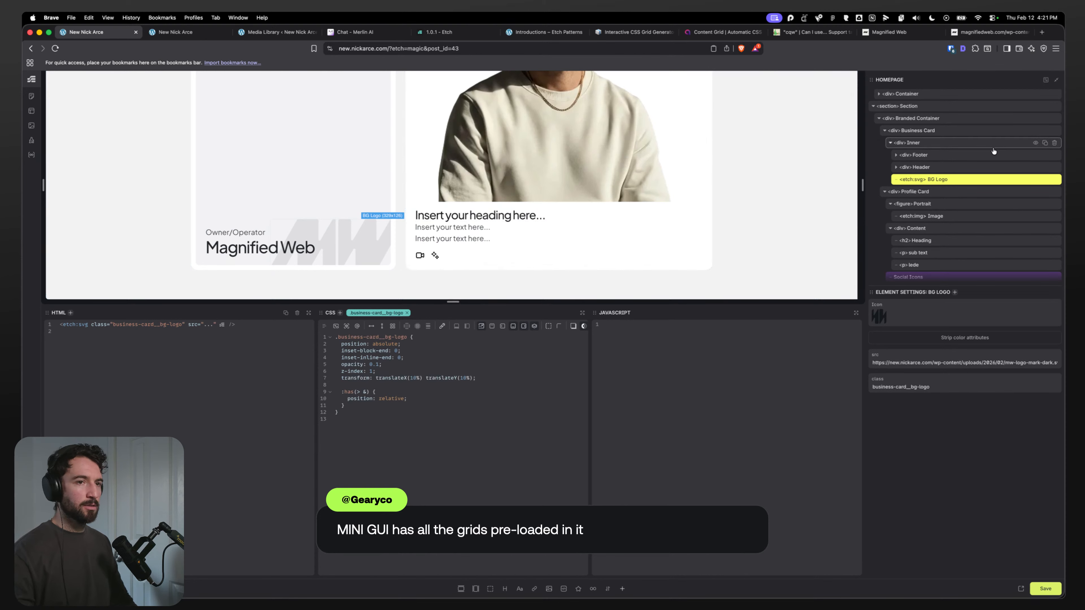
{"action": "left_click", "coordinate": [983, 191]}
{"action": "scroll", "coordinate": [433, 246], "scroll_direction": "up", "scroll_amount": 3}
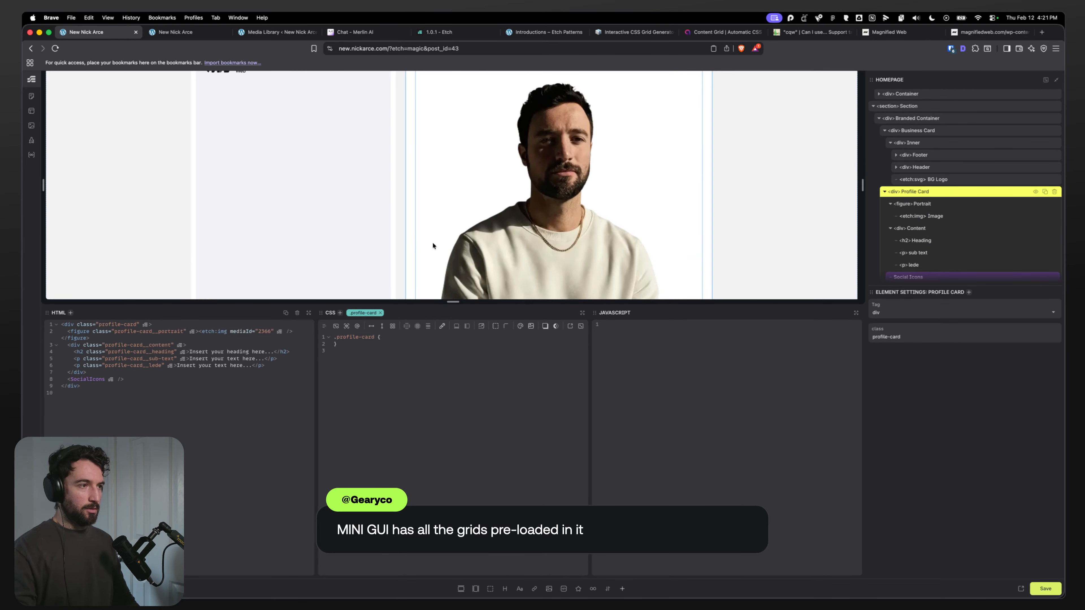
{"action": "scroll", "coordinate": [432, 242], "scroll_direction": "up", "scroll_amount": 5}
{"action": "scroll", "coordinate": [436, 238], "scroll_direction": "down", "scroll_amount": 8}
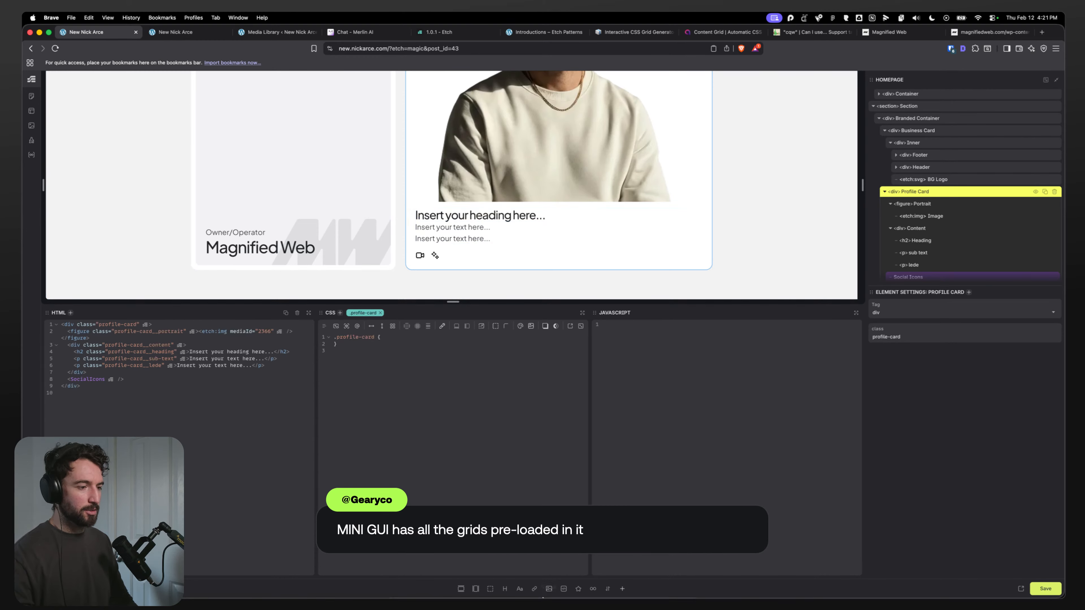
{"action": "mouse_move", "coordinate": [642, 587]}
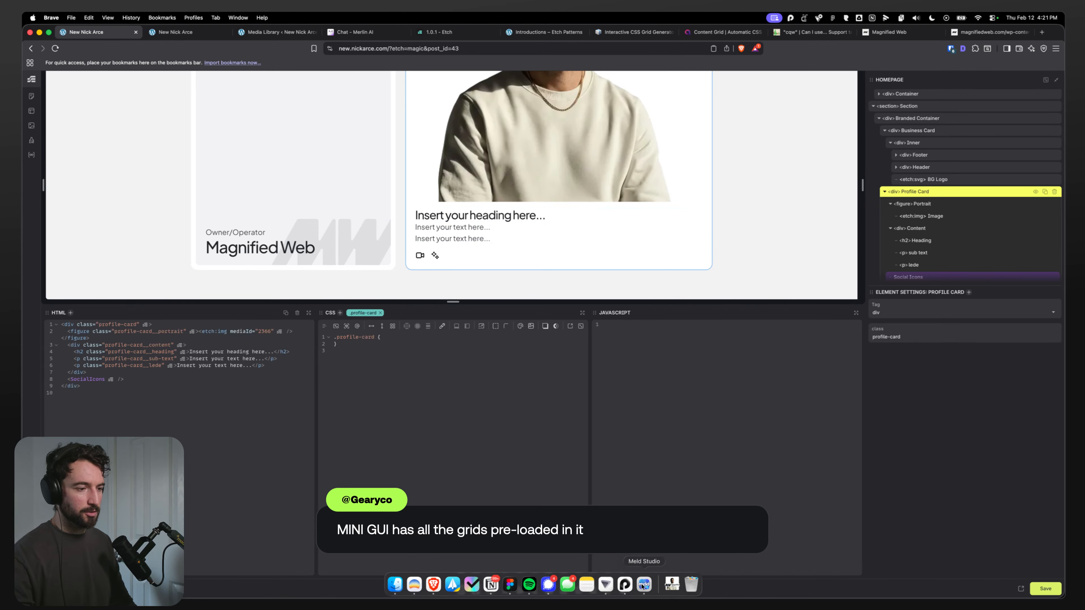
{"action": "left_click", "coordinate": [510, 584]}
{"action": "scroll", "coordinate": [829, 335], "scroll_direction": "down", "scroll_amount": 10}
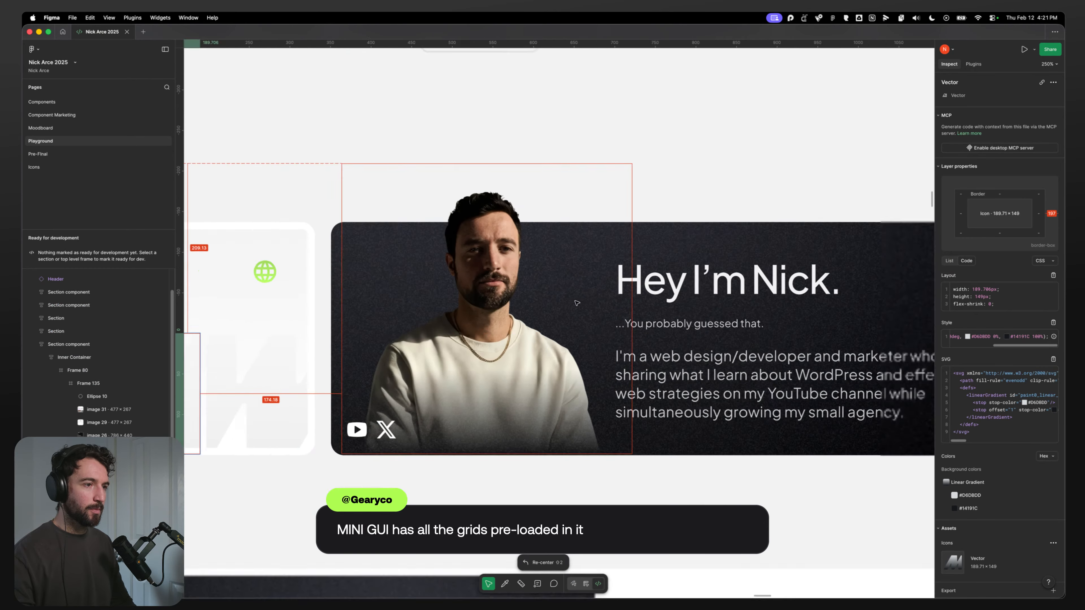
{"action": "scroll", "coordinate": [566, 313], "scroll_direction": "up", "scroll_amount": 5}
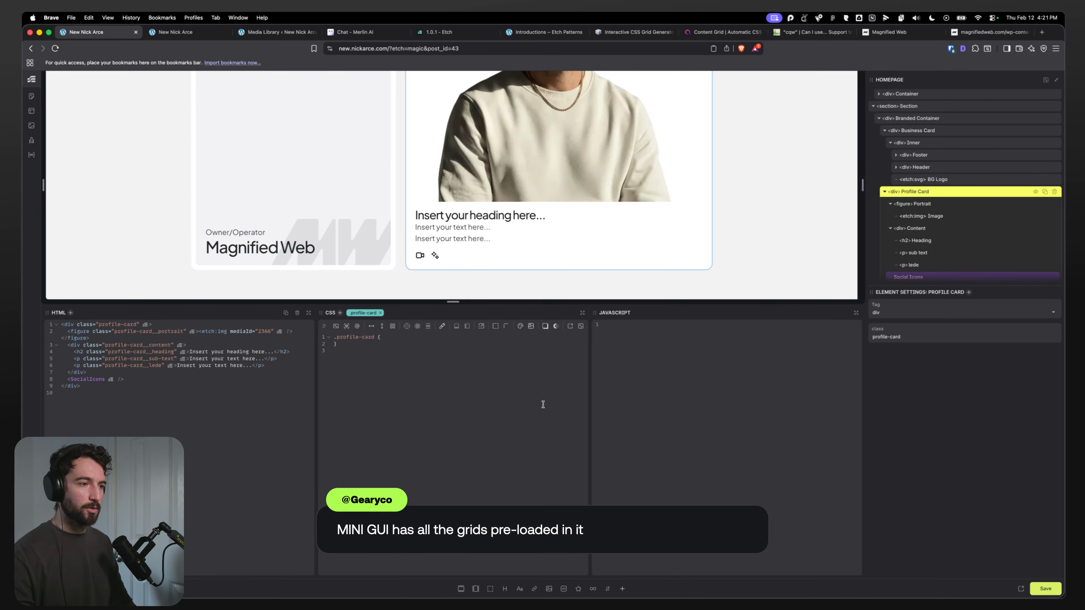
Step: Add the bg--ultra-dark class to the Profile Card
{"action": "key", "text": "super+k"}
{"action": "type", "text": "bg"}
{"action": "key", "text": "BackSpace"}
{"action": "key", "text": "BackSpace"}
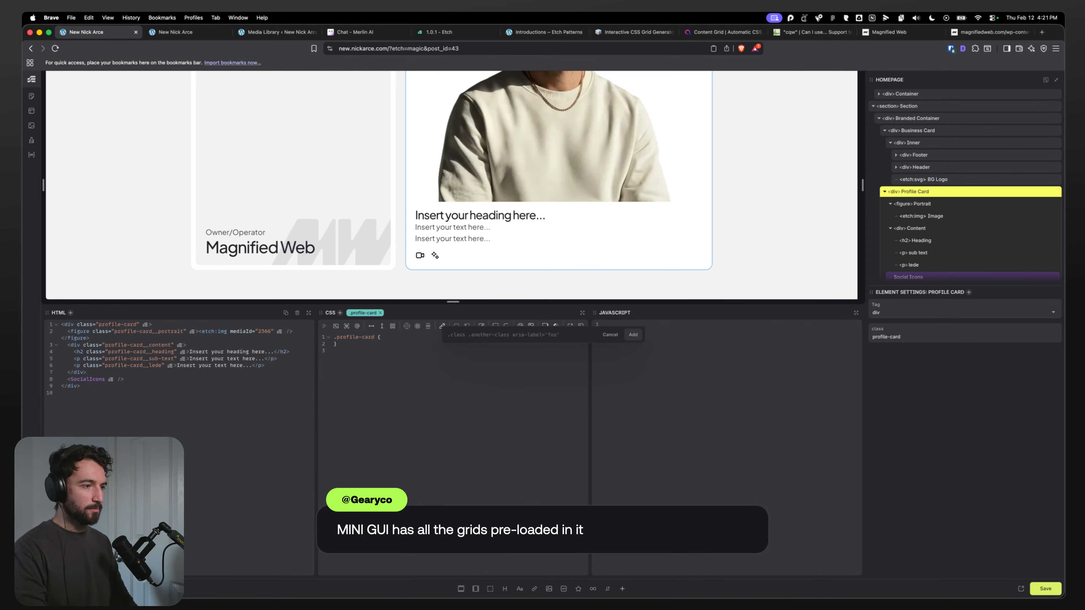
{"action": "type", "text": ".bg--ultra-"}
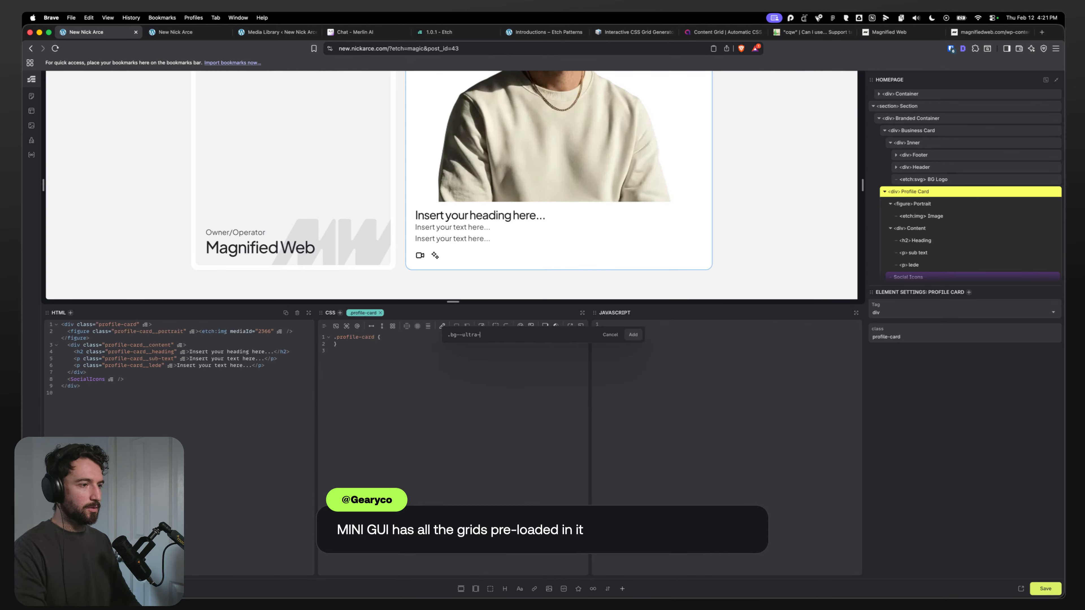
{"action": "type", "text": "dark"}
{"action": "key", "text": "Return"}
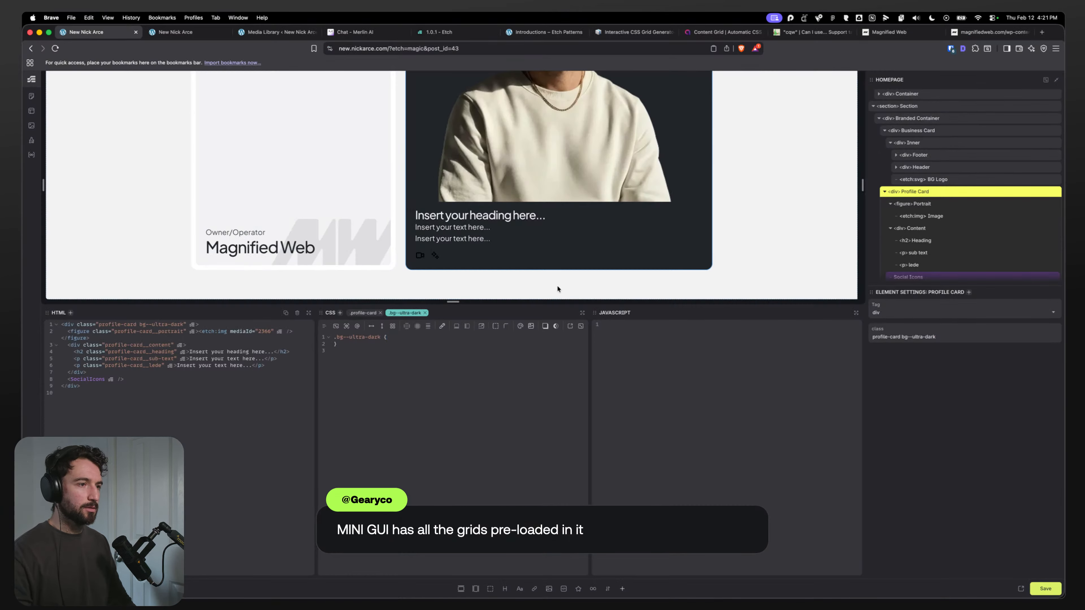
Step: Add the h1 class to the profile card's heading
{"action": "left_click", "coordinate": [490, 216]}
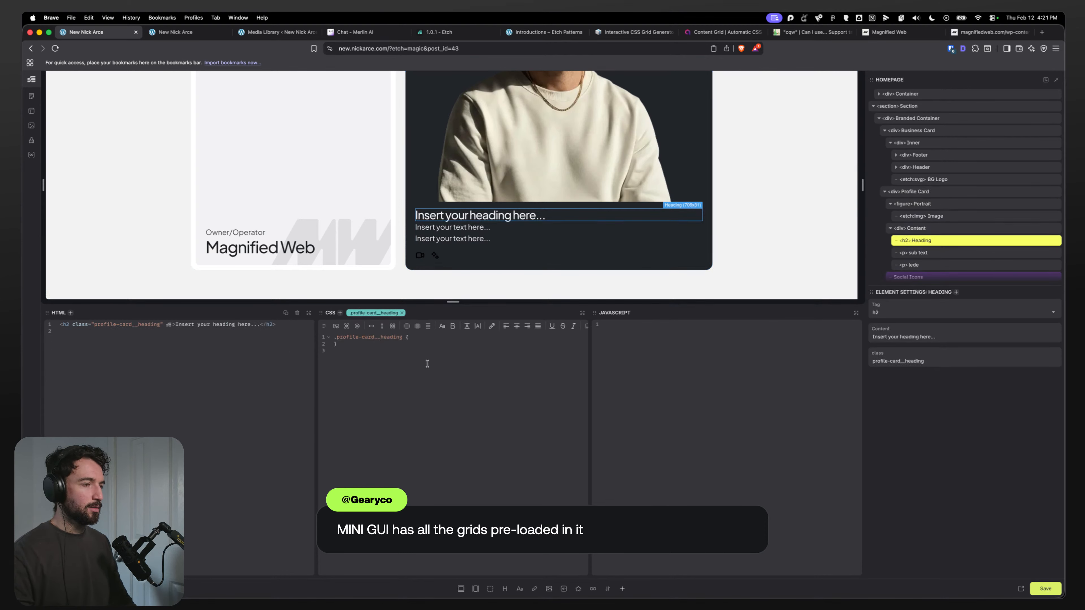
{"action": "key", "text": "super+."}
{"action": "type", "text": ".h1"}
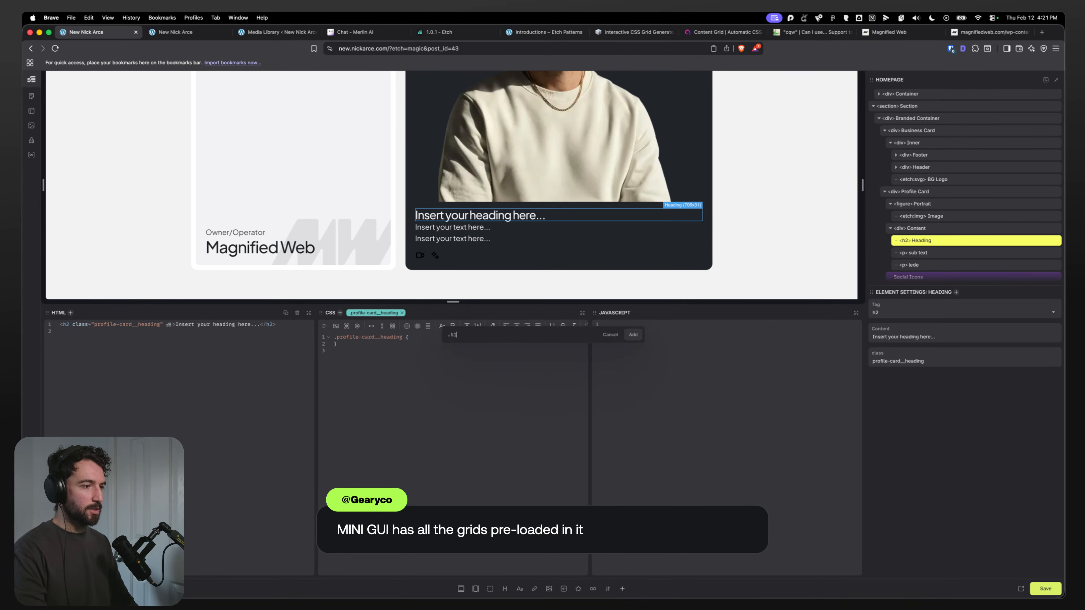
{"action": "key", "text": "Return"}
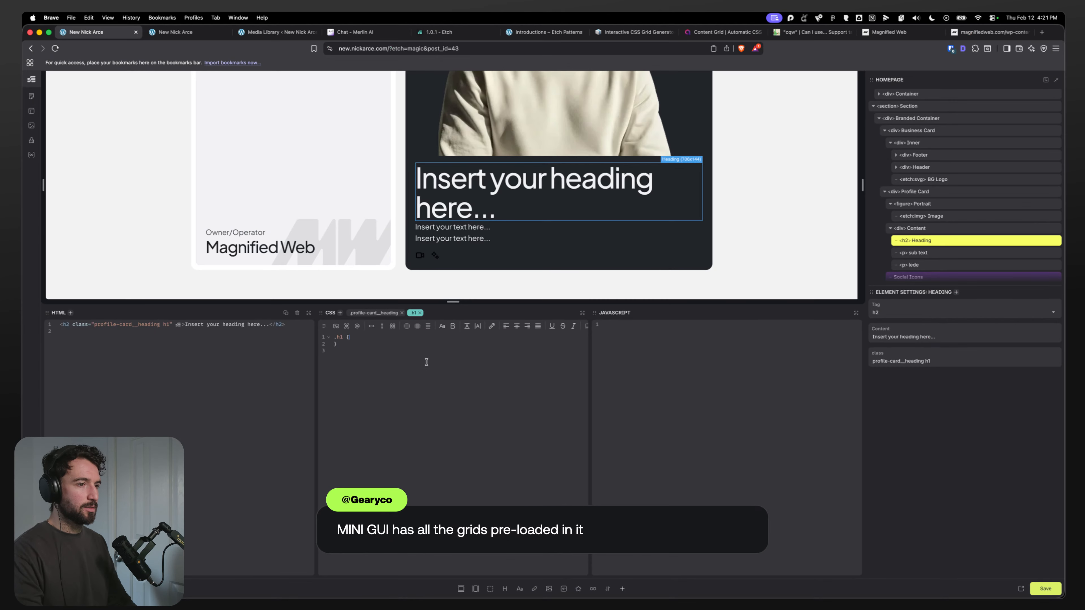
Step: Set the profile card heading's content to "Hey, I'm Nick"
{"action": "left_click", "coordinate": [933, 337]}
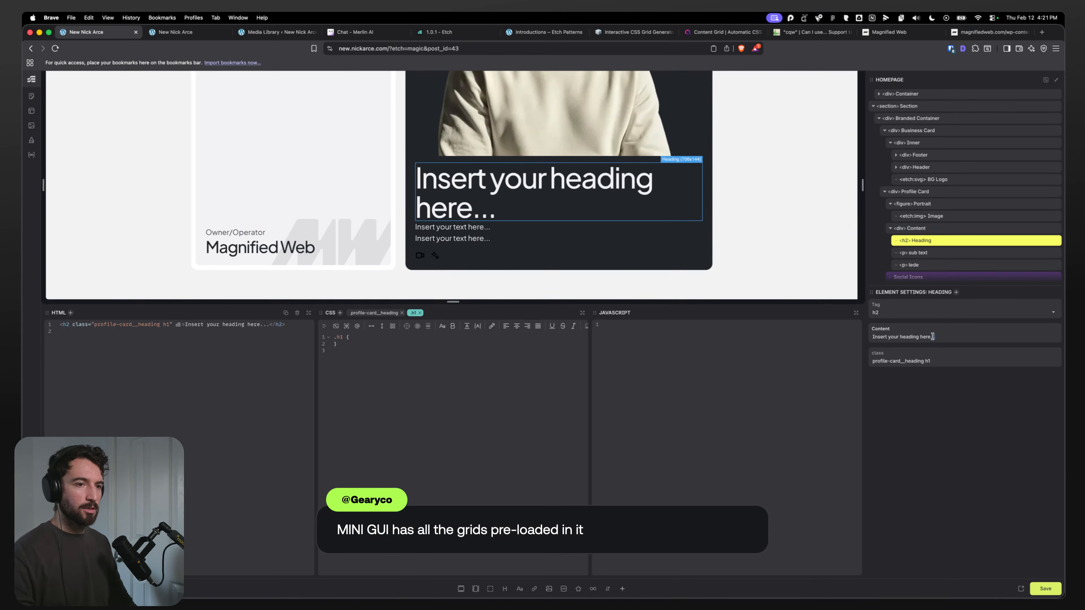
{"action": "key", "text": "super+a"}
{"action": "type", "text": "Hery"}
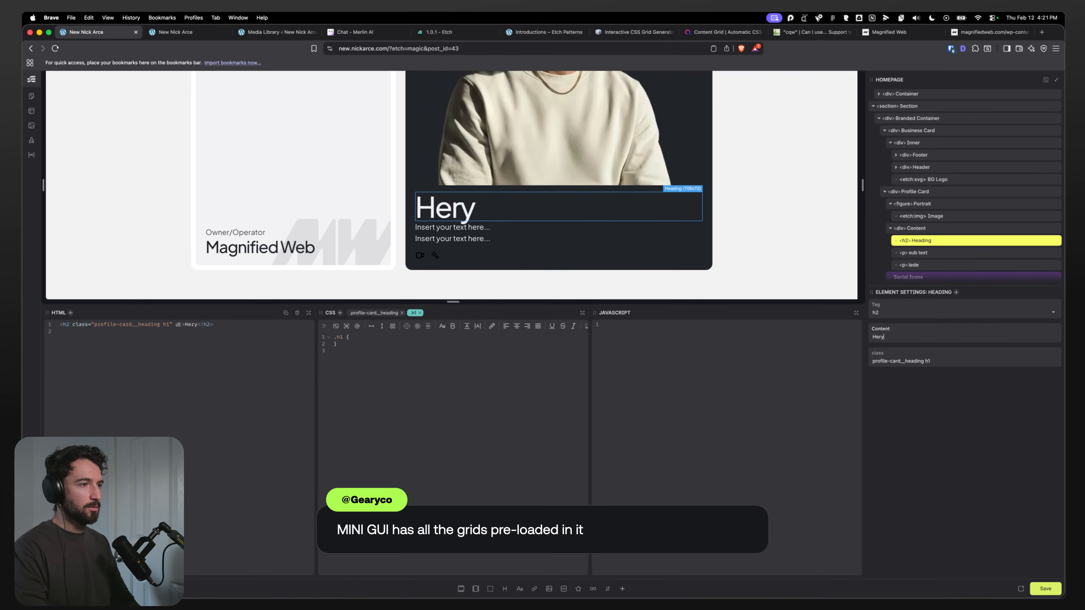
{"action": "key", "text": "BackSpace"}
{"action": "key", "text": "BackSpace"}
{"action": "type", "text": "y"}
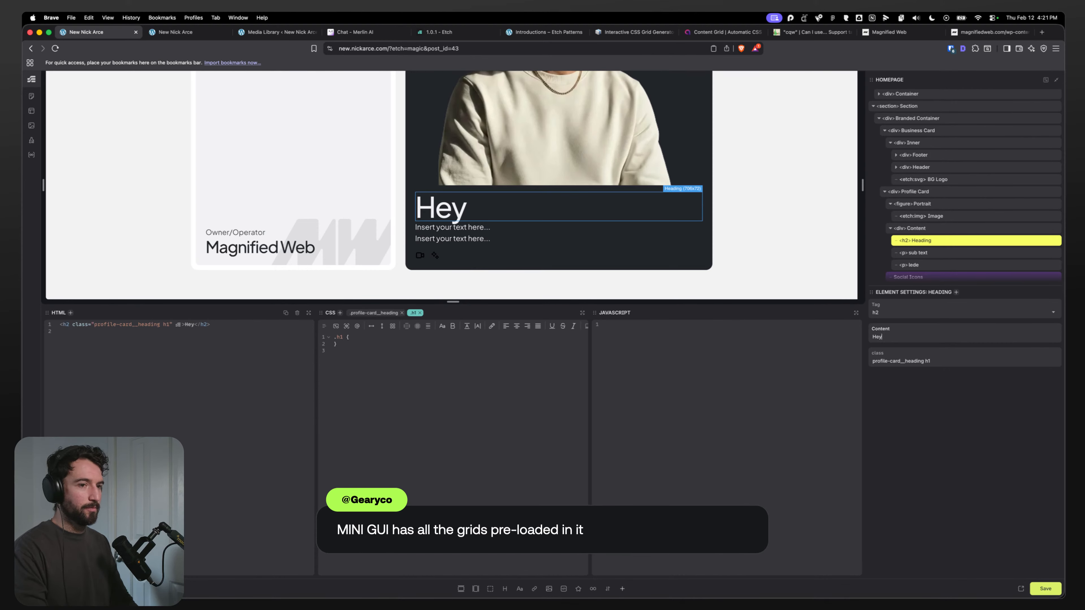
{"action": "type", "text": ", I"}
{"action": "type", "text": "'m Nick"}
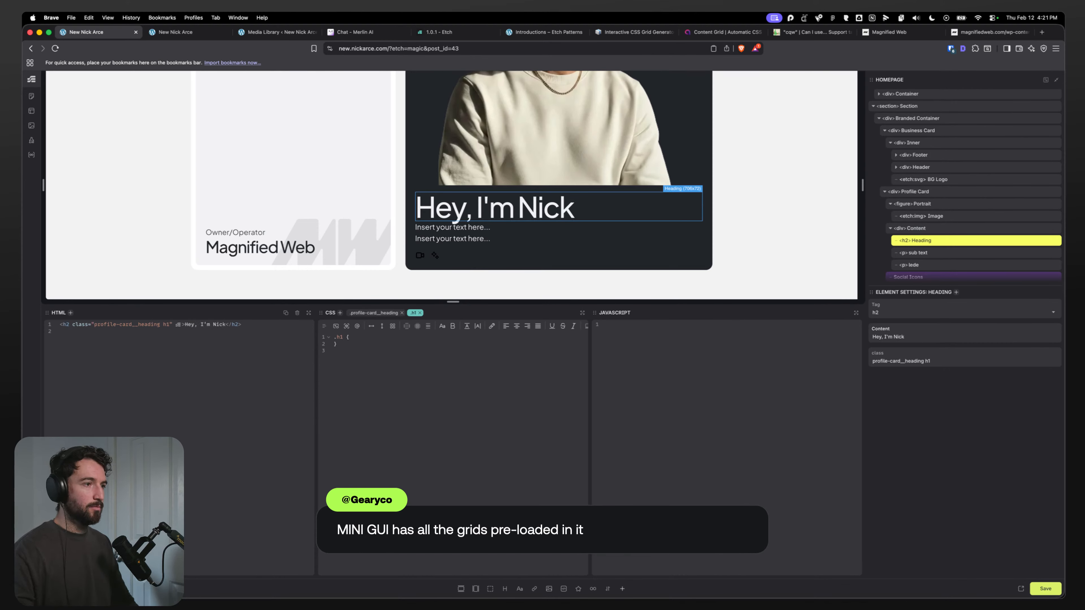
Step: Copy the sub text from the Figma design and paste it into the profile card's sub text
{"action": "key", "text": "super+Tab"}
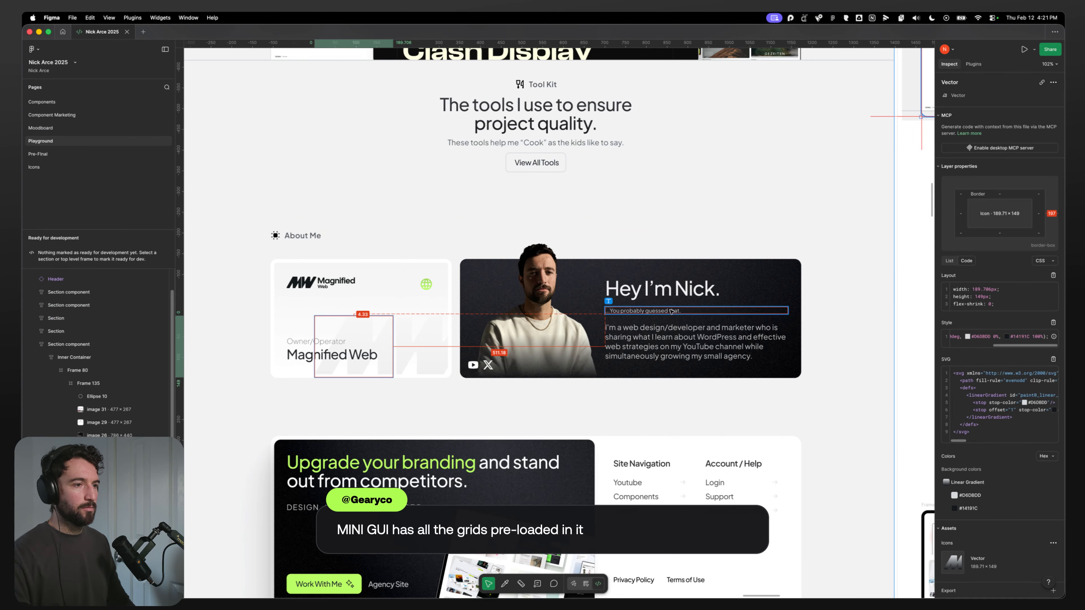
{"action": "left_click", "coordinate": [671, 311]}
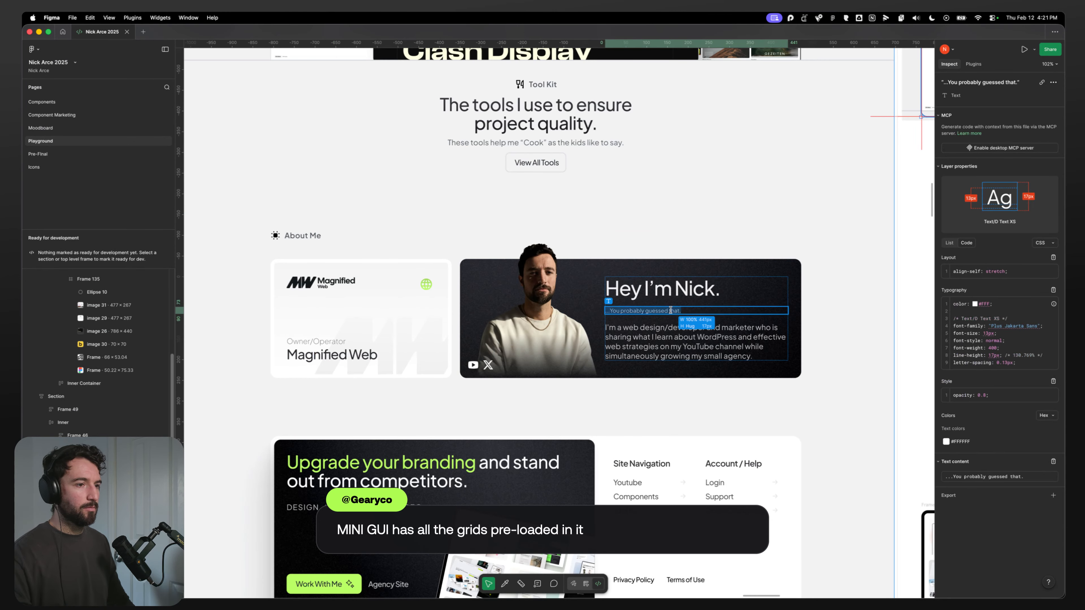
{"action": "triple_click", "coordinate": [647, 311]}
{"action": "key", "text": "super+c"}
{"action": "key", "text": "super+Tab"}
{"action": "triple_click", "coordinate": [471, 226]}
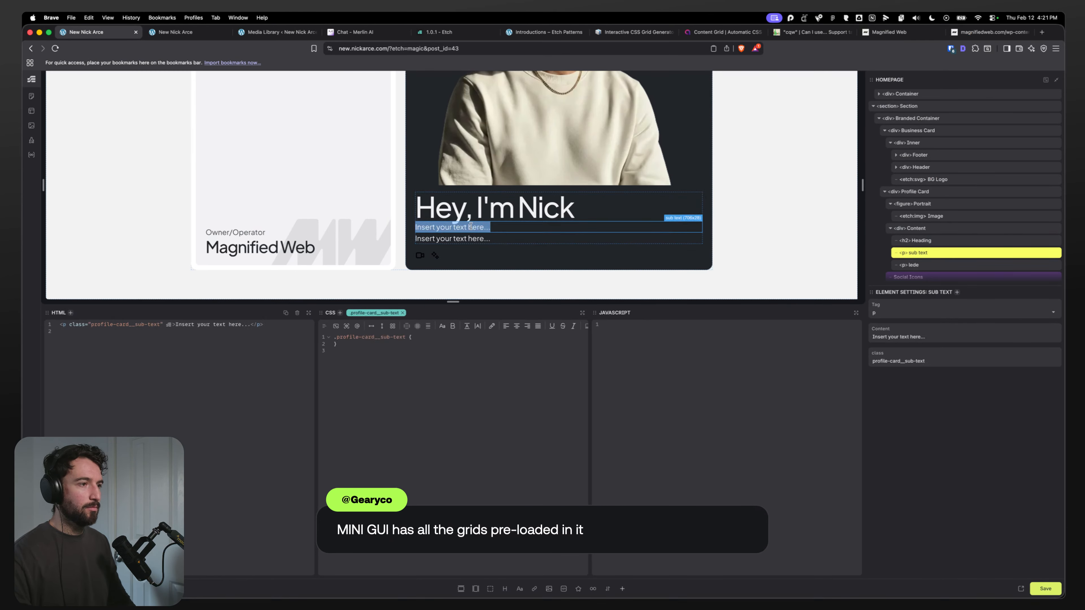
{"action": "key", "text": "super+v"}
Step: Replace the profile card's lede with the paragraph copied from the Figma design
{"action": "key", "text": "super+Tab"}
{"action": "key", "text": "super+Tab"}
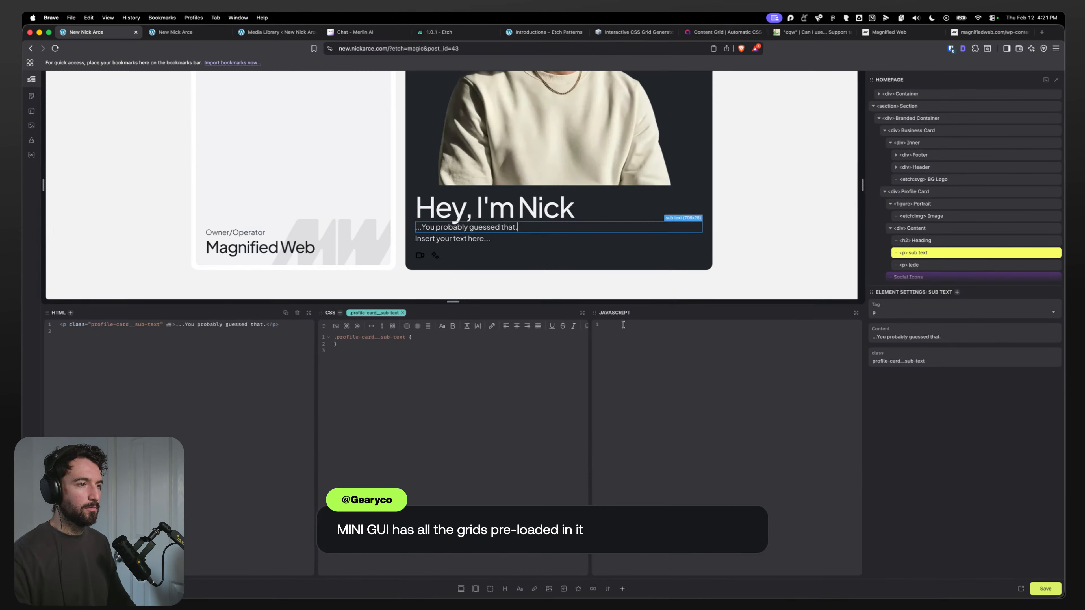
{"action": "triple_click", "coordinate": [452, 238]}
{"action": "type", "text": "I'm a web design/developer and marketer who is sharing what I learn about WordPress and effective web strategies on my YouTube channel while simultaneously growing my small agency."}
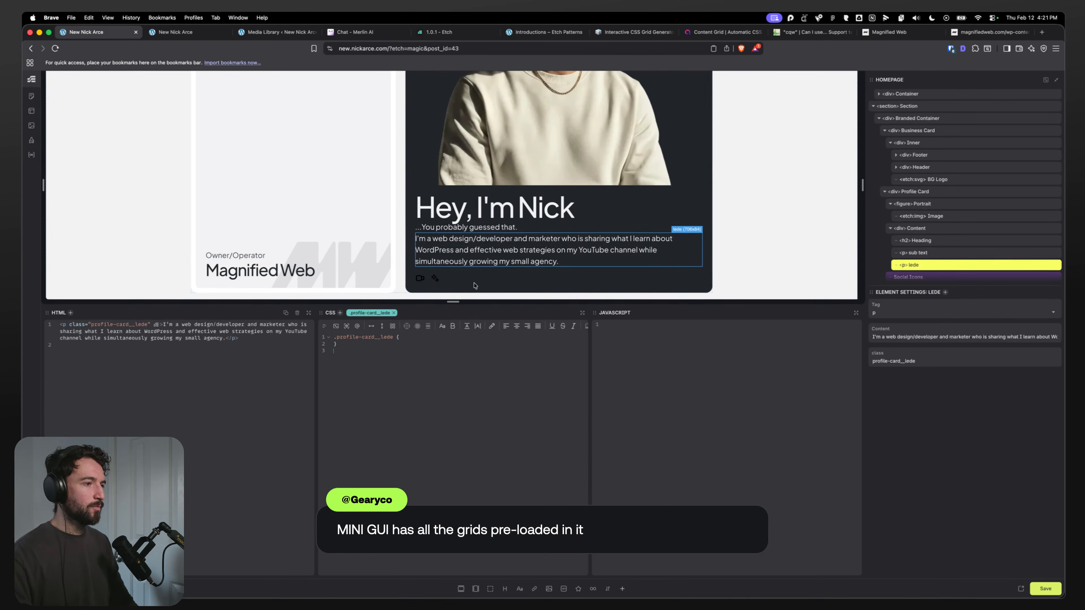
{"action": "left_click", "coordinate": [909, 191]}
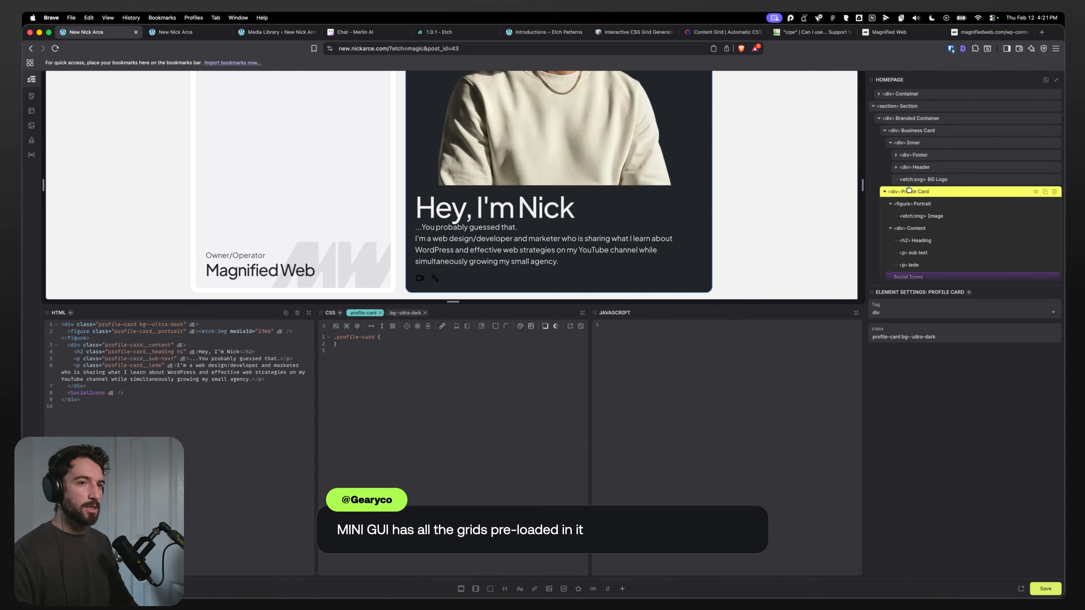
{"action": "key", "text": "Return"}
{"action": "type", "text": "--ci"}
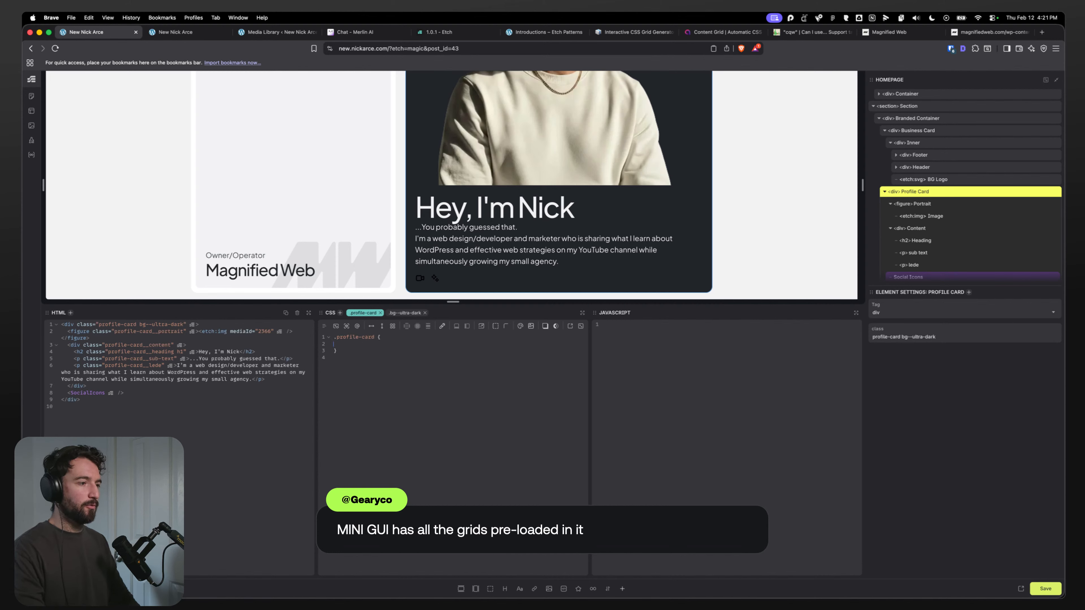
Step: Set the Ultra Dark icon scheme to Light in Automatic CSS color assignments, then save the settings and the page
{"action": "key", "text": "shift+super+u"}
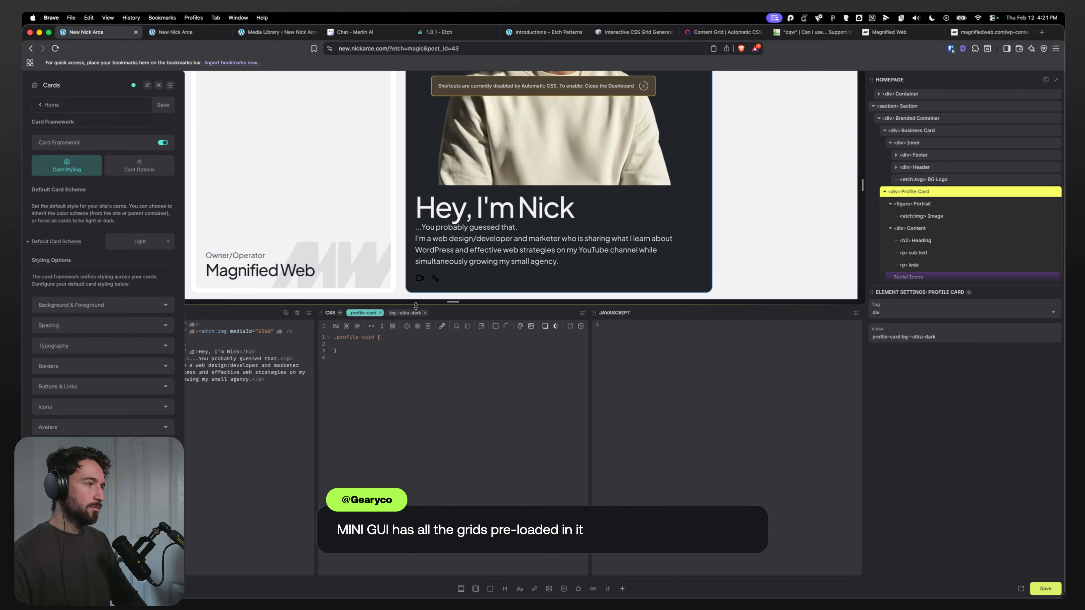
{"action": "left_click", "coordinate": [50, 105]}
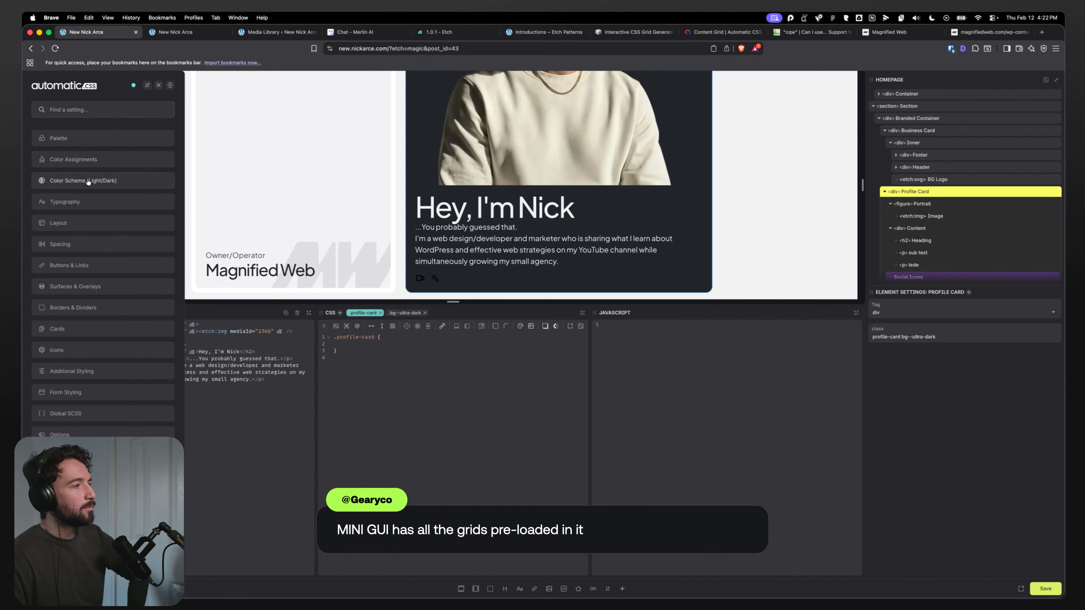
{"action": "left_click", "coordinate": [88, 181]}
{"action": "left_click", "coordinate": [43, 107]}
{"action": "left_click", "coordinate": [68, 156]}
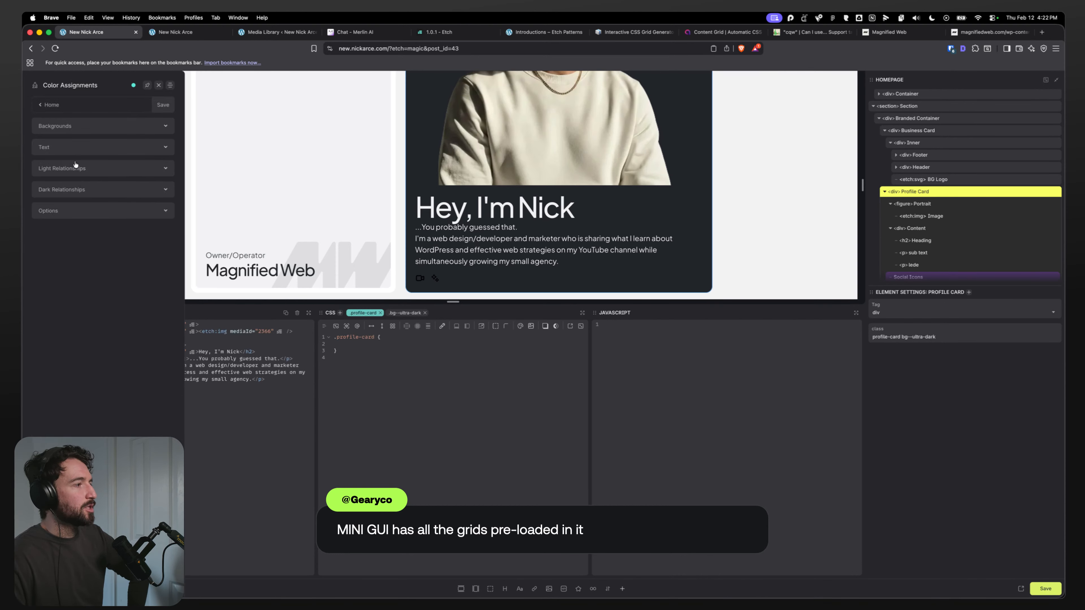
{"action": "left_click", "coordinate": [84, 194]}
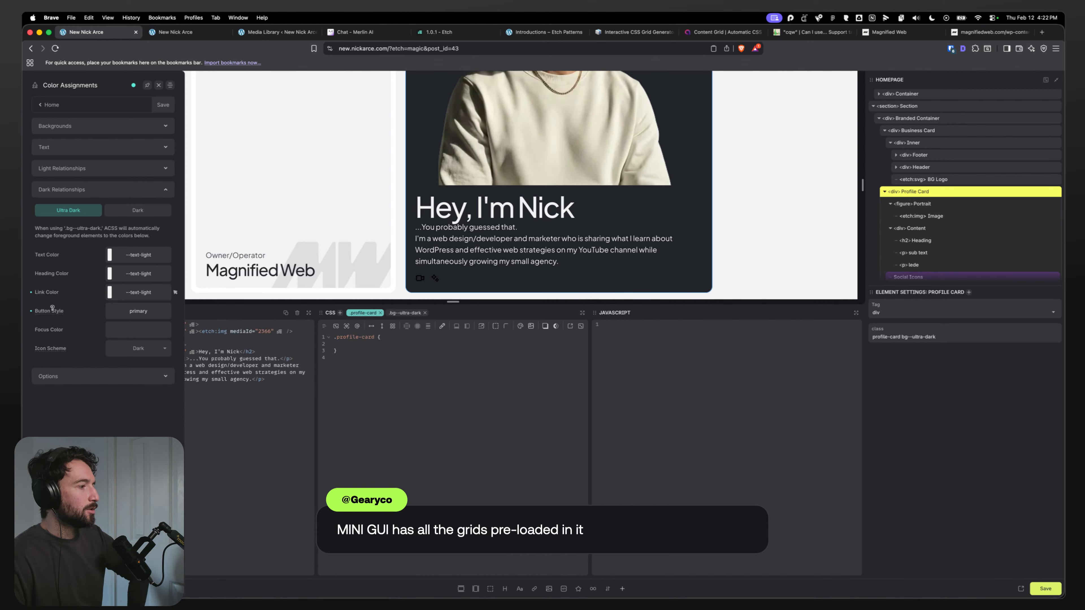
{"action": "left_click", "coordinate": [156, 349]}
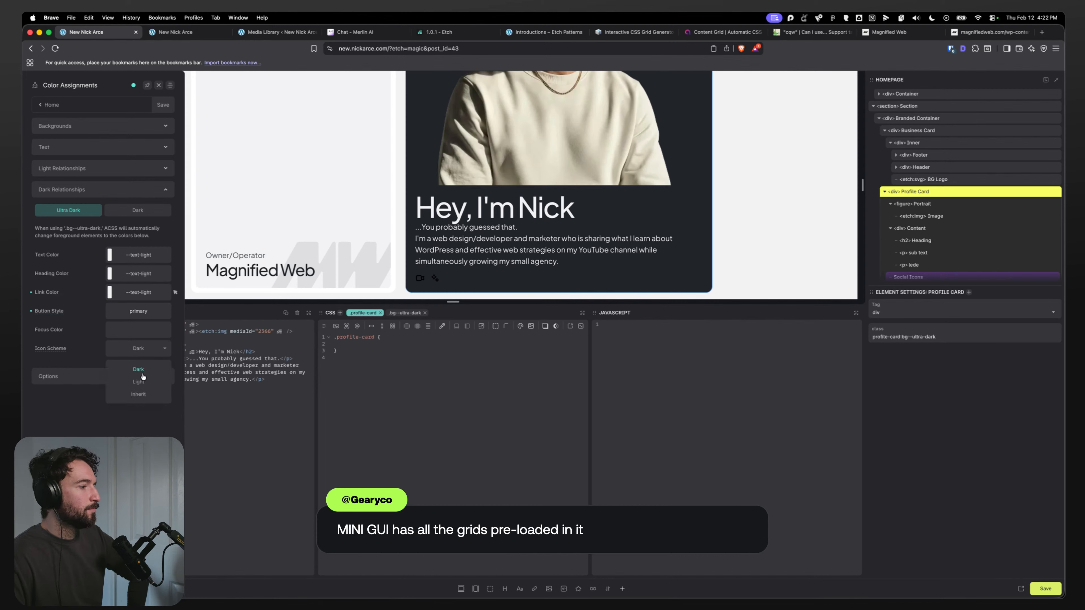
{"action": "left_click", "coordinate": [138, 382]}
{"action": "left_click", "coordinate": [163, 105]}
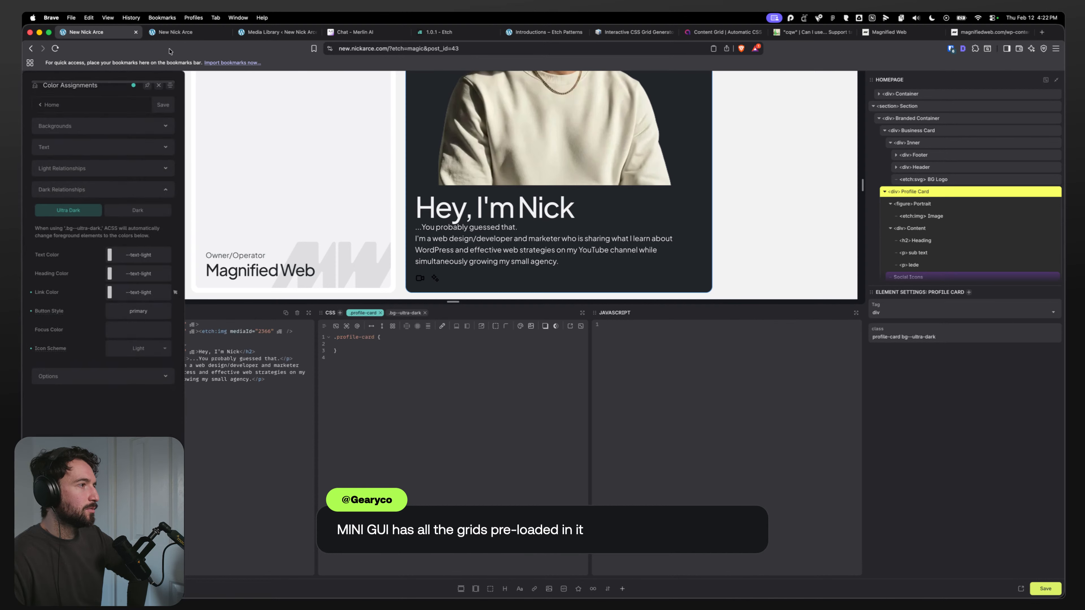
{"action": "left_click", "coordinate": [1046, 588]}
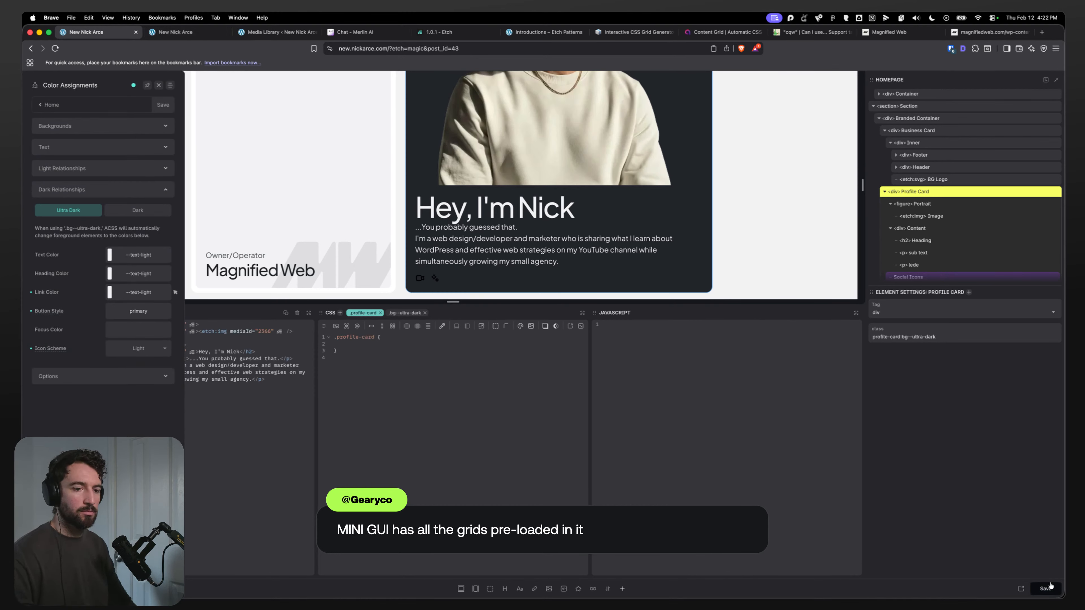
Step: Inspect the profile card's social icon link color styles on the front-end page with developer tools
{"action": "left_click", "coordinate": [176, 33]}
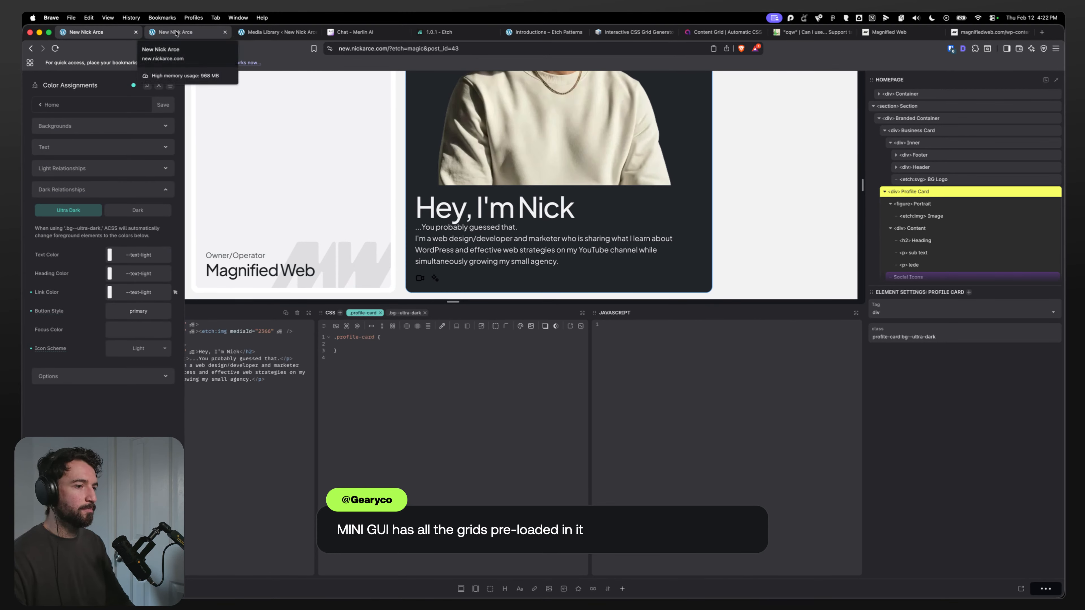
{"action": "key", "text": "super+alt+i"}
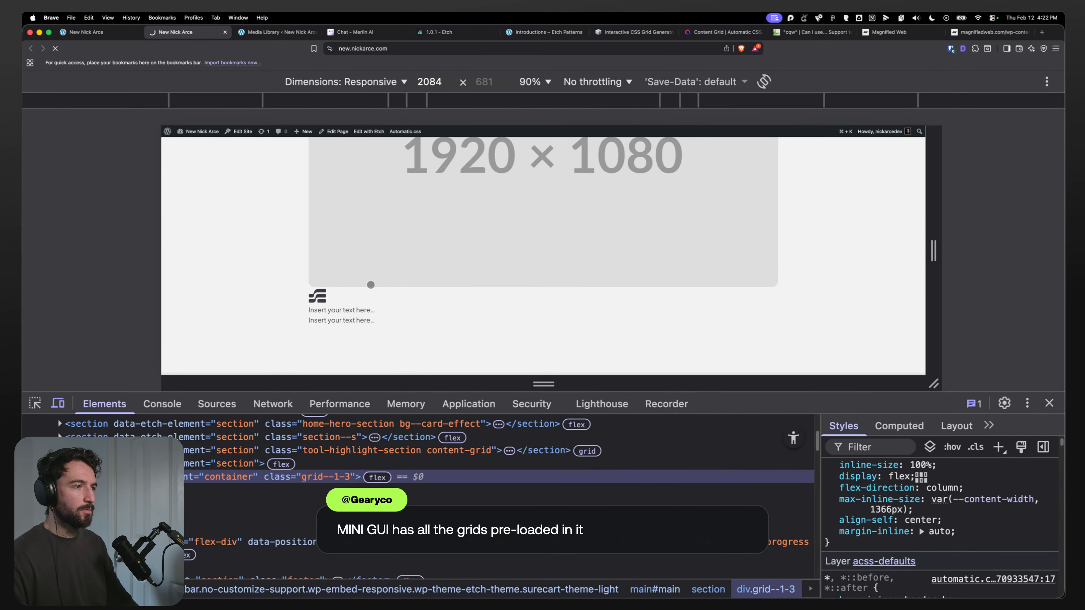
{"action": "scroll", "coordinate": [244, 252], "scroll_direction": "down", "scroll_amount": 1}
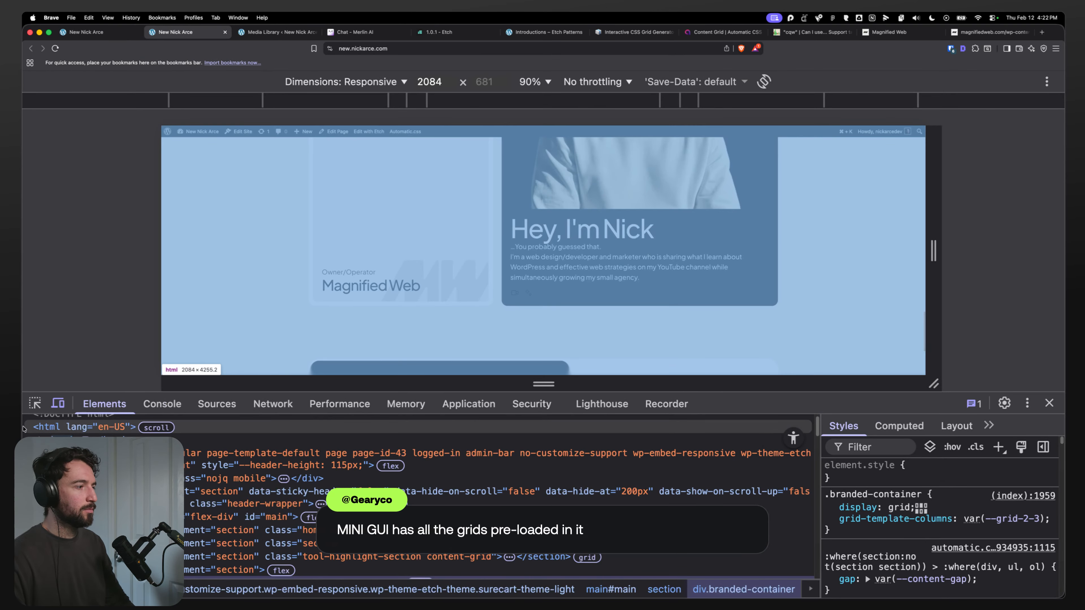
{"action": "left_click", "coordinate": [35, 403]}
{"action": "left_click", "coordinate": [514, 294]}
{"action": "left_click", "coordinate": [829, 538]}
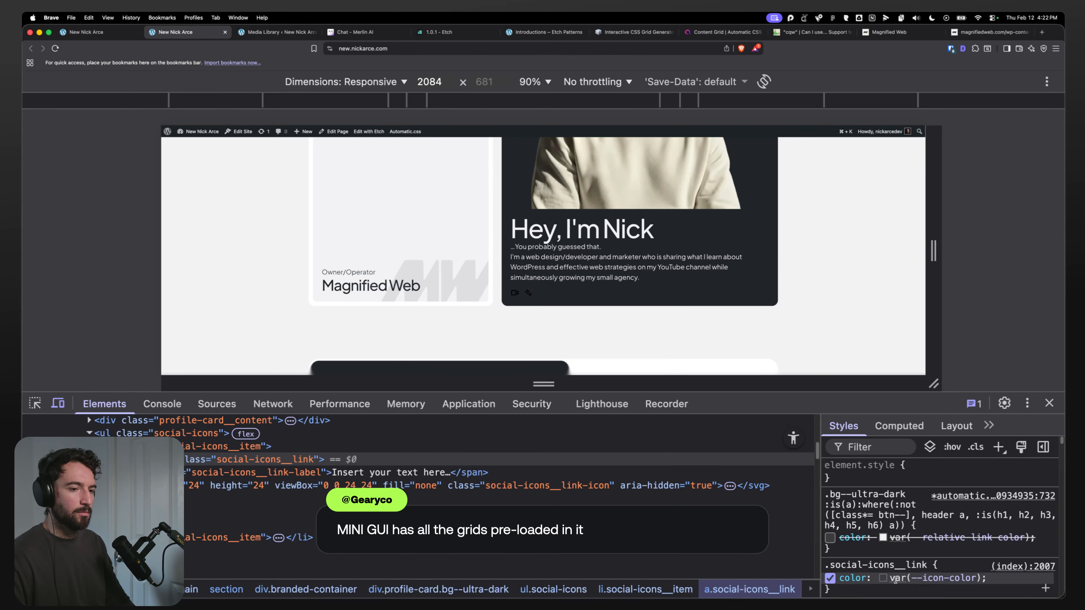
{"action": "mouse_move", "coordinate": [916, 584]}
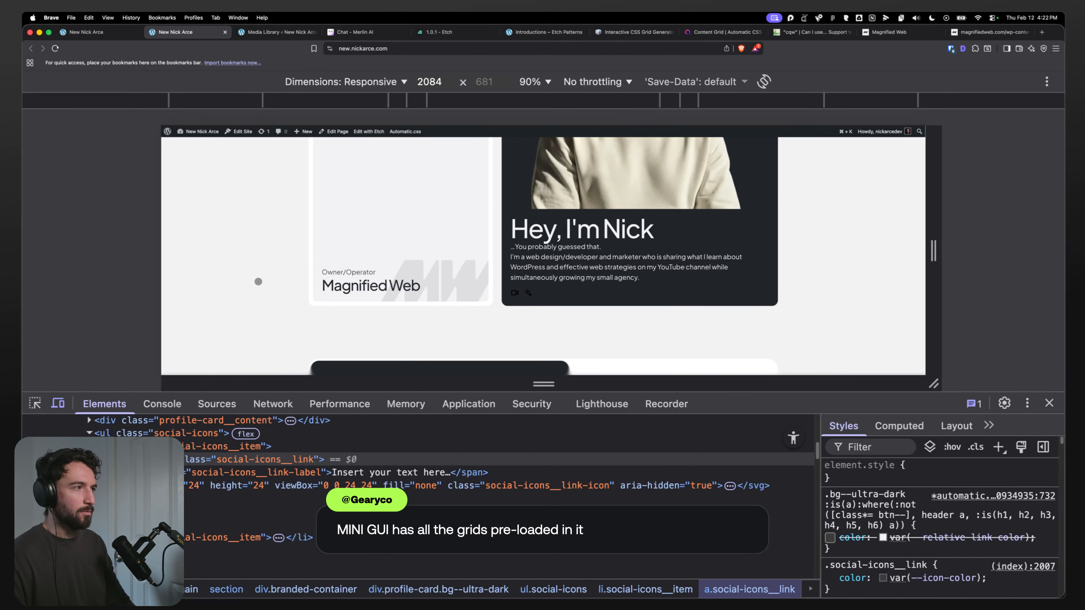
Step: Try adding --icon-color: red to the profile card's CSS, then undo it
{"action": "left_click", "coordinate": [85, 32]}
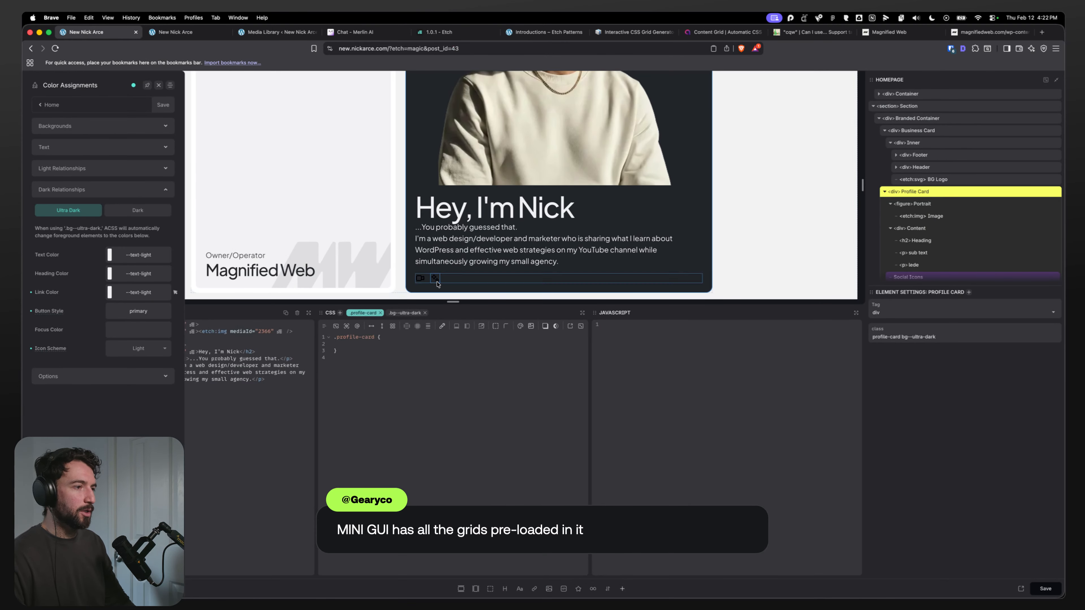
{"action": "left_click", "coordinate": [398, 341]}
{"action": "type", "text": "--ci"}
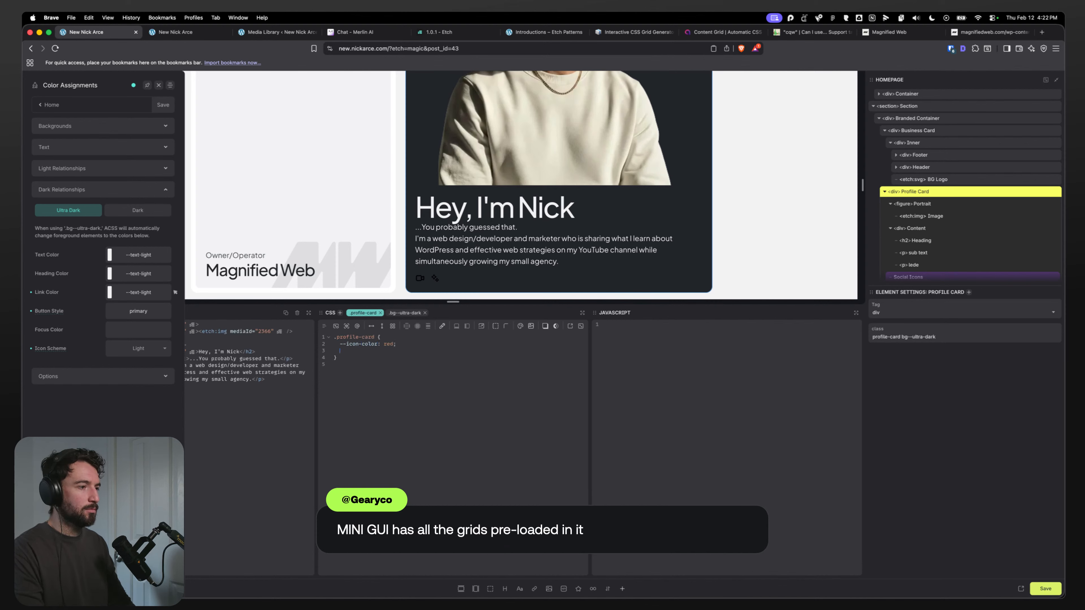
{"action": "key", "text": "super+z"}
Step: Open the Social Icons component for editing and inspect the CSS of its link and item elements
{"action": "scroll", "coordinate": [923, 264], "scroll_direction": "down", "scroll_amount": 1}
{"action": "right_click", "coordinate": [924, 264]}
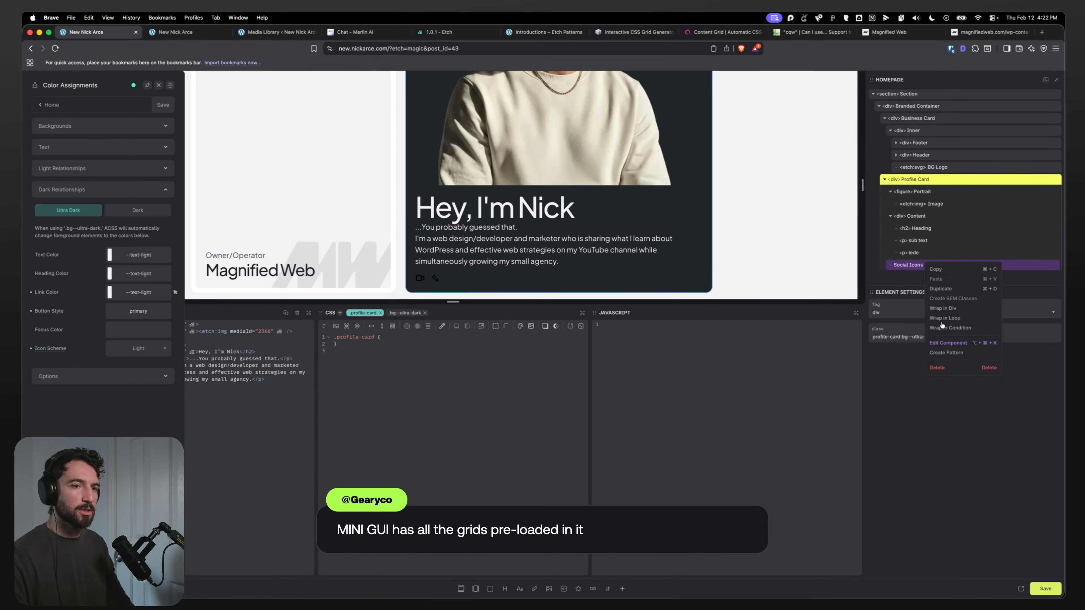
{"action": "left_click", "coordinate": [939, 347]}
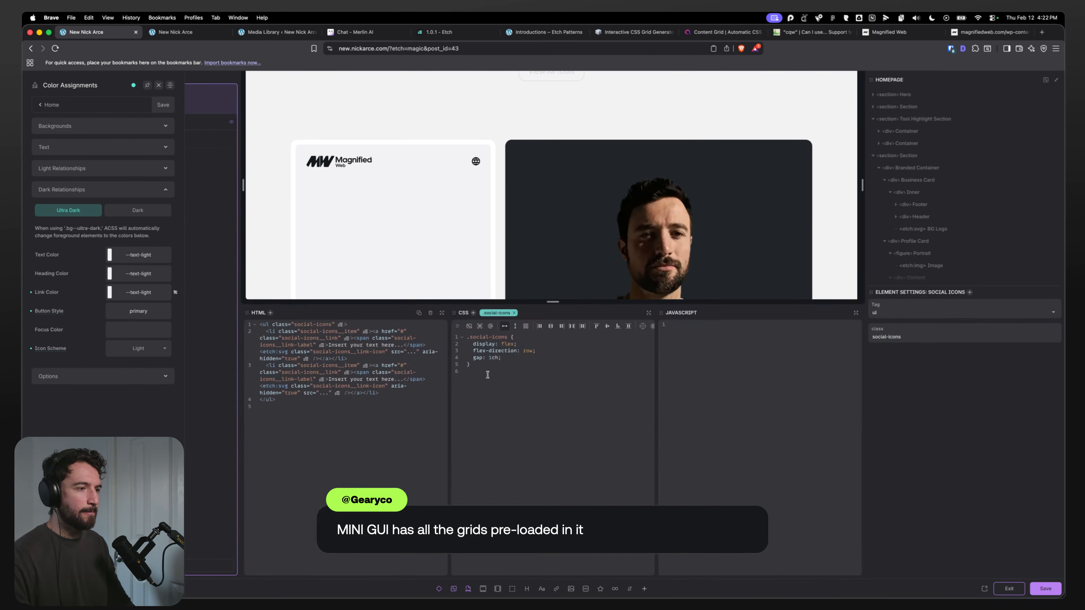
{"action": "scroll", "coordinate": [968, 267], "scroll_direction": "down", "scroll_amount": 5}
{"action": "left_click", "coordinate": [934, 207]}
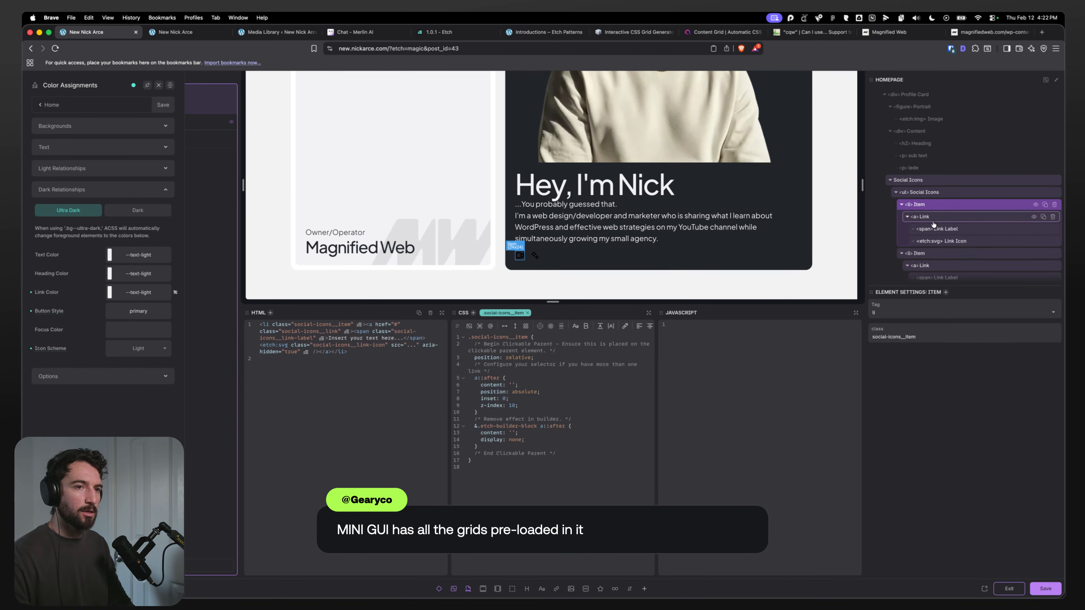
{"action": "left_click", "coordinate": [936, 218]}
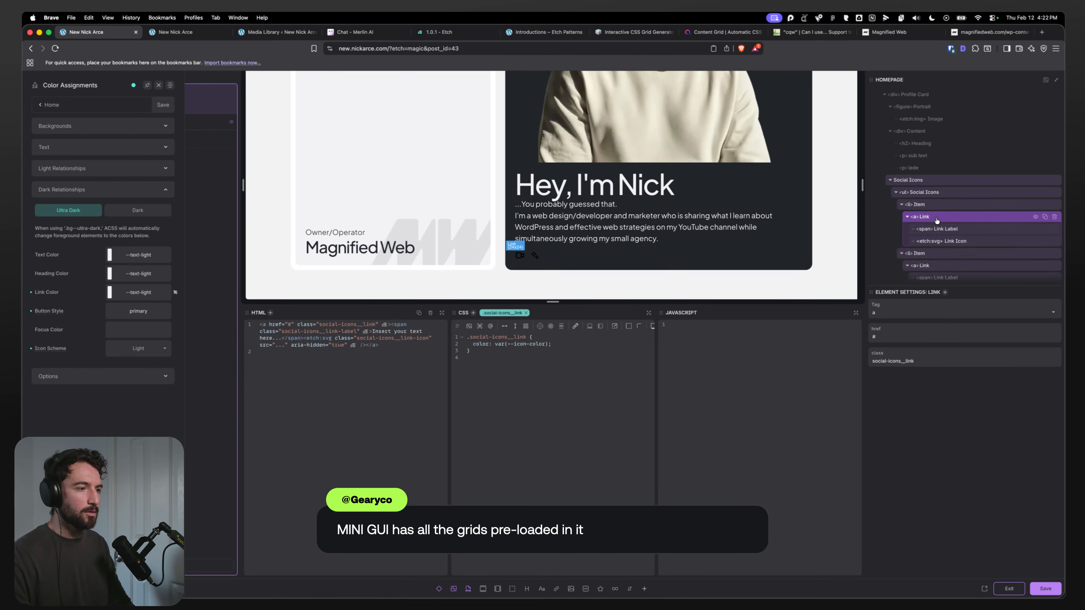
{"action": "left_click", "coordinate": [571, 349]}
{"action": "left_click", "coordinate": [570, 345]}
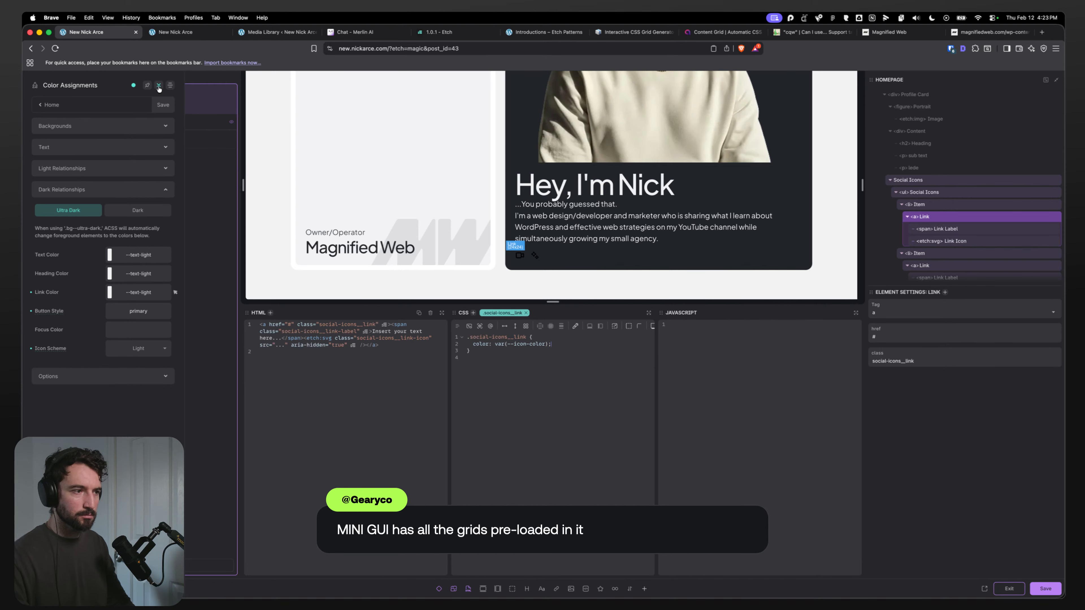
{"action": "left_click", "coordinate": [921, 206]}
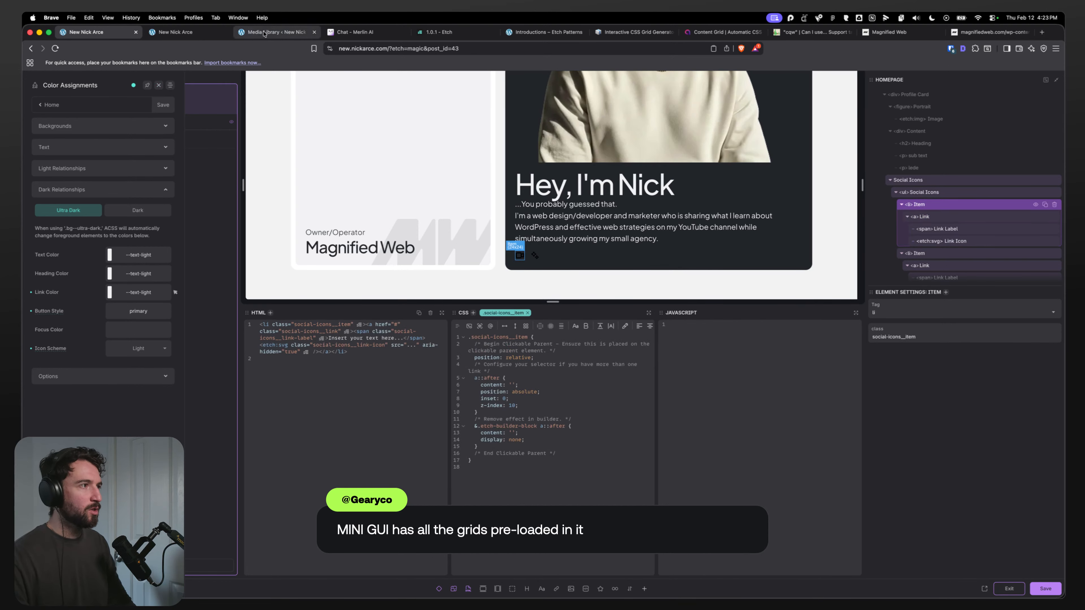
Step: Toggle the Ultra Dark link color rule off and on for the social icon link in the front-end developer tools
{"action": "left_click", "coordinate": [176, 31]}
{"action": "left_click", "coordinate": [830, 538]}
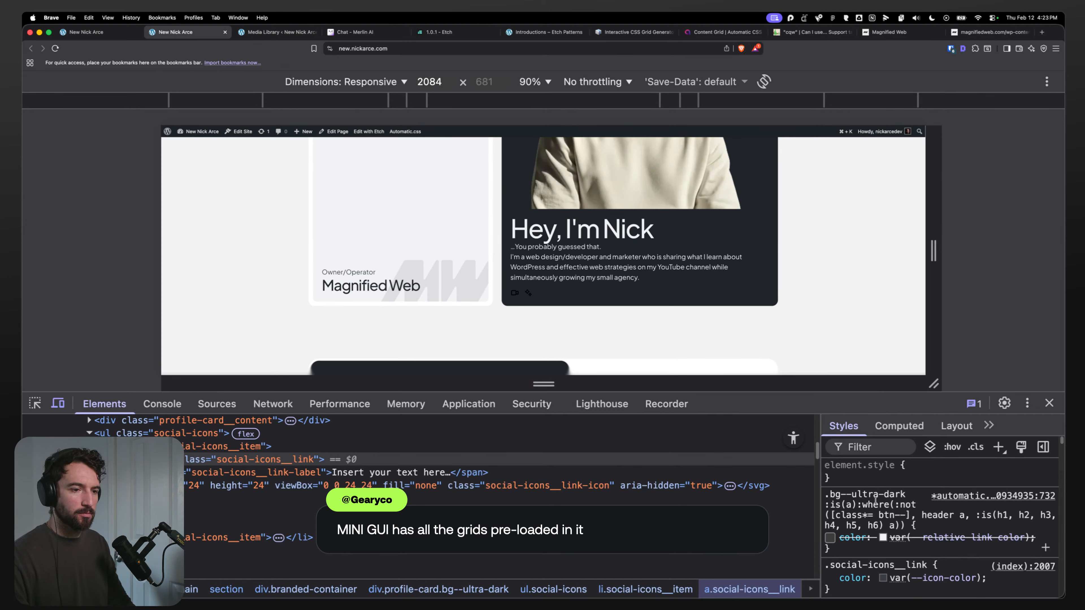
{"action": "left_click", "coordinate": [829, 538]}
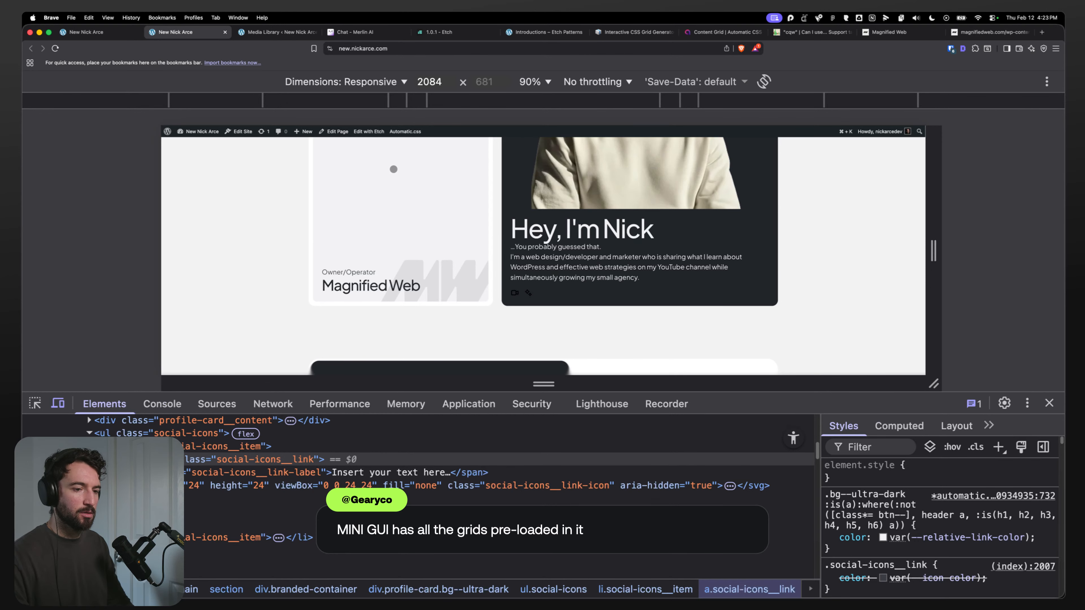
Step: Add a nested .social-icons__link rule with color: var(--icon-color); to the social icons item CSS and save
{"action": "left_click", "coordinate": [95, 38]}
{"action": "left_click", "coordinate": [920, 216]}
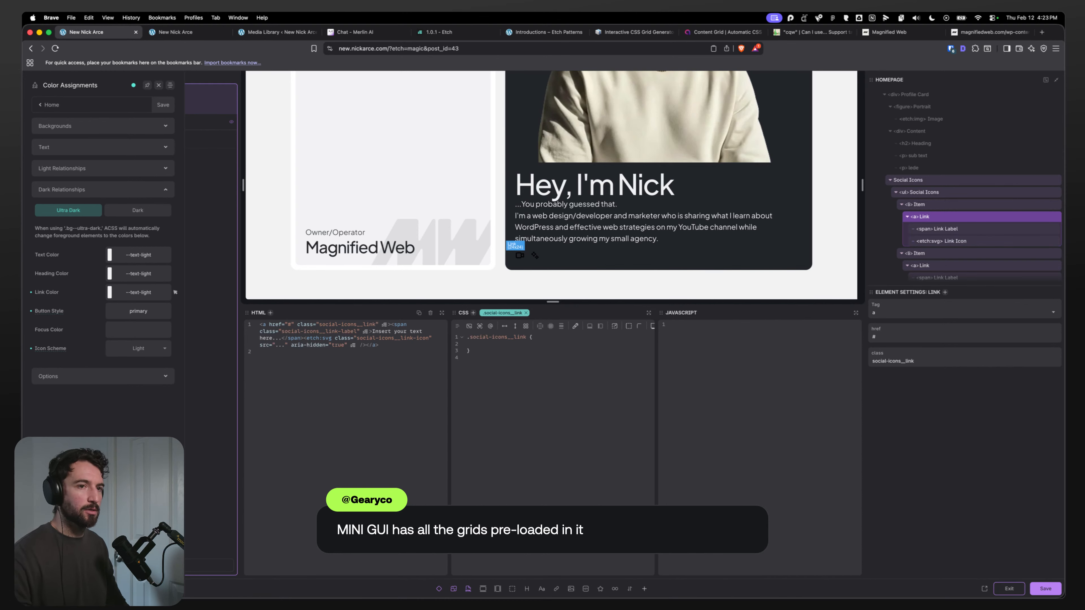
{"action": "left_click", "coordinate": [939, 206]}
{"action": "left_click", "coordinate": [496, 452]}
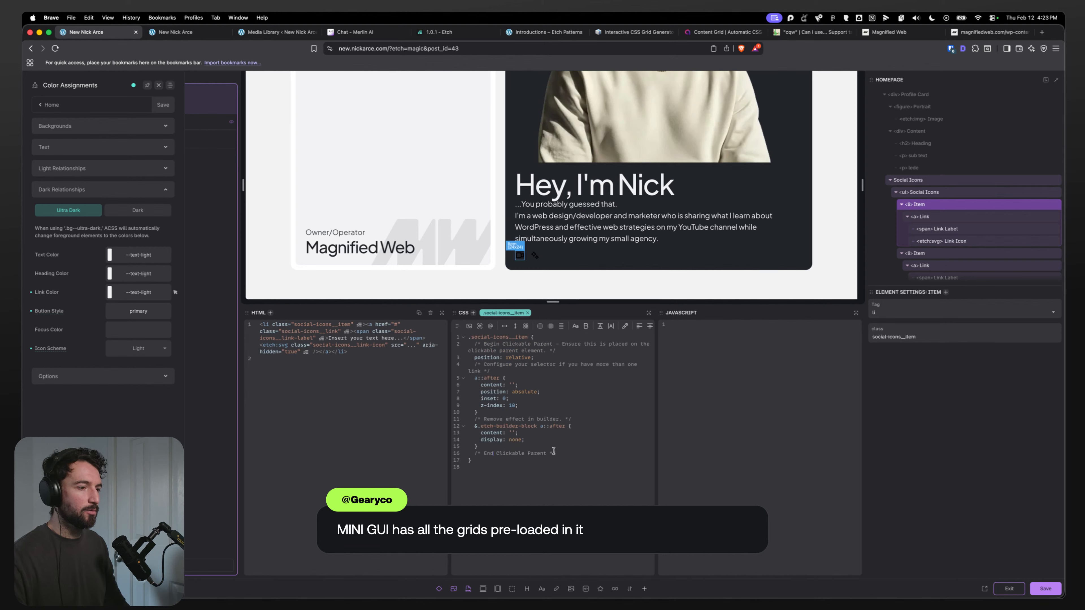
{"action": "key", "text": "Return"}
{"action": "key", "text": "Return"}
{"action": "type", "text": ".social-icons__lin"}
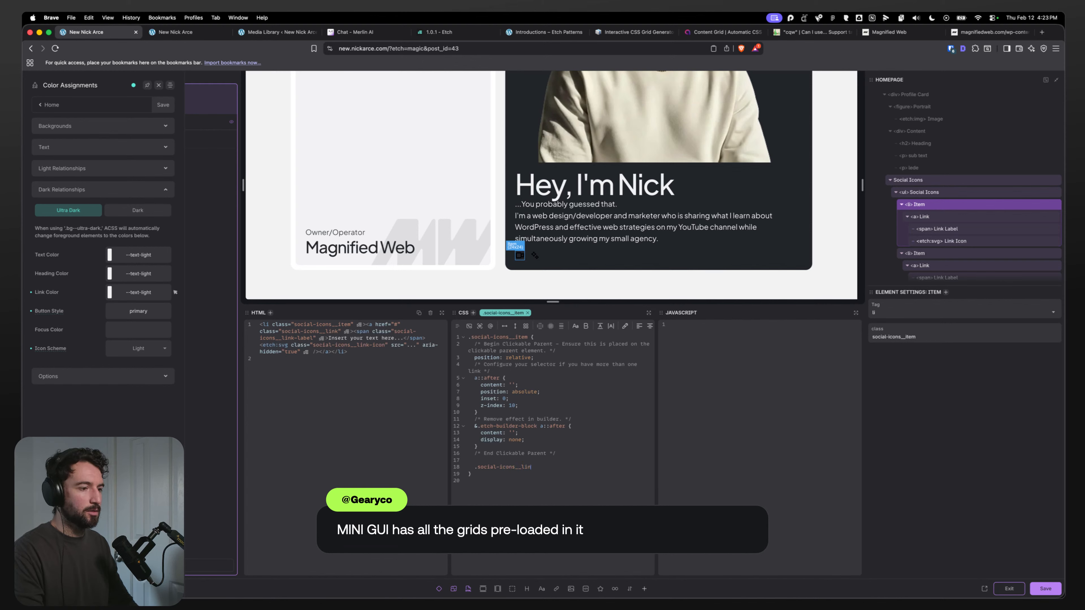
{"action": "type", "text": "k {"}
{"action": "key", "text": "Return"}
{"action": "type", "text": "color: var(--icon-color)"}
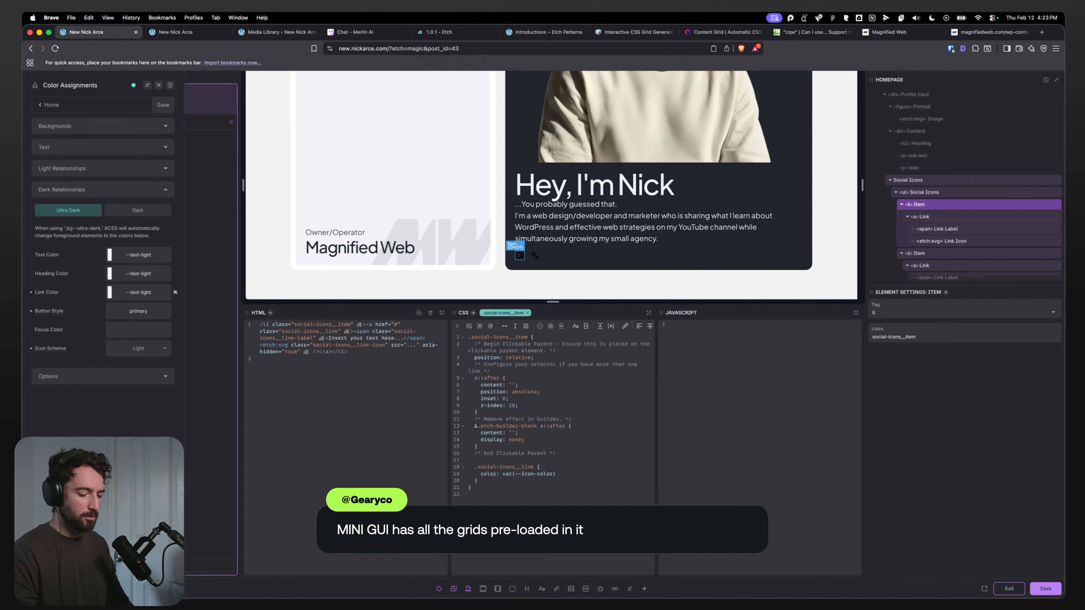
{"action": "type", "text": ";r"}
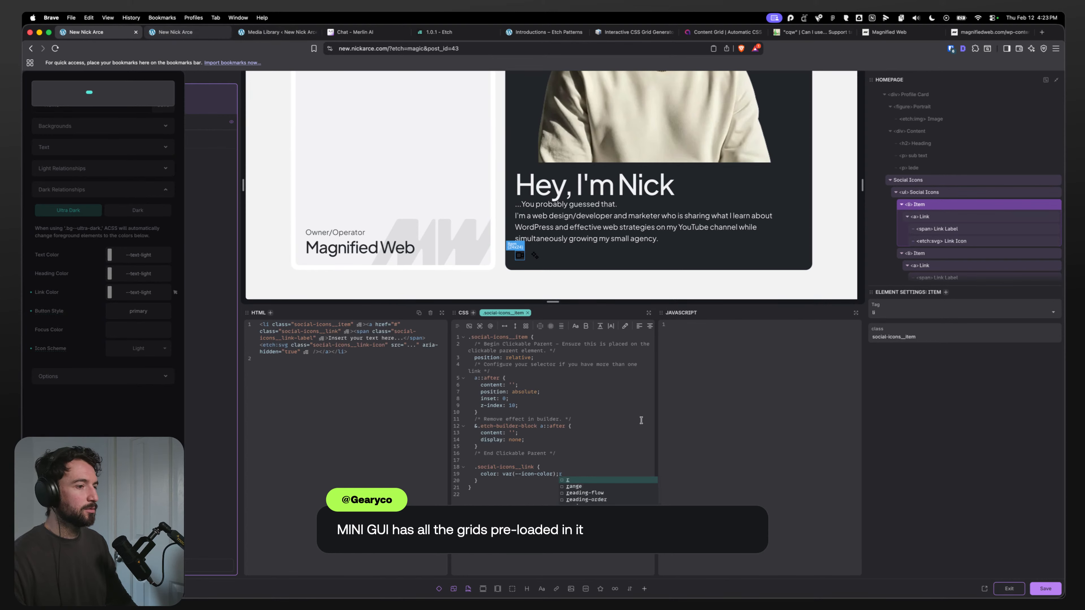
{"action": "key", "text": "BackSpace"}
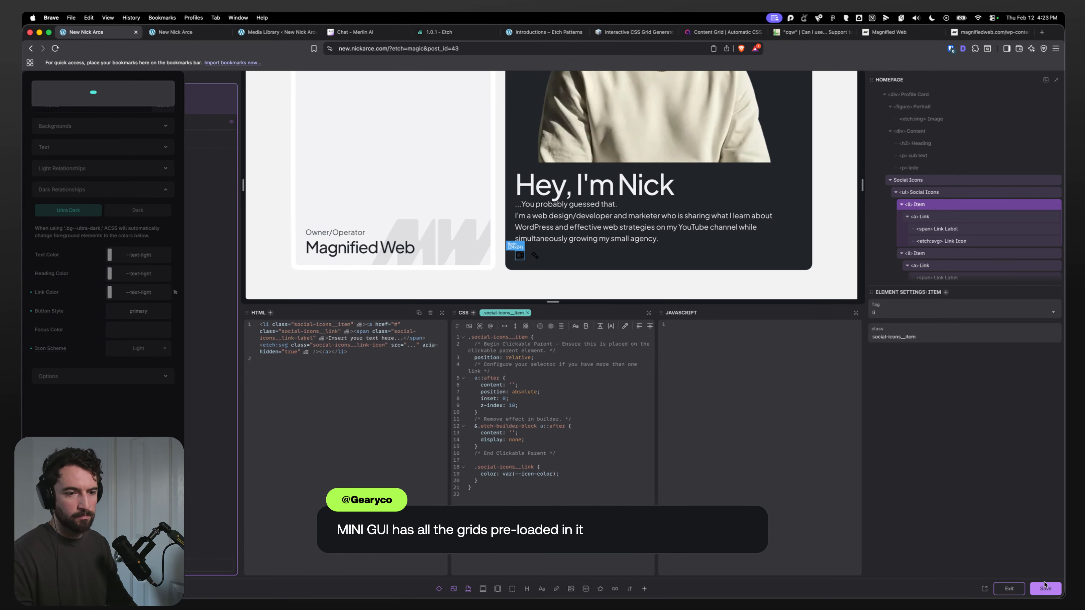
{"action": "key", "text": "cmd+s"}
Step: Reload the front-end page and inspect the social icon link's color styles in developer tools
{"action": "left_click", "coordinate": [187, 35]}
{"action": "left_click", "coordinate": [104, 34]}
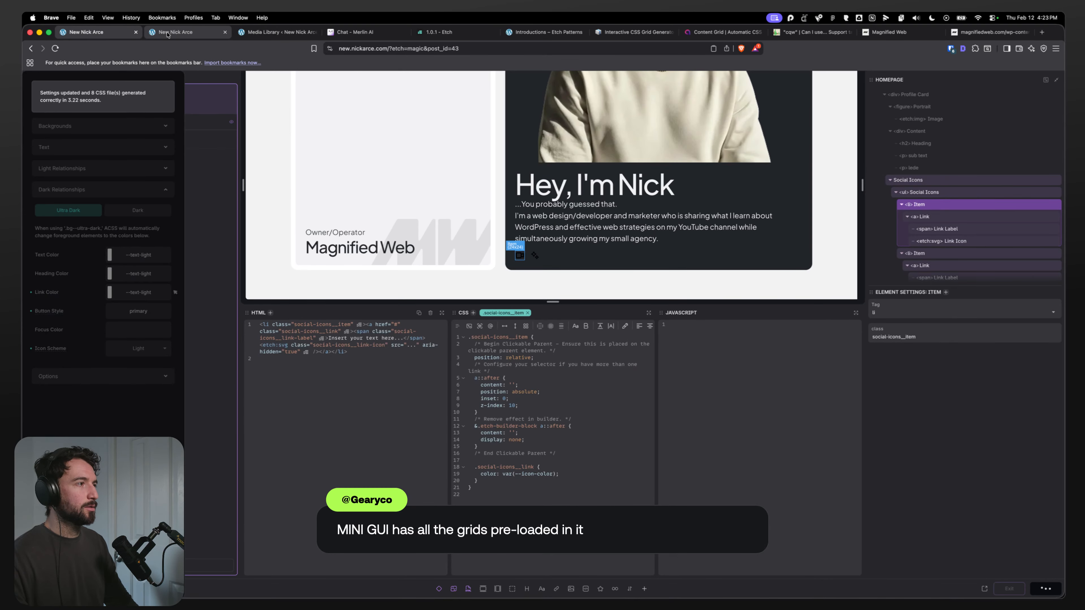
{"action": "left_click", "coordinate": [171, 34]}
{"action": "key", "text": "super+r"}
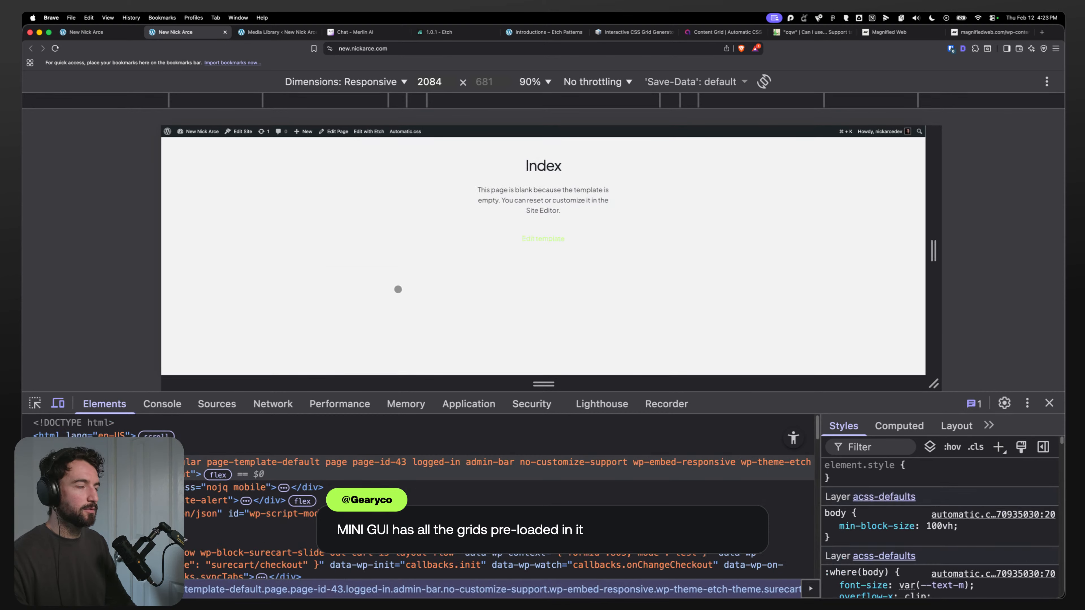
{"action": "scroll", "coordinate": [295, 303], "scroll_direction": "down", "scroll_amount": 15}
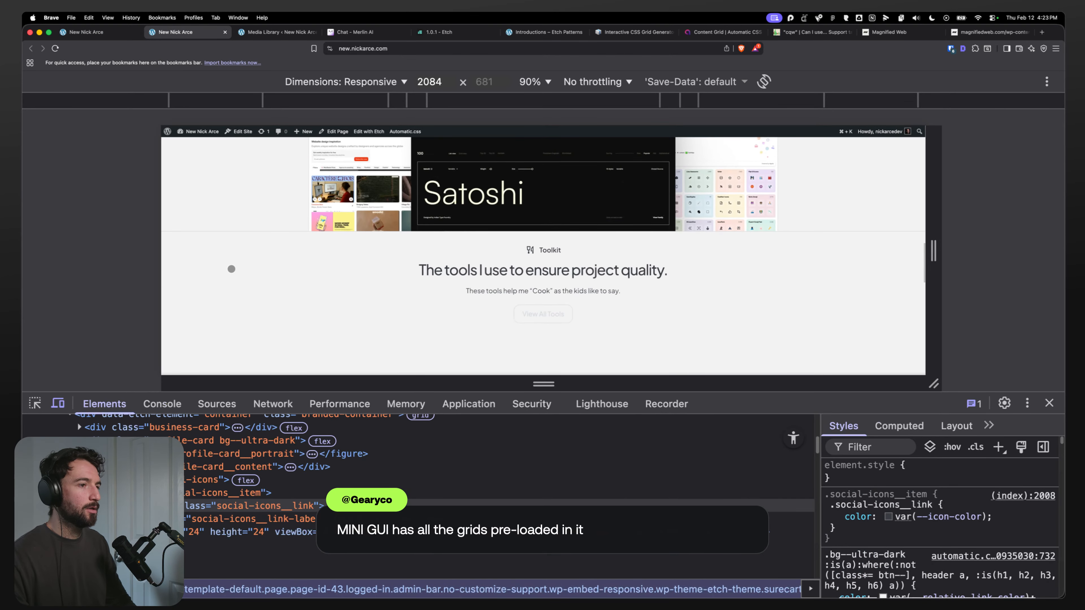
{"action": "key", "text": "super+shift+c"}
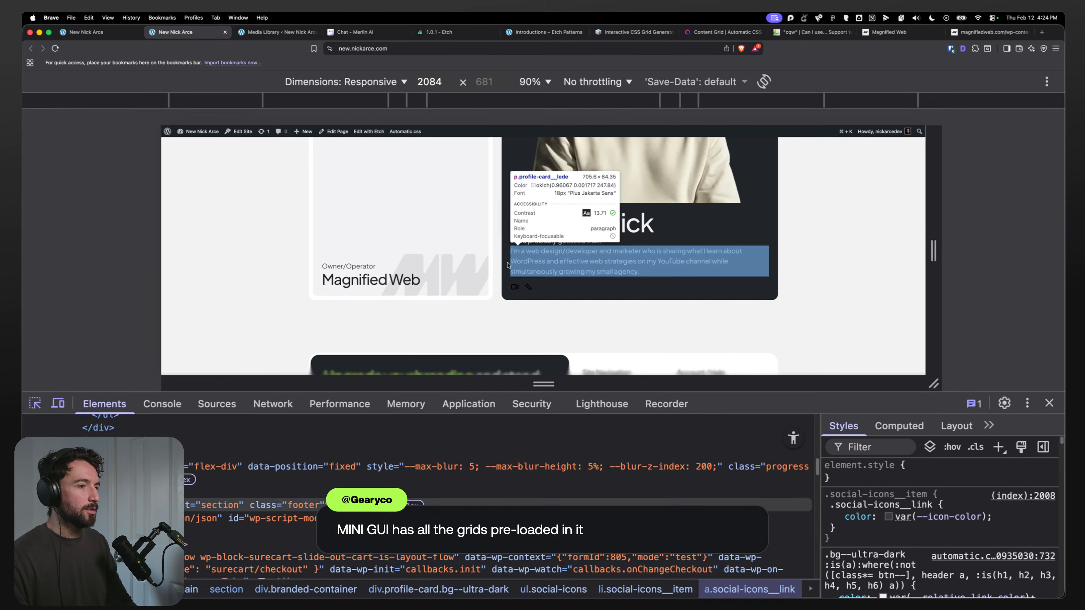
{"action": "left_click", "coordinate": [515, 287]}
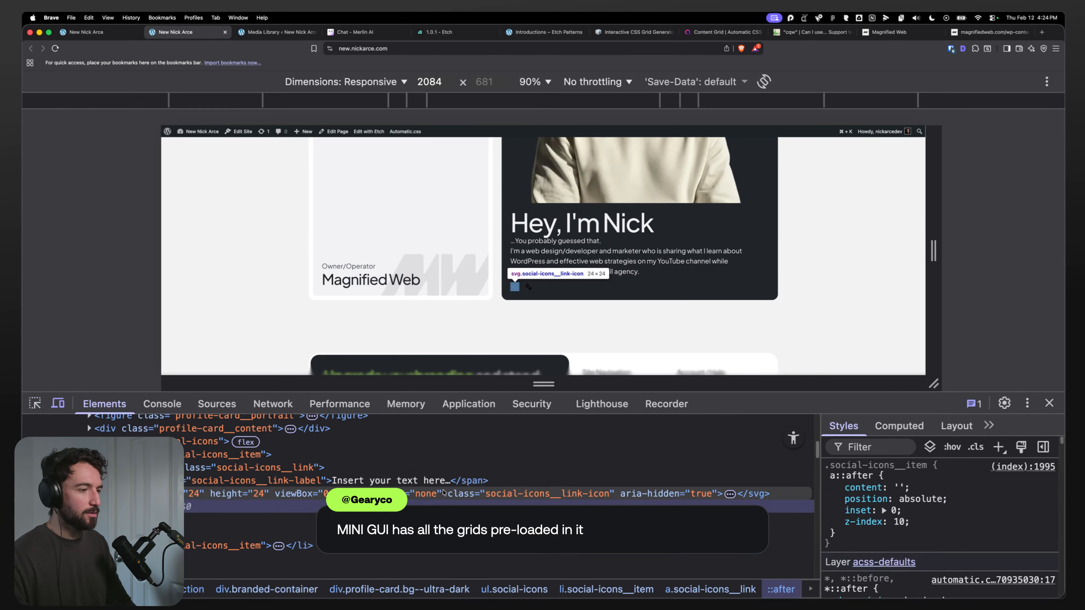
{"action": "left_click", "coordinate": [295, 467]}
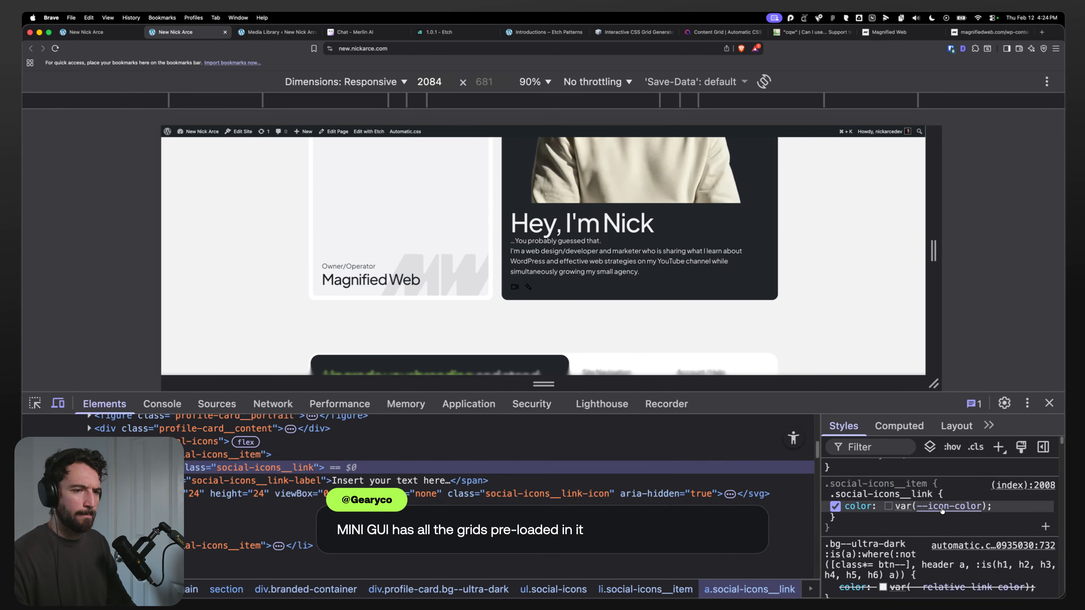
{"action": "mouse_move", "coordinate": [942, 508]}
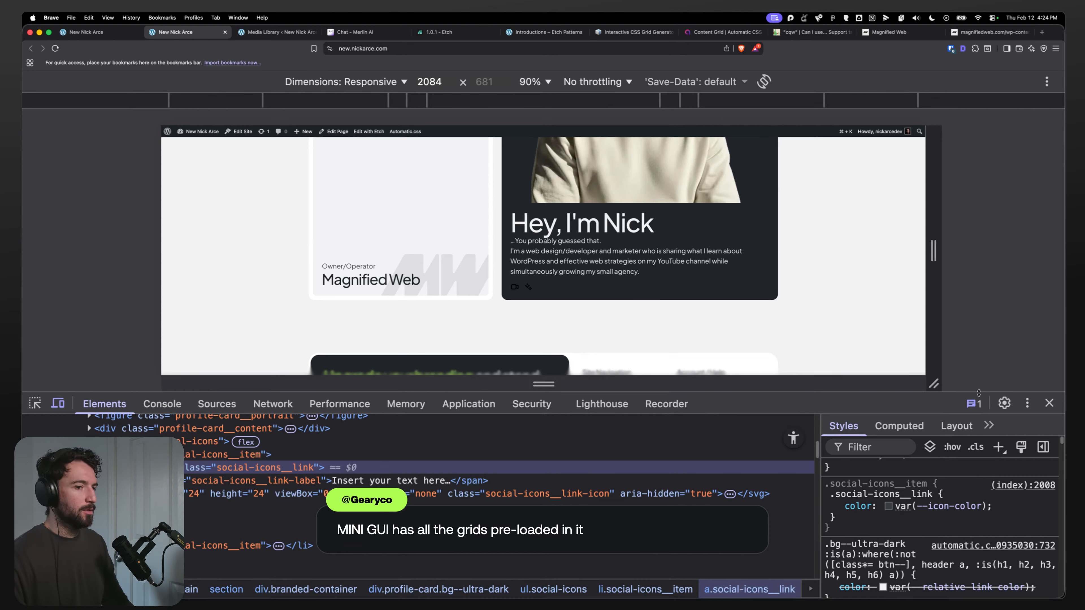
Step: Open the Automatic CSS dashboard and review the Dark Relationships color assignments
{"action": "left_click", "coordinate": [700, 324]}
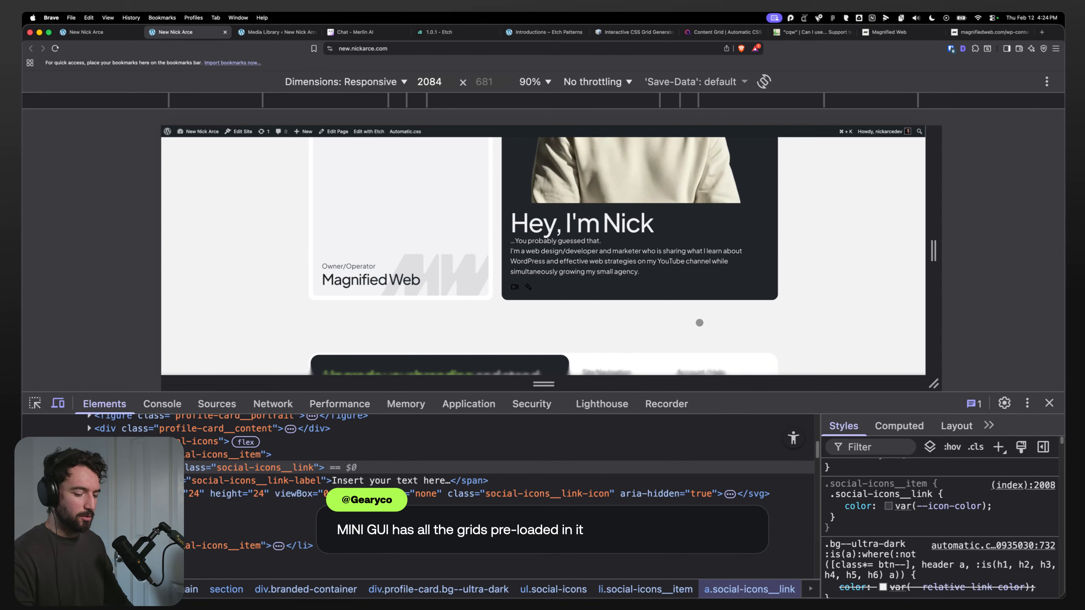
{"action": "key", "text": "super+u"}
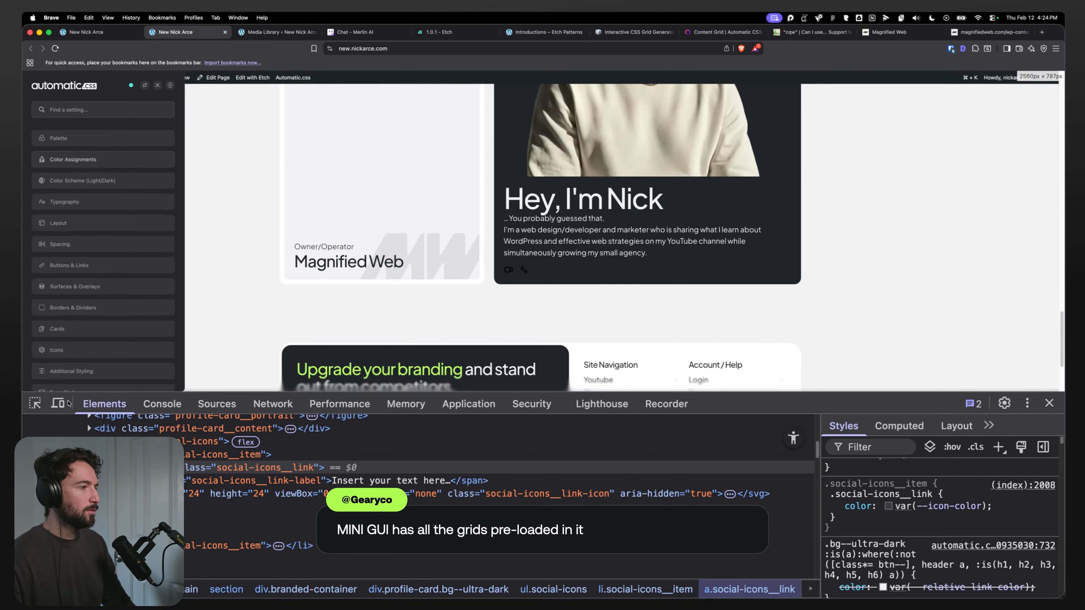
{"action": "left_click", "coordinate": [57, 403]}
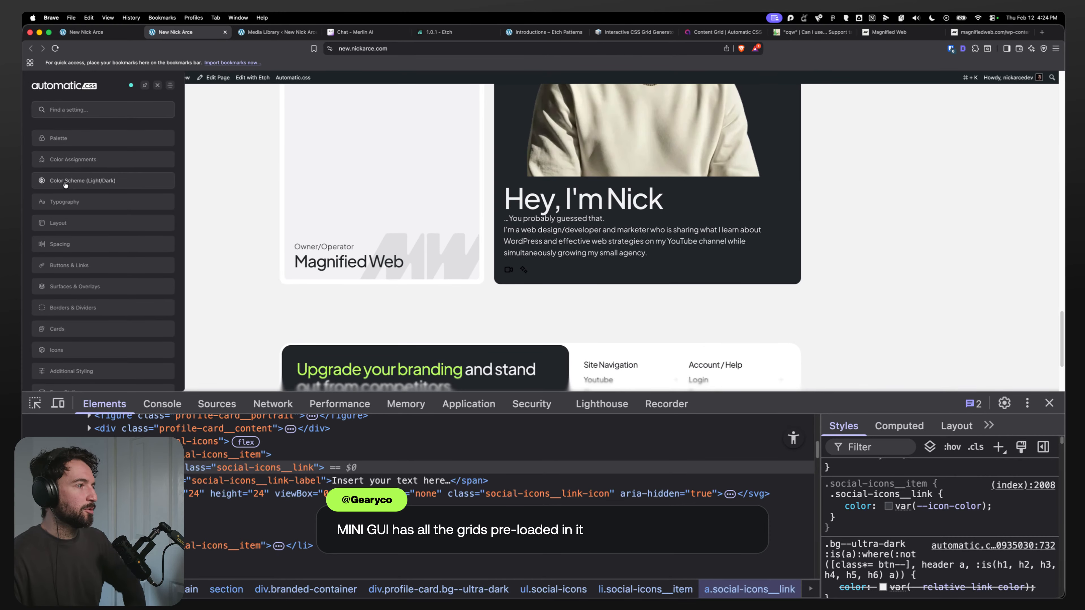
{"action": "left_click", "coordinate": [84, 160]}
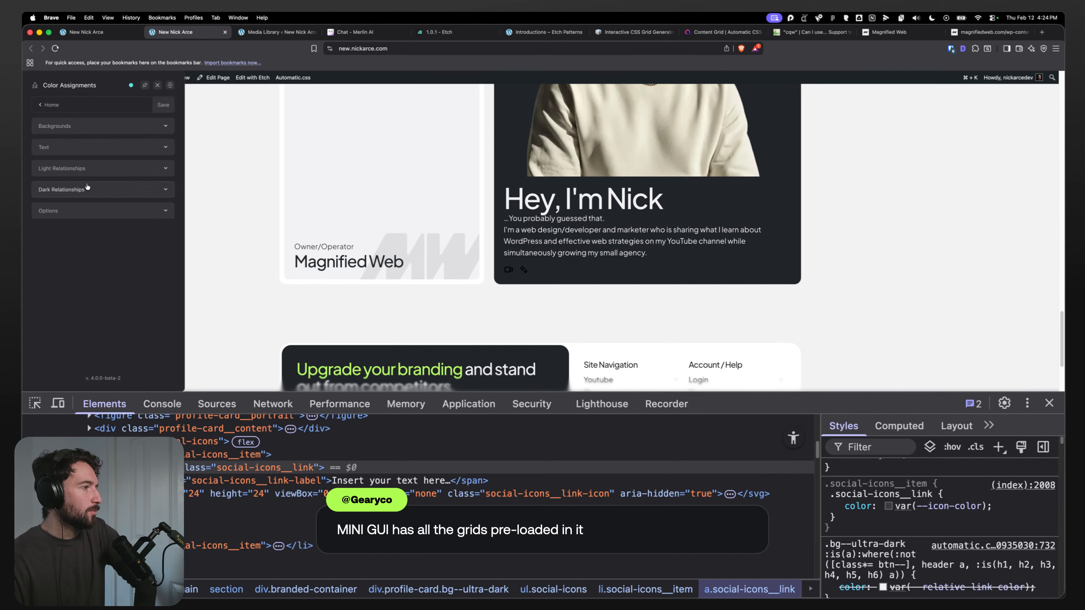
{"action": "left_click", "coordinate": [80, 189]}
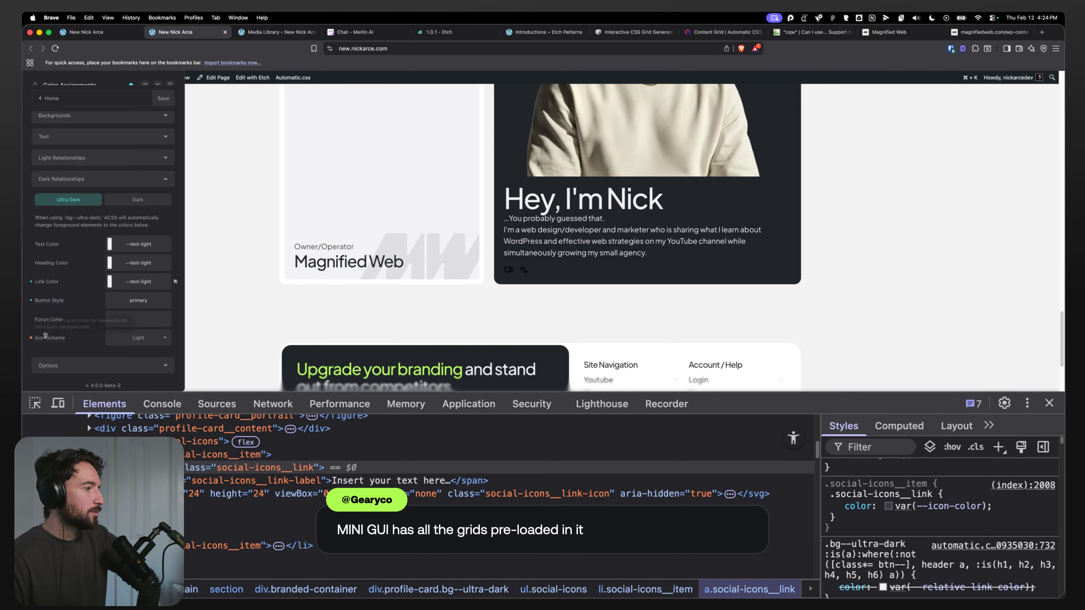
{"action": "mouse_move", "coordinate": [46, 336]}
{"action": "left_click", "coordinate": [48, 98]}
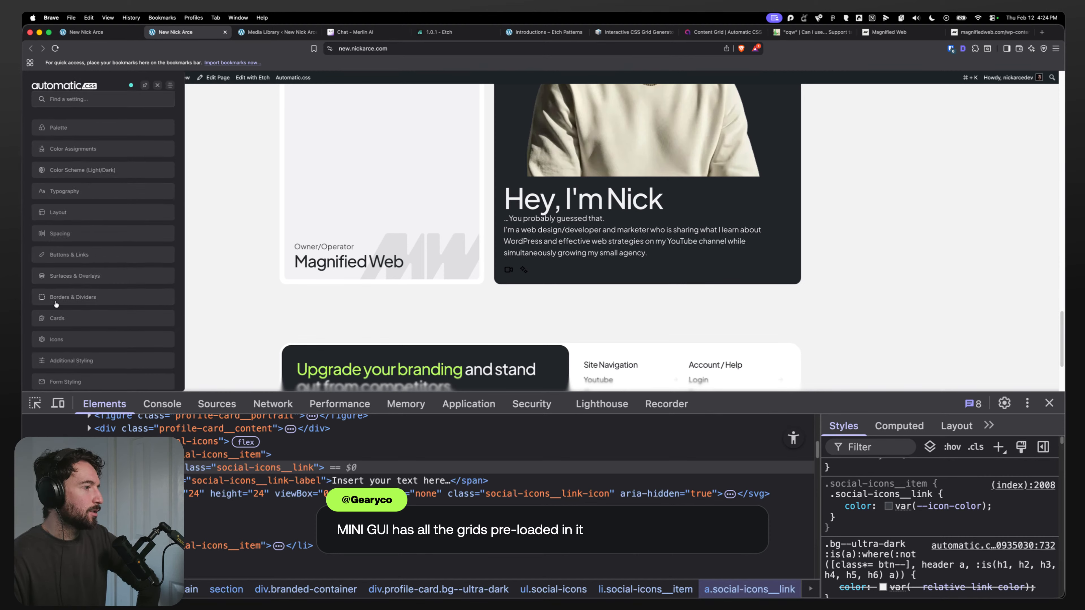
Step: In the Icons settings, set the Default Icon Scheme to Inherit and expand the Icon Color options
{"action": "left_click", "coordinate": [85, 339]}
{"action": "scroll", "coordinate": [103, 274], "scroll_direction": "down", "scroll_amount": 2}
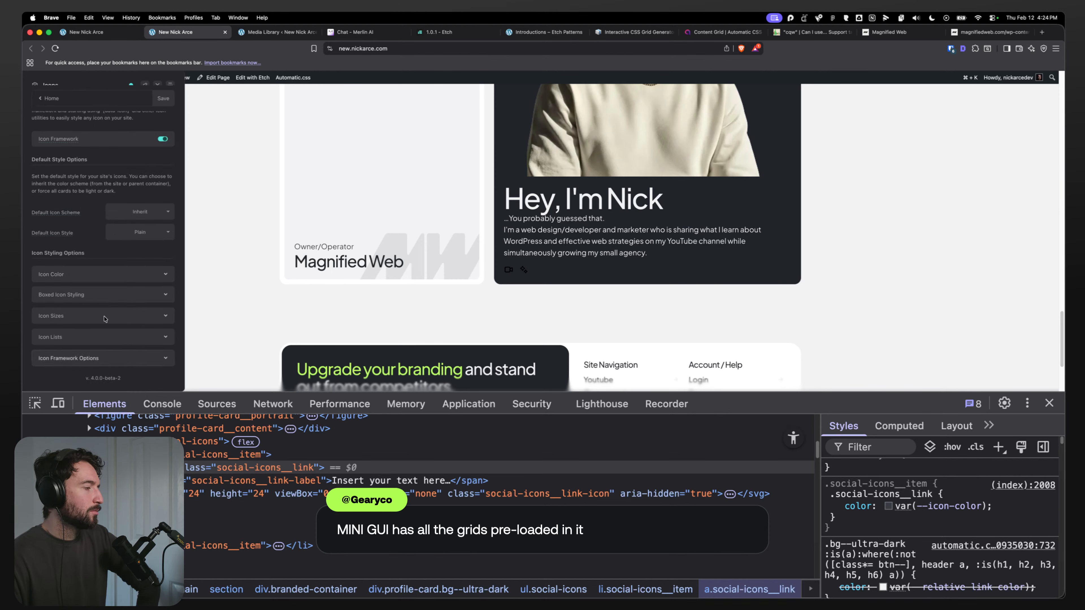
{"action": "left_click", "coordinate": [138, 212]}
{"action": "left_click", "coordinate": [98, 229]}
{"action": "left_click", "coordinate": [111, 308]}
{"action": "scroll", "coordinate": [111, 308], "scroll_direction": "down", "scroll_amount": 3}
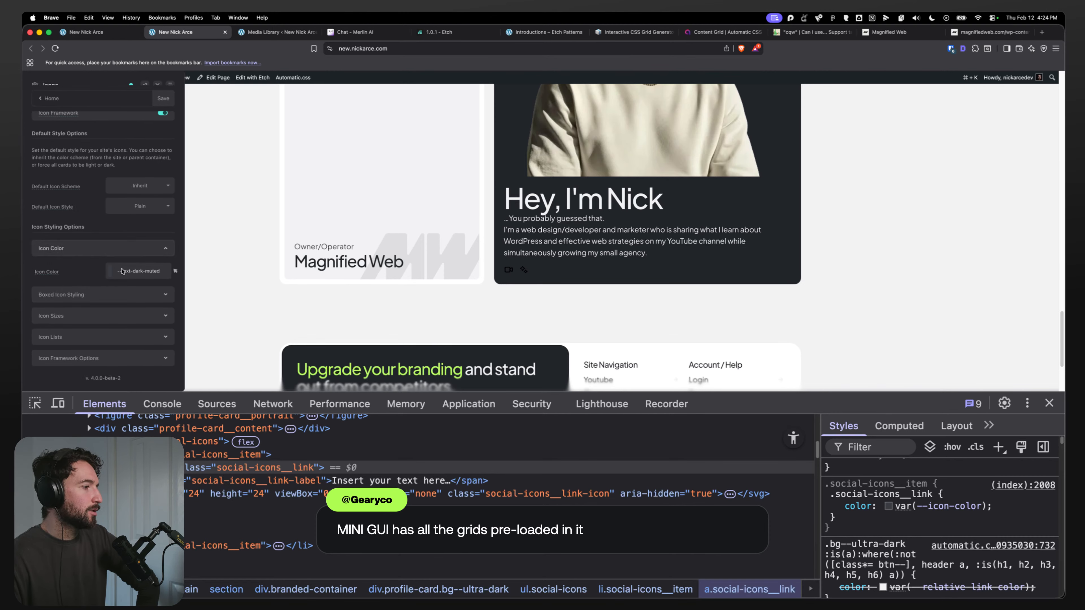
Step: Review the Color Scheme (Light/Dark) settings in Automatic CSS
{"action": "left_click", "coordinate": [49, 99]}
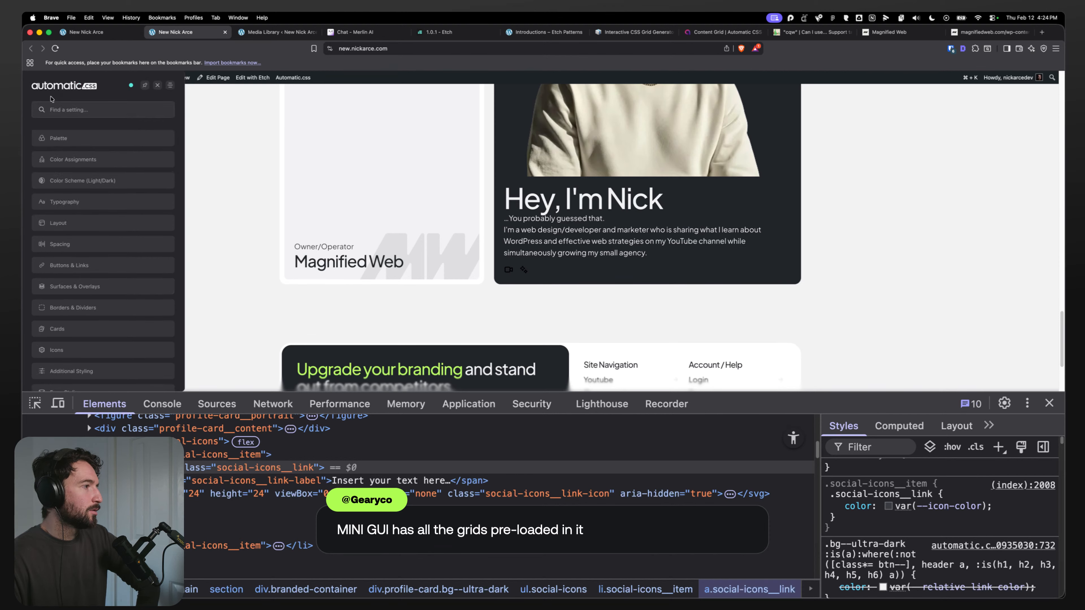
{"action": "left_click", "coordinate": [94, 182]}
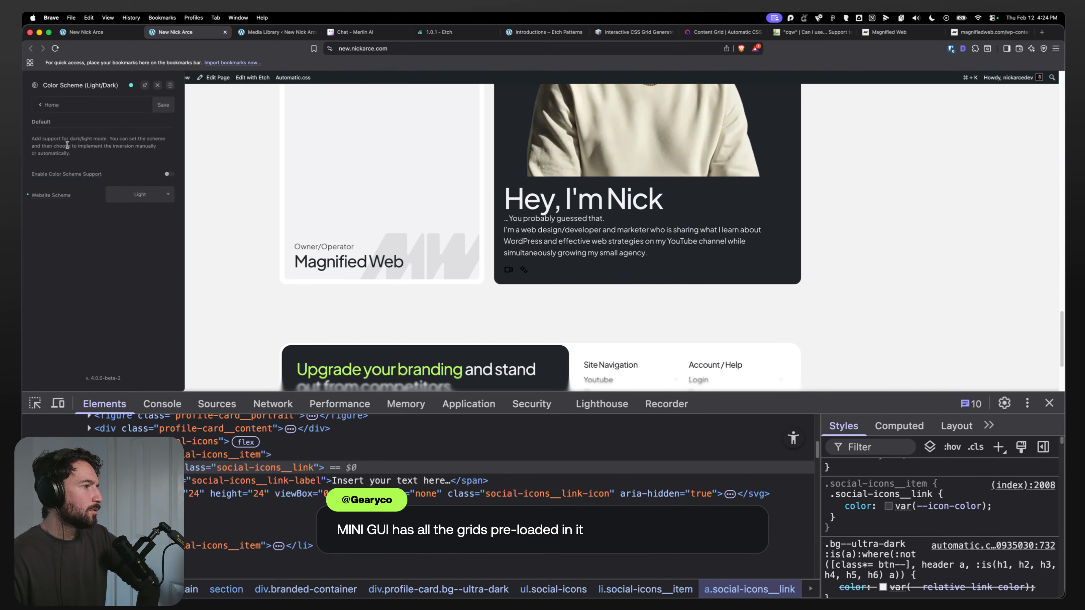
{"action": "left_click", "coordinate": [43, 106]}
Step: Review the Dark Relationships Icon Scheme options in the Automatic CSS Color Assignments, then return to the dashboard home
{"action": "left_click", "coordinate": [86, 158]}
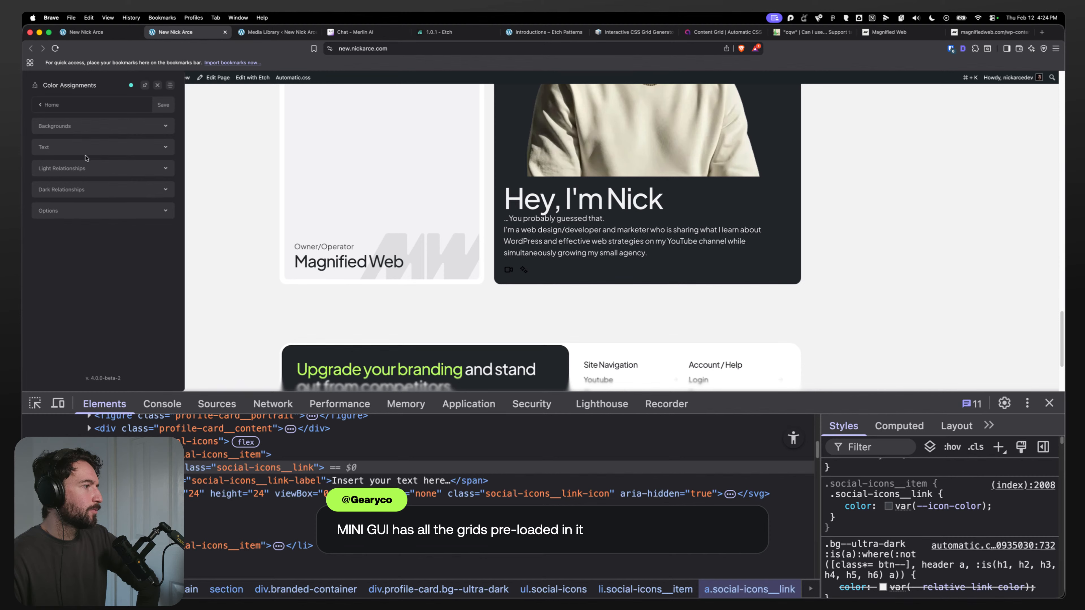
{"action": "left_click", "coordinate": [92, 192]}
{"action": "scroll", "coordinate": [94, 297], "scroll_direction": "down", "scroll_amount": 1}
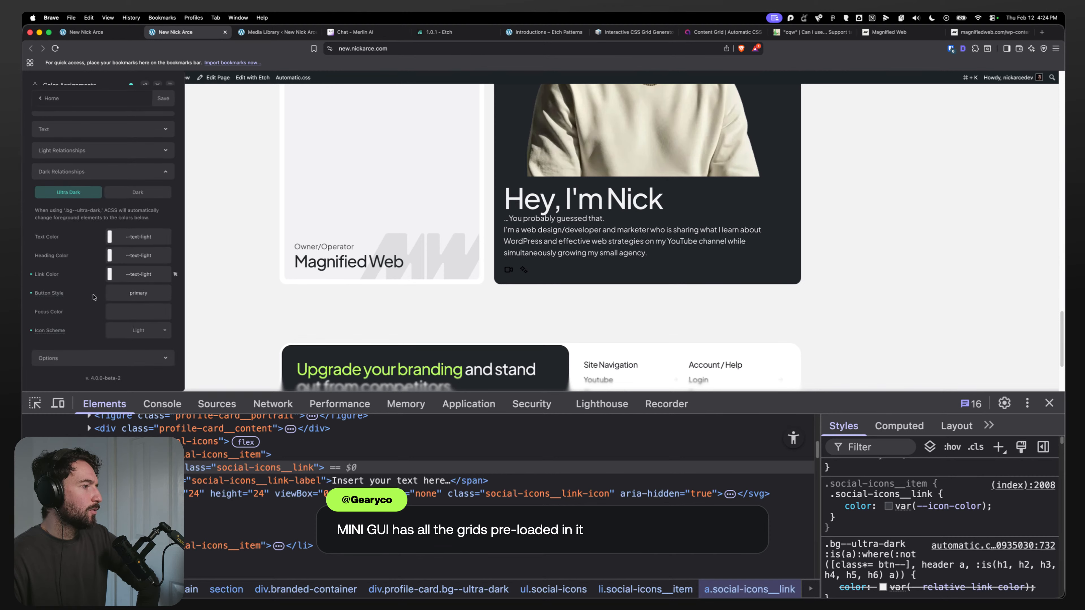
{"action": "mouse_move", "coordinate": [53, 329]}
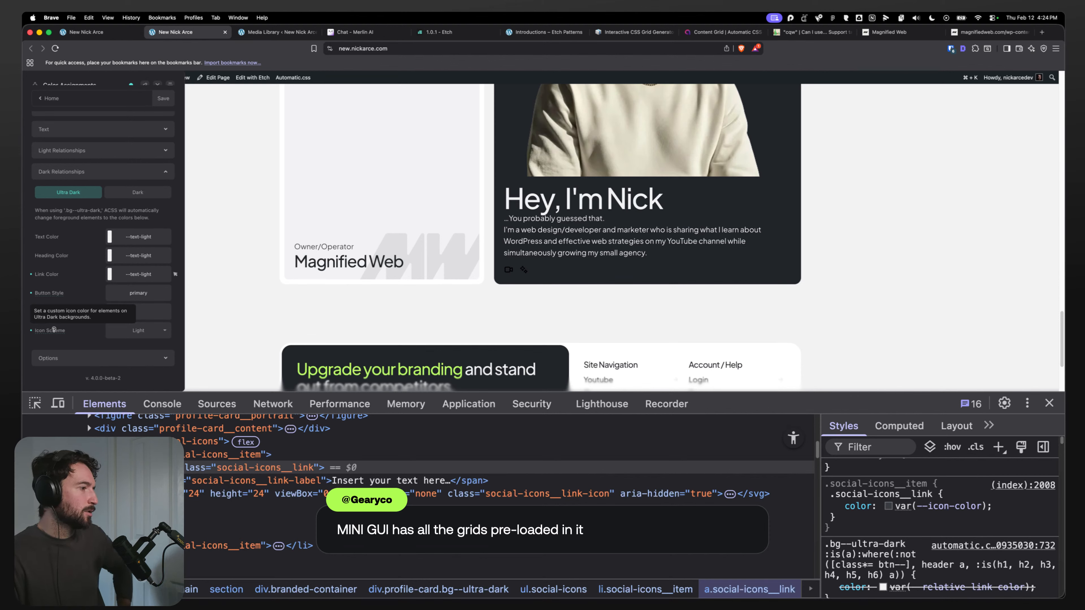
{"action": "left_click", "coordinate": [130, 331]}
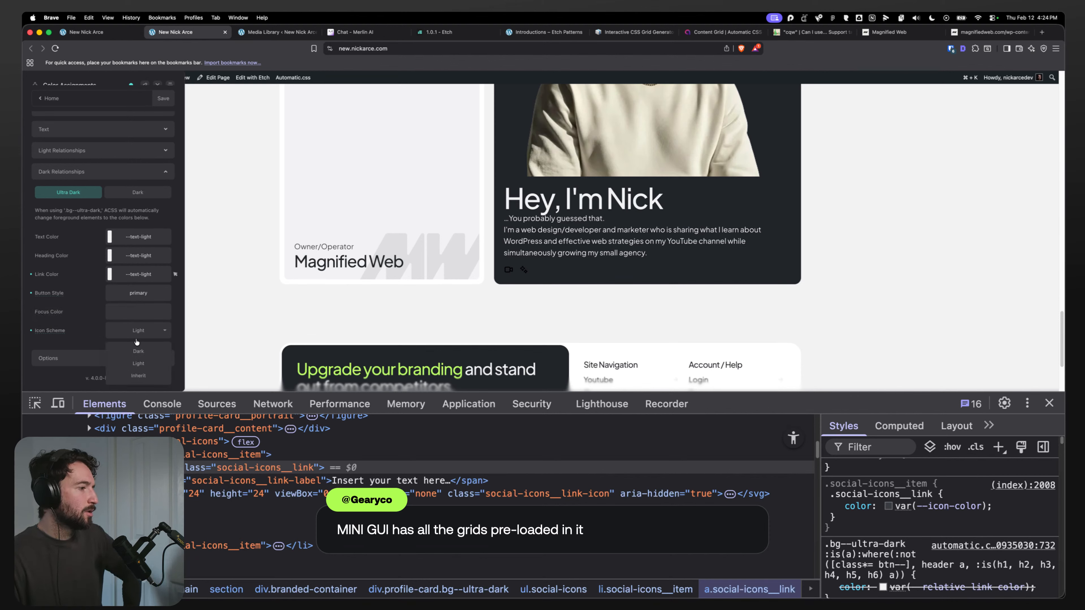
{"action": "left_click", "coordinate": [83, 294]}
{"action": "scroll", "coordinate": [89, 188], "scroll_direction": "up", "scroll_amount": 1}
{"action": "left_click", "coordinate": [87, 191]}
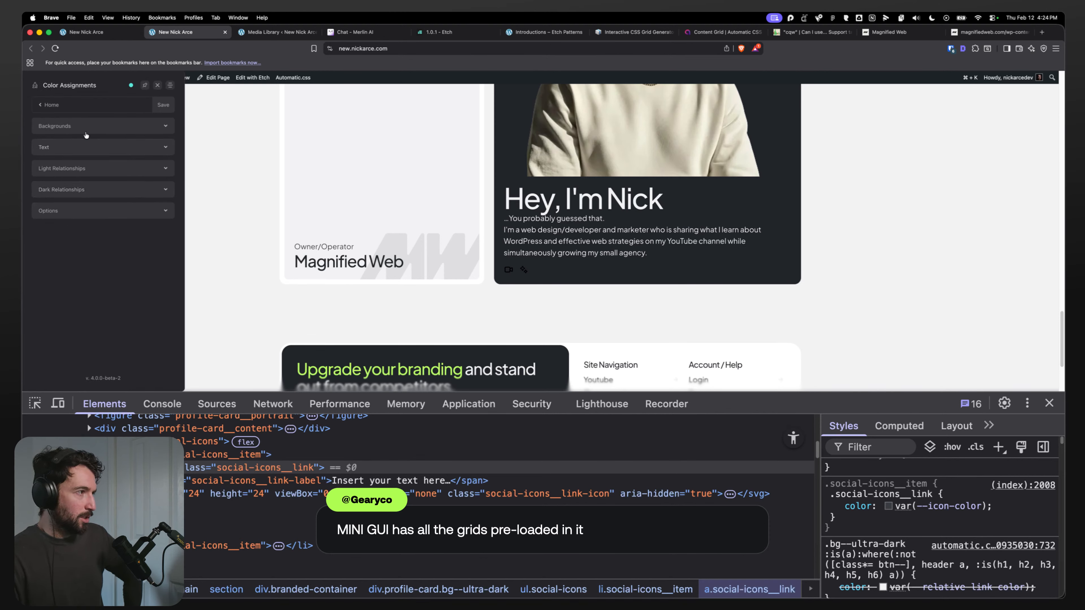
{"action": "left_click", "coordinate": [47, 105]}
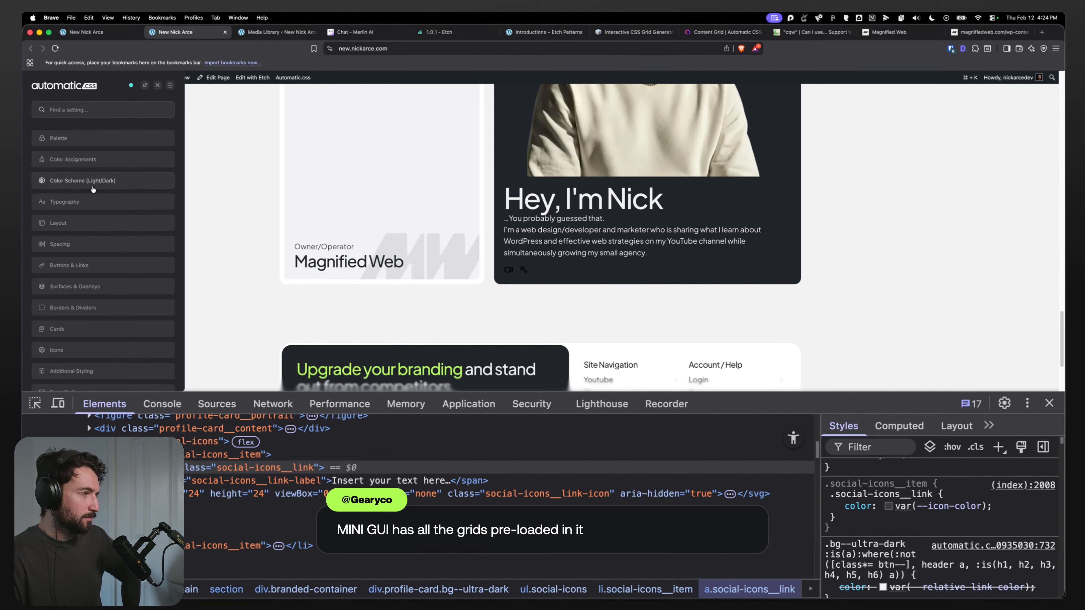
Step: Examine the Automatic CSS Icons settings, expanding the Icon Color and Icon Lists option groups
{"action": "left_click", "coordinate": [91, 353]}
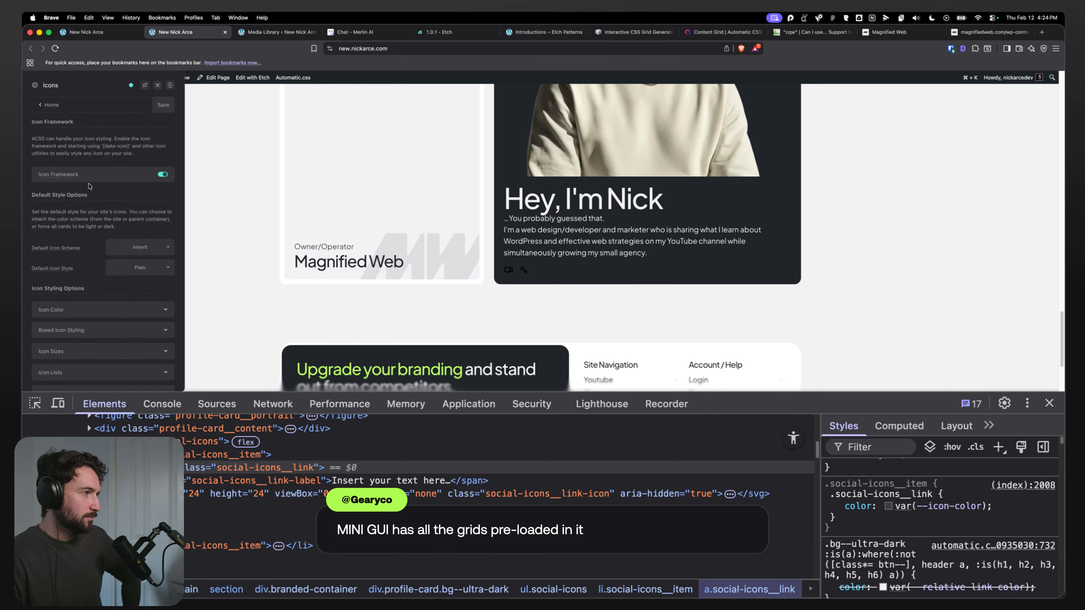
{"action": "scroll", "coordinate": [77, 275], "scroll_direction": "down", "scroll_amount": 2}
{"action": "left_click", "coordinate": [84, 275]}
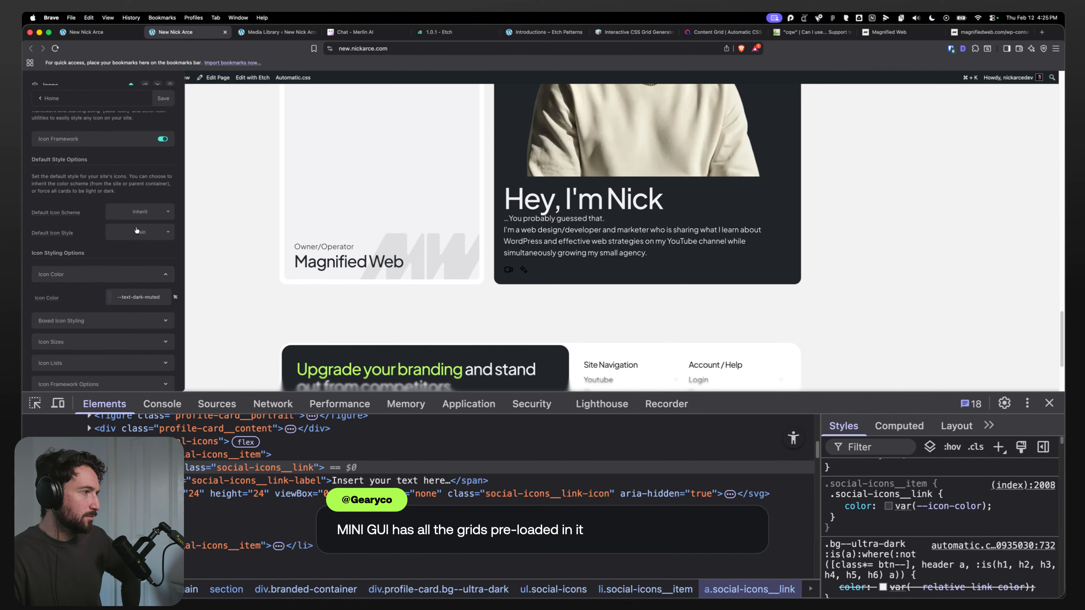
{"action": "scroll", "coordinate": [85, 299], "scroll_direction": "down", "scroll_amount": 2}
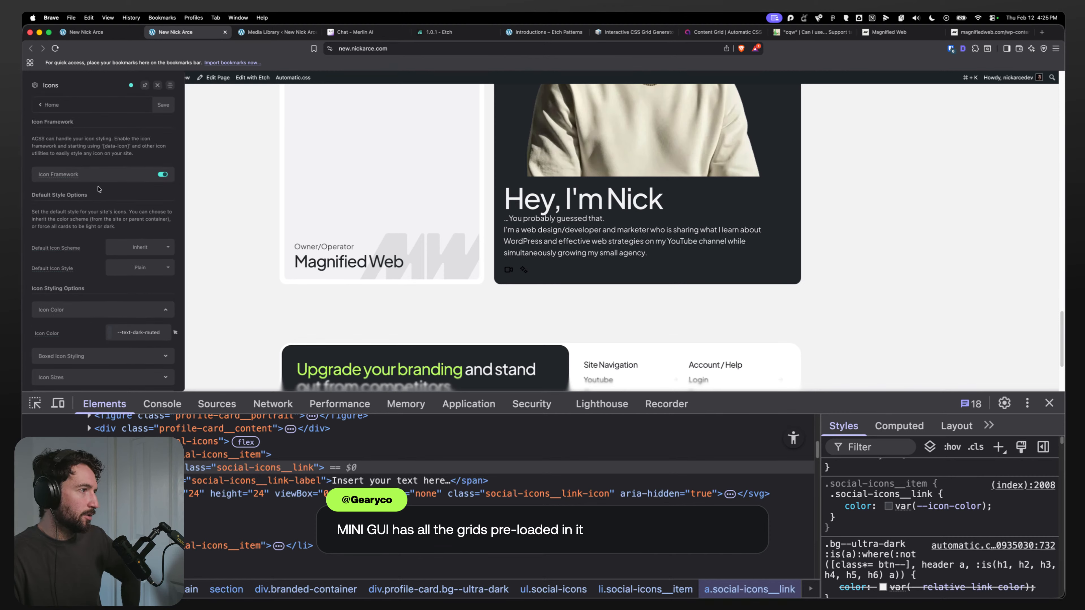
{"action": "left_click", "coordinate": [84, 335]}
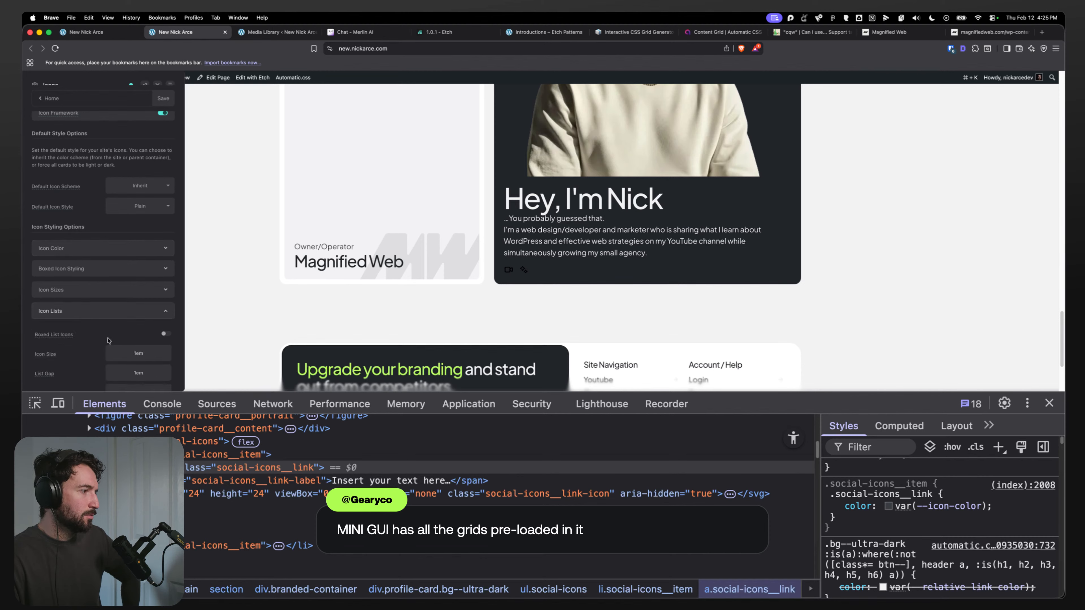
{"action": "scroll", "coordinate": [94, 312], "scroll_direction": "down", "scroll_amount": 4}
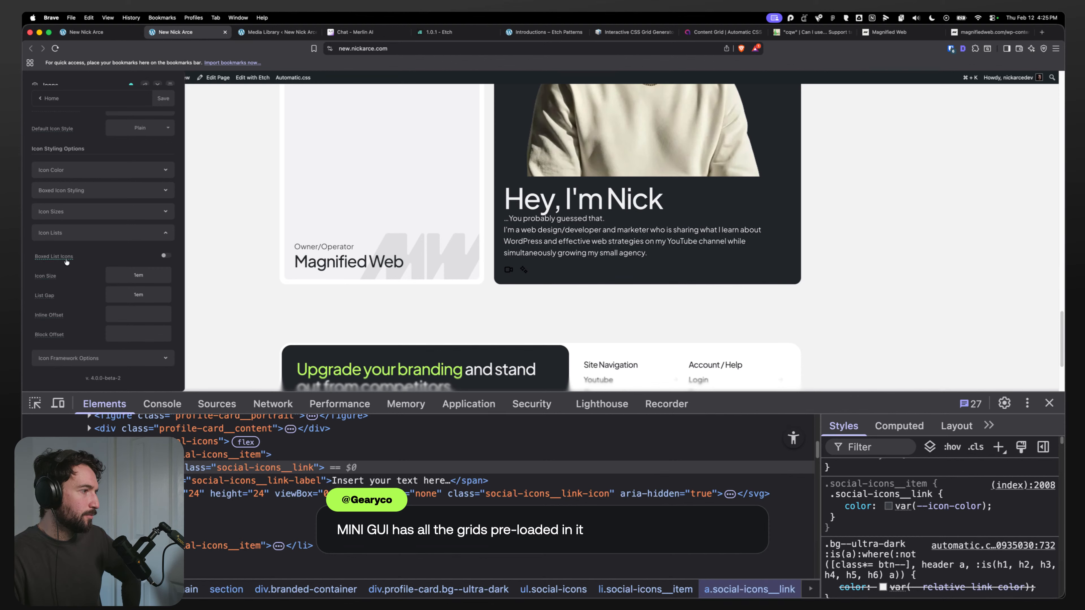
{"action": "mouse_move", "coordinate": [64, 261]}
{"action": "left_click", "coordinate": [67, 236]}
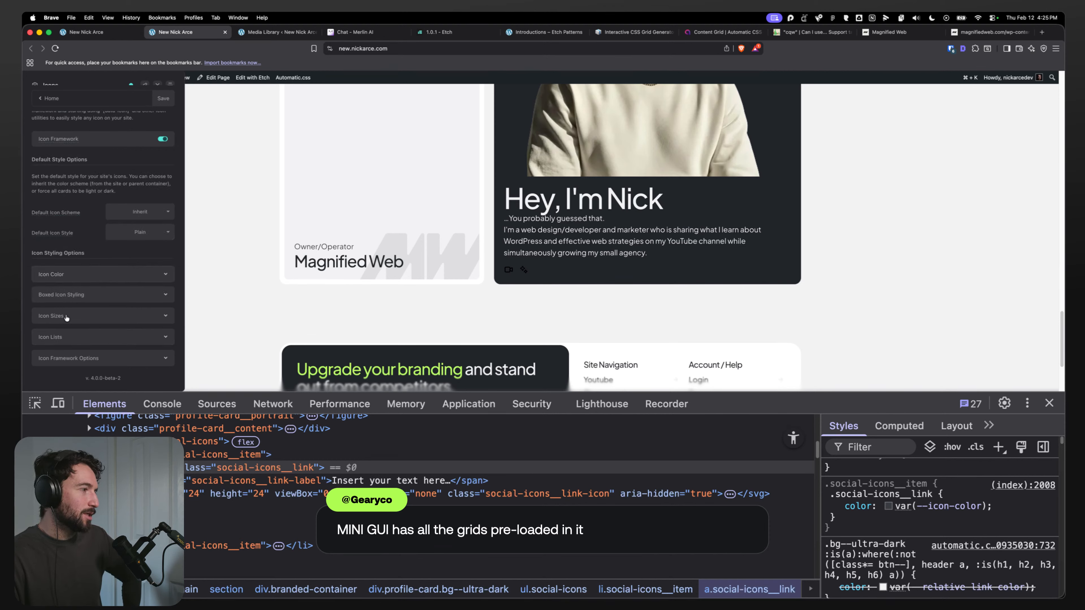
{"action": "left_click", "coordinate": [68, 335]}
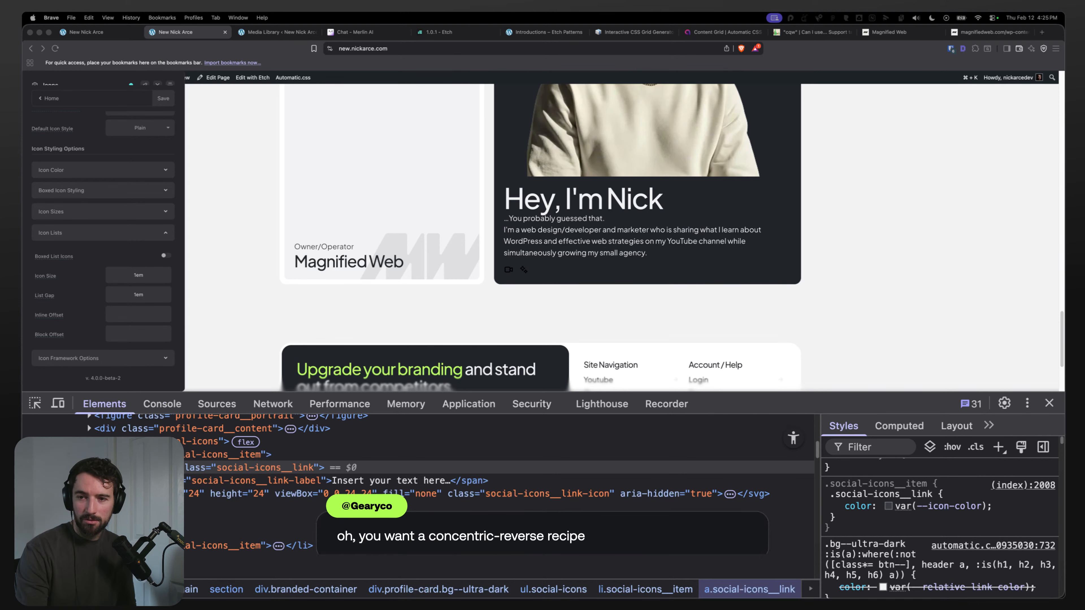
Step: Switch back to the Etch builder, save the Social Icons component, and exit the component editor
{"action": "left_click", "coordinate": [157, 84]}
{"action": "left_click", "coordinate": [86, 32]}
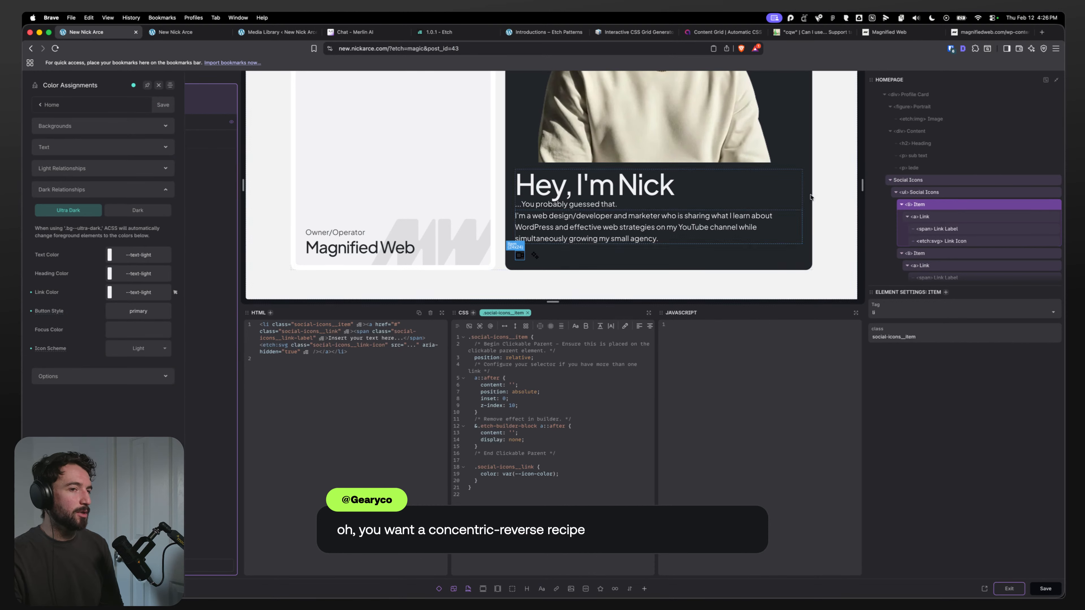
{"action": "double_click", "coordinate": [400, 167]}
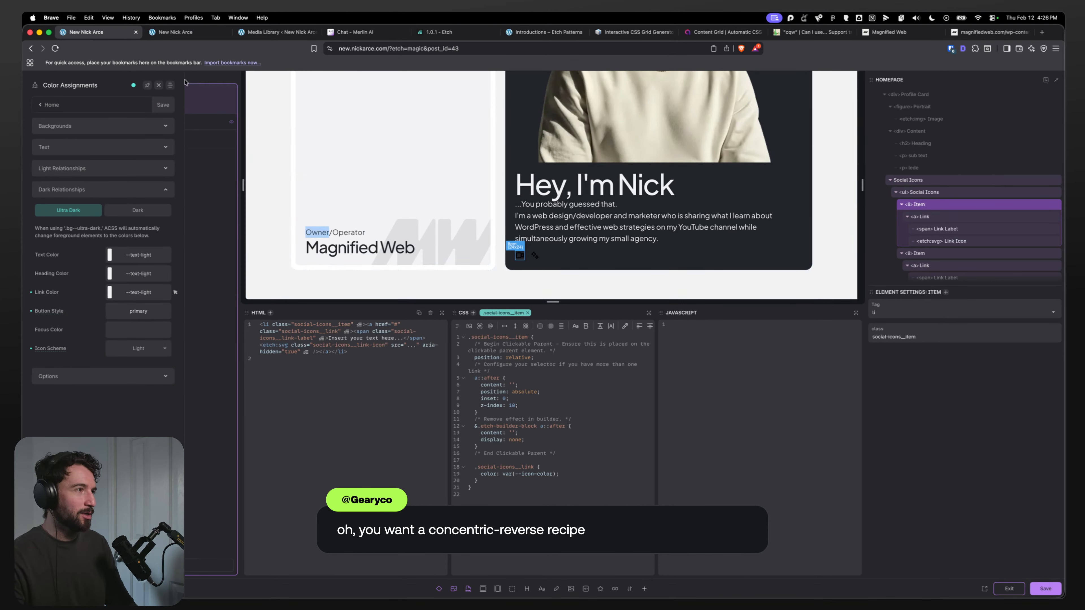
{"action": "left_click", "coordinate": [158, 86]}
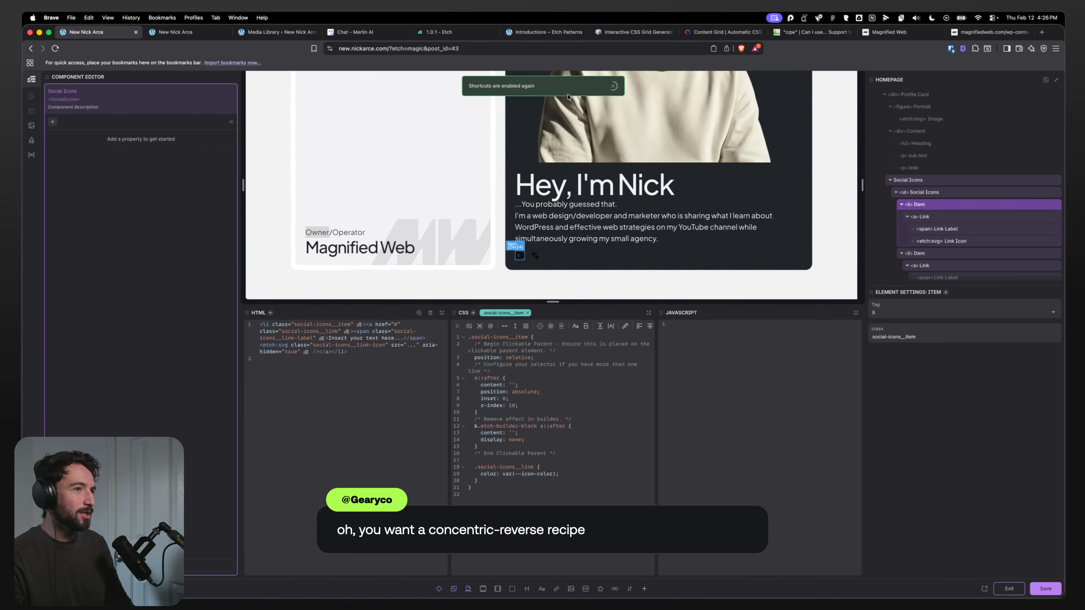
{"action": "left_click", "coordinate": [1042, 588]}
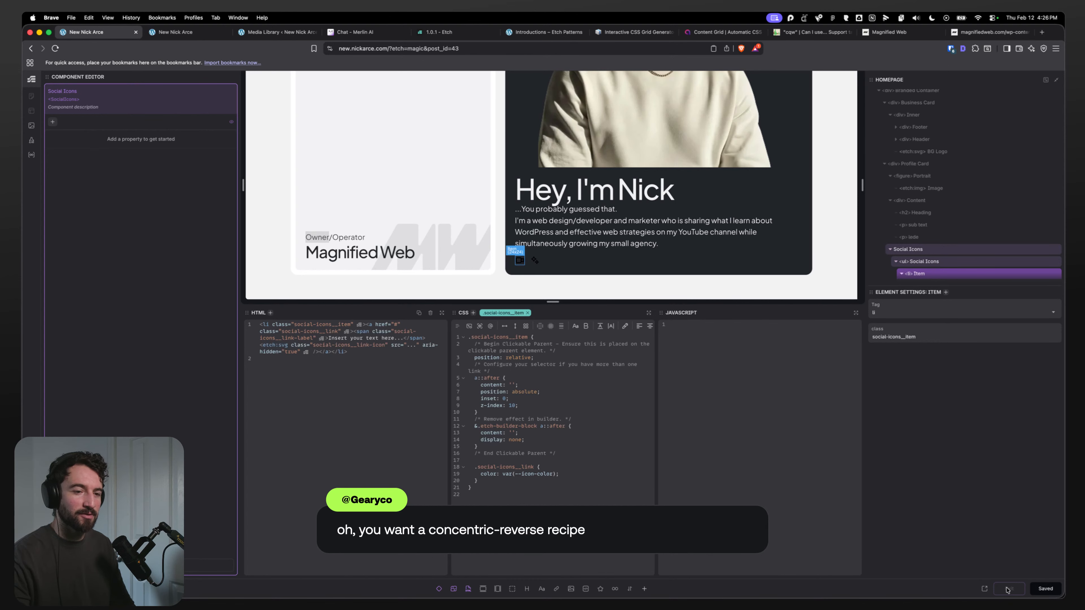
{"action": "left_click", "coordinate": [1007, 589]}
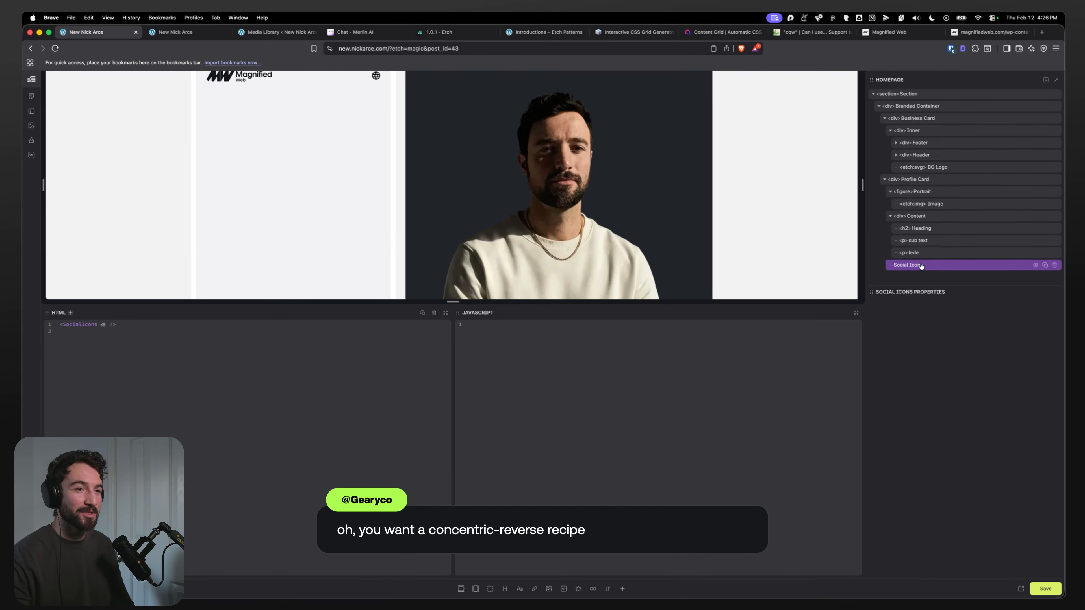
Step: Reopen the Social Icons component for editing, inspect its list and item structure, then exit the editor
{"action": "right_click", "coordinate": [926, 265]}
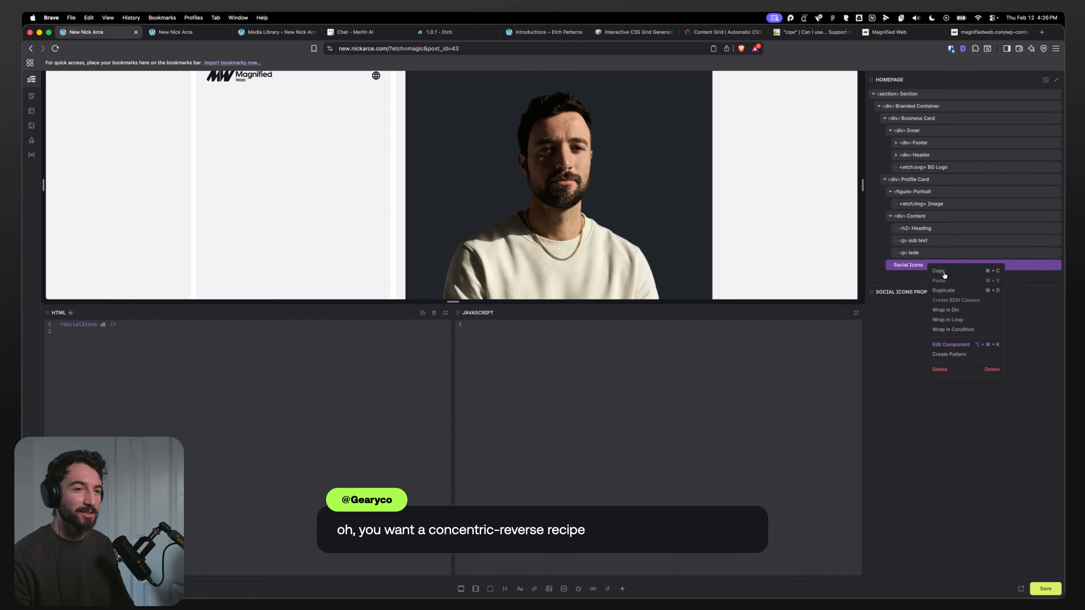
{"action": "left_click", "coordinate": [946, 345]}
{"action": "left_click", "coordinate": [937, 340]}
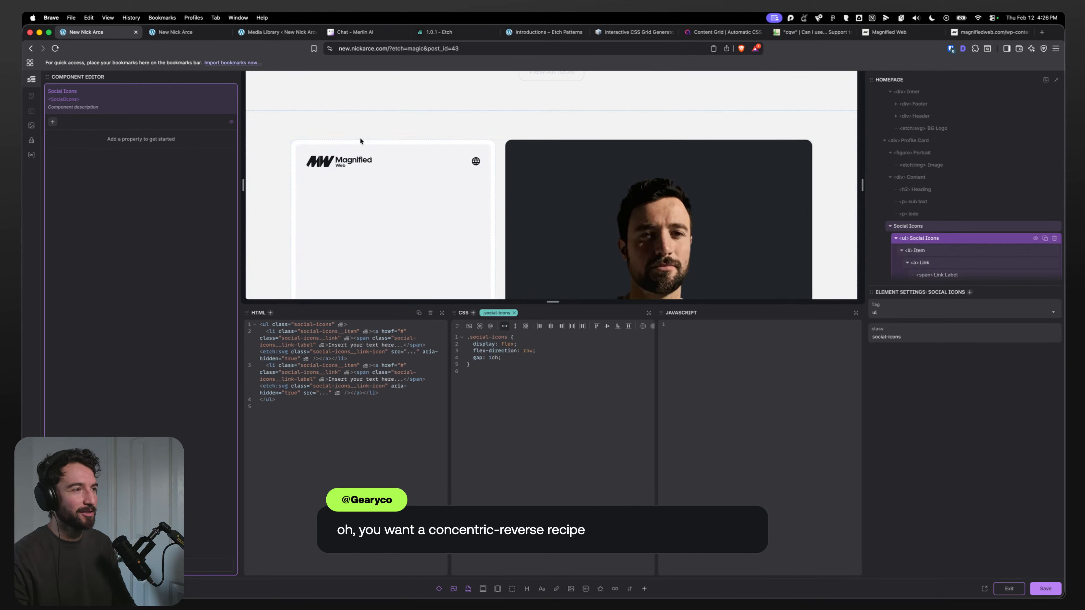
{"action": "left_click_drag", "start_coordinate": [313, 154], "coordinate": [305, 152]}
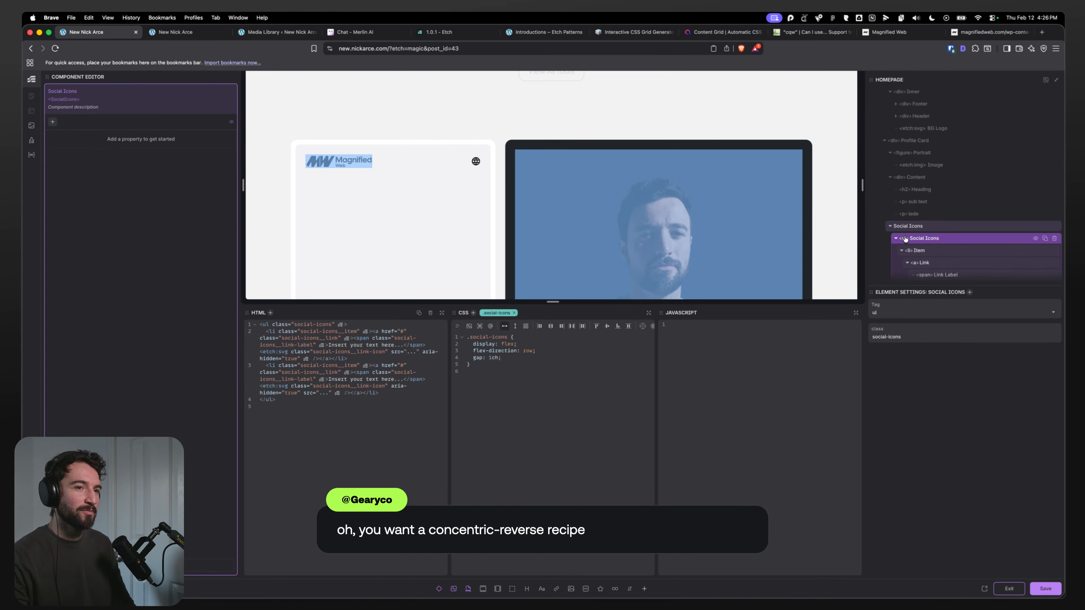
{"action": "scroll", "coordinate": [932, 239], "scroll_direction": "down", "scroll_amount": 3}
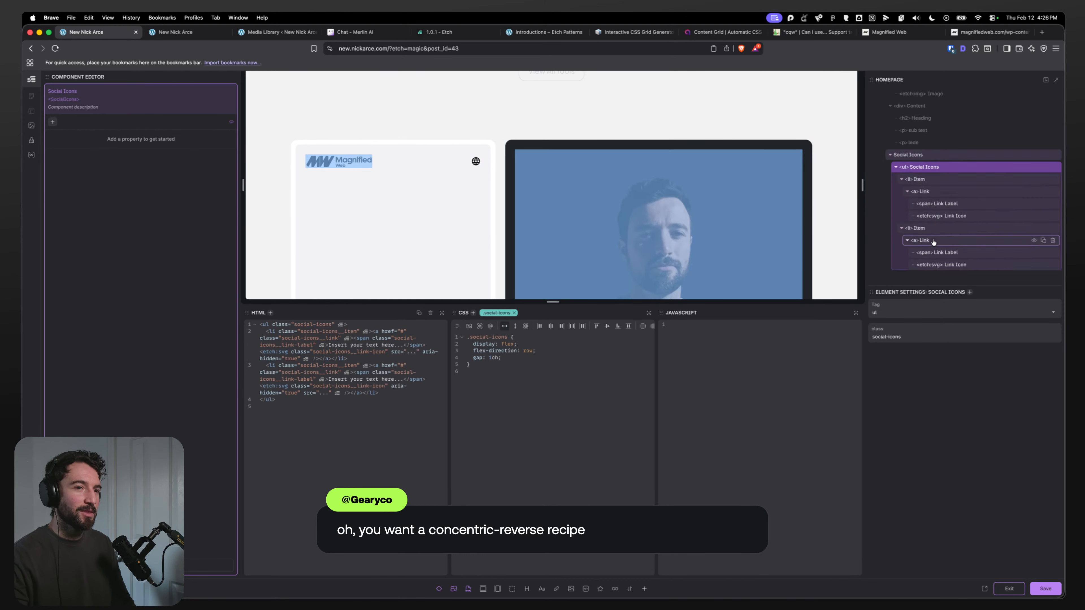
{"action": "left_click", "coordinate": [924, 183]}
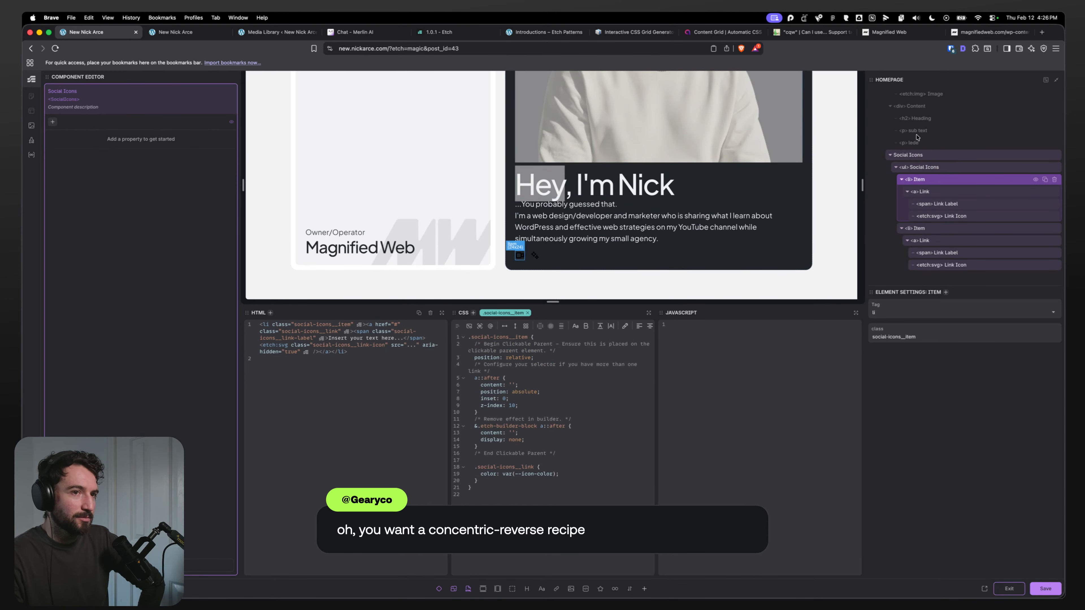
{"action": "left_click", "coordinate": [1009, 588]}
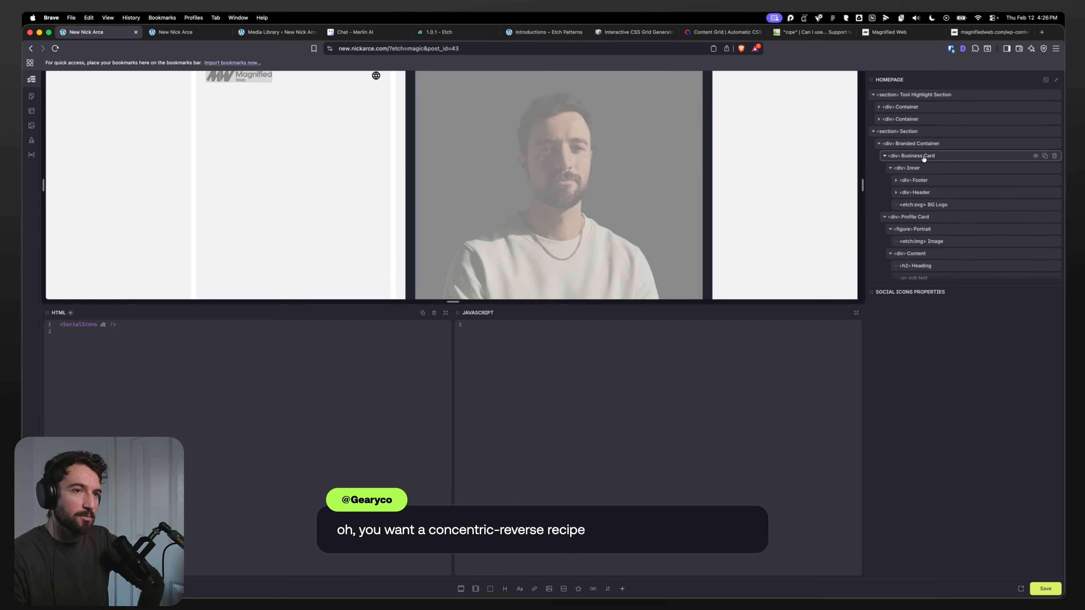
Step: Select the business card's Inner div and start a new CSS line entering the ?concentri recipe keyword
{"action": "left_click", "coordinate": [918, 167]}
{"action": "left_click", "coordinate": [418, 385]}
{"action": "left_click", "coordinate": [417, 399]}
{"action": "key", "text": "Return"}
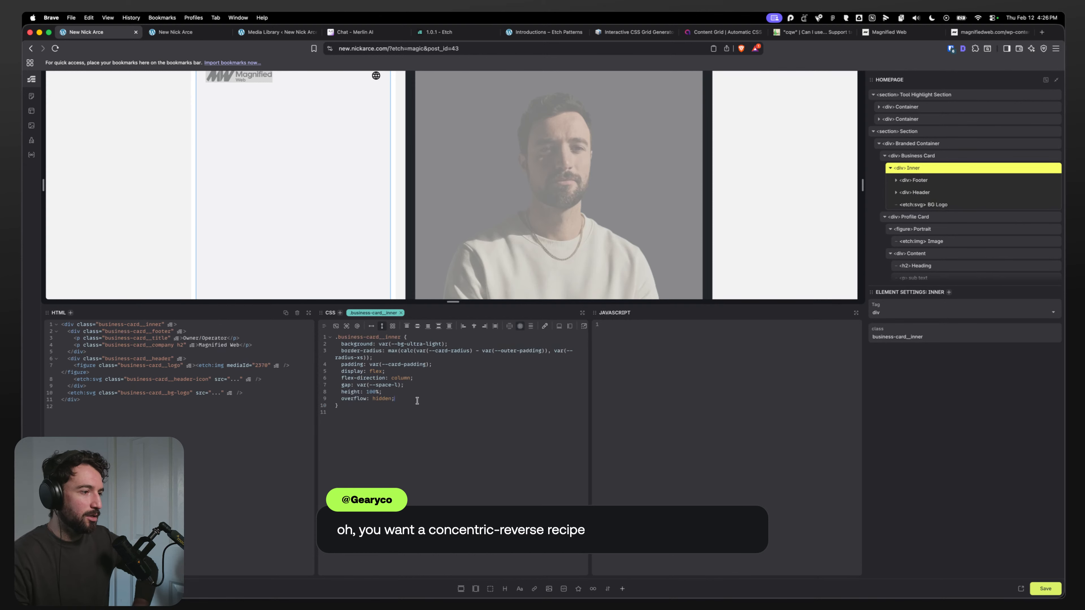
{"action": "type", "text": "?con"}
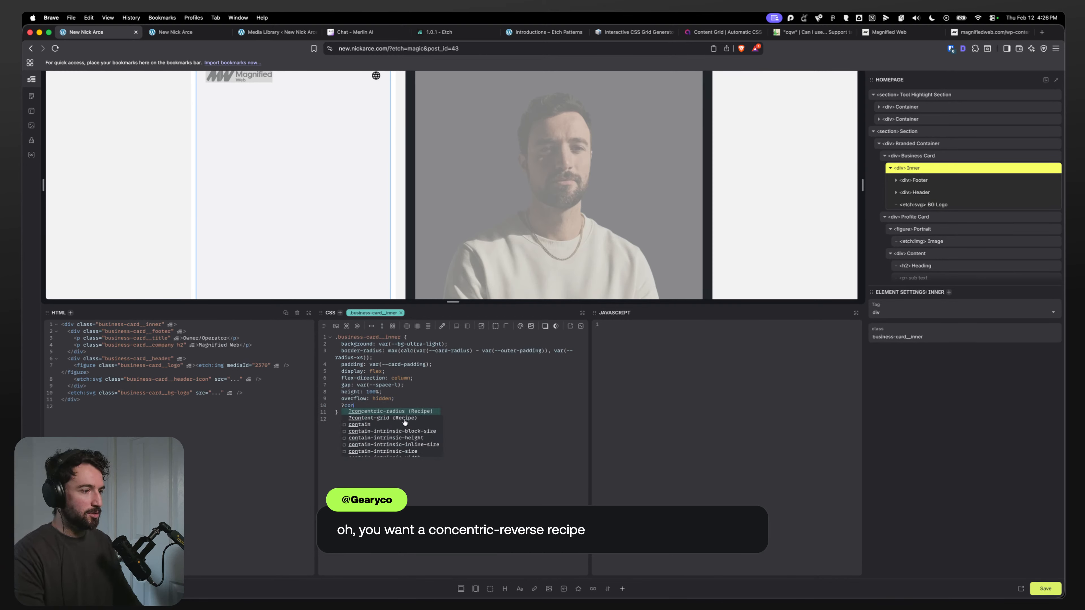
{"action": "scroll", "coordinate": [404, 426], "scroll_direction": "down", "scroll_amount": 2}
{"action": "type", "text": "centri"}
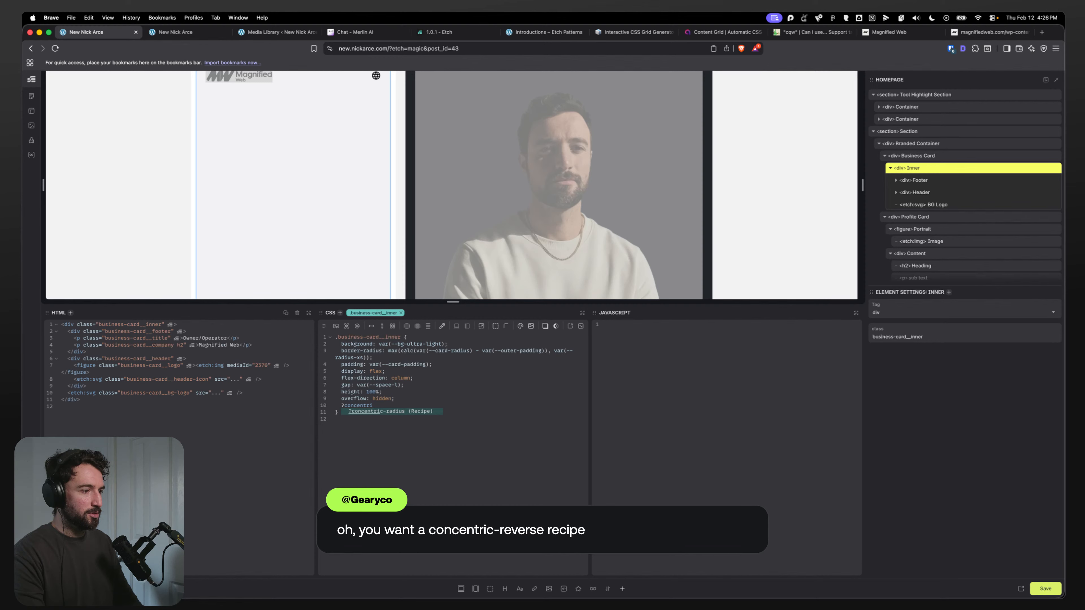
{"action": "key", "text": "super+Tab"}
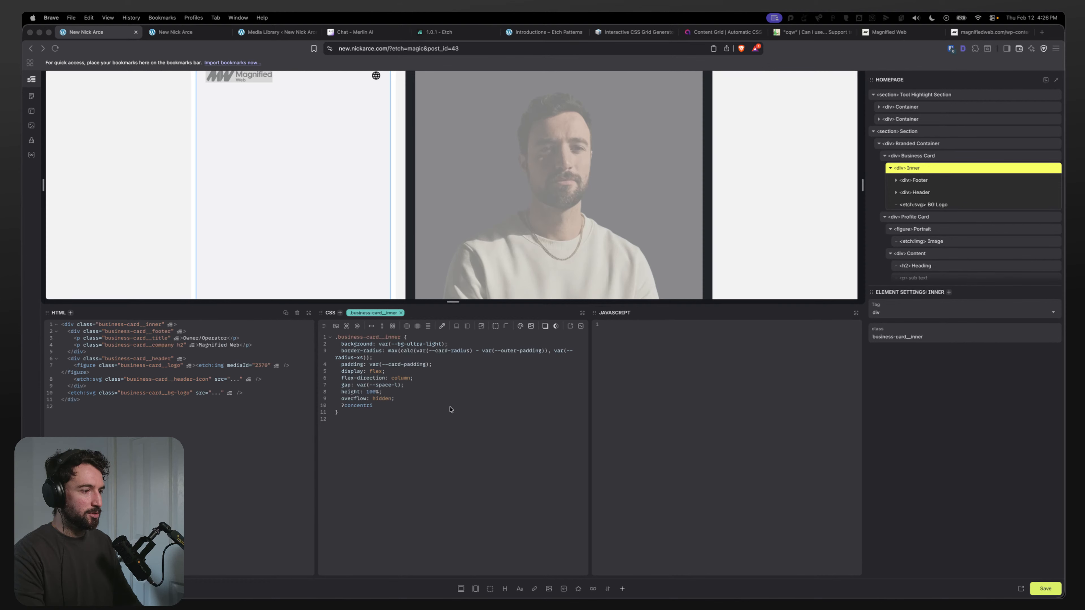
Step: Open docs.etchwp.com in a new browser tab
{"action": "left_click", "coordinate": [533, 33]}
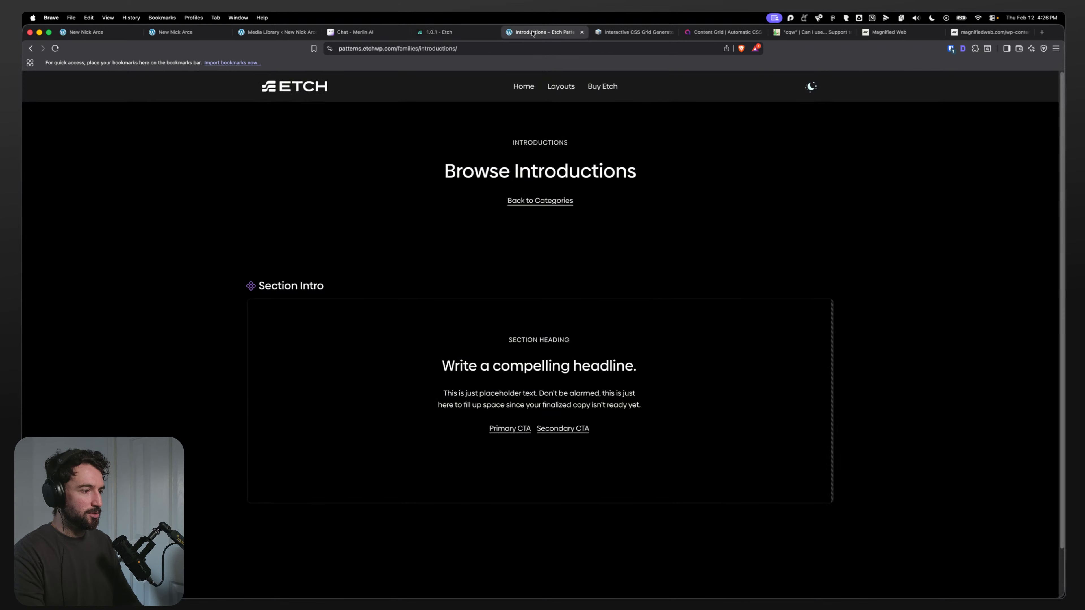
{"action": "left_click", "coordinate": [434, 32]}
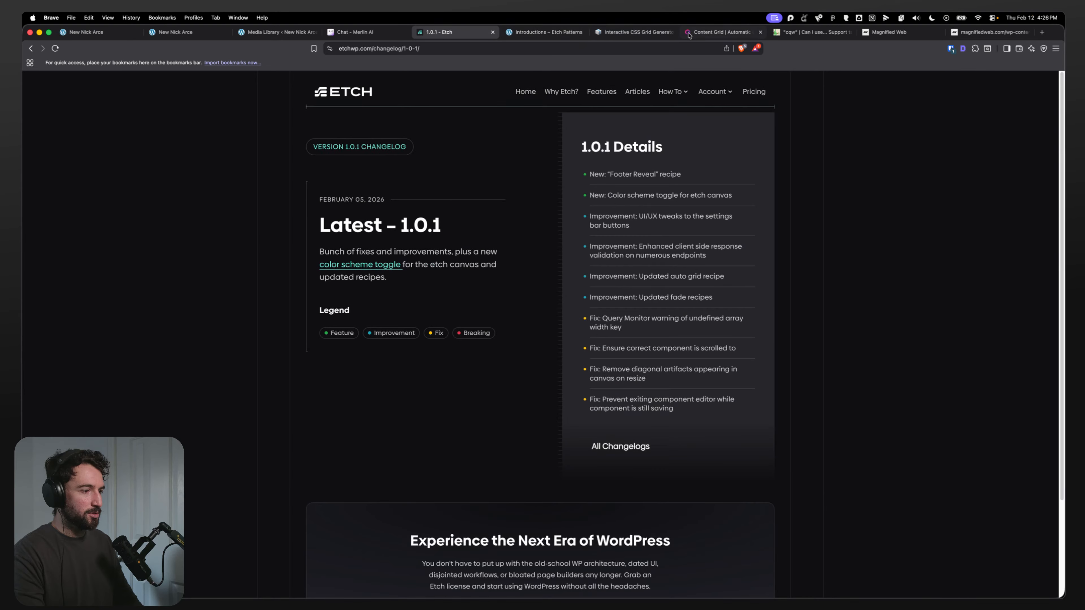
{"action": "left_click", "coordinate": [1041, 32]}
{"action": "type", "text": "do"}
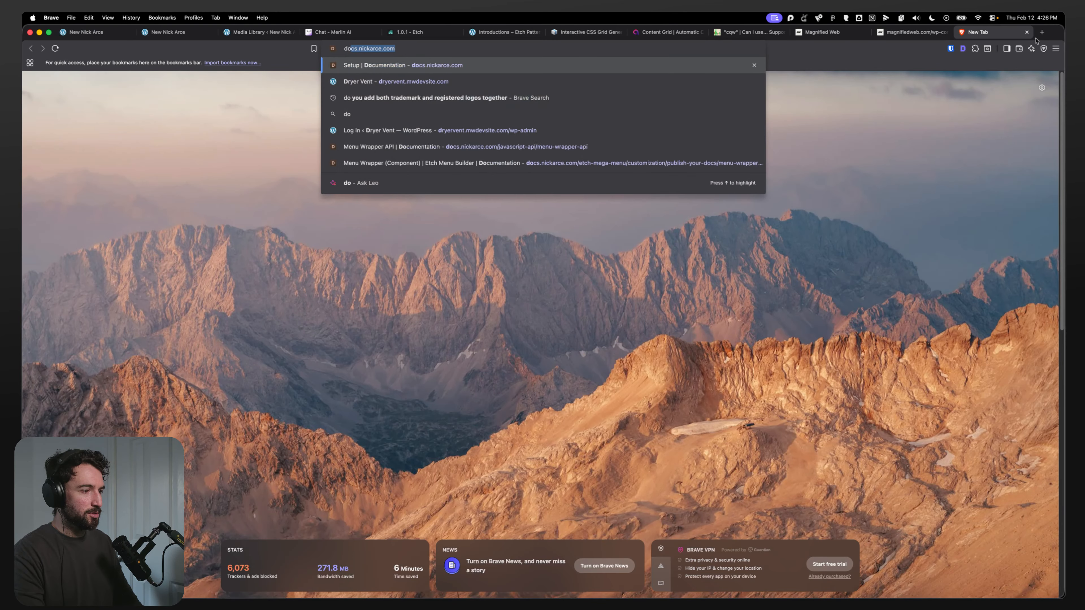
{"action": "type", "text": "cs.etchwp.com"}
{"action": "key", "text": "Return"}
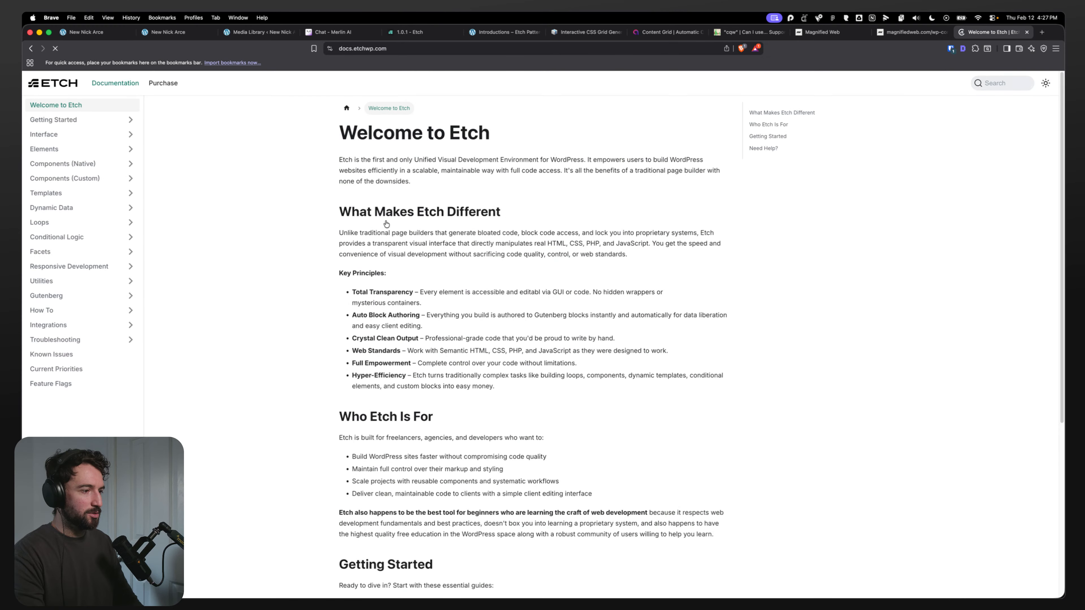
Step: Browse the documentation's components sections and search the Etch docs for recipes
{"action": "left_click", "coordinate": [83, 178]}
{"action": "left_click", "coordinate": [85, 178]}
{"action": "left_click", "coordinate": [79, 164]}
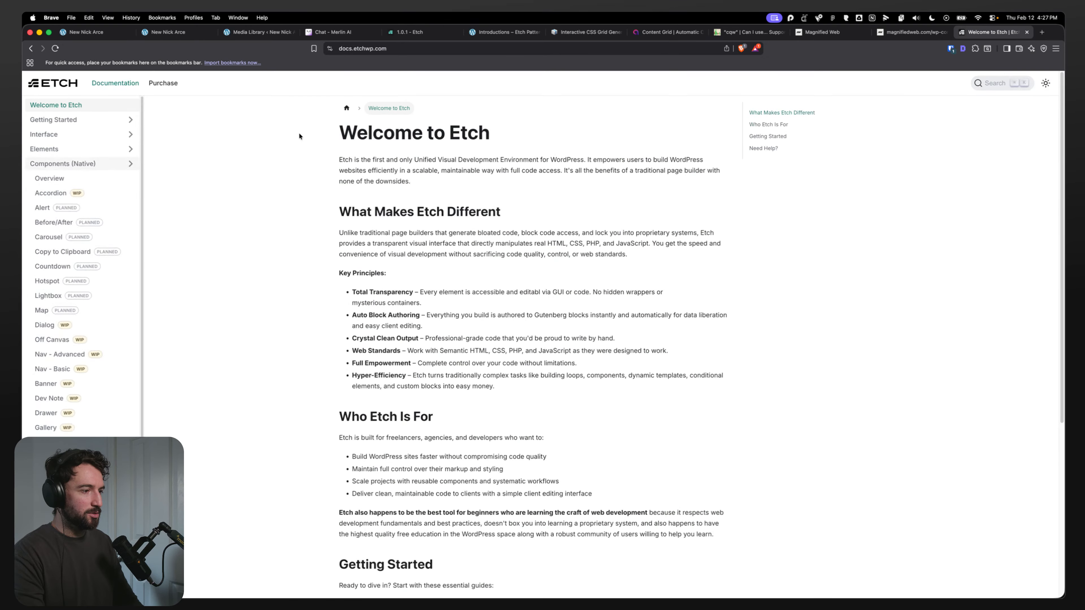
{"action": "left_click", "coordinate": [995, 82]}
{"action": "type", "text": "recip"}
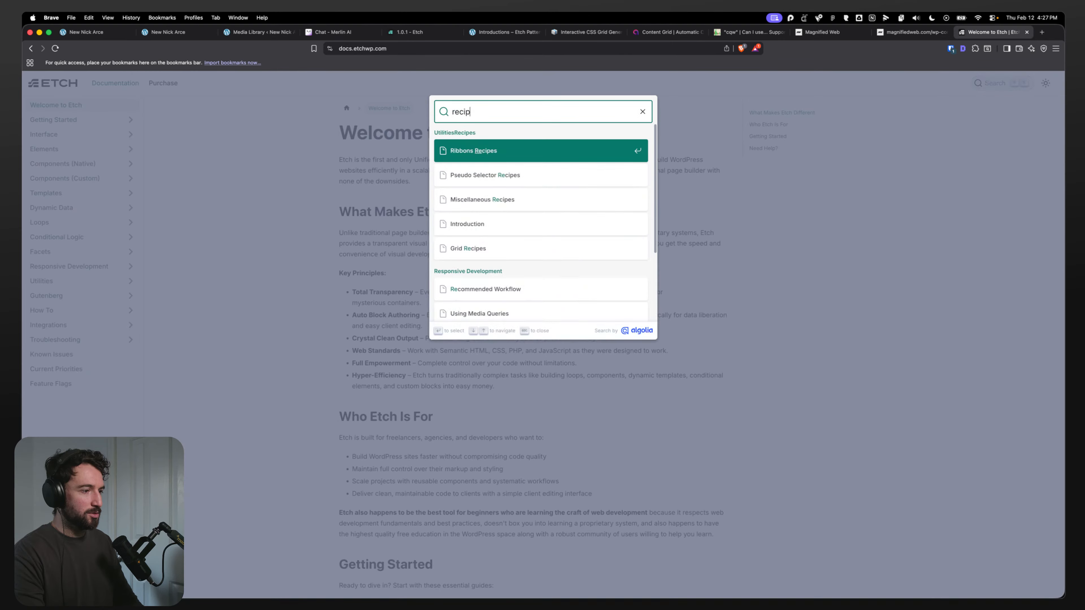
{"action": "type", "text": "es"}
Step: Complete the docs search for recipes and open the Pseudo Selector Recipes page from the results
{"action": "key", "text": "Down"}
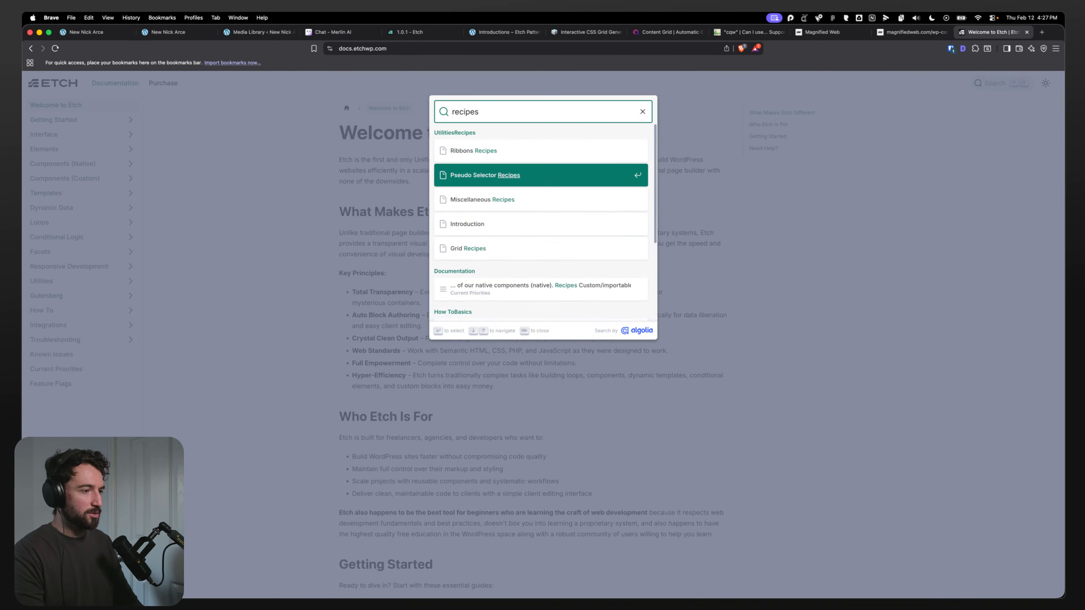
{"action": "key", "text": "Down"}
{"action": "key", "text": "Down"}
{"action": "key", "text": "Down"}
{"action": "key", "text": "Down"}
{"action": "key", "text": "Down"}
{"action": "key", "text": "Down"}
{"action": "key", "text": "Down"}
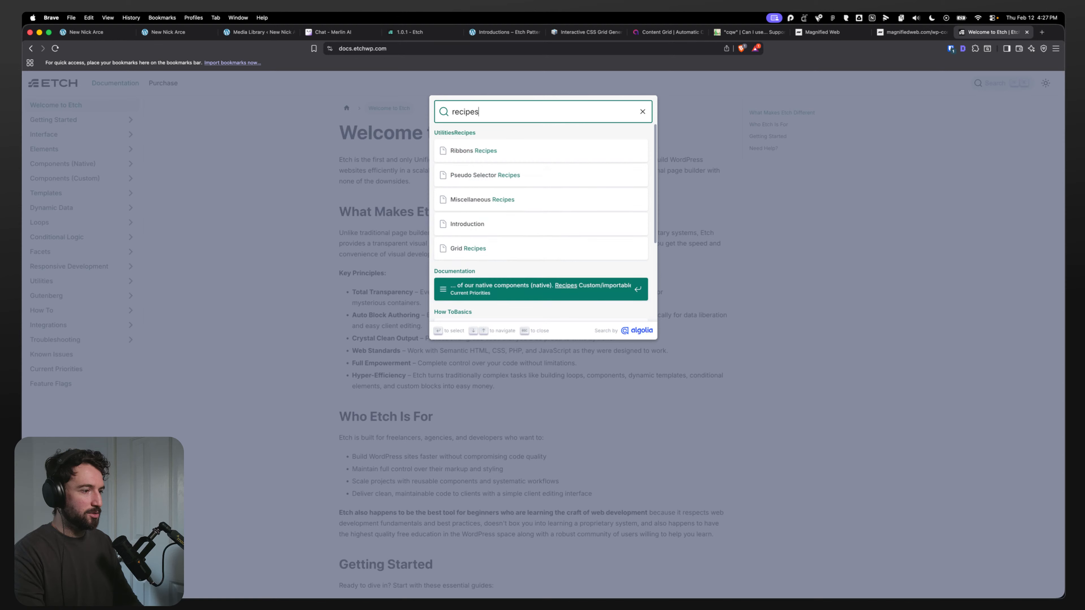
{"action": "key", "text": "Down"}
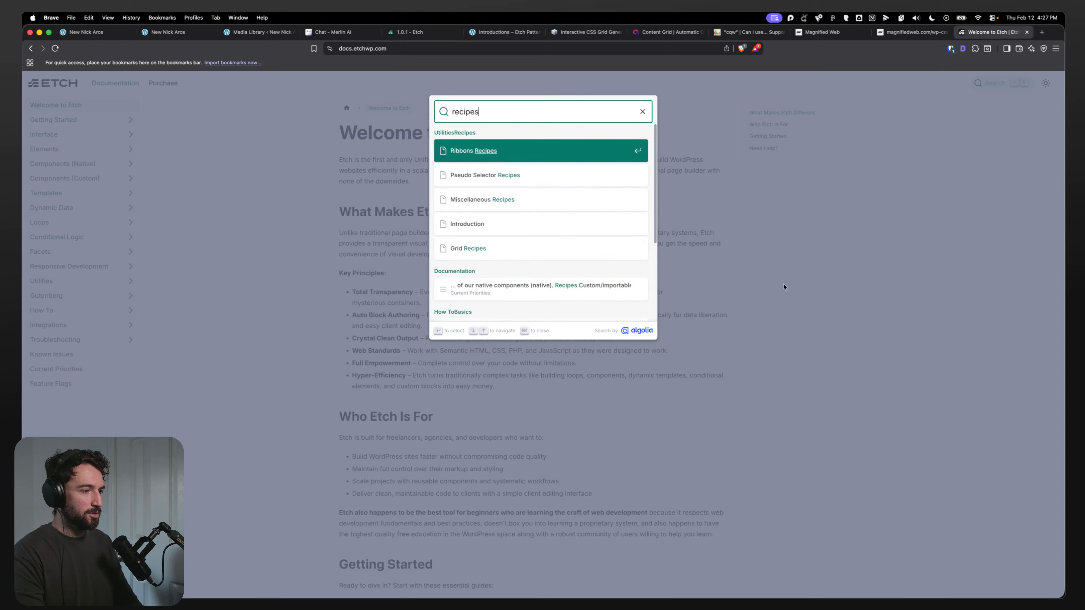
{"action": "left_click", "coordinate": [508, 175]}
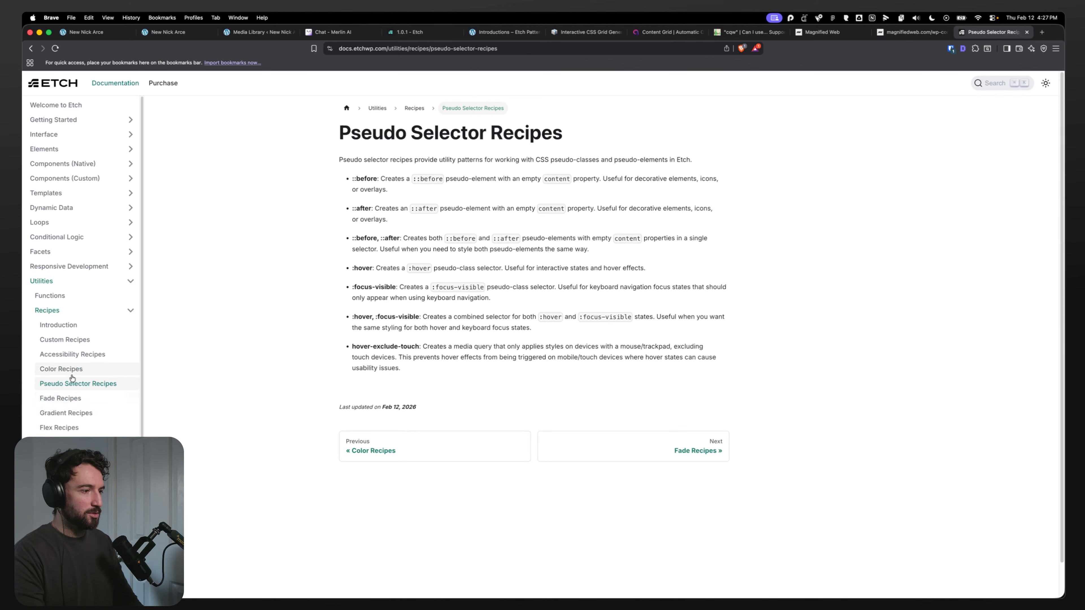
Step: Open the Custom Recipes and Miscellaneous Recipes pages and read the concentric-radius recipe's description
{"action": "left_click", "coordinate": [70, 339]}
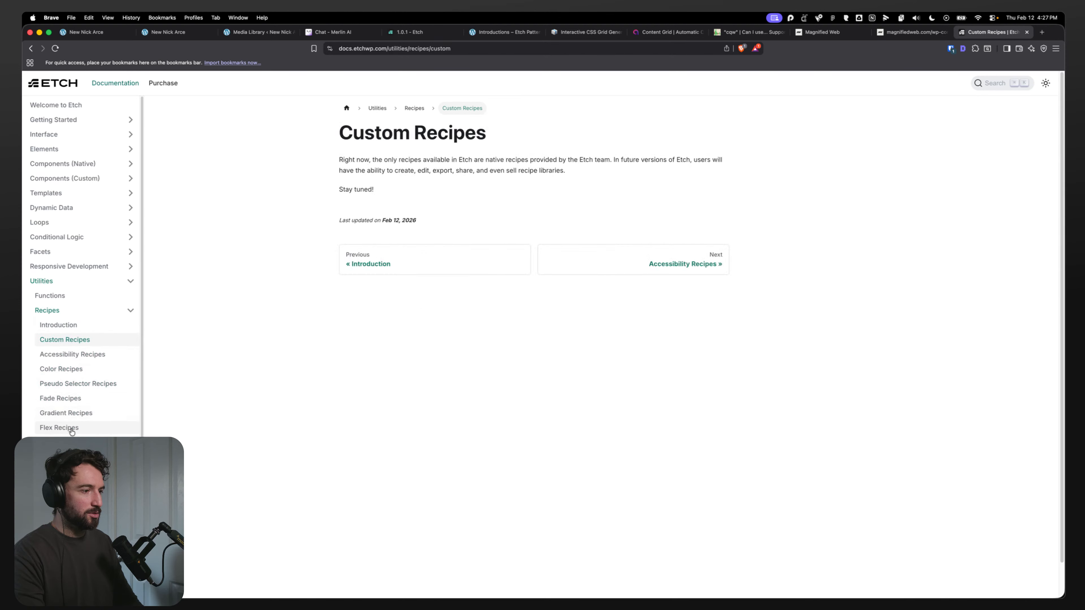
{"action": "left_click", "coordinate": [70, 457]}
{"action": "left_click_drag", "start_coordinate": [353, 239], "coordinate": [487, 243]}
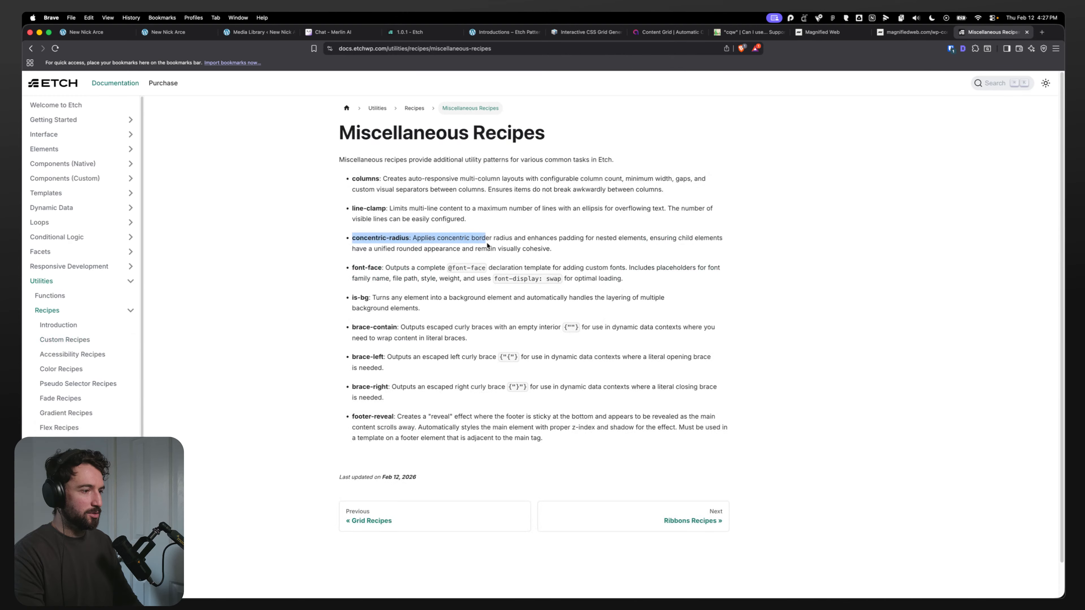
{"action": "left_click", "coordinate": [483, 246]}
{"action": "left_click_drag", "start_coordinate": [356, 239], "coordinate": [479, 248]}
{"action": "left_click", "coordinate": [478, 248]}
{"action": "left_click_drag", "start_coordinate": [352, 178], "coordinate": [494, 252]}
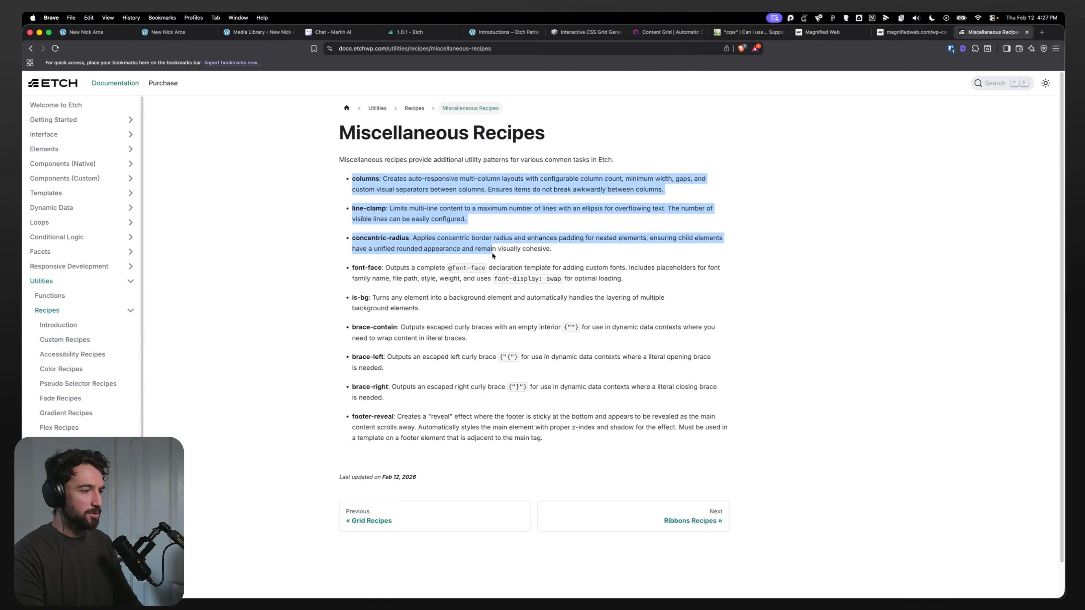
{"action": "left_click", "coordinate": [494, 252]}
{"action": "left_click_drag", "start_coordinate": [341, 236], "coordinate": [567, 252]}
{"action": "left_click", "coordinate": [570, 255]}
{"action": "left_click", "coordinate": [468, 240]}
{"action": "left_click", "coordinate": [574, 240]}
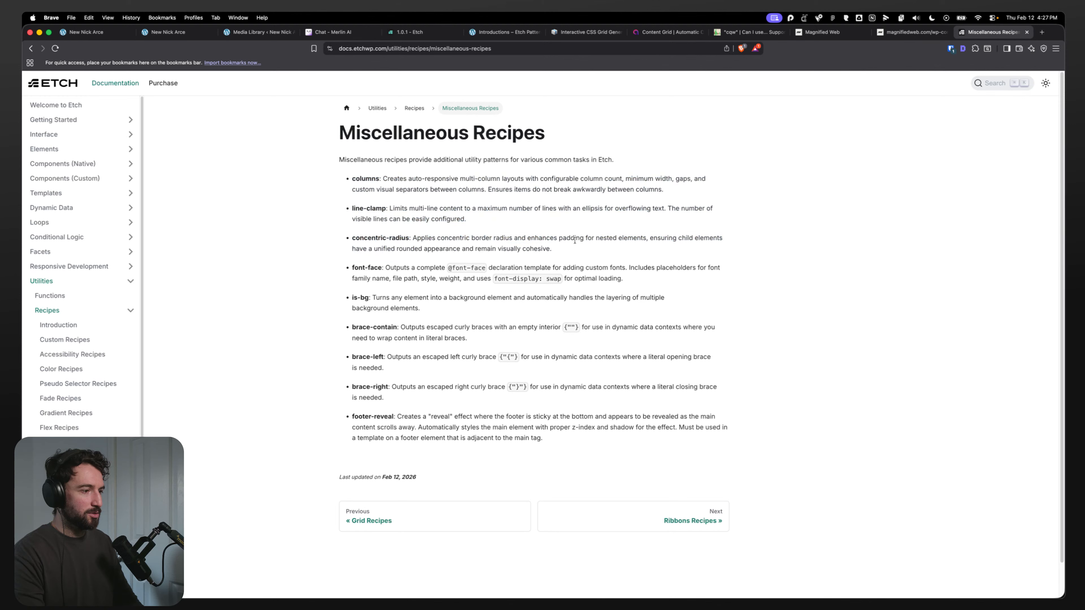
{"action": "left_click_drag", "start_coordinate": [341, 241], "coordinate": [523, 272]}
{"action": "left_click", "coordinate": [518, 274]}
{"action": "left_click_drag", "start_coordinate": [345, 296], "coordinate": [508, 346]}
{"action": "left_click", "coordinate": [469, 313]}
{"action": "left_click", "coordinate": [455, 317]}
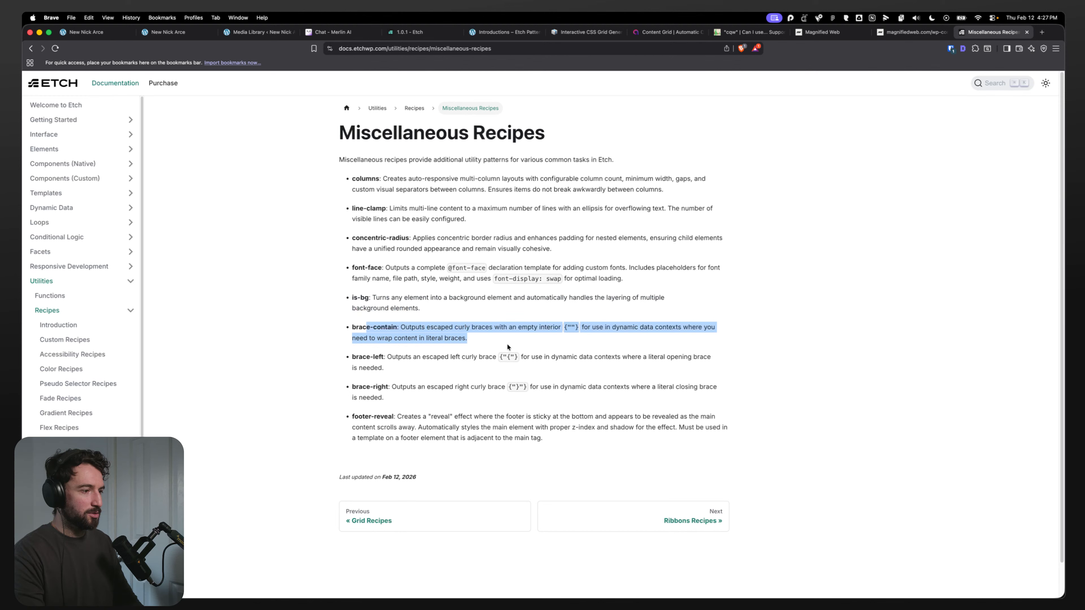
{"action": "left_click_drag", "start_coordinate": [349, 325], "coordinate": [504, 339]}
{"action": "left_click", "coordinate": [474, 332]}
{"action": "left_click", "coordinate": [504, 339]}
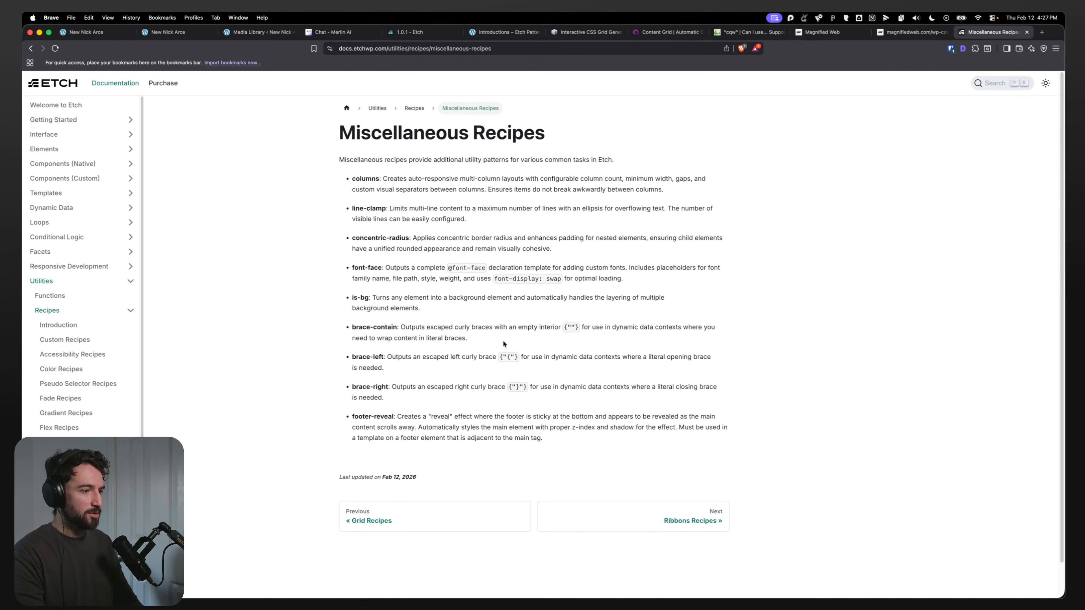
{"action": "left_click_drag", "start_coordinate": [352, 357], "coordinate": [363, 297]}
{"action": "left_click", "coordinate": [398, 370]}
{"action": "left_click", "coordinate": [458, 377]}
Step: Browse the Grid, Gradient, Fade, Color and Accessibility recipe pages in the documentation
{"action": "left_click", "coordinate": [59, 442]}
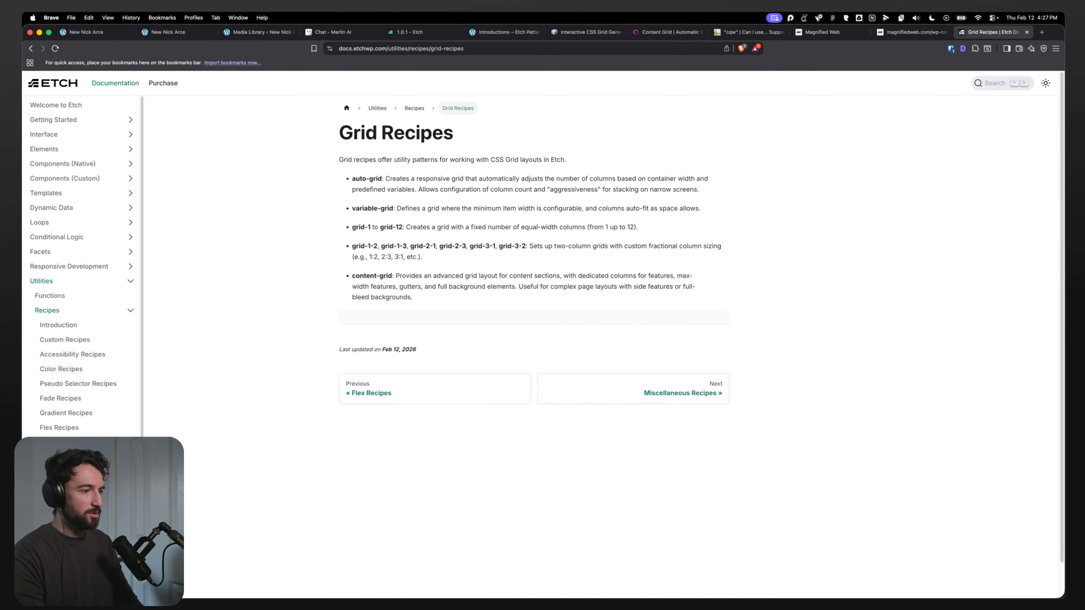
{"action": "left_click", "coordinate": [67, 414]}
{"action": "left_click", "coordinate": [70, 398]}
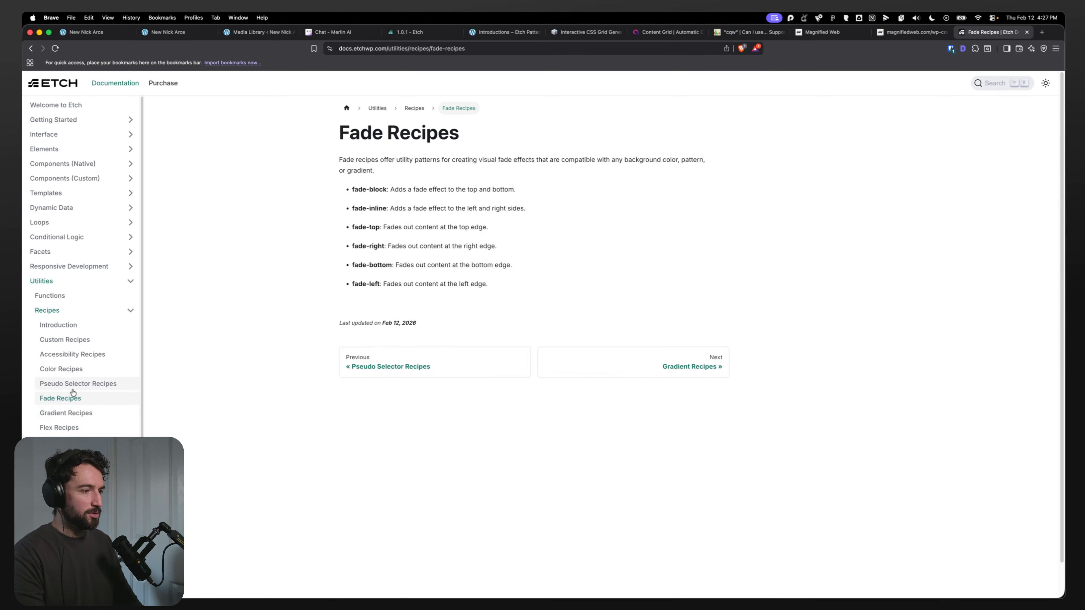
{"action": "left_click", "coordinate": [75, 369]}
{"action": "left_click", "coordinate": [79, 355]}
{"action": "left_click", "coordinate": [77, 340]}
{"action": "left_click", "coordinate": [77, 355]}
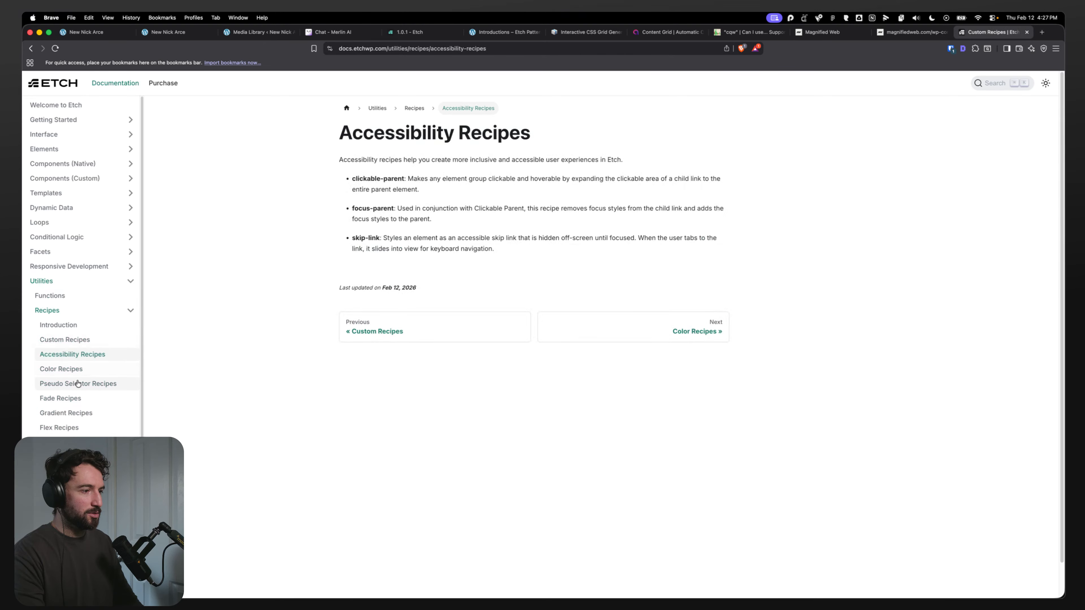
{"action": "left_click", "coordinate": [74, 383]}
{"action": "left_click", "coordinate": [72, 369]}
{"action": "left_click", "coordinate": [81, 355]}
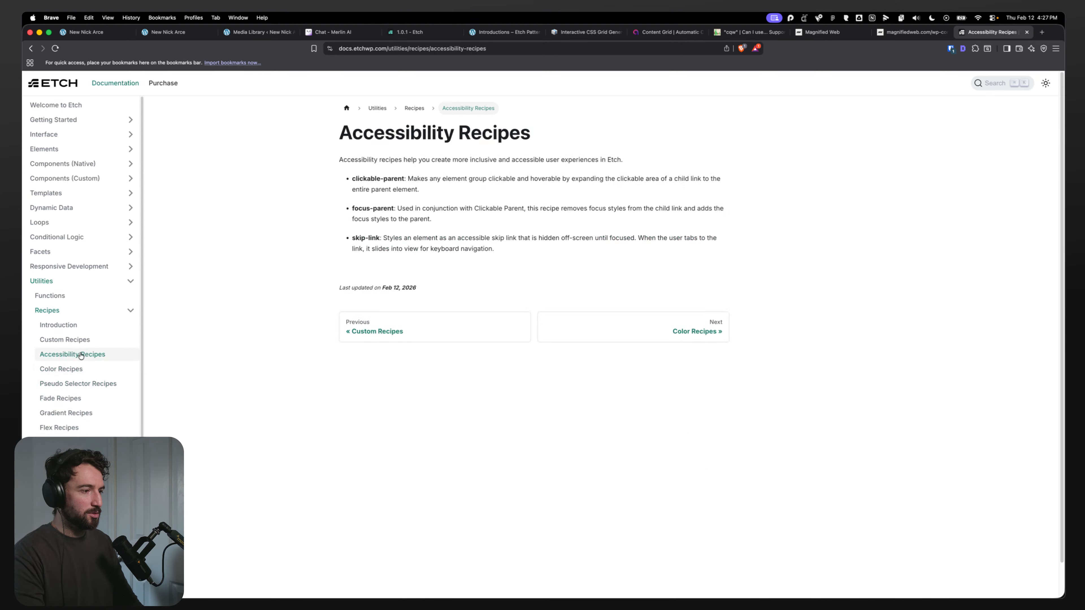
{"action": "left_click_drag", "start_coordinate": [340, 179], "coordinate": [539, 256]}
{"action": "left_click", "coordinate": [296, 158]}
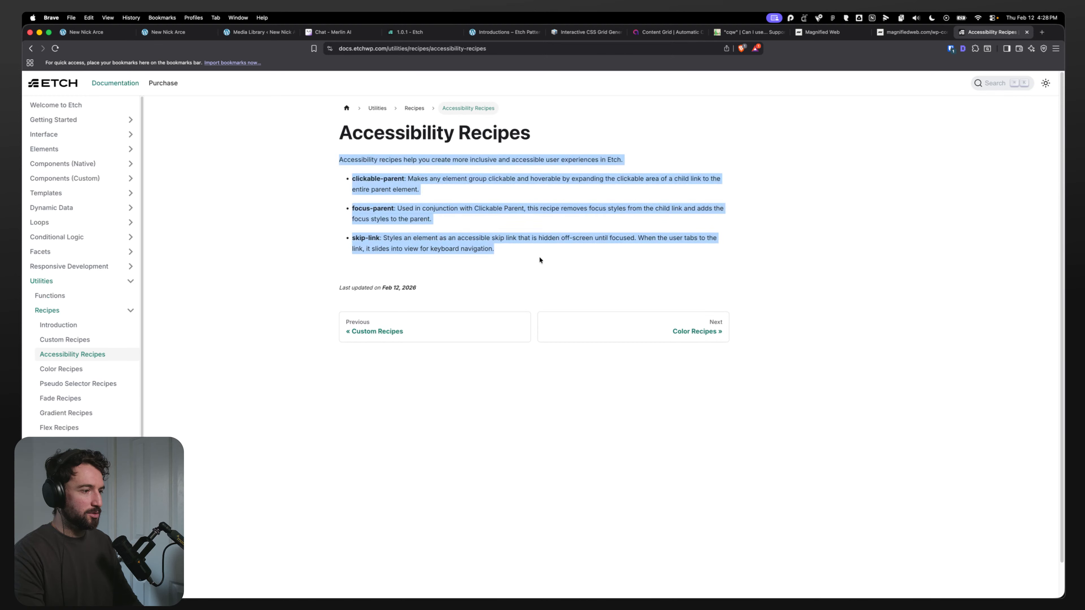
{"action": "left_click", "coordinate": [370, 263]}
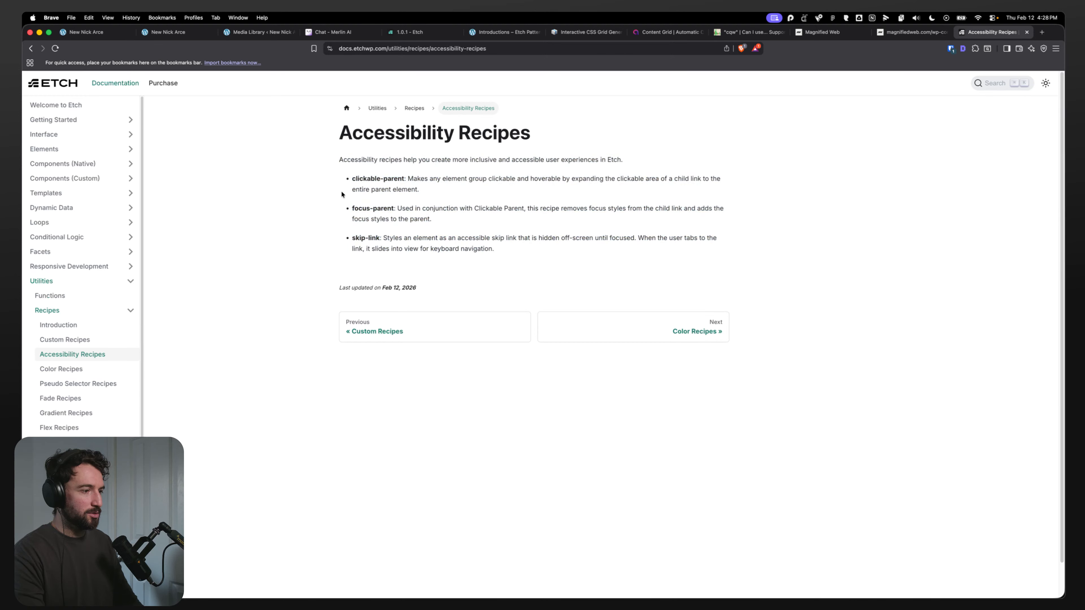